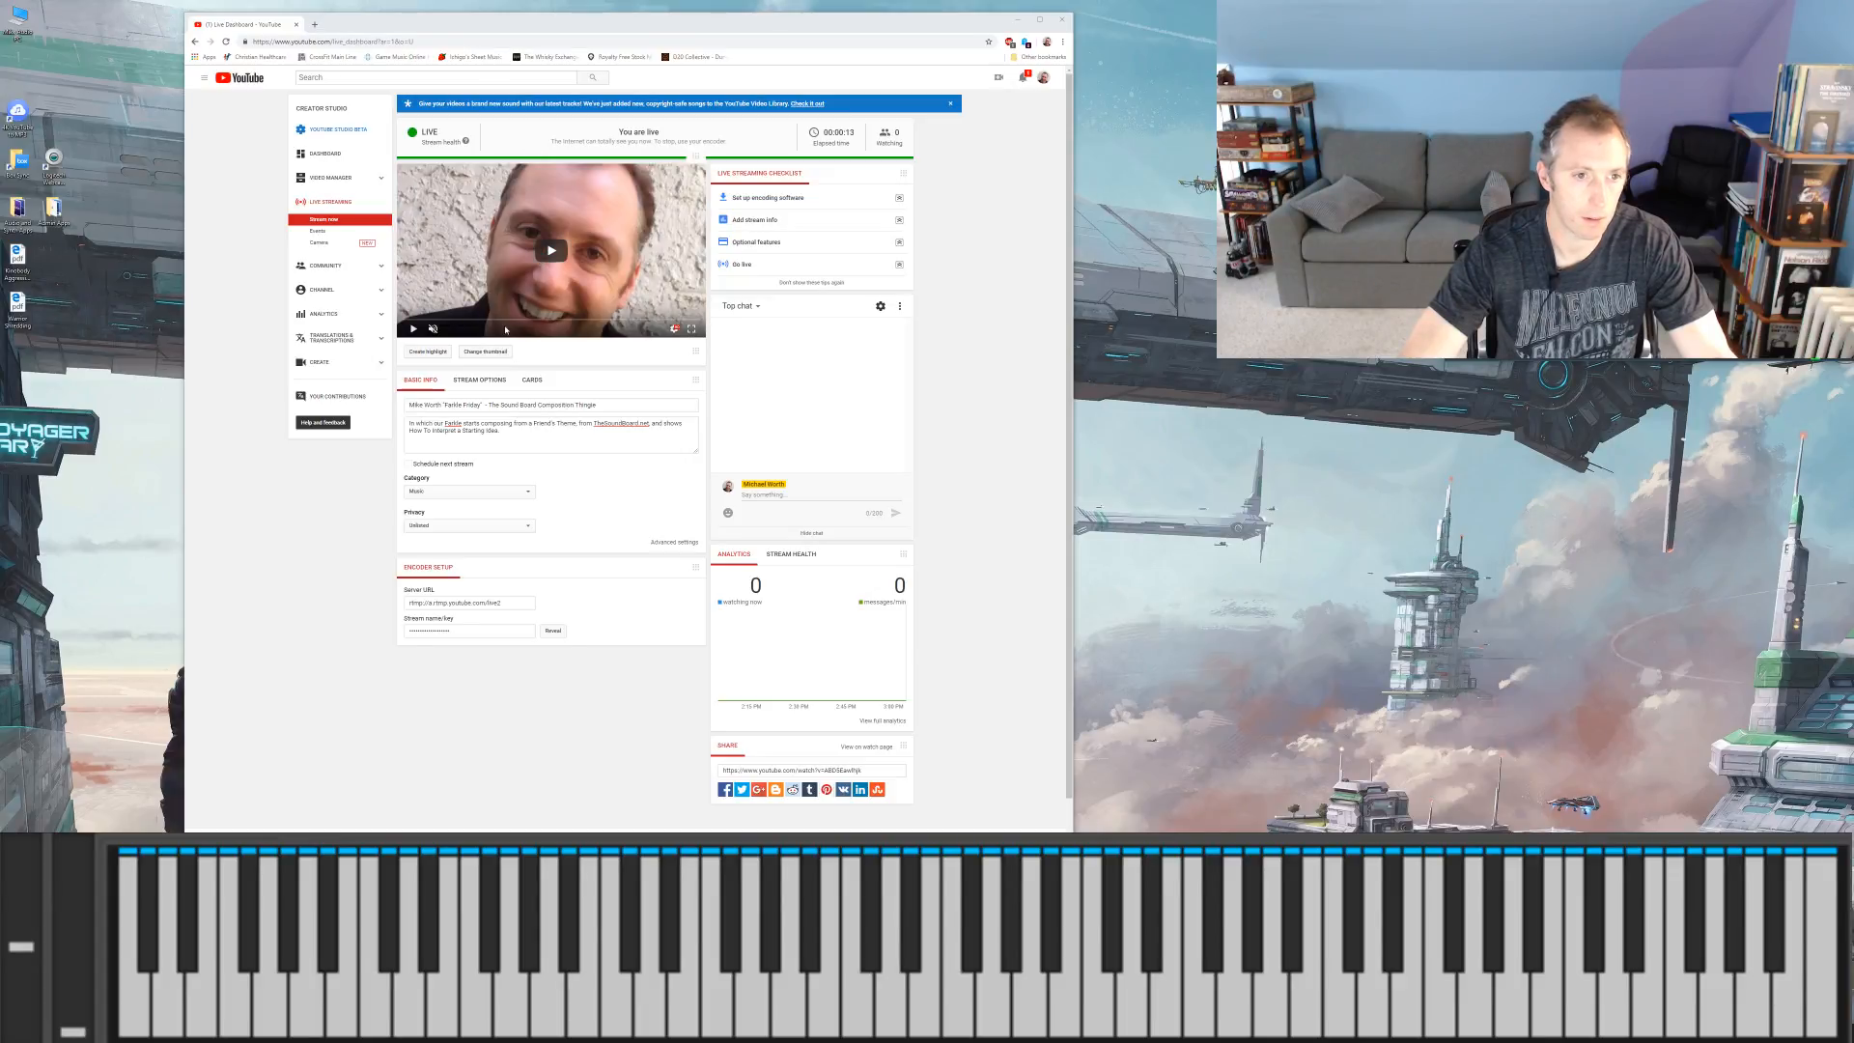
Step: Load the Stream now dashboard and review the live chat settings
left_click(349, 224)
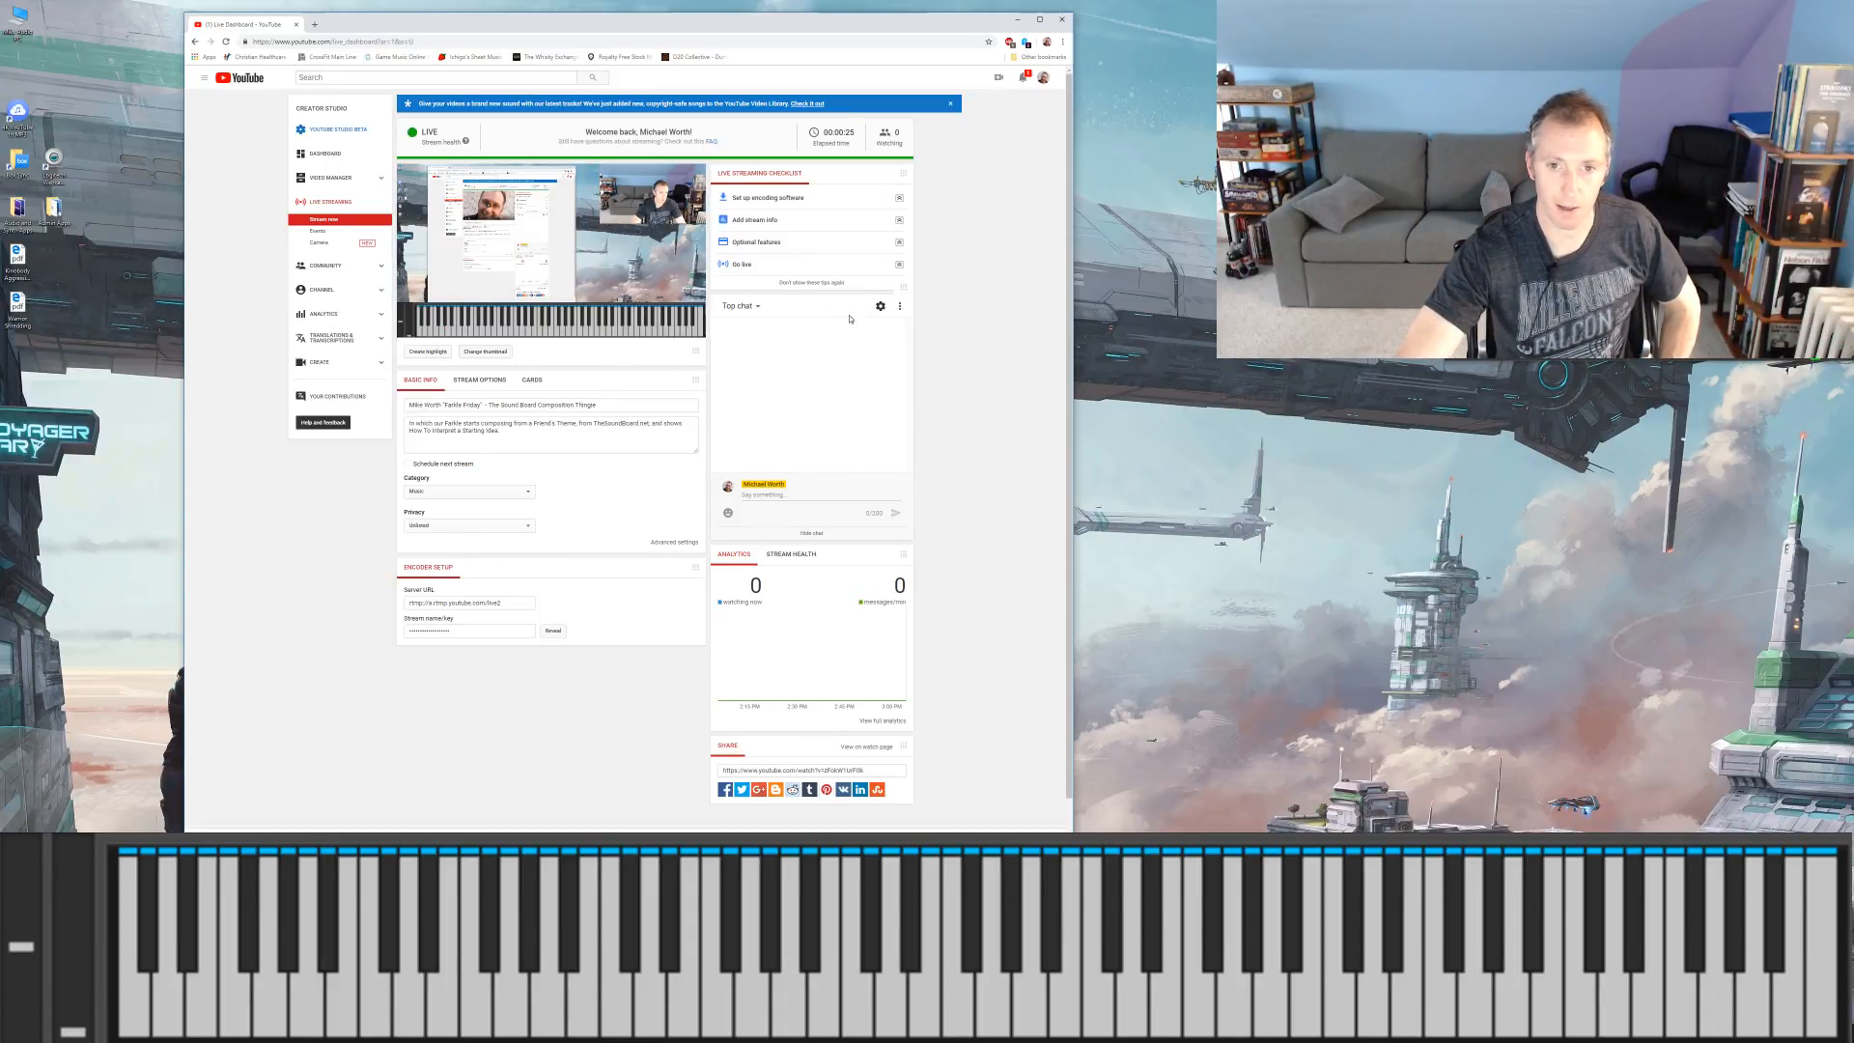
left_click(880, 308)
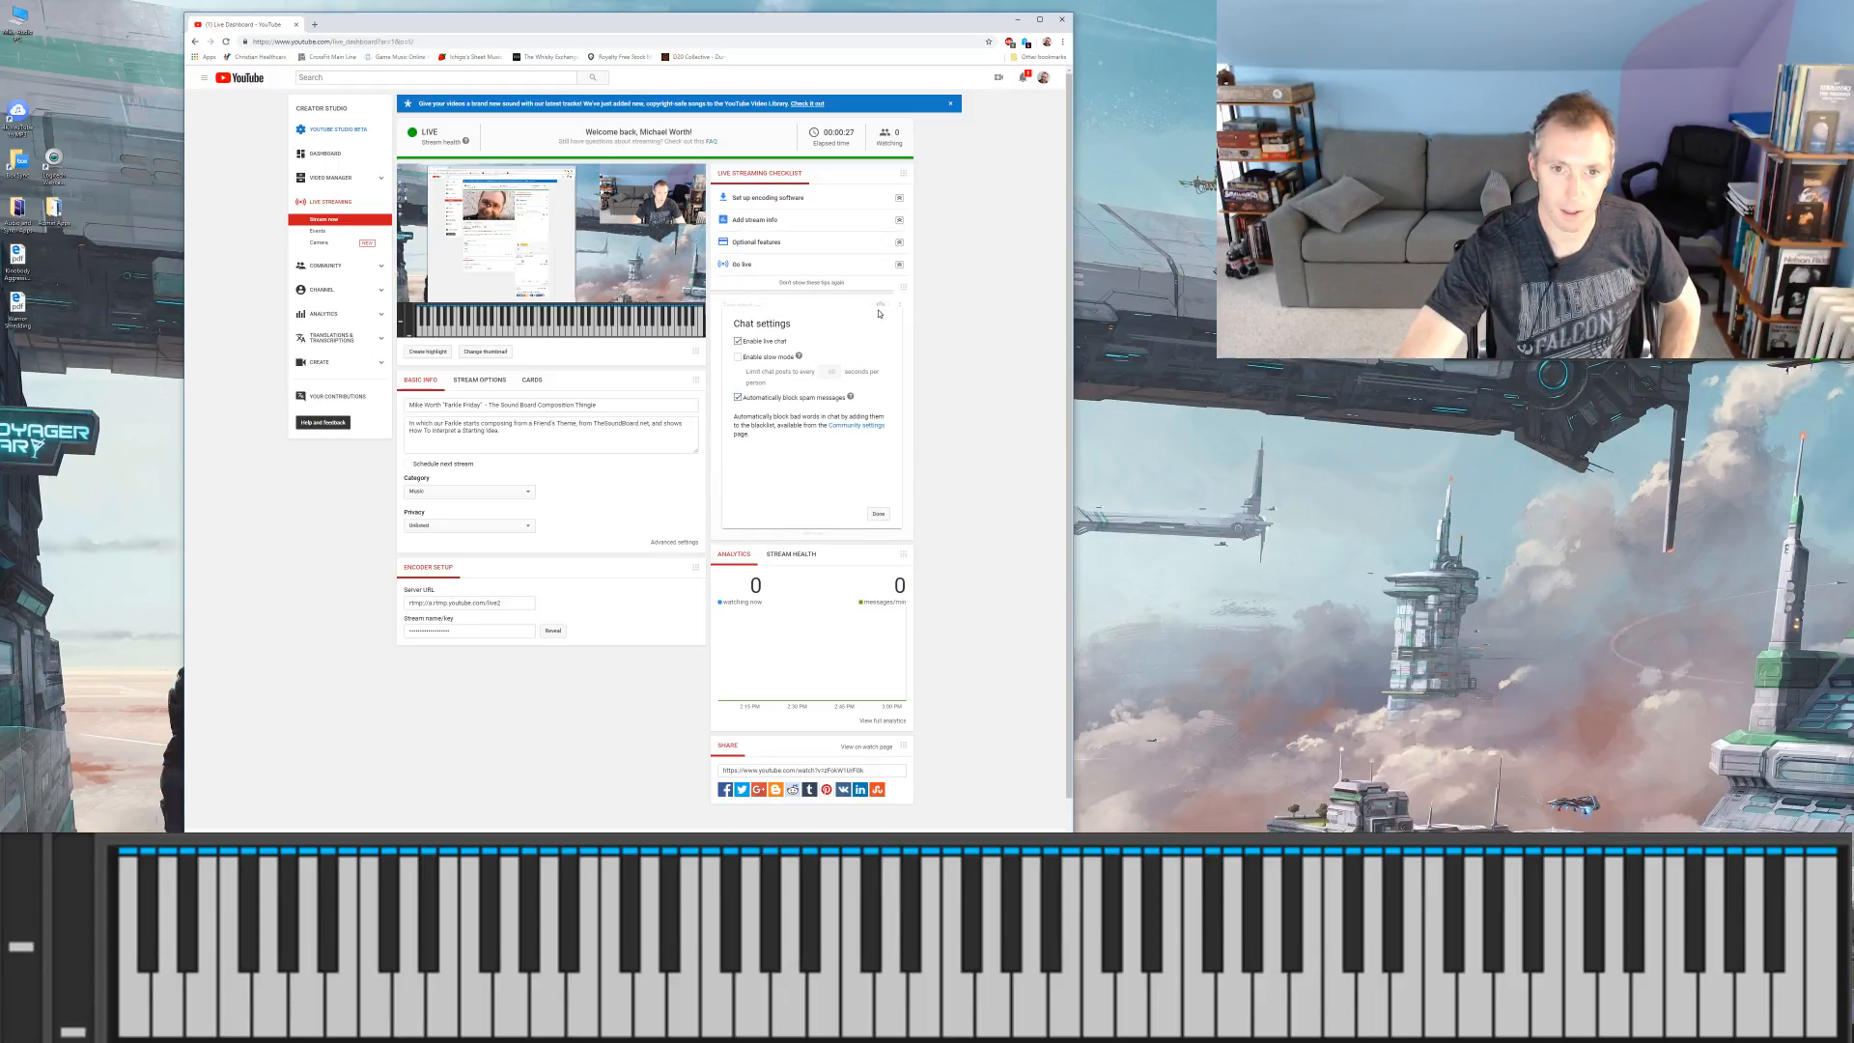
left_click(878, 514)
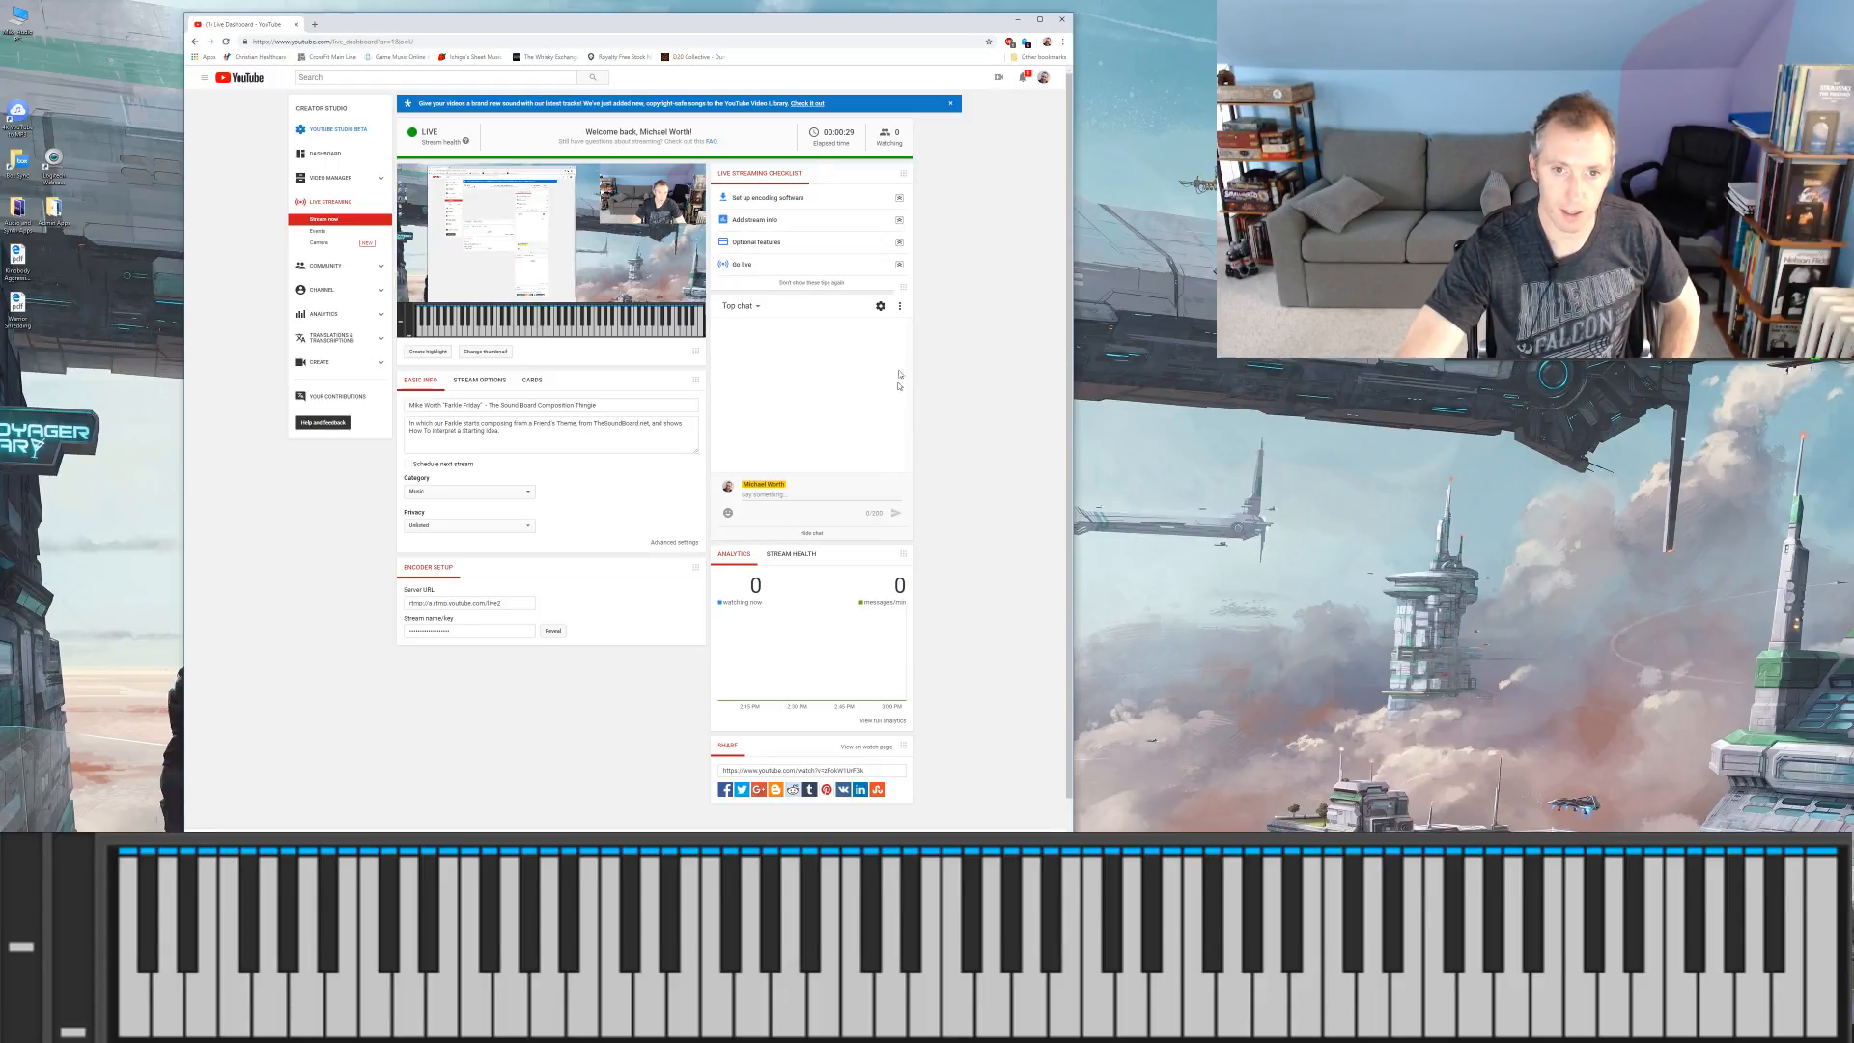
Step: Pop out the live chat, minimize the browser dashboard, and place the chat window just below the webcam picture
left_click(901, 306)
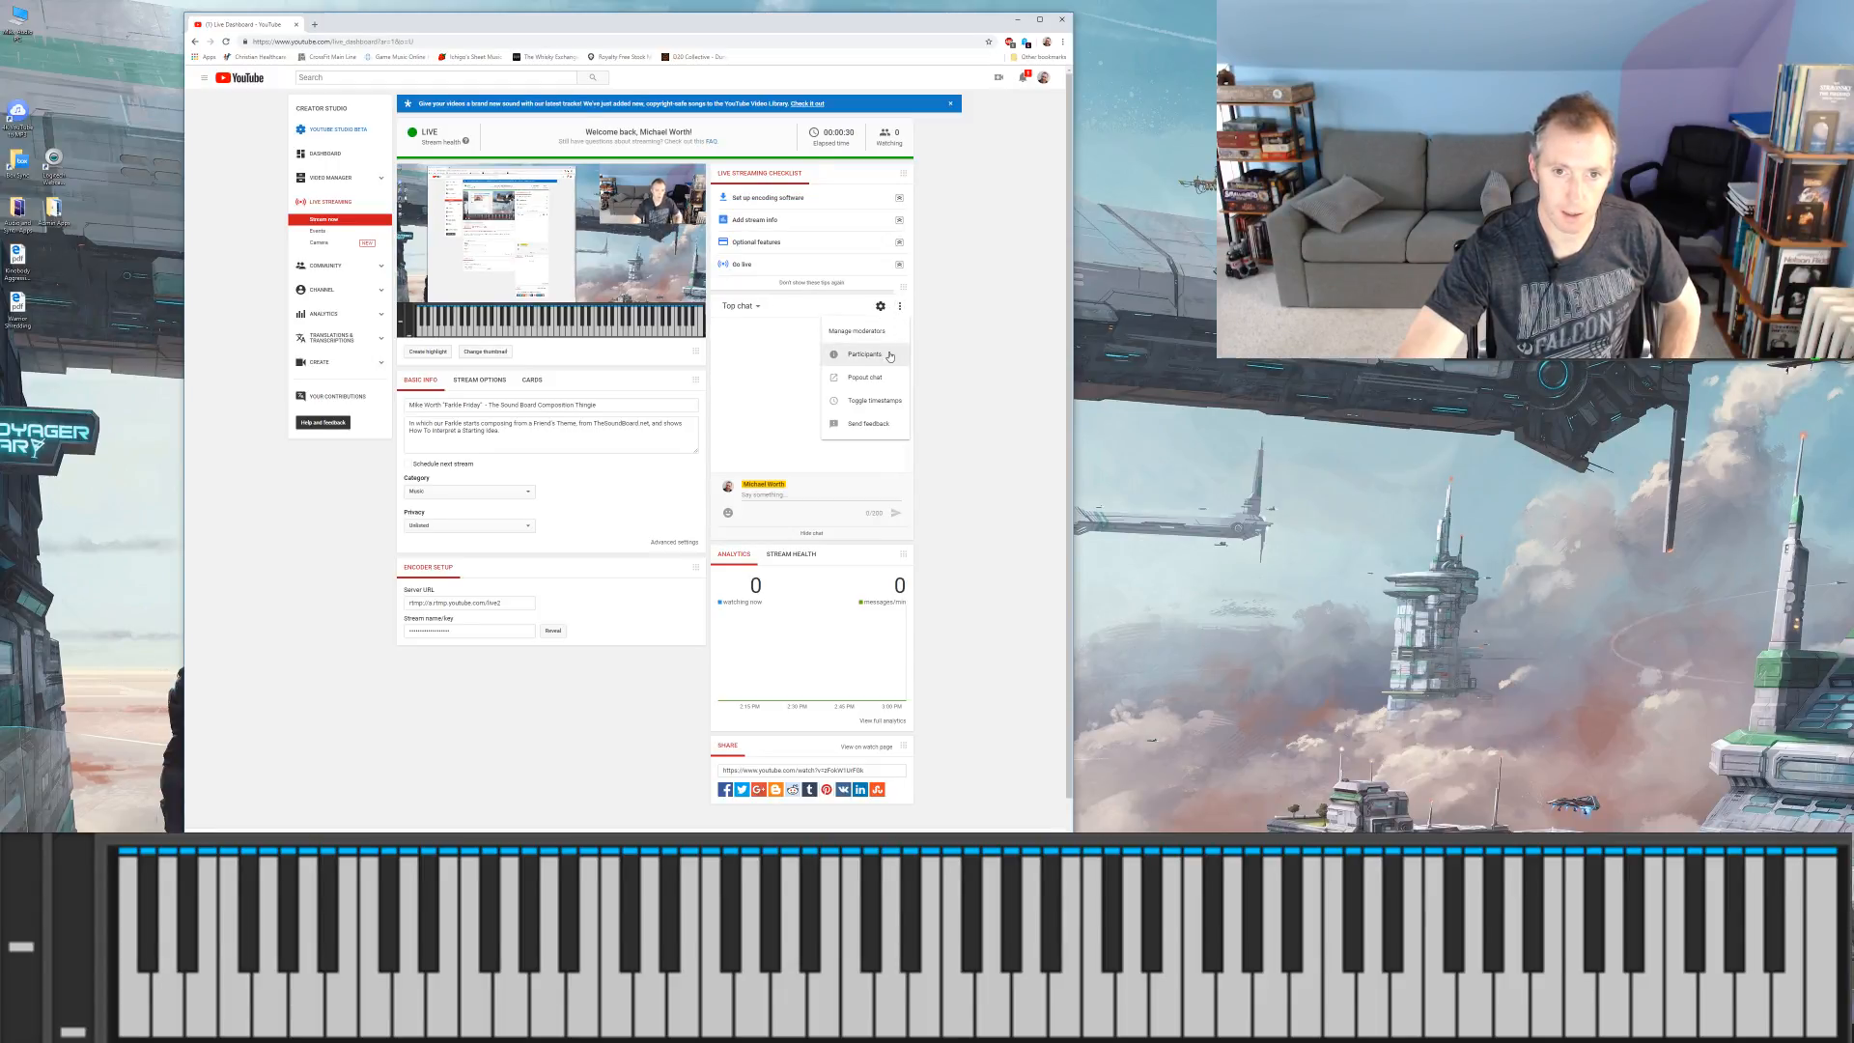
left_click(865, 378)
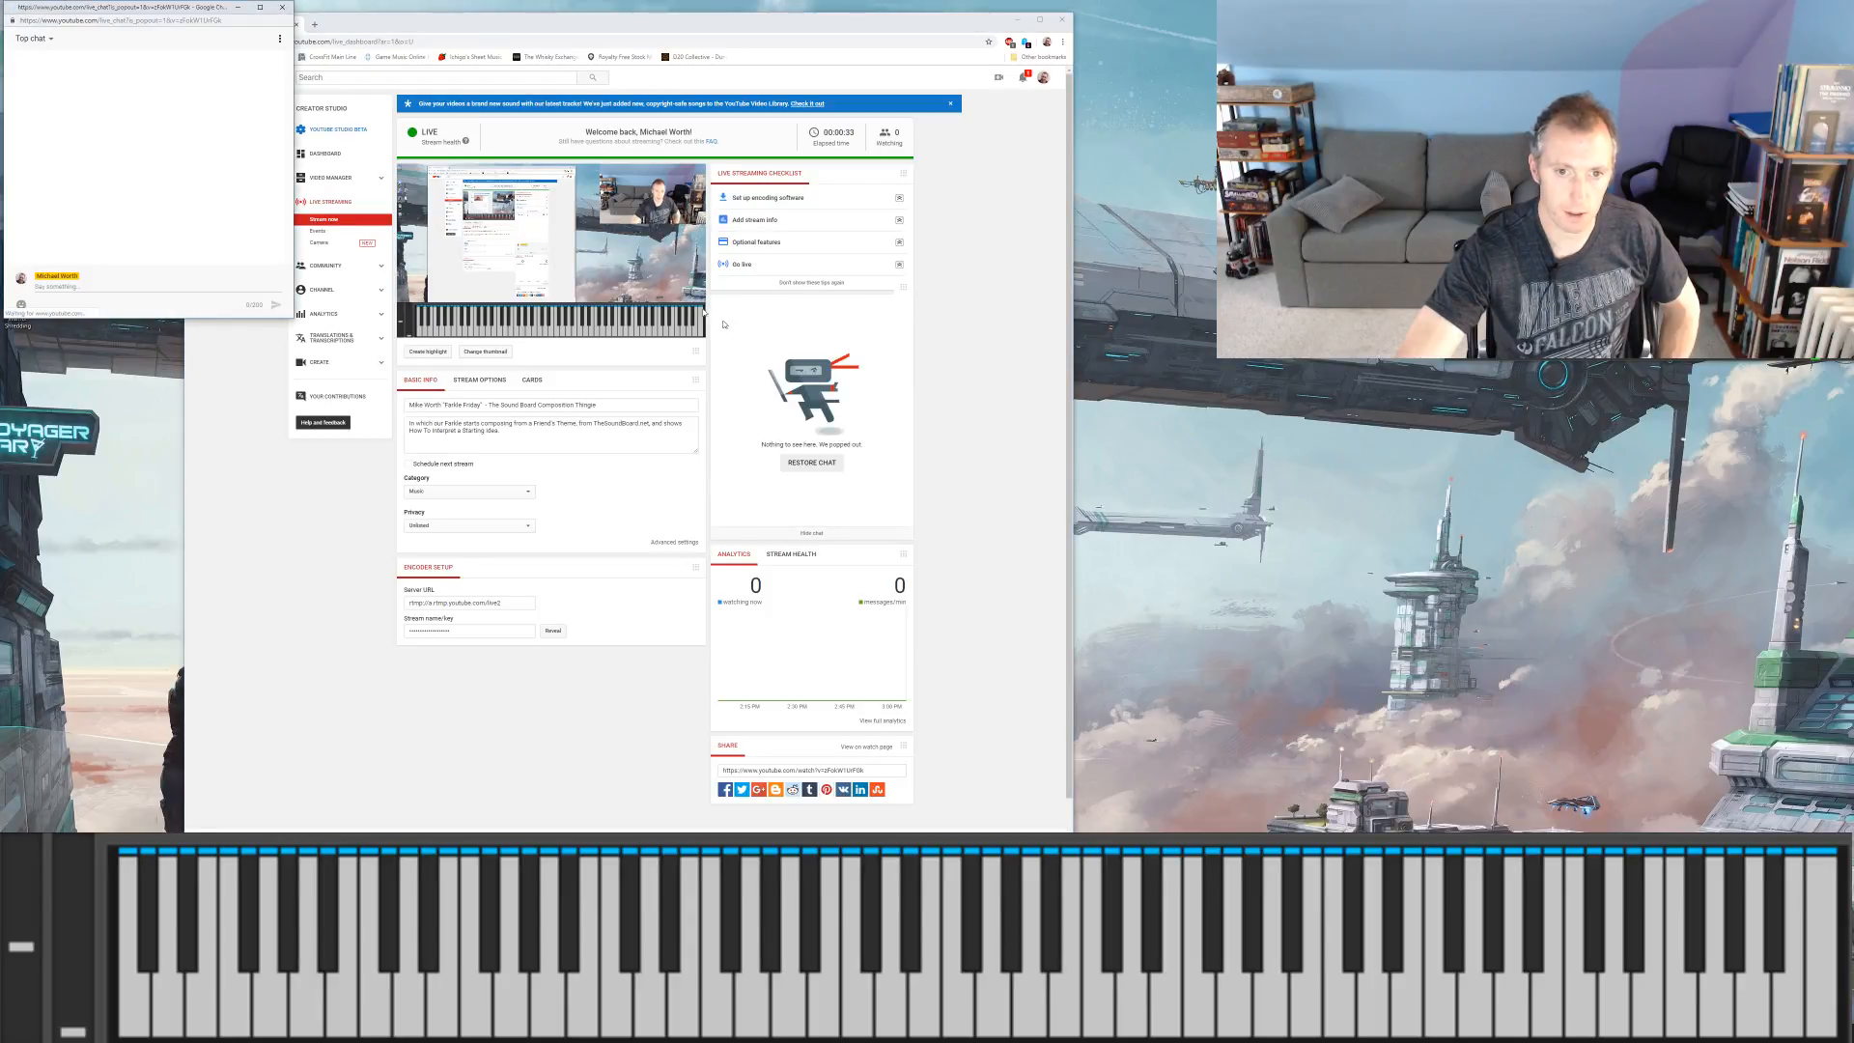
left_click_drag(96, 12, 1522, 28)
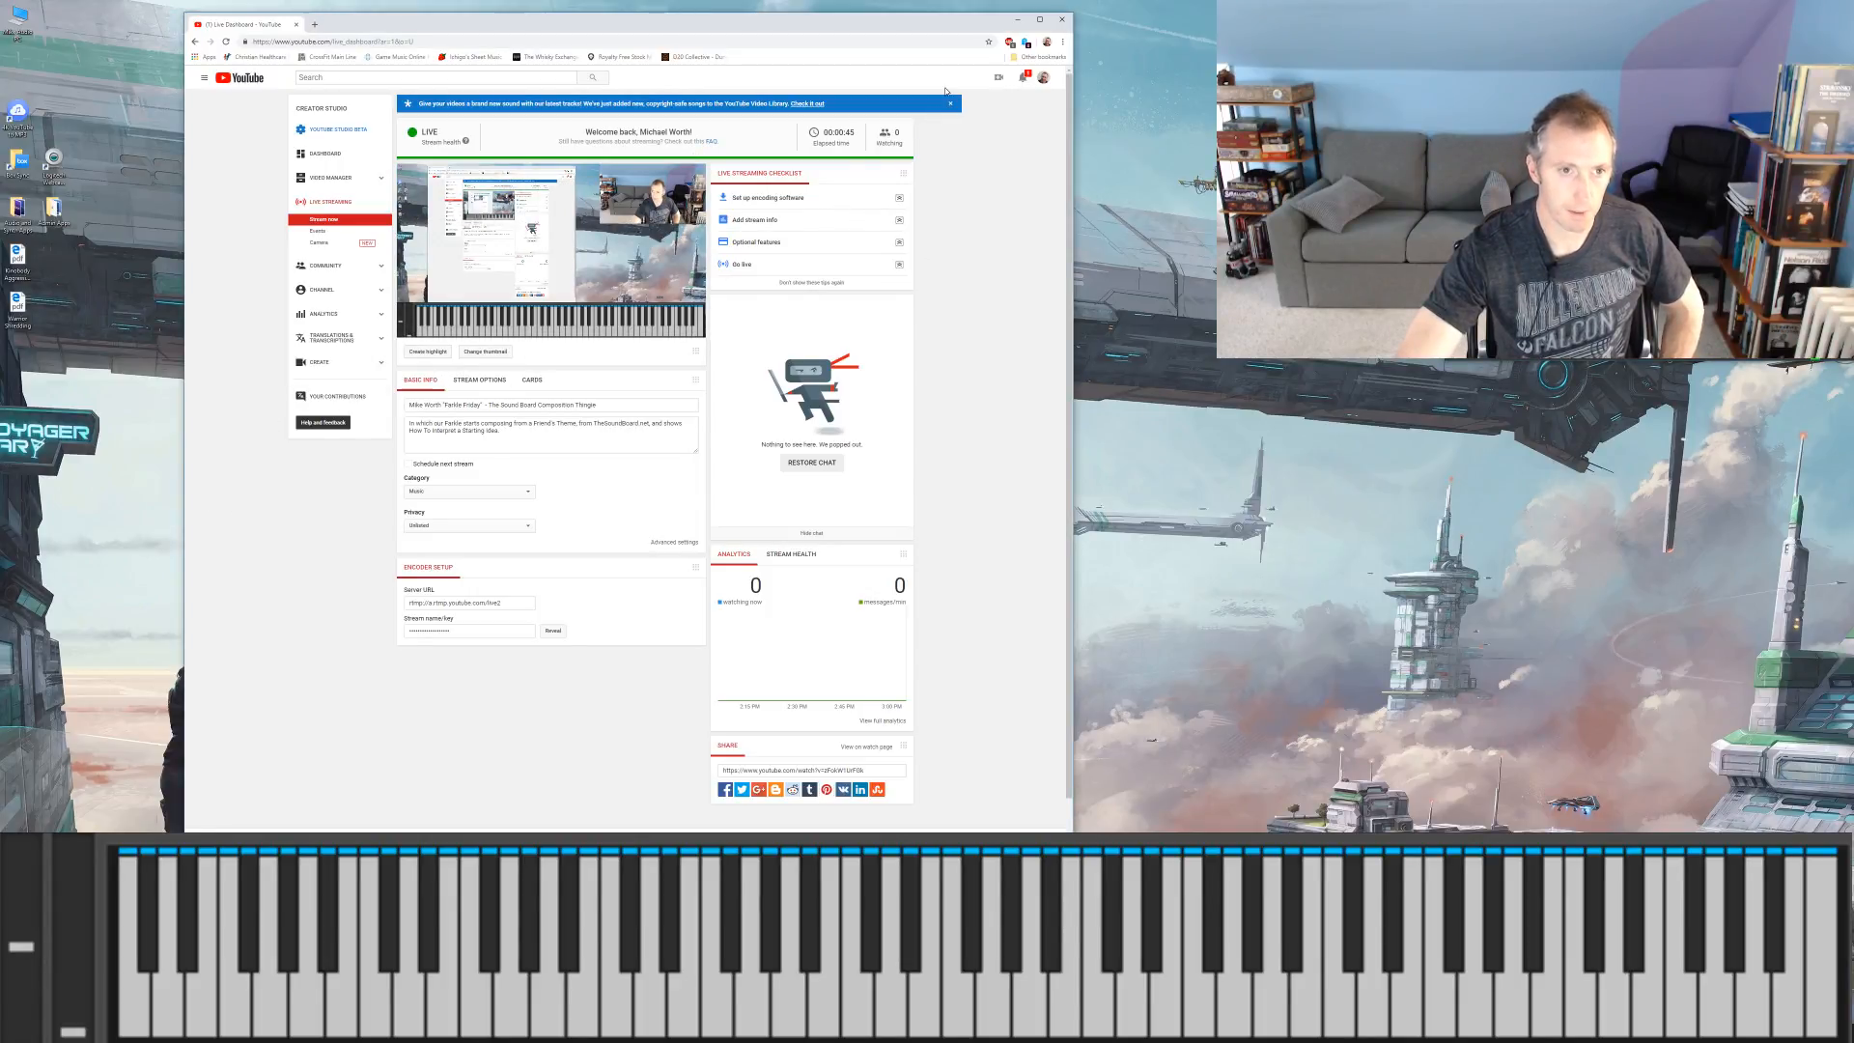
left_click(1017, 19)
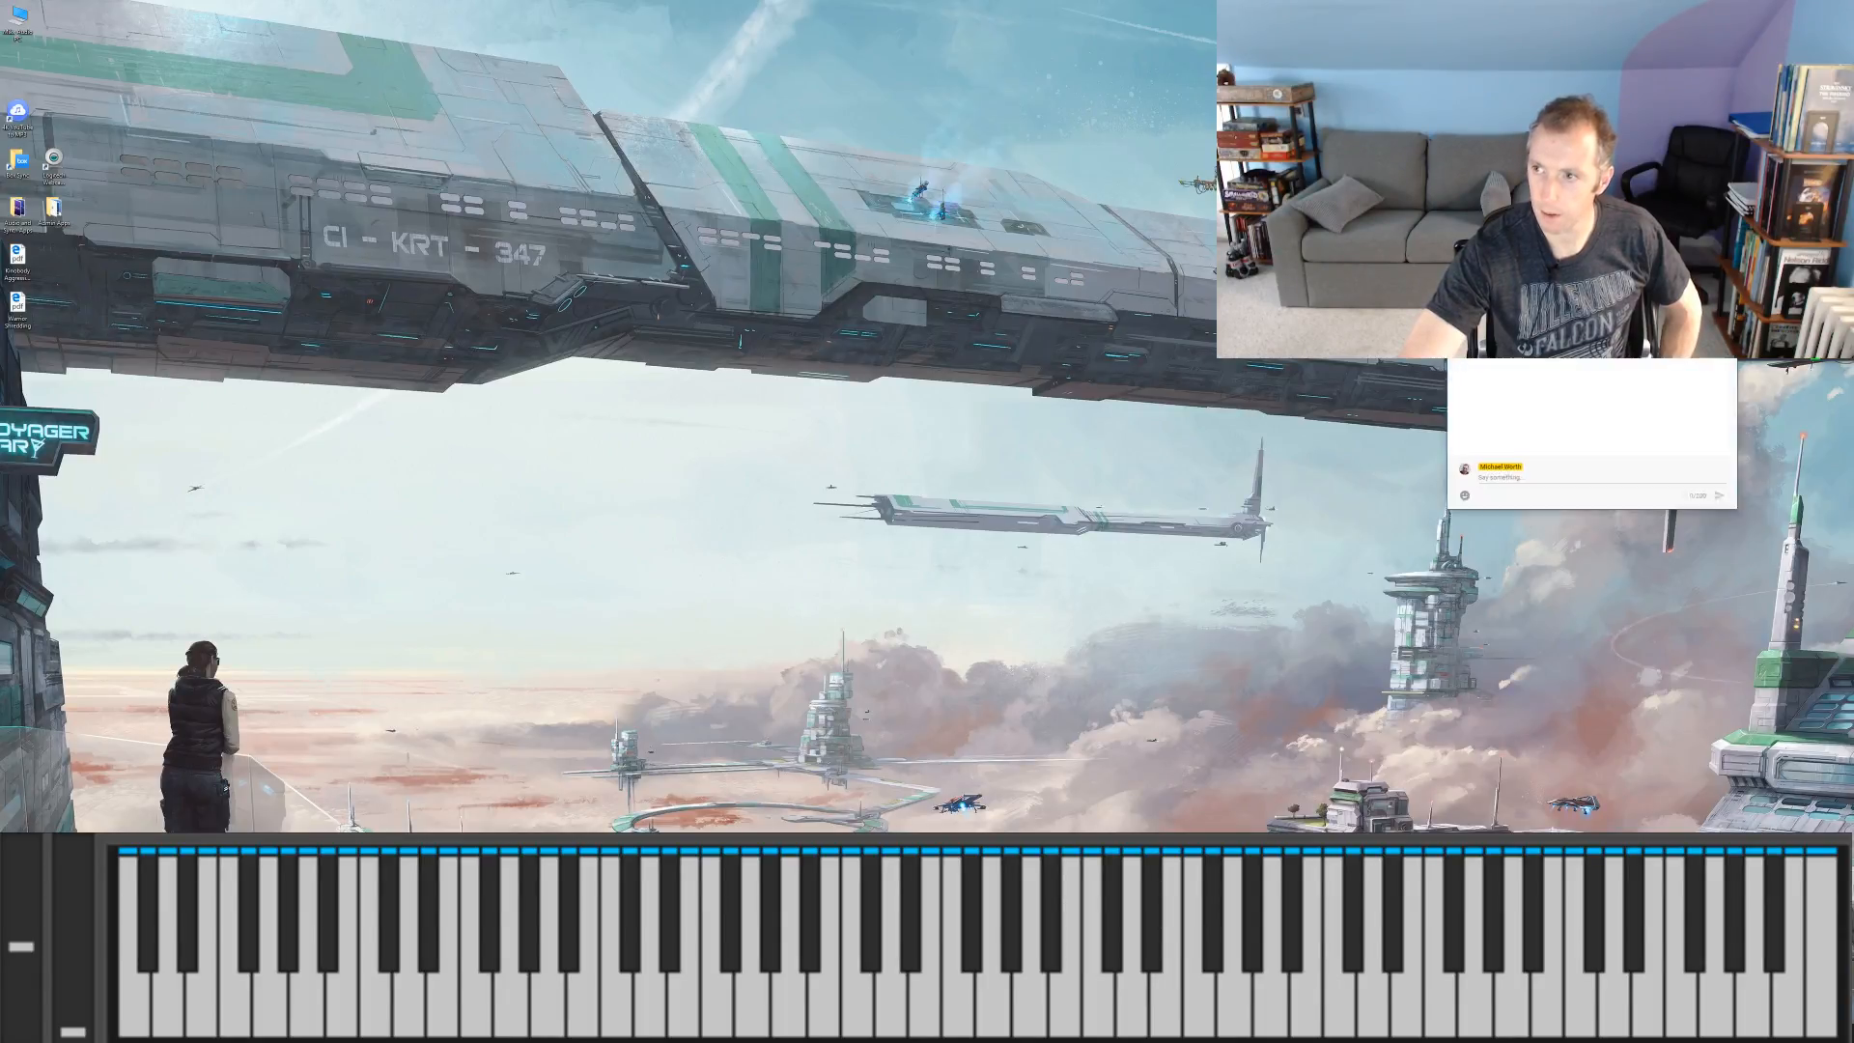
left_click_drag(1536, 377, 1299, 392)
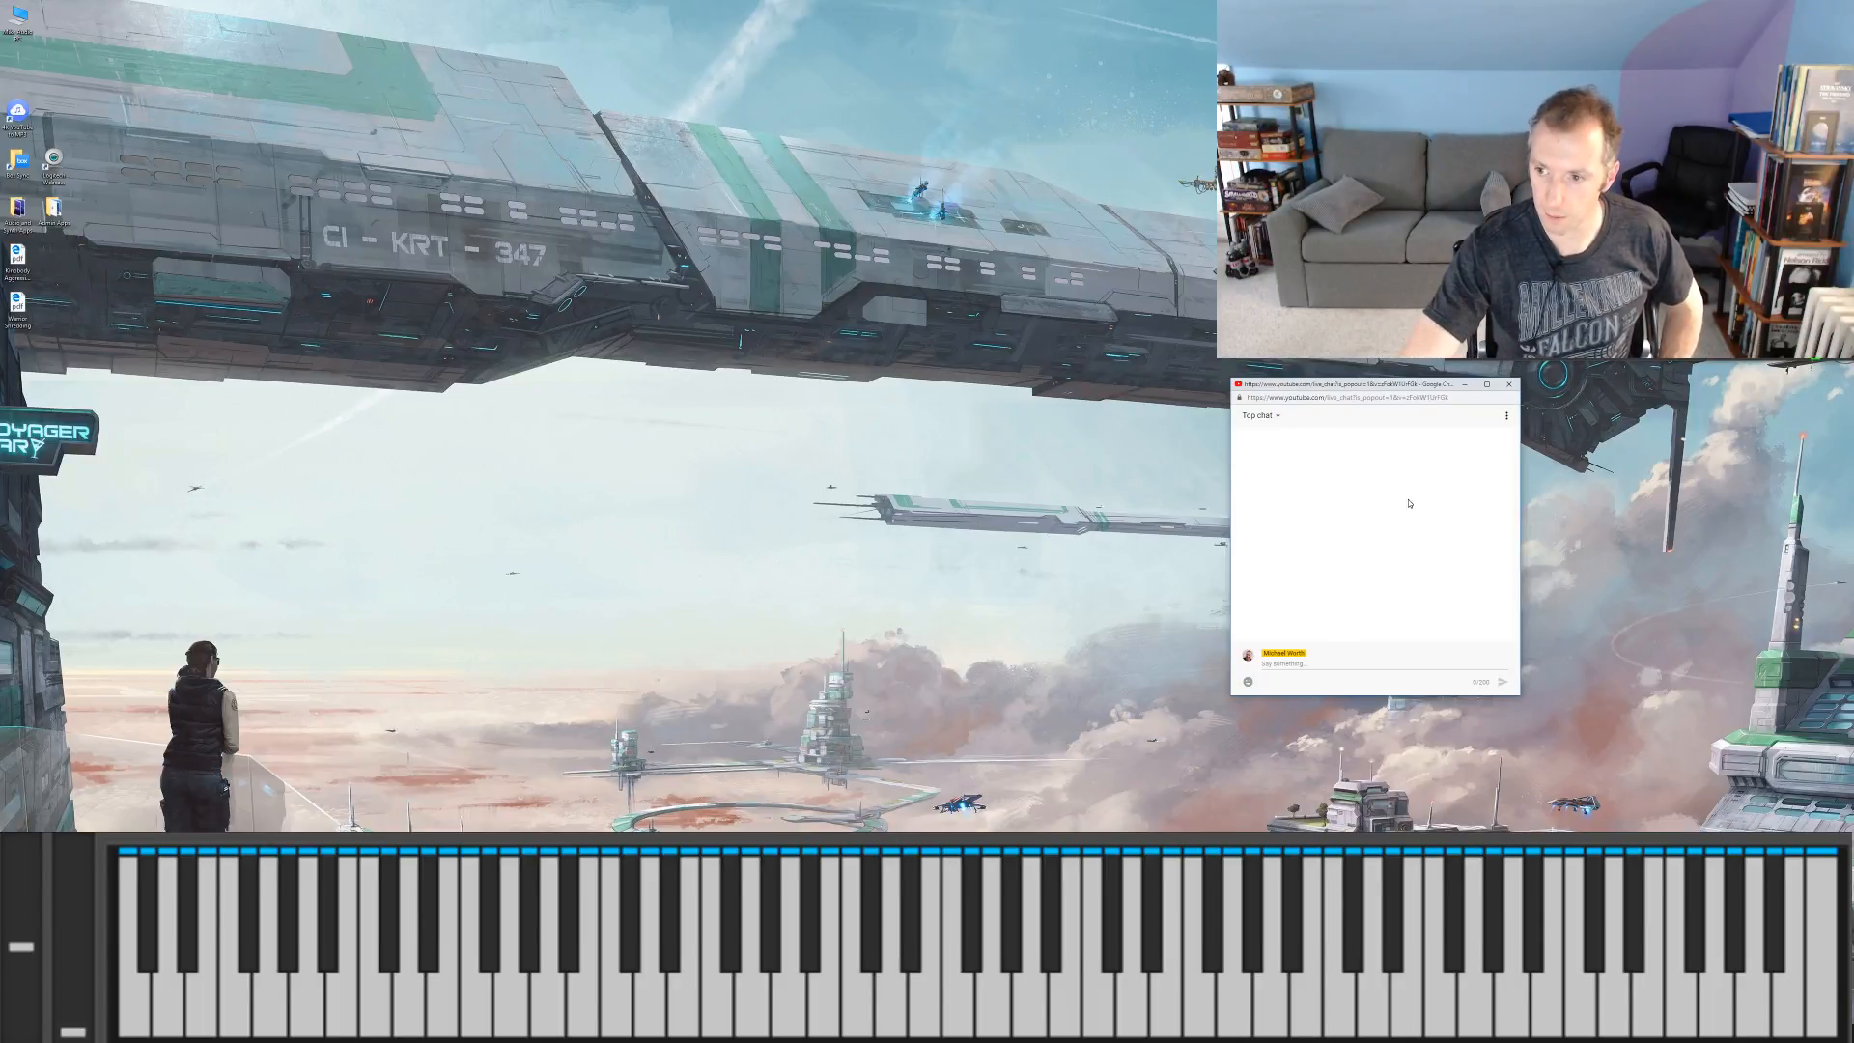
Step: Post the message "Hello" in the popped-out live chat
left_click(1364, 663)
type("Hi")
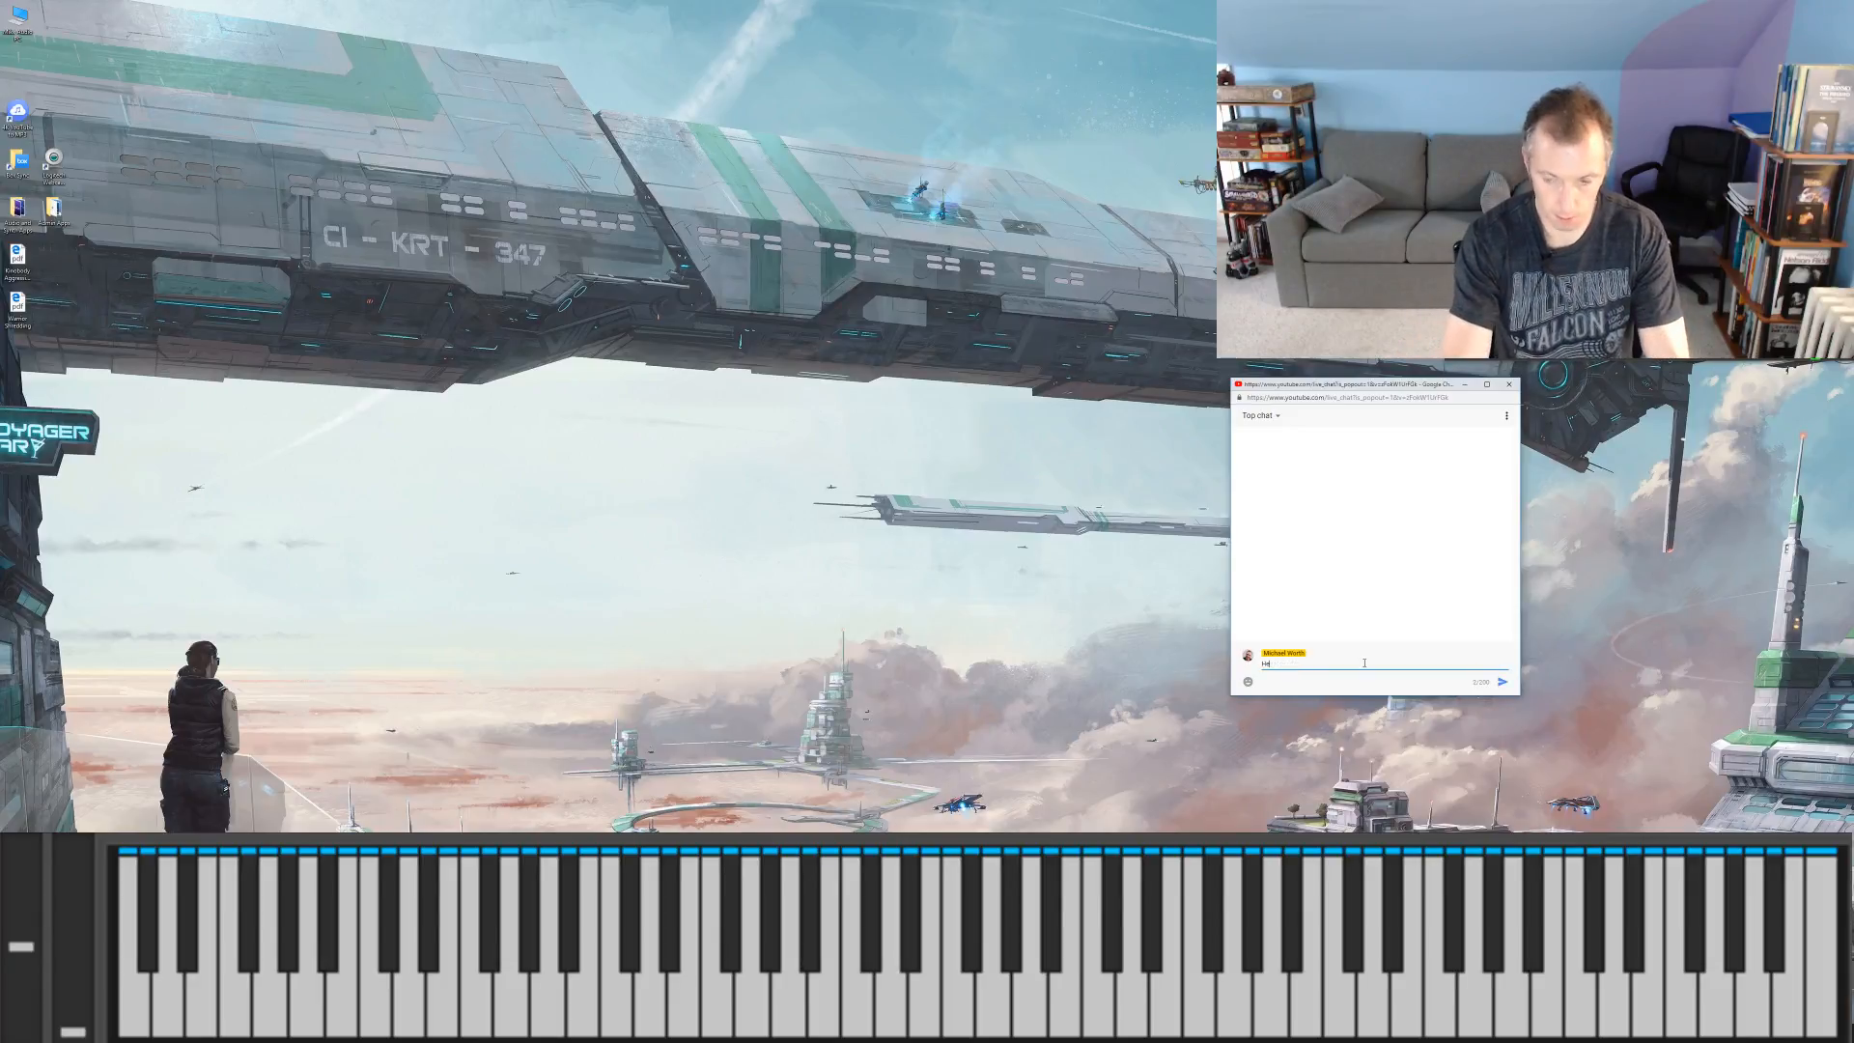
key("Return")
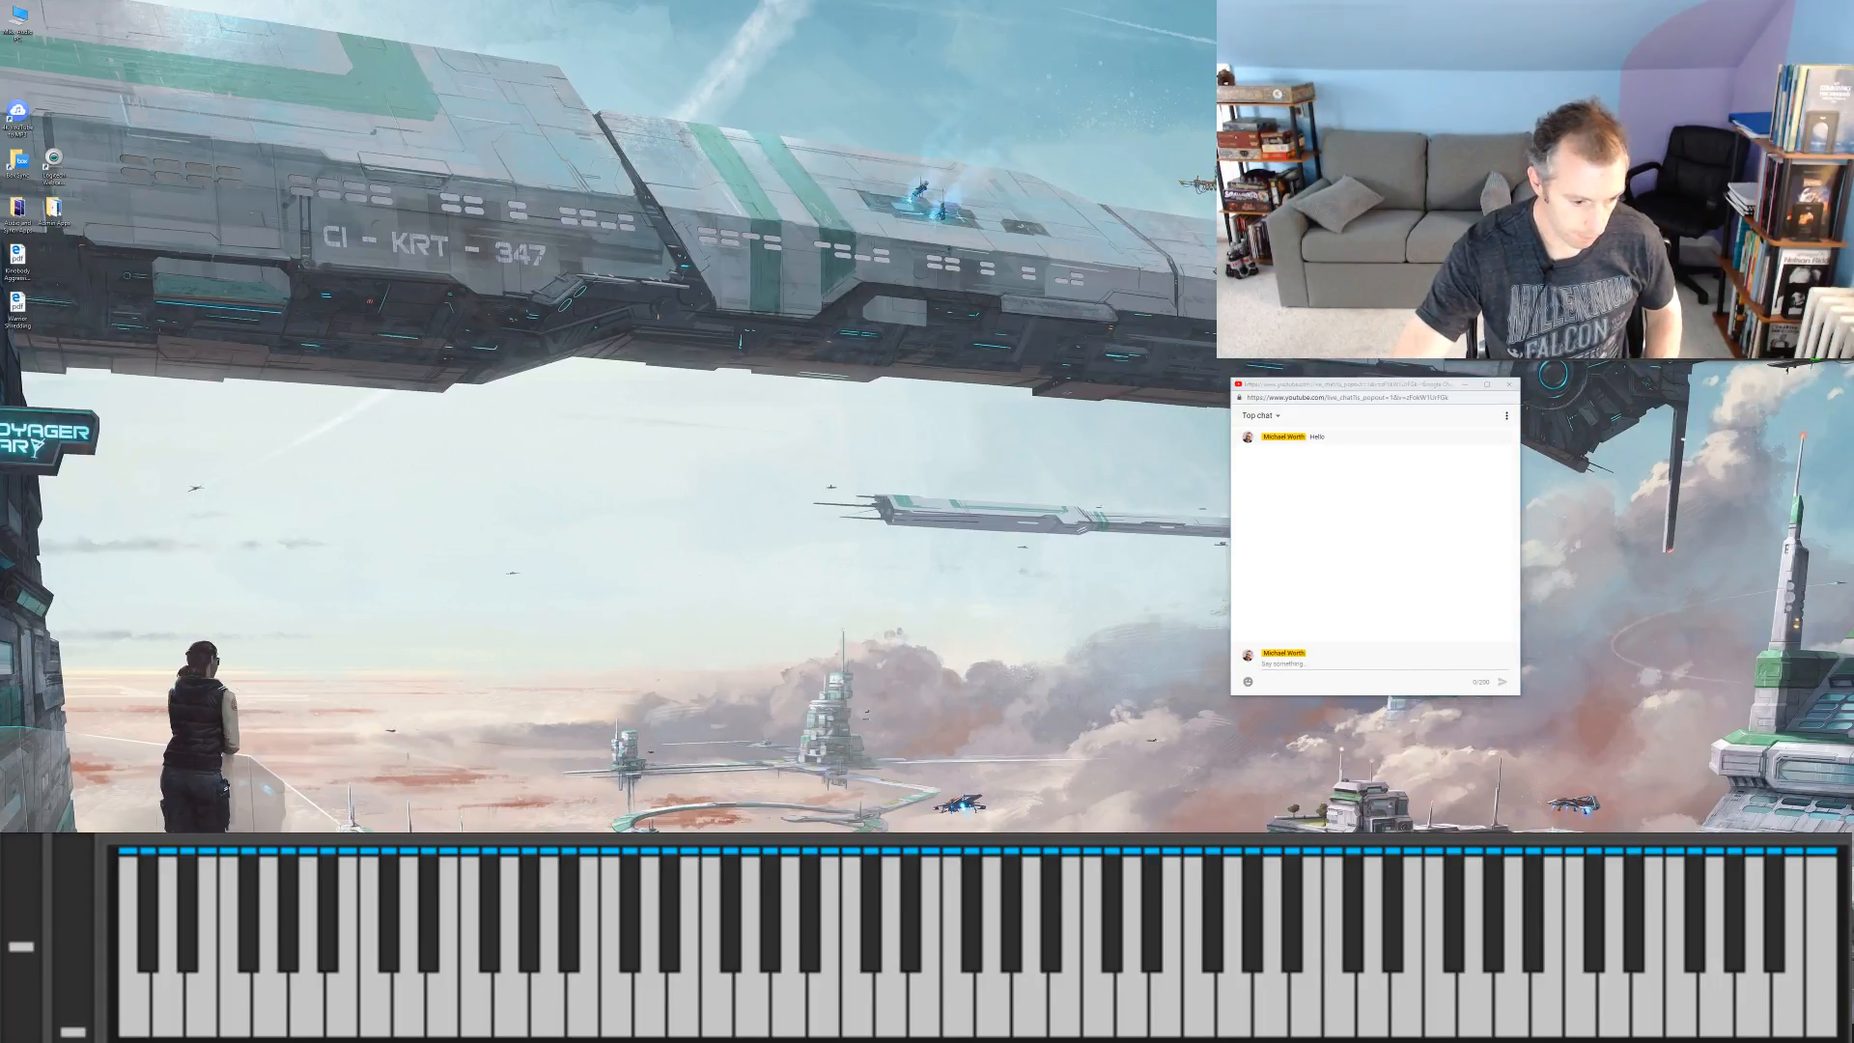
Step: Restore the live dashboard and set the stream's privacy to Public
left_click(377, 956)
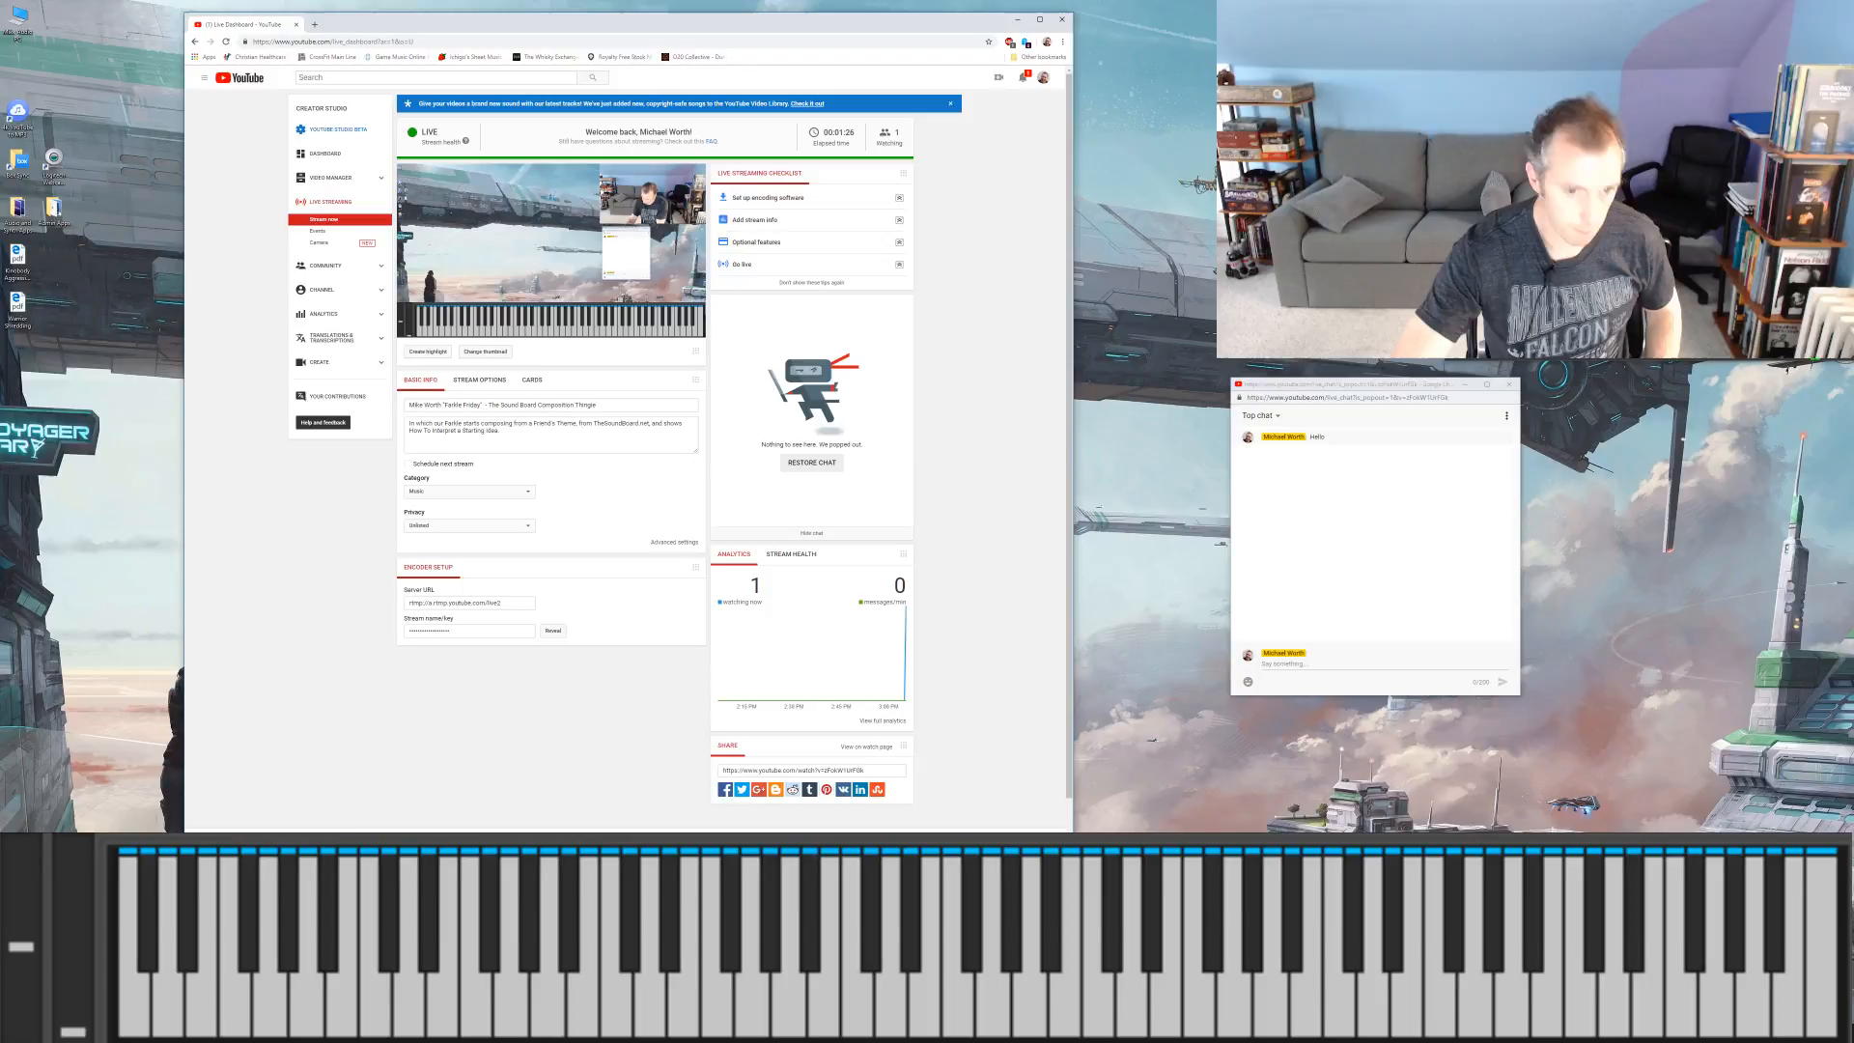
left_click(455, 527)
left_click(452, 536)
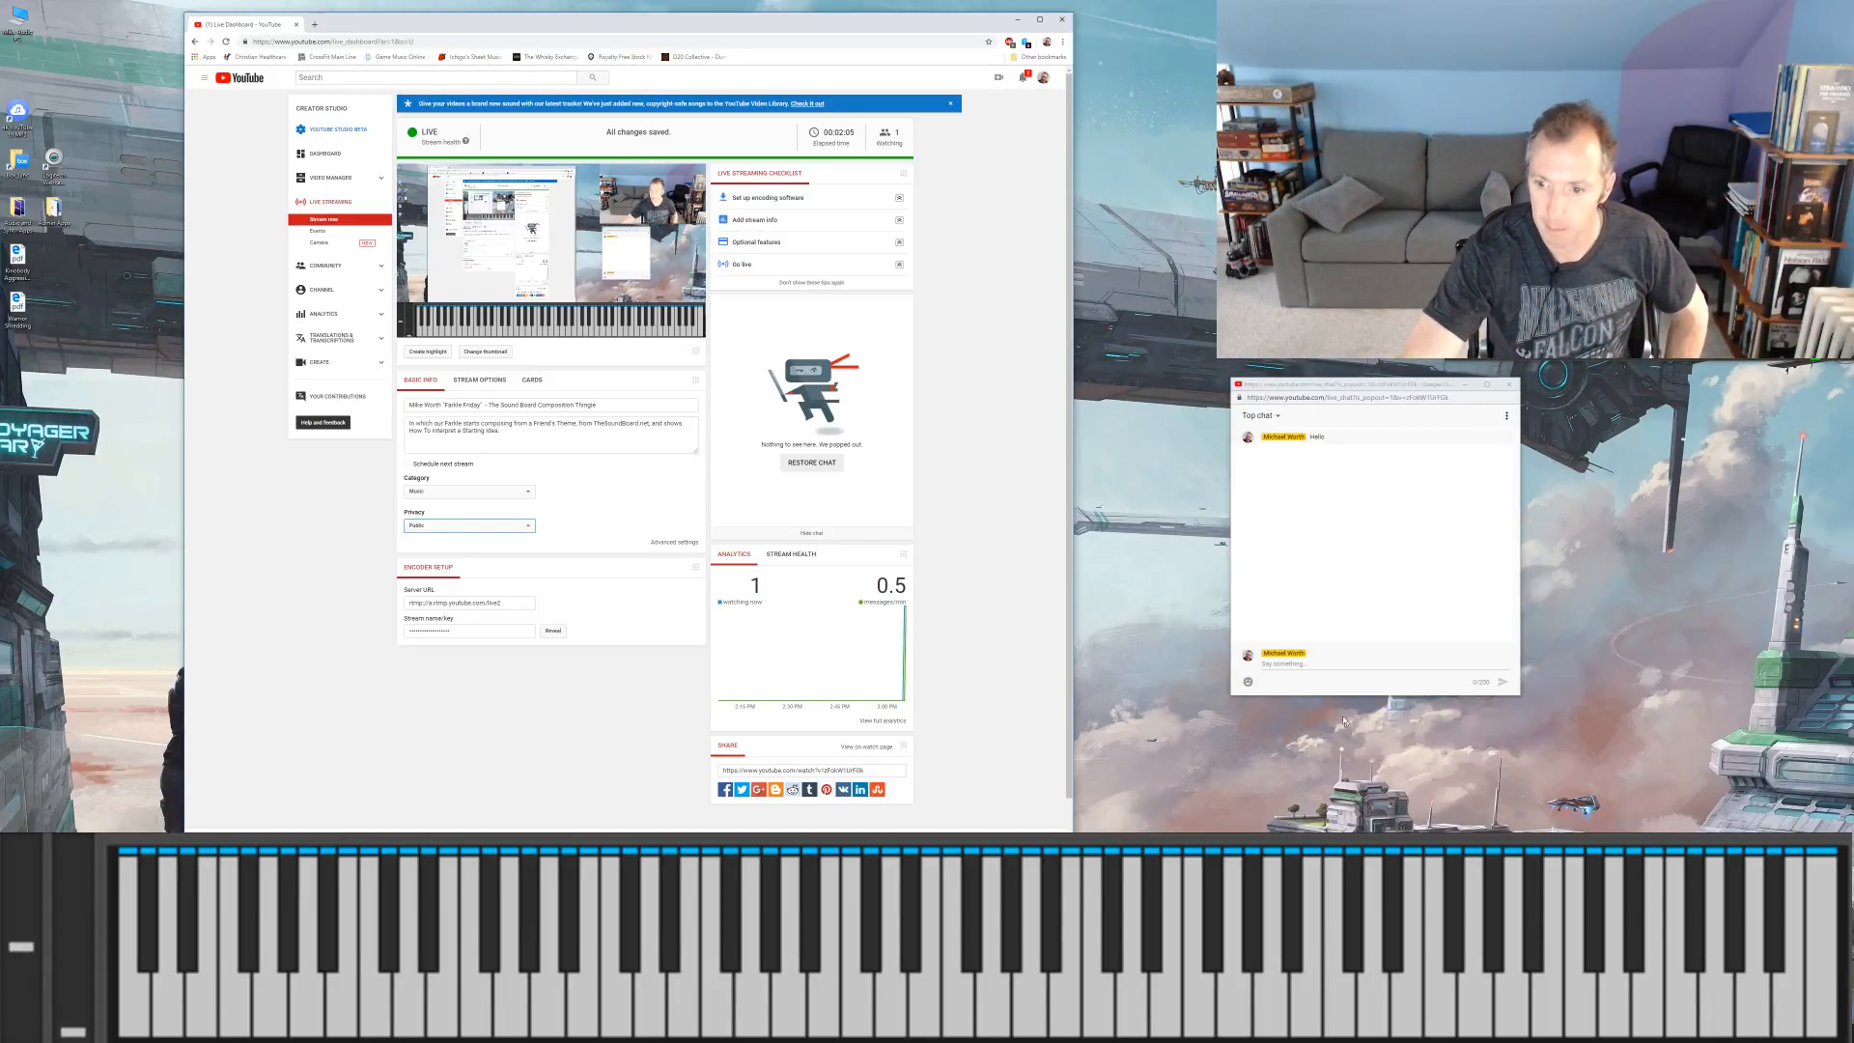
Step: Send a second greeting, "Hello!", in the live chat
left_click(1326, 666)
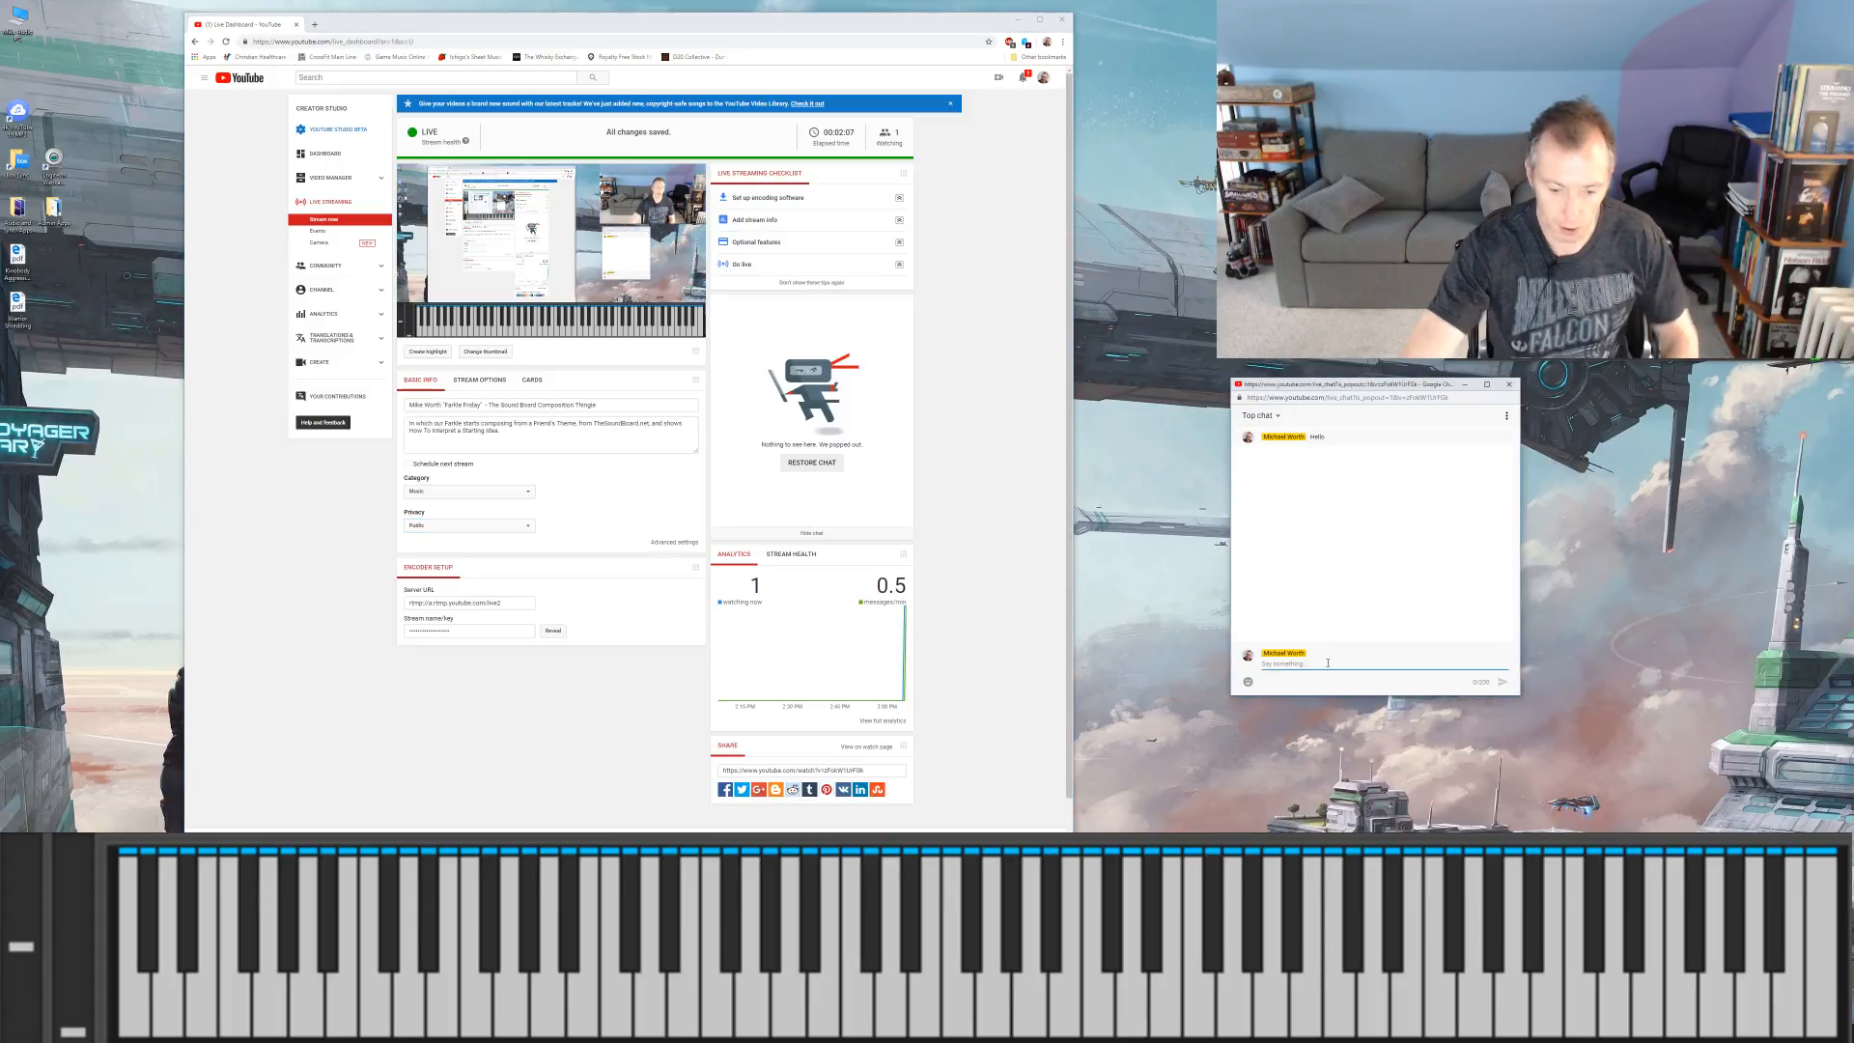
type("Hello!")
key("Return")
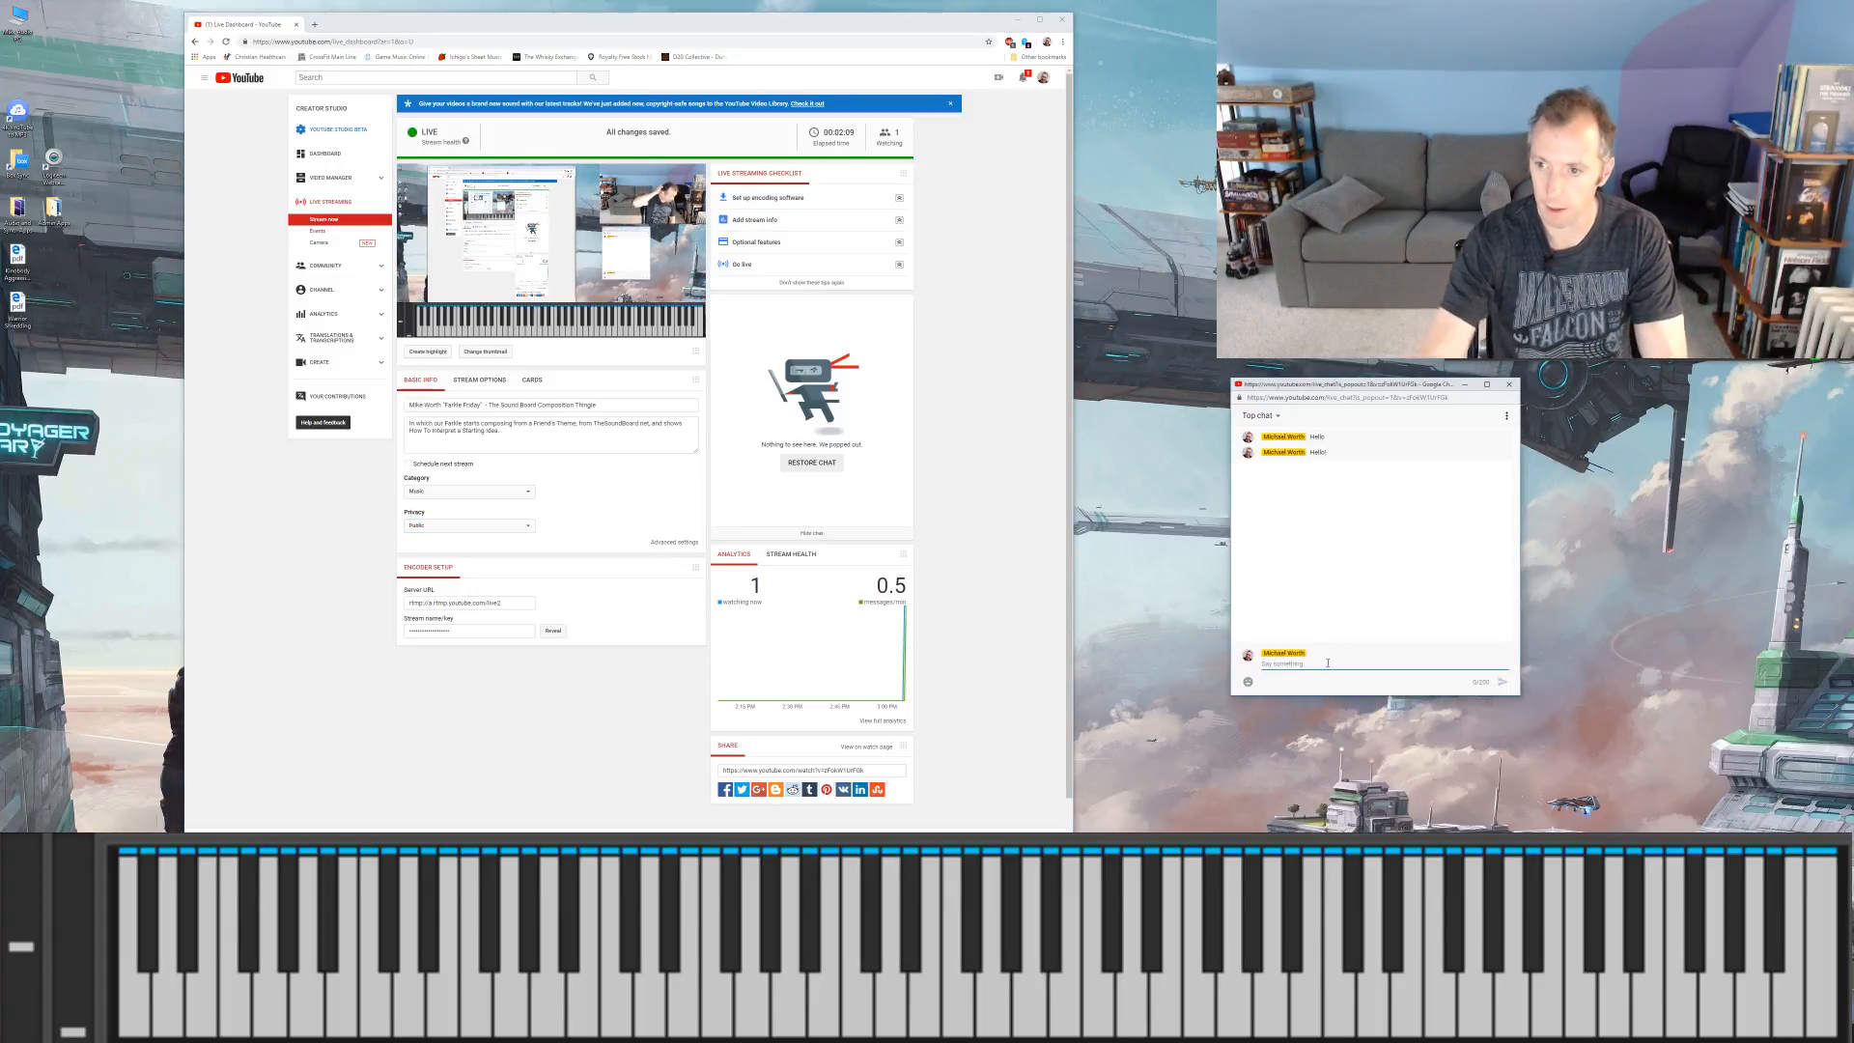
Step: View the live chat's participants list and return to the conversation
left_click(1507, 415)
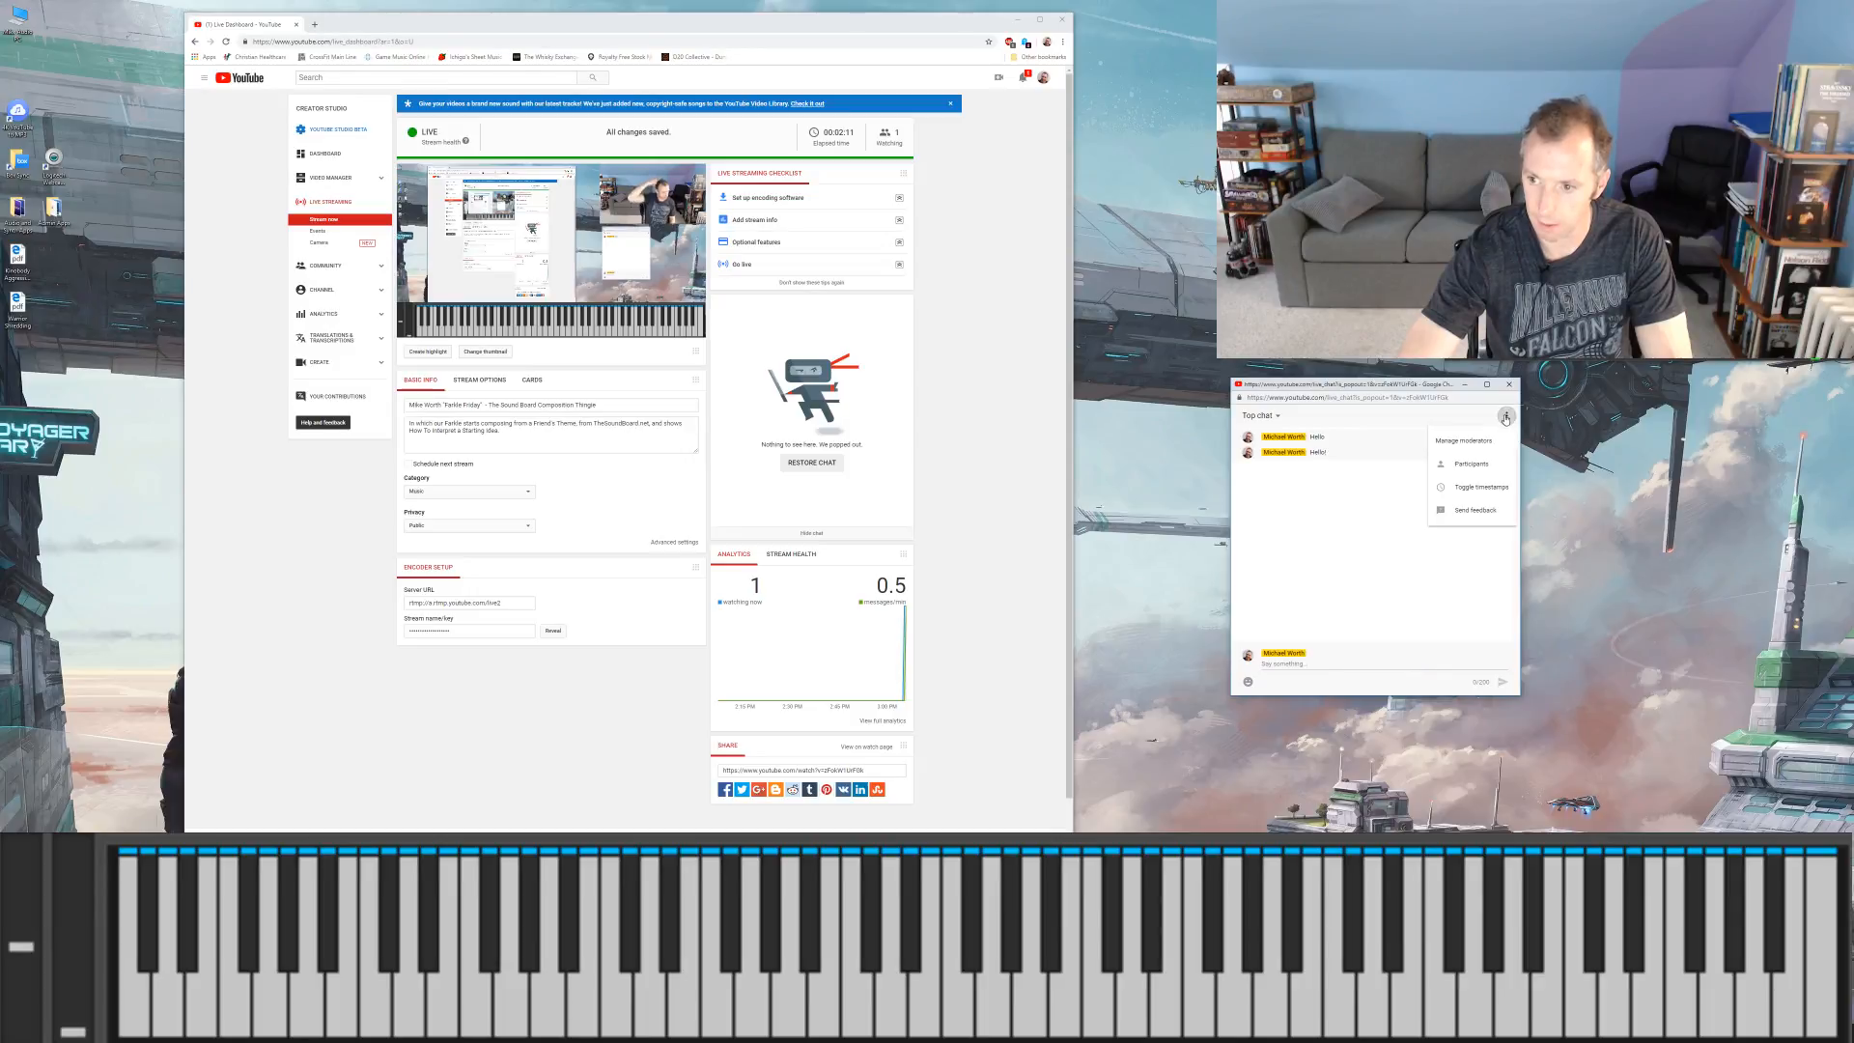
left_click(1484, 467)
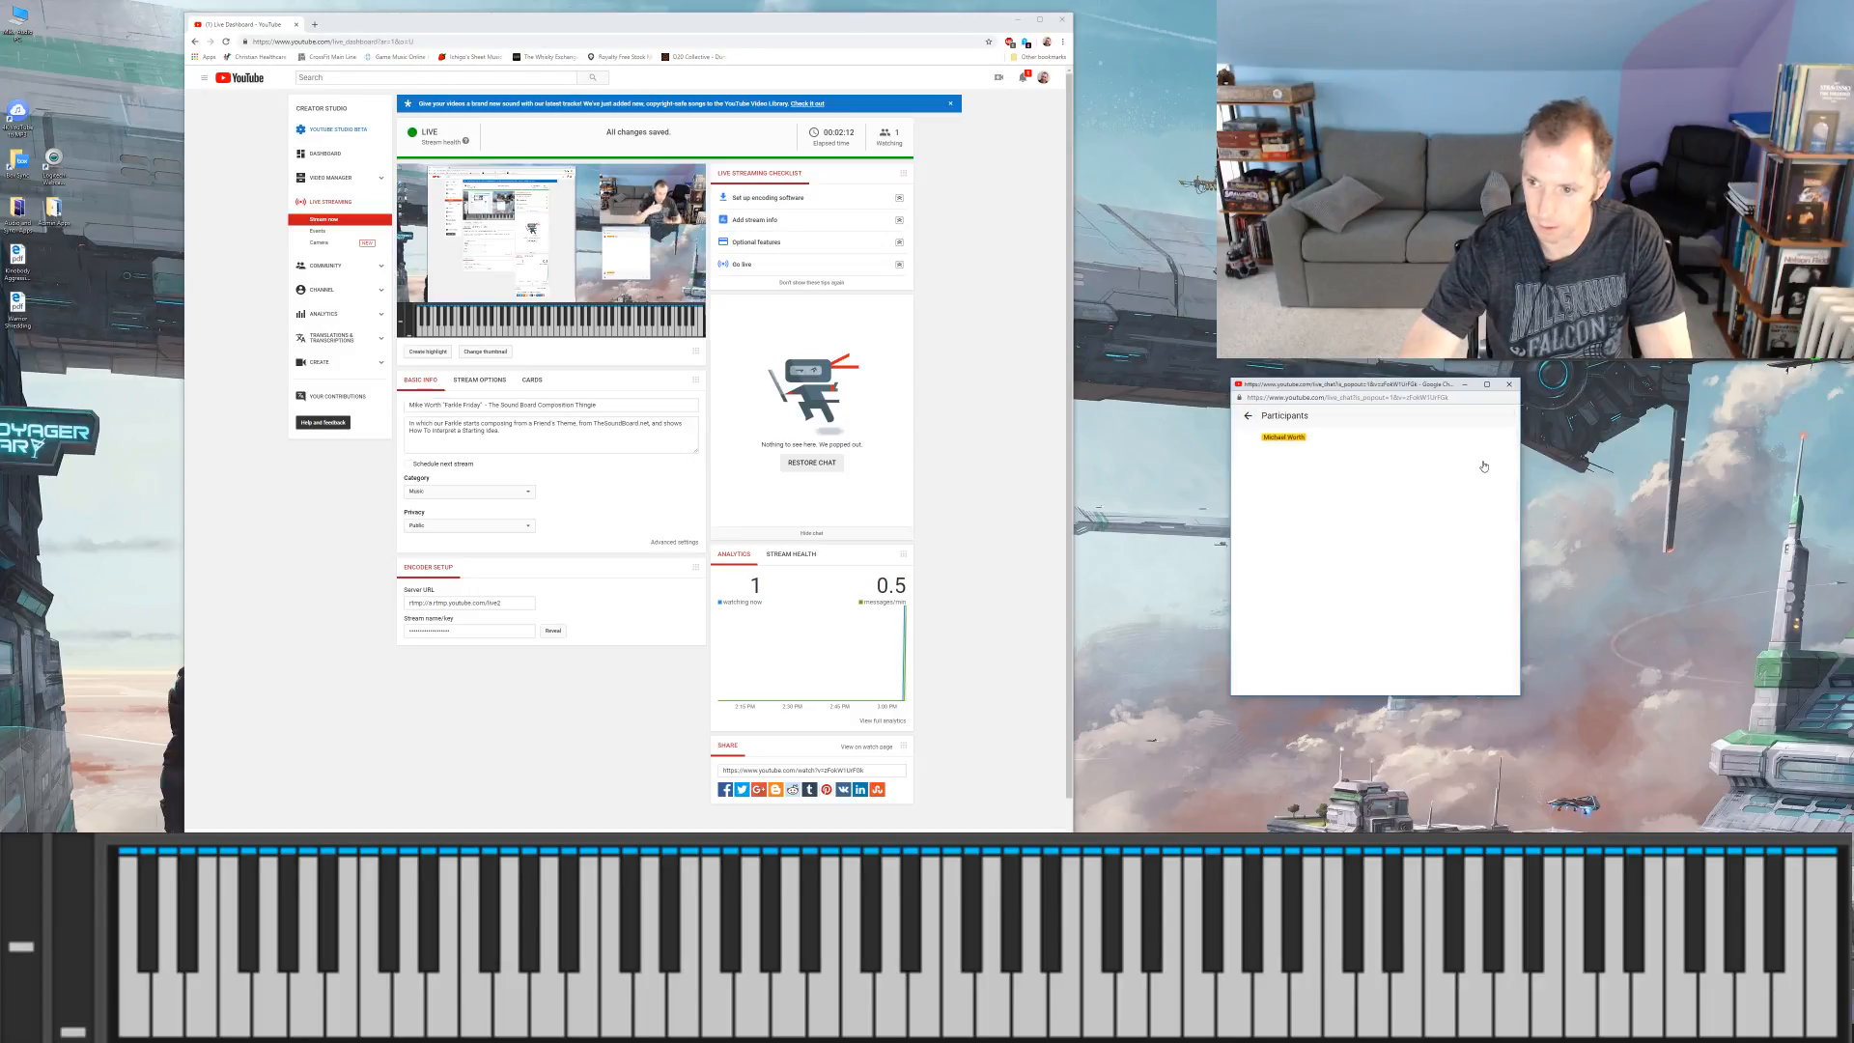
left_click(1248, 415)
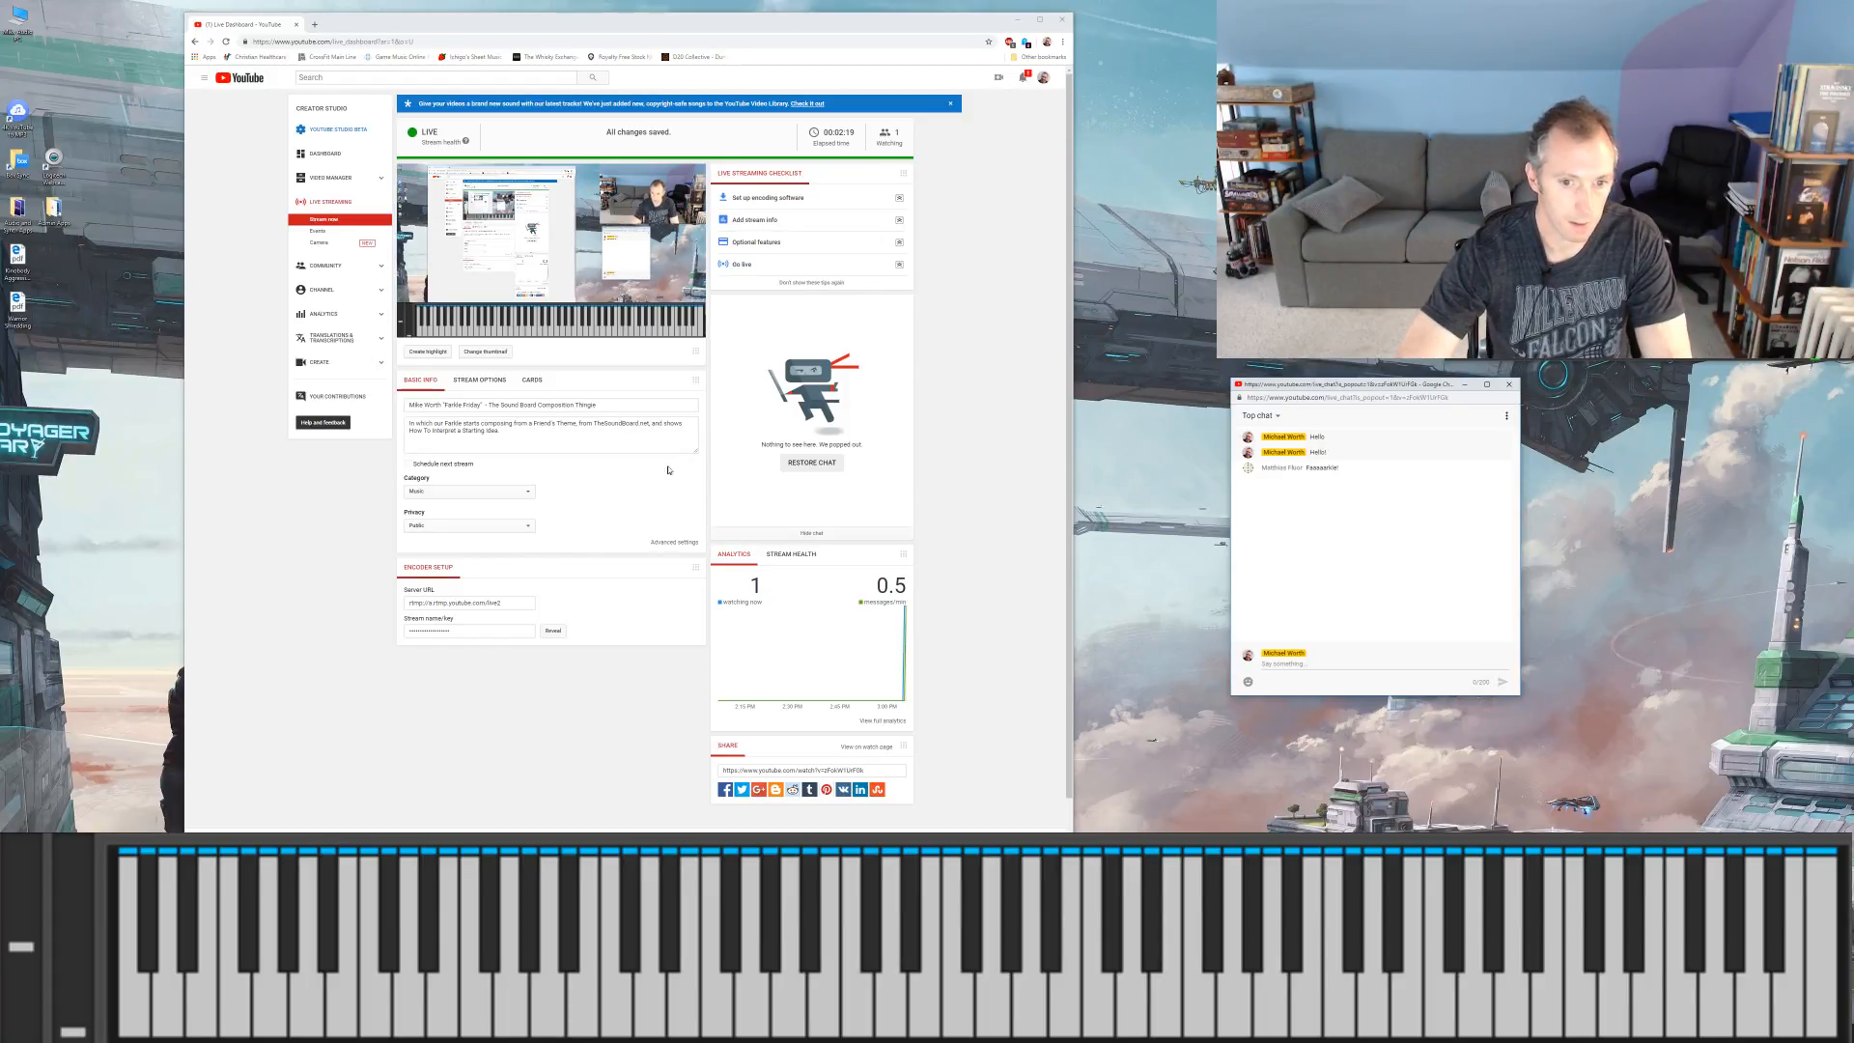
Step: Minimize the live dashboard and switch to the Kontakt window
left_click(1016, 20)
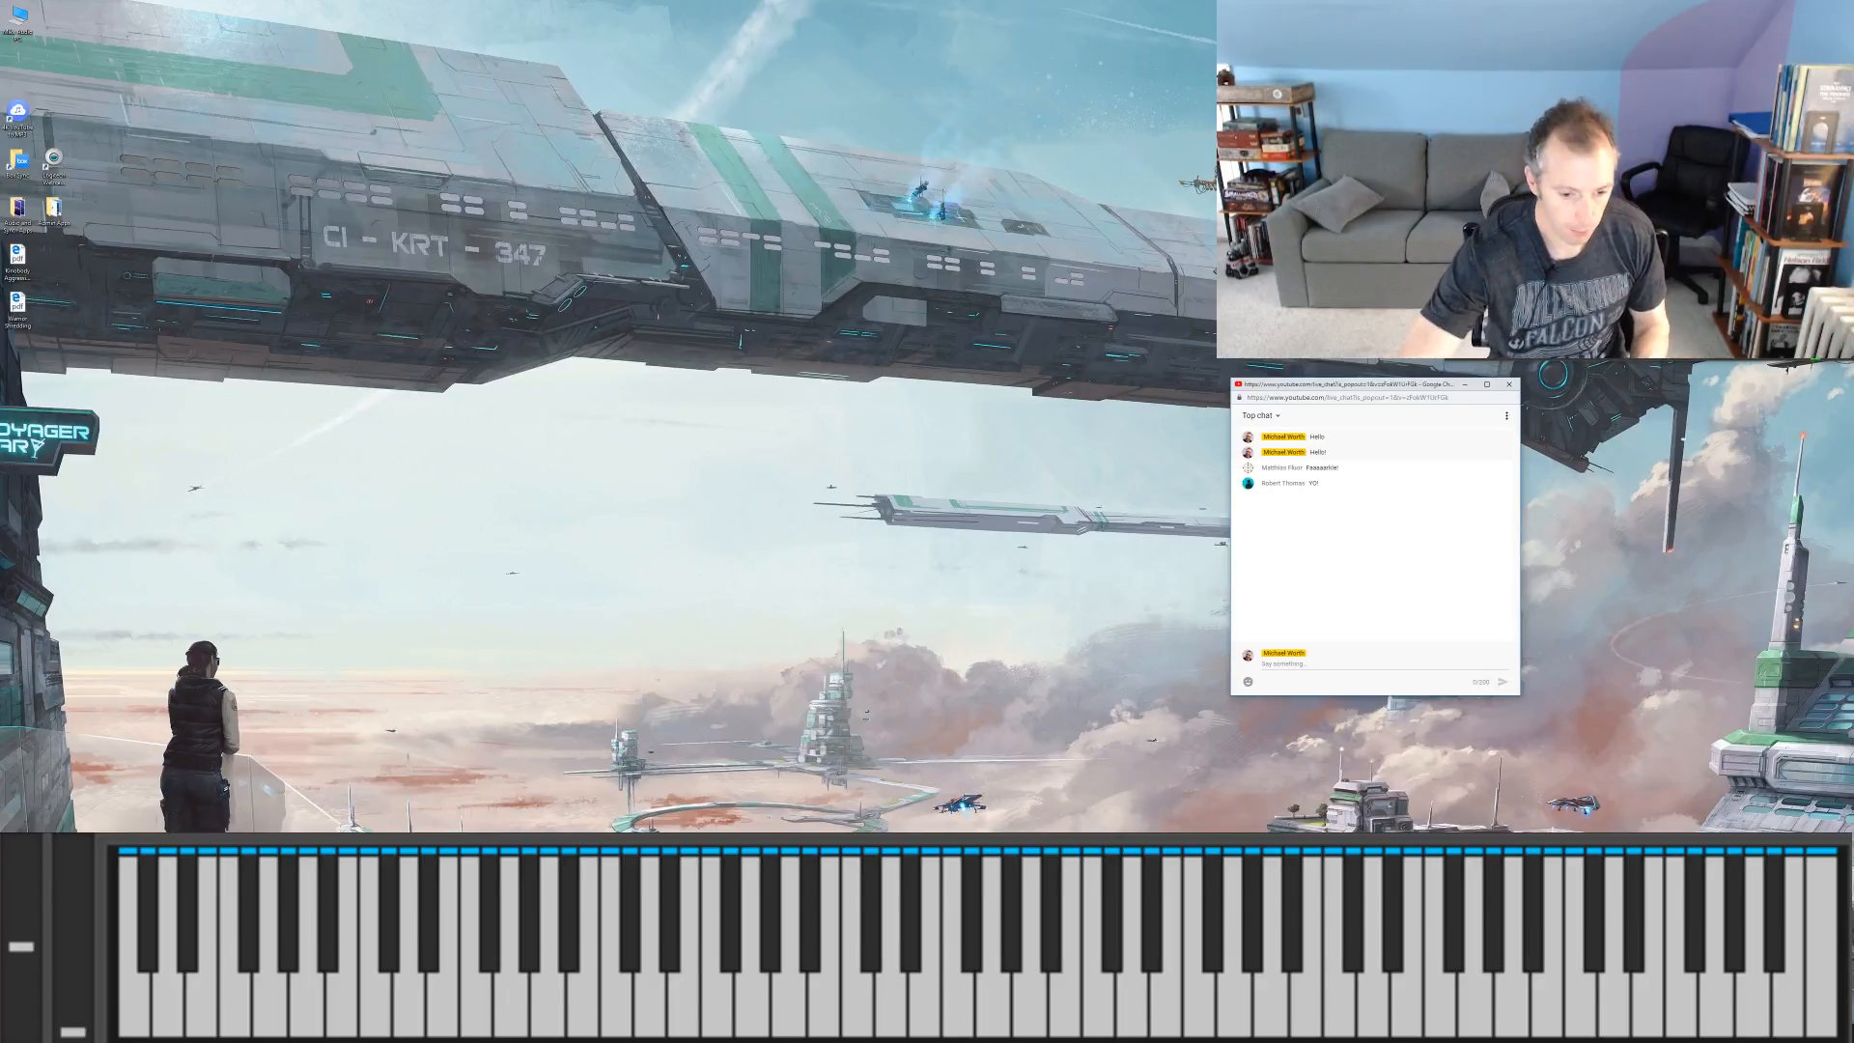
key("alt+Tab")
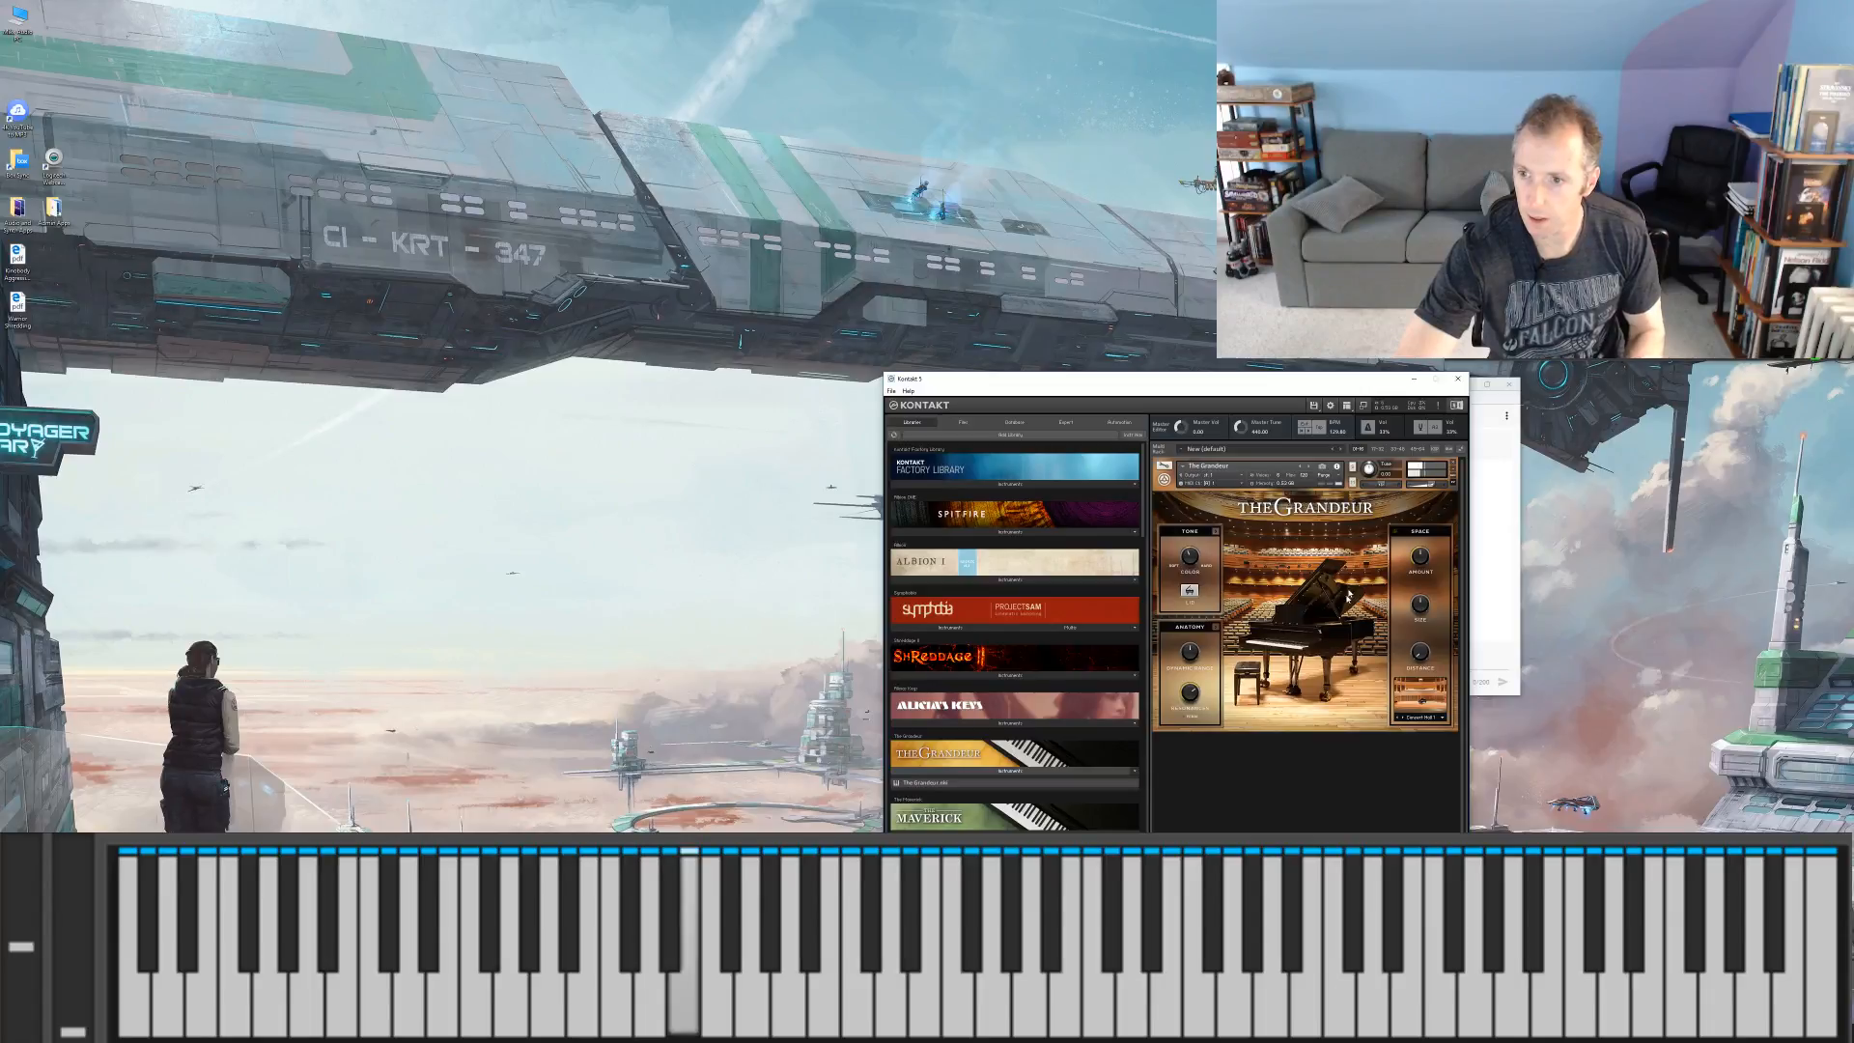
left_click(1412, 379)
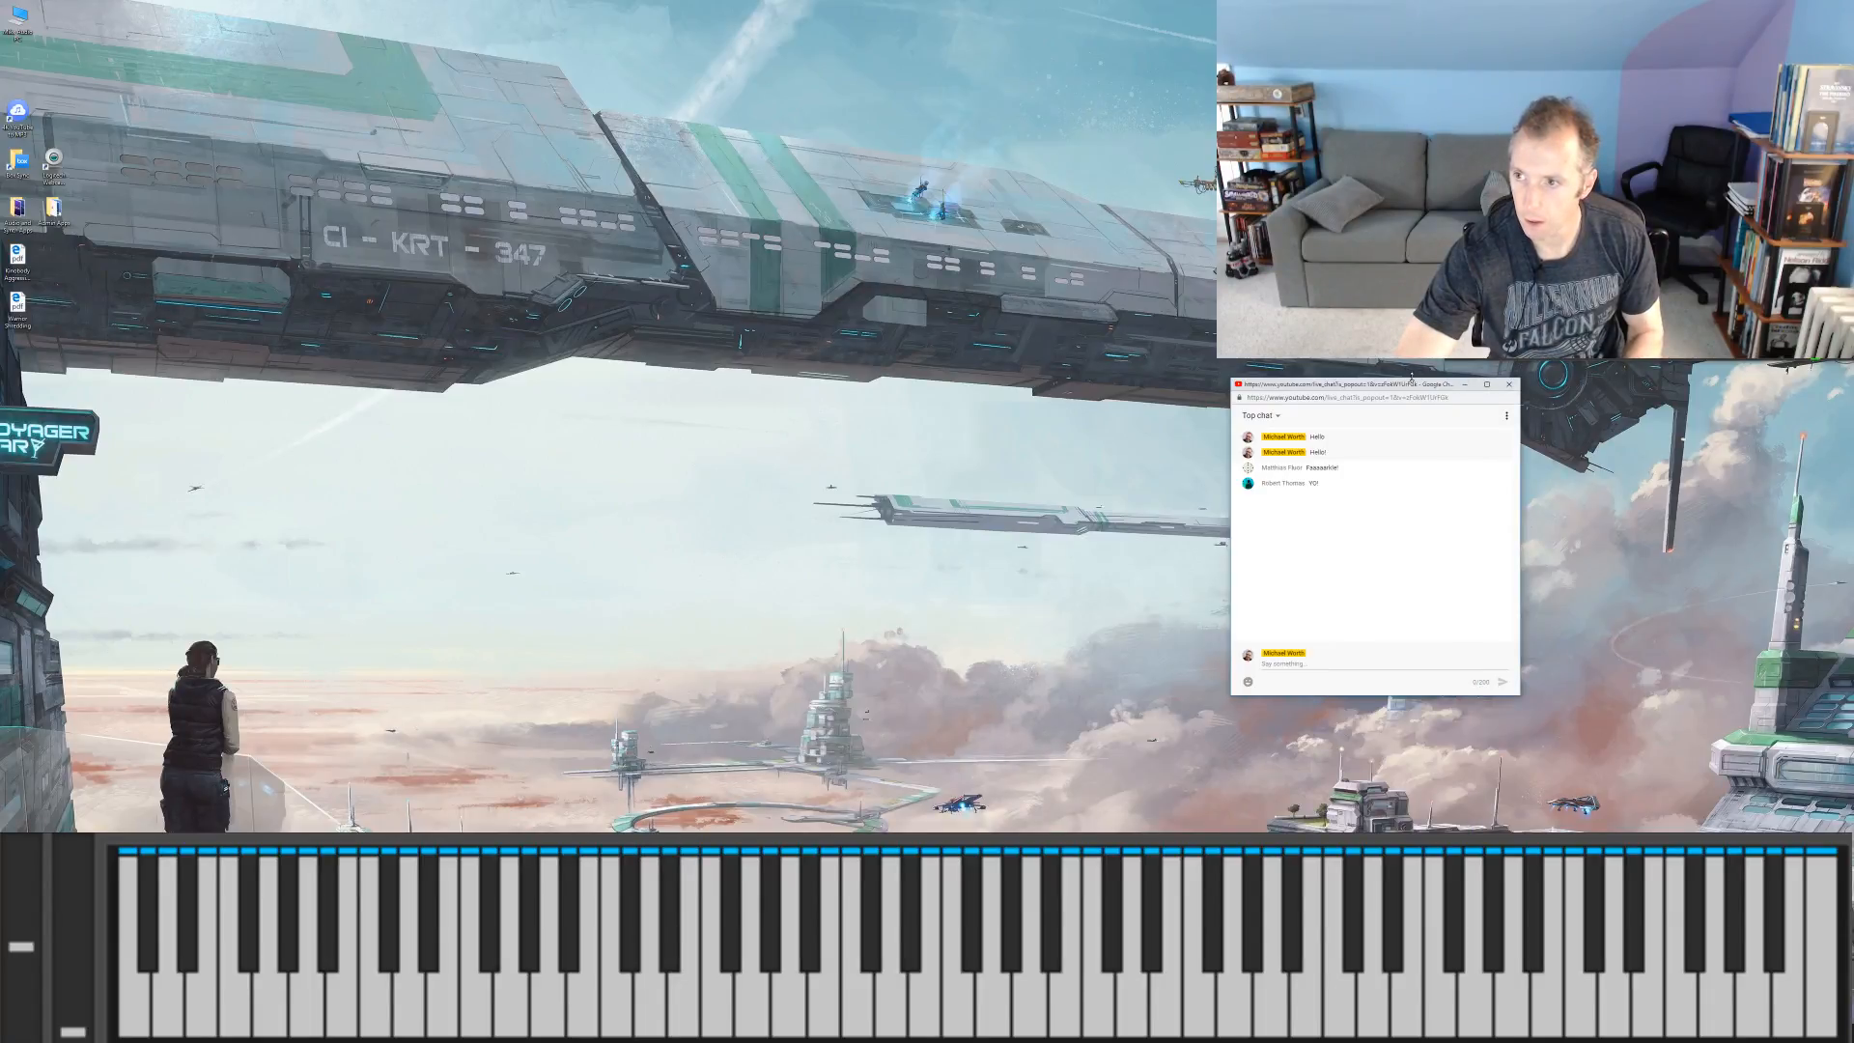
key("alt+Tab")
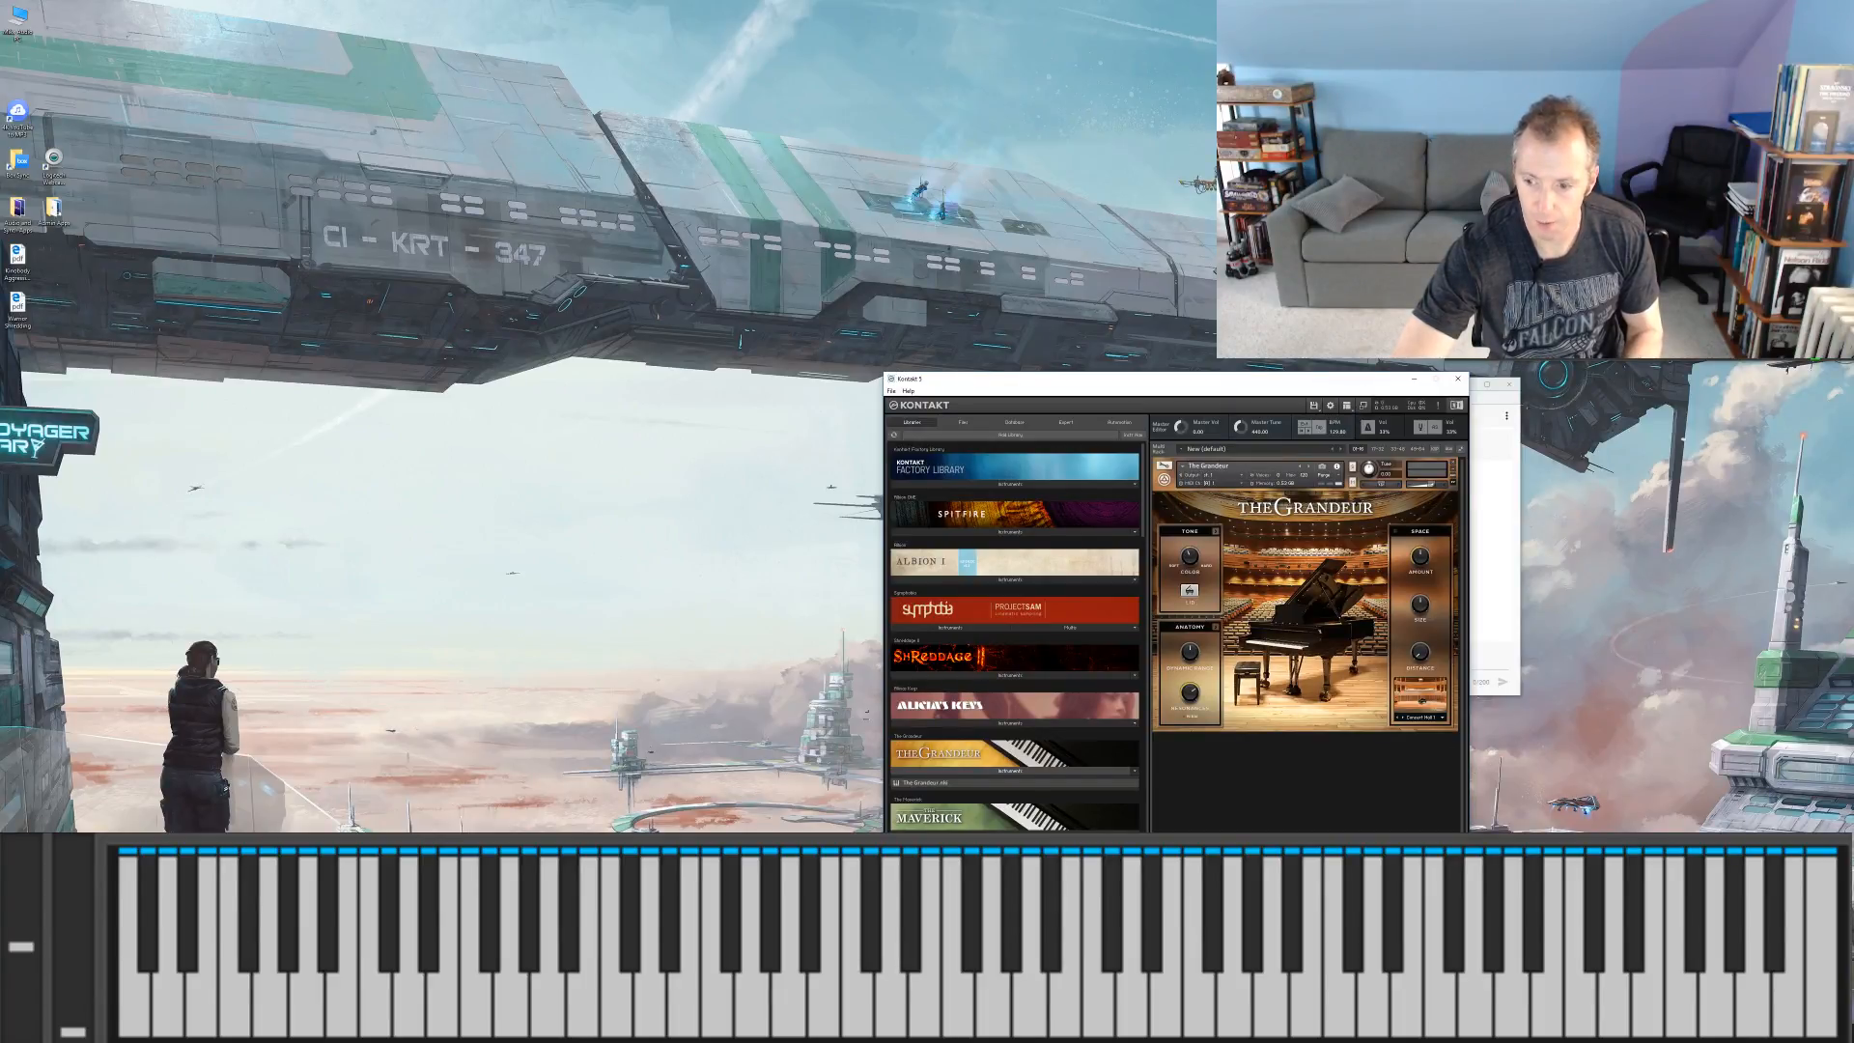
Step: Shrink the Kontakt window, collapse The Grandeur instrument, and move the window below the chat so it overlaps only the chat's lower corner
left_click_drag(1467, 951, 1122, 628)
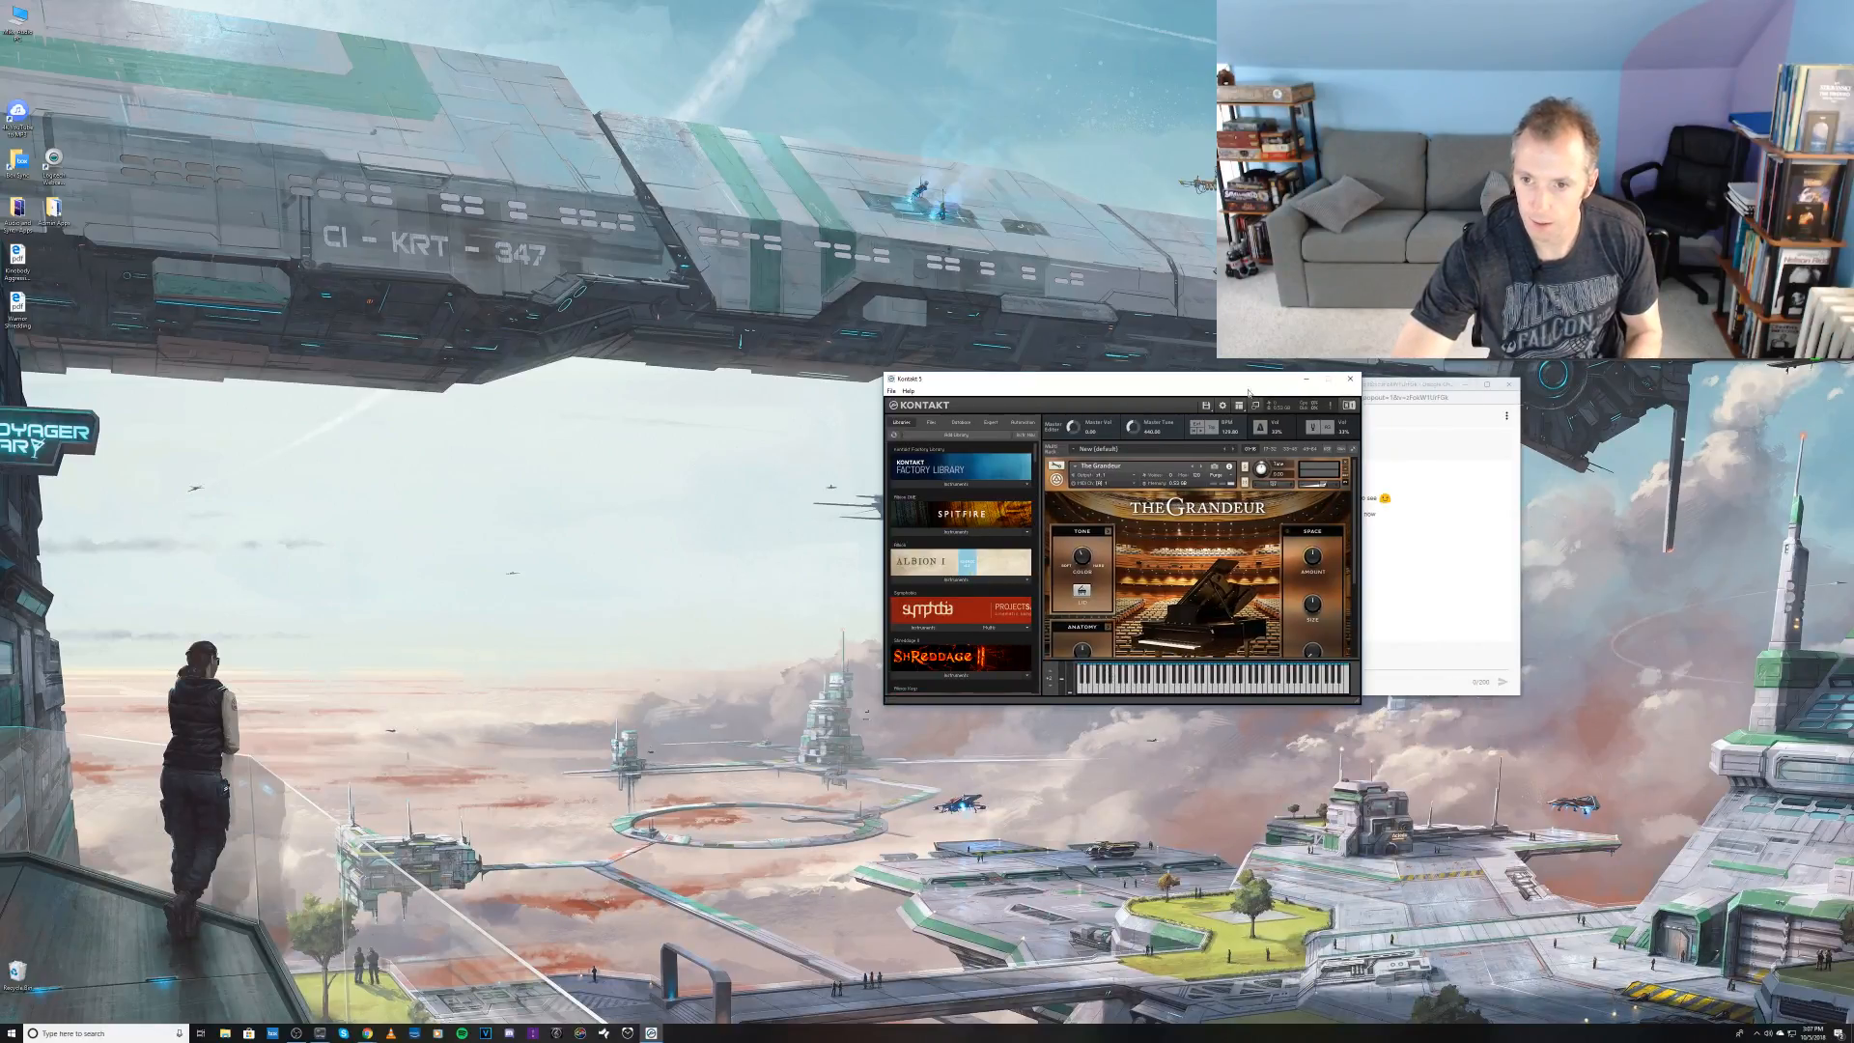
left_click(1352, 467)
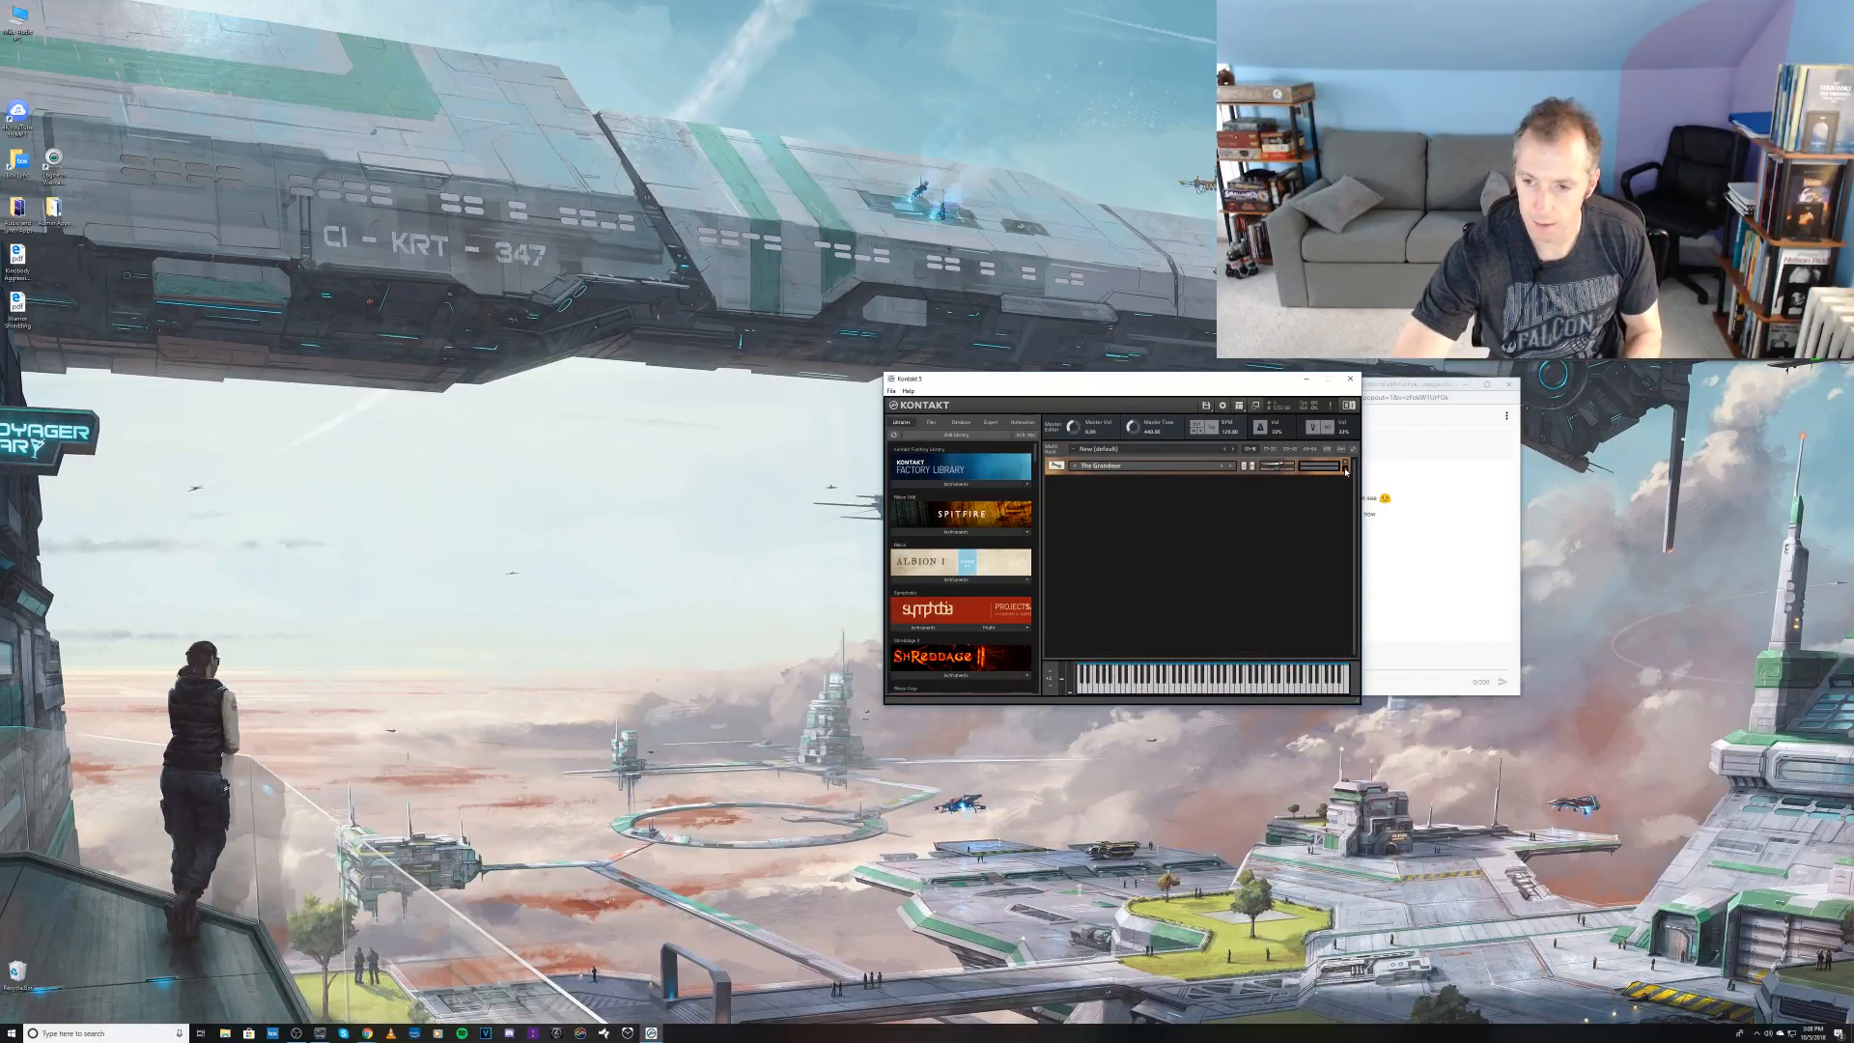
left_click_drag(1249, 384, 1666, 628)
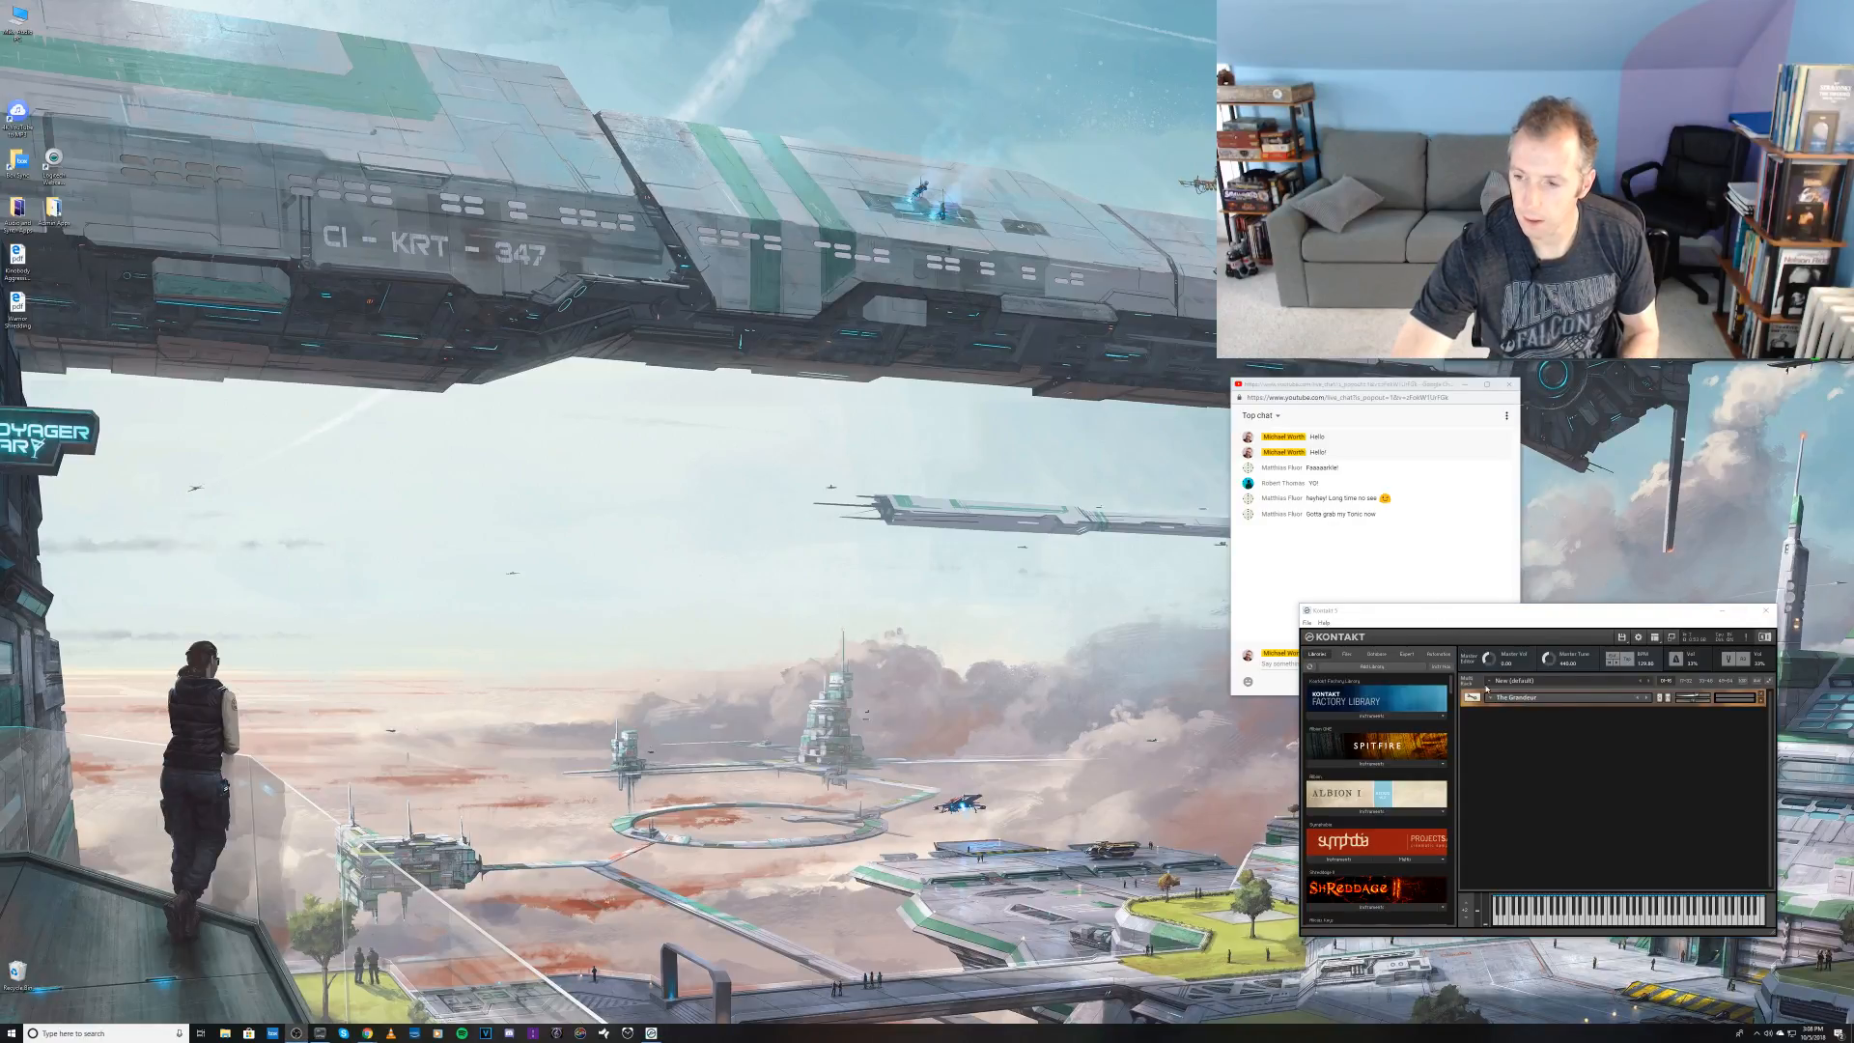
Step: In OBS, open the filters of the Kontakt Instance source and reset the Keyboard Crop values to 0 on all sides
right_click(1578, 213)
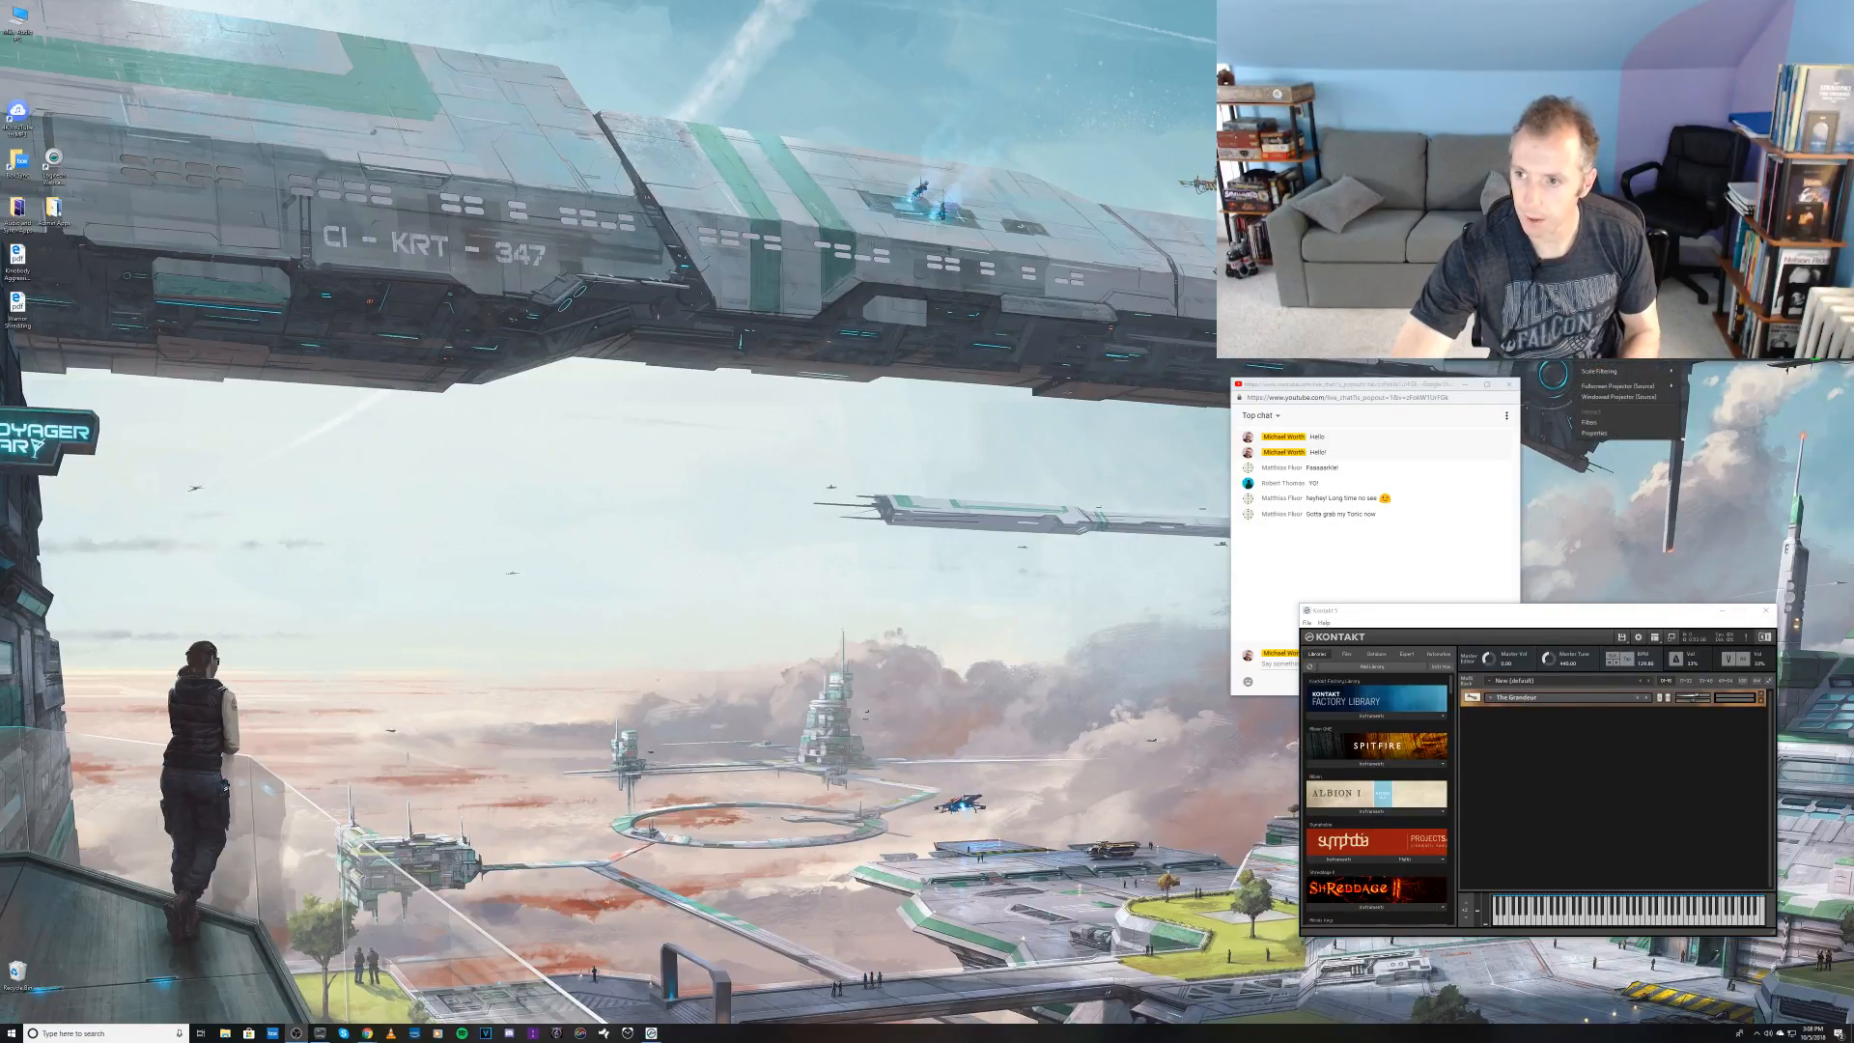
left_click(1604, 418)
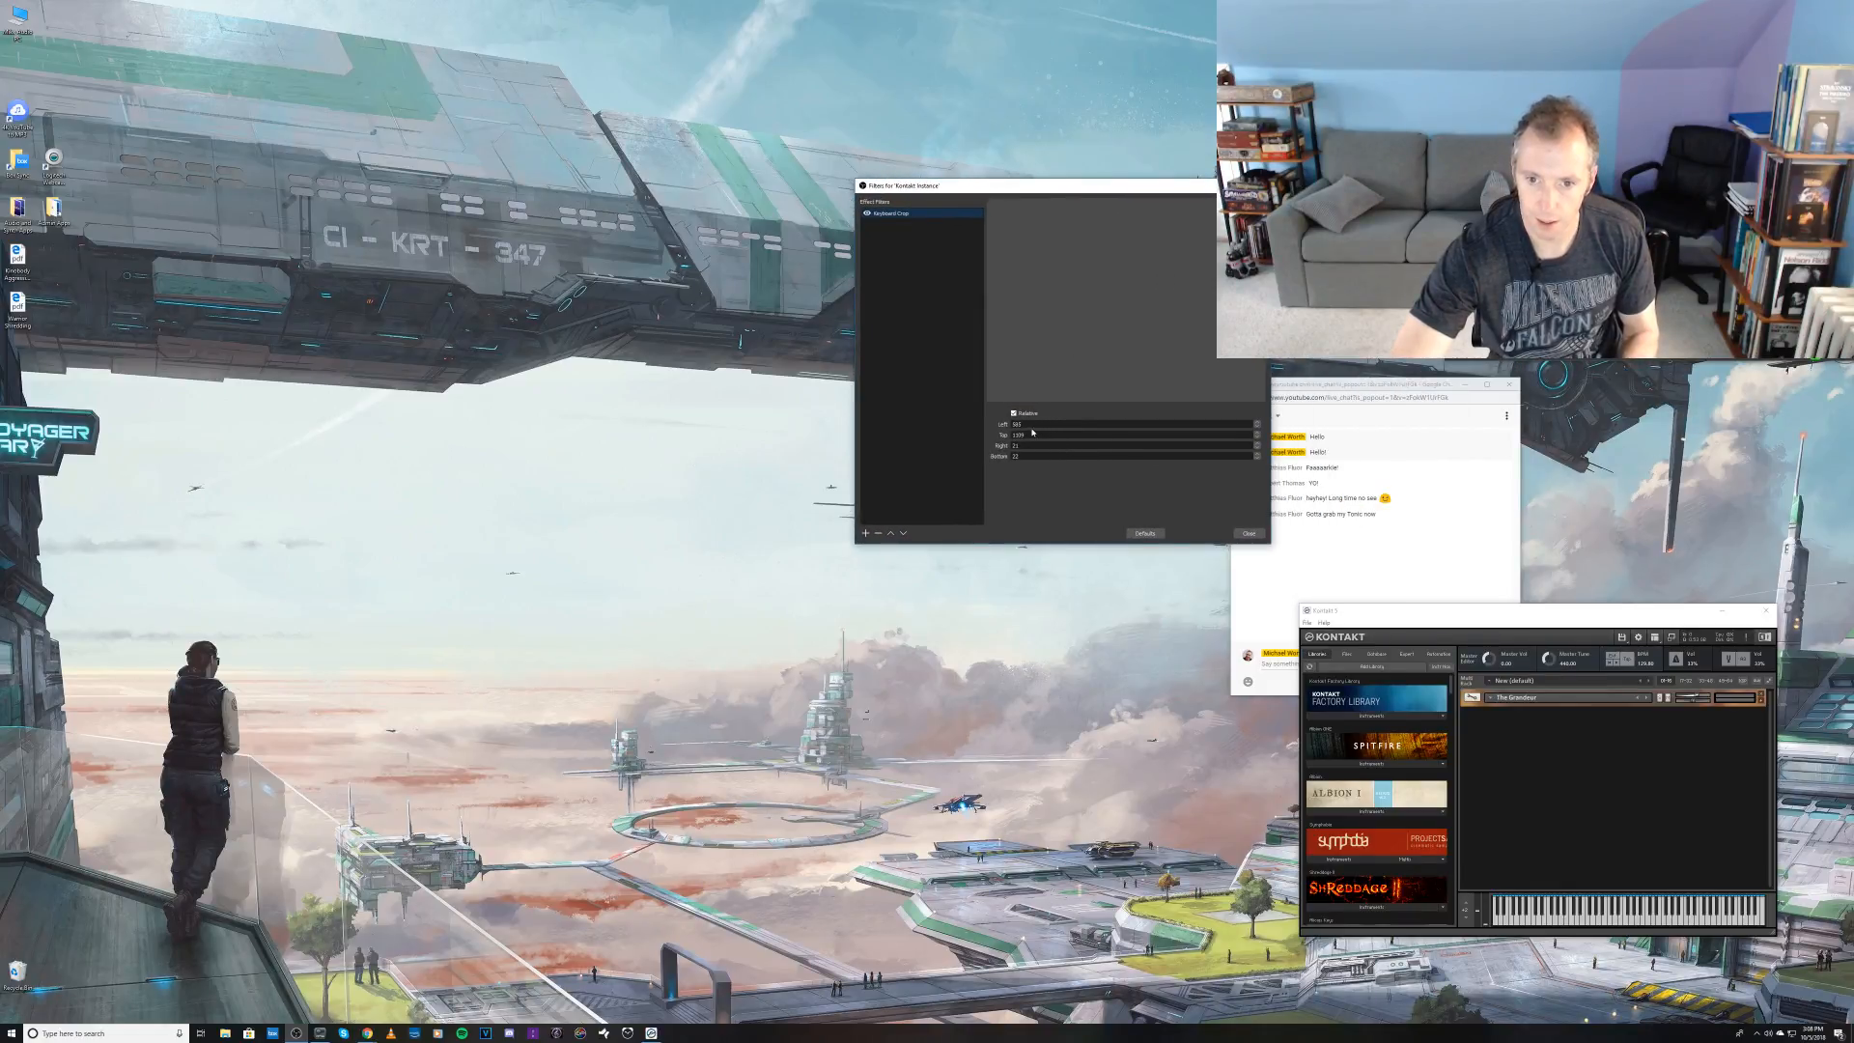
type("0")
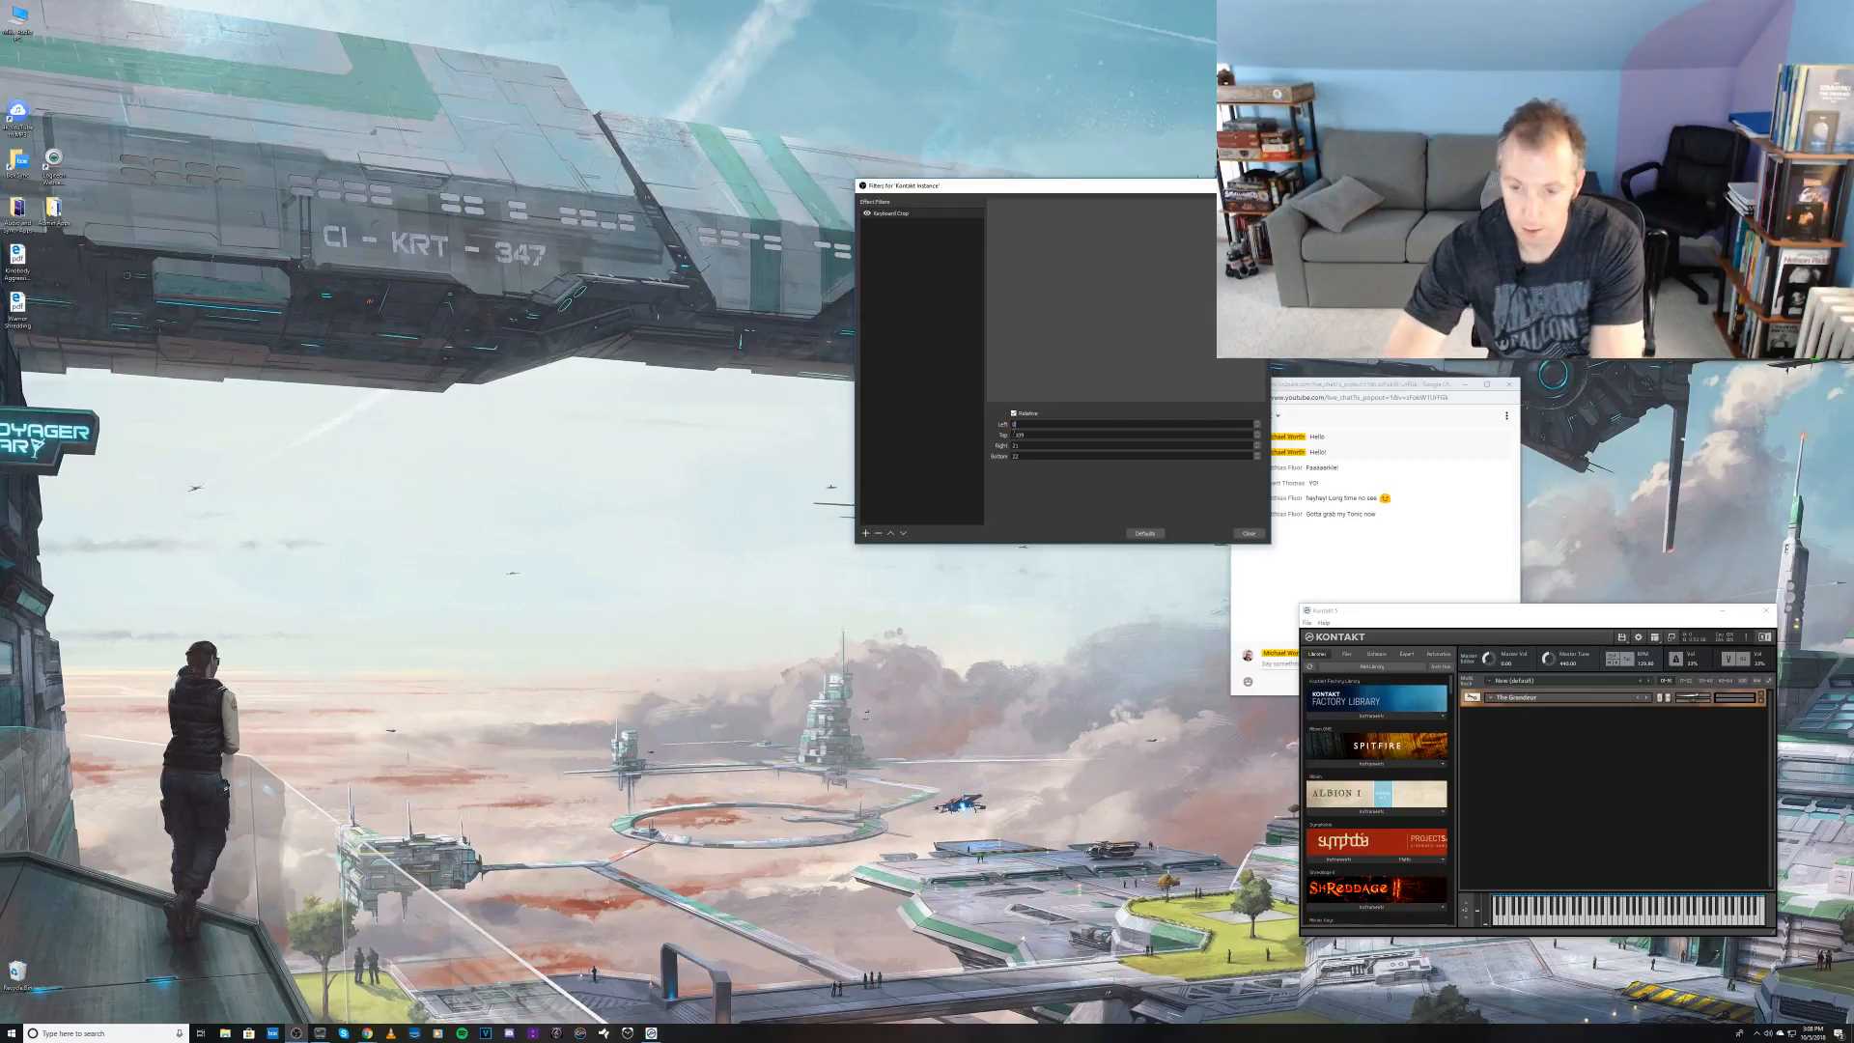
key("Tab")
type("0")
key("Tab")
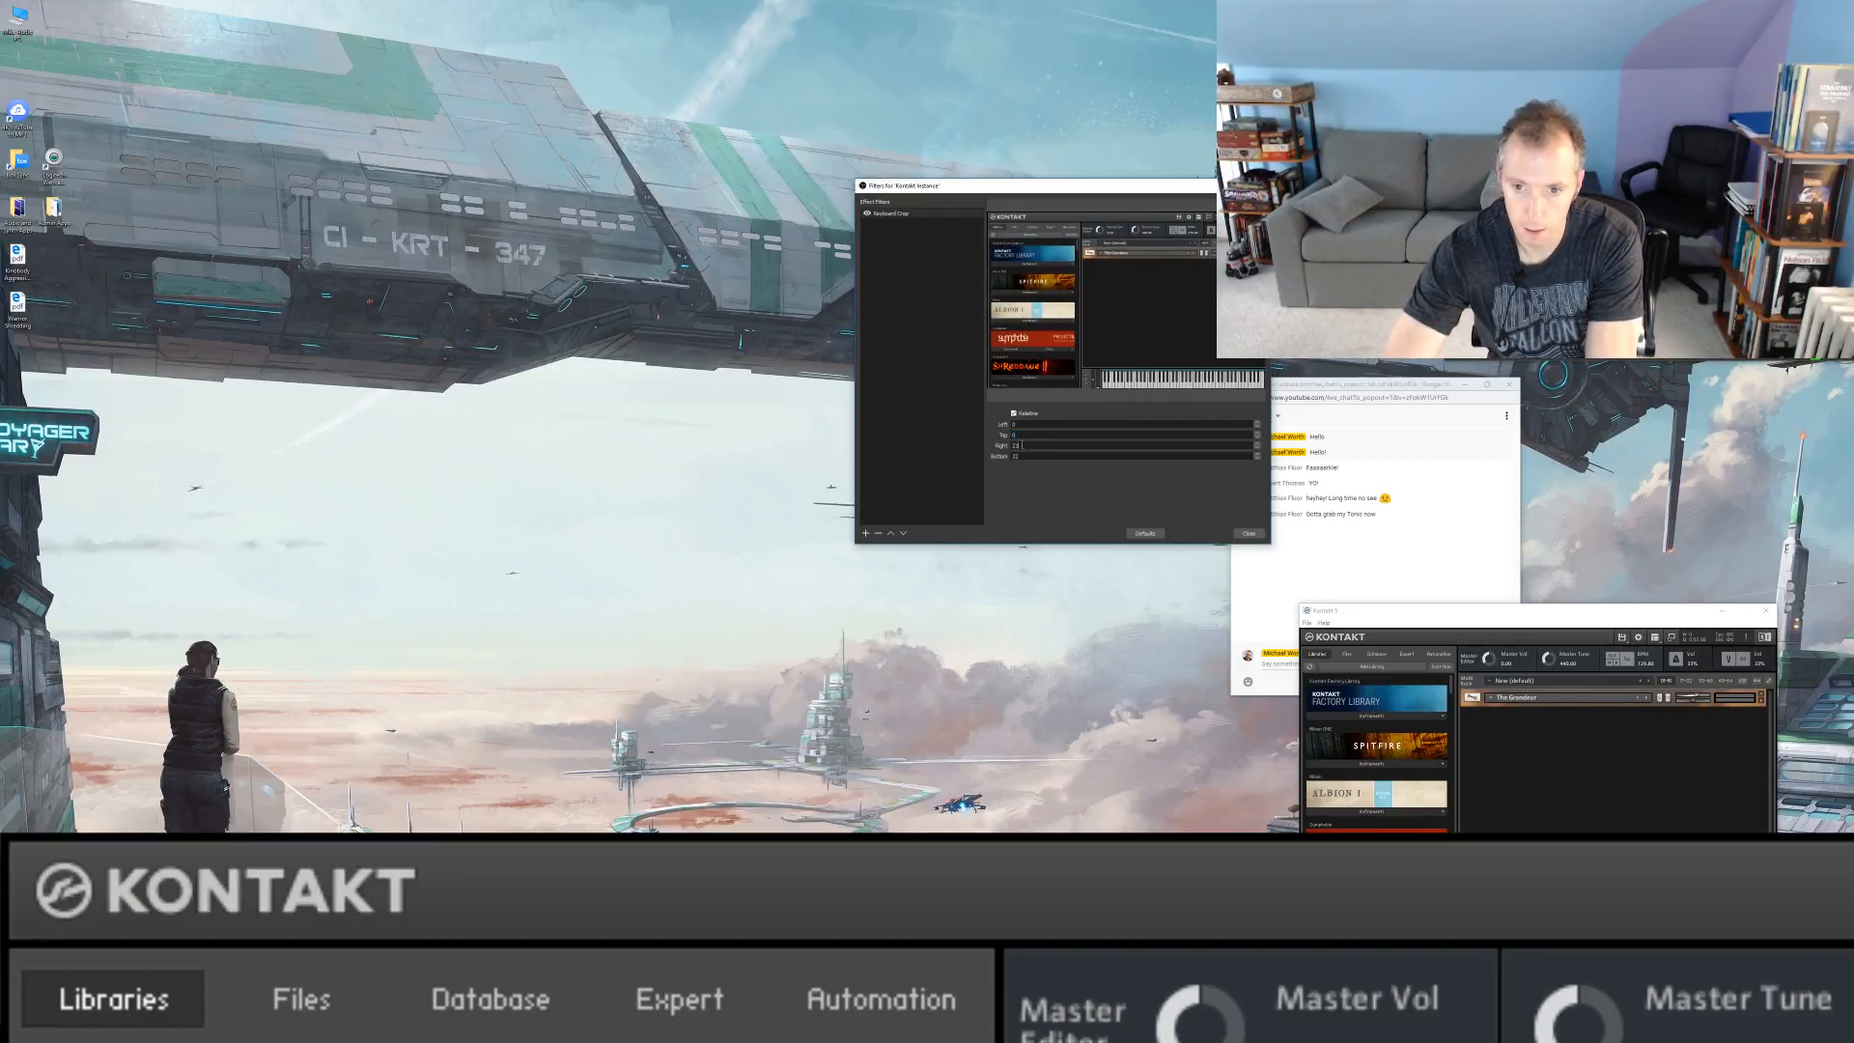
type("00")
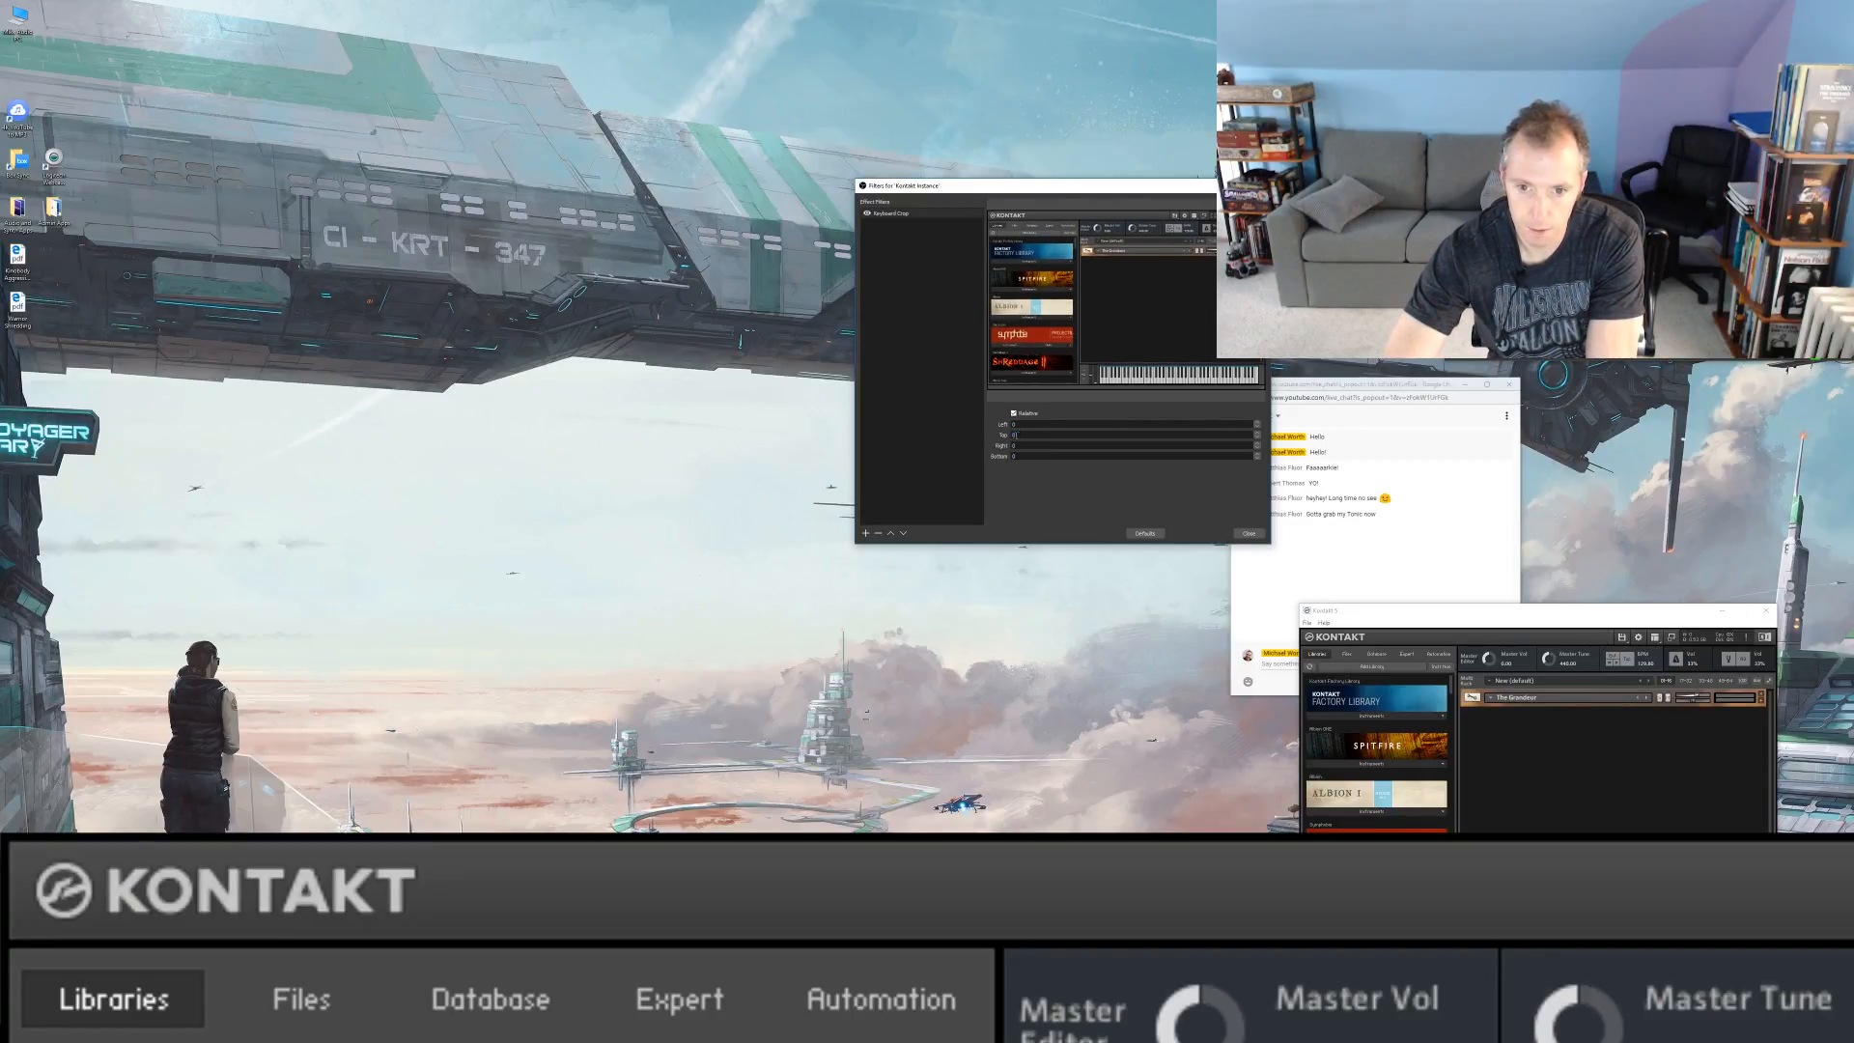
type("800")
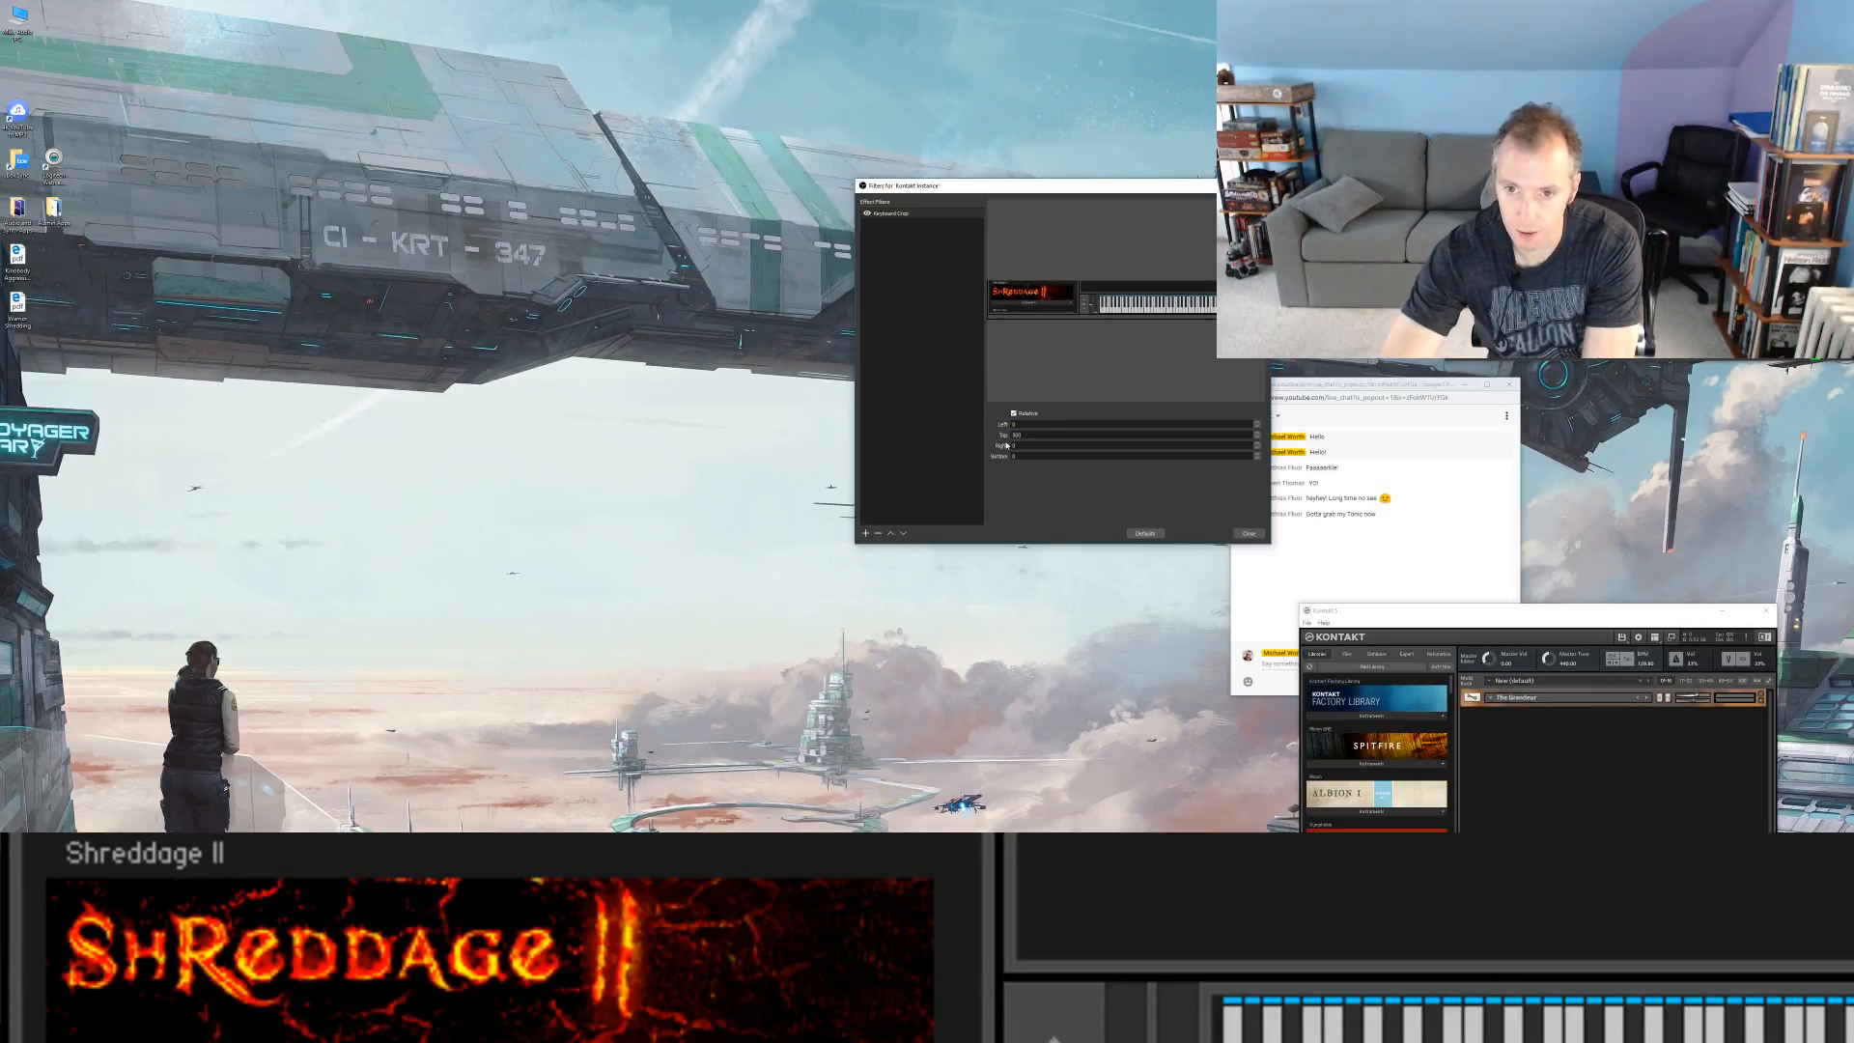
Step: Set the Keyboard Crop filter's top value to 540 to cut away the area above the piano keys
key("BackSpace")
key("BackSpace")
key("BackSpace")
type("600")
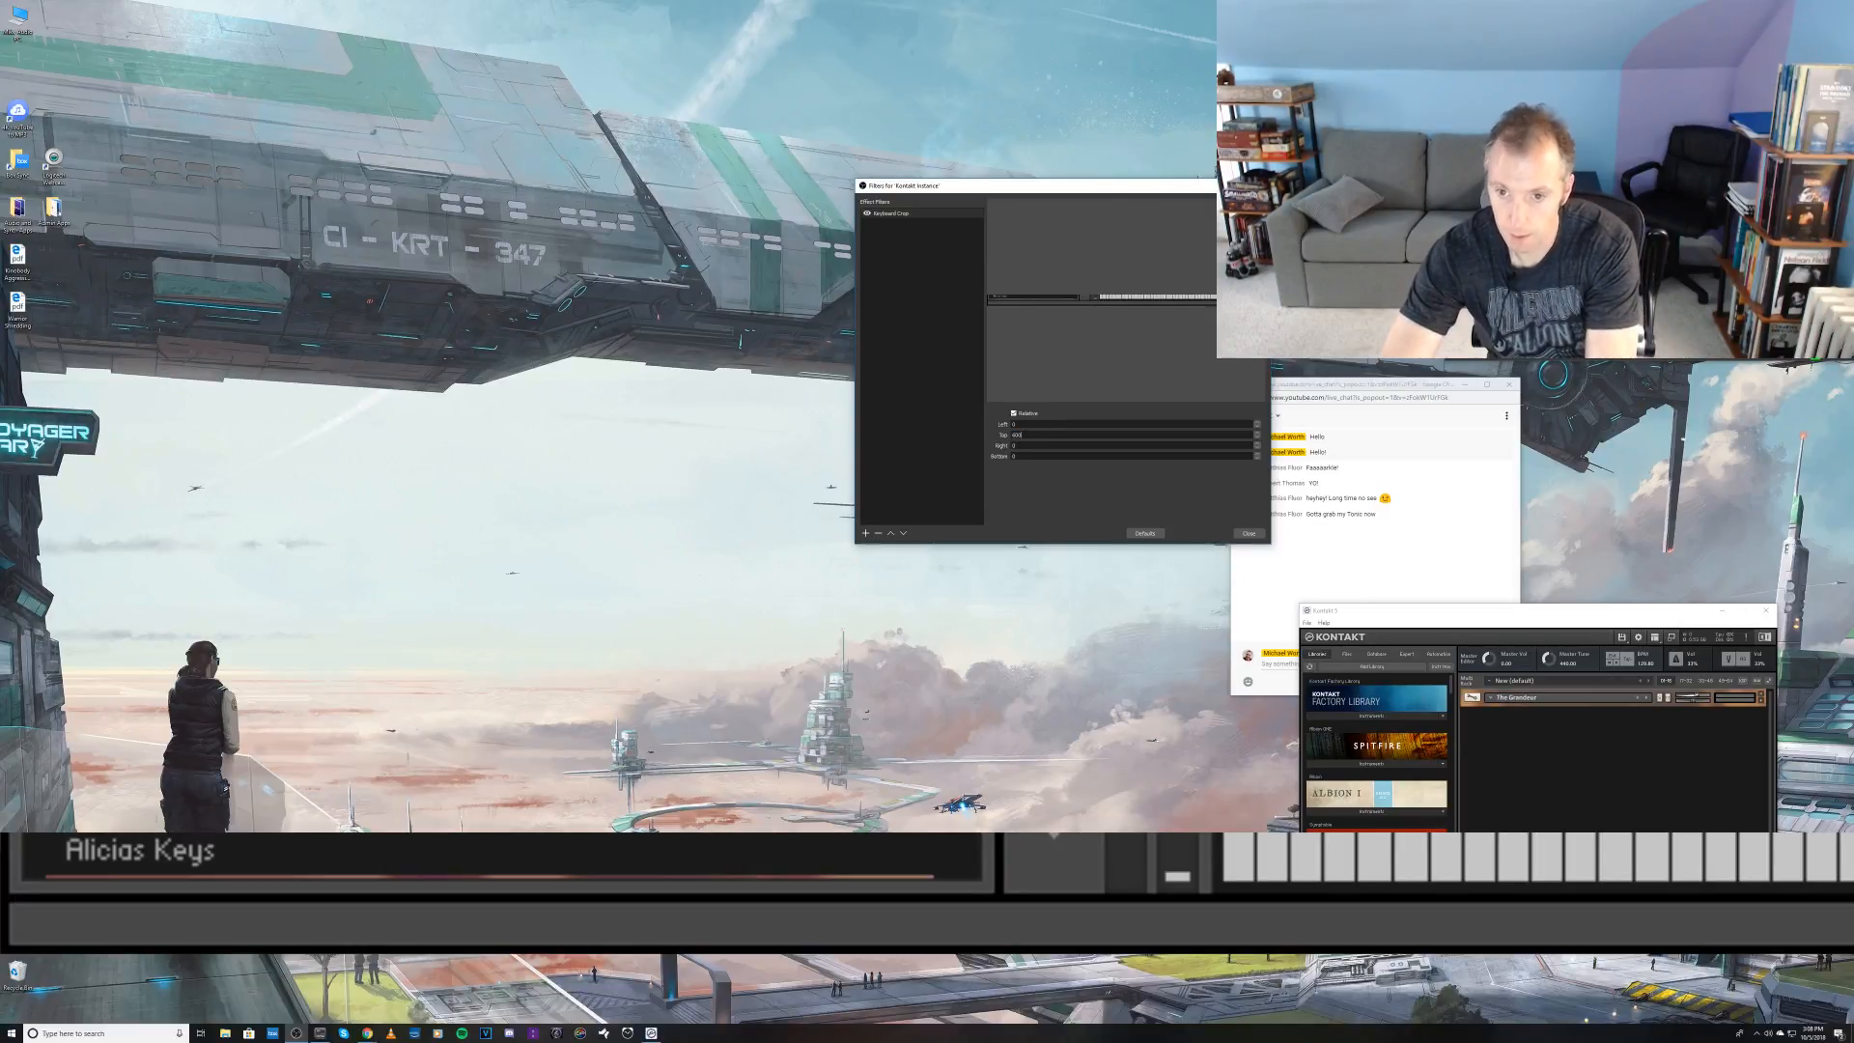
key("BackSpace")
key("BackSpace")
key("BackSpace")
type("540")
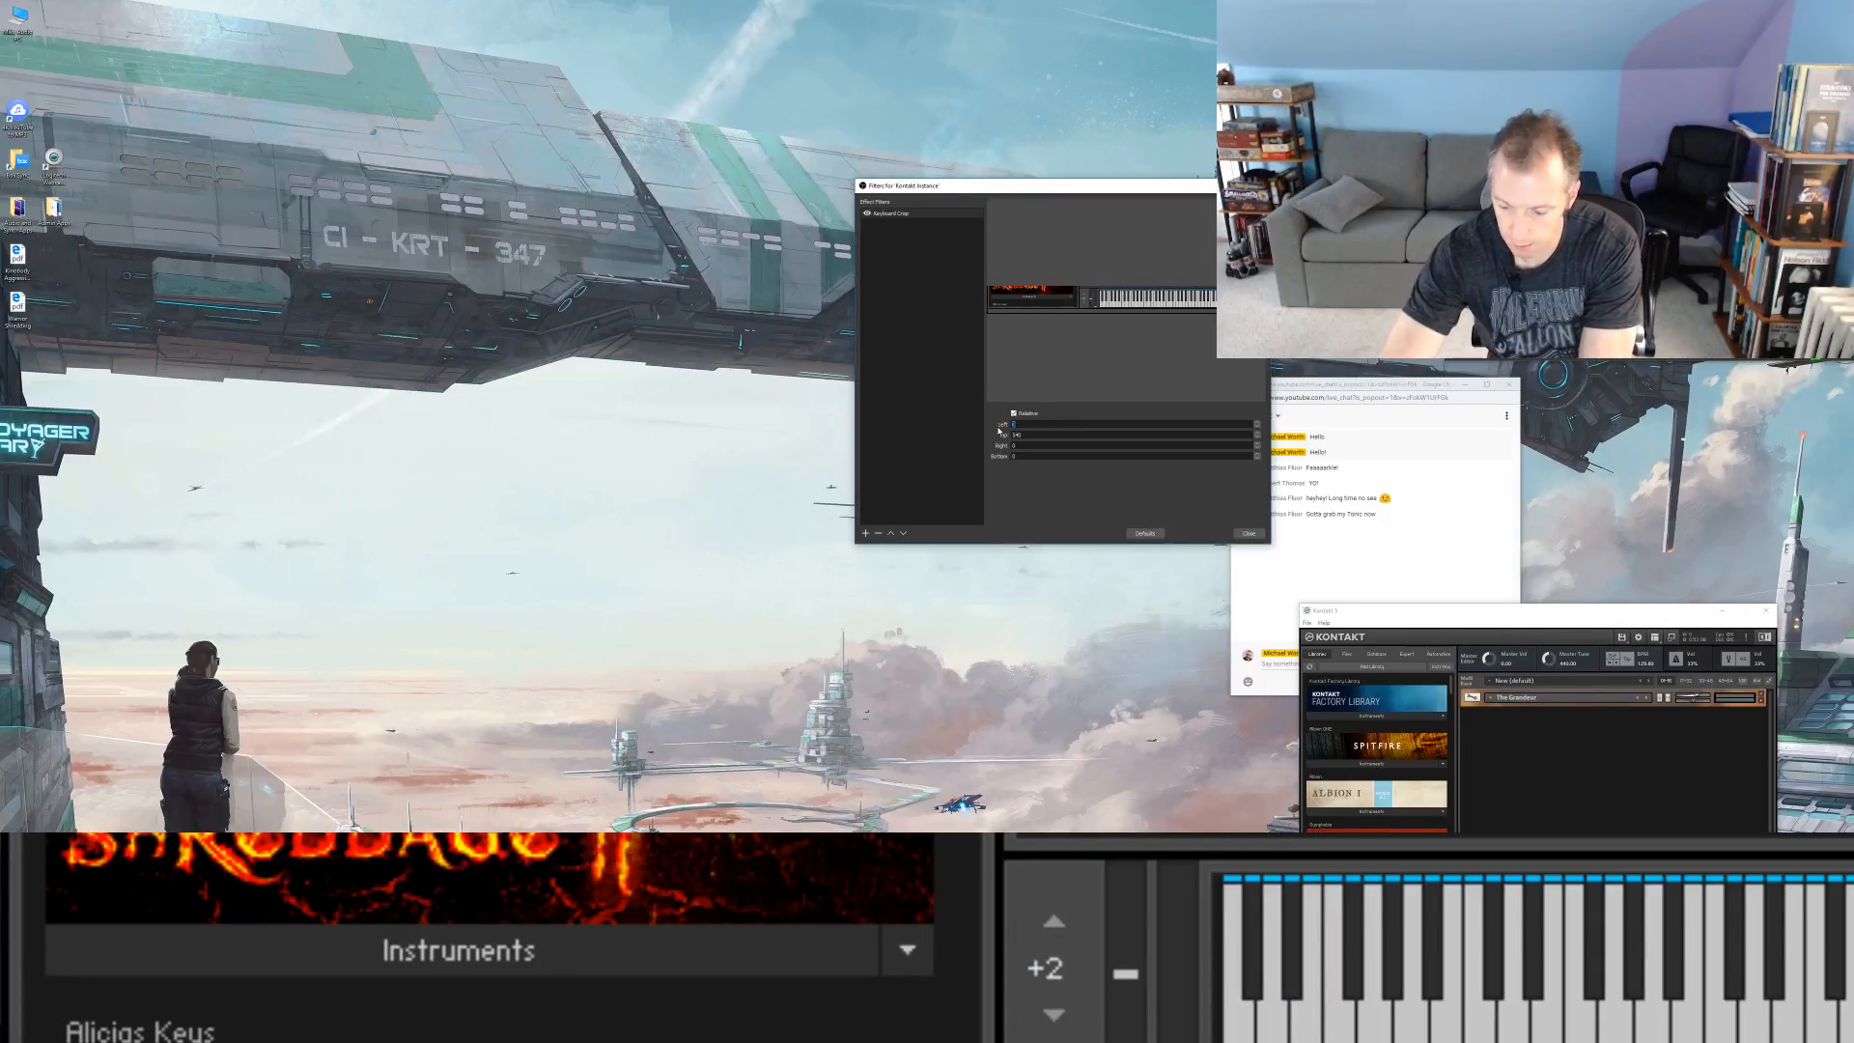
type("200")
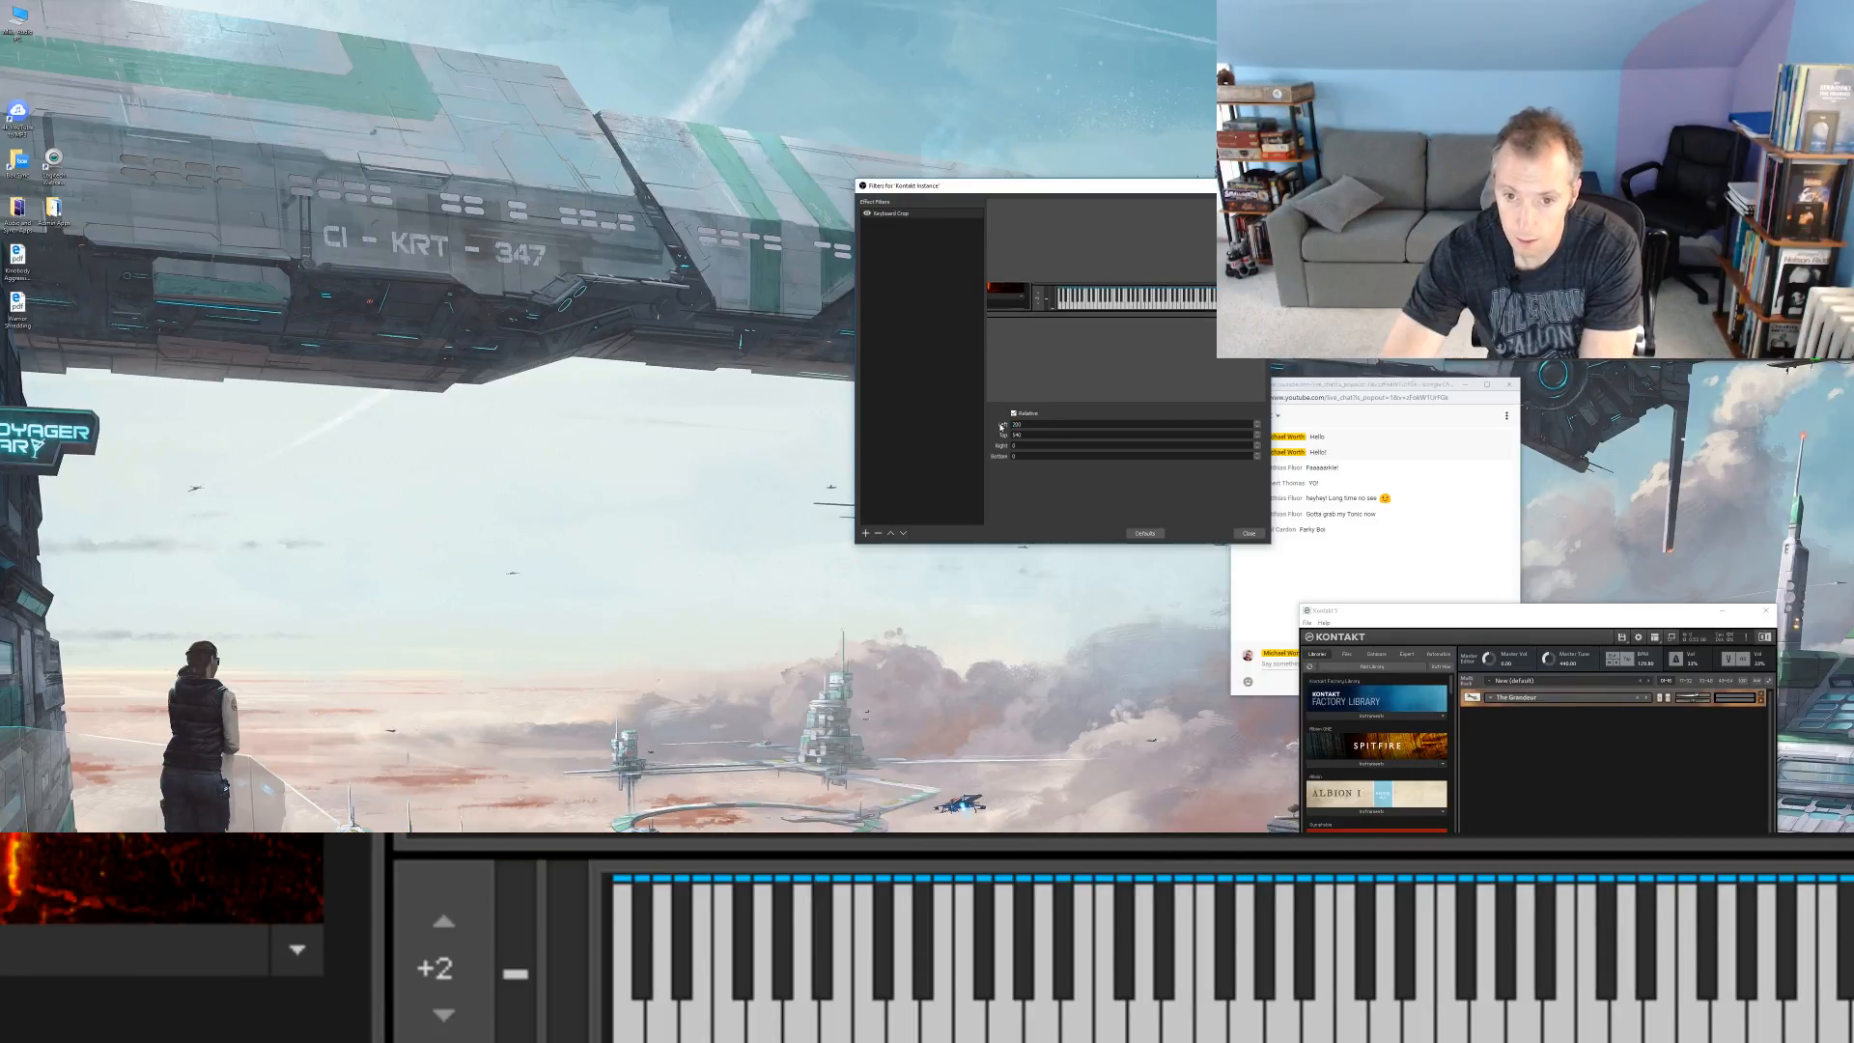
Step: Set the Keyboard Crop filter's left value to 350 to cut away the library browser beside the keys
key("BackSpace")
key("BackSpace")
key("BackSpace")
type("300")
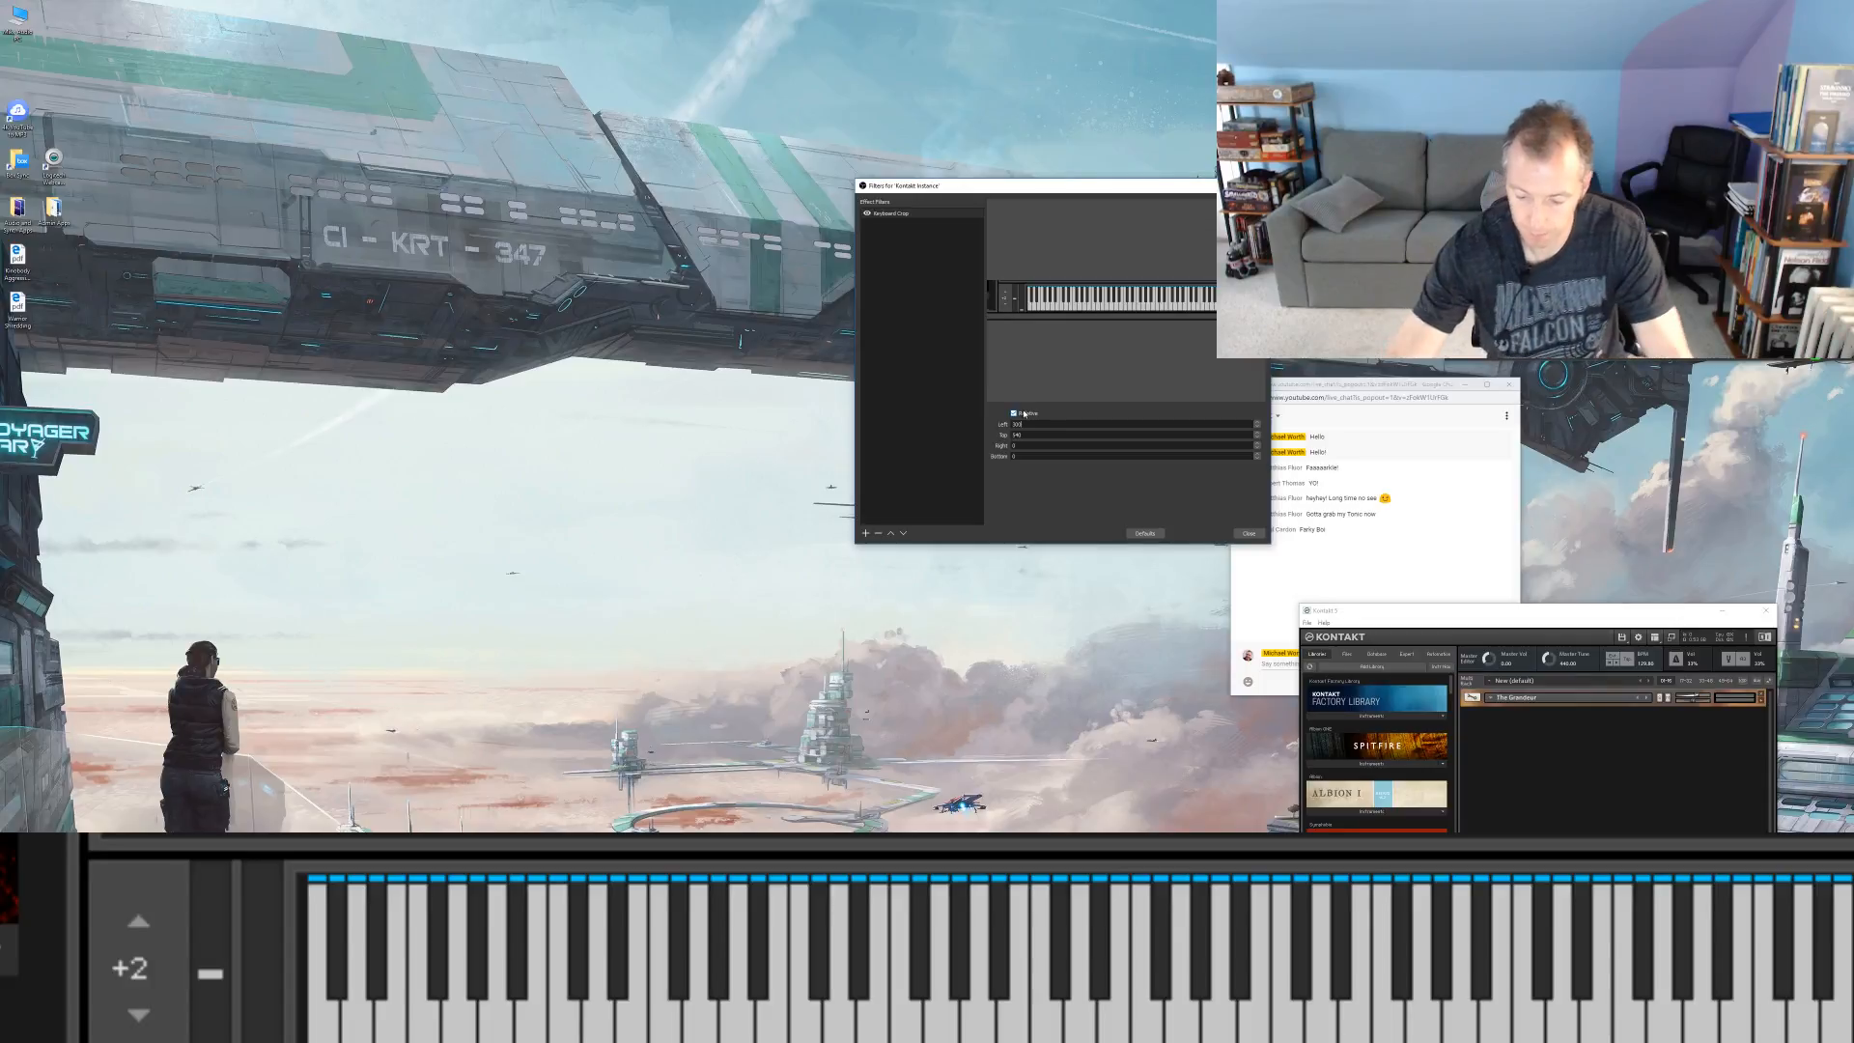
key("BackSpace")
key("BackSpace")
type("50")
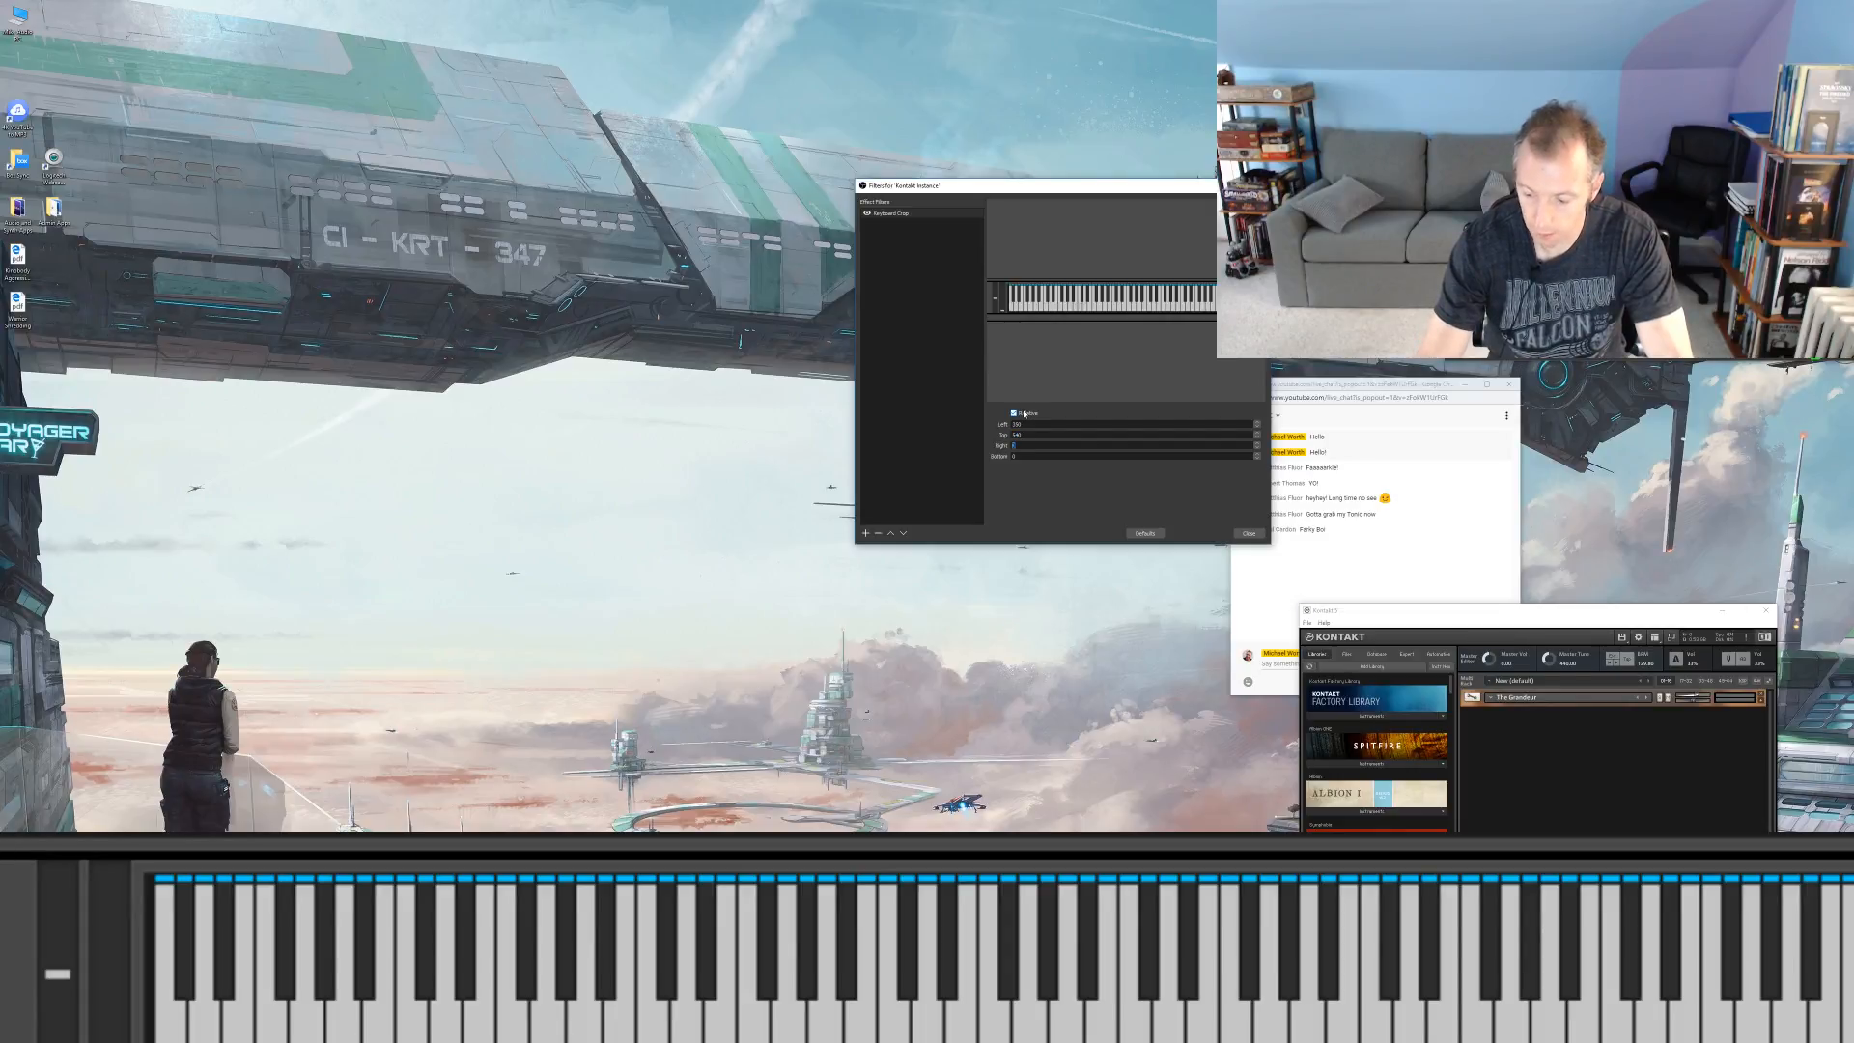
type("50")
Step: Set the Keyboard Crop filter's right value to 40 and its bottom value to about 20
key("BackSpace")
key("BackSpace")
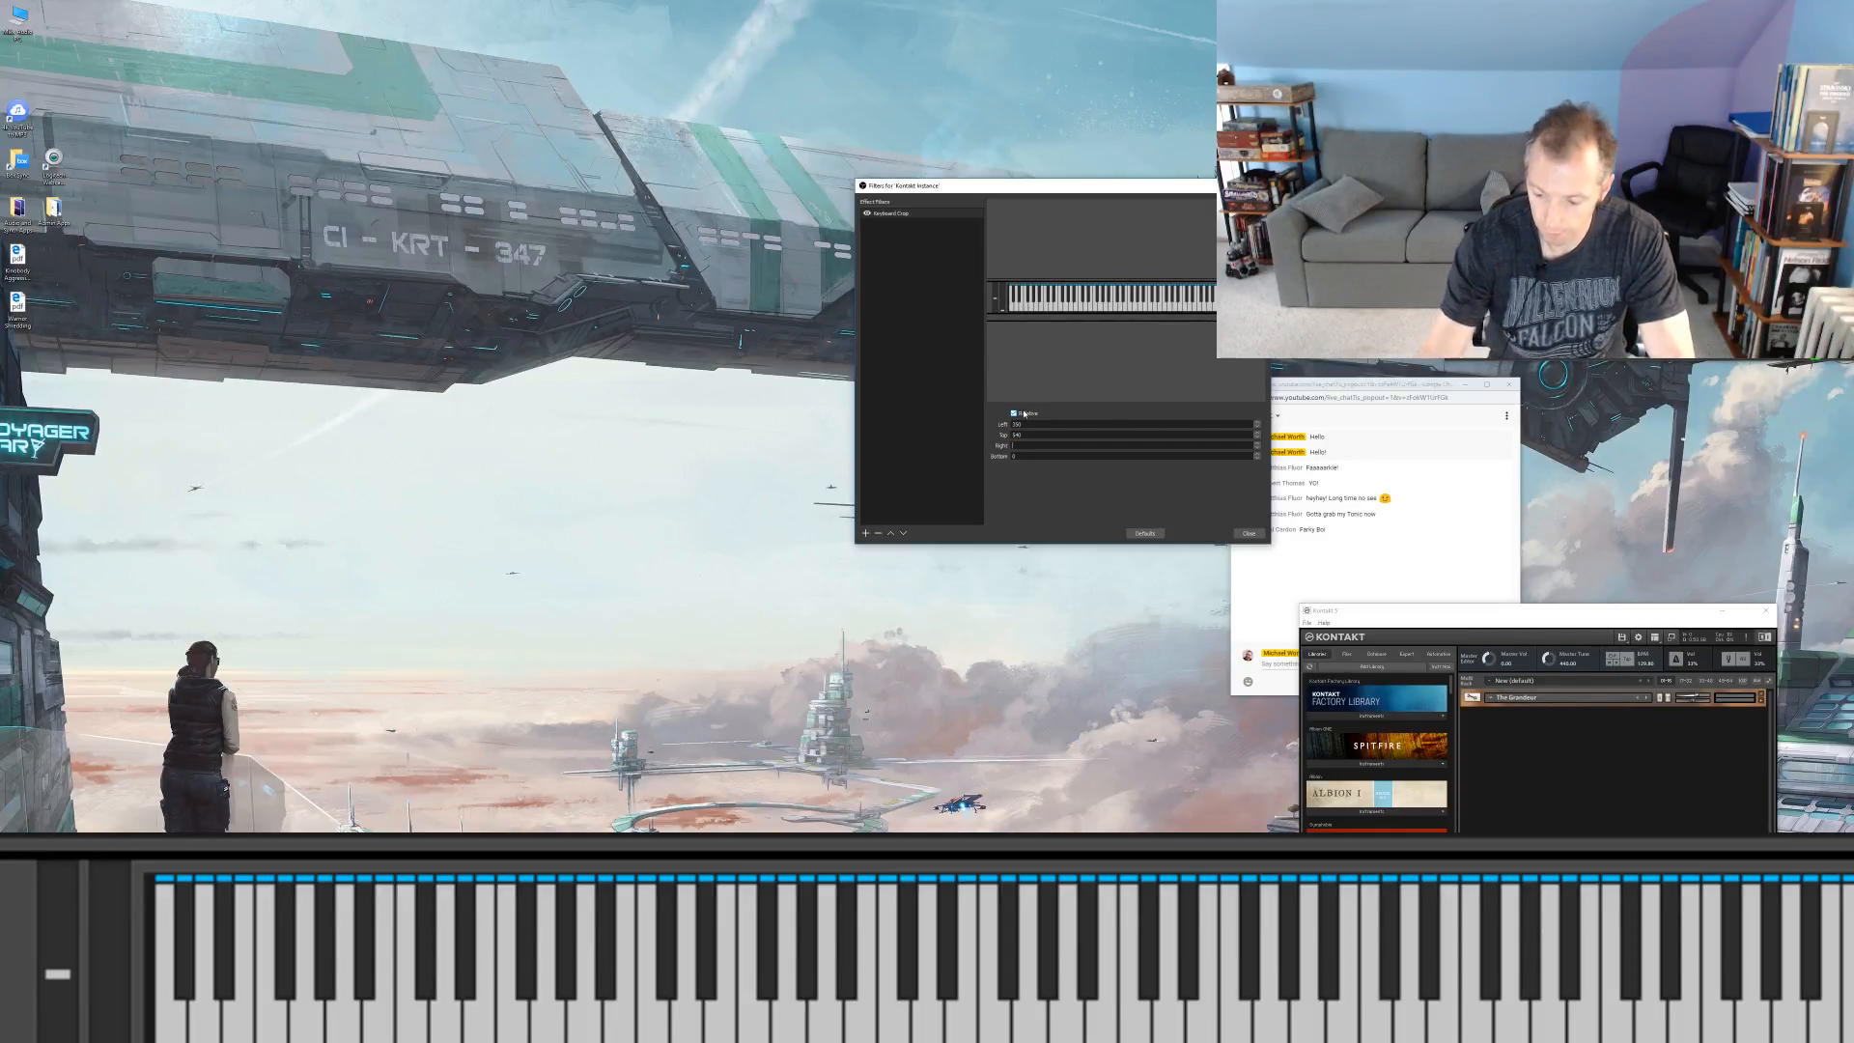
type("40")
key("Tab")
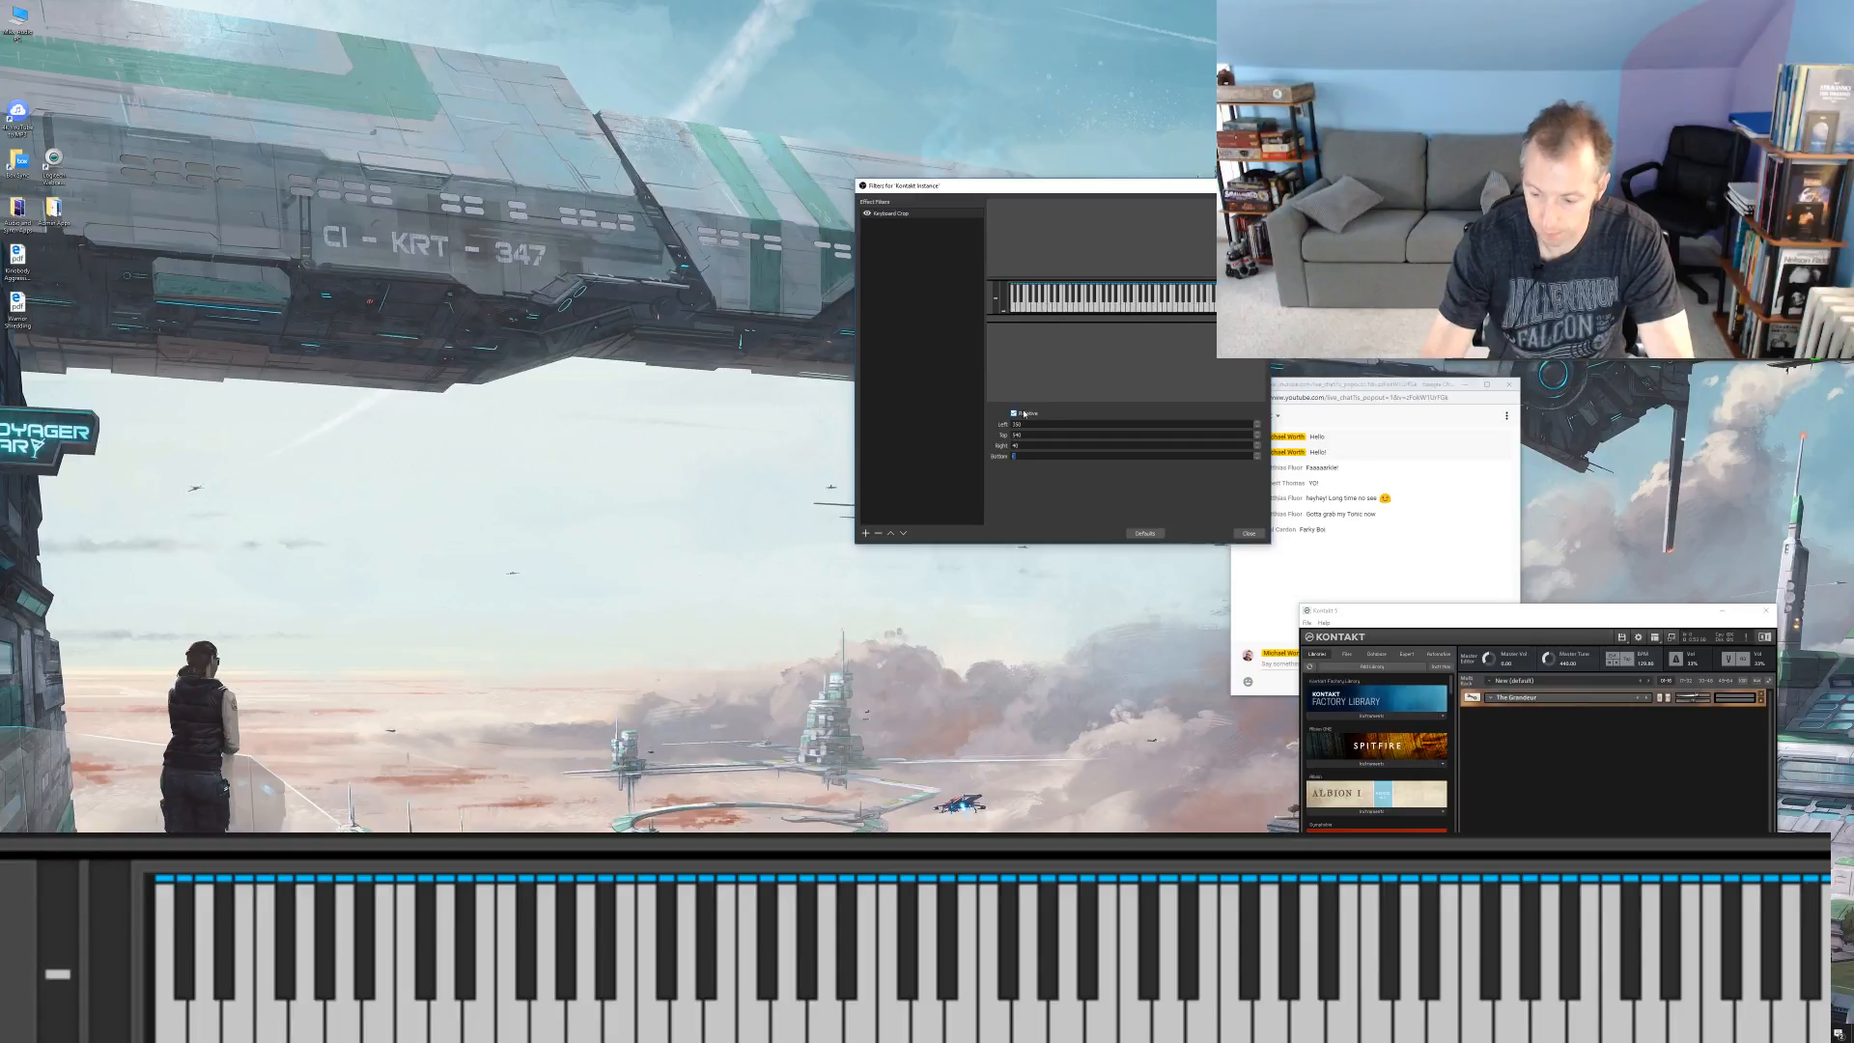
type("20")
key("Up")
key("Up")
key("Up")
key("Up")
key("Up")
key("Up")
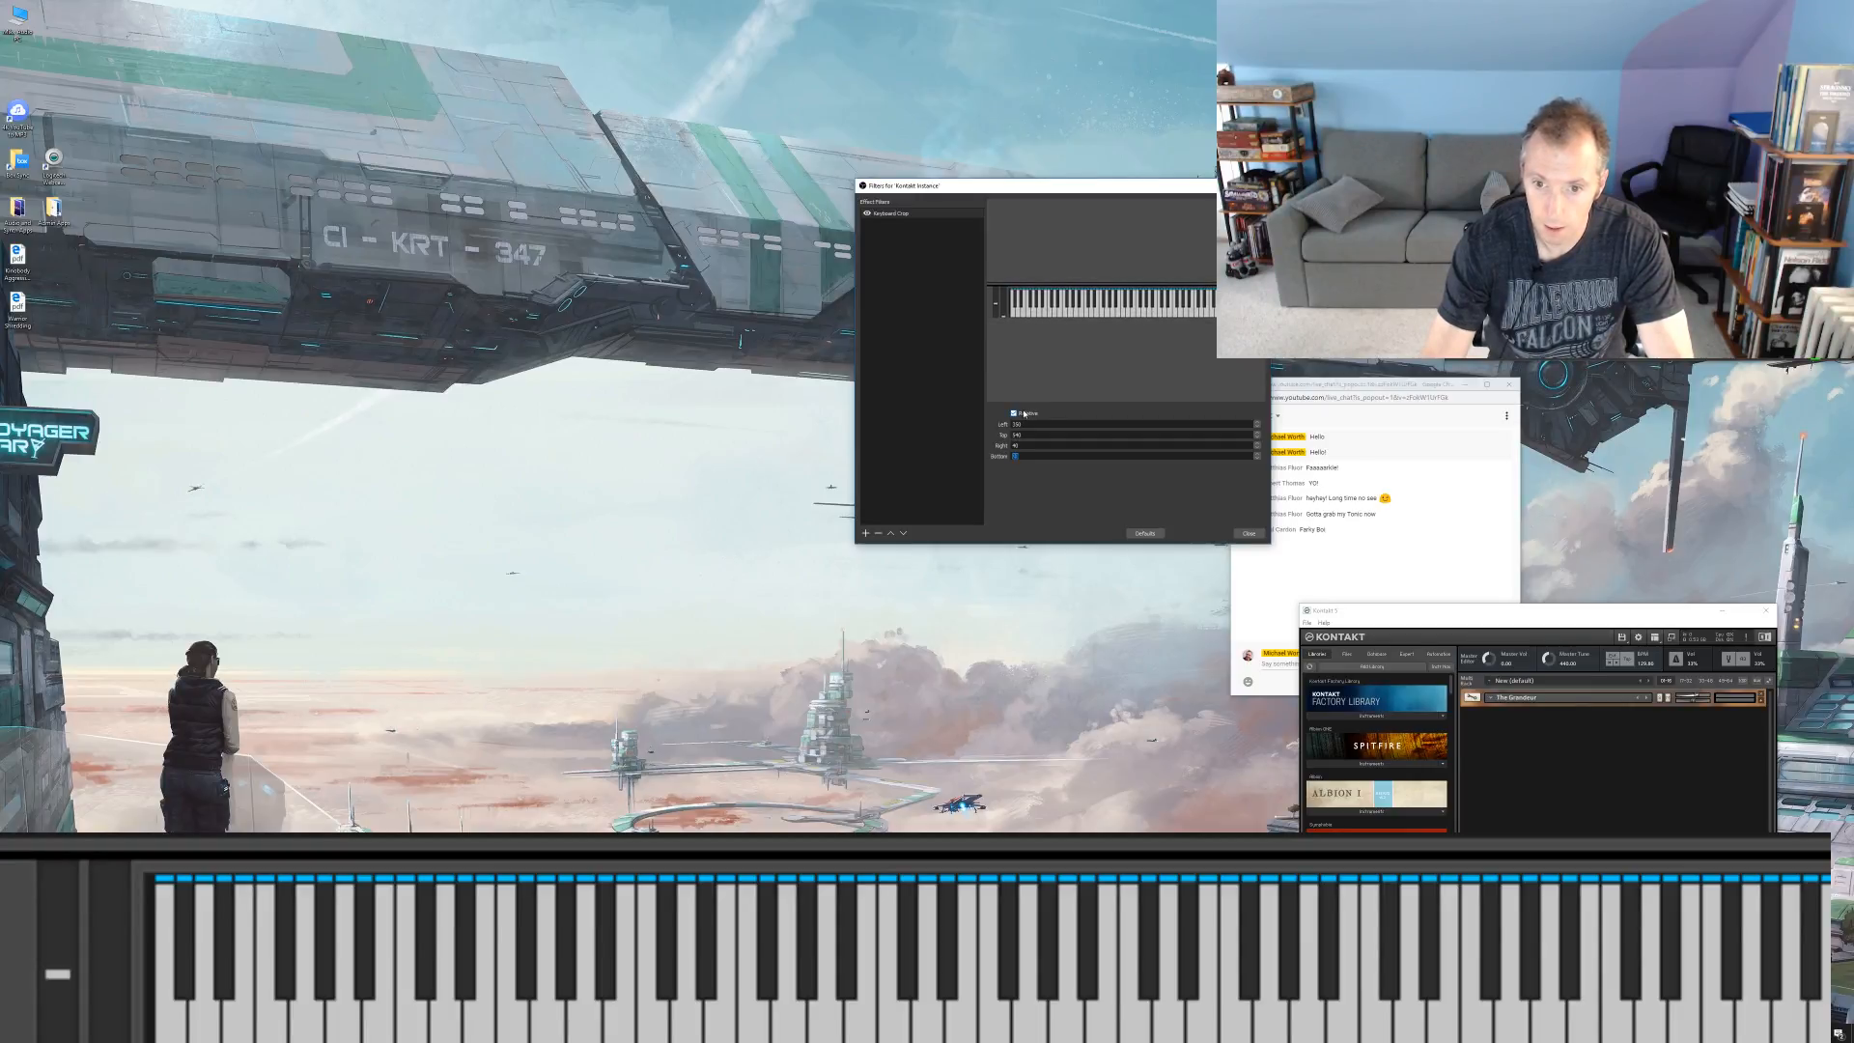
key("Tab")
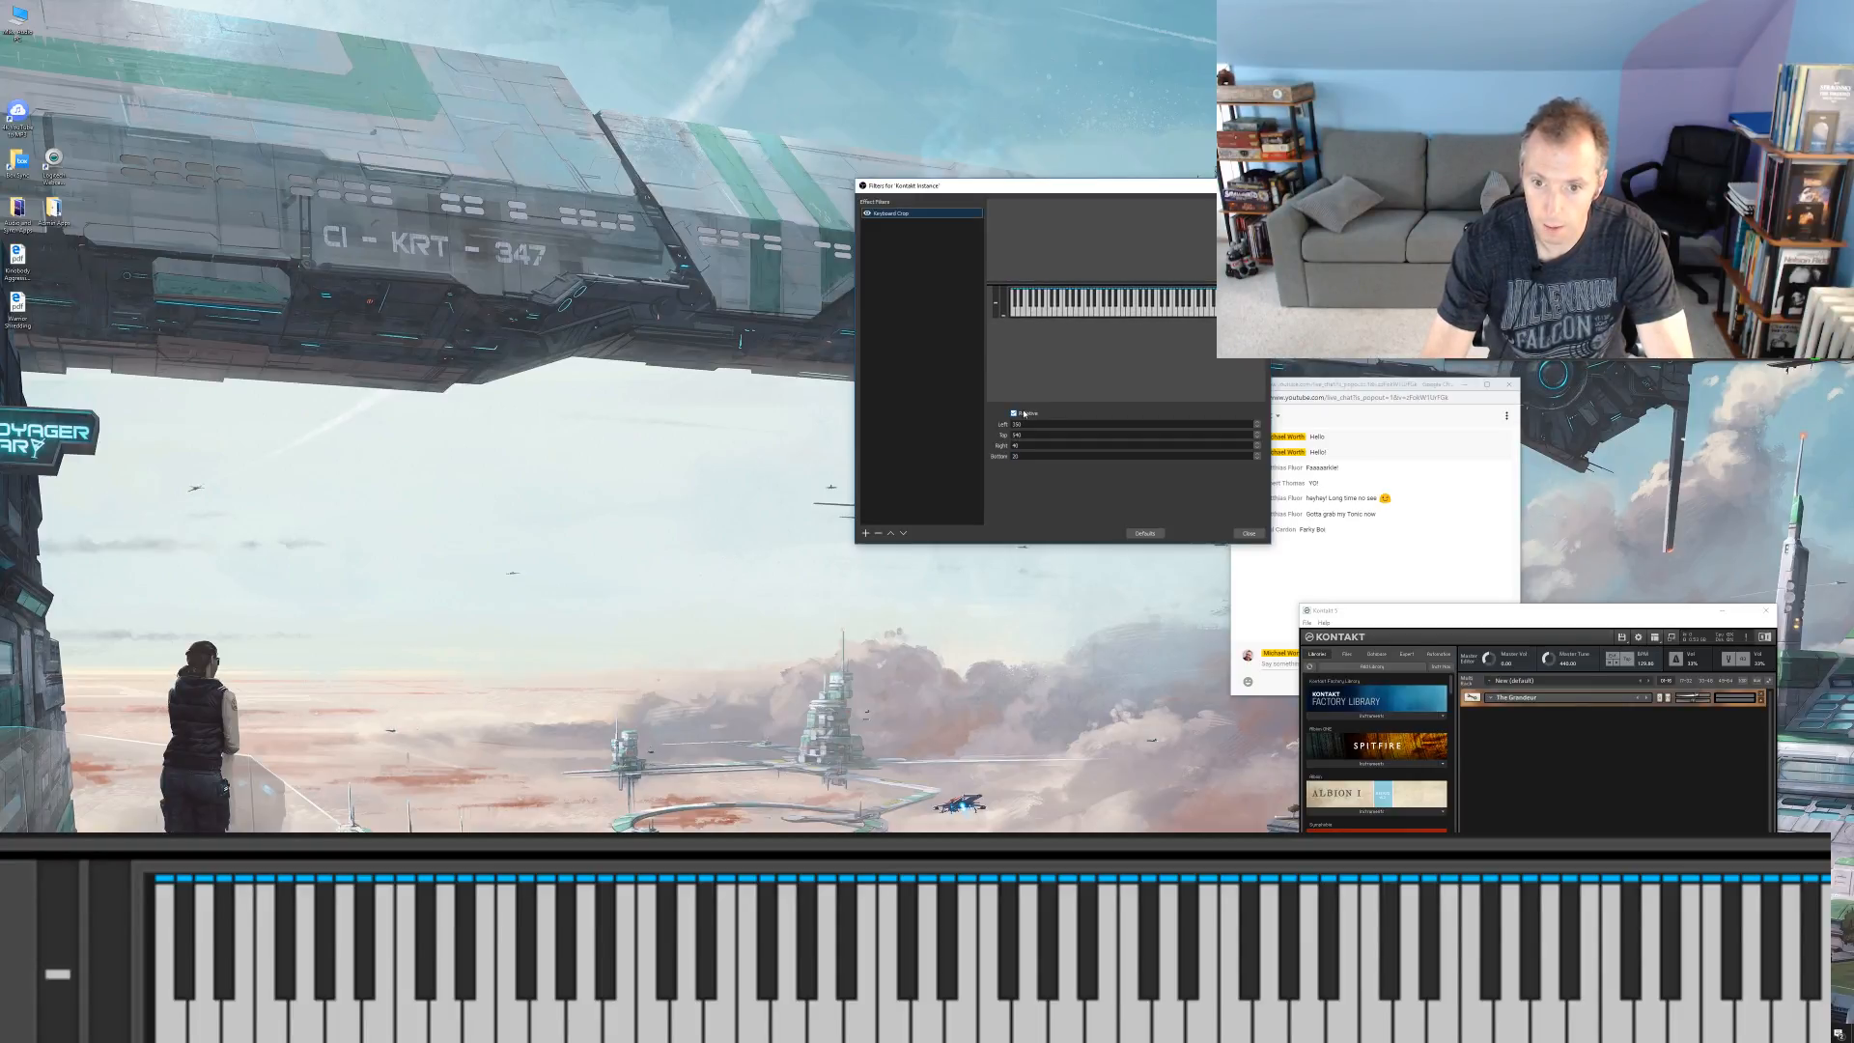
Step: Set the Keyboard Crop filter's left value to 360 to trim more of the area beside the keys
left_click(1030, 426)
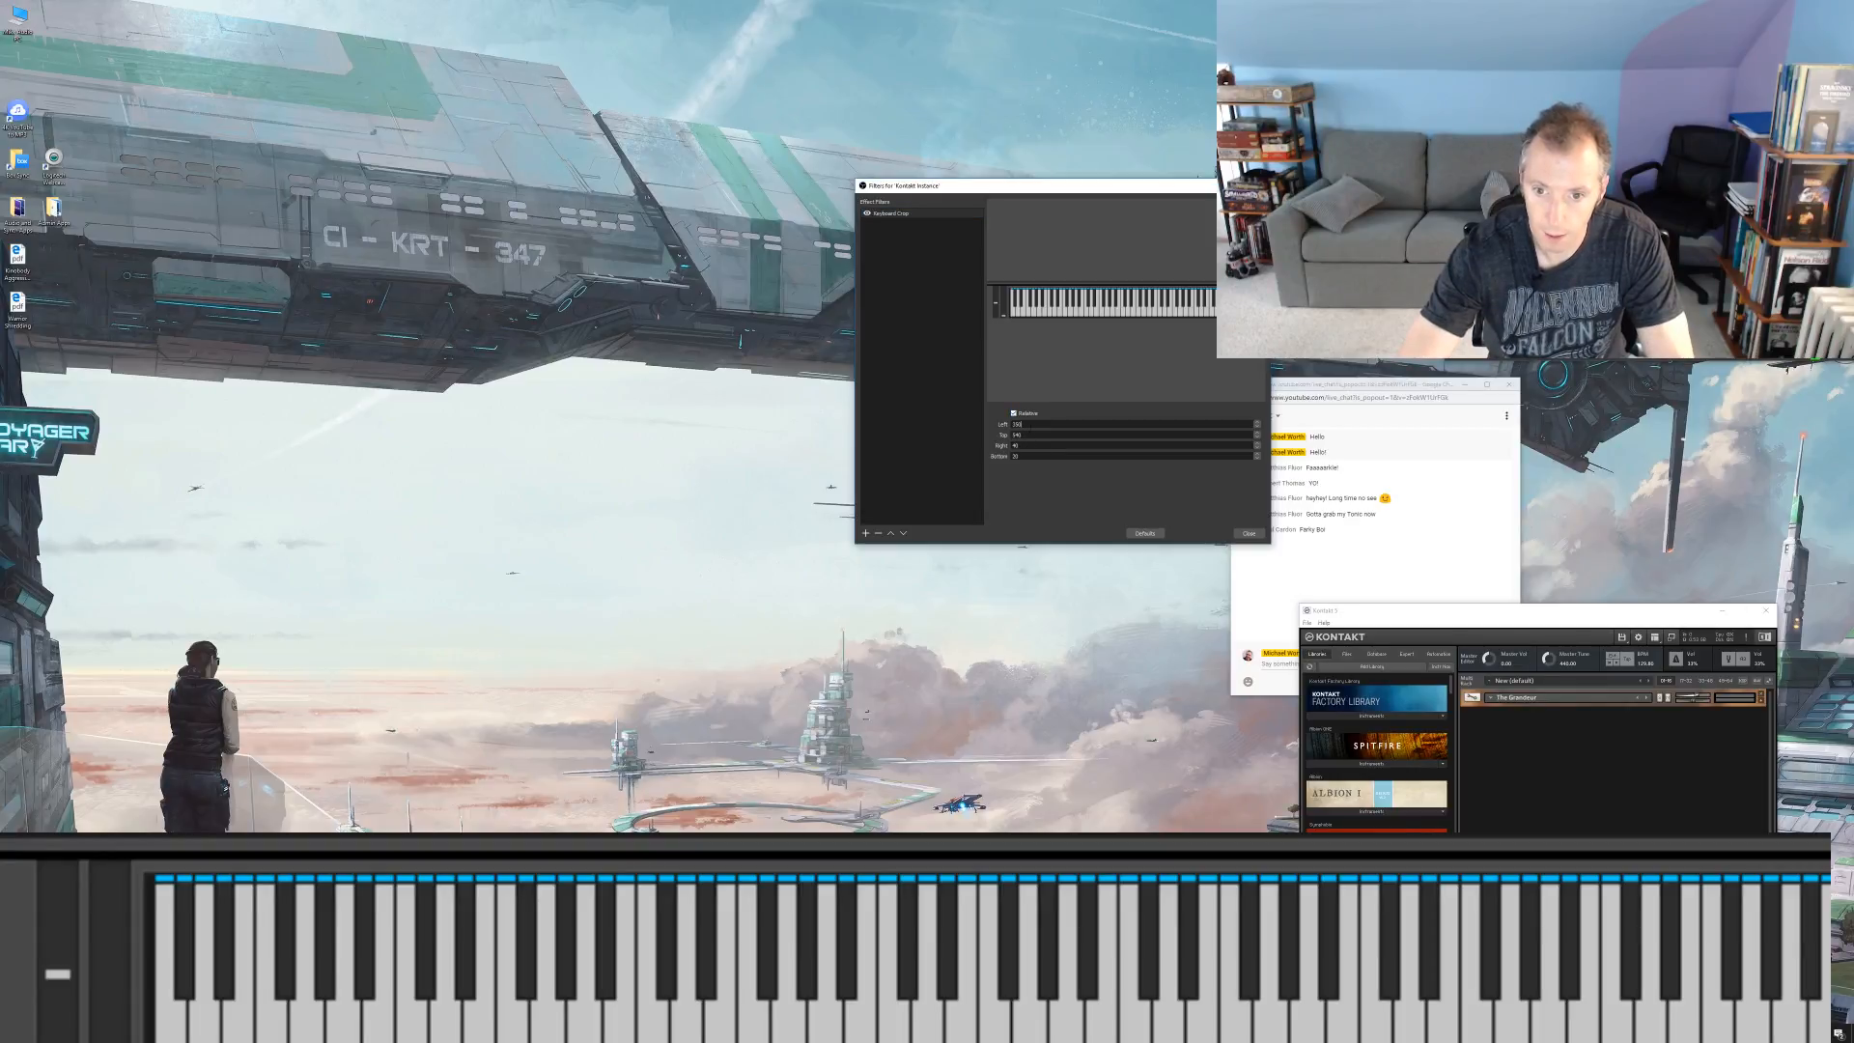
key("BackSpace")
key("BackSpace")
type("60")
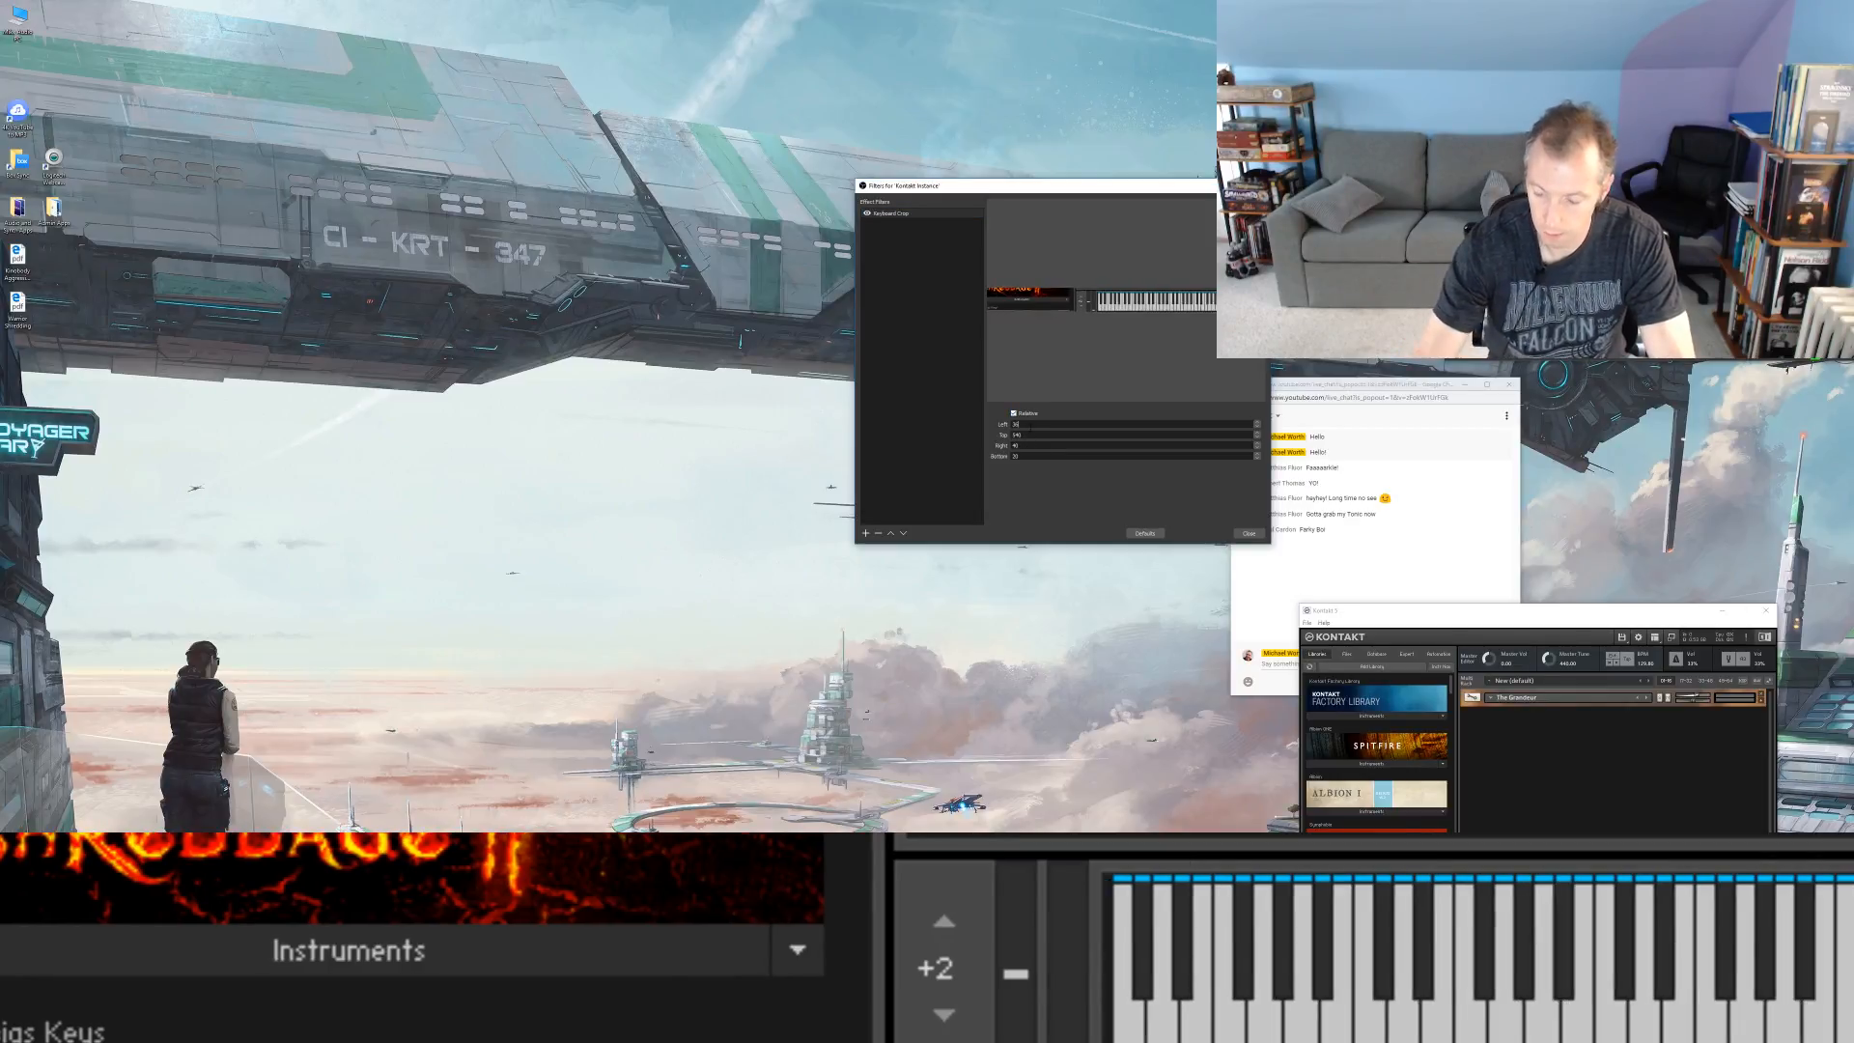
key("Up")
key("Up")
key("Down")
key("Down")
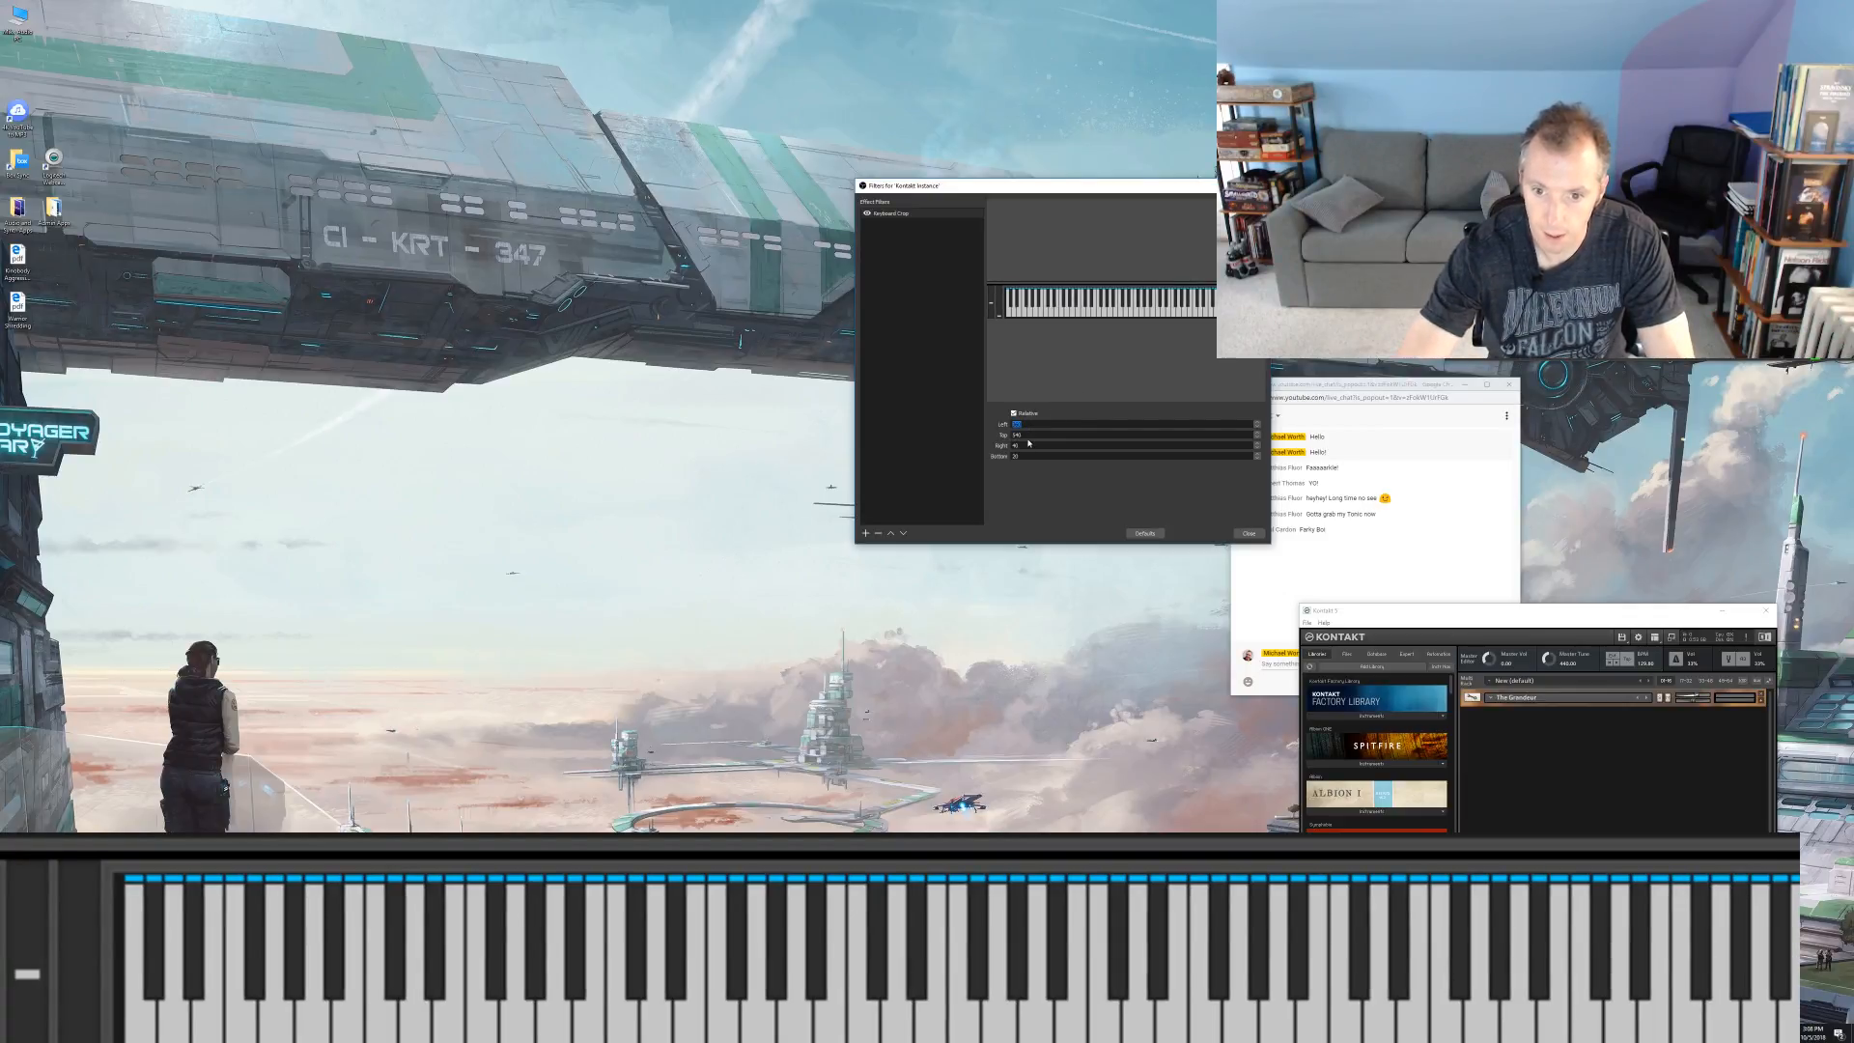
Step: Fine-tune the Keyboard Crop filter's top value so the crop ends just above the blue key markers, and close the filters window
key("Tab")
key("Up")
key("Up")
key("Up")
key("Up")
key("Up")
key("Up")
key("Up")
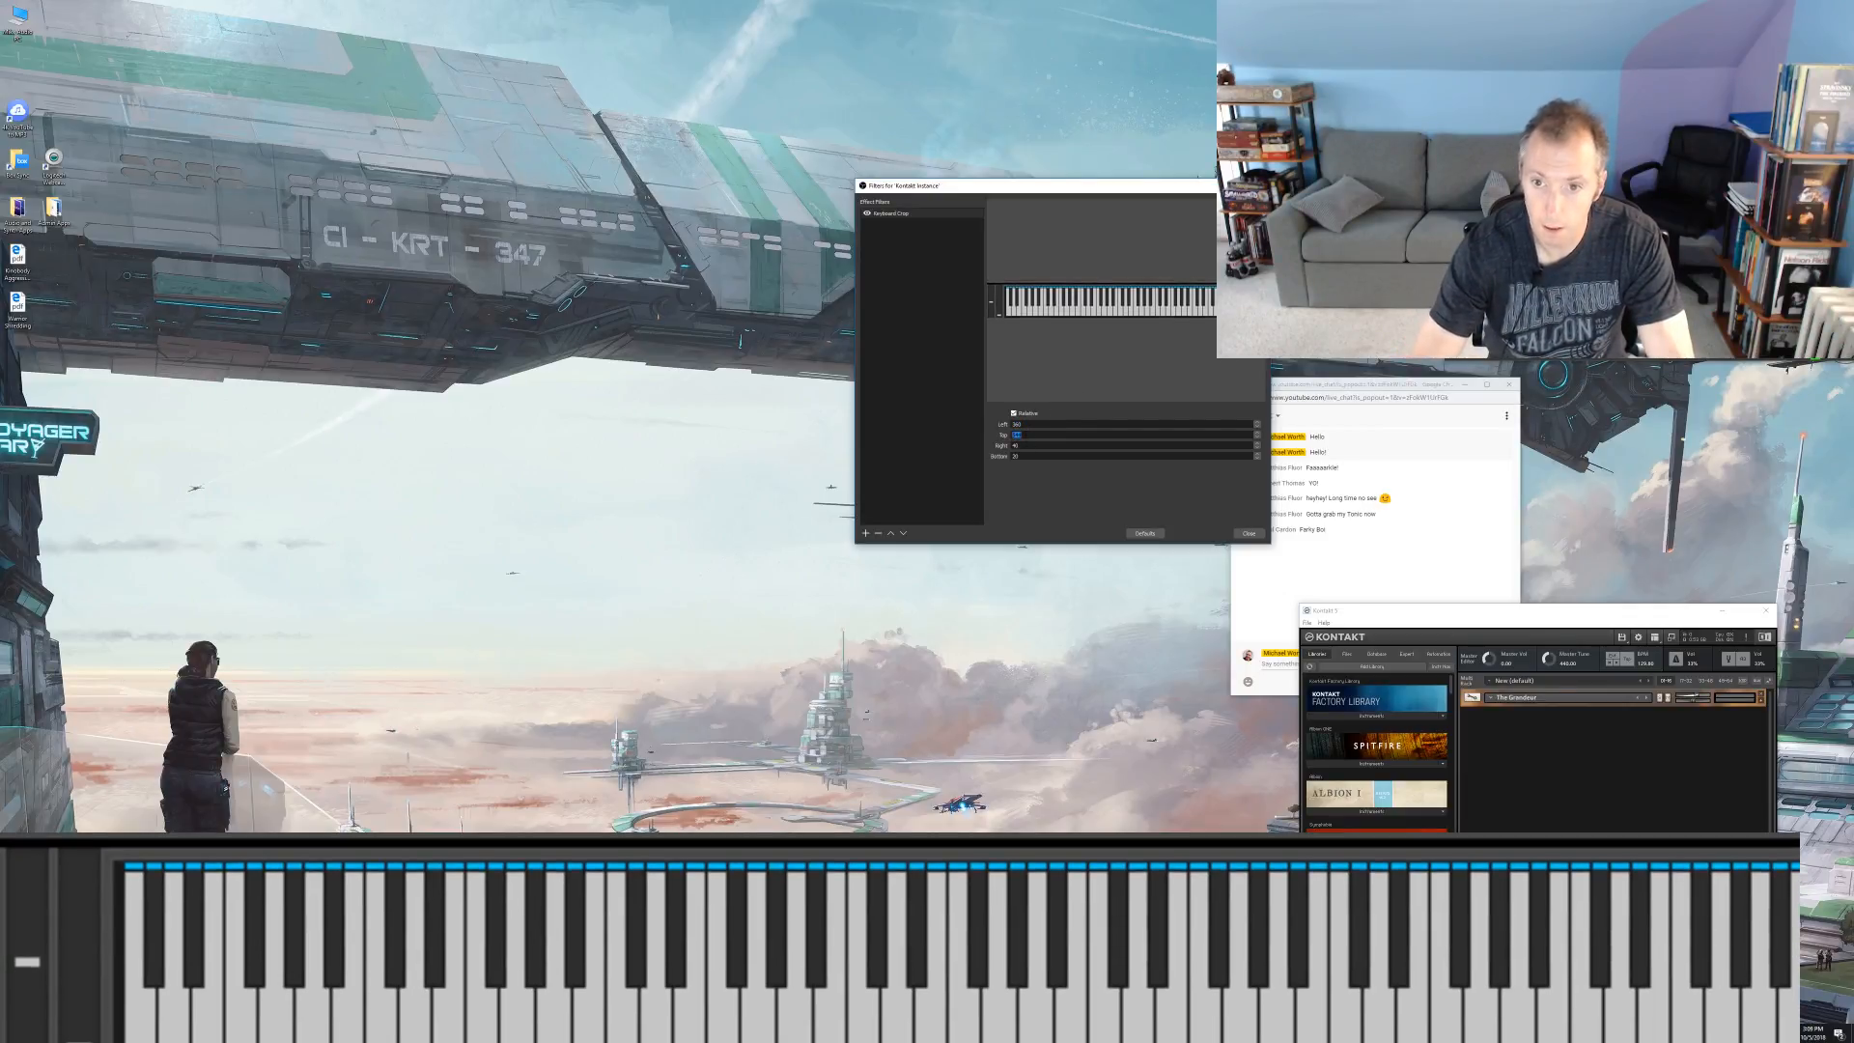
key("Up")
key("Up")
key("Up")
key("Up")
key("Up")
key("Up")
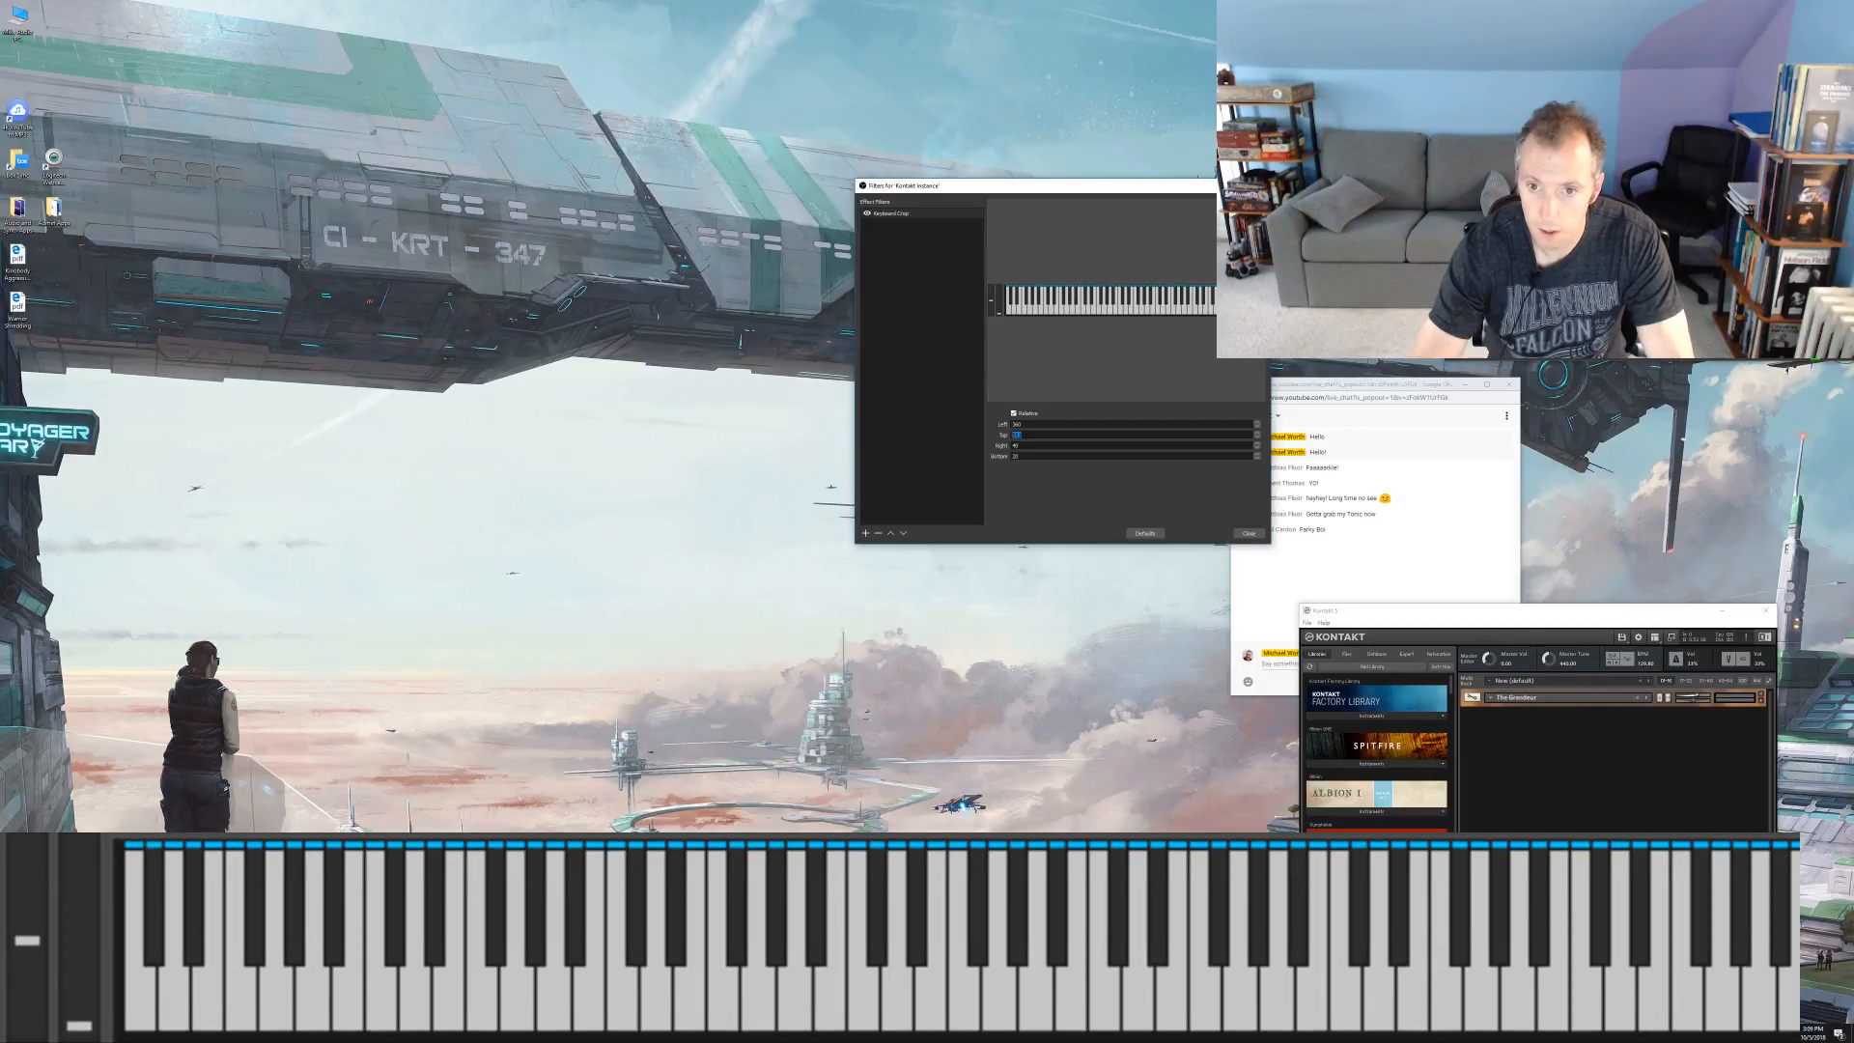
key("Down")
key("Down")
key("Down")
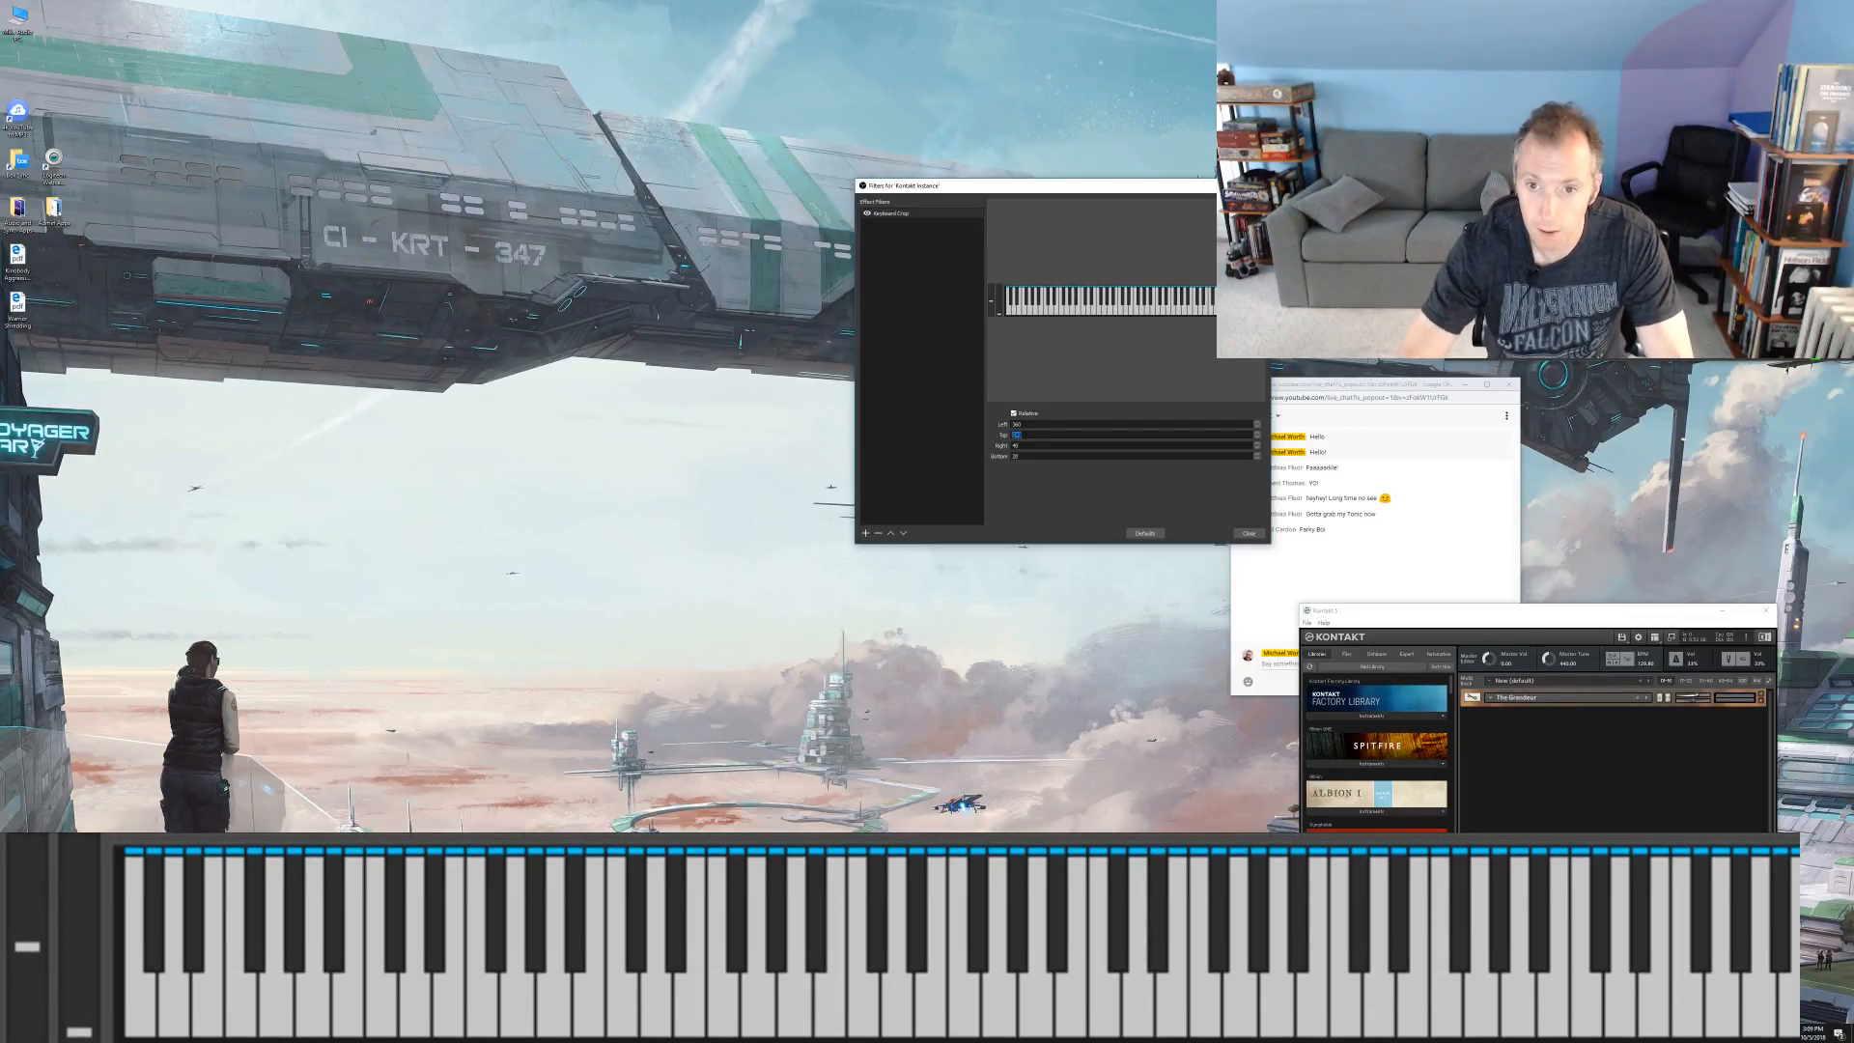
key("Down")
key("Down")
key("Down")
key("Up")
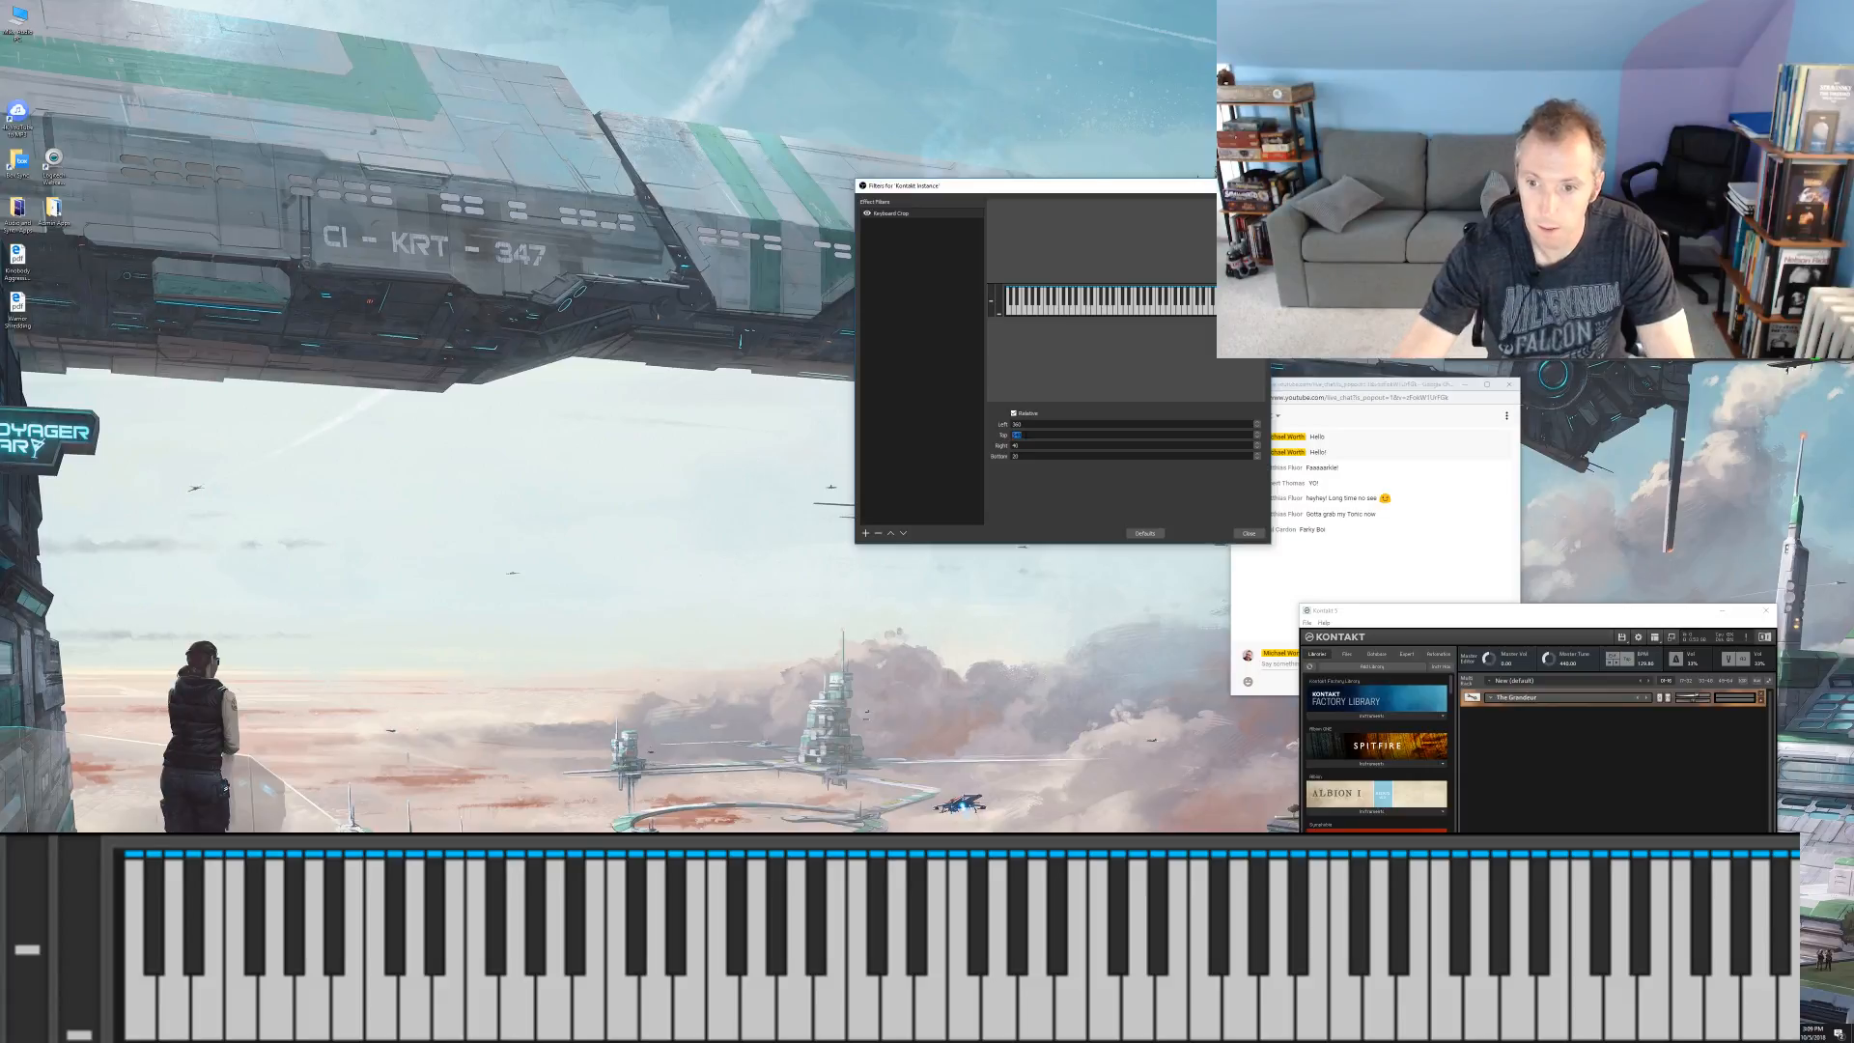
left_click(1248, 533)
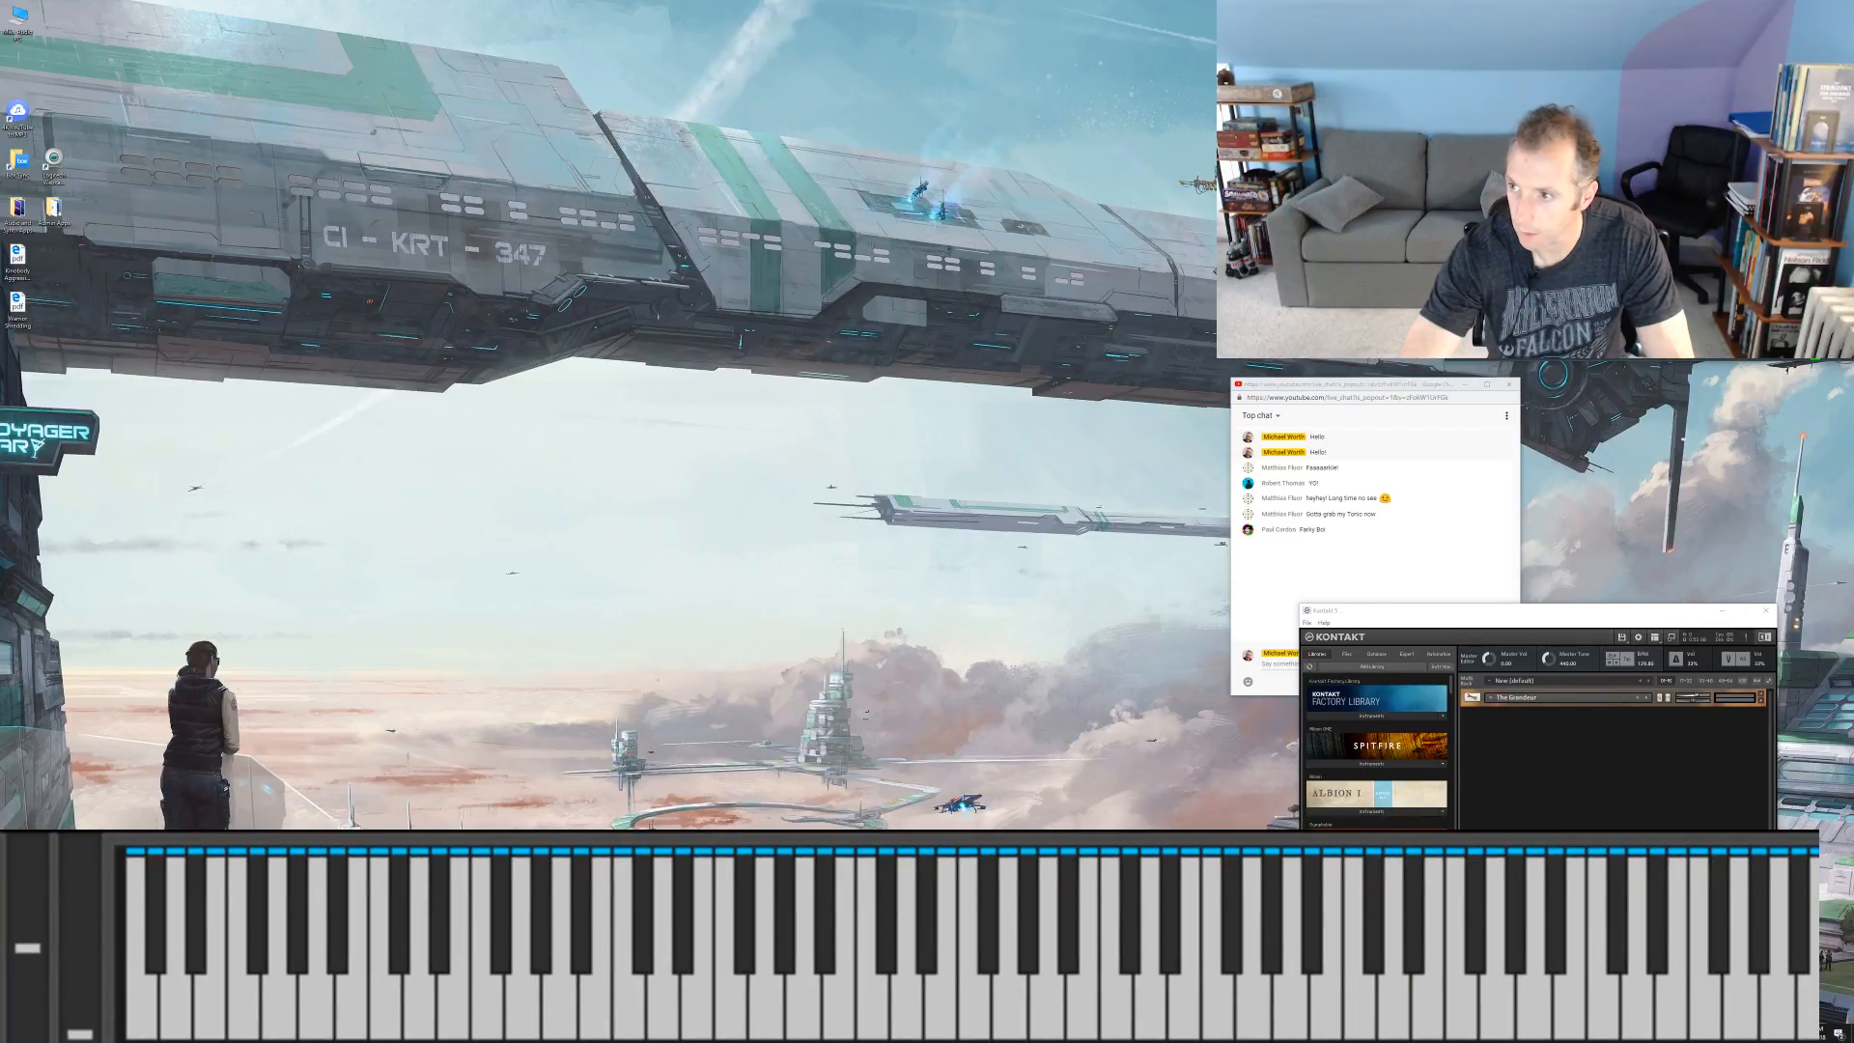
Step: Bring the popped-out chat to the front and send the message "Heyo!"
left_click(1381, 558)
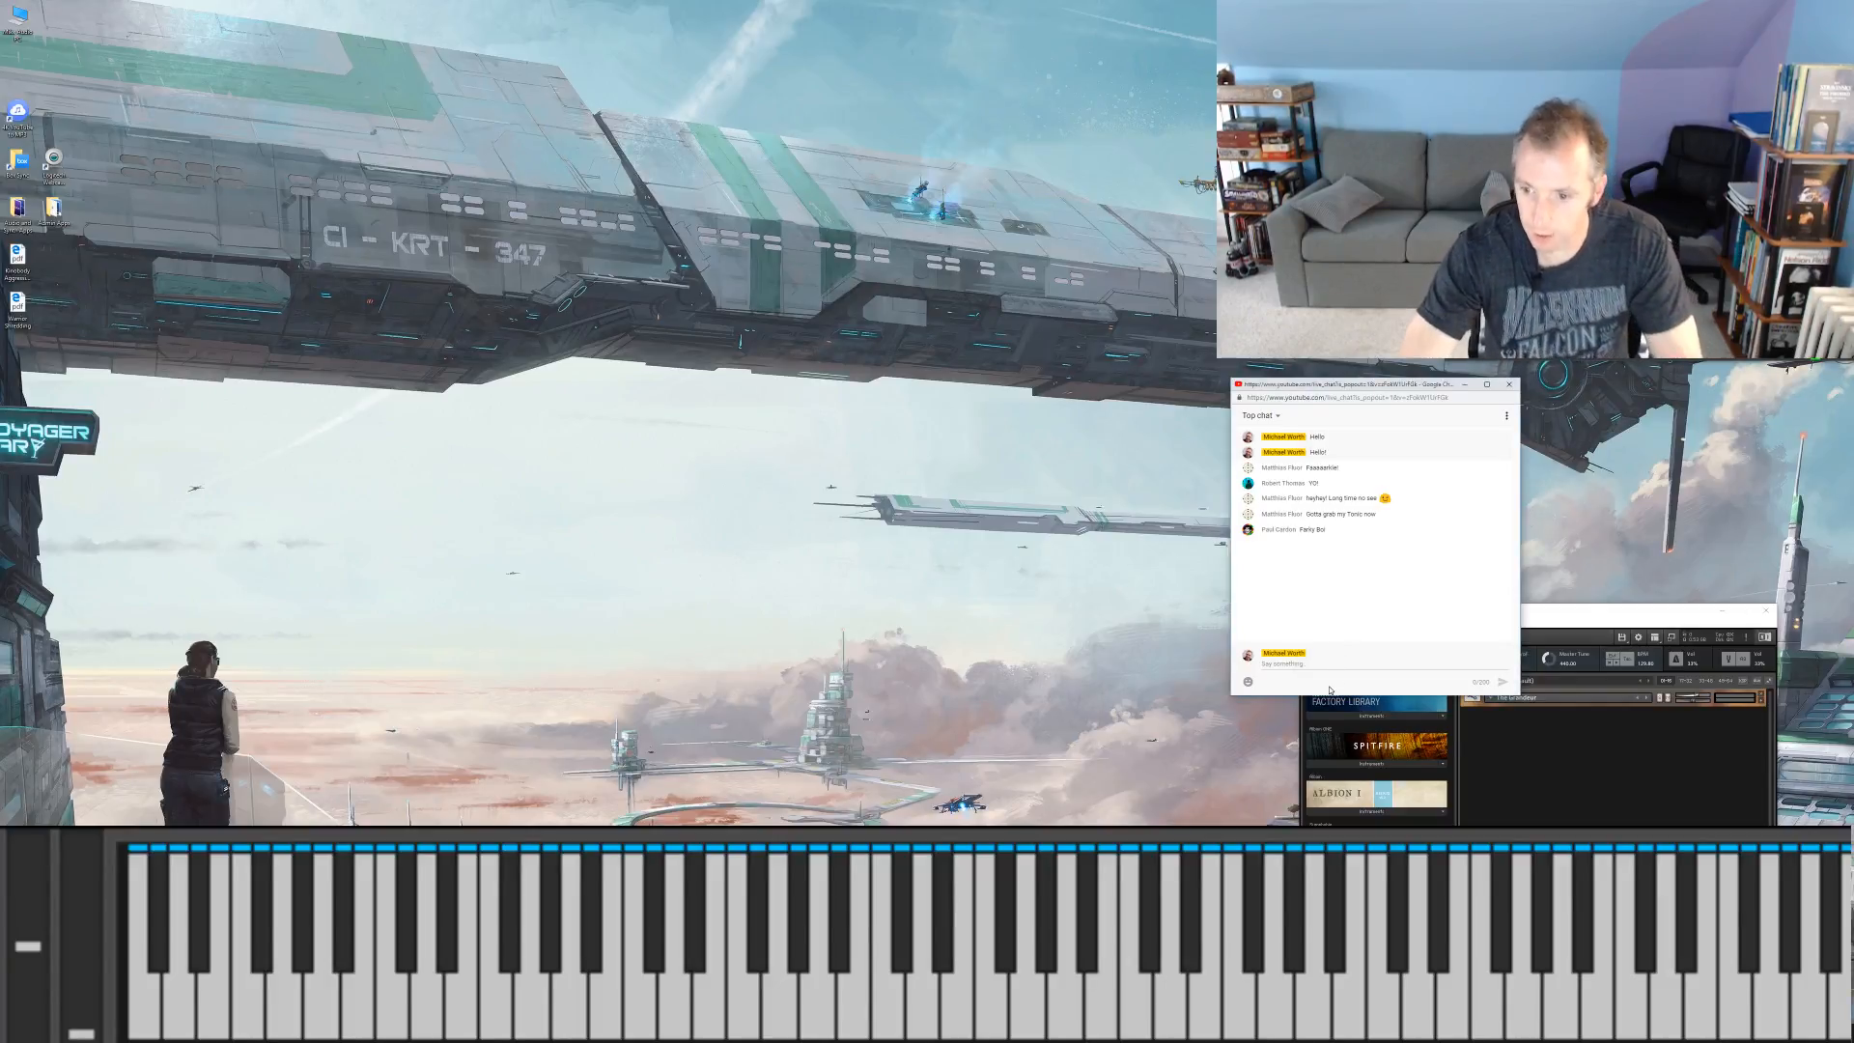
left_click(1334, 661)
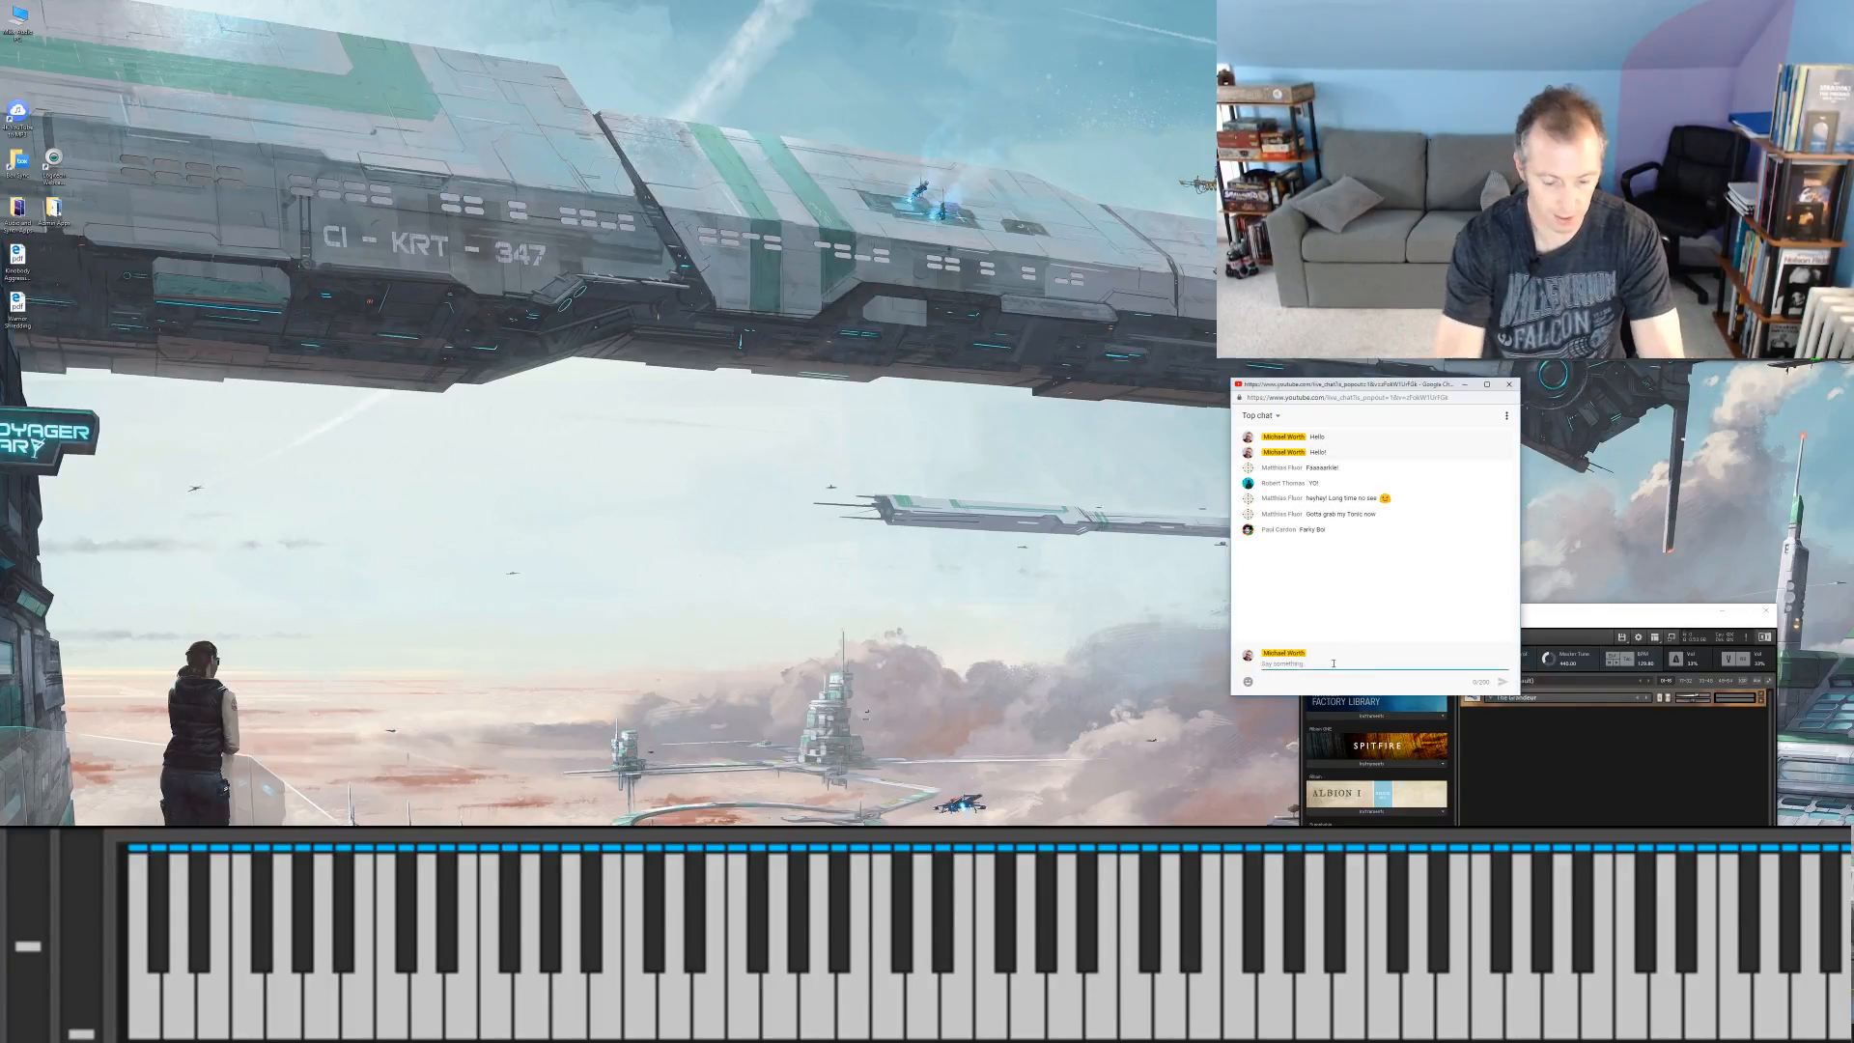
type("Heyo!")
key("Return")
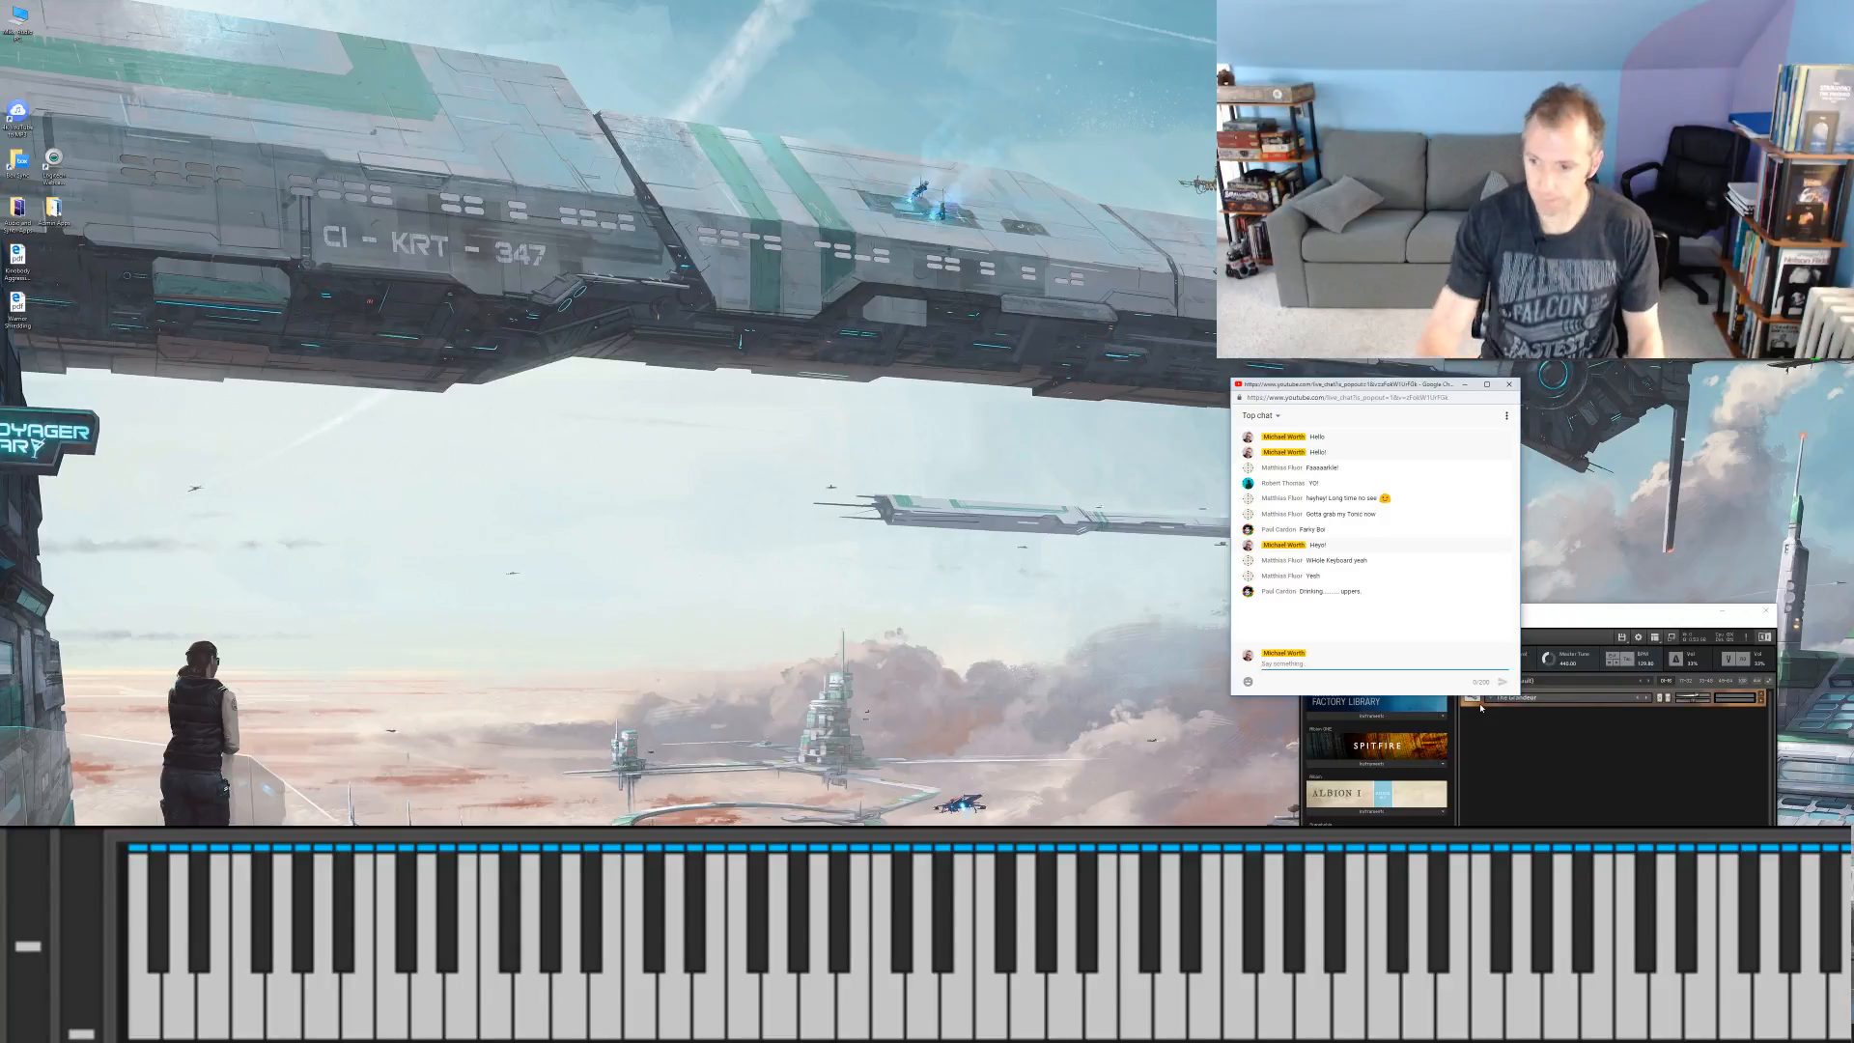
Step: Bring the Kontakt window, the chat popup and the YouTube live dashboard to the front in turn
left_click(1699, 695)
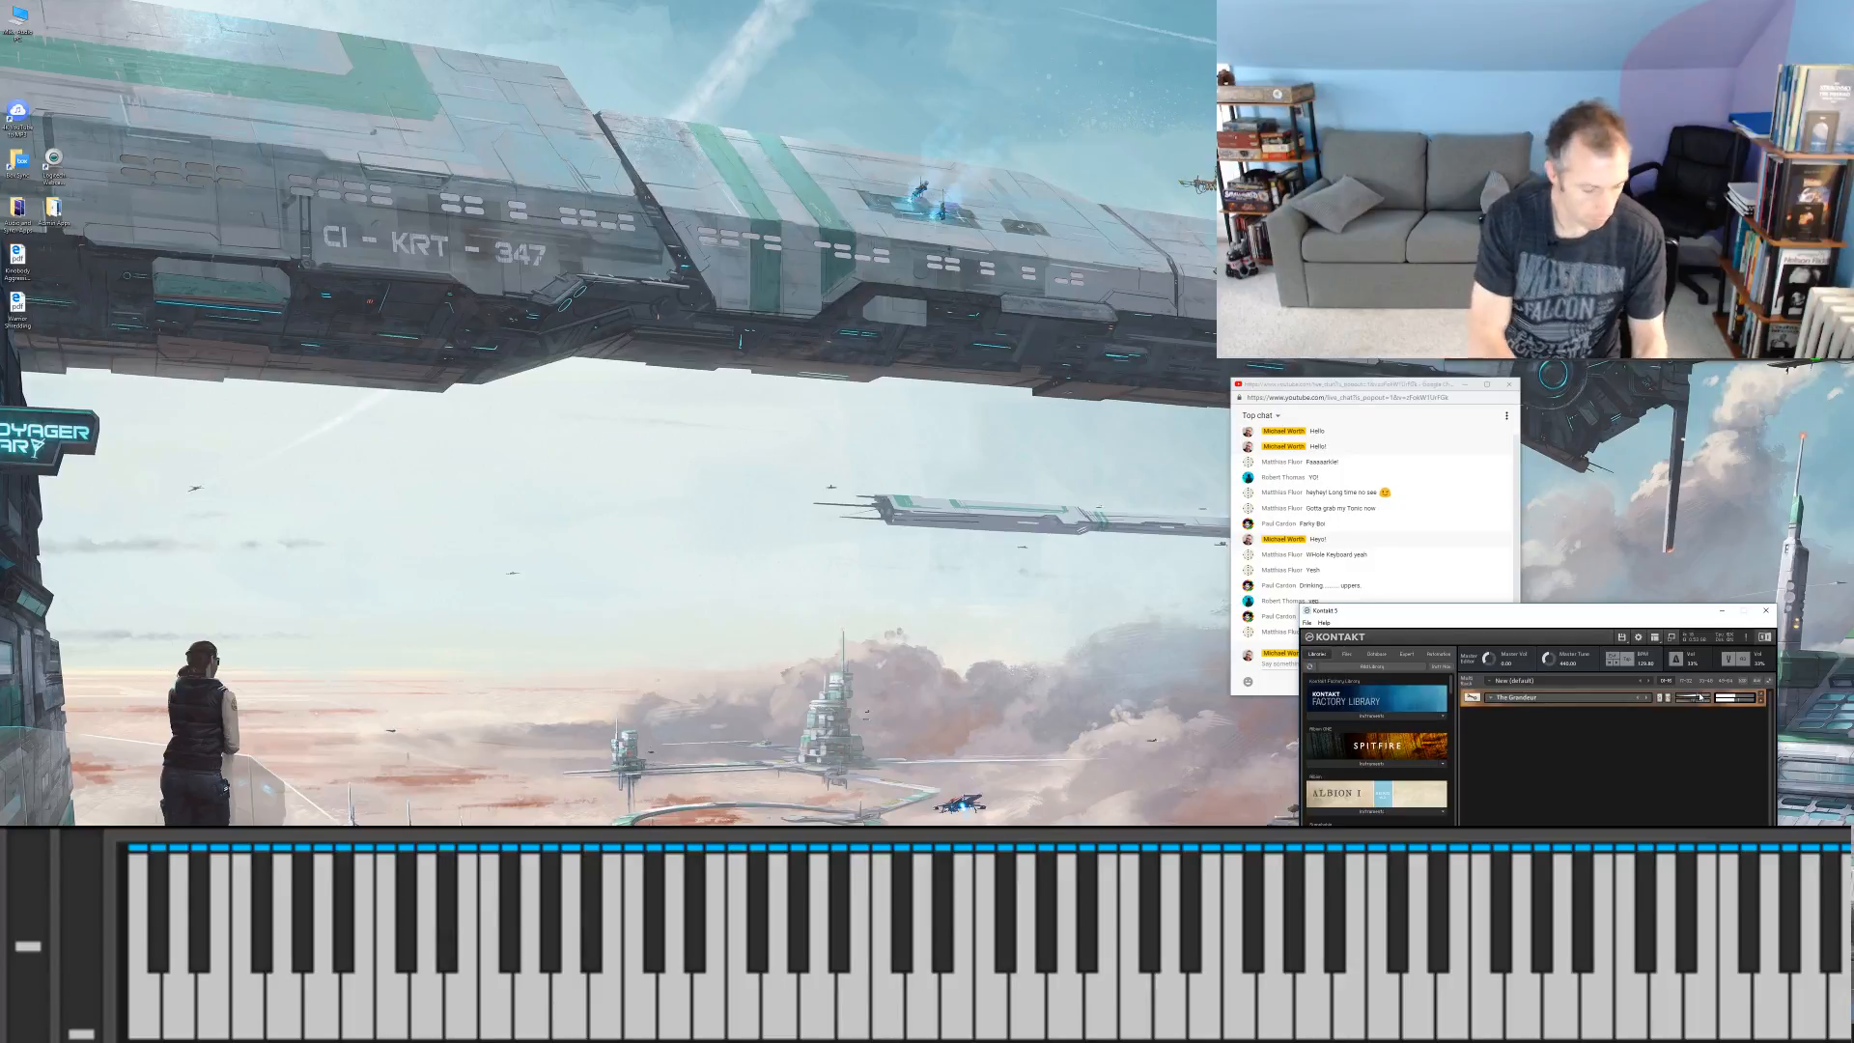
left_click(1406, 393)
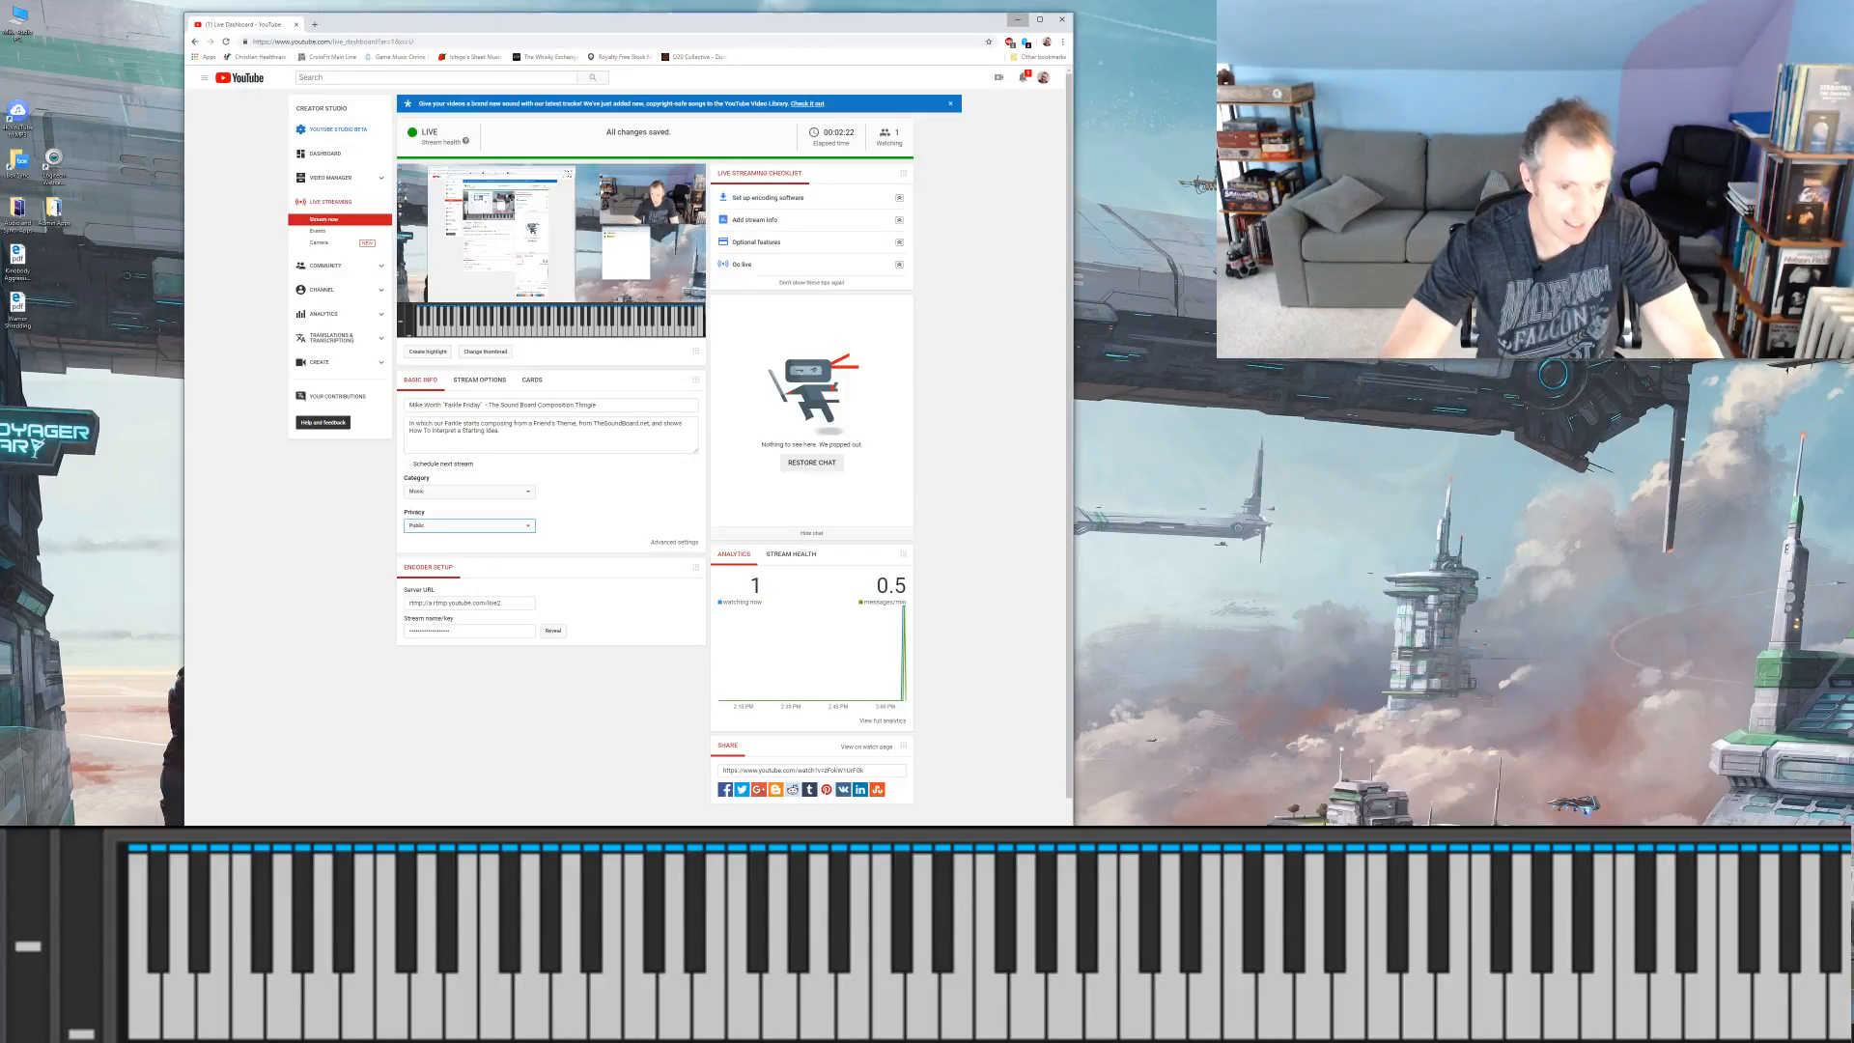
left_click(521, 932)
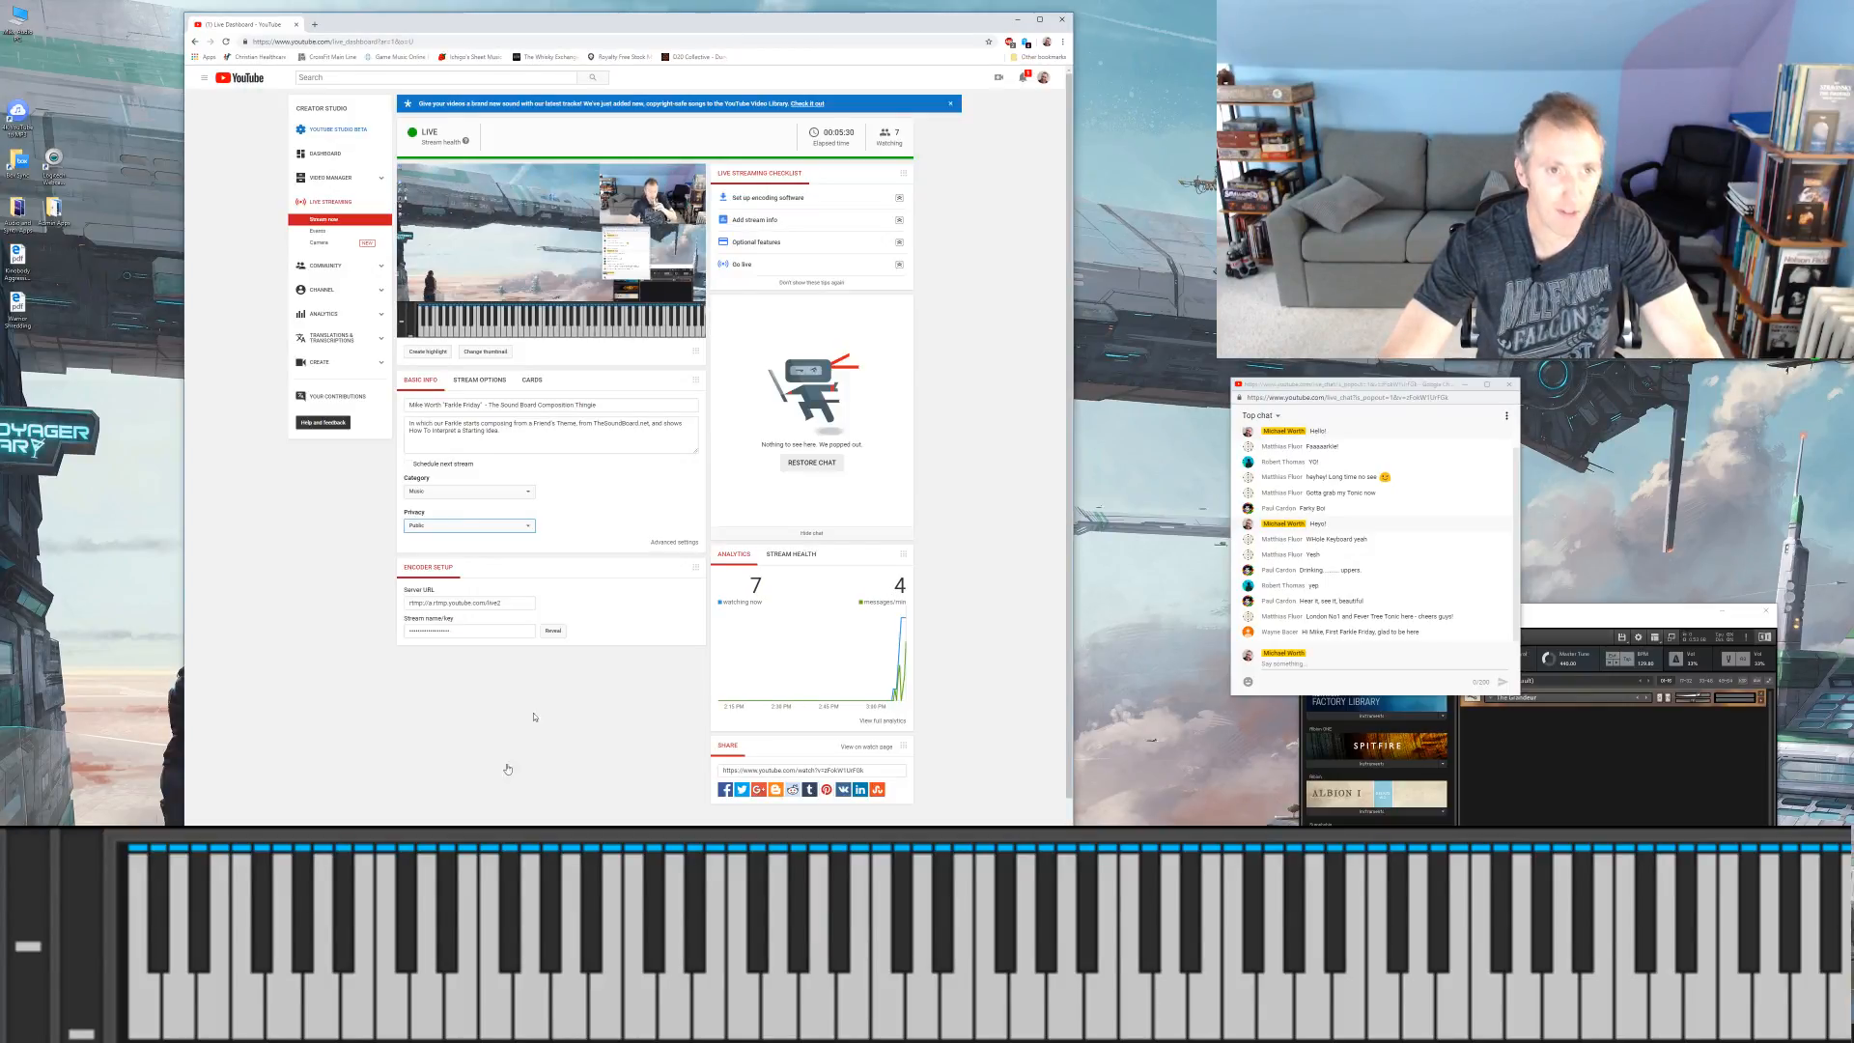
Step: Open thesoundboard.net in a new browser tab
left_click(313, 24)
type("th")
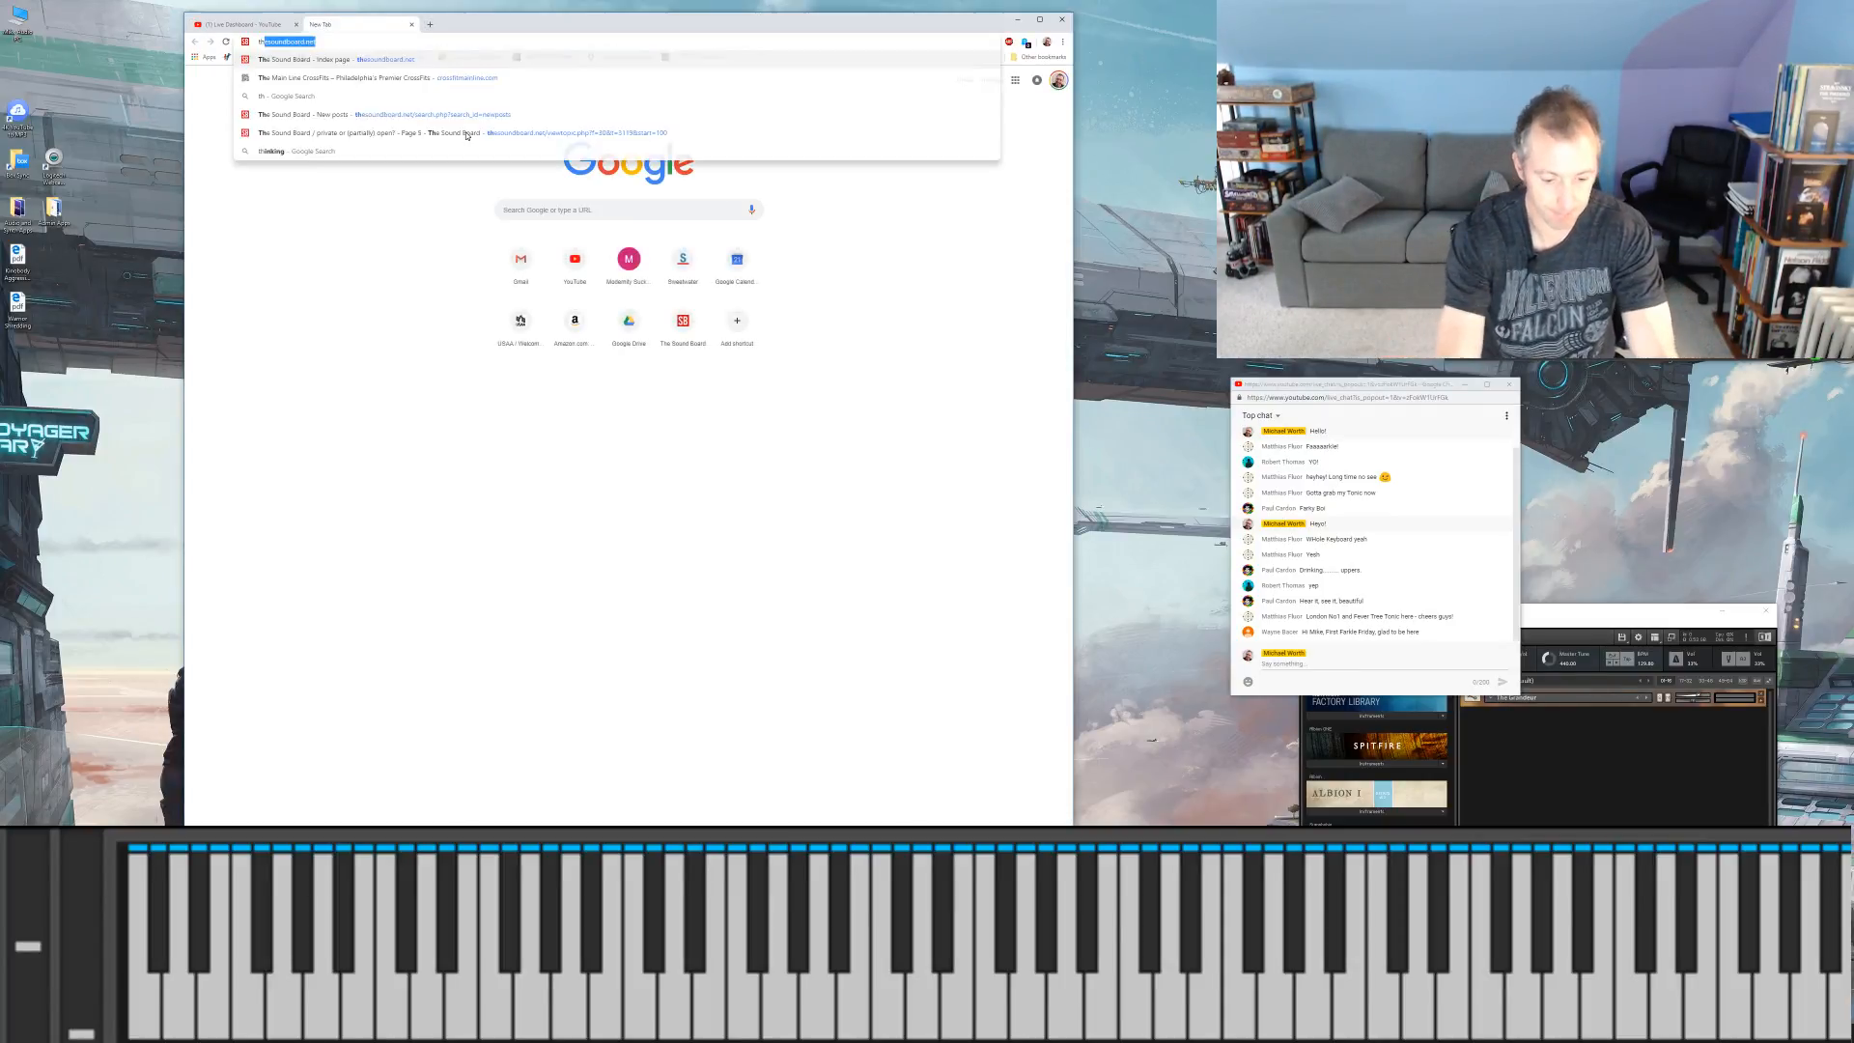
type("esoundbaord.n")
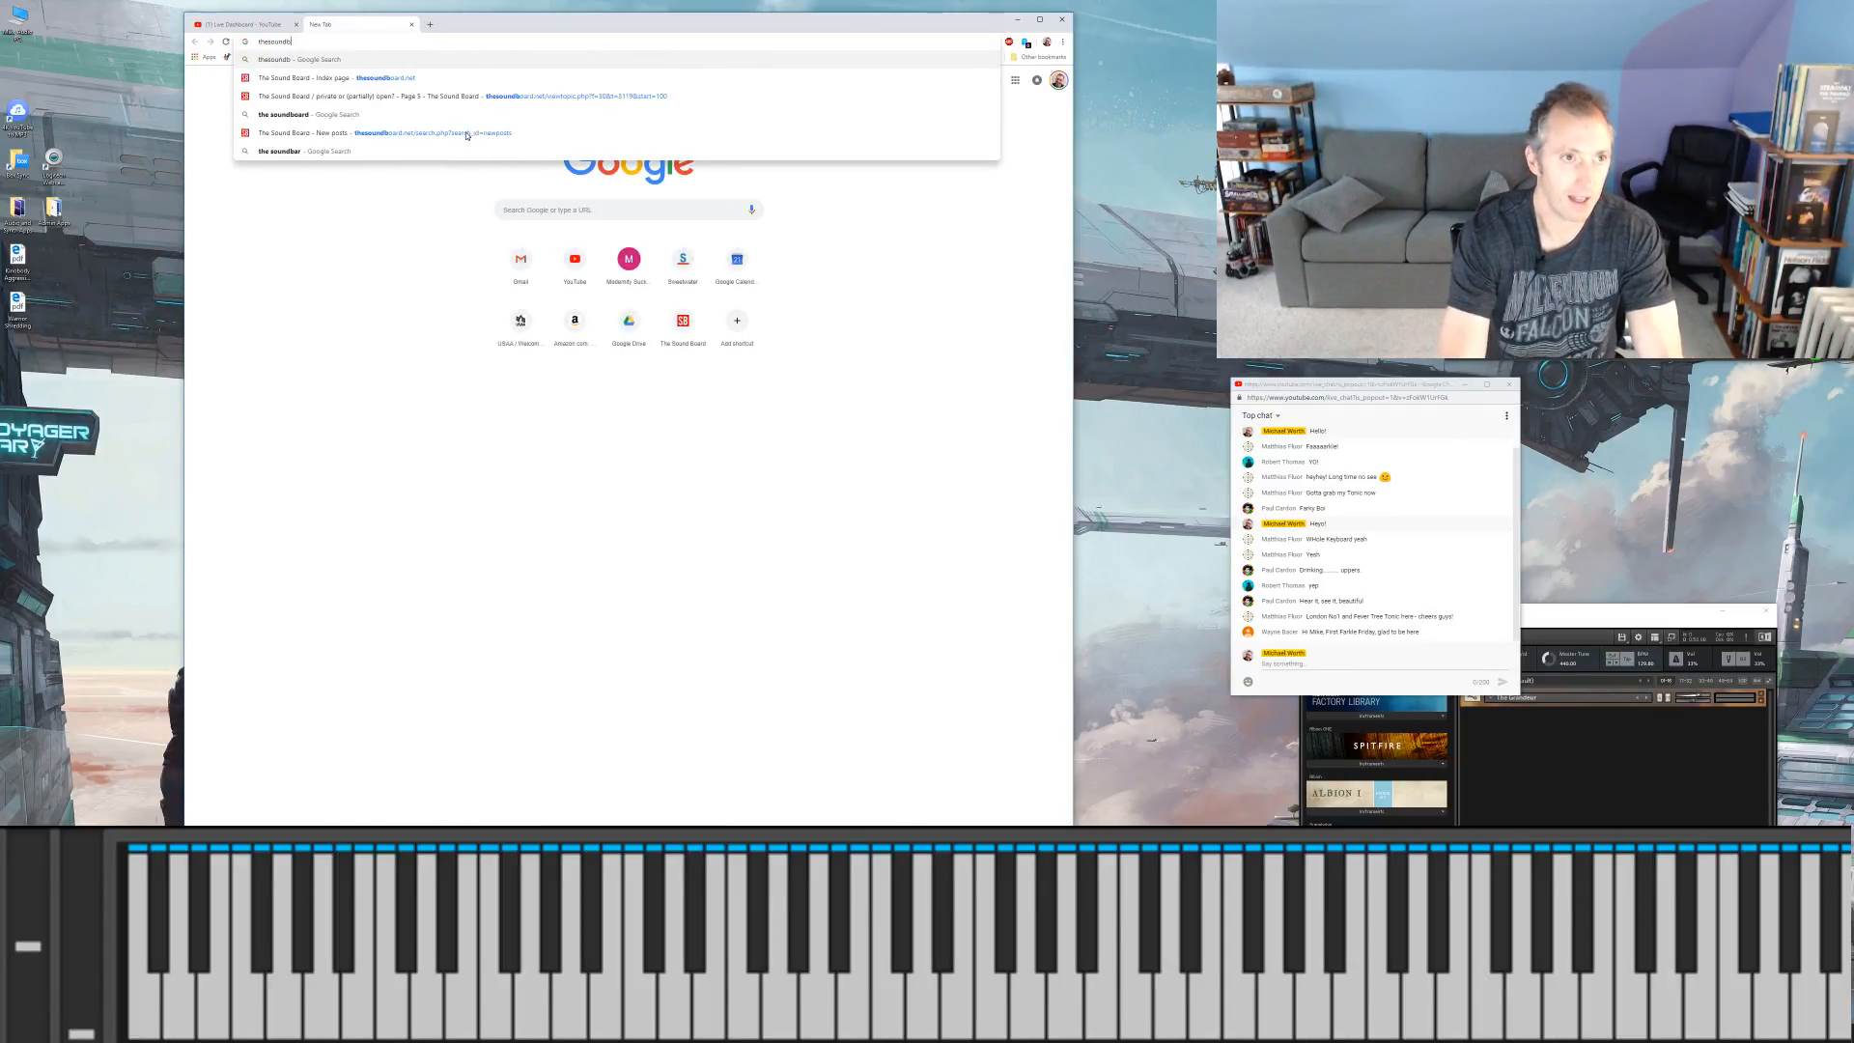
key("Return")
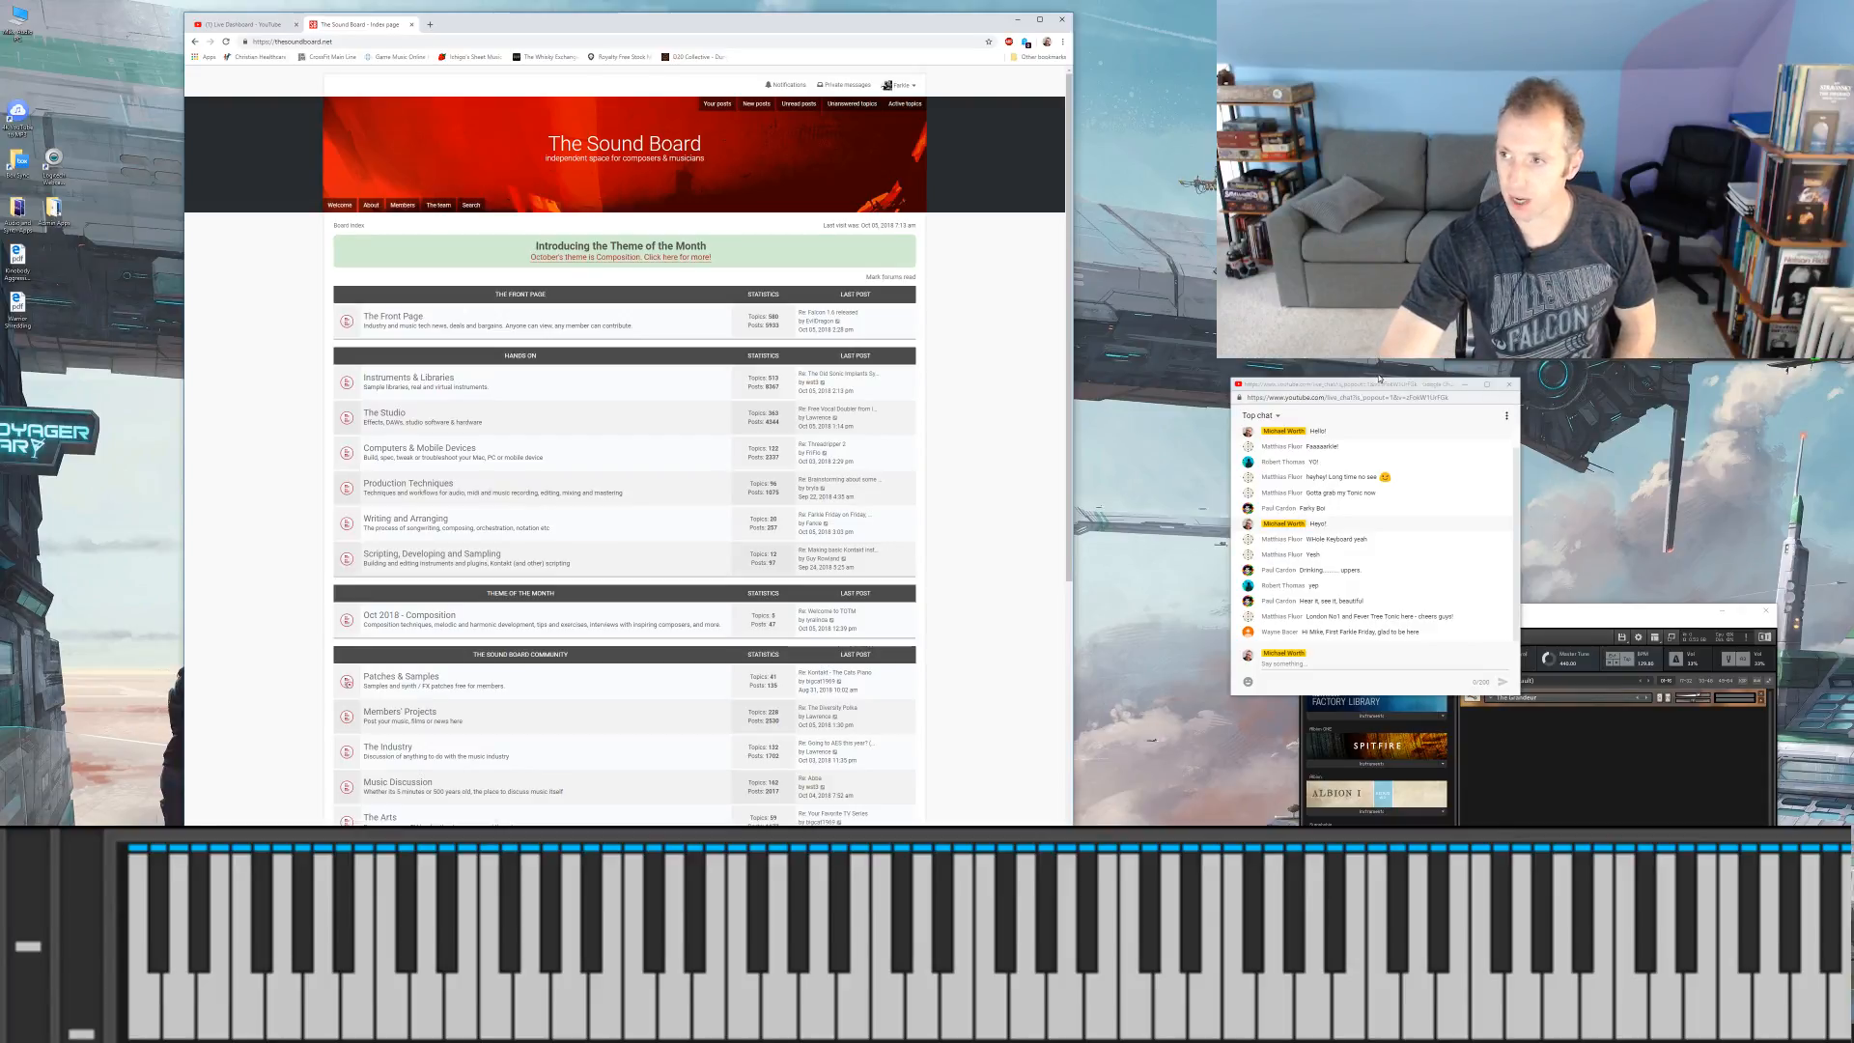
Step: Move the chat popup farther from the browser window and enlarge it in width and height
left_click_drag(1384, 383, 1474, 388)
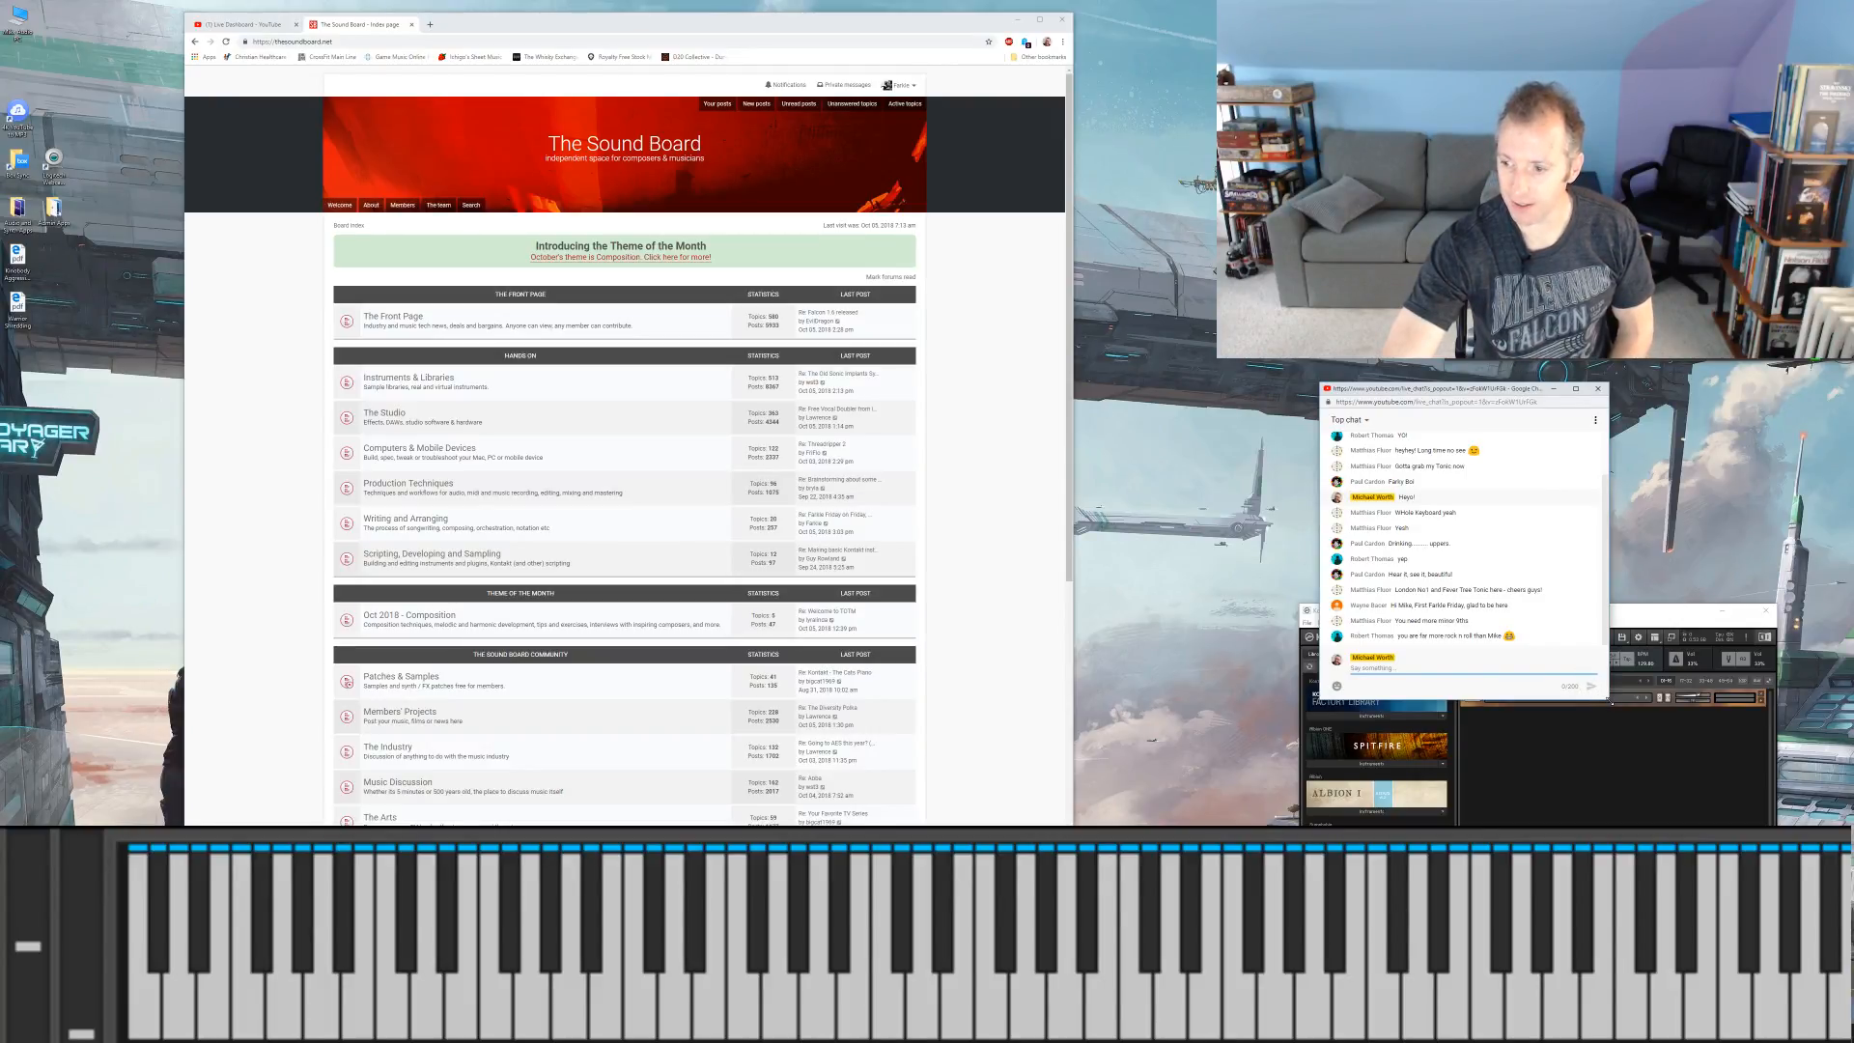
left_click_drag(1609, 704, 1685, 769)
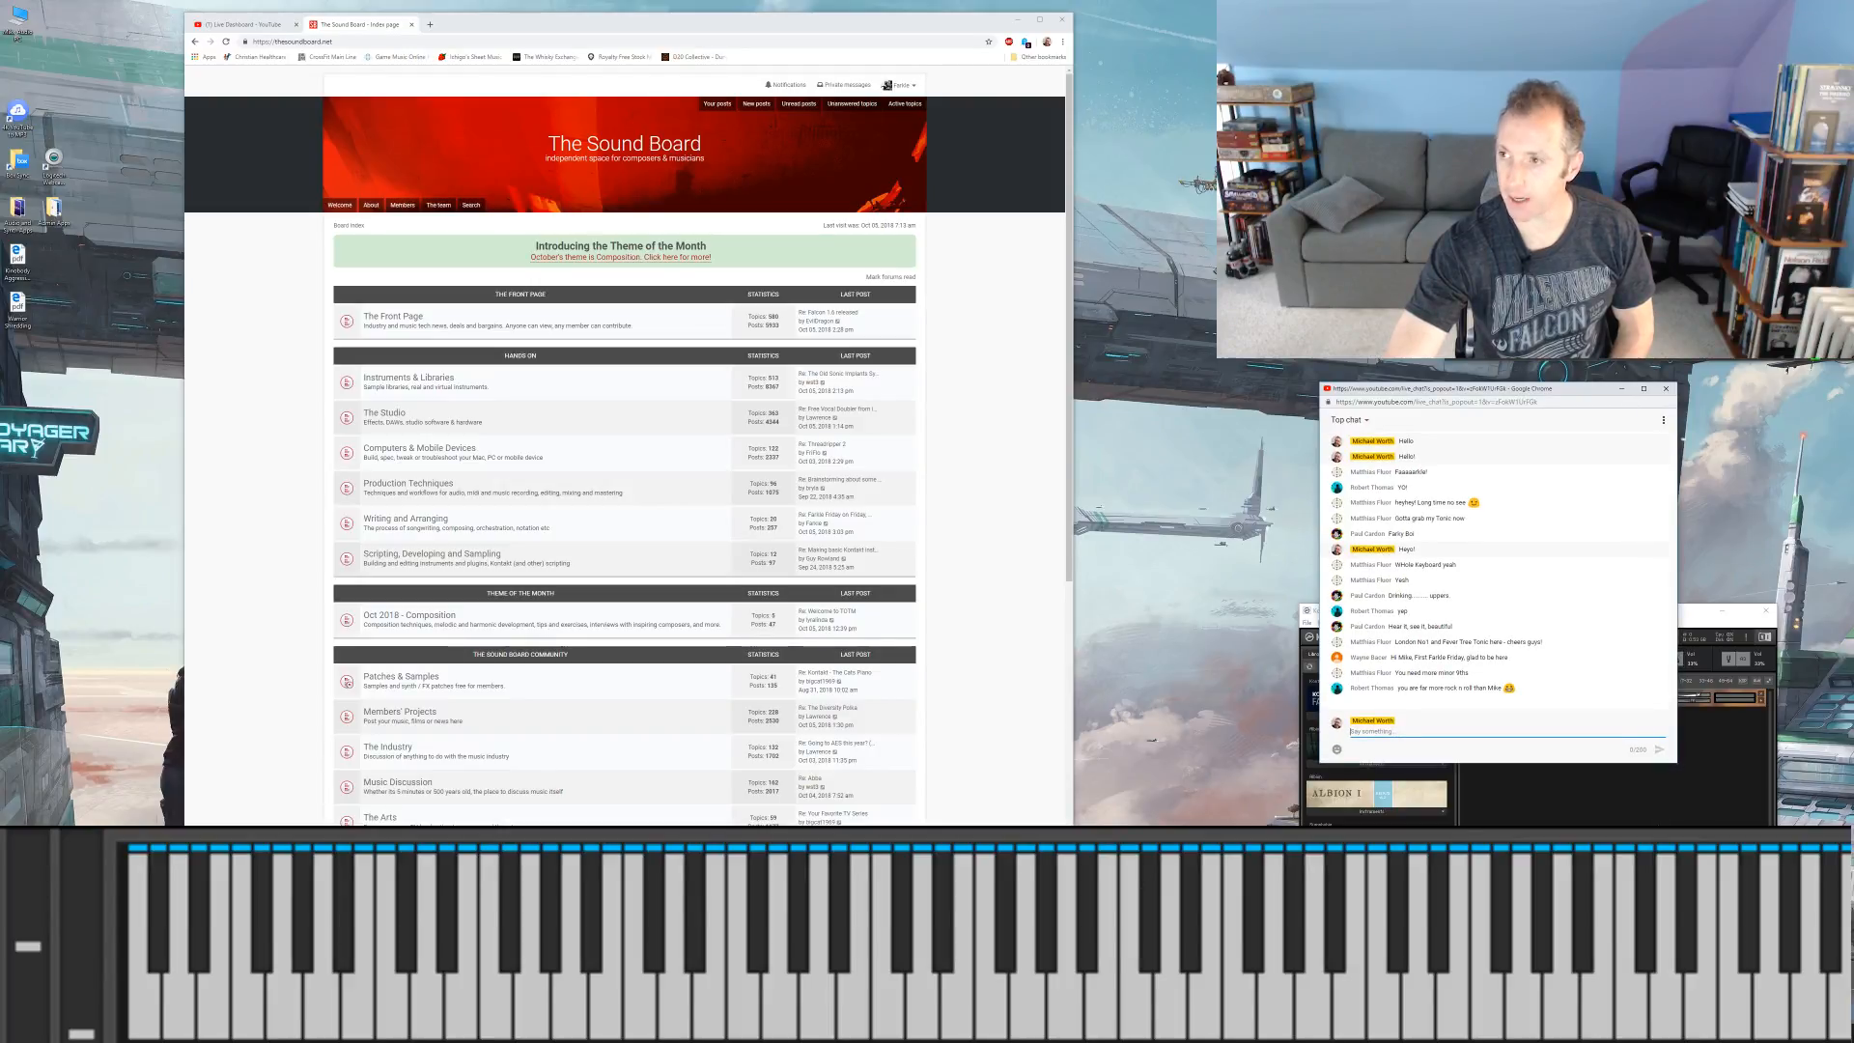
Step: Open October's Composition theme from the Theme of the Month banner, and open its First Exercise topic
left_click(365, 313)
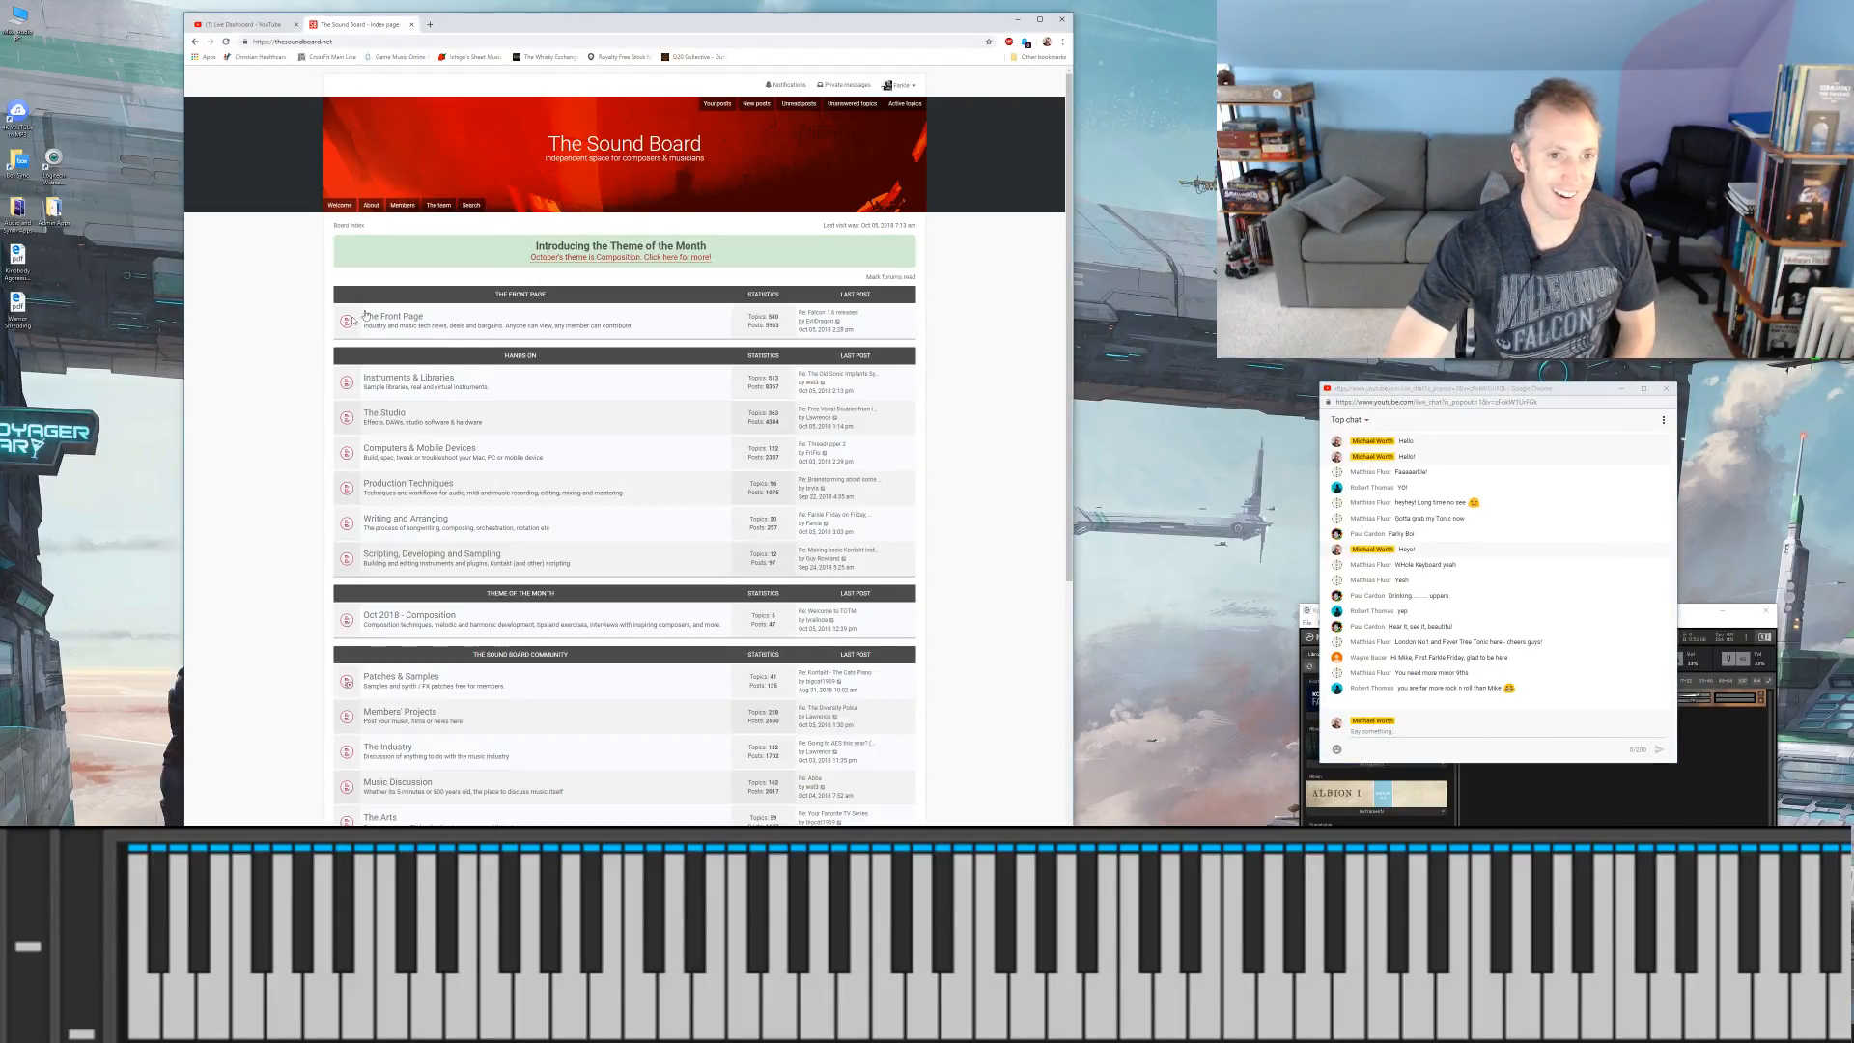
left_click(550, 259)
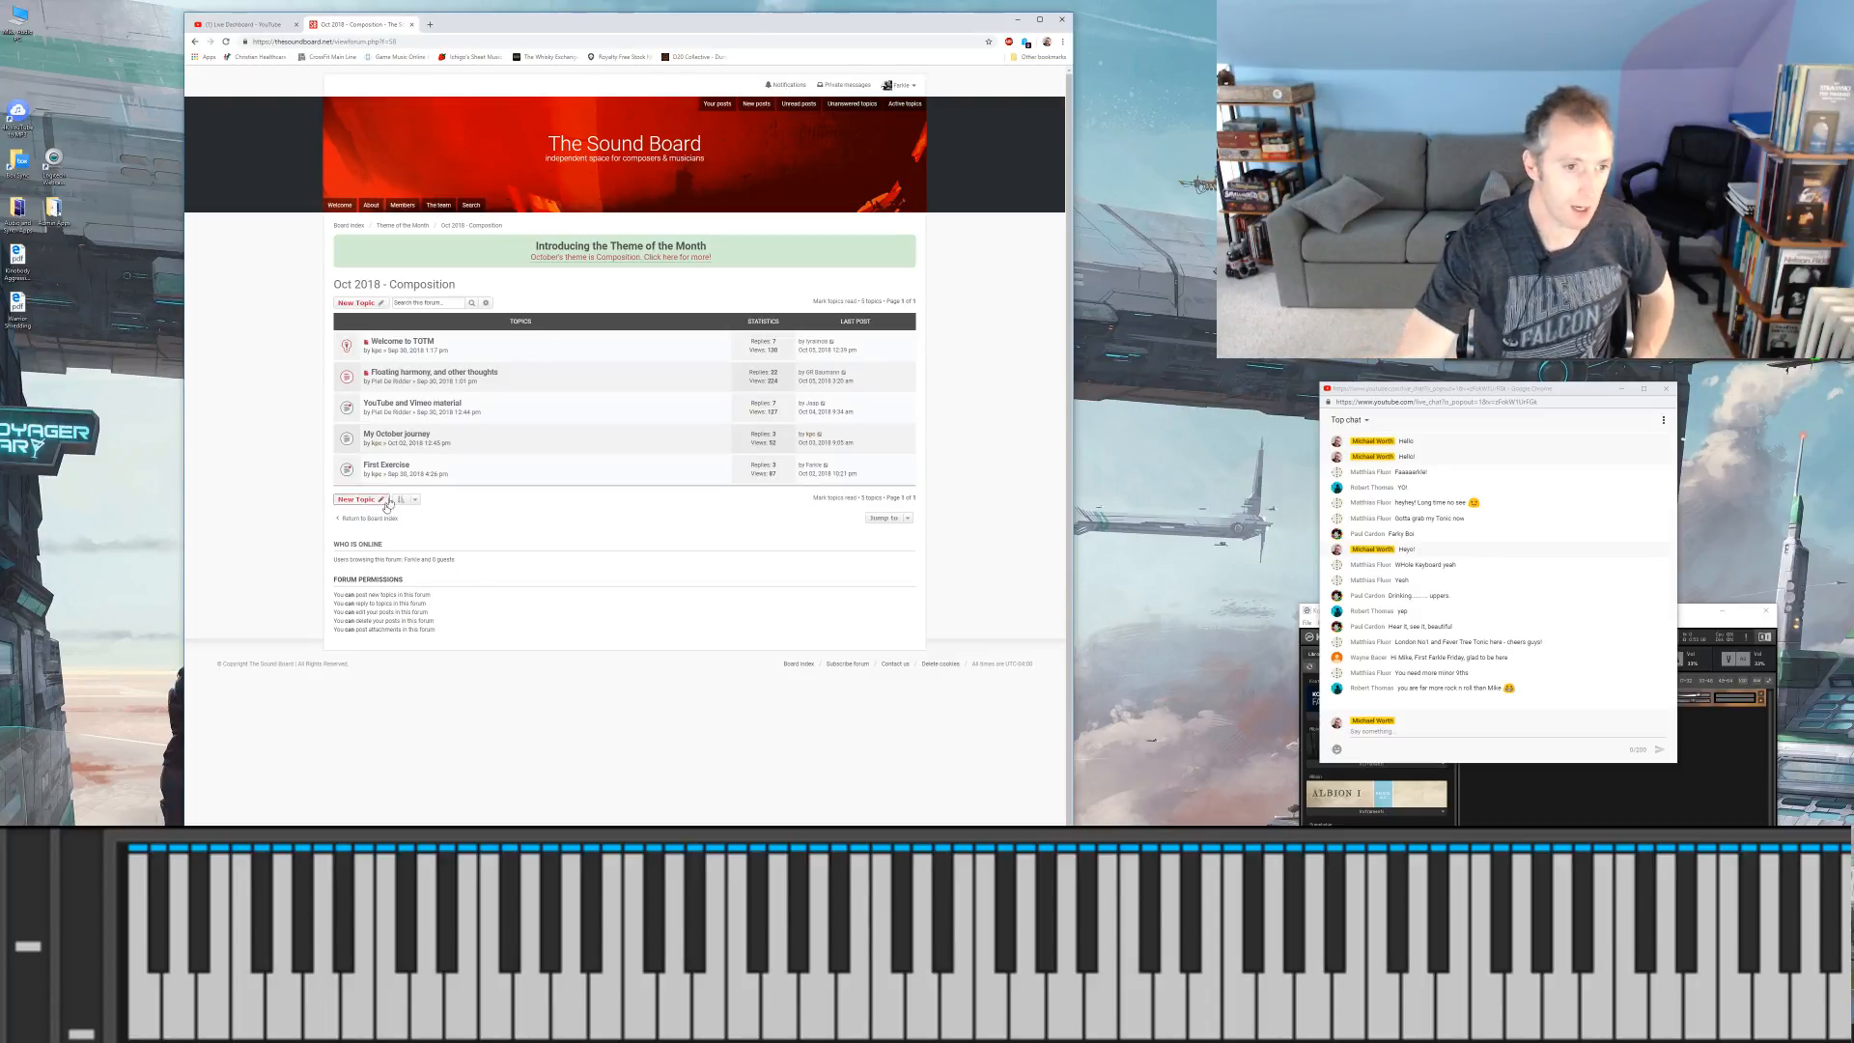
left_click(390, 465)
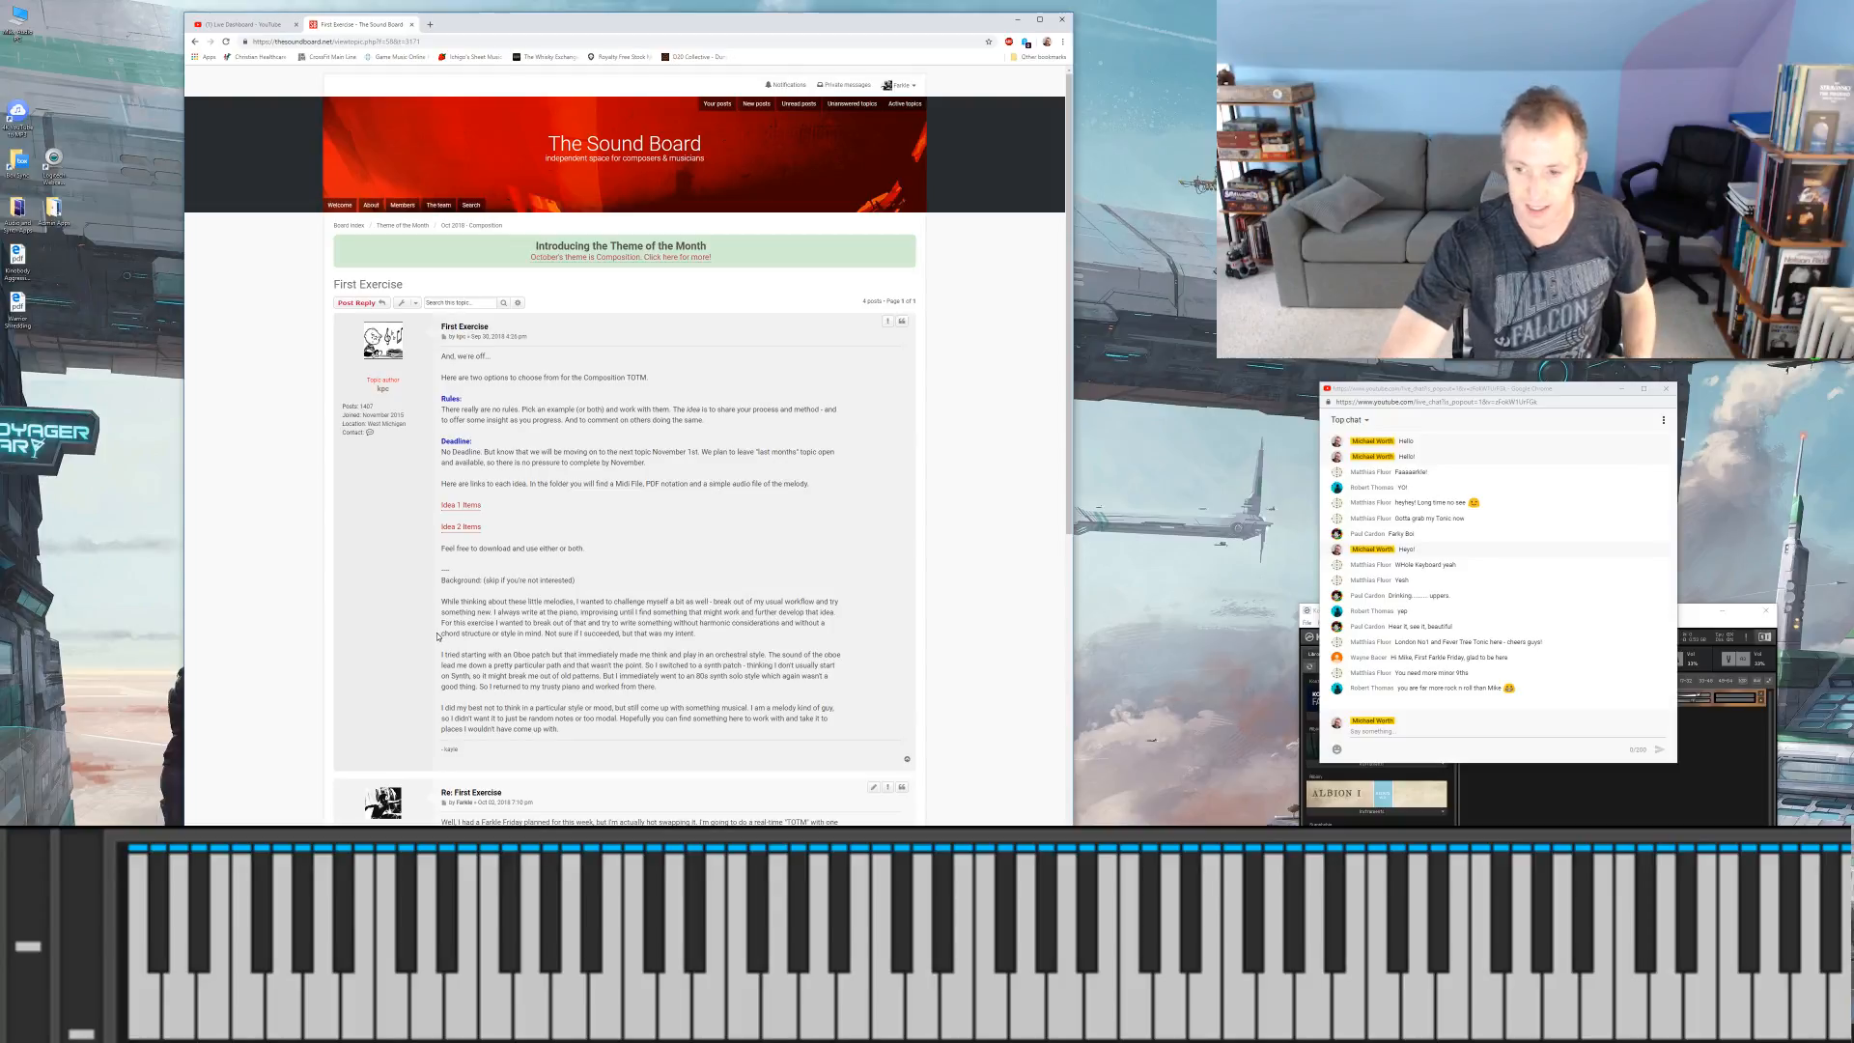
Step: Open the Idea 1 items link from the First Exercise post and download the Idea 1 audio file from Box
left_click(463, 510)
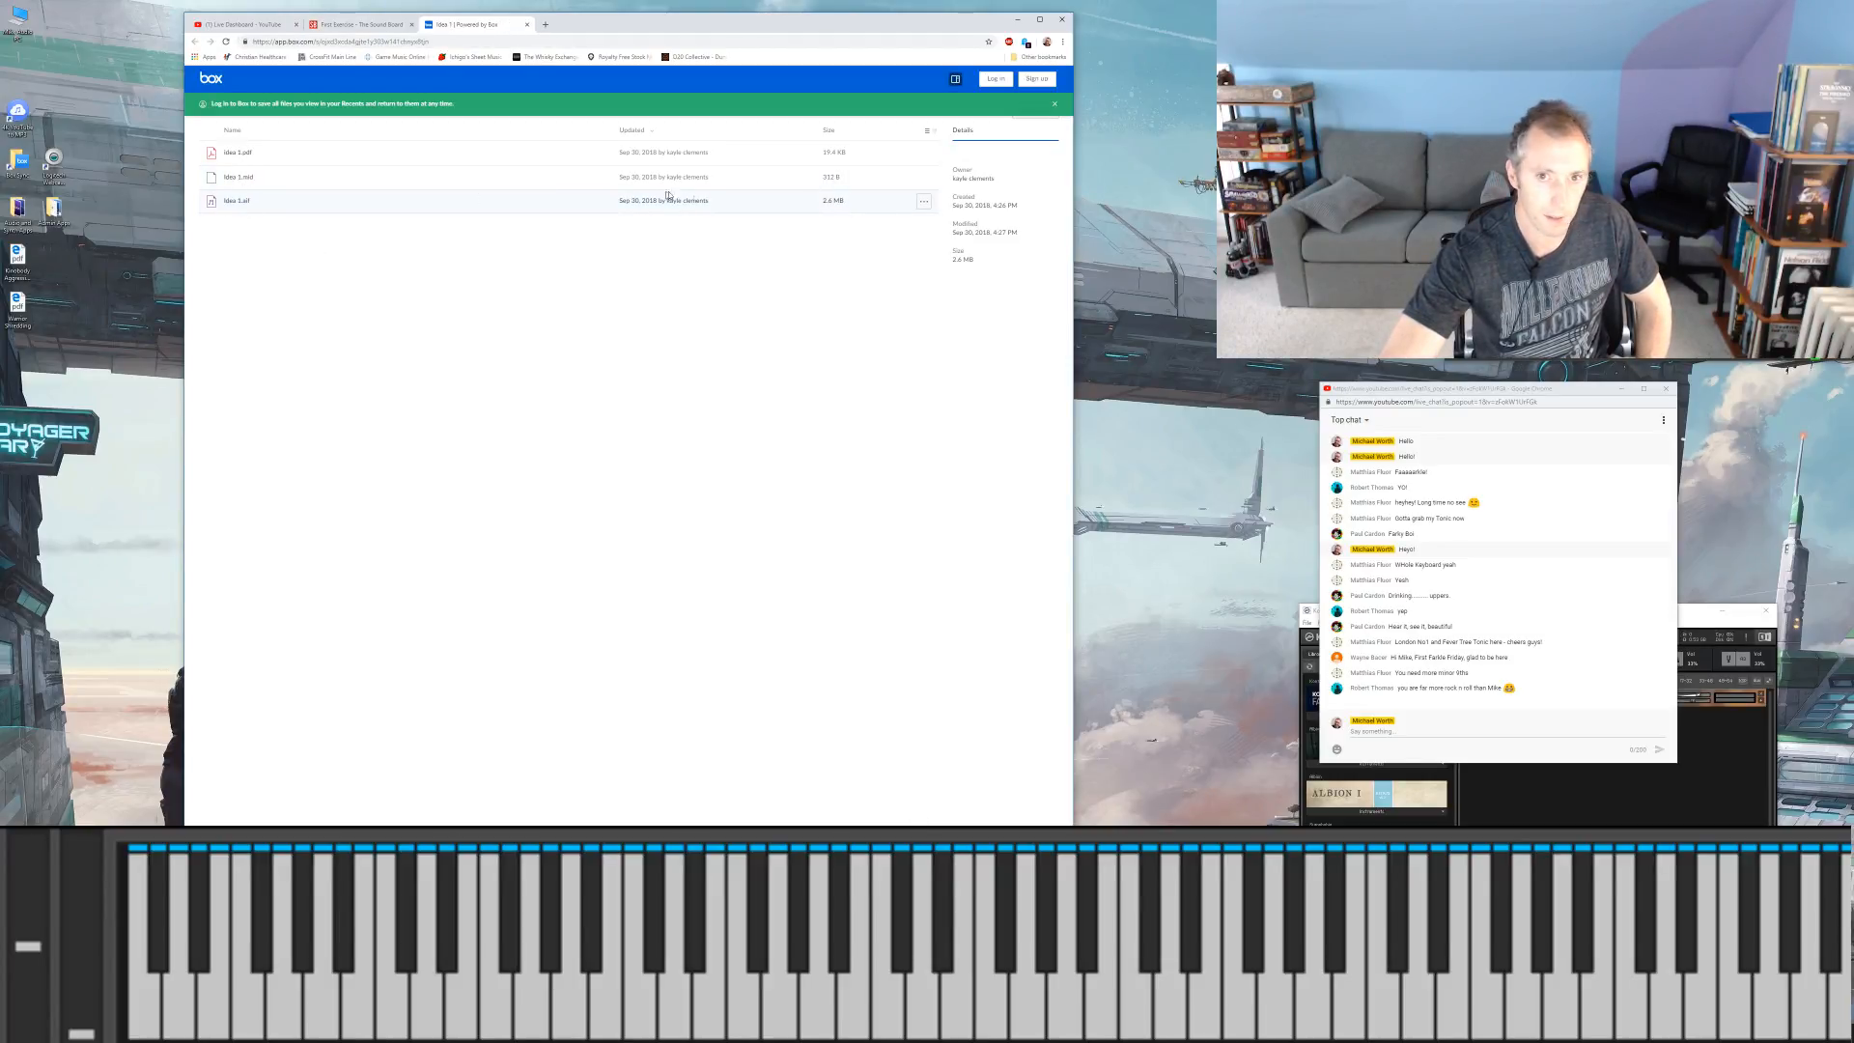
left_click(924, 201)
left_click(908, 231)
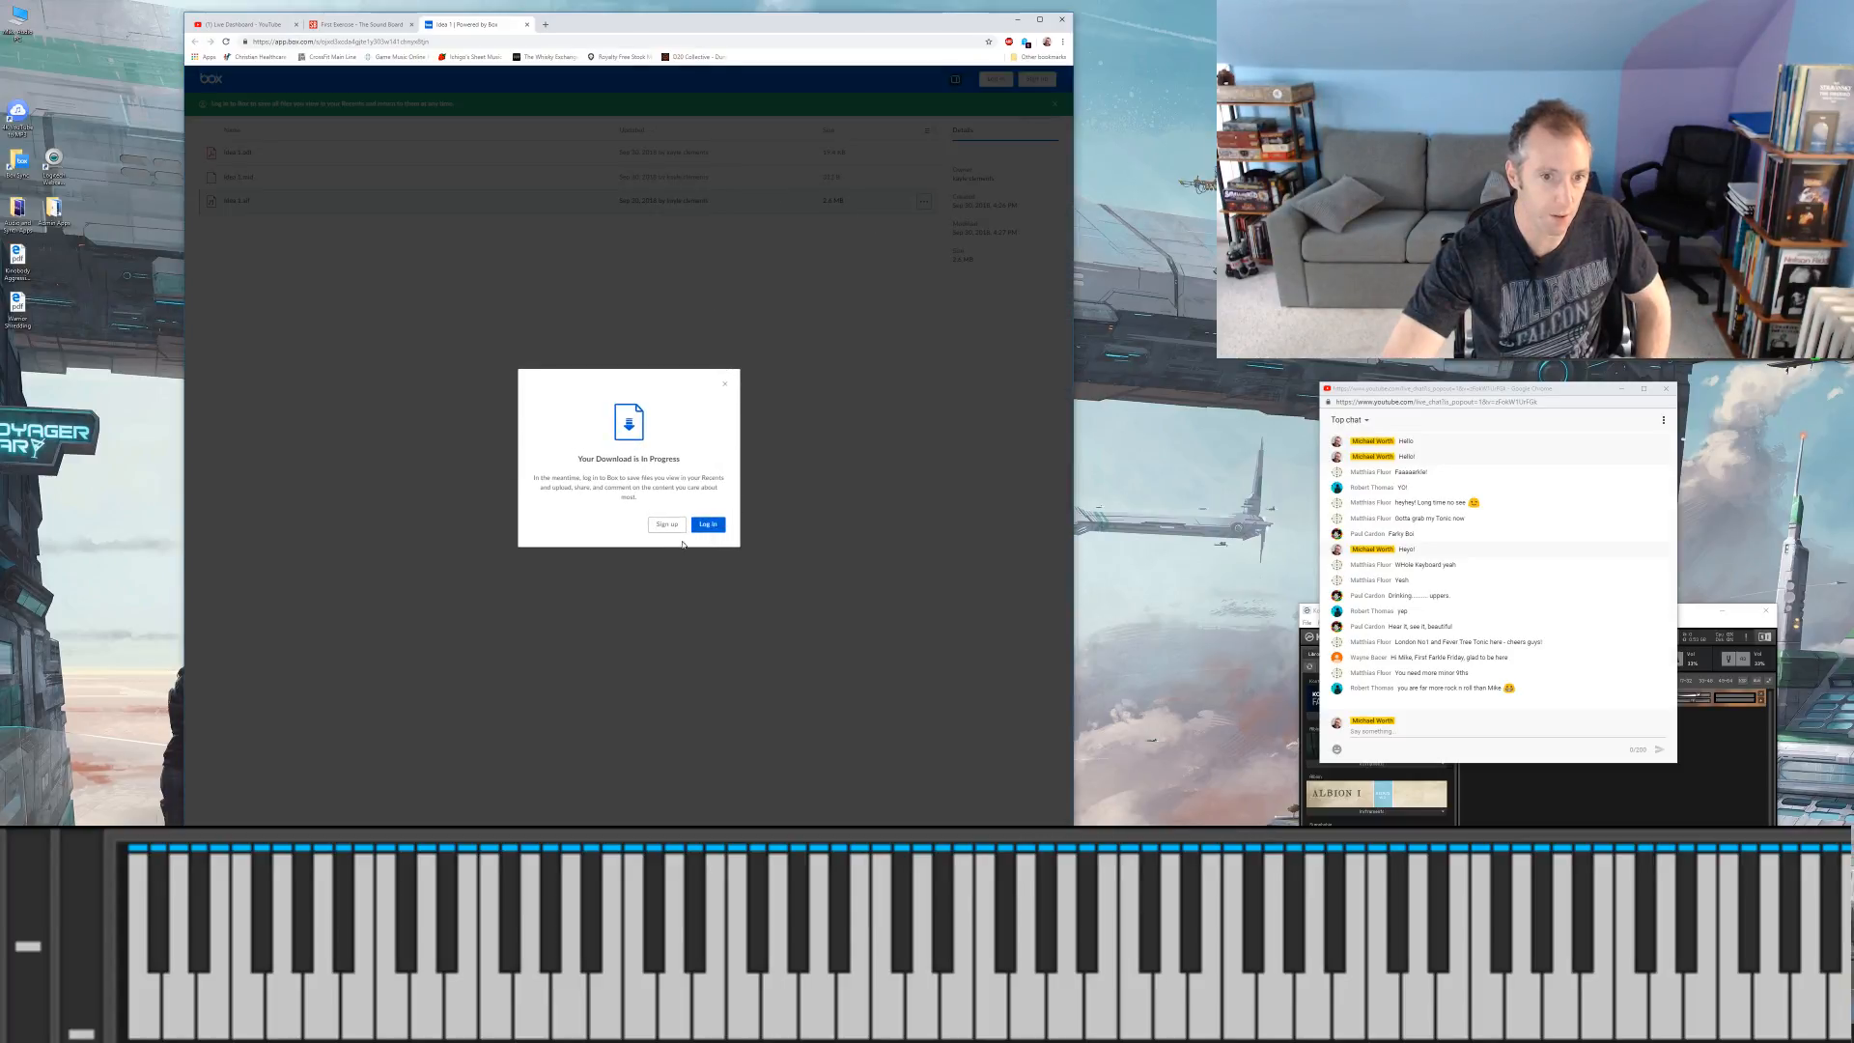
Step: Open the Idea 2 items link from the First Exercise post, download the Idea 2 audio file from Box, and dismiss the download dialog
left_click(349, 25)
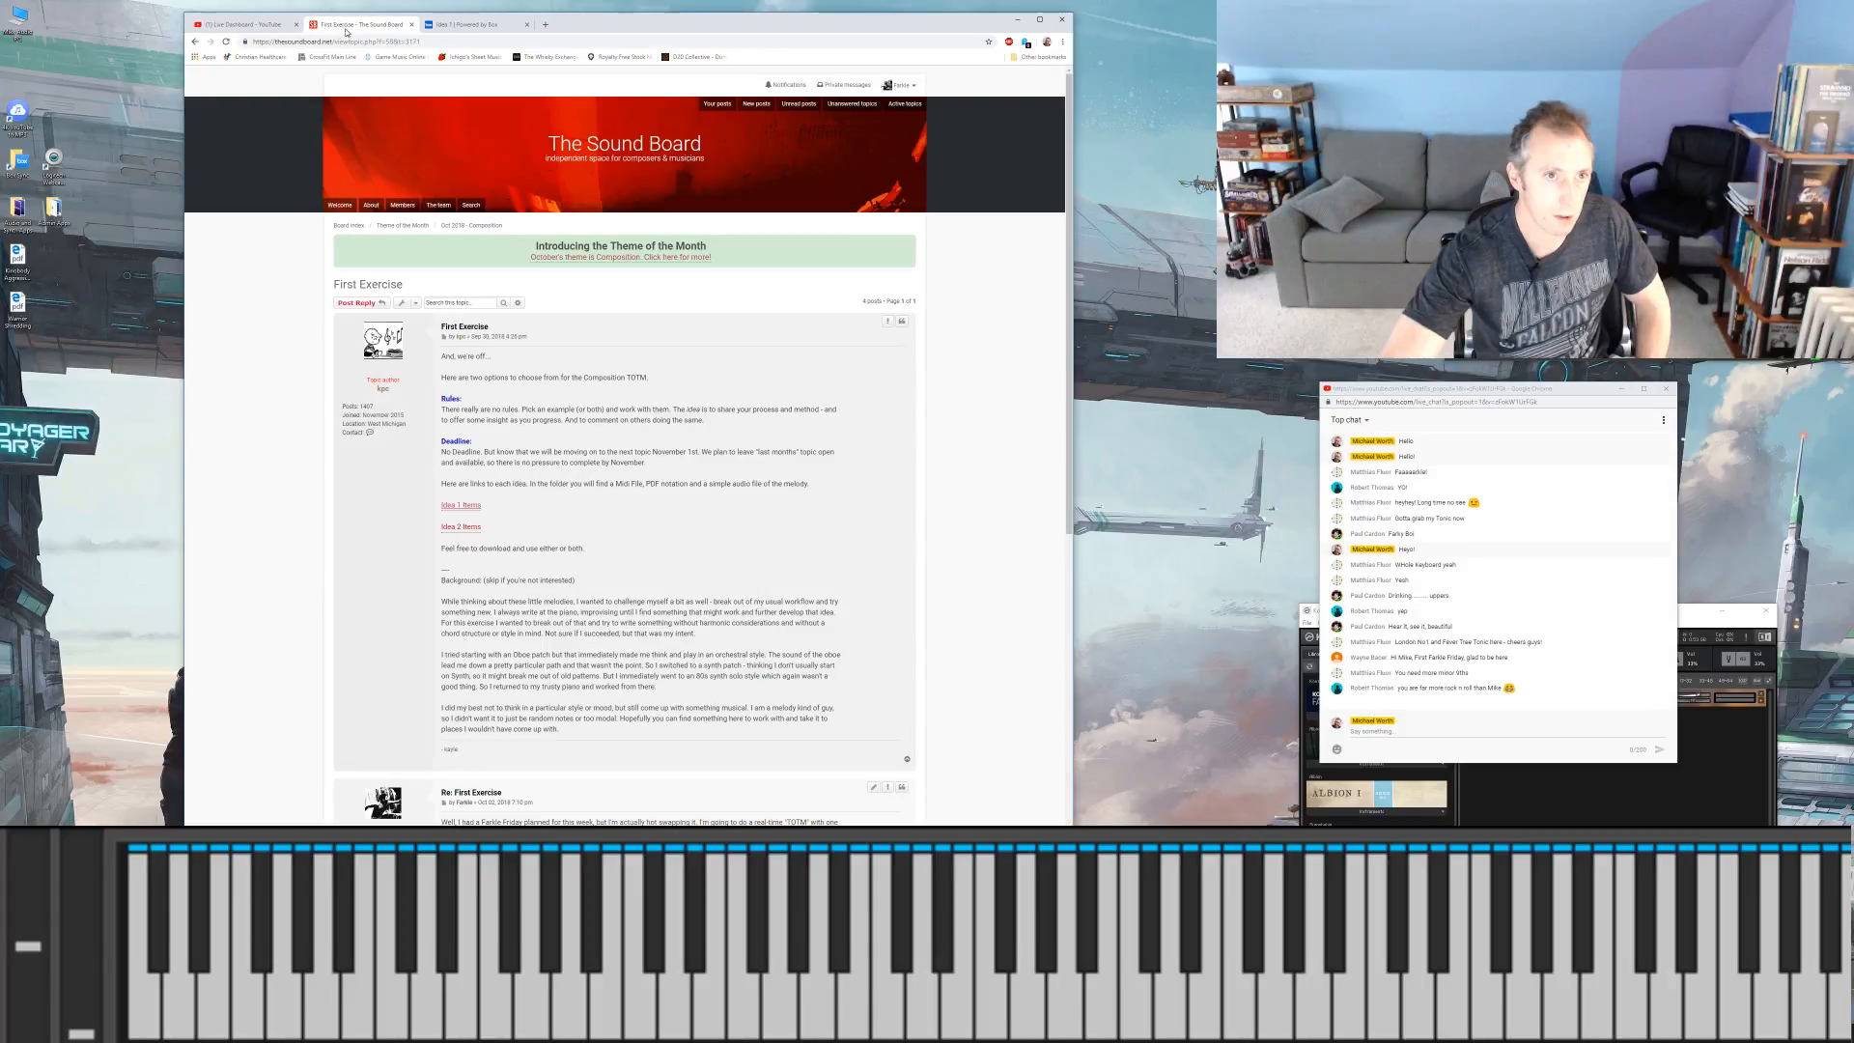
left_click(470, 528)
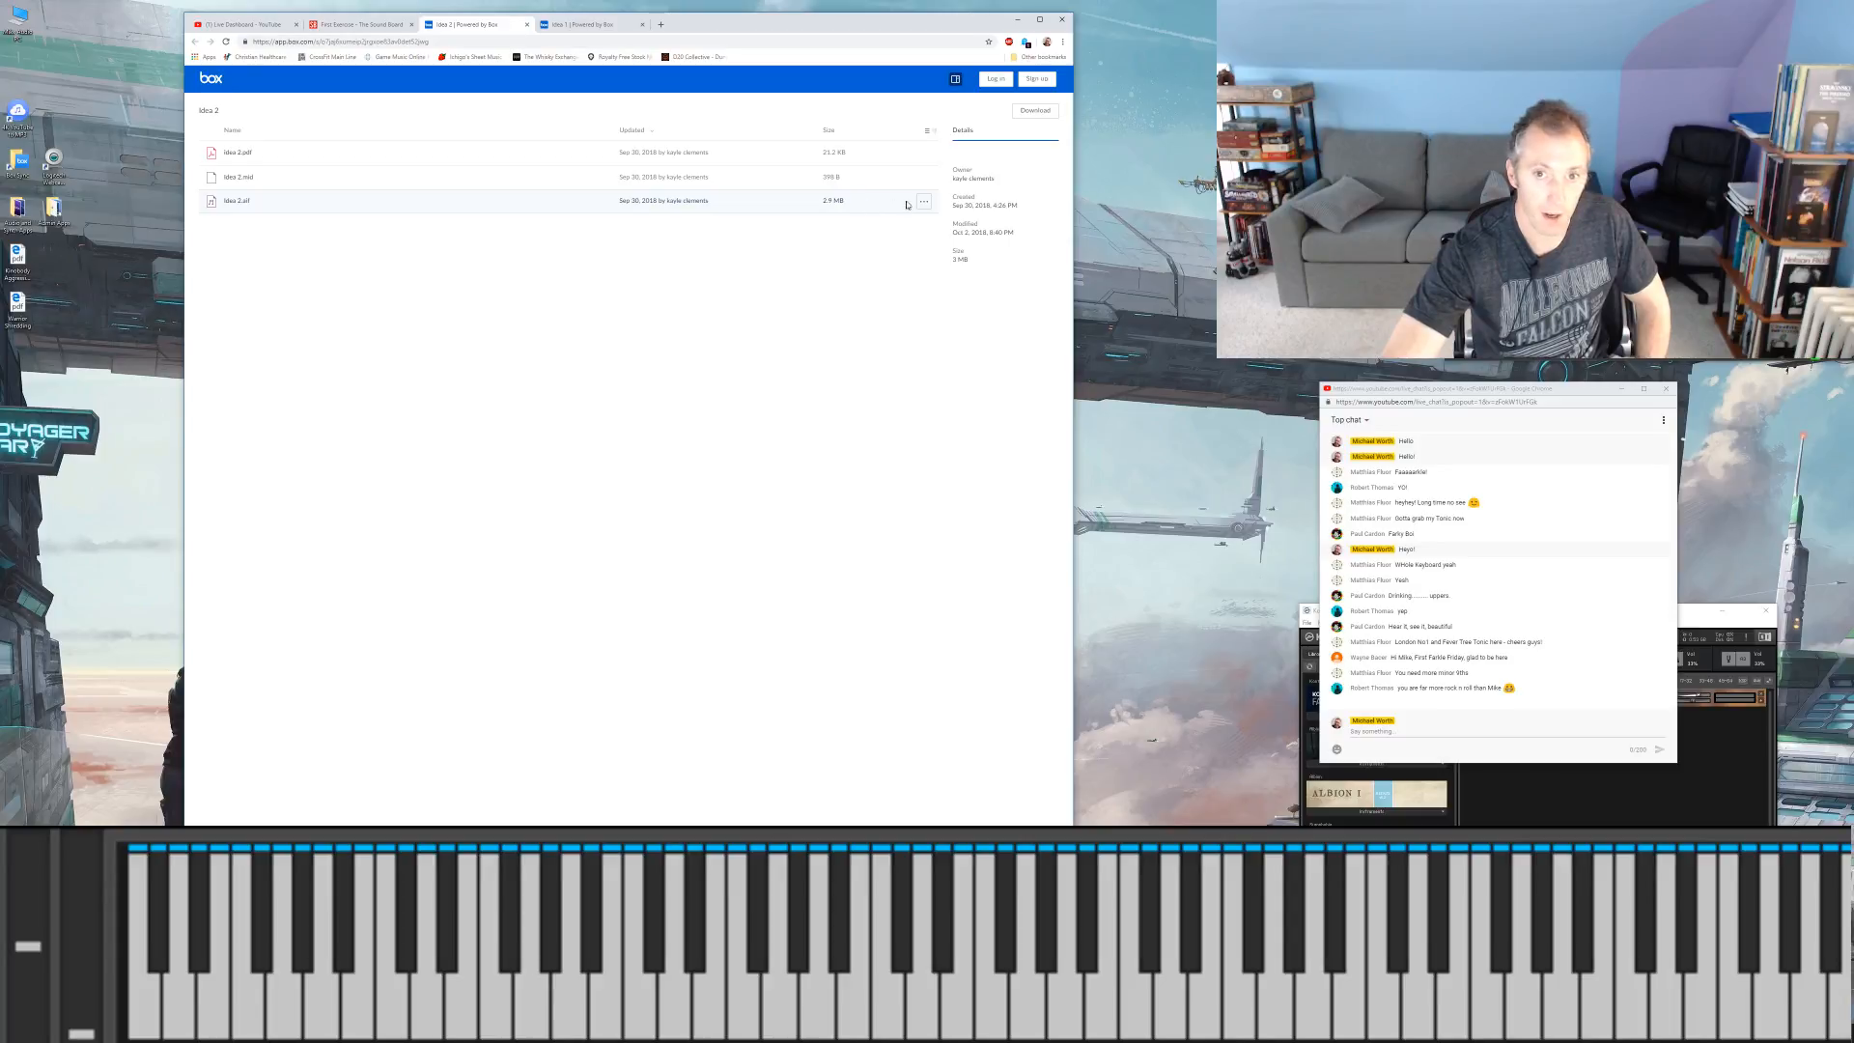
left_click(923, 202)
left_click(896, 223)
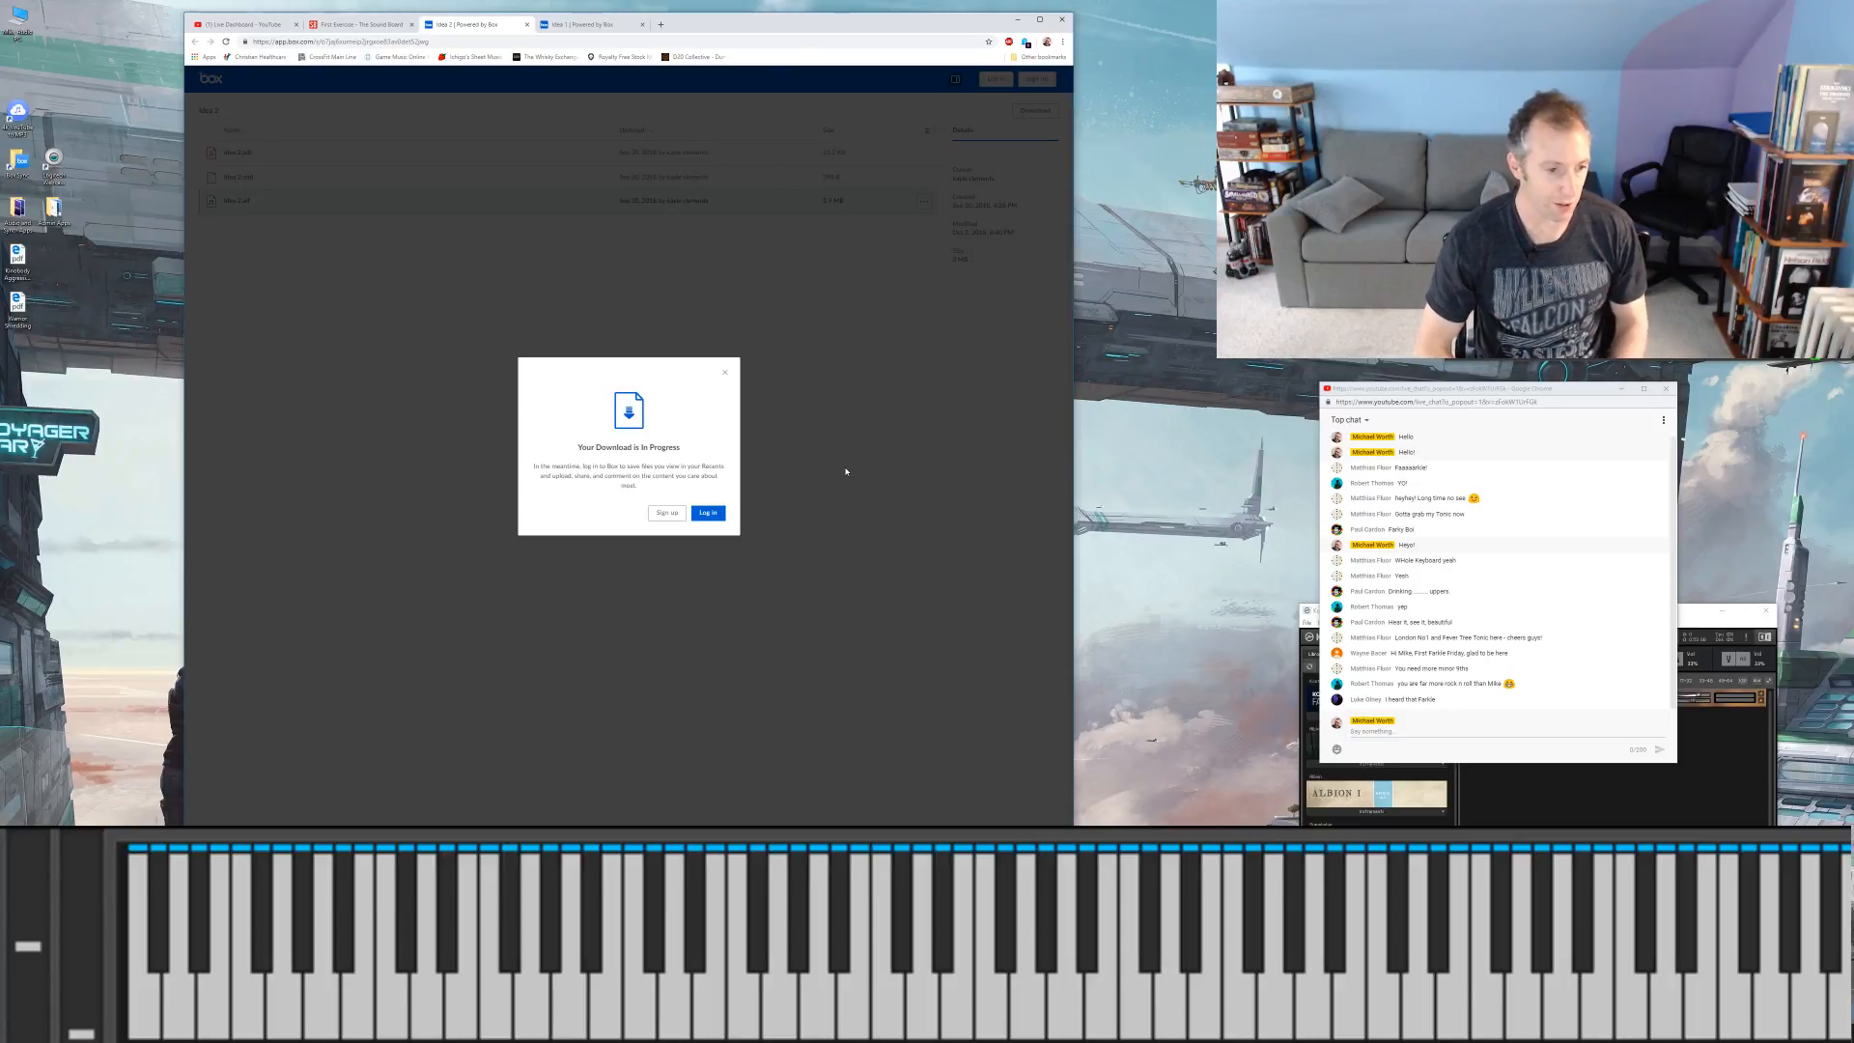
left_click(727, 374)
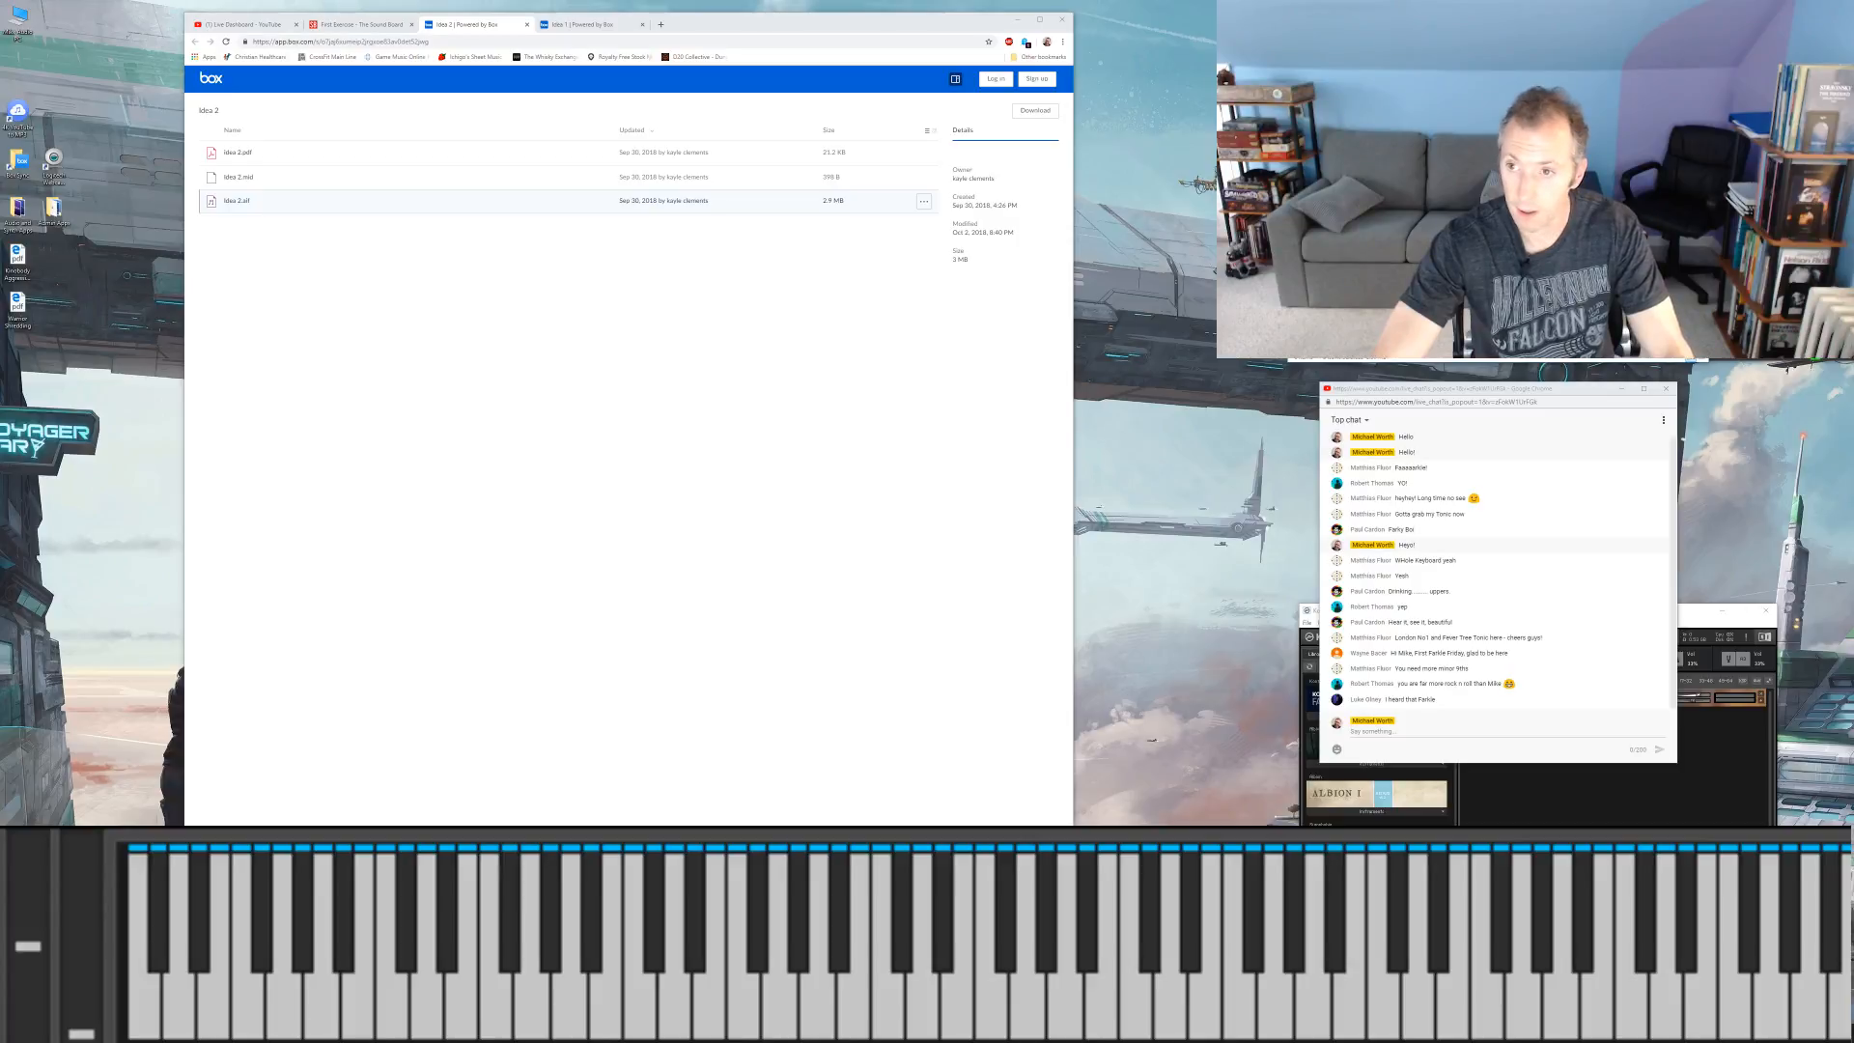
Step: Place the two downloaded idea audio files on the desktop and return to the First Exercise topic
left_click_drag(1352, 261, 85, 437)
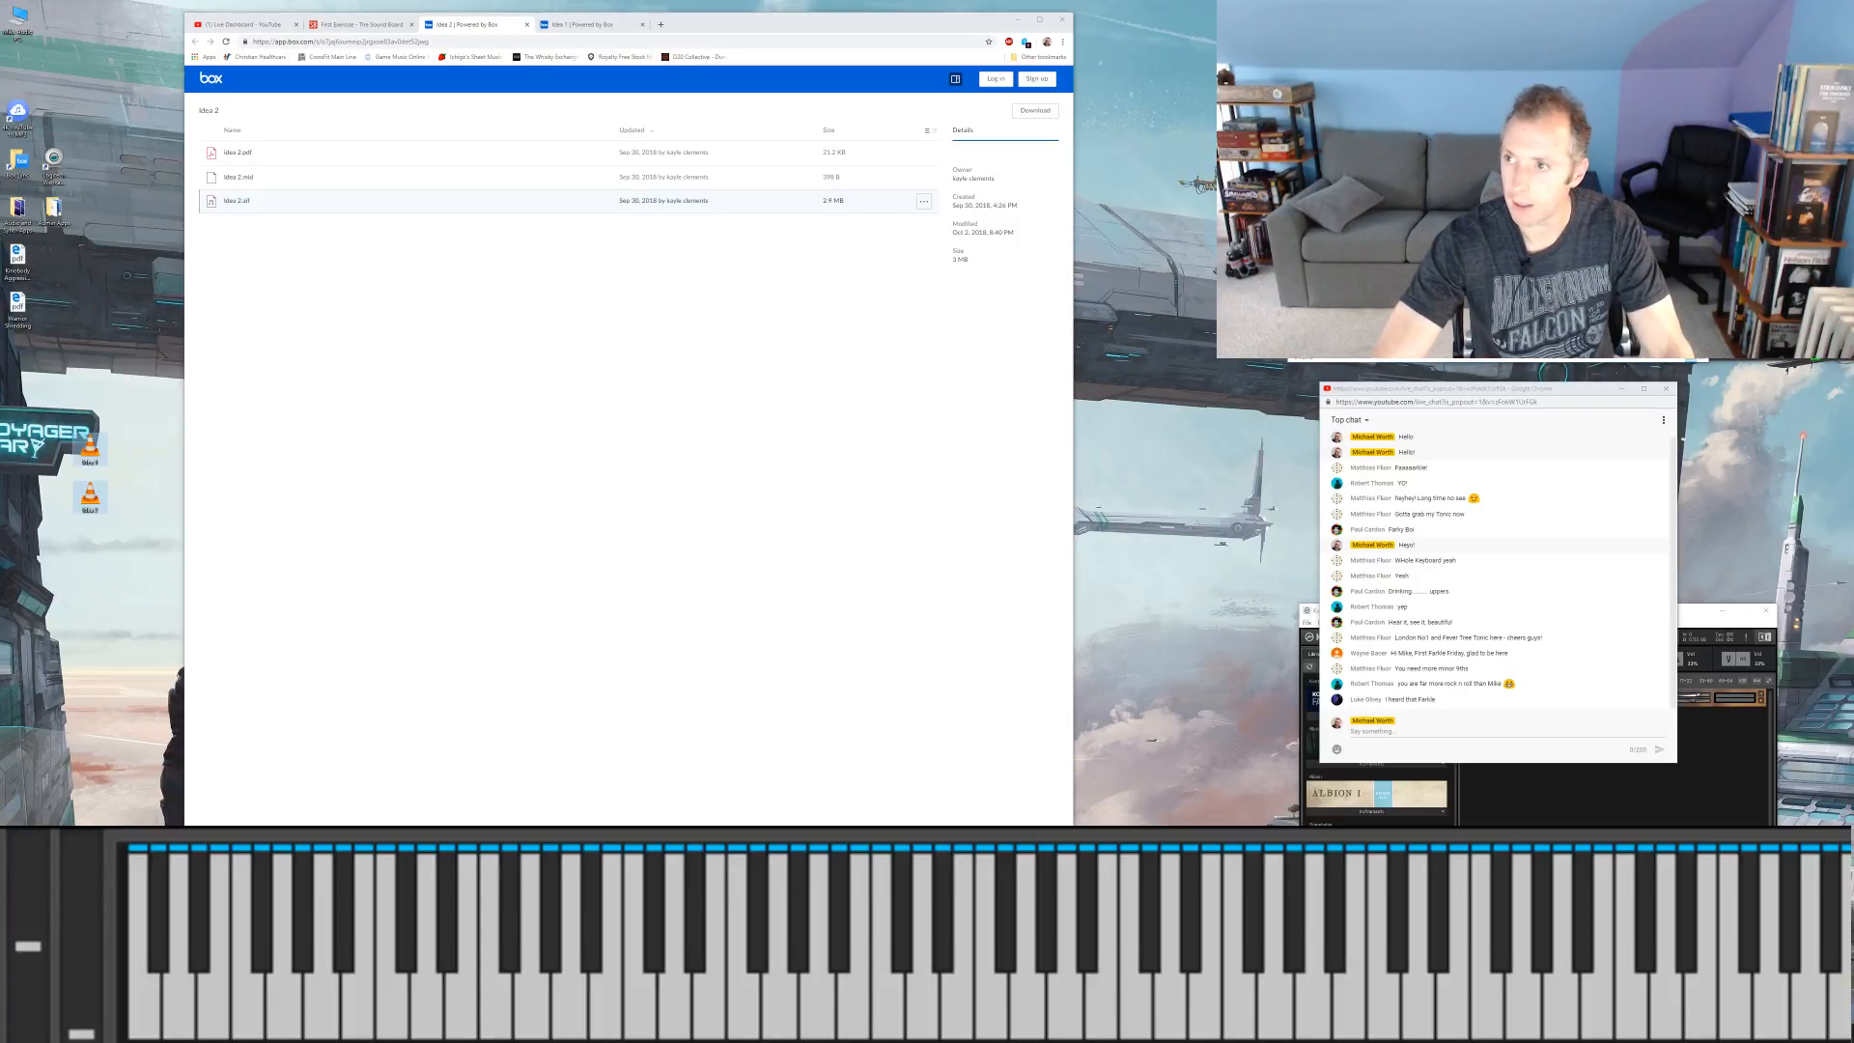
left_click(490, 273)
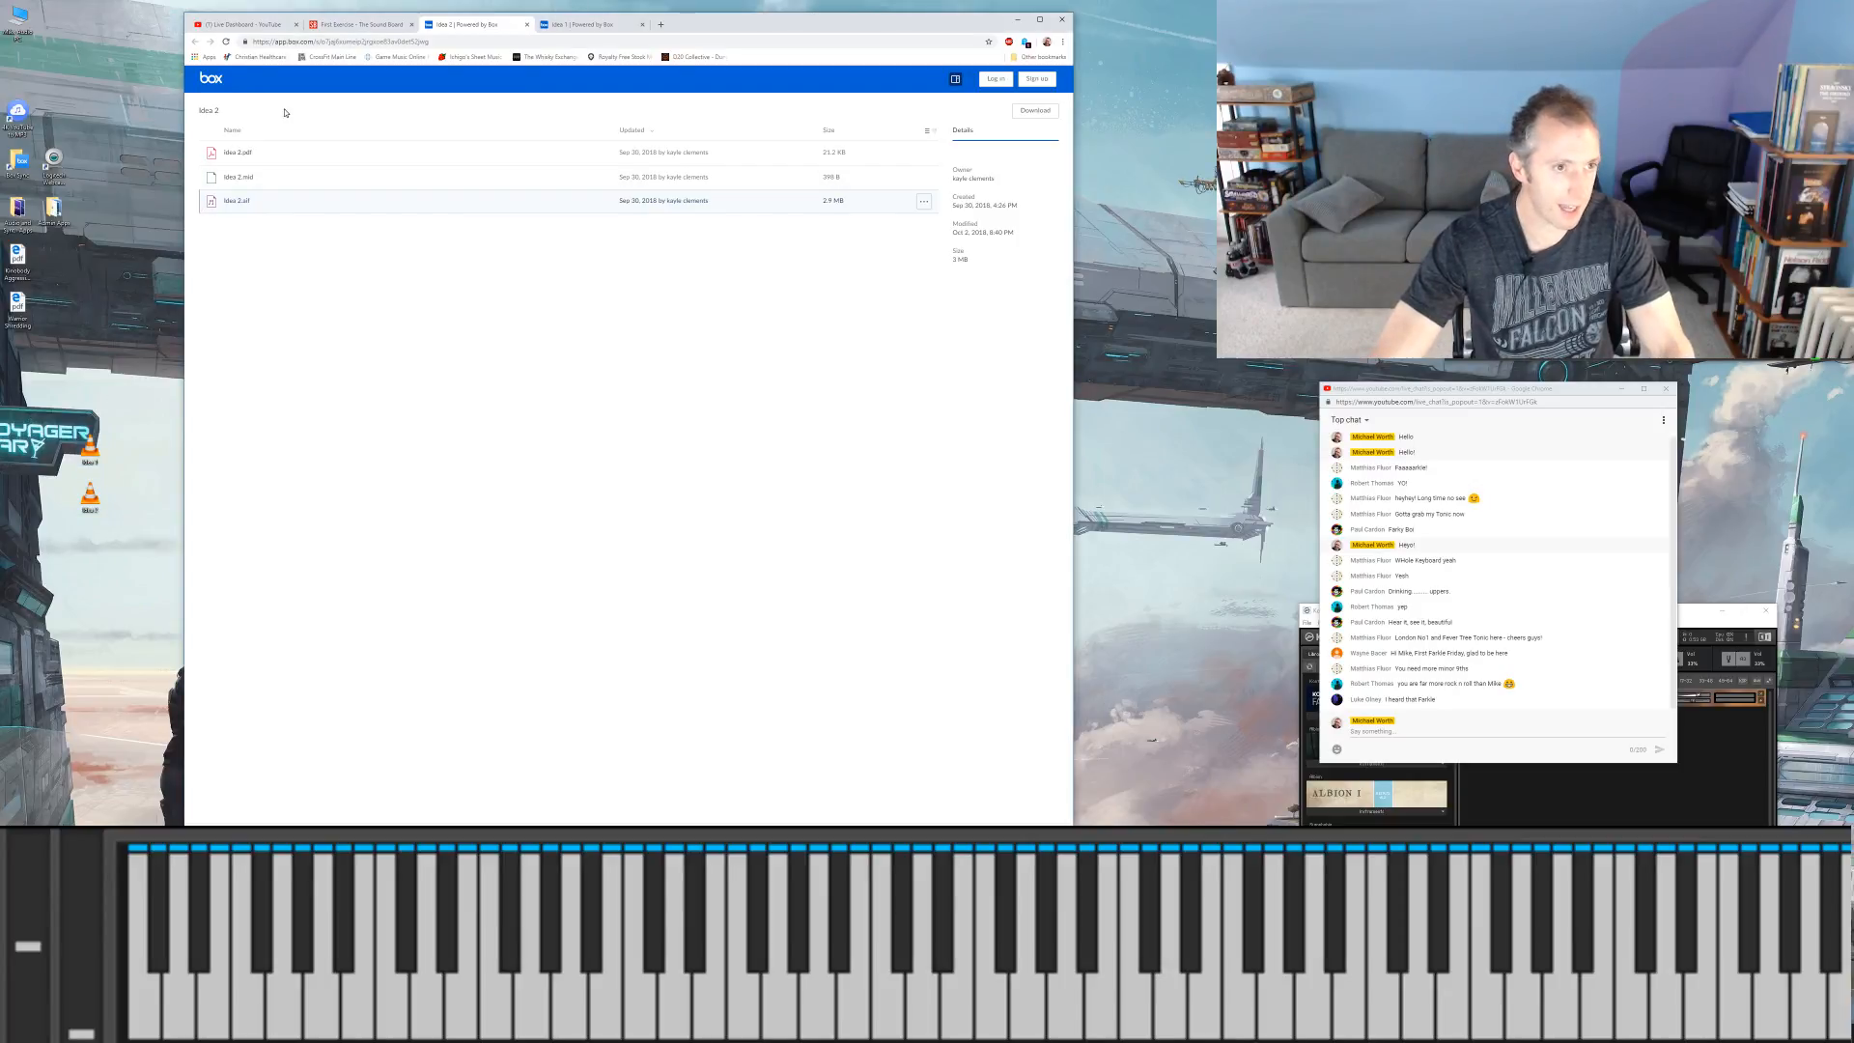
left_click(359, 24)
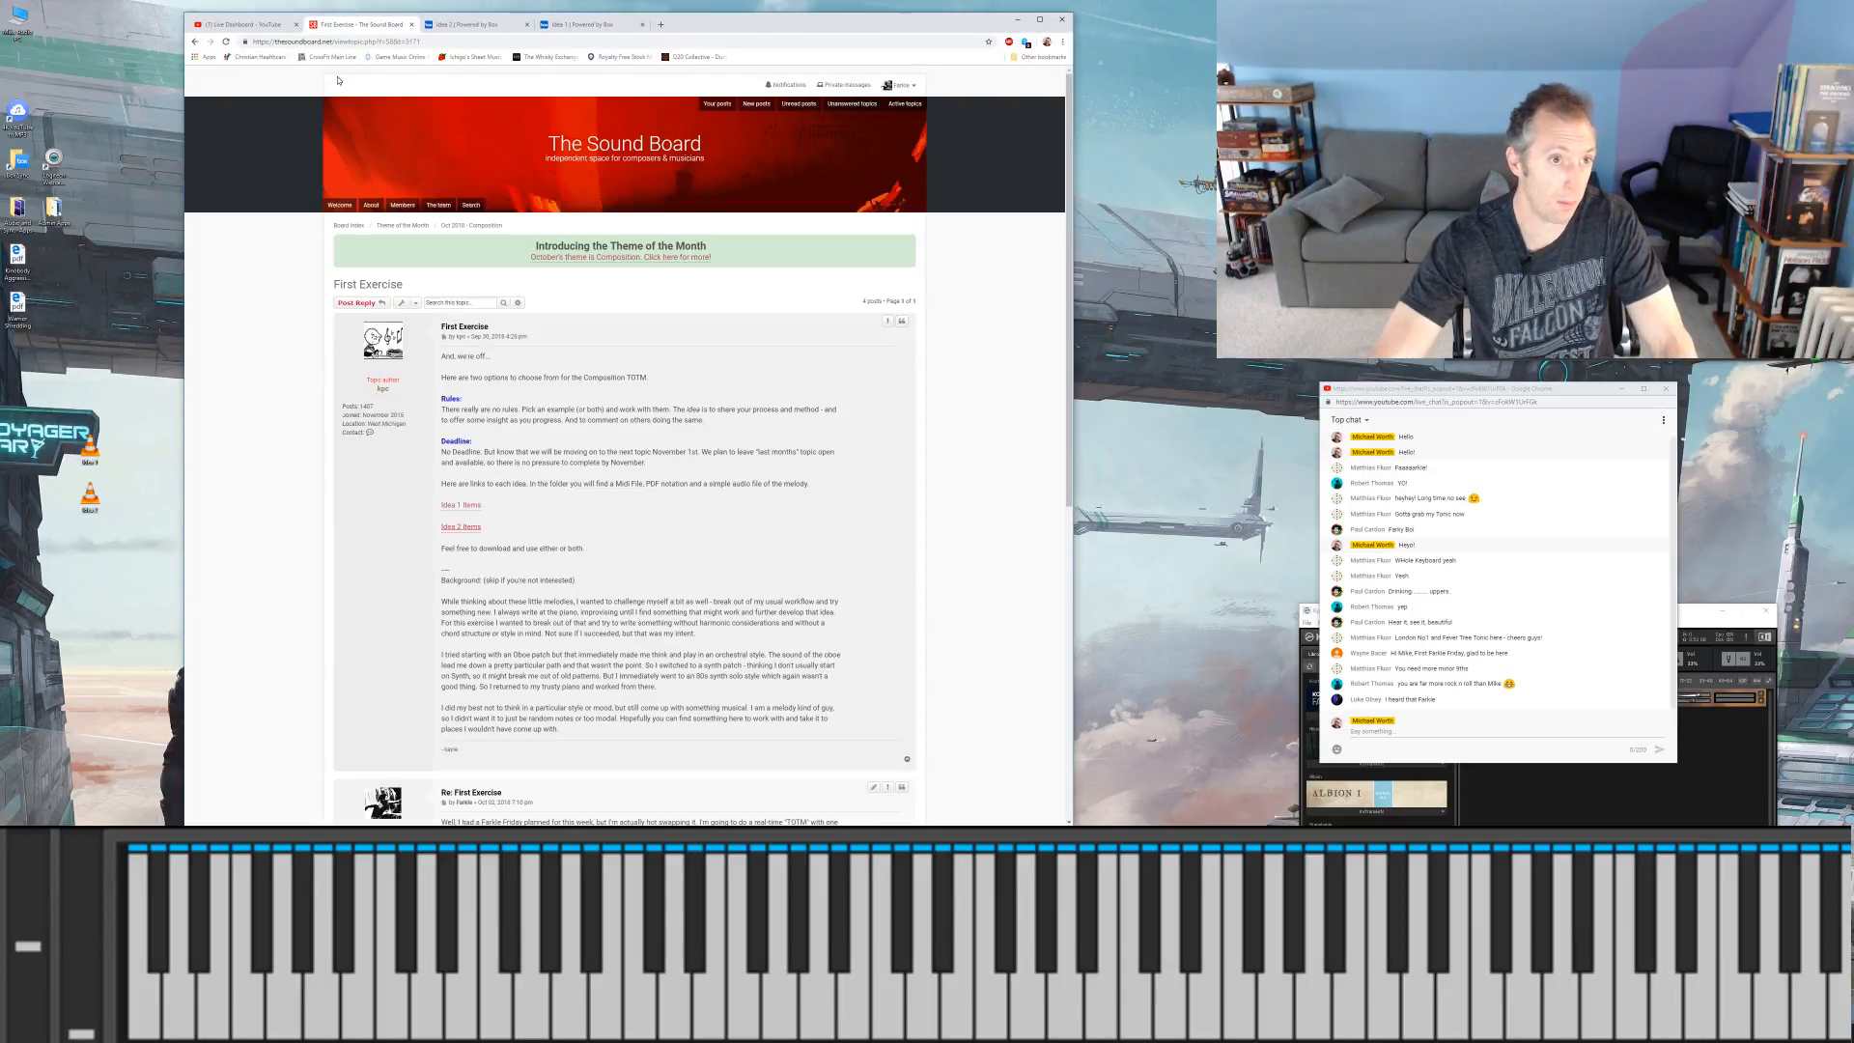
Step: Play the Idea 1 audio file from its beginning in VLC and open the playlist window
double_click(95, 456)
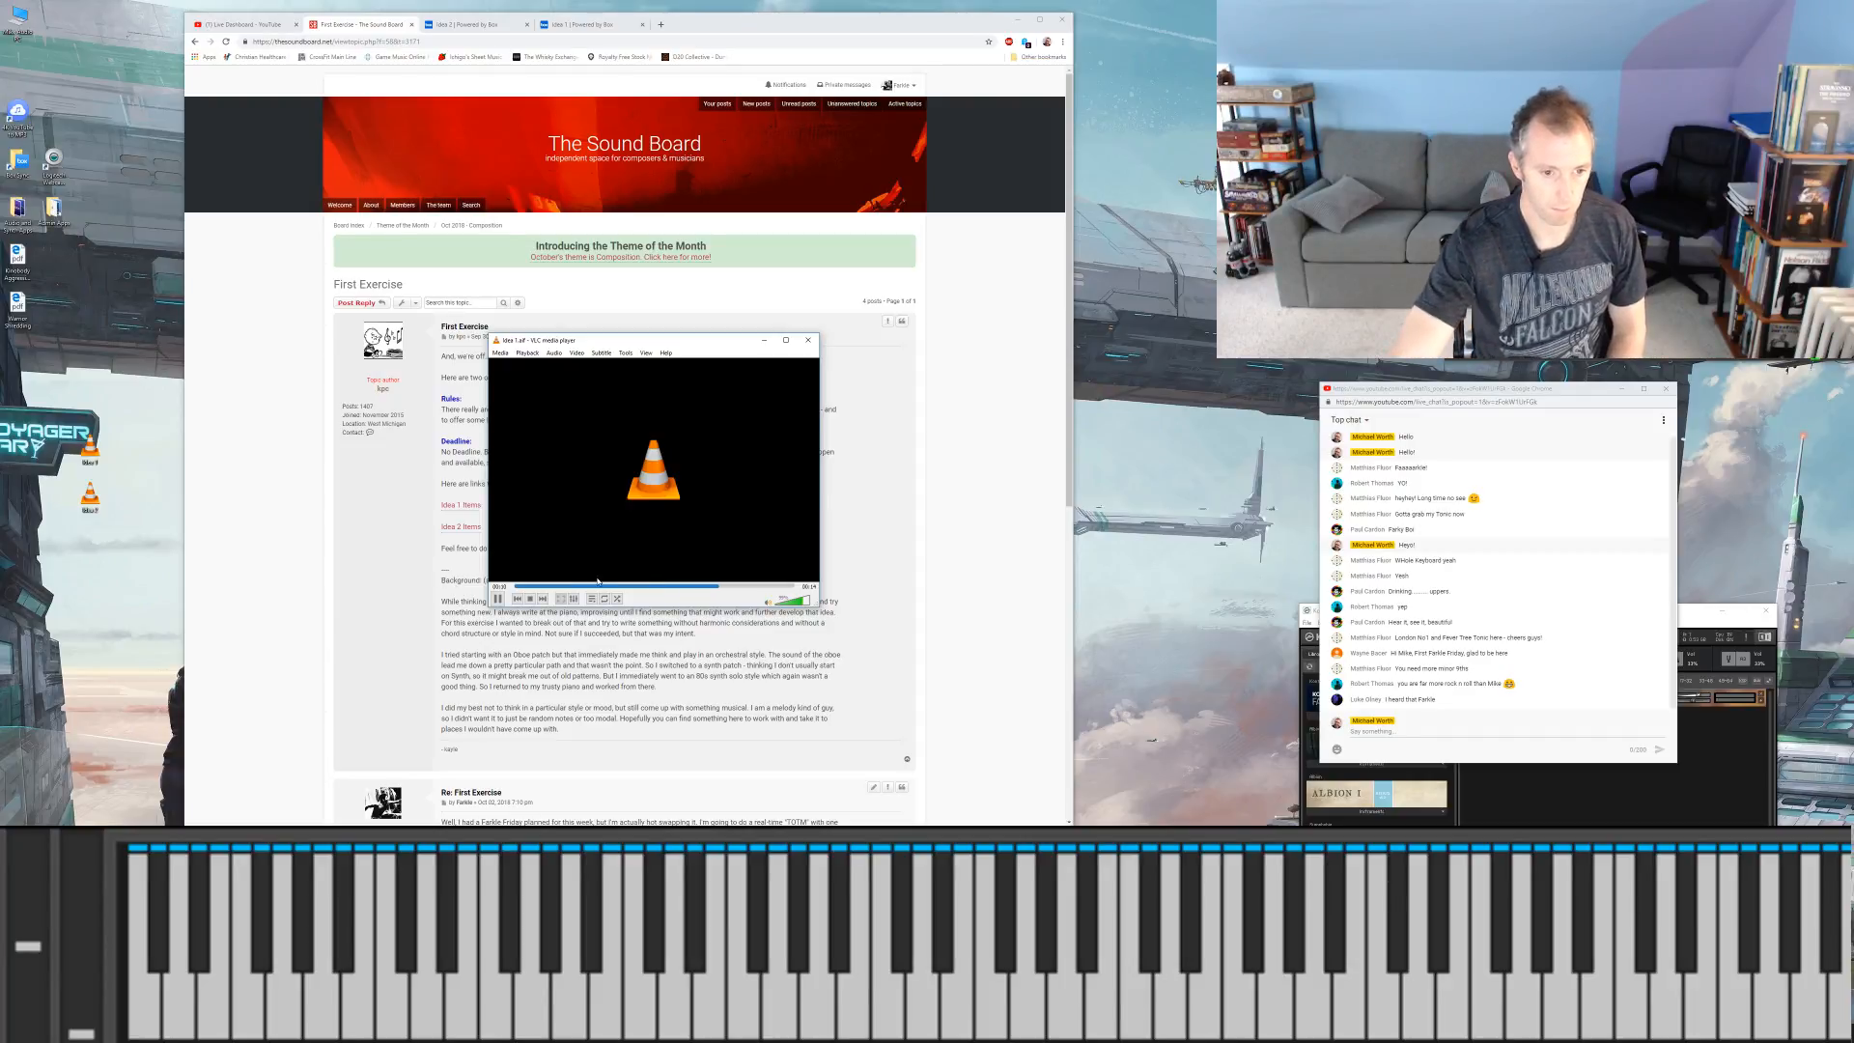
left_click(518, 587)
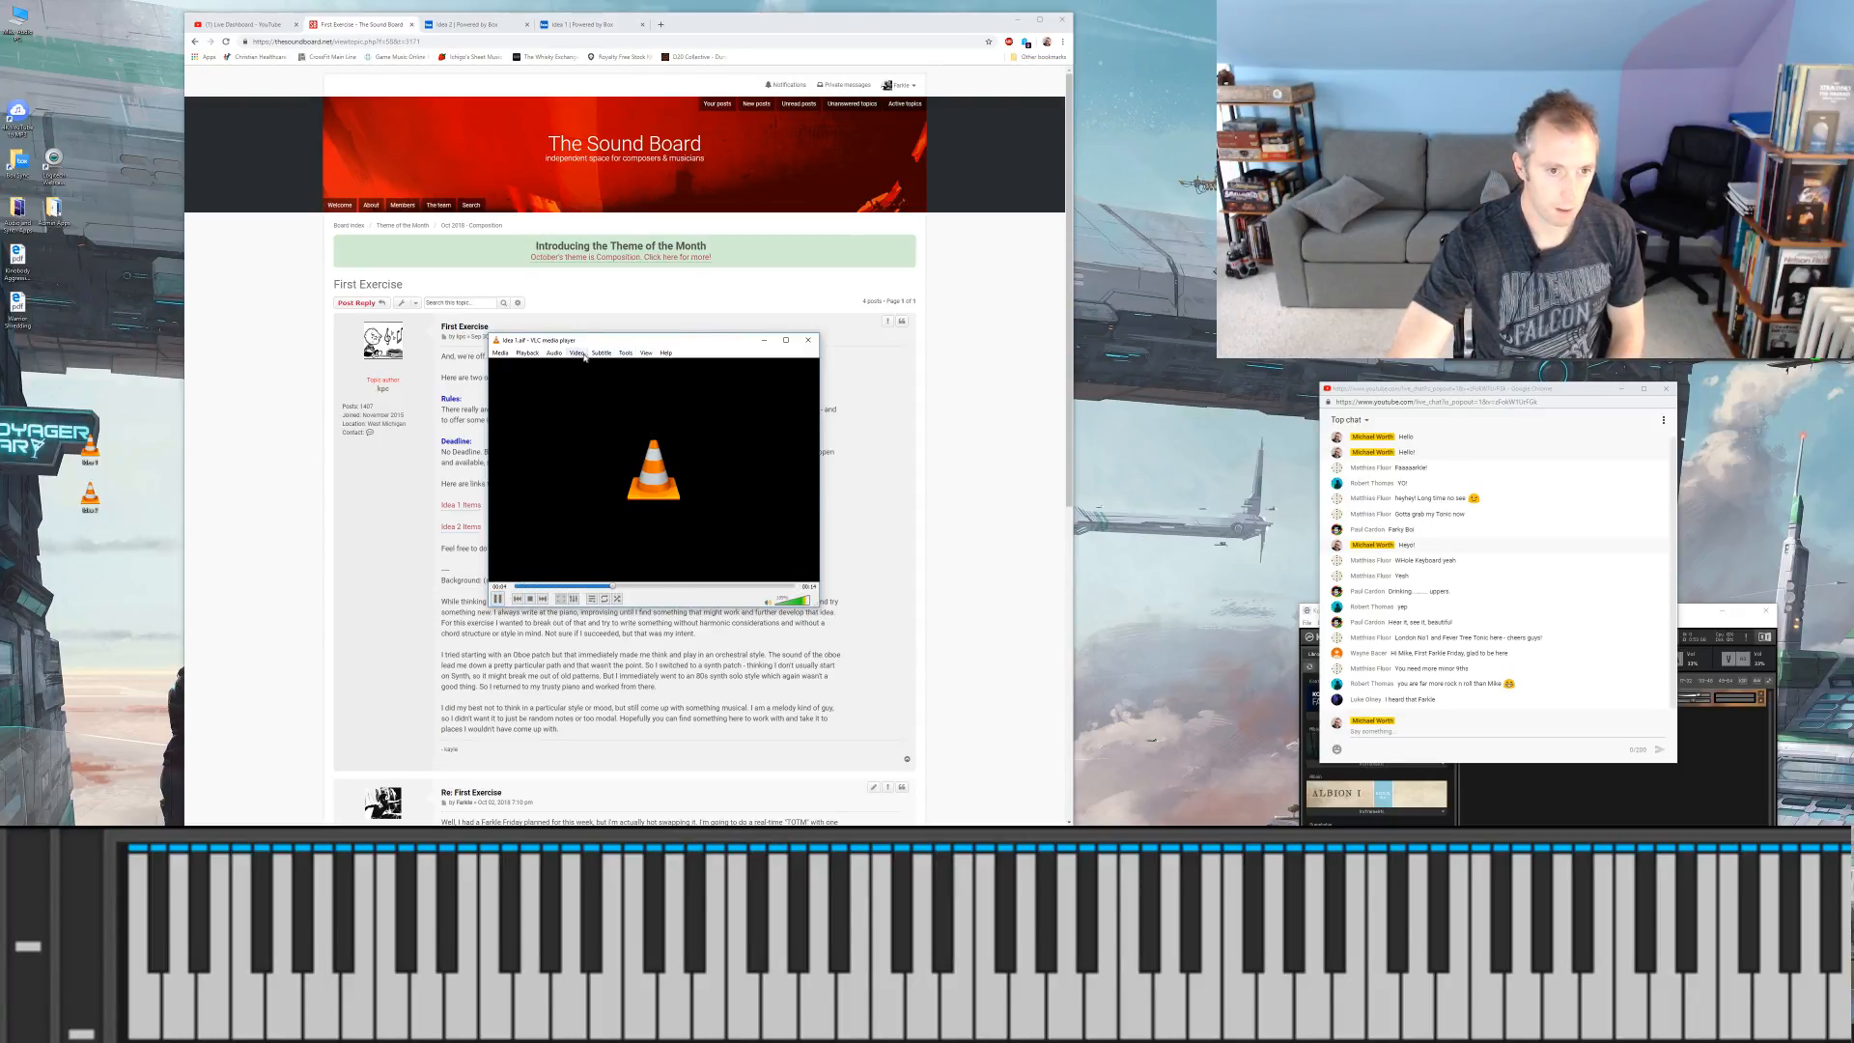
left_click(623, 354)
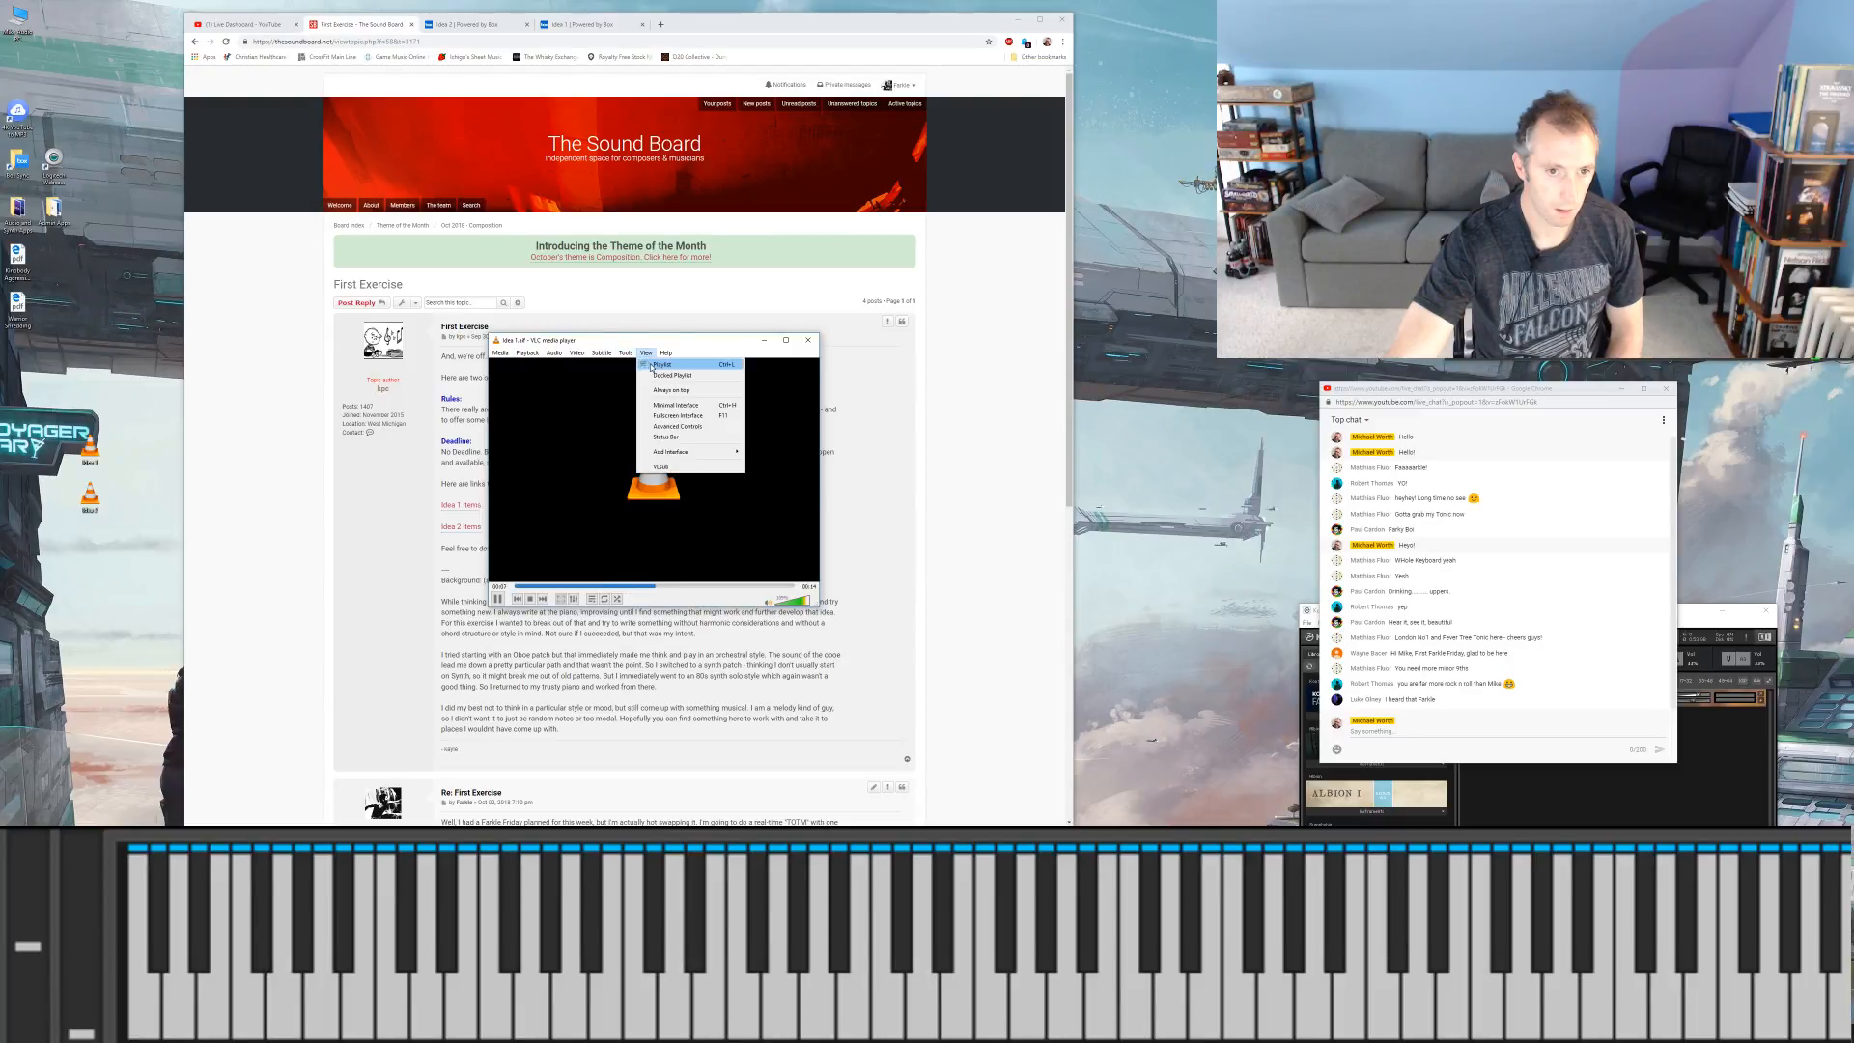
left_click(654, 366)
Step: Reposition and resize the playlist window, dismiss the open dialog, and start playing the Idea 2 audio file
left_click_drag(1449, 281, 1577, 236)
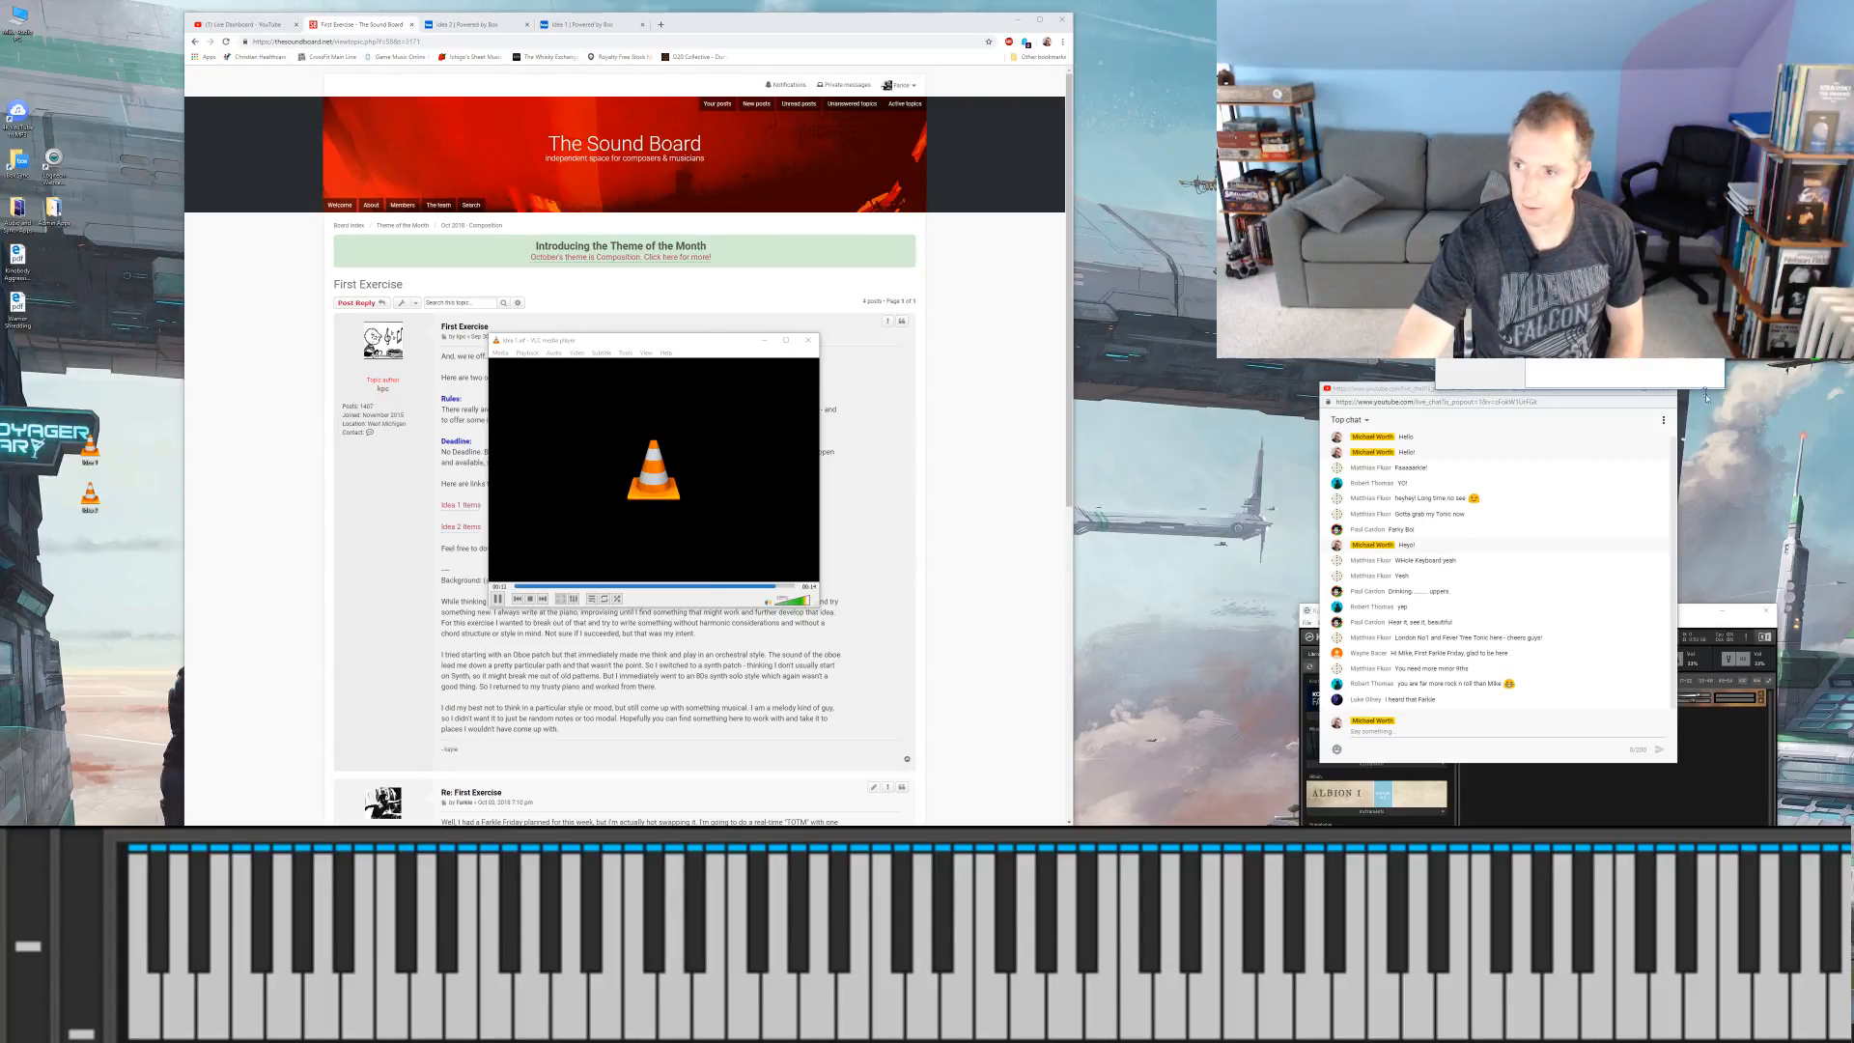
left_click_drag(1723, 390, 1721, 349)
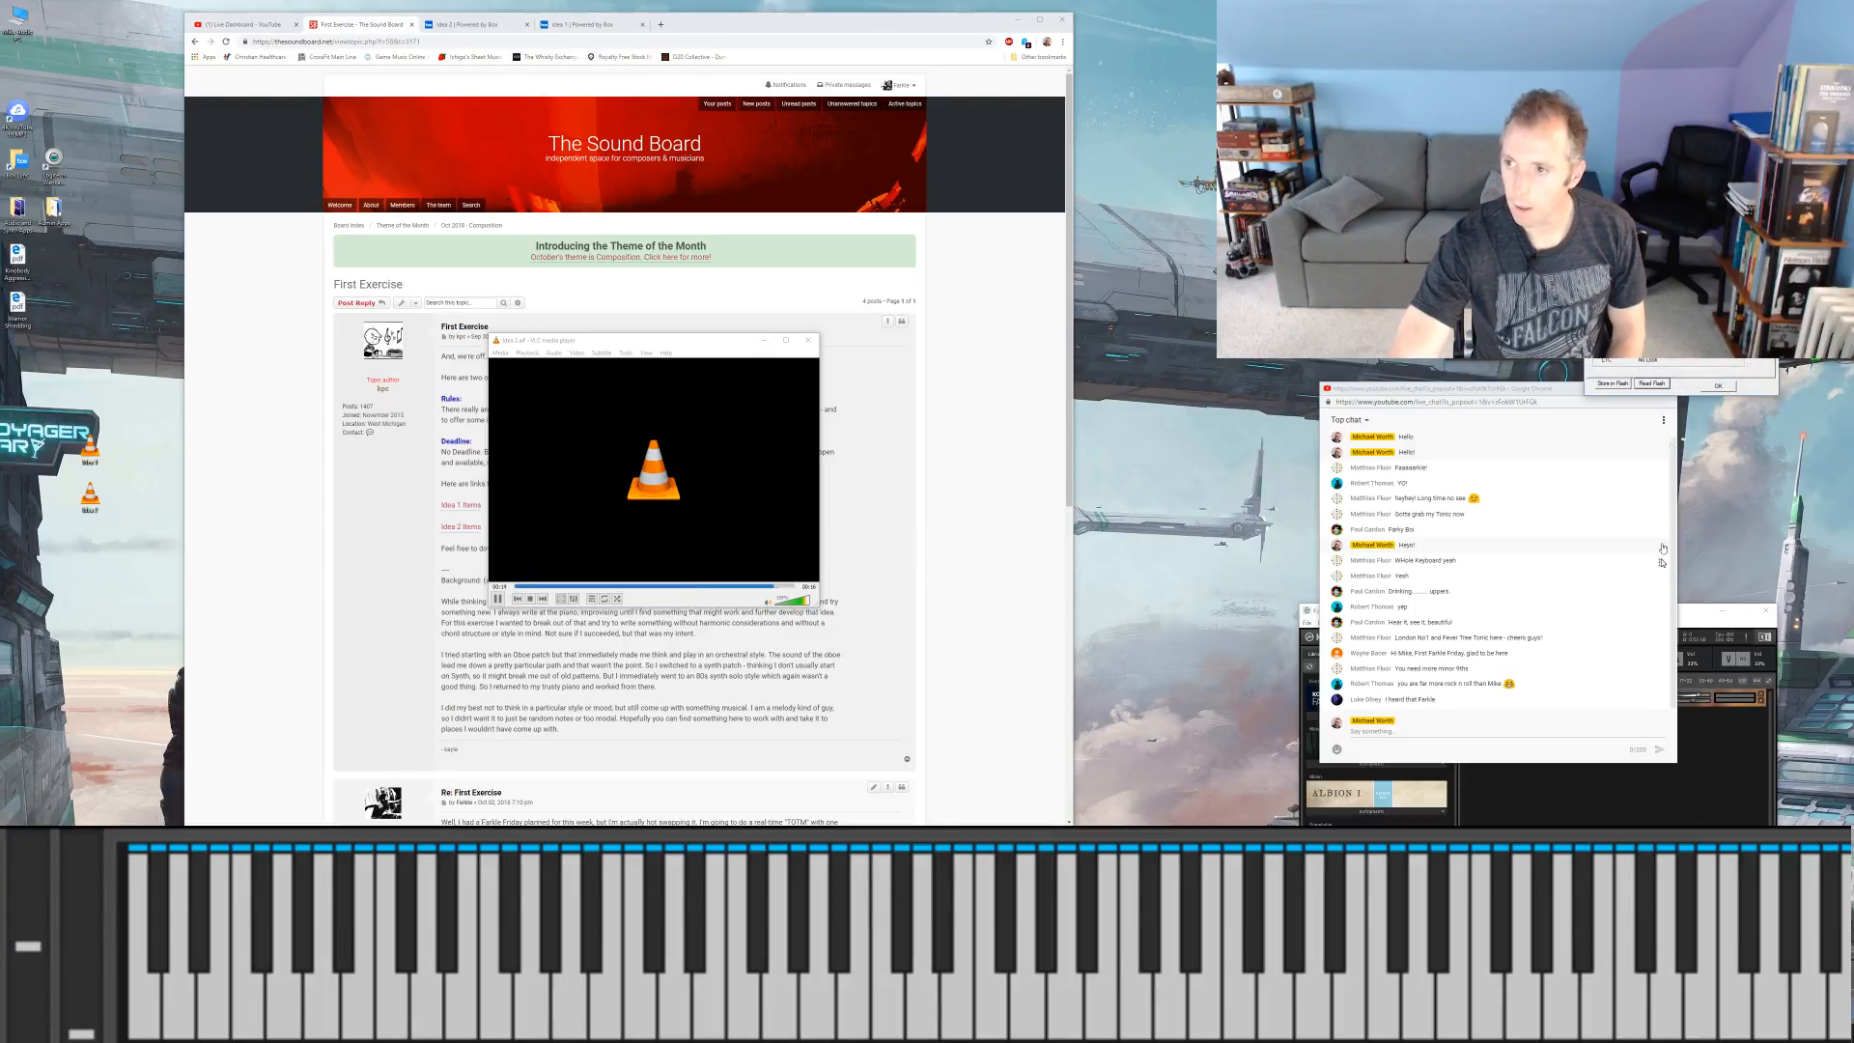
left_click(1718, 387)
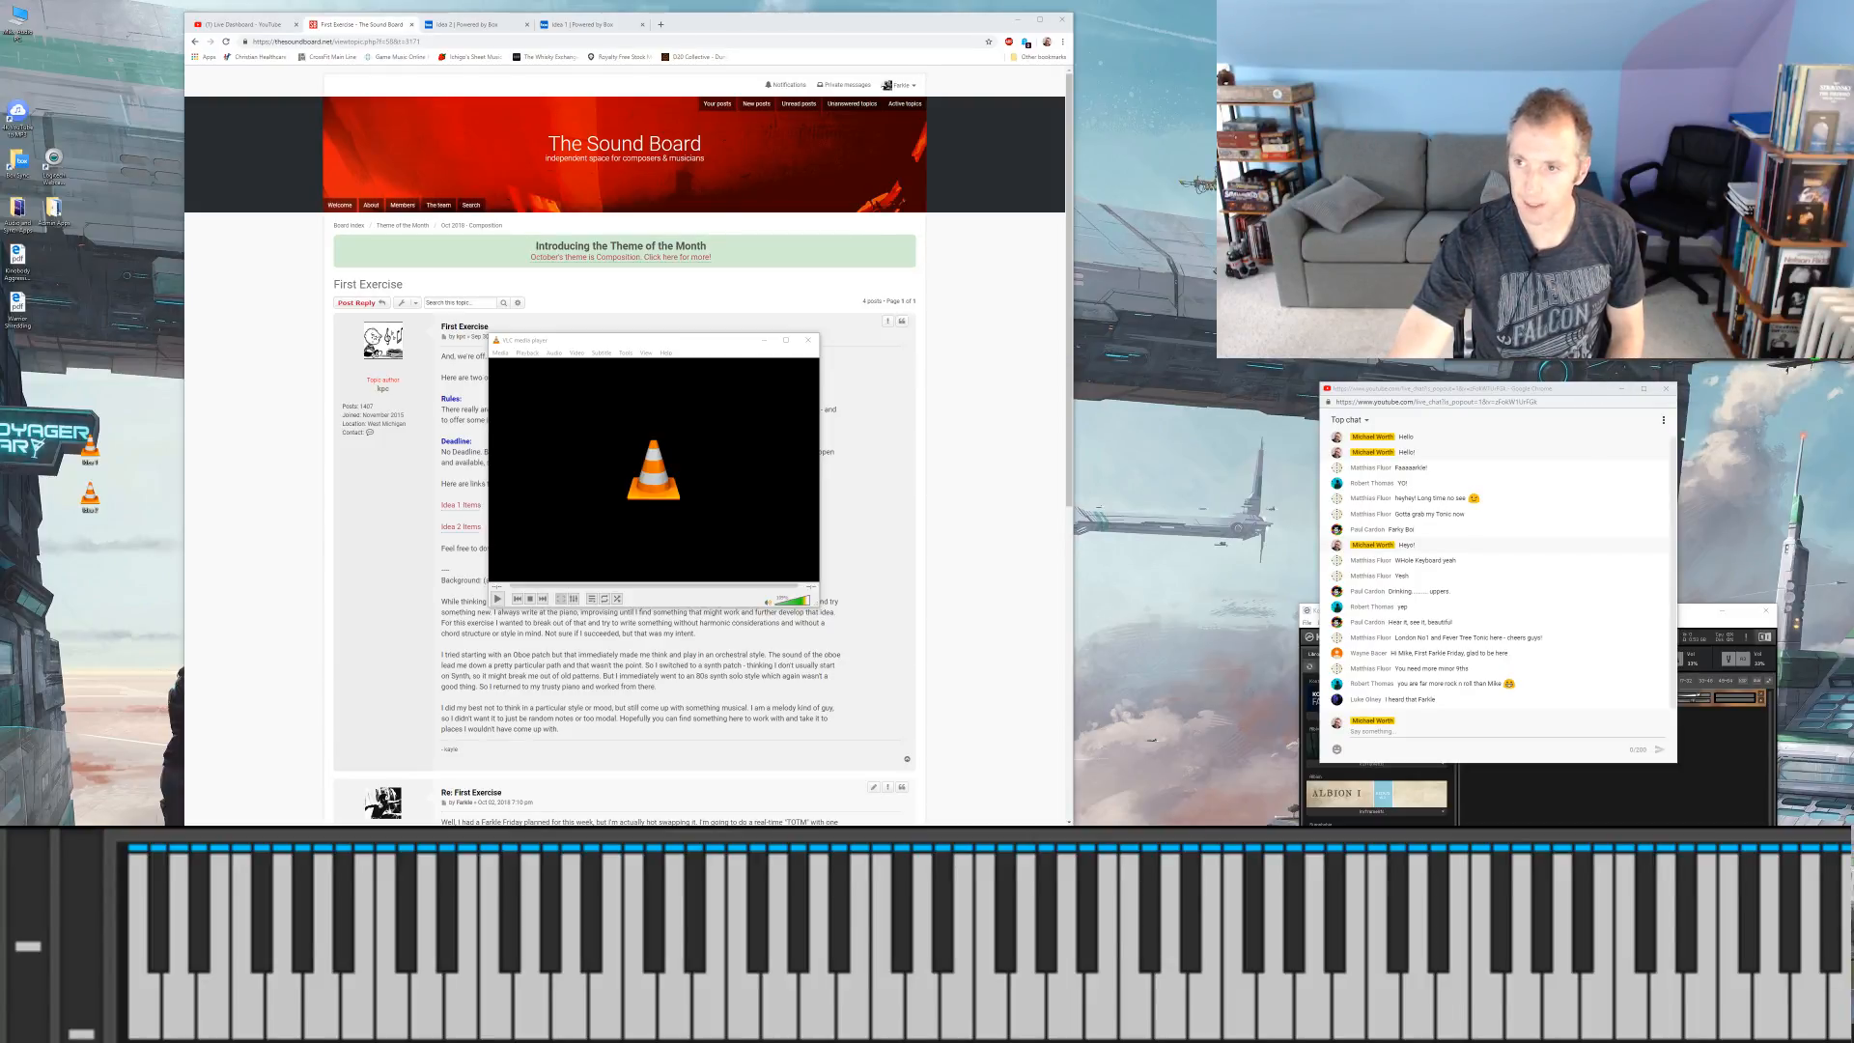
key("alt+Tab")
key("space")
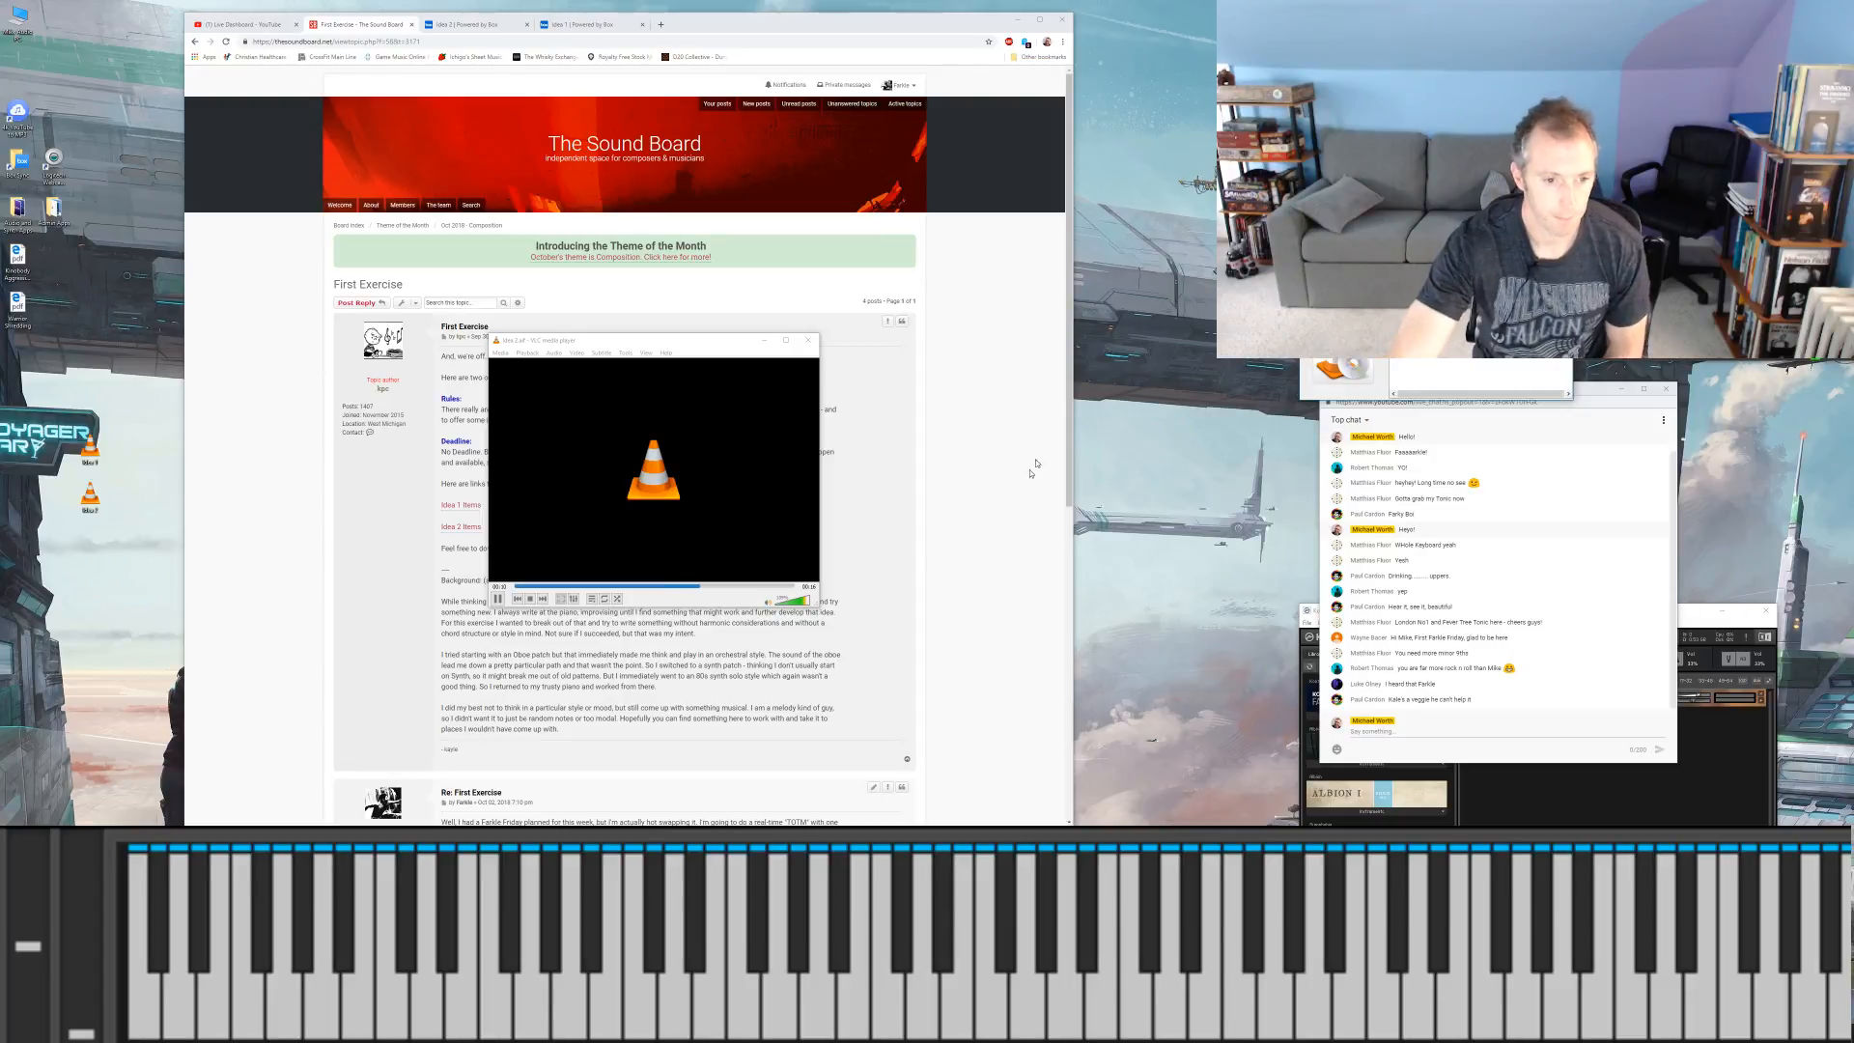
Step: Compare the two melodies by skipping between Idea 1 and Idea 2, playing Idea 2 and pausing it
left_click(497, 599)
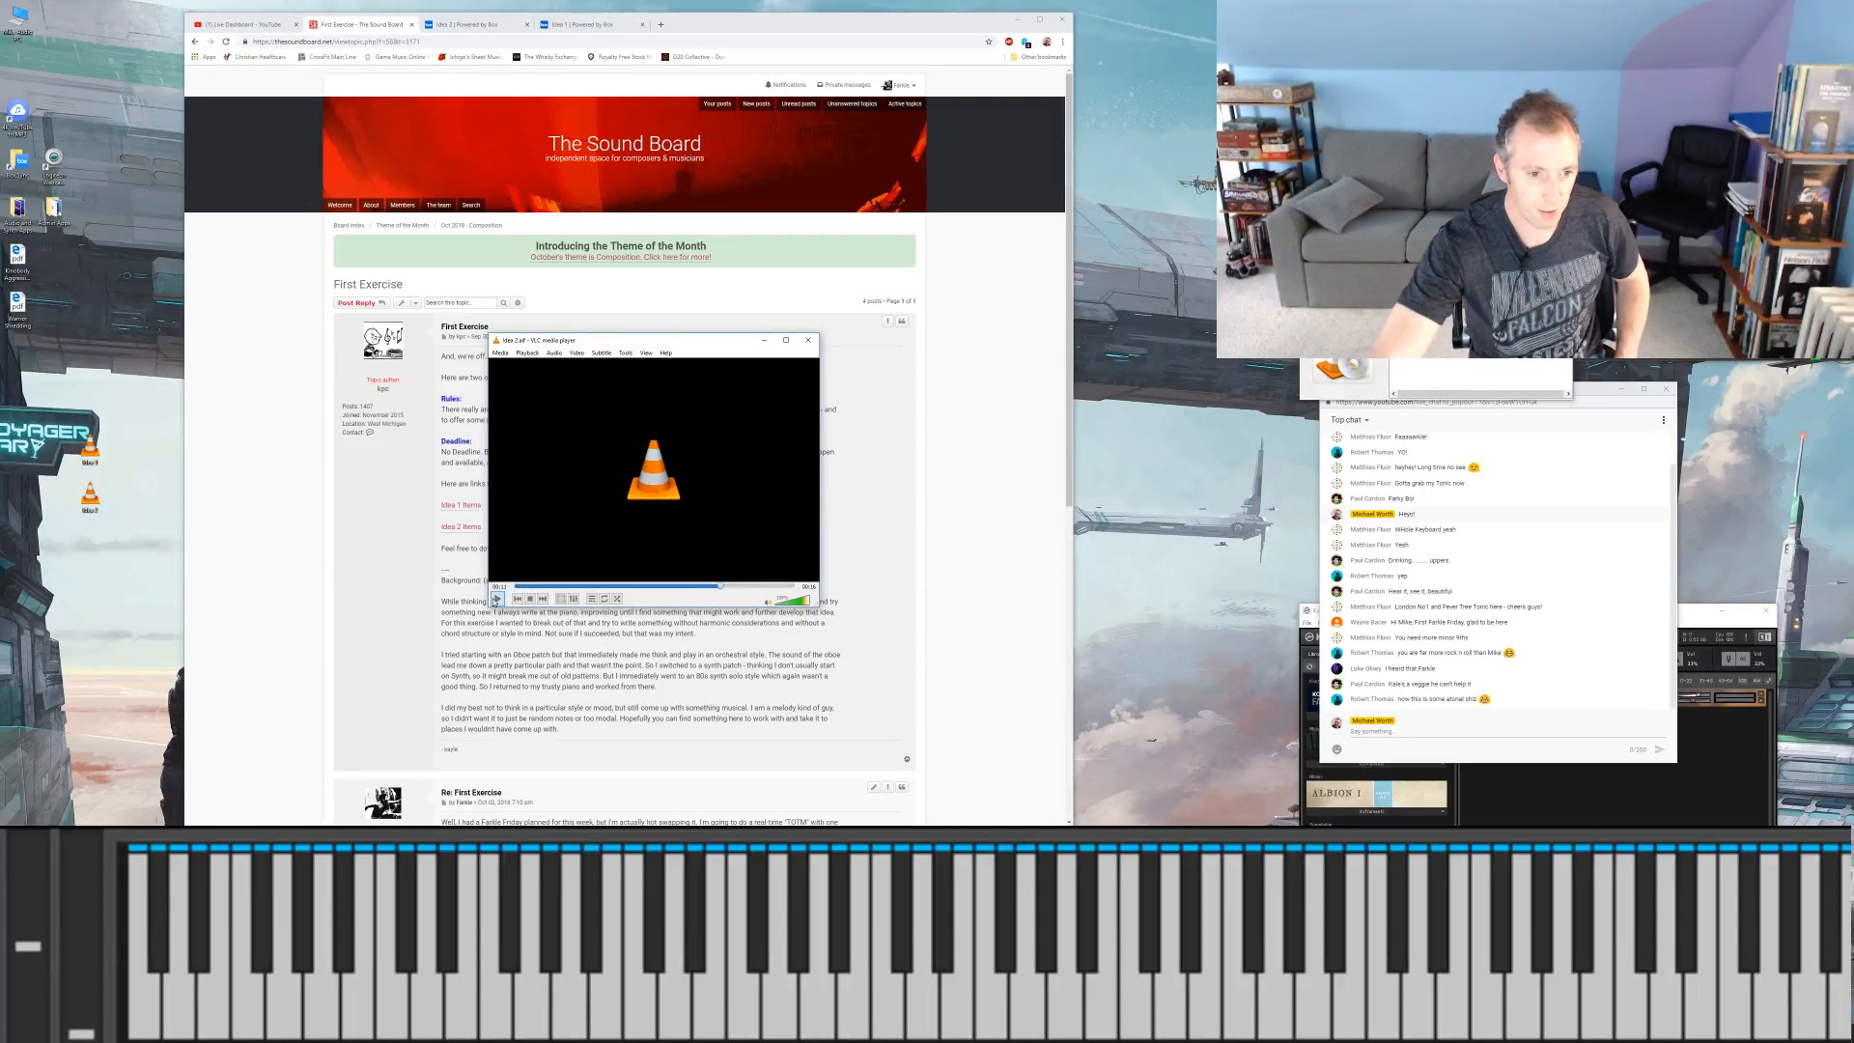
left_click(542, 599)
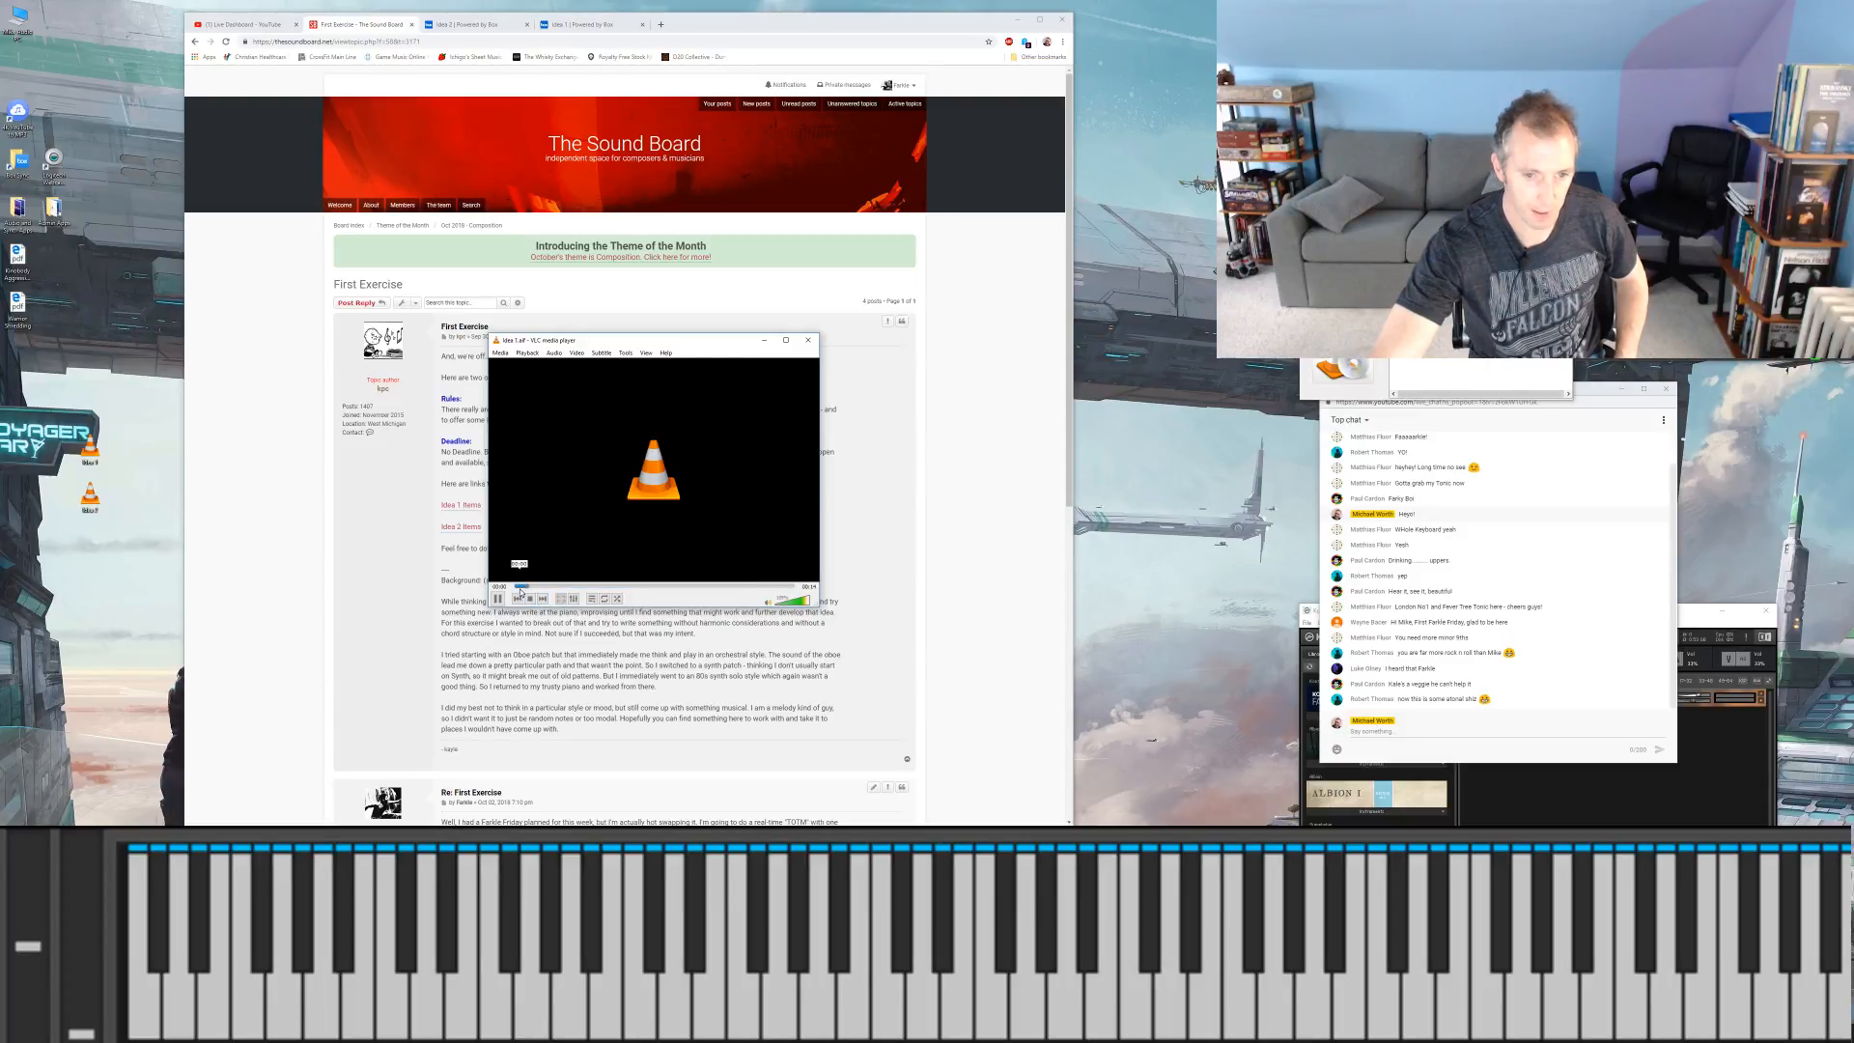
left_click(543, 600)
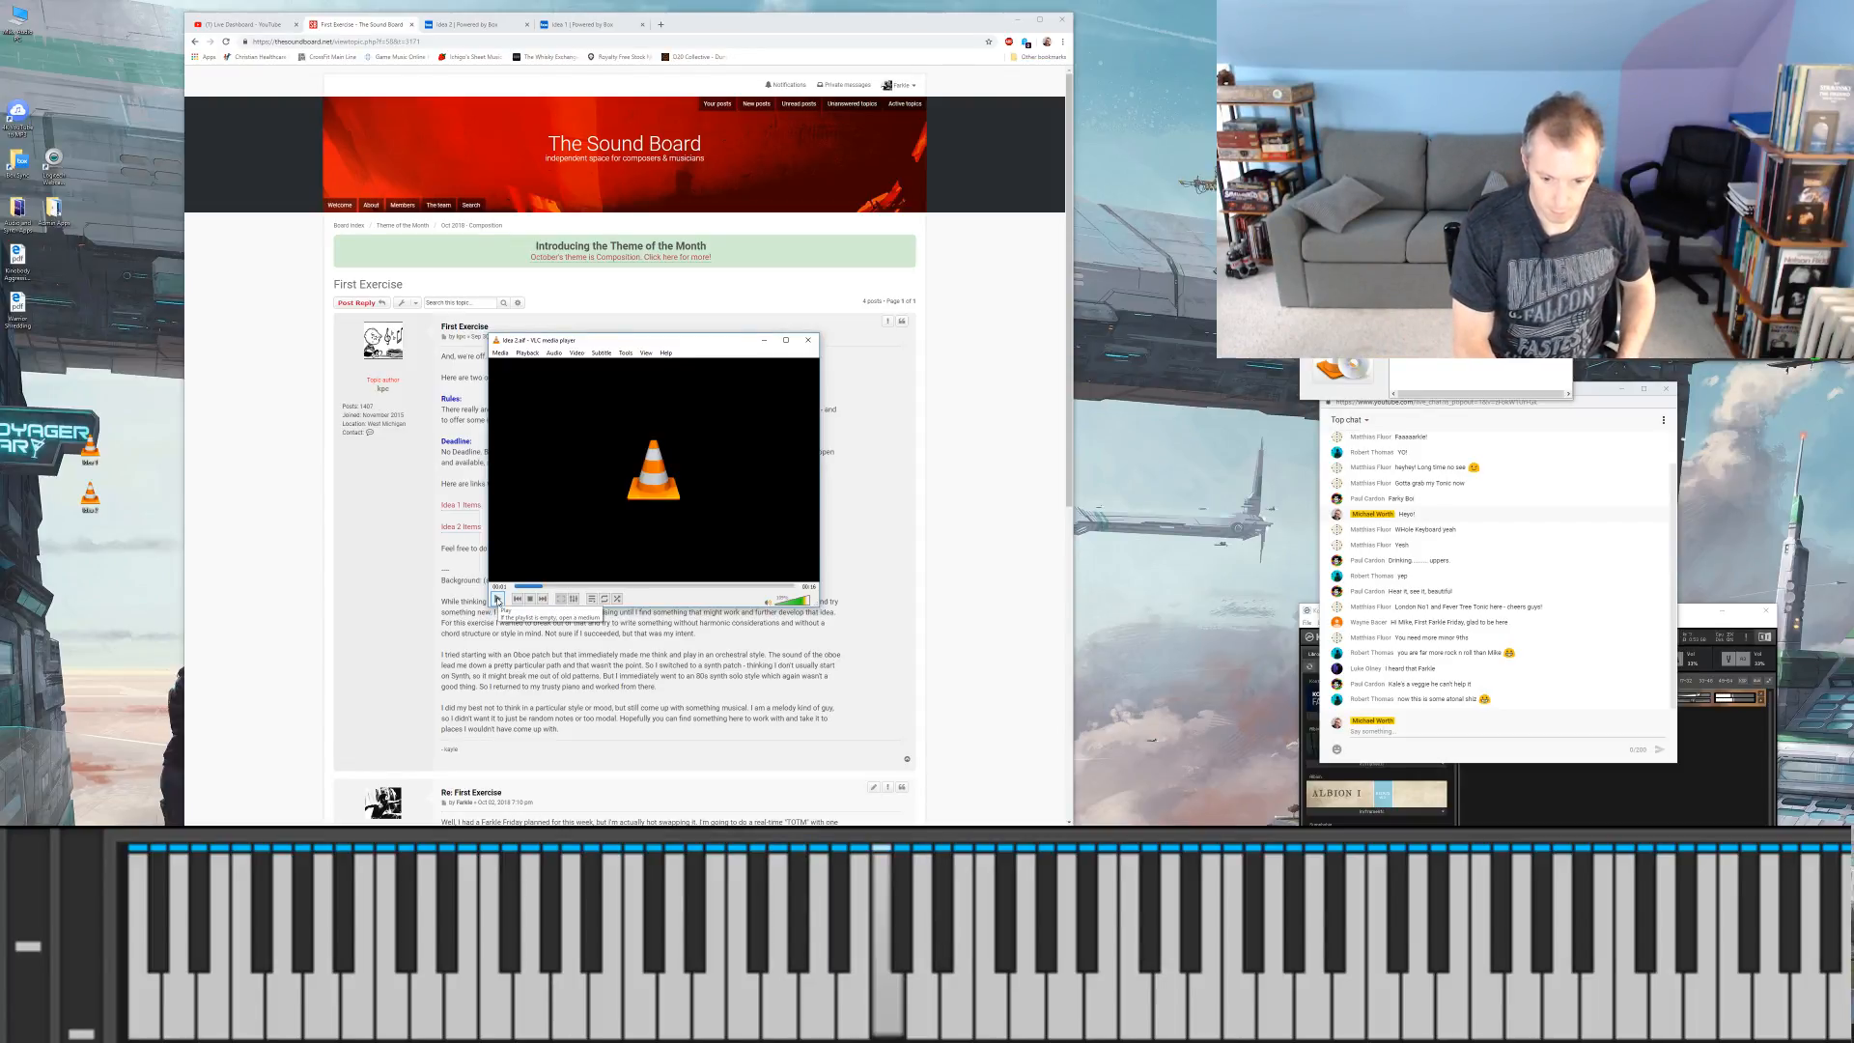
left_click(499, 598)
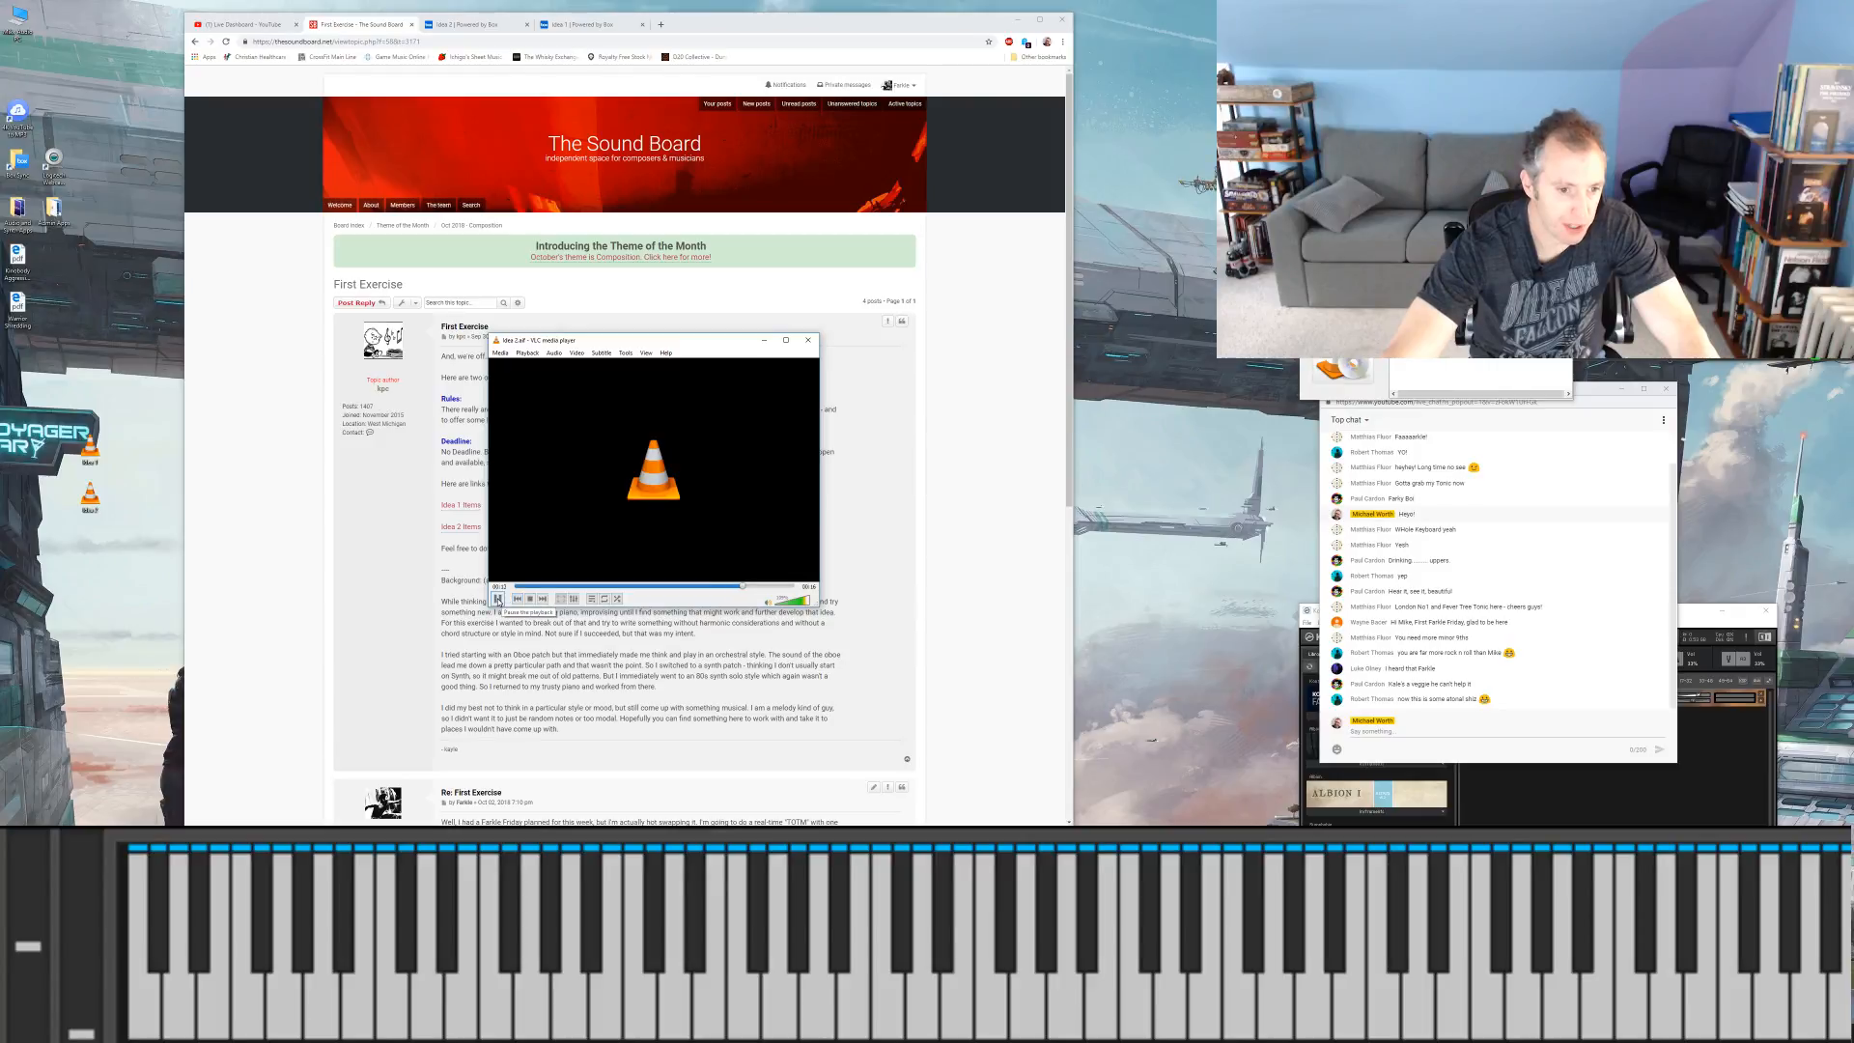
left_click(497, 599)
Step: Replay Idea 1 from its beginning, pause it, and resume playback through to Idea 2
double_click(1448, 251)
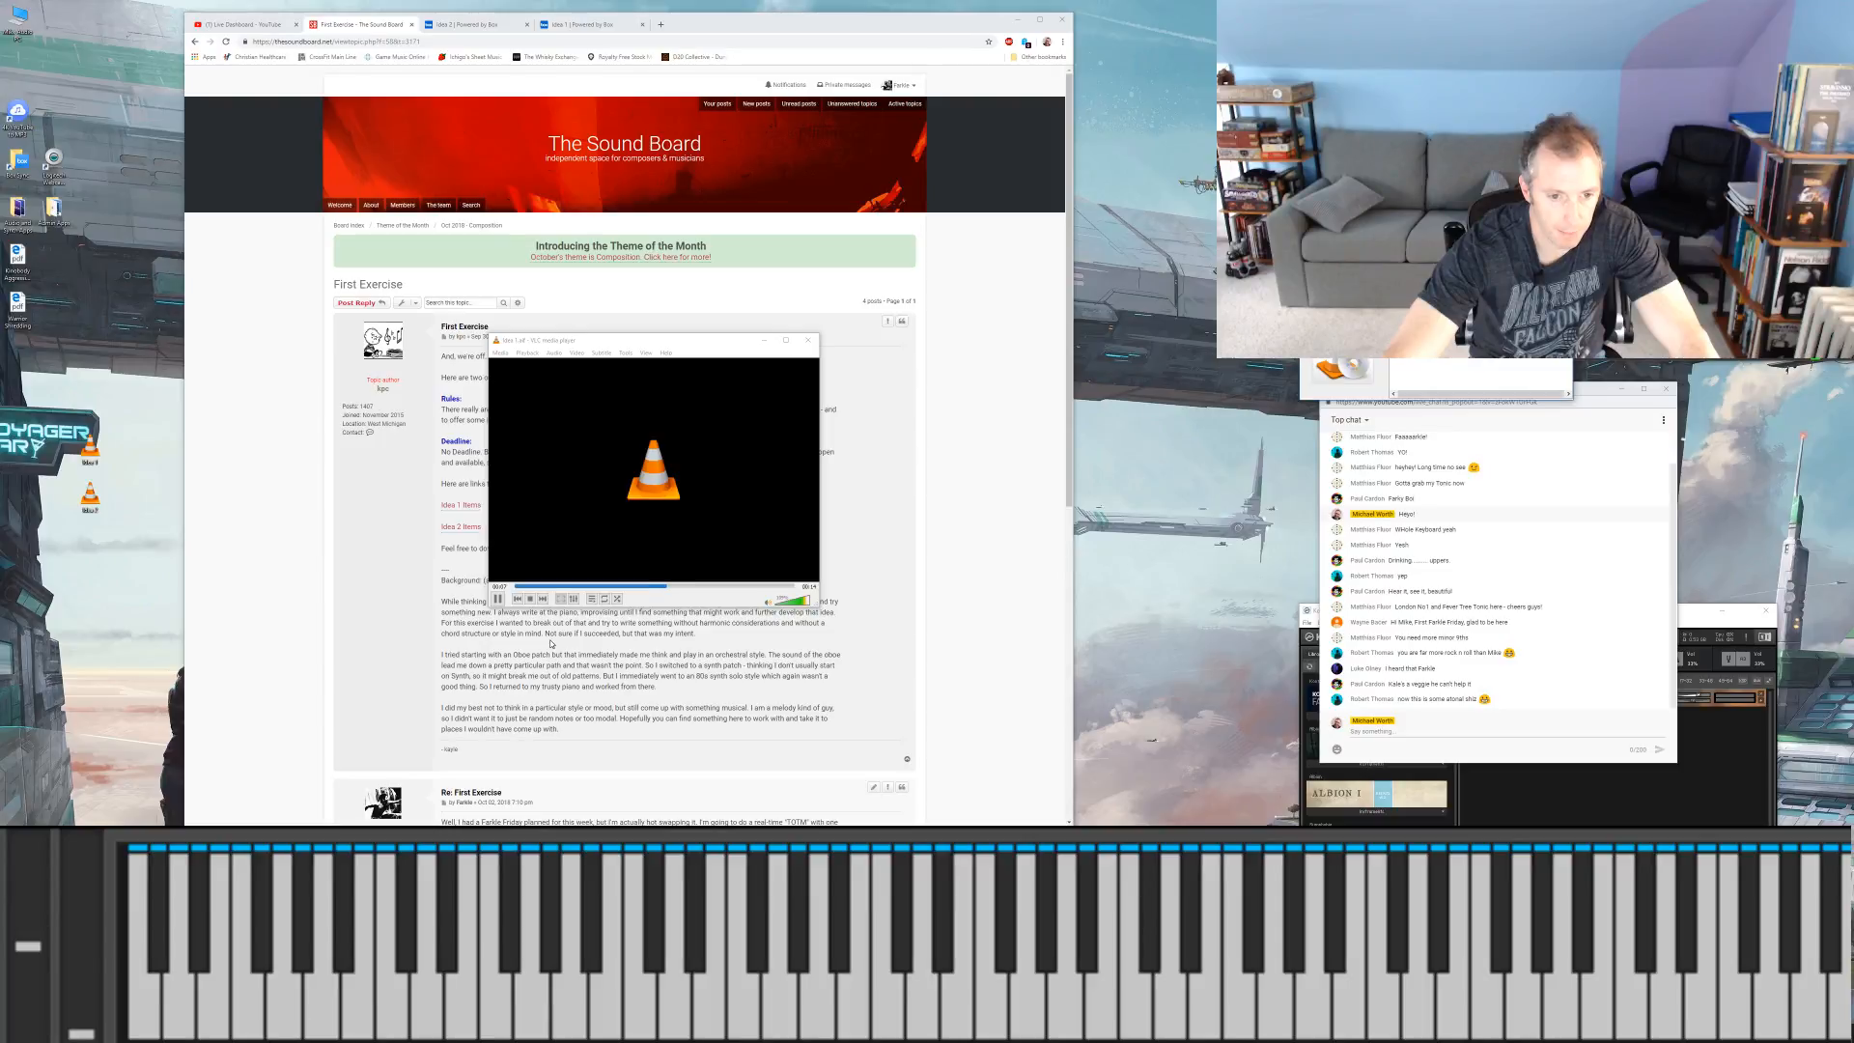
left_click(517, 587)
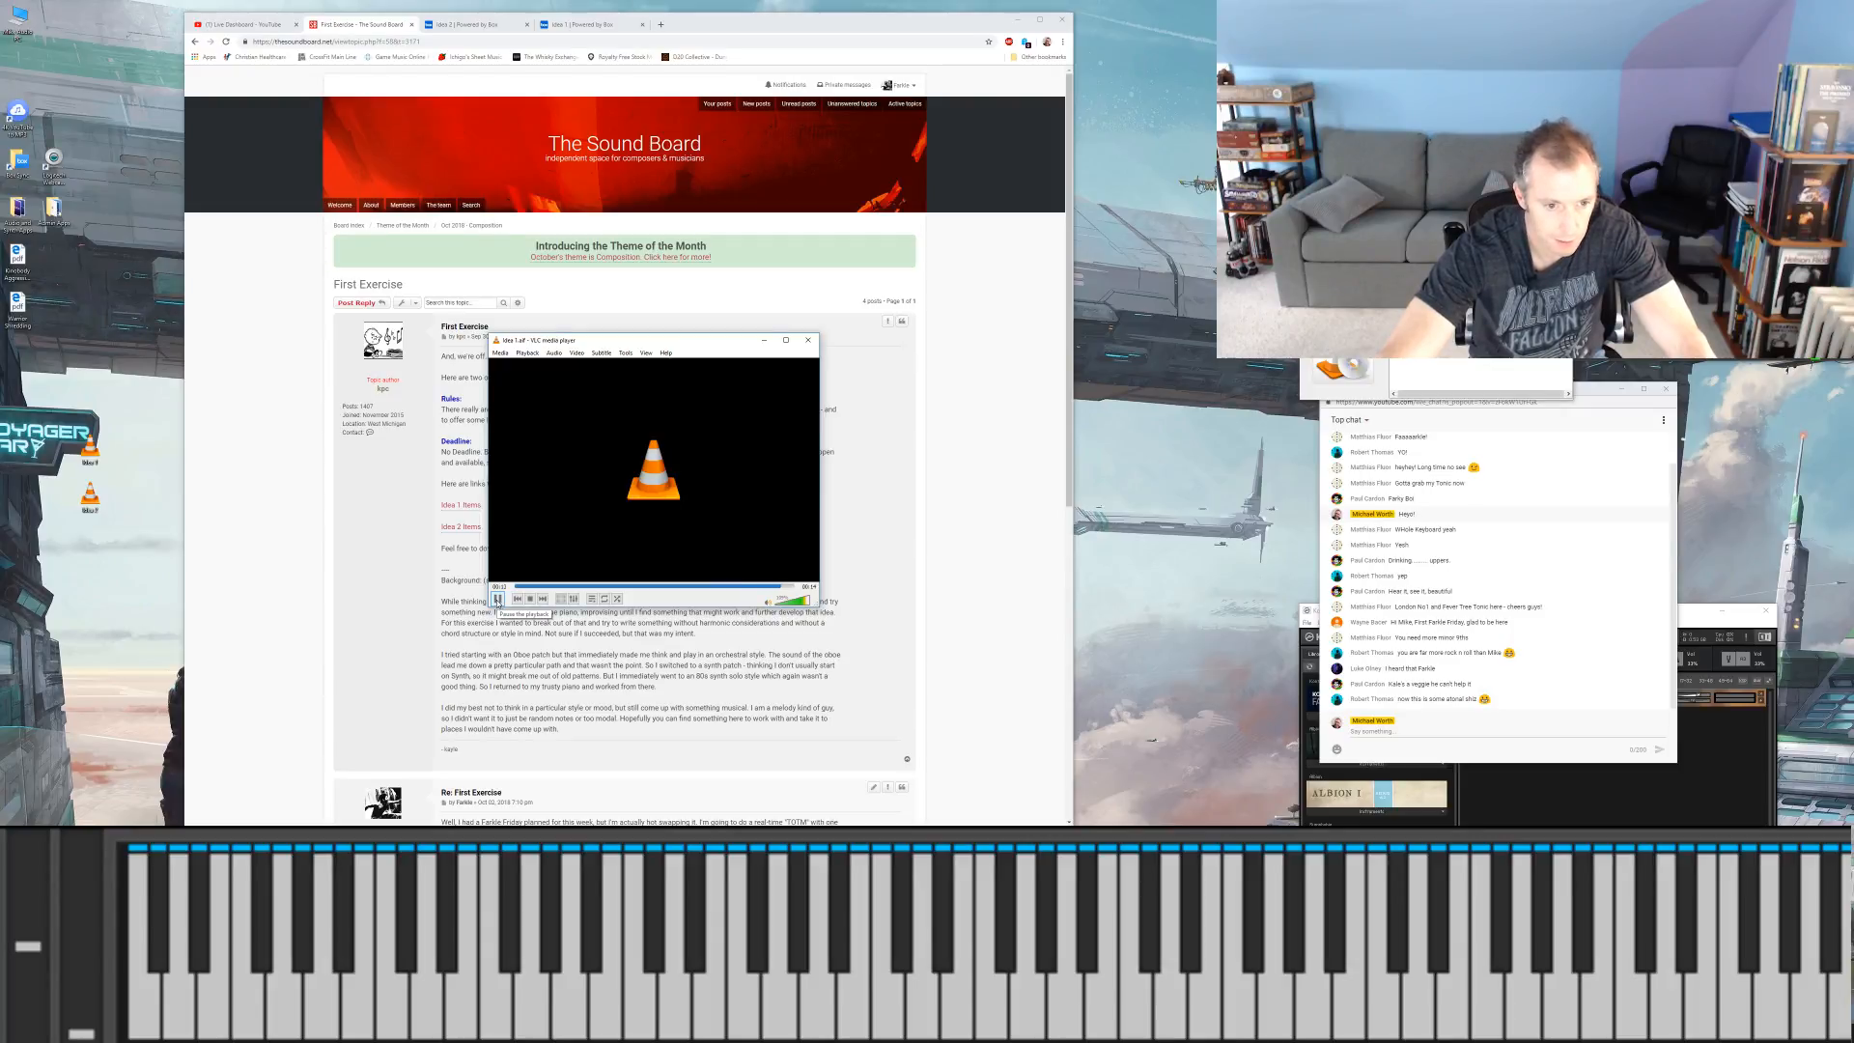
left_click(498, 600)
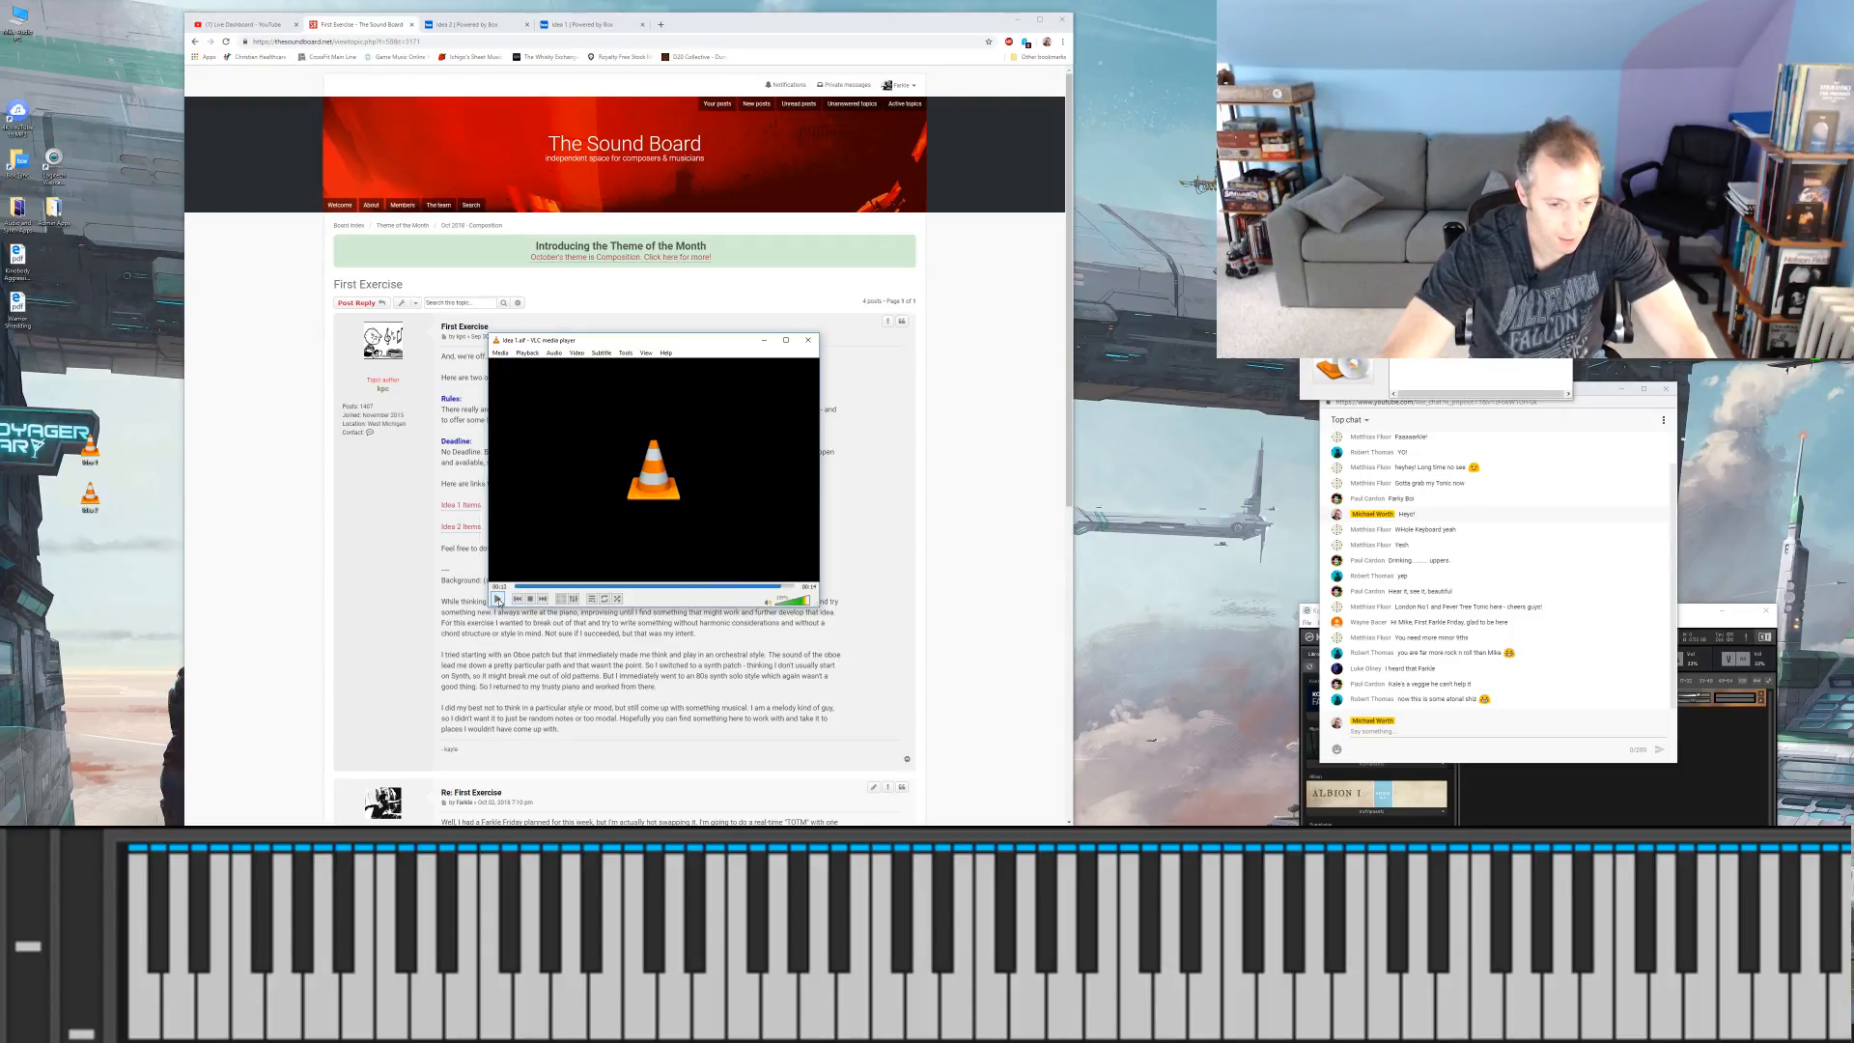
left_click(498, 600)
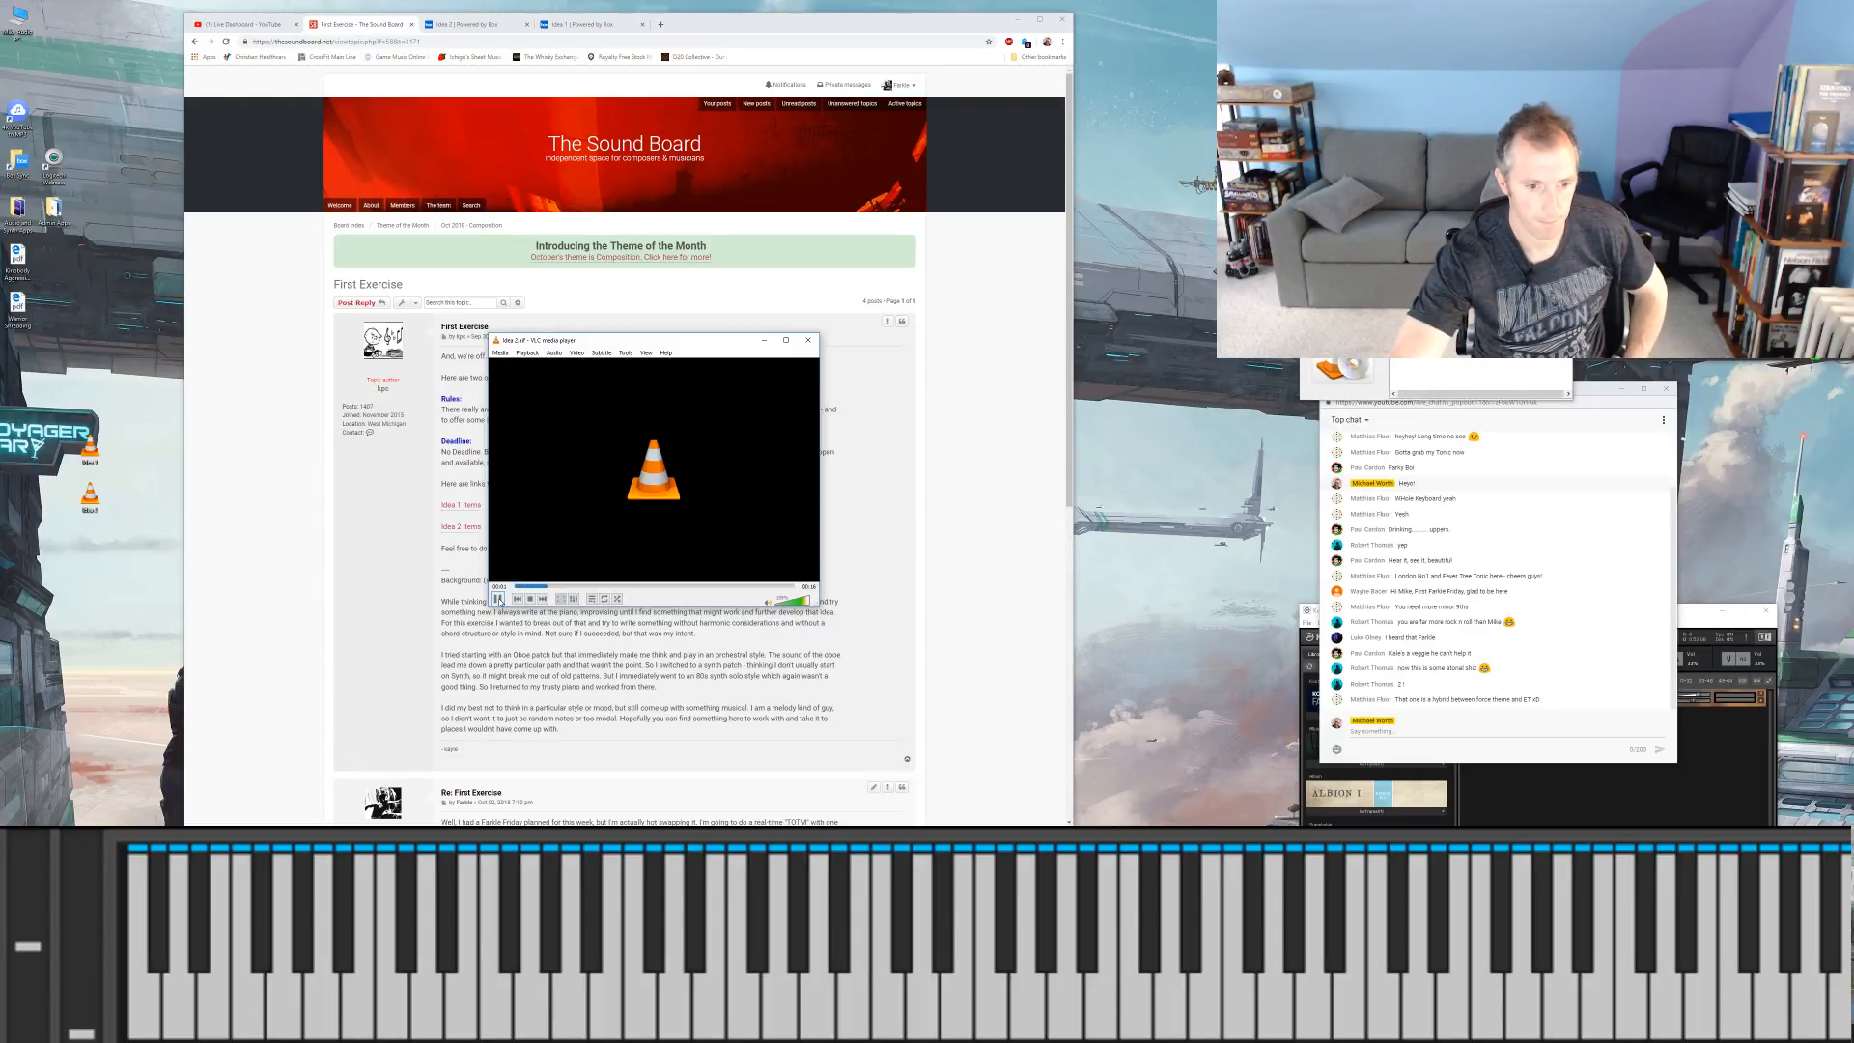
Step: Download Idea 2.pdf from the Idea 2 folder on Box
left_click(490, 25)
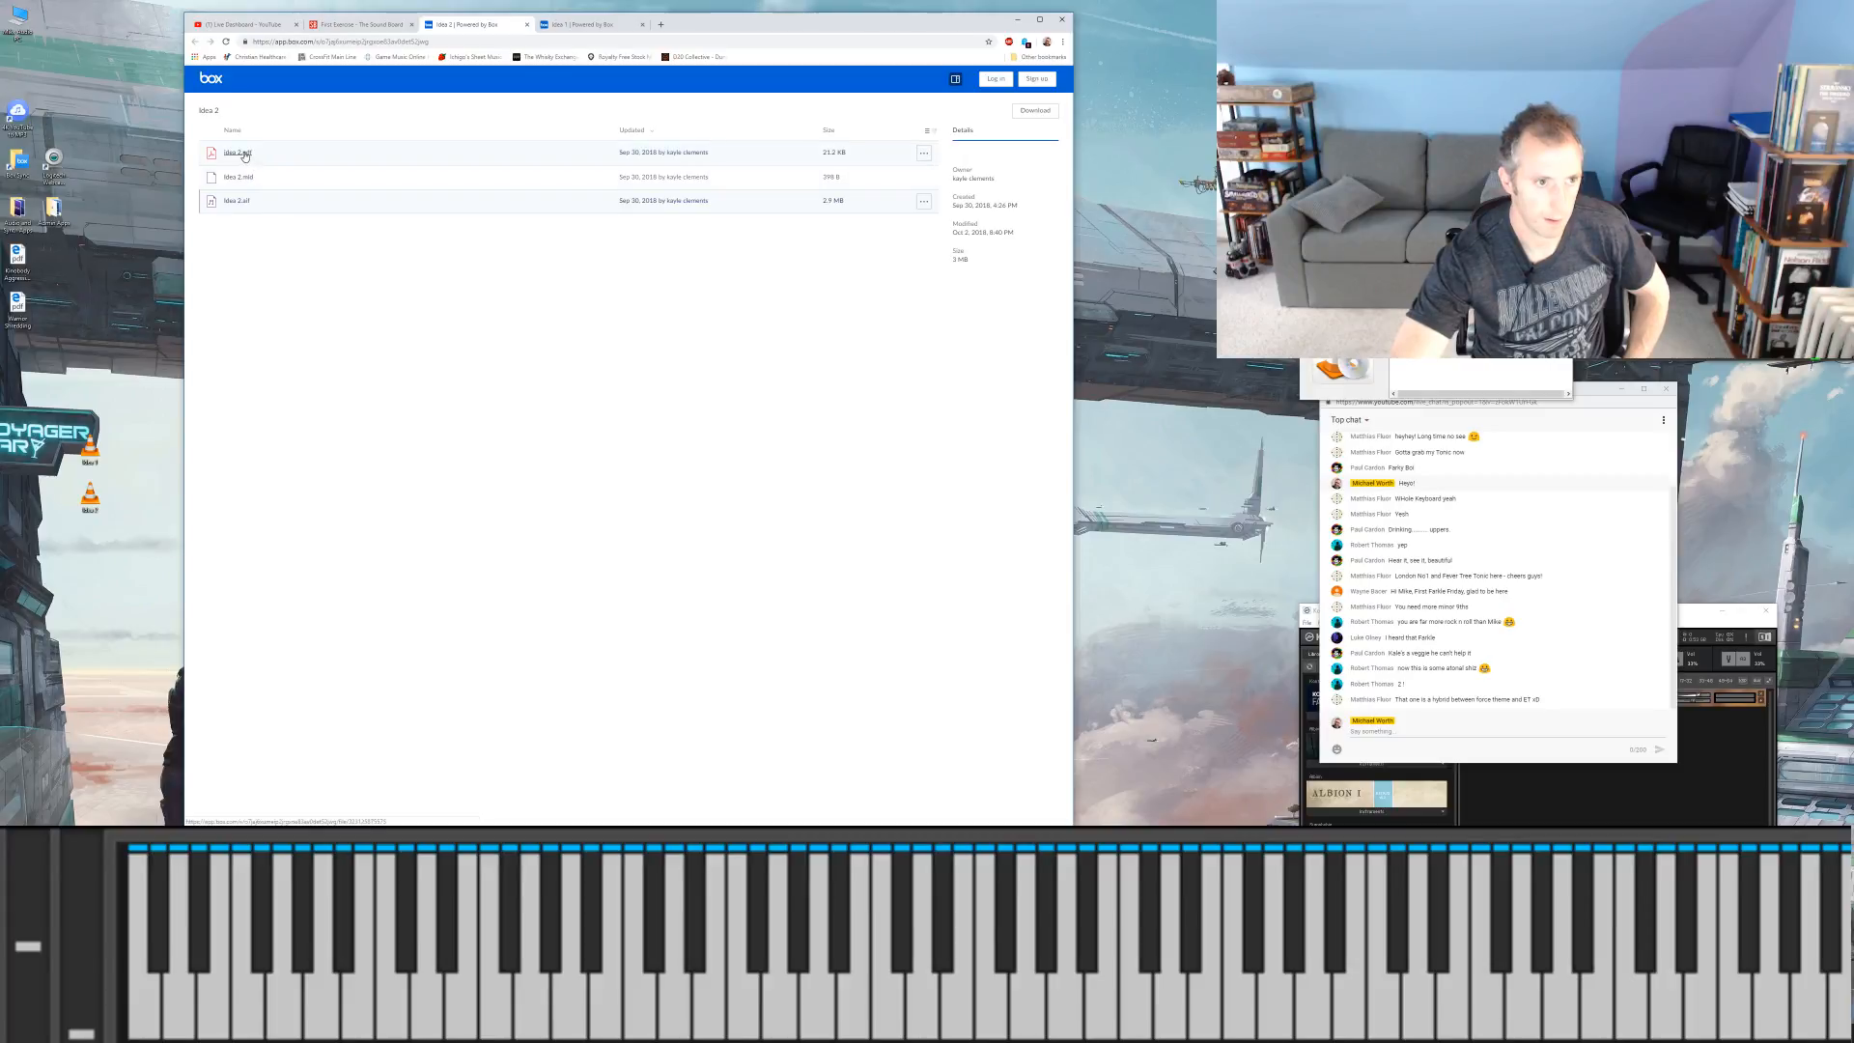
left_click(925, 153)
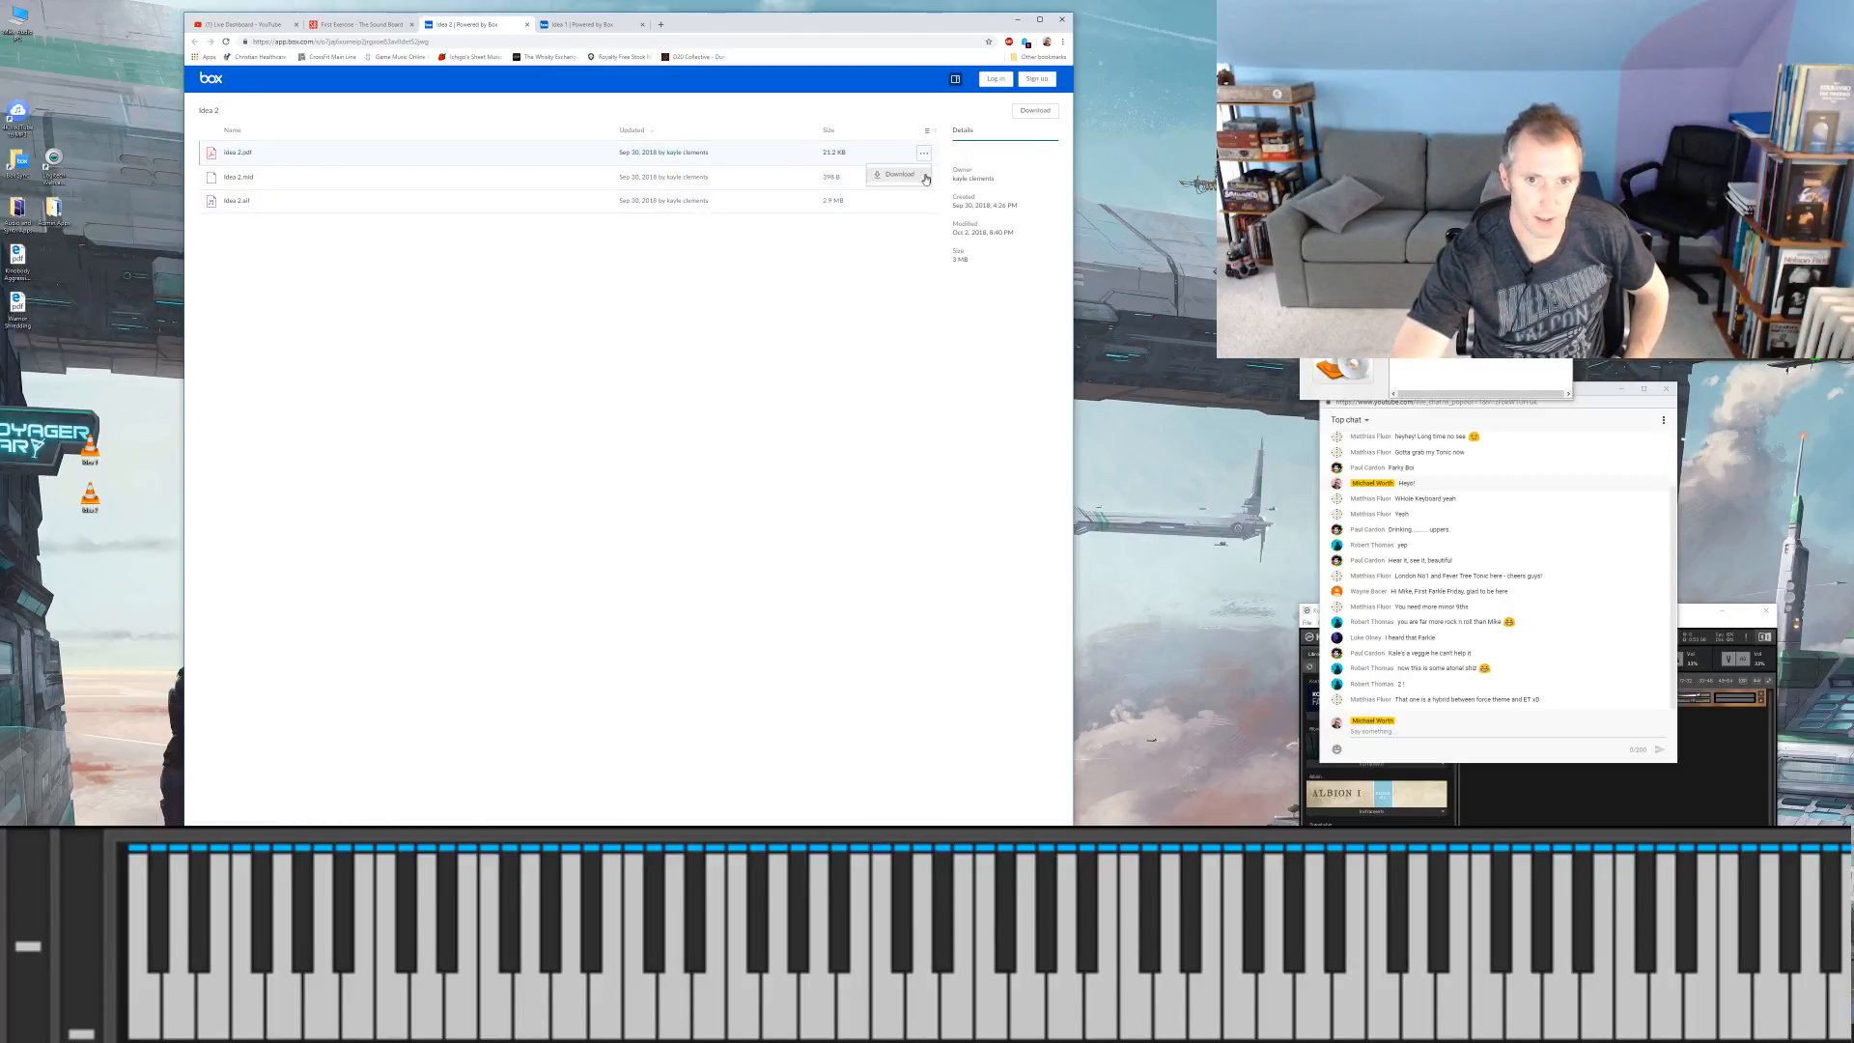
left_click(918, 176)
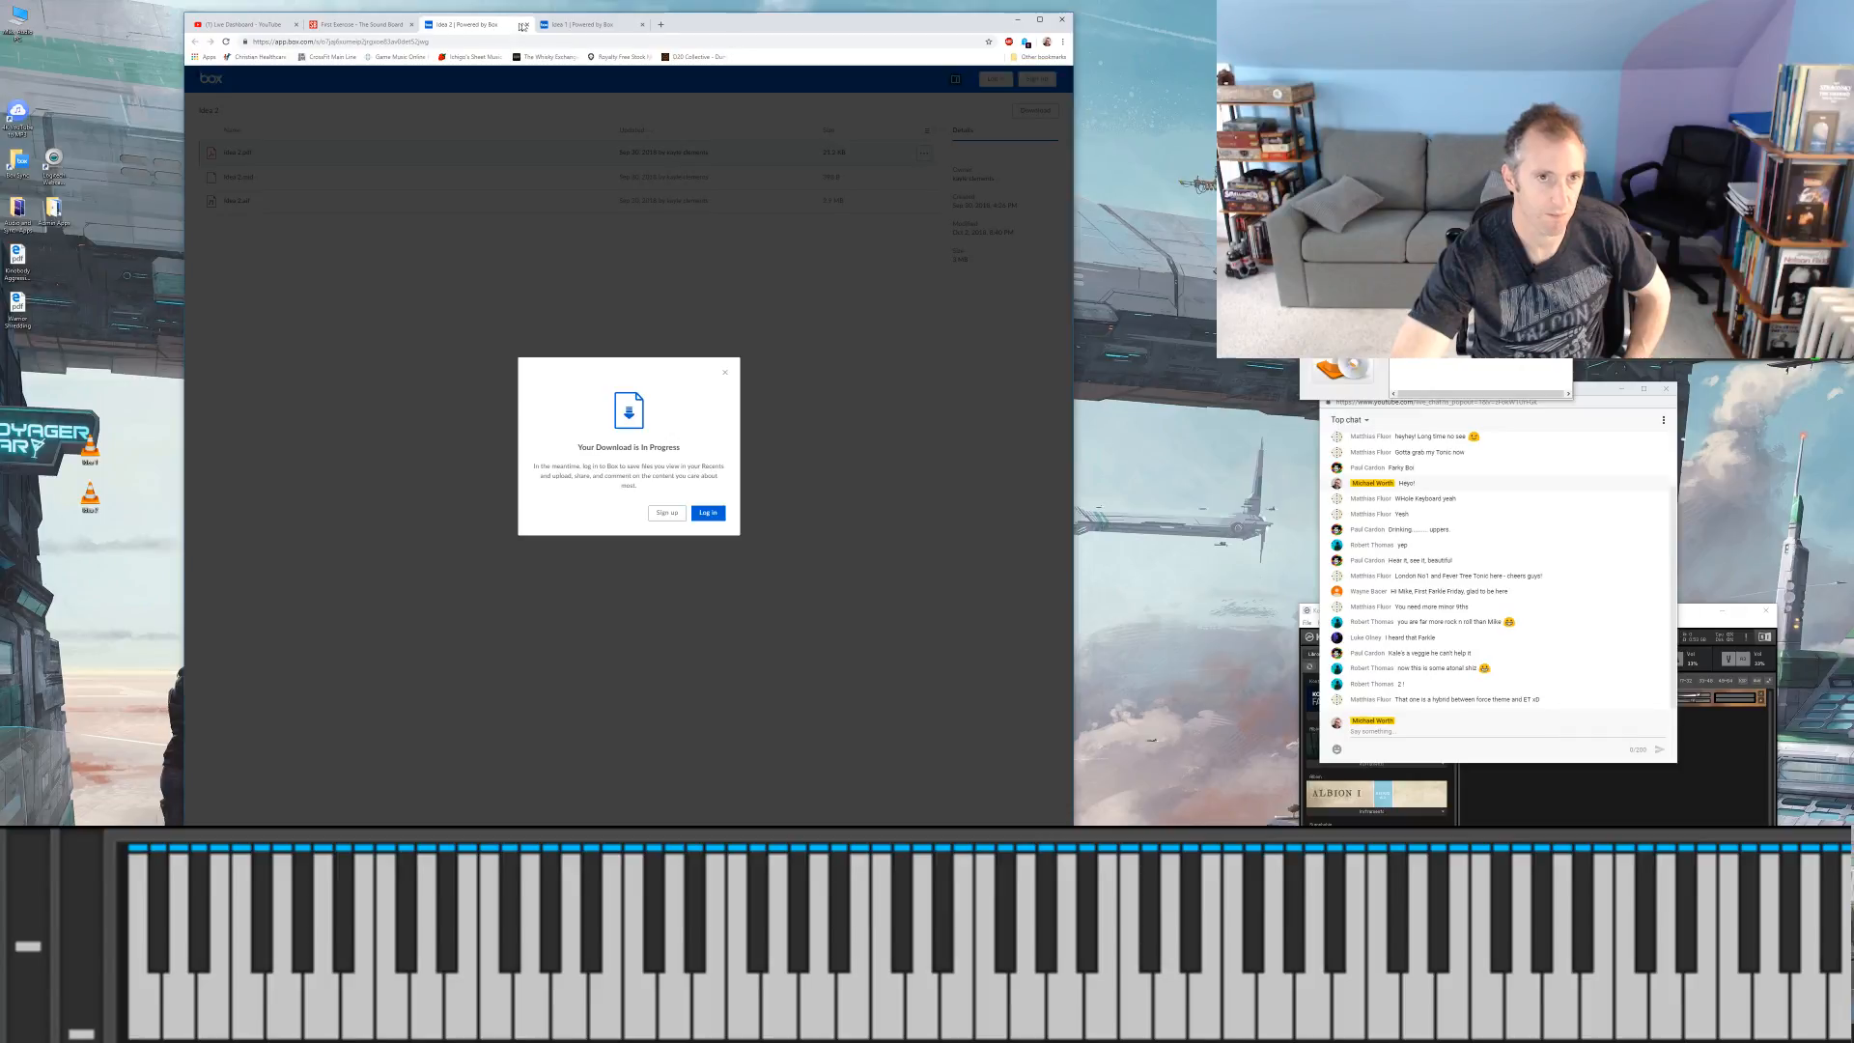
Step: Close the VLC playlist and player, and download Idea 1.pdf from the Idea 1 folder on Box
left_click(570, 24)
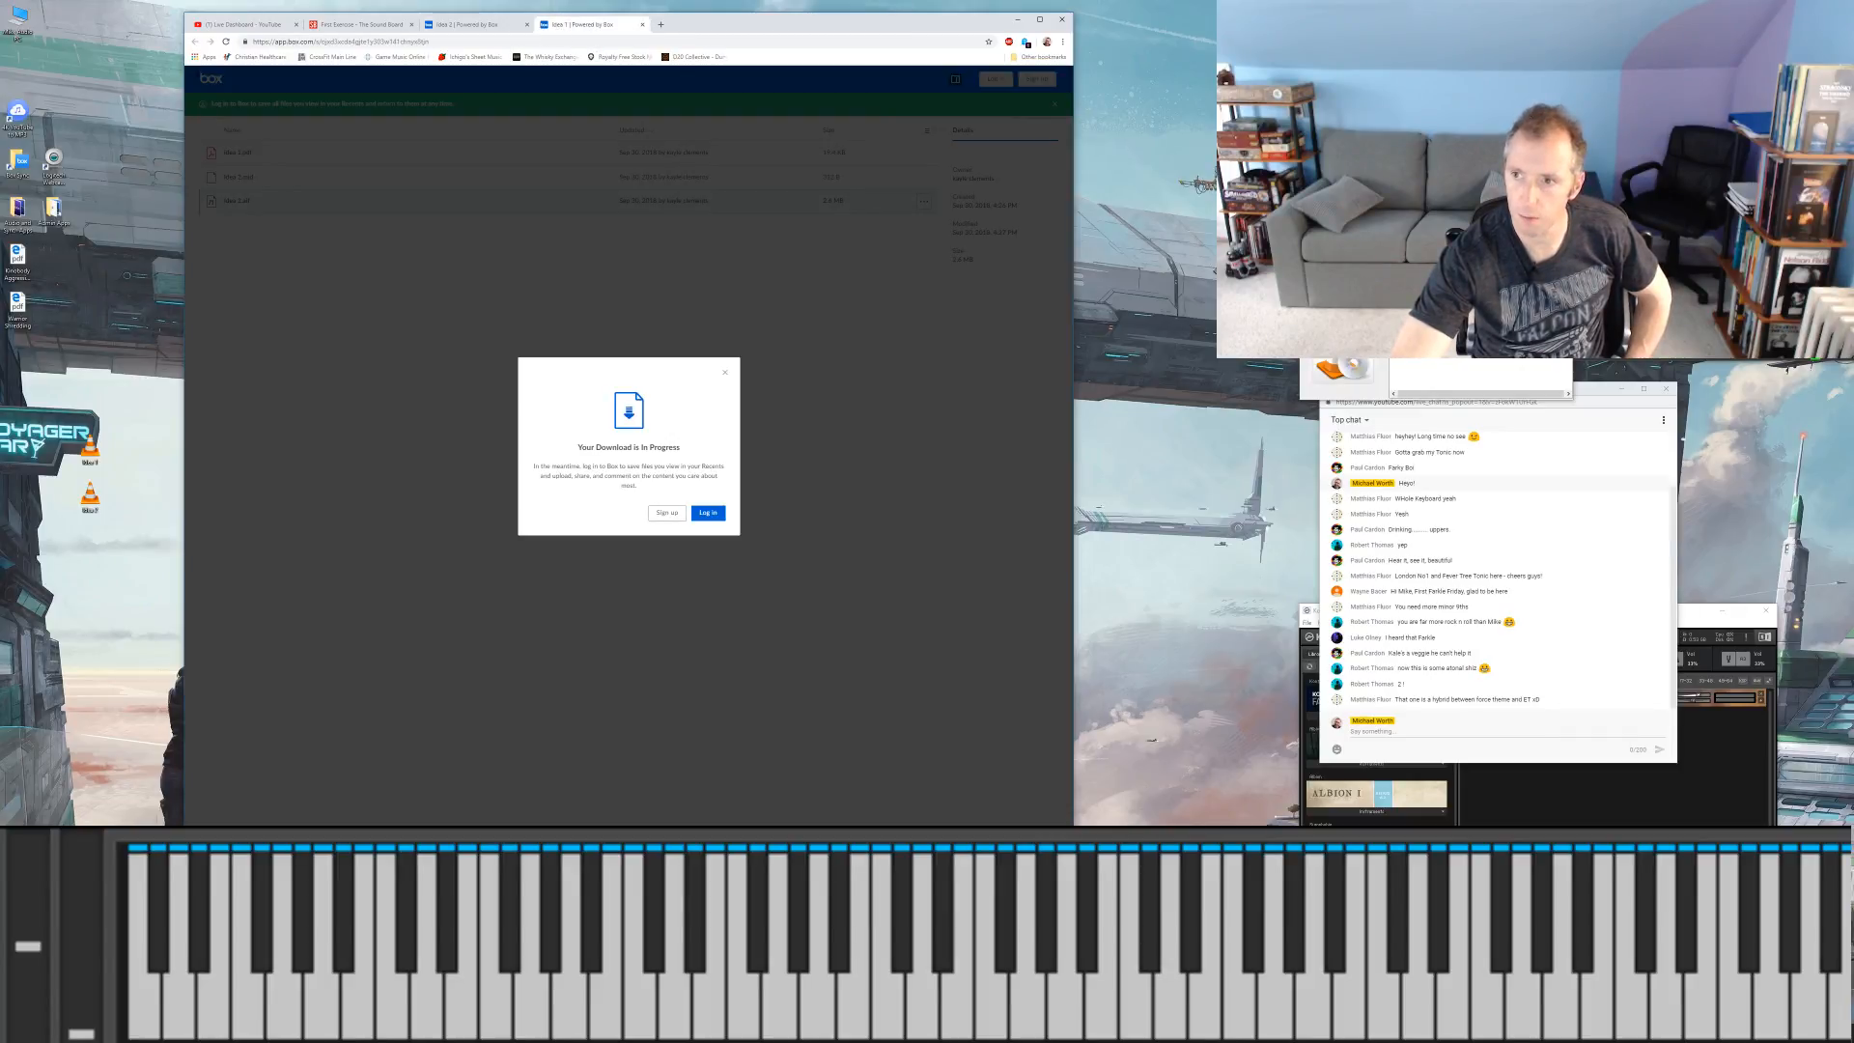
left_click(1560, 247)
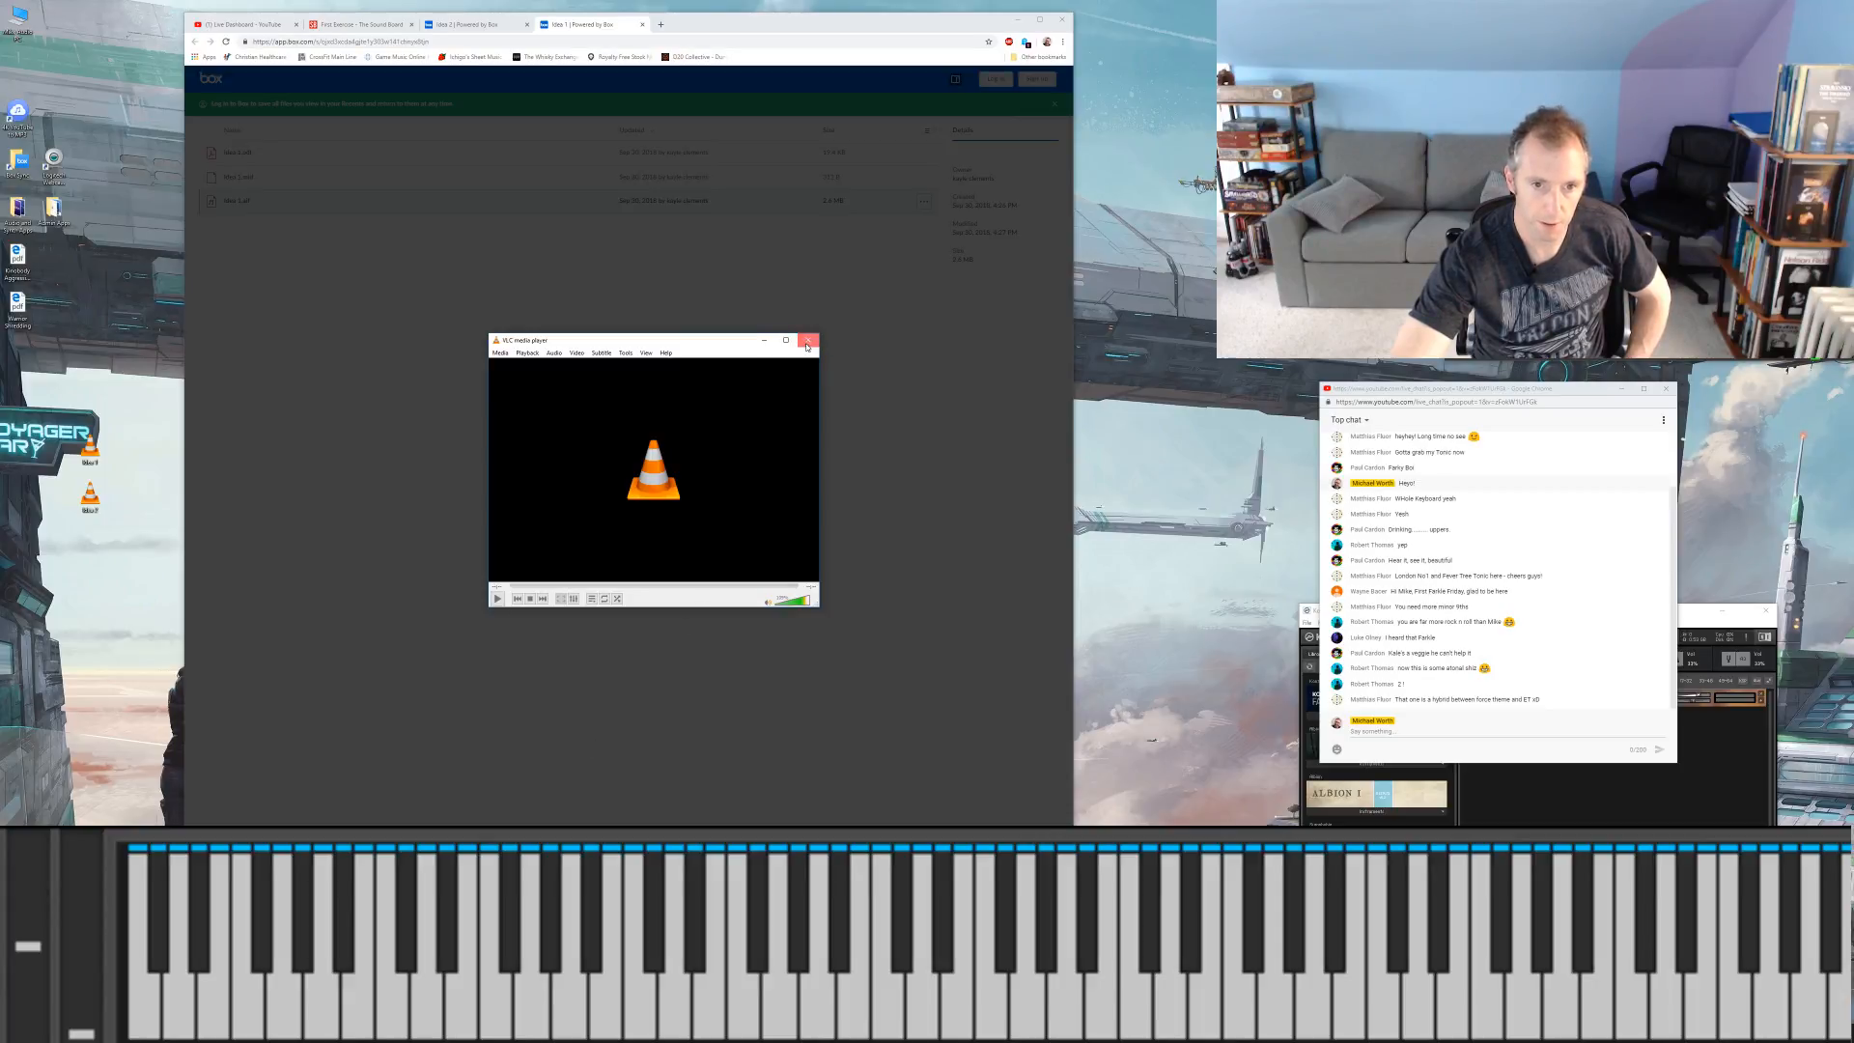
left_click(808, 340)
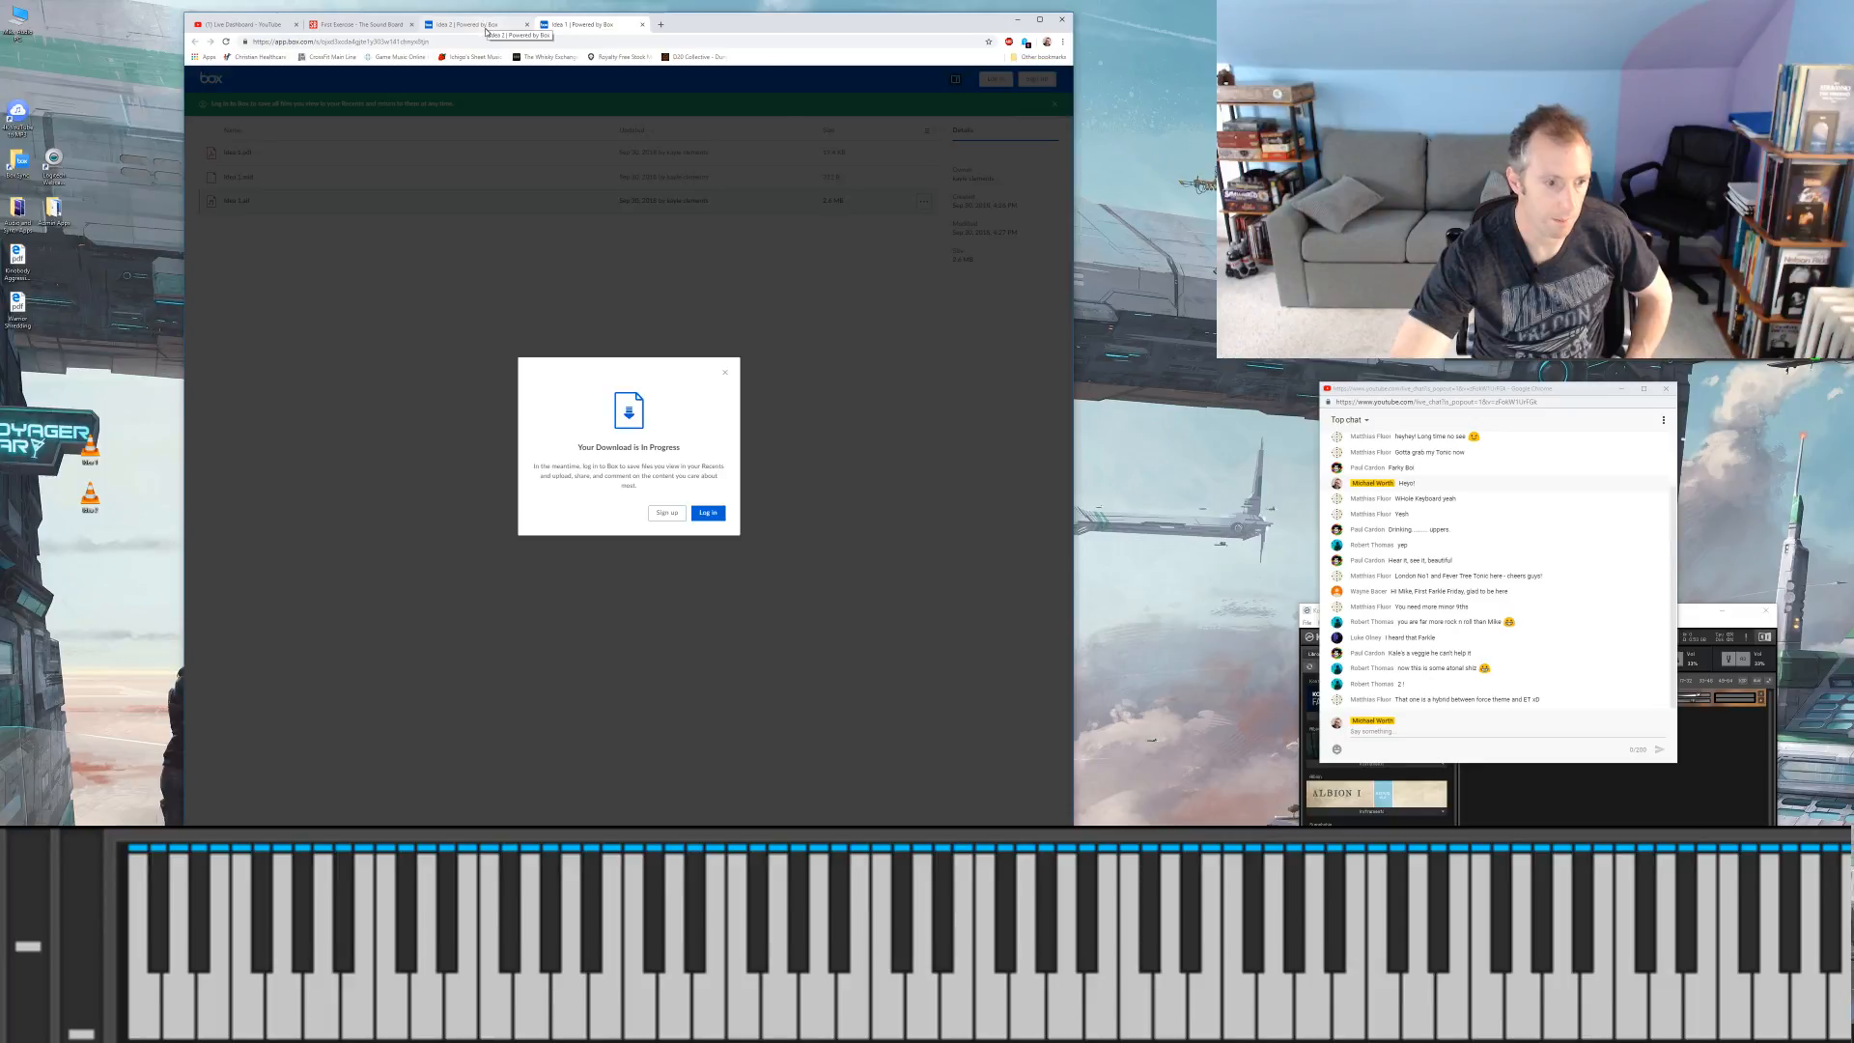
left_click(726, 376)
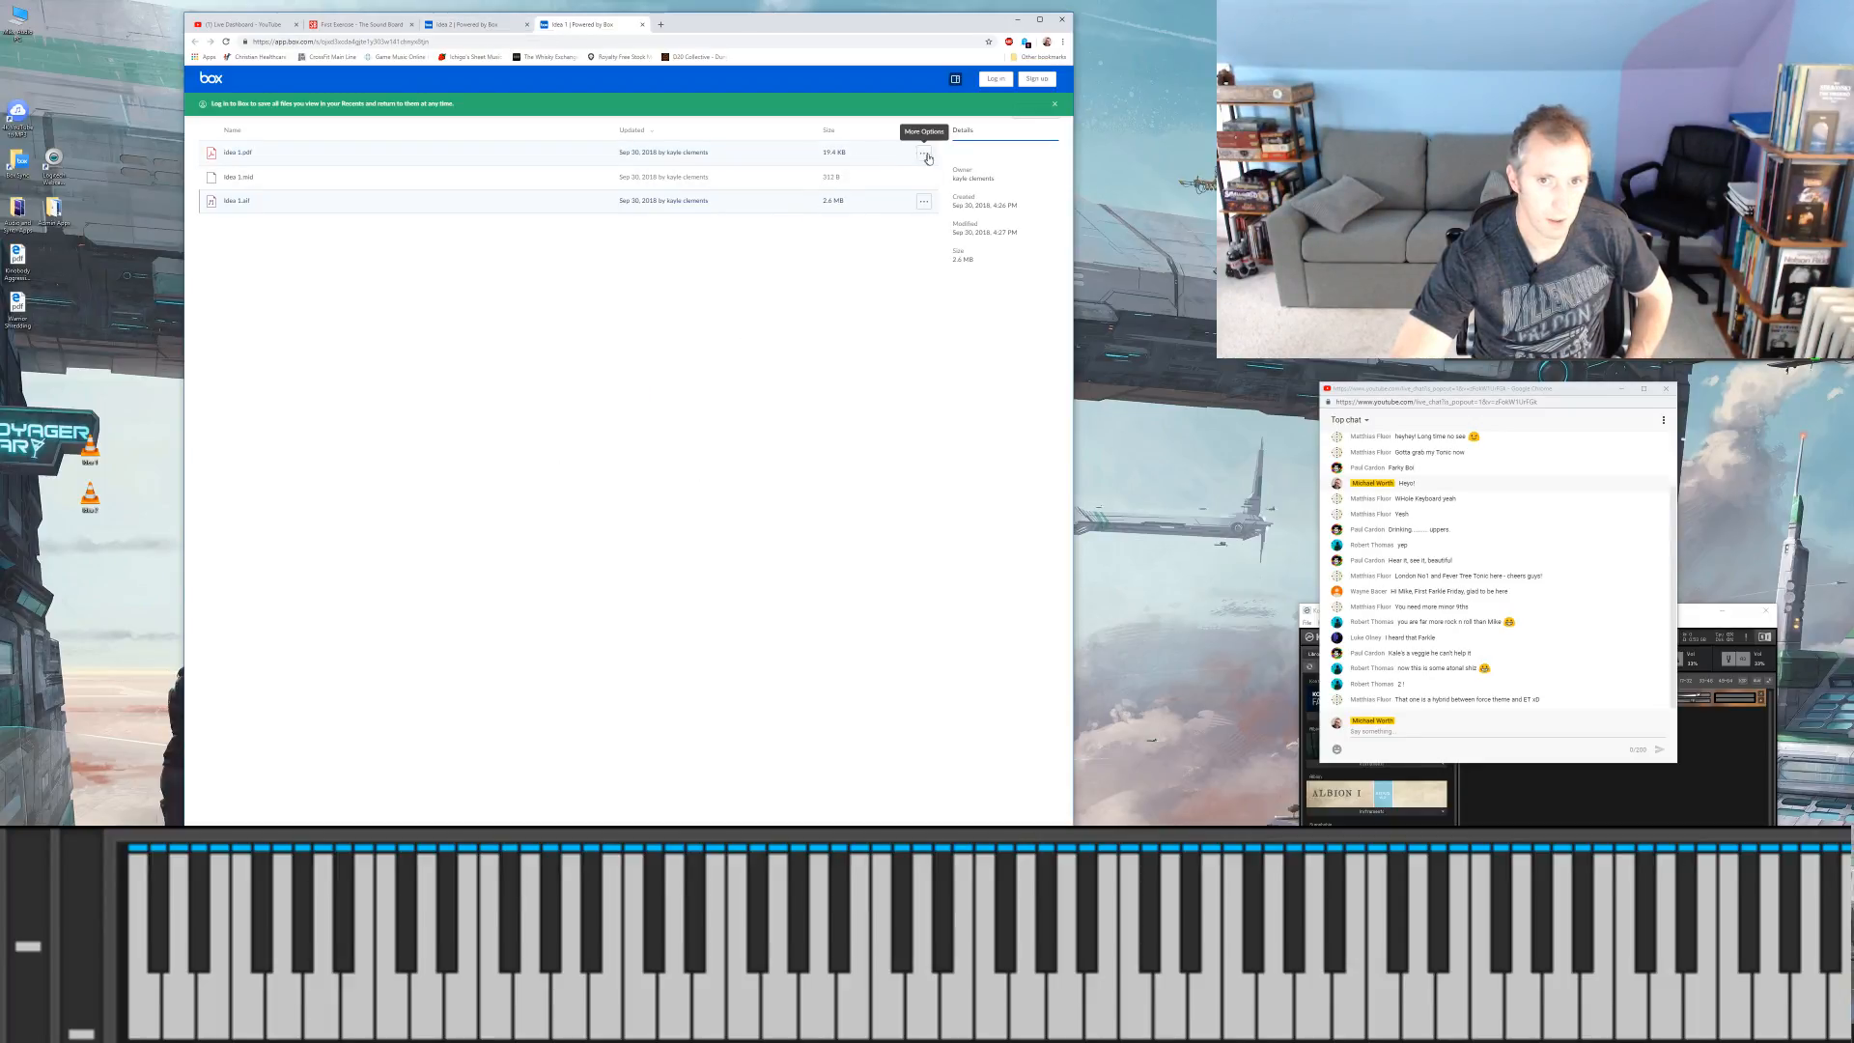
left_click(923, 156)
left_click(913, 175)
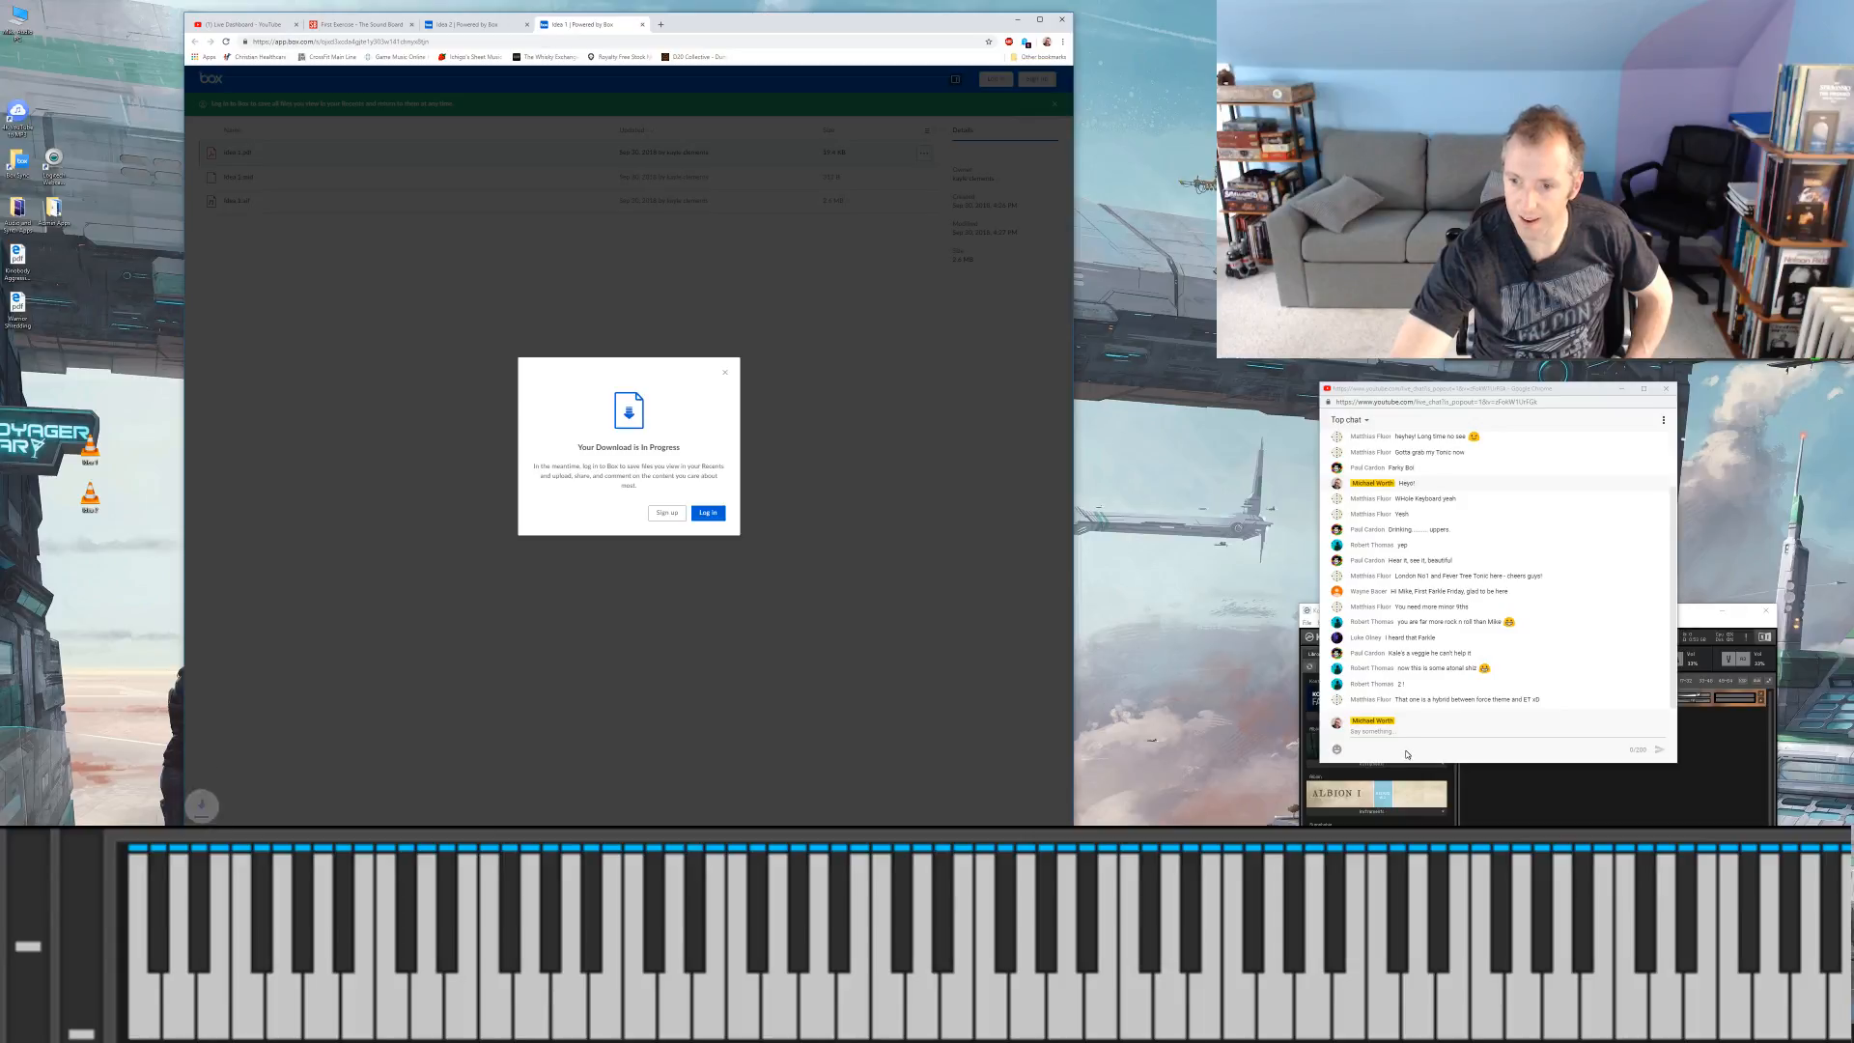
Step: Place the two downloaded idea PDFs on the desktop
left_click(1405, 749)
left_click(1402, 730)
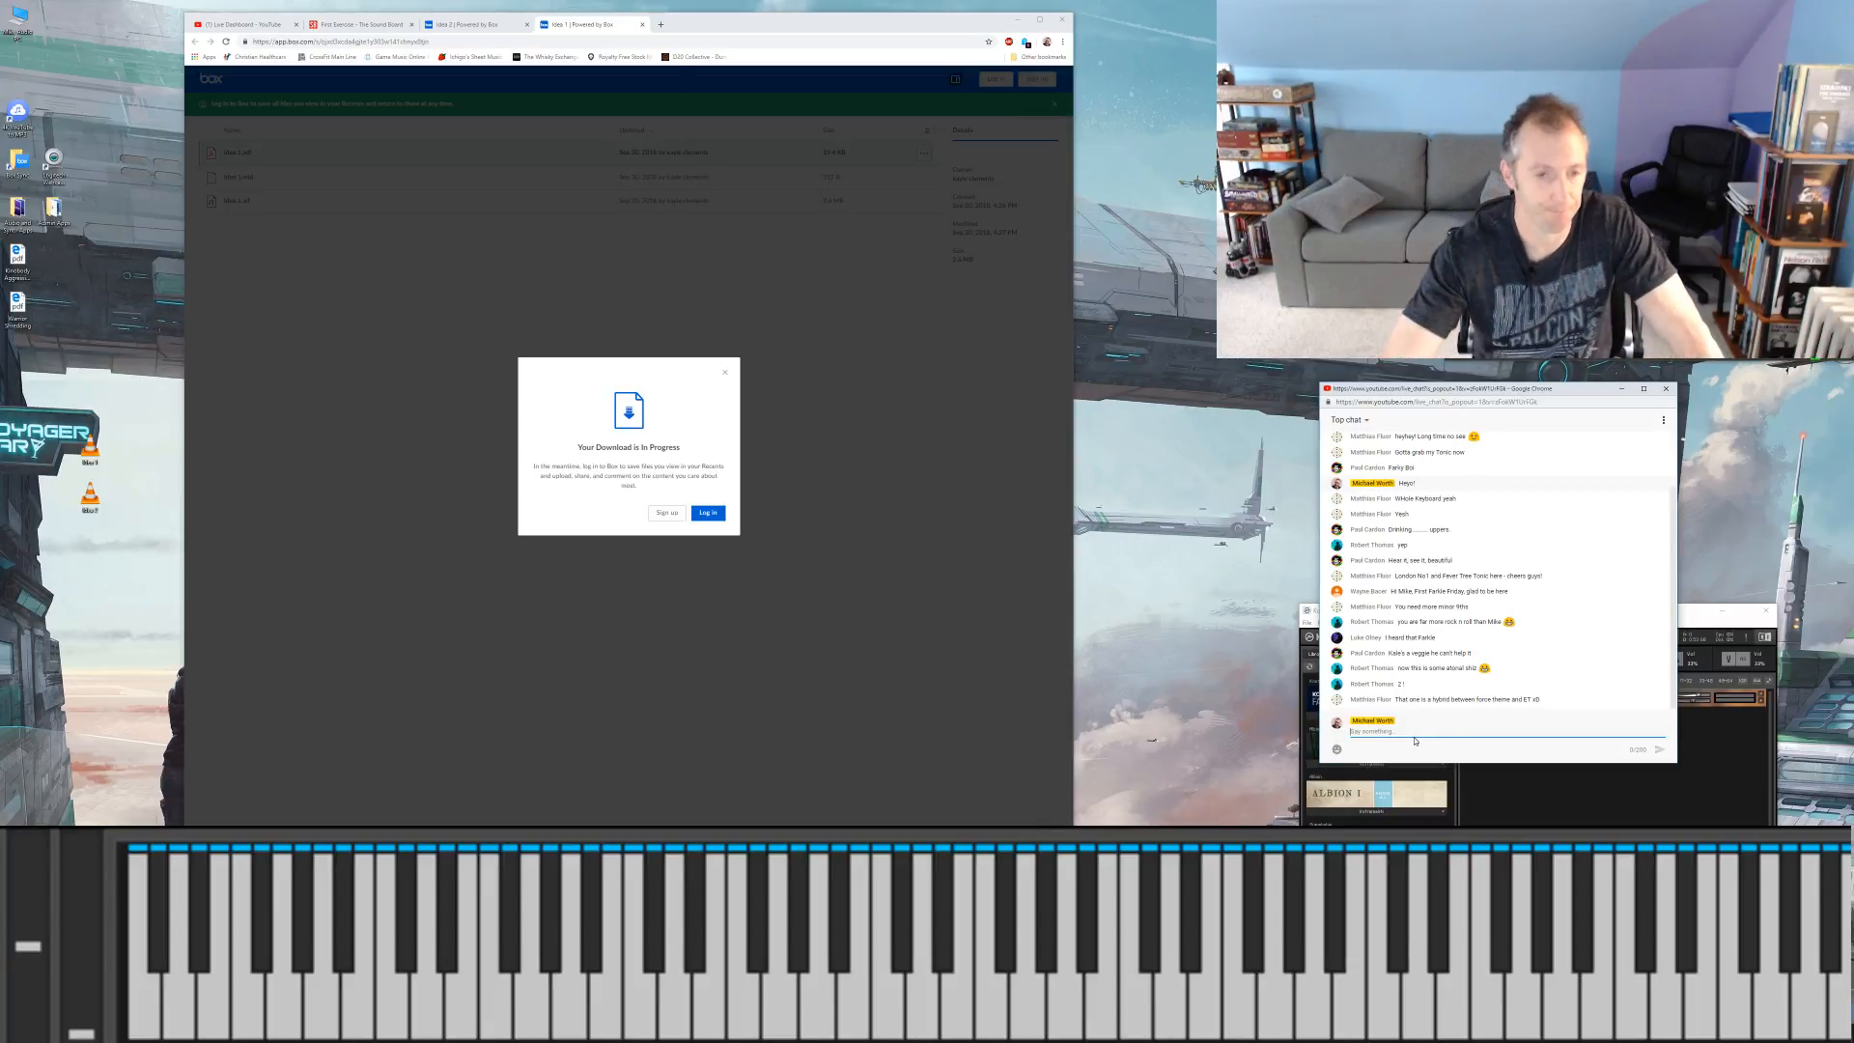
left_click(241, 842)
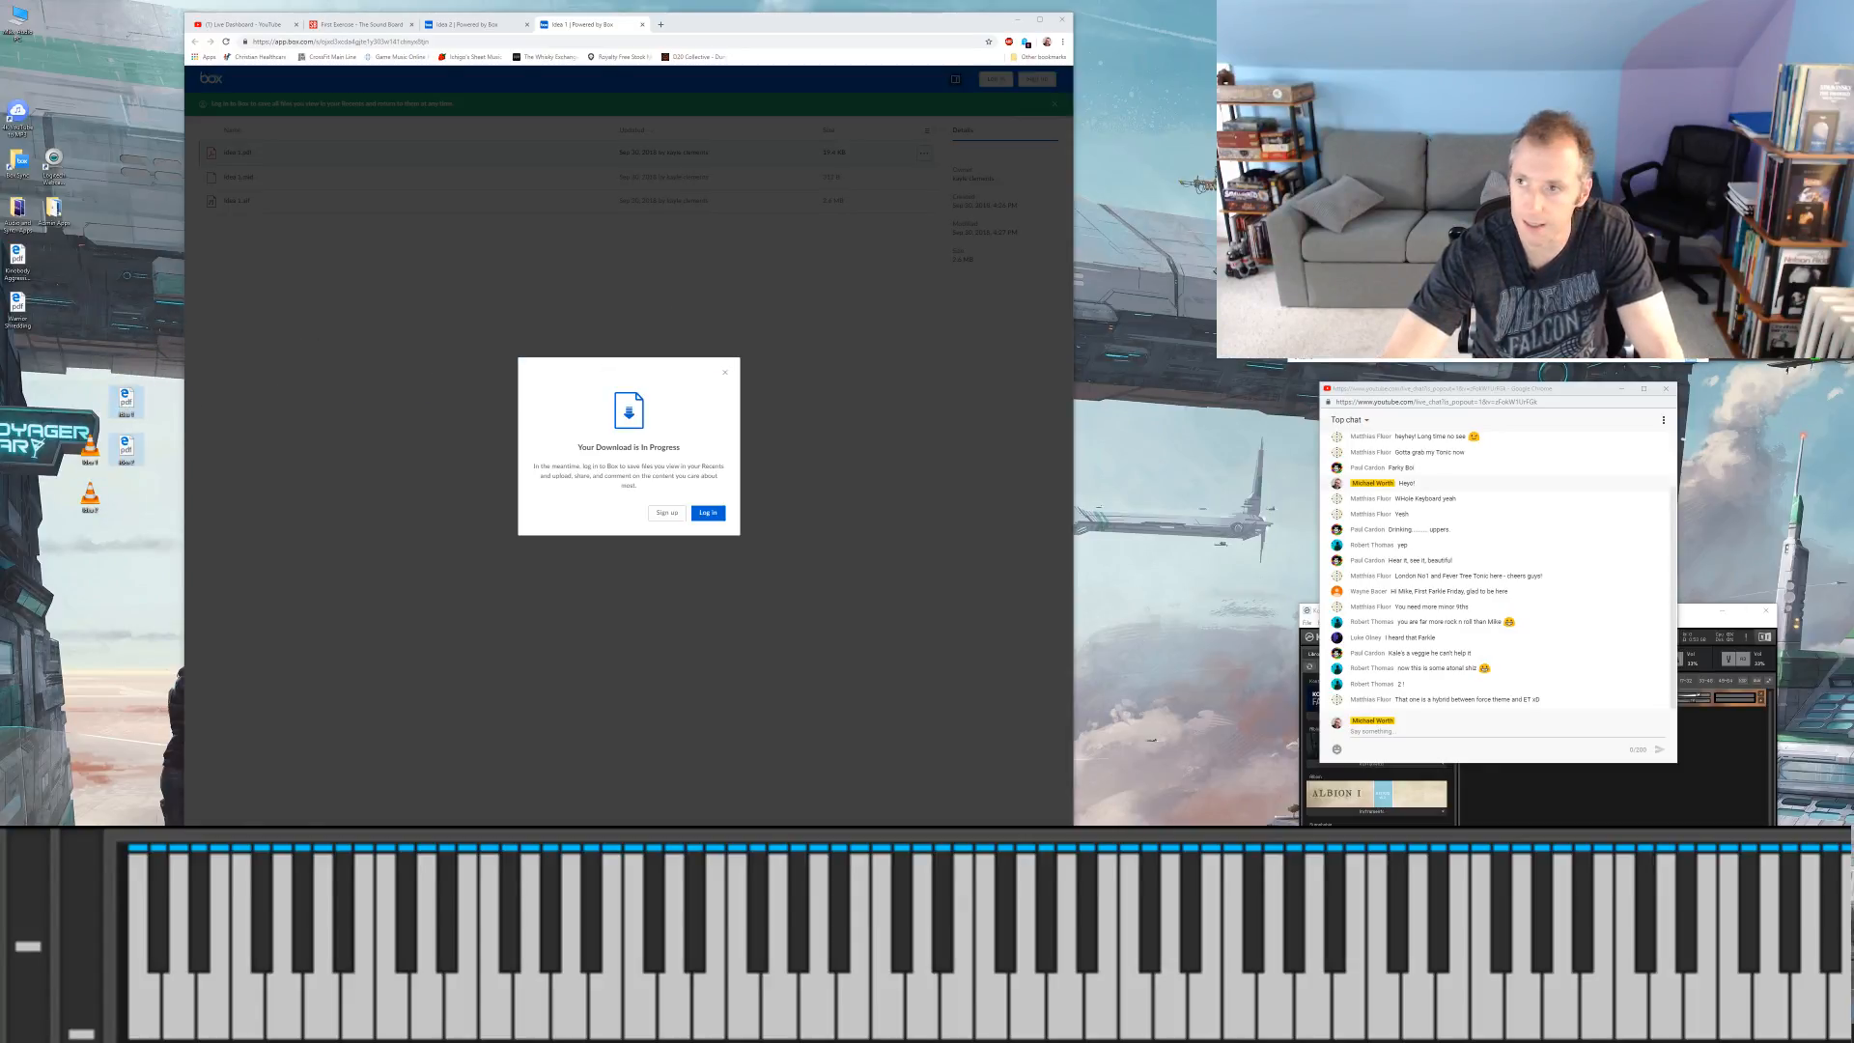
left_click(555, 508)
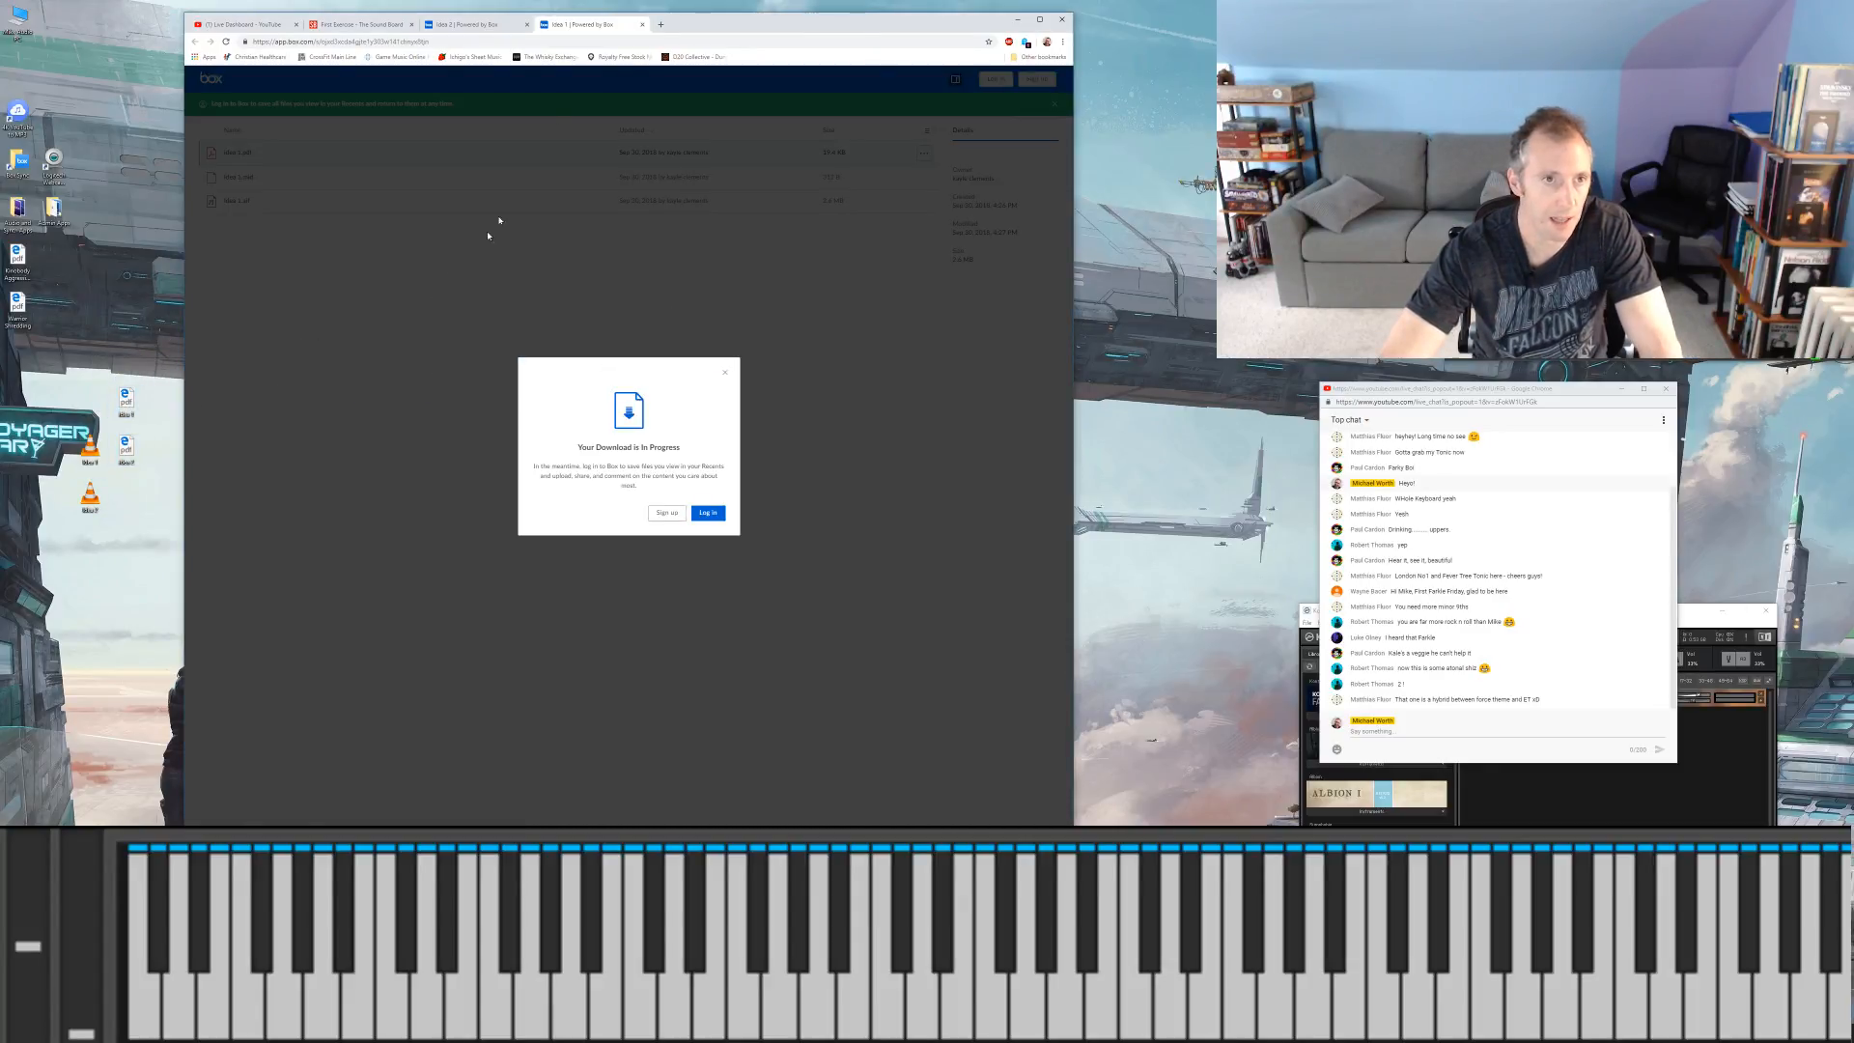
Step: Close both Box pages and return to the First Exercise topic
left_click(643, 24)
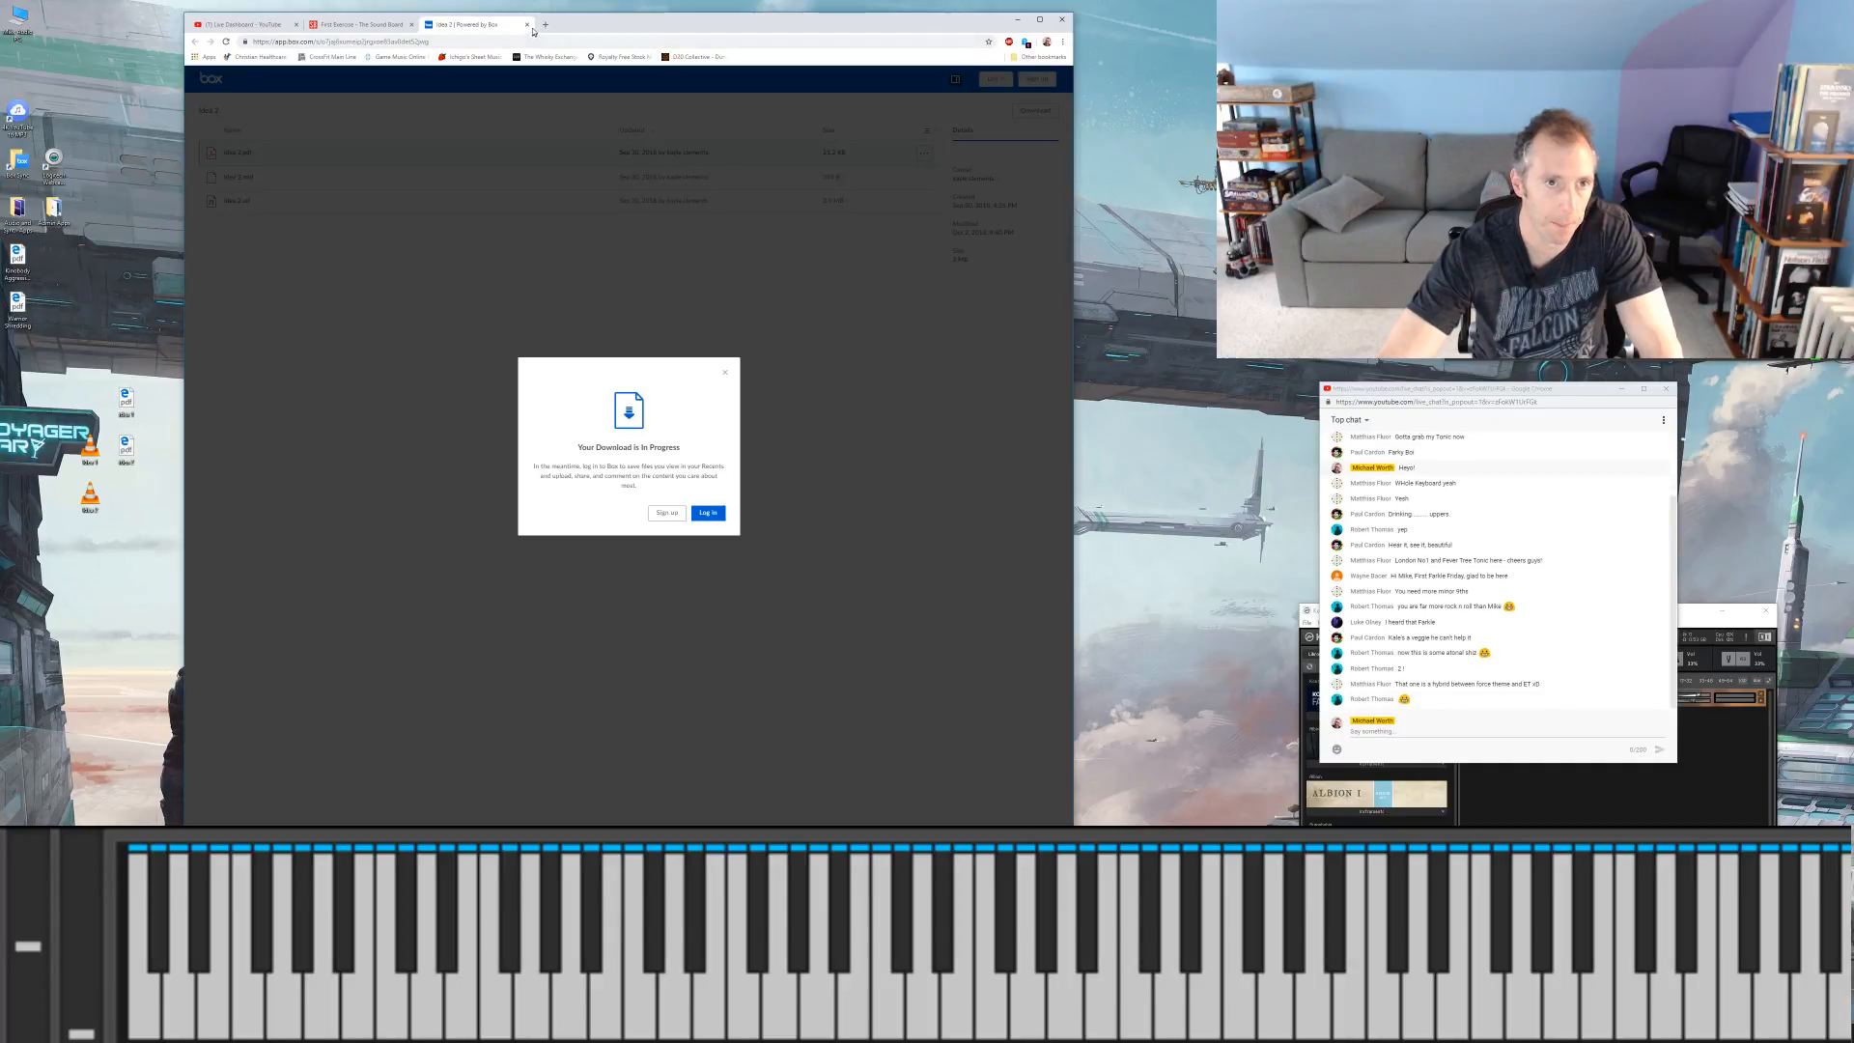
left_click(527, 25)
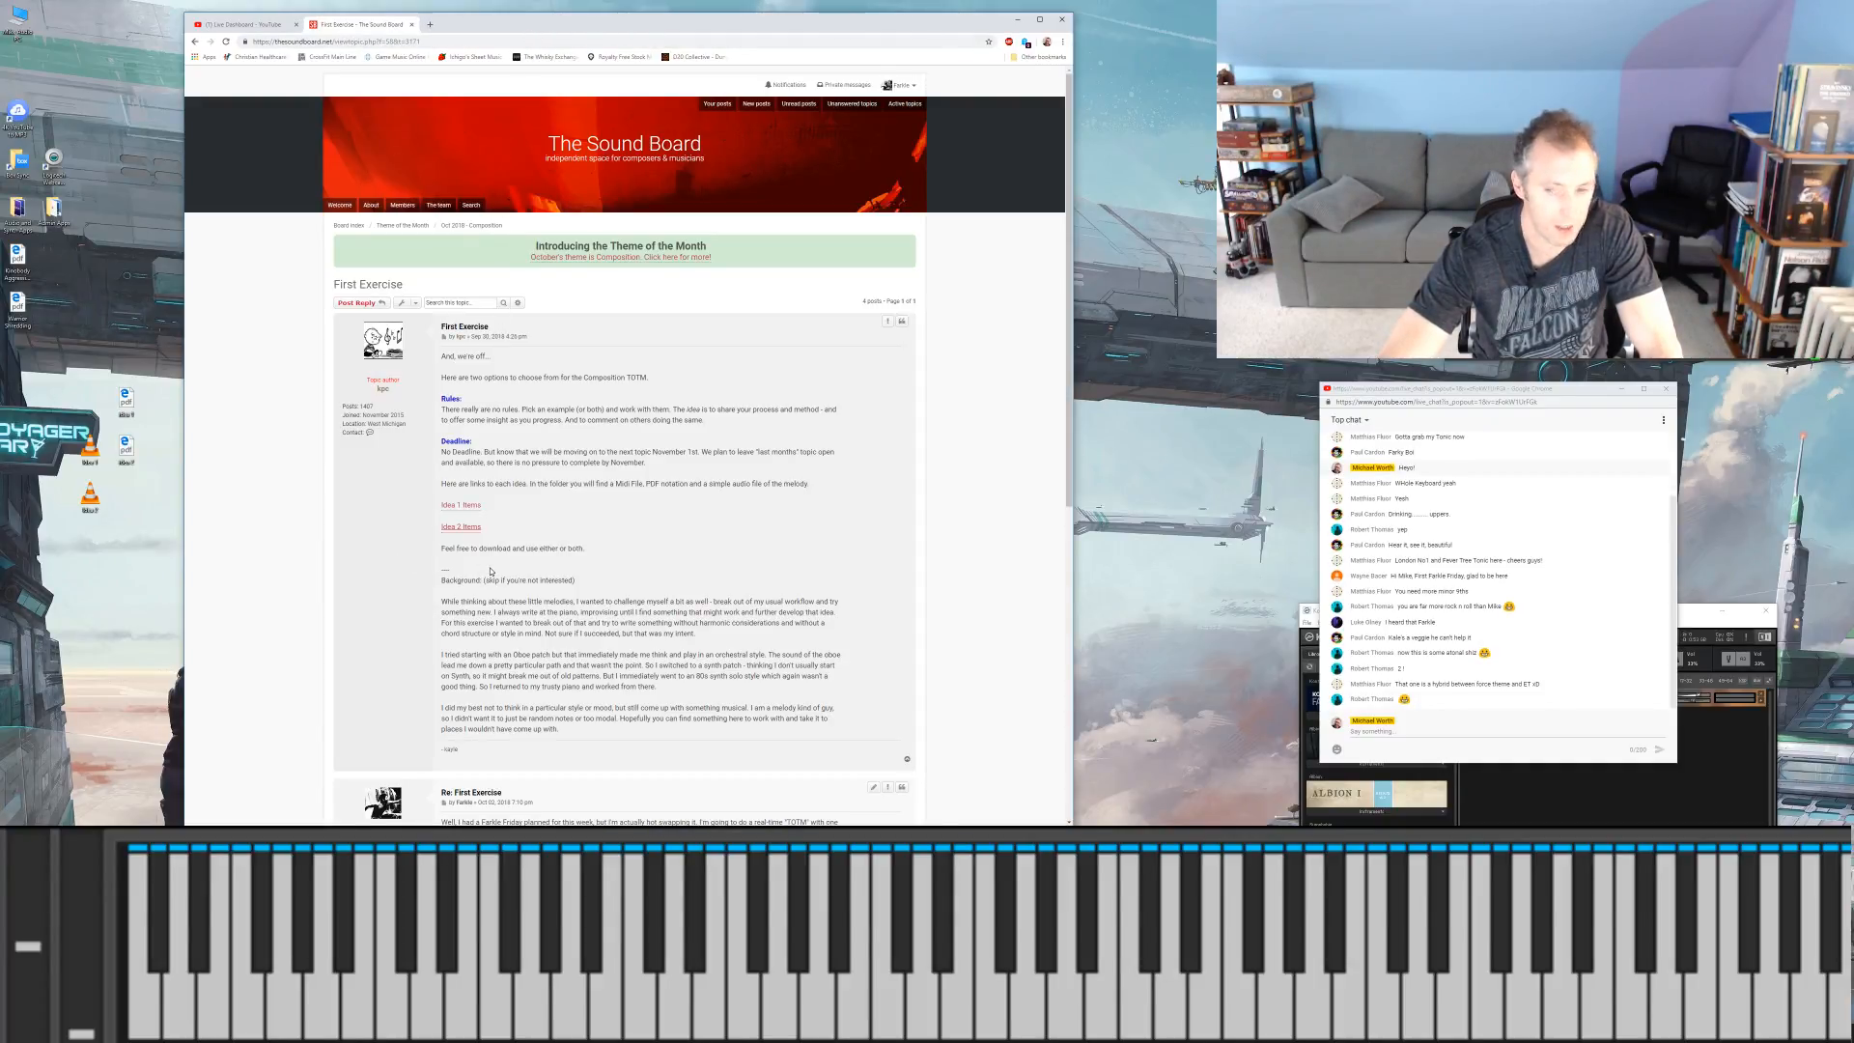
scroll(497, 568, "down", 1)
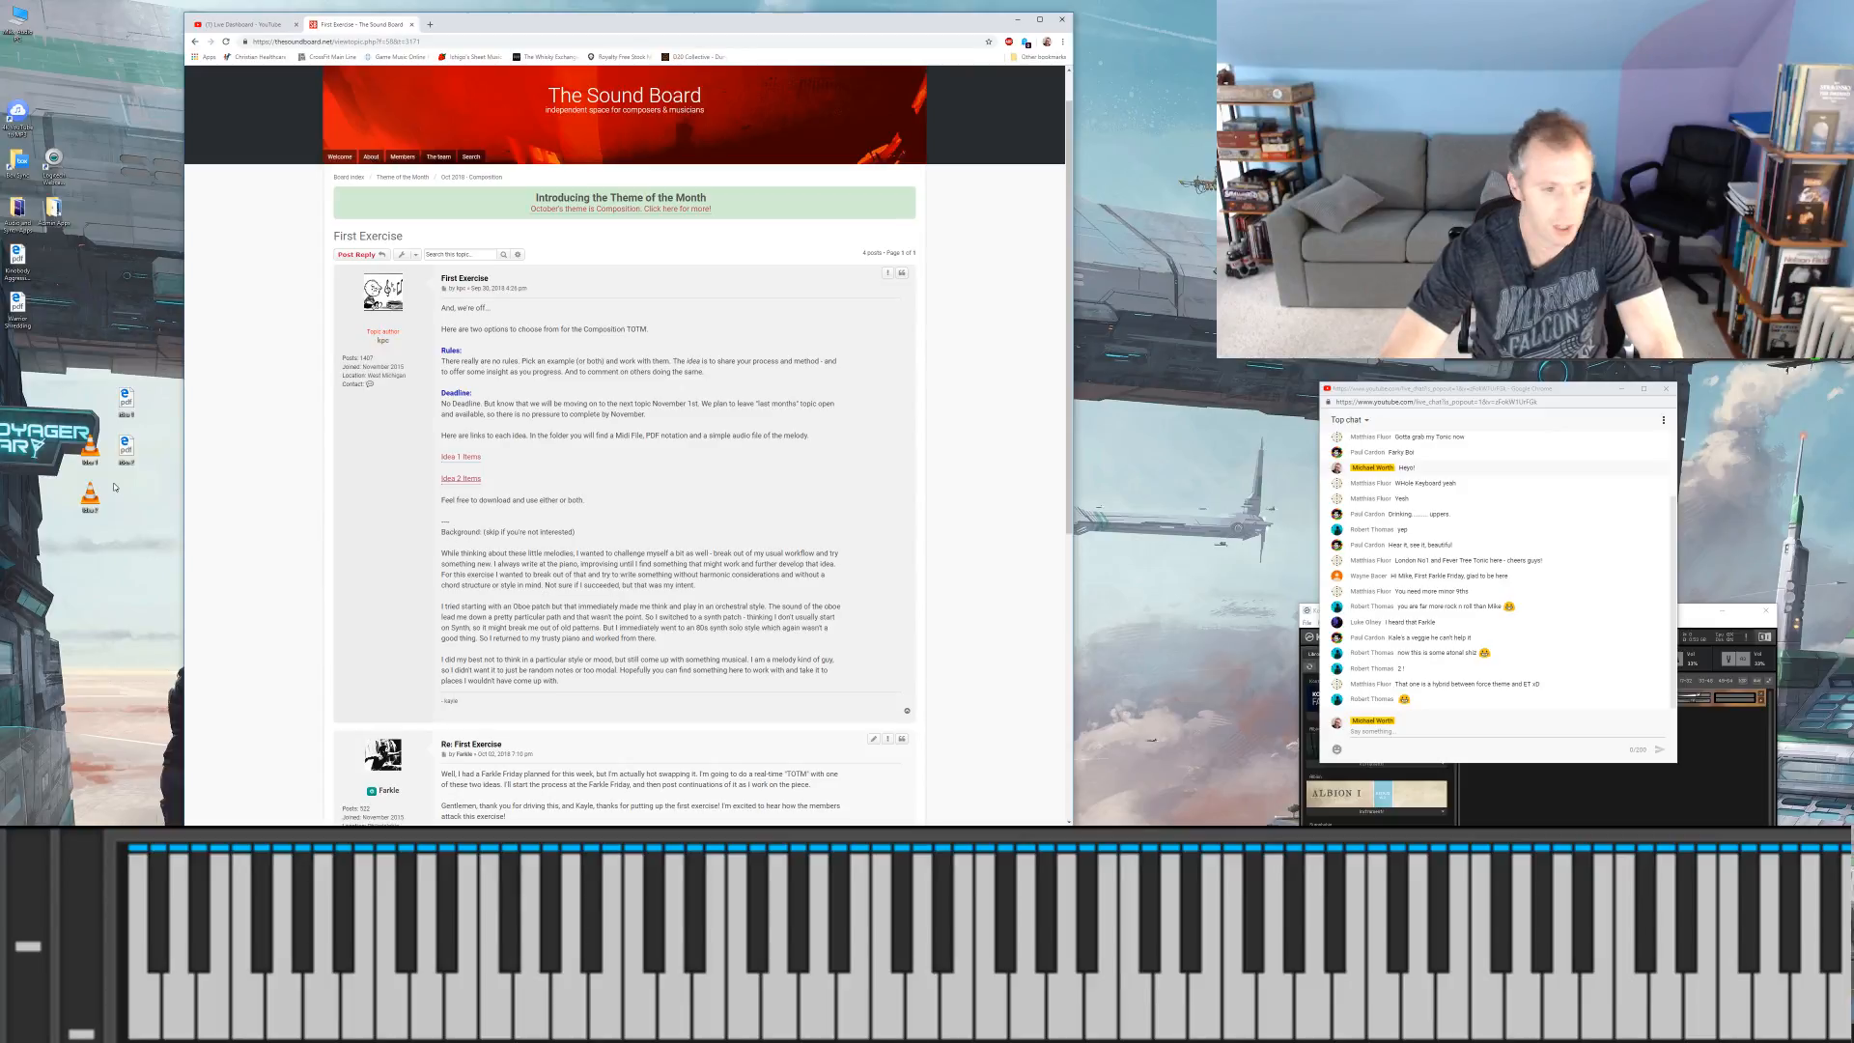
Step: Arrange the idea audio files and PDFs in two neat desktop columns beneath the existing icons
left_click_drag(96, 443, 30, 374)
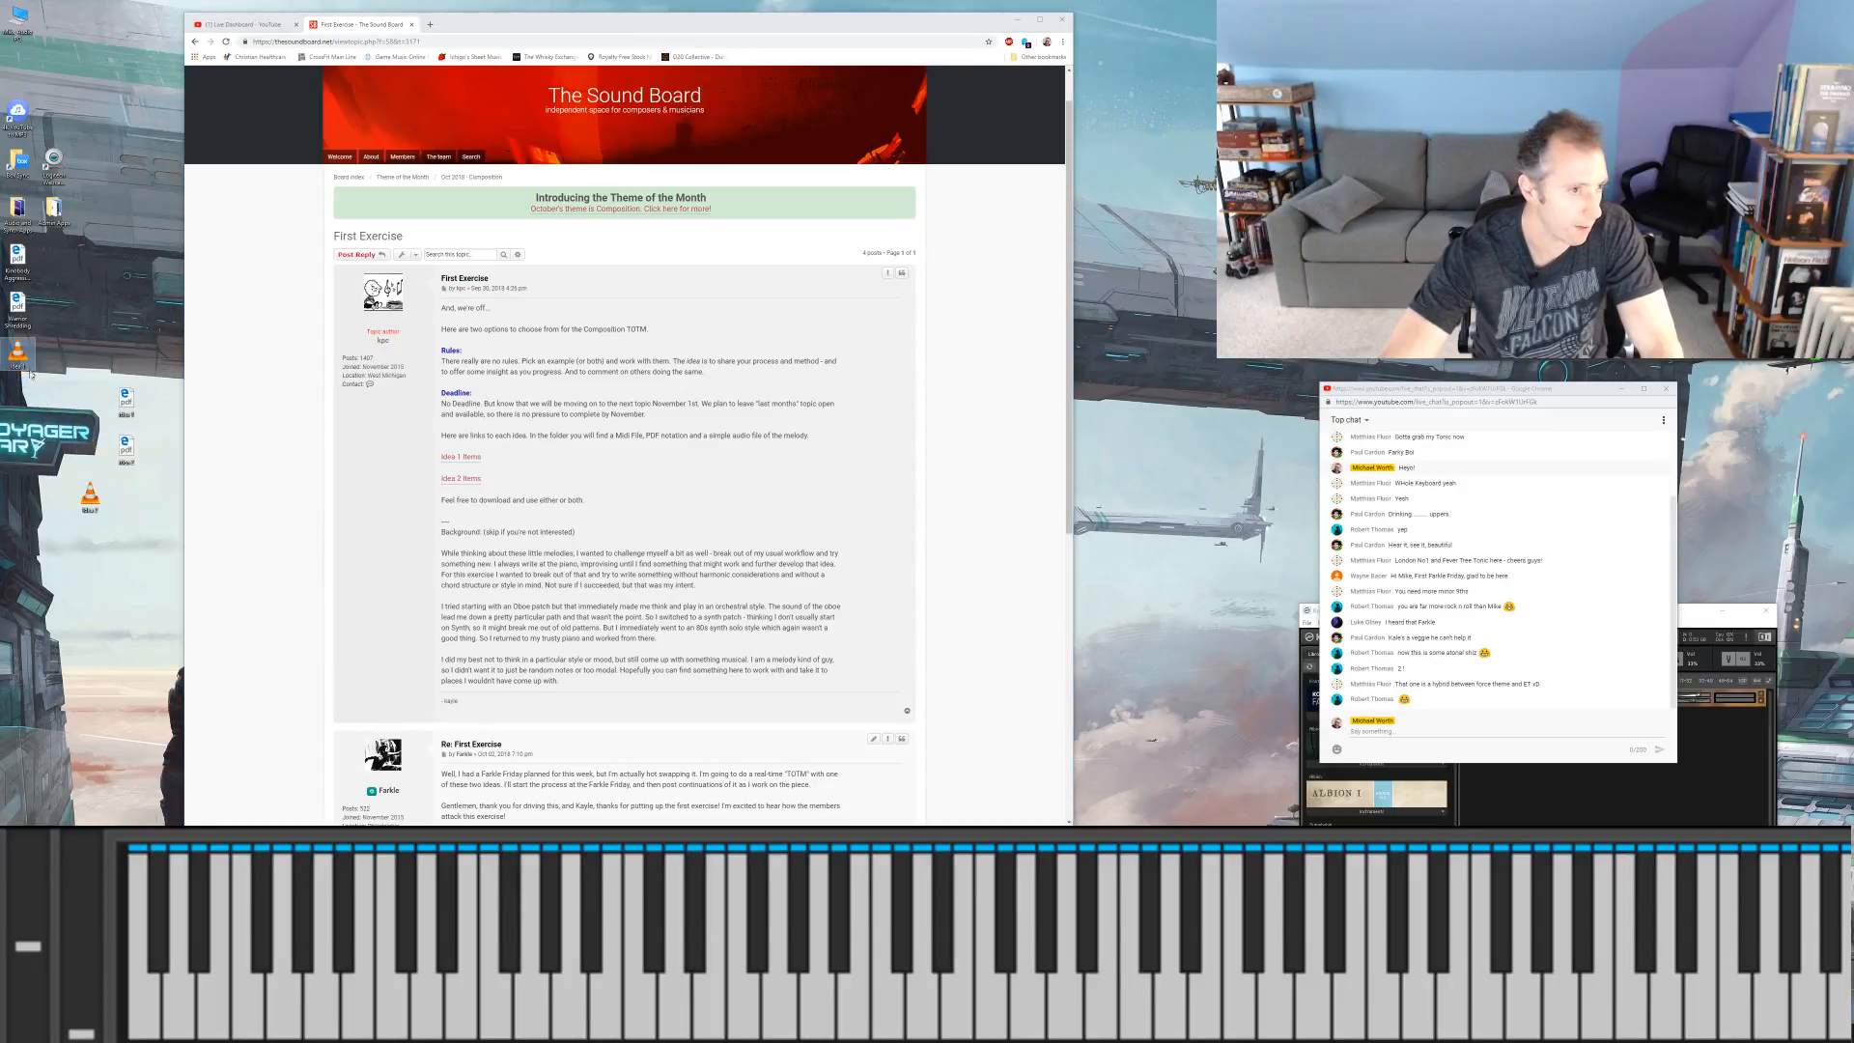
left_click_drag(90, 495, 89, 350)
left_click_drag(125, 446, 89, 398)
left_click(87, 349)
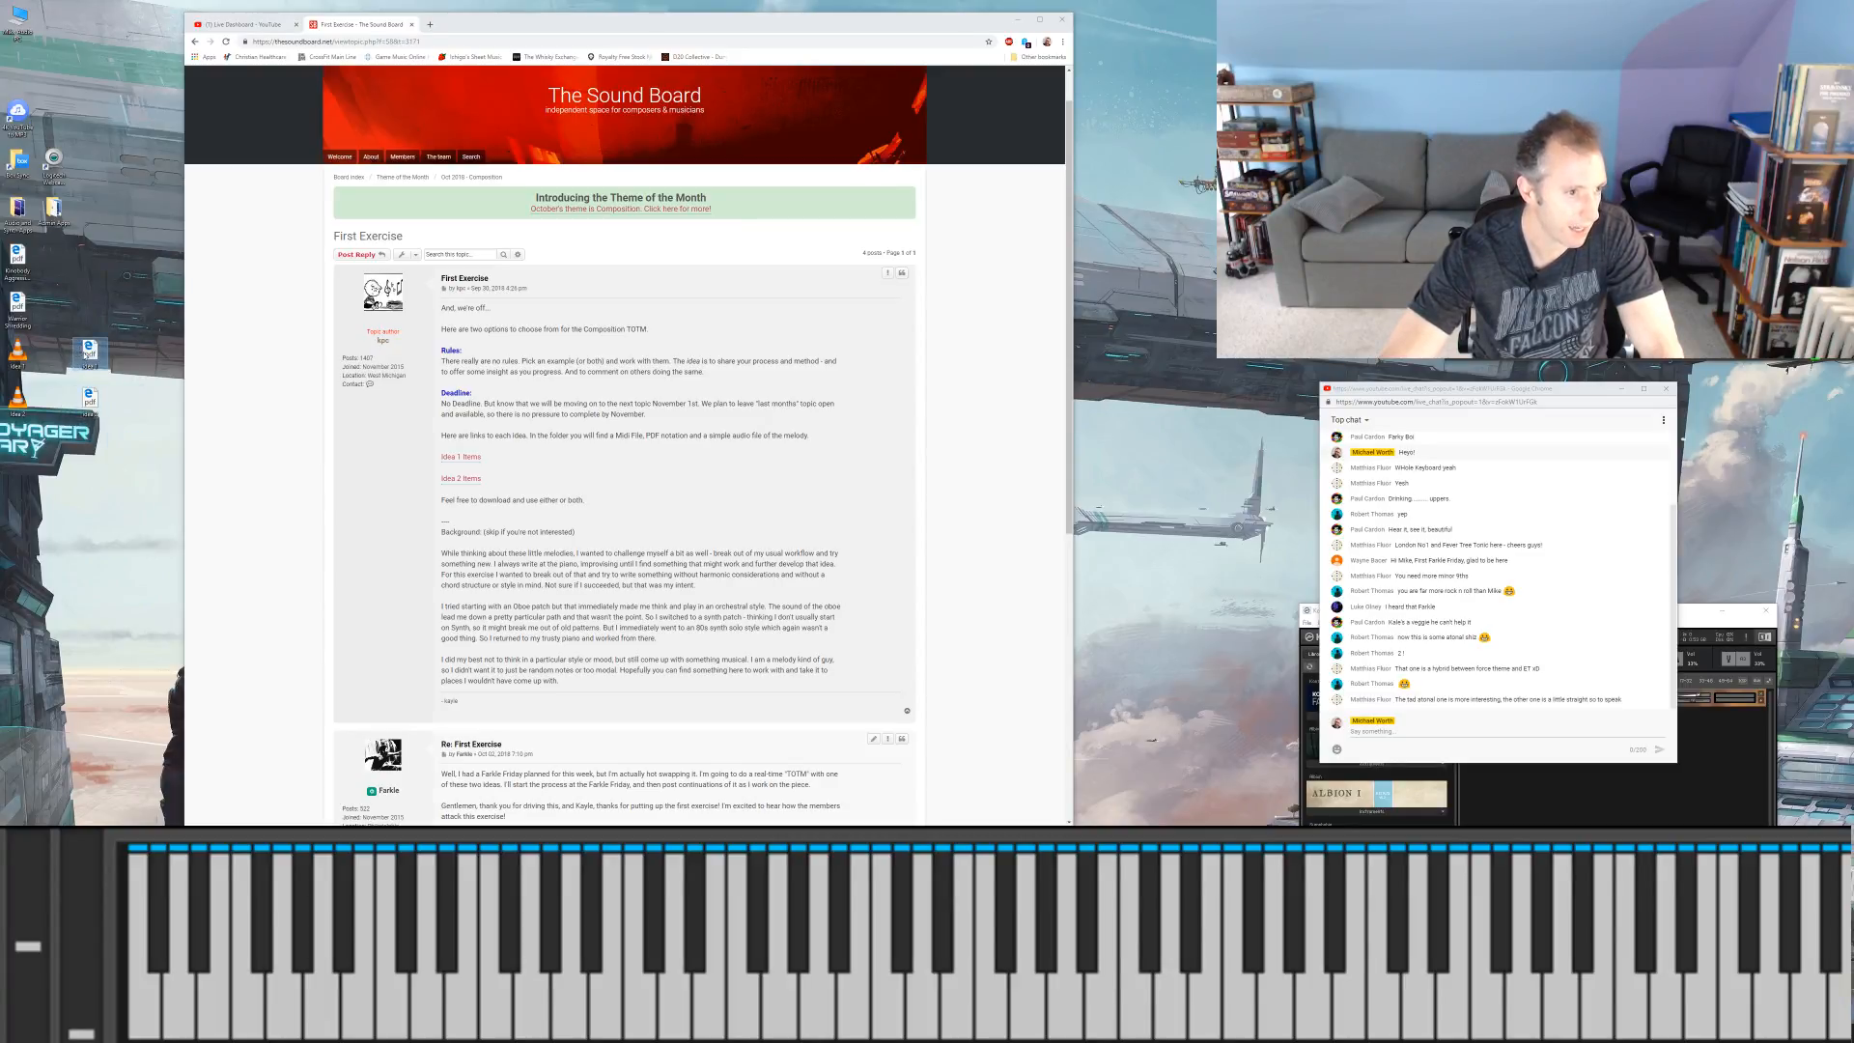
Step: Open the Idea 1 PDF, minimize the forum browser, and move and resize the PDF window to a short, wide shape beside the chat
double_click(86, 352)
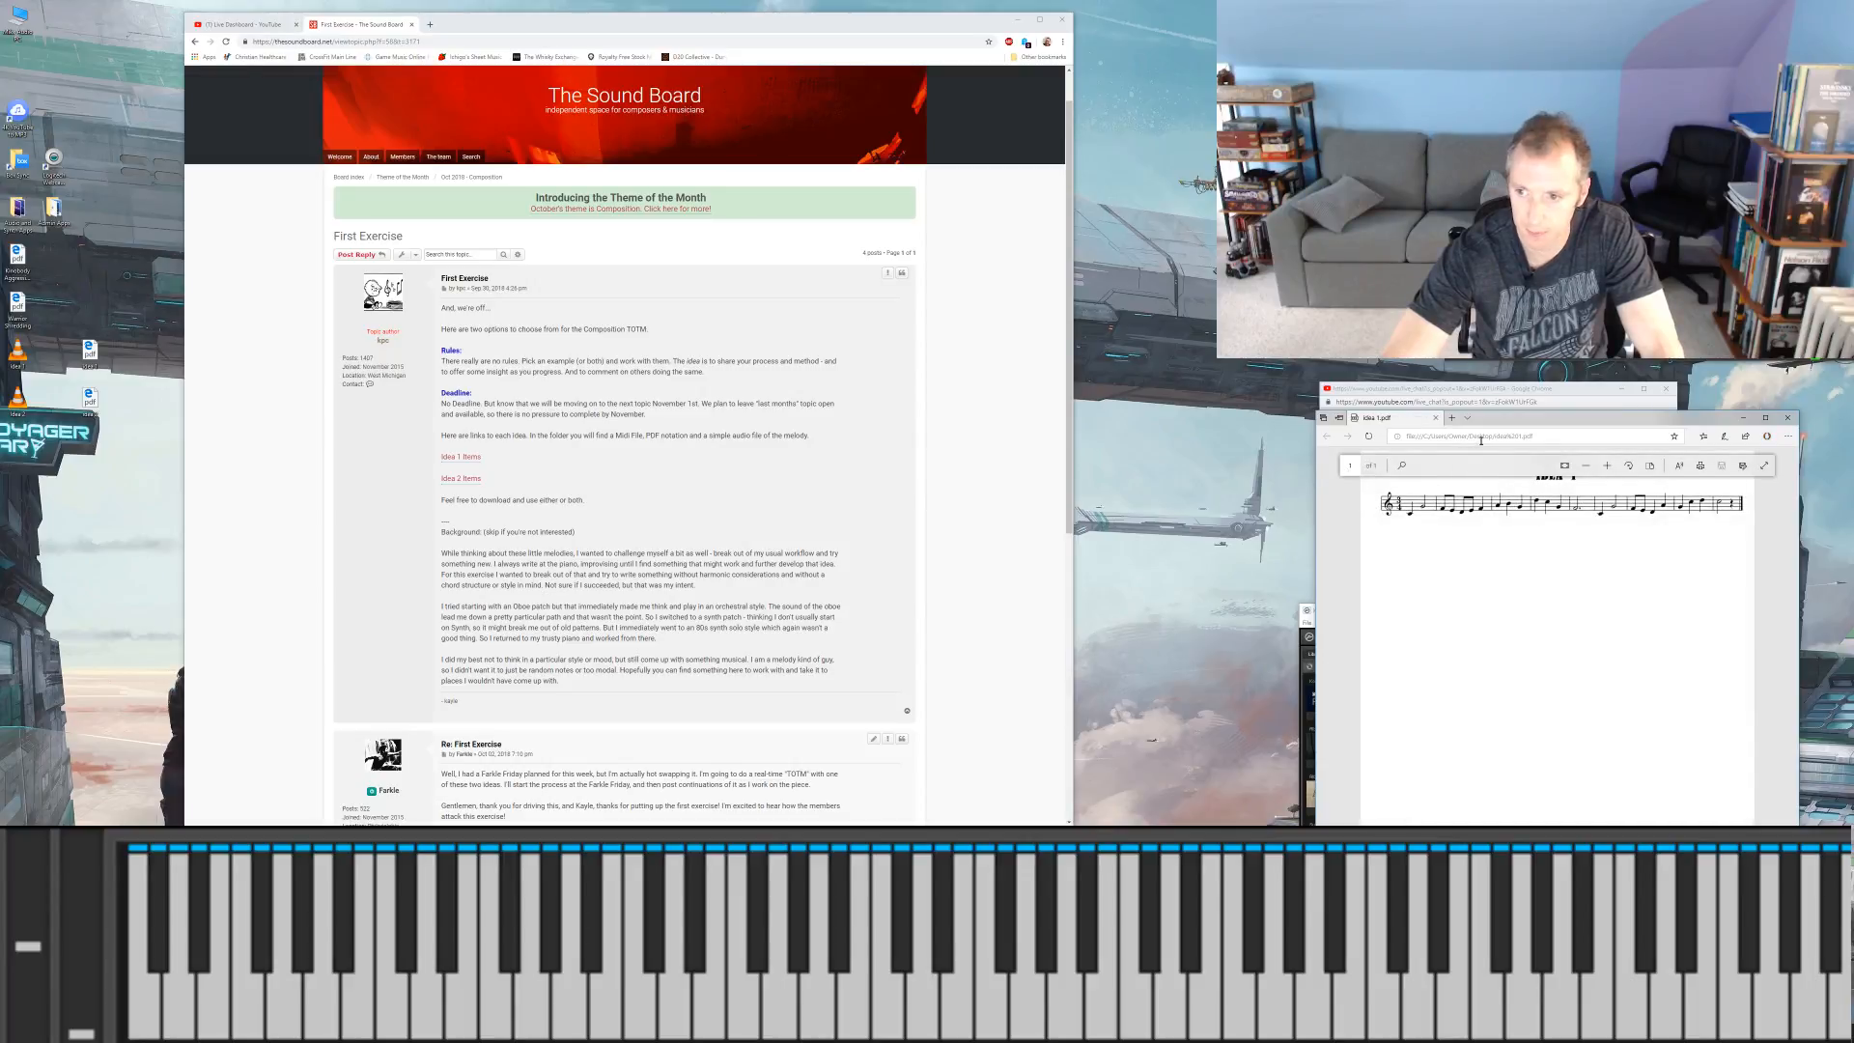
left_click_drag(1490, 420, 603, 317)
left_click(1018, 20)
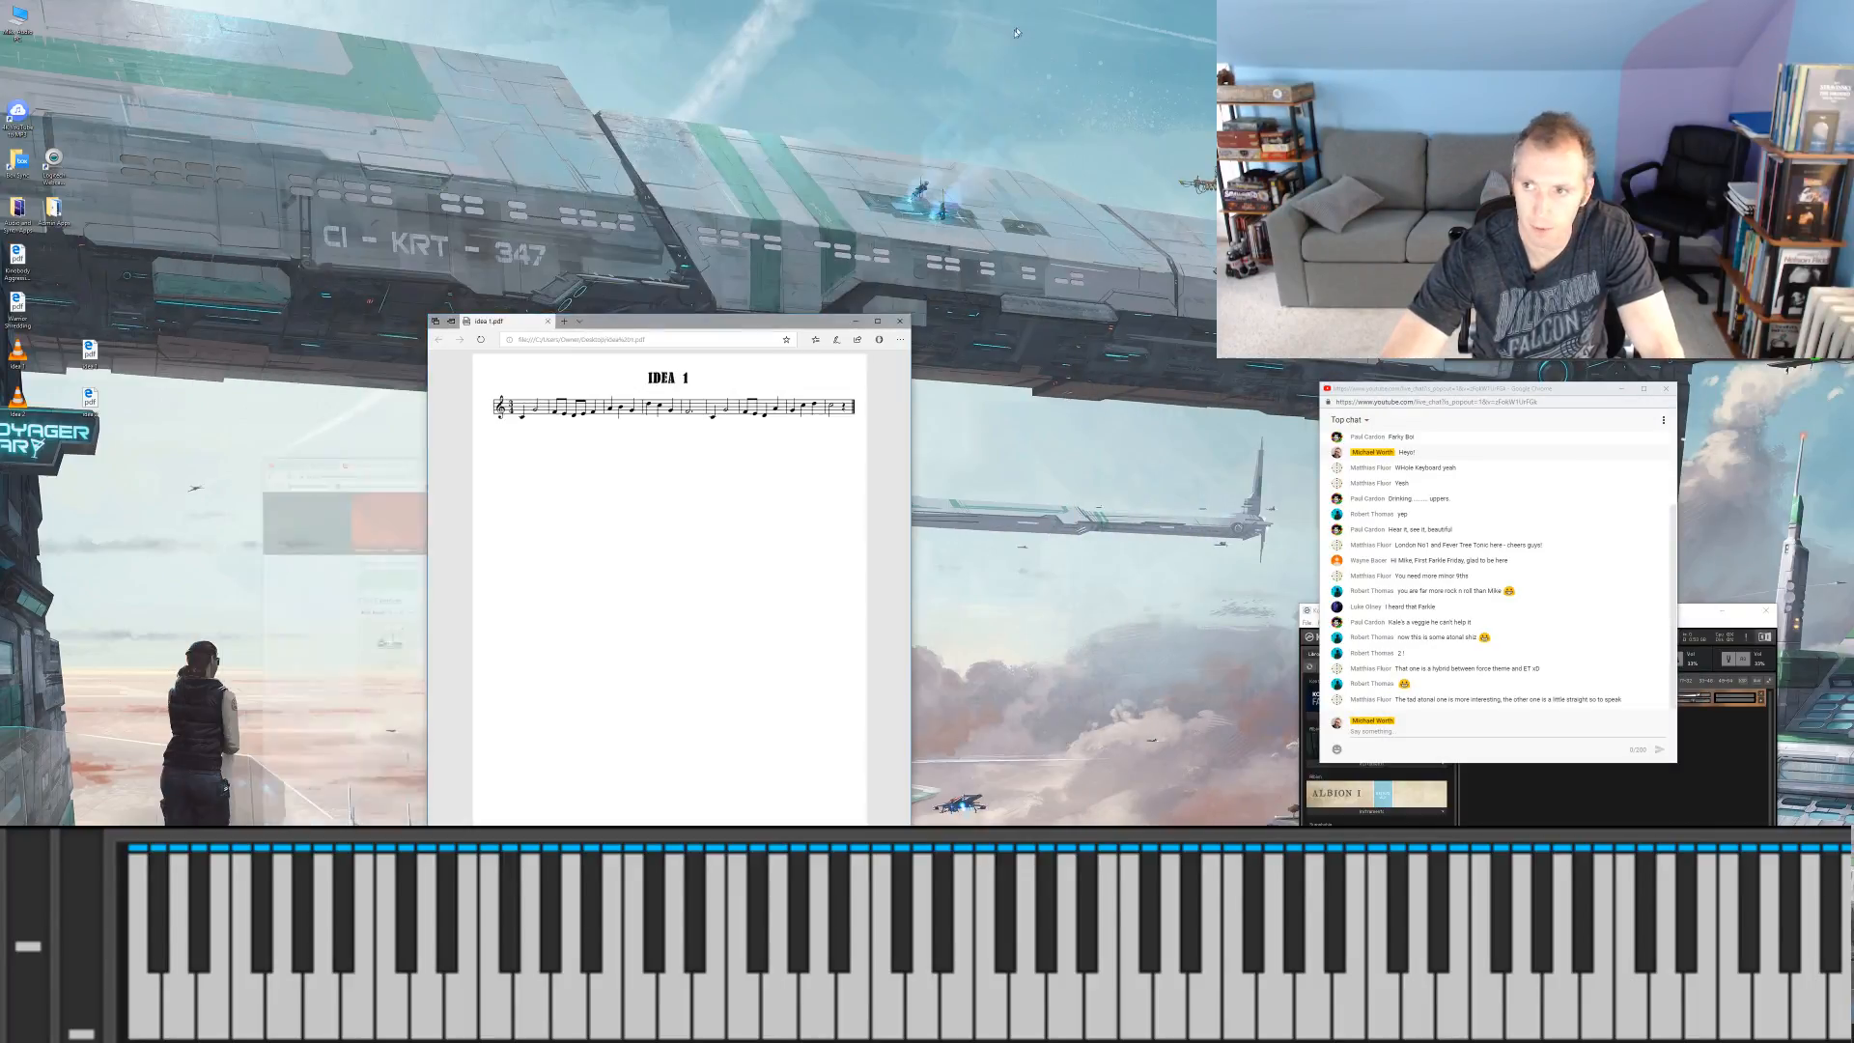
left_click_drag(708, 324, 607, 200)
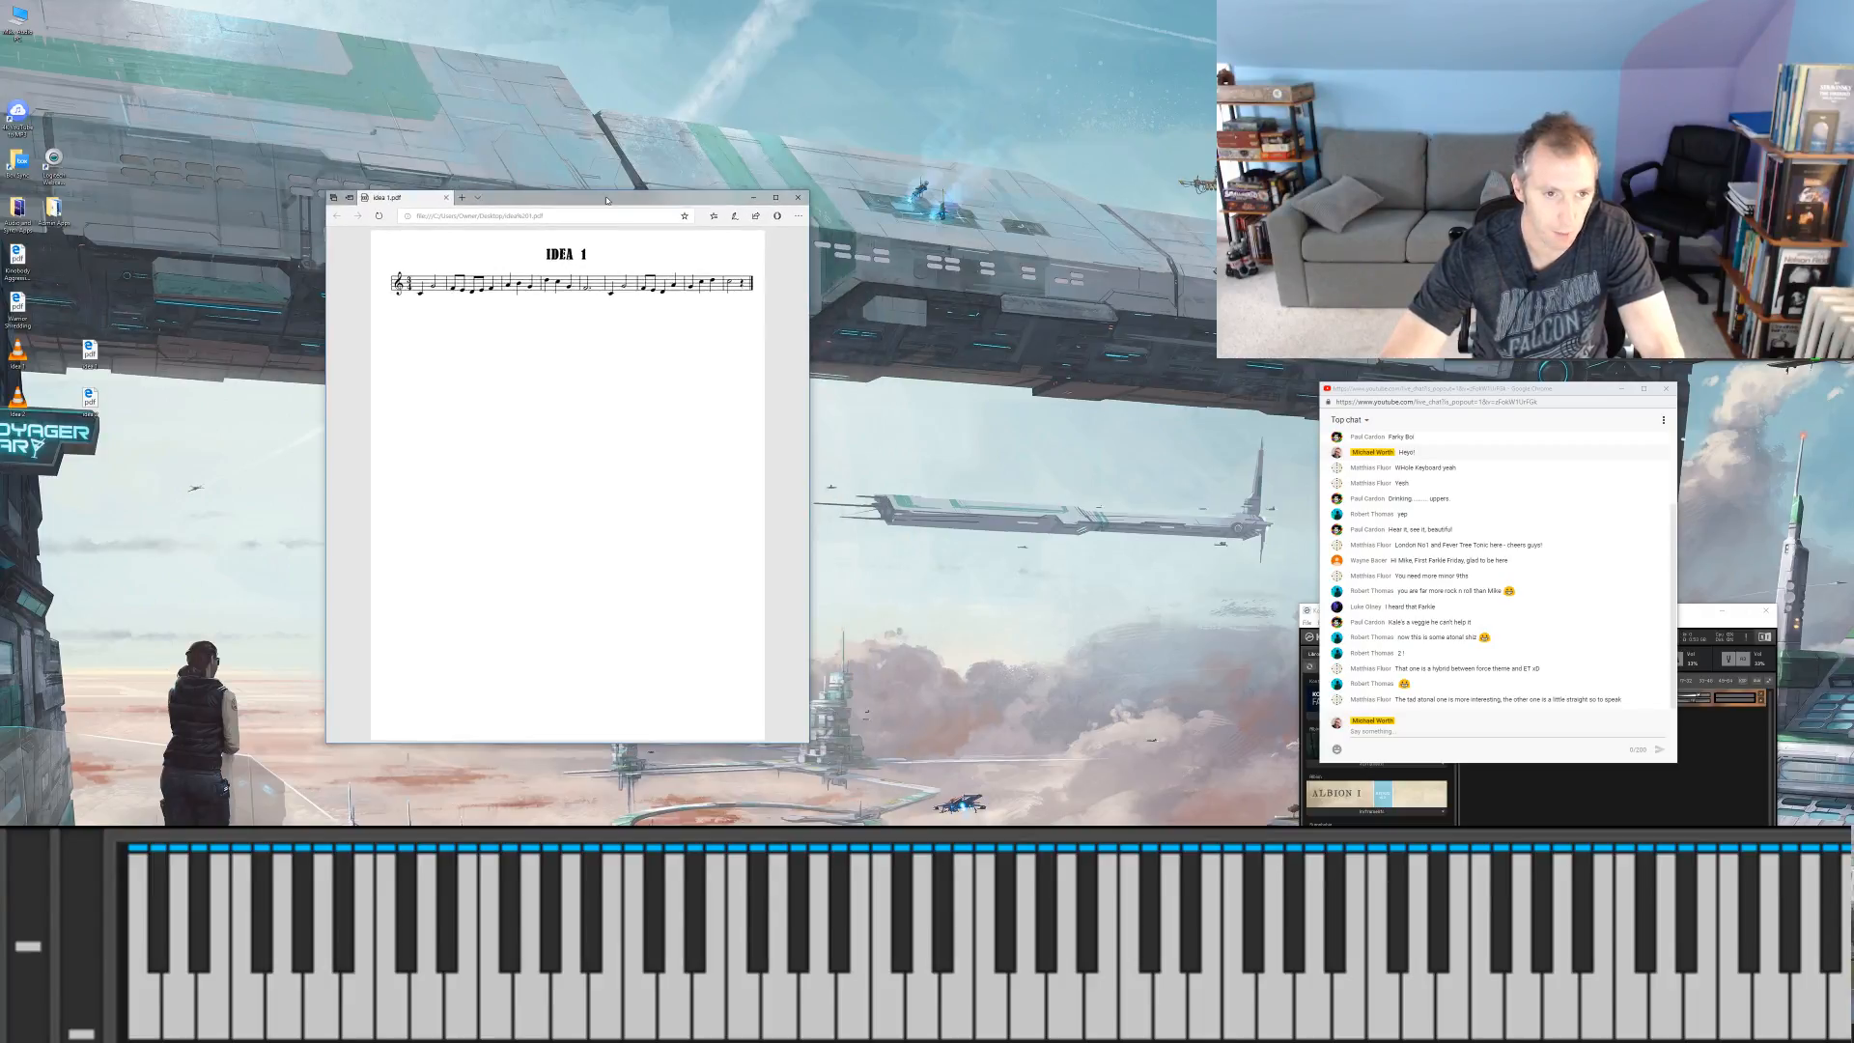
left_click_drag(805, 744, 889, 521)
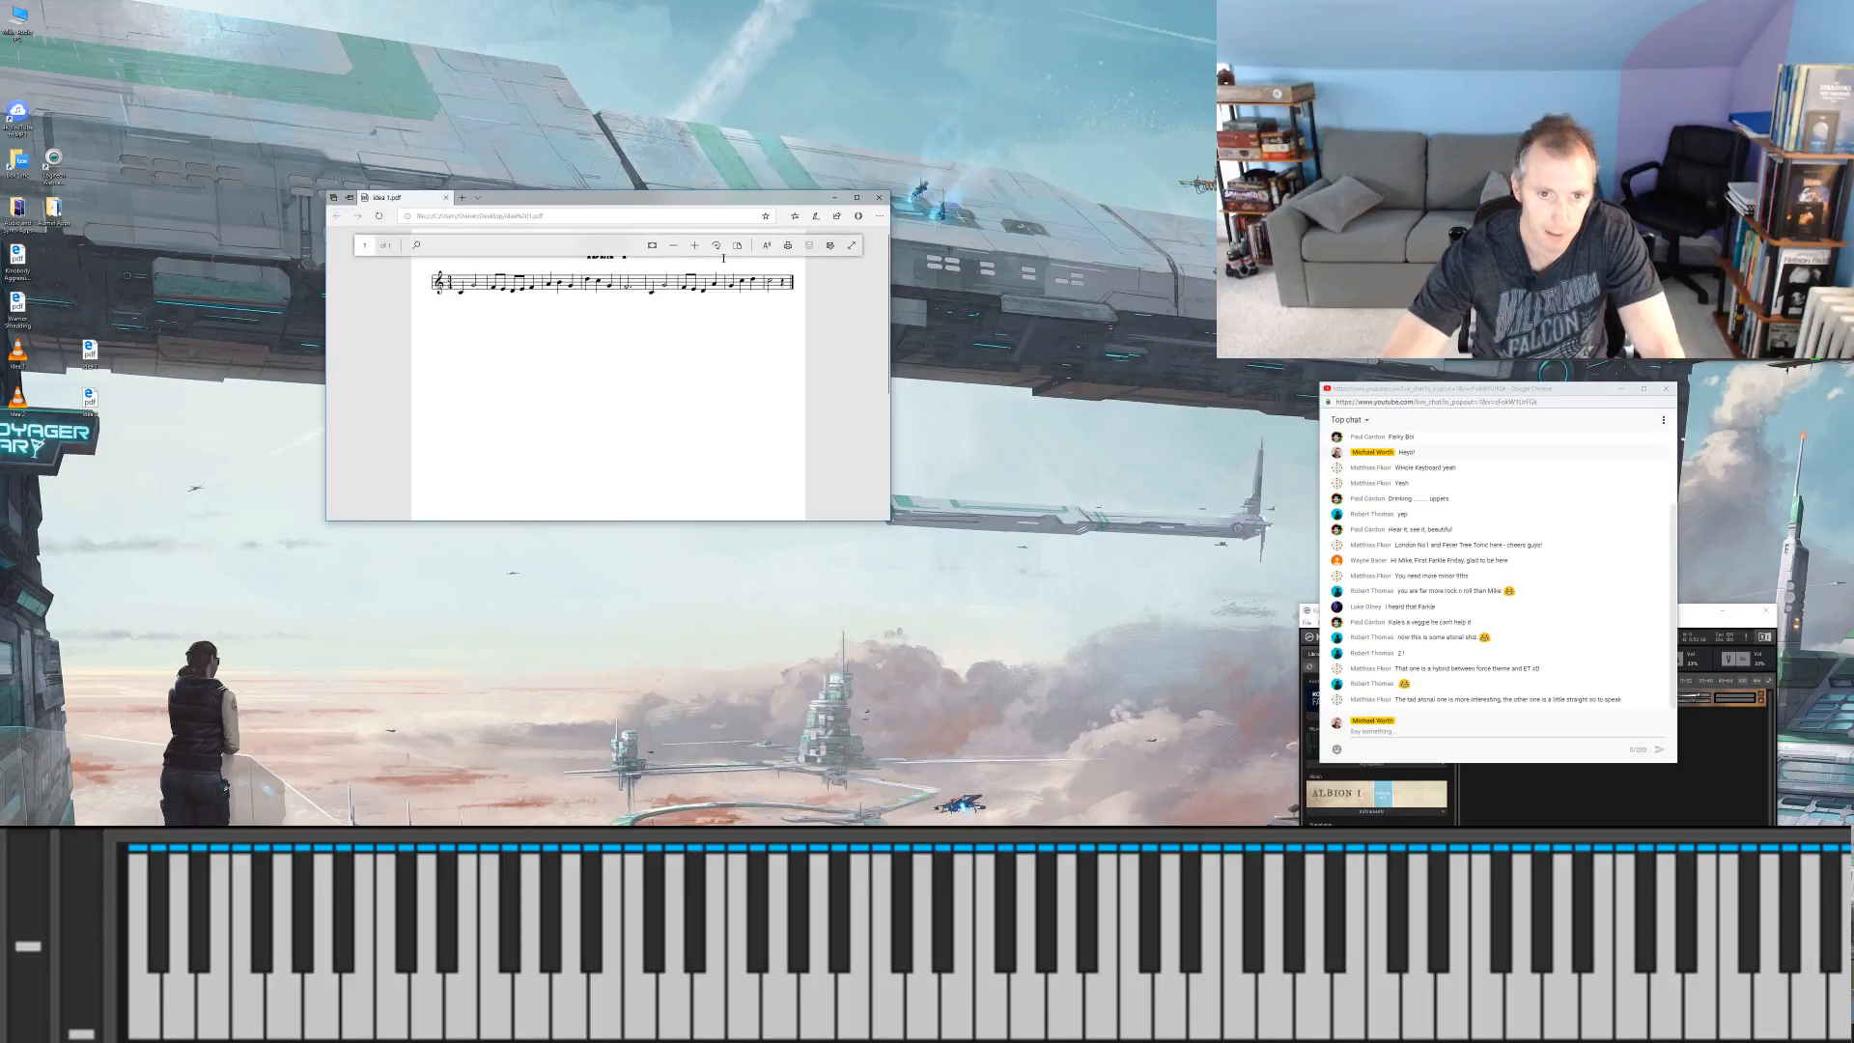
Step: Zoom in on the Idea 1 notation and reshape its window wider and shorter so the title and full staff fit
left_click(690, 254)
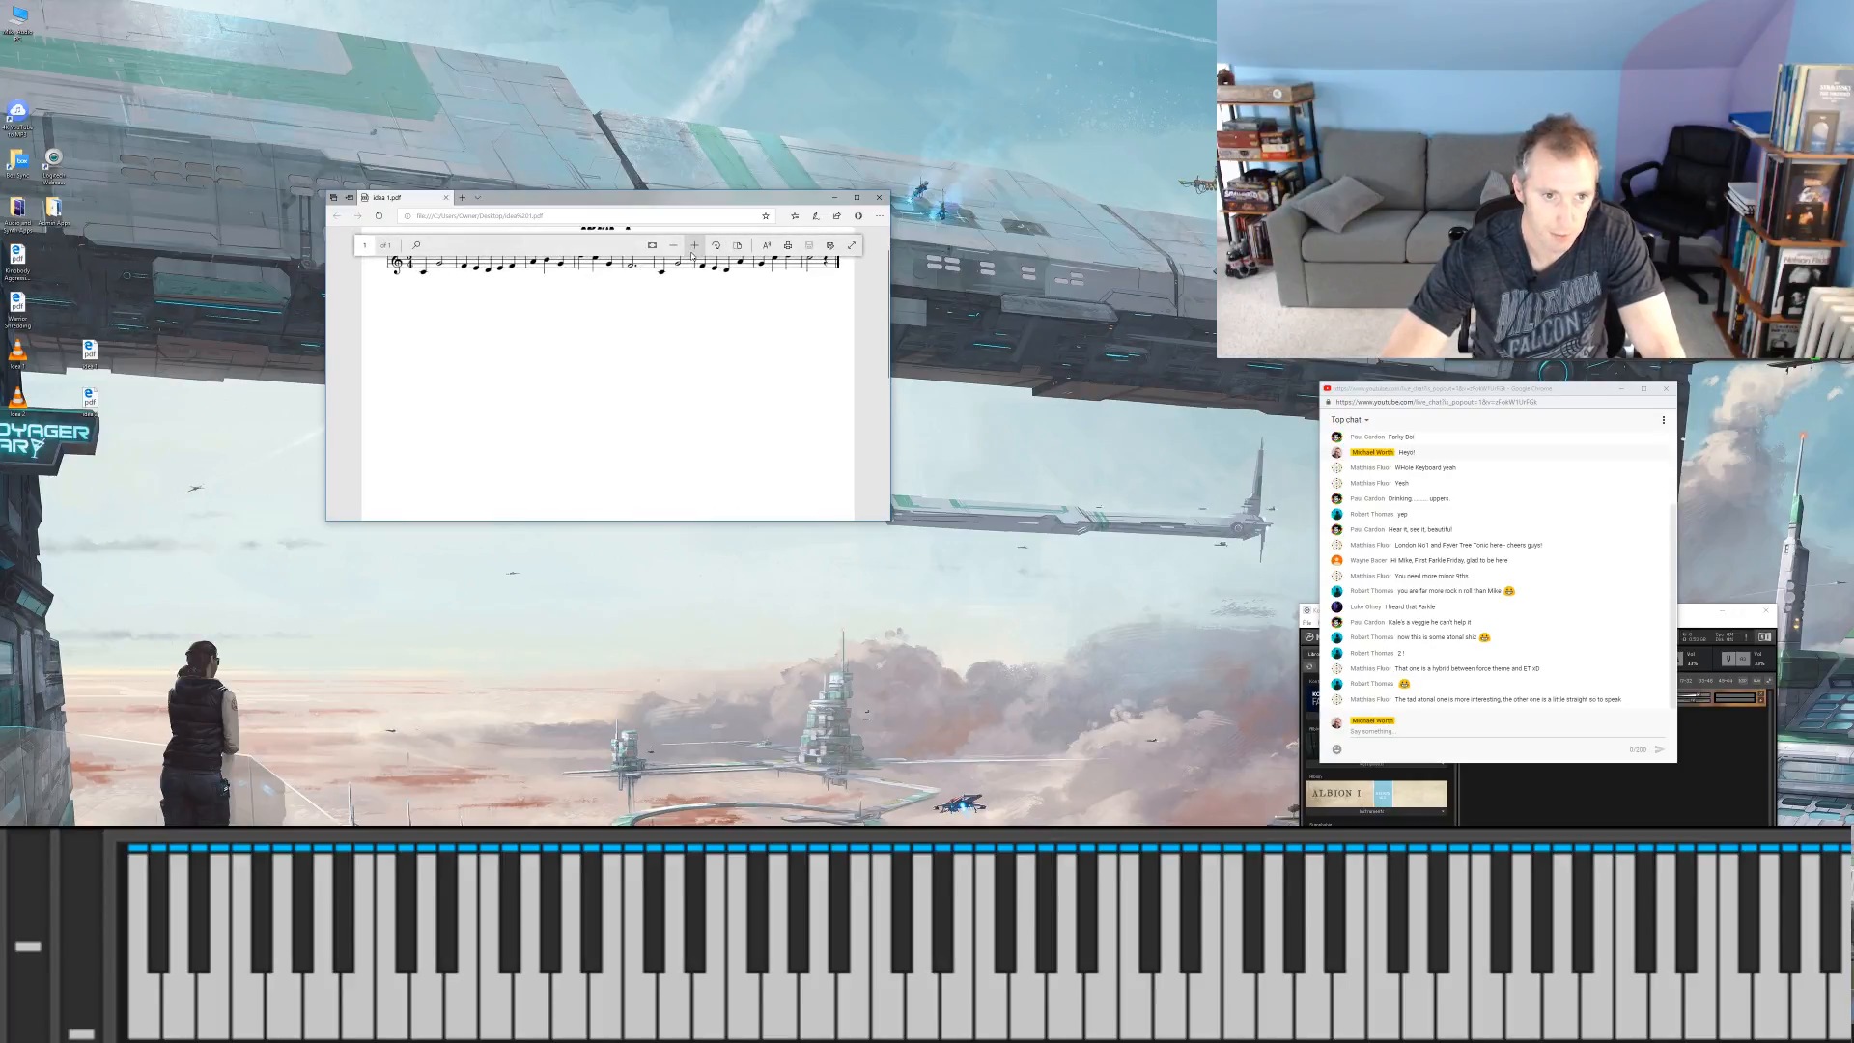
left_click(690, 254)
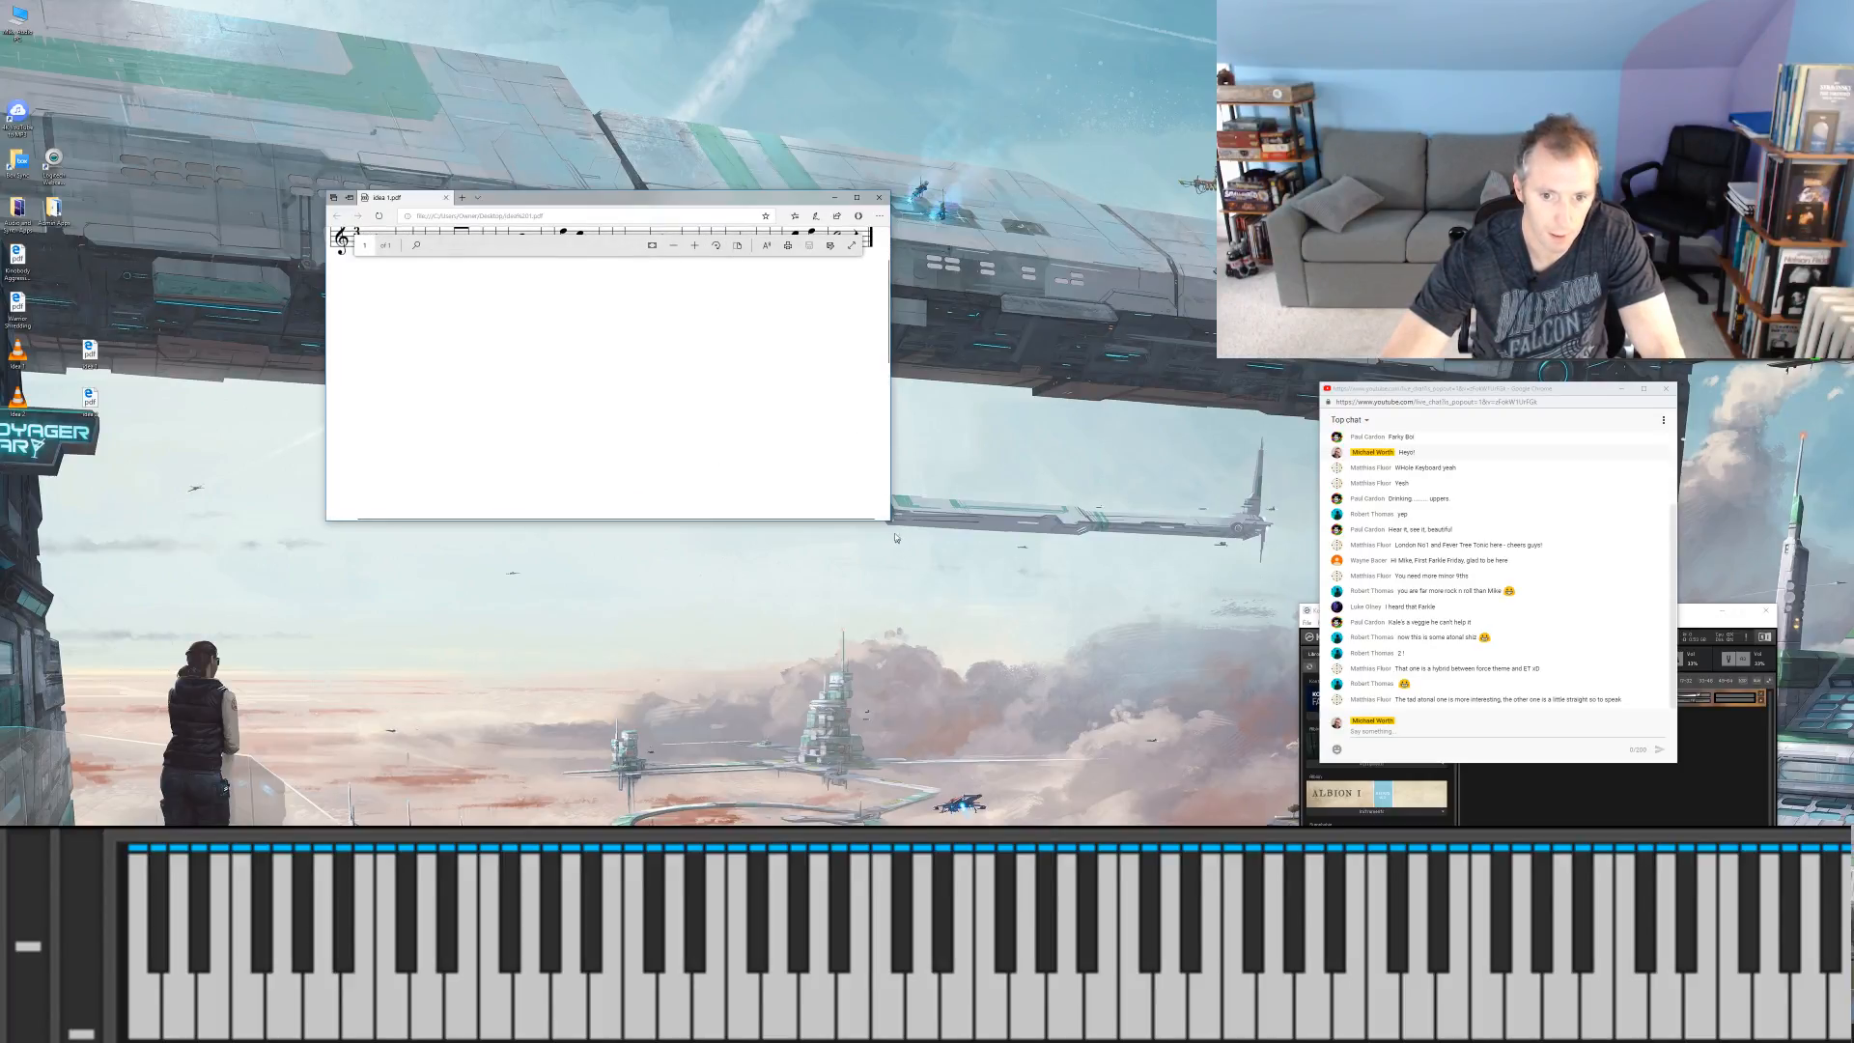
left_click_drag(891, 521, 980, 338)
scroll(874, 288, "up", 2)
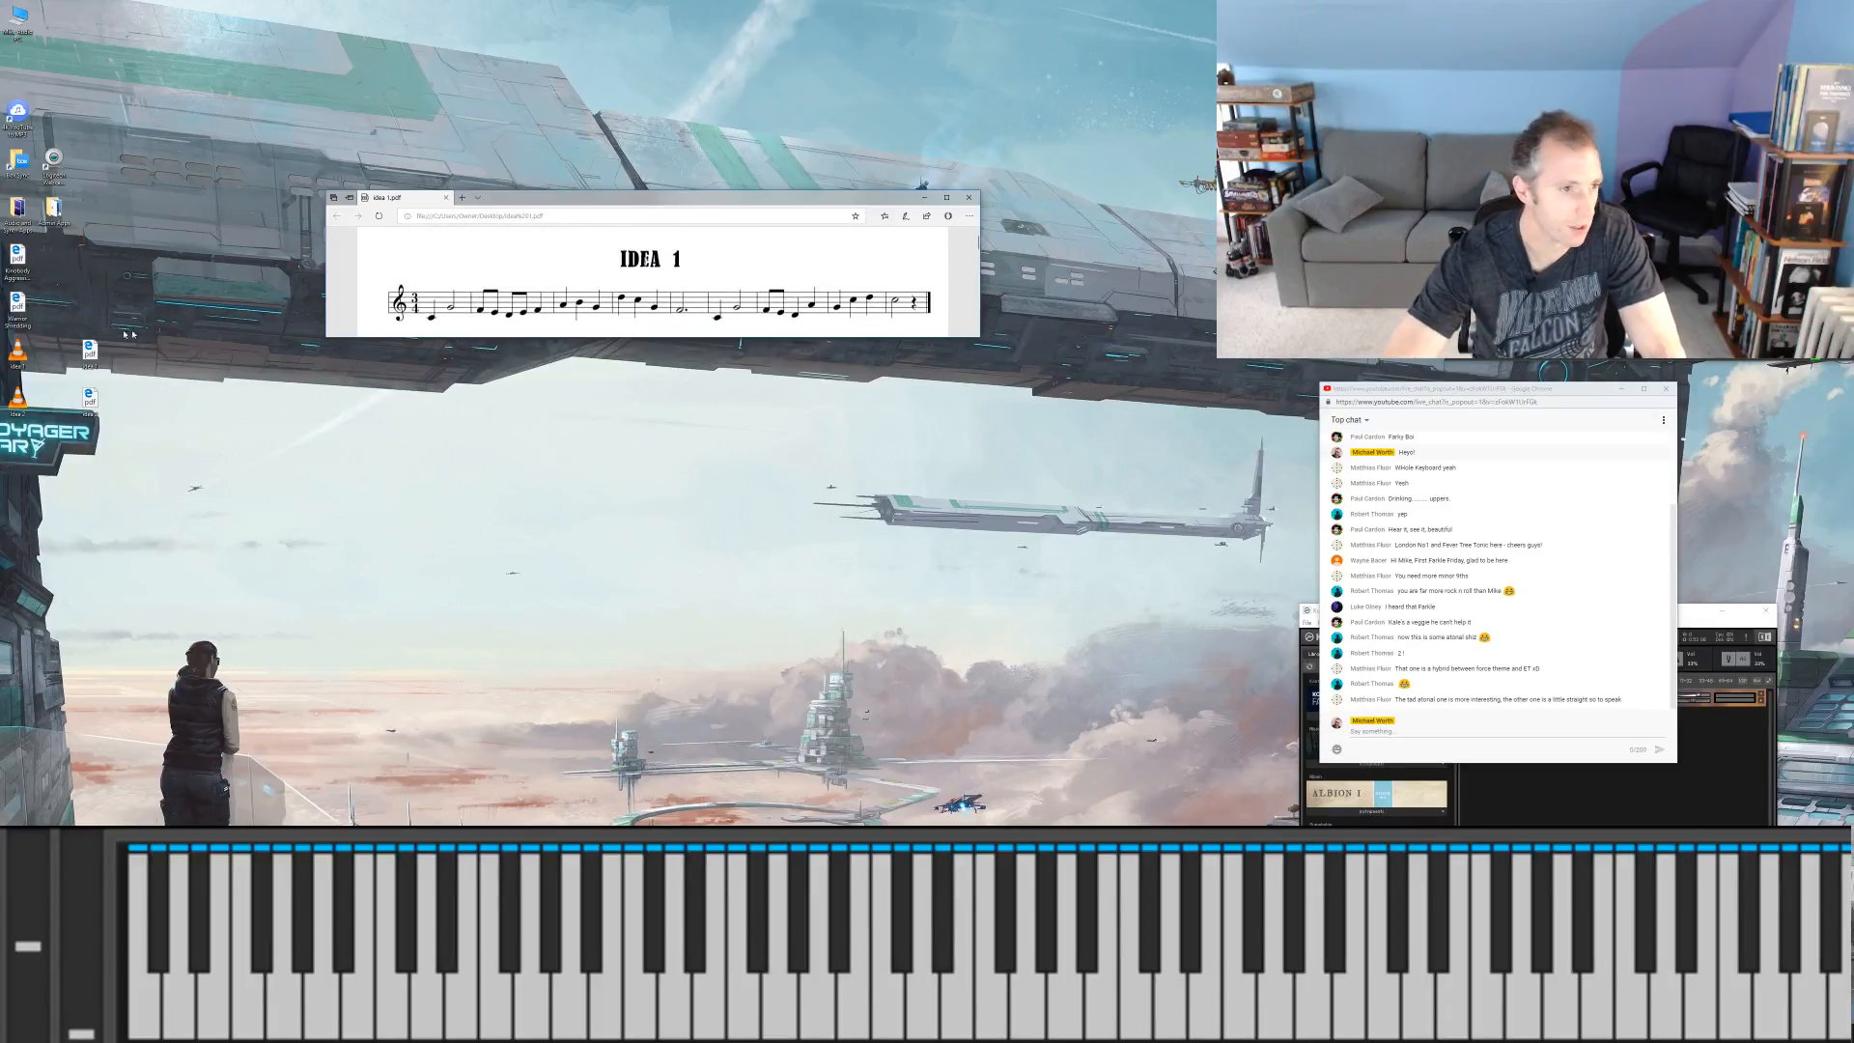
Step: Open the Idea 2 PDF, detach it into its own window, and place it directly beneath the Idea 1 window
left_click(88, 398)
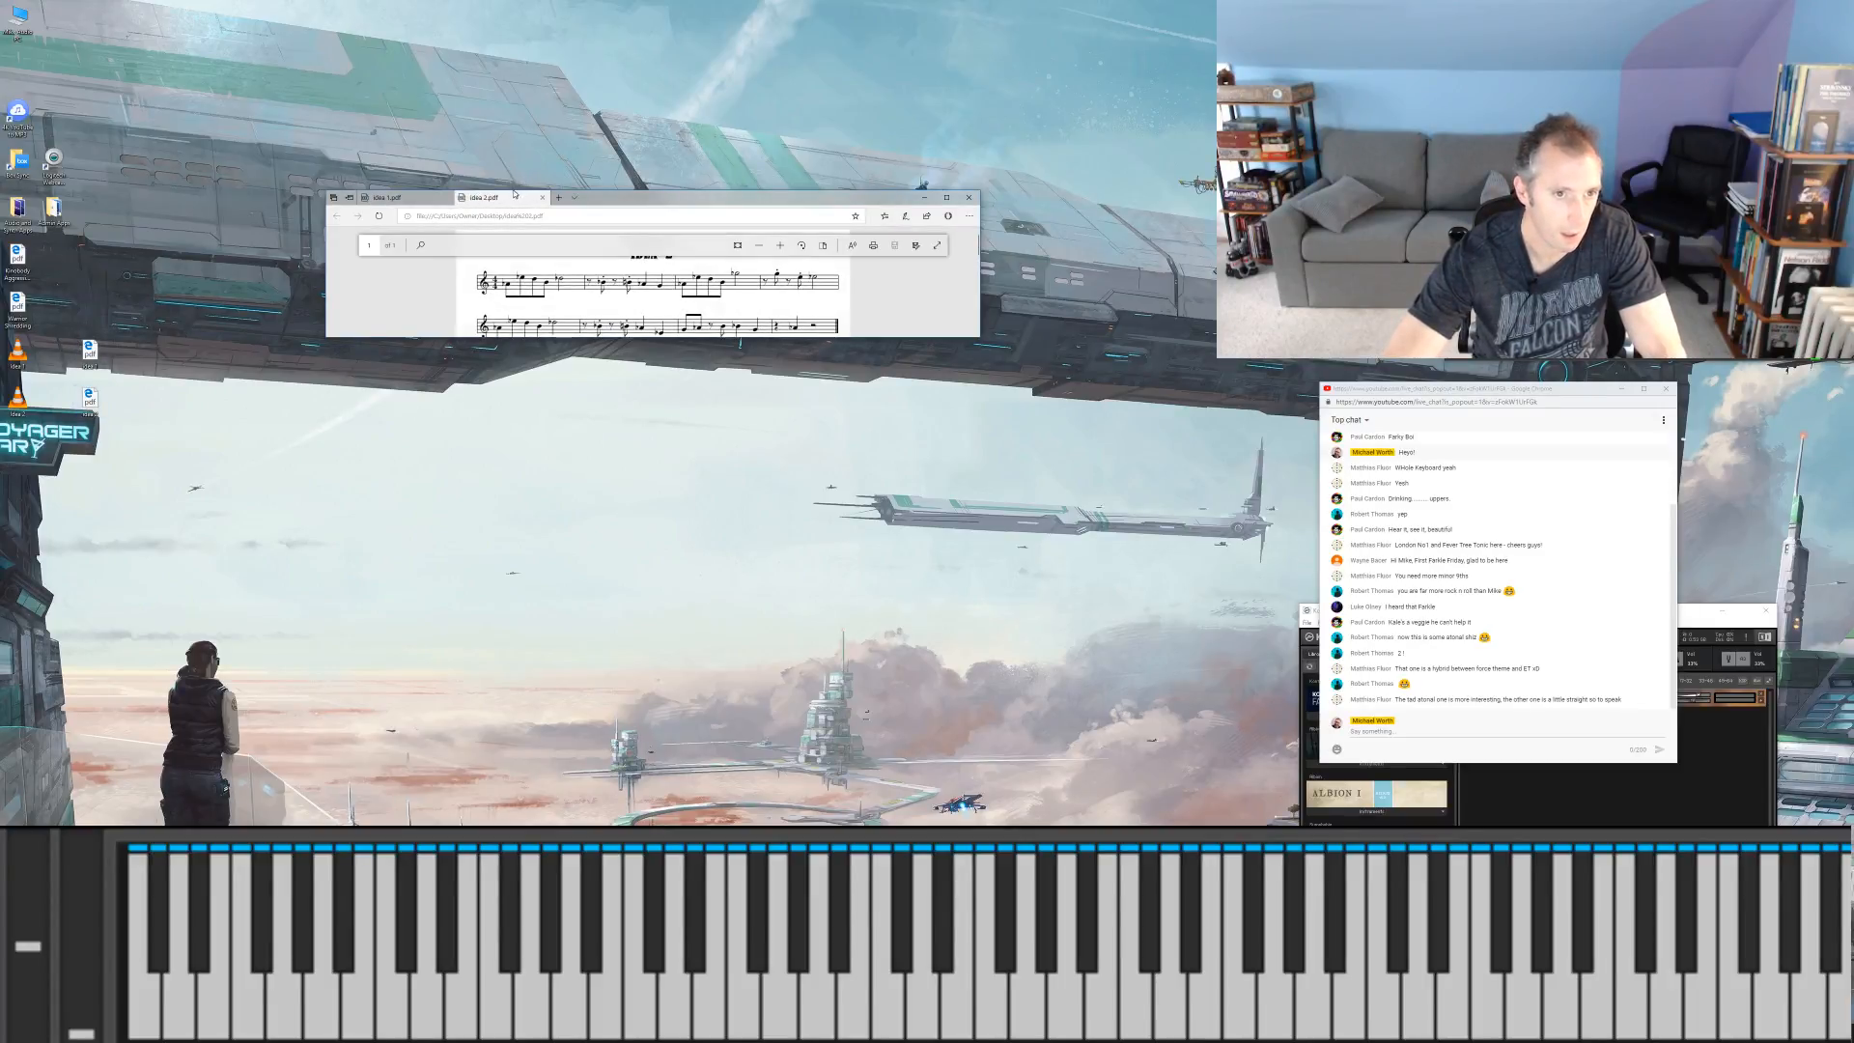
left_click_drag(512, 197, 580, 410)
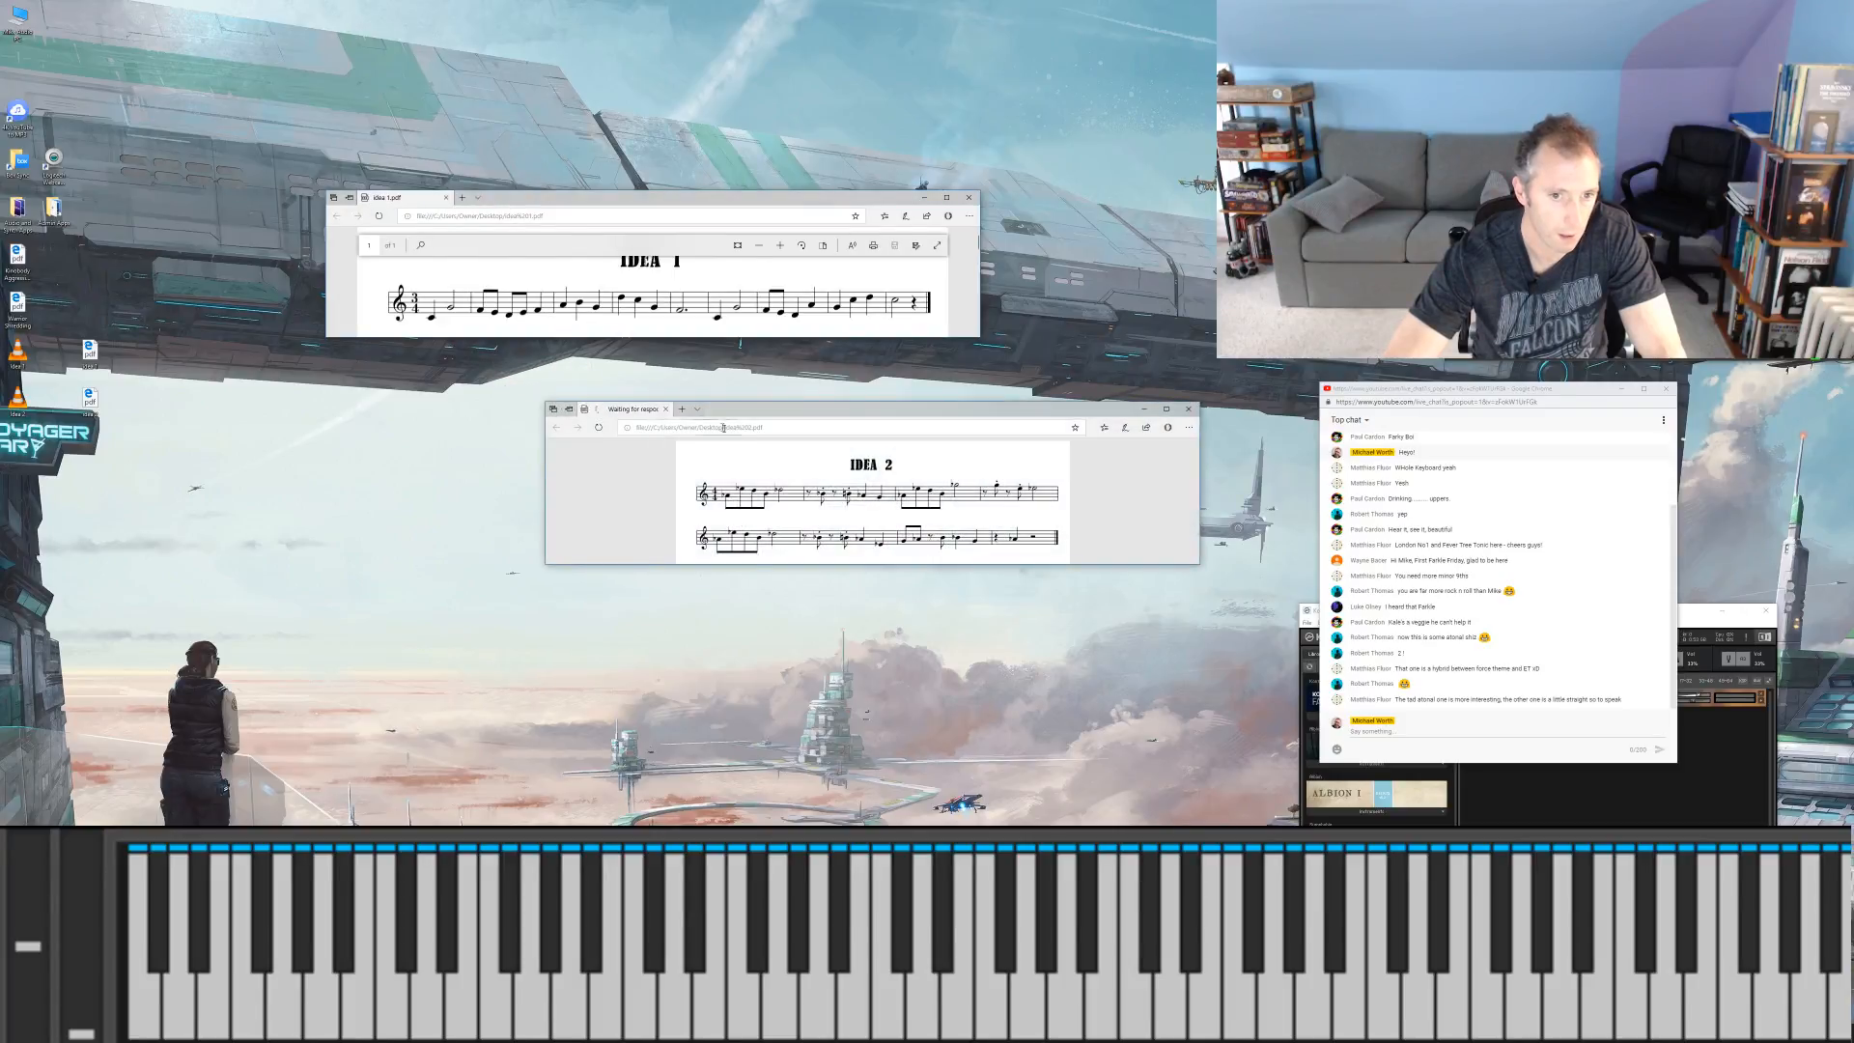
left_click_drag(858, 410, 632, 381)
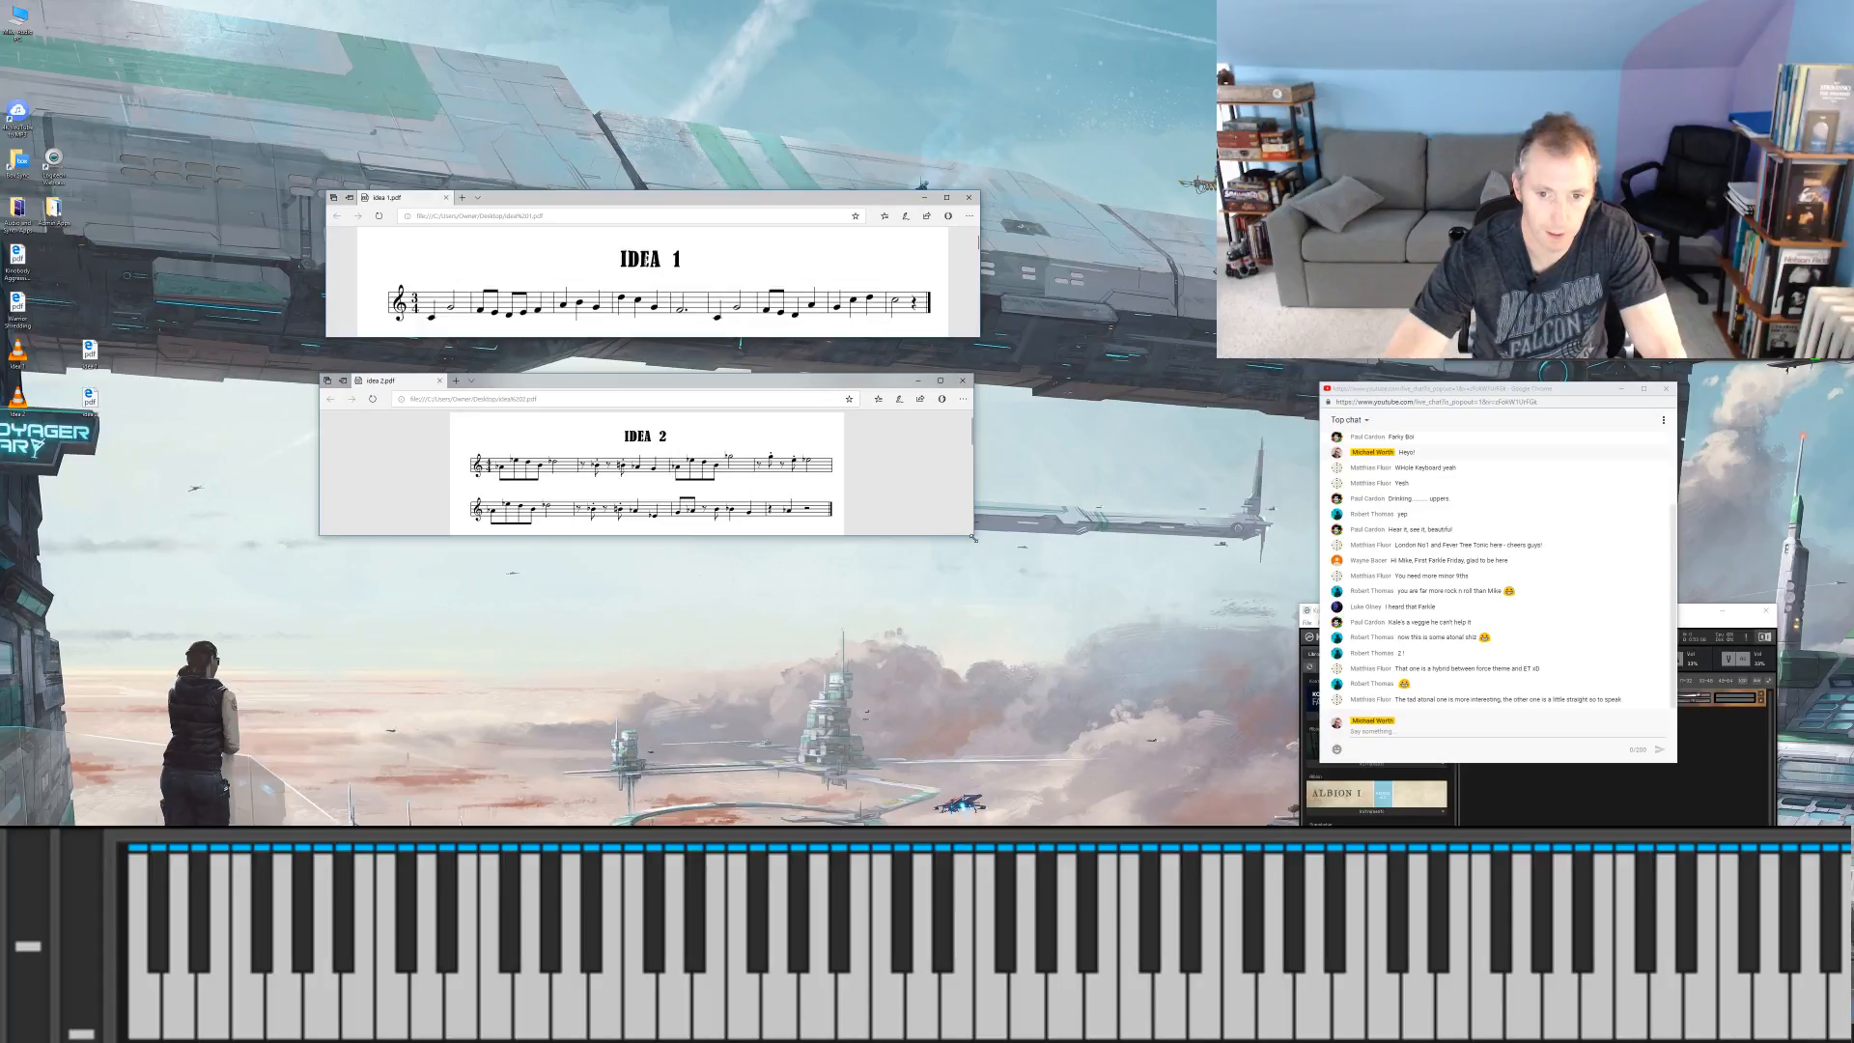
Step: Enlarge the Idea 2 window slightly and zoom in on its two staves of notation
left_click_drag(972, 538, 987, 555)
mouse_move(898, 423)
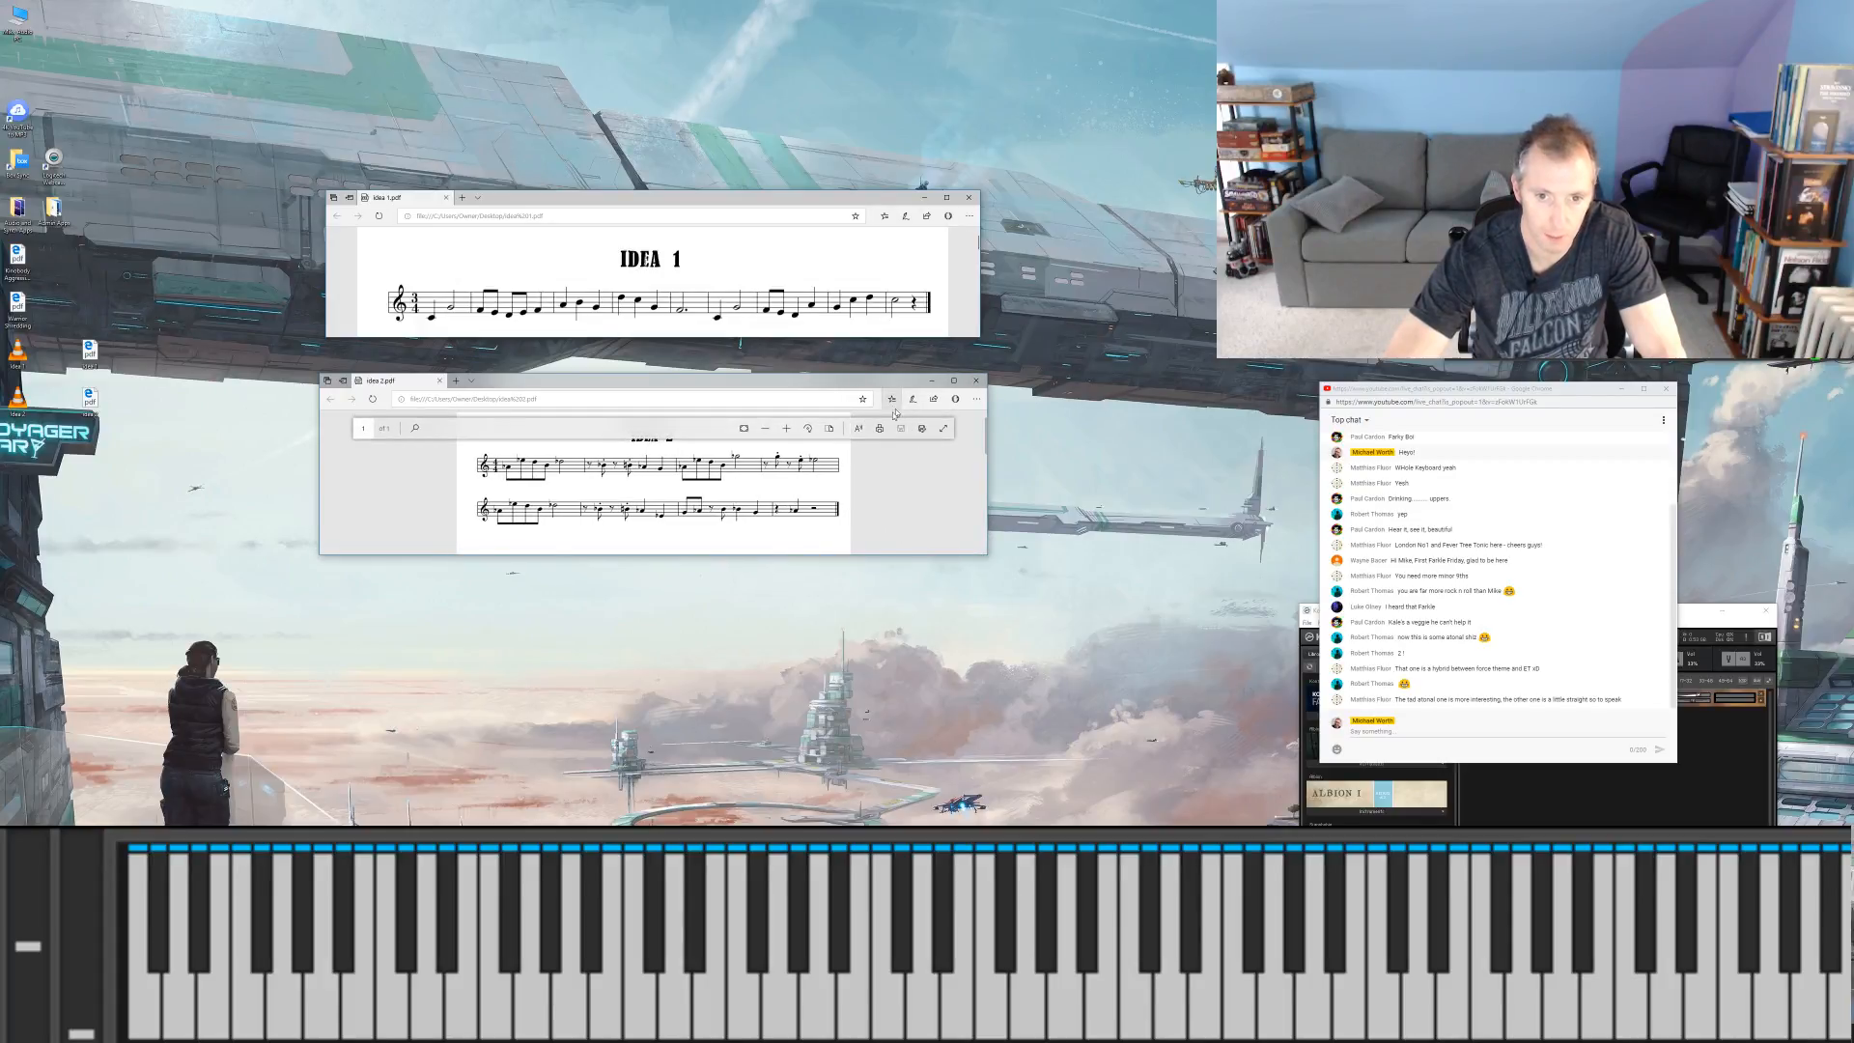
left_click(828, 428)
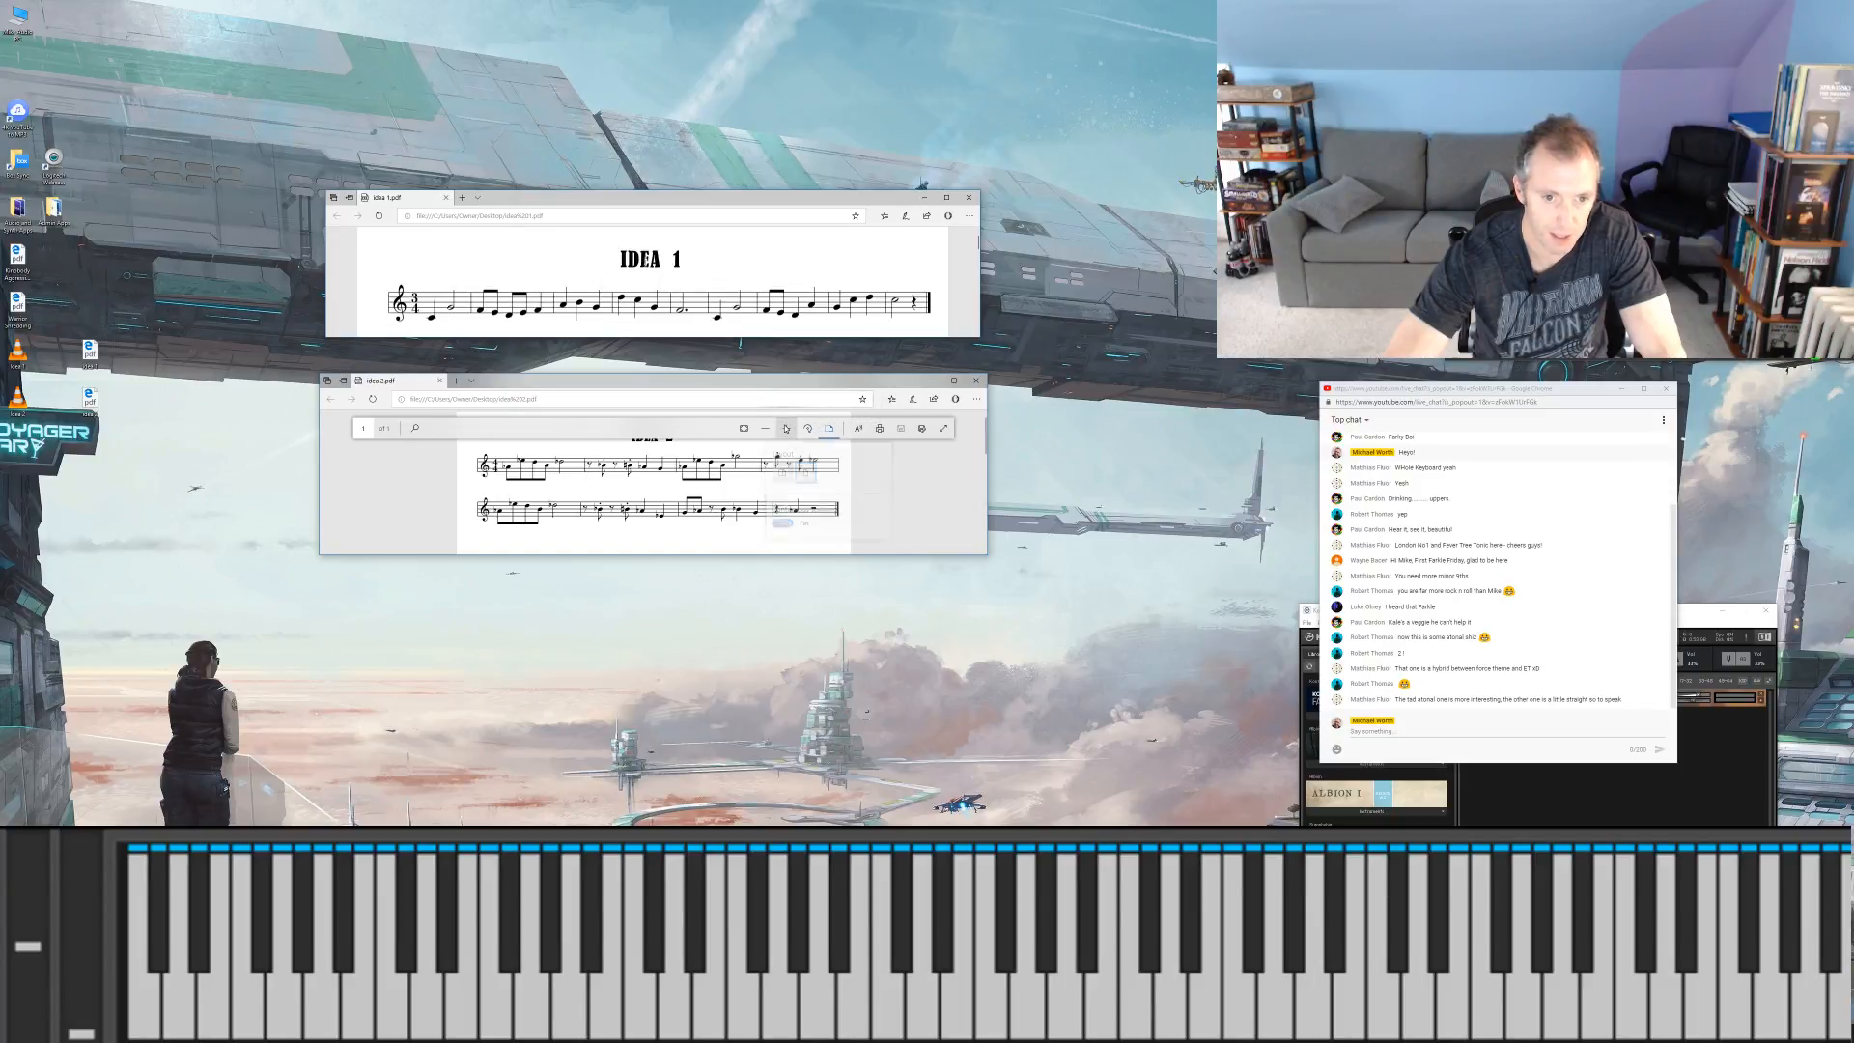
left_click(786, 428)
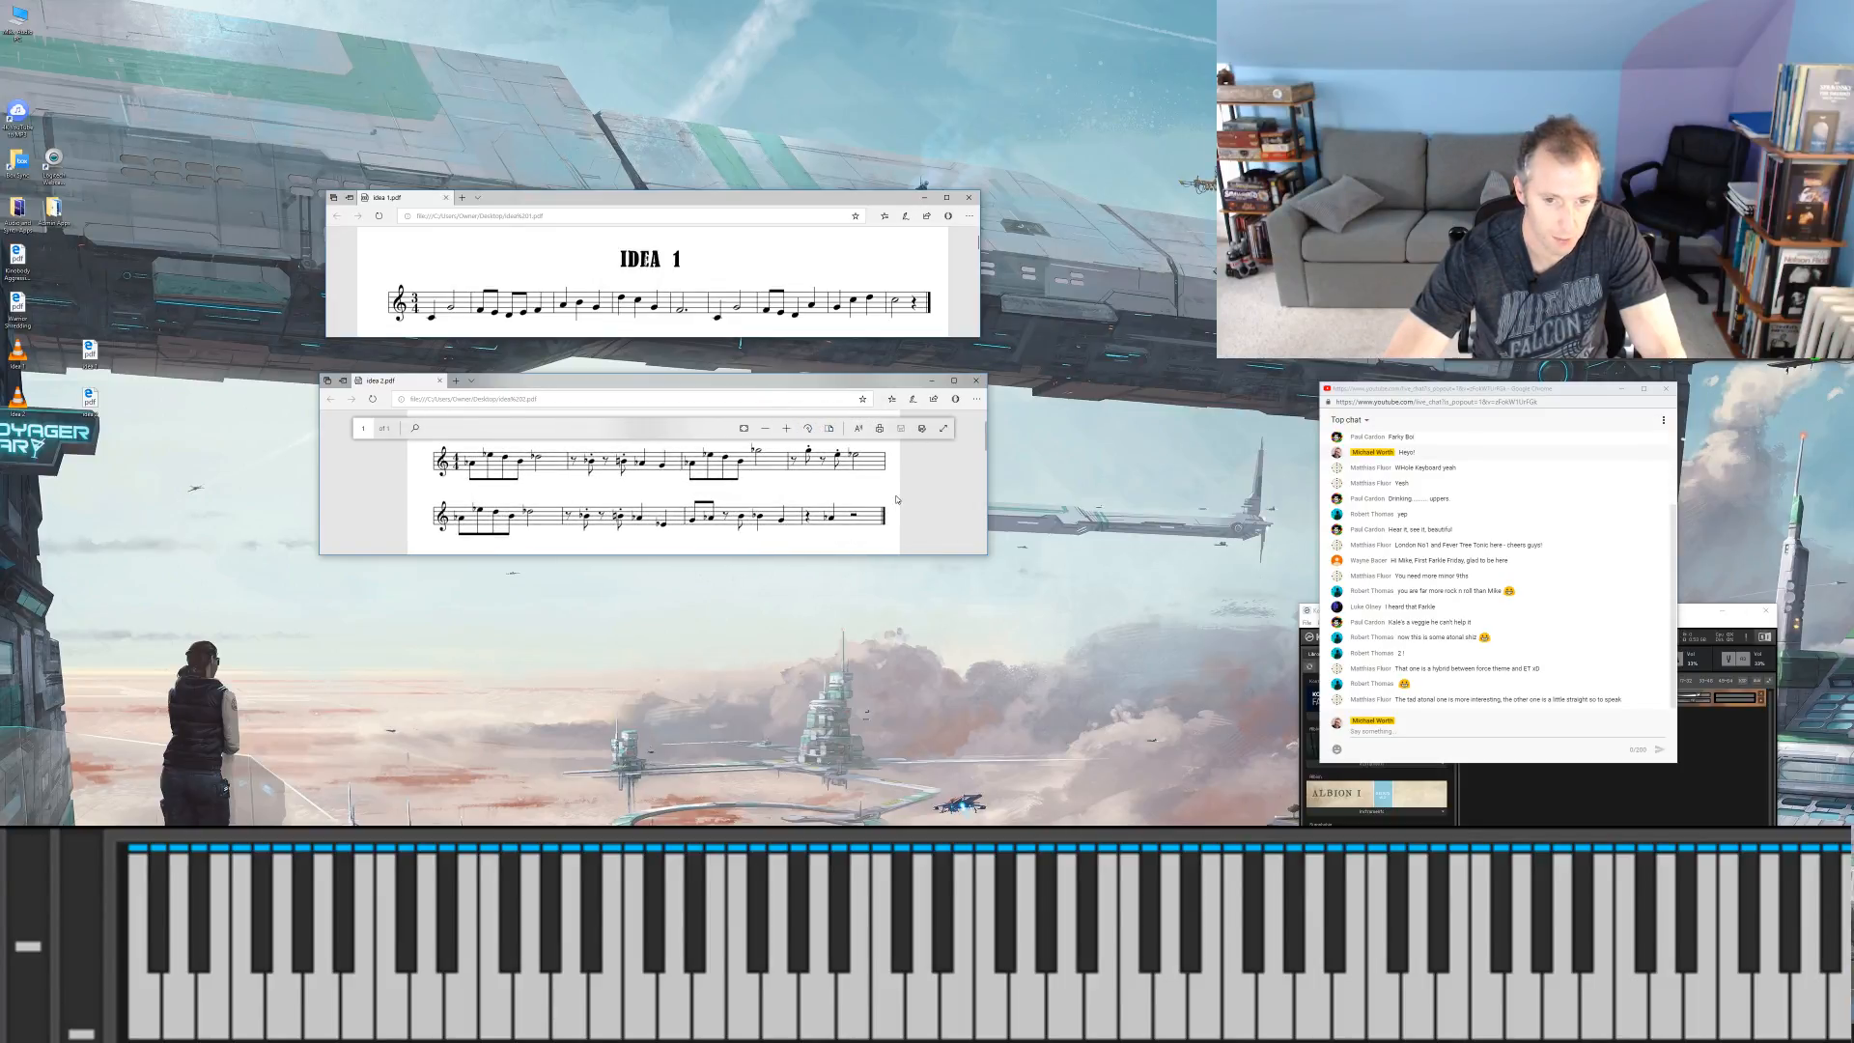
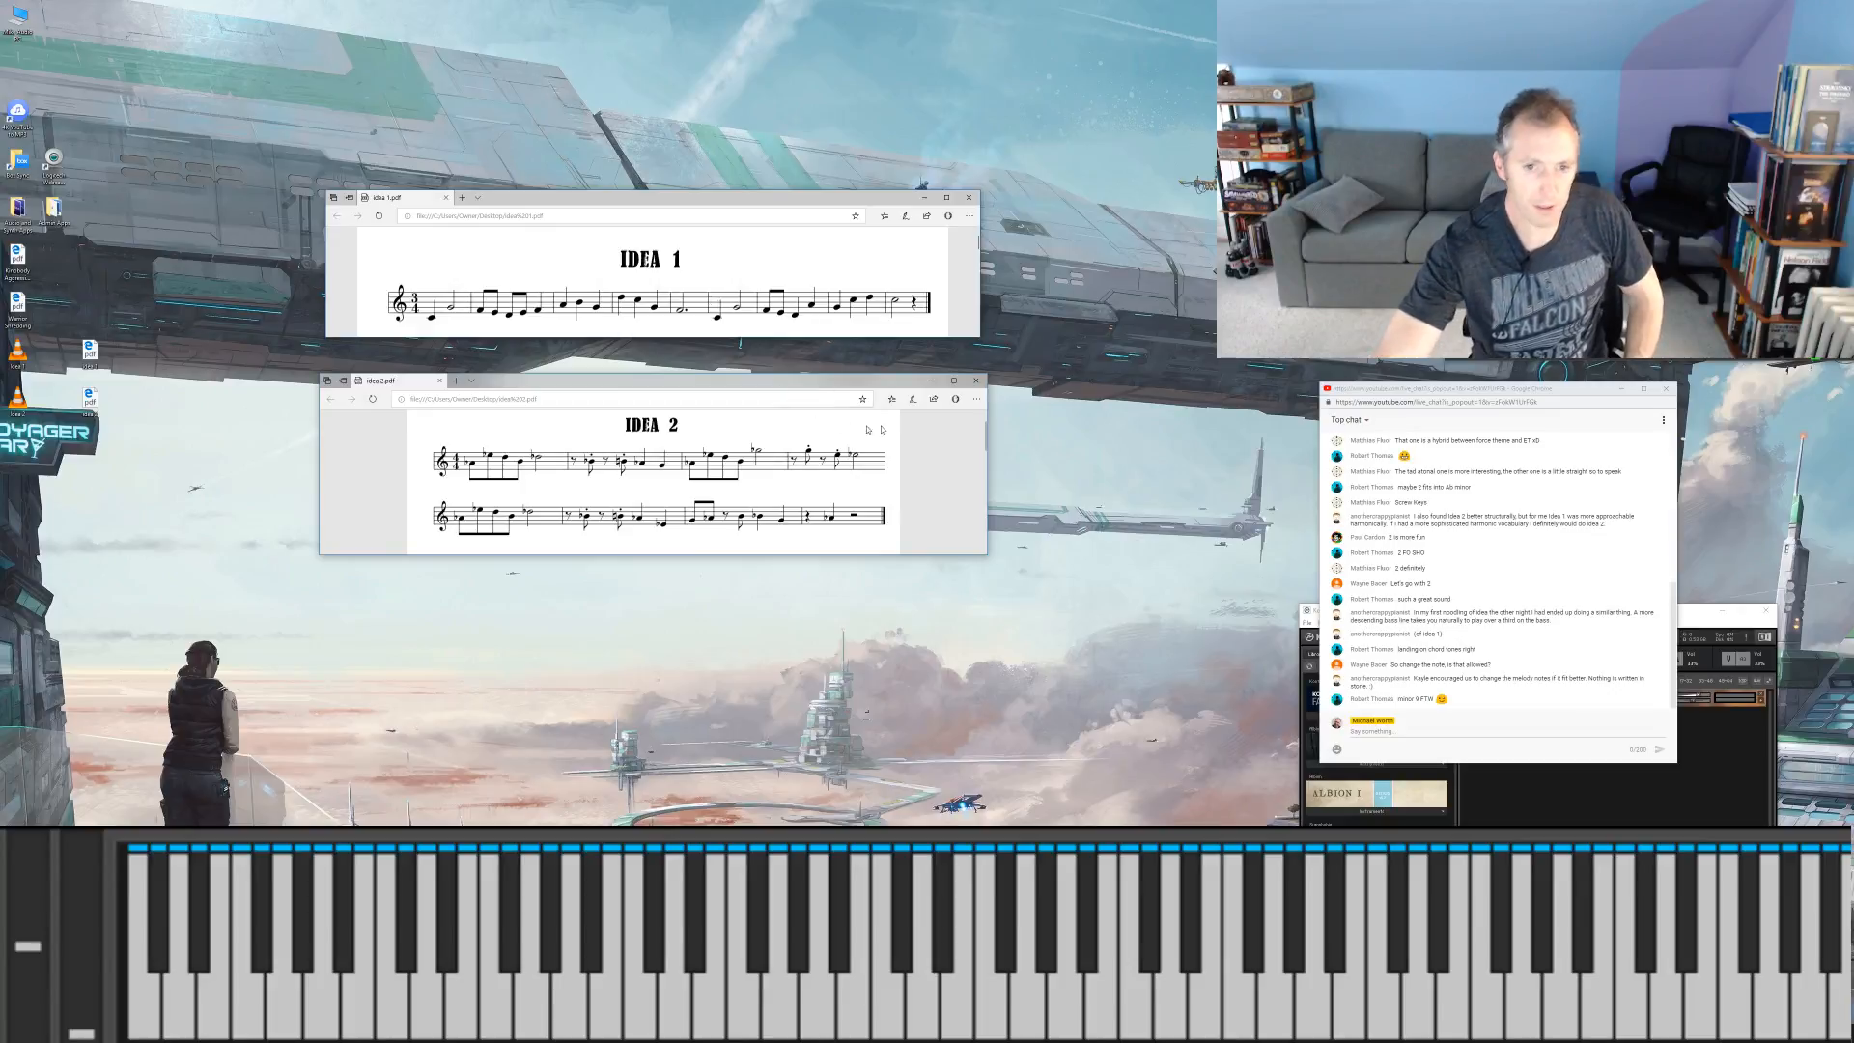
Step: Close the Idea 2 window, move the Idea 1 window just above the keyboard overlay, and shift the chat window slightly
left_click(969, 385)
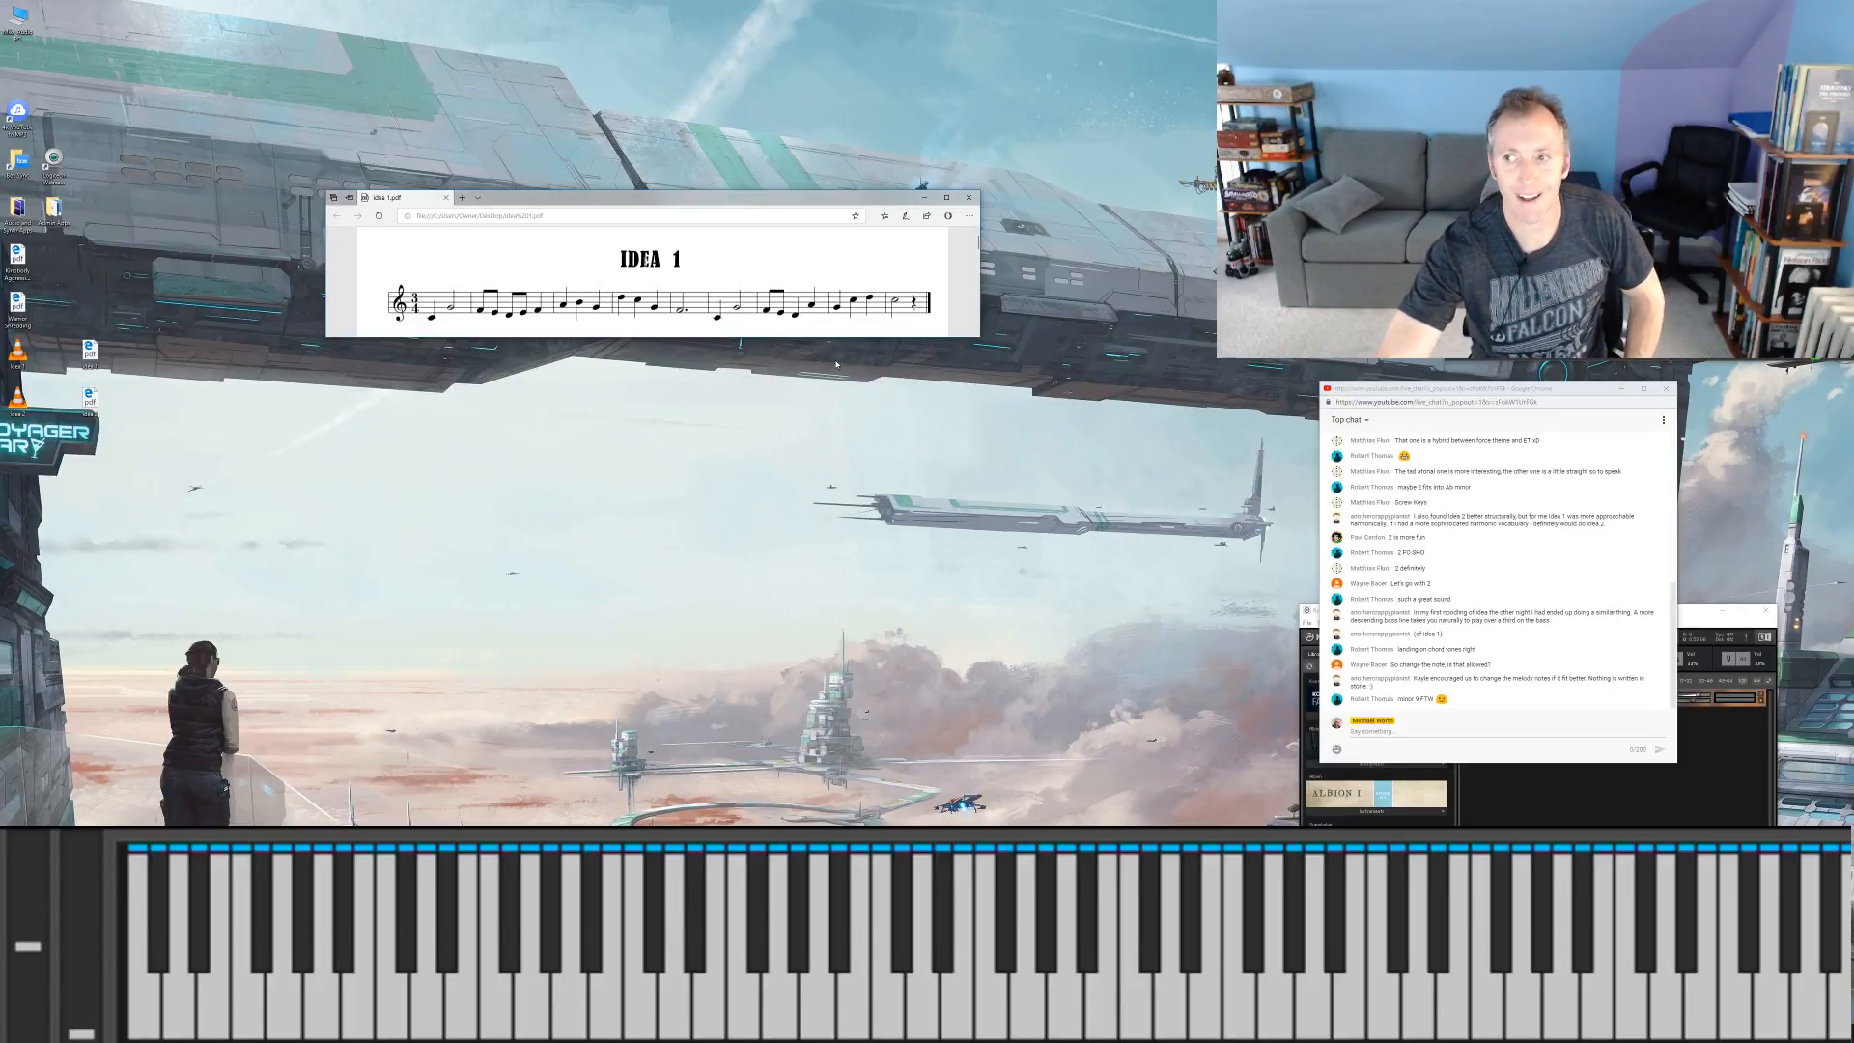
left_click_drag(670, 202, 1539, 804)
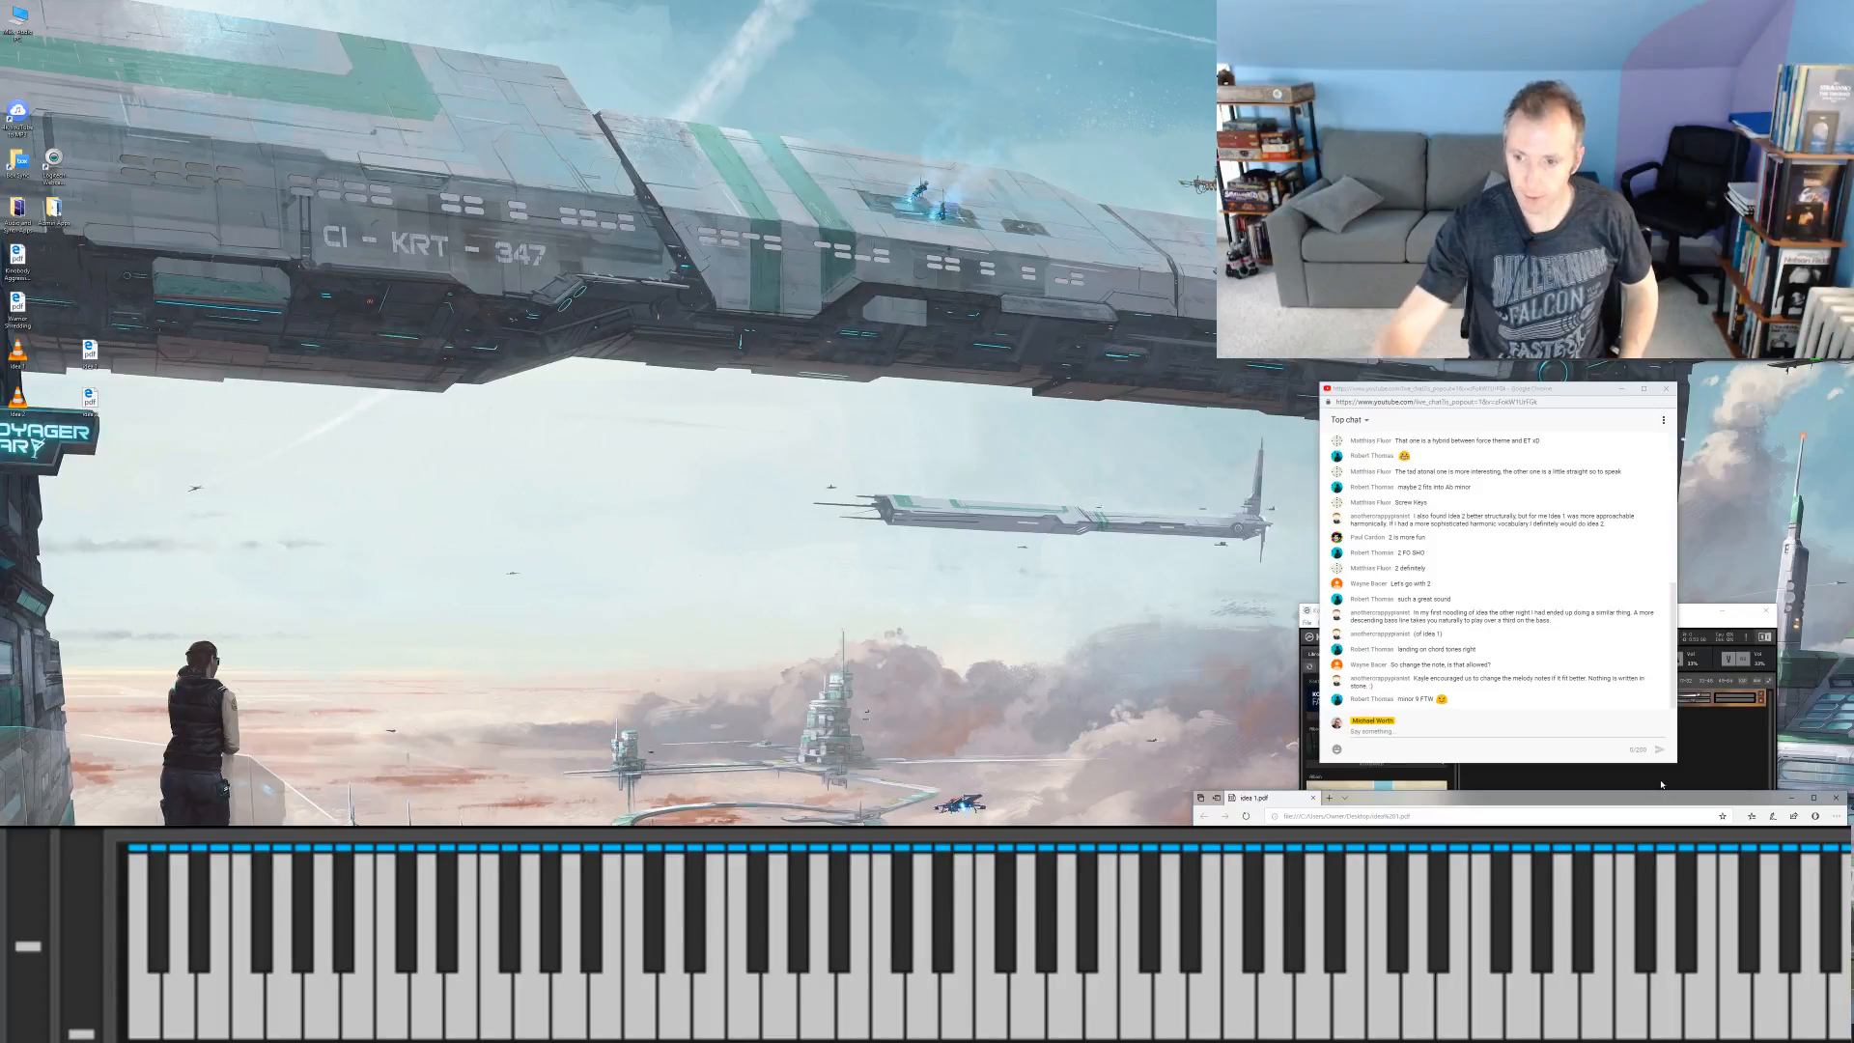
left_click_drag(1474, 390, 1490, 384)
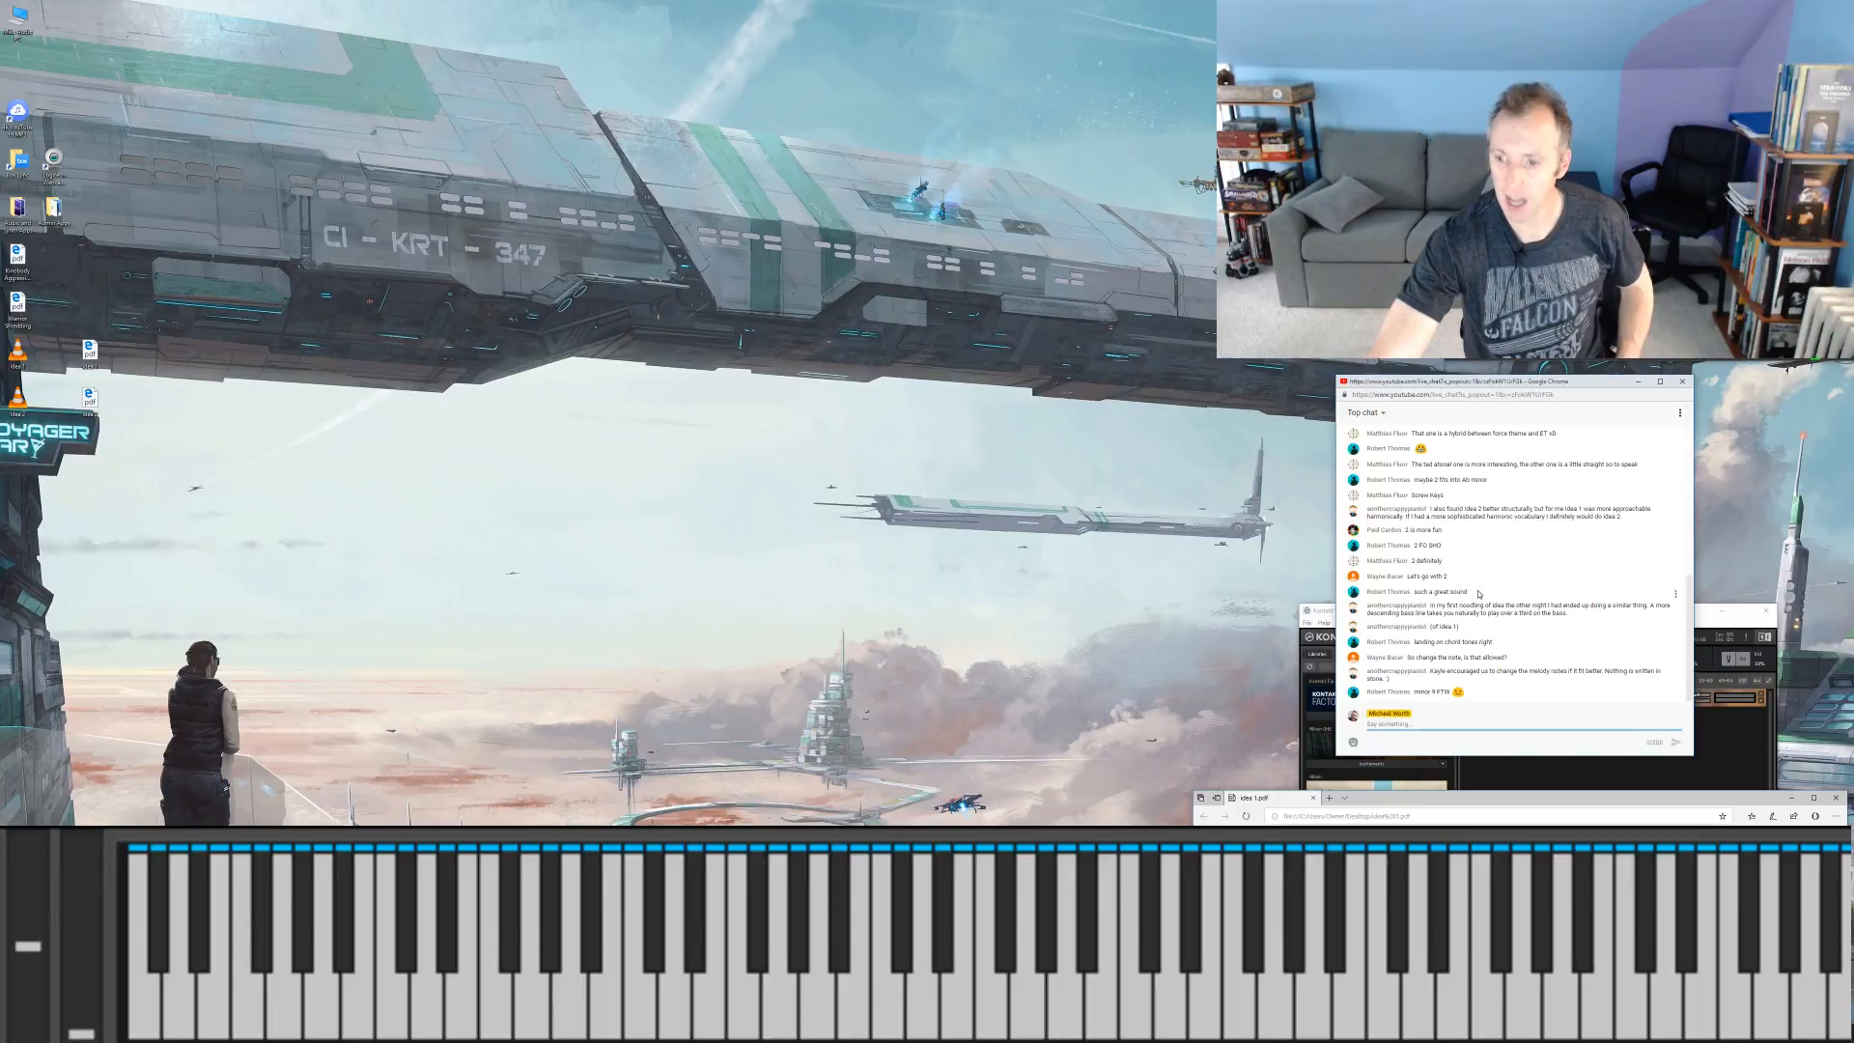
Step: Remove The Grandeur from standalone Kontakt without saving its changes, and bring the chat window back in front
left_click(1498, 778)
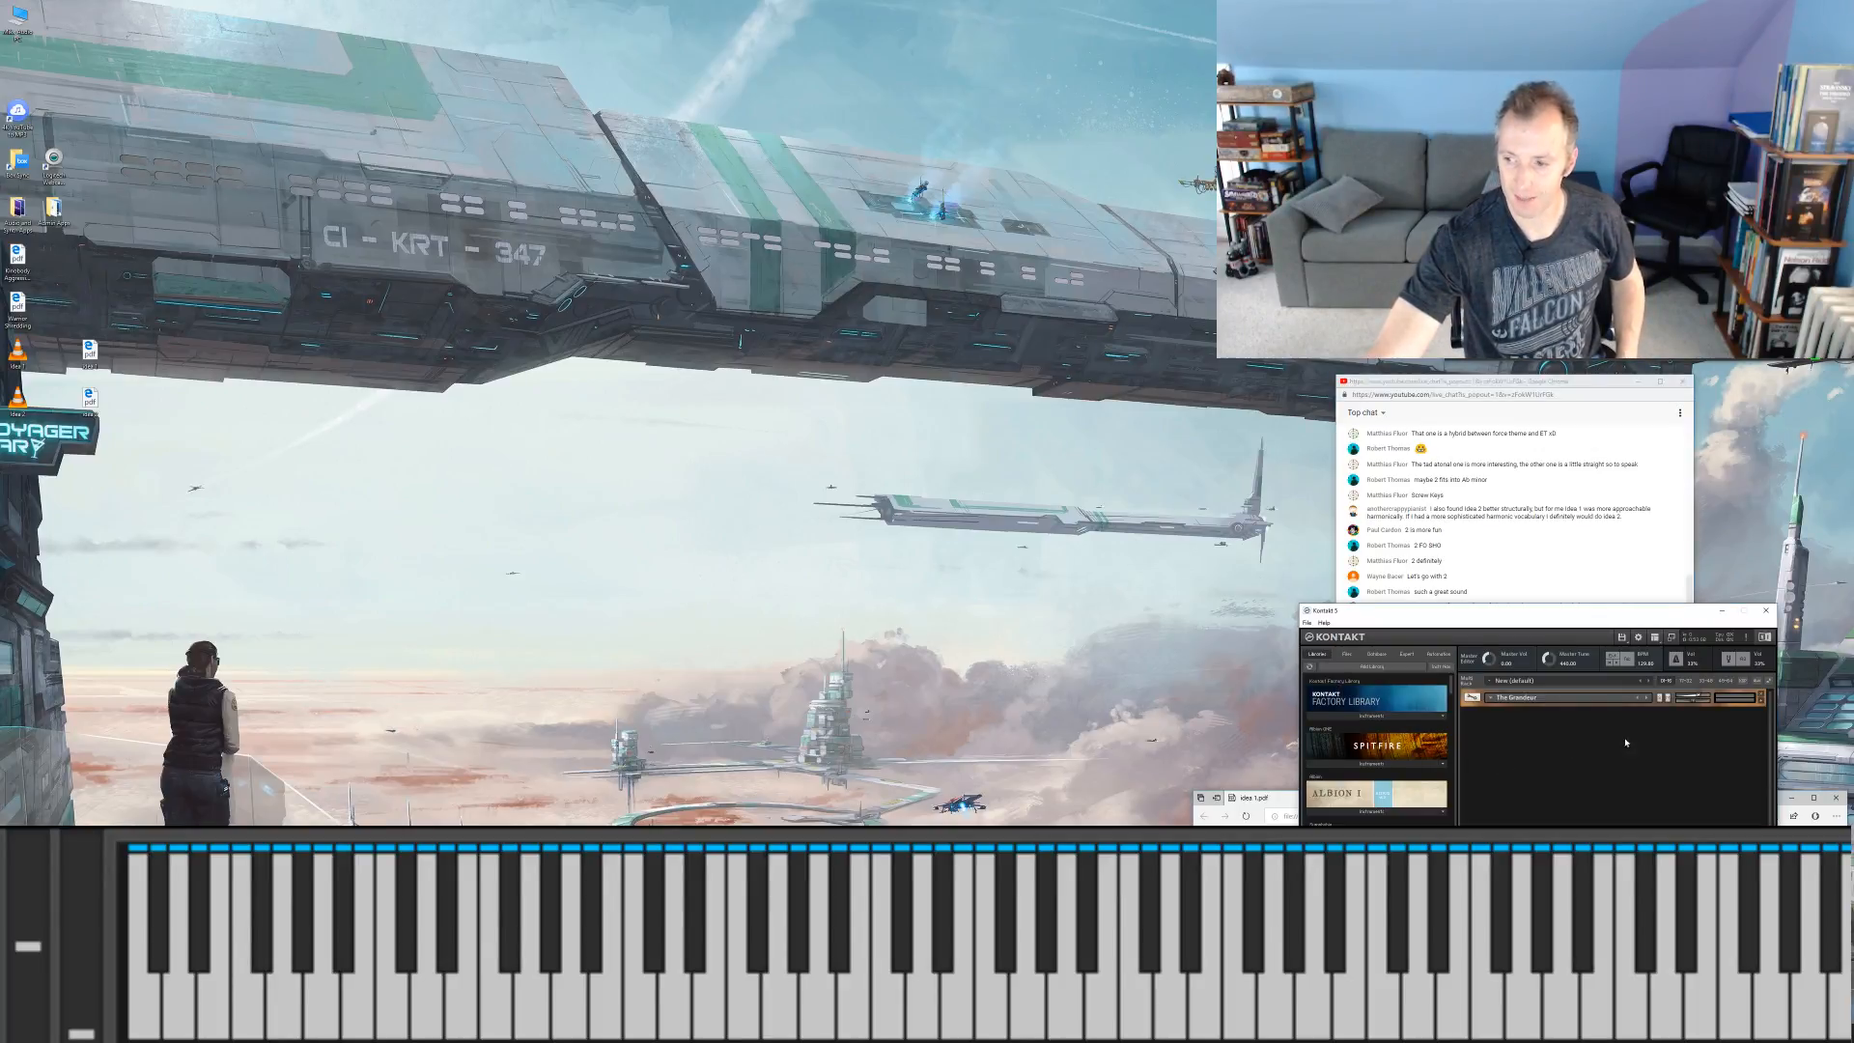
left_click(1762, 695)
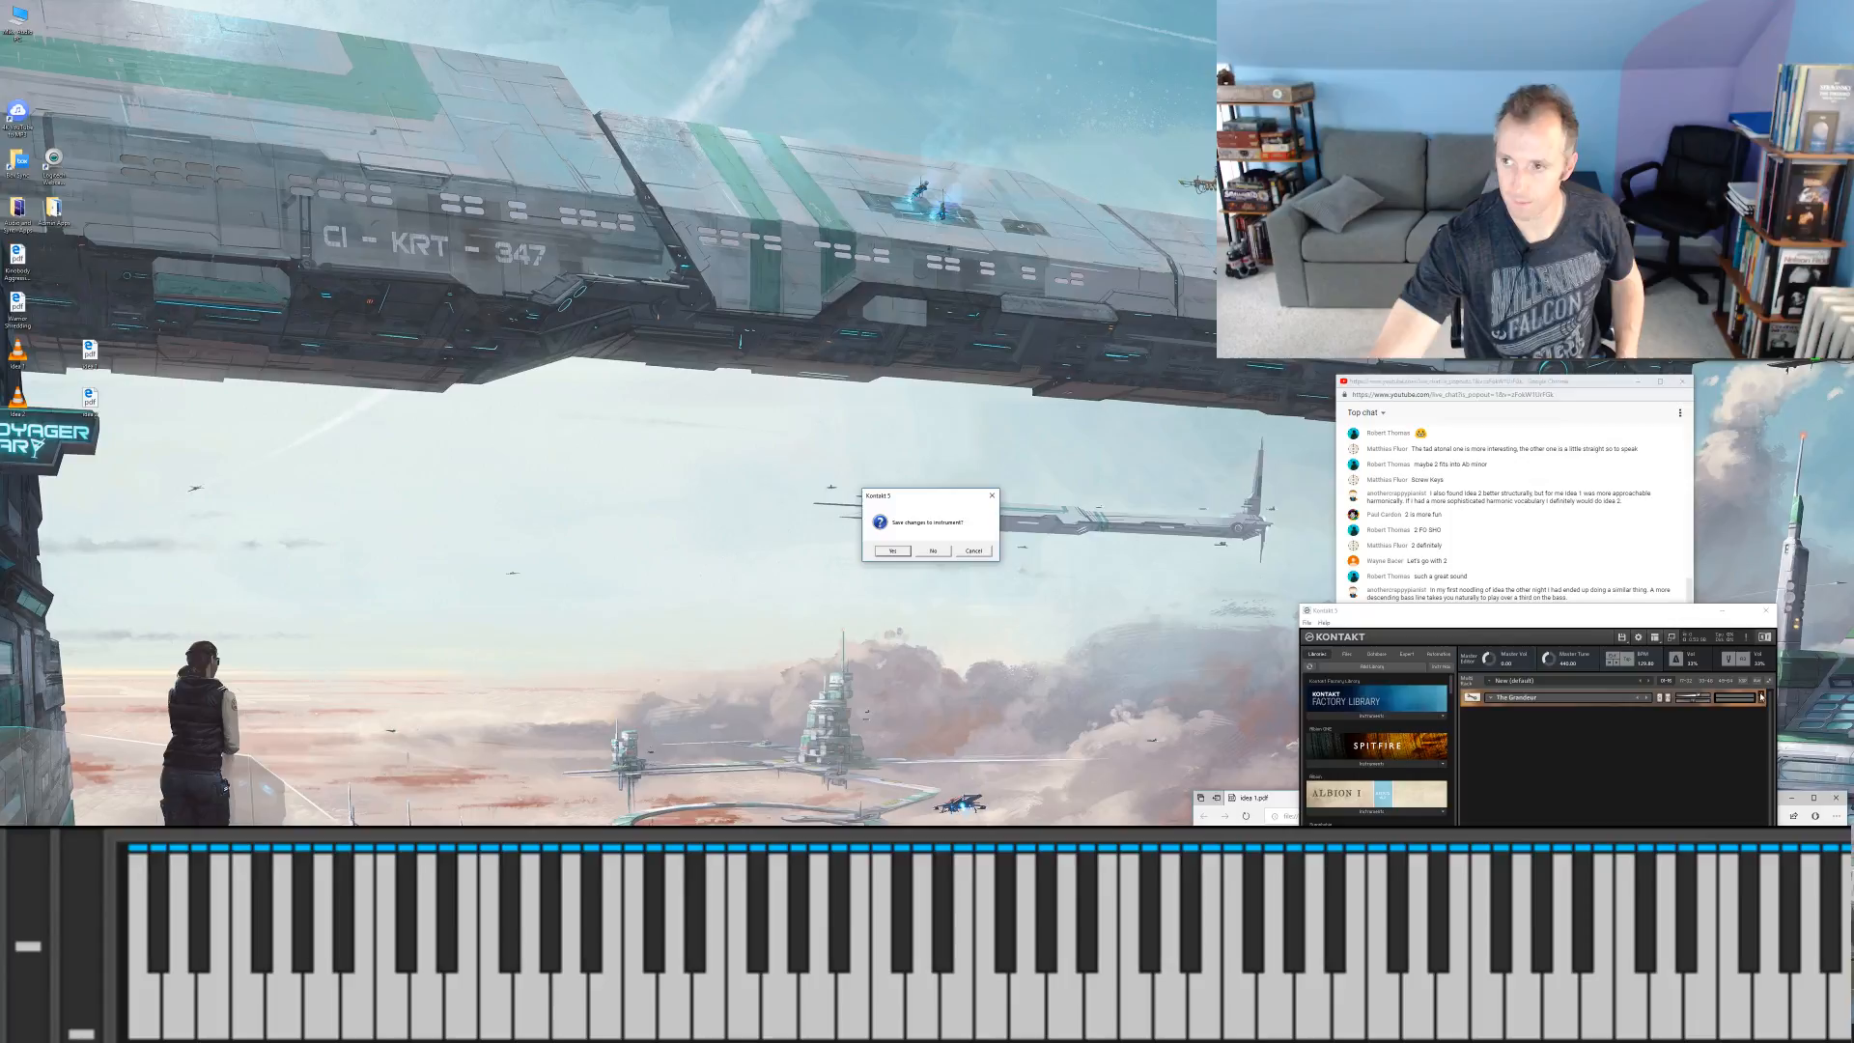
left_click(933, 551)
left_click(1433, 547)
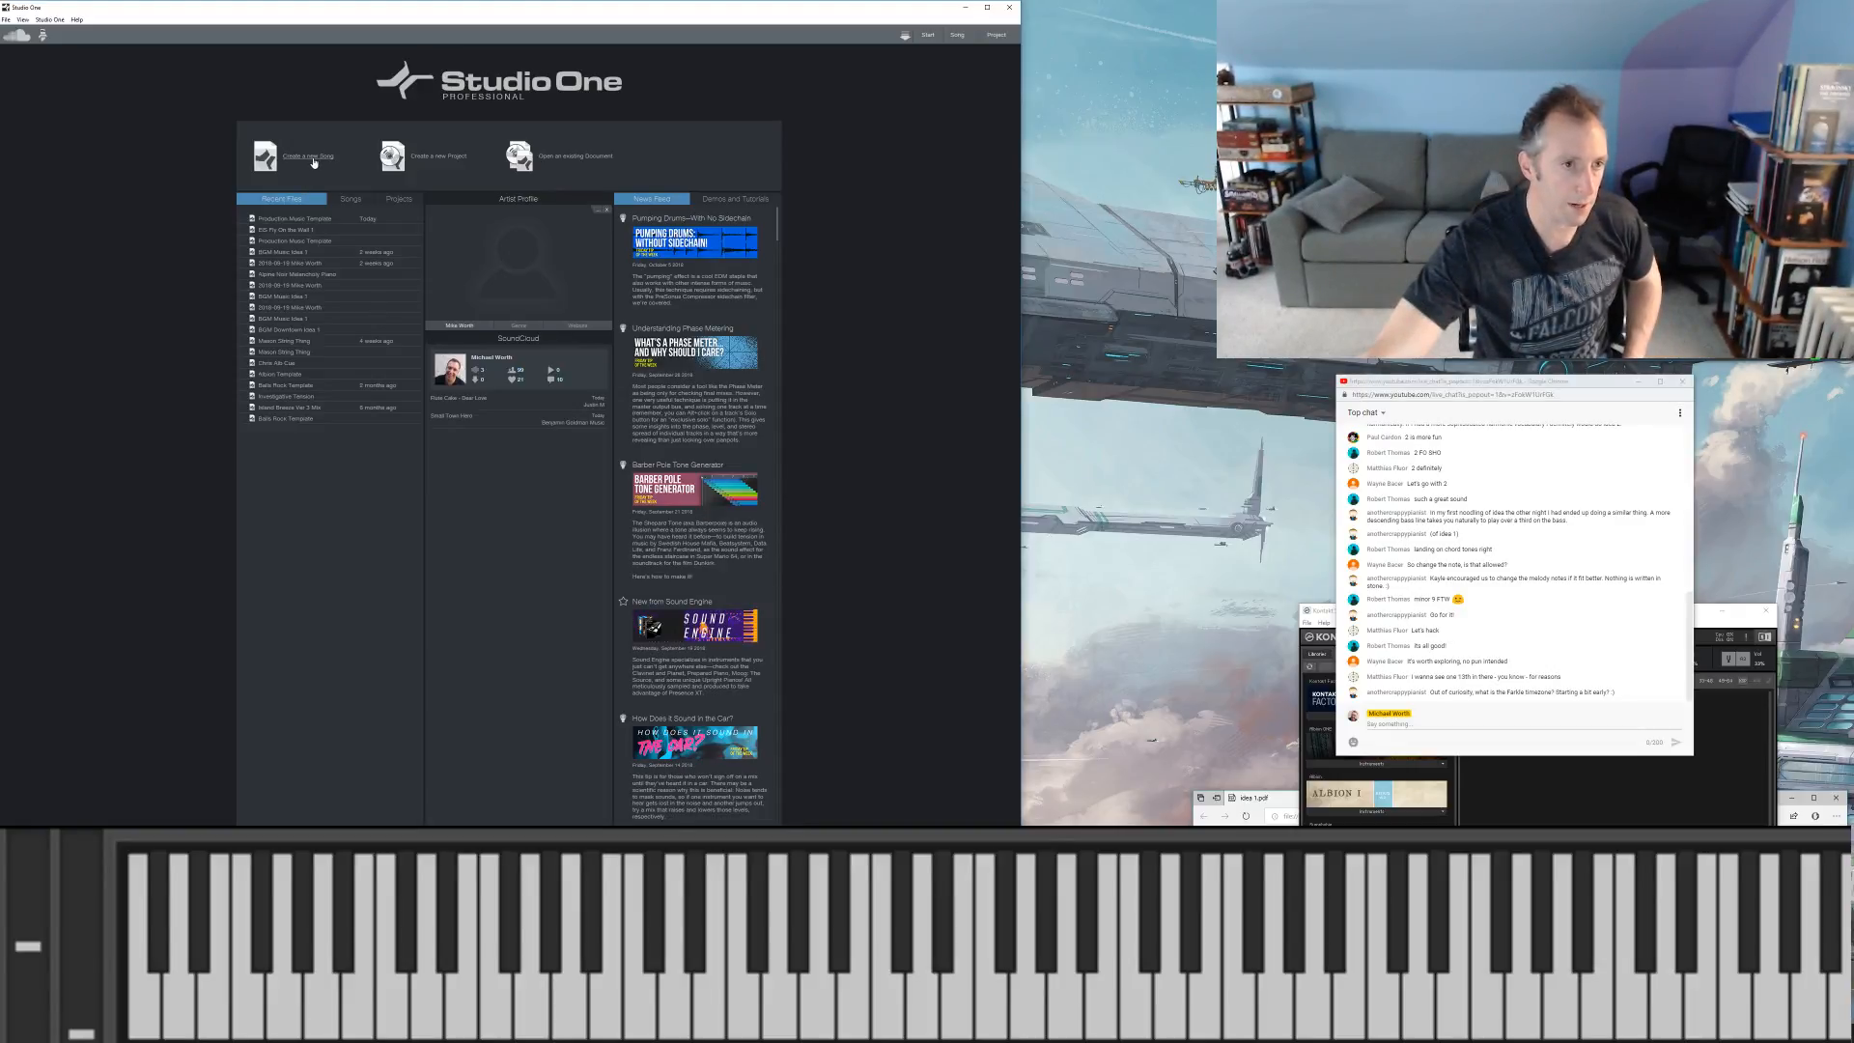
Step: Start a new empty song and title it with the contributor's first name followed by "Idea 1 Comp Thing"
key("ctrl+n")
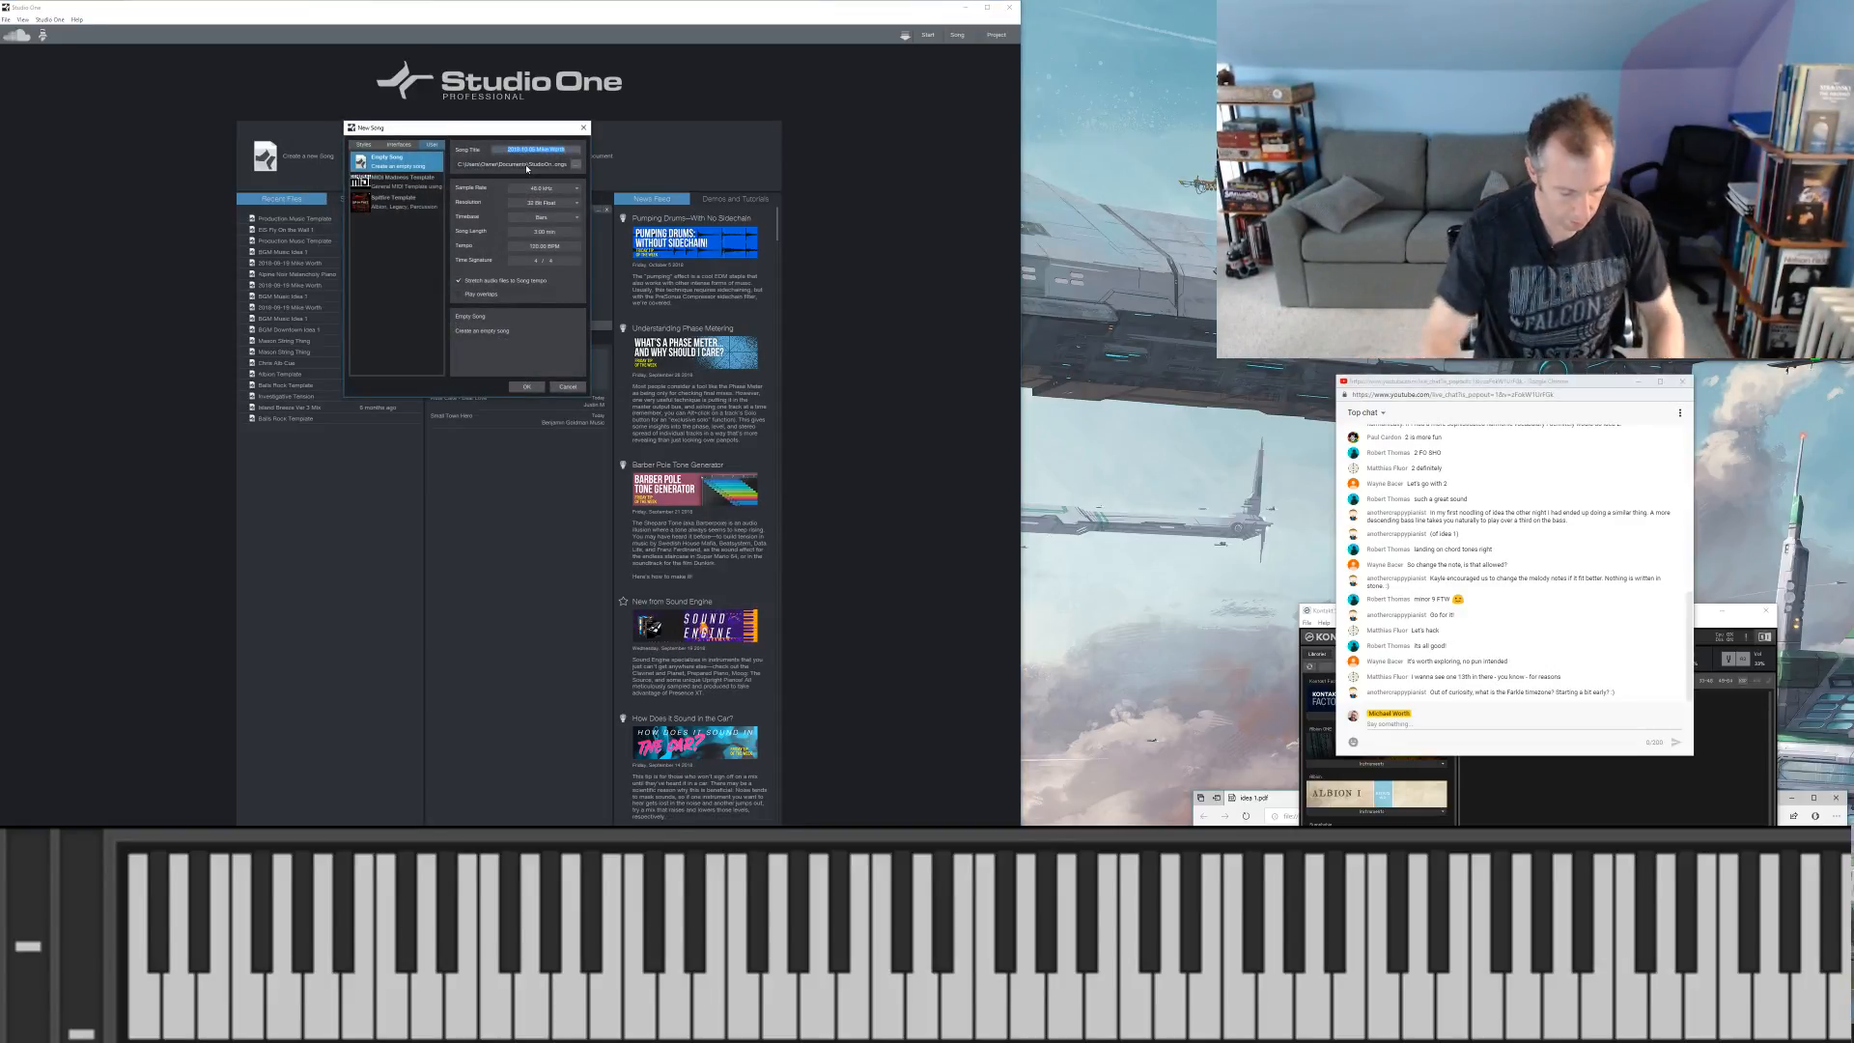
type("Kayle Idea")
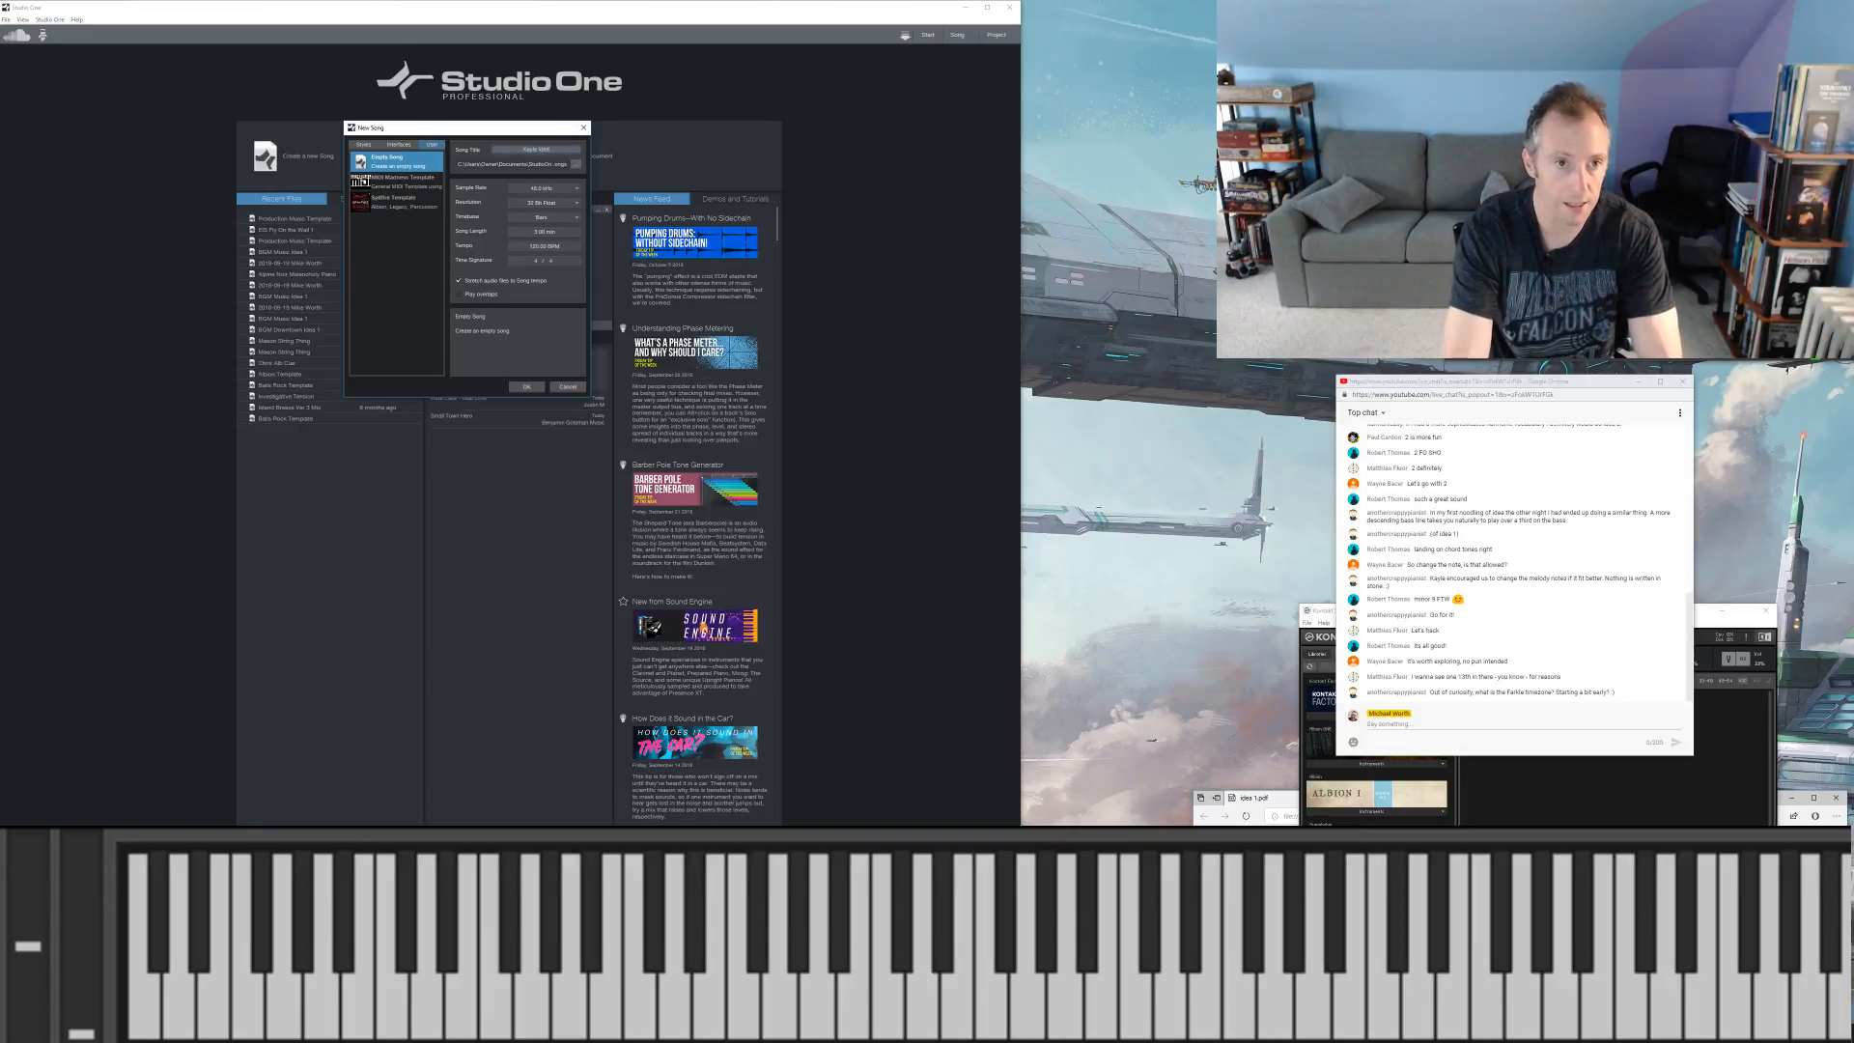
type(" 1 Comp Thing")
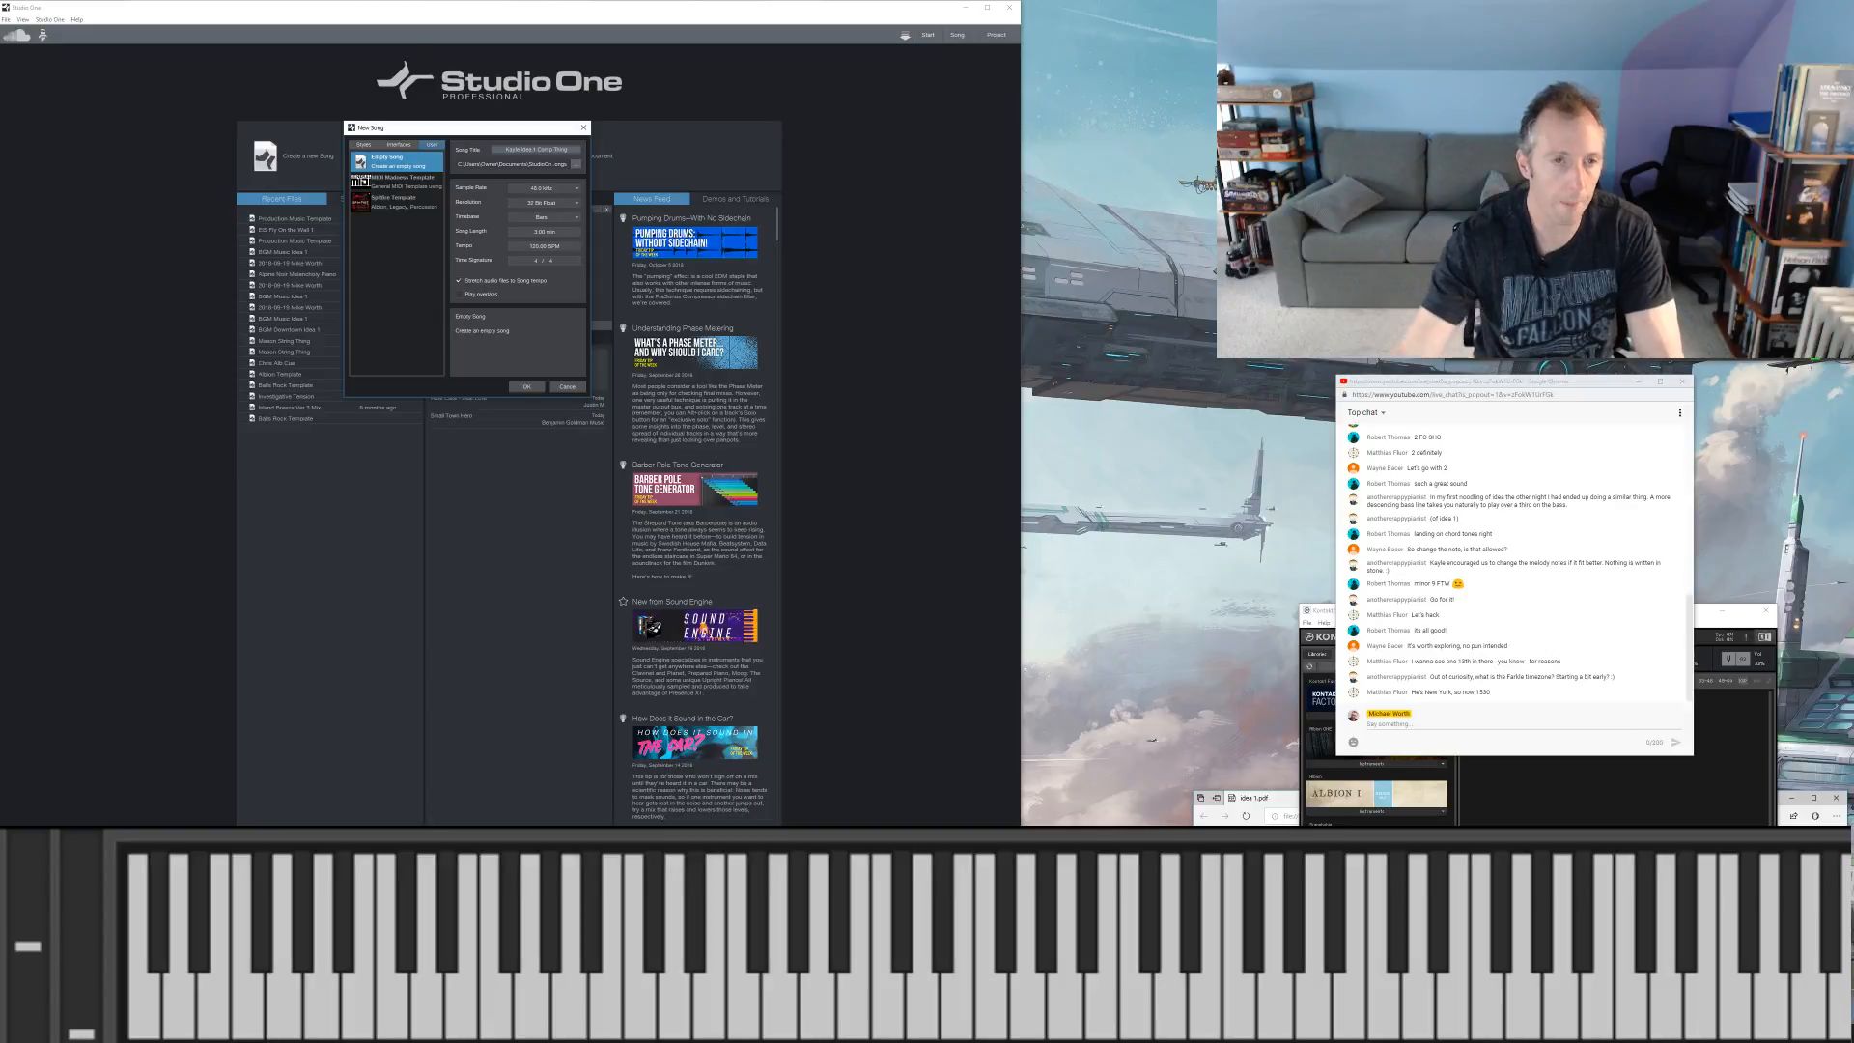
Step: Set the new song's save location to the Desktop folder and create the song
left_click(576, 164)
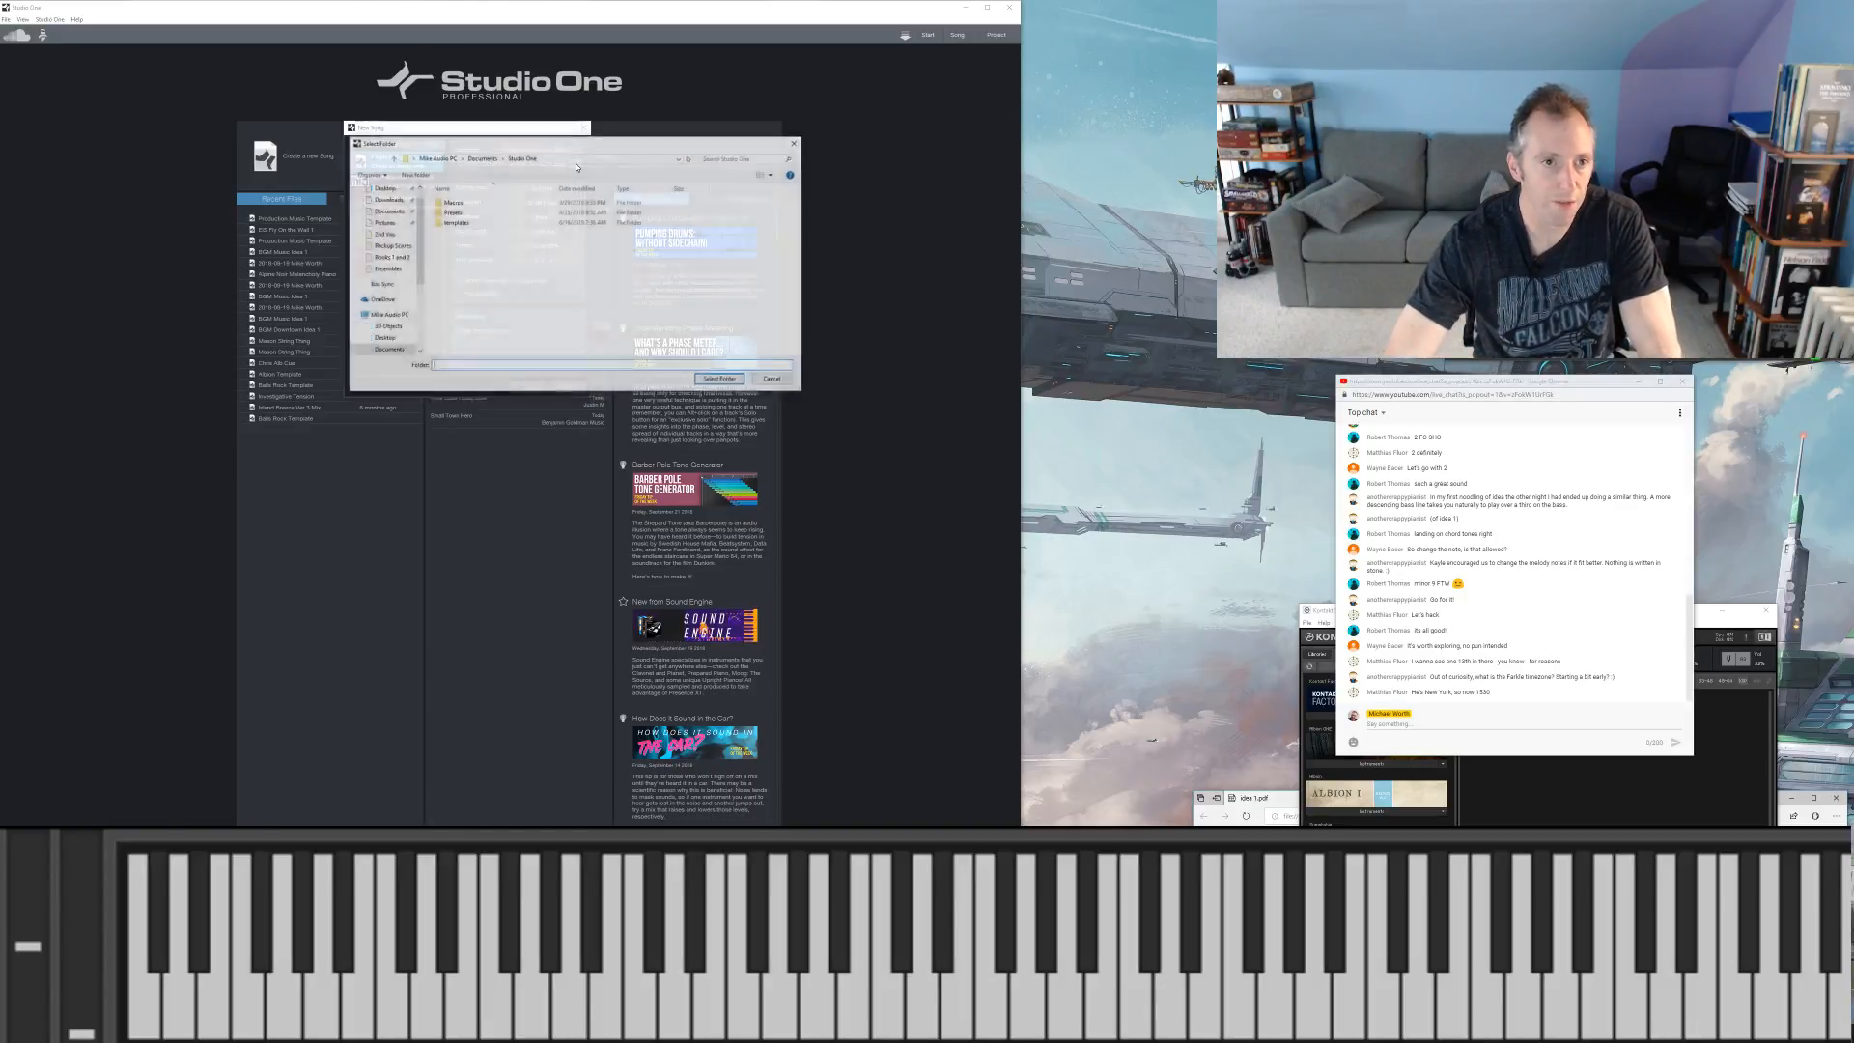
scroll(416, 198, "up", 2)
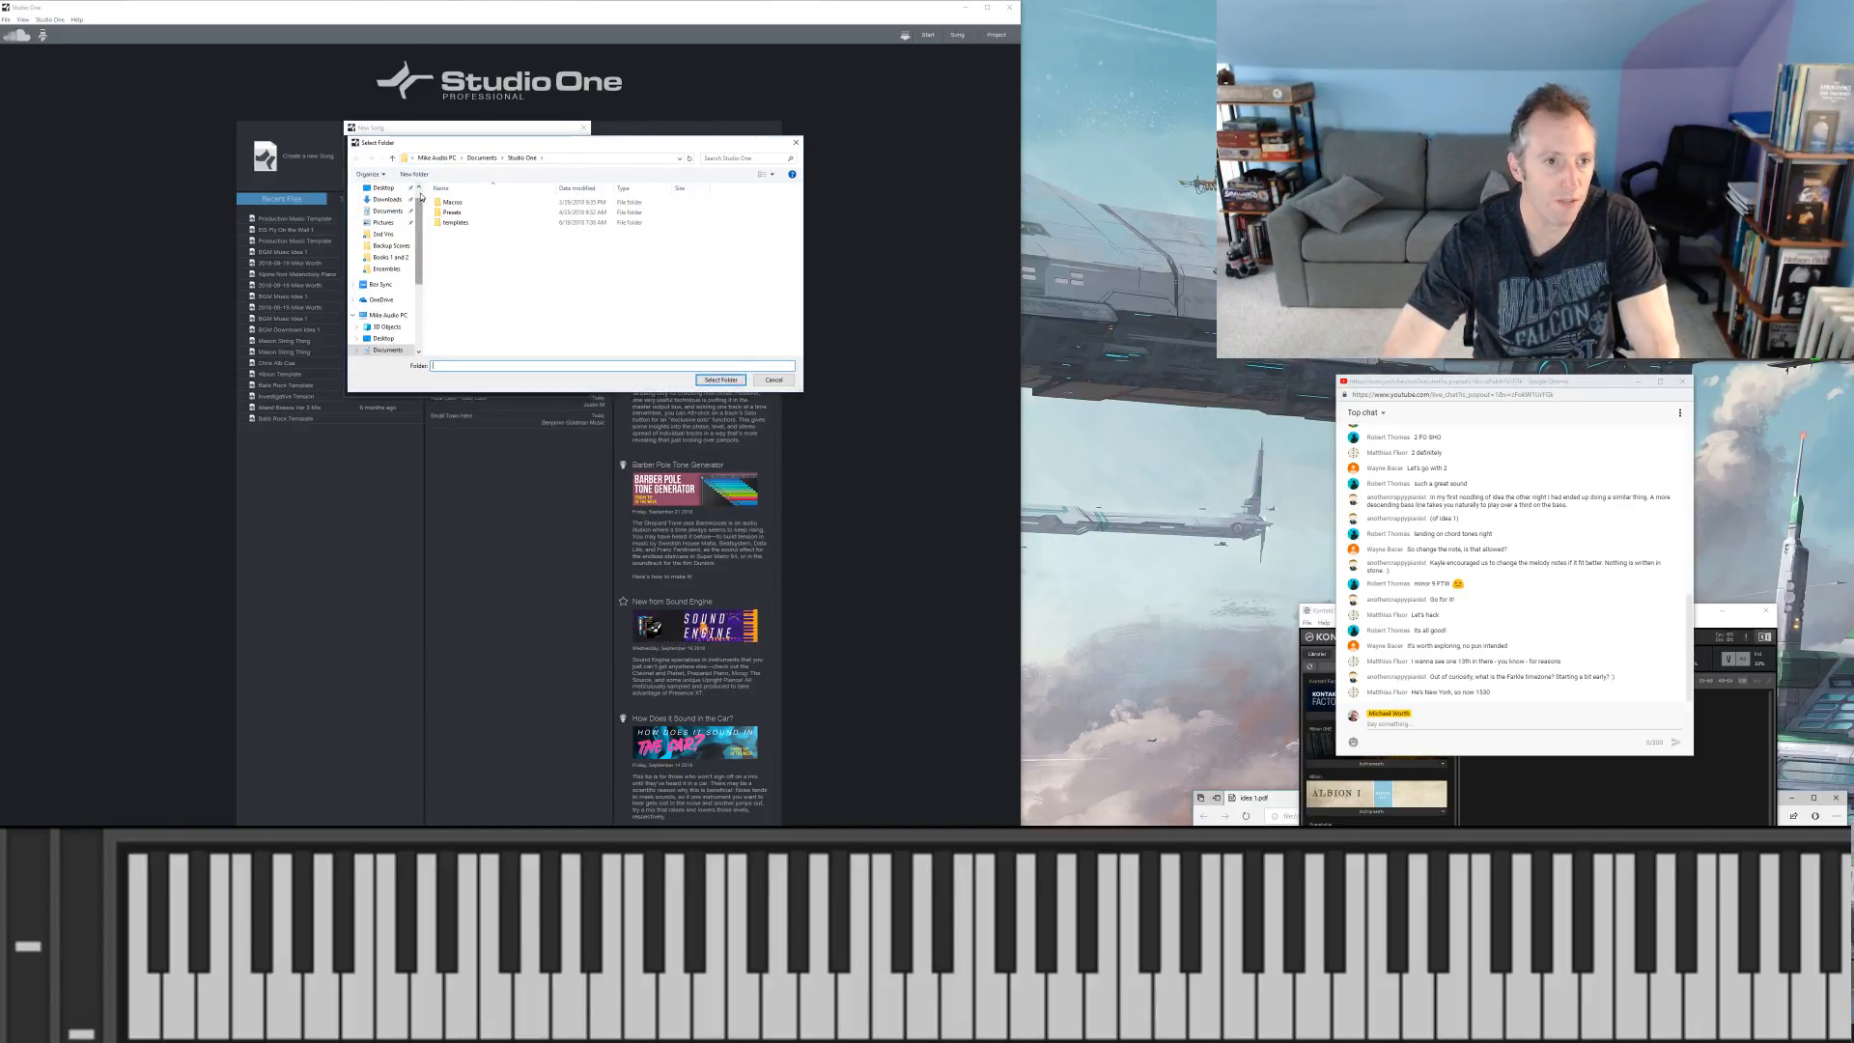
left_click(383, 207)
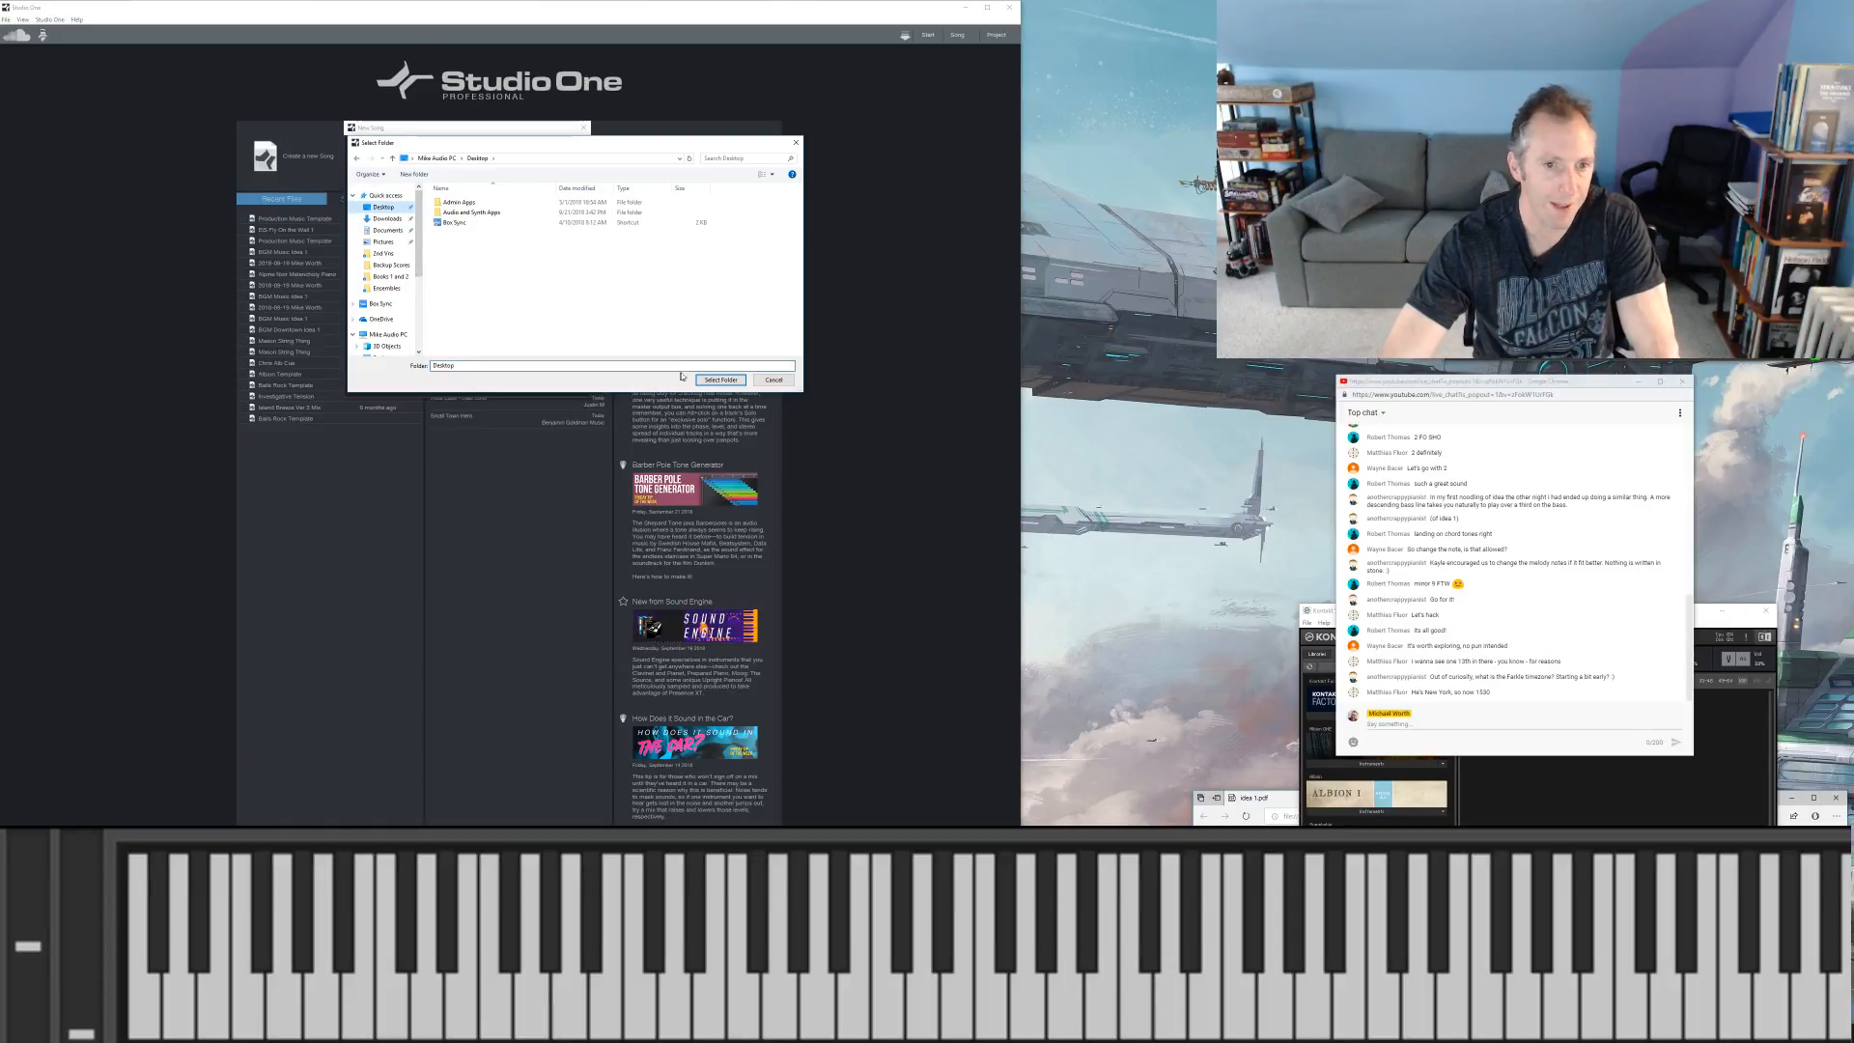
left_click(712, 382)
left_click(530, 359)
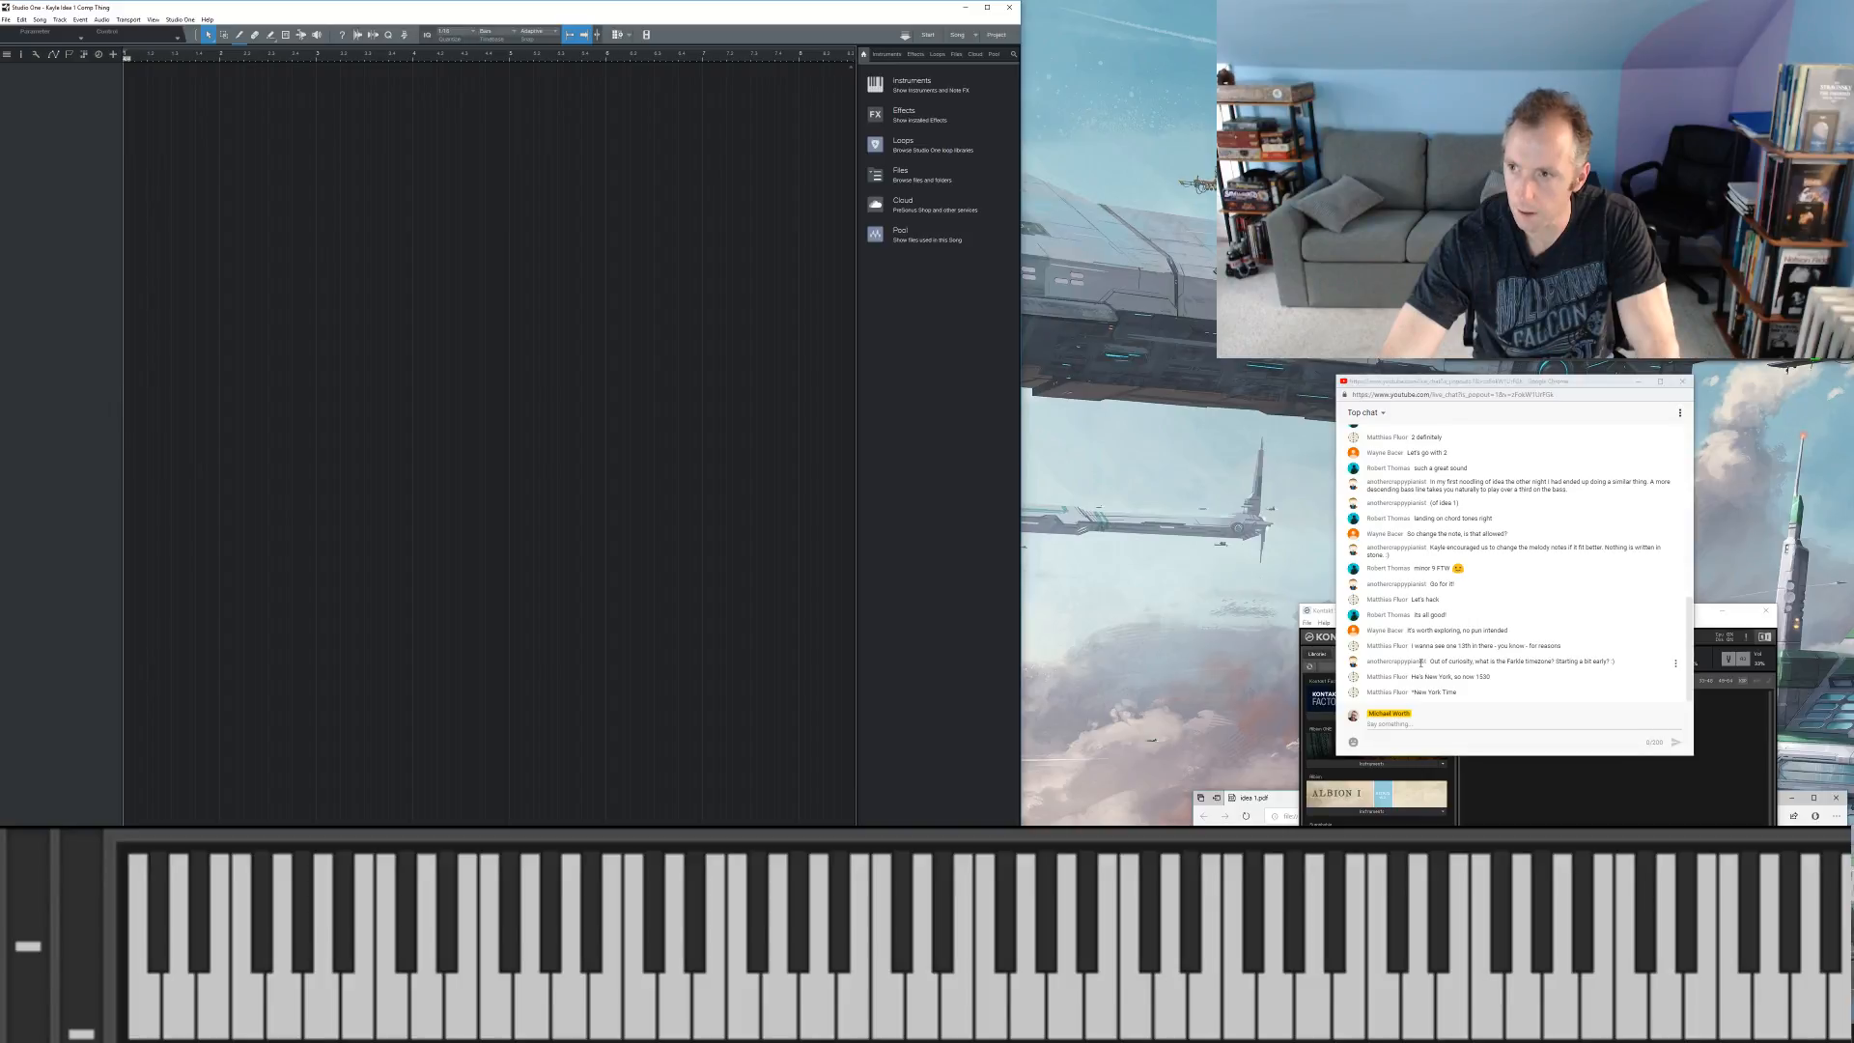
left_click(1535, 812)
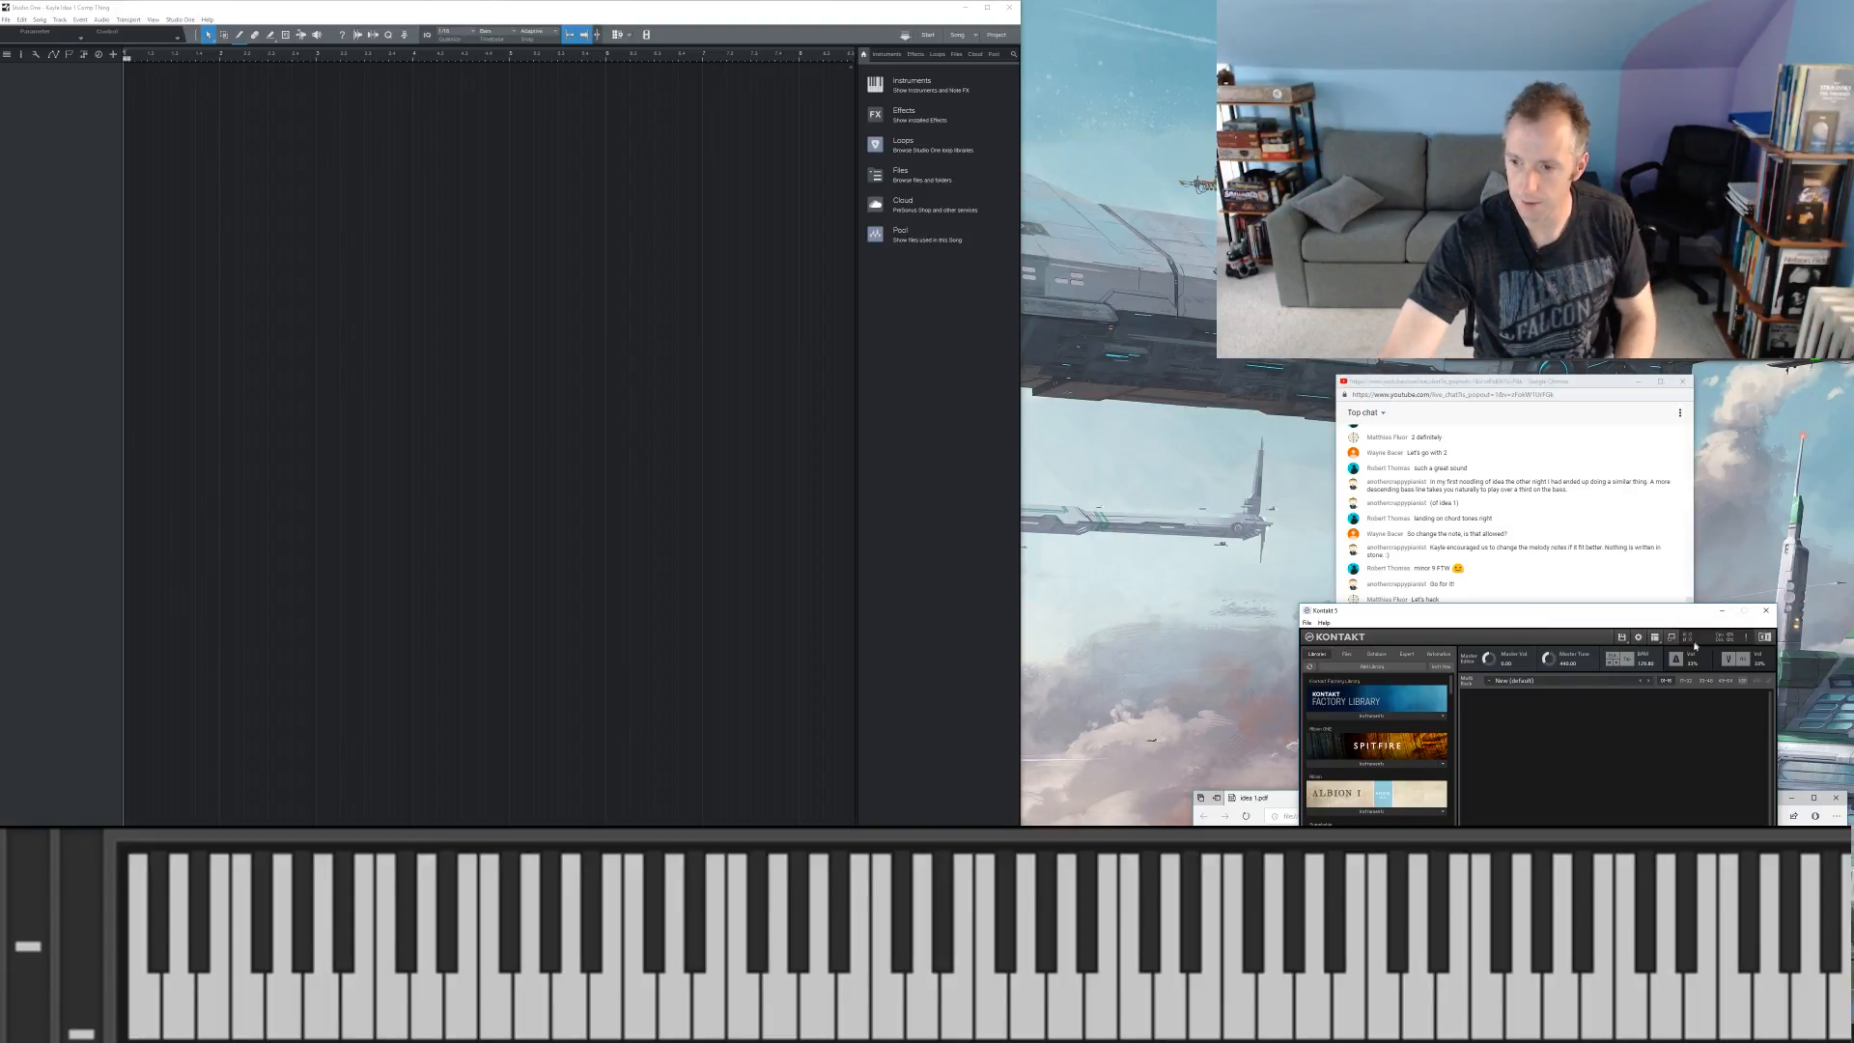
left_click(1531, 558)
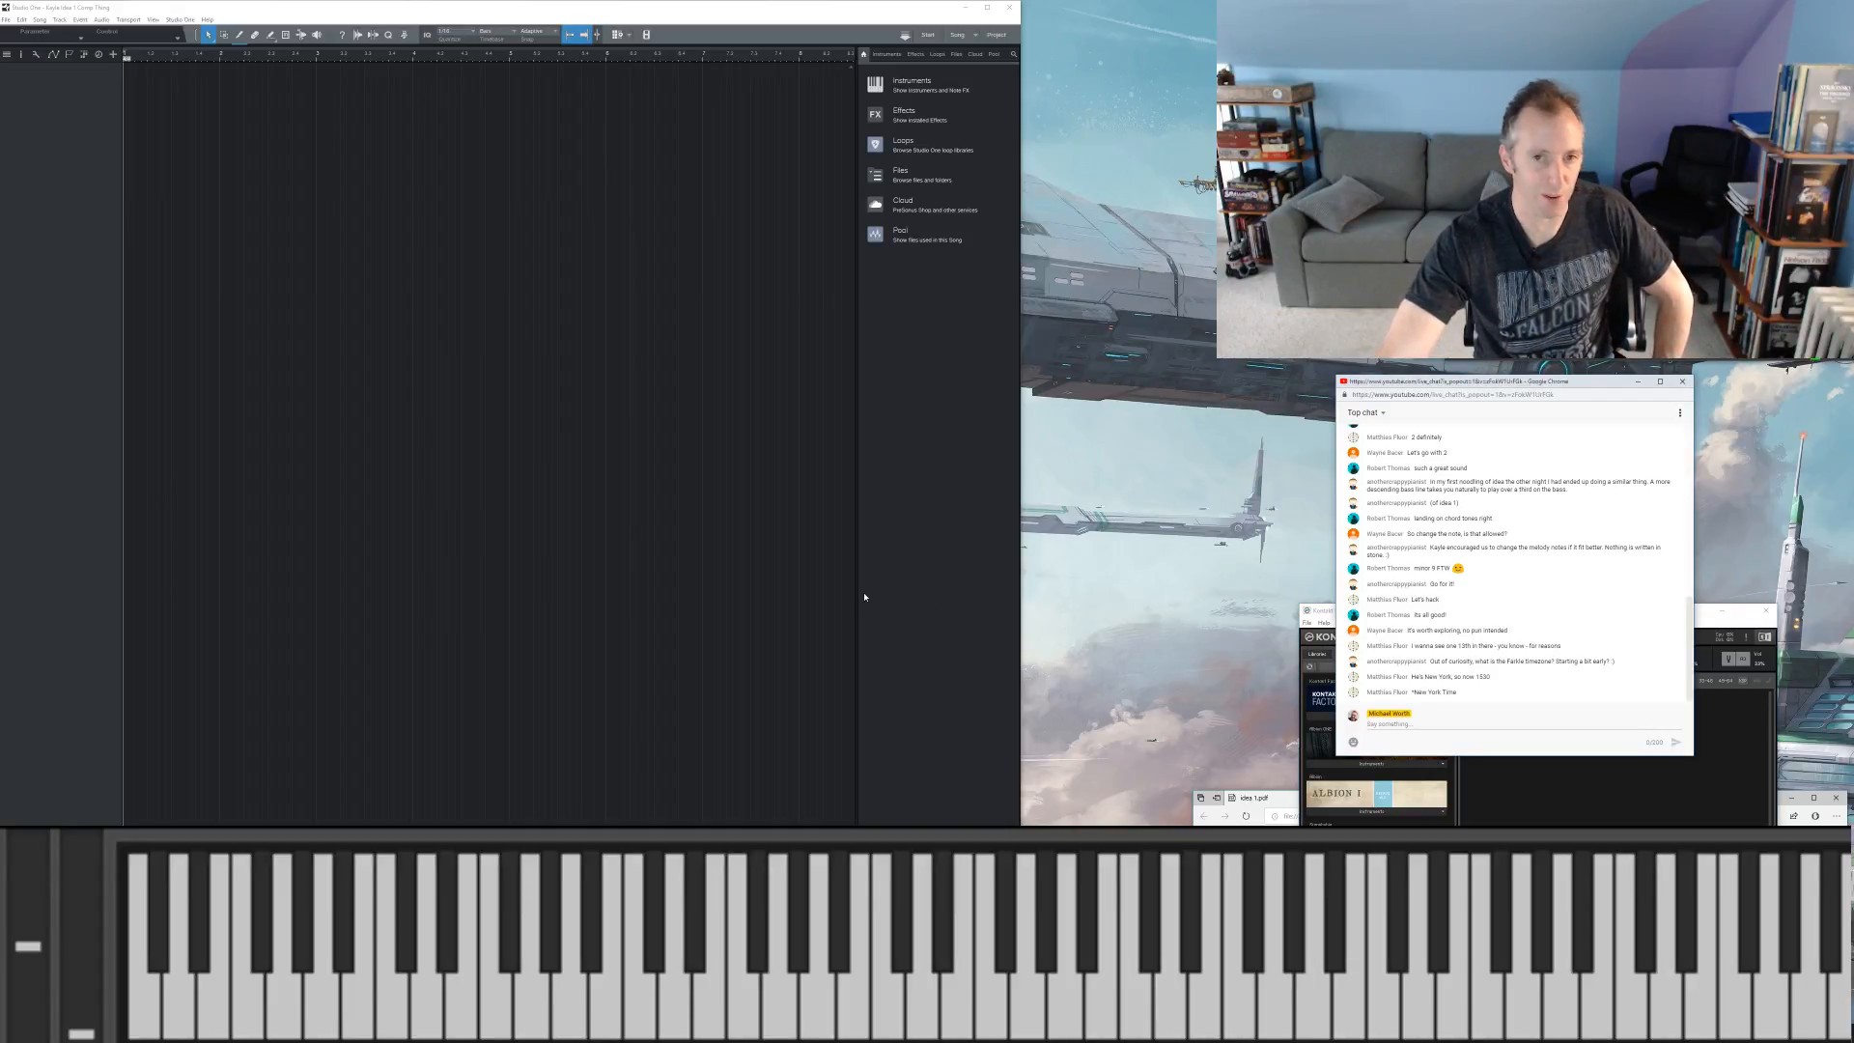
Step: Add a Kontakt 5 instrument track to the song, and bring the Idea 1 PDF window forward and slightly higher
left_click(927, 85)
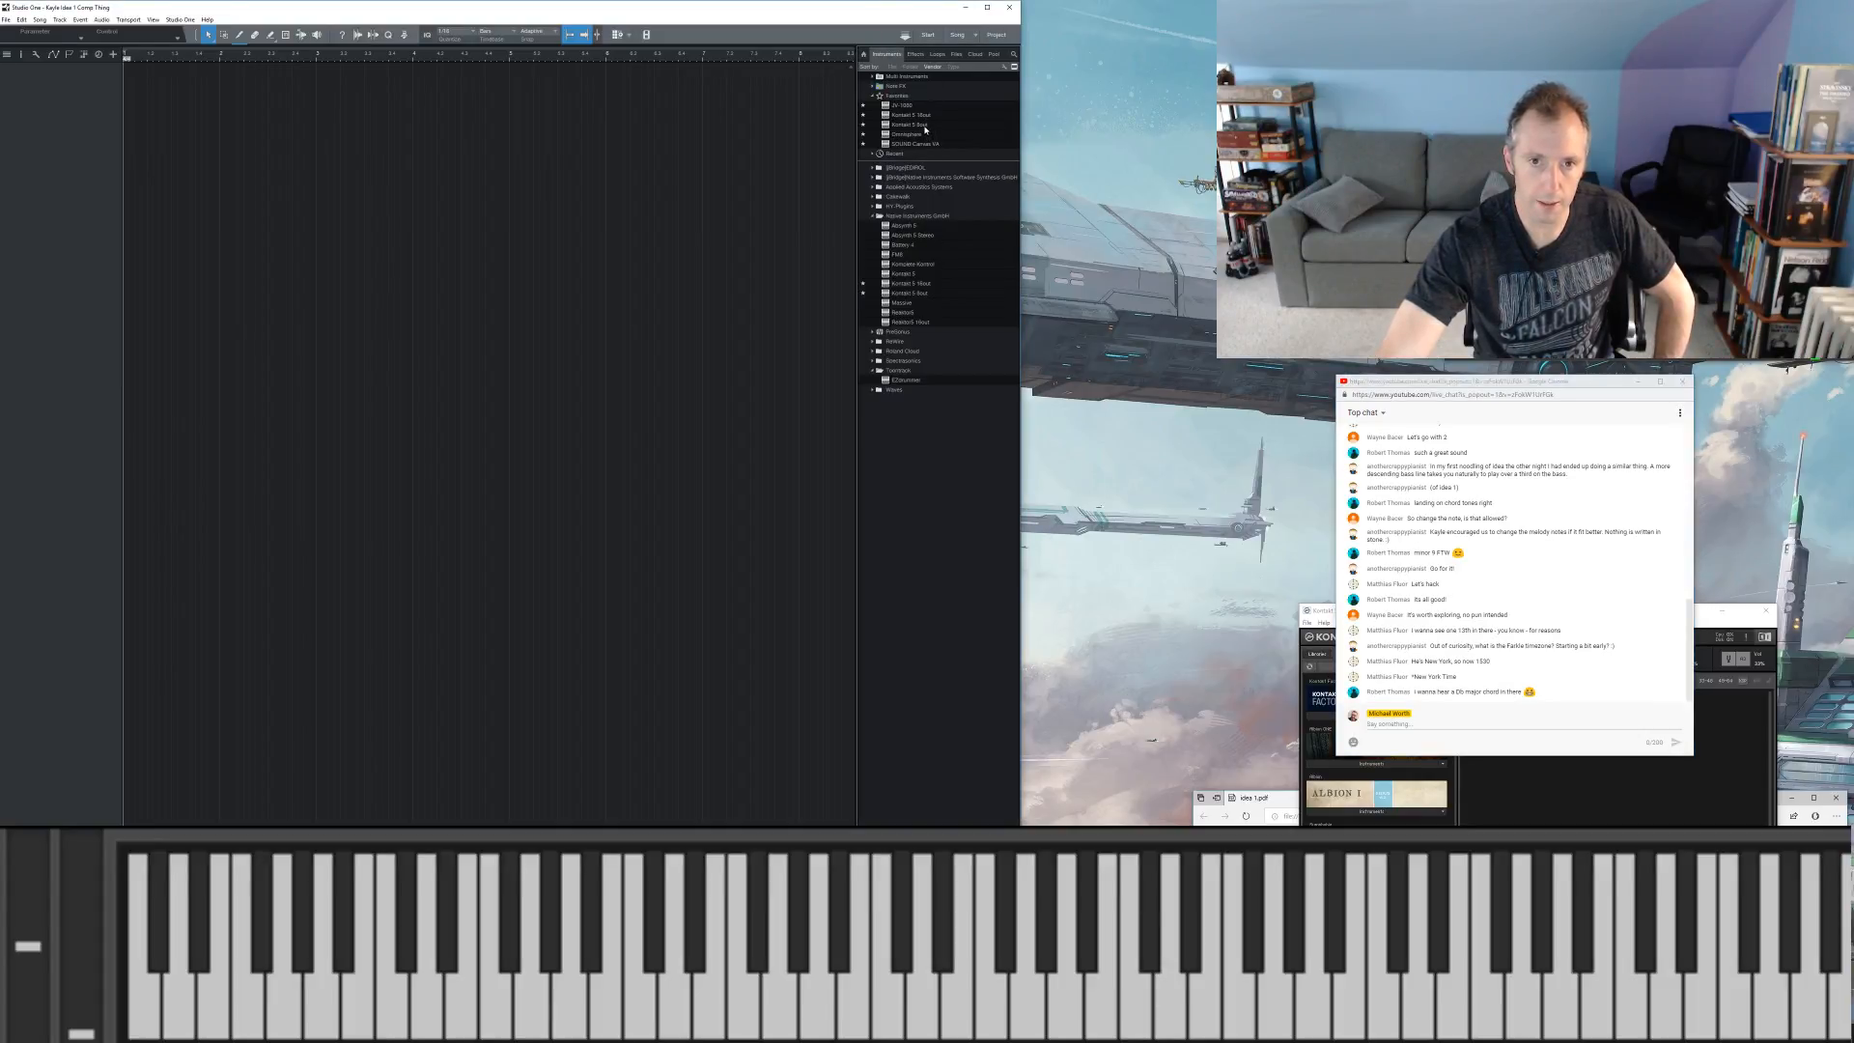
left_click_drag(925, 129, 730, 384)
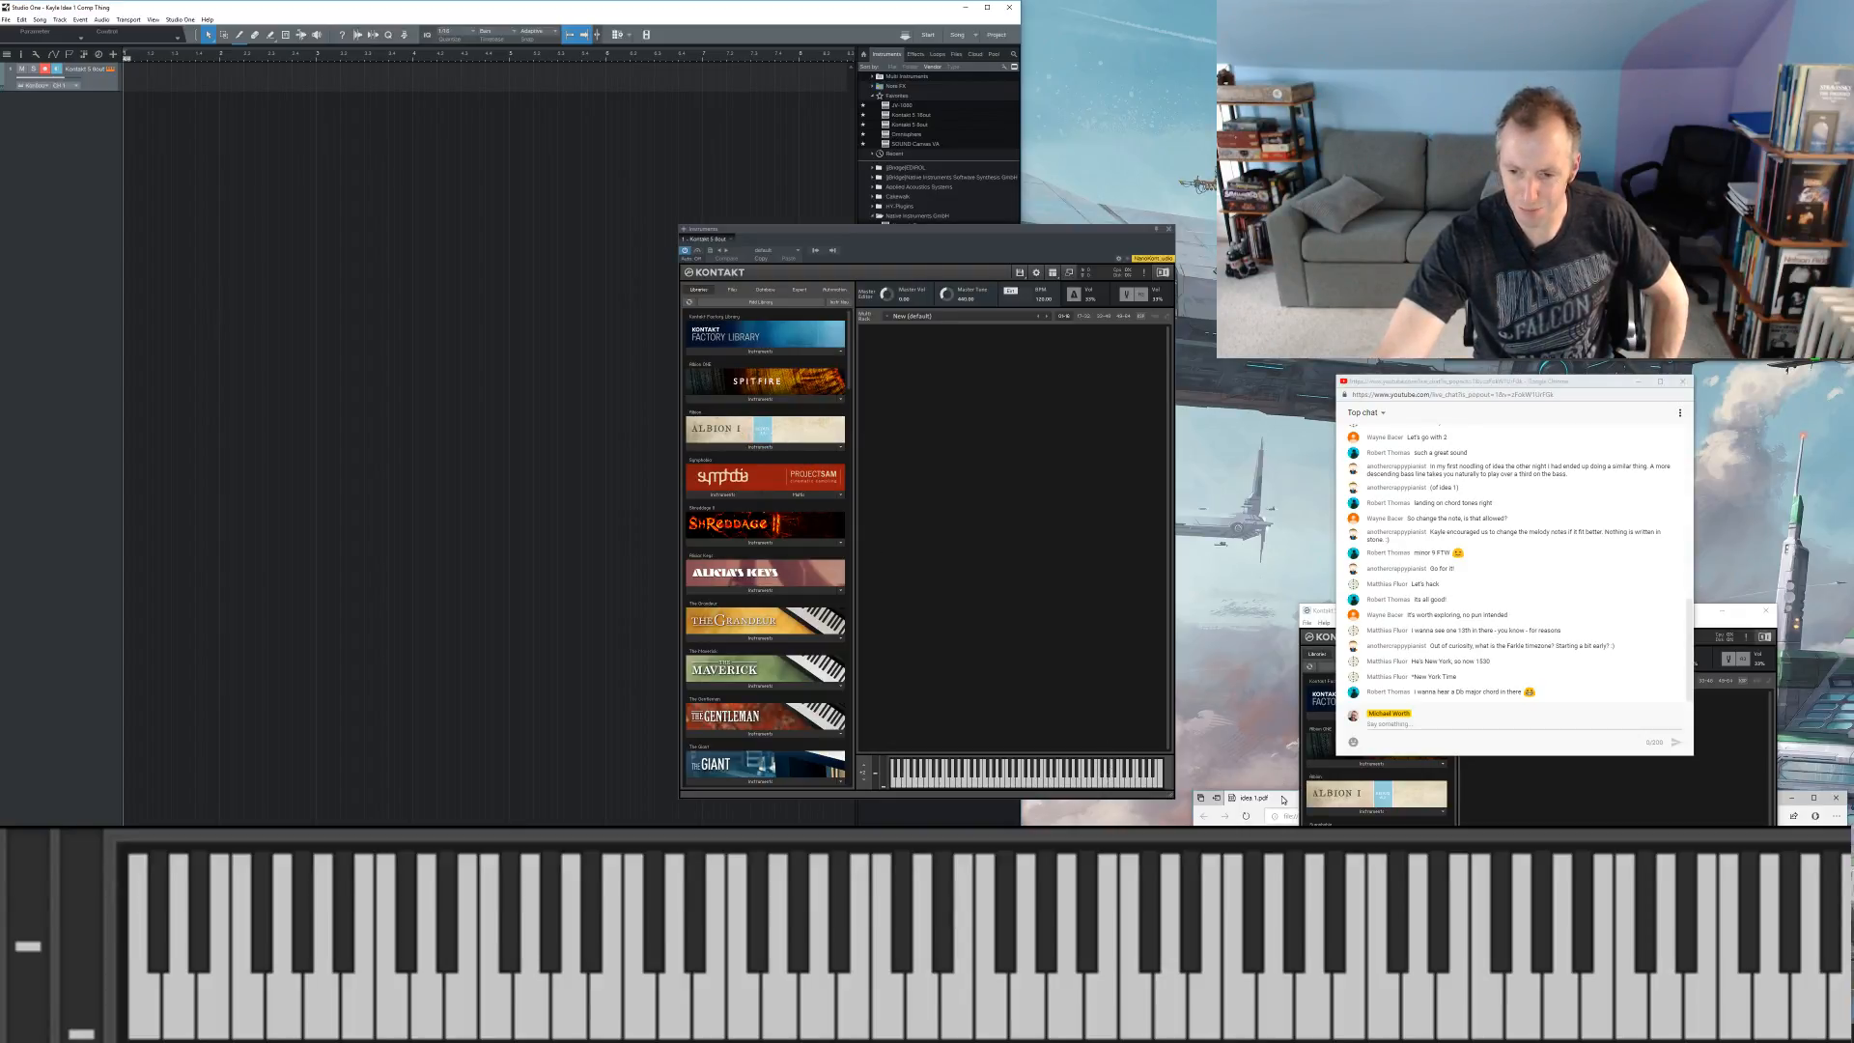
left_click(1284, 799)
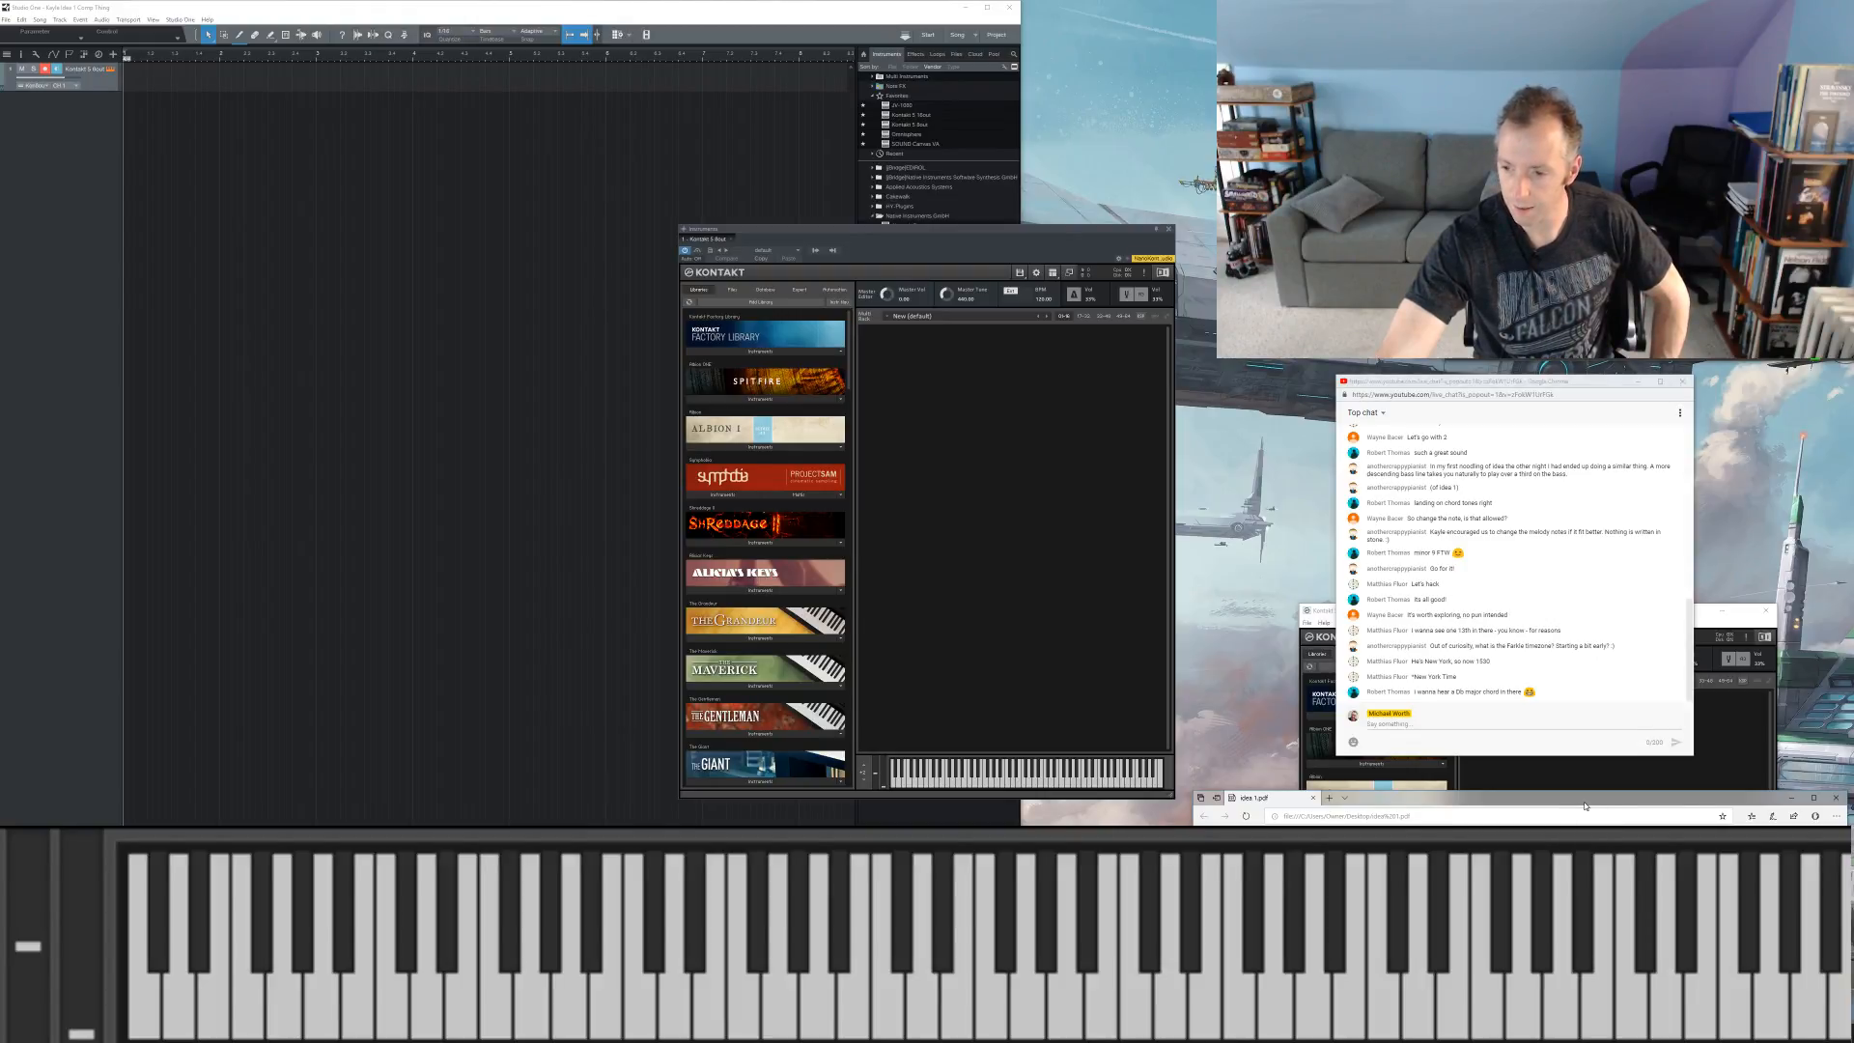
left_click_drag(1588, 807, 1577, 785)
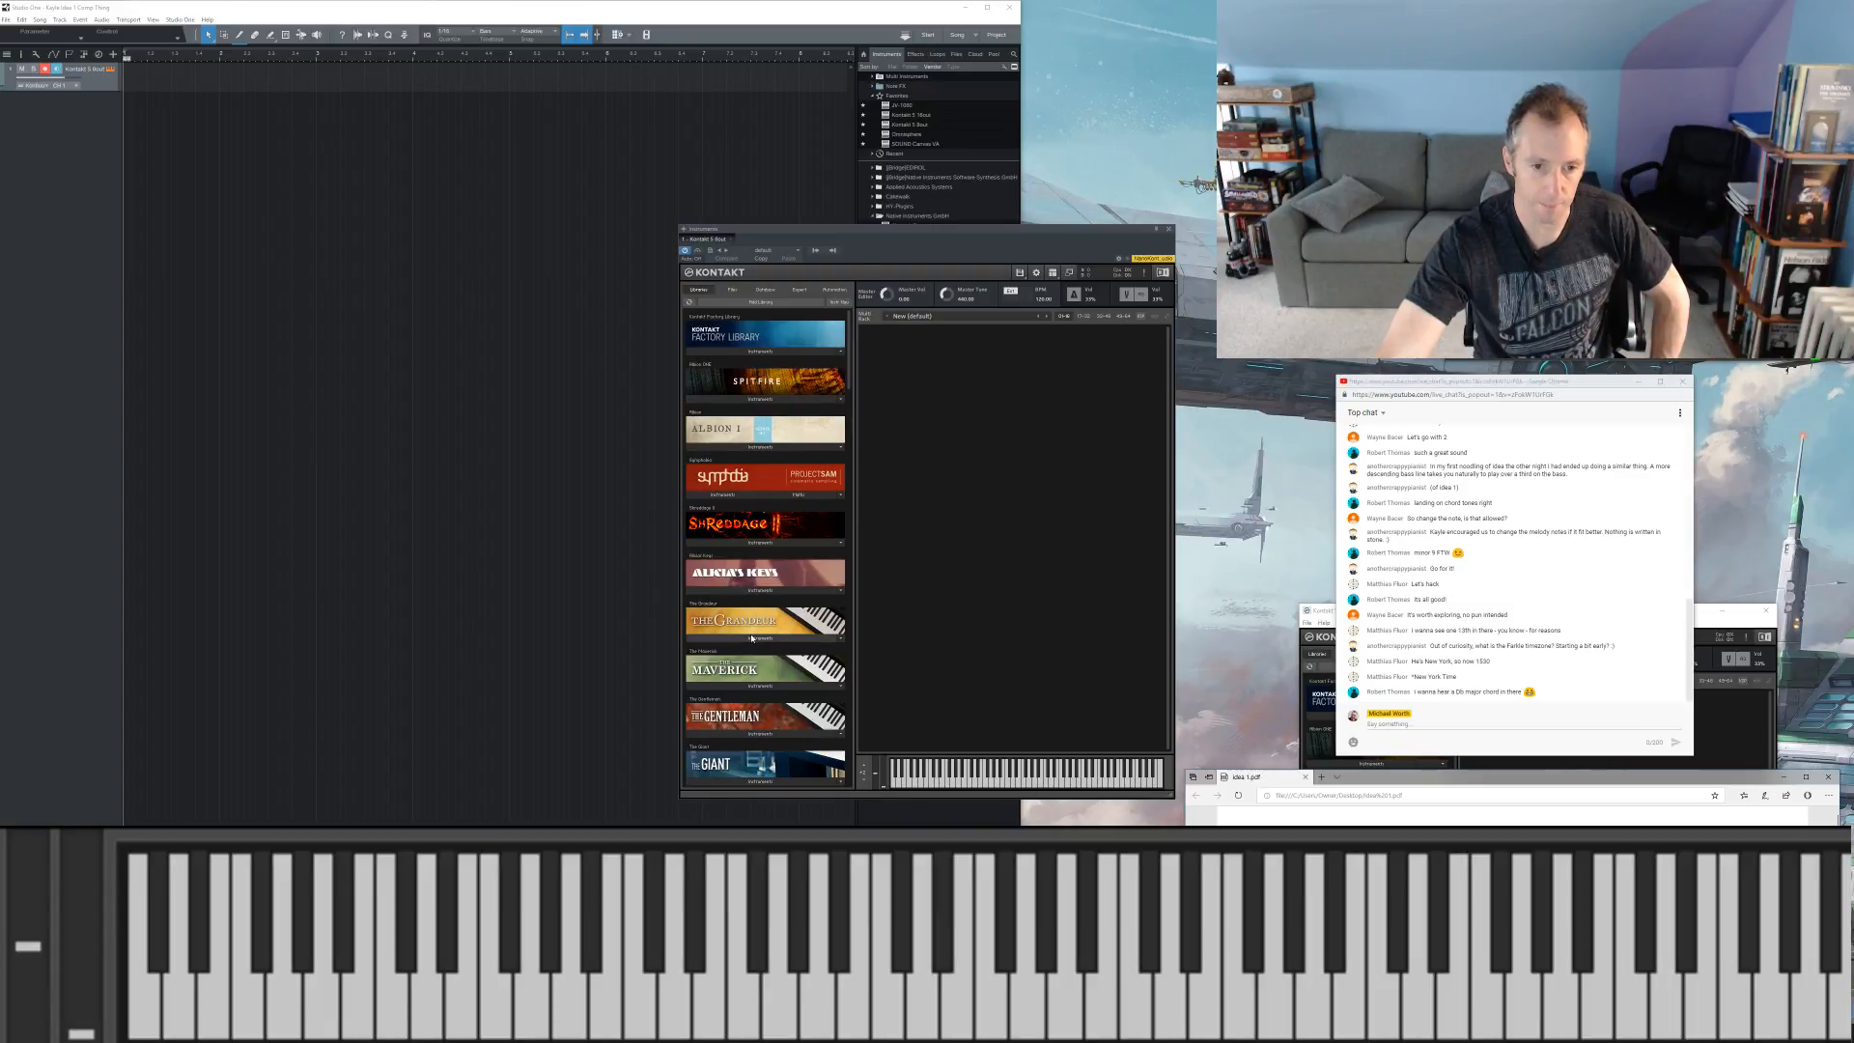
Step: Load the Alicia's Keys piano into Kontakt, and replace it with The Grandeur
left_click(758, 591)
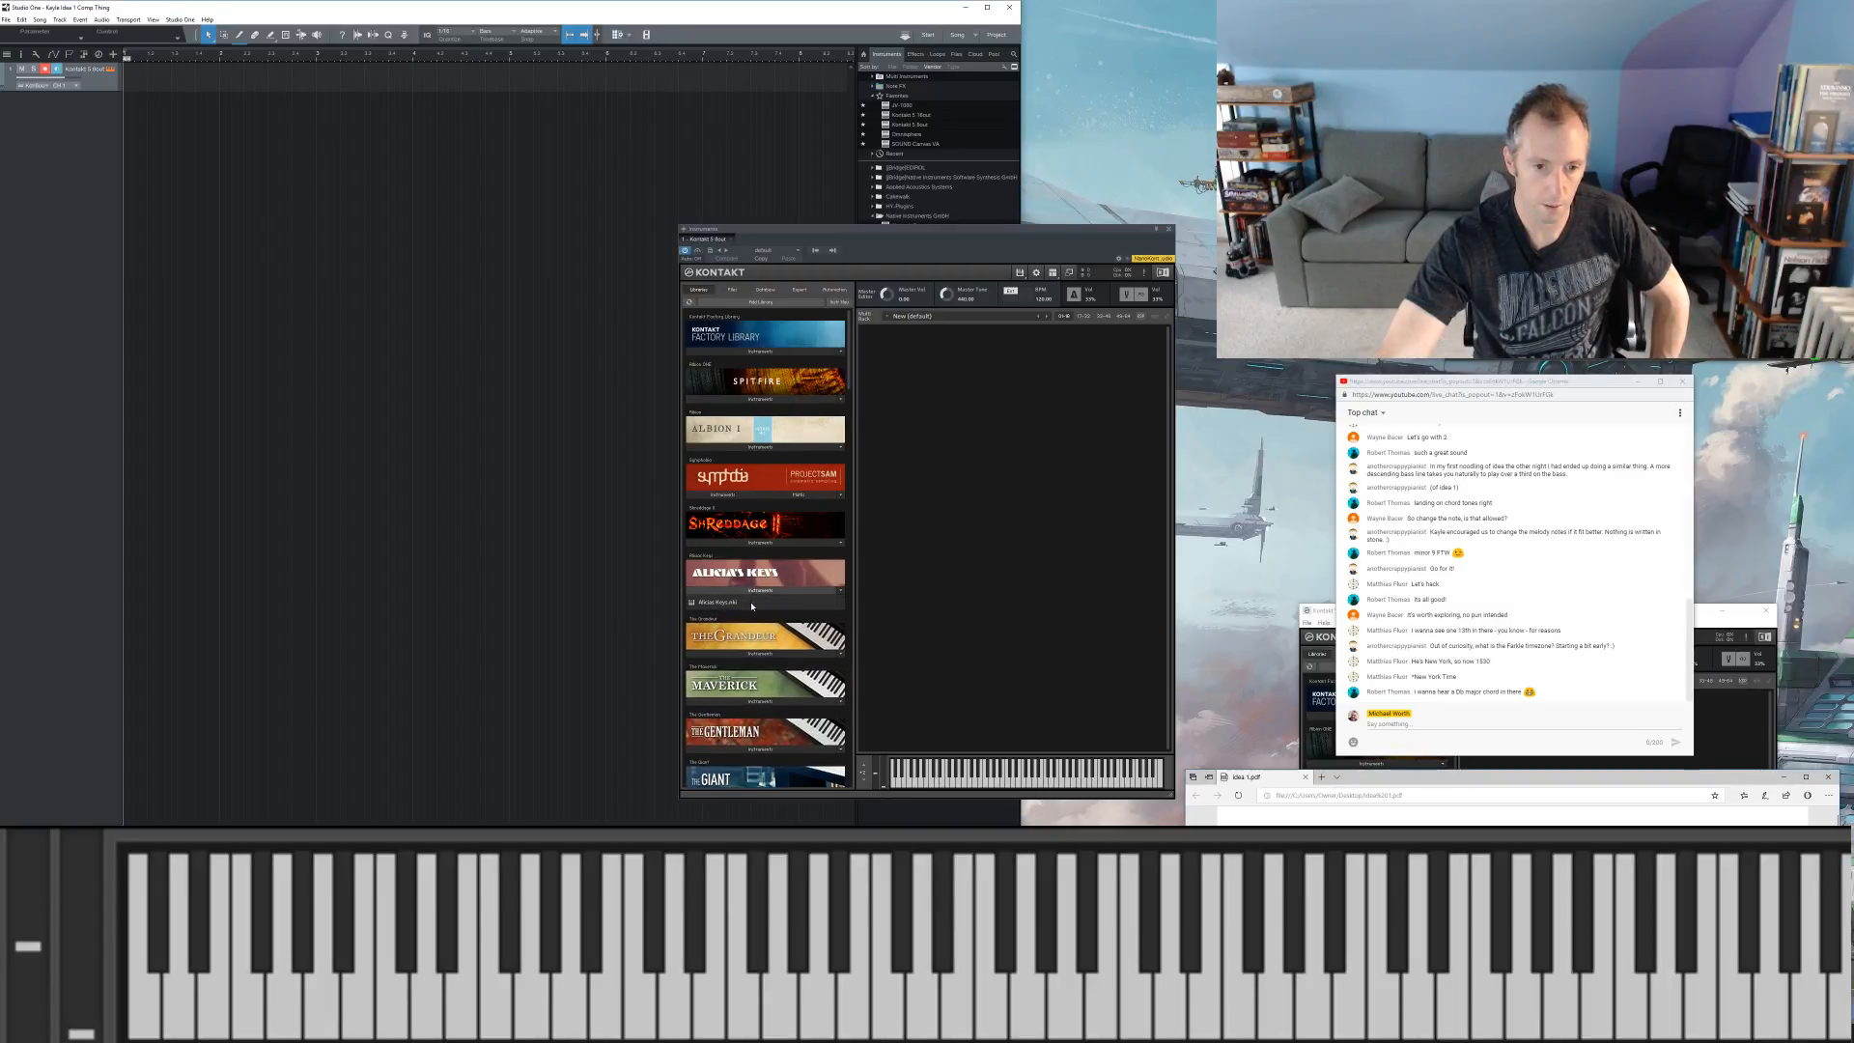
left_click_drag(734, 602, 902, 570)
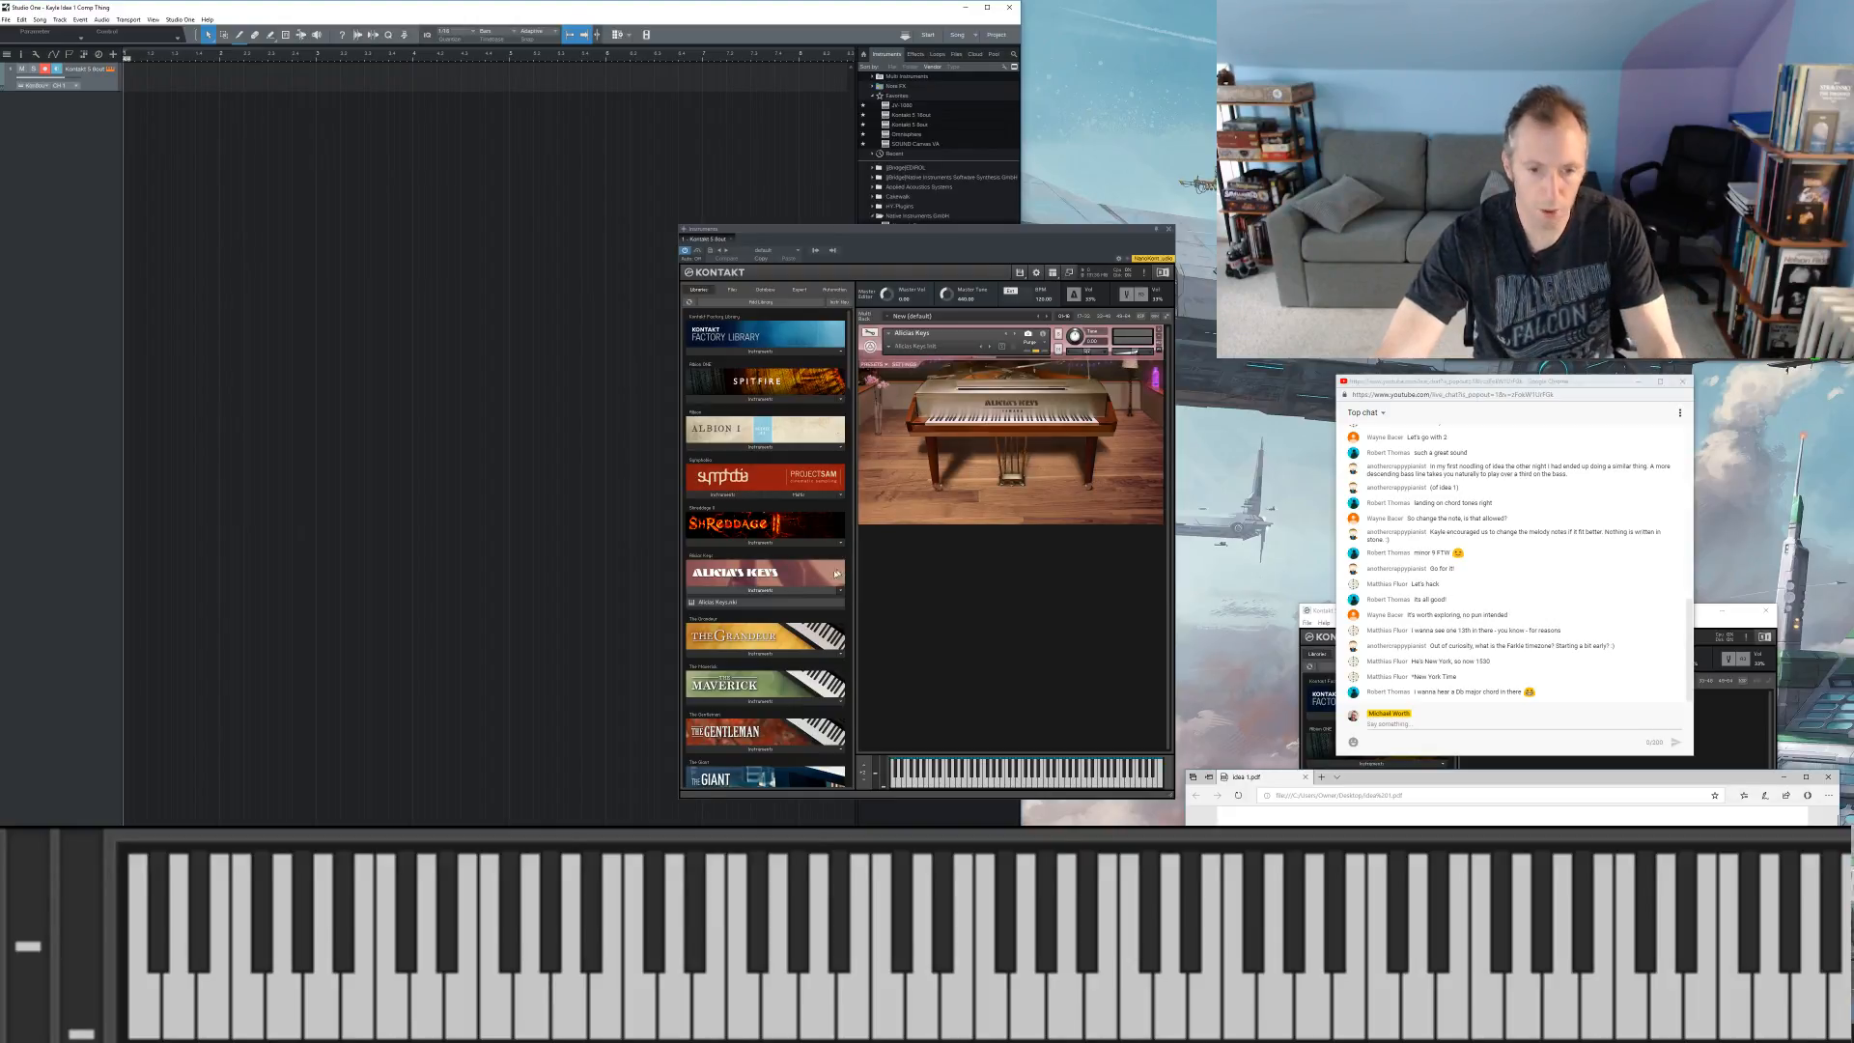
left_click(786, 655)
left_click_drag(775, 665, 964, 339)
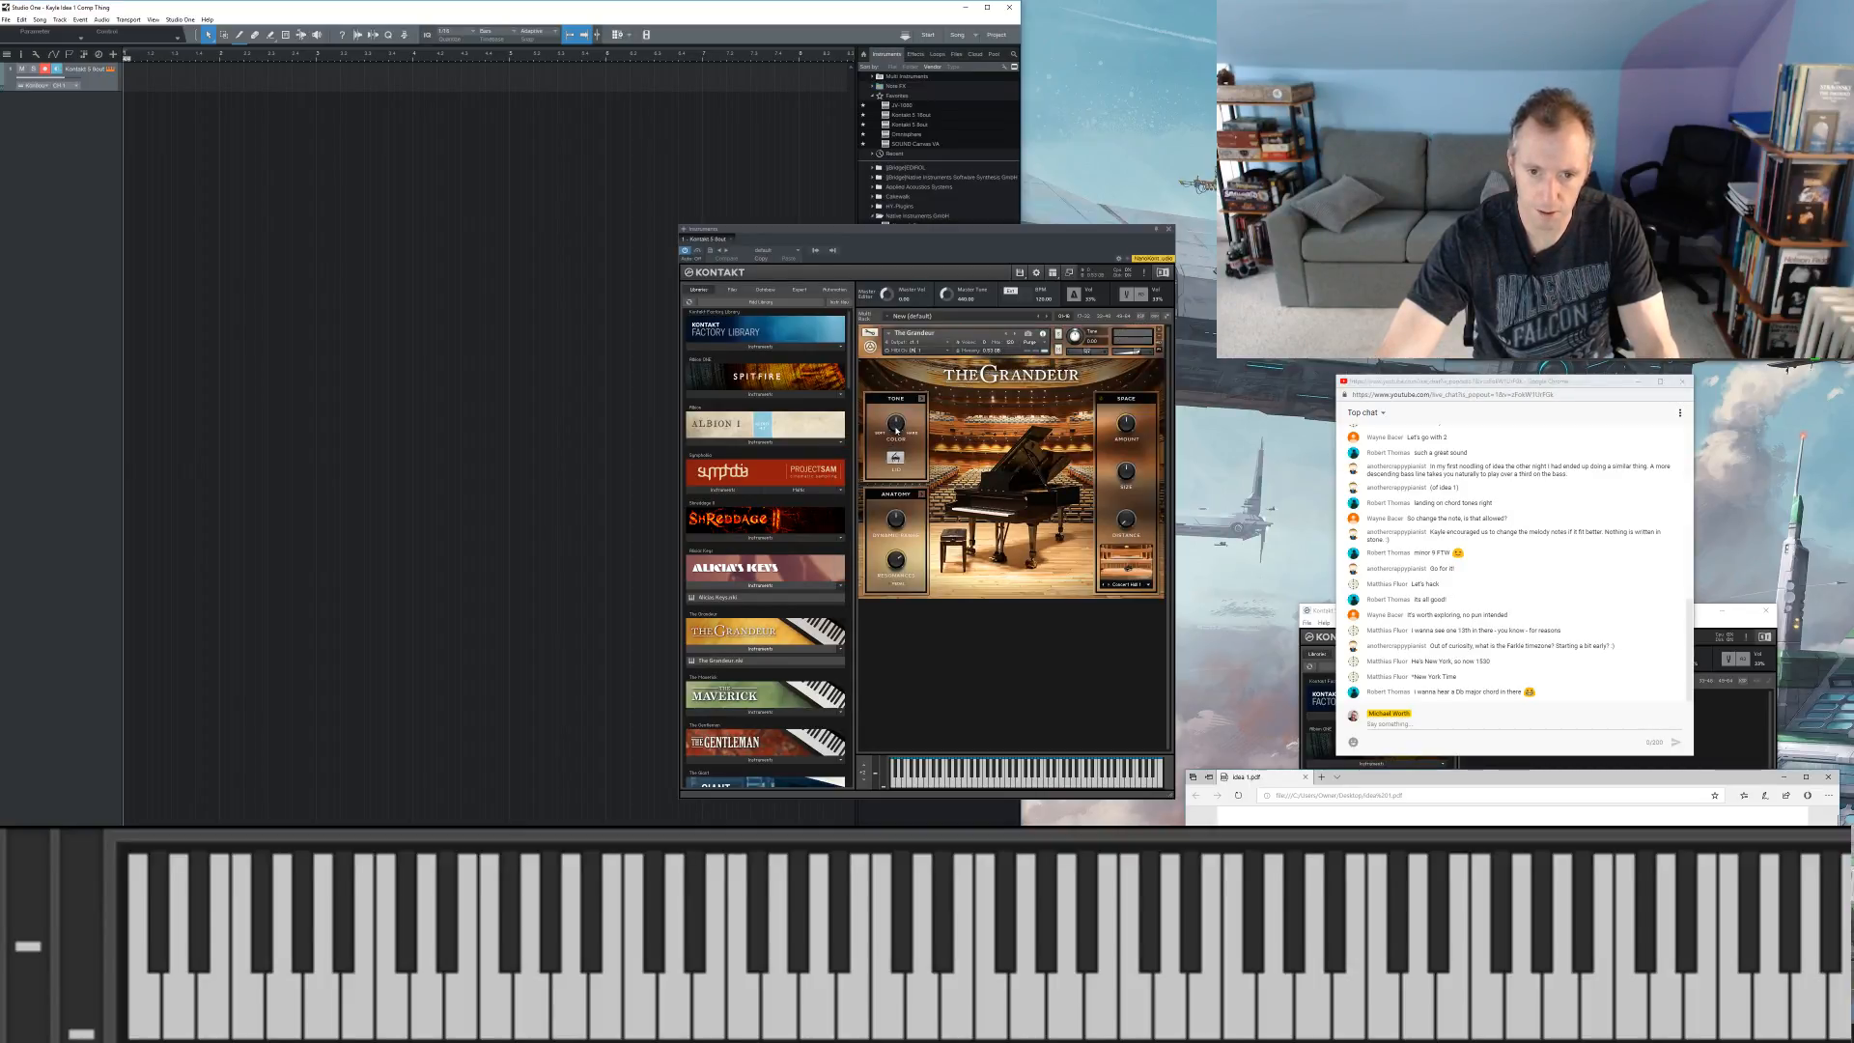
Step: Adjust The Grandeur's tone Color slightly and close the Kontakt window
left_click_drag(892, 432, 890, 440)
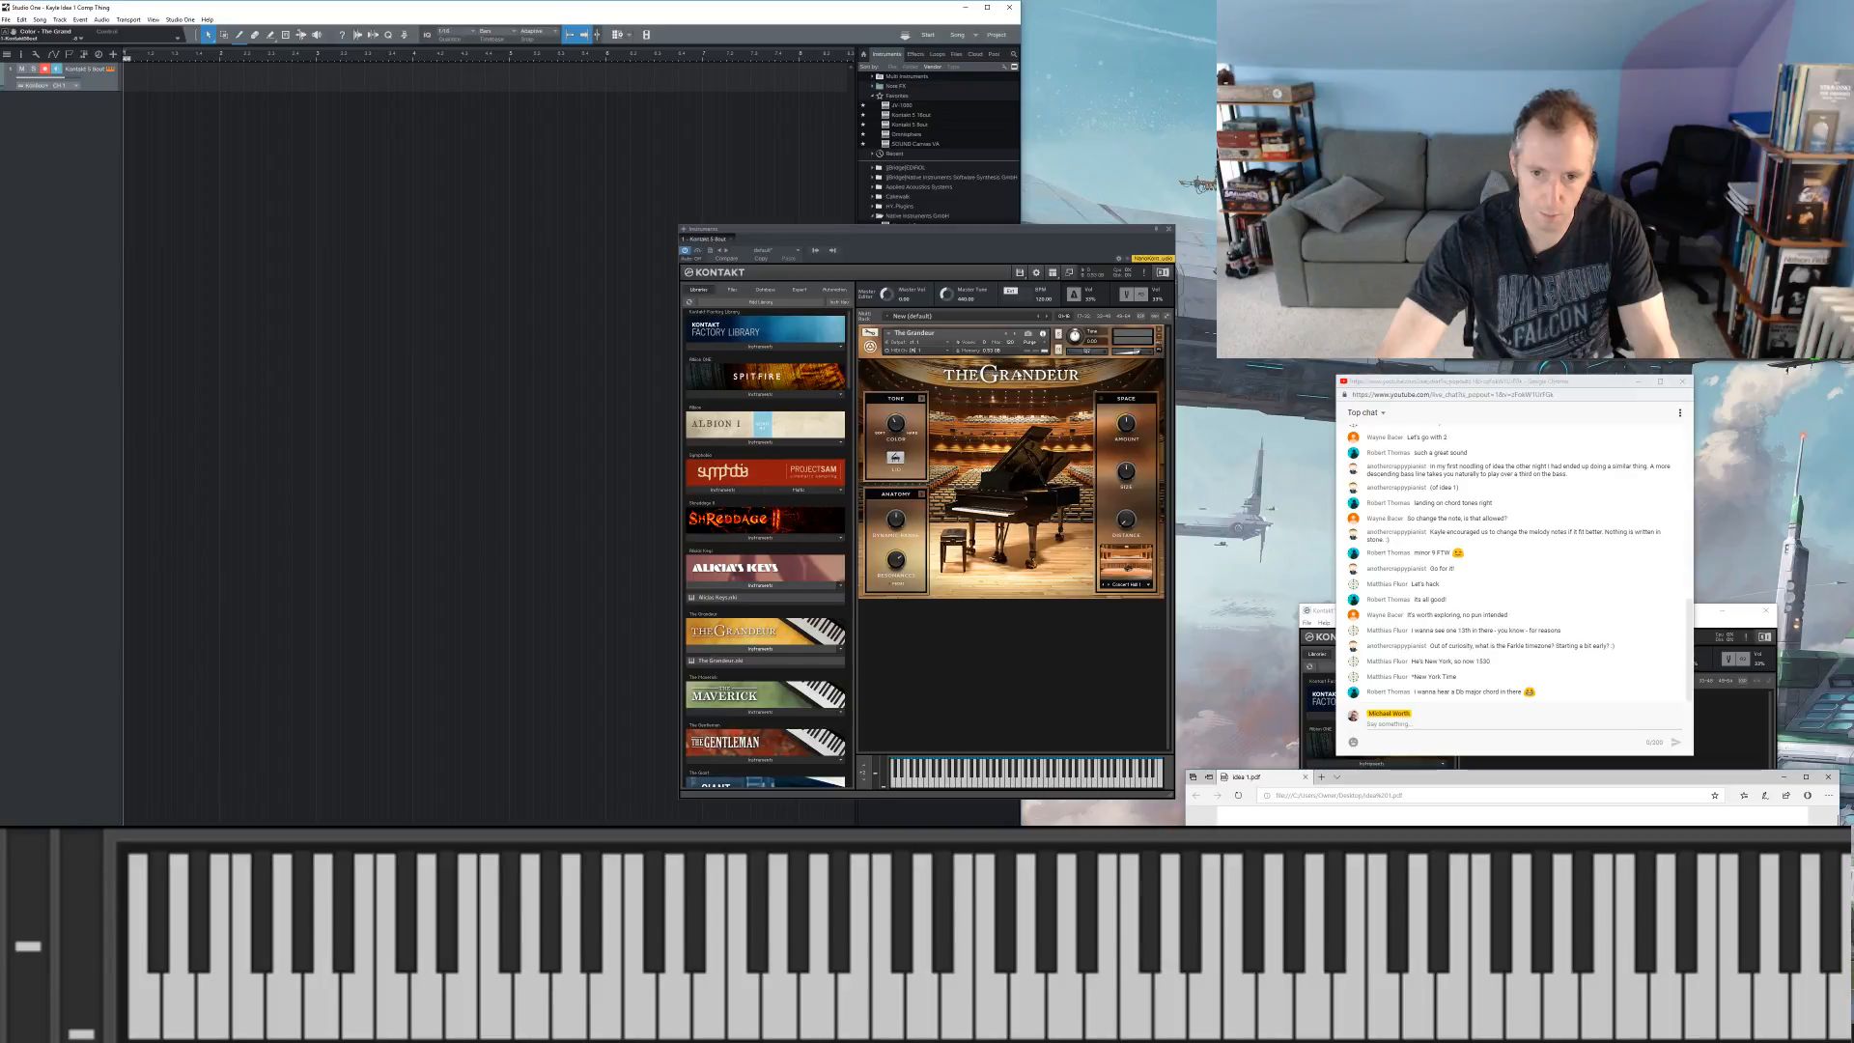
left_click_drag(1136, 354, 1139, 355)
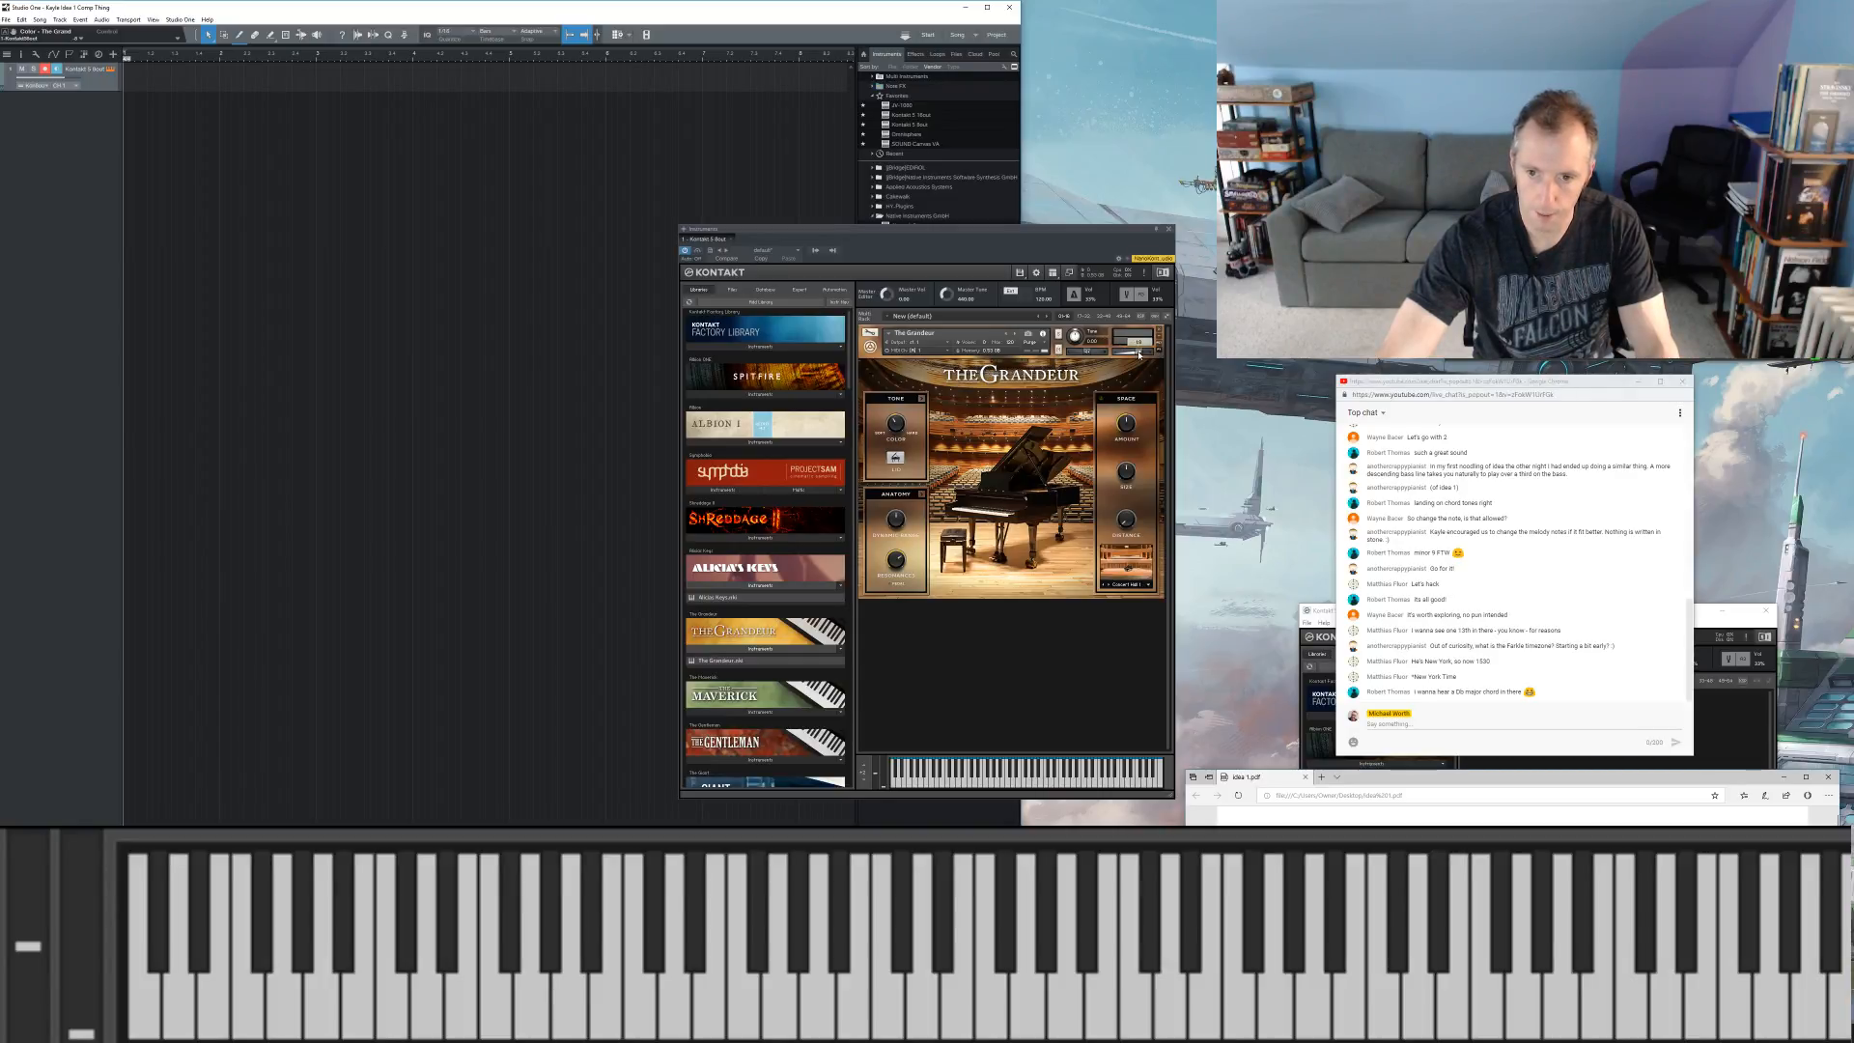
left_click(1168, 229)
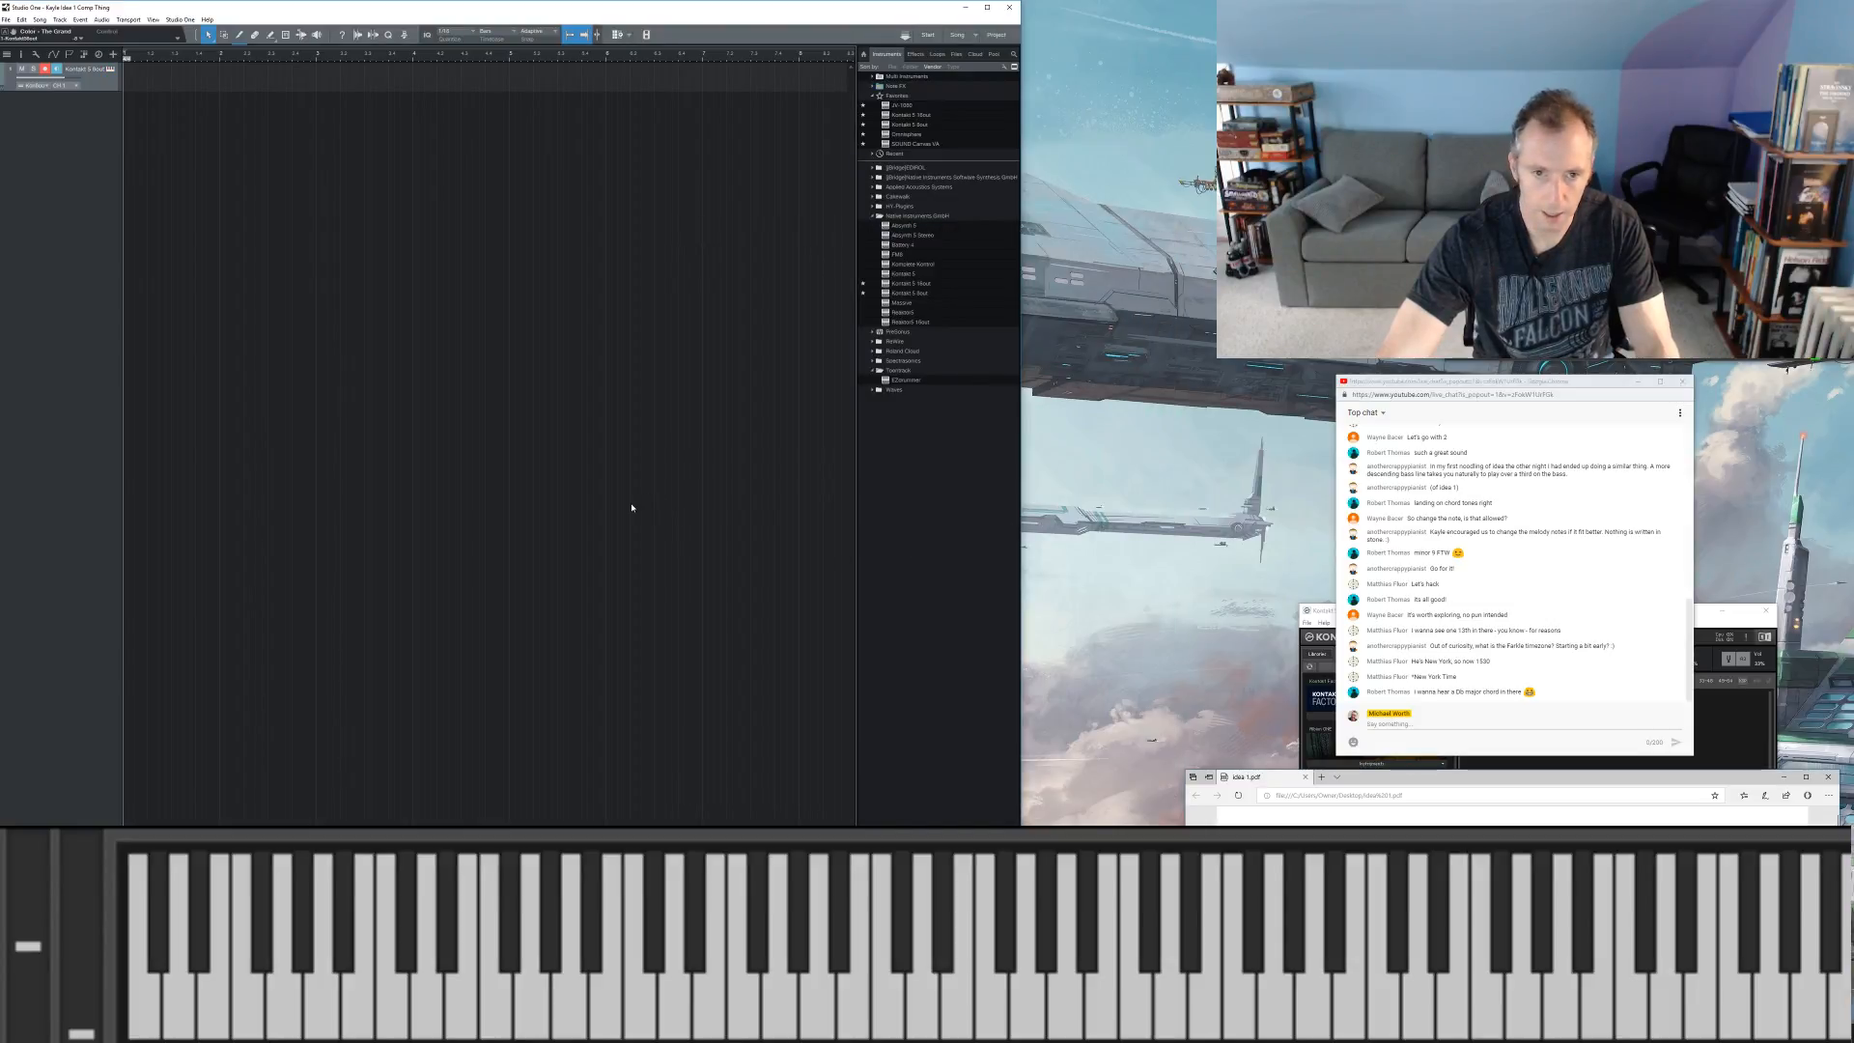
Step: Show the mix console and insert a Limiter effect on the main output channel
key("F3")
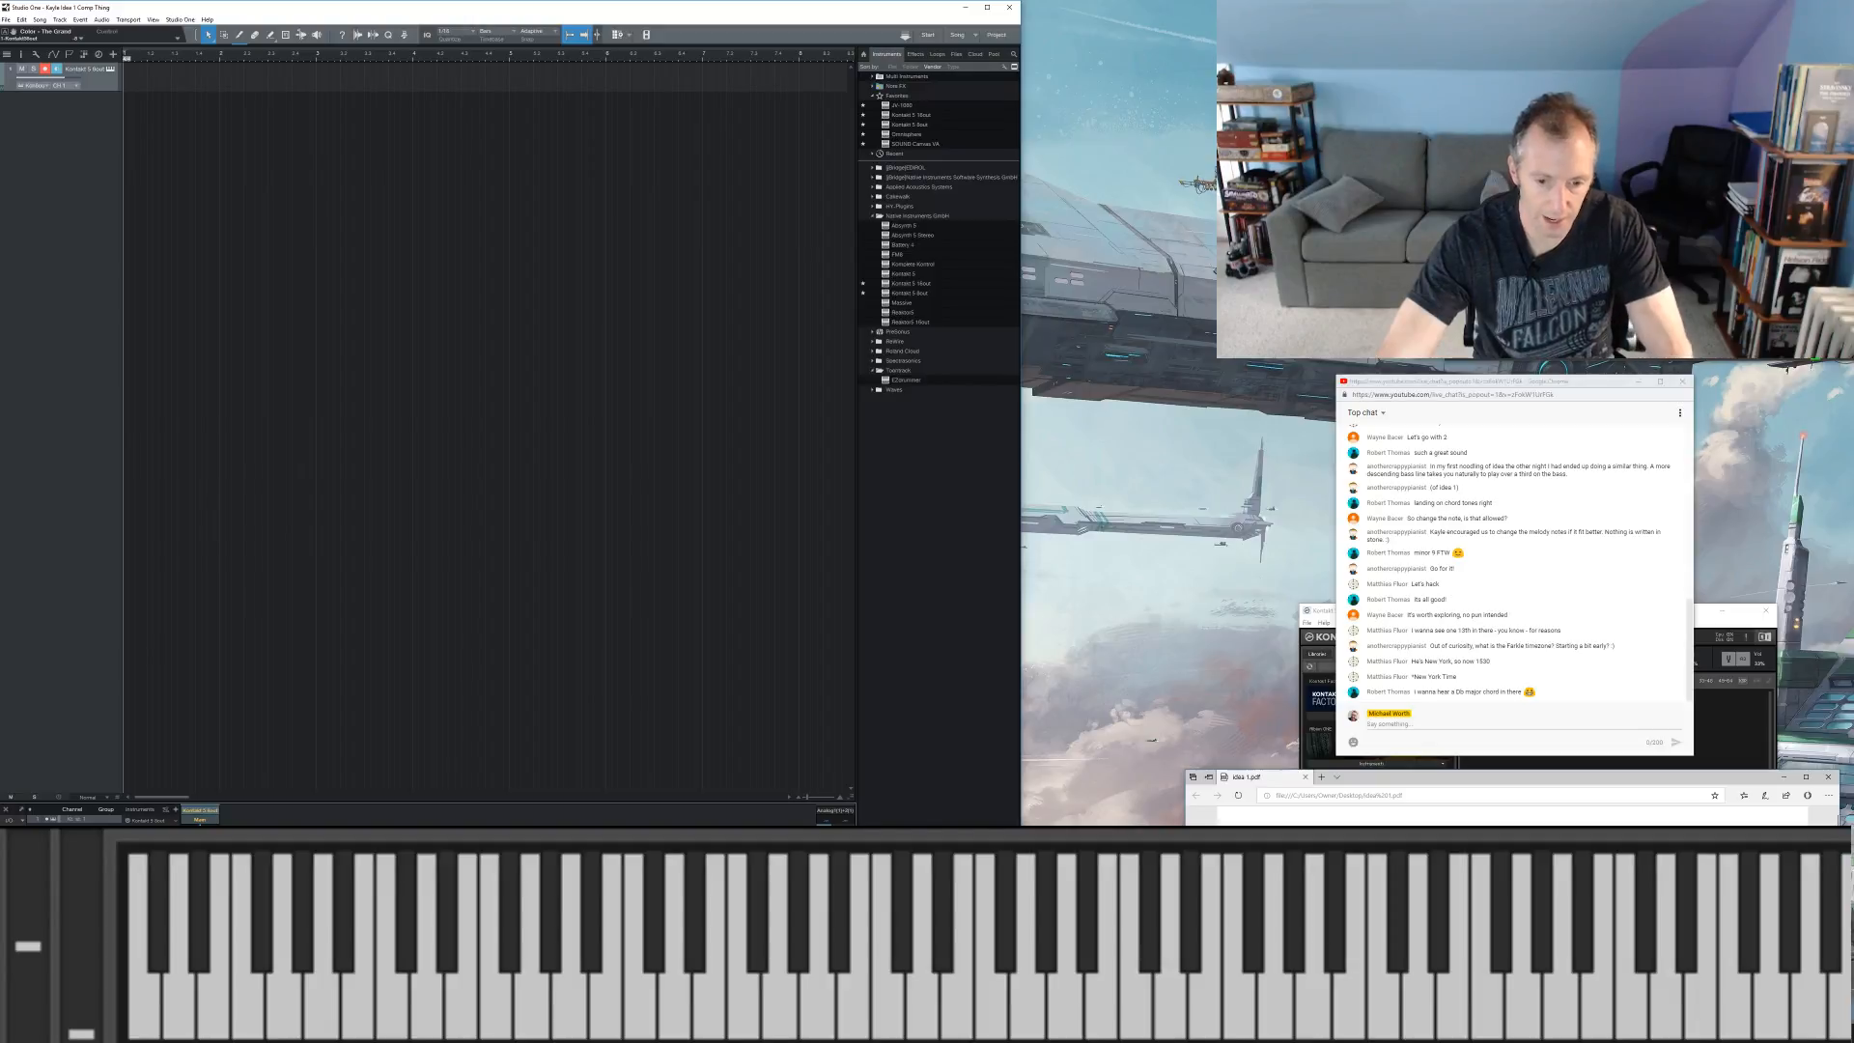
double_click(851, 814)
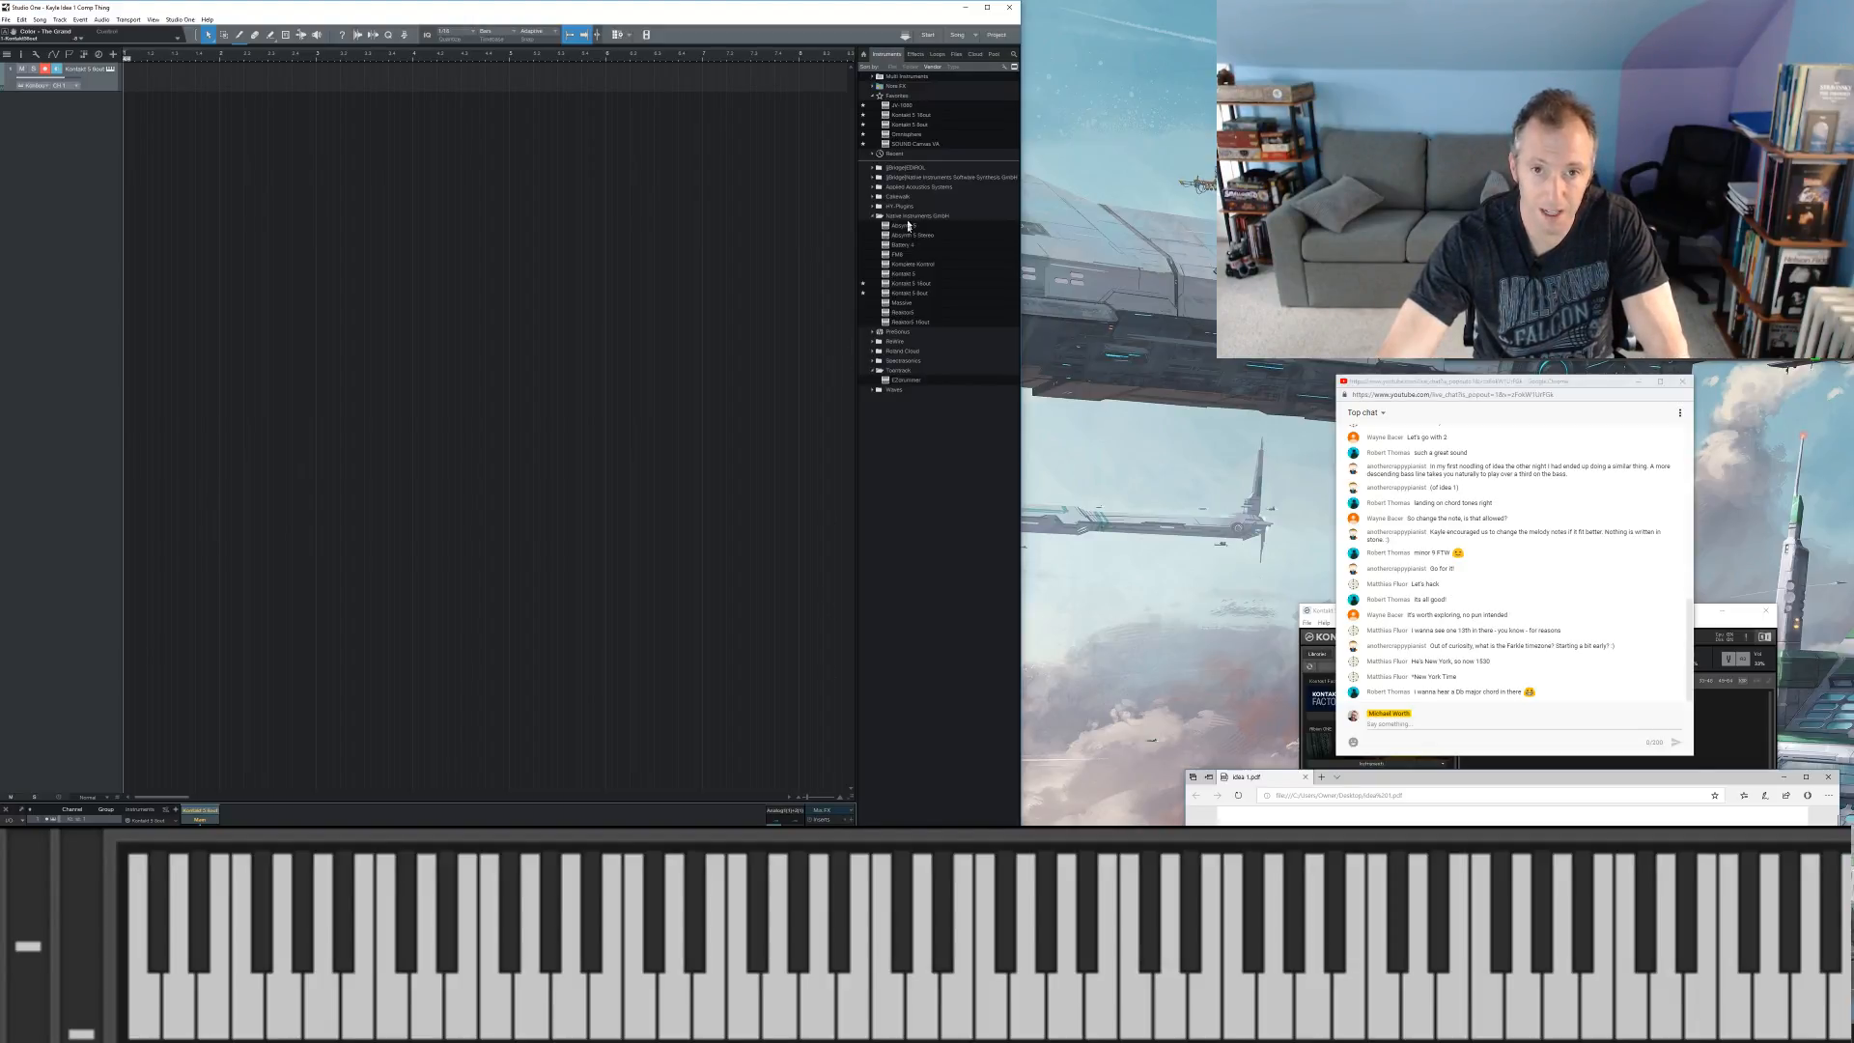
left_click(914, 54)
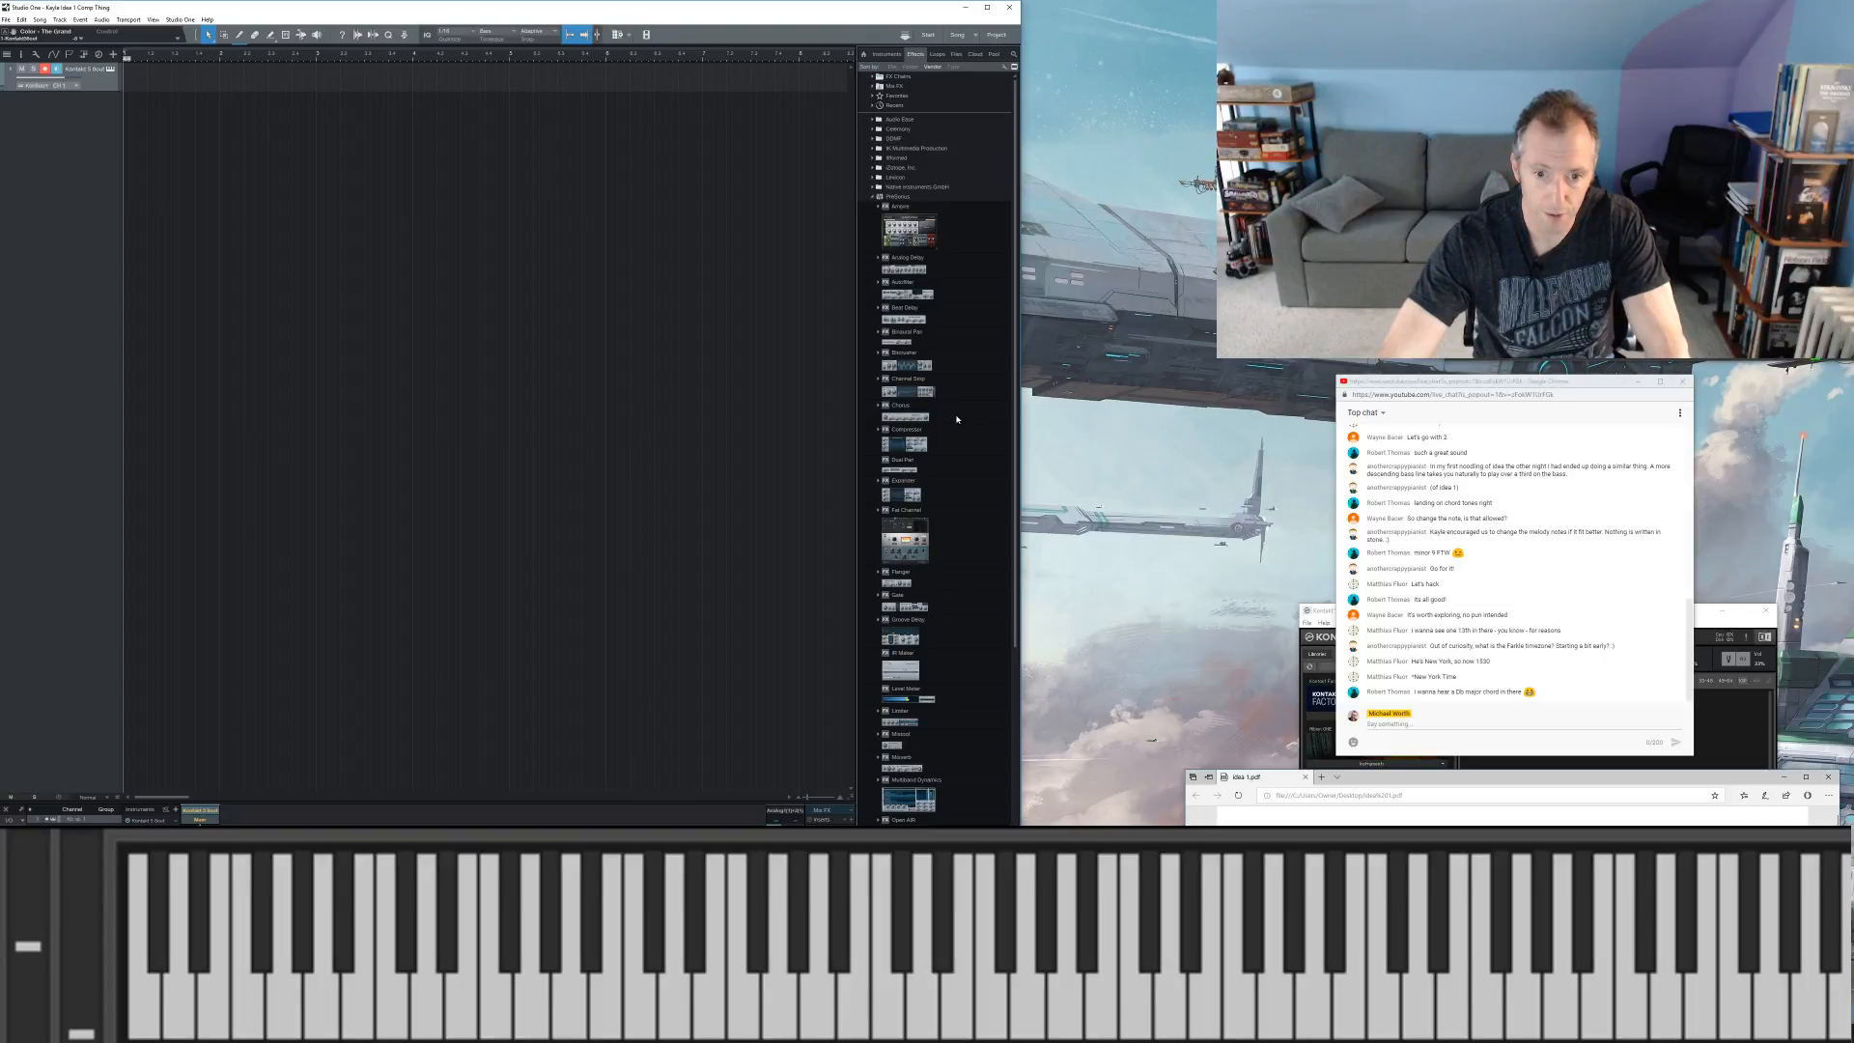
left_click_drag(901, 720, 821, 819)
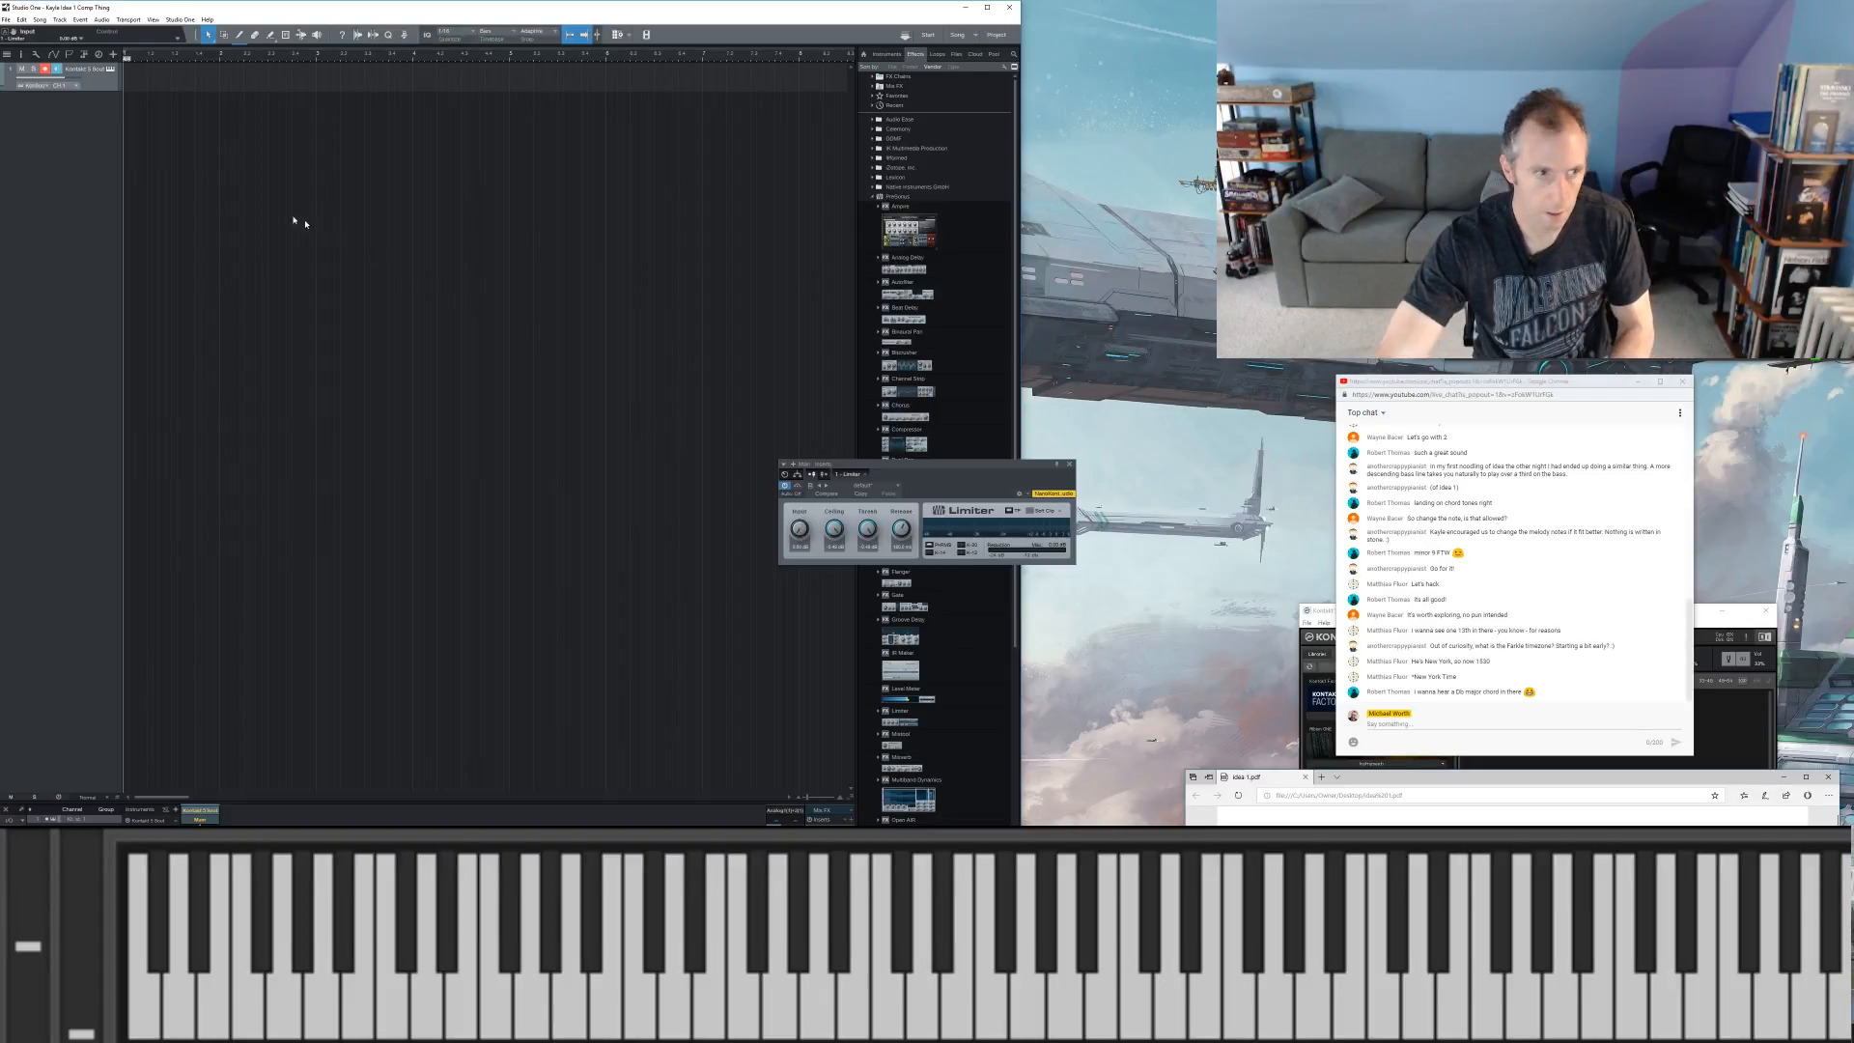
Step: Reopen the track's Kontakt instrument and reconnect the external MIDI devices in the program options
left_click(97, 90)
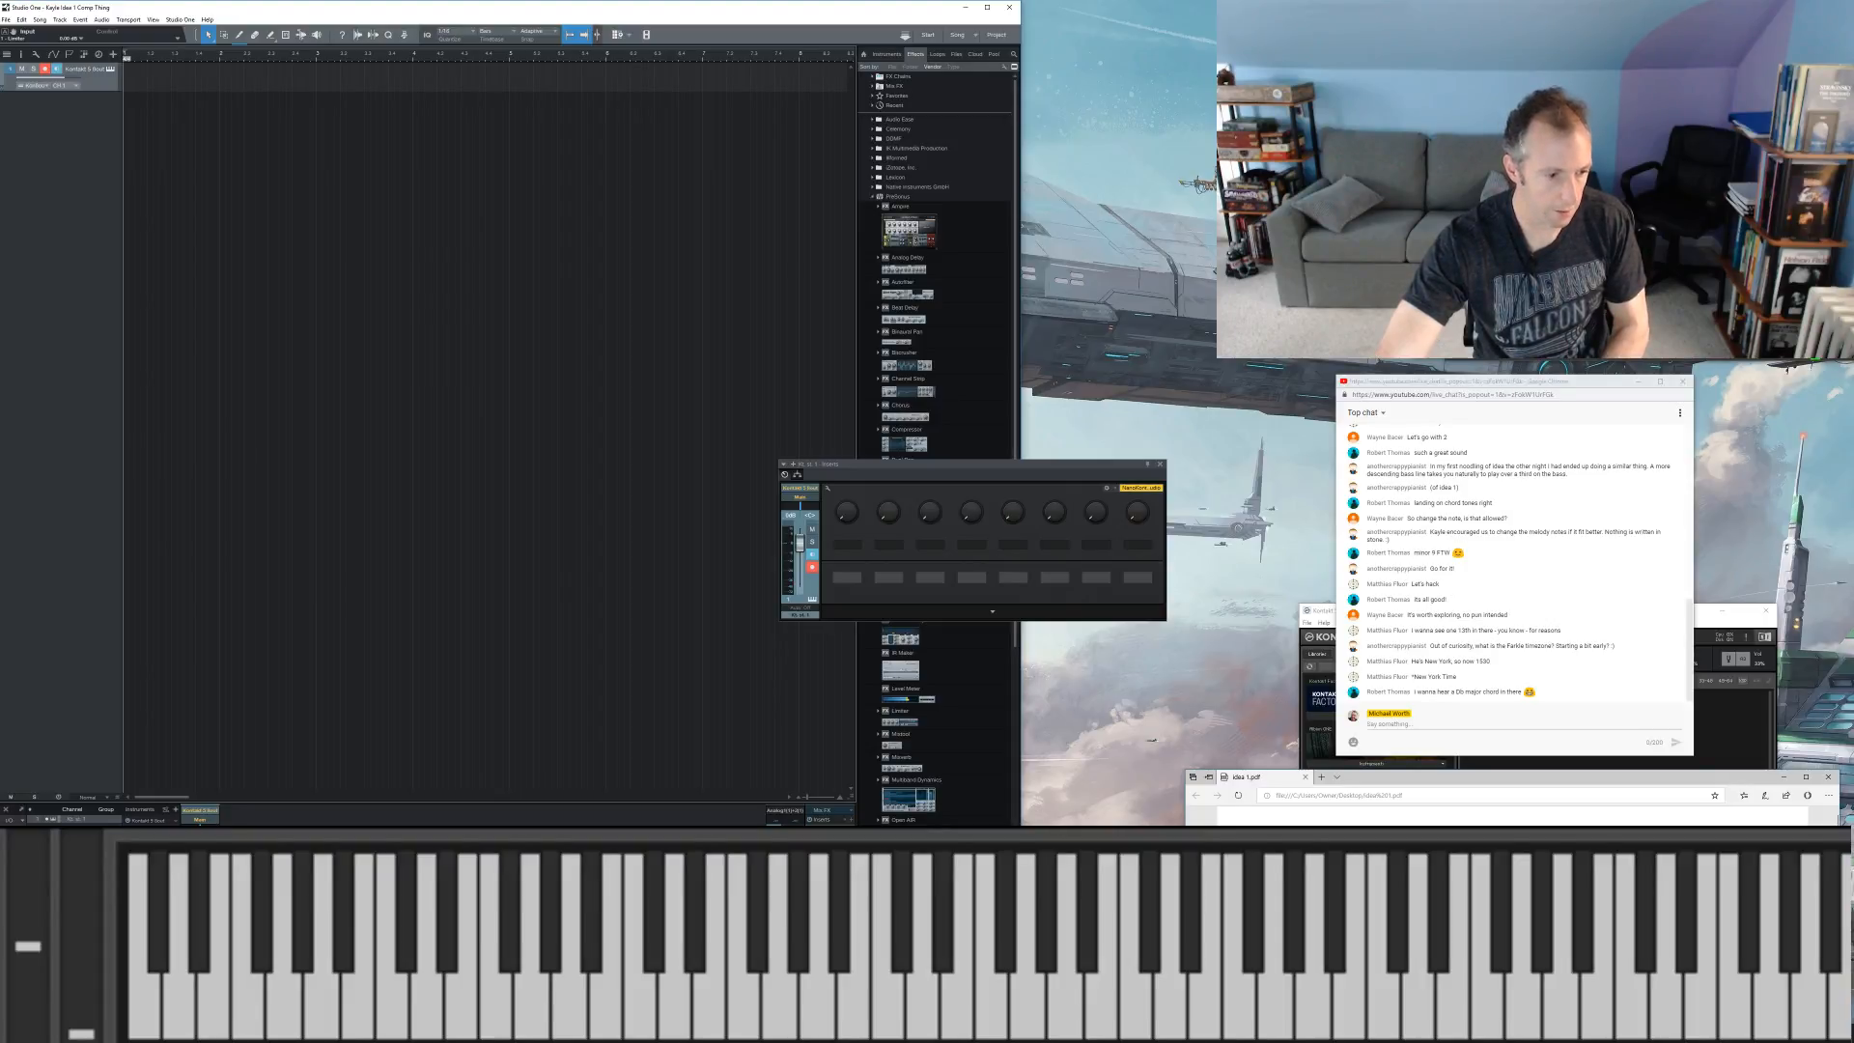
left_click(109, 70)
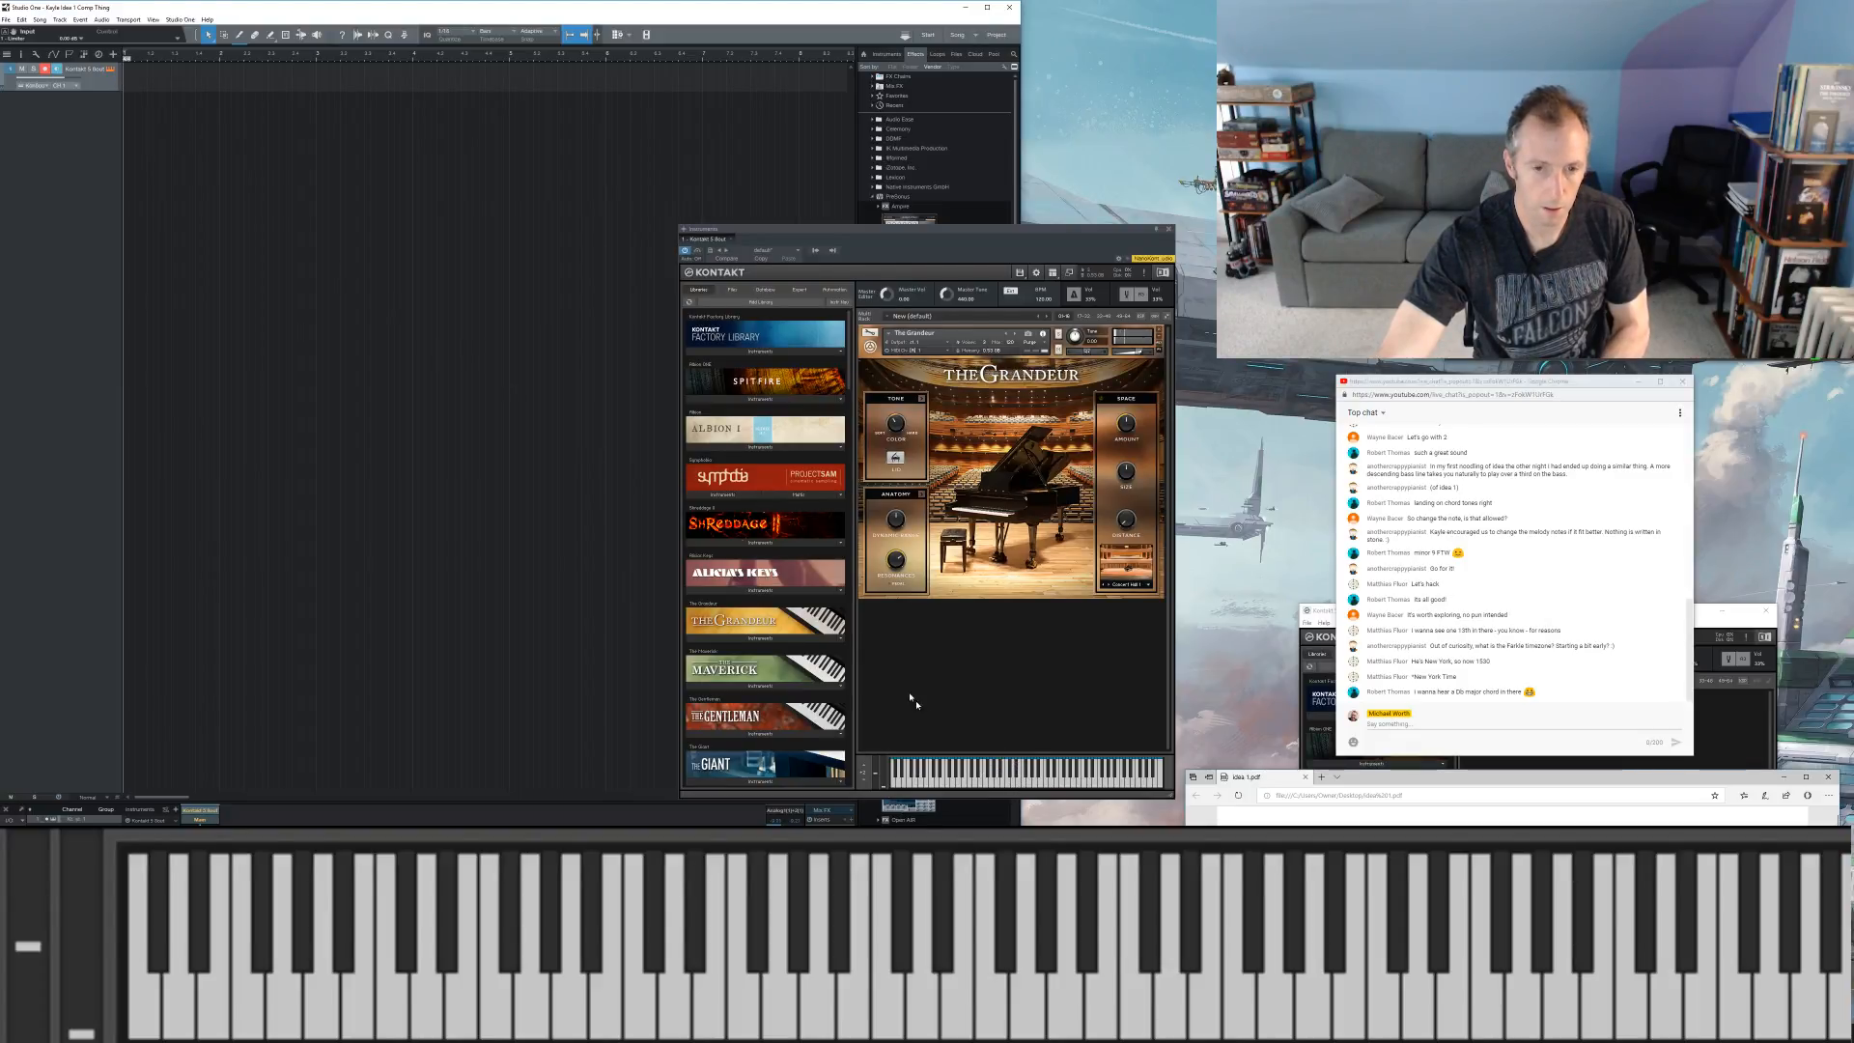
left_click(179, 19)
left_click(209, 141)
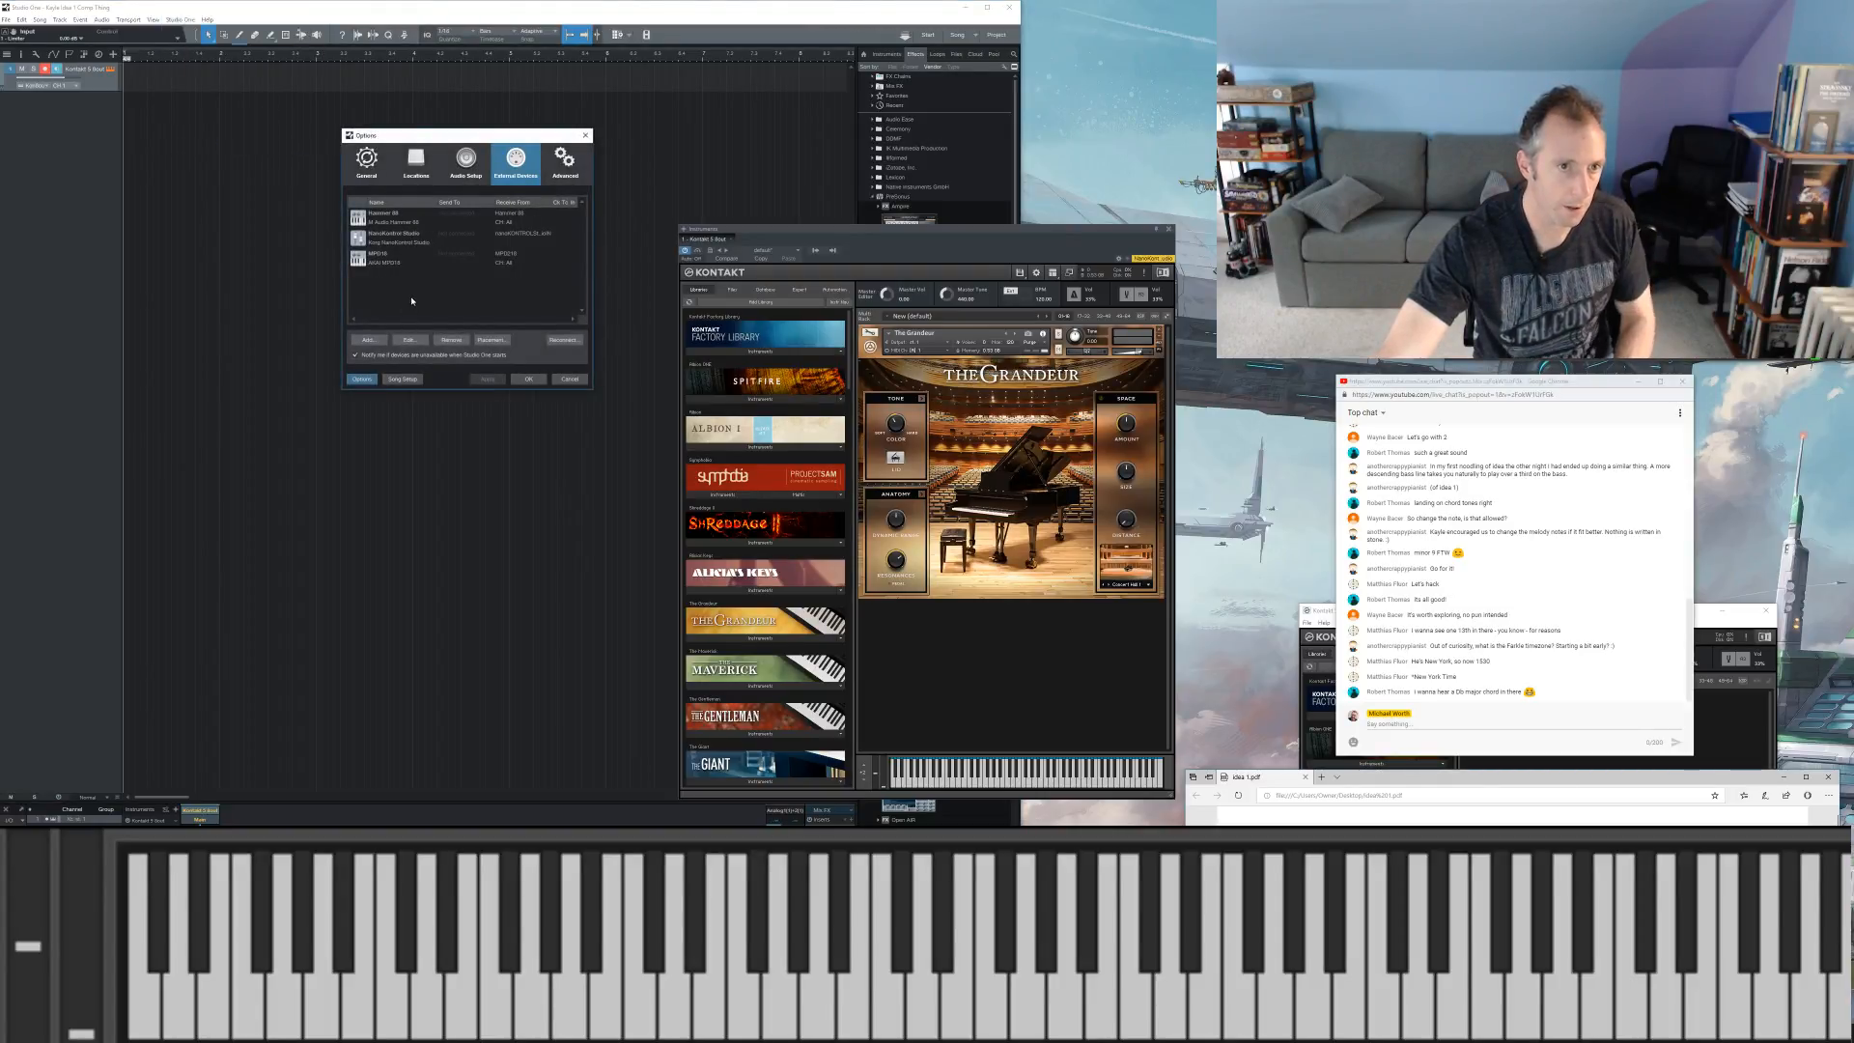
left_click(570, 341)
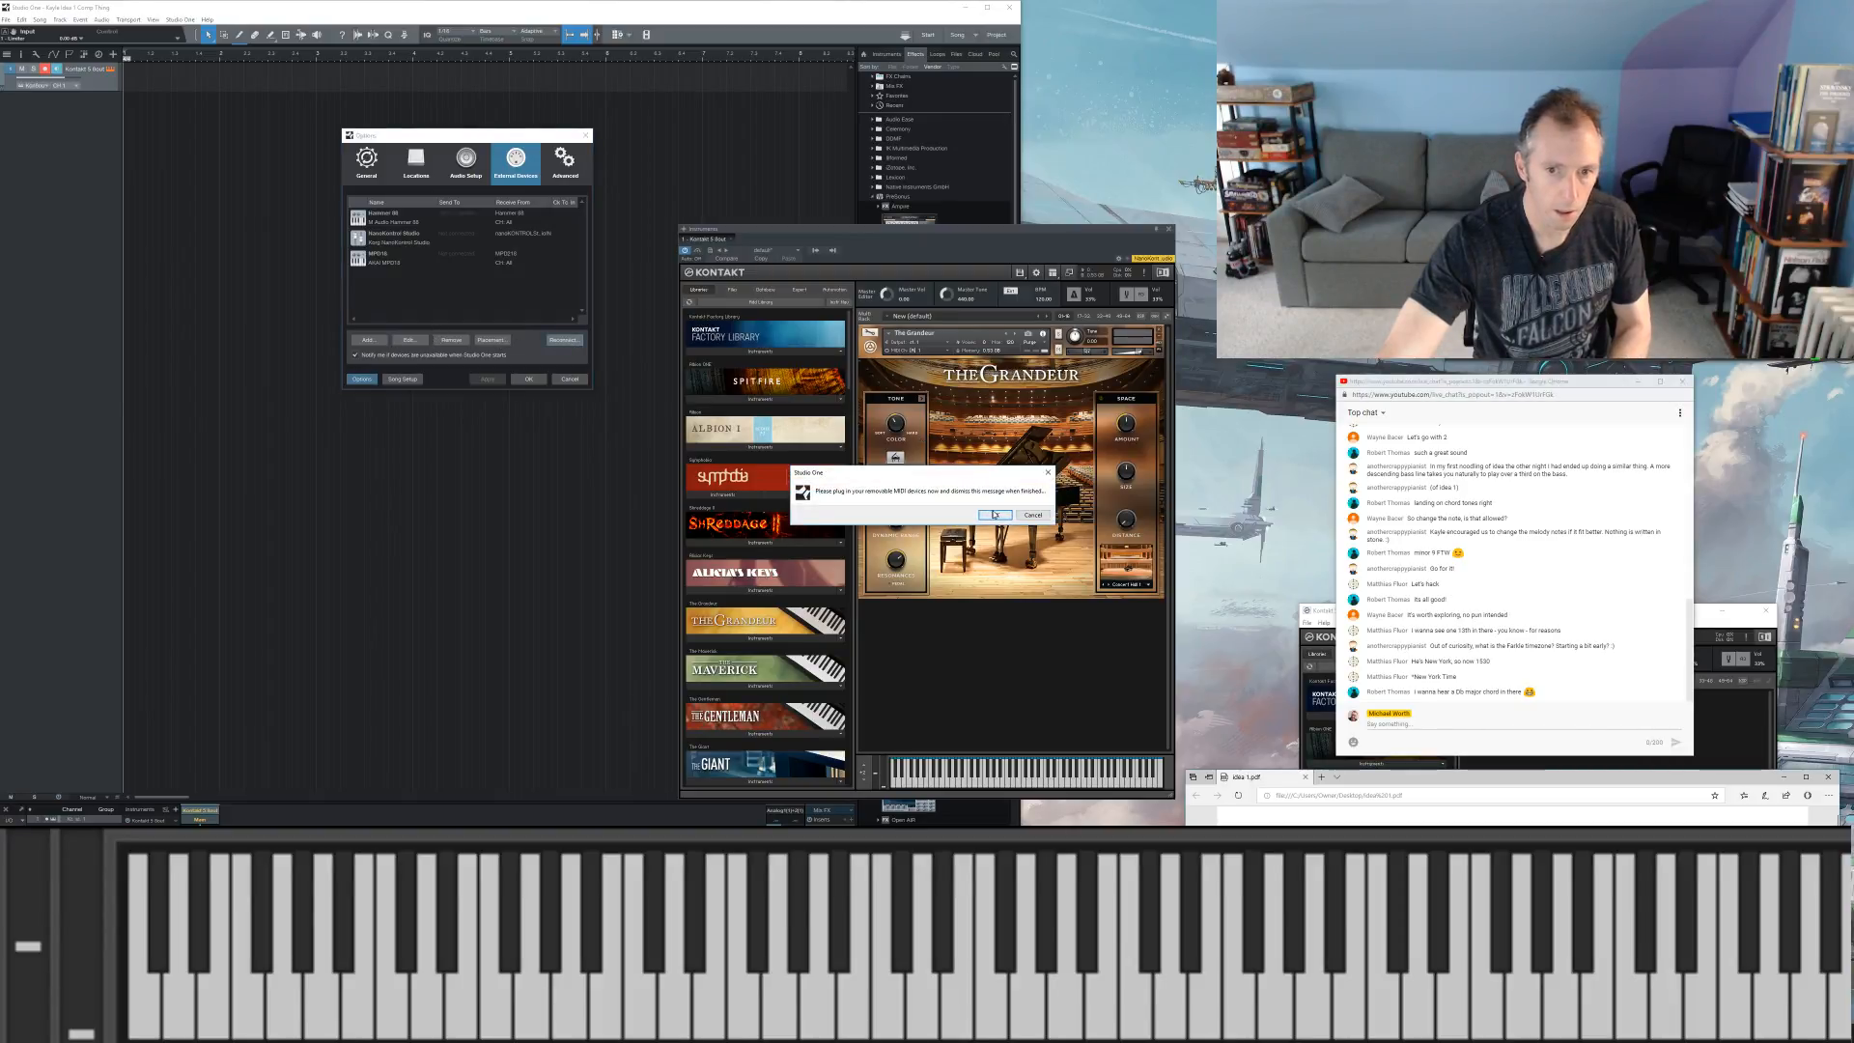
left_click(994, 514)
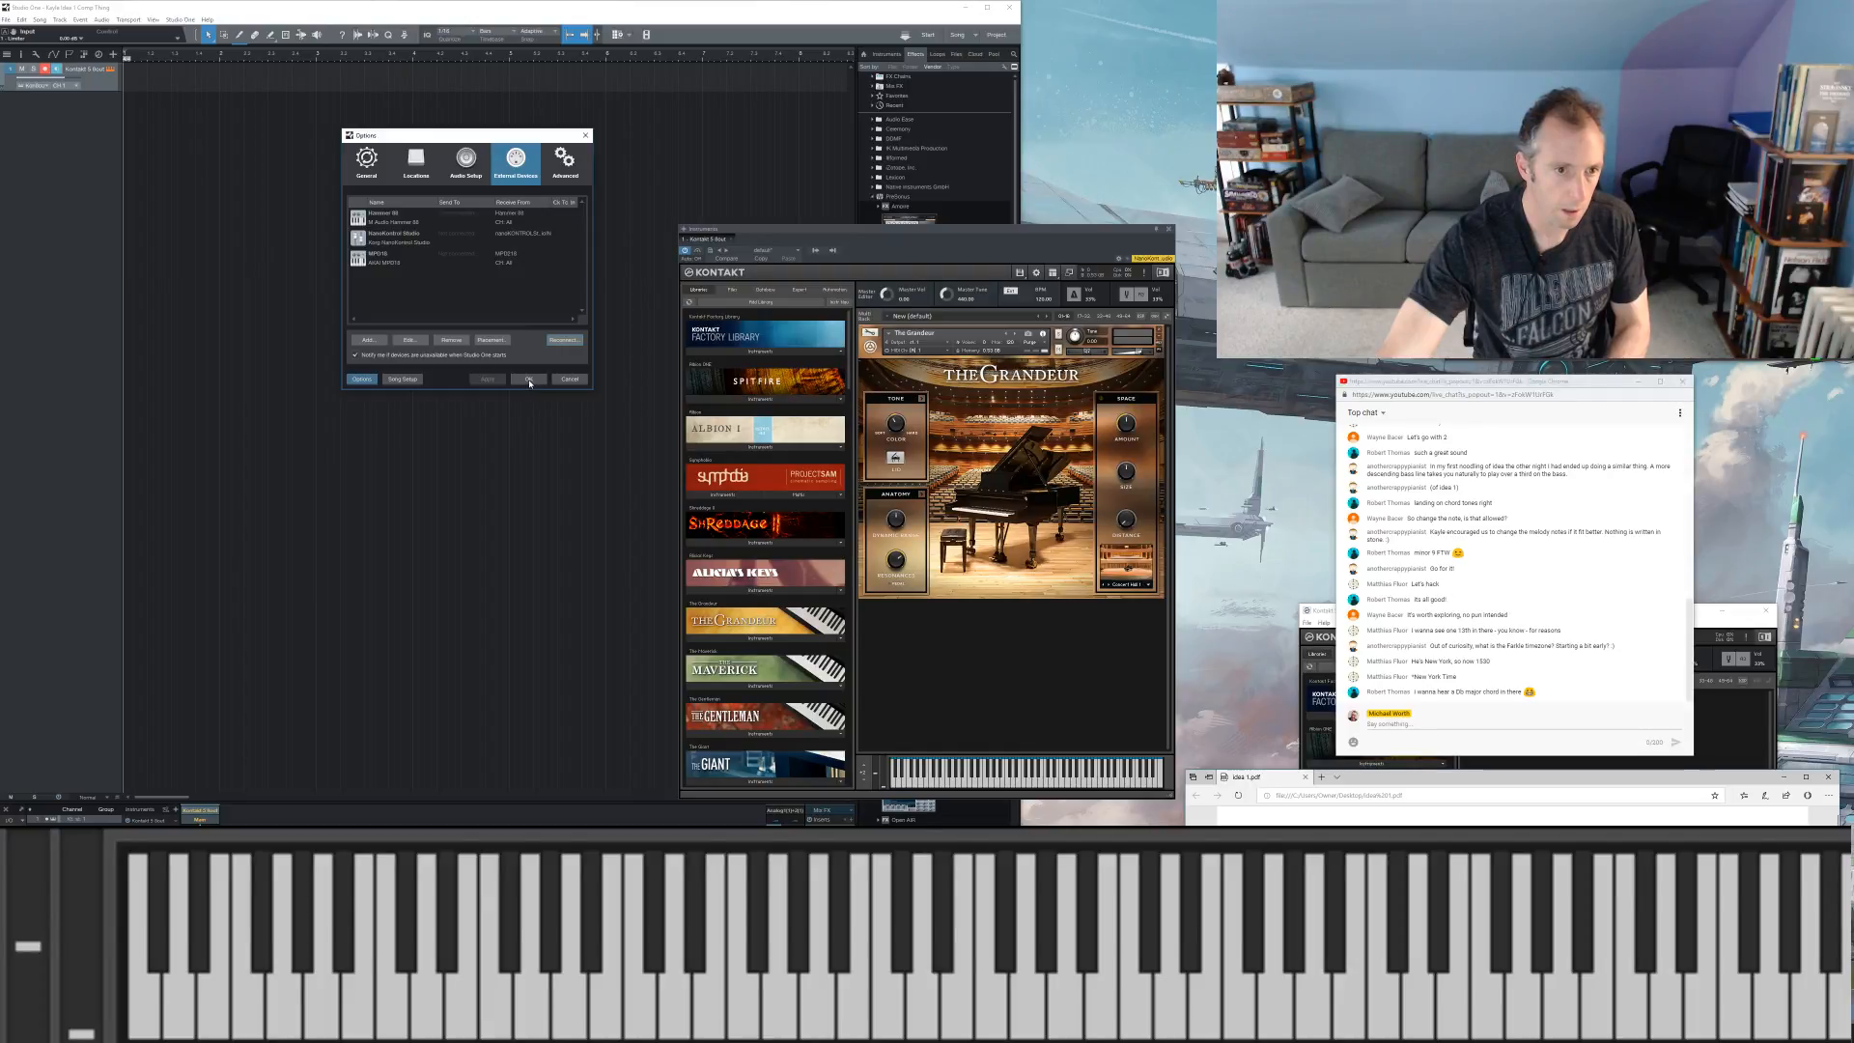
left_click(529, 379)
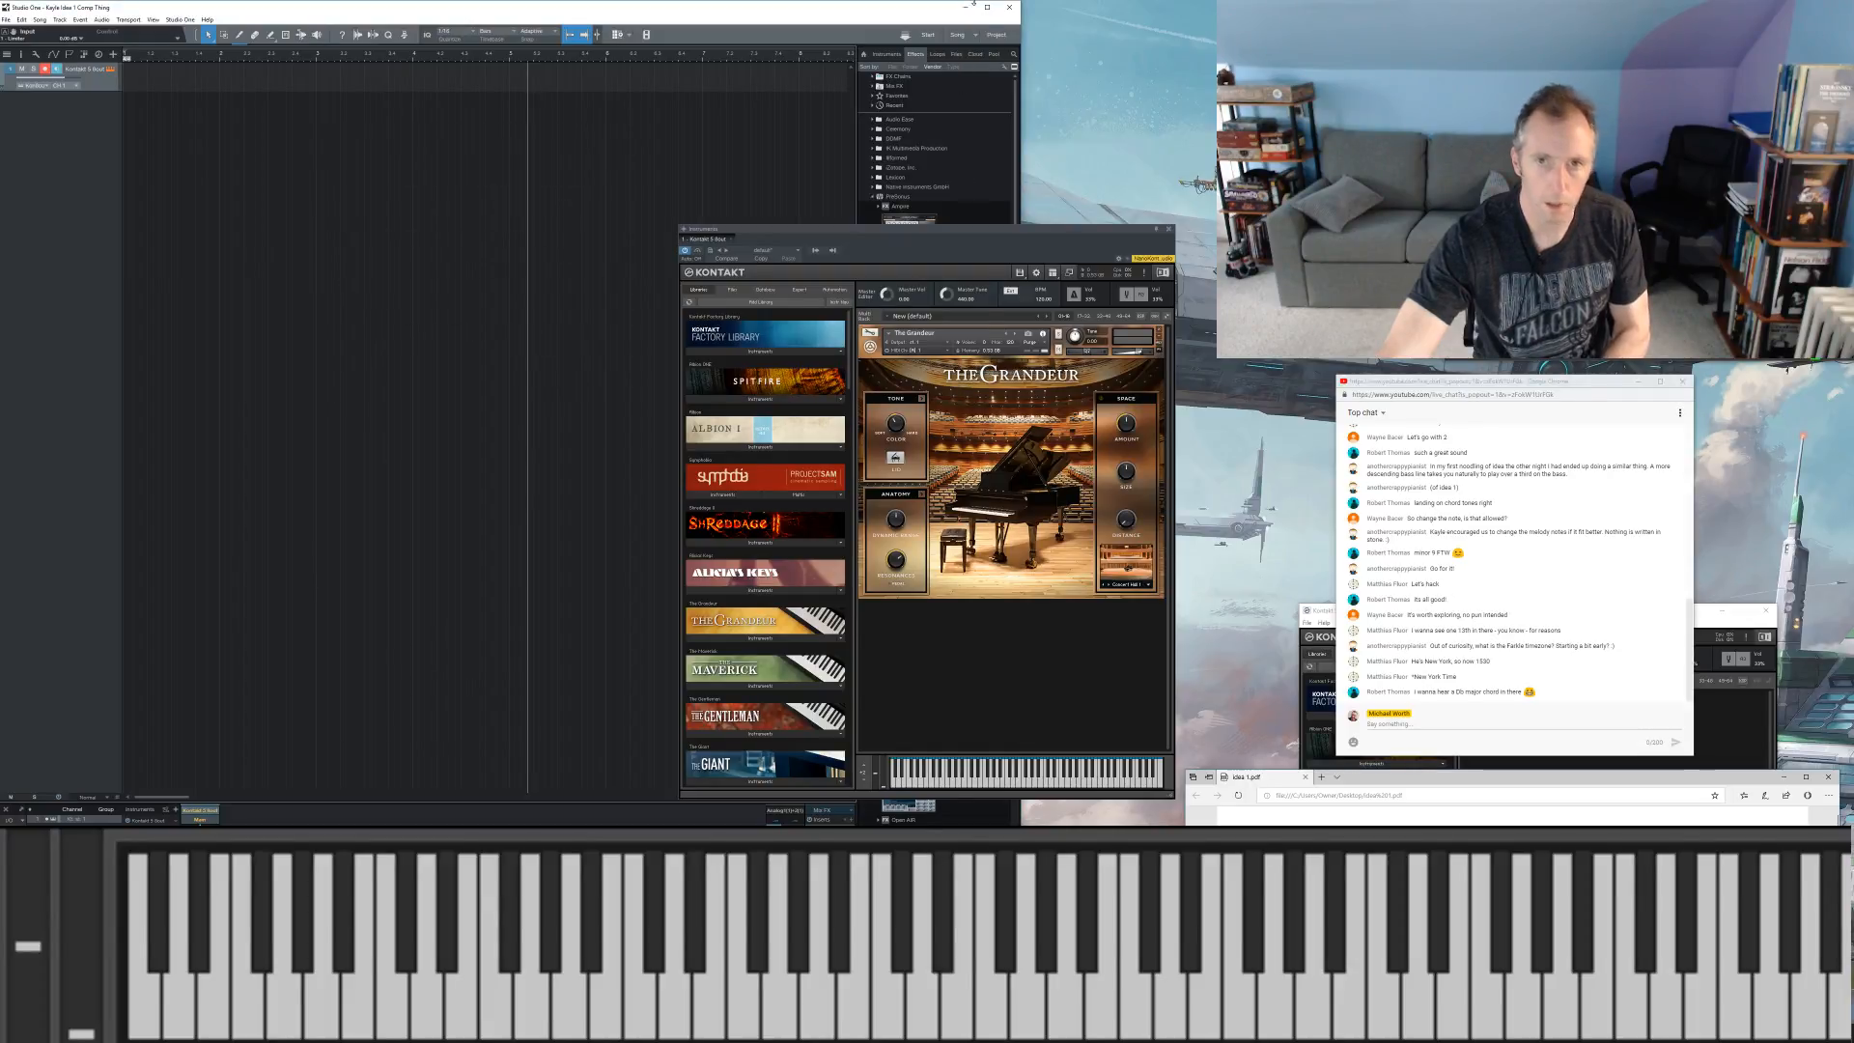
Step: Quit Studio One without saving the song changes, and close the standalone Kontakt program
left_click(1009, 6)
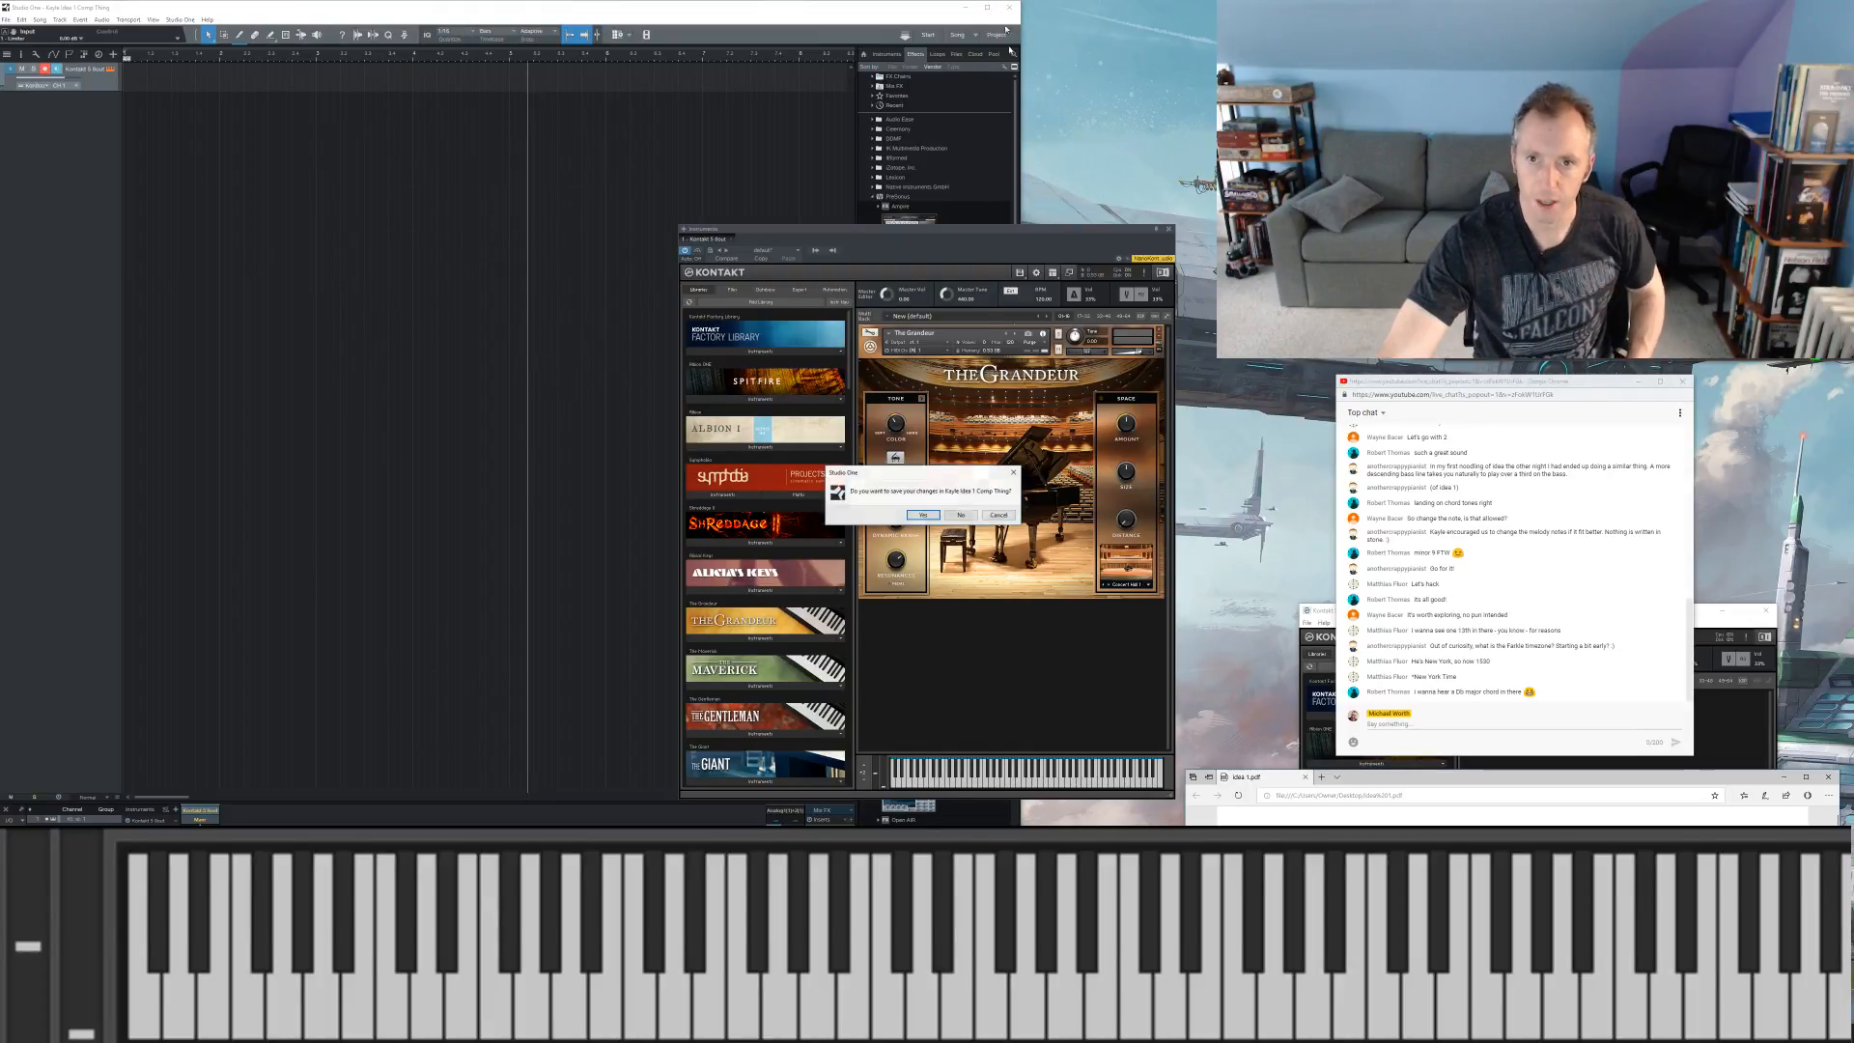
left_click(960, 517)
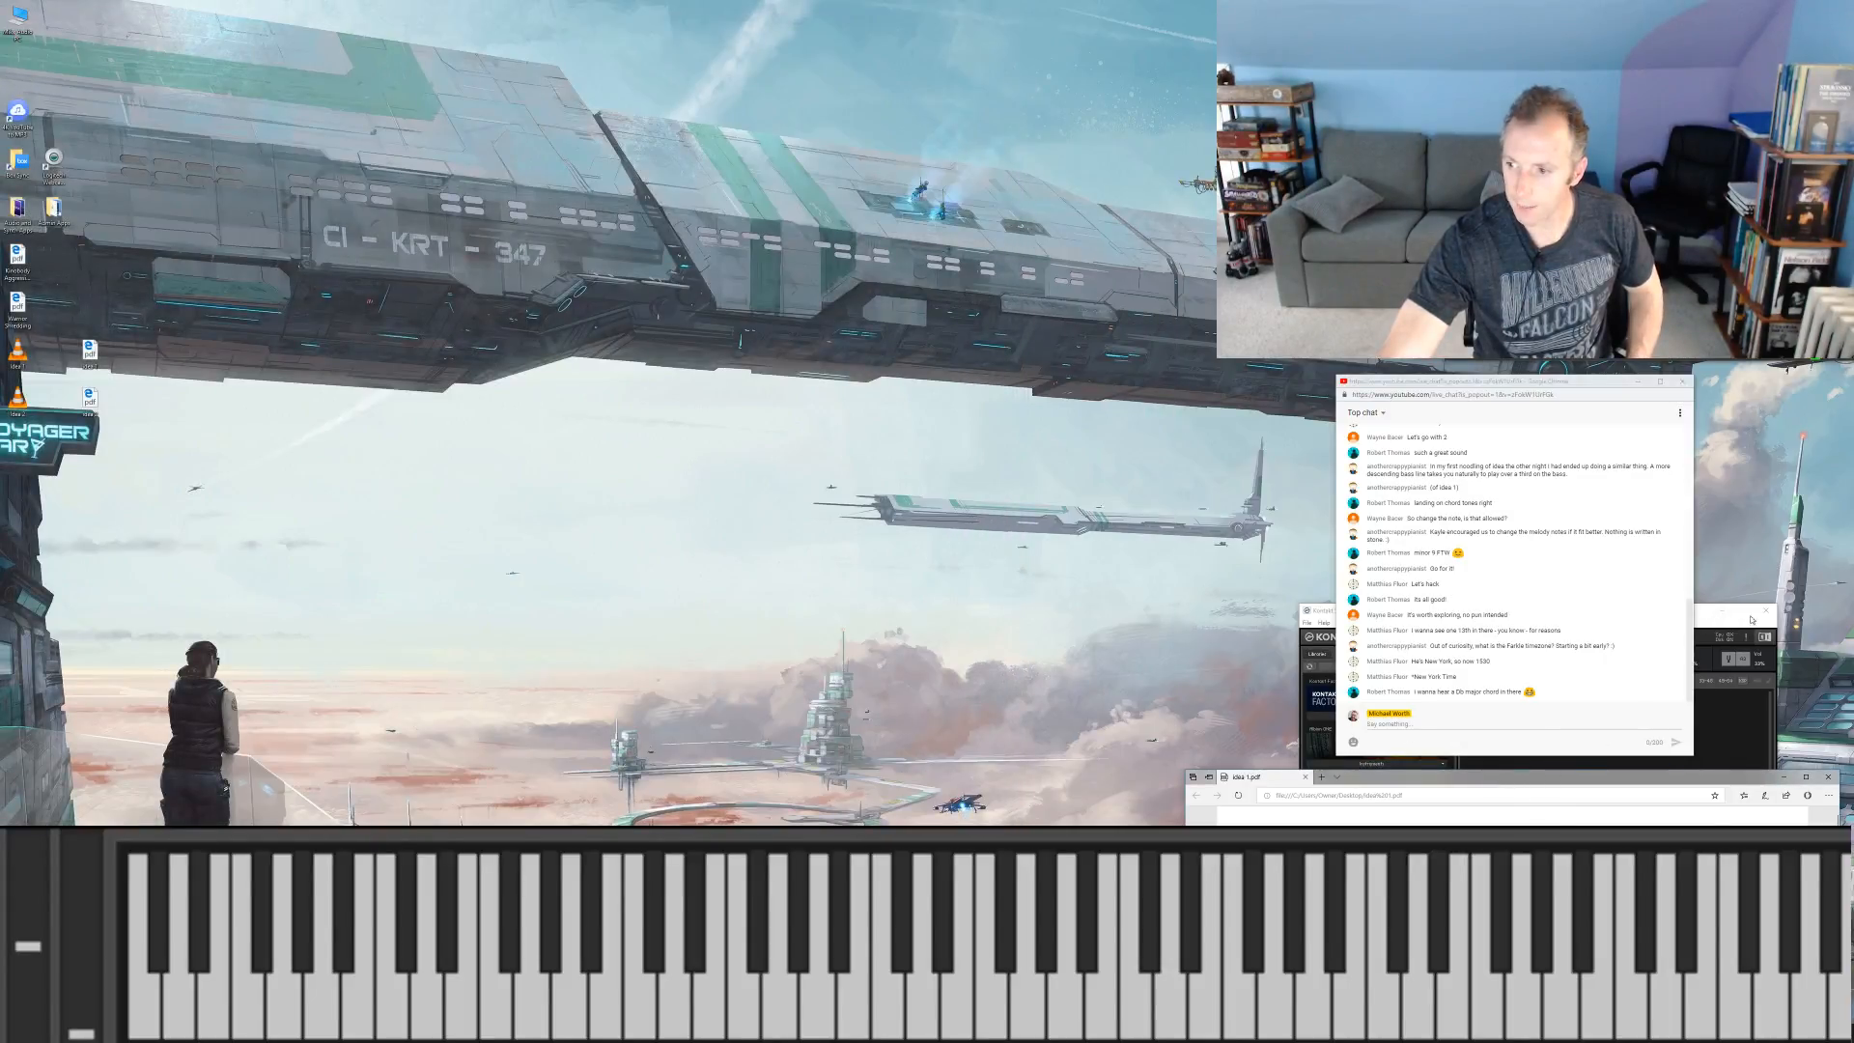
left_click(1768, 613)
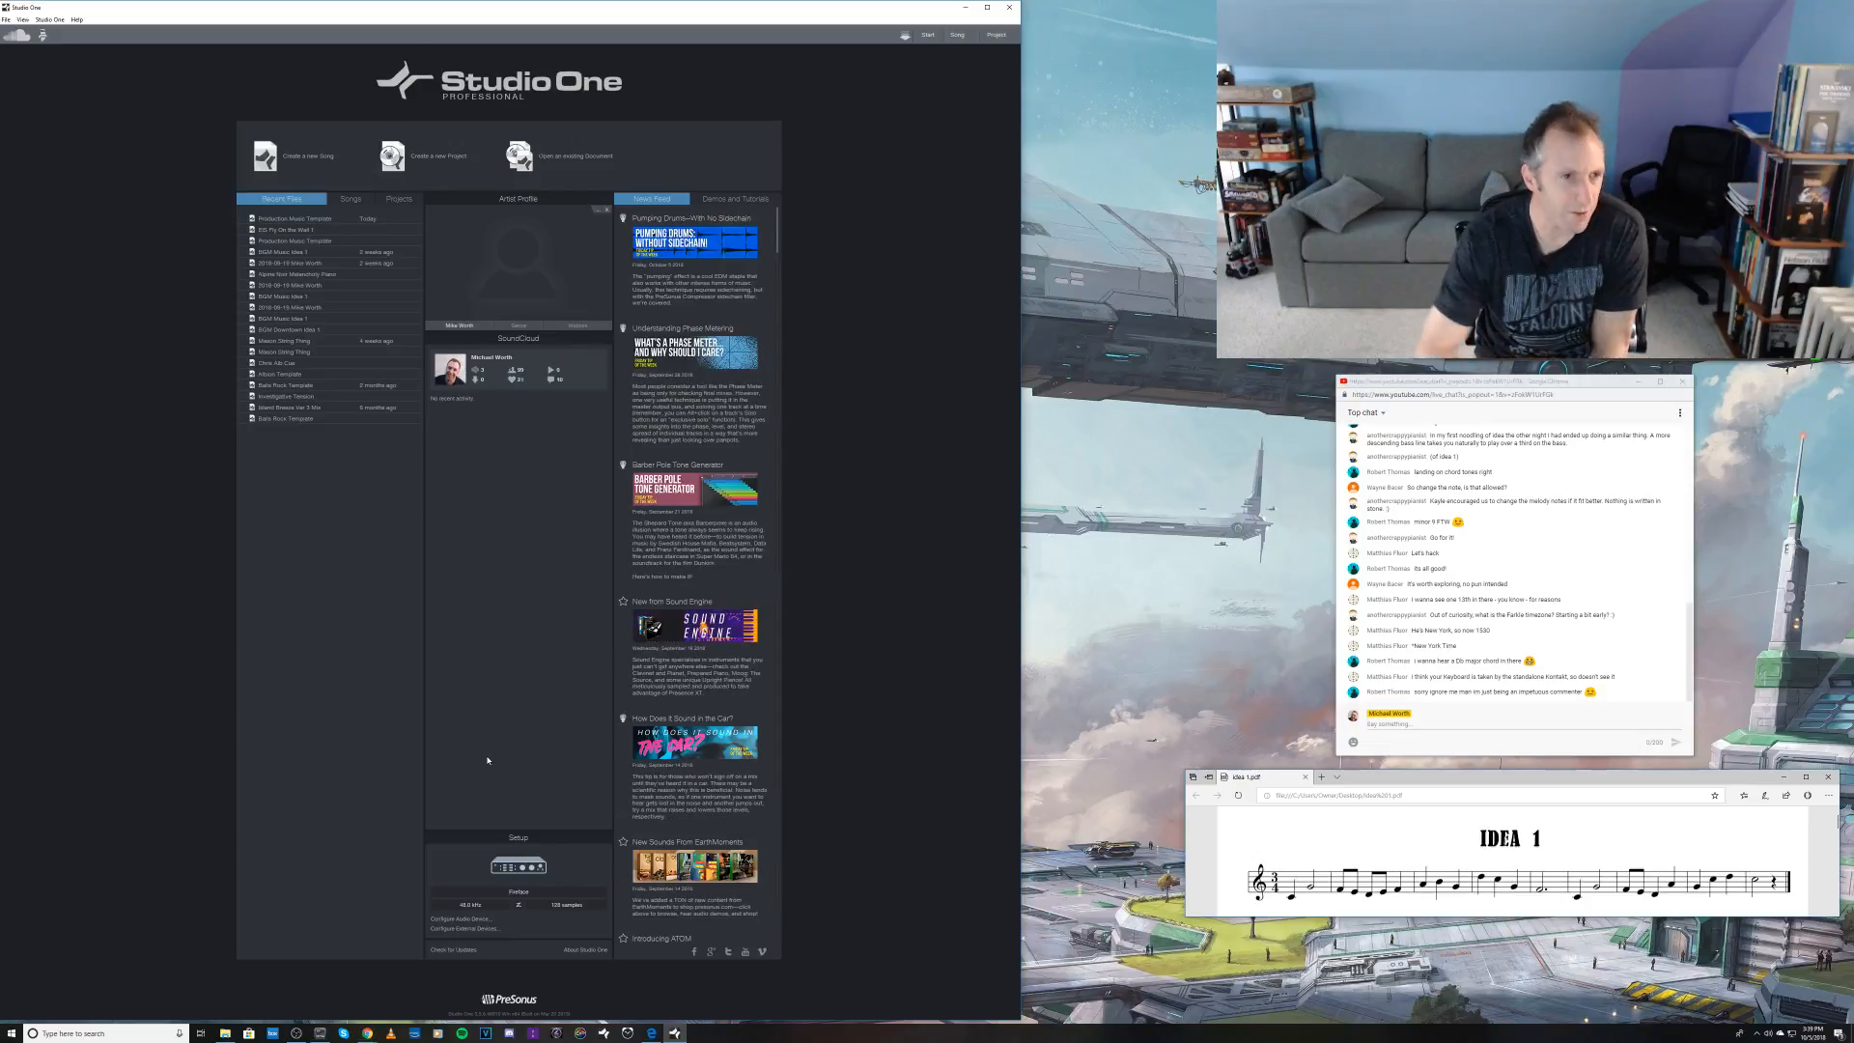
Step: Bring Studio One back up, start a new empty song and set its save location to the Desktop folder
left_click(965, 7)
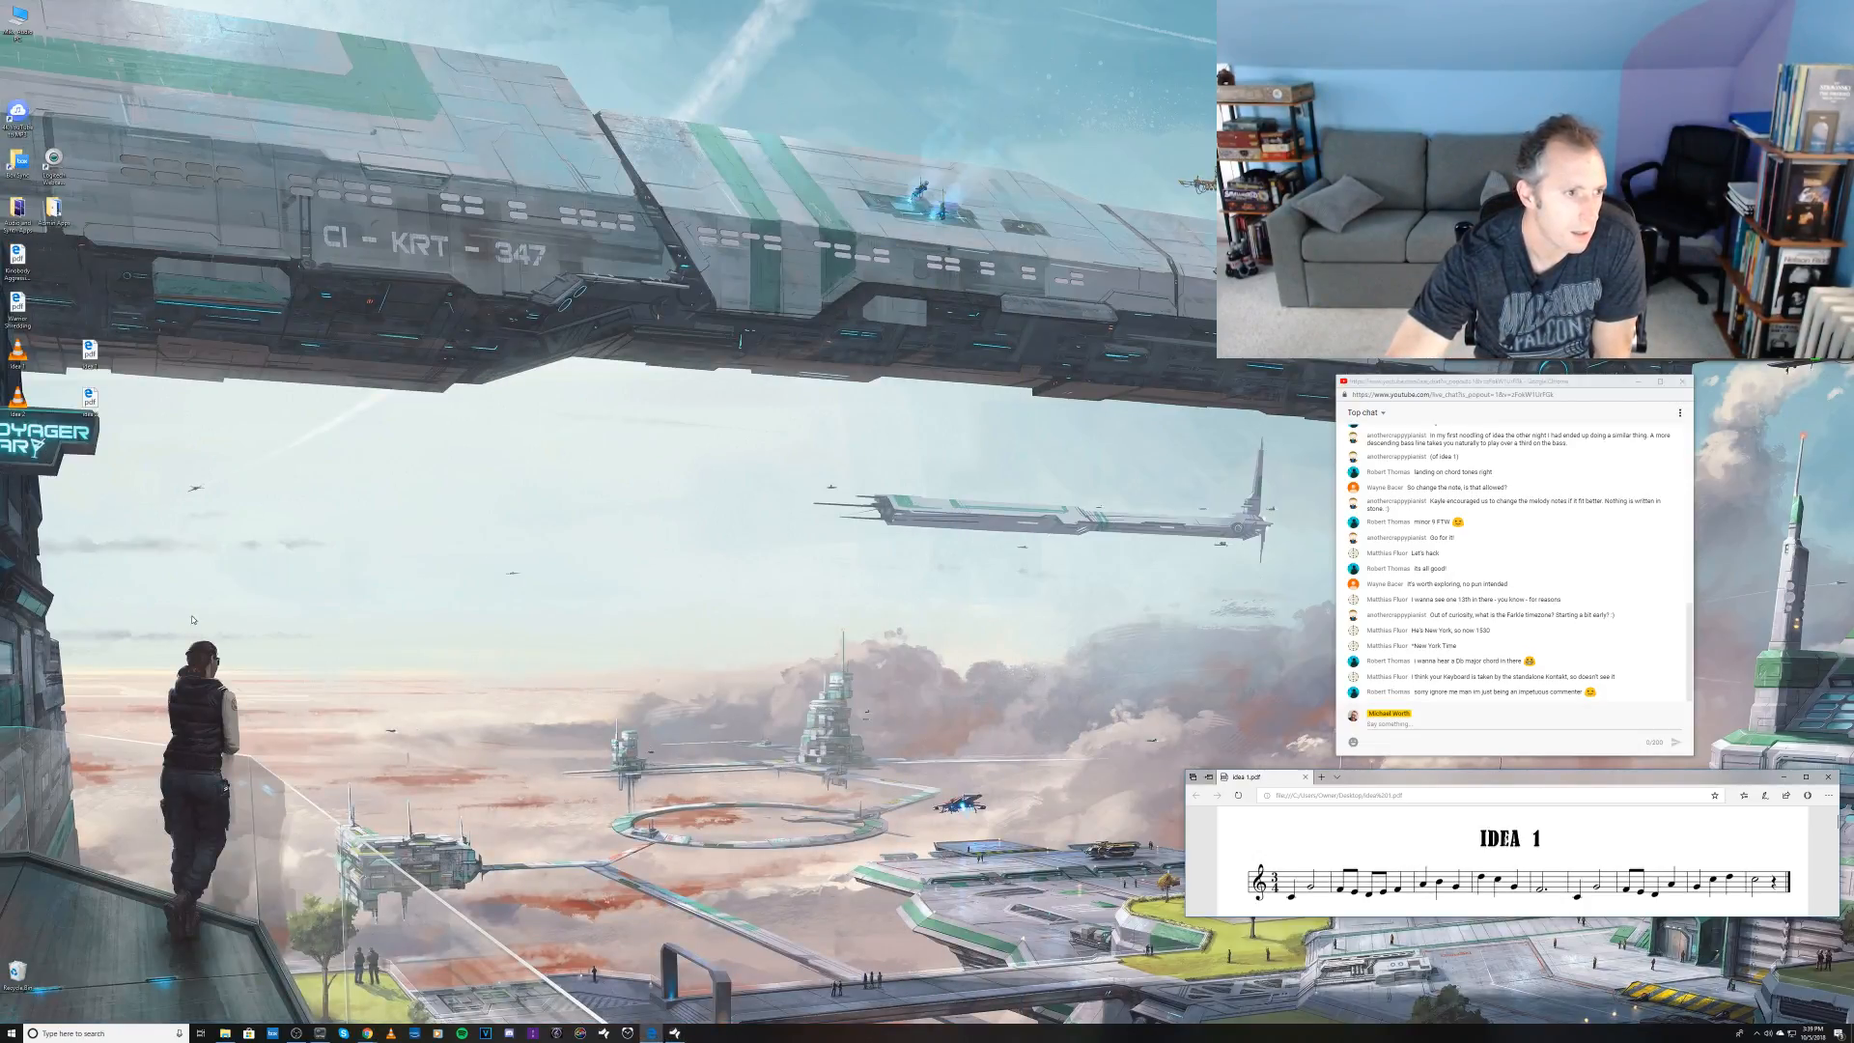
left_click(675, 1033)
left_click(306, 155)
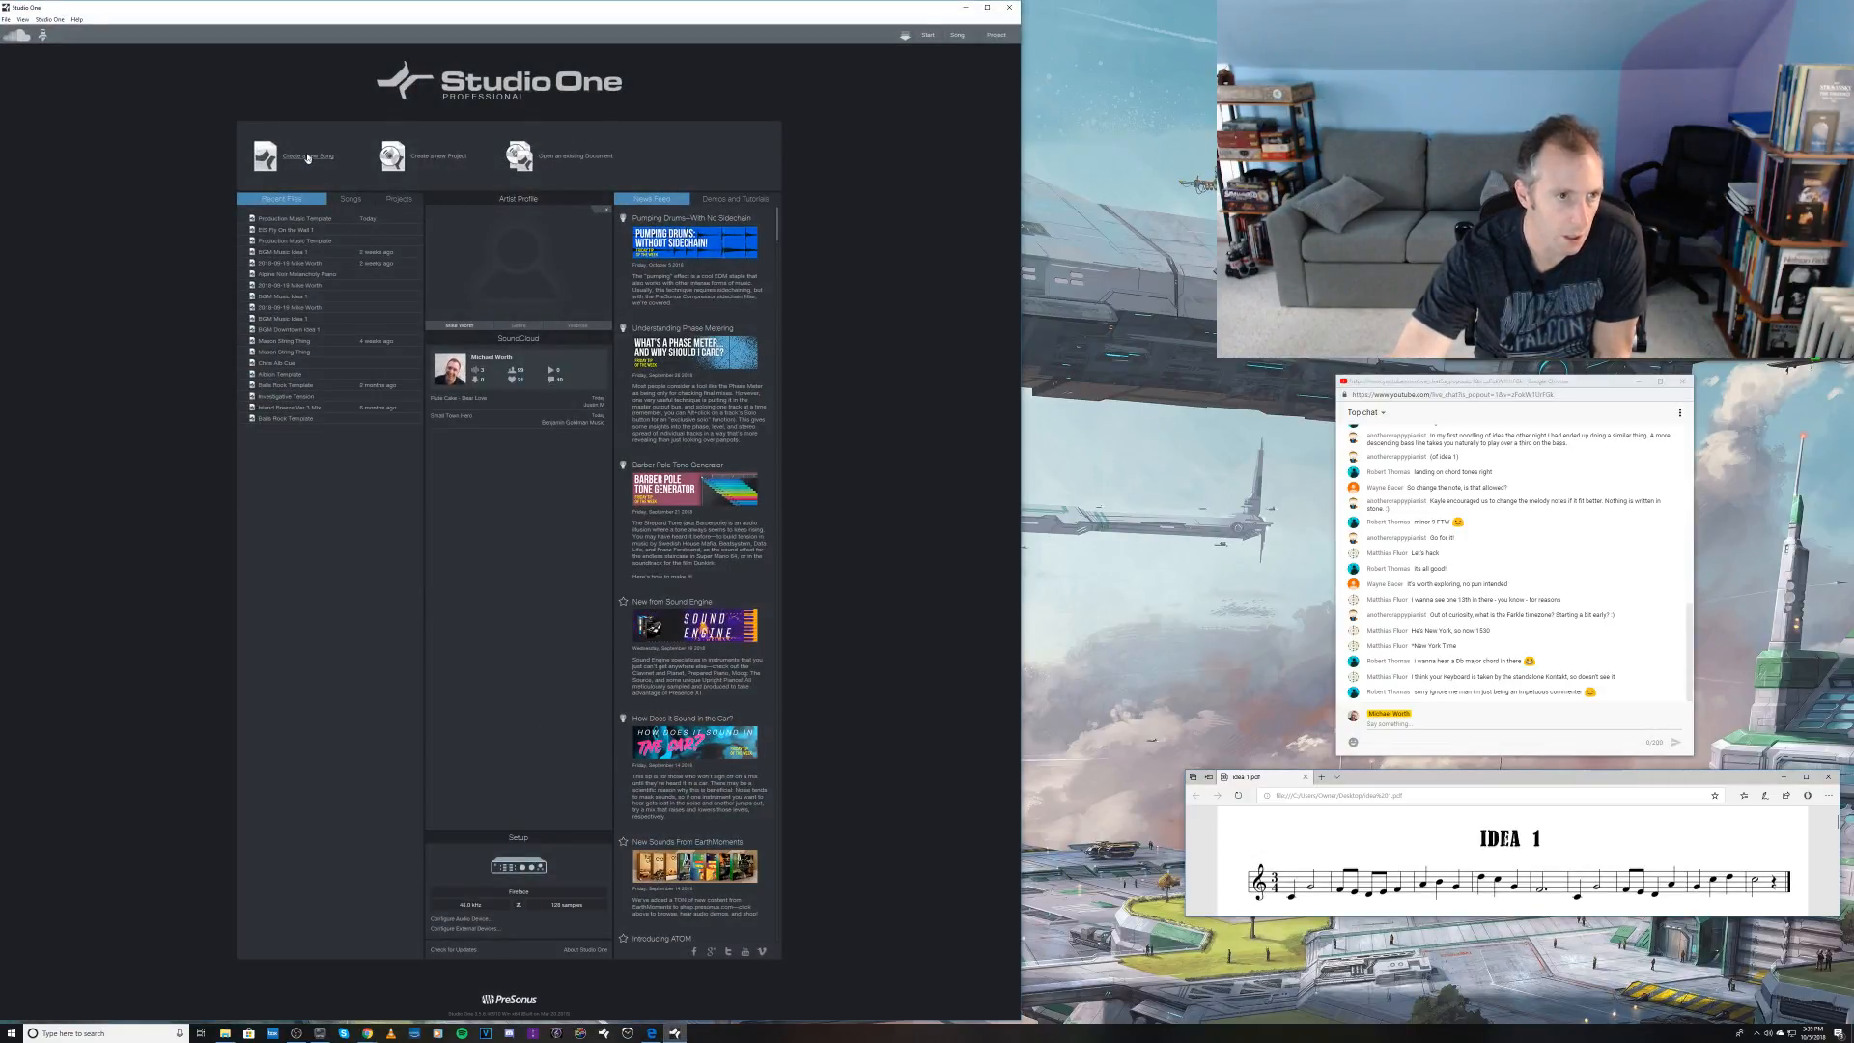
left_click(575, 165)
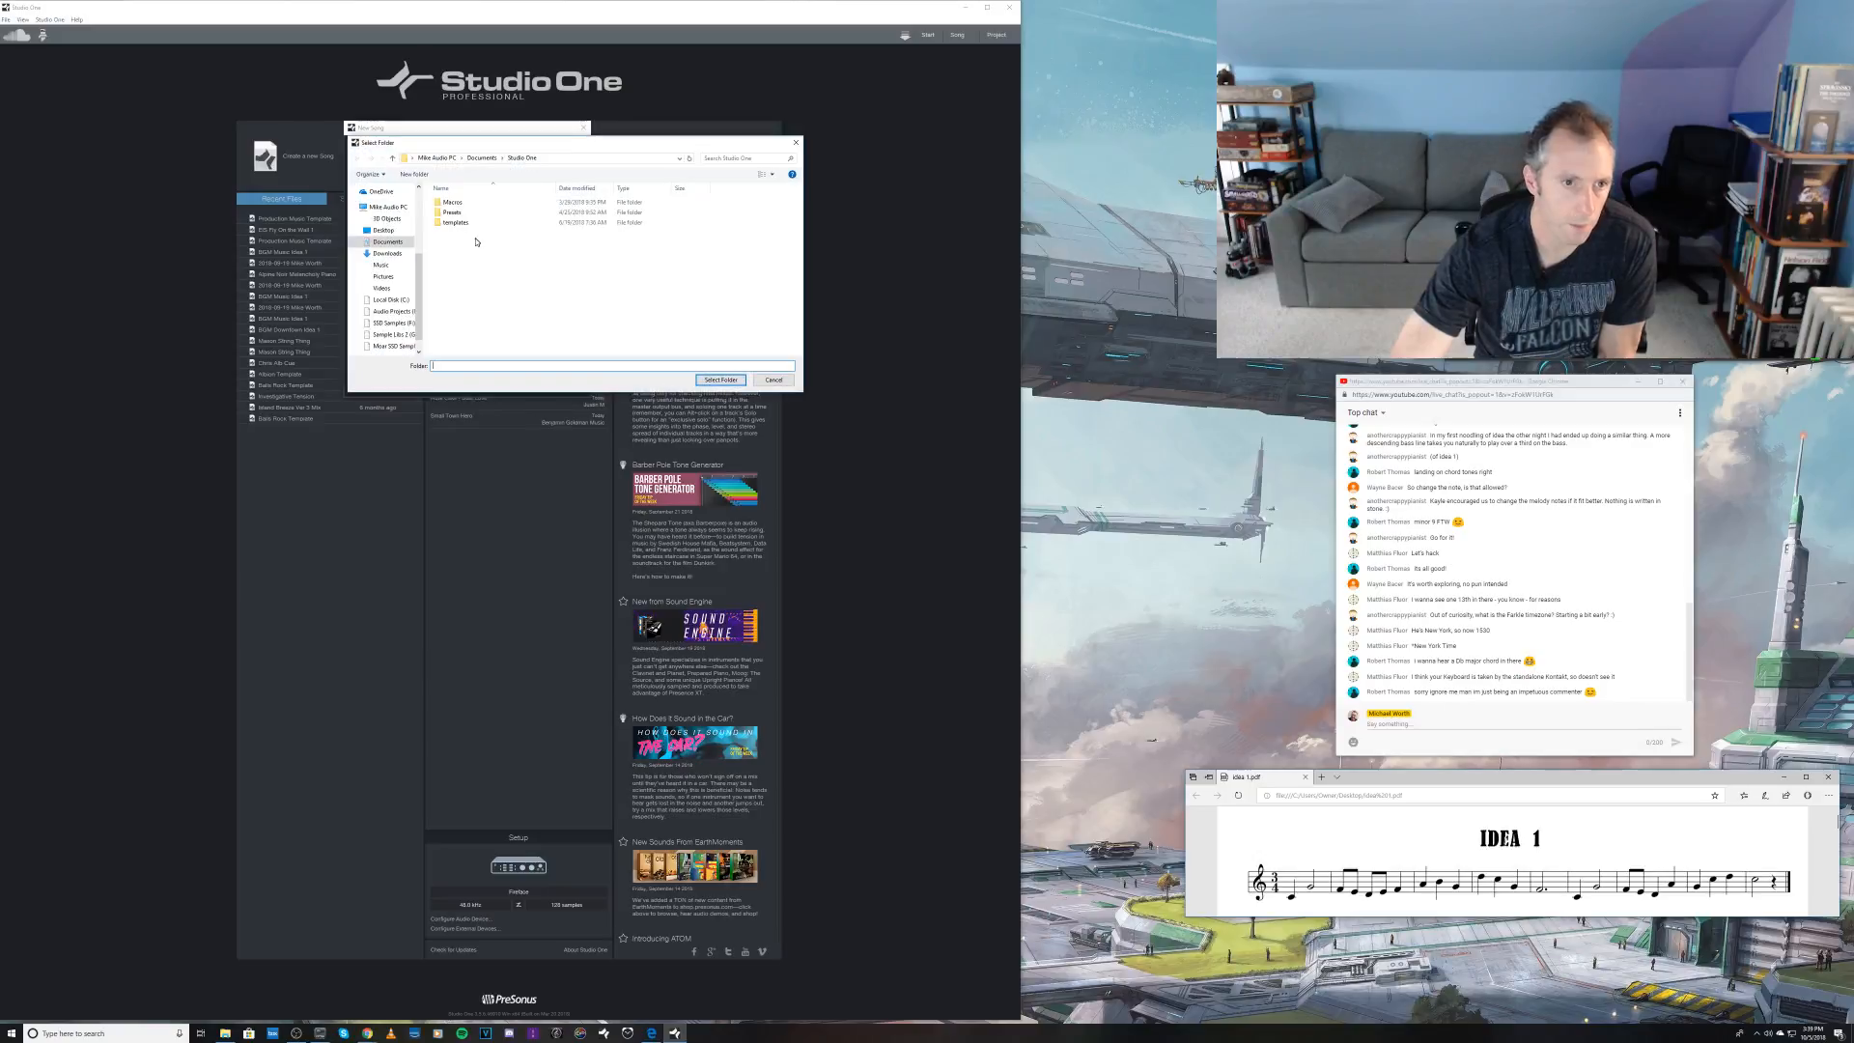
left_click(383, 230)
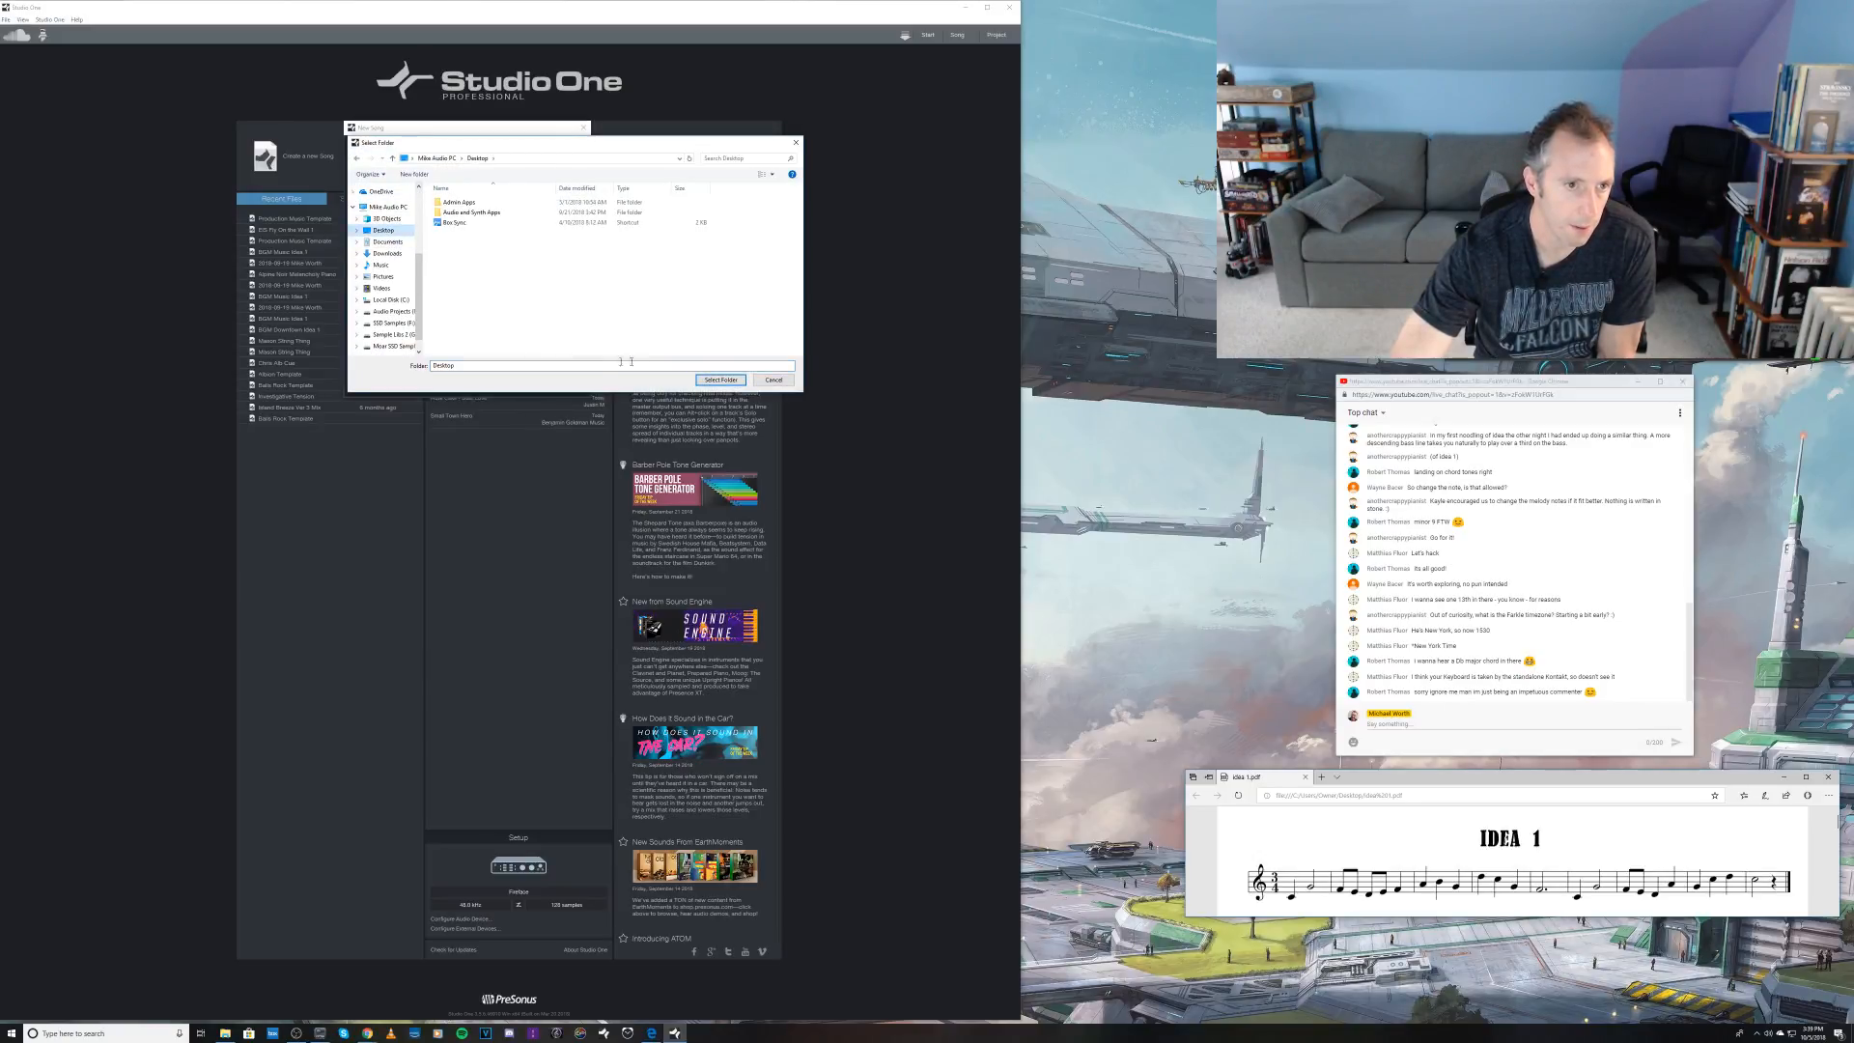
left_click(721, 379)
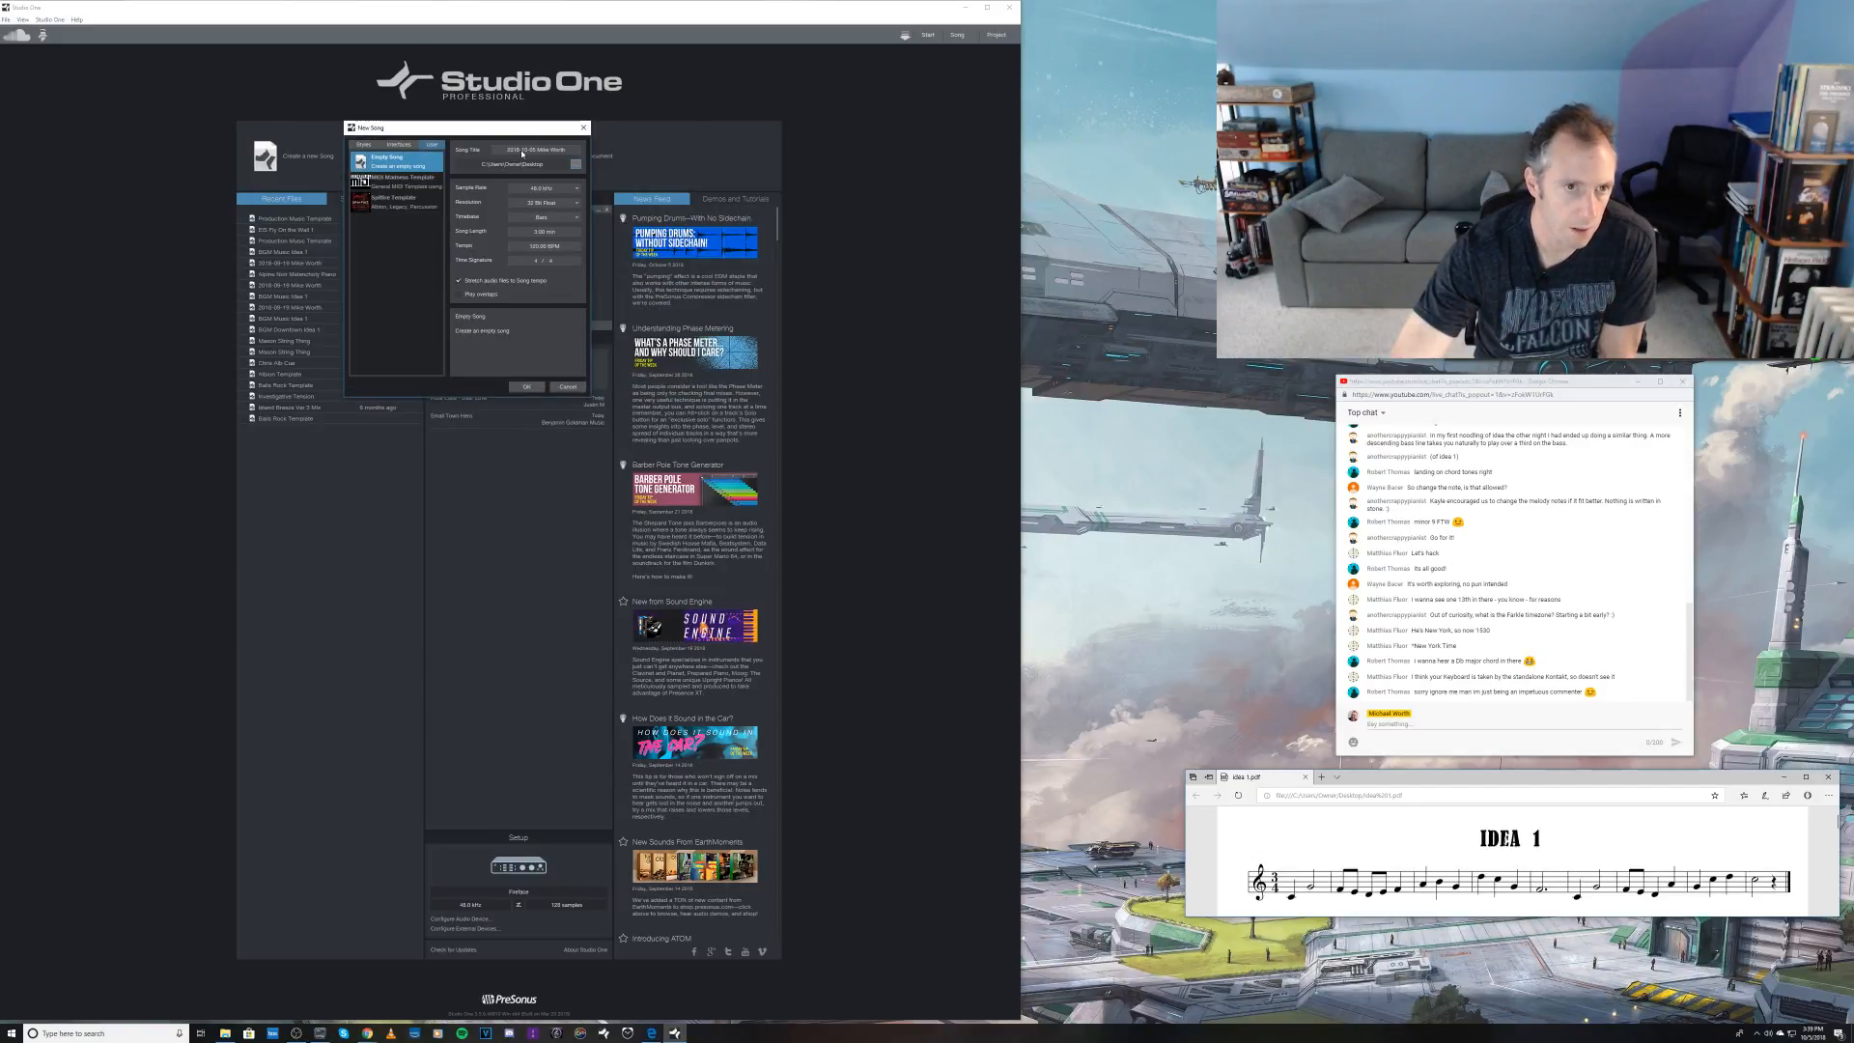
Step: Title the song with the melody contributor's first name followed by "Idea 1 Comp Thingie", and create it
left_click(522, 153)
type("Kayat")
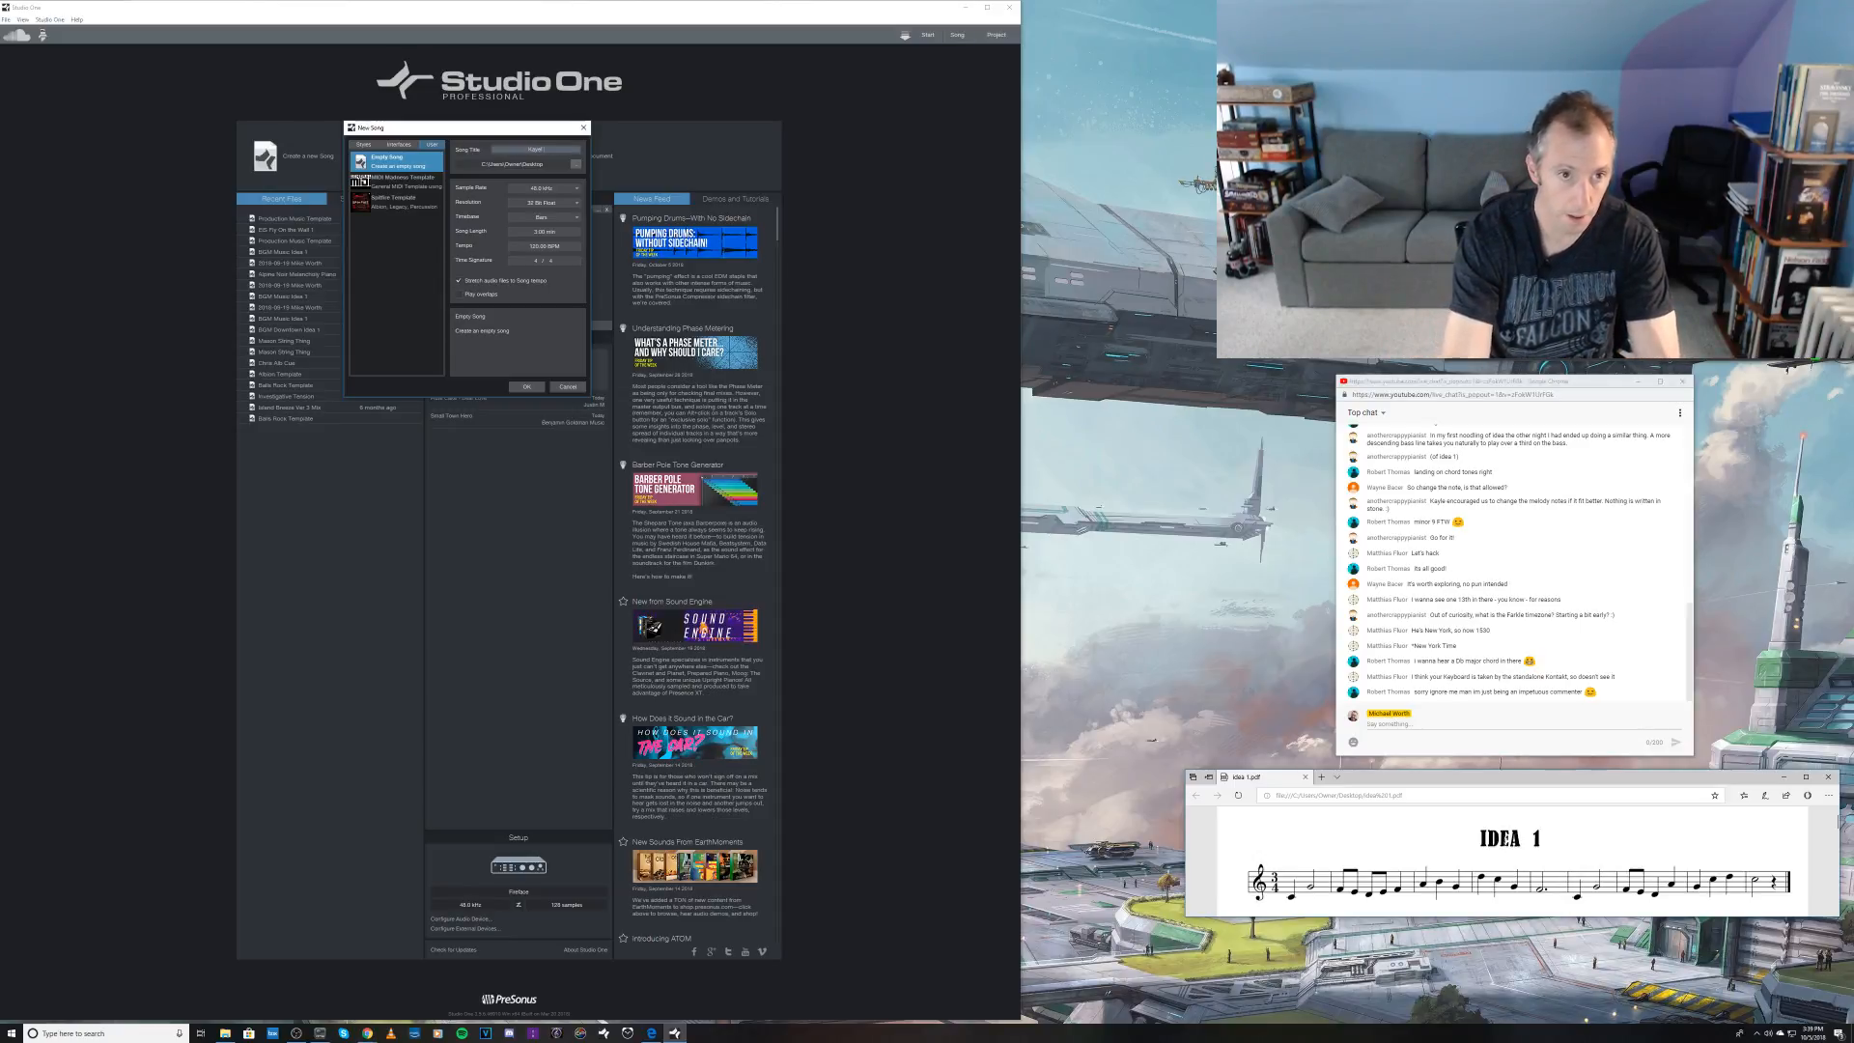
type("e Idea")
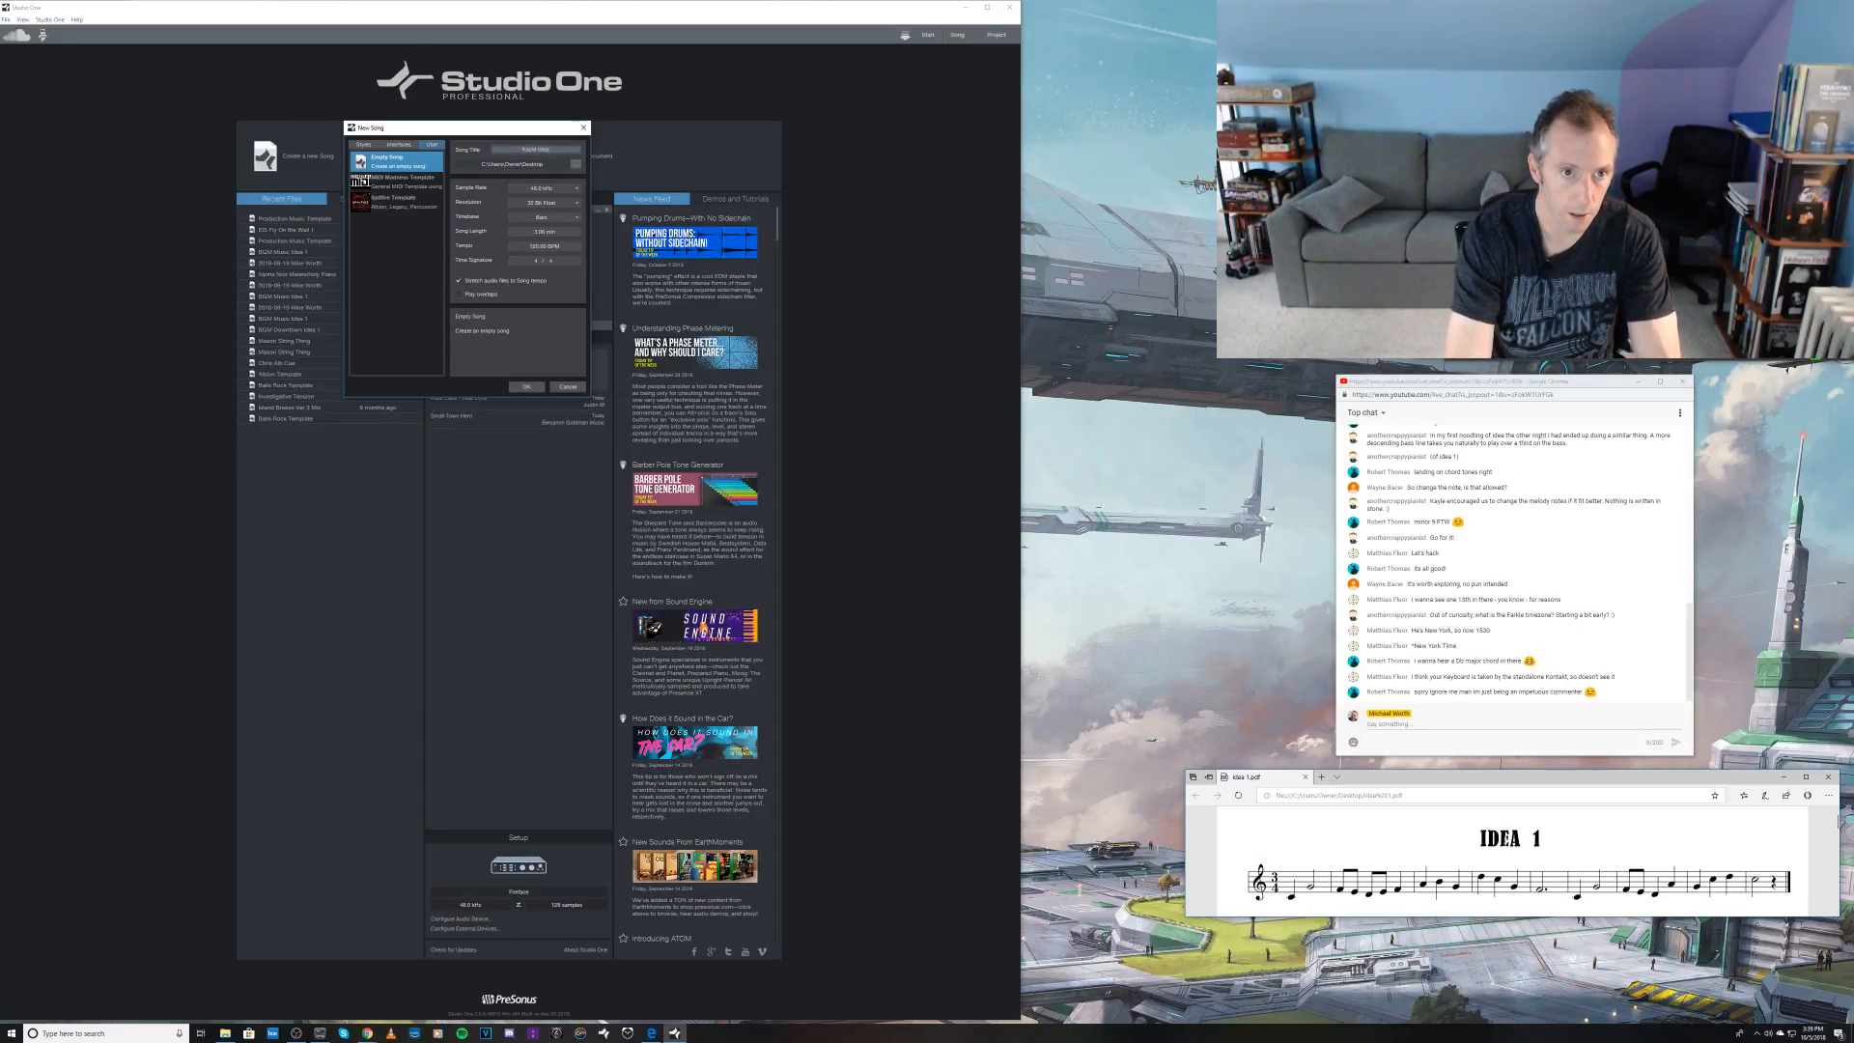
type(" 1 Cold")
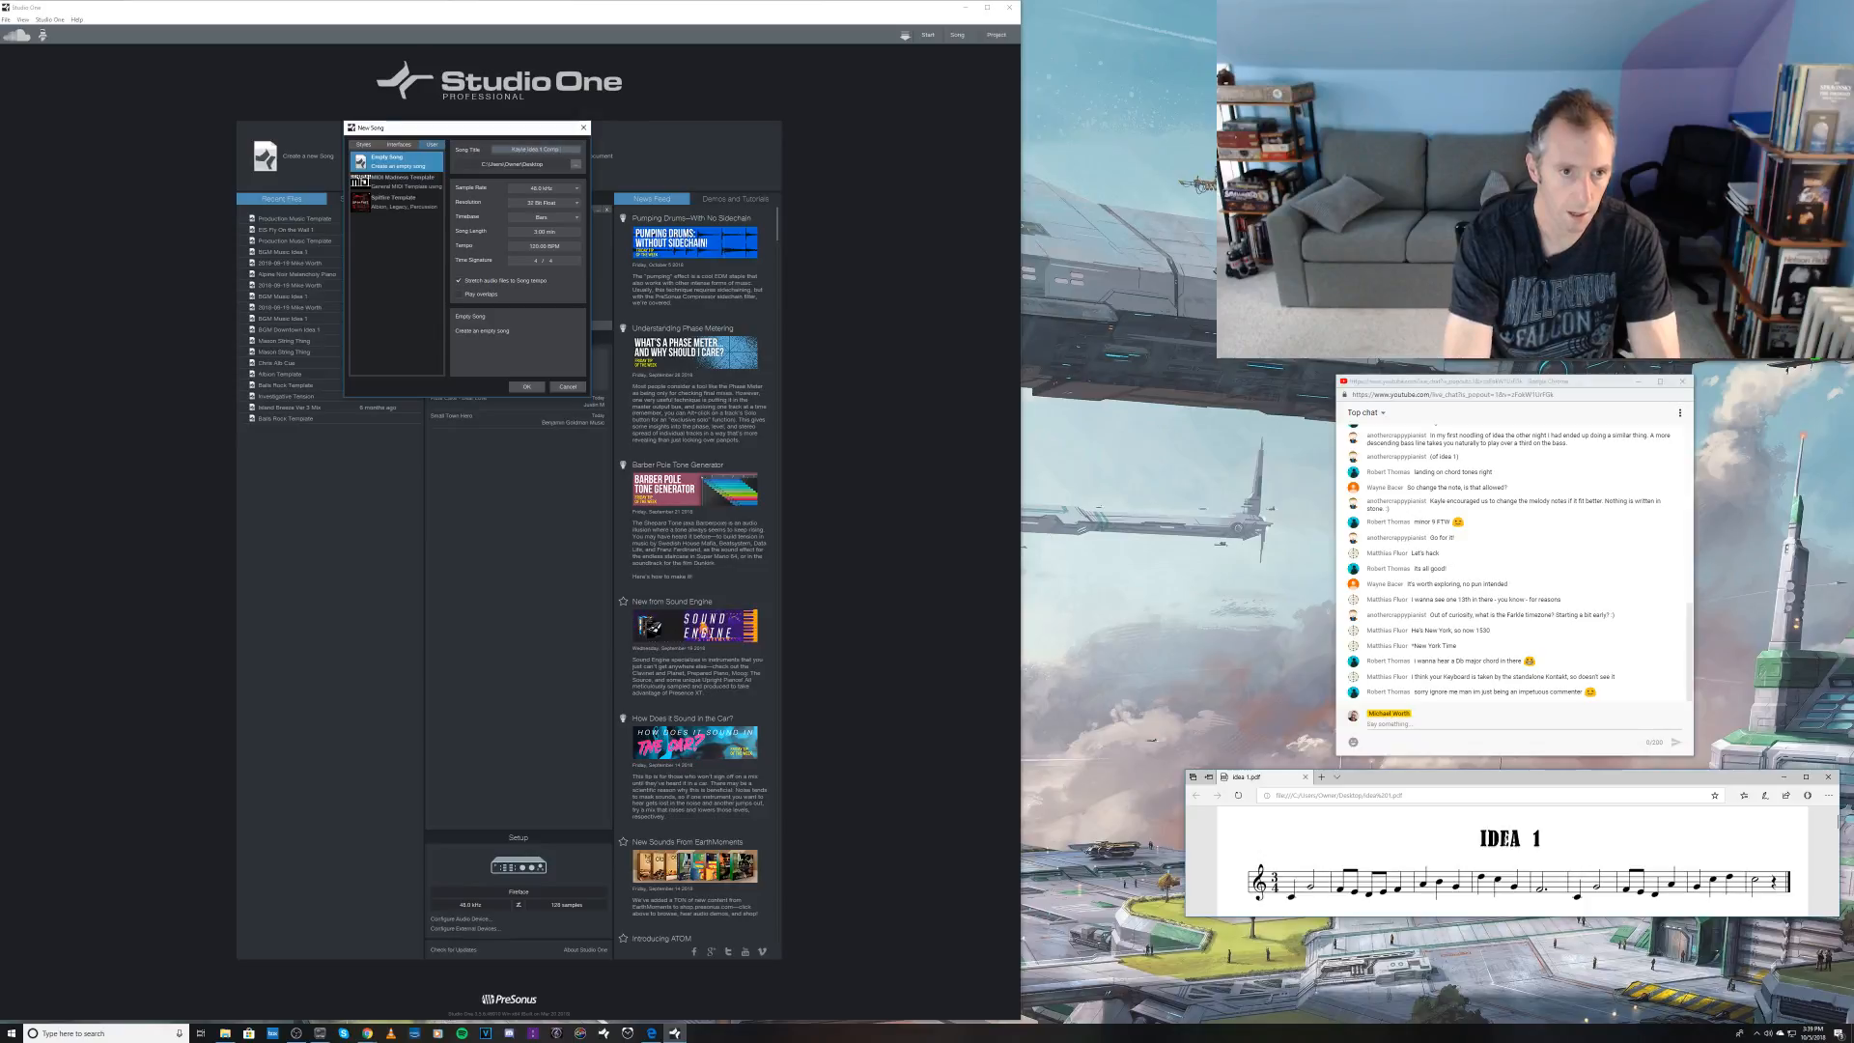
type(" Thingie")
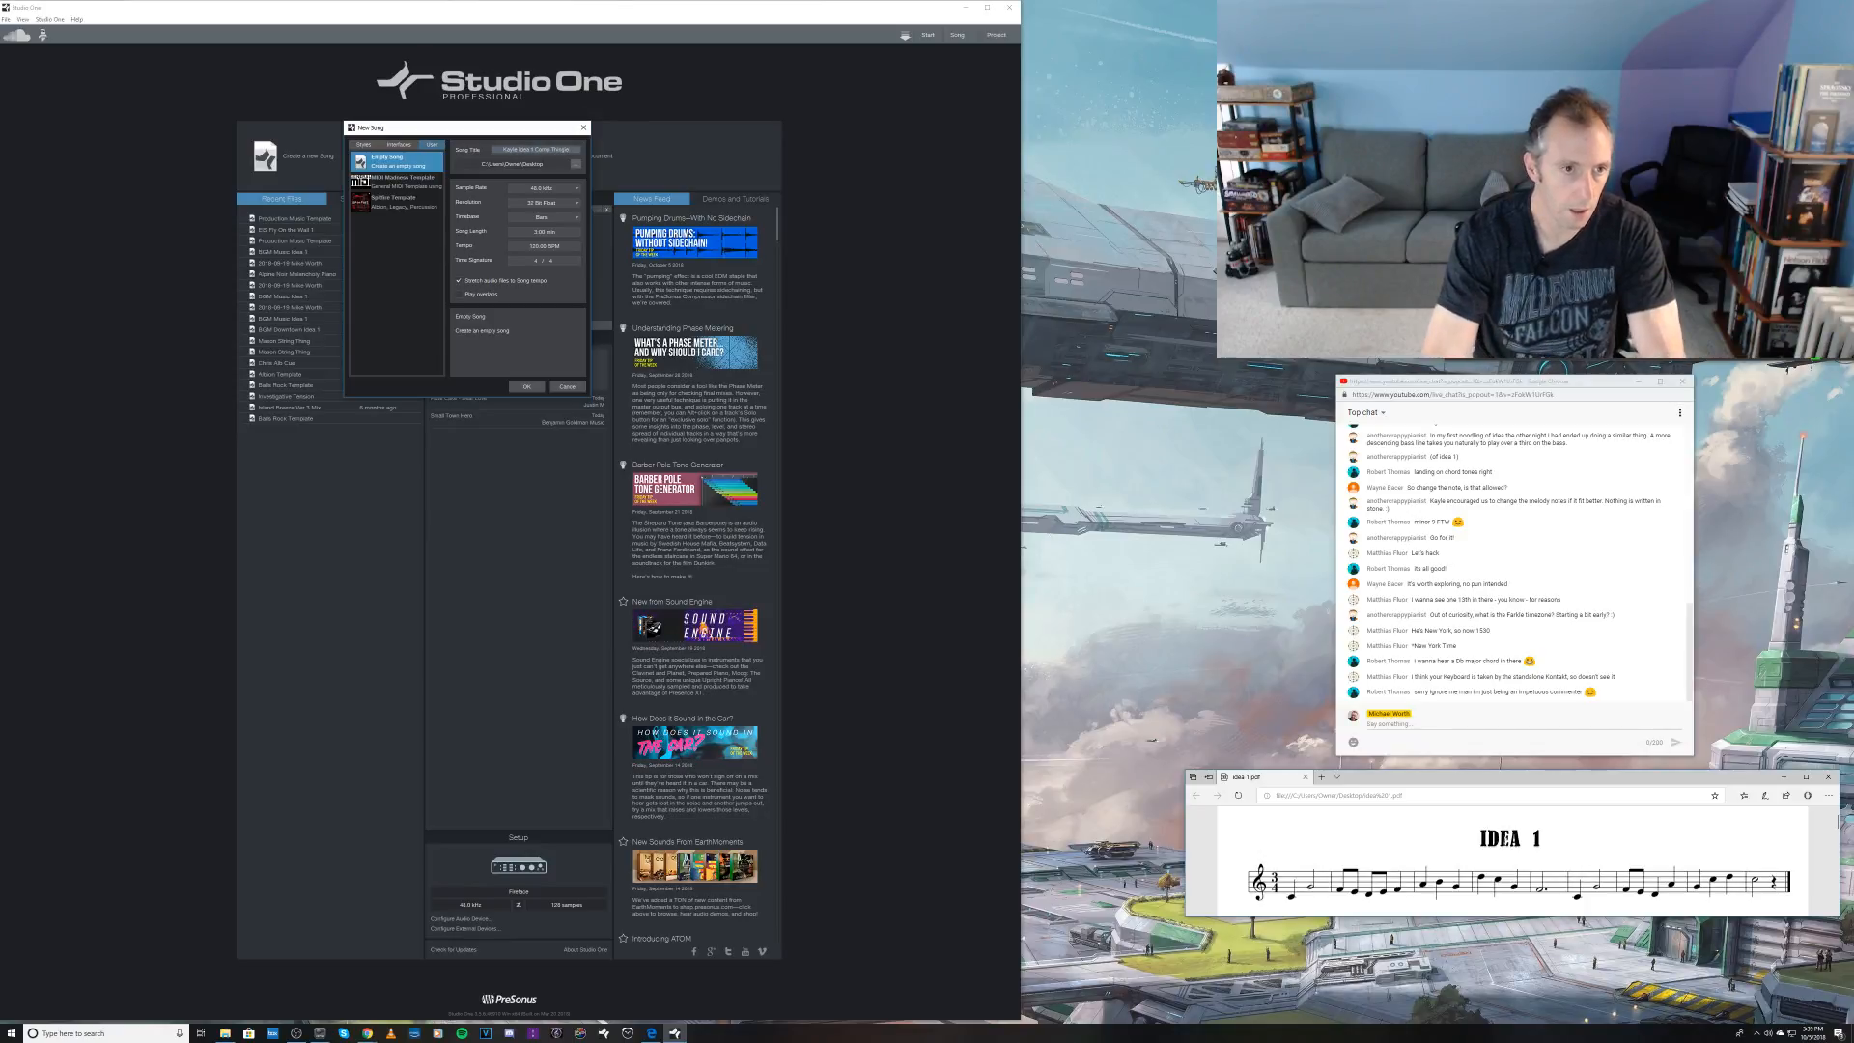
key("Return")
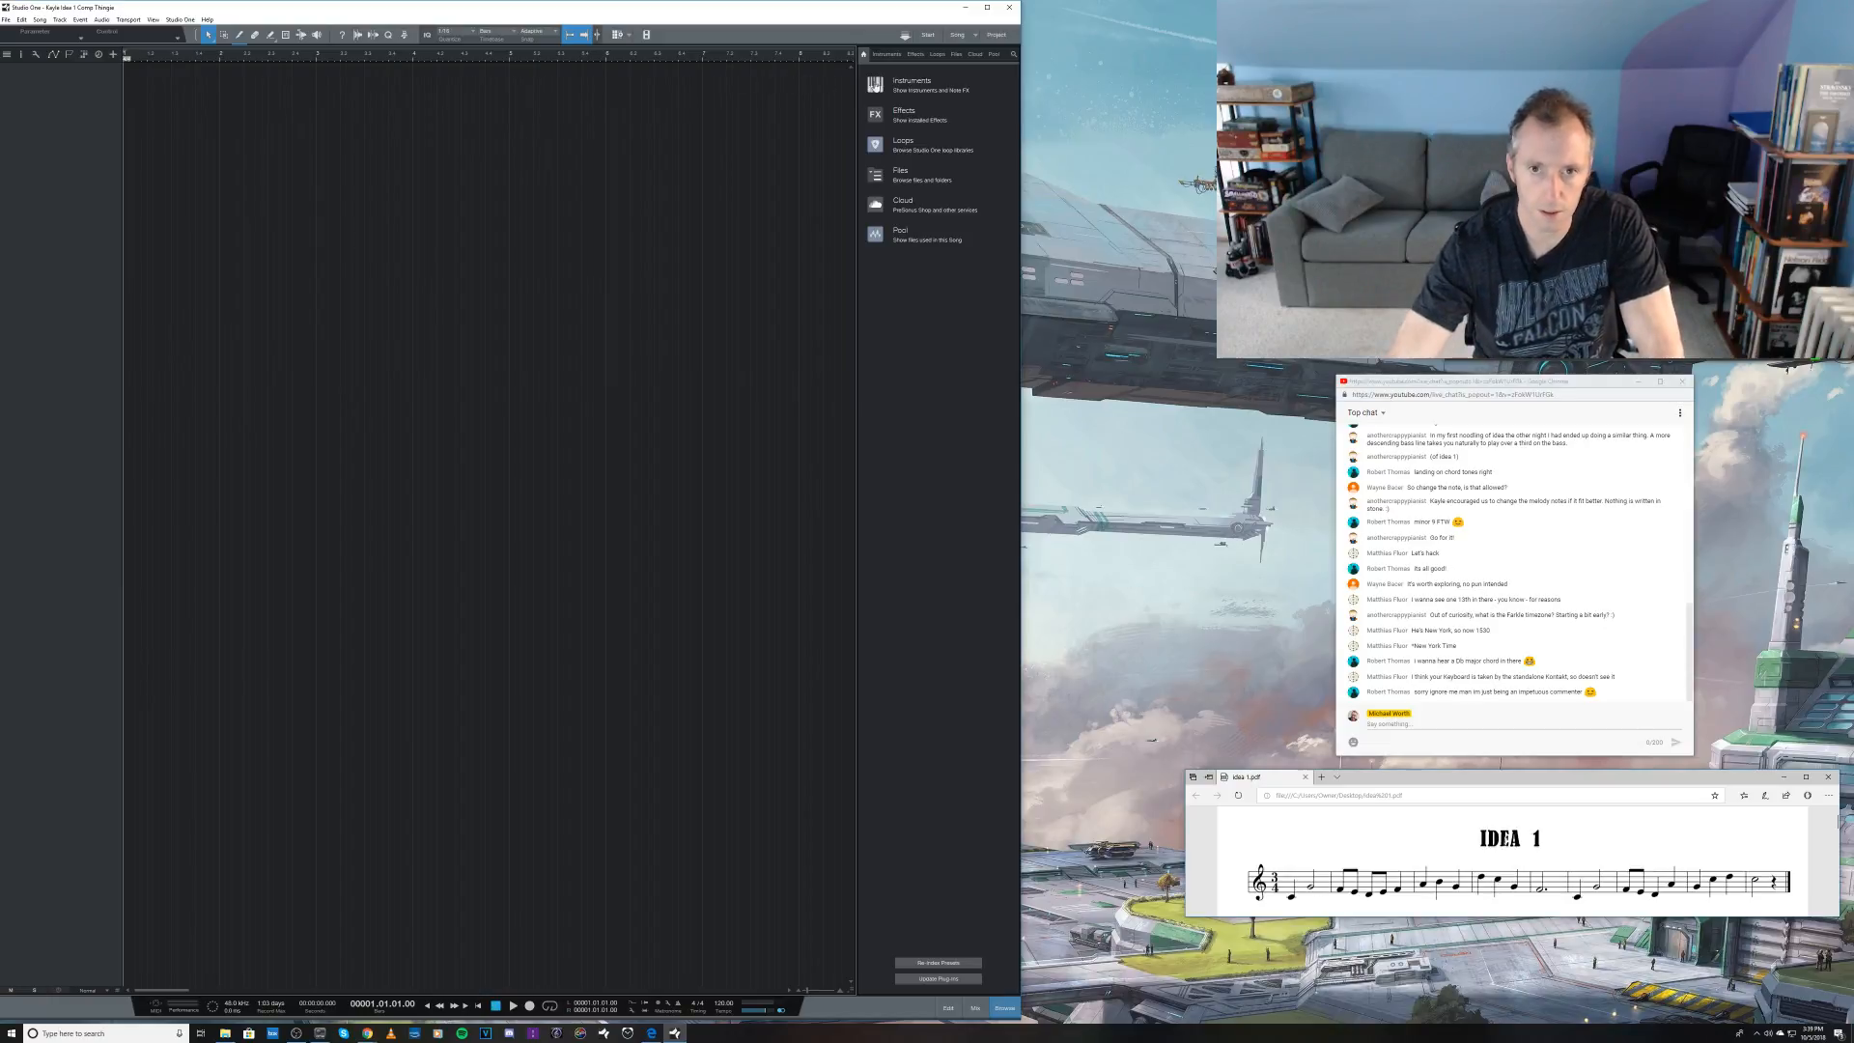
Step: Add a Kontakt 5 8out instrument track, load The Grandeur piano into it and close the Kontakt window
left_click(877, 85)
left_click_drag(899, 127, 636, 203)
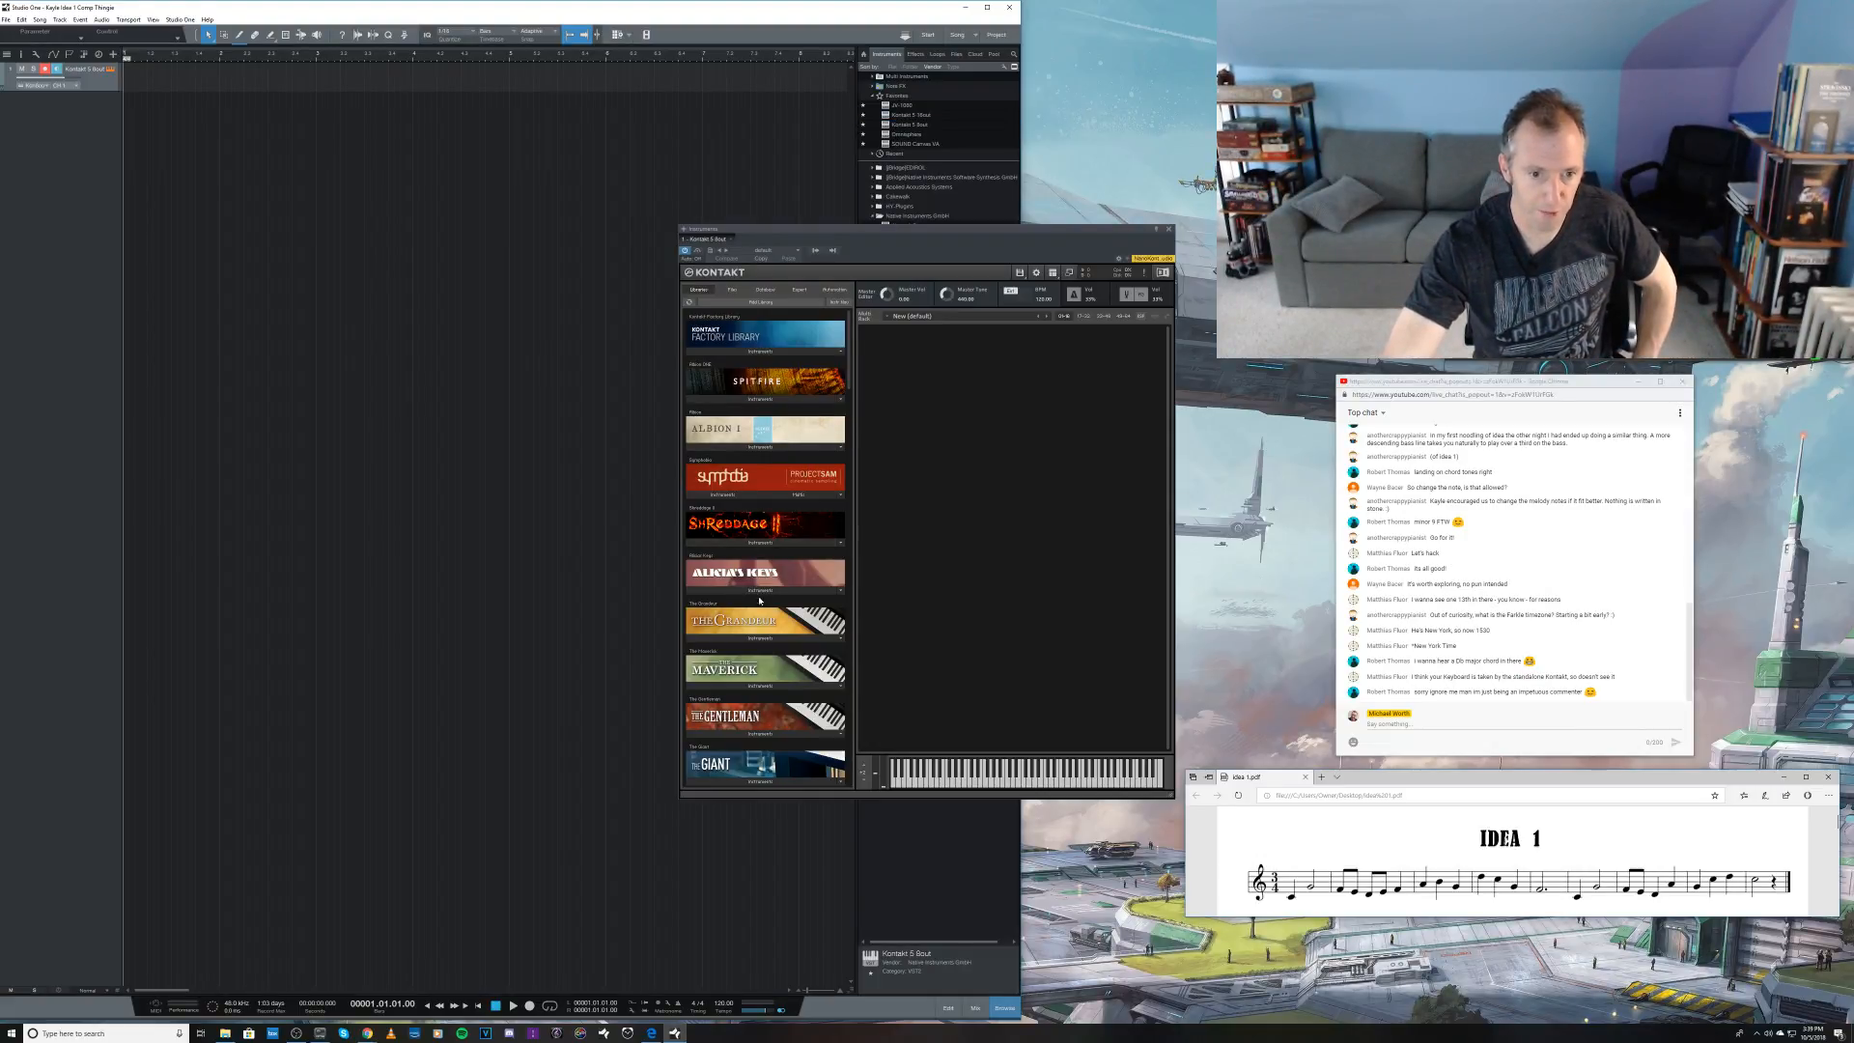
left_click(753, 638)
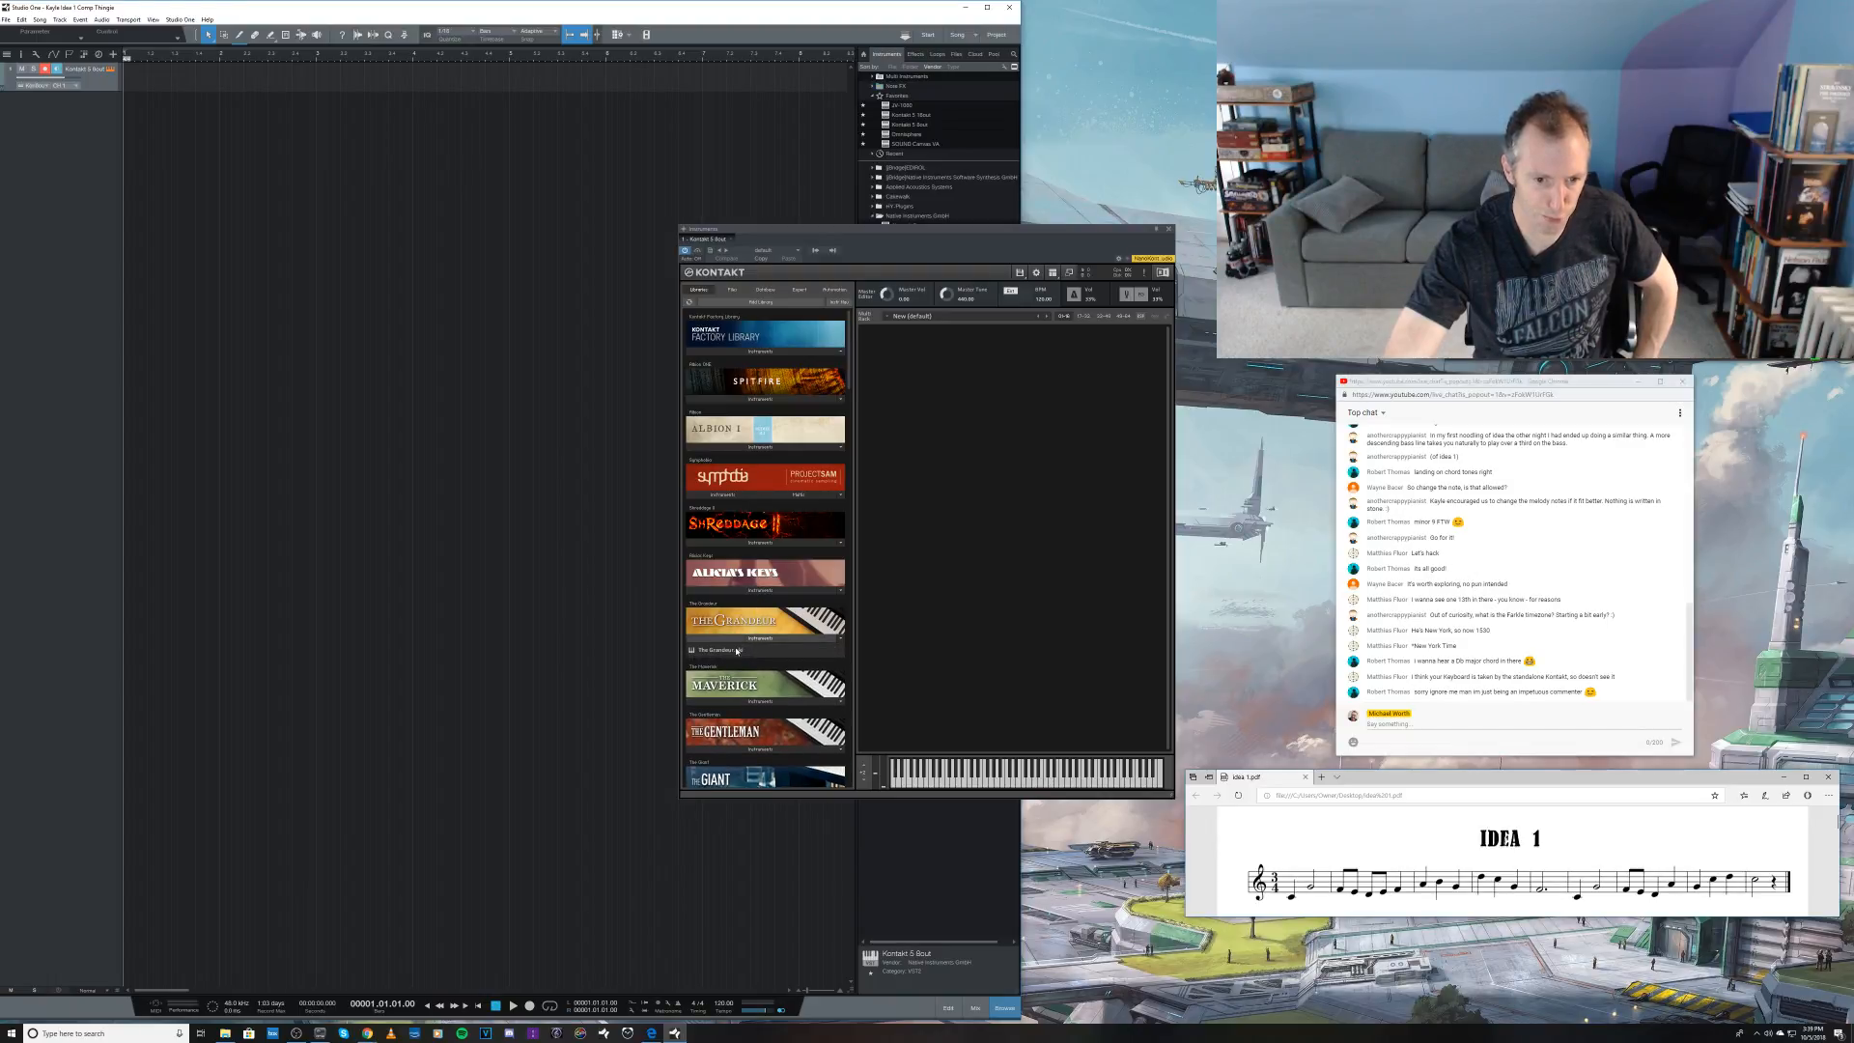
left_click_drag(737, 651, 969, 505)
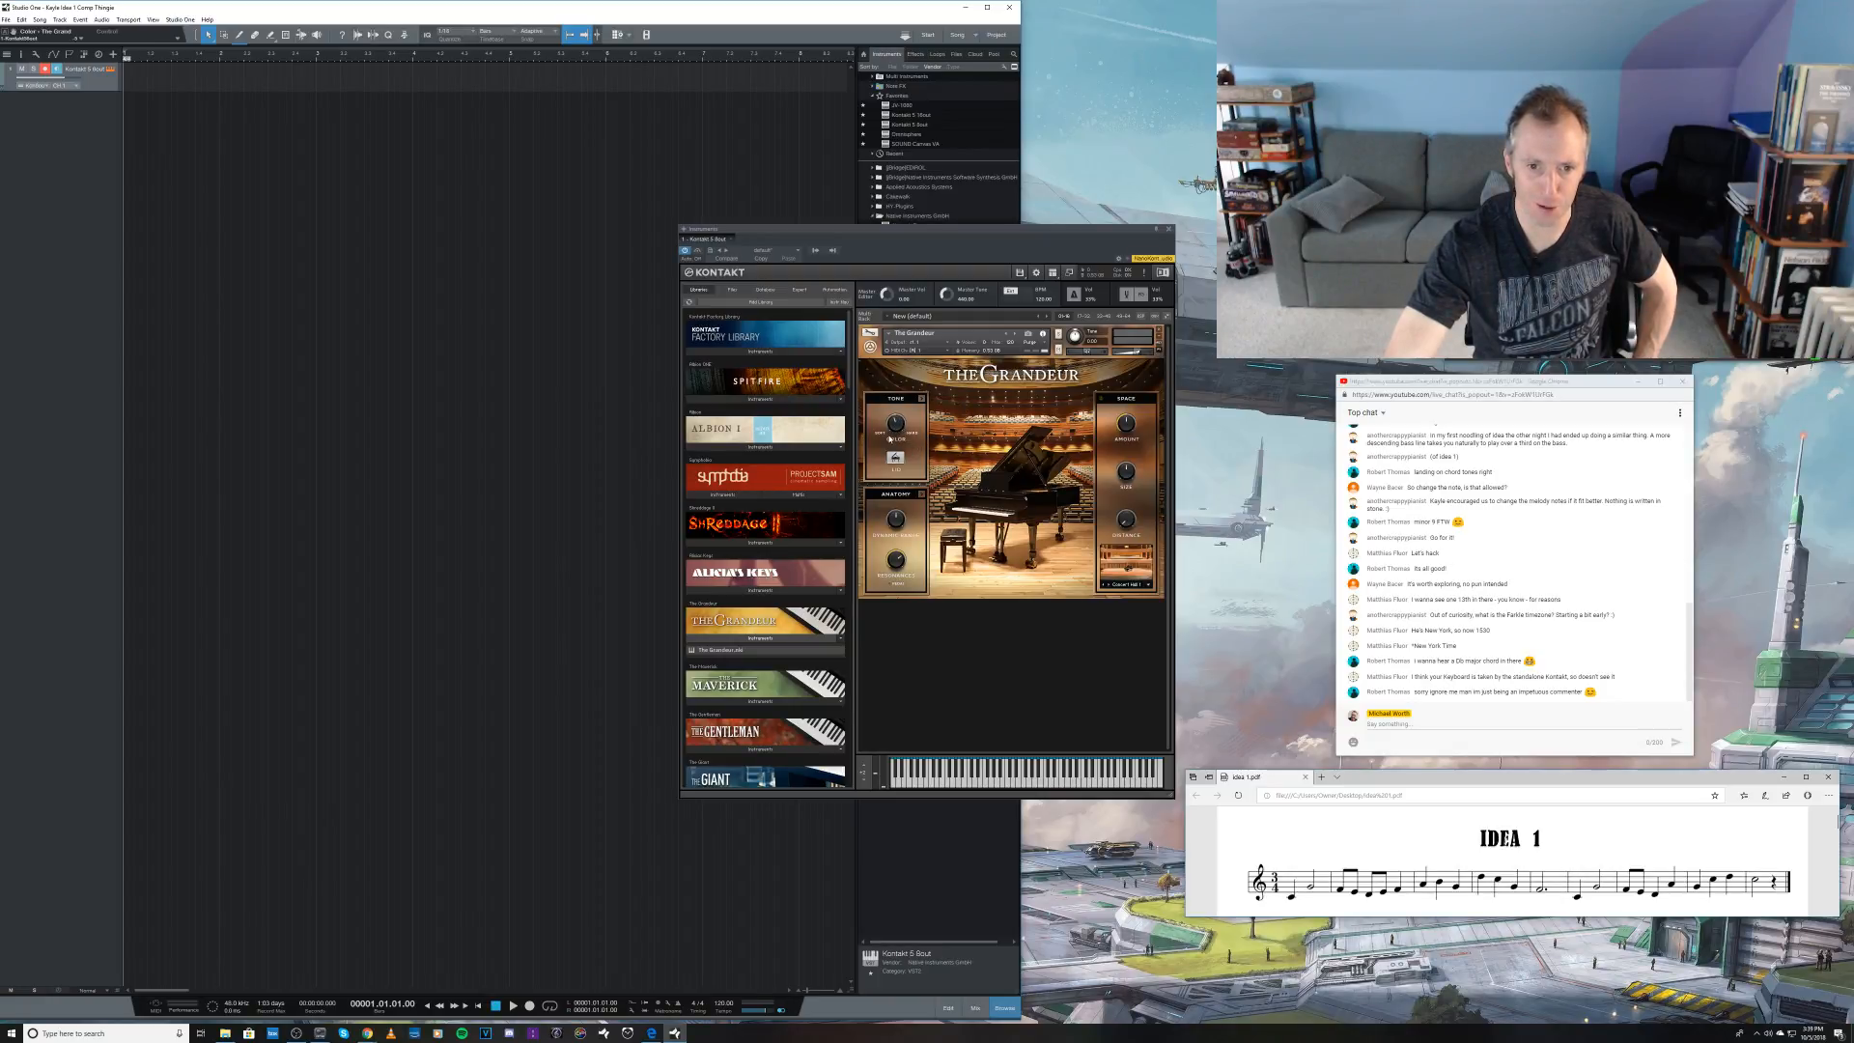
left_click_drag(1139, 350, 1138, 354)
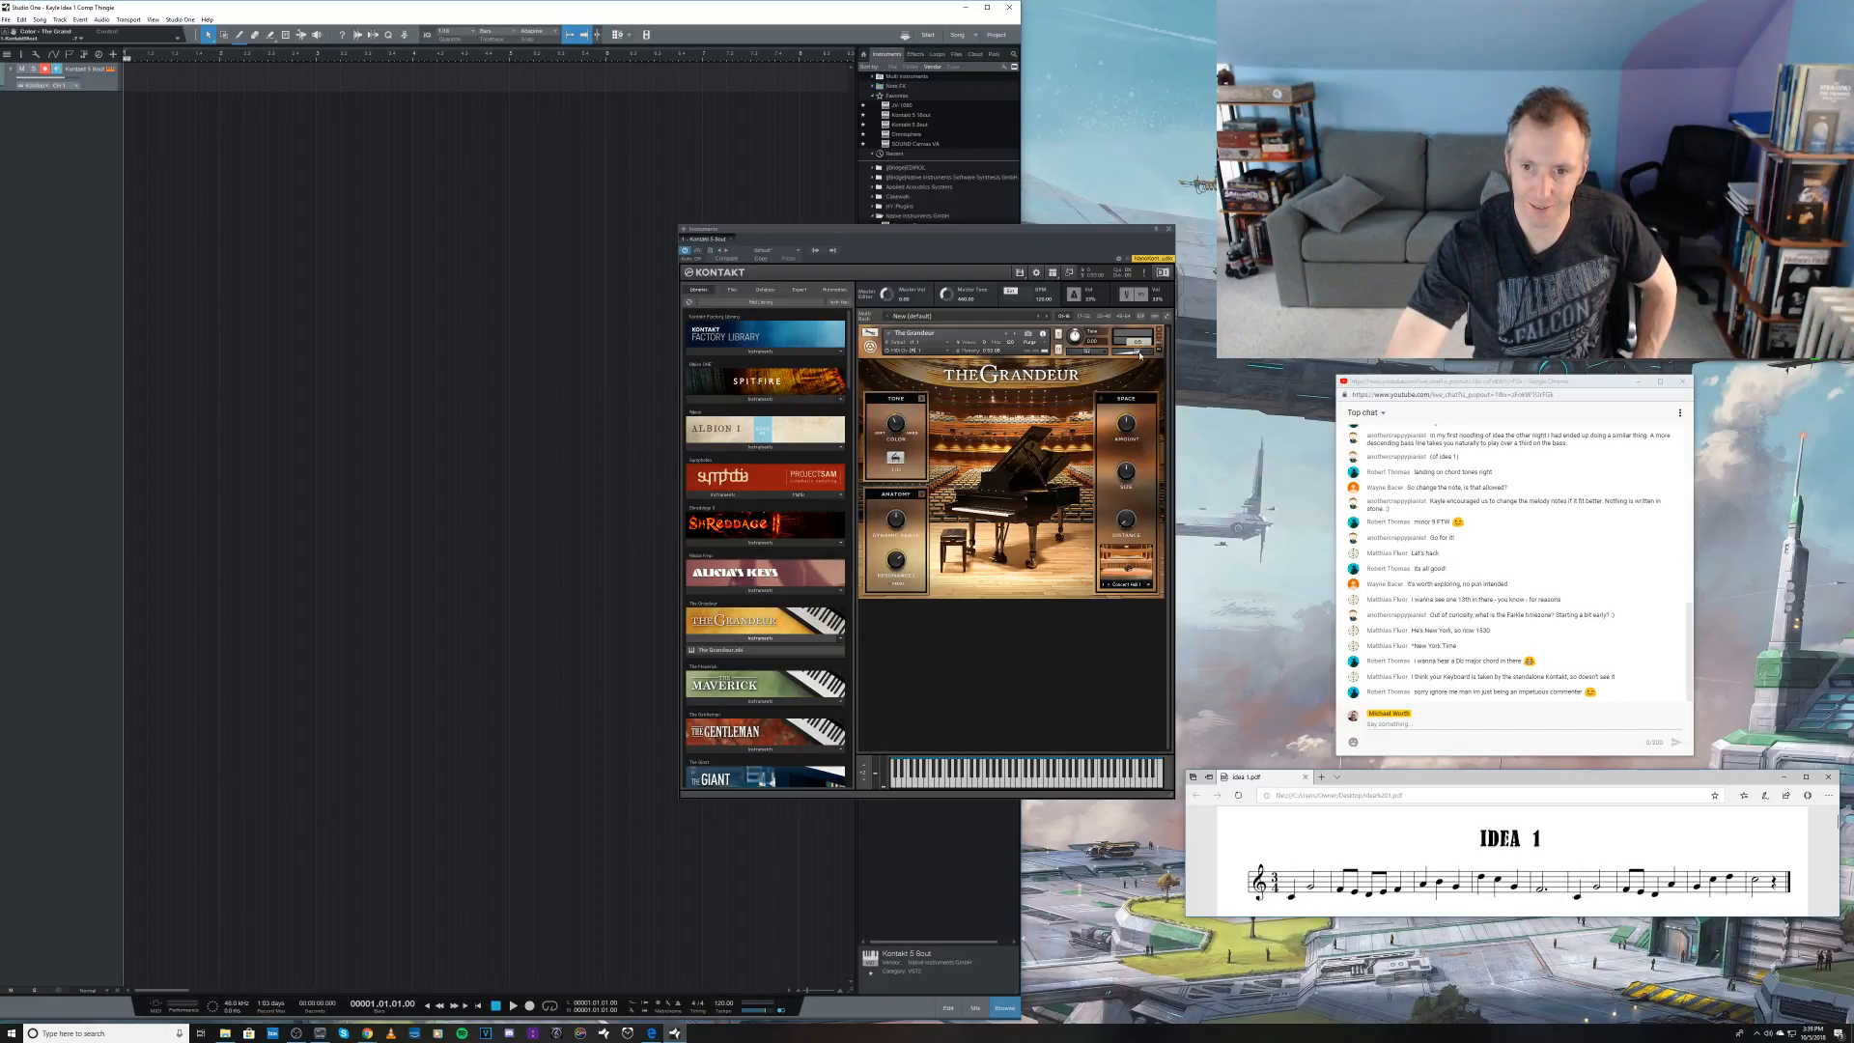
left_click(1169, 230)
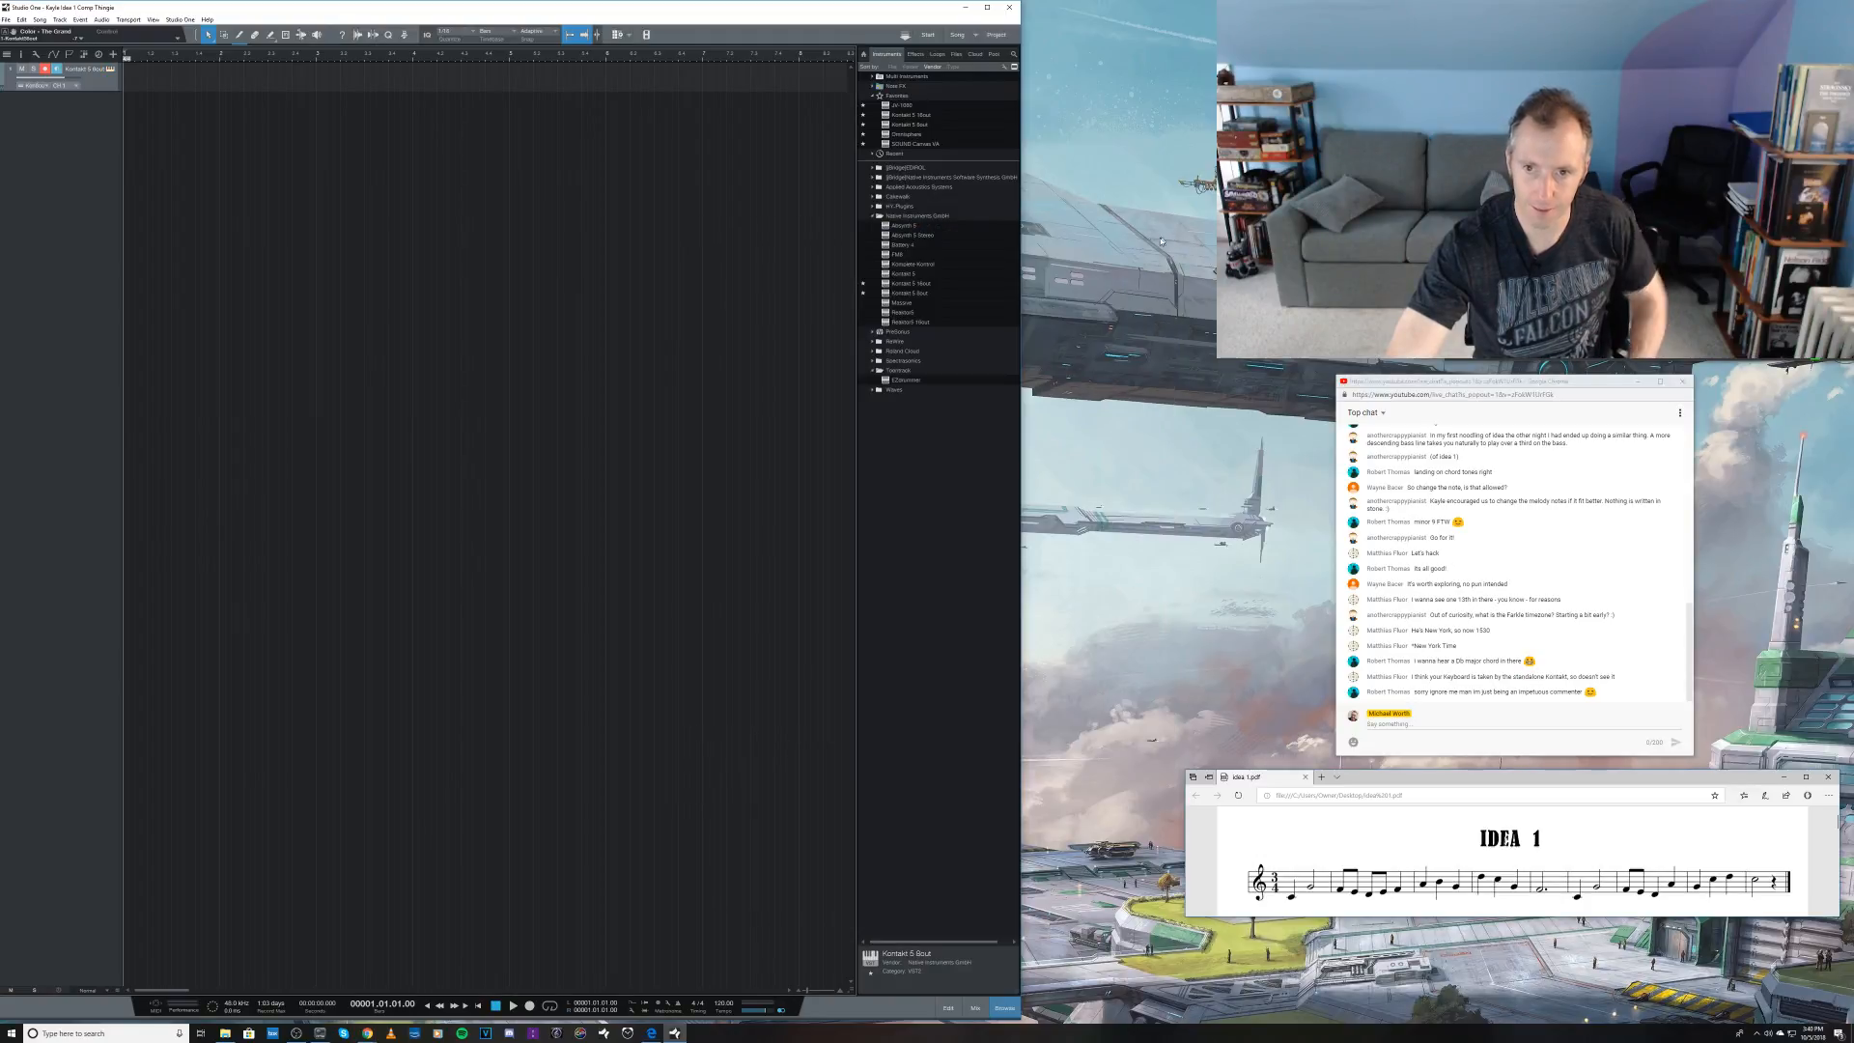
Step: Show the mix console, insert a Limiter effect on the main output channel and adjust its knobs
key("F3")
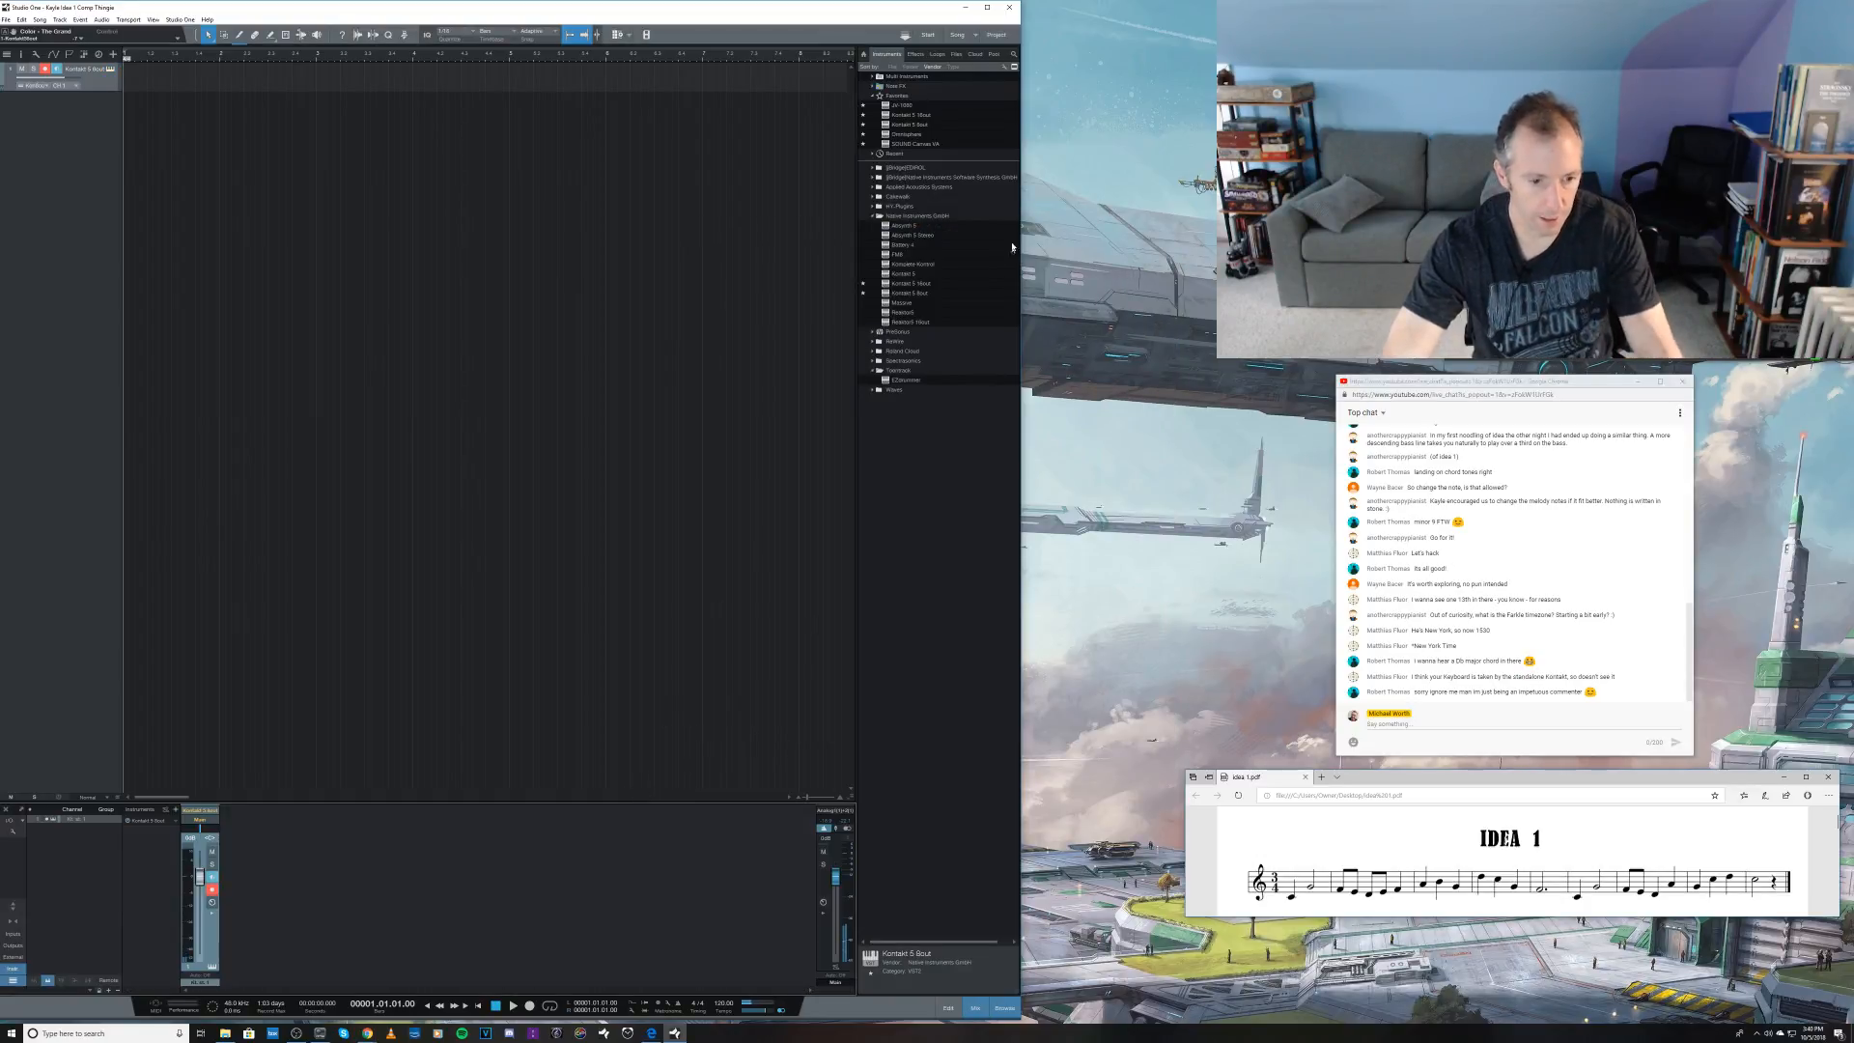
left_click(915, 55)
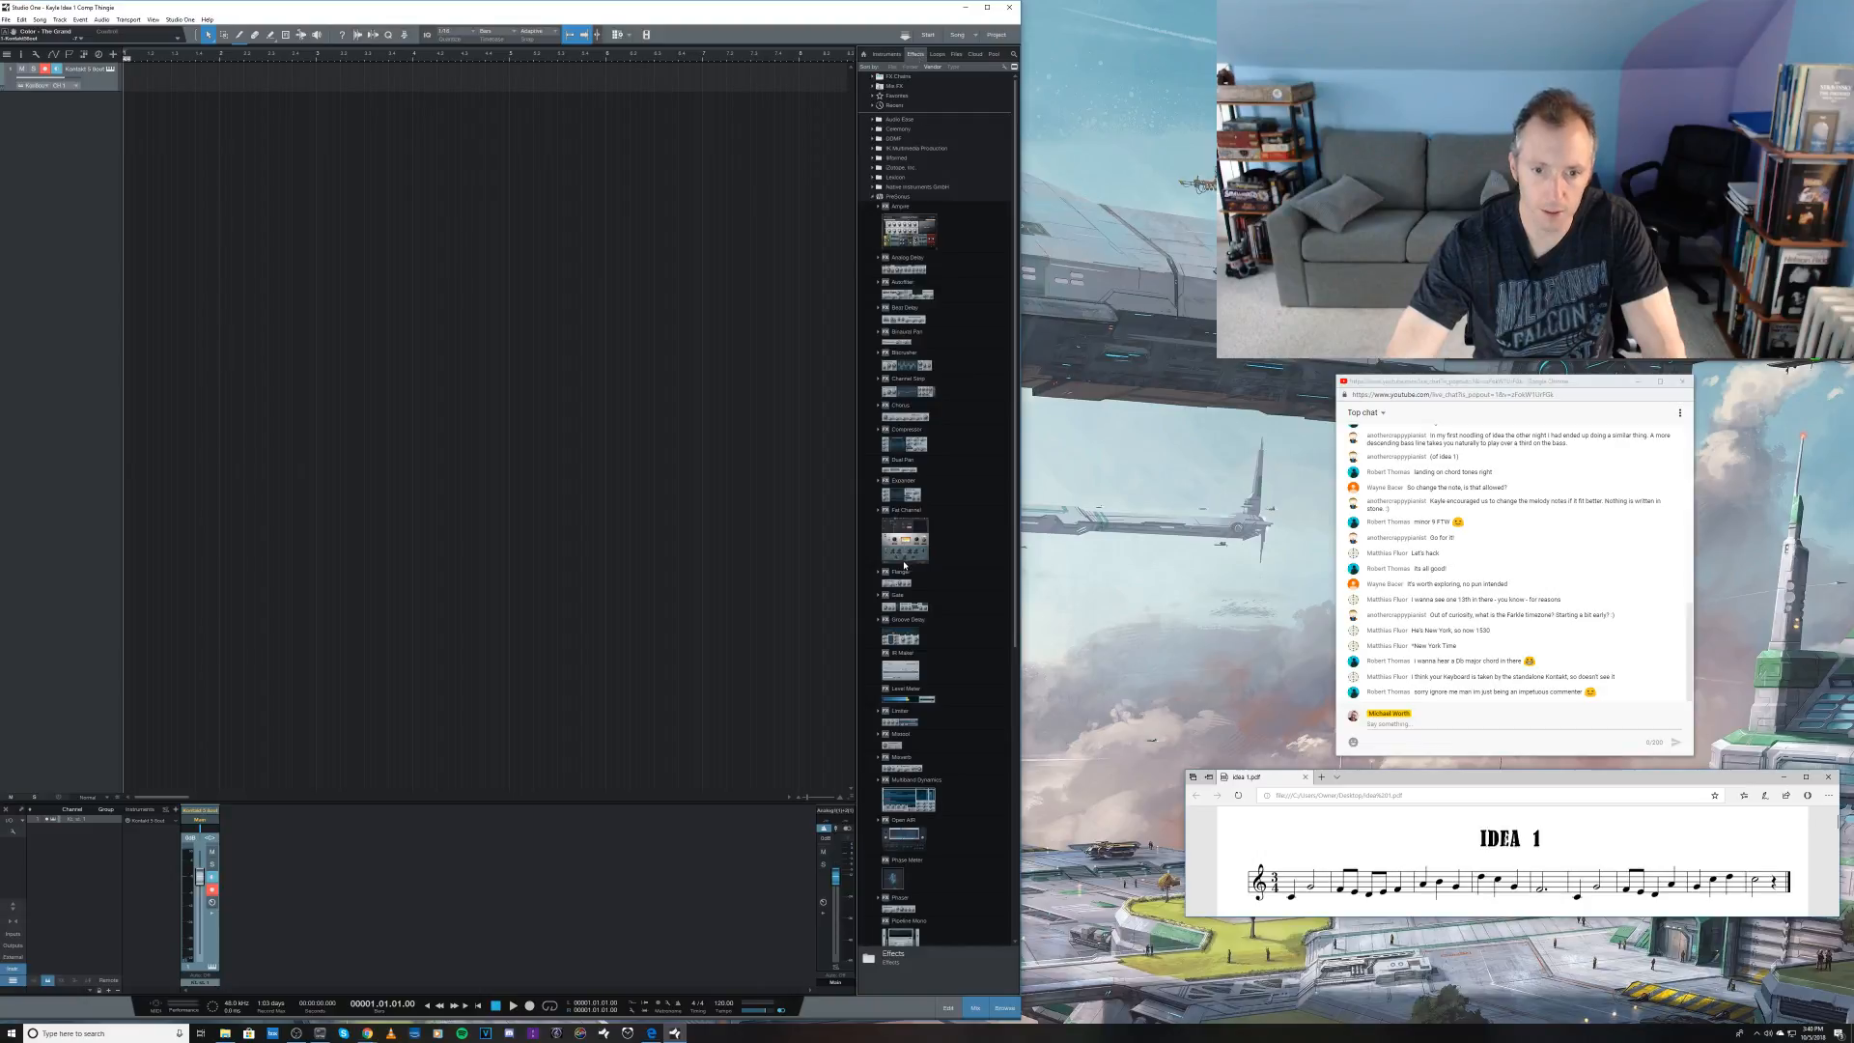
left_click_drag(894, 711, 837, 850)
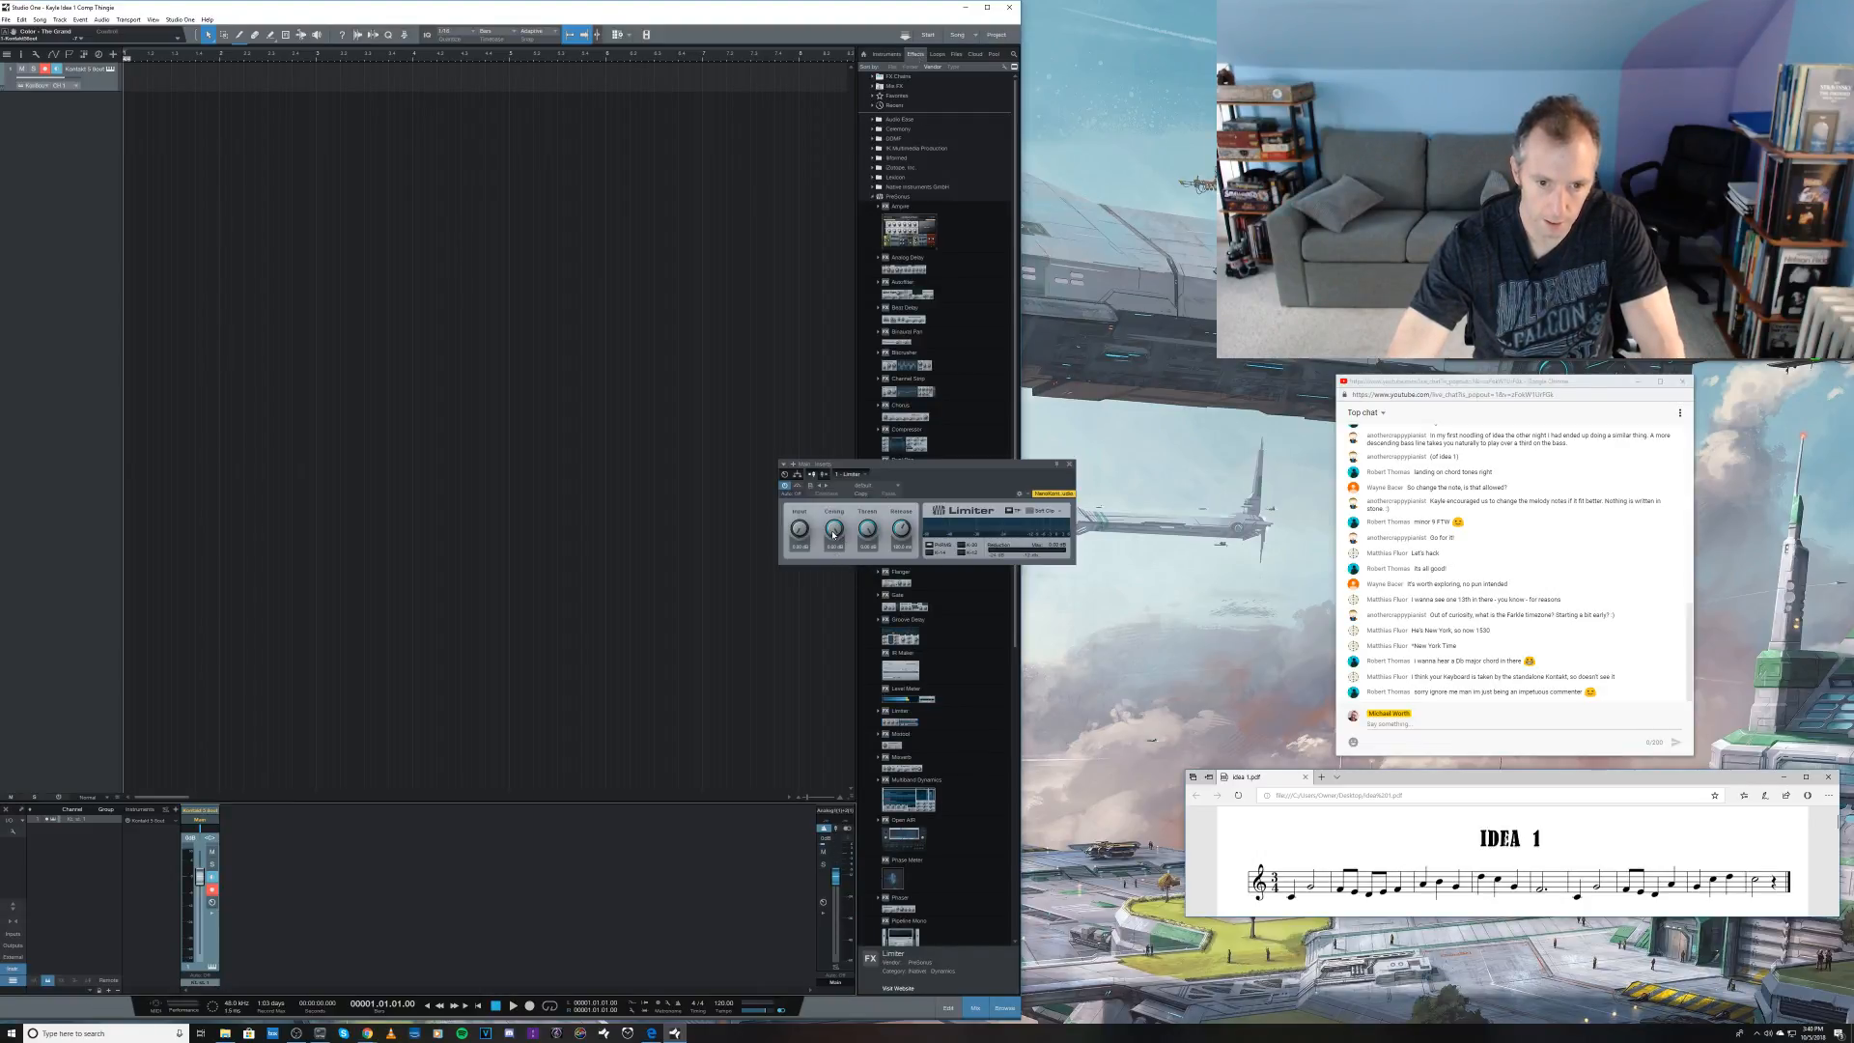
left_click_drag(834, 534, 799, 512)
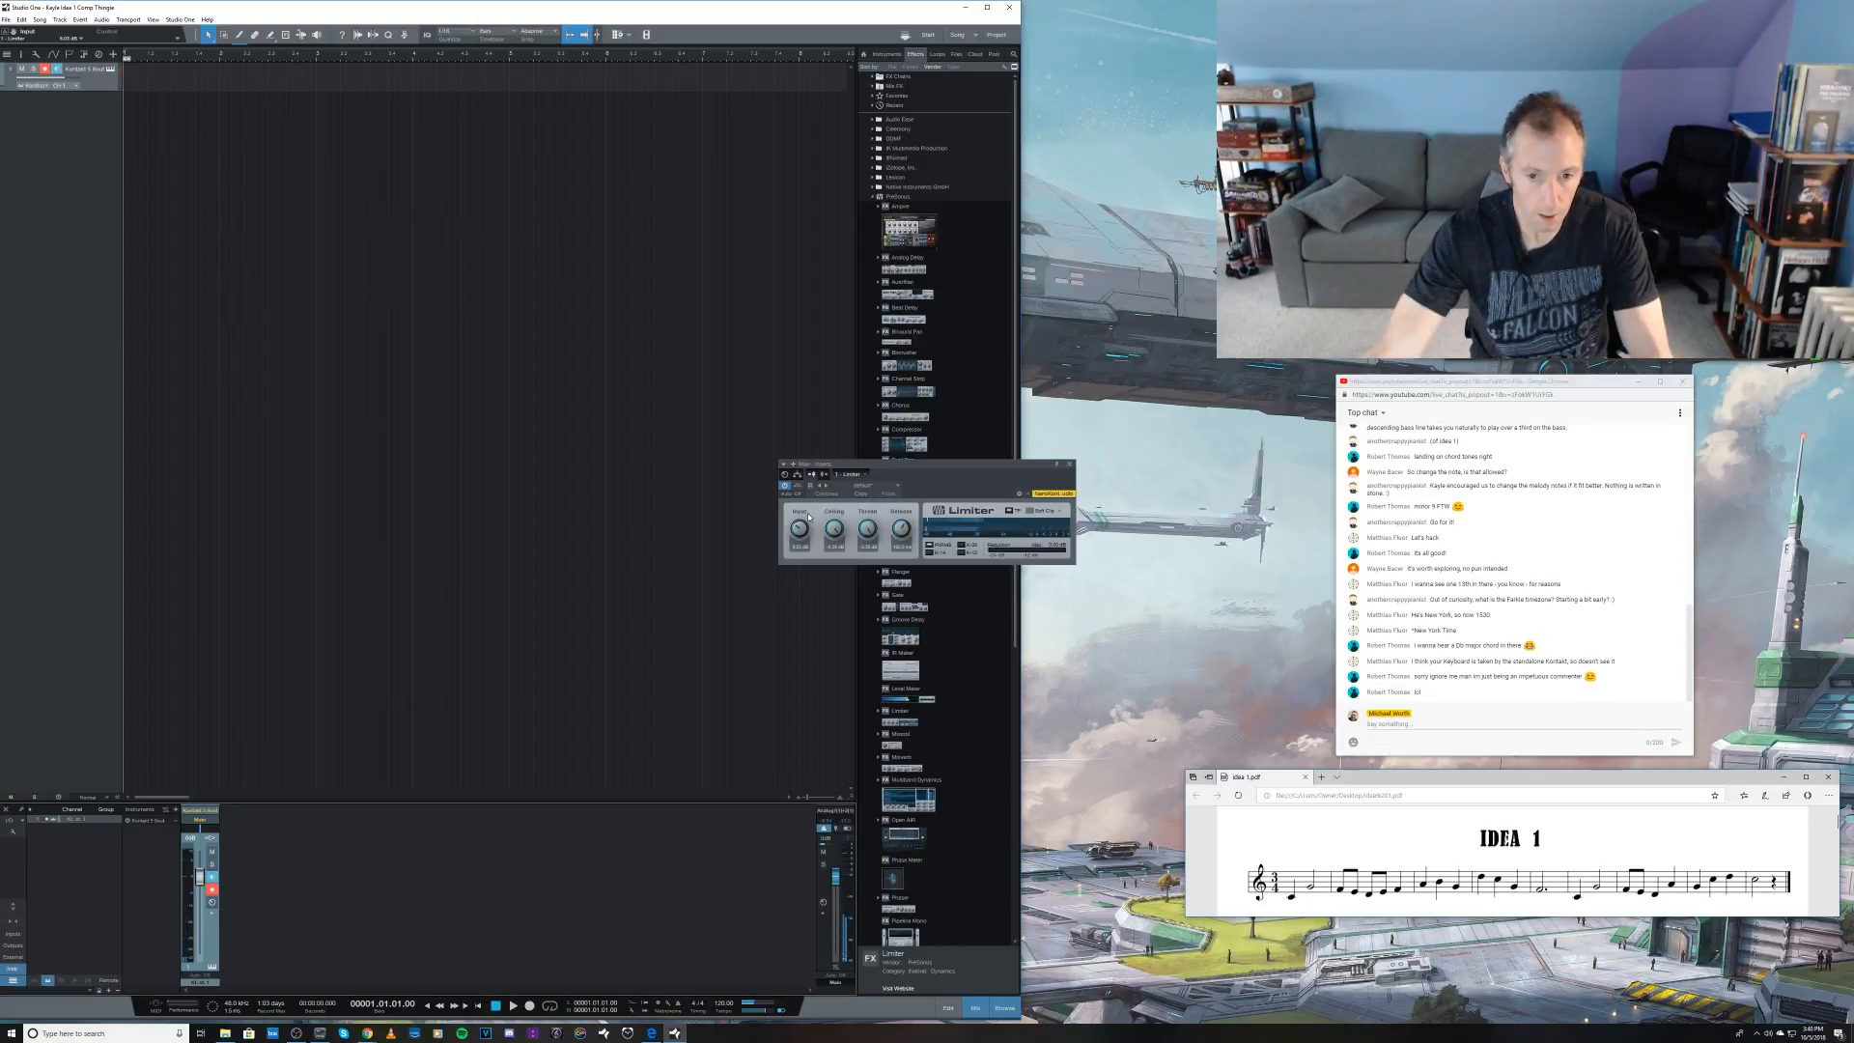
Step: Close the Limiter window and move the Idea 1 sheet-music window slightly up and to the left
left_click(1068, 465)
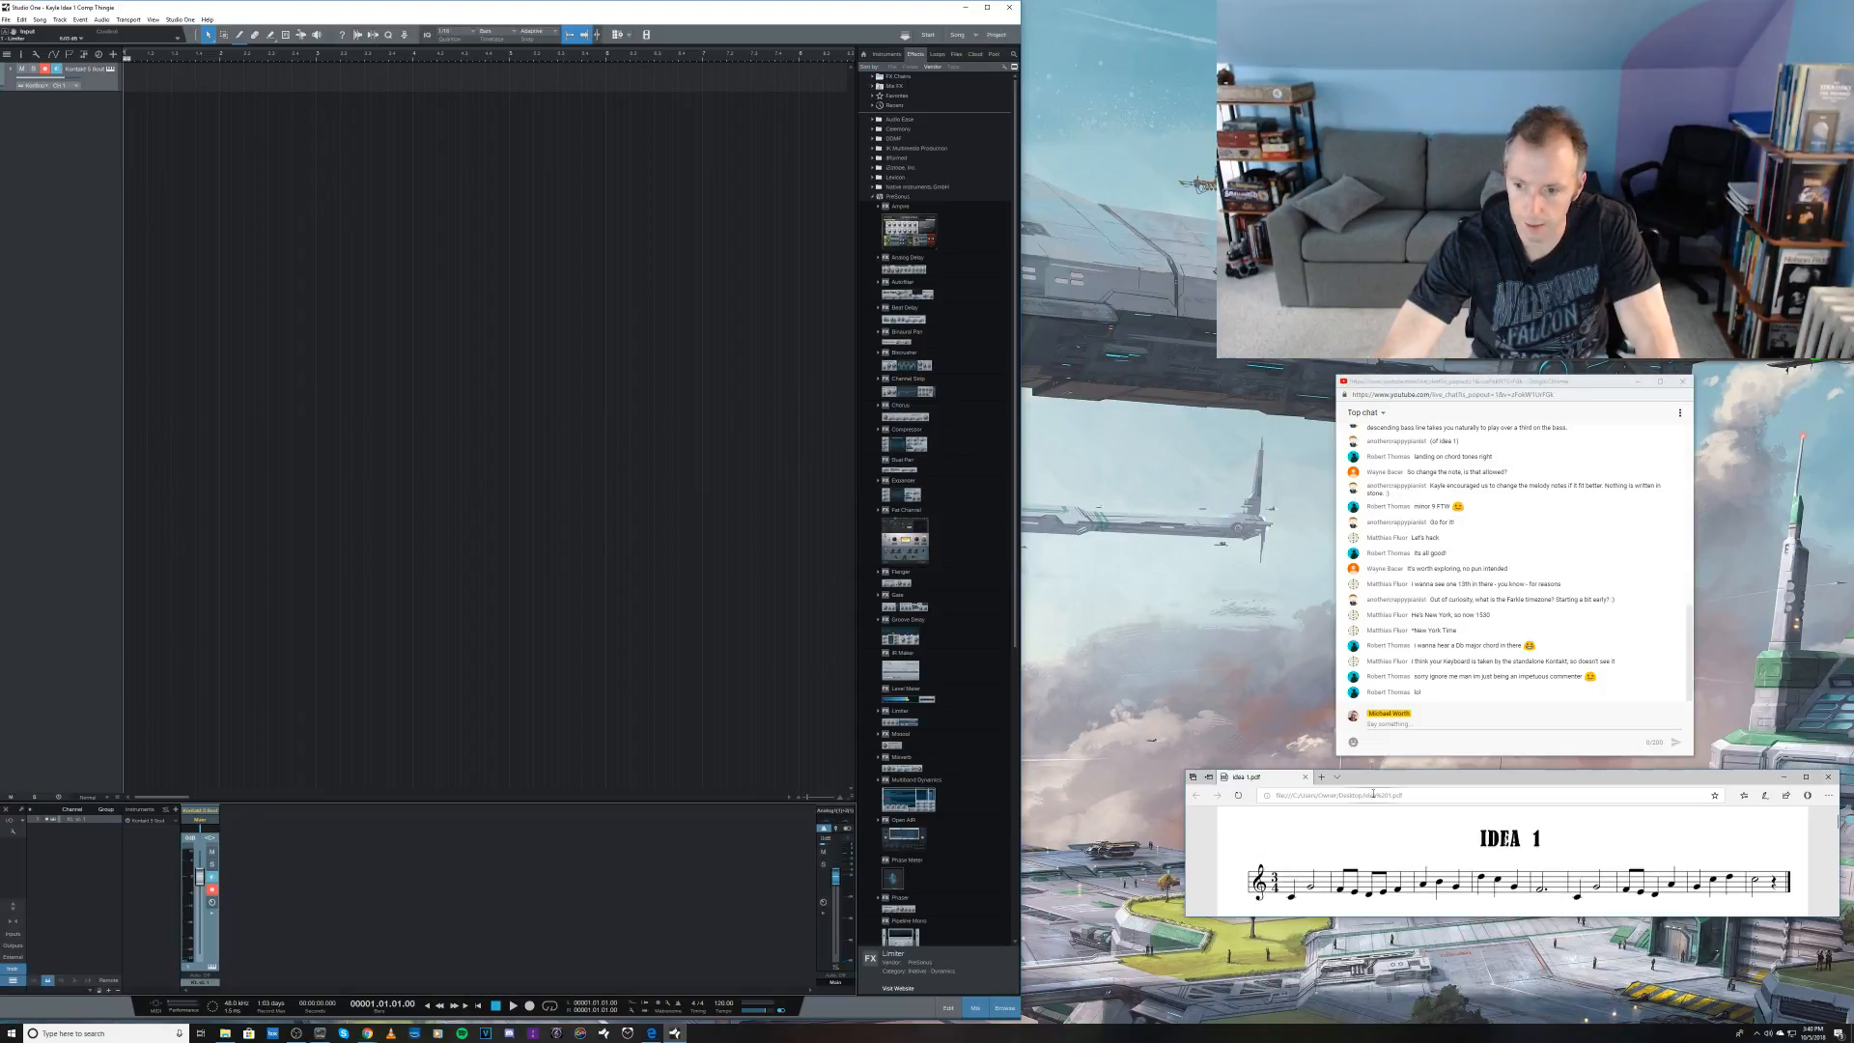
left_click_drag(1479, 781, 1431, 774)
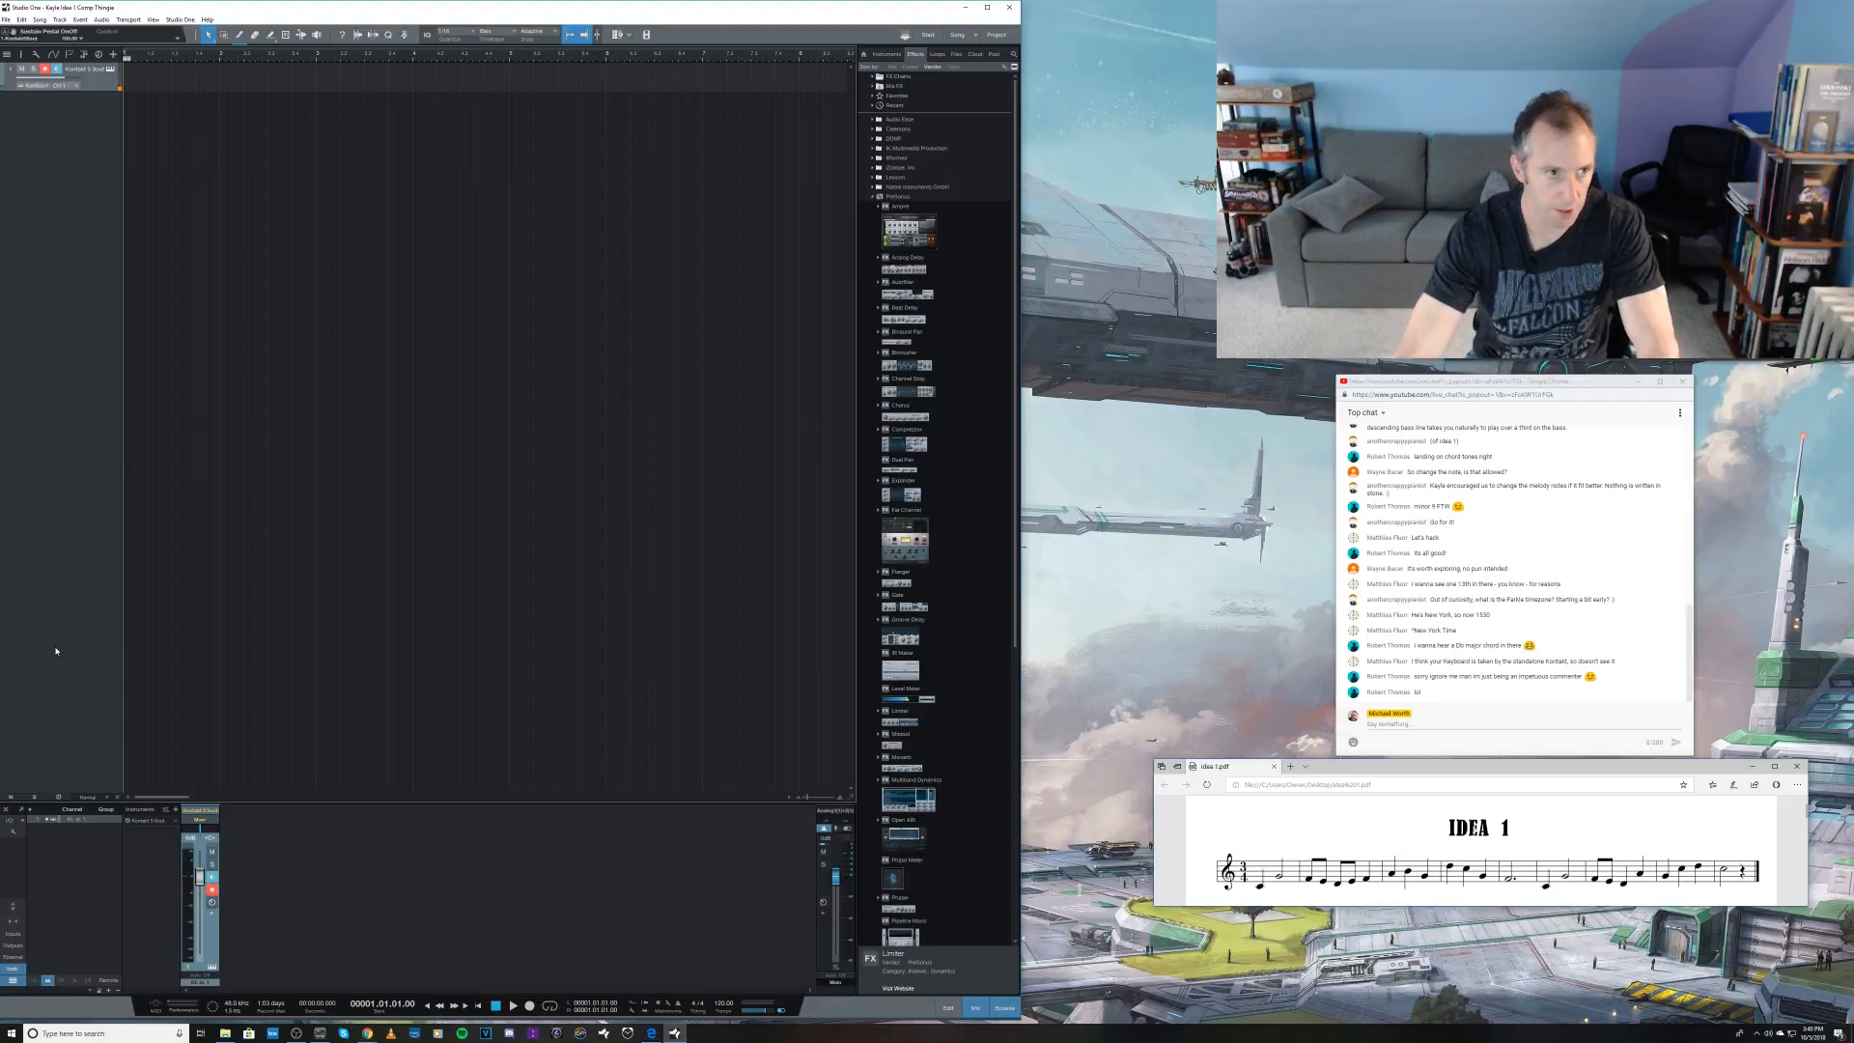
Step: Record two trial piano takes on the Kontakt track and discard both
key("KP_Multiply")
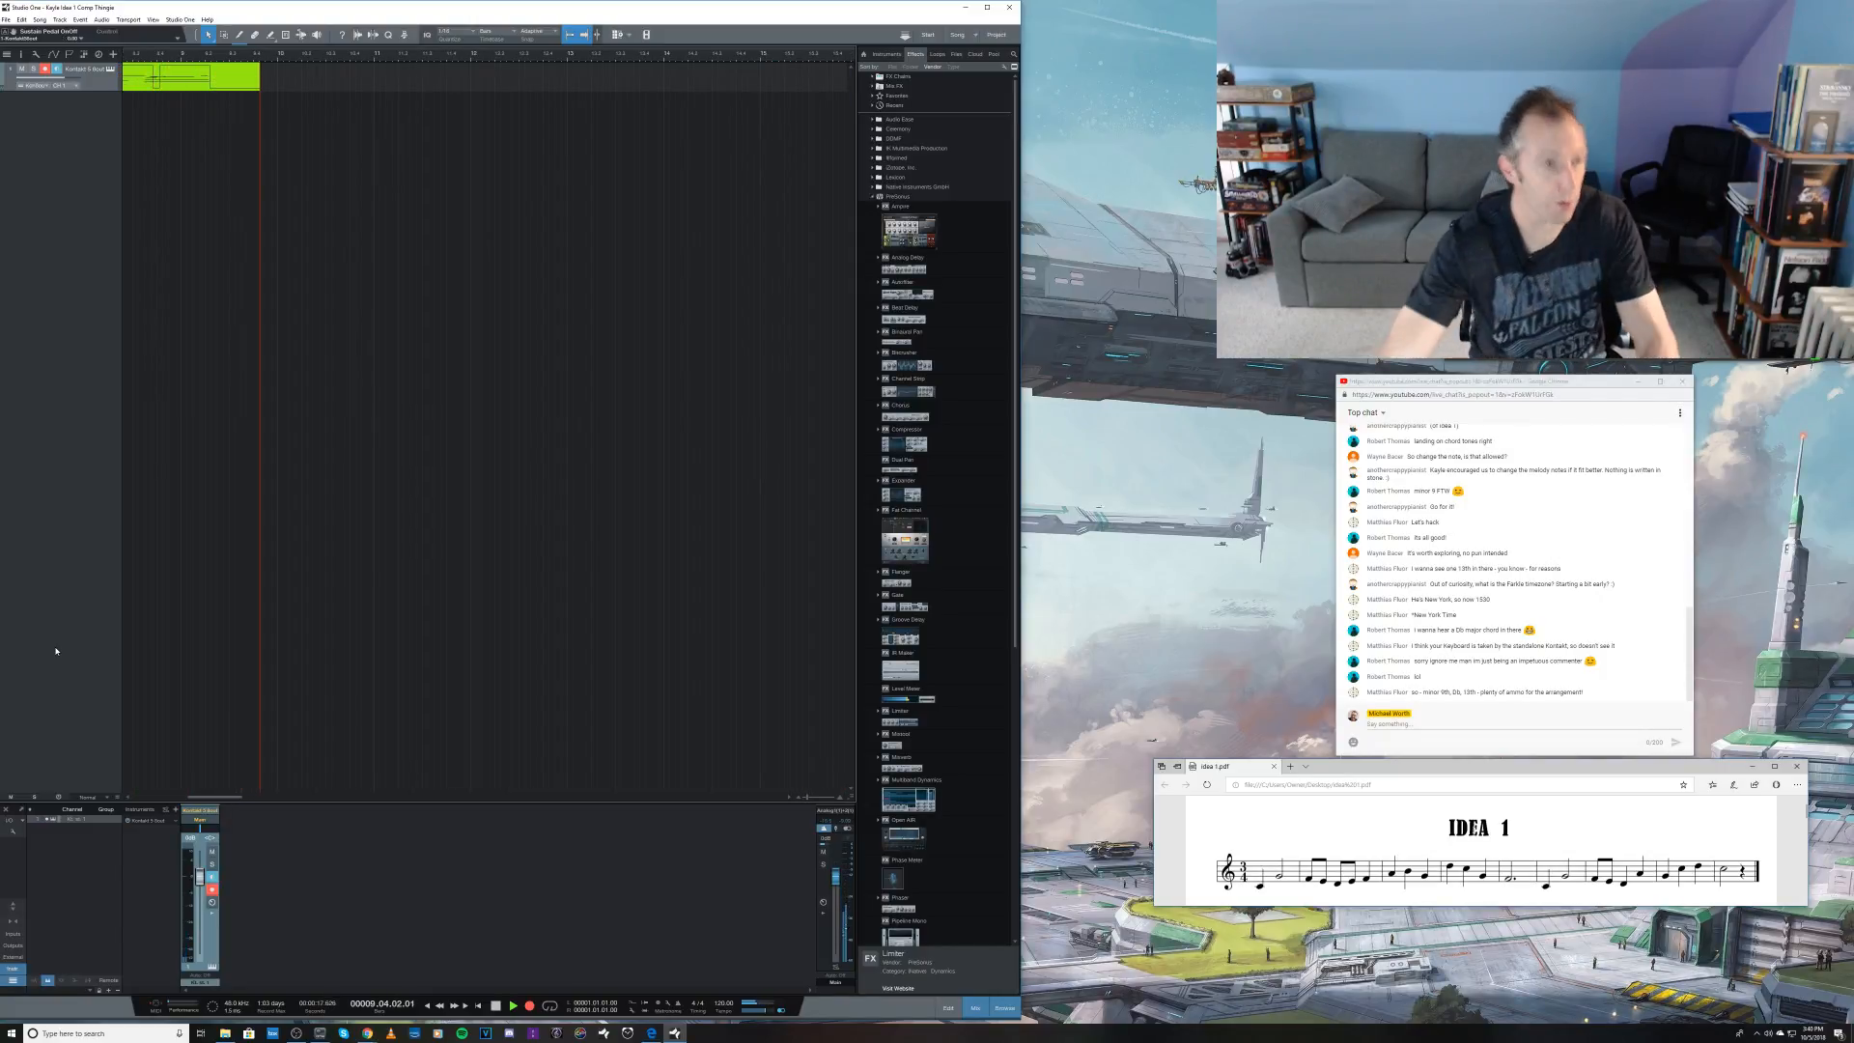
key("space")
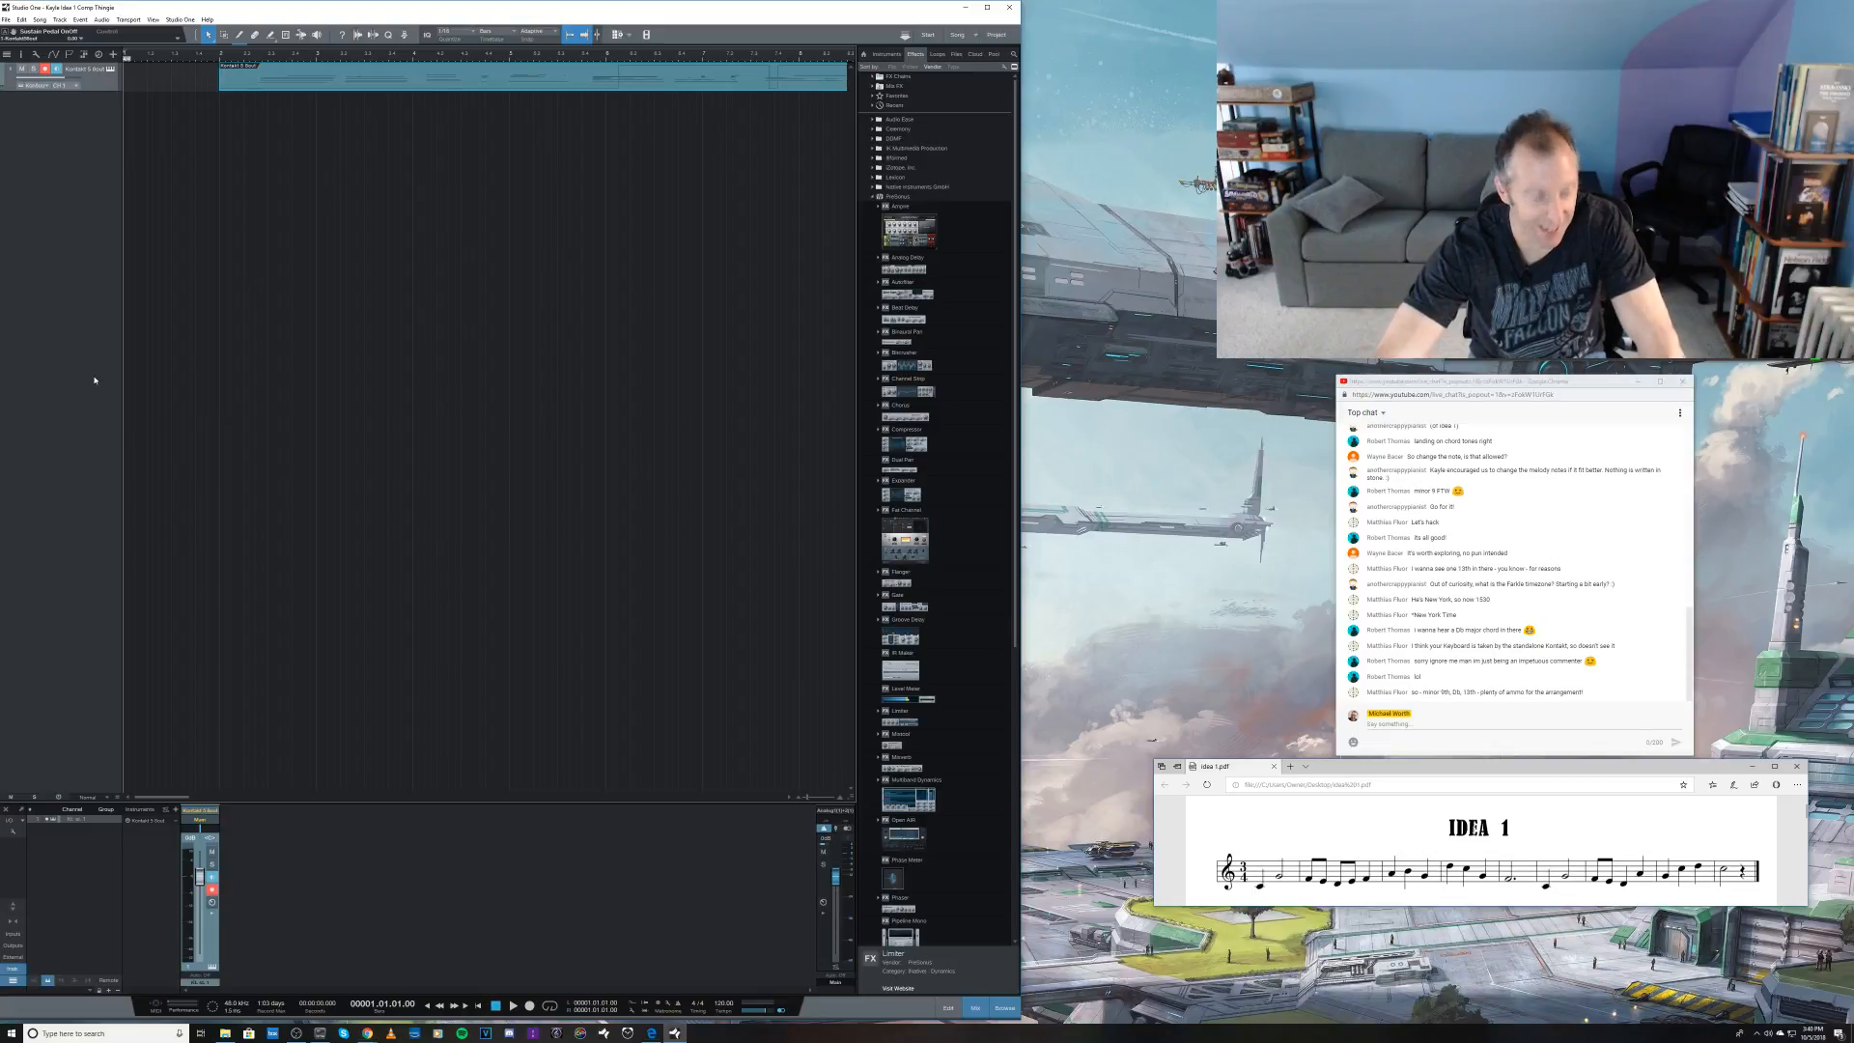
key("Delete")
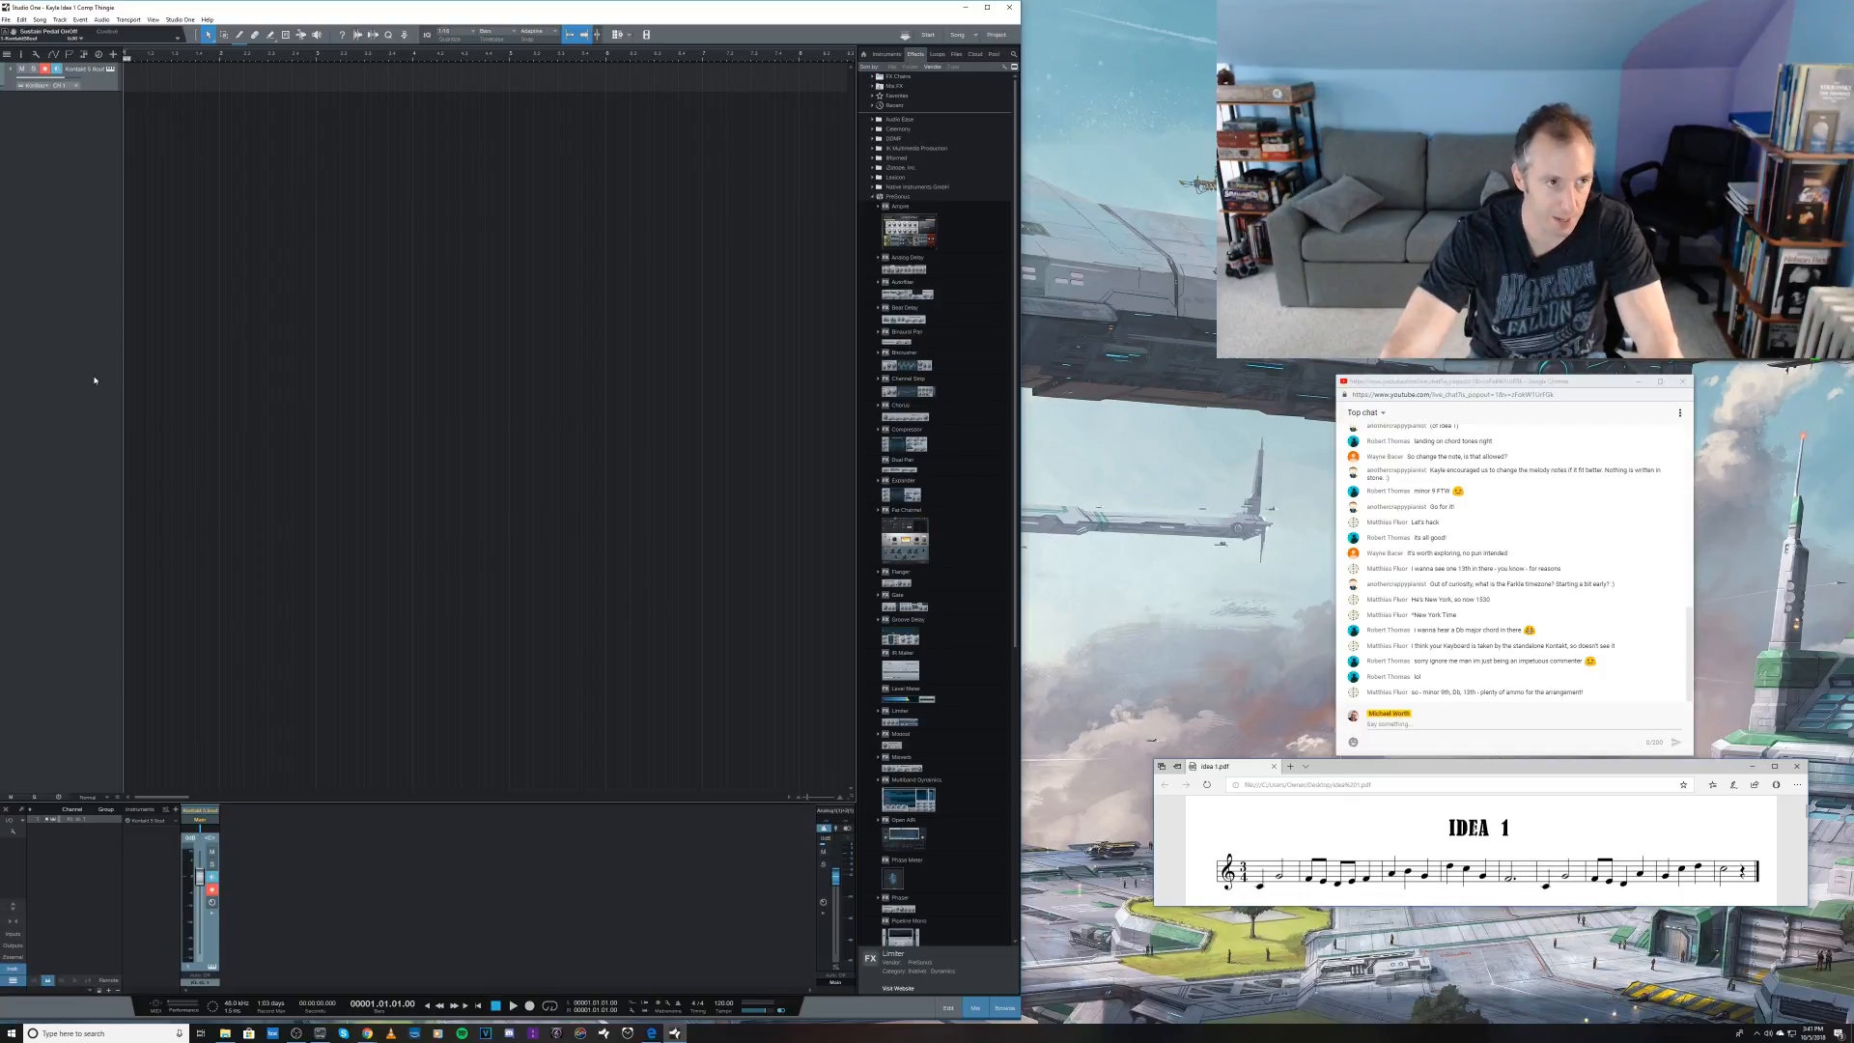
key("KP_Multiply")
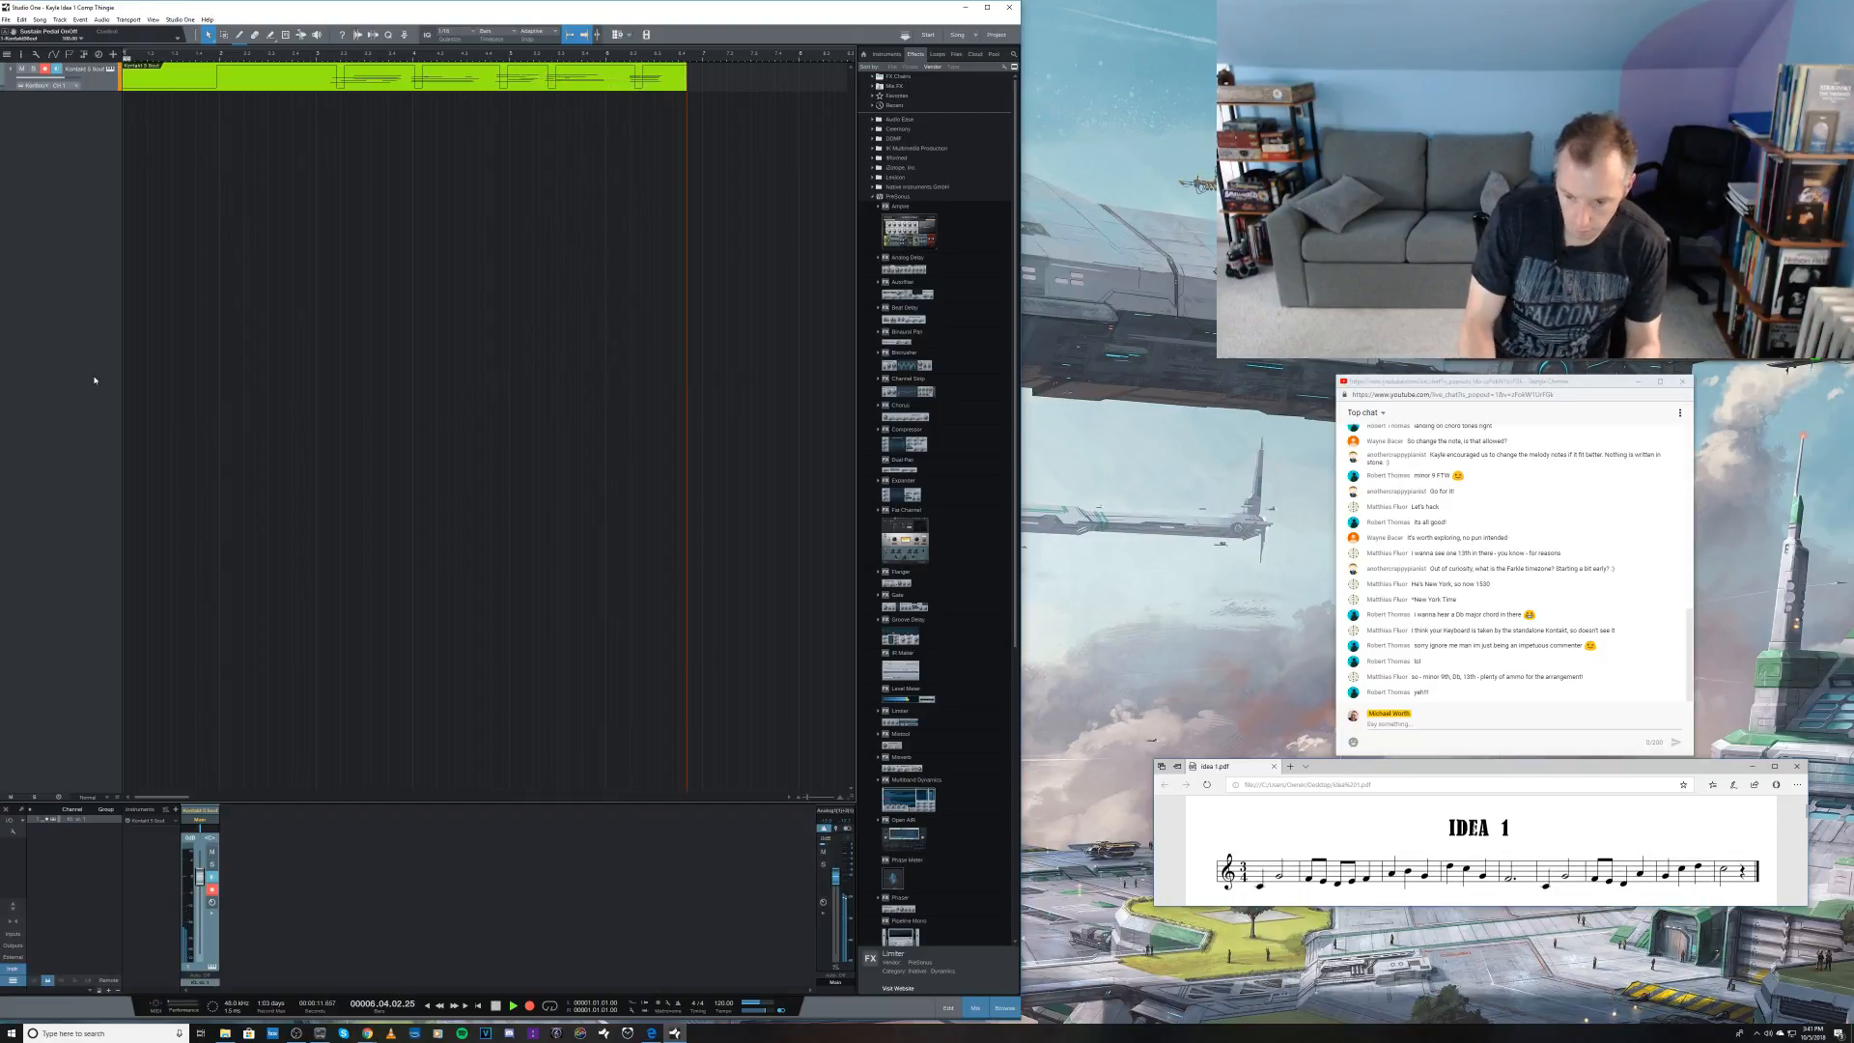
key("space")
key("ctrl+z")
Step: Record a new piano take of about 28 bars on the Kontakt track from the start of the song
key("KP_Multiply")
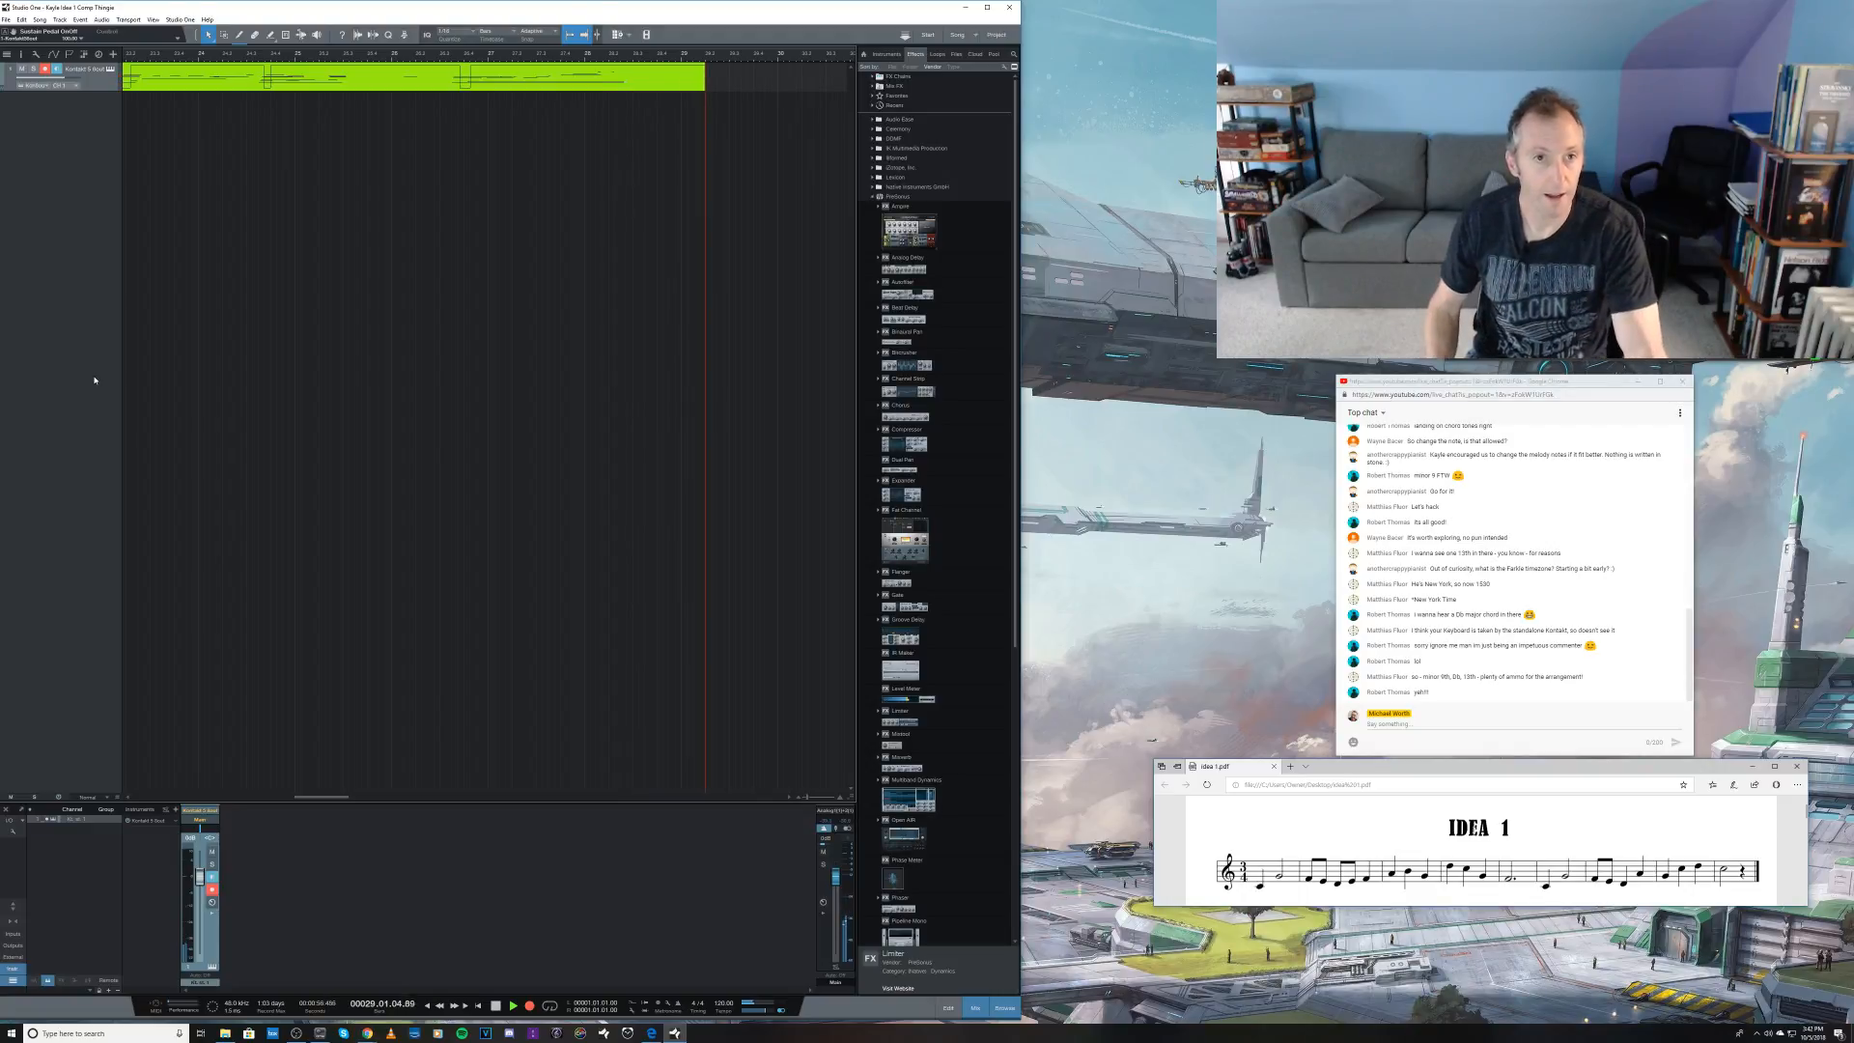
key("space")
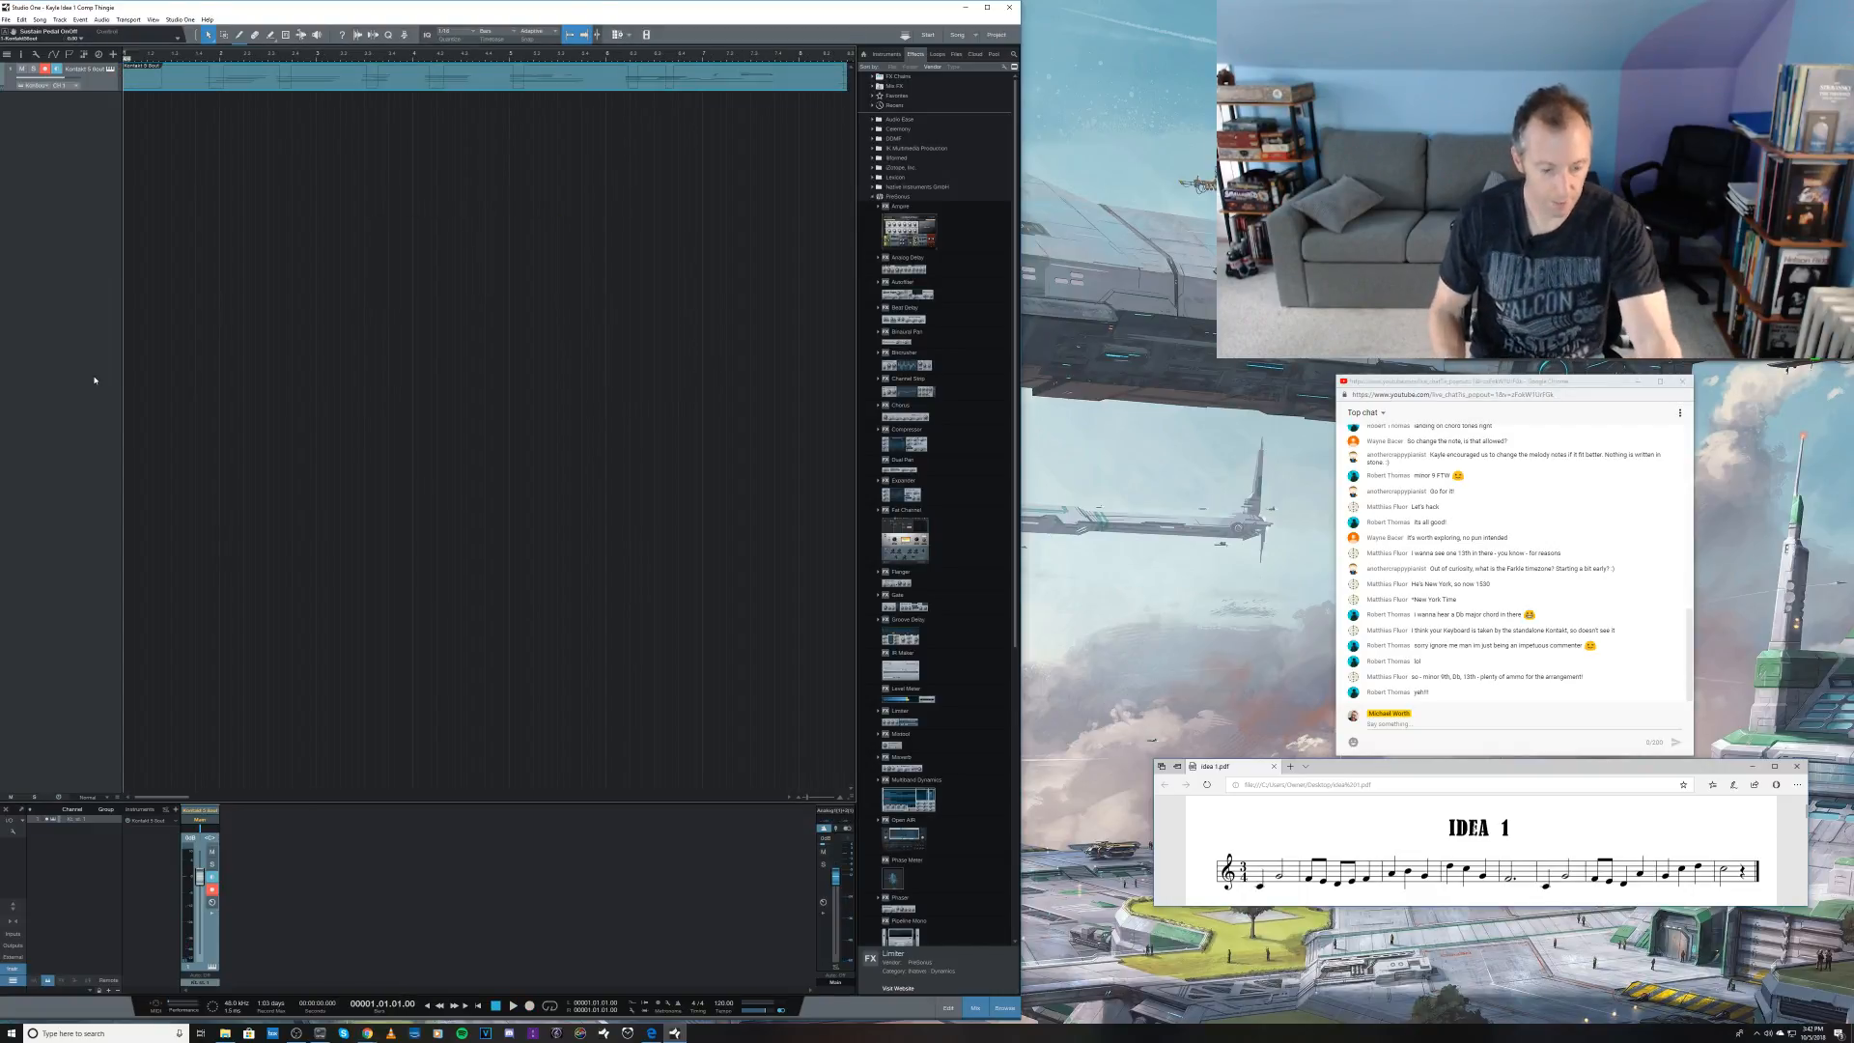
key("w")
key("w")
key("w")
key("w")
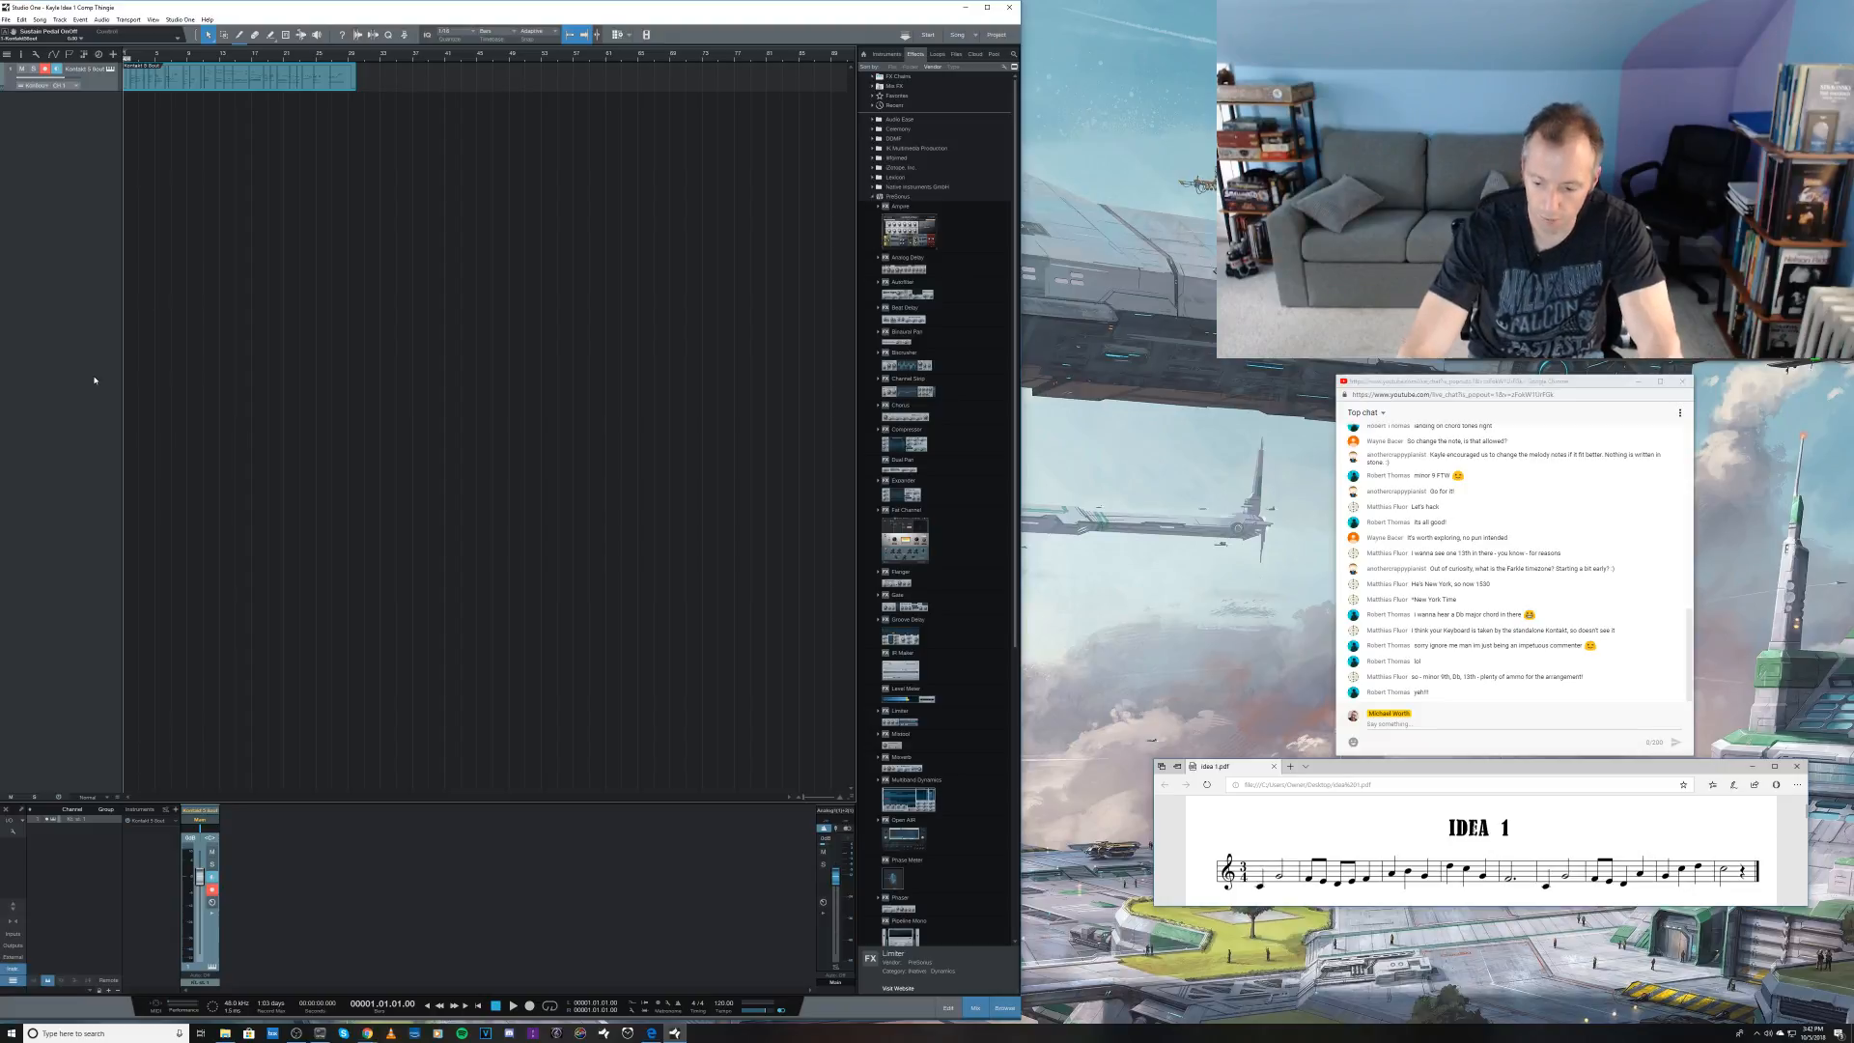
Step: Play back the recorded piano take and check the track's Kontakt instrument during playback, closing its window again
key("space")
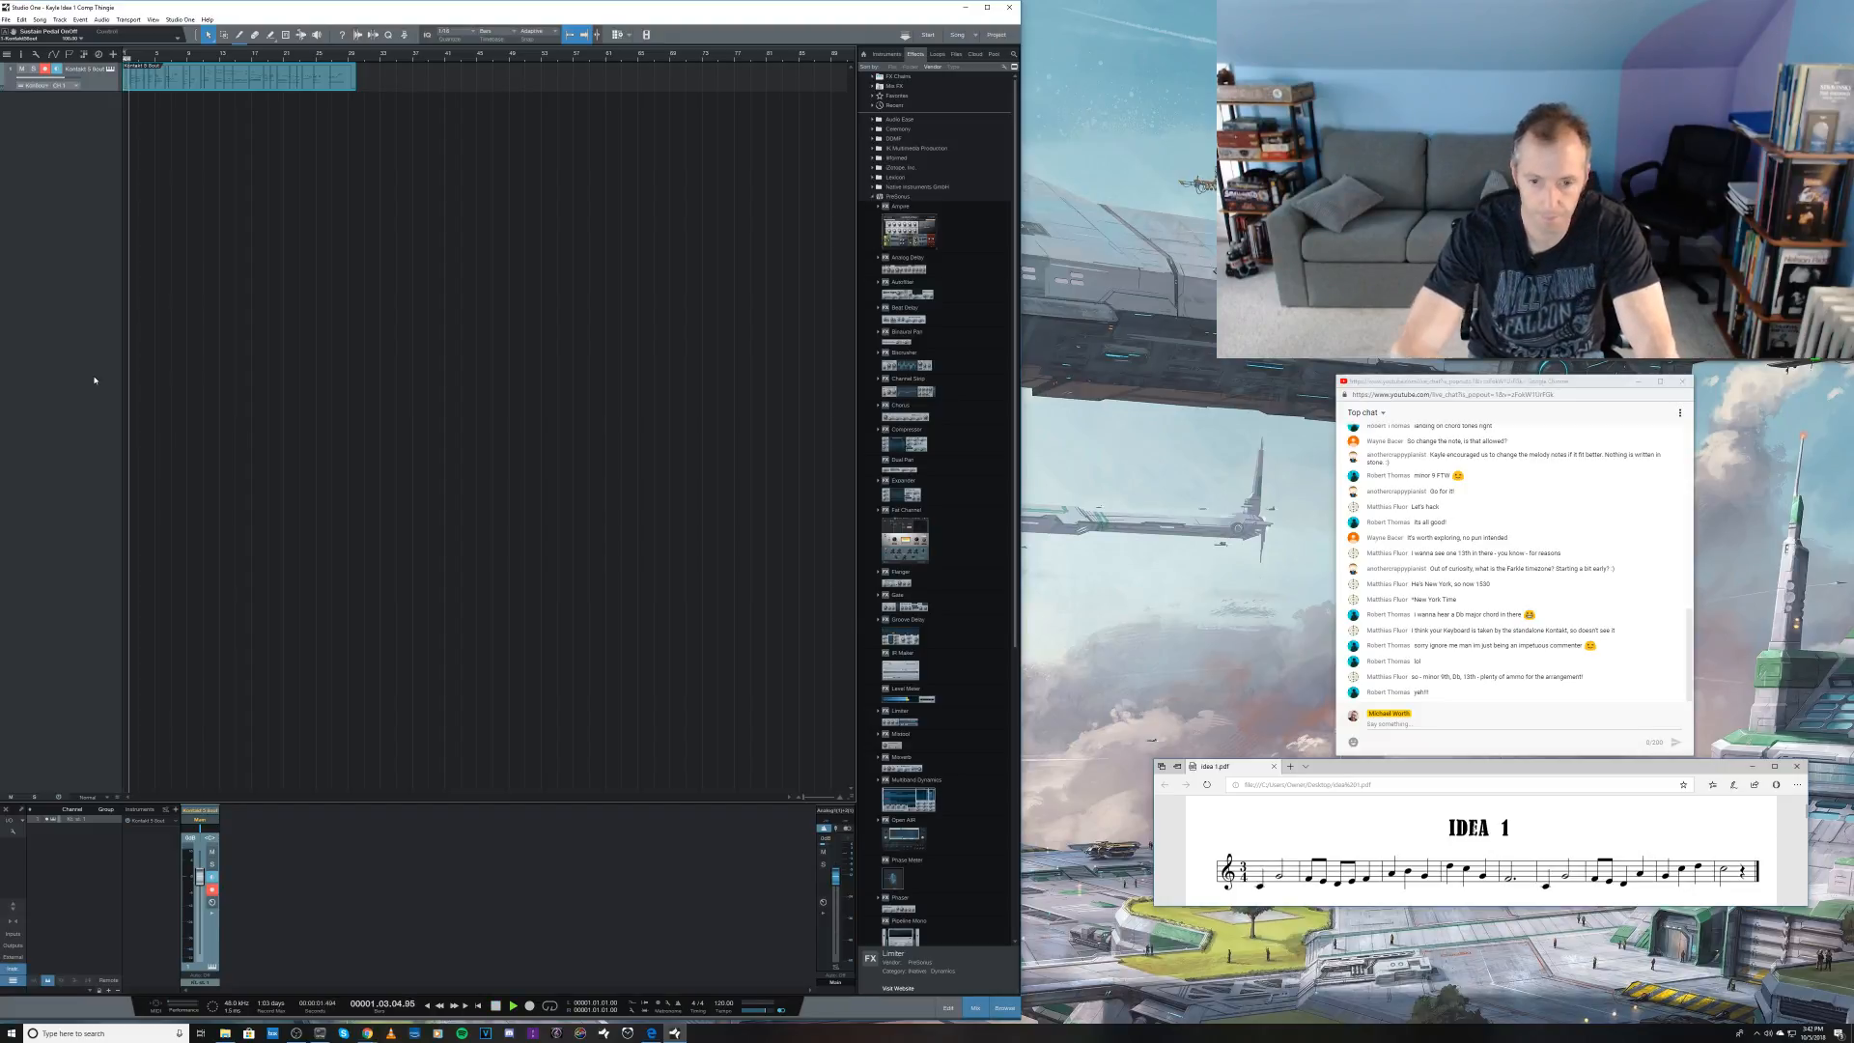
left_click(111, 70)
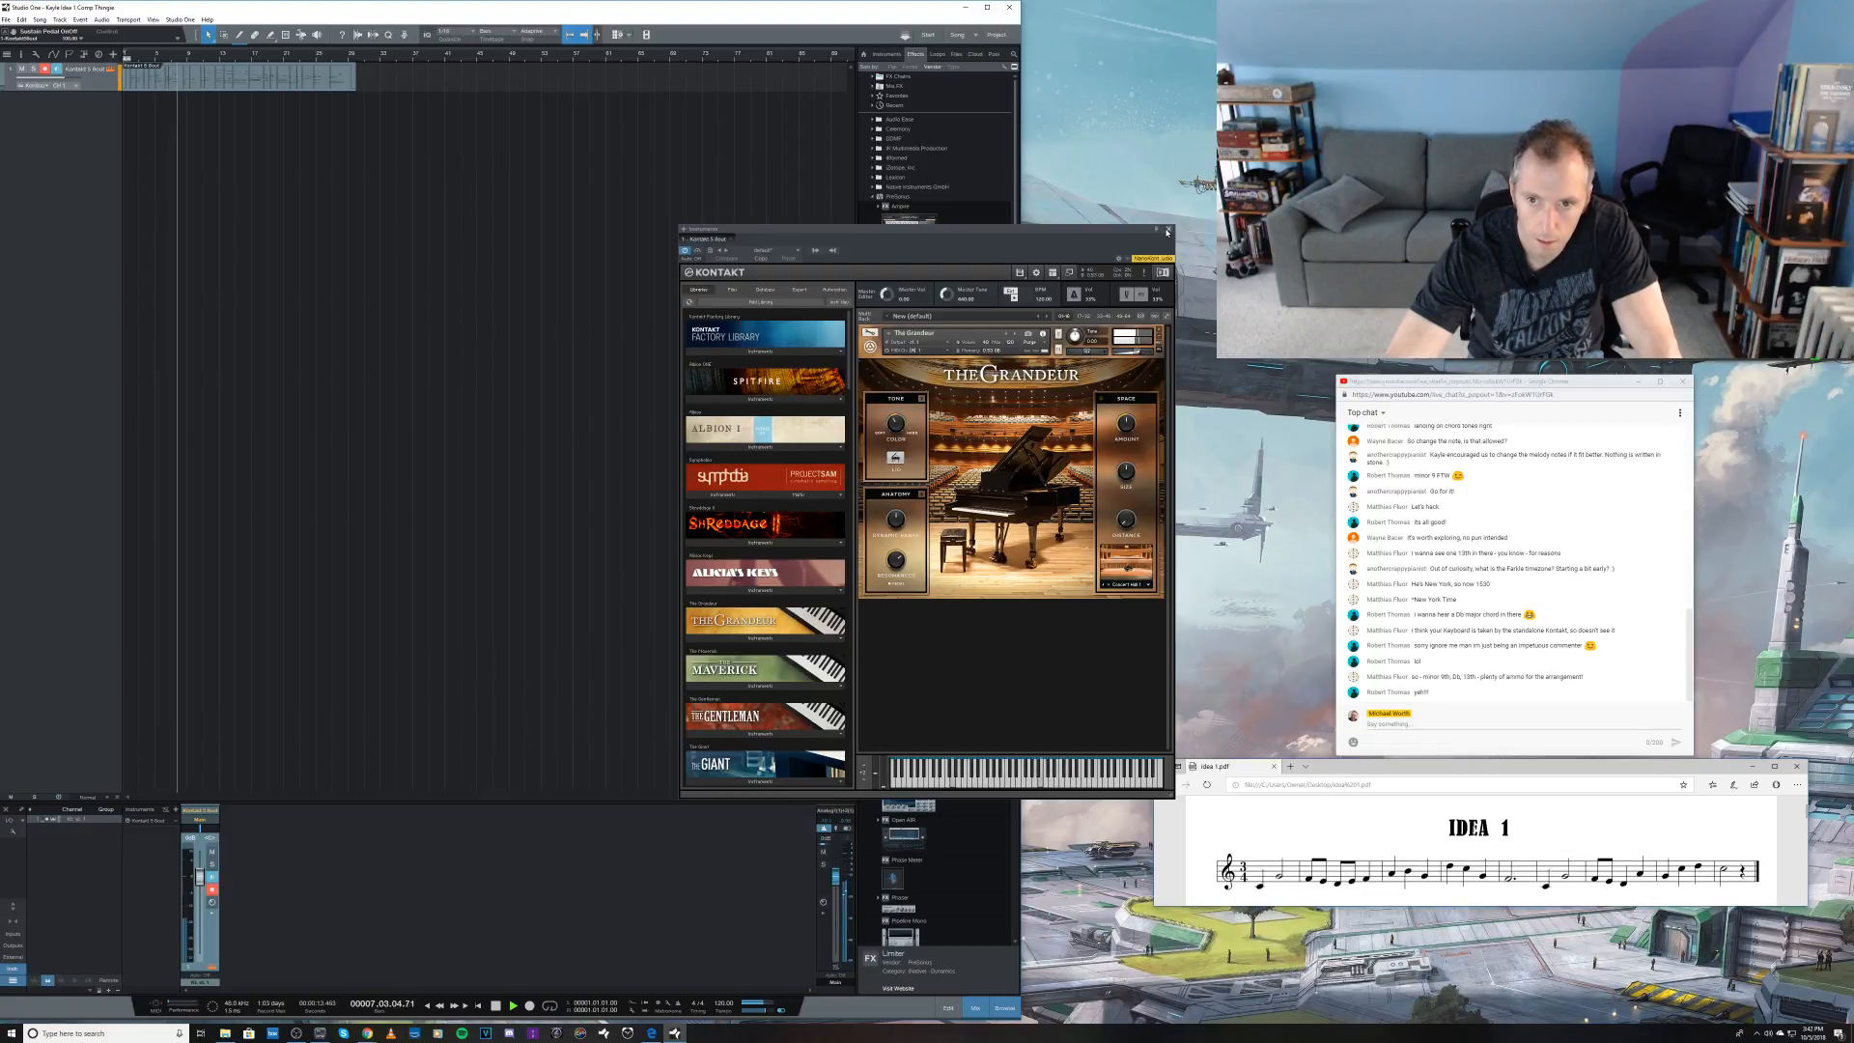
left_click(1168, 230)
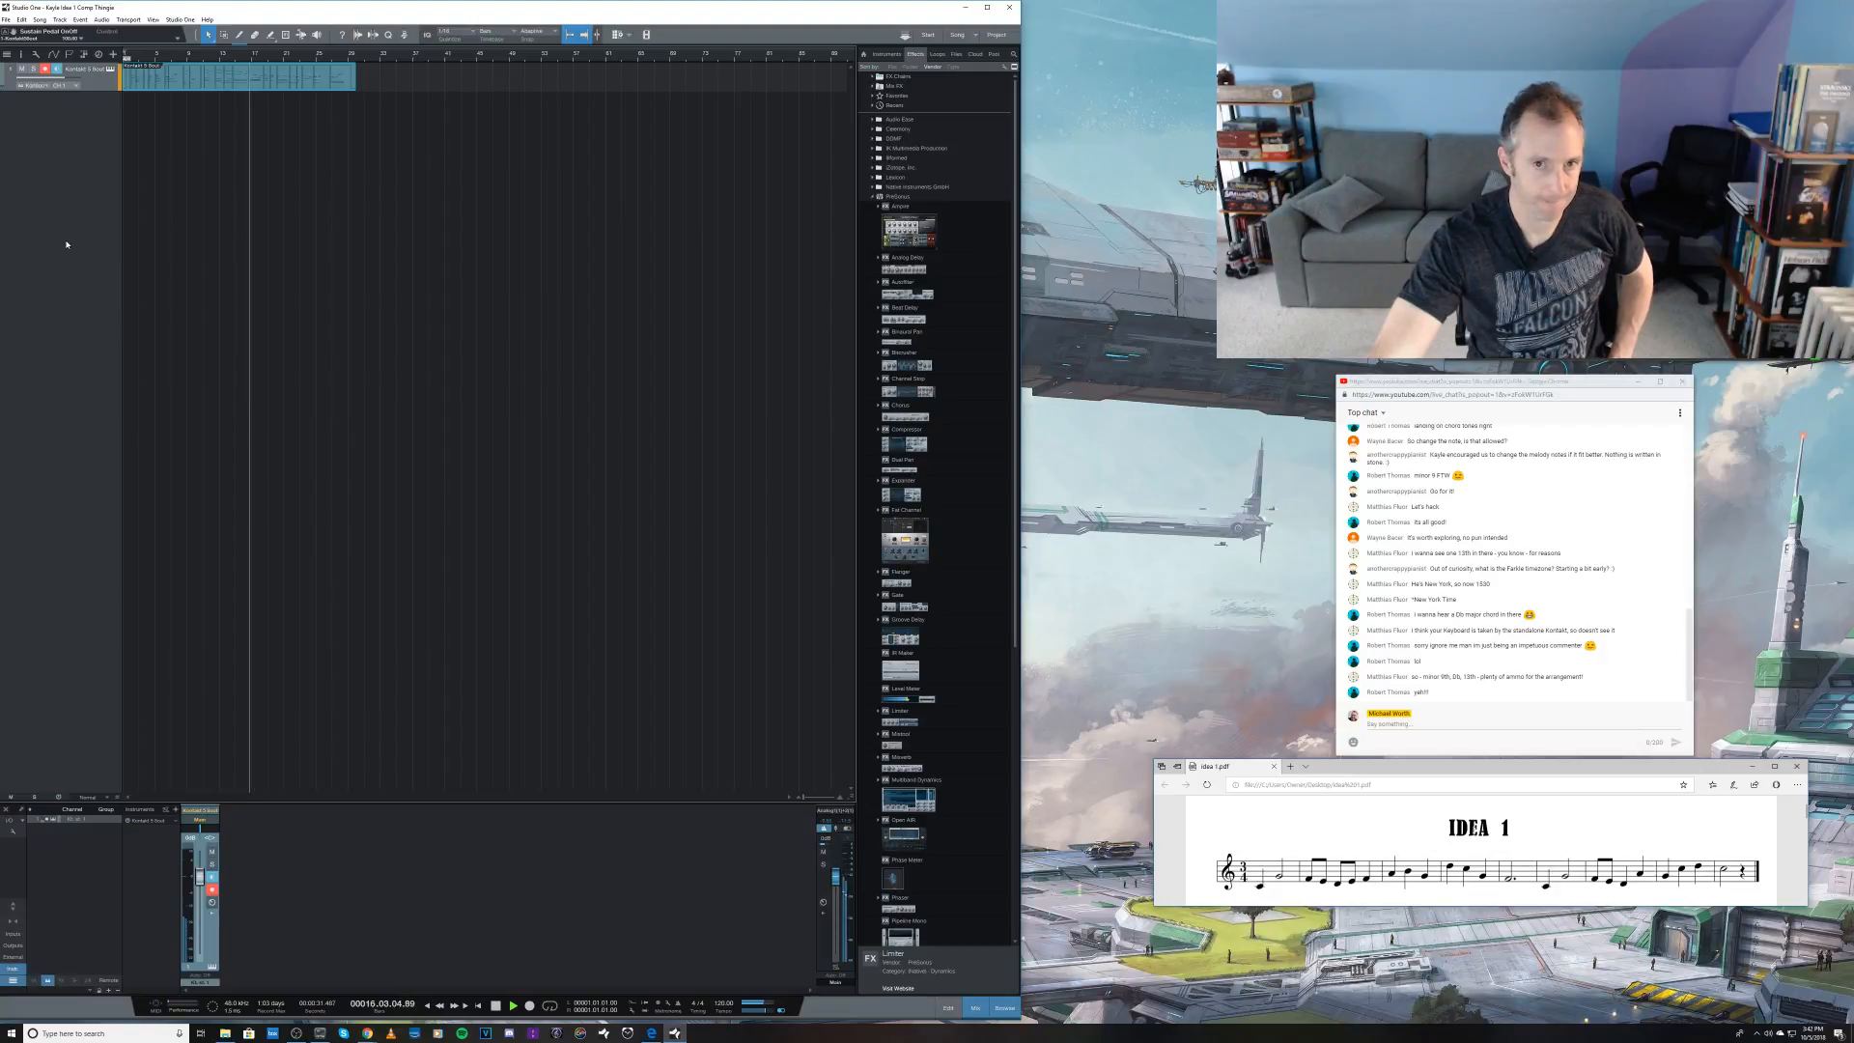
Step: Add a Kontakt 5 8out instrument on a new track and stop playback back at the song start
left_click(886, 54)
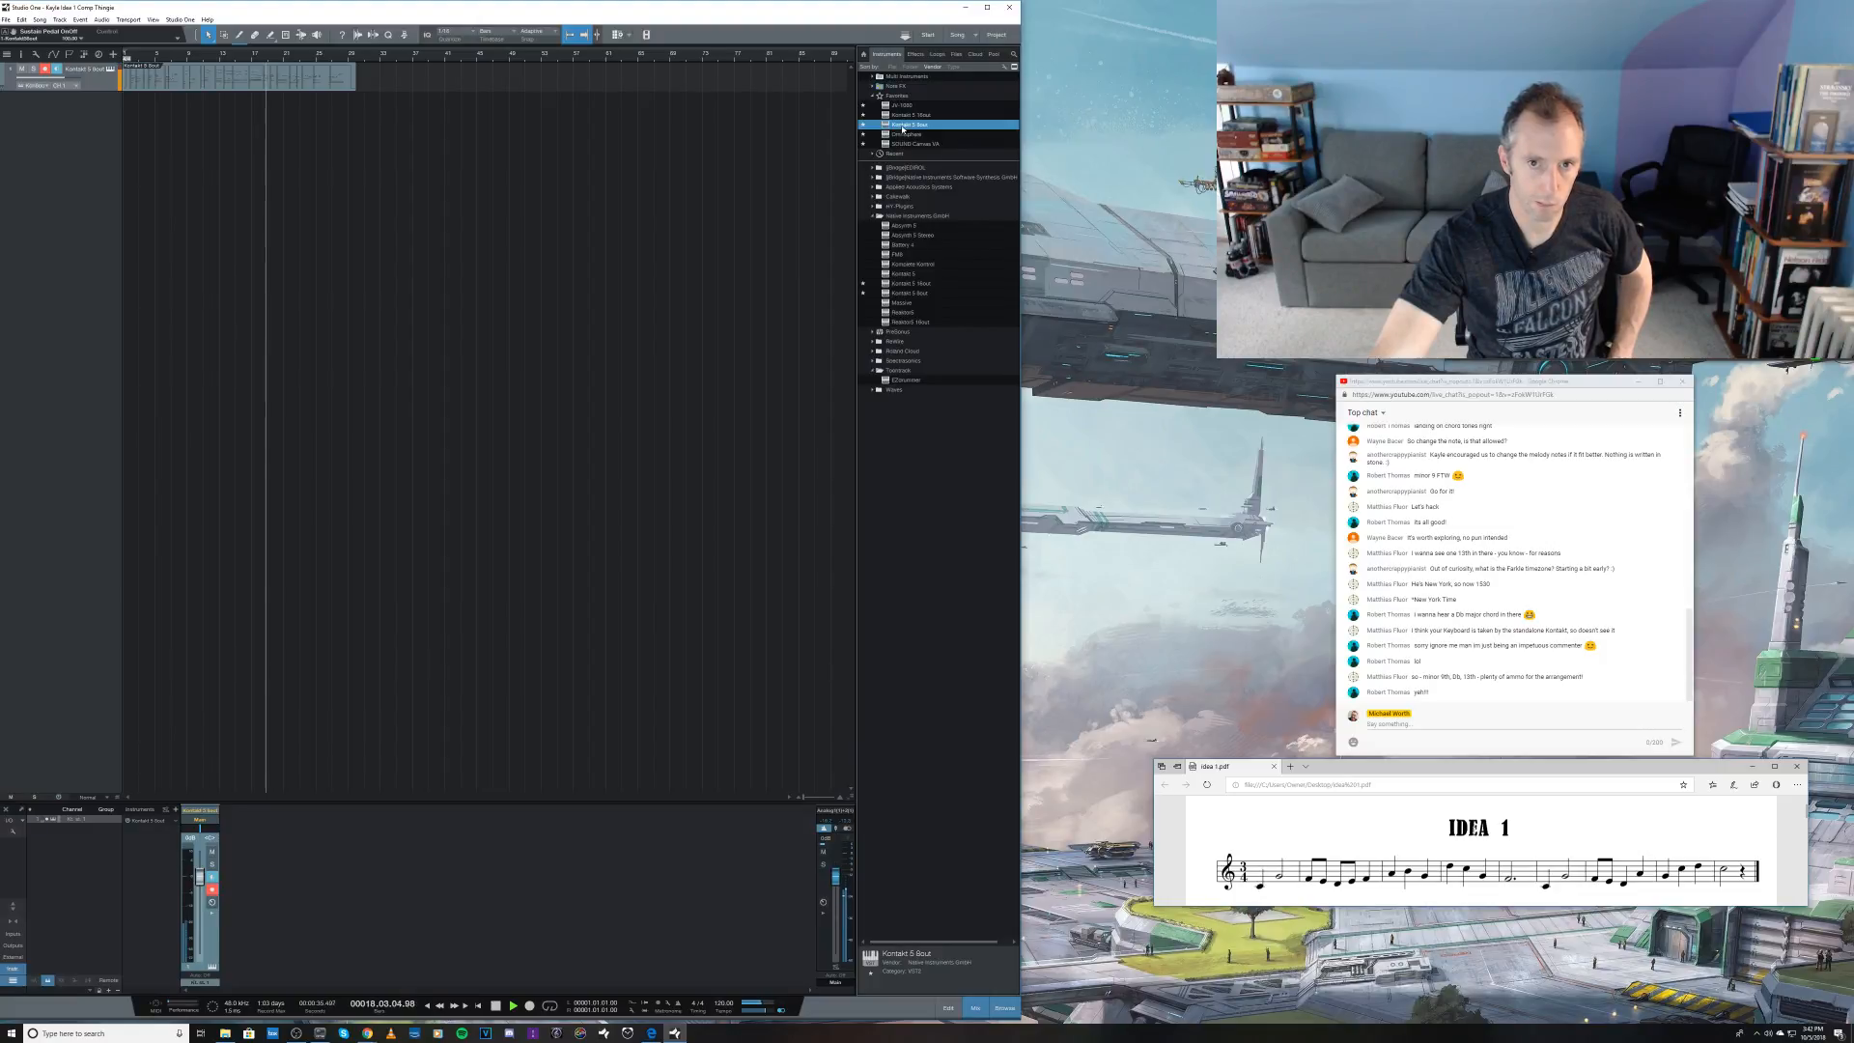
left_click_drag(903, 129, 522, 296)
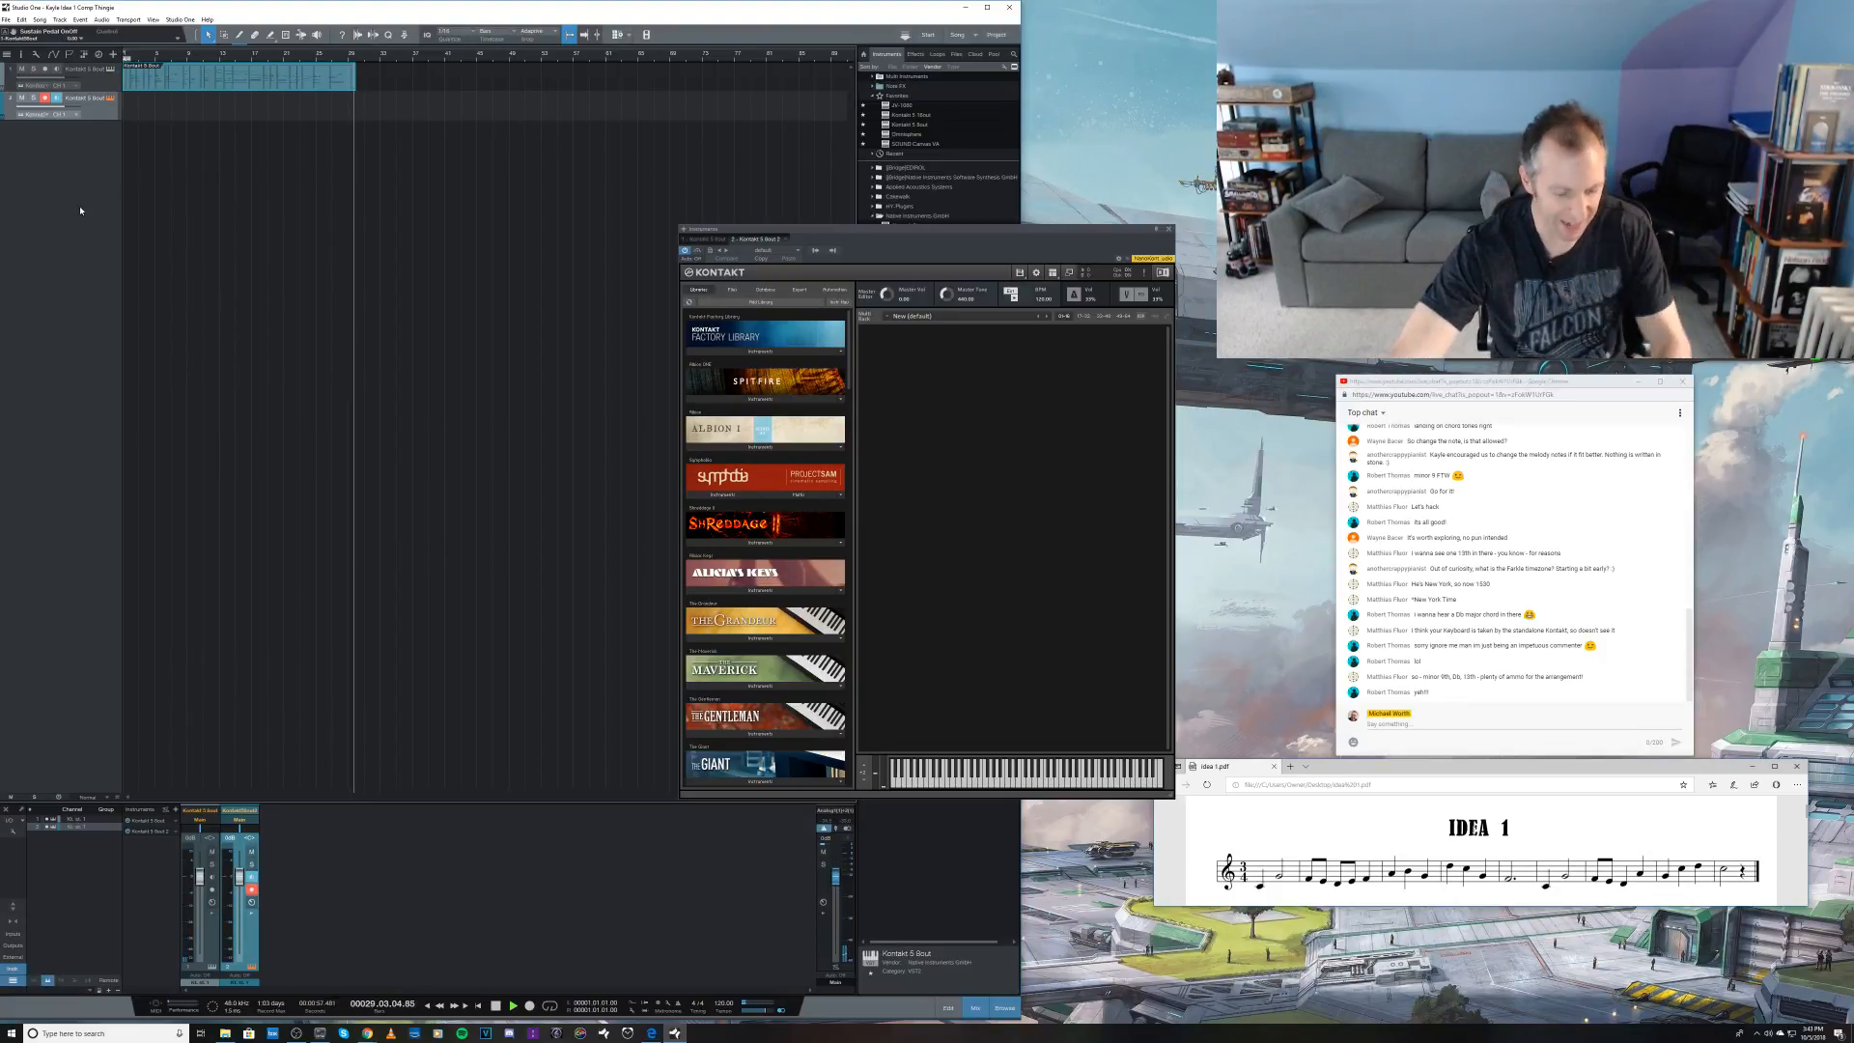
key("space")
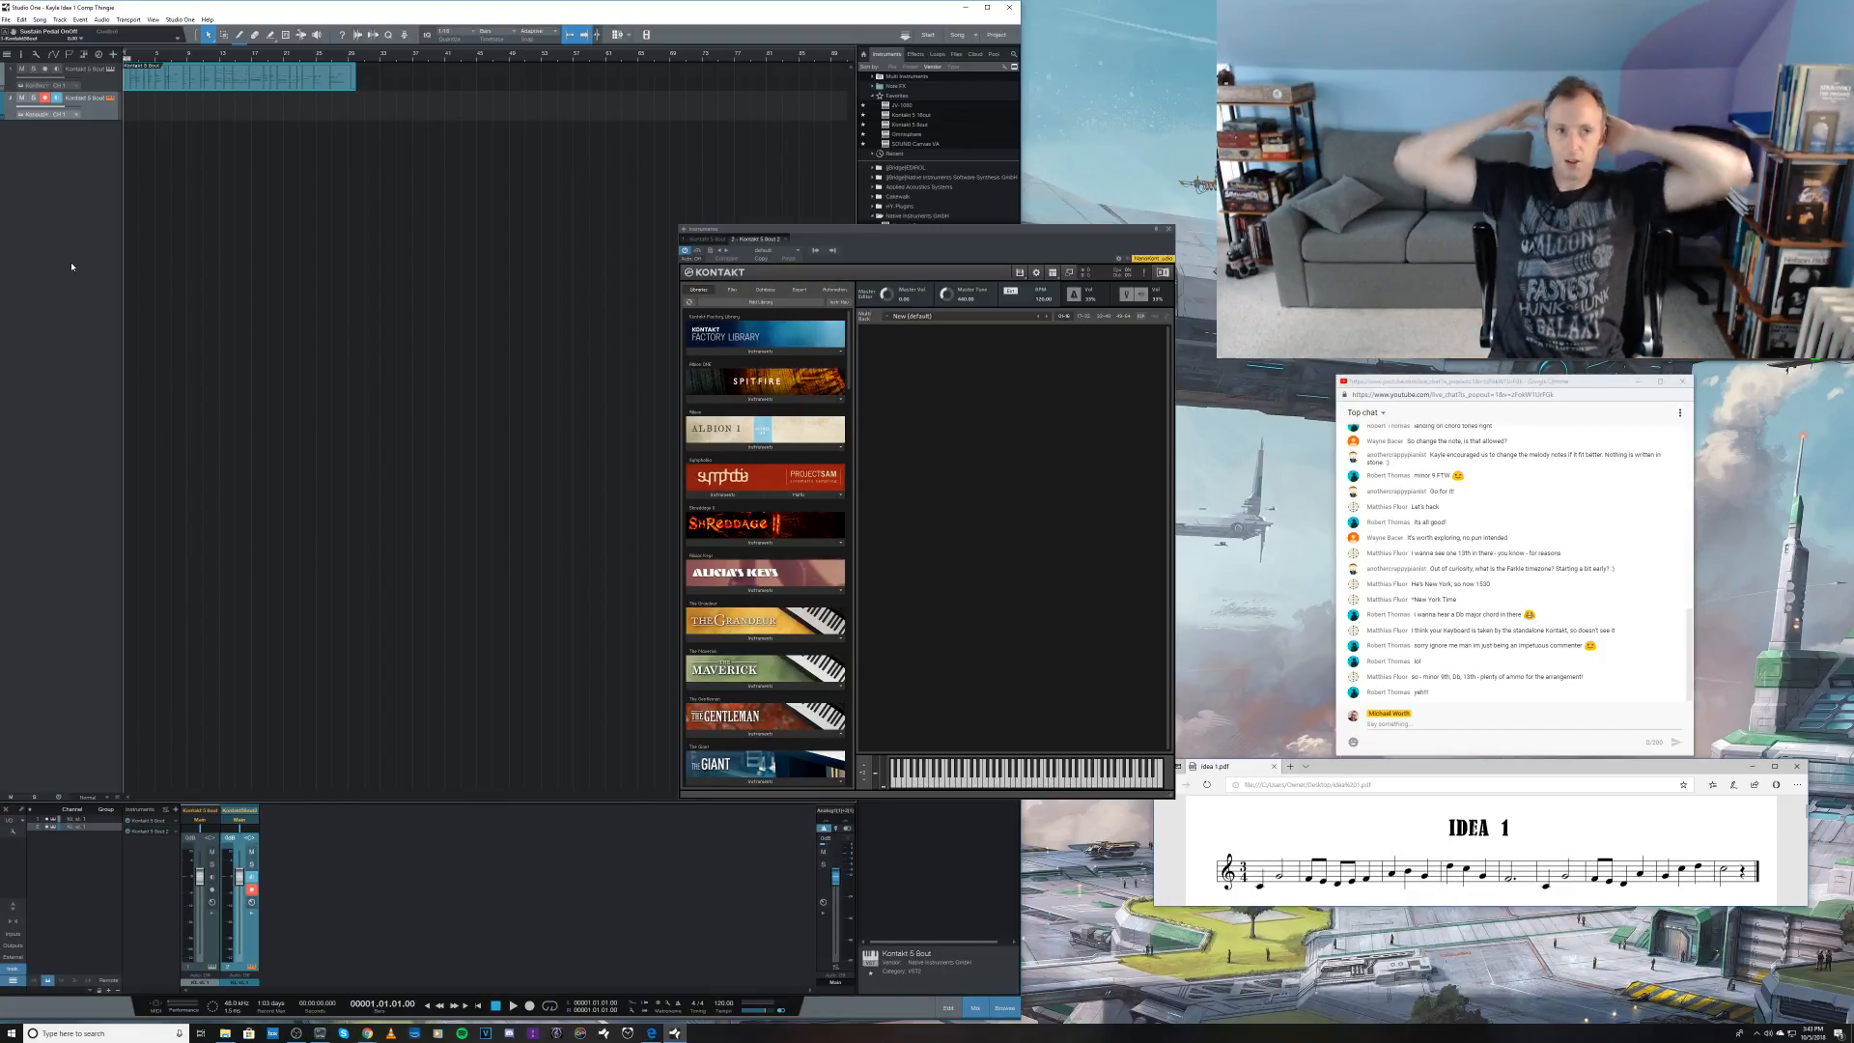
Step: Record a piano take of about 19 bars on the first Kontakt track from bar 32 and return to the song start
key("Up")
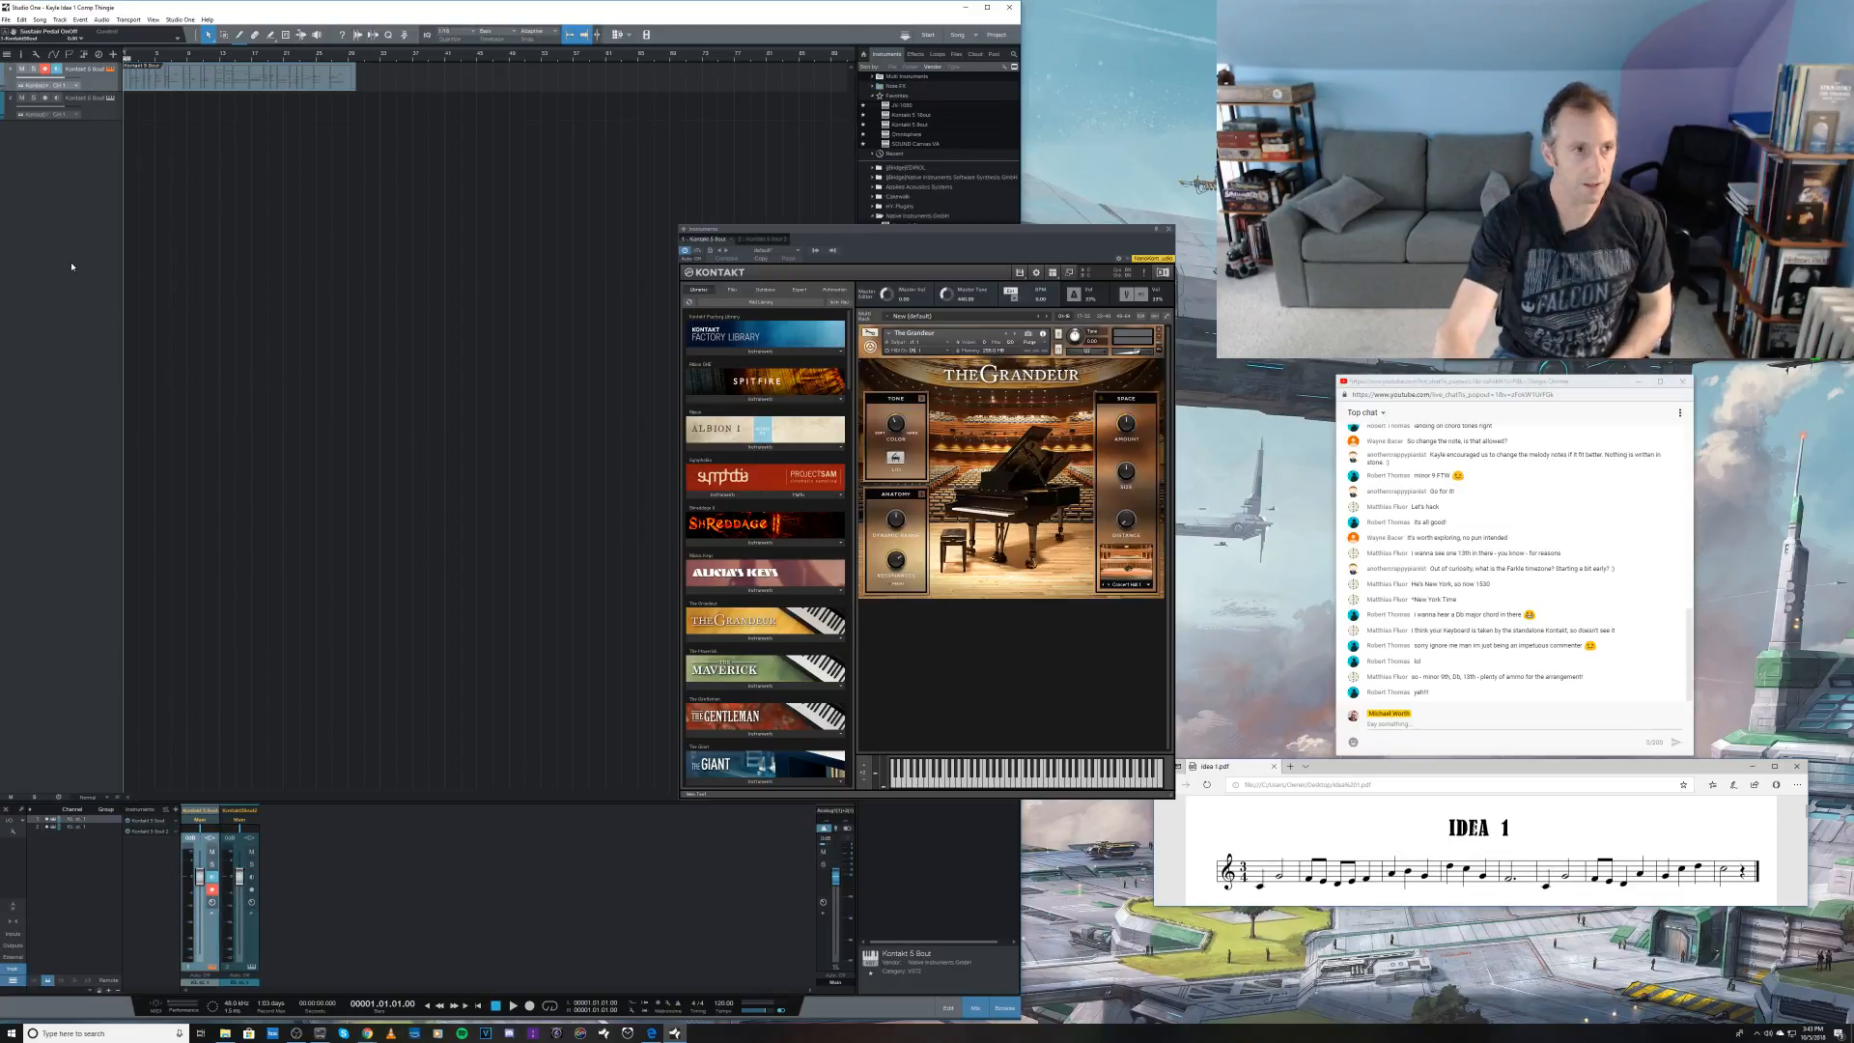
left_click(112, 106)
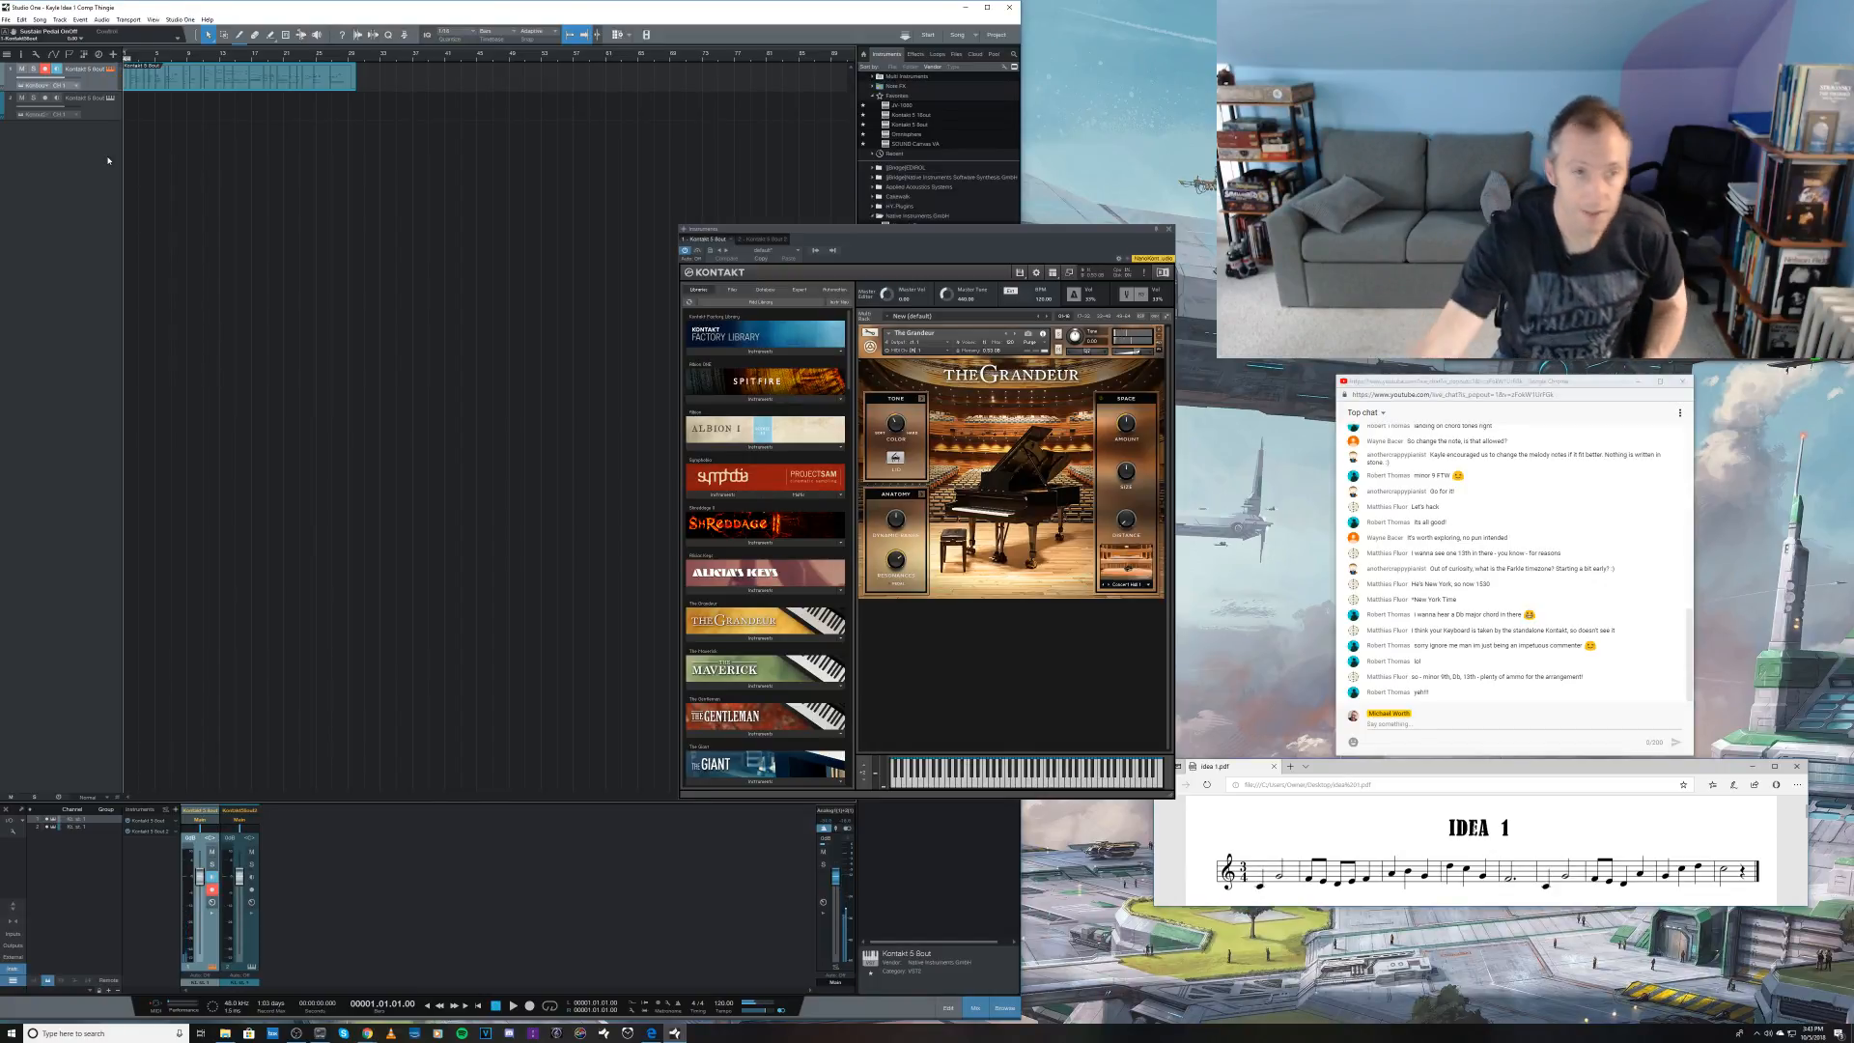
left_click(371, 57)
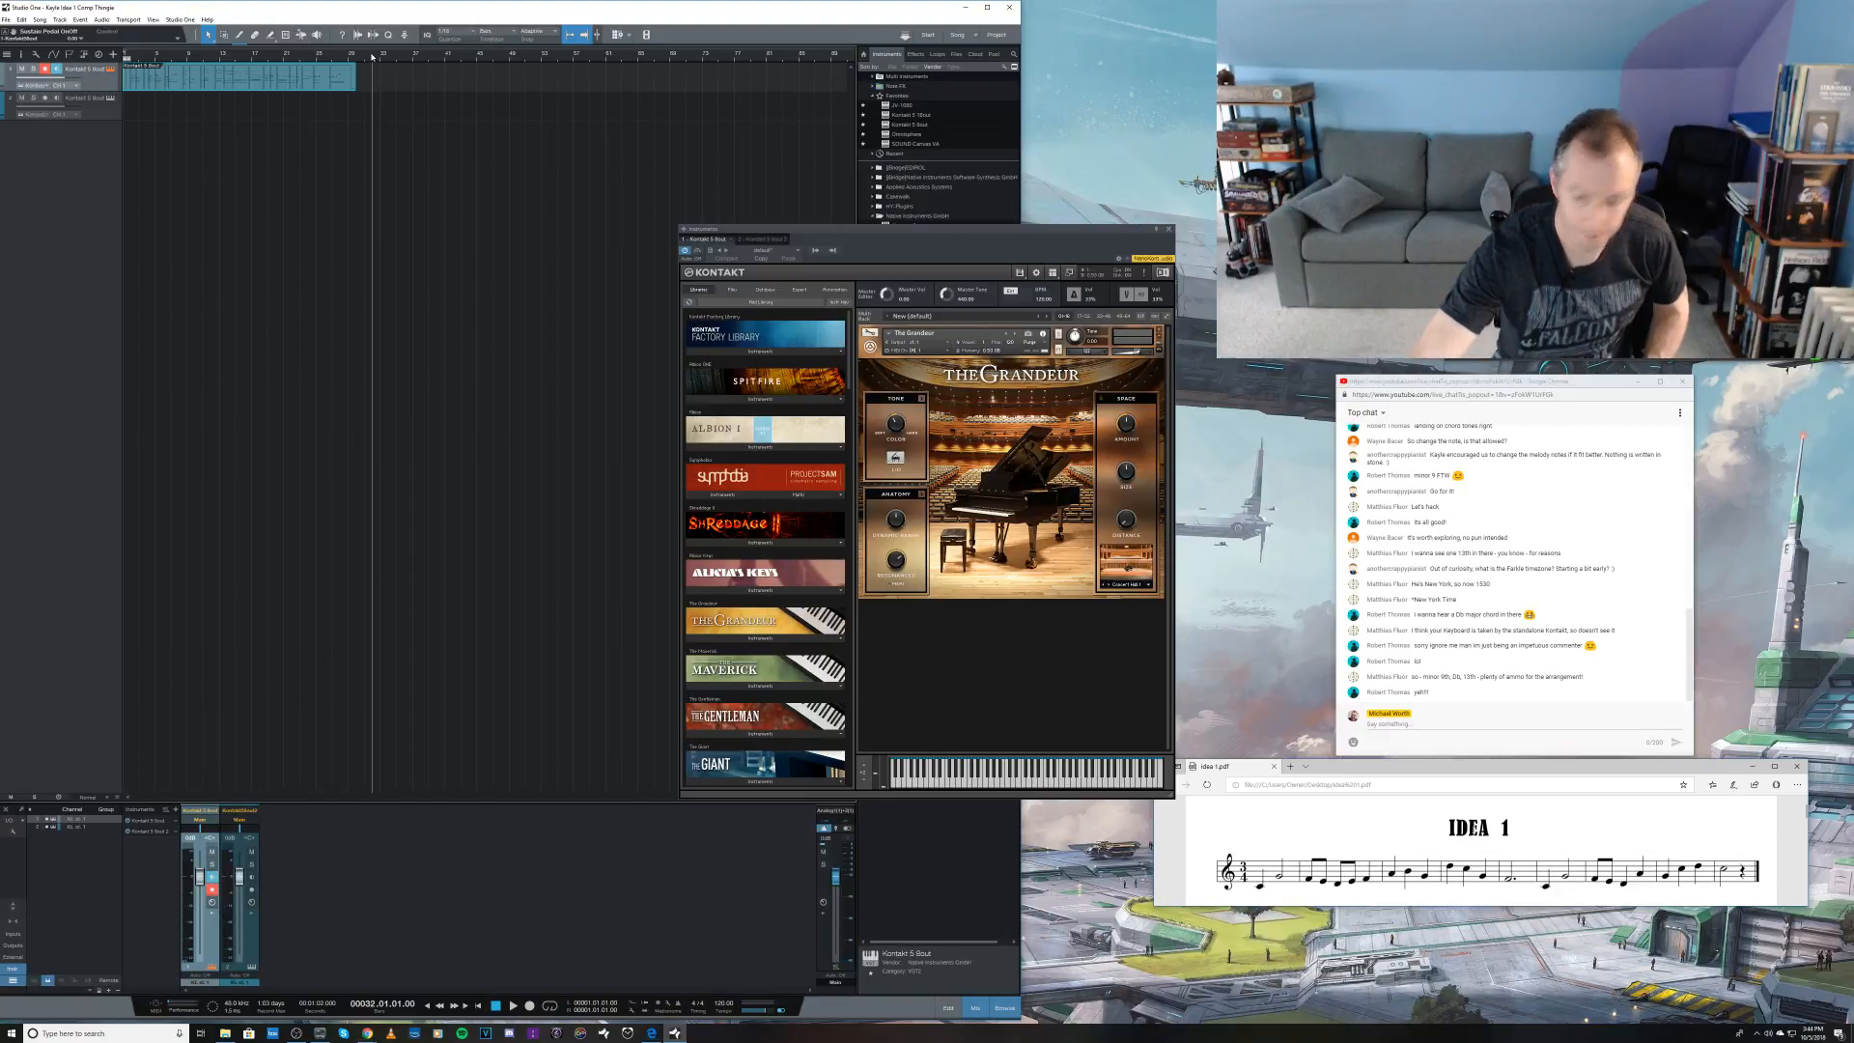
key("KP_Multiply")
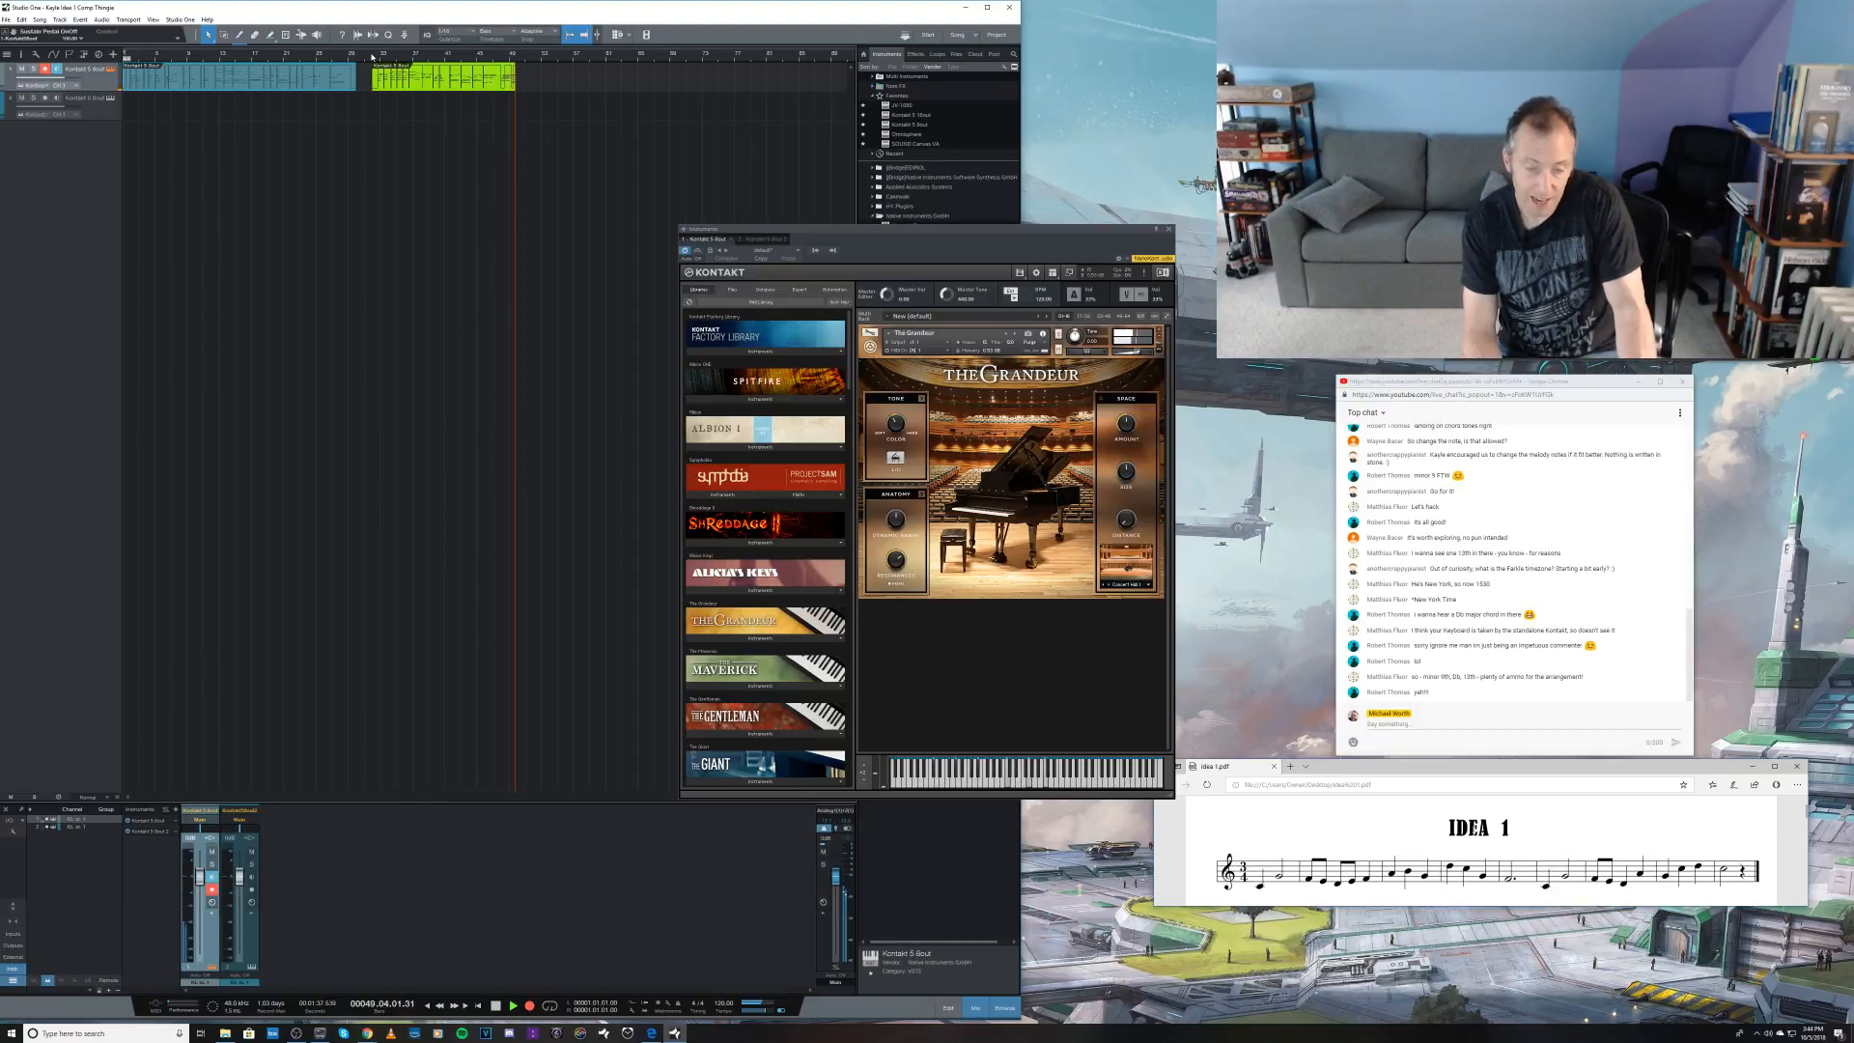
key("space")
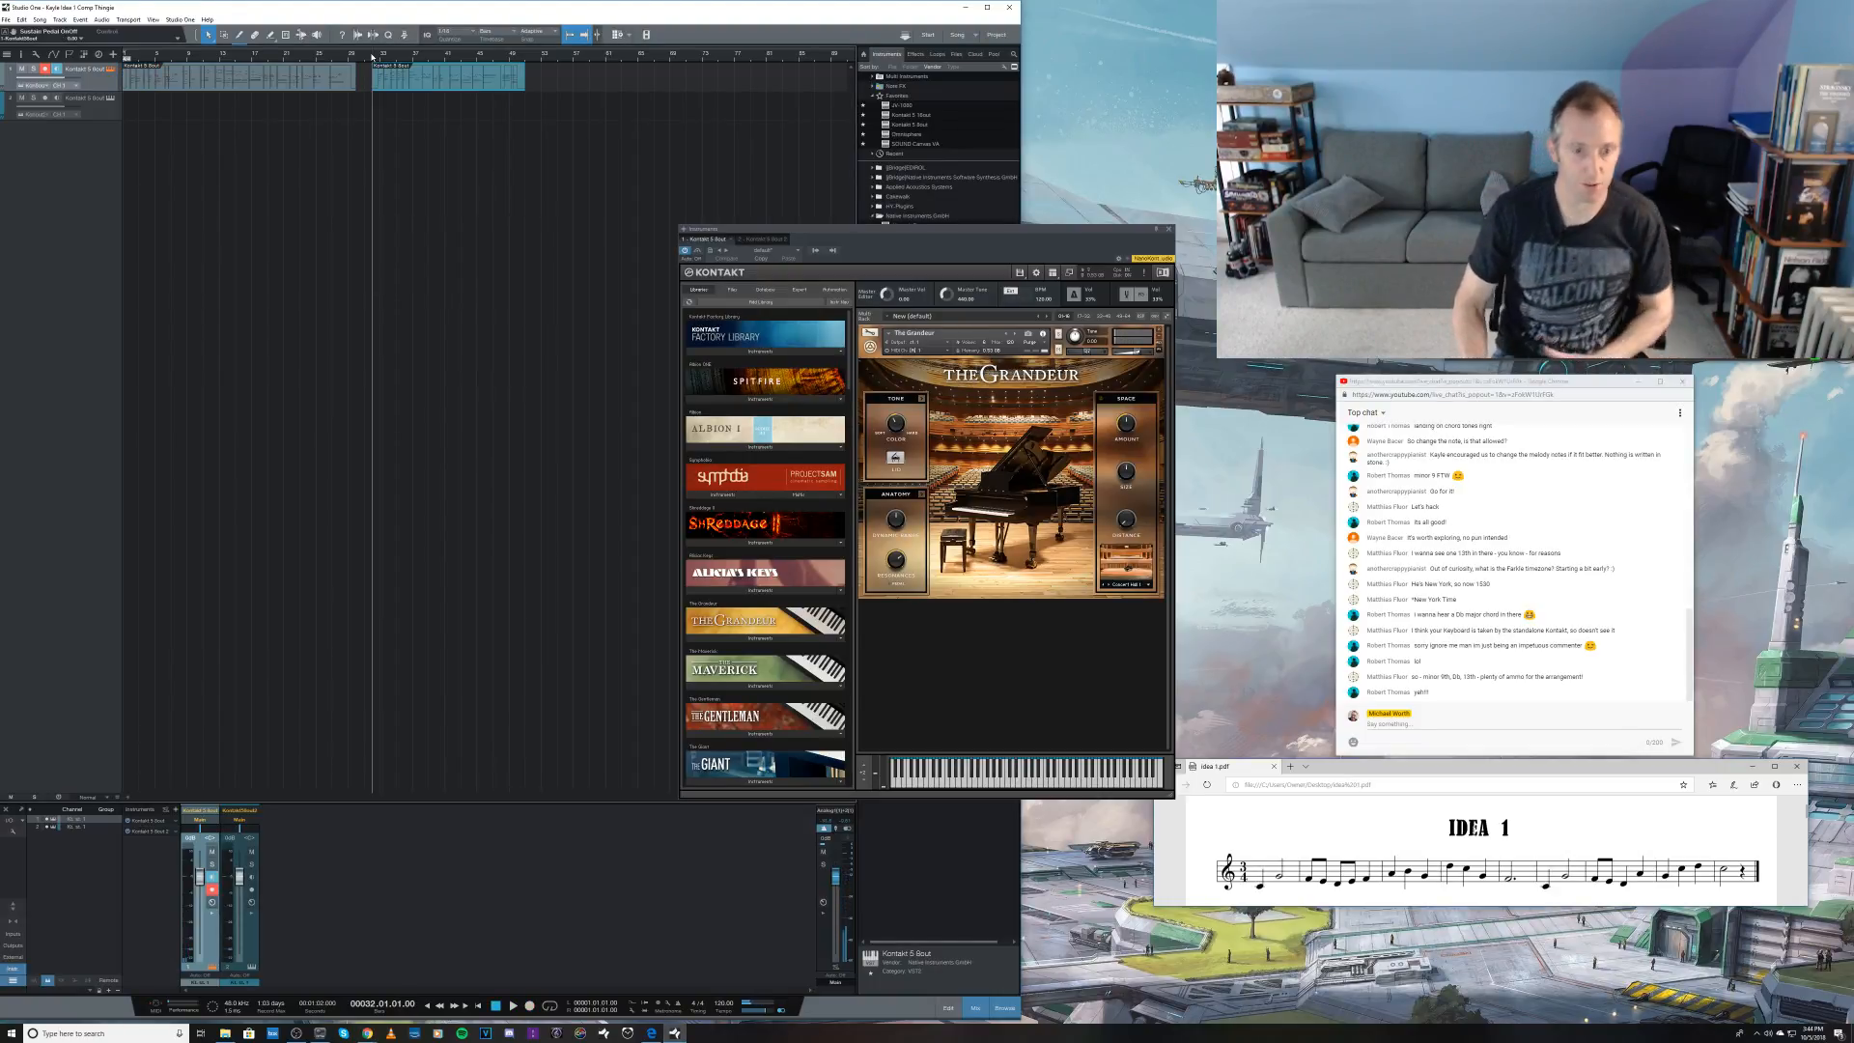
key("Home")
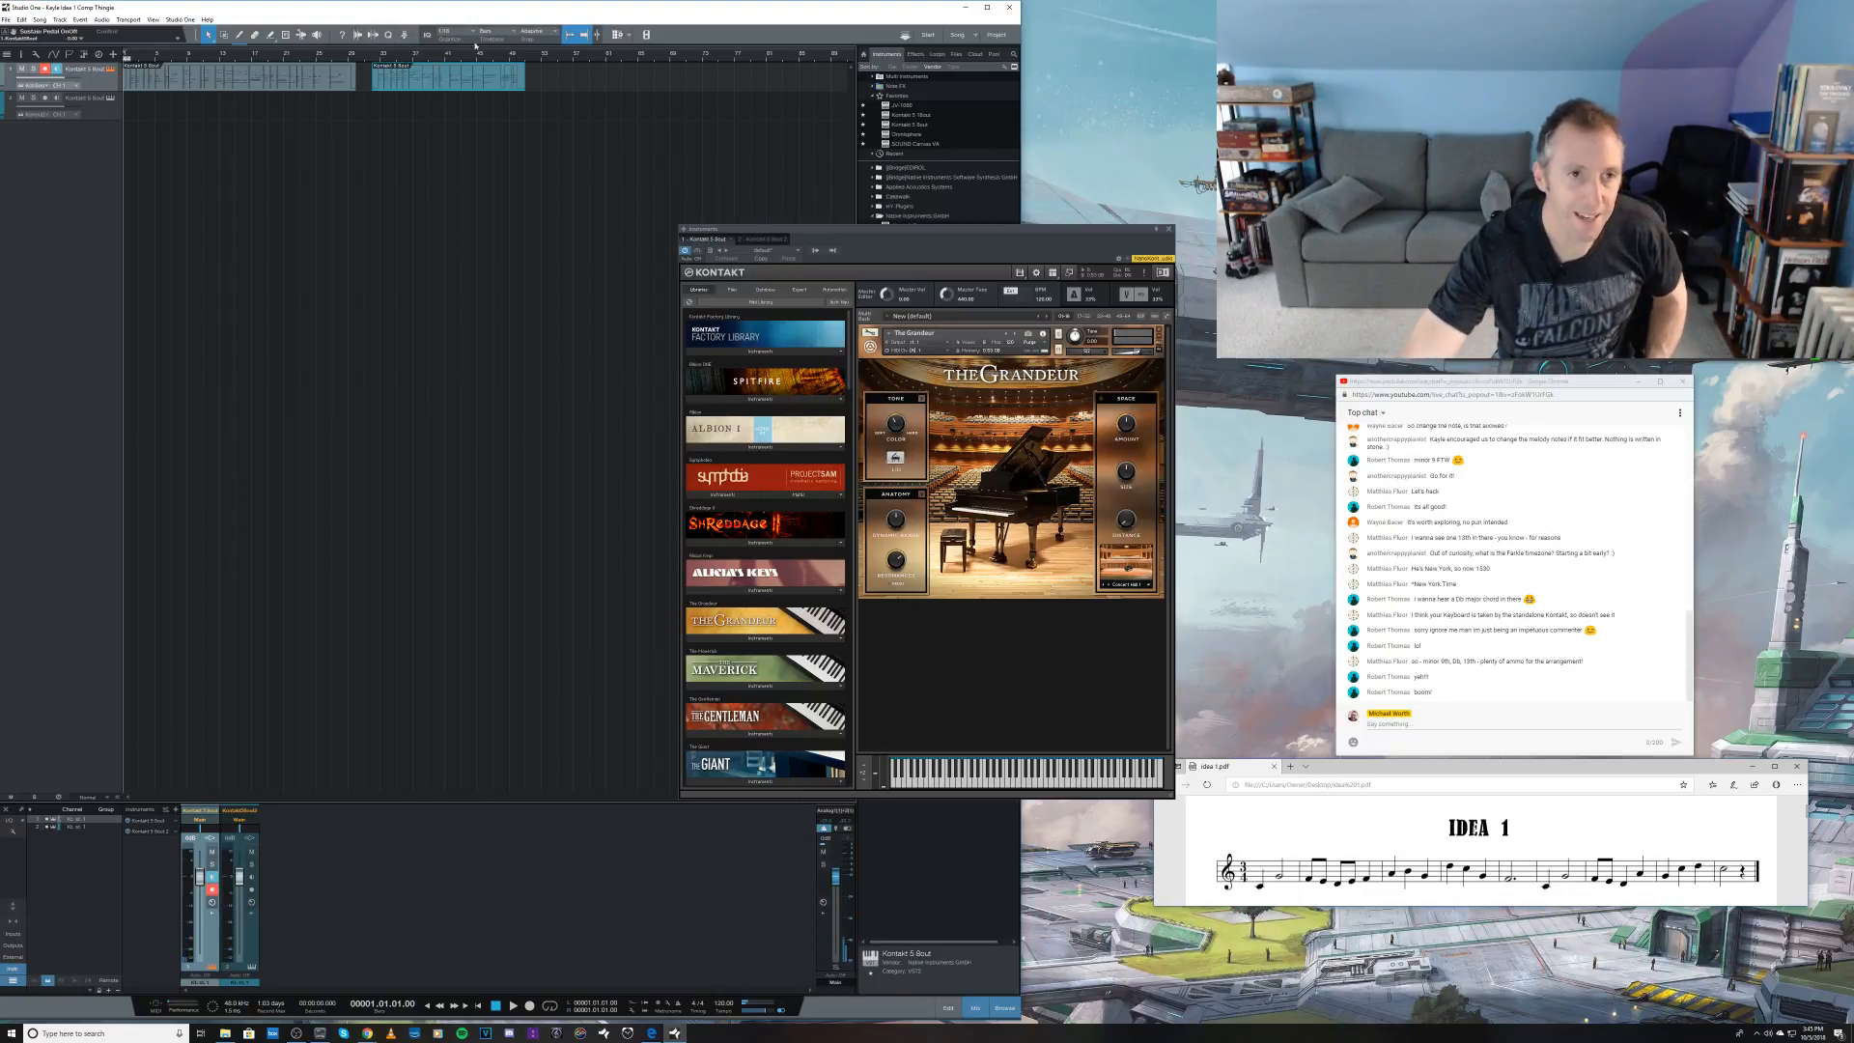
Step: Record a piano take of about 8 bars on the first Kontakt track from bar 52 and briefly play from the song start
left_click(537, 62)
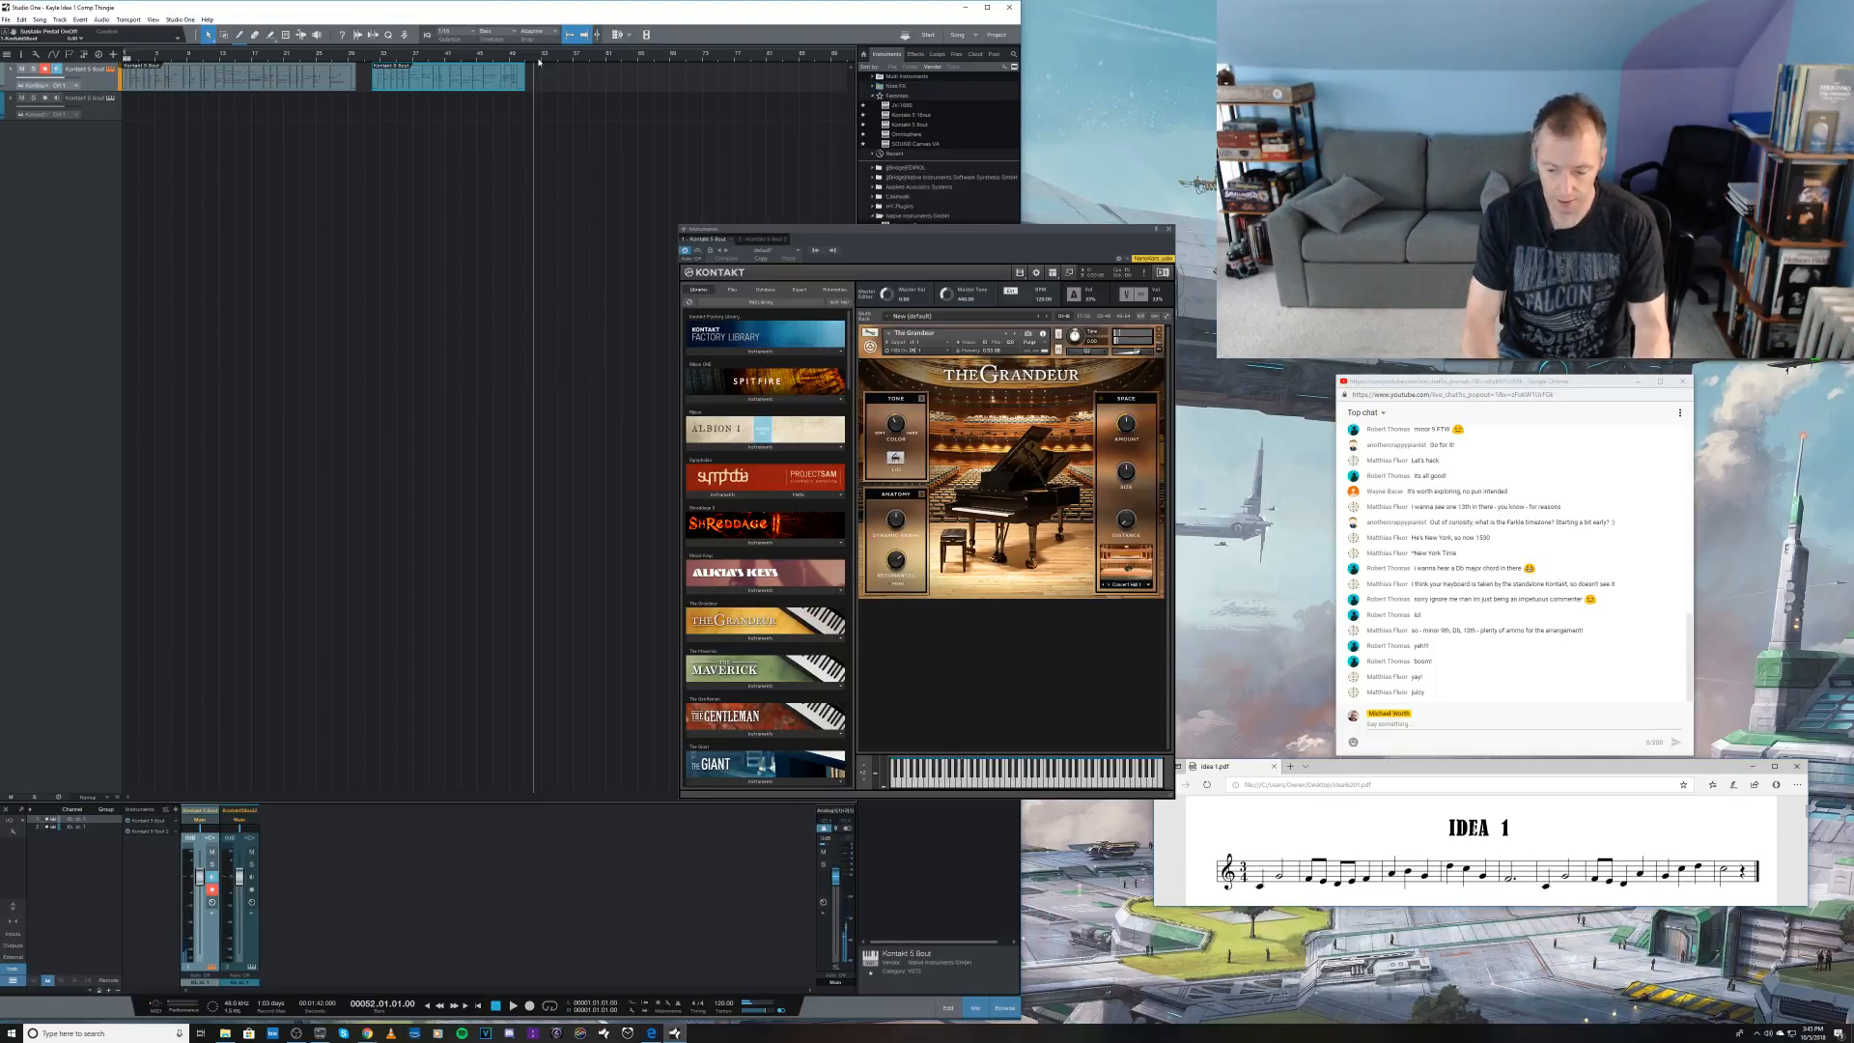
key("KP_Multiply")
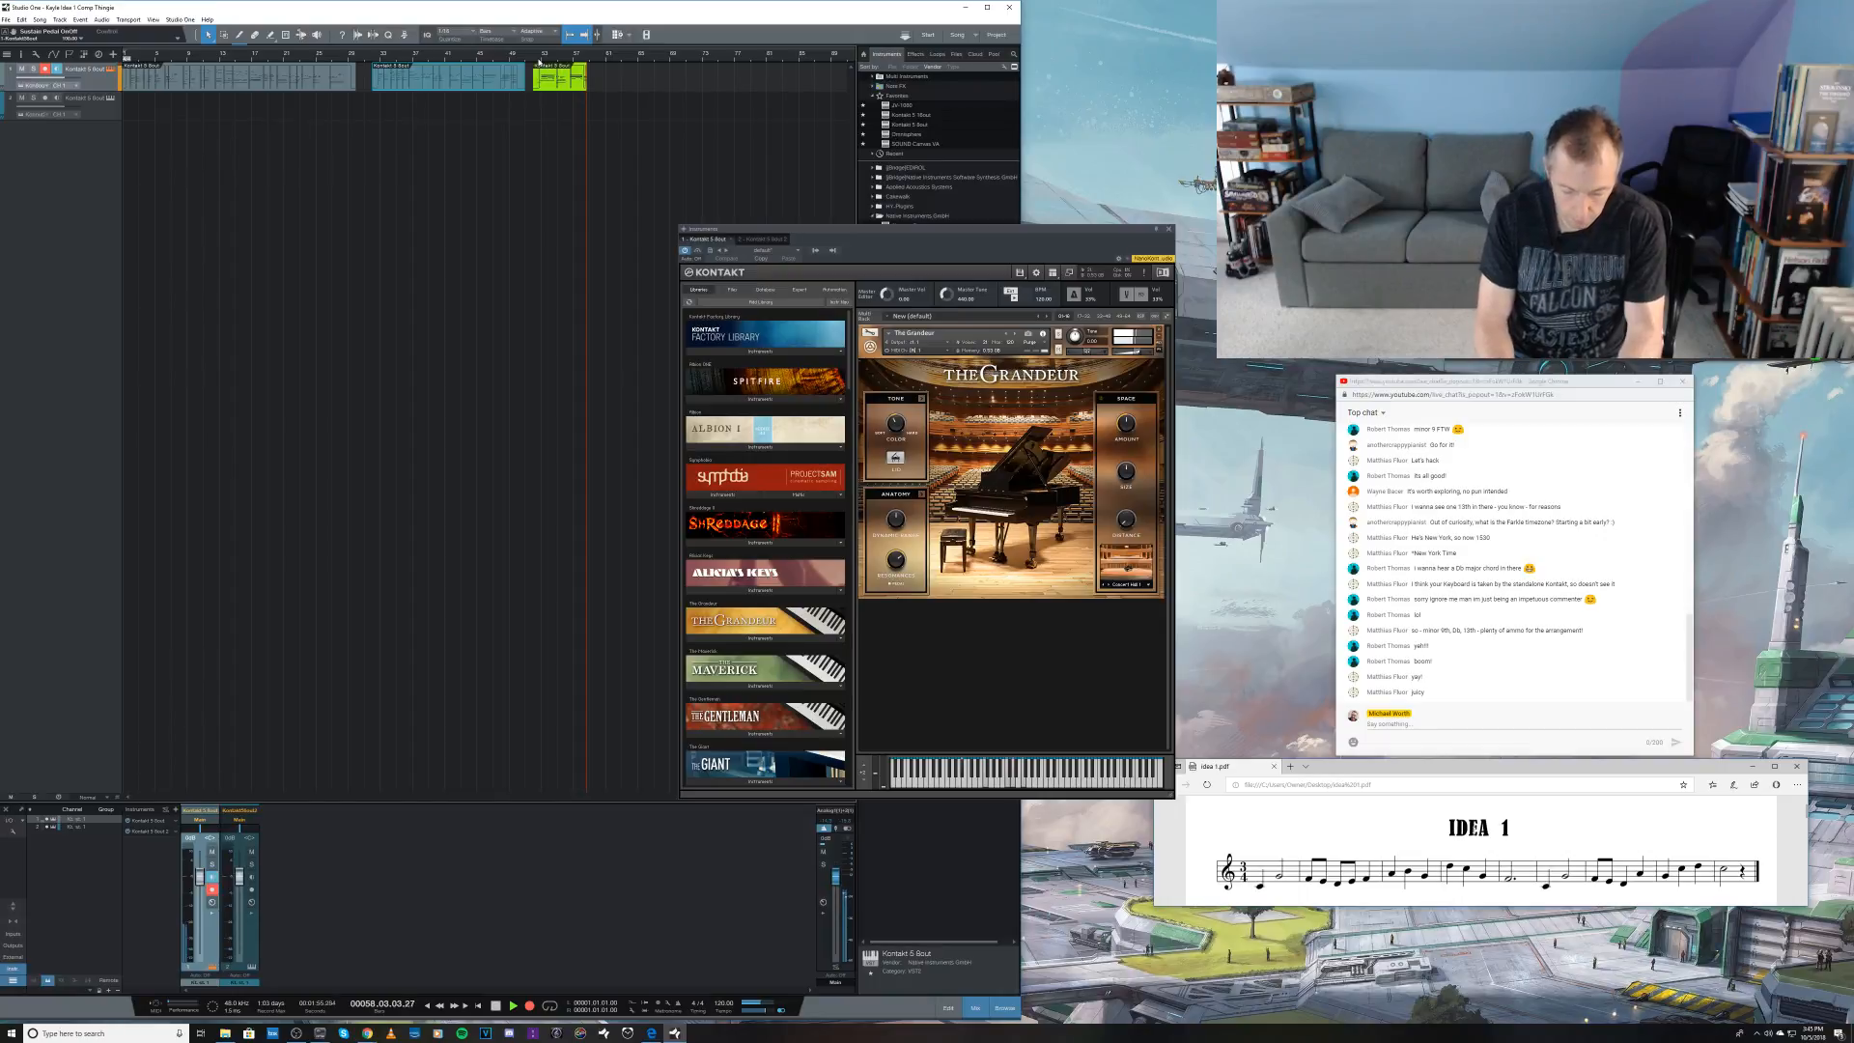
key("space")
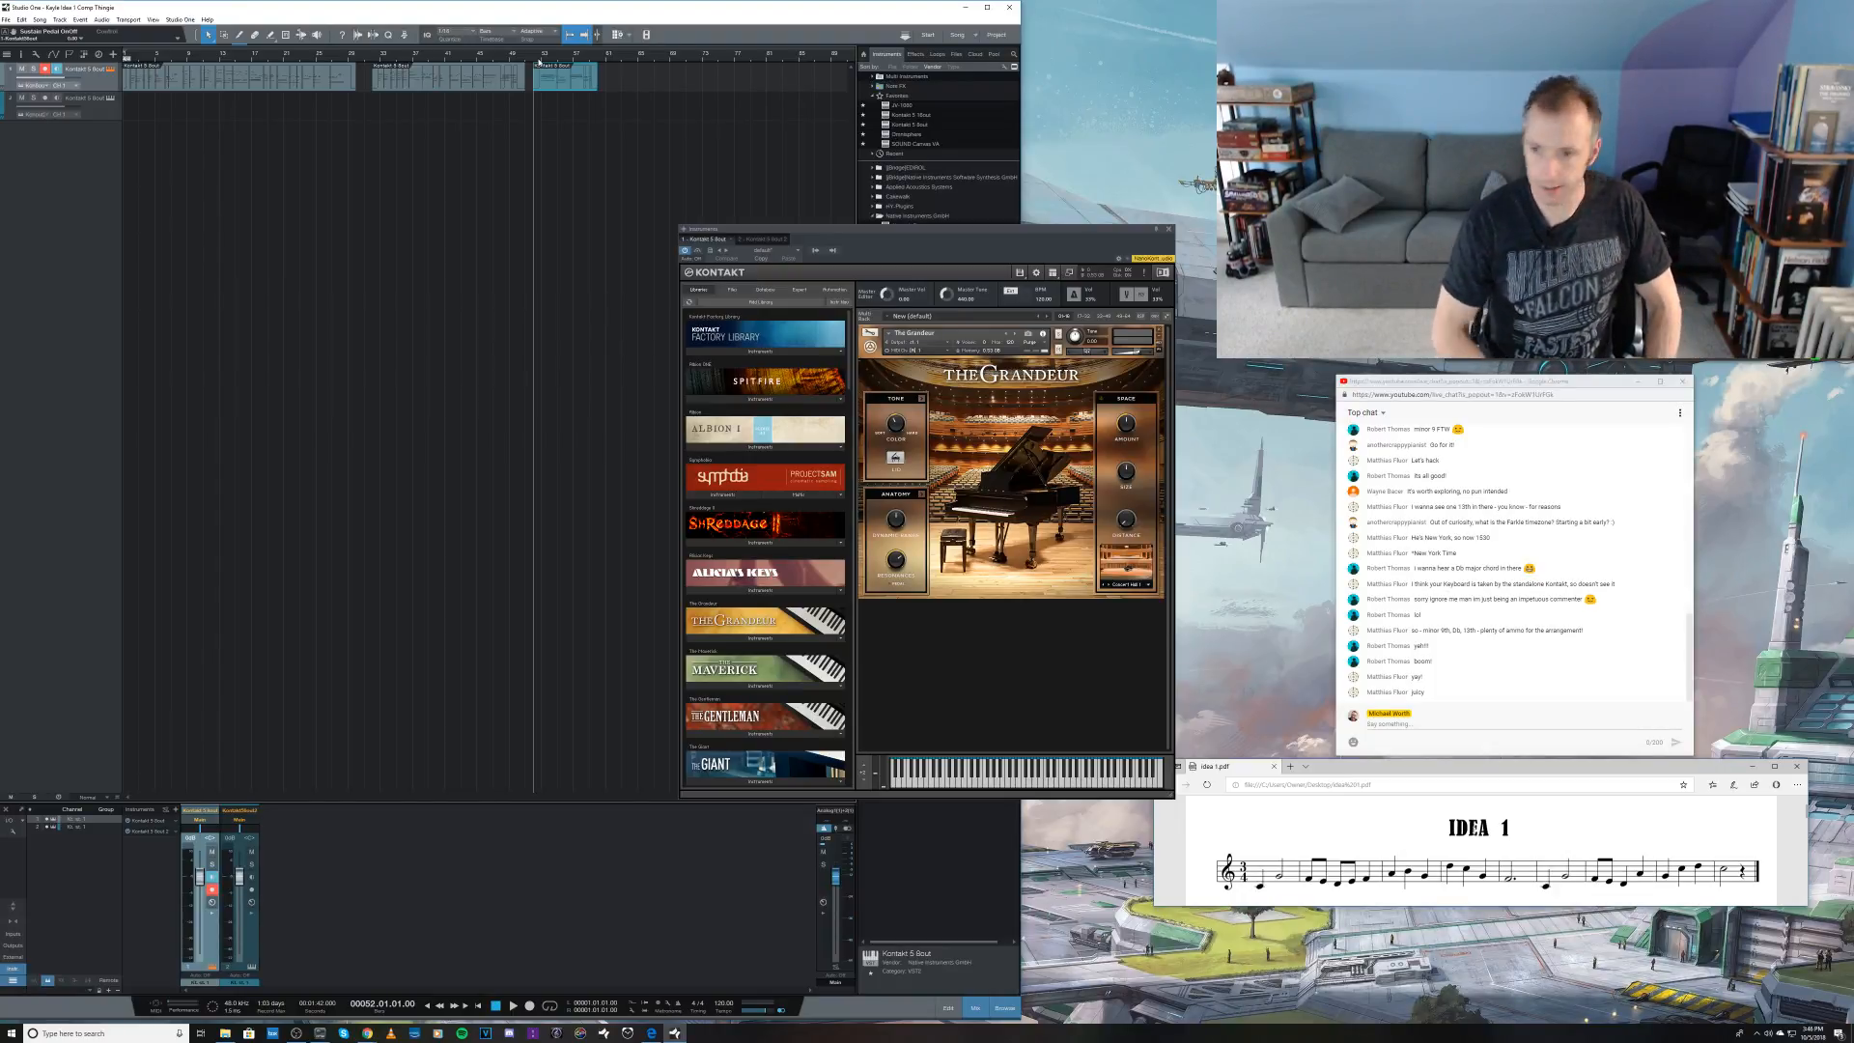
key("Home")
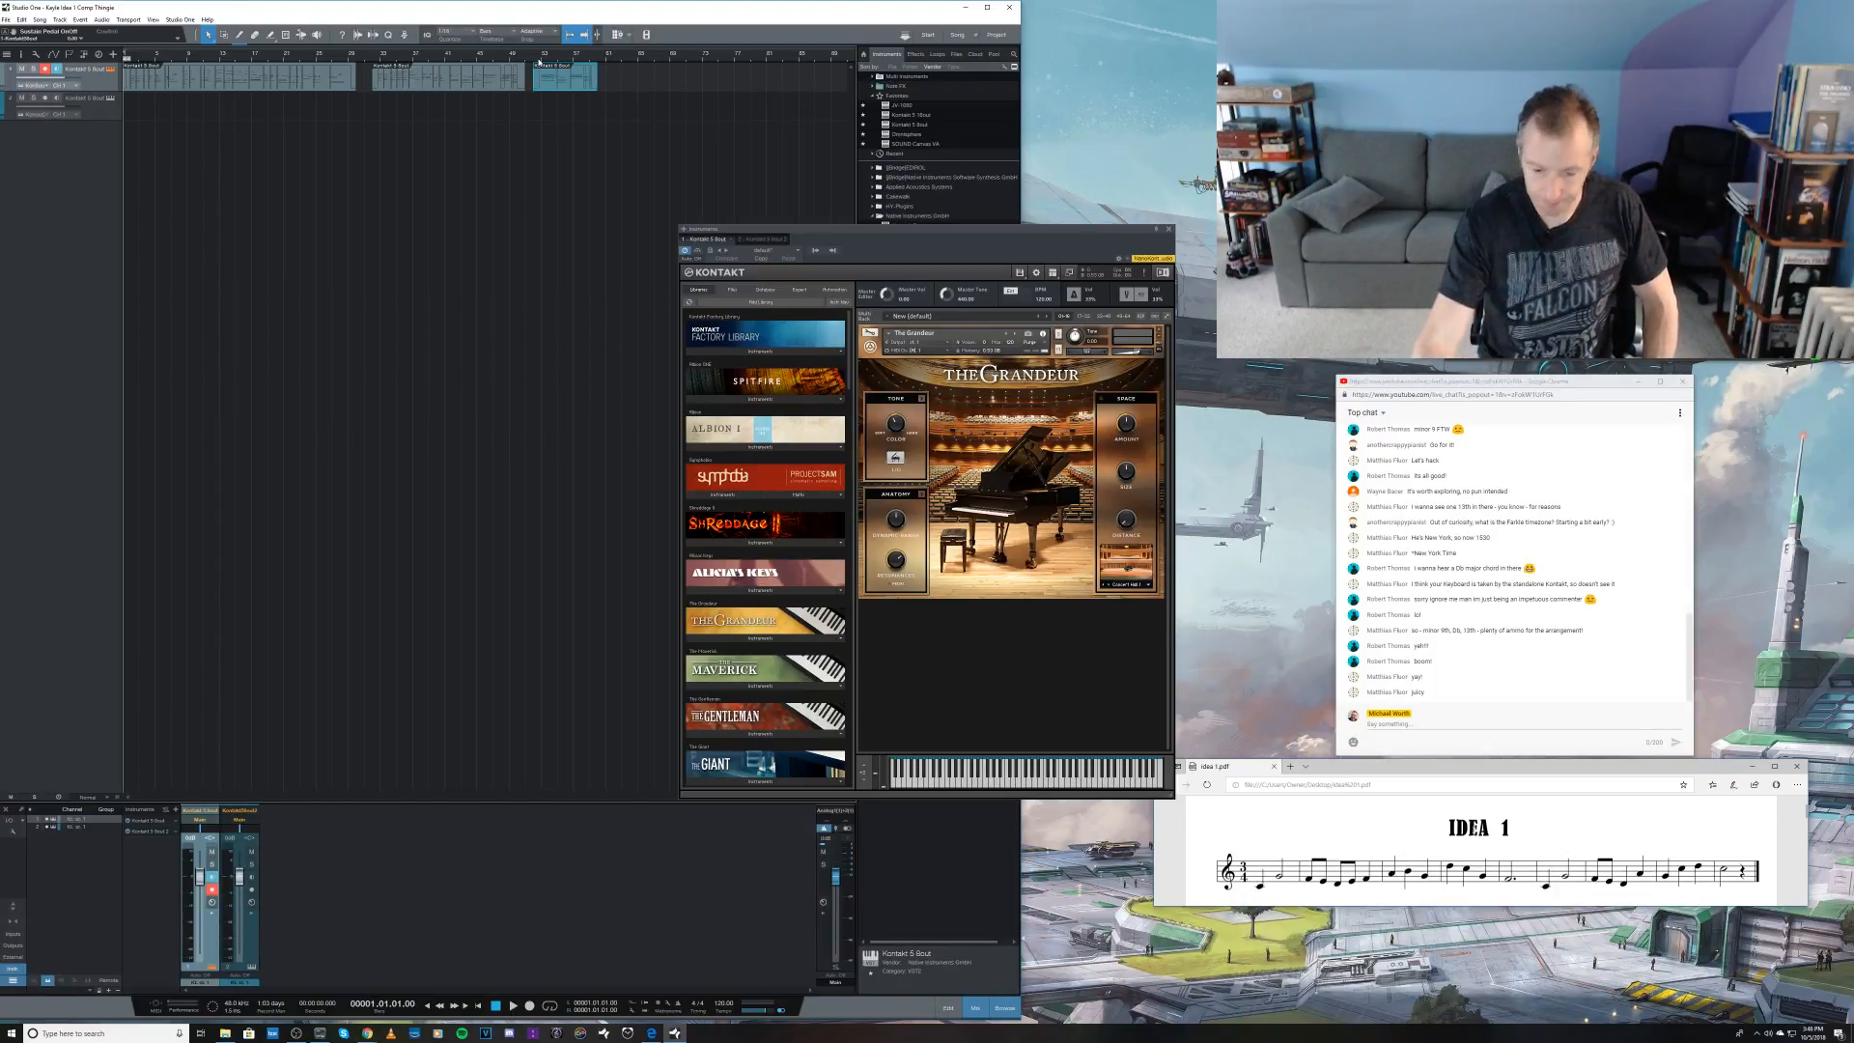
key("space")
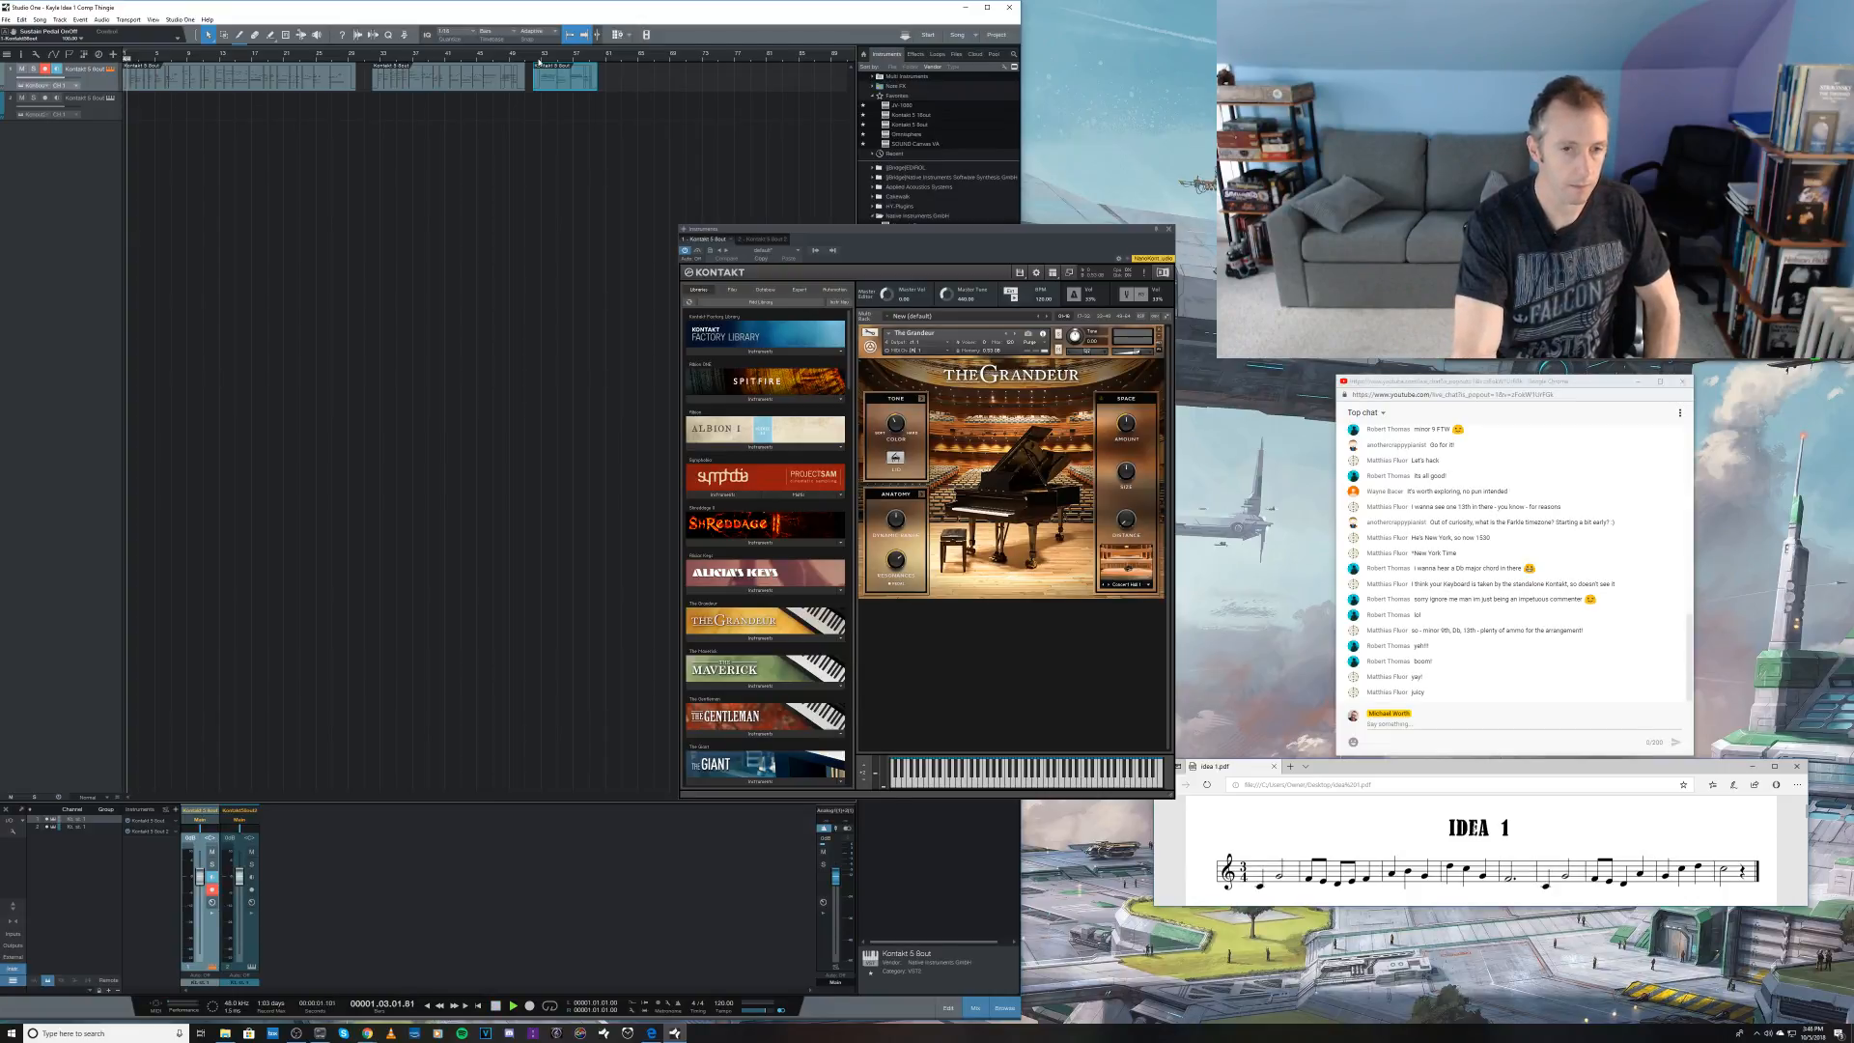
key("space")
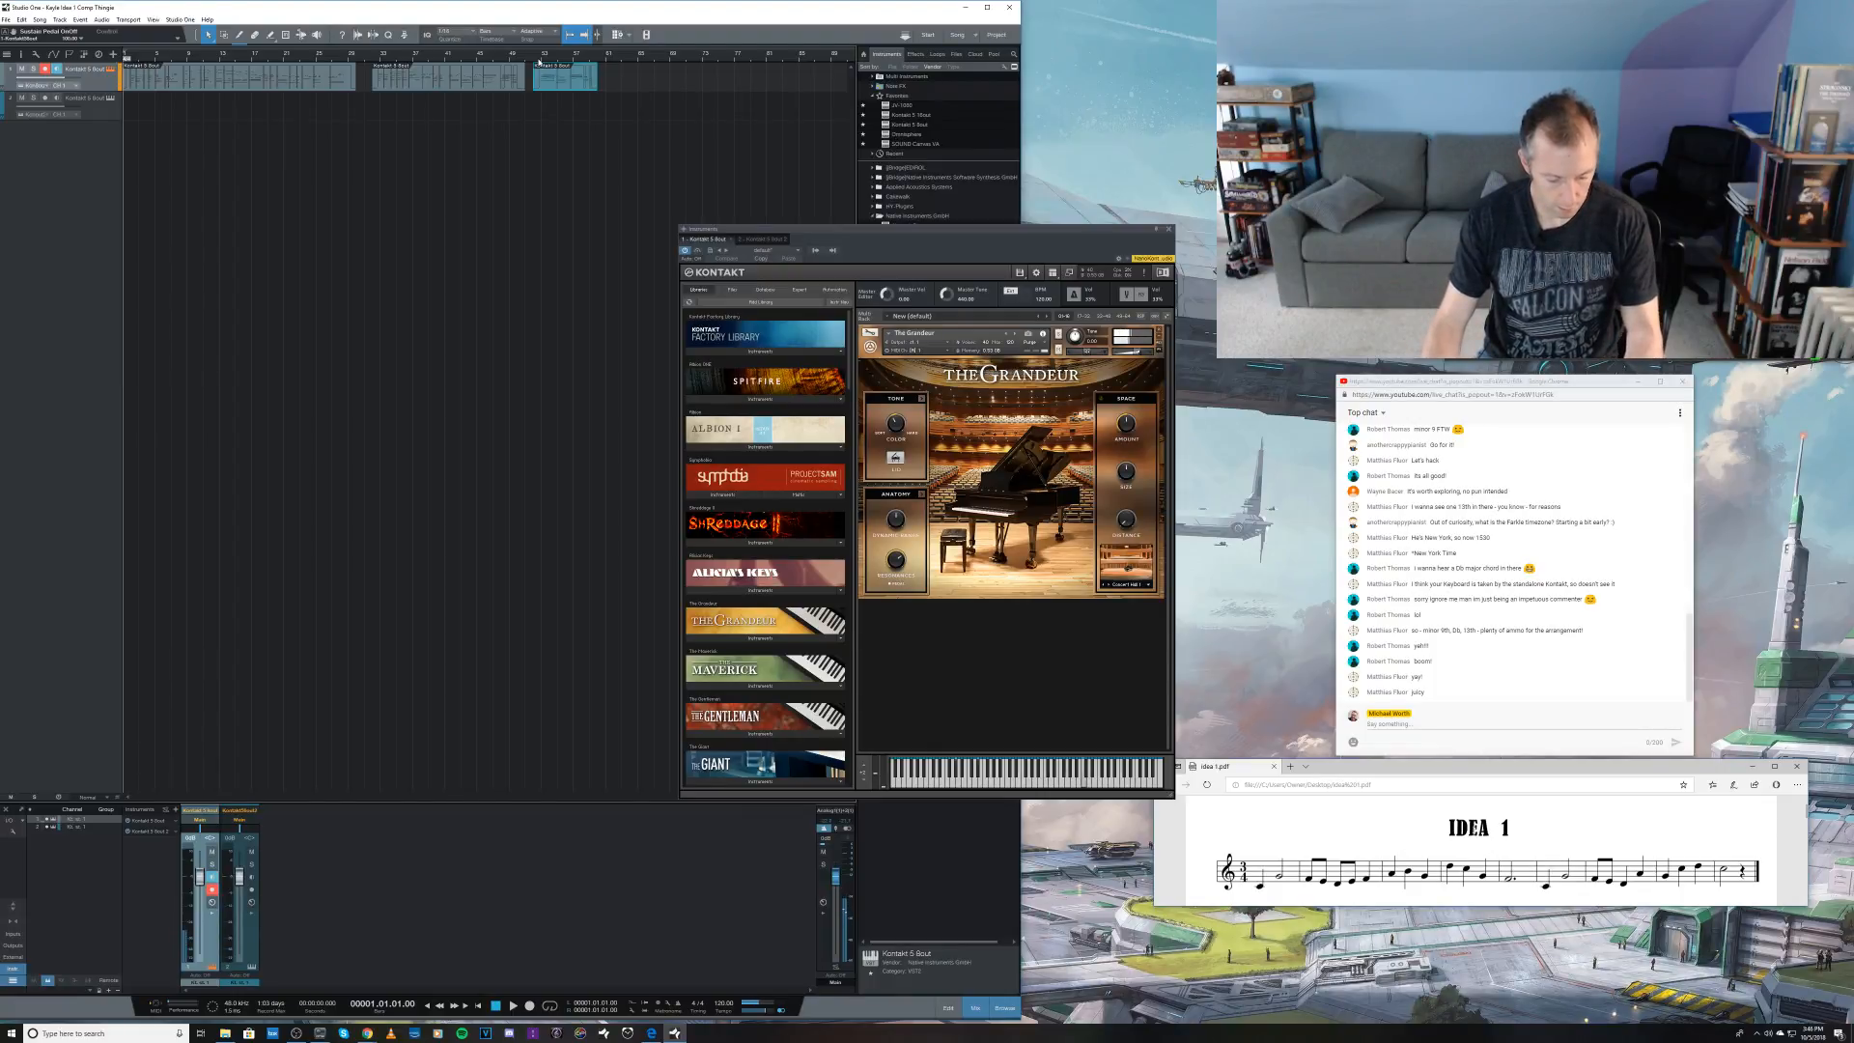
Step: Move all three piano takes about 36 bars later in the arrangement, and select the second Kontakt track
left_click(96, 114)
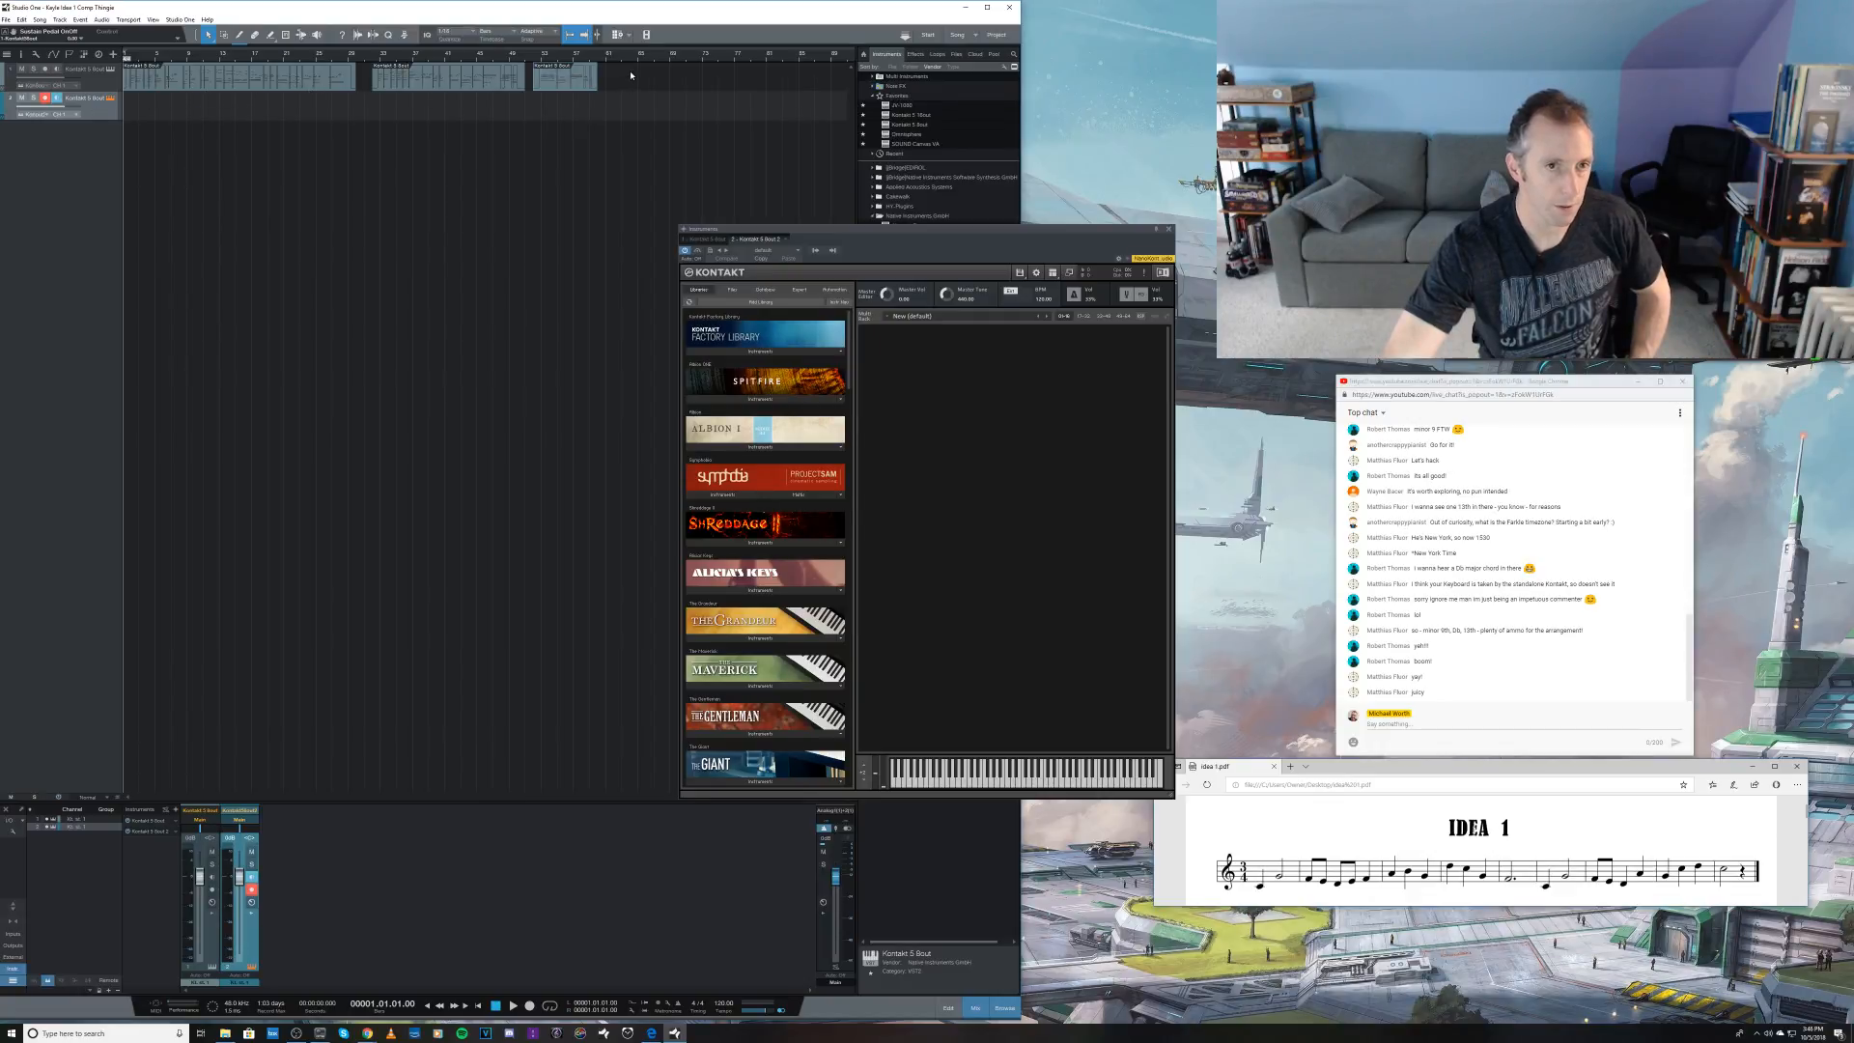
left_click_drag(629, 65, 441, 86)
left_click(100, 114)
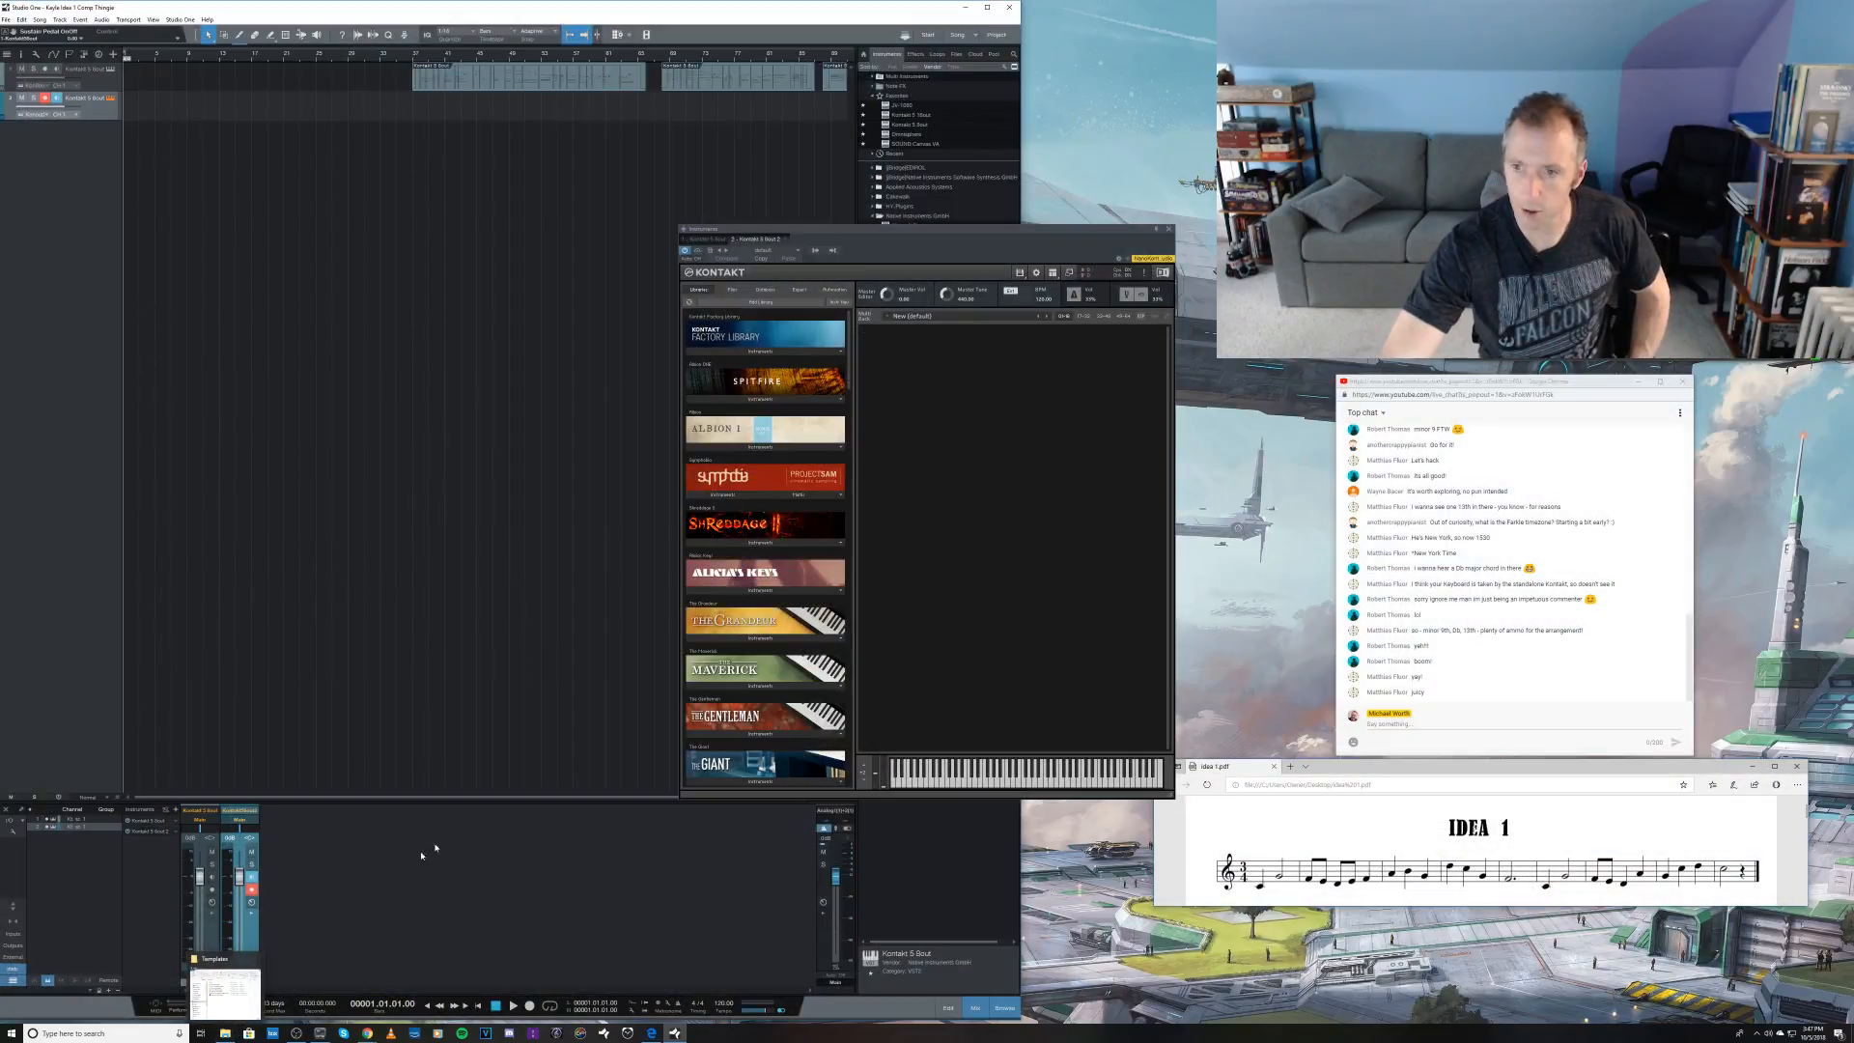
Step: Open the harp library's folder from the desktop and load its harp instrument into the second Kontakt, keeping the chat and sheet-music windows in view
left_click(963, 8)
double_click(19, 32)
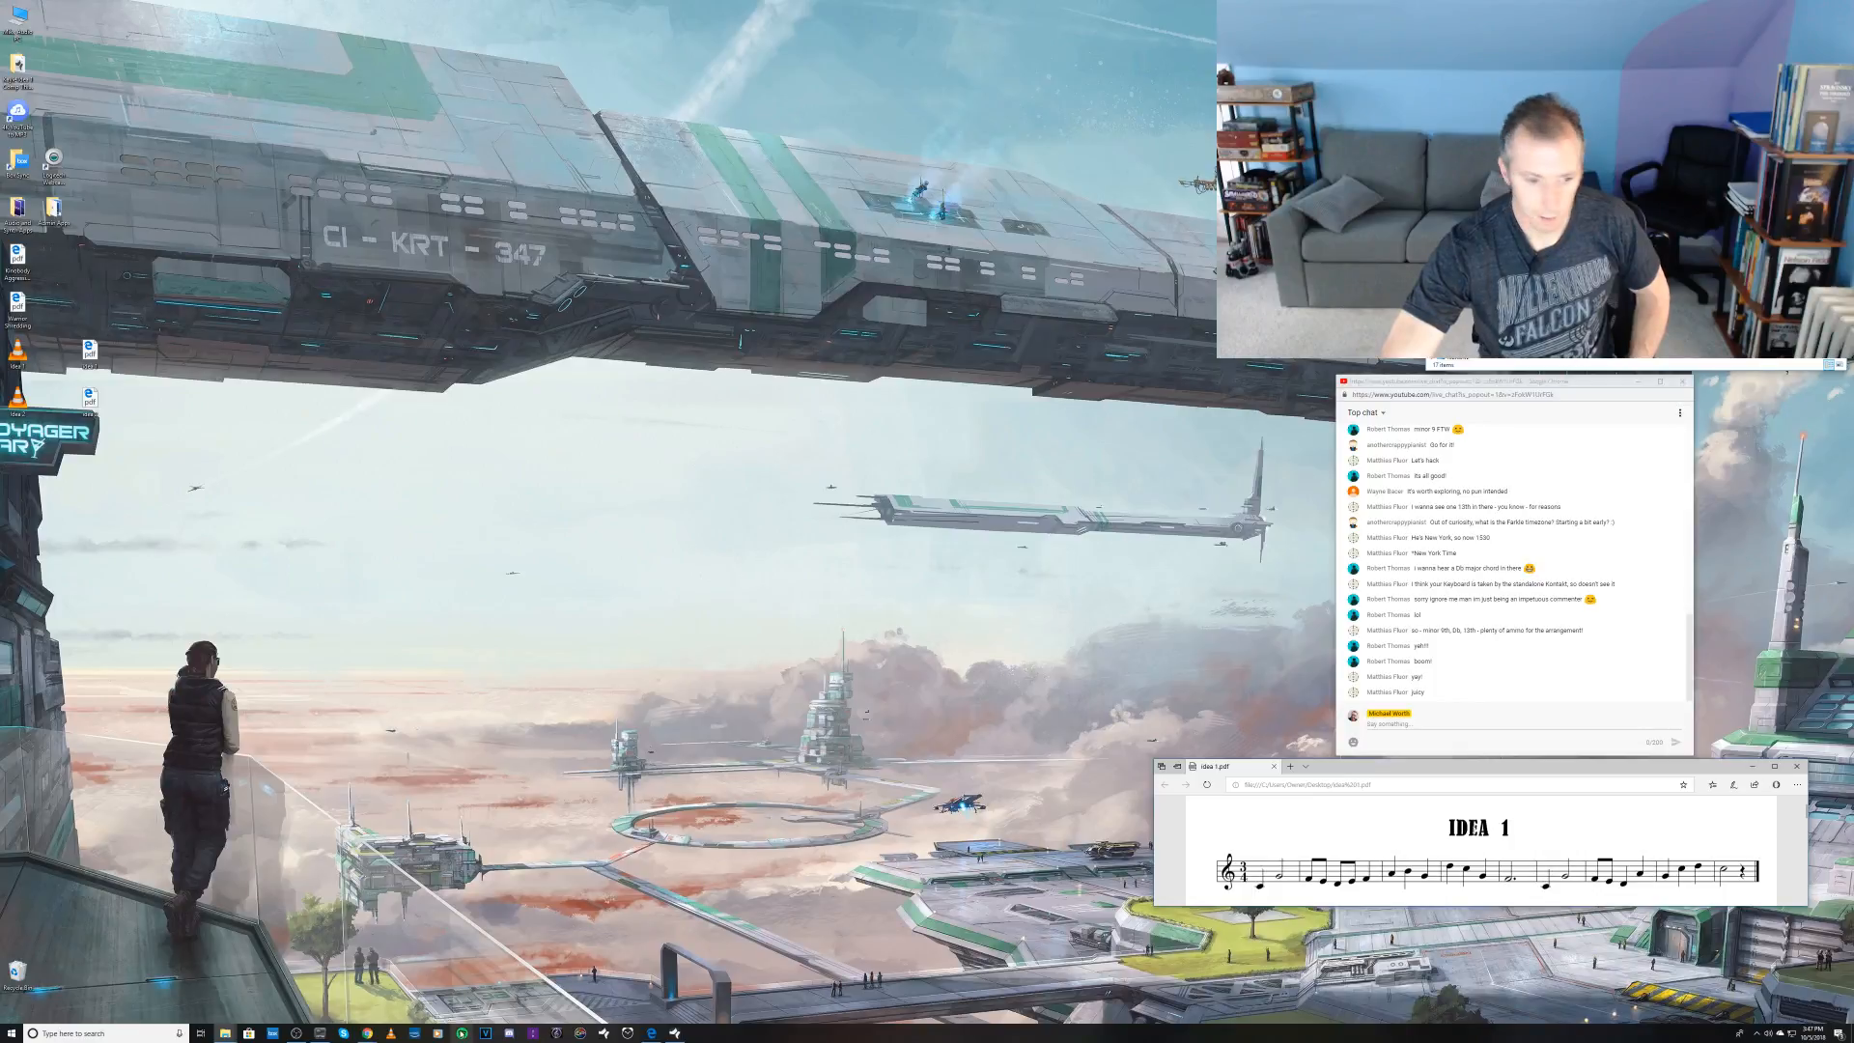
left_click(675, 1034)
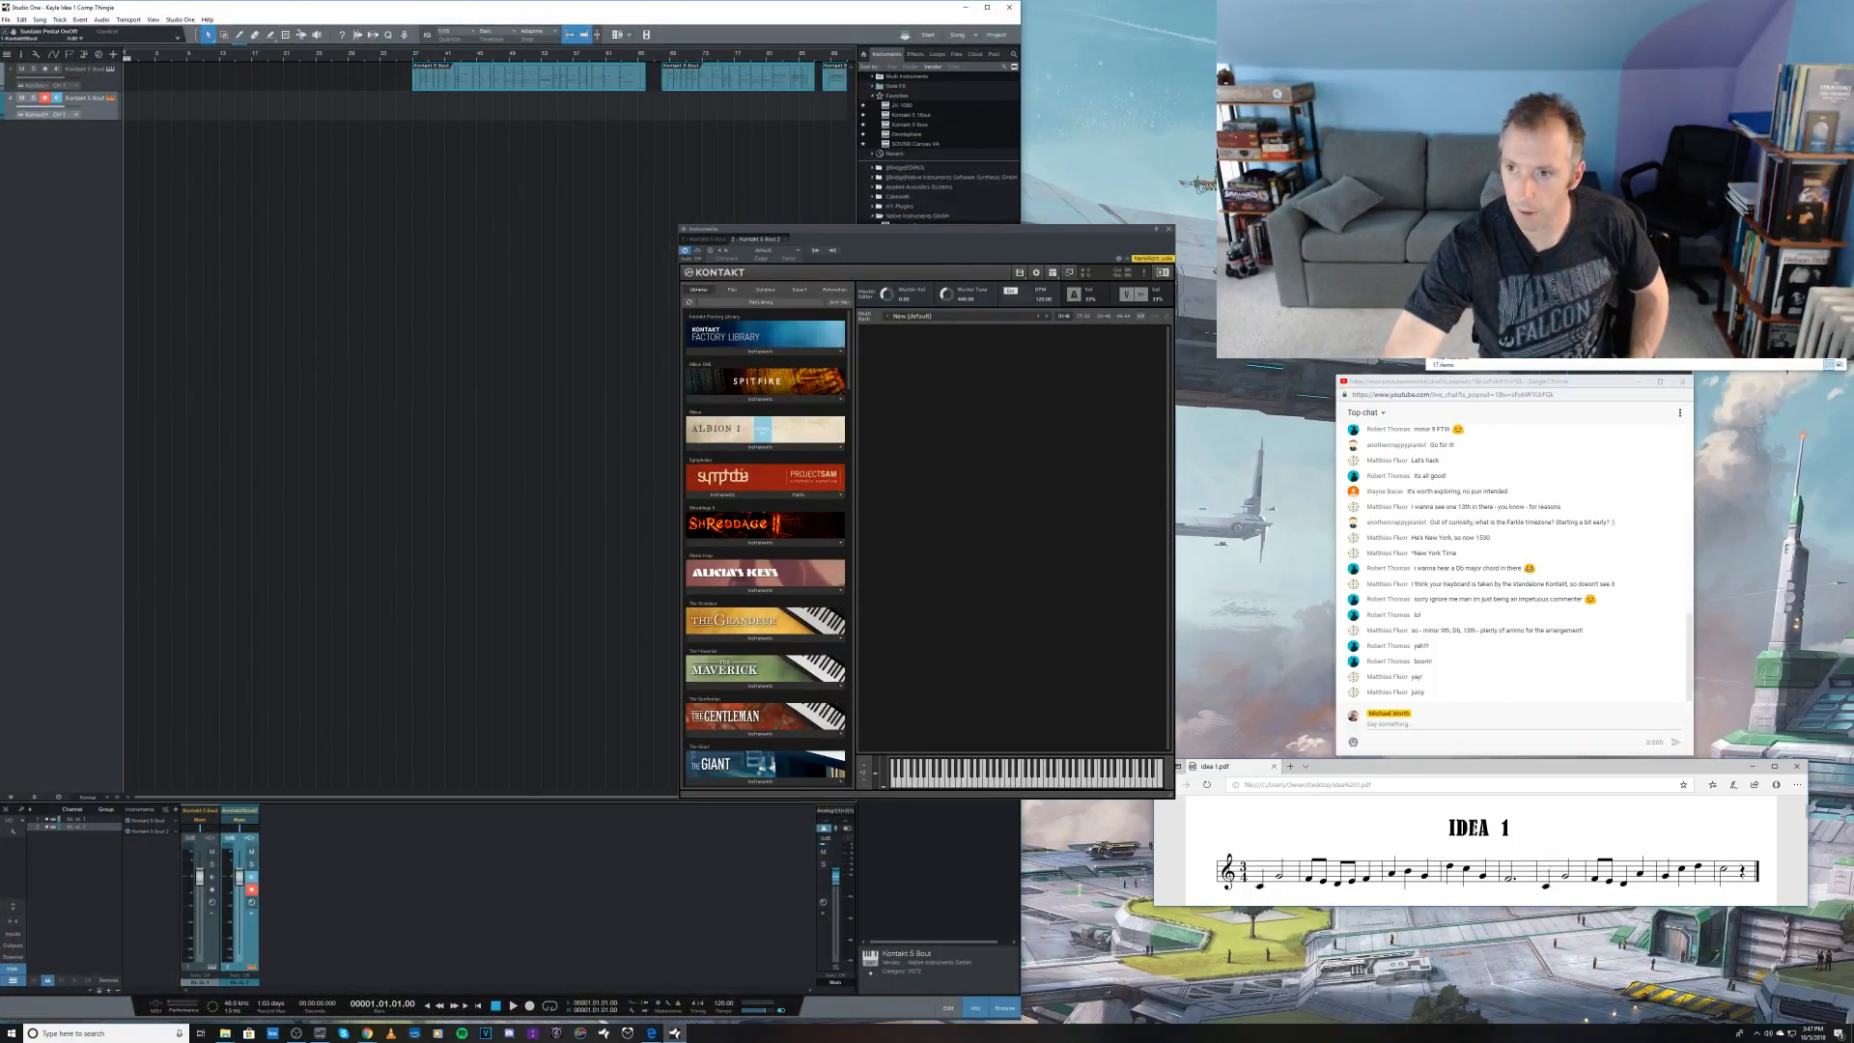
key("alt+Tab")
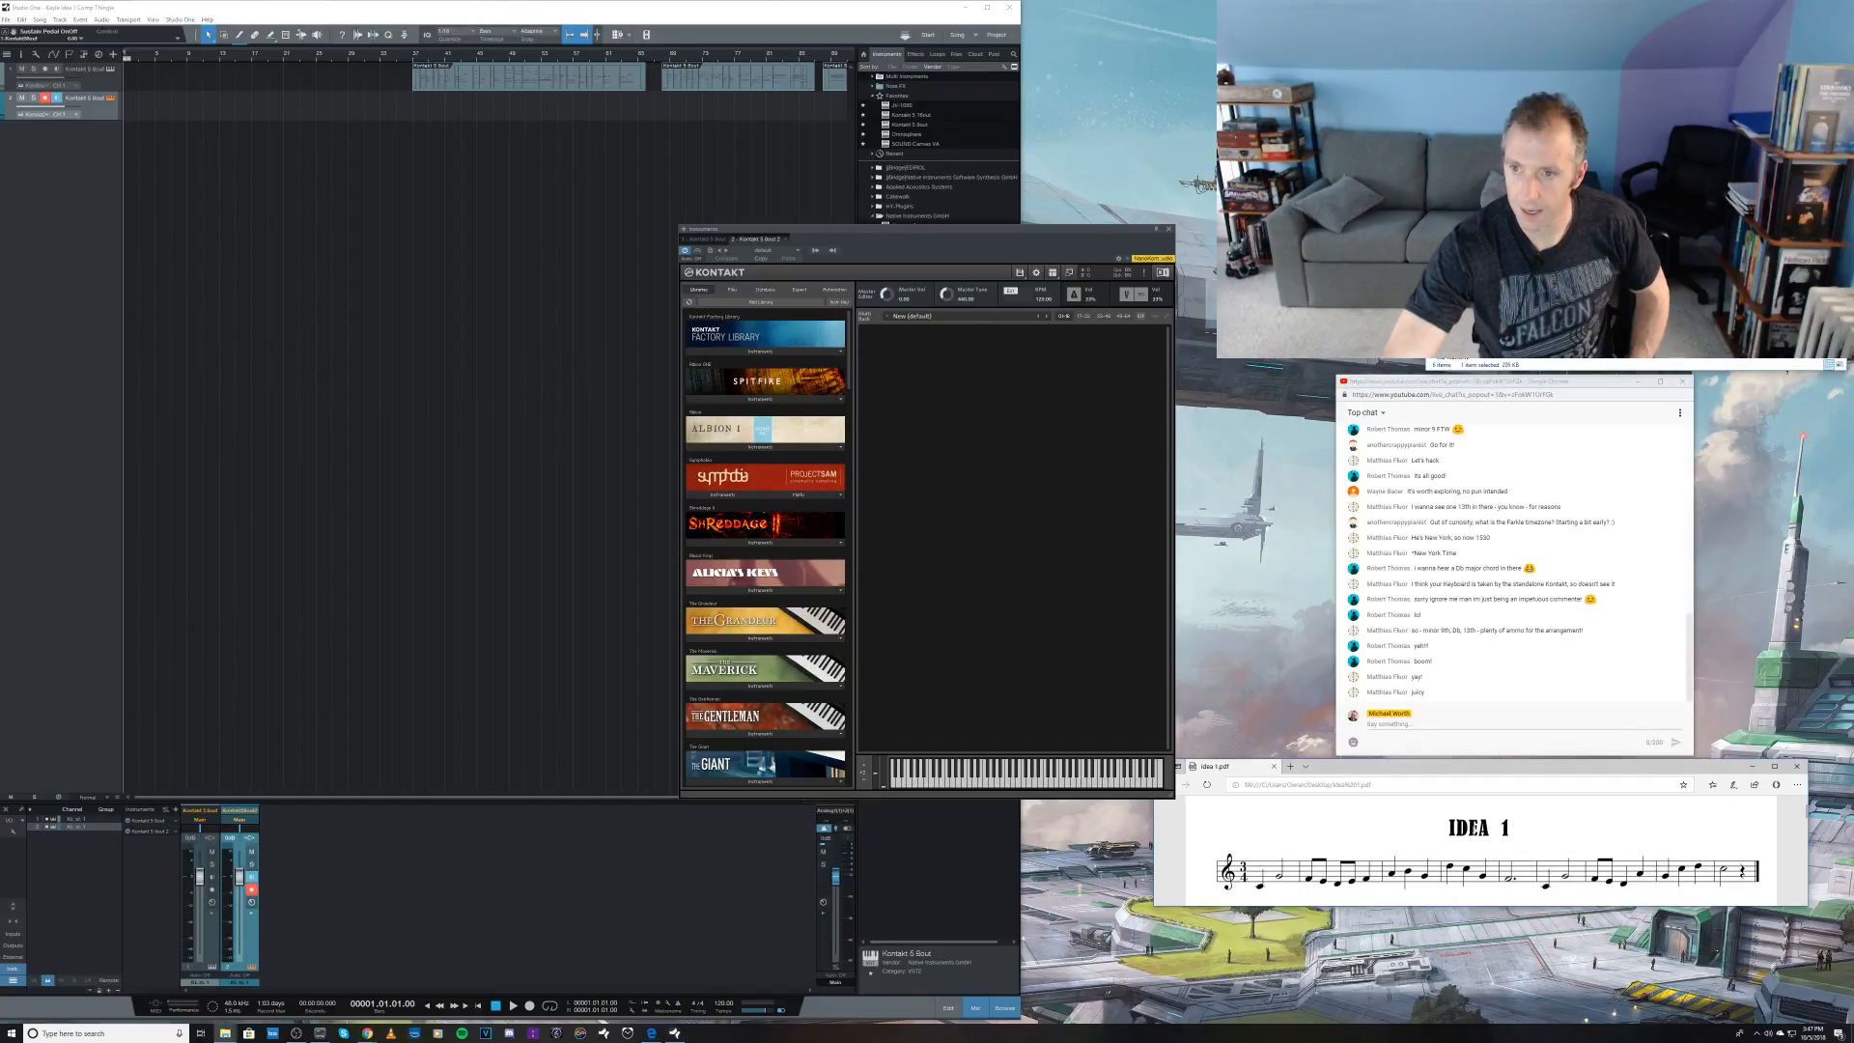
left_click_drag(1222, 295, 1055, 421)
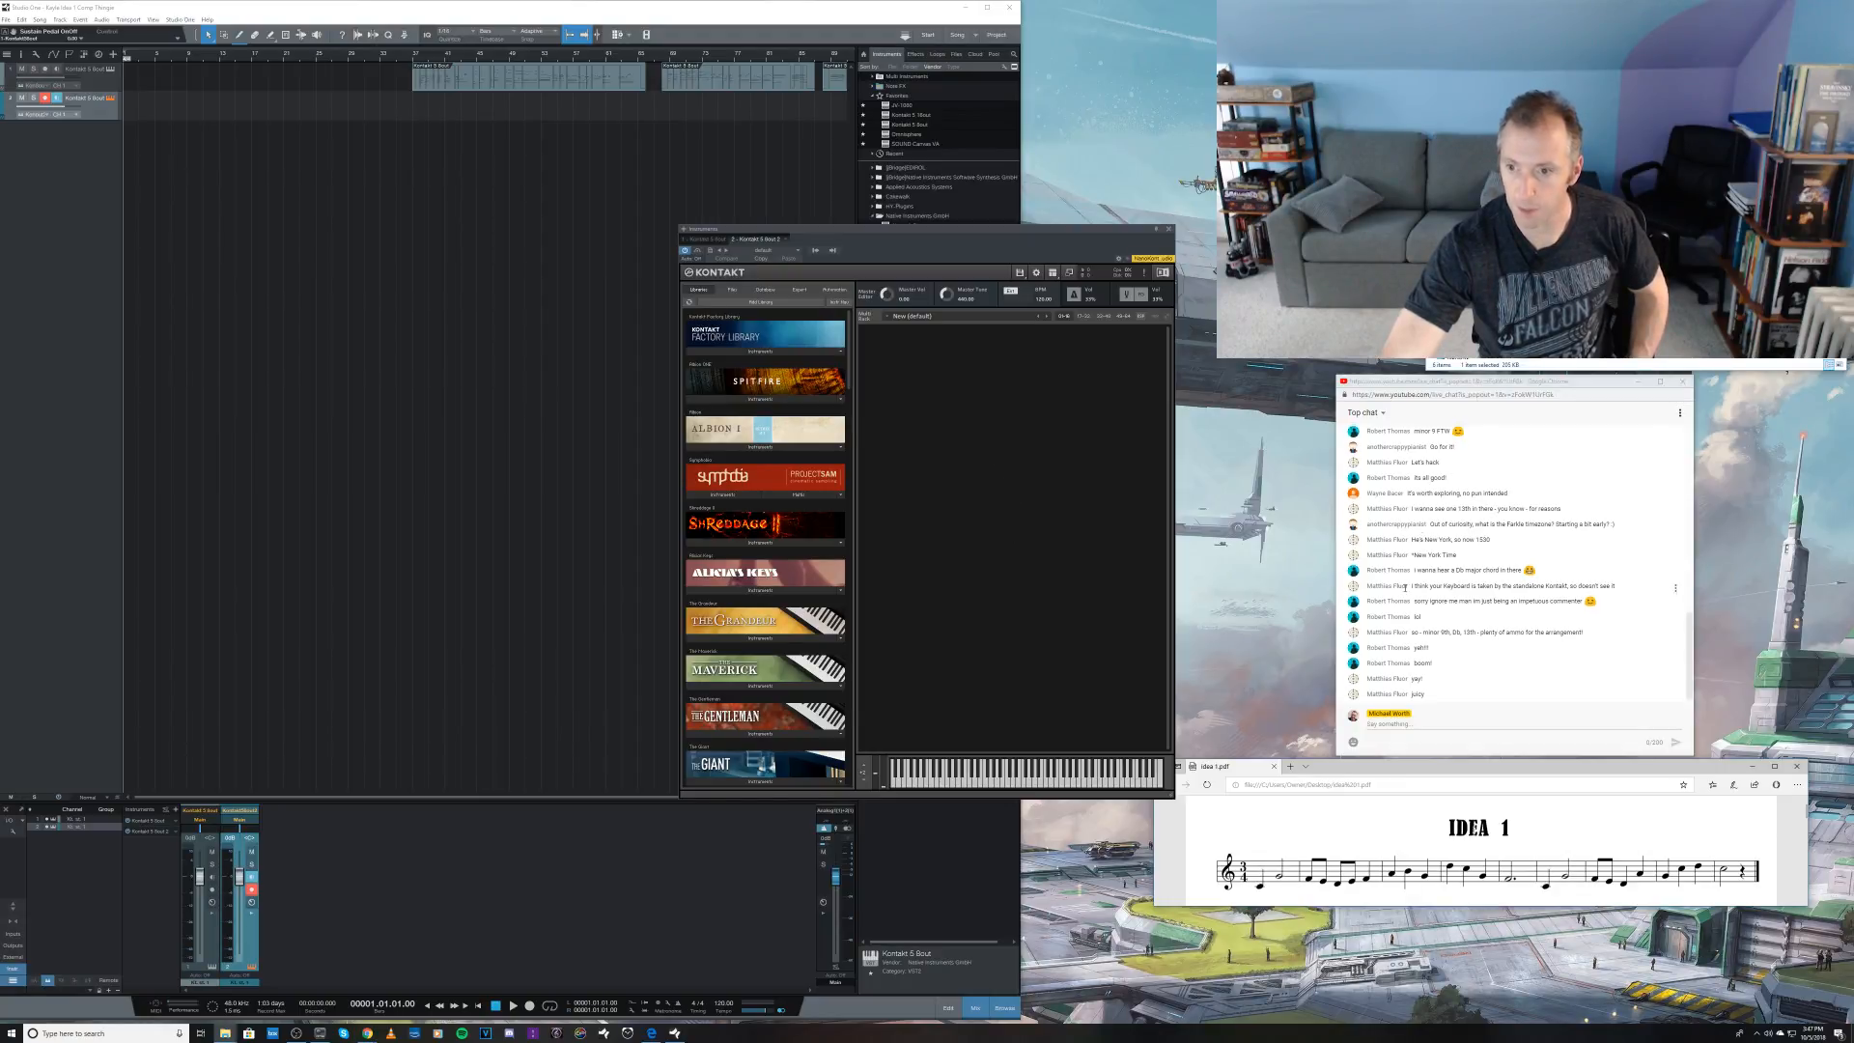
scroll(1465, 545, "up", 1)
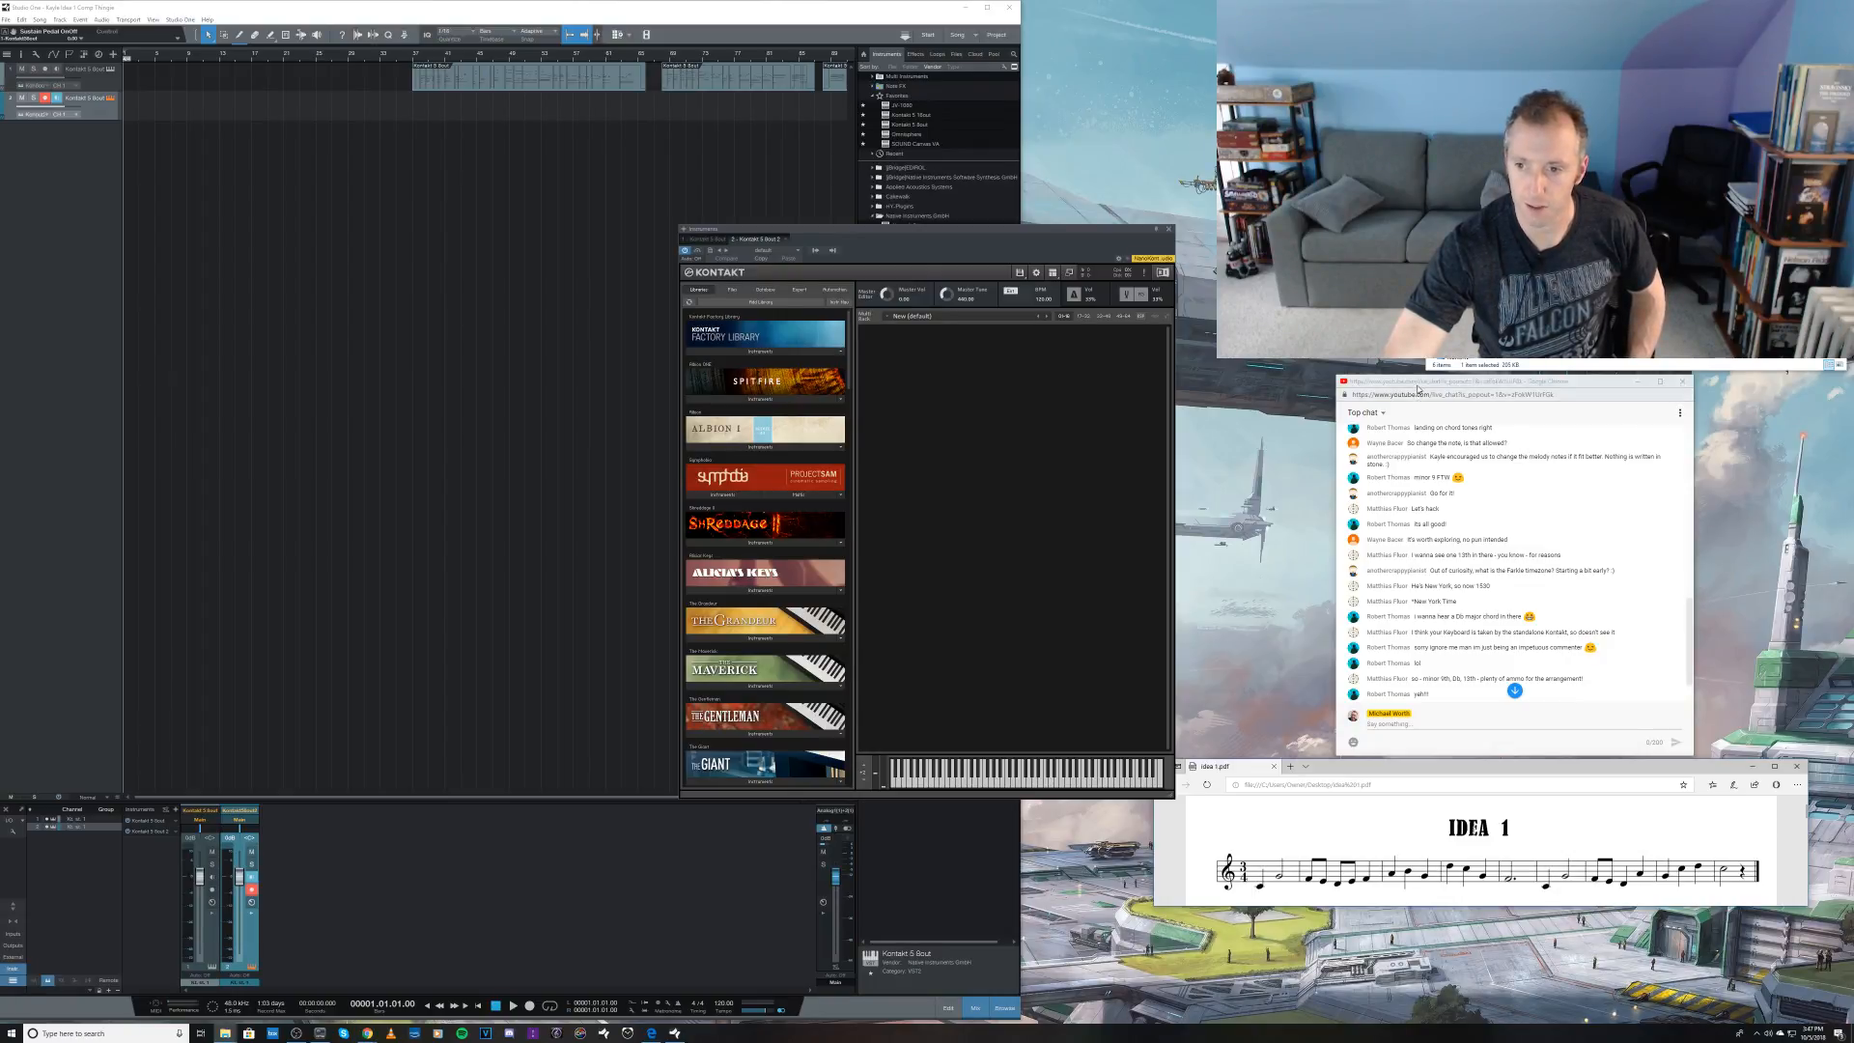
left_click_drag(1420, 382, 1417, 391)
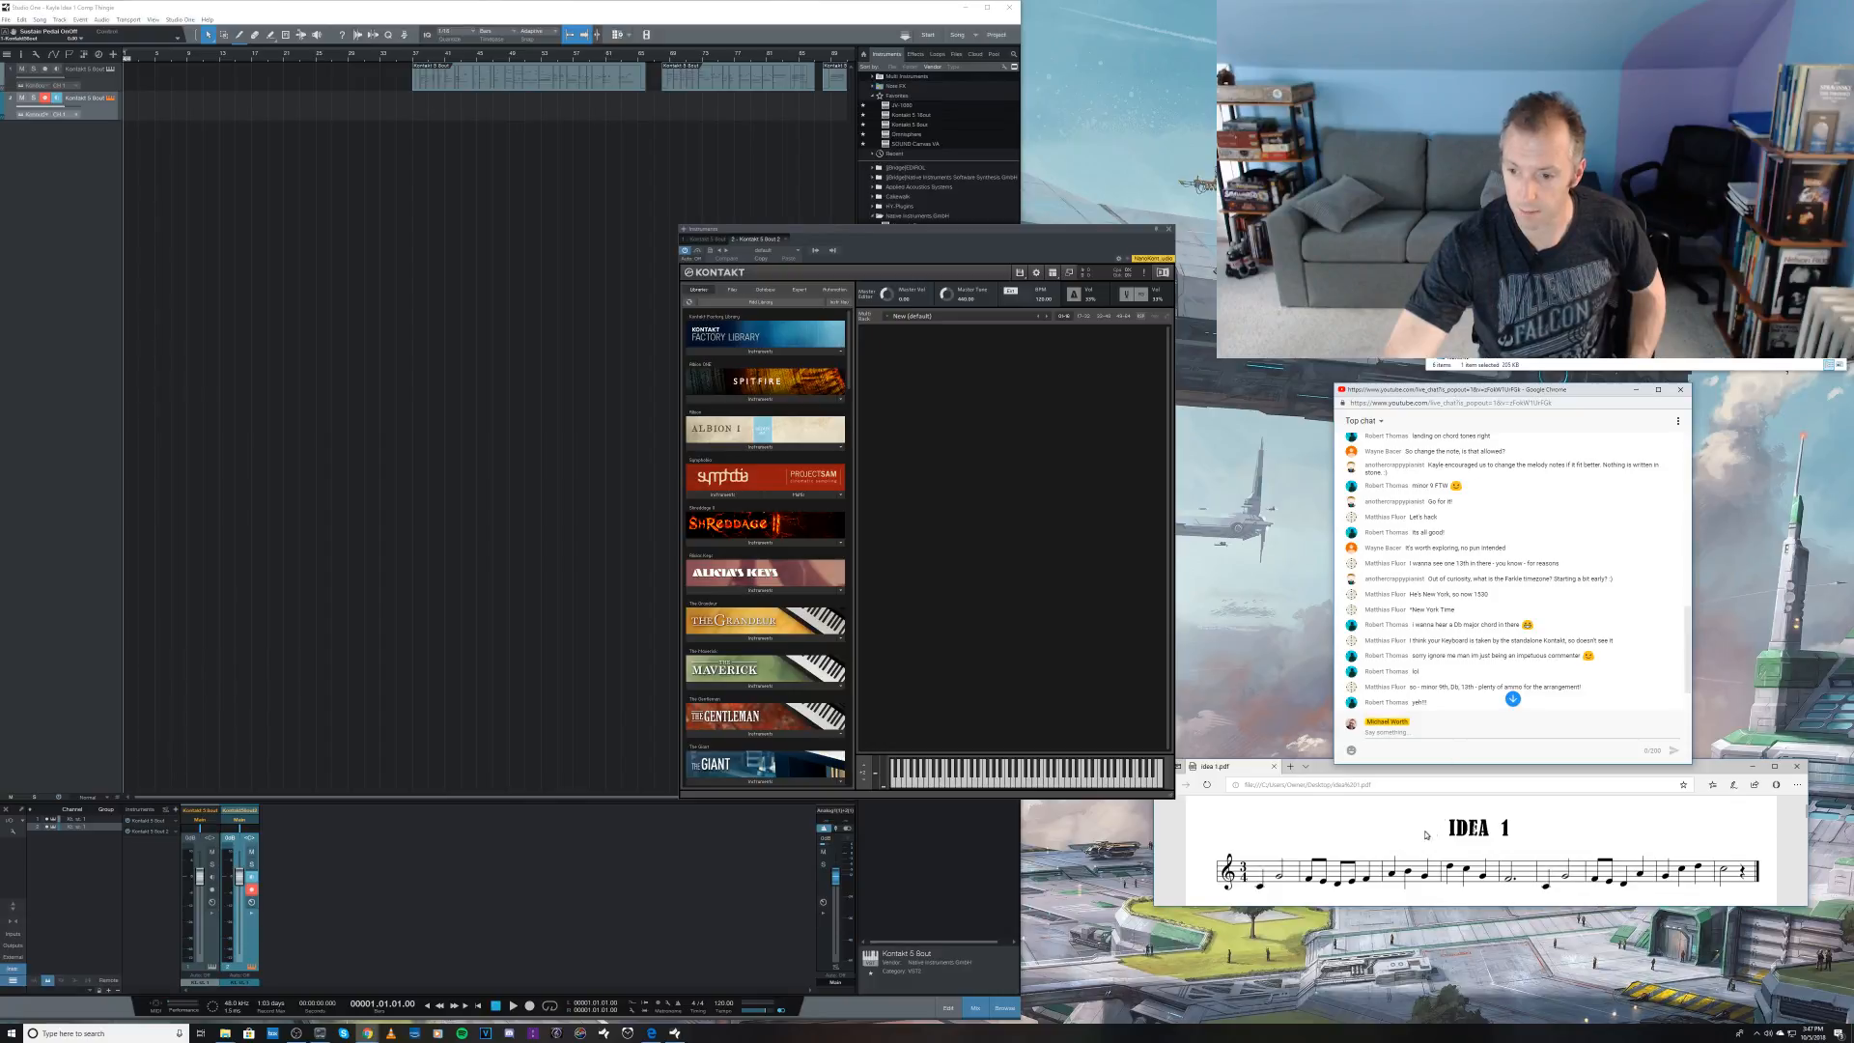
mouse_move(1439, 773)
left_mouse_down()
mouse_move(1454, 816)
mouse_move(1437, 774)
left_mouse_up()
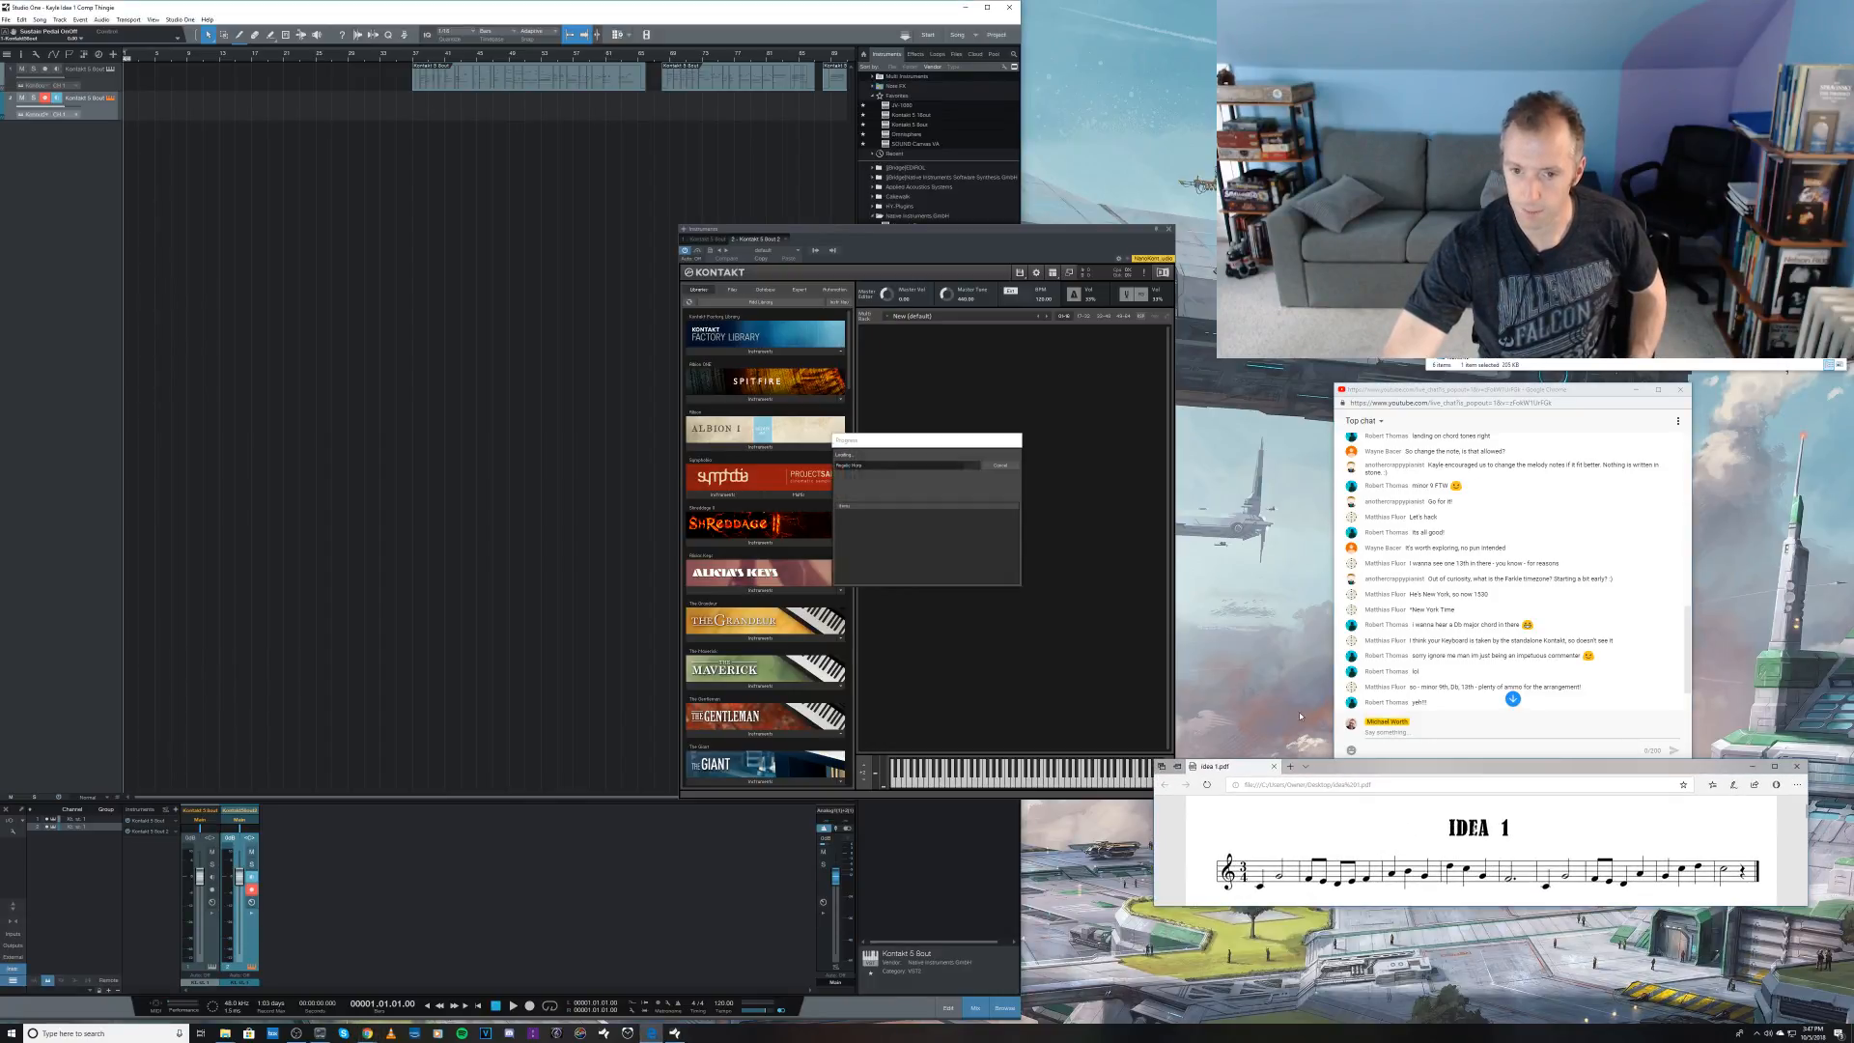
left_click(944, 580)
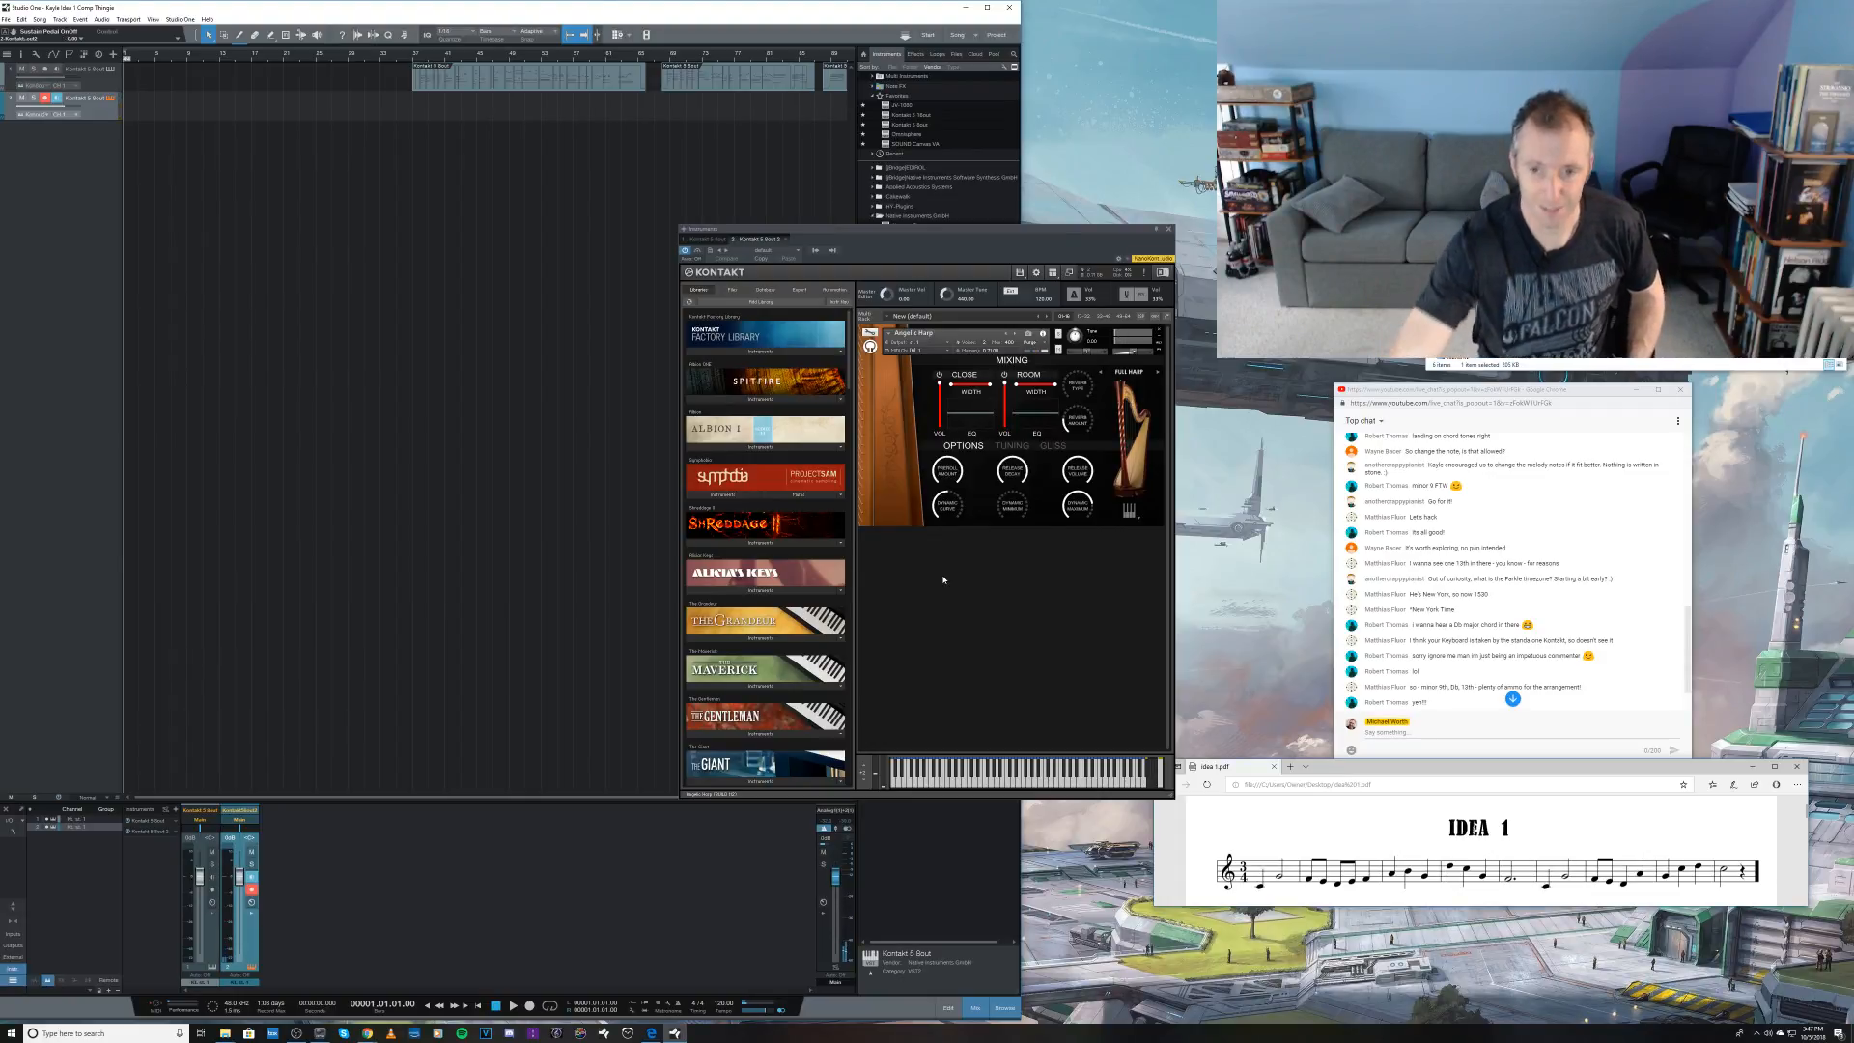
Step: Audition the harp's Celestial preset and switch the instrument to the King David preset
left_click(1126, 373)
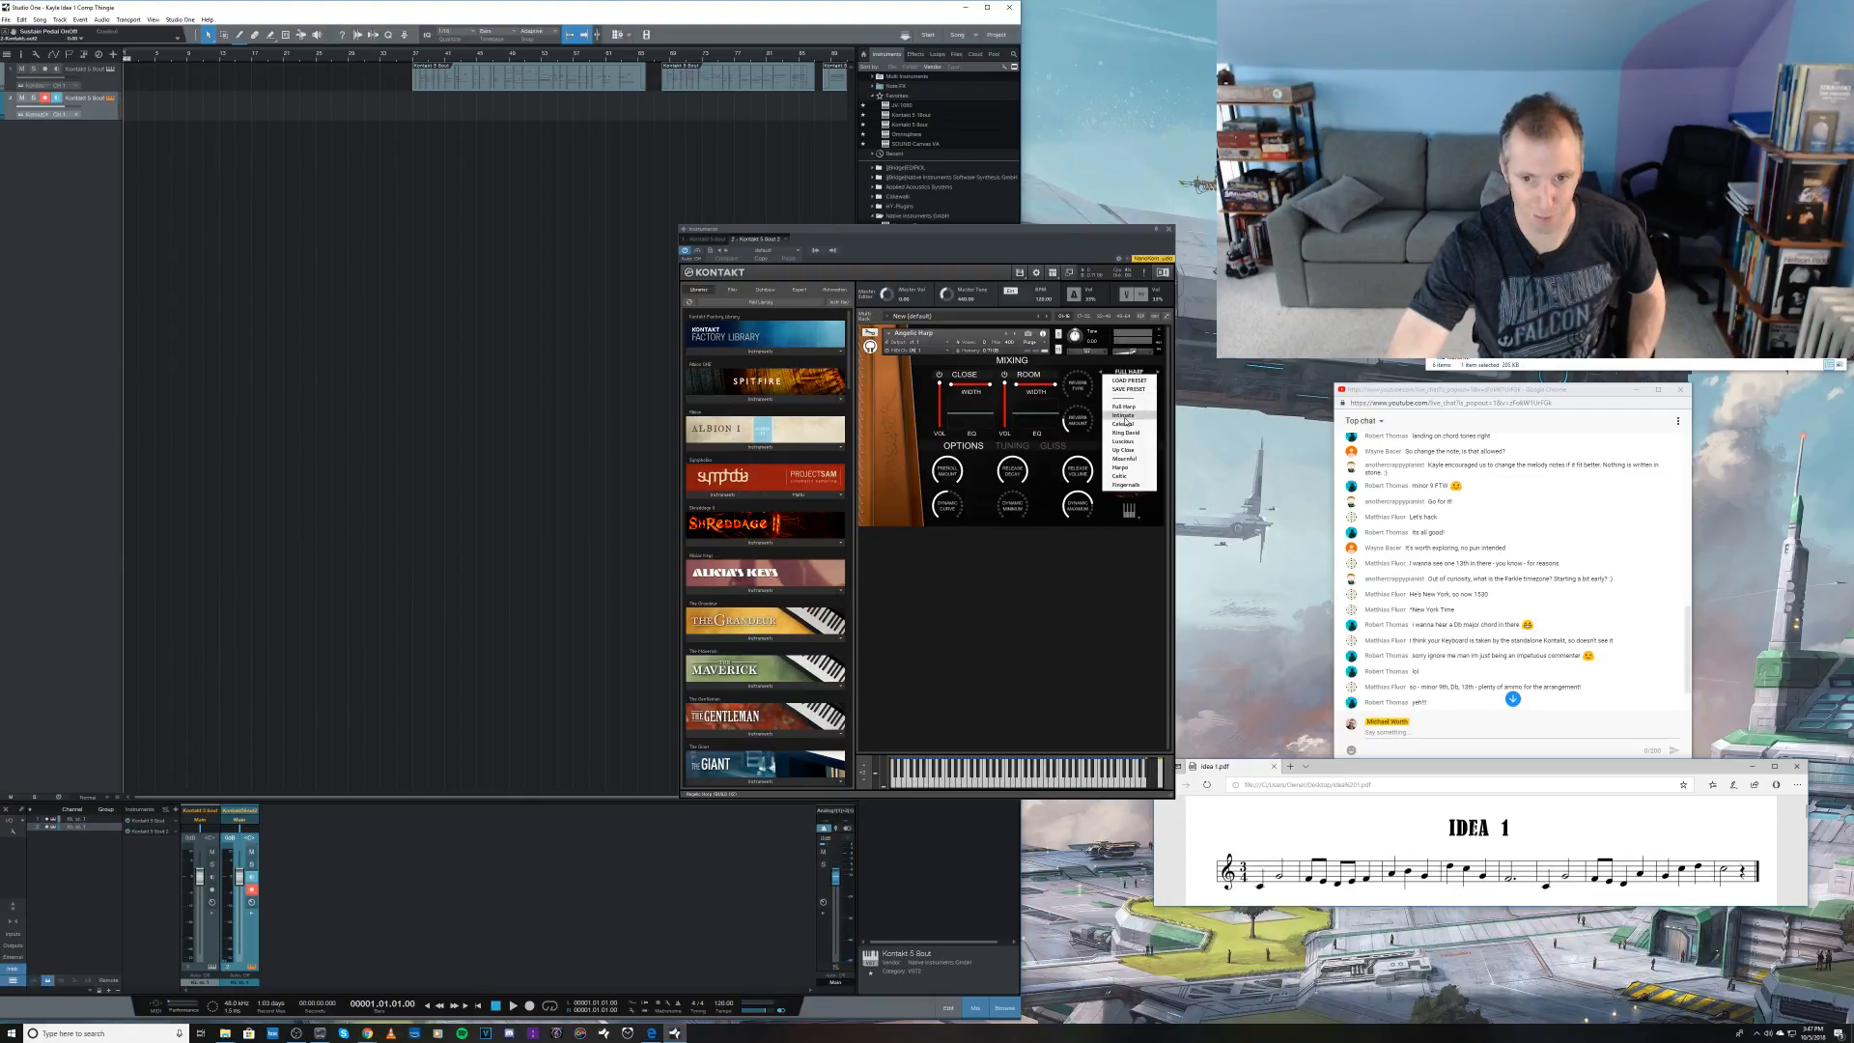
left_click(1124, 425)
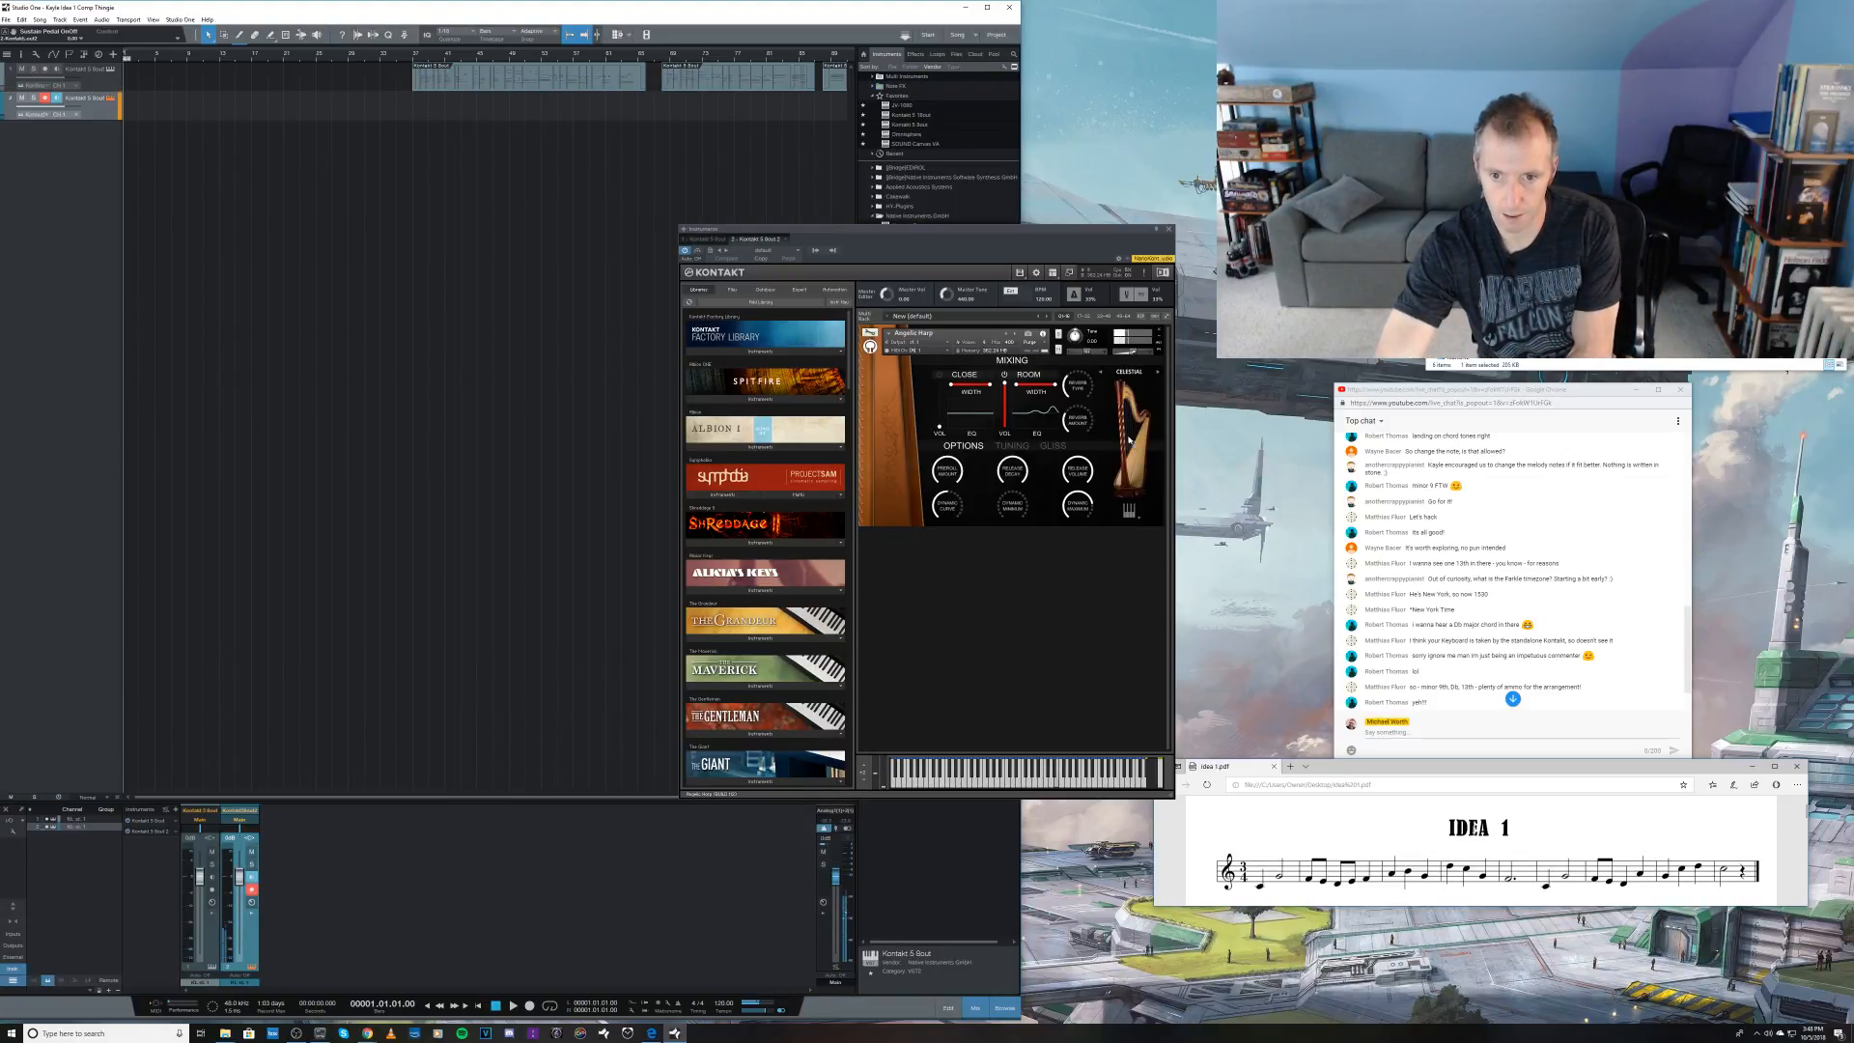
left_click(1128, 372)
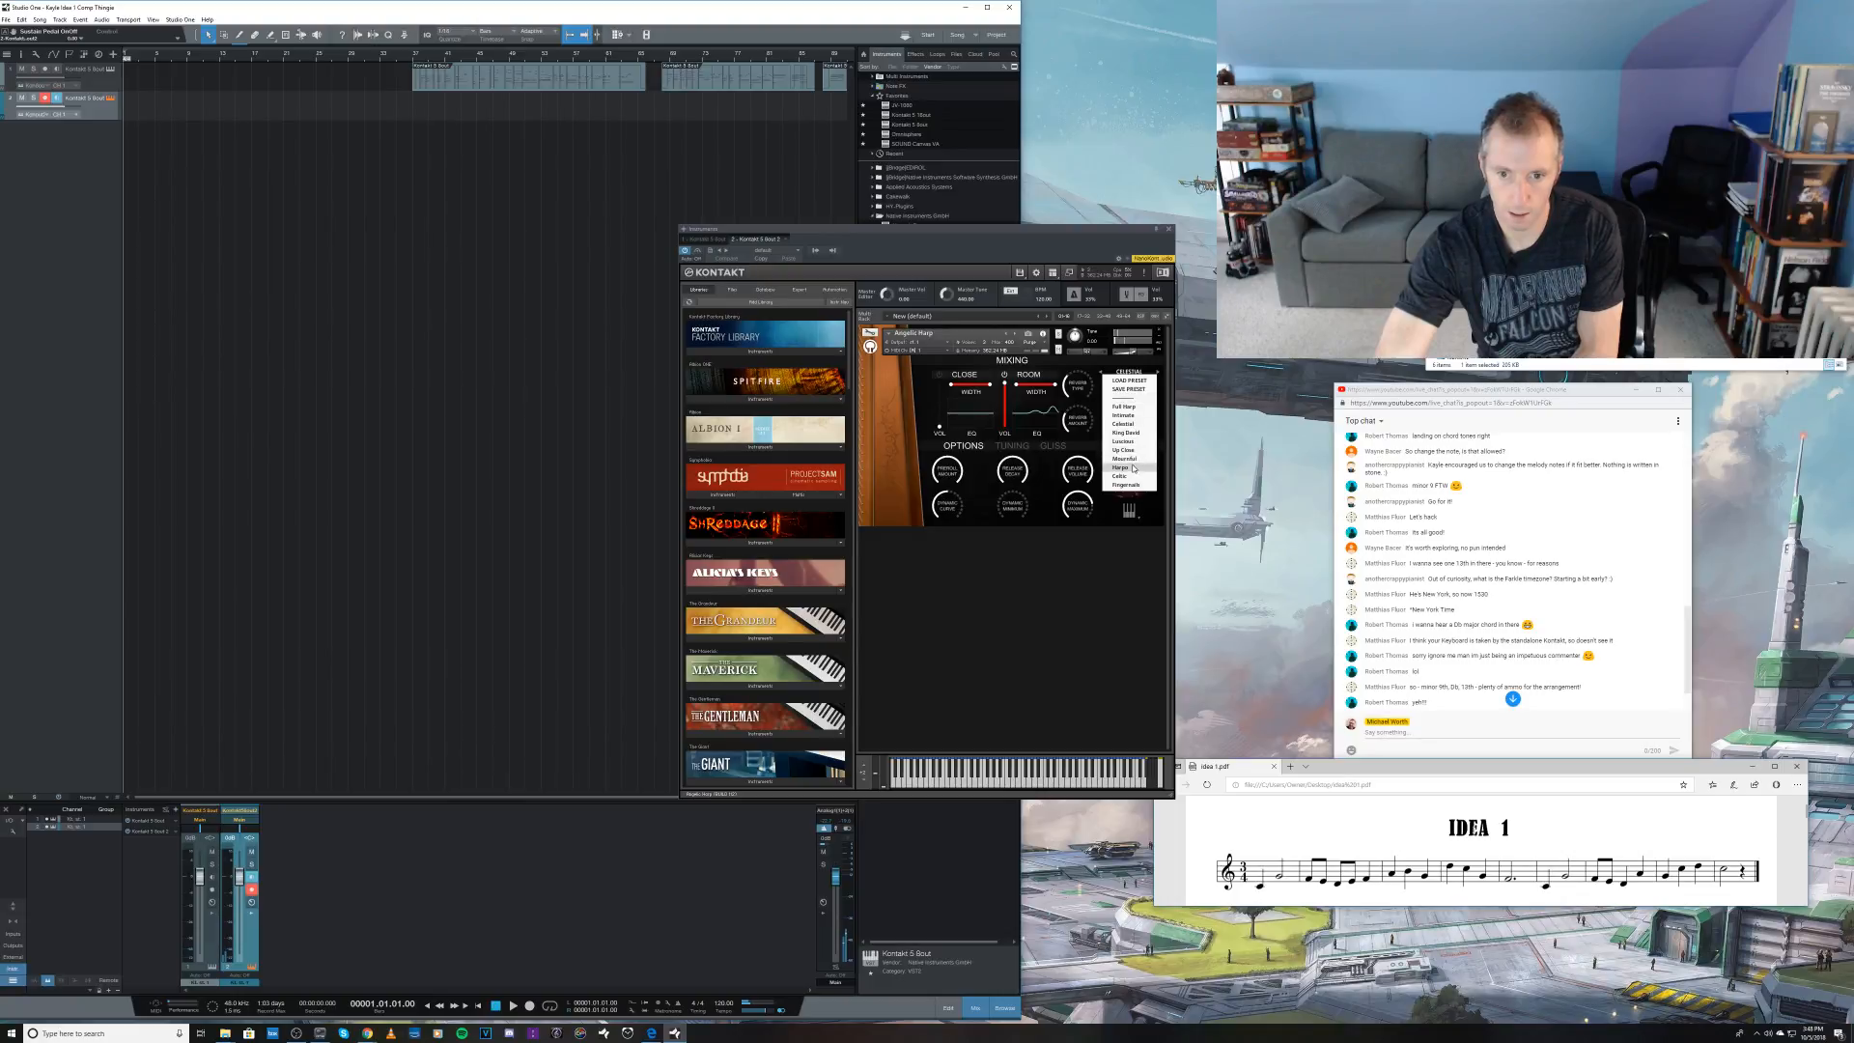
left_click(1133, 434)
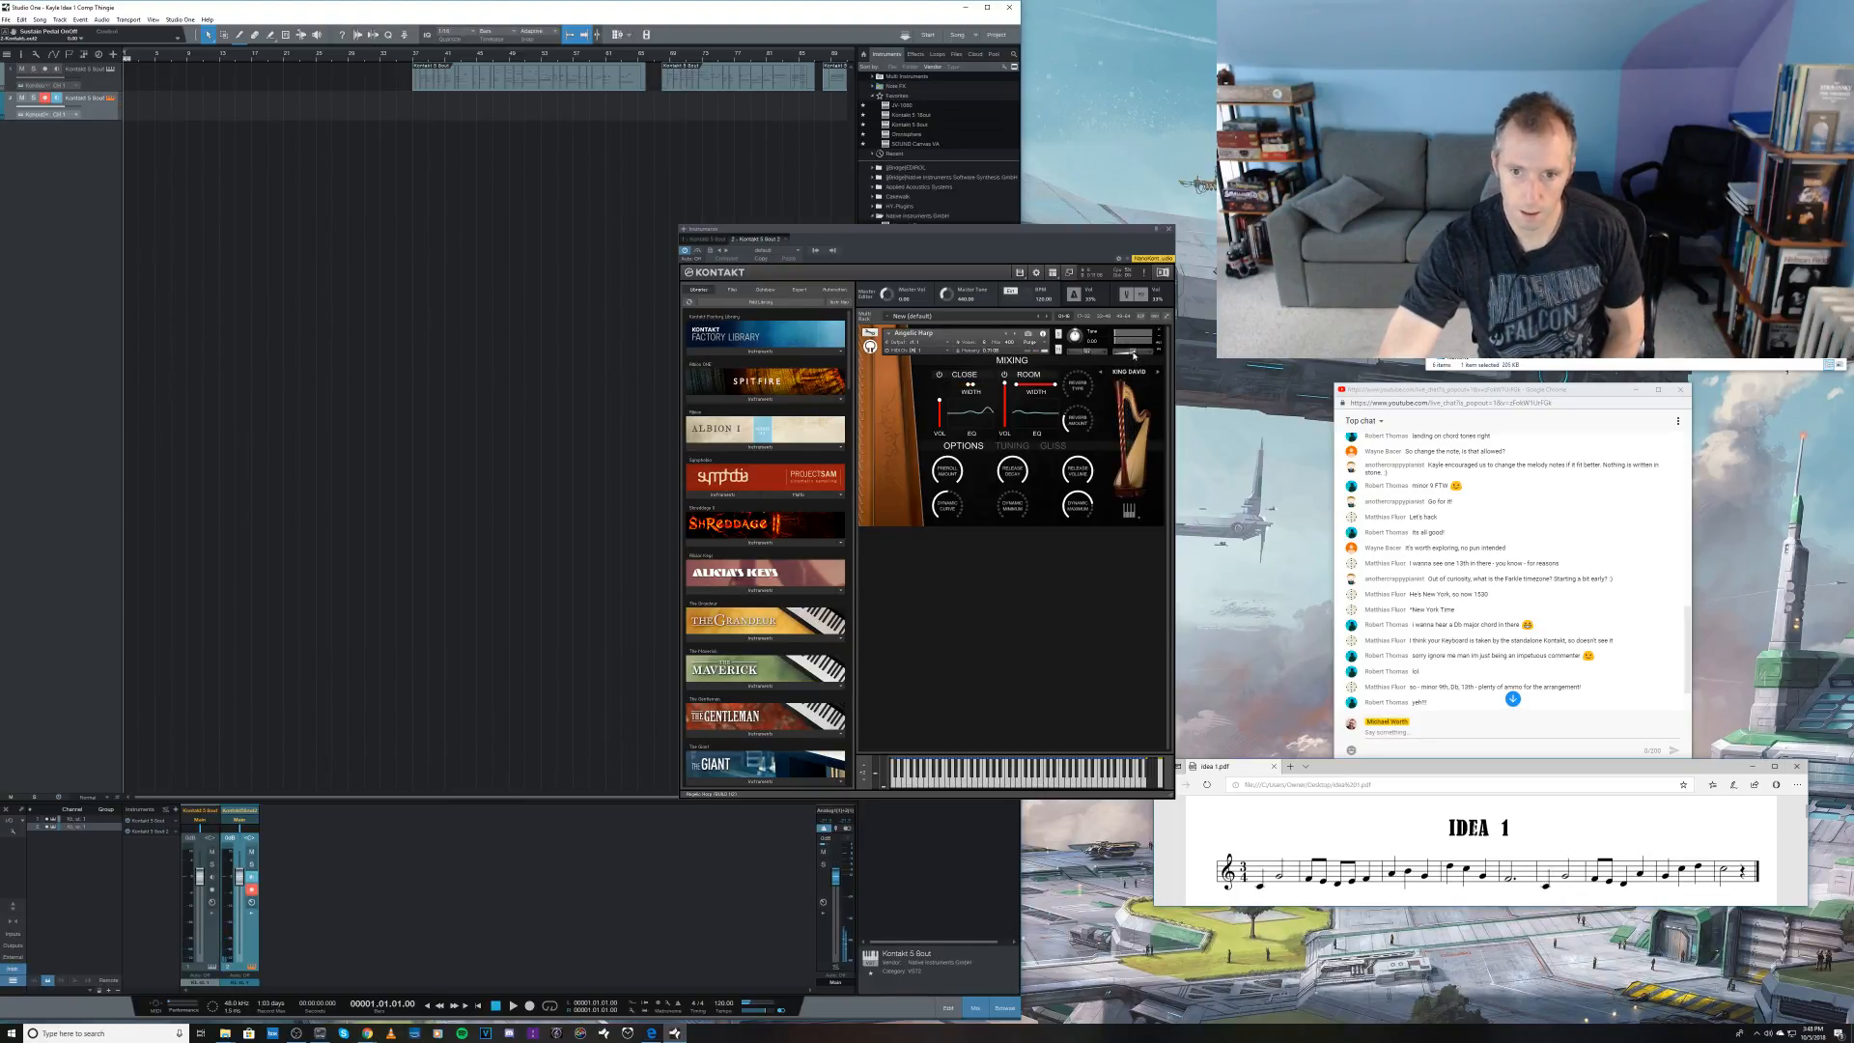
left_click_drag(1133, 354, 1129, 354)
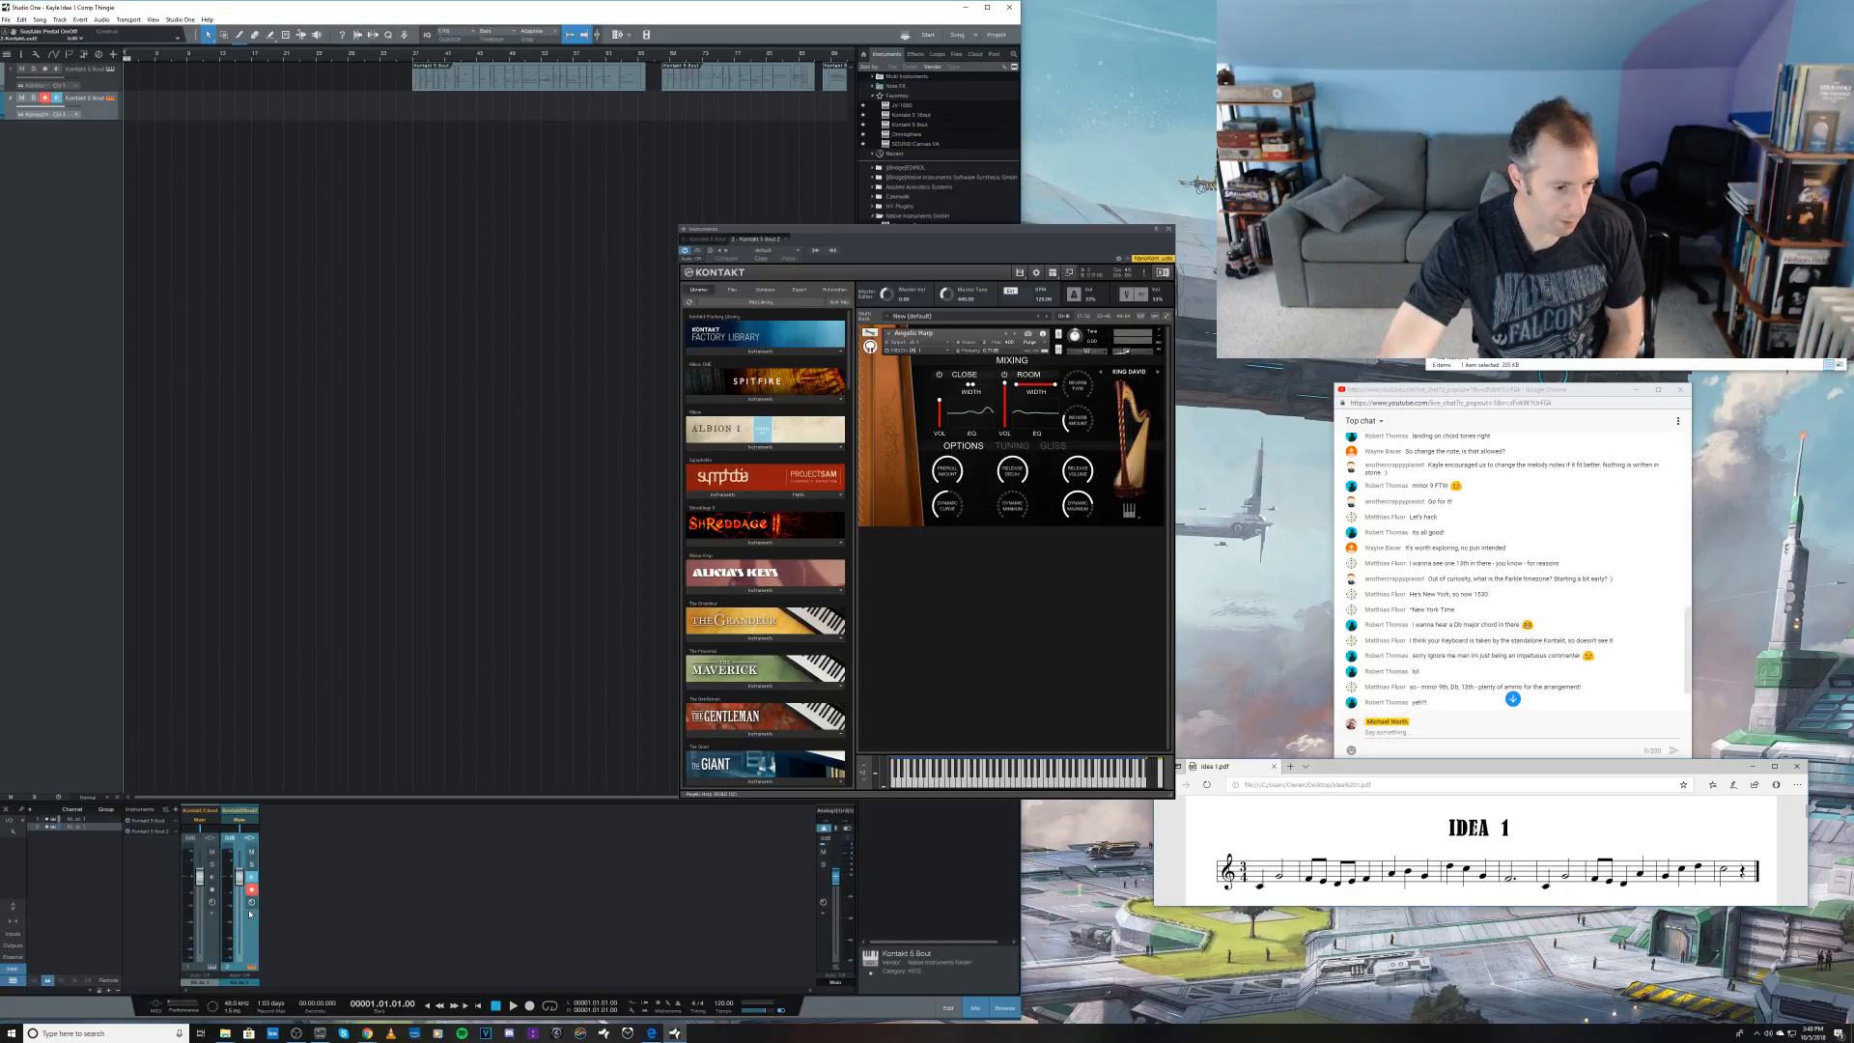
Step: Rename the second Kontakt track's channel as Harp
type("Harp")
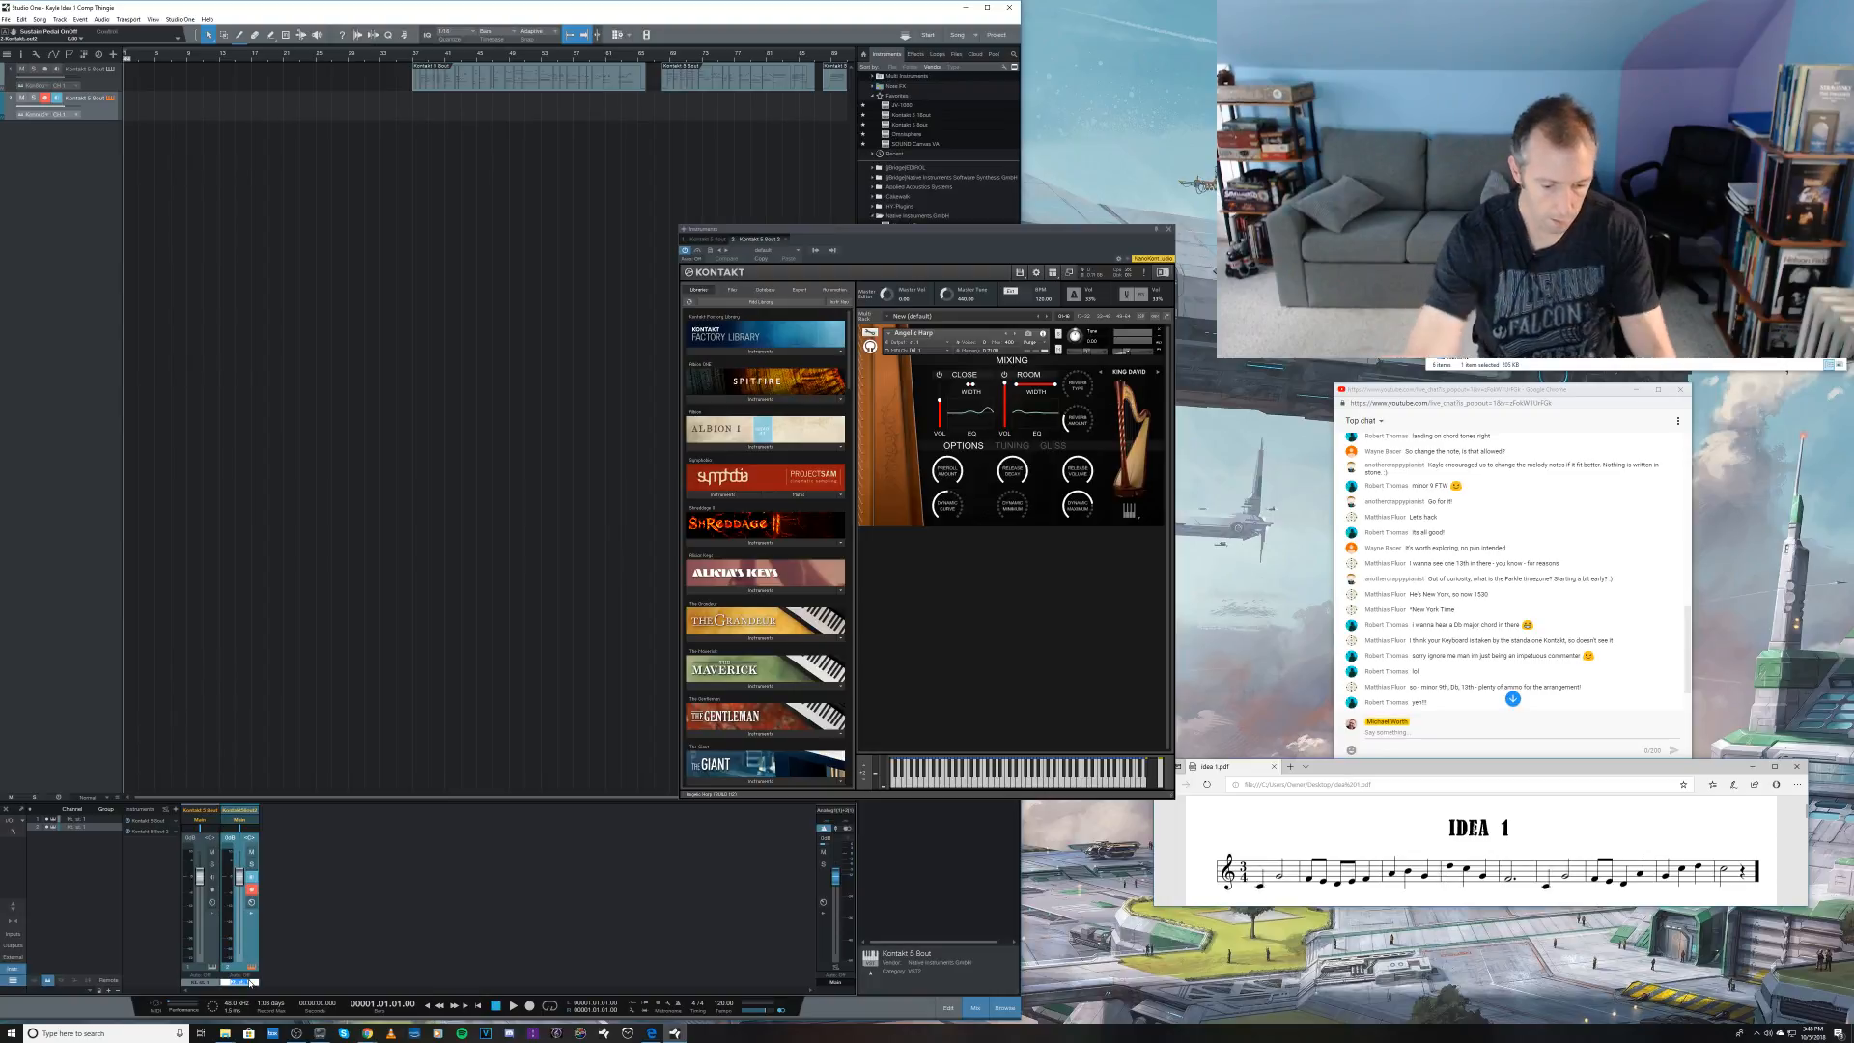
key("Return")
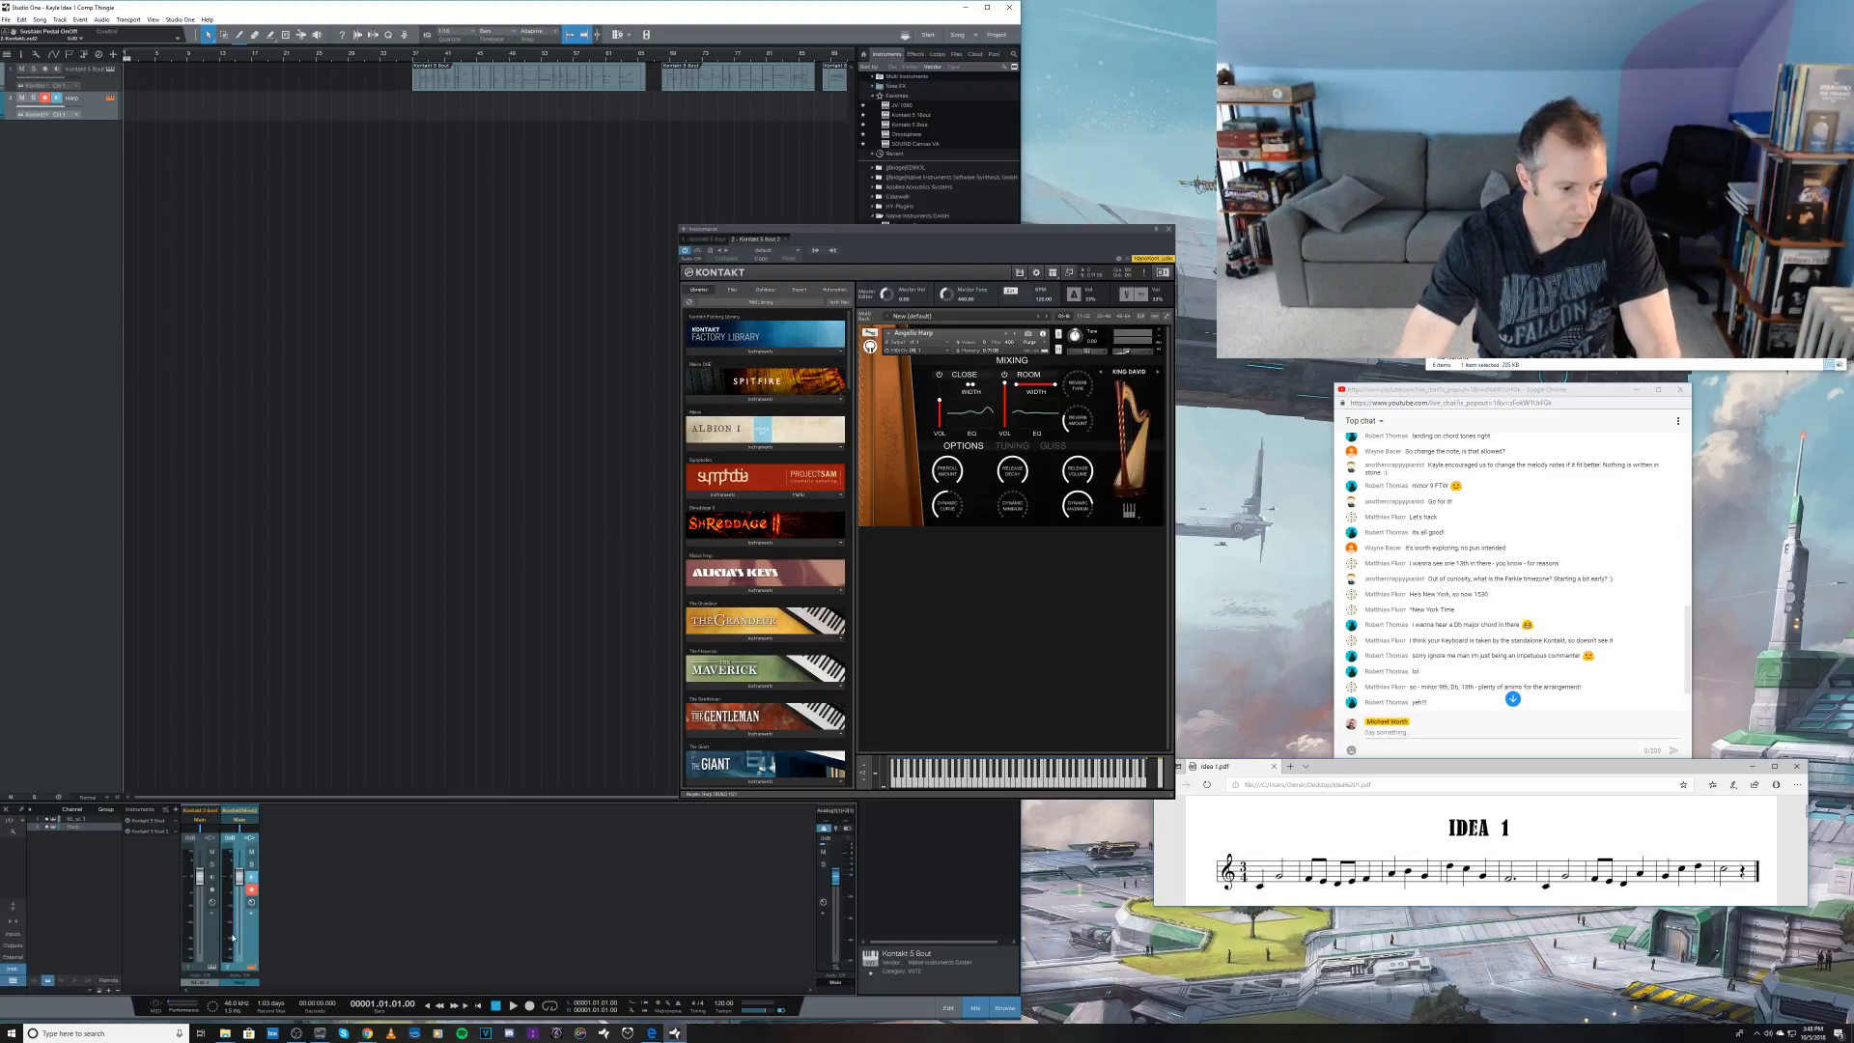
Step: Expand the Harp channel's inserts and add a Pro EQ from the effects browser, keeping the Kontakt window clear of the browser
left_click(253, 917)
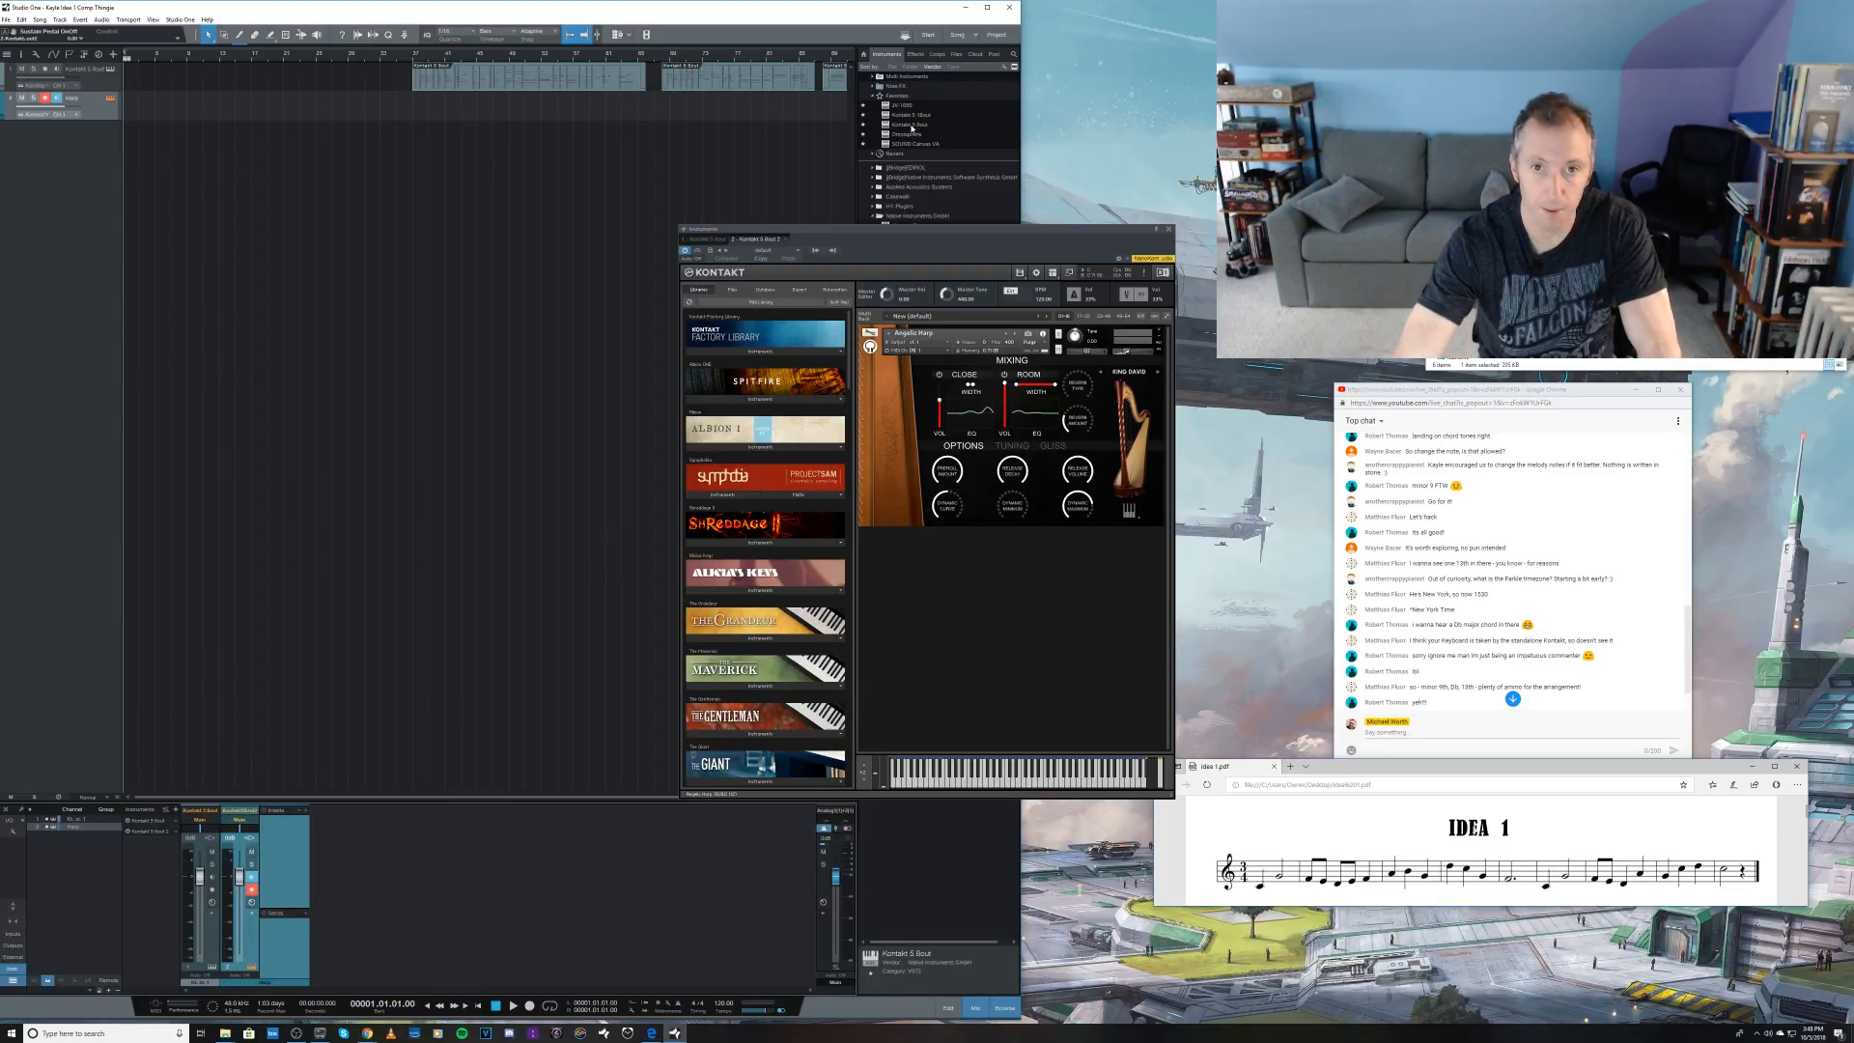
left_click(914, 55)
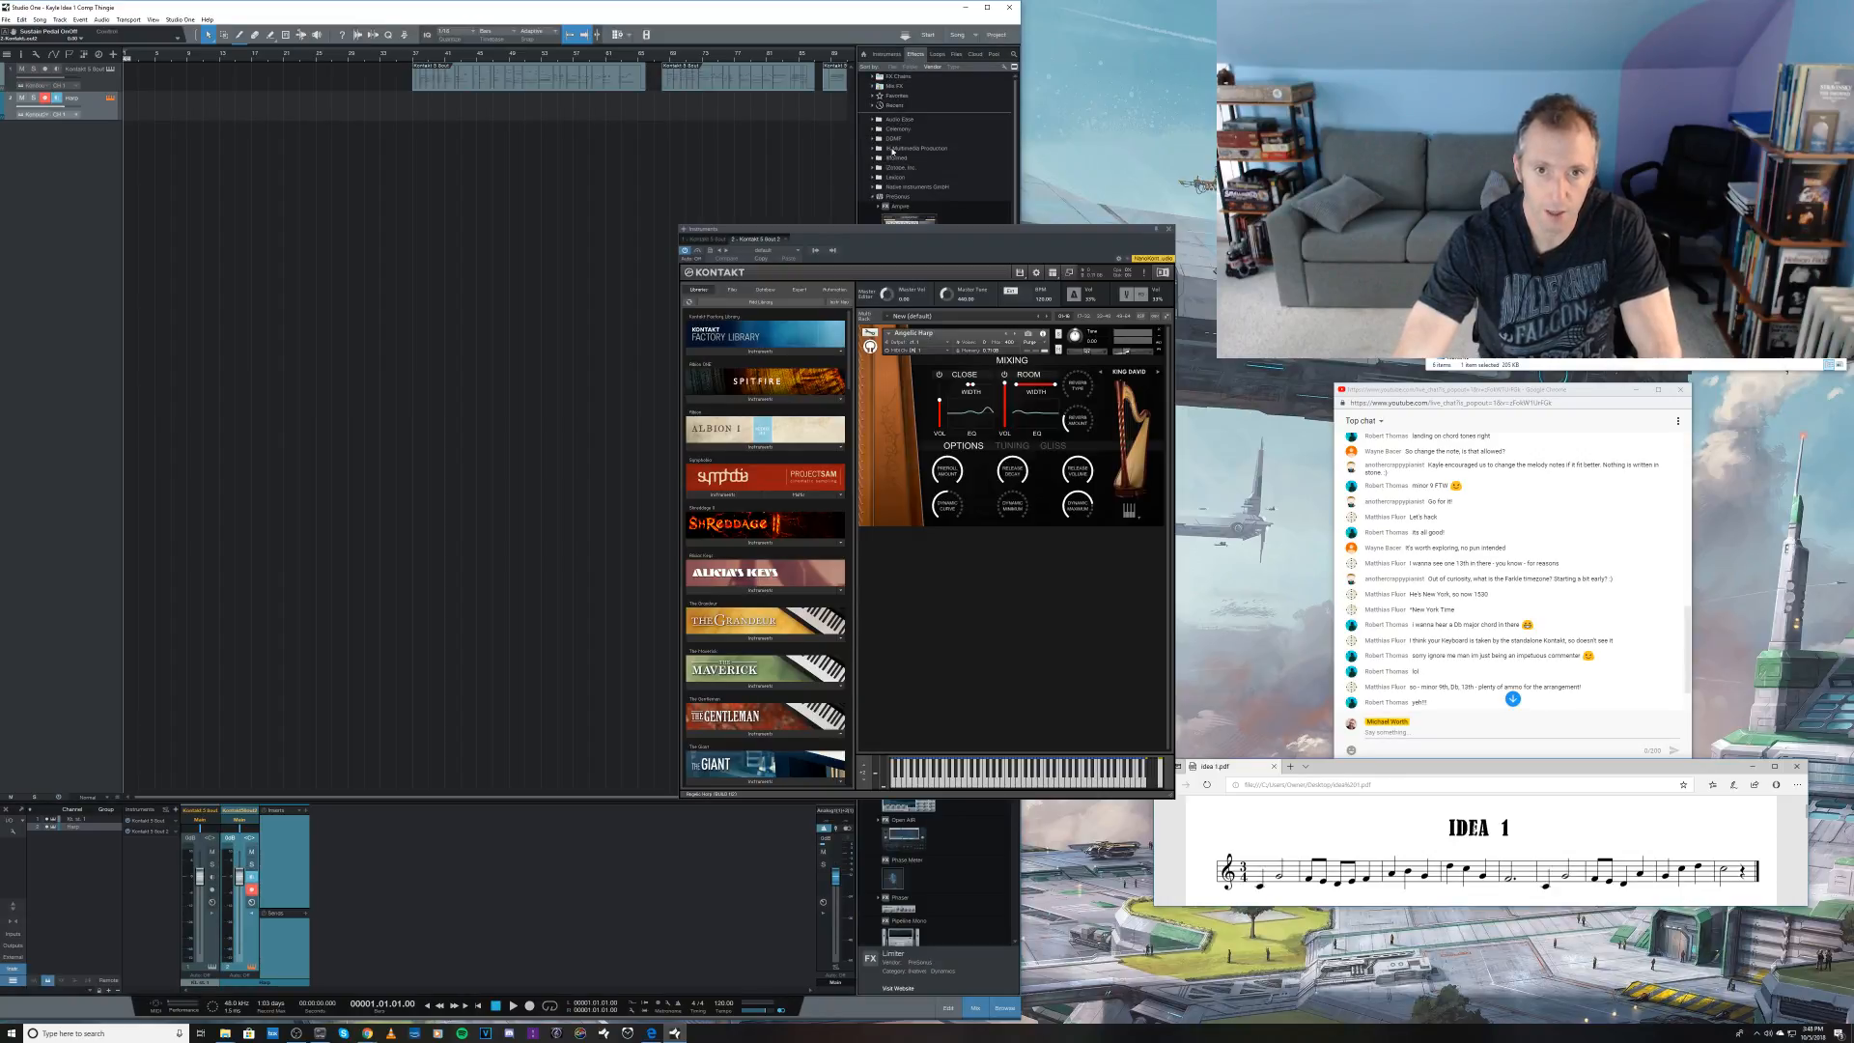
left_click_drag(903, 228, 1275, 279)
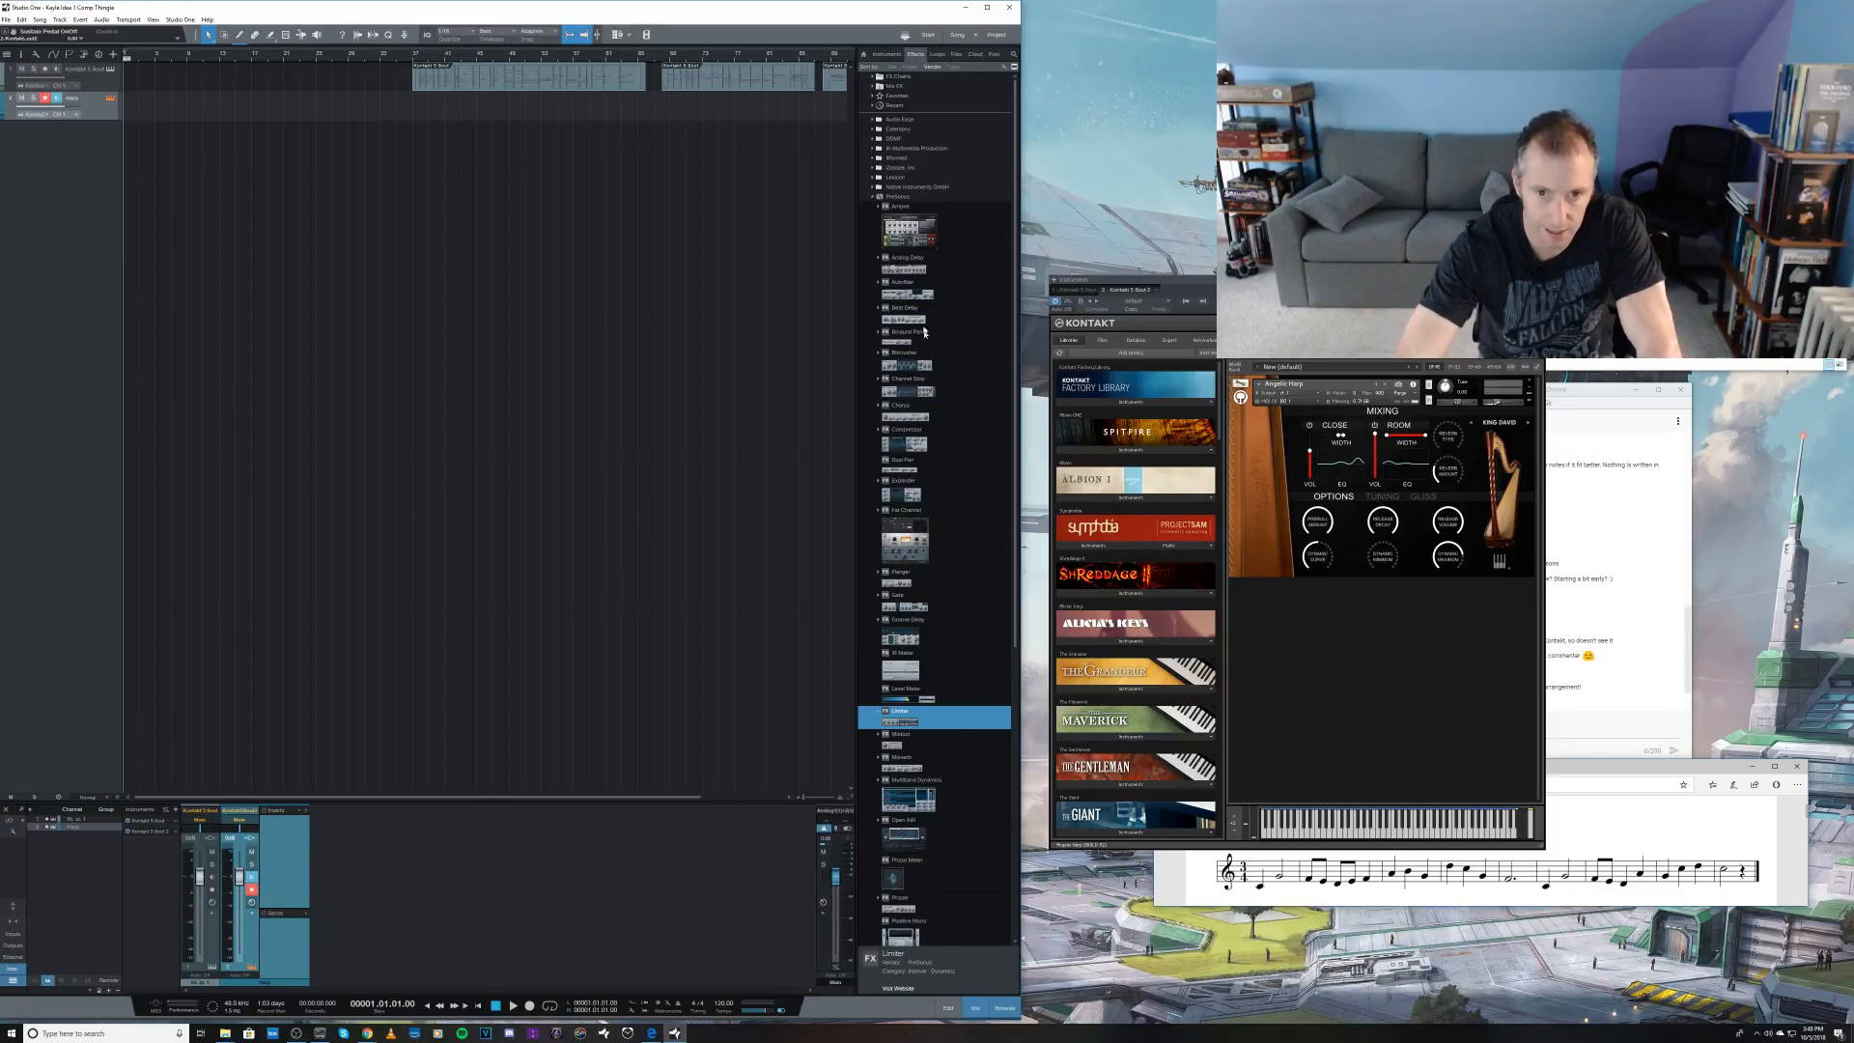
scroll(928, 571, "down", 5)
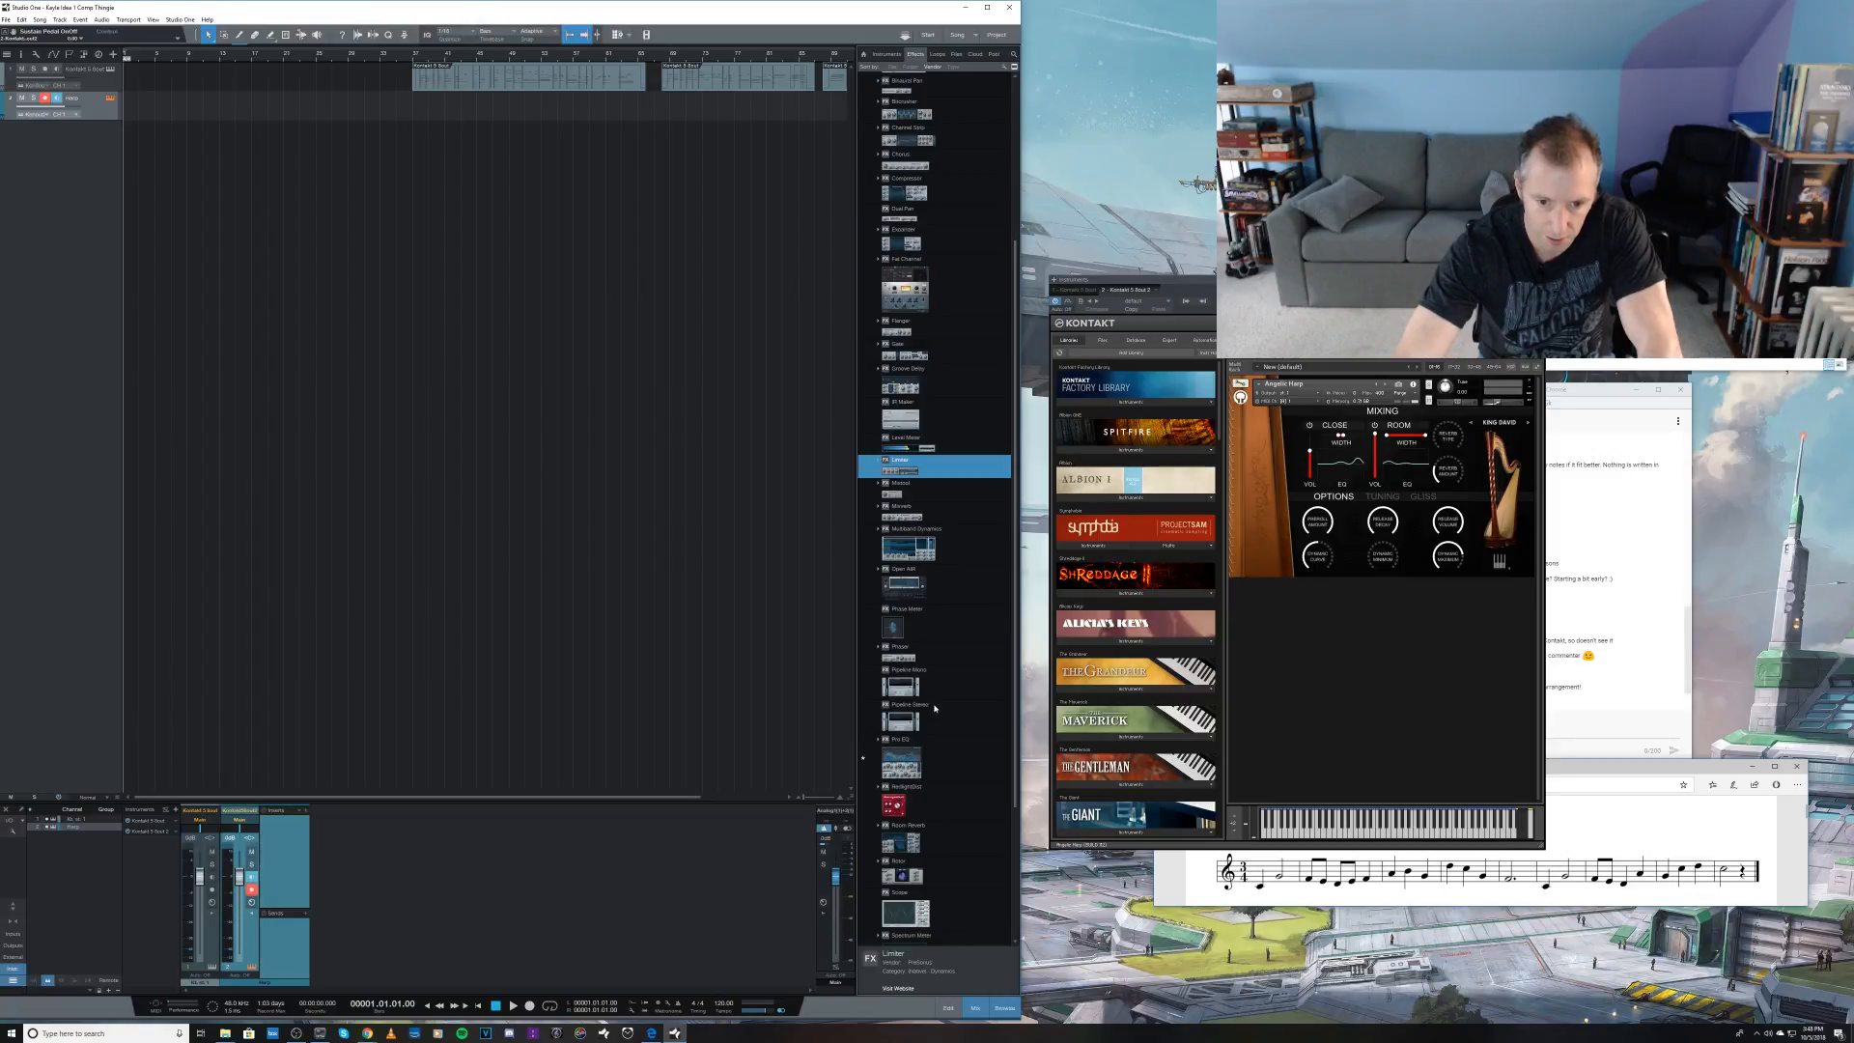
left_click_drag(908, 763, 290, 869)
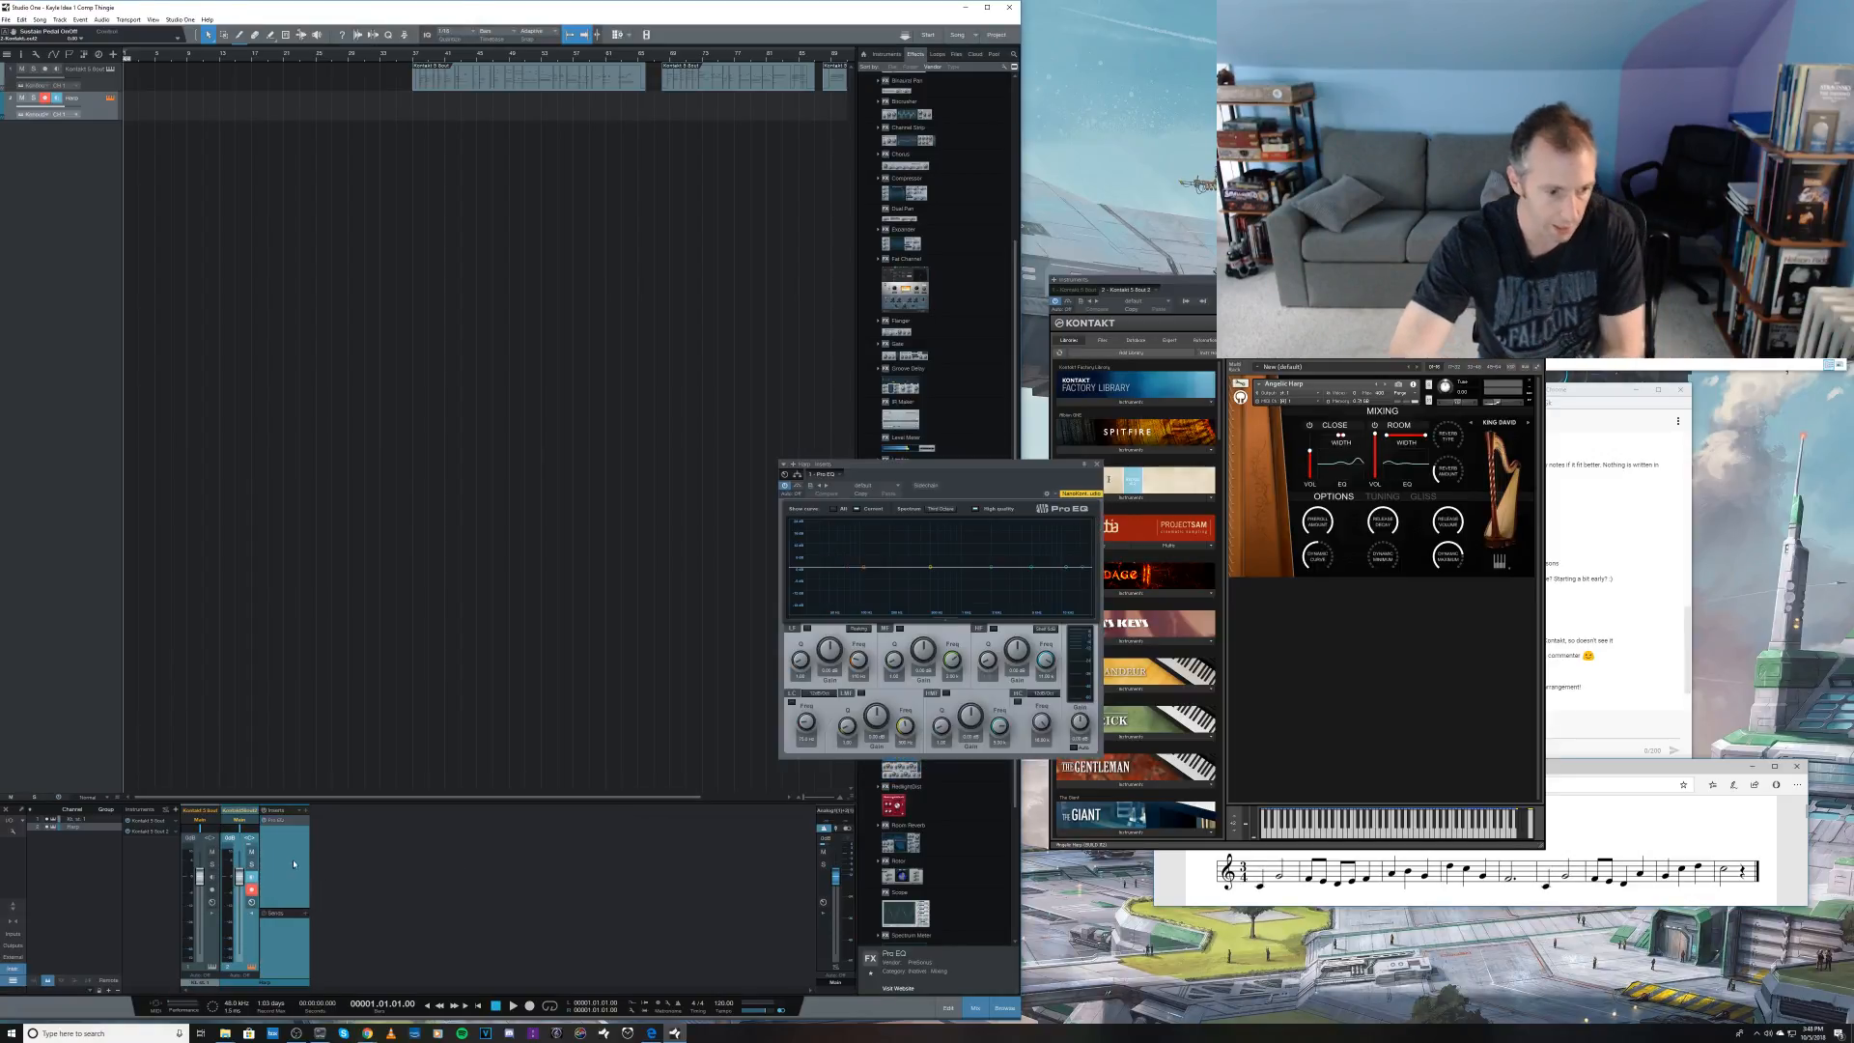
Step: Enable the Pro EQ's low-cut and high-cut filters on the harp, raising the low-cut frequency and lowering the high-cut frequency
left_click(793, 703)
left_click_drag(804, 722, 794, 706)
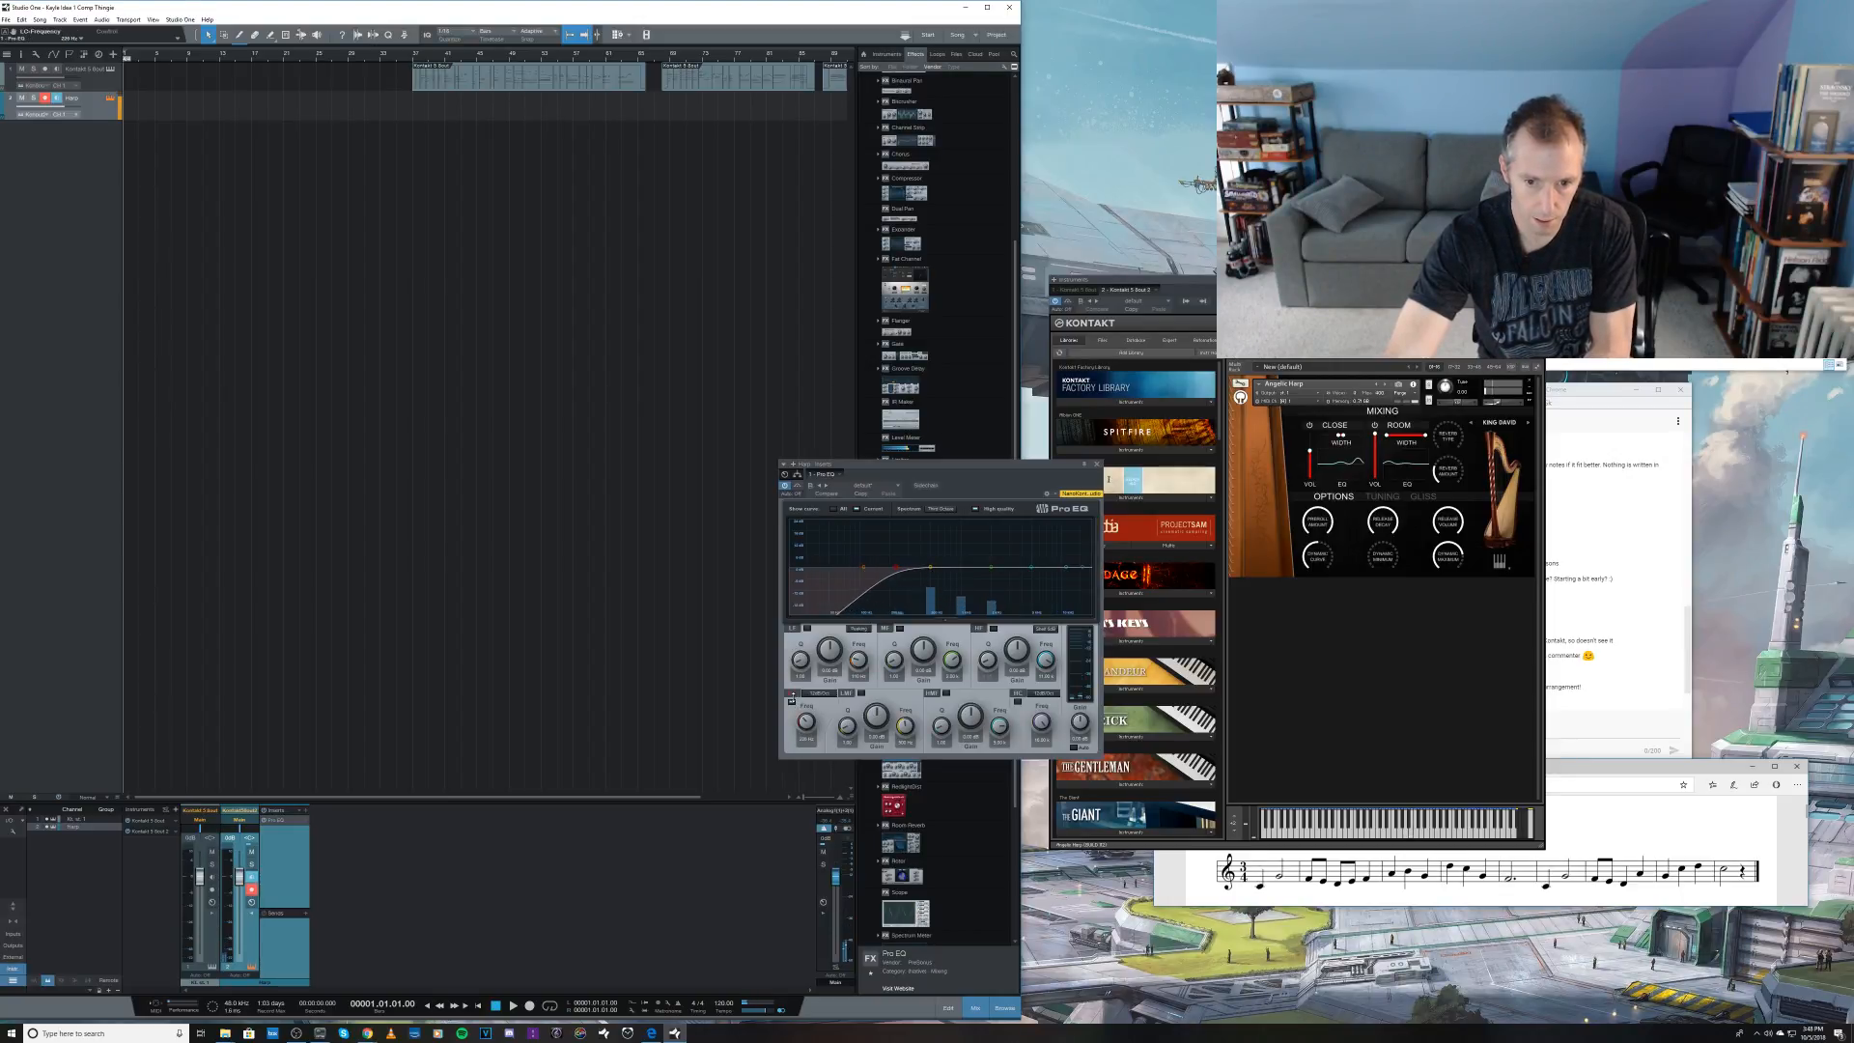
left_click(1044, 693)
left_click(1055, 703)
left_click(1018, 702)
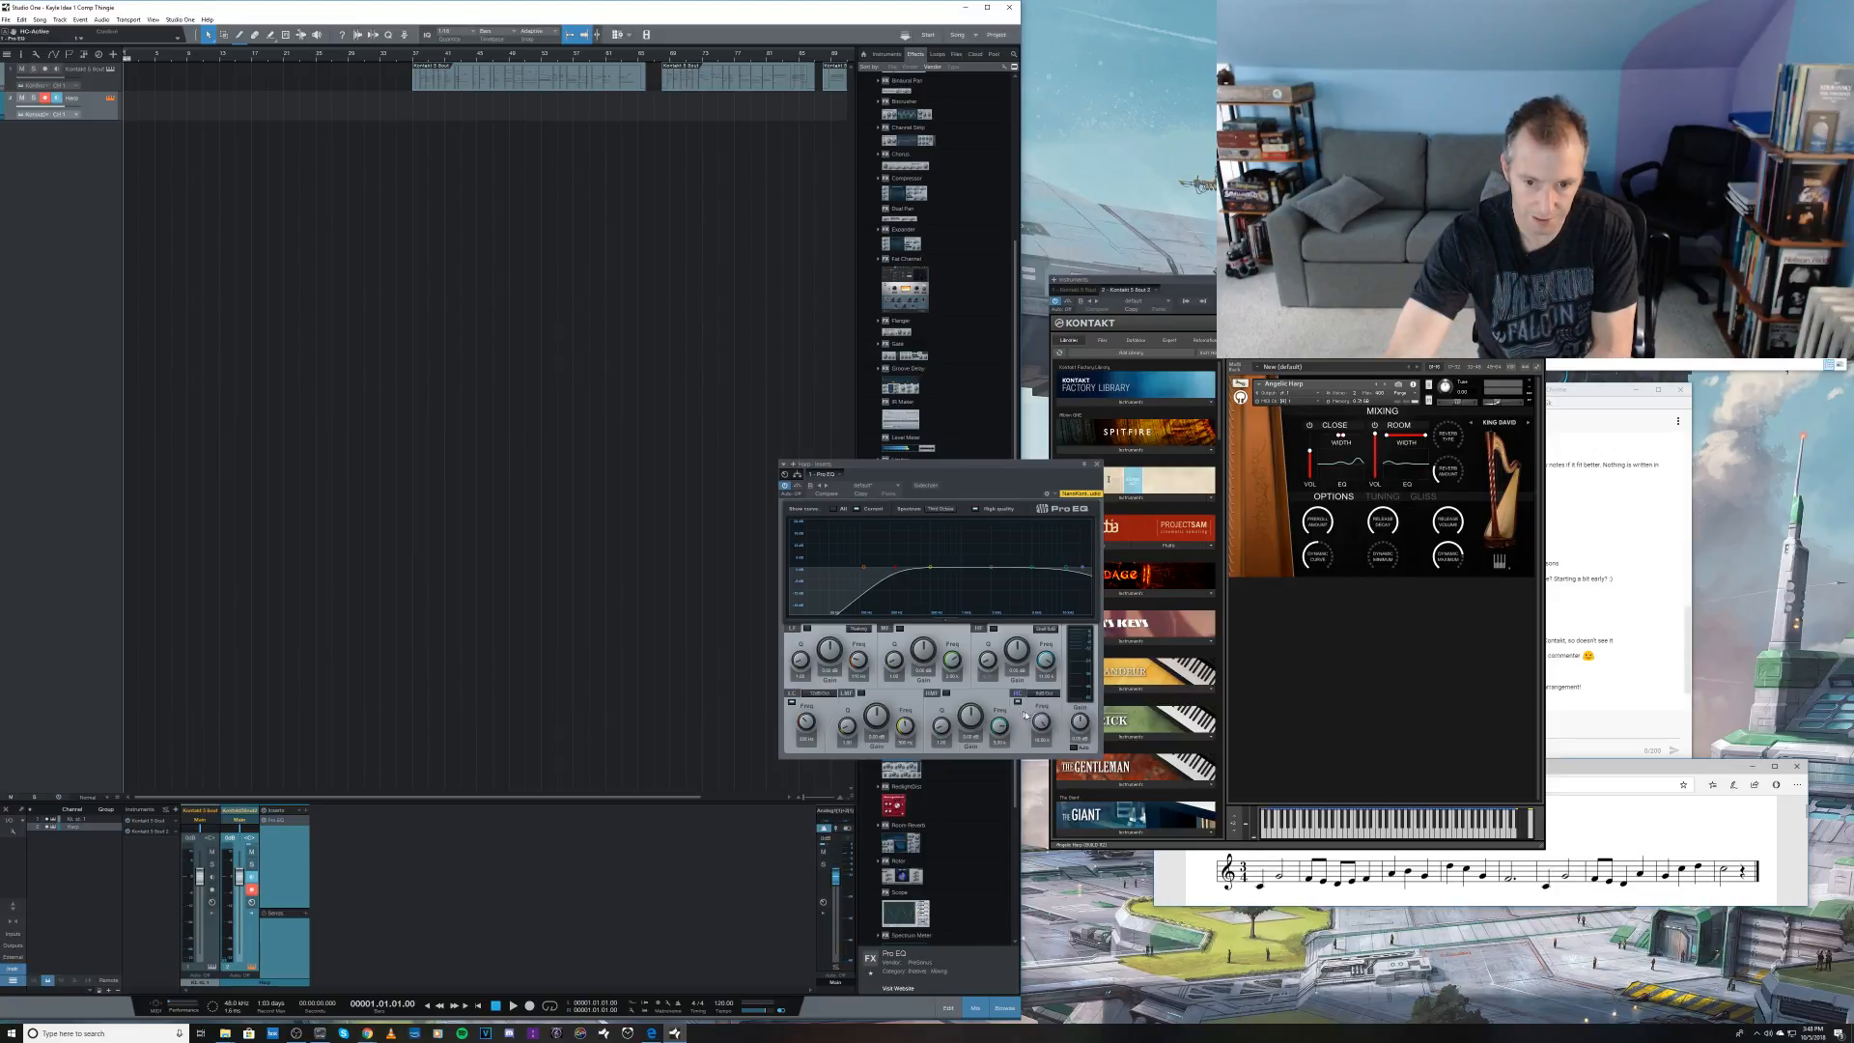
left_click_drag(1039, 721, 1037, 739)
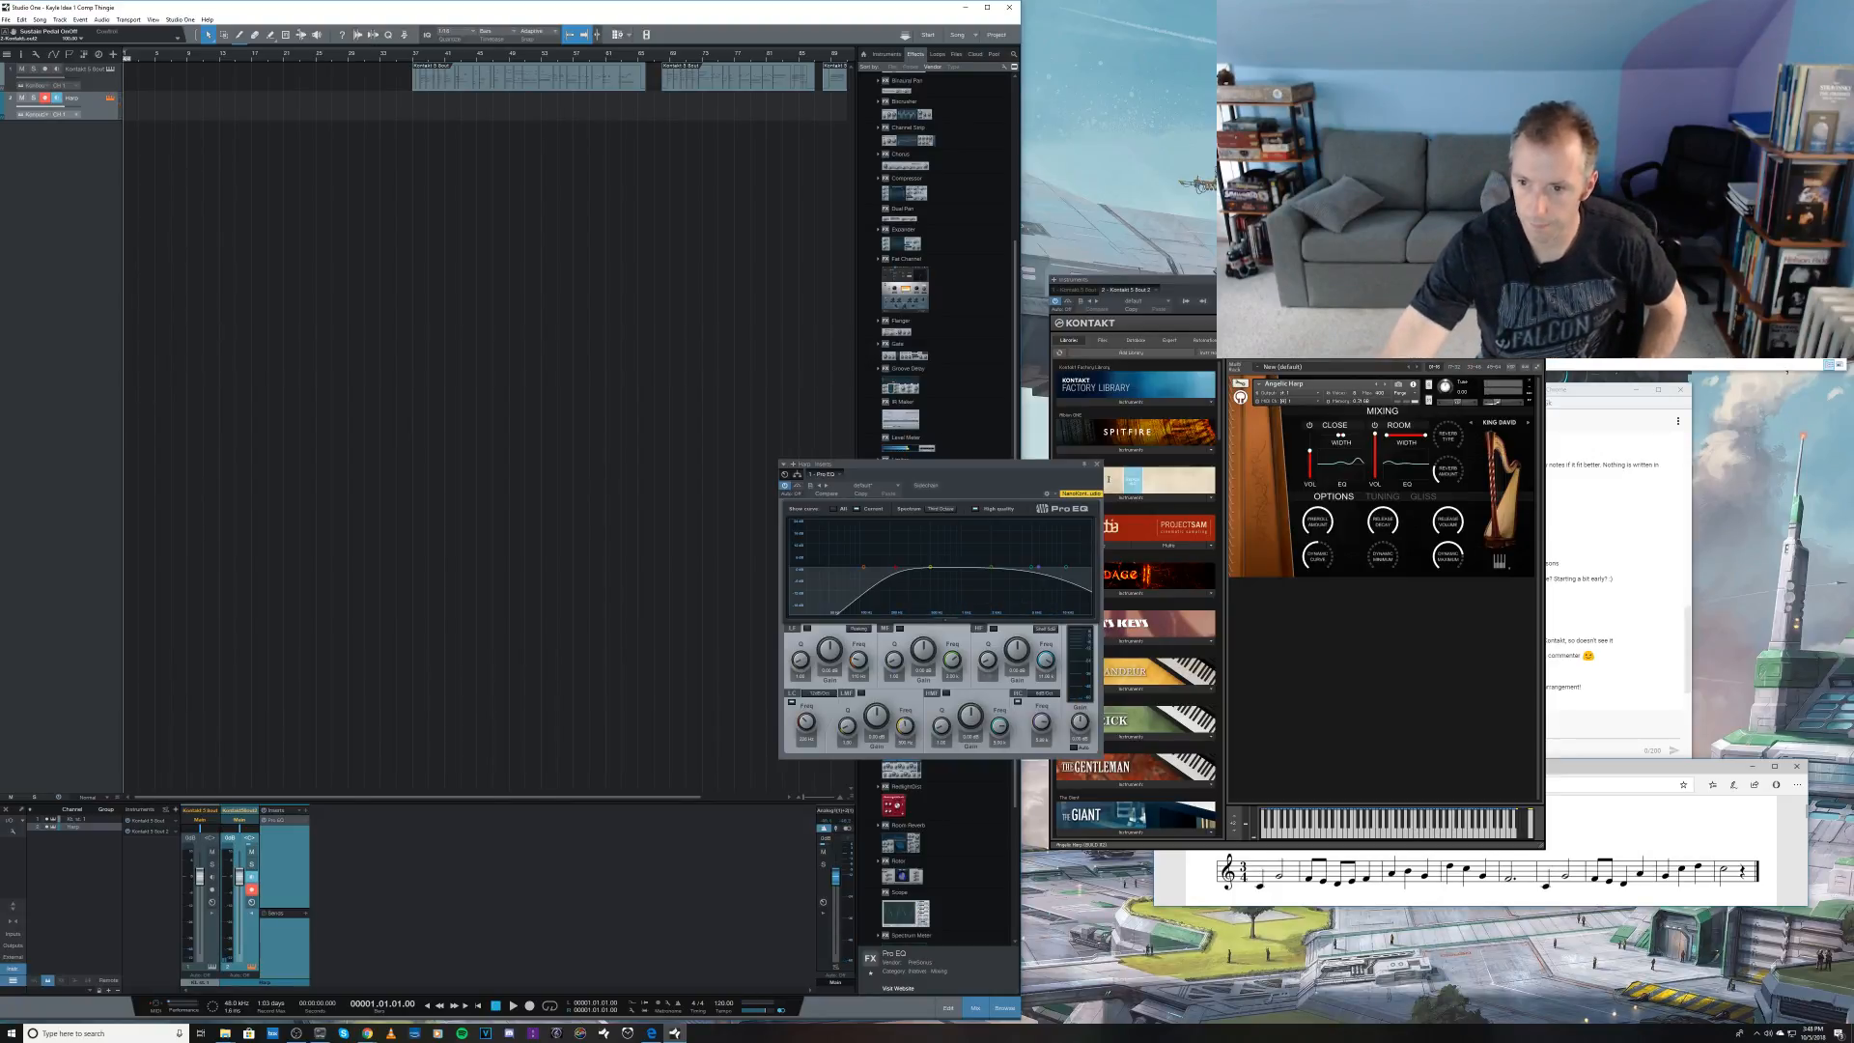
Step: Narrow the harp's room width in Kontakt, and close the Pro EQ and Kontakt windows
left_click(1390, 440)
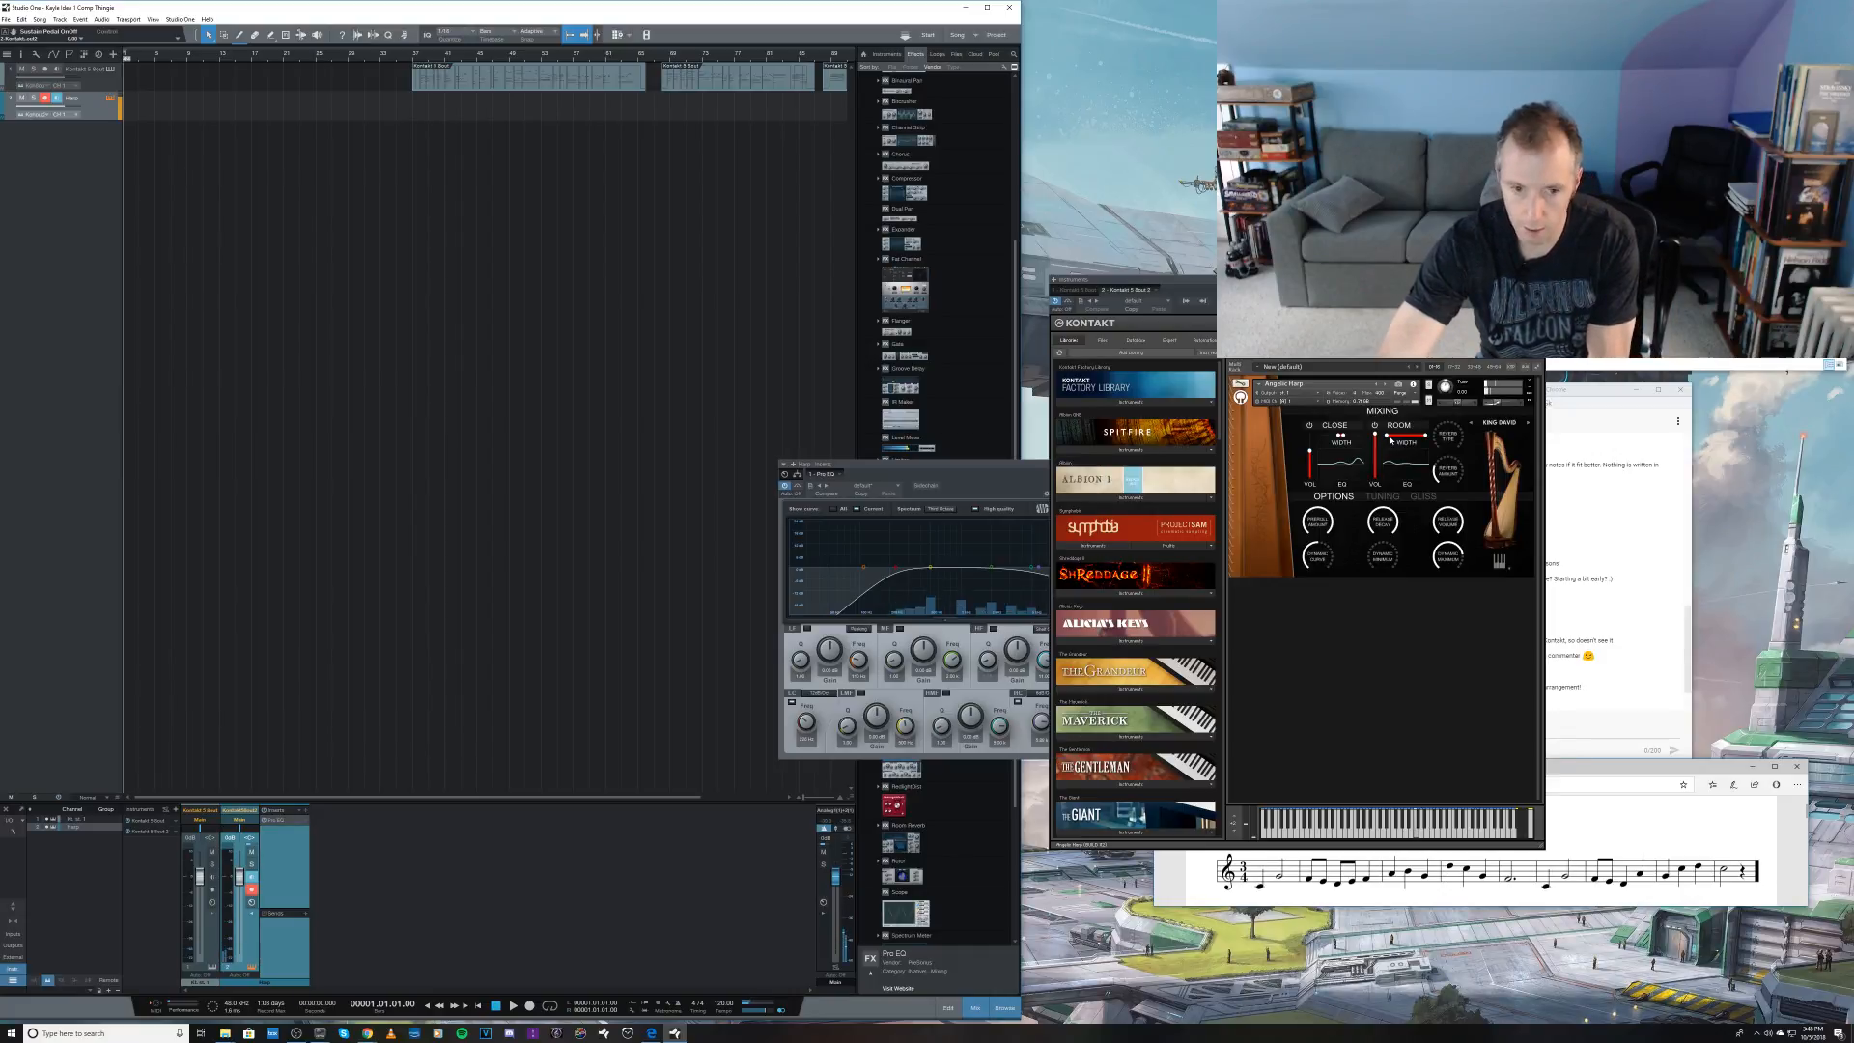
left_click(1391, 439)
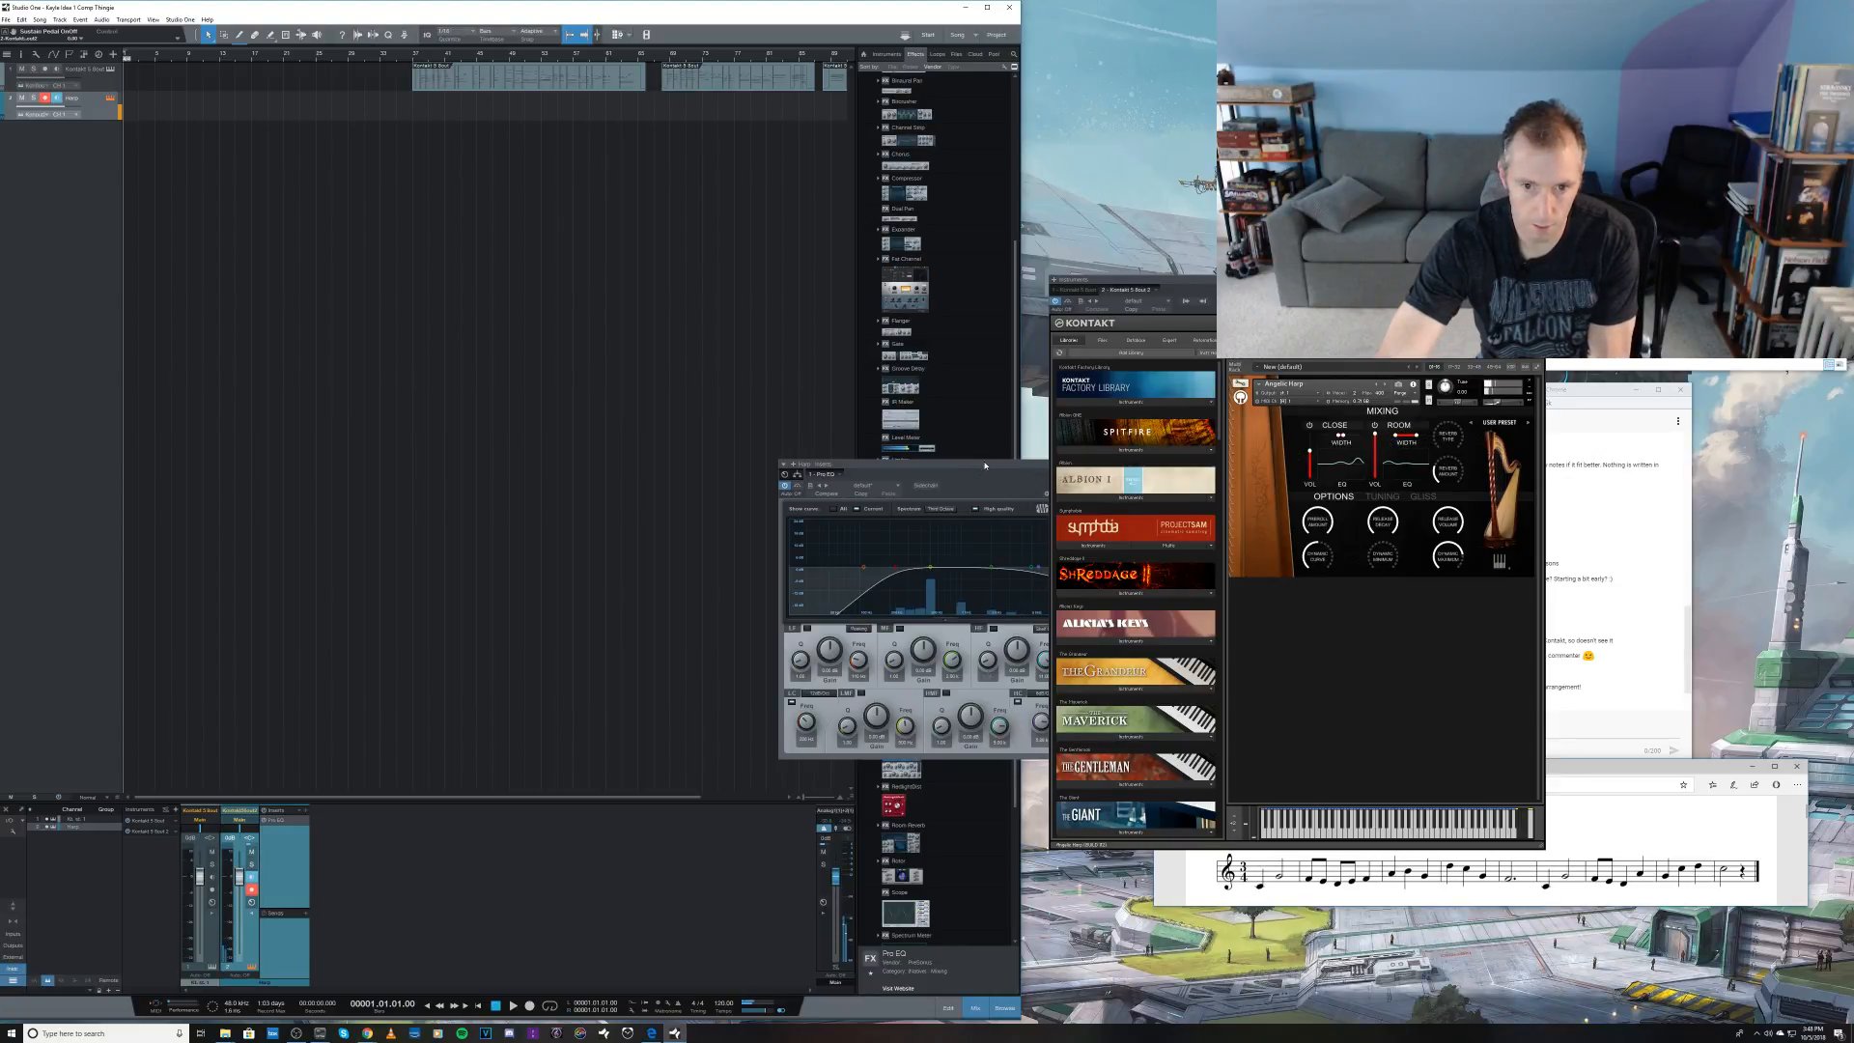
left_click_drag(989, 465, 906, 468)
left_click(1016, 468)
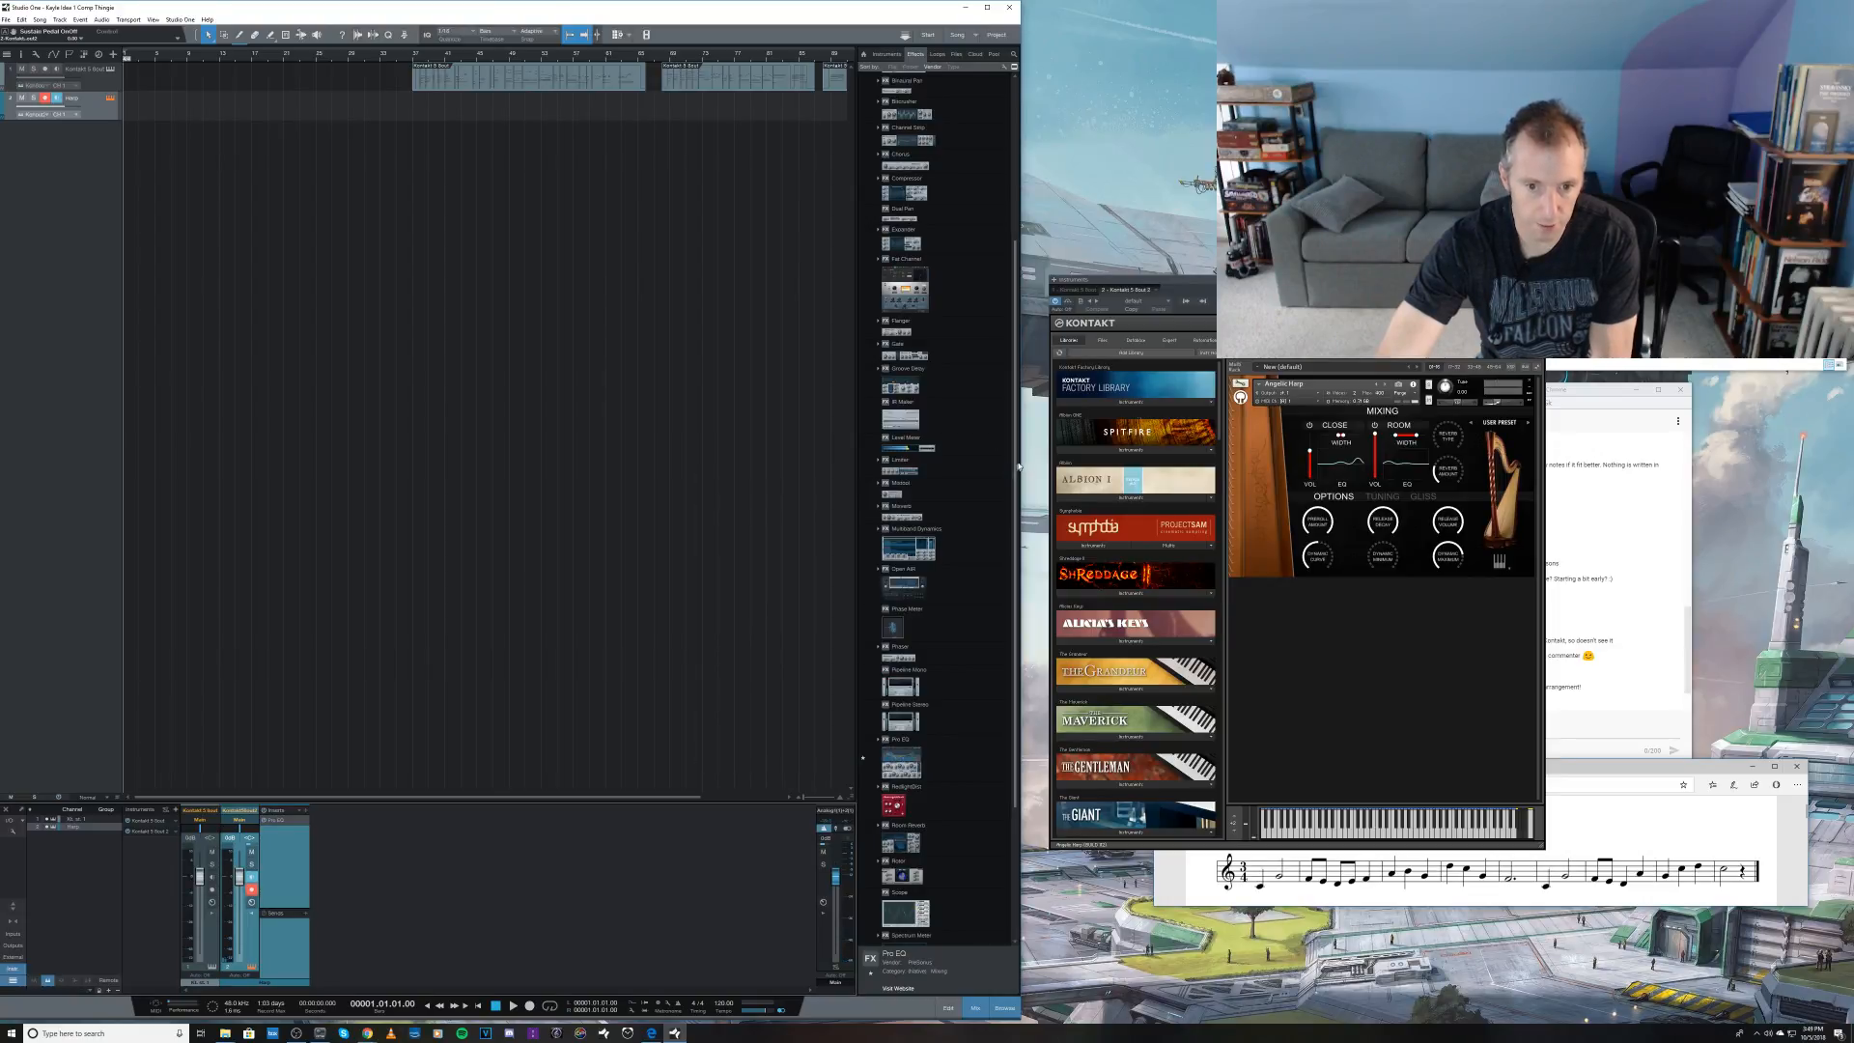
left_click(1539, 280)
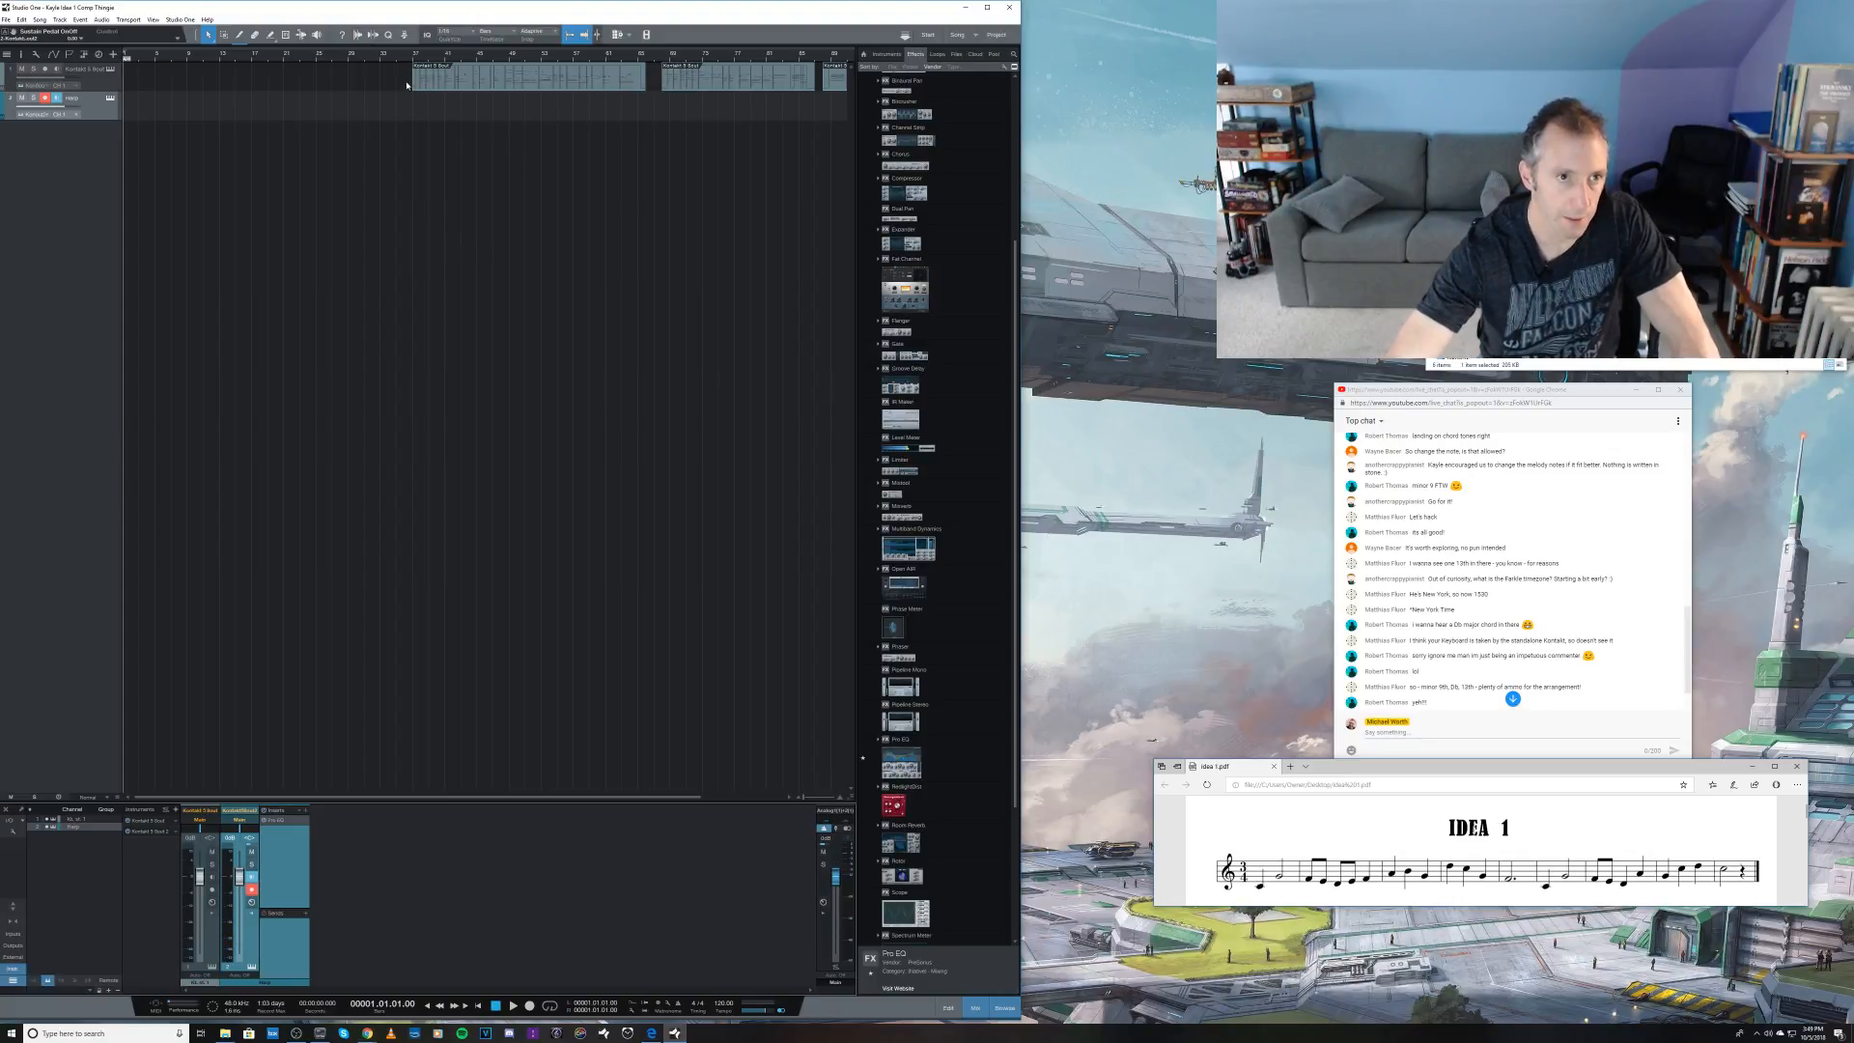
Step: Move all three piano takes together so the first starts at bar 57, and place the playback cursor there
left_click_drag(387, 85, 821, 84)
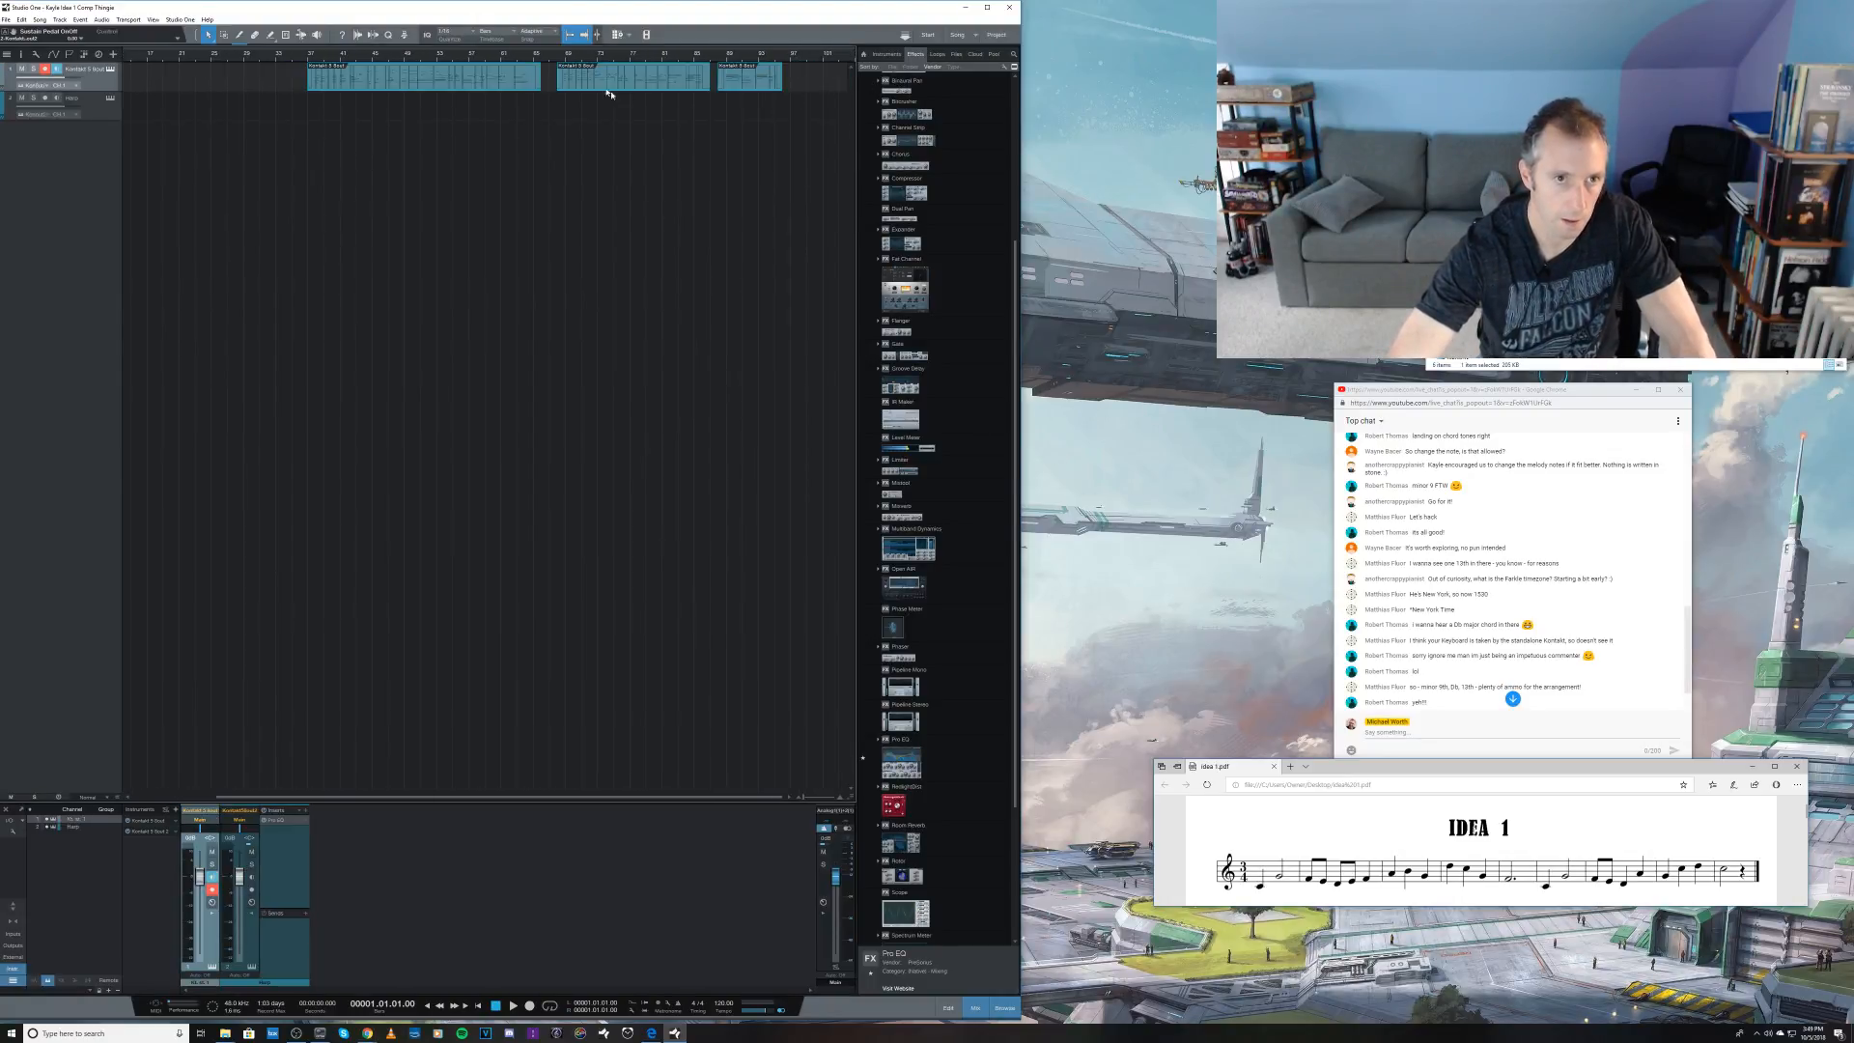
left_click_drag(407, 84, 569, 84)
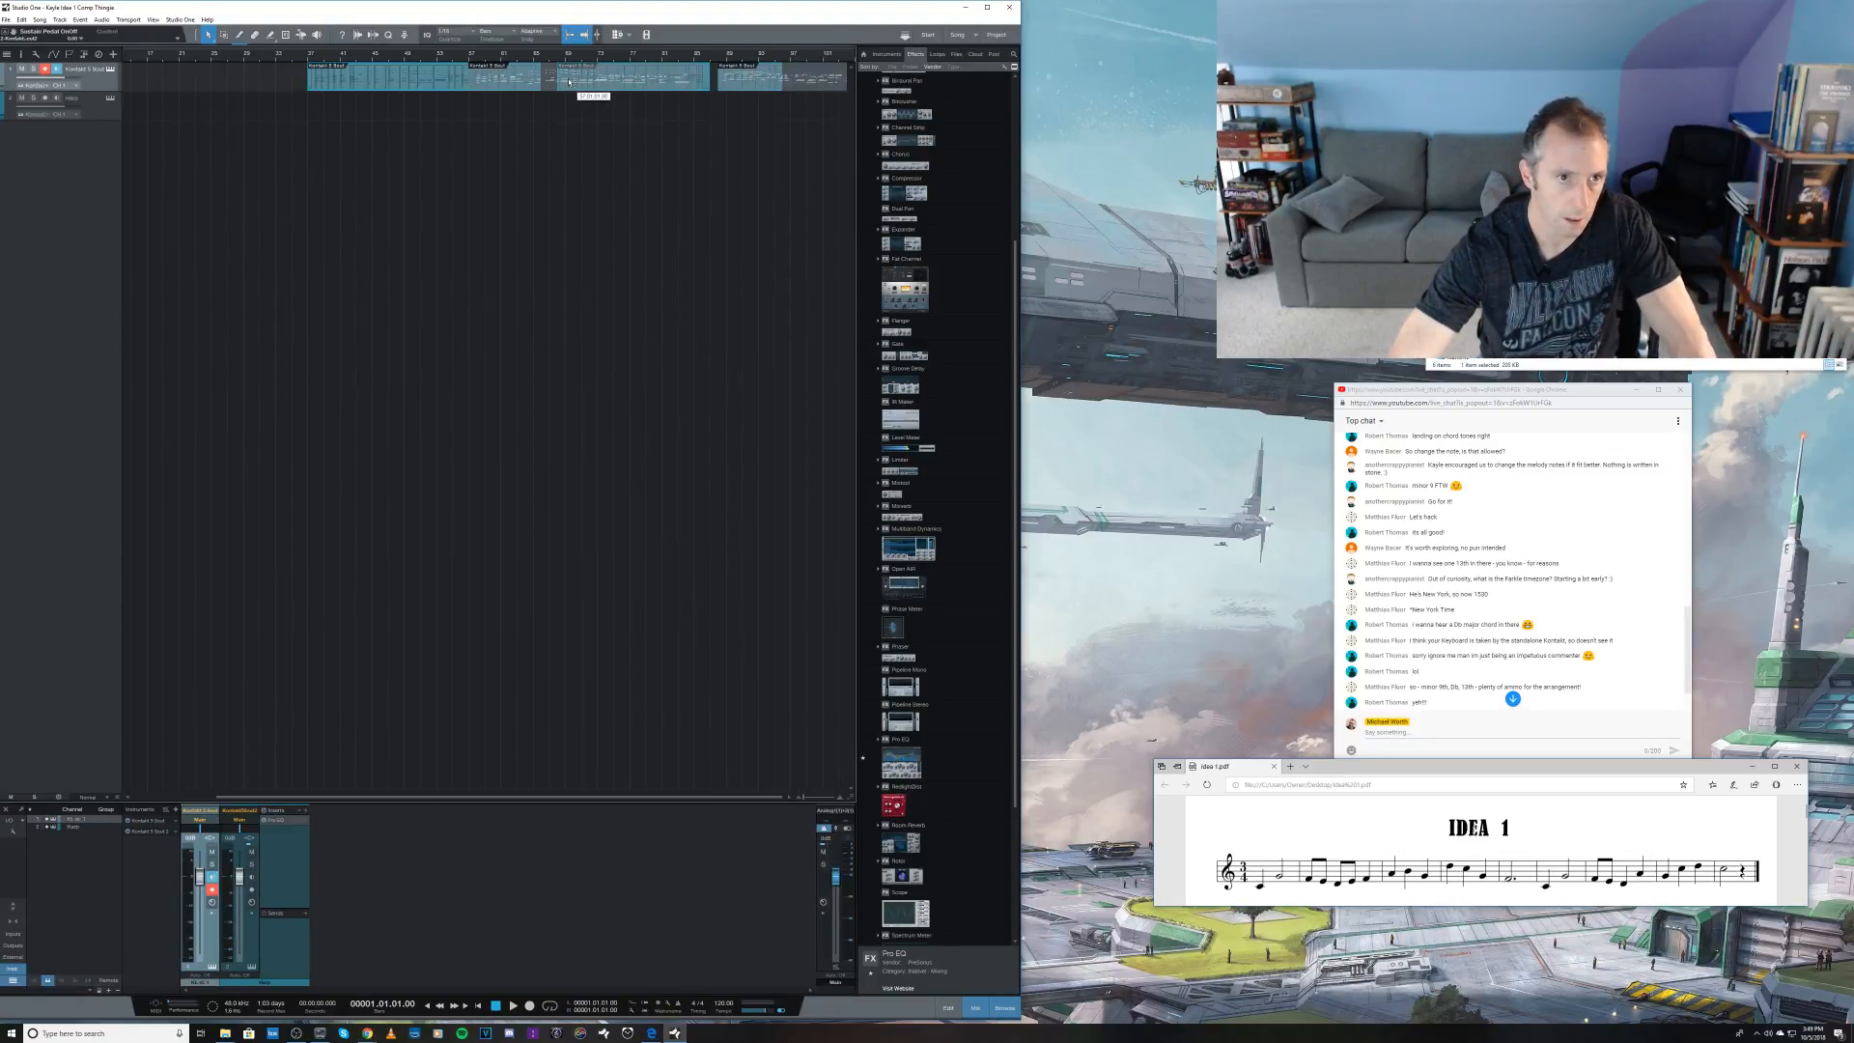
left_click(469, 58)
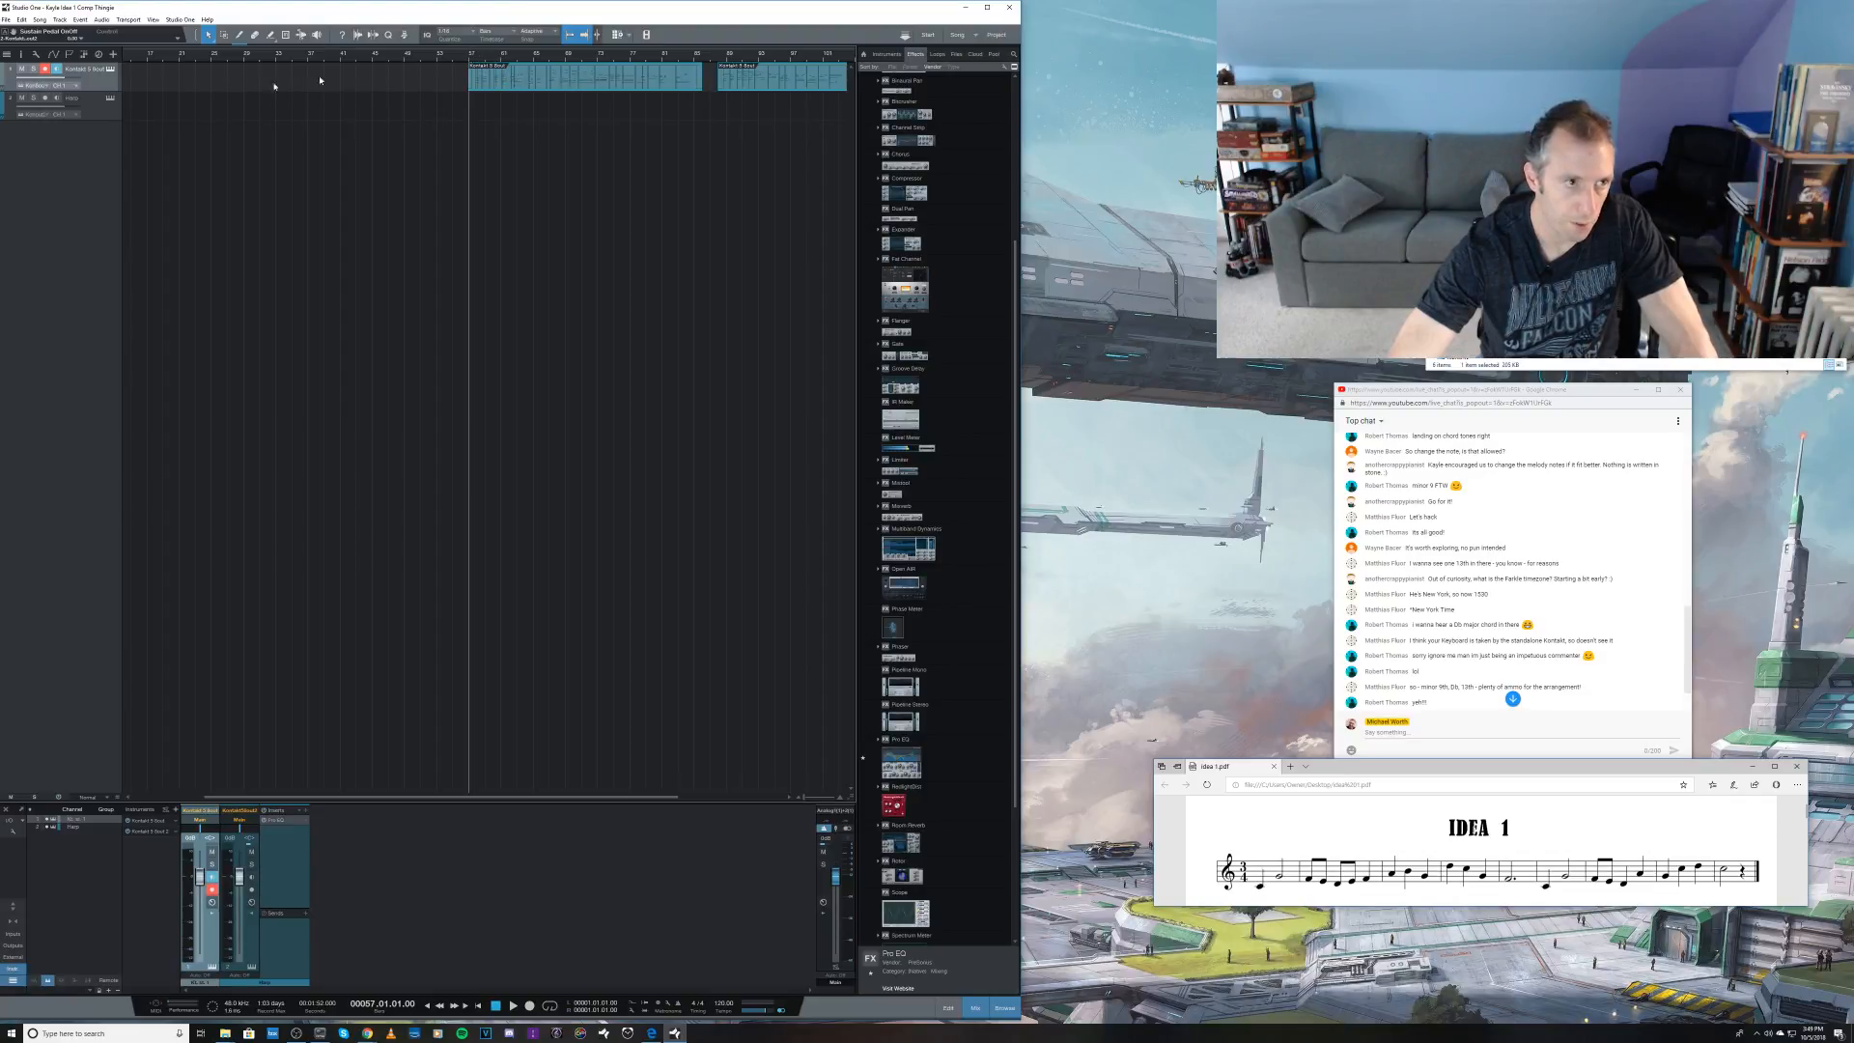
Step: Show the tempo track and insert a tempo change at bar 57, where the first piano take starts
left_click(113, 55)
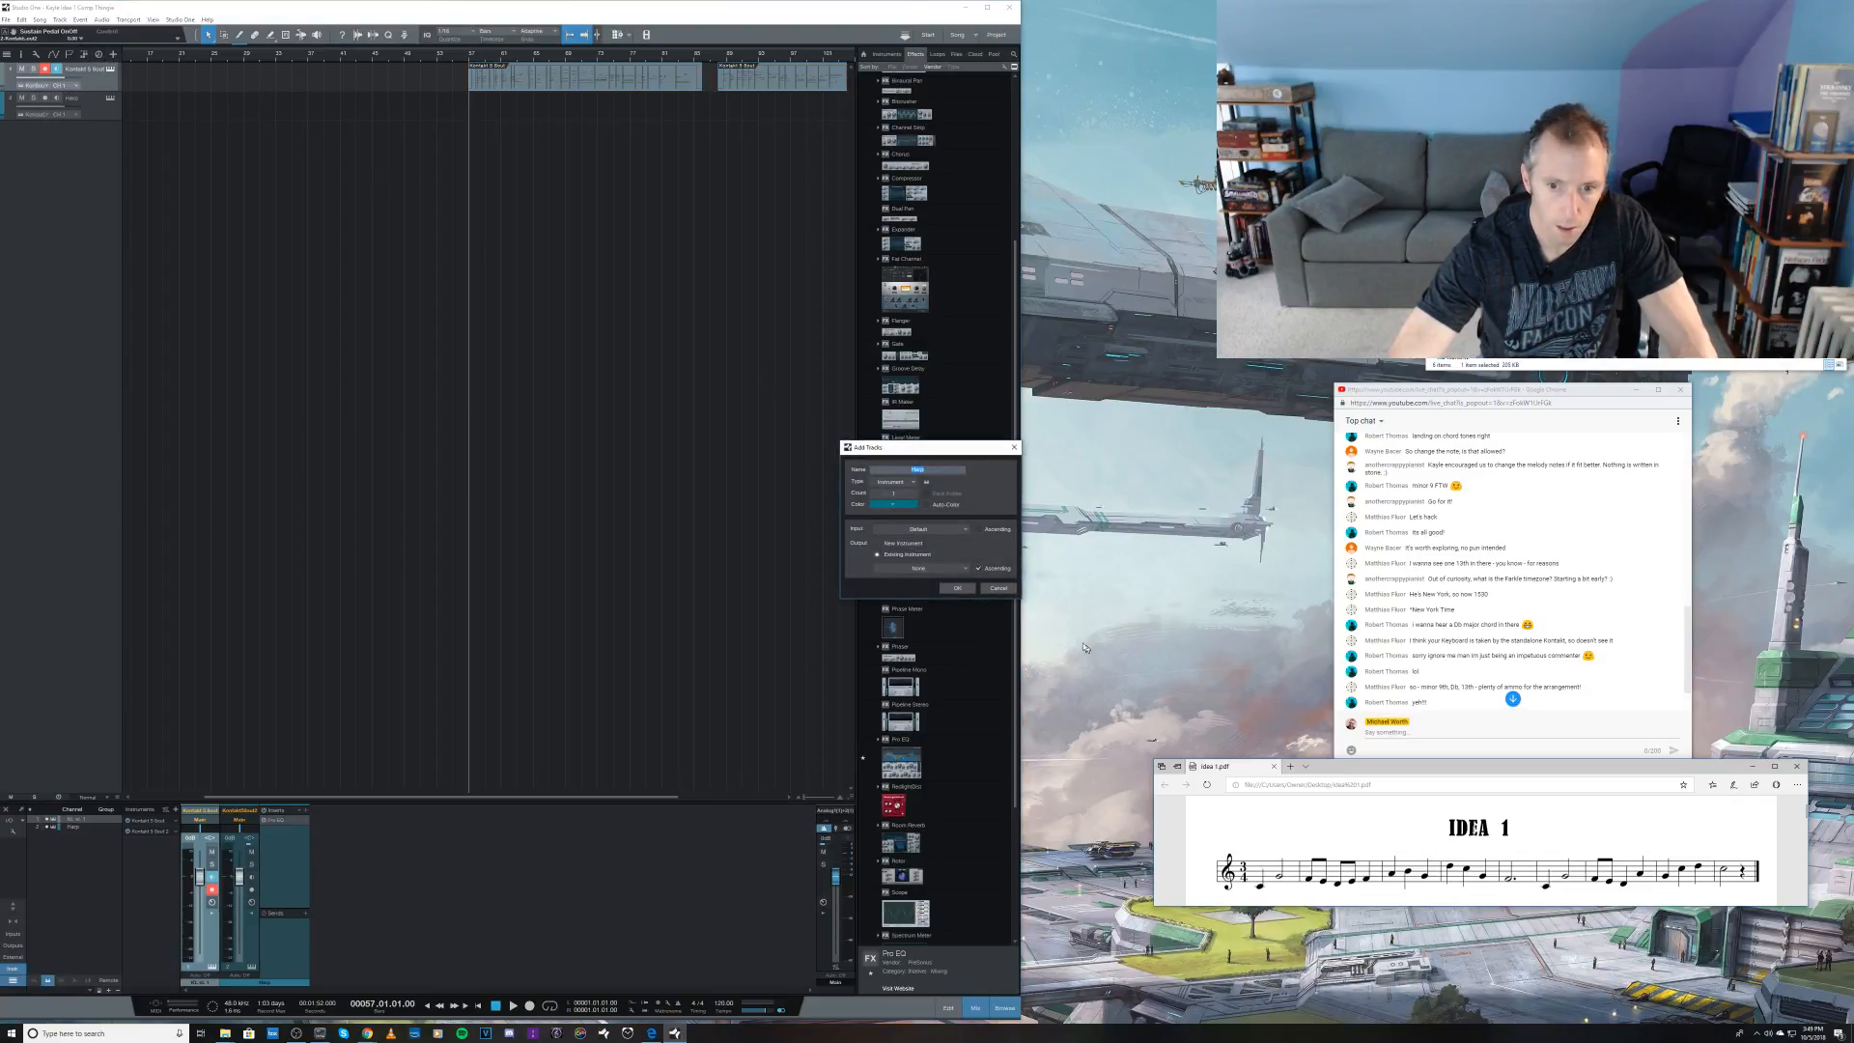
left_click(998, 588)
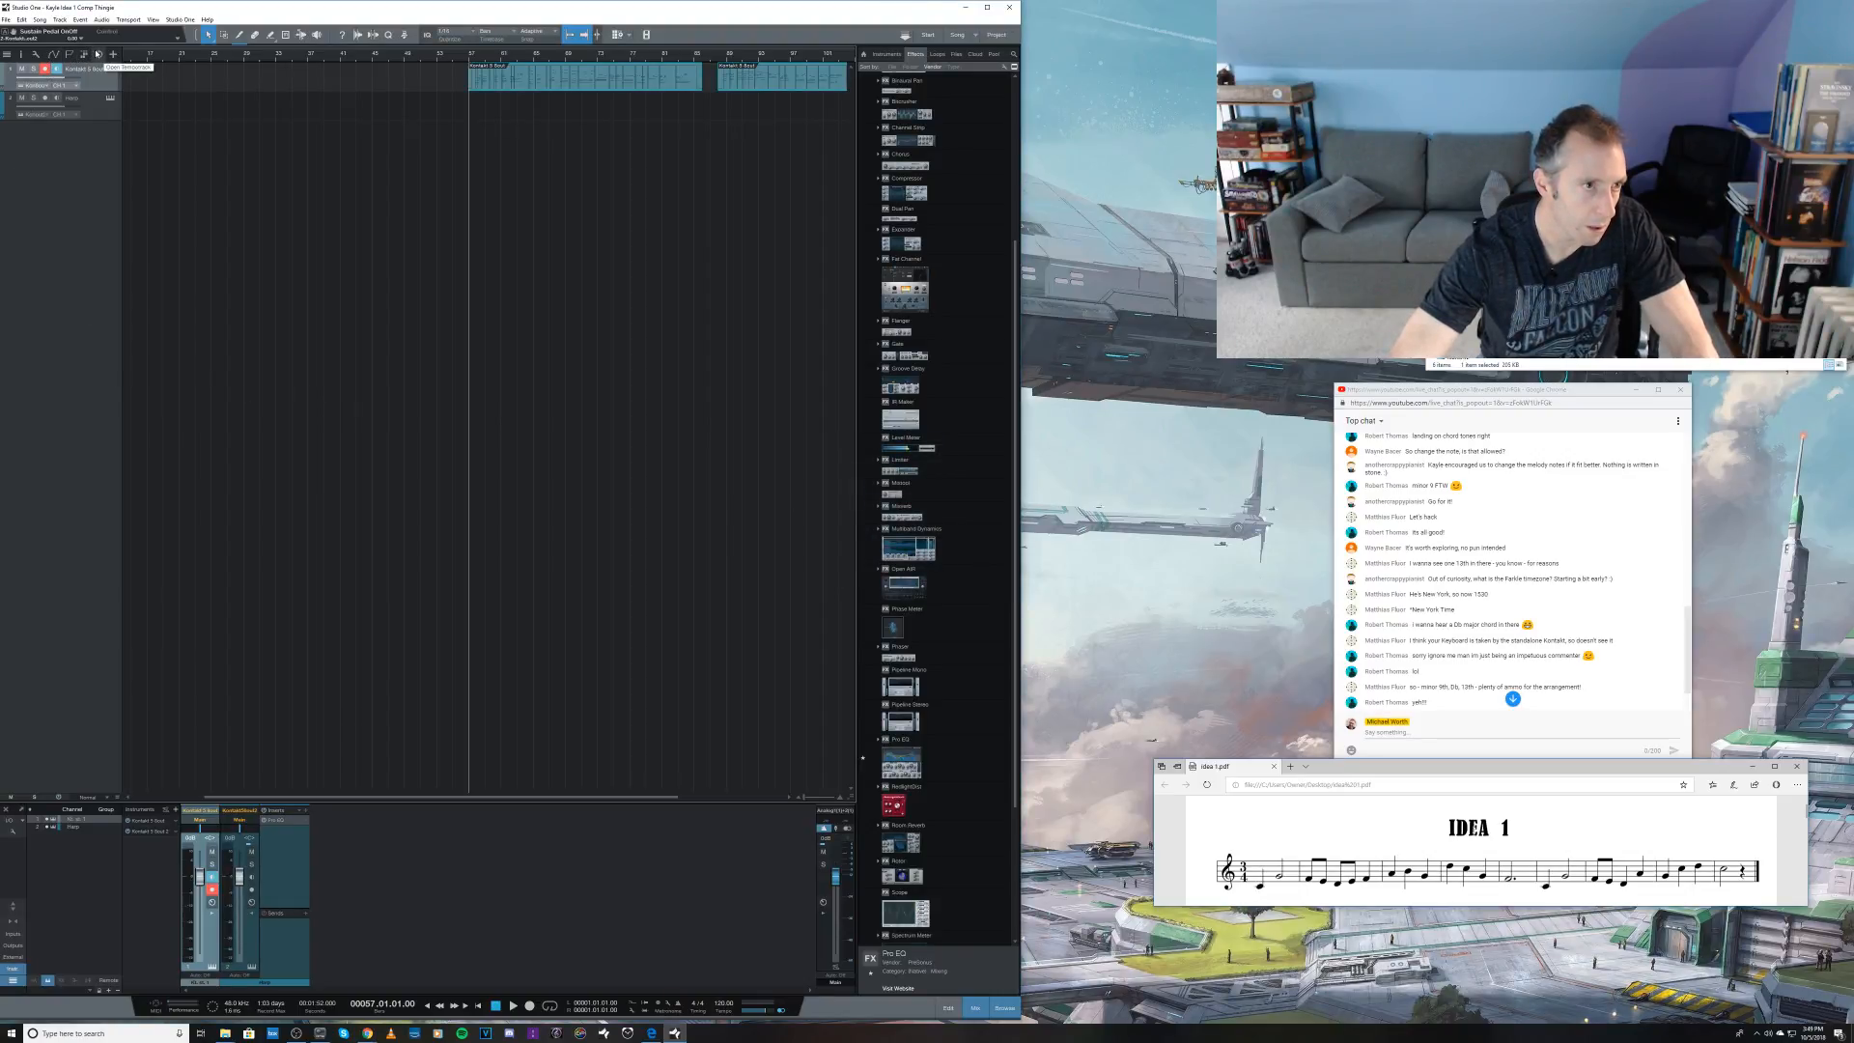
left_click(98, 54)
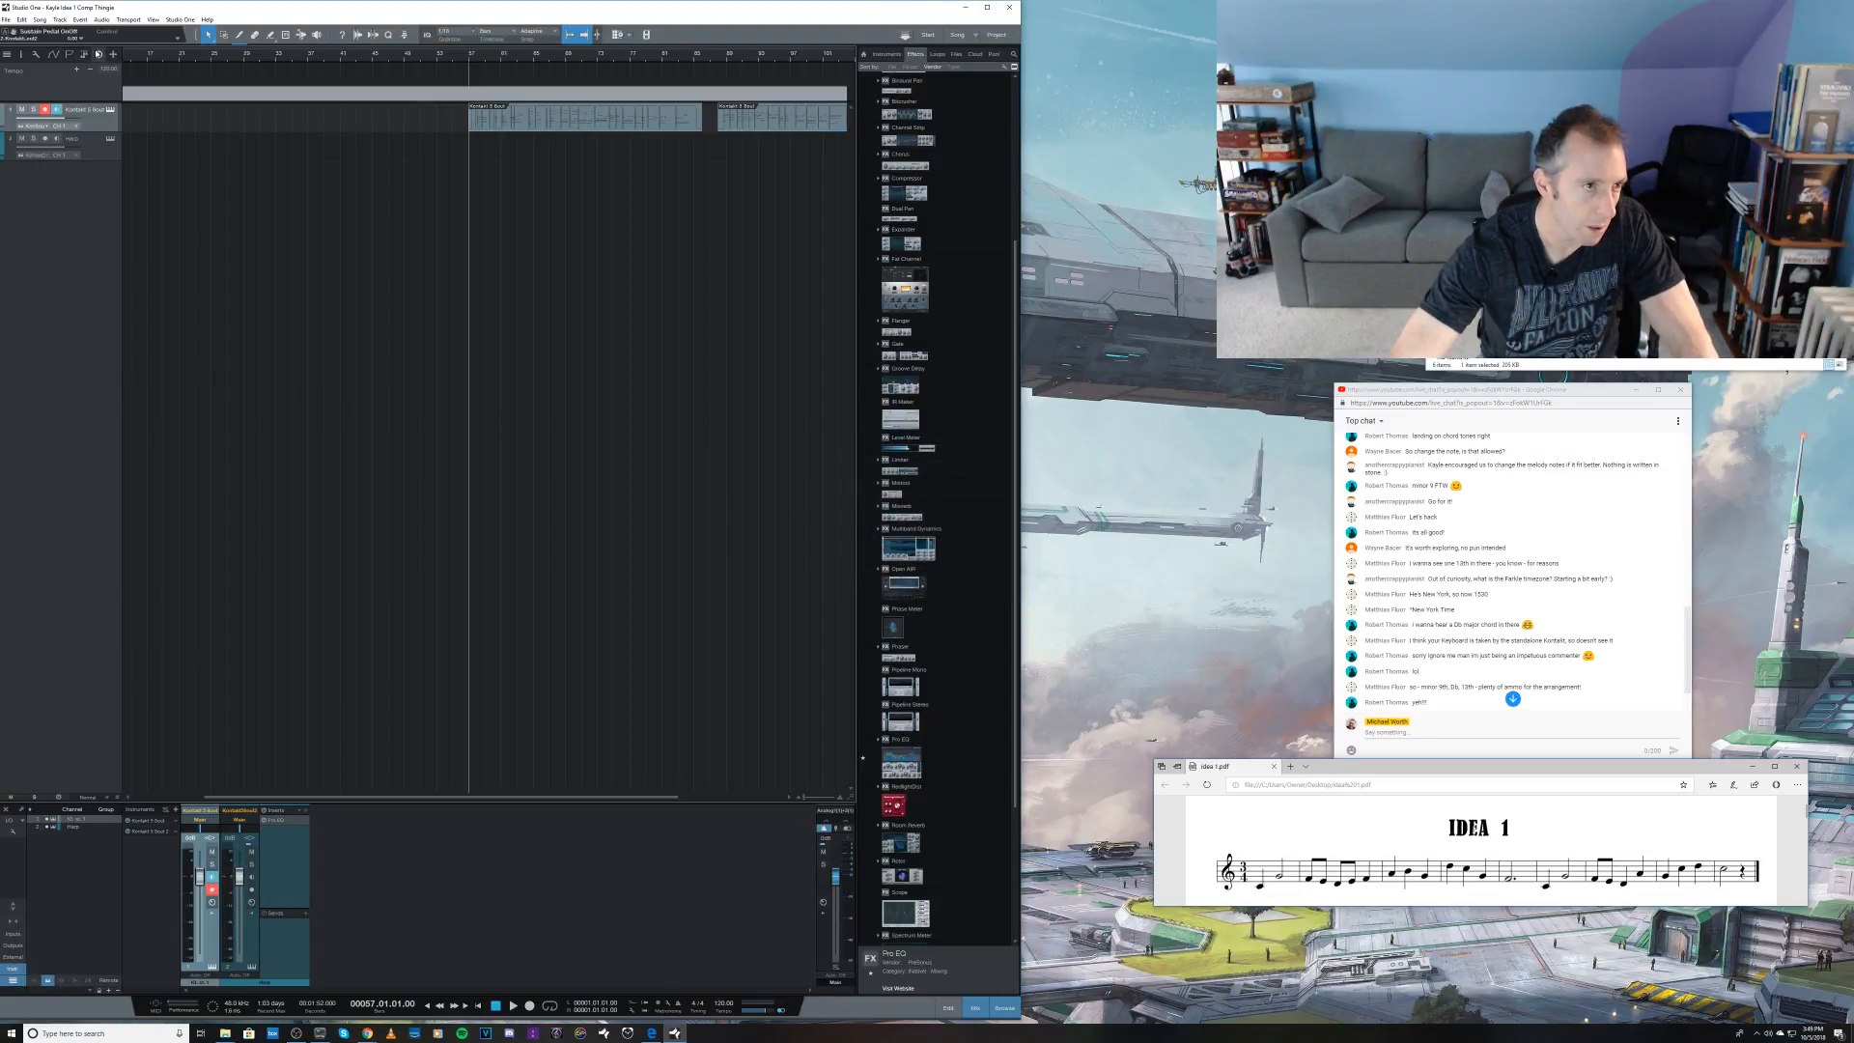
left_click(469, 93)
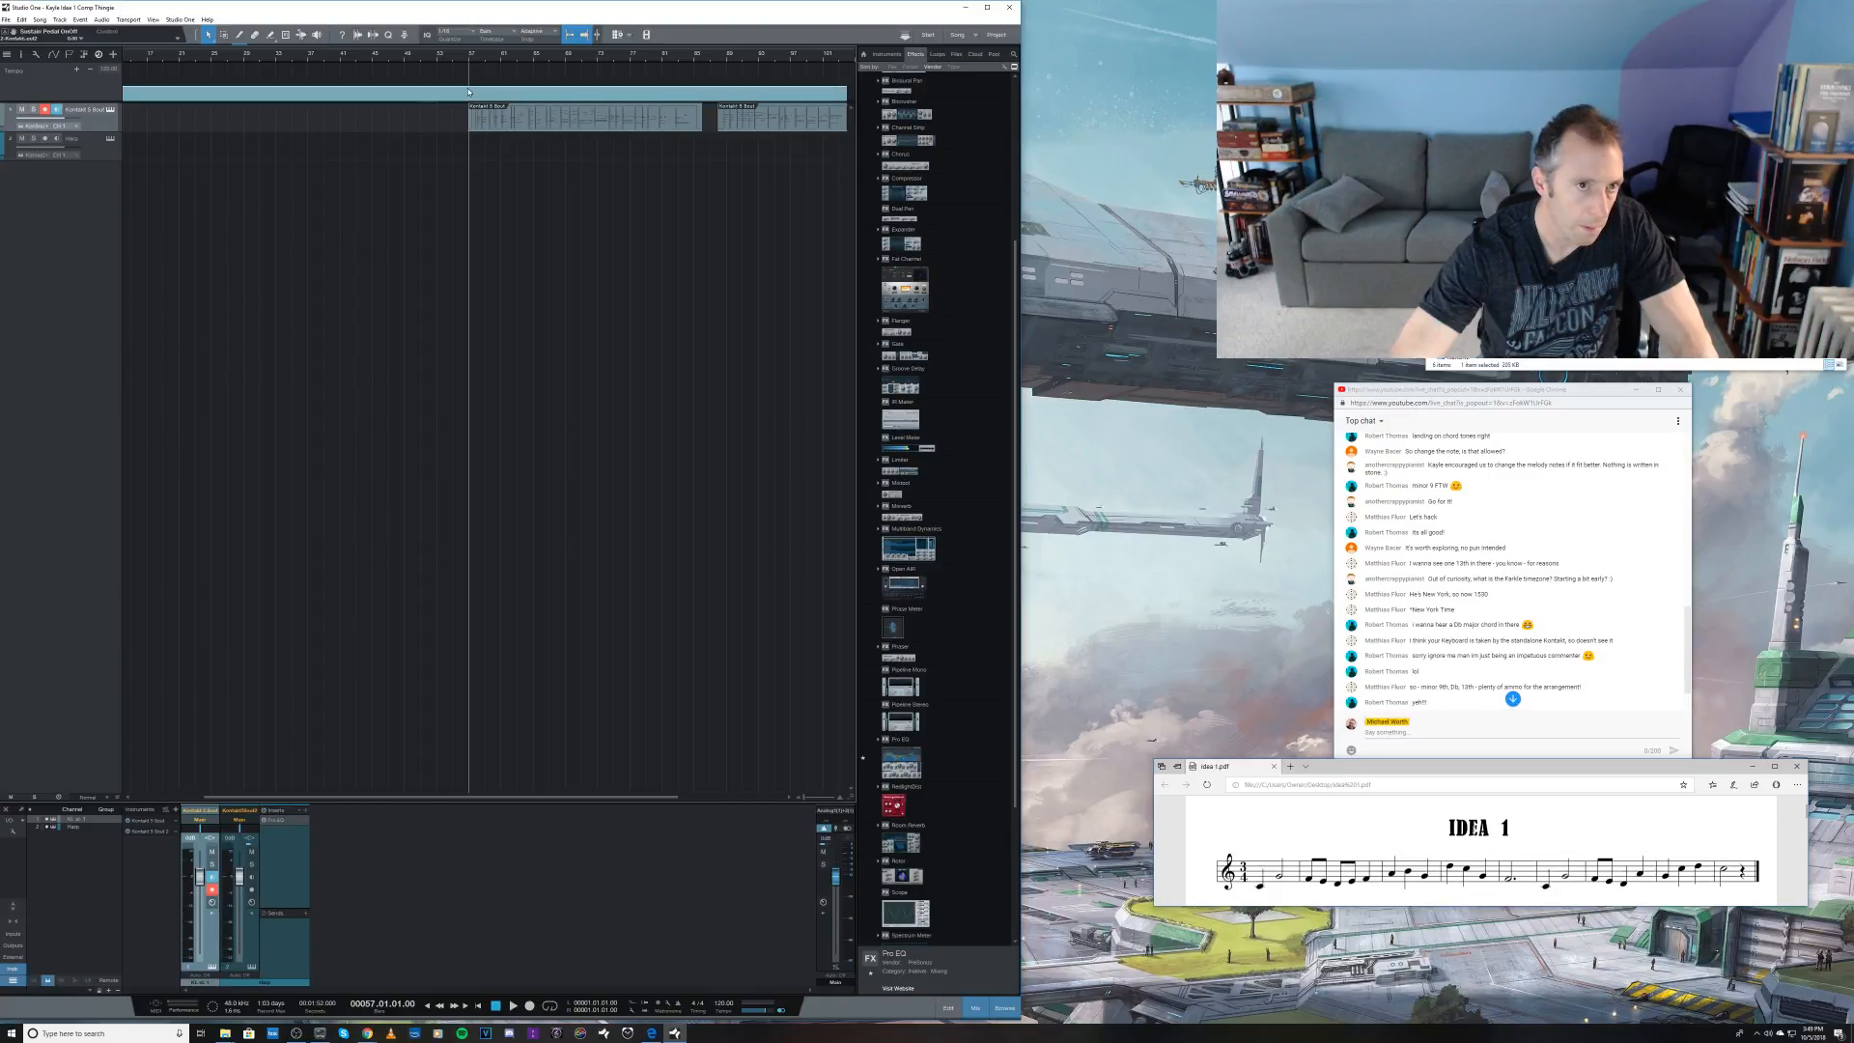
key("3")
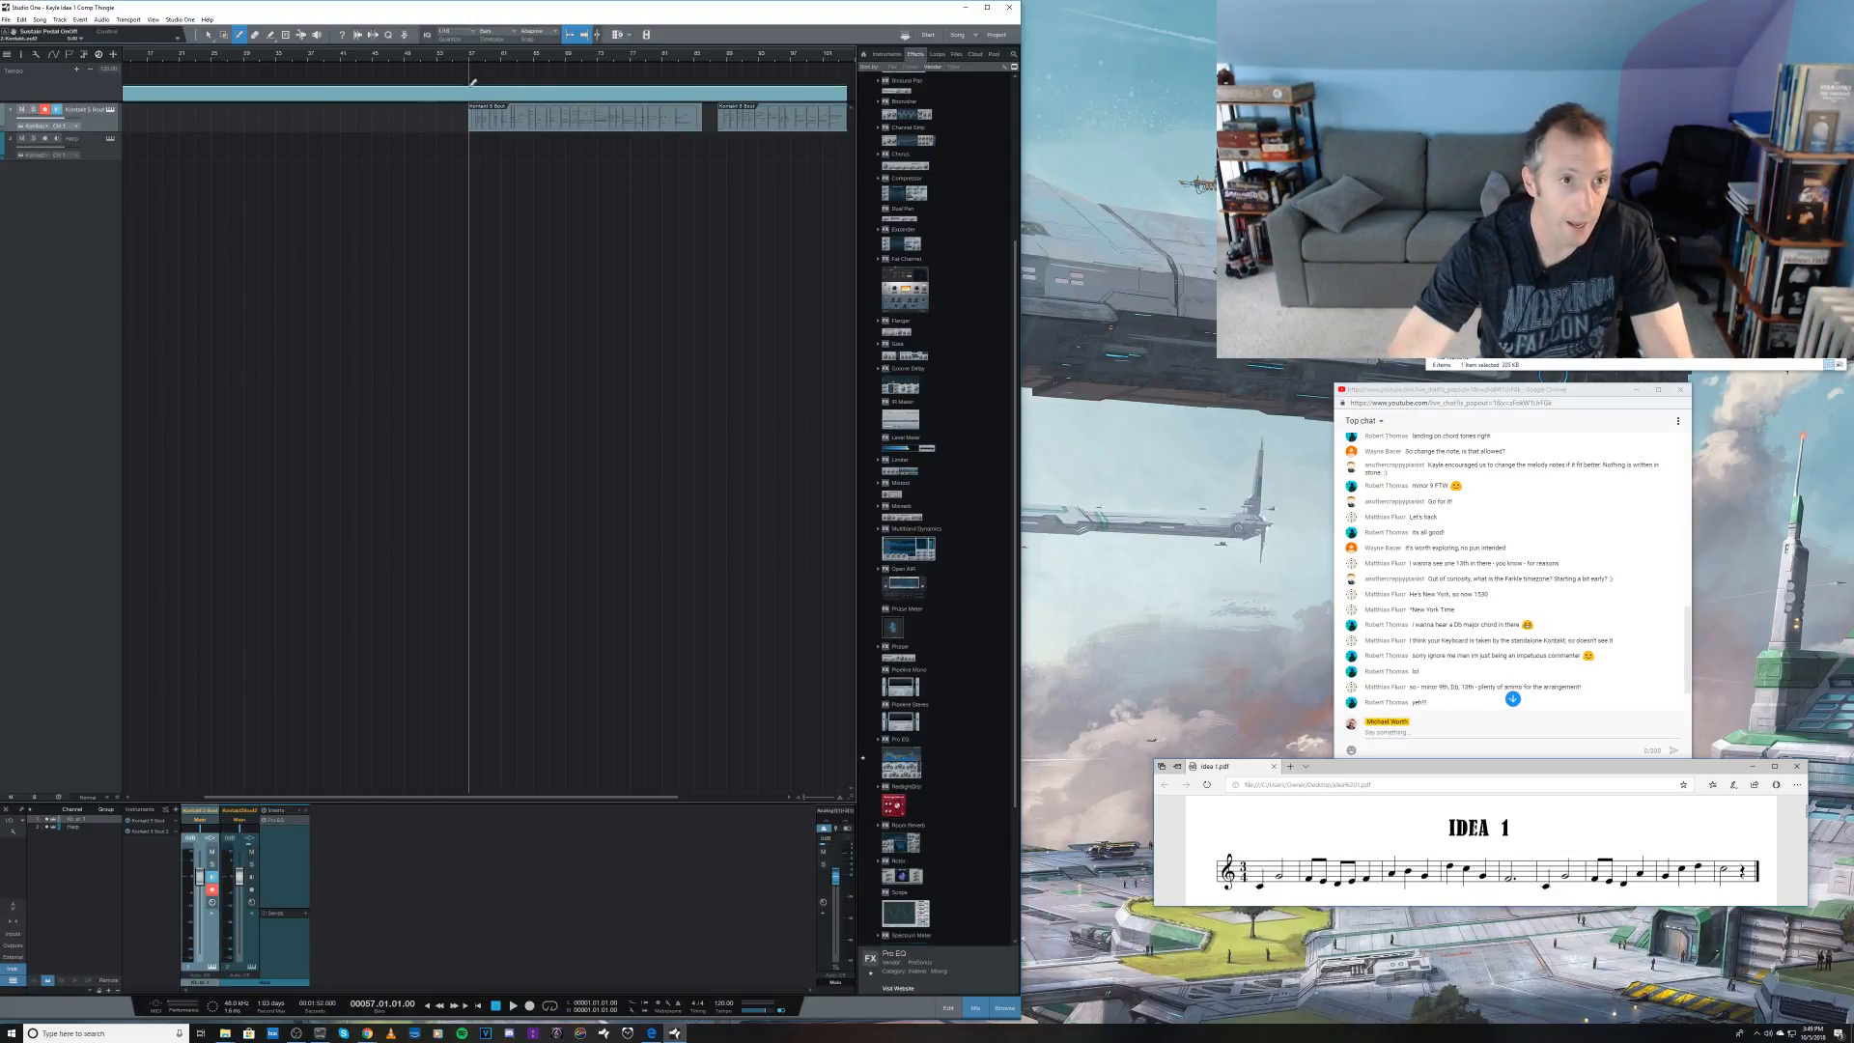
left_click(470, 92)
key("1")
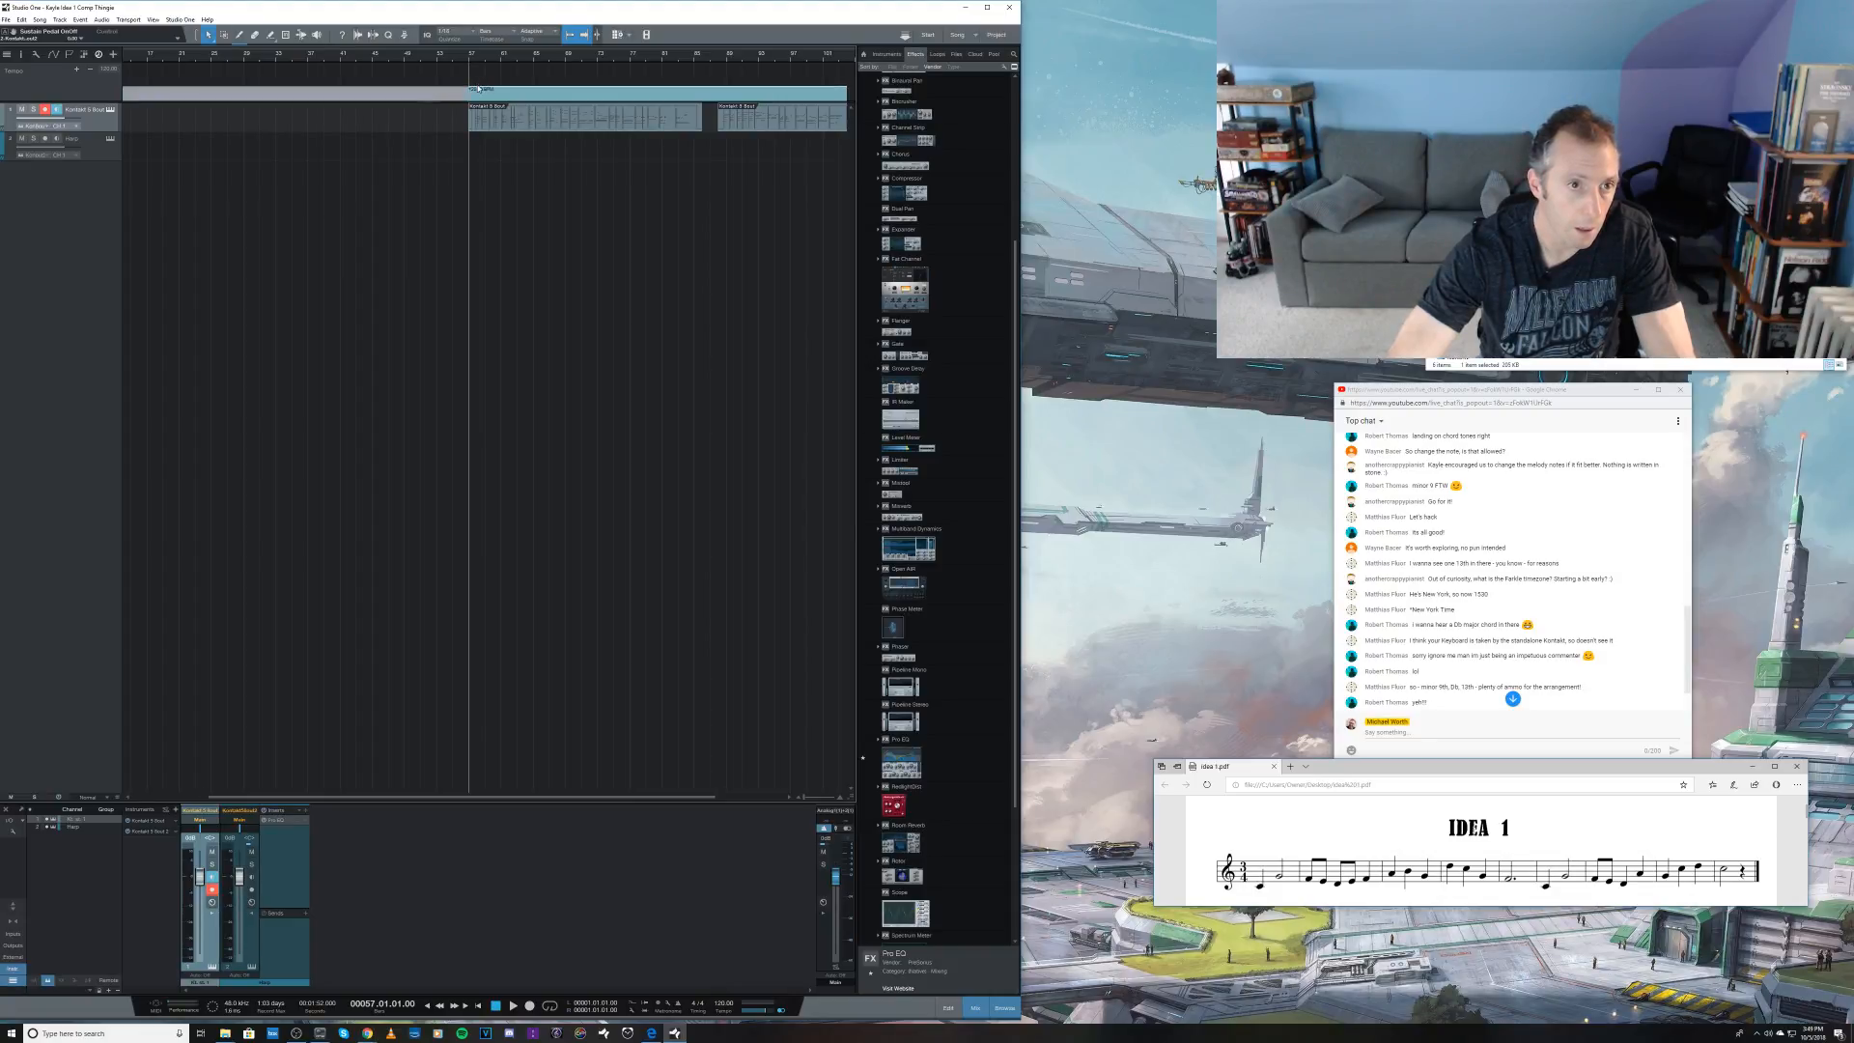
Step: Lower the tempo of the section before bar 57 in the tempo track
left_click_drag(341, 86, 343, 93)
key("w")
key("w")
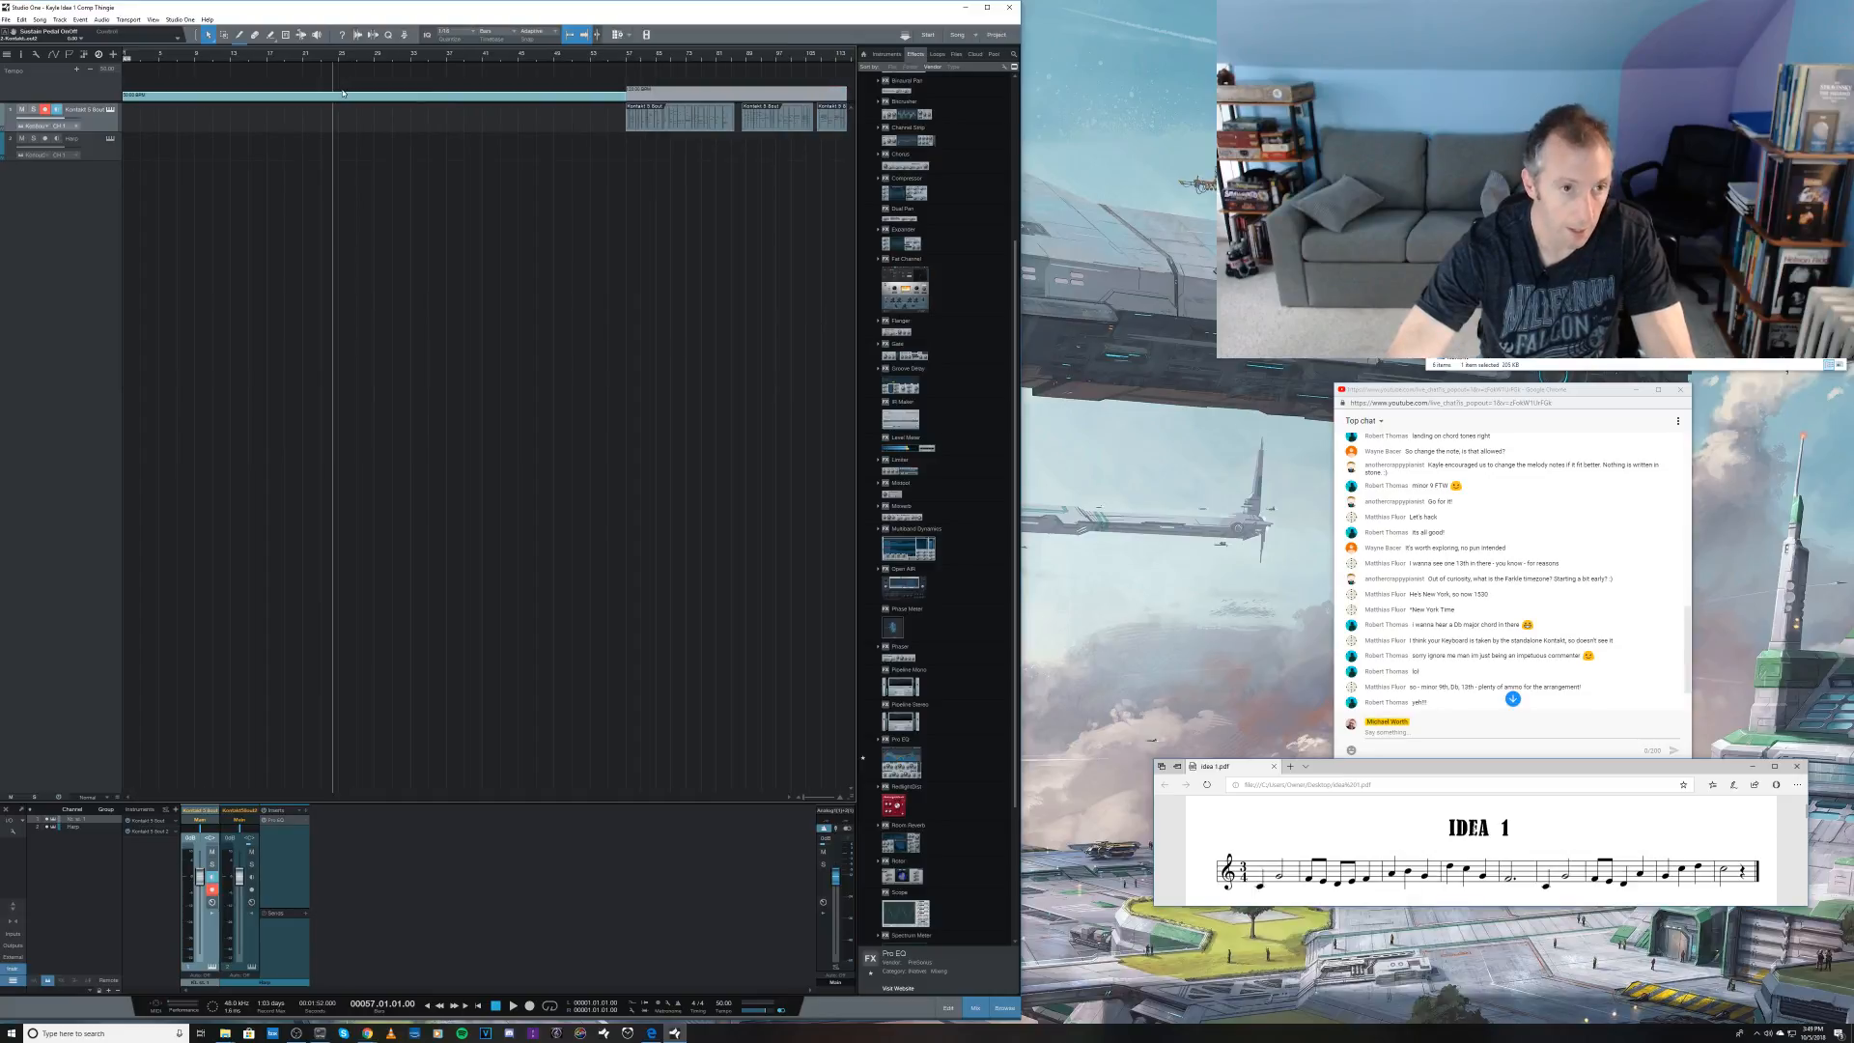
Step: Insert a 4/4 time signature at bar 57 on the timeline ruler
left_click(427, 130)
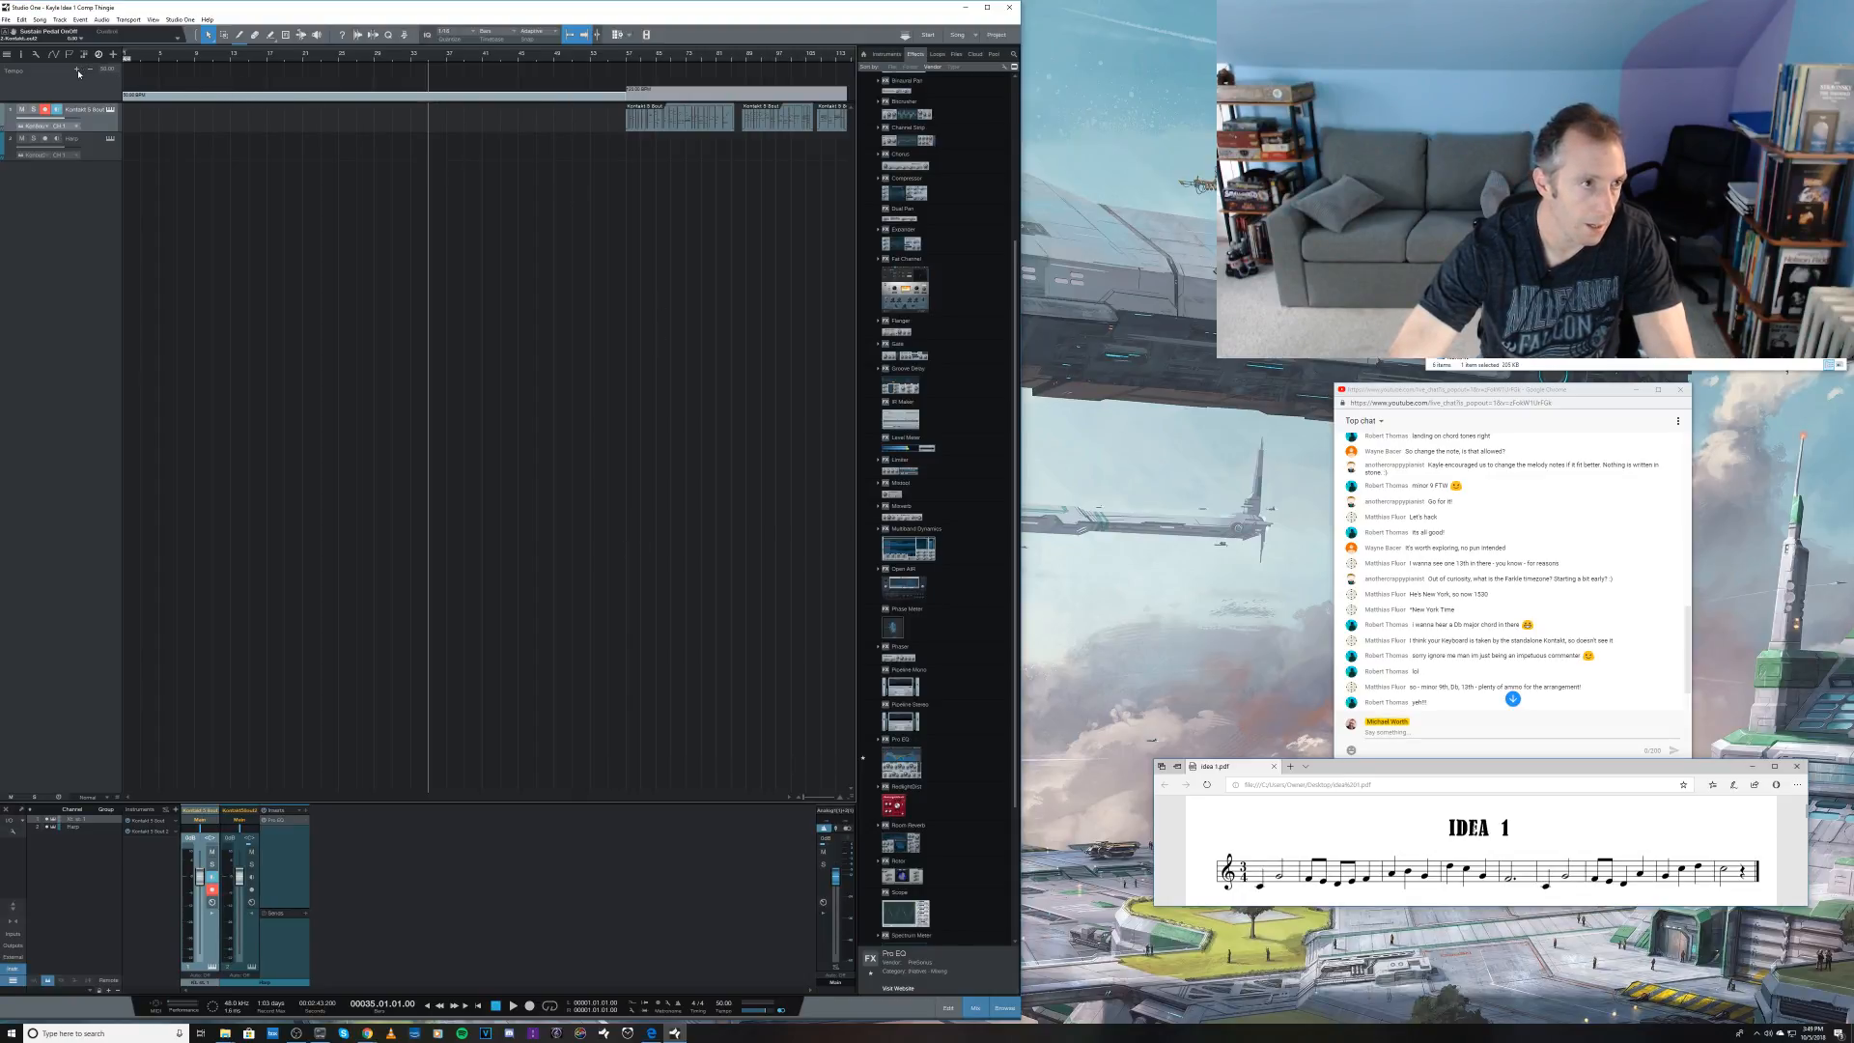
left_click(625, 61)
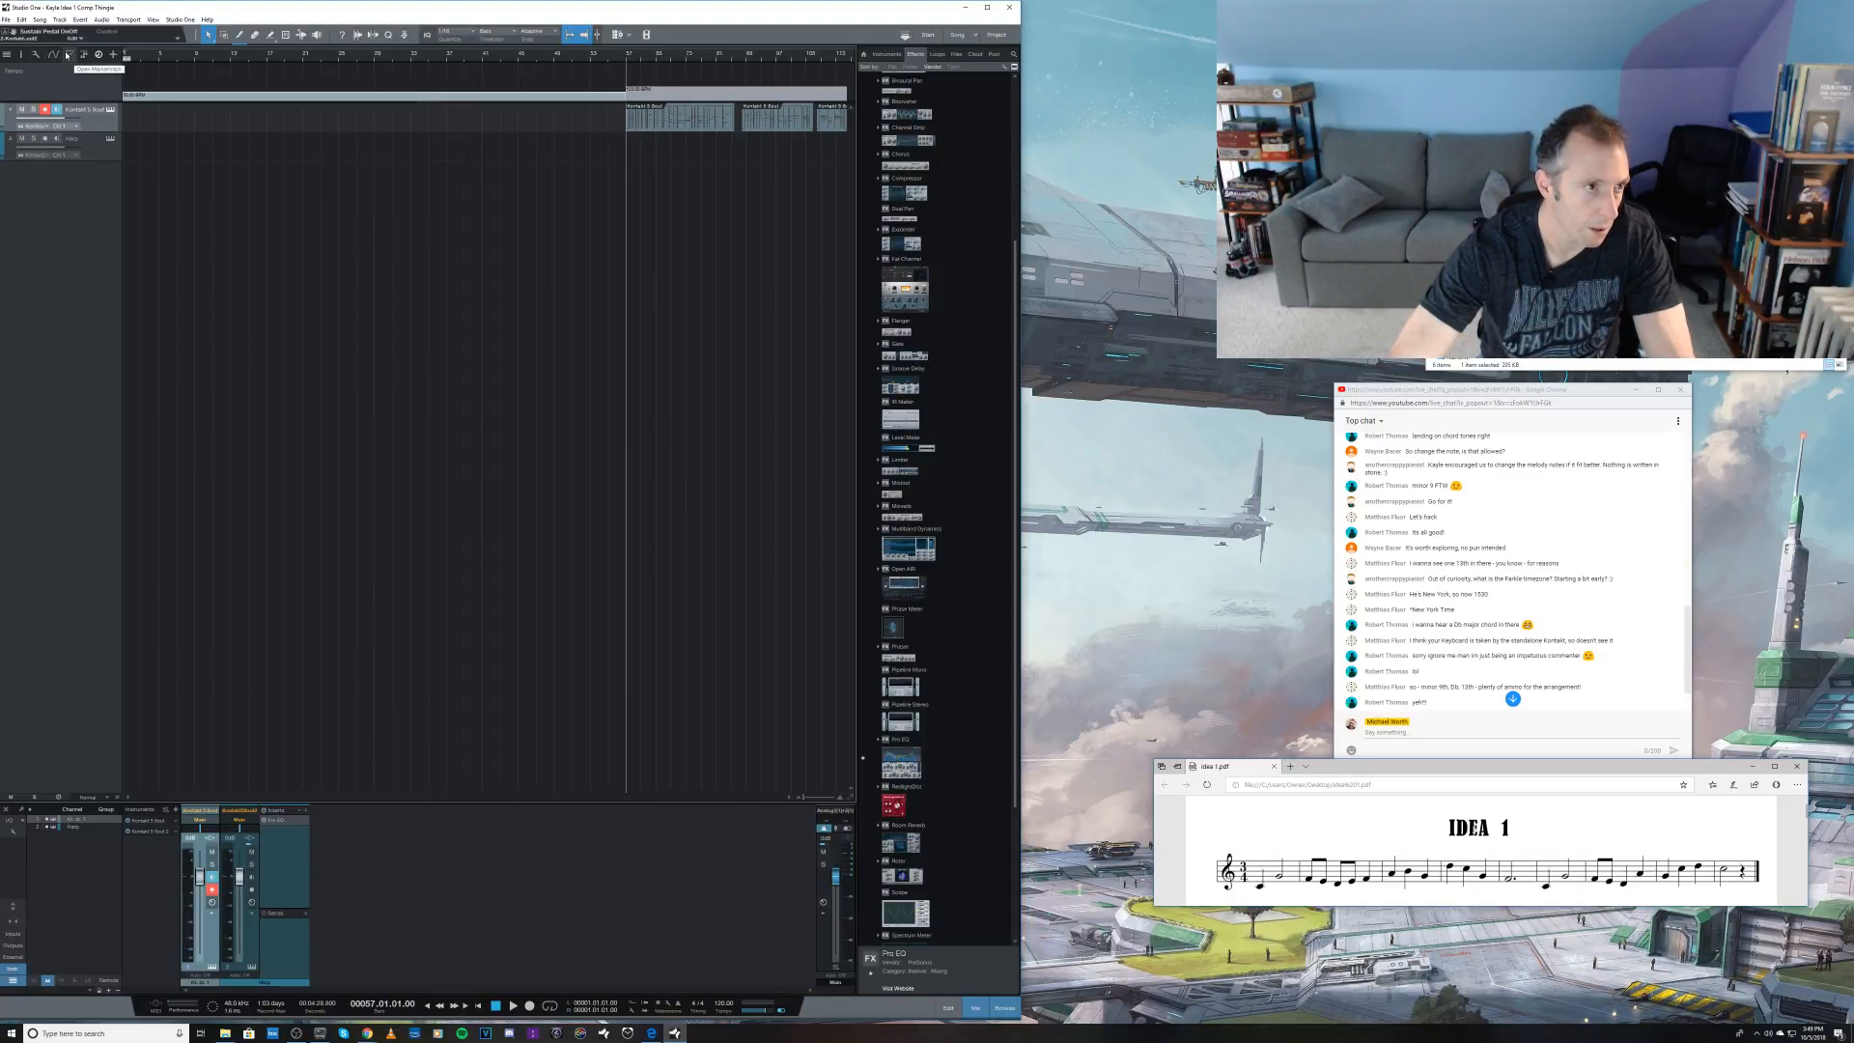
left_click(81, 19)
left_click(85, 24)
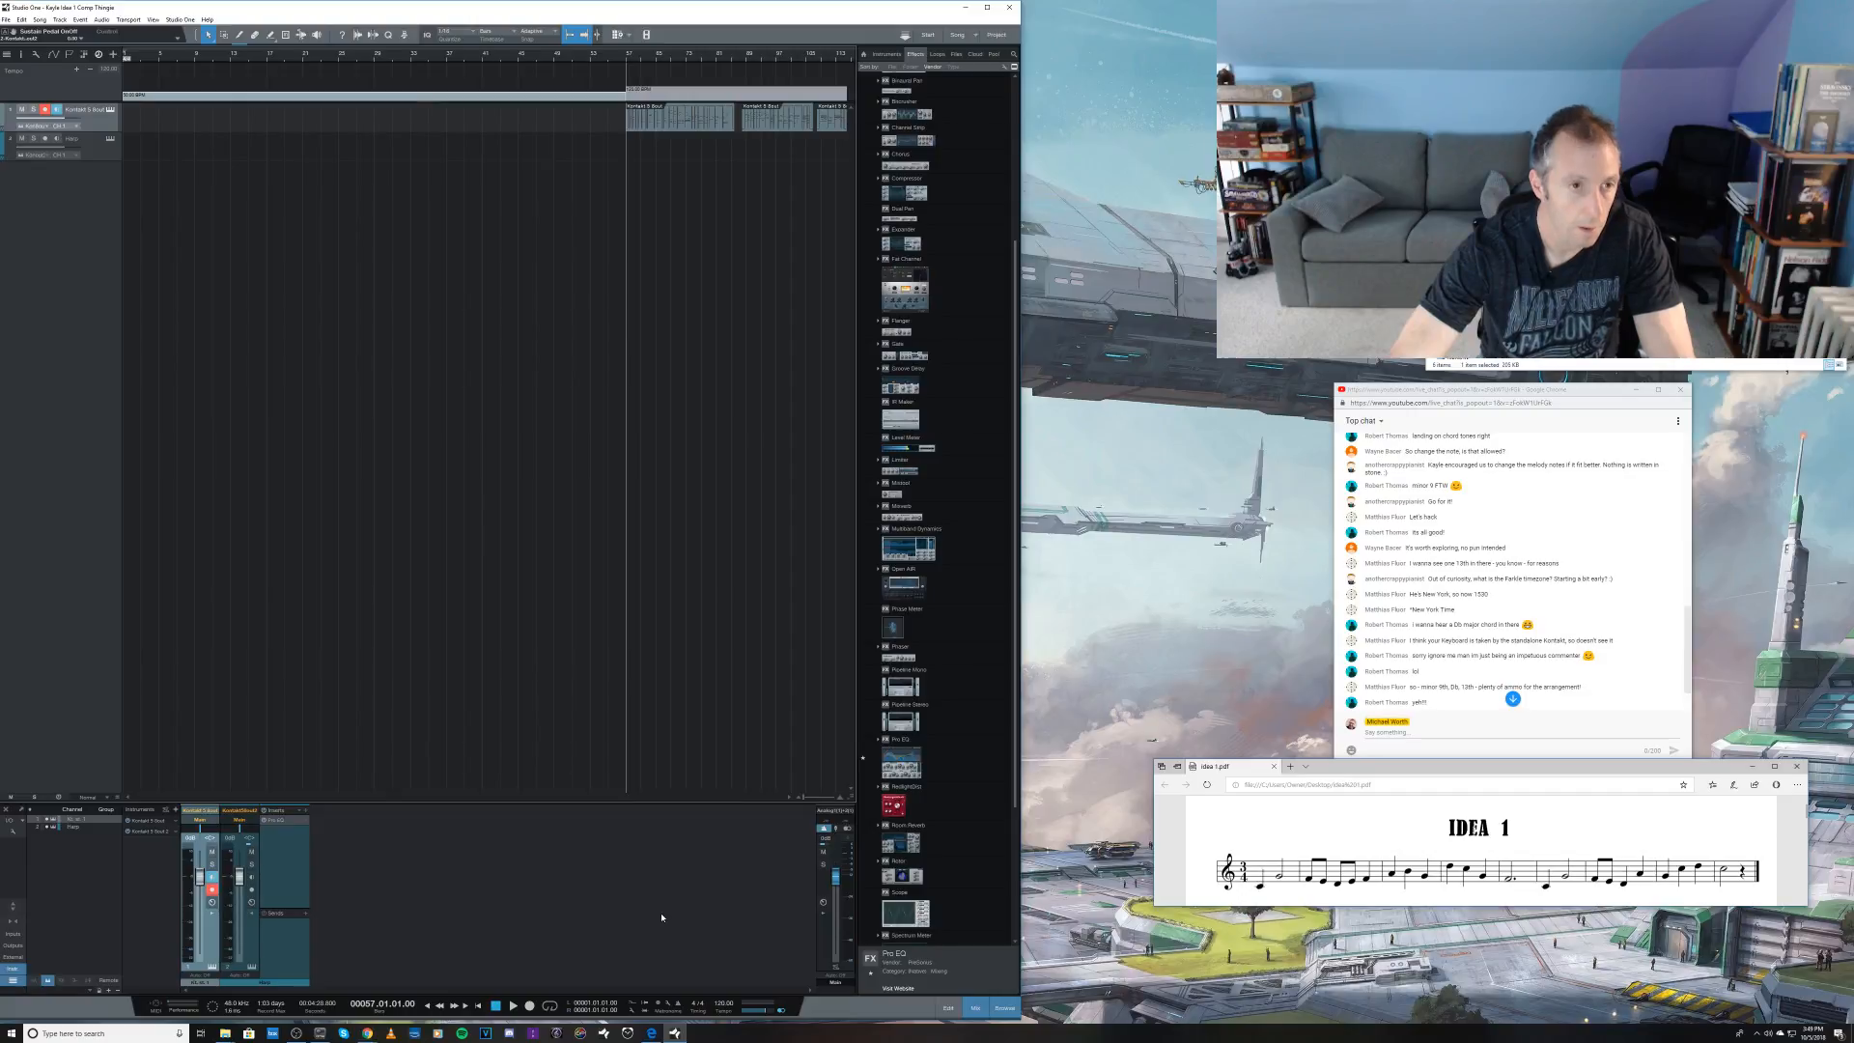
right_click(626, 61)
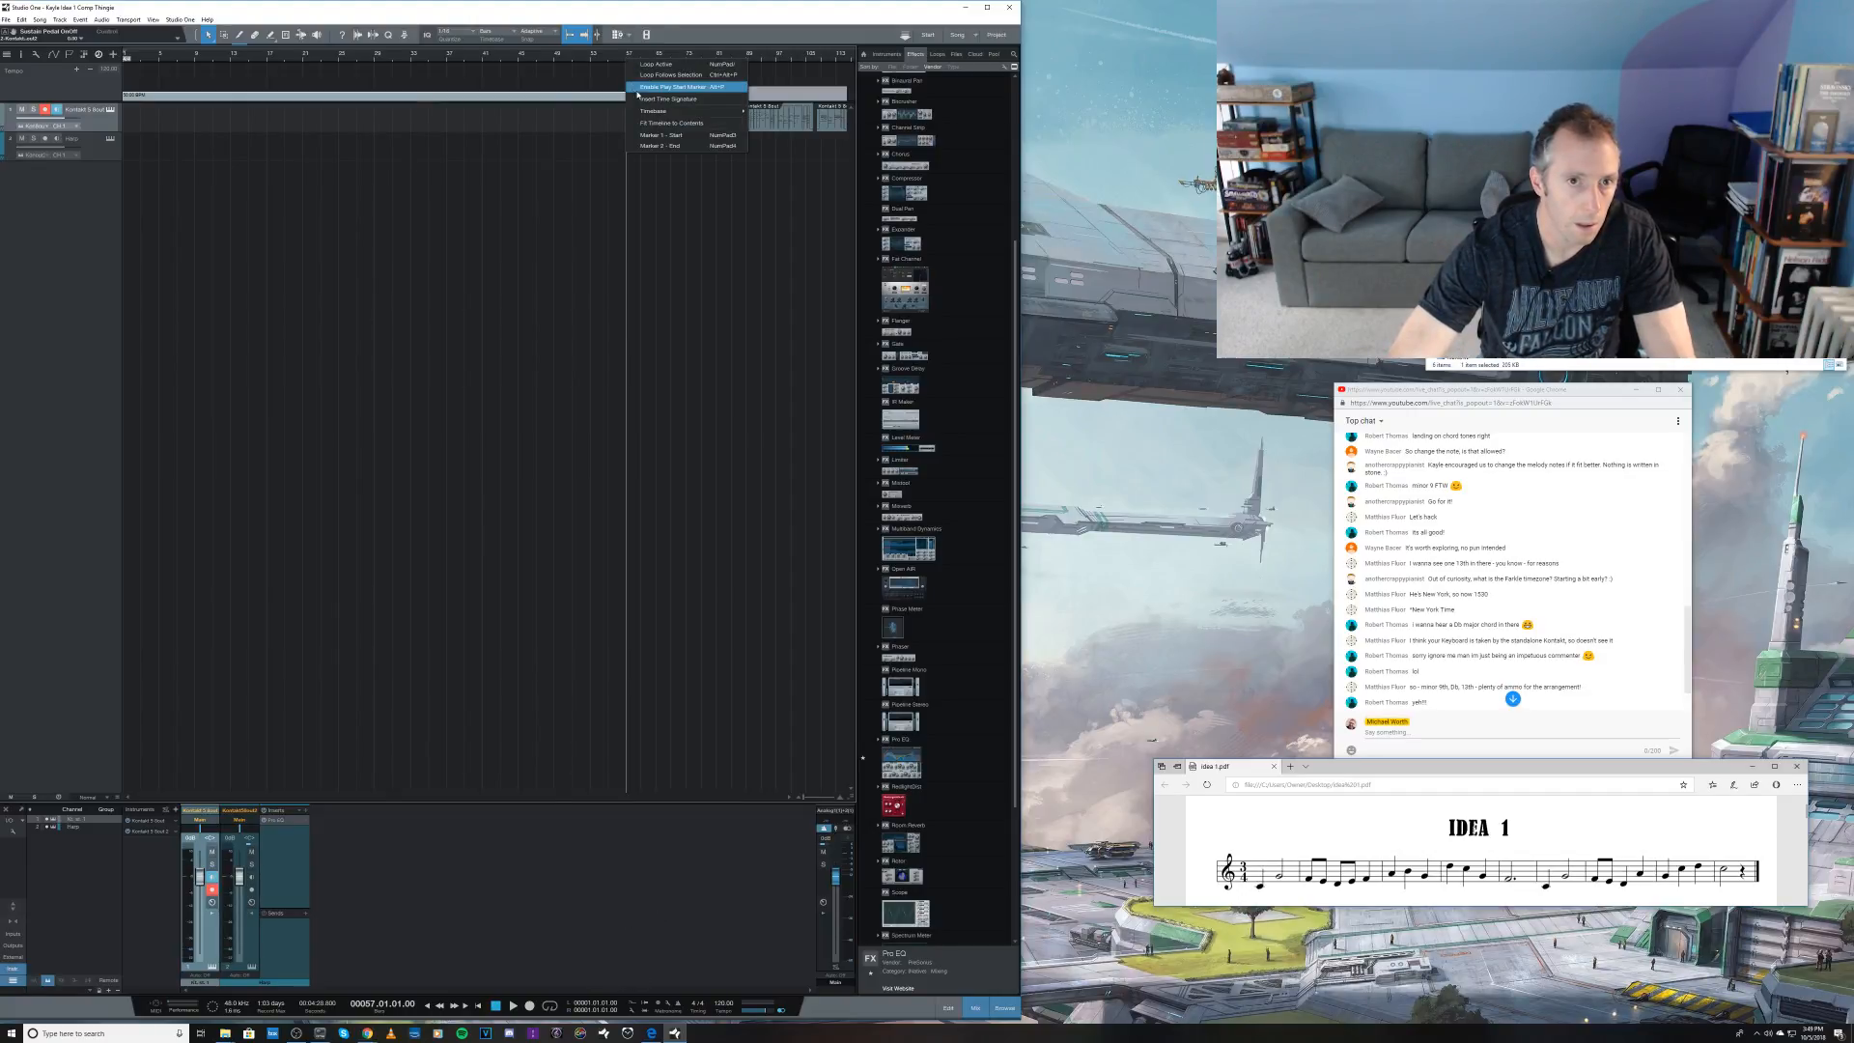
left_click(638, 98)
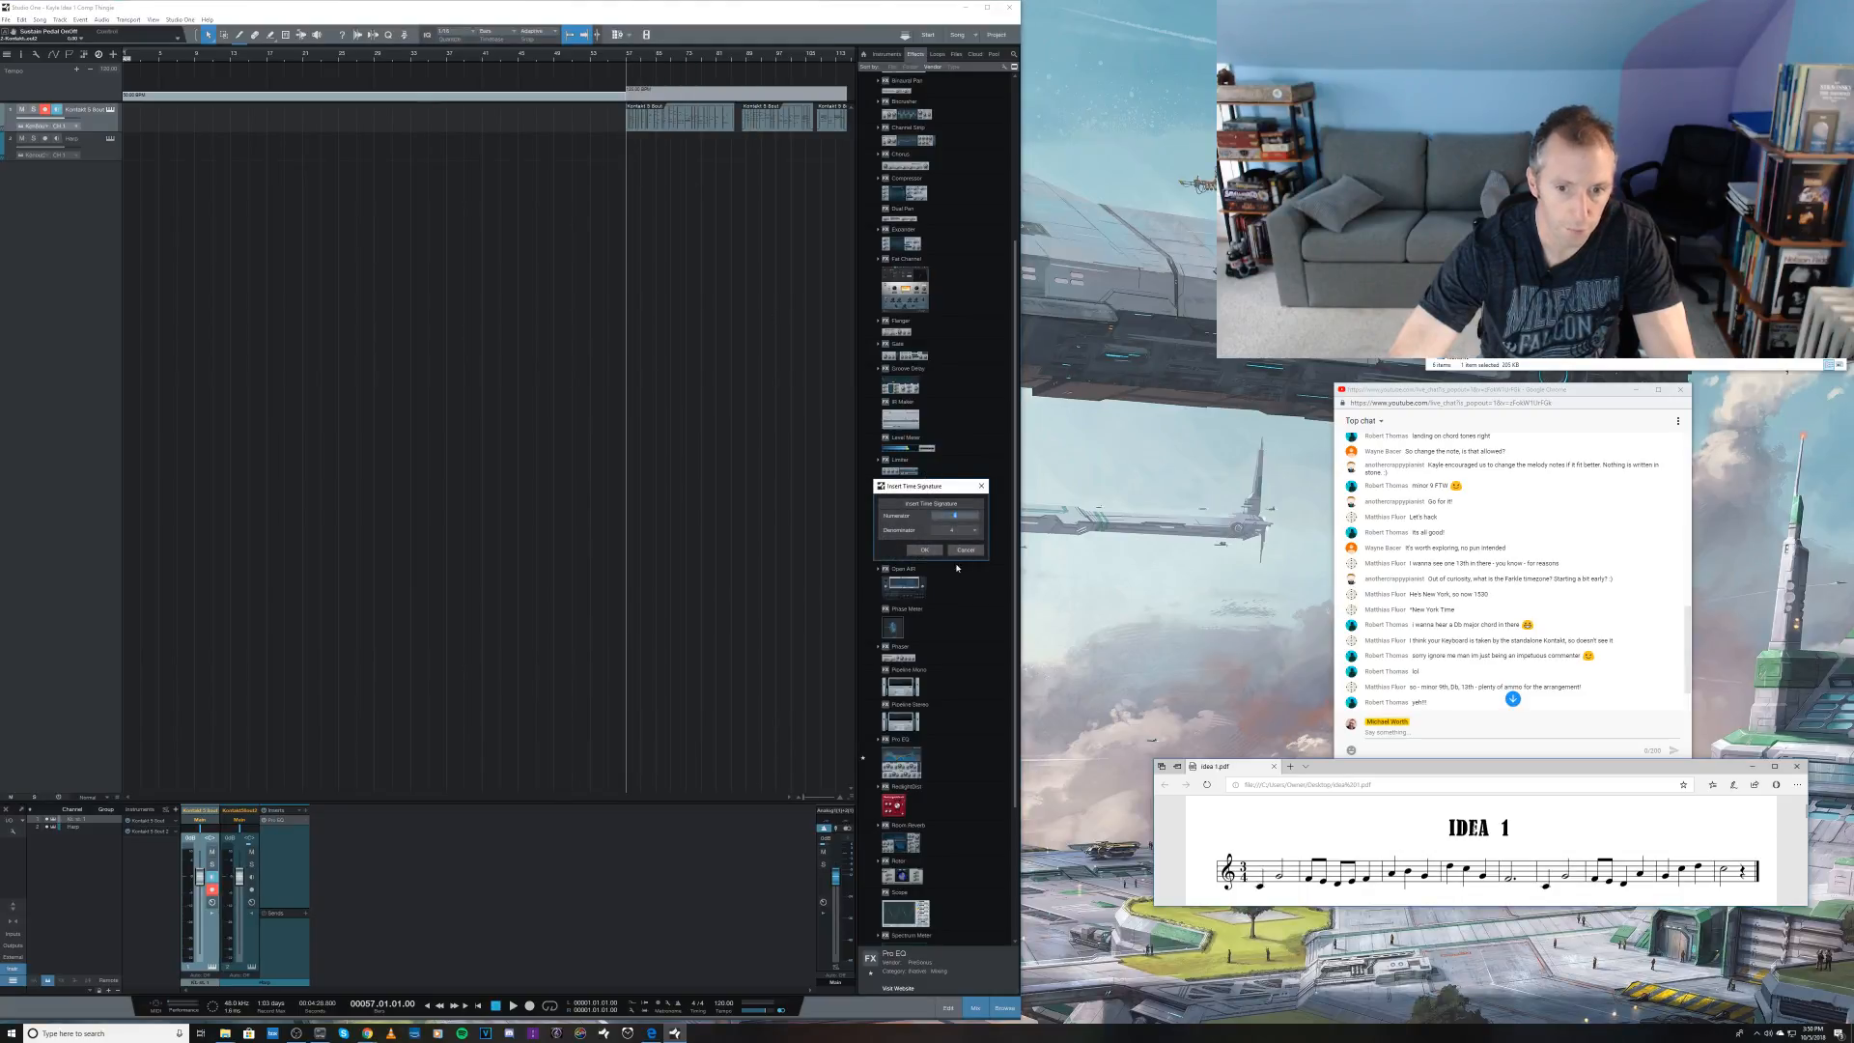
left_click(925, 550)
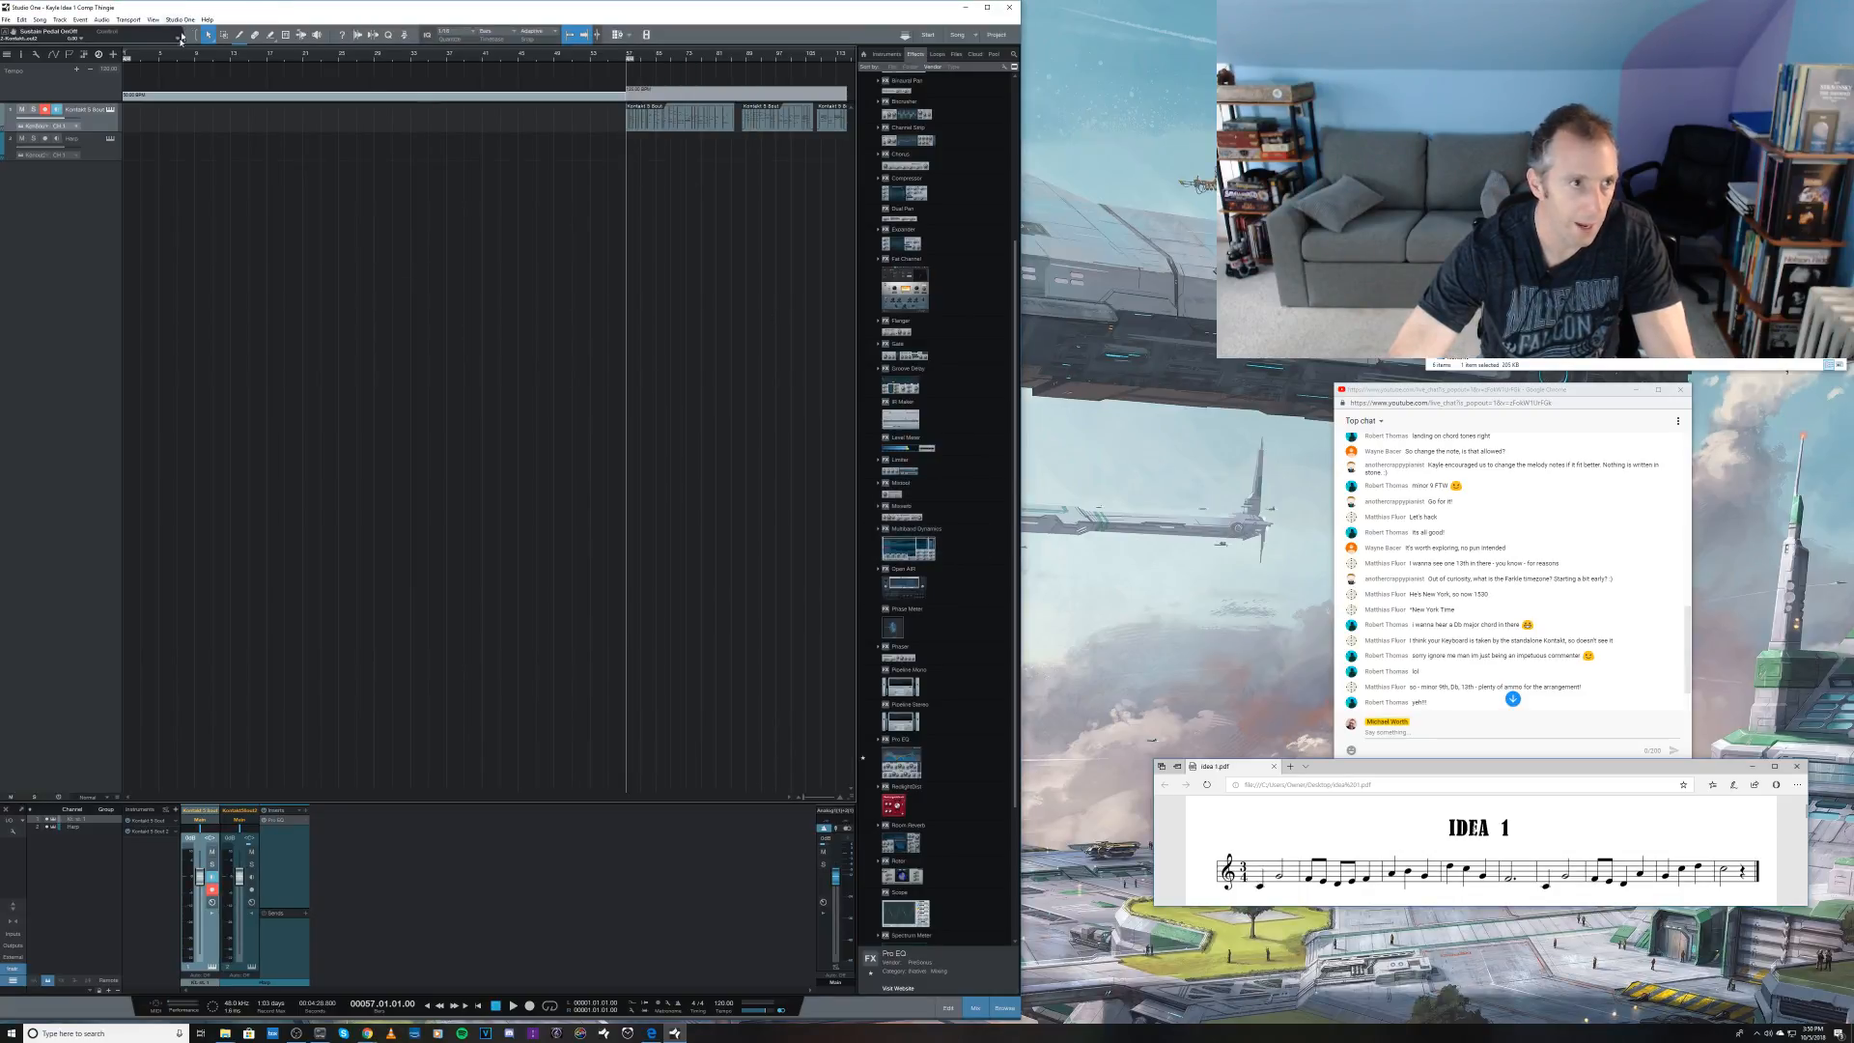
Step: Change the time signature at the start of the song to 3/4
double_click(129, 63)
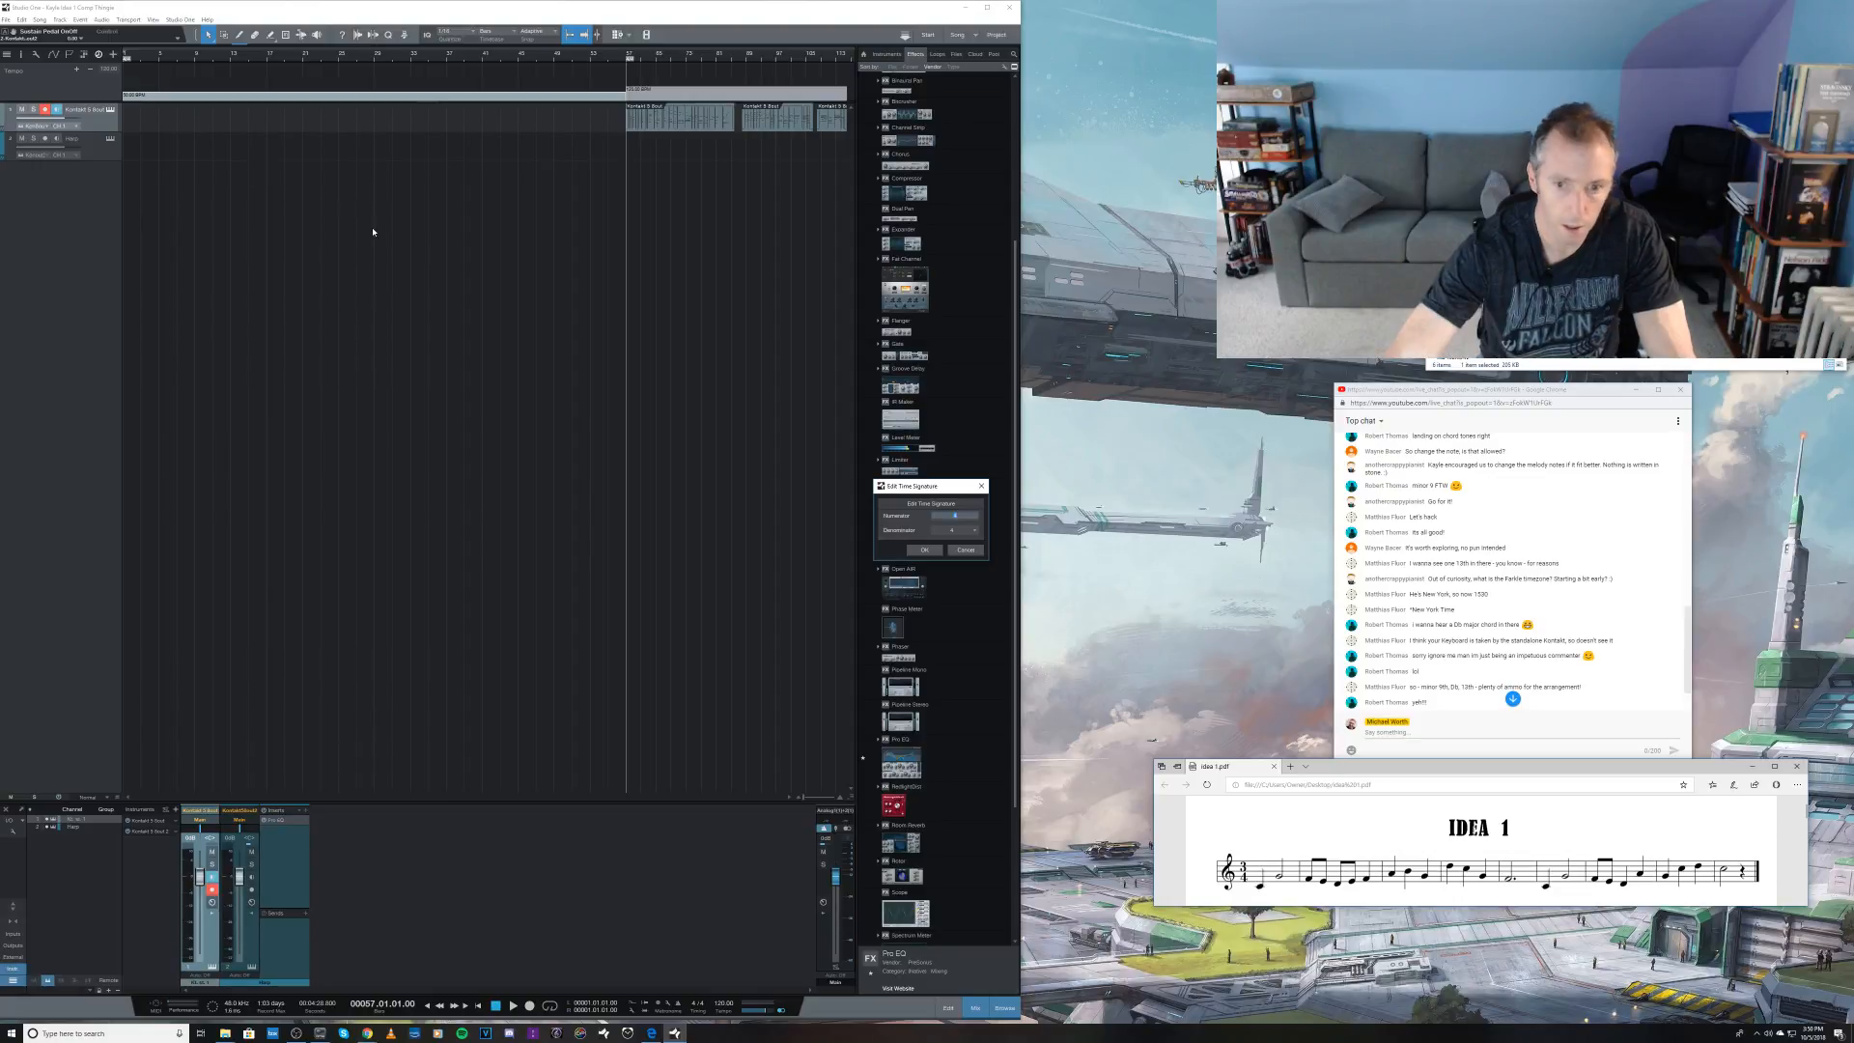
type("3")
key("Return")
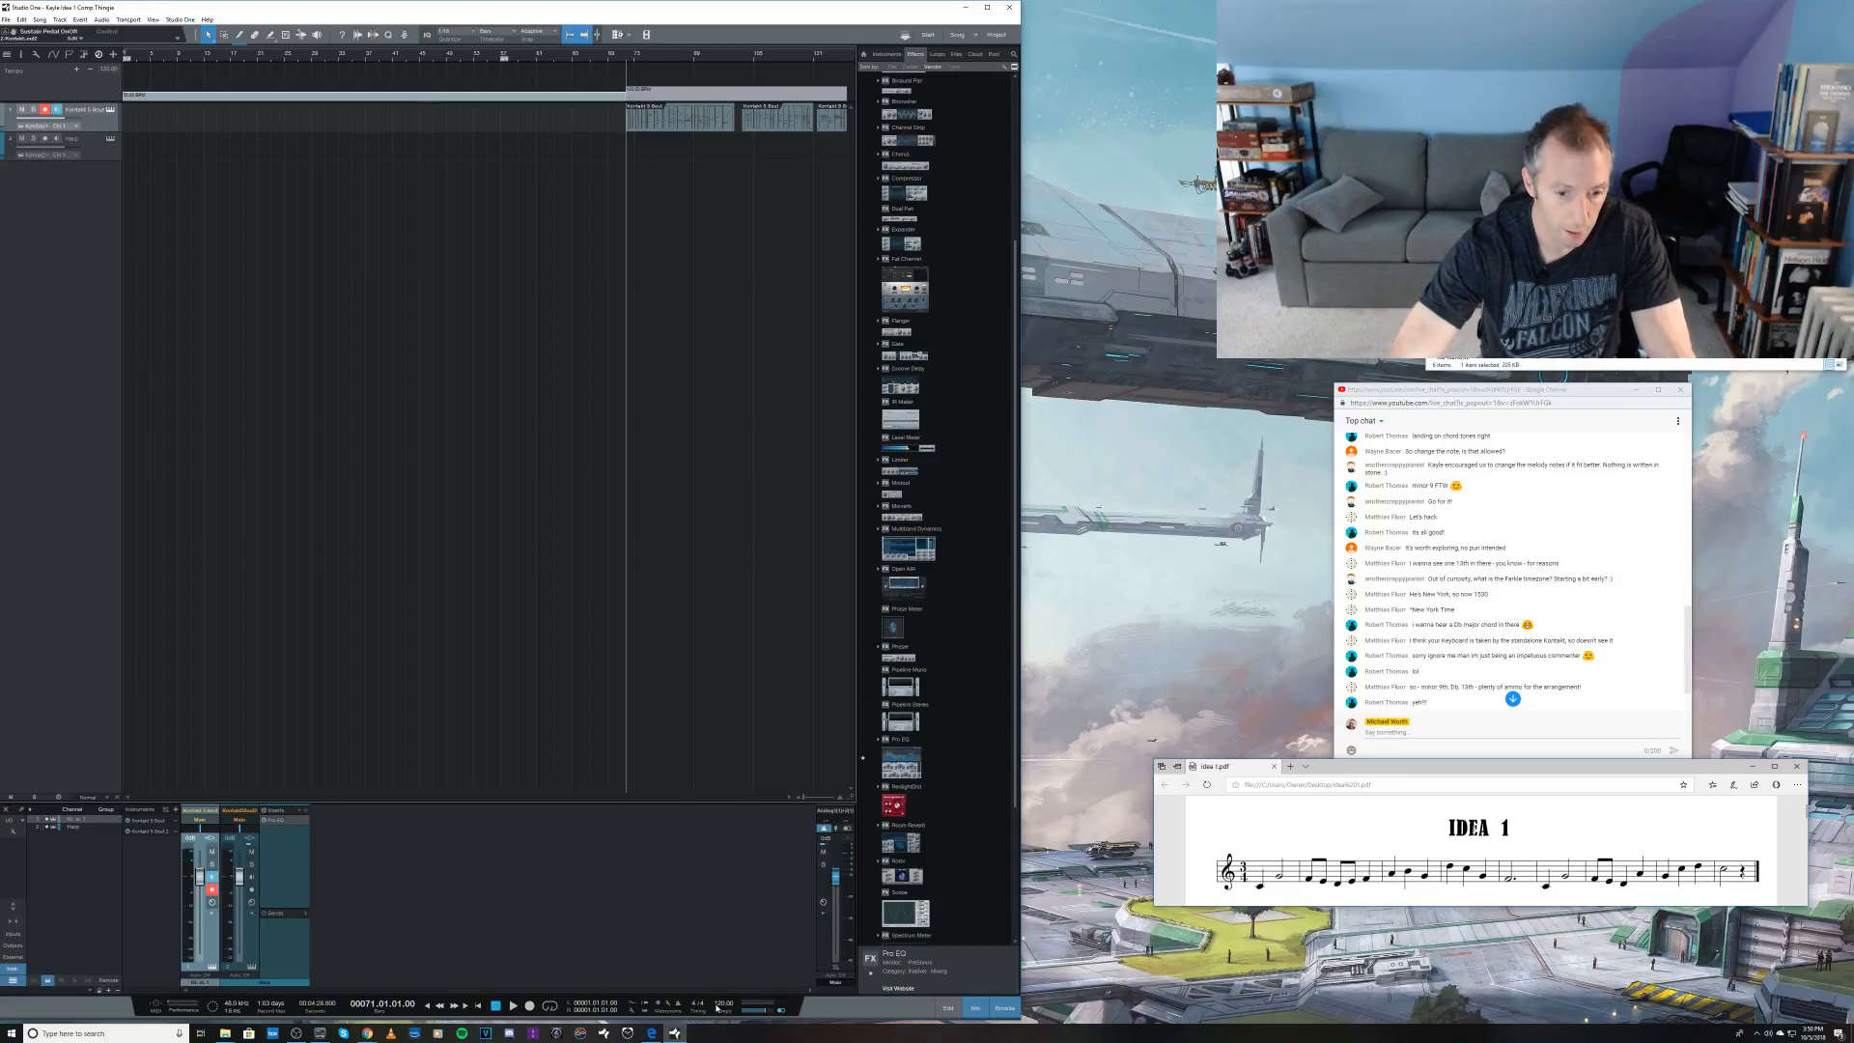
Step: Return the playback cursor to the start of the song and set the tempo there to 80 BPM
key("Home")
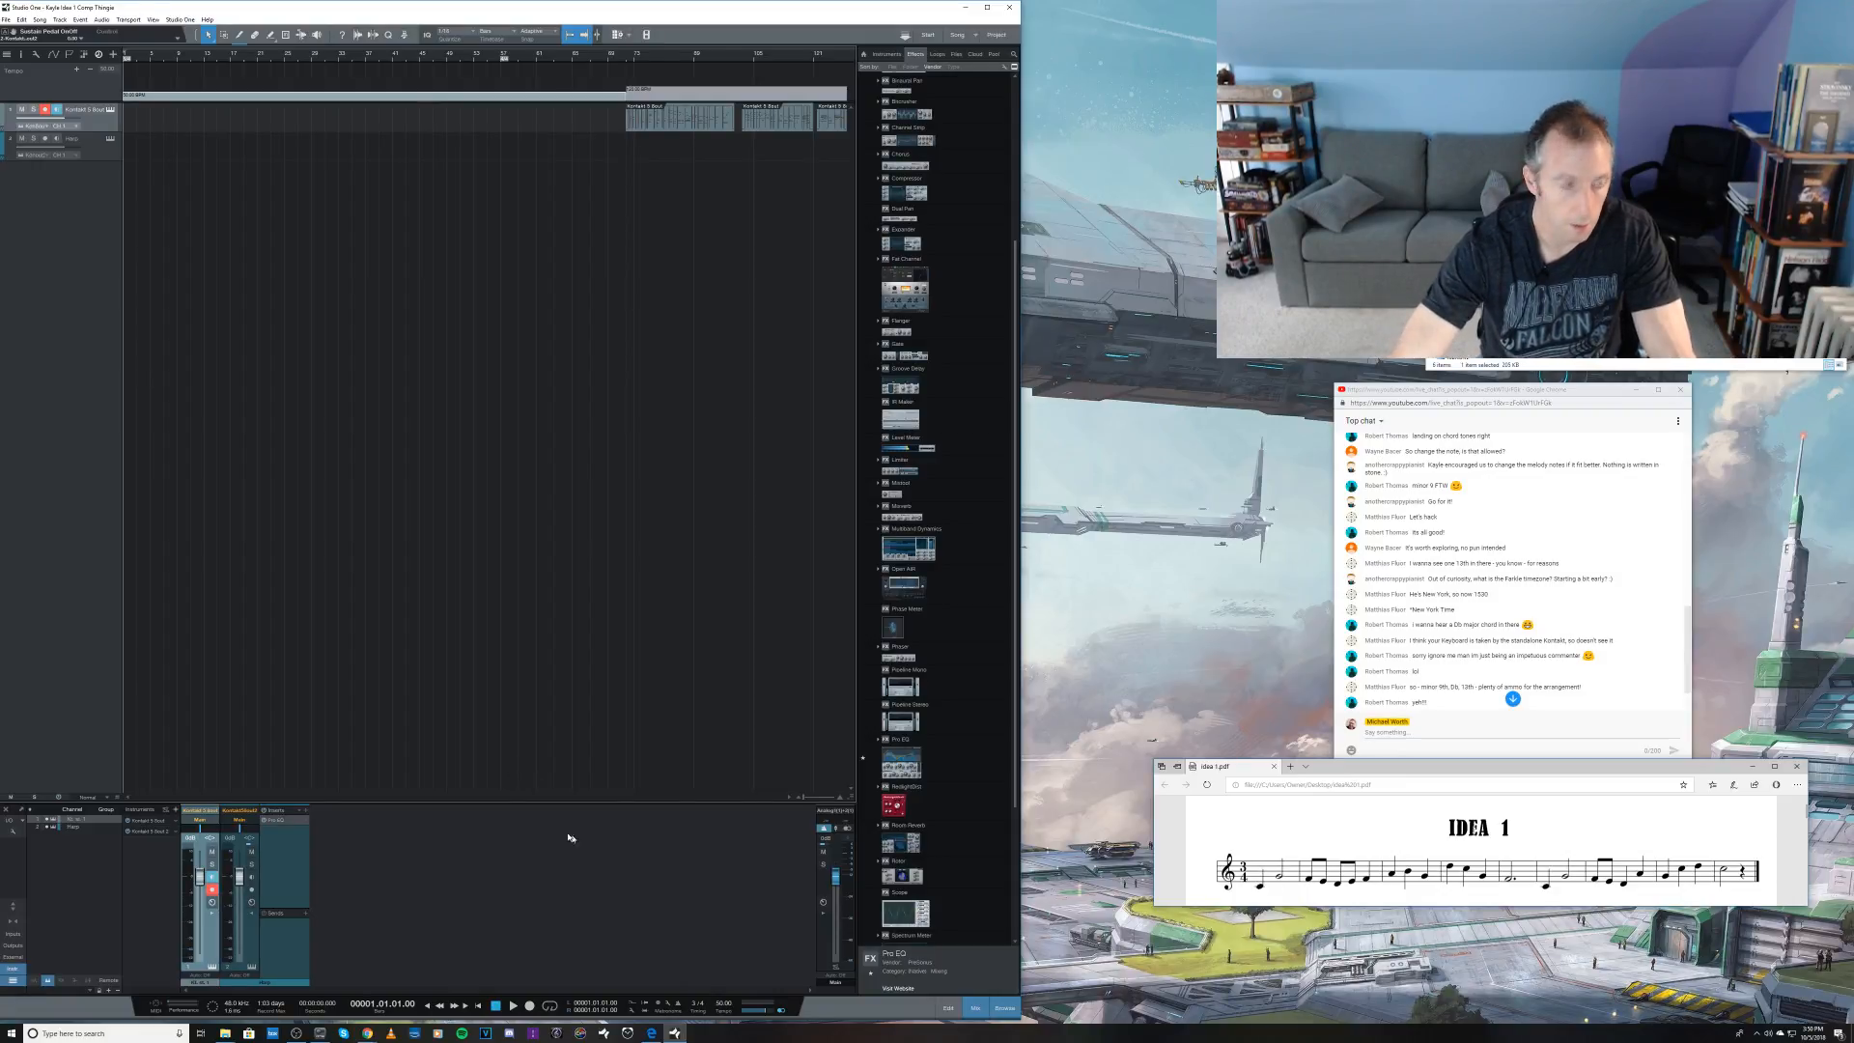
left_click(723, 1005)
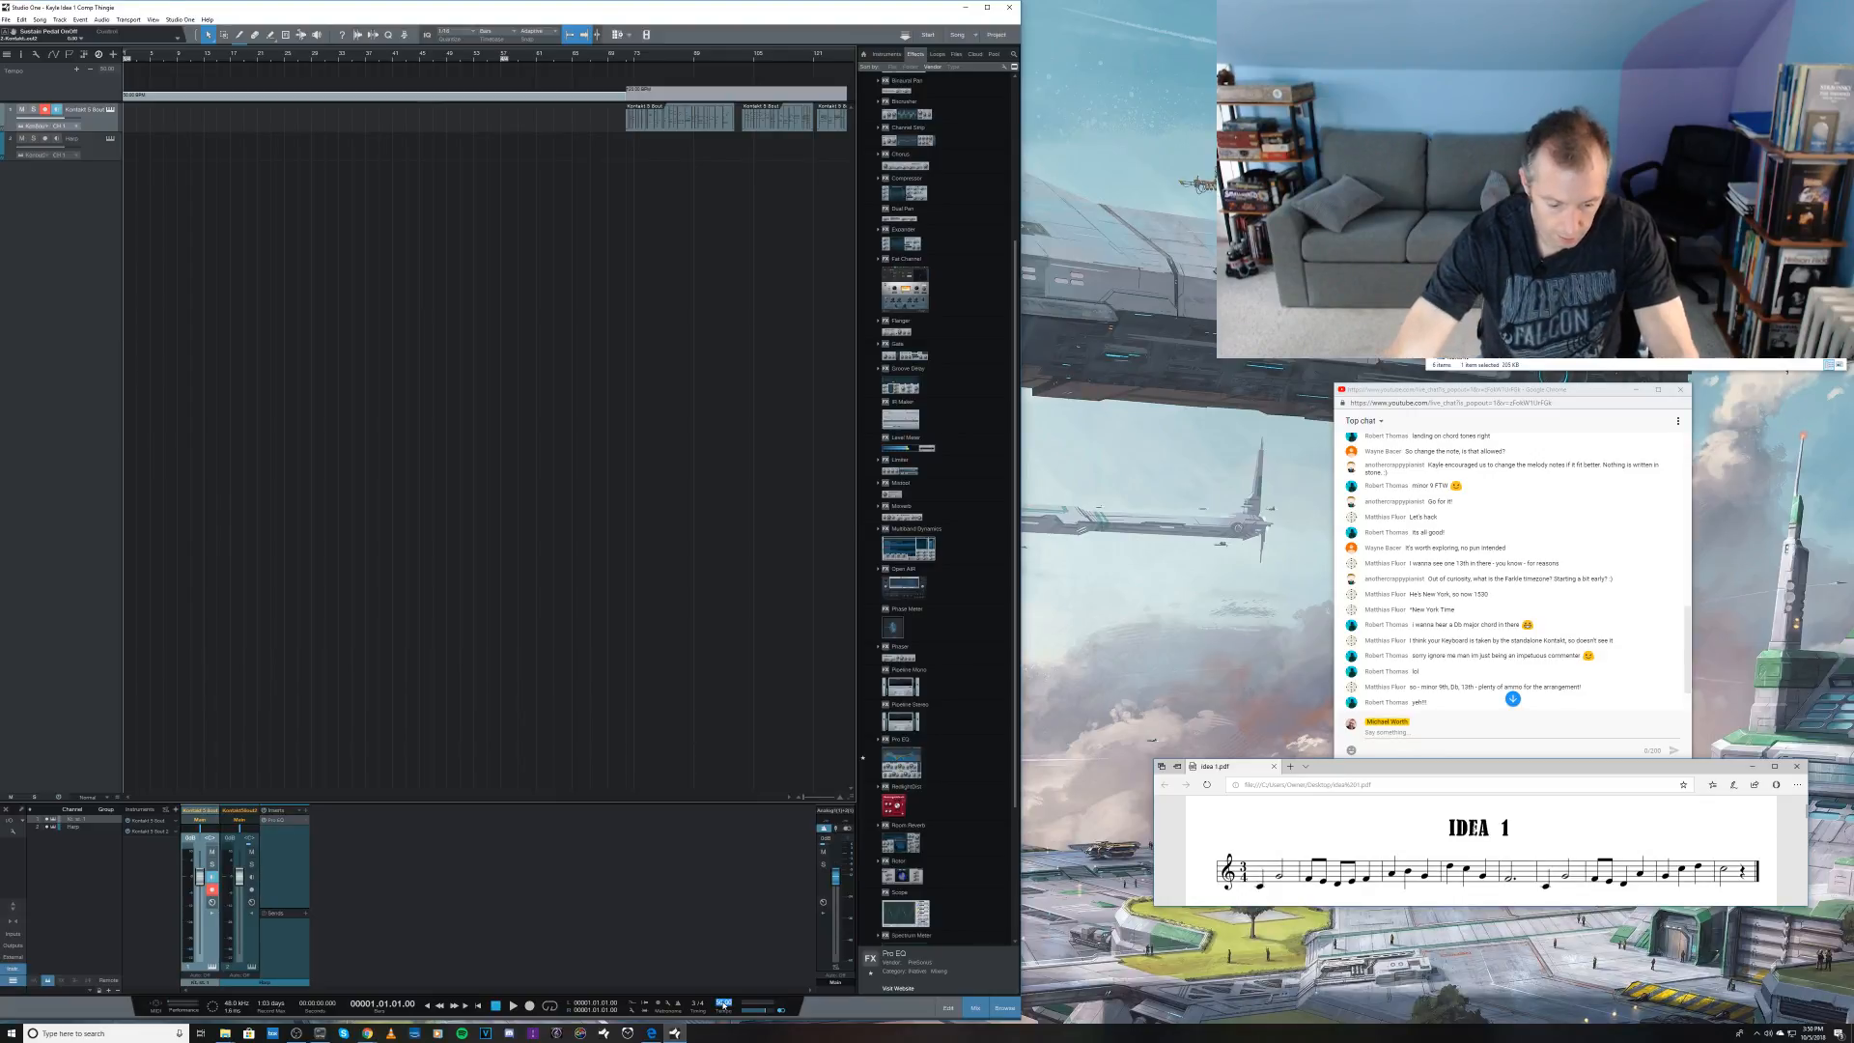
type("80")
key("Return")
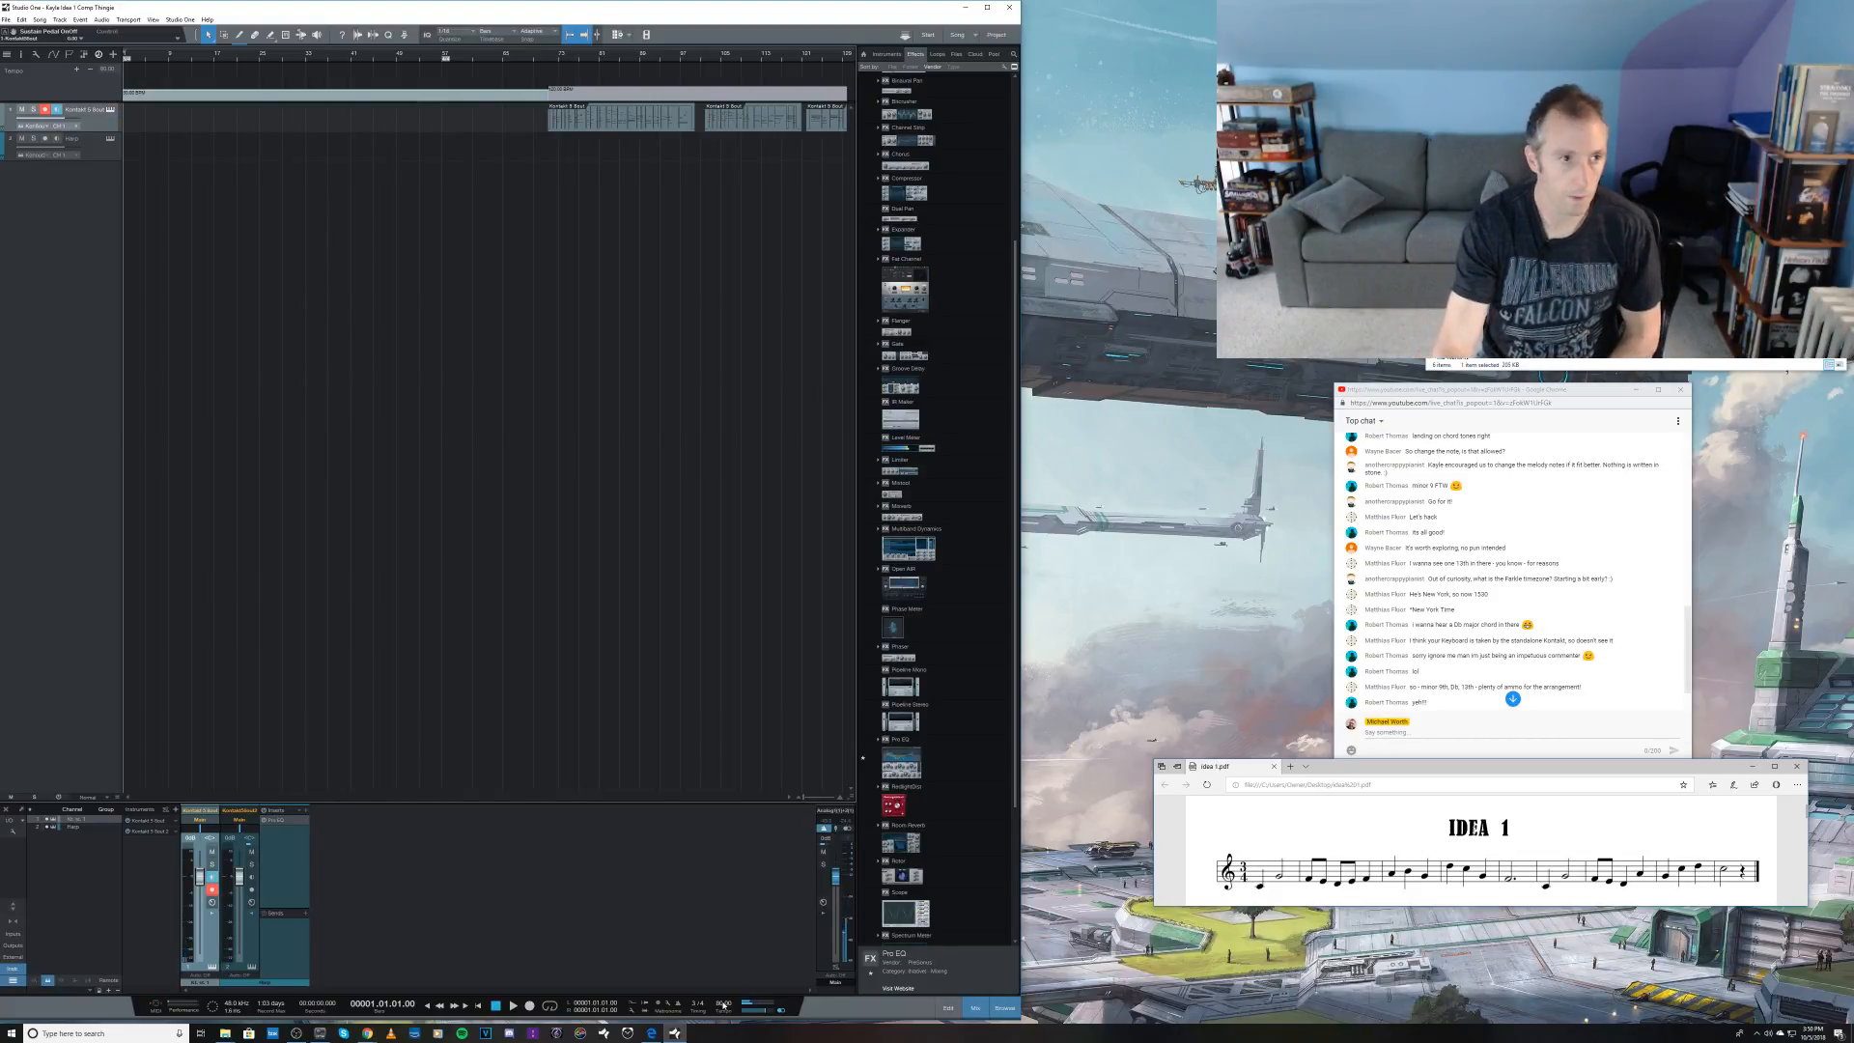
Step: Select the harp track and try recording a take from the start of the song
left_click(96, 149)
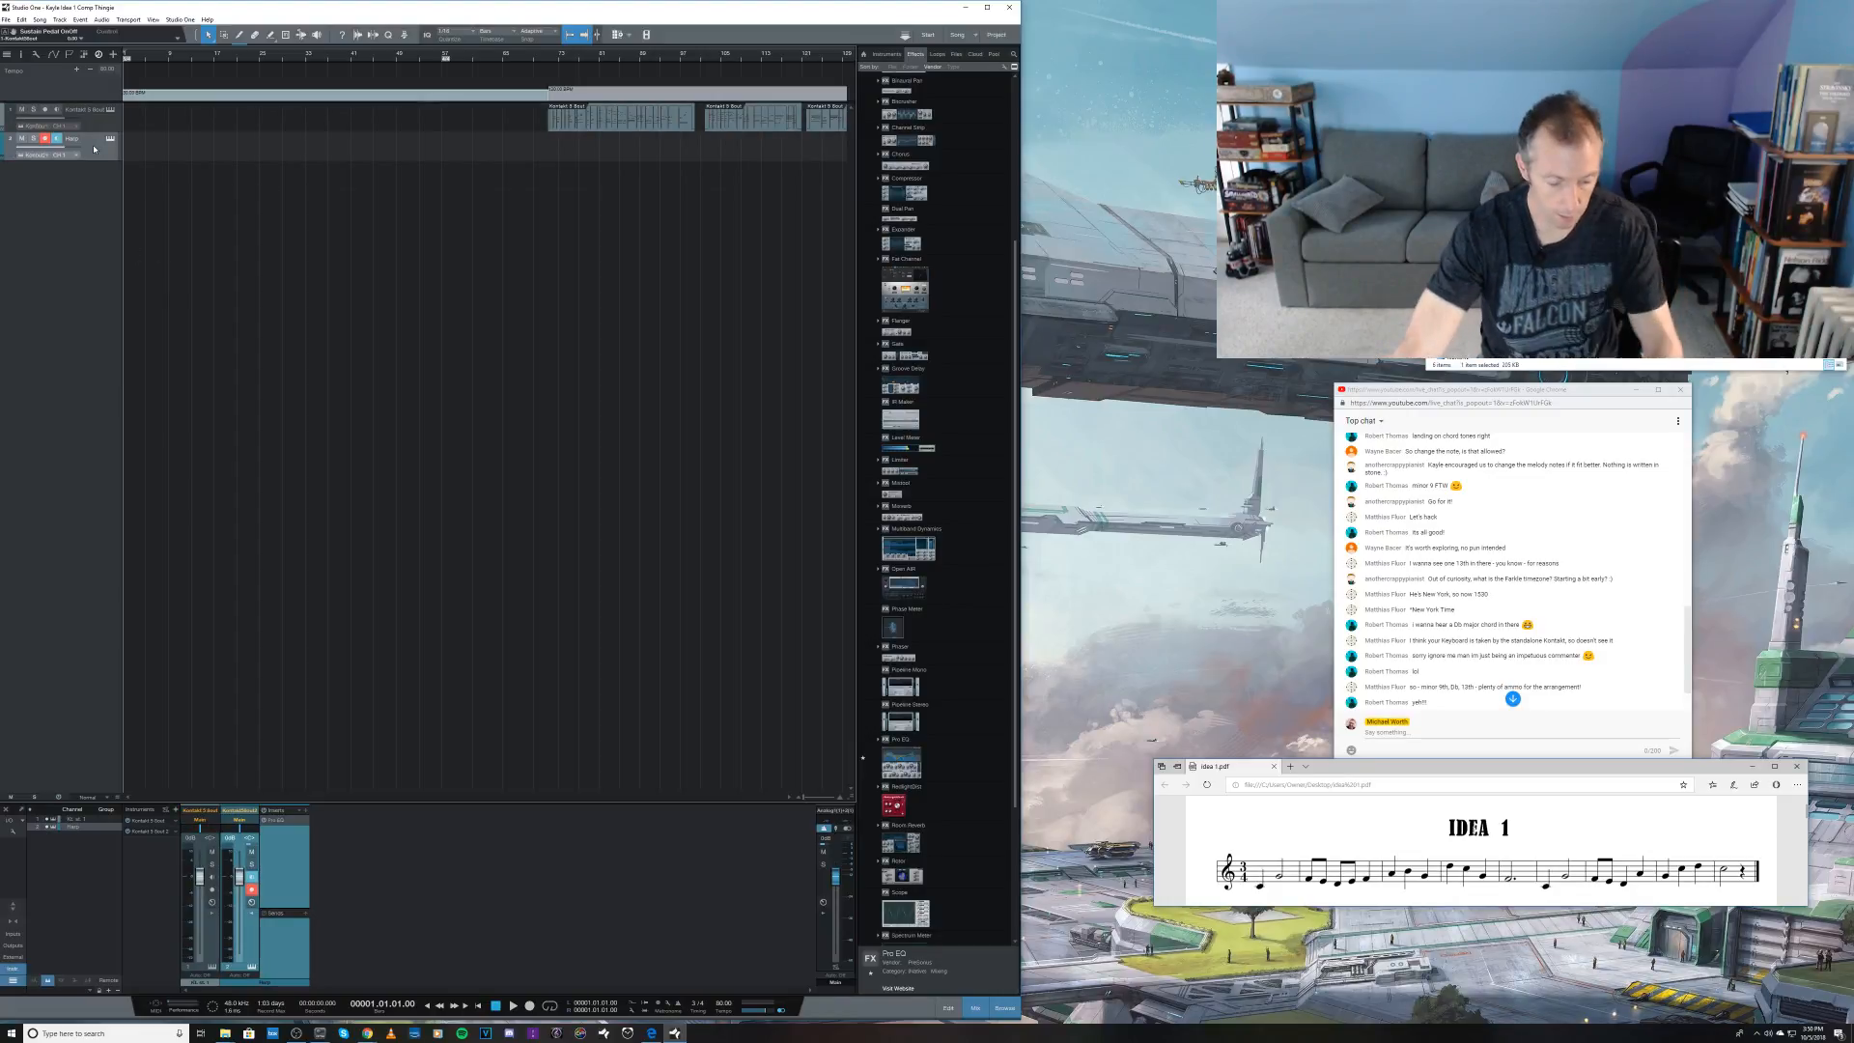
key("KP_Multiply")
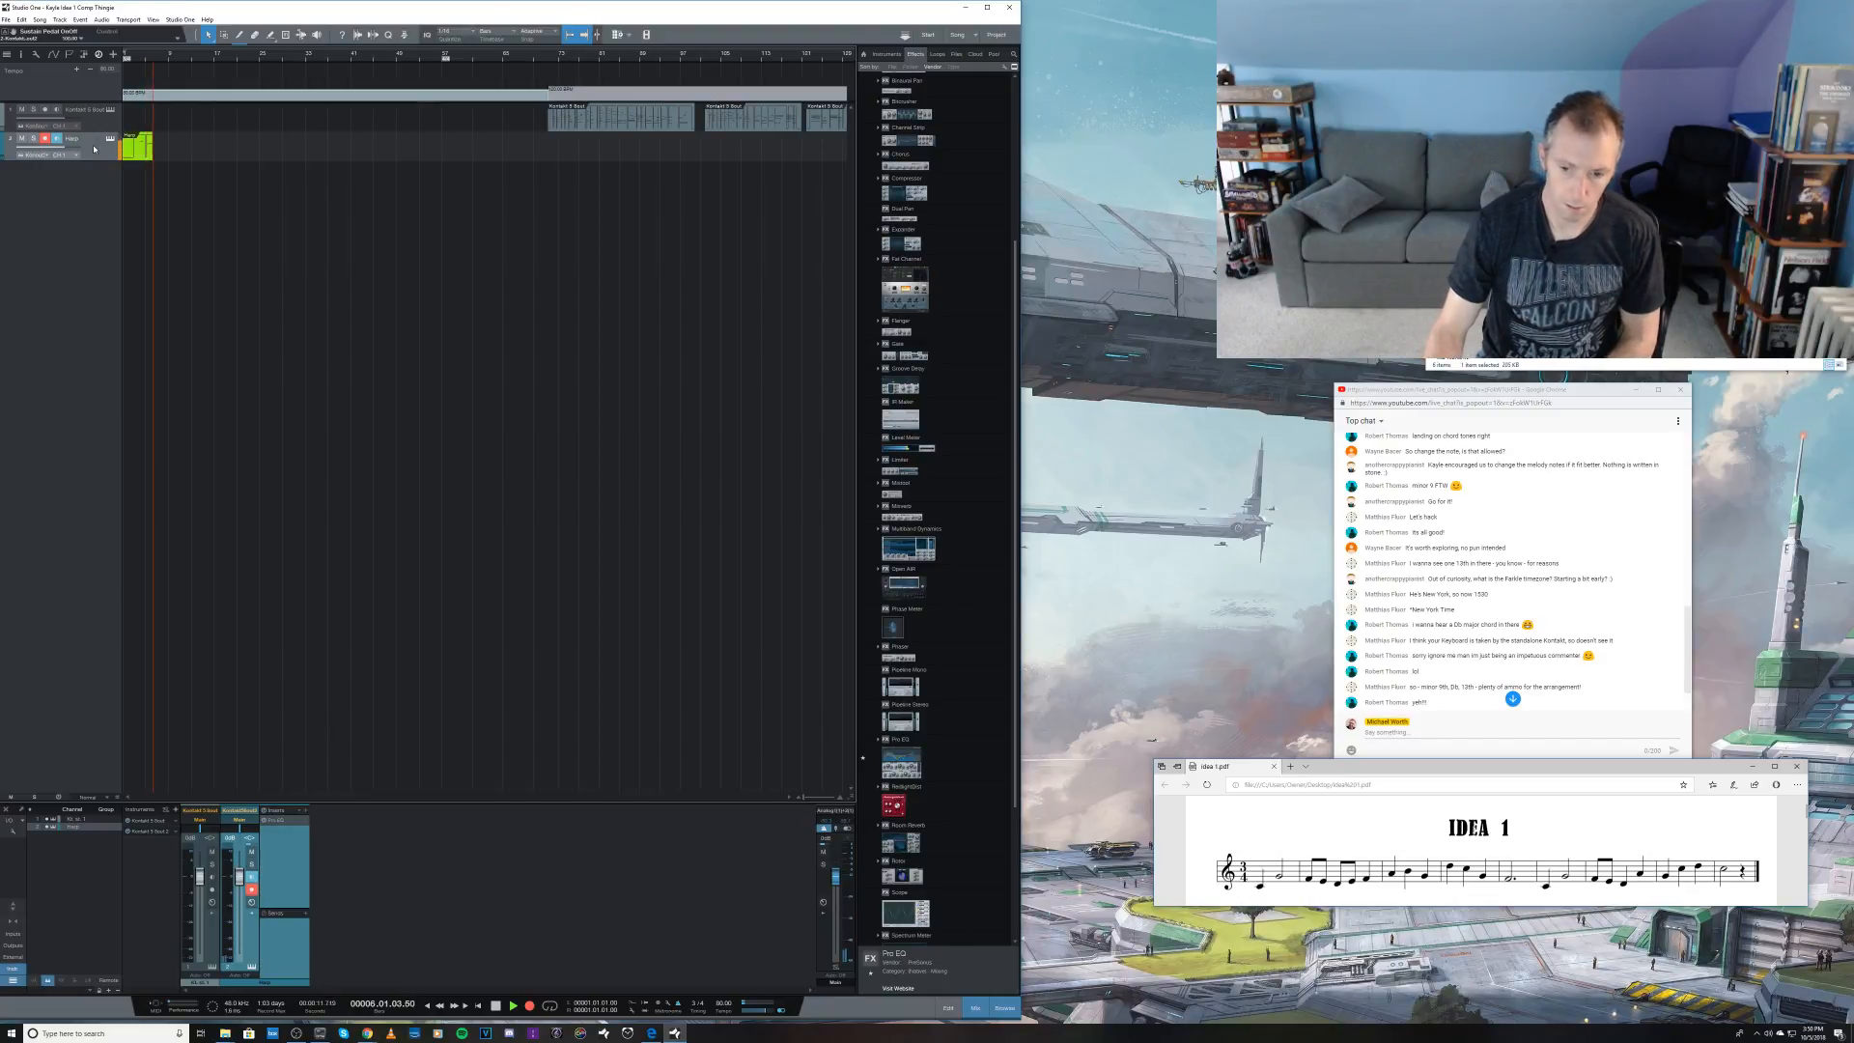
key("space")
key("ctrl+z")
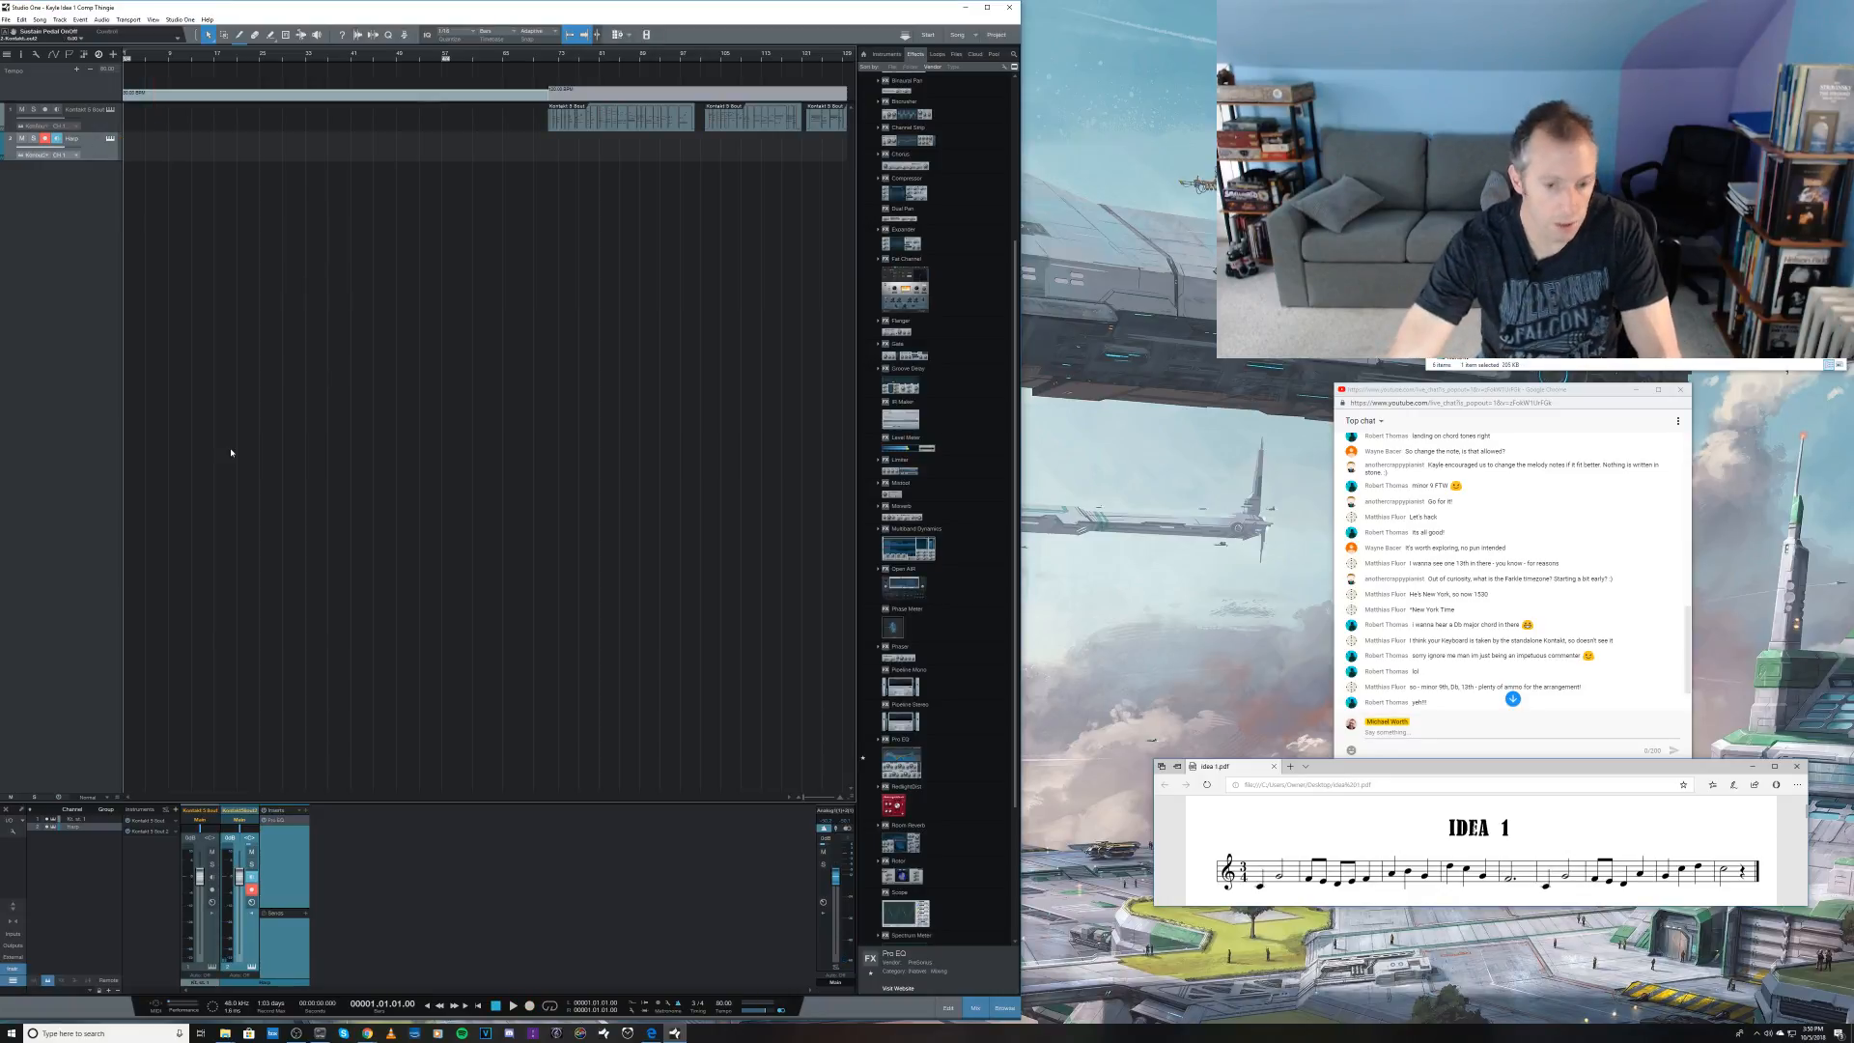
Step: Set the tempo at the start of the song to 112 BPM
left_click(730, 1005)
type("112")
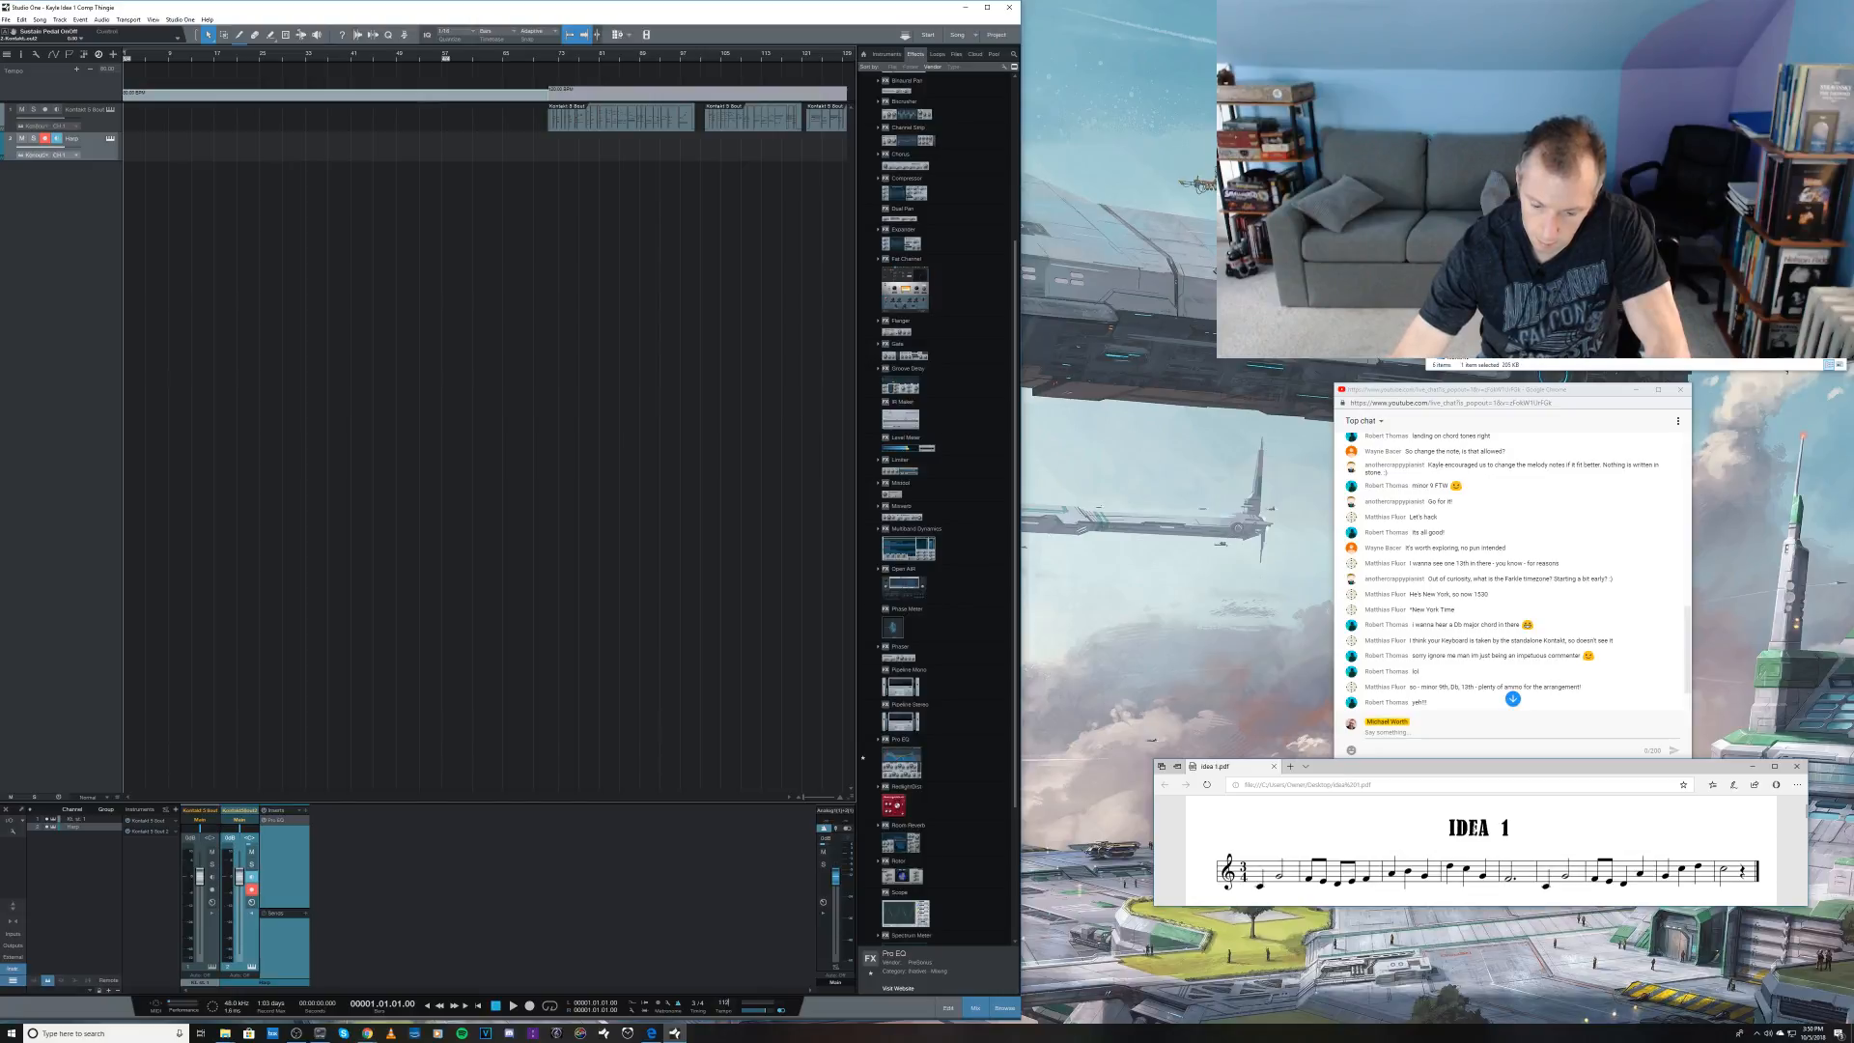
key("Return")
Step: Record a short opening phrase of about five bars on the harp track from the start of the song
key("KP_Multiply")
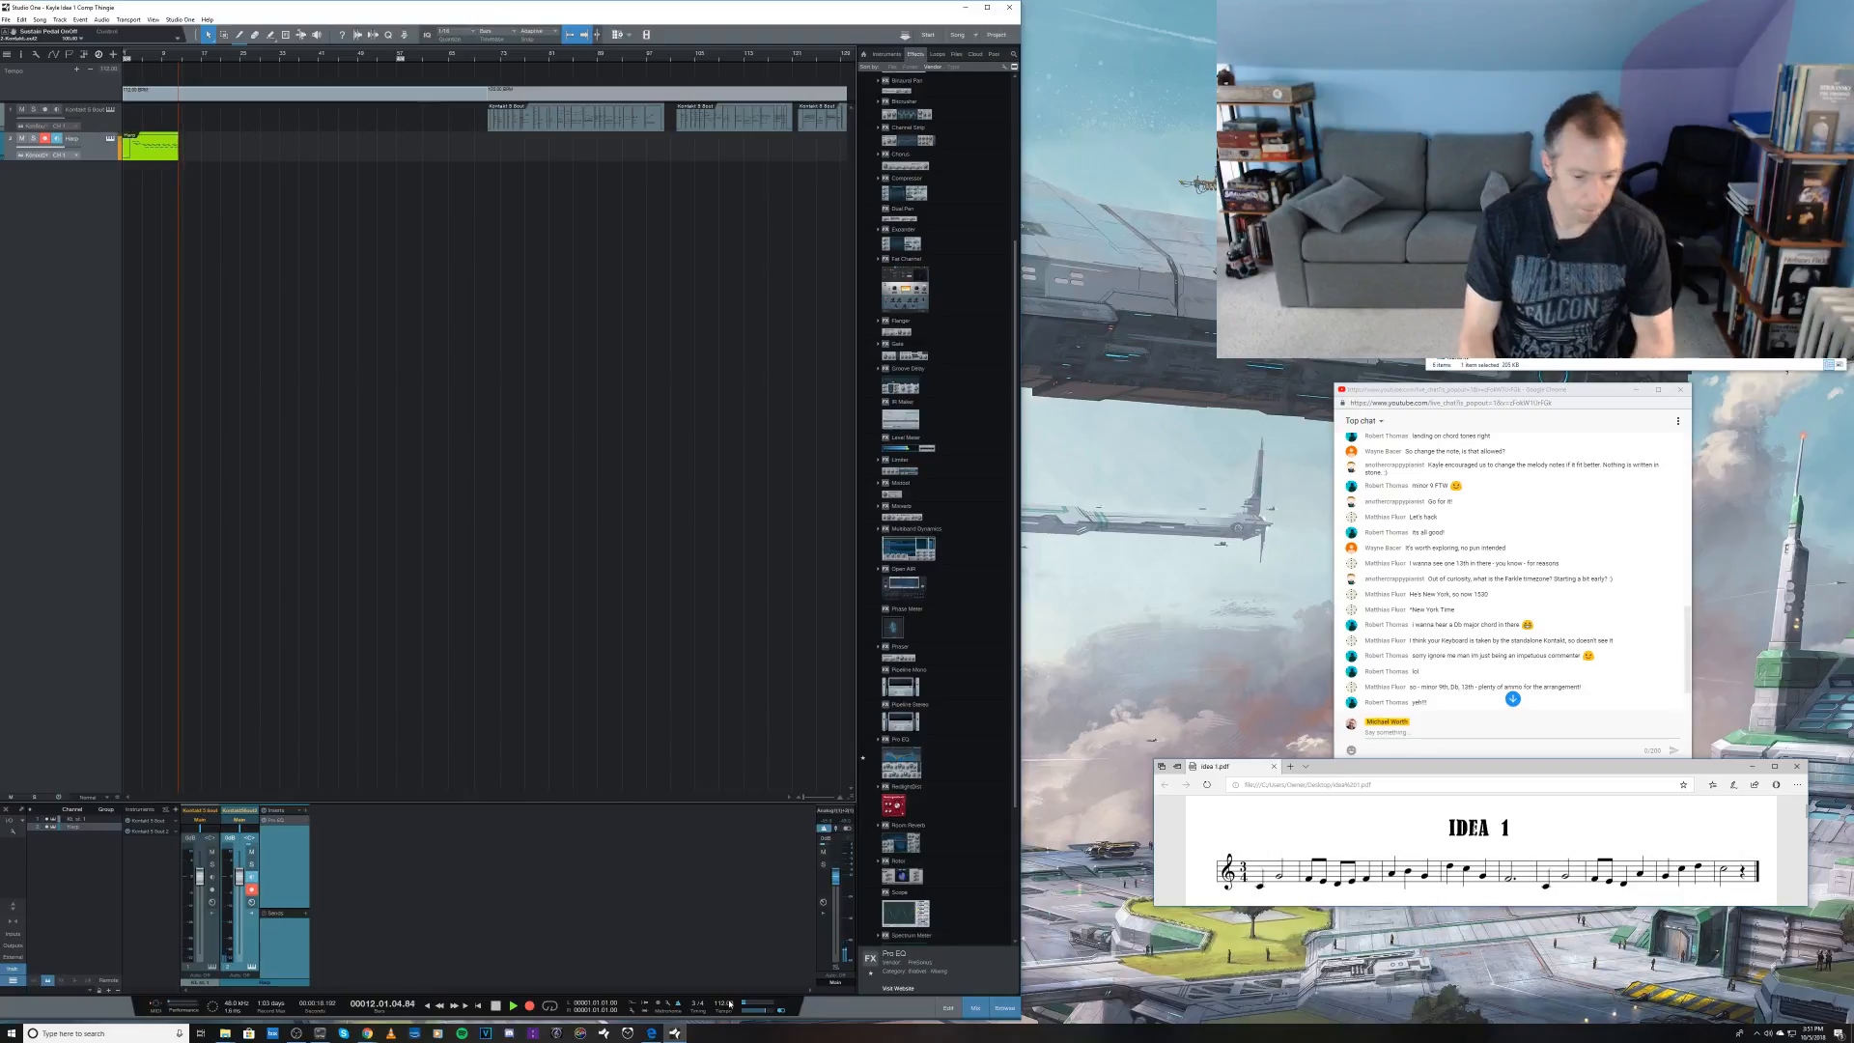
key("space")
key("KP_Multiply")
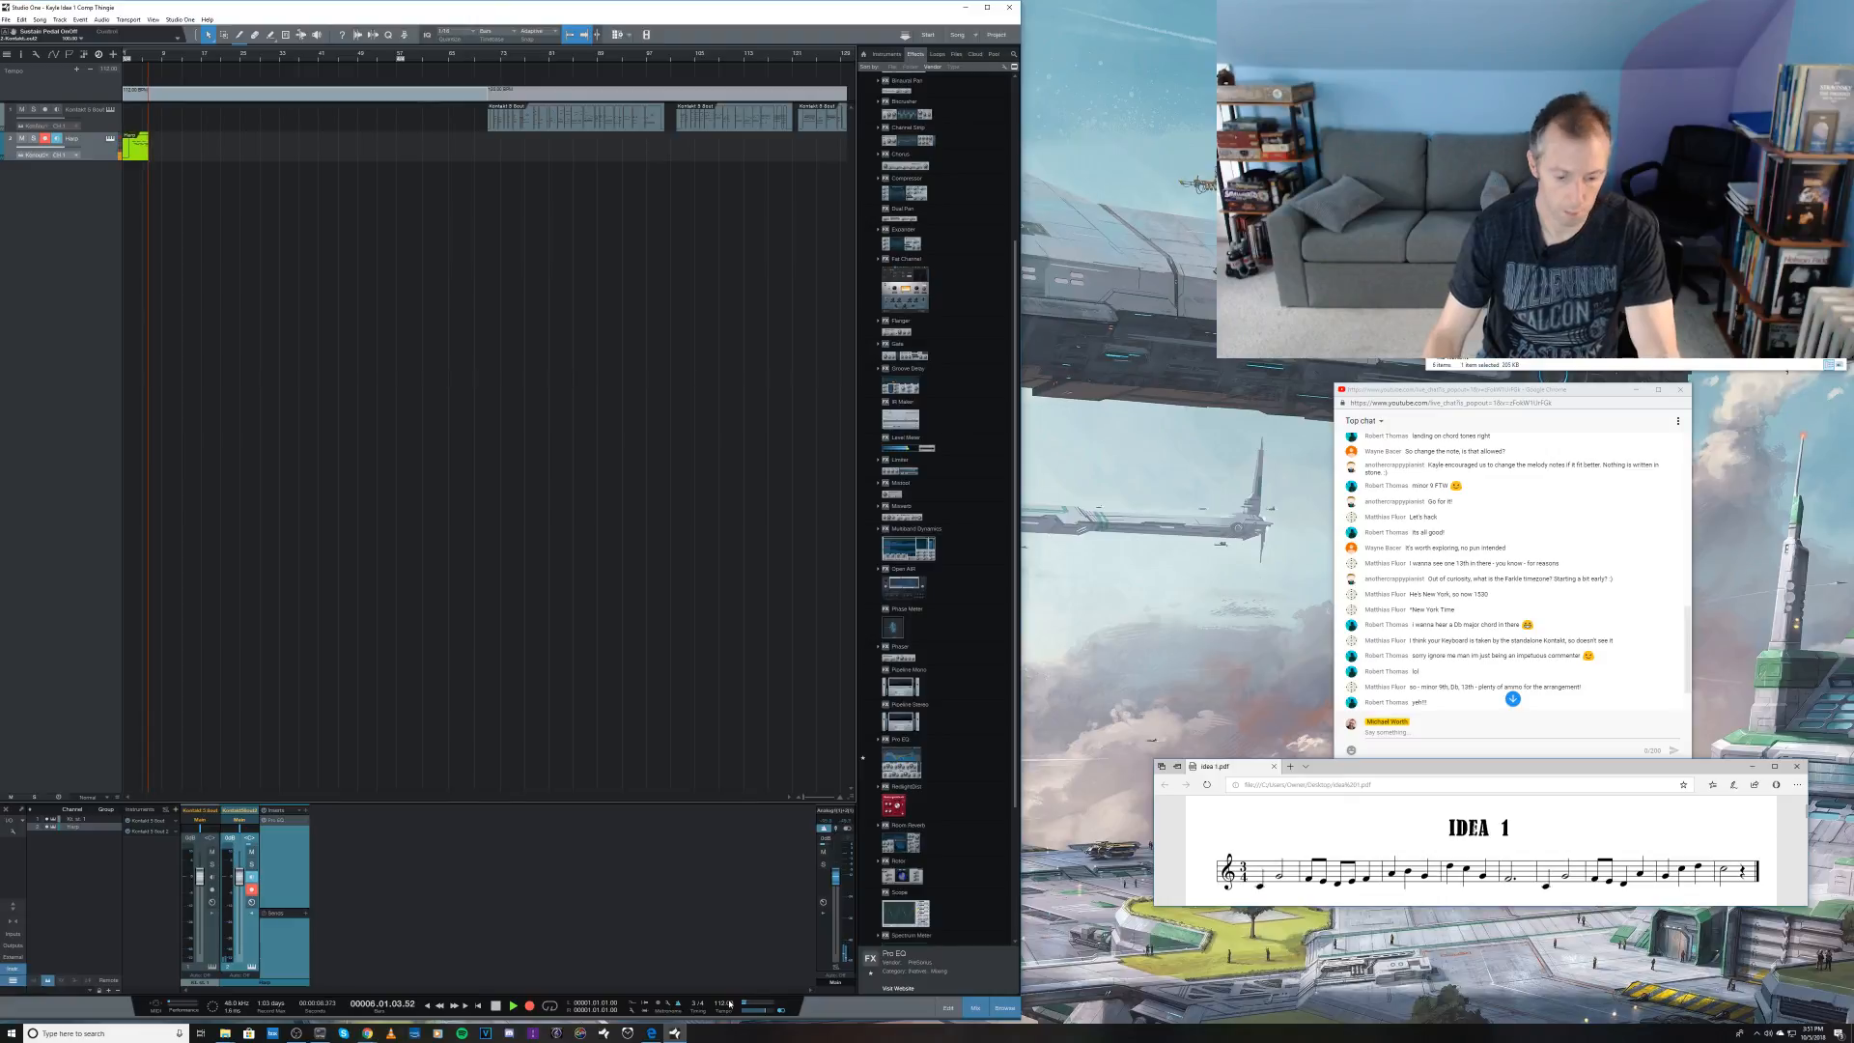
key("space")
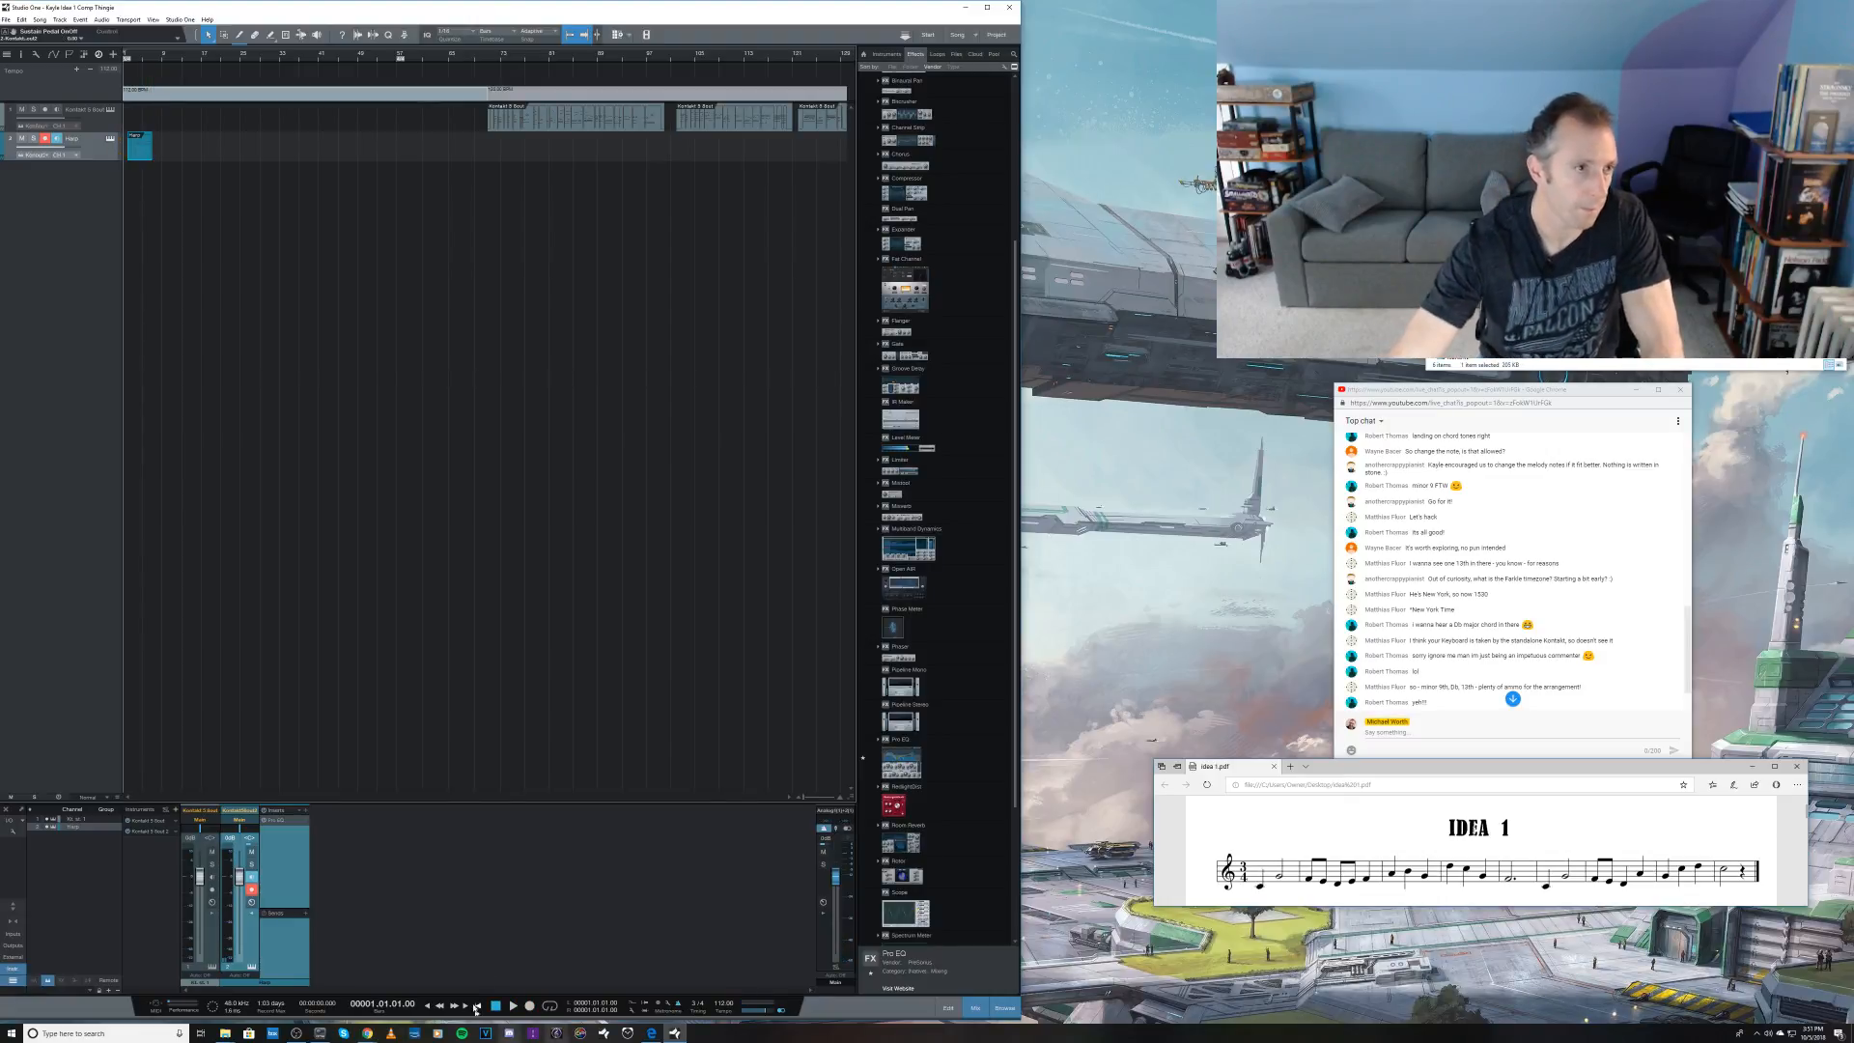
Step: Open the harp track's Kontakt instance and list the instruments of its Percussion library
left_click(110, 140)
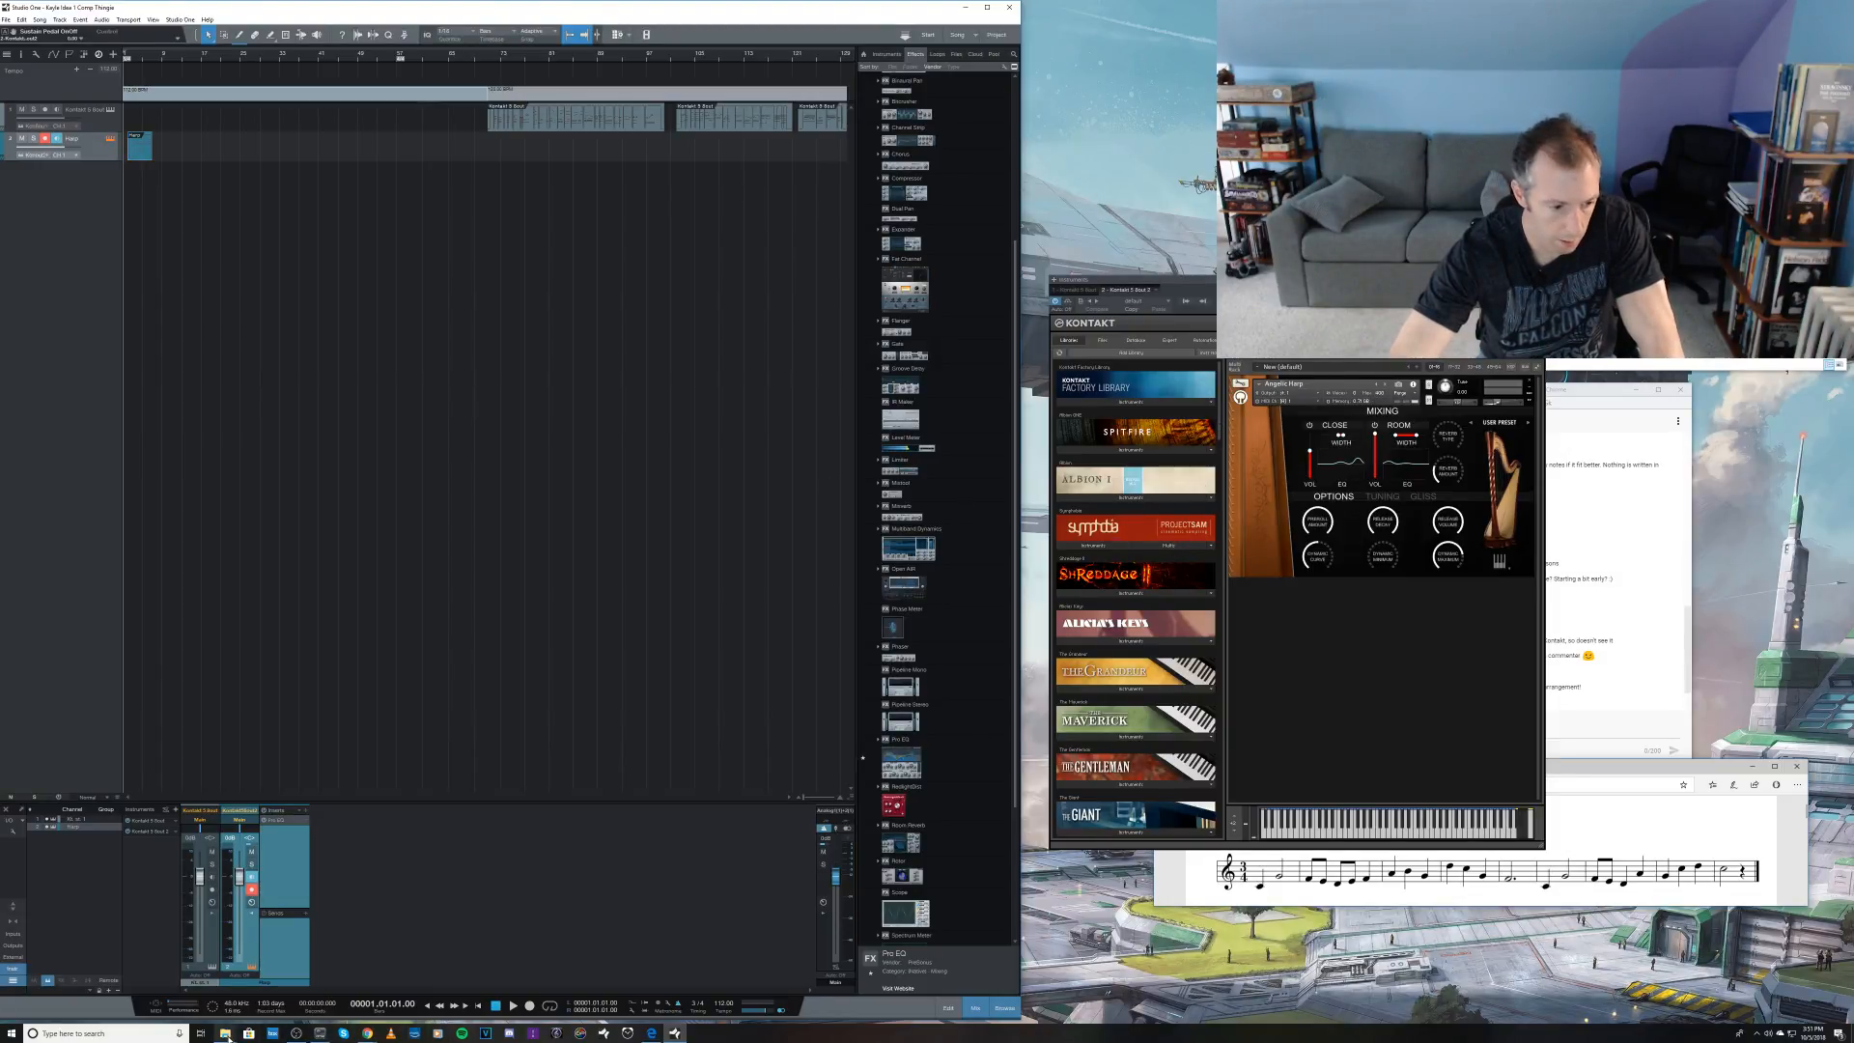
mouse_move(229, 1038)
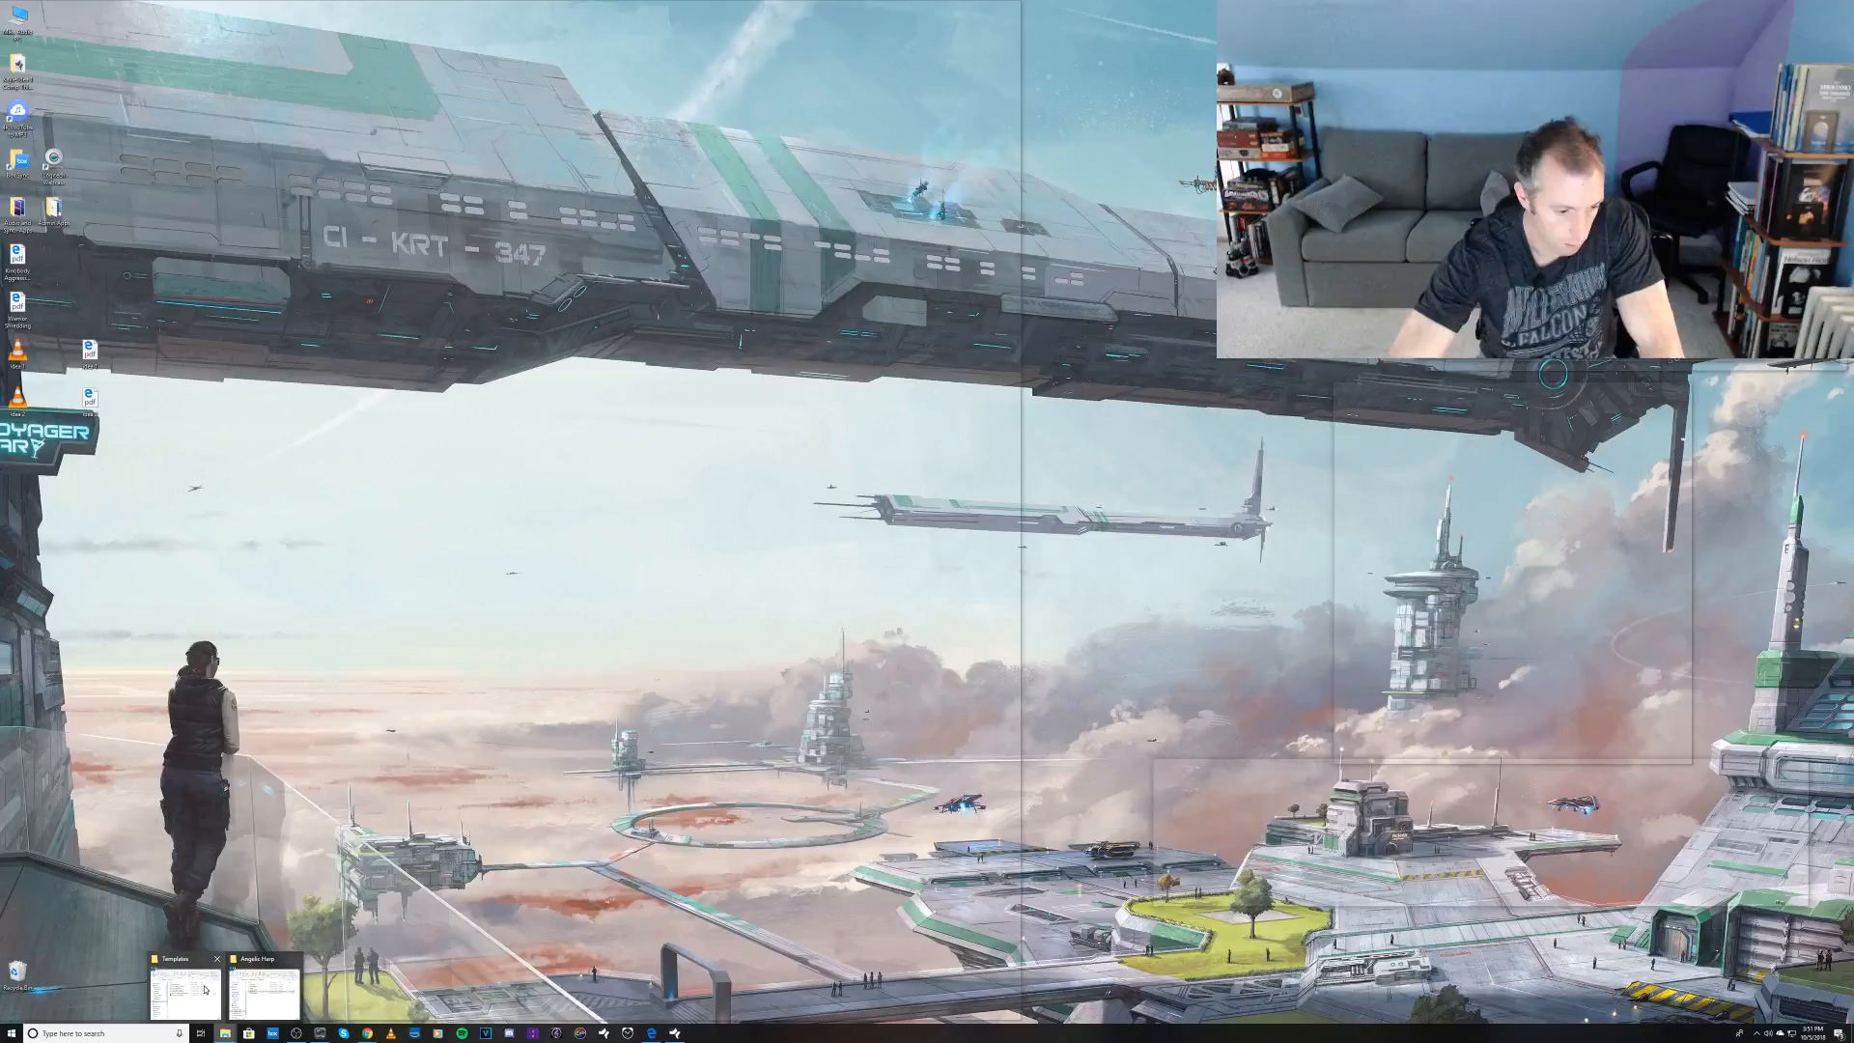
left_click(253, 986)
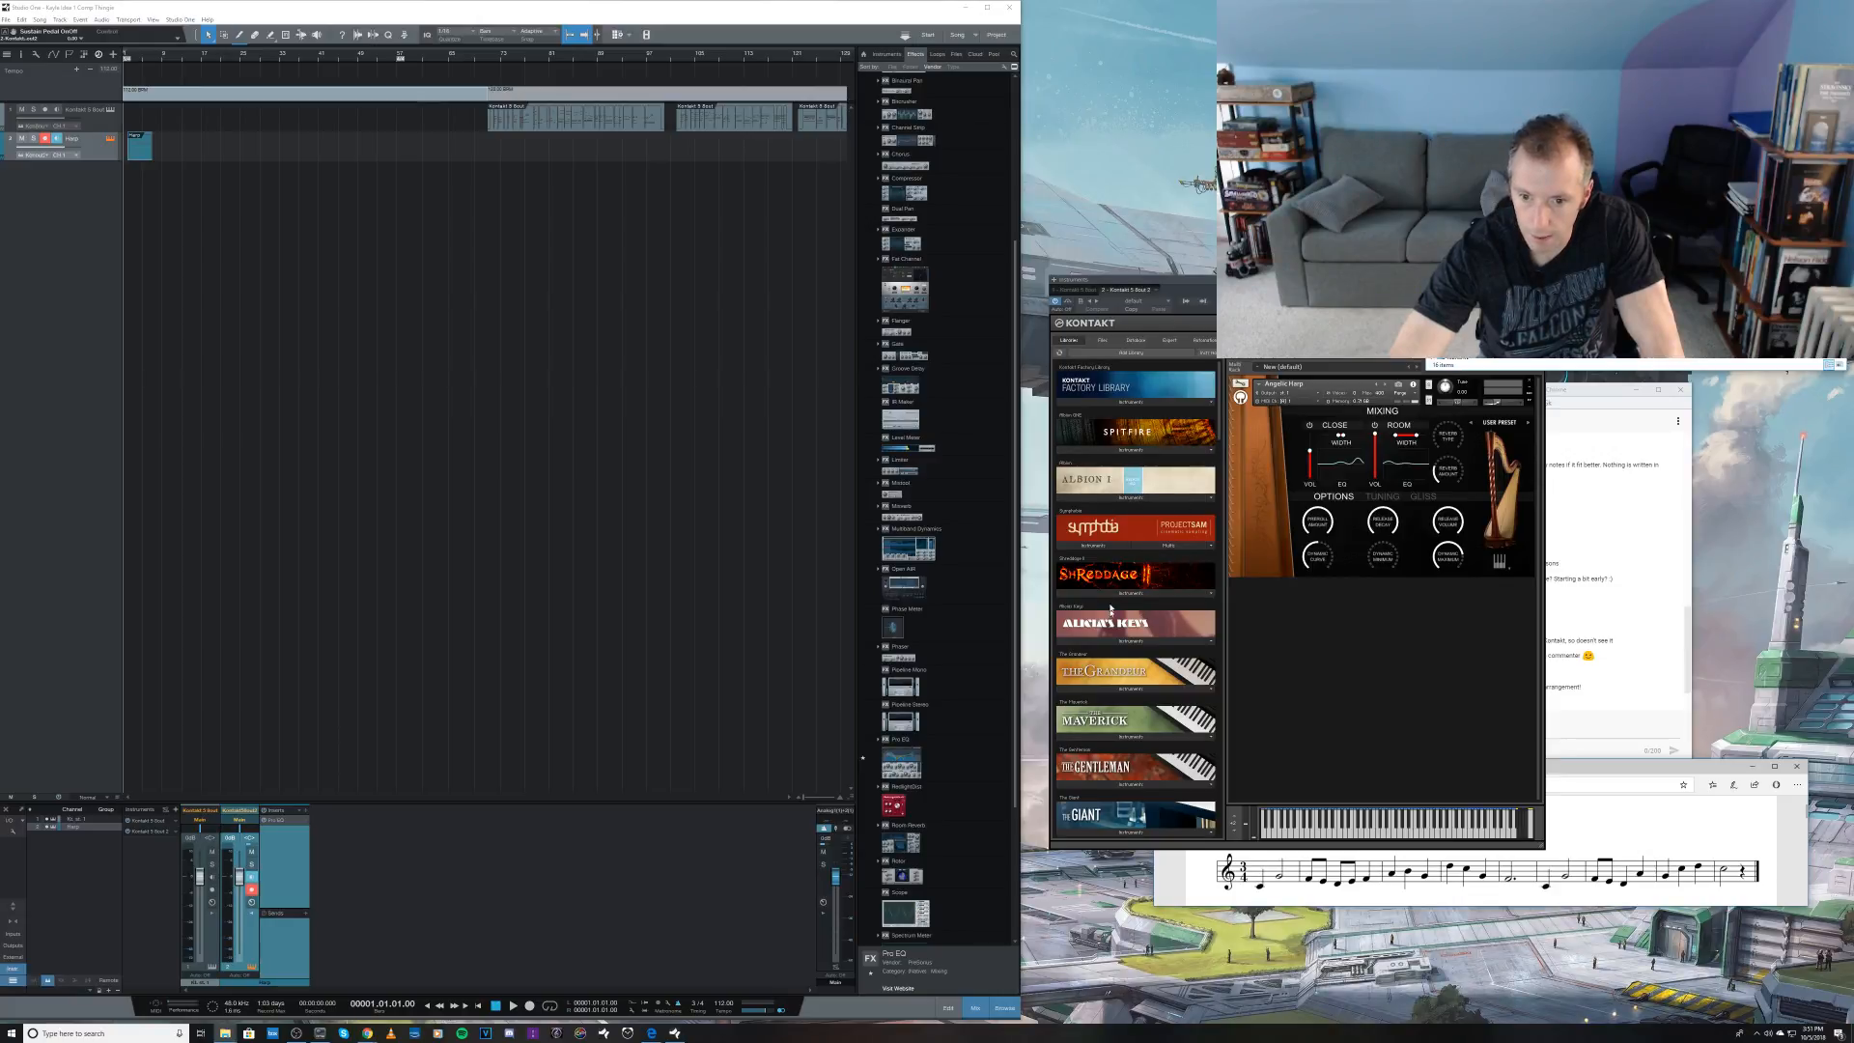
scroll(1220, 431, "down", 3)
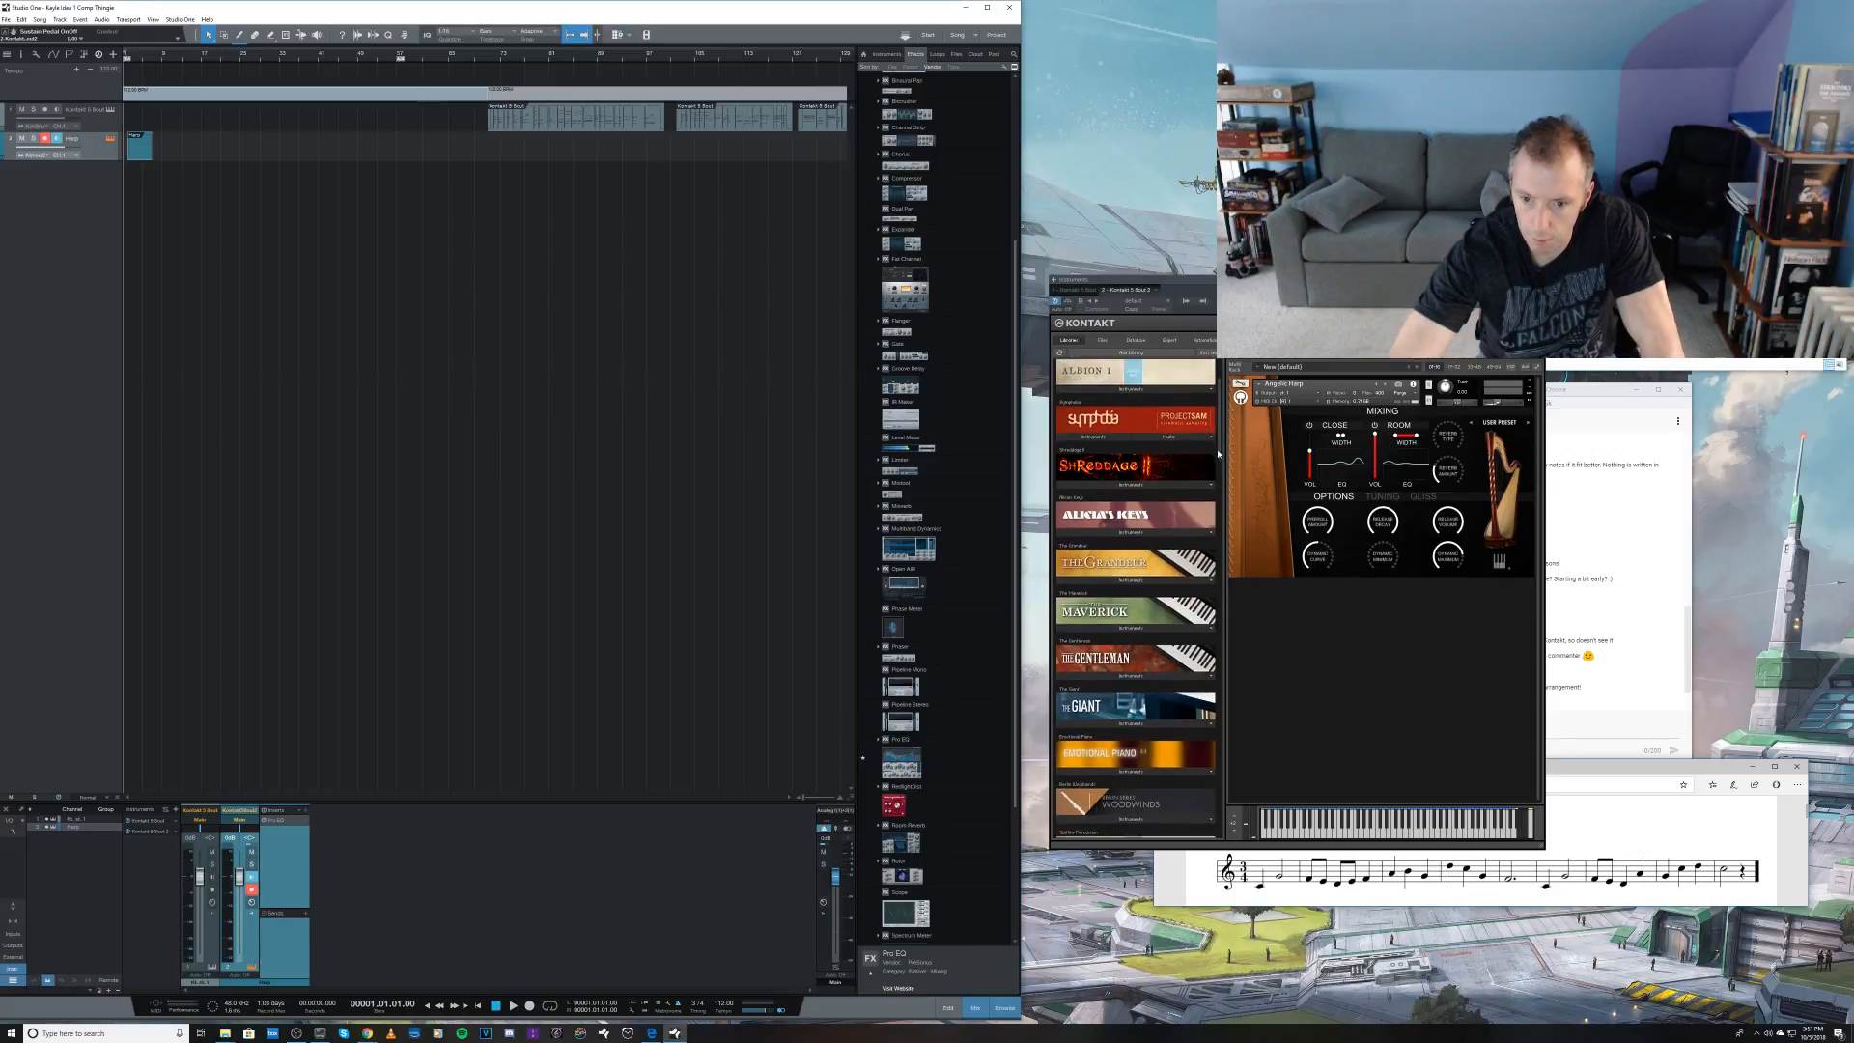
left_click(1140, 814)
scroll(1138, 807, "down", 3)
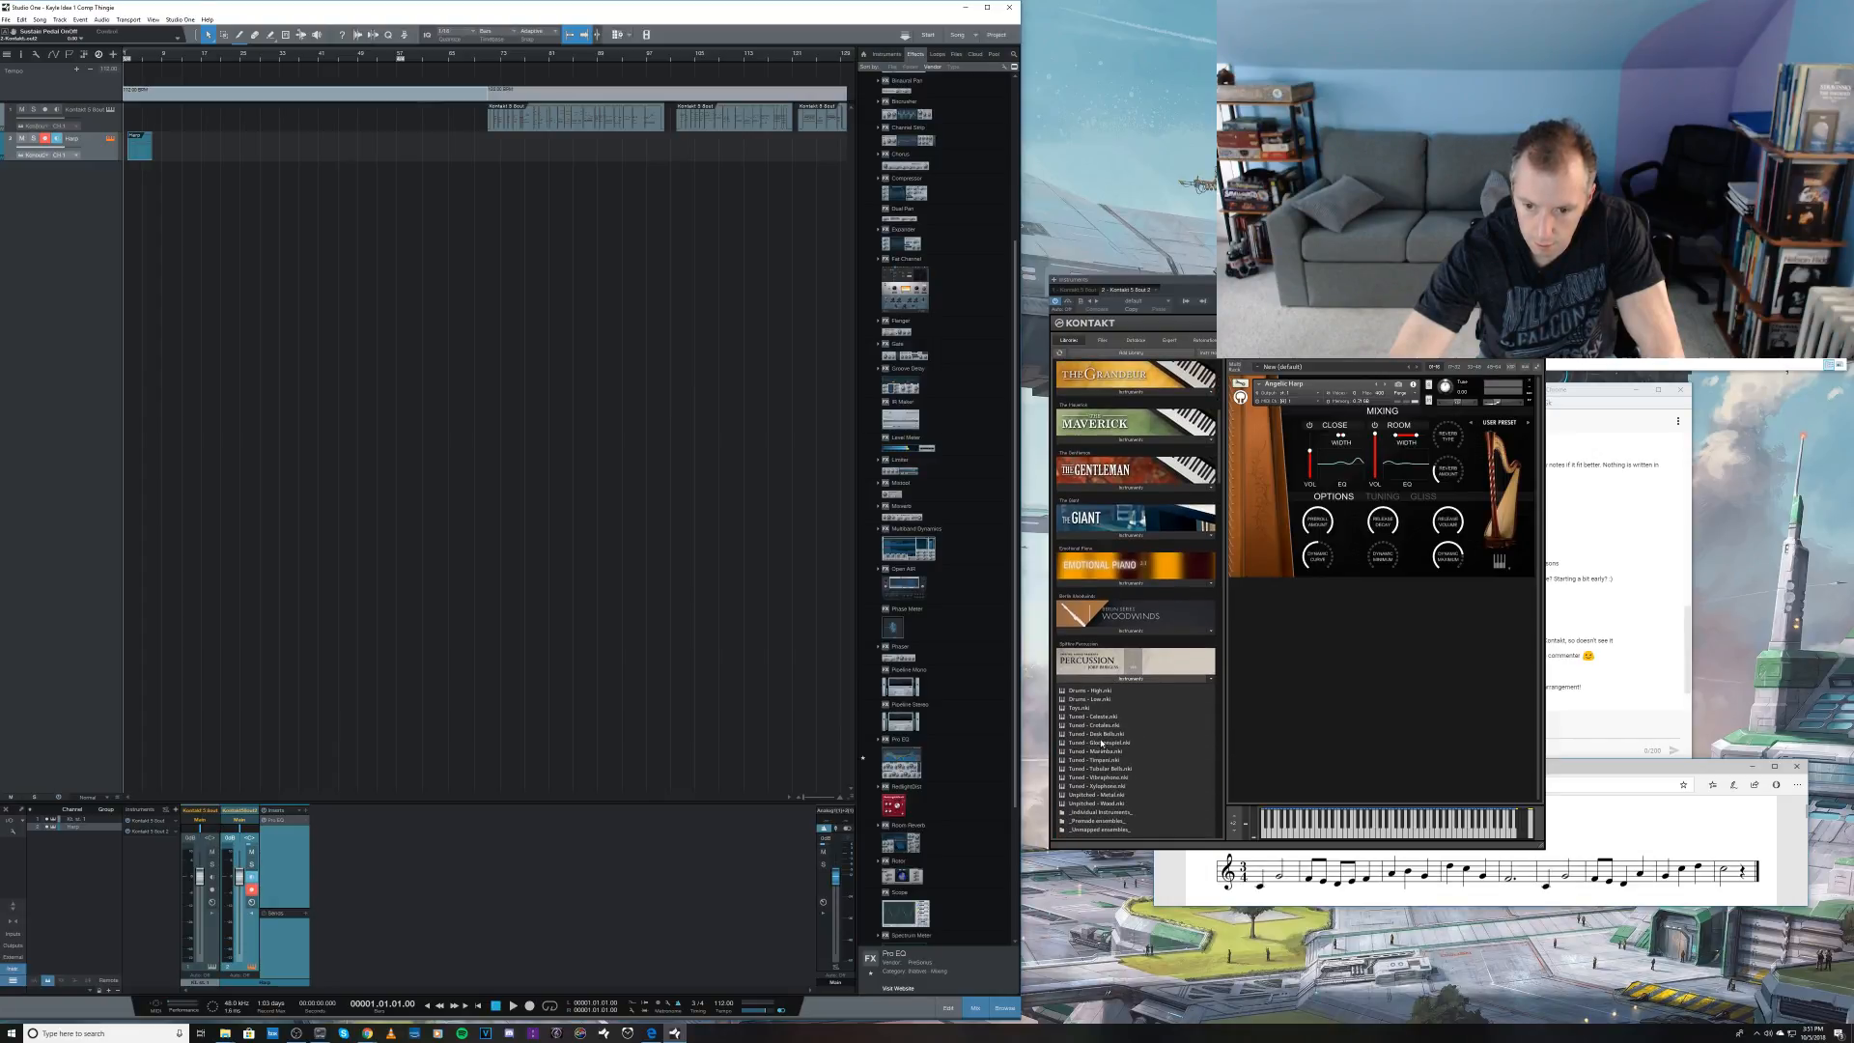
Step: Load the Tuned - Celeste patch alongside the harp and assign it to MIDI channel 1
left_click(1102, 717)
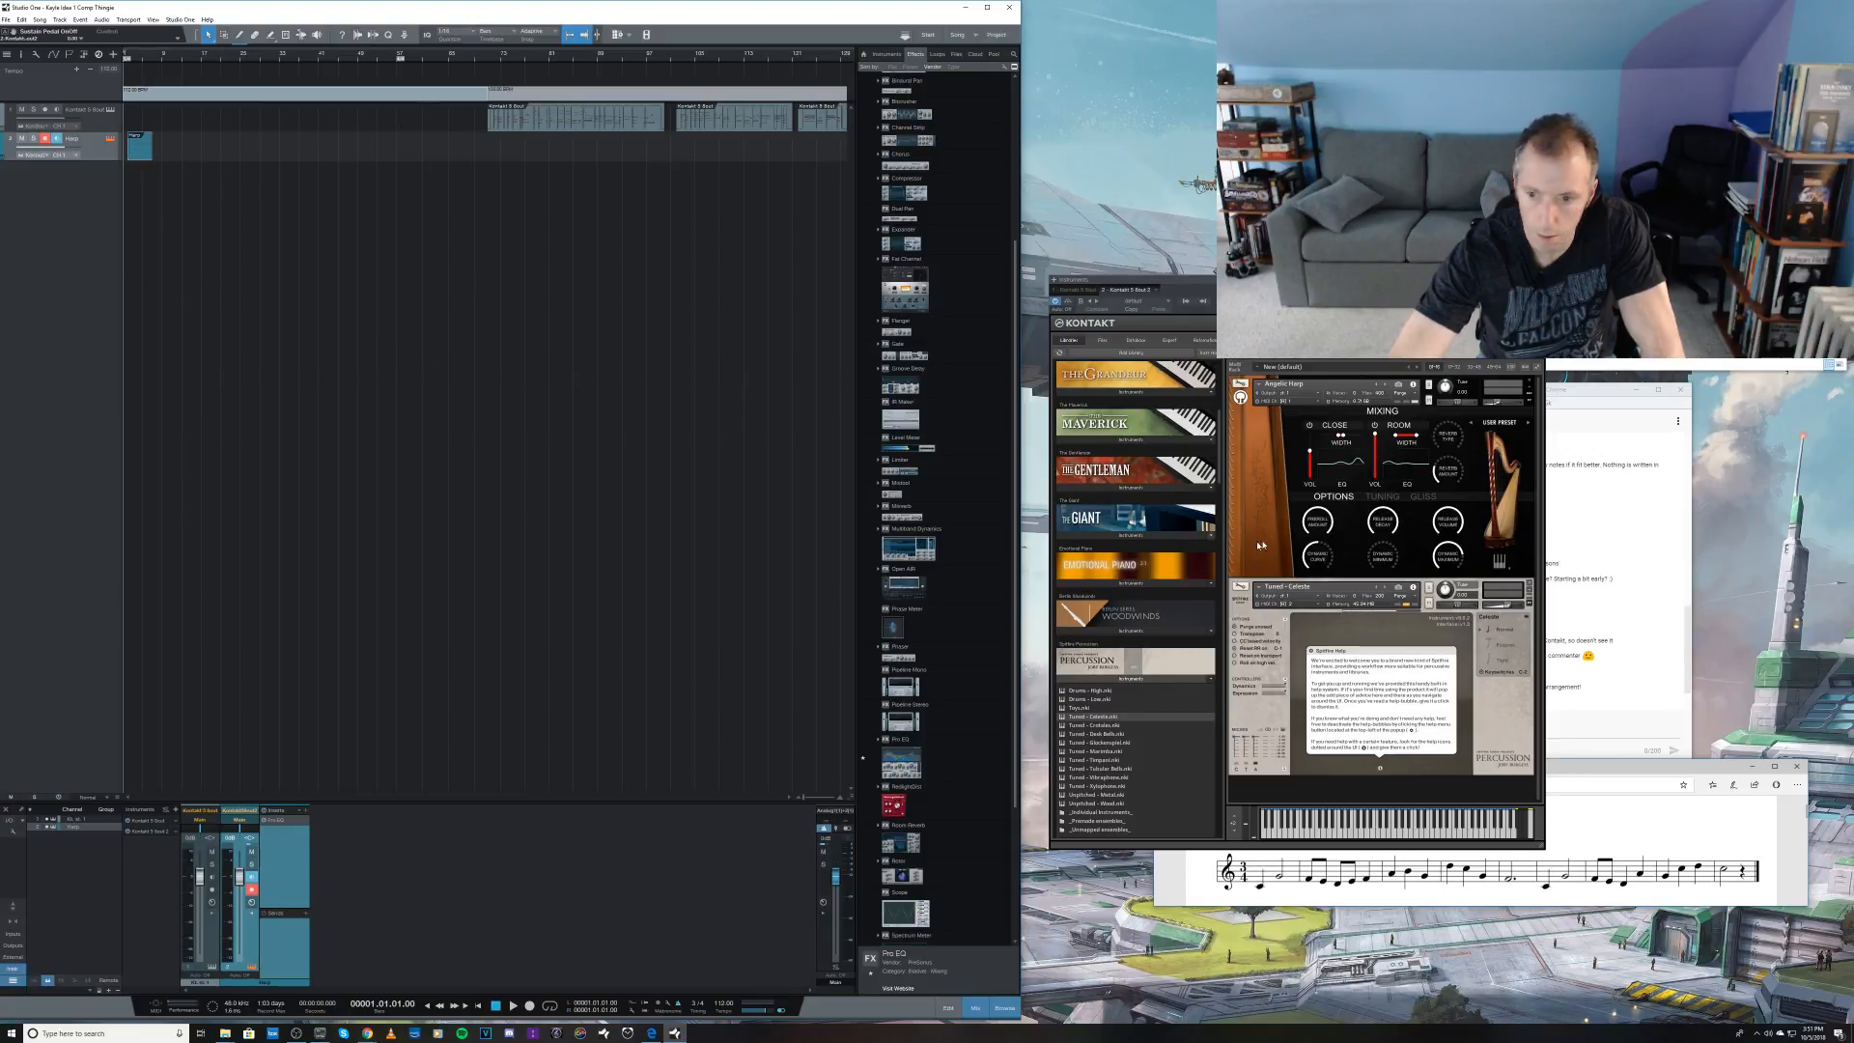
left_click(1304, 605)
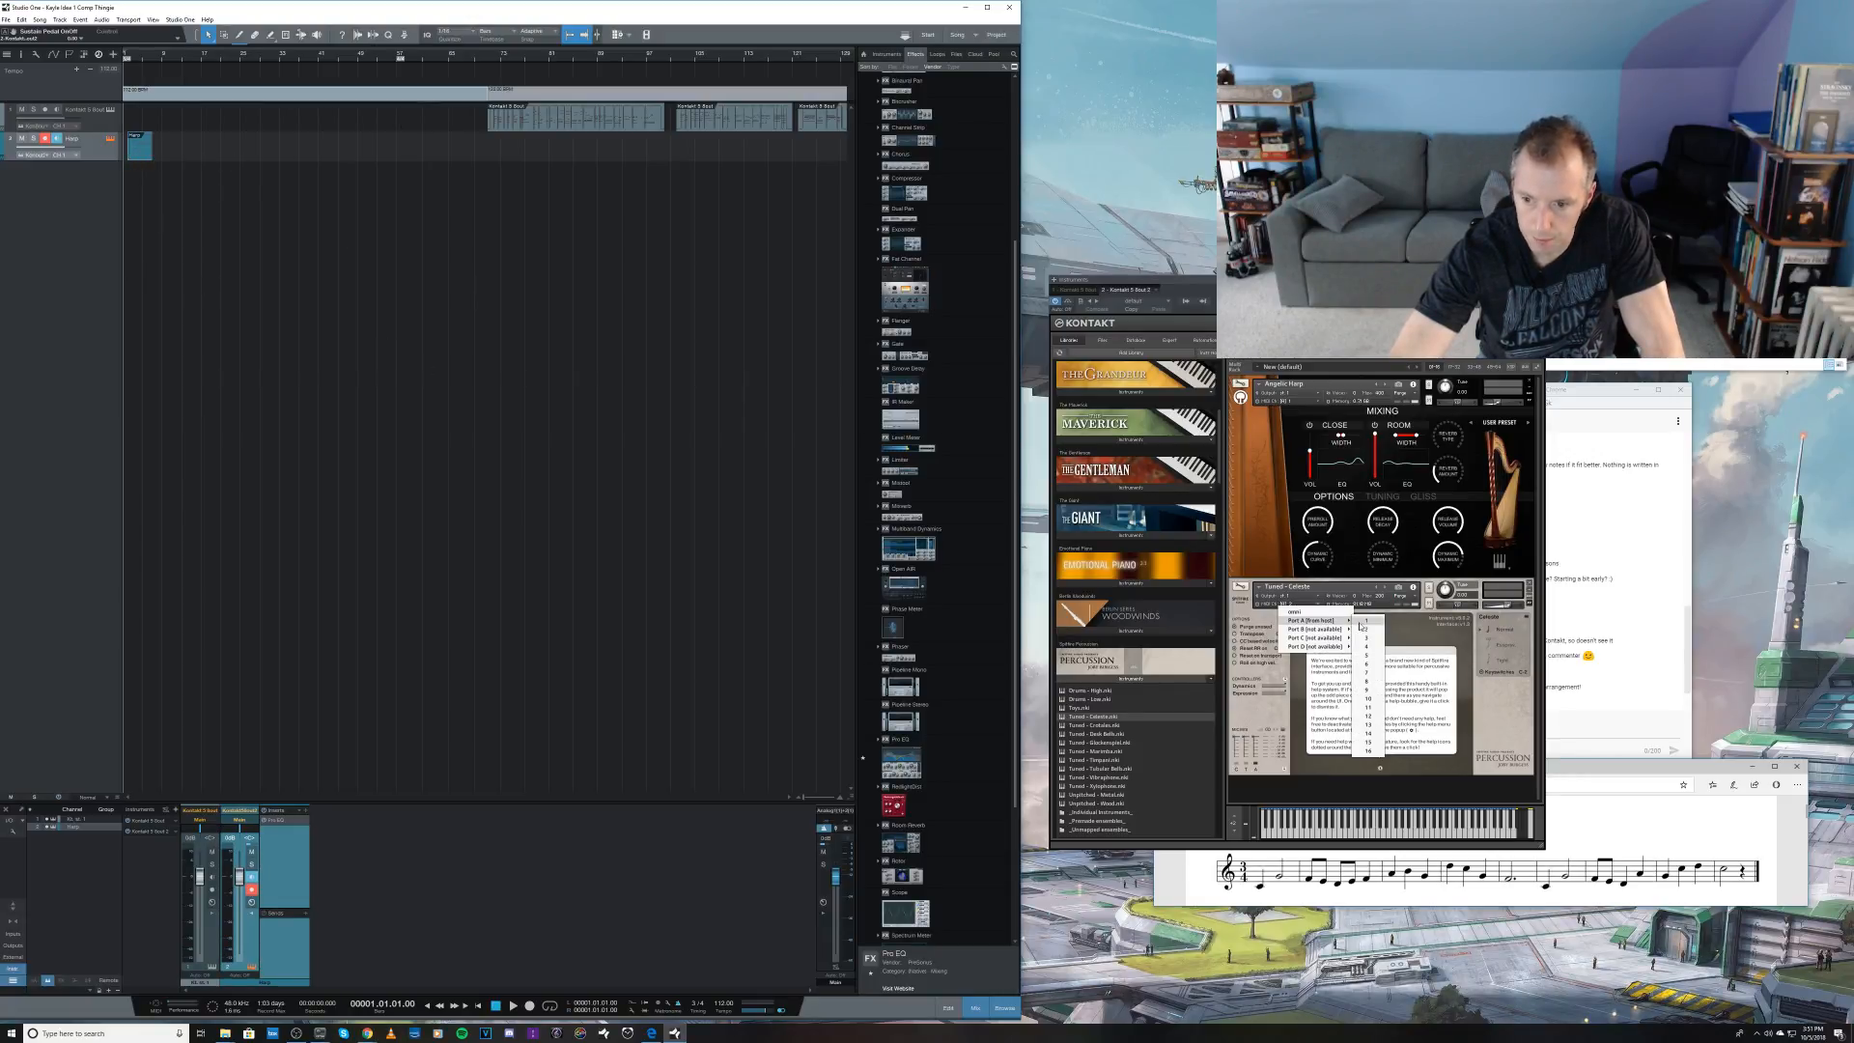
left_click(1367, 626)
Step: Play back the opening phrase twice to hear the harp layered with the celeste
key("space")
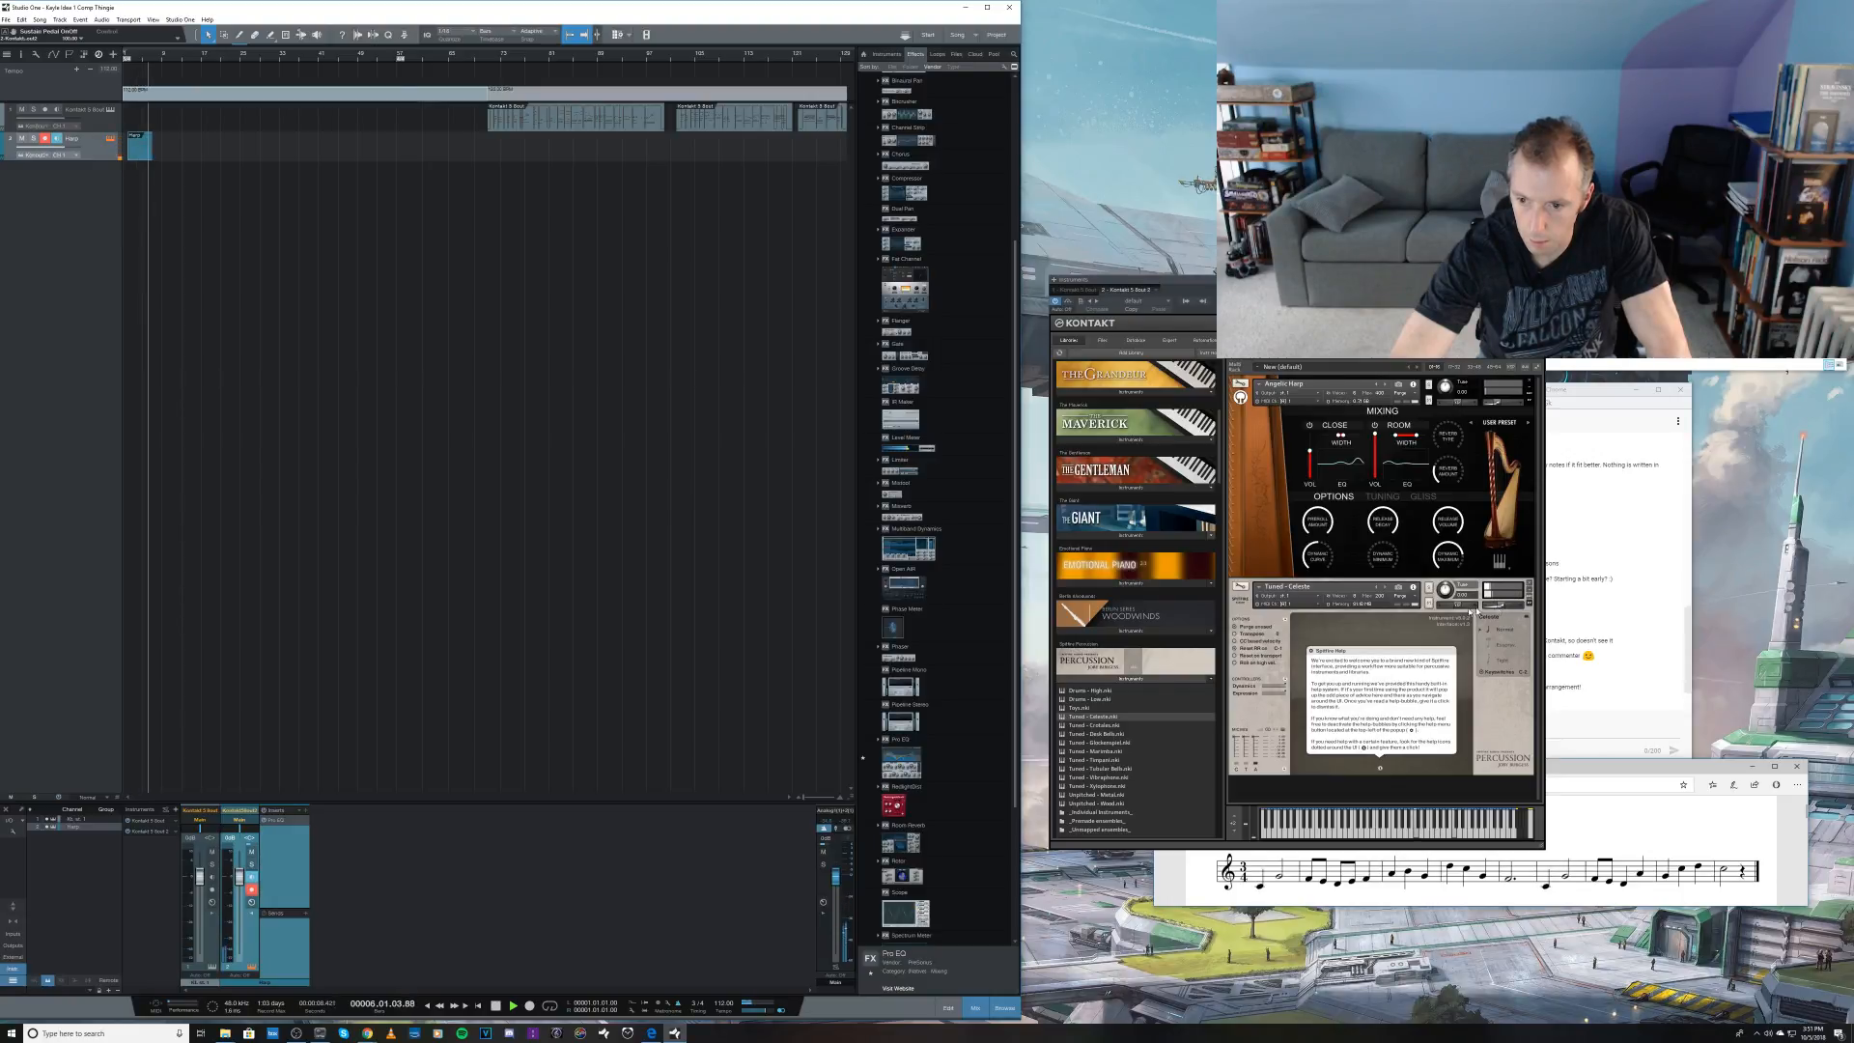
key("space")
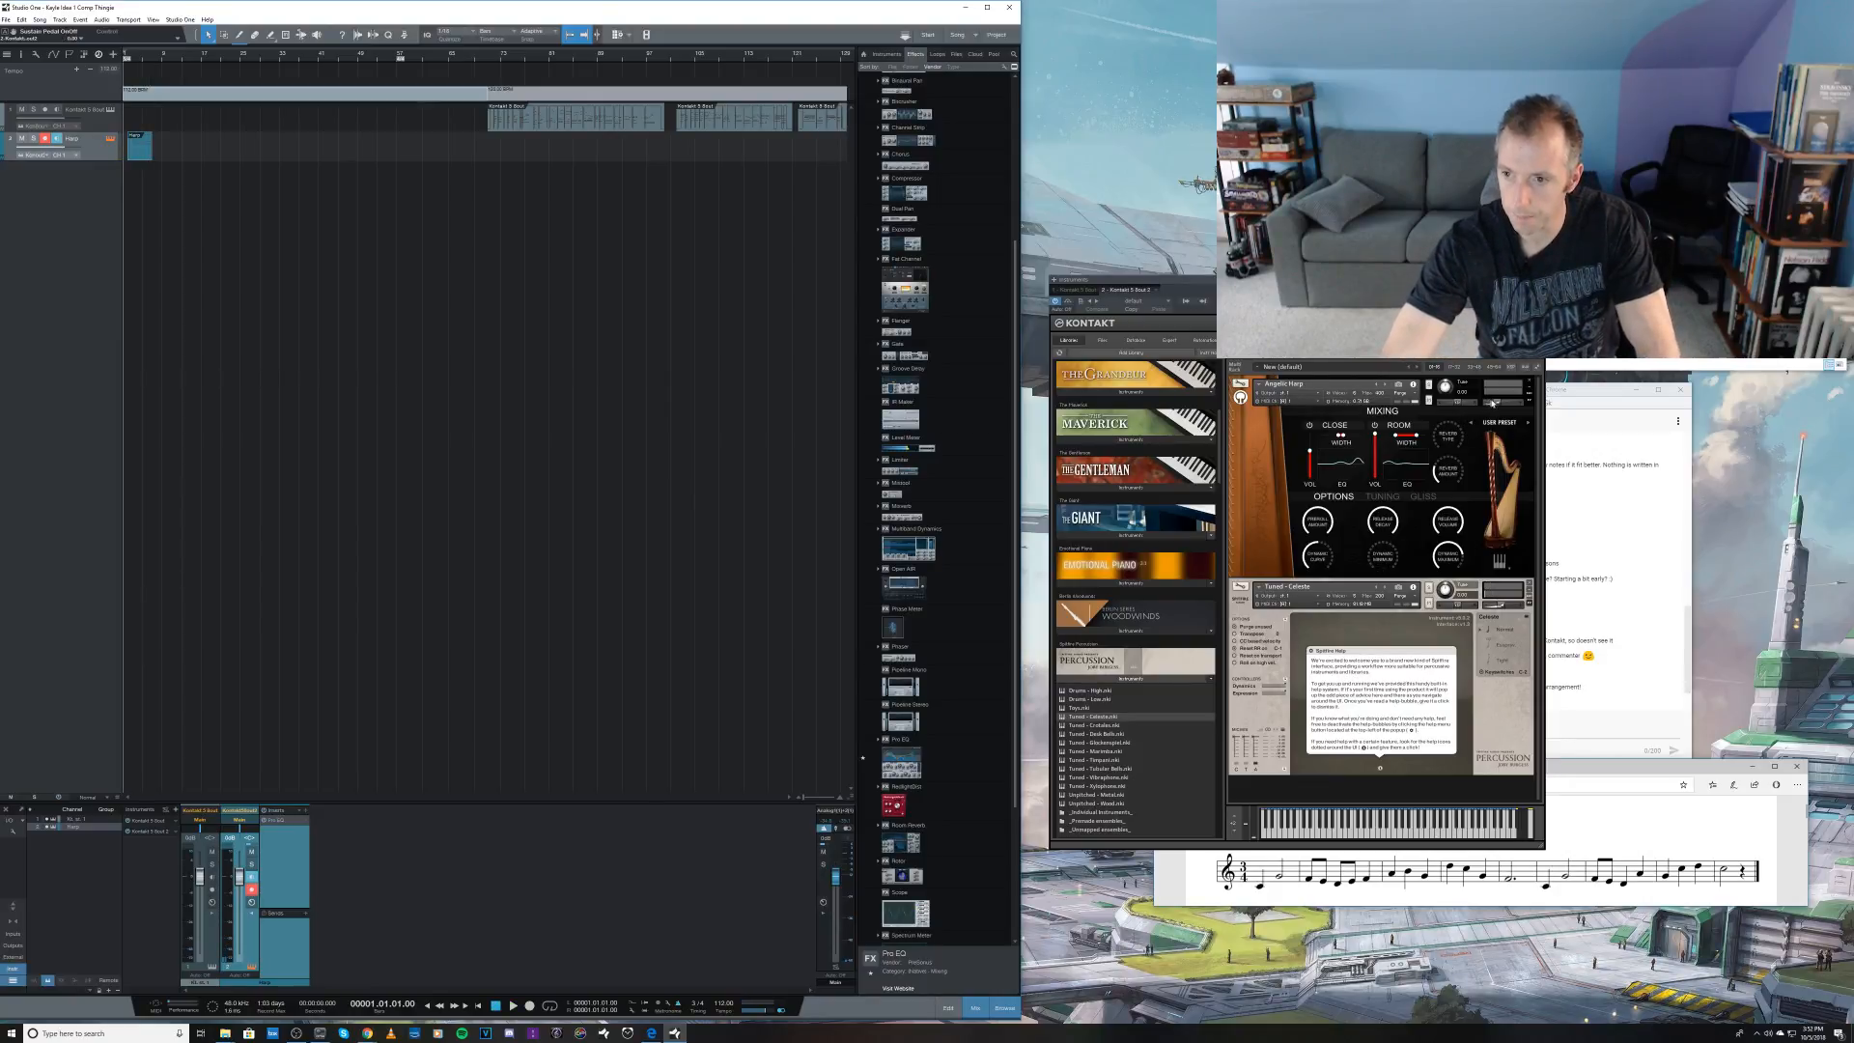
key("space")
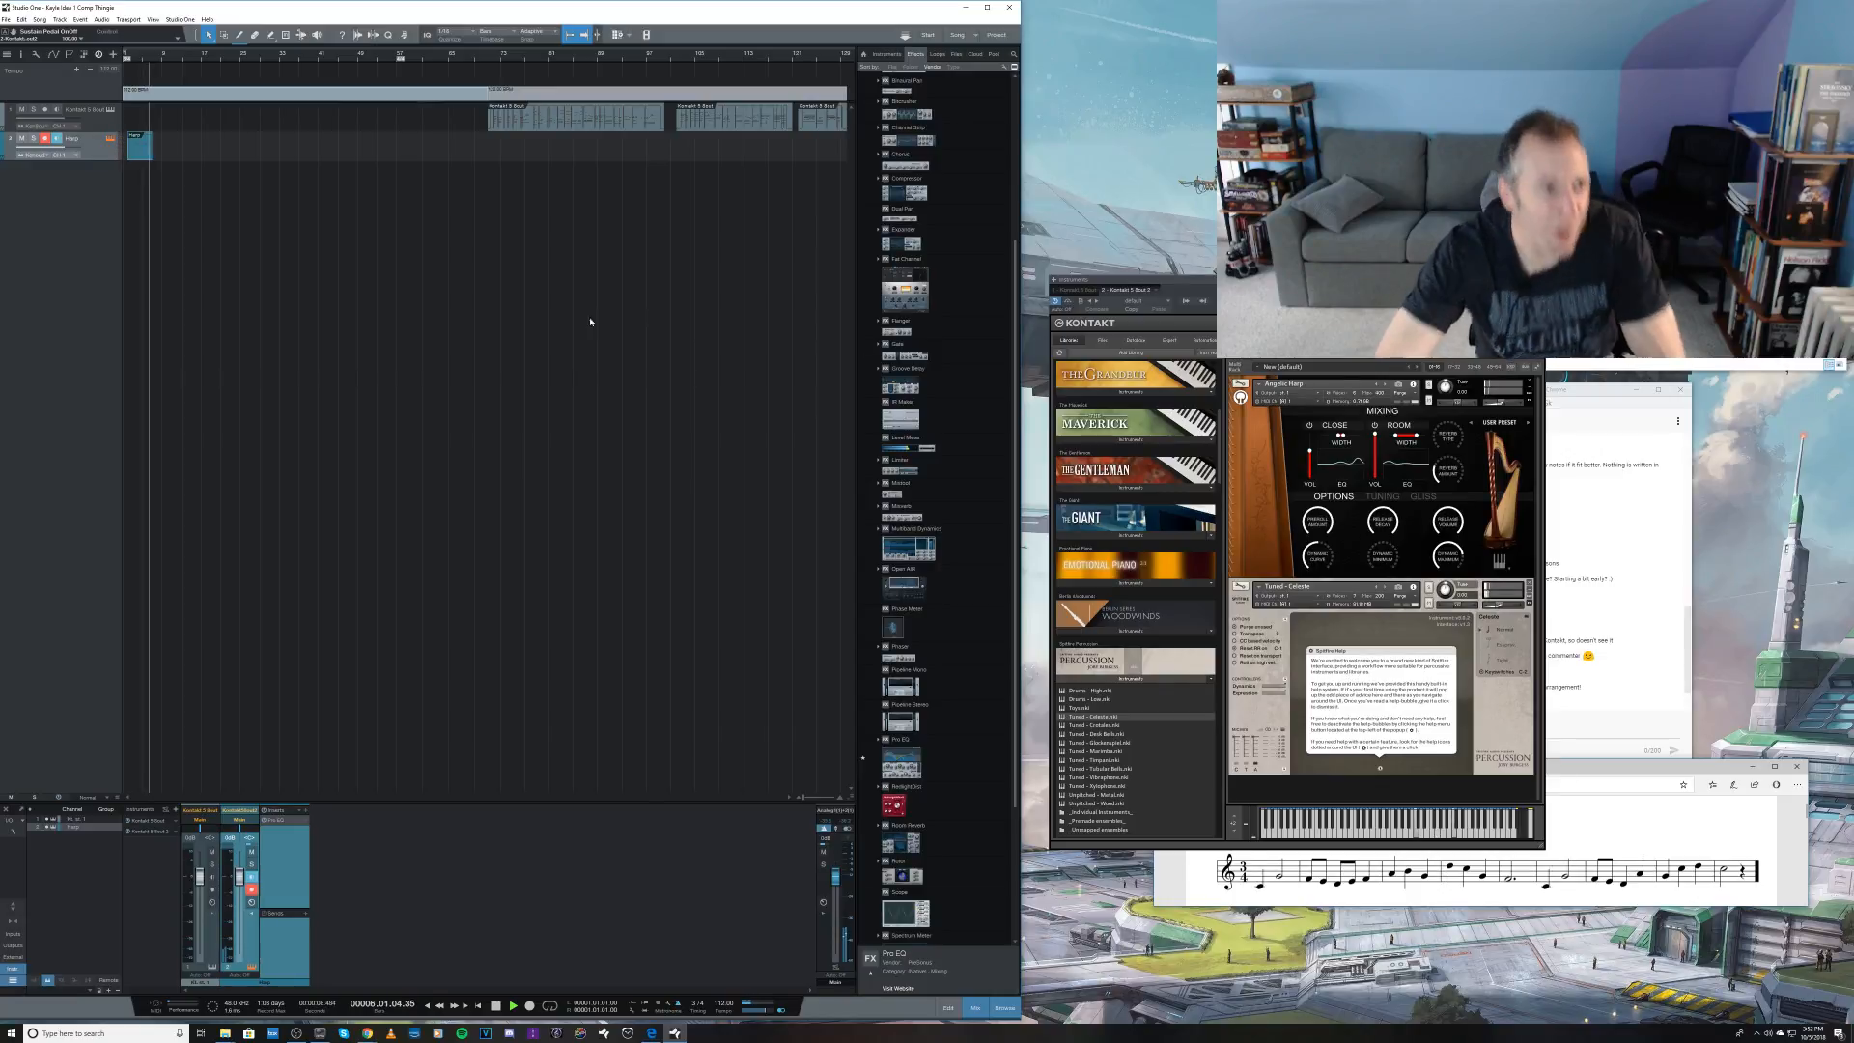
key("space")
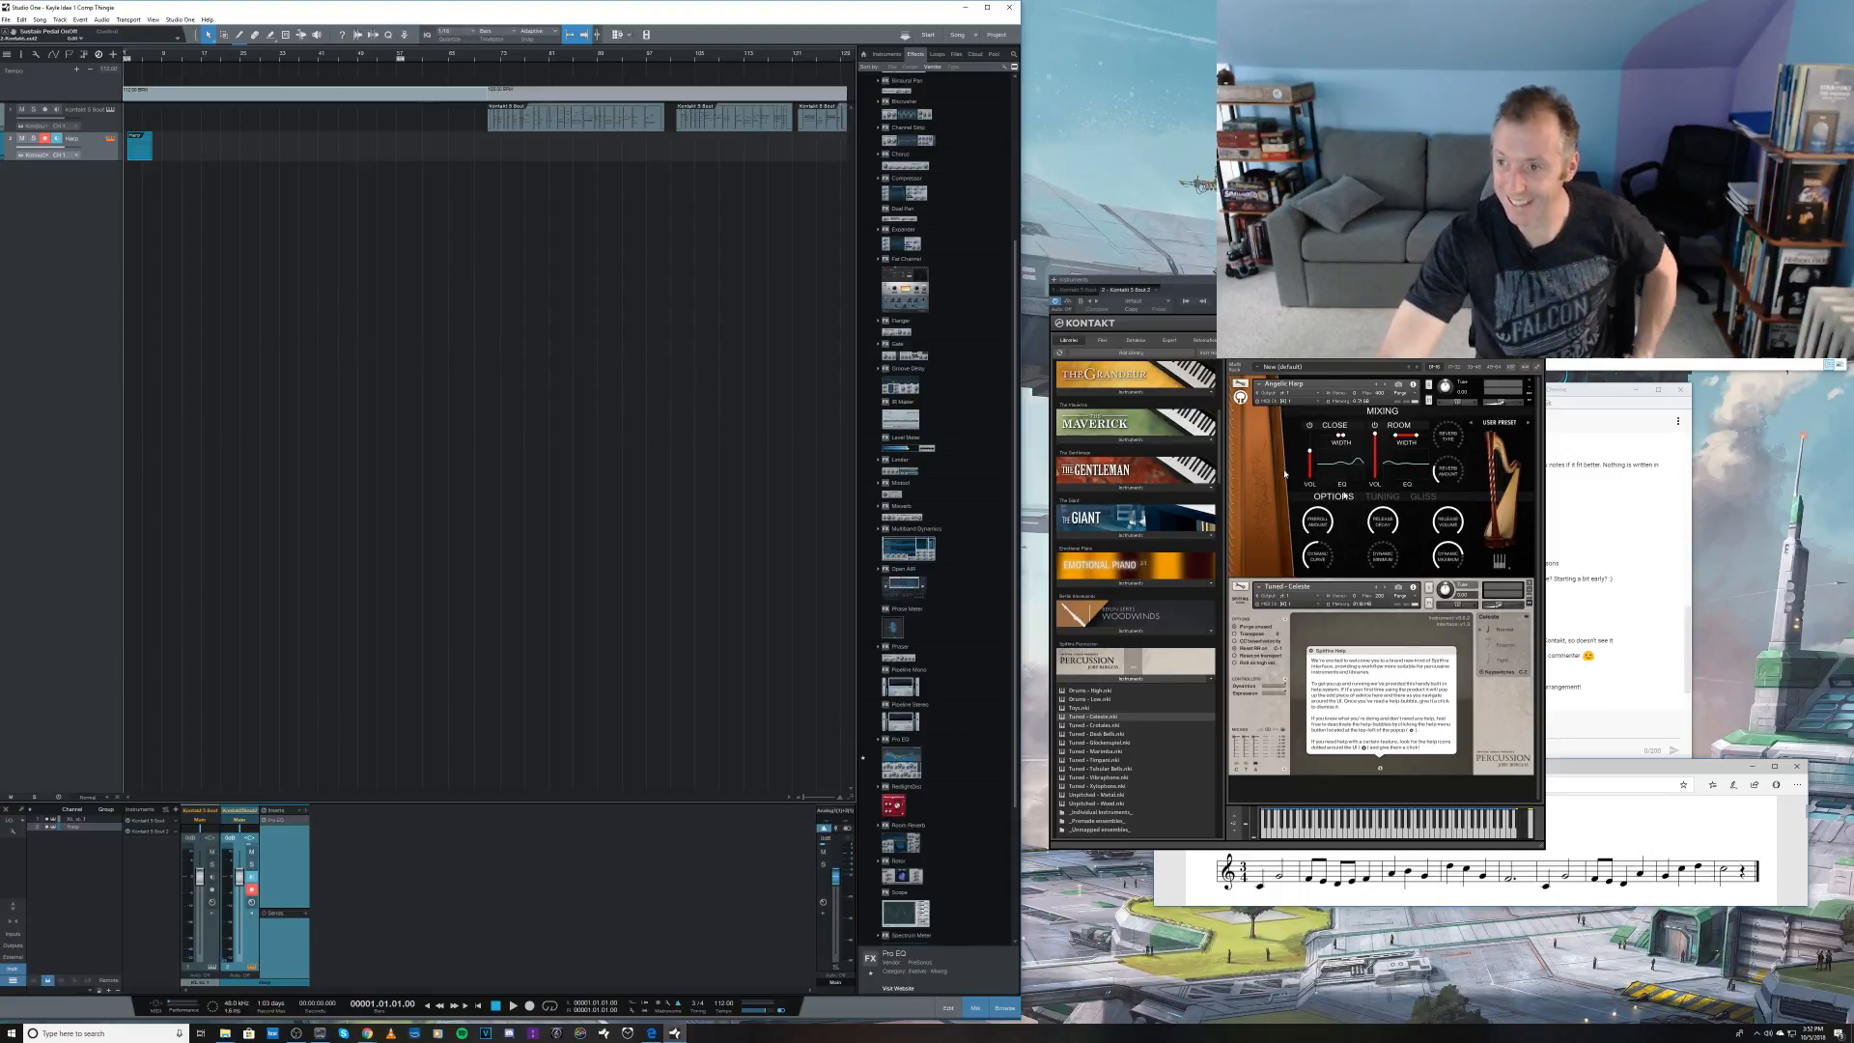
left_click(1680, 647)
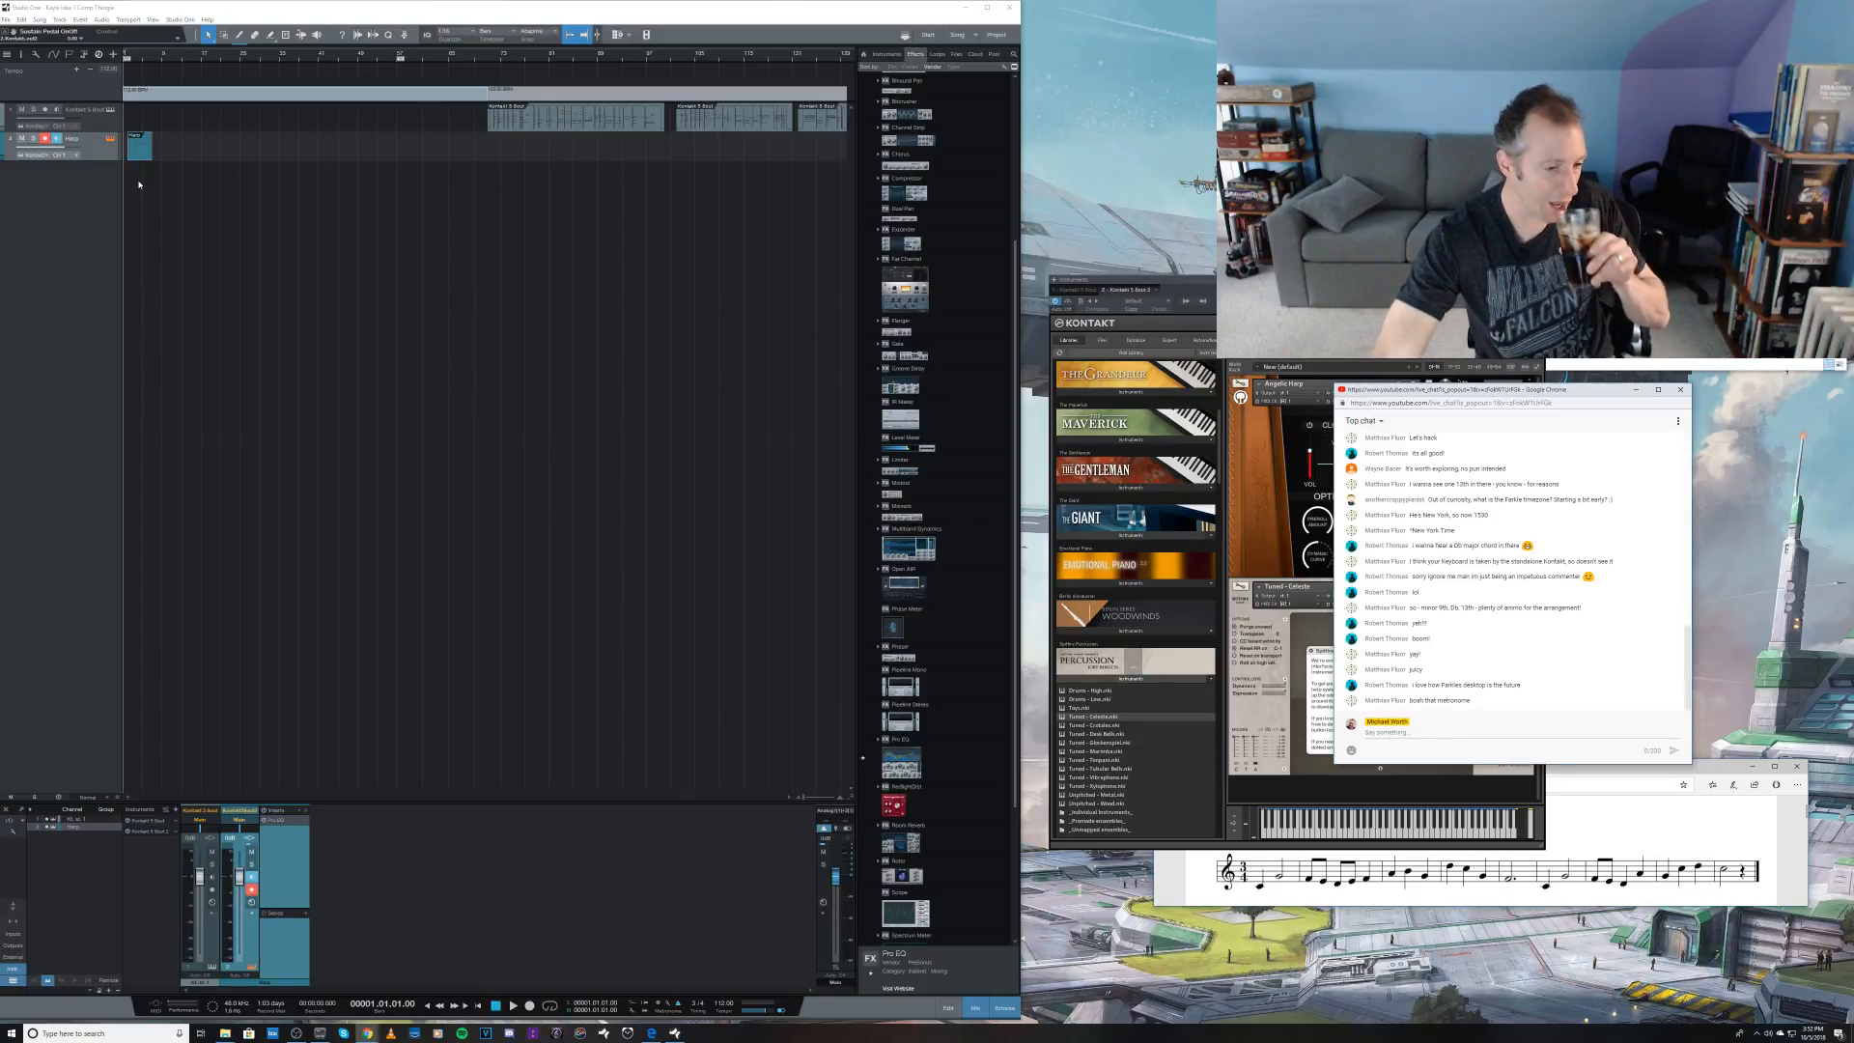
left_click(61, 221)
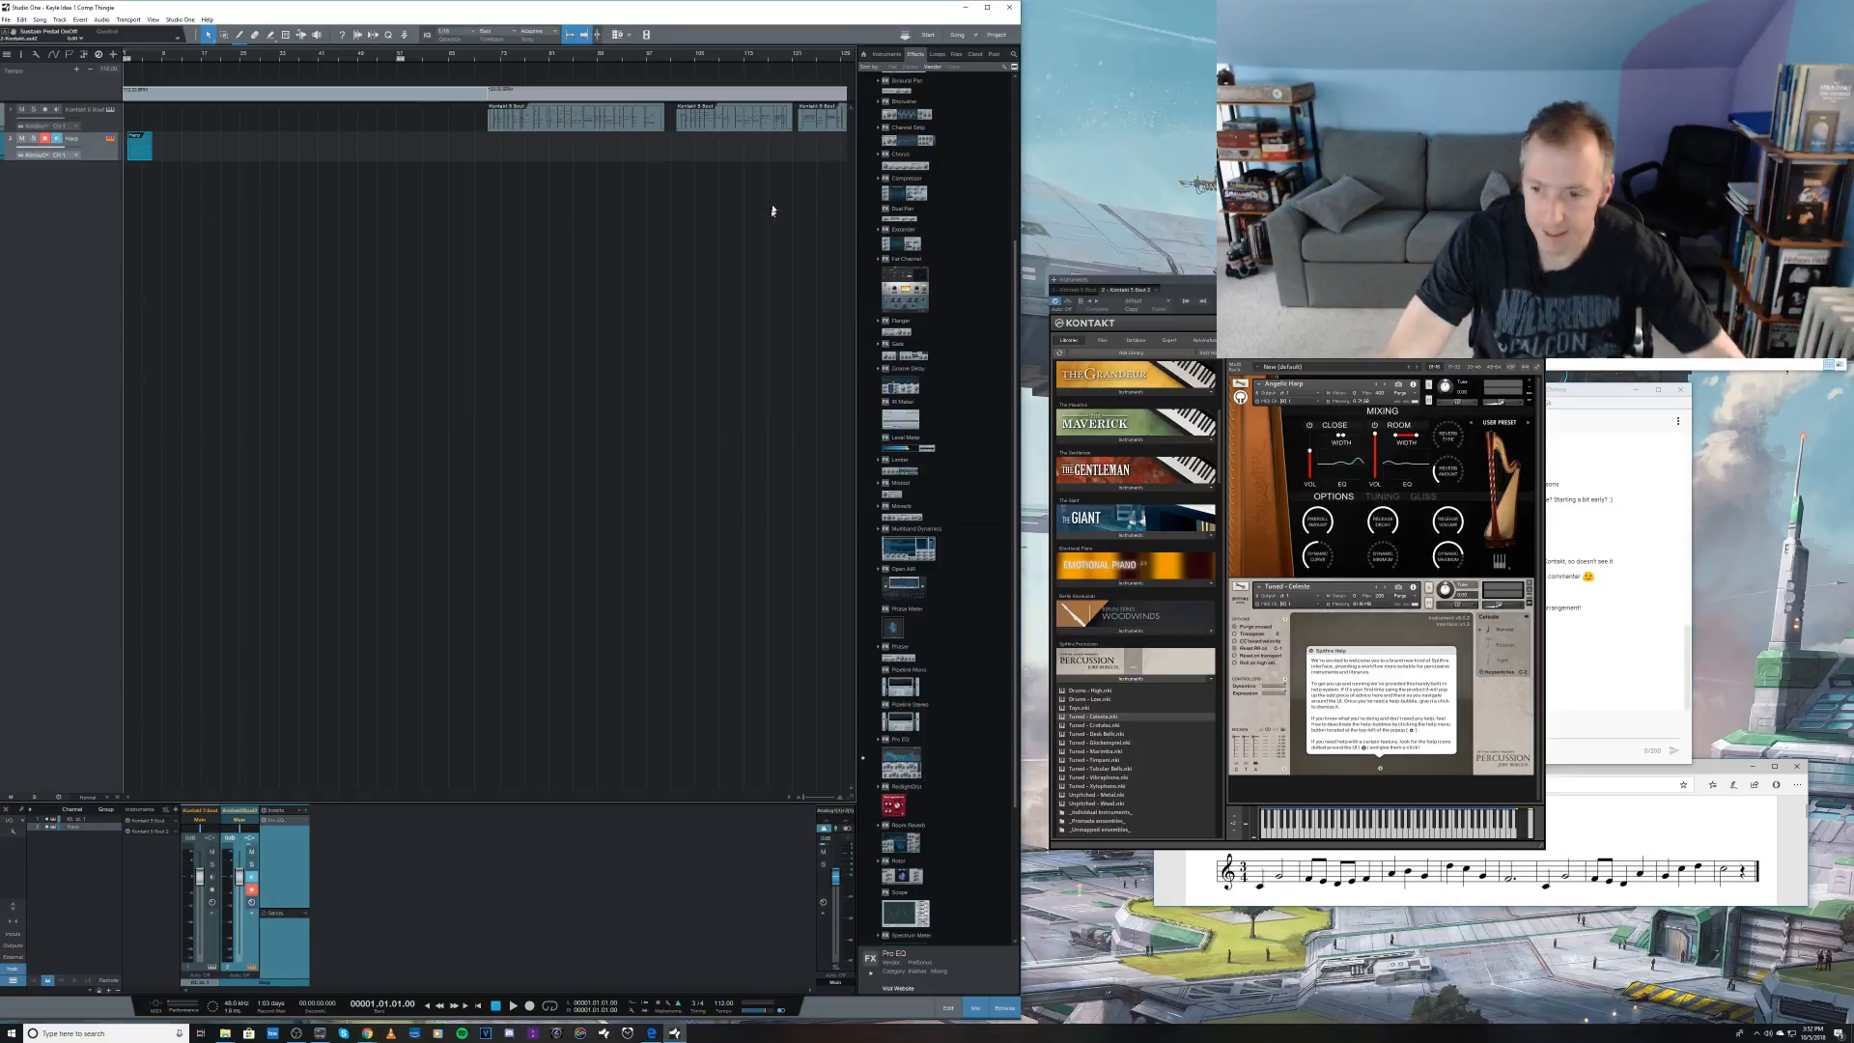
Step: Collapse the loaded instruments in the Kontakt rack and open Symphobia's Mixed Orchestra instrument folder
left_click(1536, 371)
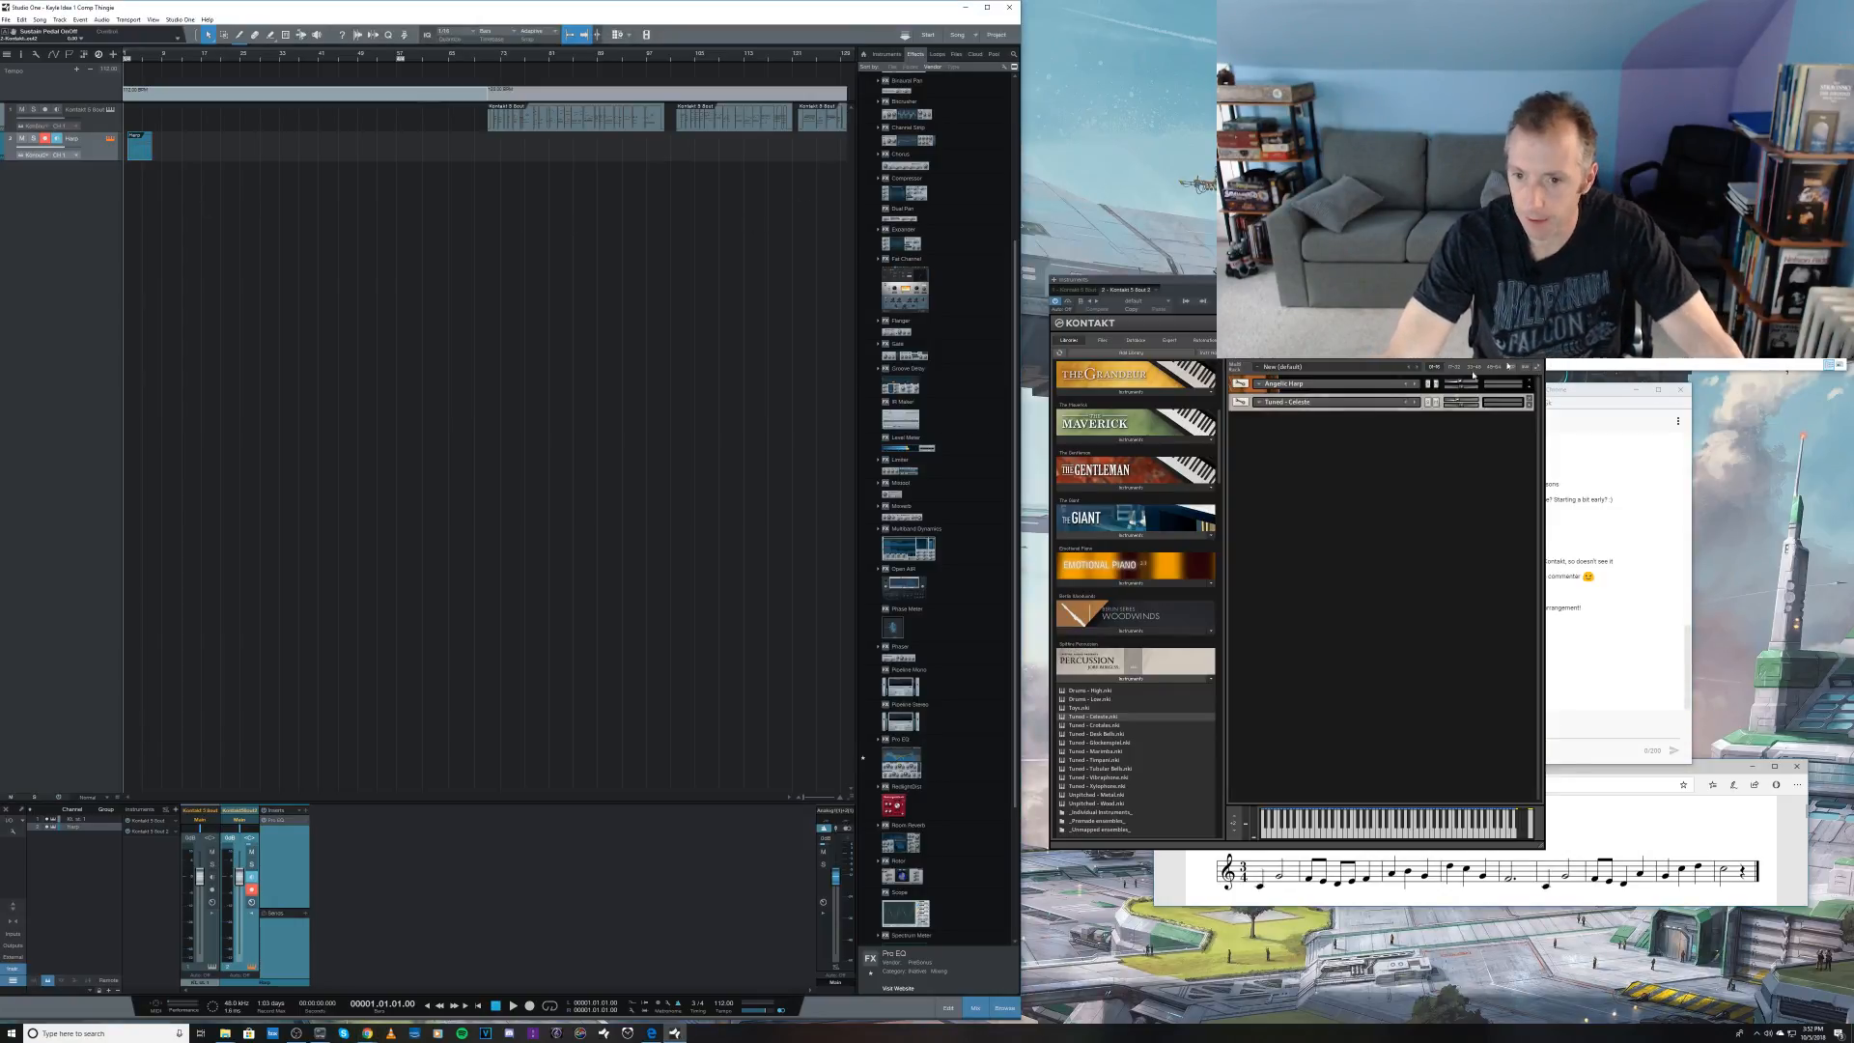
left_click_drag(1219, 422, 1212, 388)
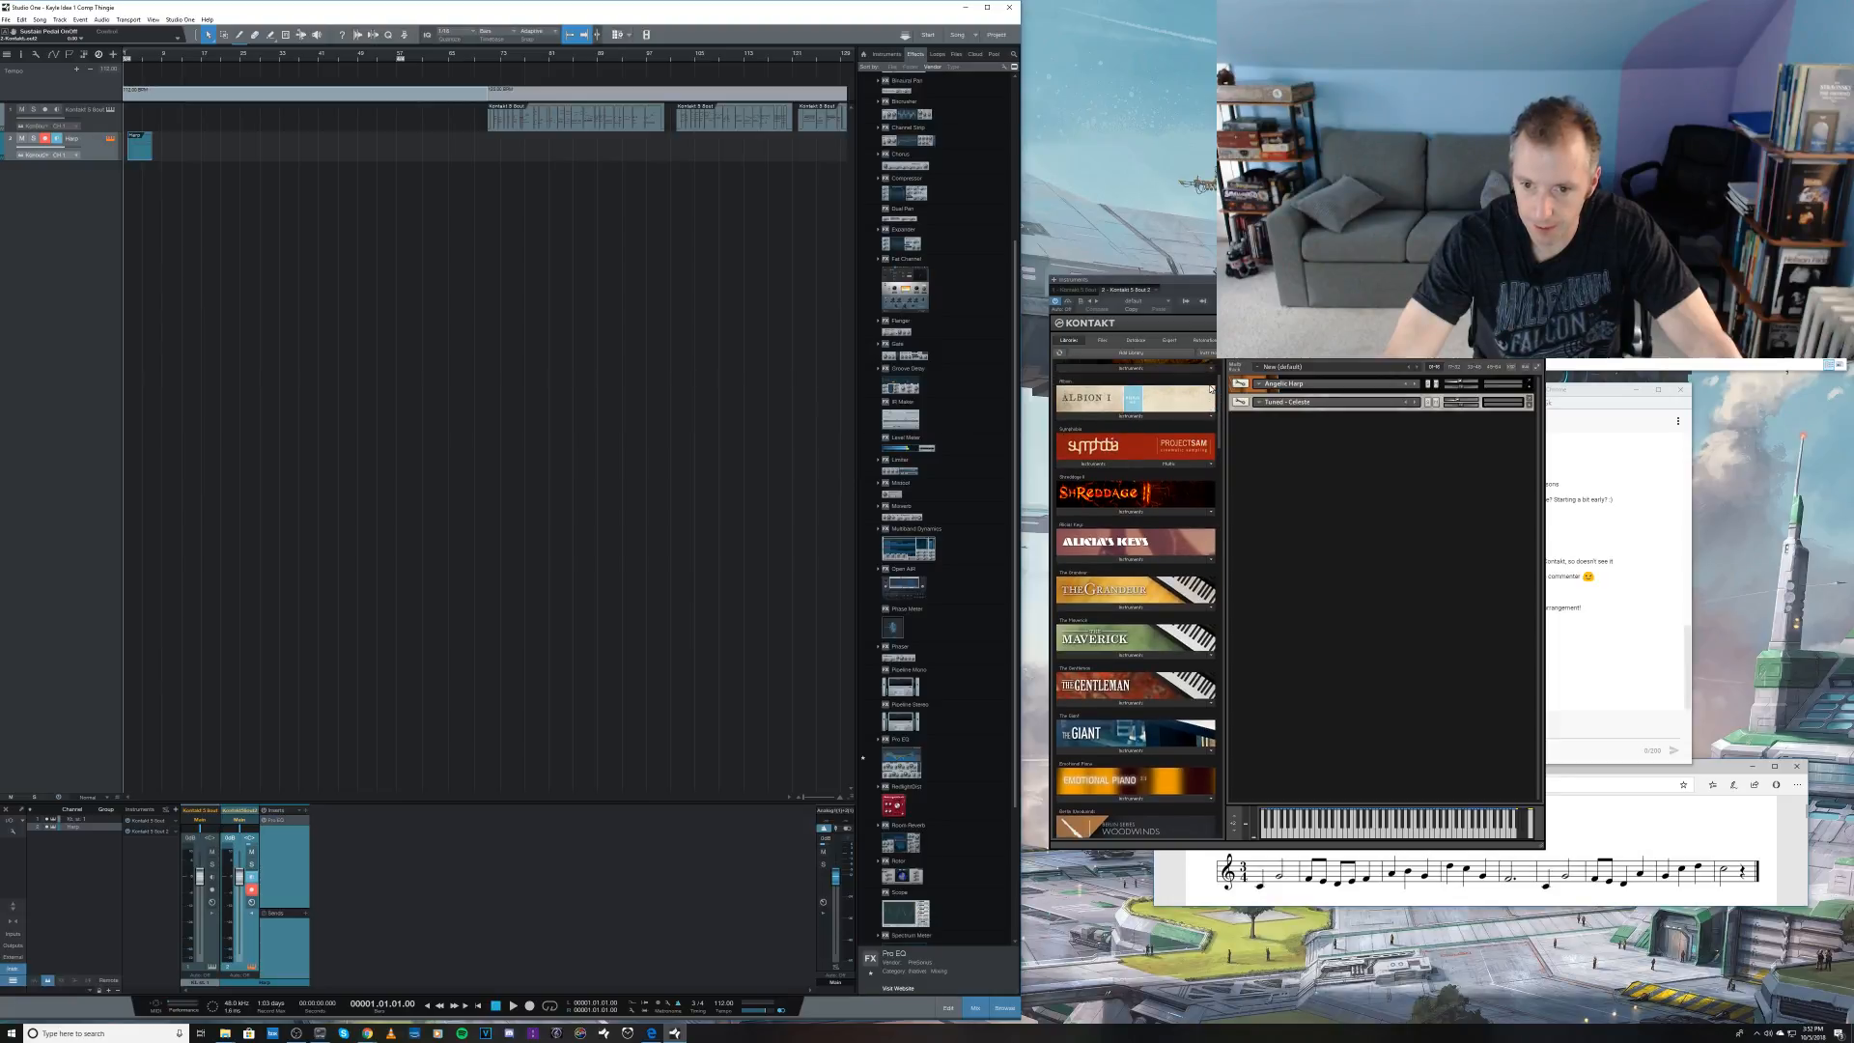
left_click(1099, 464)
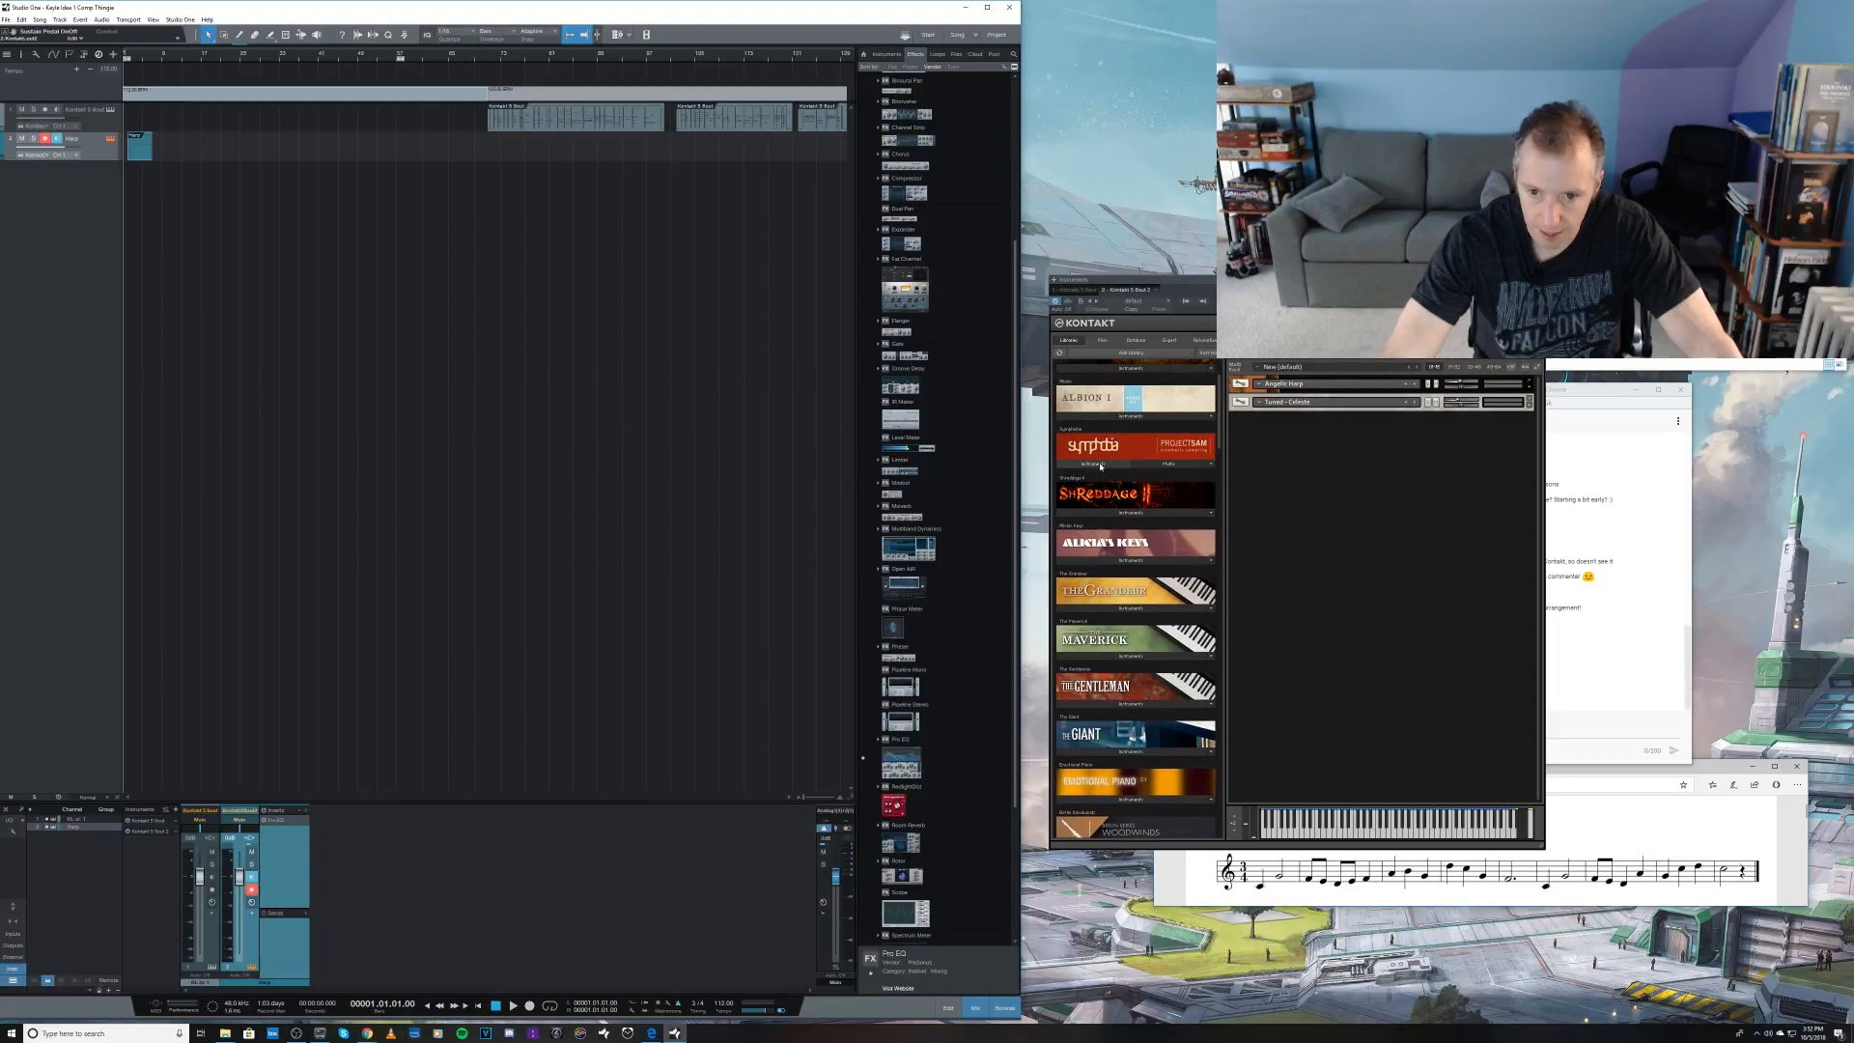
double_click(1072, 476)
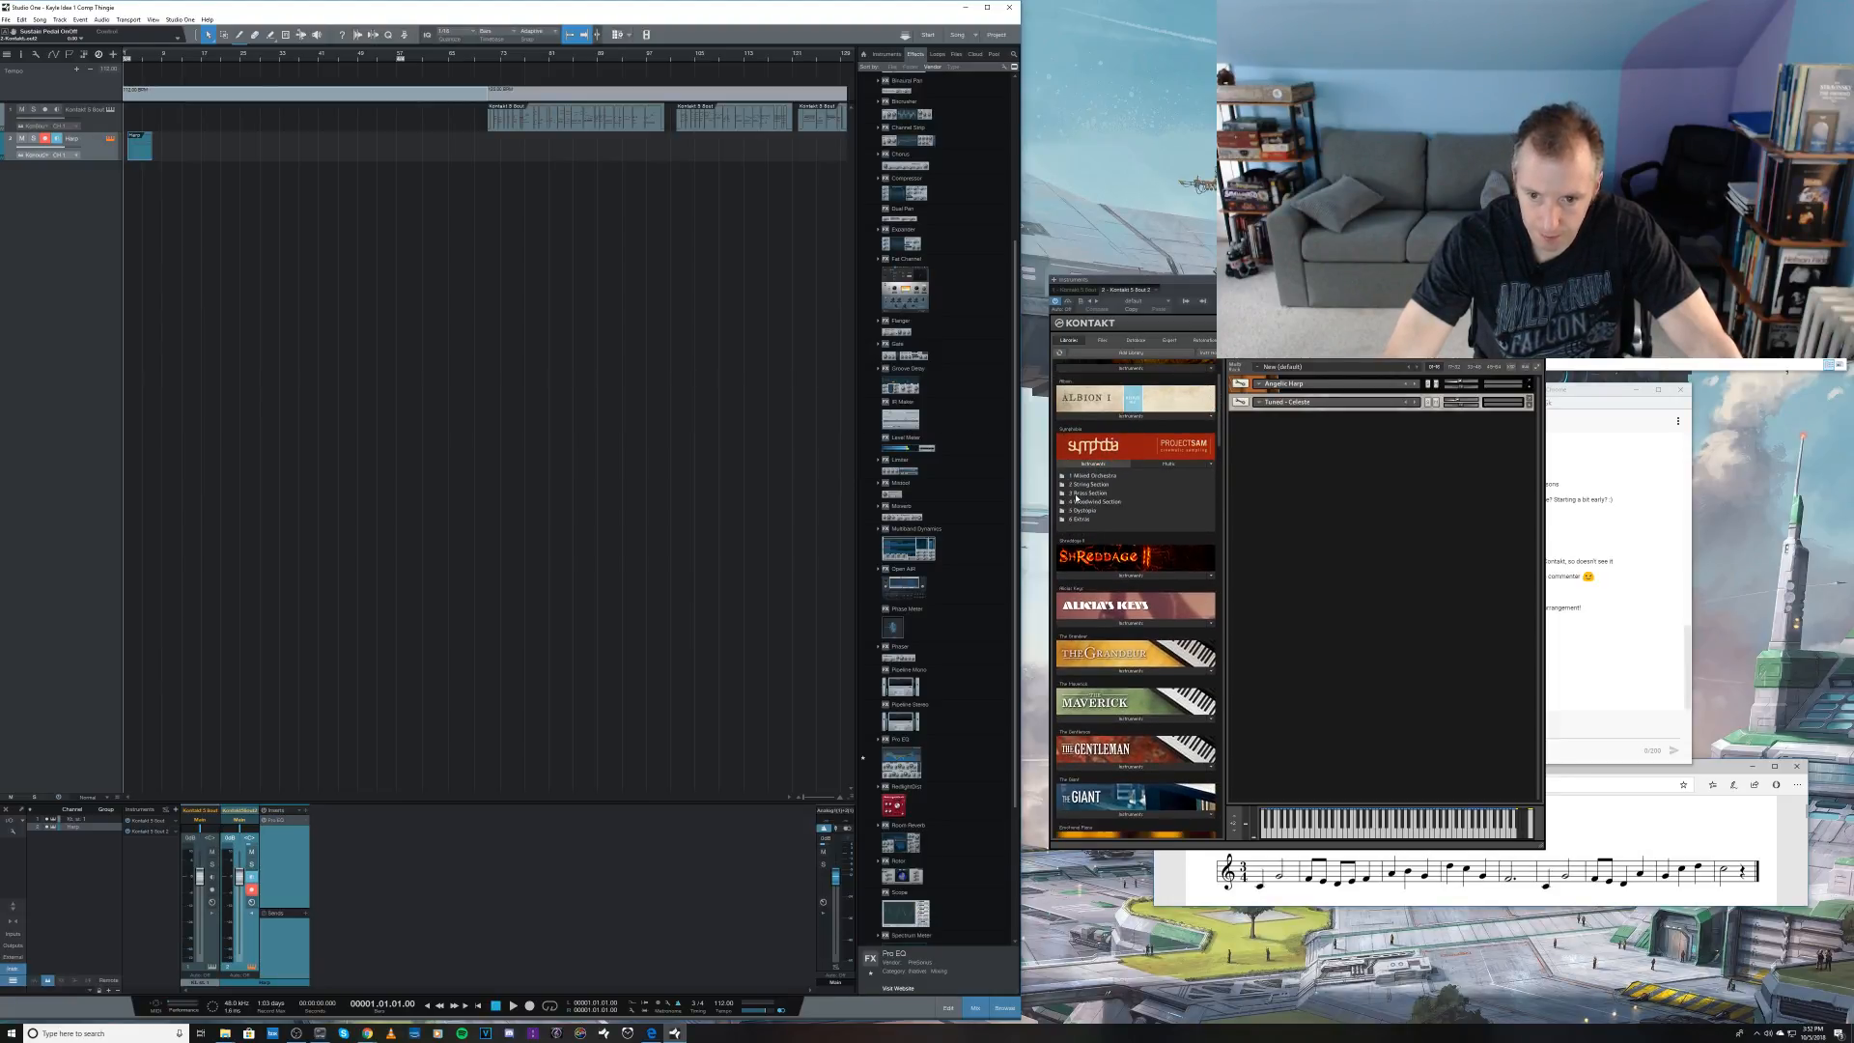
double_click(1078, 494)
double_click(1075, 476)
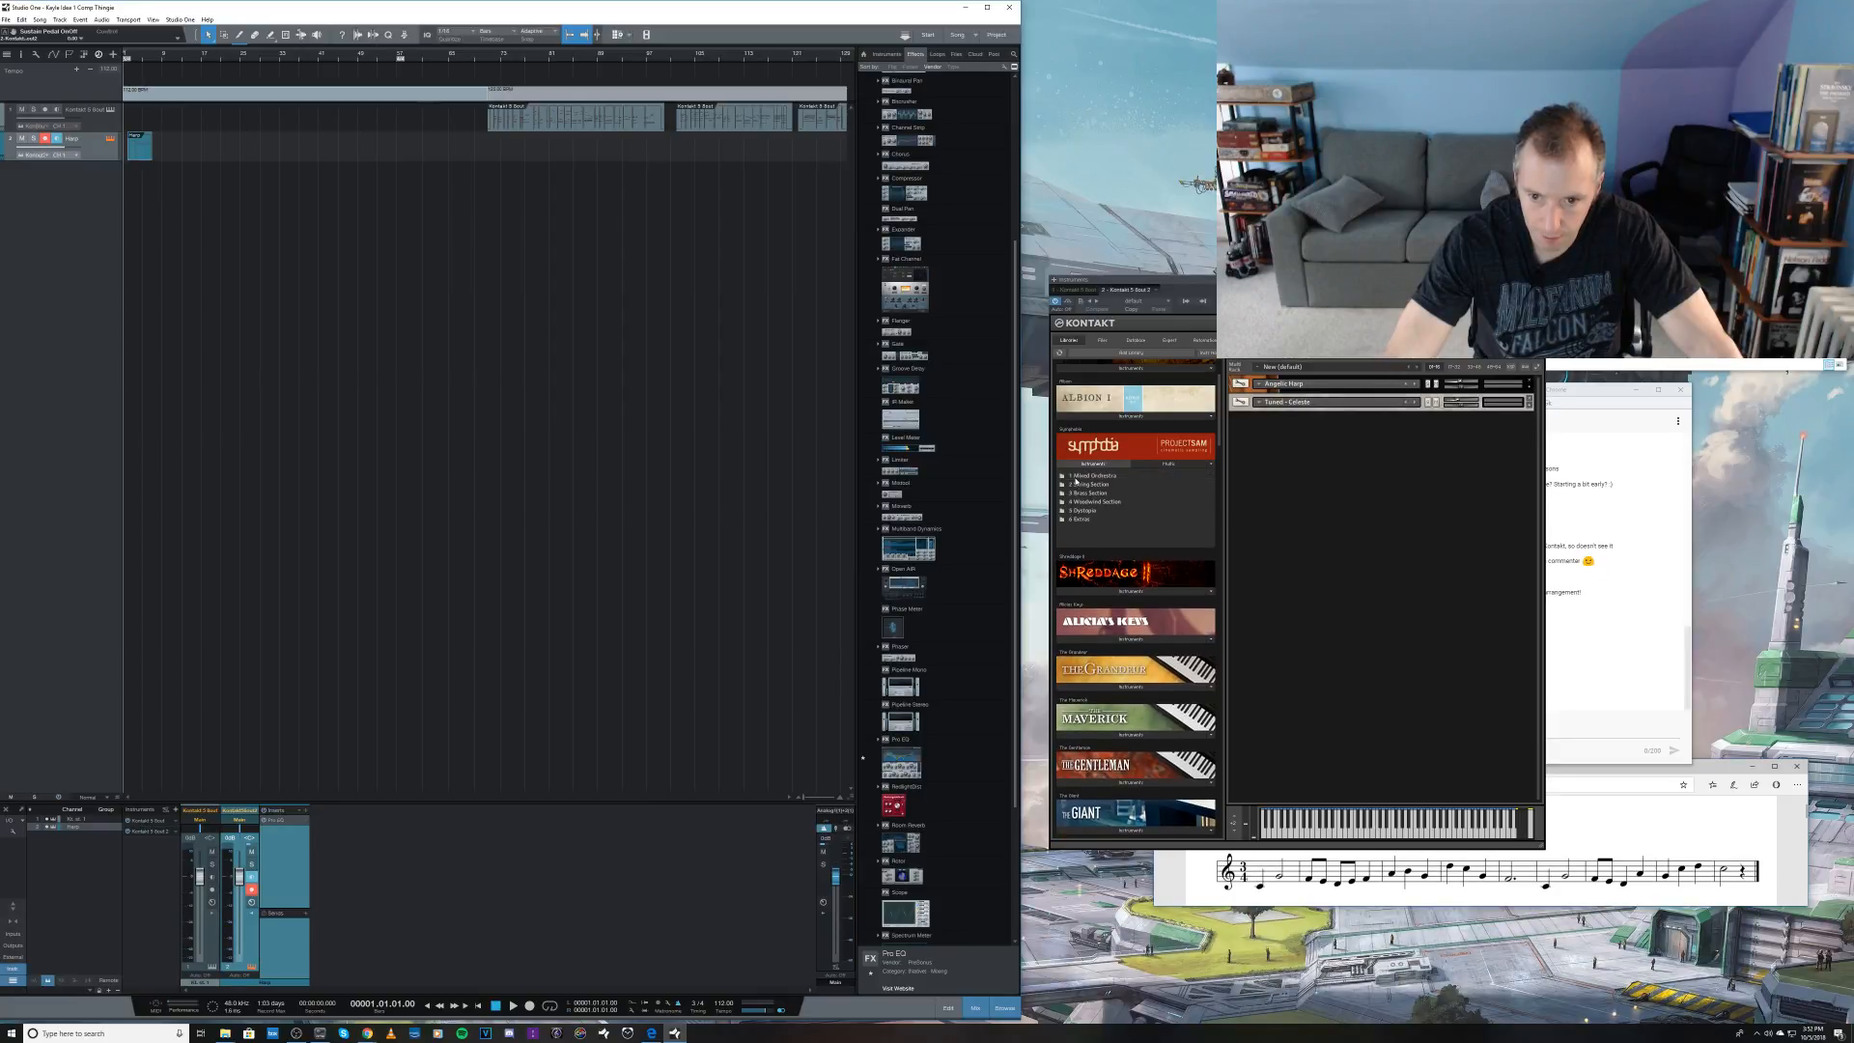
double_click(1078, 477)
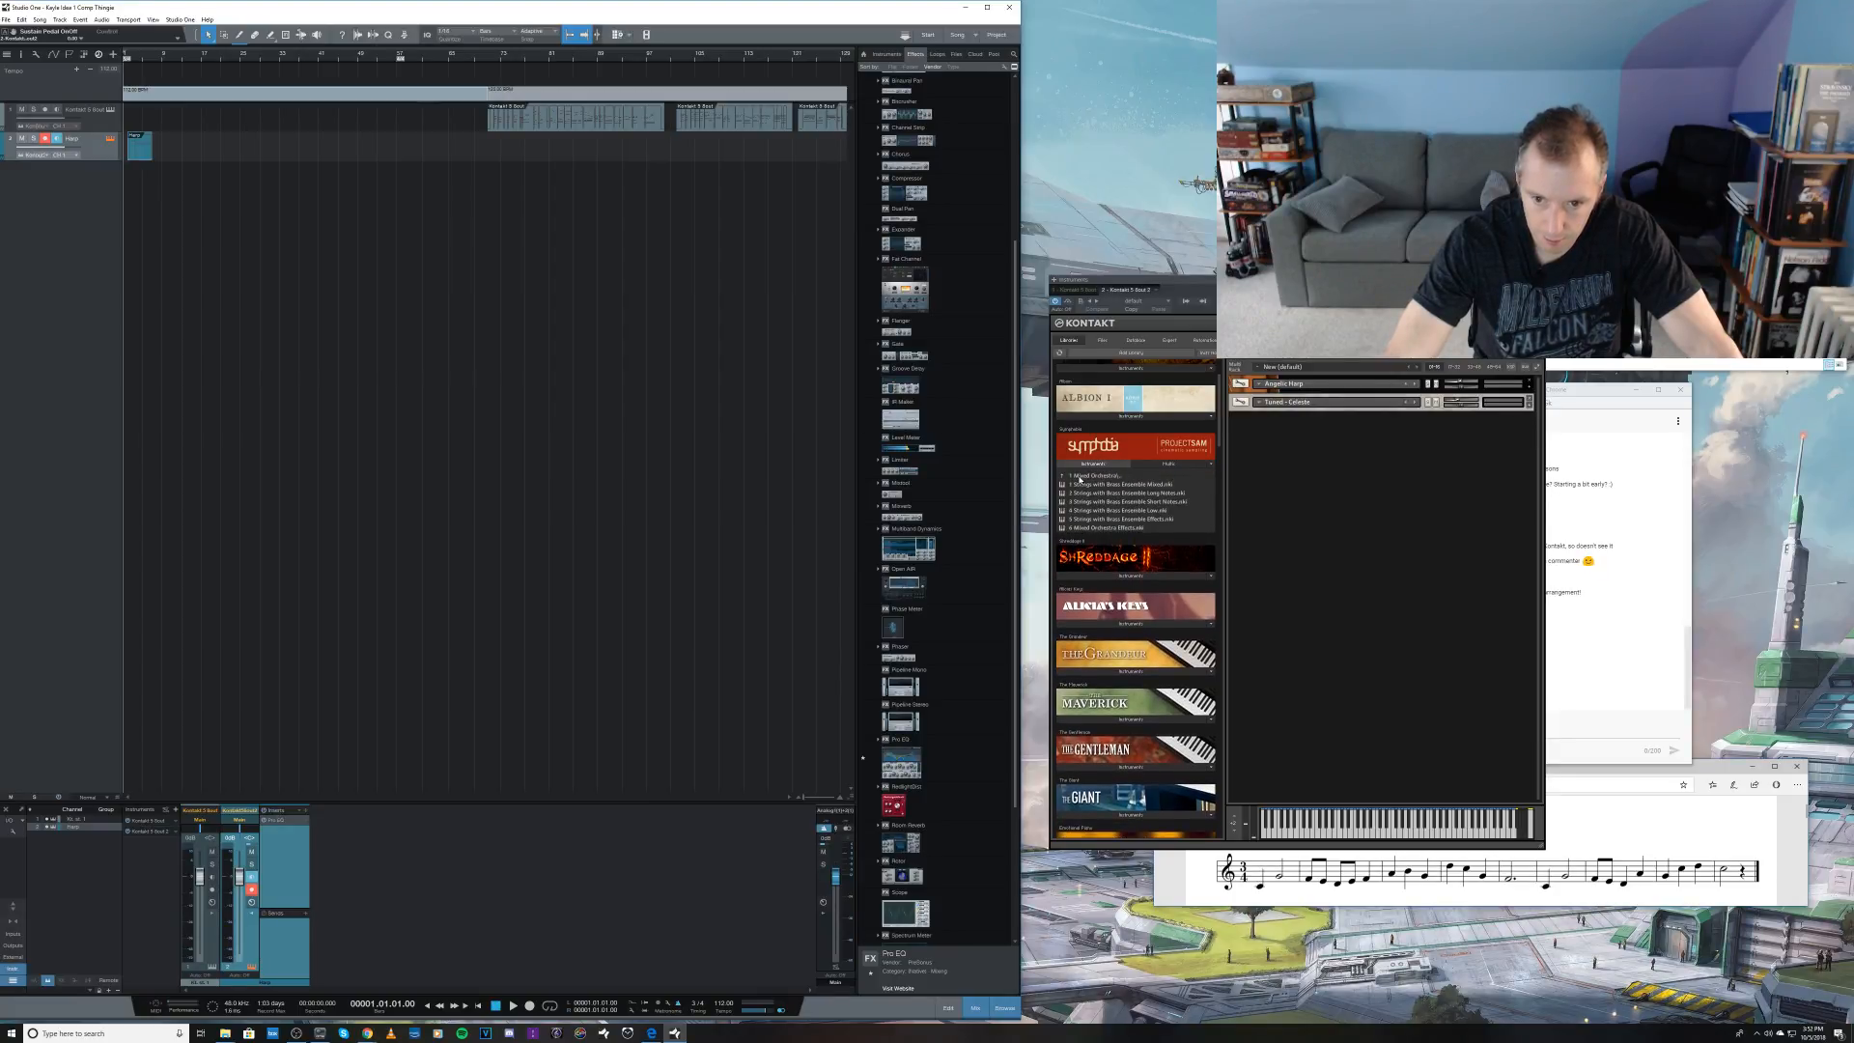
Step: Load the 2 Strings with Brass Ensemble Long Notes patch and select its fourth articulation
left_click(1102, 492)
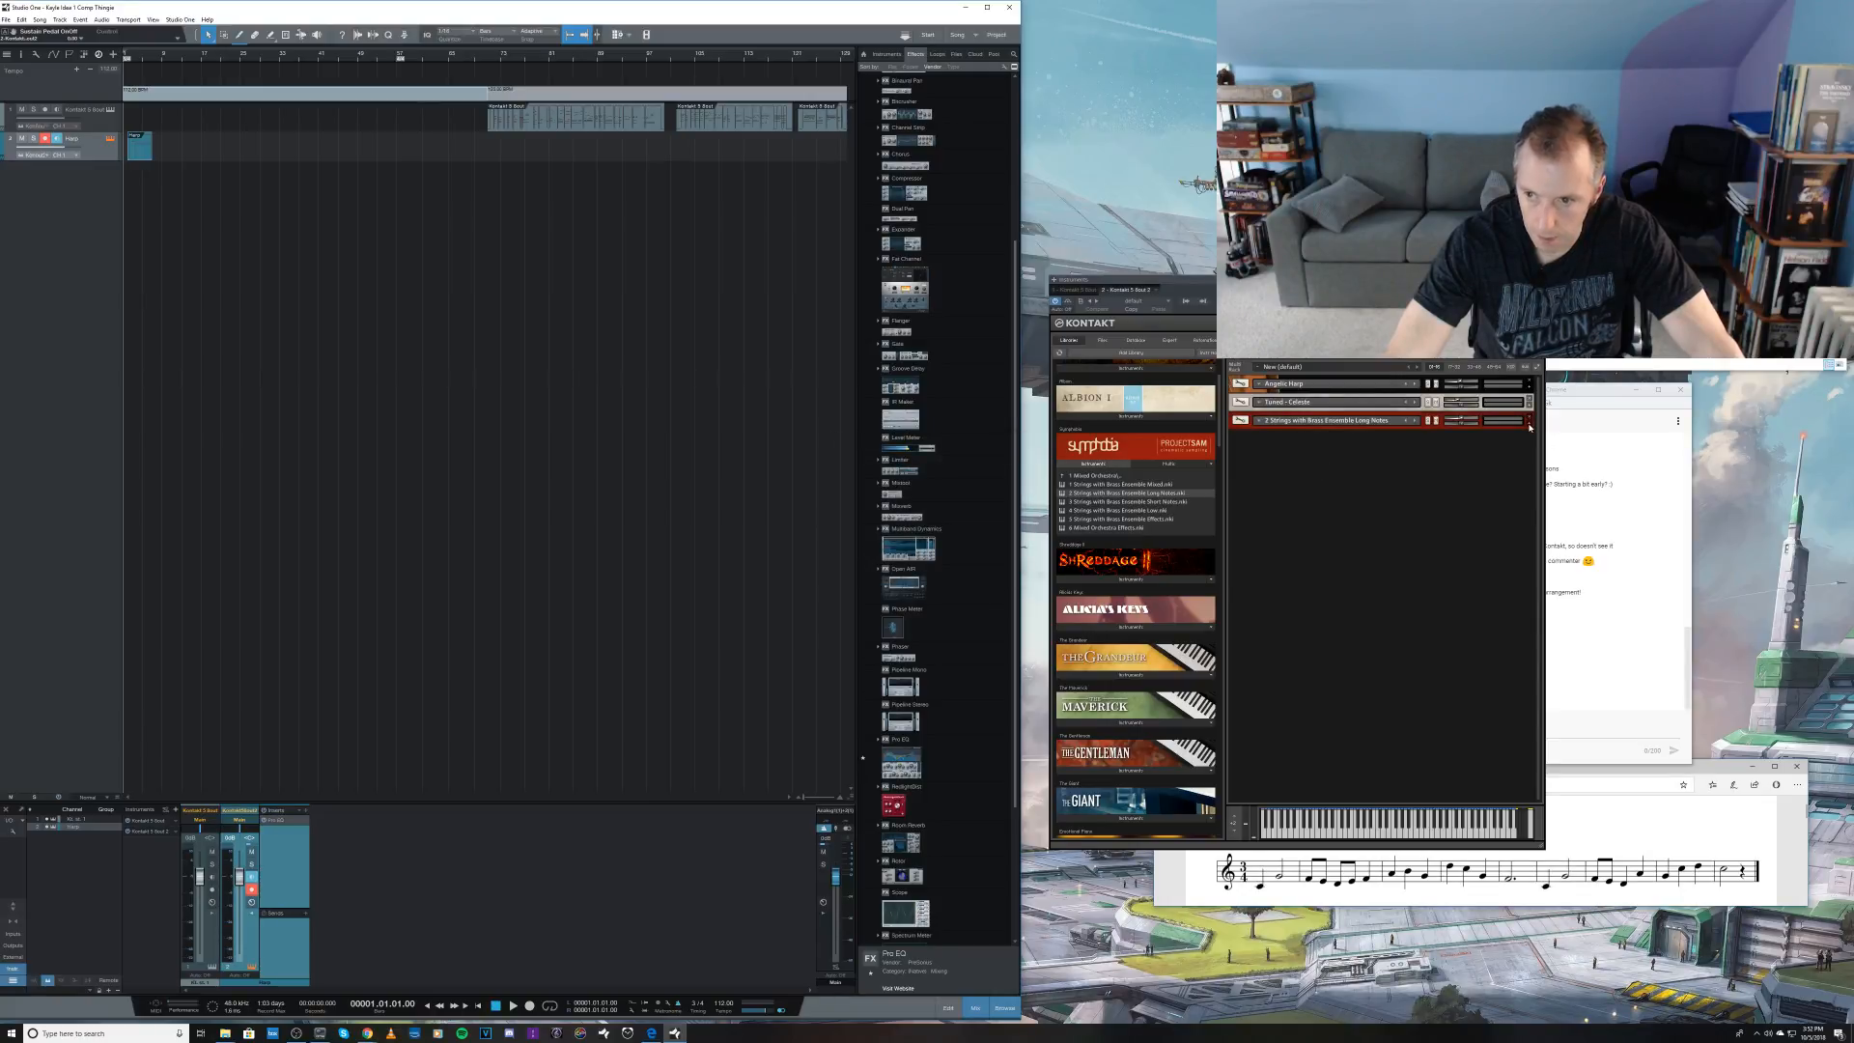
left_click(1529, 428)
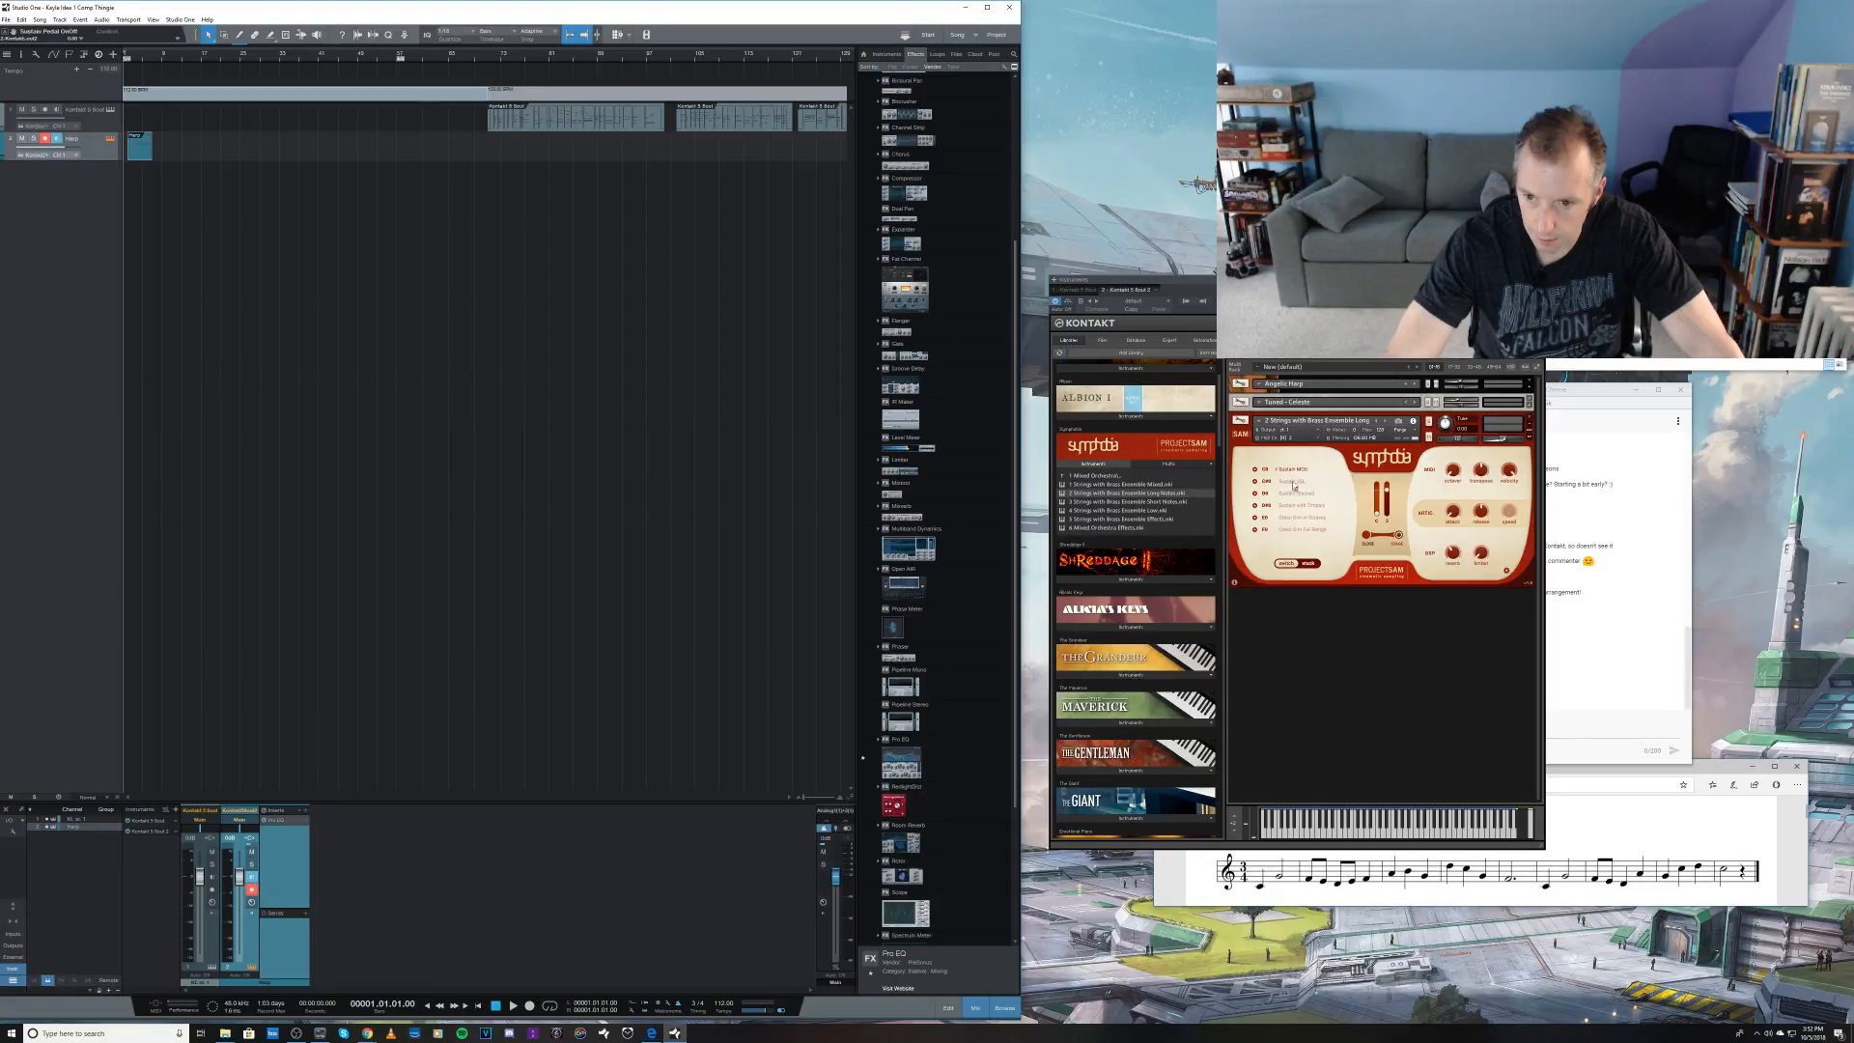
left_click(1294, 507)
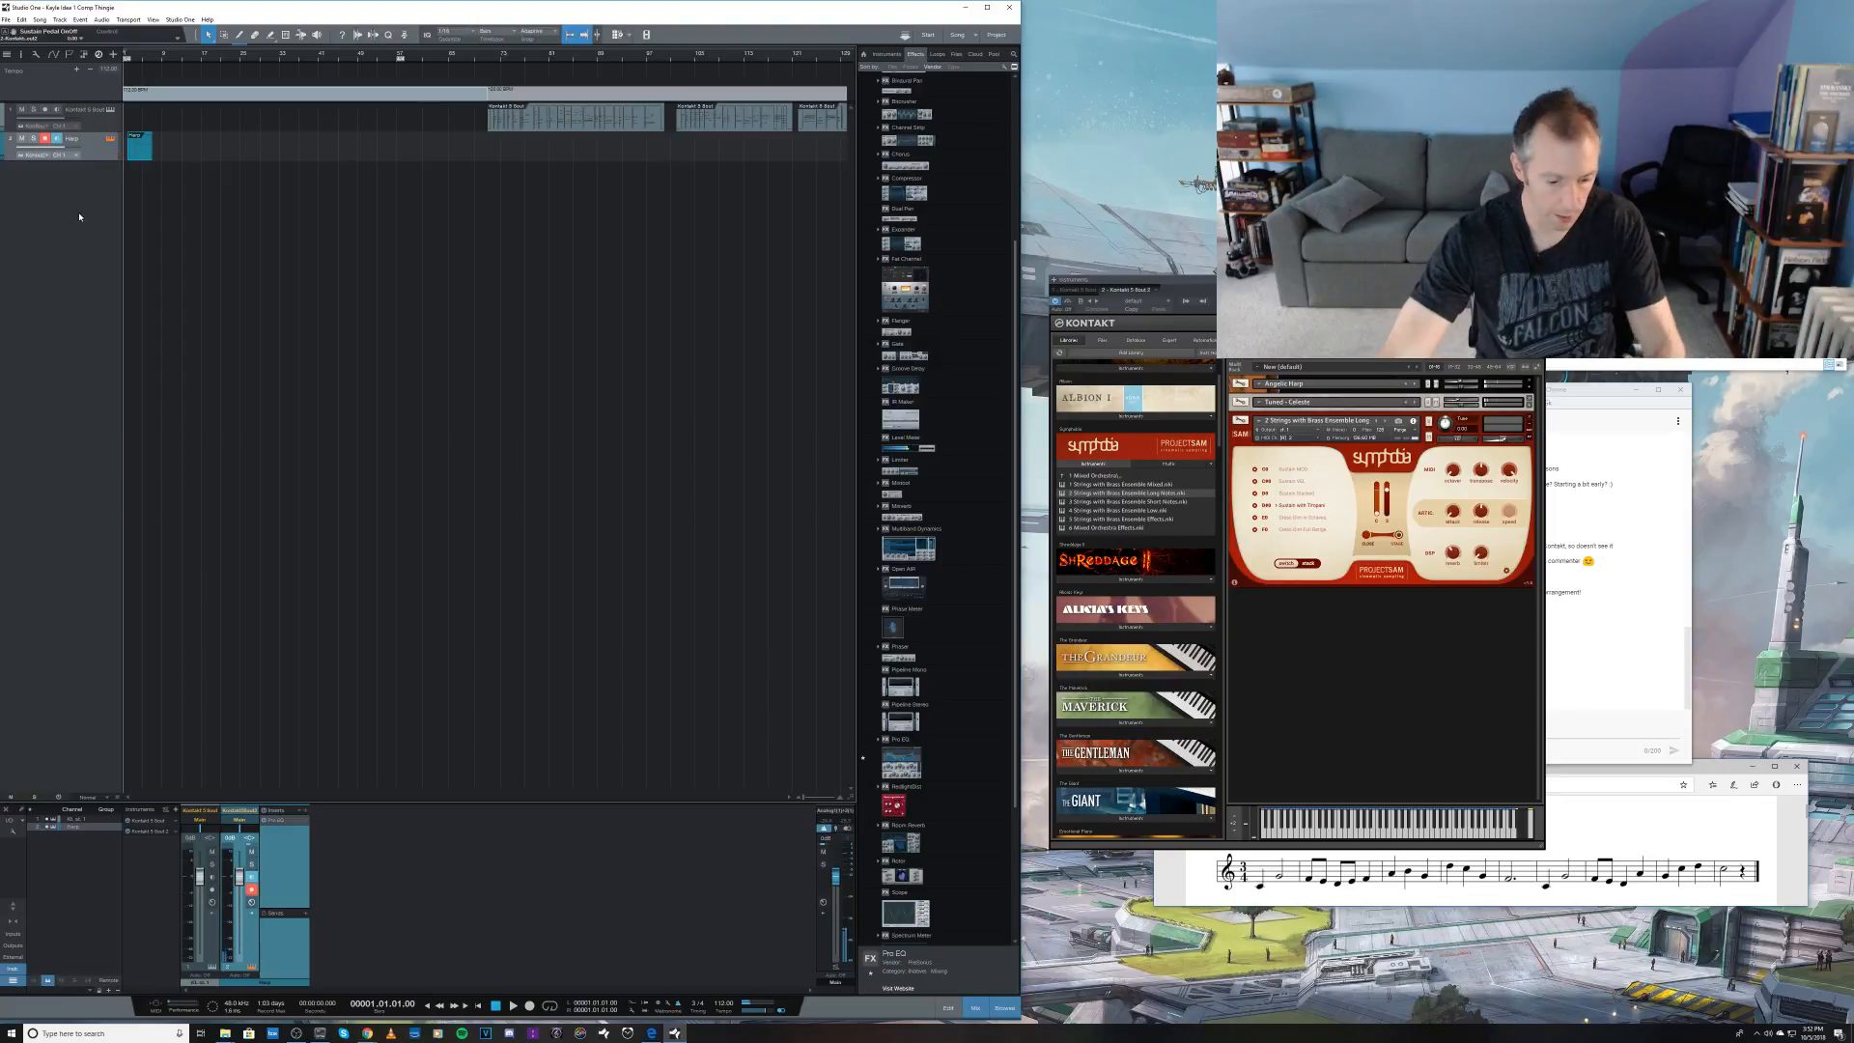
Step: Add four instrument tracks named Thingie, routed to the existing second Kontakt instance on ascending channels from 2
key("t")
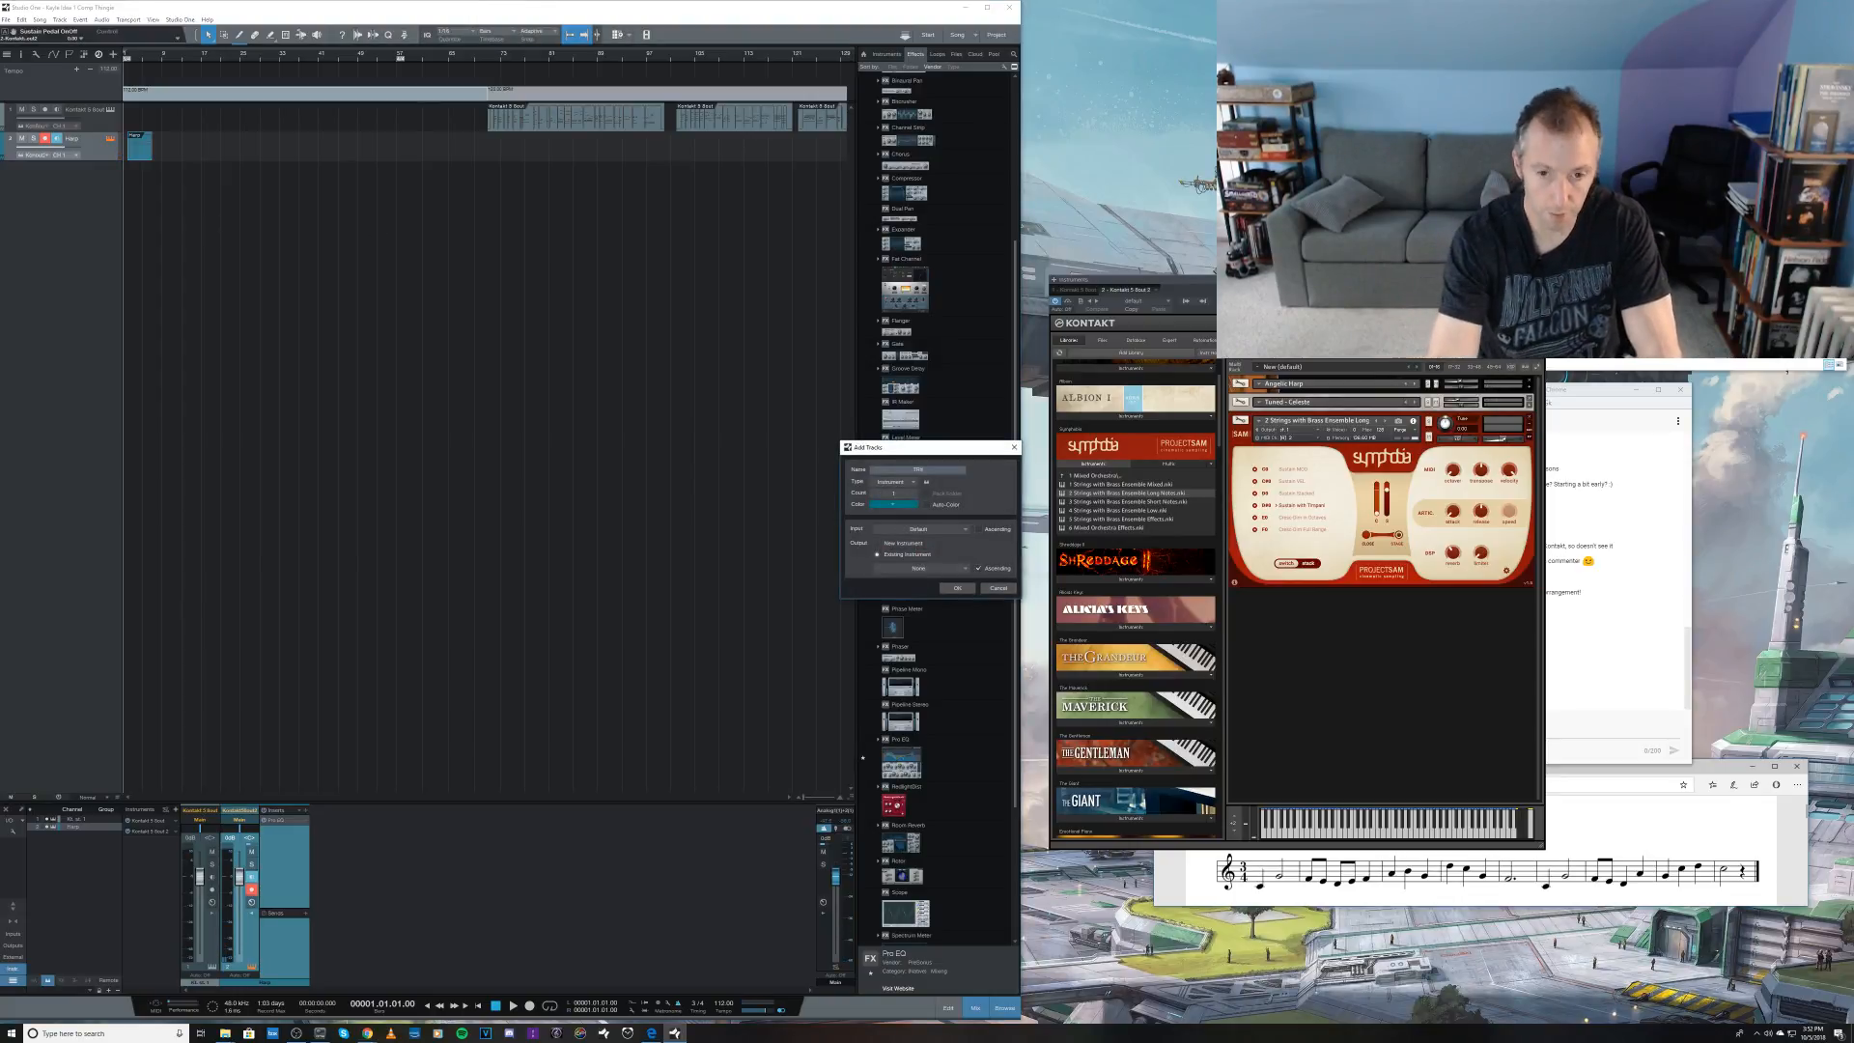
type("Tri")
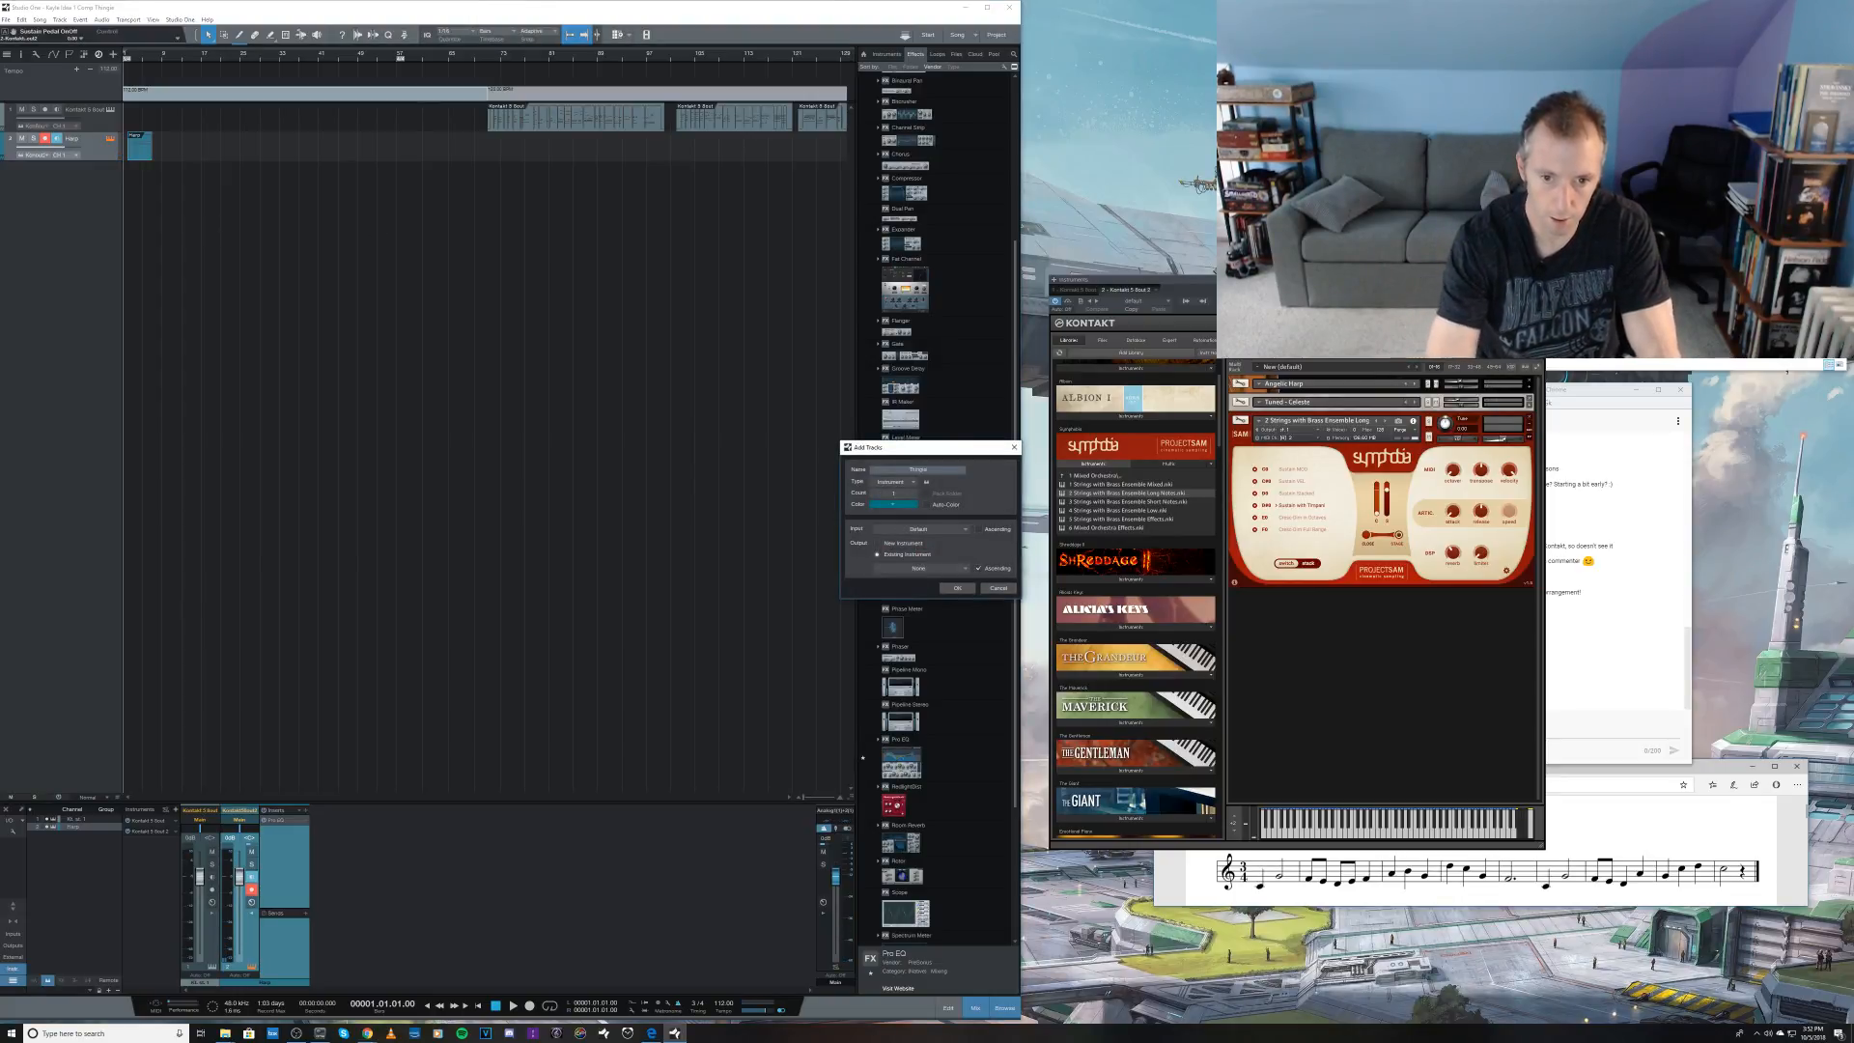
left_click(894, 493)
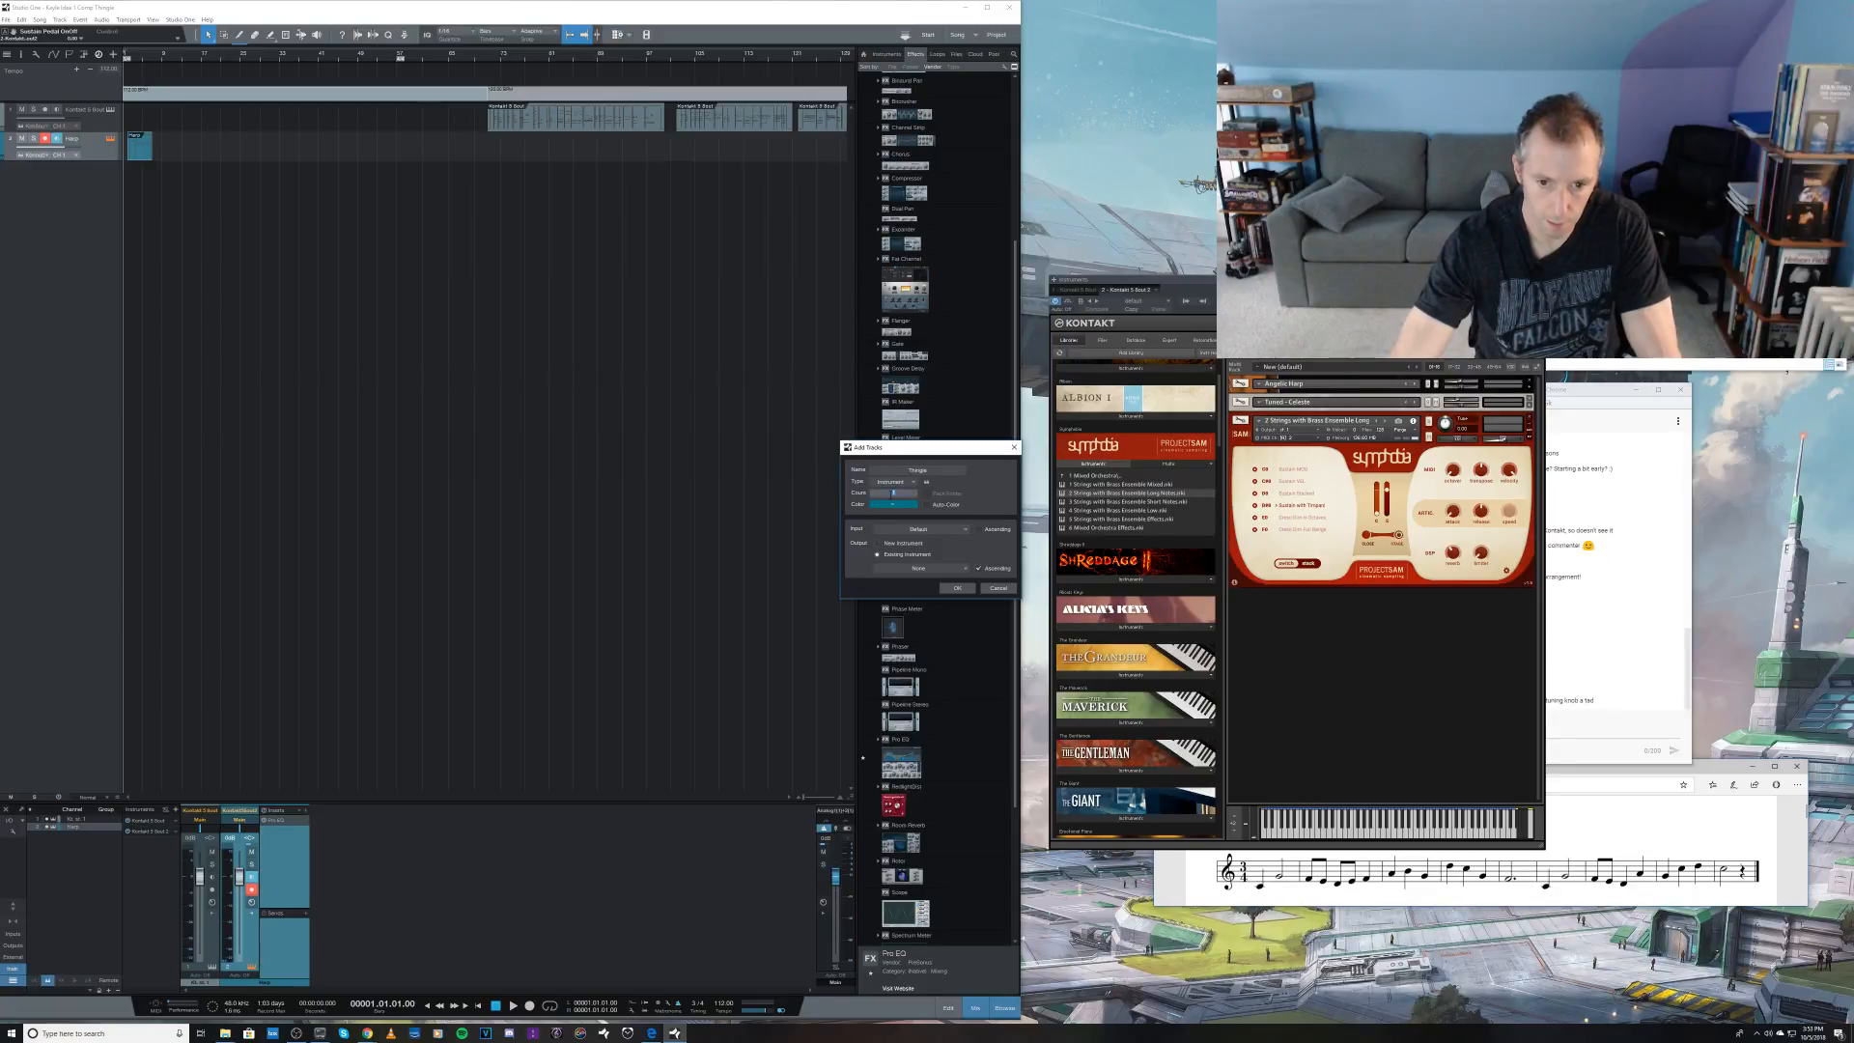
left_click(917, 572)
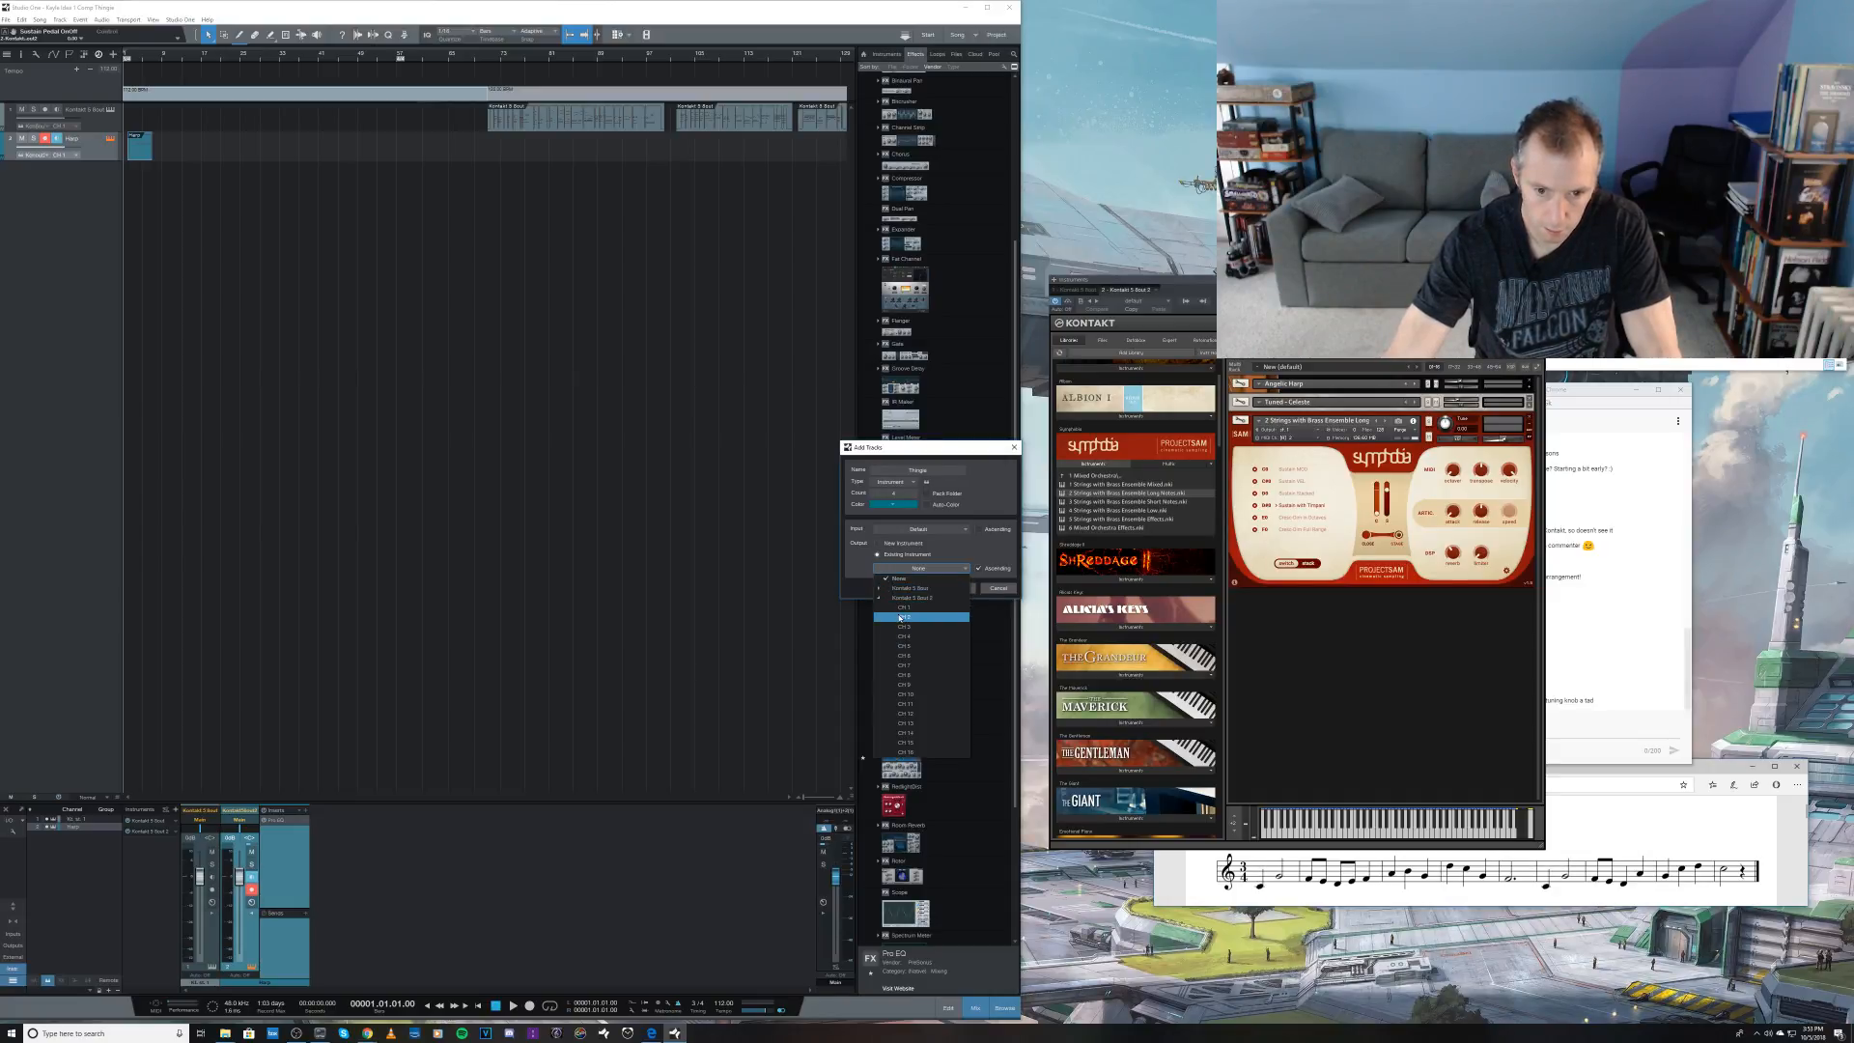
left_click(923, 599)
left_click(957, 589)
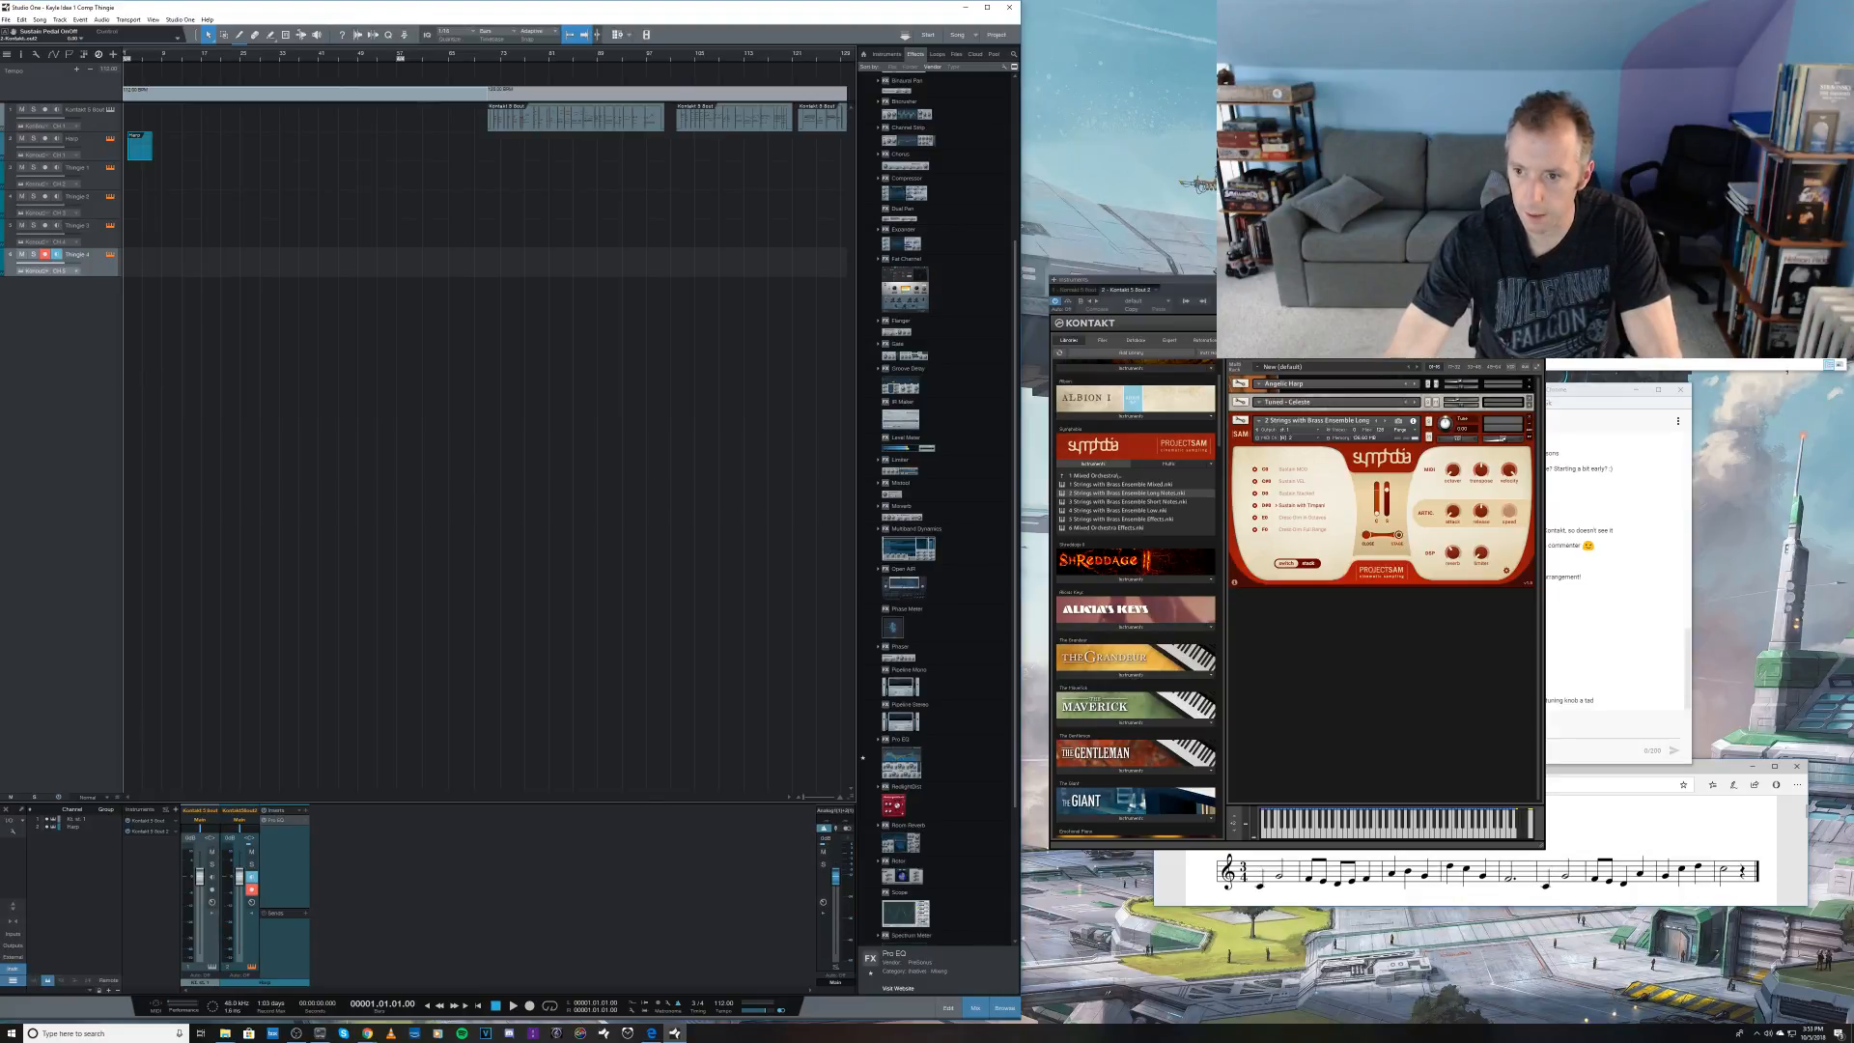
Step: Set the celeste patch's MIDI input to Port A channel 2 and adjust its first mixer fader in Kontakt
left_click(1529, 404)
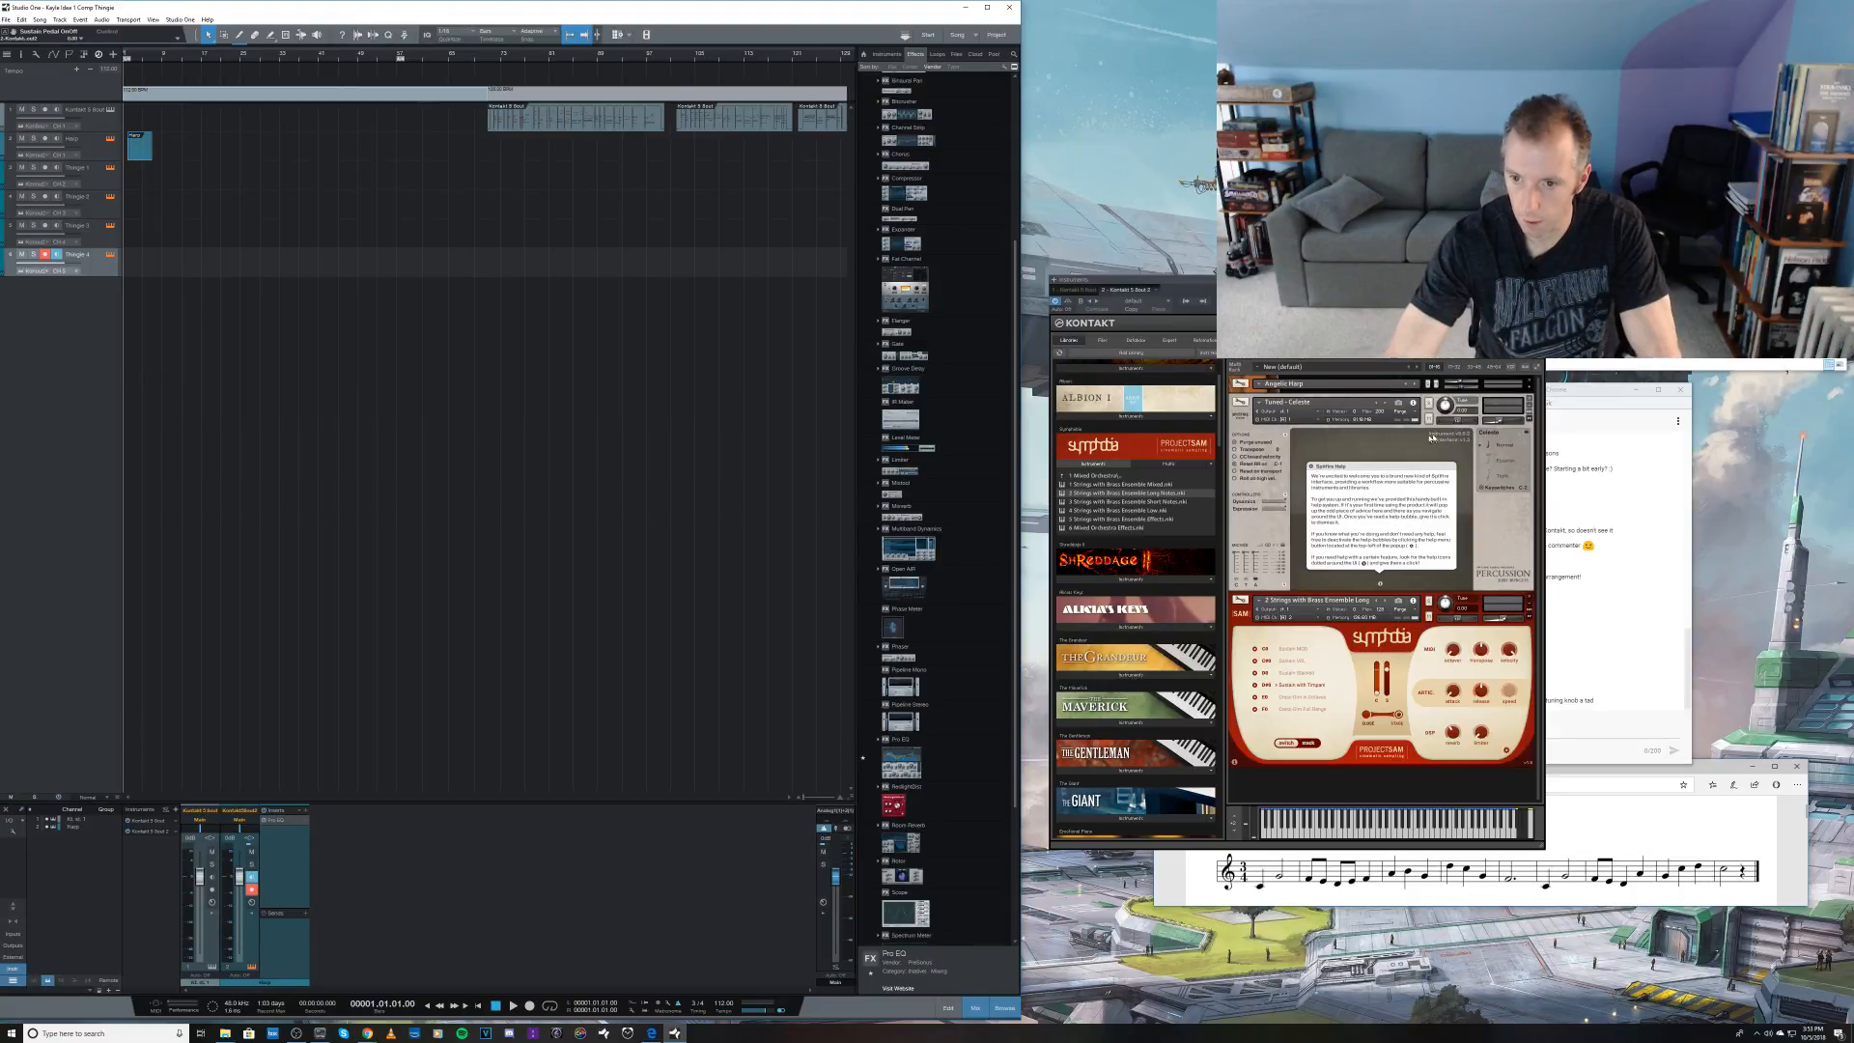
left_click(1290, 420)
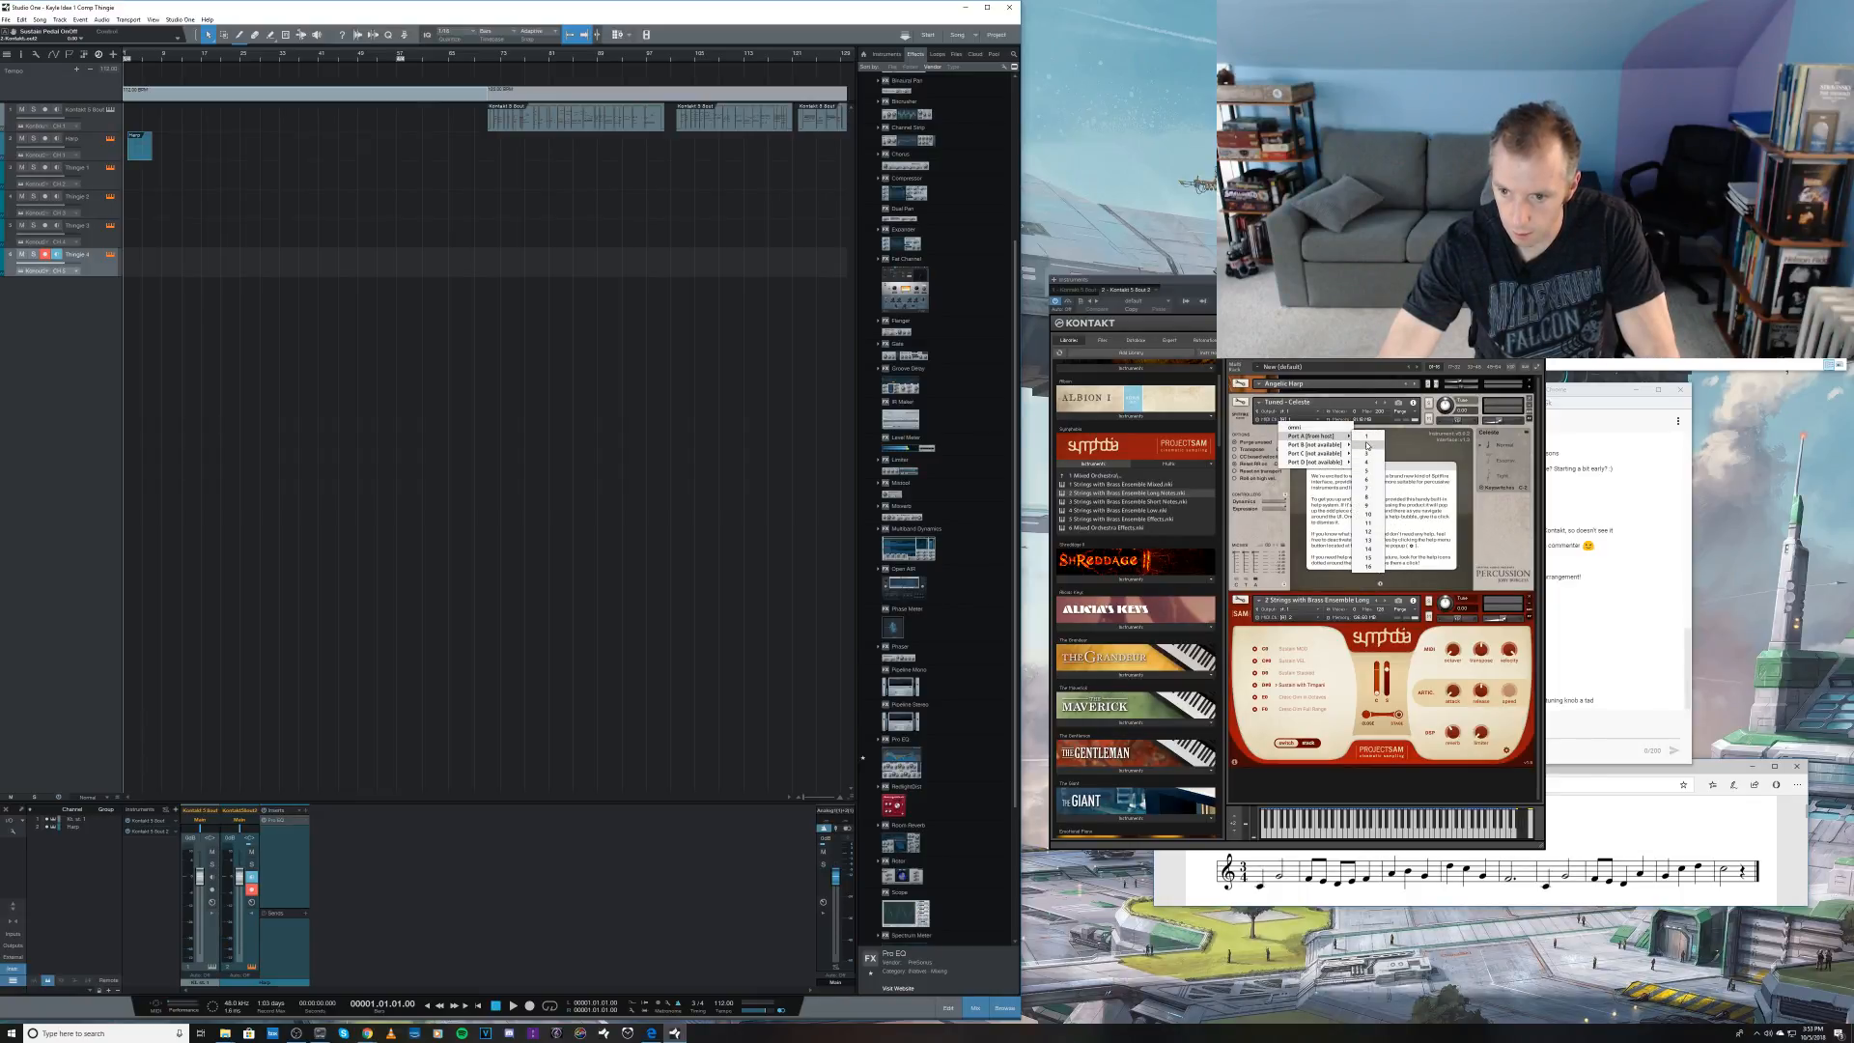
left_click(1366, 444)
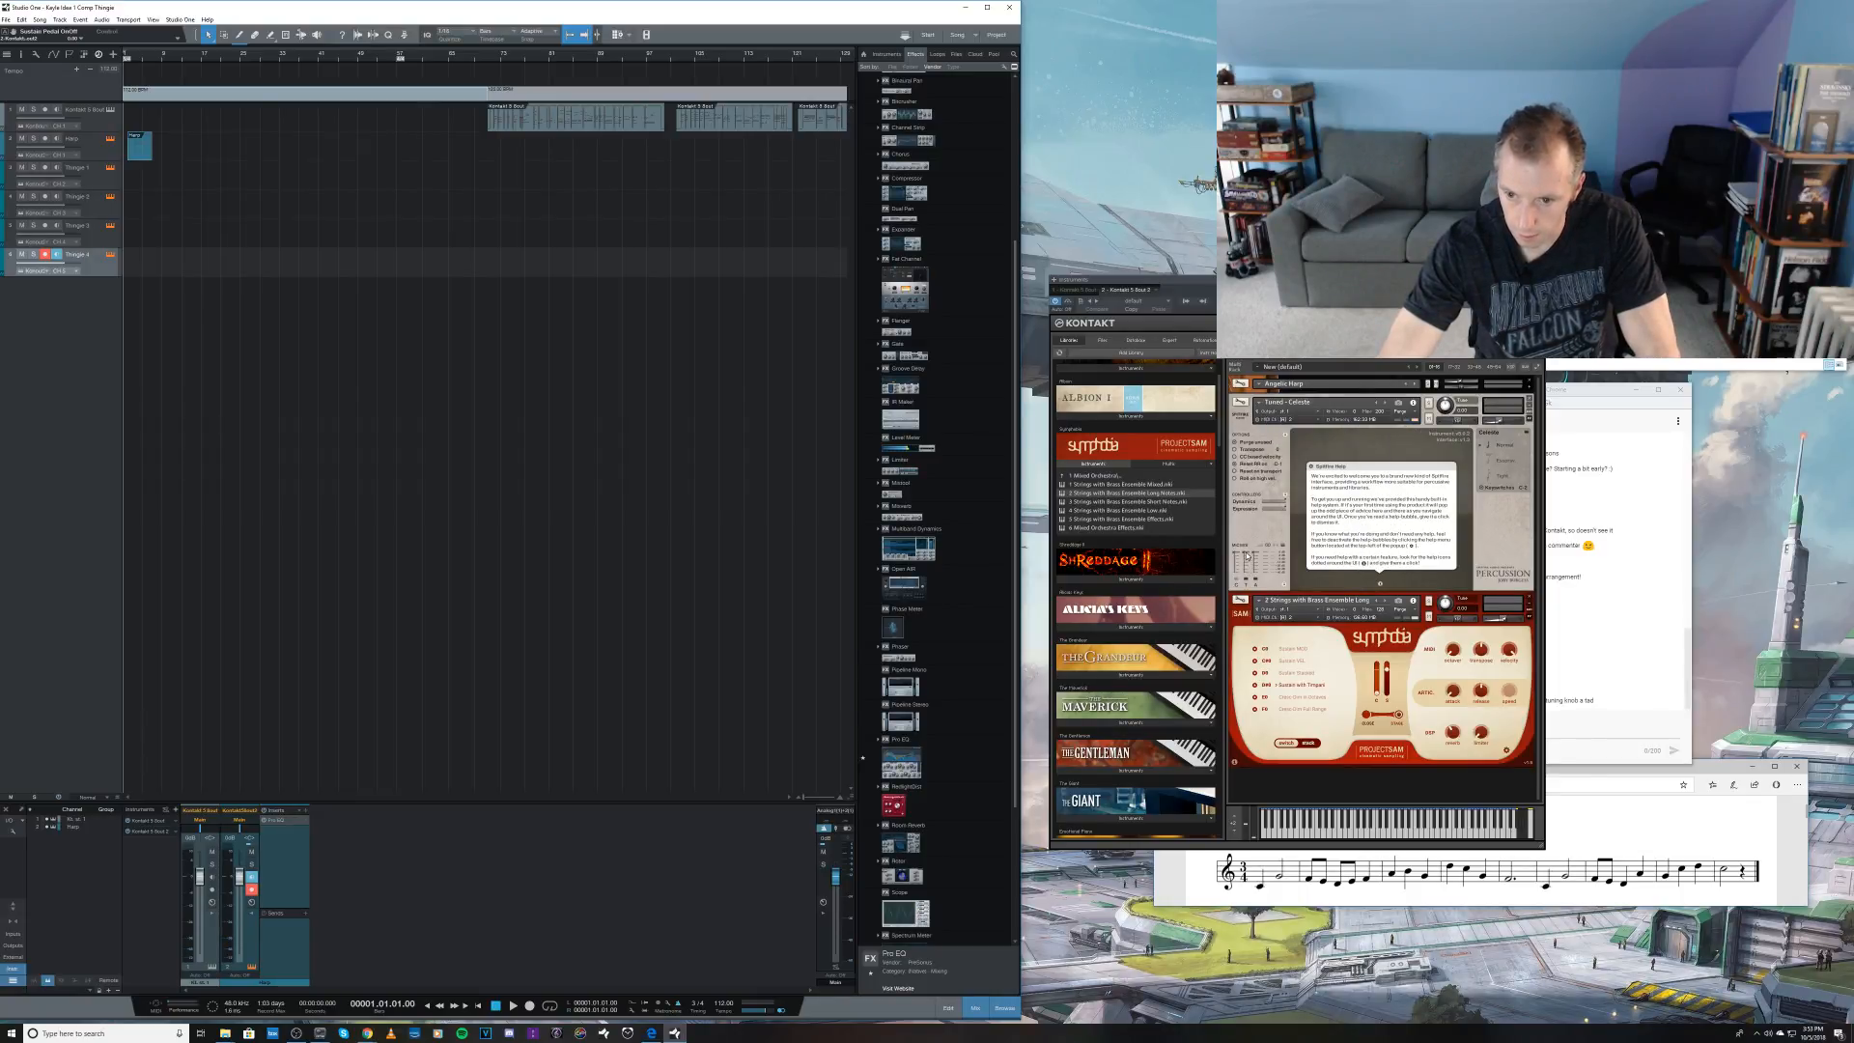
left_click_drag(1247, 578, 1245, 565)
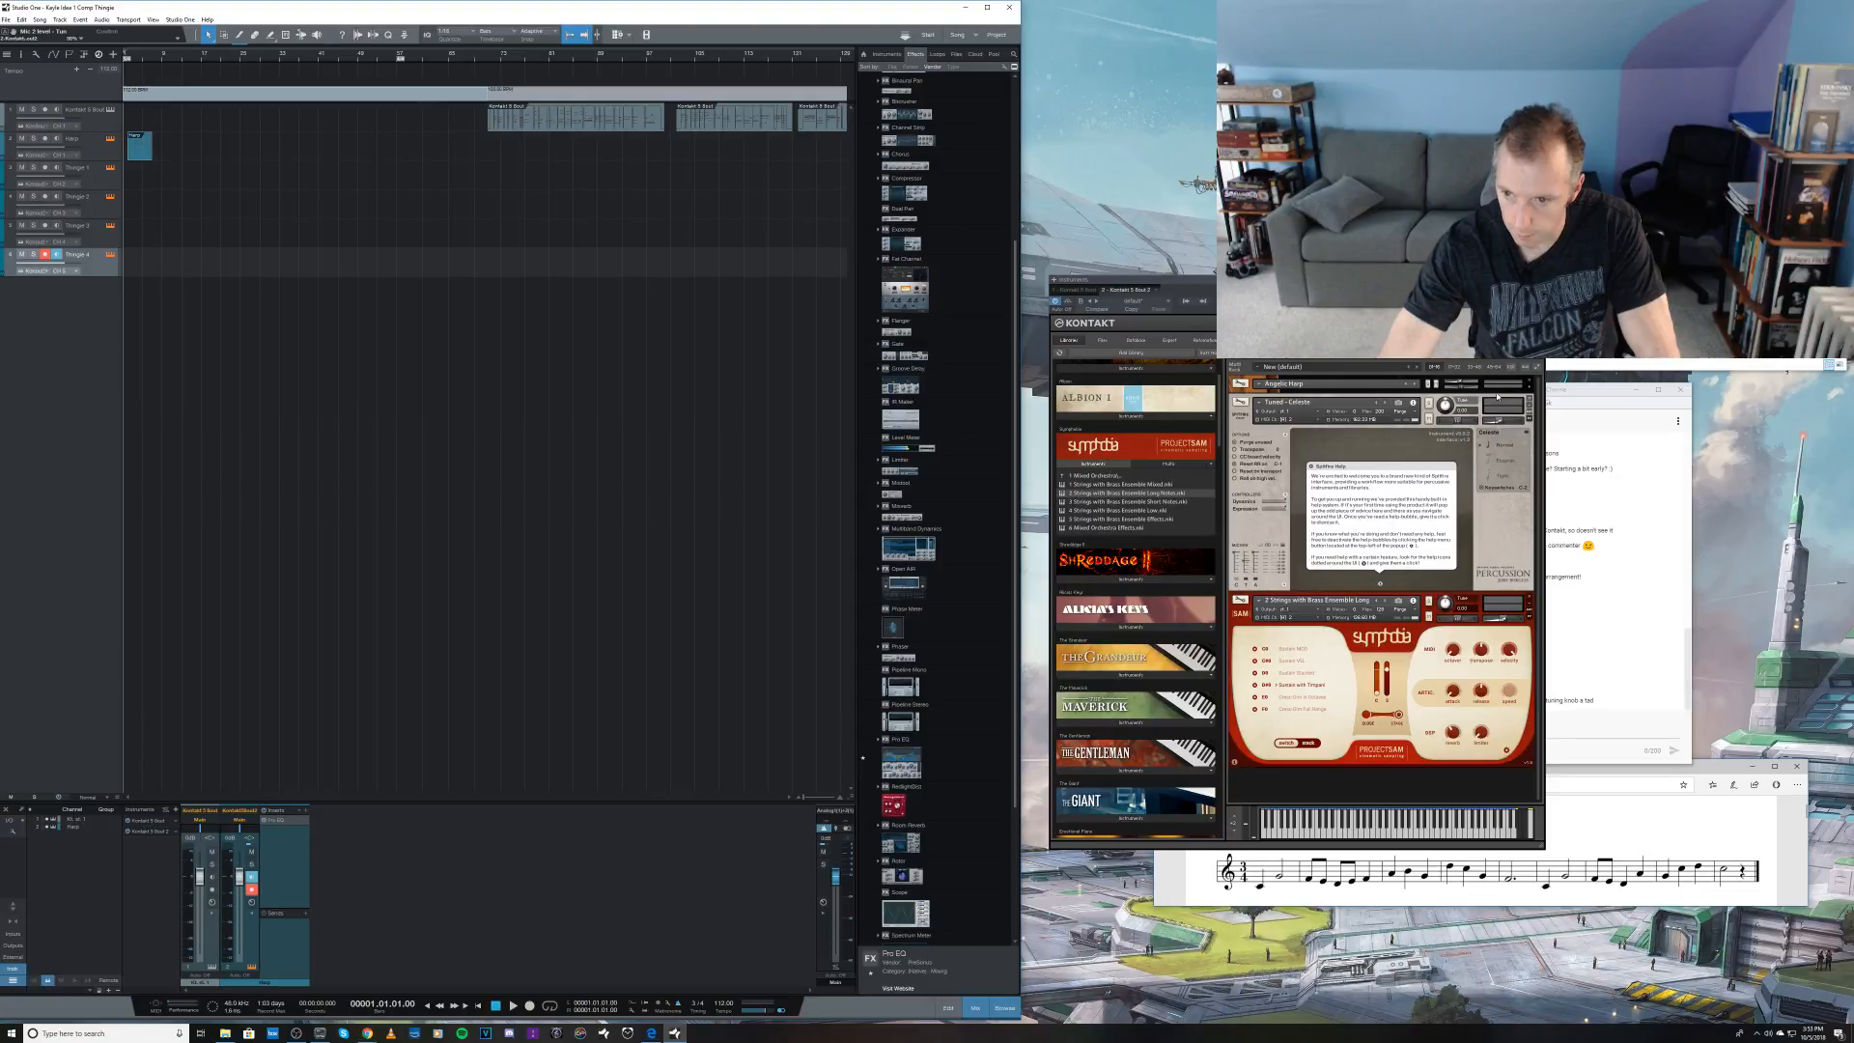
left_click(1537, 280)
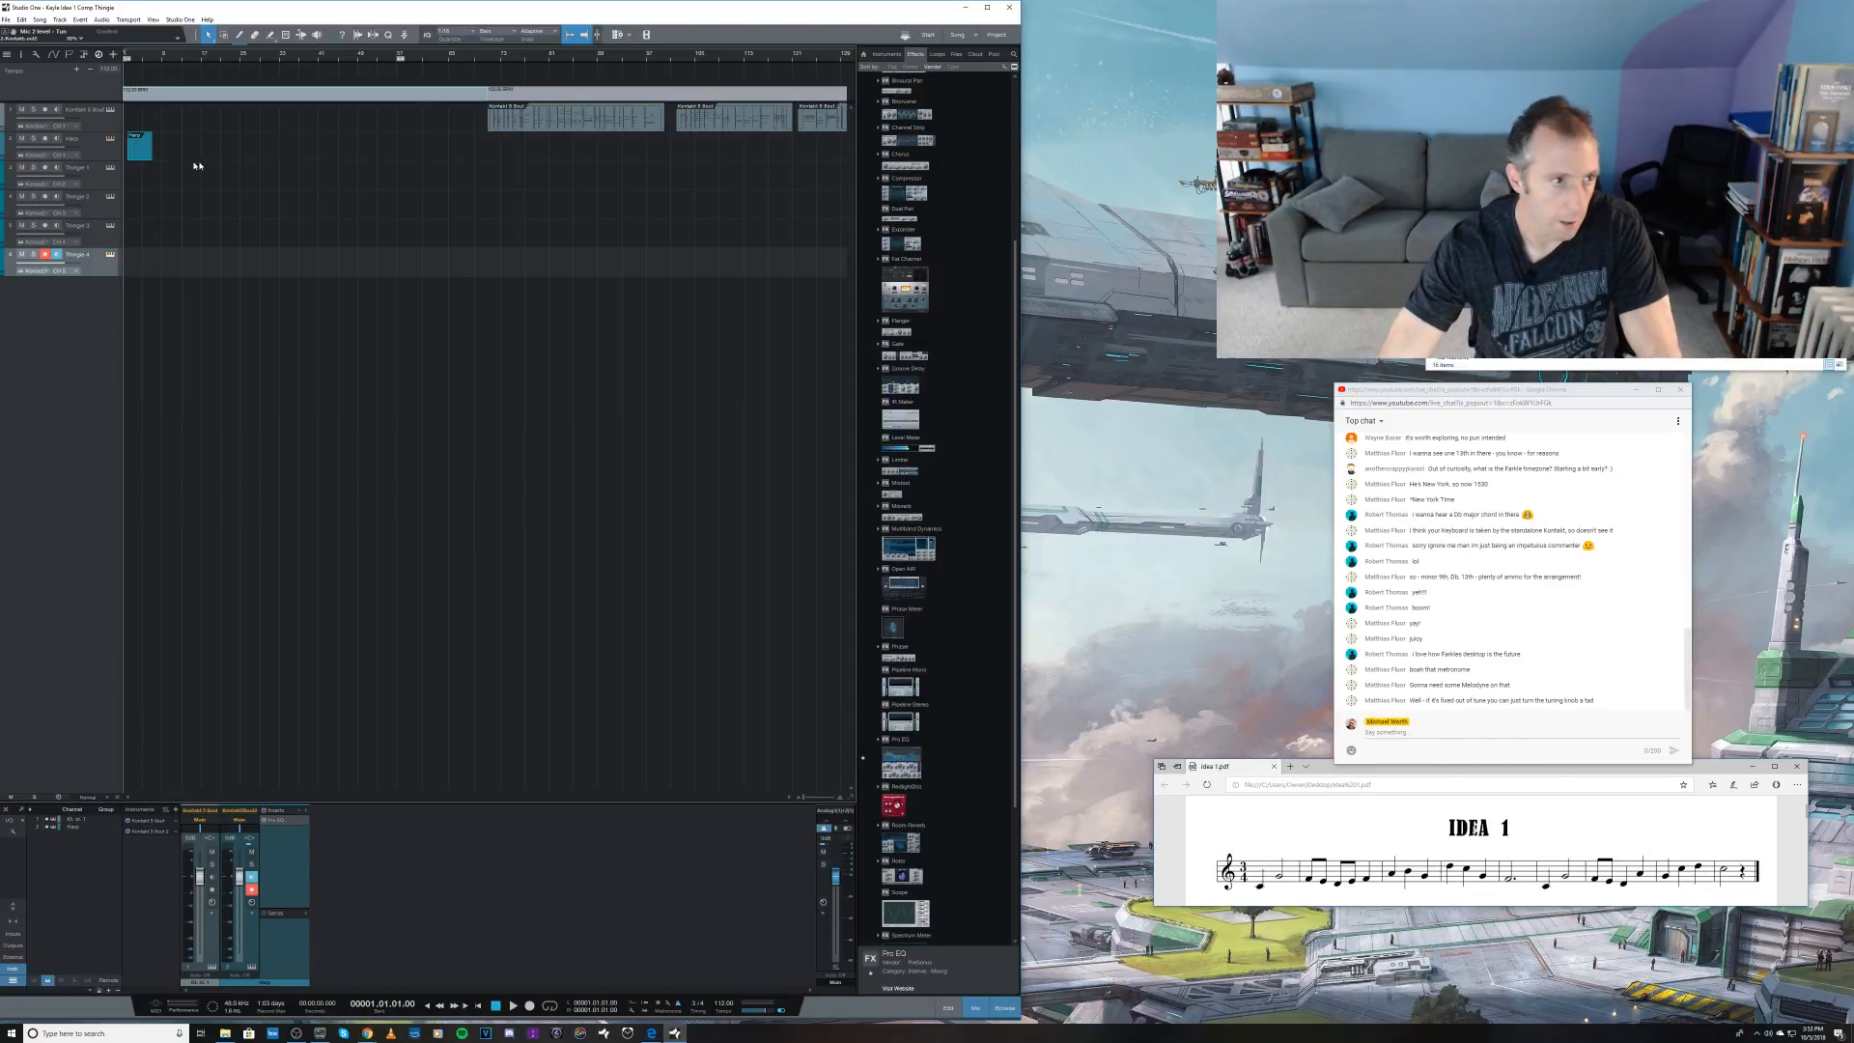
Step: Select the Thingie 1 track and assign the Symphobia strings-with-brass patch to a separate MIDI channel on Port A
left_click(99, 183)
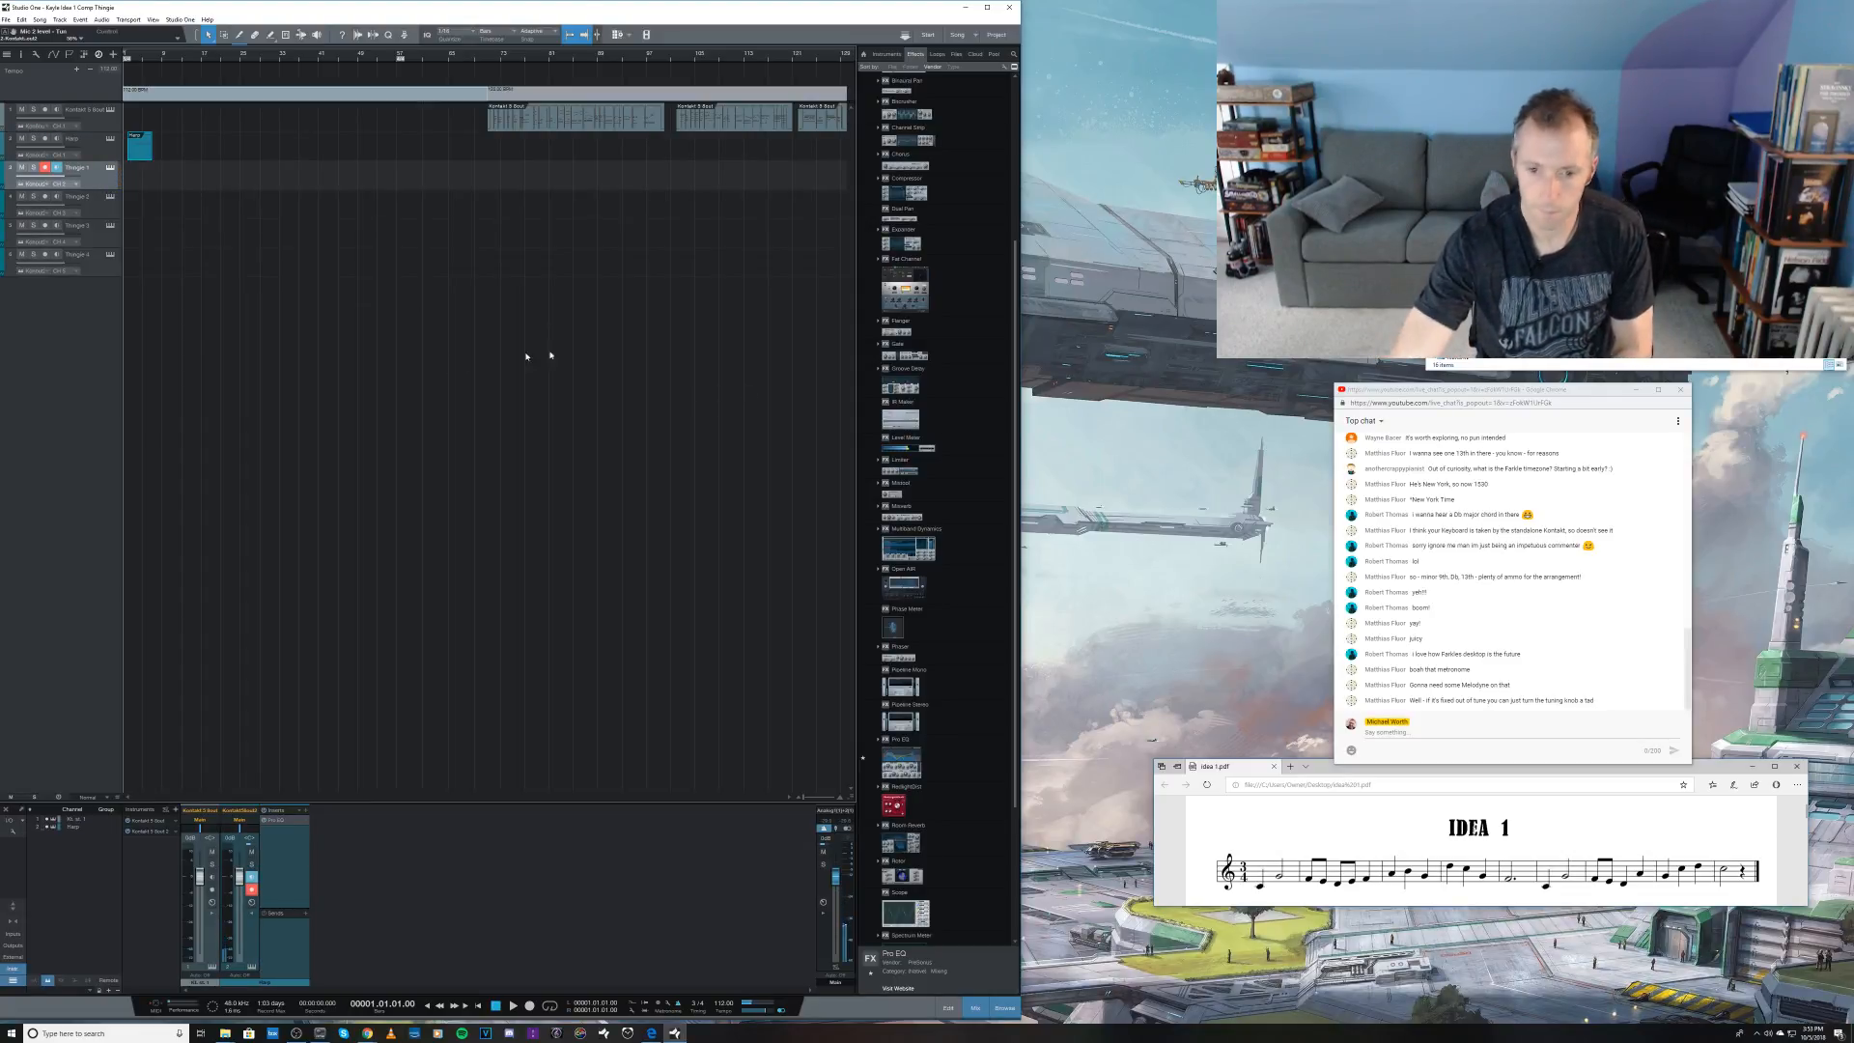
left_click(111, 169)
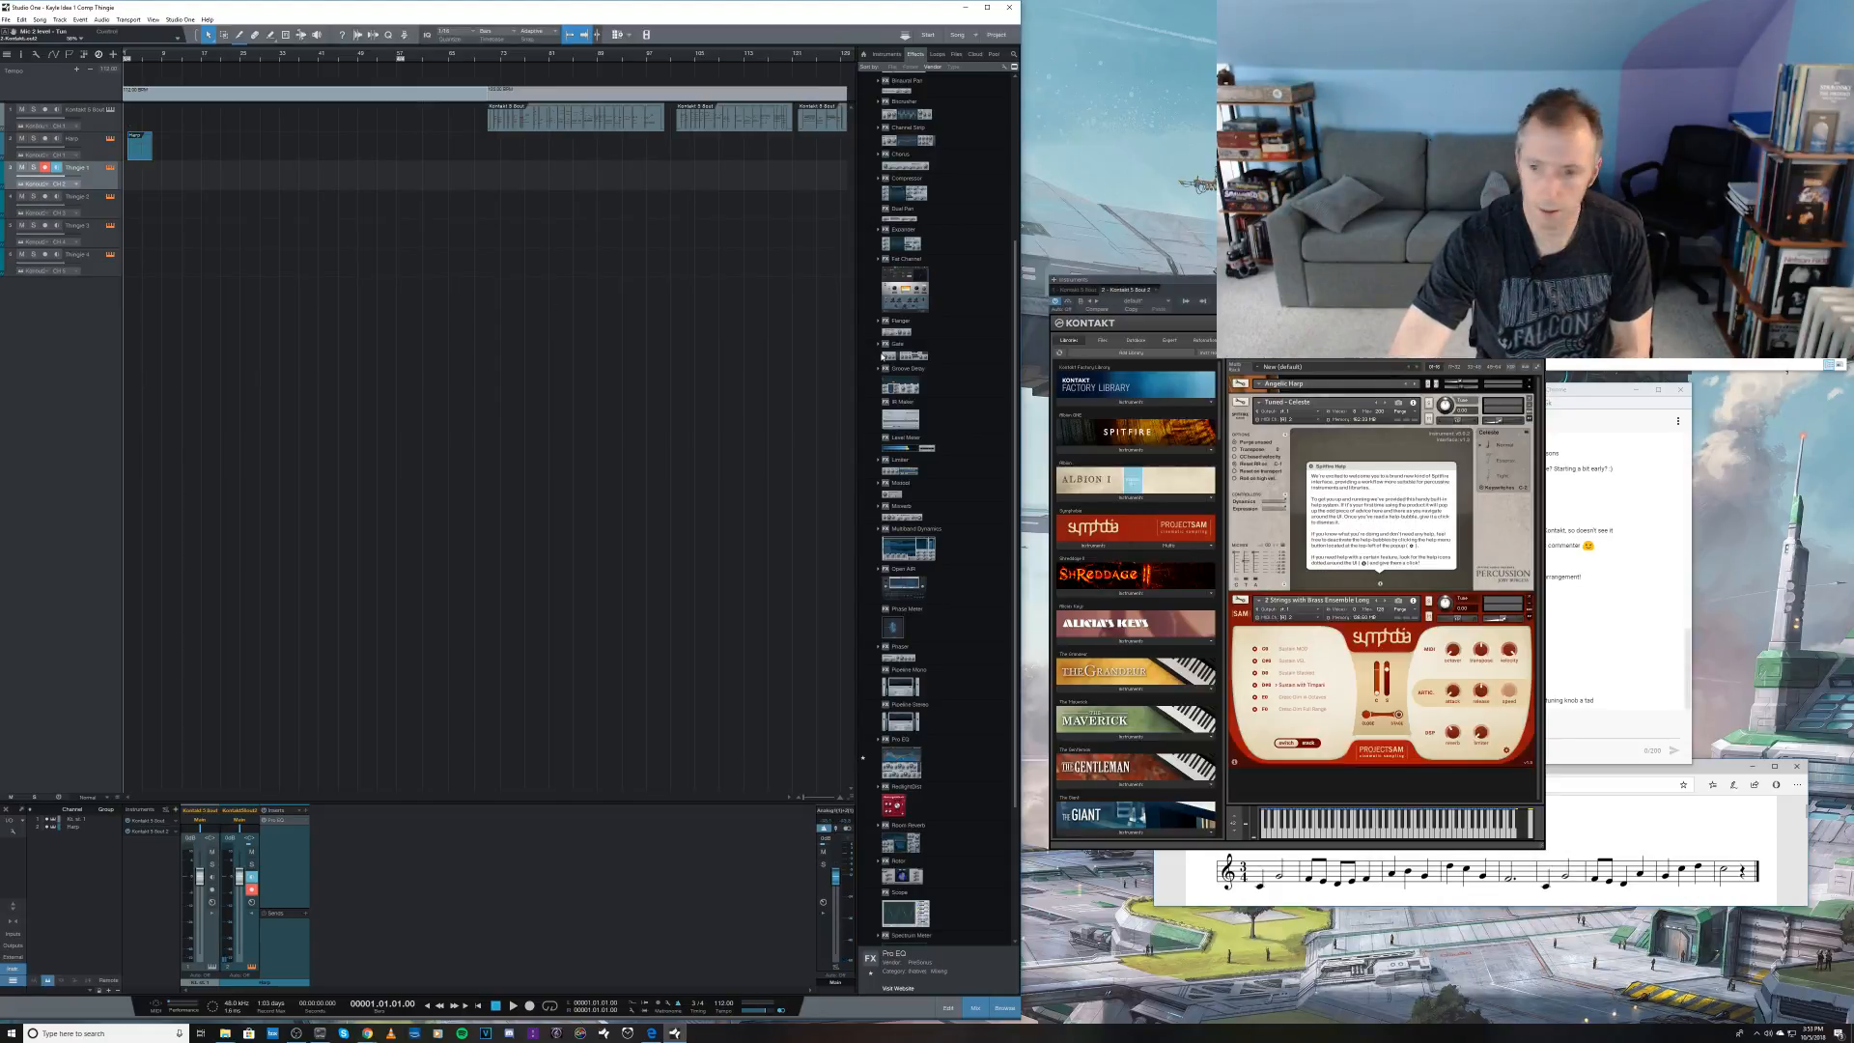
left_click(1287, 617)
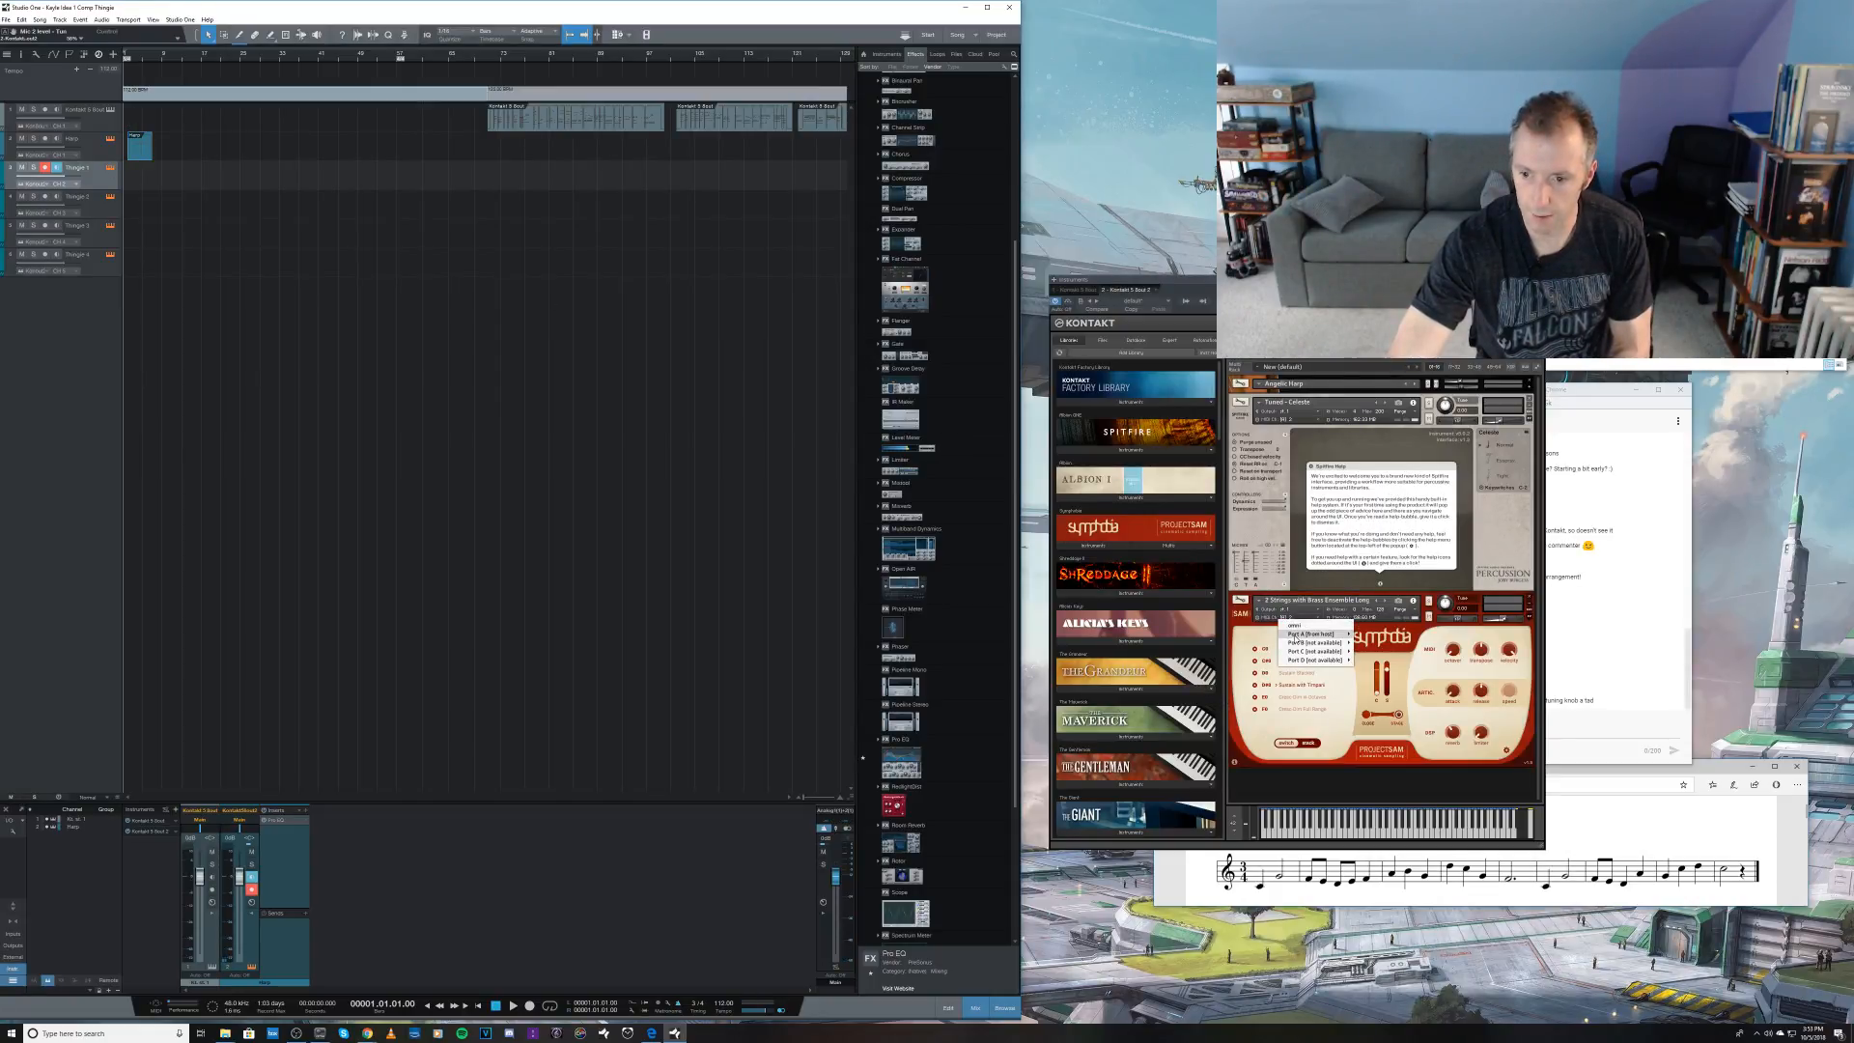
left_click(1366, 644)
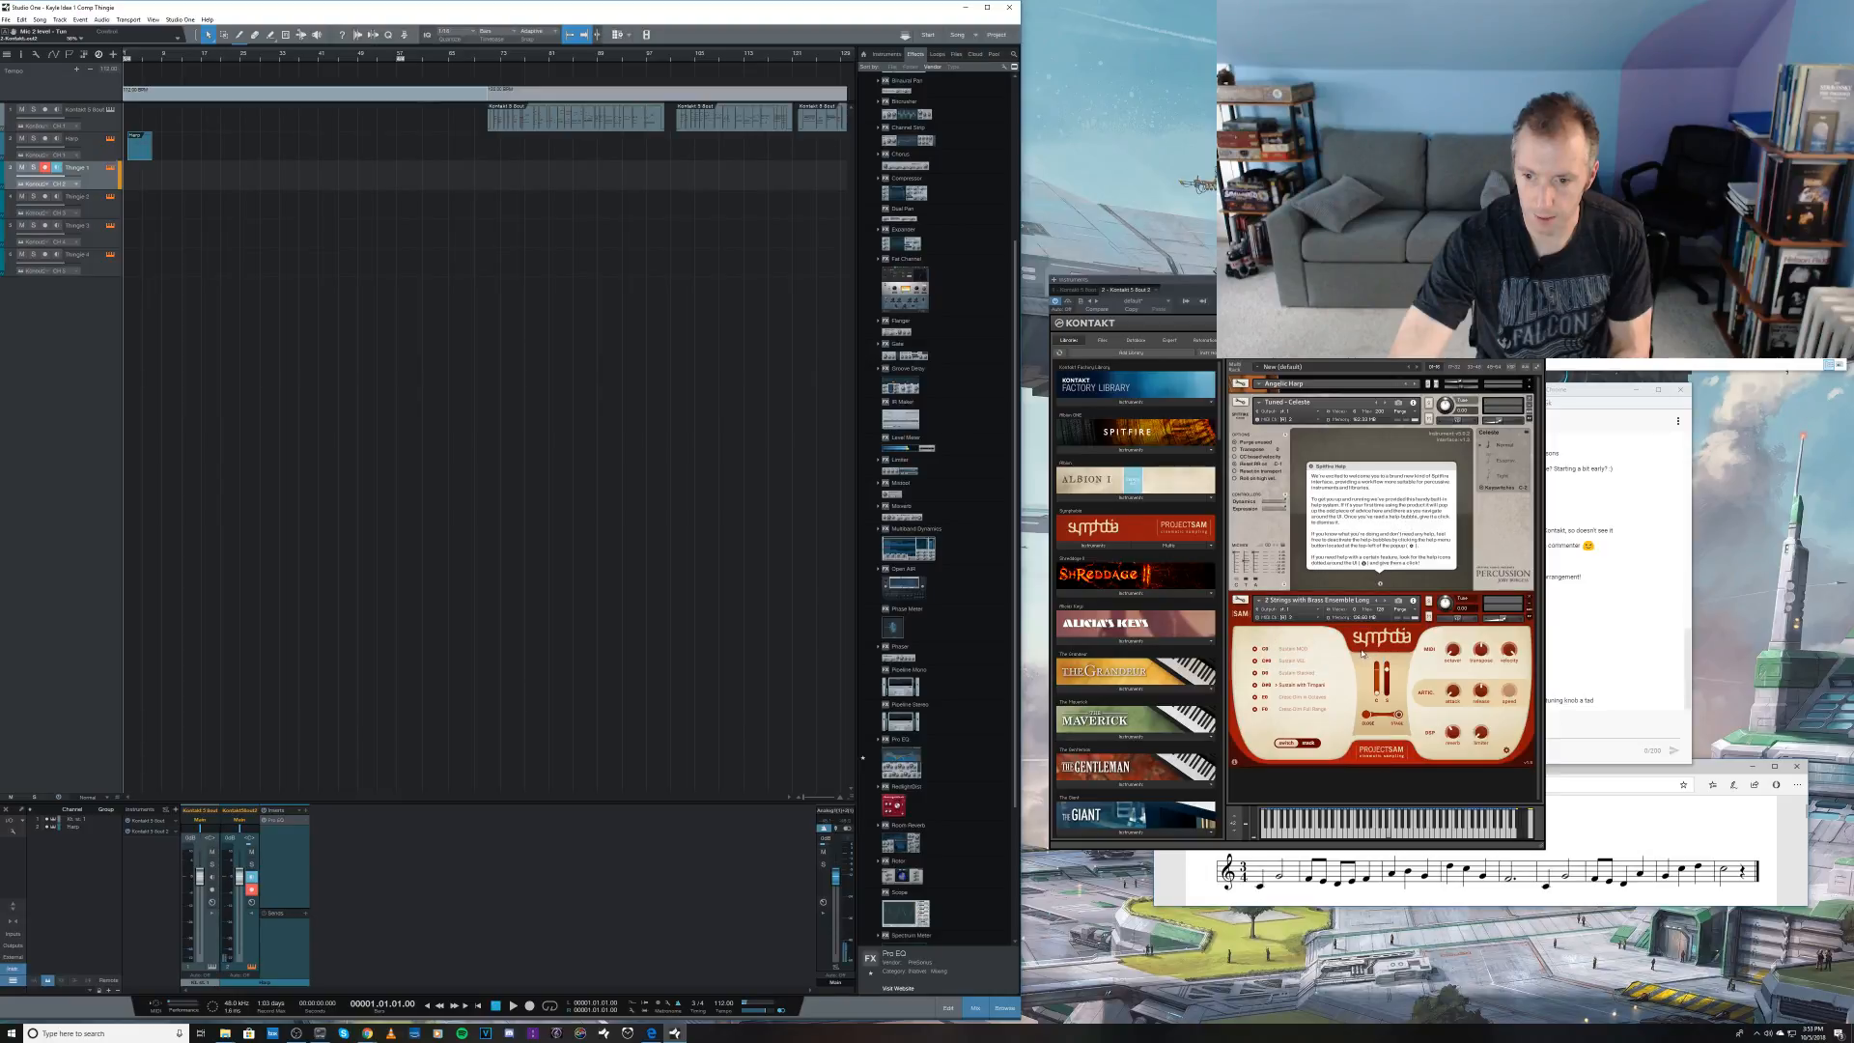
Step: Close the Kontakt window and record a celeste take on Thingie 1 from bar 1 to about bar 7
left_click(110, 168)
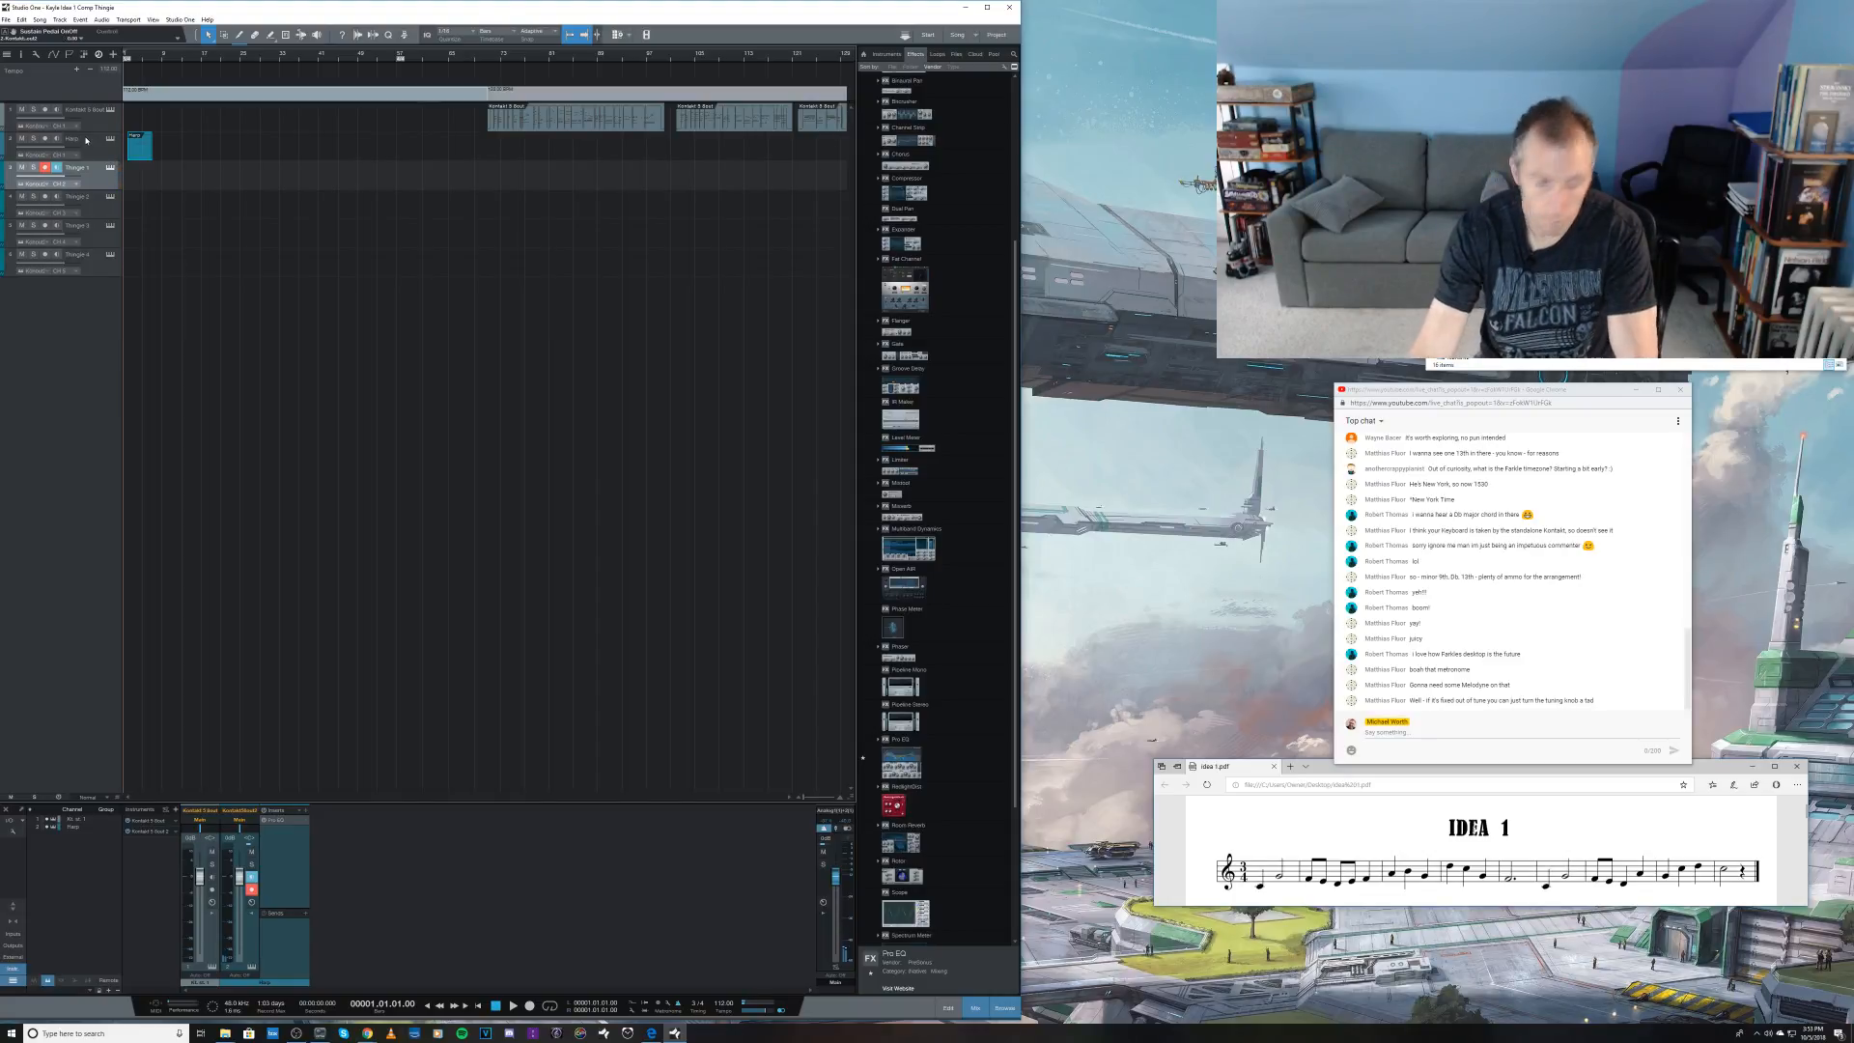
key("KP_Multiply")
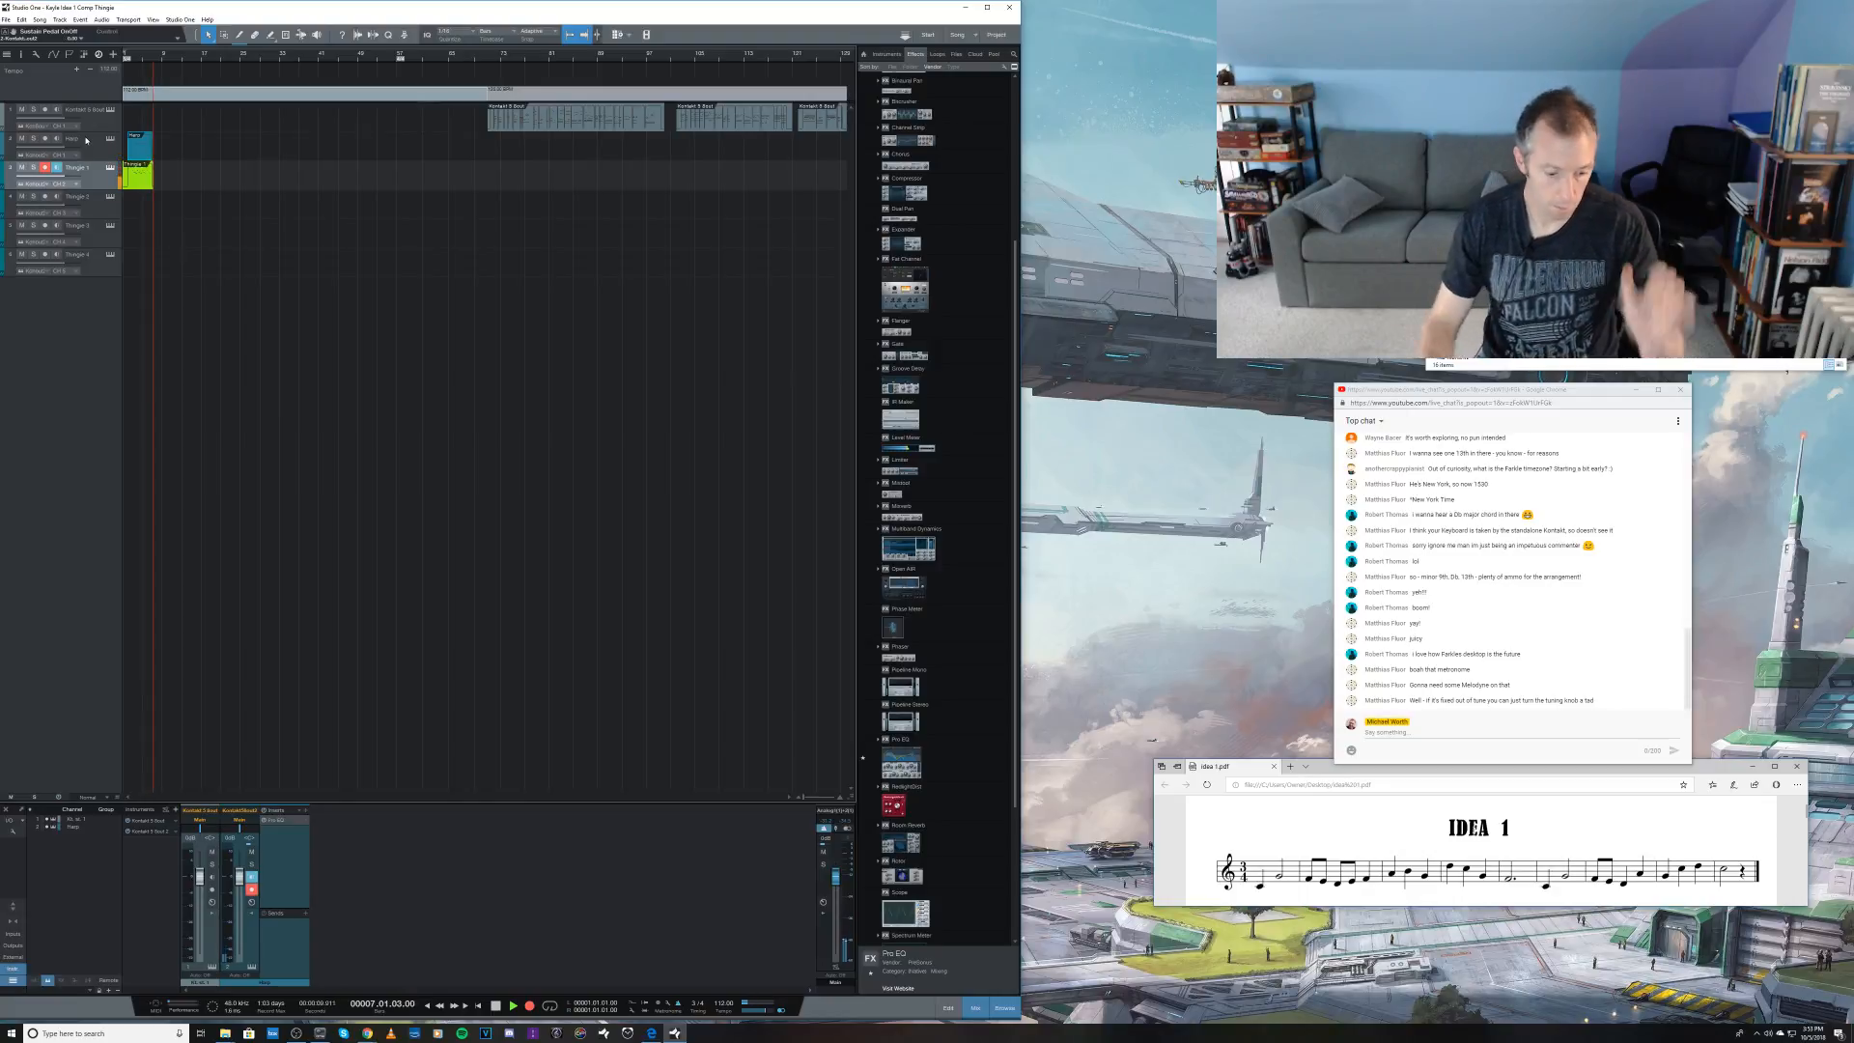
key("space")
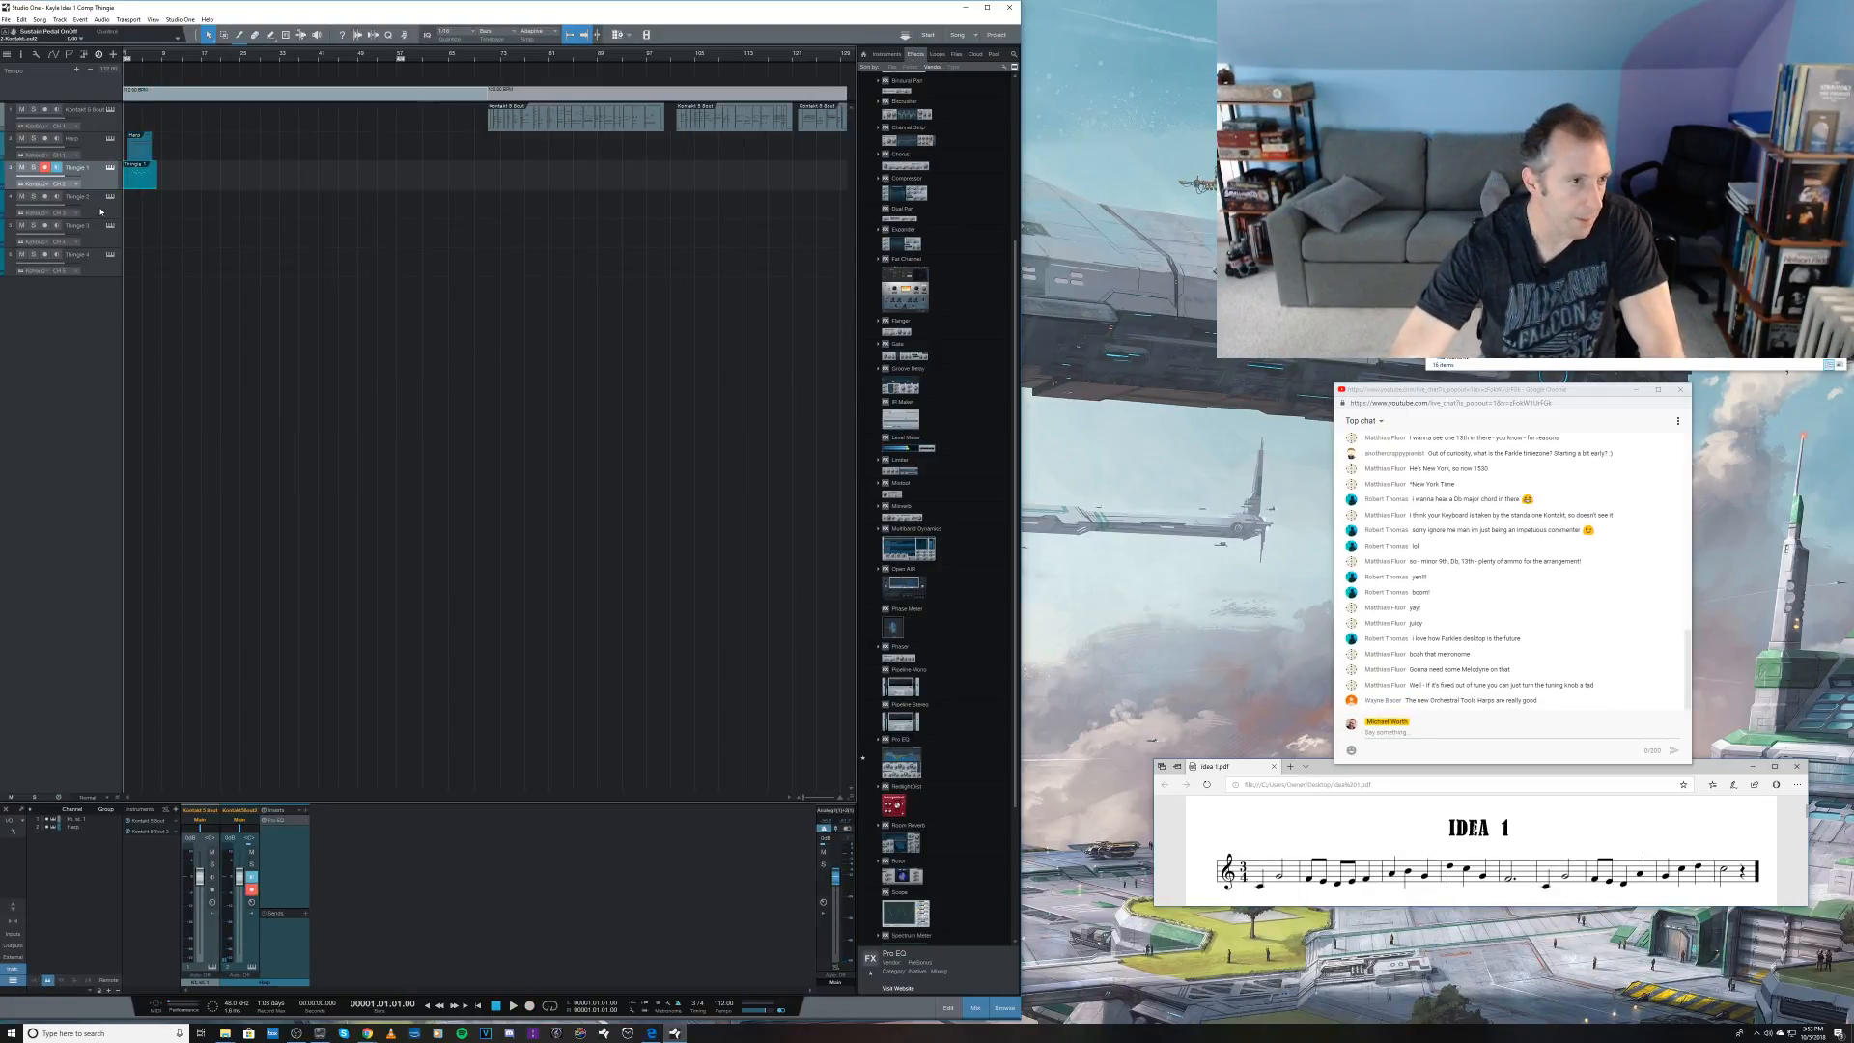
Step: Select the Thingie 2 track, open its Kontakt instrument and switch the Symphobia Long Notes patch to its first articulation
left_click(101, 210)
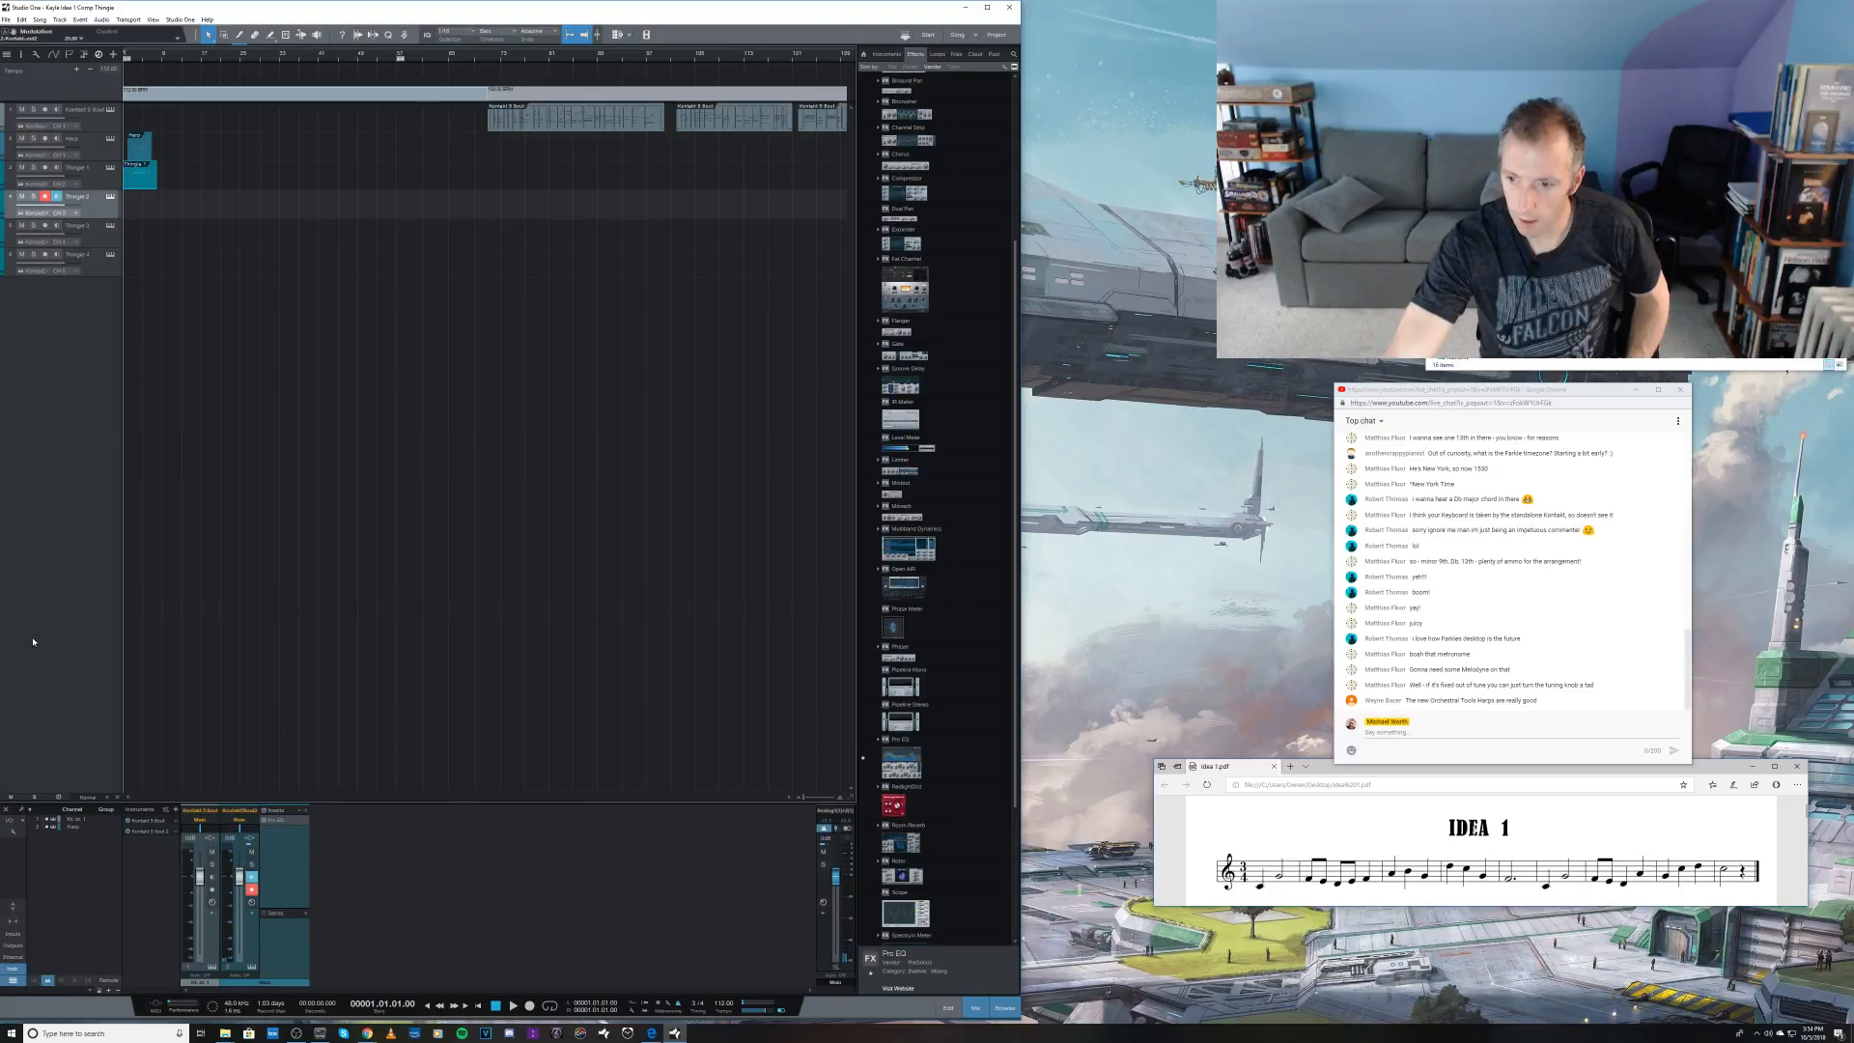
left_click(109, 198)
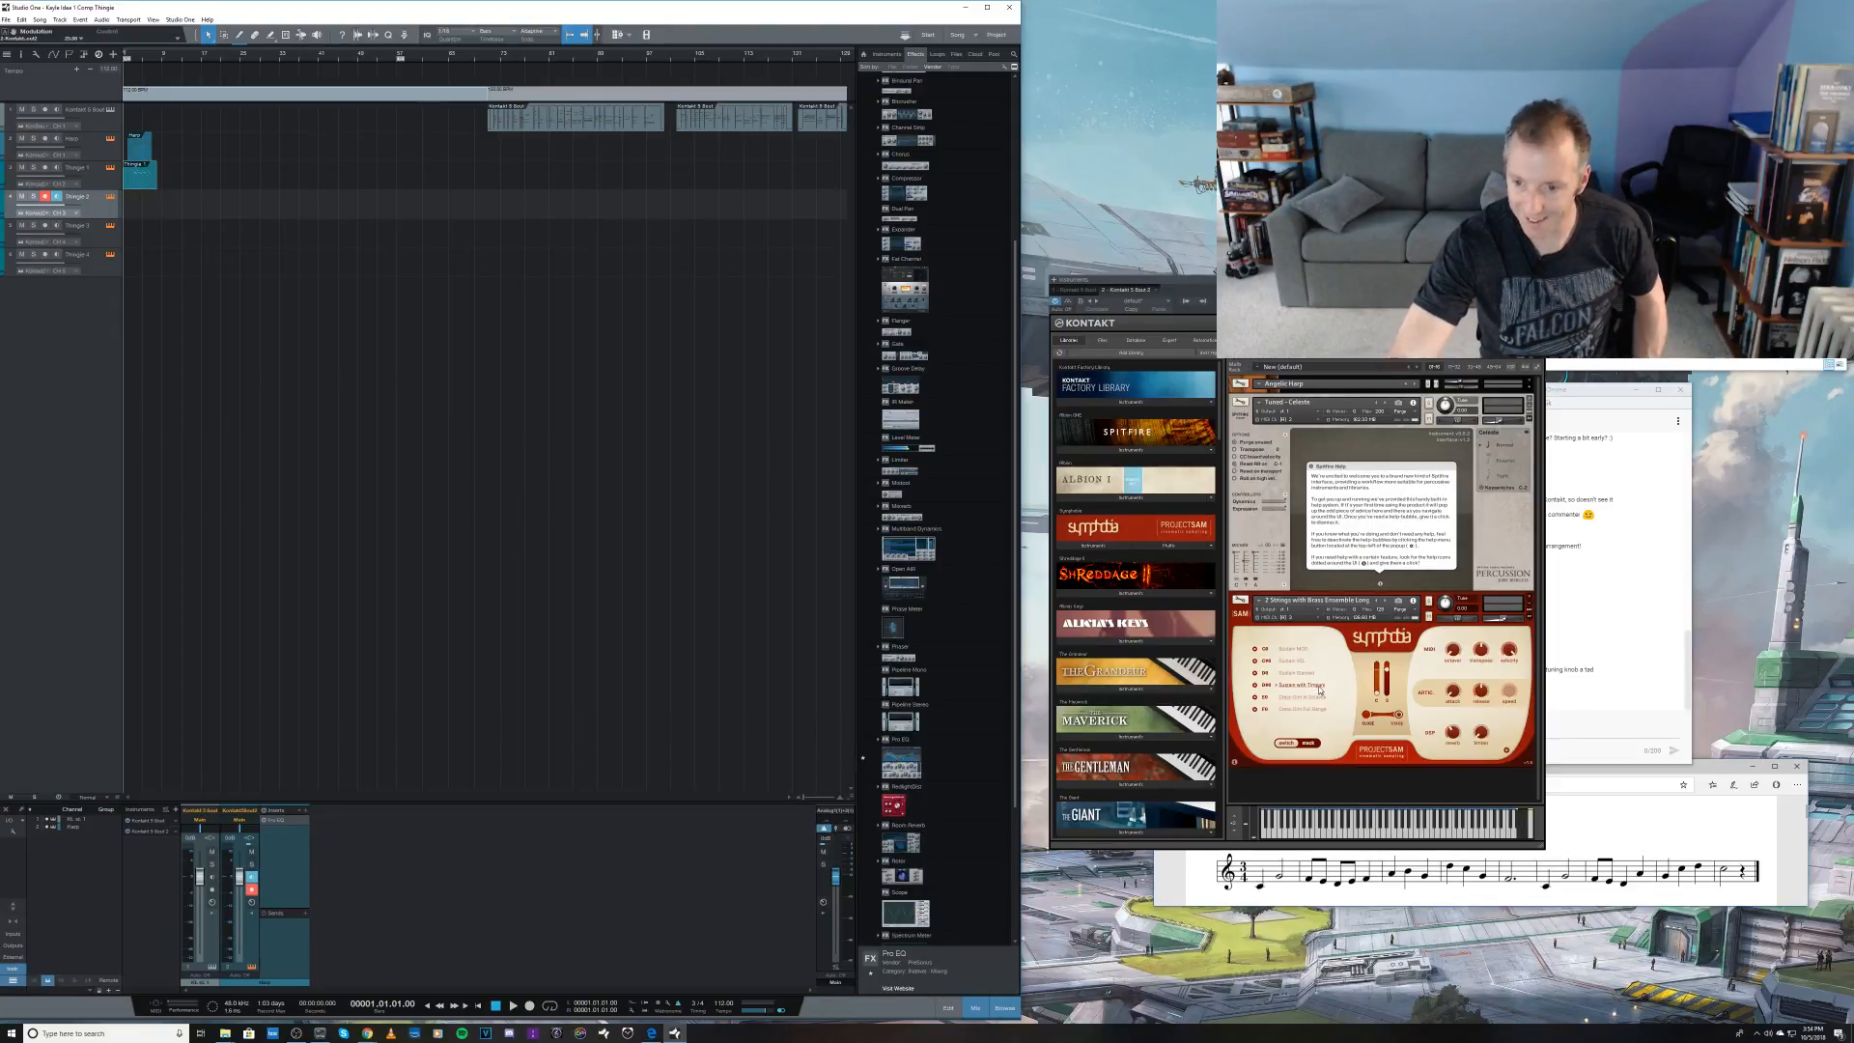
left_click(1294, 650)
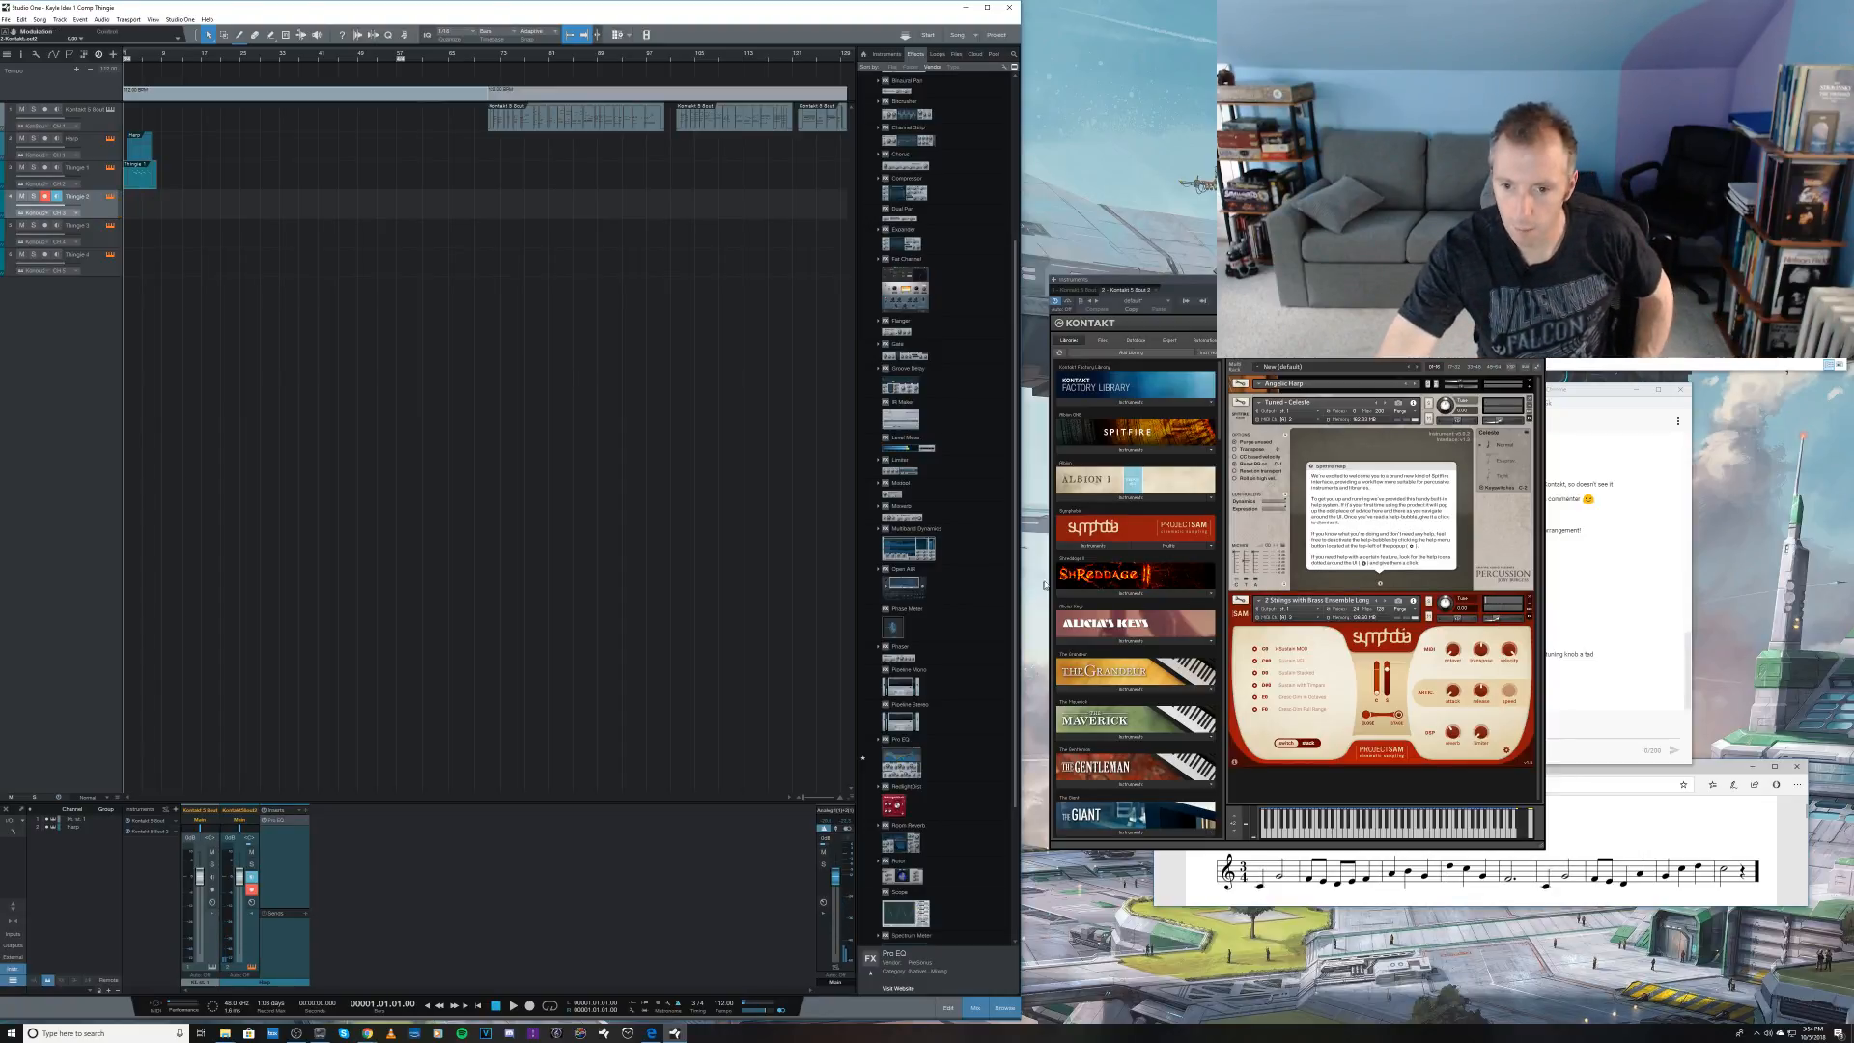
Step: Replace the Long Notes patch with Symphobia's 4 Strings with Brass Ensemble Low
left_click(1102, 548)
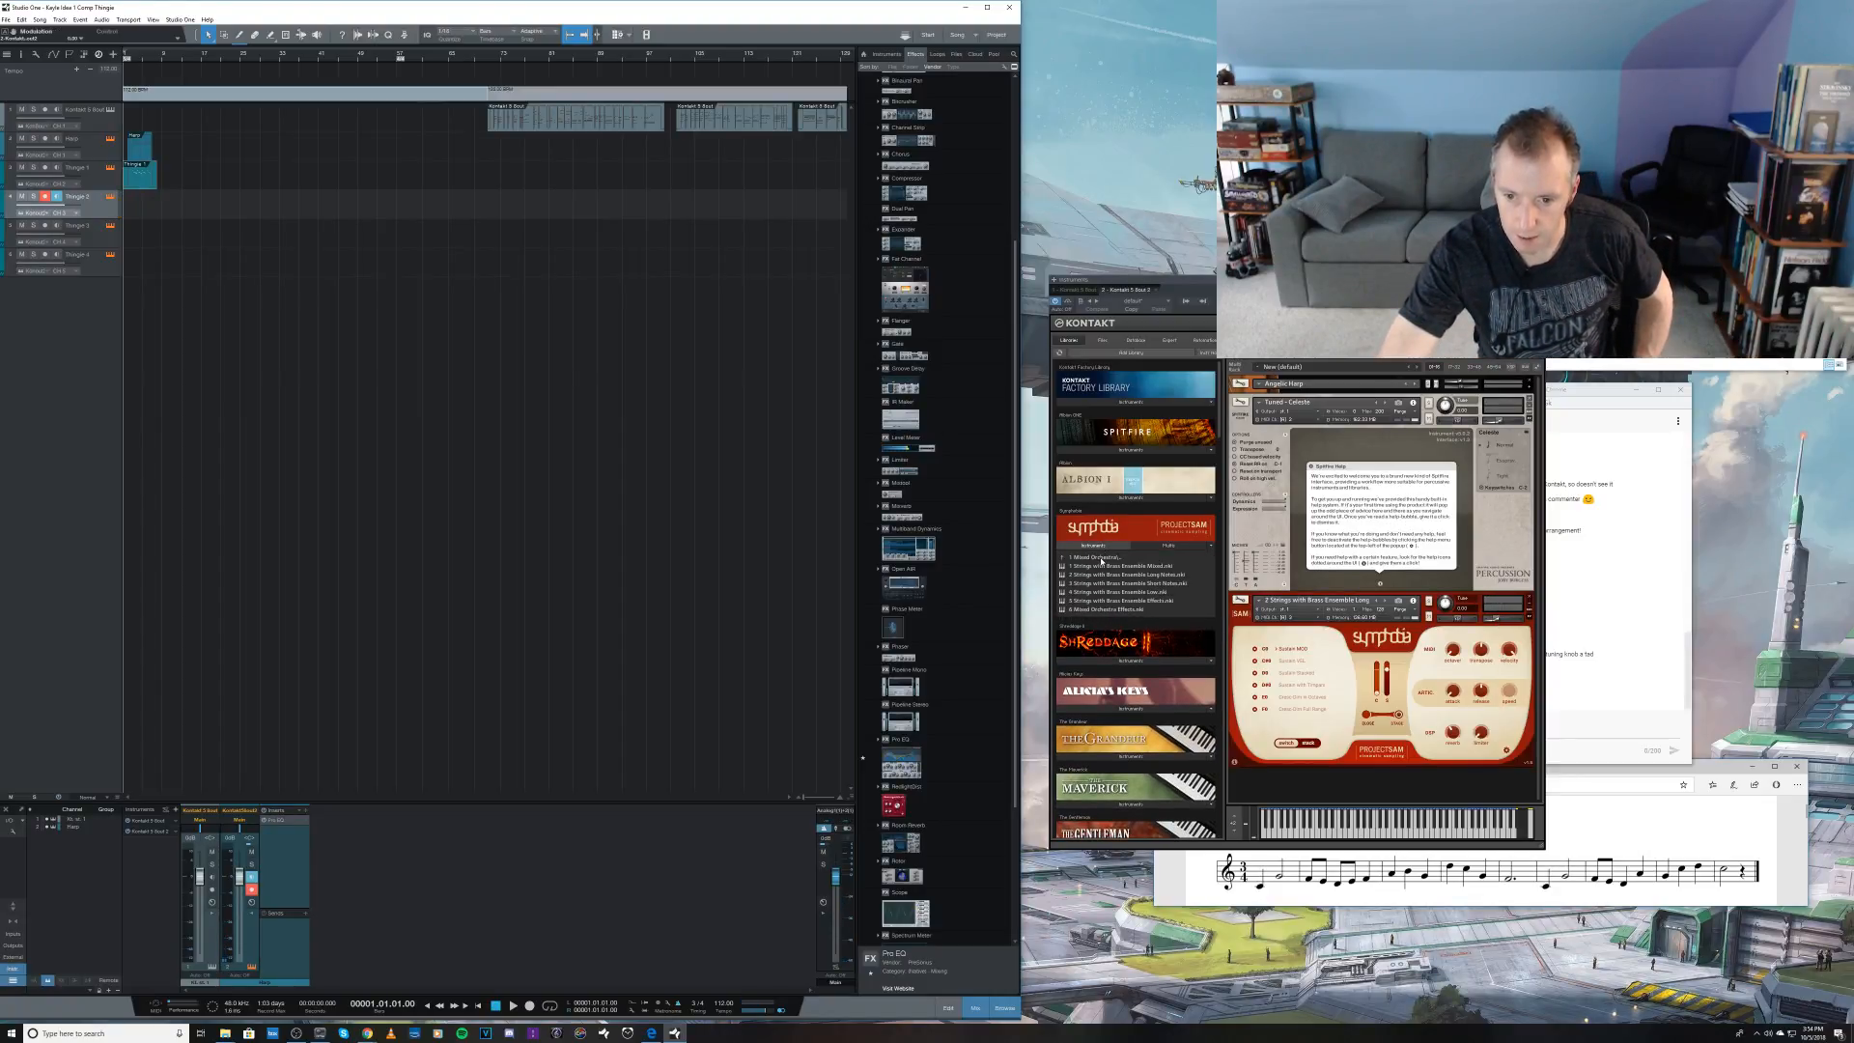
left_click_drag(1108, 593, 1289, 609)
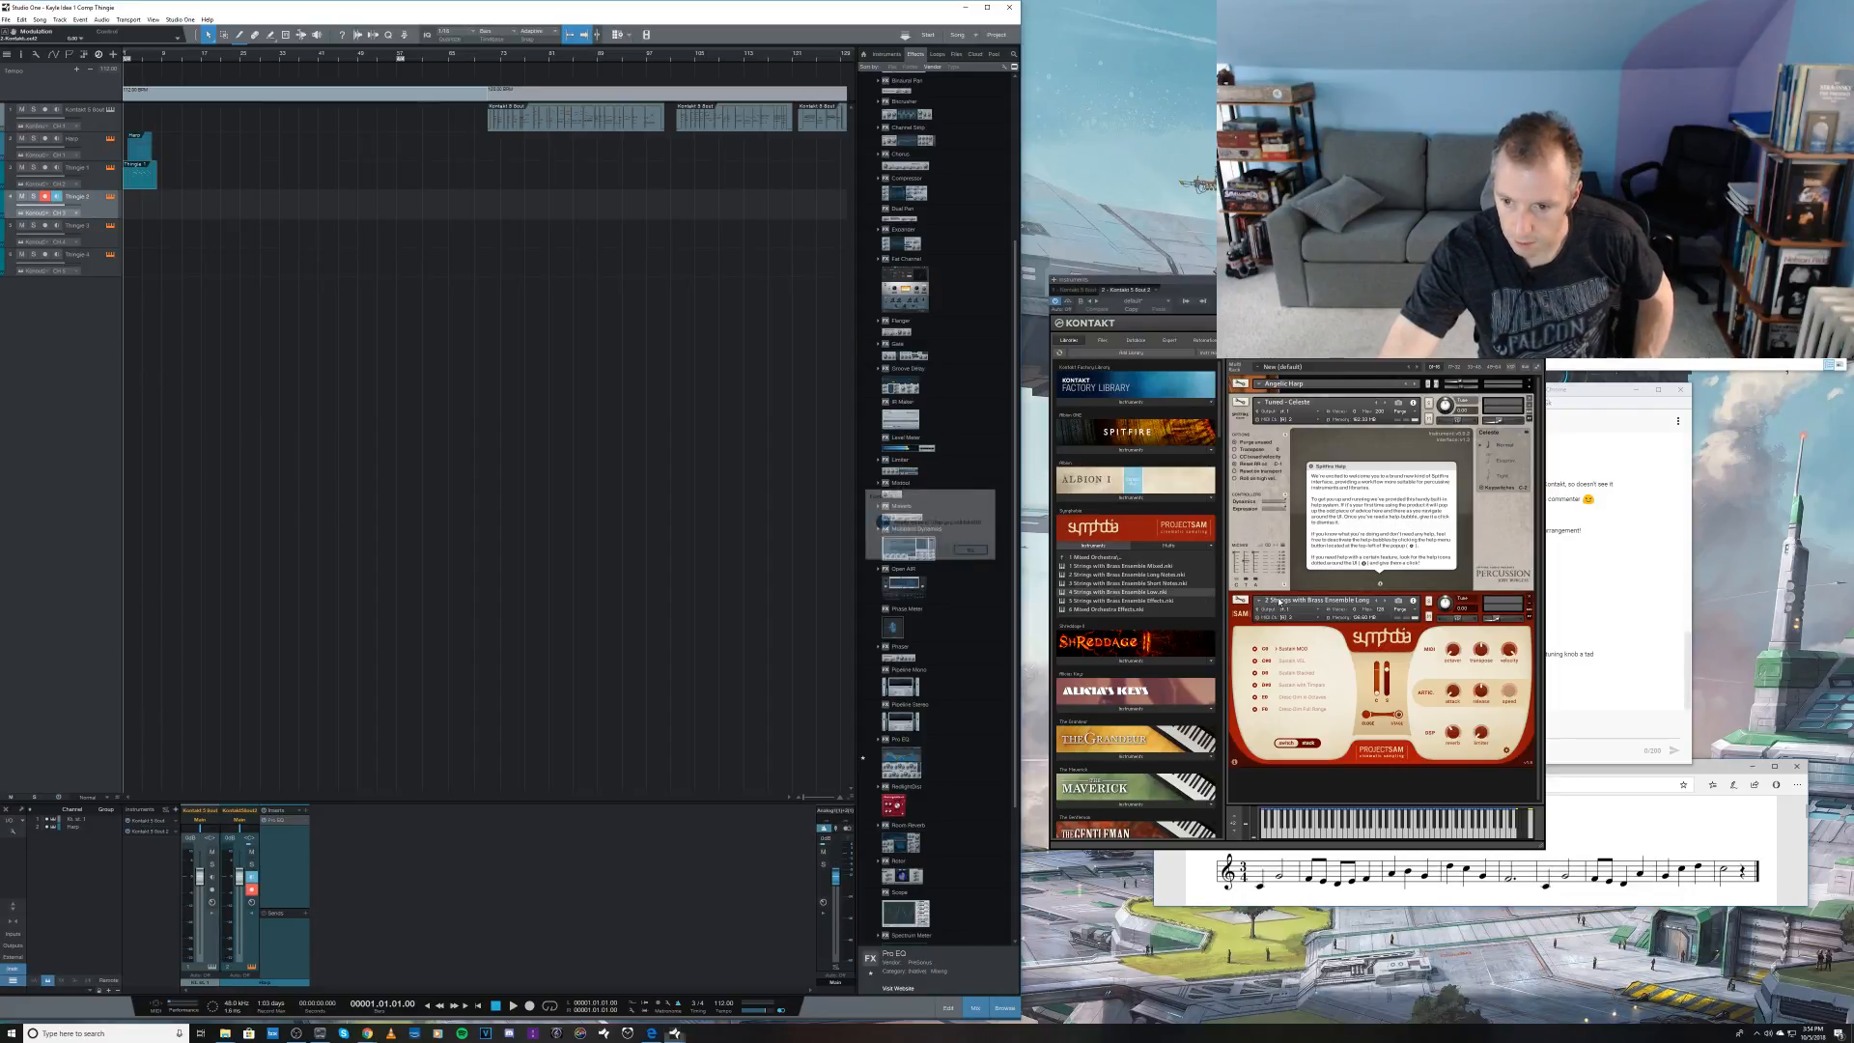
left_click(934, 552)
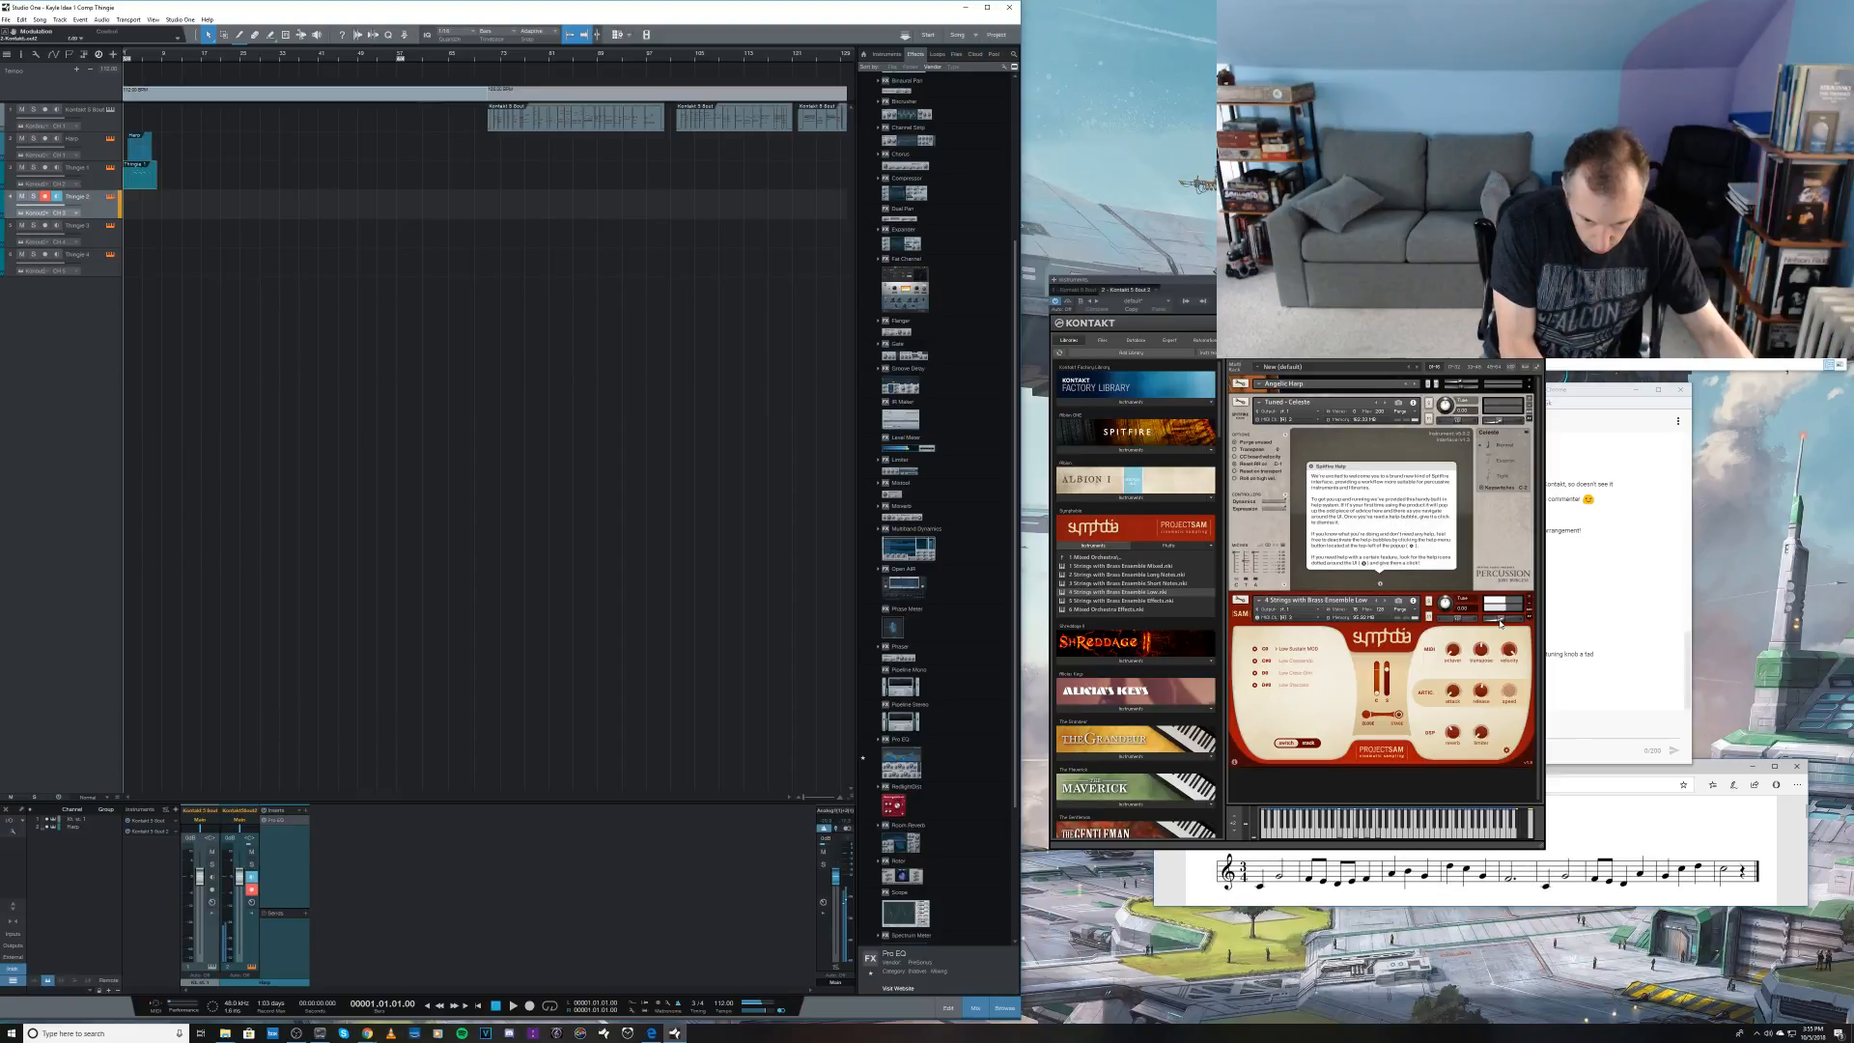
Step: Nudge the volume of the low strings-with-brass patch and audition it against playback of the opening phrase
left_click_drag(1500, 621, 1497, 622)
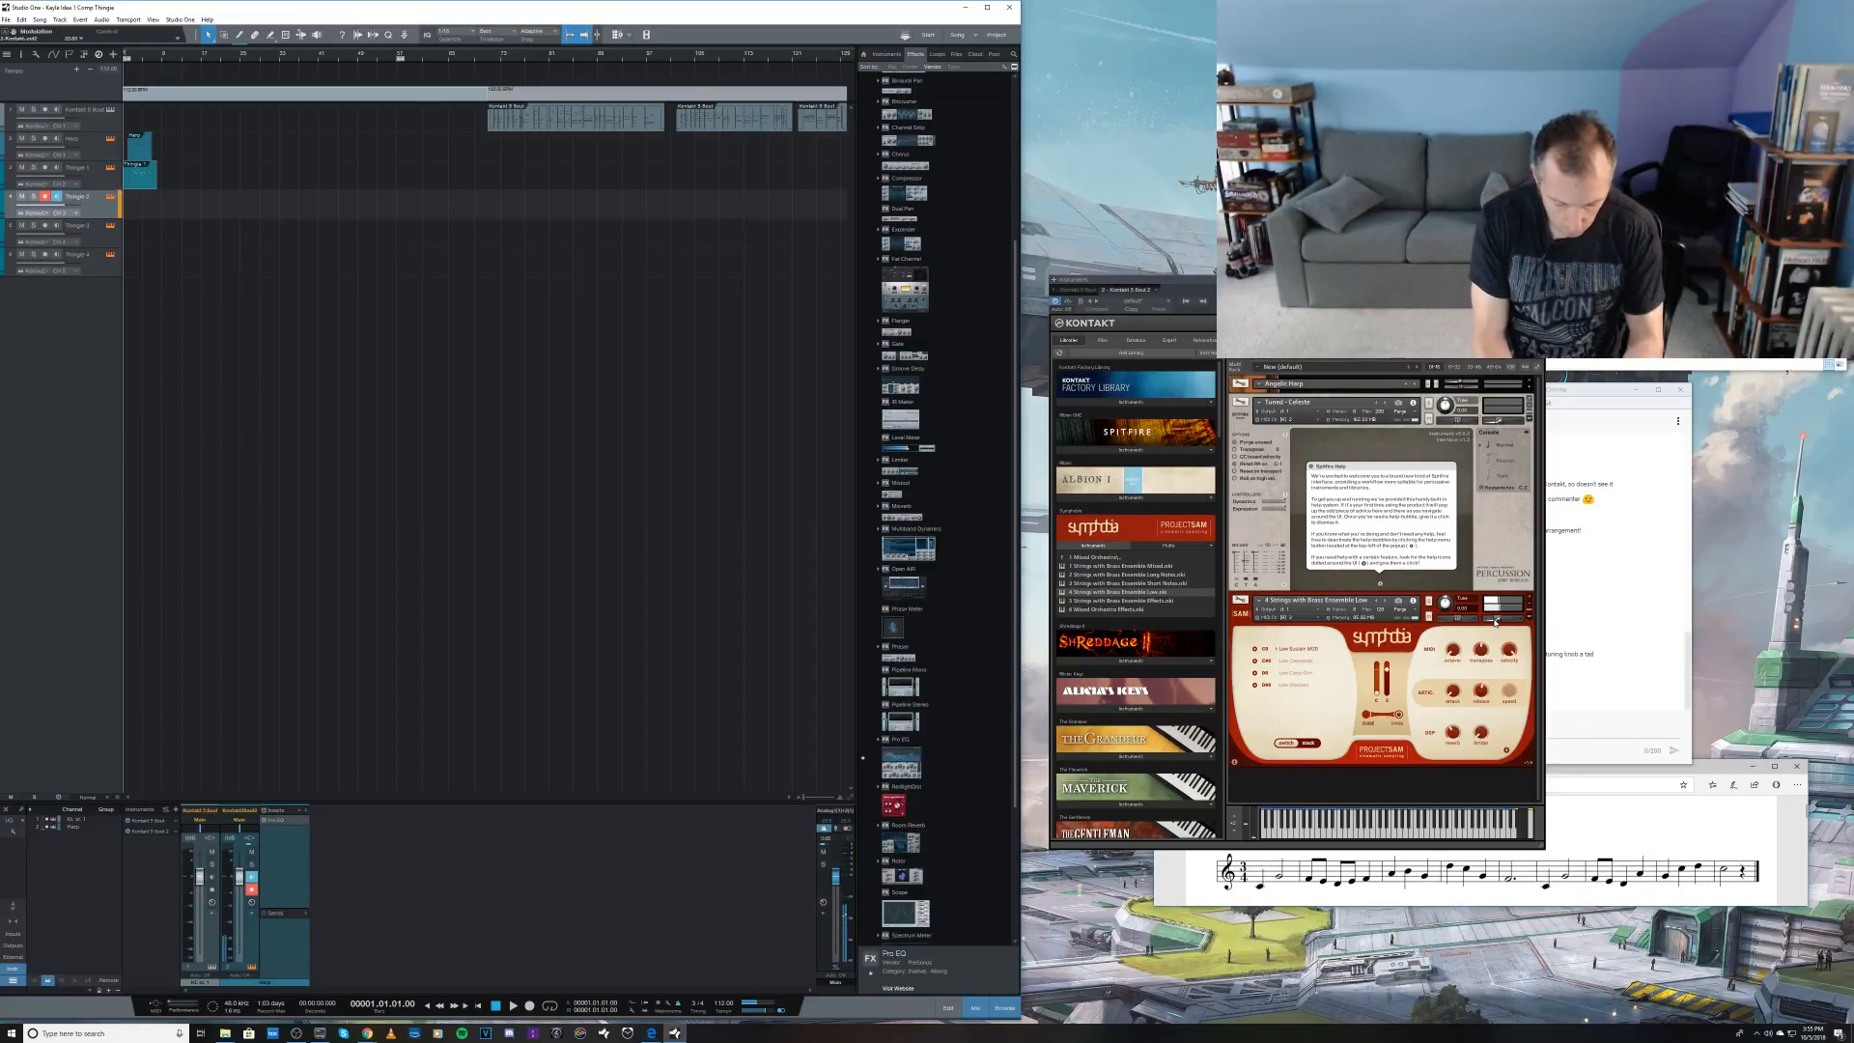
key("space")
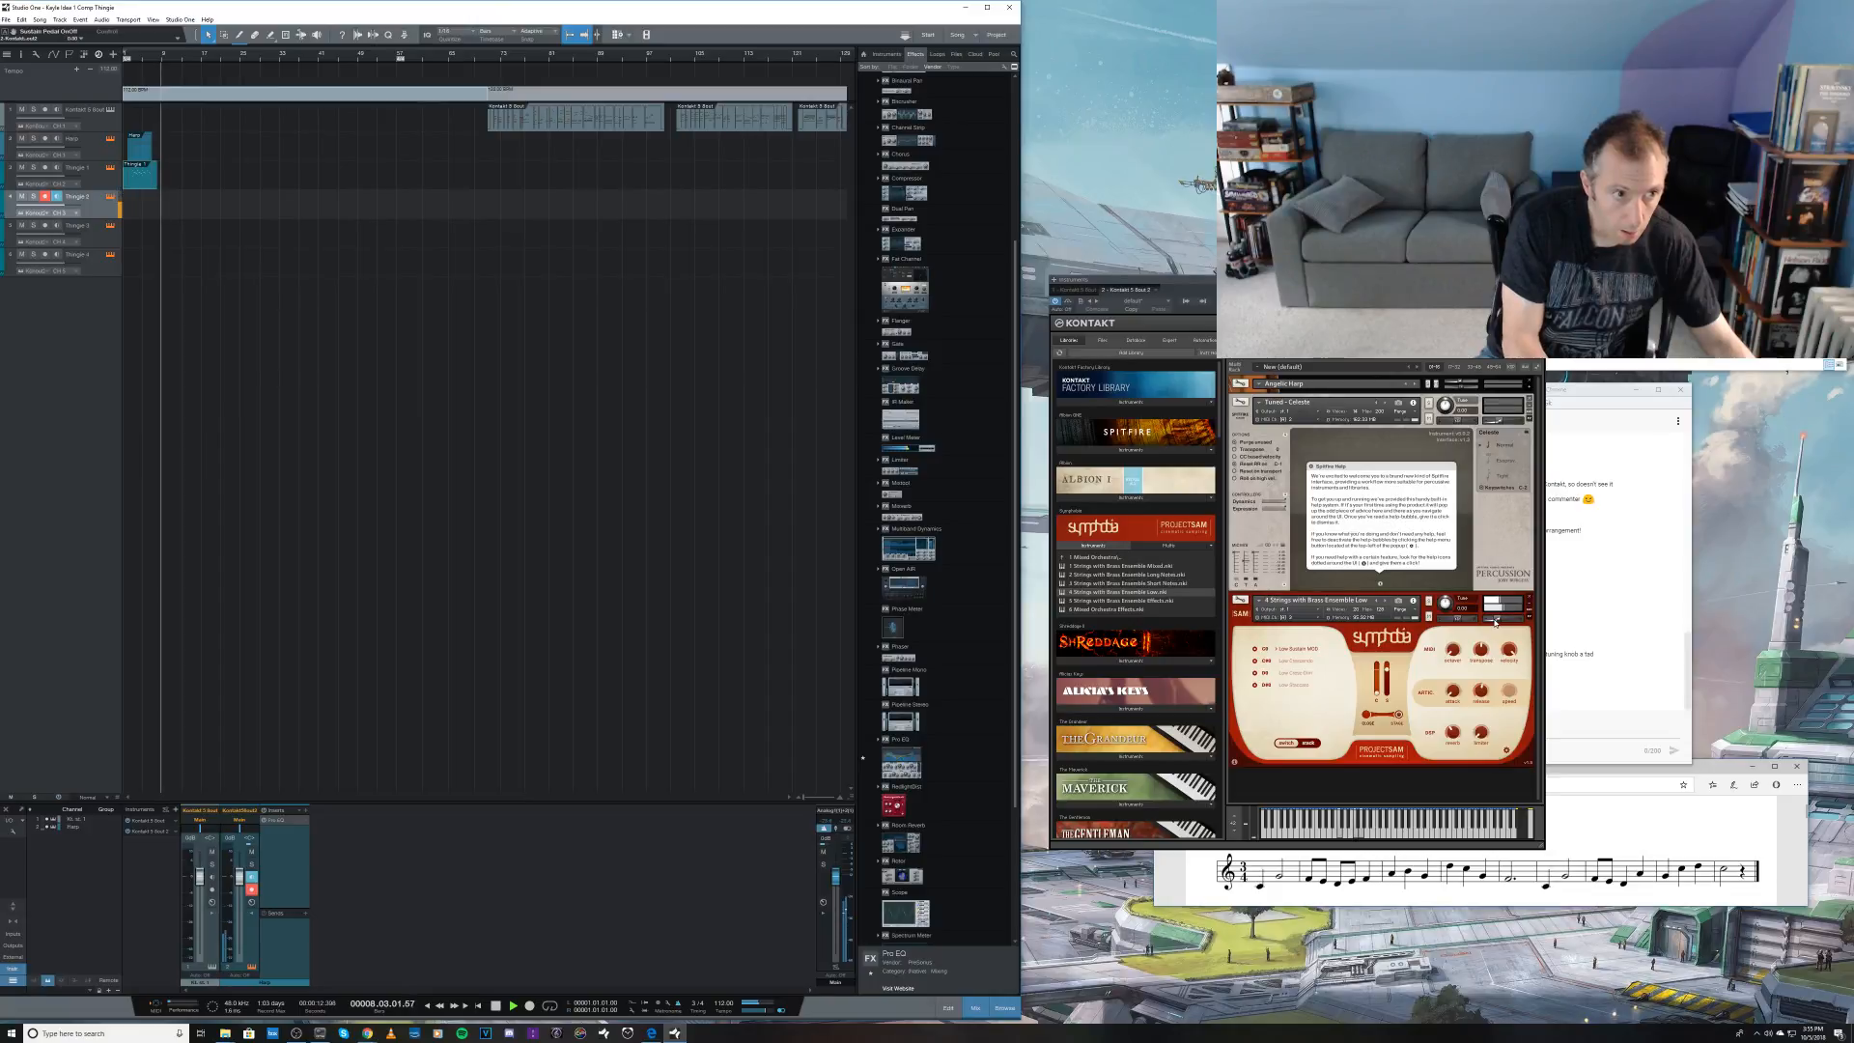
key("space")
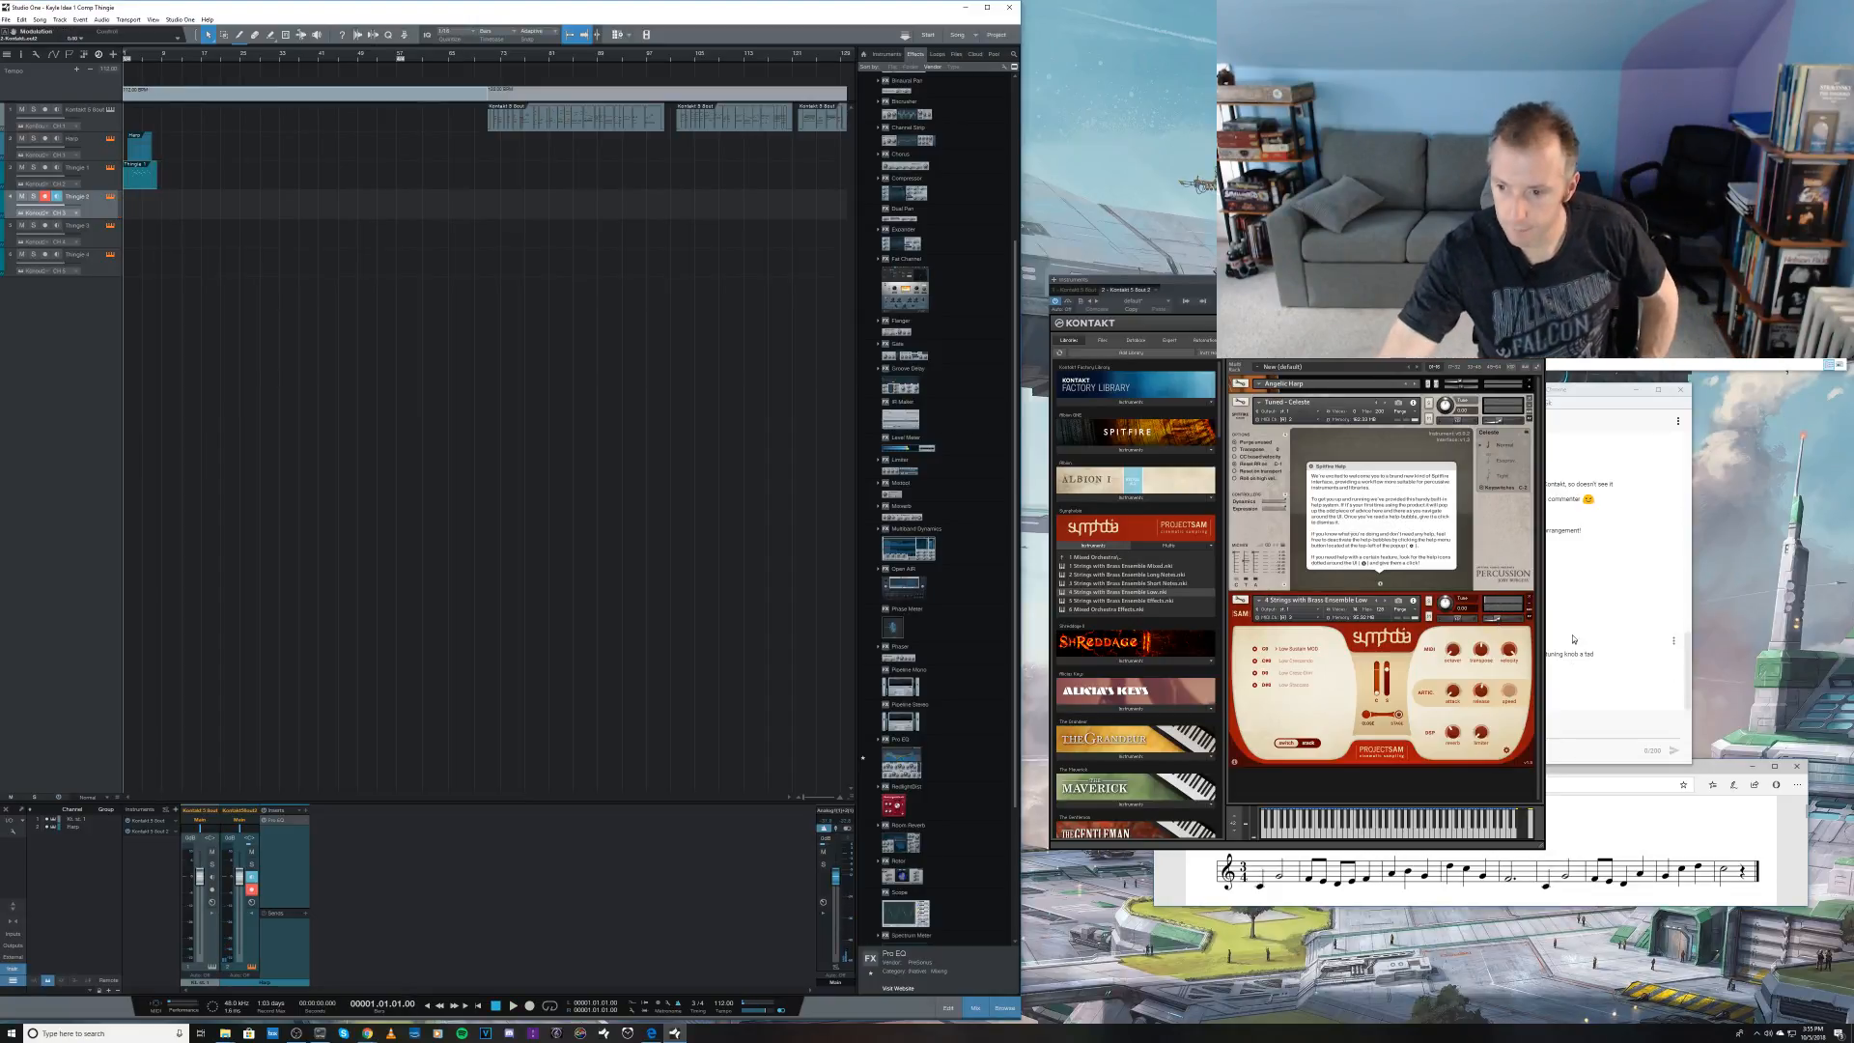
Step: Remove the low strings-with-brass patch without saving and load the Symph Str Ens Sord instrument into the Kontakt rack
left_click(1529, 599)
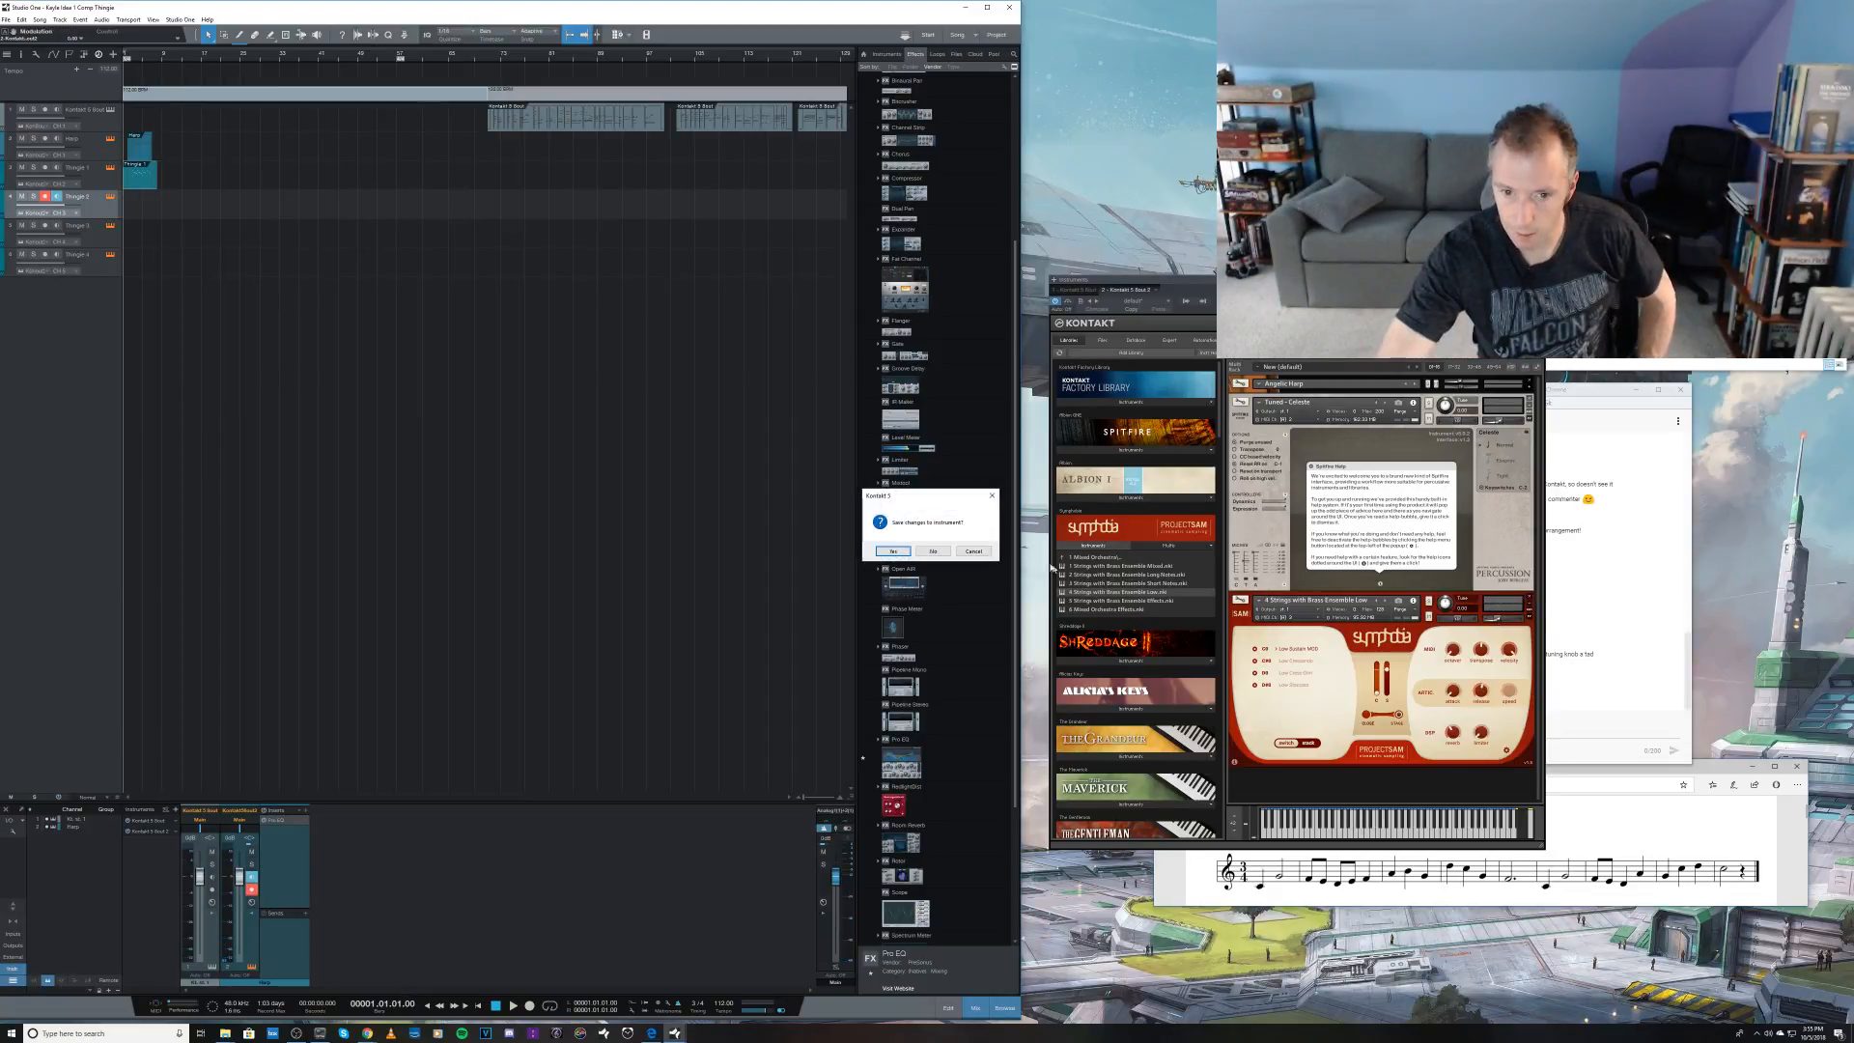
left_click(948, 555)
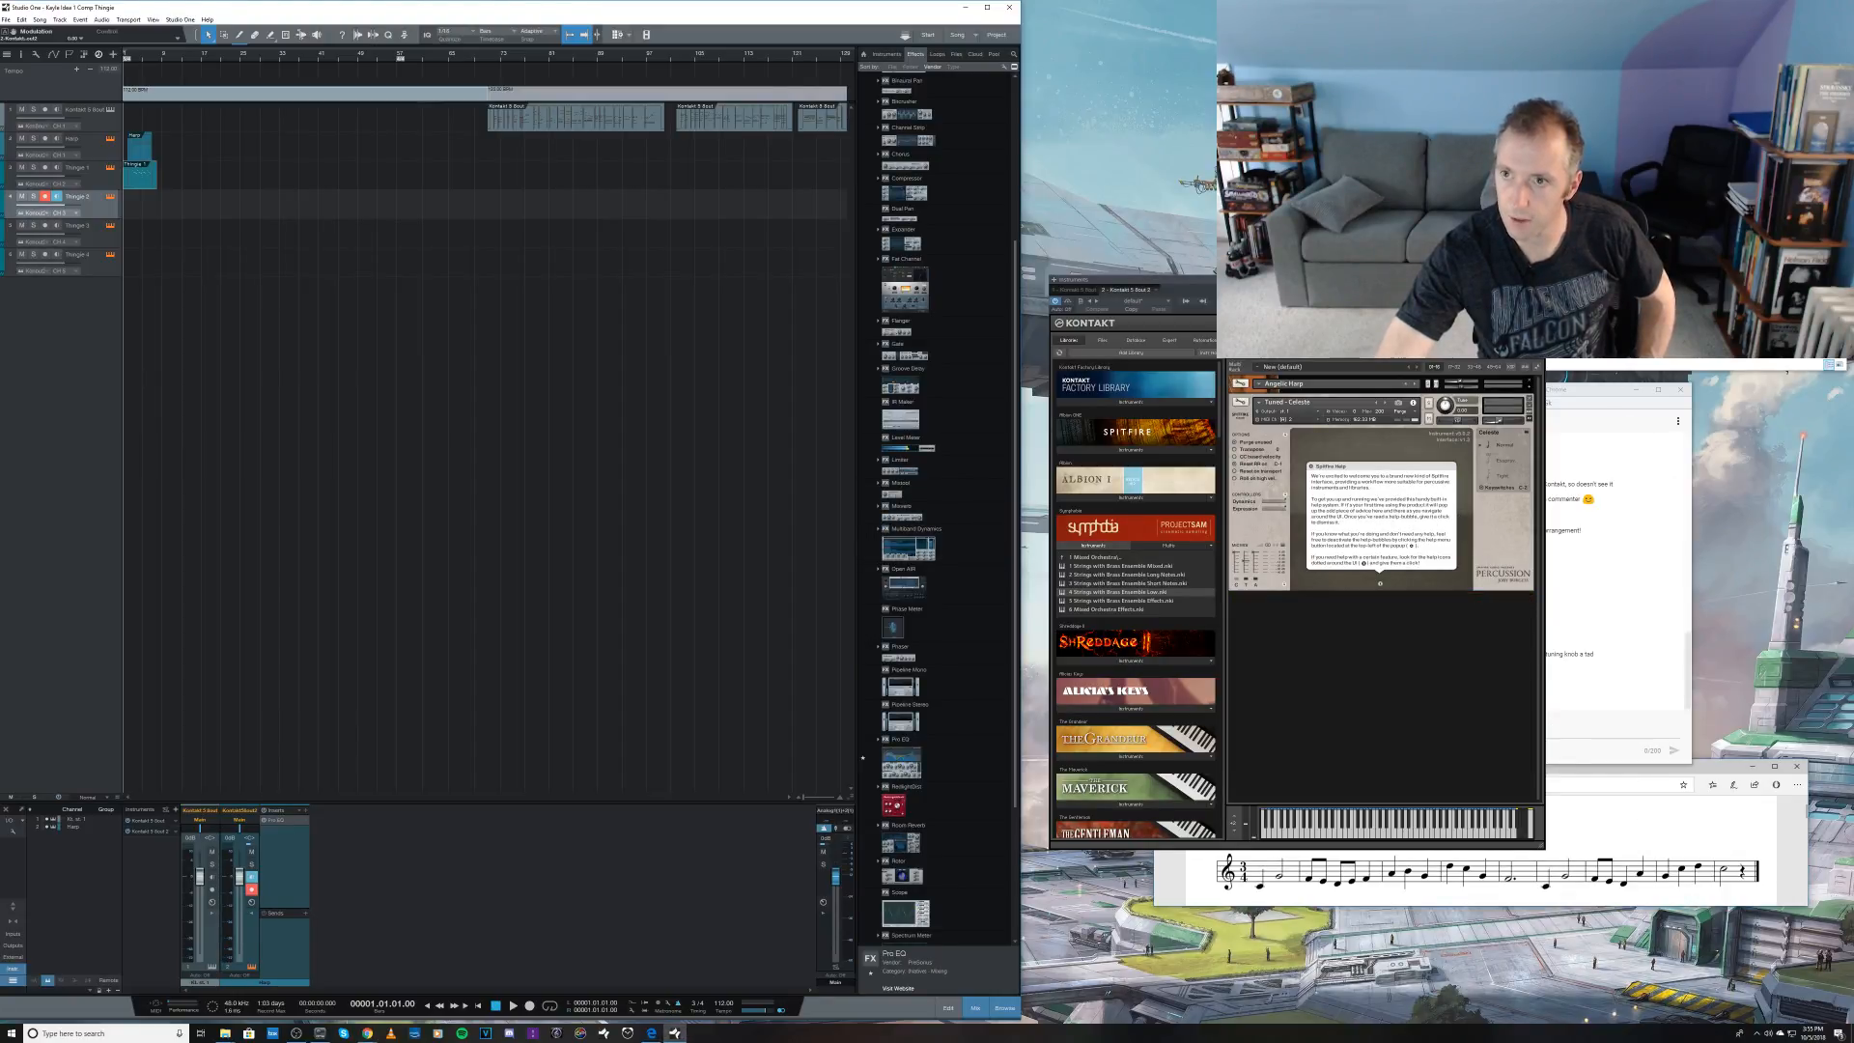
key("alt+Tab")
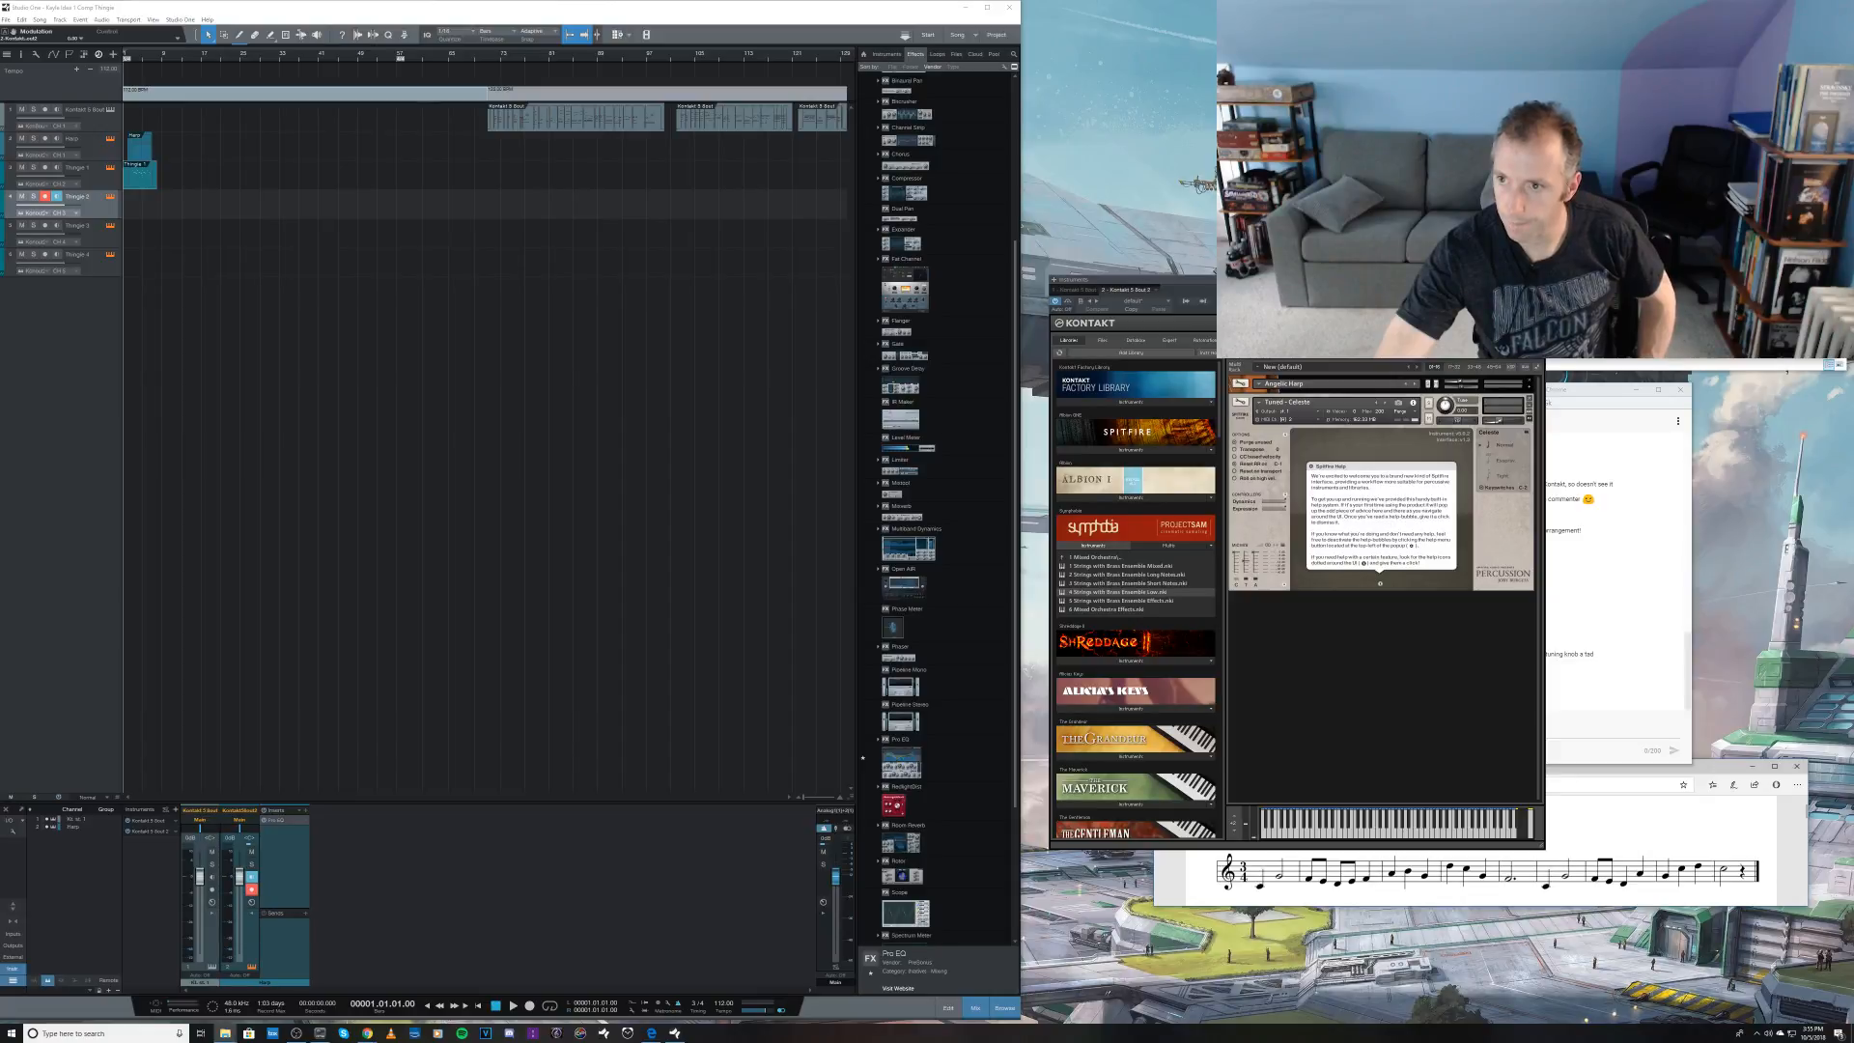
left_click_drag(1492, 318, 1423, 673)
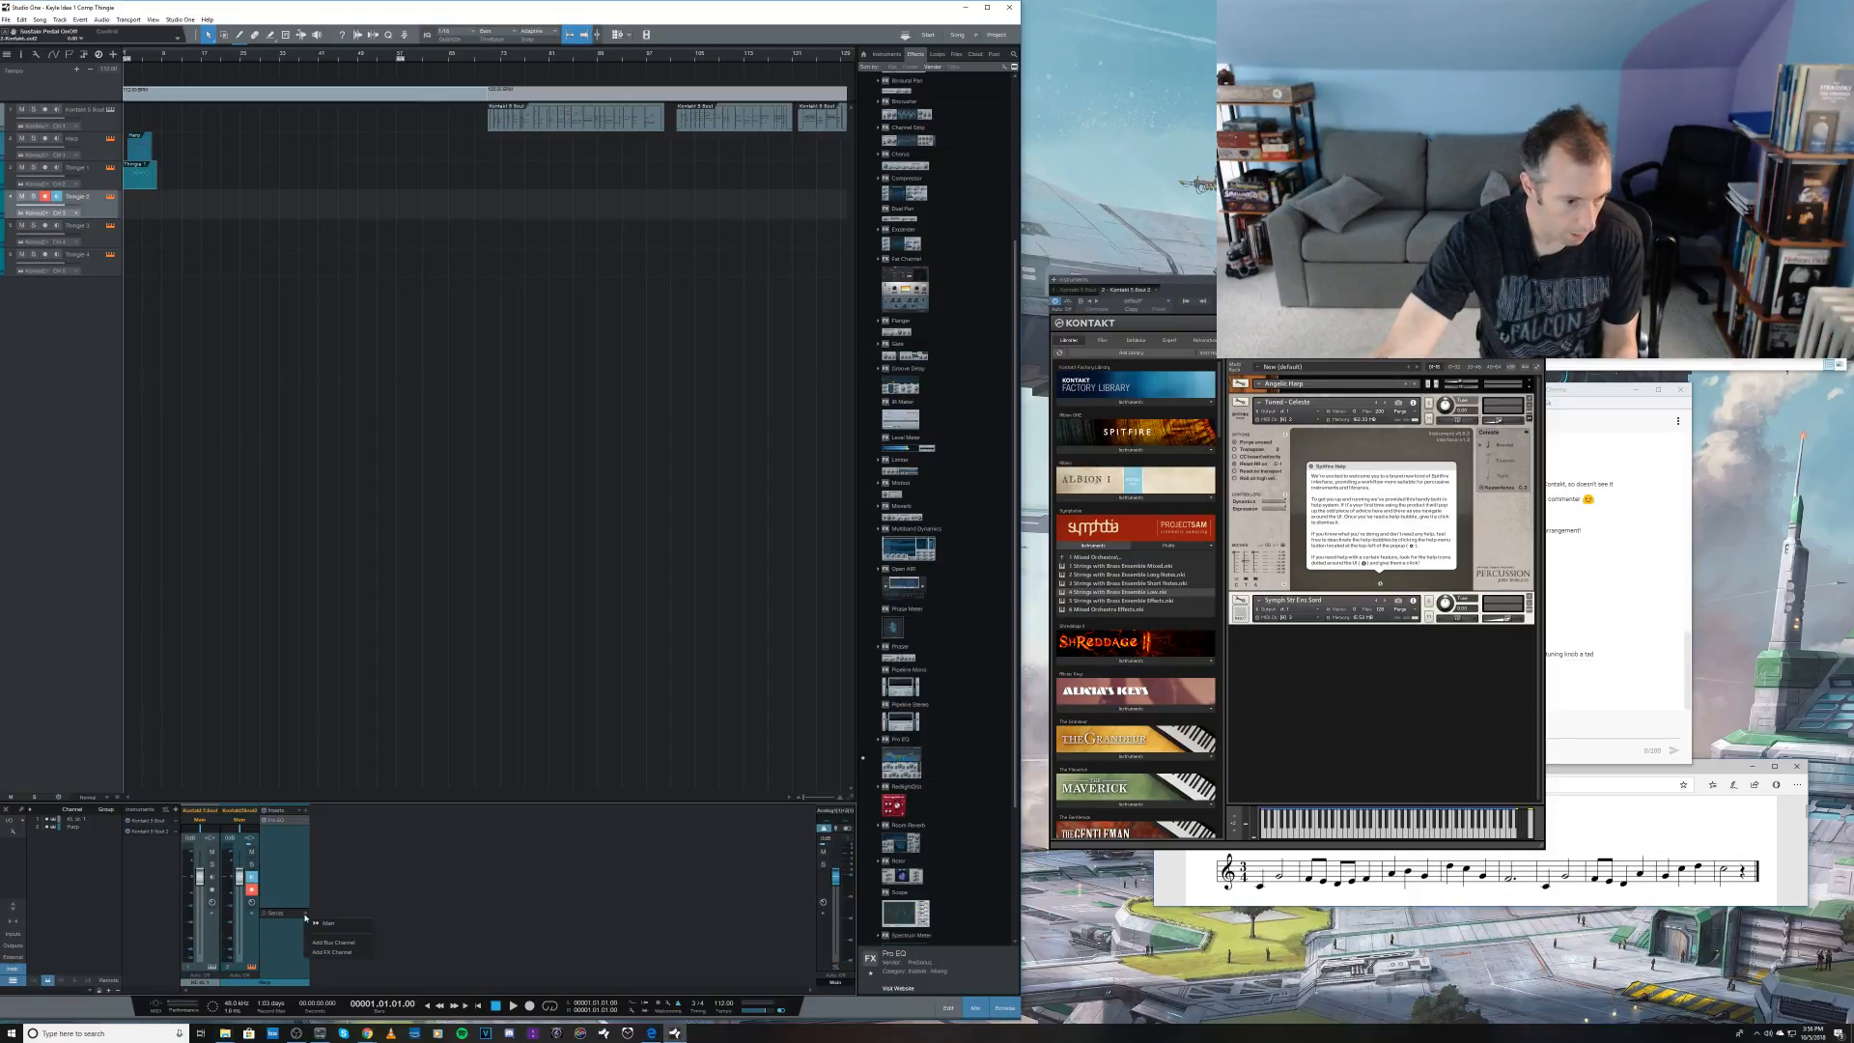
Step: Add an FX channel from the selected Kontakt channel's sends, sort the effects browser by folder and expand the Reverb folder
left_click(305, 916)
left_click(337, 950)
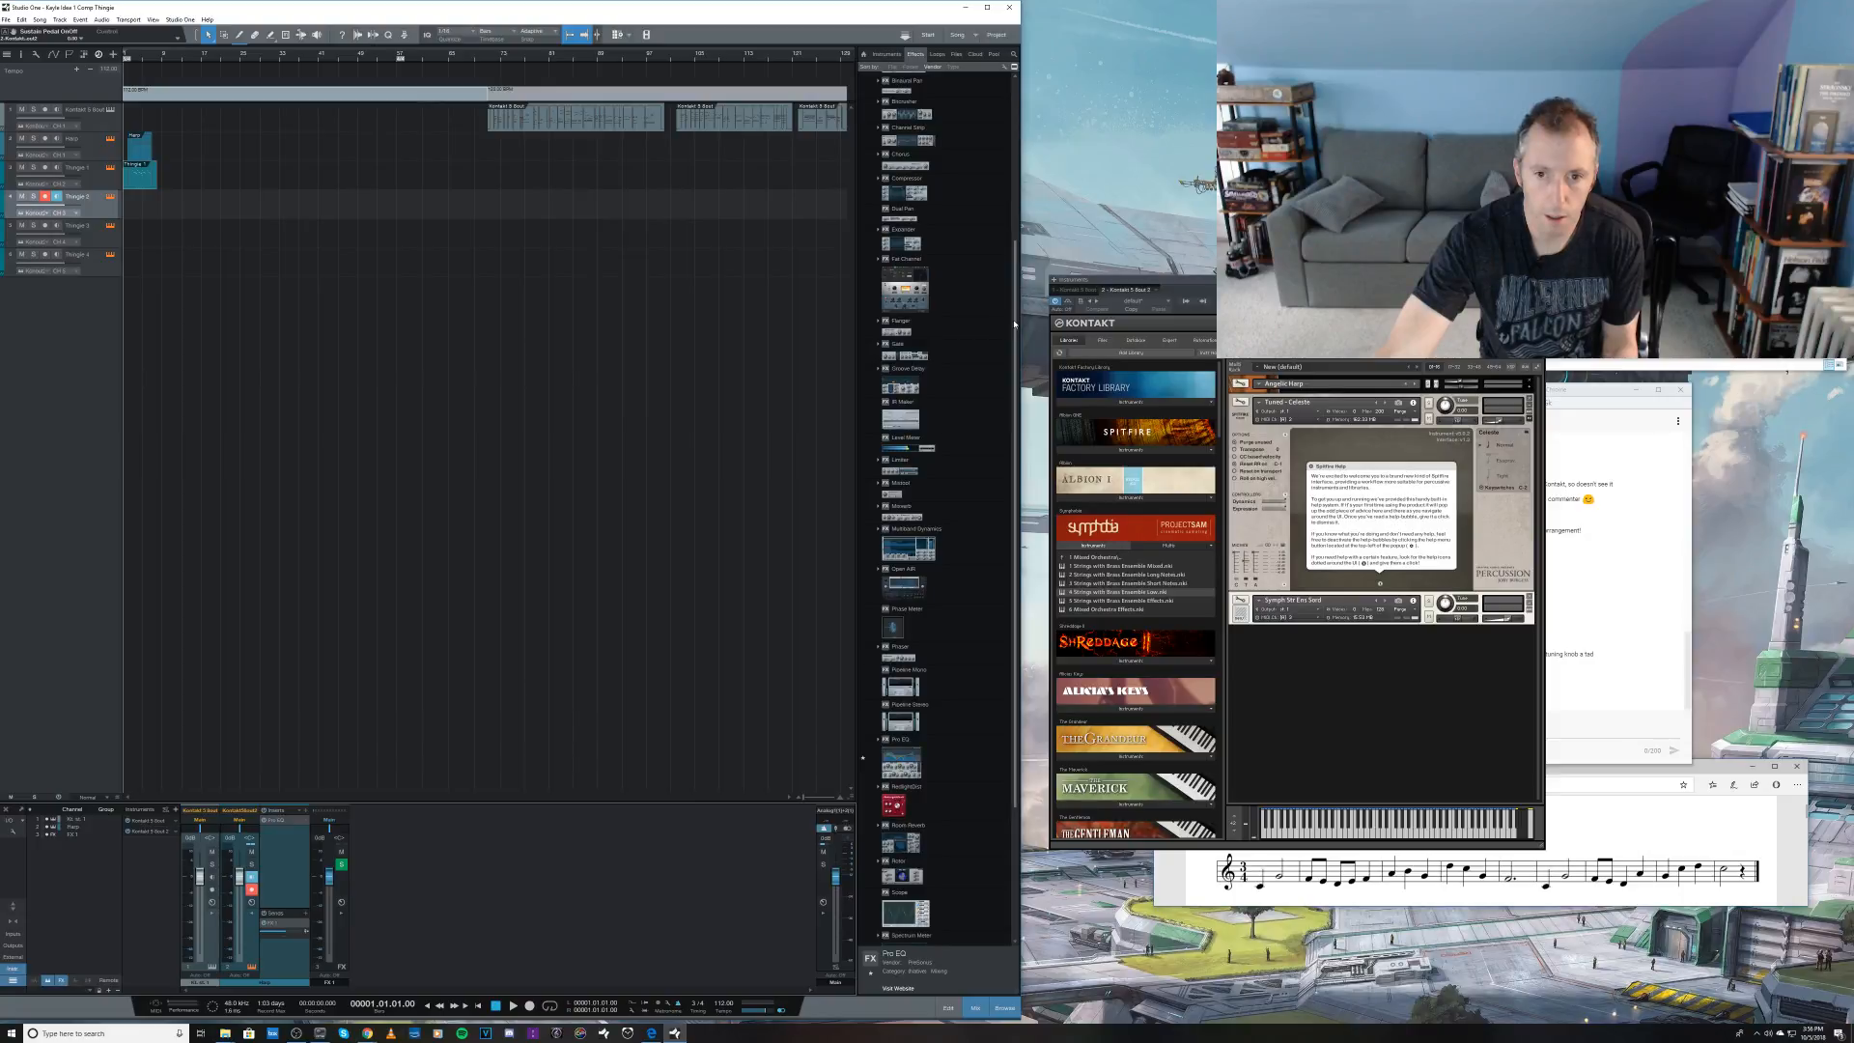
left_click_drag(1014, 324, 968, 180)
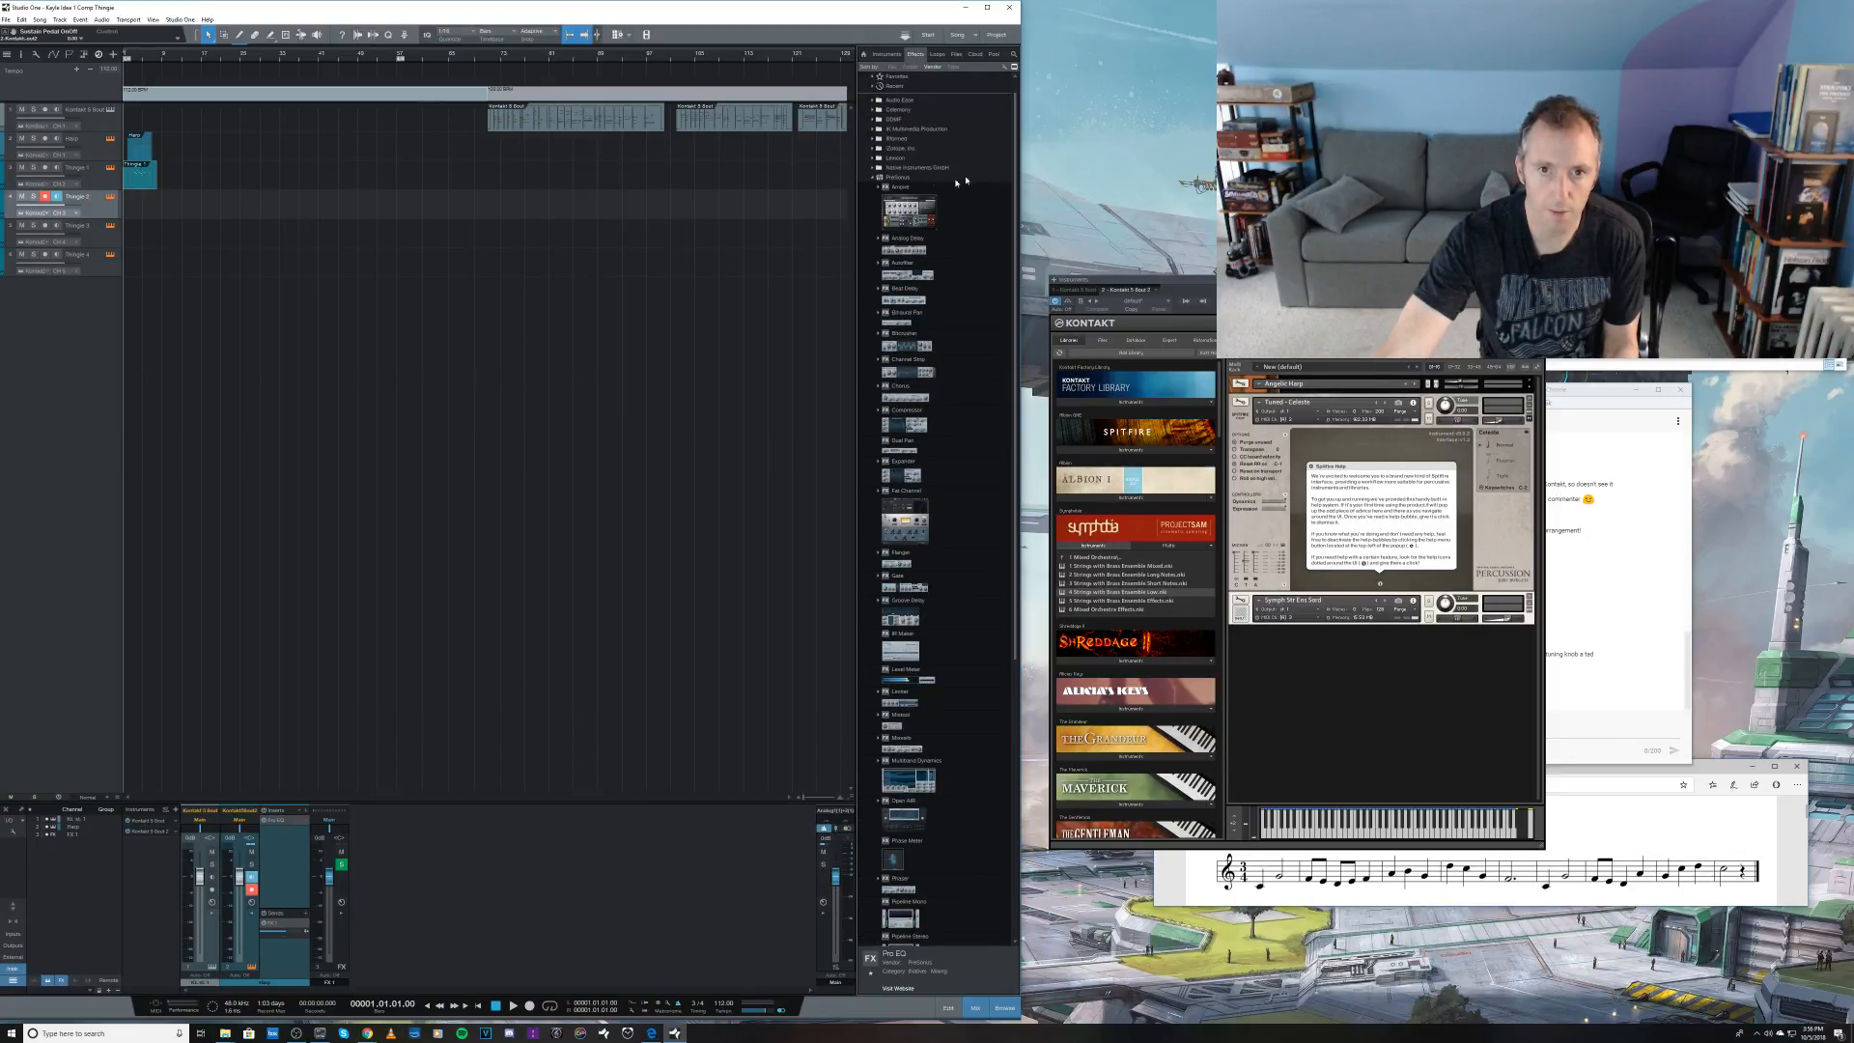
left_click(876, 179)
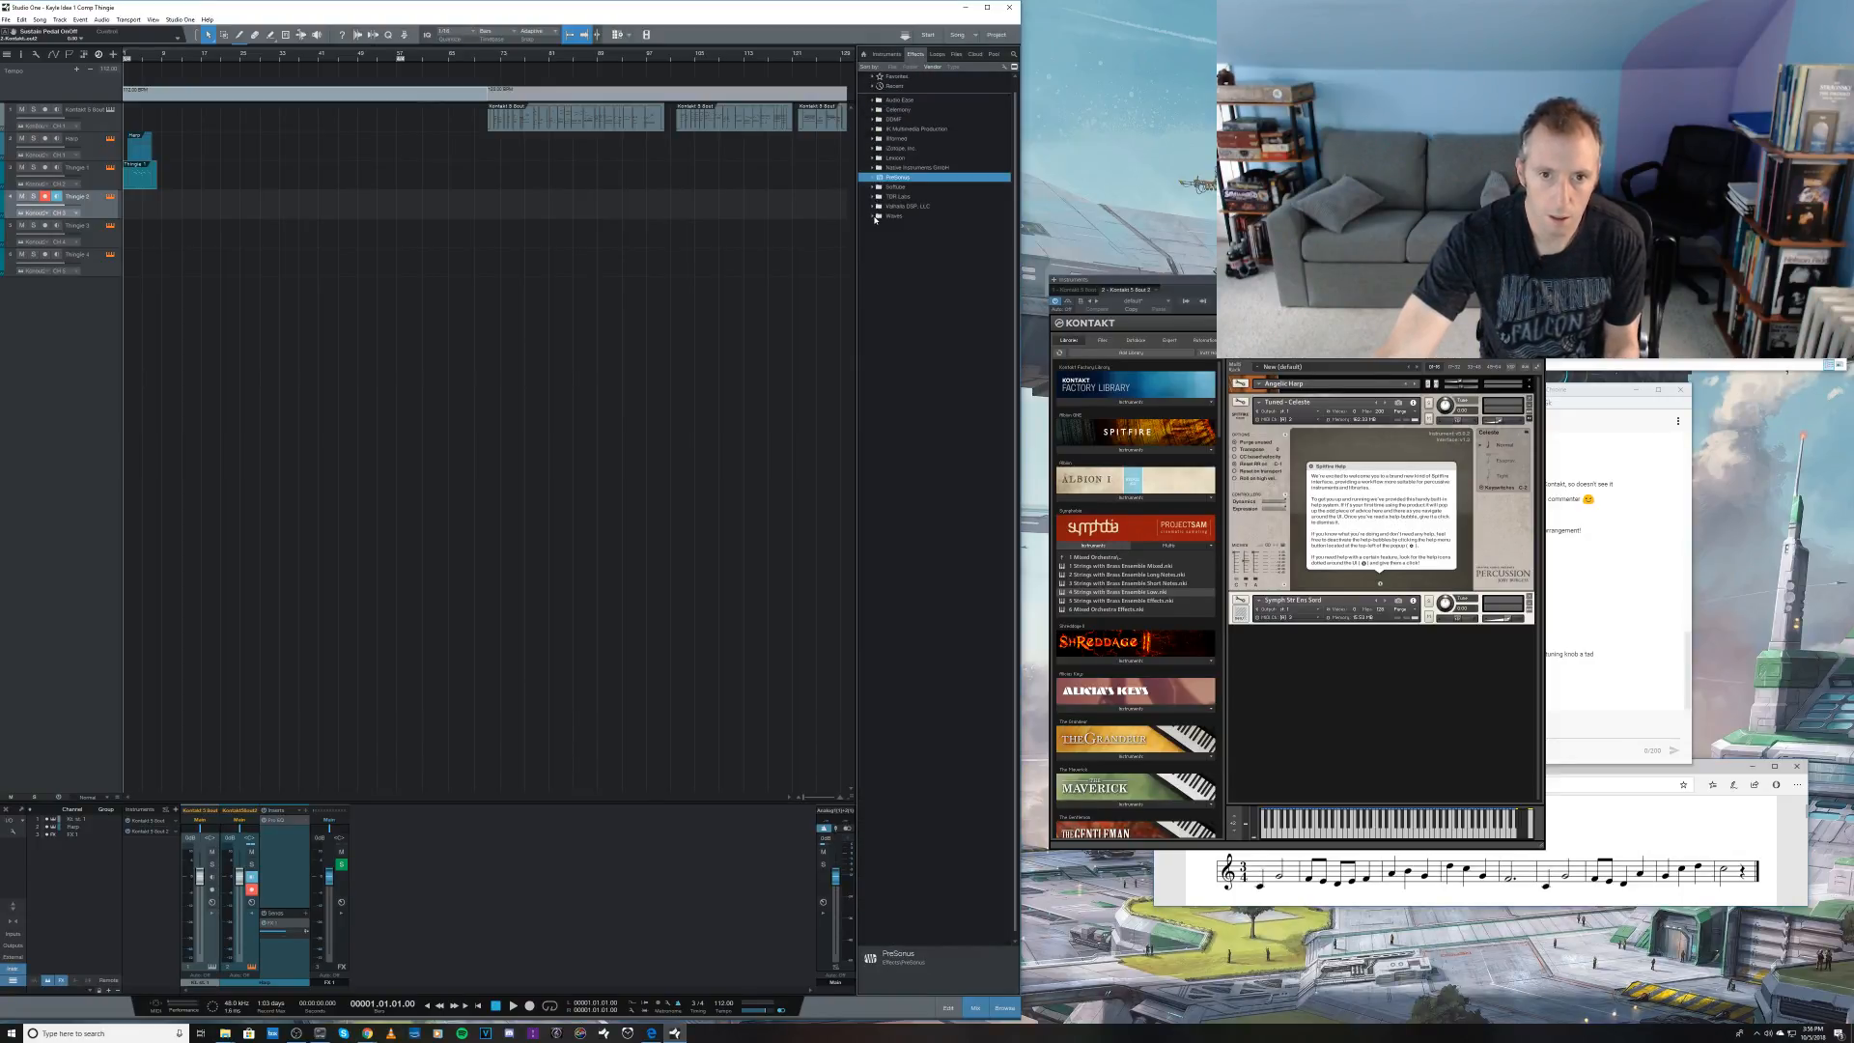
left_click(913, 66)
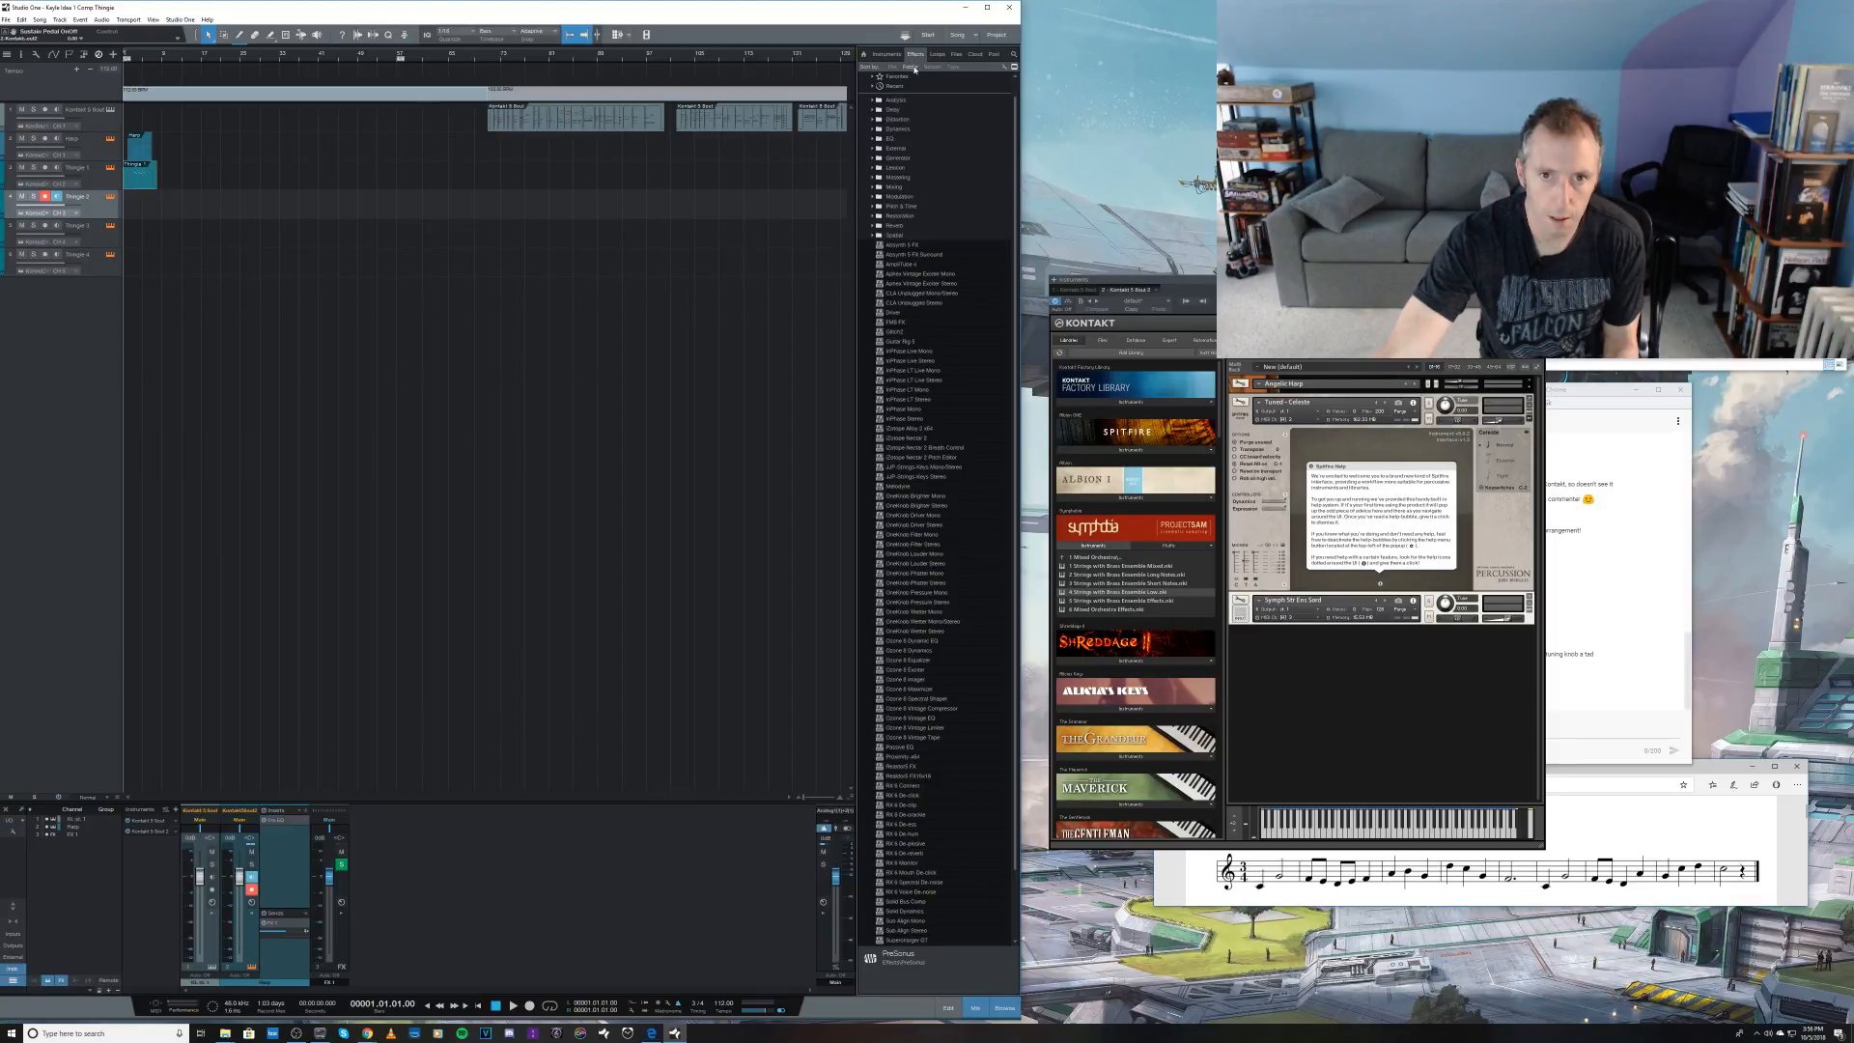
left_click(876, 225)
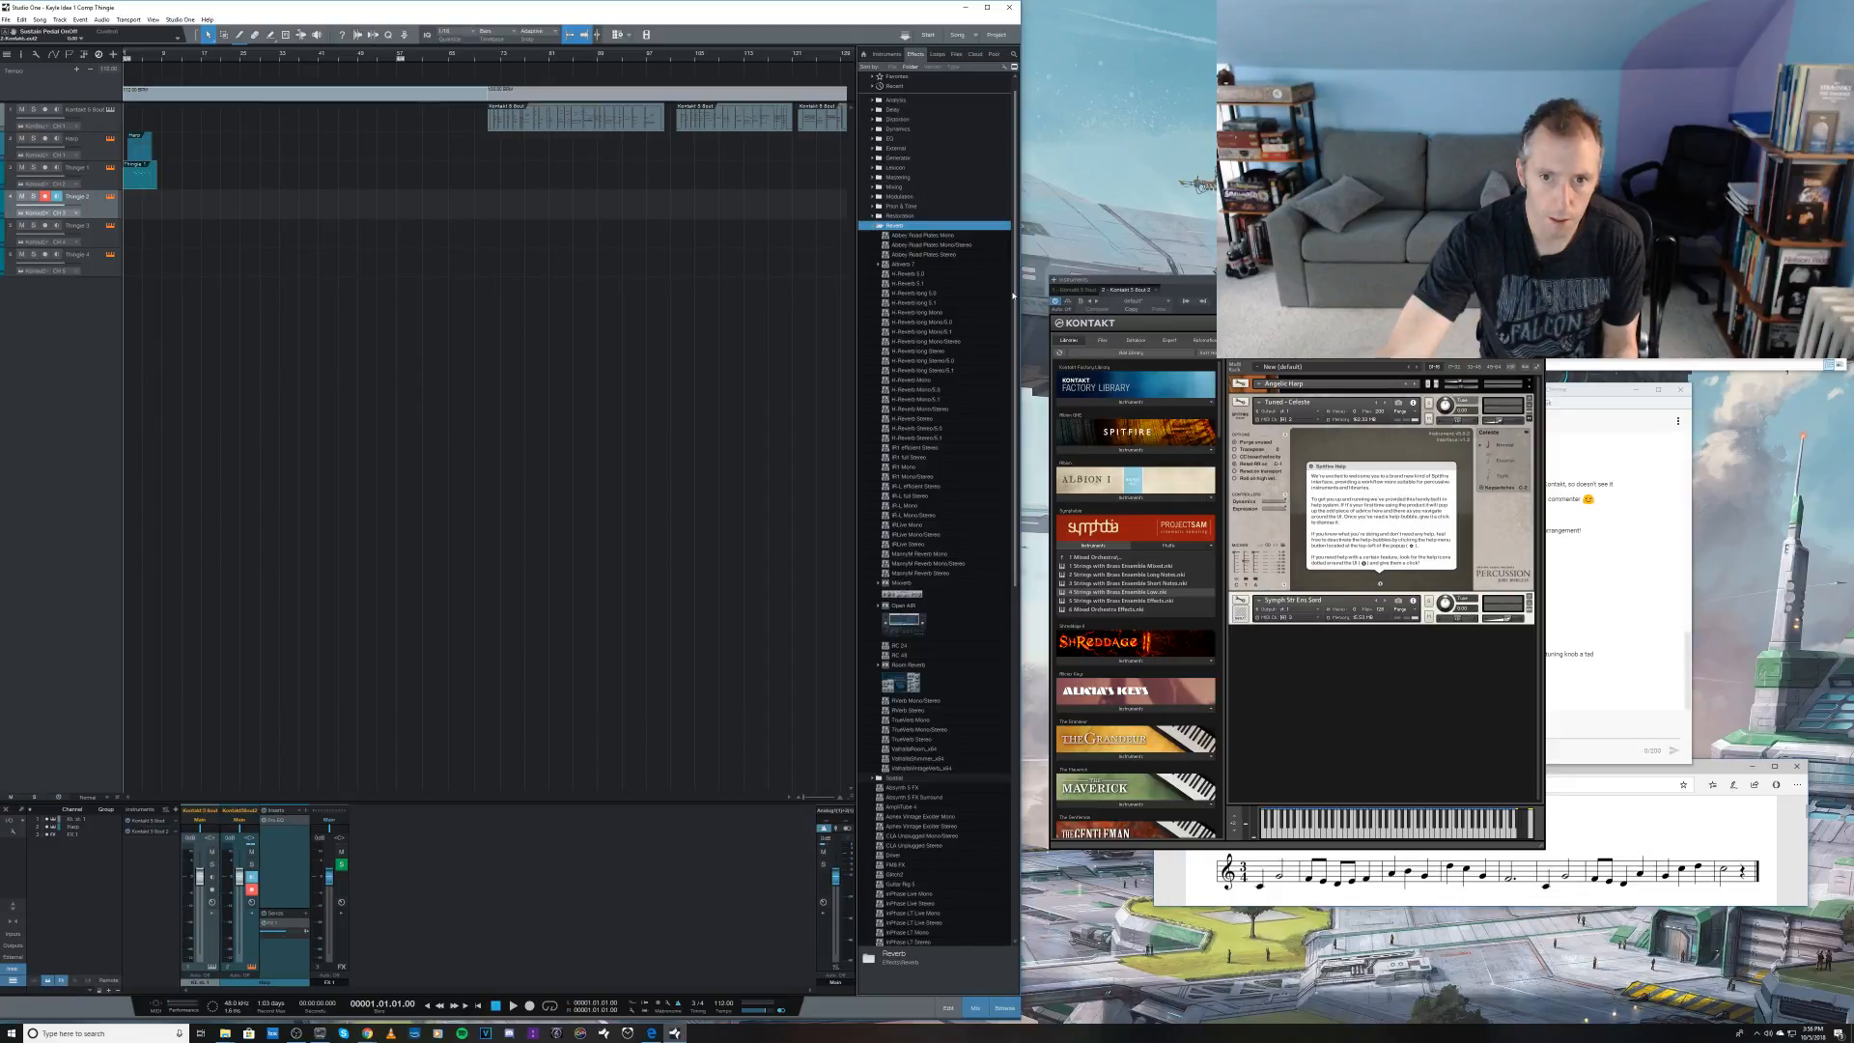
Step: Search the effects browser for "48" and insert the RC 48 reverb on the new FX channel
left_click_drag(1015, 301, 1026, 634)
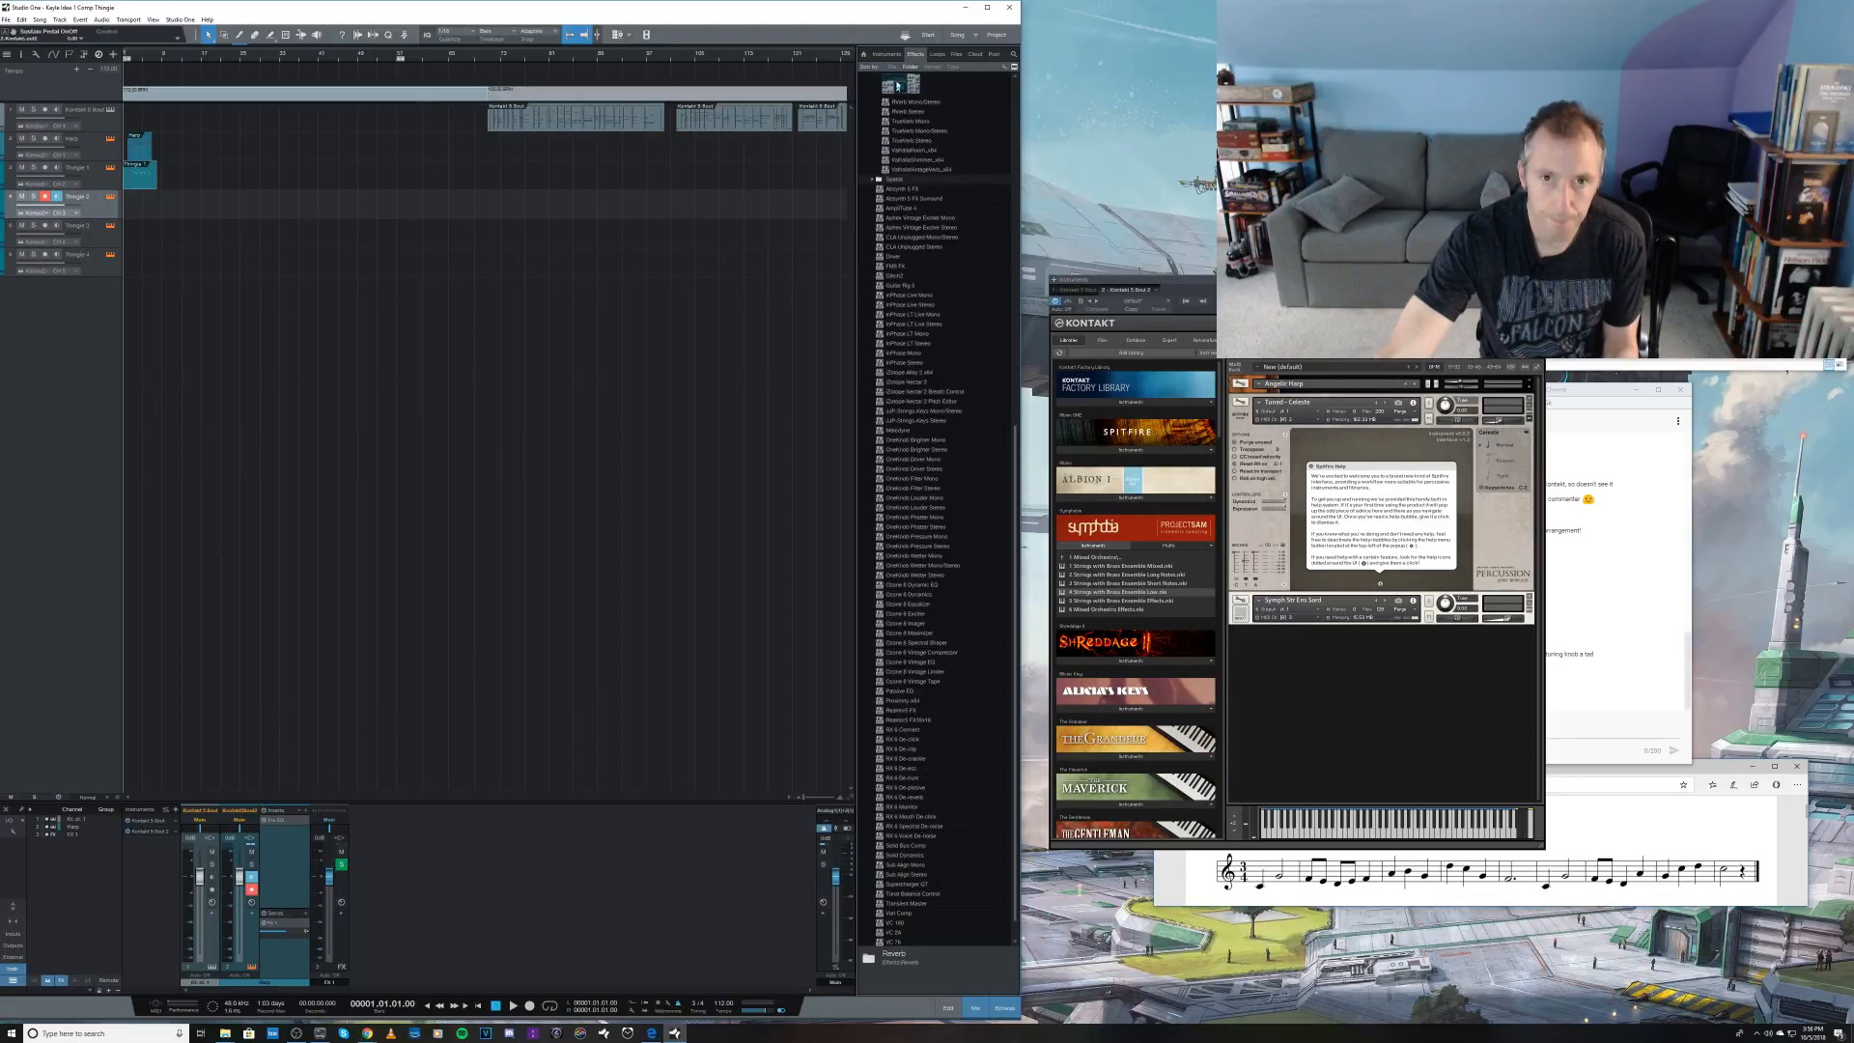
left_click(1015, 57)
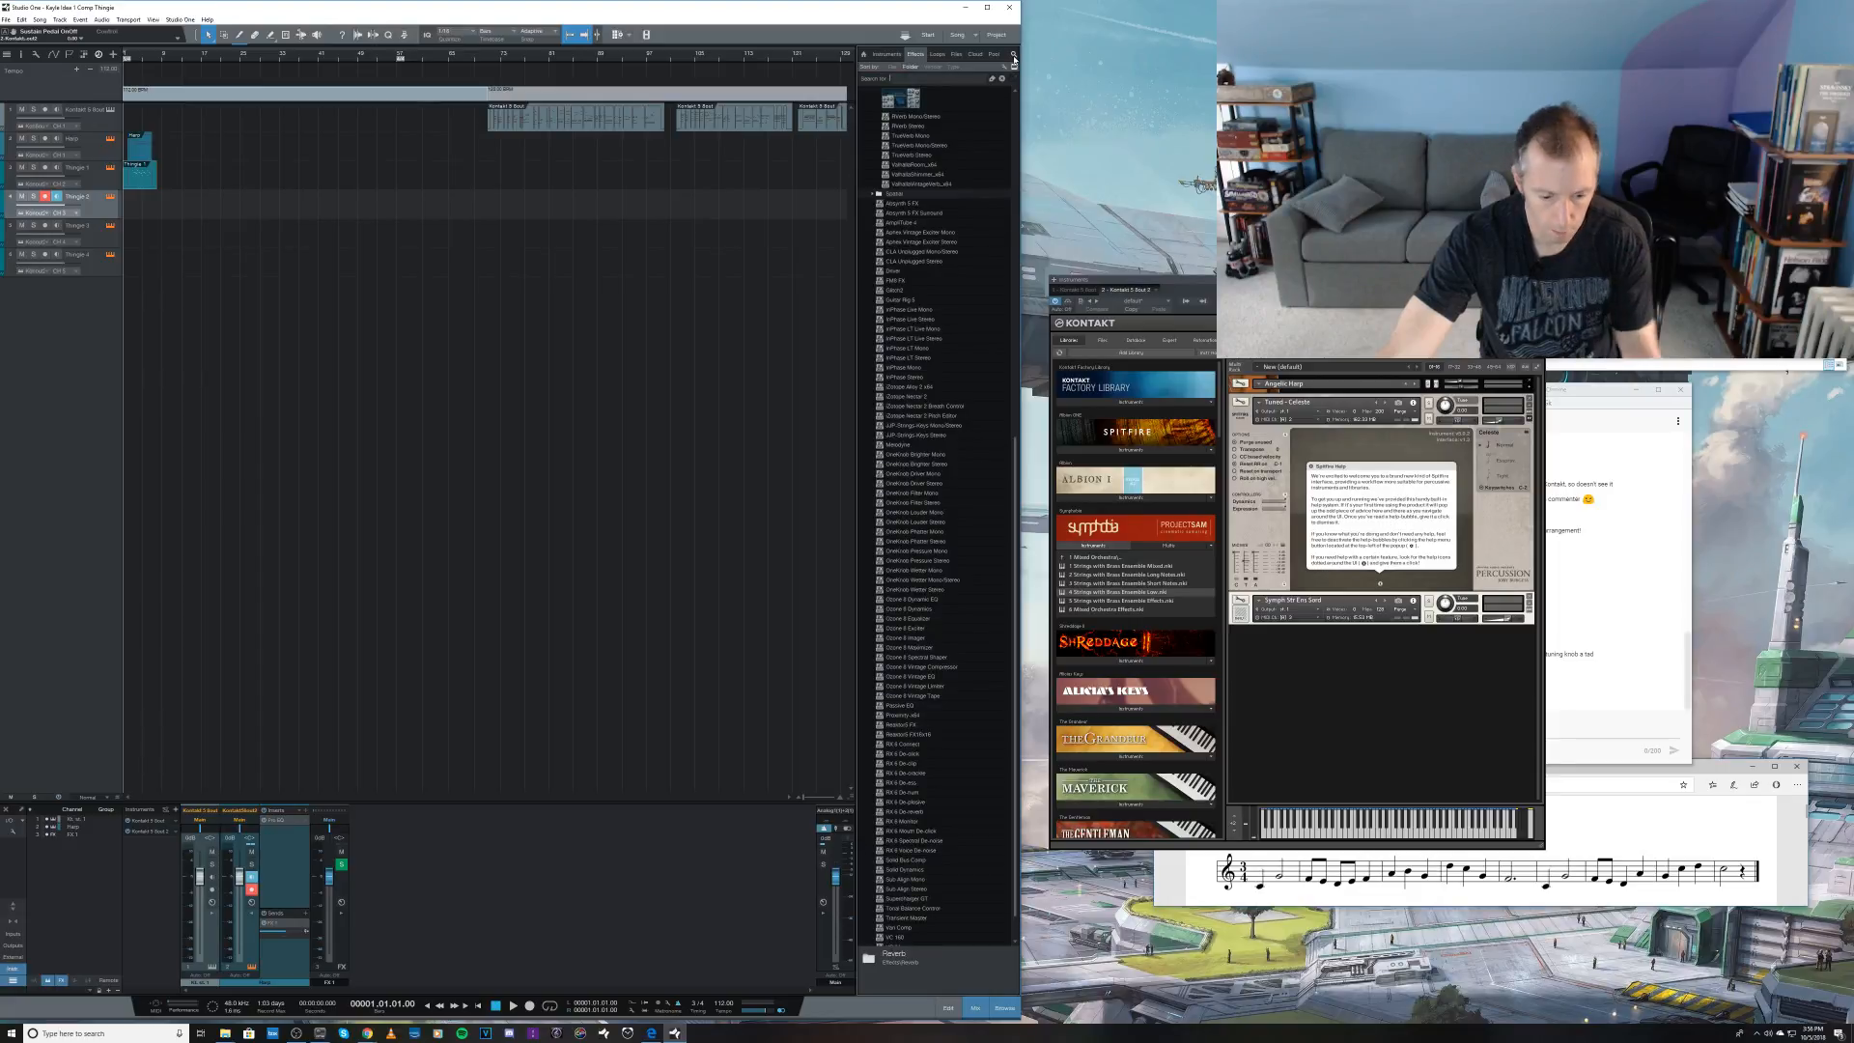
type("48")
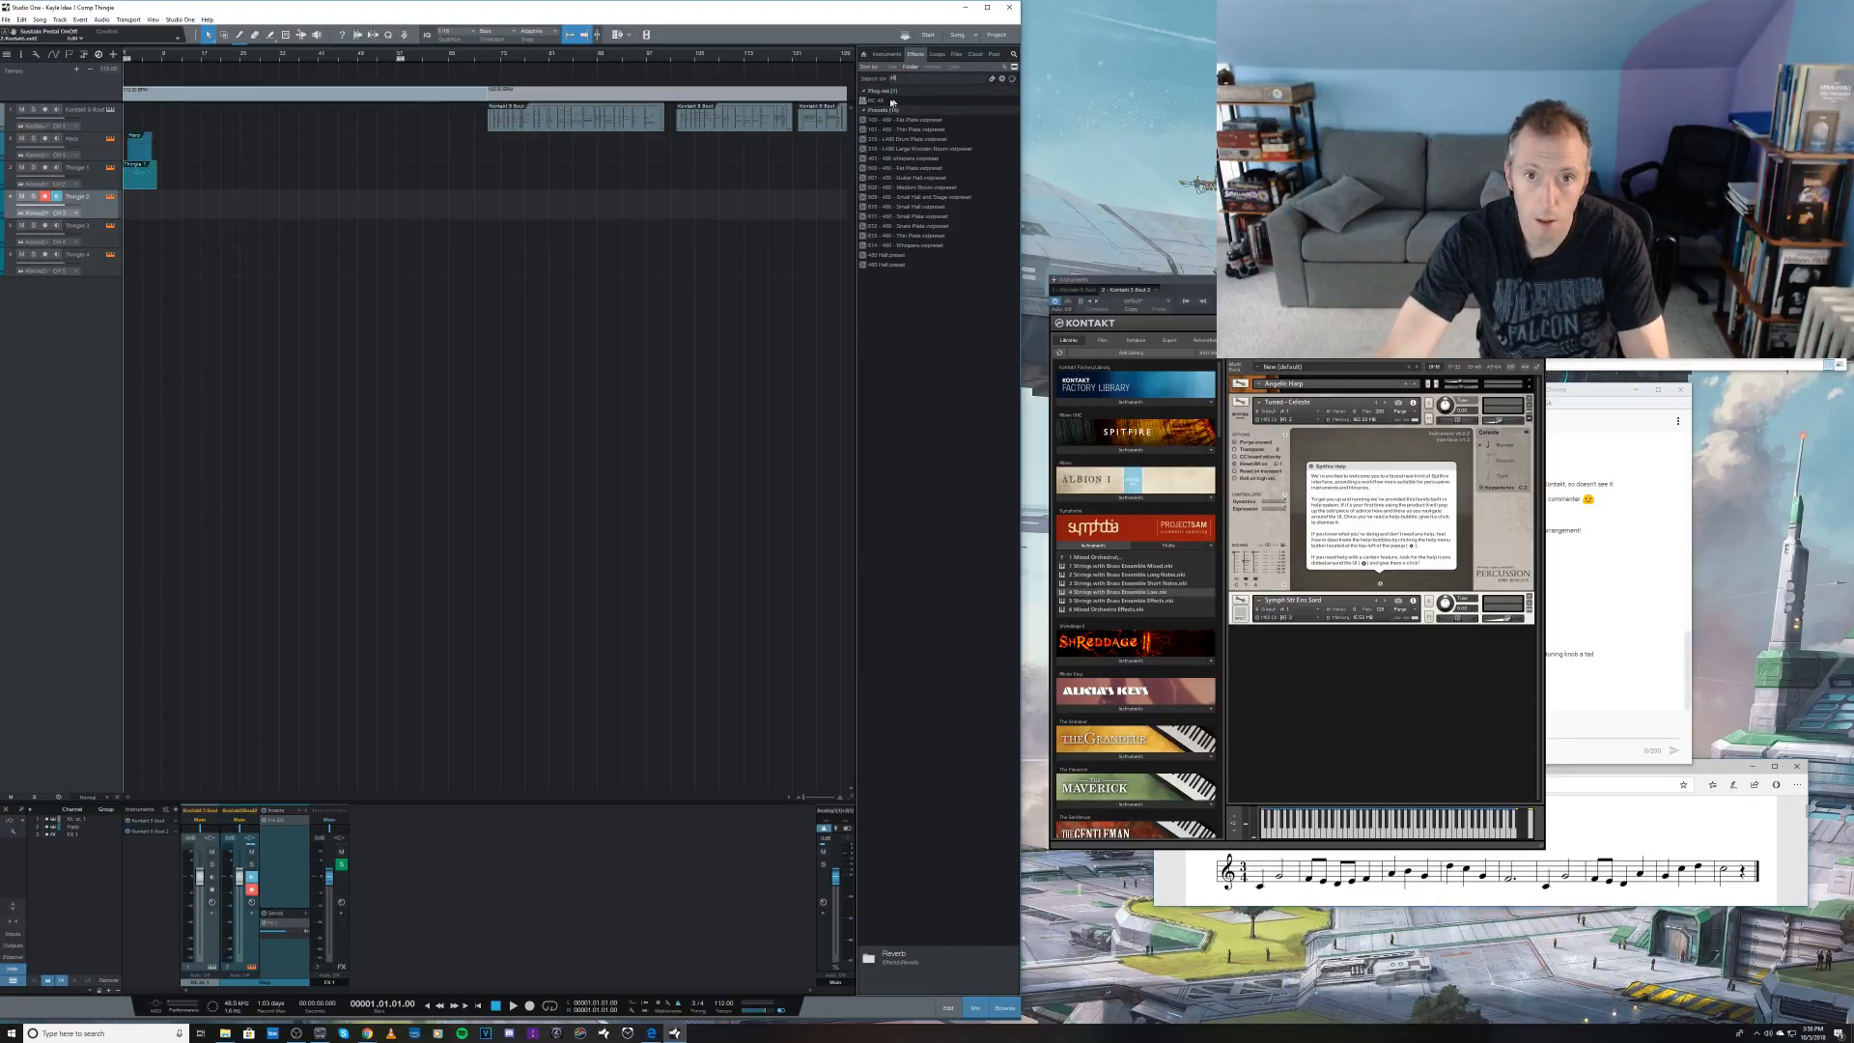
left_click_drag(874, 99, 341, 887)
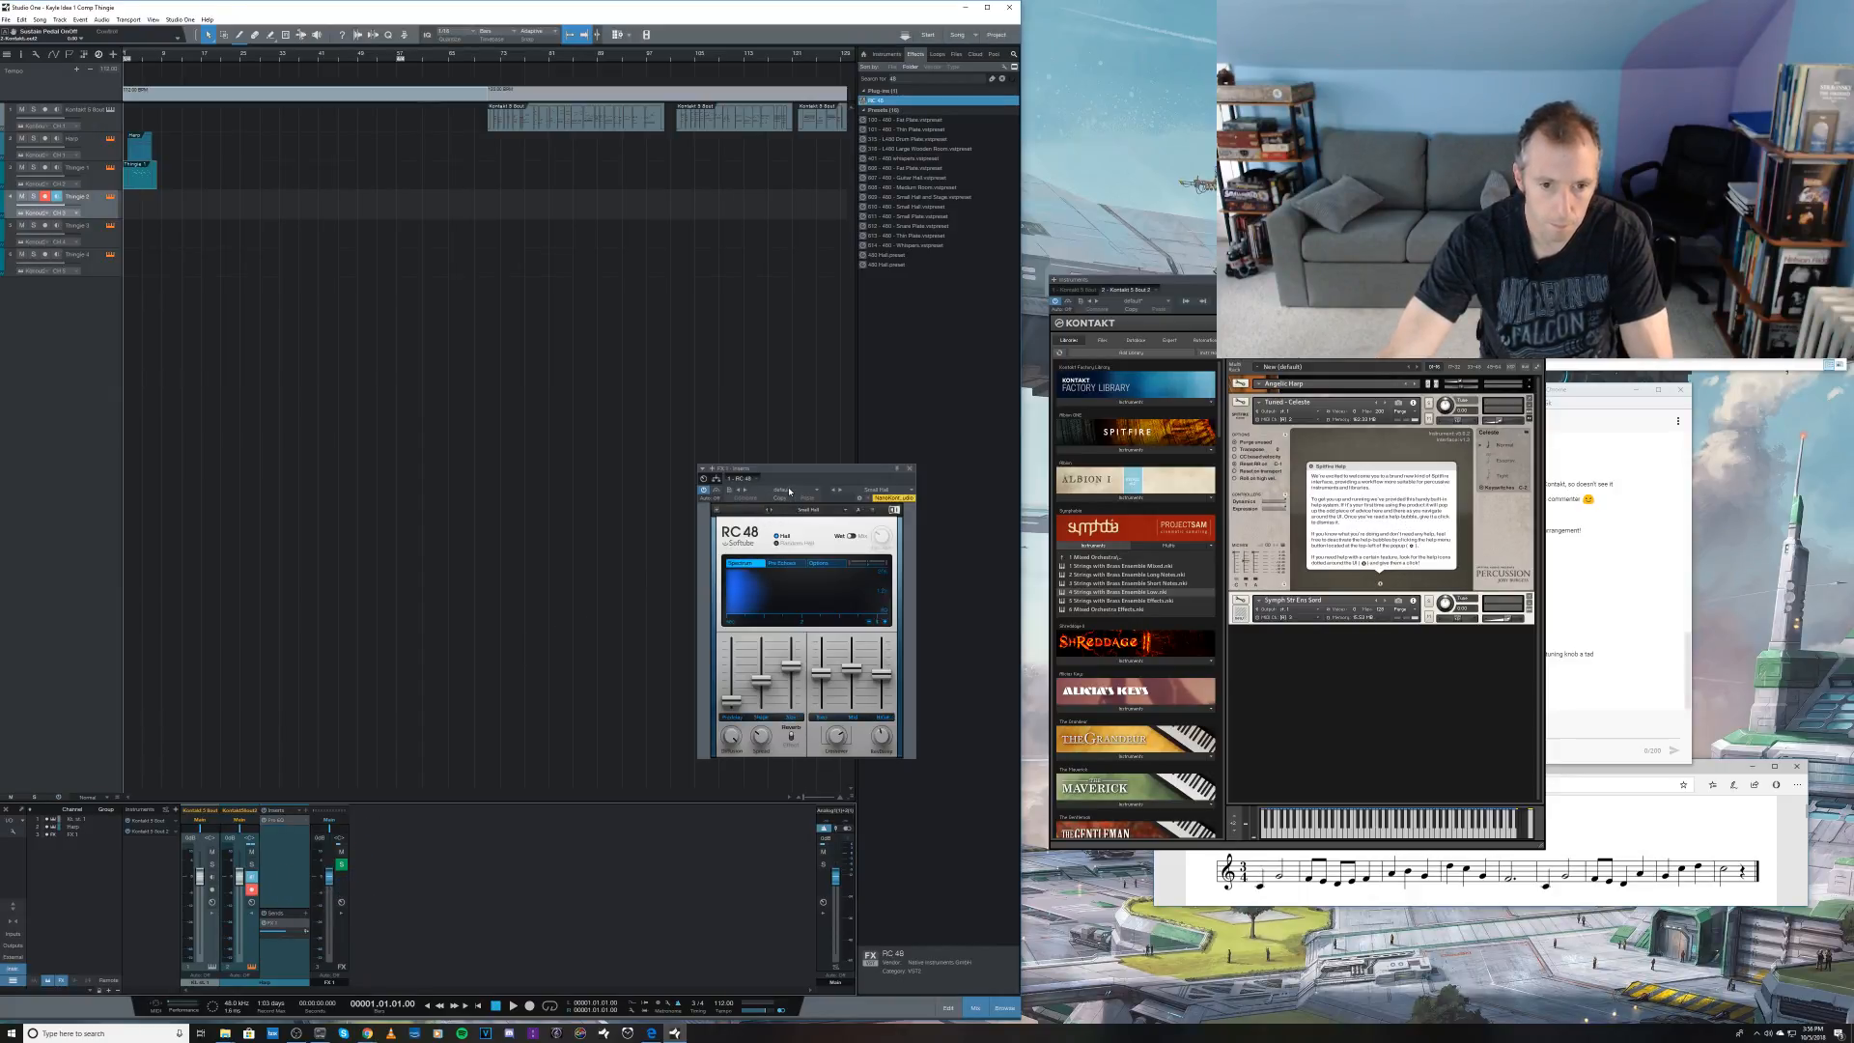
Step: Load the medium random-hall preset in the RC 48 reverb and lower the Kontakt channel's send level to the FX channel
left_click(789, 491)
left_click(794, 513)
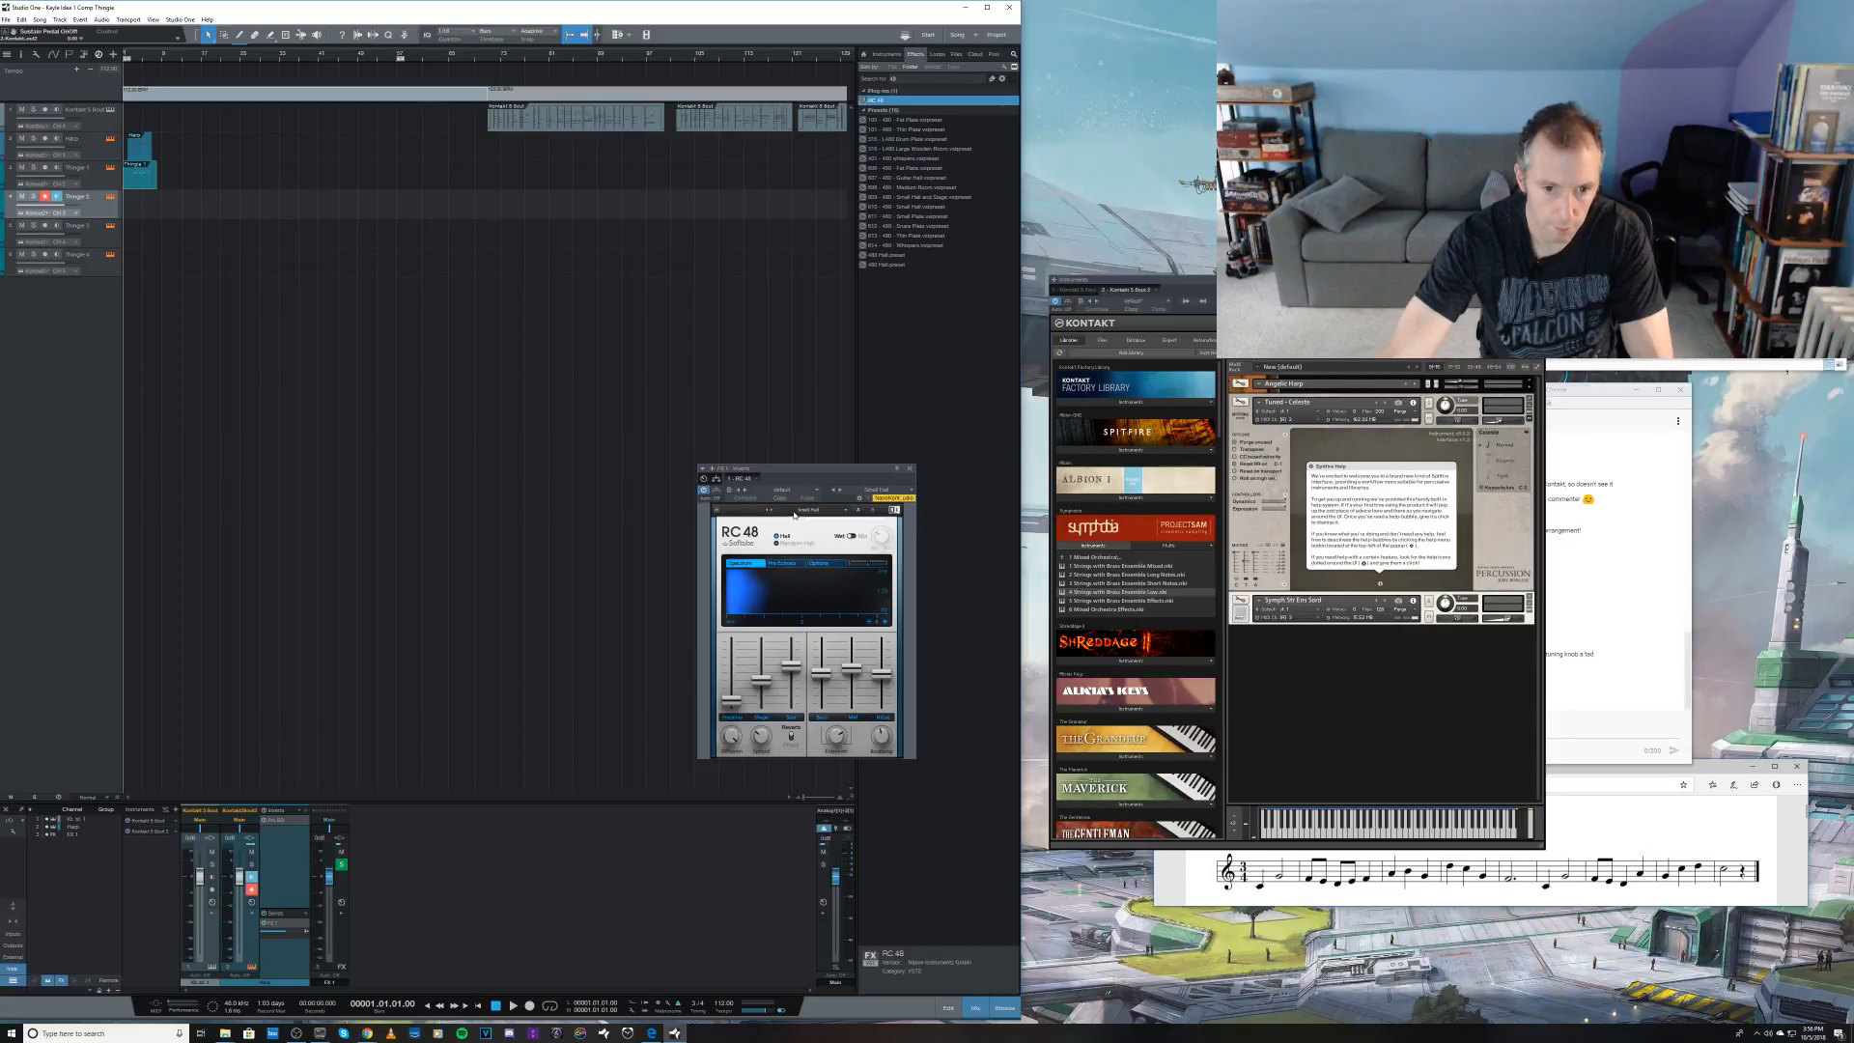
left_click(793, 512)
mouse_move(797, 534)
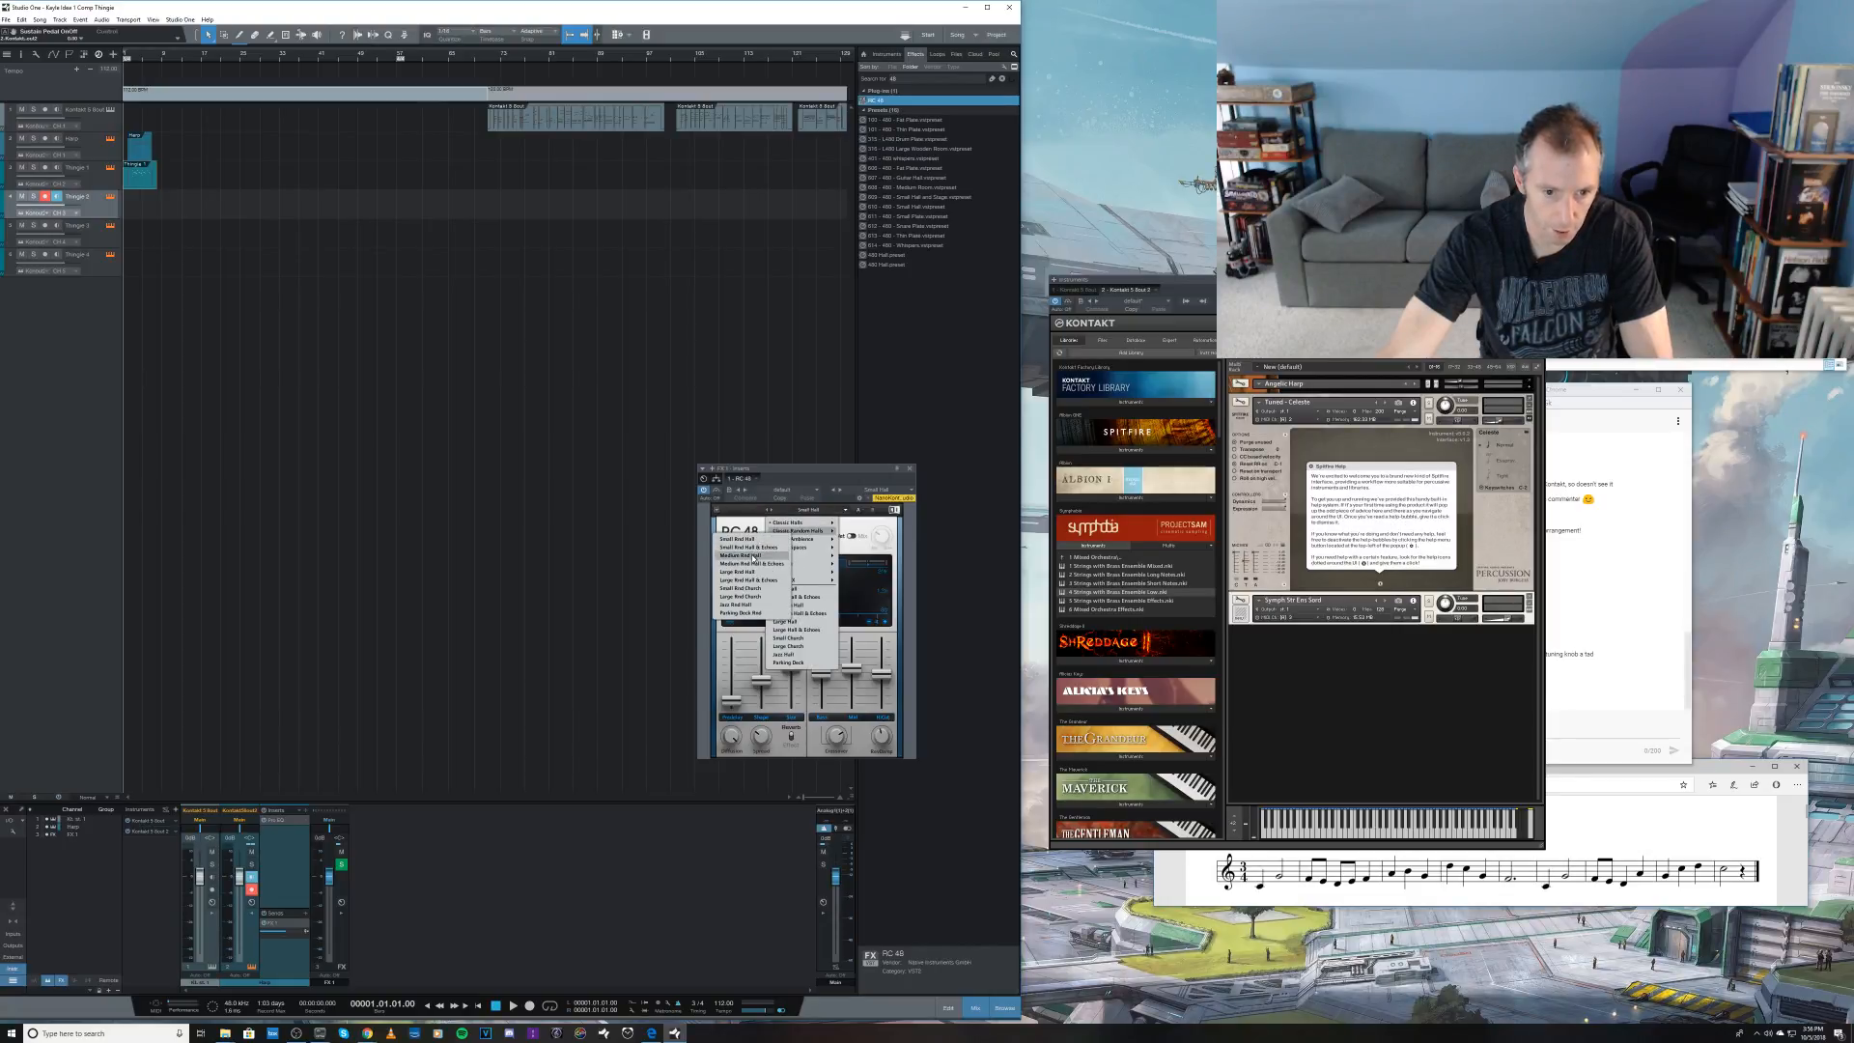
left_click(740, 556)
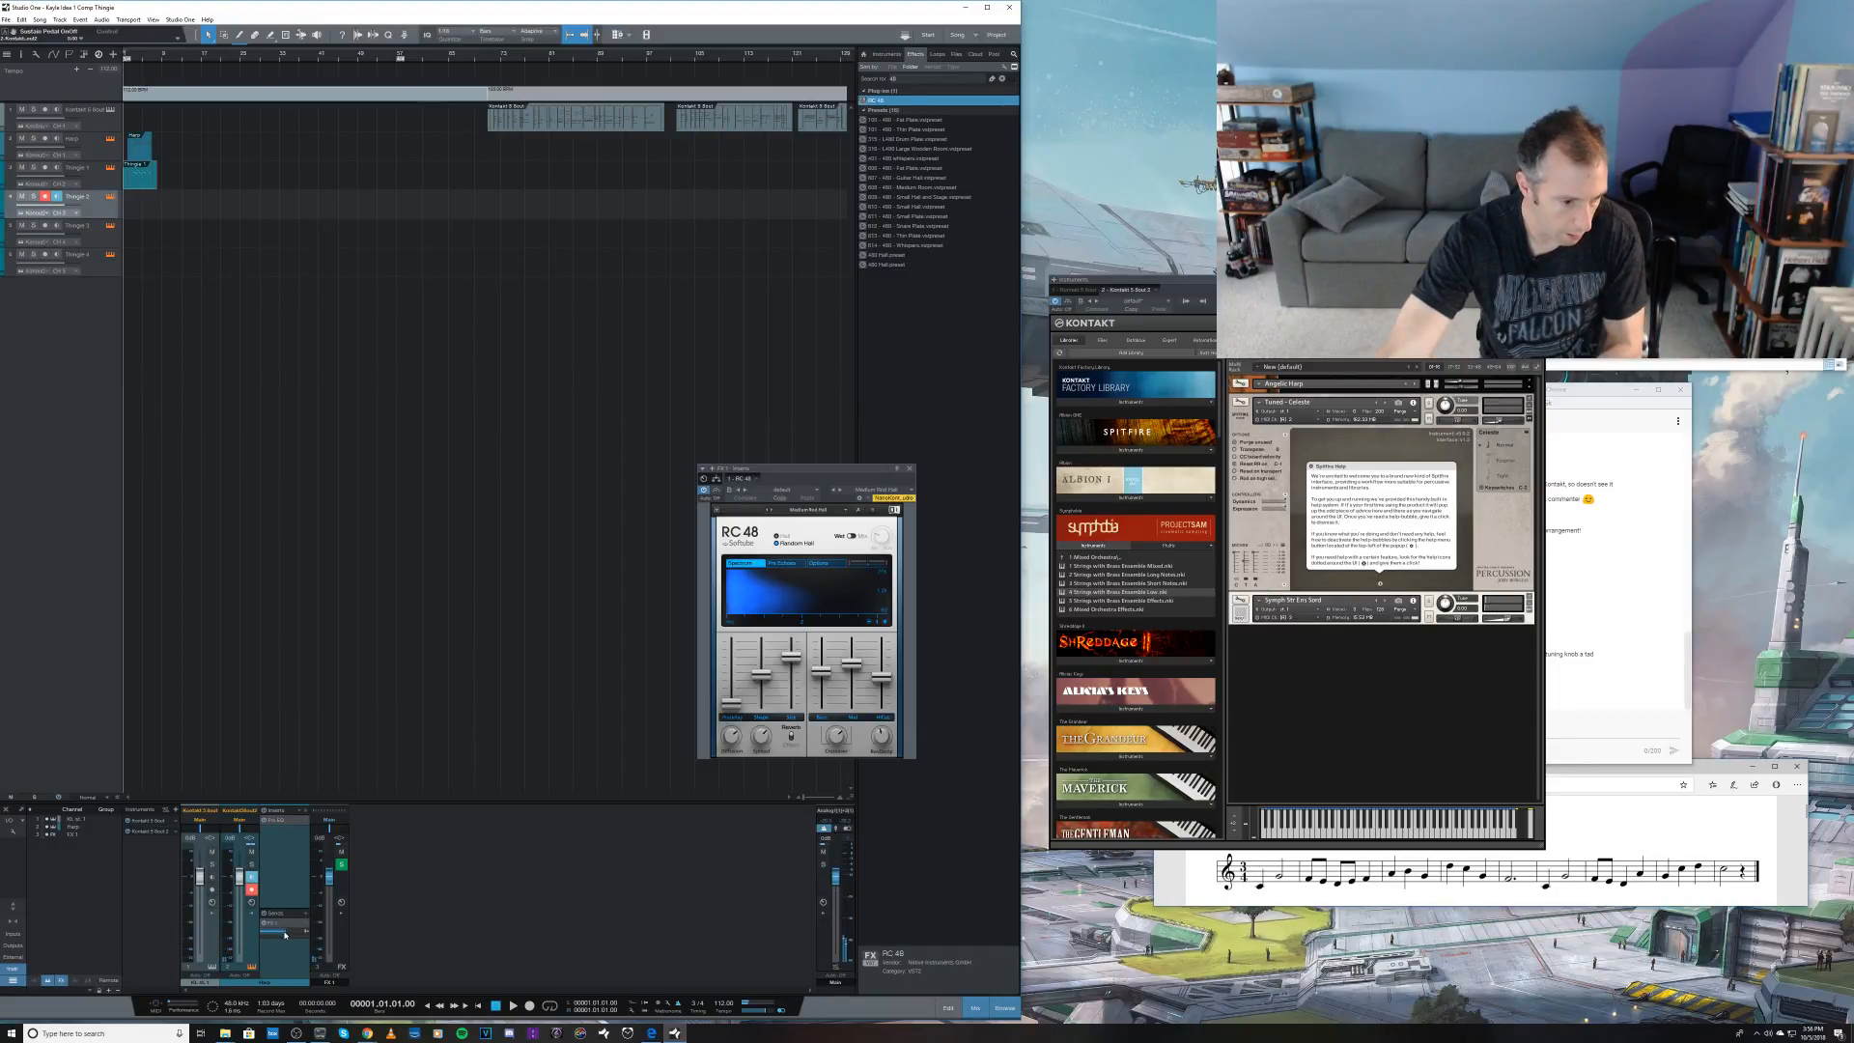
left_click_drag(285, 933, 274, 935)
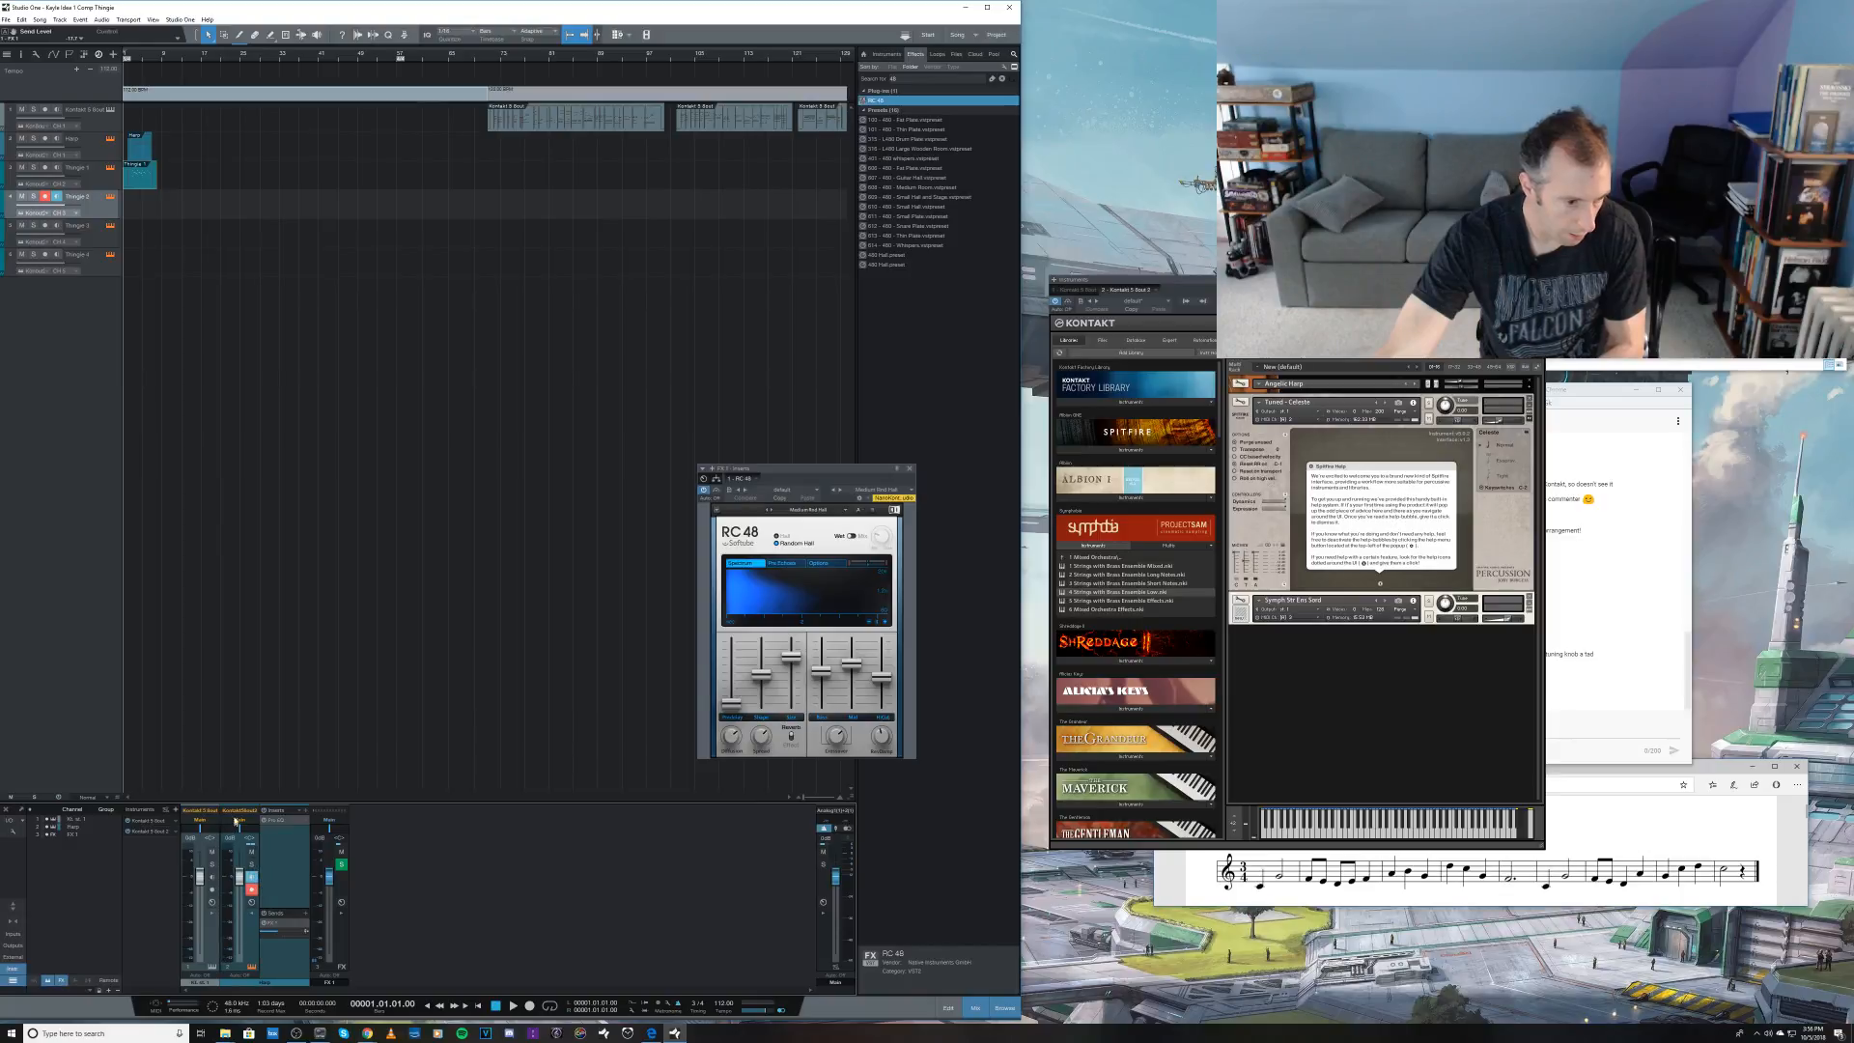
Step: Copy the Pro EQ from the Kontakt channel onto the reverb FX channel and adjust the equalizer's low-cut frequency
left_click(13, 906)
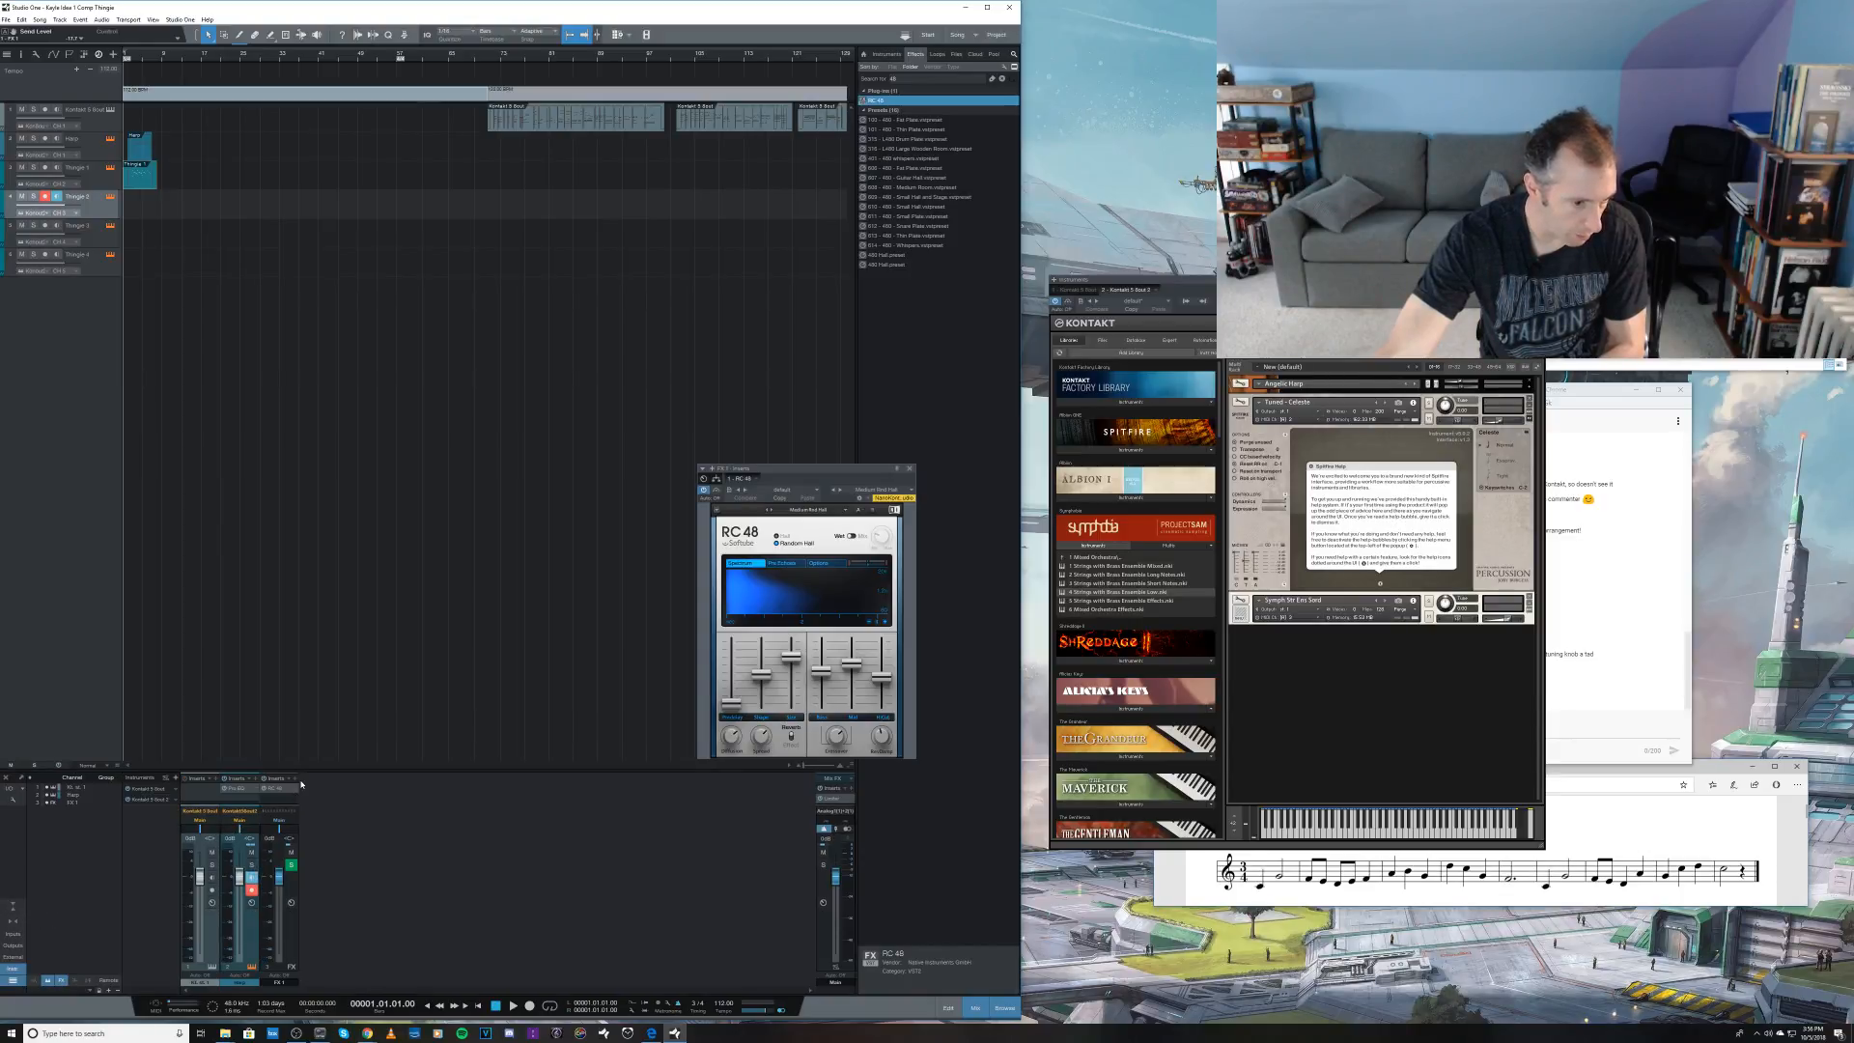
left_click_drag(244, 791, 276, 797)
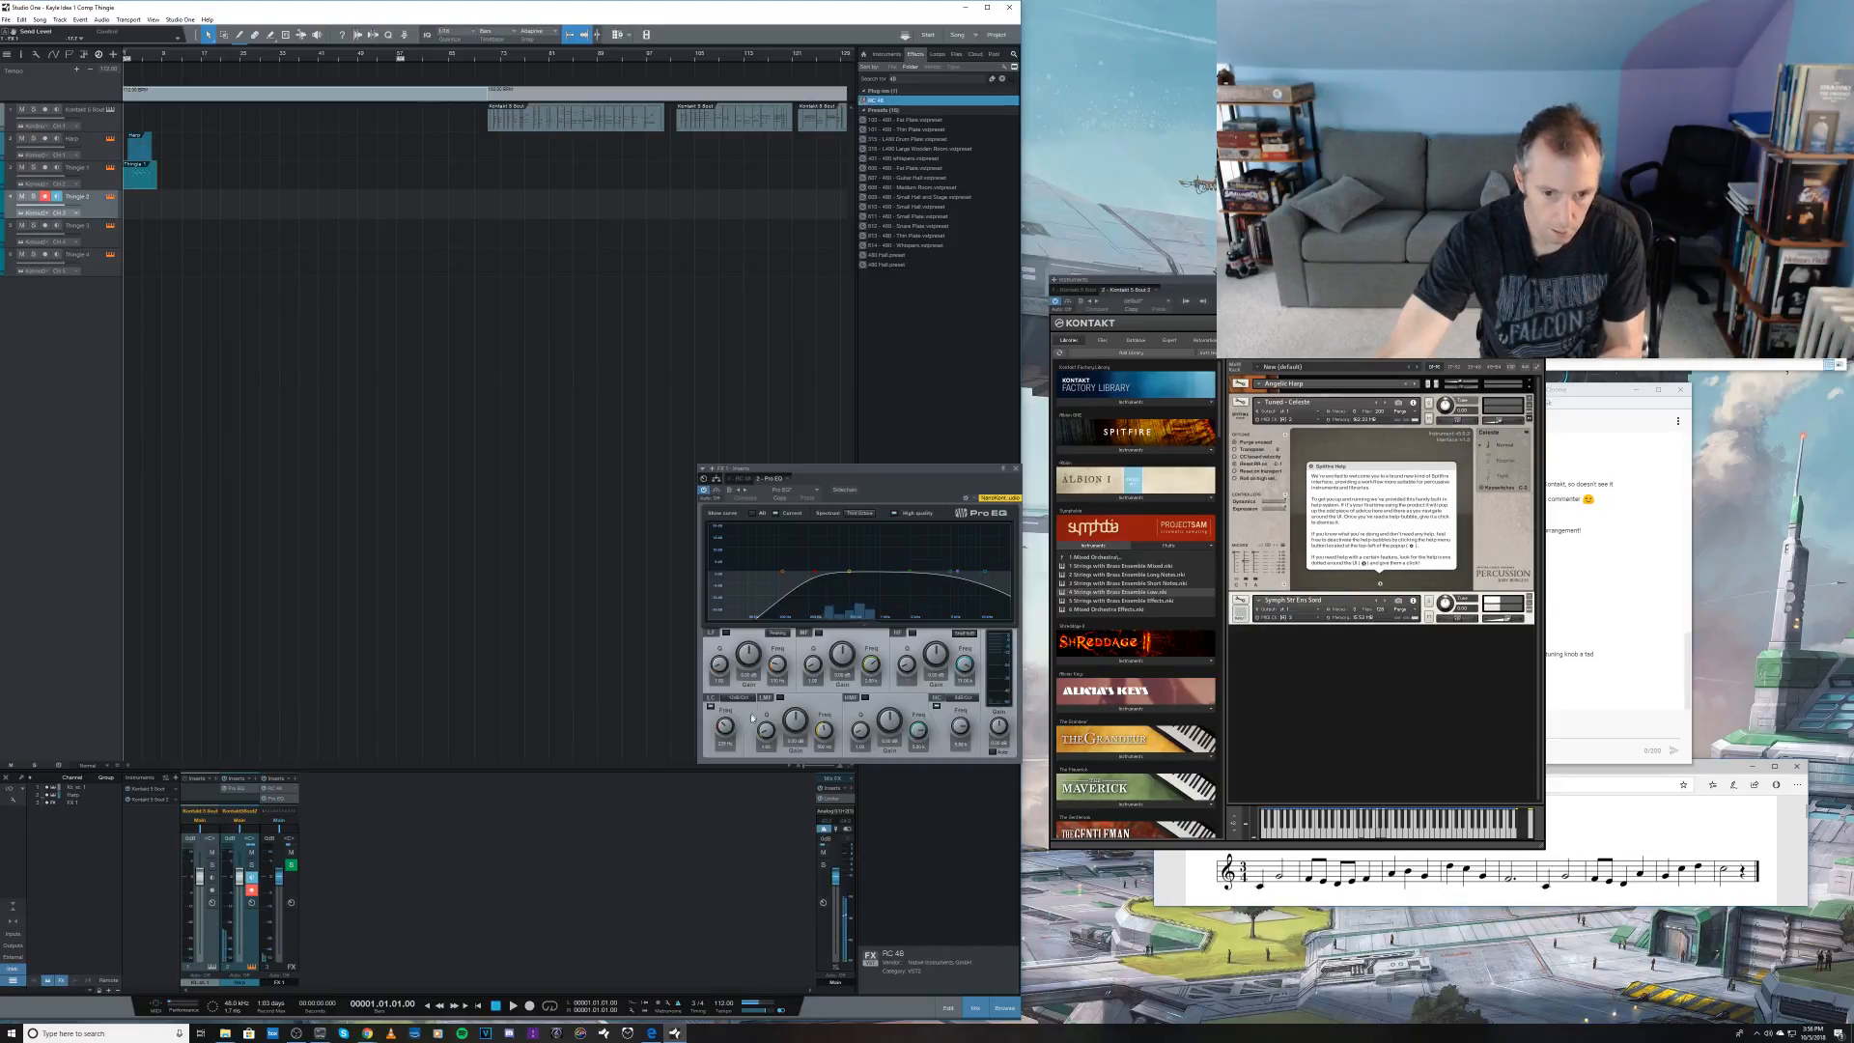
left_click_drag(725, 729, 716, 707)
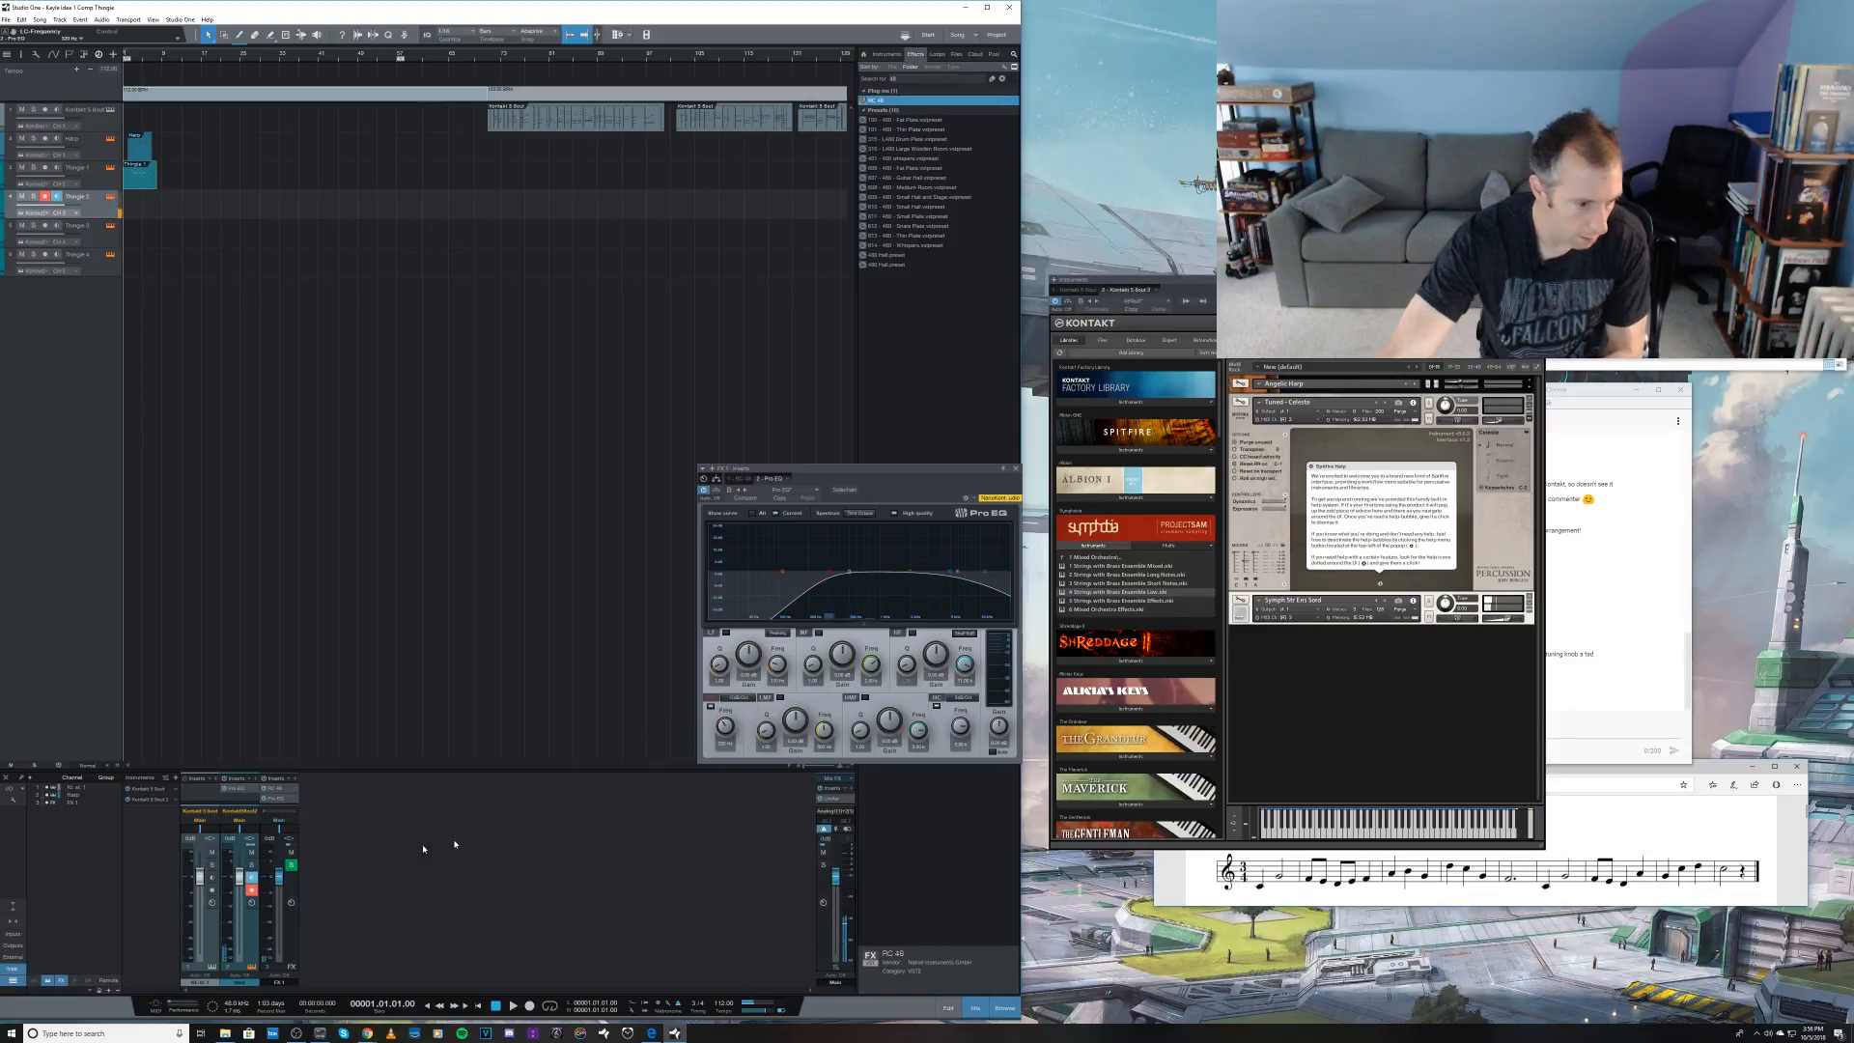
left_click(1016, 469)
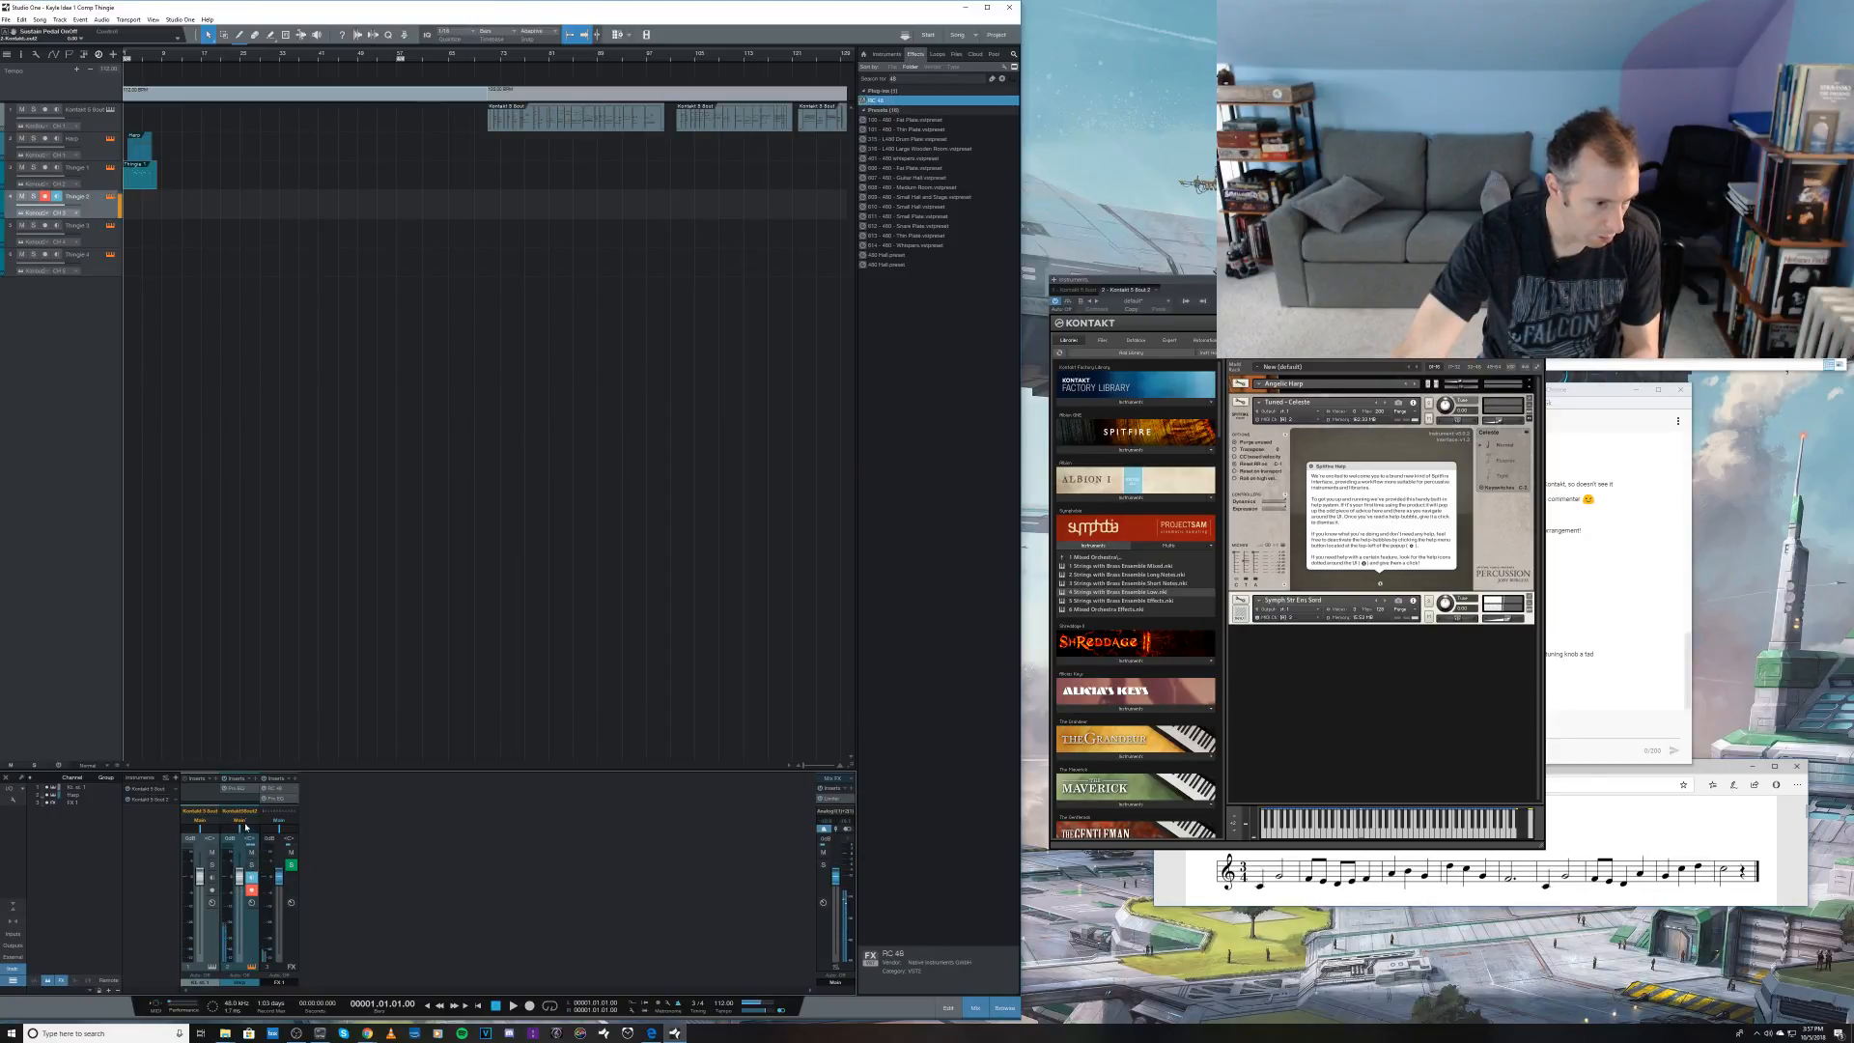
Step: Enlarge the mixer, fine-tune the reverb send and the Symph Str Ens Sord volume, and audition them against the opening phrase
left_click_drag(251, 768, 252, 698)
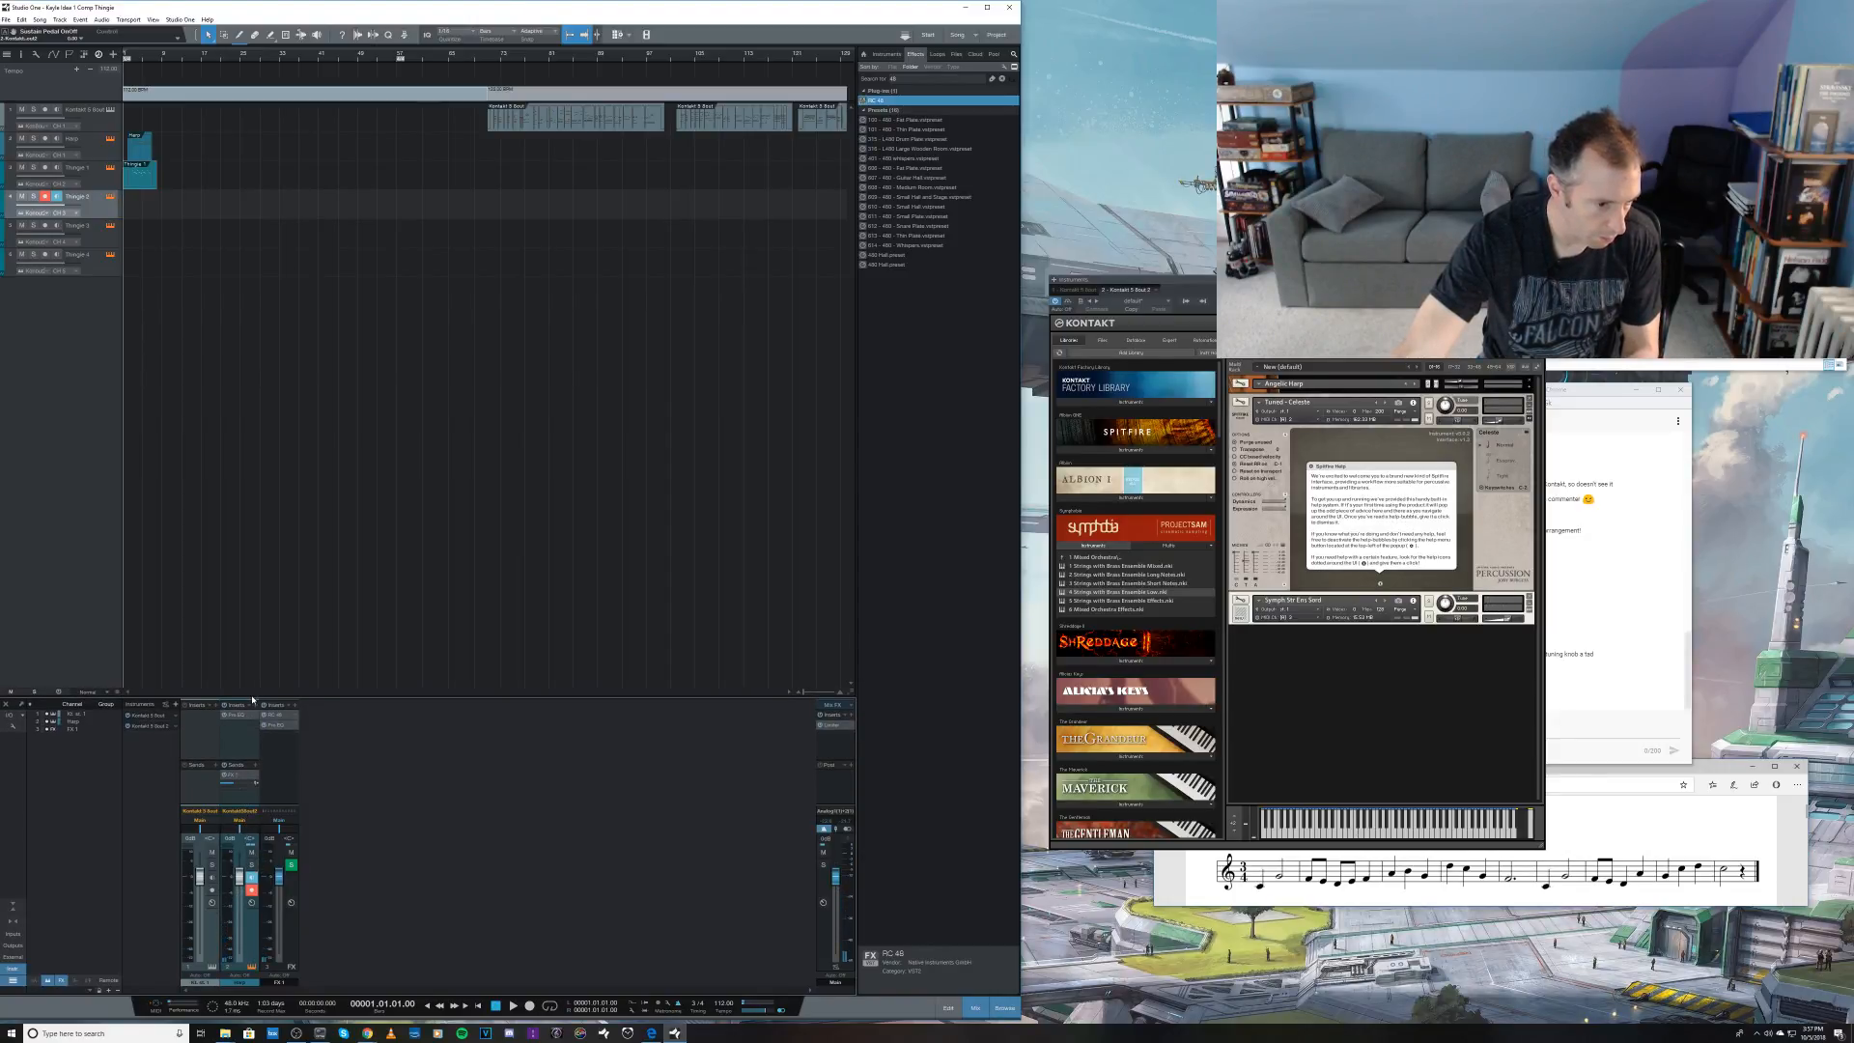
mouse_move(236, 787)
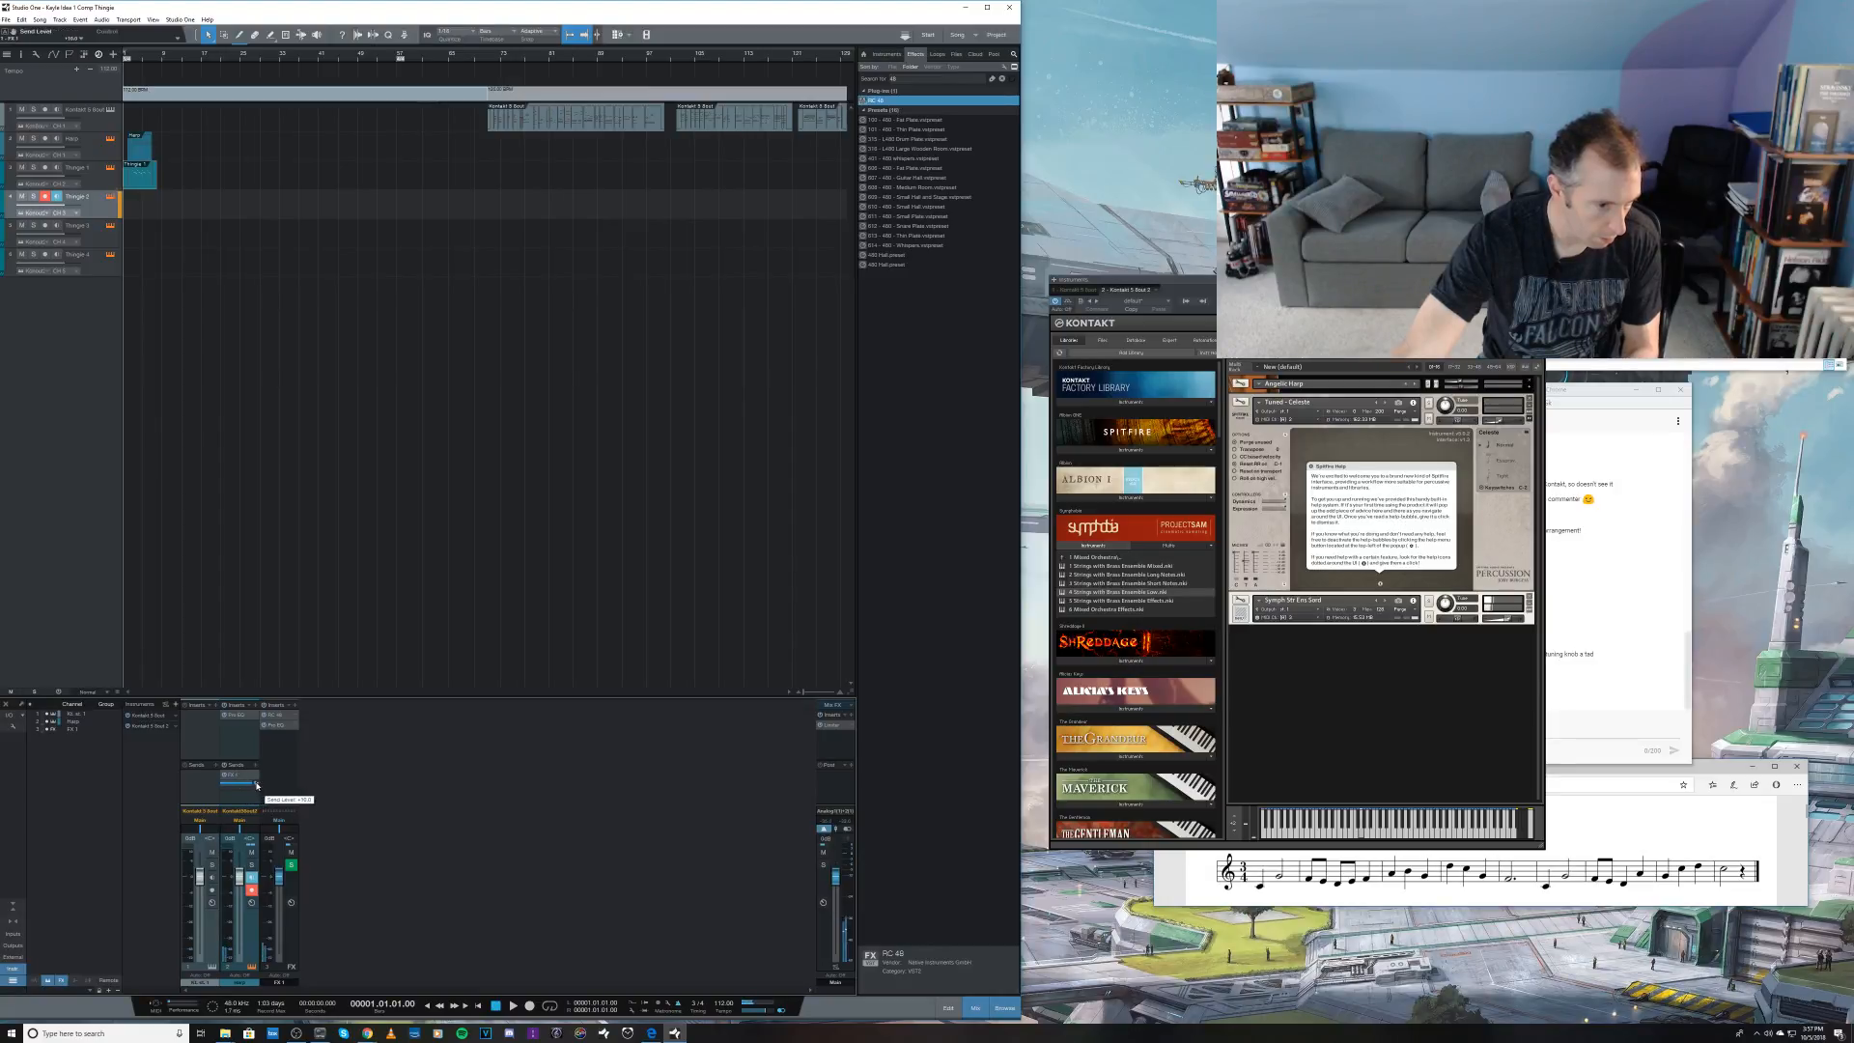
left_click_drag(235, 787, 240, 785)
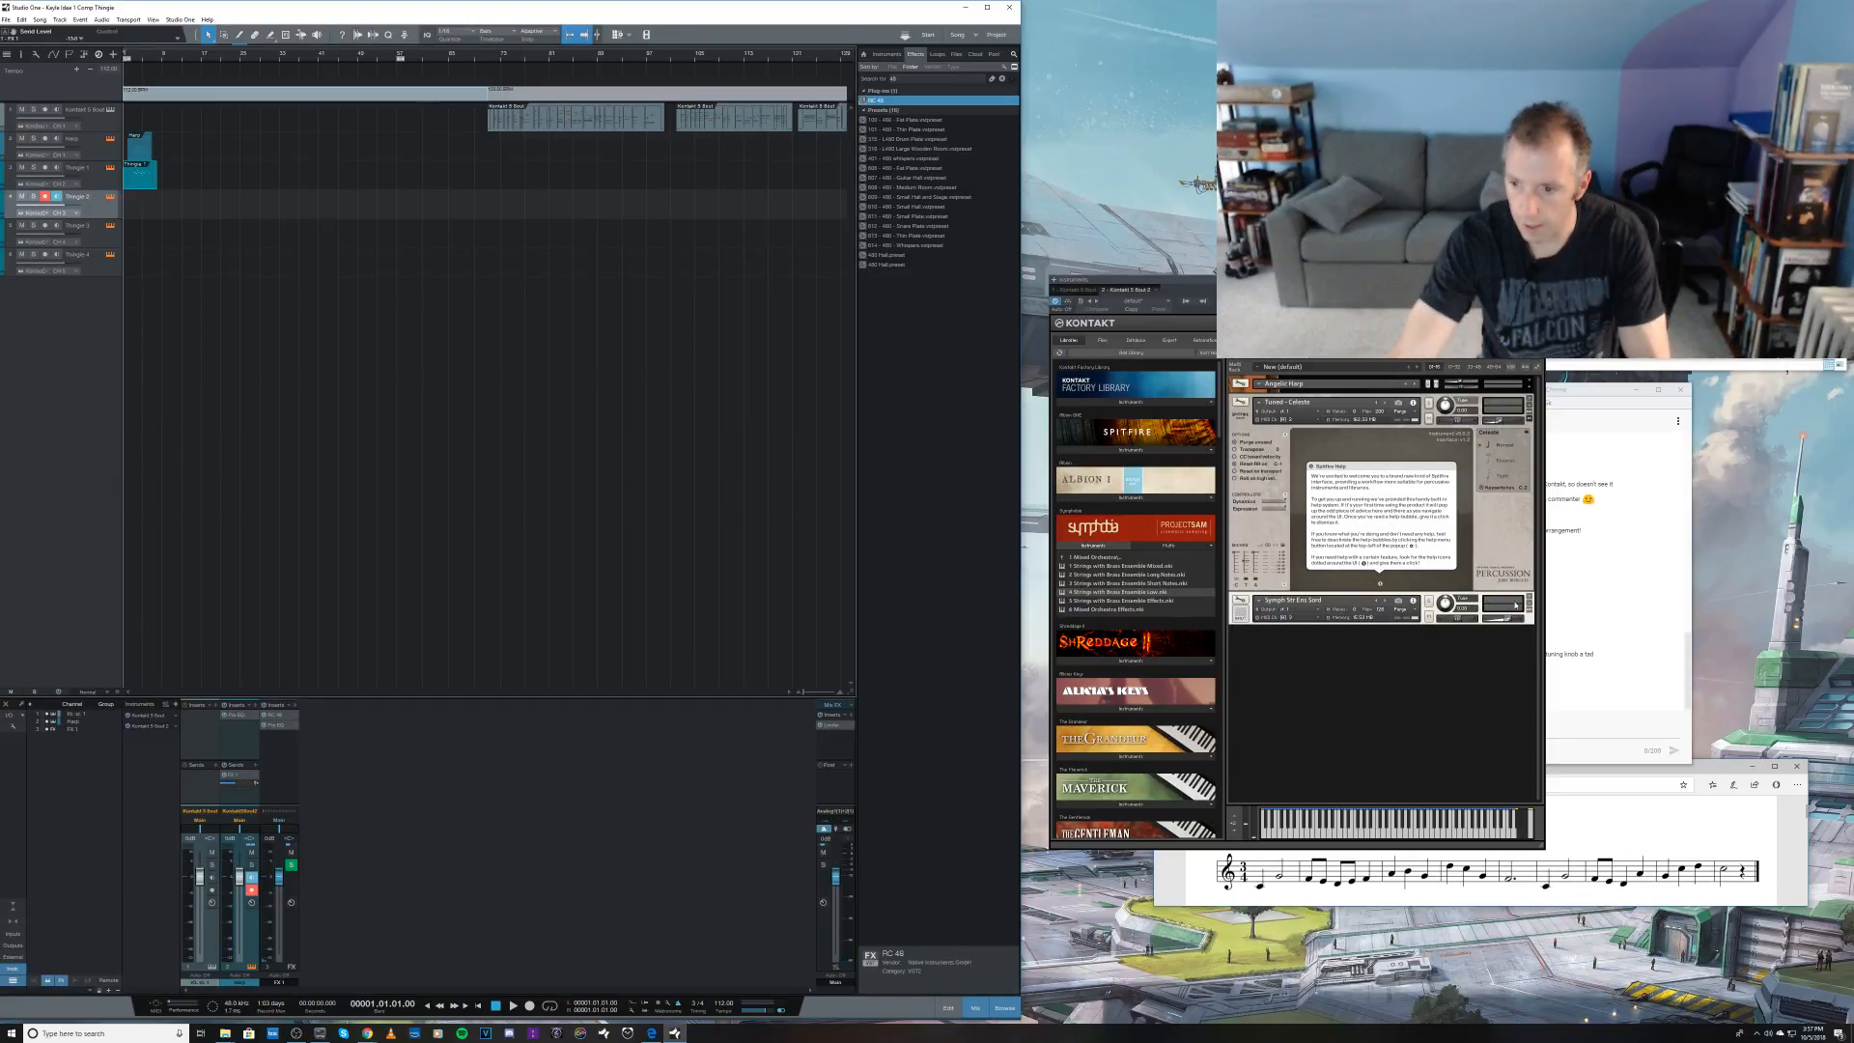
left_click_drag(1510, 619, 1508, 619)
key("space")
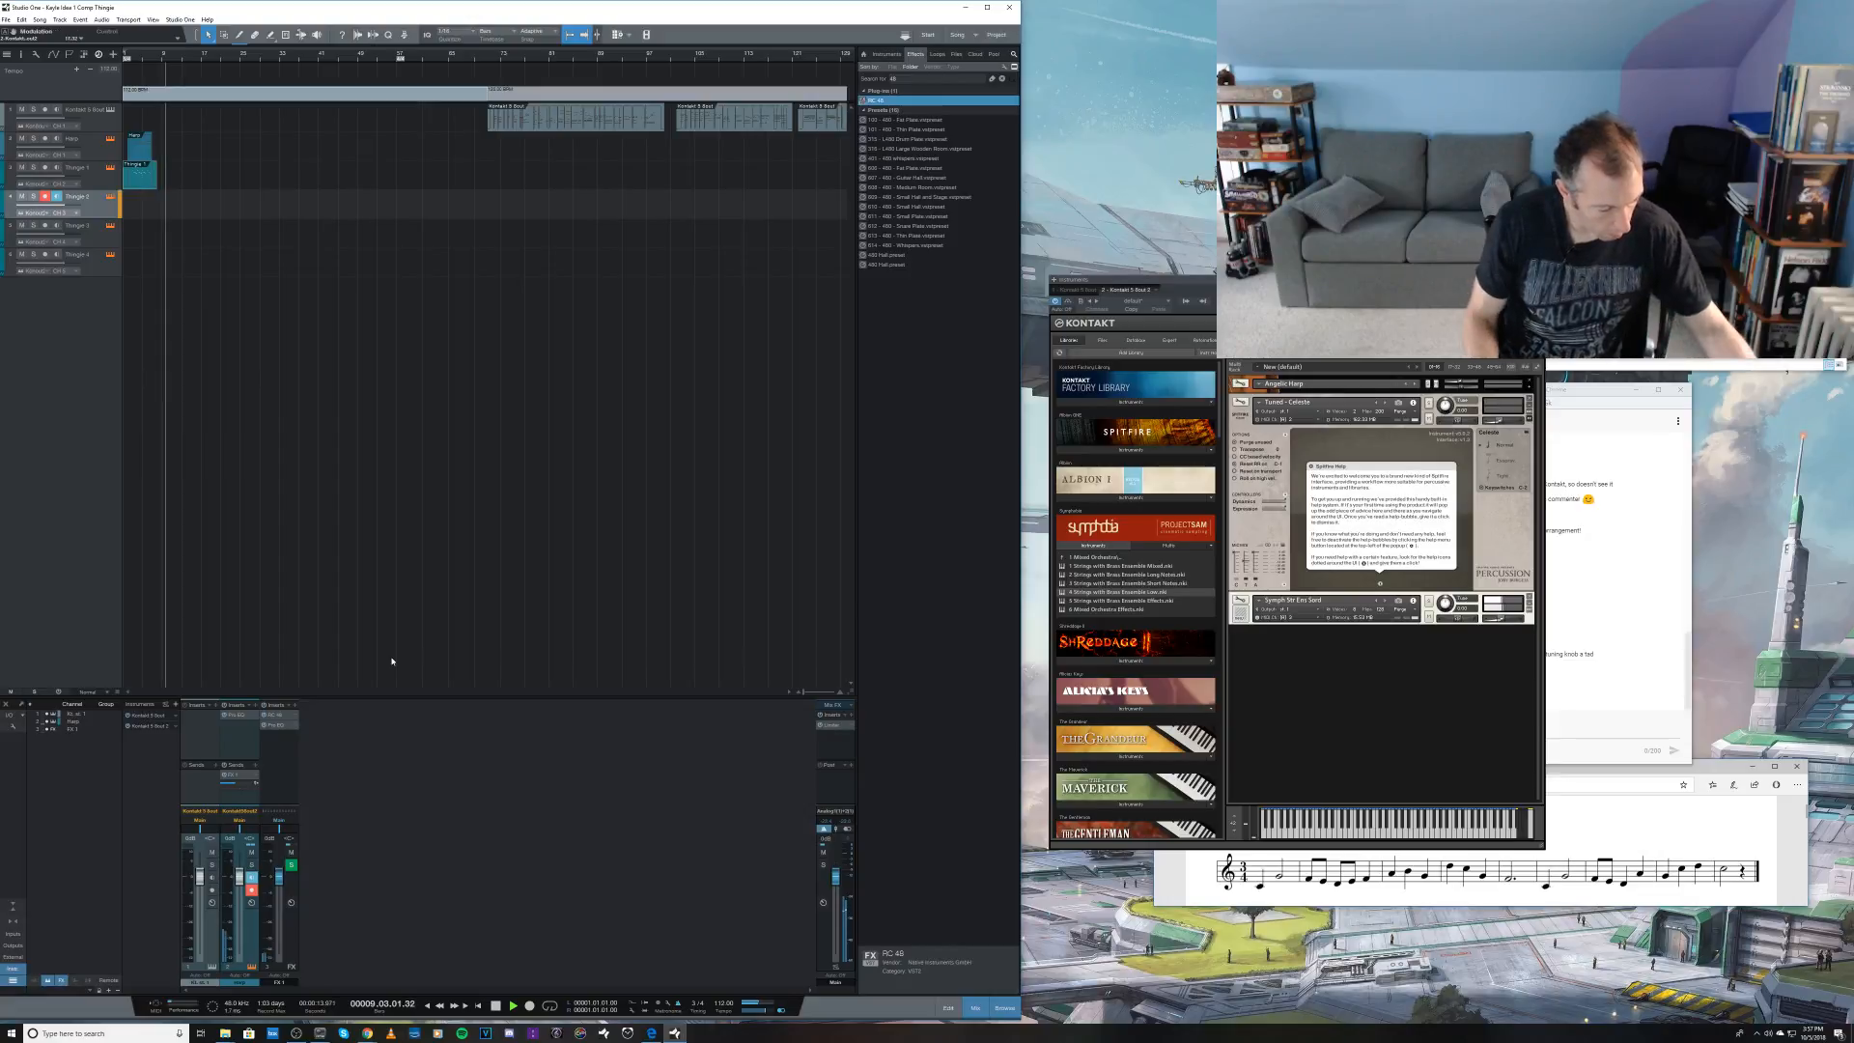
key("space")
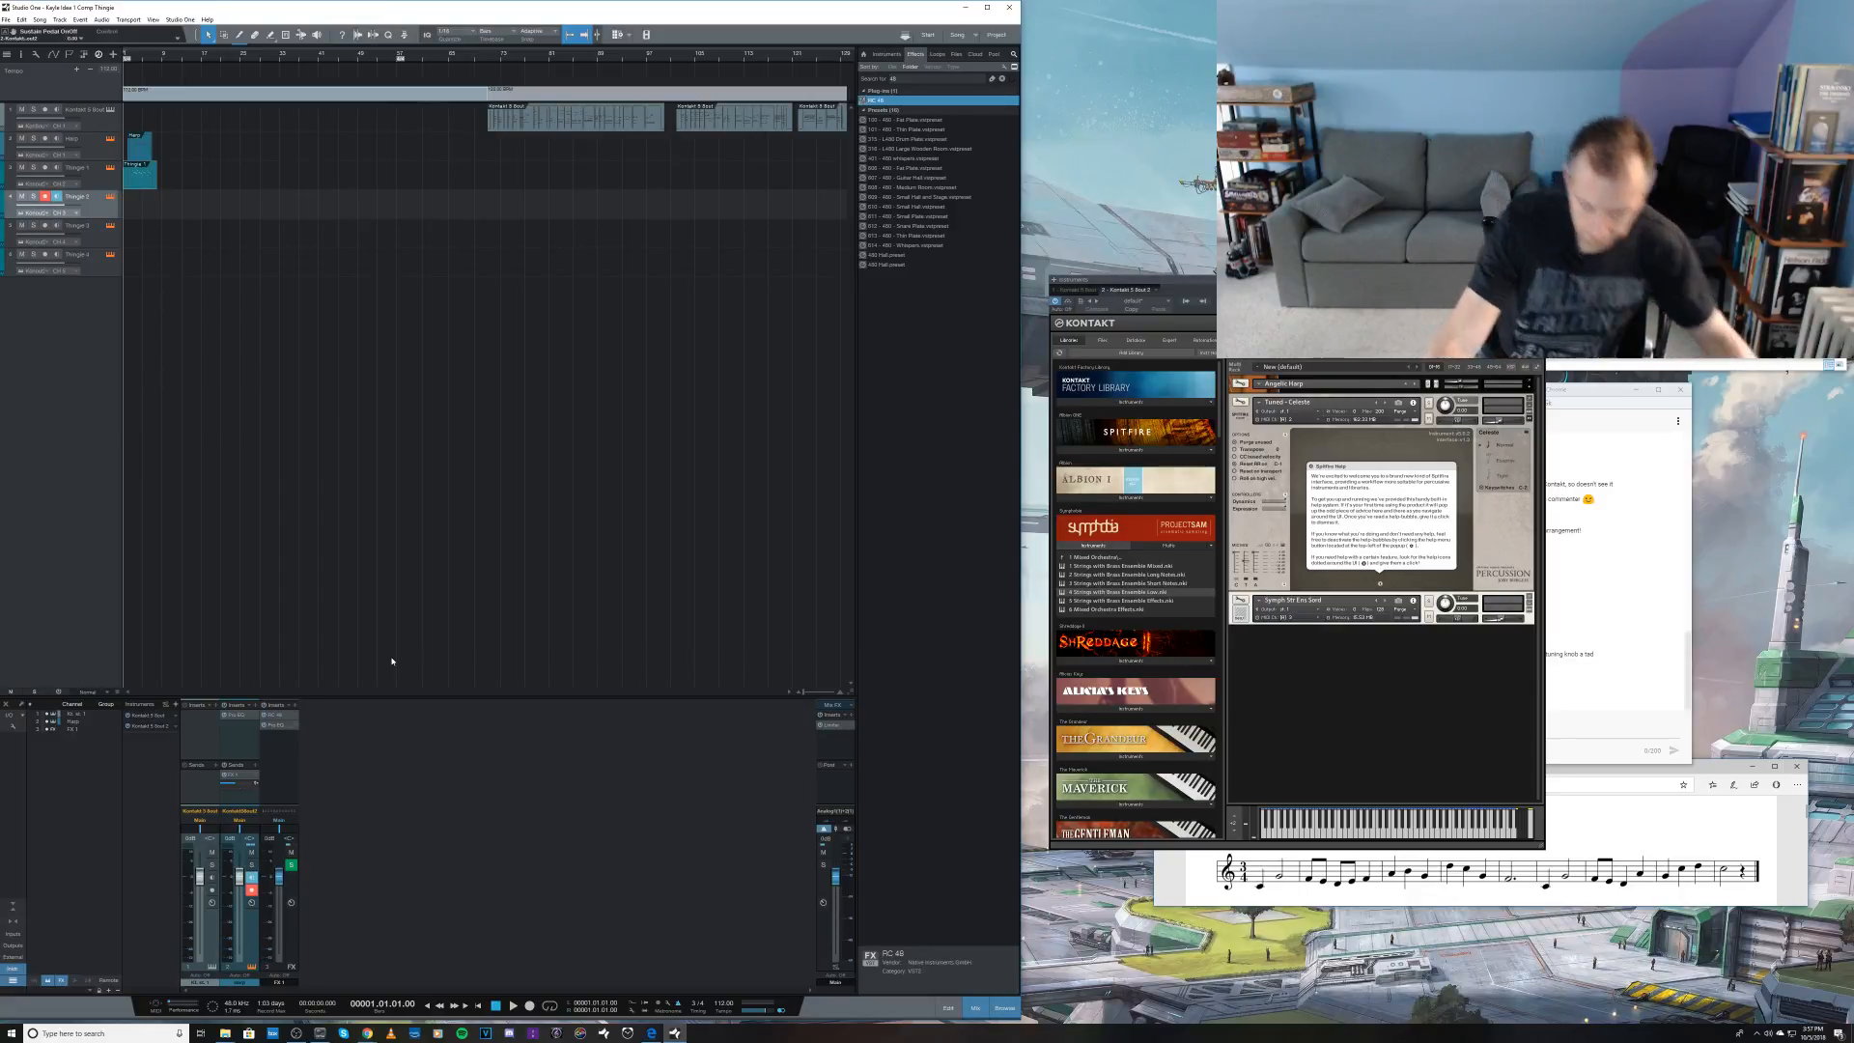
key("KP_Multiply")
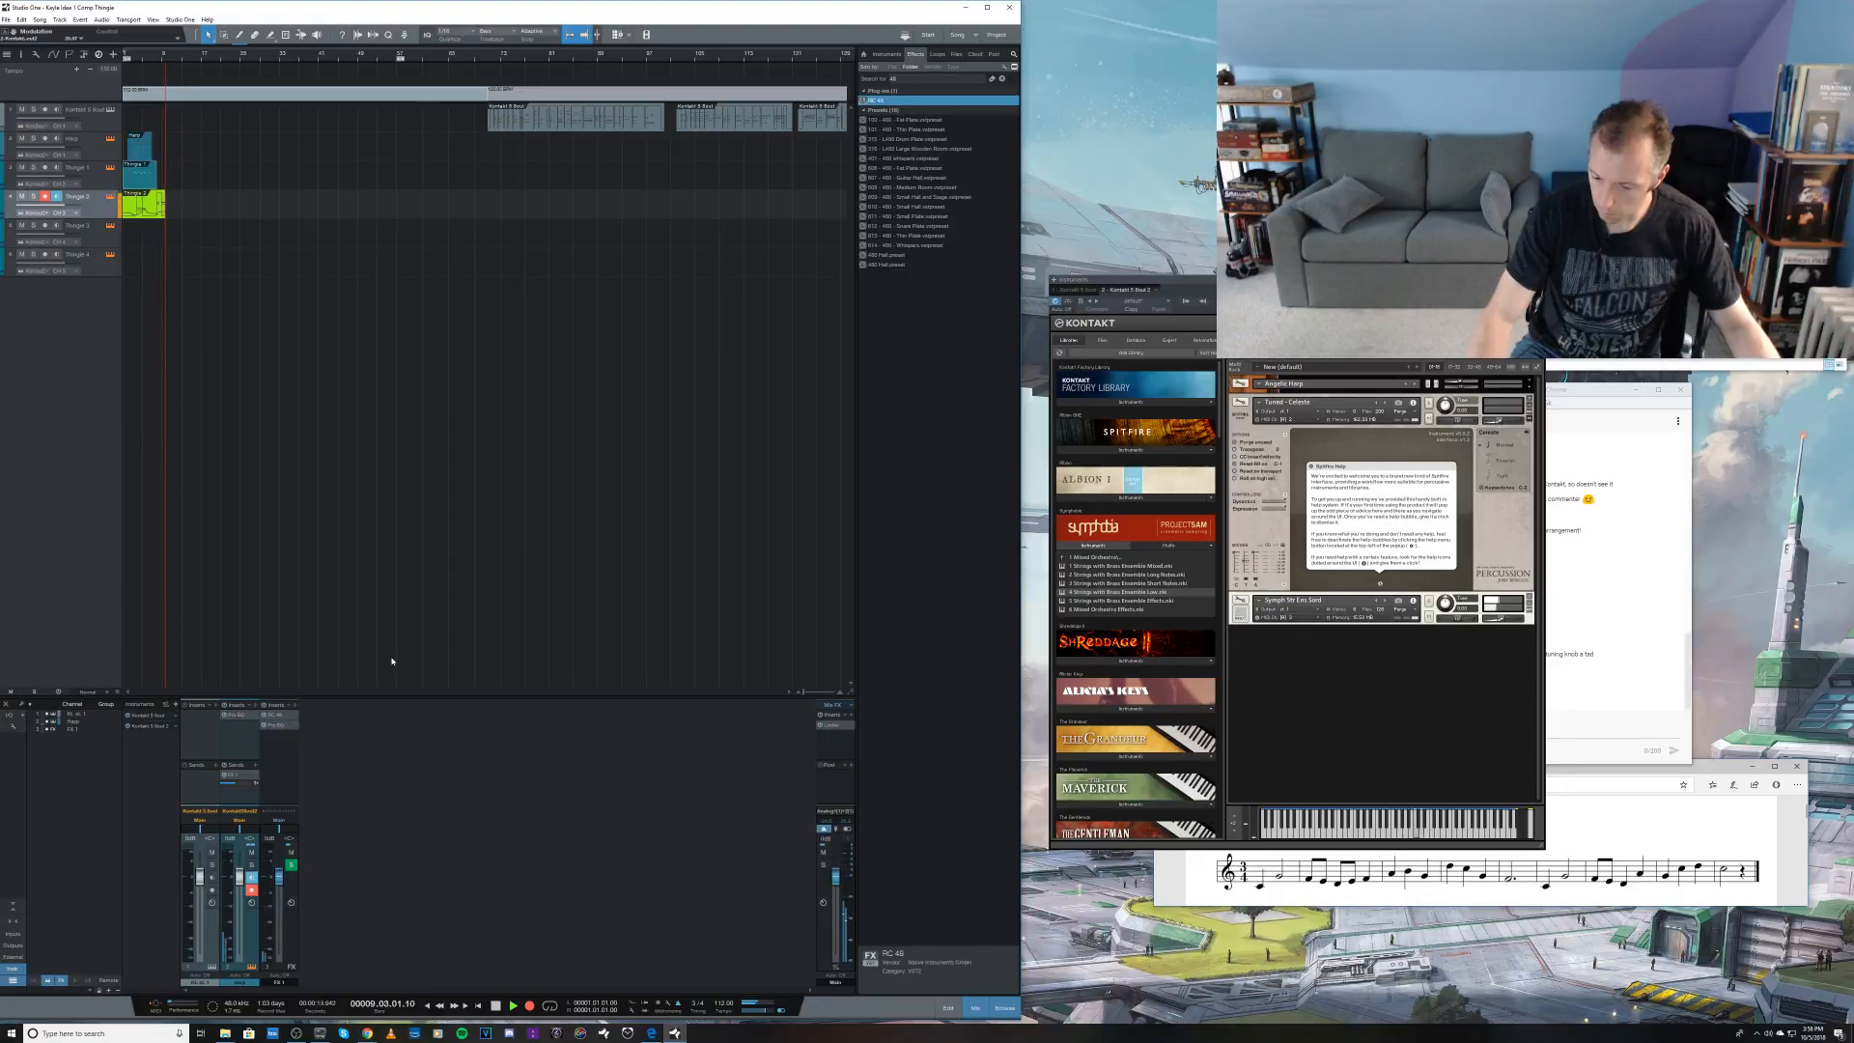
key("space")
key("ctrl+z")
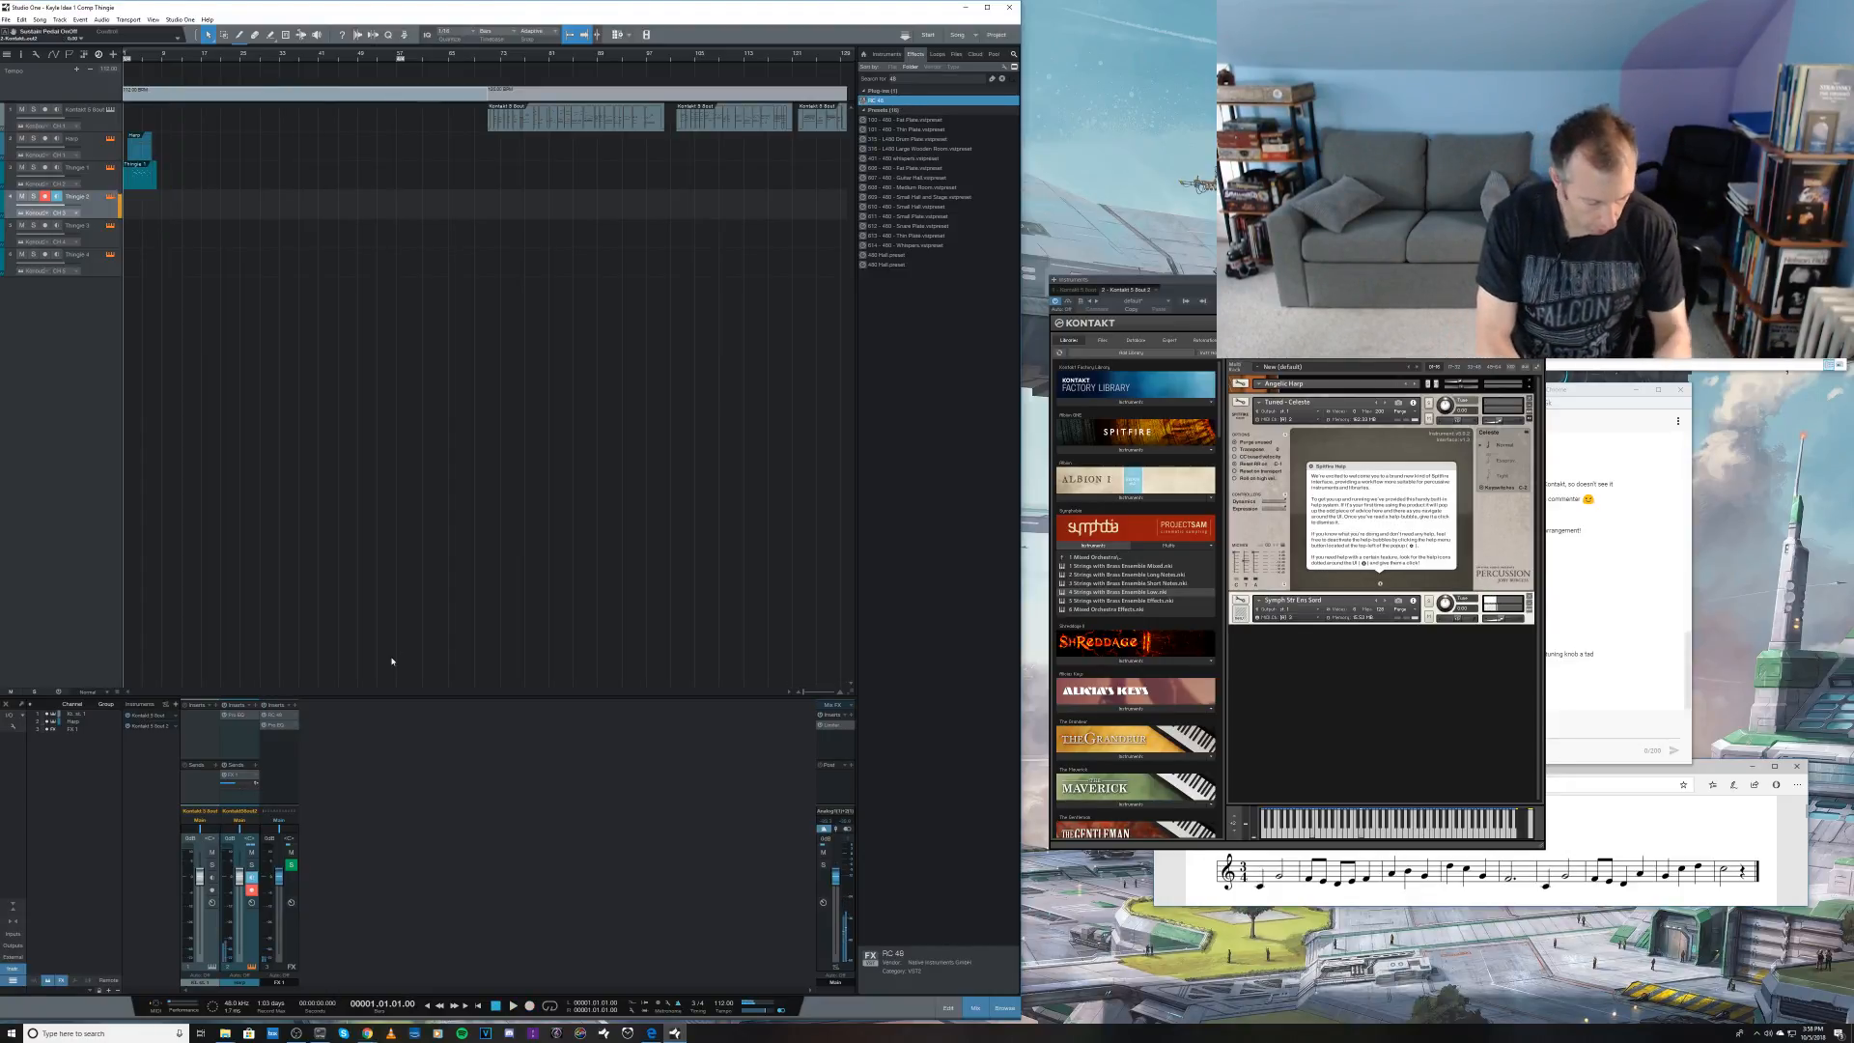
Step: Record a muted-strings take on the armed track from the start and open it in an enlarged, zoomed-out note editor
key("KP_Multiply")
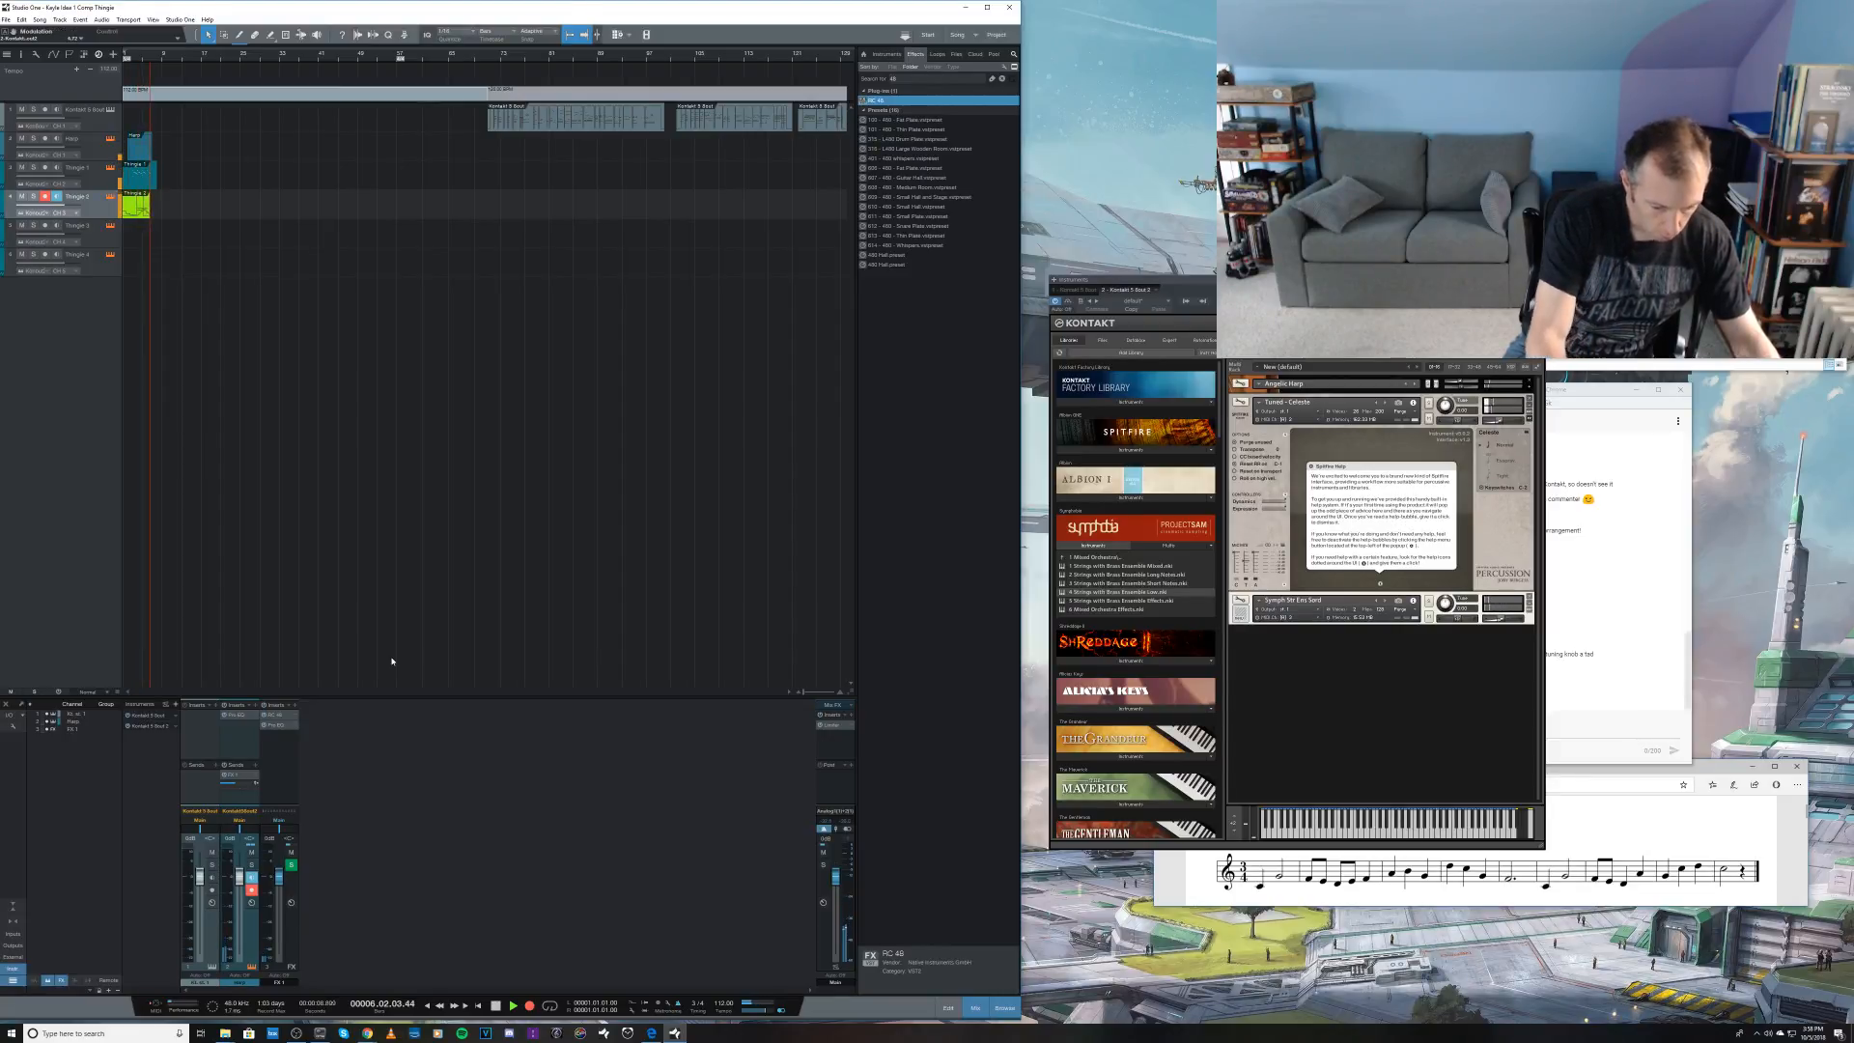
key("space")
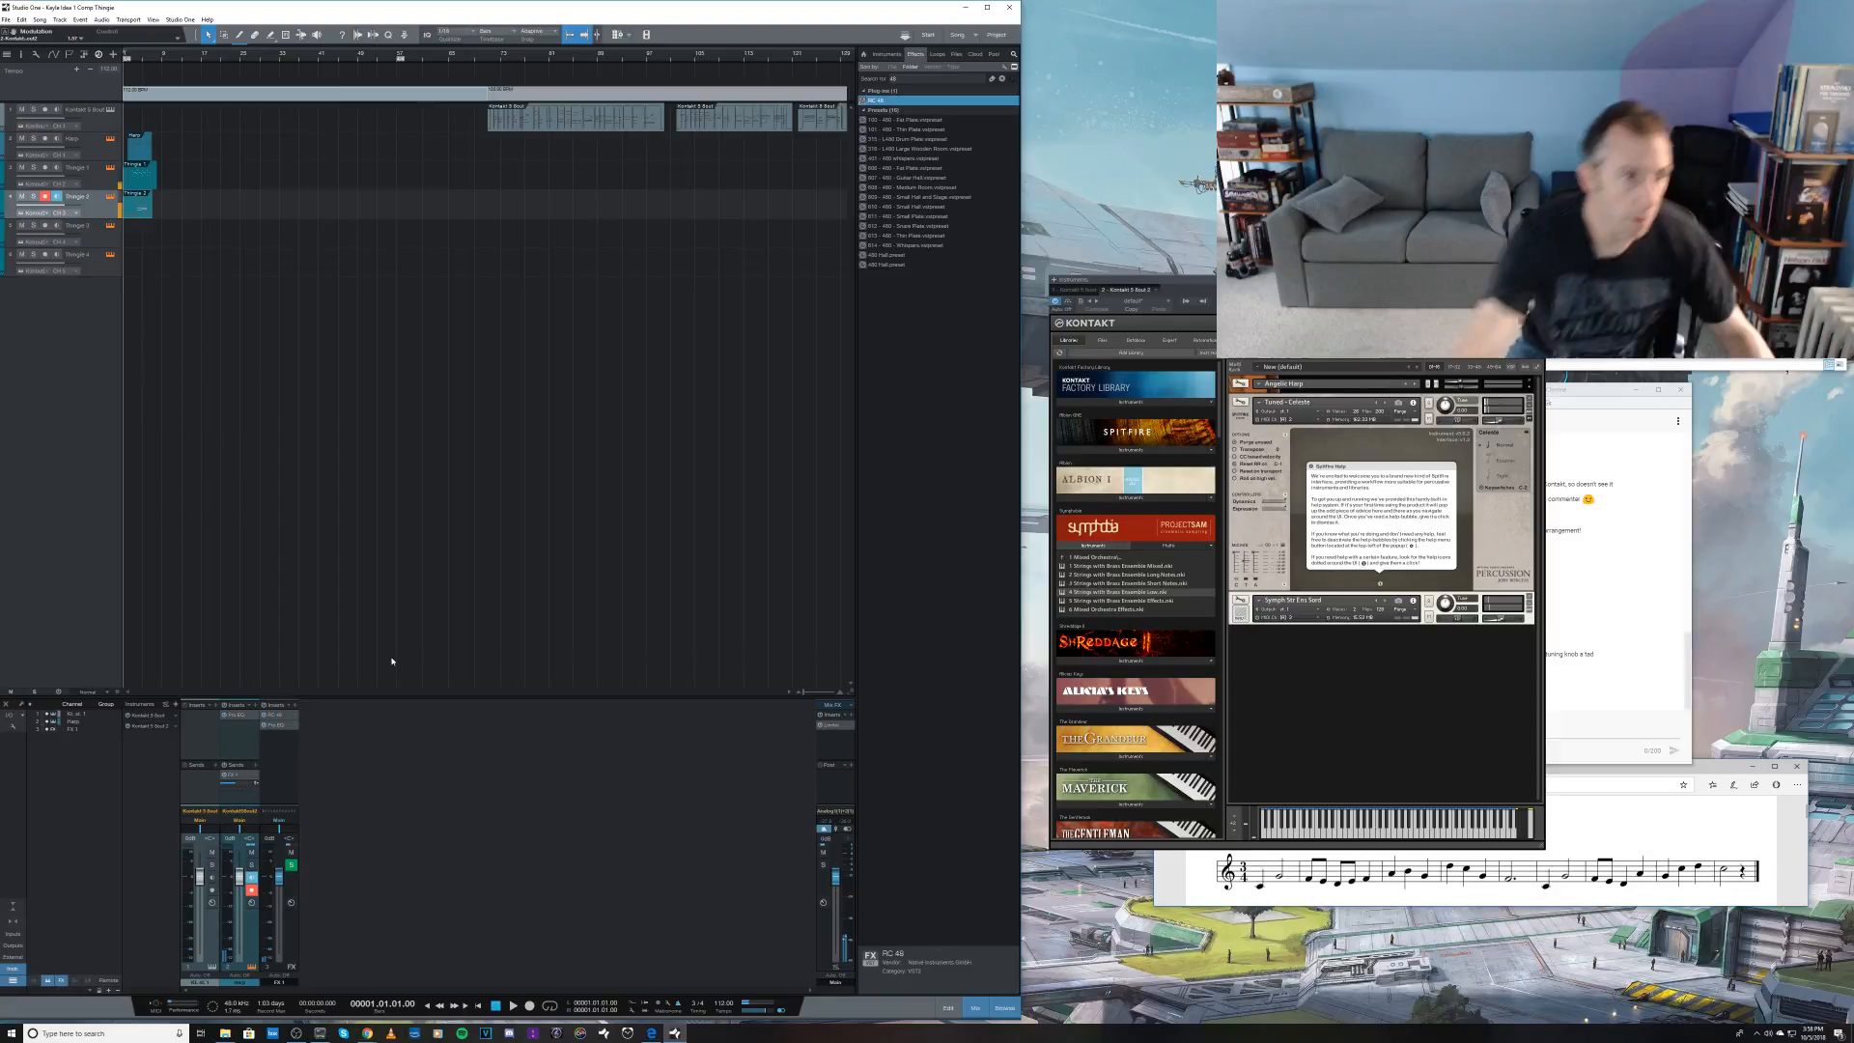
double_click(139, 208)
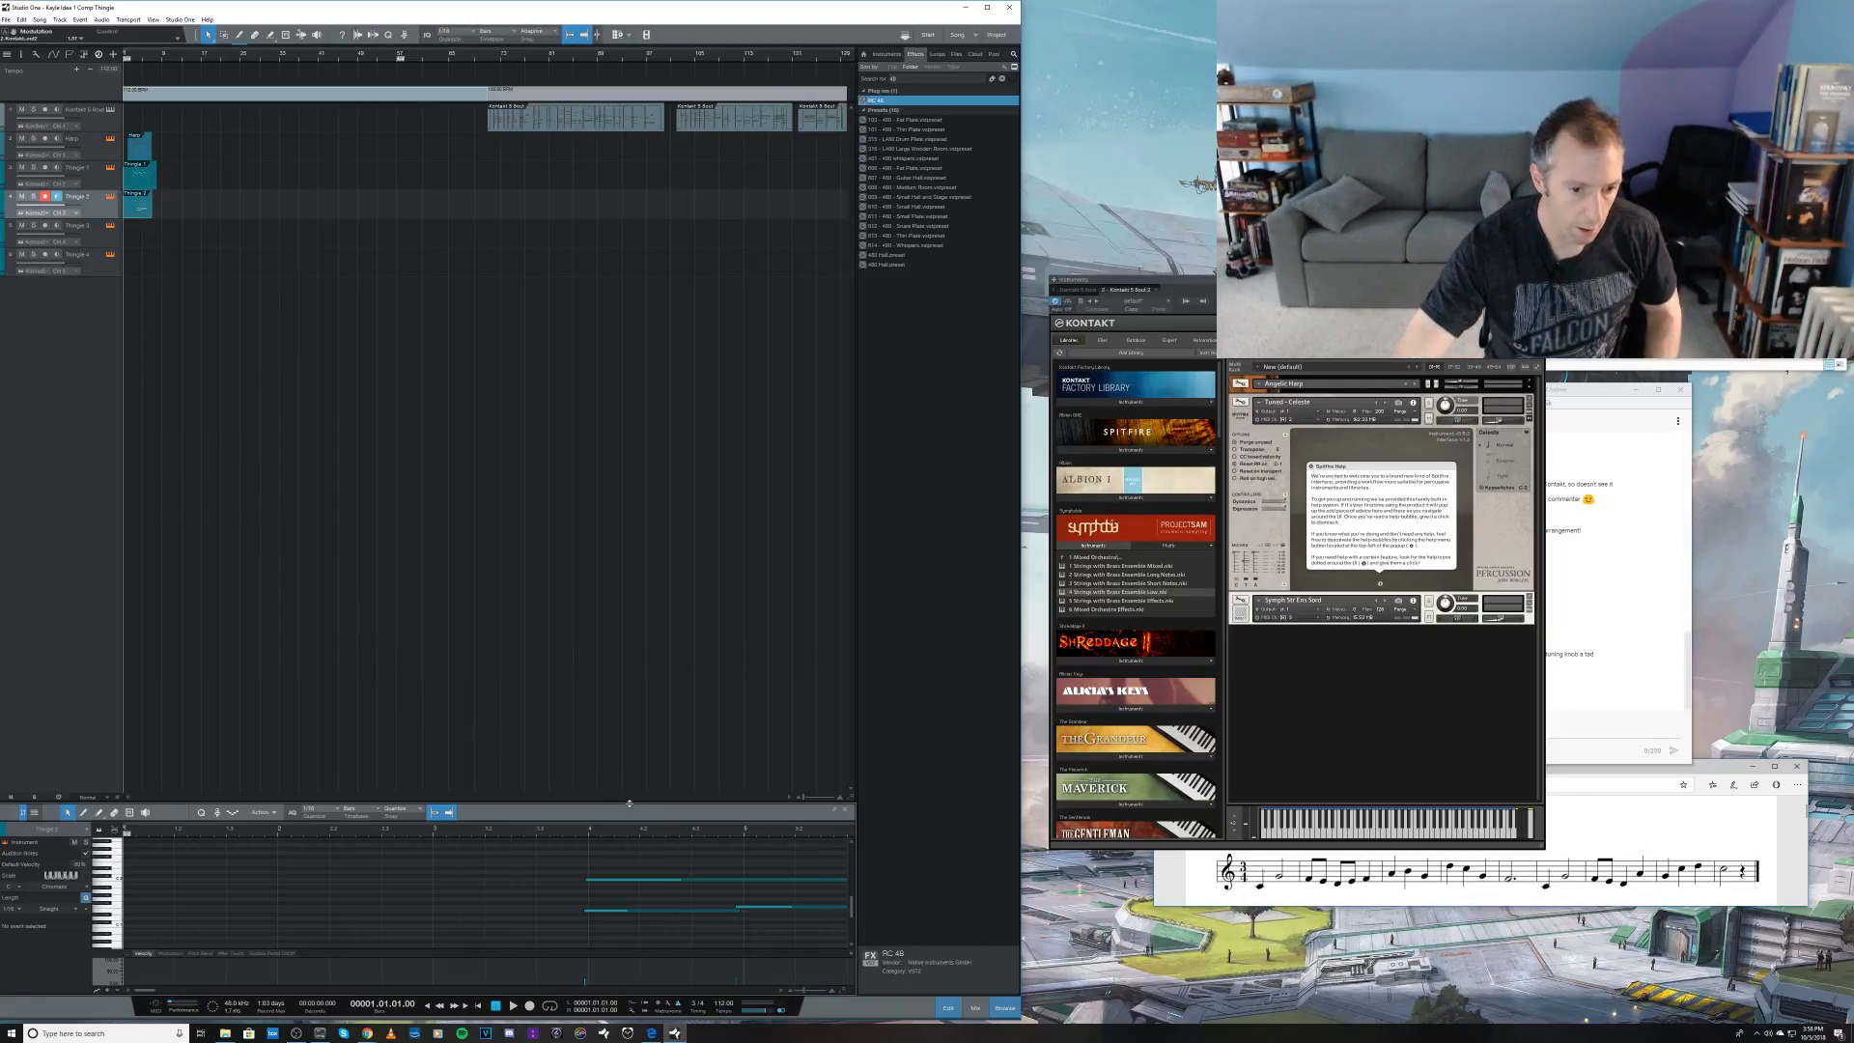
left_click_drag(630, 803, 627, 644)
key("w")
key("w")
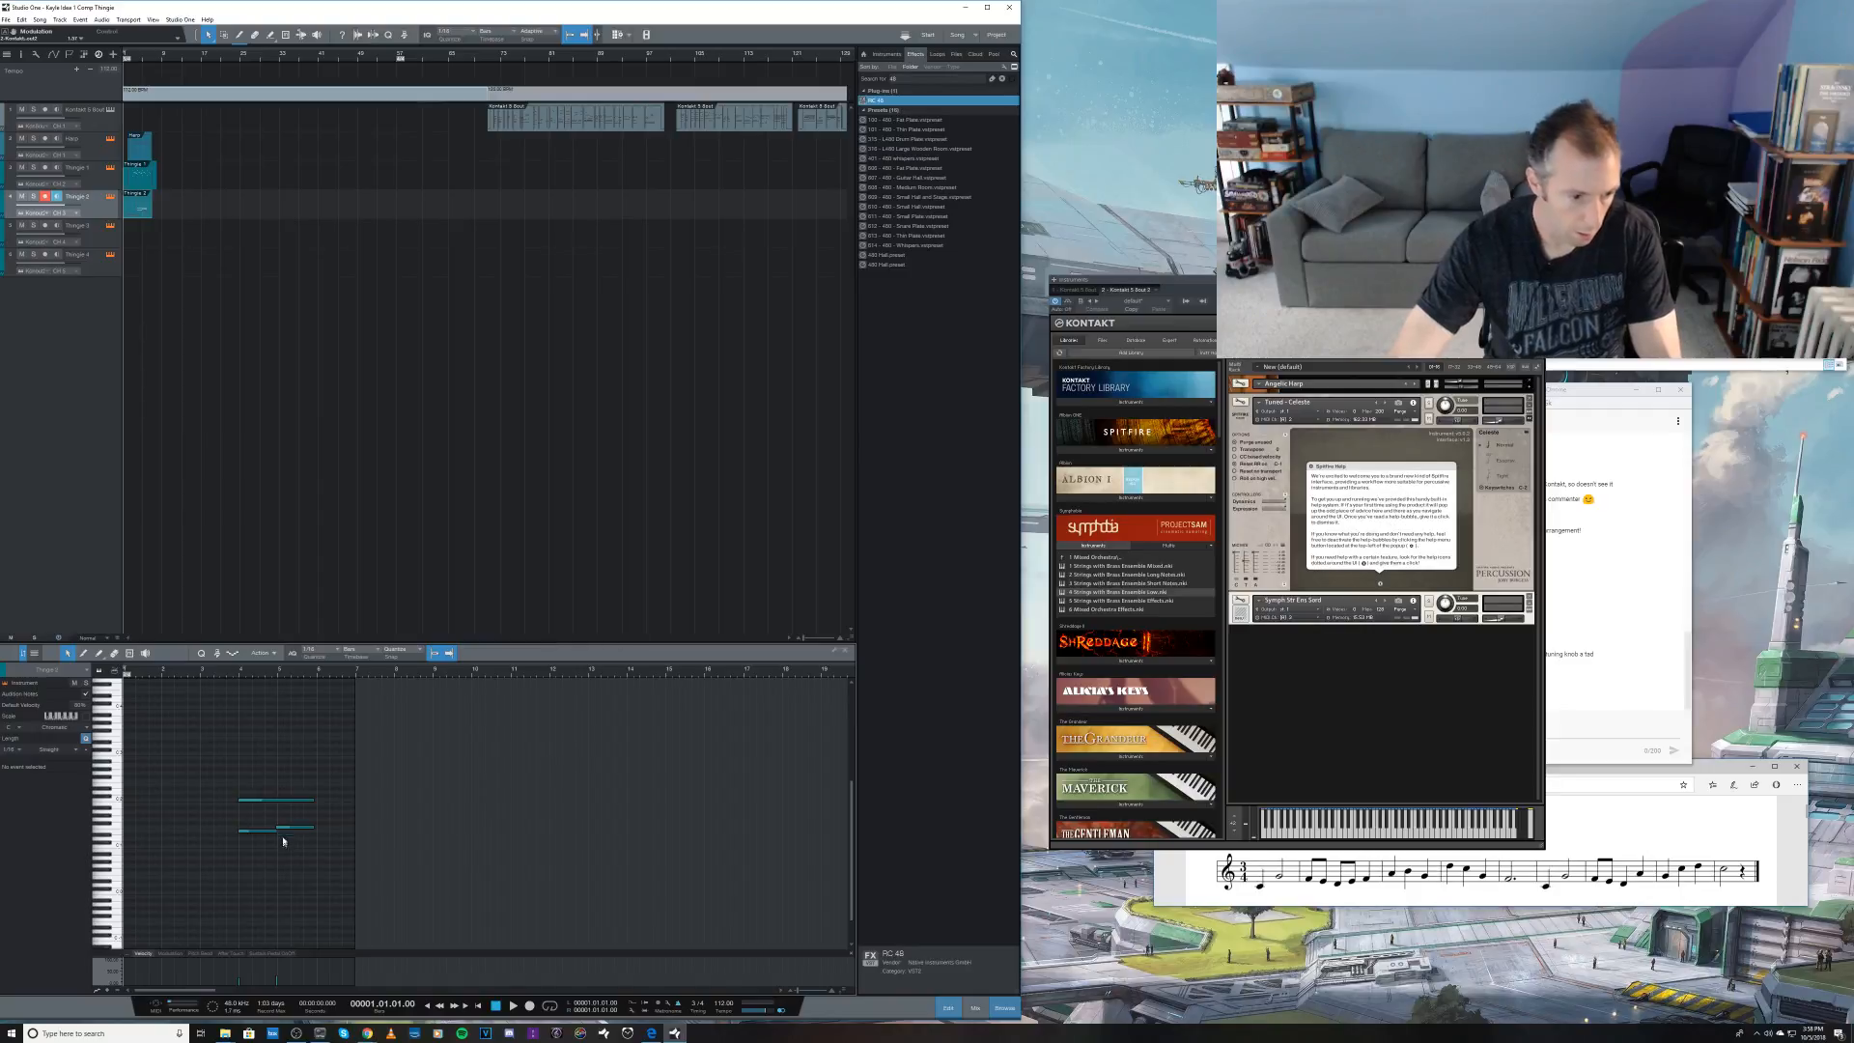
Step: Duplicate the upper held strings note to a higher pitch, audition from bar 3 beat 3, and return to the mixer
left_click(284, 800)
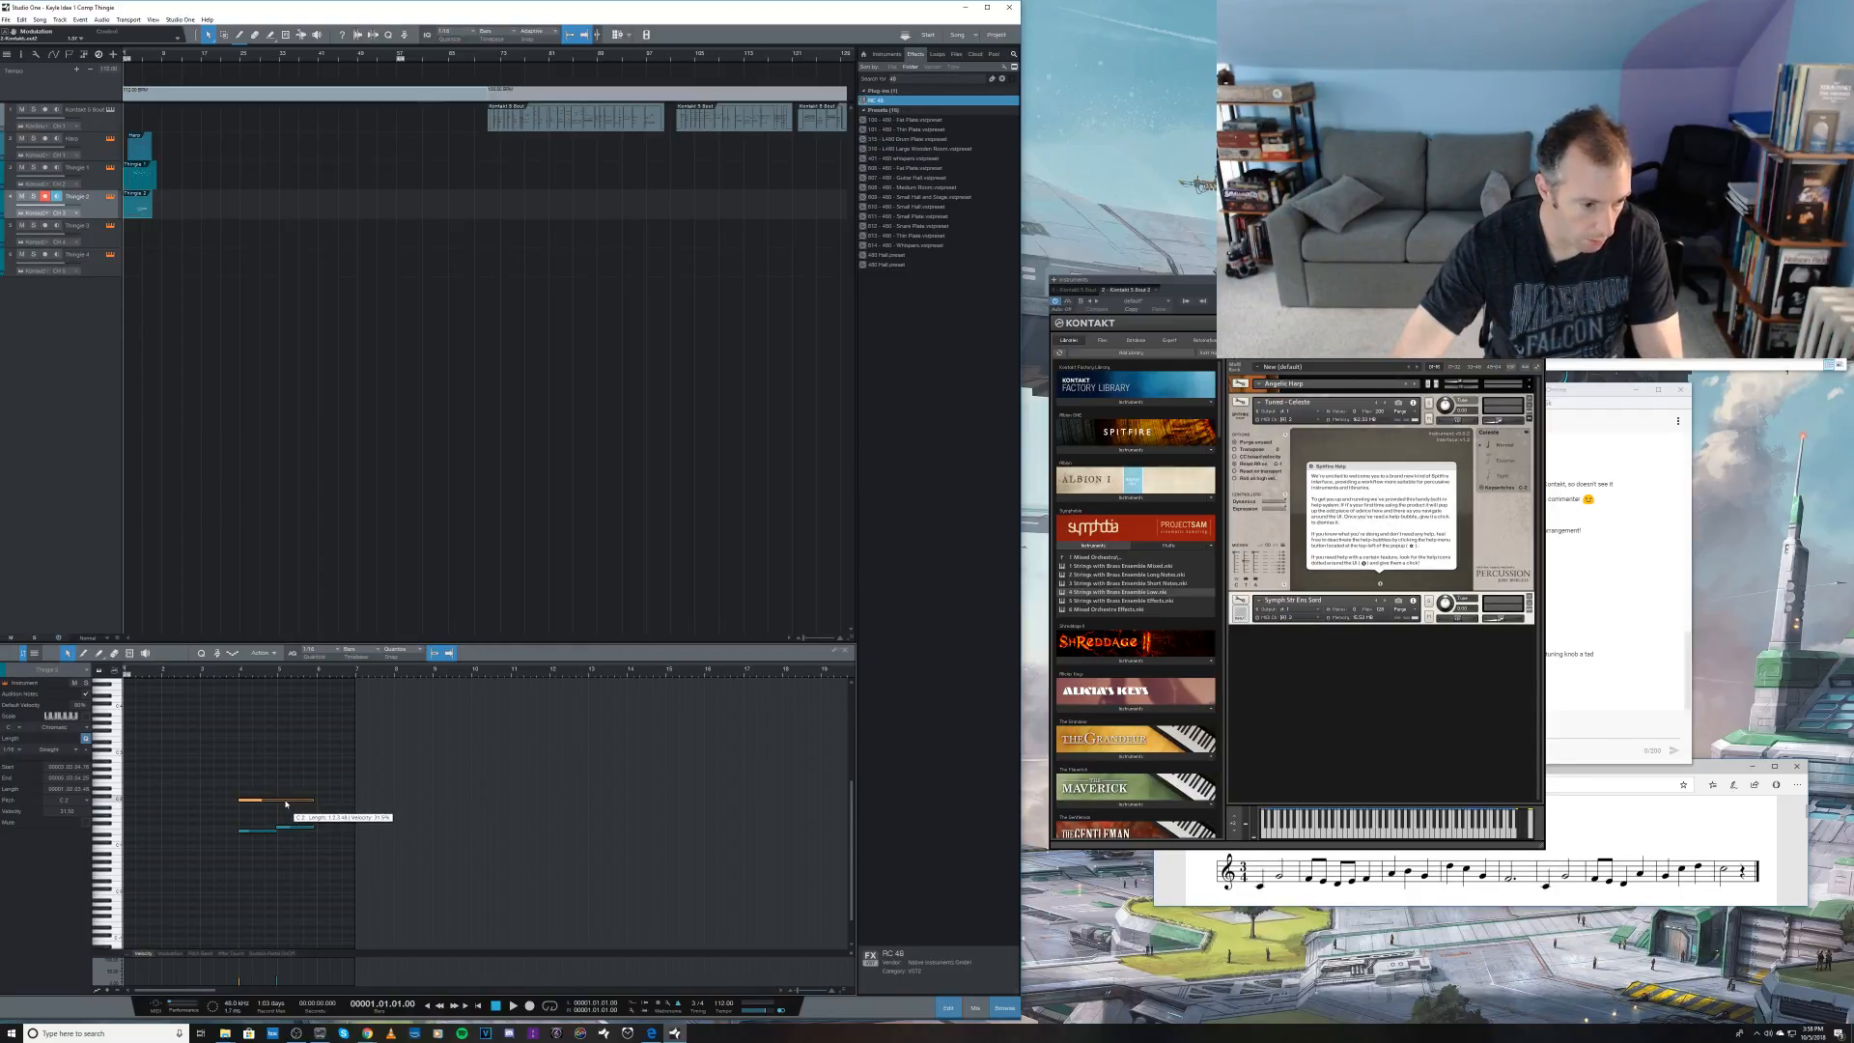
left_click_drag(285, 804, 289, 776)
left_click(235, 676)
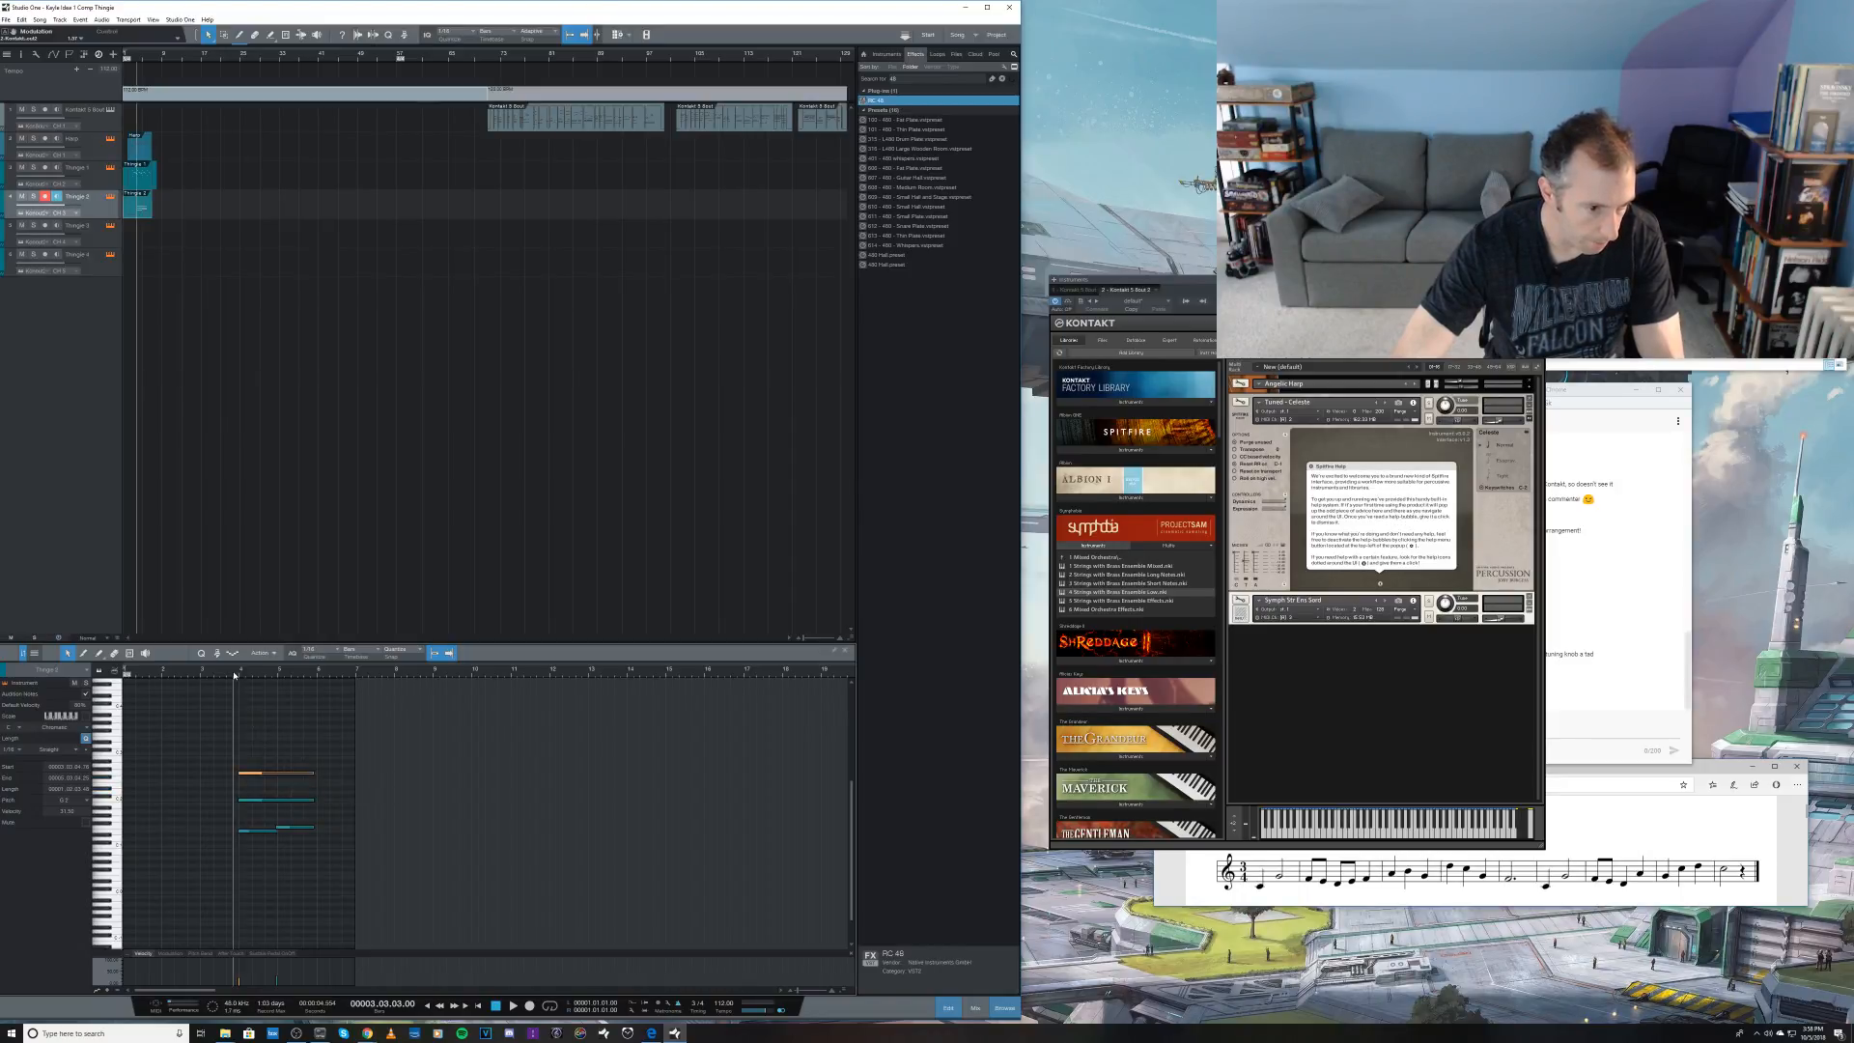
key("space")
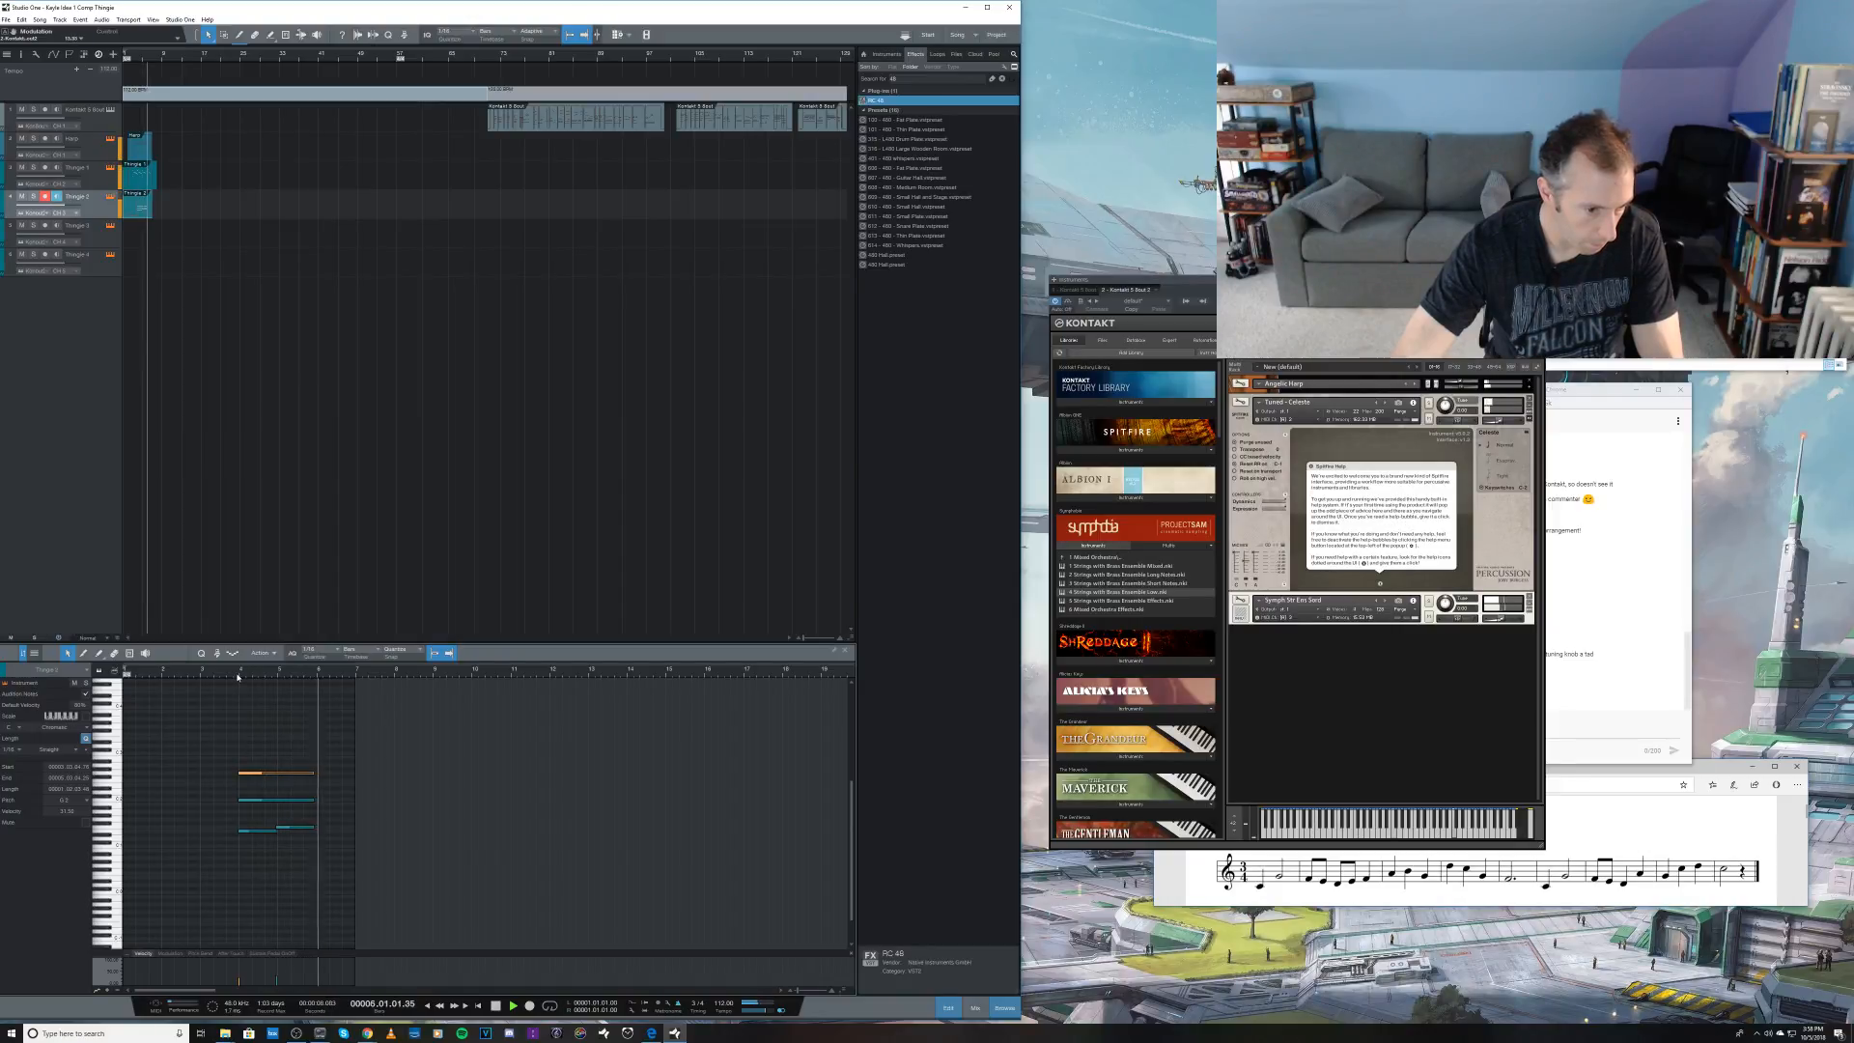
key("space")
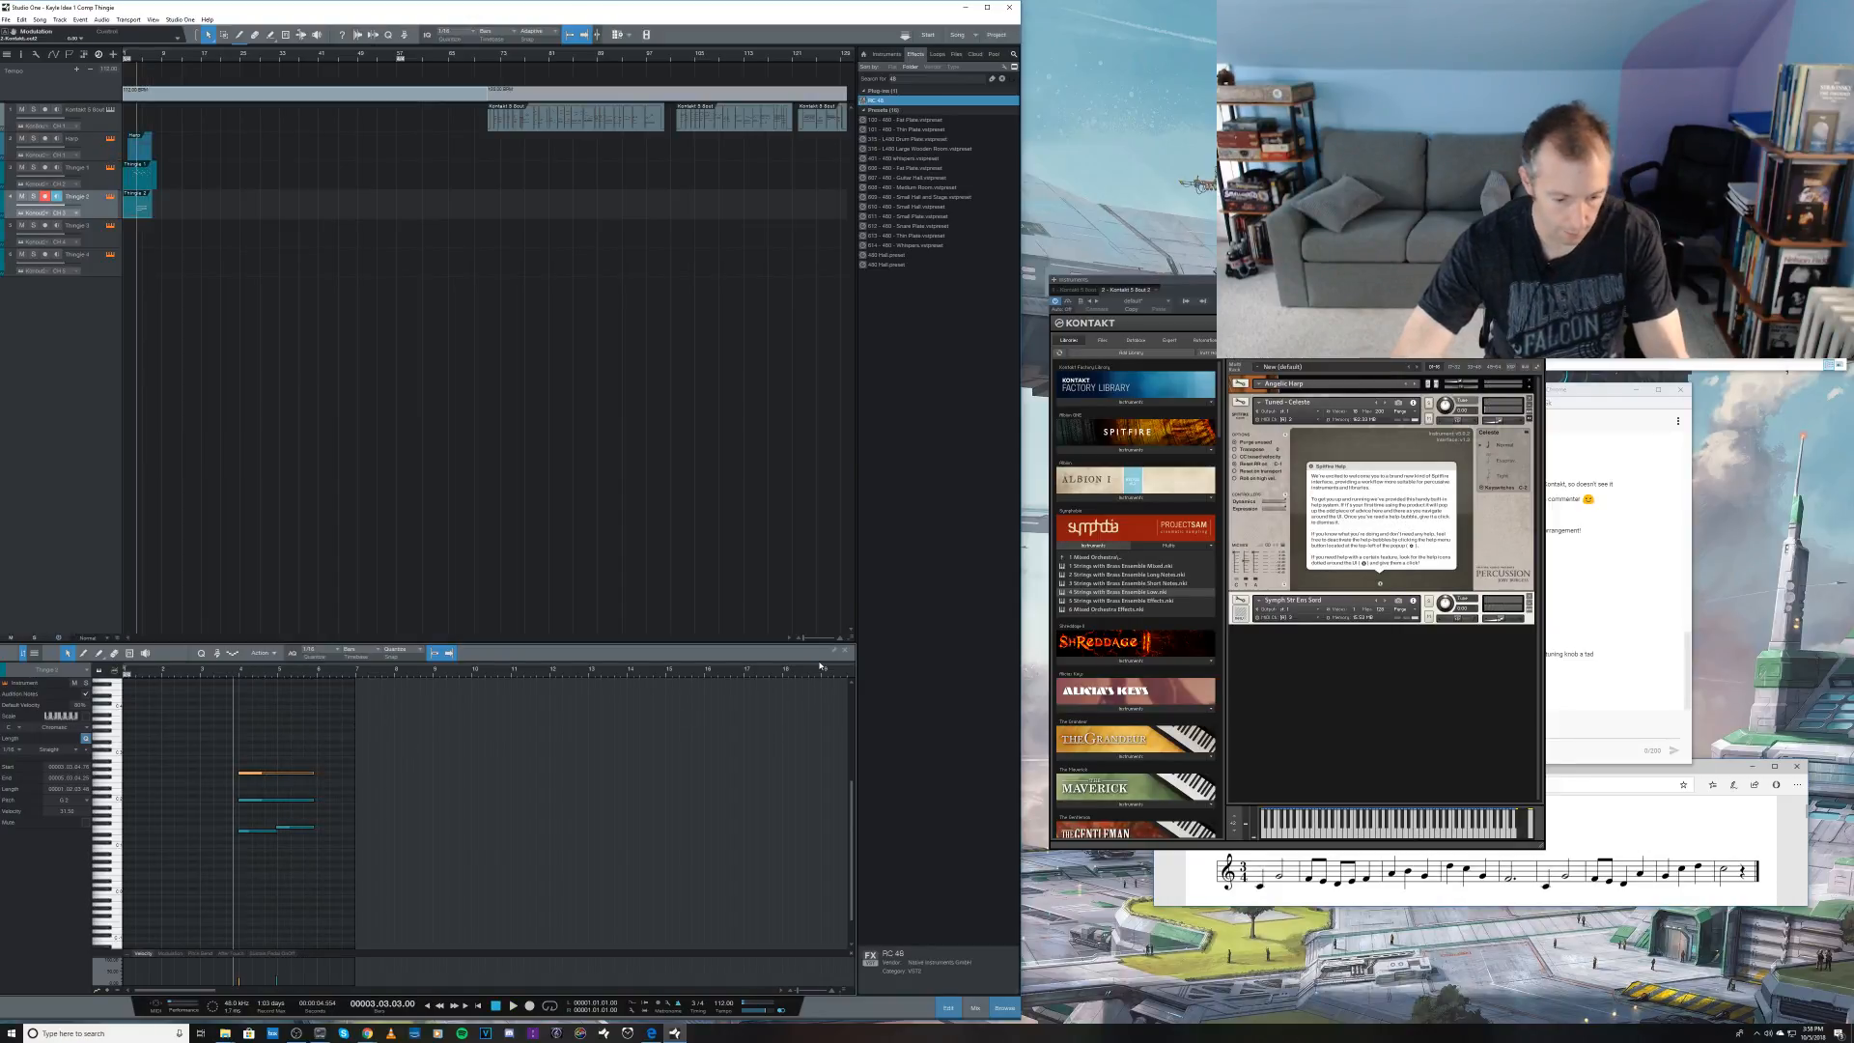
key("F3")
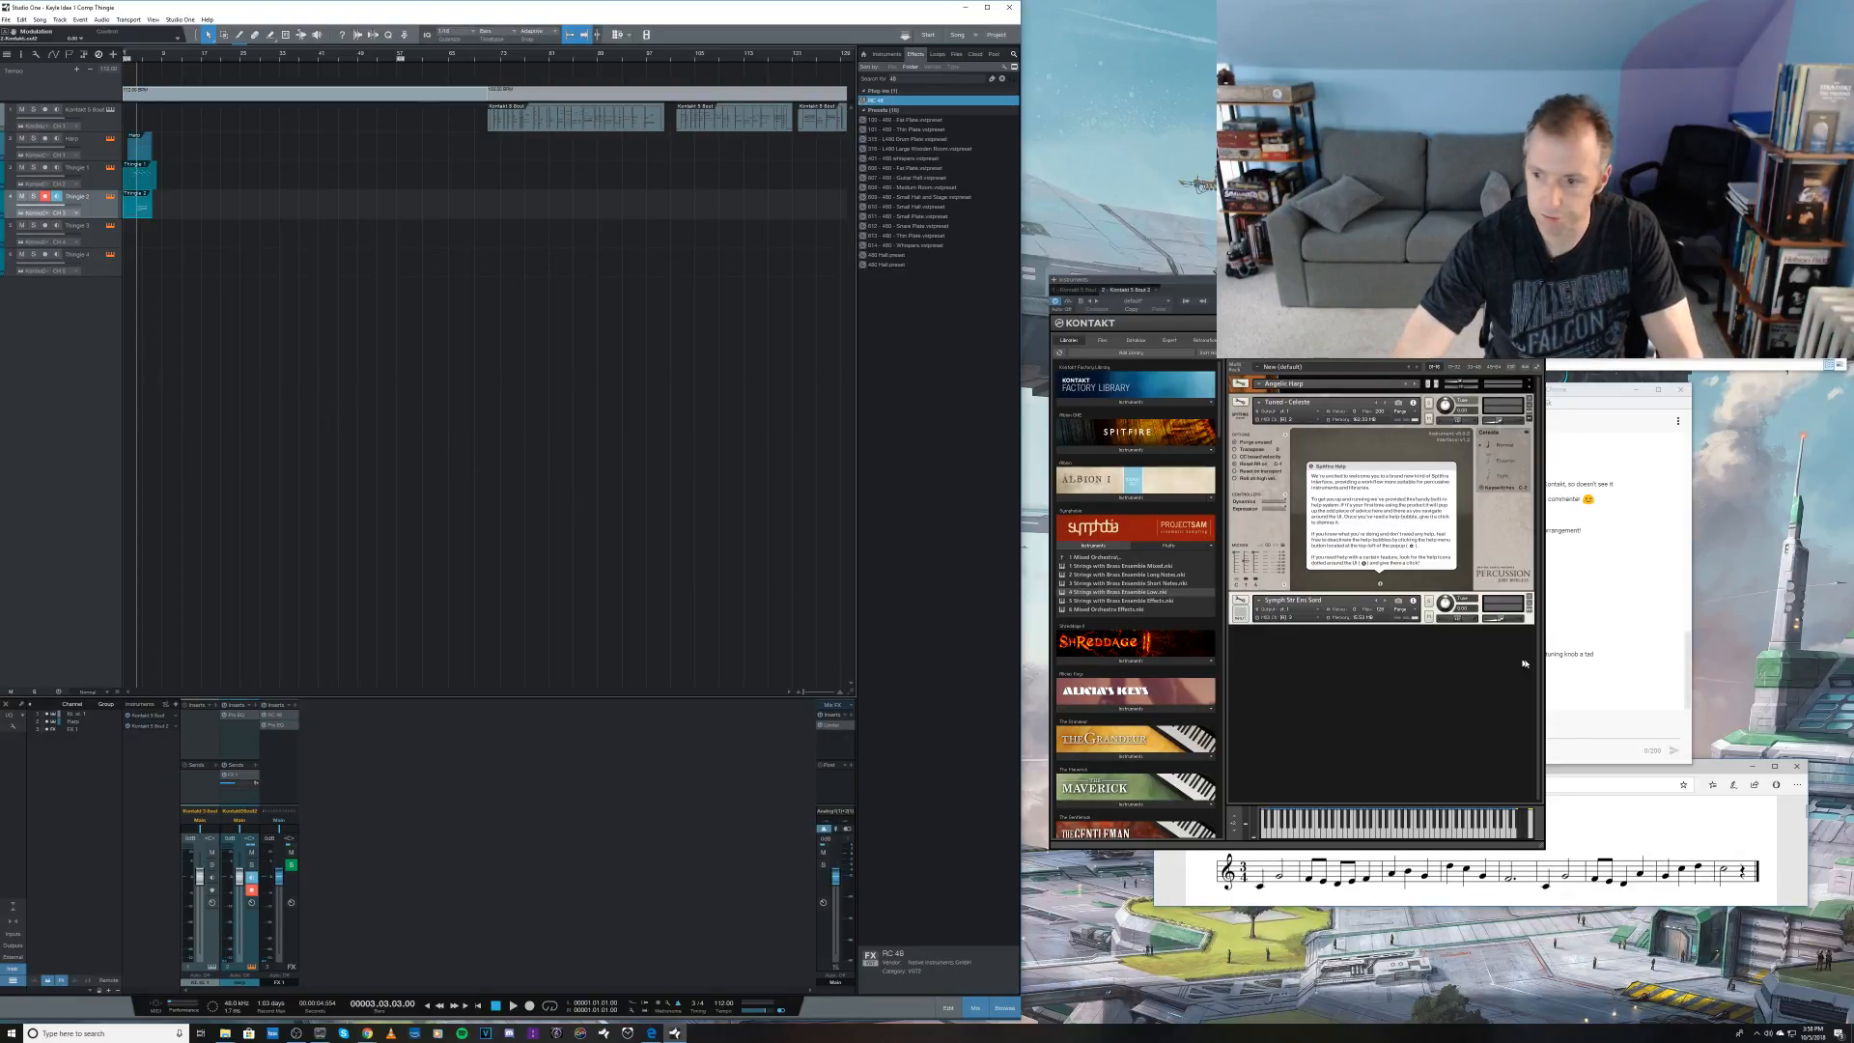
Step: Check the stream's live chat in Chrome and return to Studio One
left_click(1556, 667)
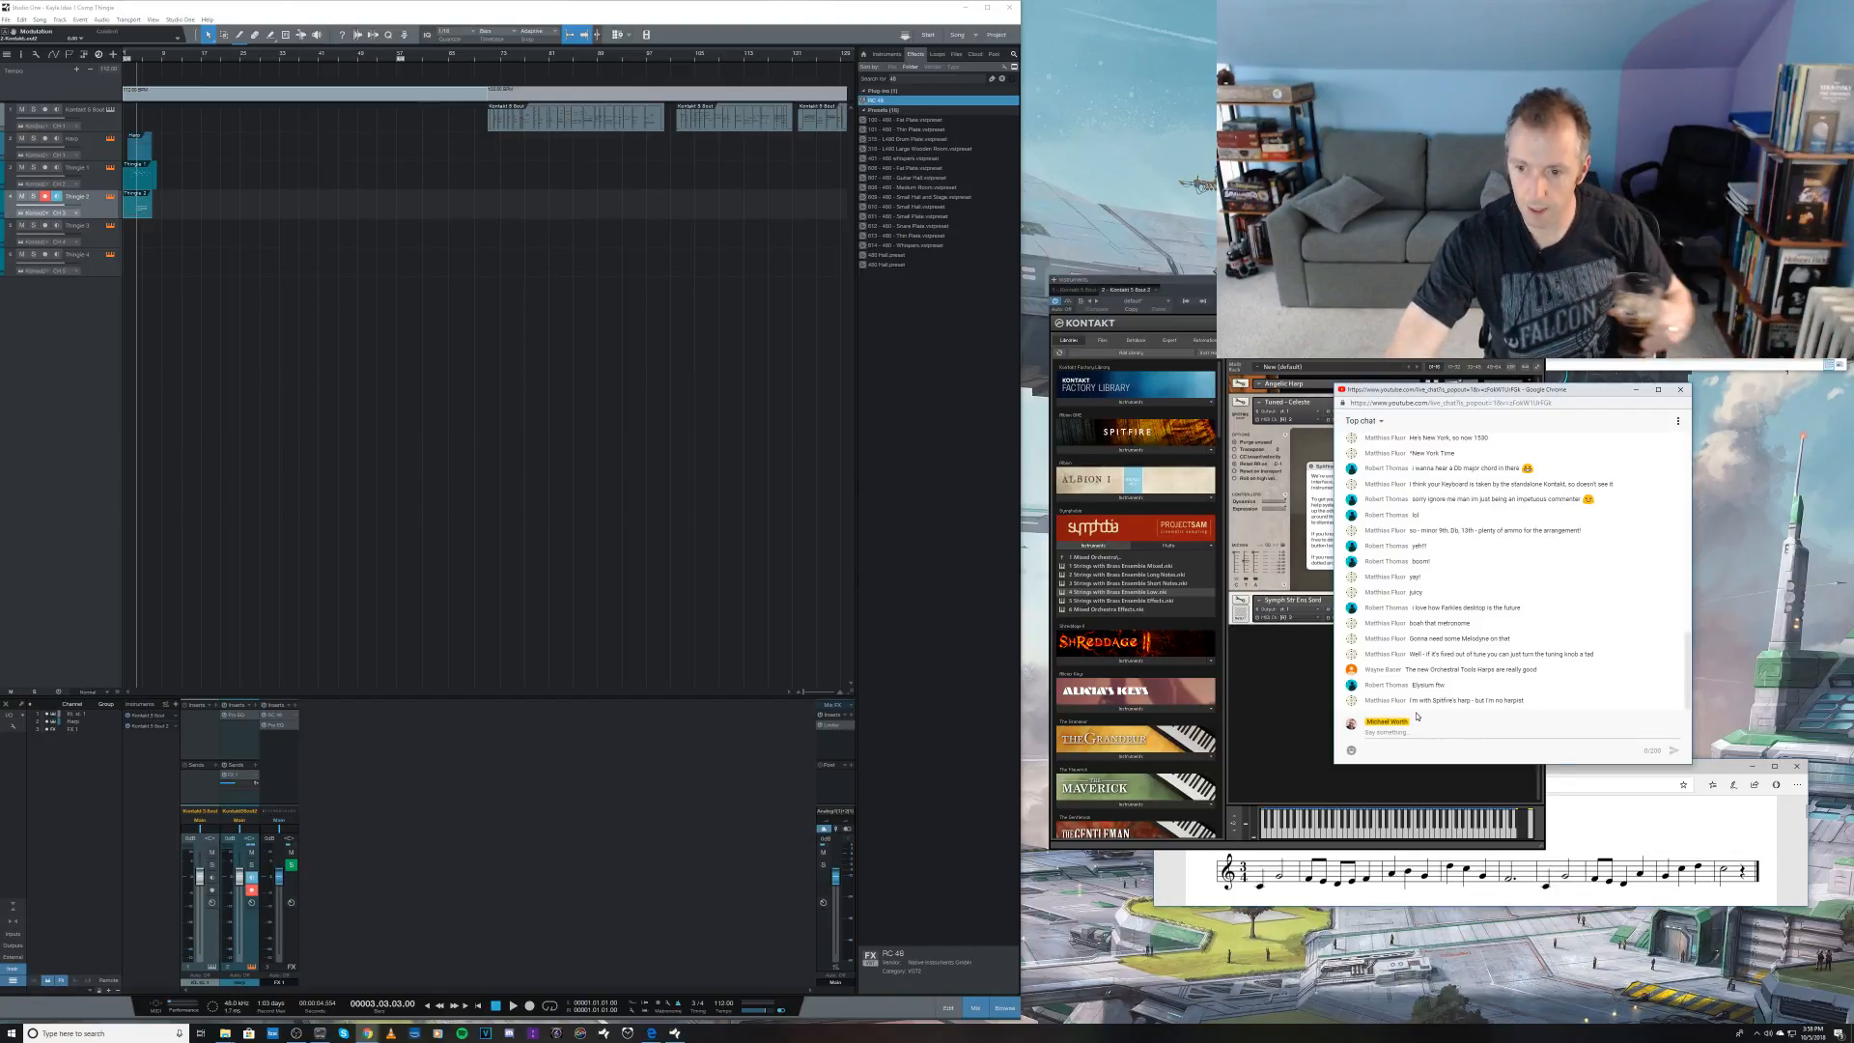
left_click(95, 501)
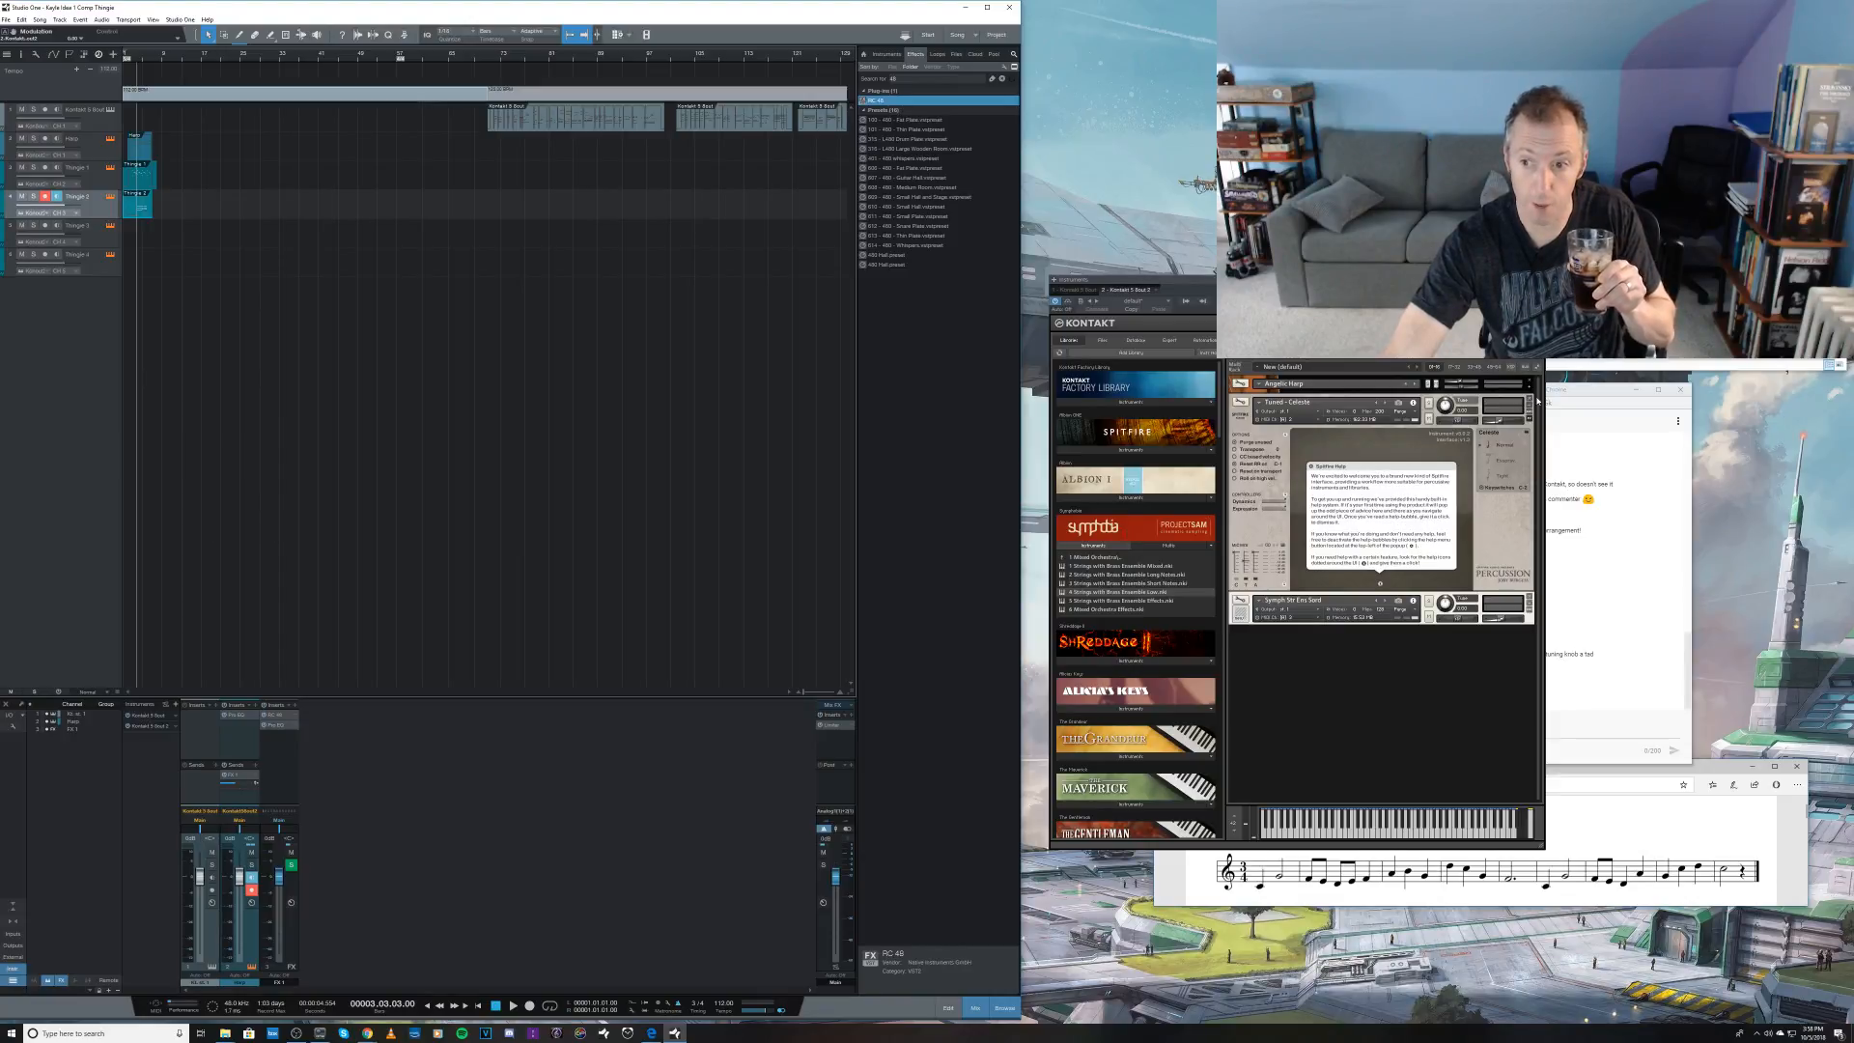
Step: Collapse the Celeste instrument and replace the Angelic Harp with the Harp from the Kontakt Factory Library's orchestral VSL Strings
left_click(1529, 405)
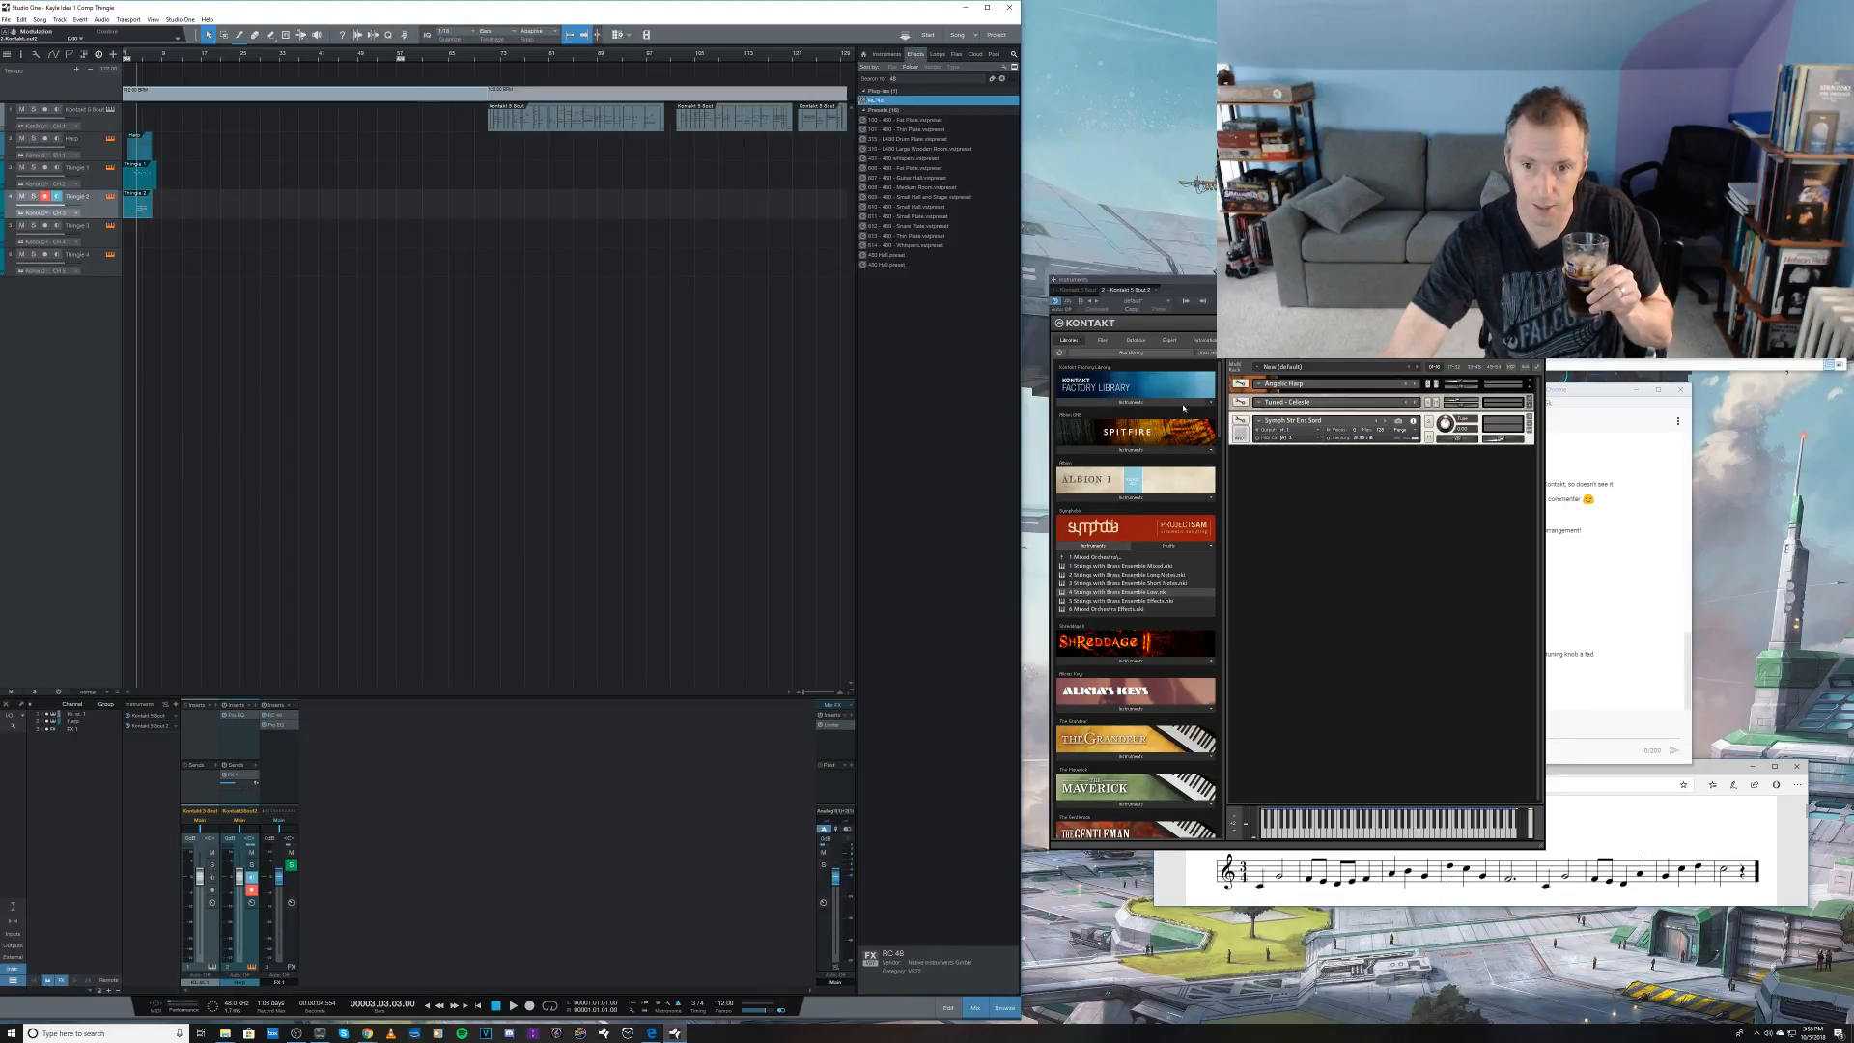
left_click(1149, 404)
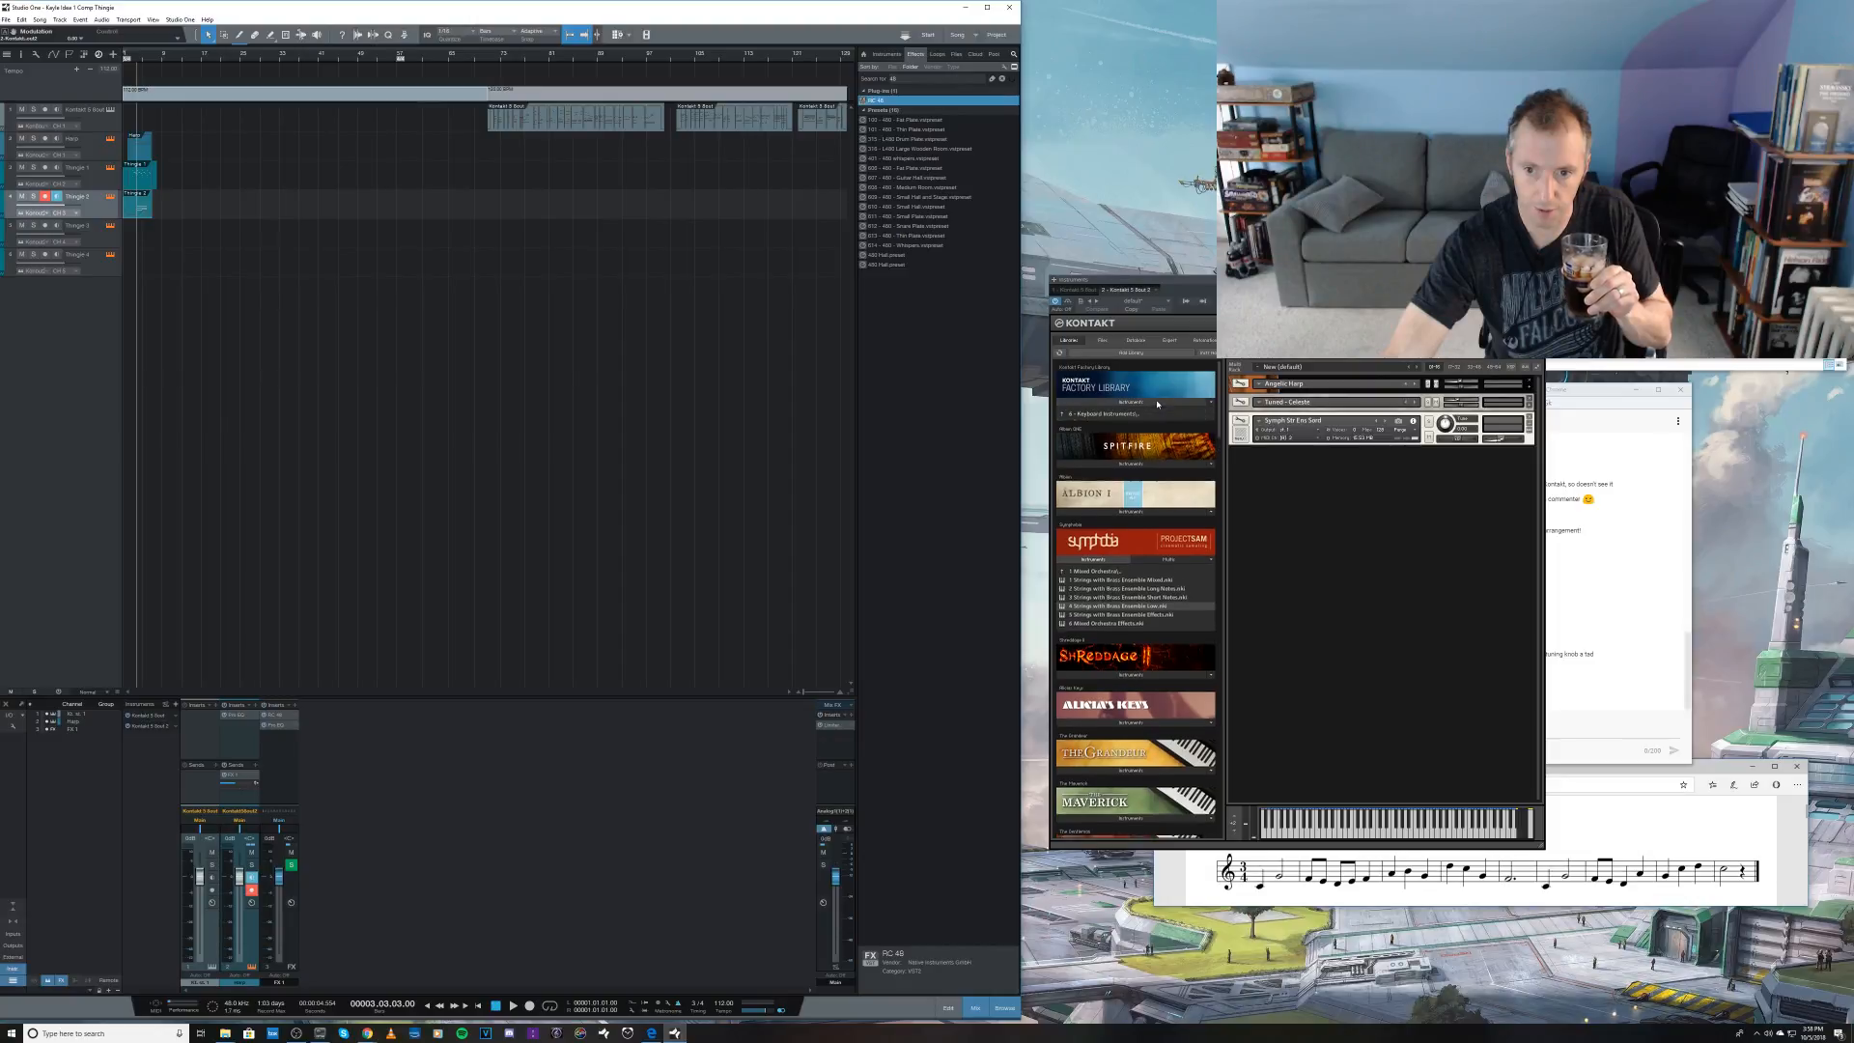
left_click(1104, 415)
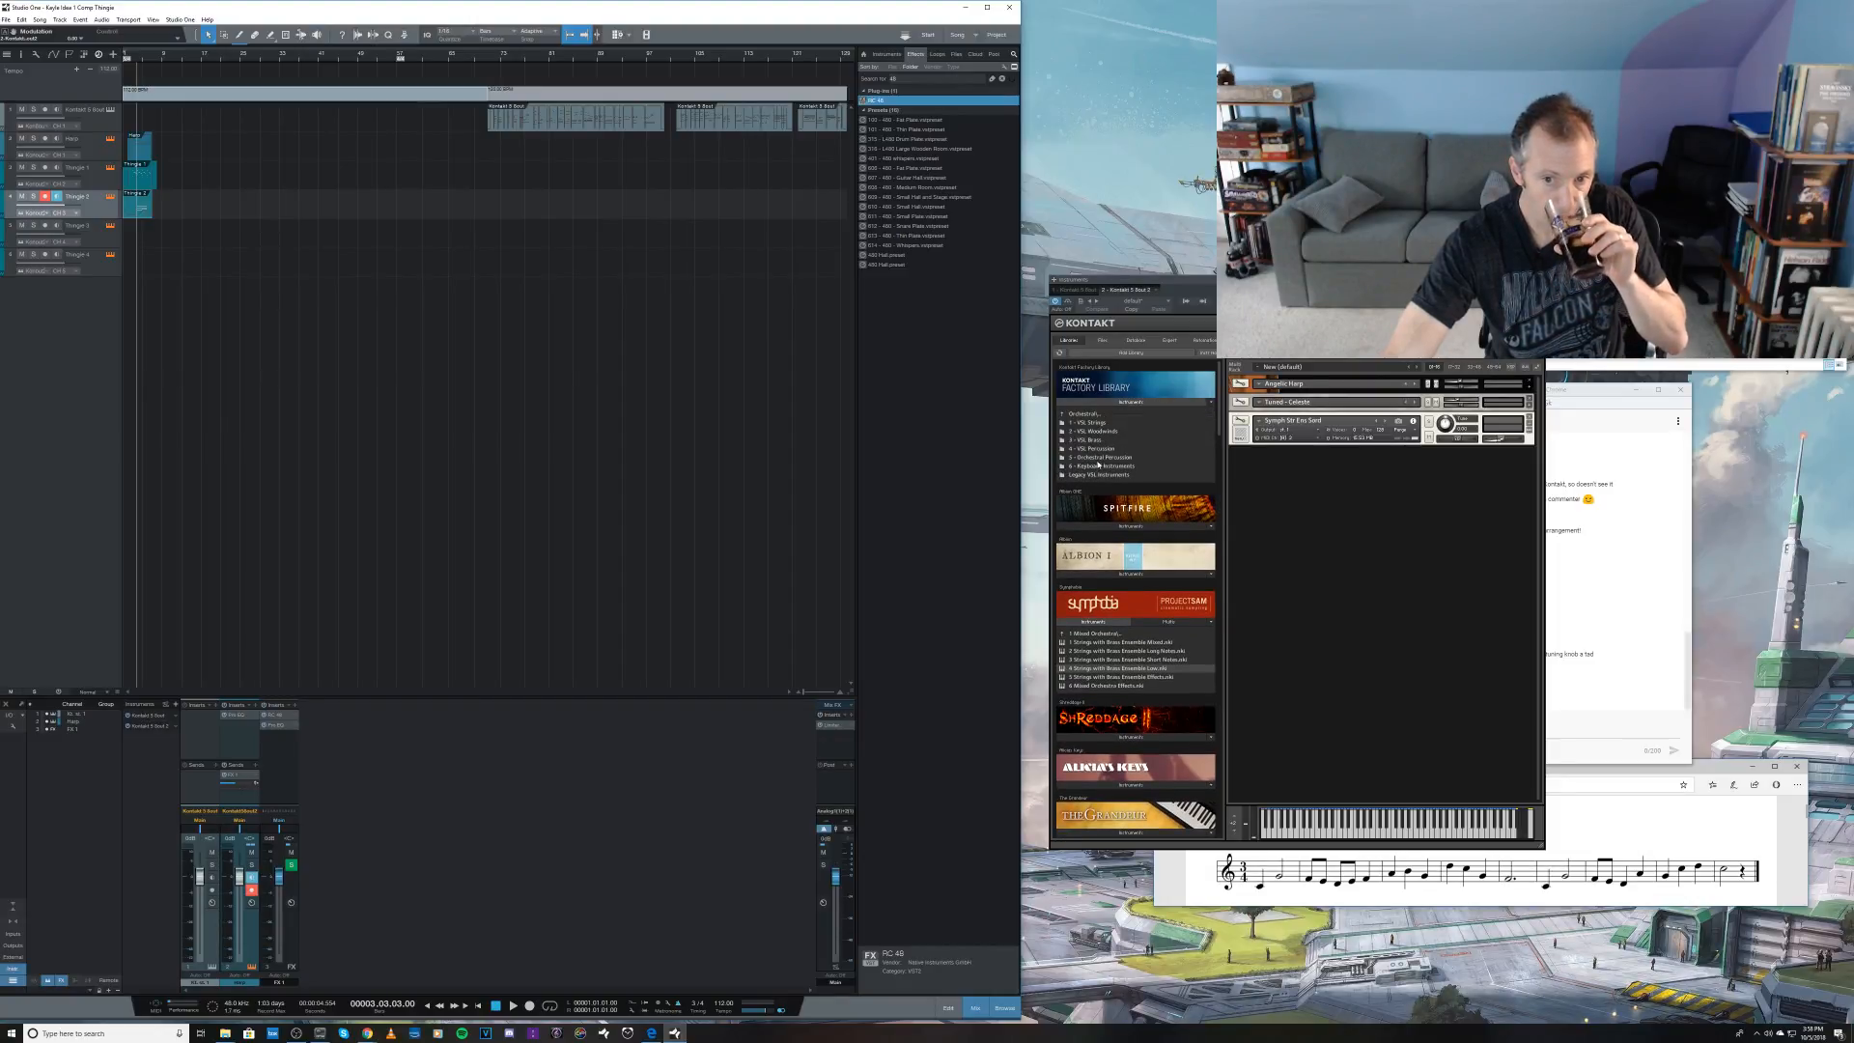
left_click(1088, 422)
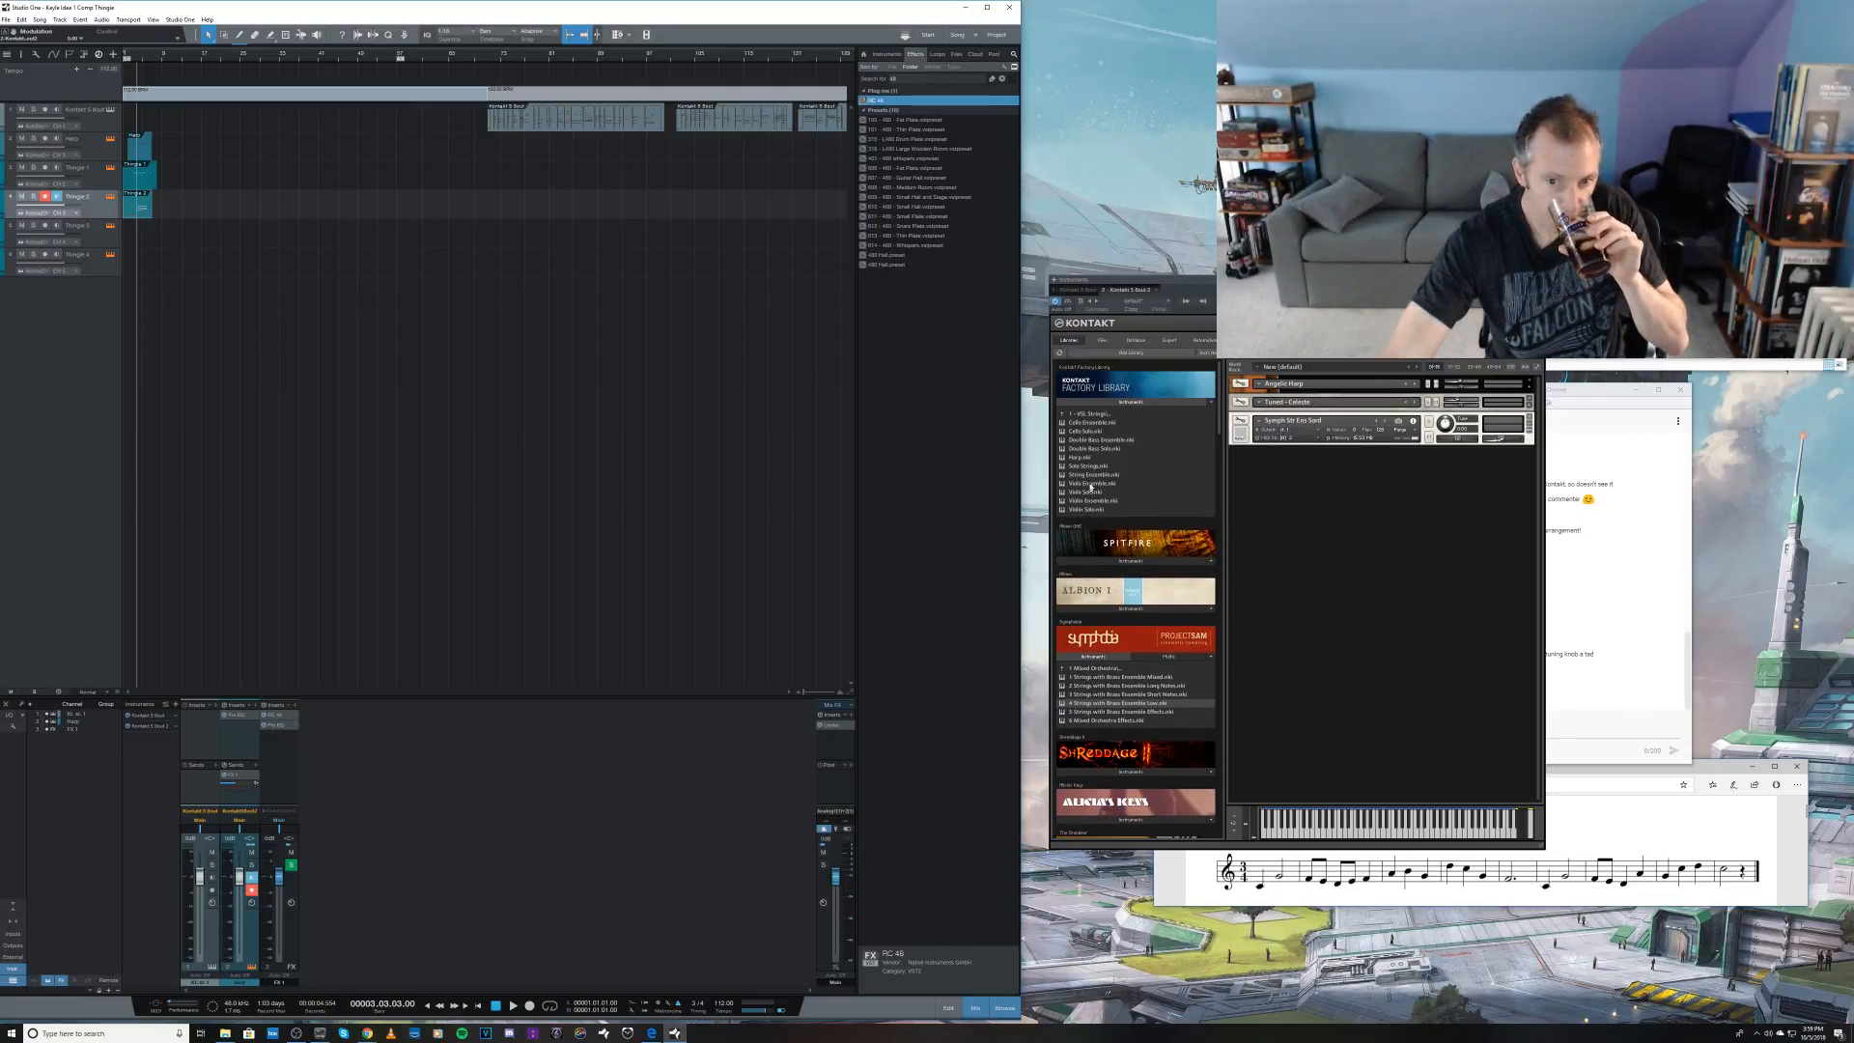
left_click(1088, 457)
left_click_drag(1089, 458, 1295, 388)
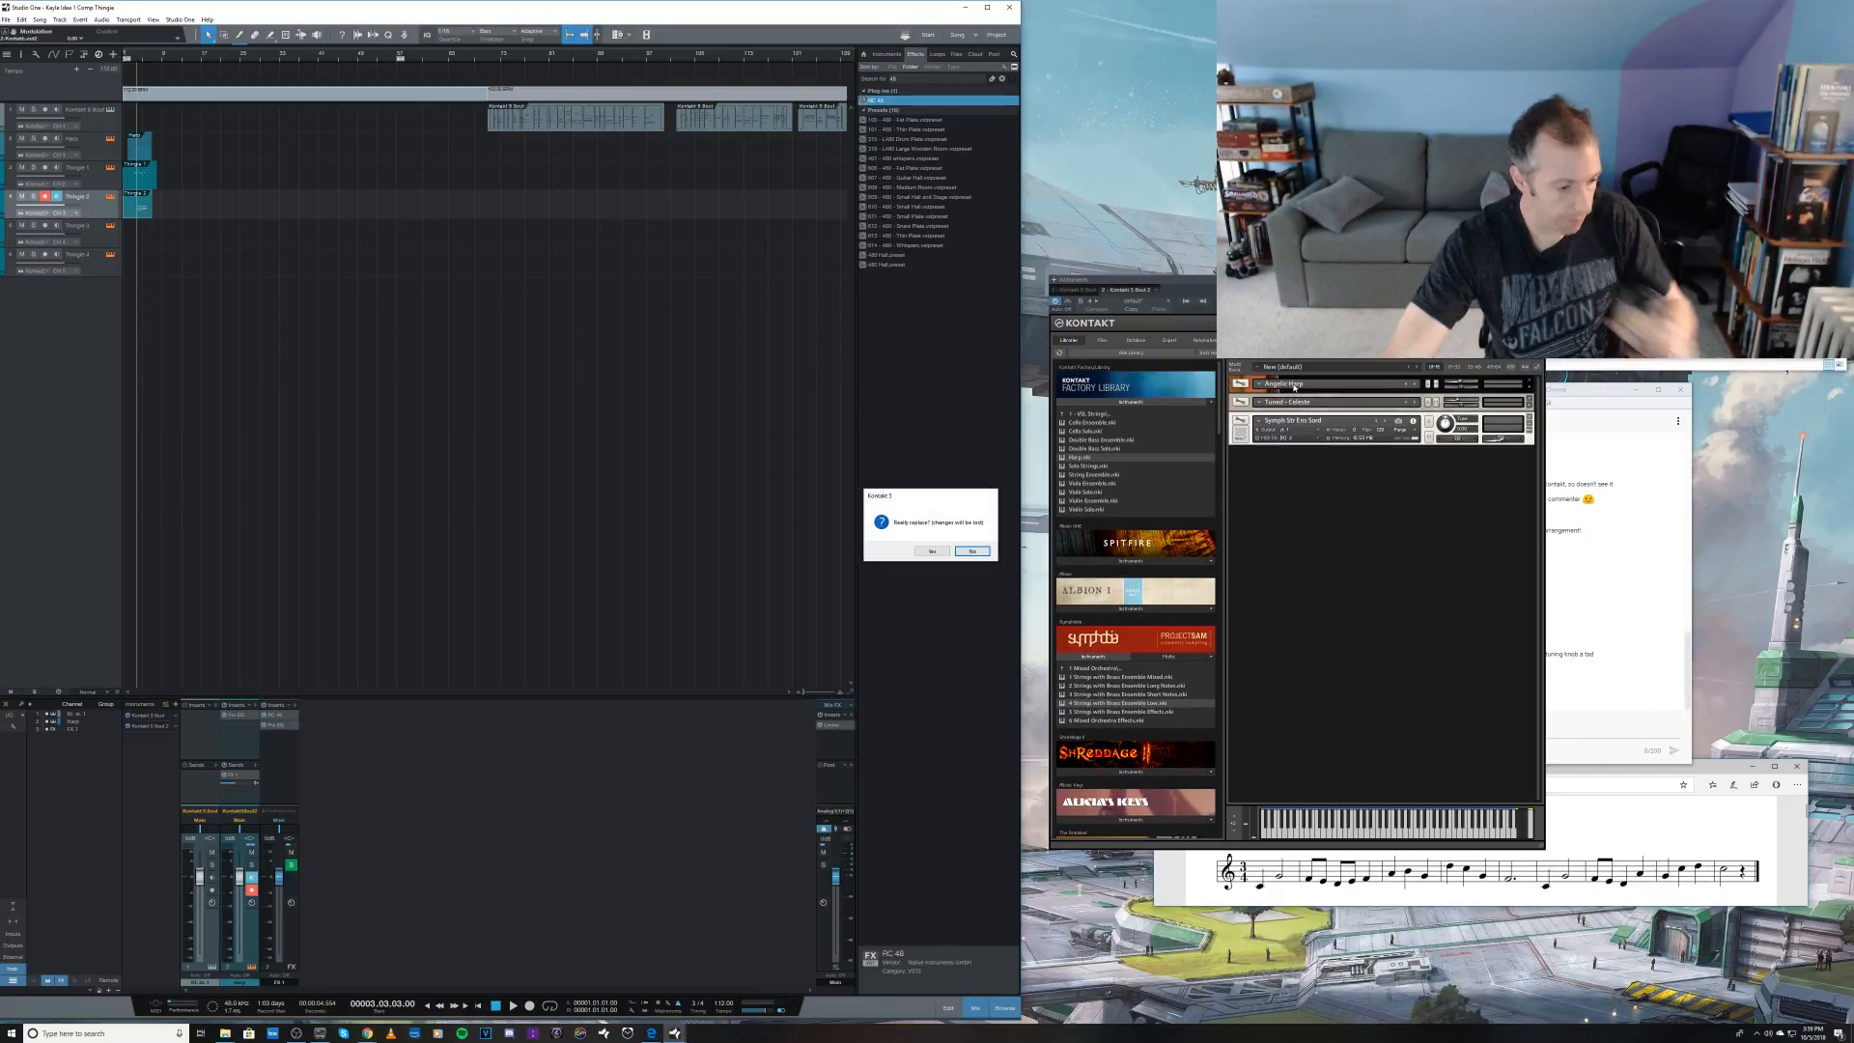
left_click(932, 550)
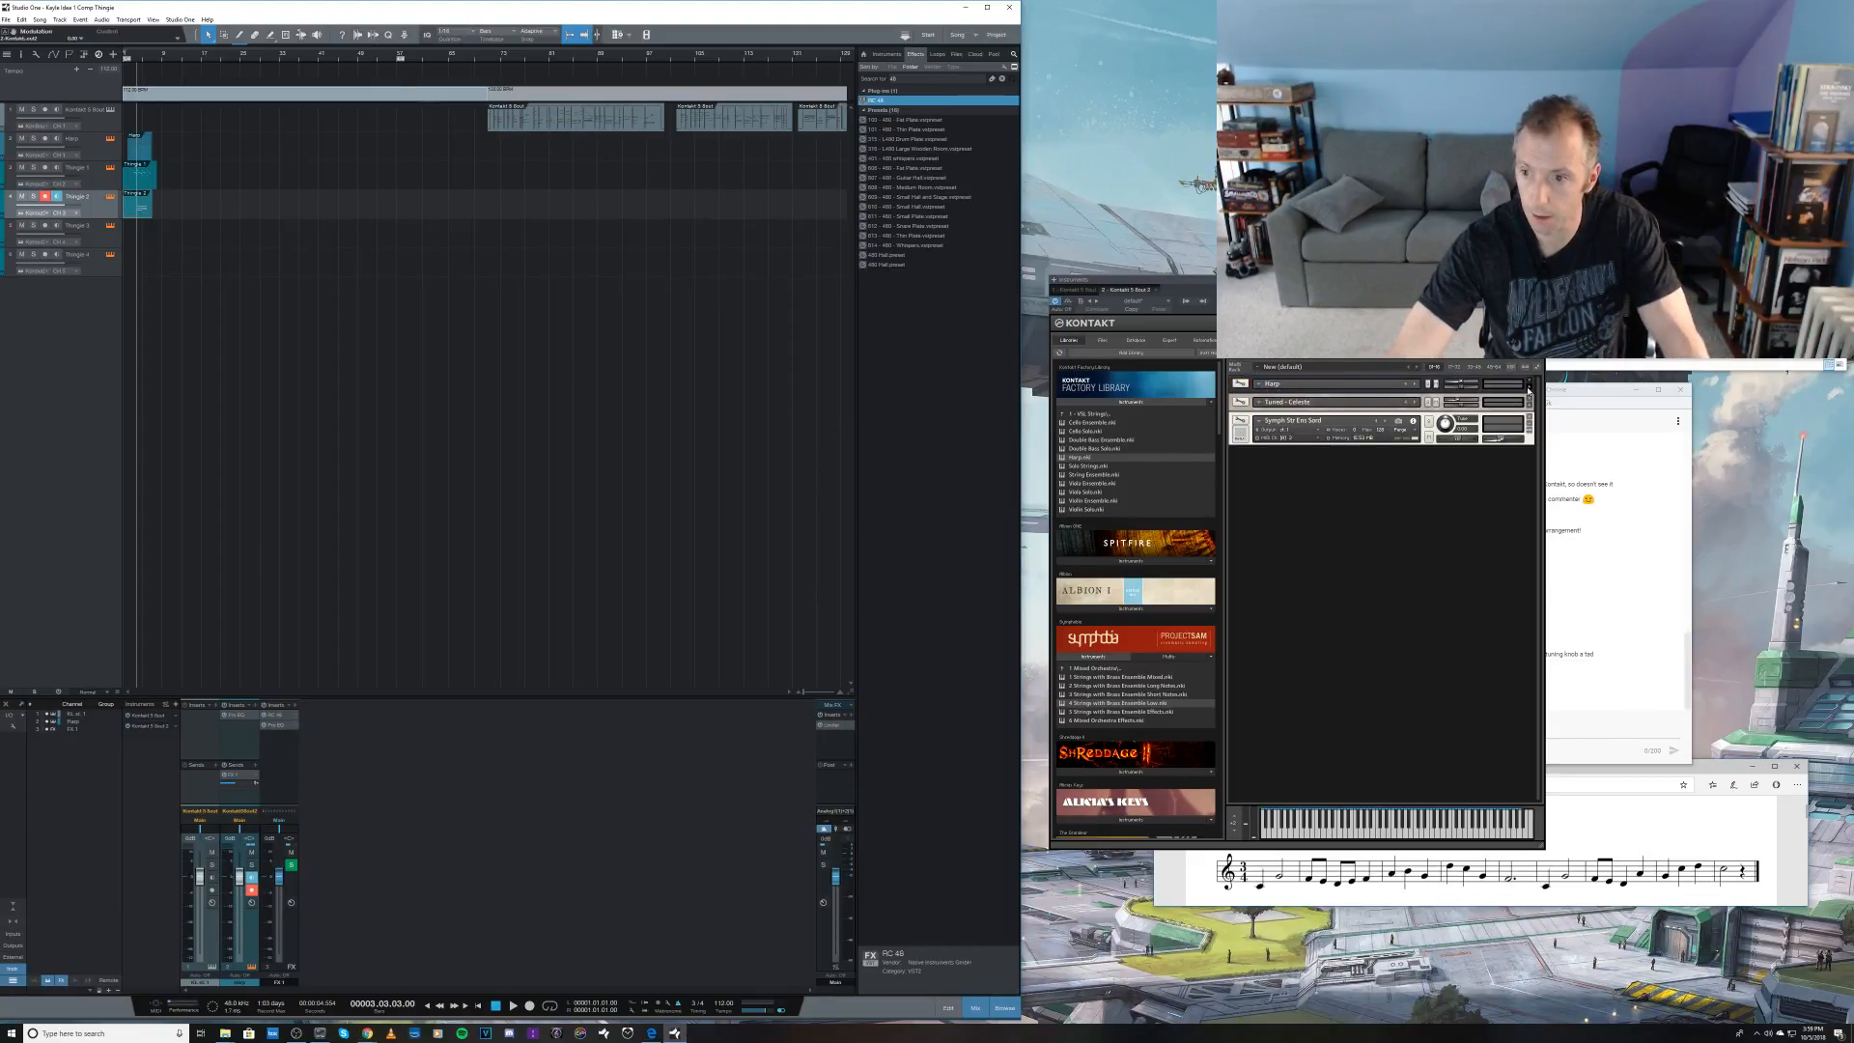
Step: Expand the new Harp instrument, lower its volume slightly and play the opening phrase from the start of the song
left_click(1530, 387)
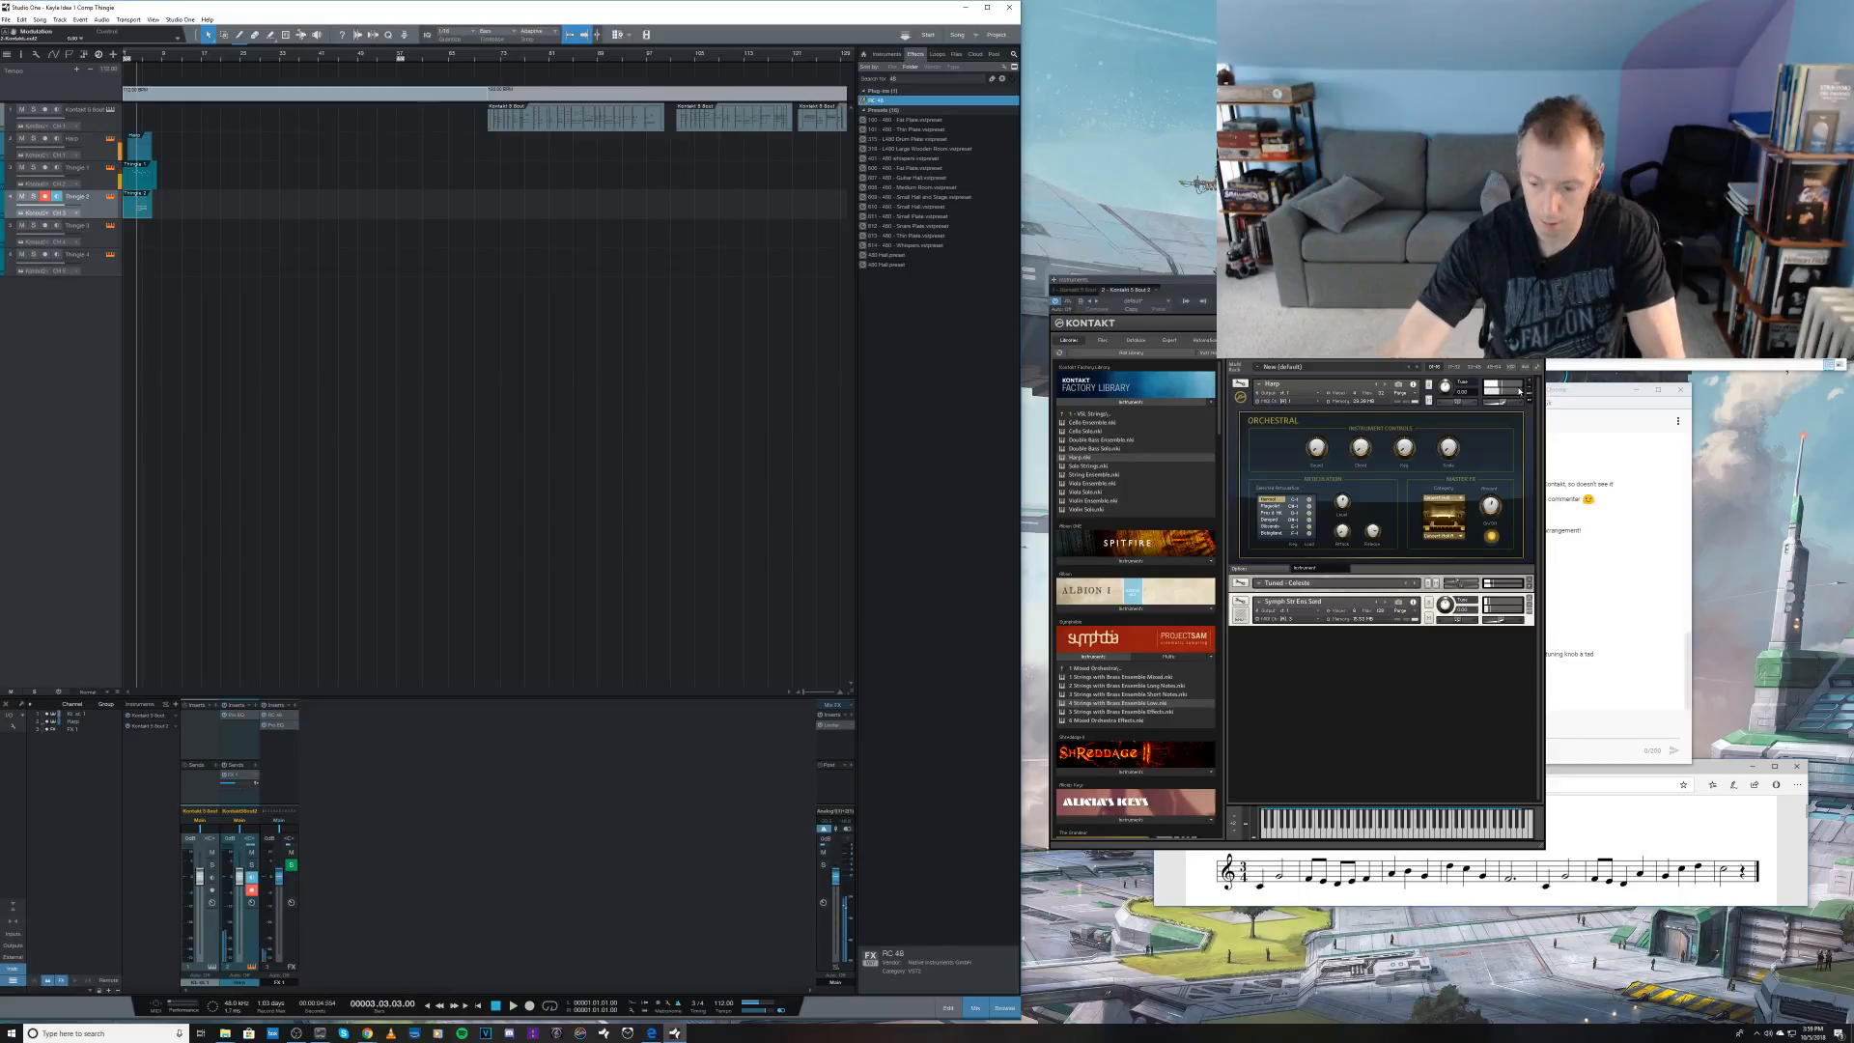
key("comma")
left_click_drag(1503, 403, 1496, 408)
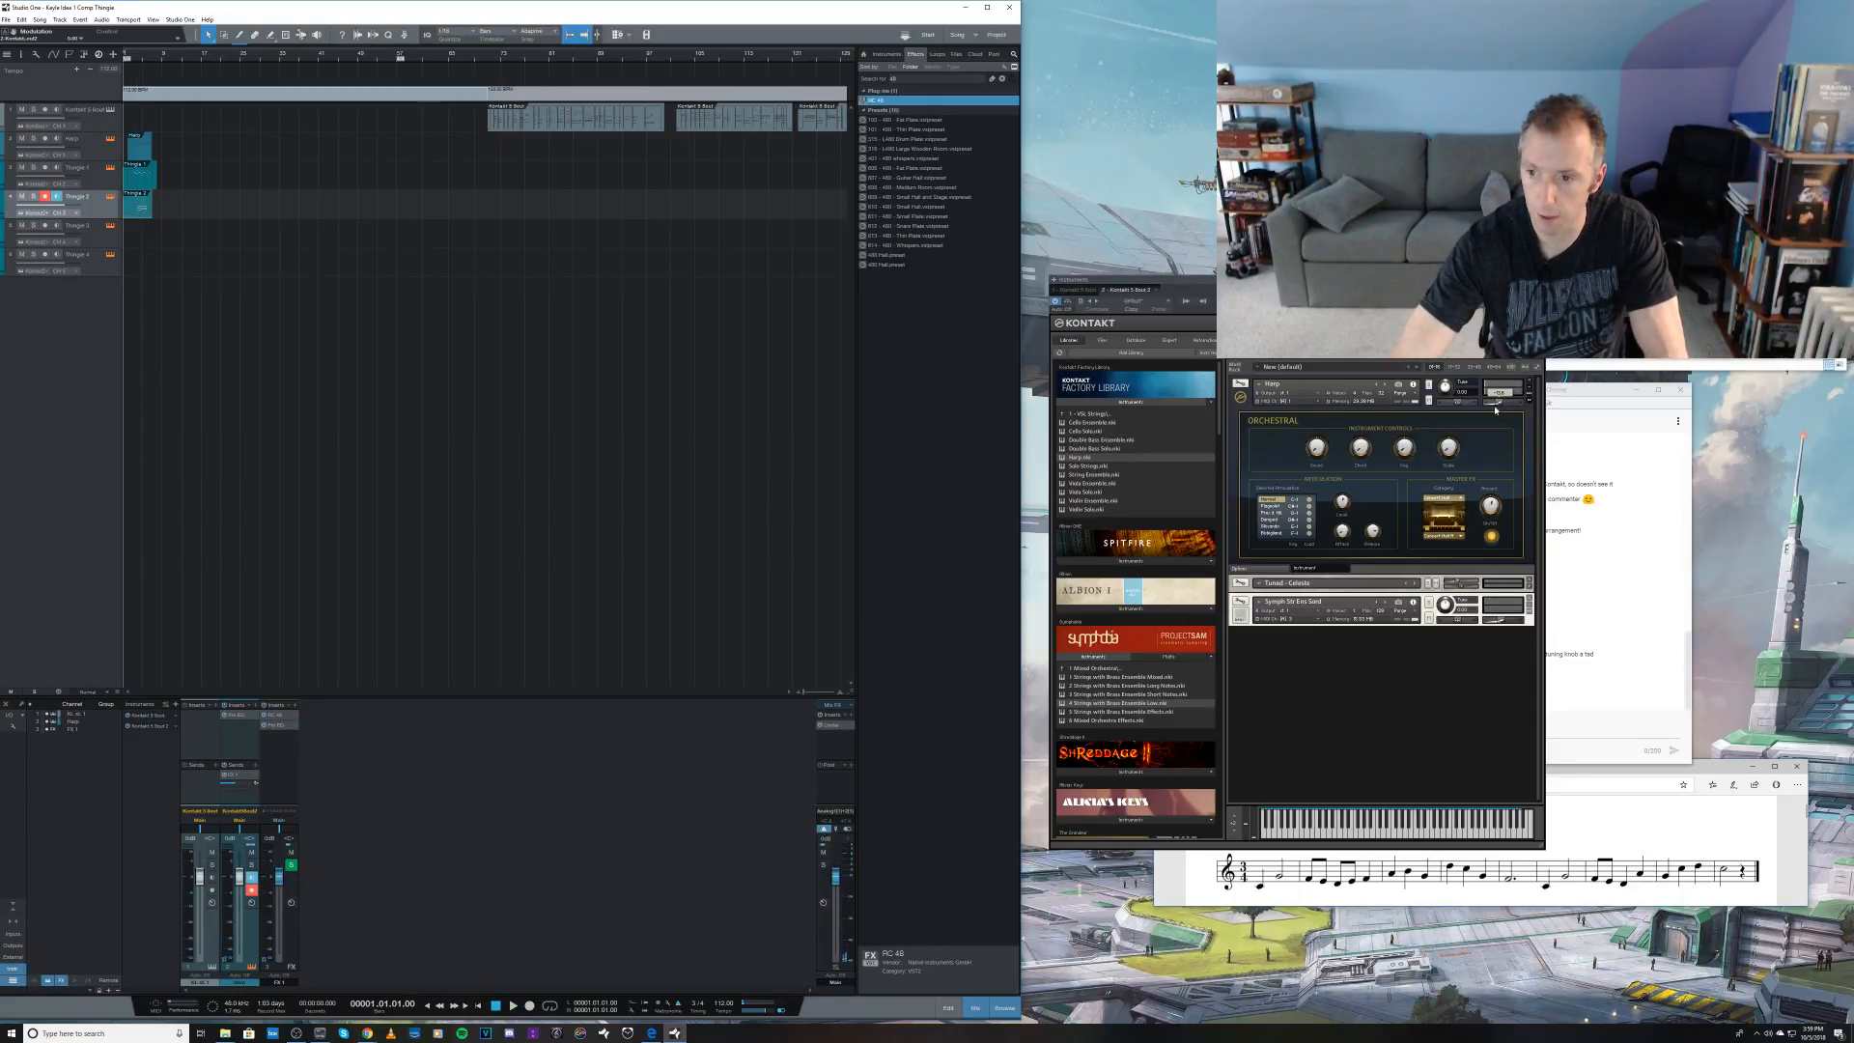
key("space")
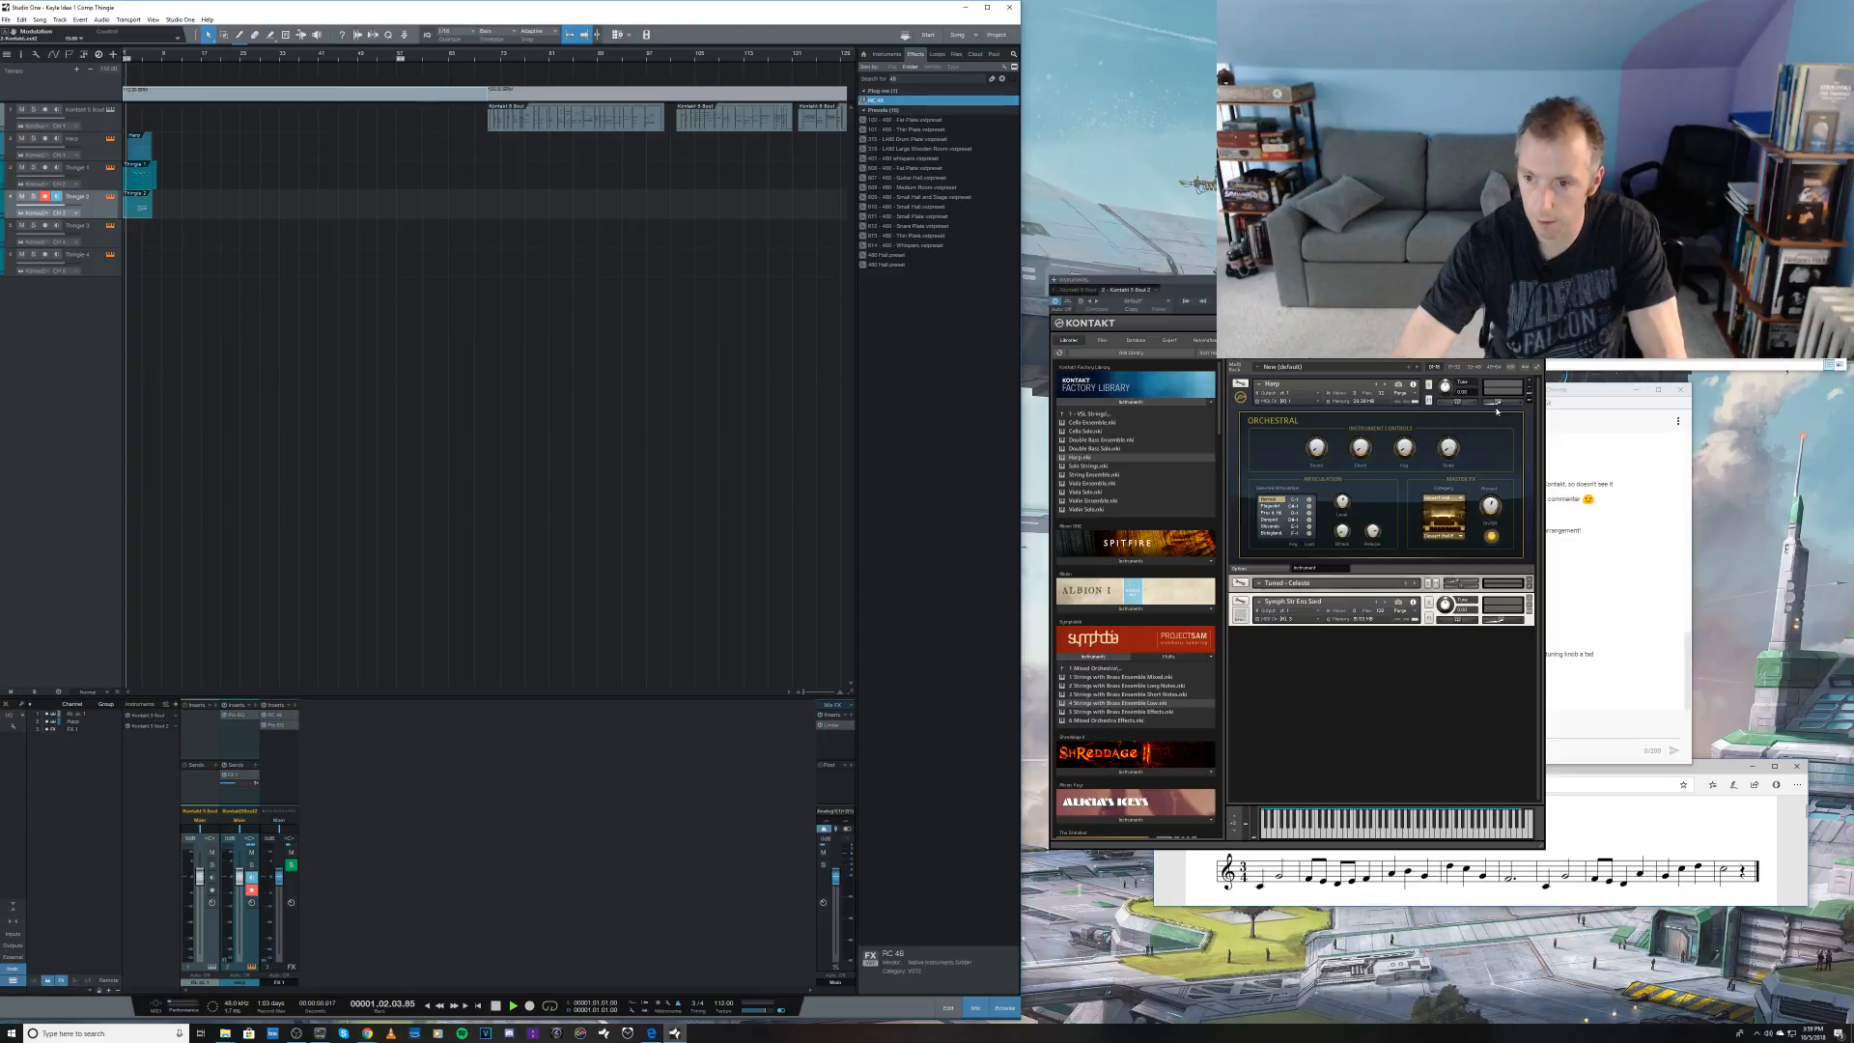
Step: Switch off the Harp instrument's built-in reverb, fine-tune its volume, and audition the opening phrase
left_click(1491, 538)
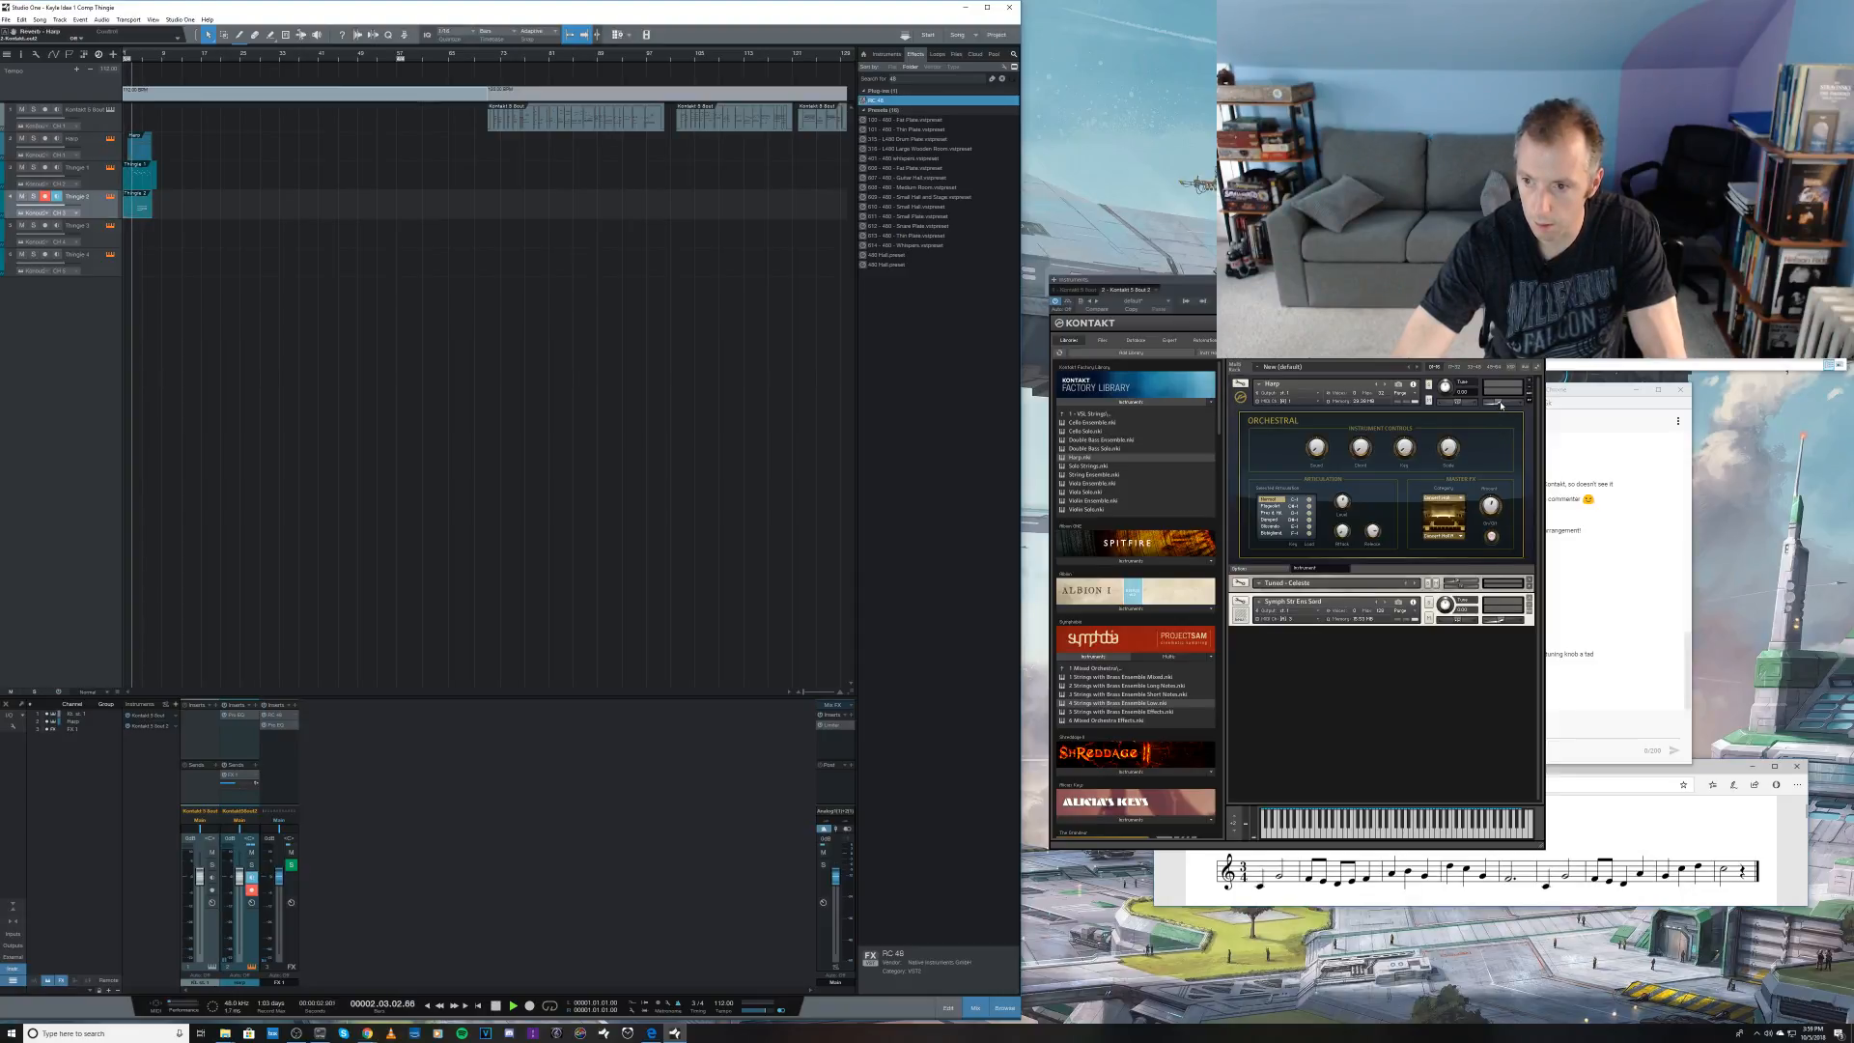
mouse_move(1502, 405)
left_click_drag(1501, 405, 1499, 408)
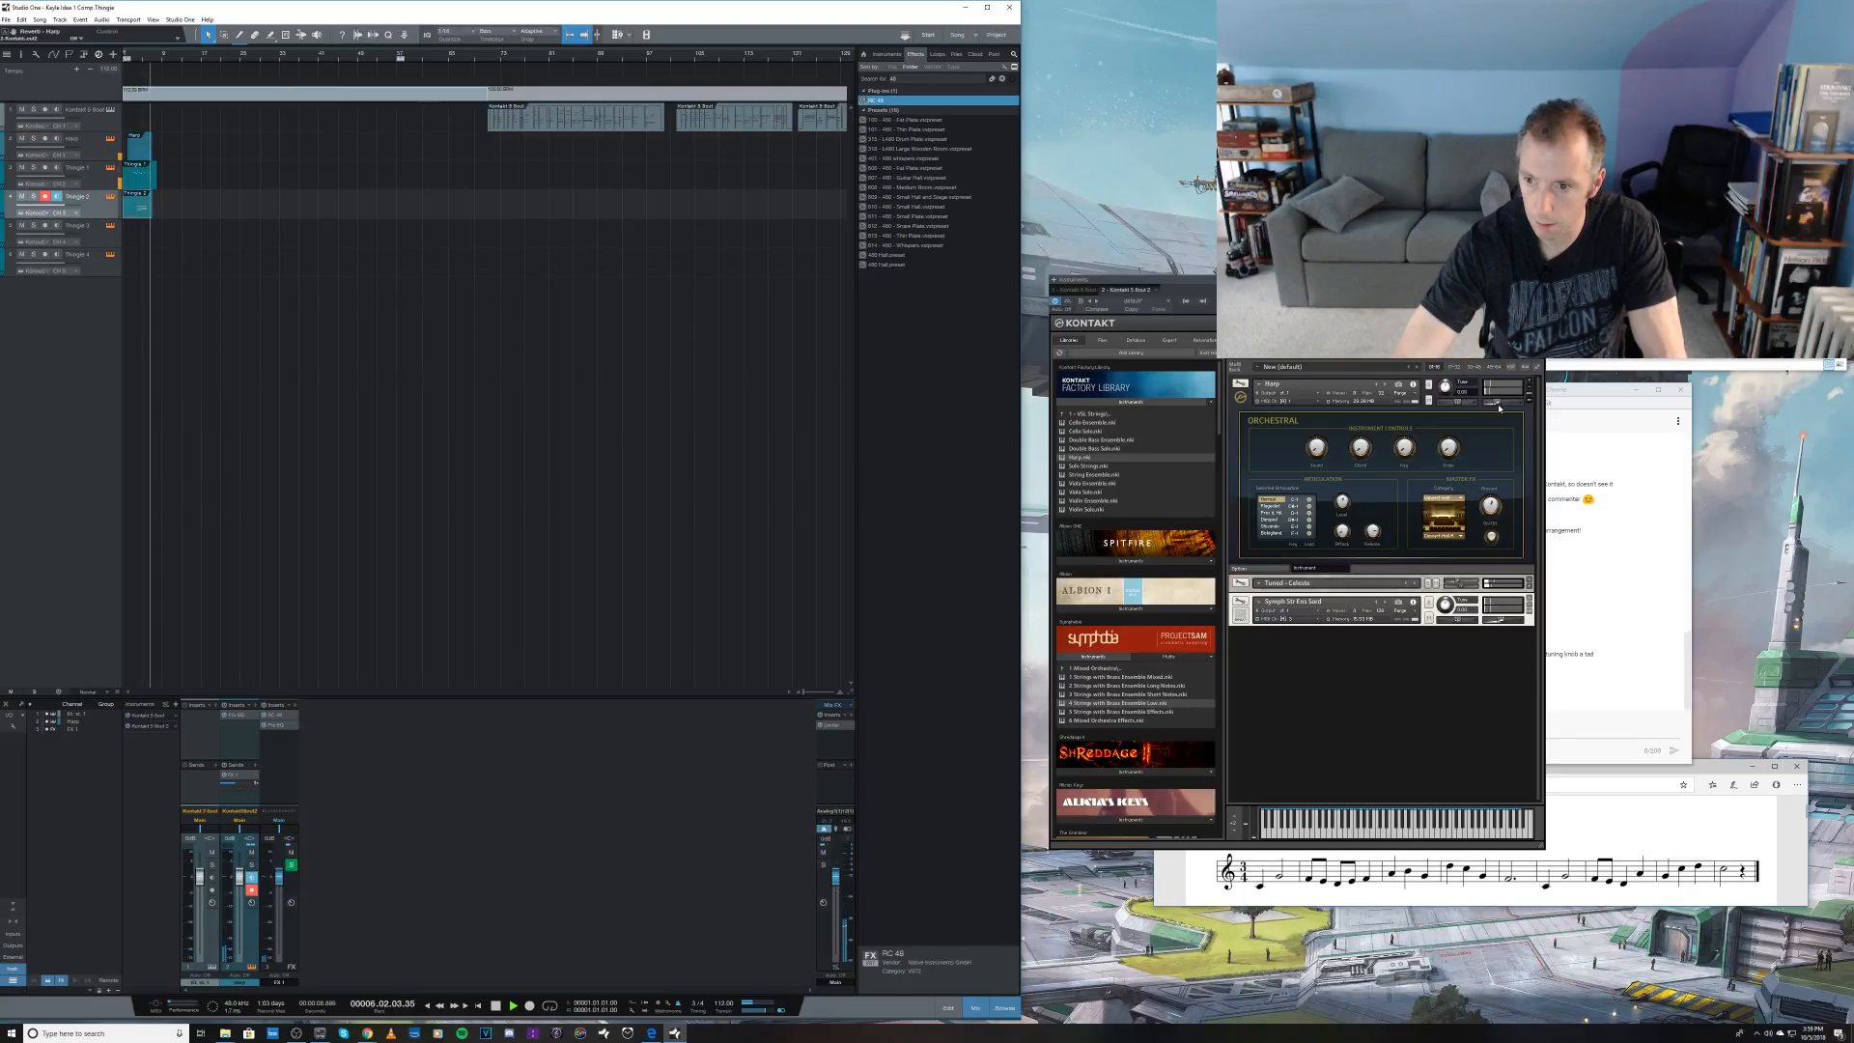
key("space")
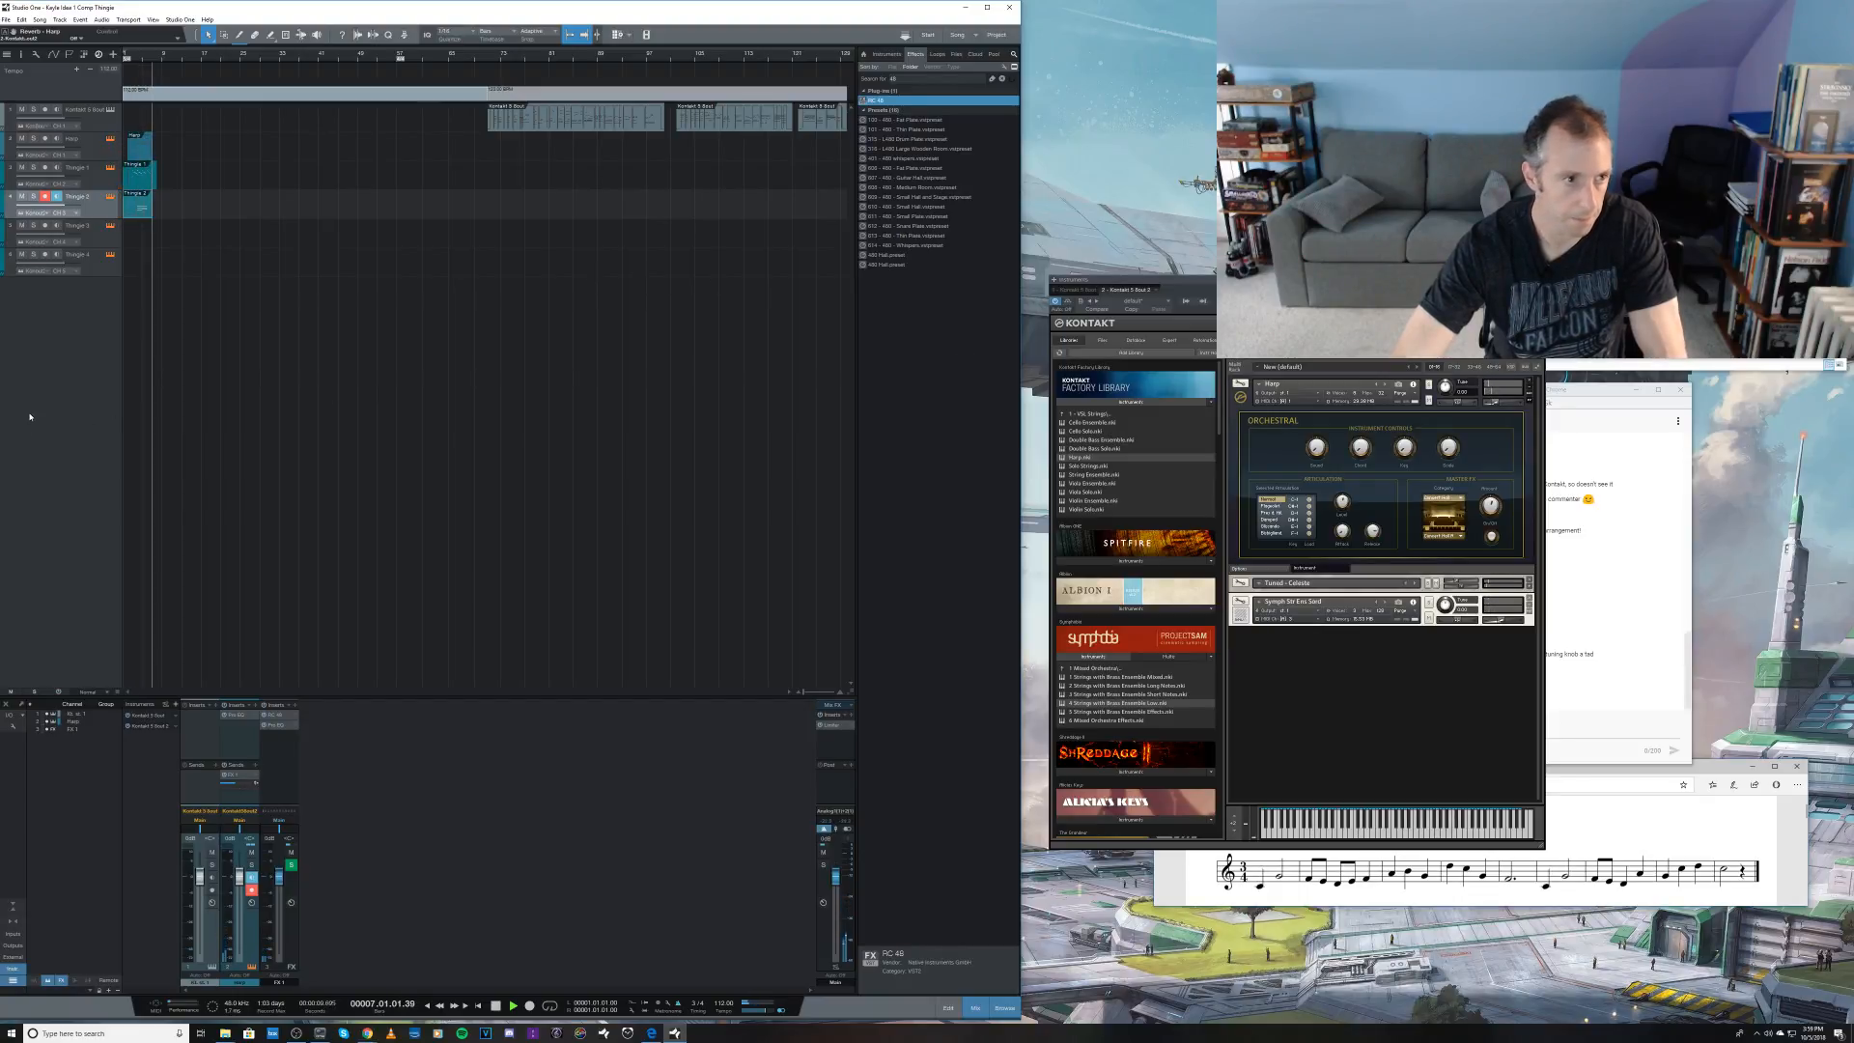
key("space")
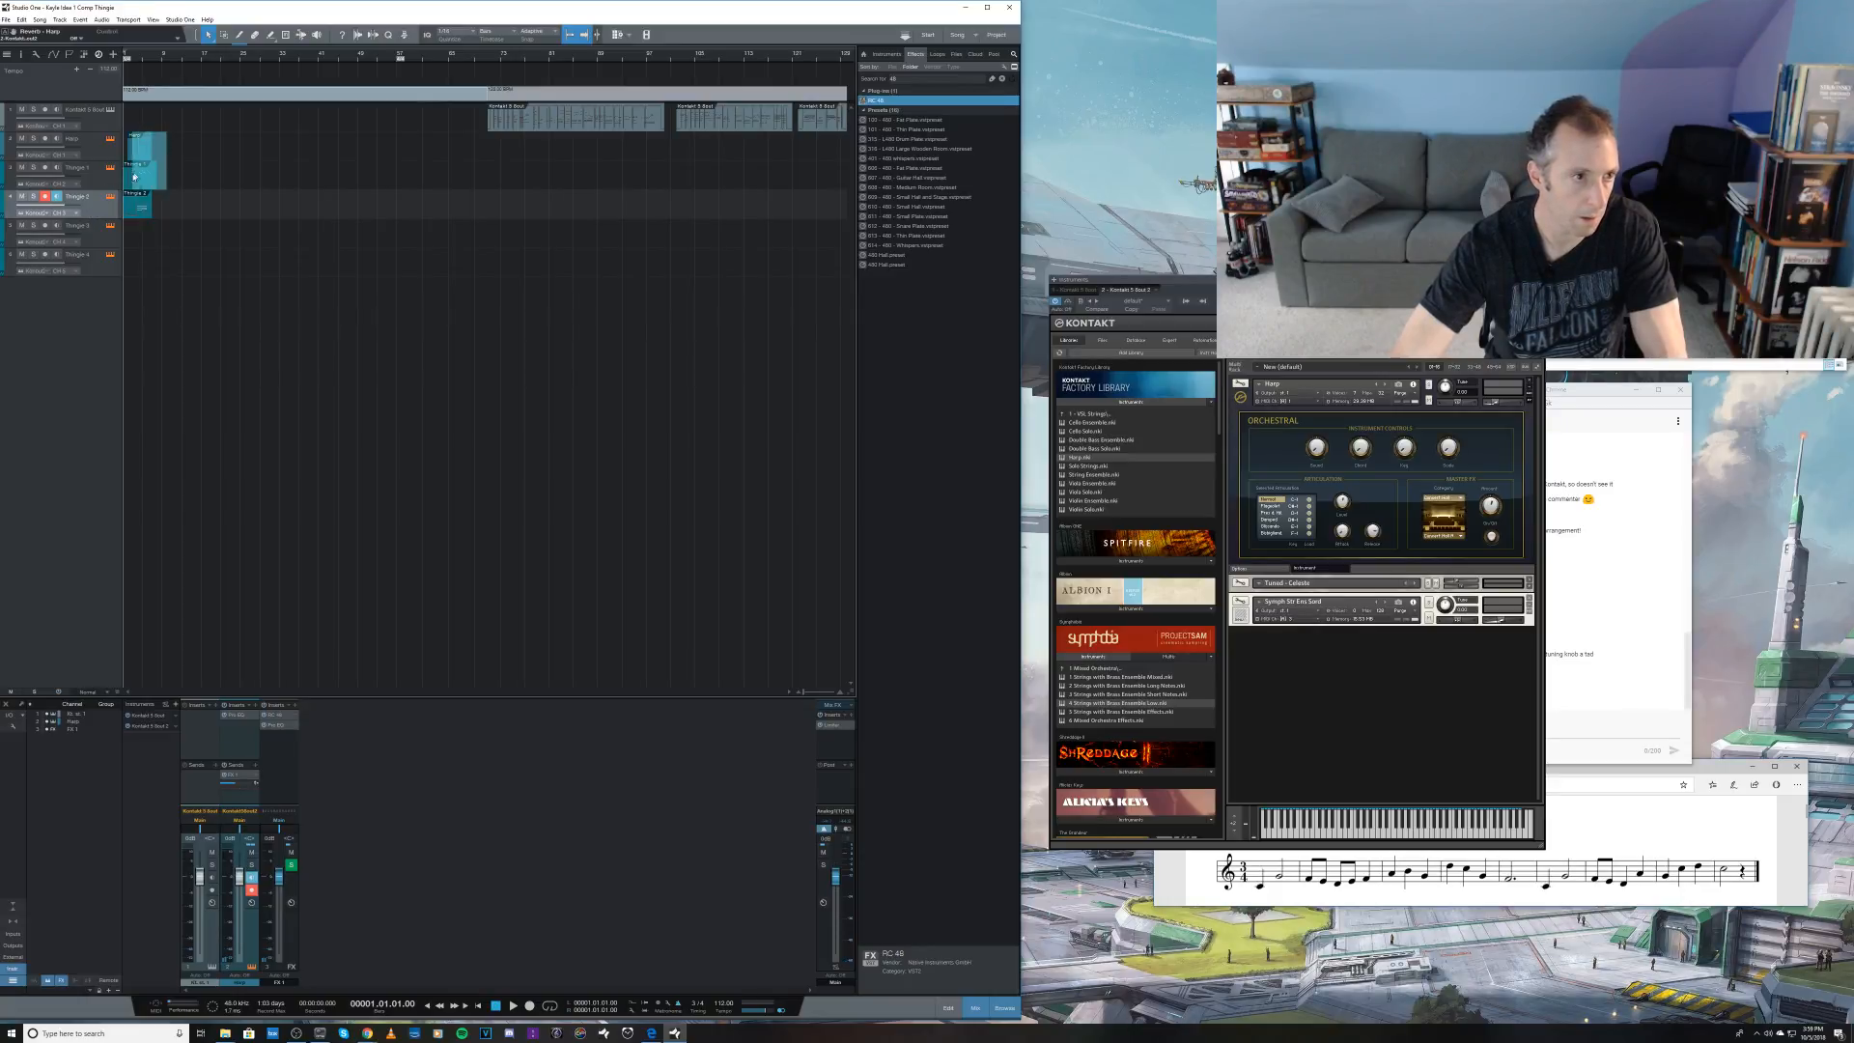
Step: Try duplicating the opening Harp and Thingie 1 events to bars 8 and 7, and audition from bar 5
left_click(137, 153)
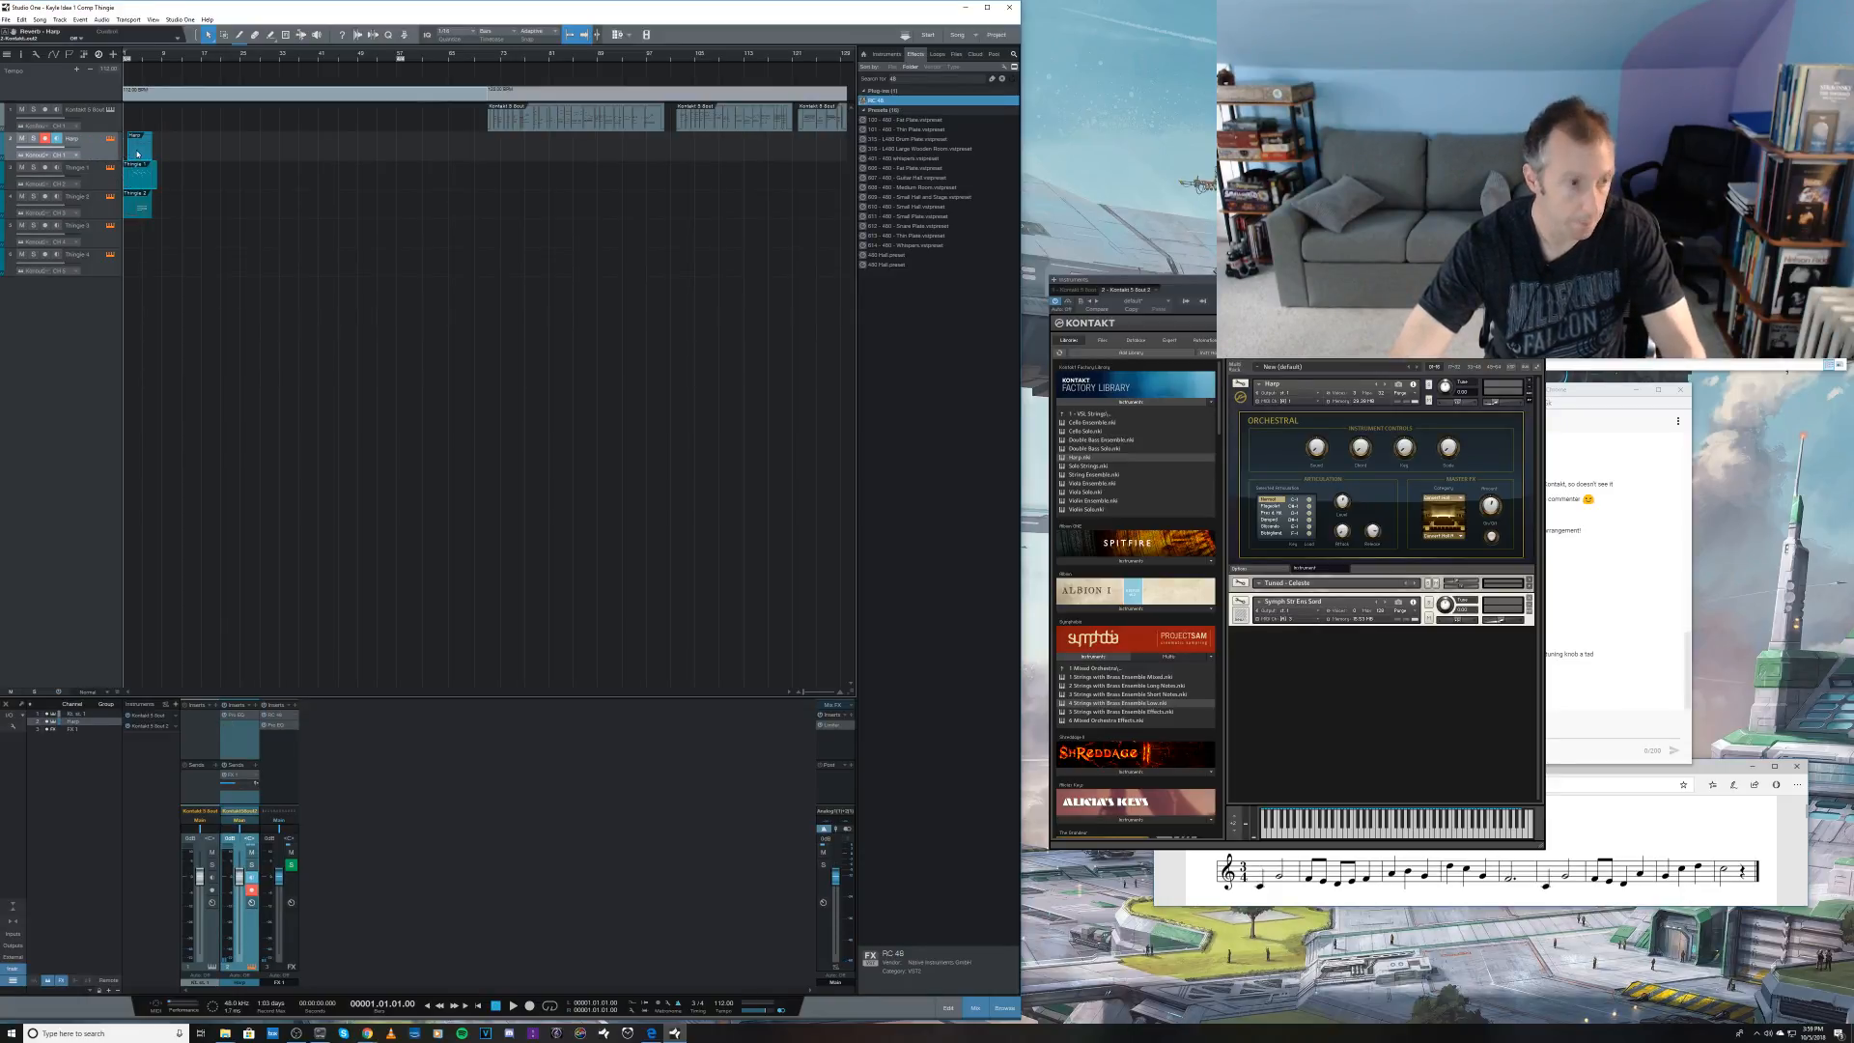
left_click_drag(138, 154, 157, 152)
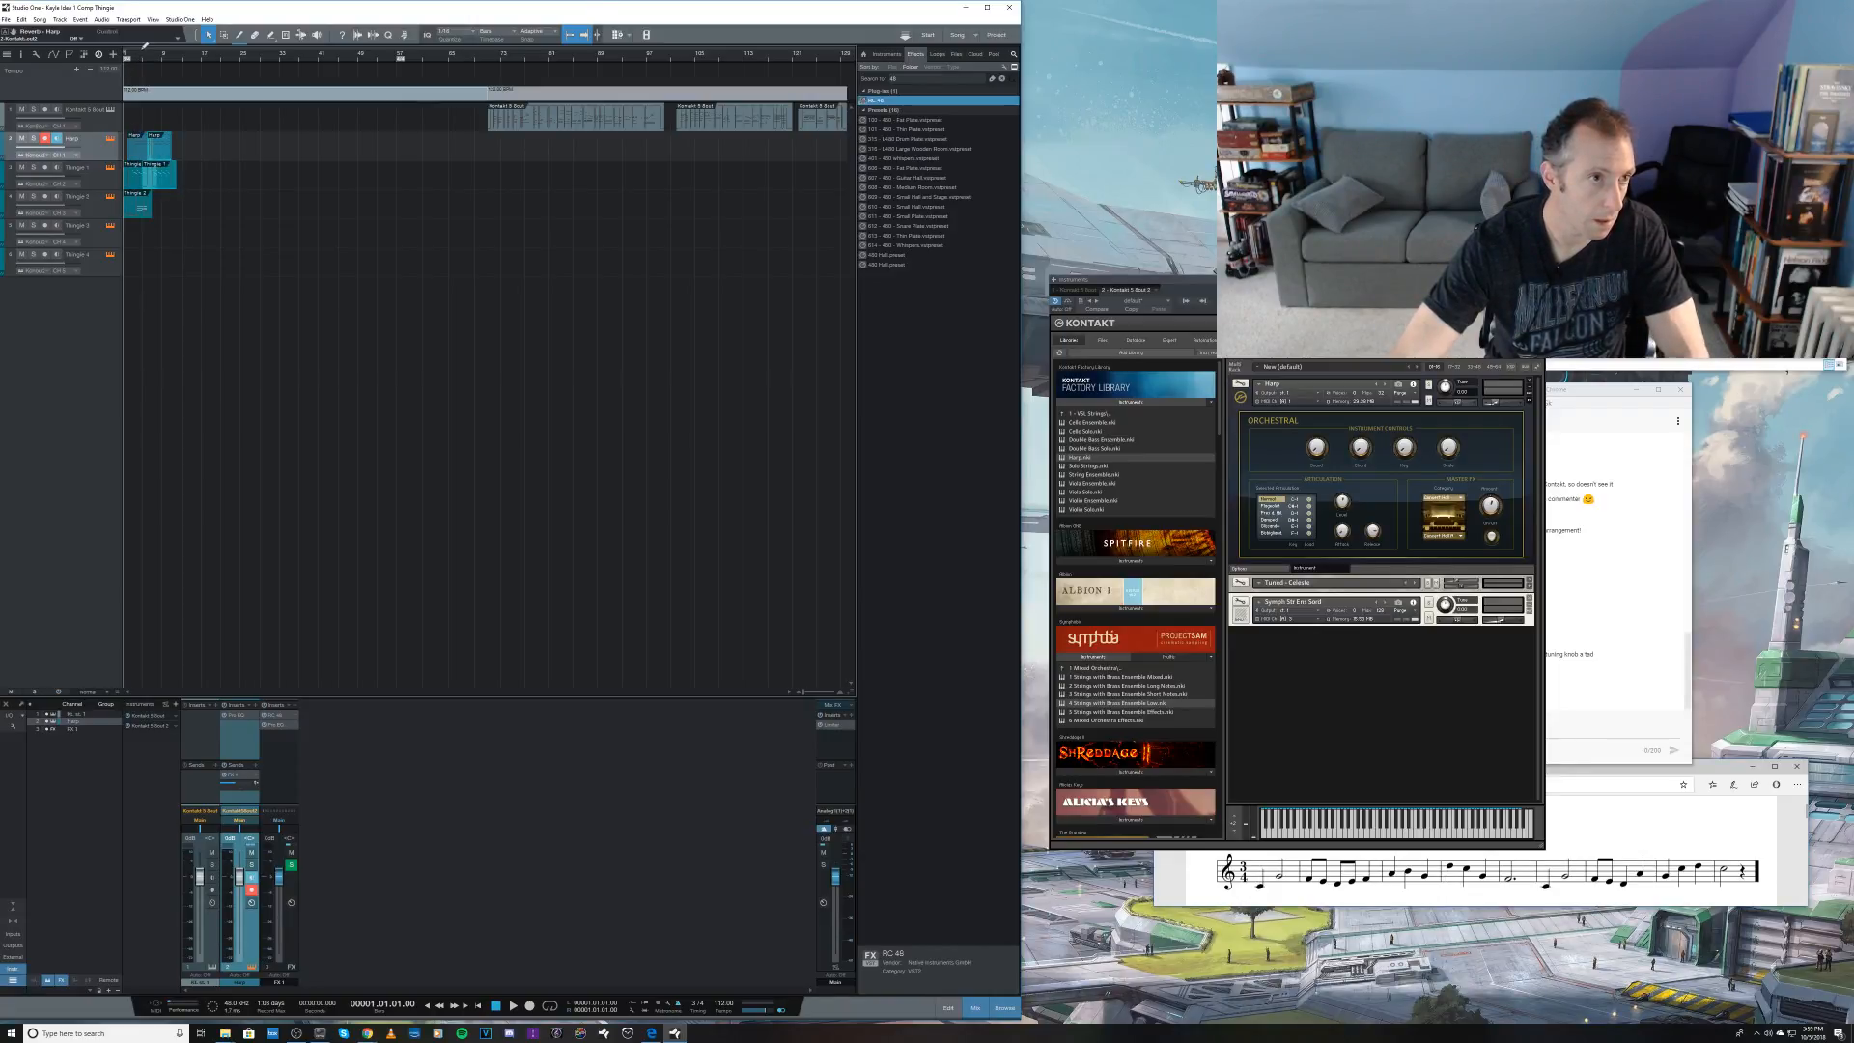
left_click(141, 60)
key("space")
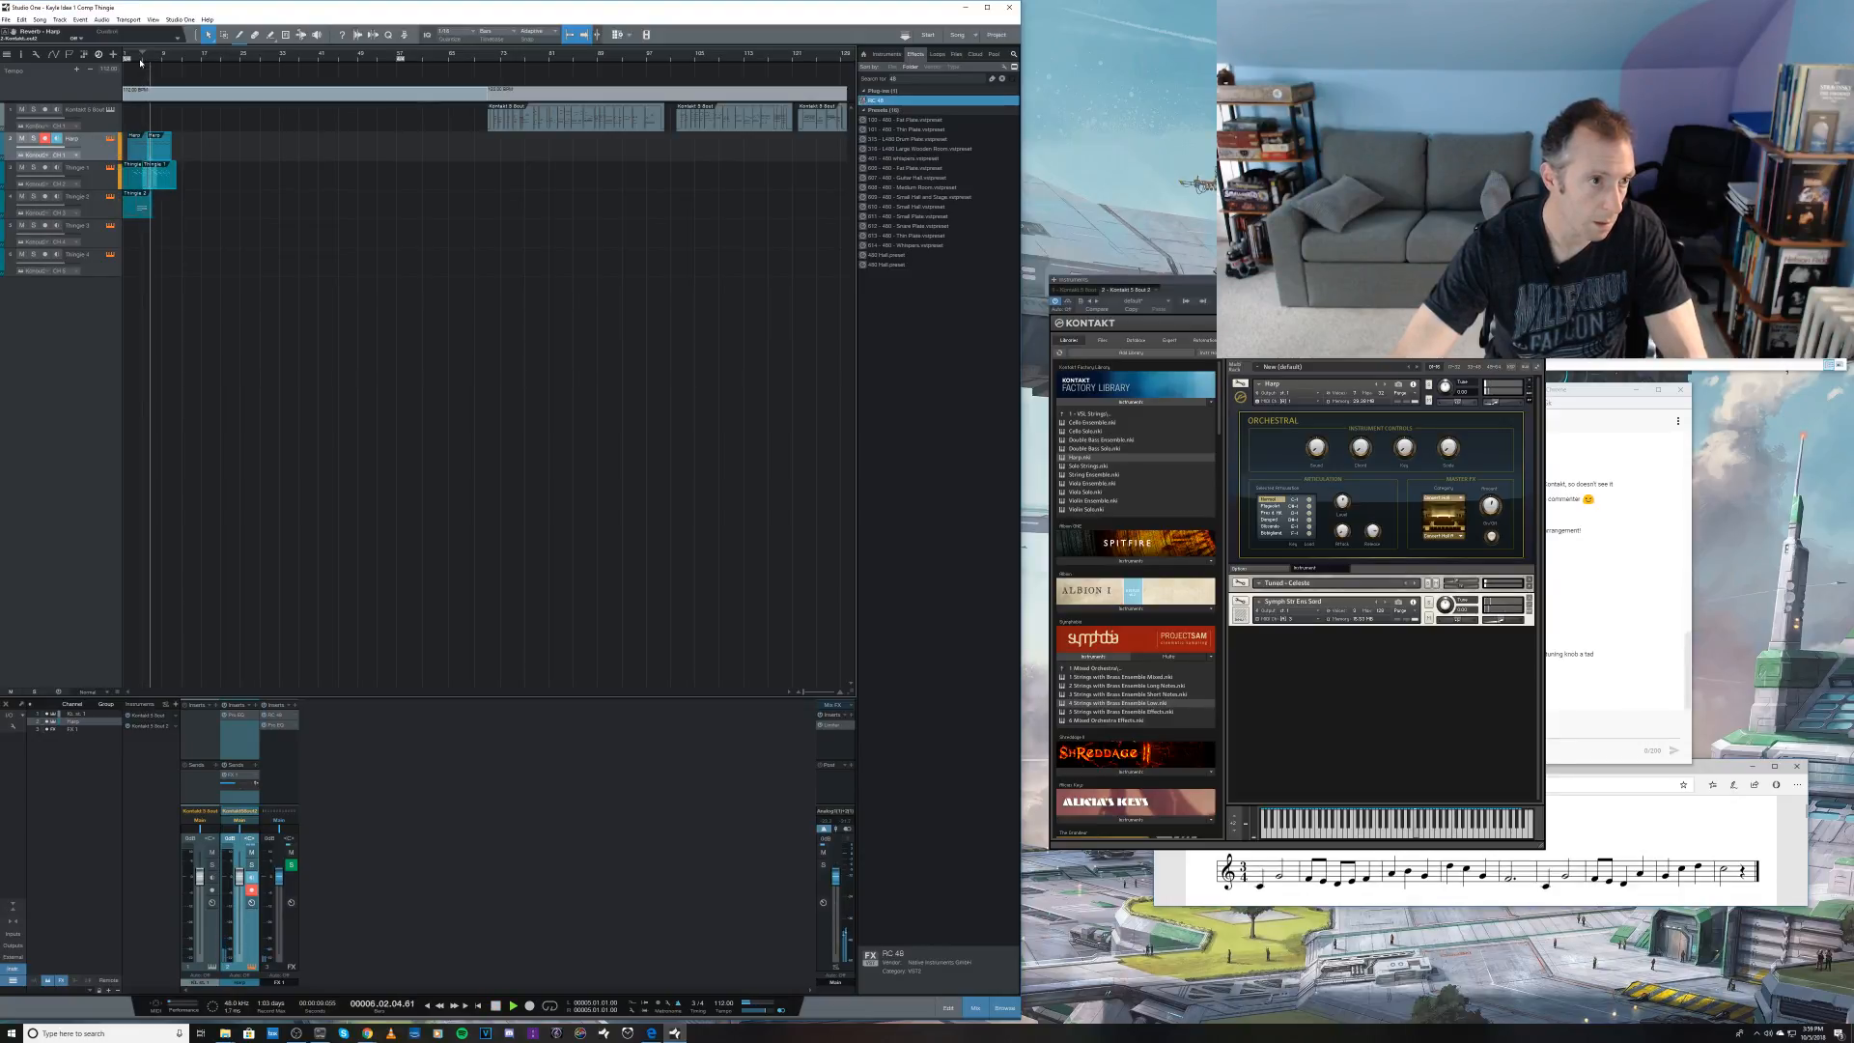
key("space")
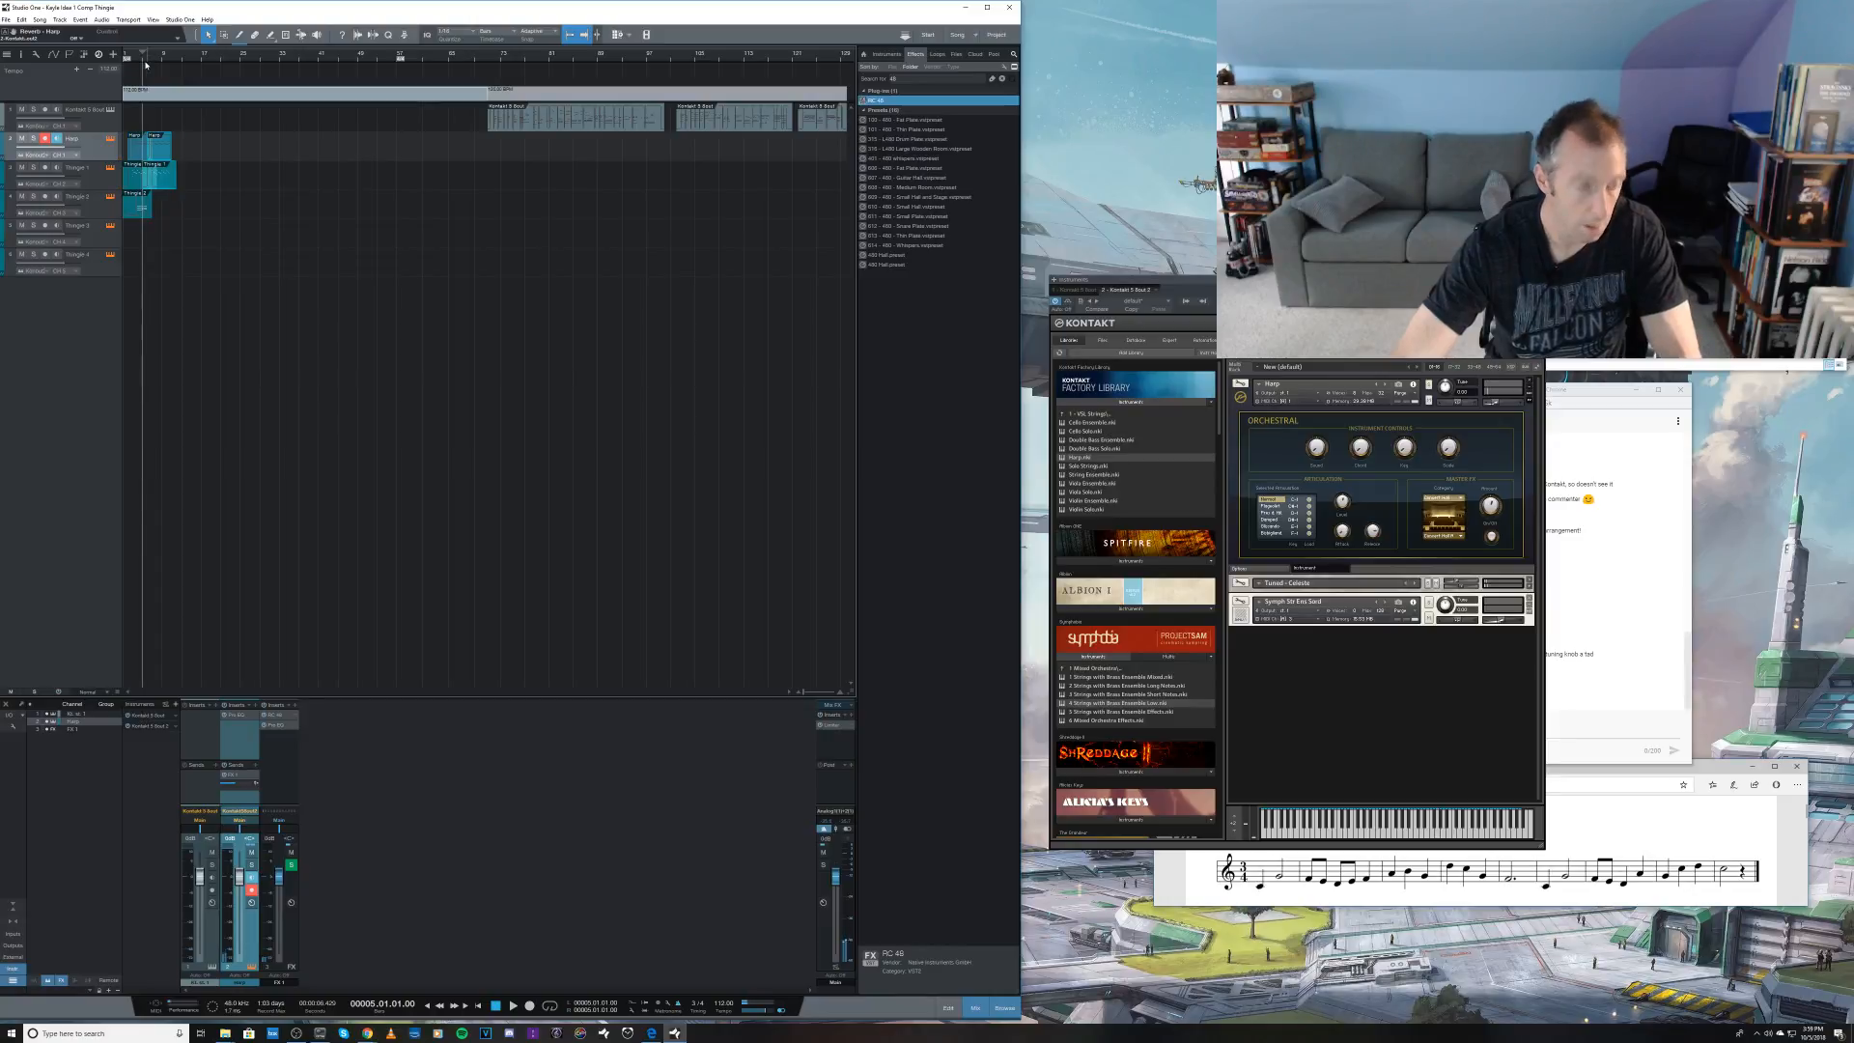
left_click_drag(141, 62, 150, 86)
key("e")
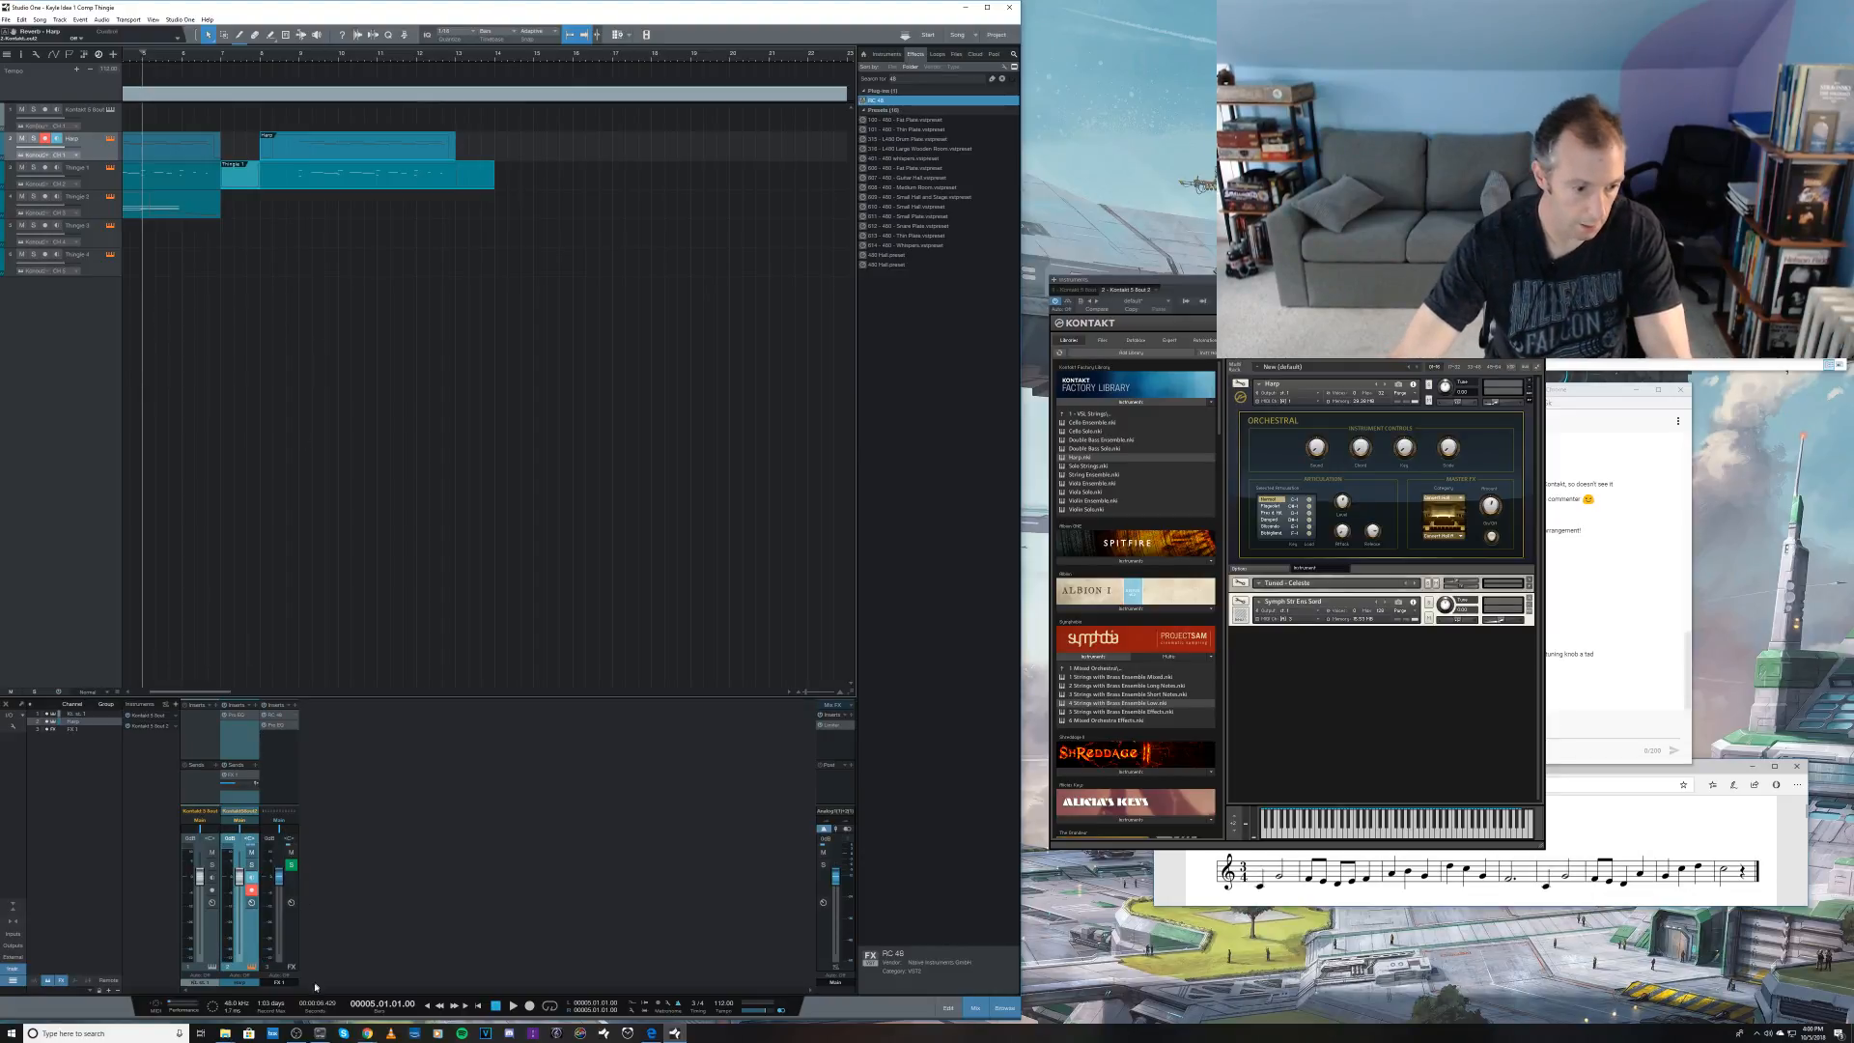
Step: Move the copied Harp and Thingie 1 events earlier to bars 6 and 5, audition the overlap, and undo the move and duplication
key("Home")
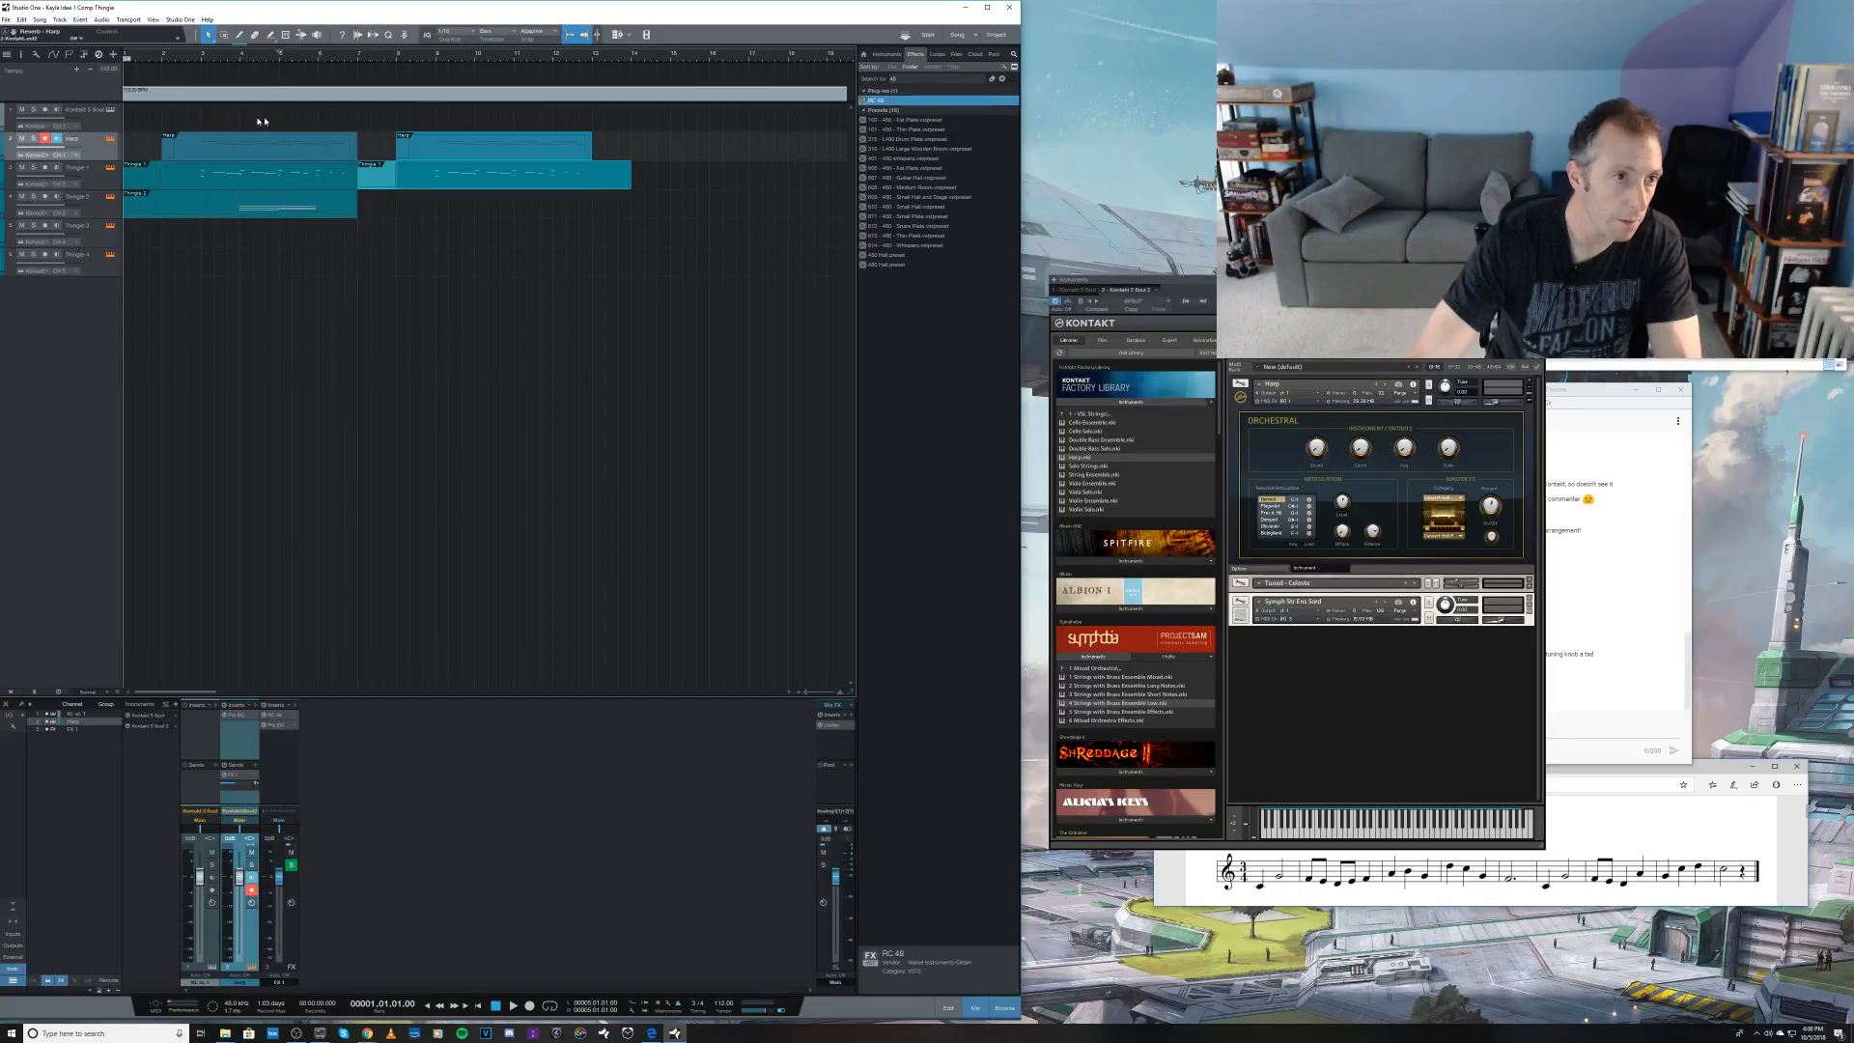
left_click_drag(438, 155, 368, 154)
left_click(269, 60)
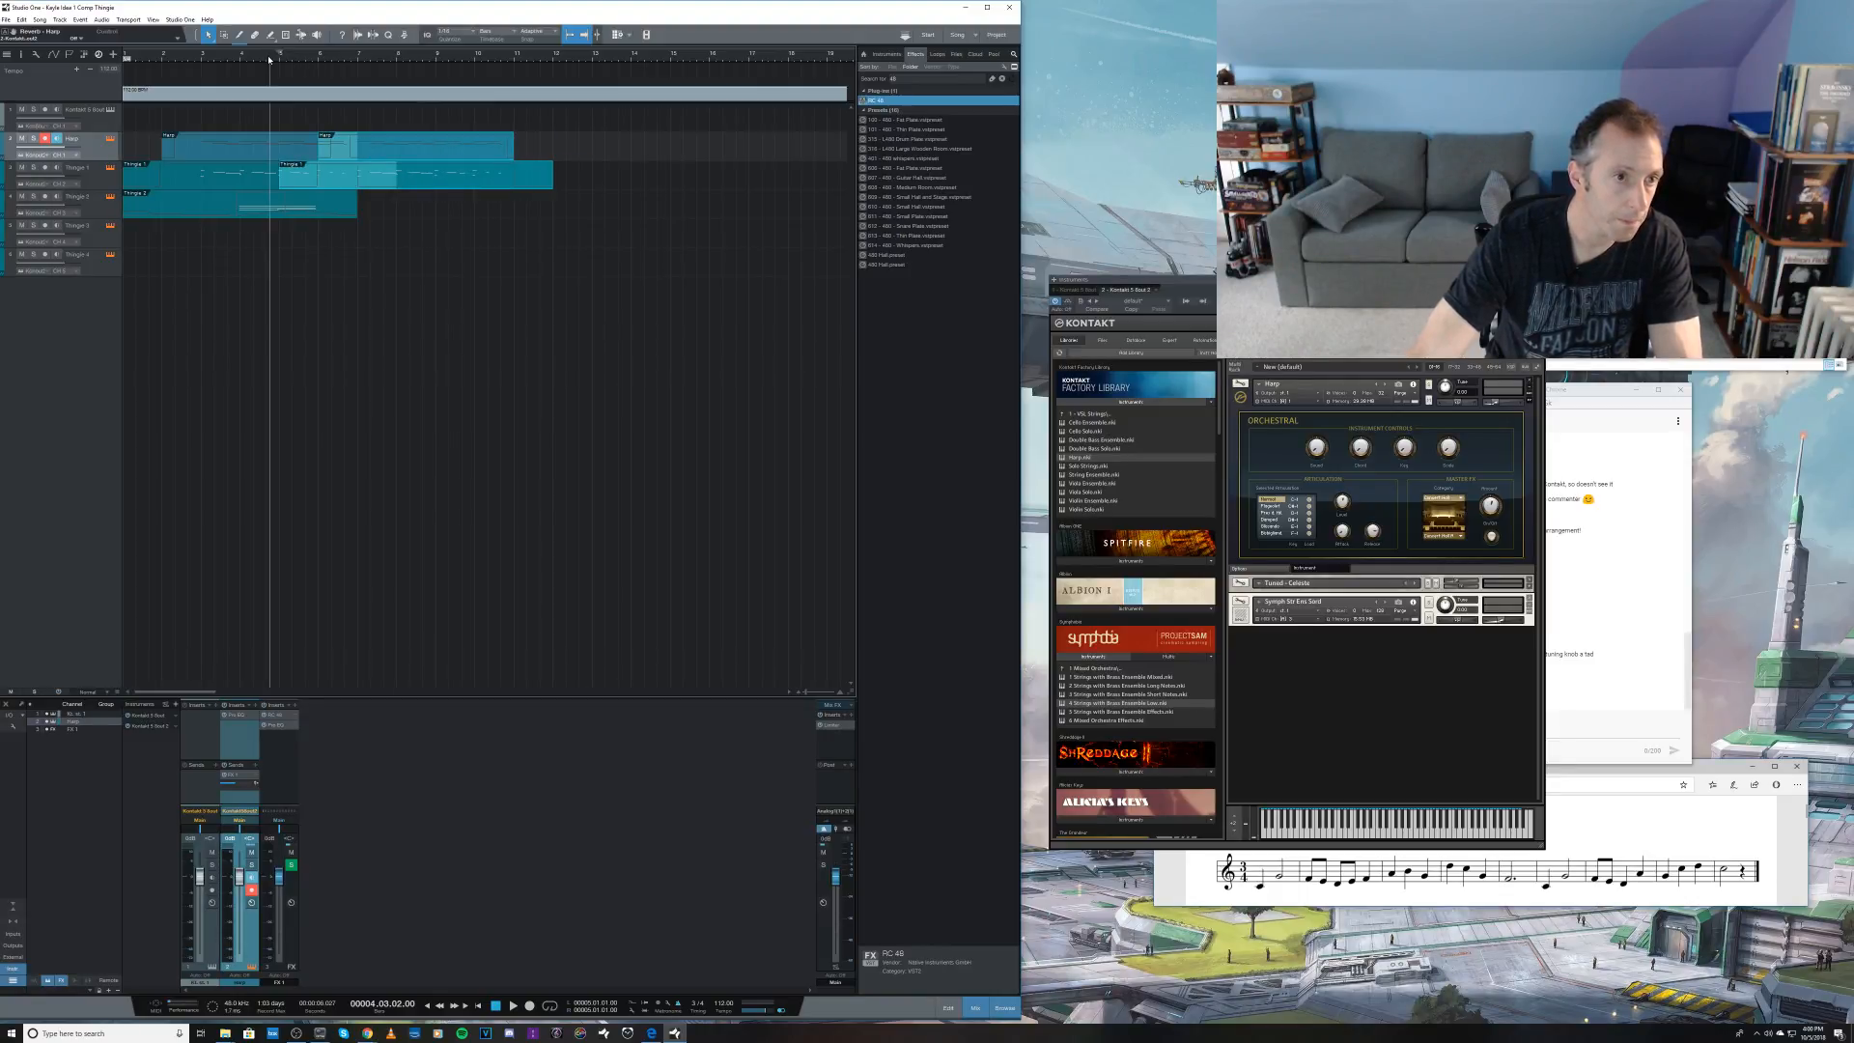
key("space")
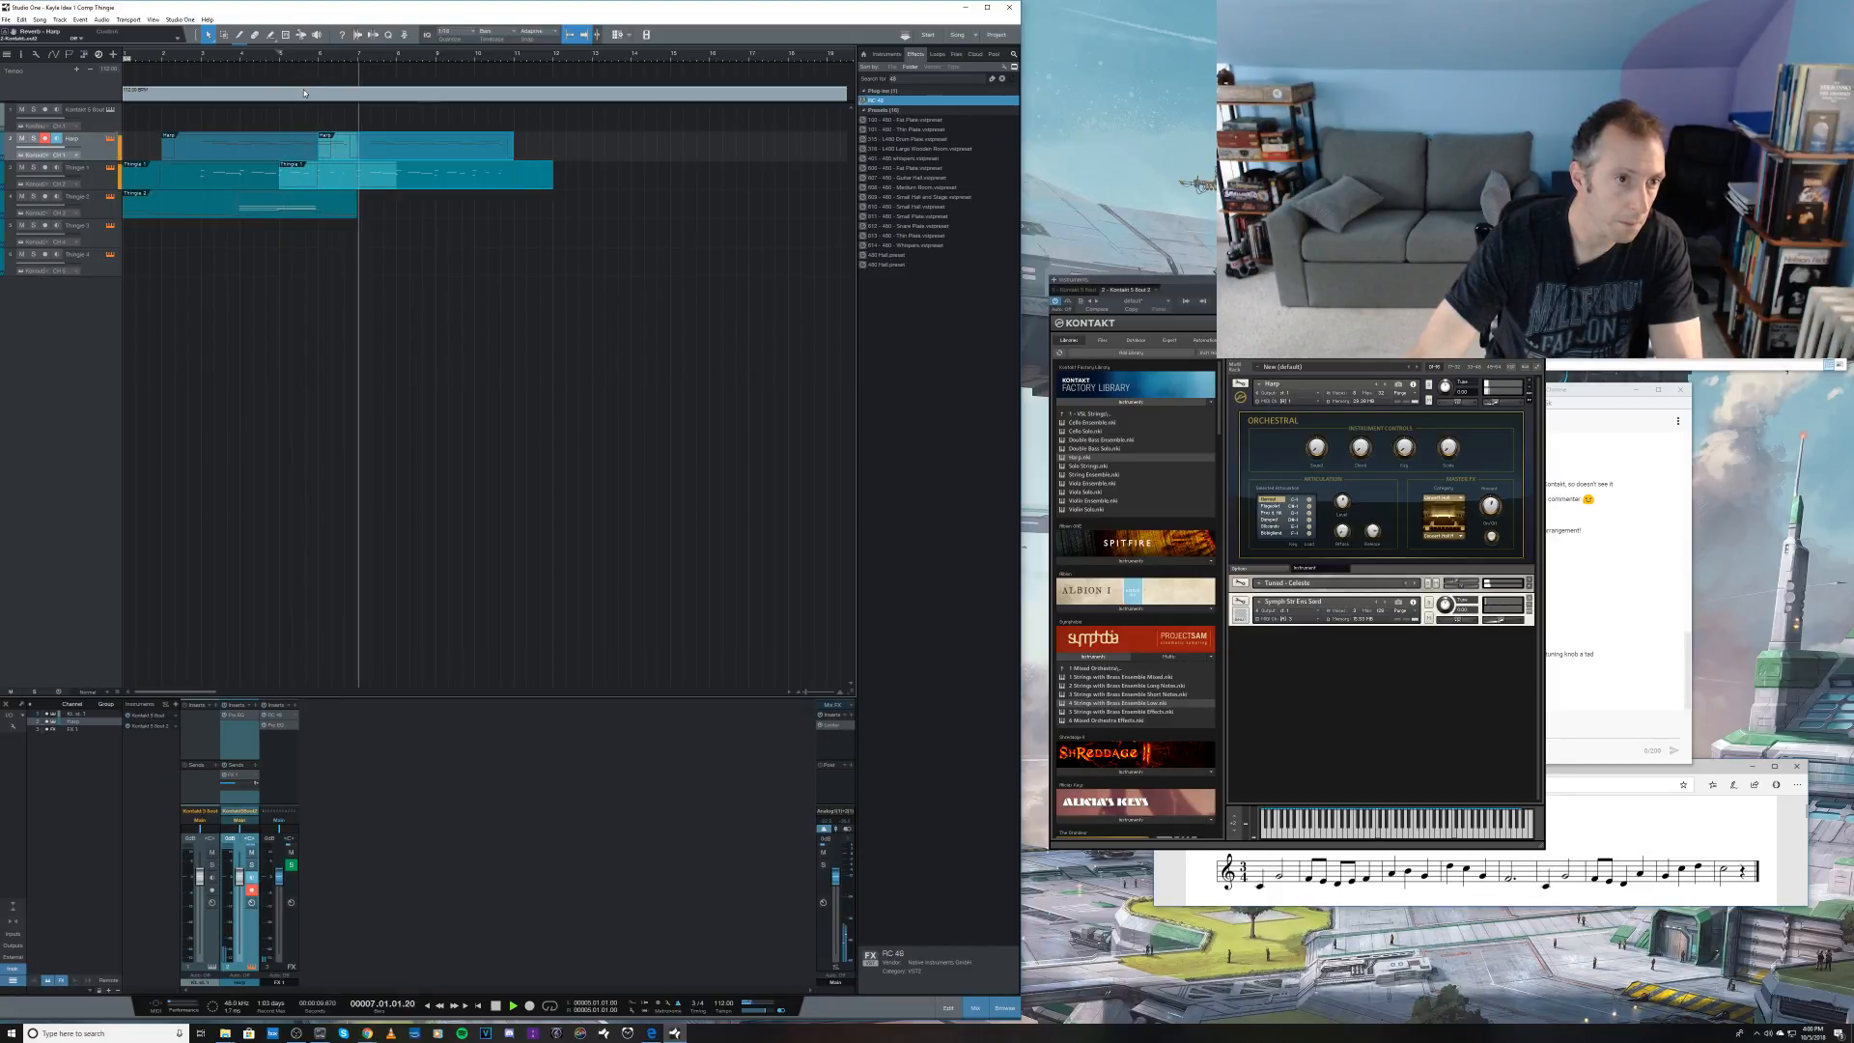
key("space")
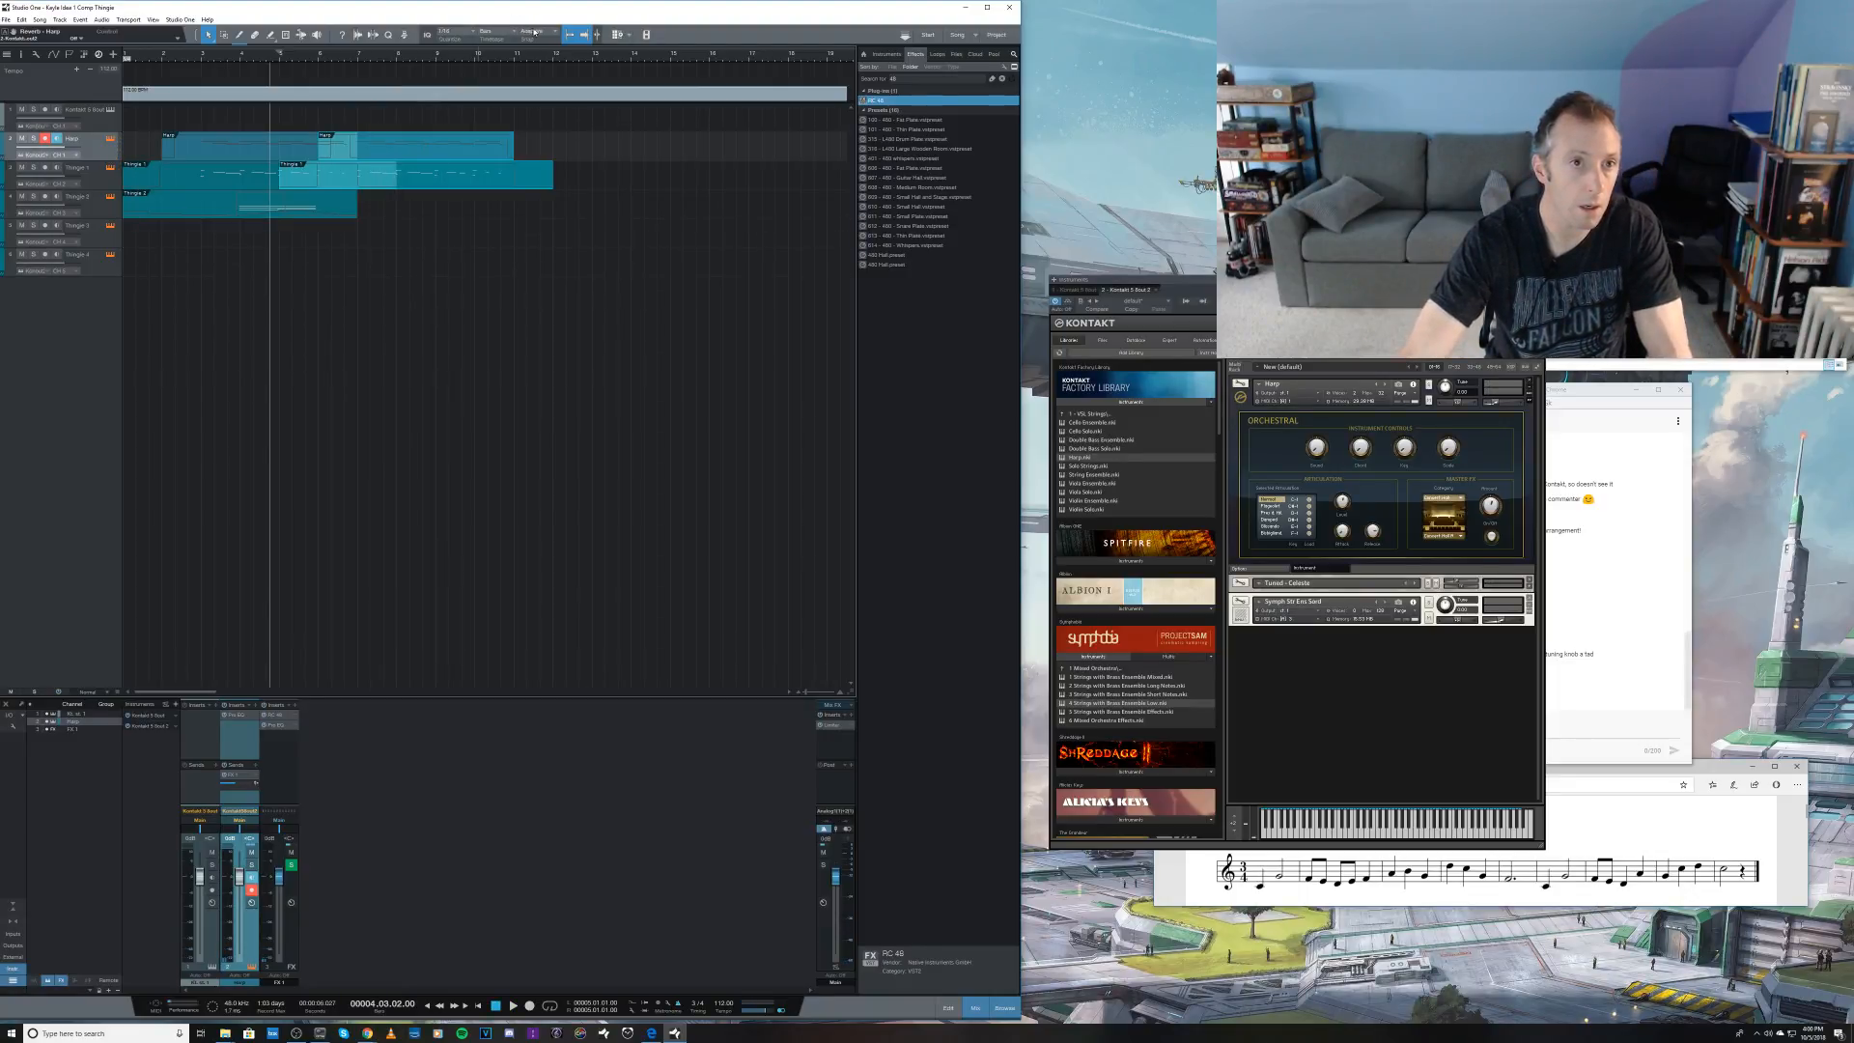
key("ctrl+z")
key("ctrl+z")
key("ctrl+z")
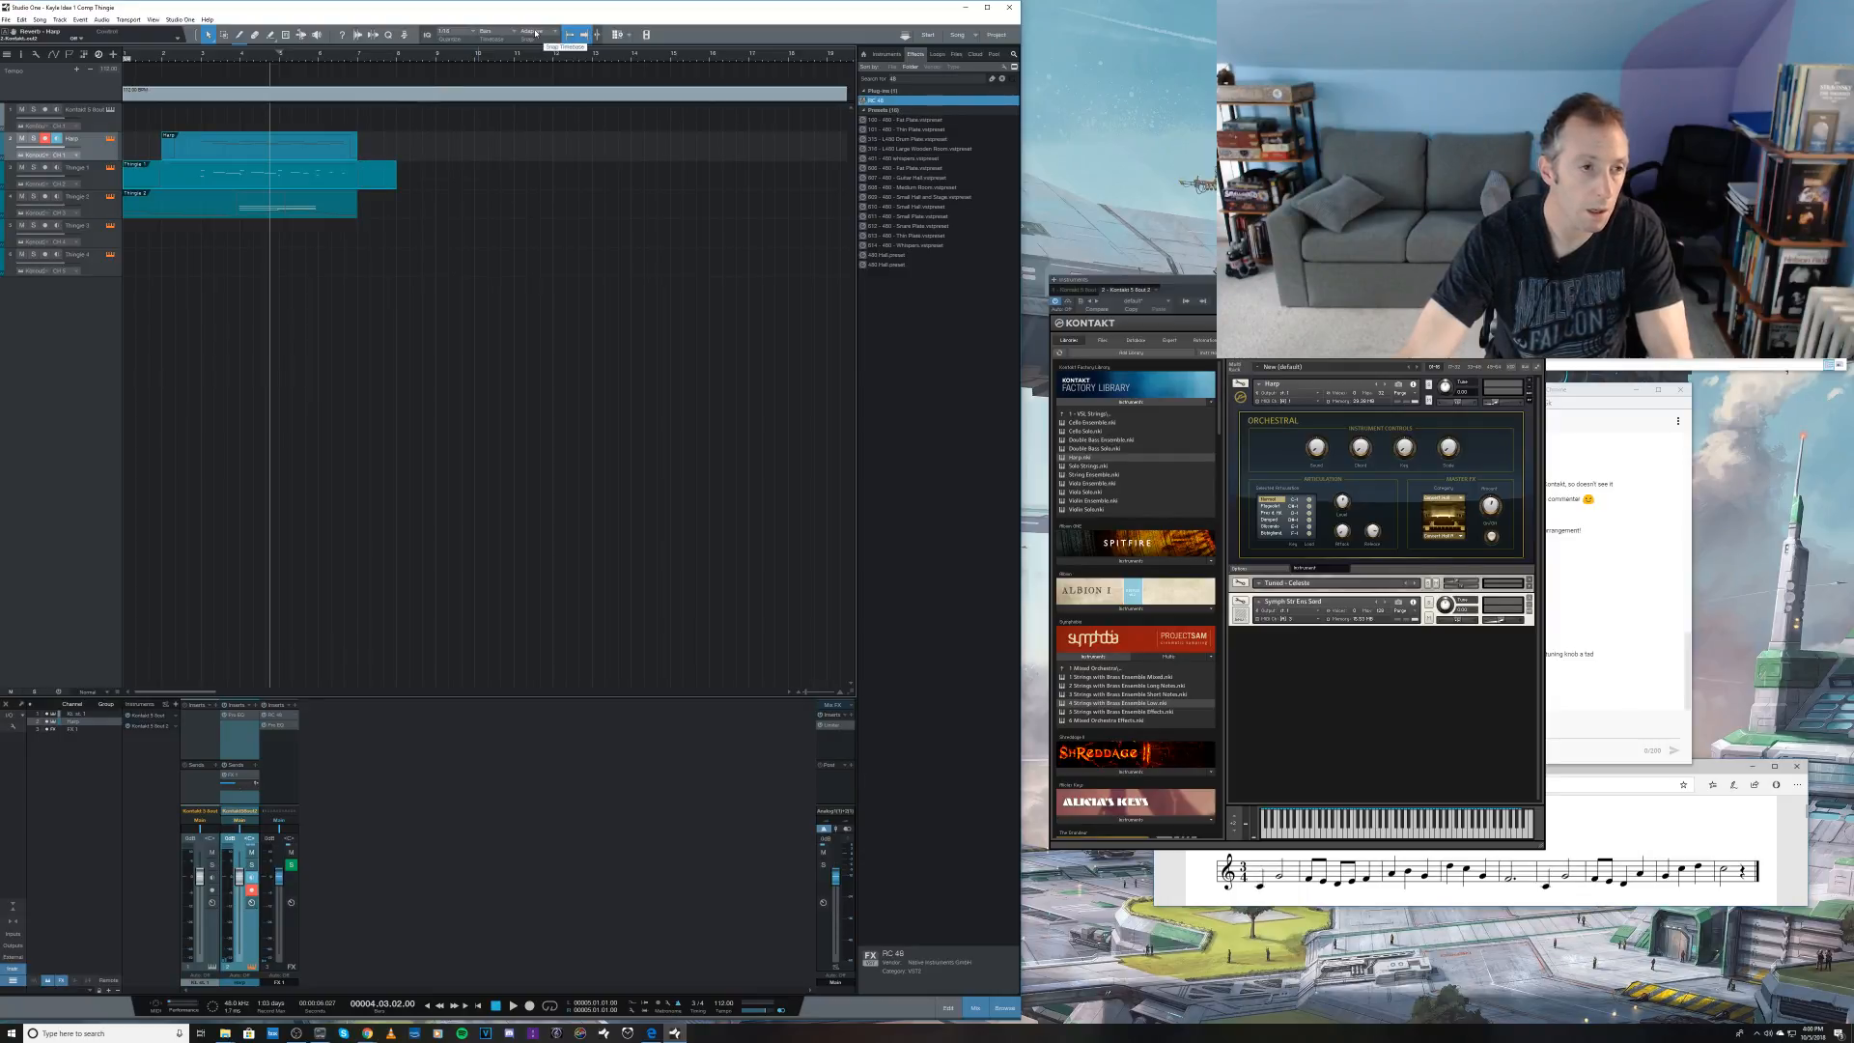
Step: Set the arrangement's snapping to Relative Grid and the quantize value to 1/1
left_click(536, 33)
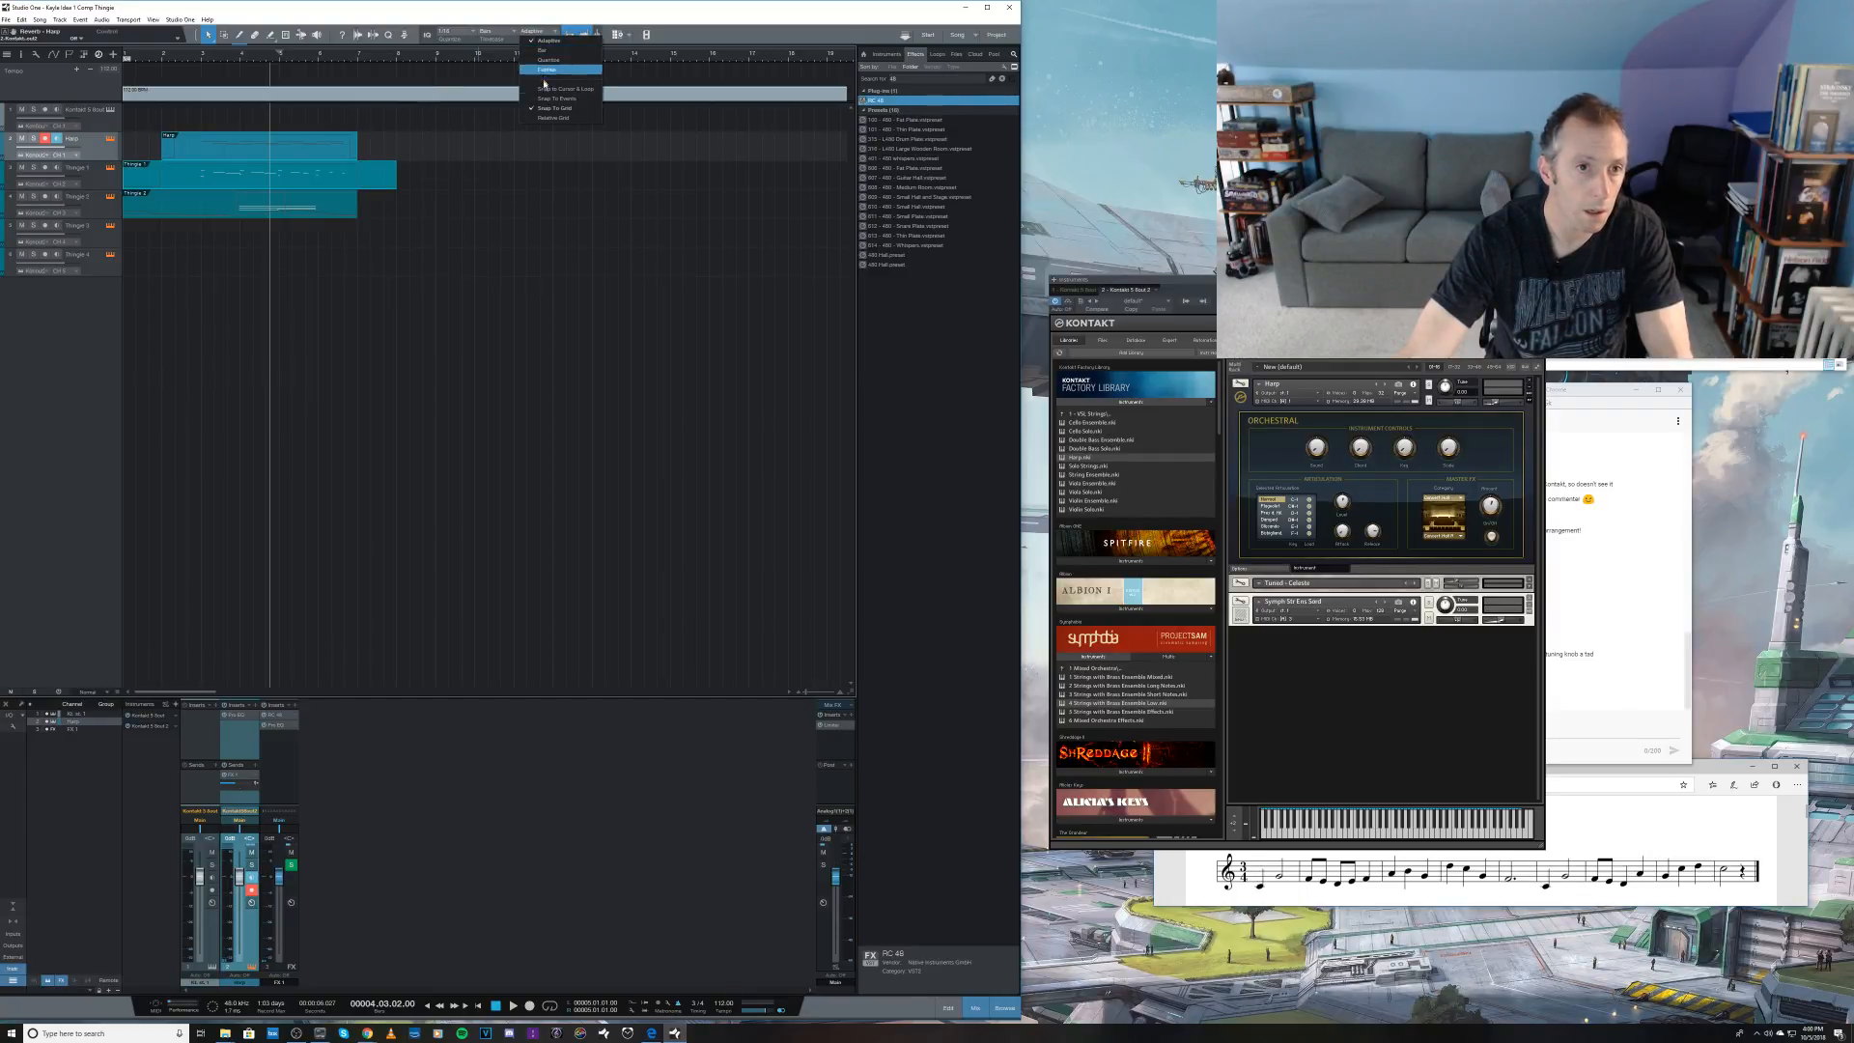
left_click(548, 120)
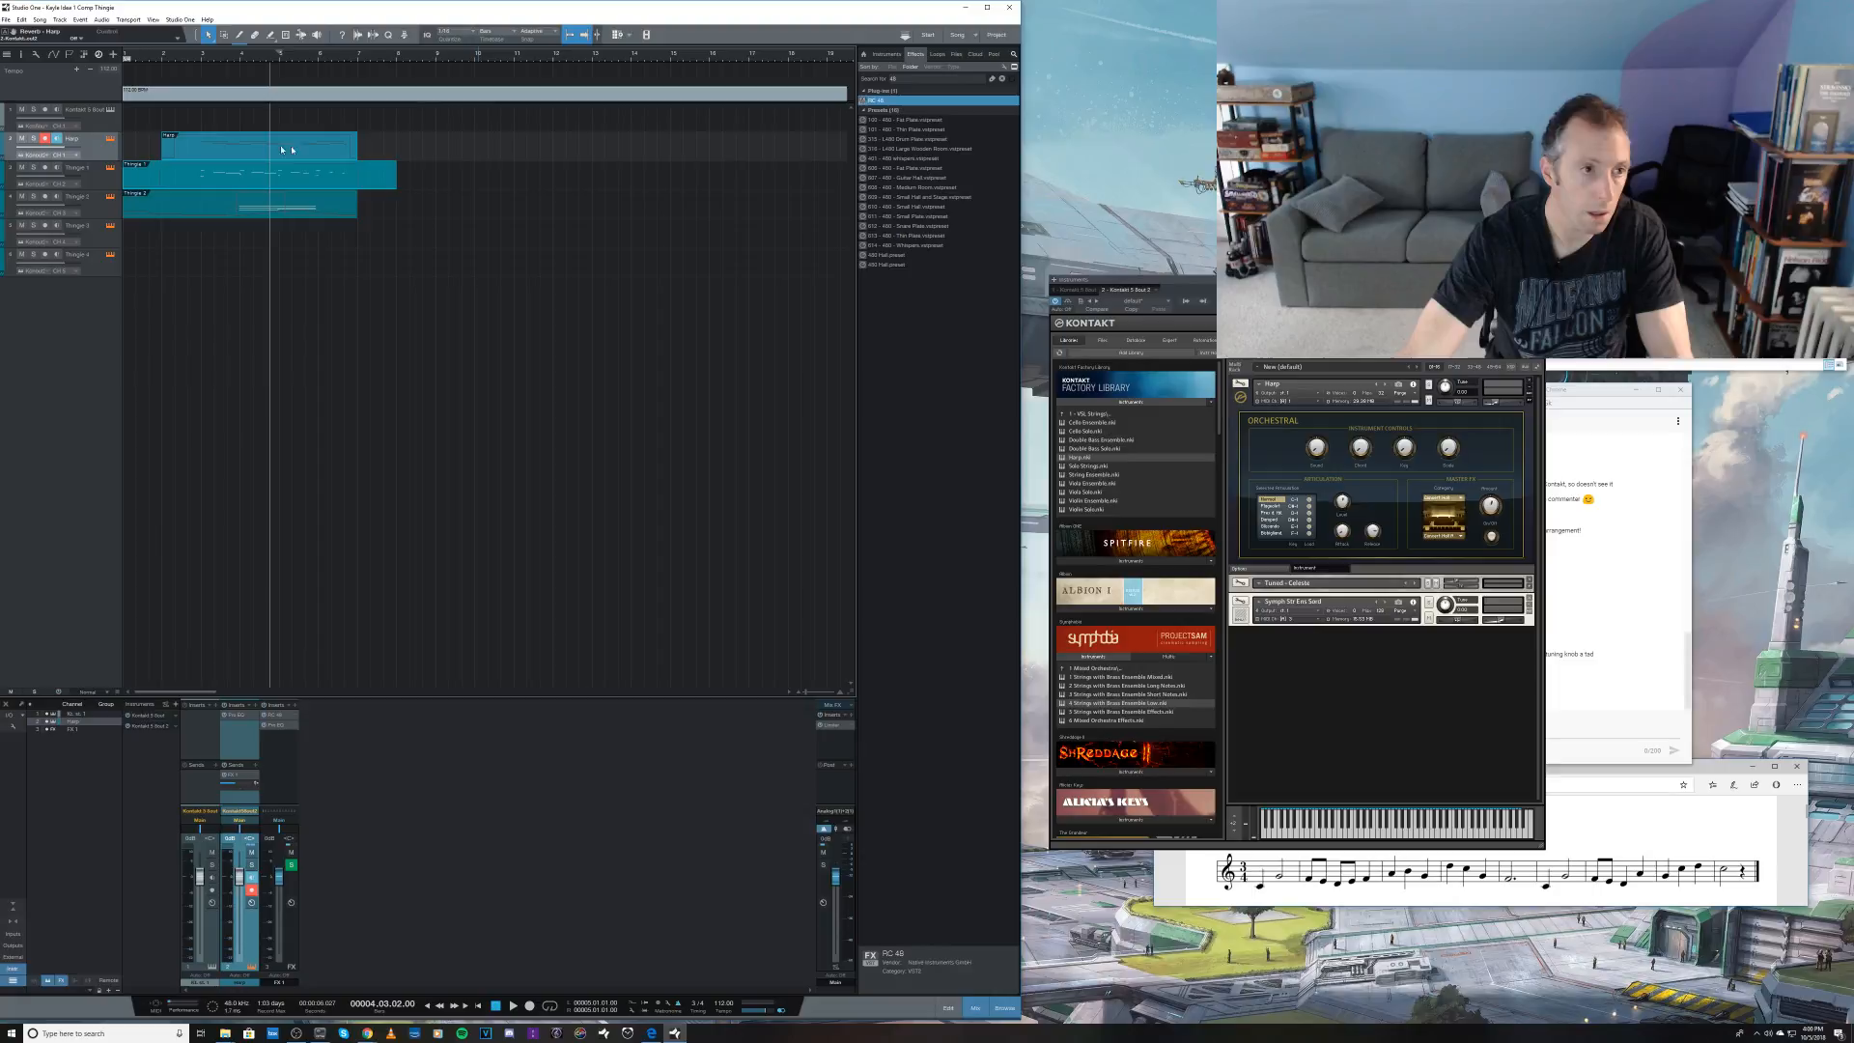
left_click(459, 36)
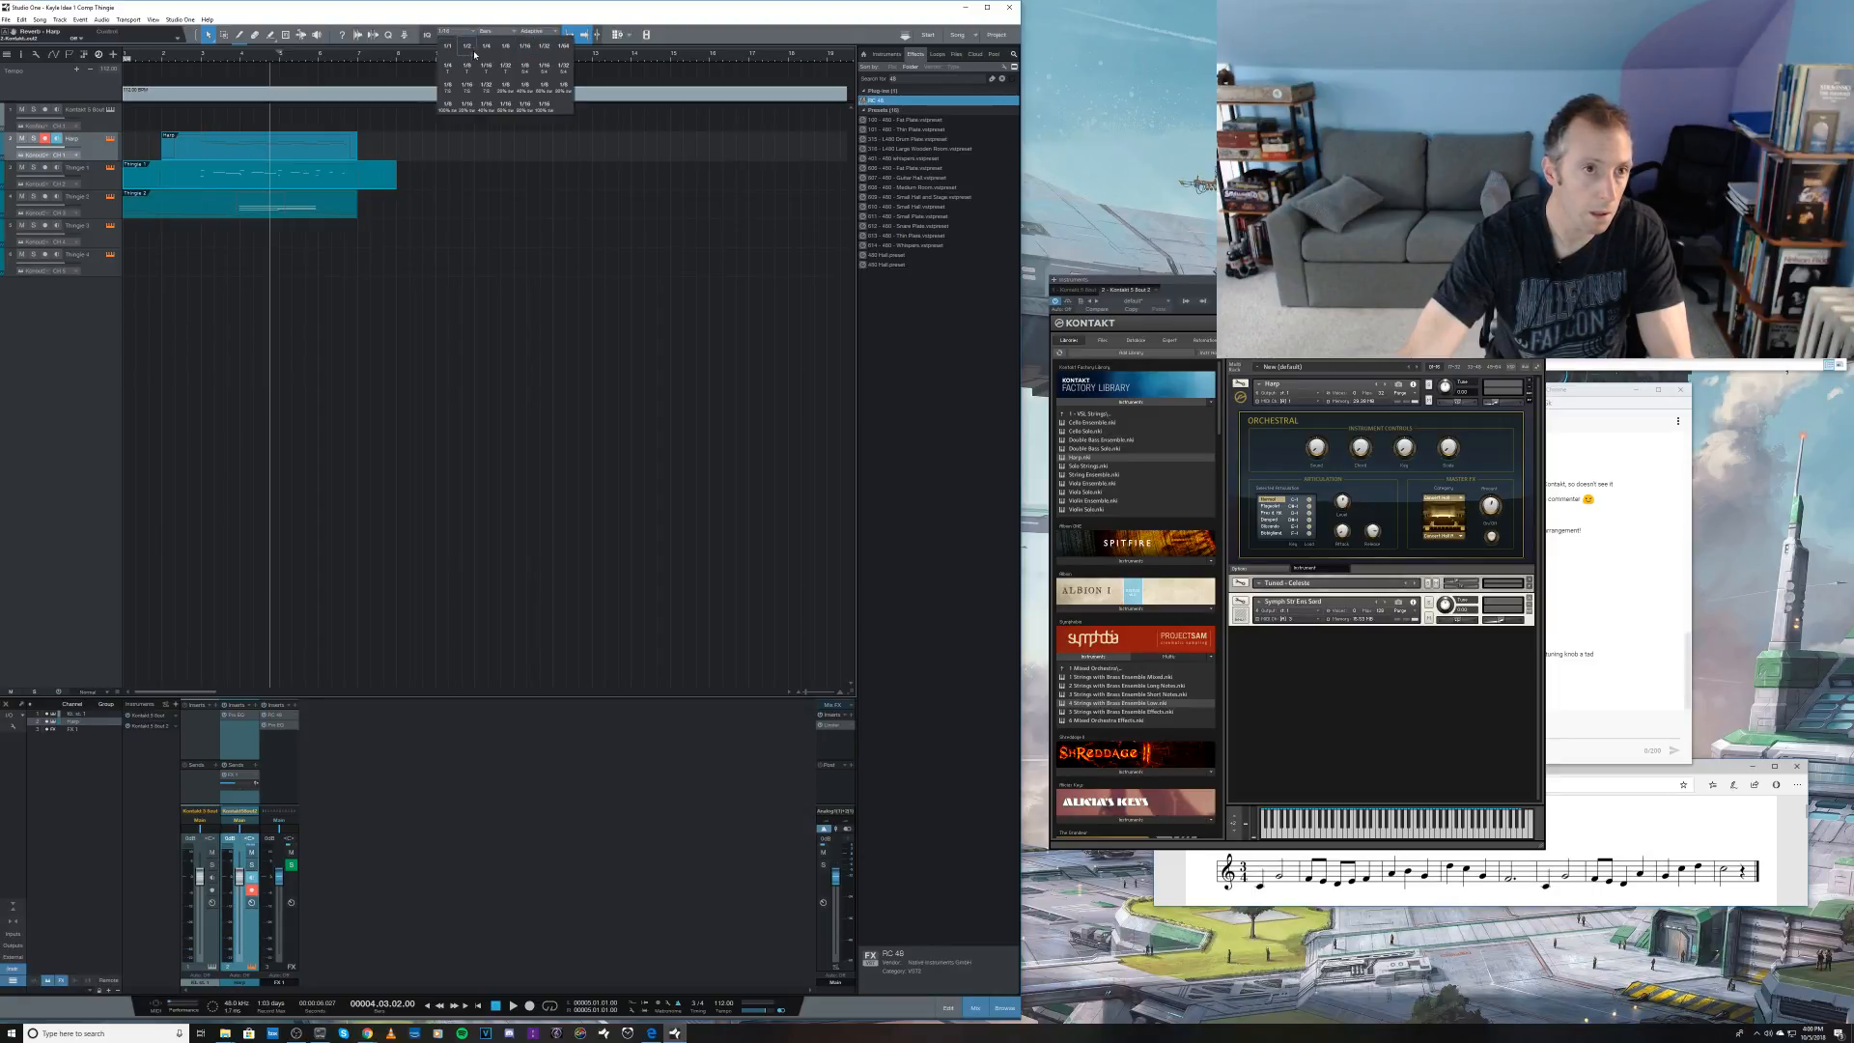
left_click(448, 46)
Step: Duplicate the Harp and Thingie 1 events so the copies start at bars 6 and 5, and audition from bar 4 beat 3
left_click(258, 173)
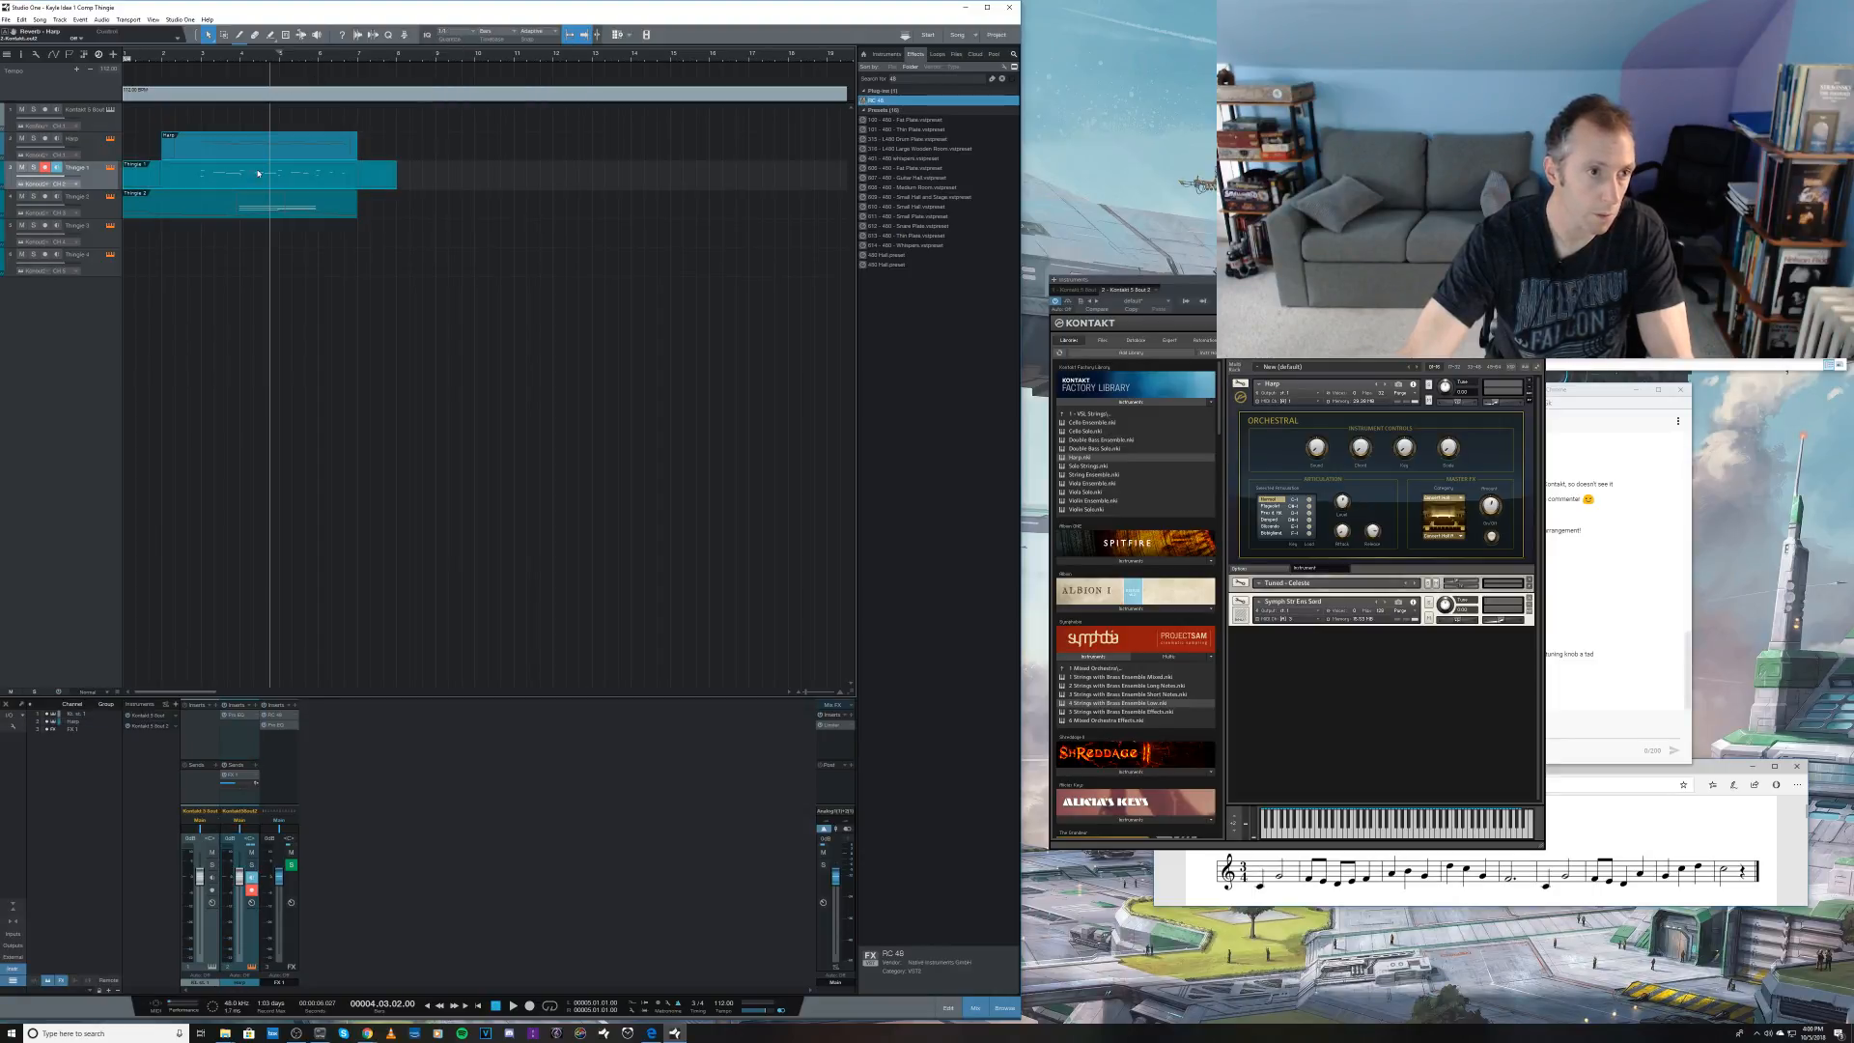
left_click_drag(233, 155, 395, 161)
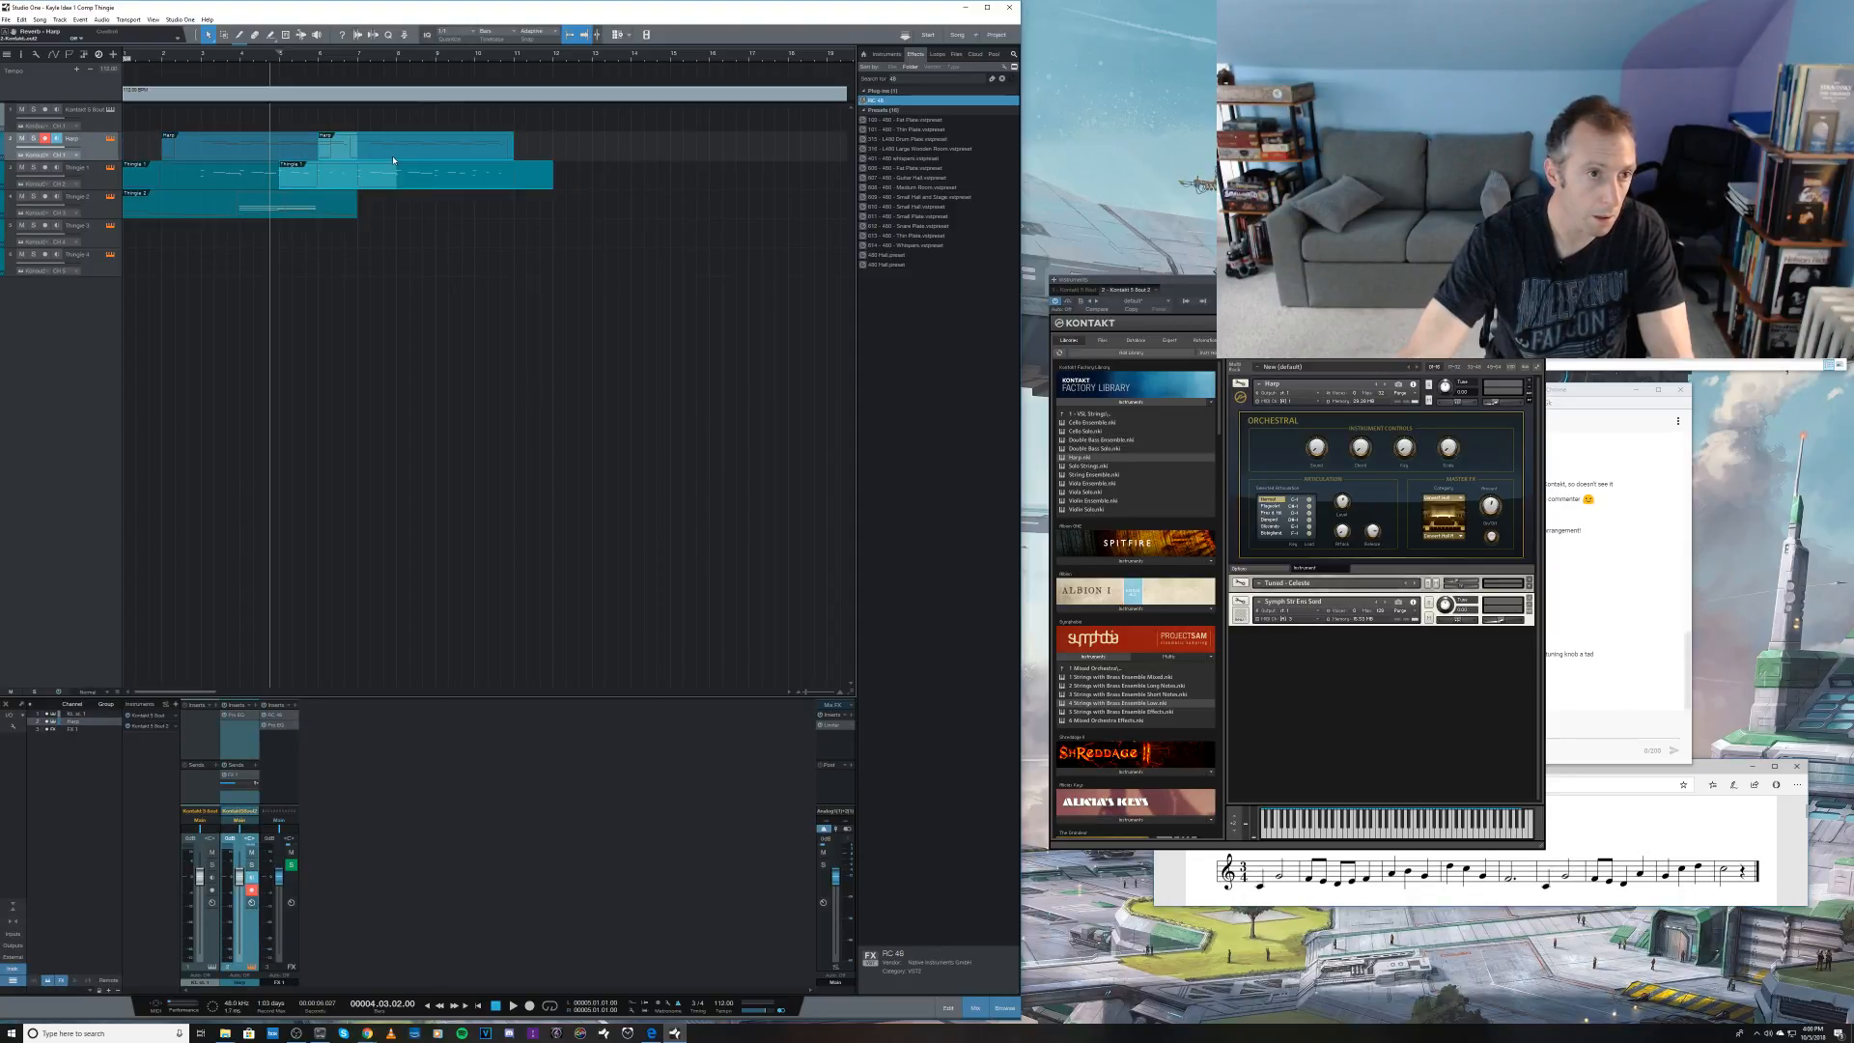
key("space")
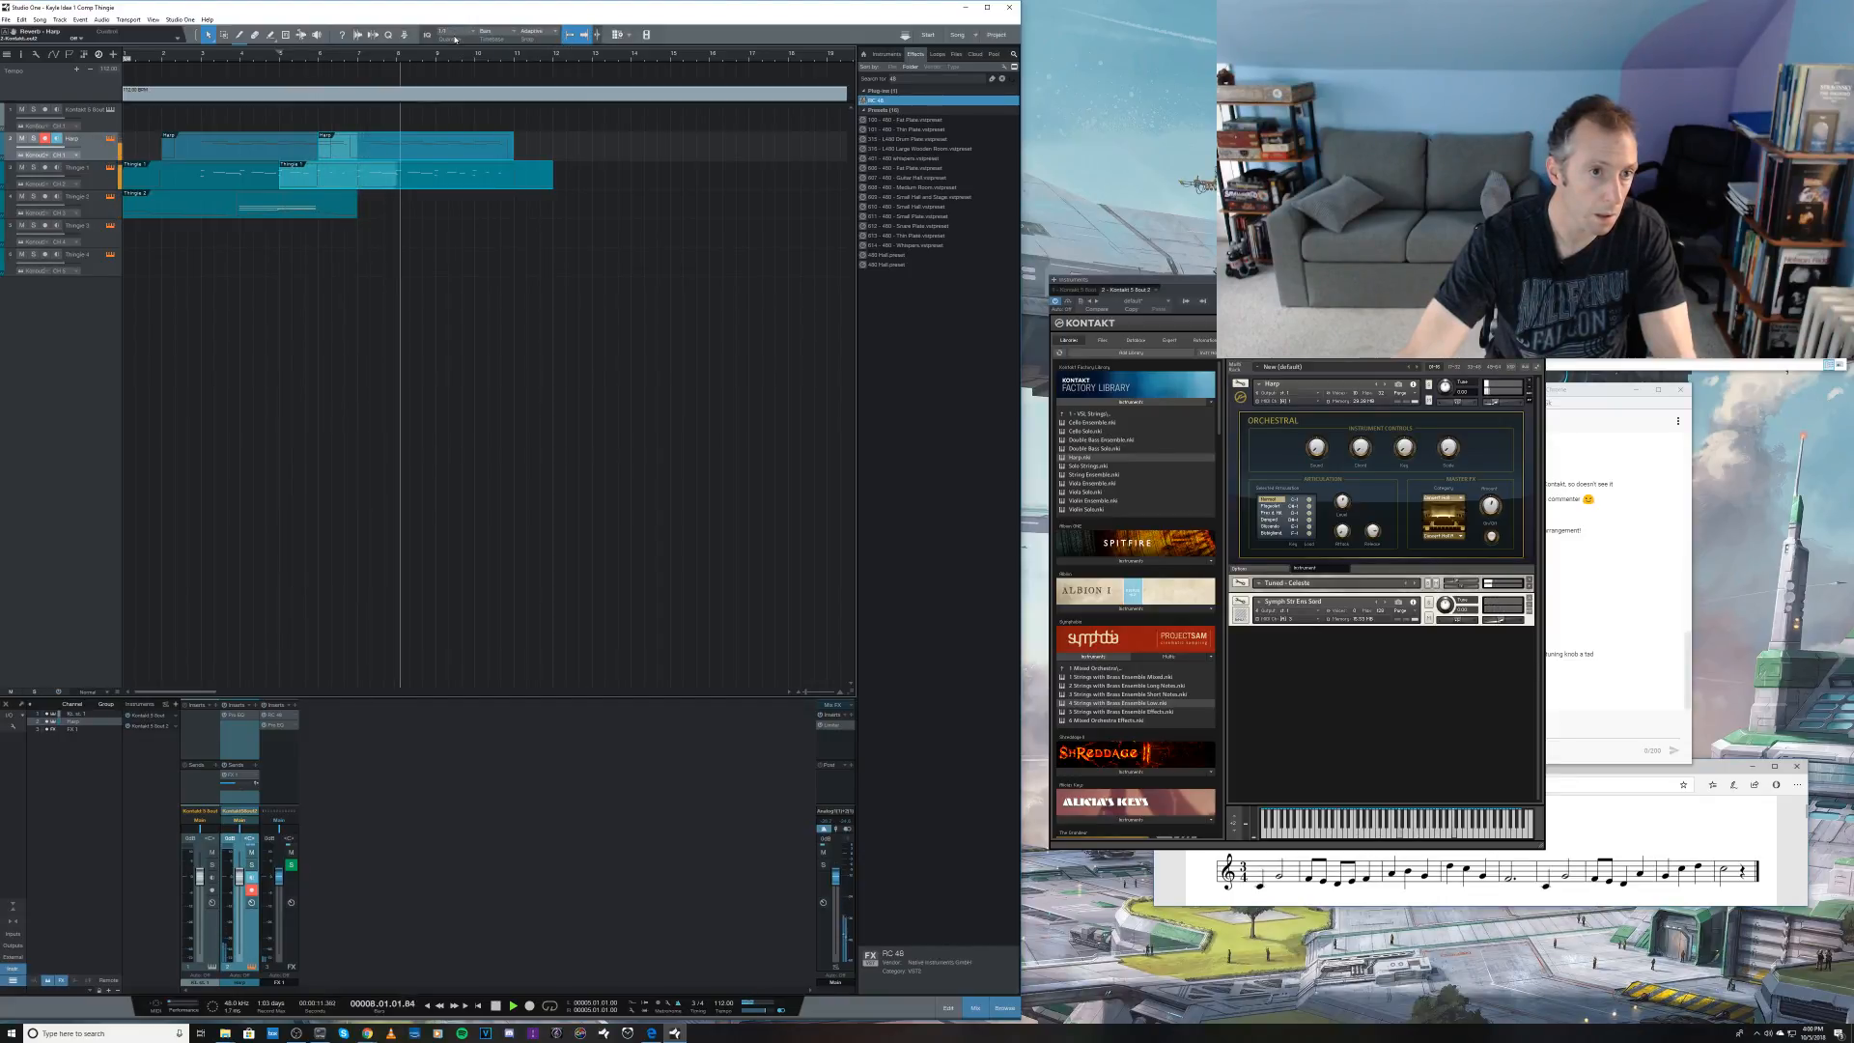
key("space")
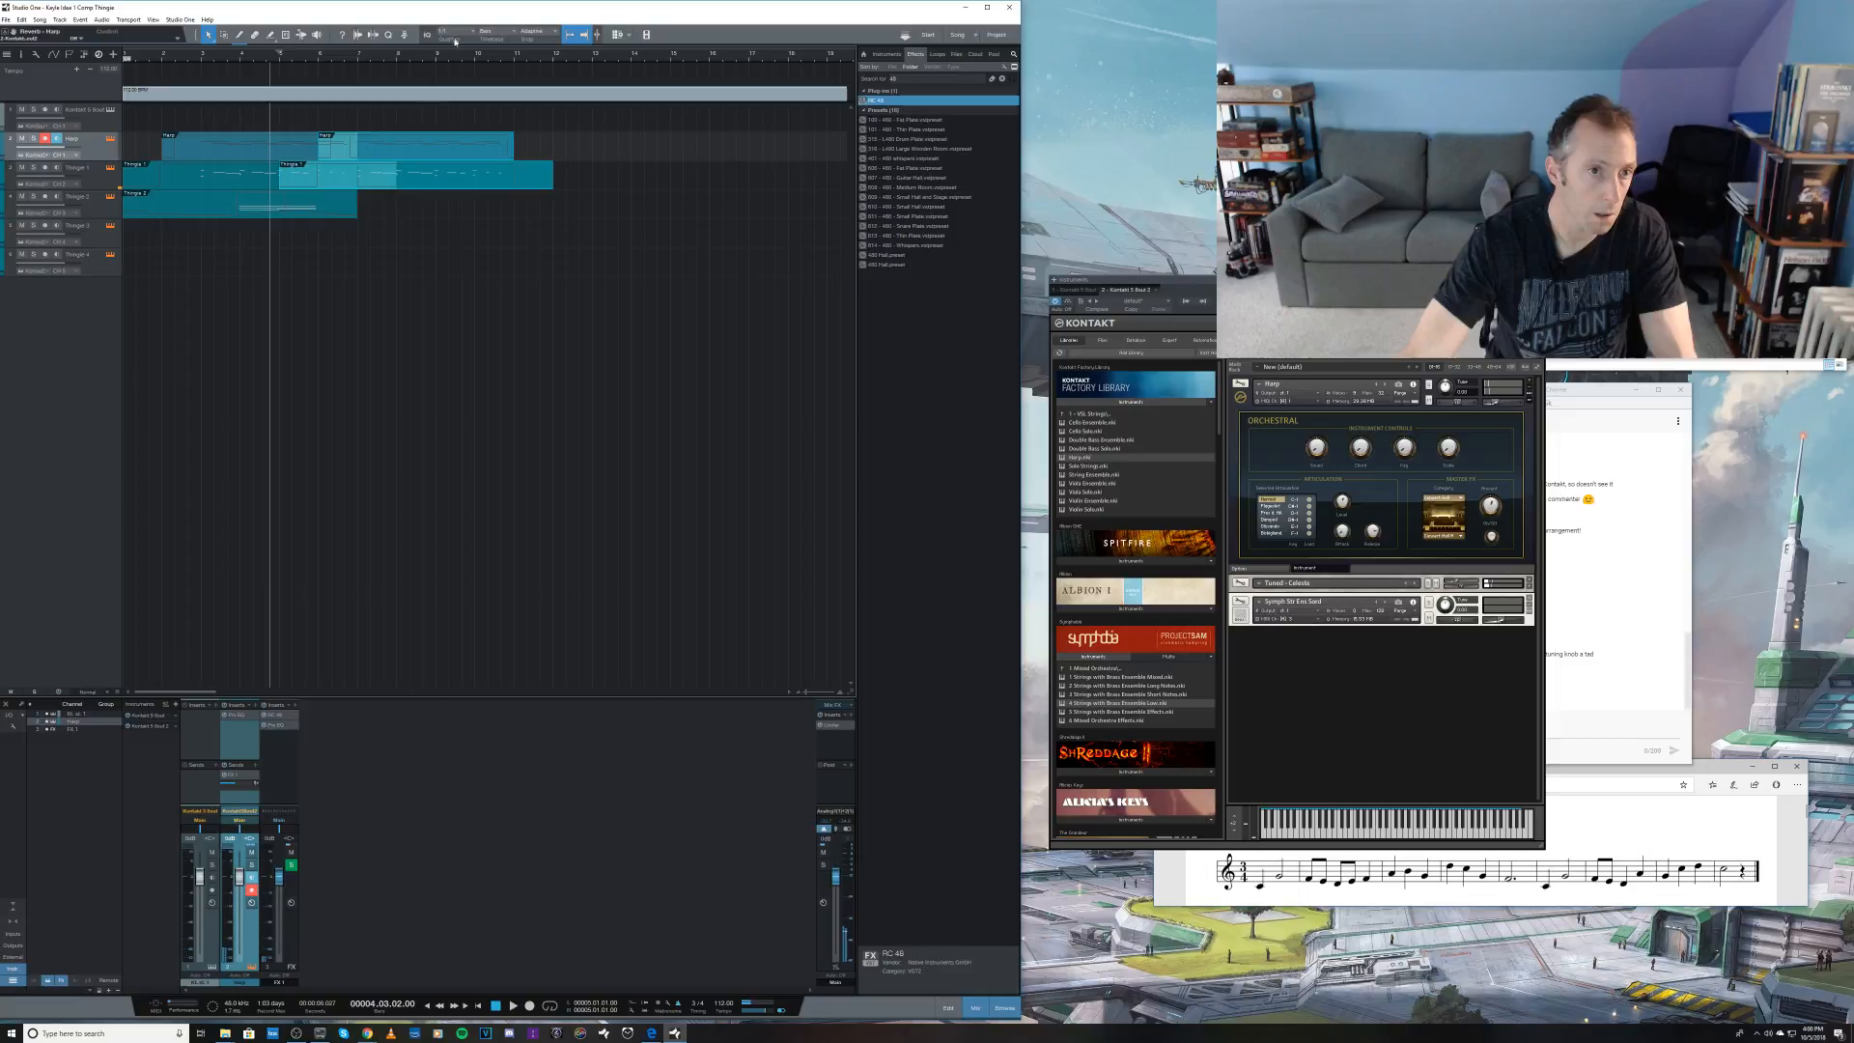
Step: Try recording a strings take on the Thingie 2 track from bar 6, and undo it
left_click(96, 211)
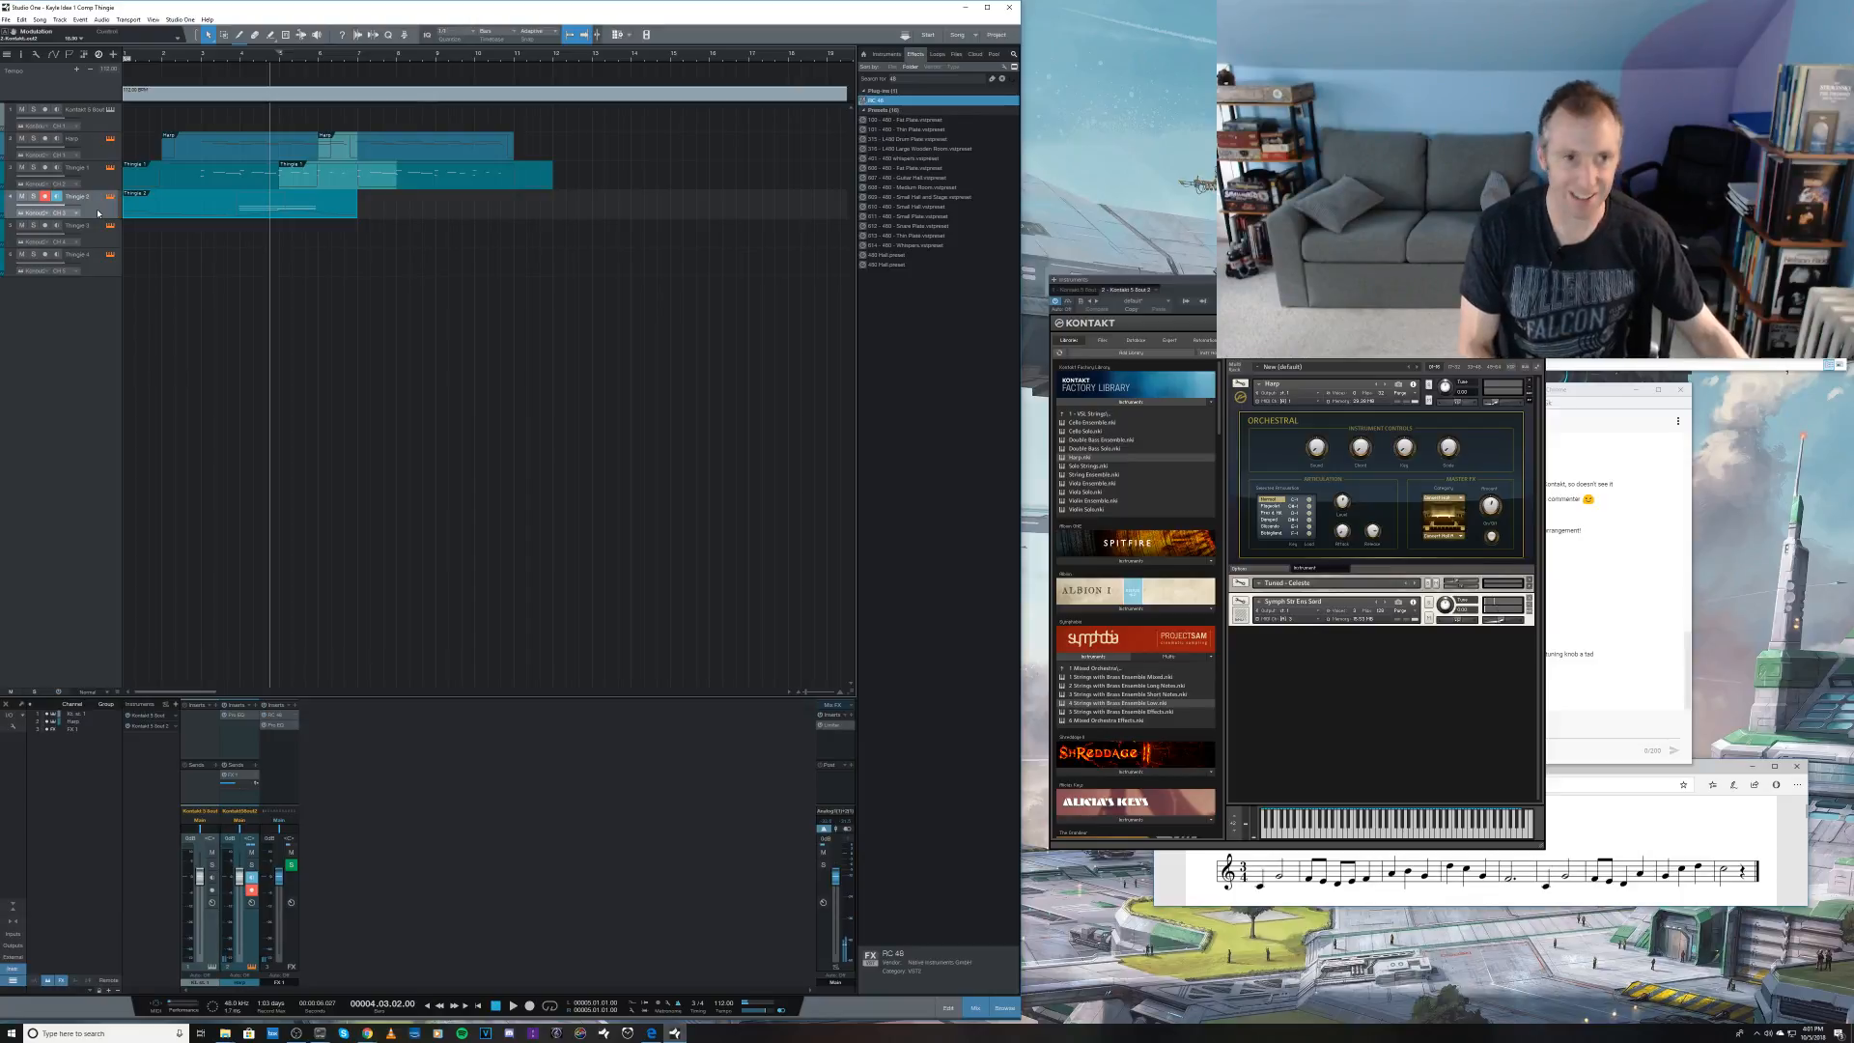
left_click(319, 61)
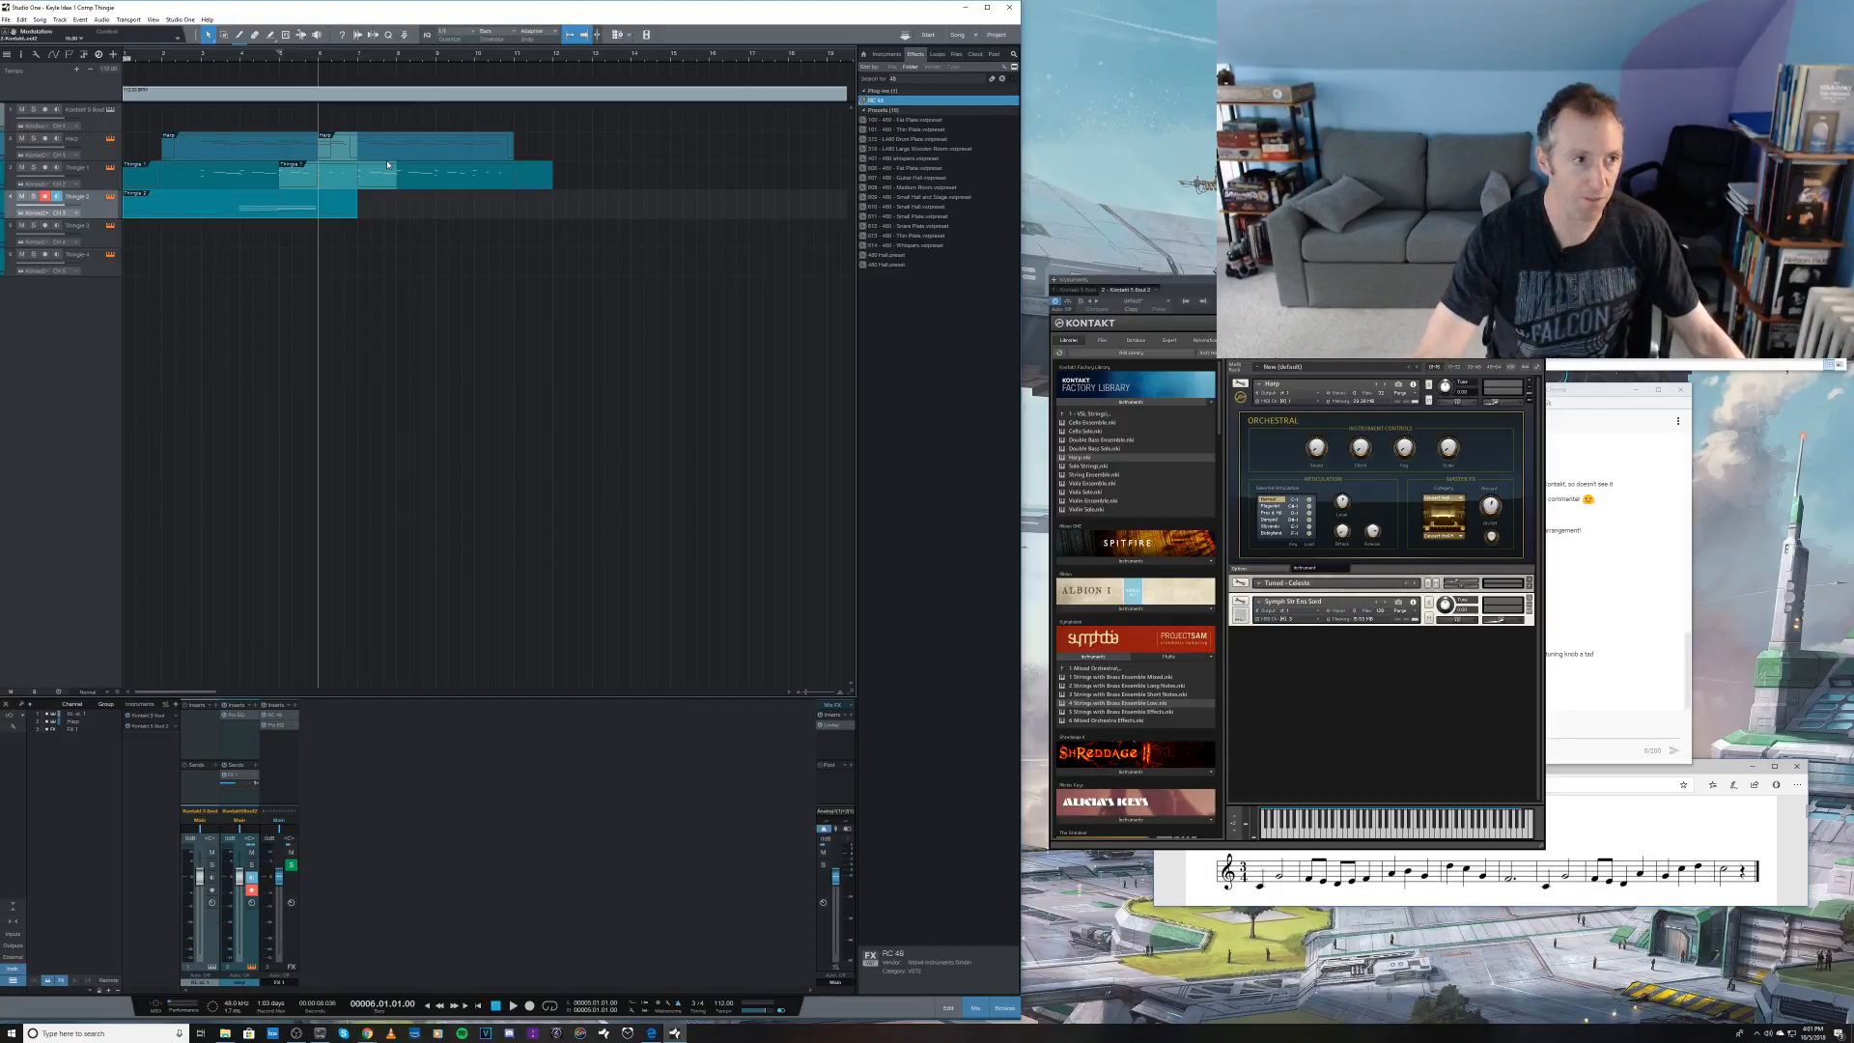
key("KP_Multiply")
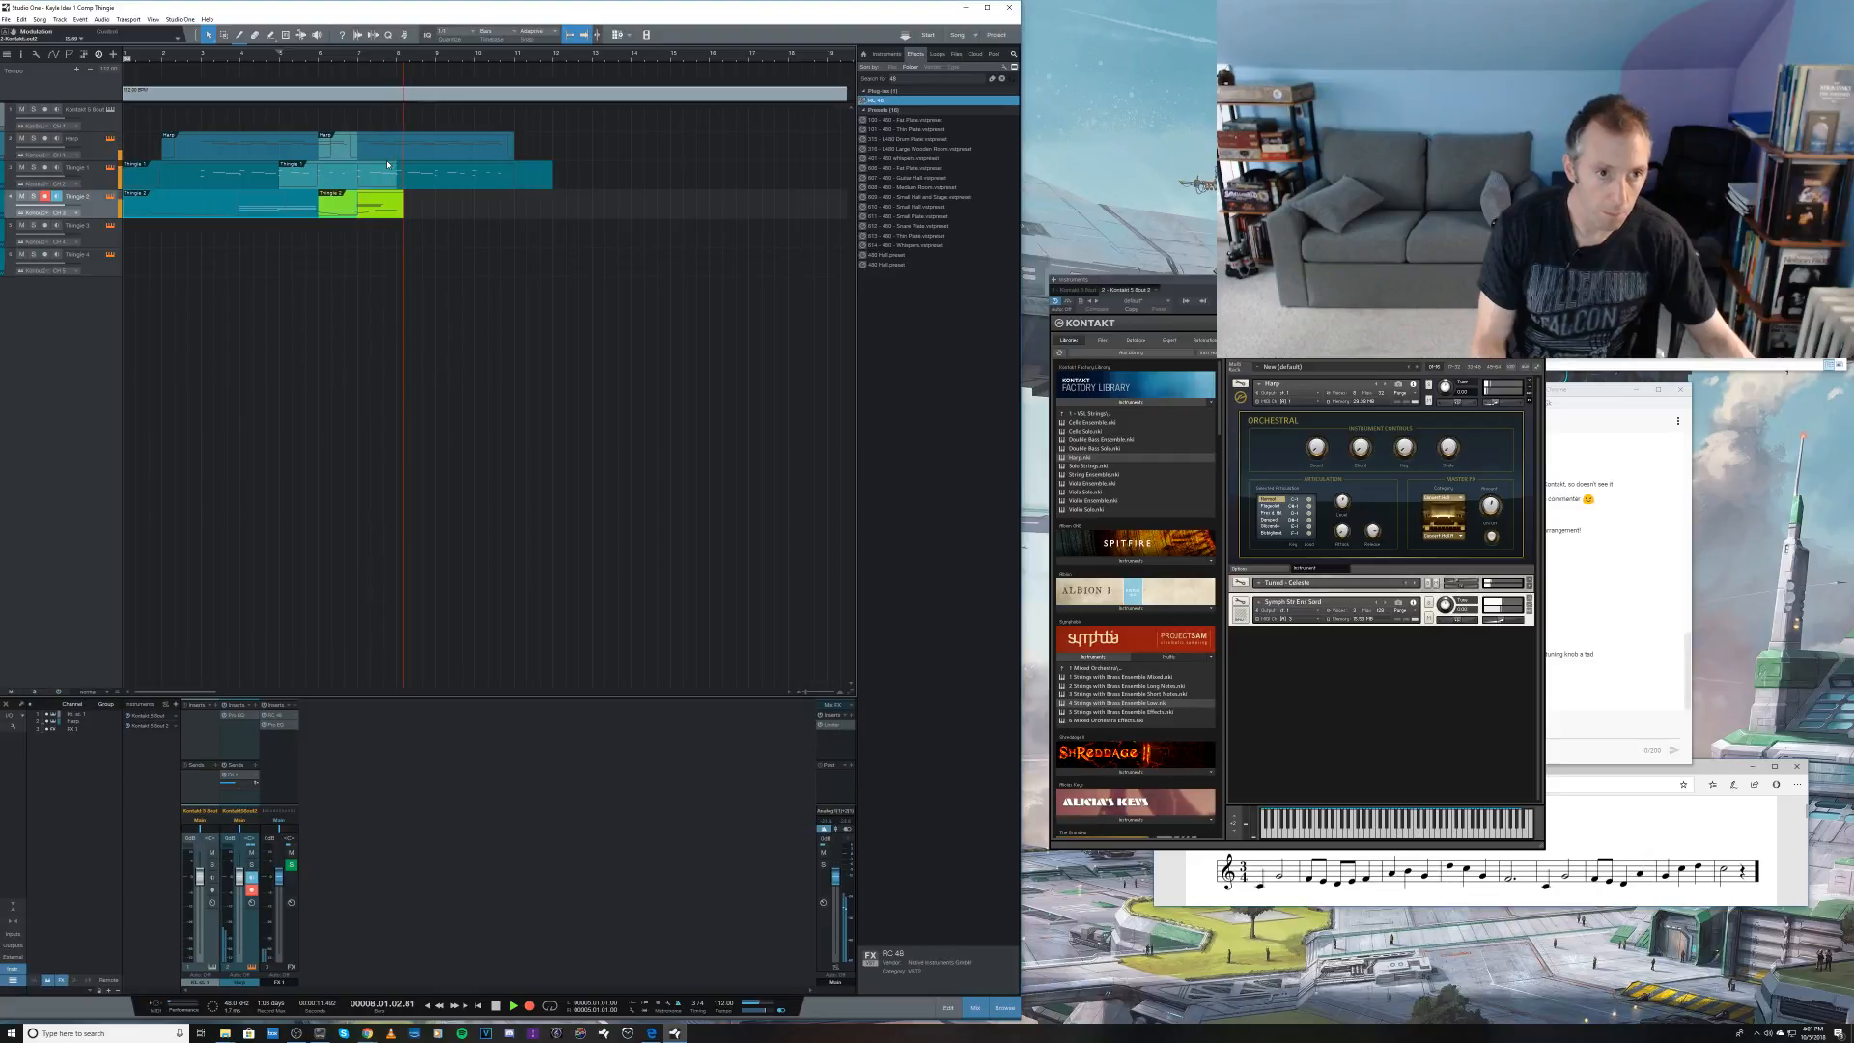
key("space")
key("ctrl+z")
Step: Try another strings take from bar 5, undo it, and redo the duplication of the Harp and Thingie 1 events
key("KP_Multiply")
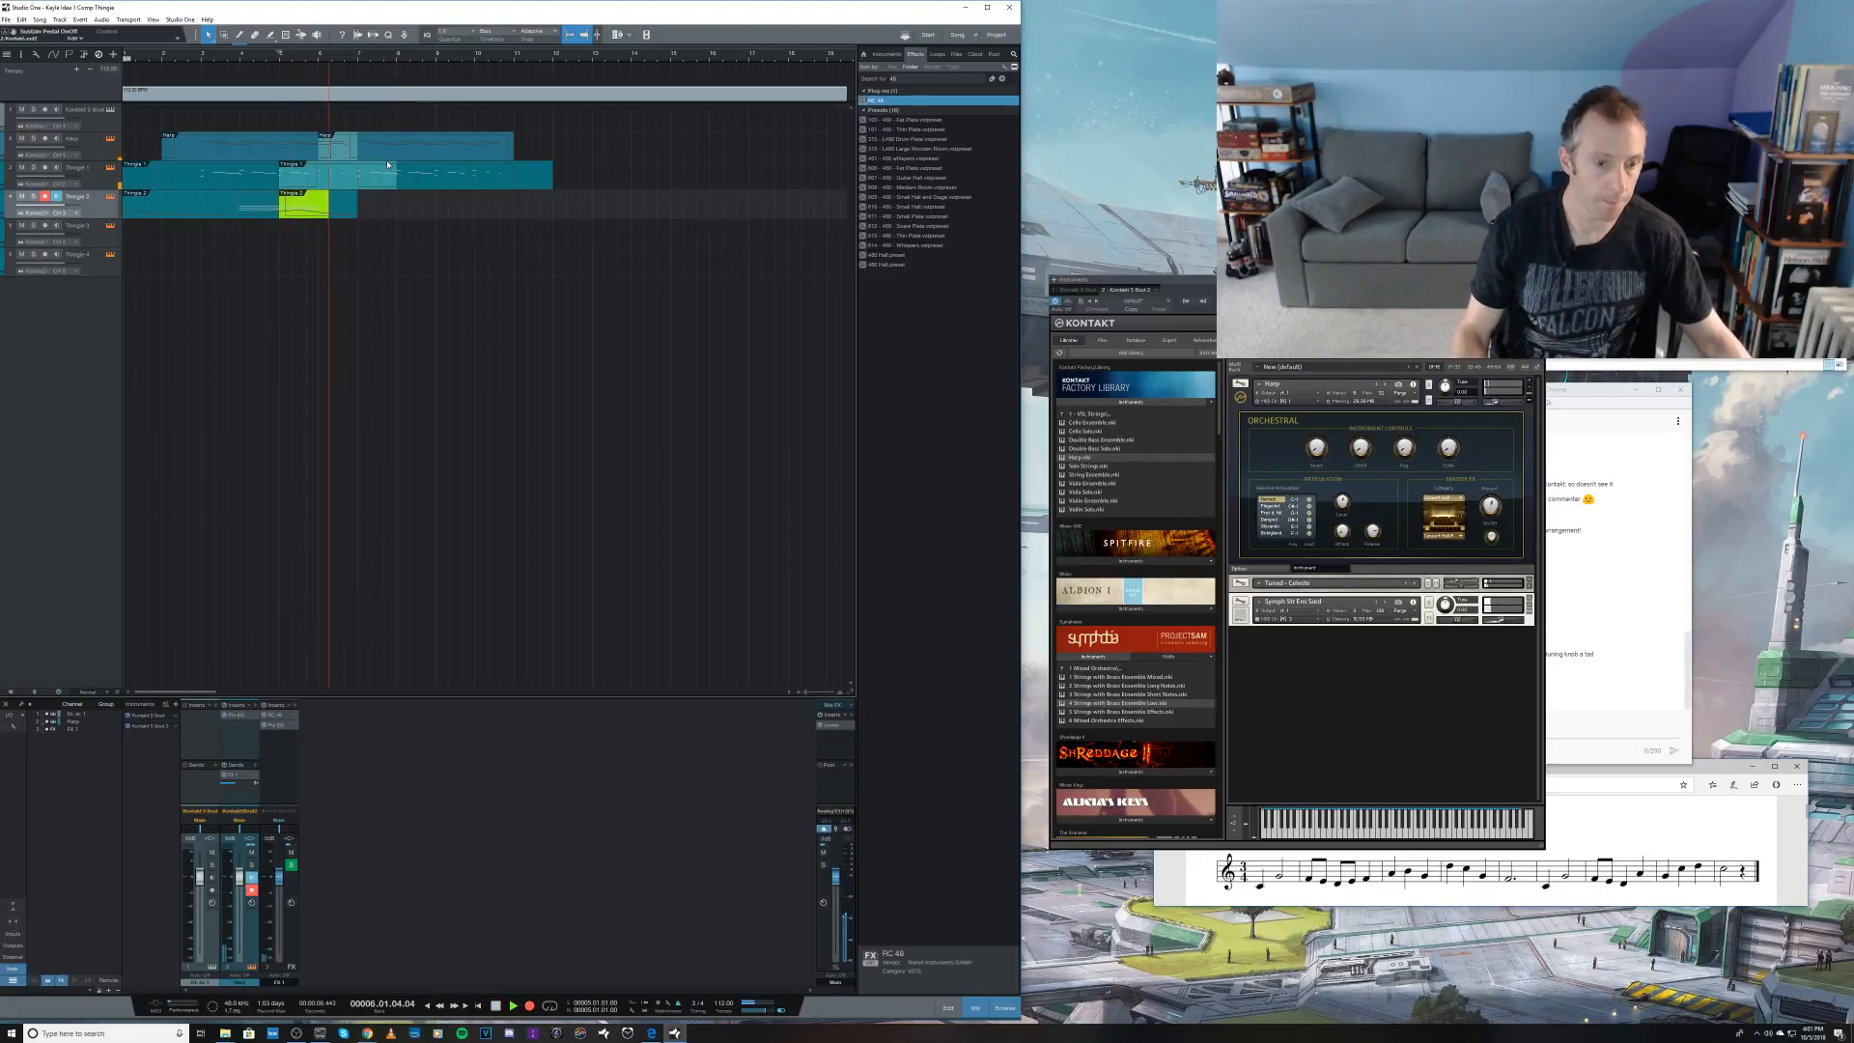
key("space")
key("ctrl+z")
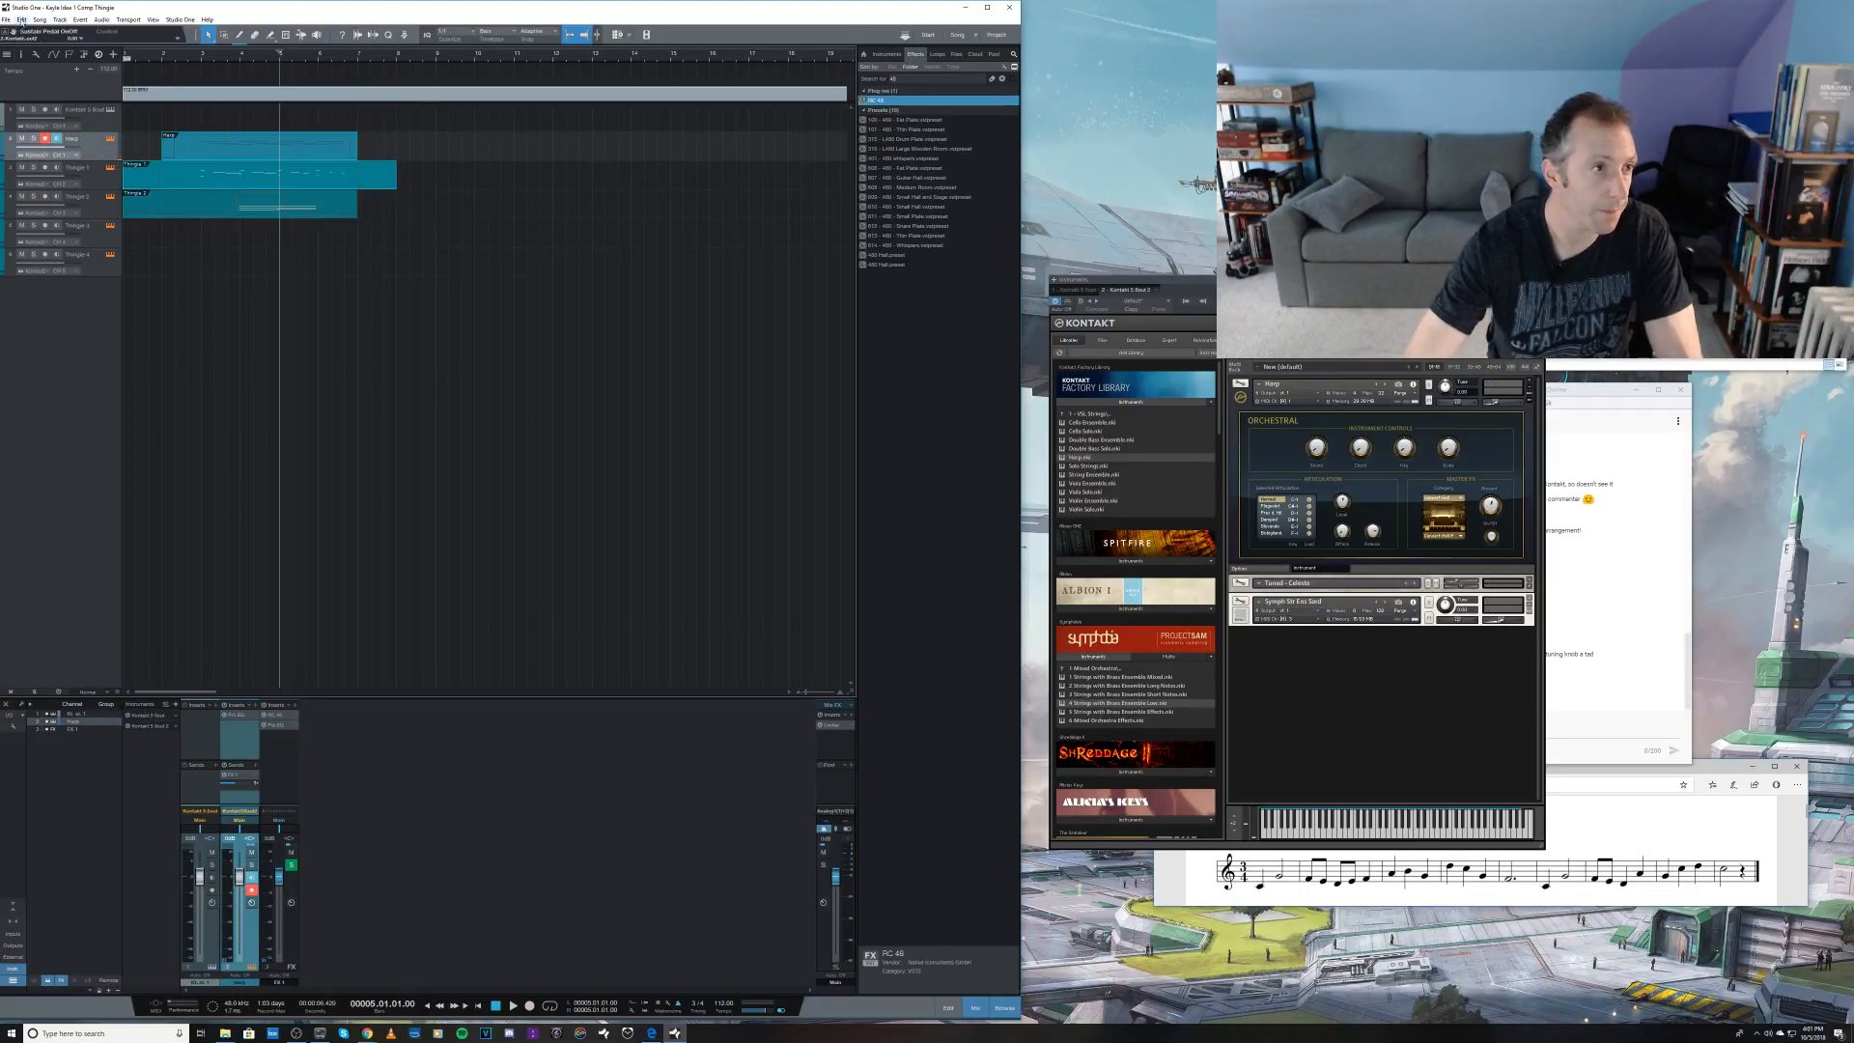
left_click(22, 20)
left_click(38, 40)
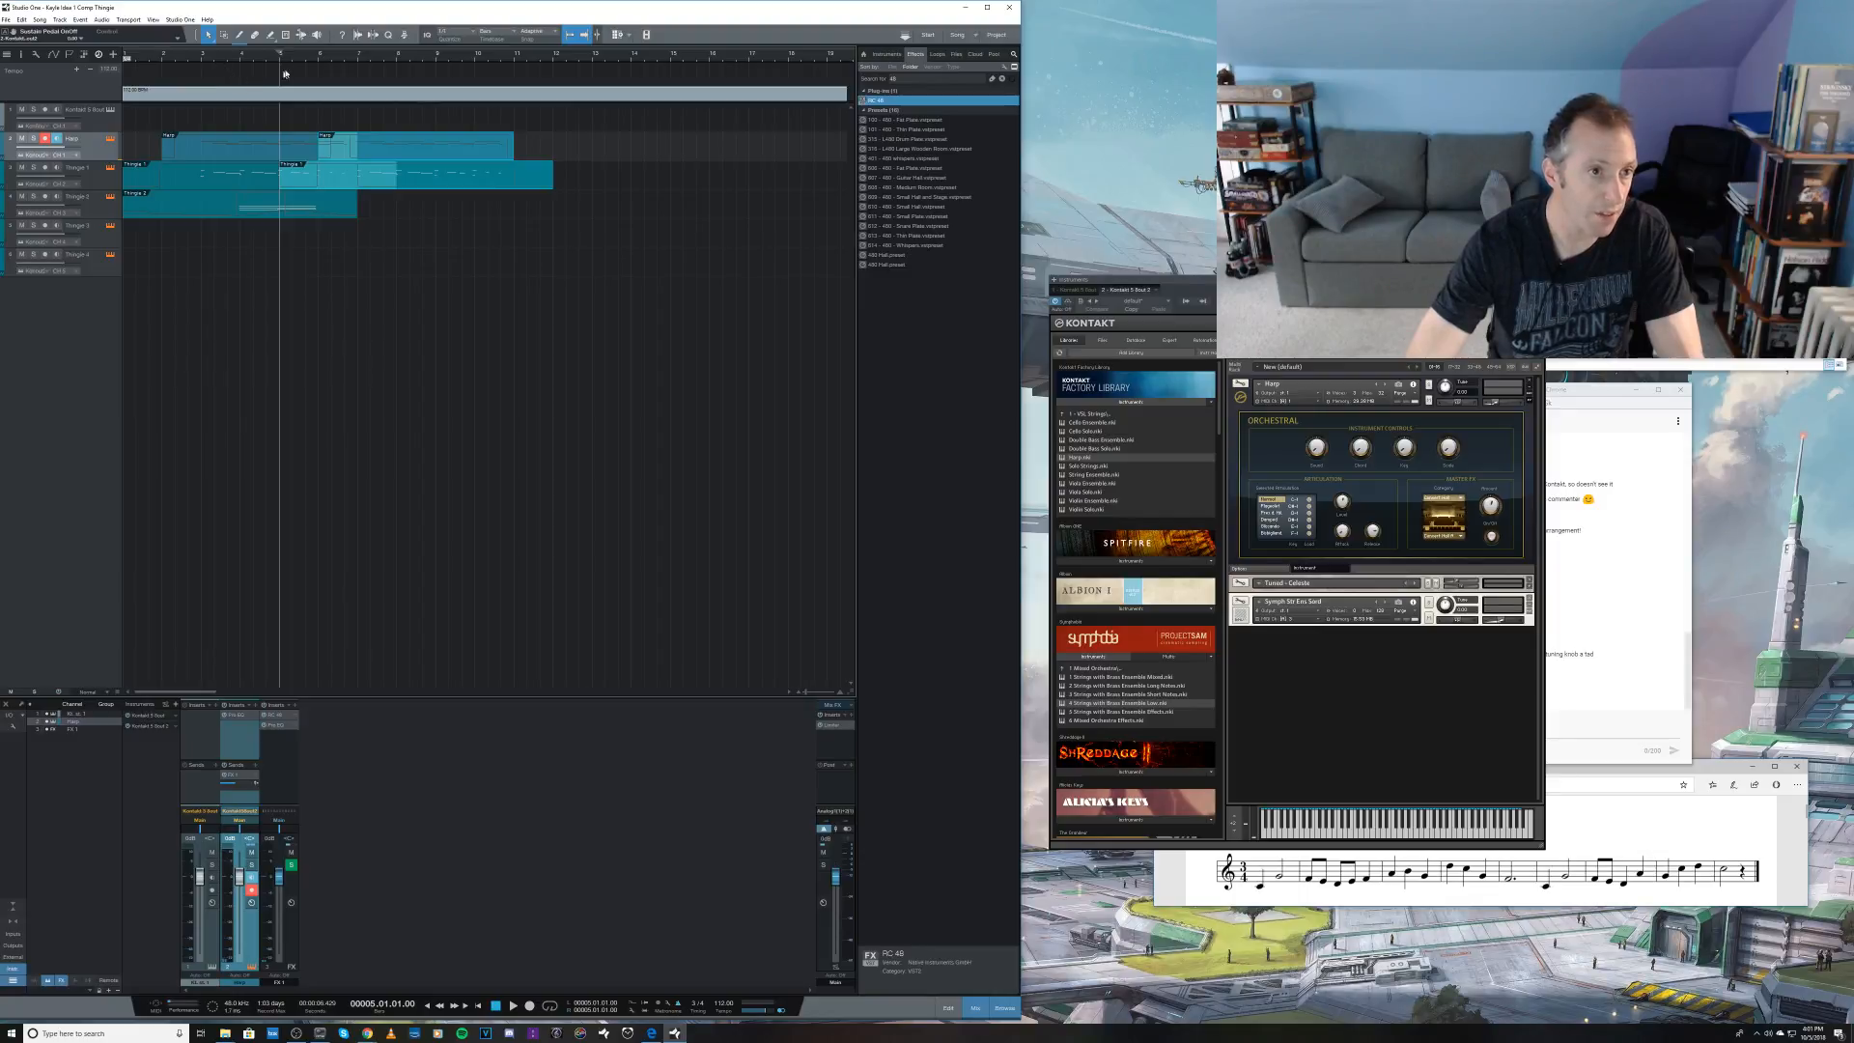
Step: Audition from bar 5, try recording held strings on the Thingie 2 track from bar 6, and undo the take
key("space")
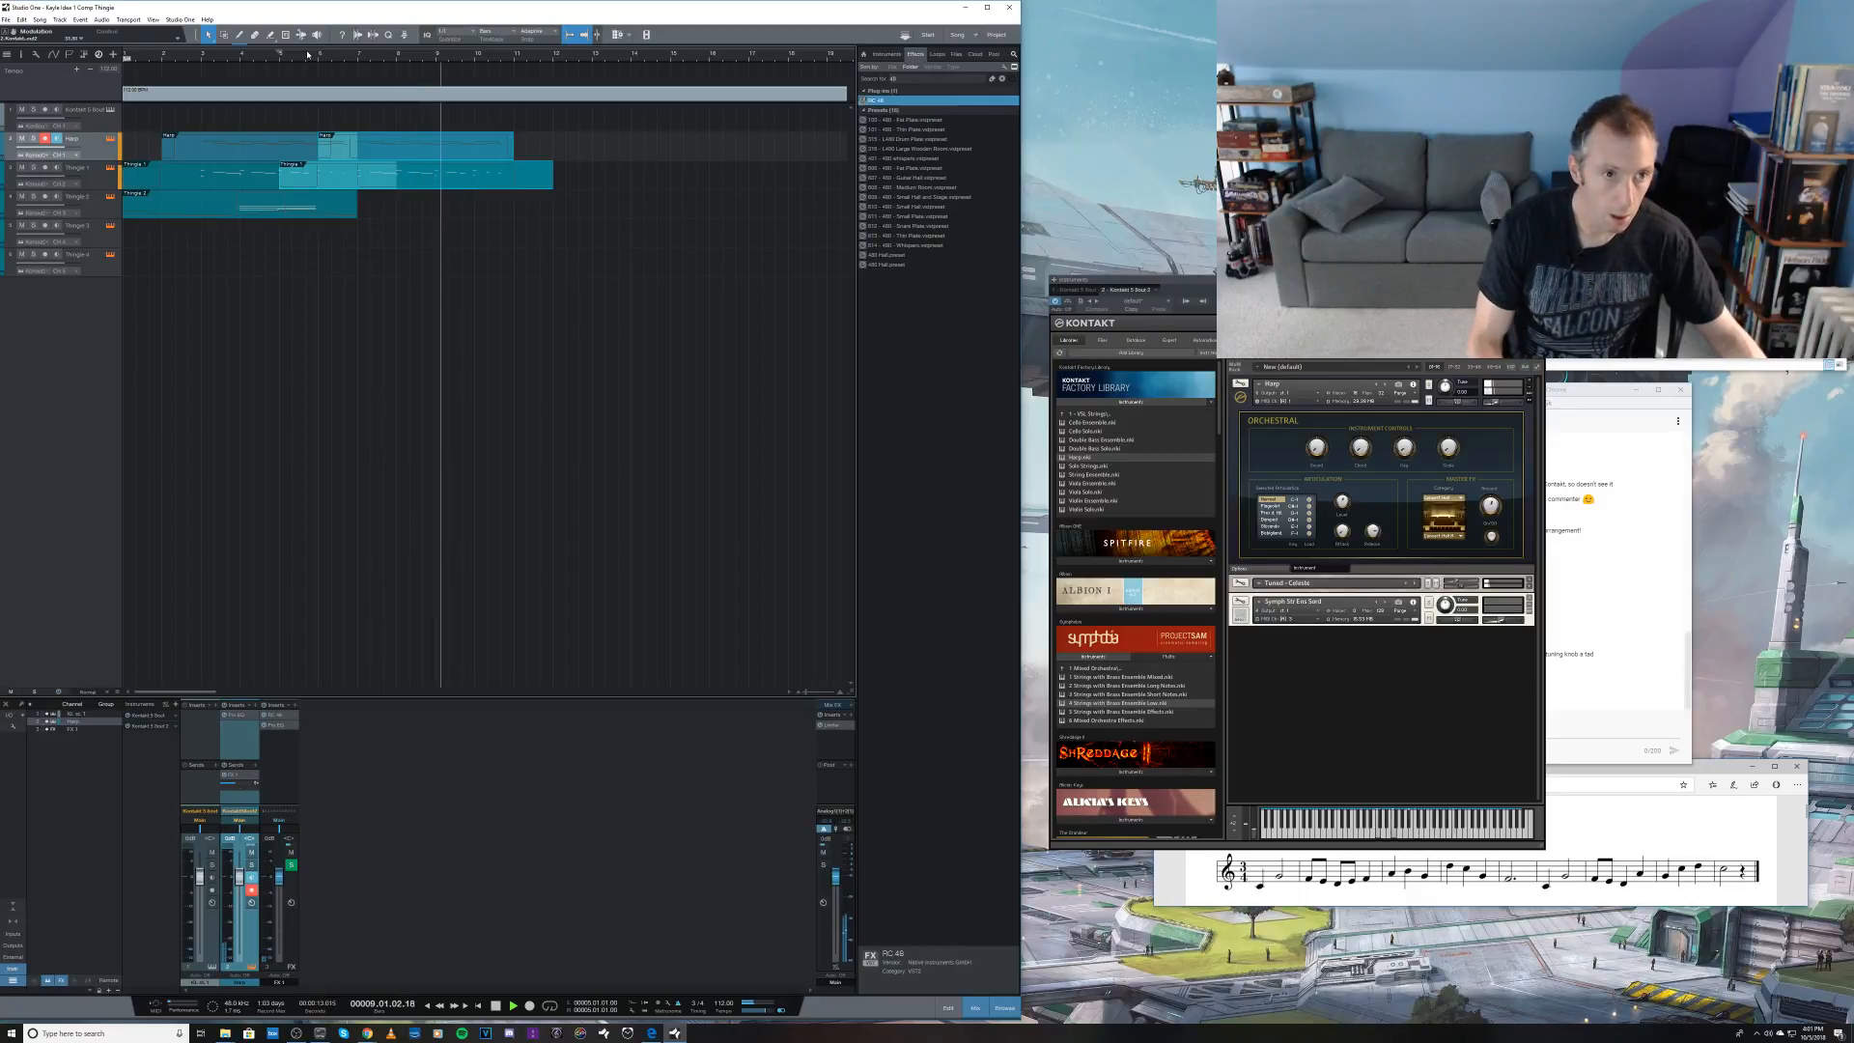
key("space")
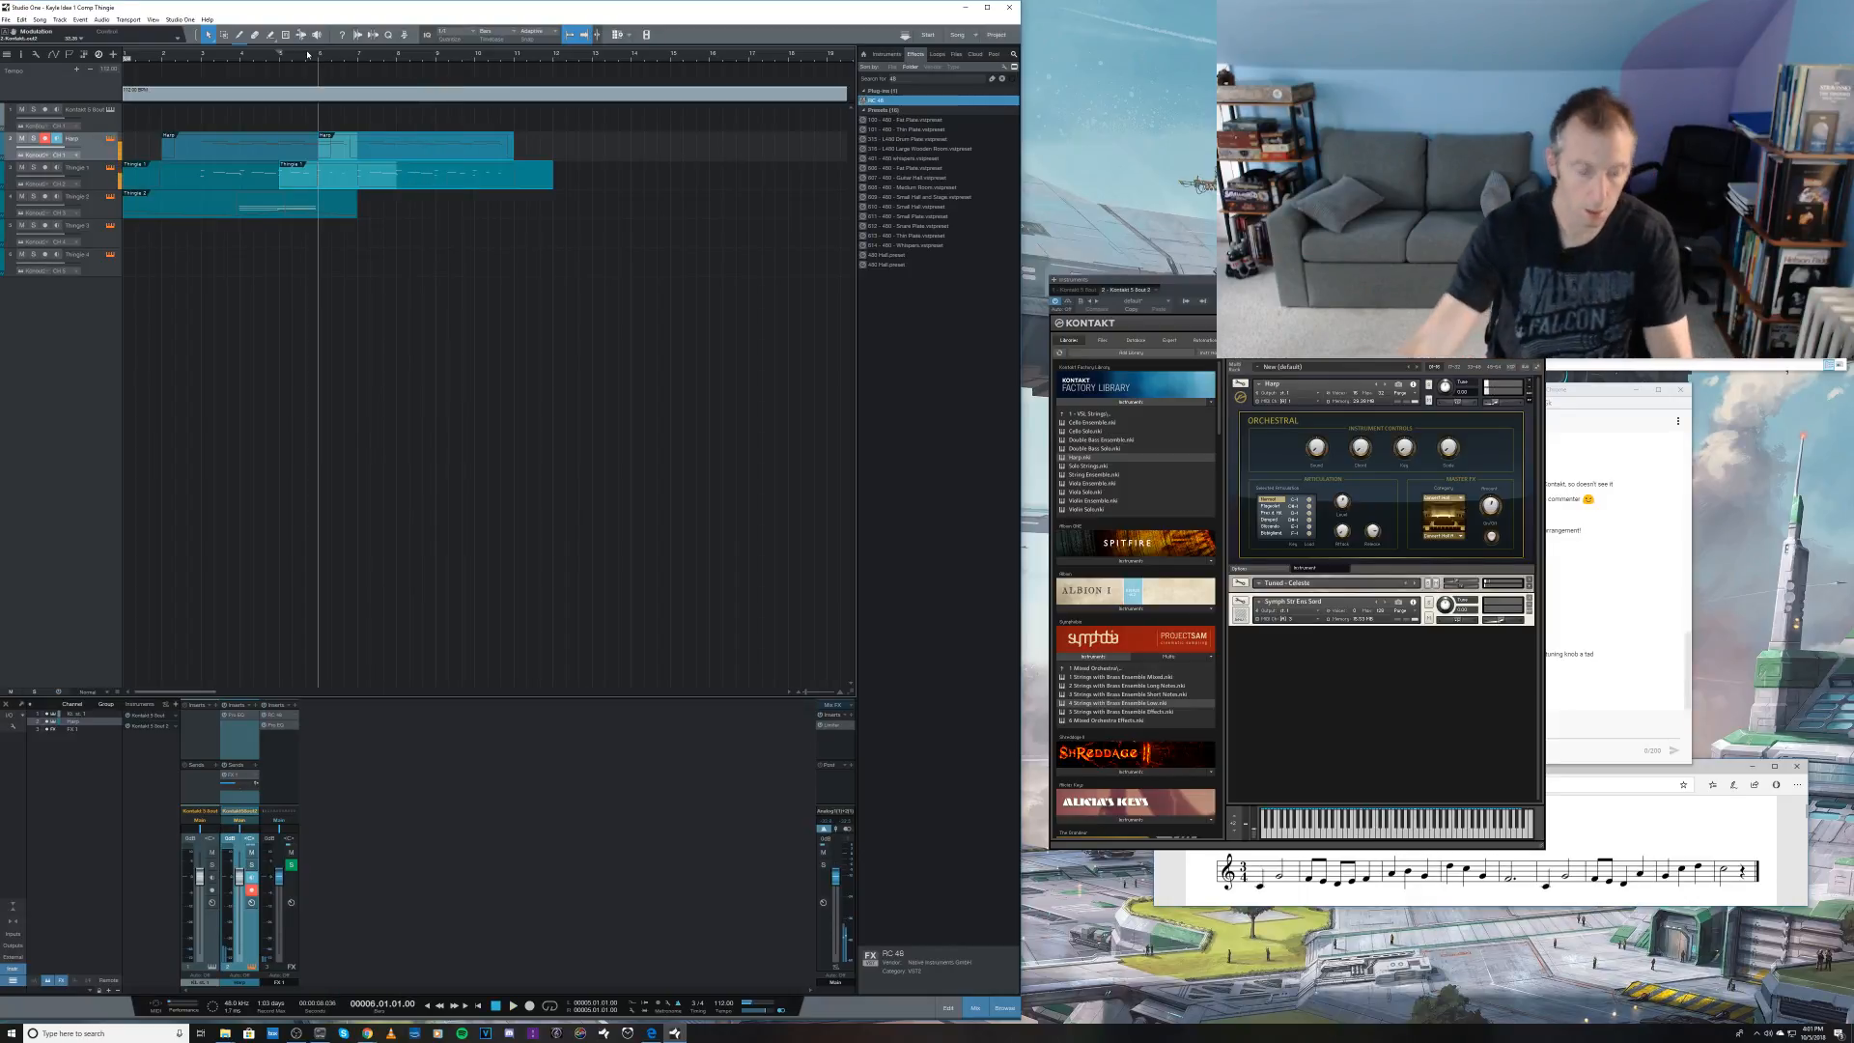
left_click(102, 217)
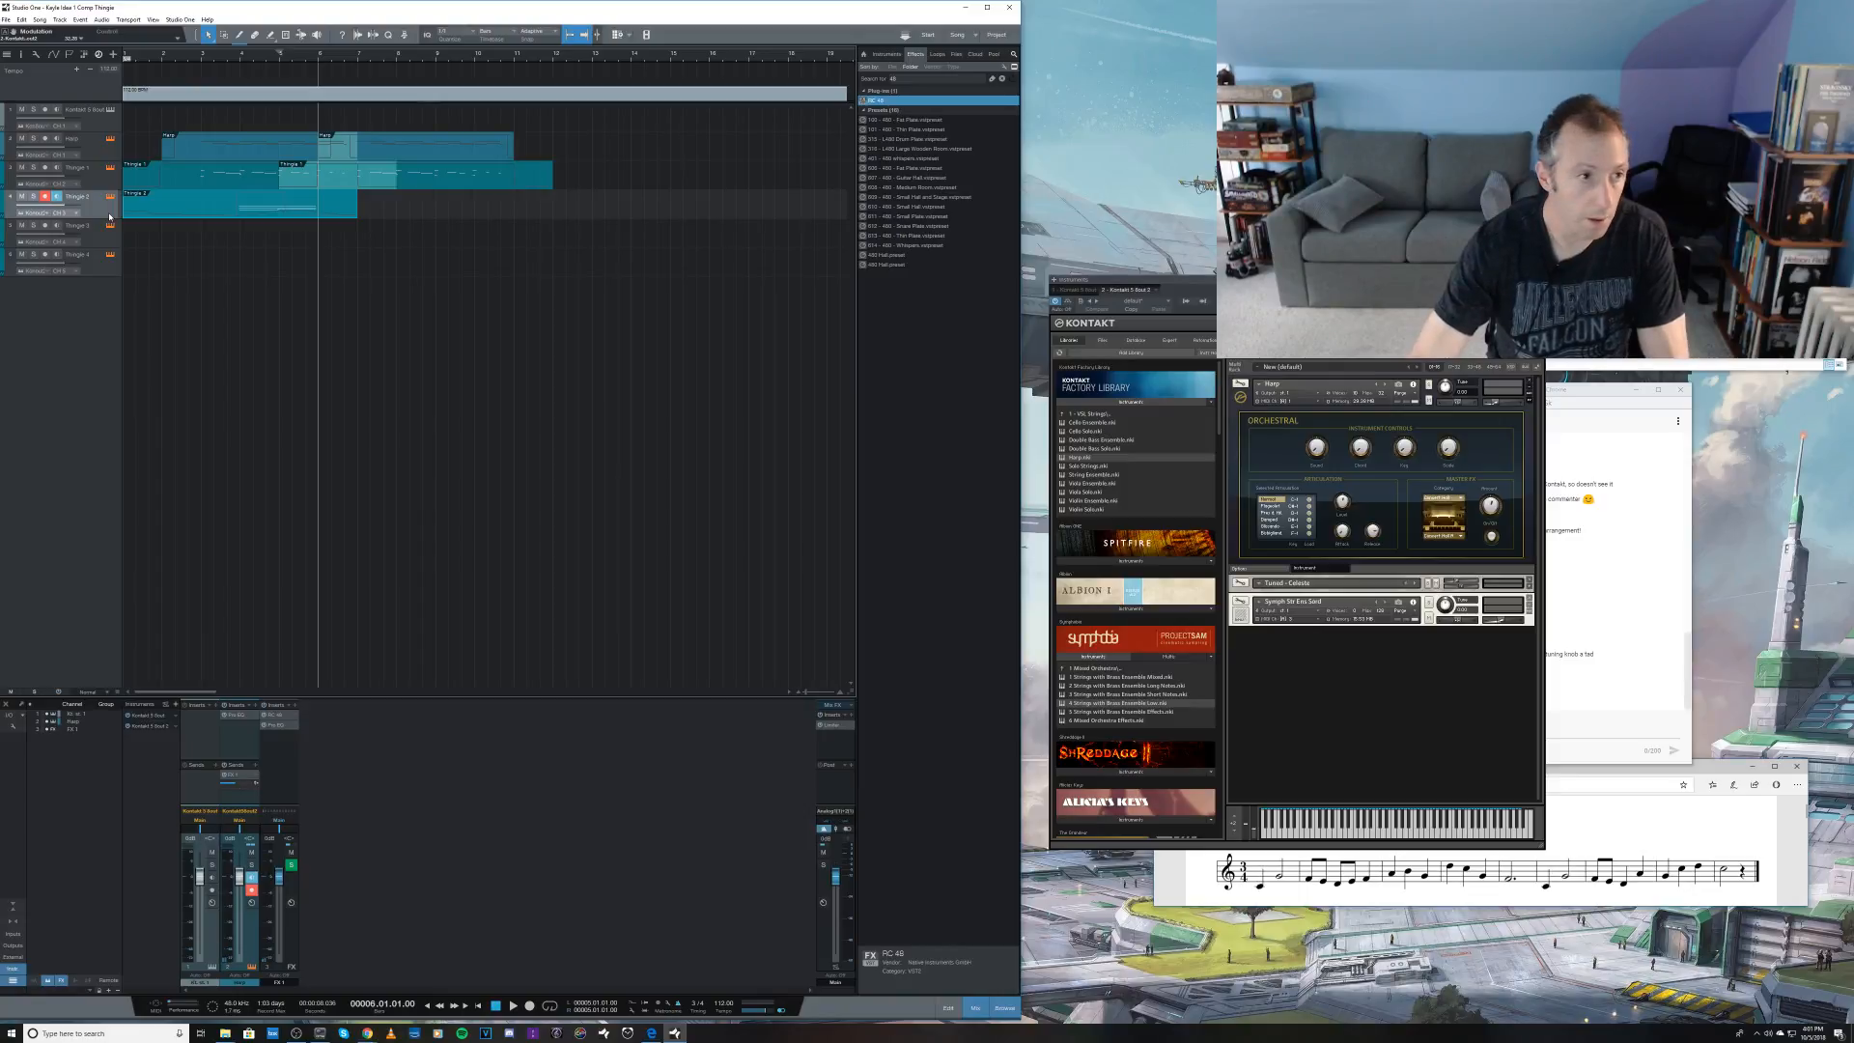
key("KP_Multiply")
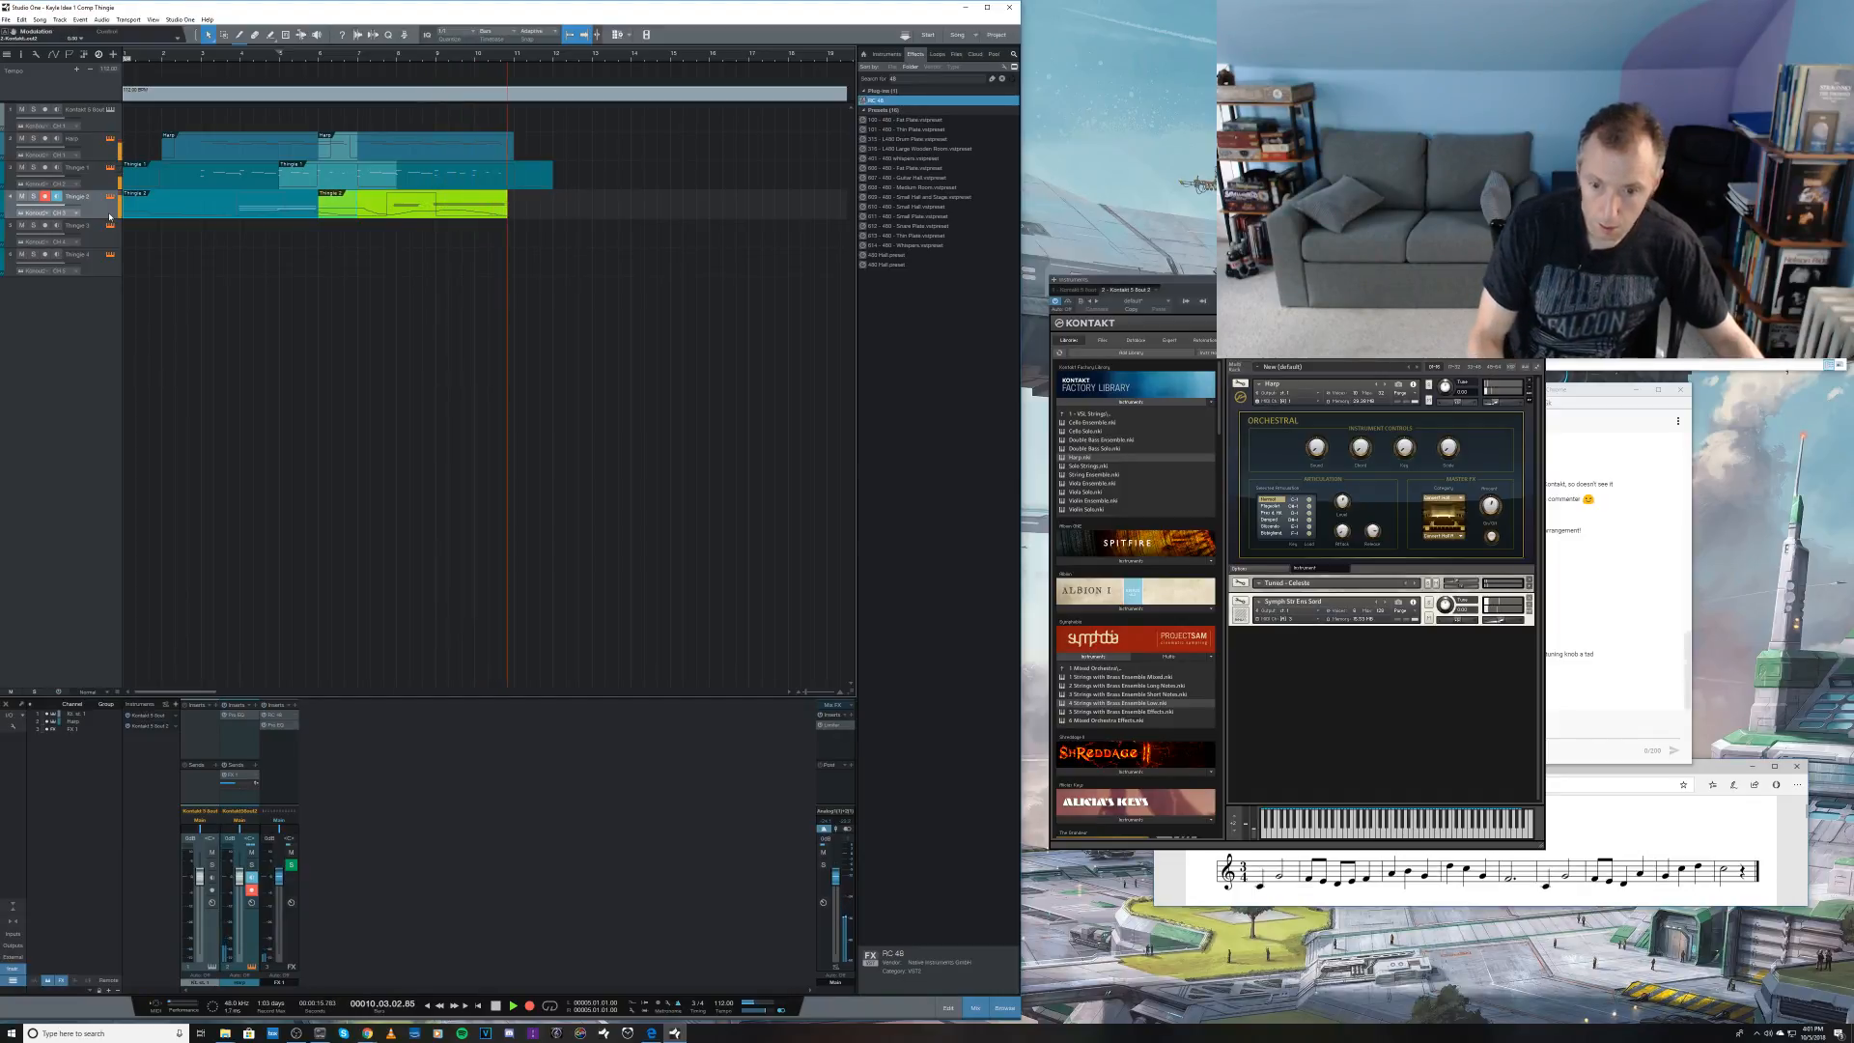
key("space")
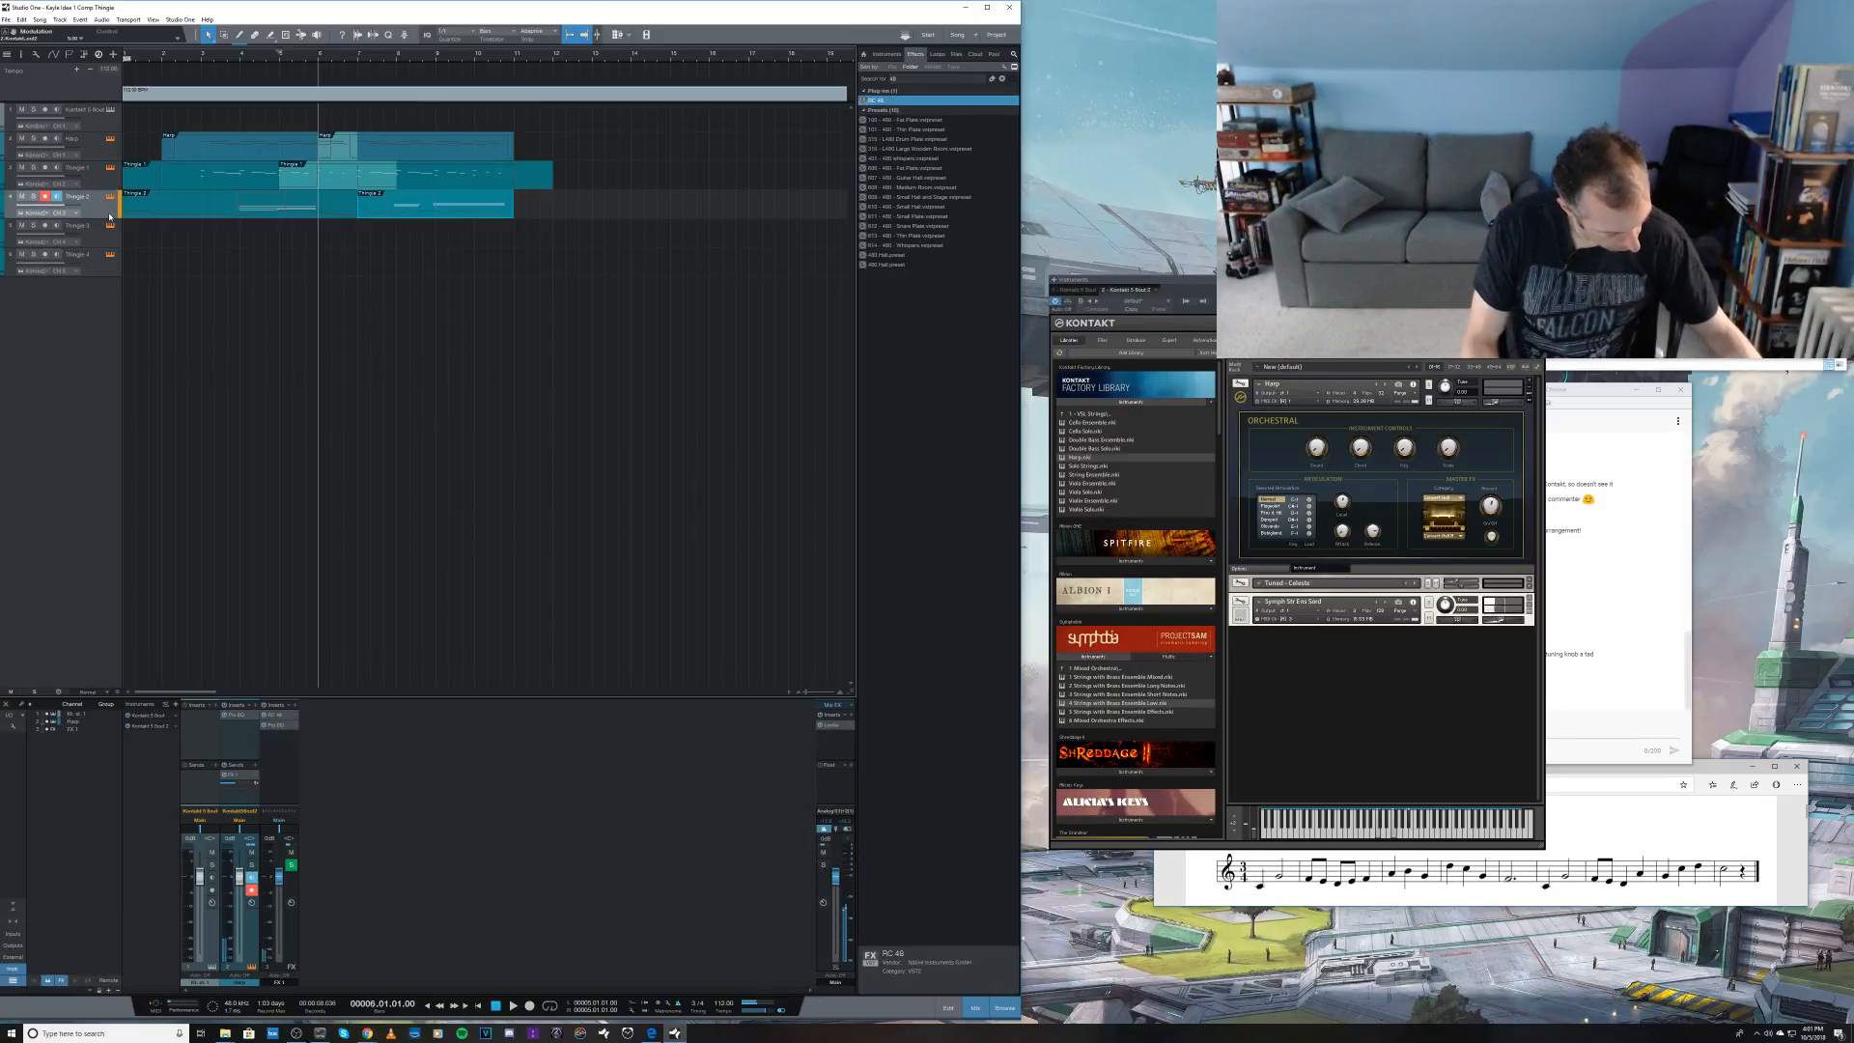
key("ctrl+z")
Step: Record a new strings take on the Thingie 2 track from bar 6, and bring up the stream's live chat in Chrome
key("KP_Multiply")
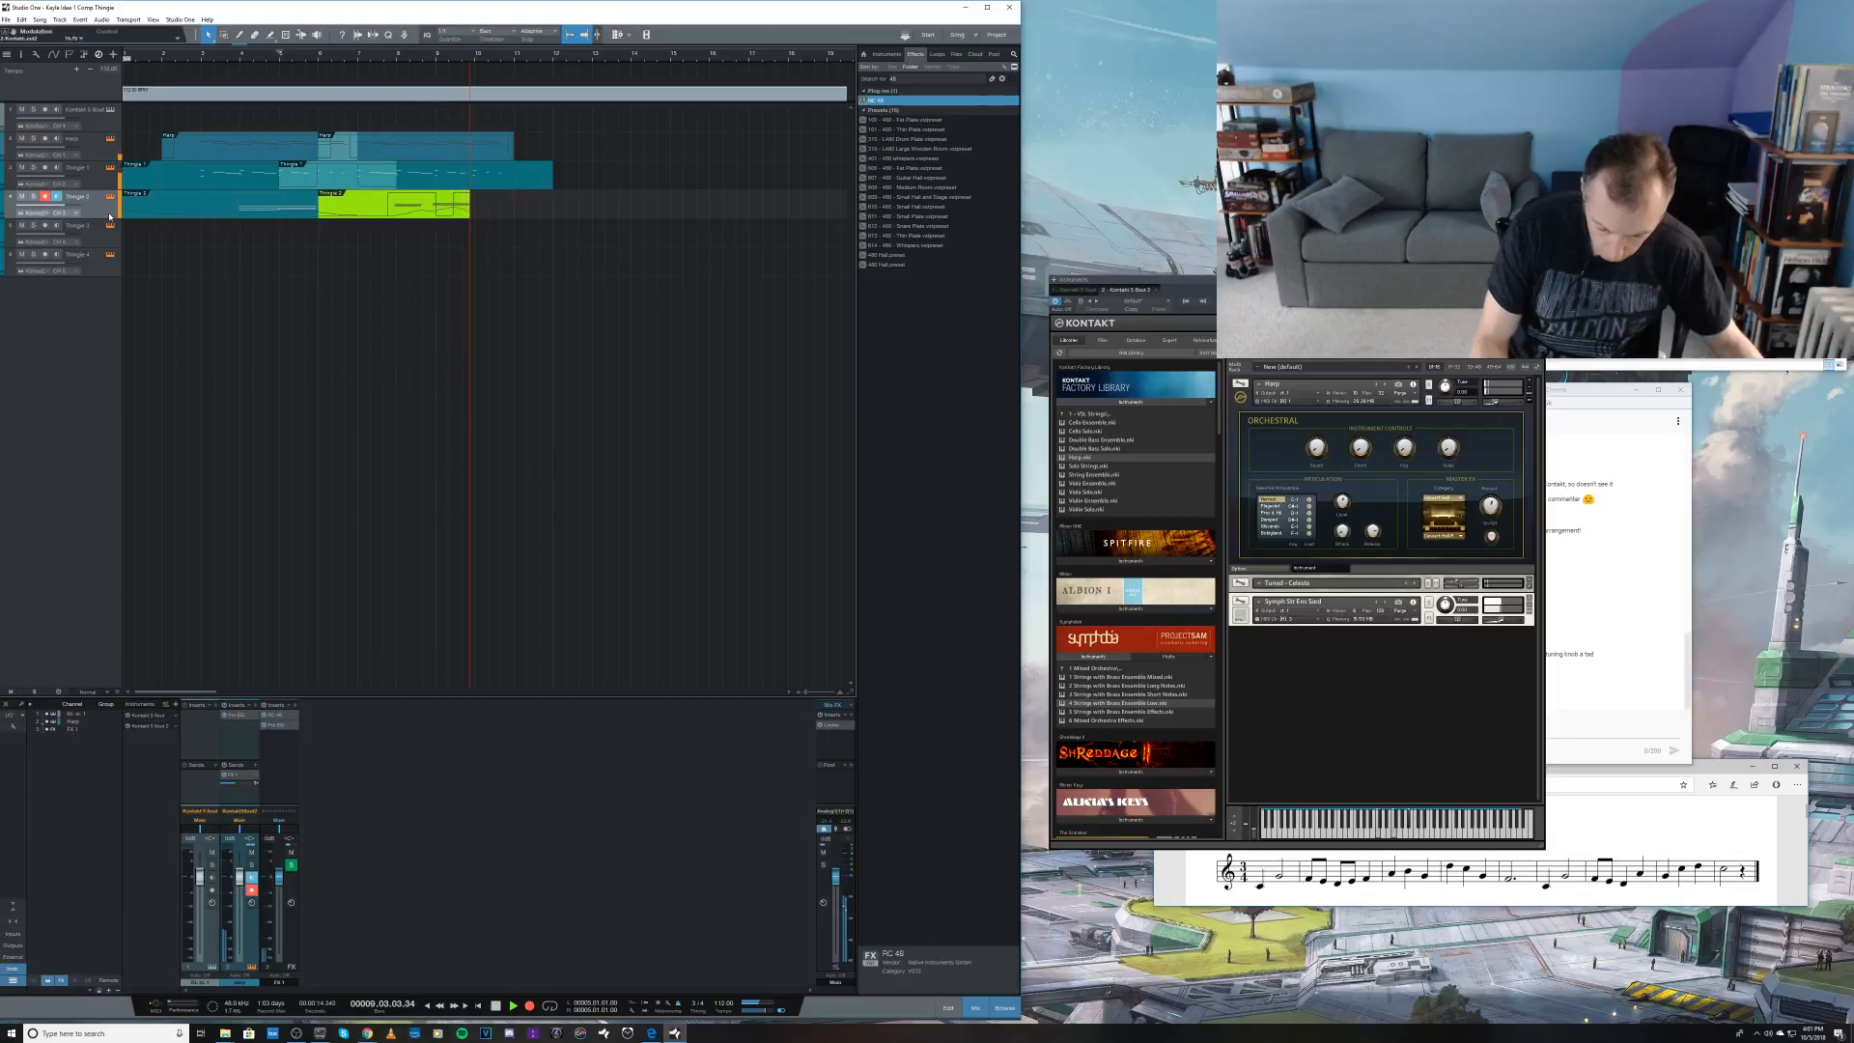
key("space")
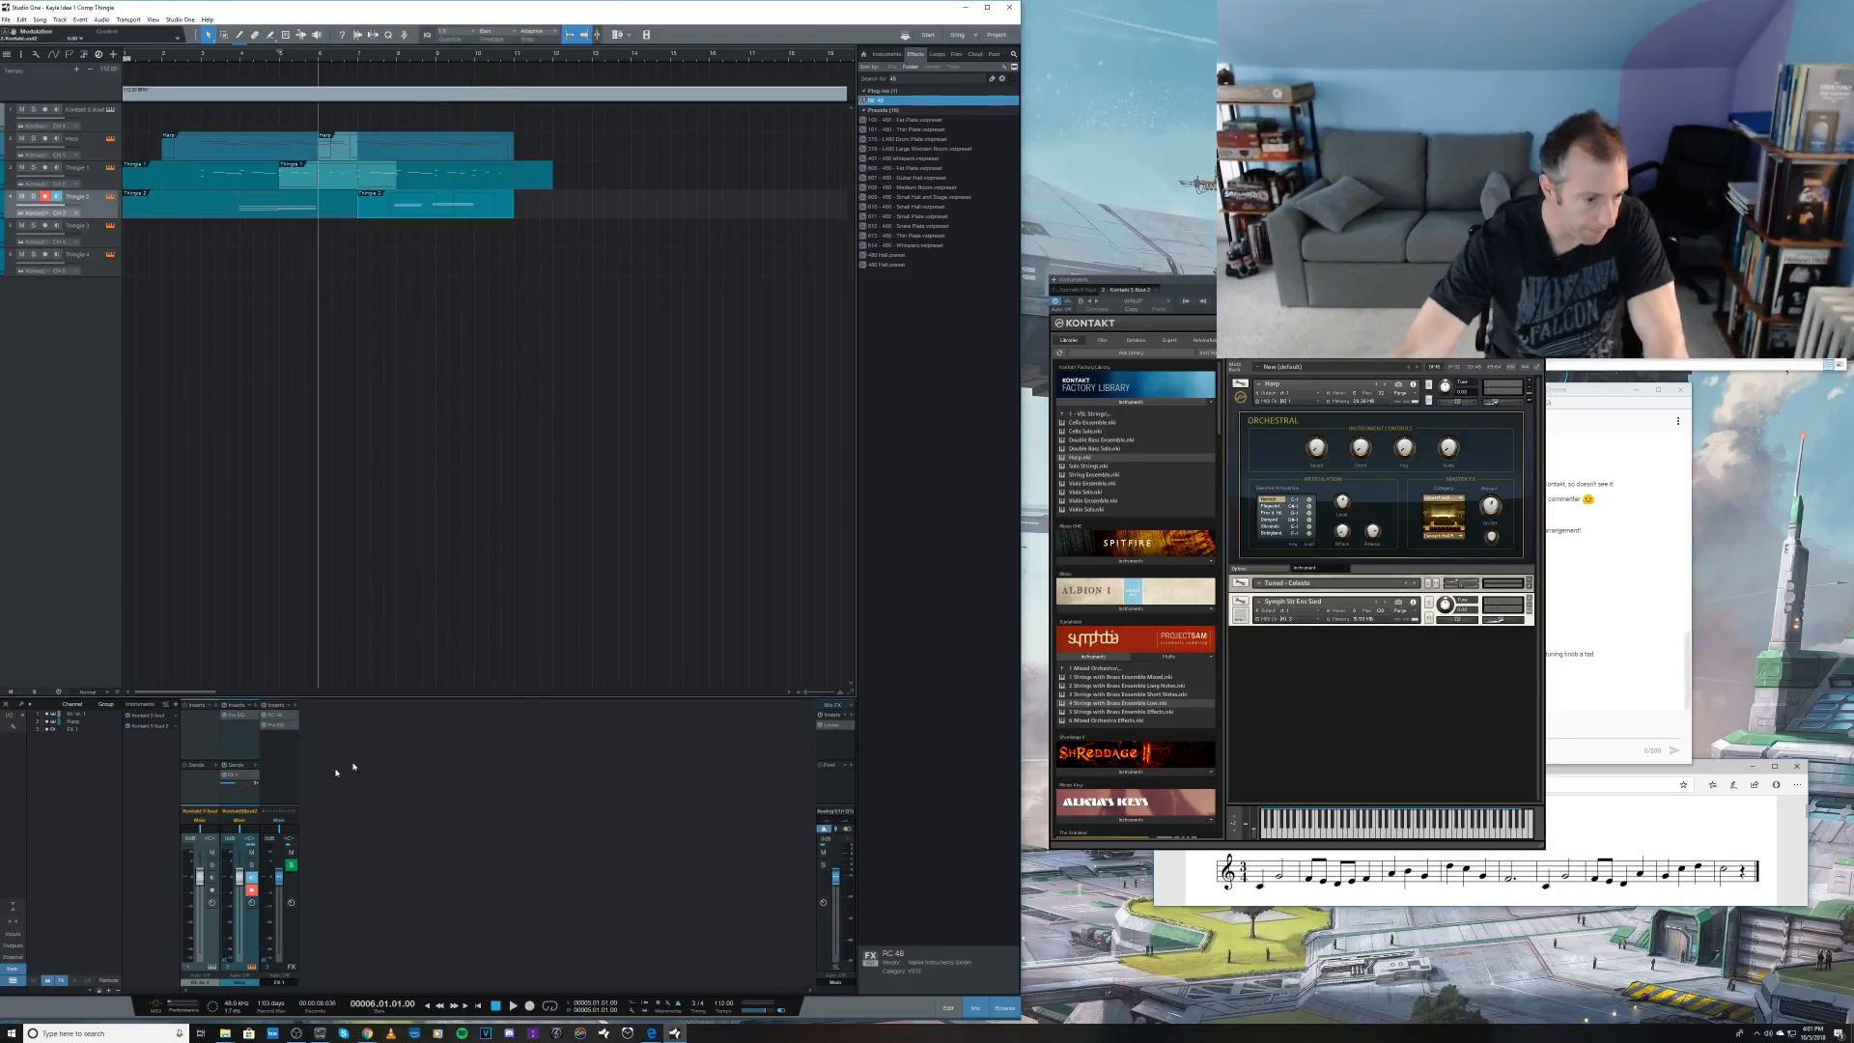
left_click(1602, 638)
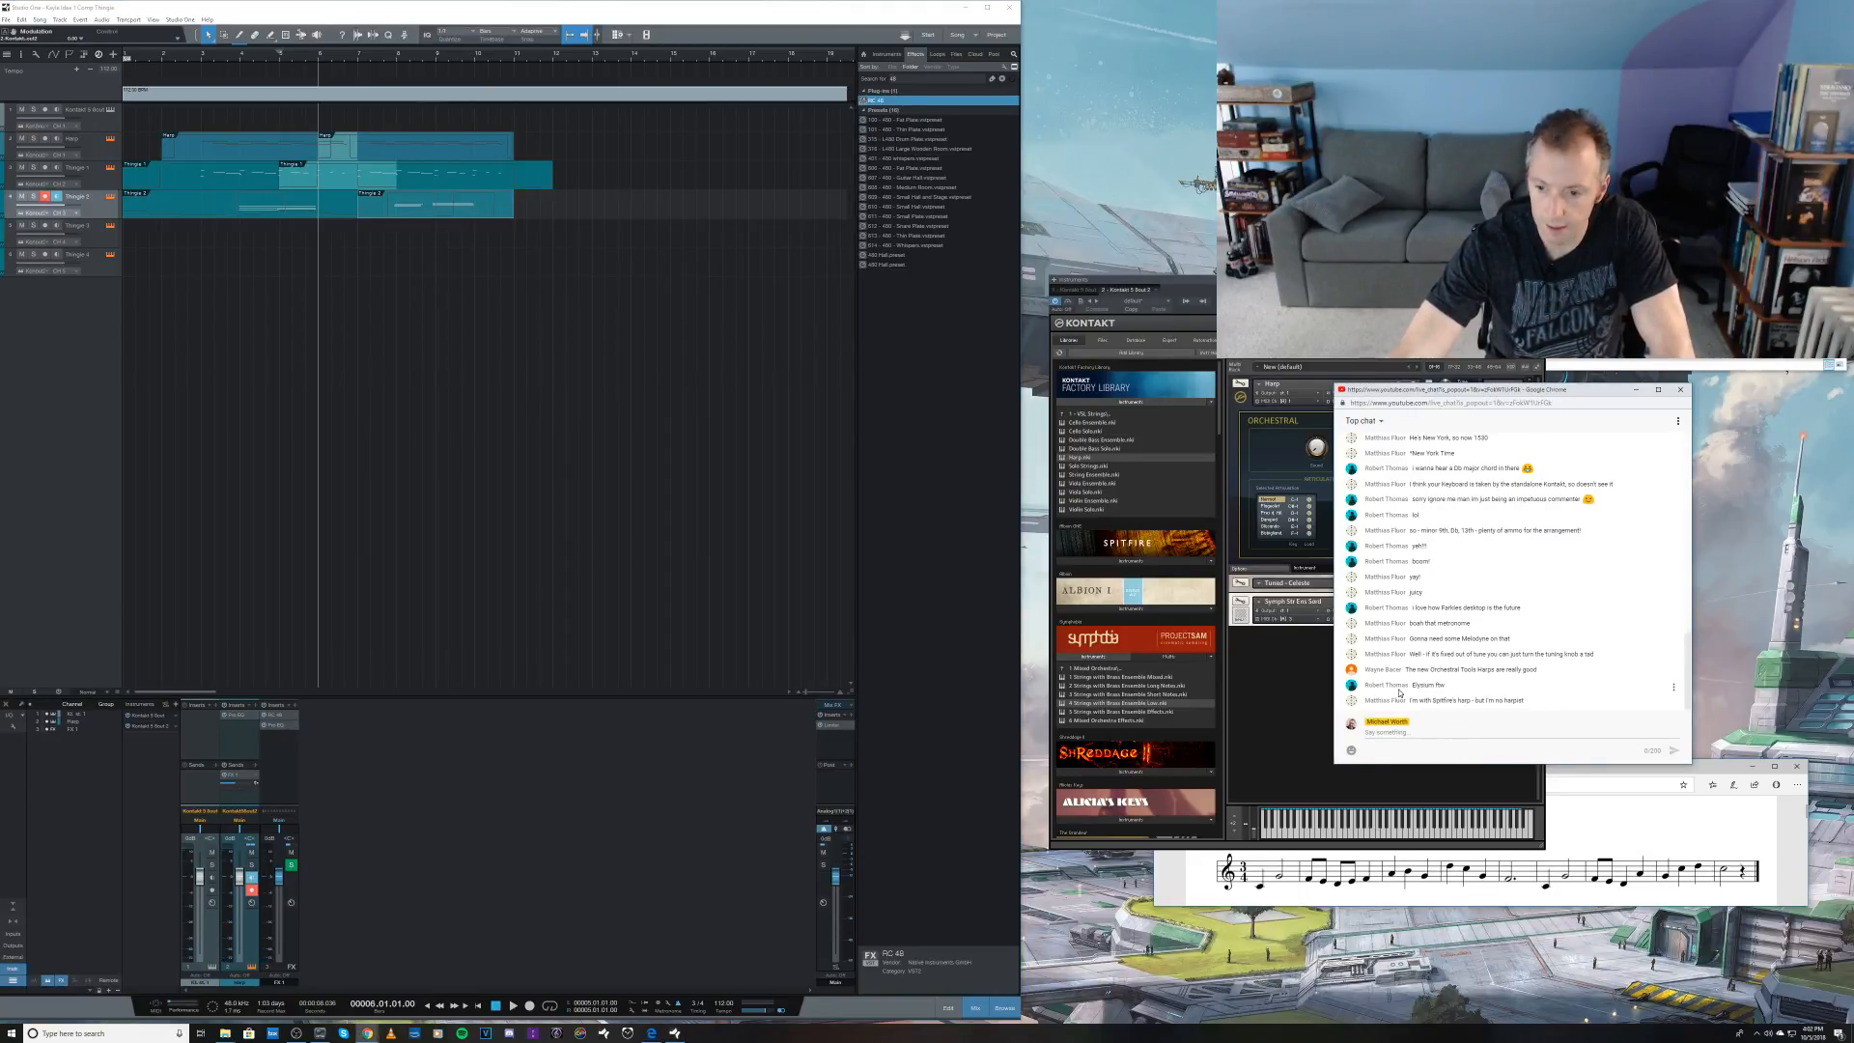
Step: Bring up the Idea 1 score, and audition the sketch on the first Kontakt track in Studio One from bar 71
left_click(1543, 792)
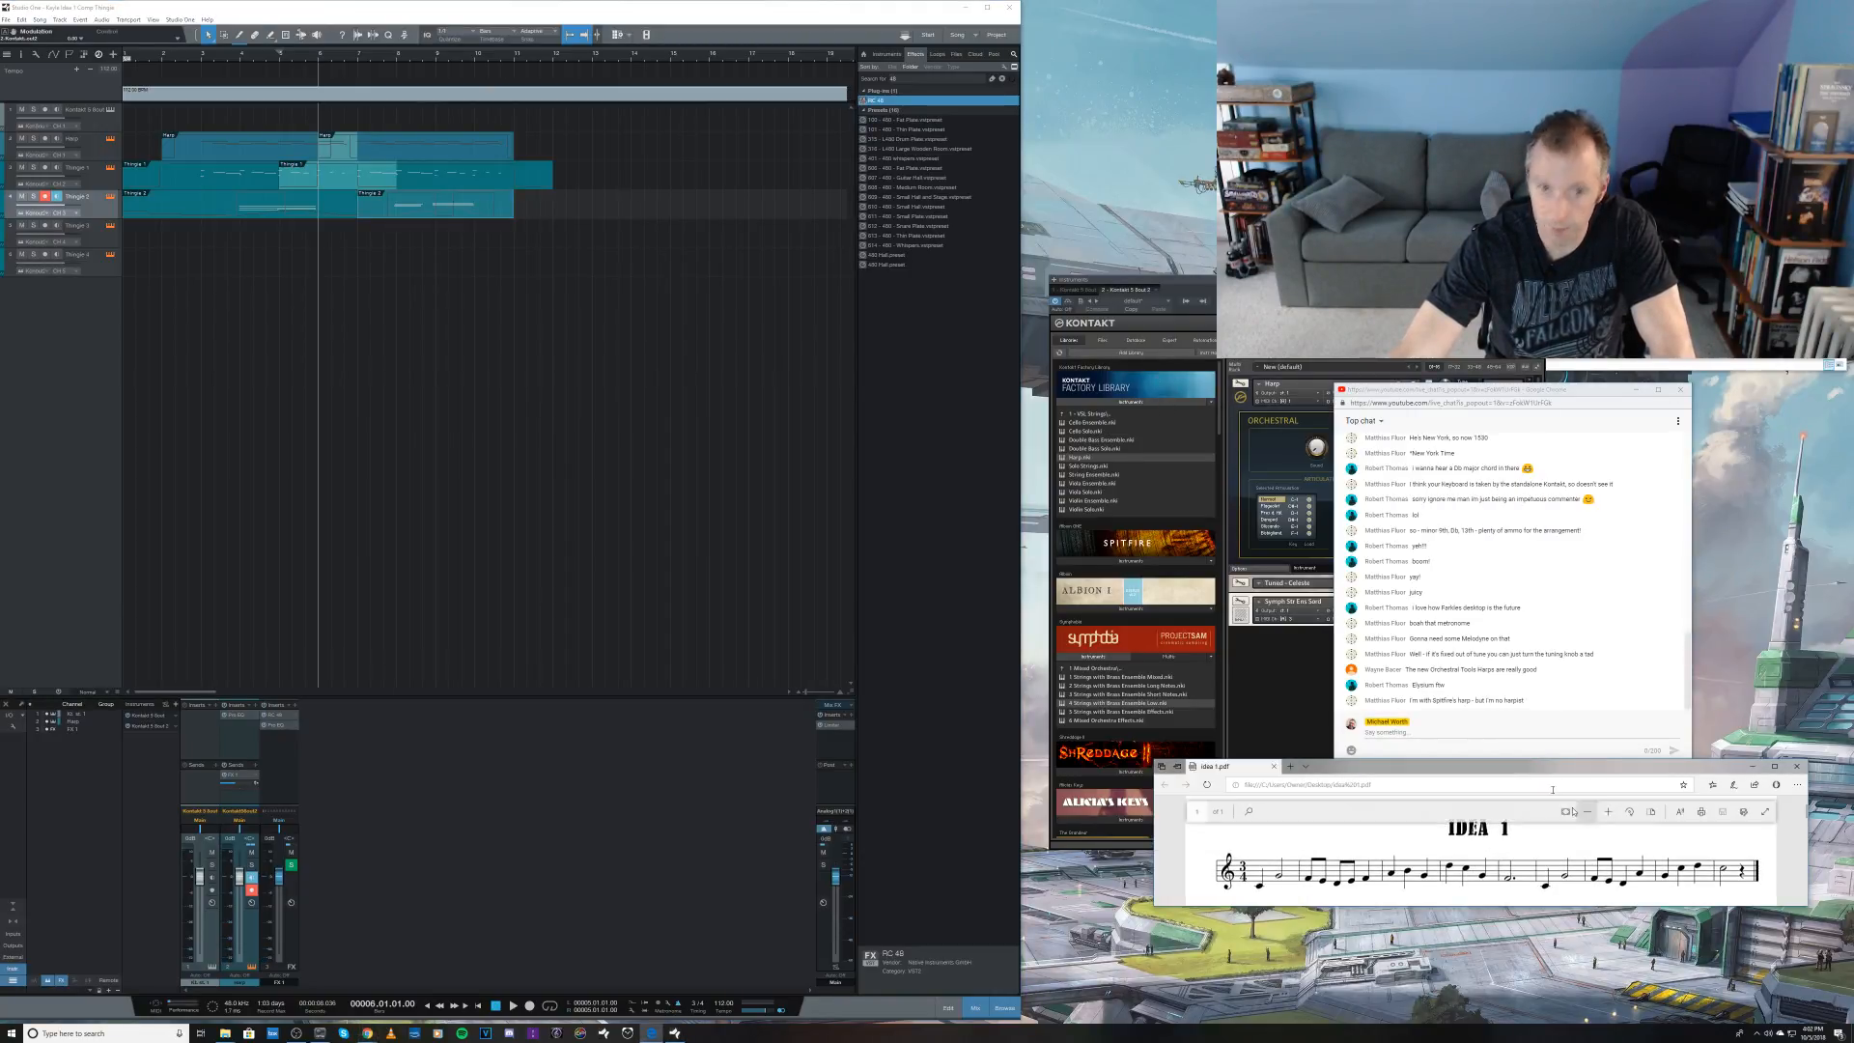
left_click(490, 10)
key("w")
key("w")
key("w")
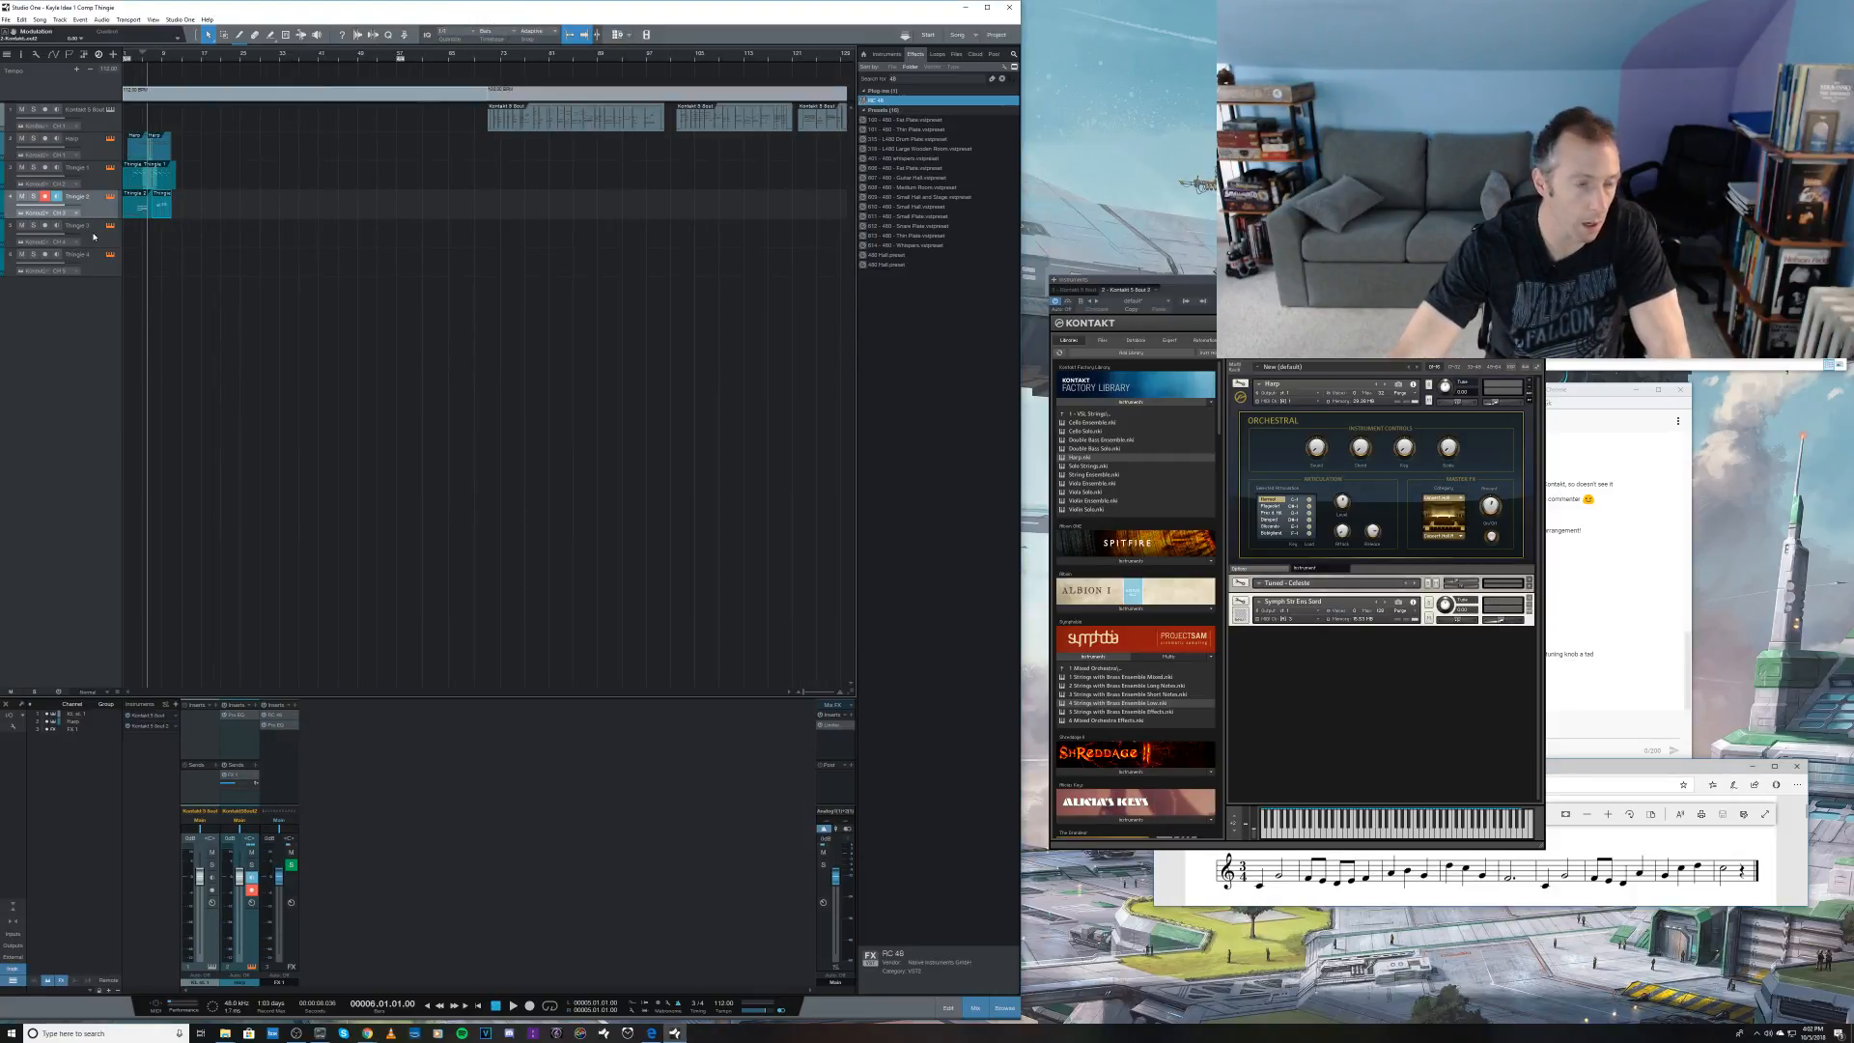
left_click(486, 61)
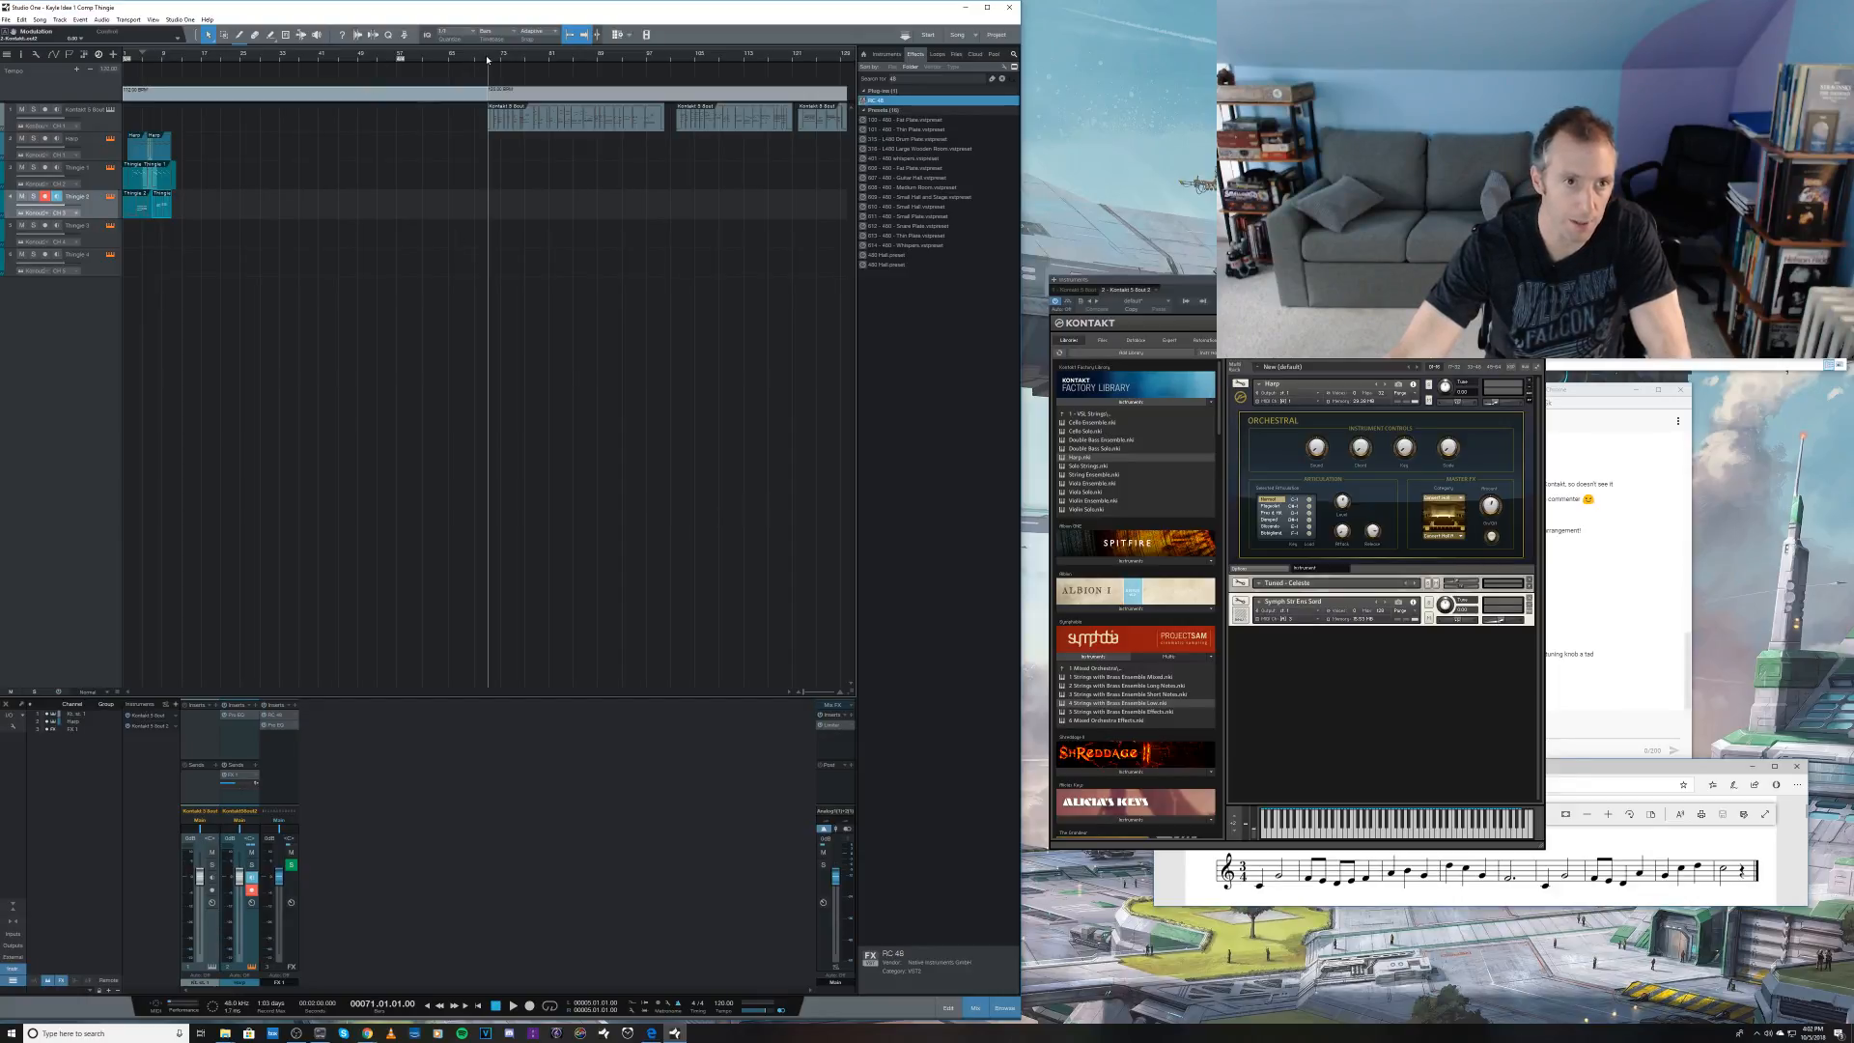
key("space")
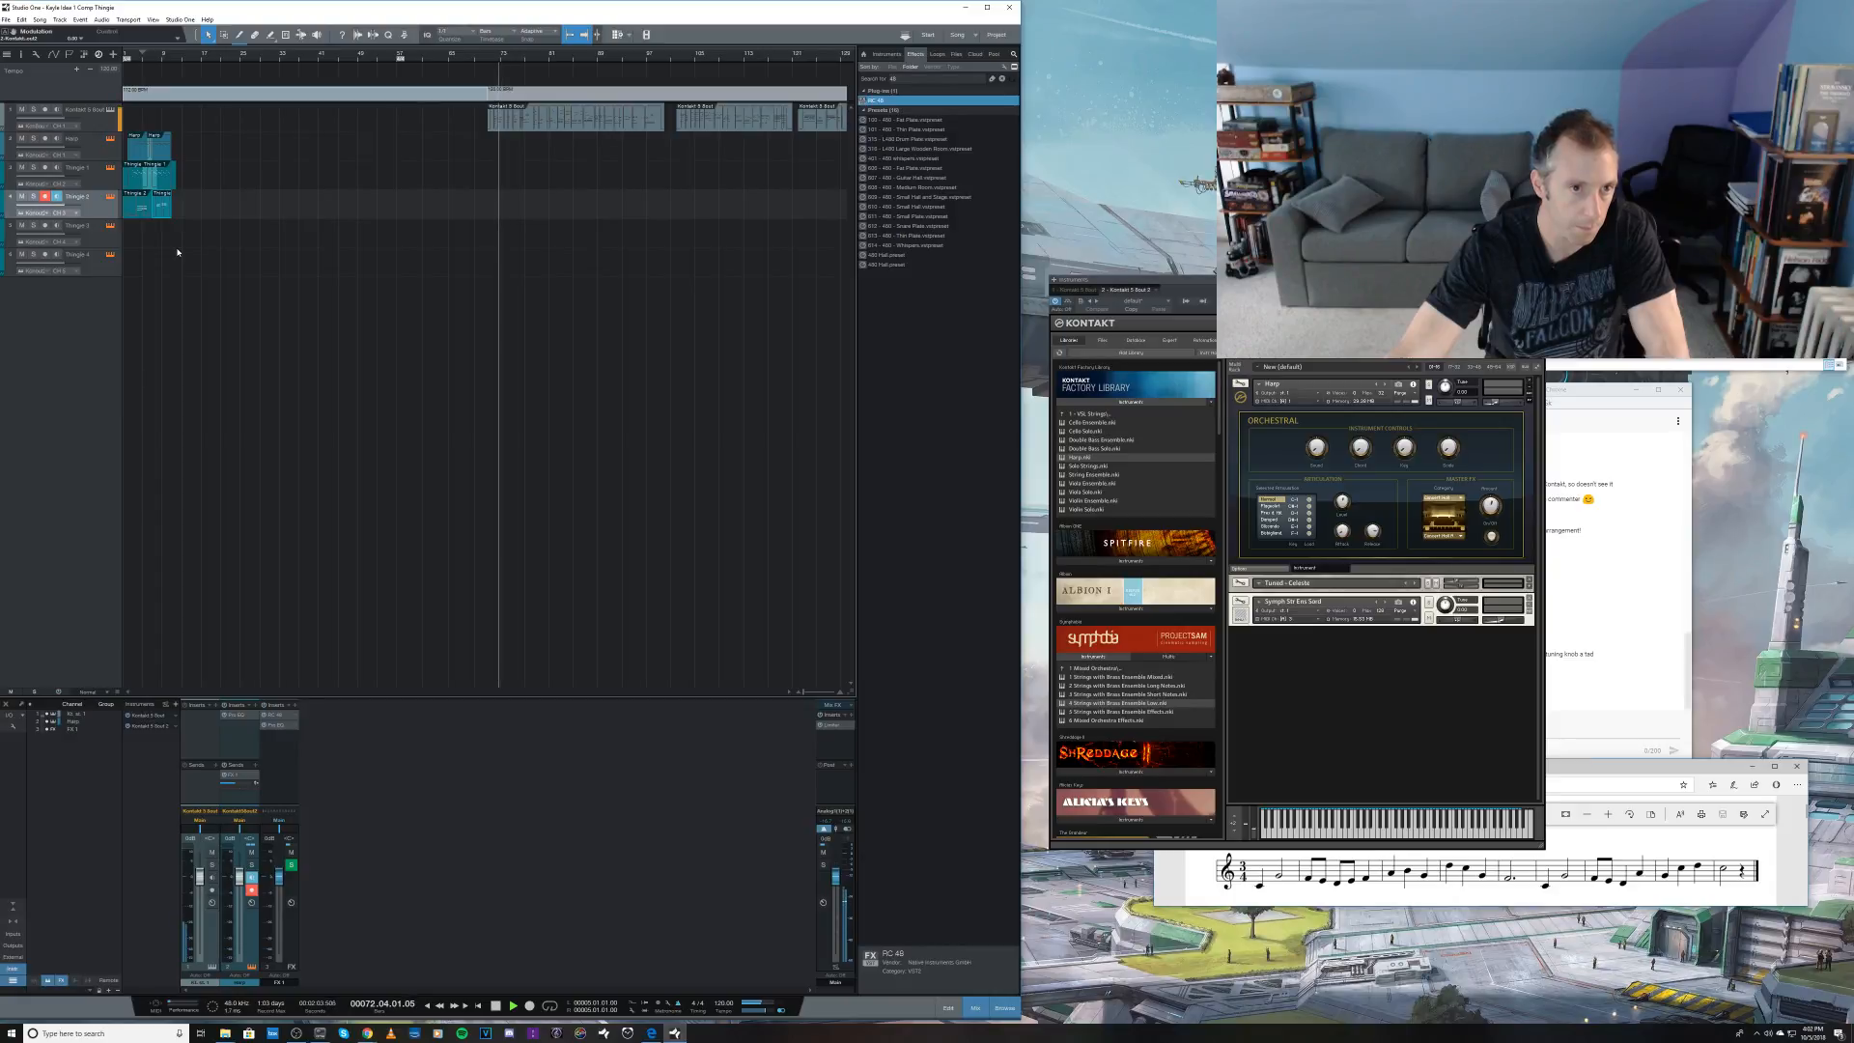
key("space")
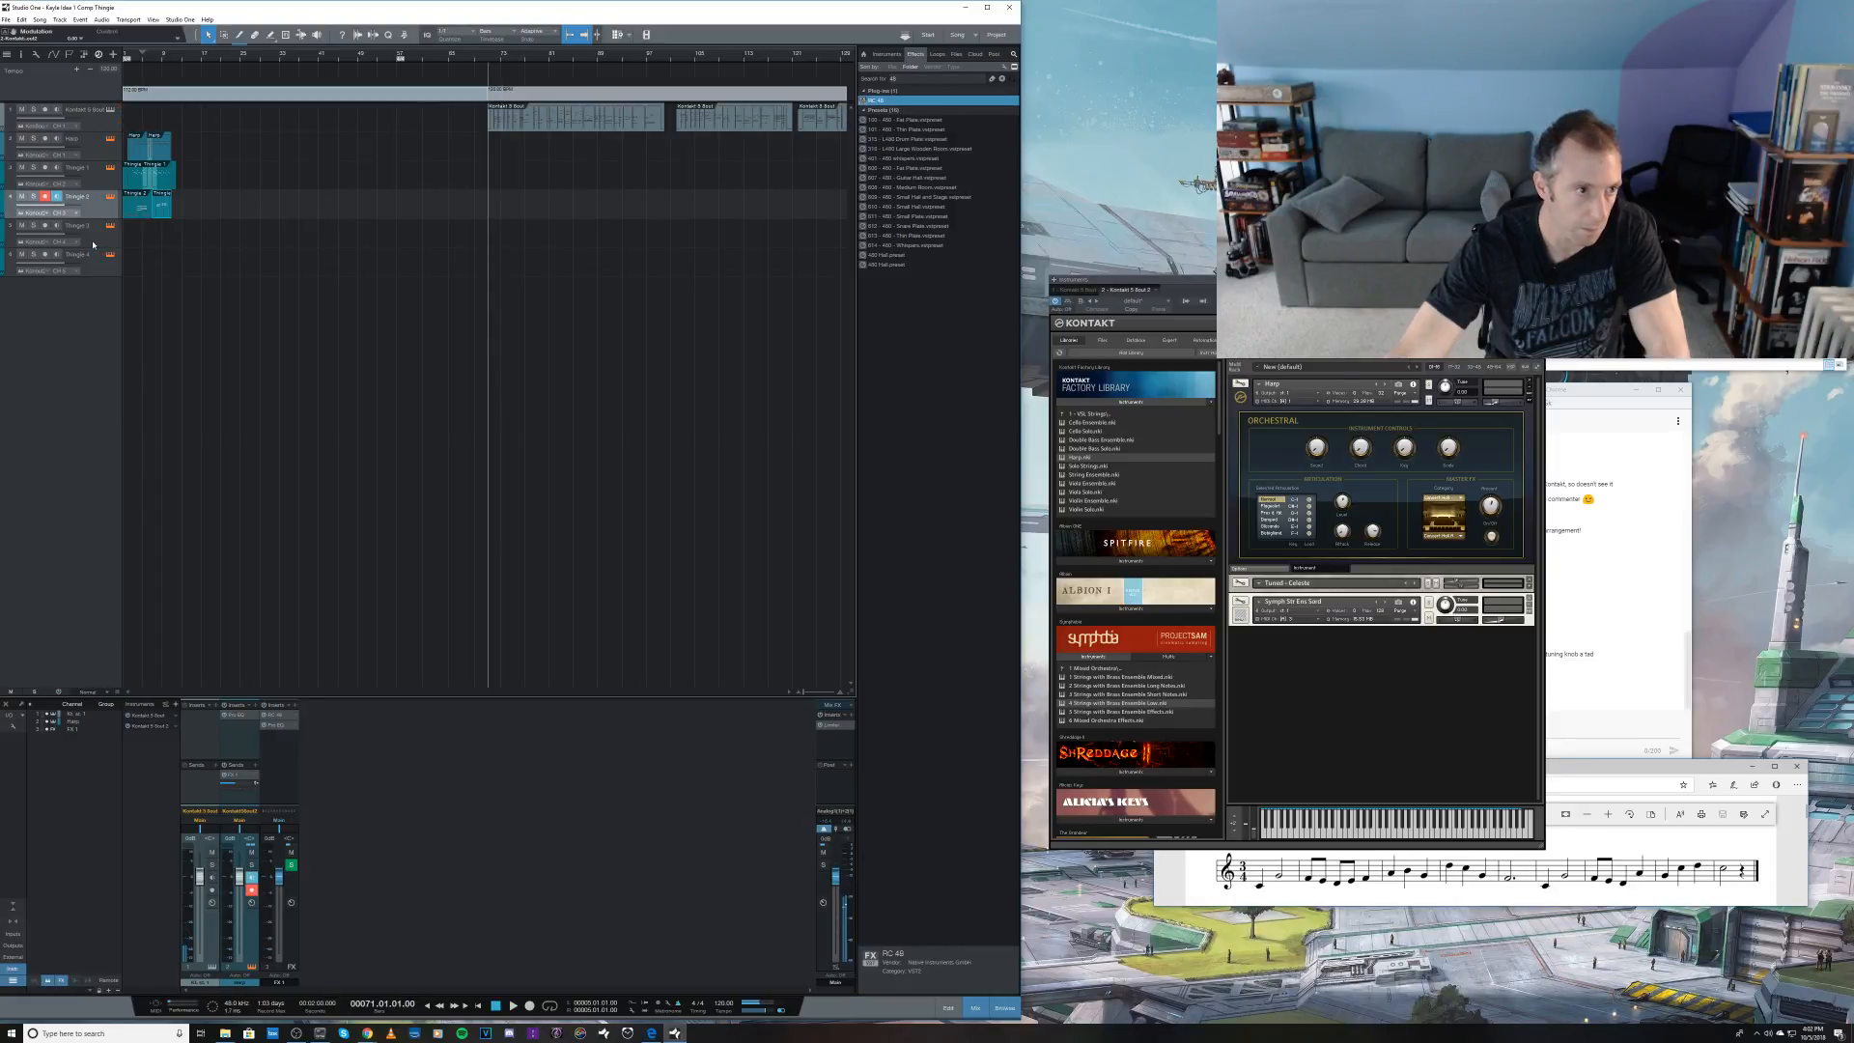
Step: Select the Thingie 3 track, check the stream's live chat, and return to the Kontakt window
left_click(99, 242)
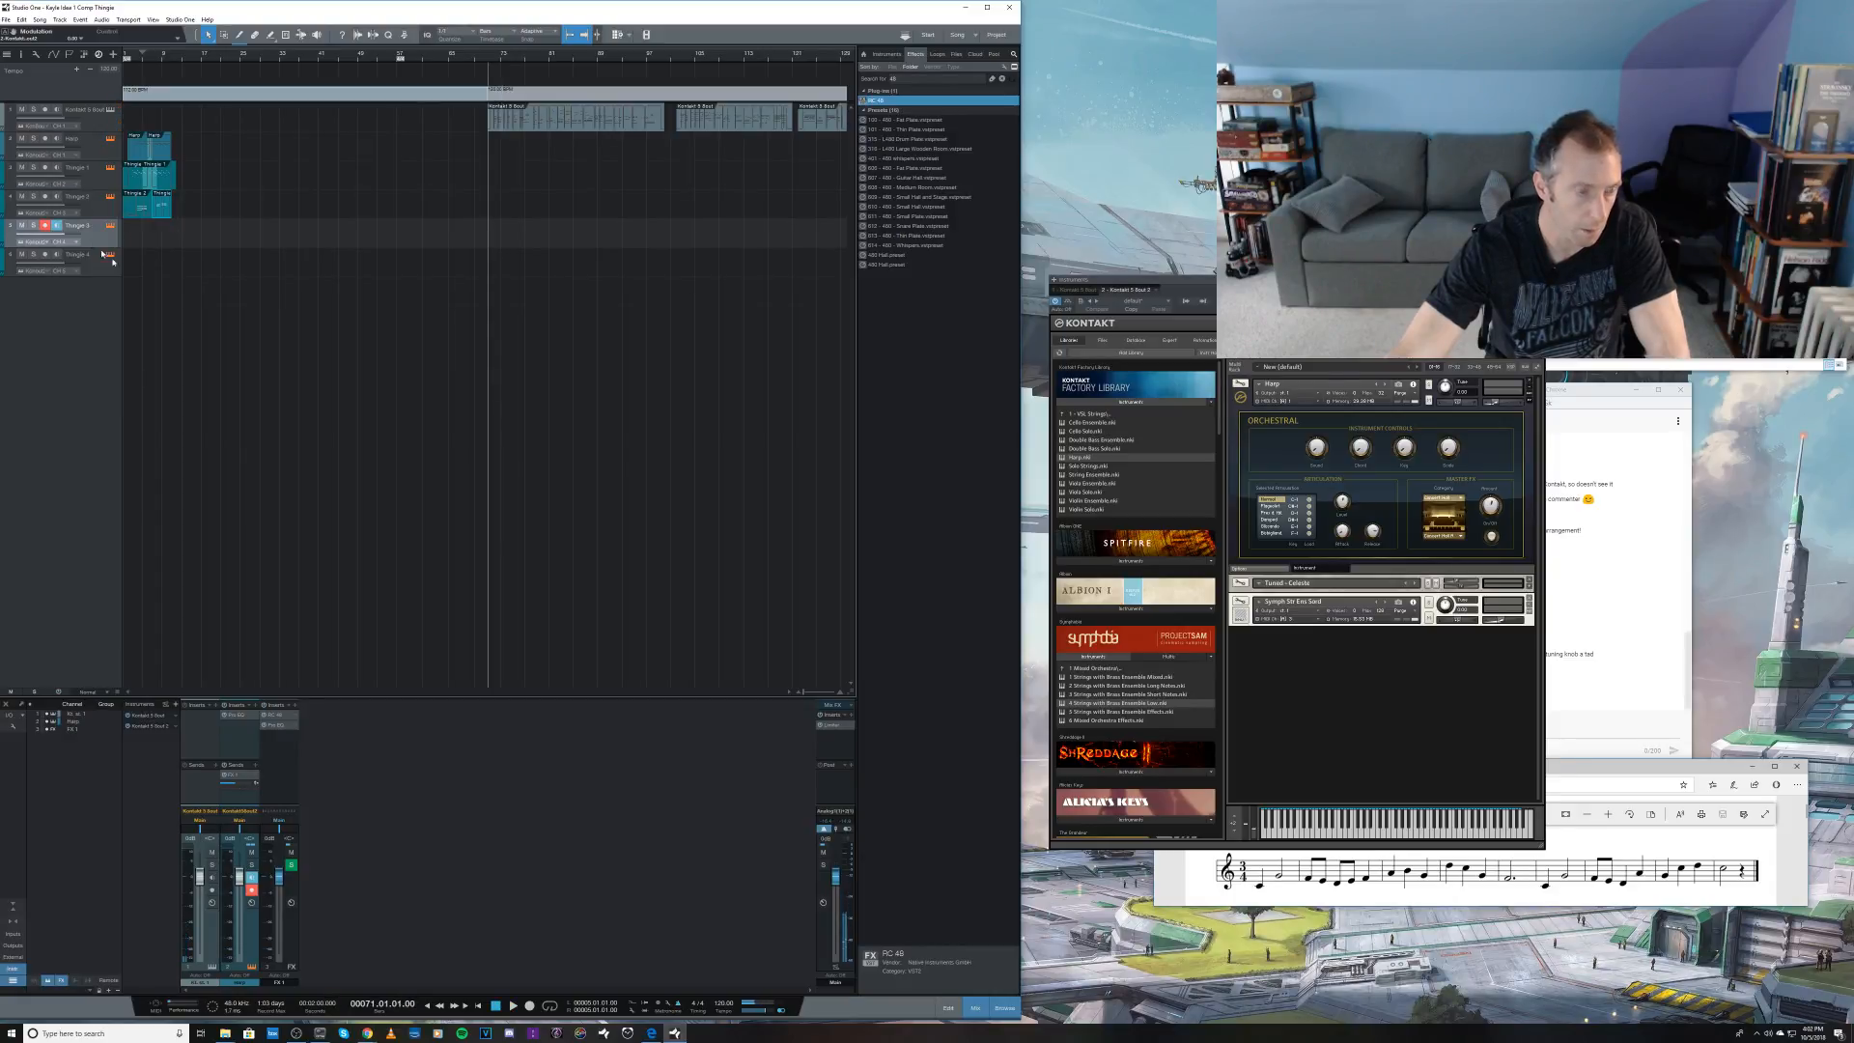
left_click(1607, 772)
left_click(1594, 724)
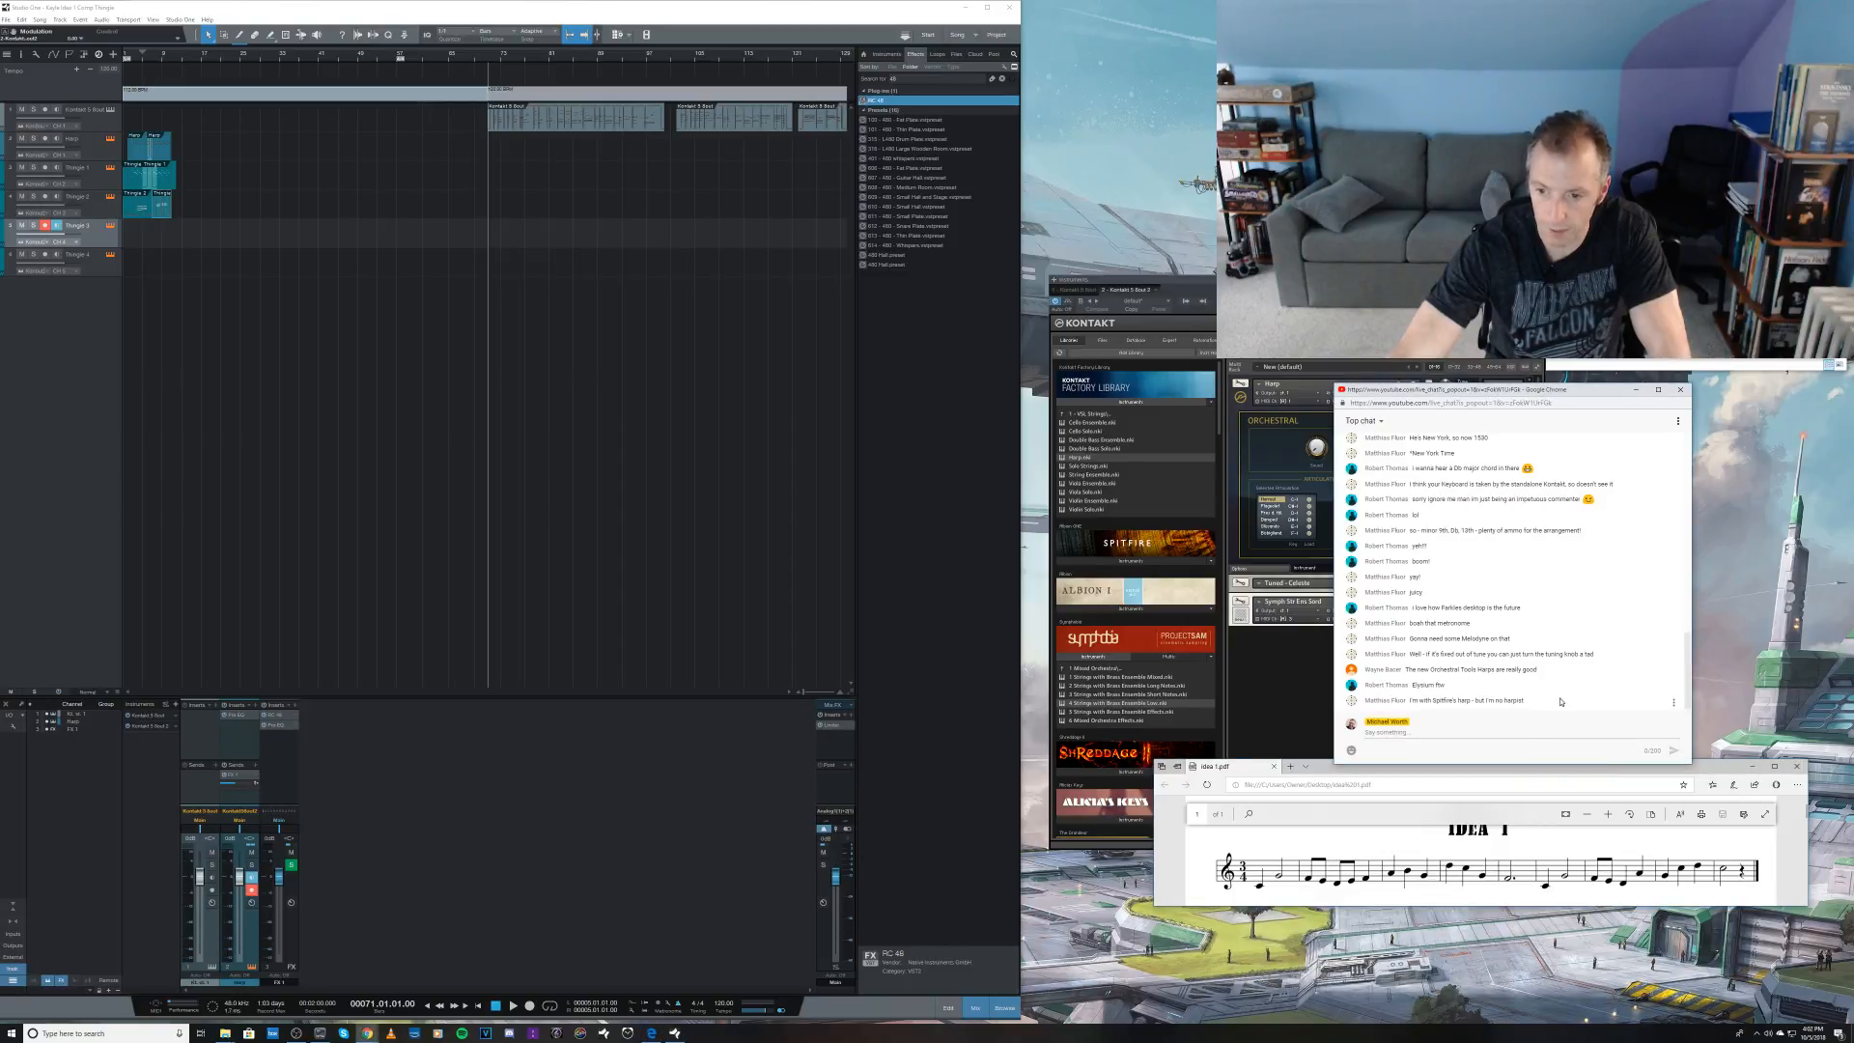
left_click(1272, 678)
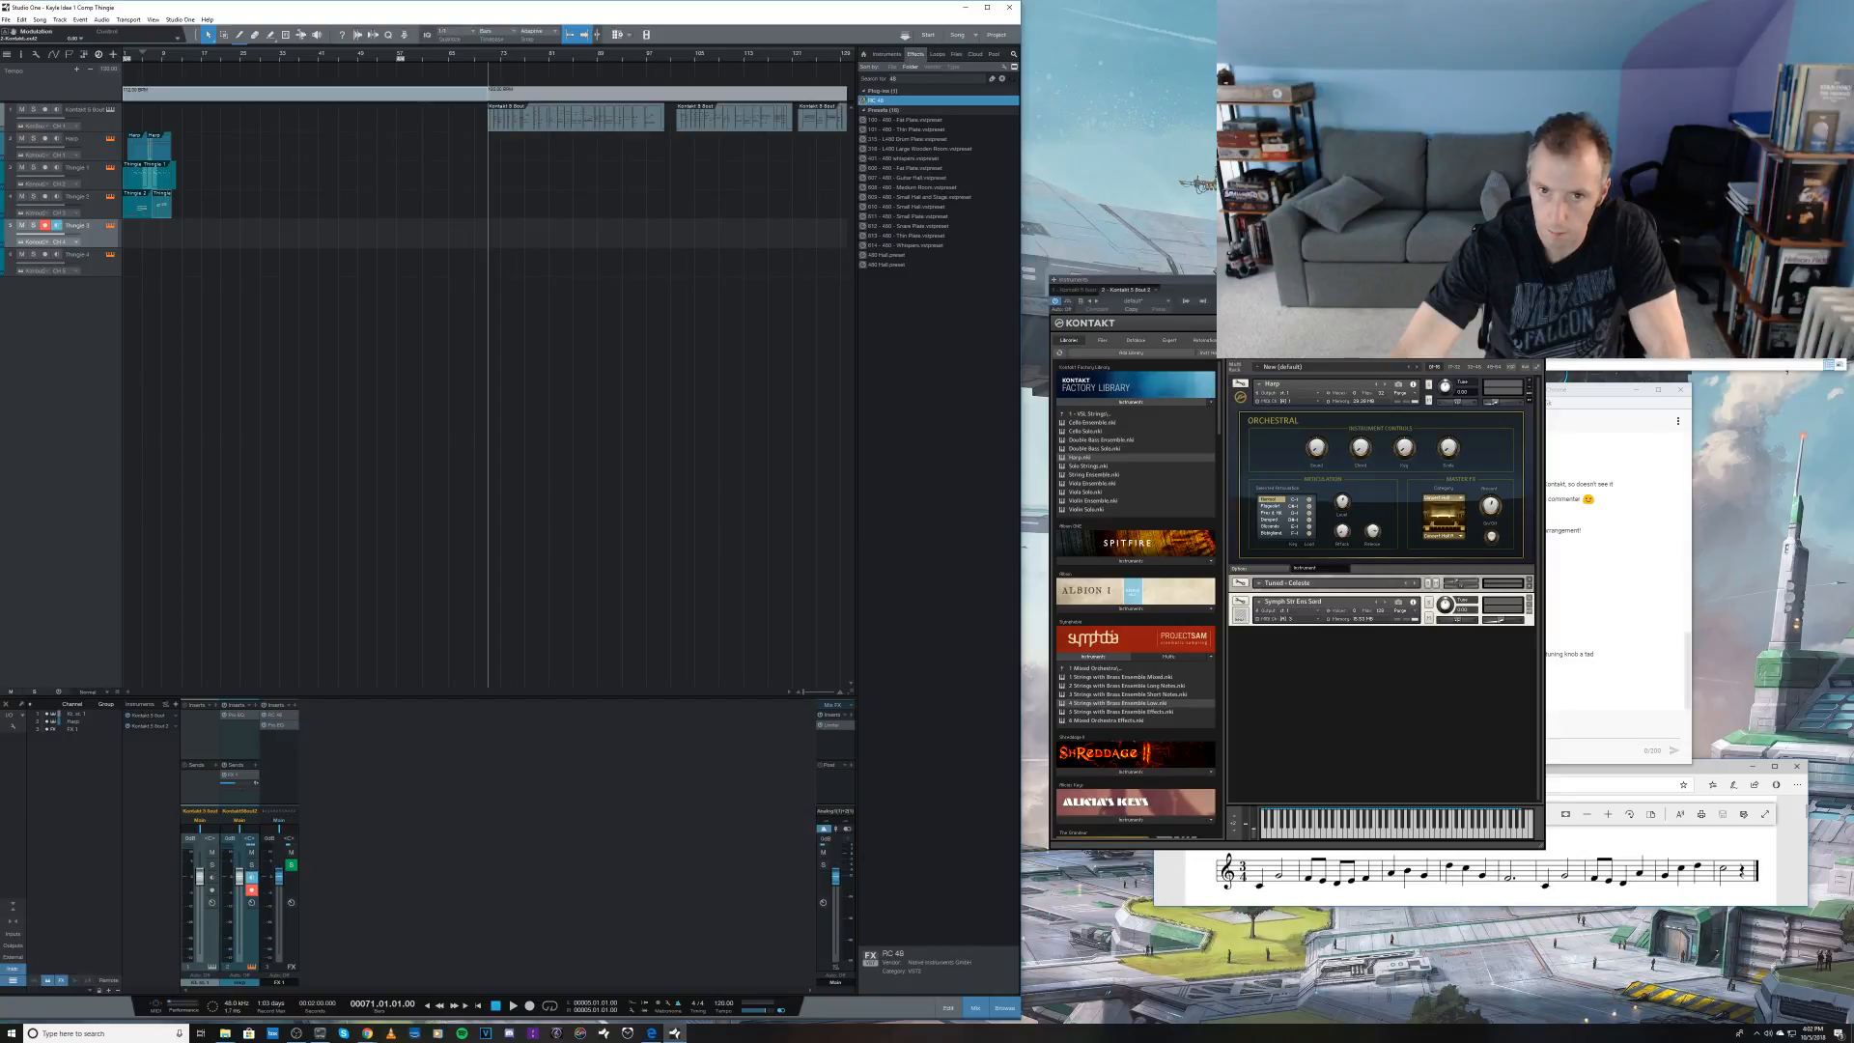
Step: Add another Kontakt 5 8out instrument to the song, and delete the track it brings along
left_click(1538, 280)
left_click(885, 54)
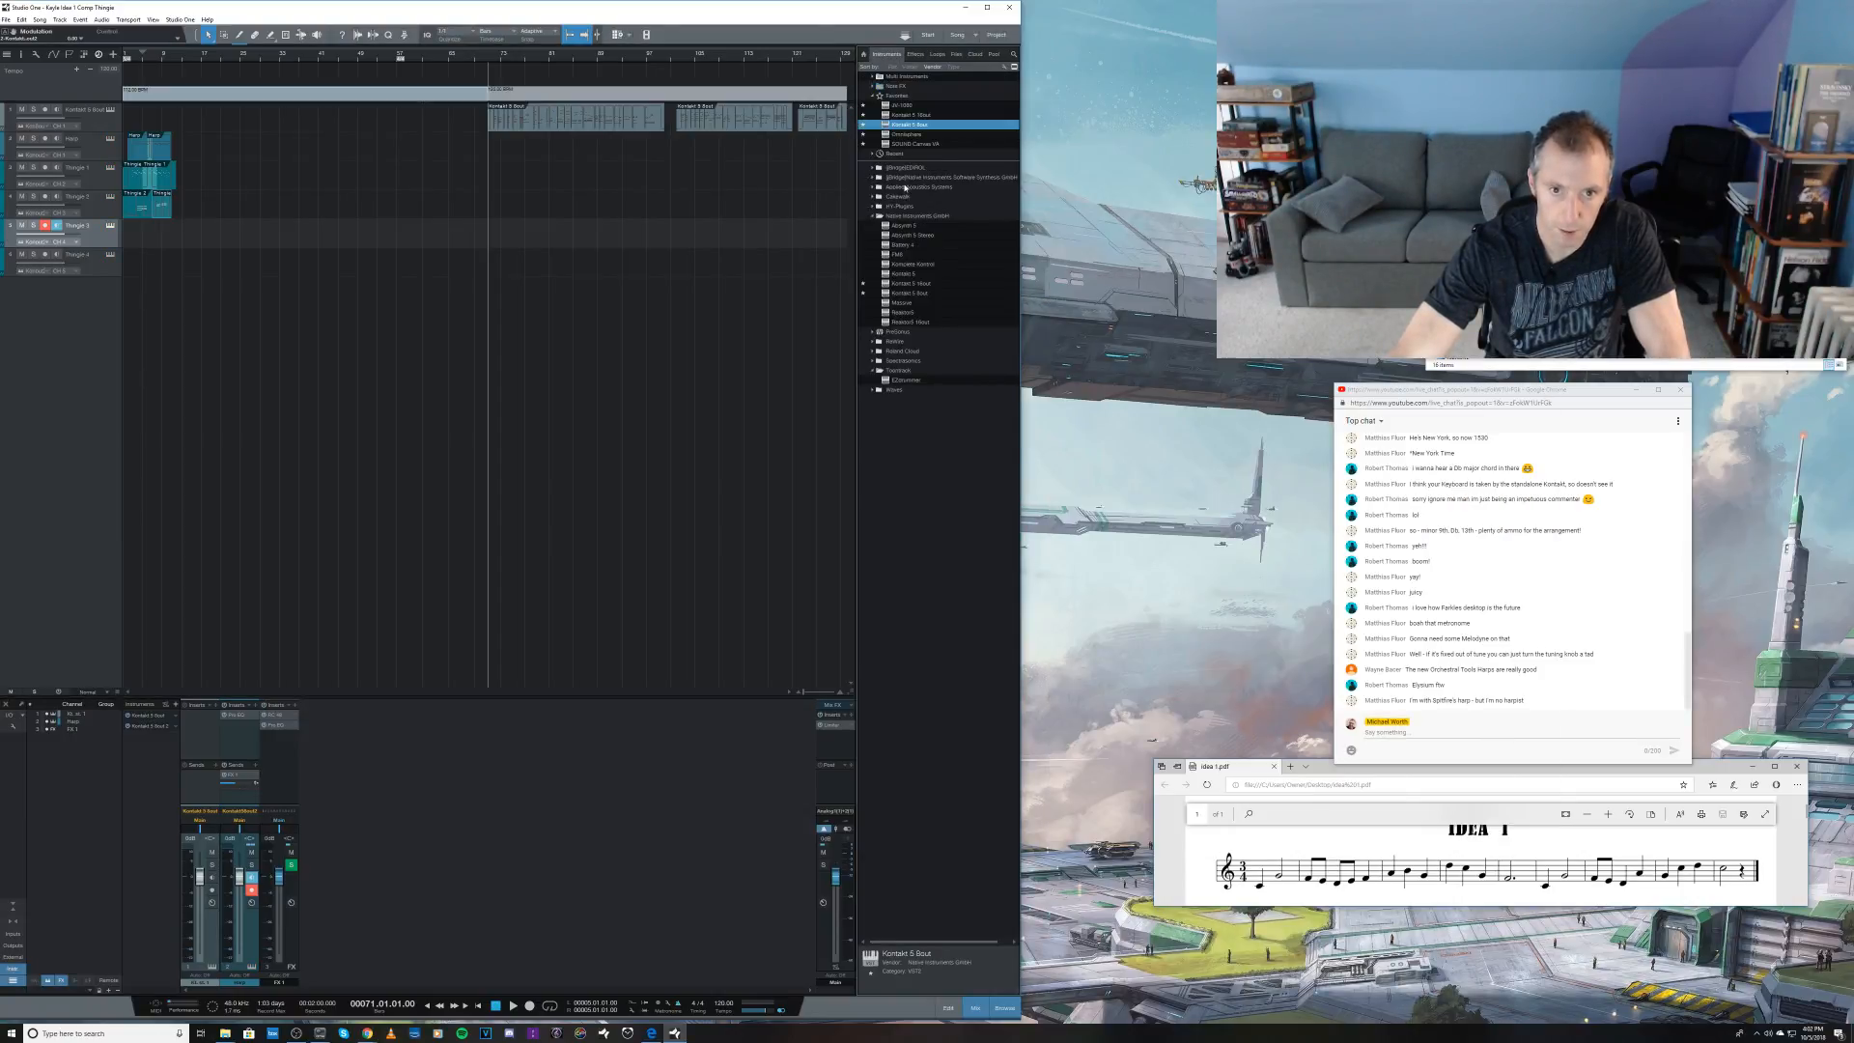
left_click_drag(905, 126, 394, 382)
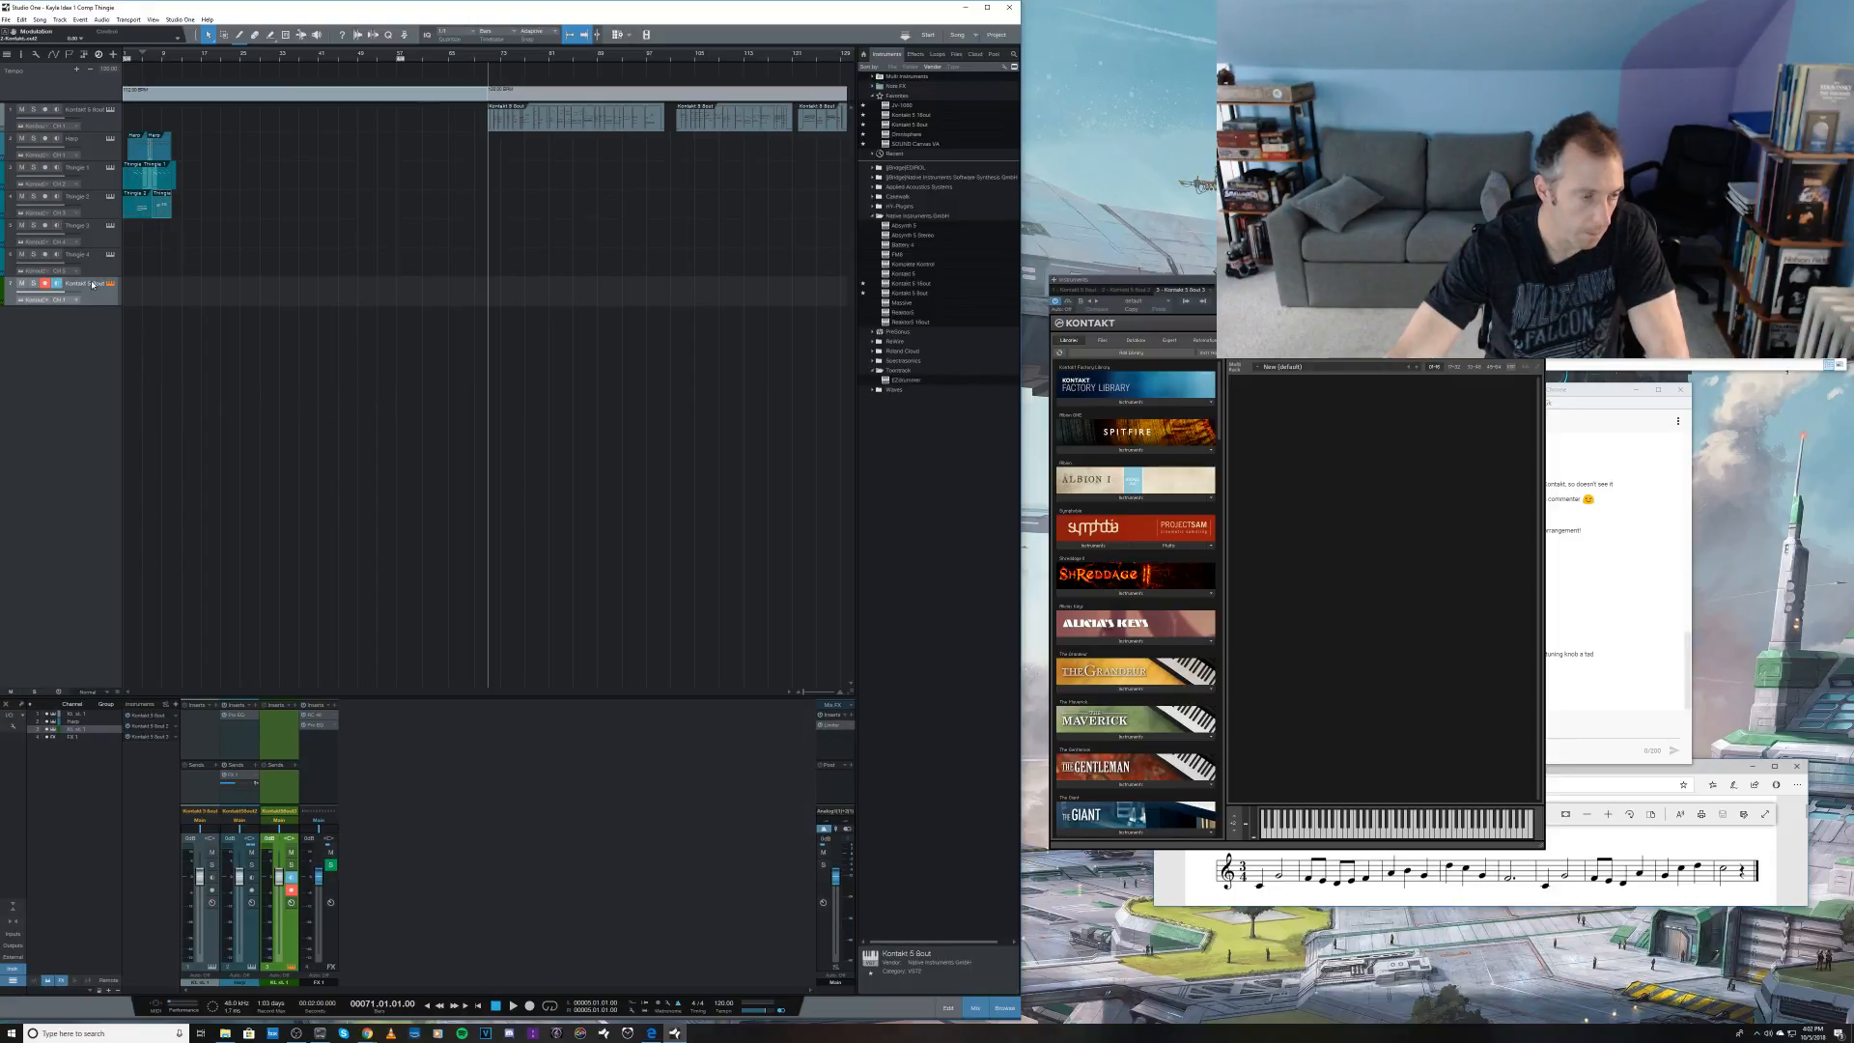
key("Delete")
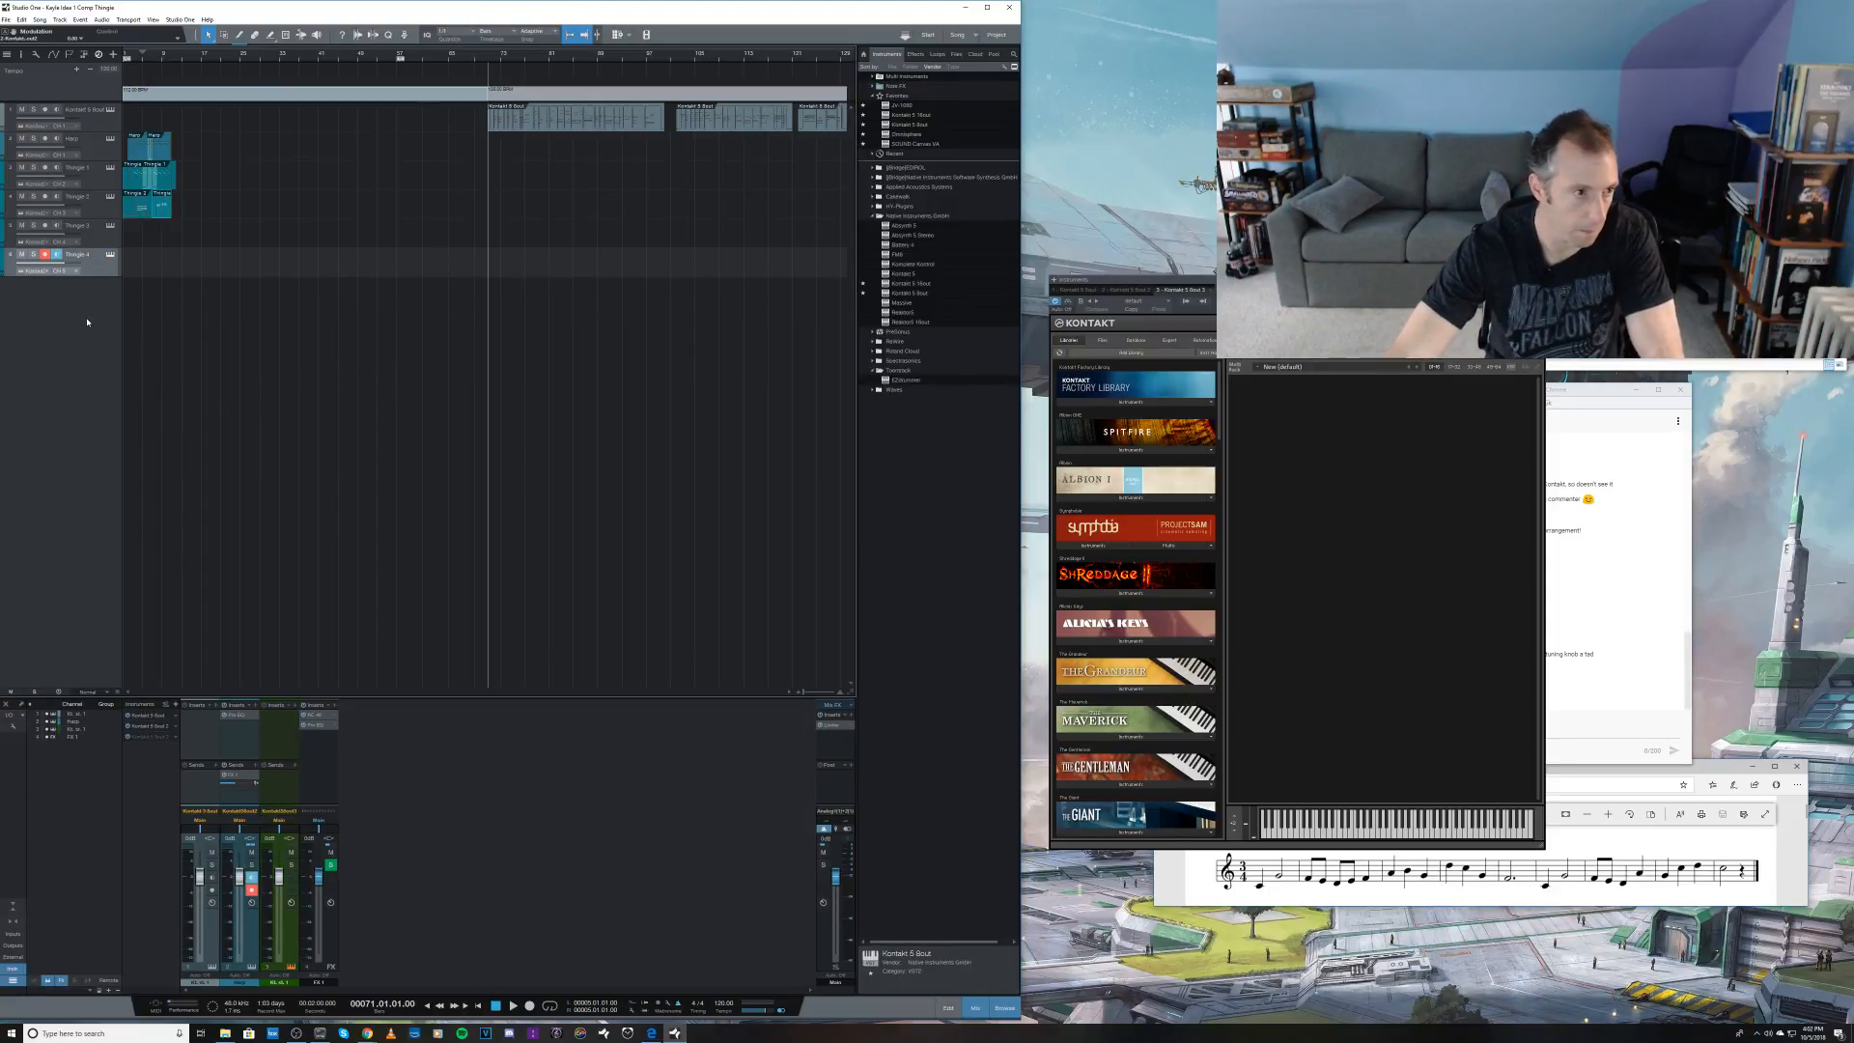
Step: Add four instrument tracks named Main Thing routed to the existing Kontakt 5 8out 3 instrument, and select the first one
key("t")
key("BackSpace")
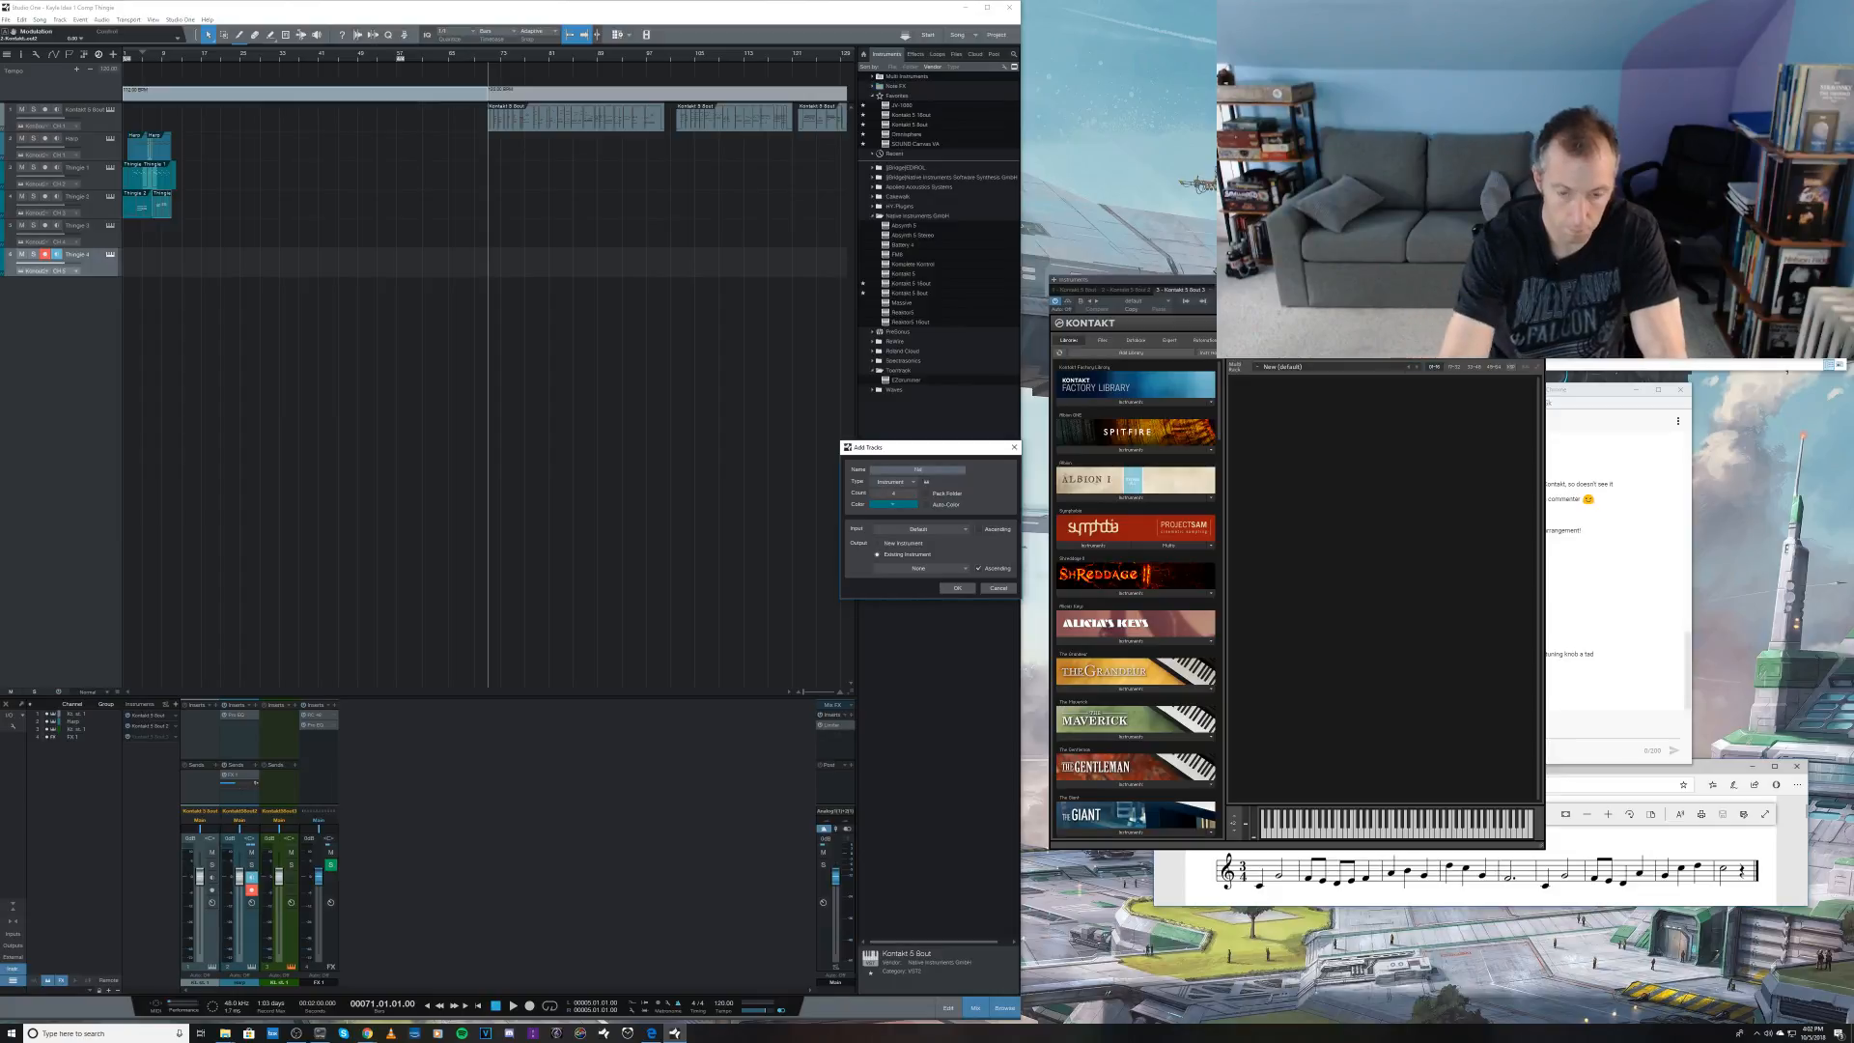
type("Main Thing")
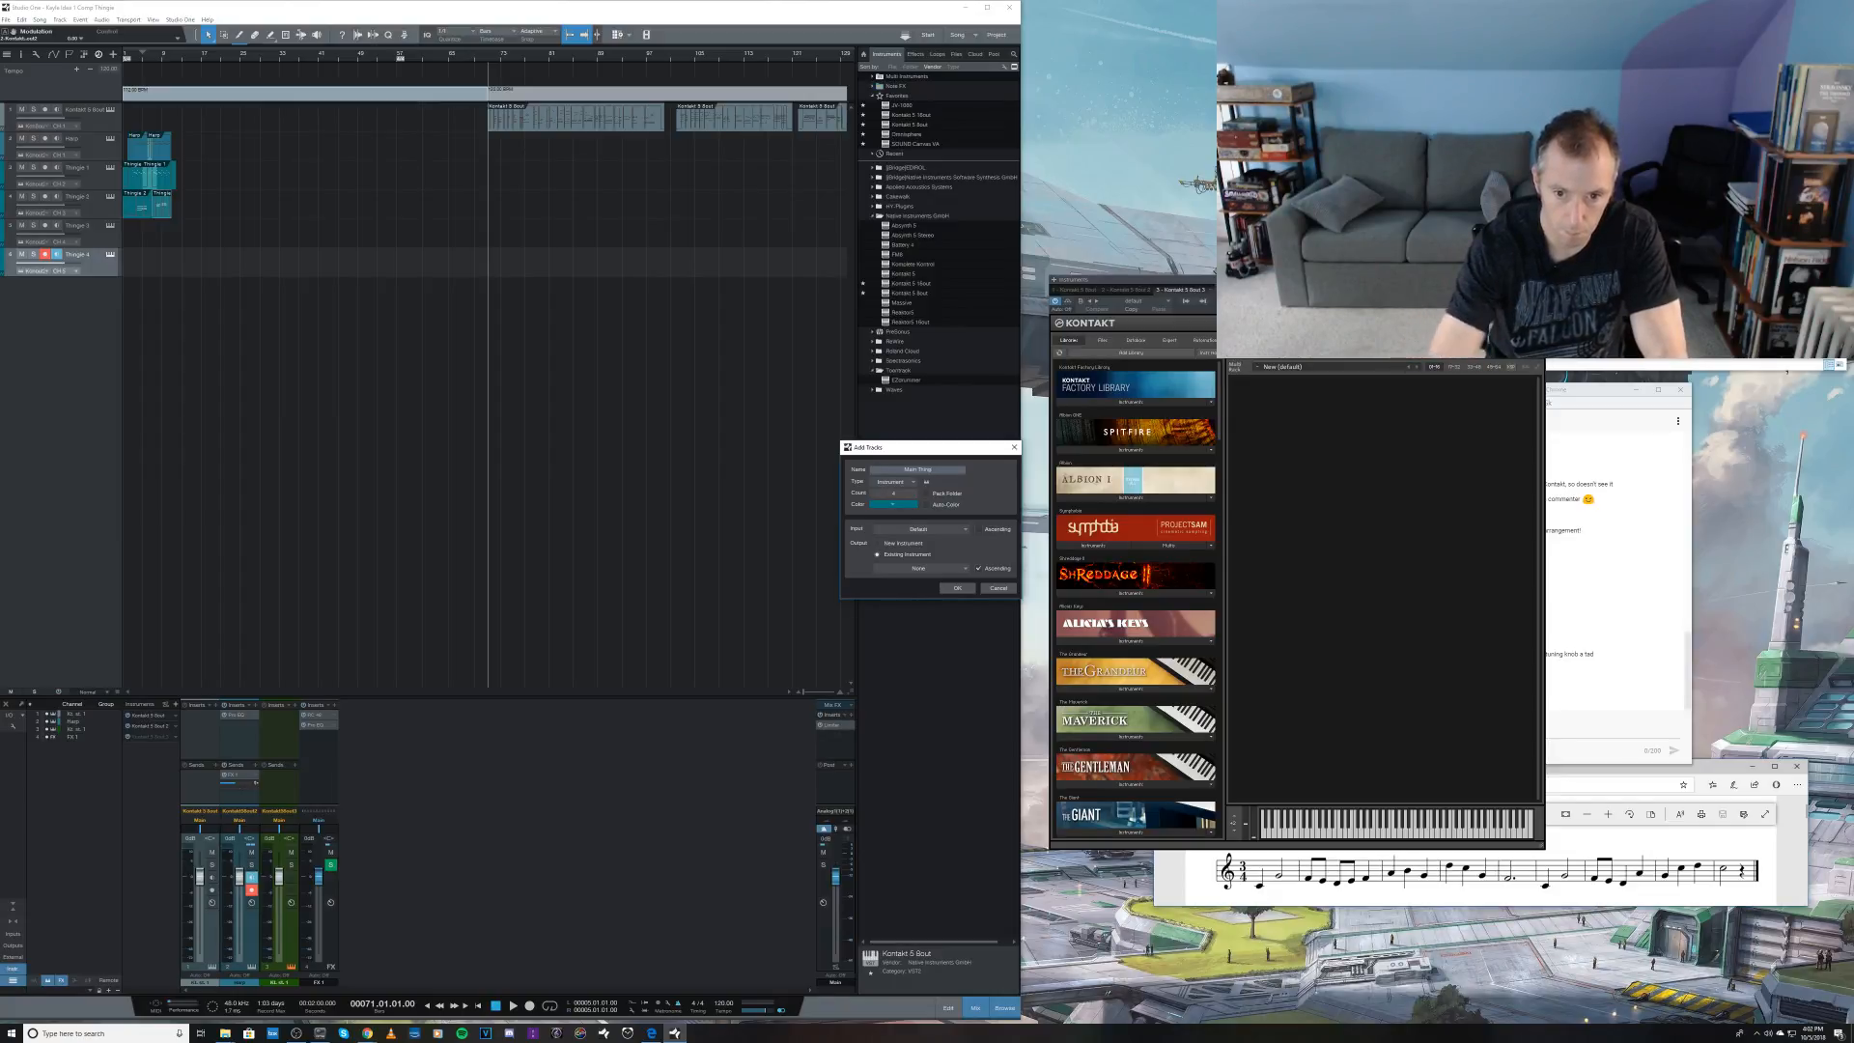
left_click(922, 568)
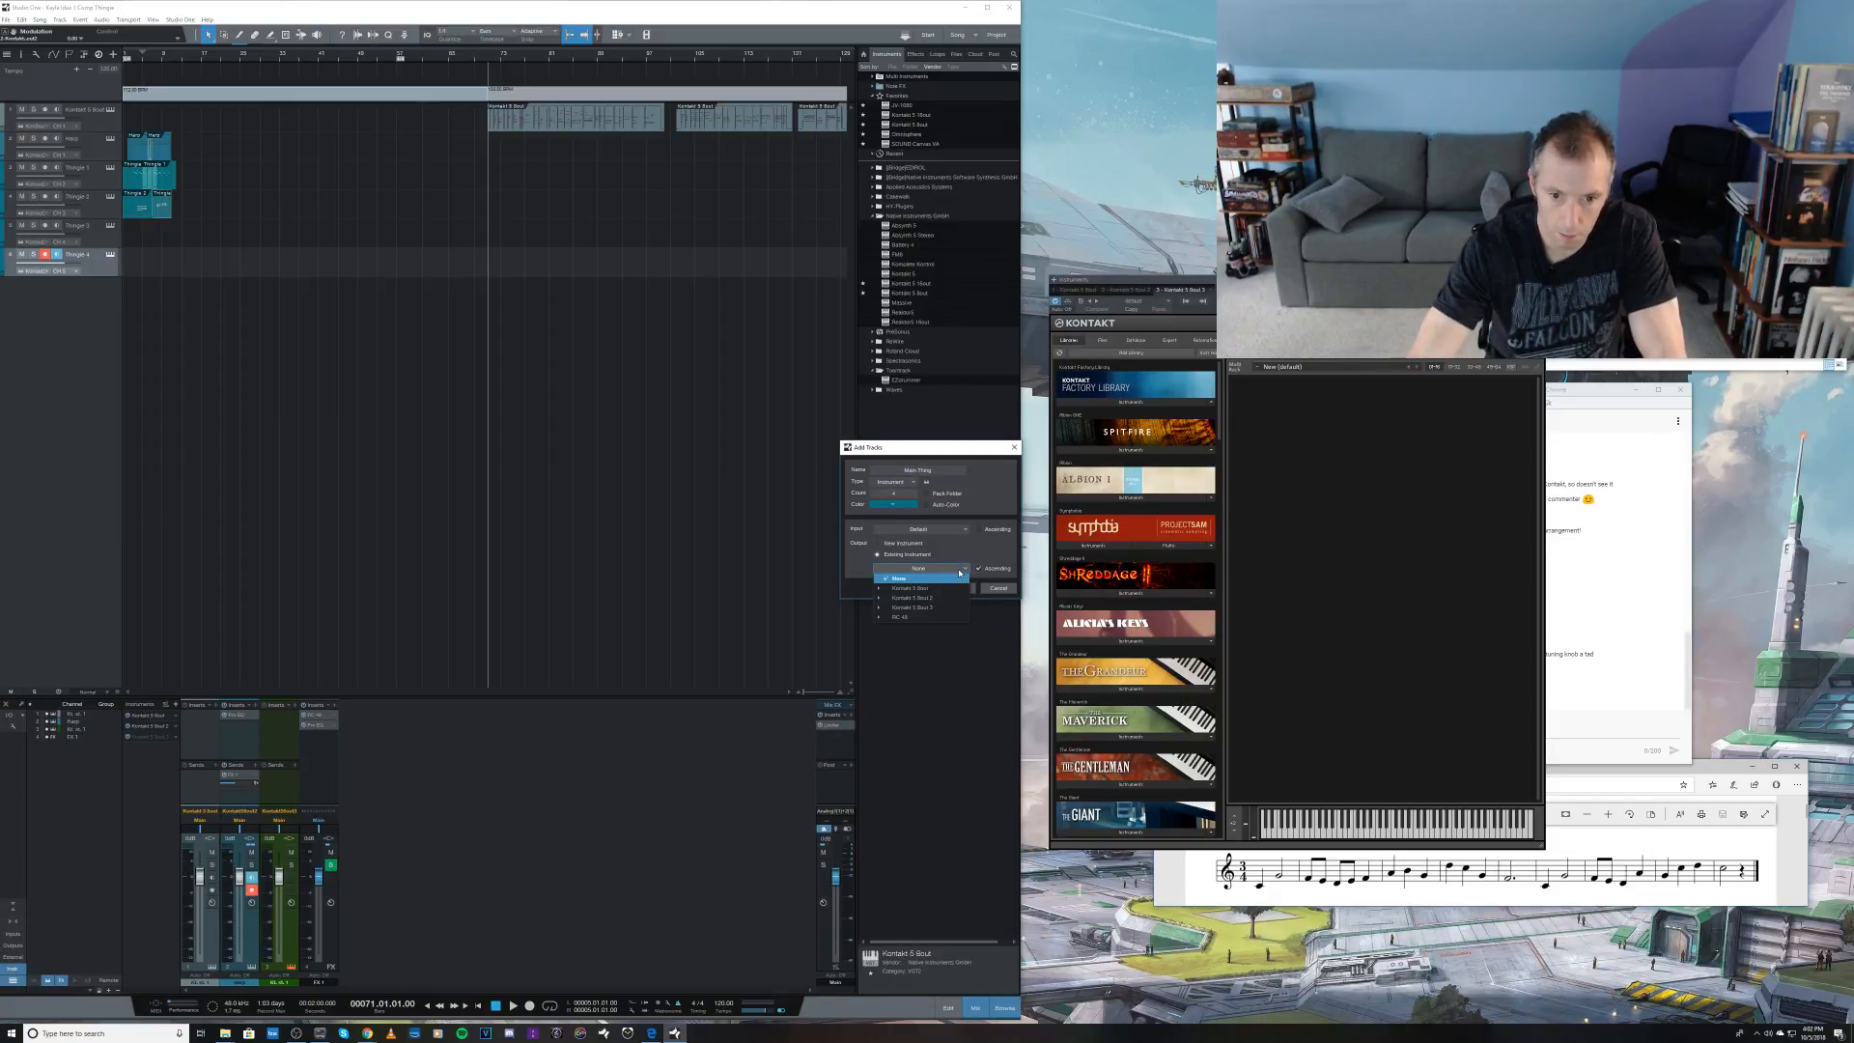
left_click(936, 617)
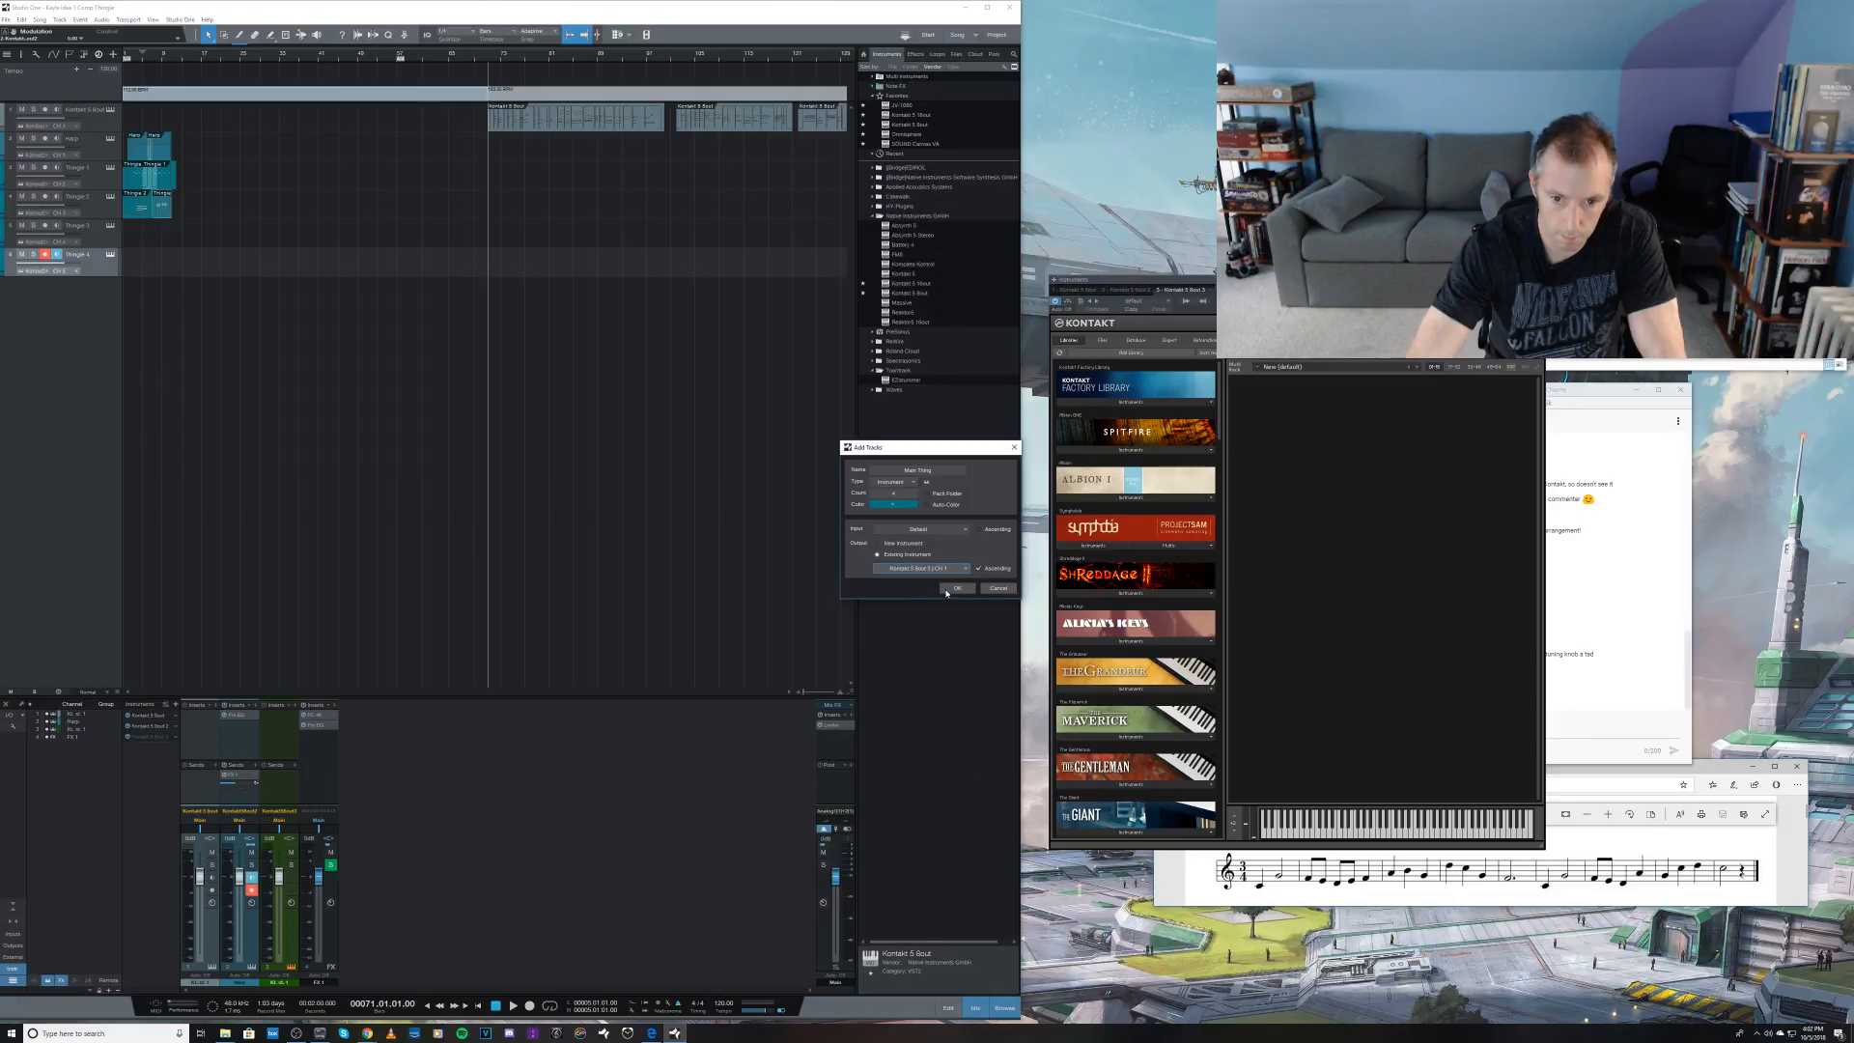
left_click(955, 588)
left_click(96, 286)
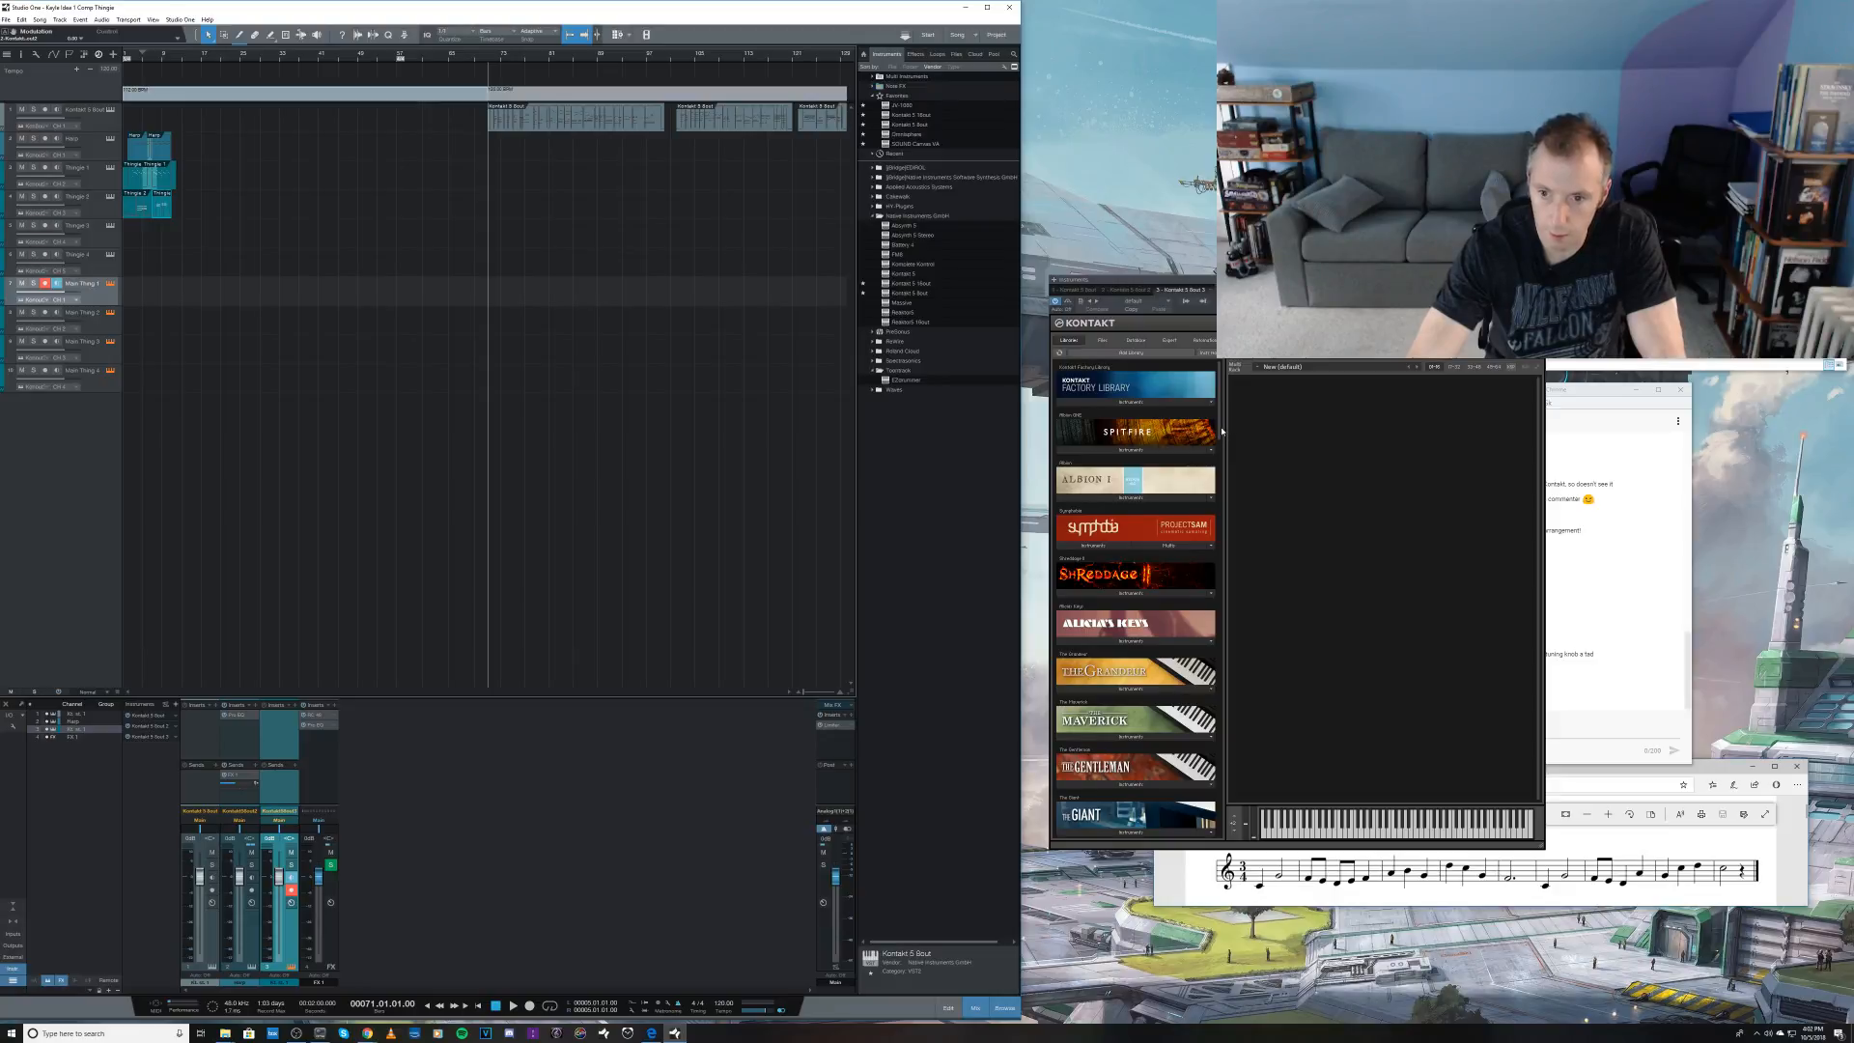
Step: Load English Horn Multi from the woodwinds library into the new Kontakt instance, and inspect its mixer page
scroll(1140, 692, "down", 5)
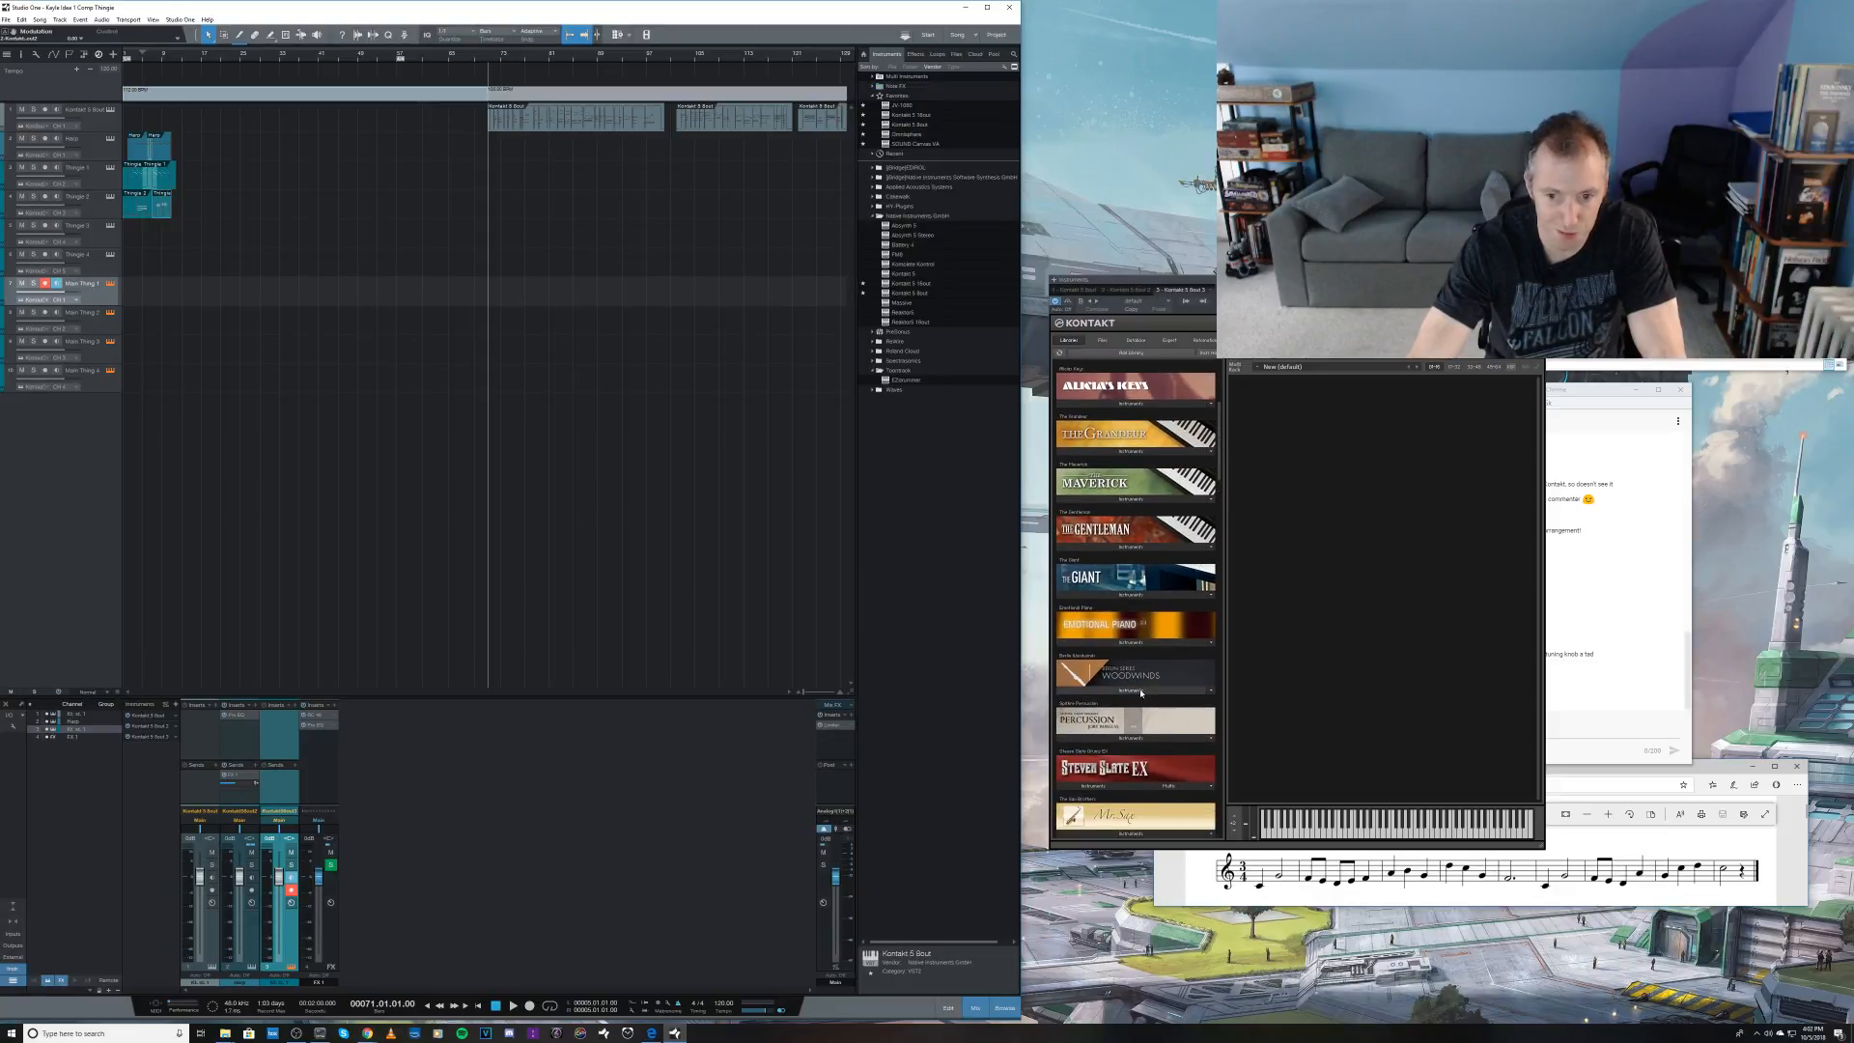
left_click(1141, 692)
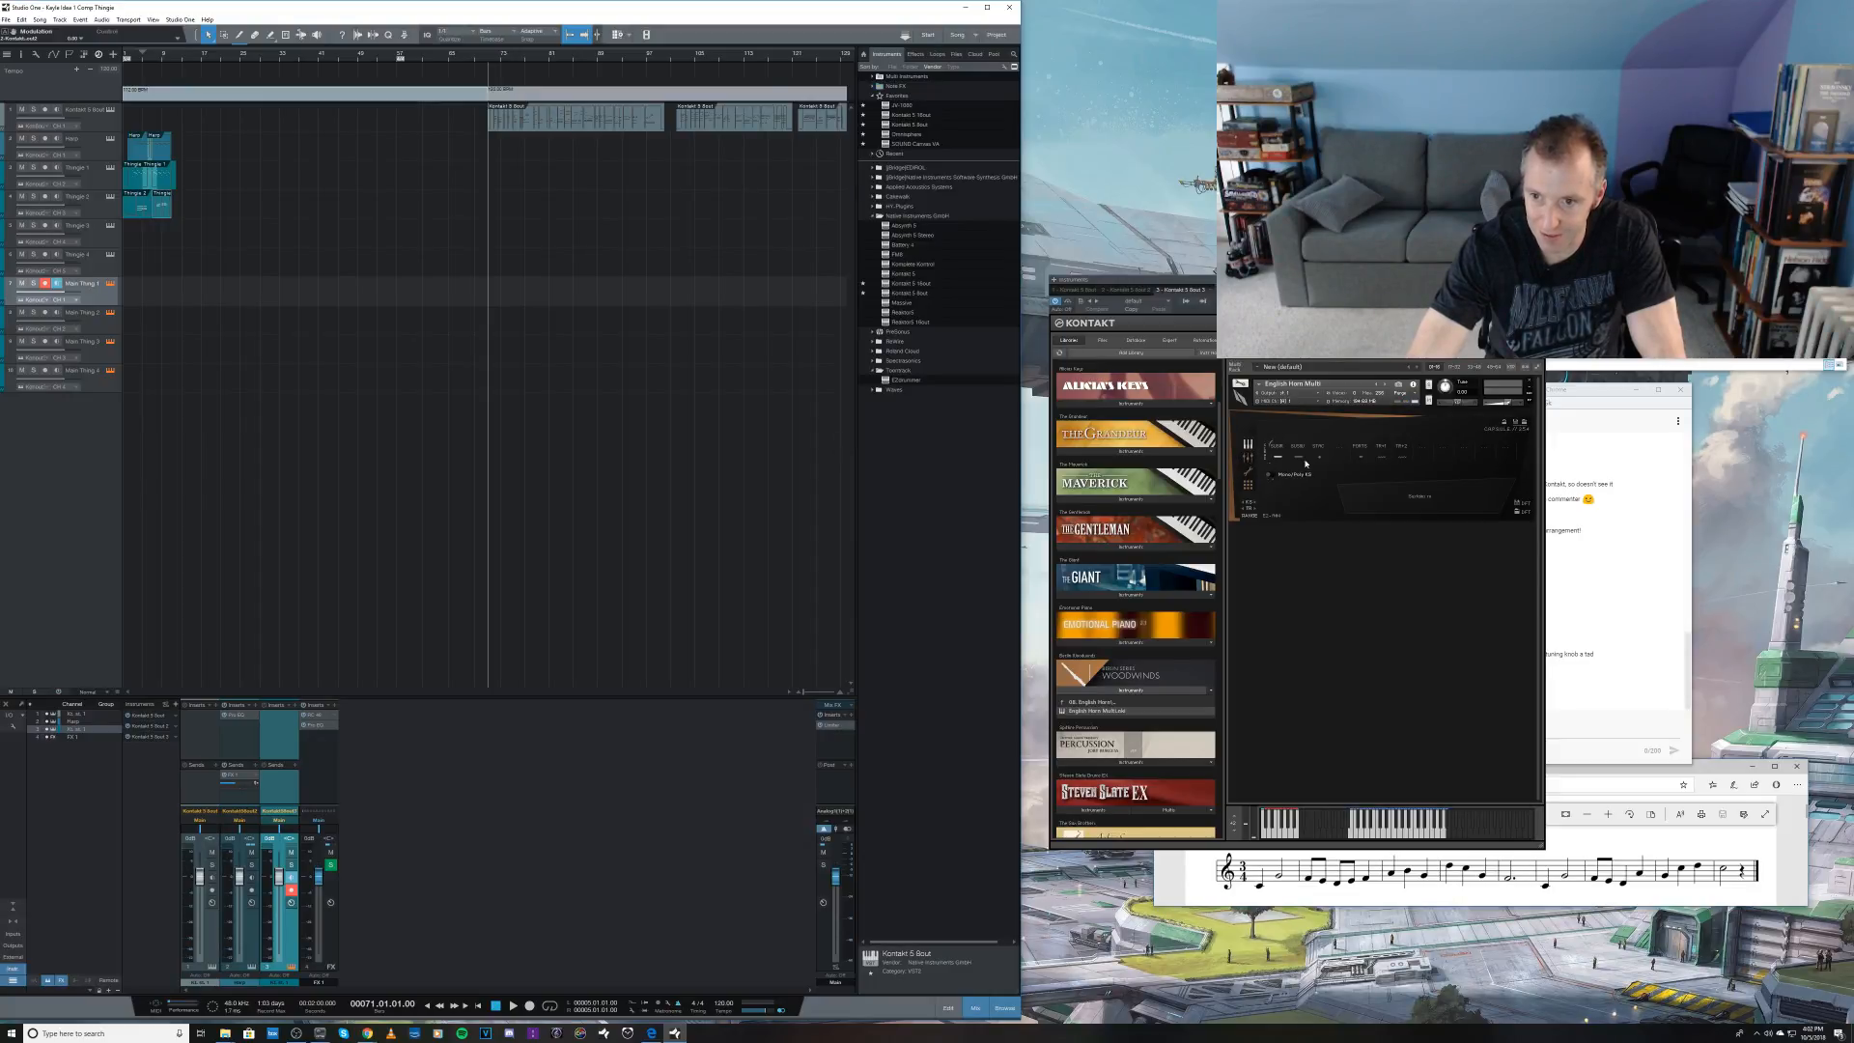
left_click(1248, 456)
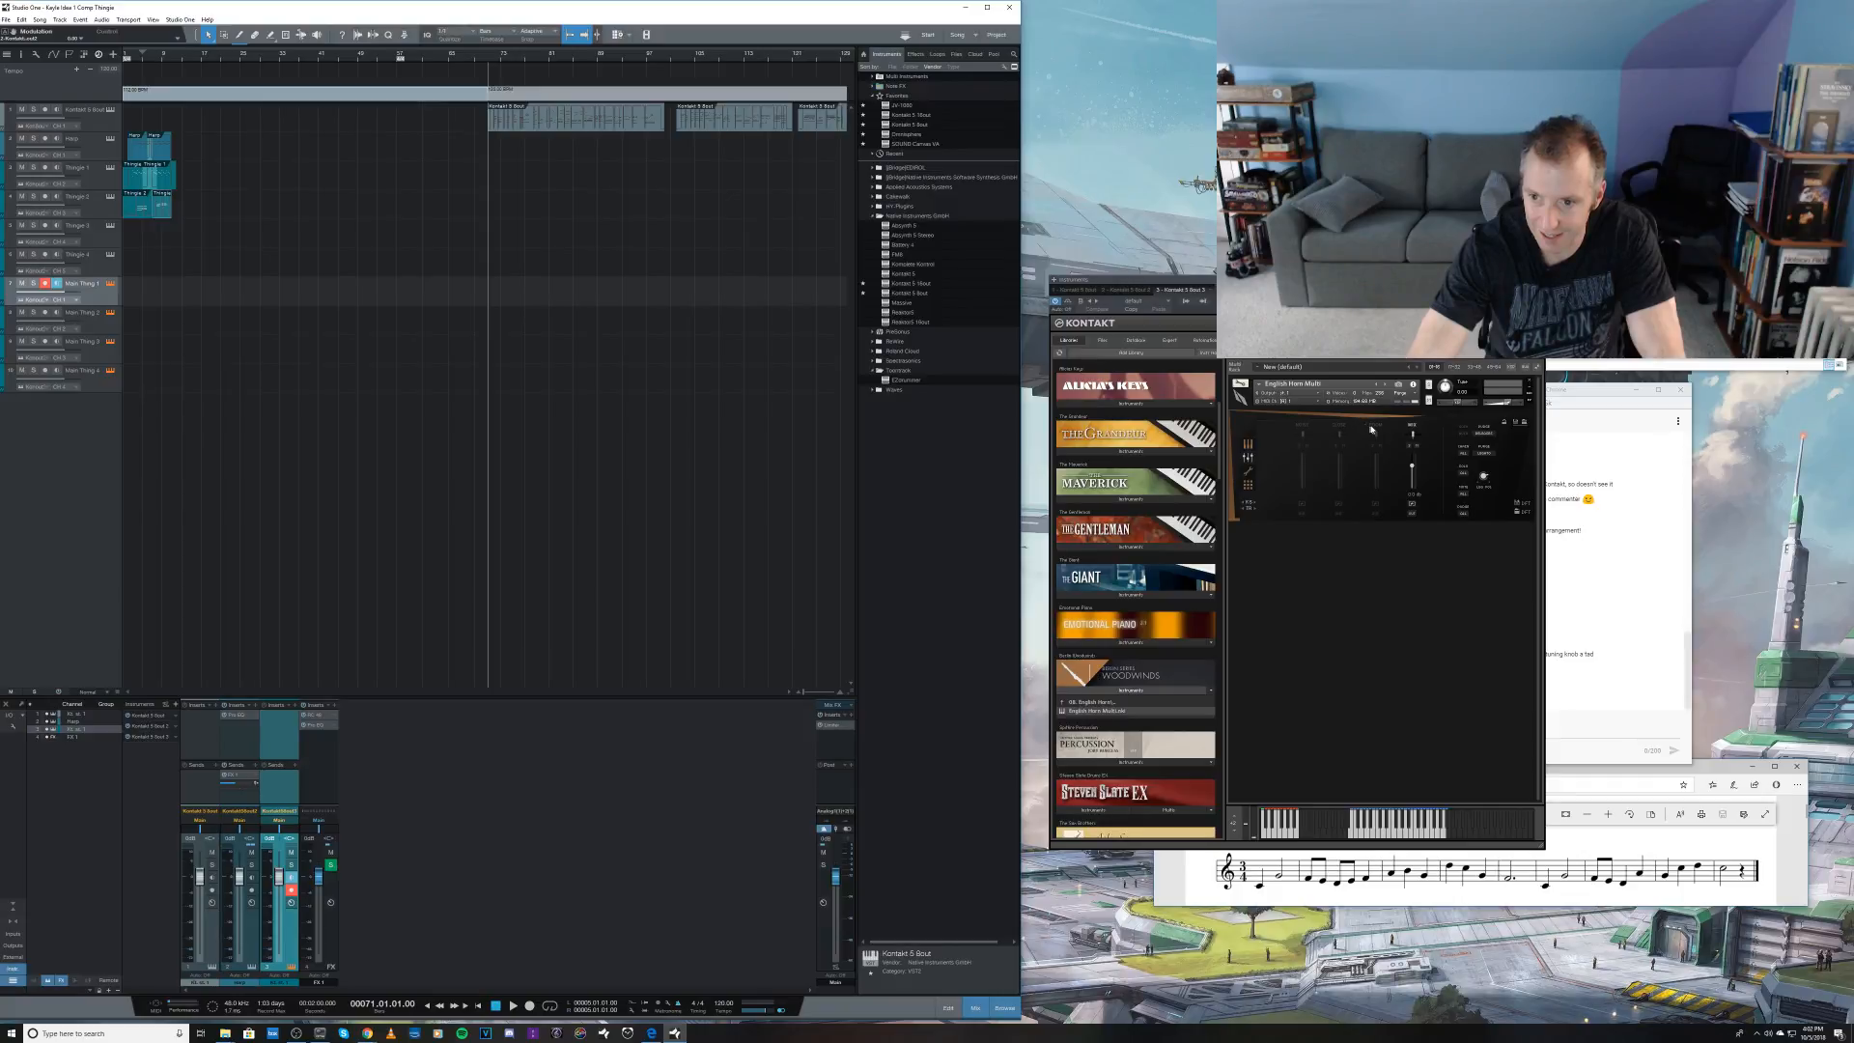
left_click(1248, 445)
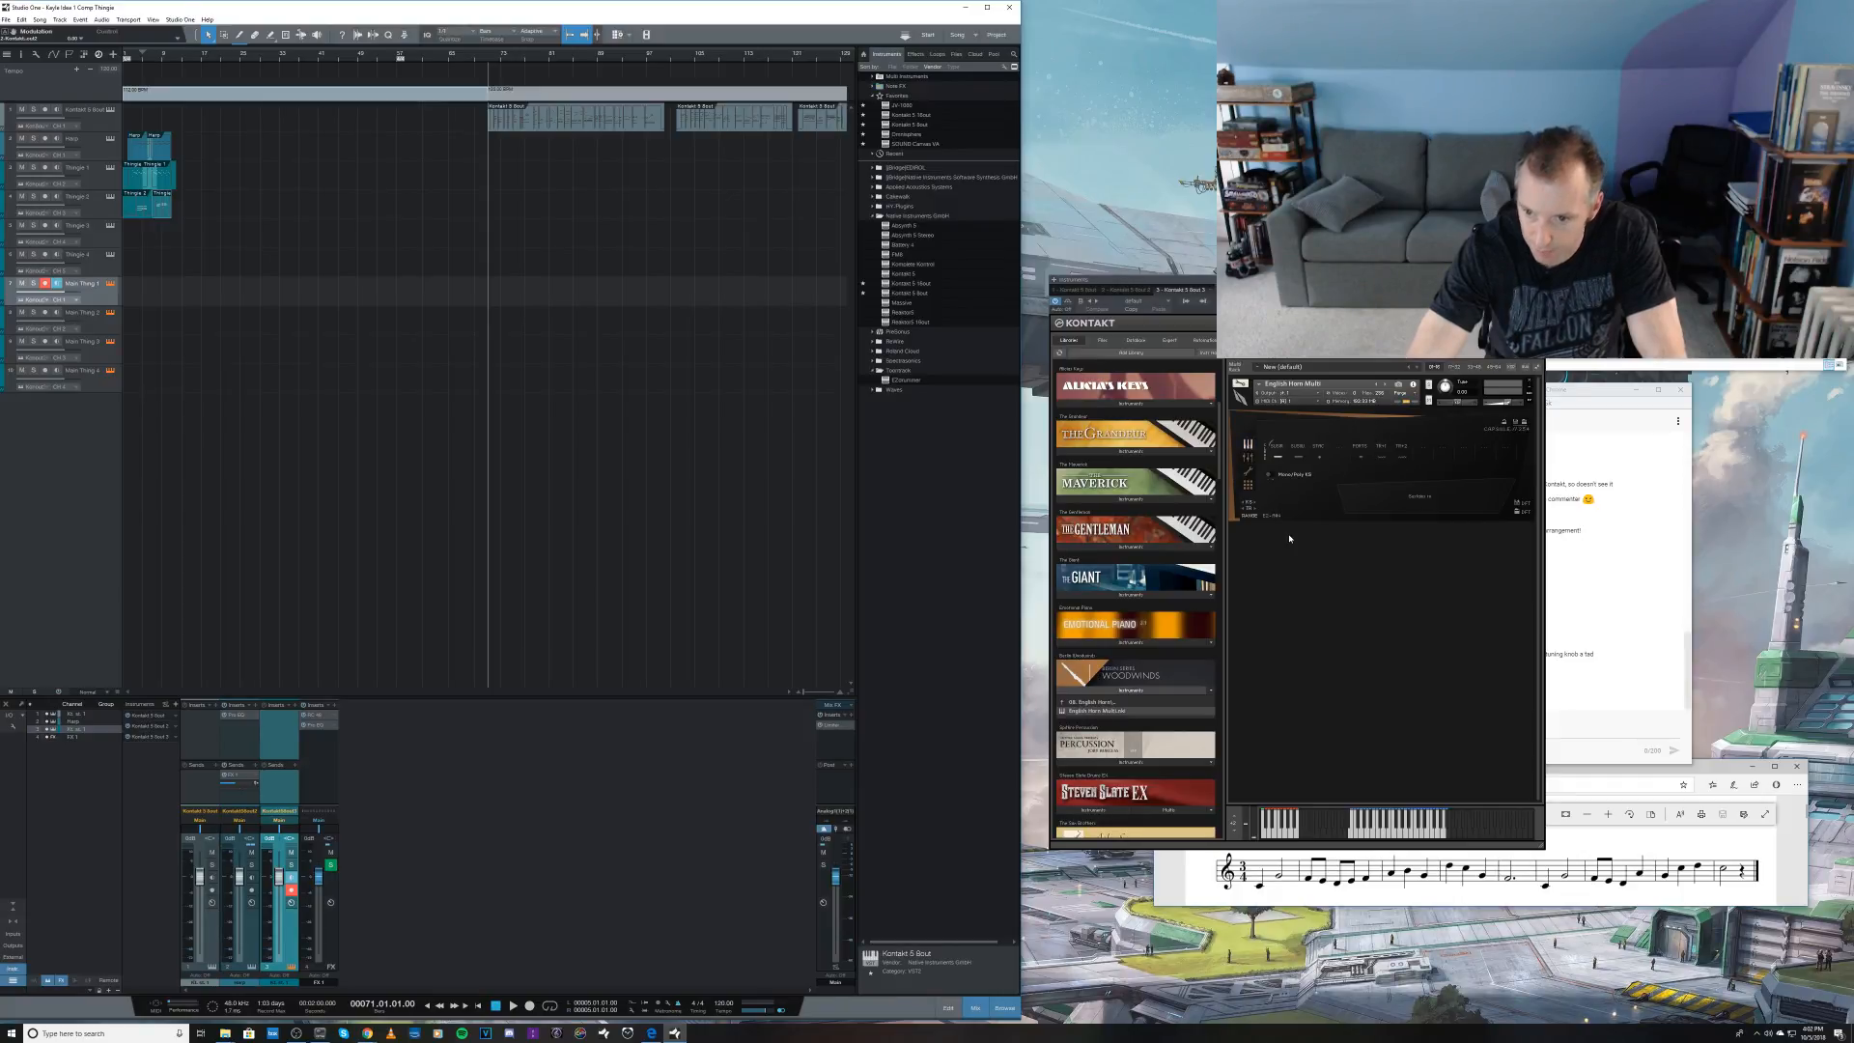
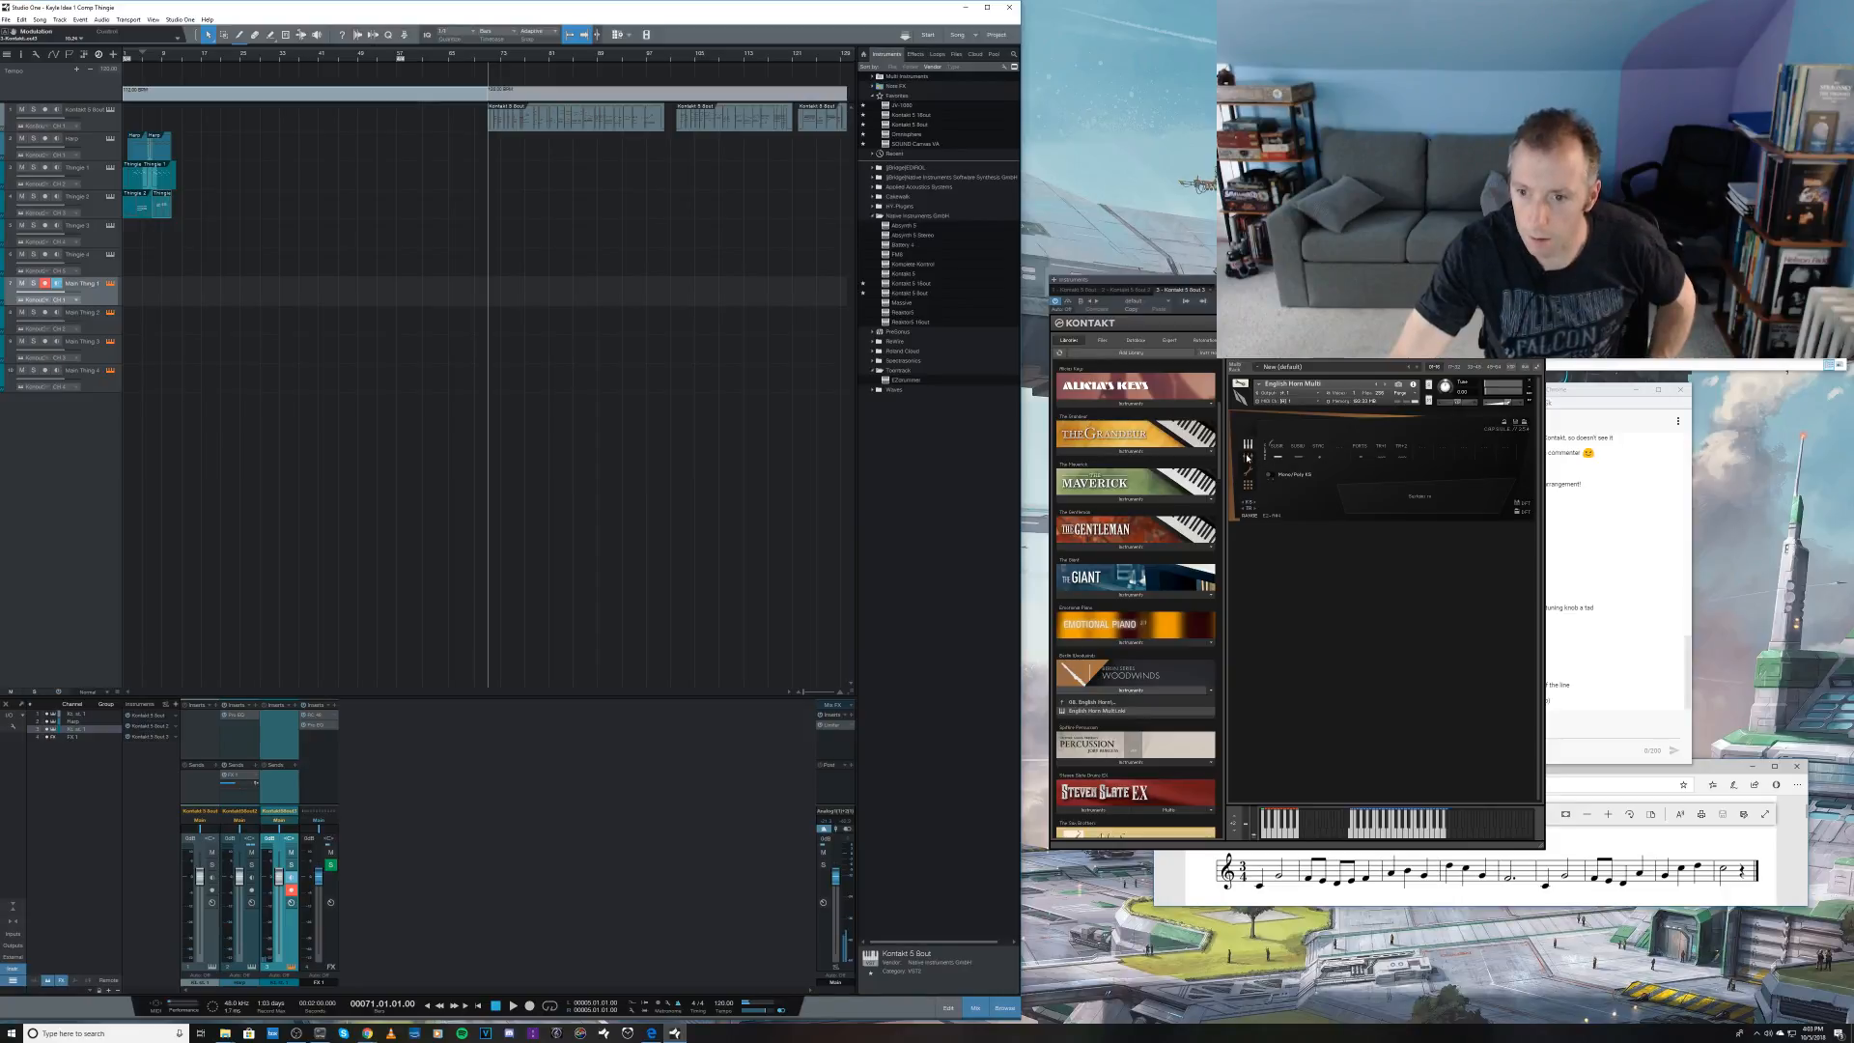
Step: Open the English Horn Multi's mixer page, check the stream's live chat, and return to the Kontakt window
left_click(1248, 457)
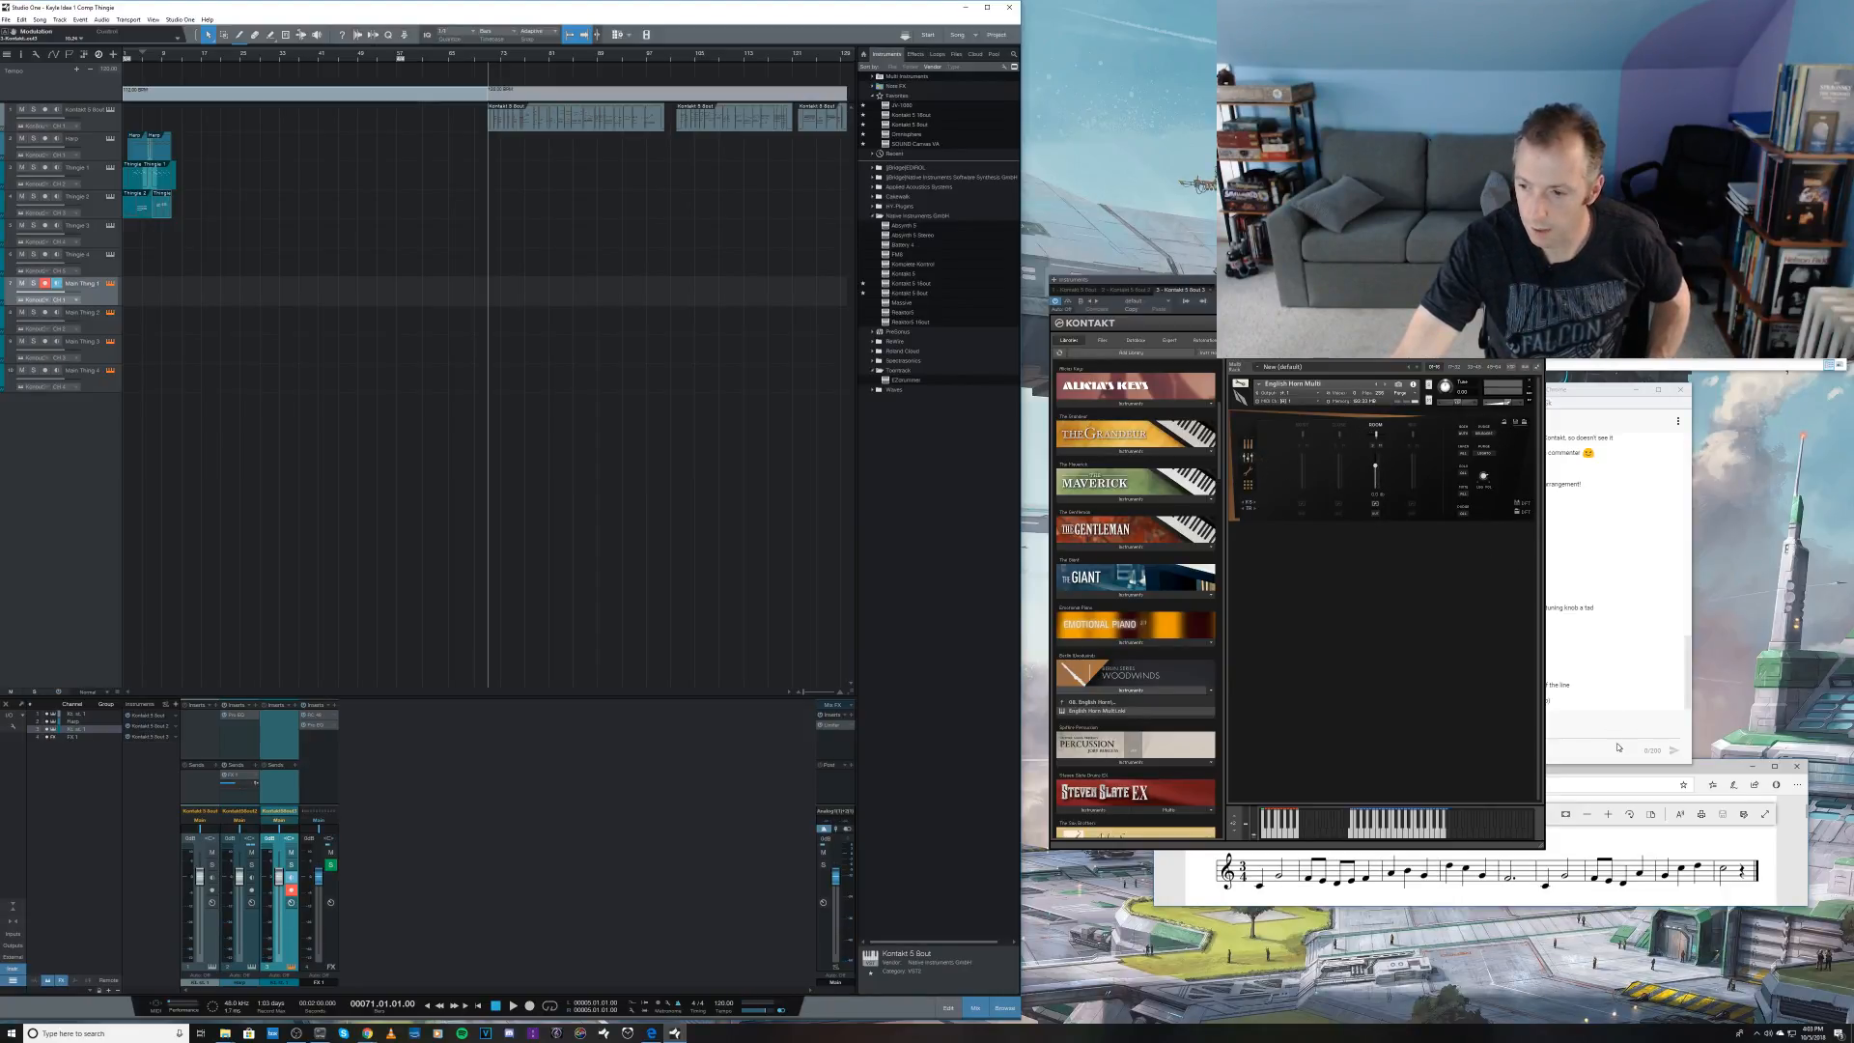
left_click(1591, 757)
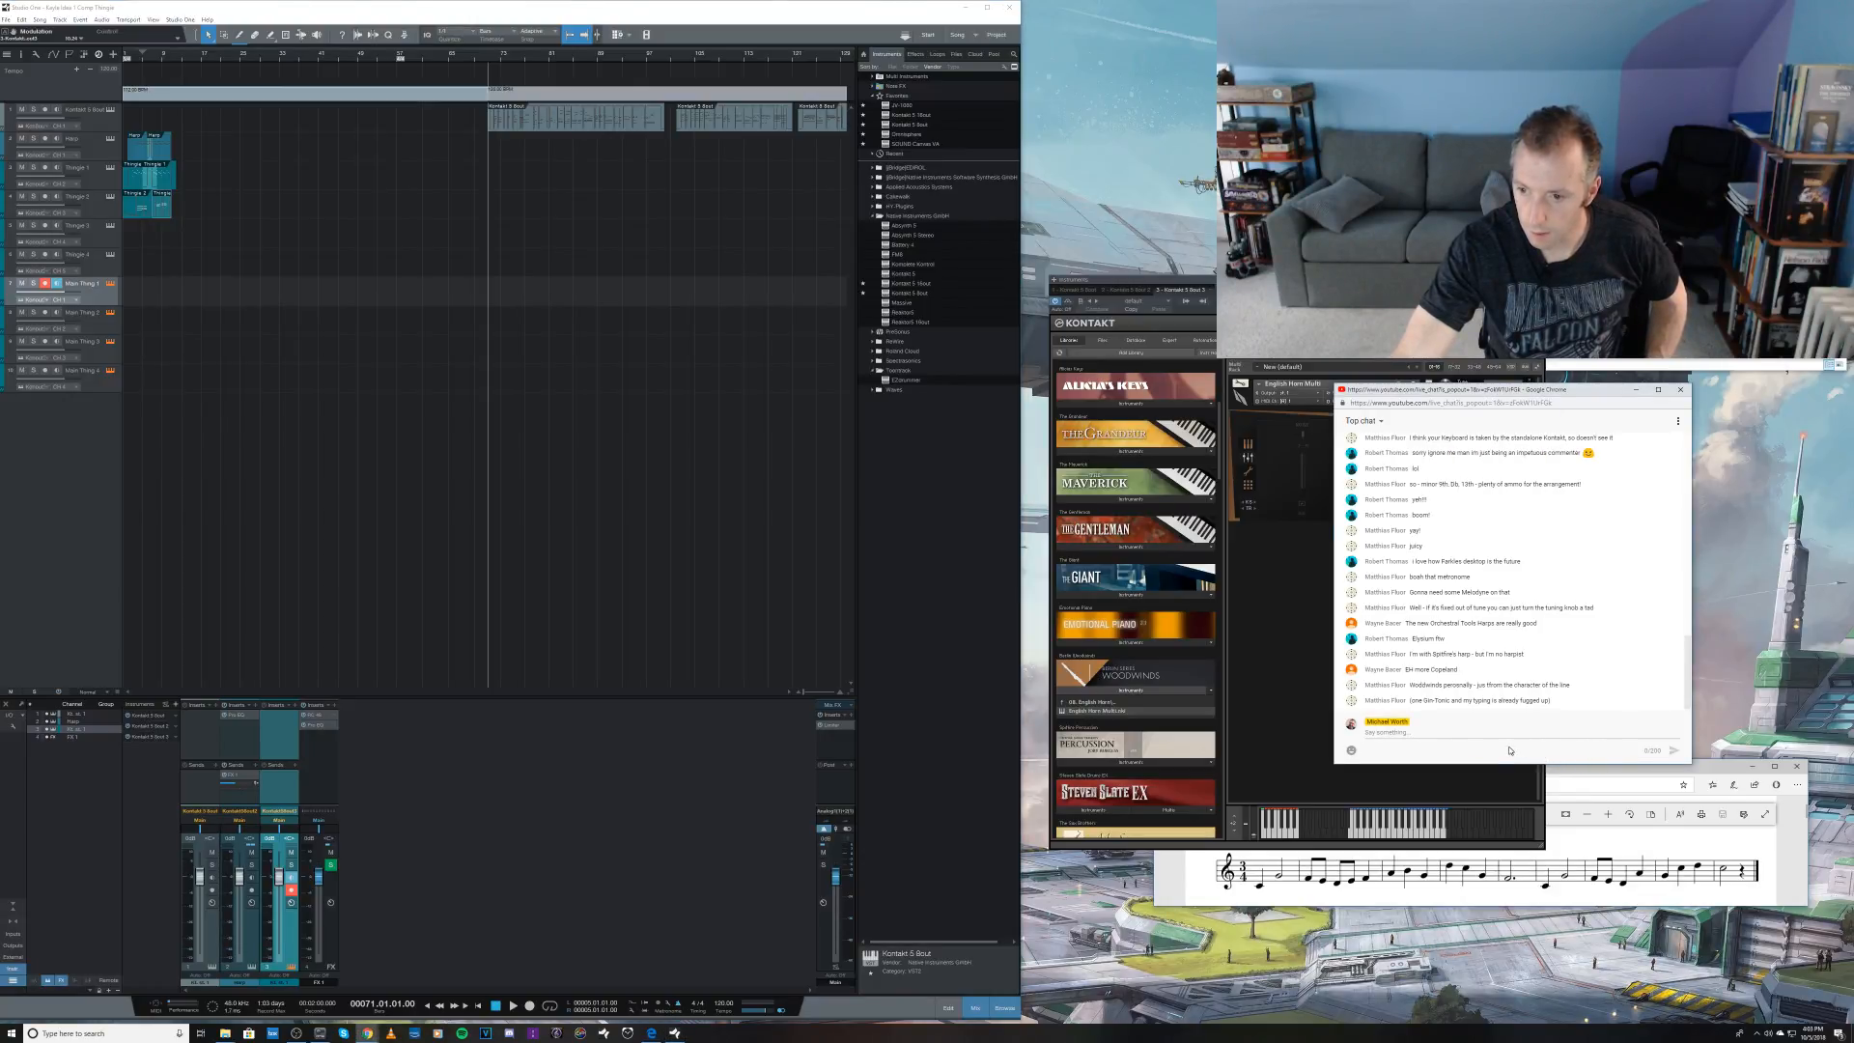
left_click(1302, 690)
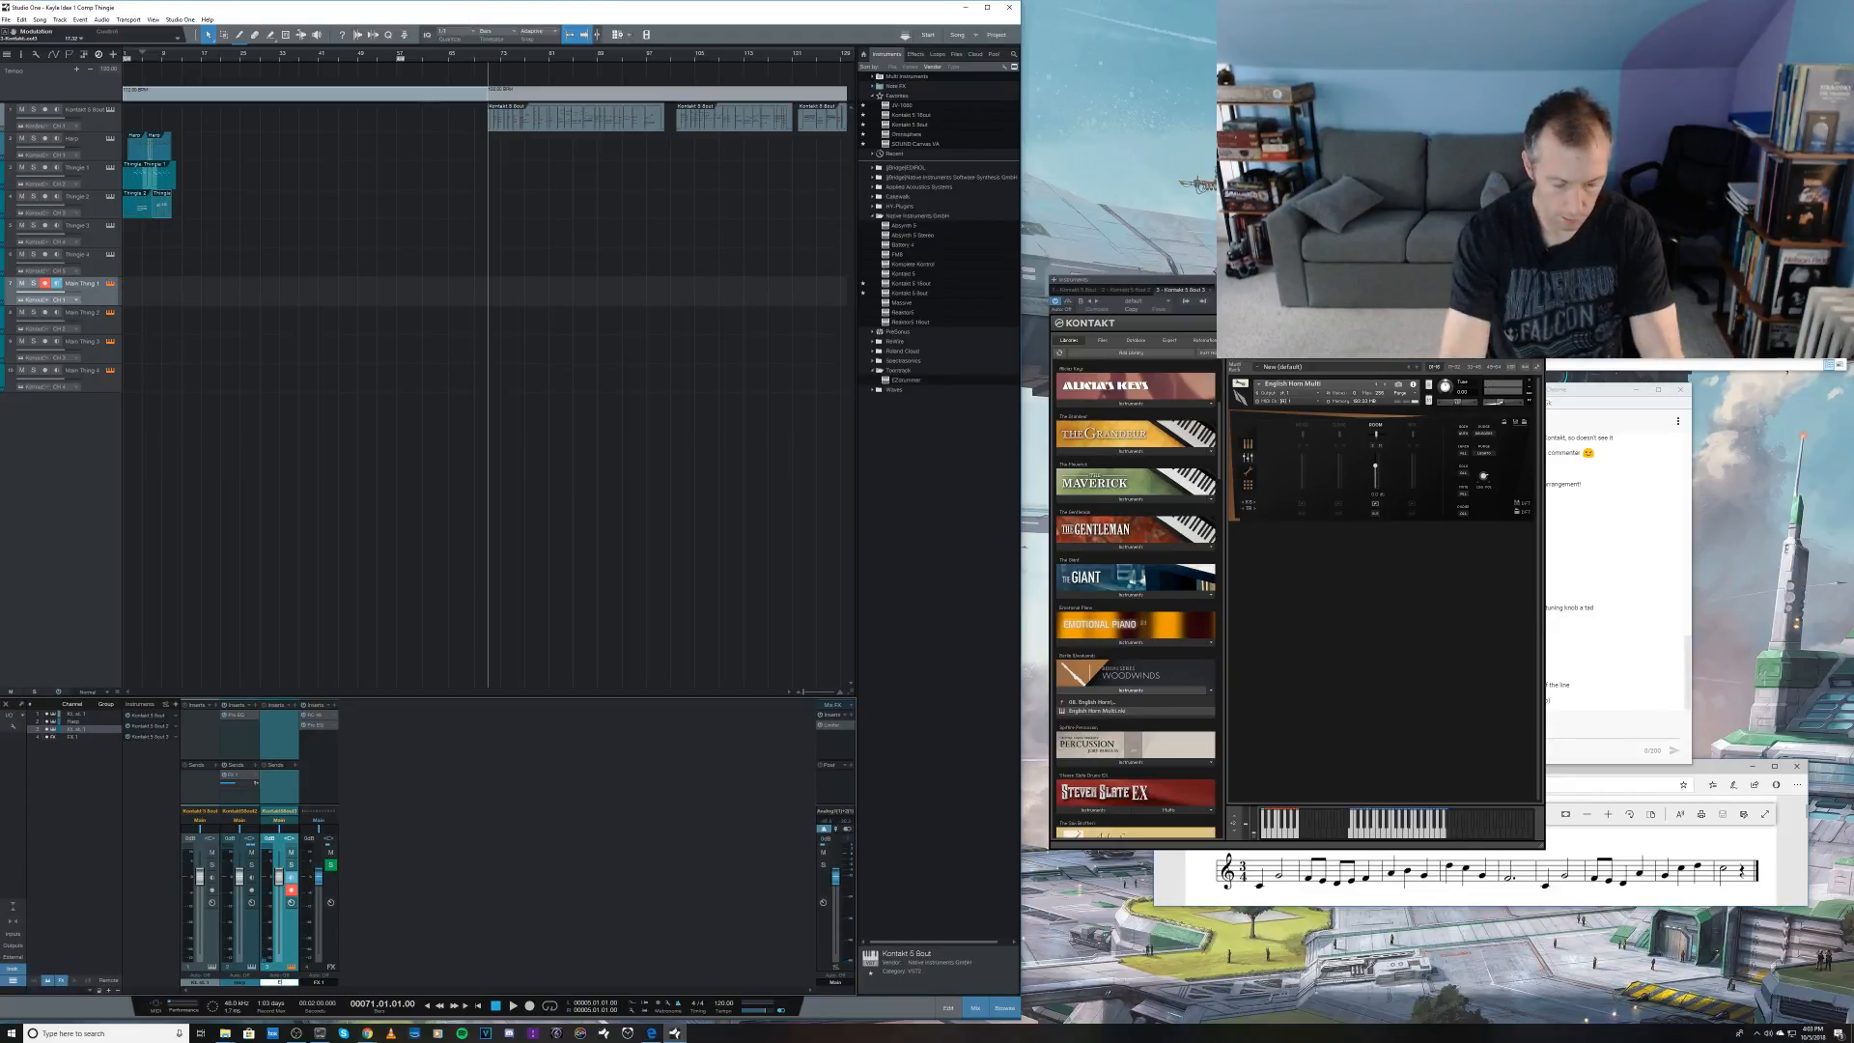
Step: Find Binaural Pan among the PreSonus effects, grouped by vendor, and insert it on the English horn's Kontakt channel
left_click(911, 54)
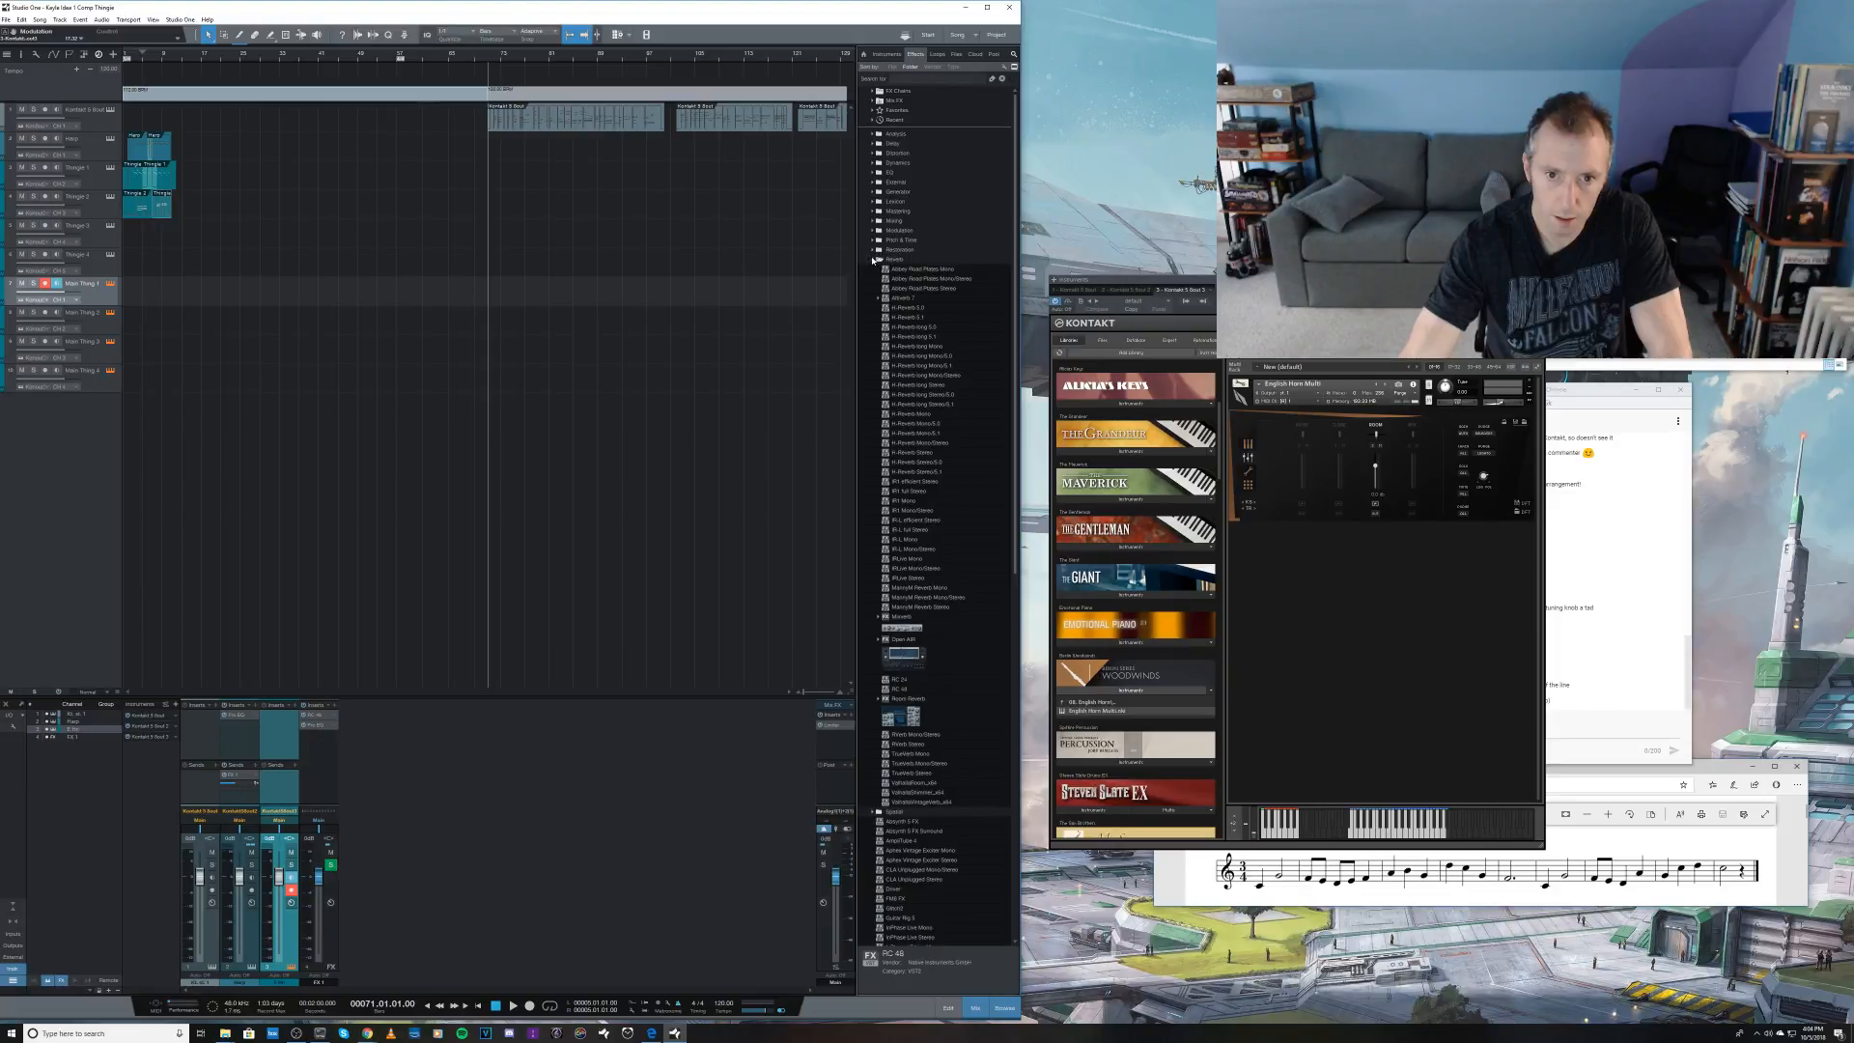
left_click(875, 258)
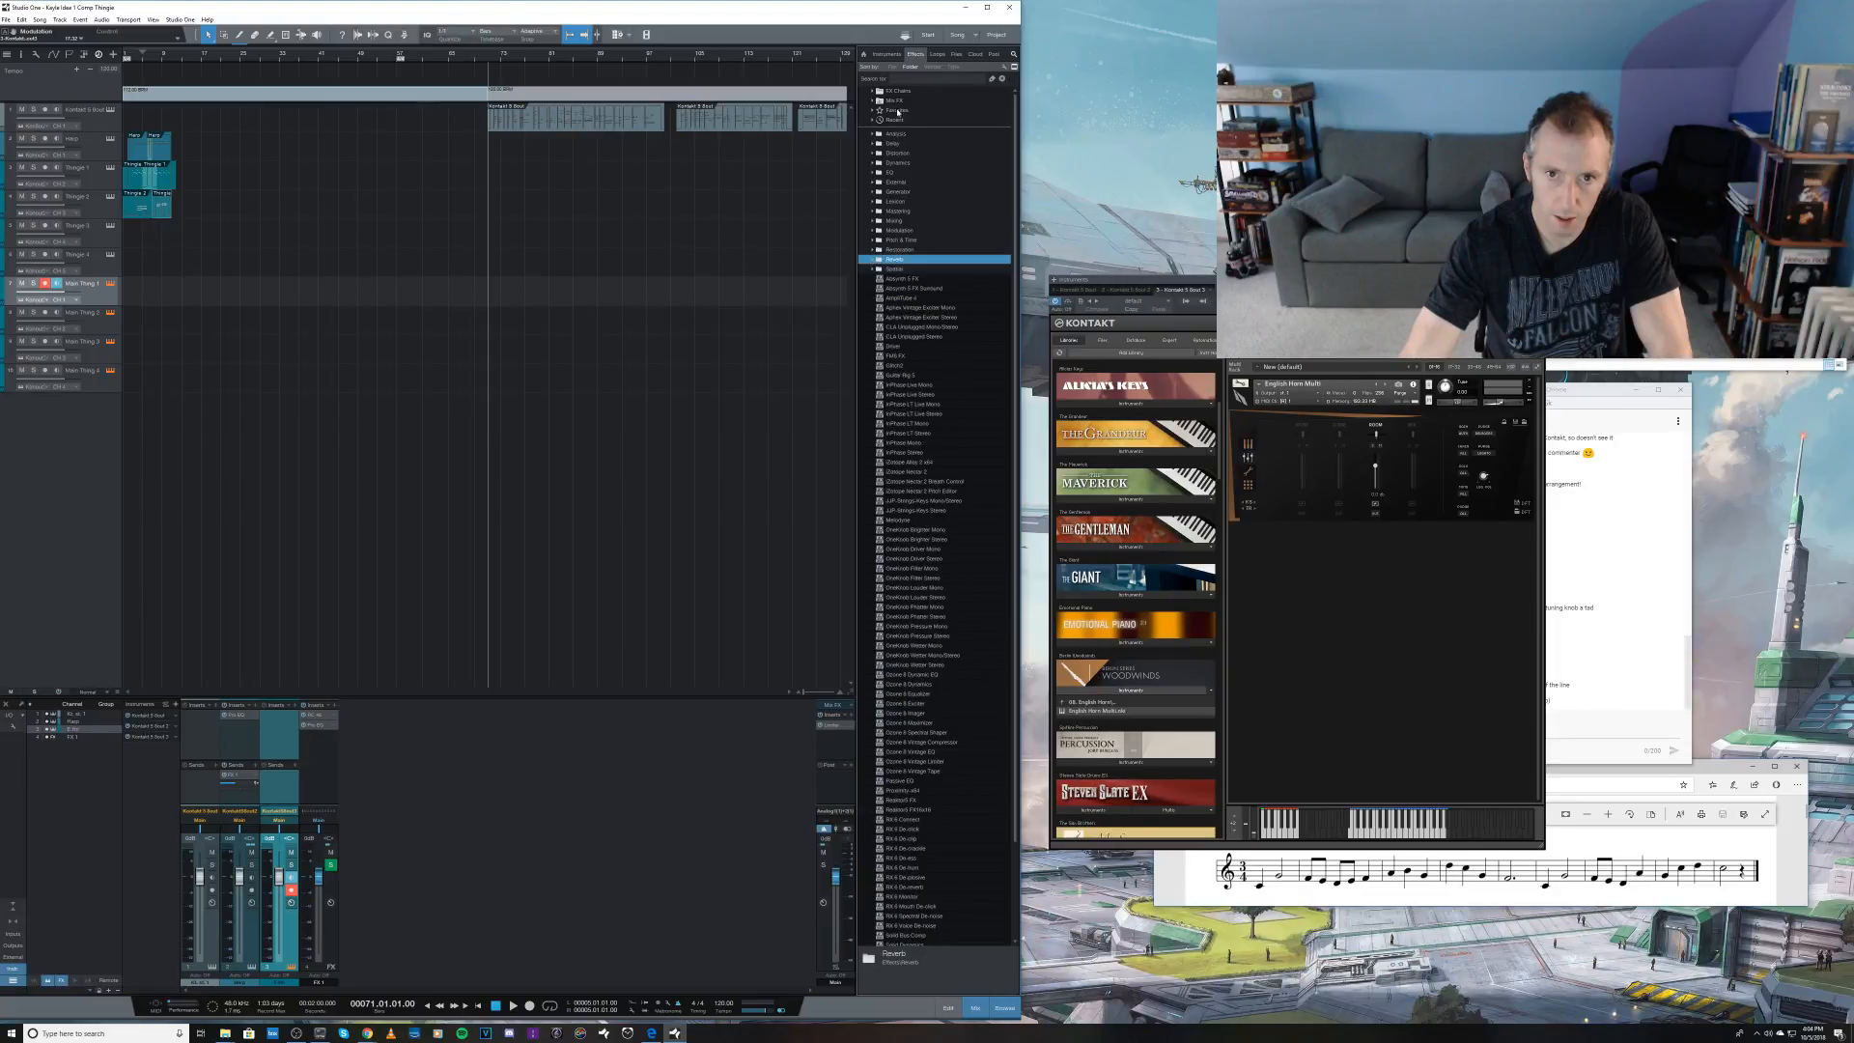
left_click(954, 68)
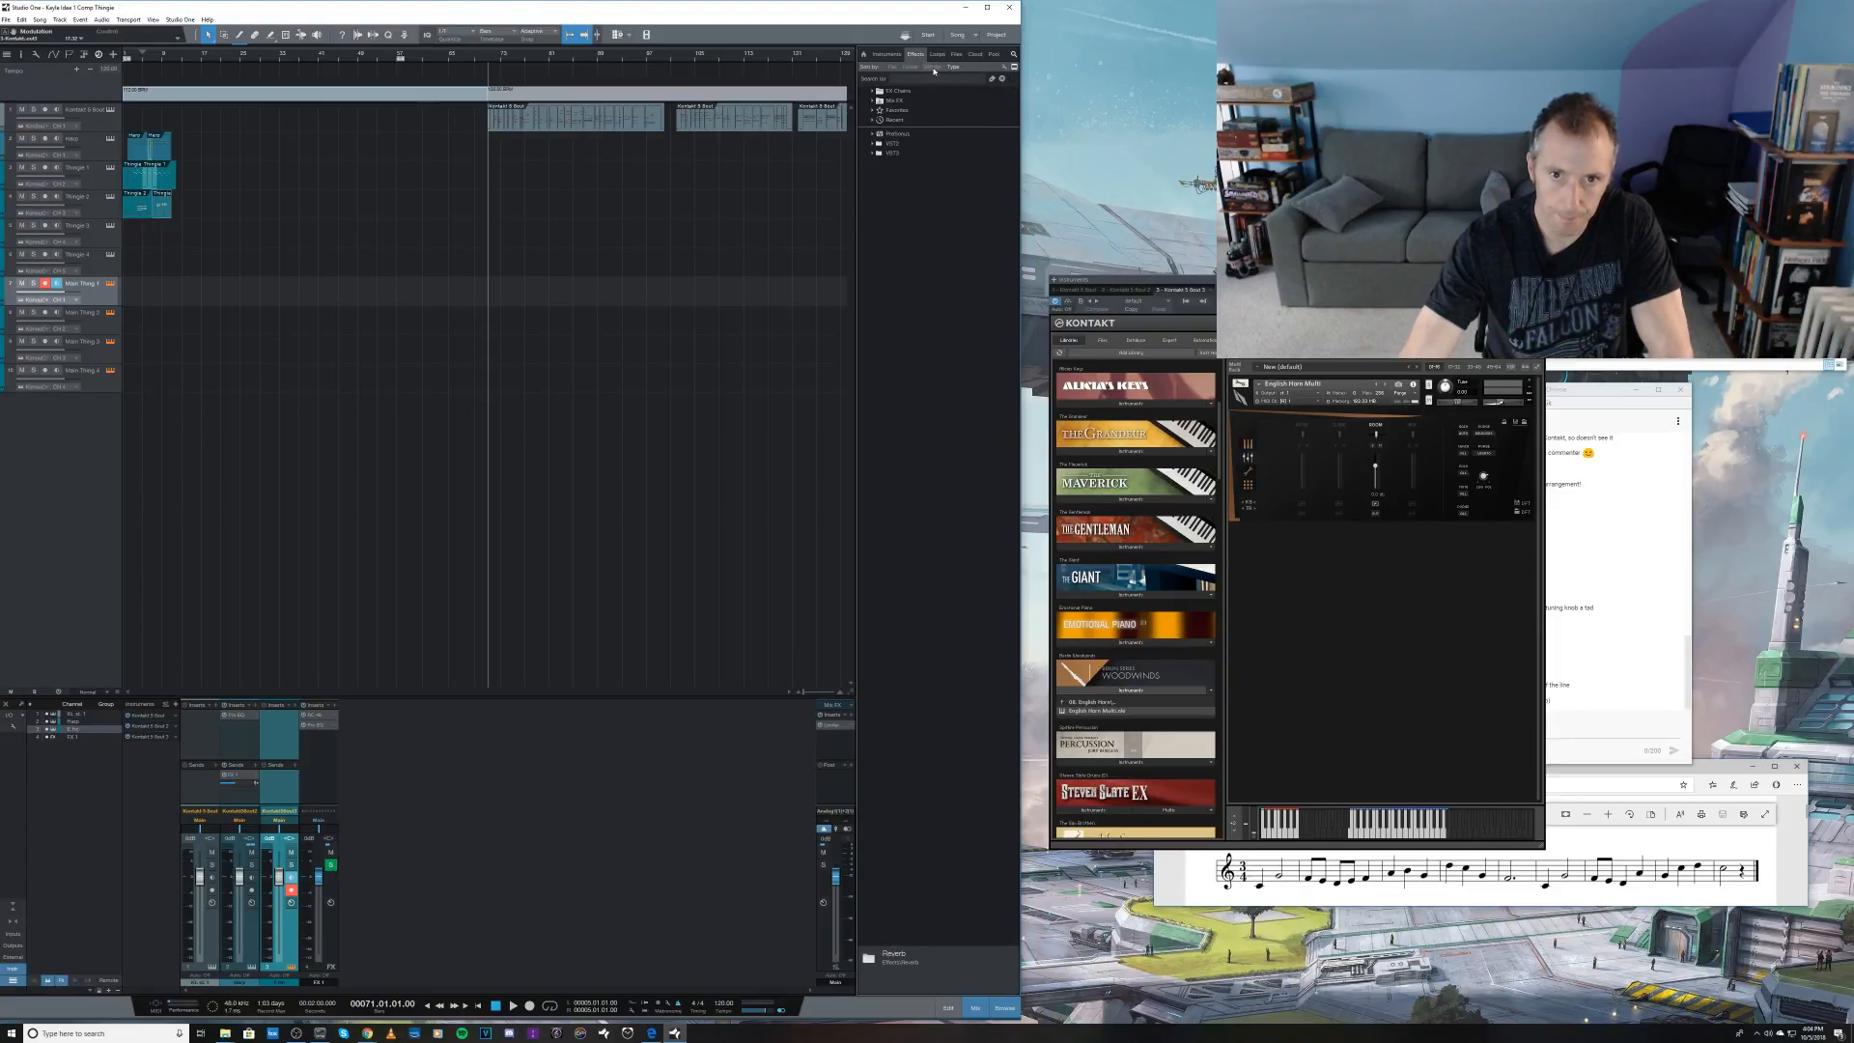
left_click(933, 68)
left_click(873, 212)
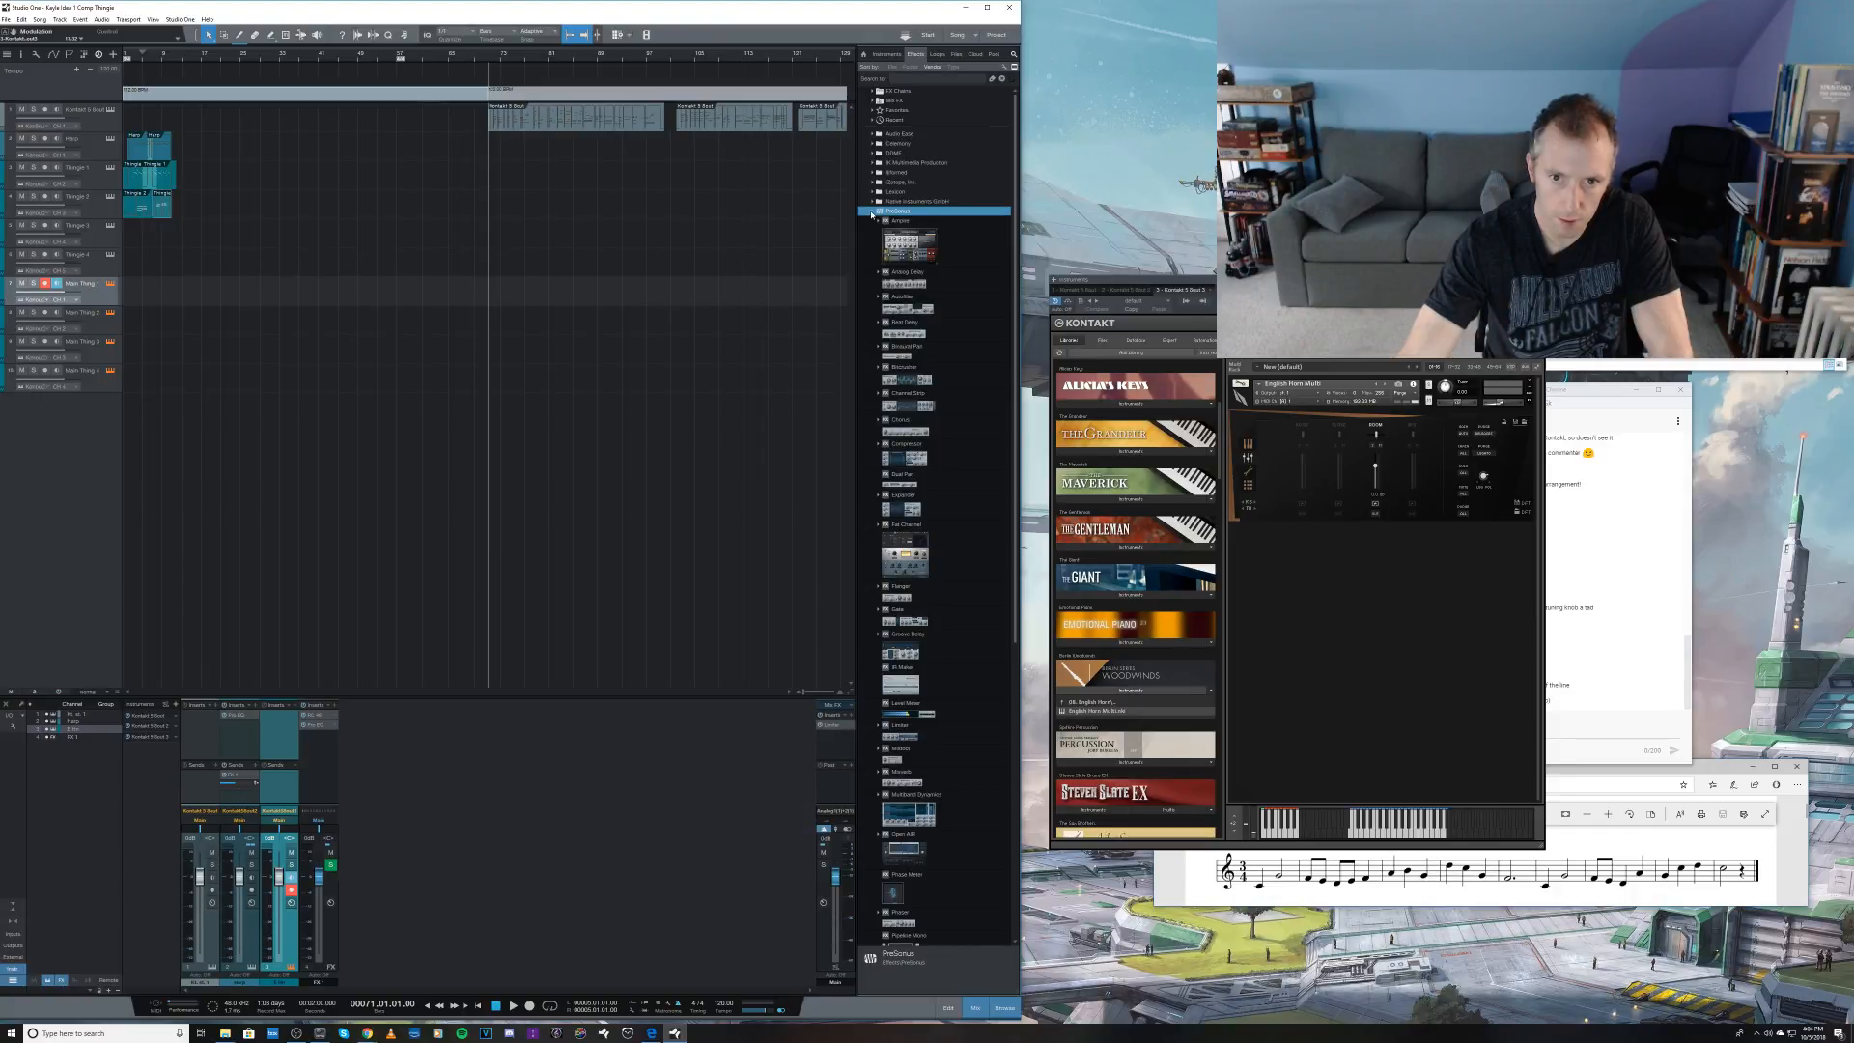
left_click_drag(1007, 205, 1016, 510)
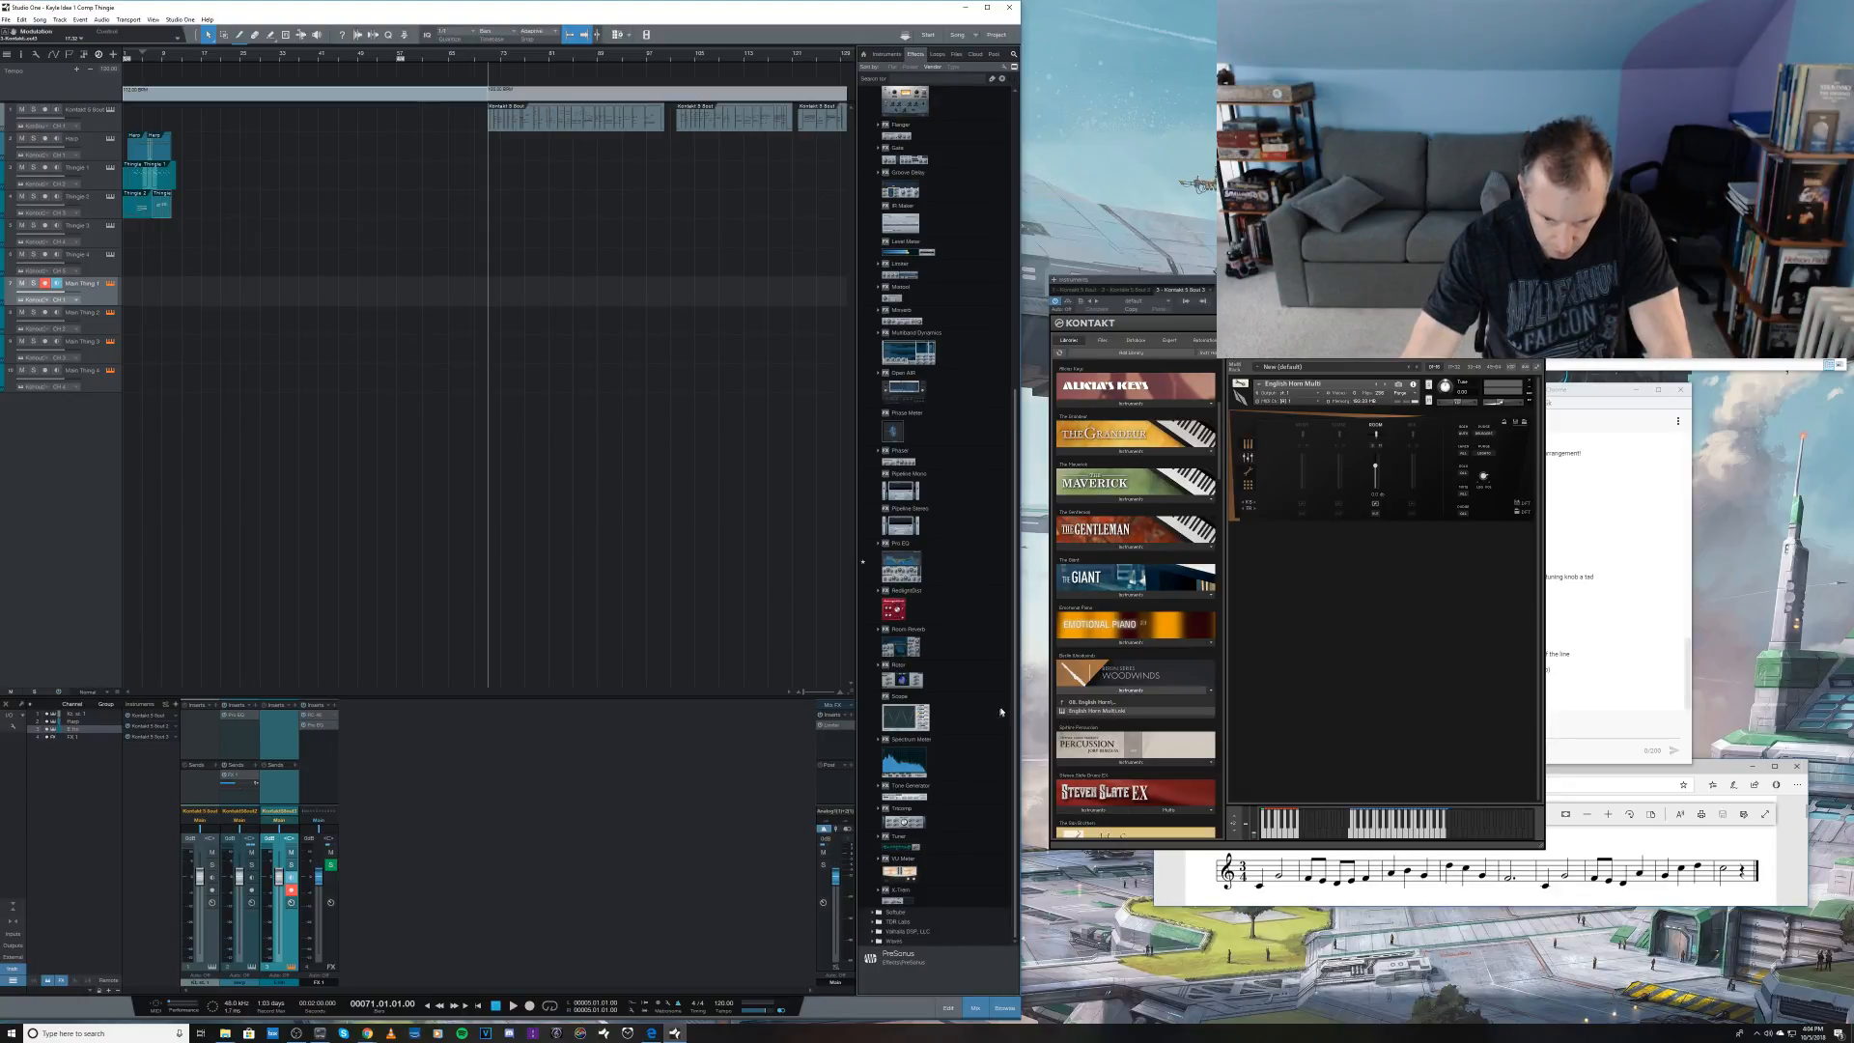
left_click_drag(1013, 679, 1002, 426)
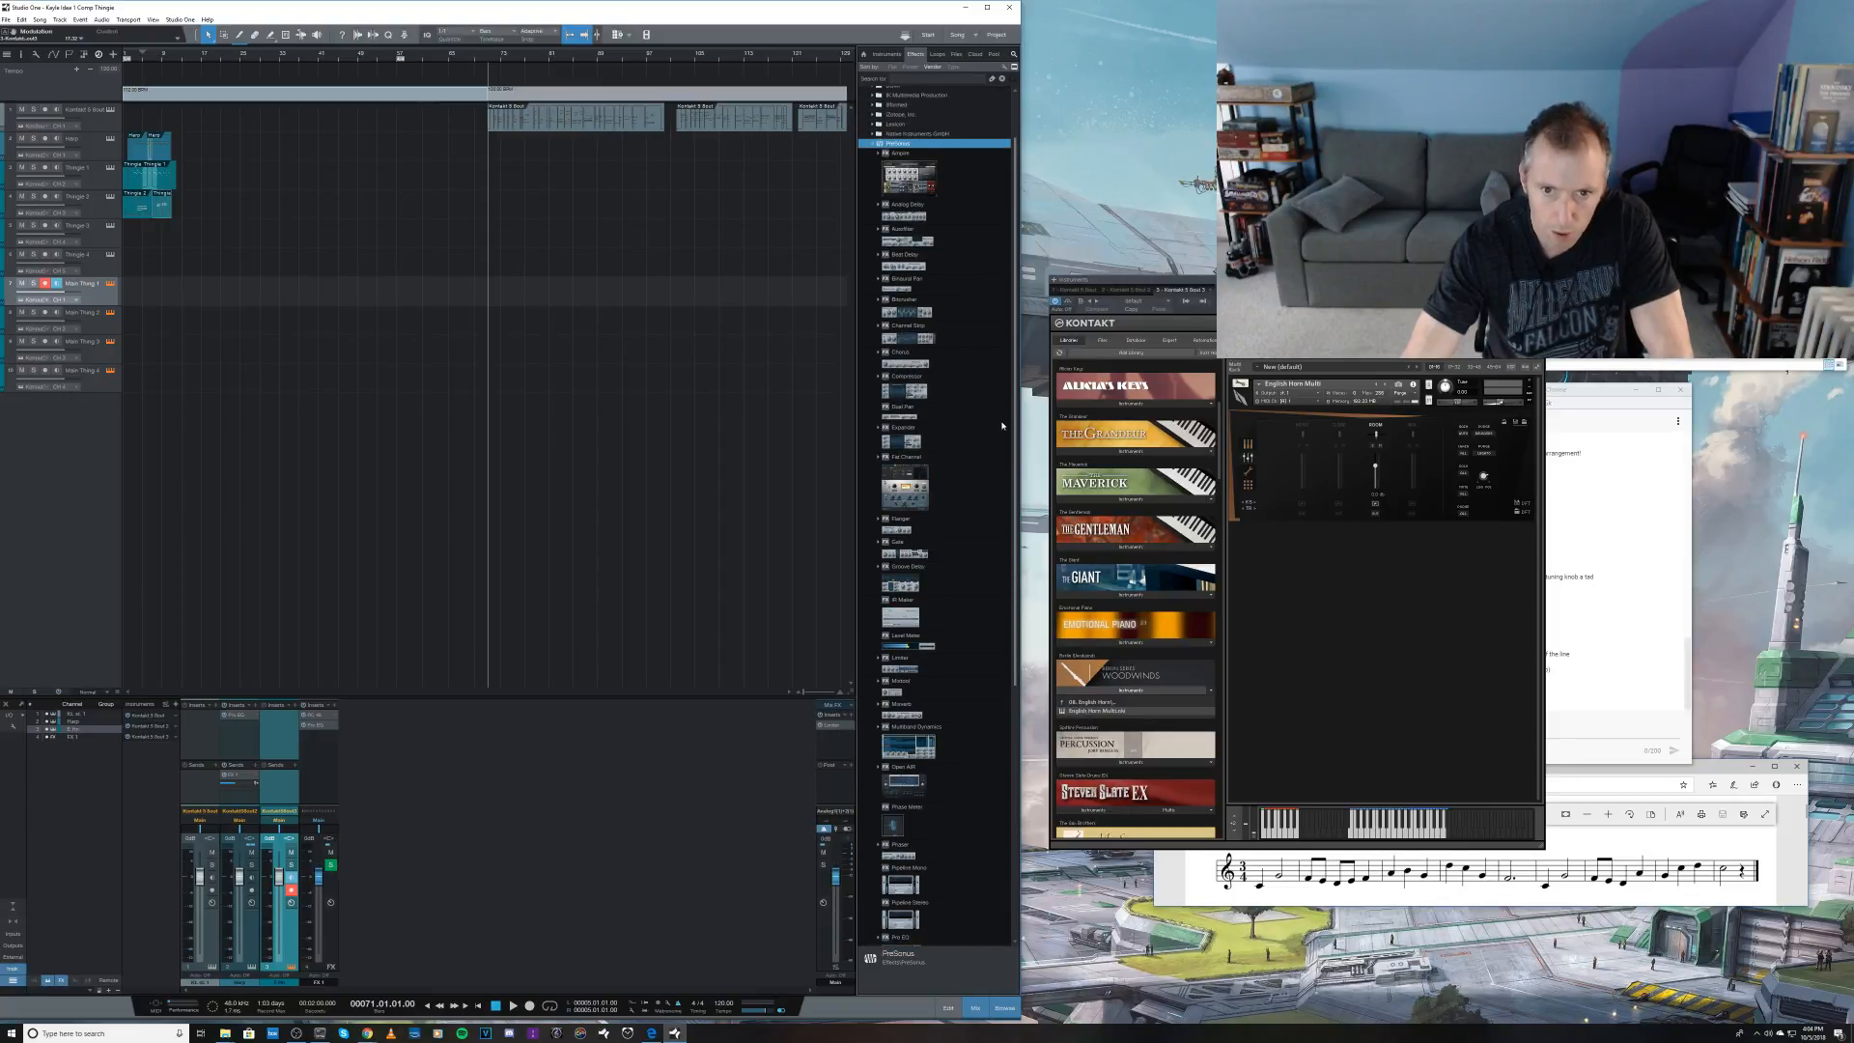
left_click_drag(901, 289, 275, 755)
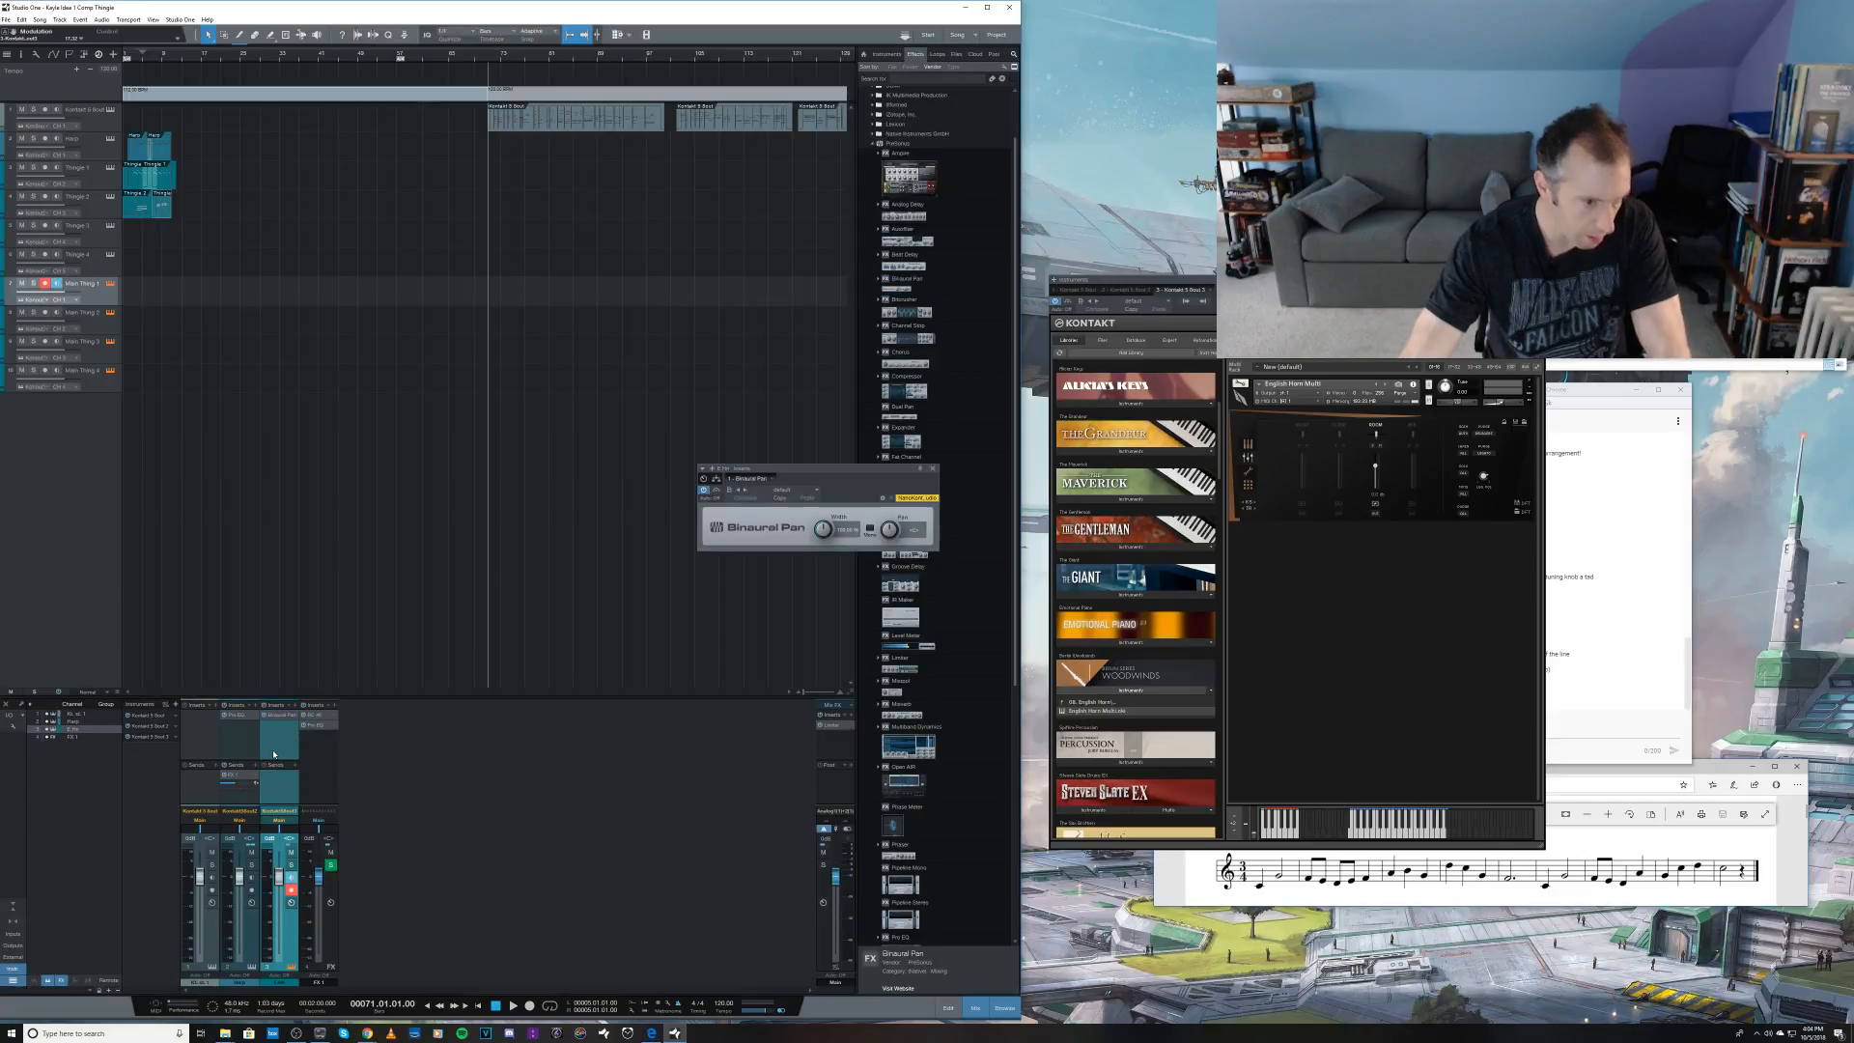
Step: Reduce Binaural Pan's width, adjust its pan and lower the English horn's active microphone level, and save the song
left_click_drag(821, 532, 804, 641)
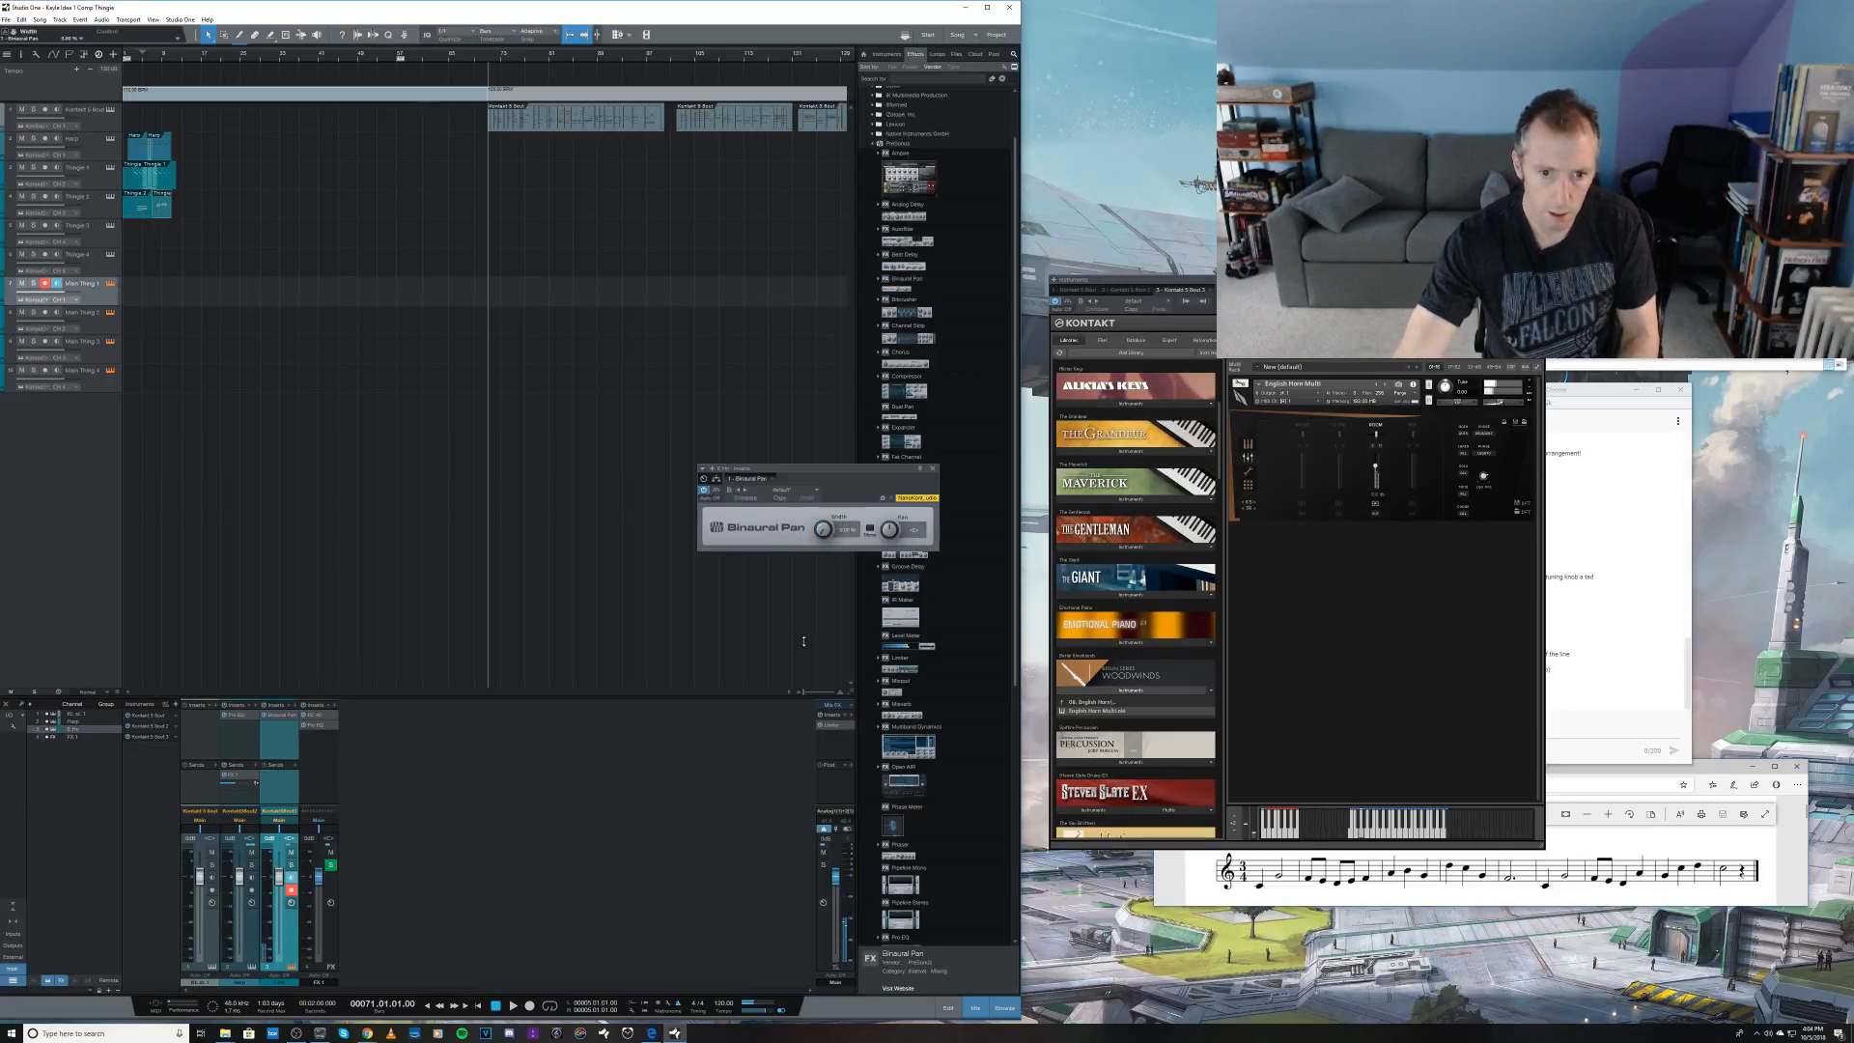
left_click_drag(888, 530, 891, 513)
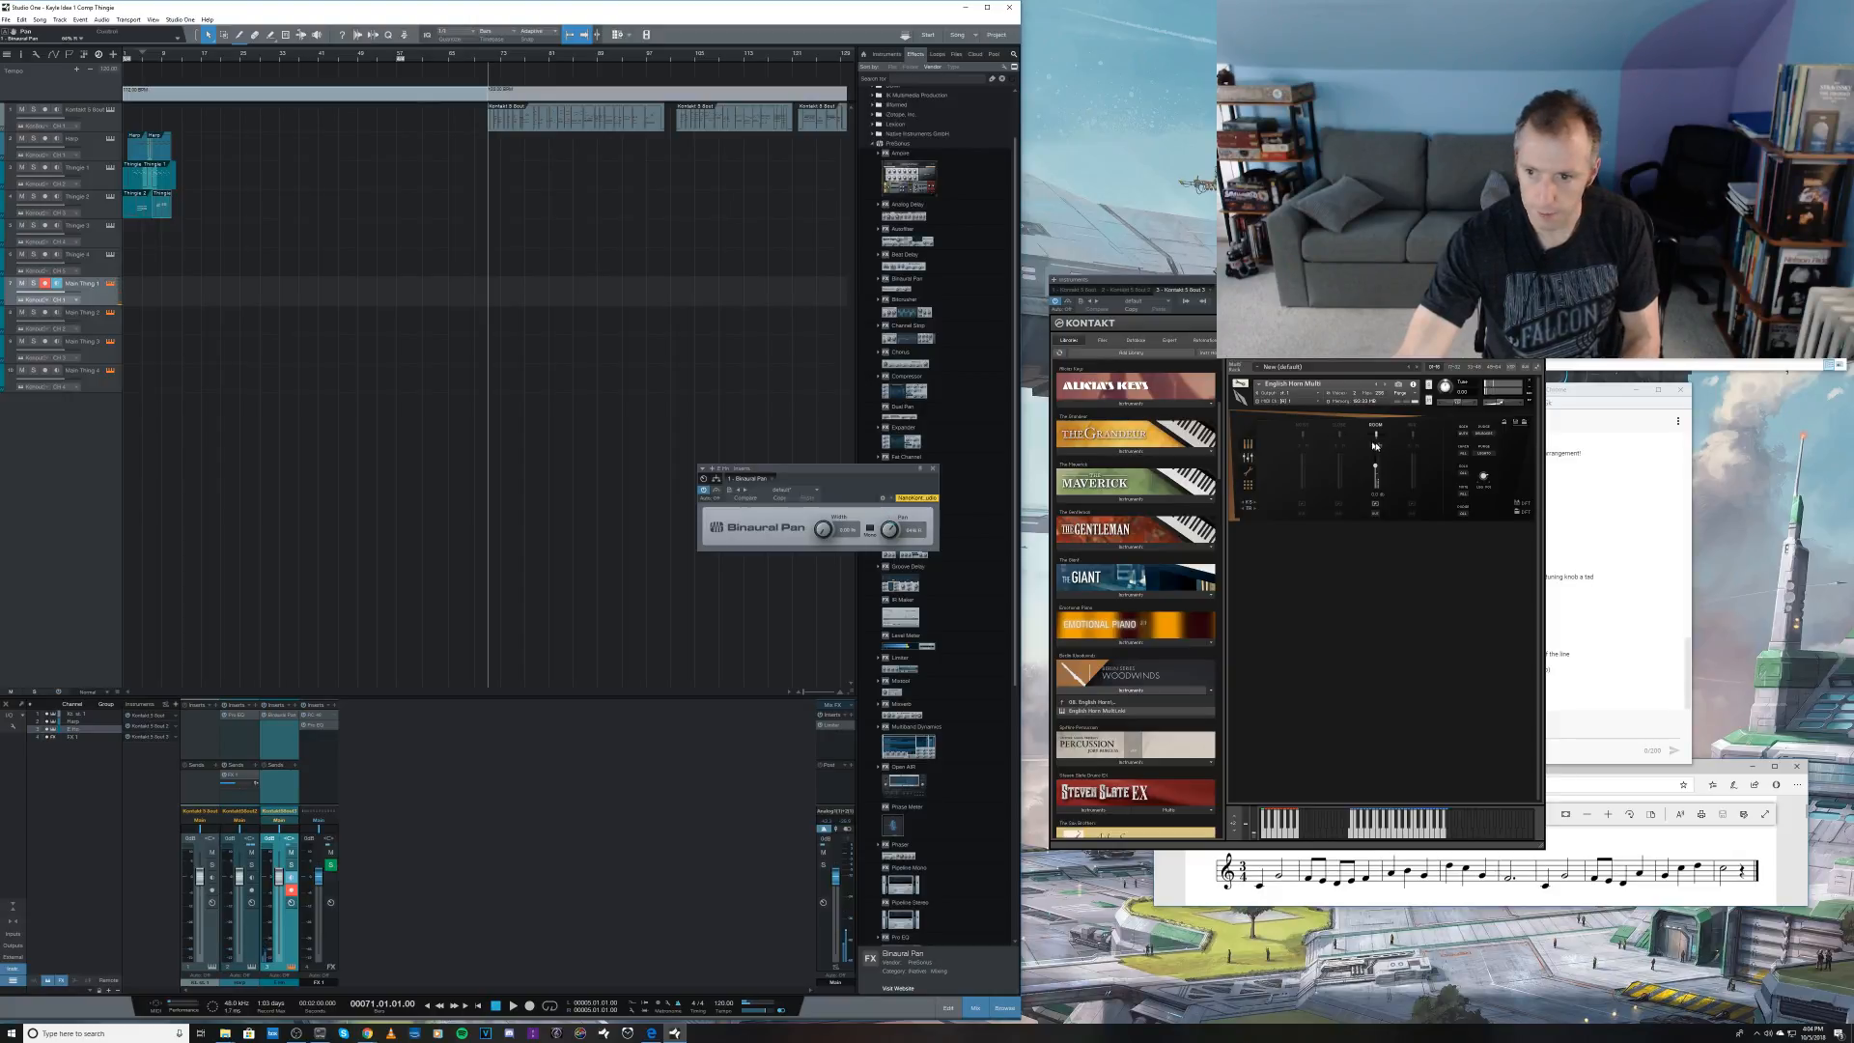
left_click_drag(1377, 467, 1375, 480)
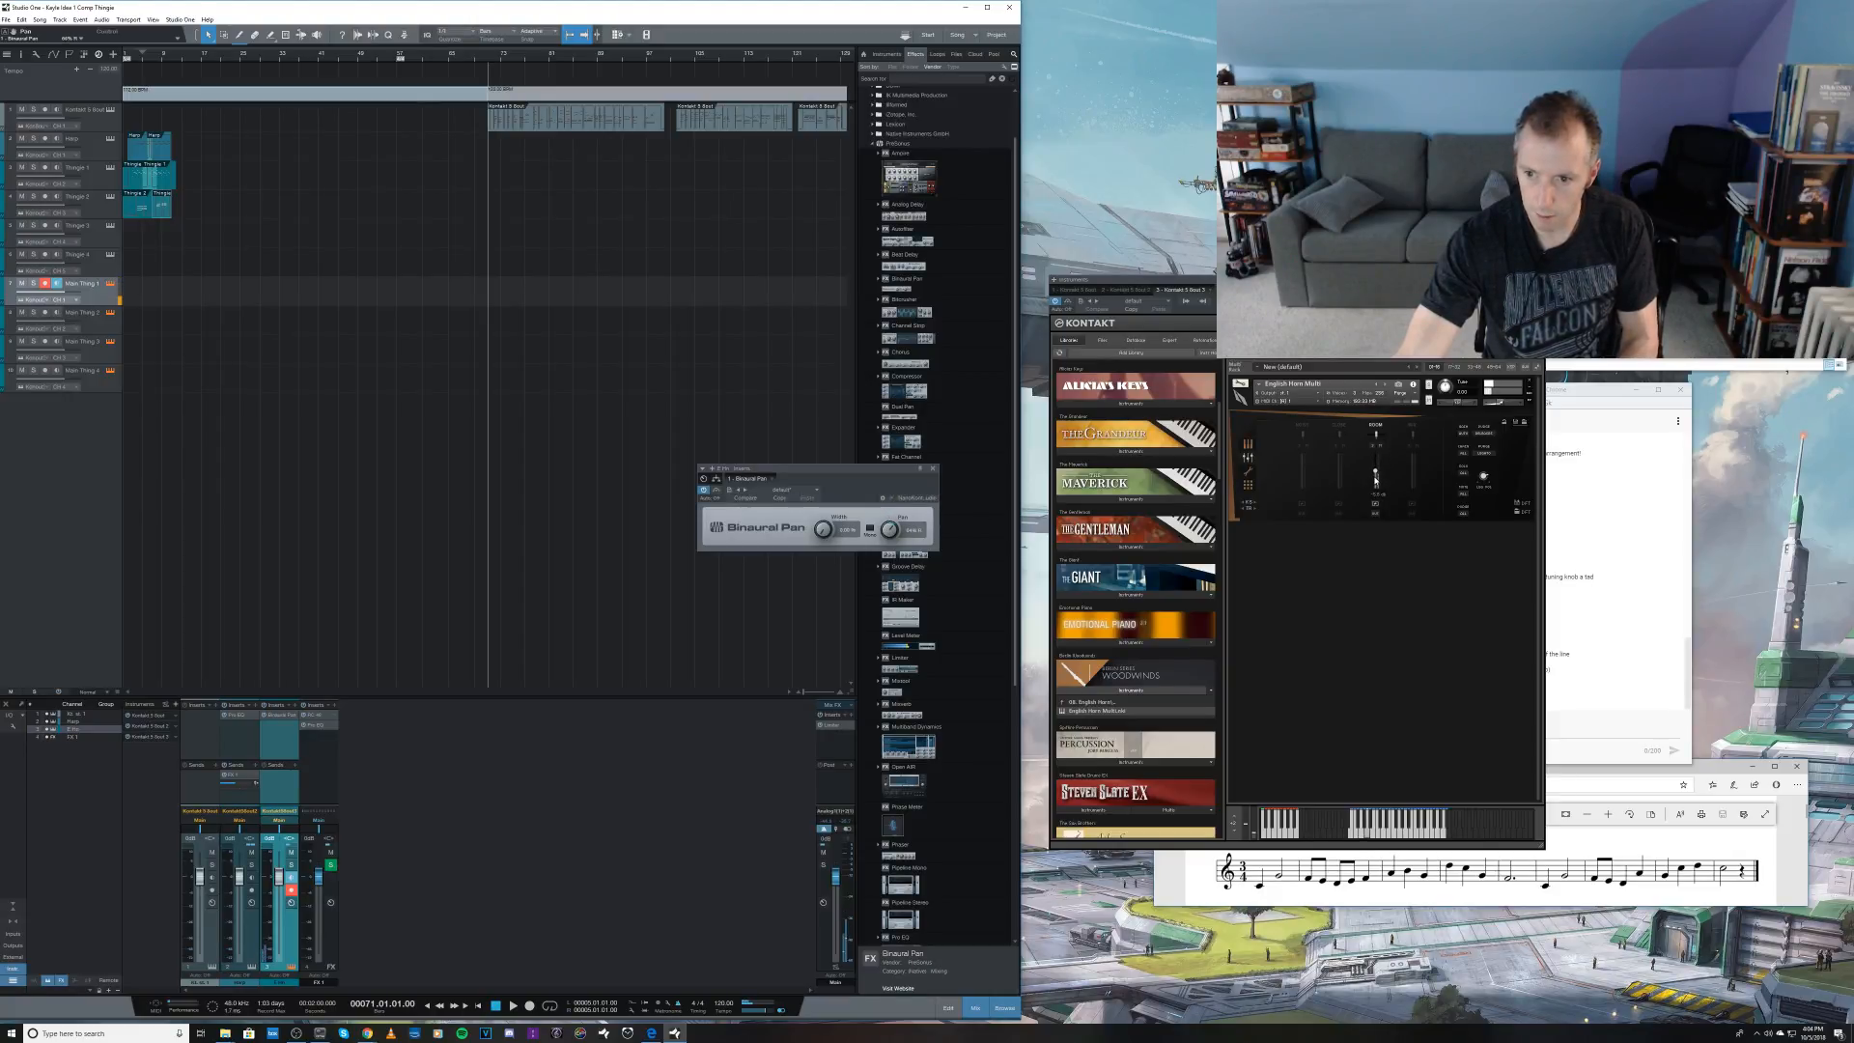
left_click_drag(890, 537, 888, 543)
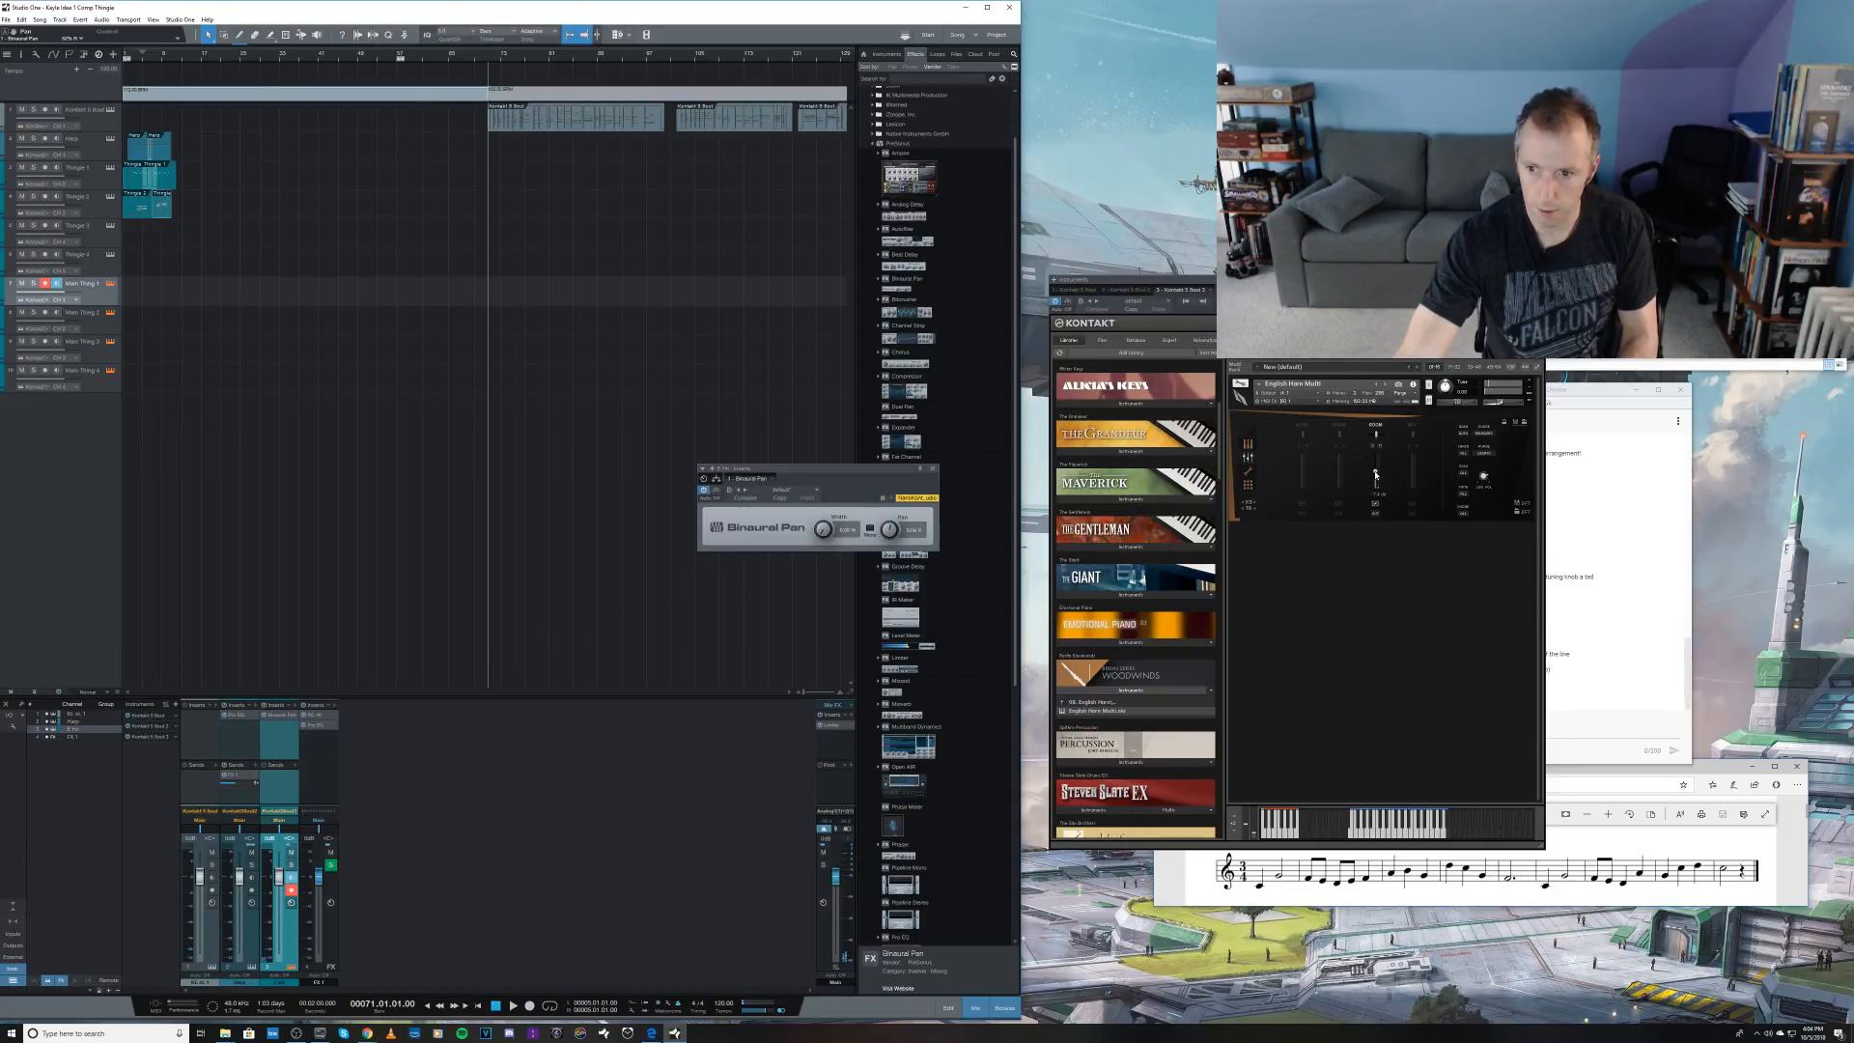
left_click_drag(1375, 475, 1375, 483)
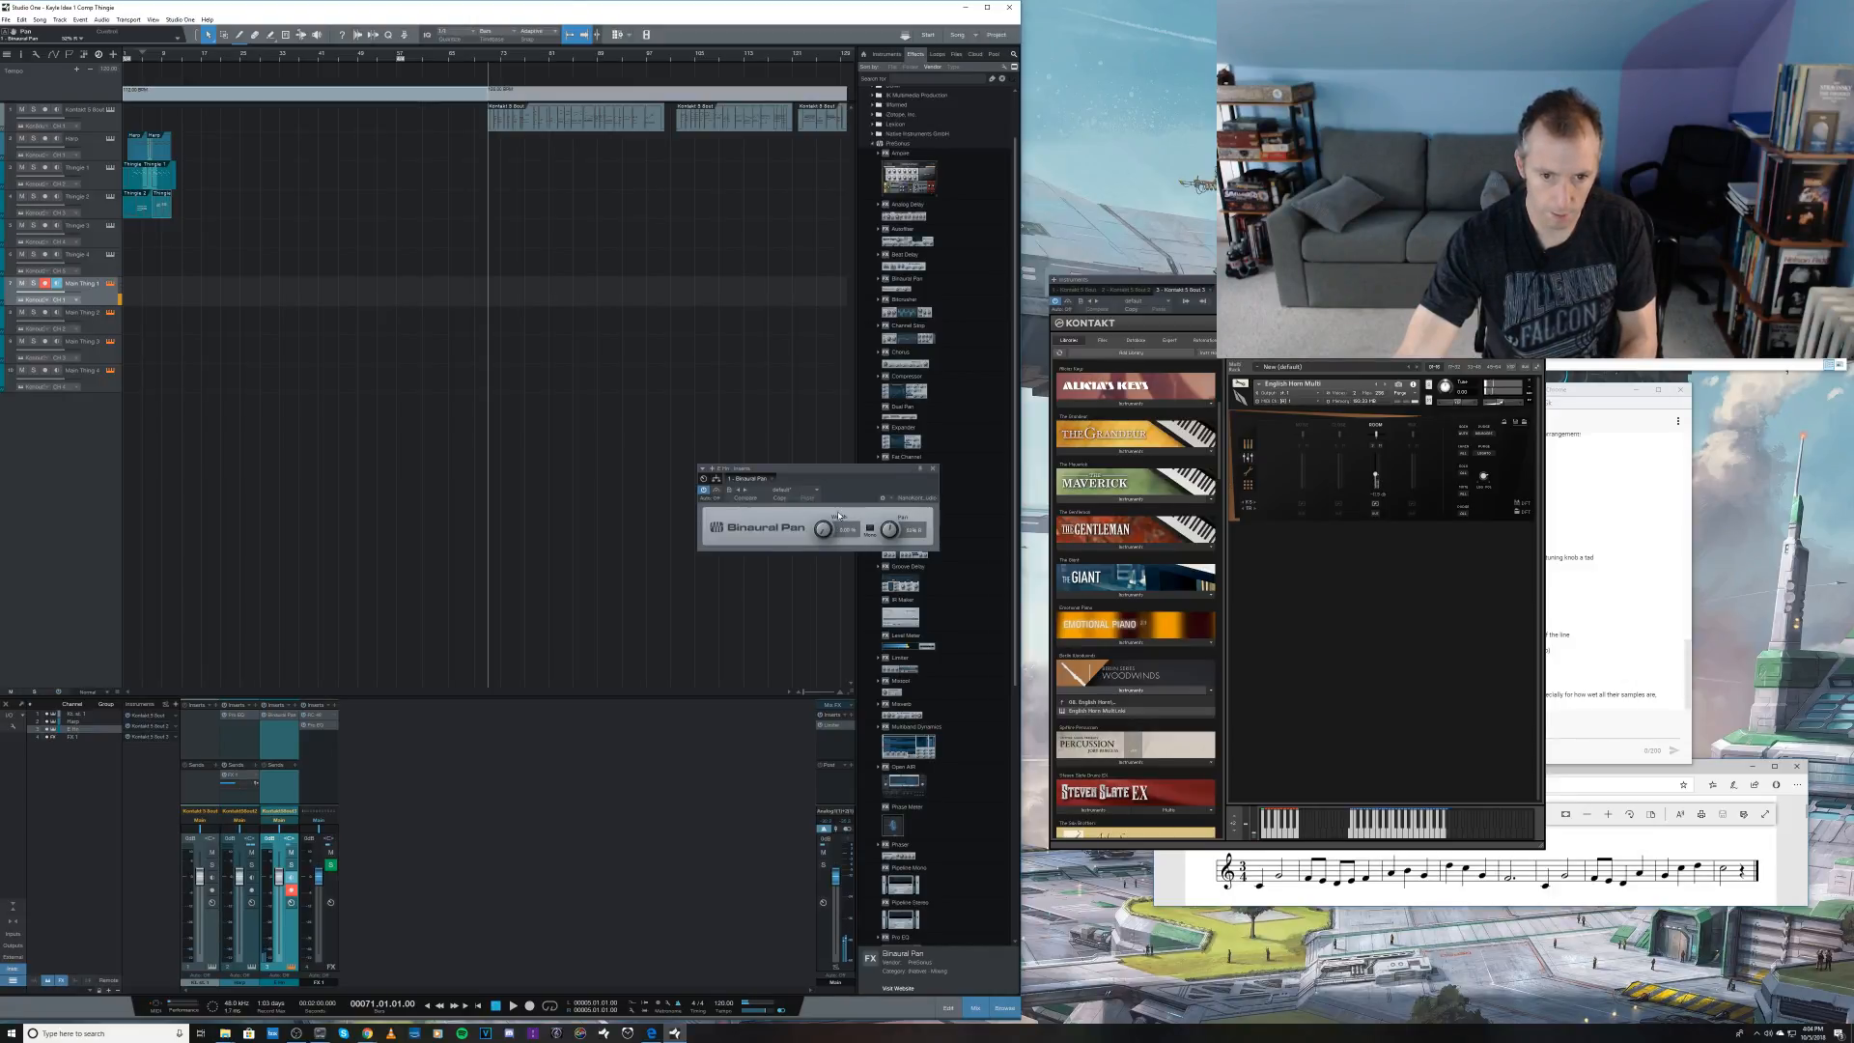
left_click(931, 468)
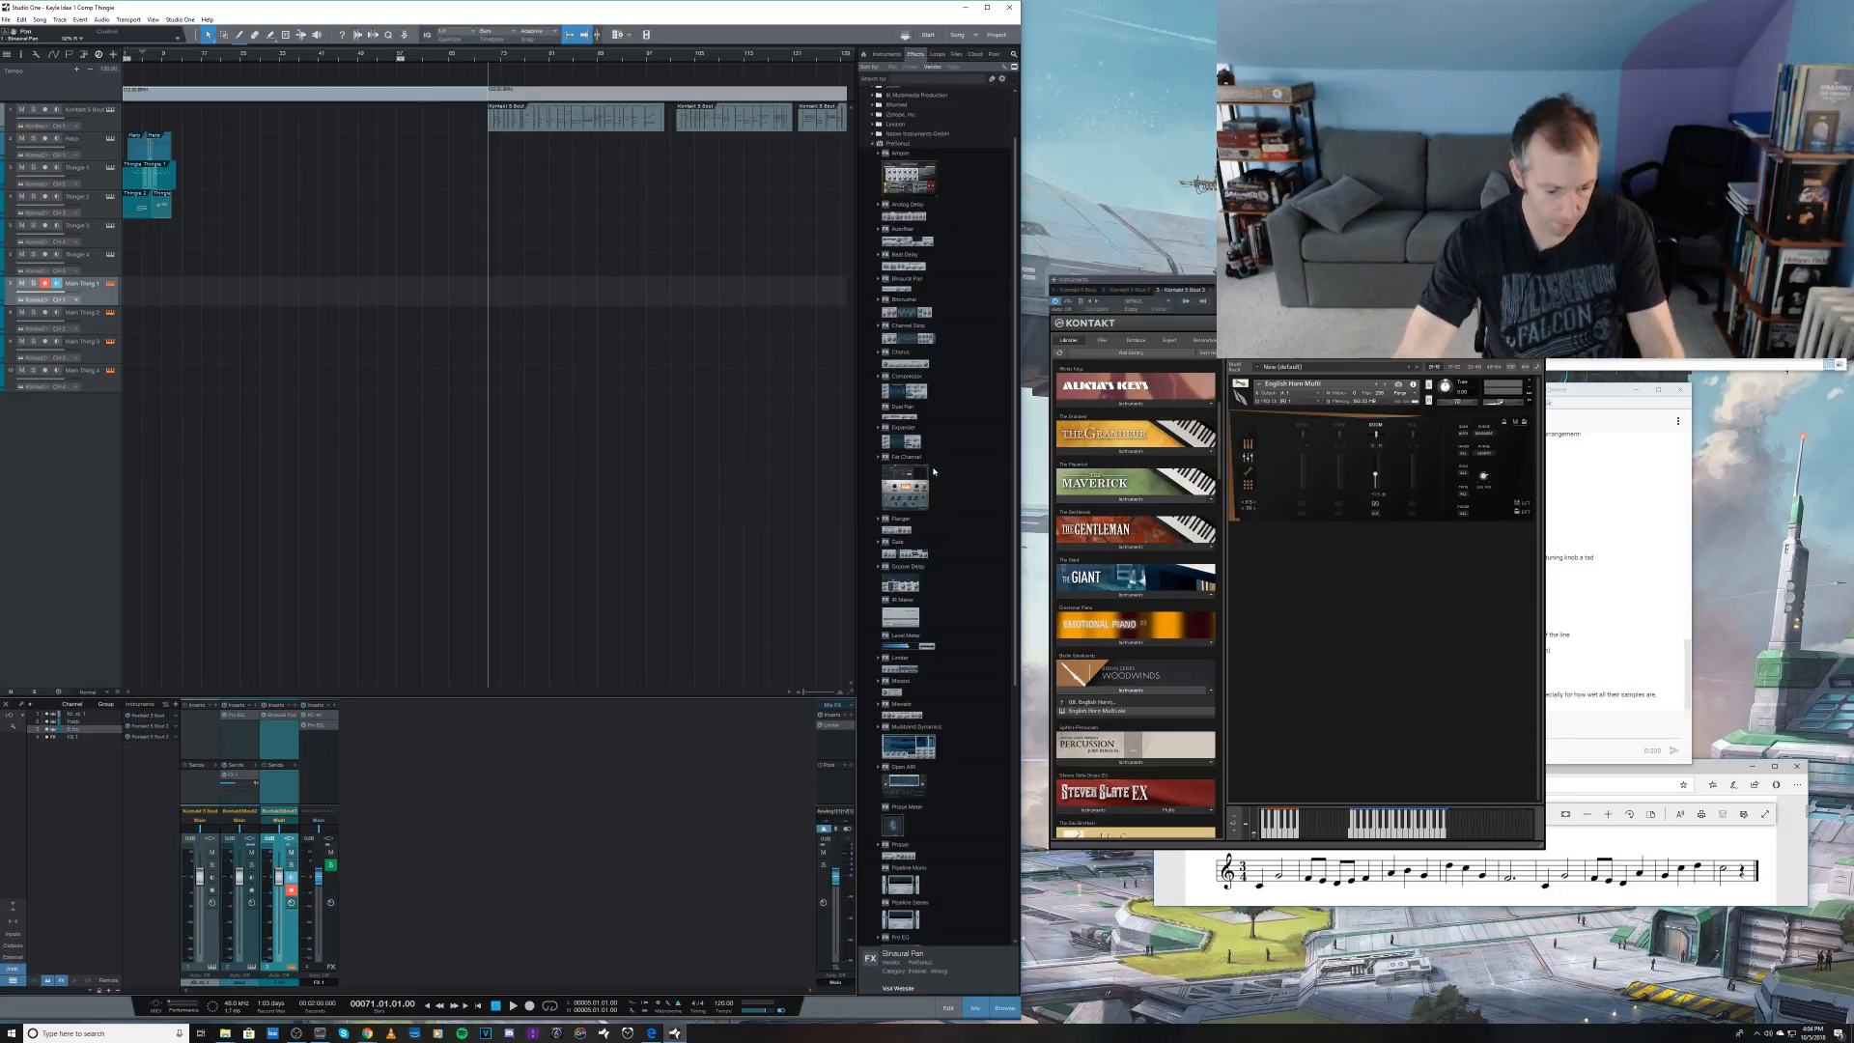
key("ctrl+s")
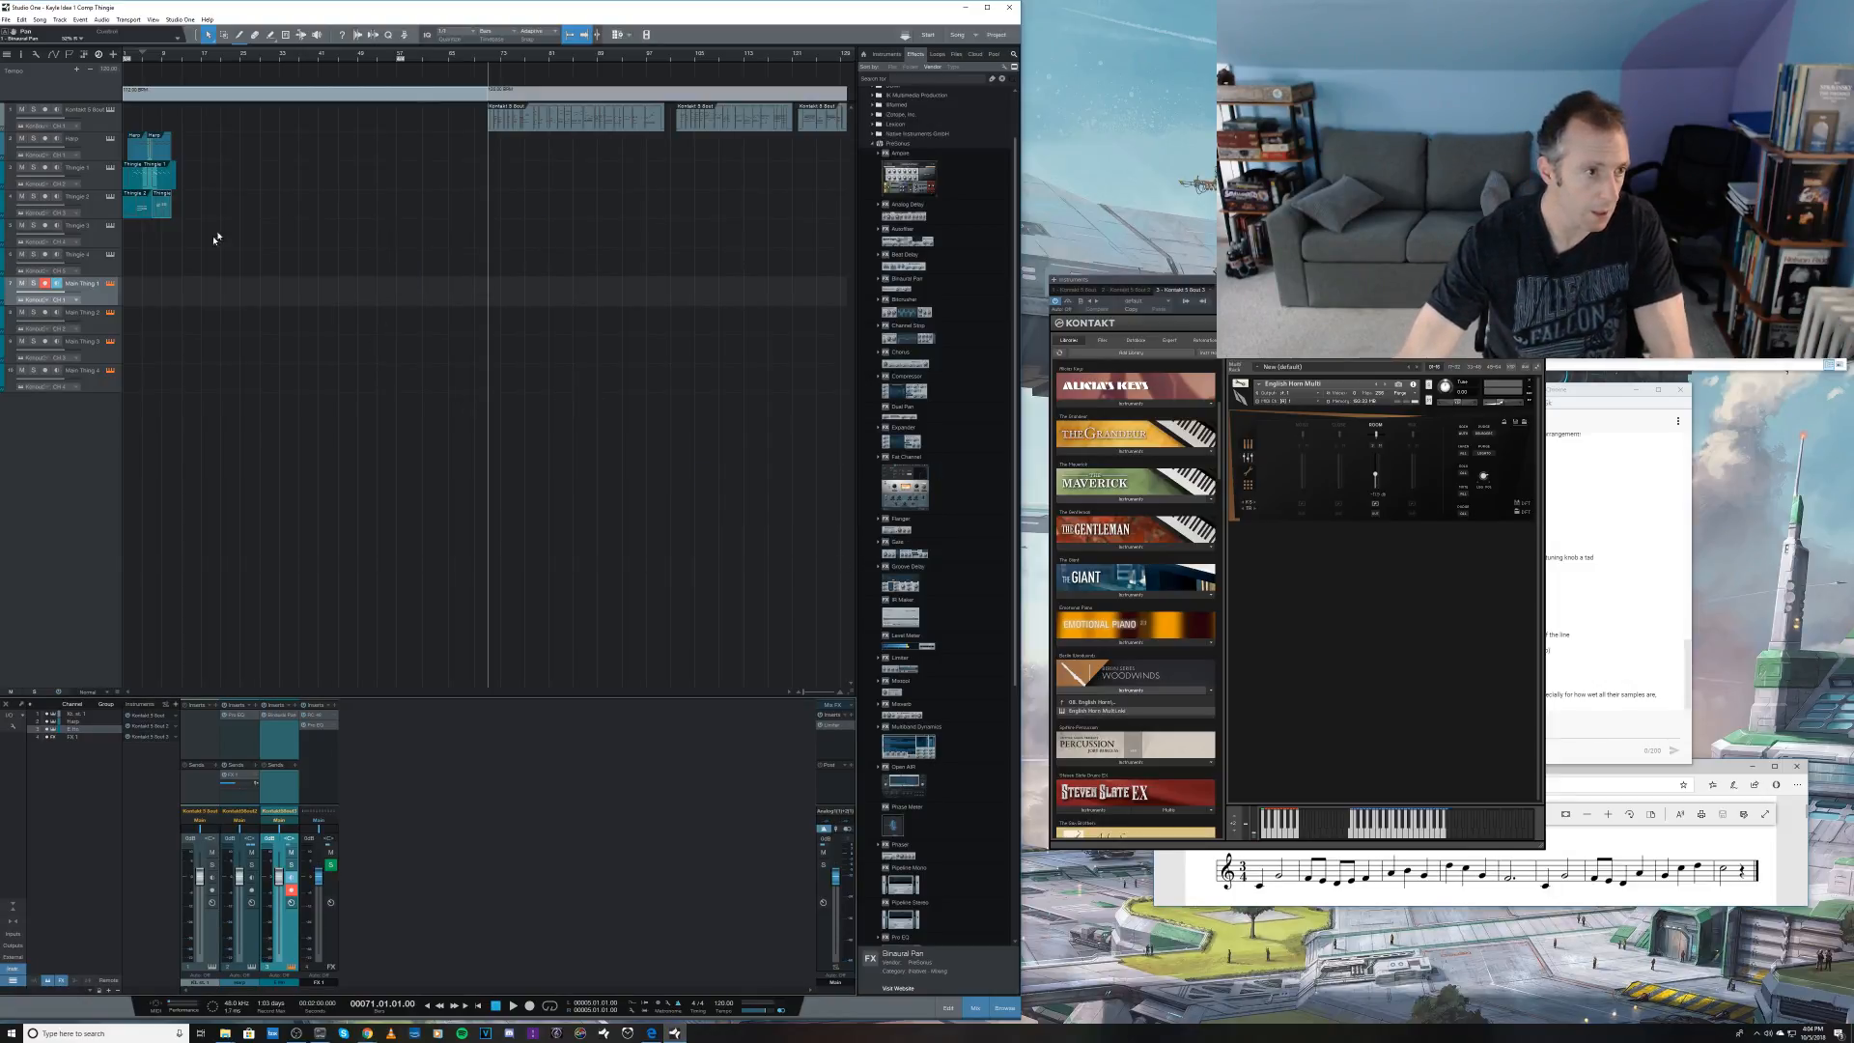
key("space")
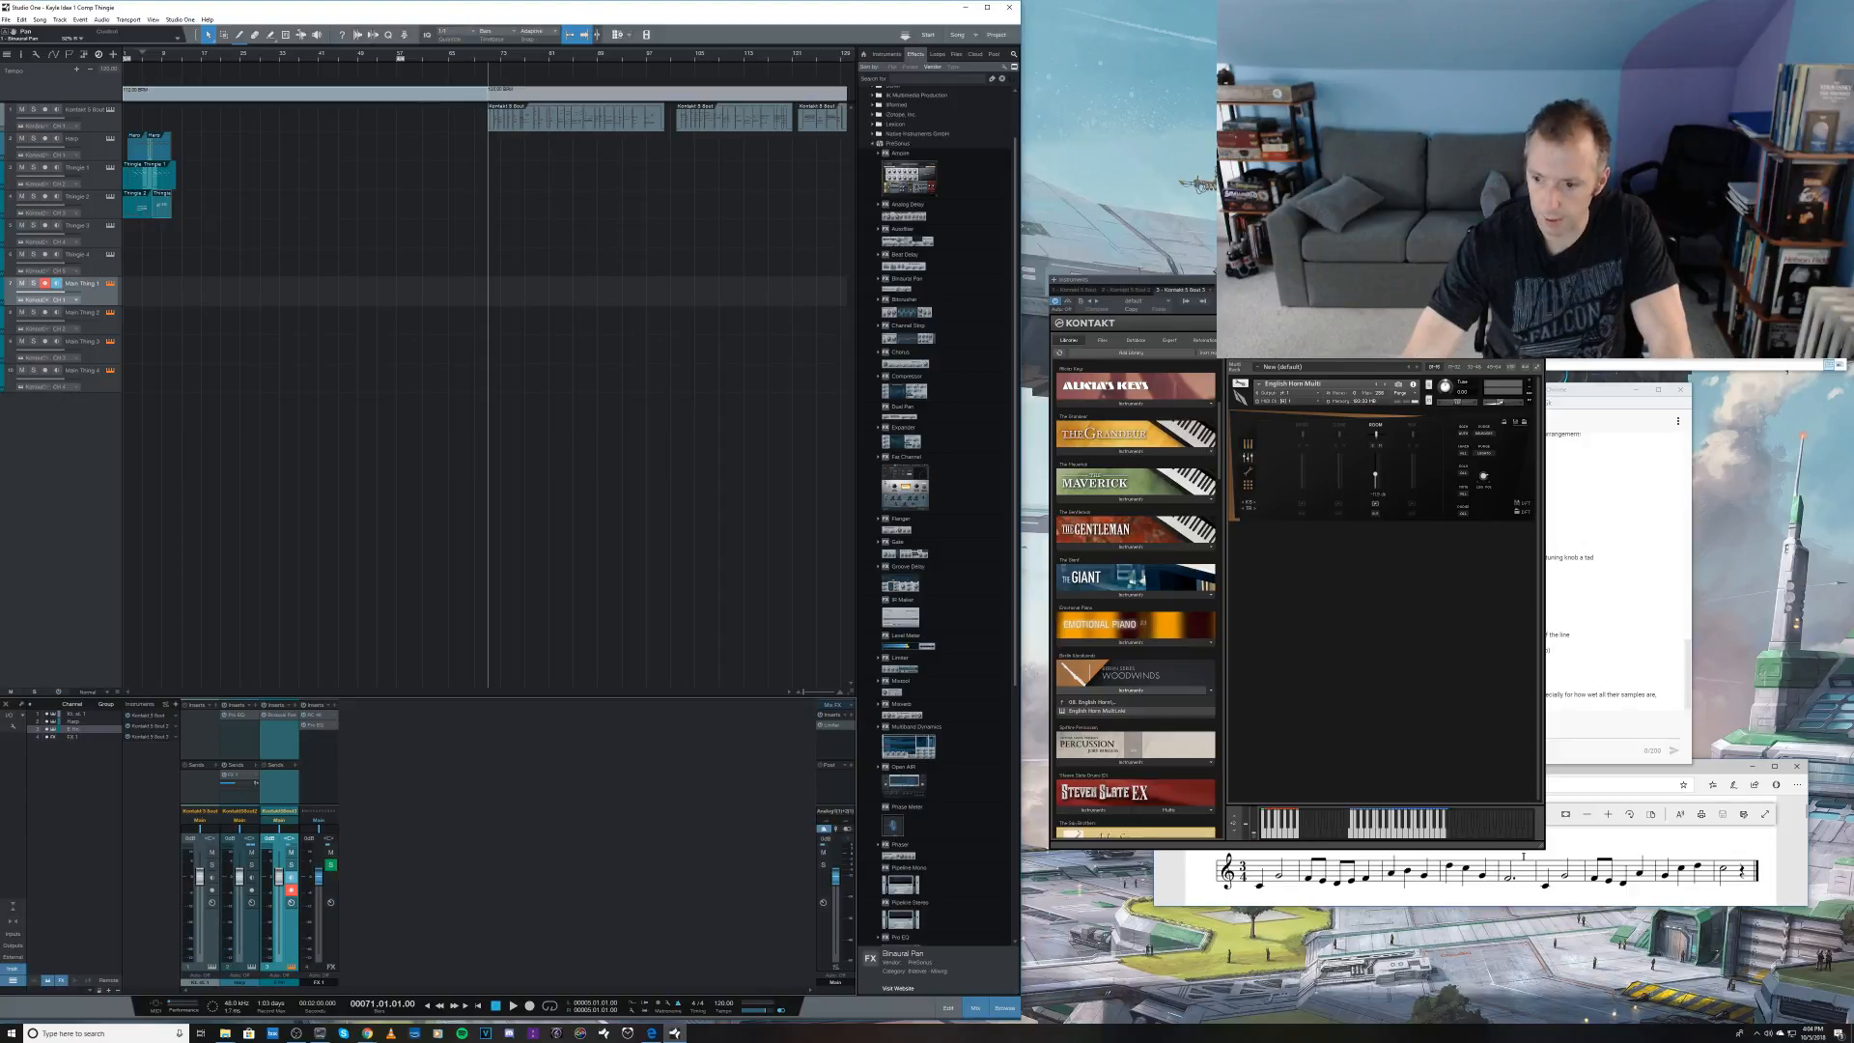
Step: Shrink the Kontakt window and move the live chat window beside it so both stay readable
left_click_drag(1546, 849, 1525, 679)
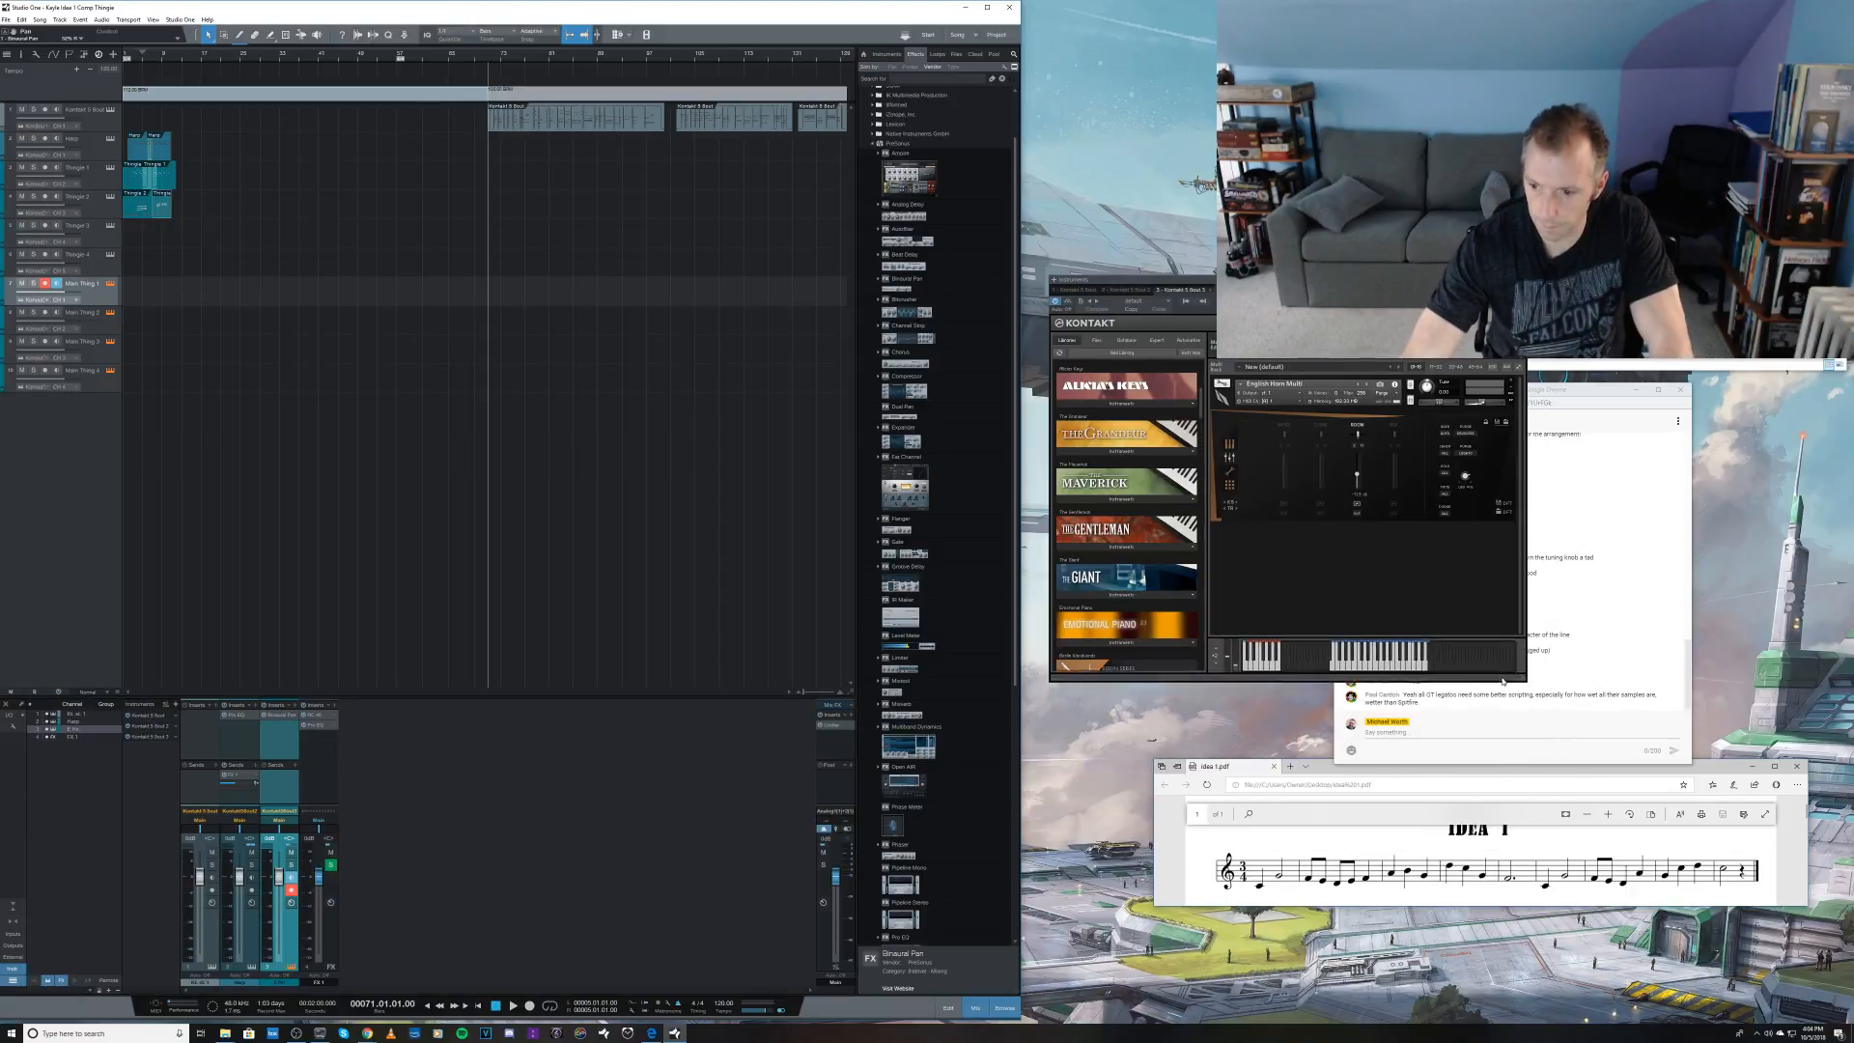
left_click(1512, 744)
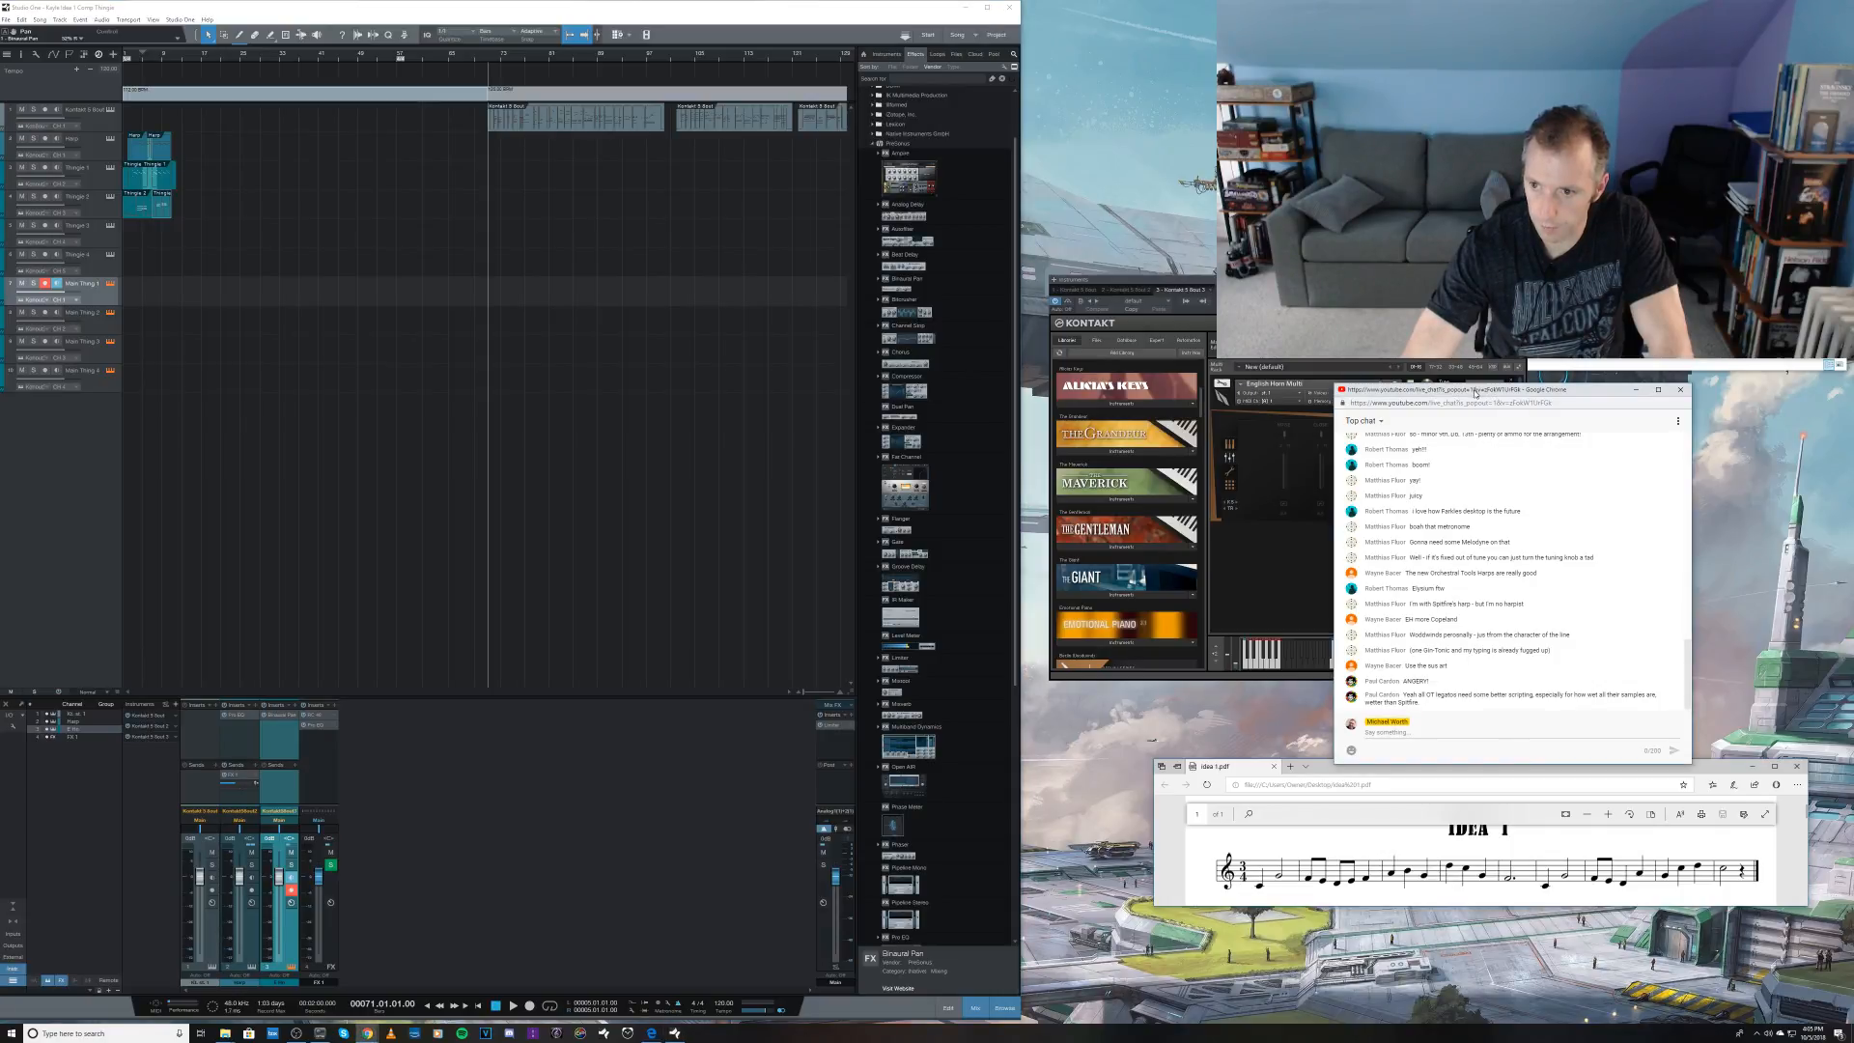
left_click_drag(1475, 394, 1633, 397)
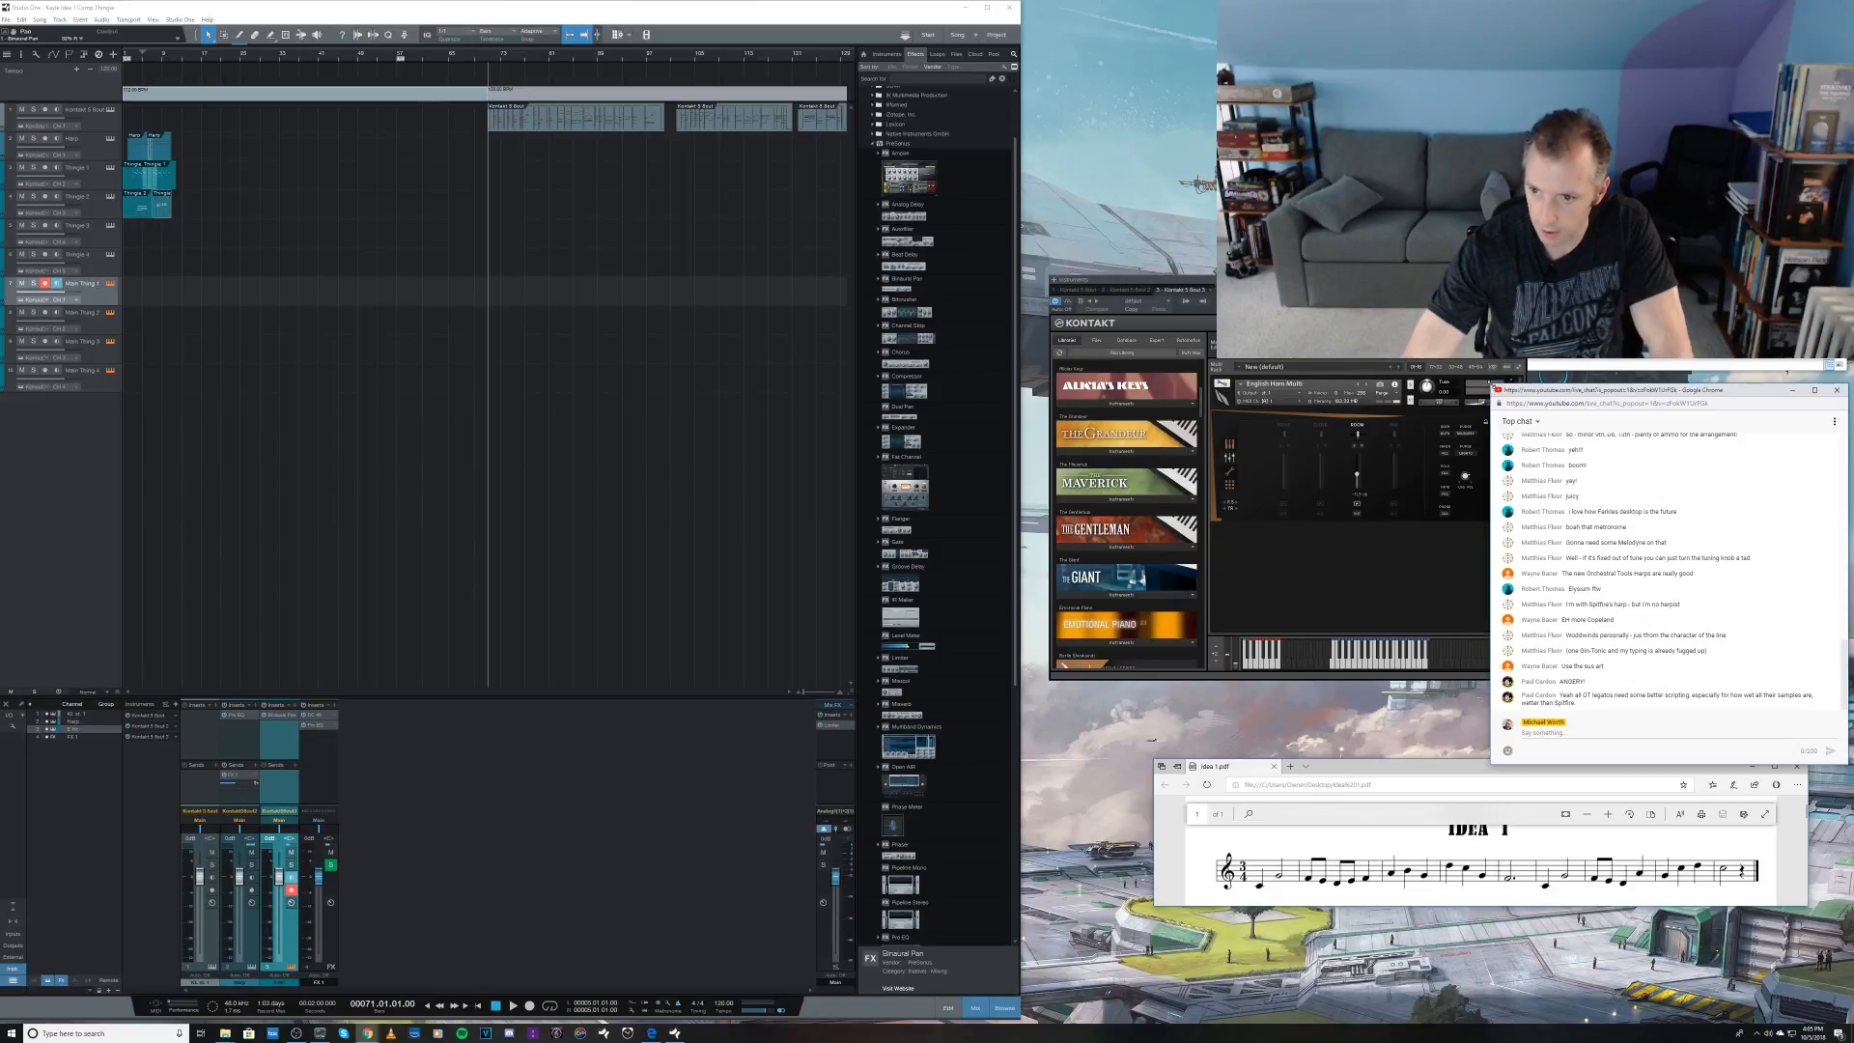
left_click_drag(1493, 385, 1556, 382)
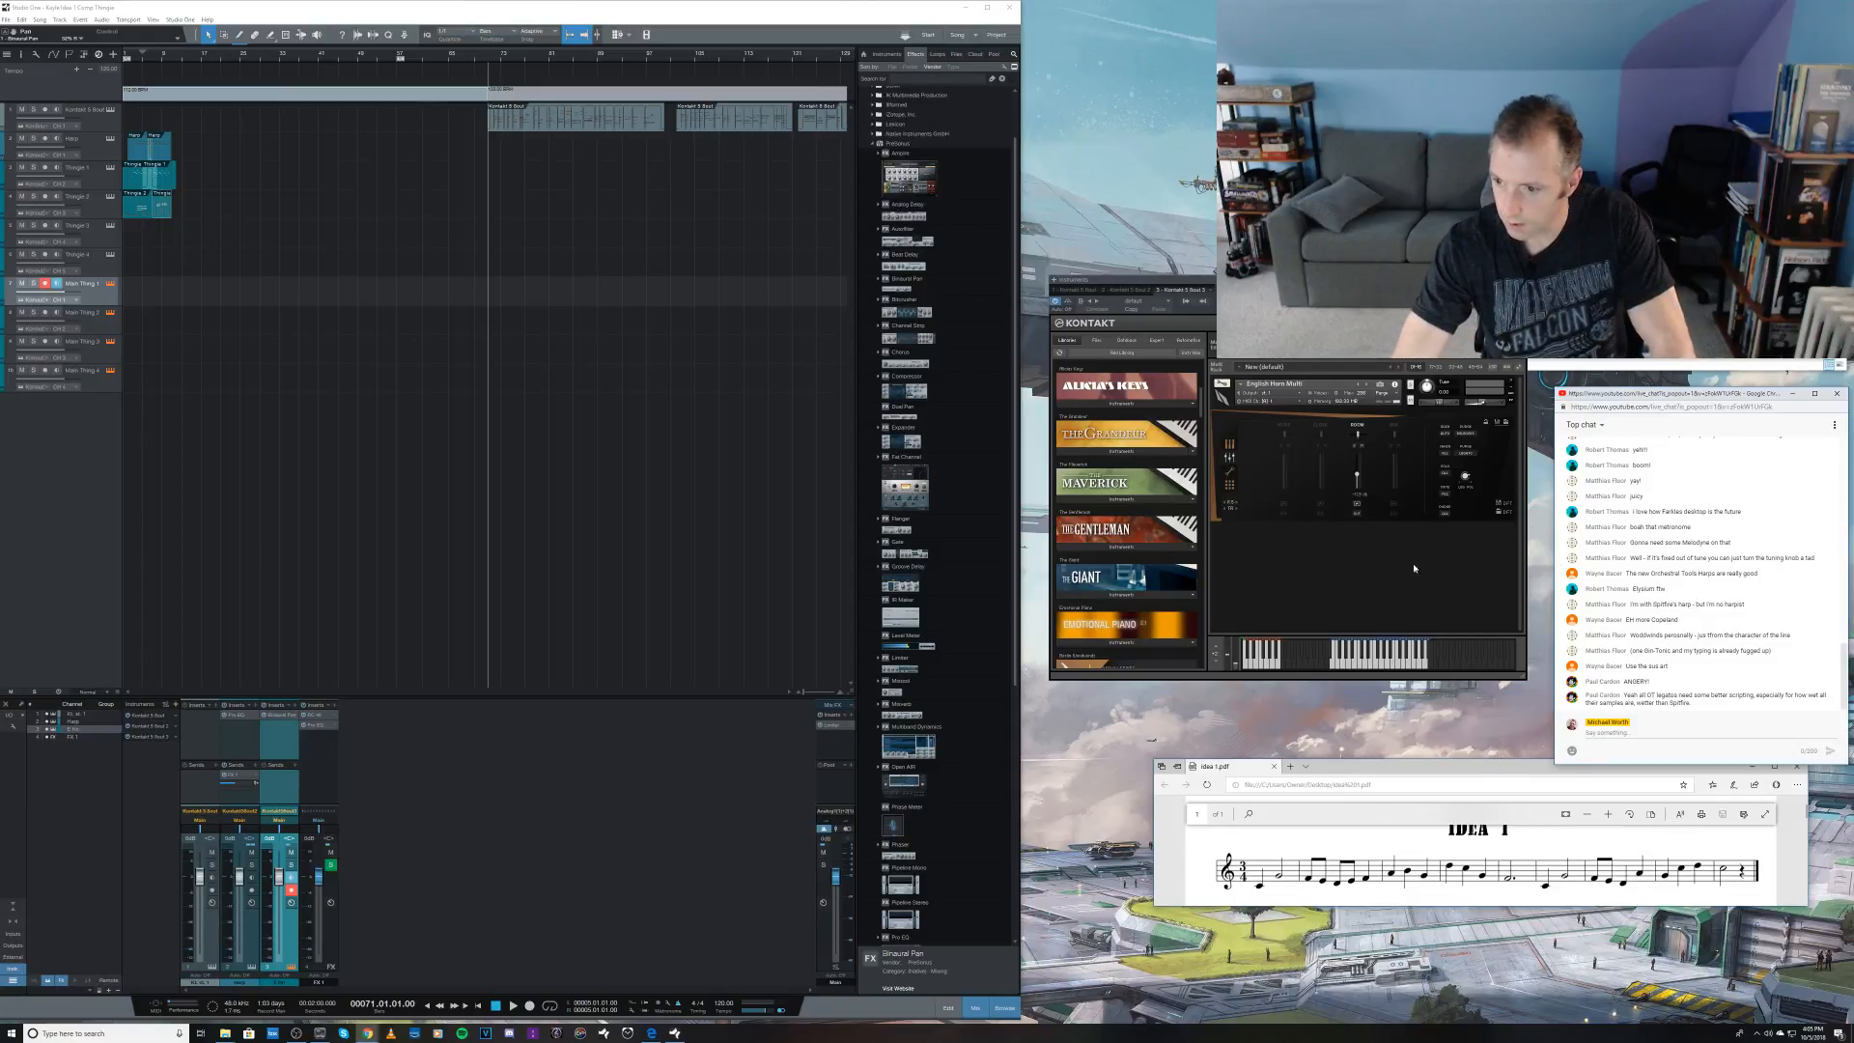
left_click(1343, 580)
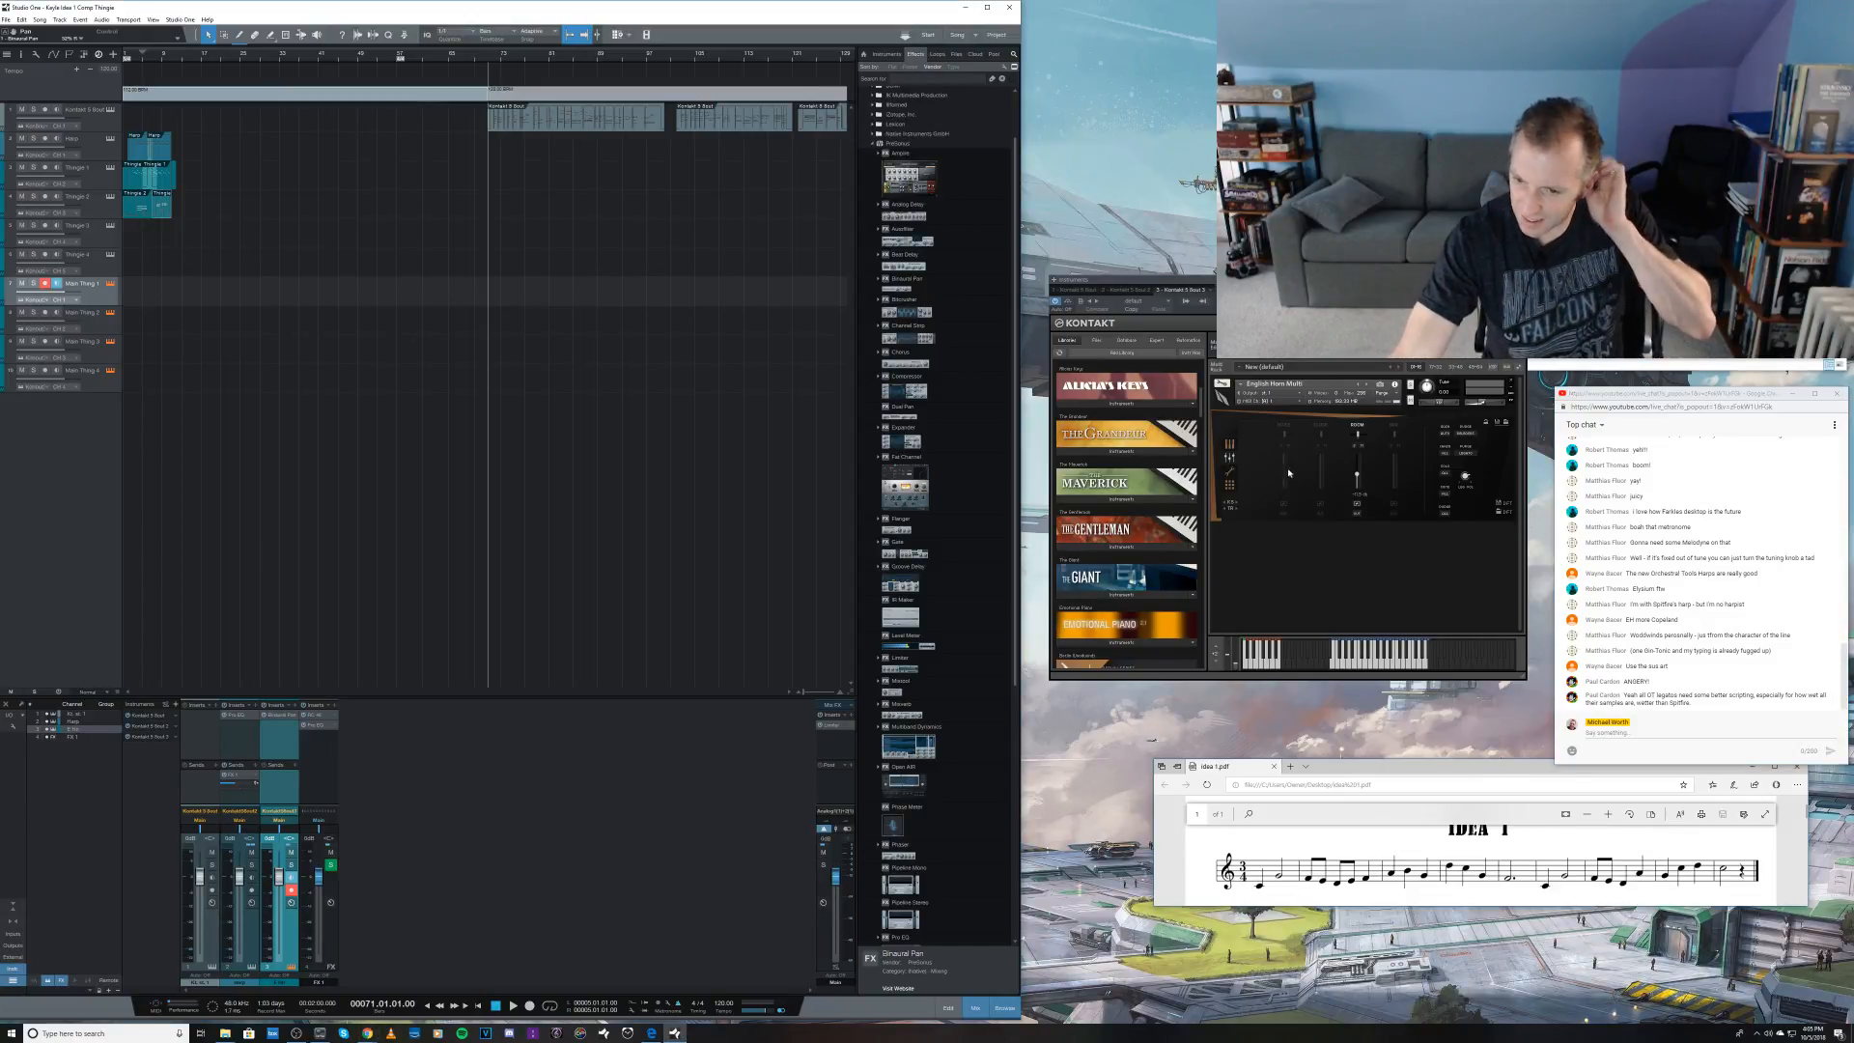
Step: Try other articulations in the first slot of the English Horn Multi and look at the second slot's choices
left_click(1230, 445)
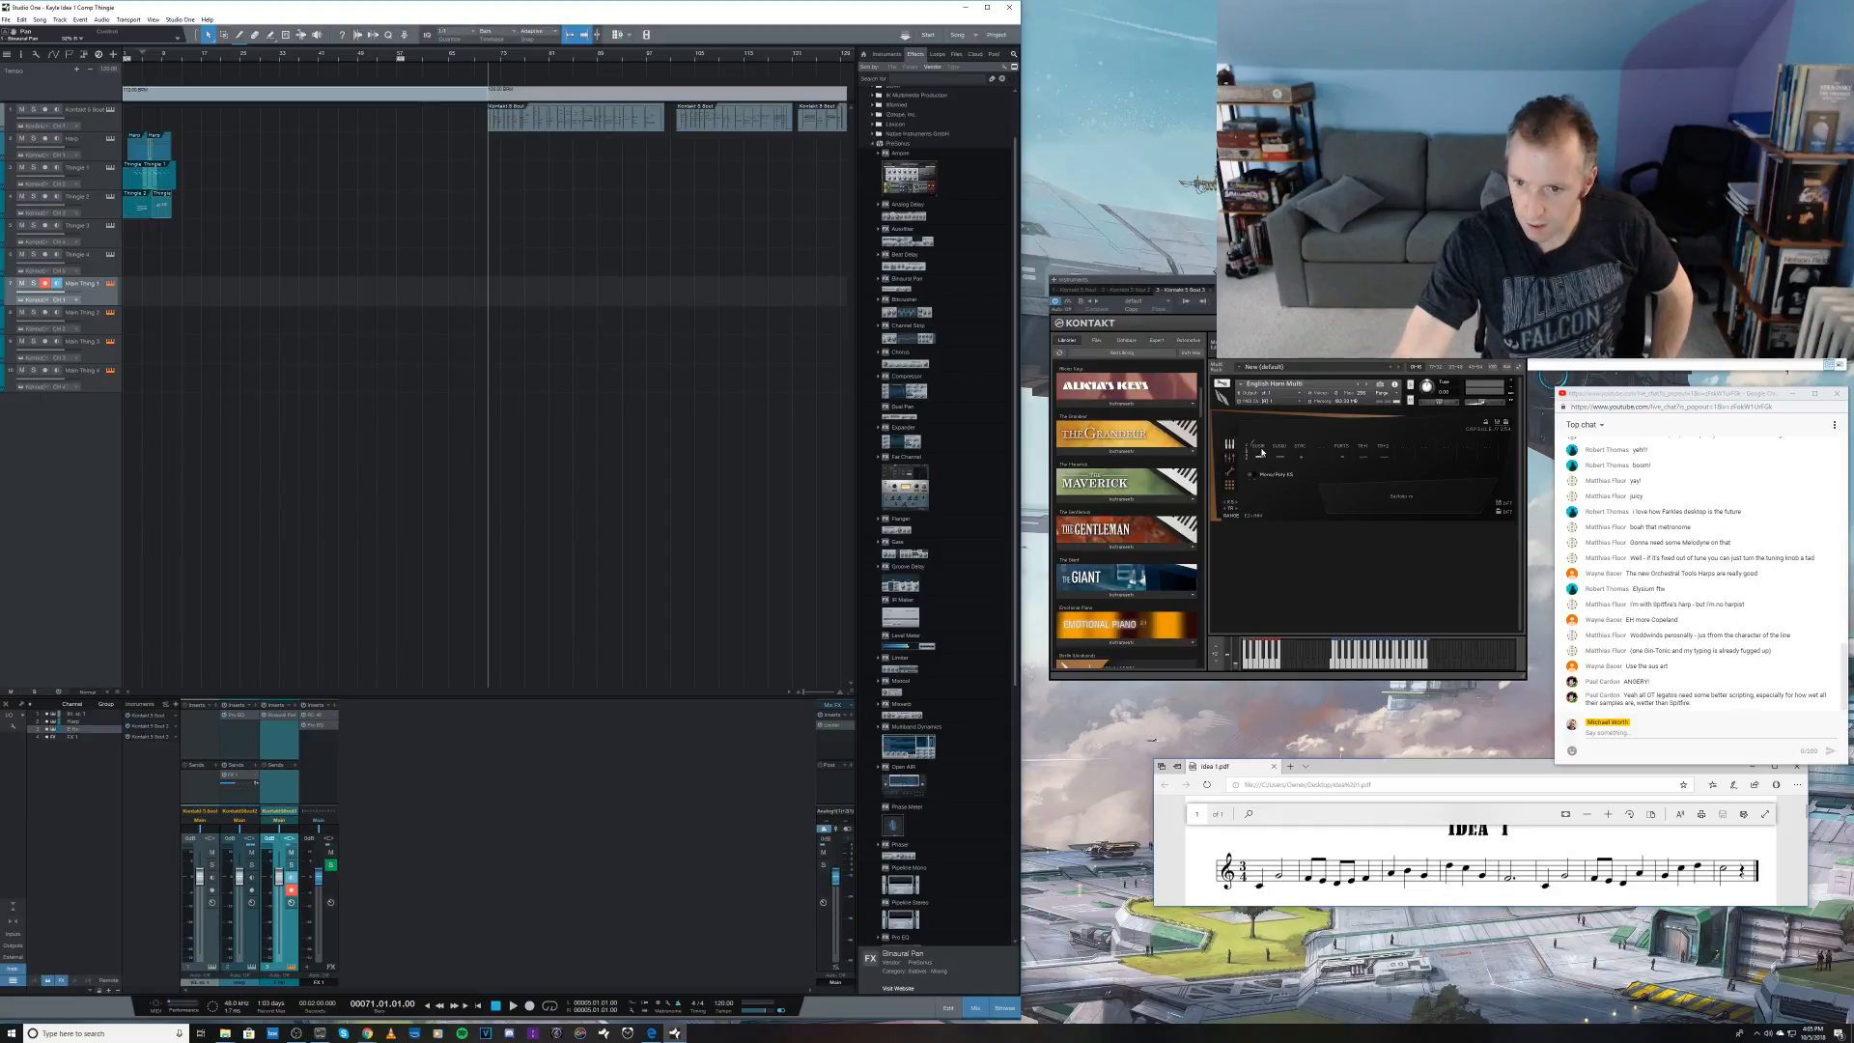
left_click(1260, 451)
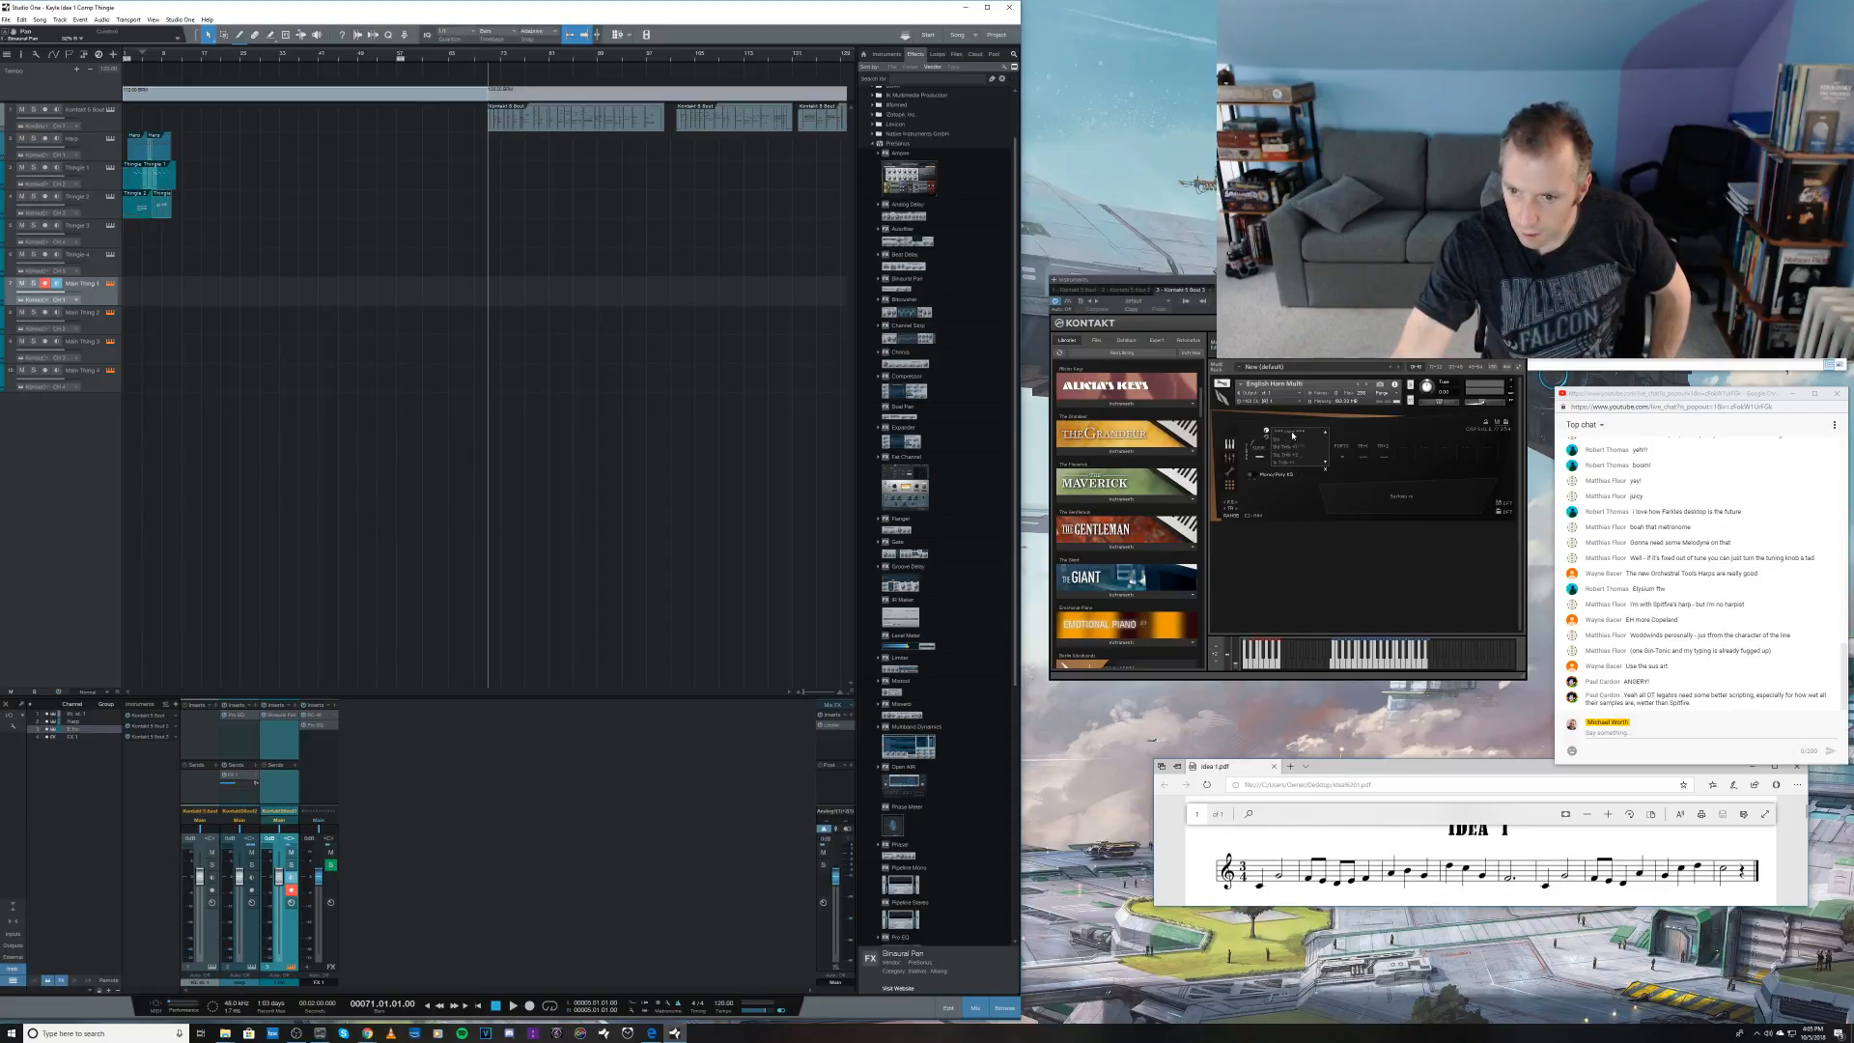
left_click(1325, 461)
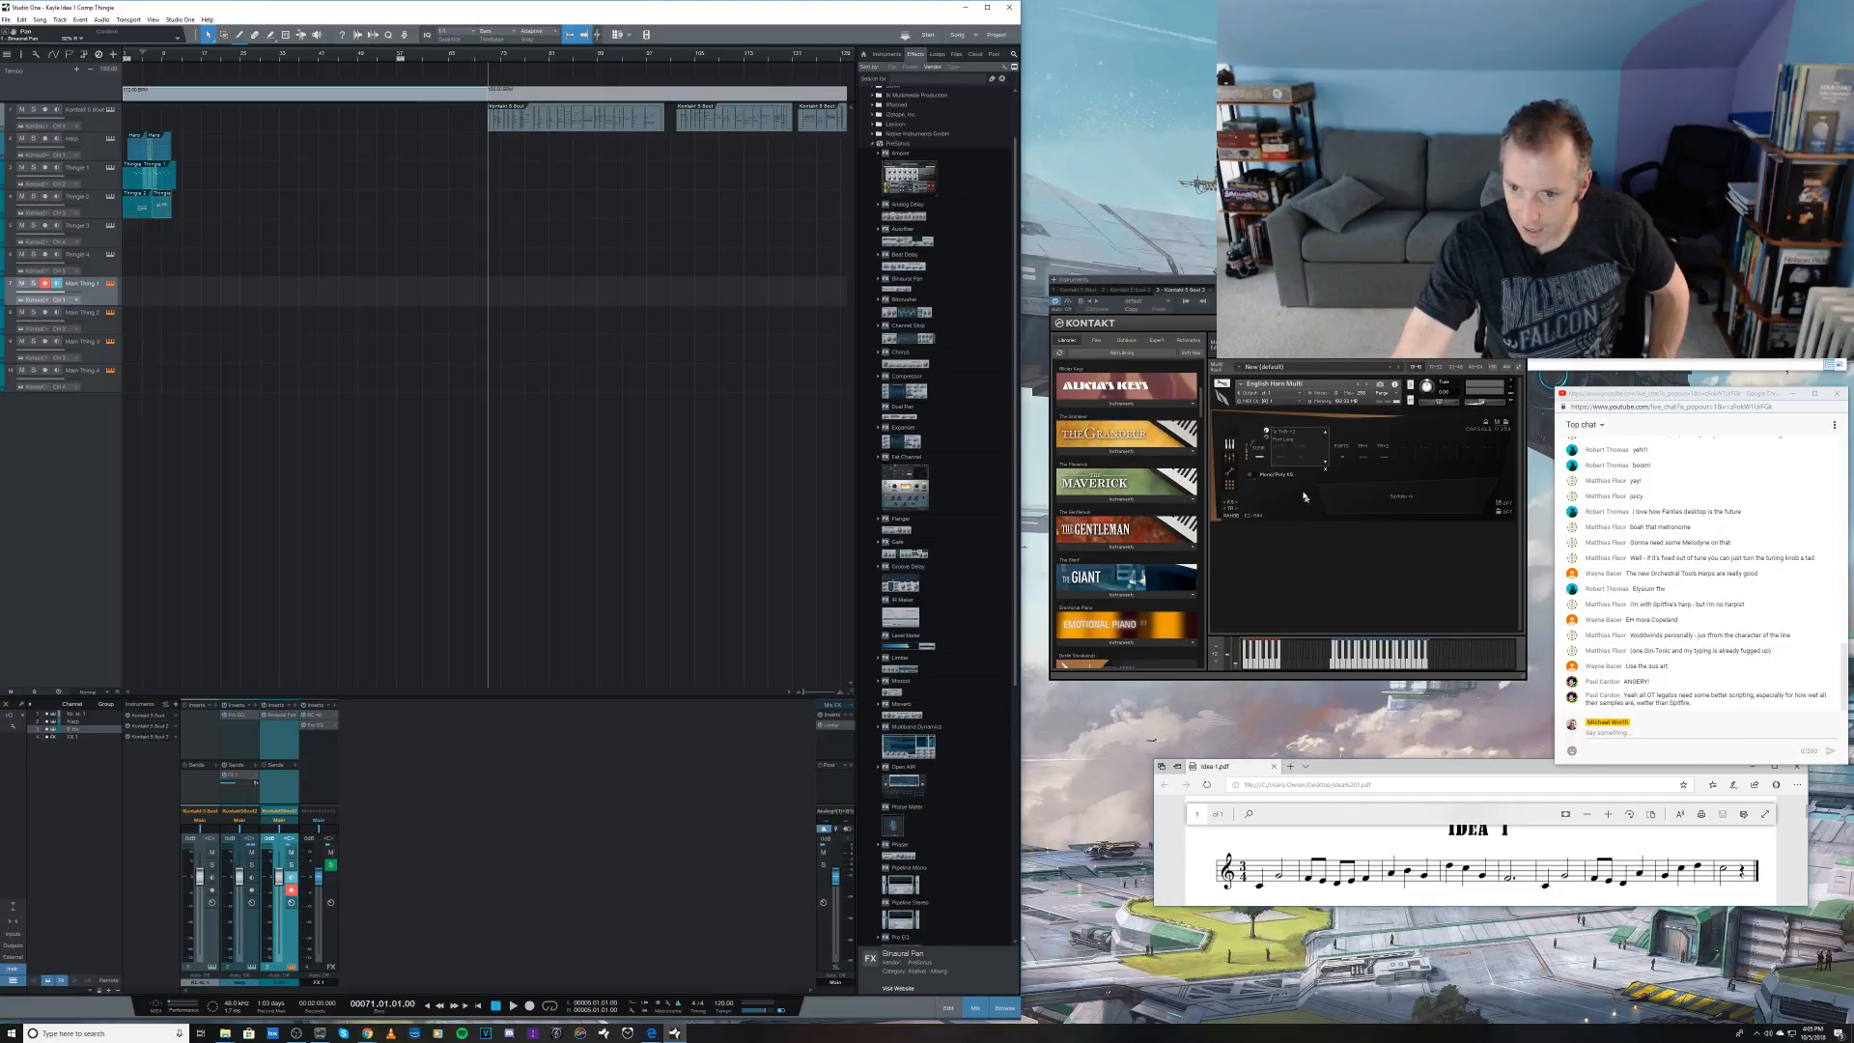
left_click(1305, 453)
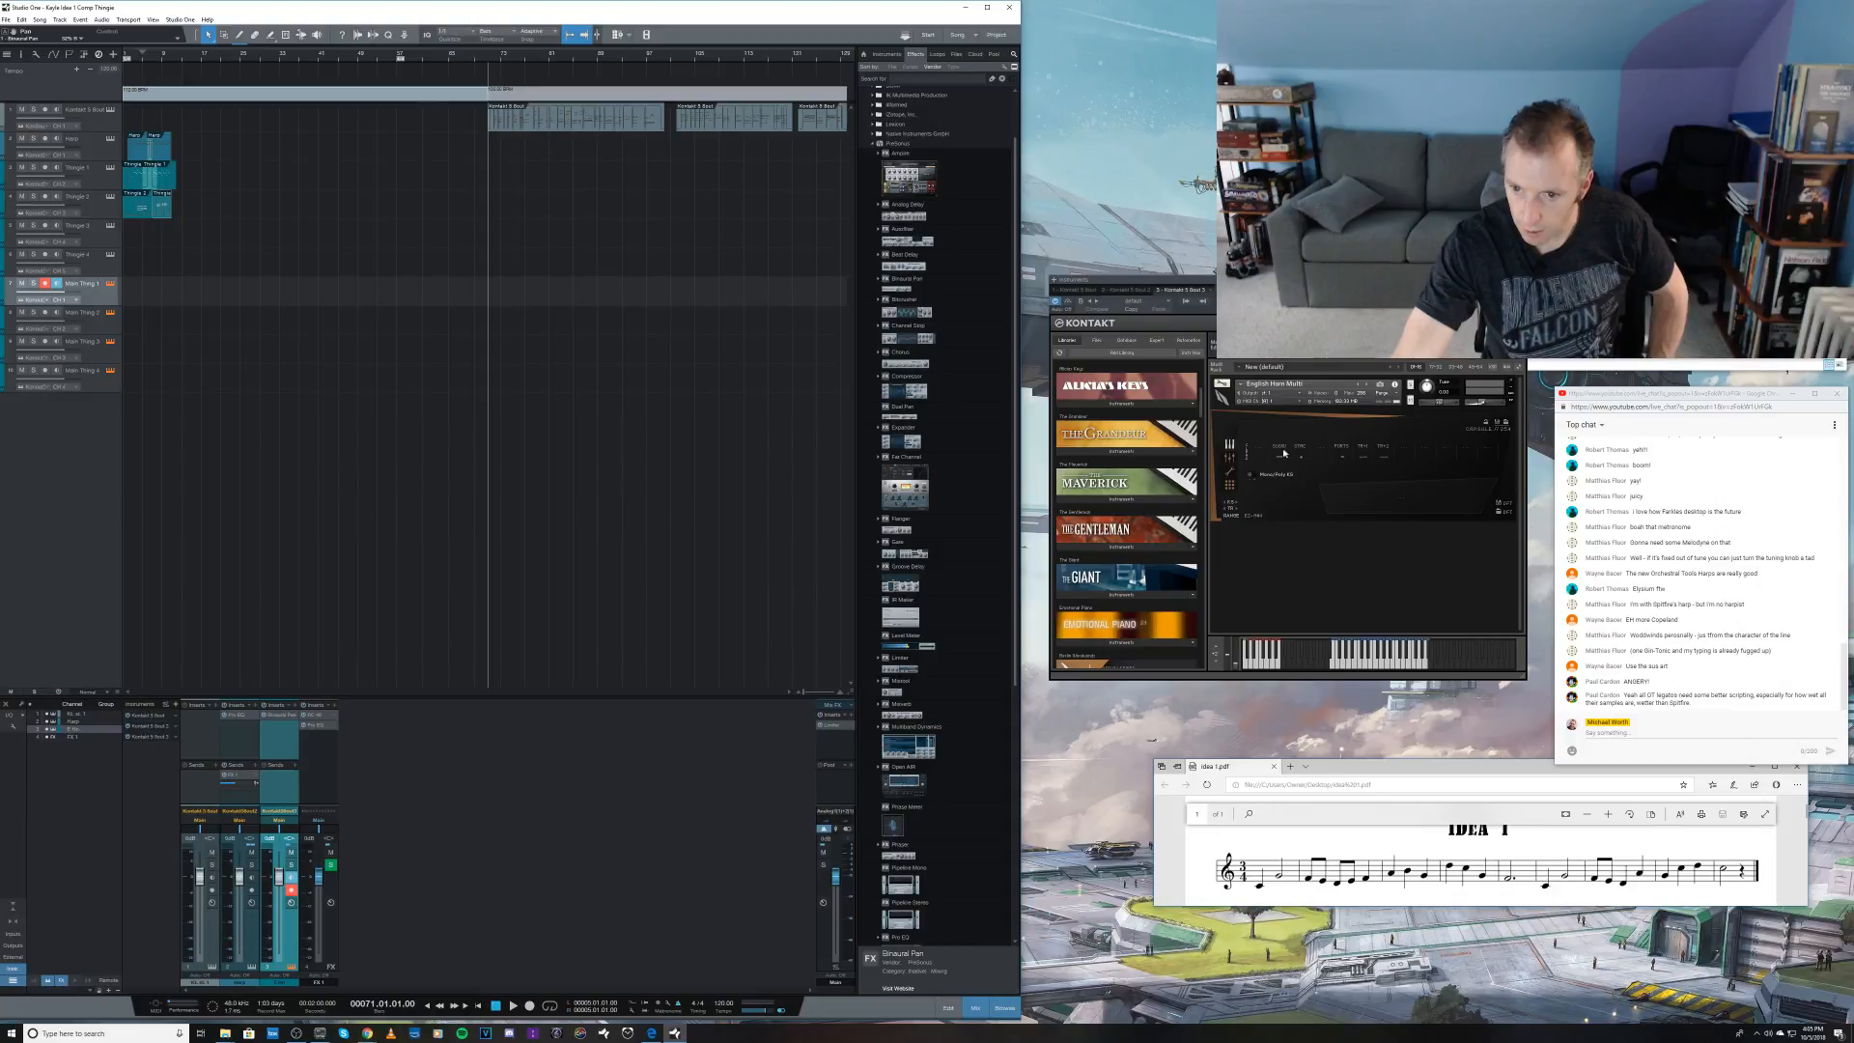
left_click(1259, 451)
left_click(1286, 442)
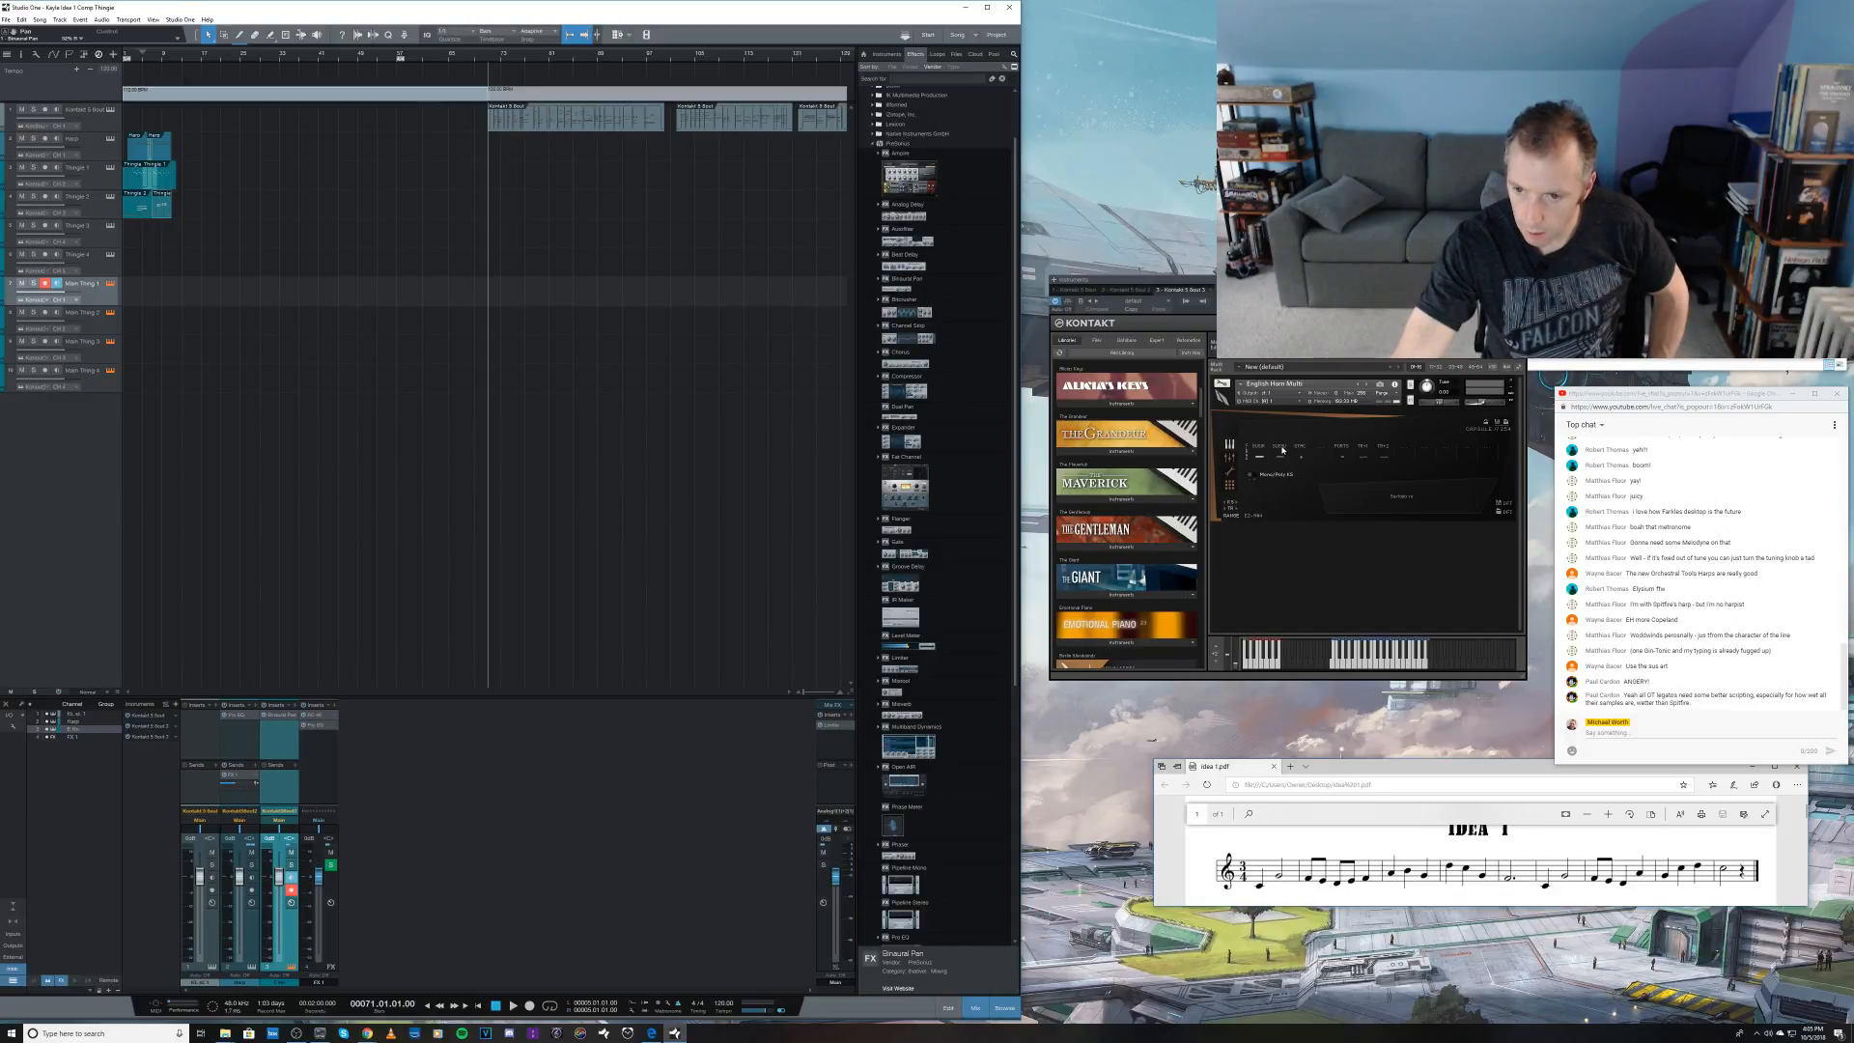
left_click(1282, 449)
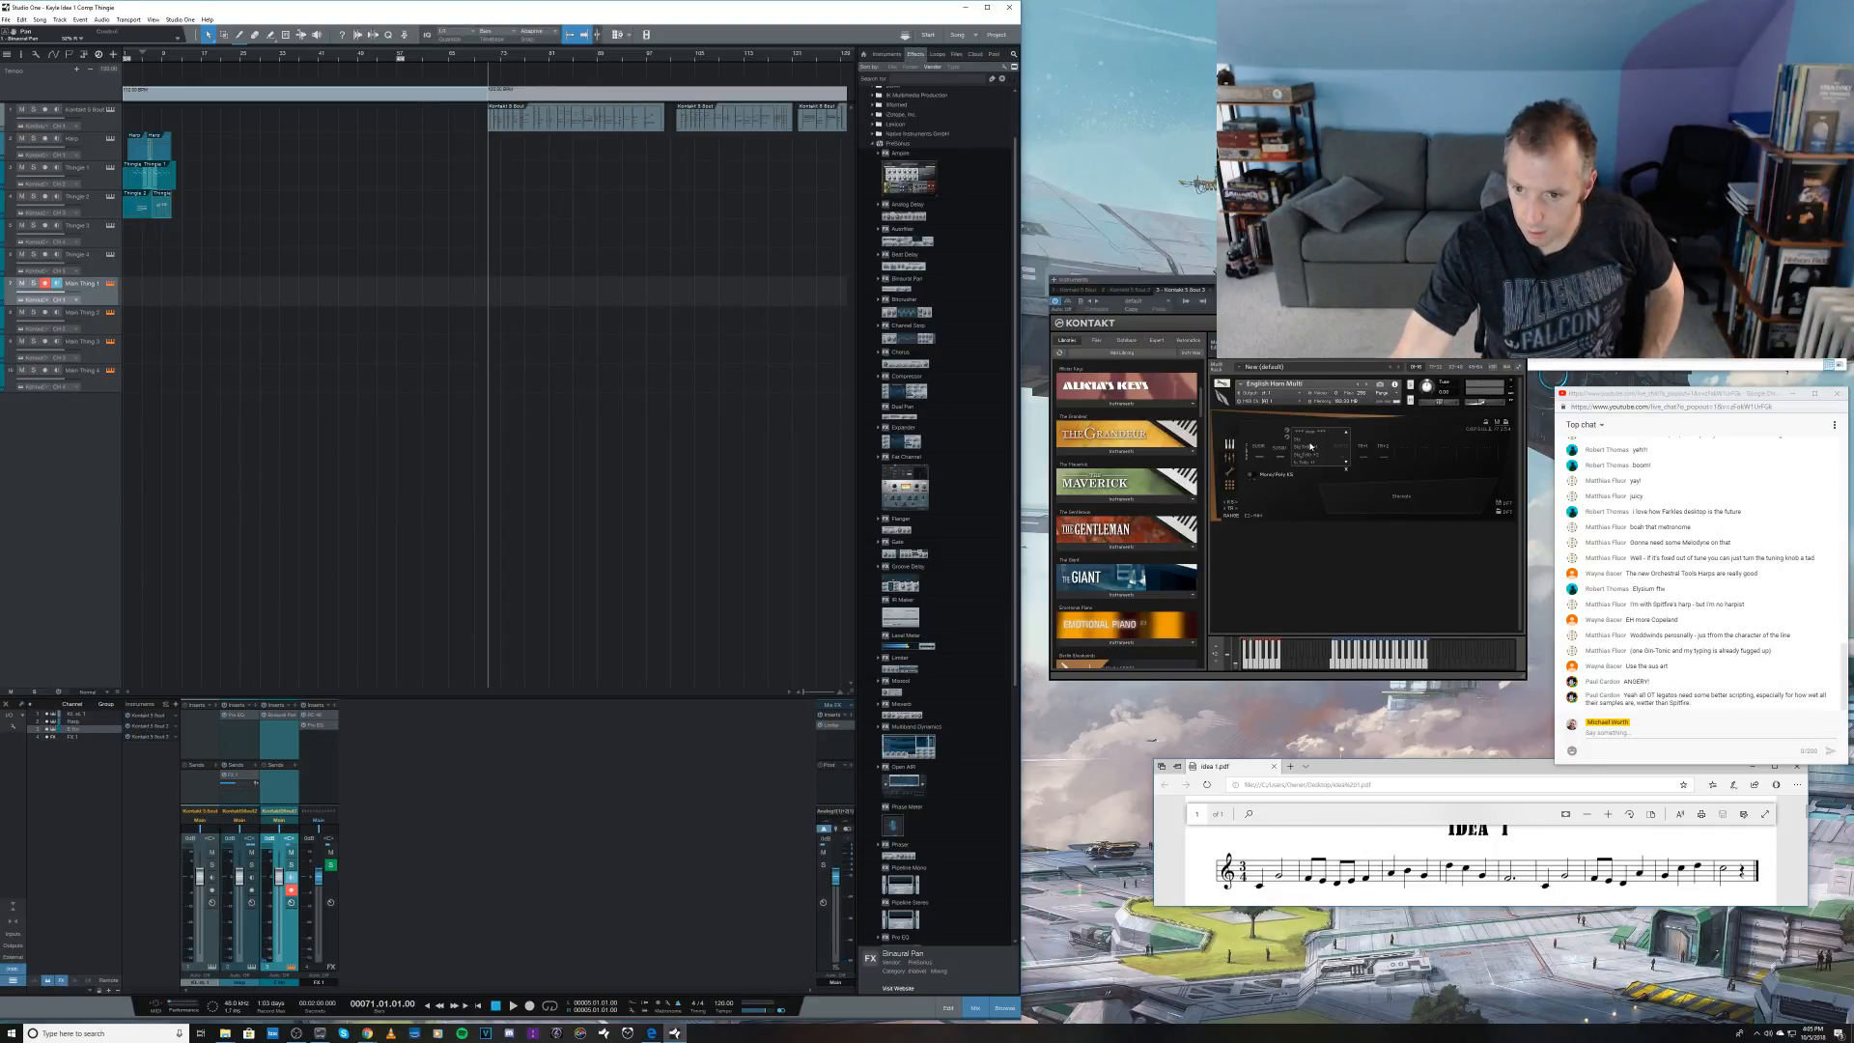
Step: Browse the full articulation list for the English Horn Multi's first slot and assign a different articulation
left_click(1264, 447)
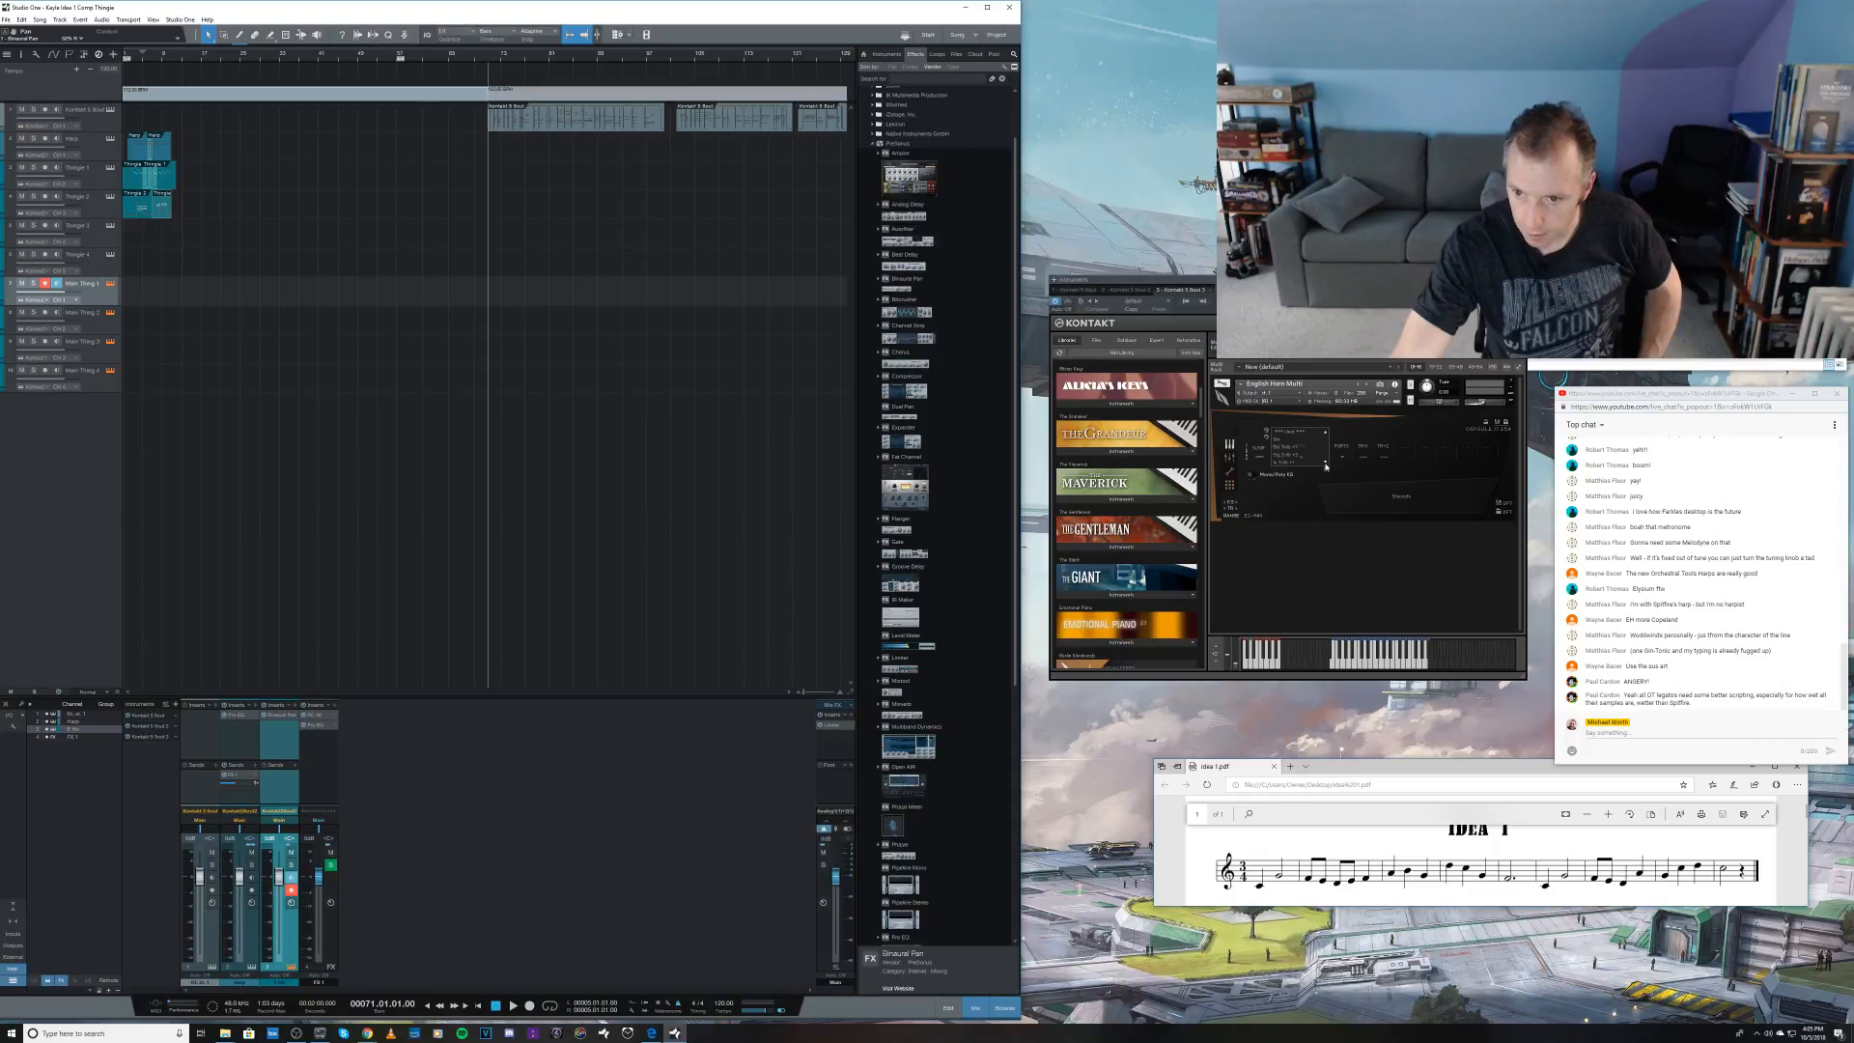
left_click(1325, 464)
left_click(1326, 465)
left_click(1326, 434)
left_click(1292, 442)
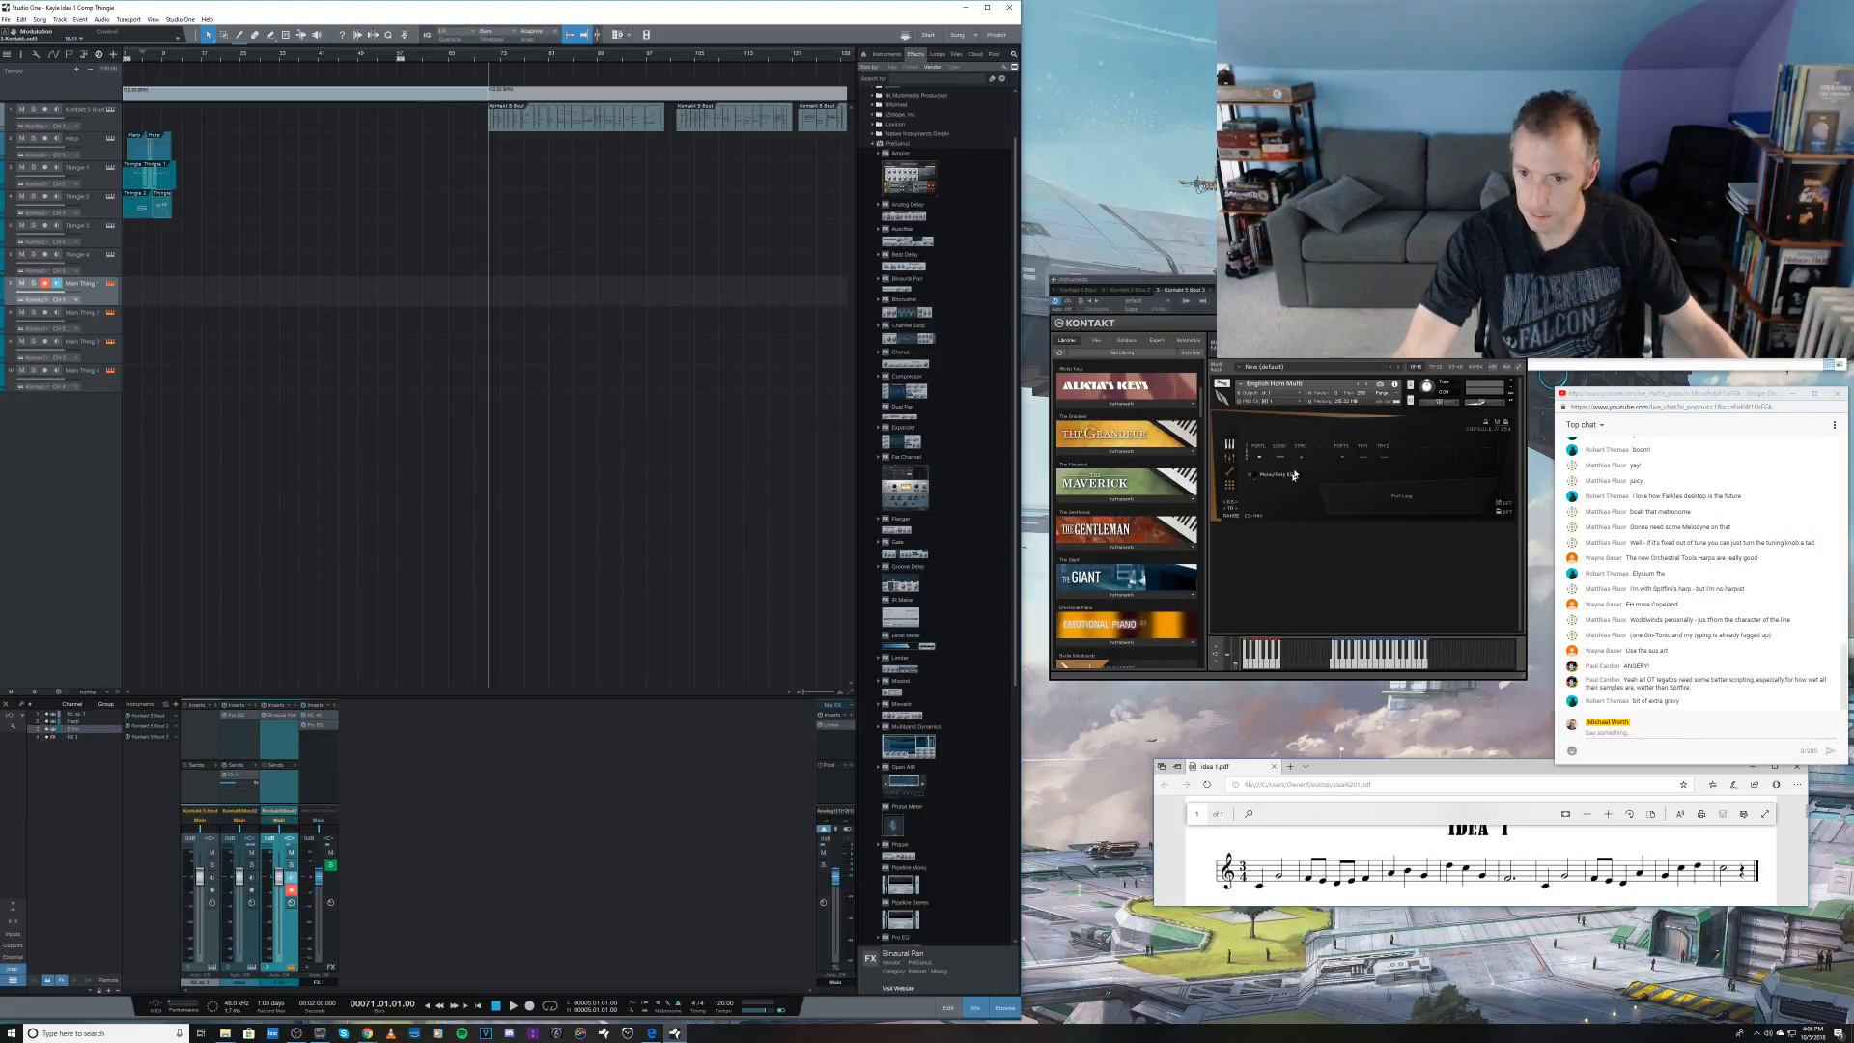
Step: Examine the third slot's articulation choices and the English Horn Multi's settings and mixer pages, and return to the articulation page
left_click(1301, 448)
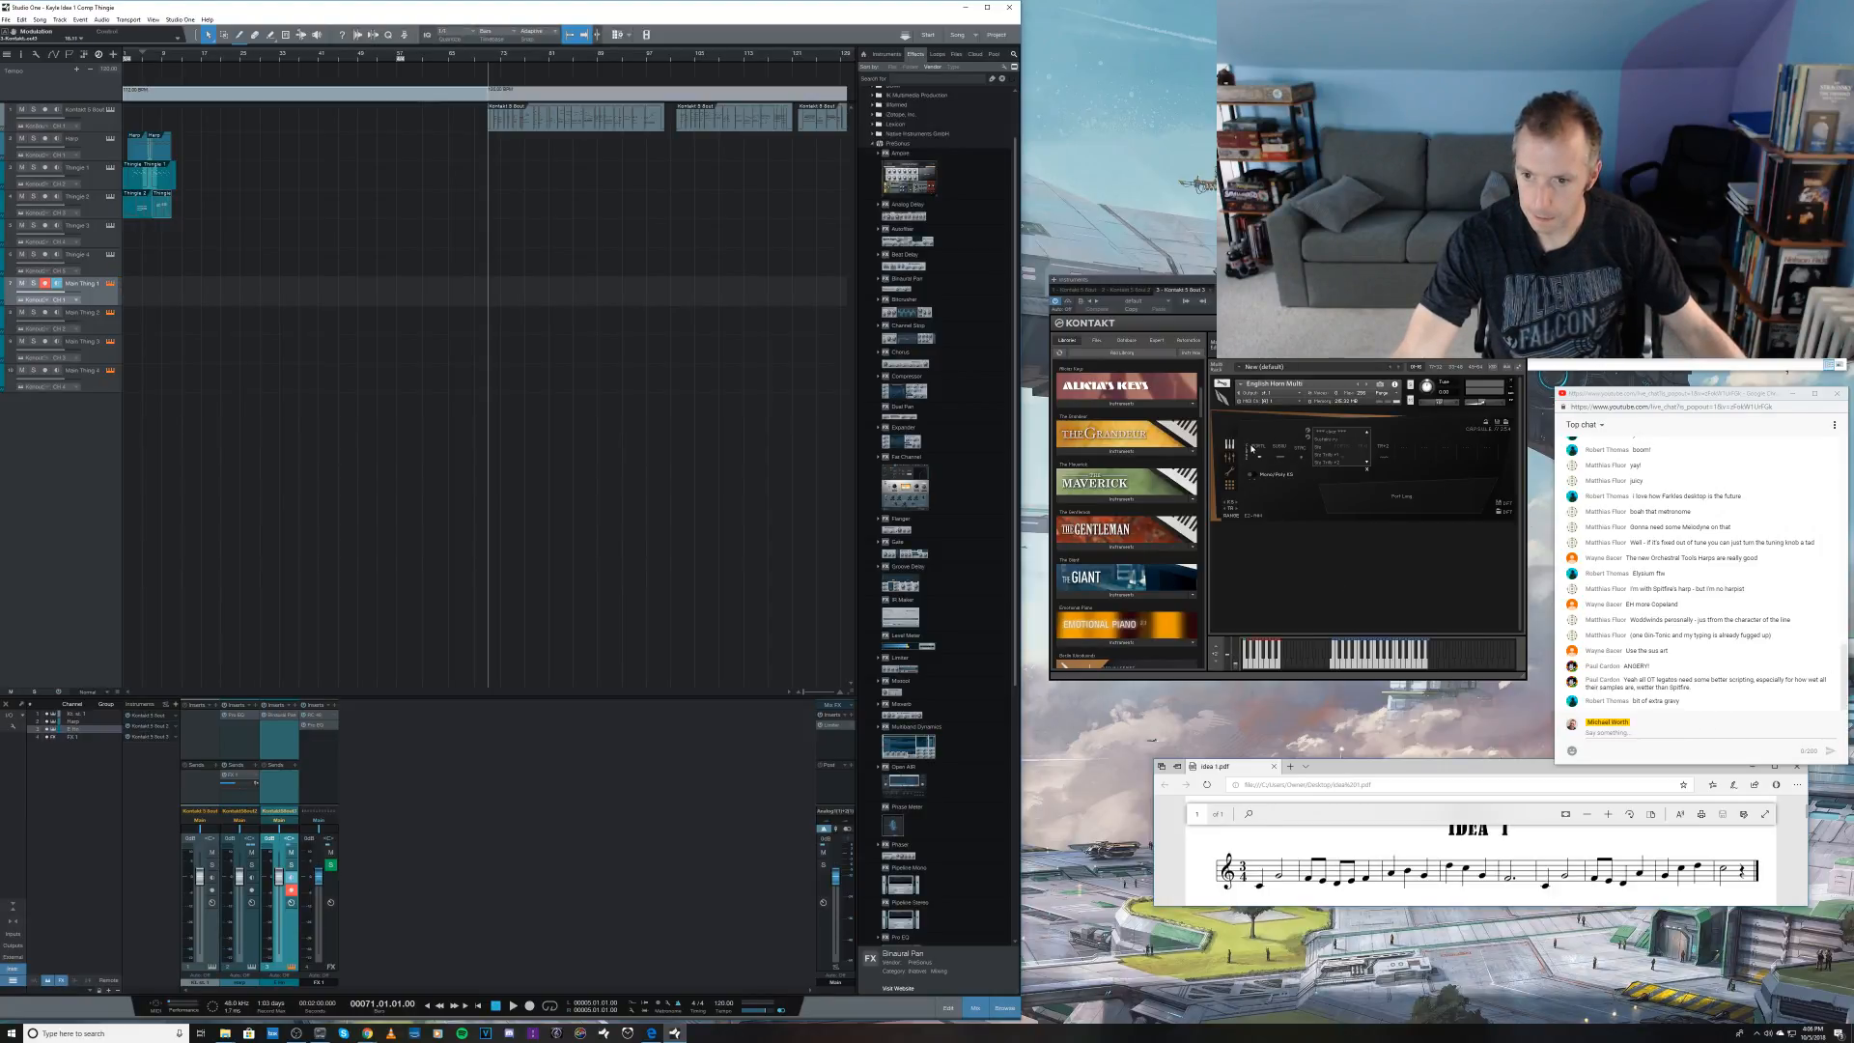
left_click(1309, 439)
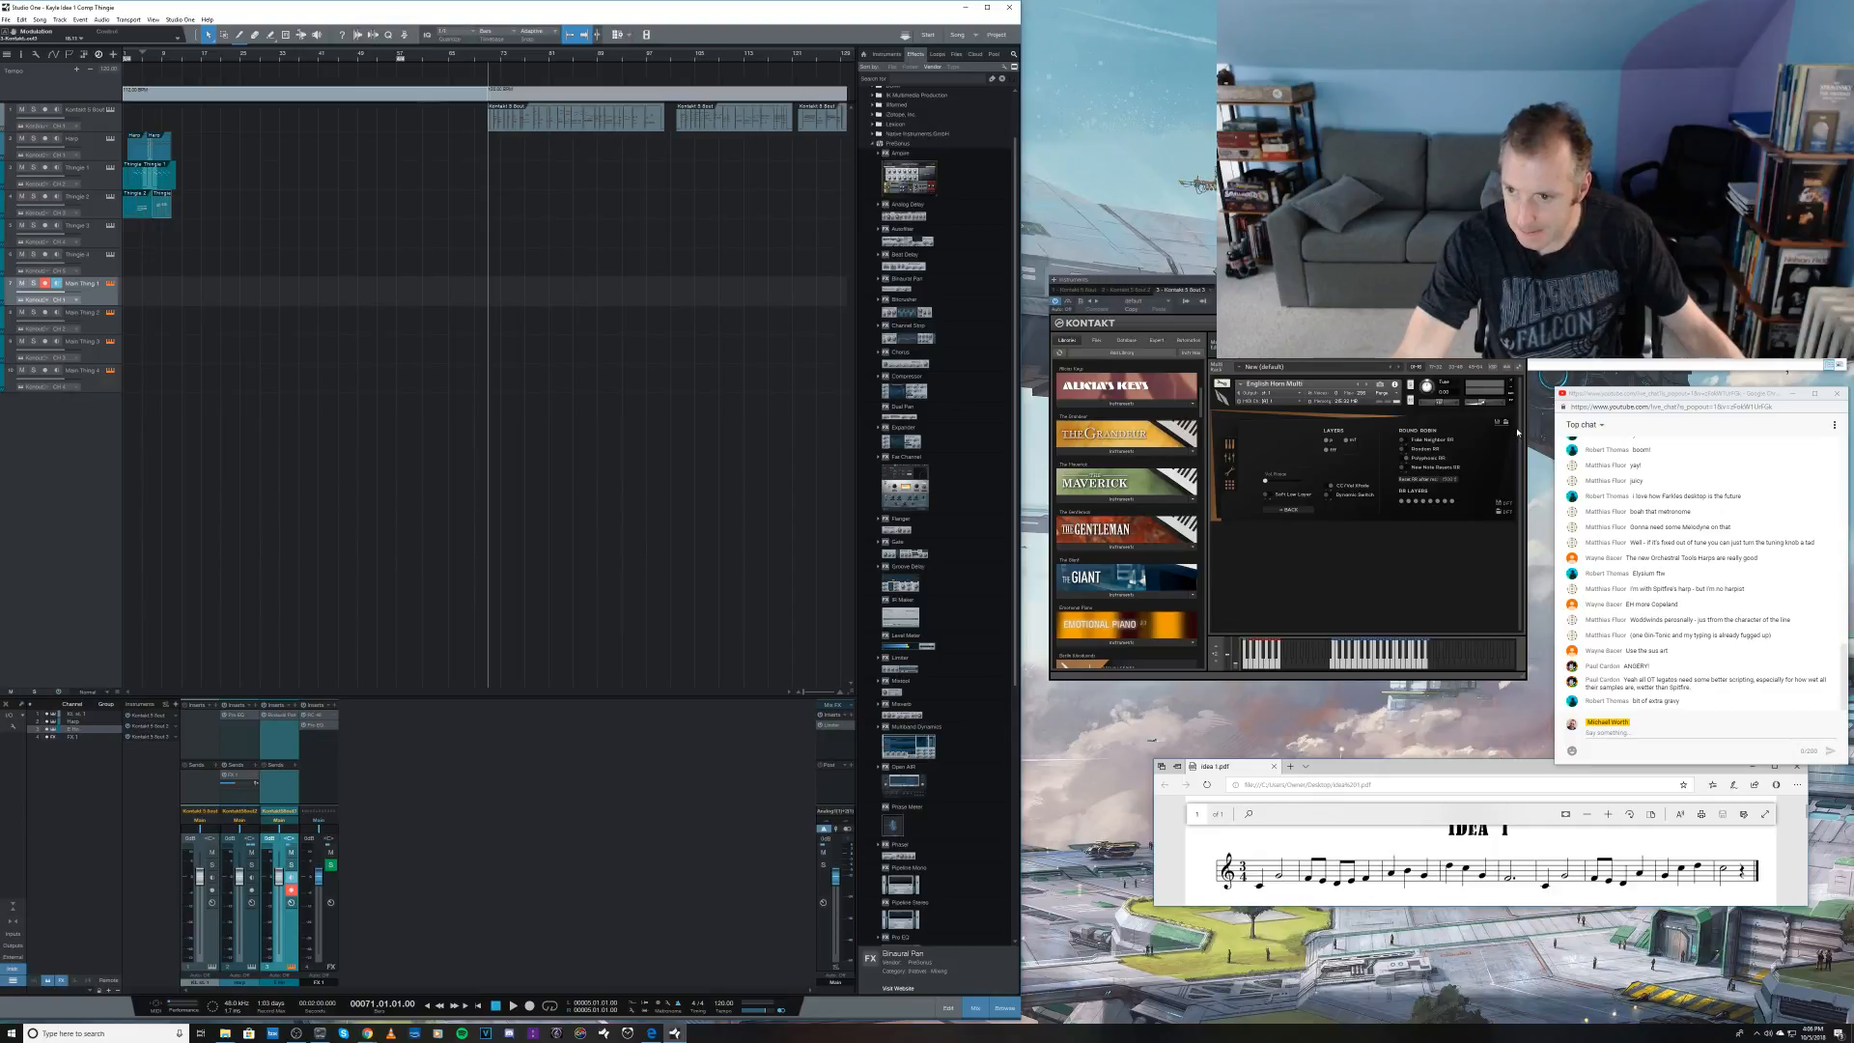
left_click(1229, 448)
left_click(1229, 459)
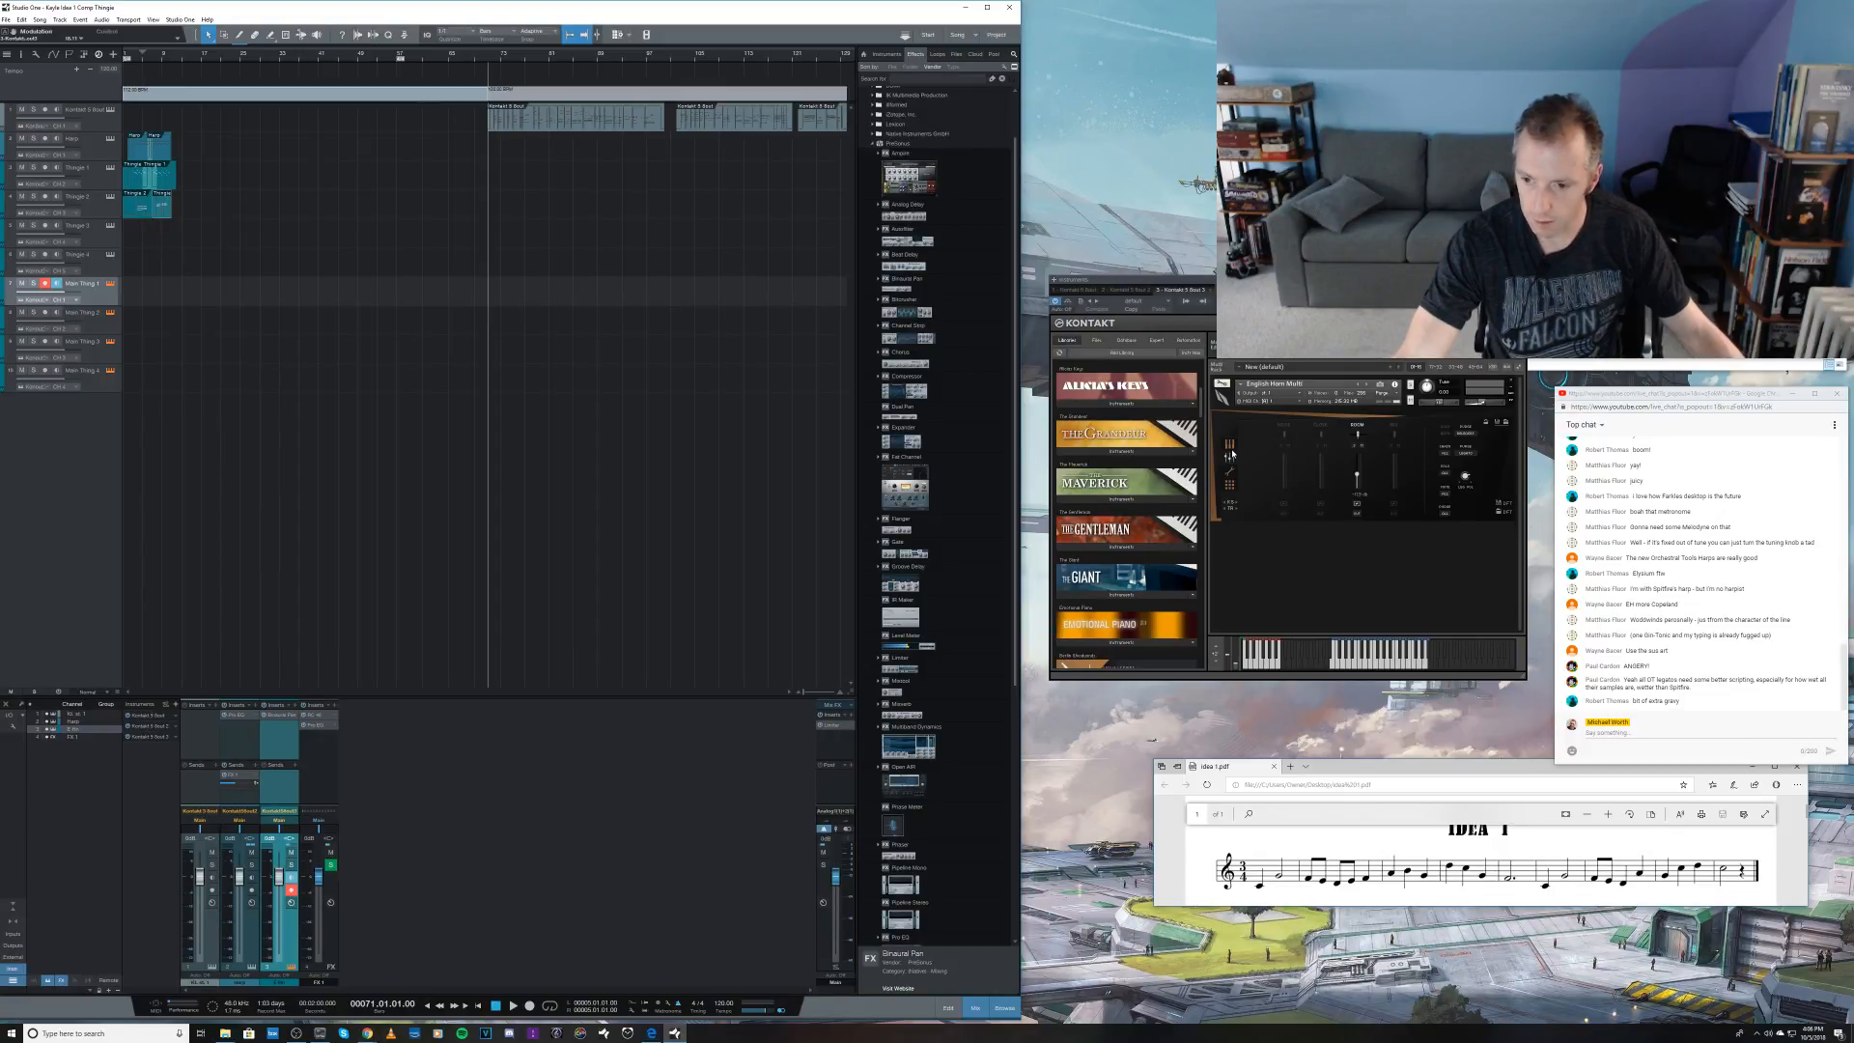
left_click(1231, 448)
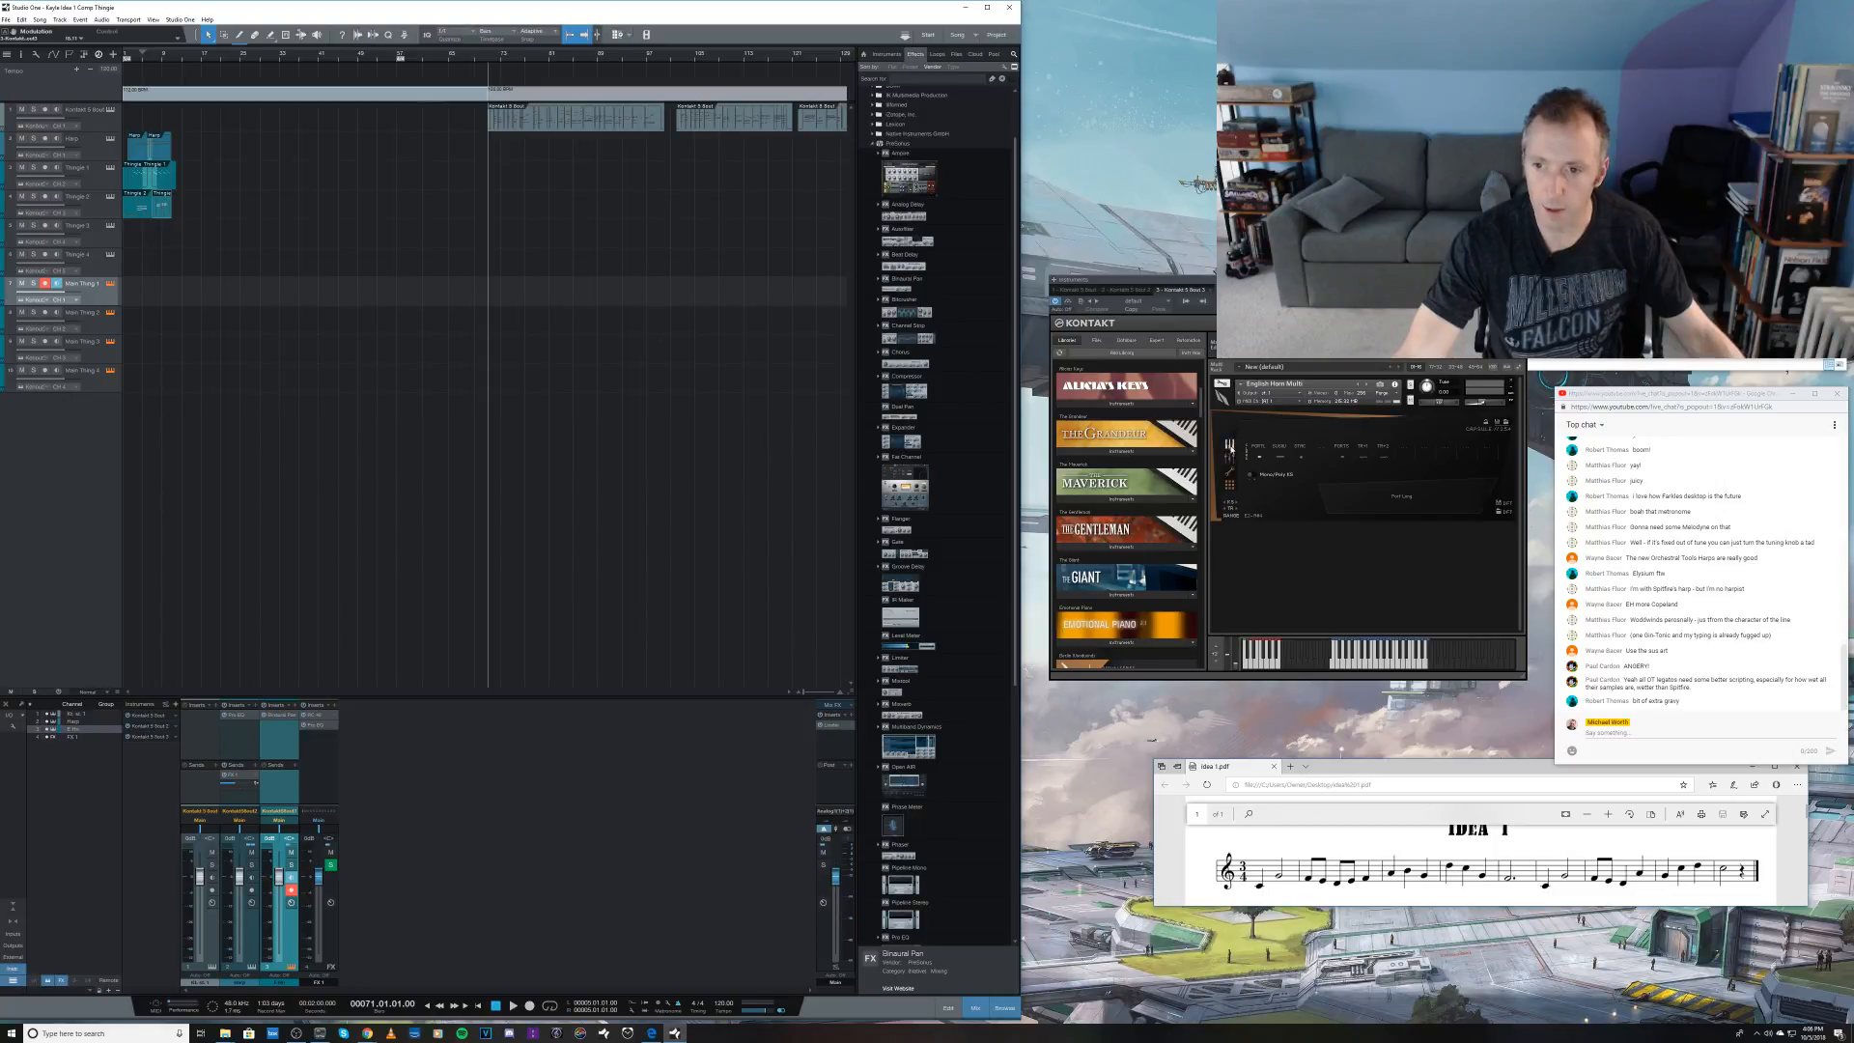
Step: Assign another articulation to the English Horn Multi's first slot and record a take on the Main Thing 1 track from bar 5
left_click(1259, 449)
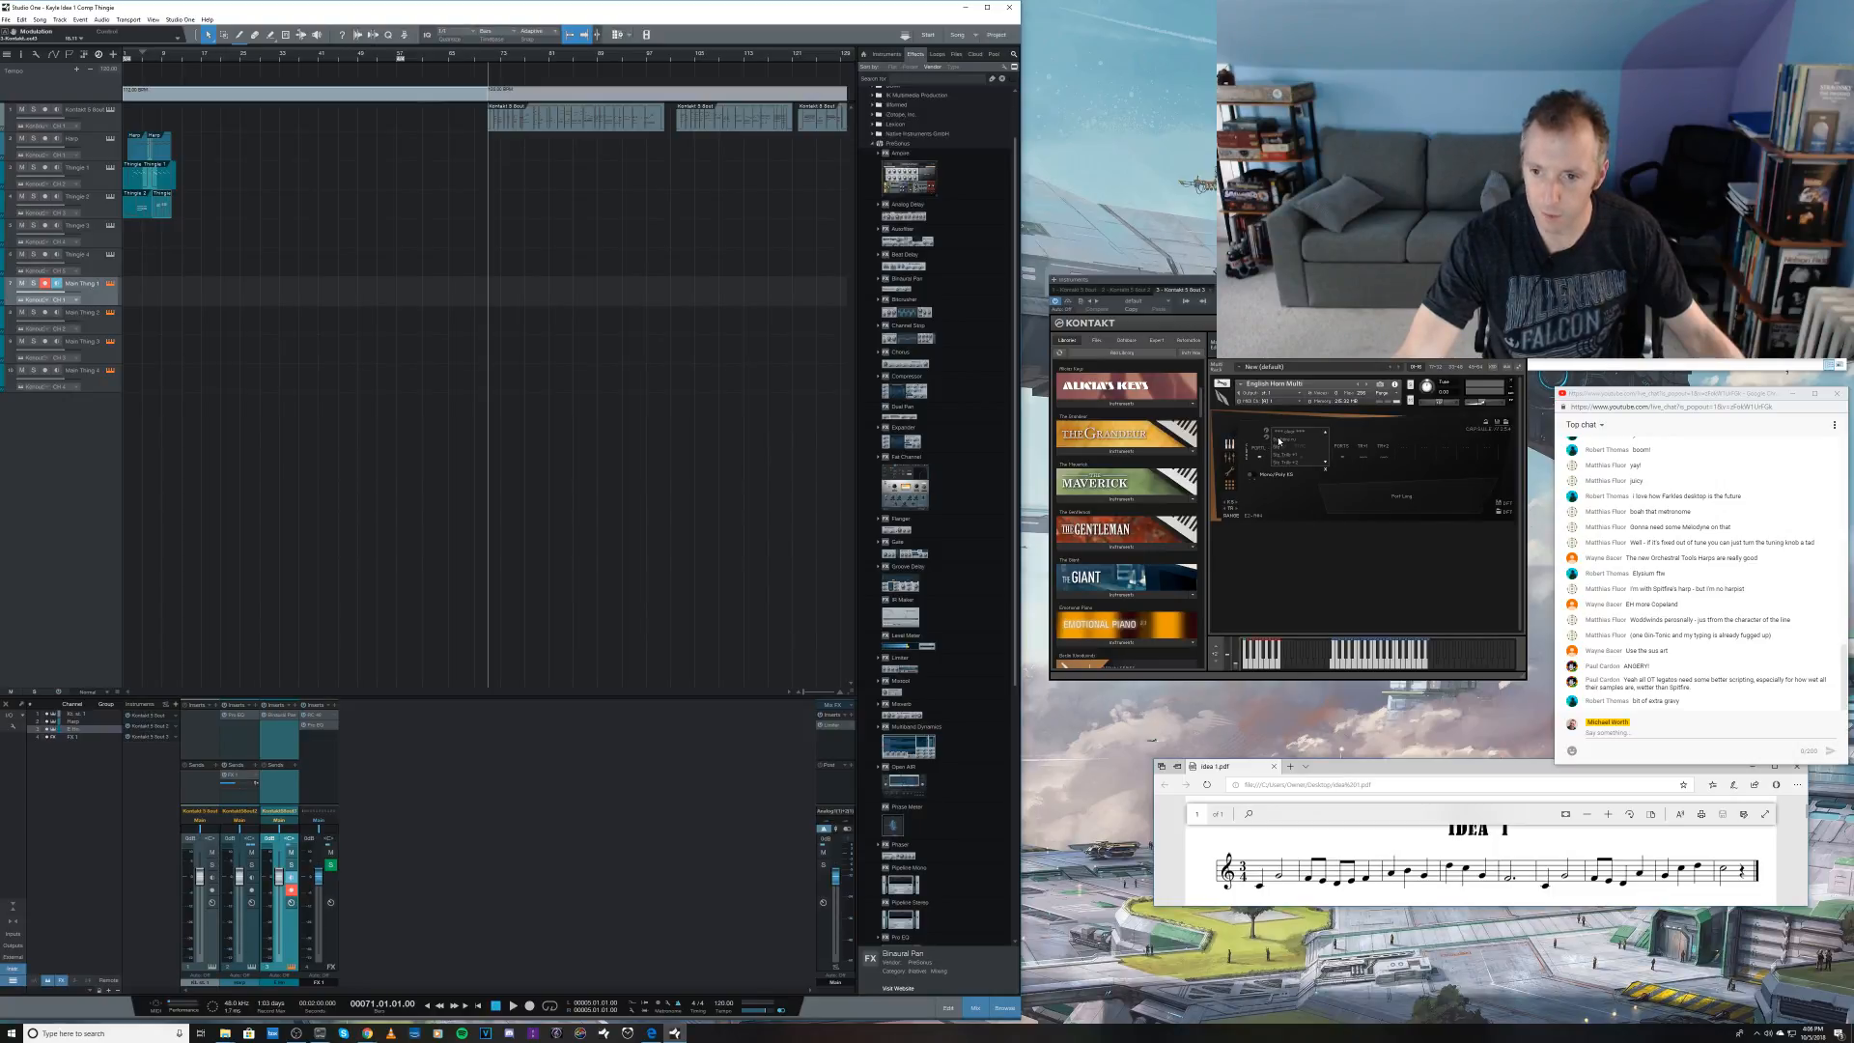
left_click(1280, 440)
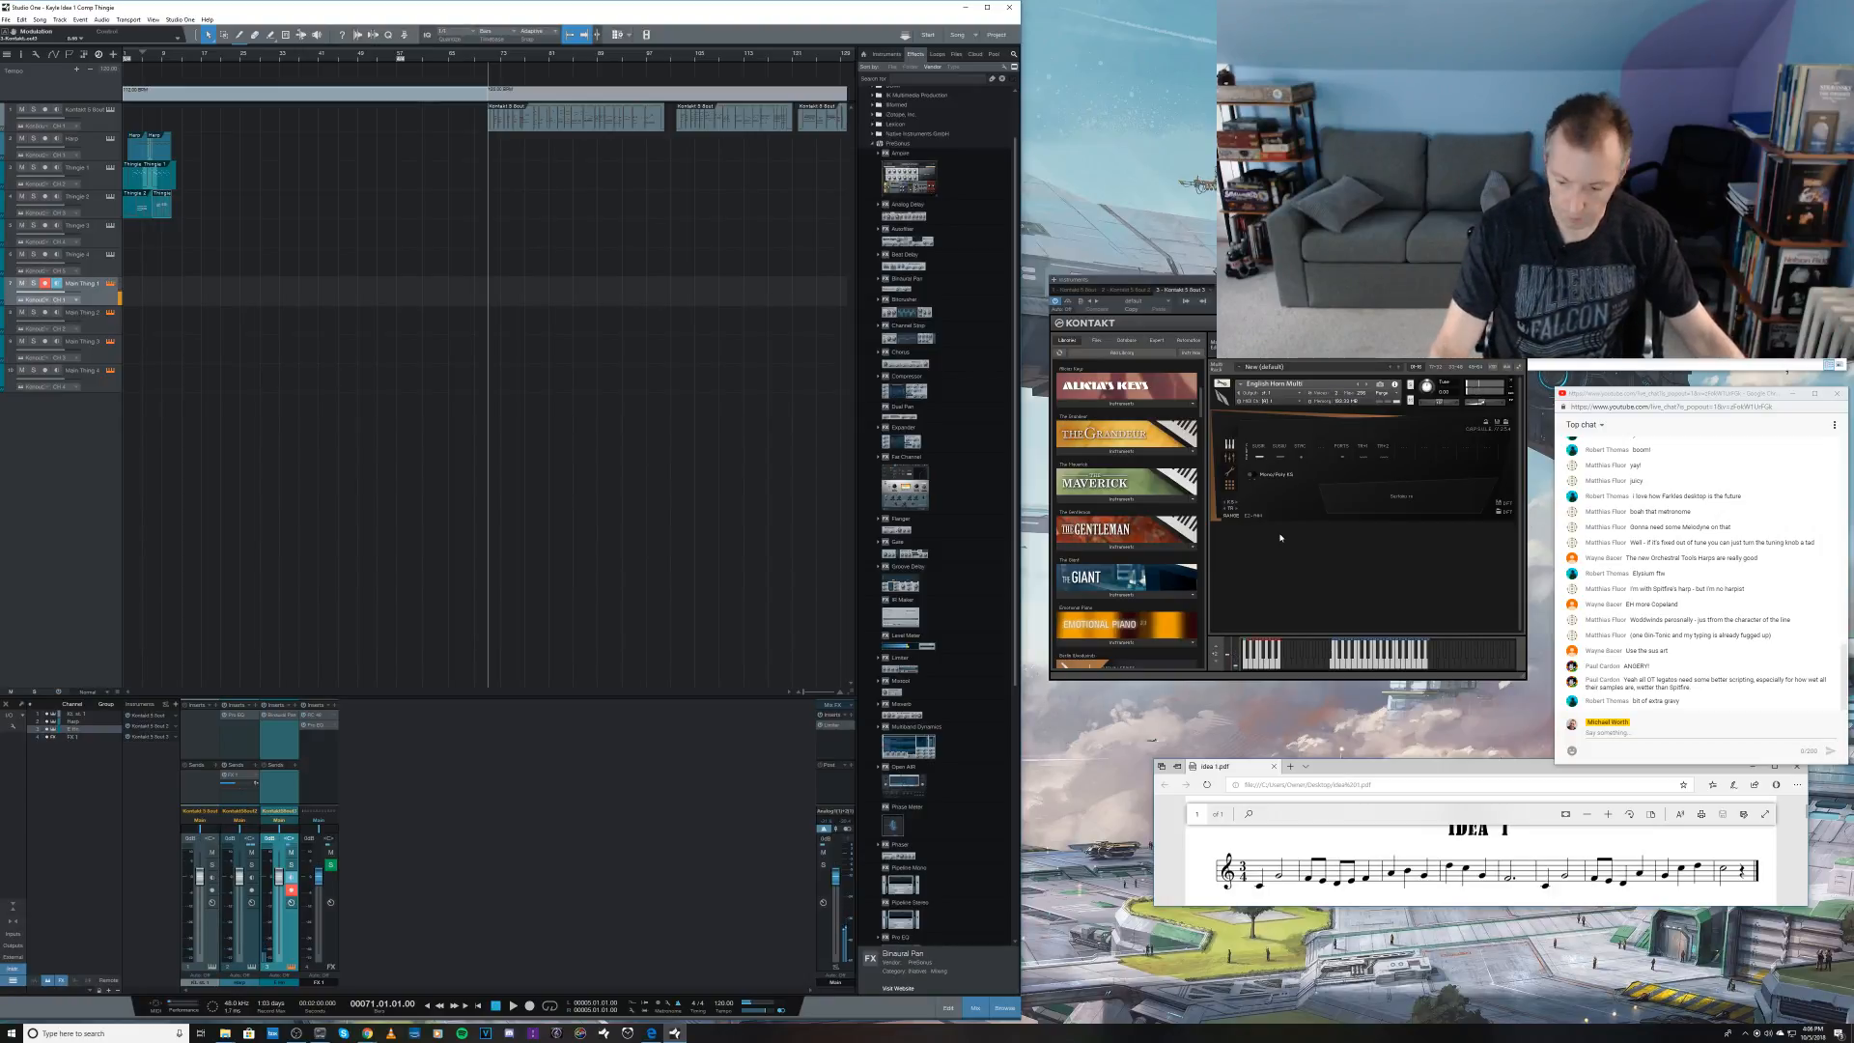
key("KP_1")
key("KP_Multiply")
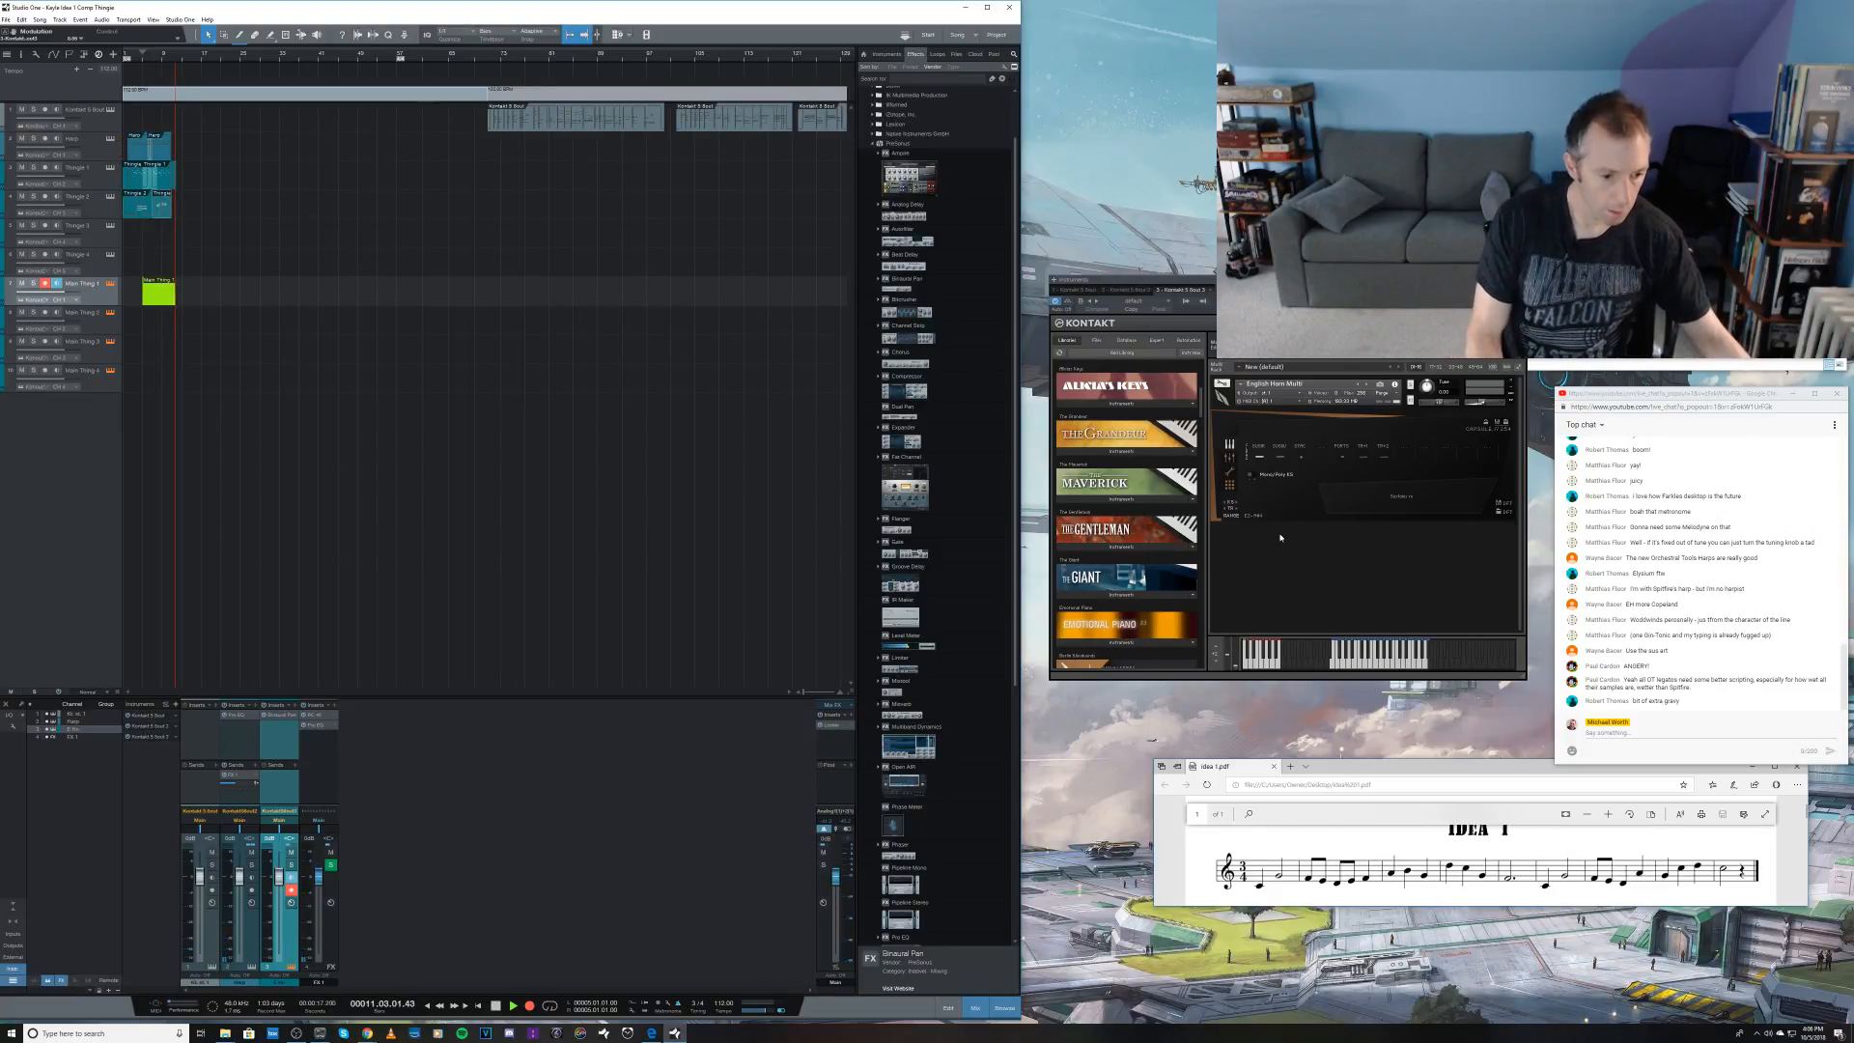
key("space")
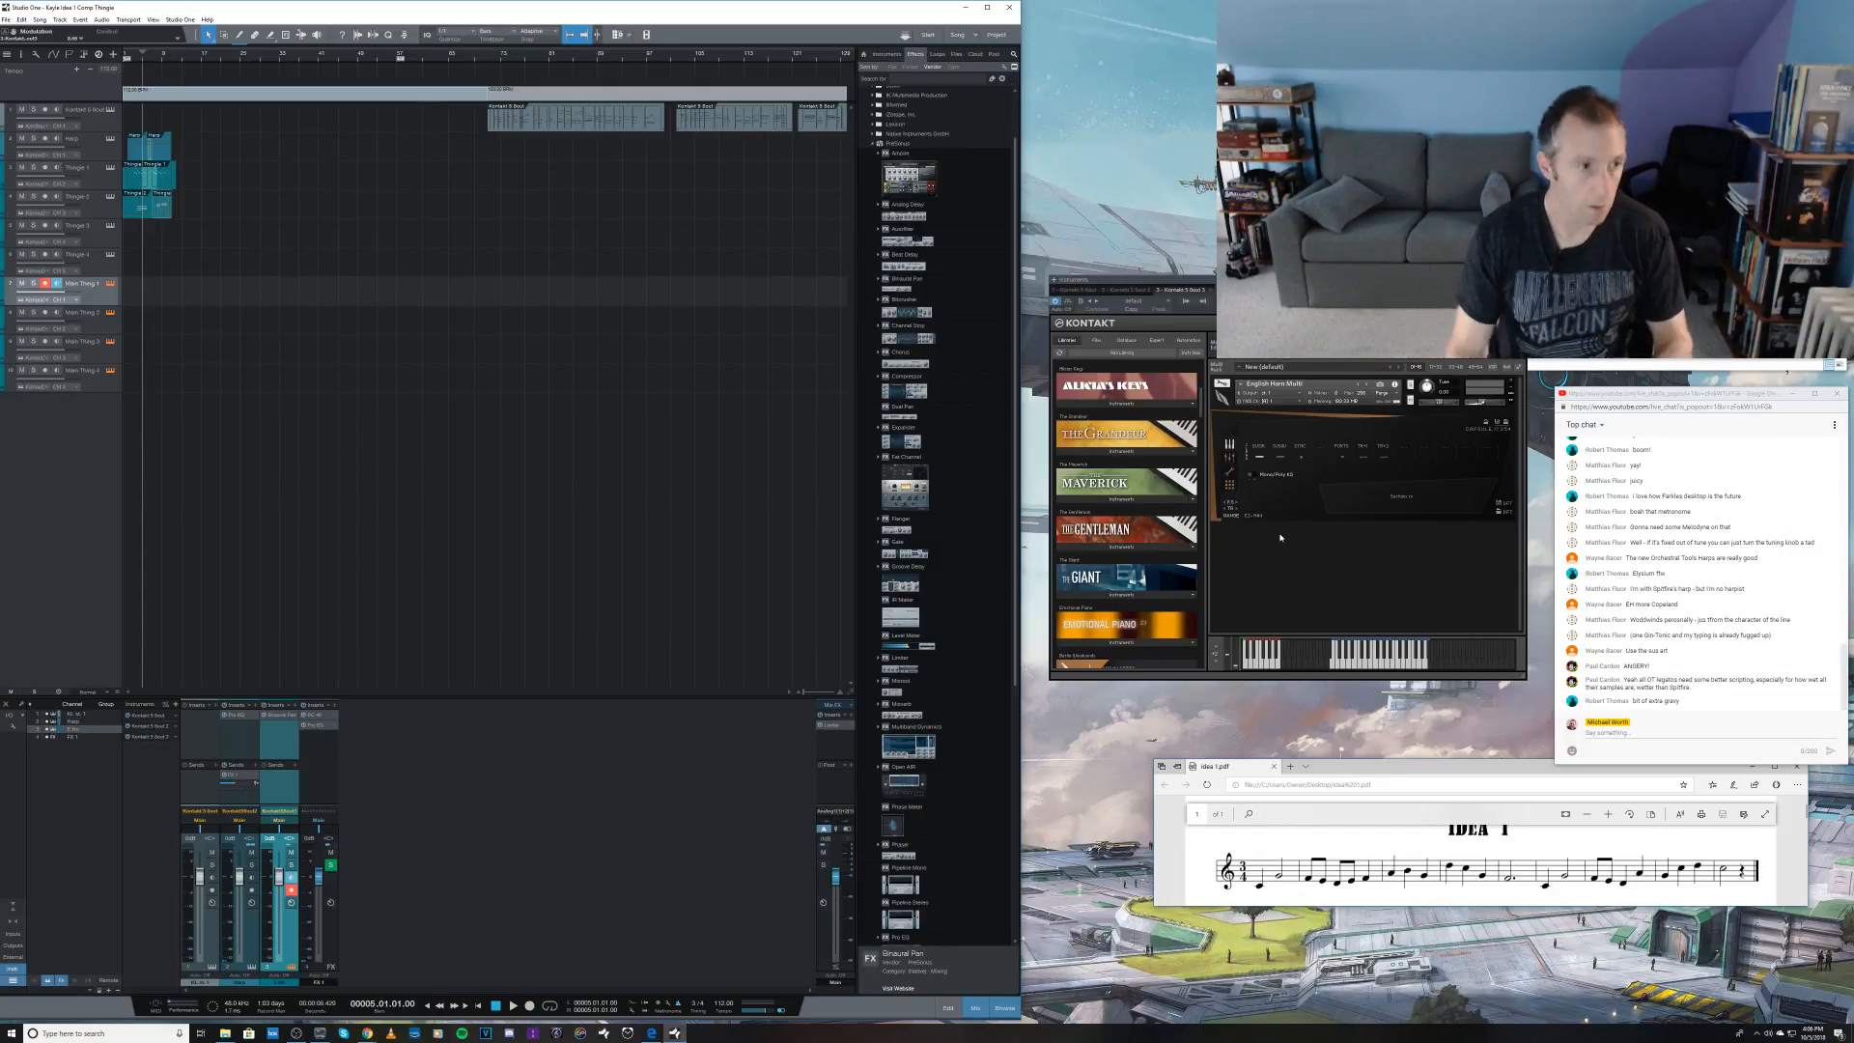
key("KP_Multiply")
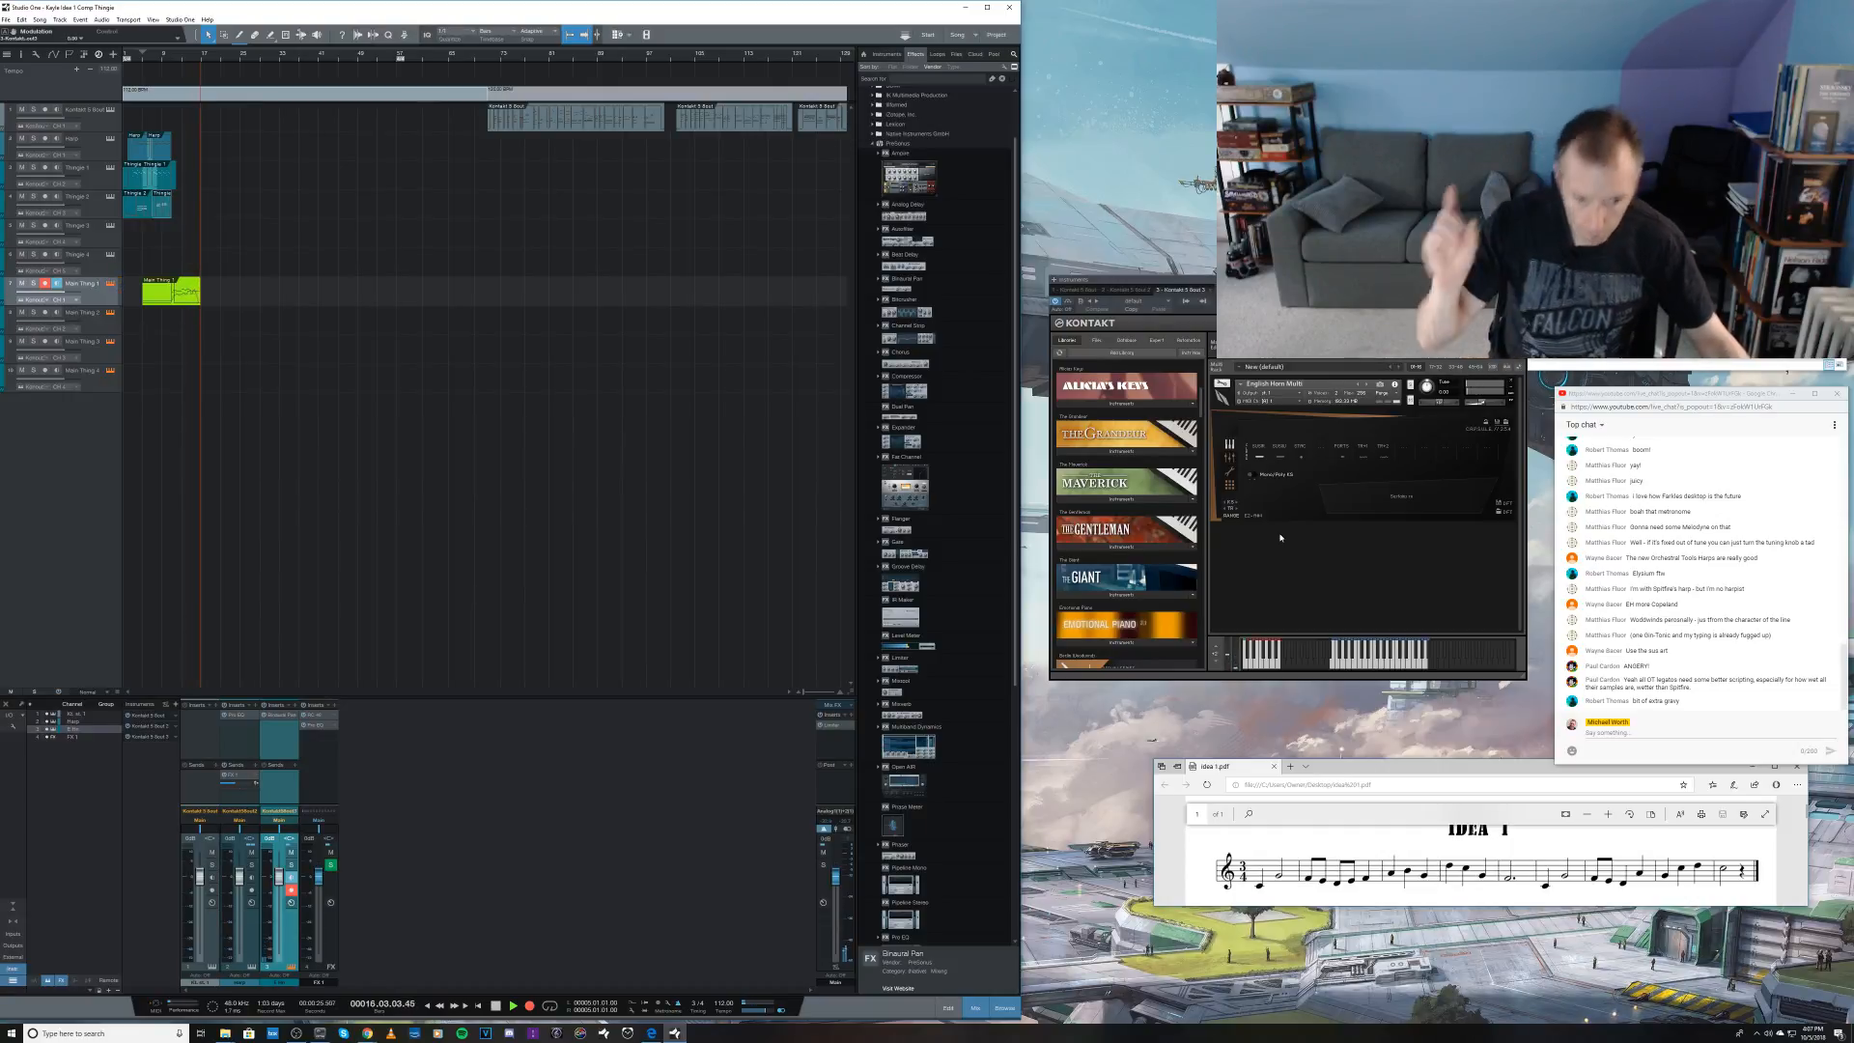
key("space")
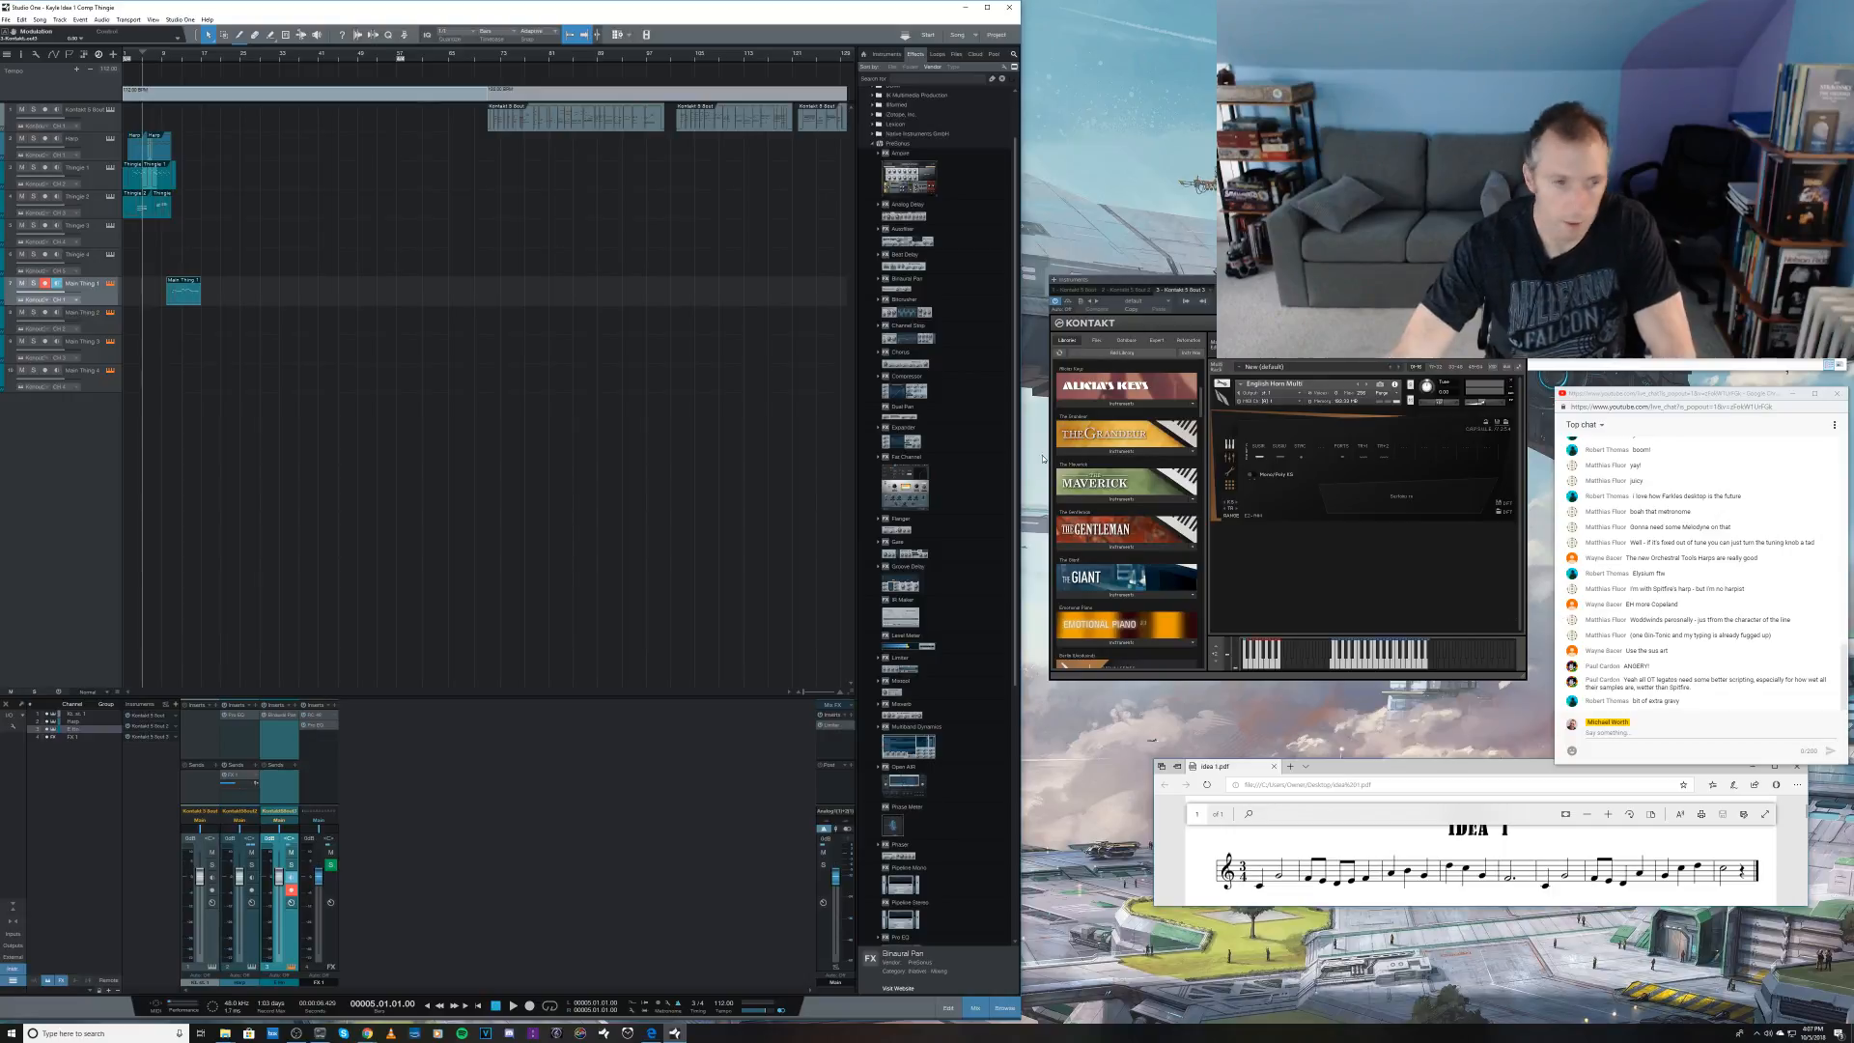
Step: Rename the Thinger 2 track with a name starting with "Symph Str"
left_click(96, 206)
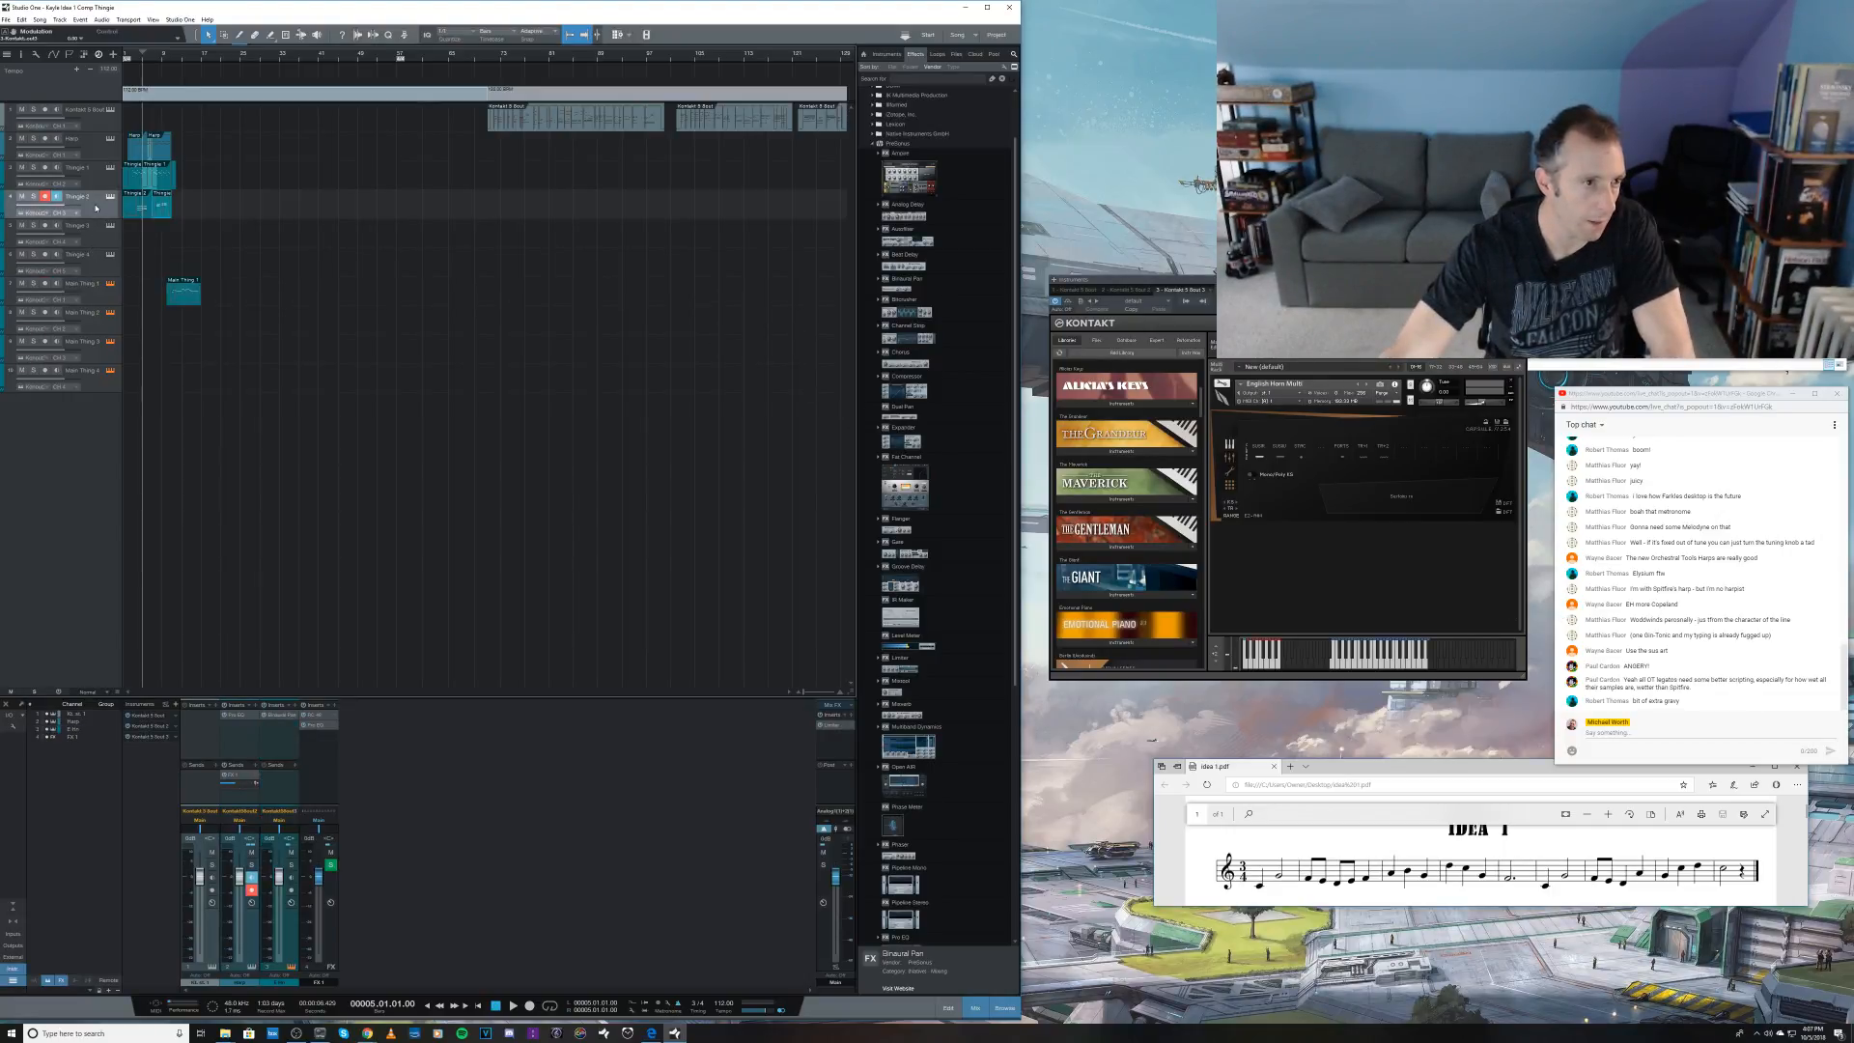
double_click(86, 197)
type("S")
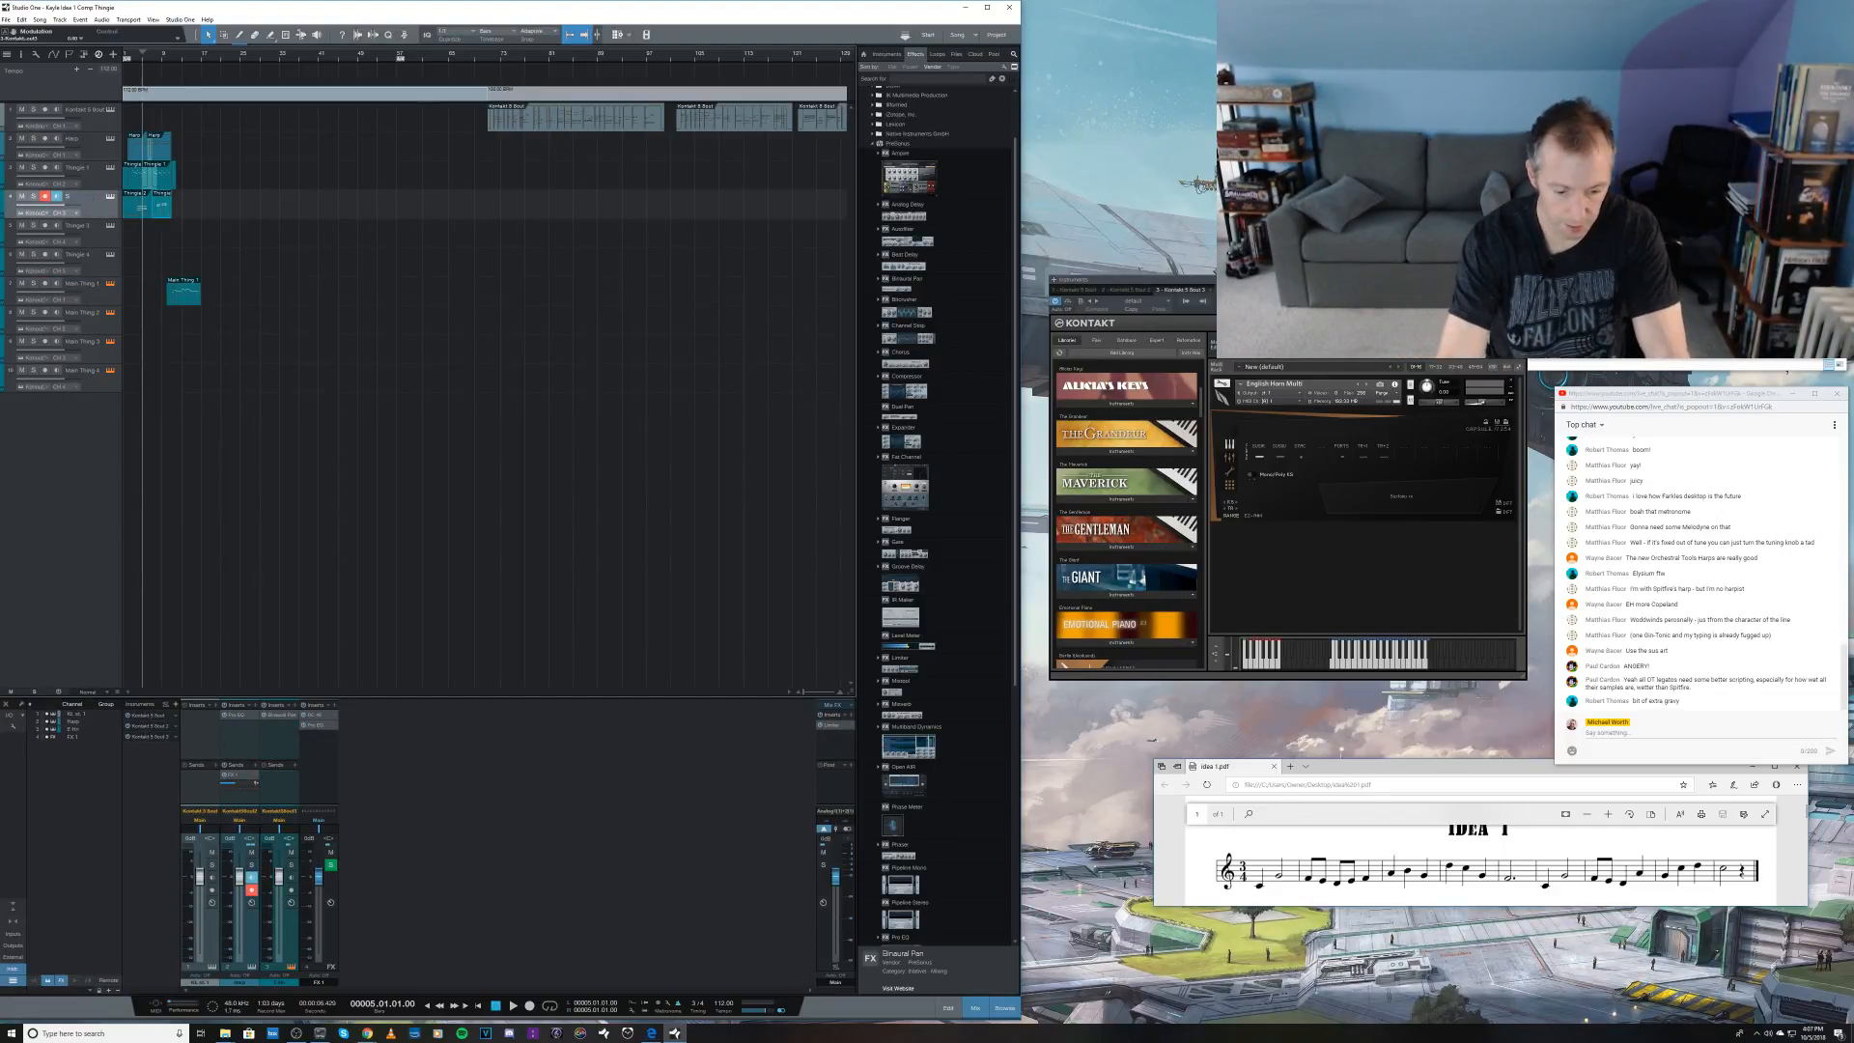
type("ymph Str Ens")
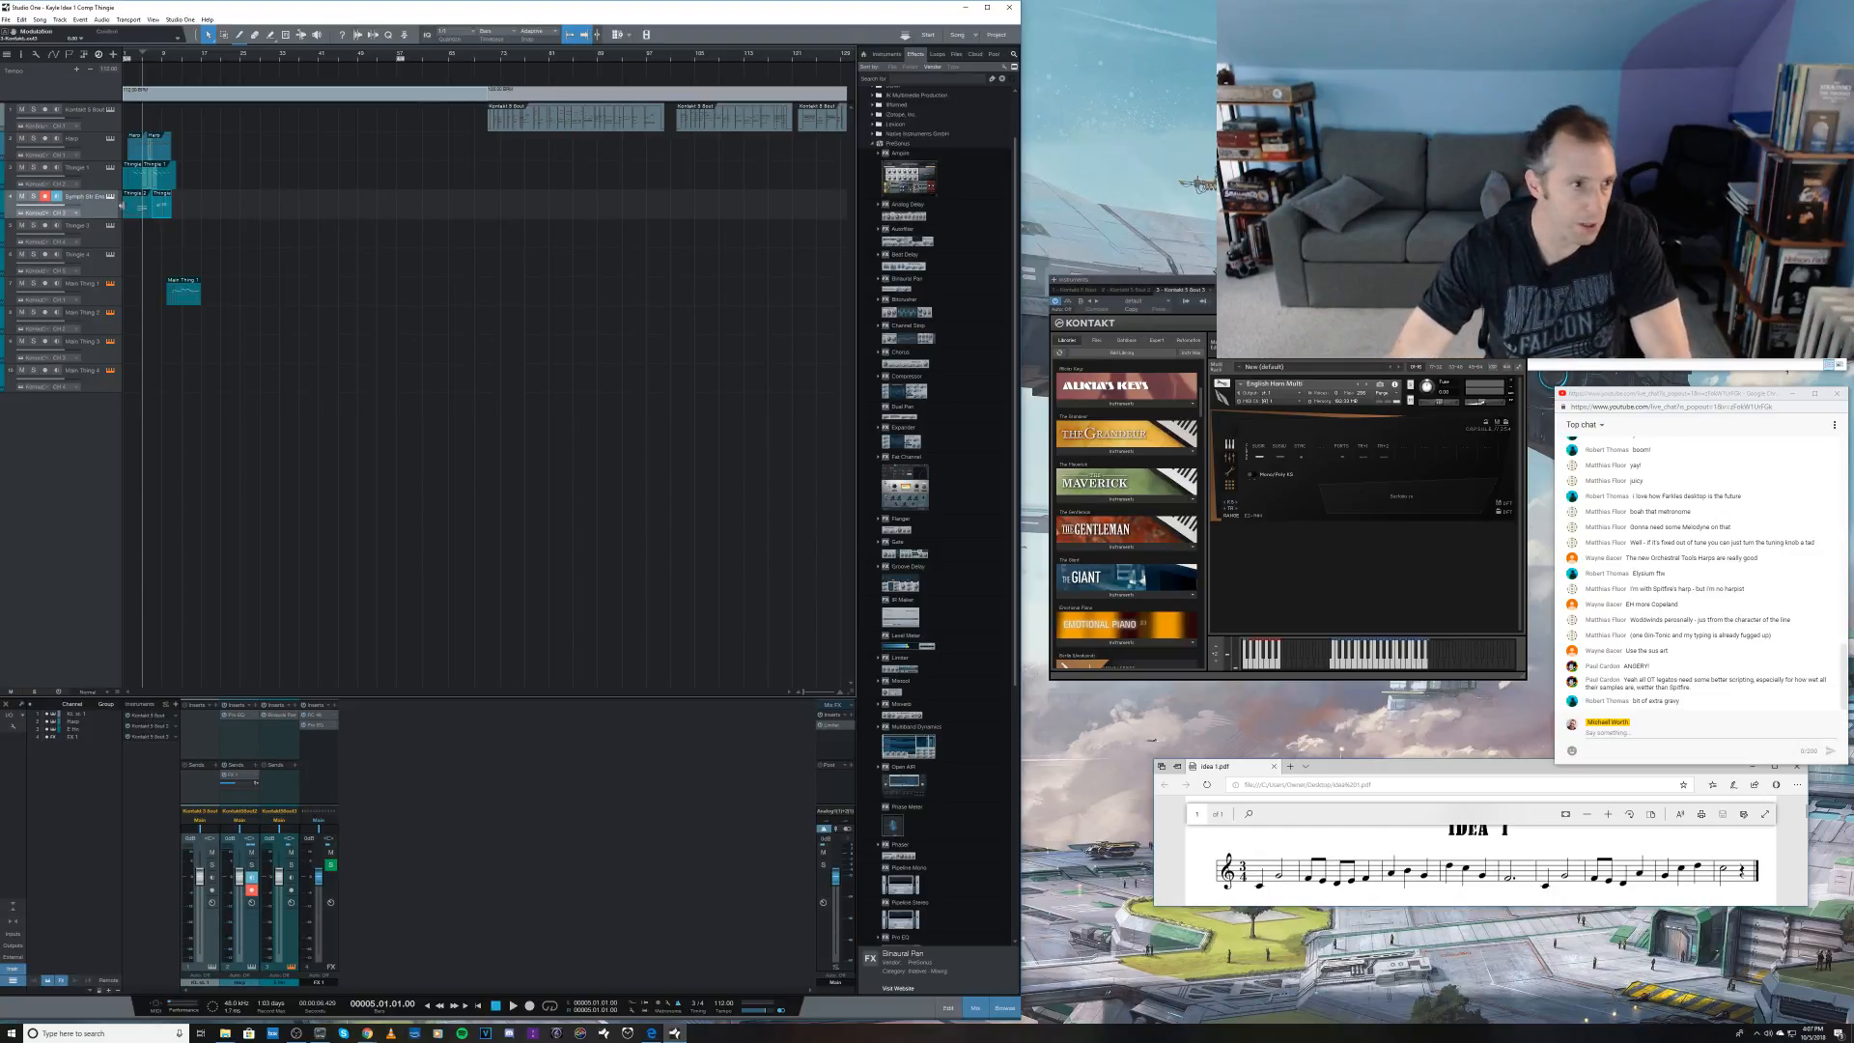
Step: Show the Kontakt instance holding the harp, celeste and strings, and collapse all instruments in its rack
left_click(111, 197)
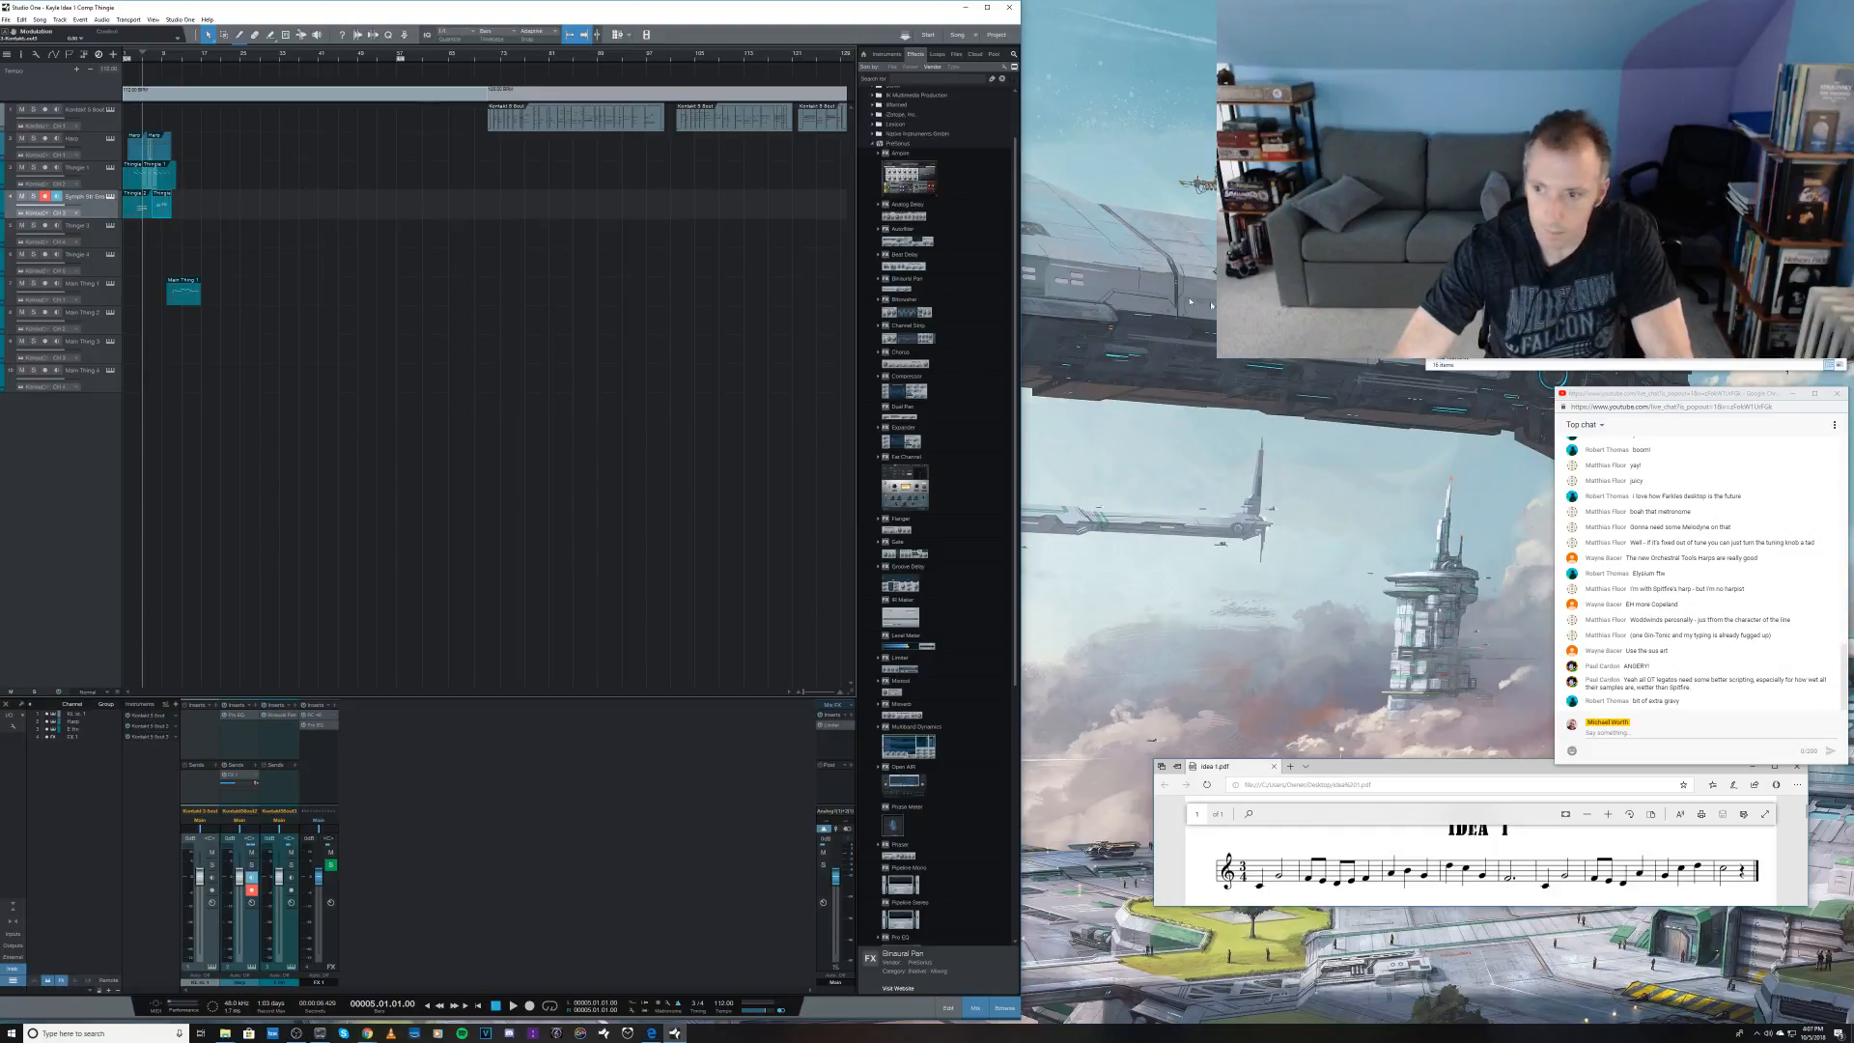
left_click(110, 198)
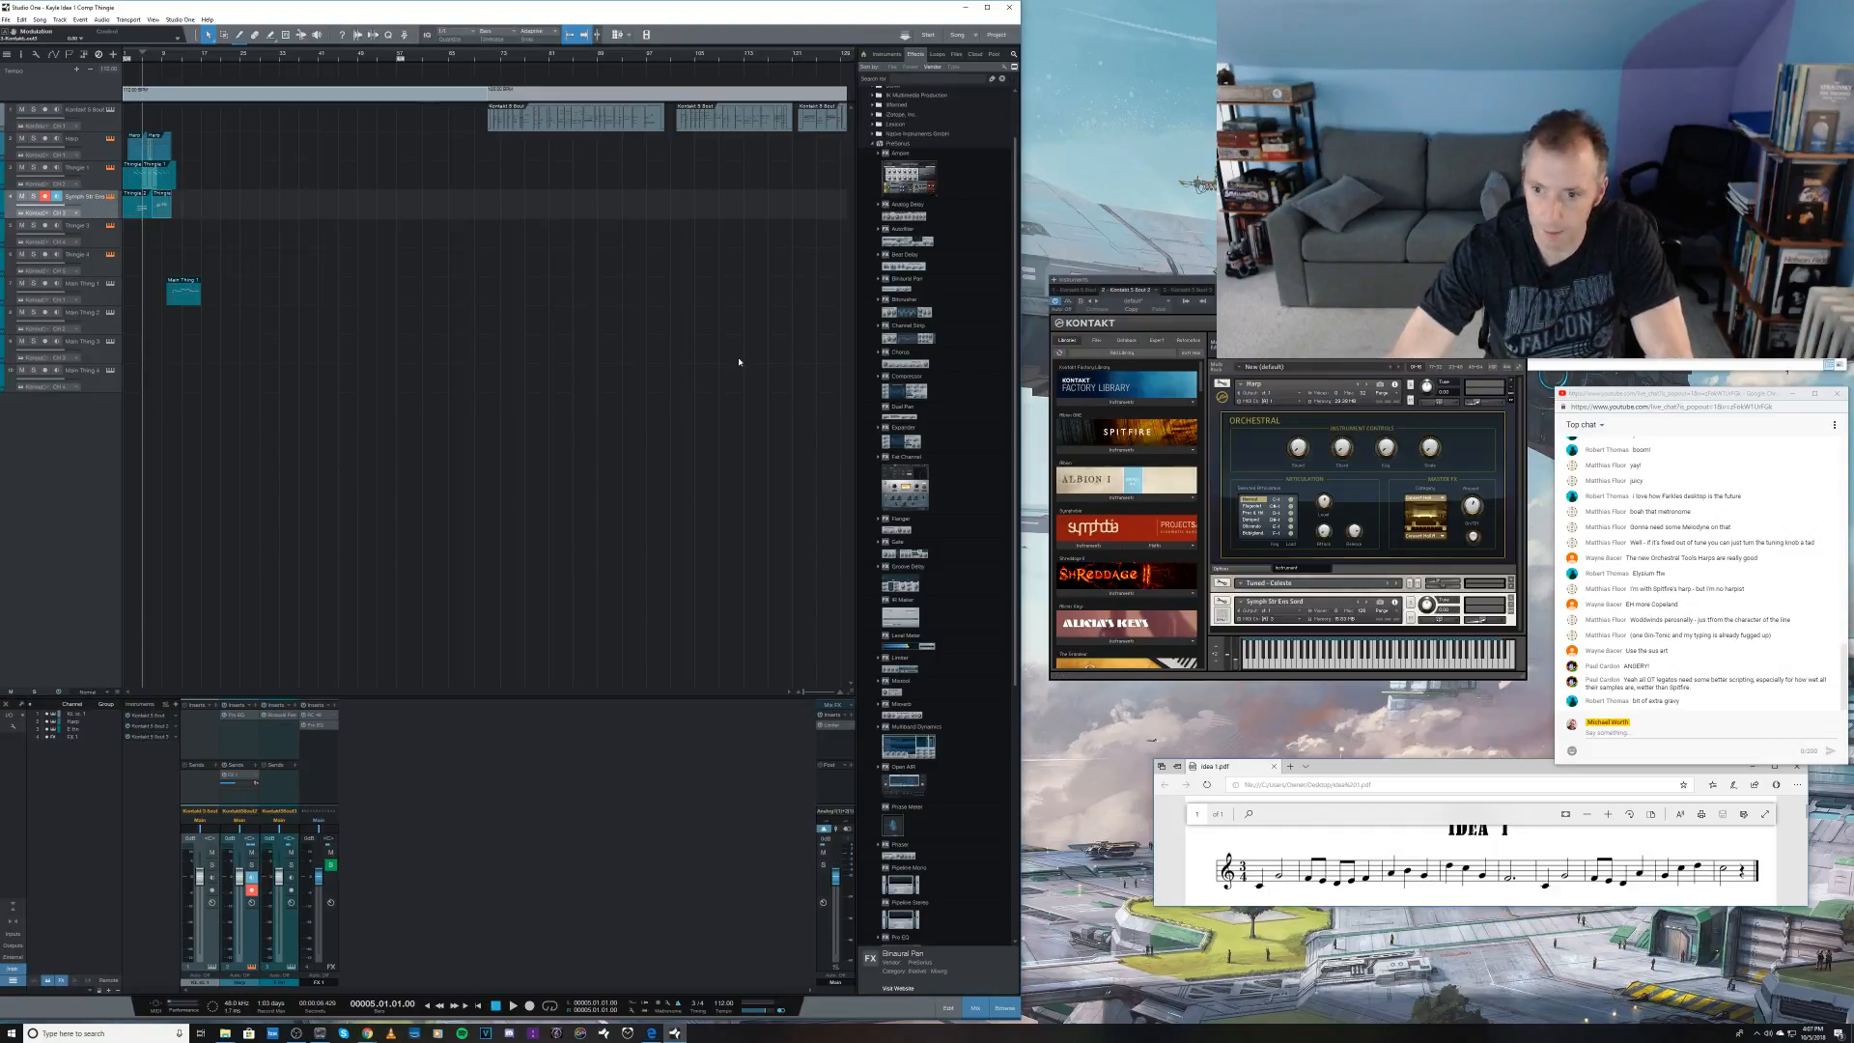
left_click(1517, 367)
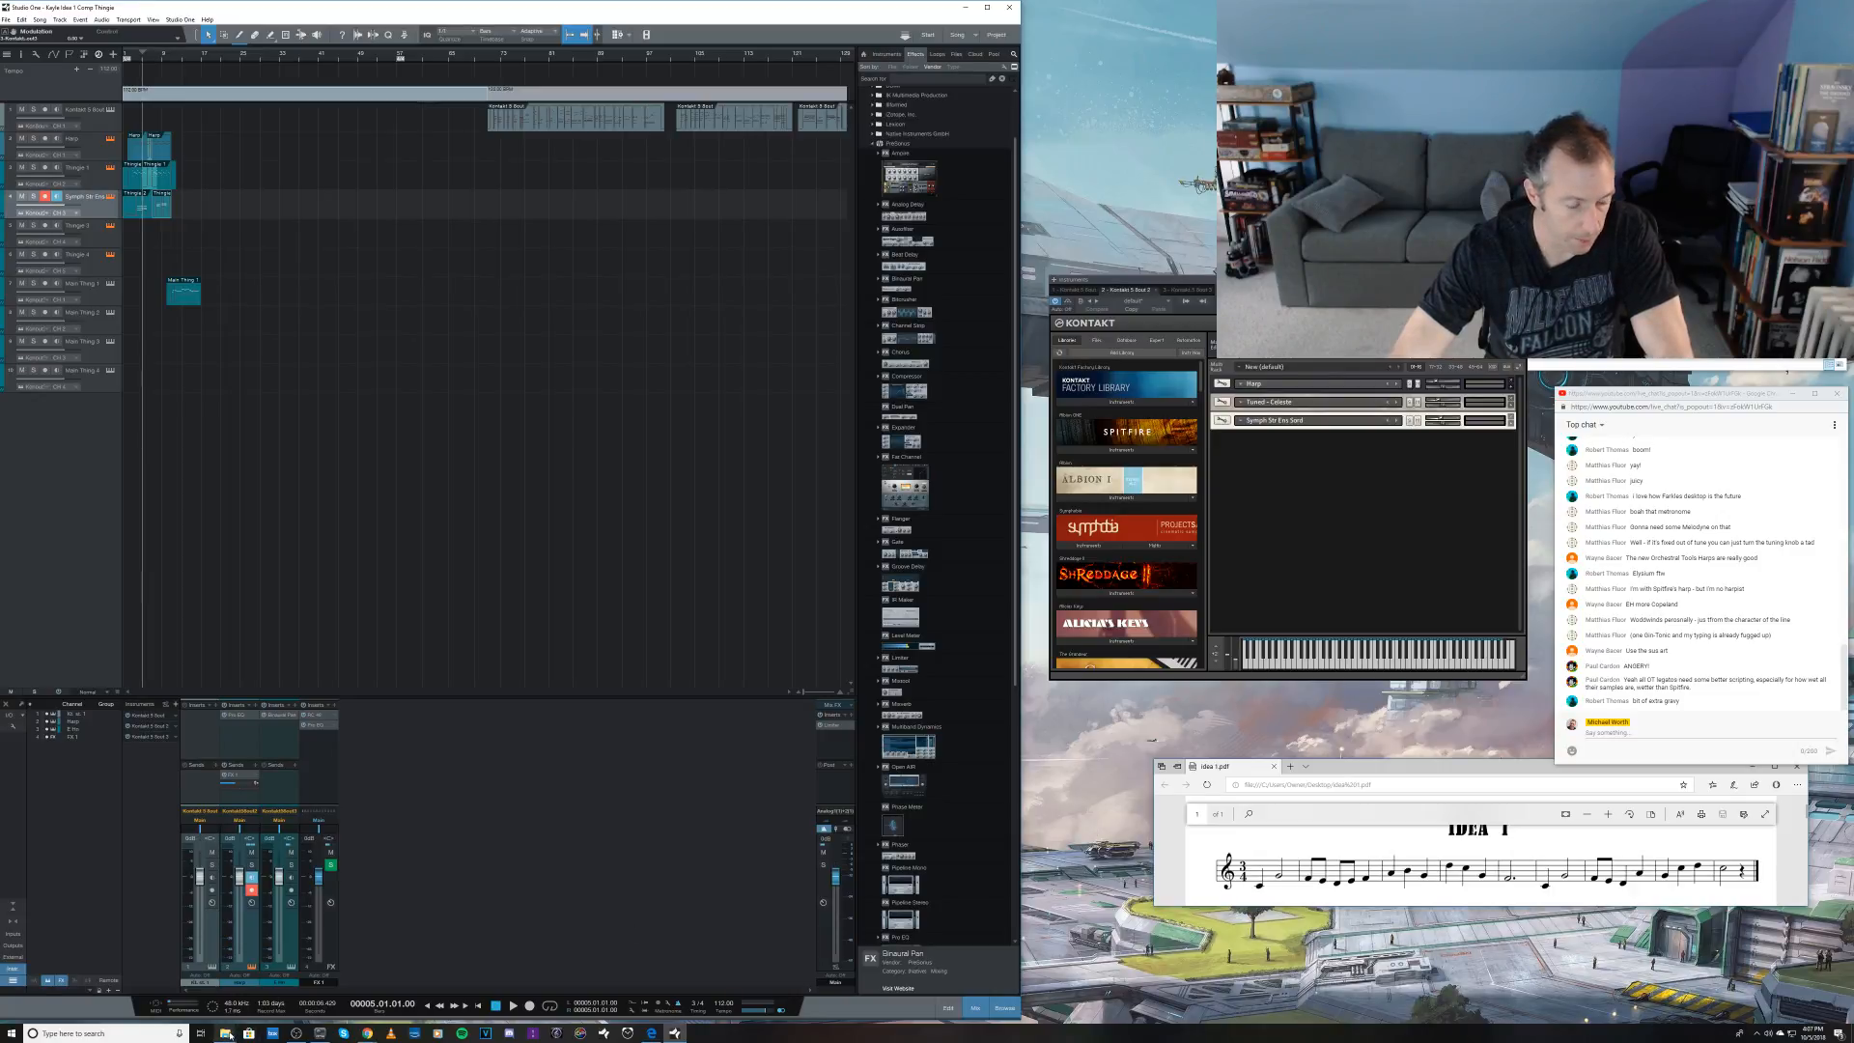
mouse_move(228, 1033)
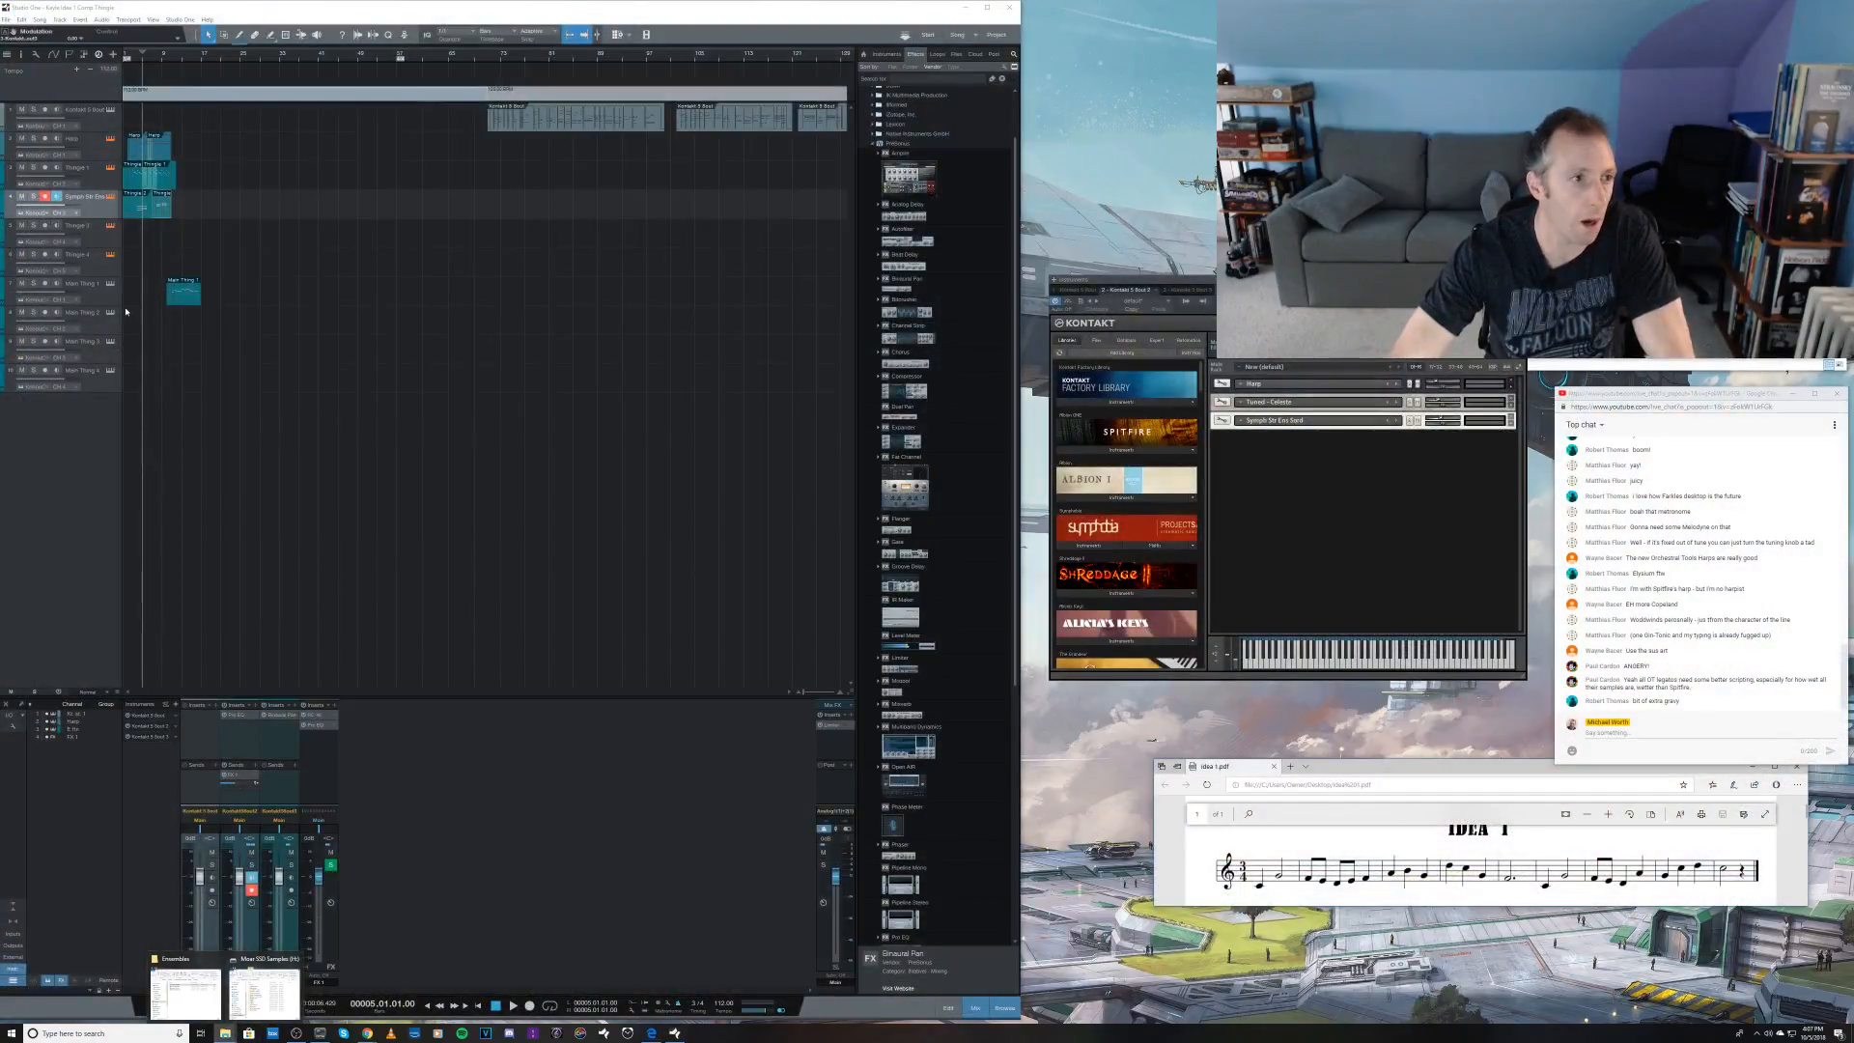
Step: Rename the Thinger 2 track with the Symph Str prefix, and the two tracks below it as Symph Str Sus and Symph Str Stac
left_click(88, 228)
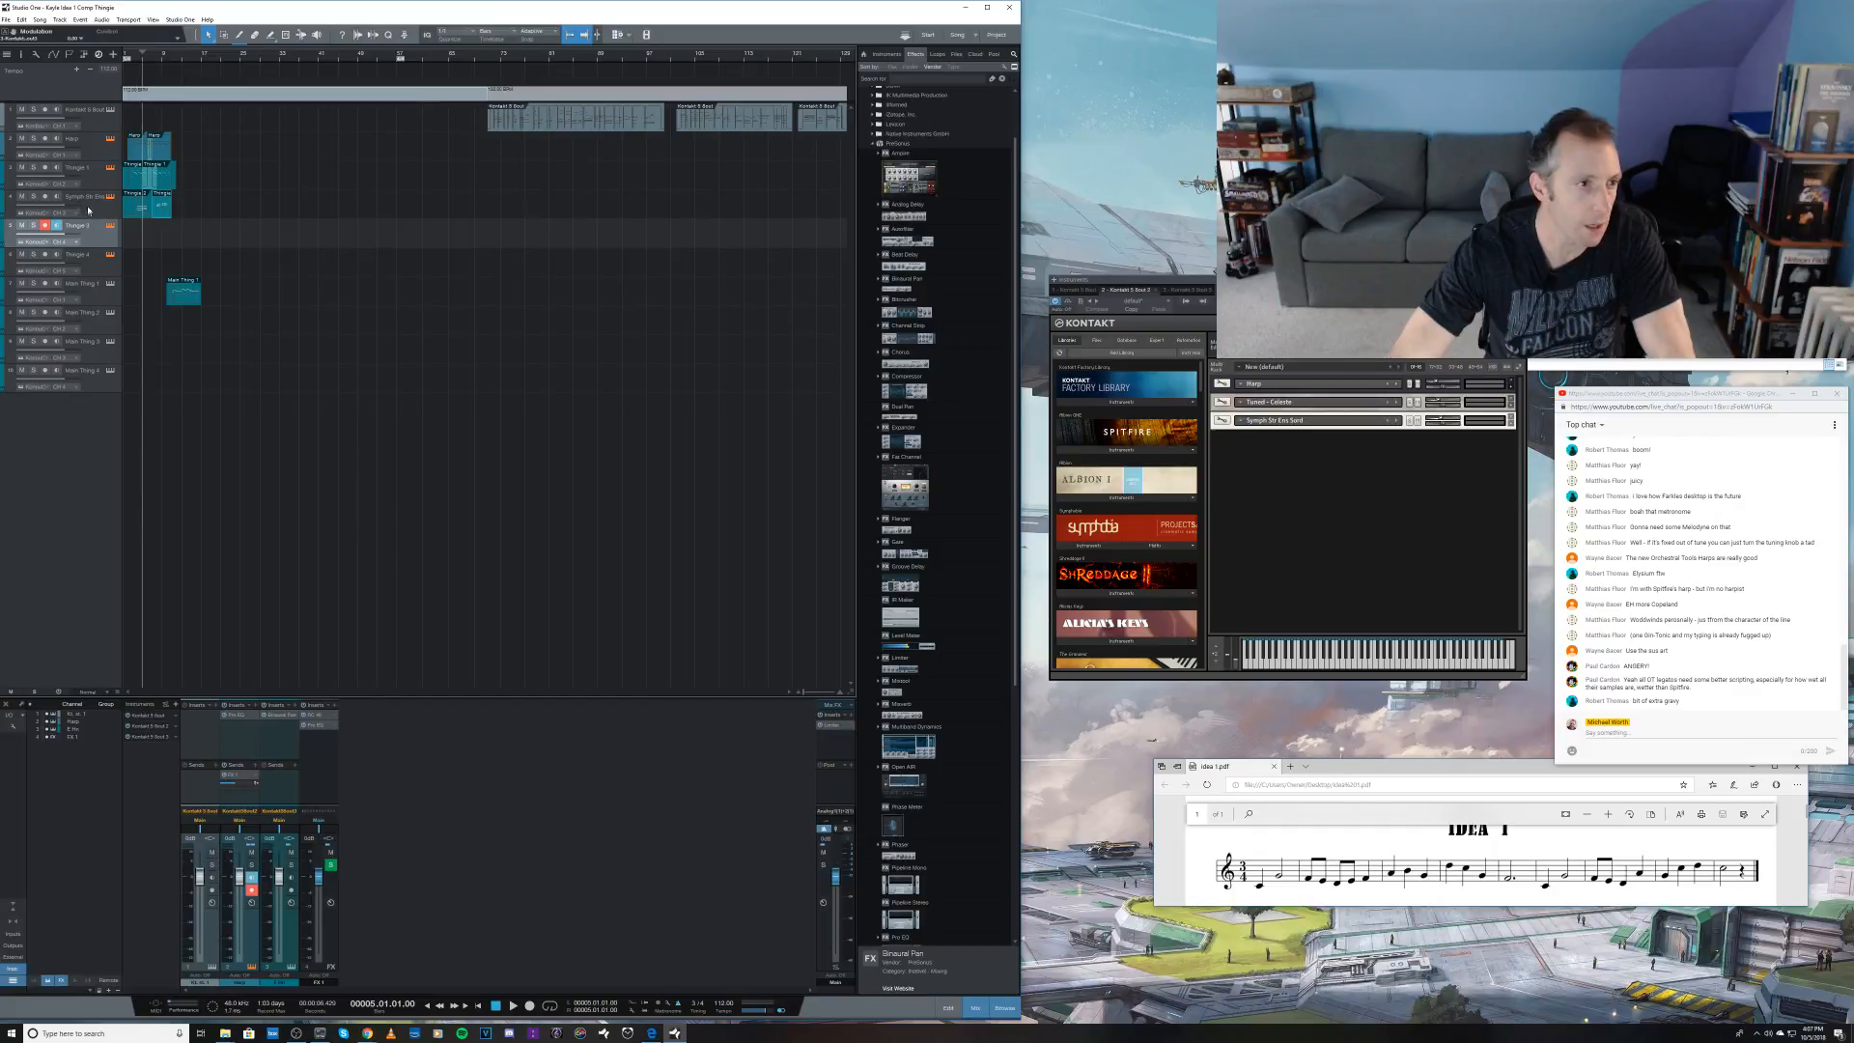
double_click(89, 201)
type("Symph")
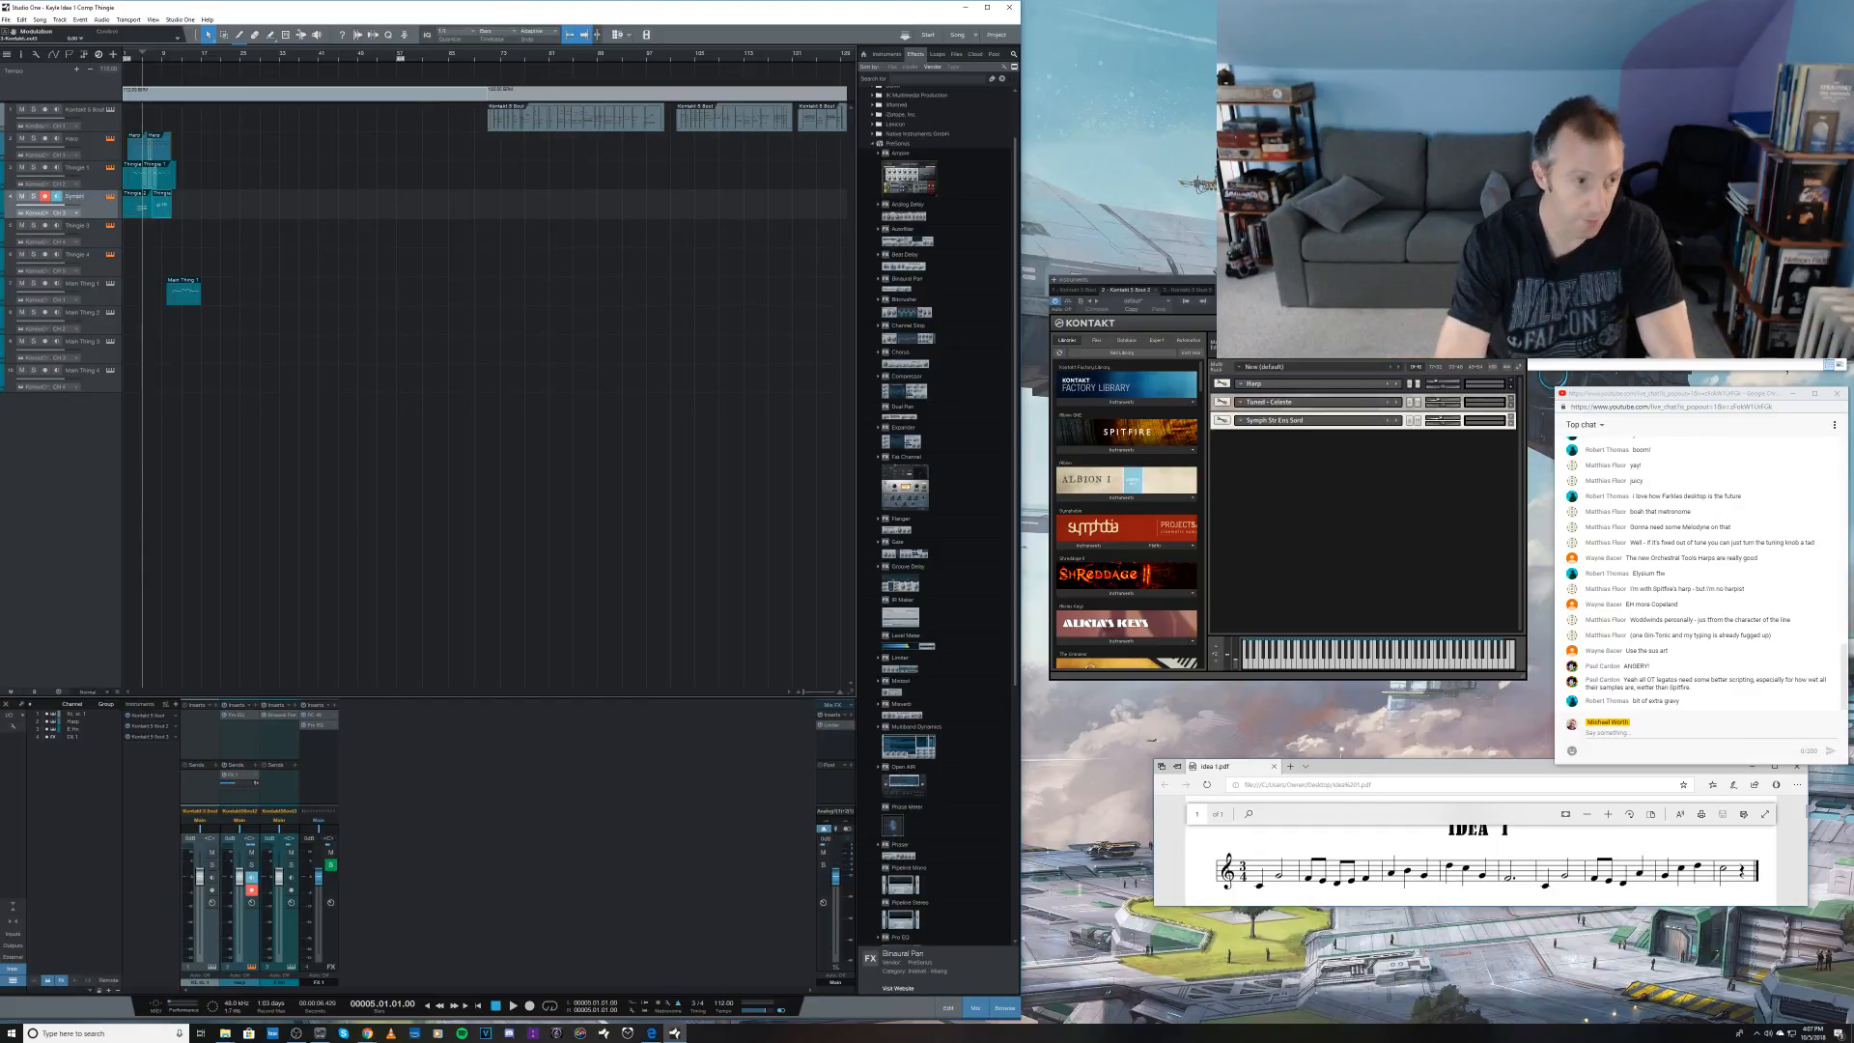
type(" Str Sord")
key("Tab")
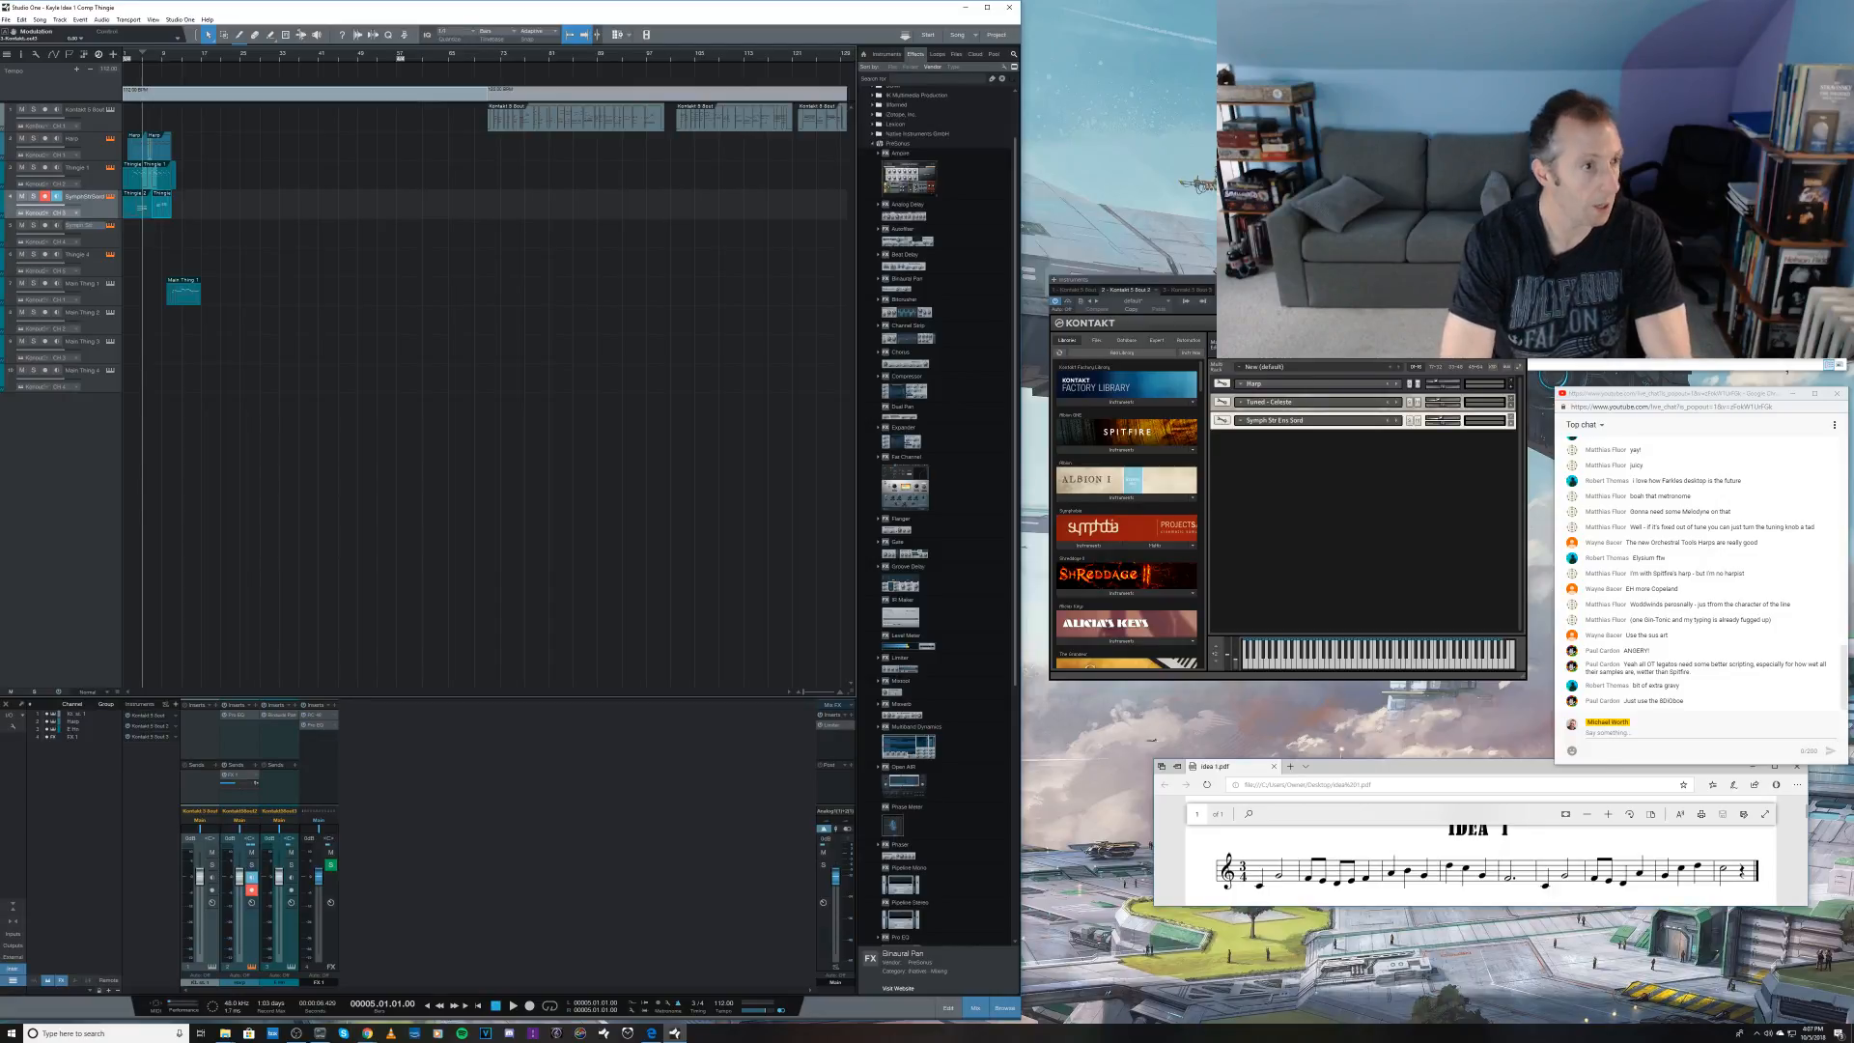
type("Symph Str Sus")
key("Tab")
type("Sym")
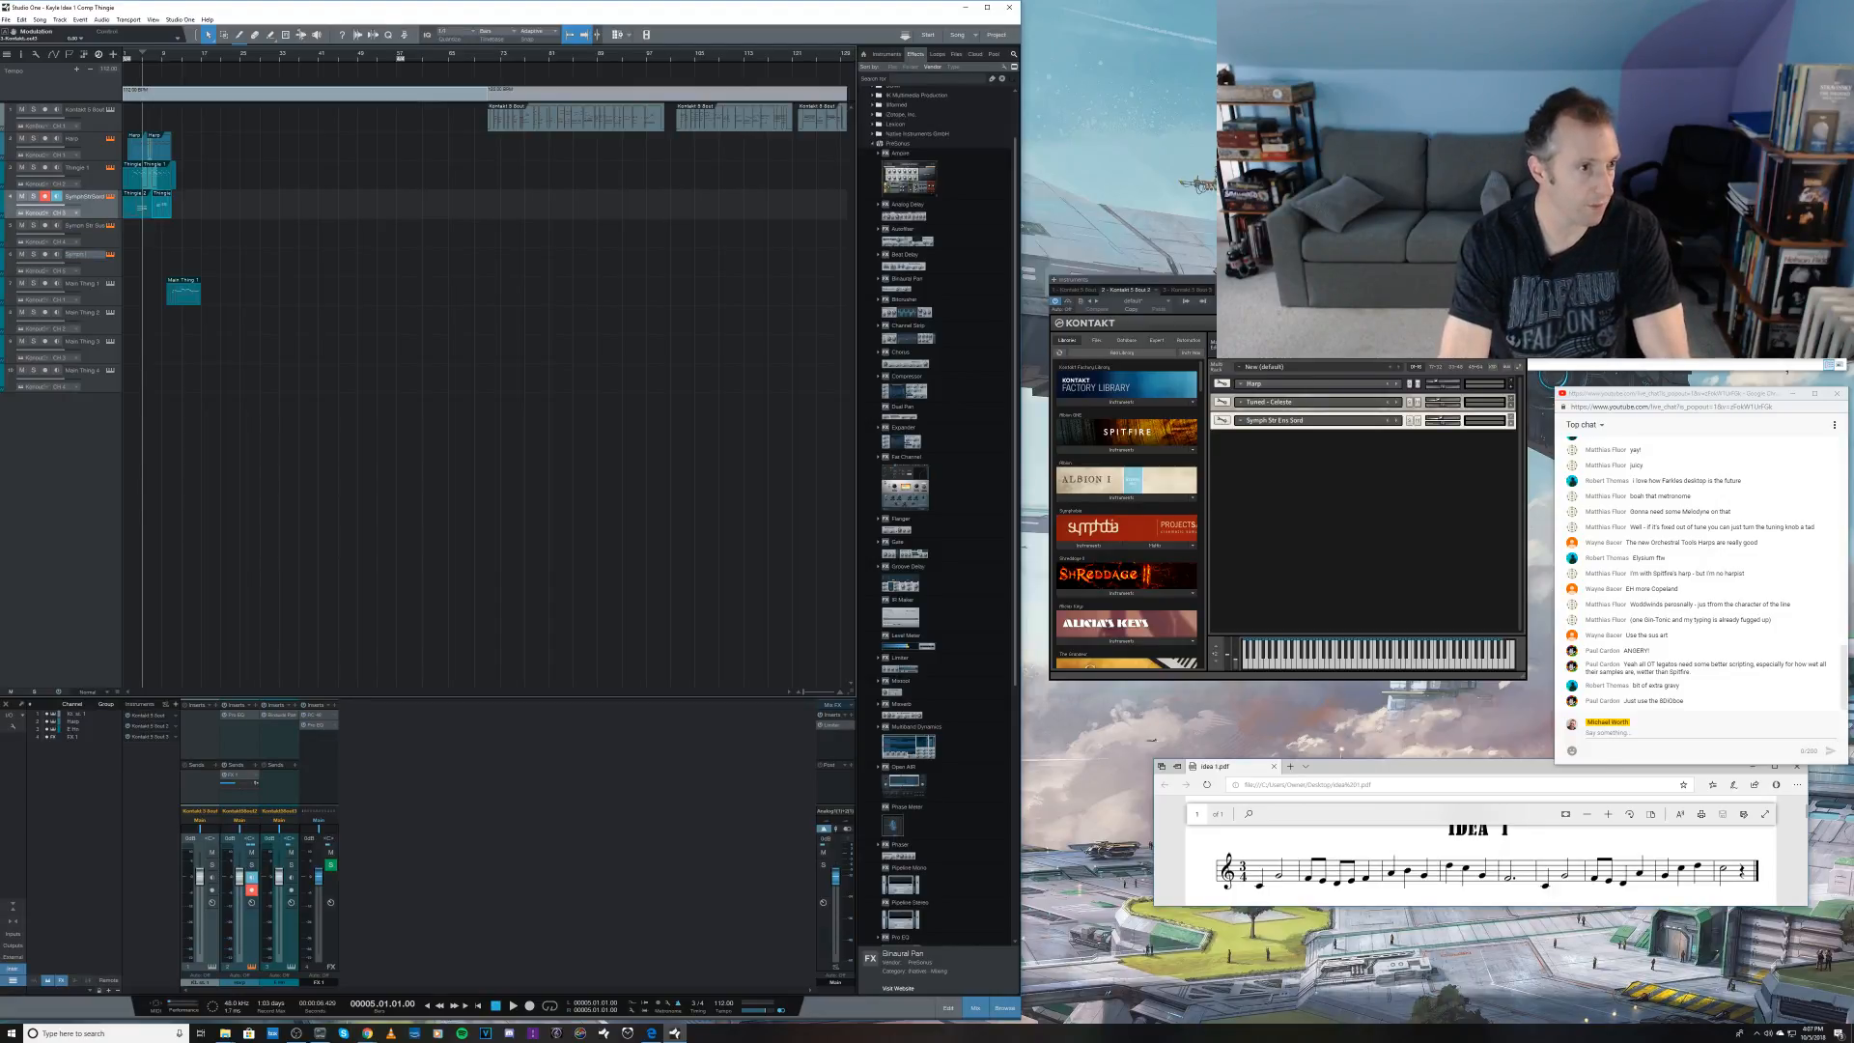
type("ph Str Stac")
key("Return")
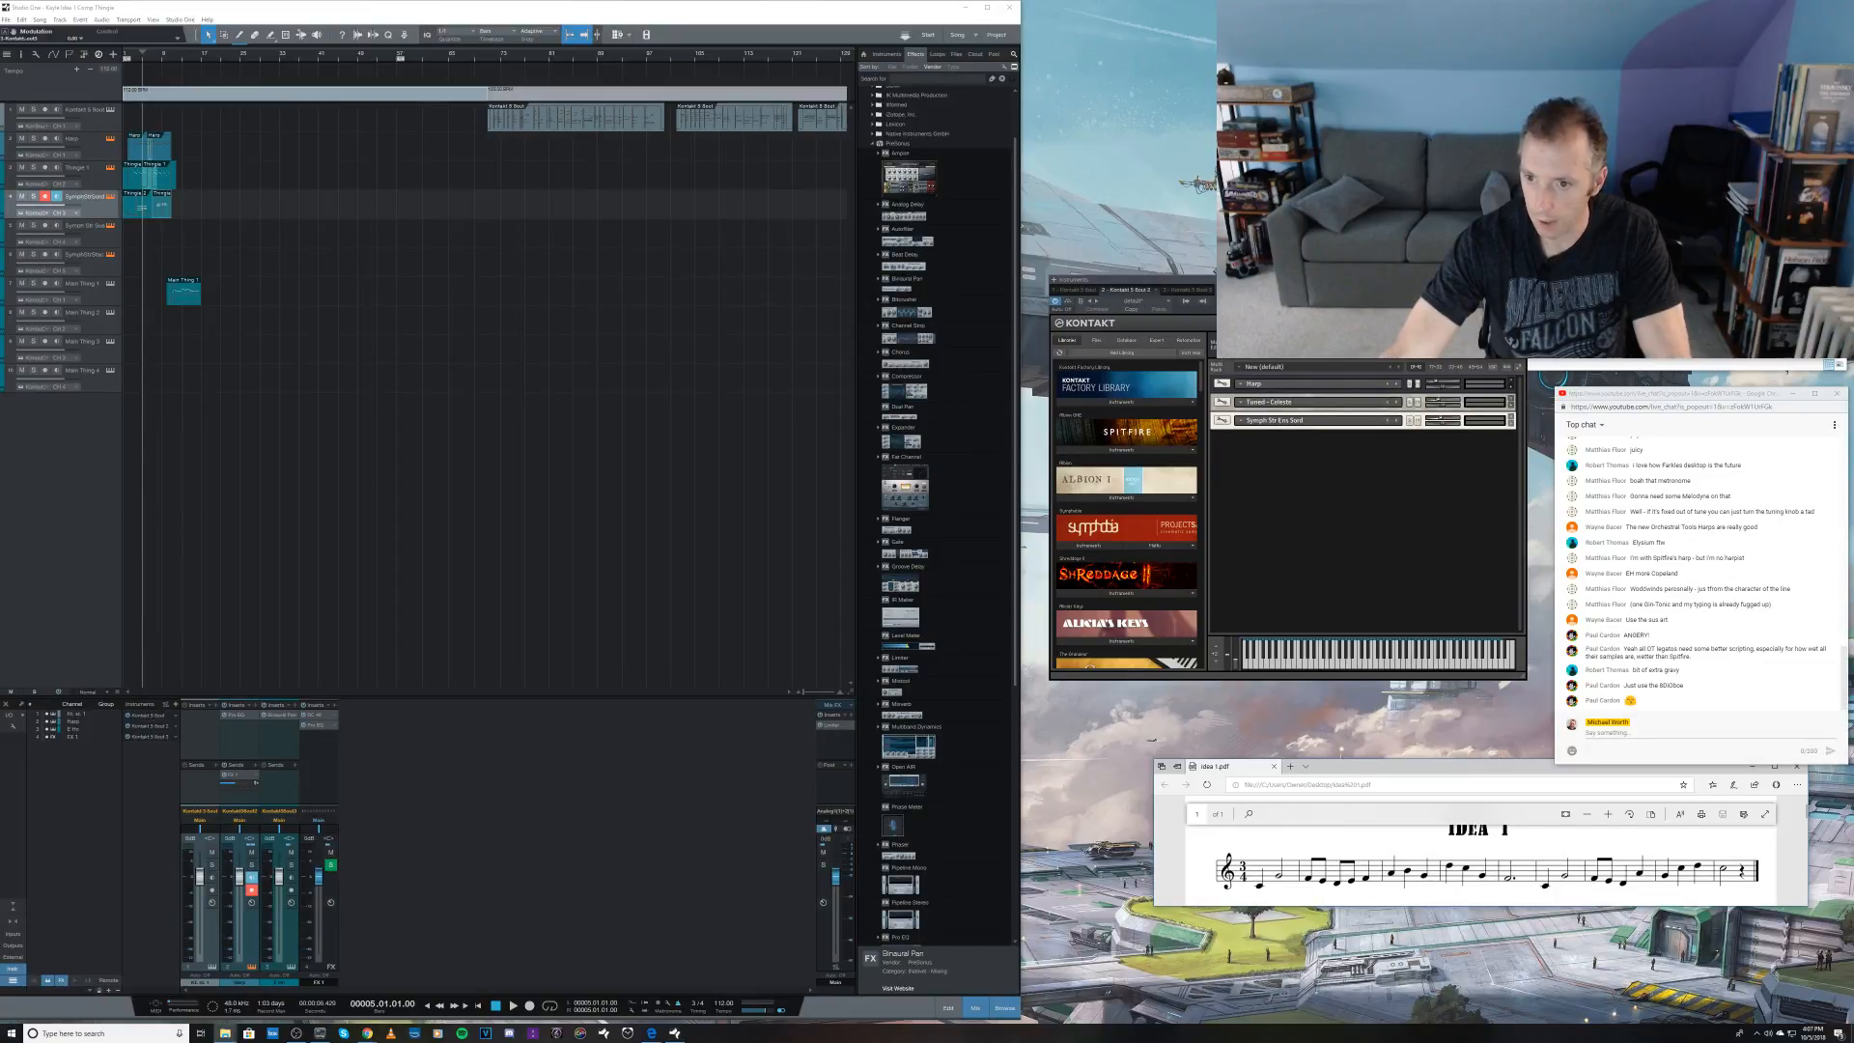
Step: Load the sustained and staccato symphonic string patches into the Kontakt rack and adjust their volumes
left_click_drag(1449, 242, 1393, 496)
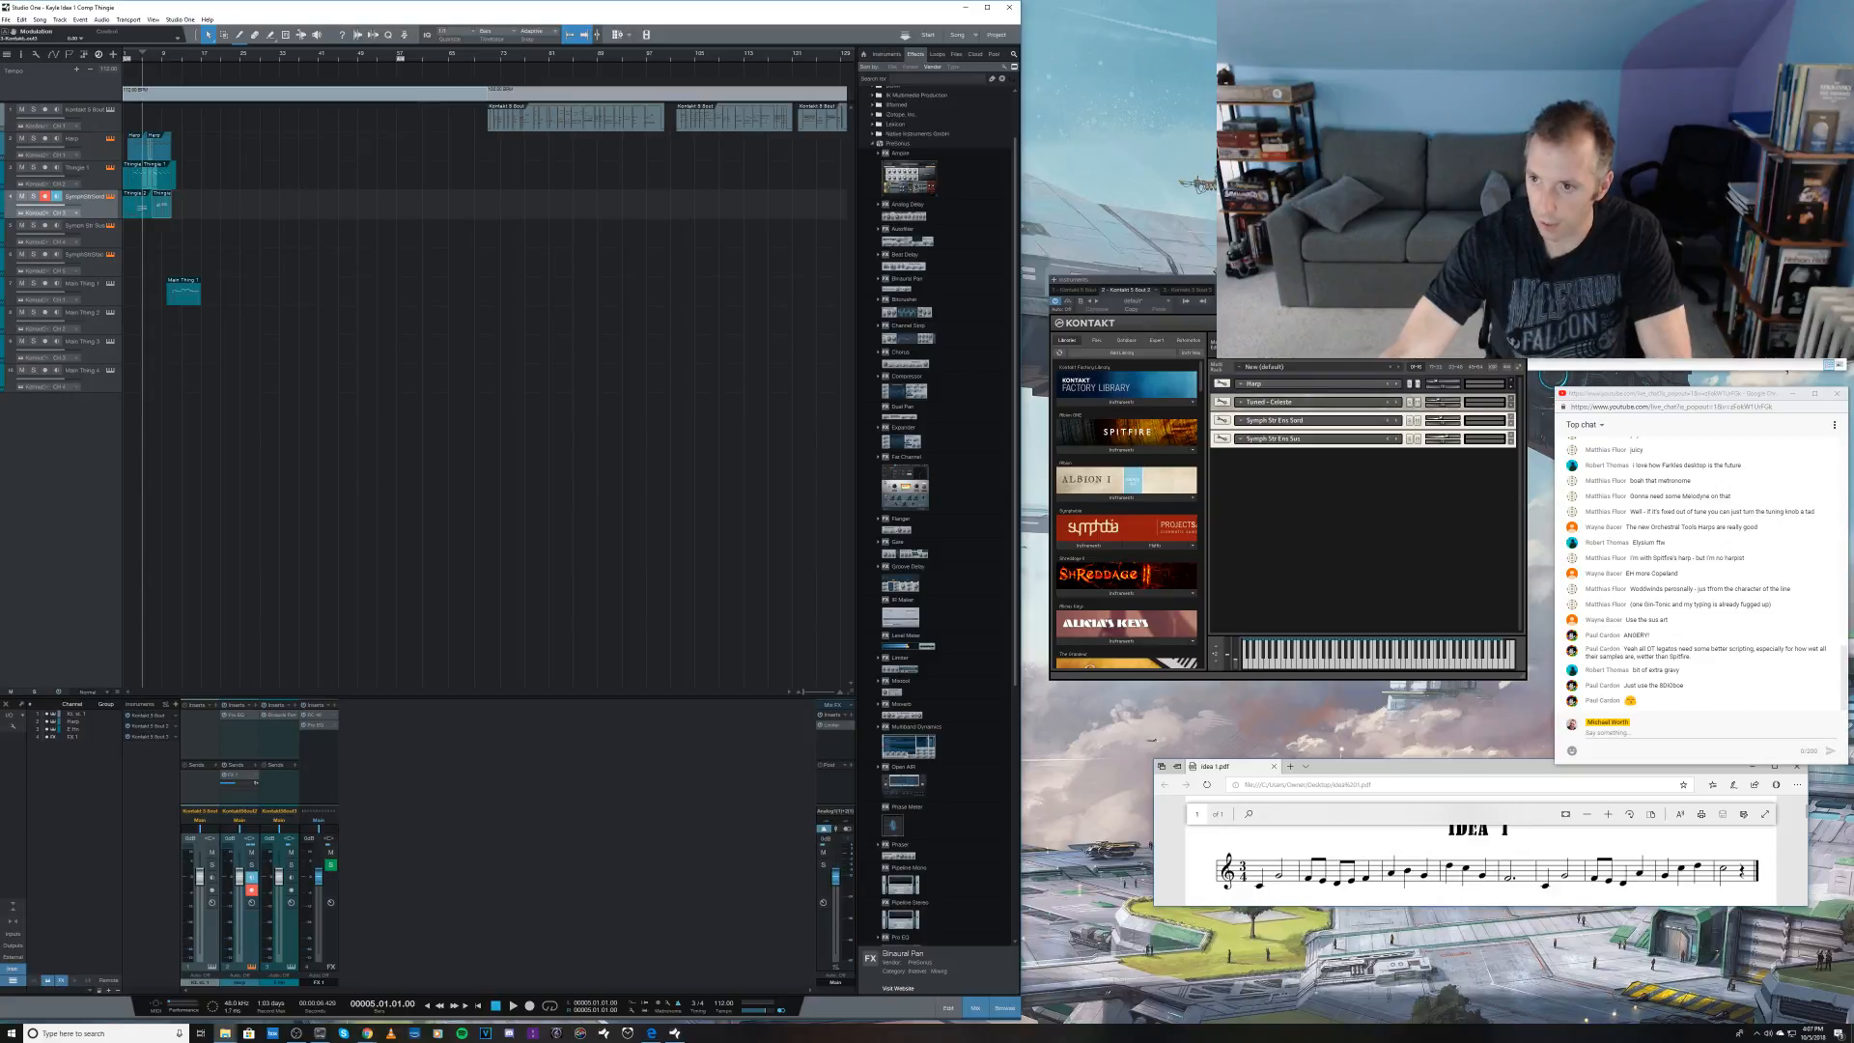
left_click_drag(1449, 256, 1372, 493)
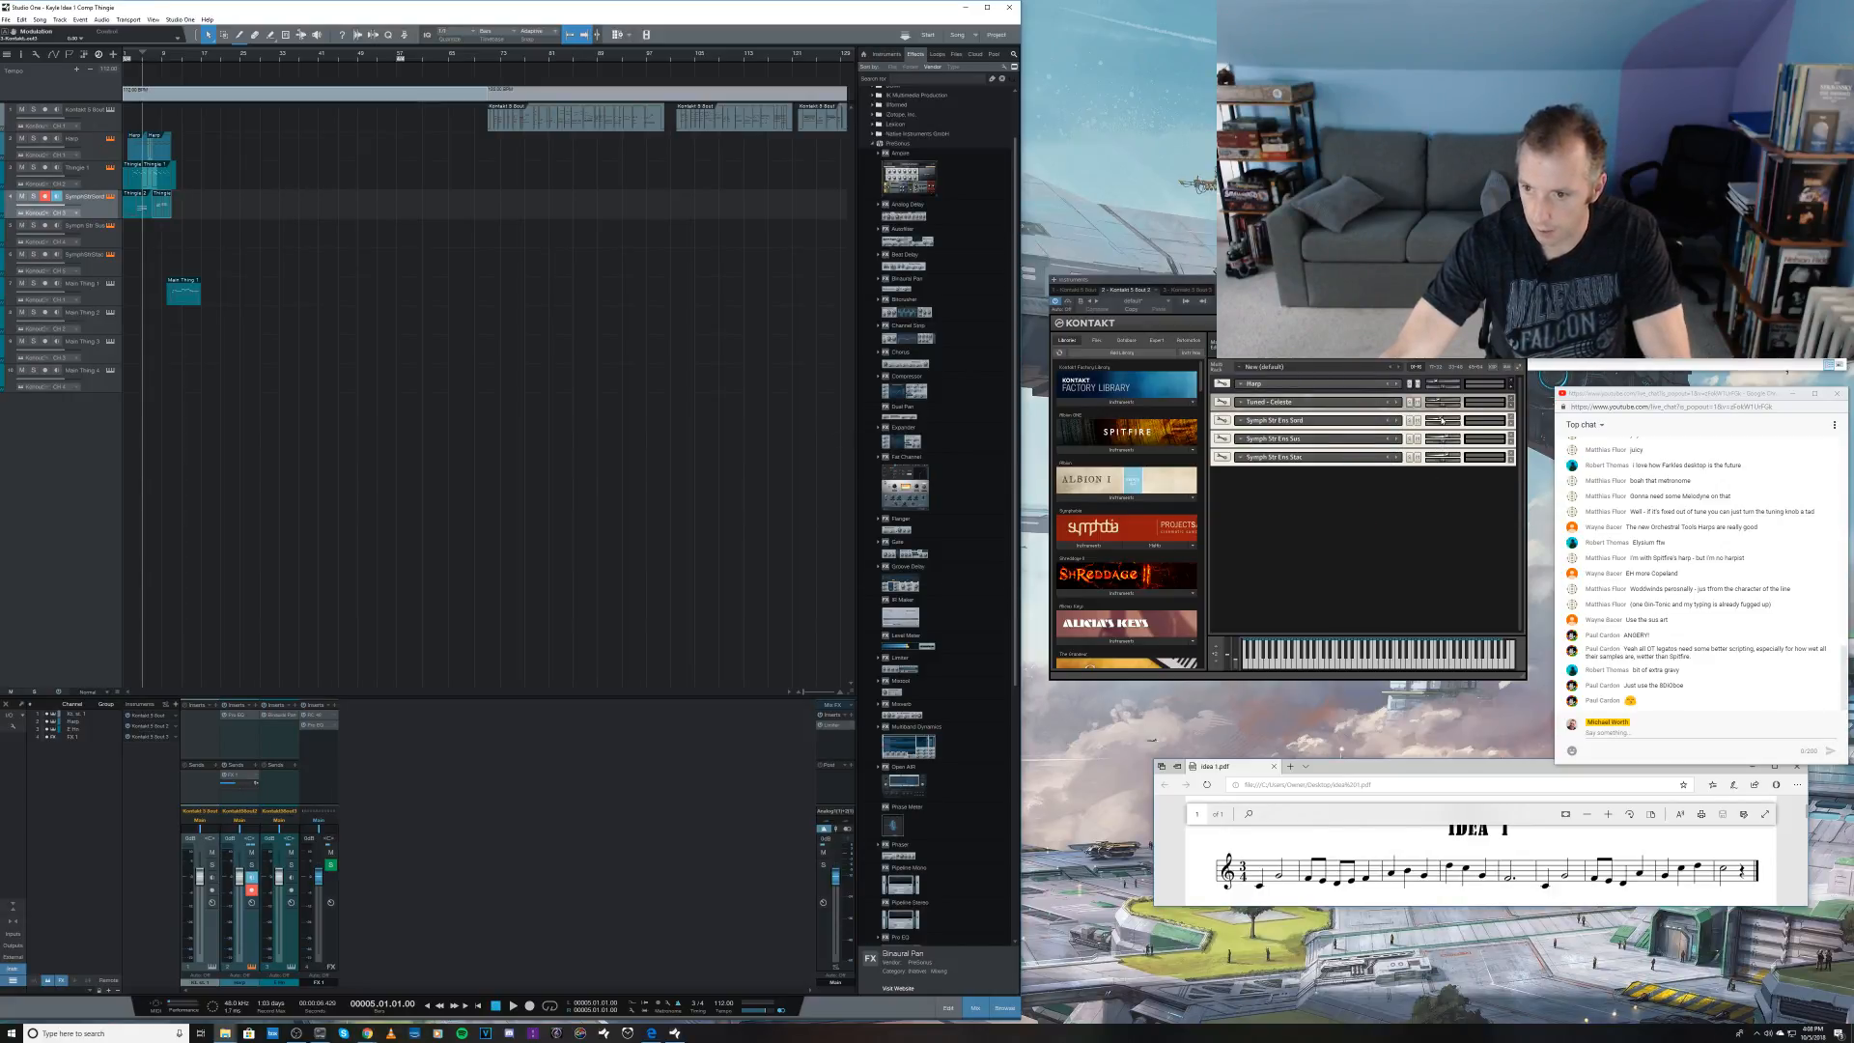
left_click_drag(1447, 438, 1444, 442)
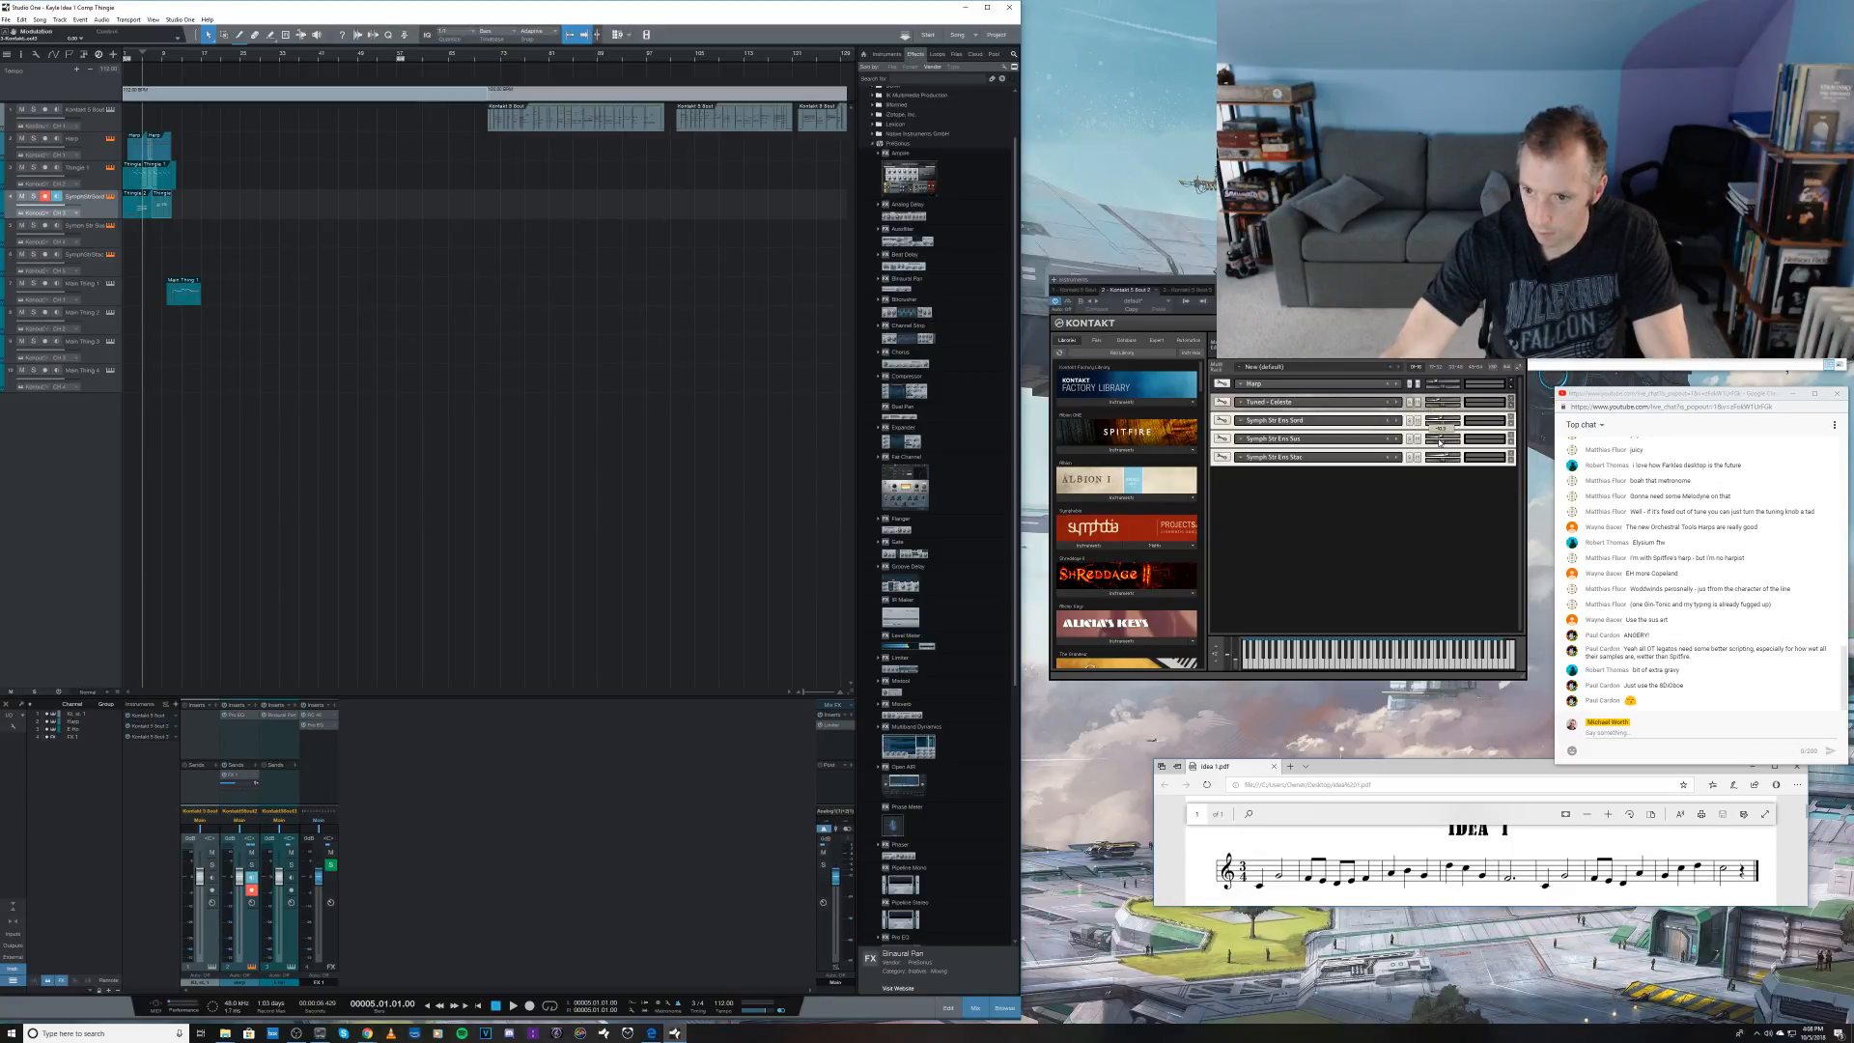
left_click_drag(1440, 442, 1444, 459)
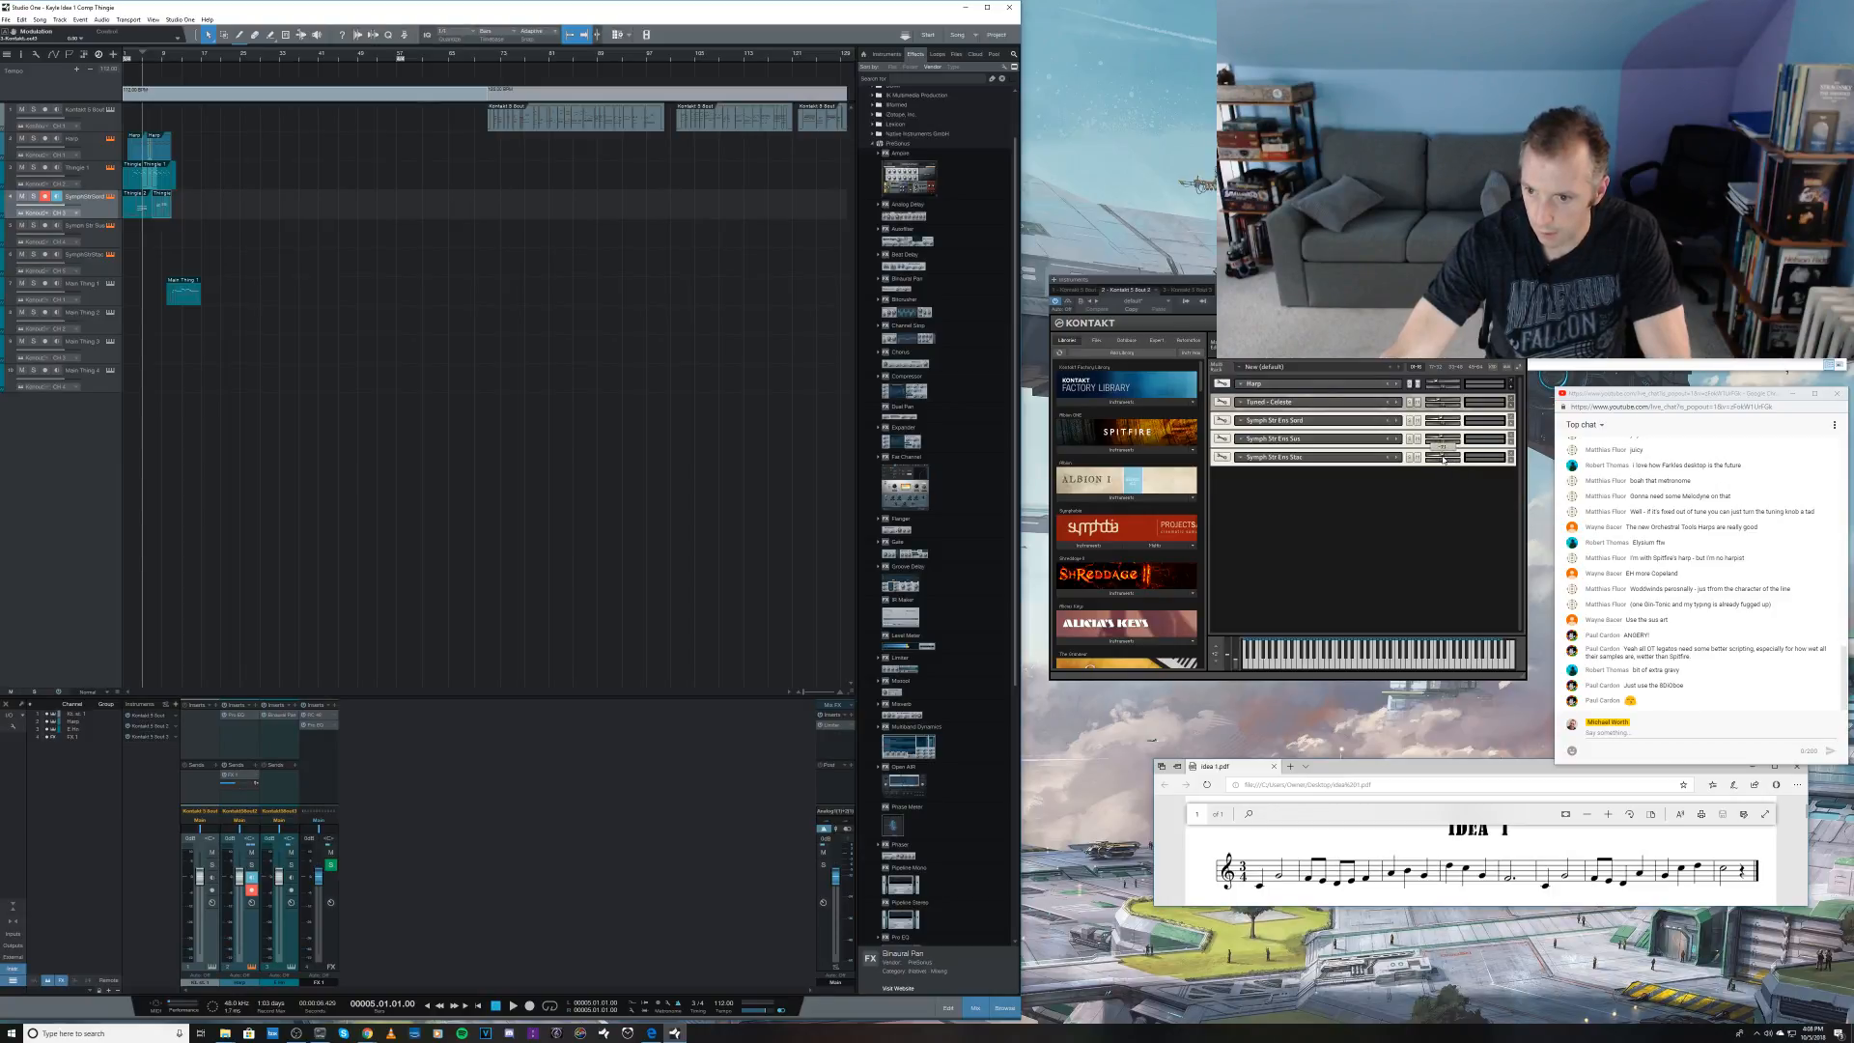
left_click_drag(1441, 459, 1442, 460)
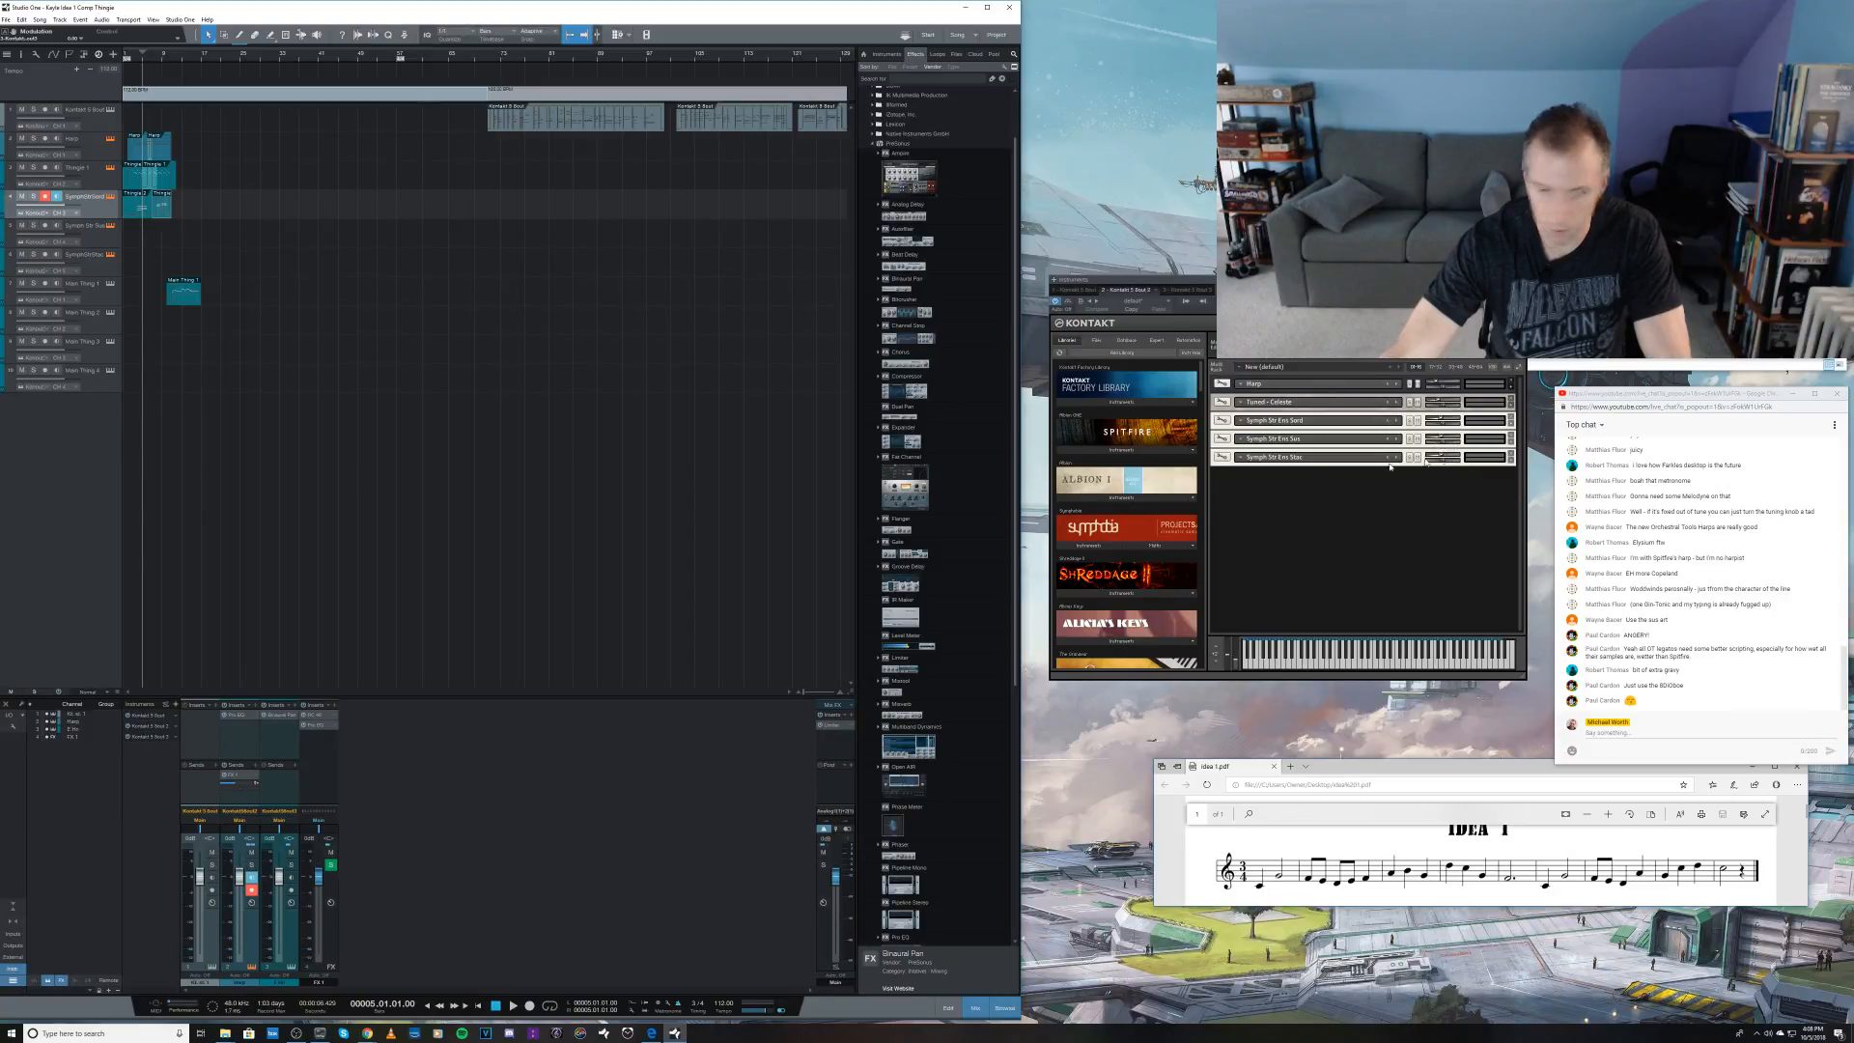
Step: Record-arm the Symph Str Sus and Symph Str Stac tracks together and disarm the string track above them
left_click(44, 225)
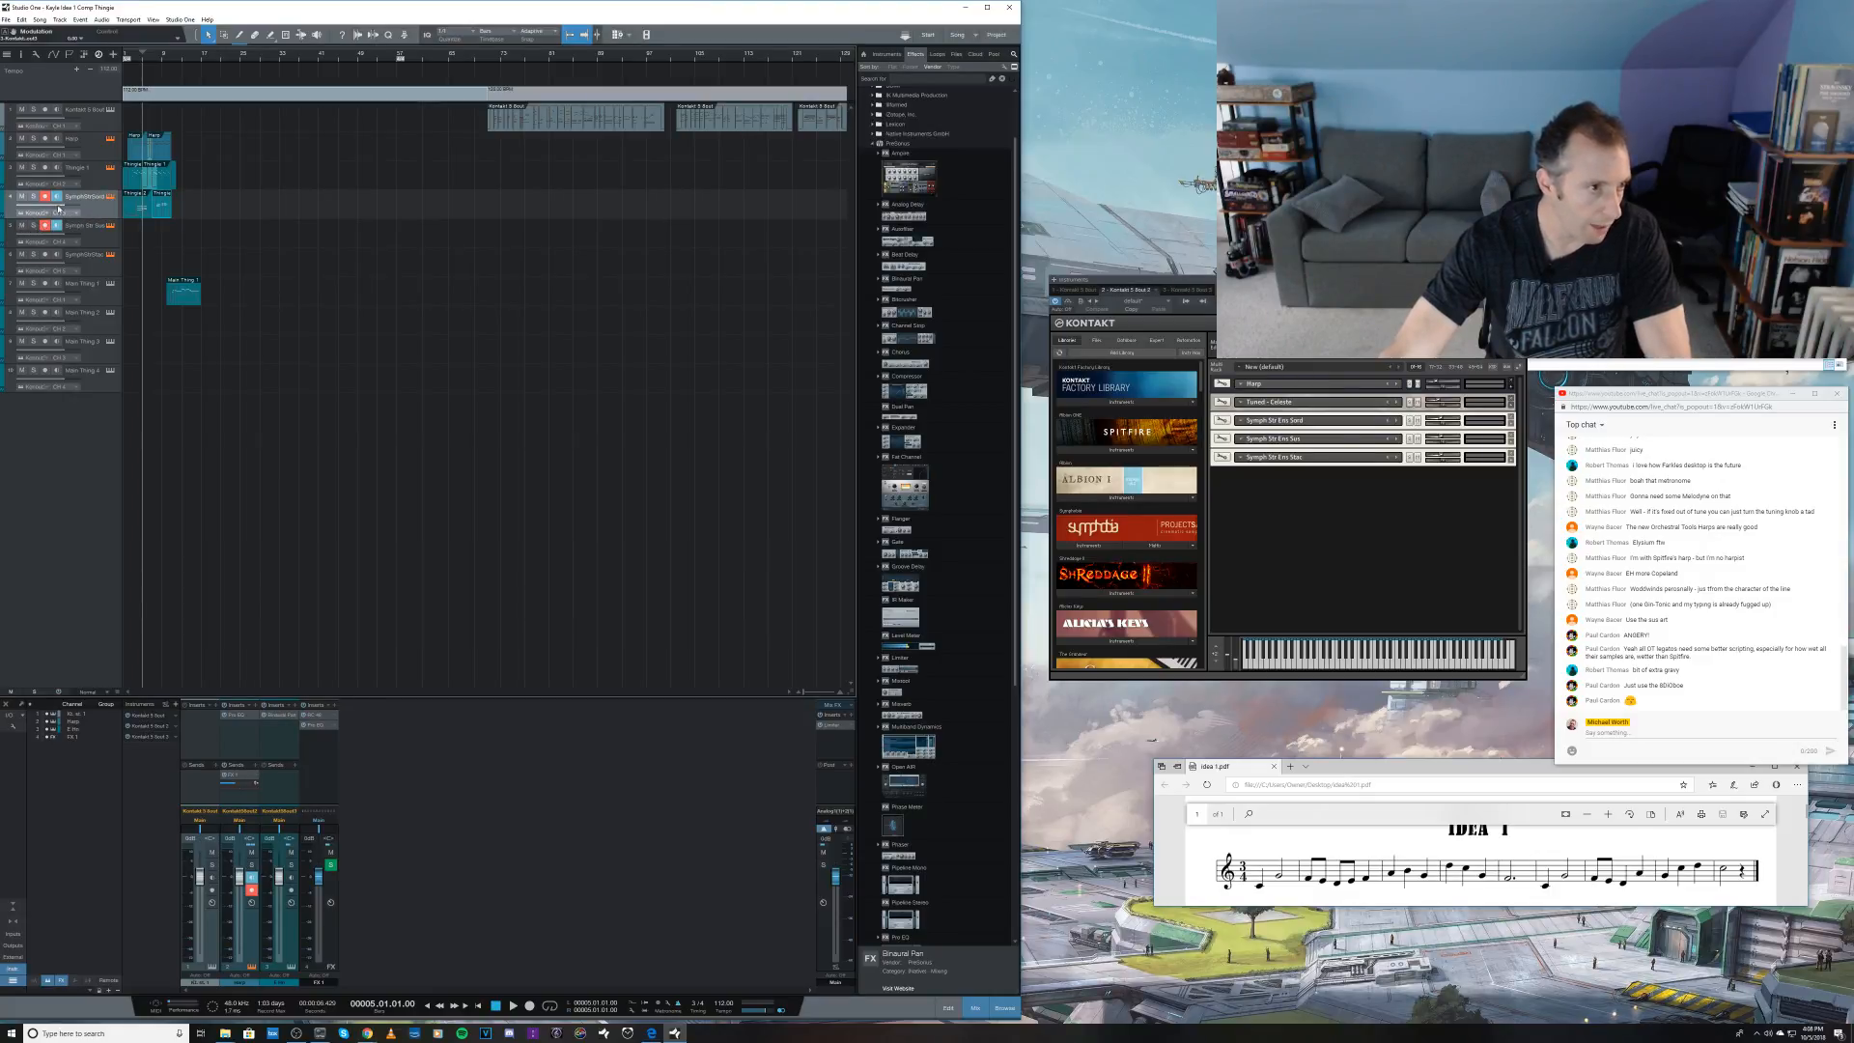
left_click(101, 233)
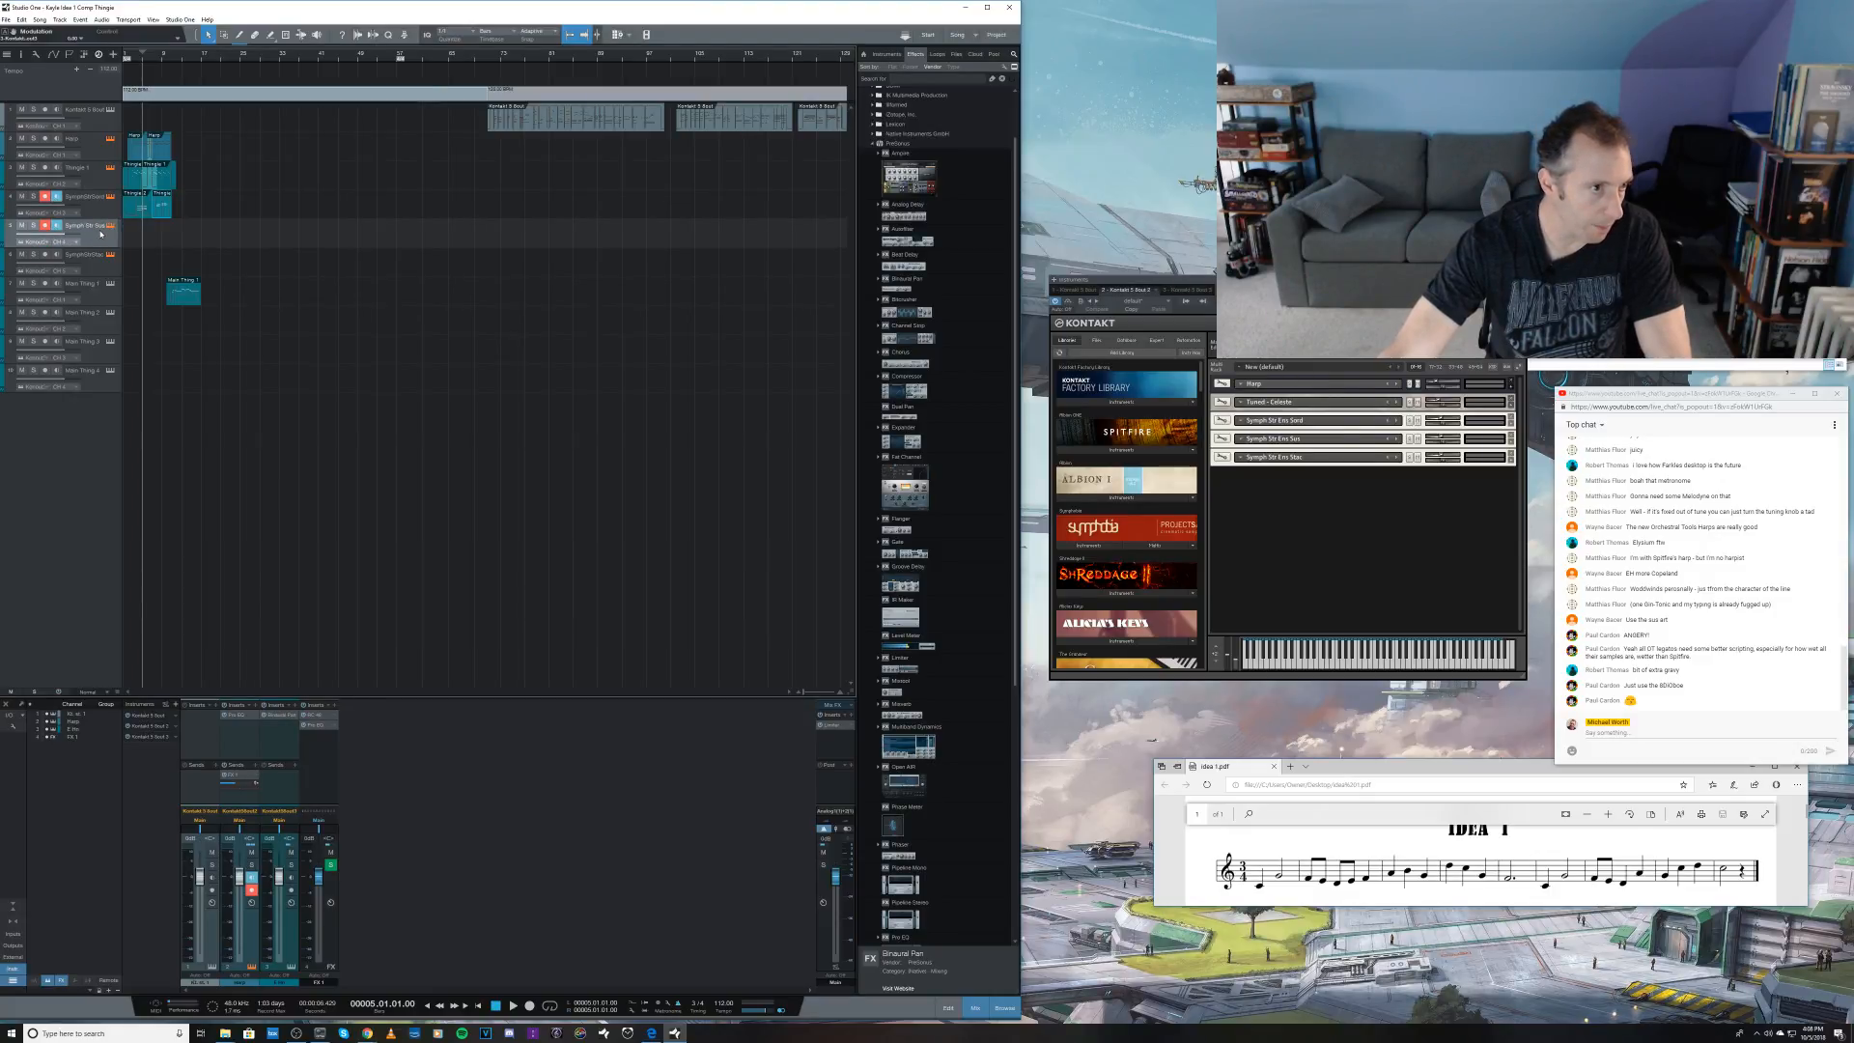
left_click(44, 197)
left_click(46, 255)
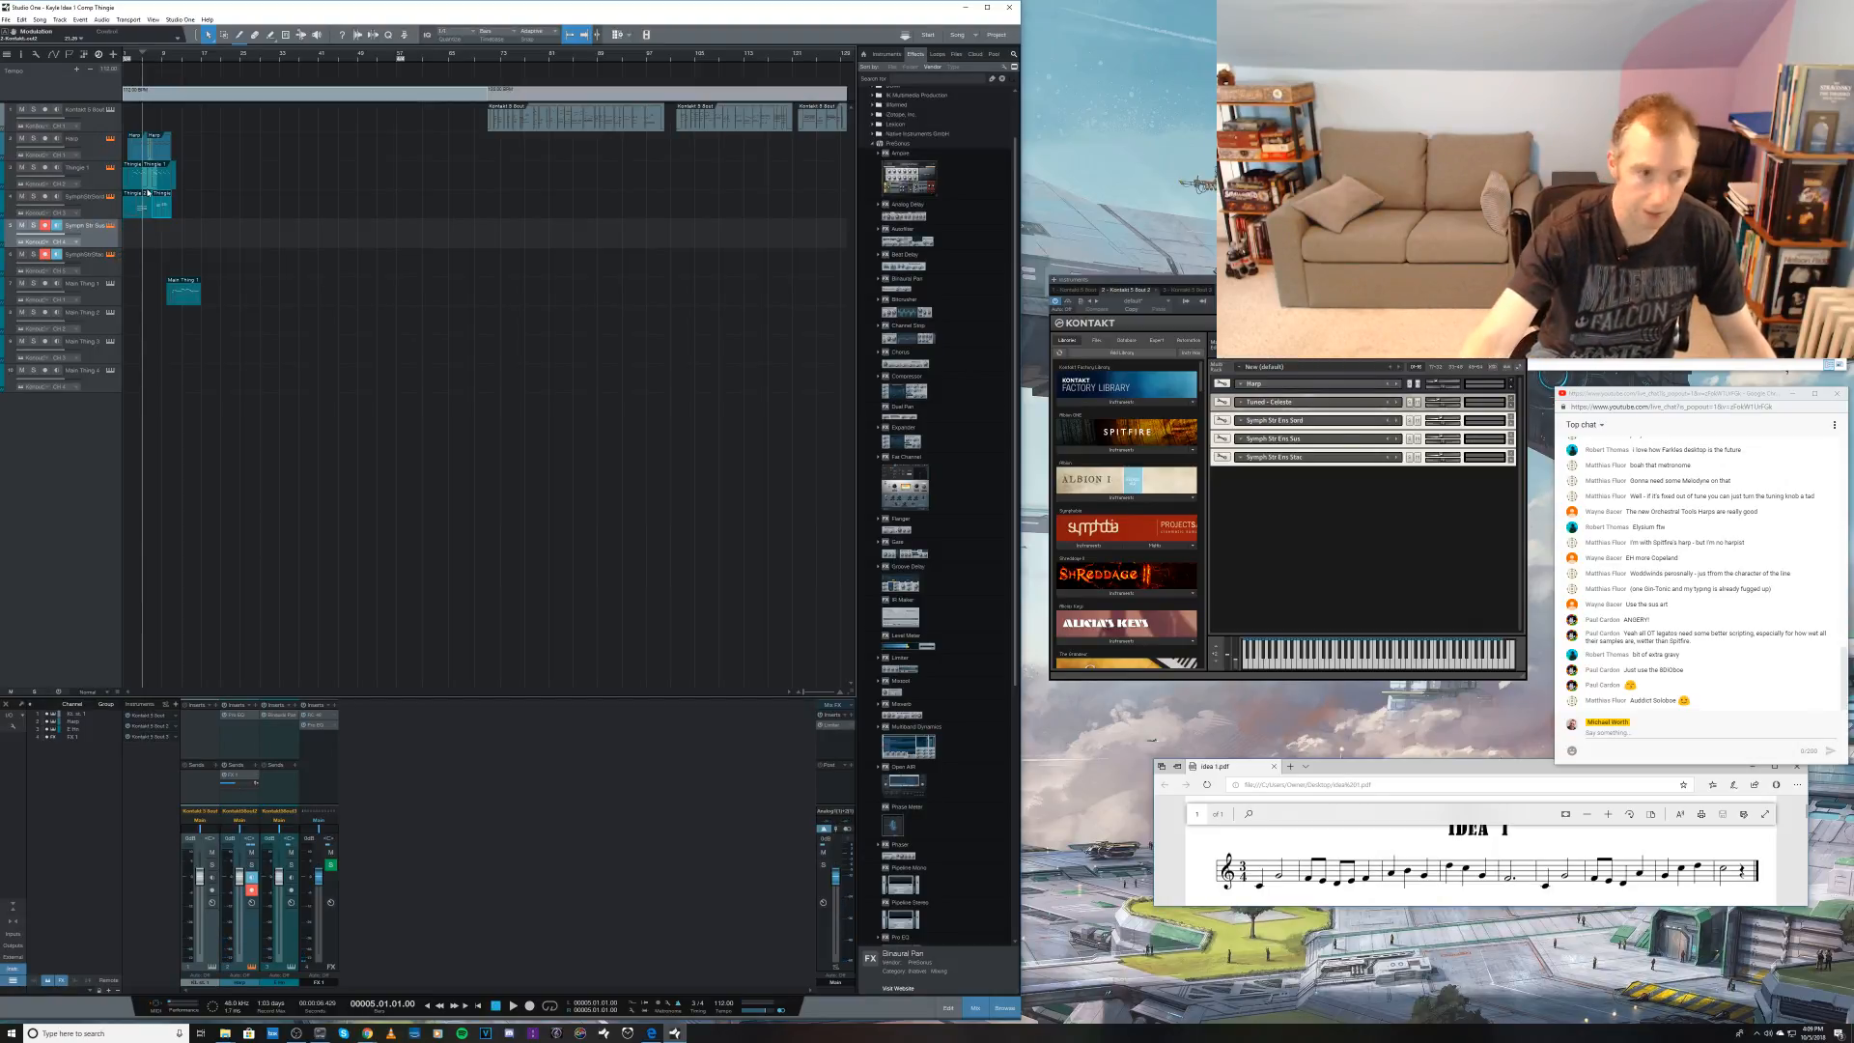
Step: Try recording a string part on the sustained and staccato tracks from bar 5, and undo both takes
key("KP_Multiply")
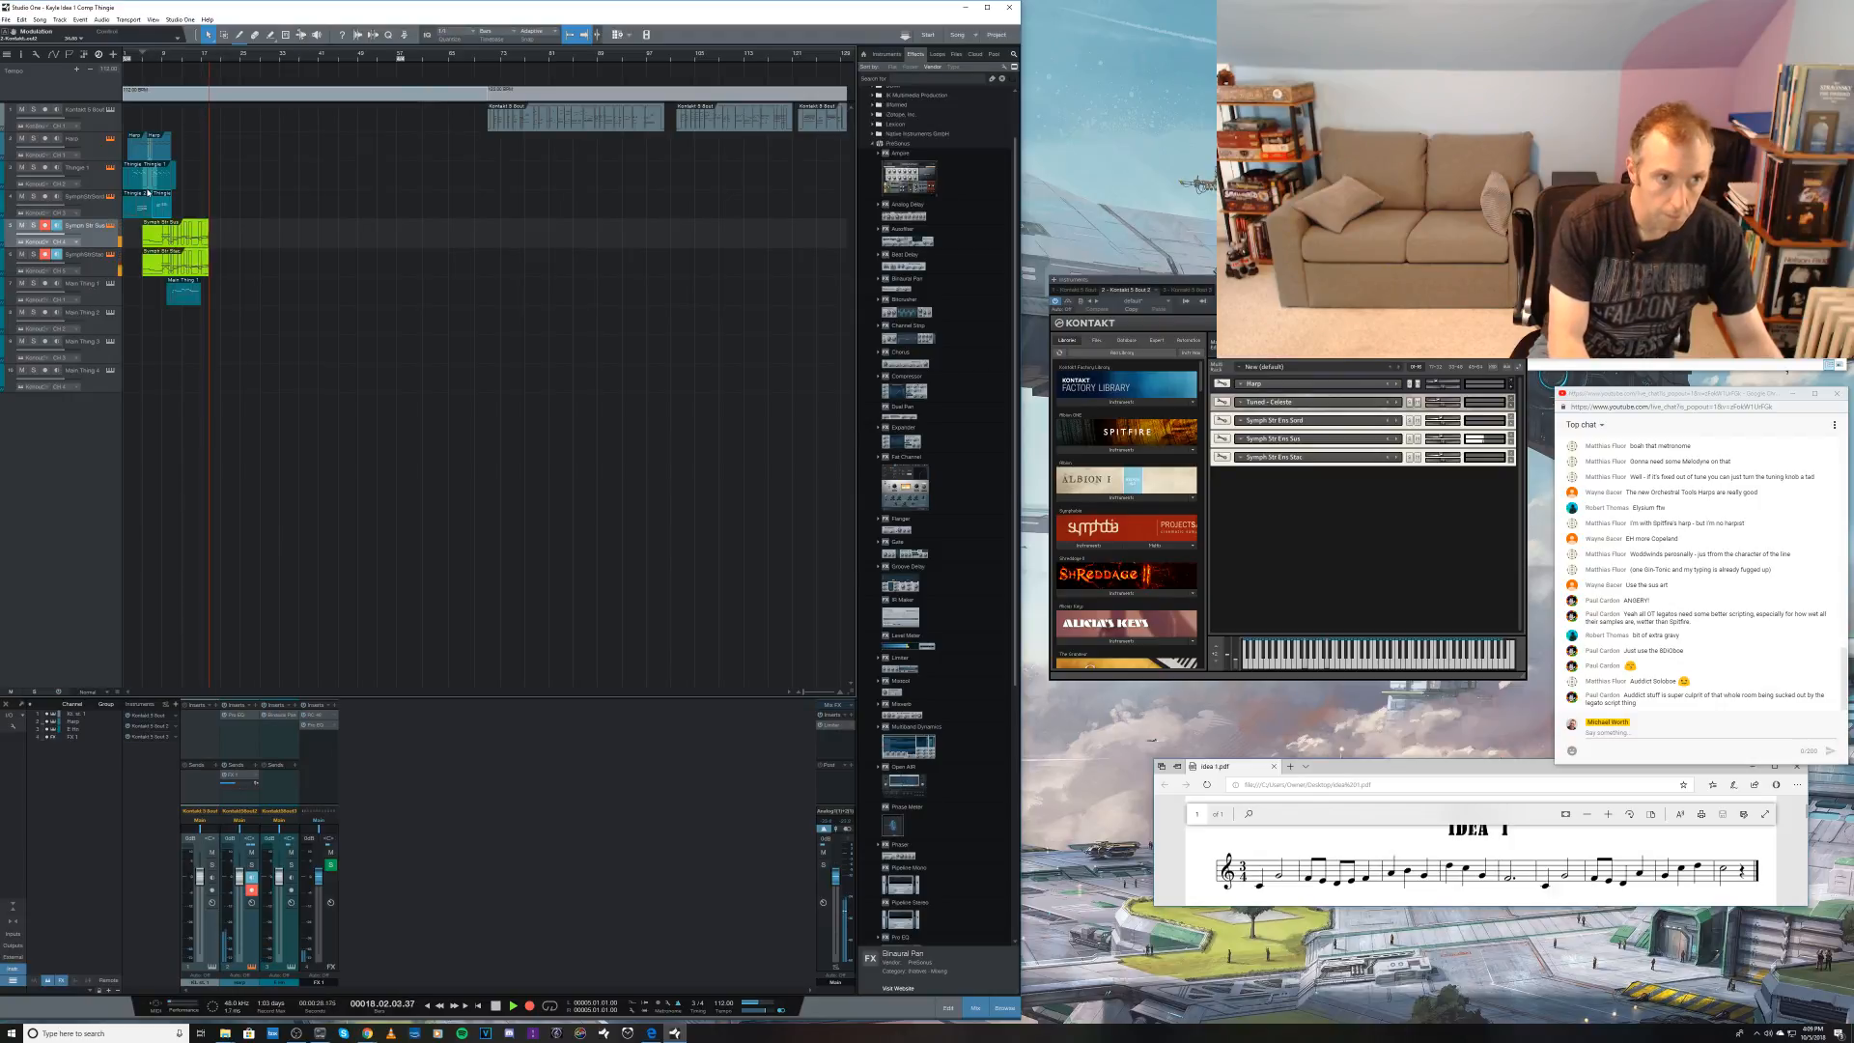
key("space")
key("ctrl+z")
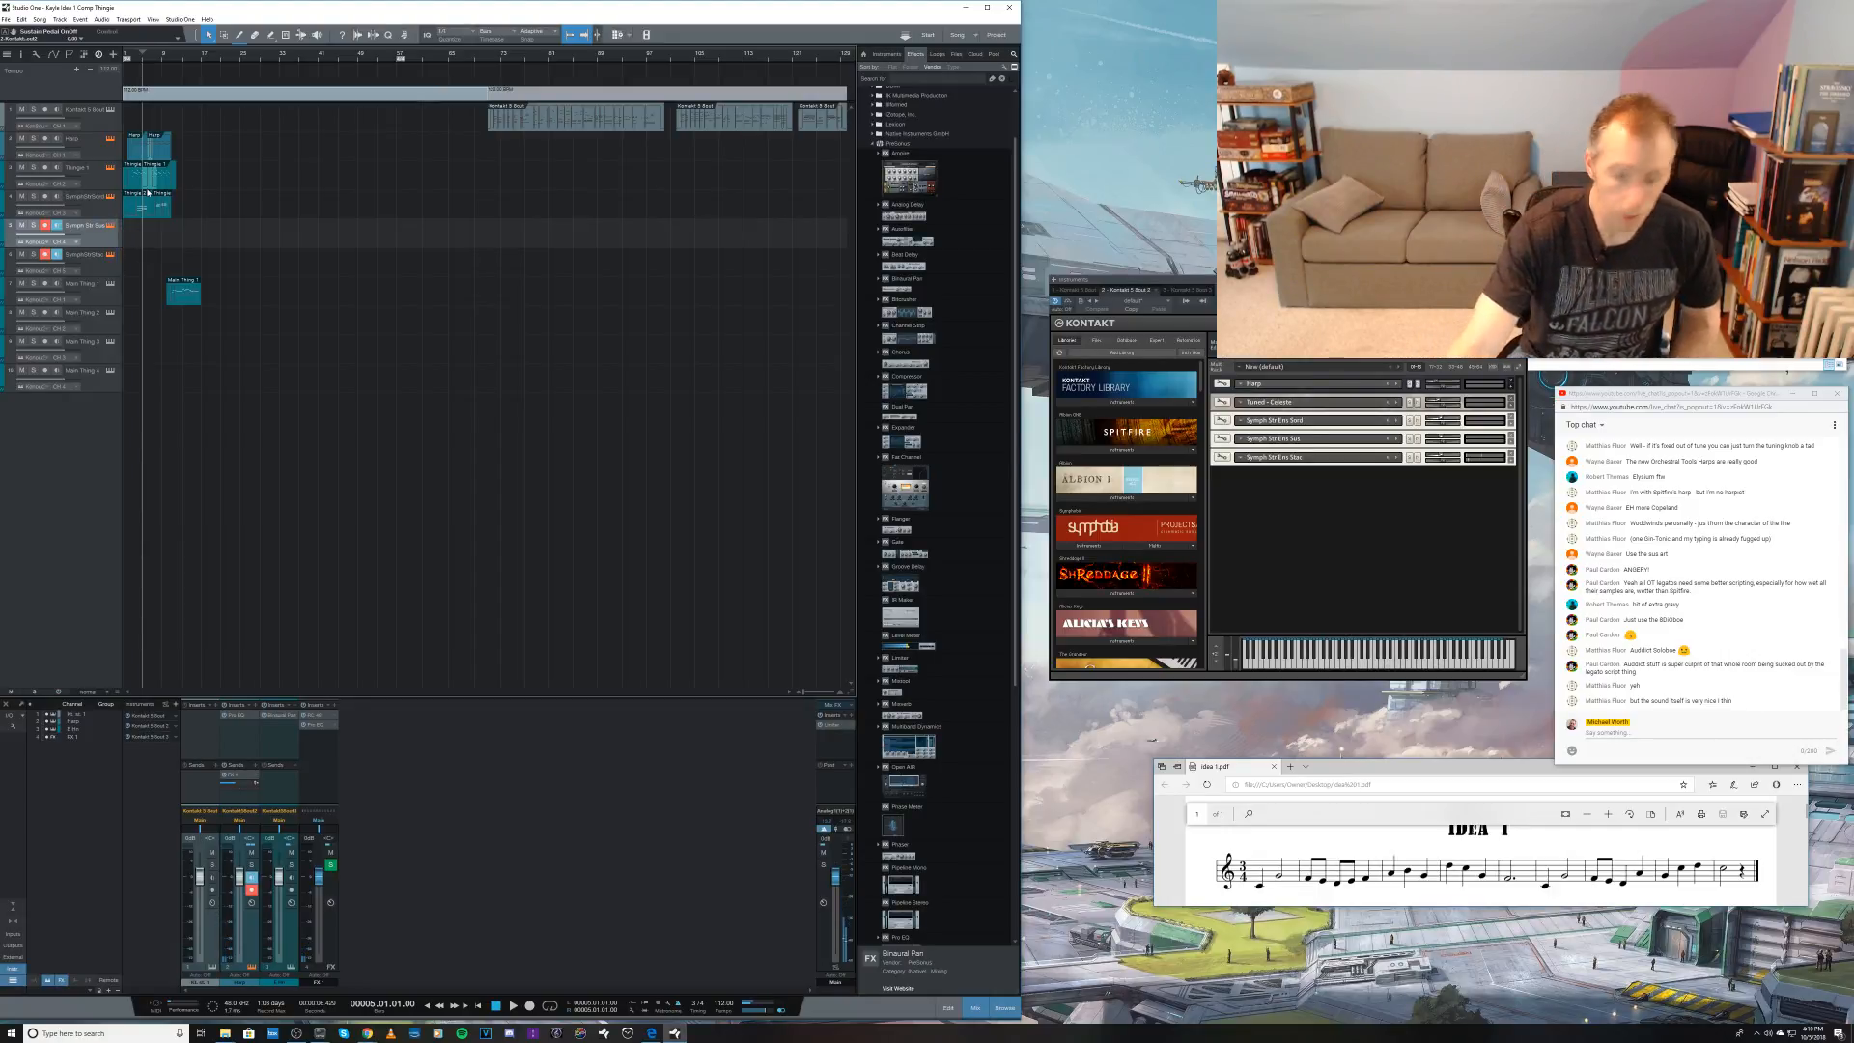
key("KP_Multiply")
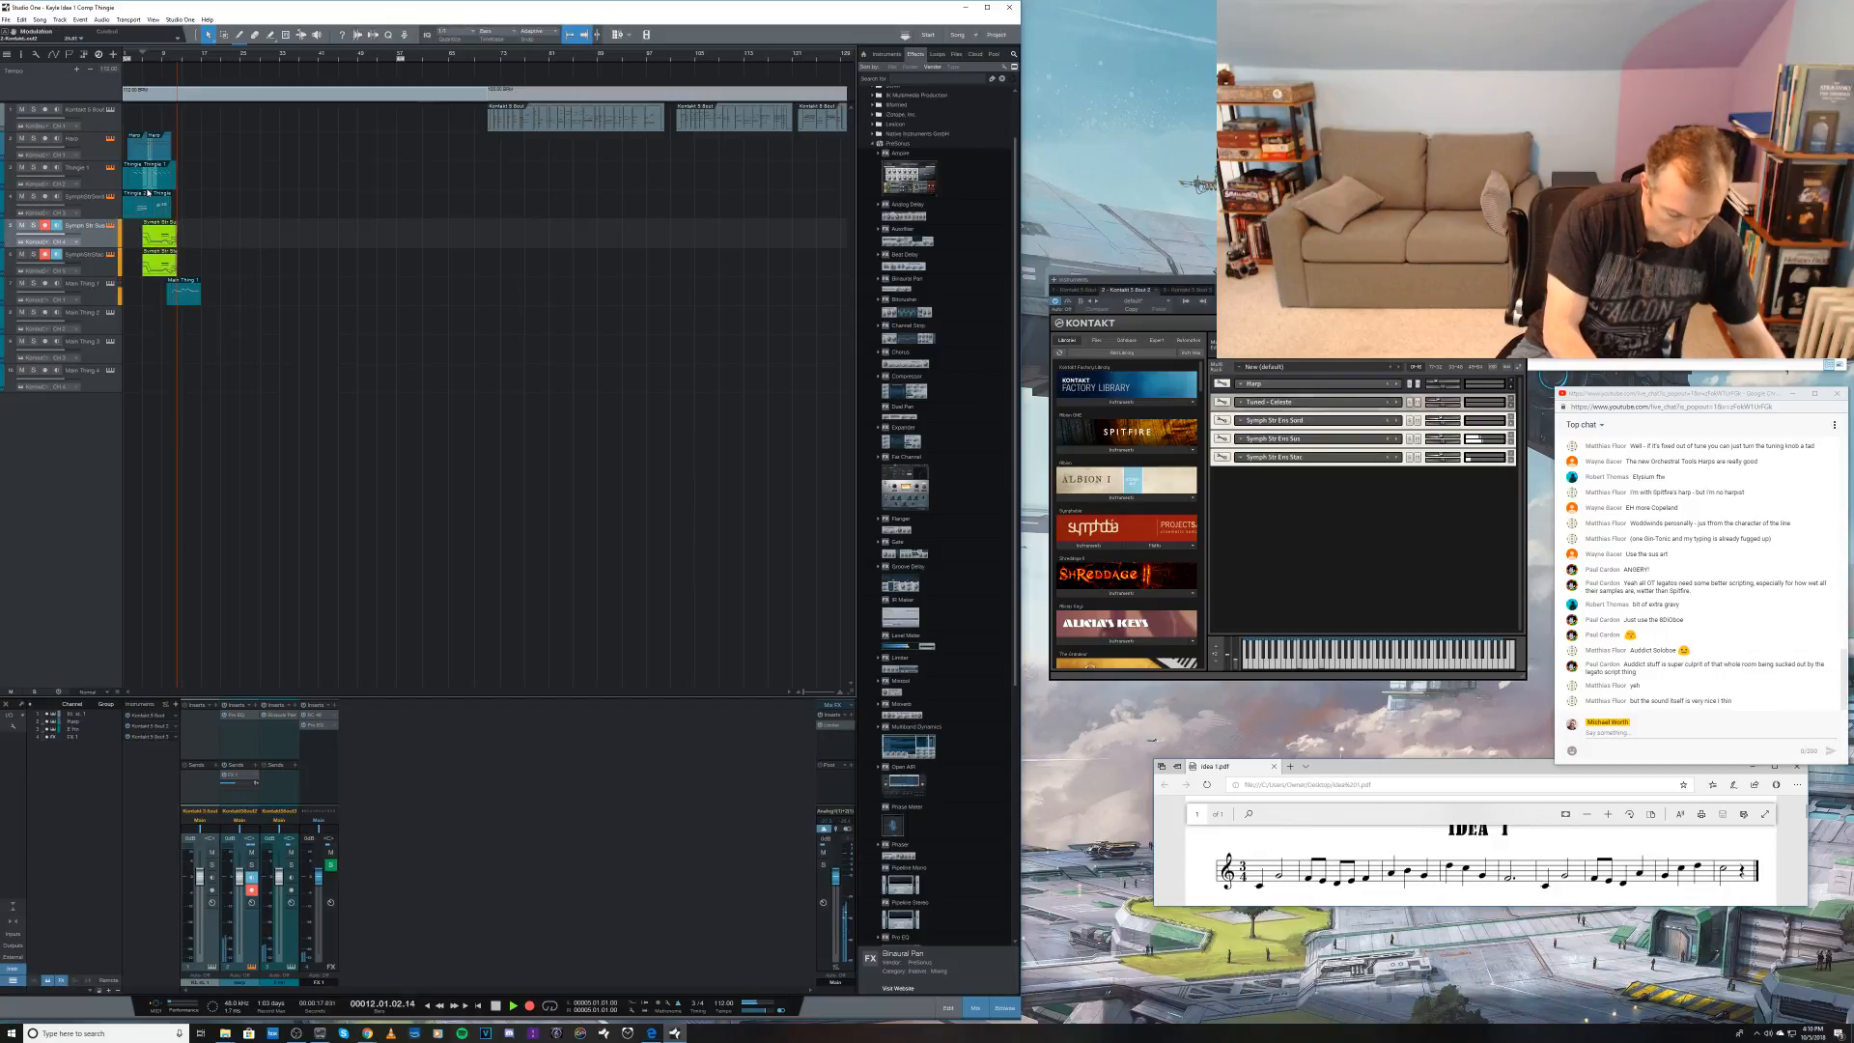
key("space")
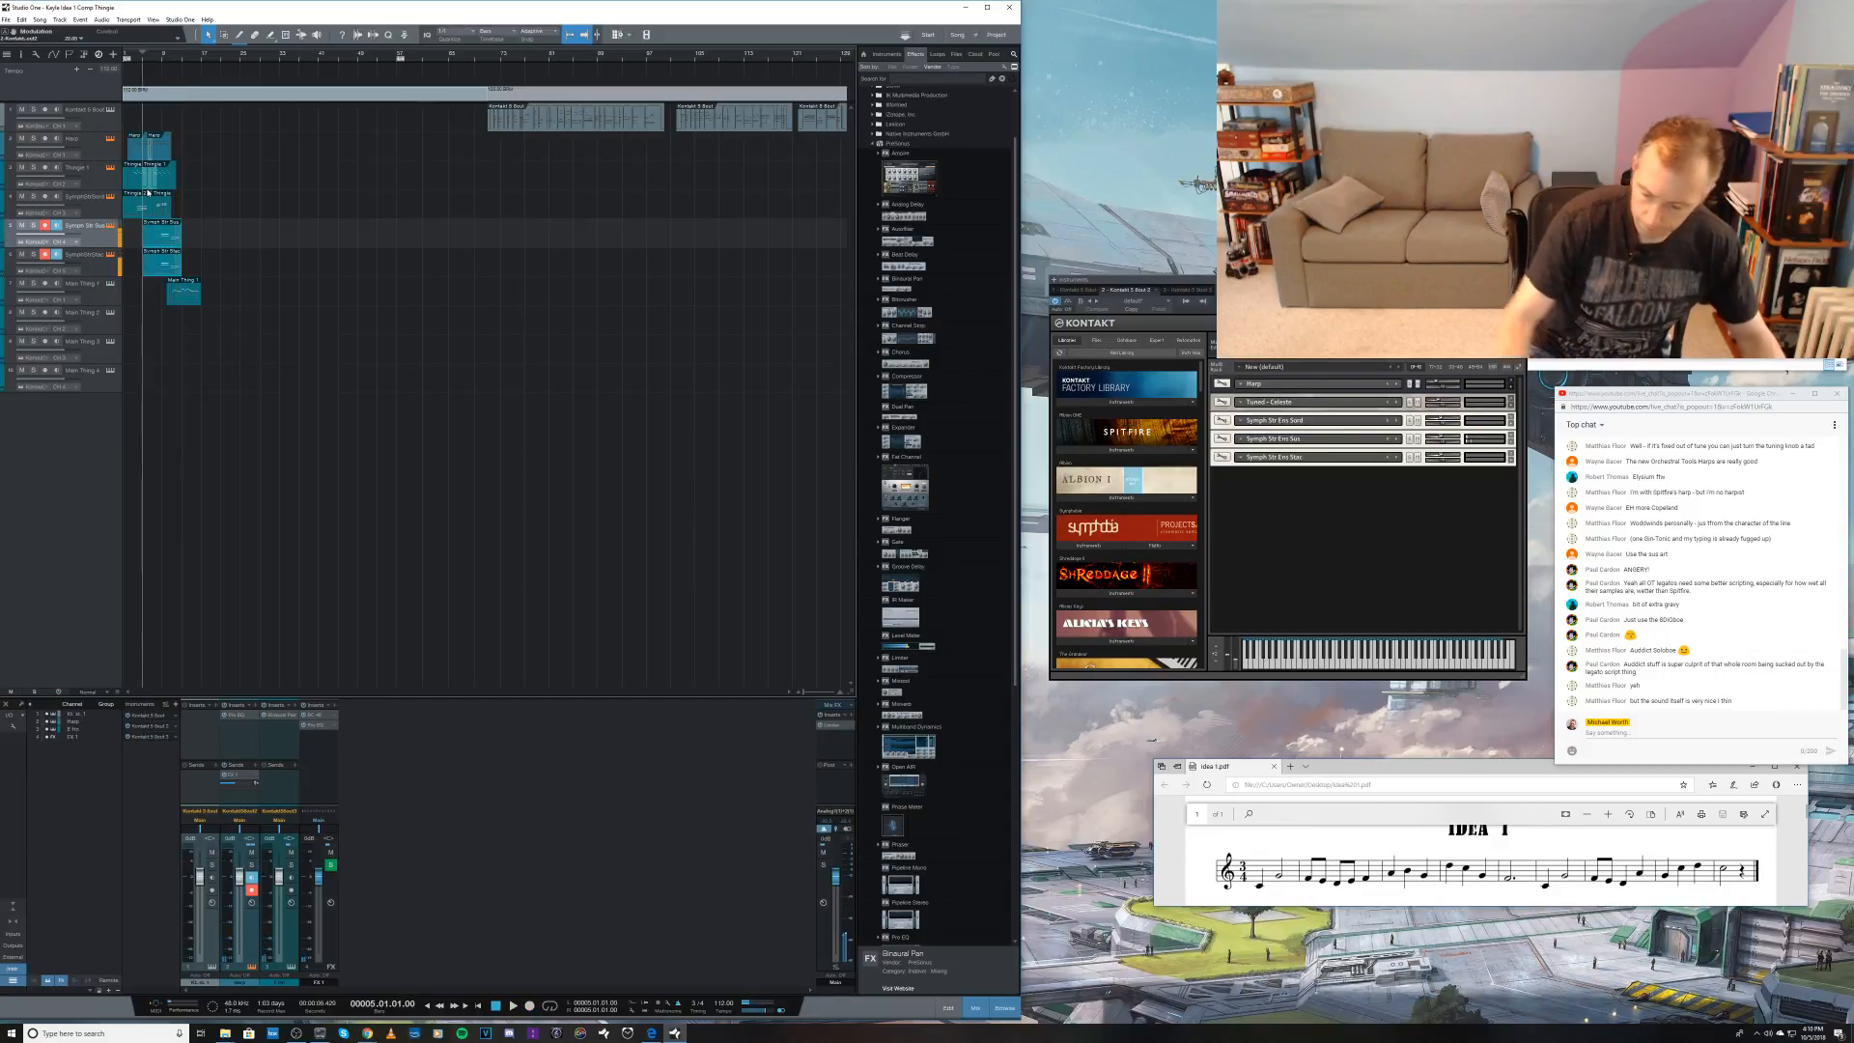
key("ctrl+z")
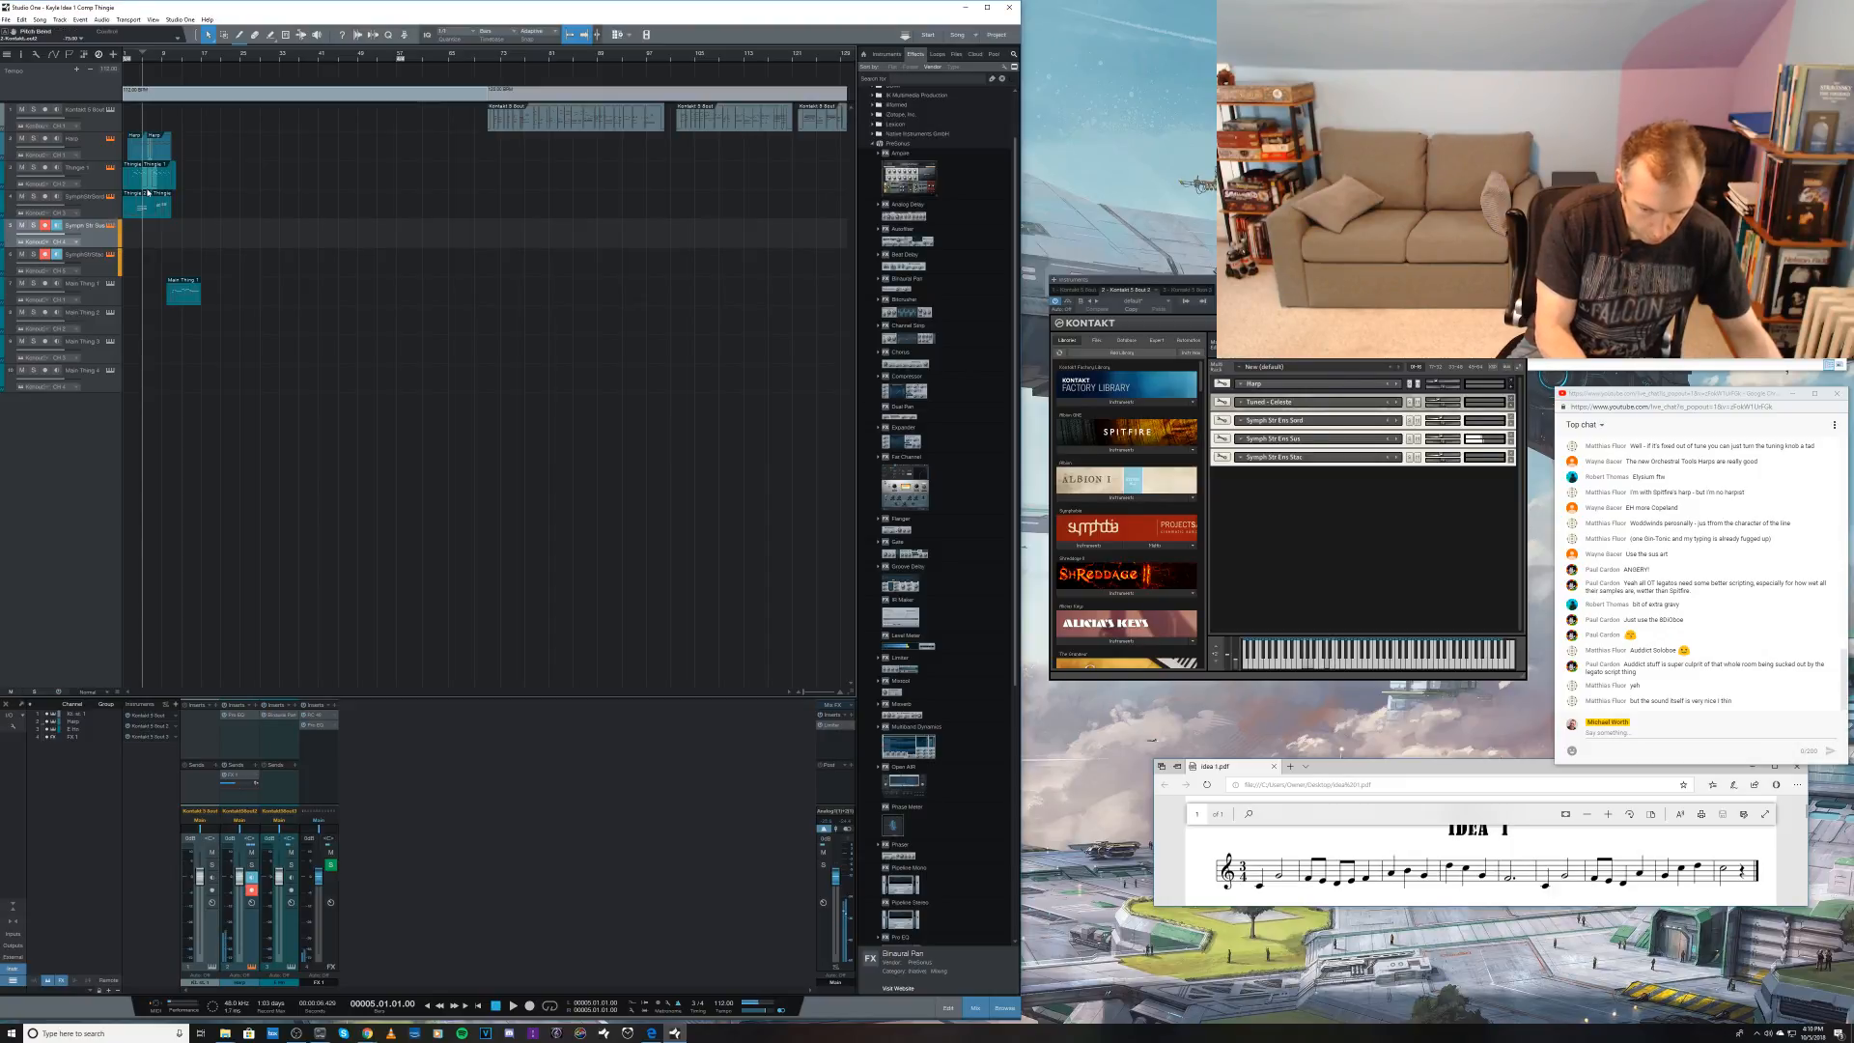
Step: Move the playhead to about bar 8 and record a string part on the sustained and staccato tracks together
key("KP_Add")
key("KP_Add")
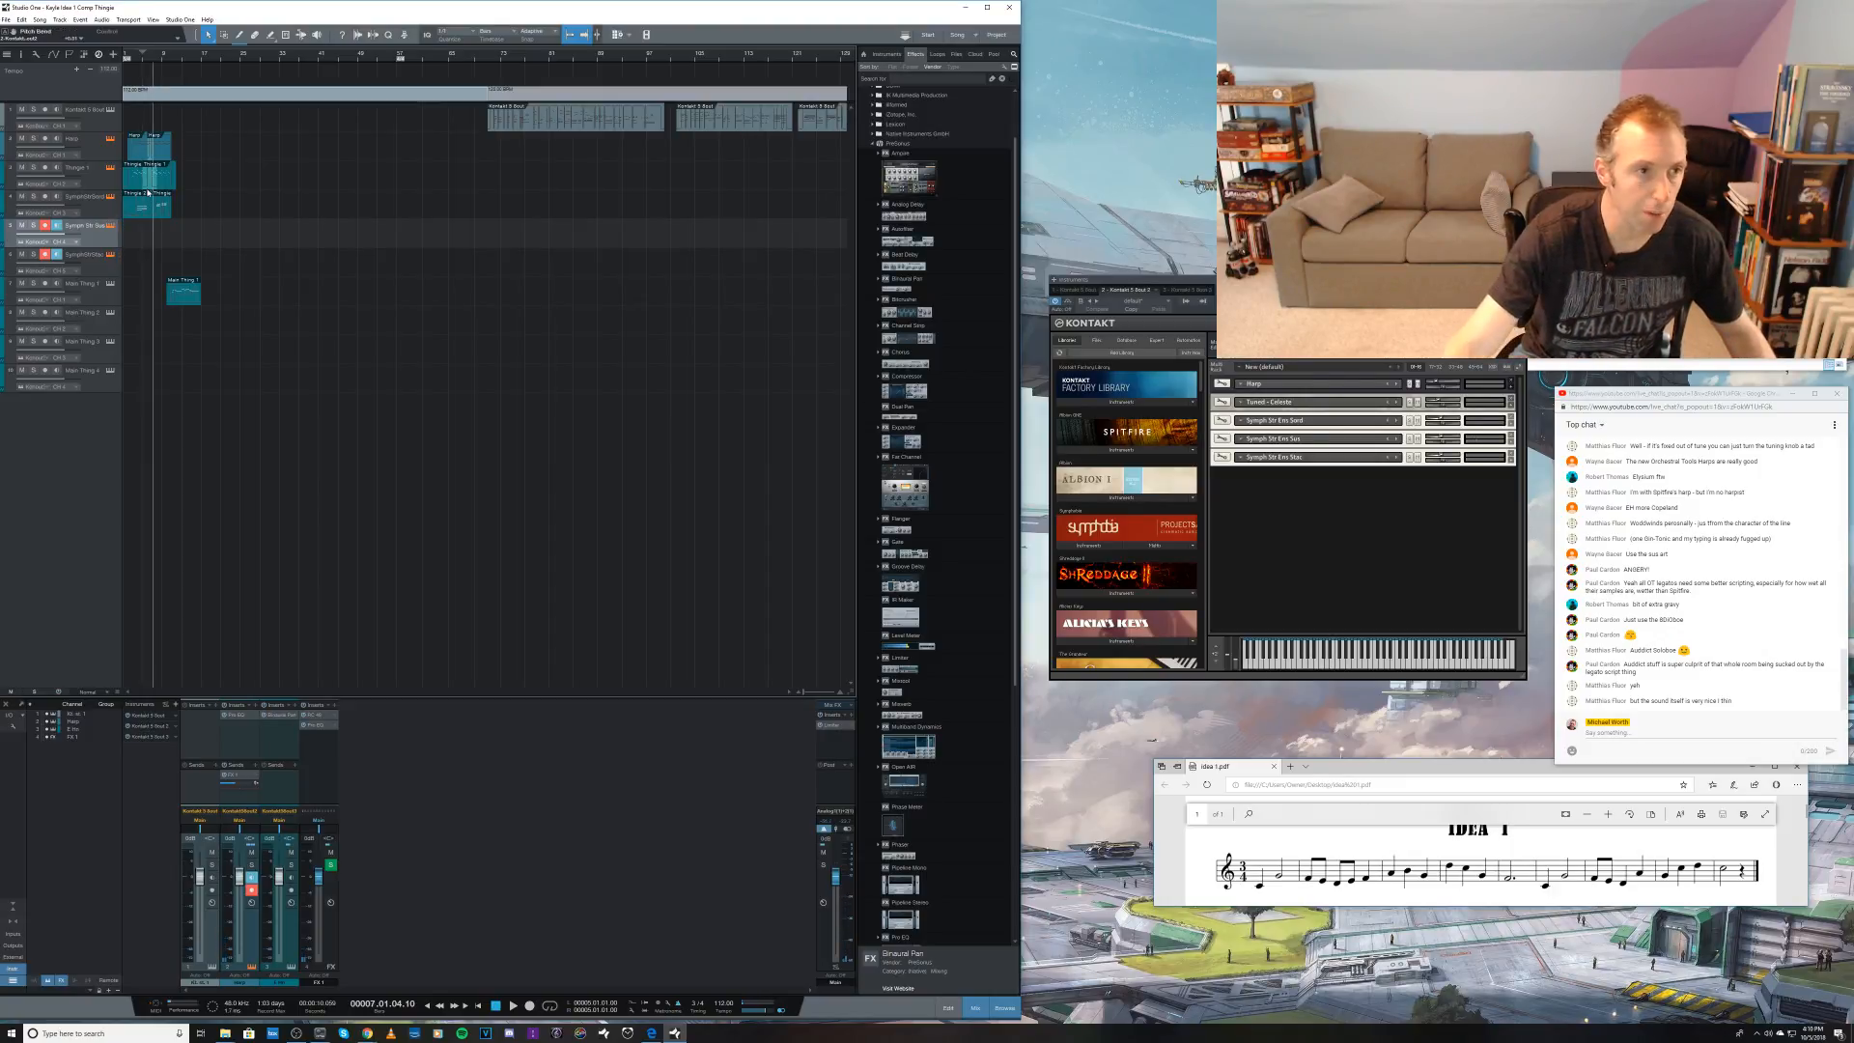
key("KP_Subtract")
key("KP_Add")
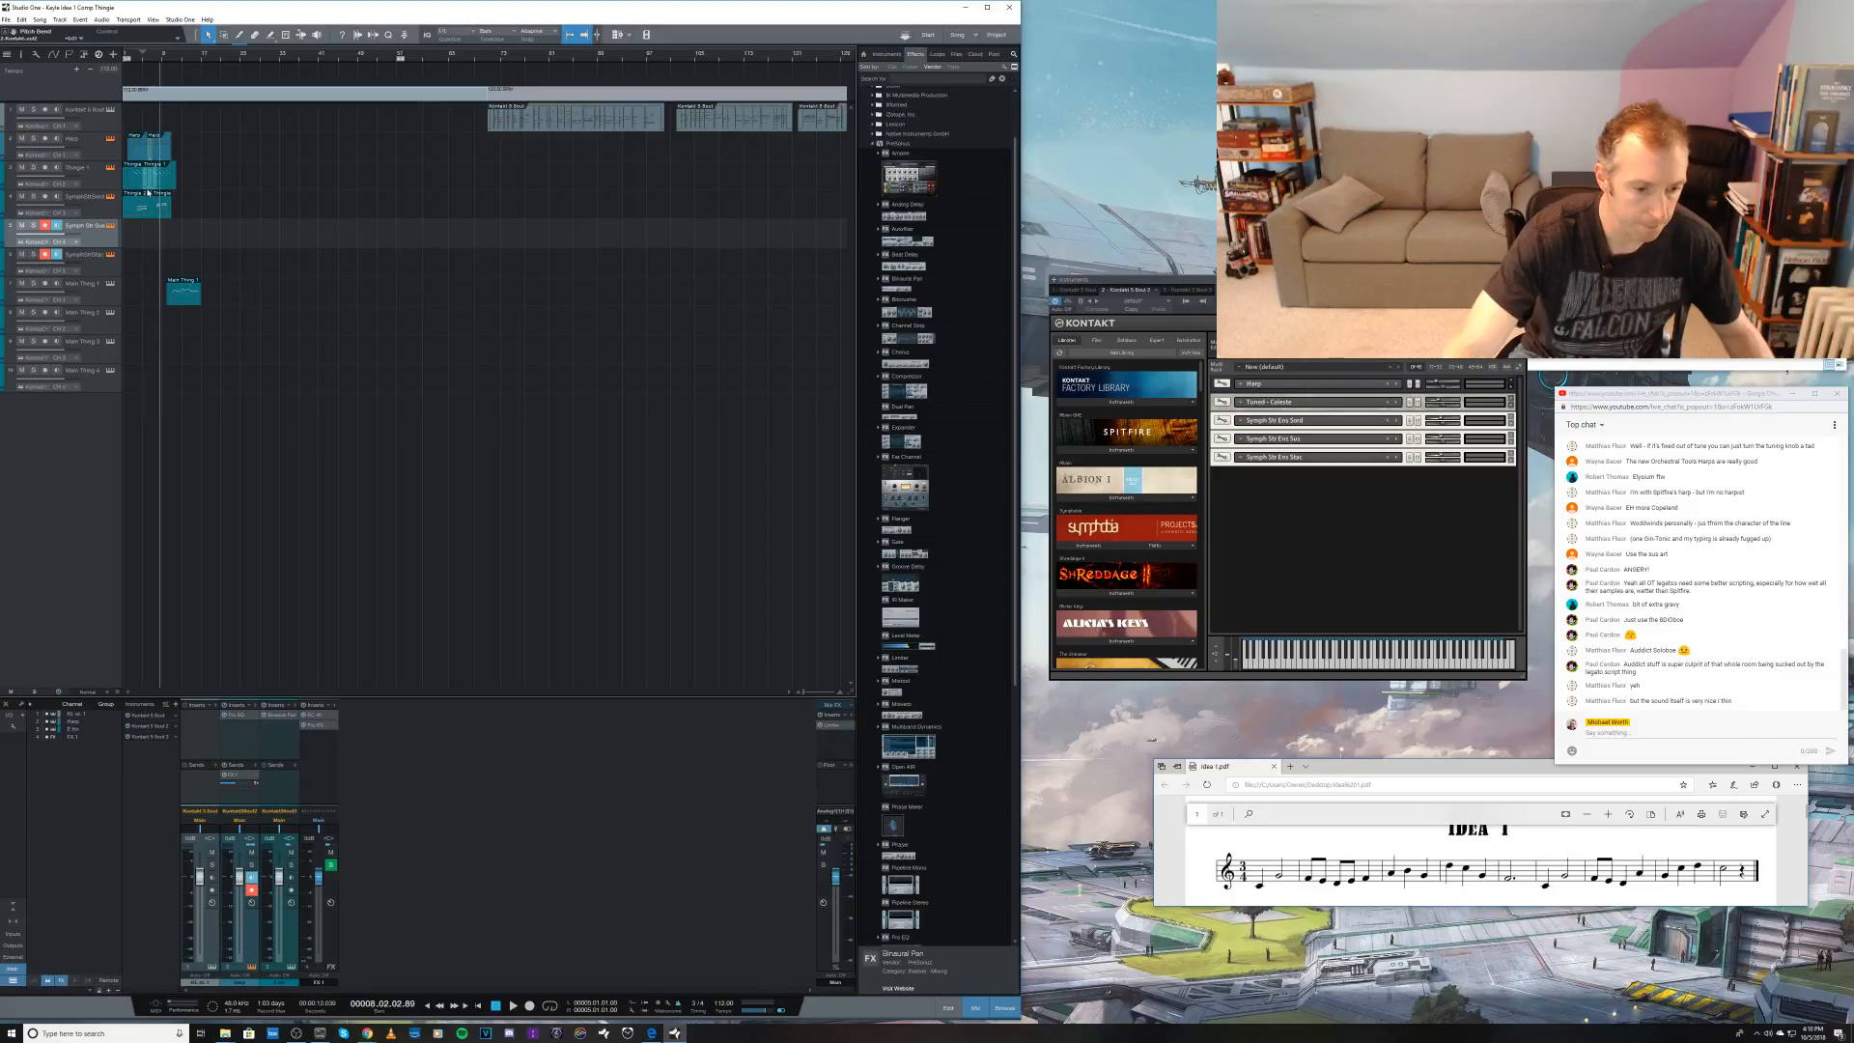
key("KP_Multiply")
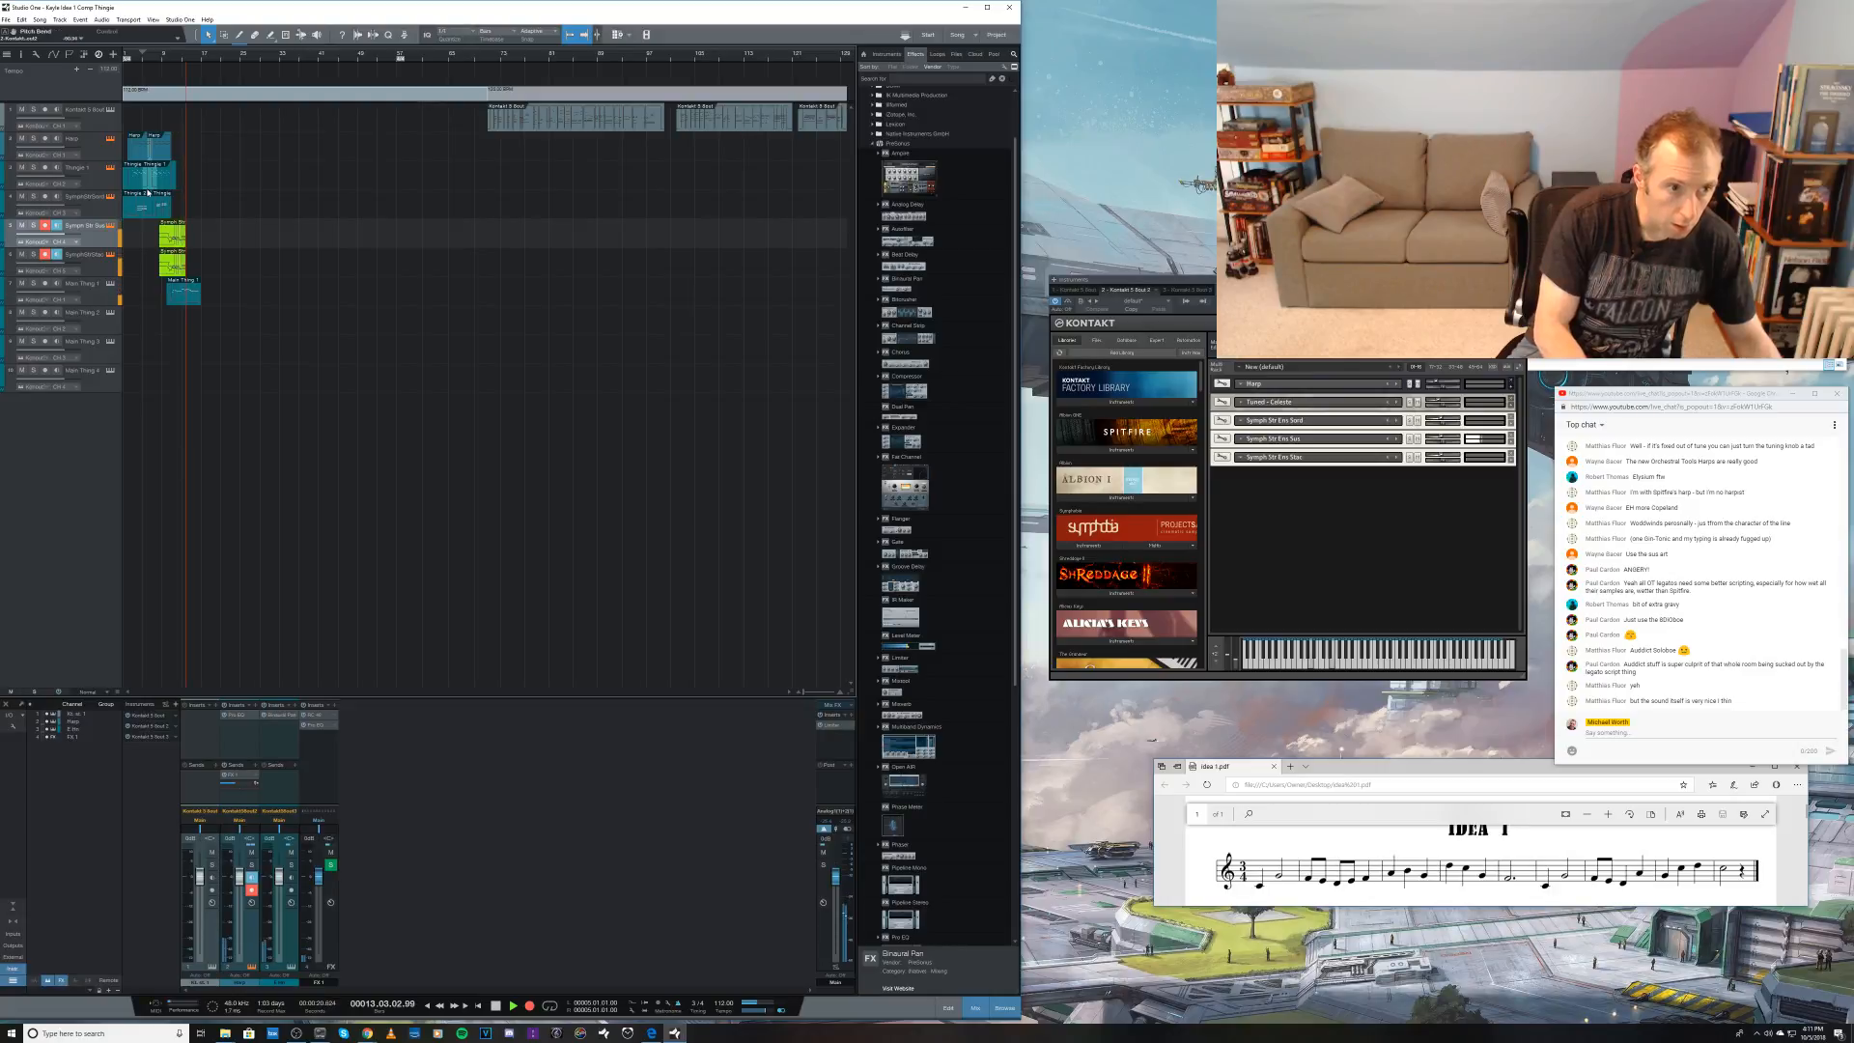
key("space")
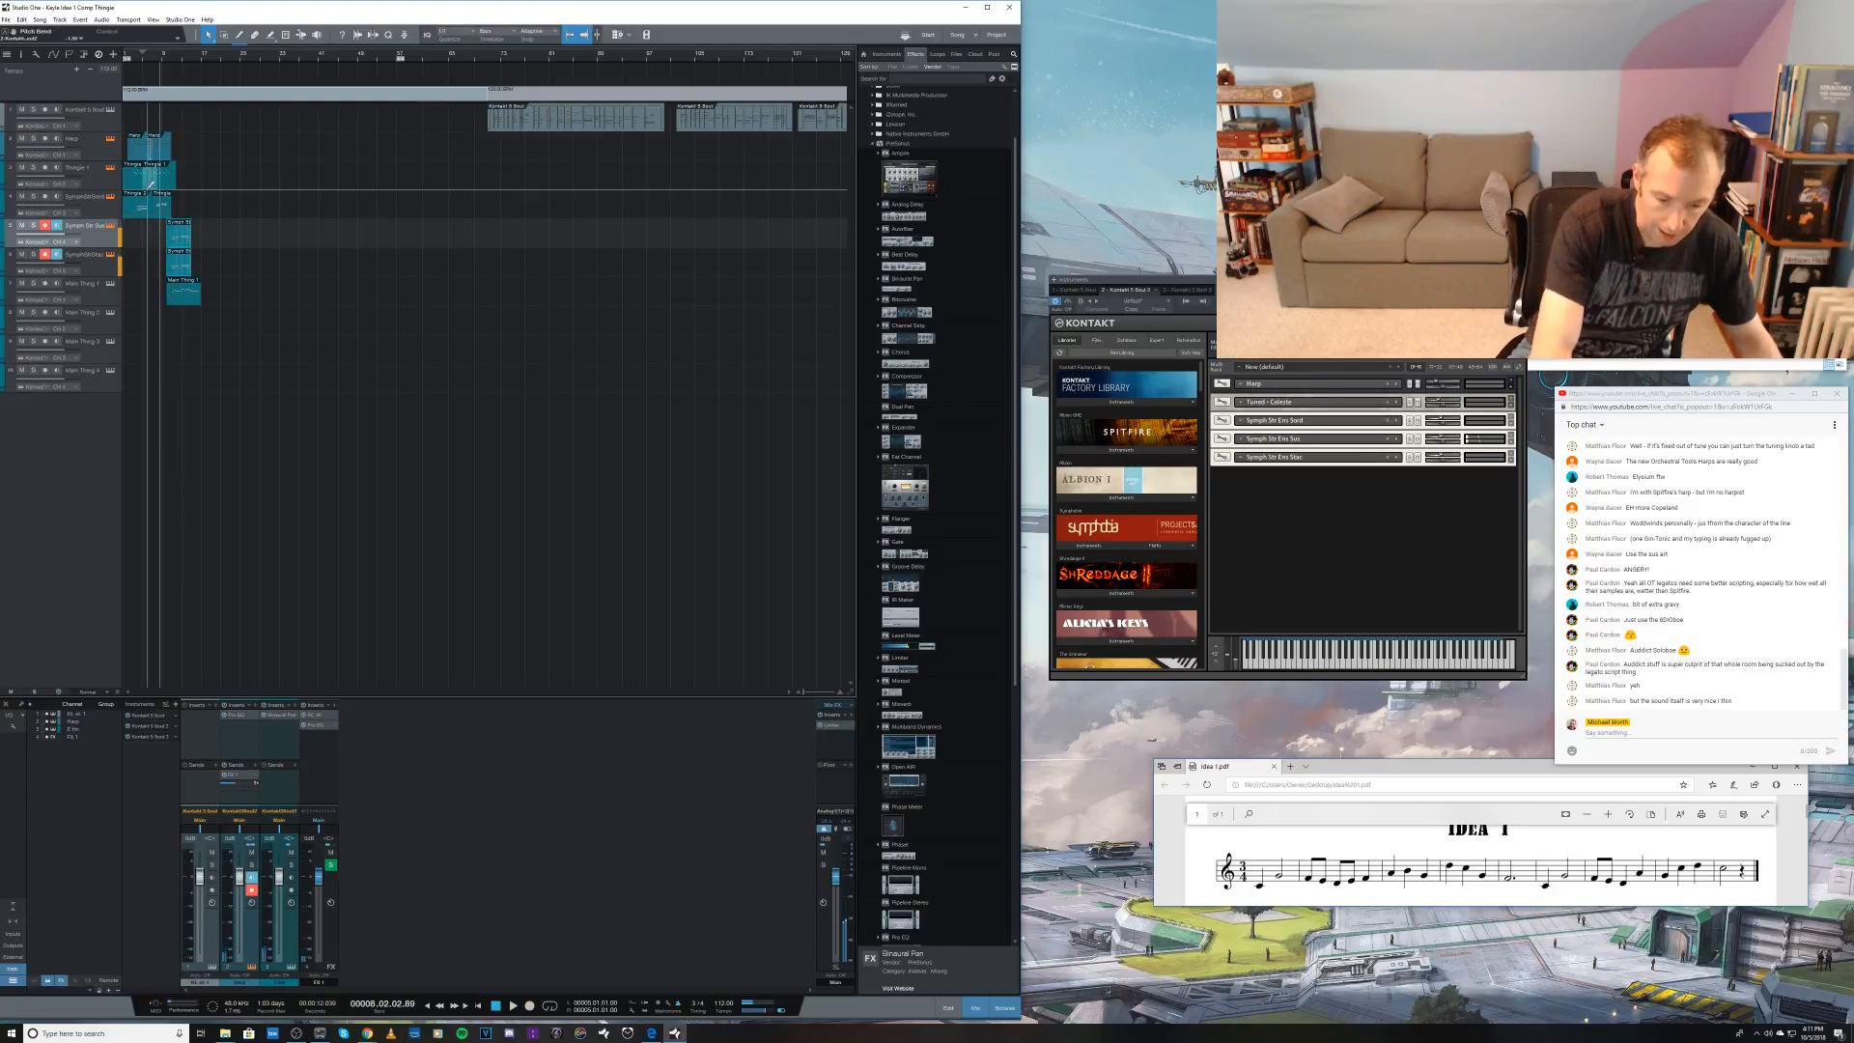
Step: Discard the previous string take, try two more from about bar 8 on the sustained and staccato tracks, and remove both
key("ctrl+z")
key("KP_Multiply")
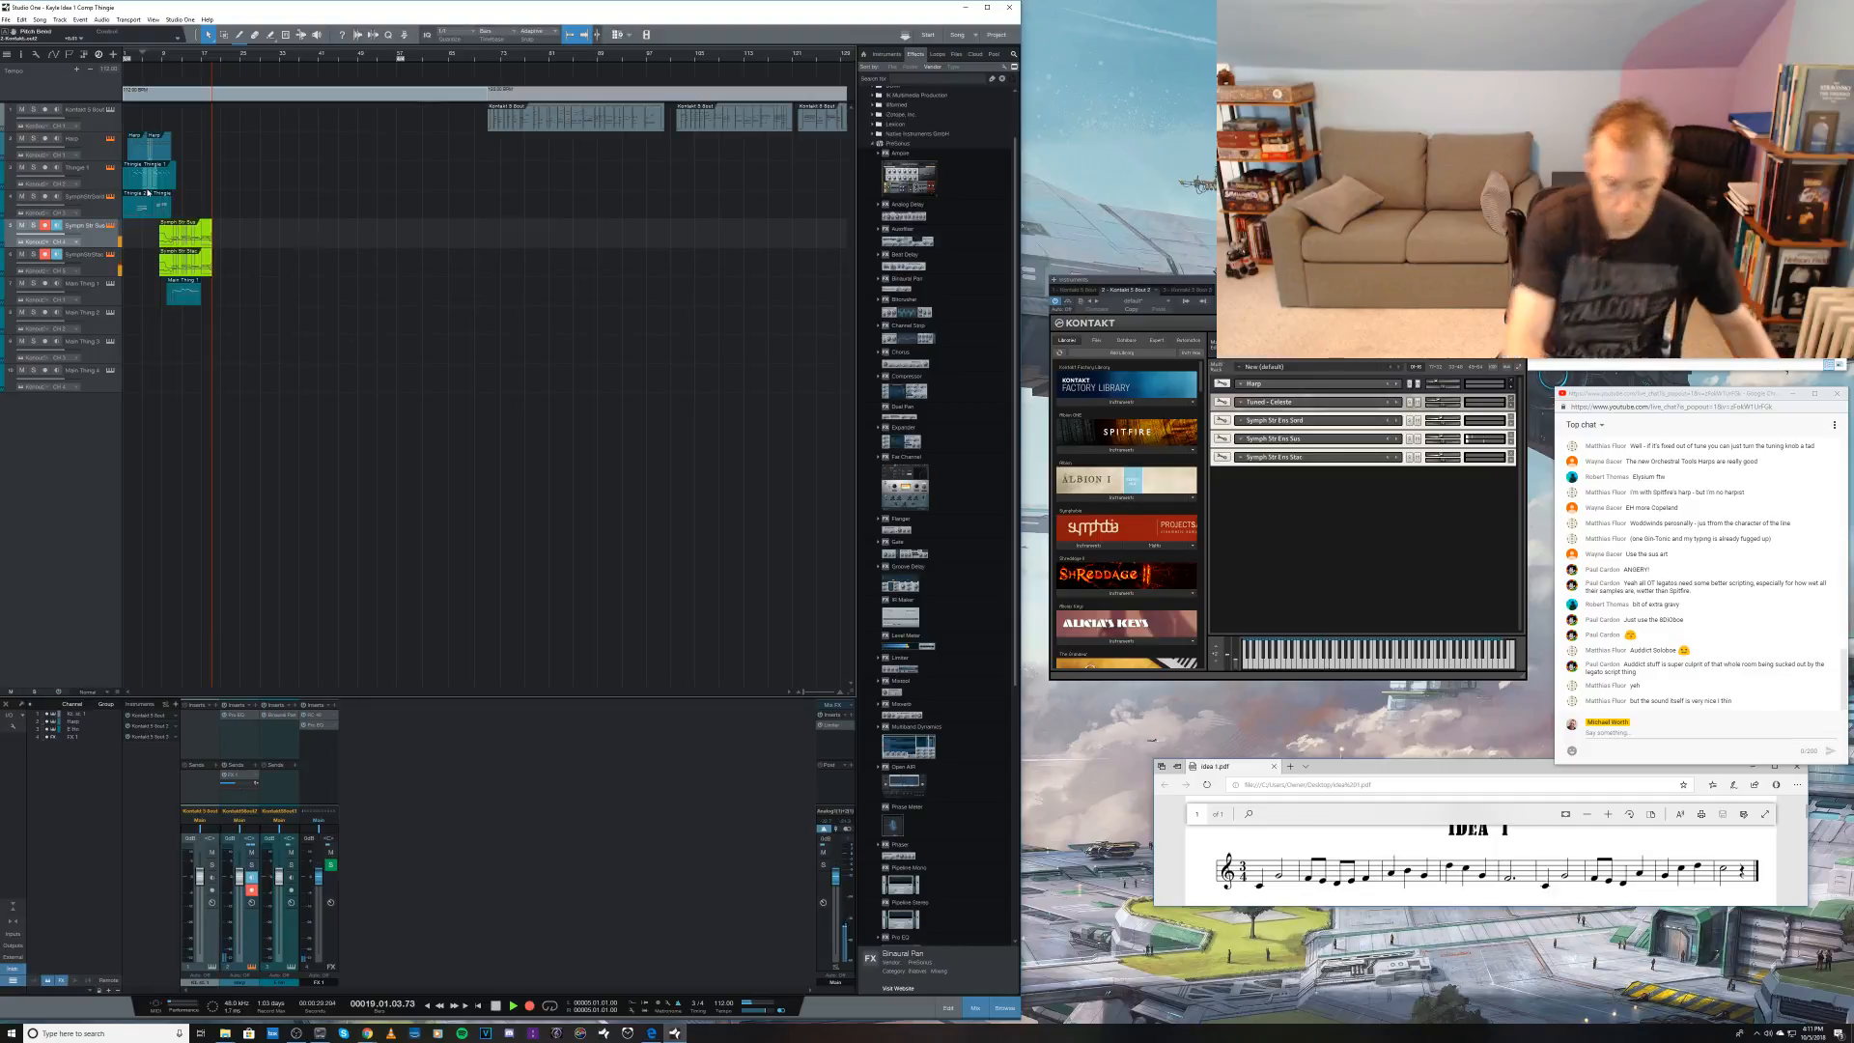
key("space")
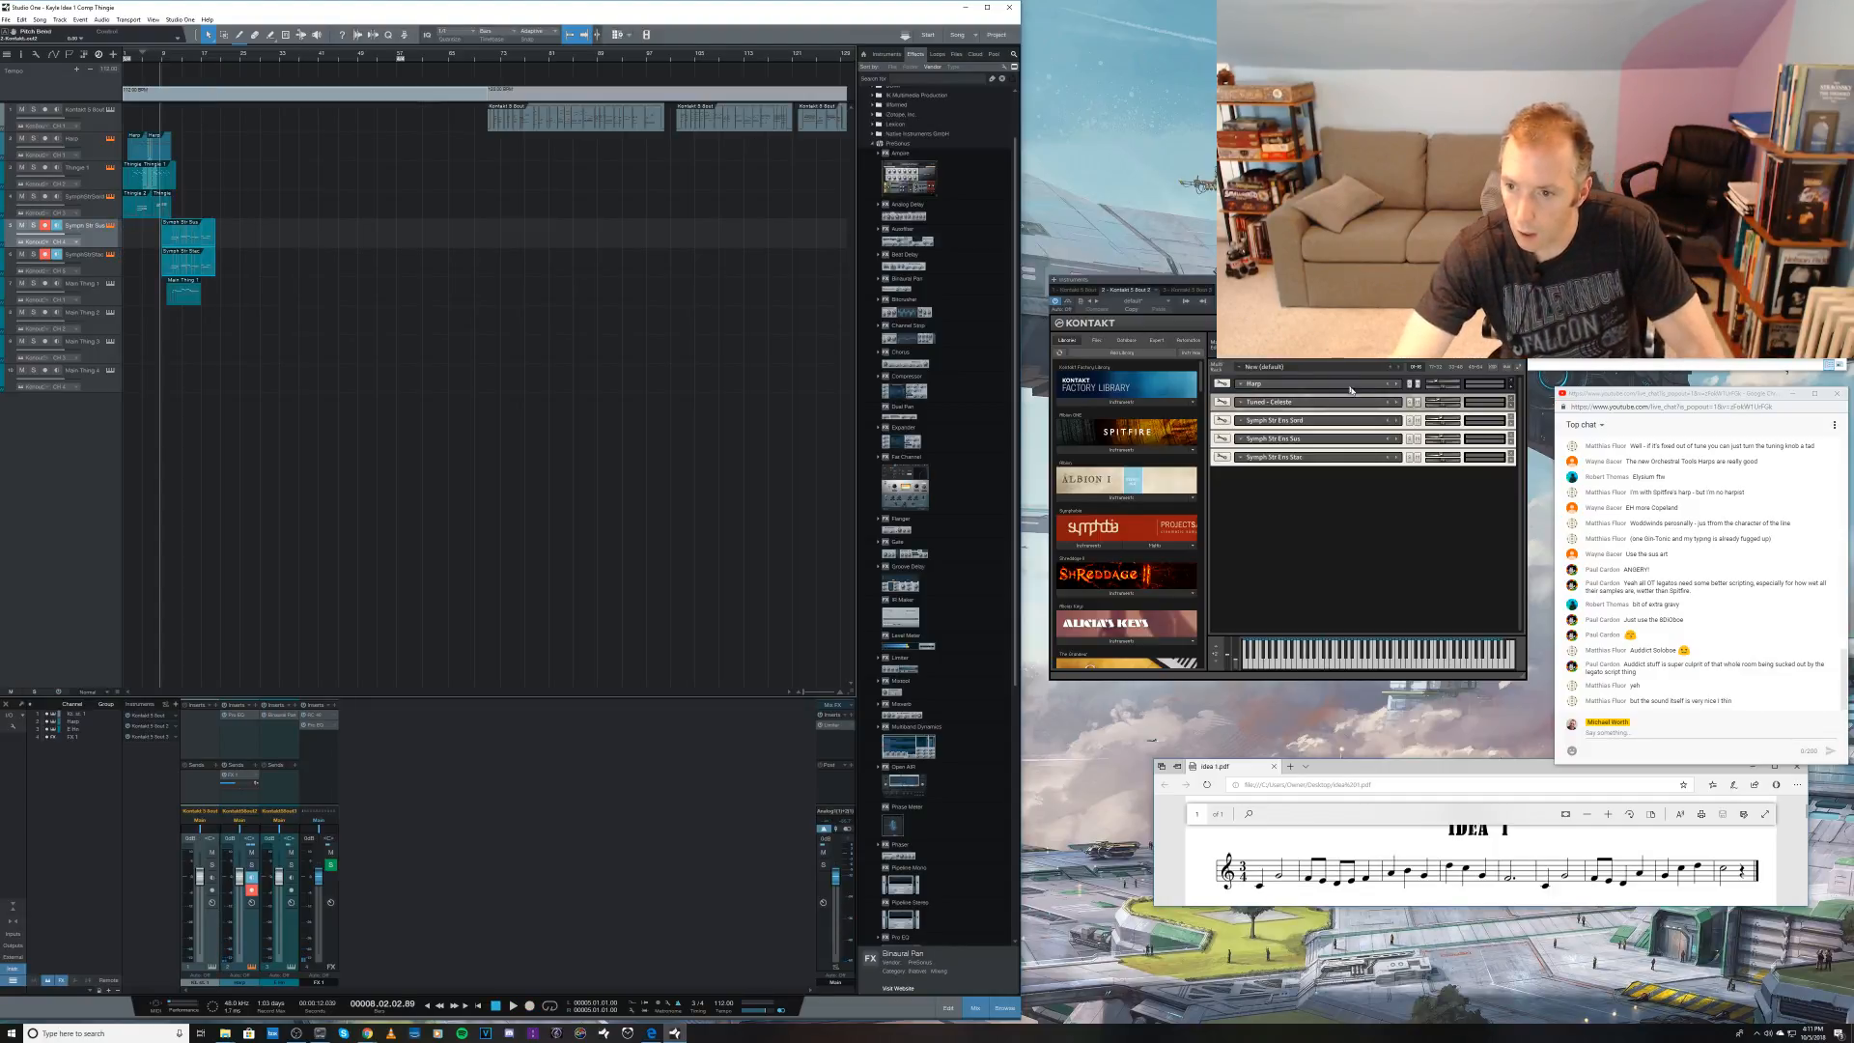
left_click_drag(1445, 442, 1440, 460)
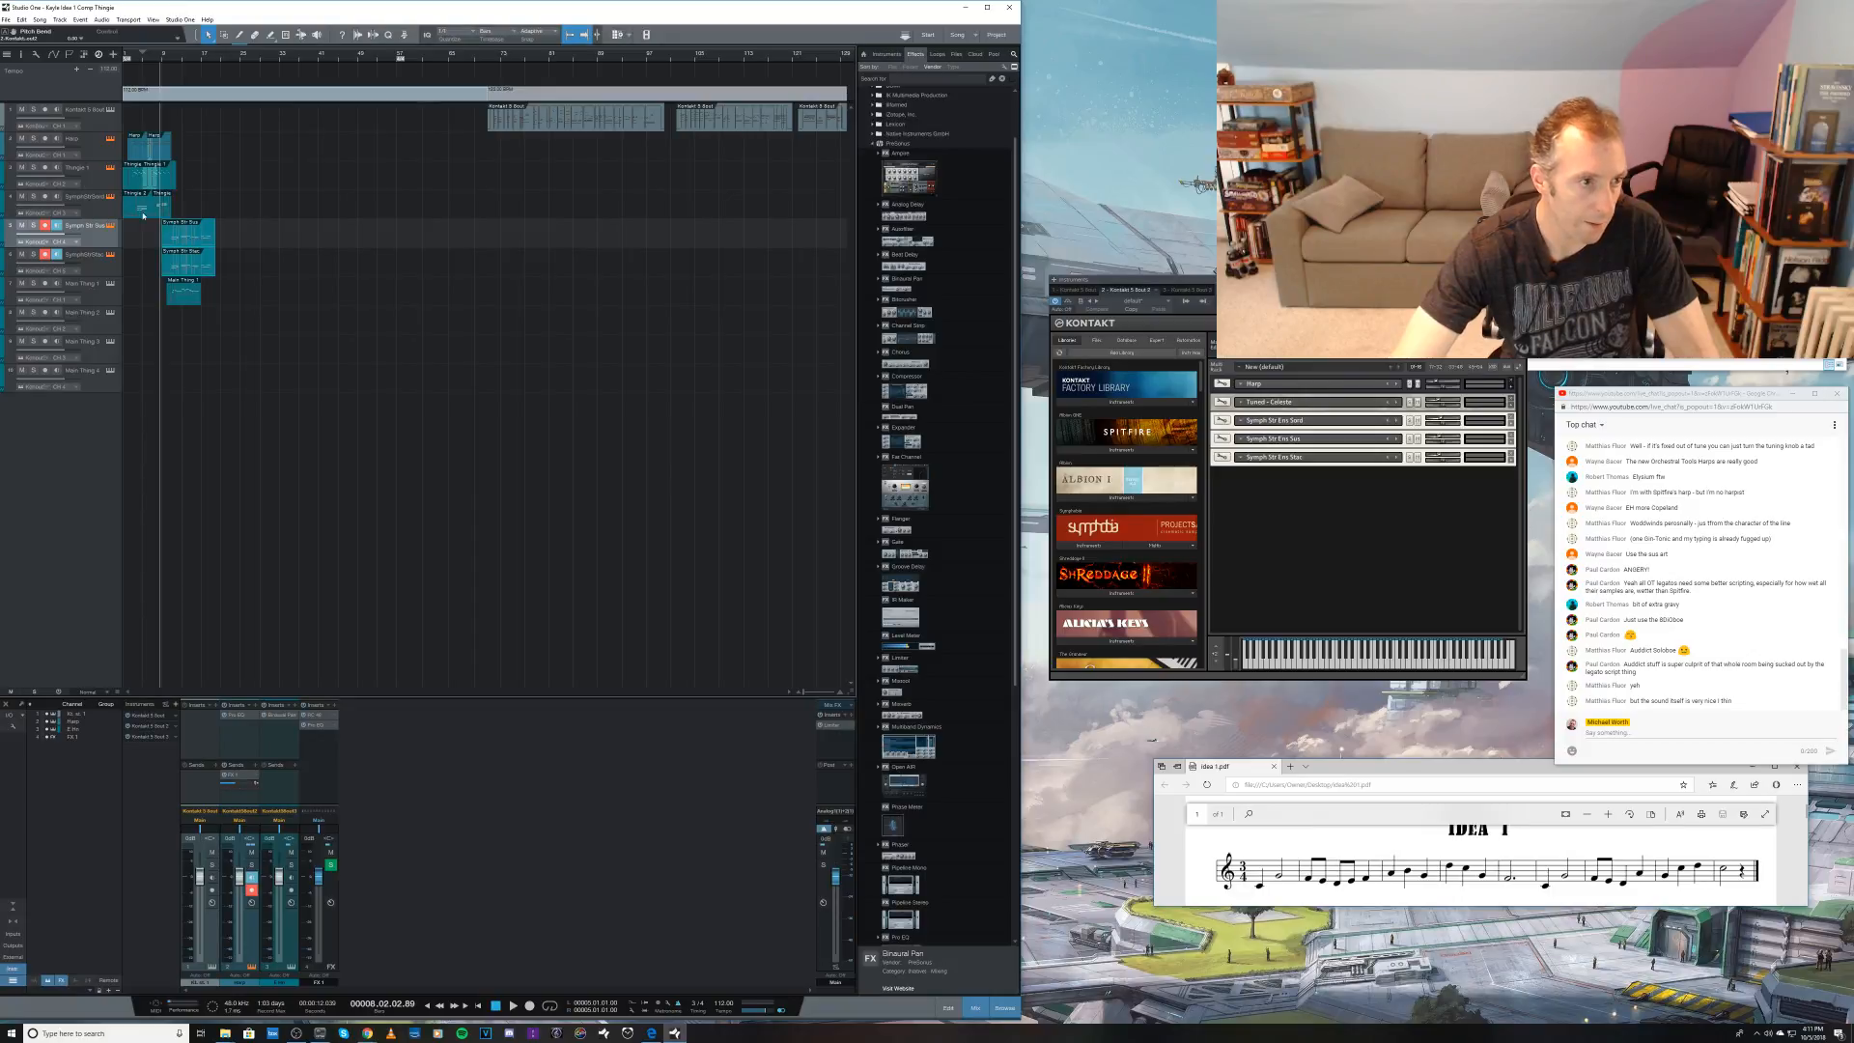
left_click_drag(151, 236, 247, 270)
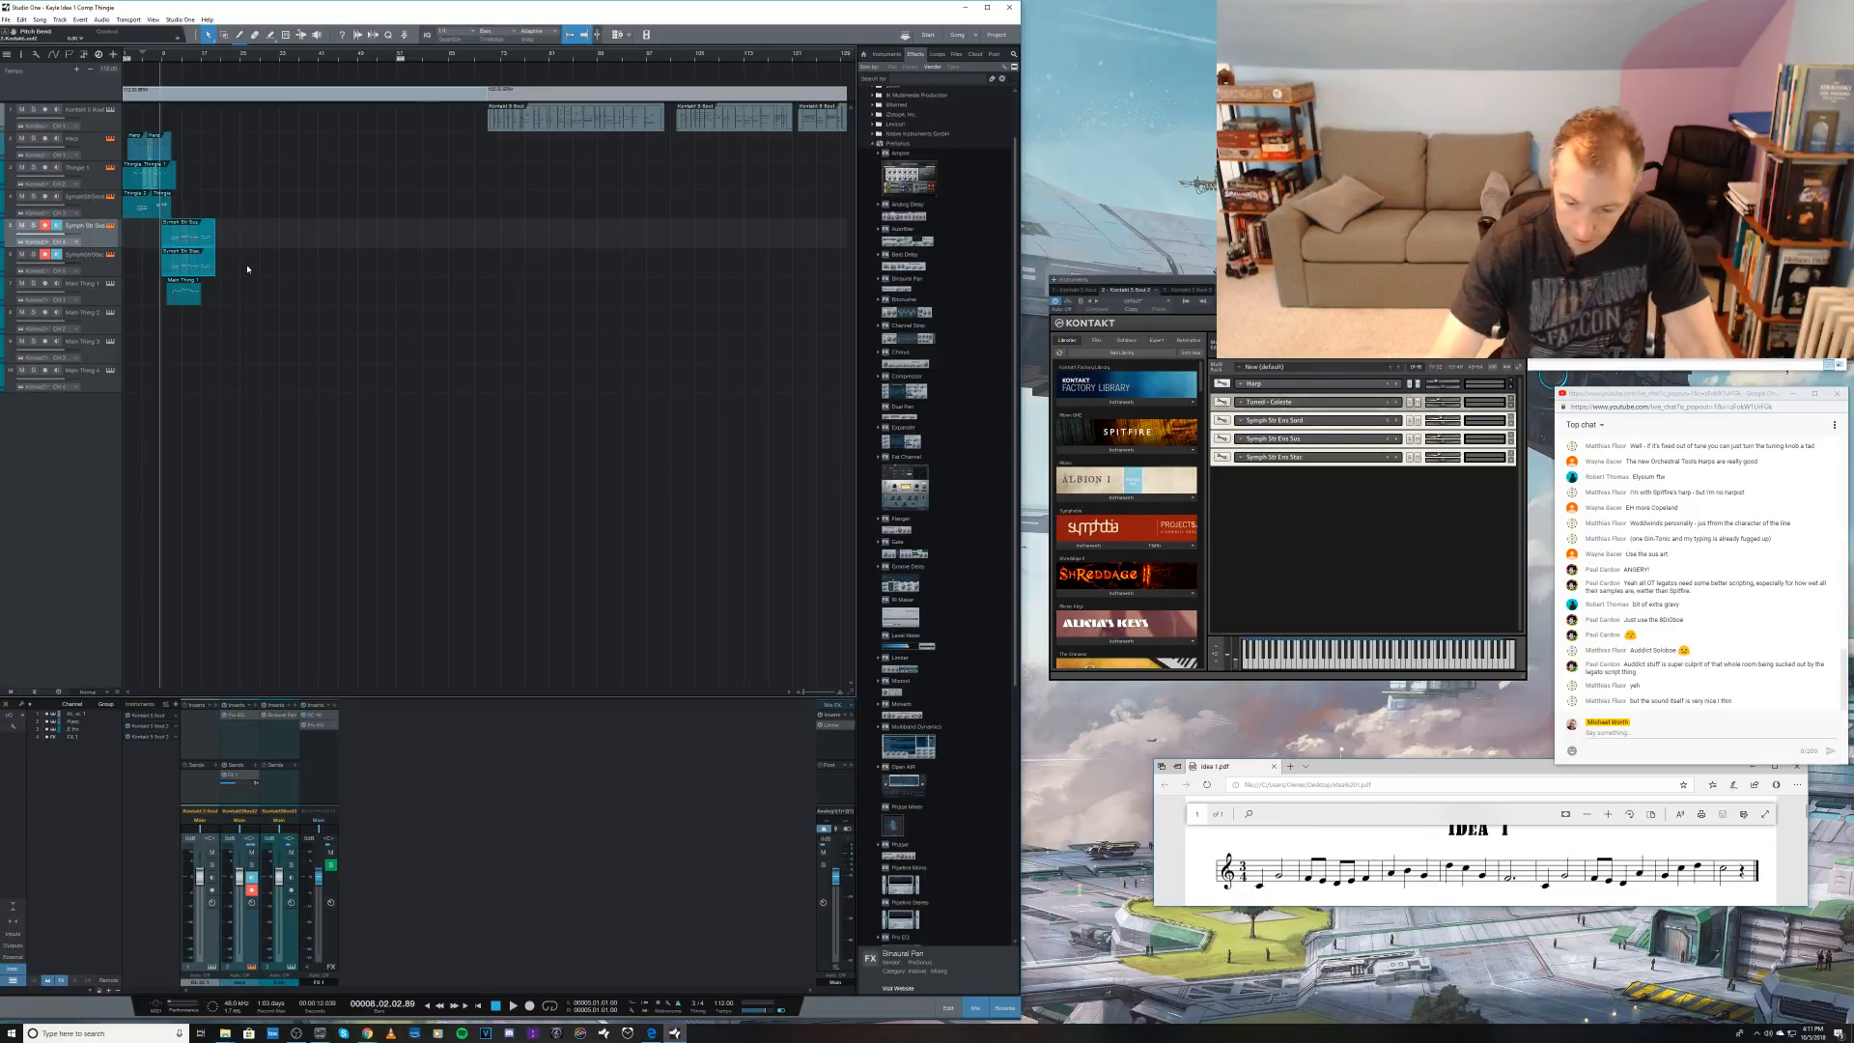
key("Delete")
key("KP_Multiply")
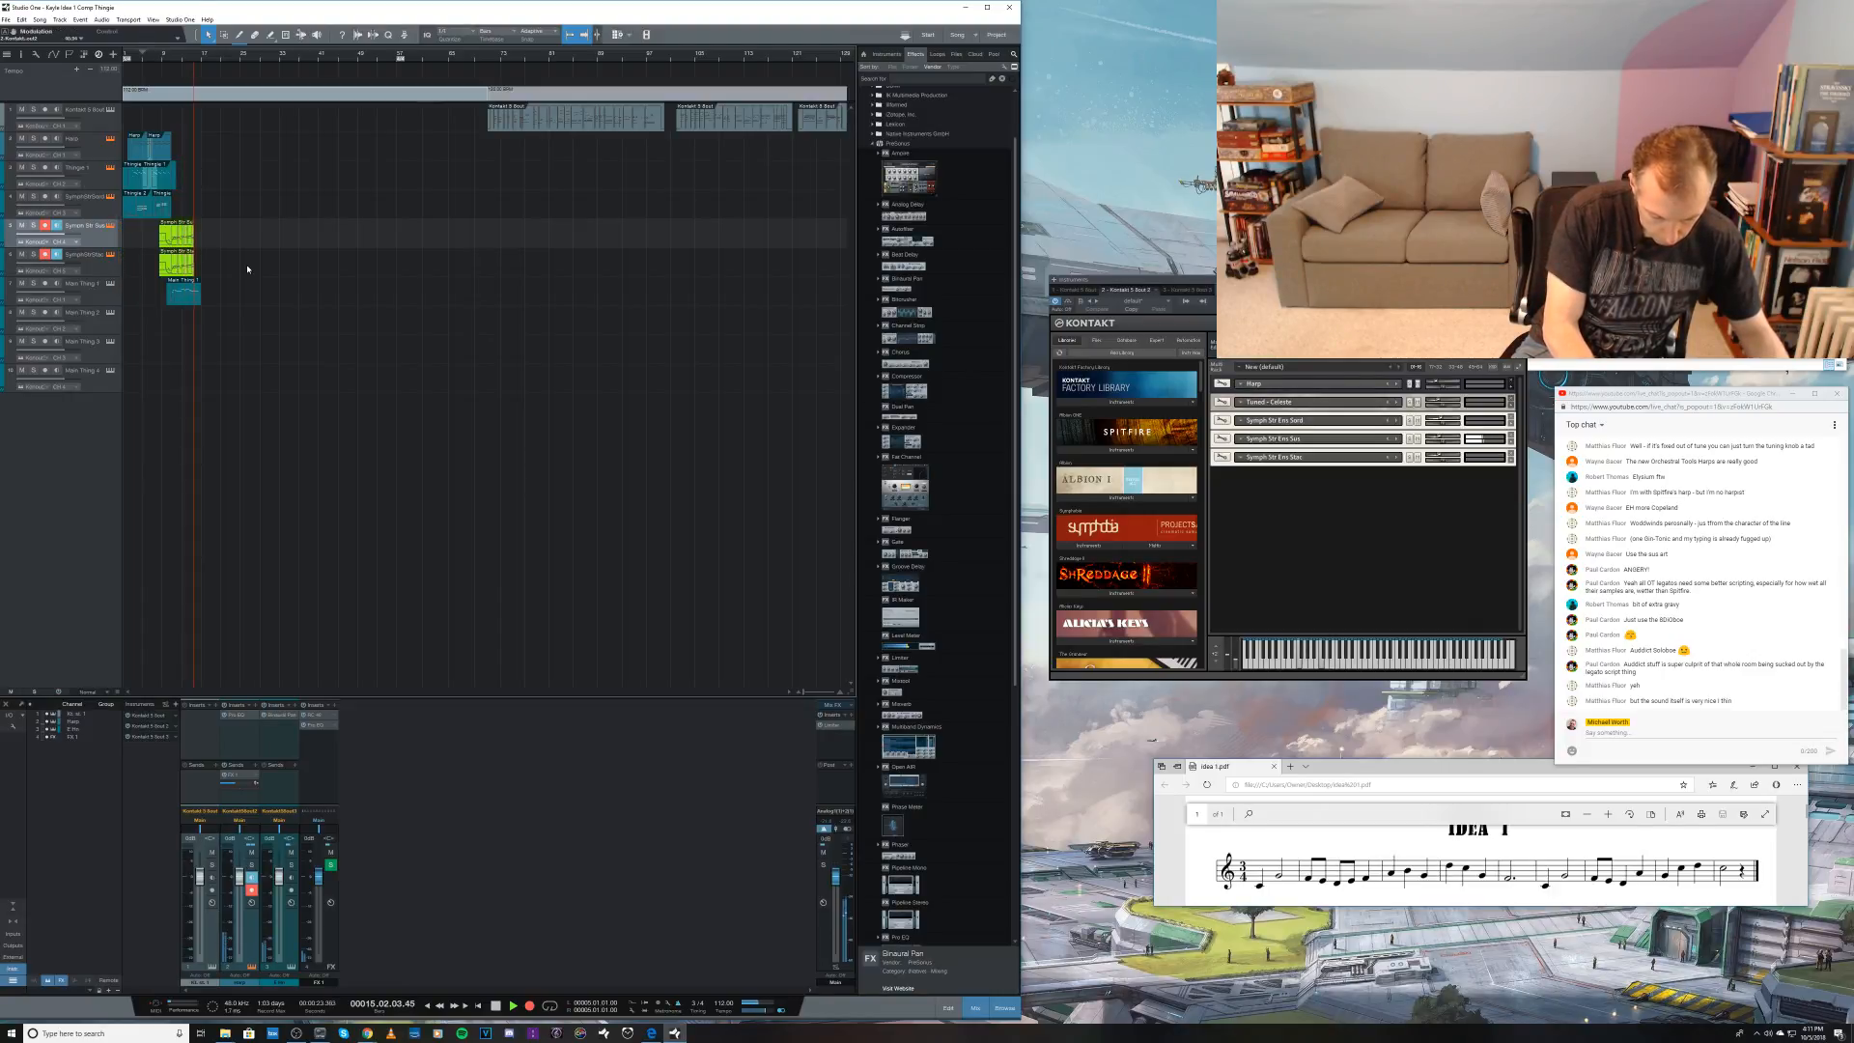
key("space")
key("ctrl+z")
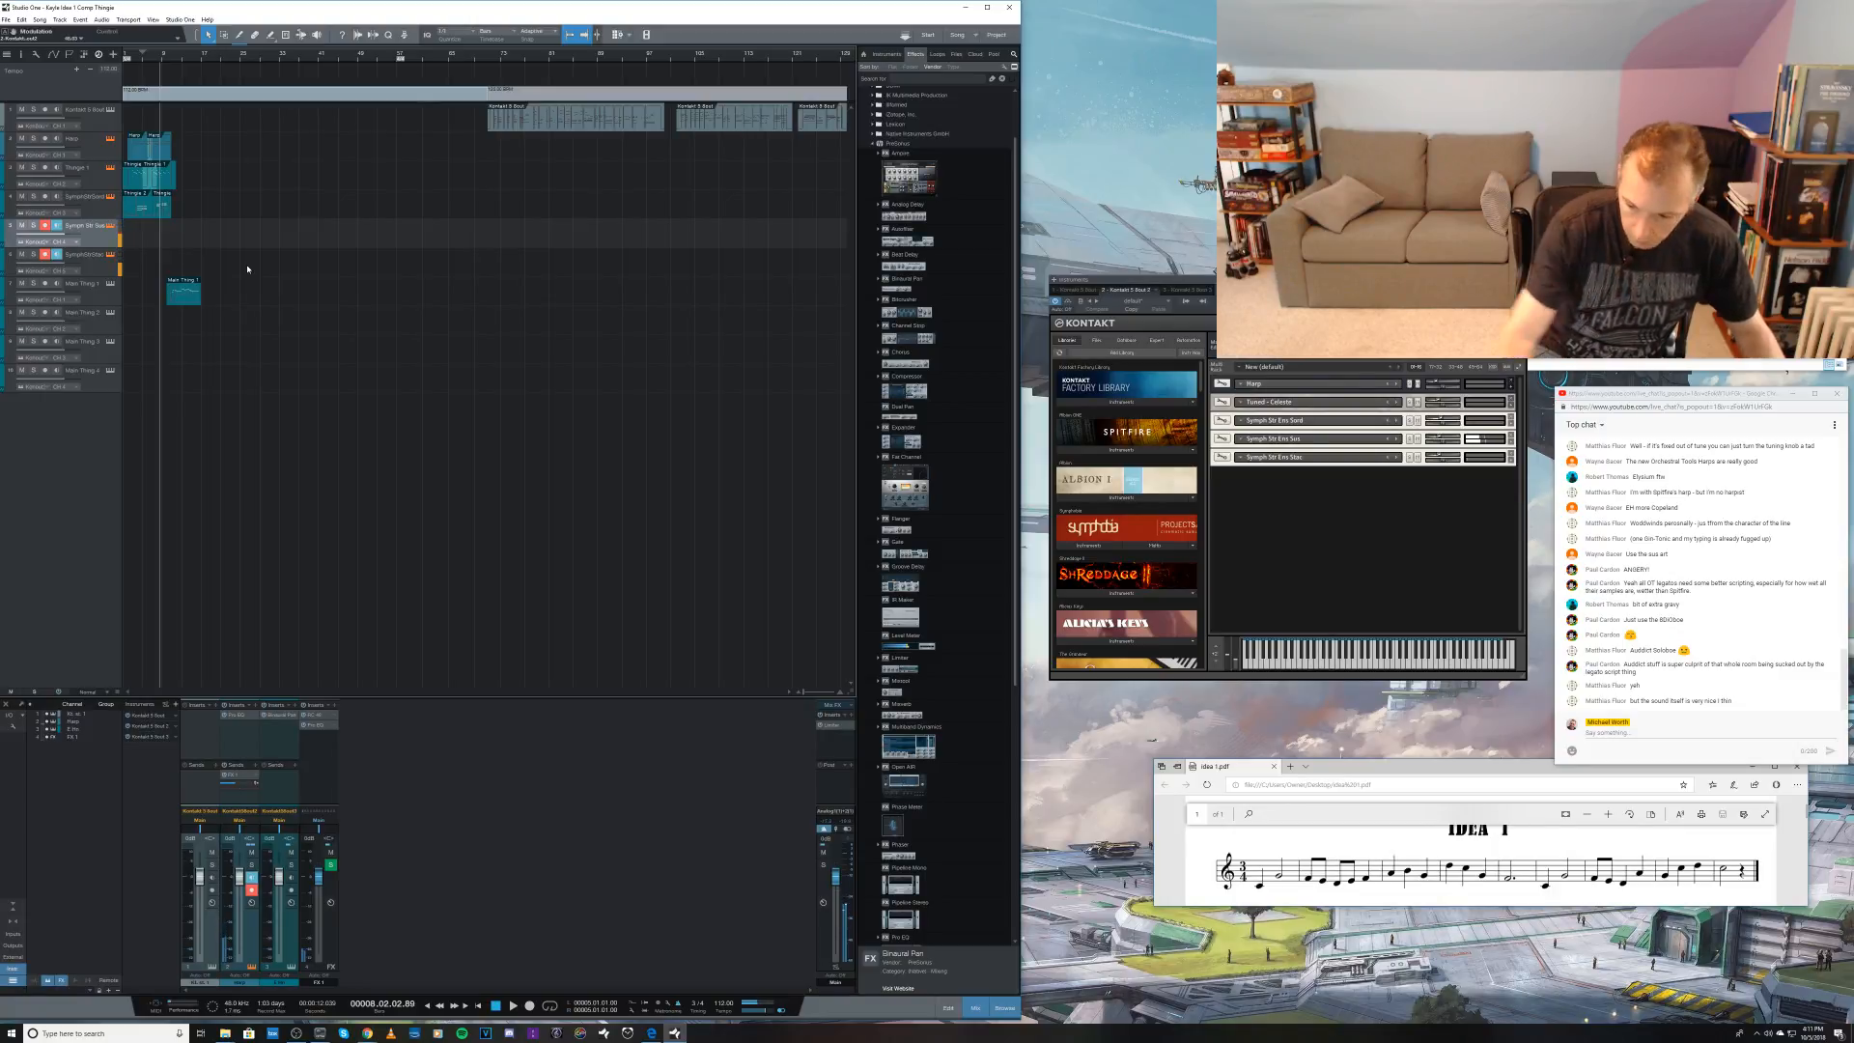
Step: Record the string part from about bar 8 on both armed tracks, and delete the clip on the staccato track
key("KP_Multiply")
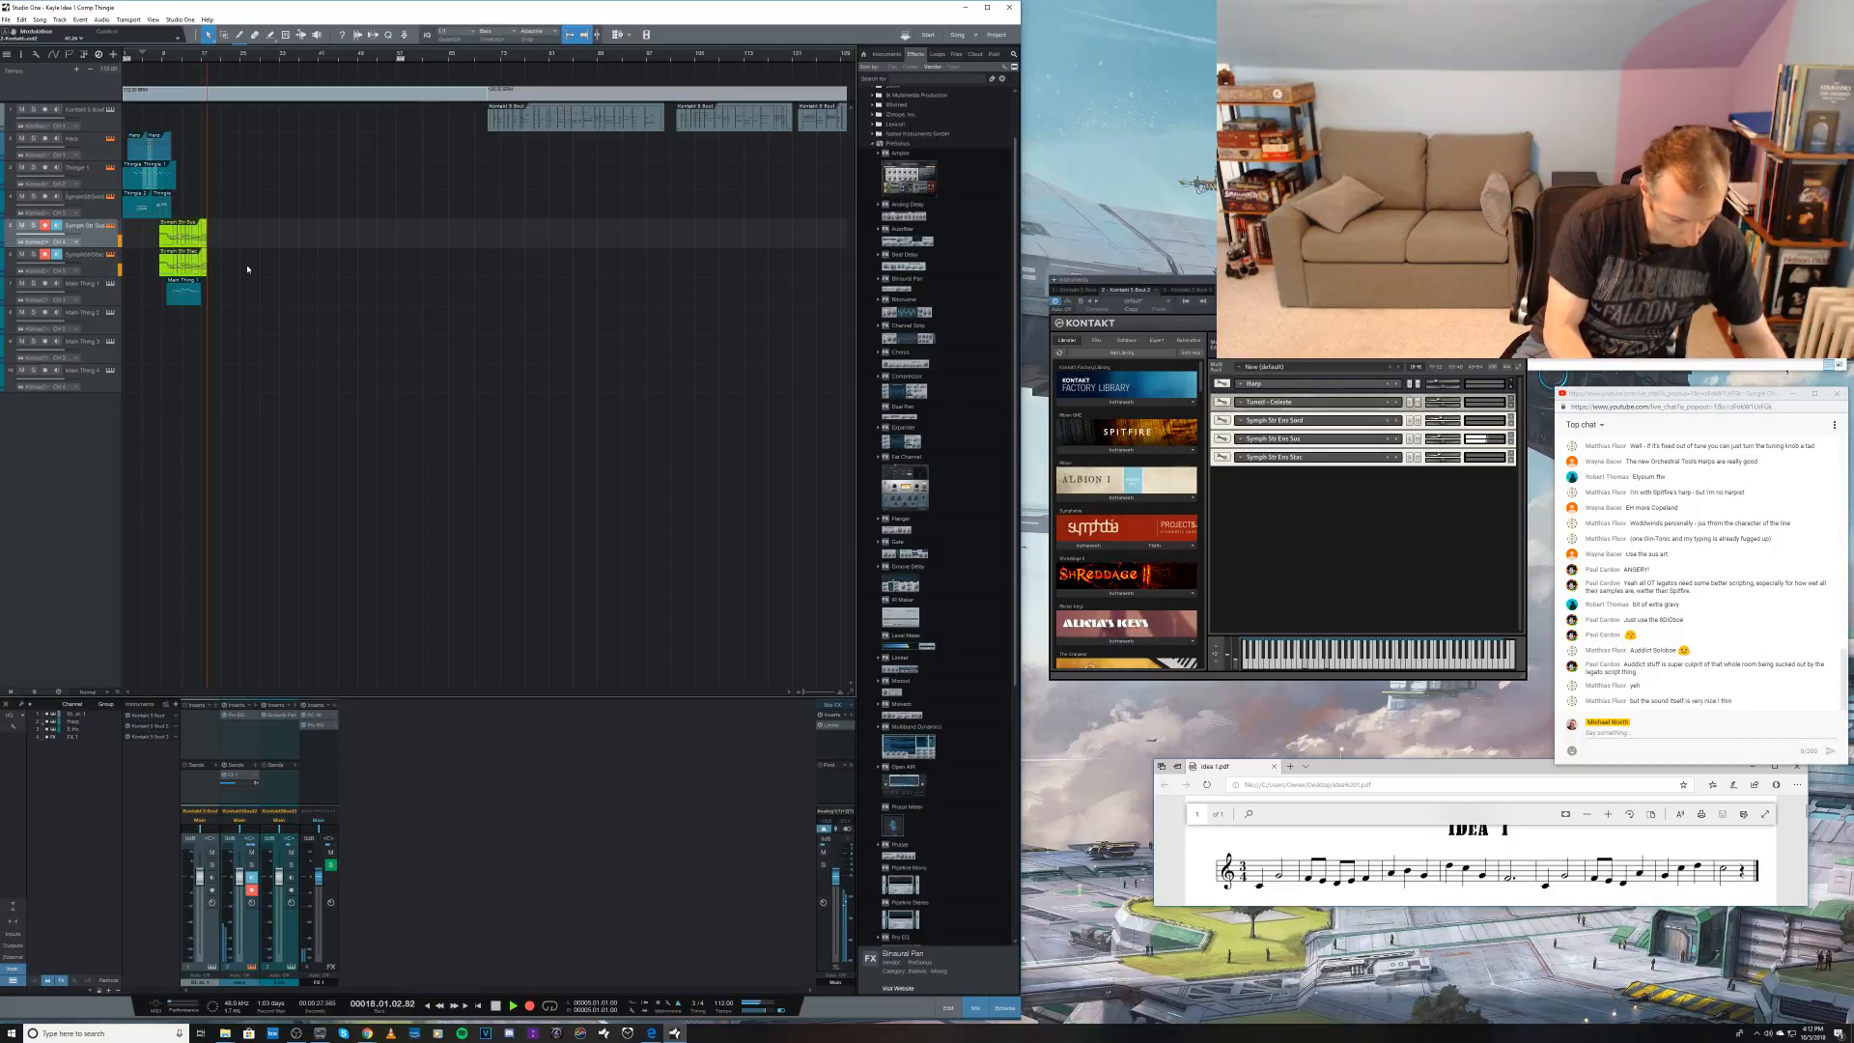
key("space")
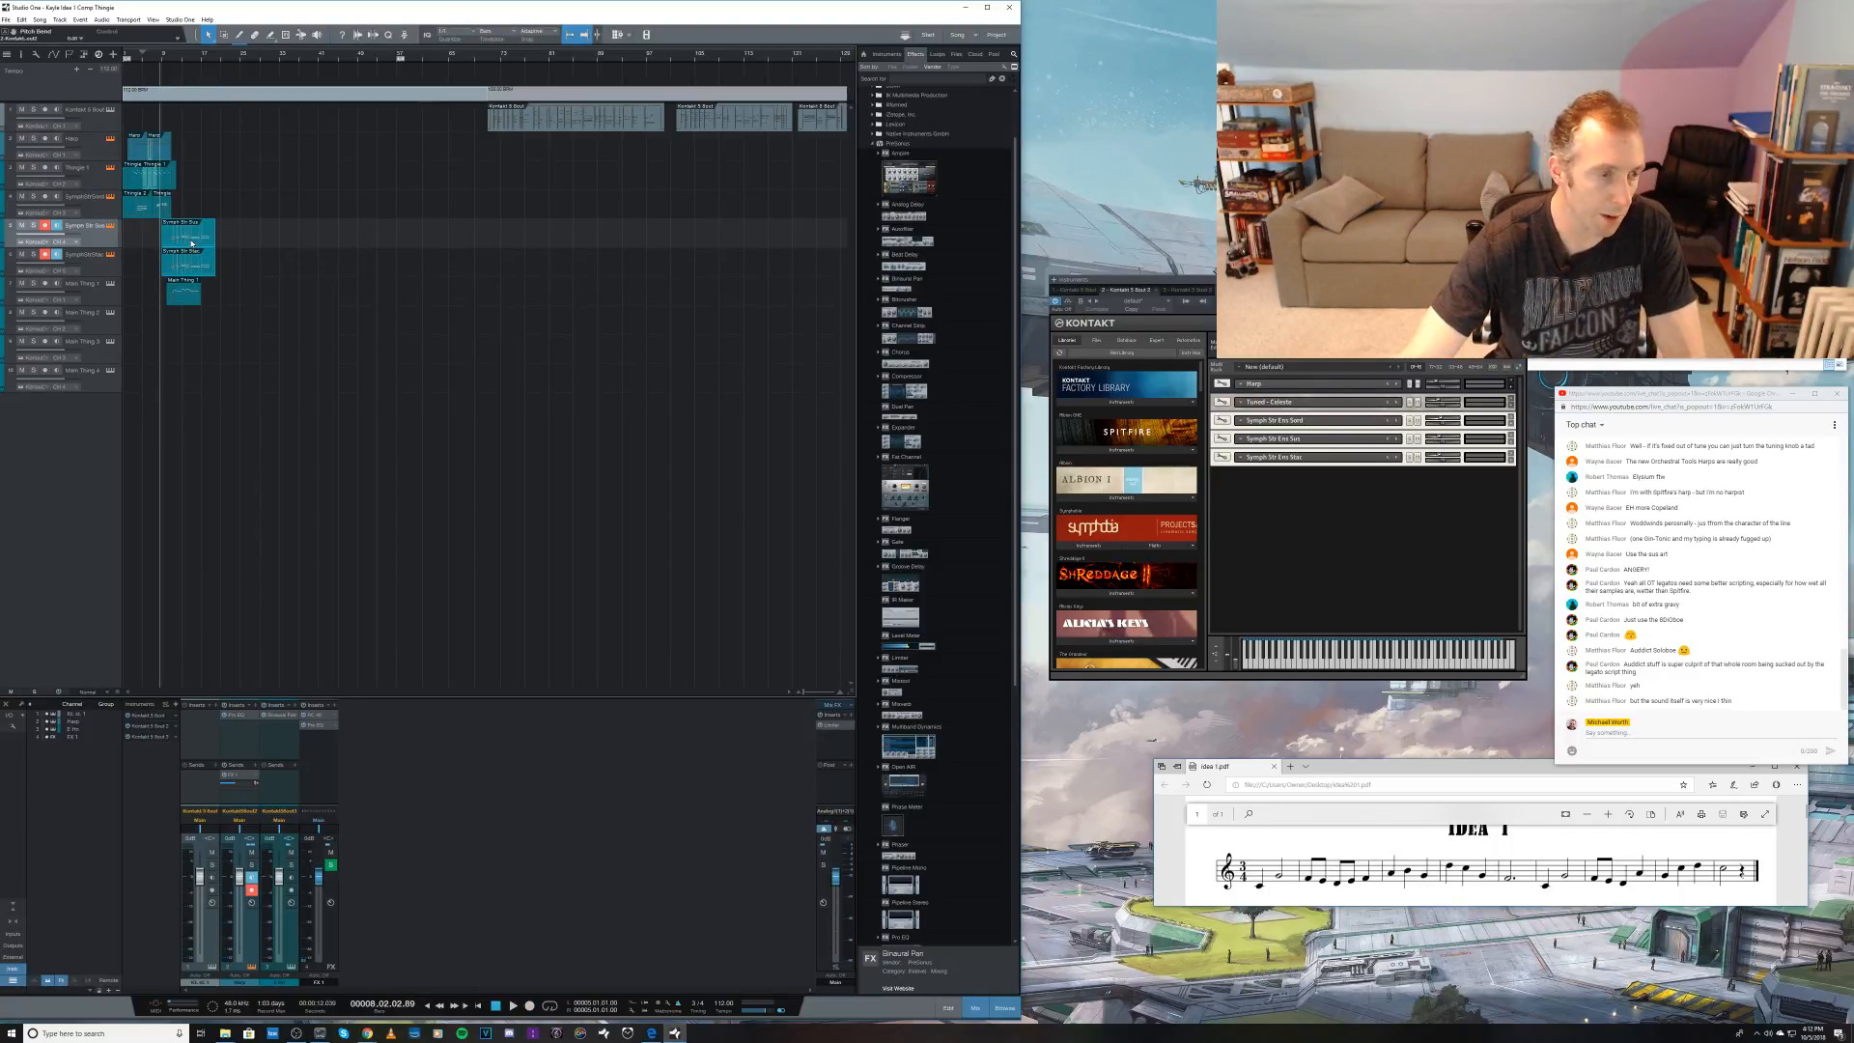
left_click(193, 269)
left_click(191, 332)
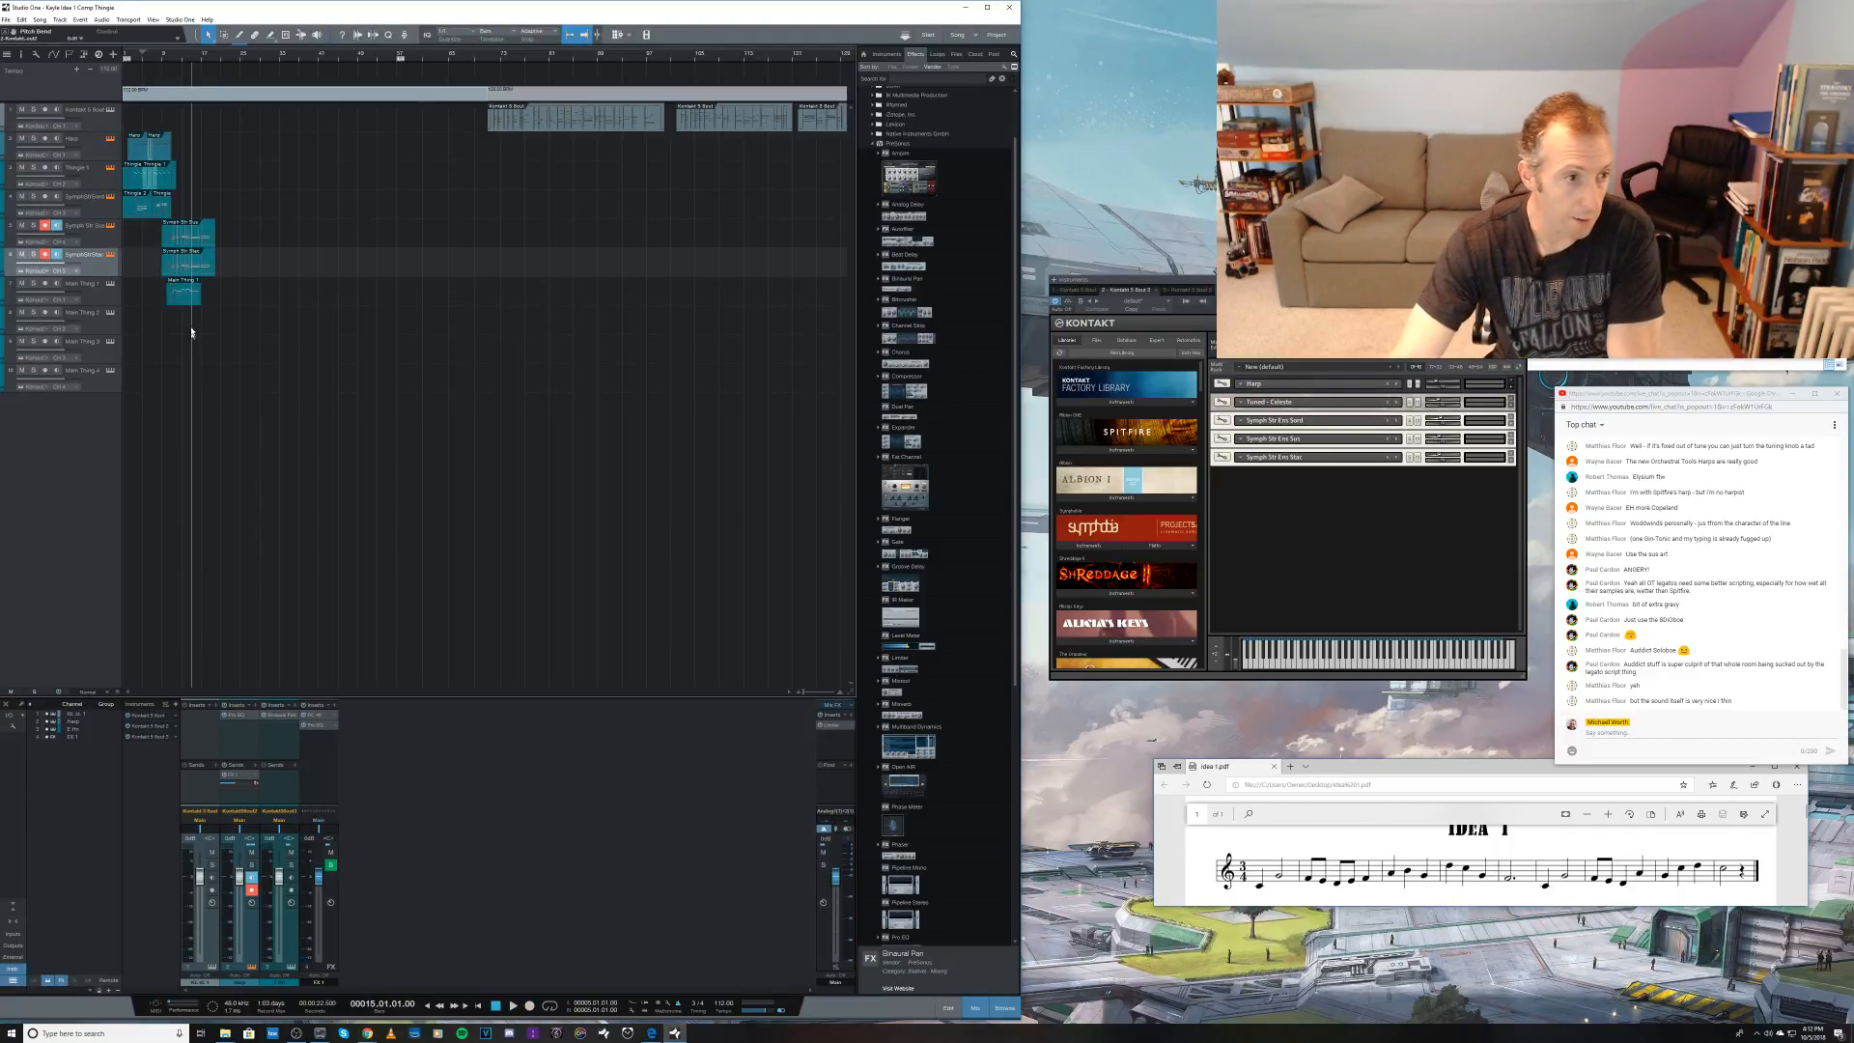
left_click(182, 261)
key("Delete")
Step: Open the sustained strings clip for note editing and draw an upper note from bar 11 to past bar 12 with snapping off
left_click(175, 243)
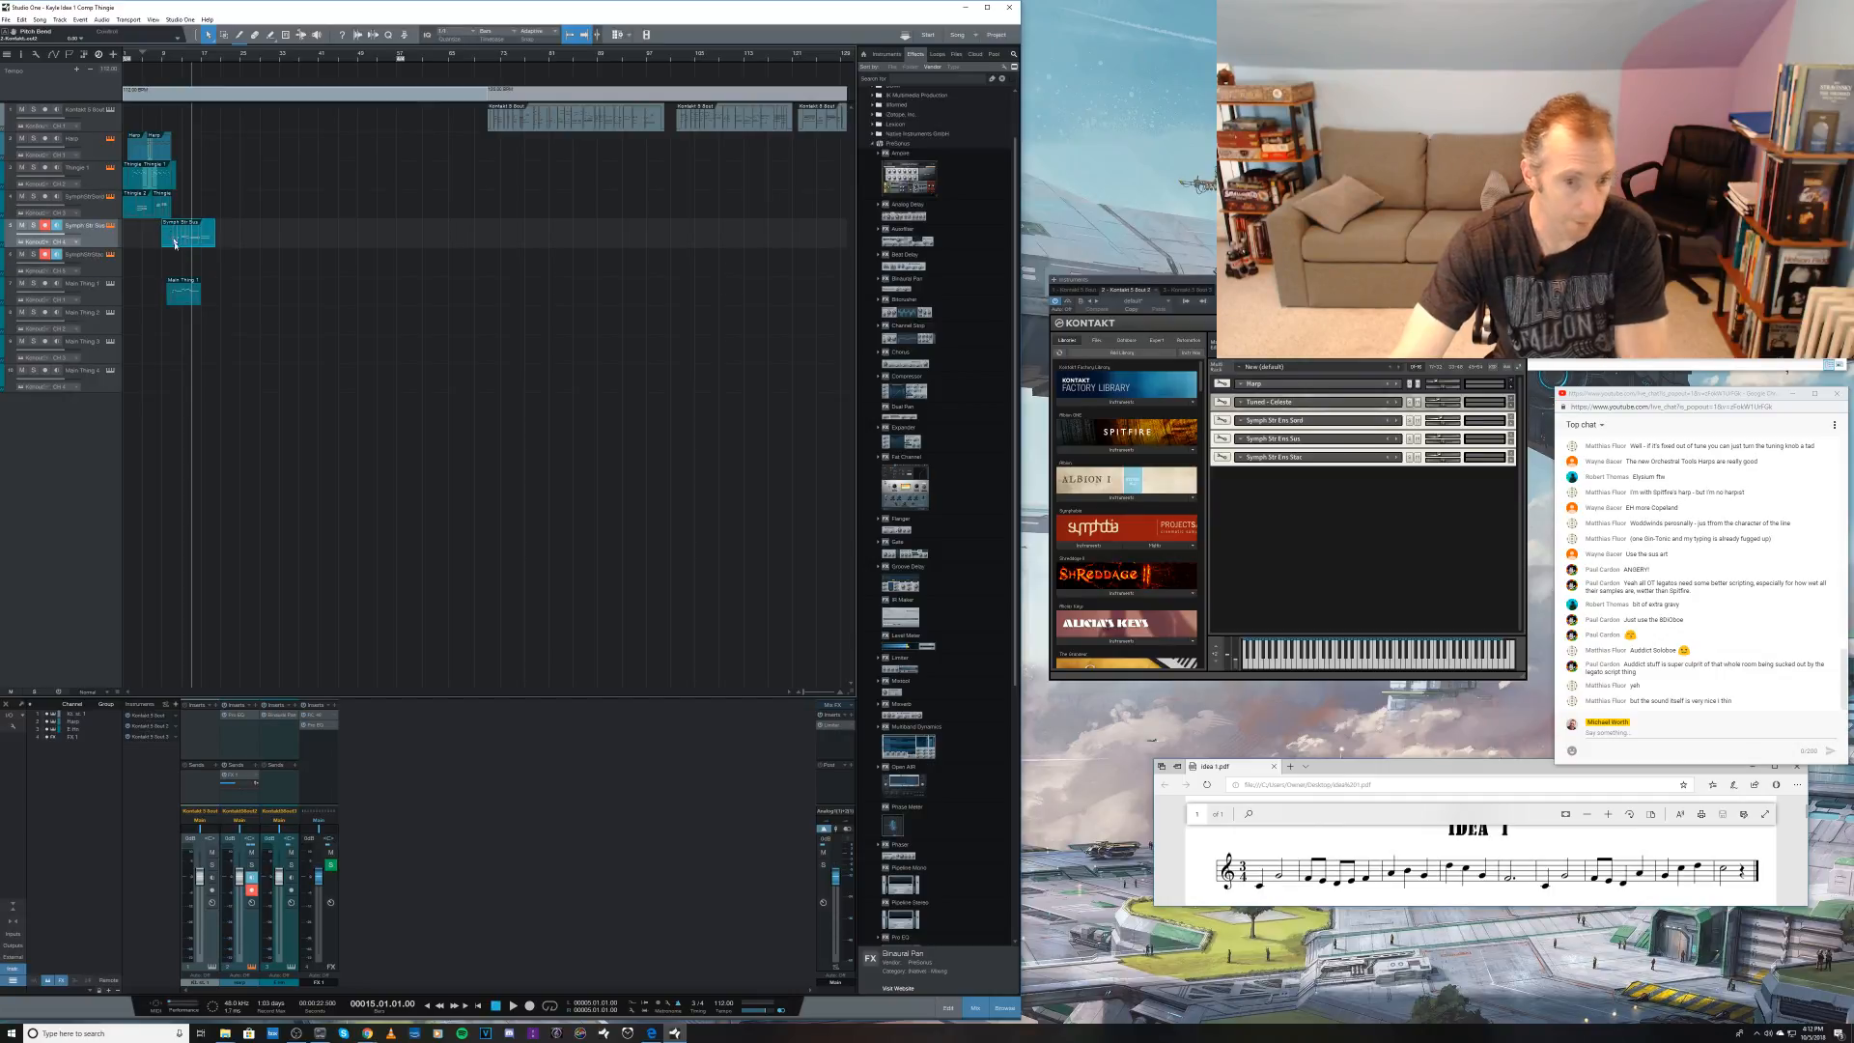
double_click(175, 240)
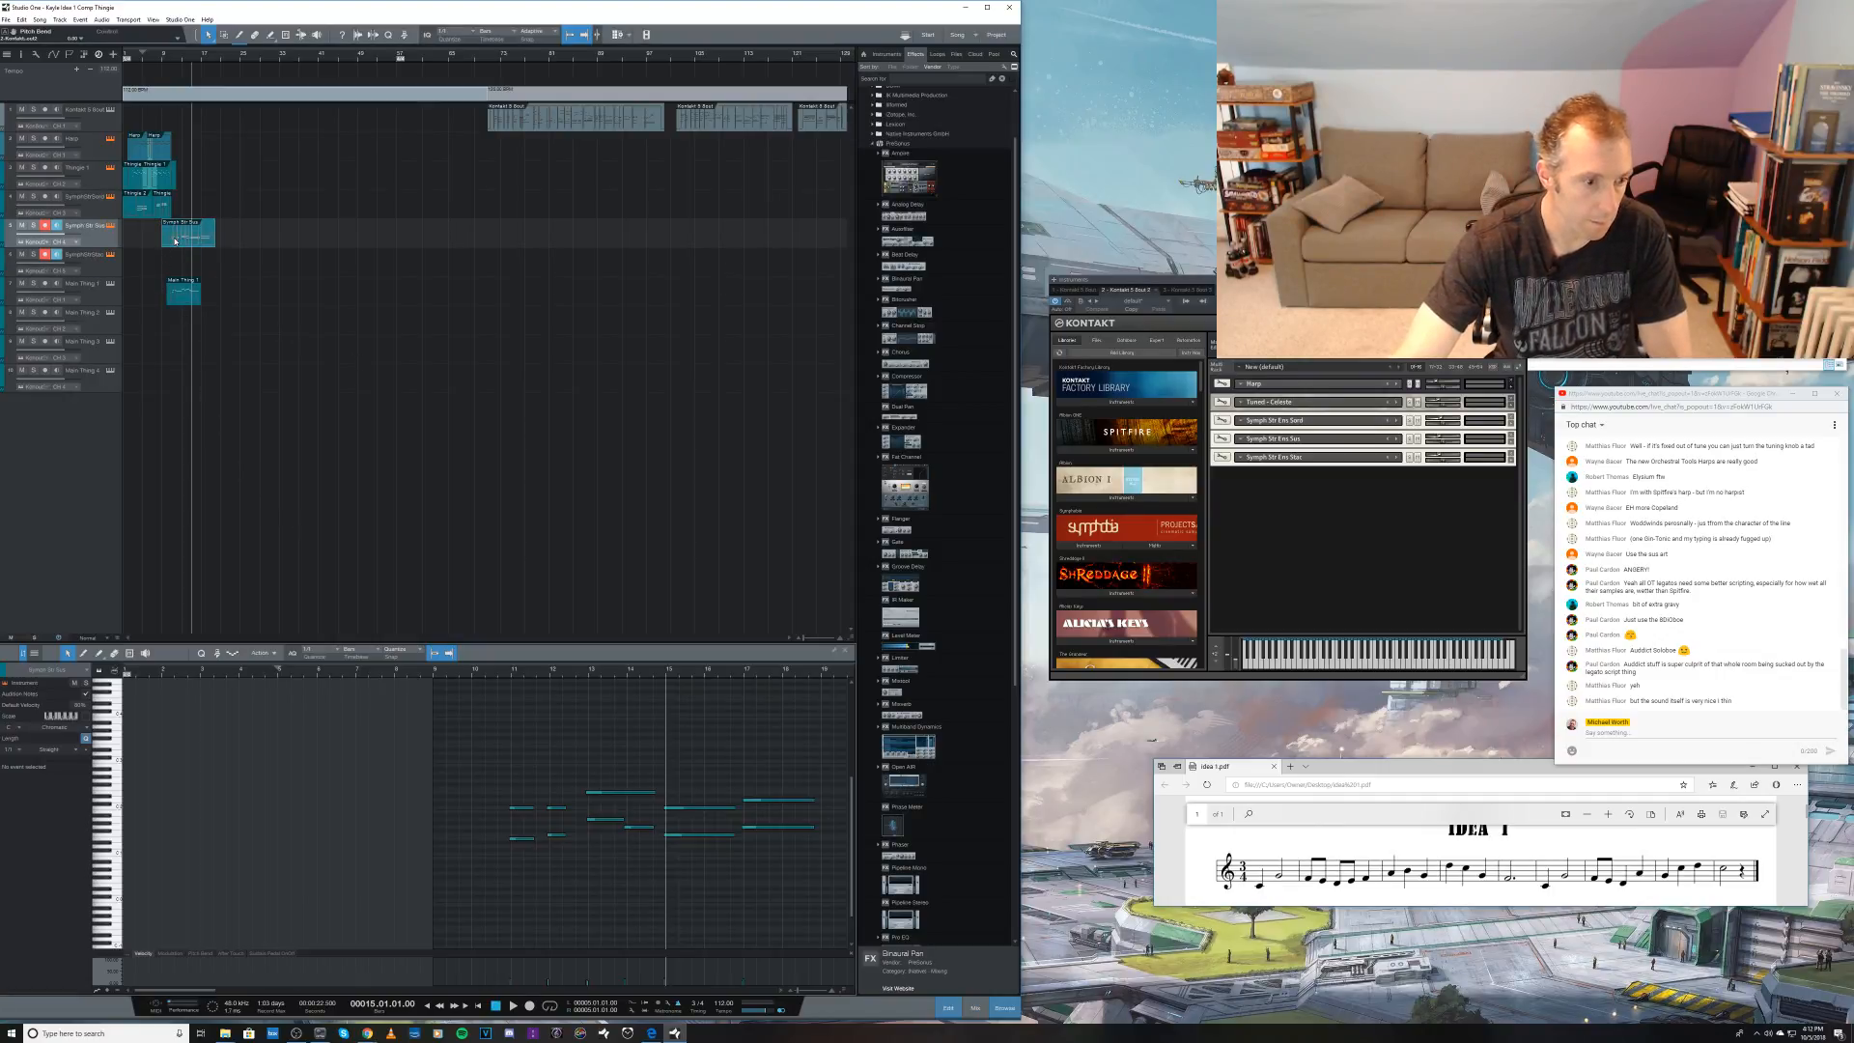
key("w")
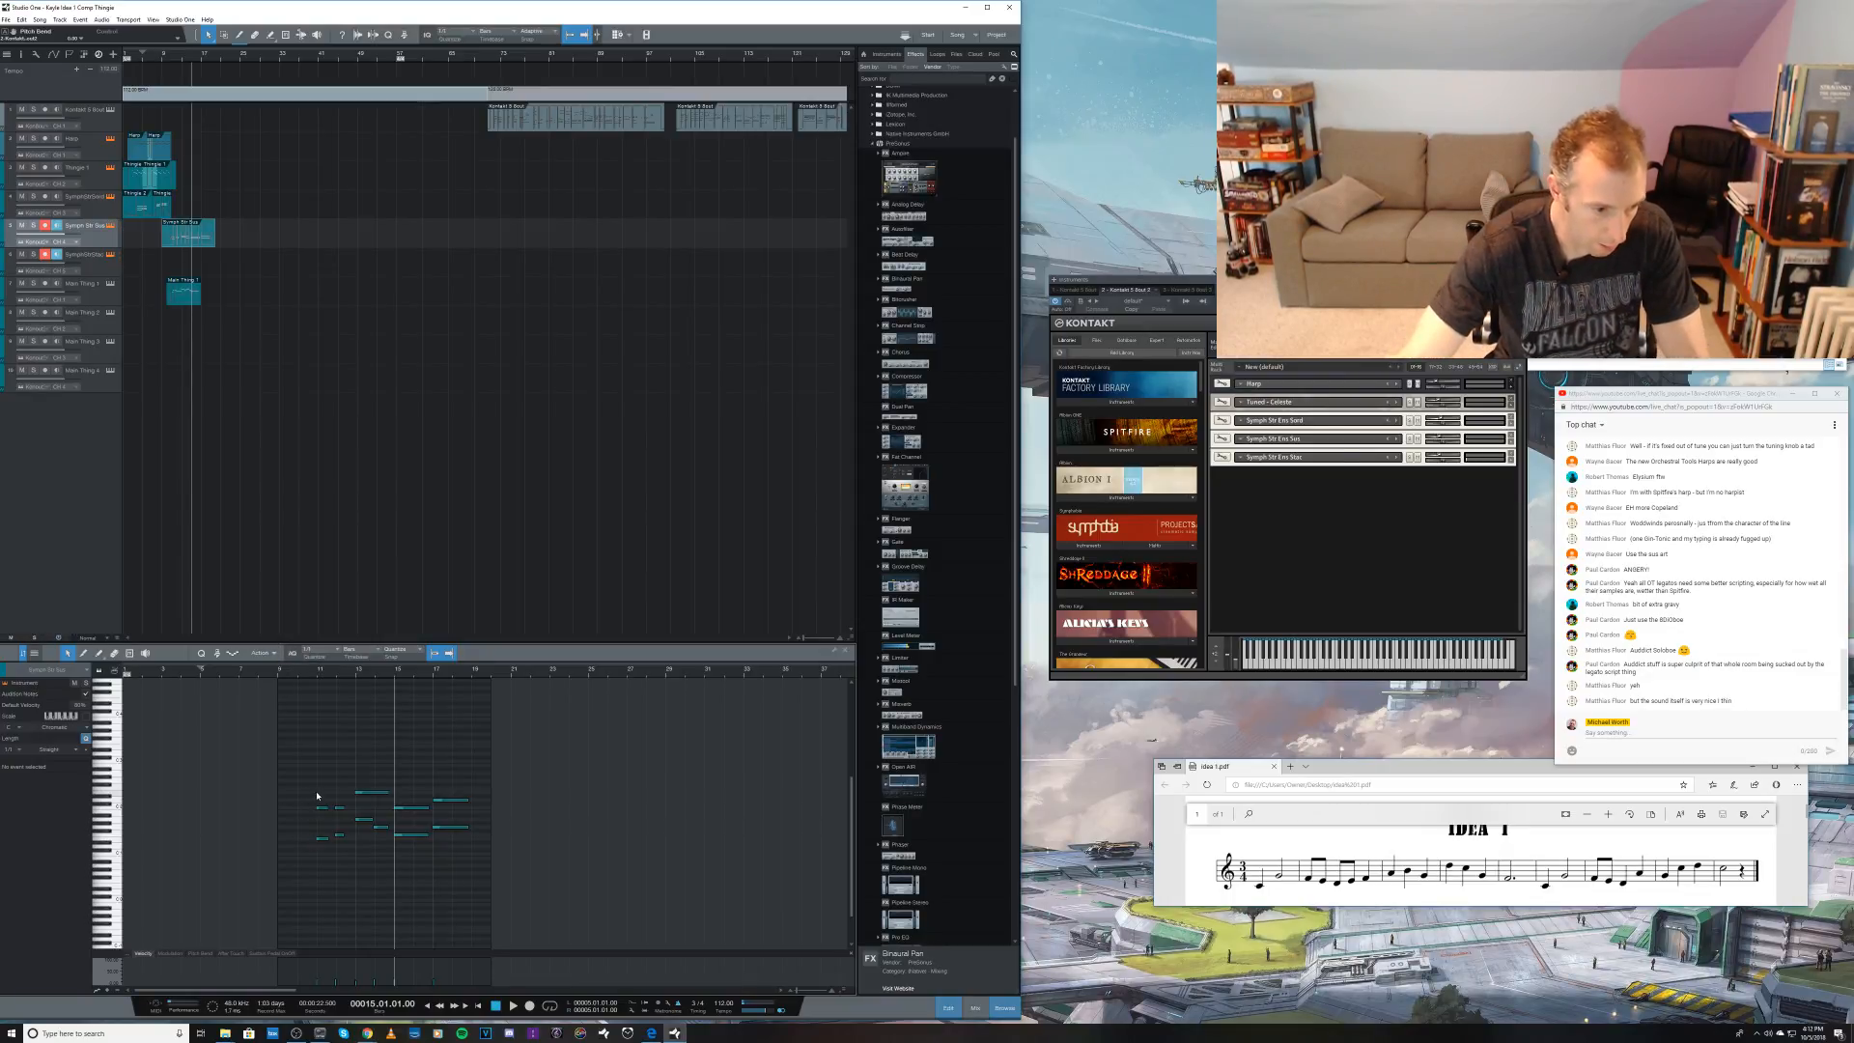
key("5")
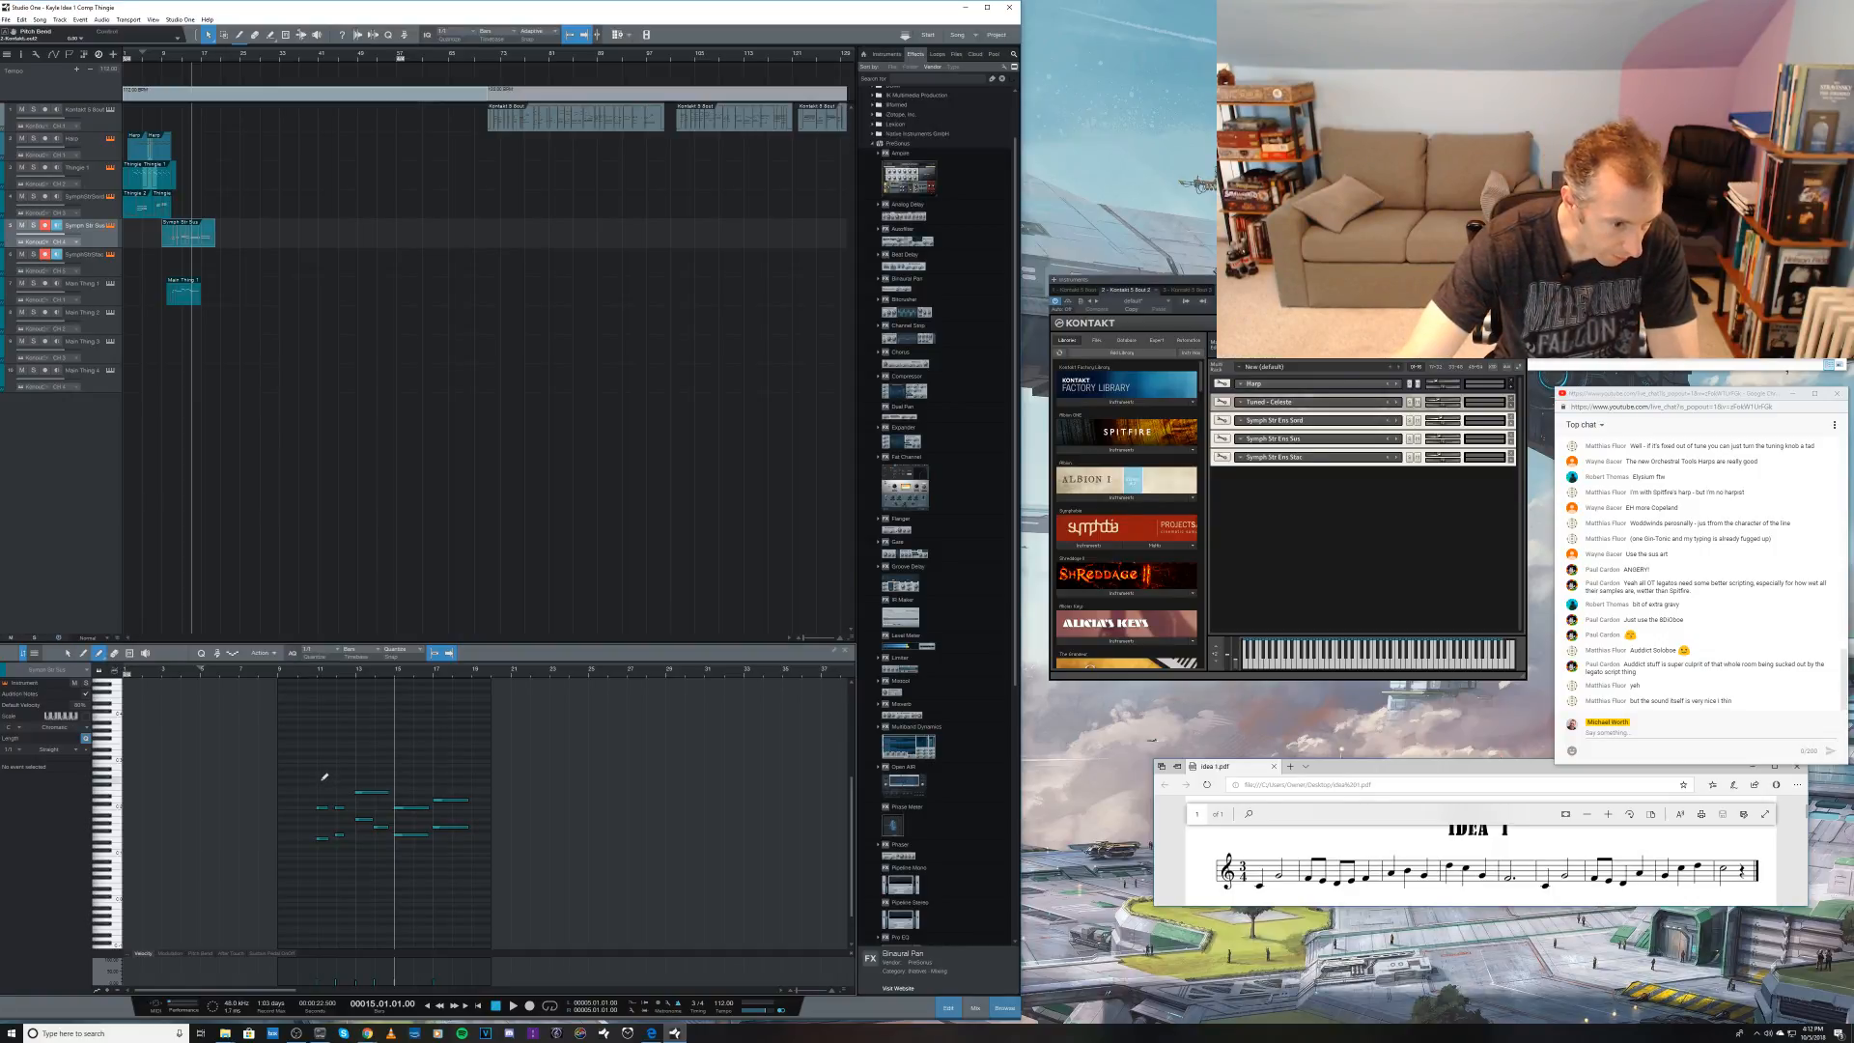
left_click(321, 778)
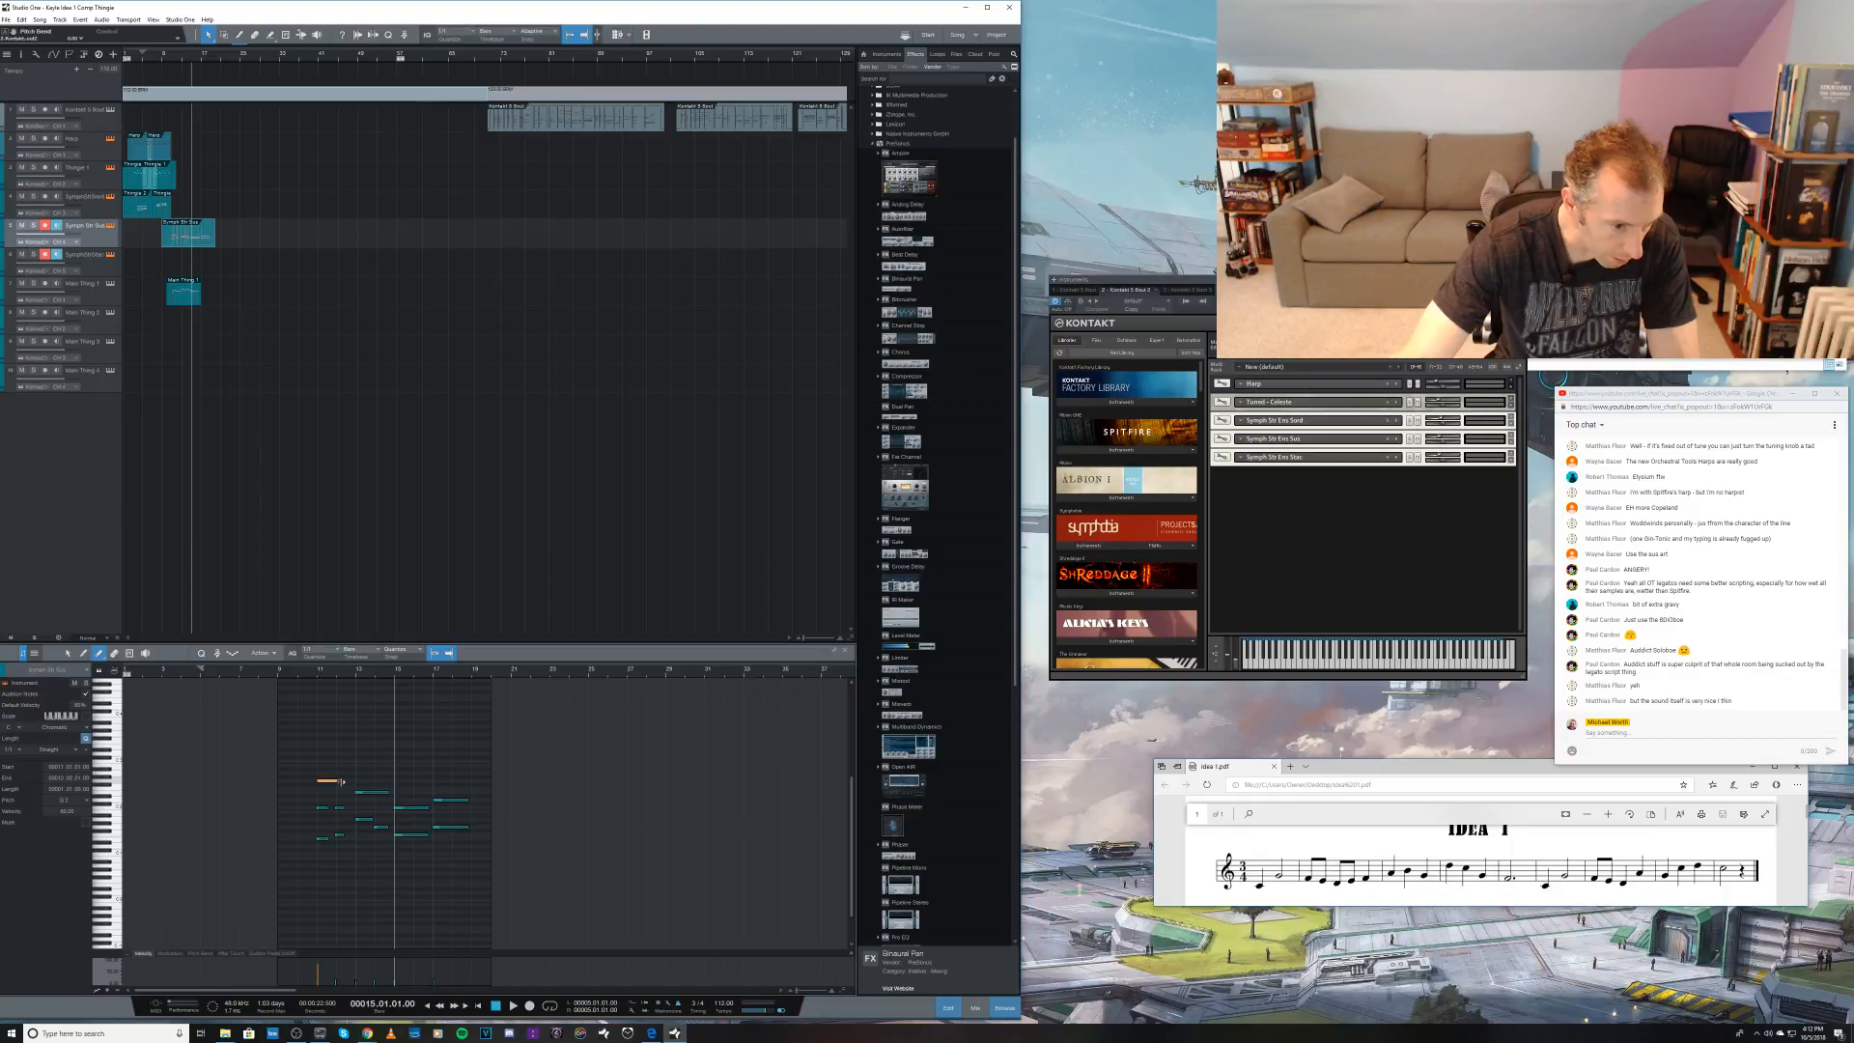
key("e")
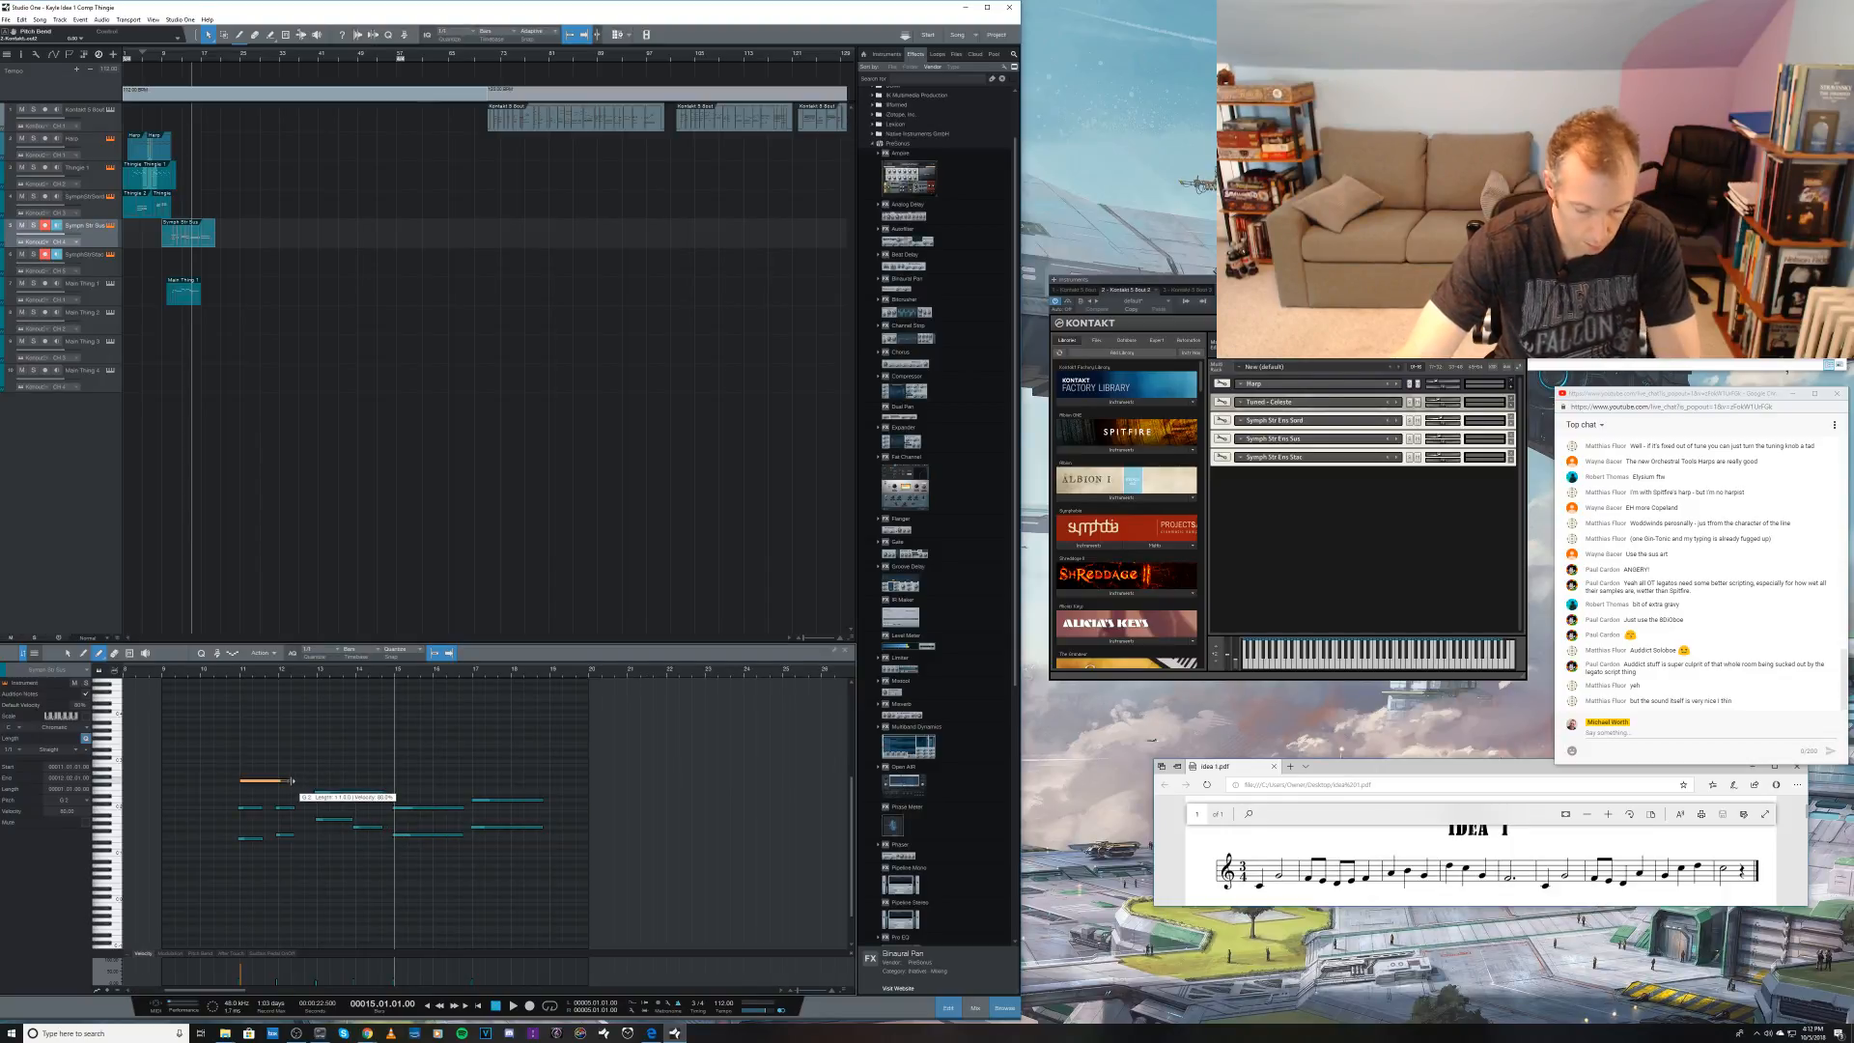
key("n")
left_click_drag(291, 781, 298, 780)
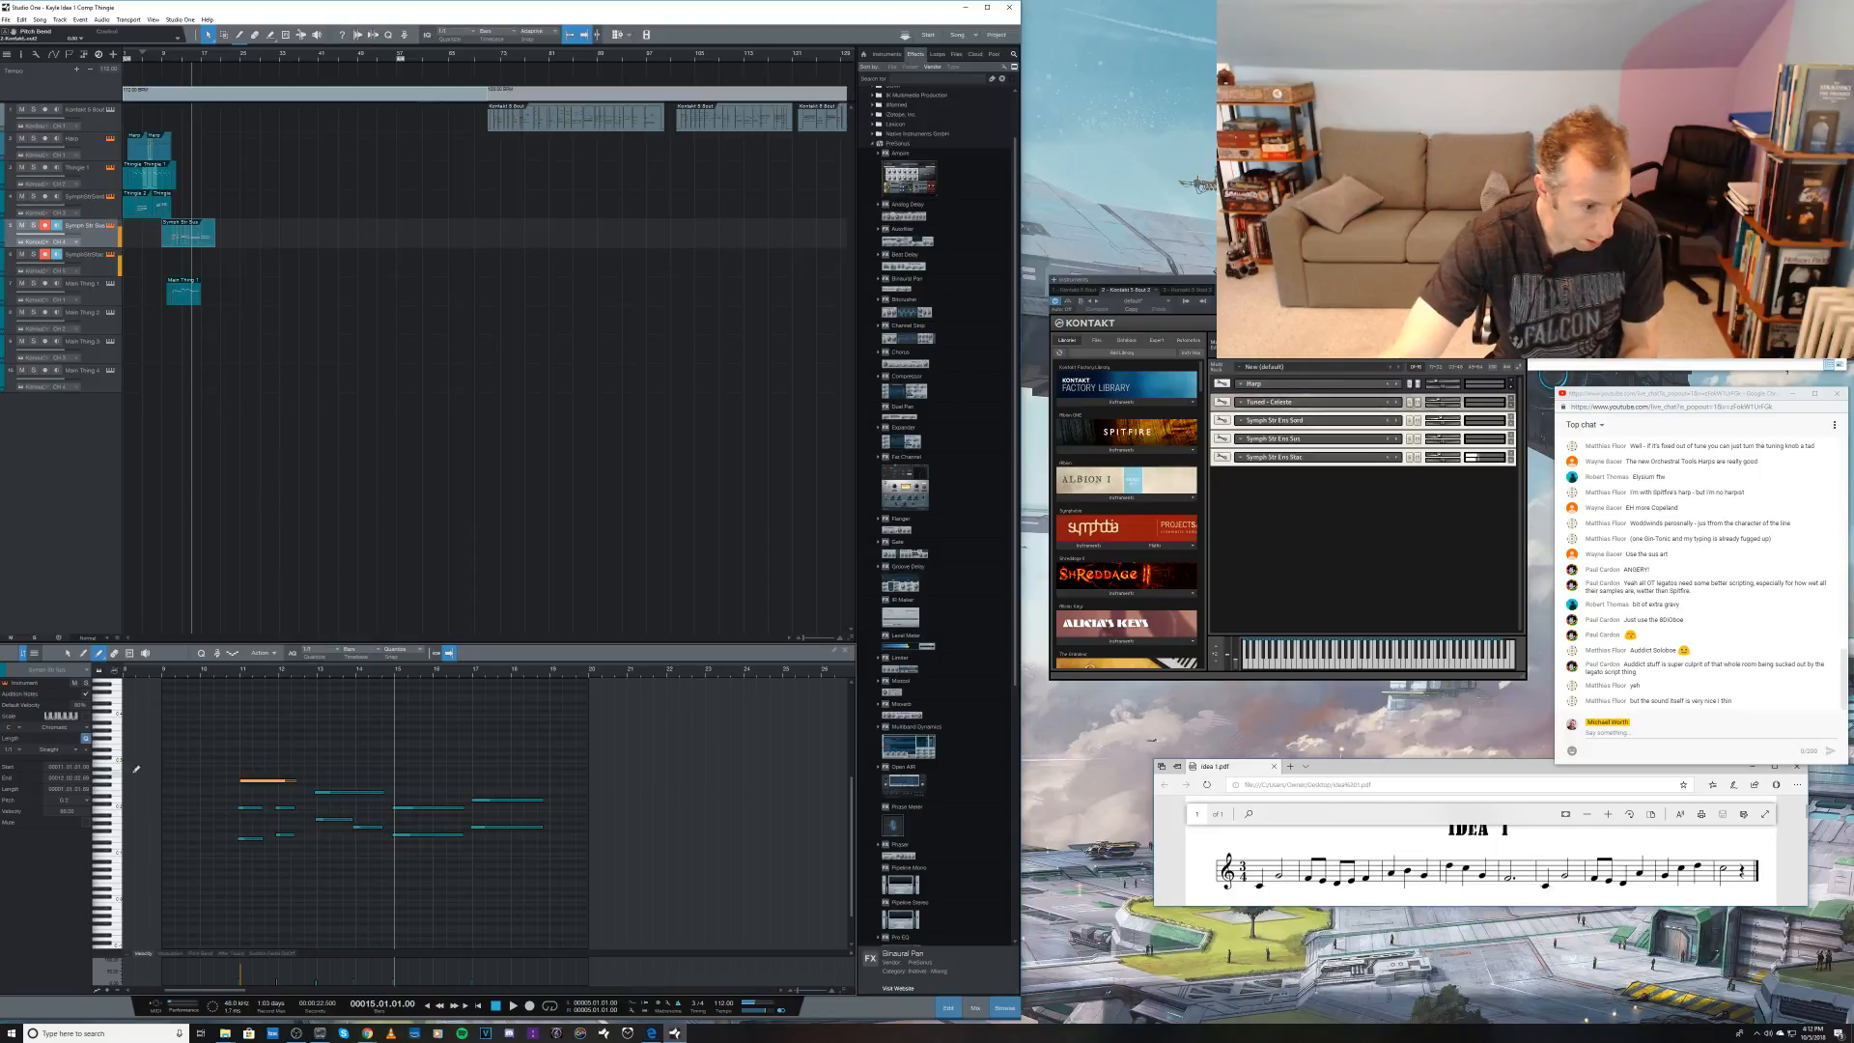
Step: Draw upper notes at bars 13 and 14, about one bar long each, and lower the pitch of the bar 13 note
left_click(323, 752)
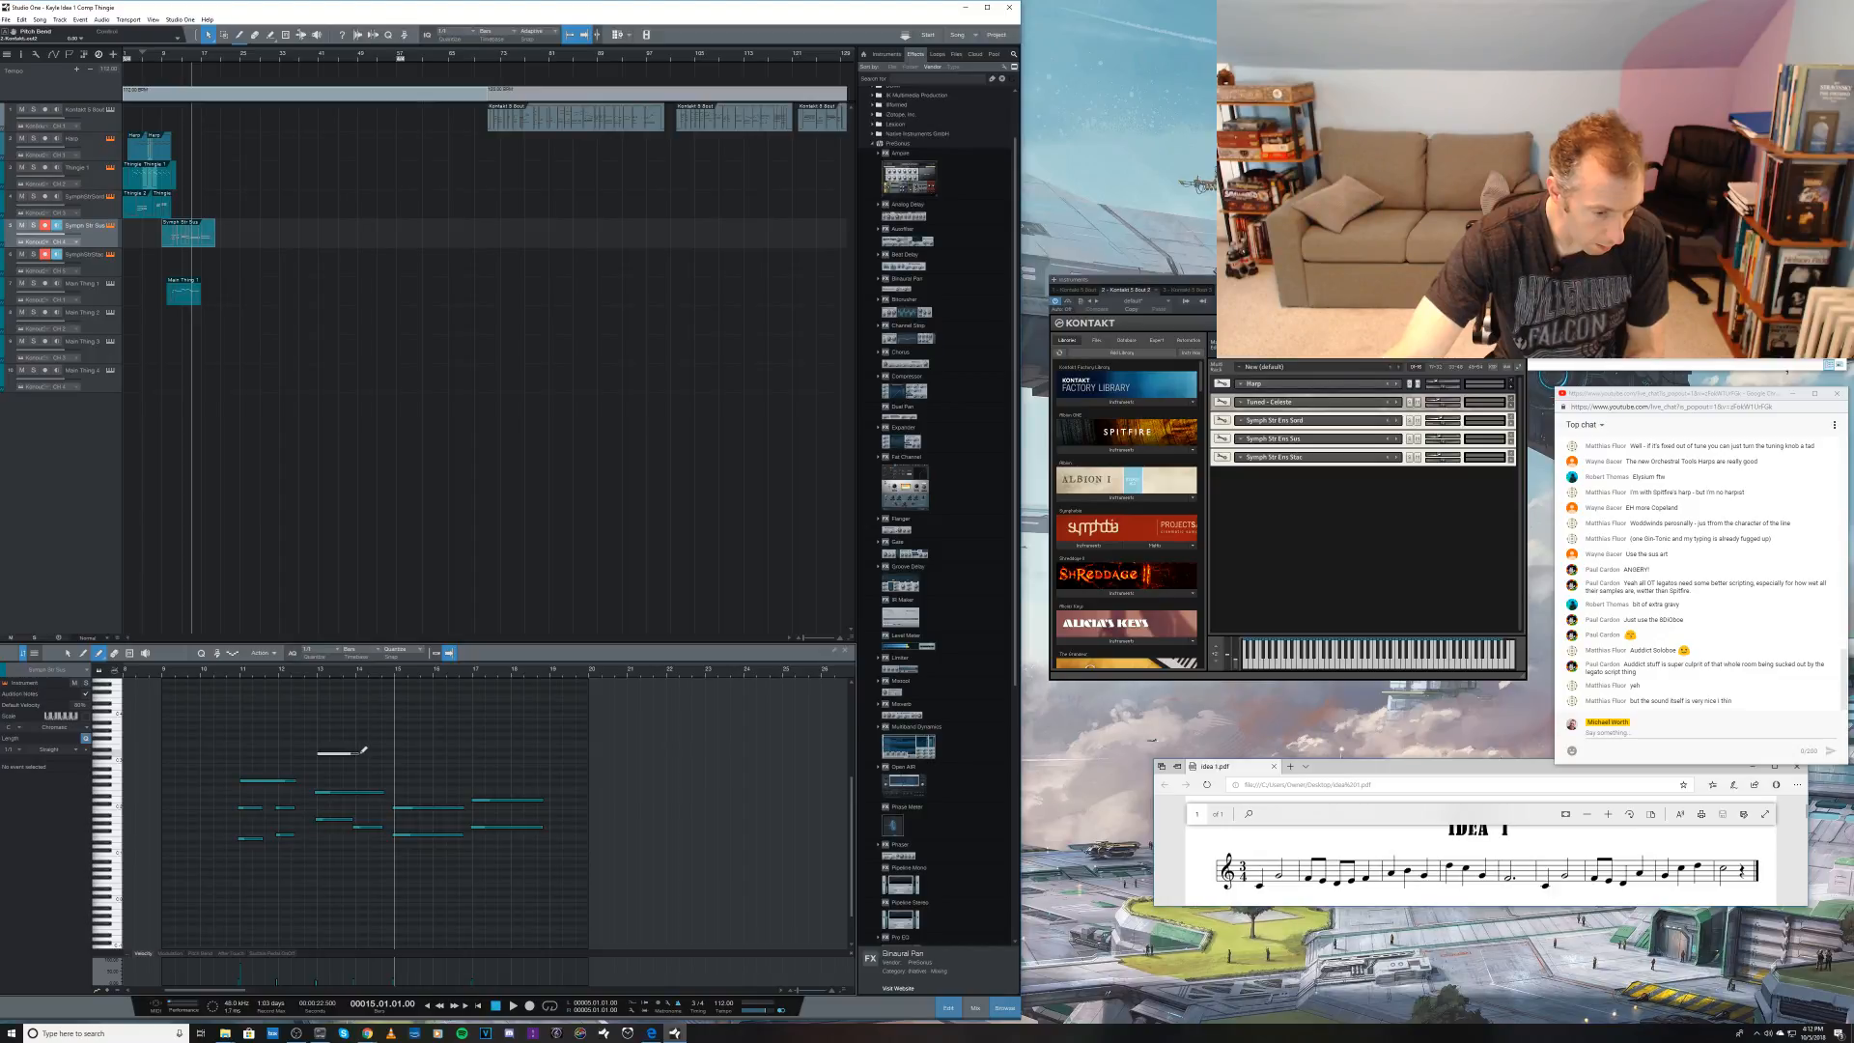
left_click_drag(363, 749, 351, 749)
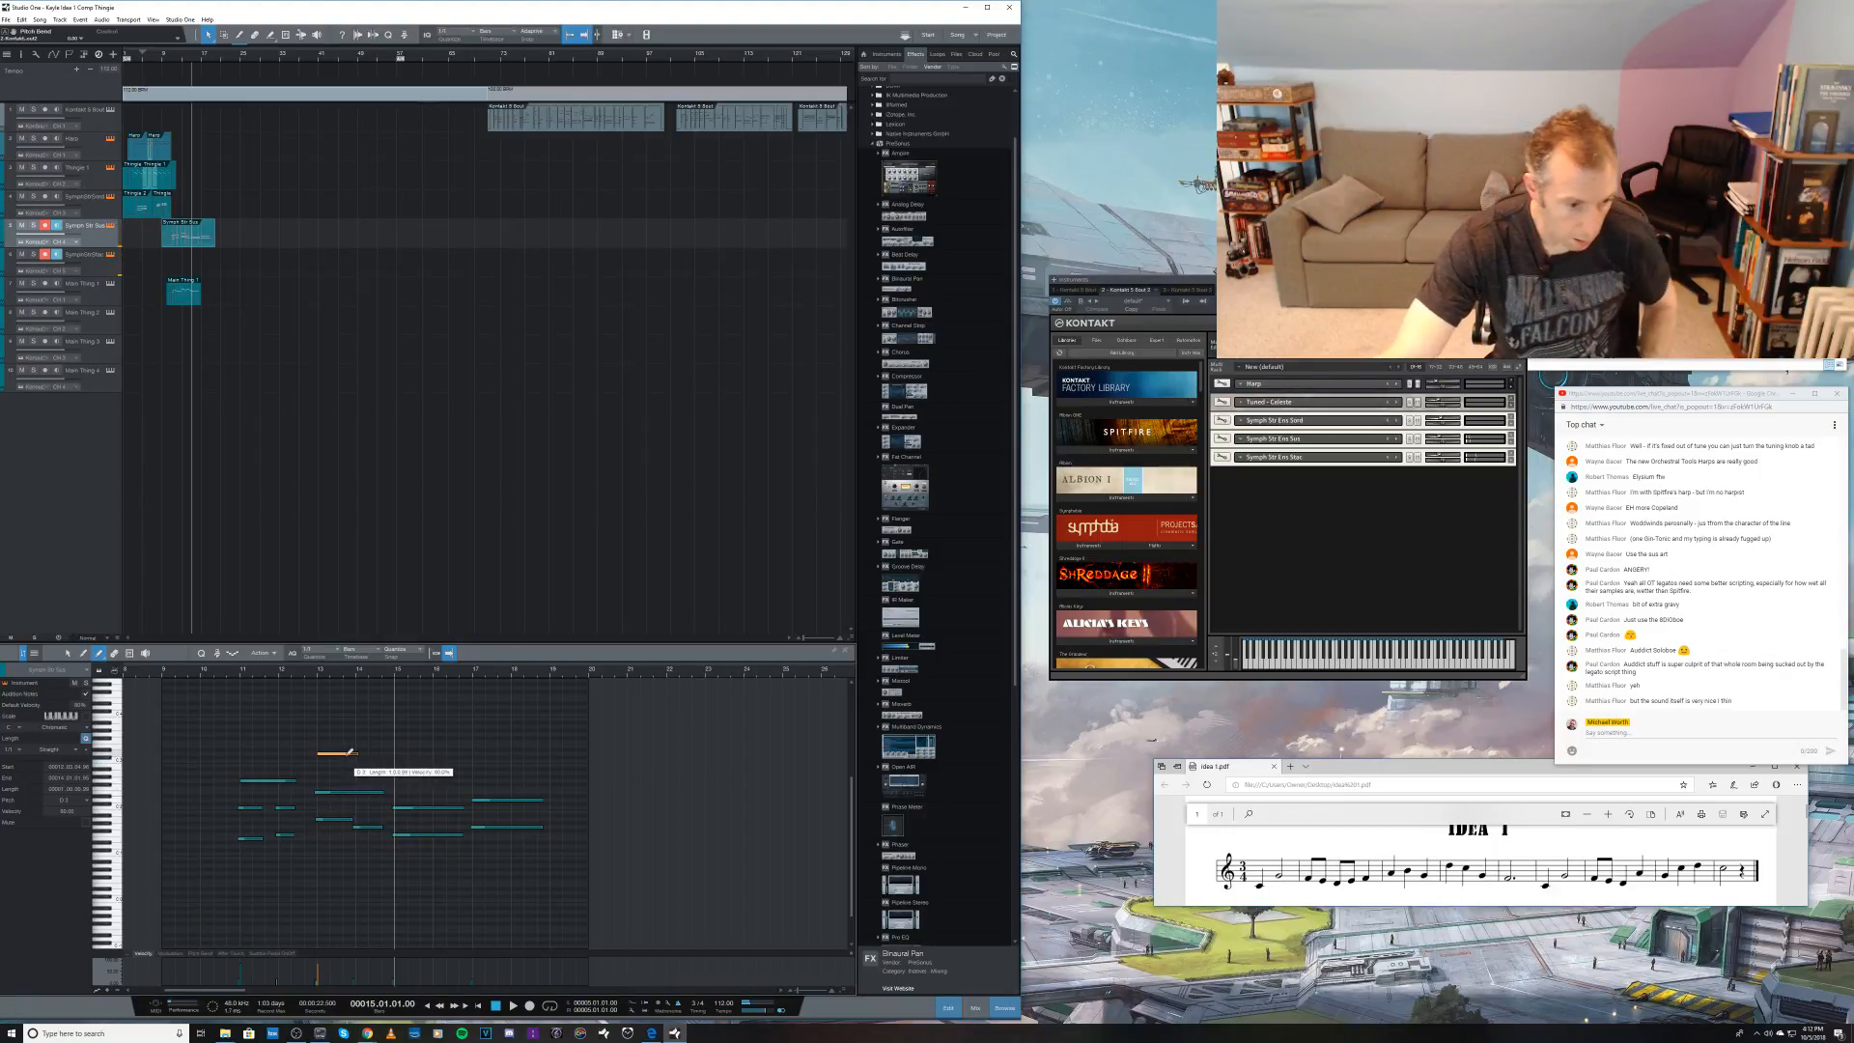
key("1")
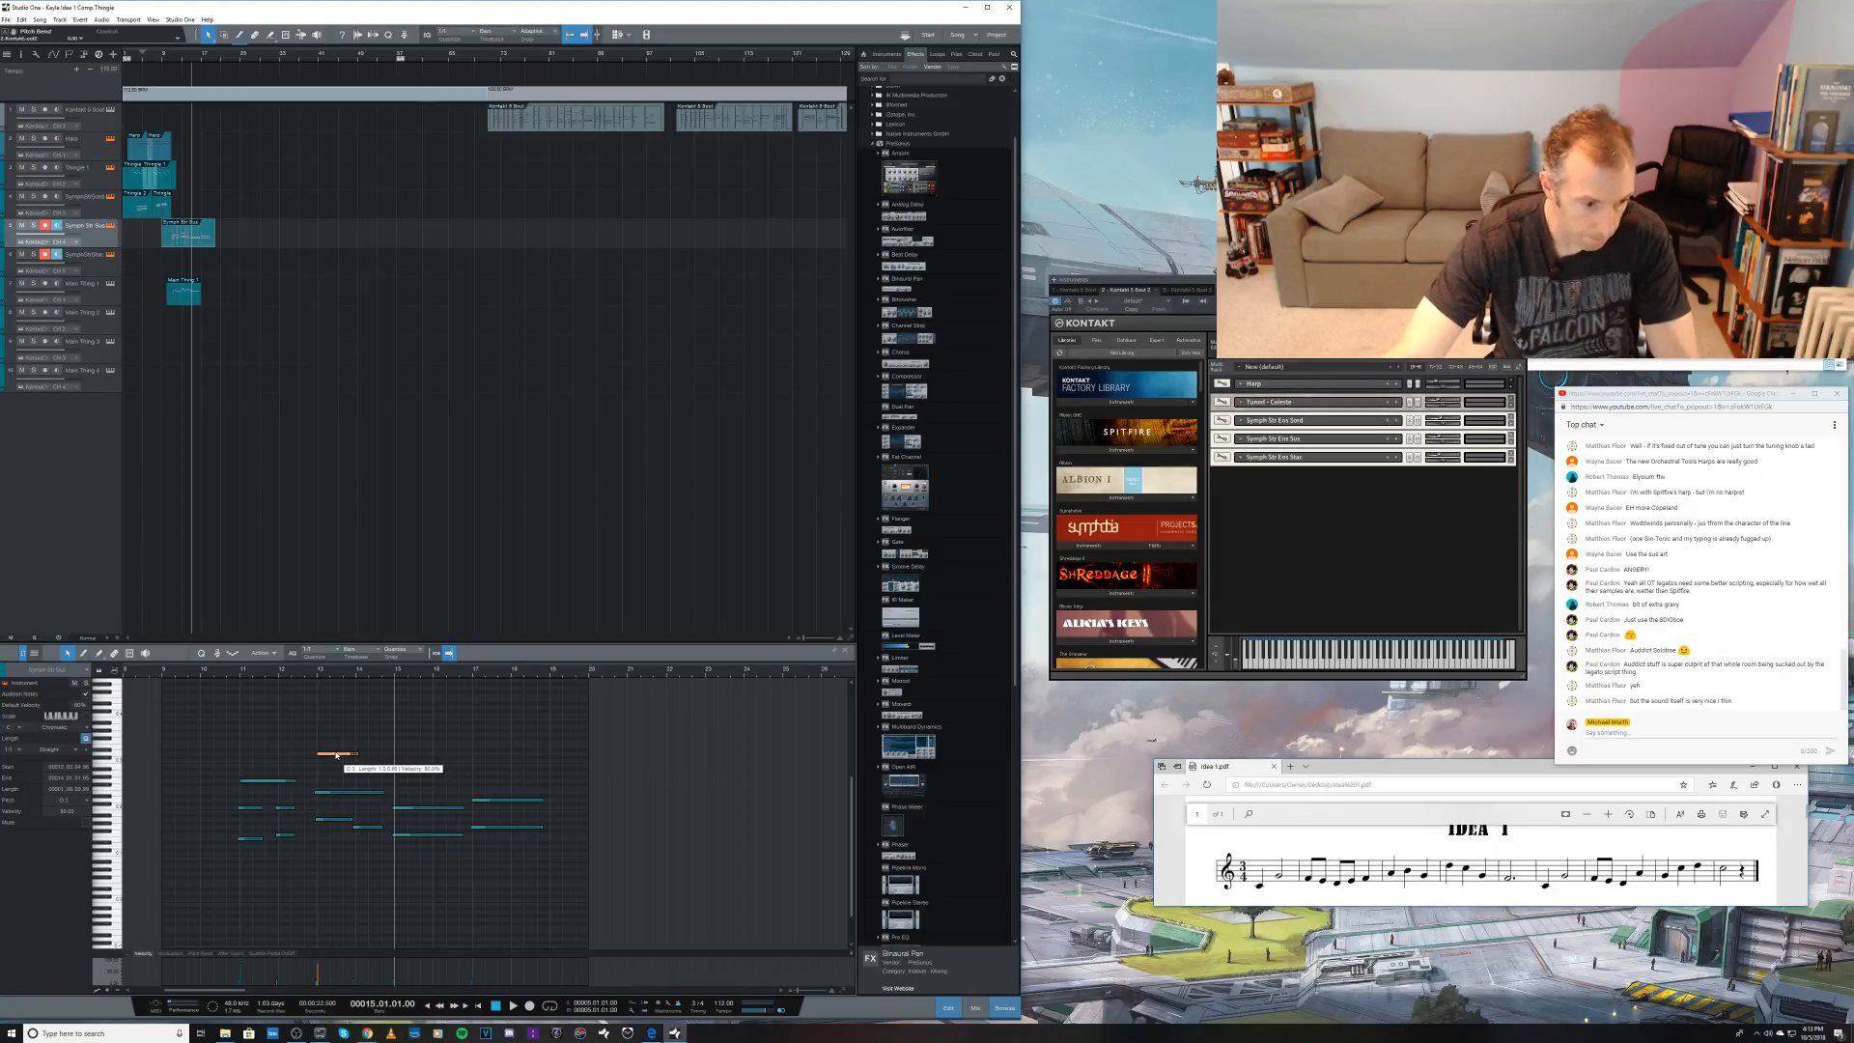
left_click_drag(337, 756, 333, 765)
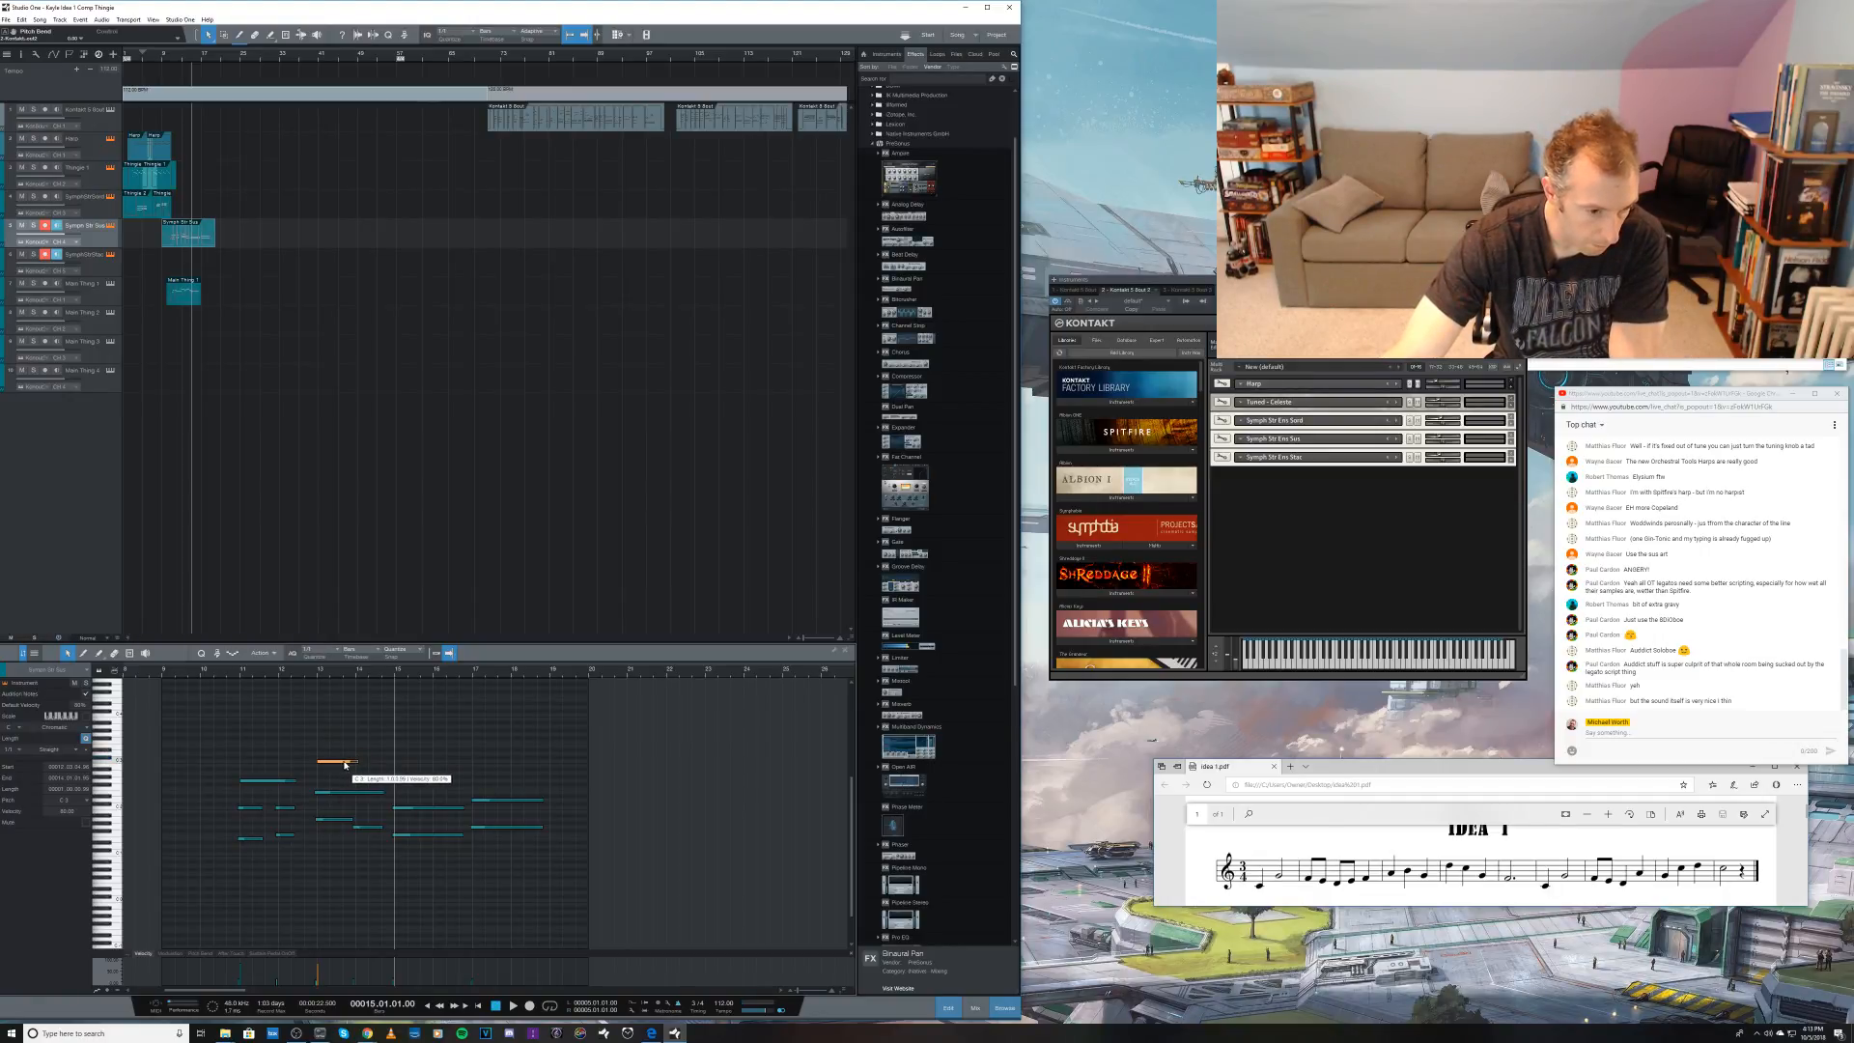
key("5")
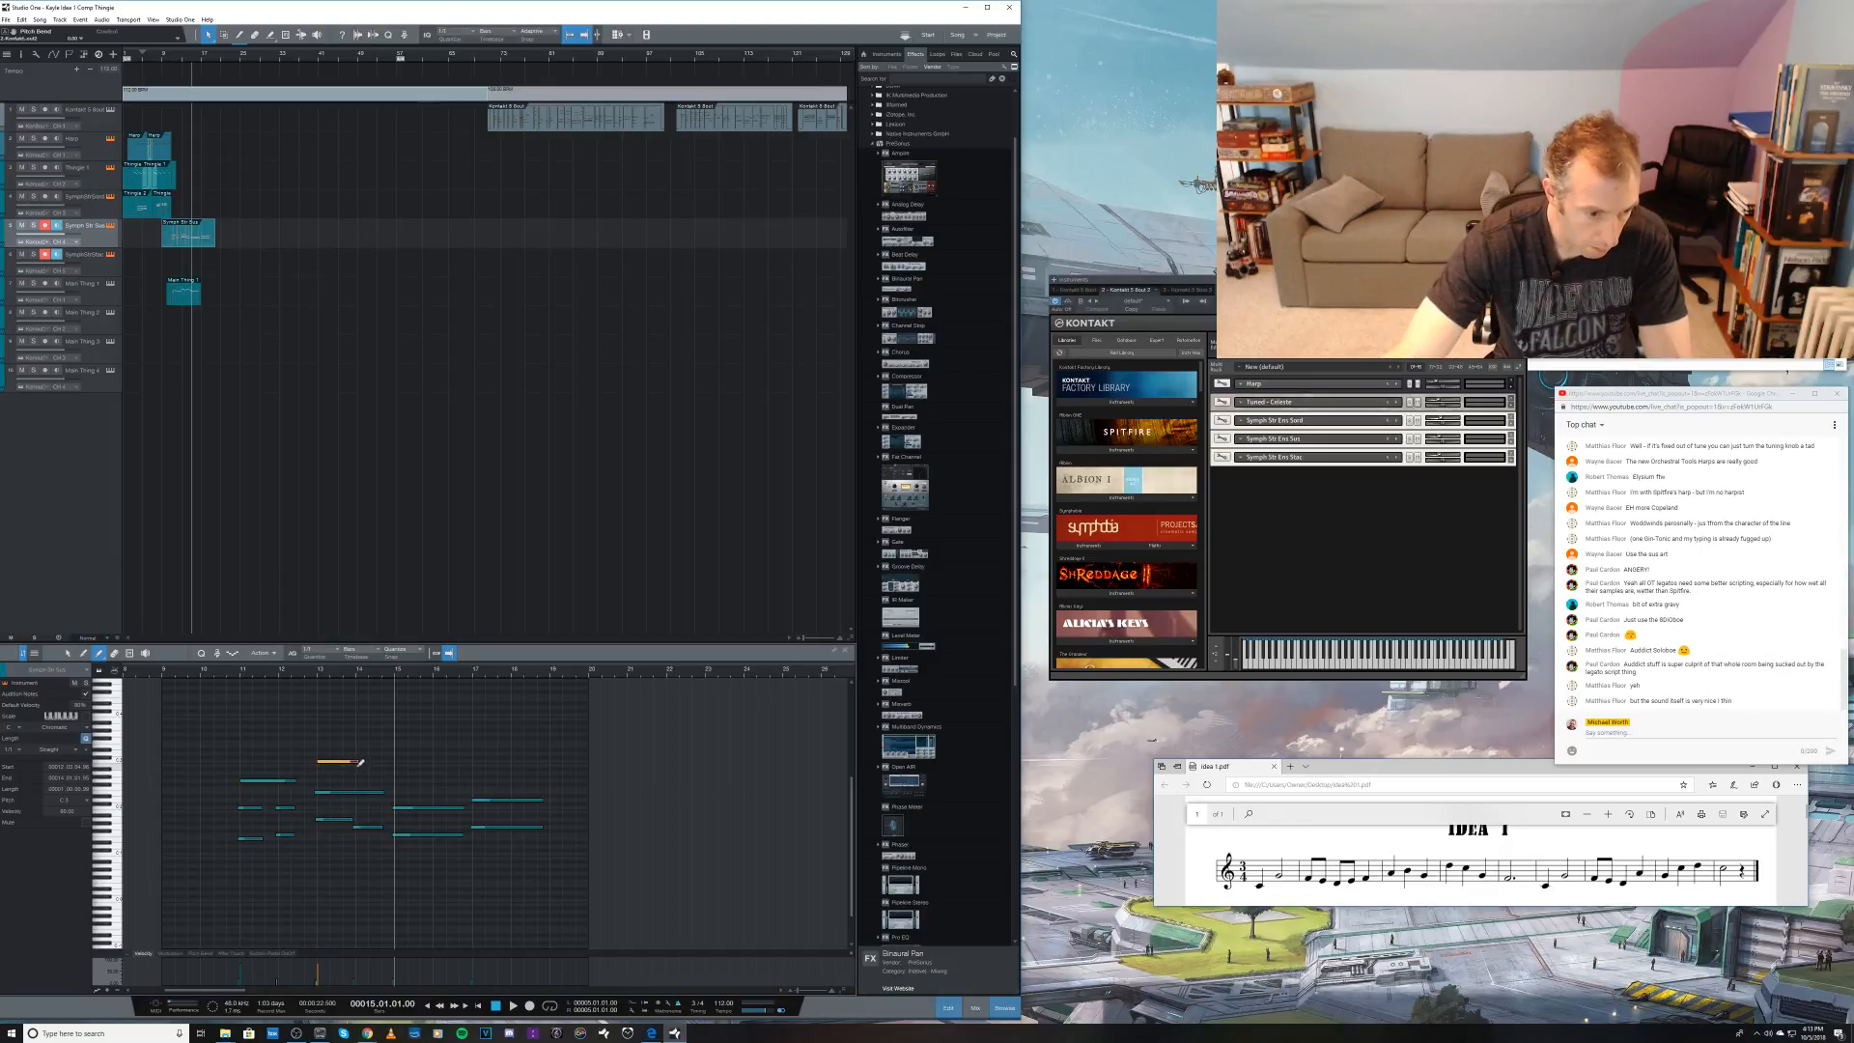
left_click(360, 764)
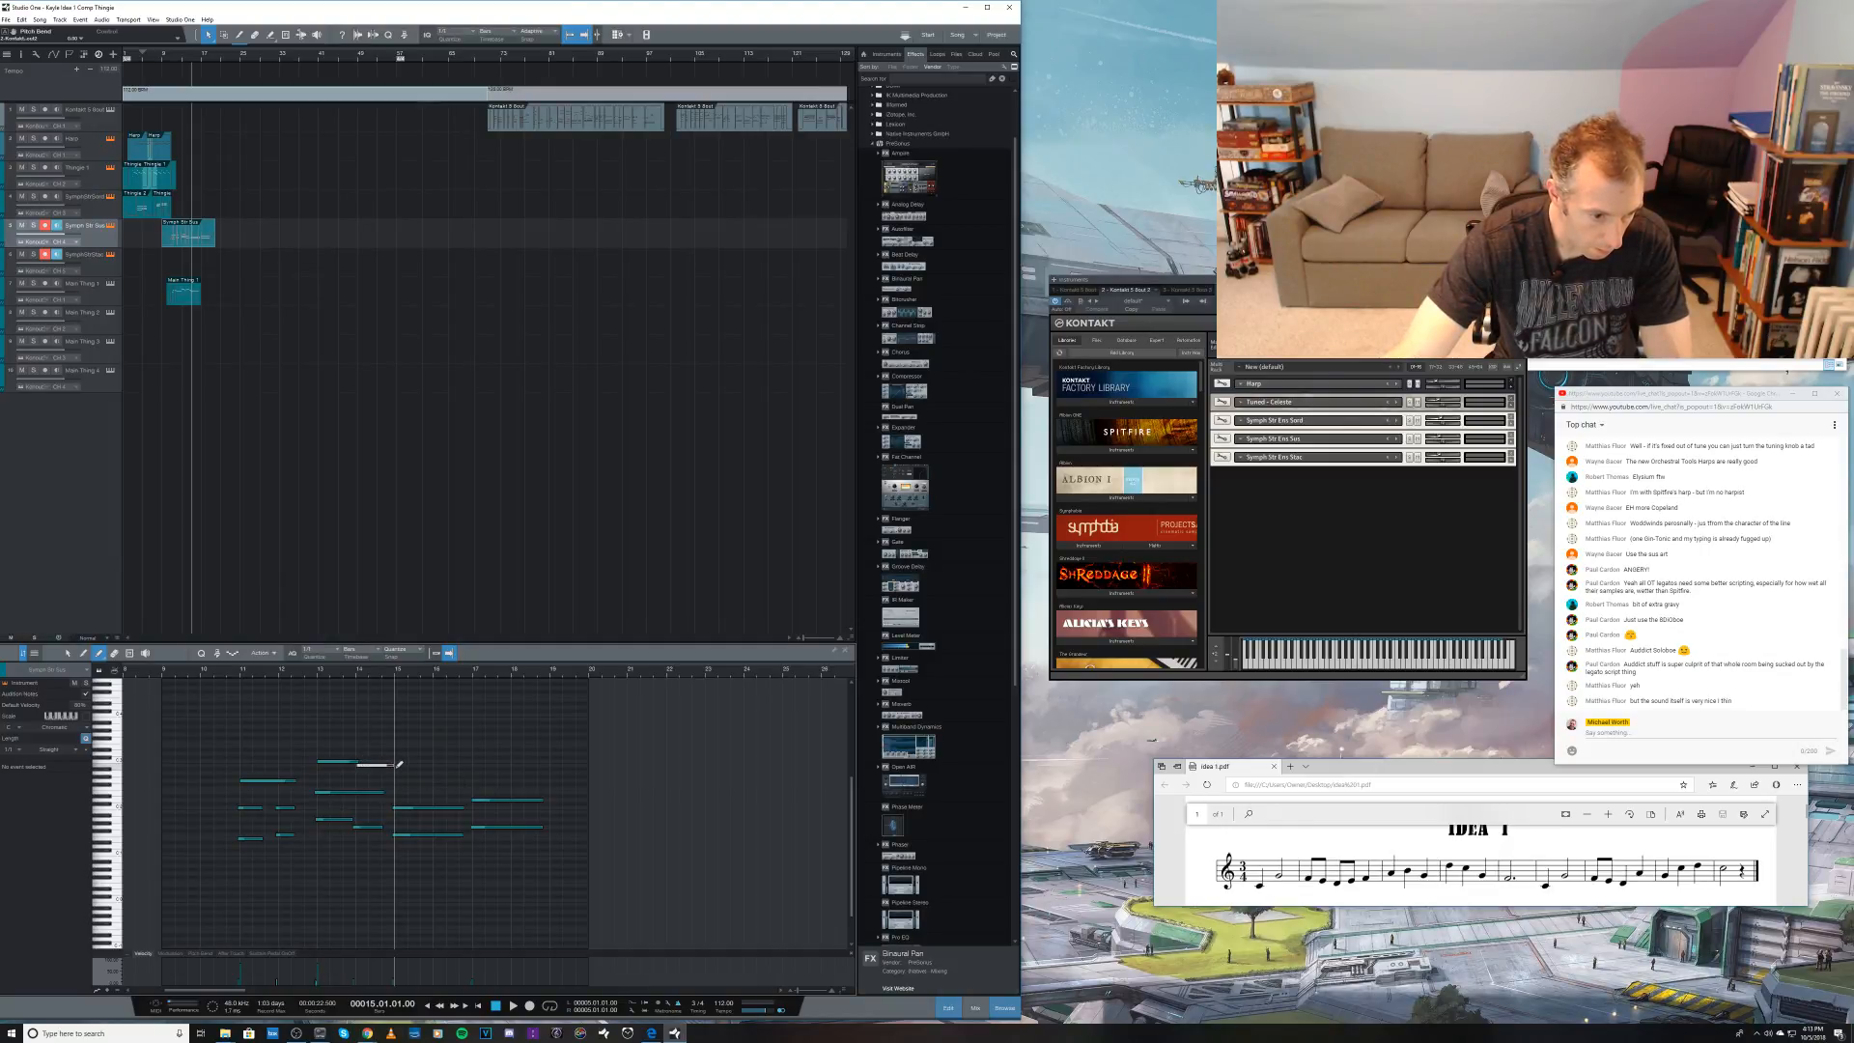
left_click_drag(400, 763, 391, 777)
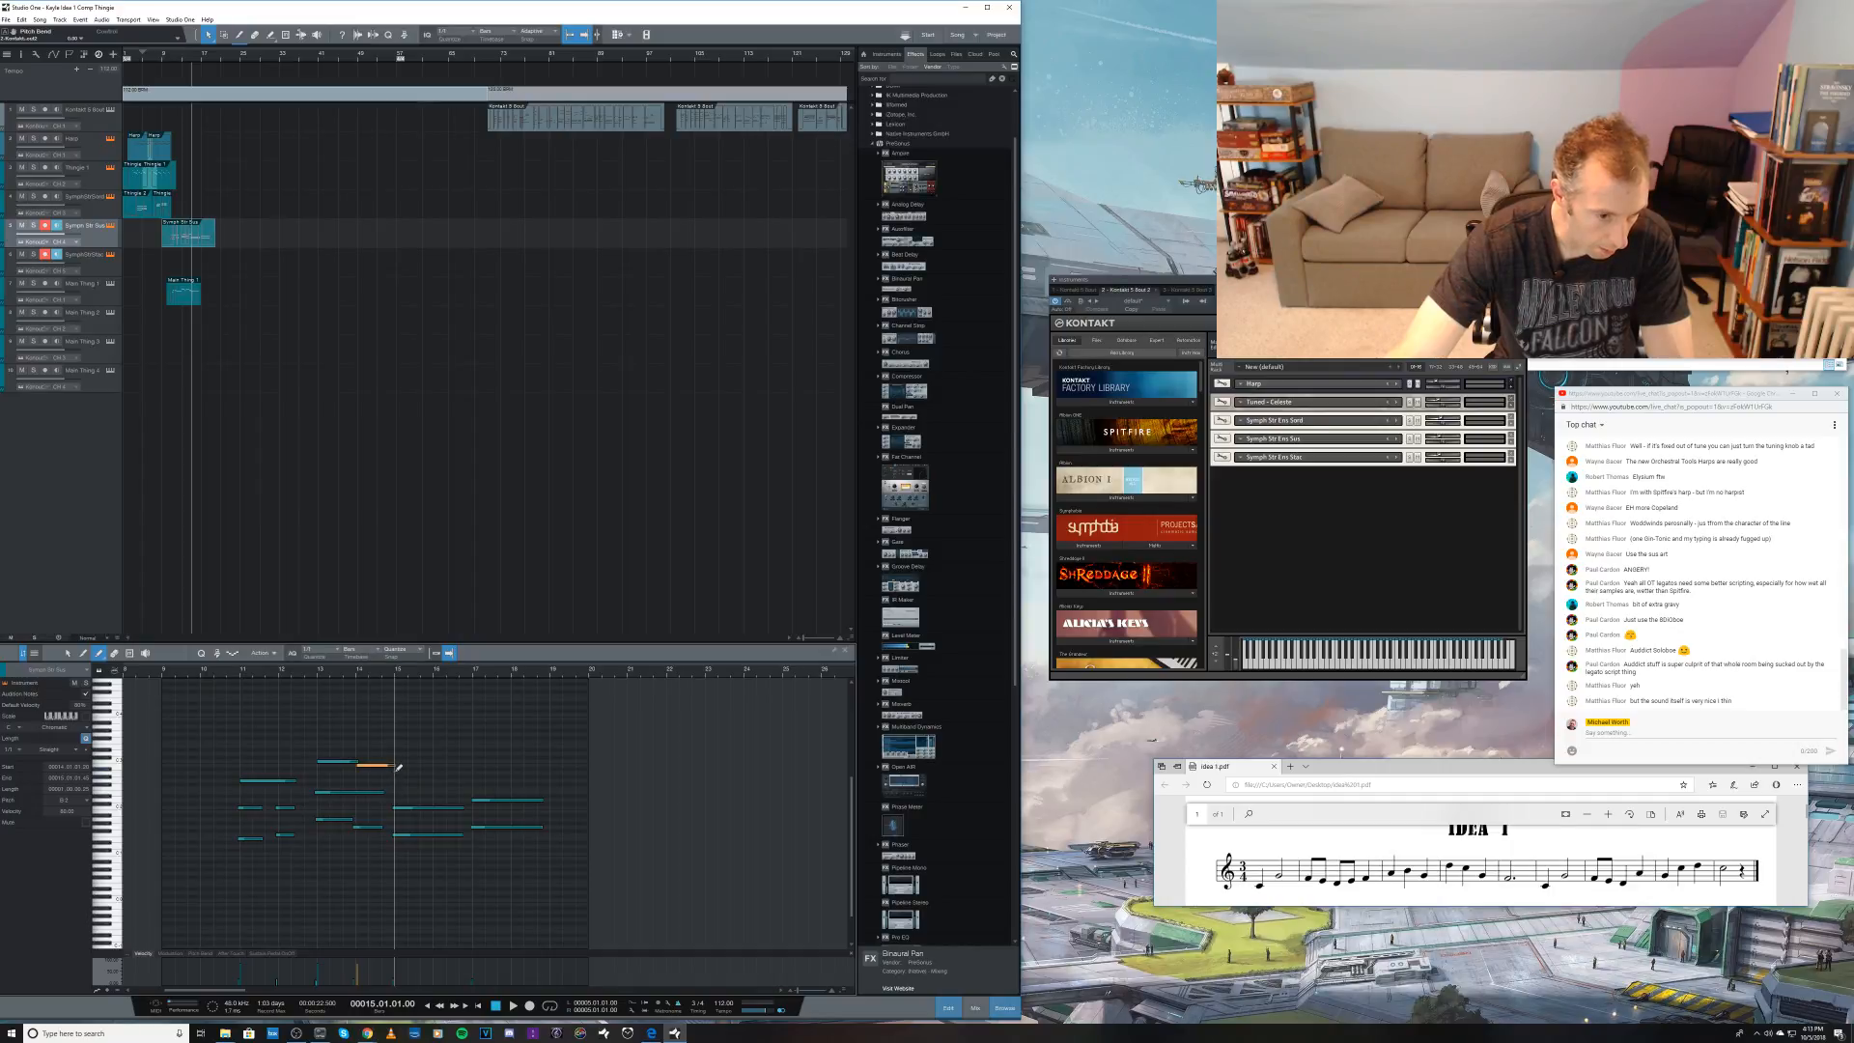
Step: Continue the upper line with notes at bars 15, 16 and 17, lowering the bar 16 note's pitch
left_click(398, 777)
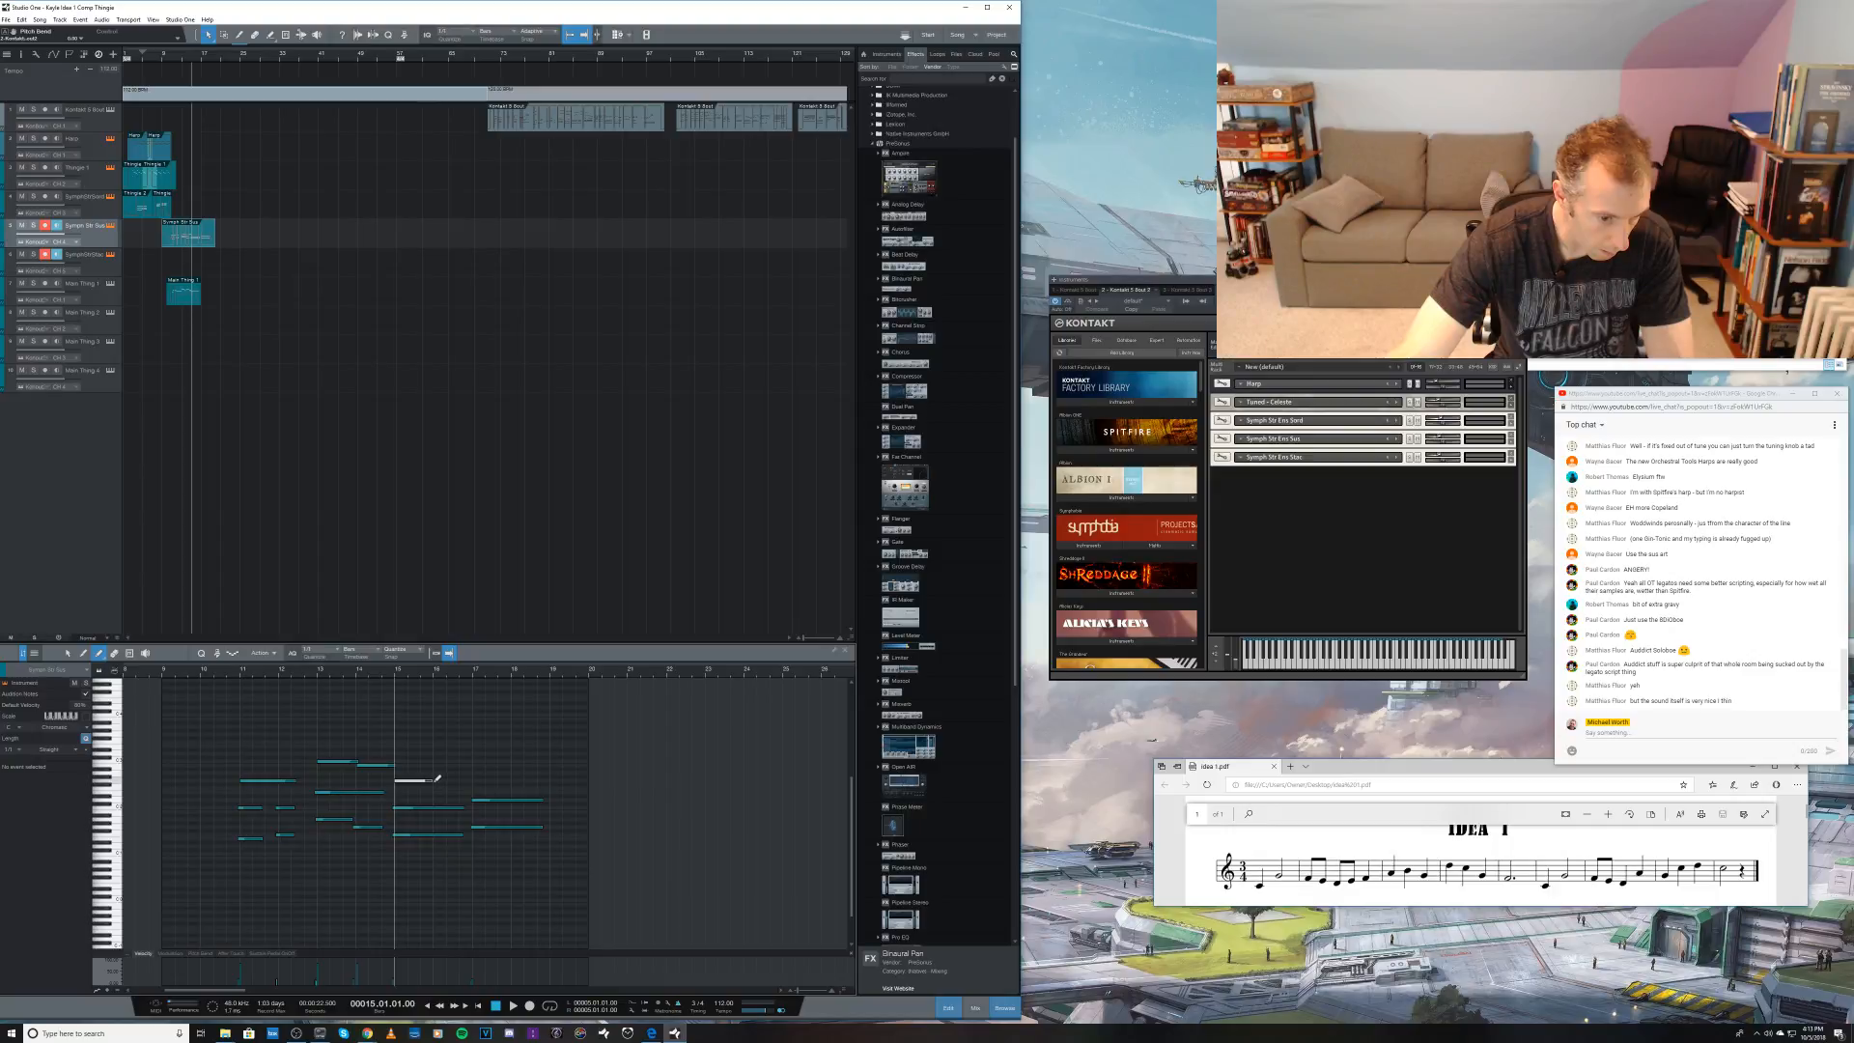
left_click_drag(437, 778, 444, 770)
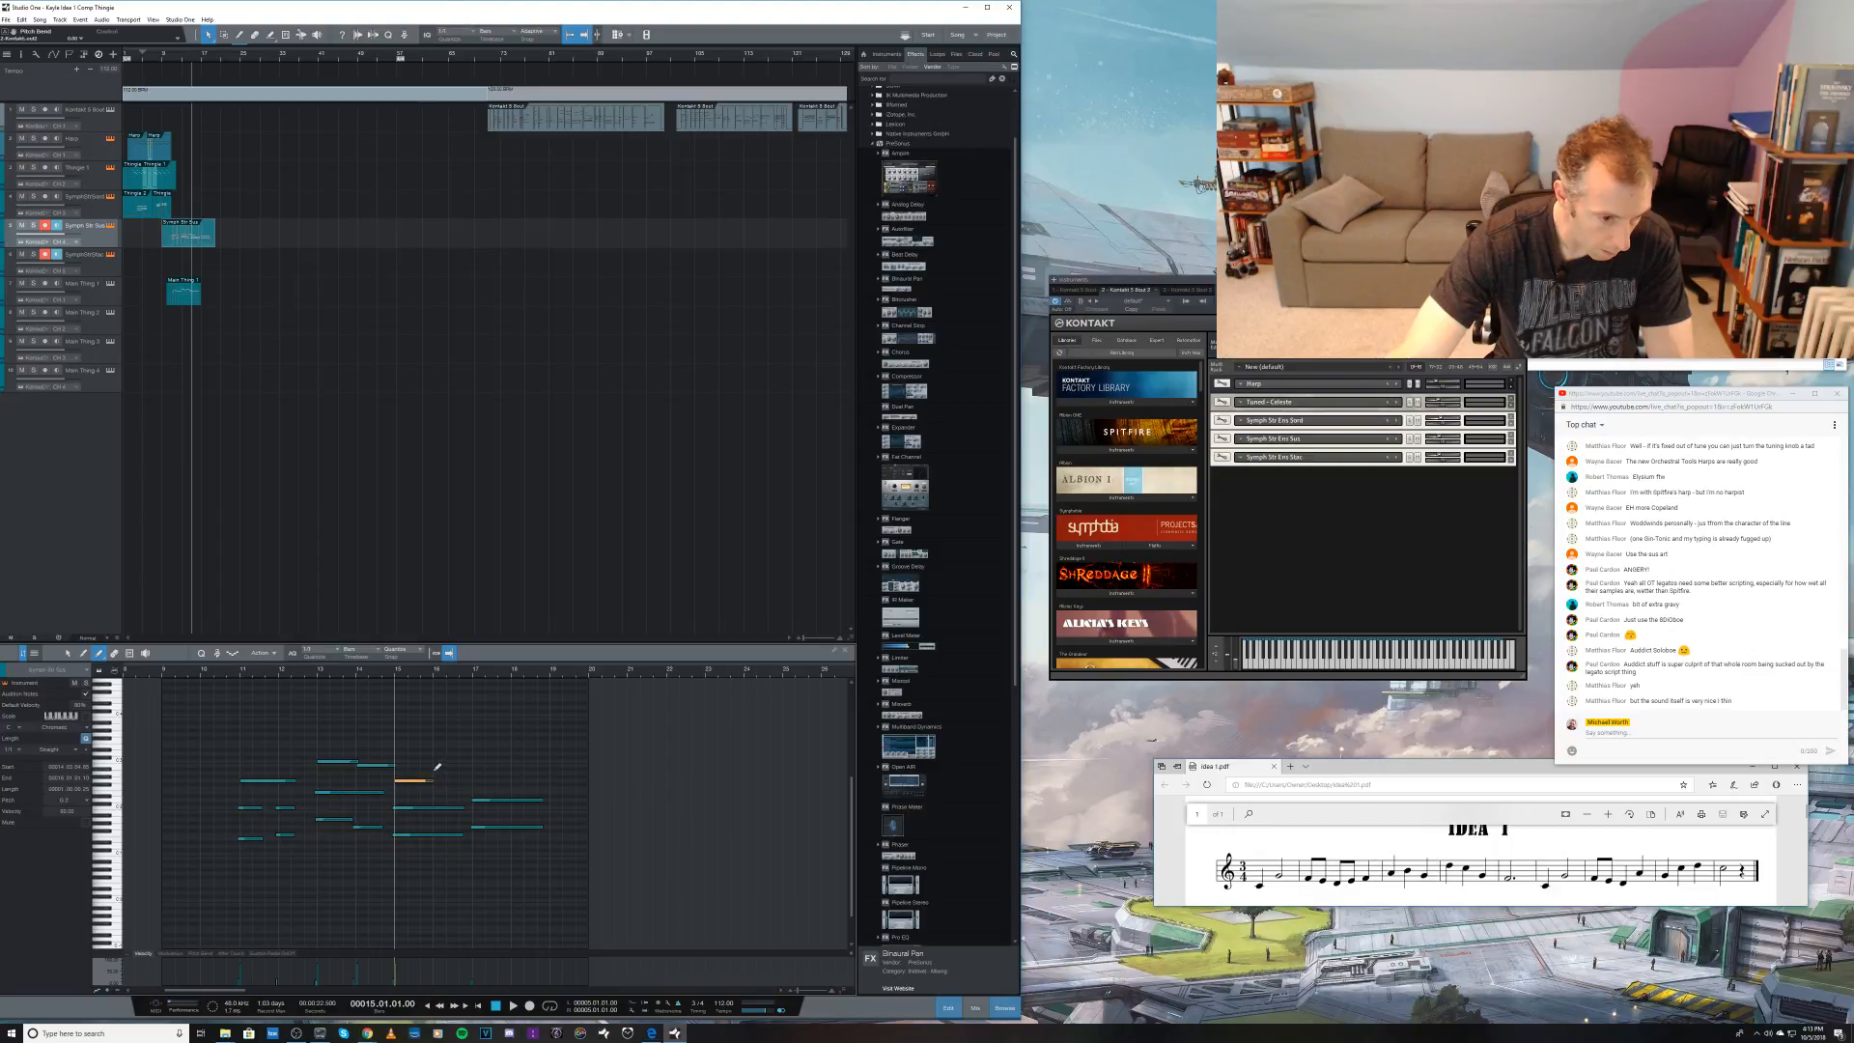
left_click(438, 767)
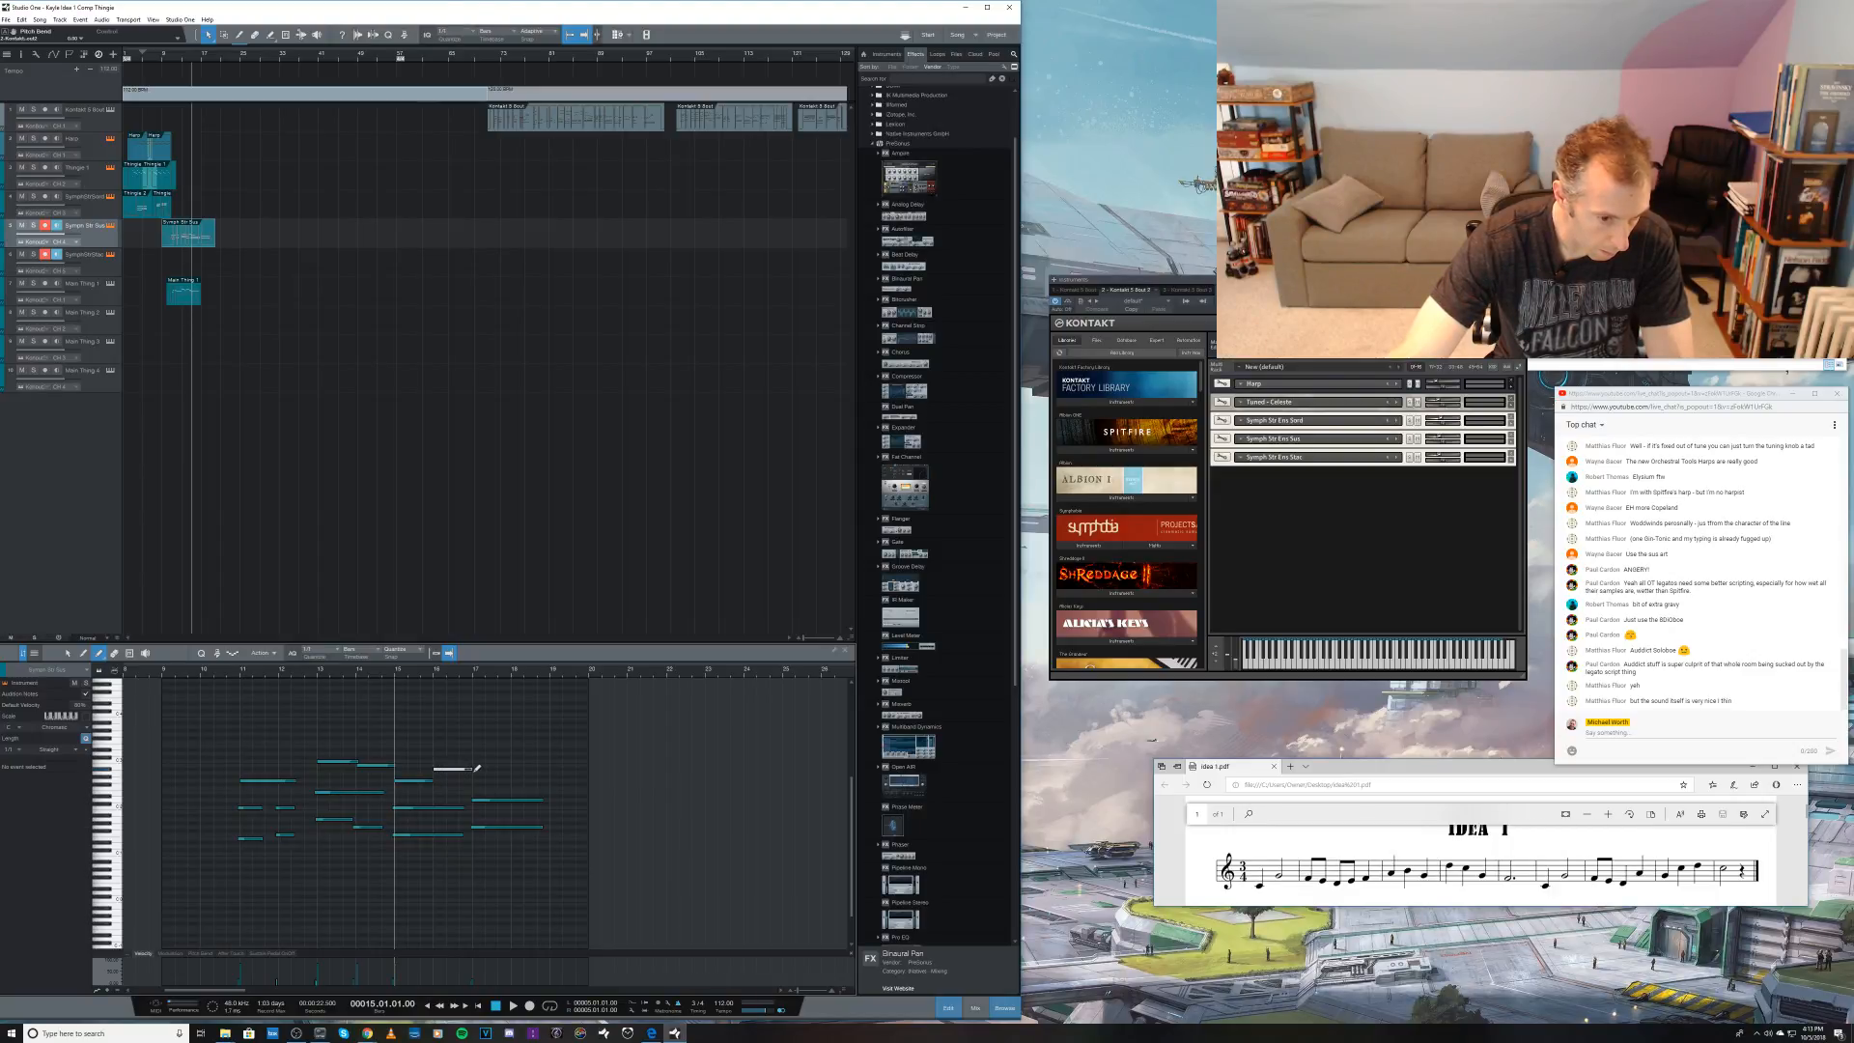
left_click_drag(475, 772, 473, 771)
key("Down")
key("Right")
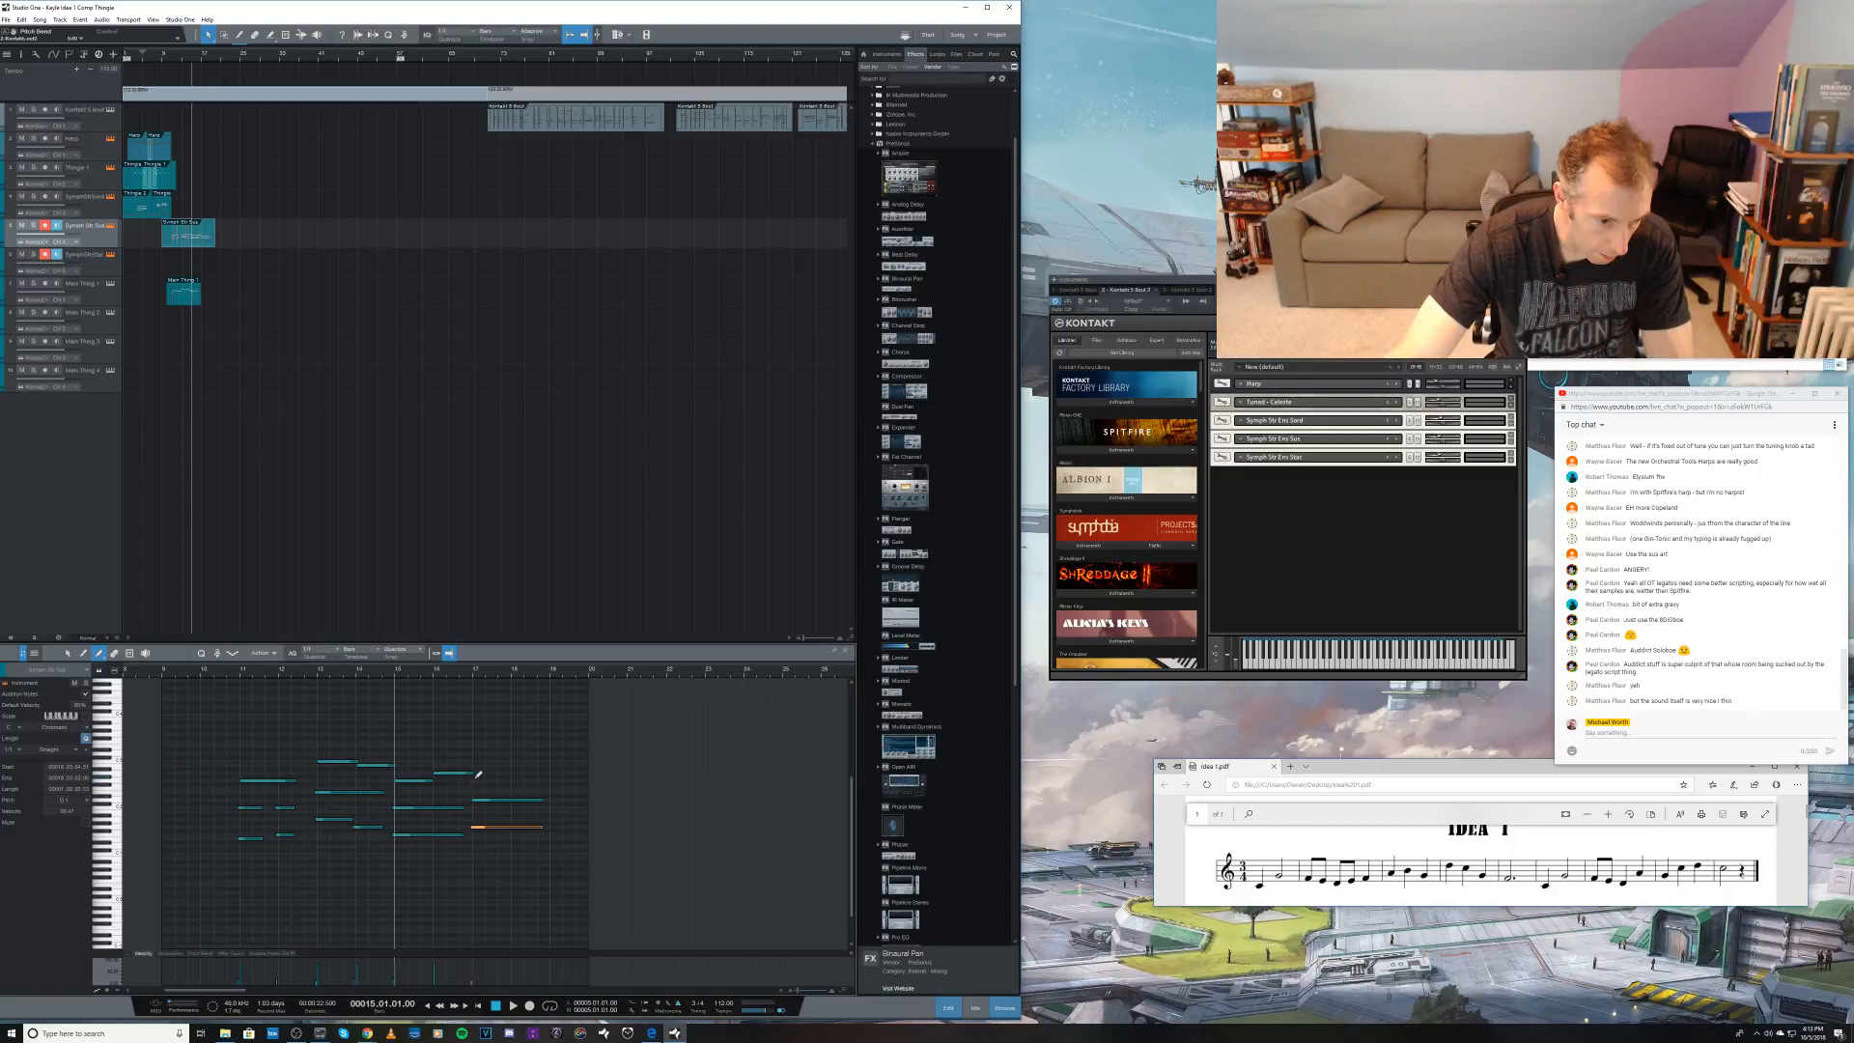
left_click_drag(476, 774, 541, 778)
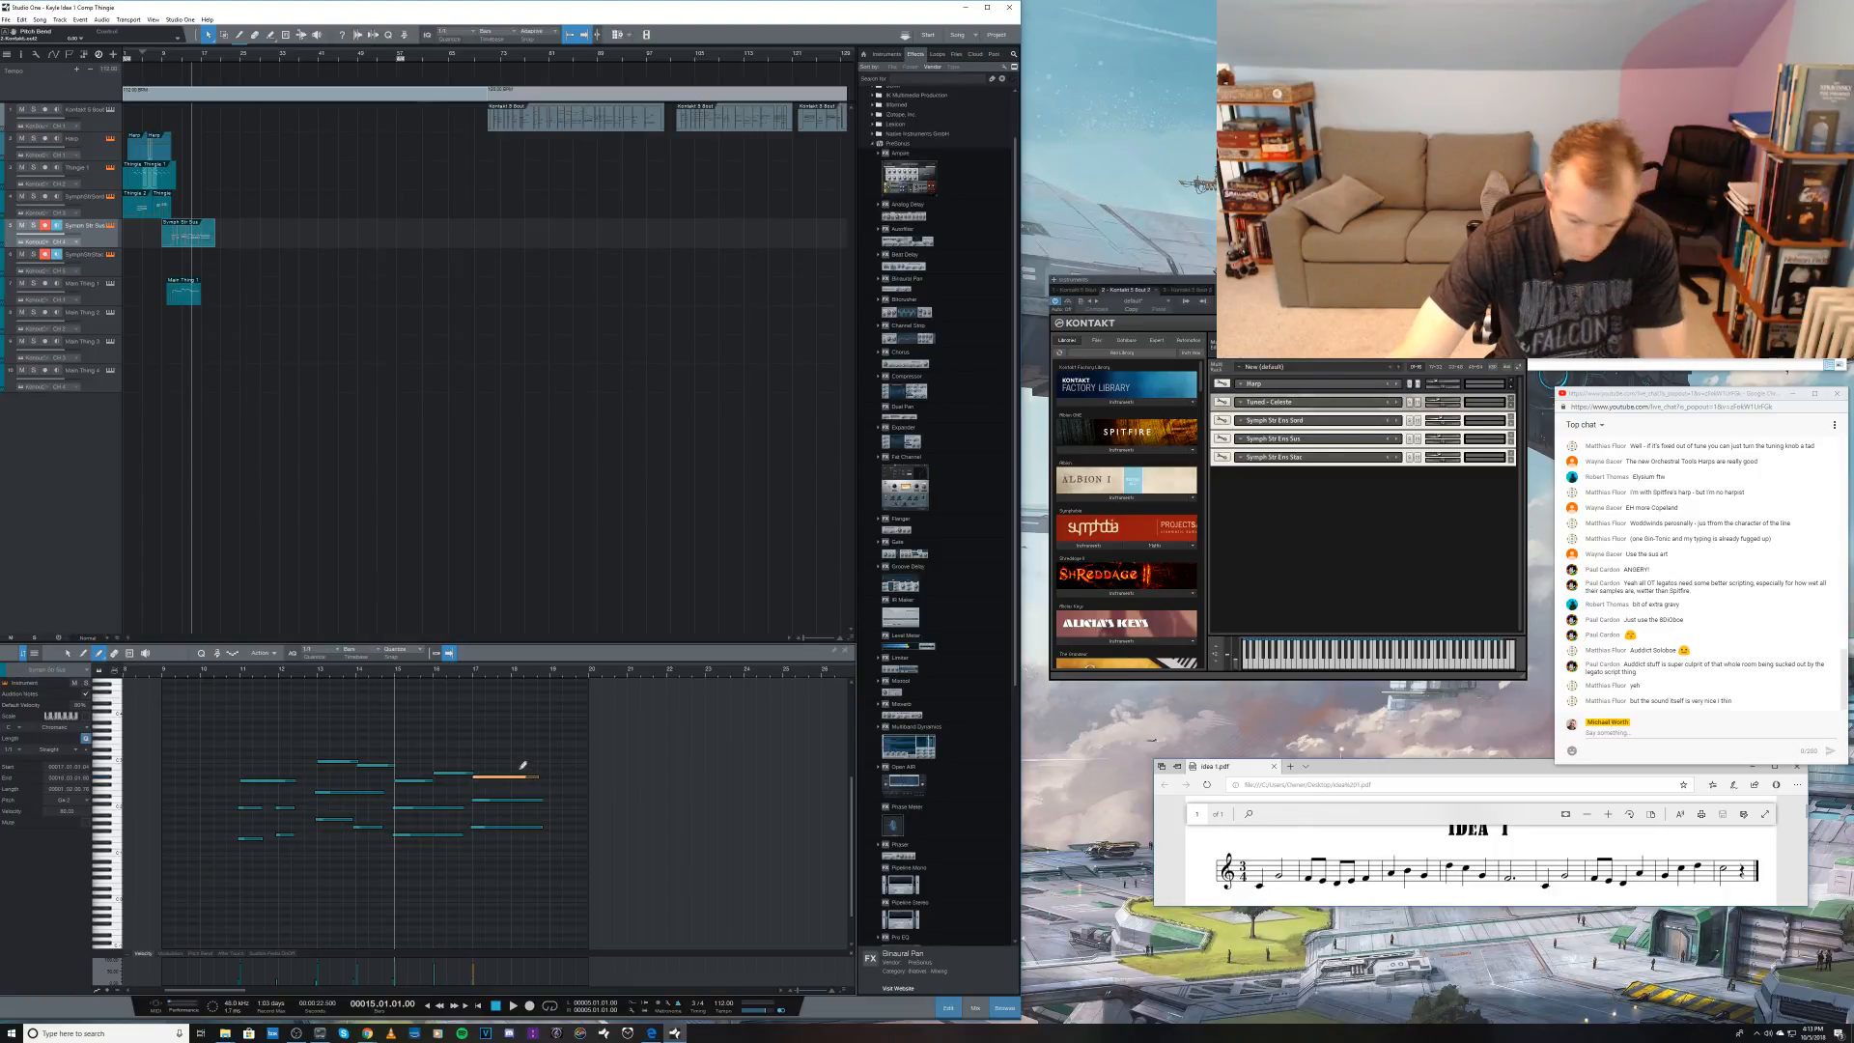
Step: Play back the string part from just before bar 11, and show its Modulation curve in an enlarged lane below the notes
left_click(234, 674)
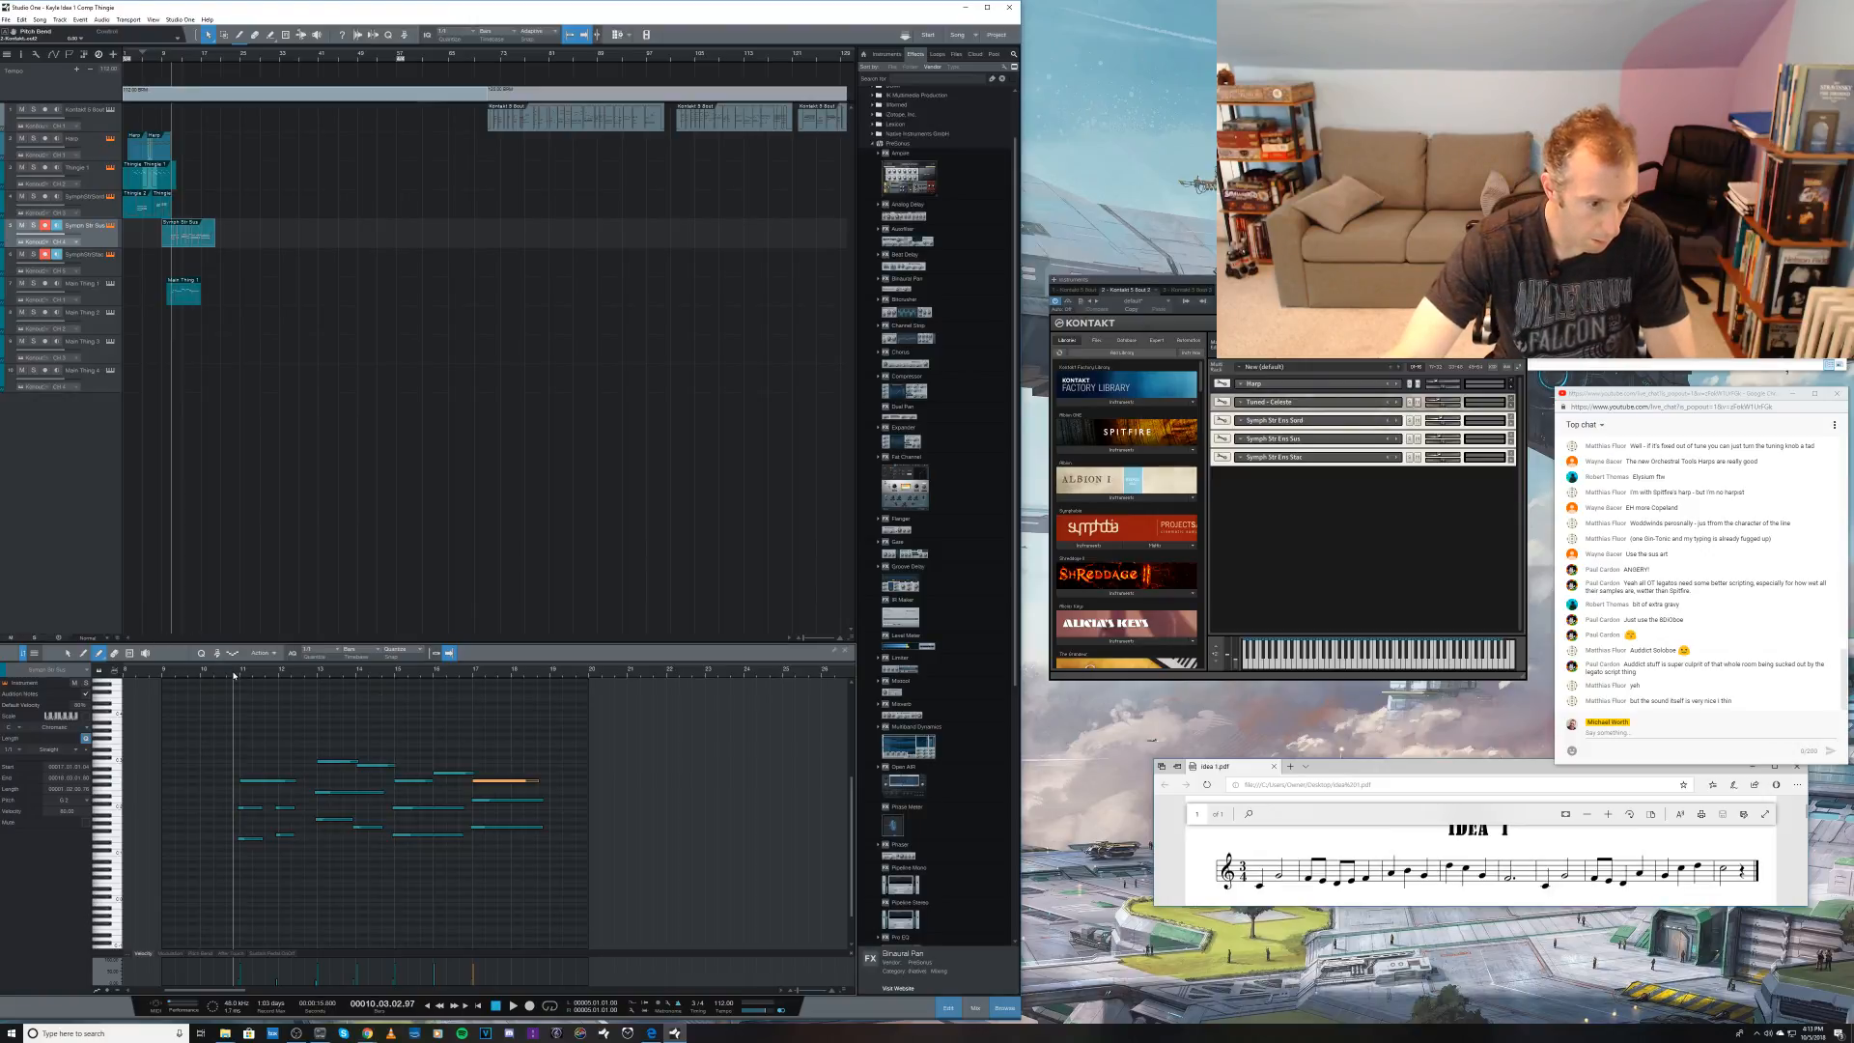
key("space")
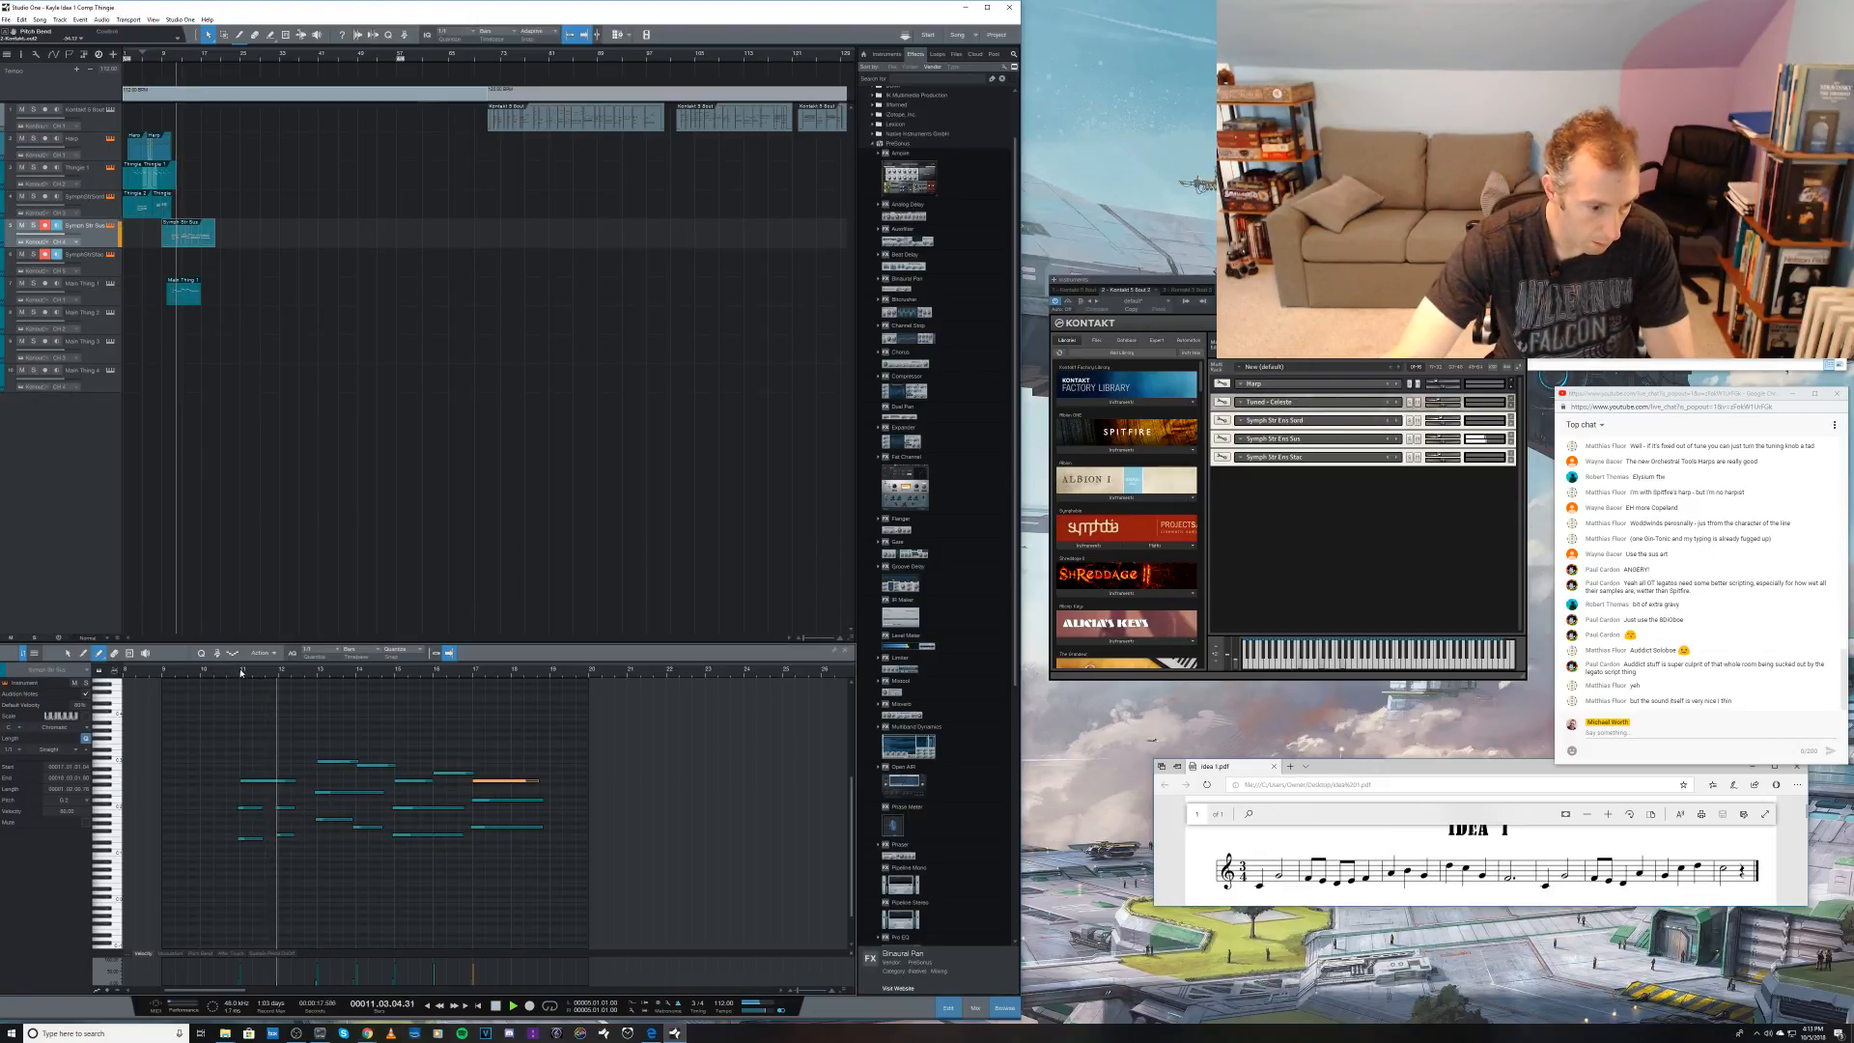
left_click_drag(339, 956, 339, 866)
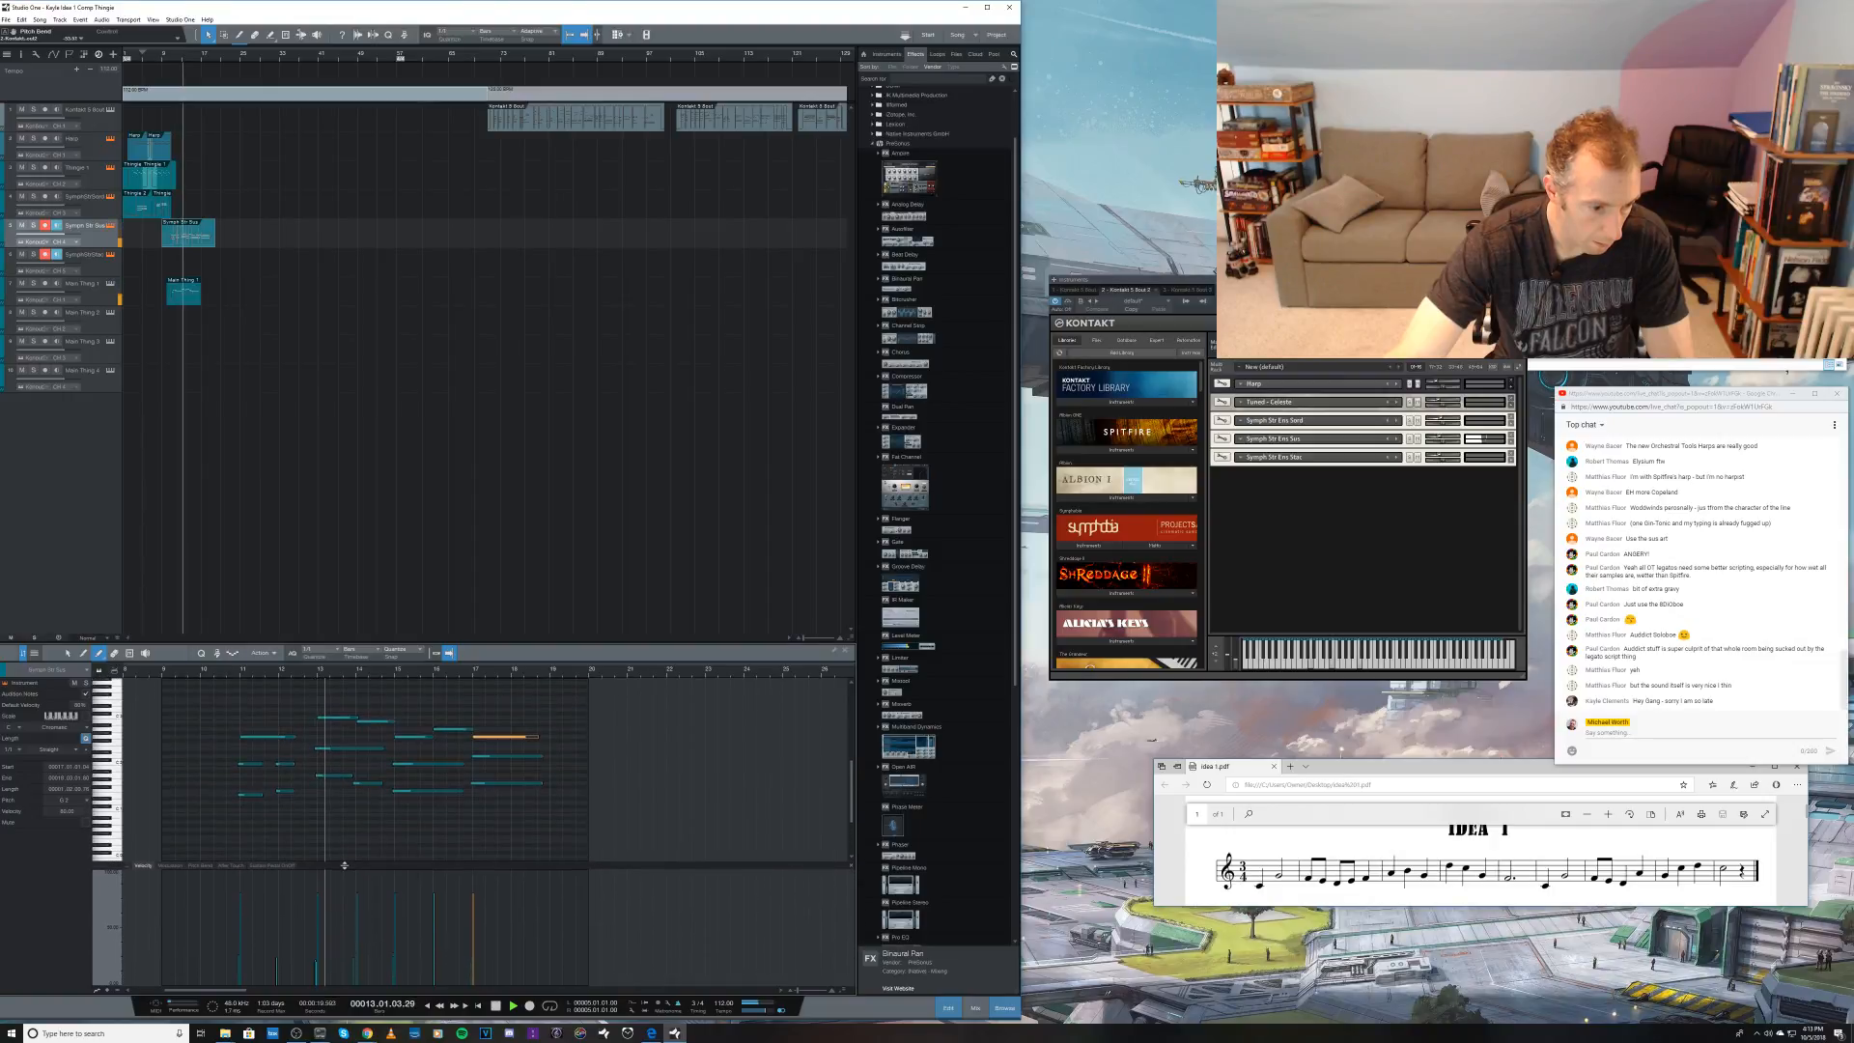
left_click(171, 866)
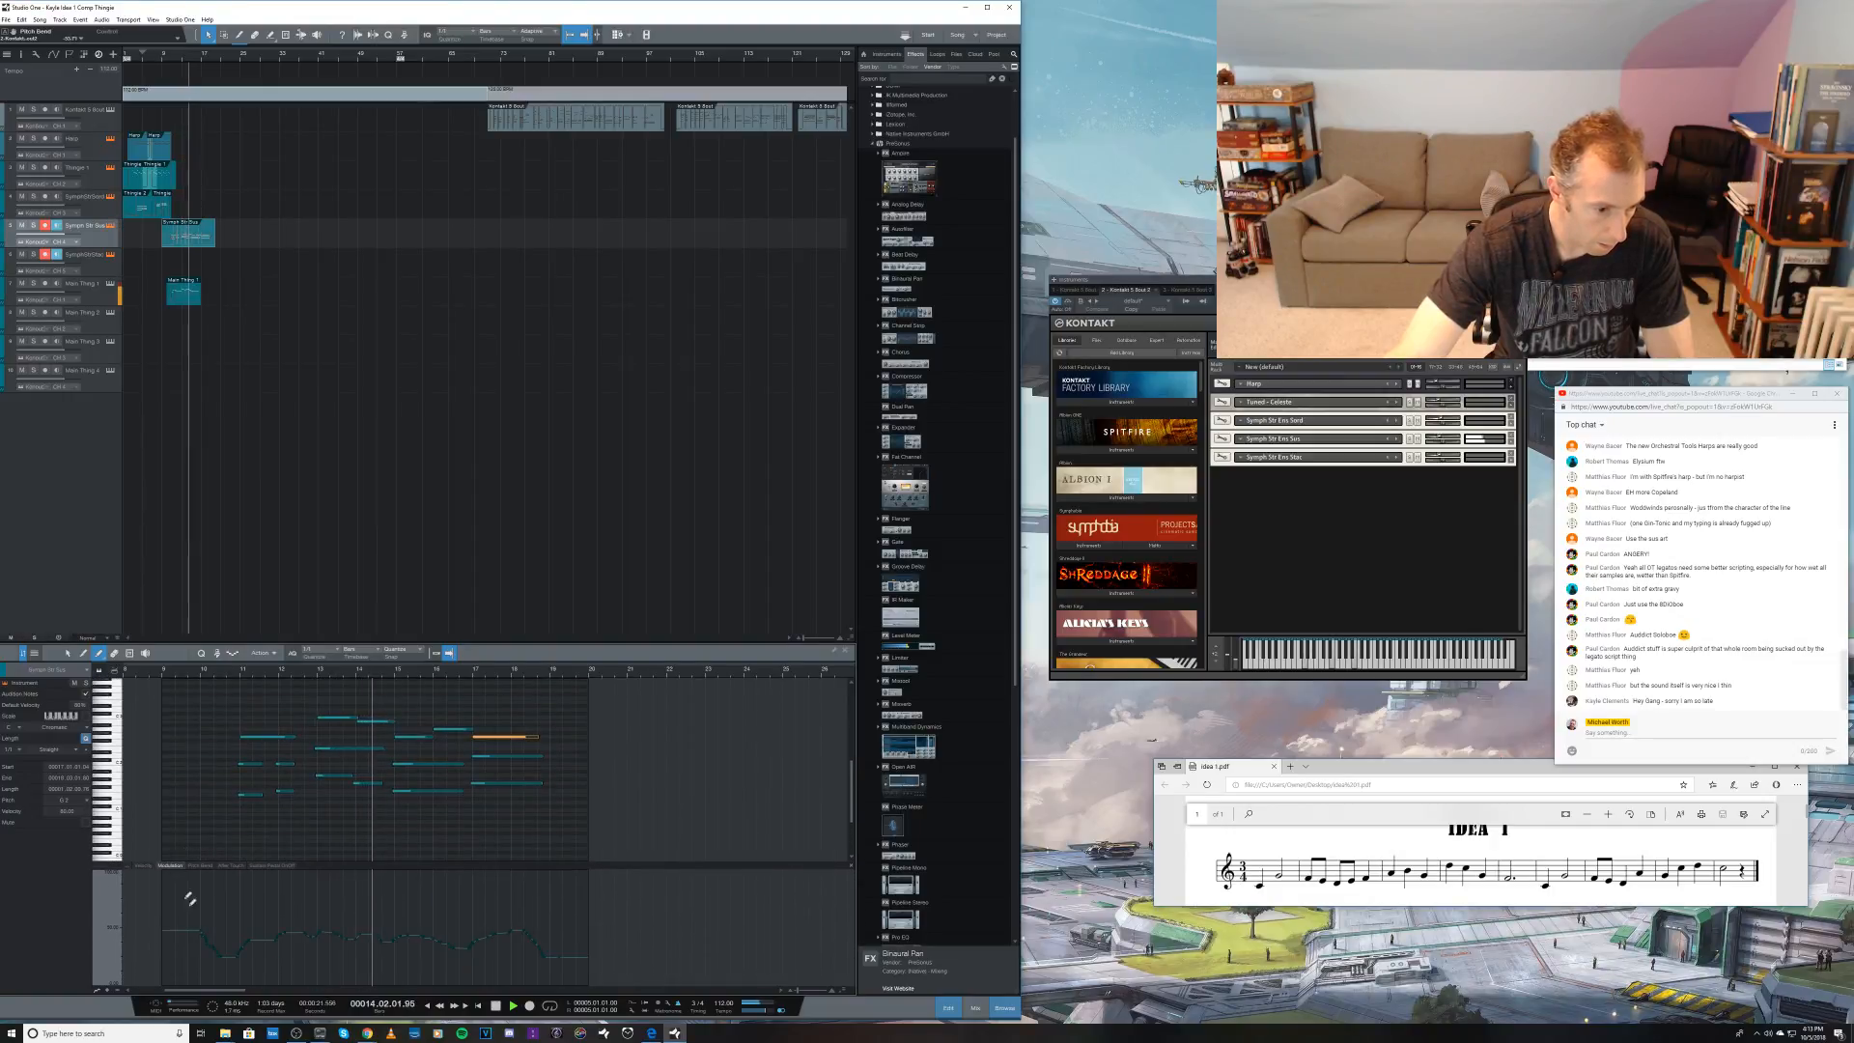
key("space")
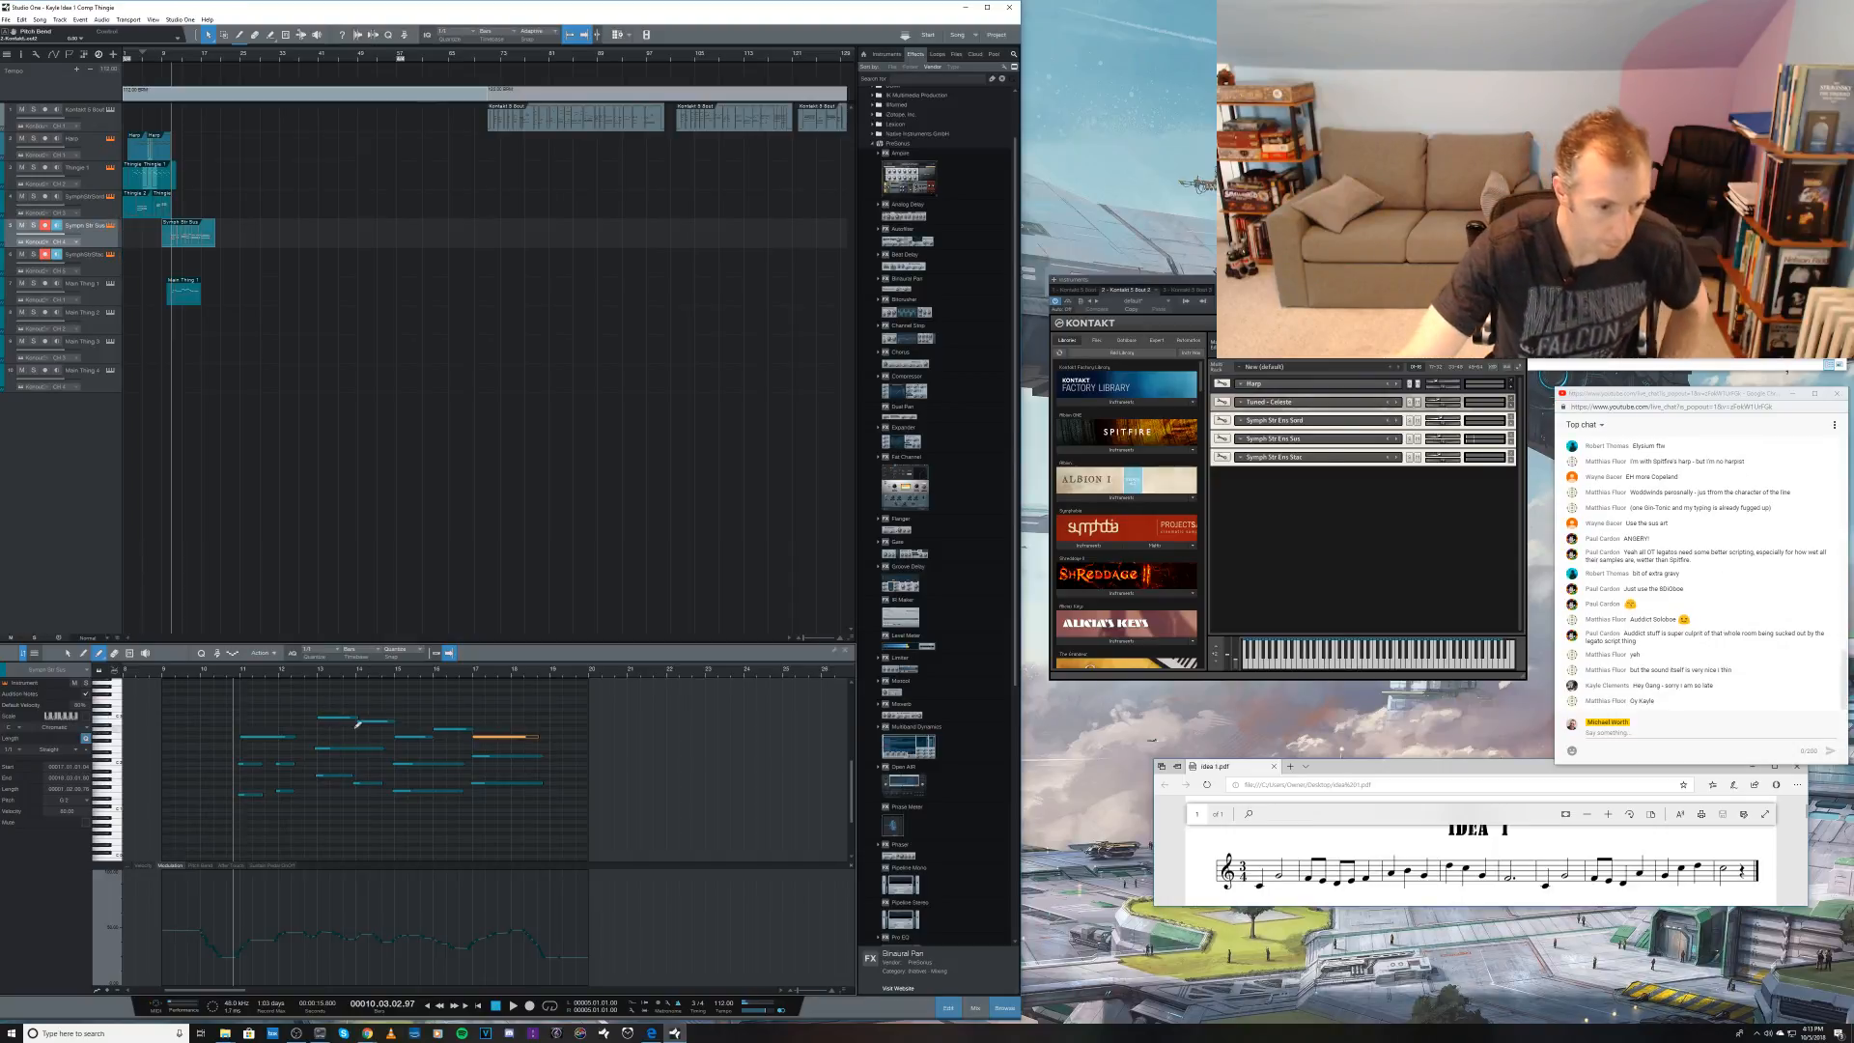
Step: Lower the pitch of the upper note at bar 14 and bring down the string clip's Modulation curve
left_click_drag(379, 721, 380, 726)
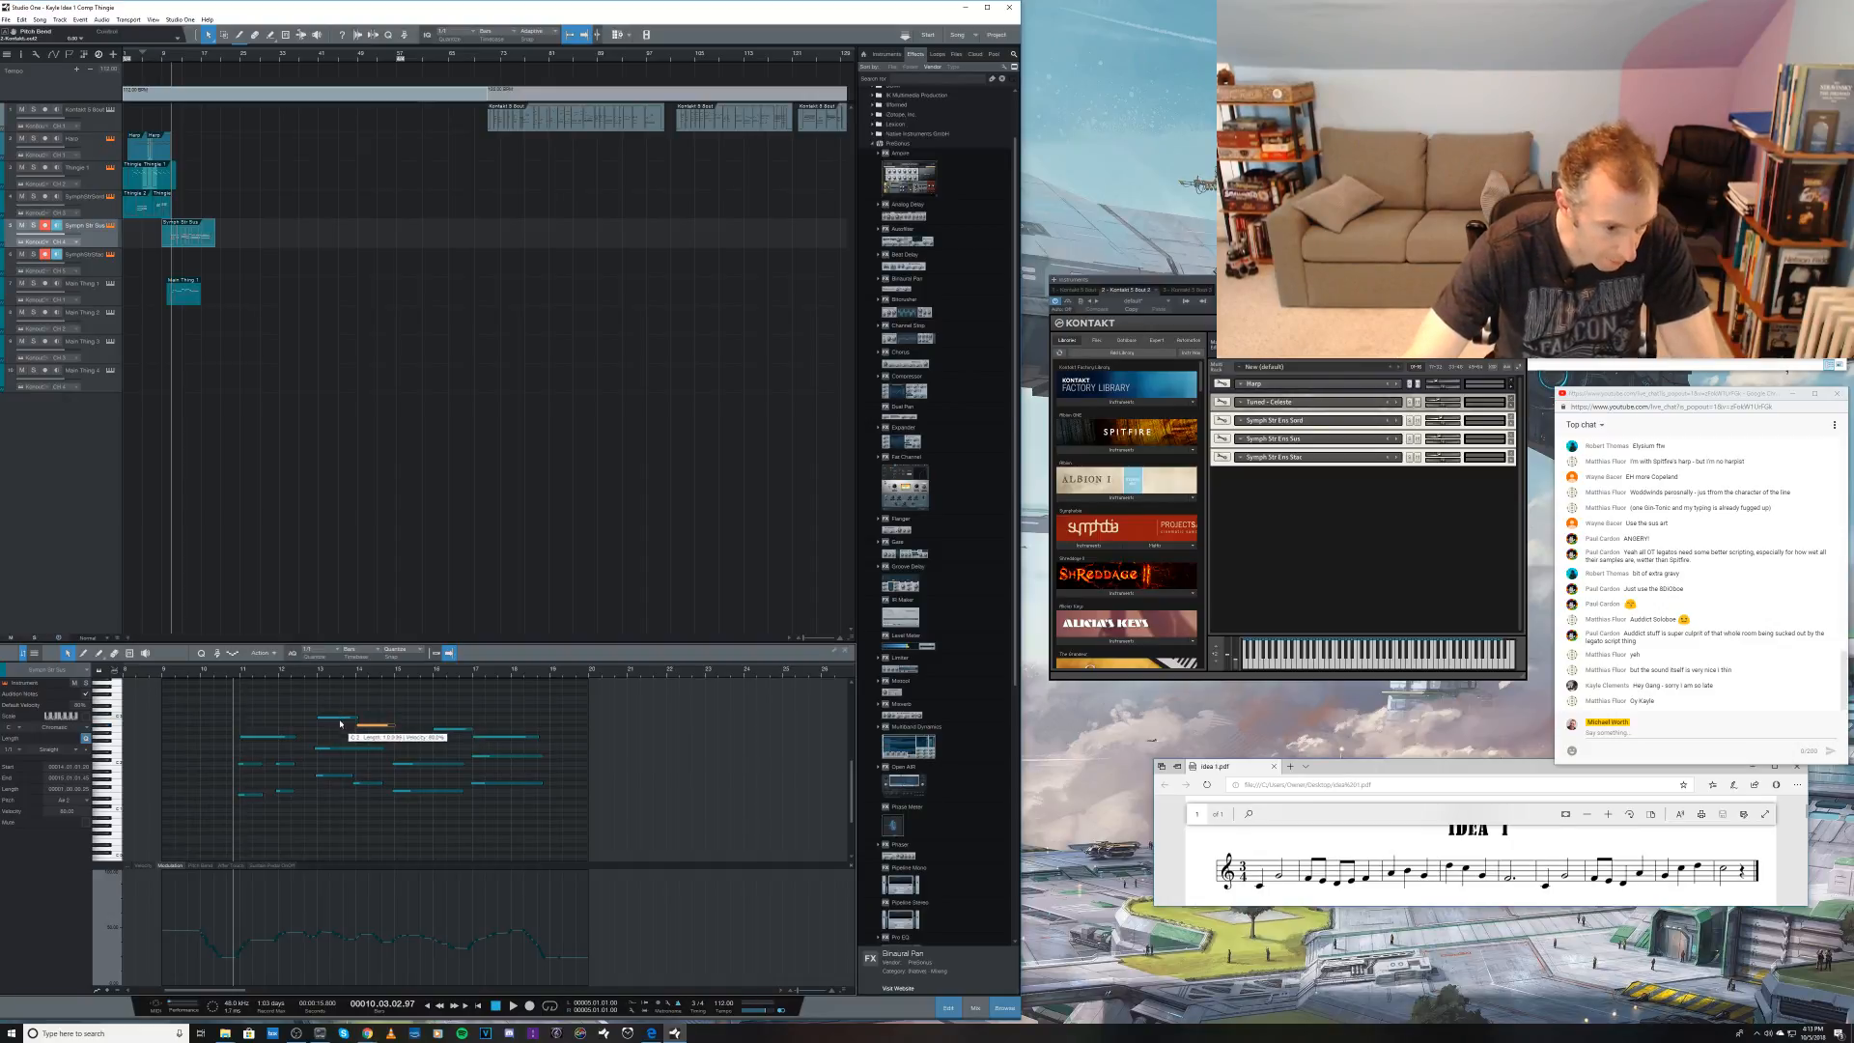
left_click_drag(198, 721, 553, 826)
left_click_drag(224, 909, 524, 962)
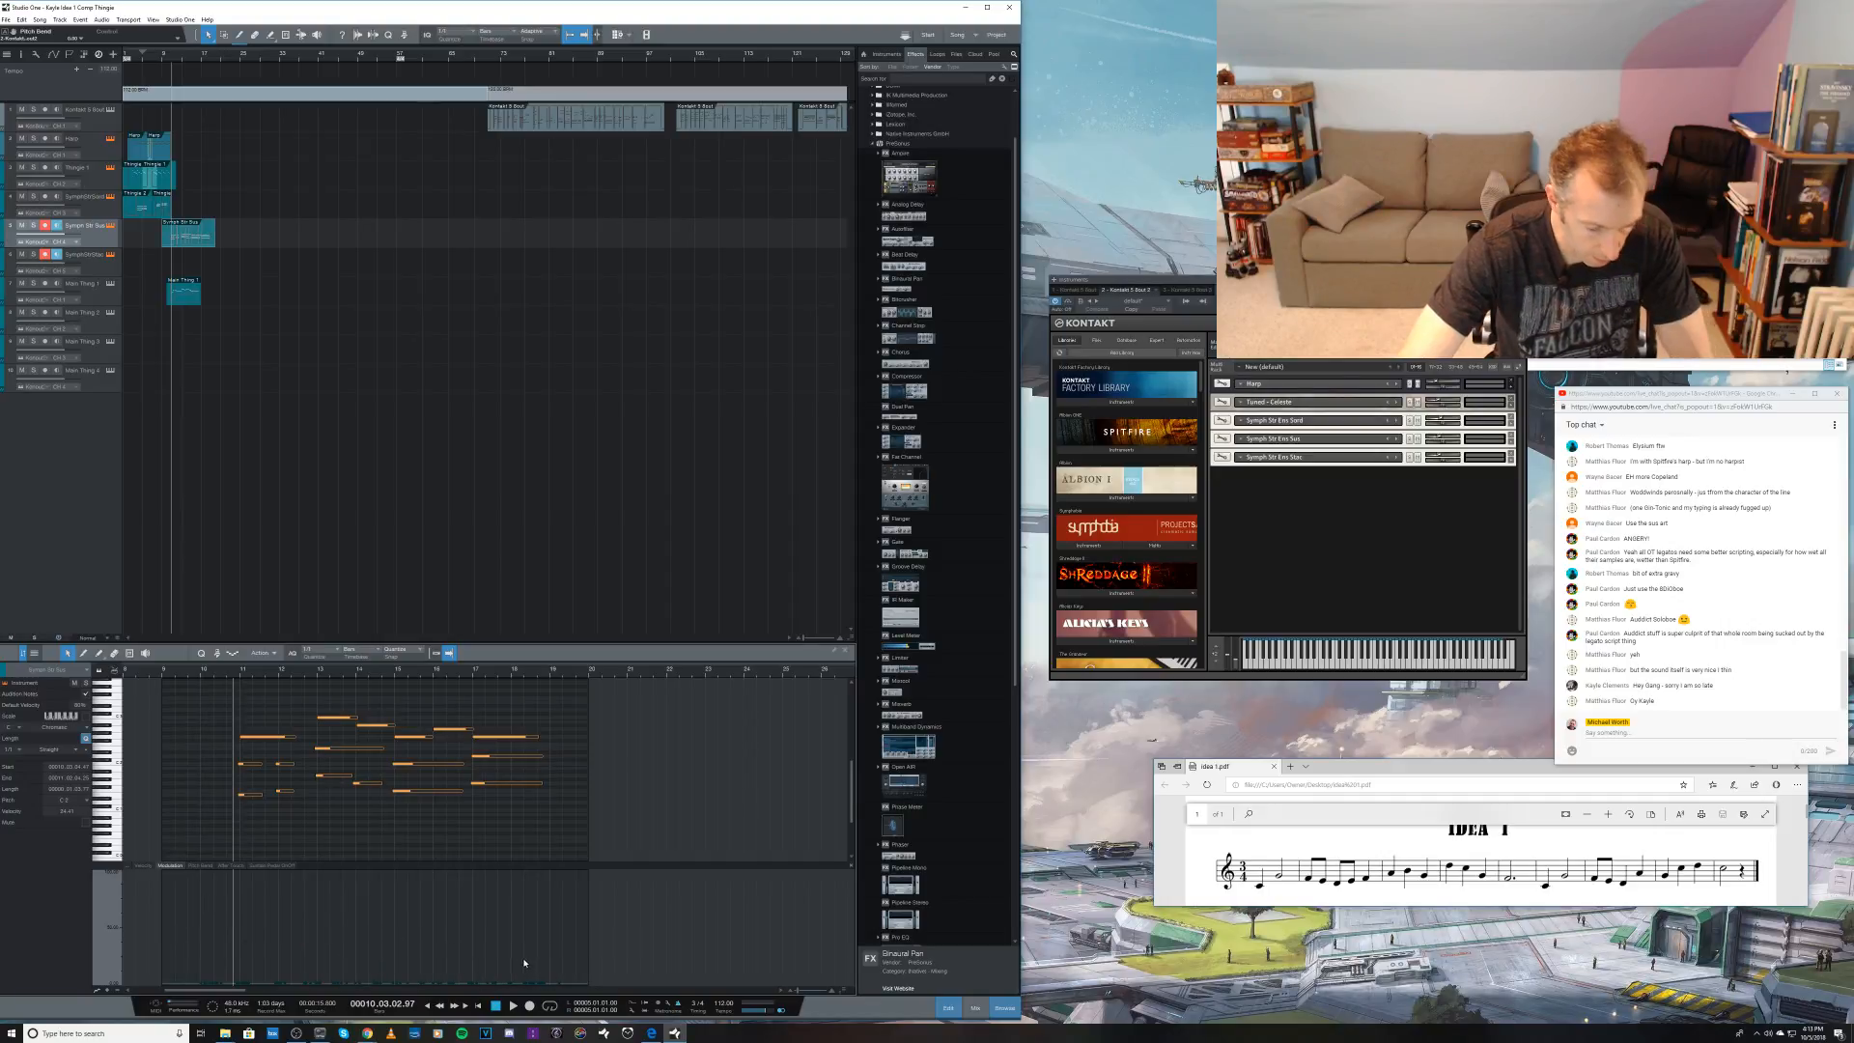
left_click(184, 908)
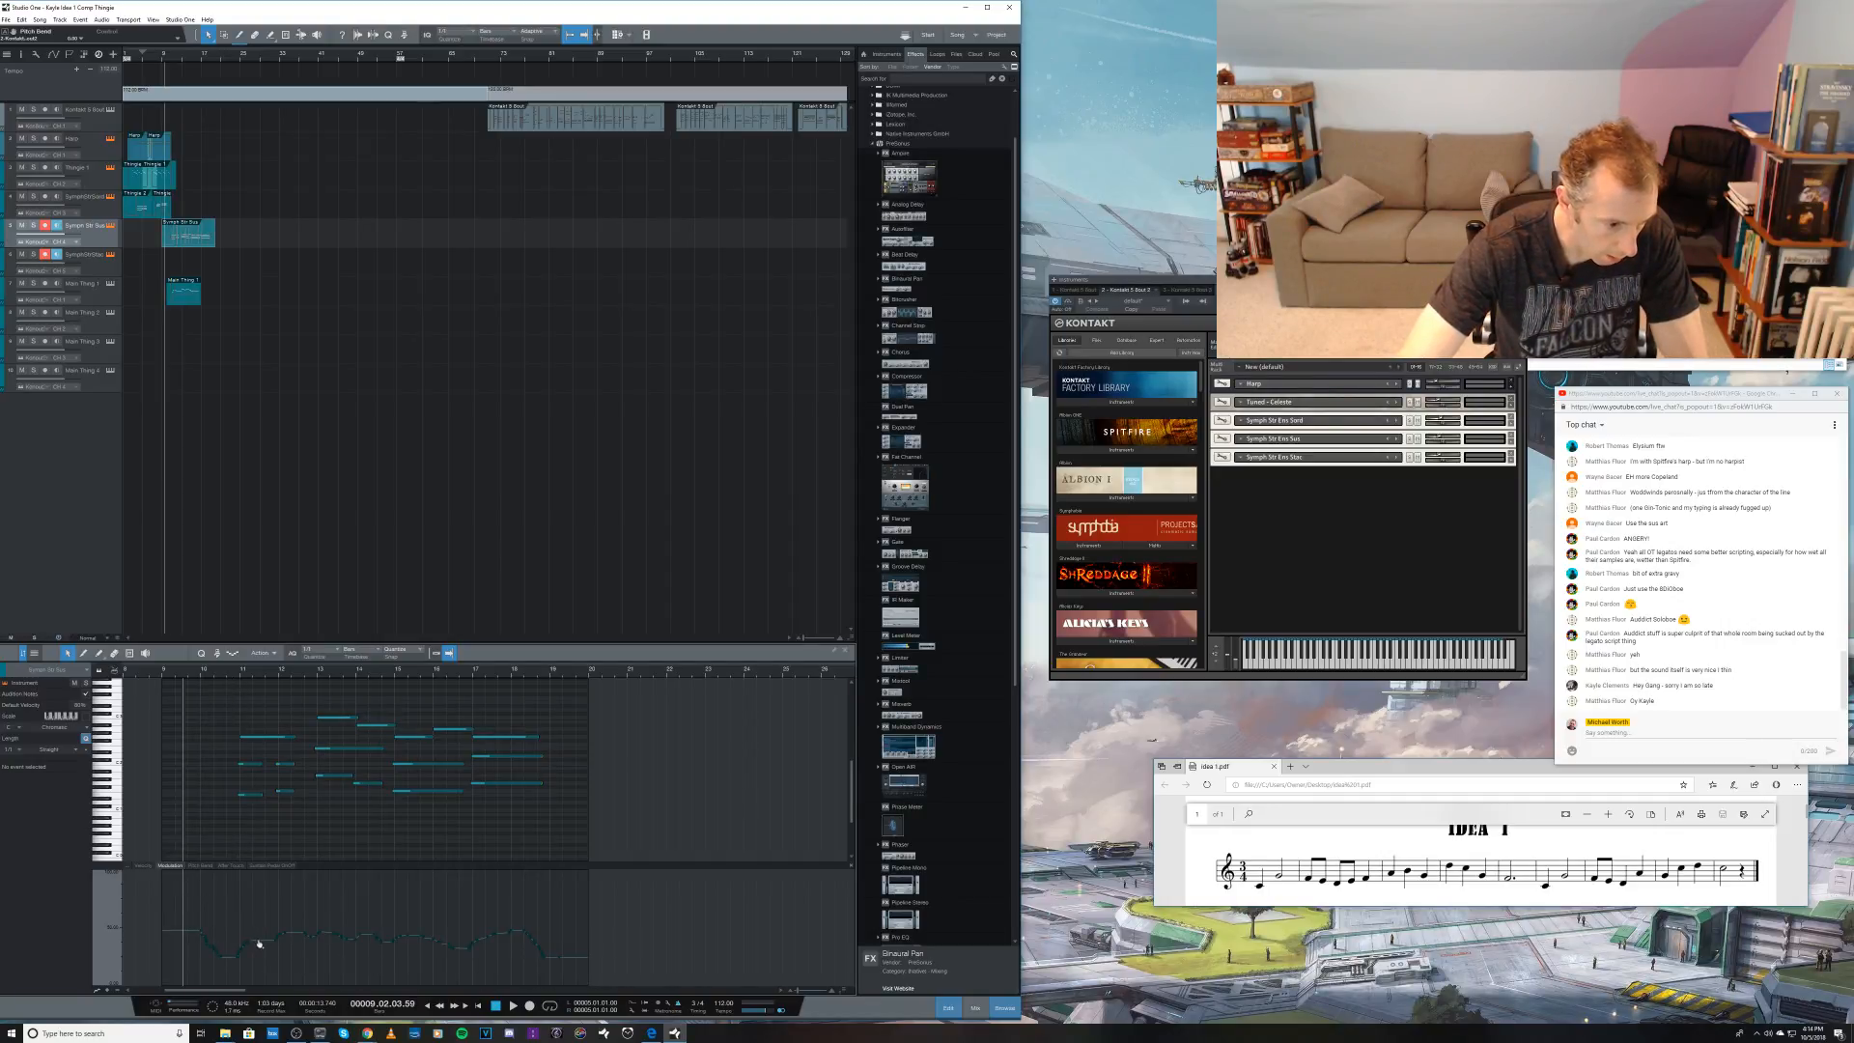
left_click_drag(194, 897, 384, 911)
Step: Lower the bar 14 upper note's pitch further, playing back the passage from bar 9 before and after the change
key("space")
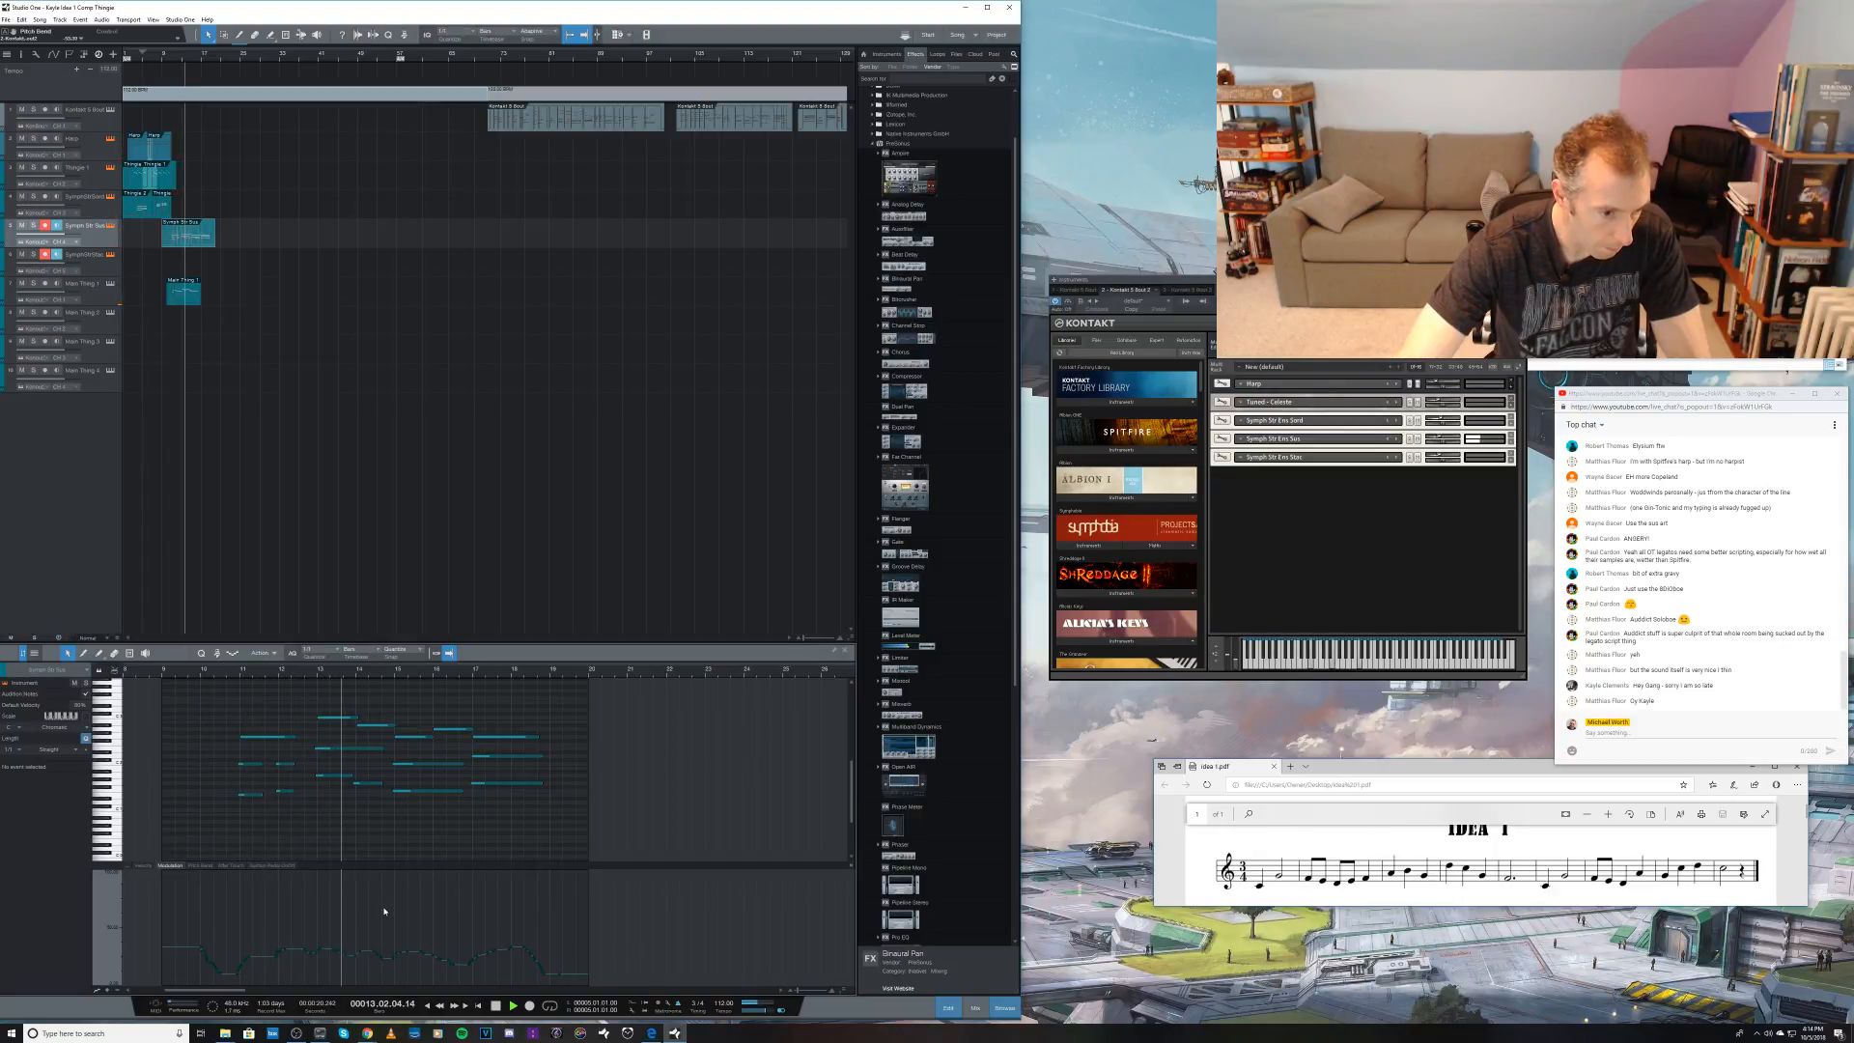
key("space")
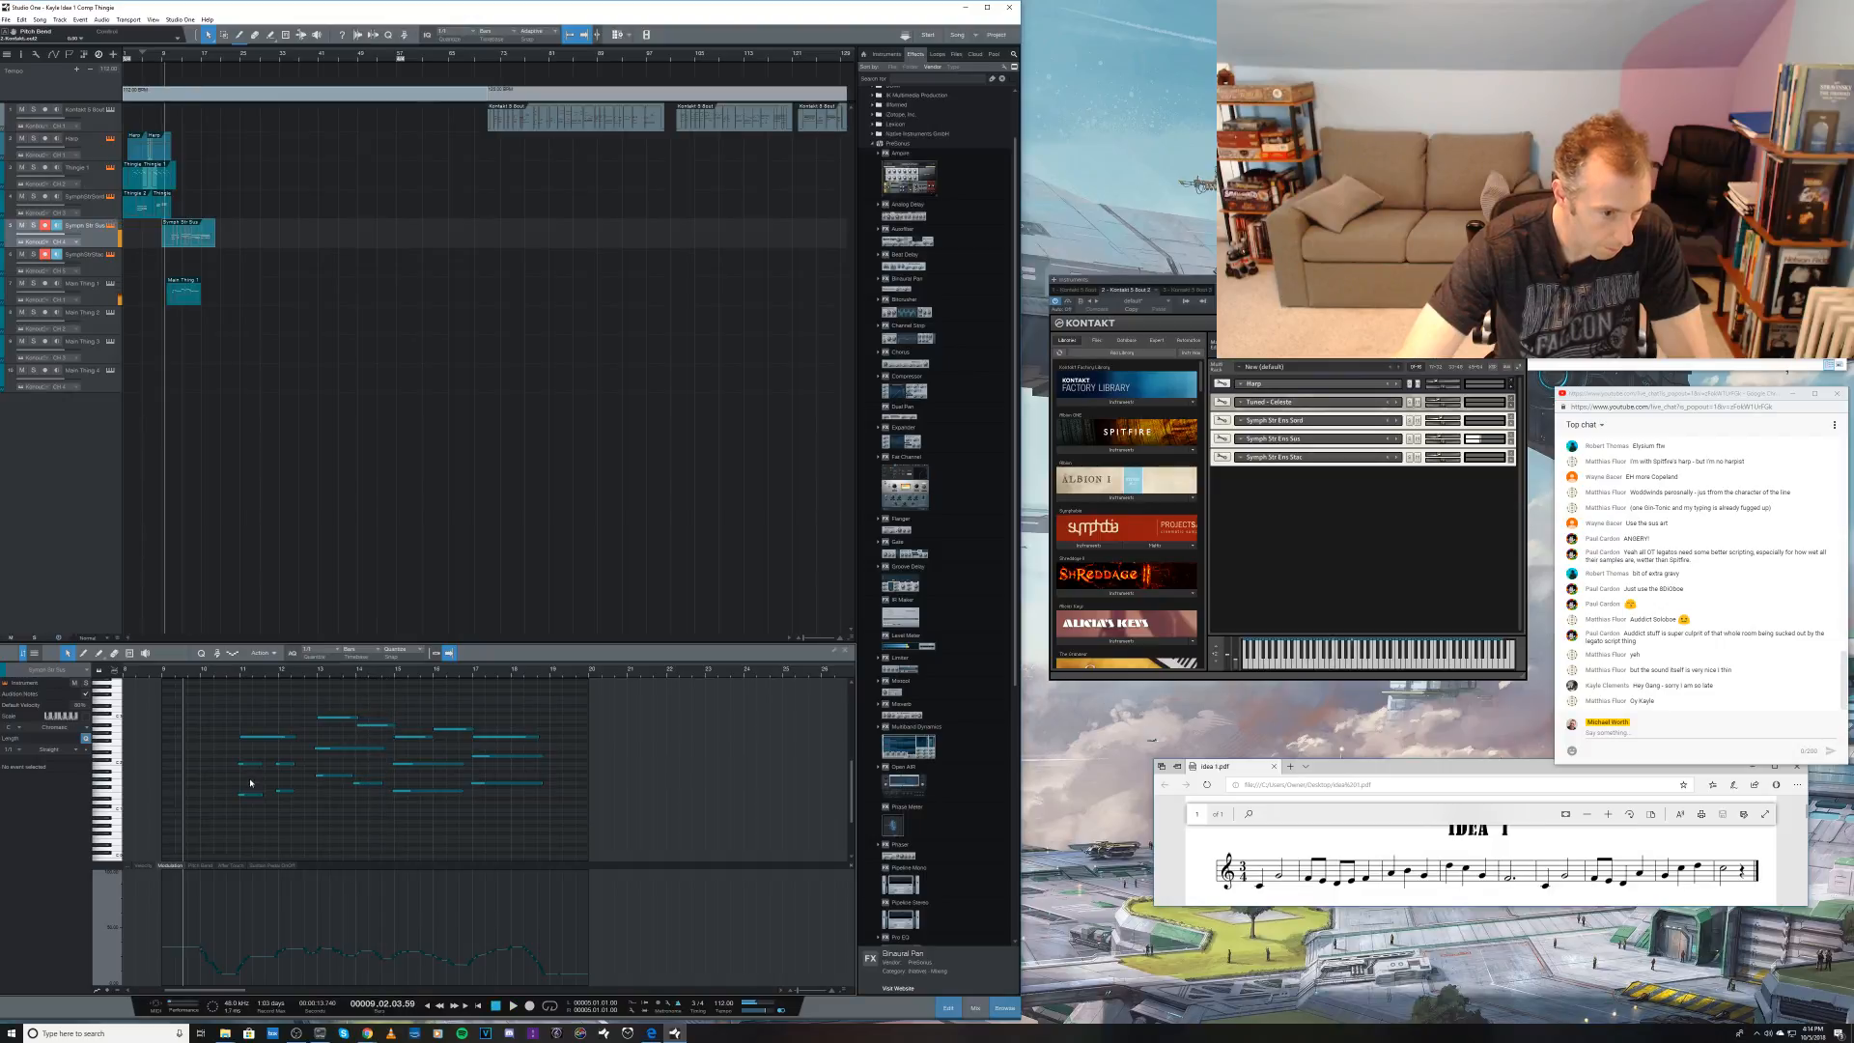
left_click(367, 725)
left_click_drag(366, 726, 367, 730)
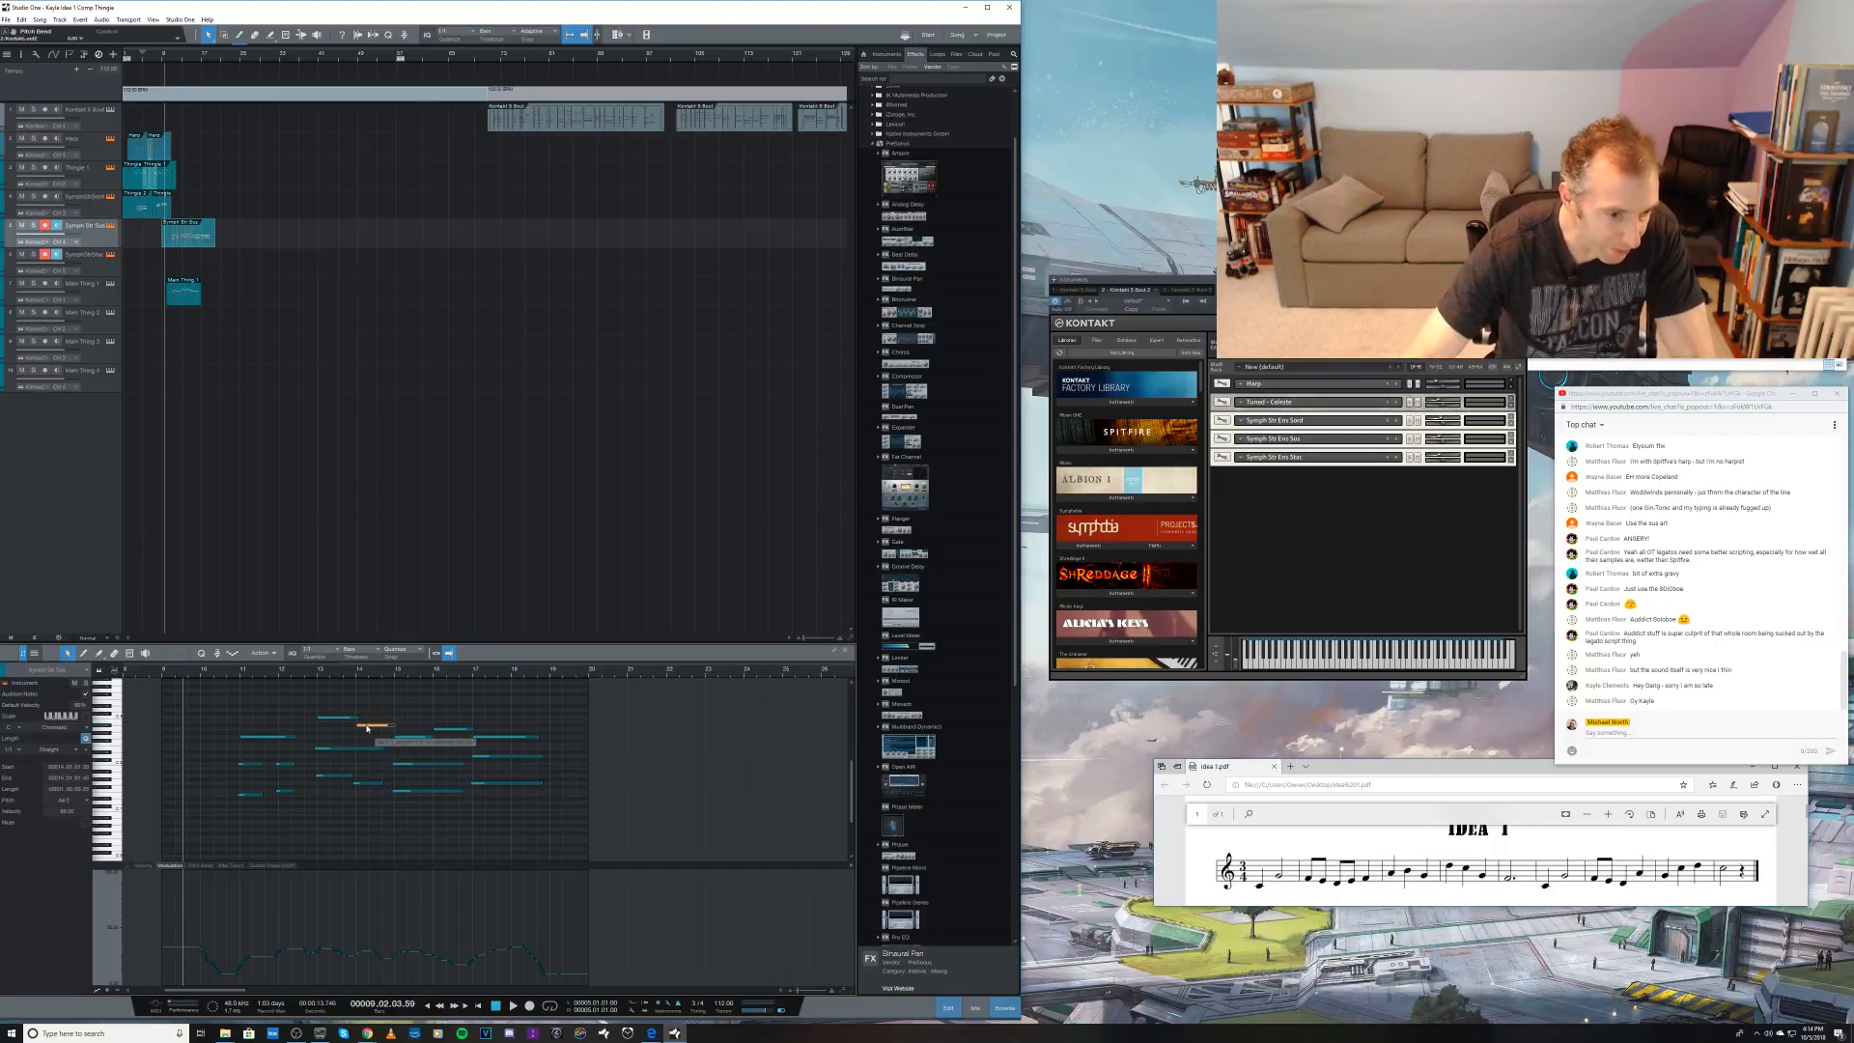
key("space")
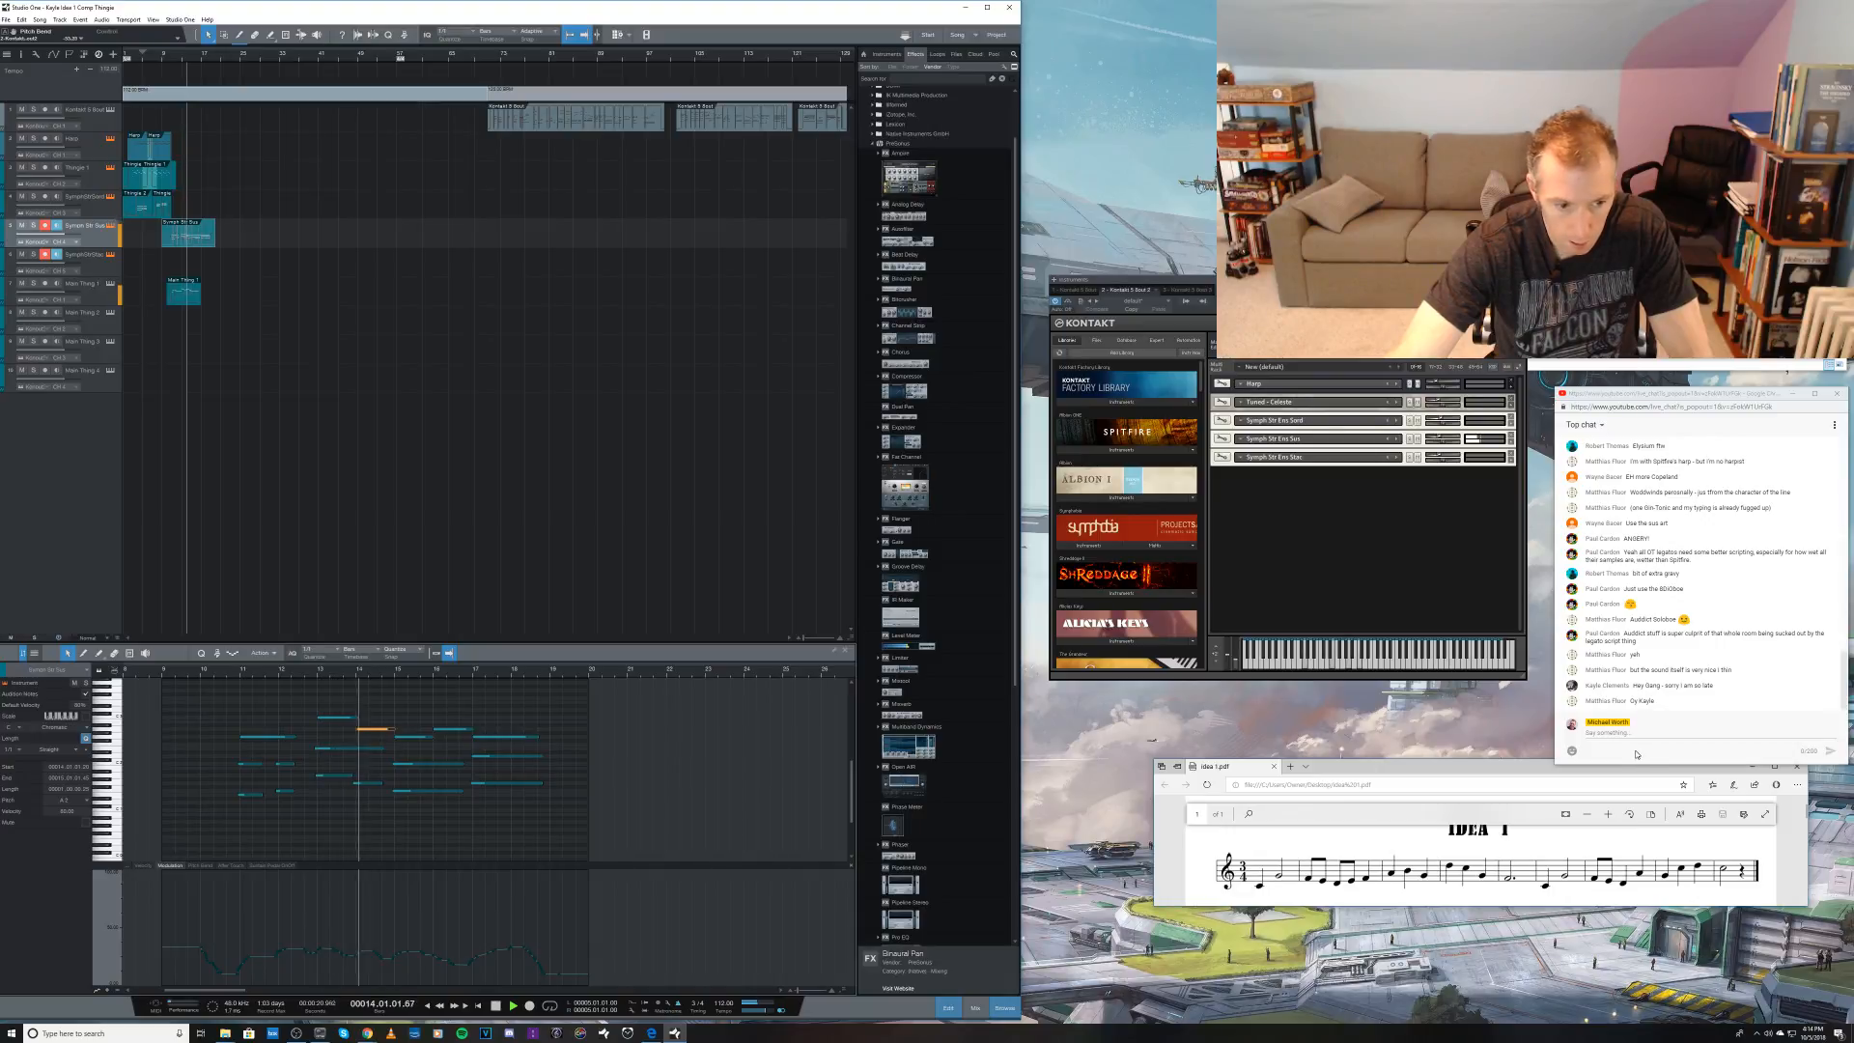
key("space")
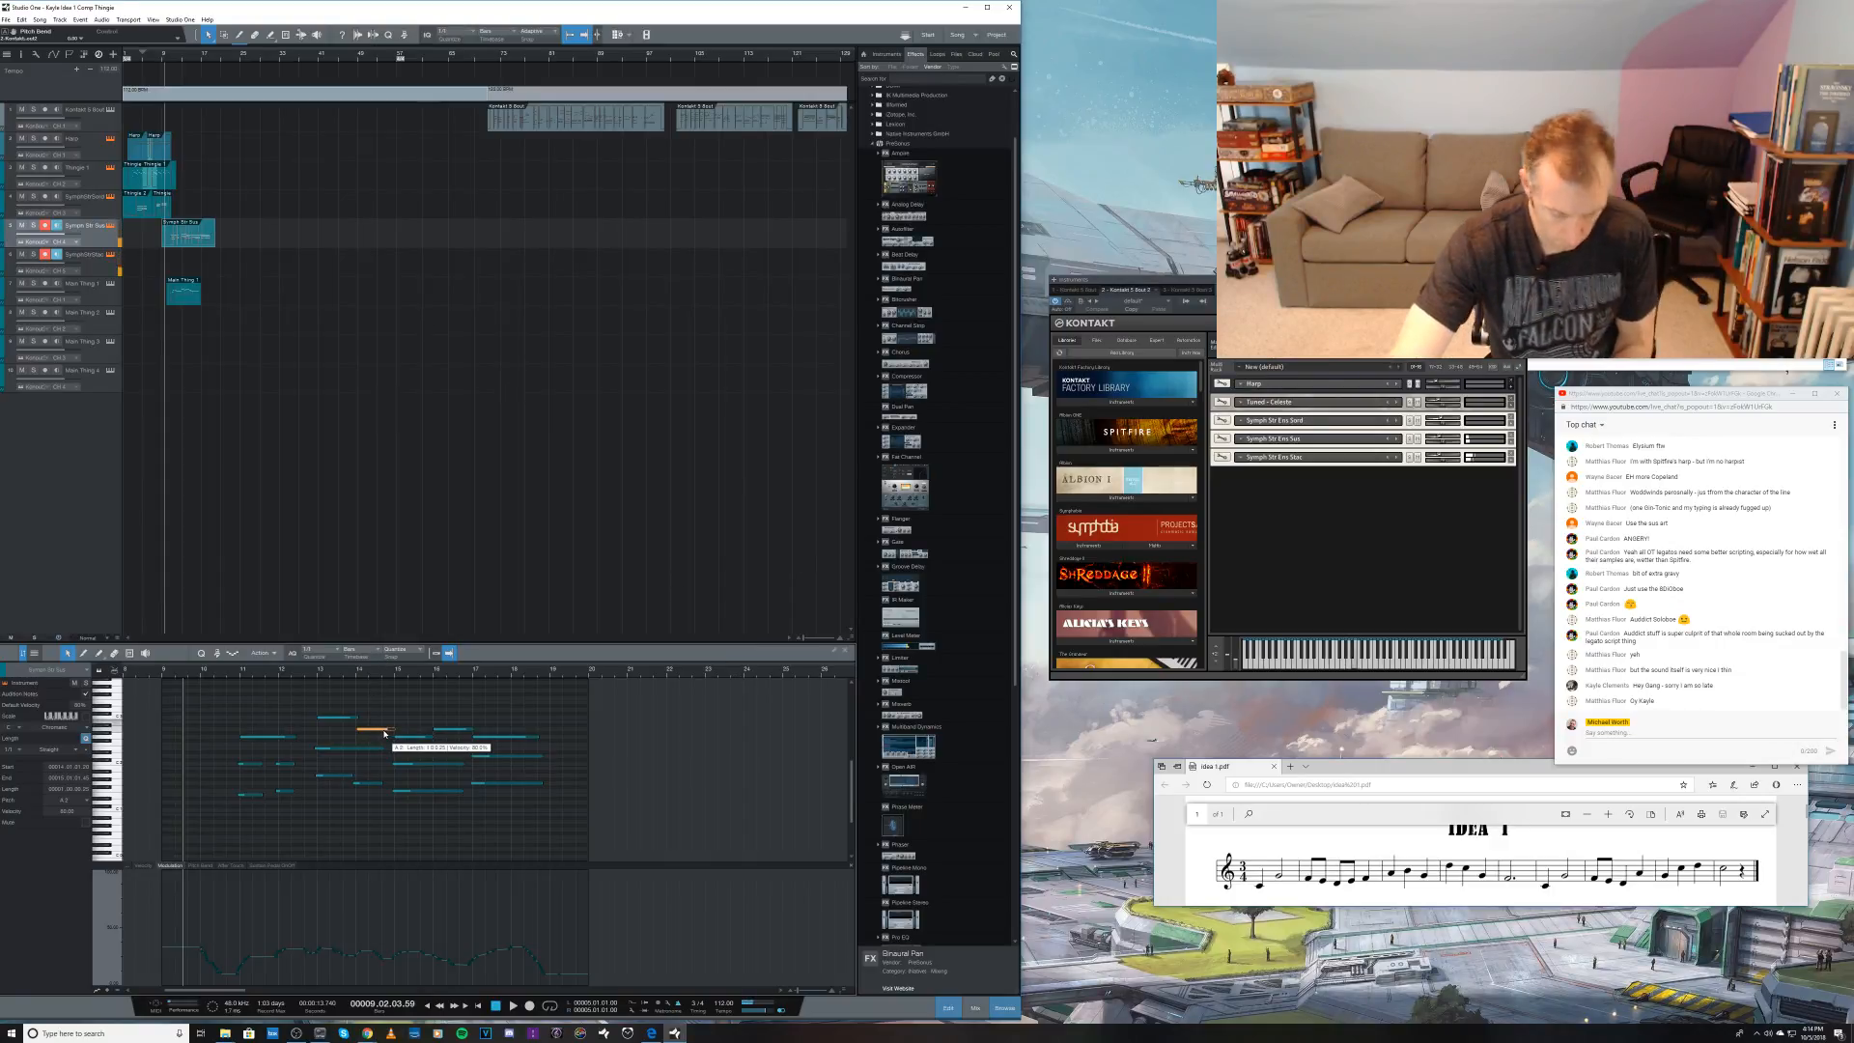
Step: Play back the strings from just before bar 13 to judge the harmony into bar 14
left_click(315, 673)
key("space")
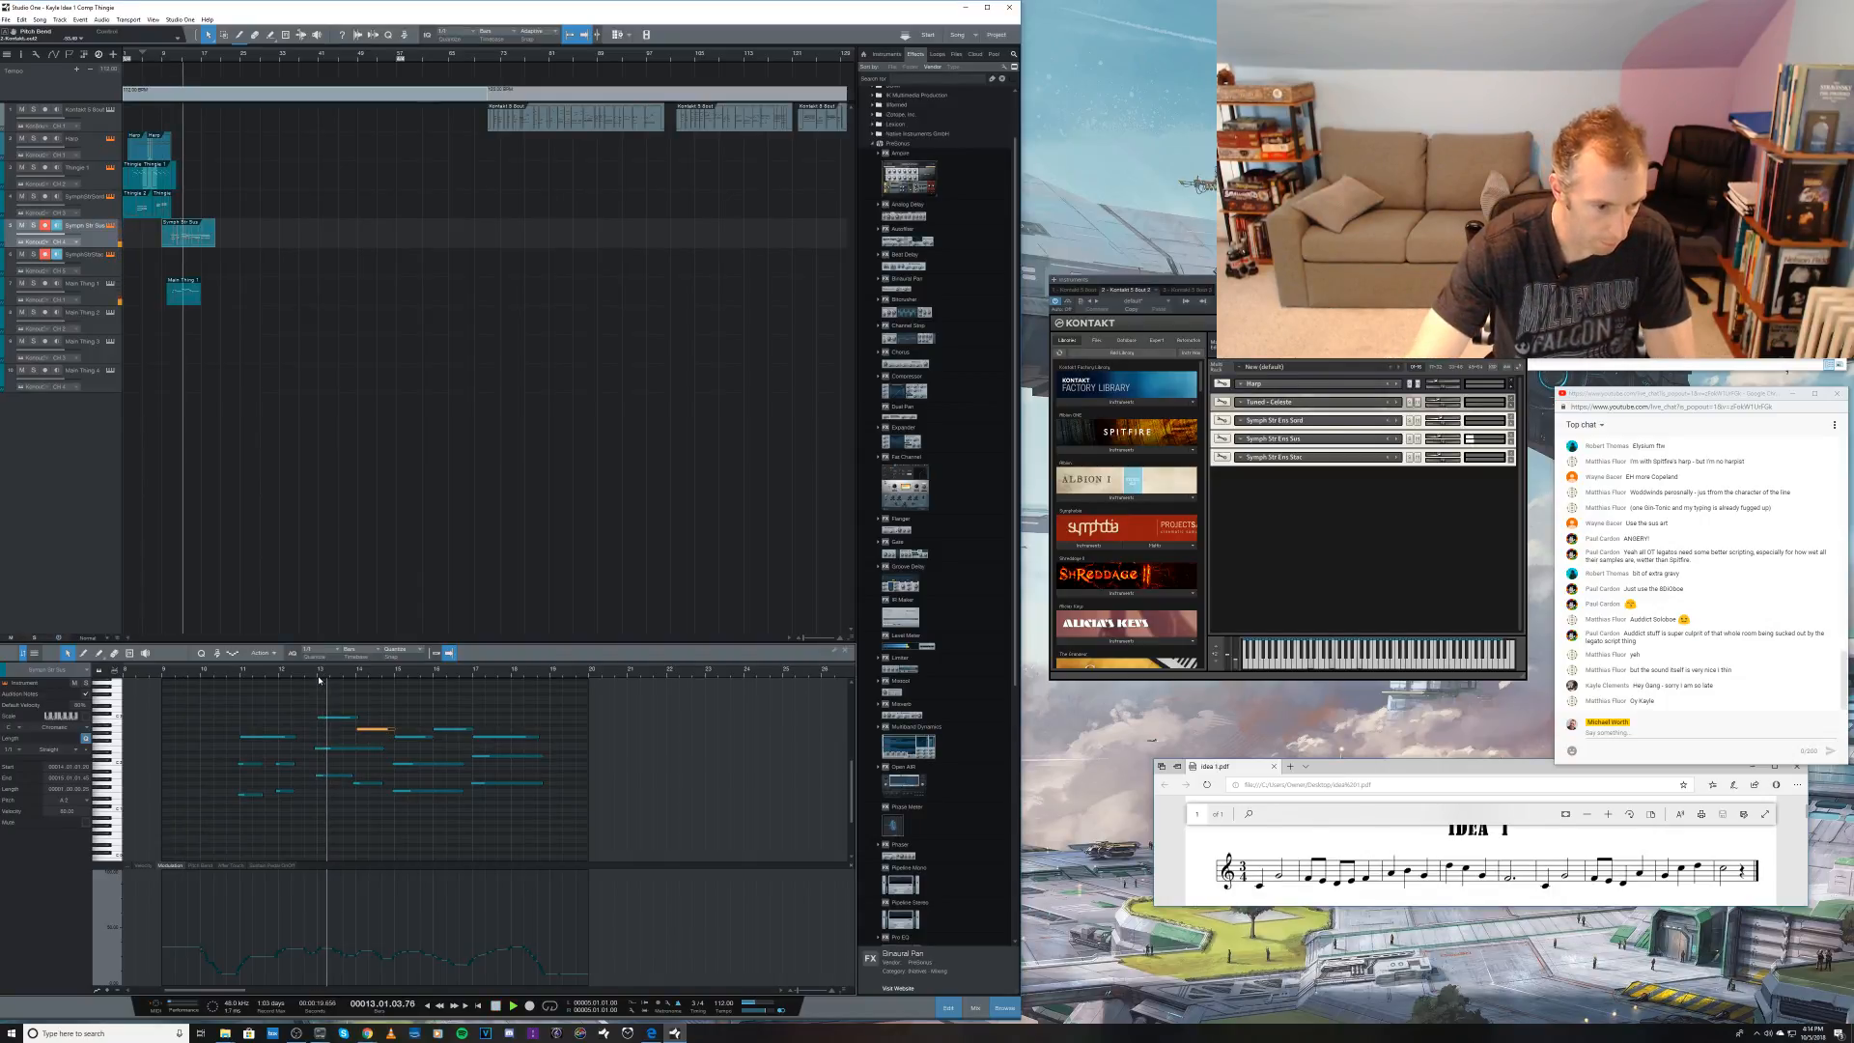
key("space")
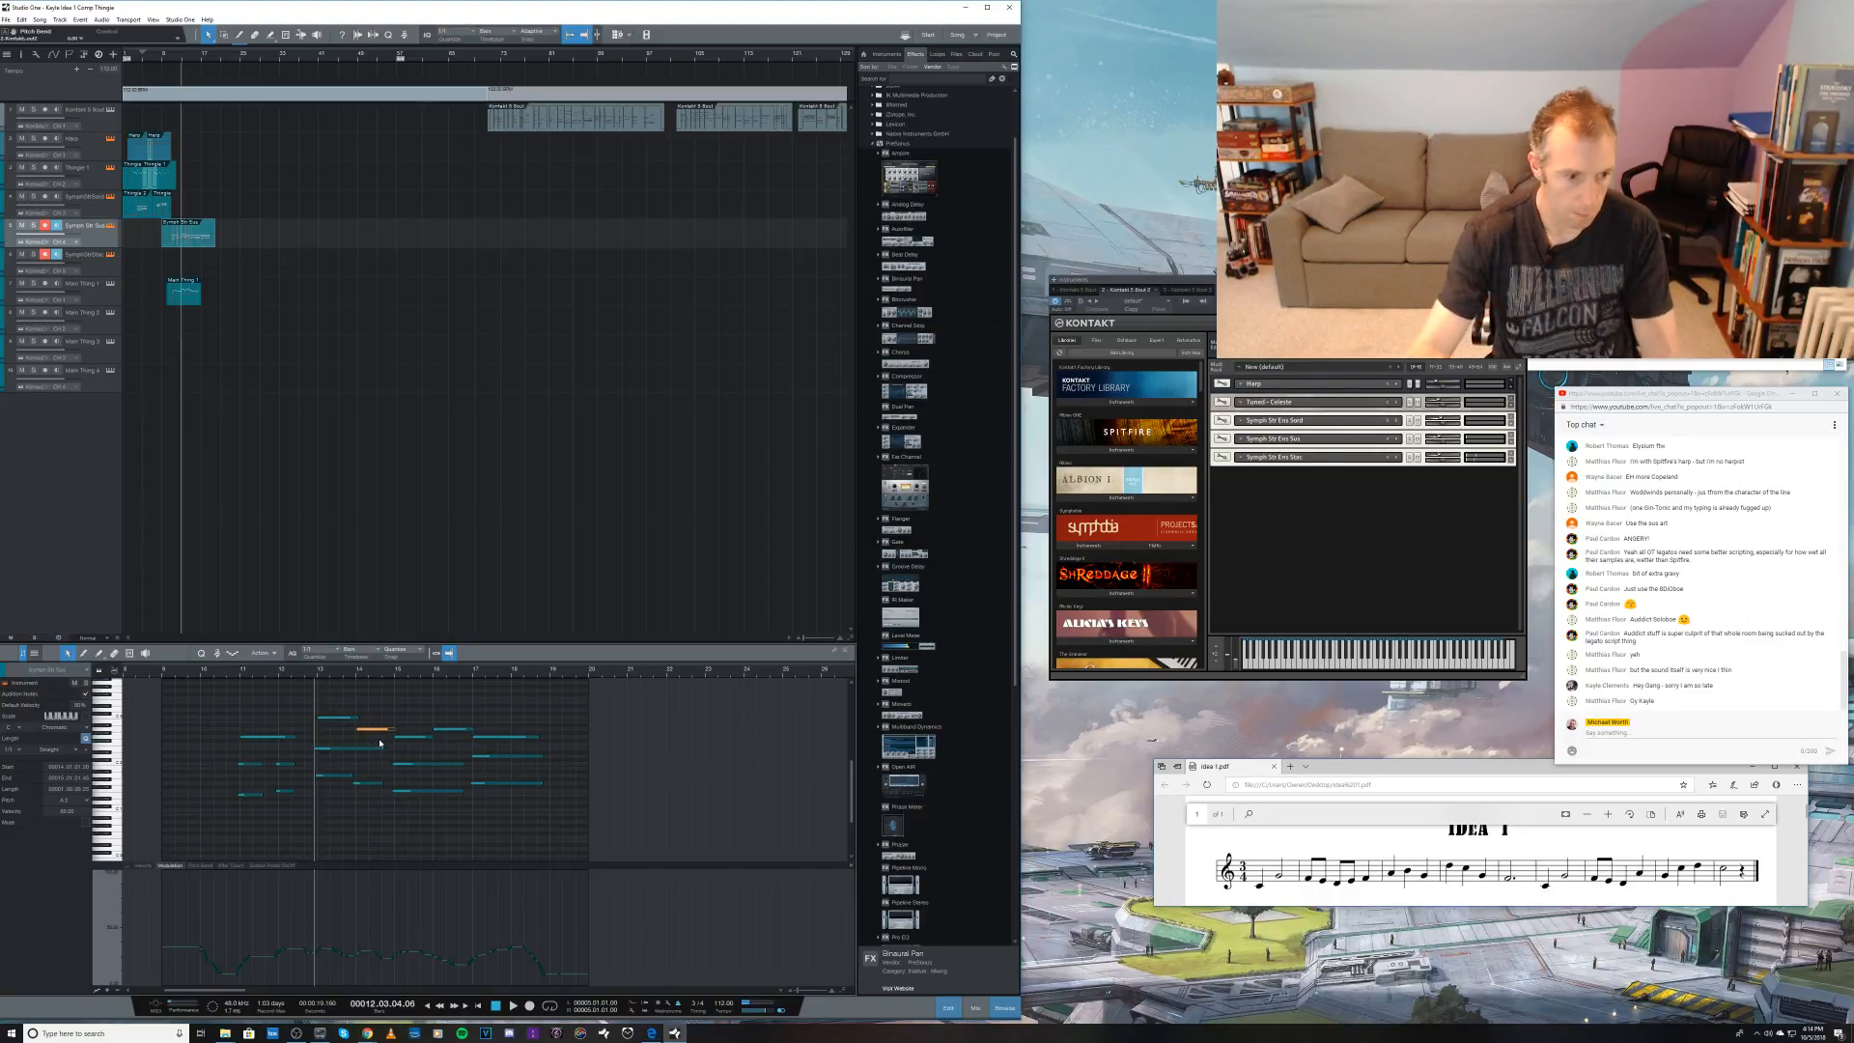
key("space")
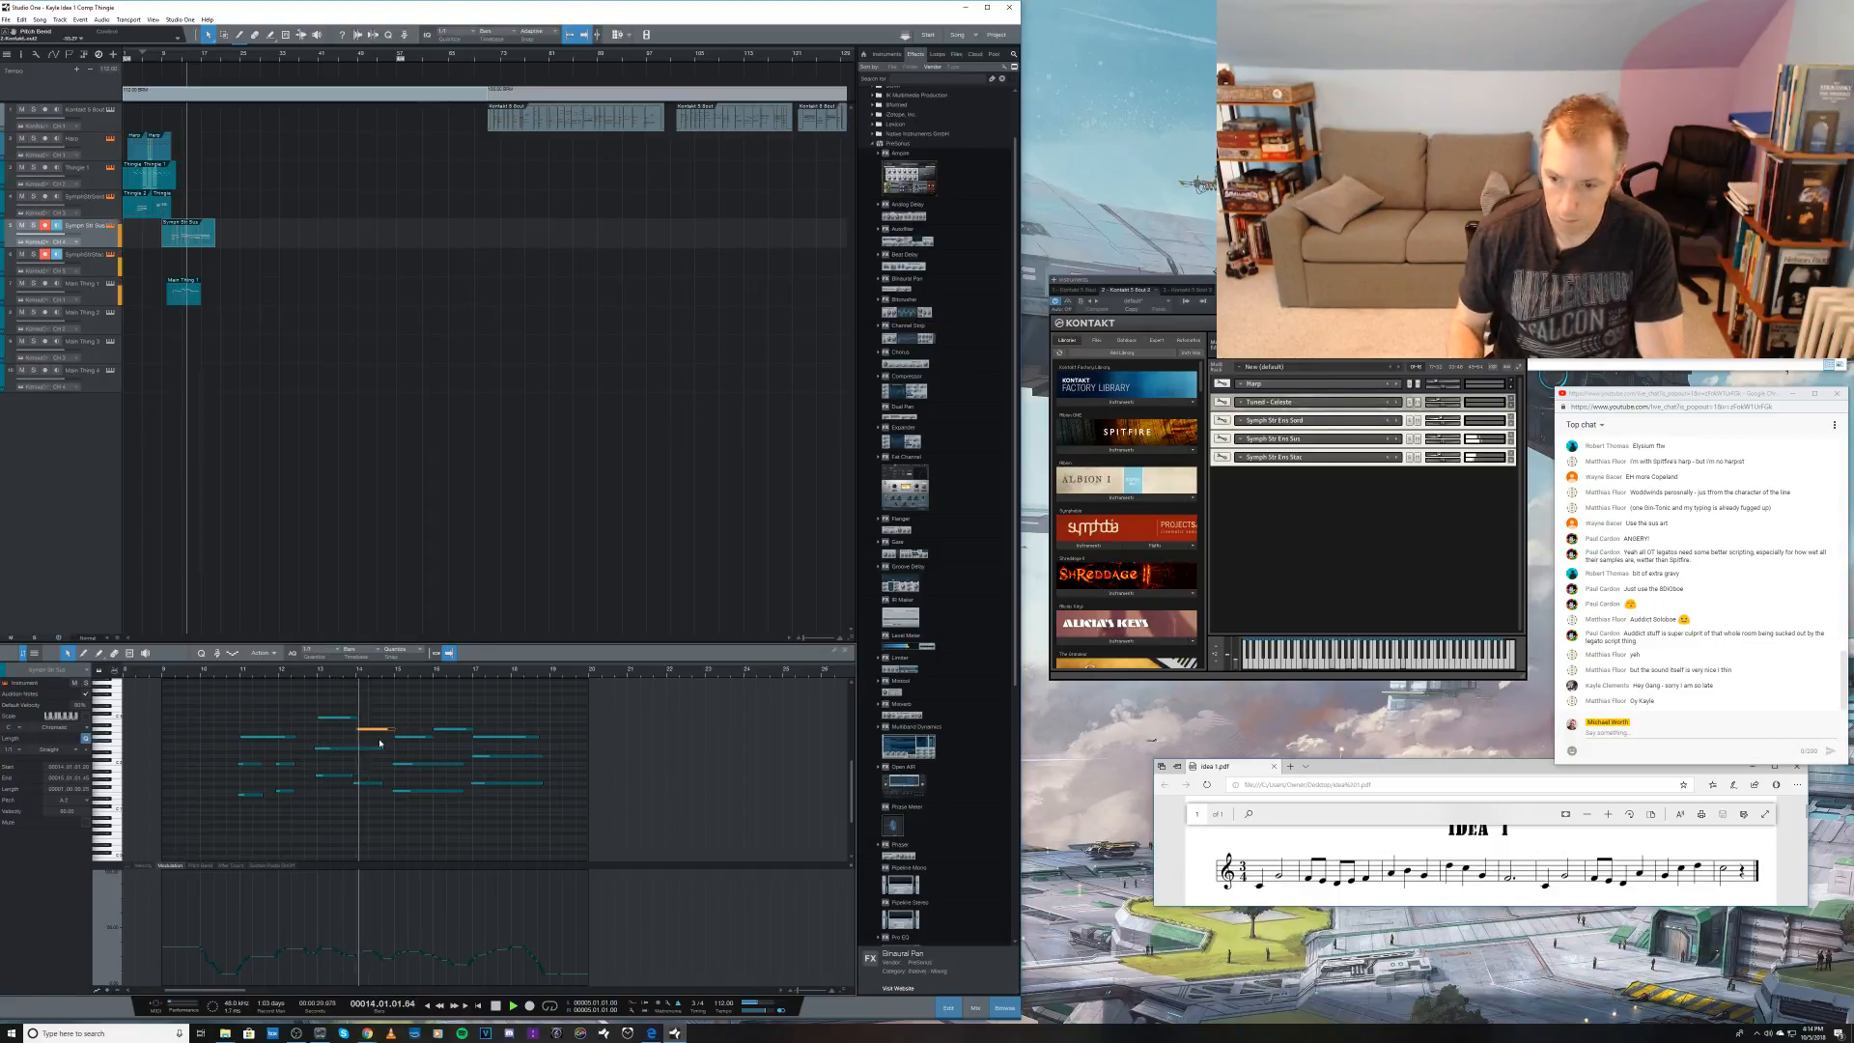
key("space")
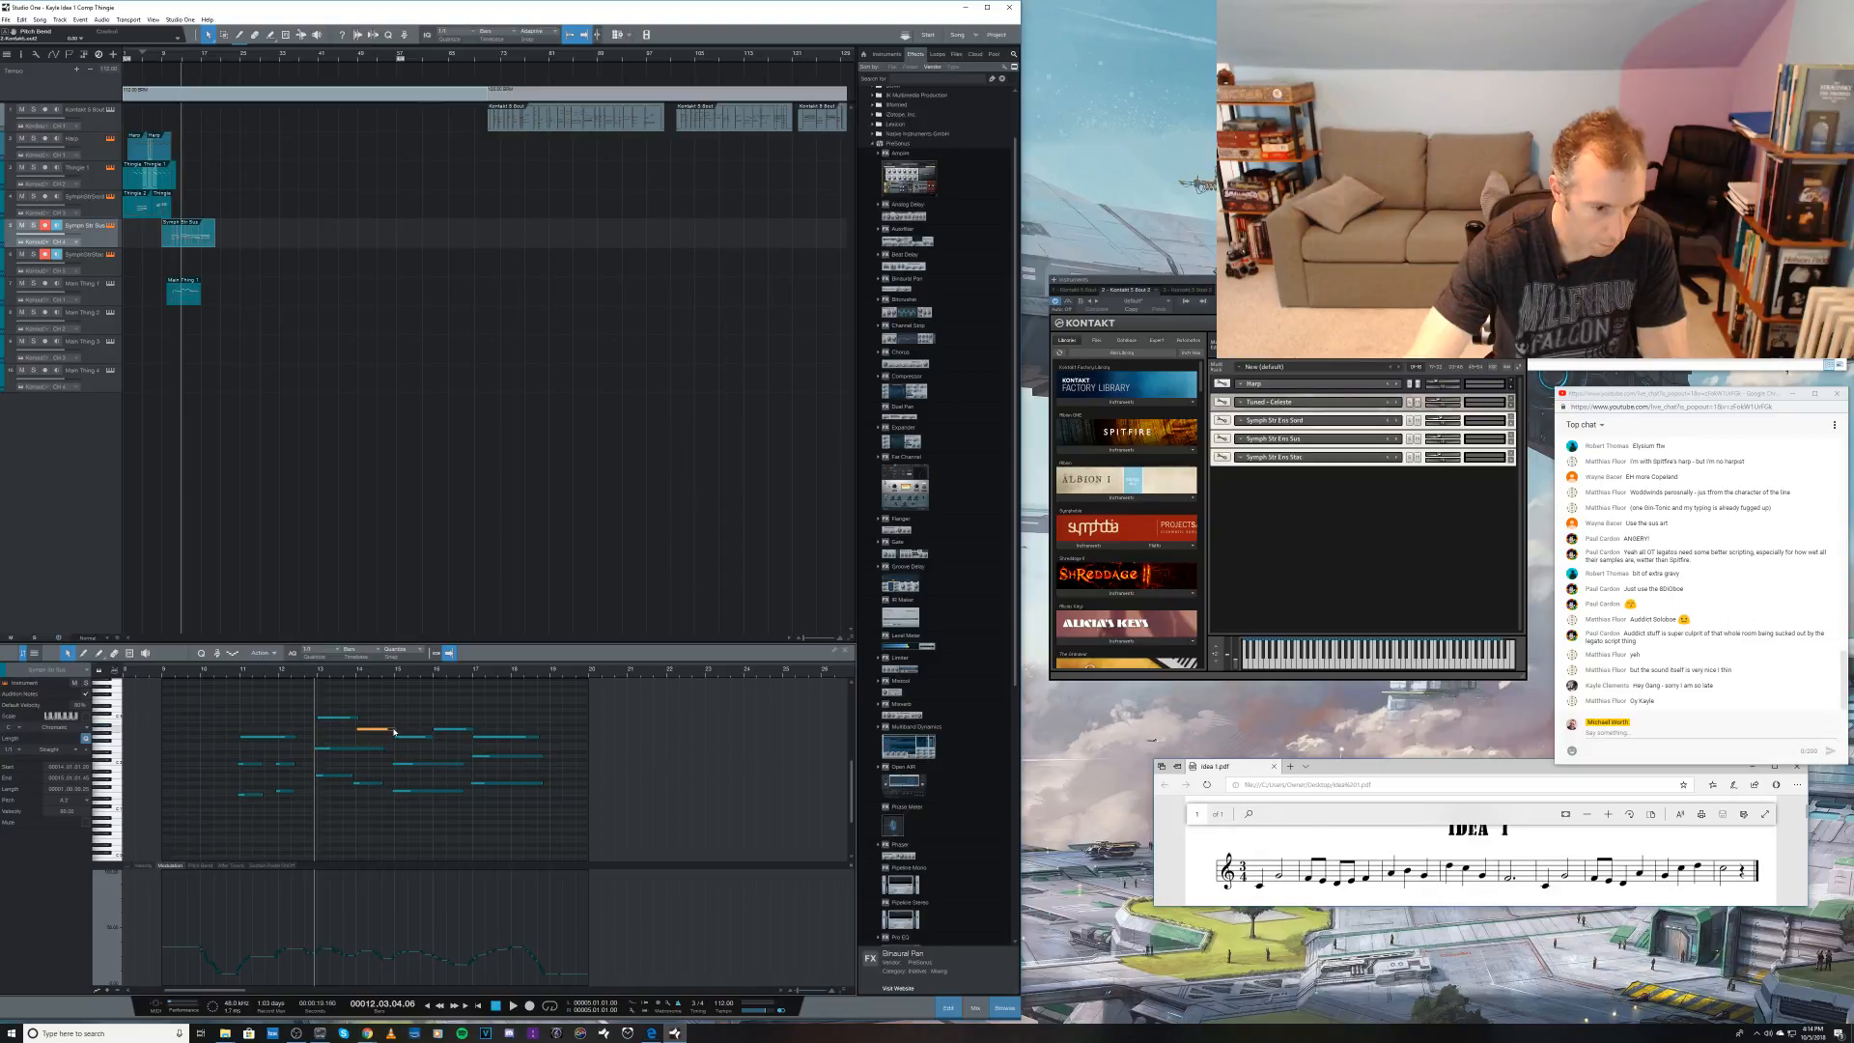
Step: Shorten and raise the bar 14 upper note, draw a lower and a higher short note after it, and play back the figure
left_click_drag(393, 731, 370, 722)
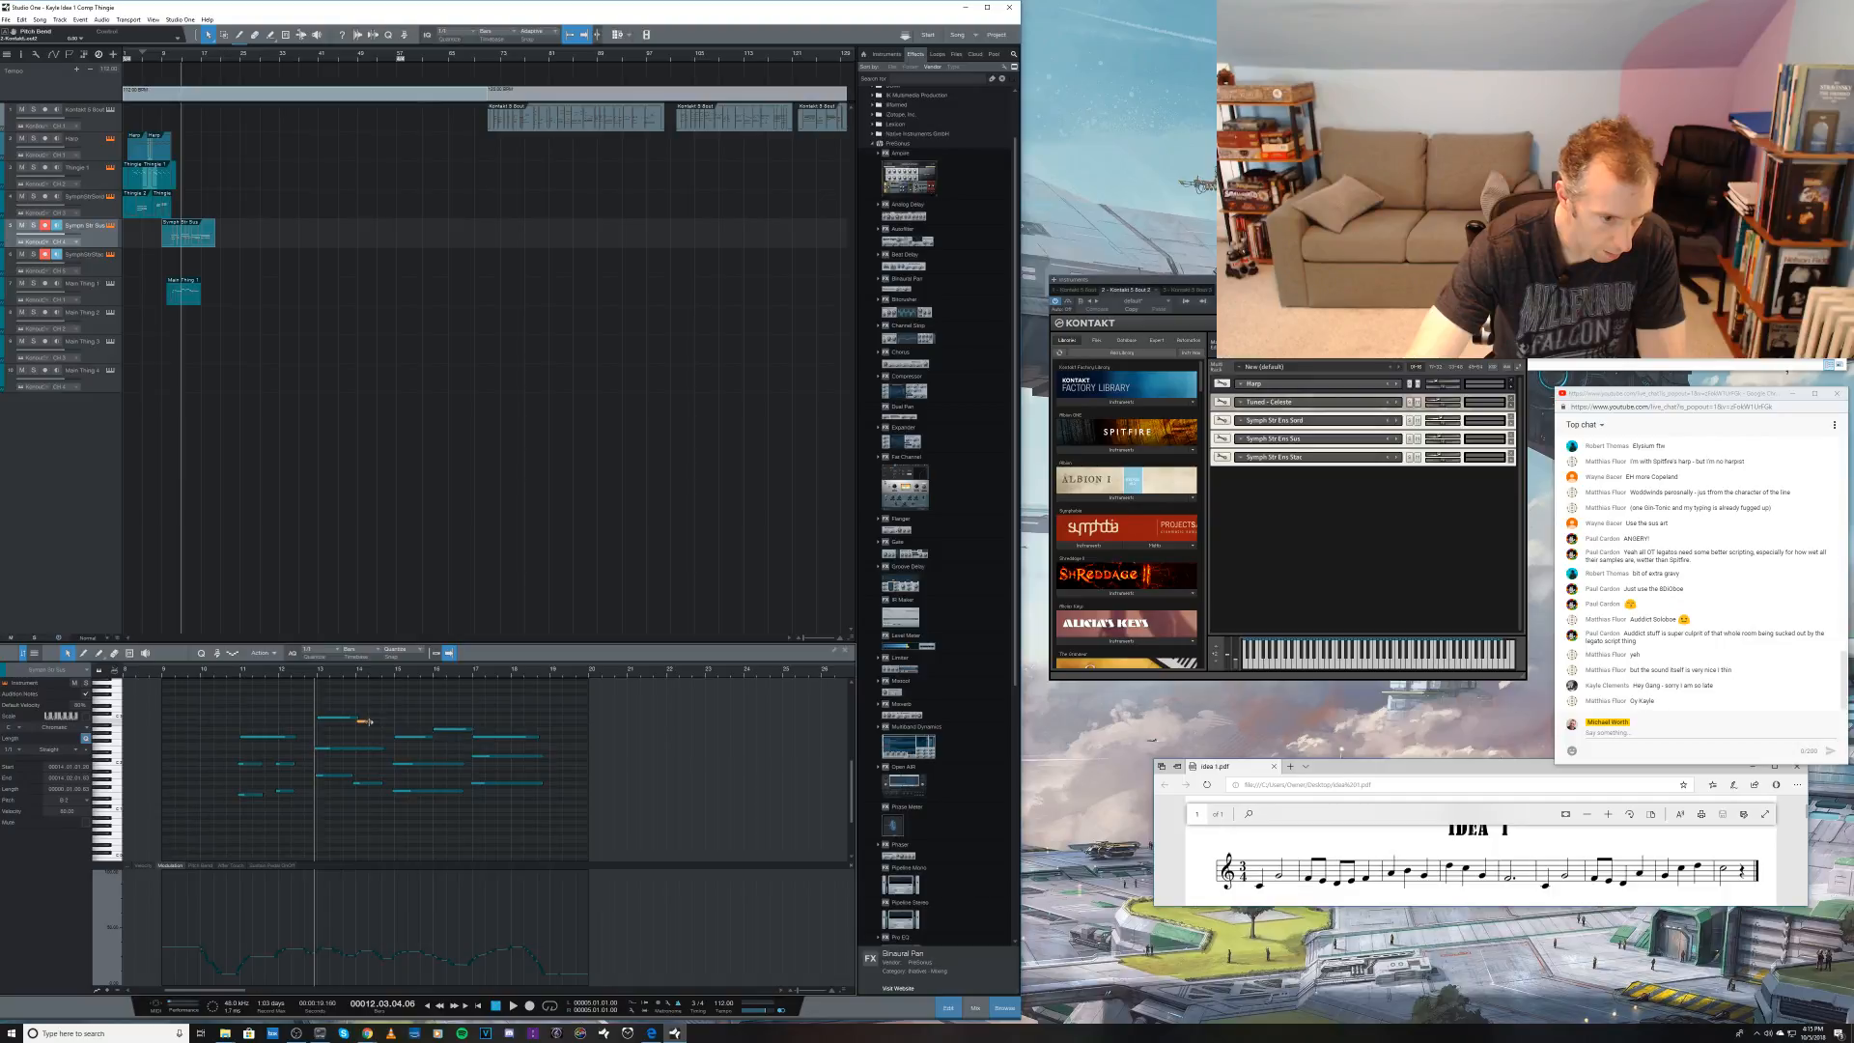
left_click(378, 731)
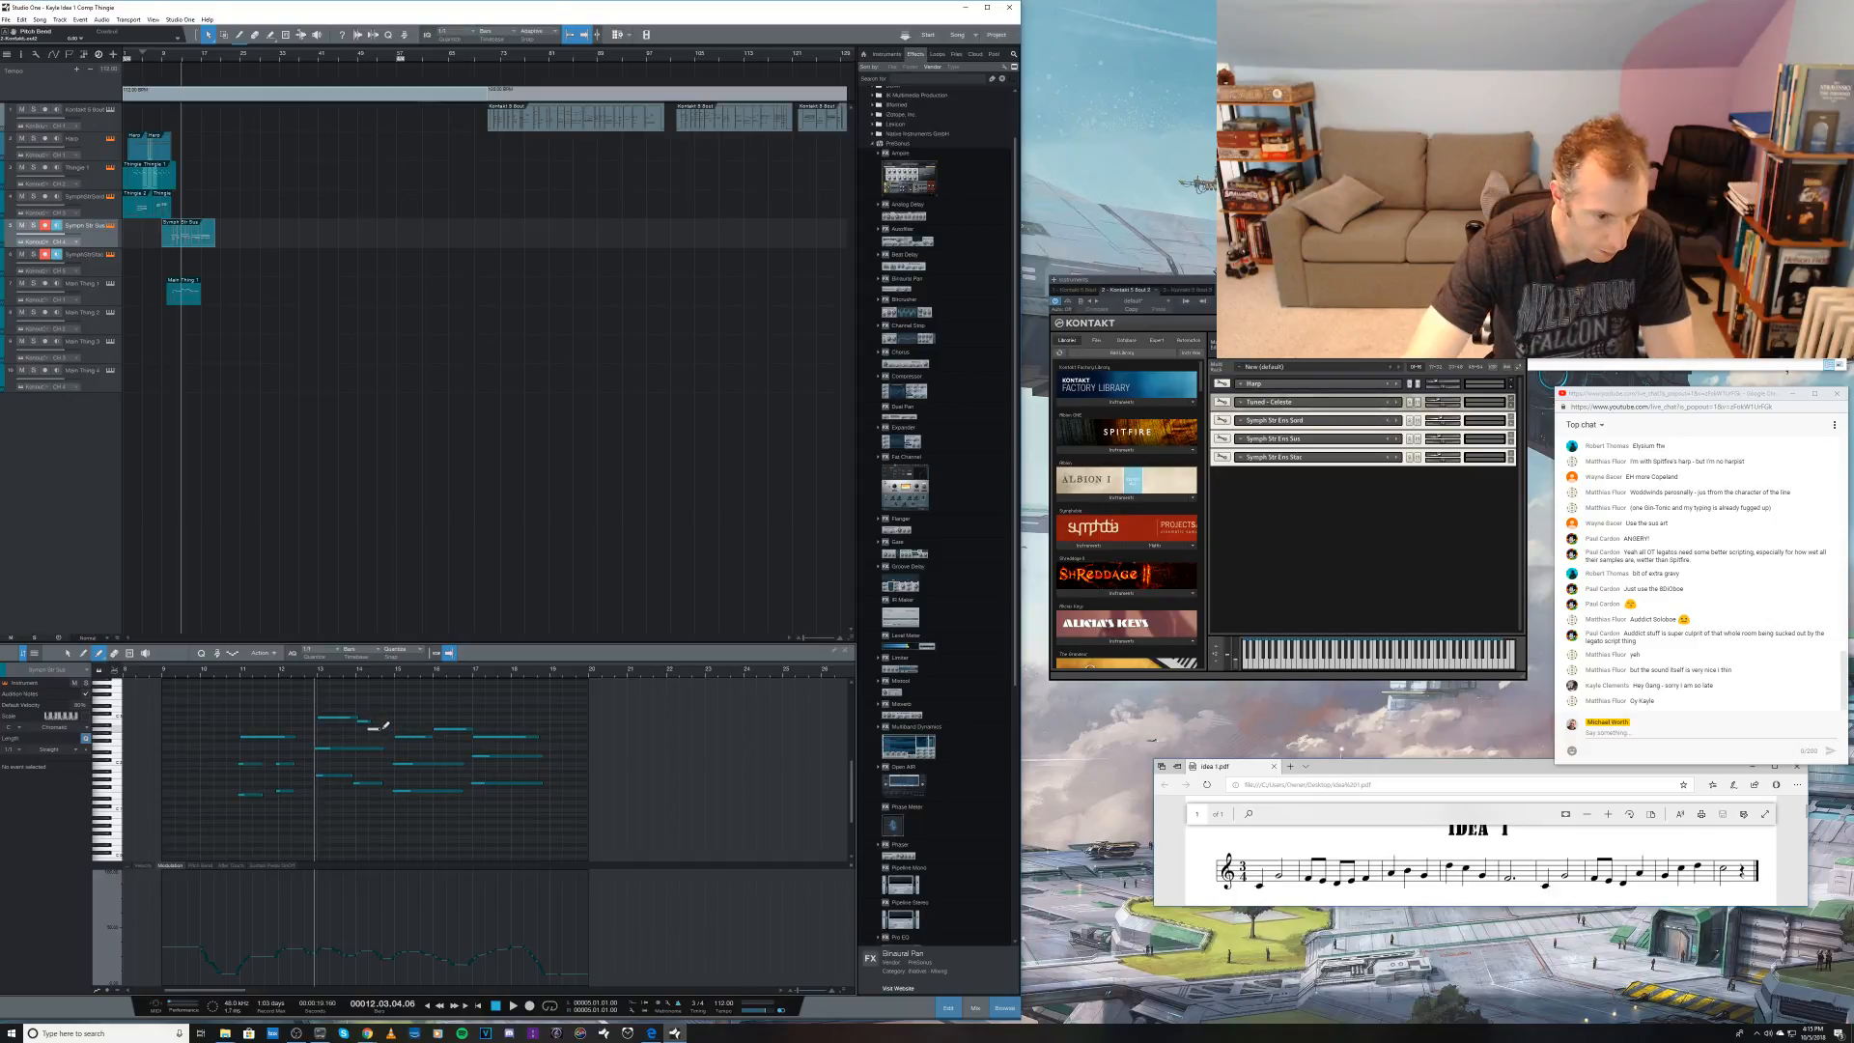
left_click(383, 725)
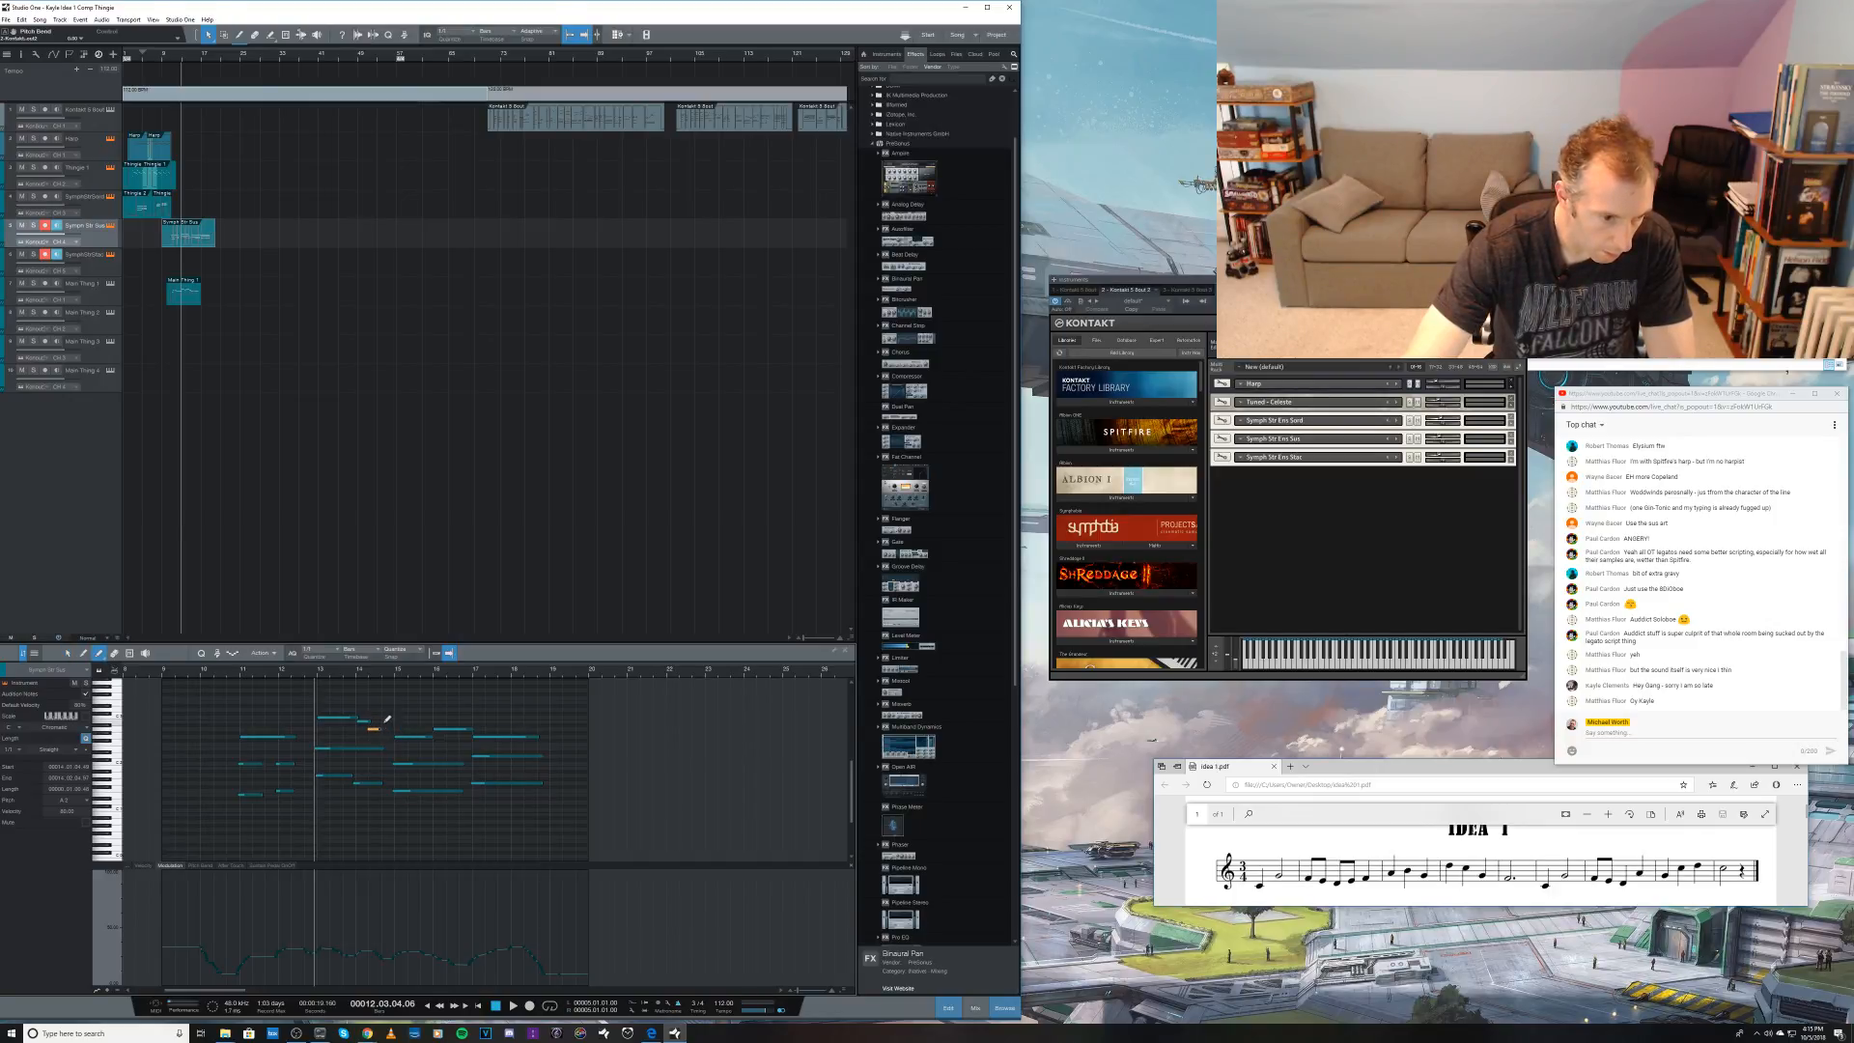
left_click(387, 718)
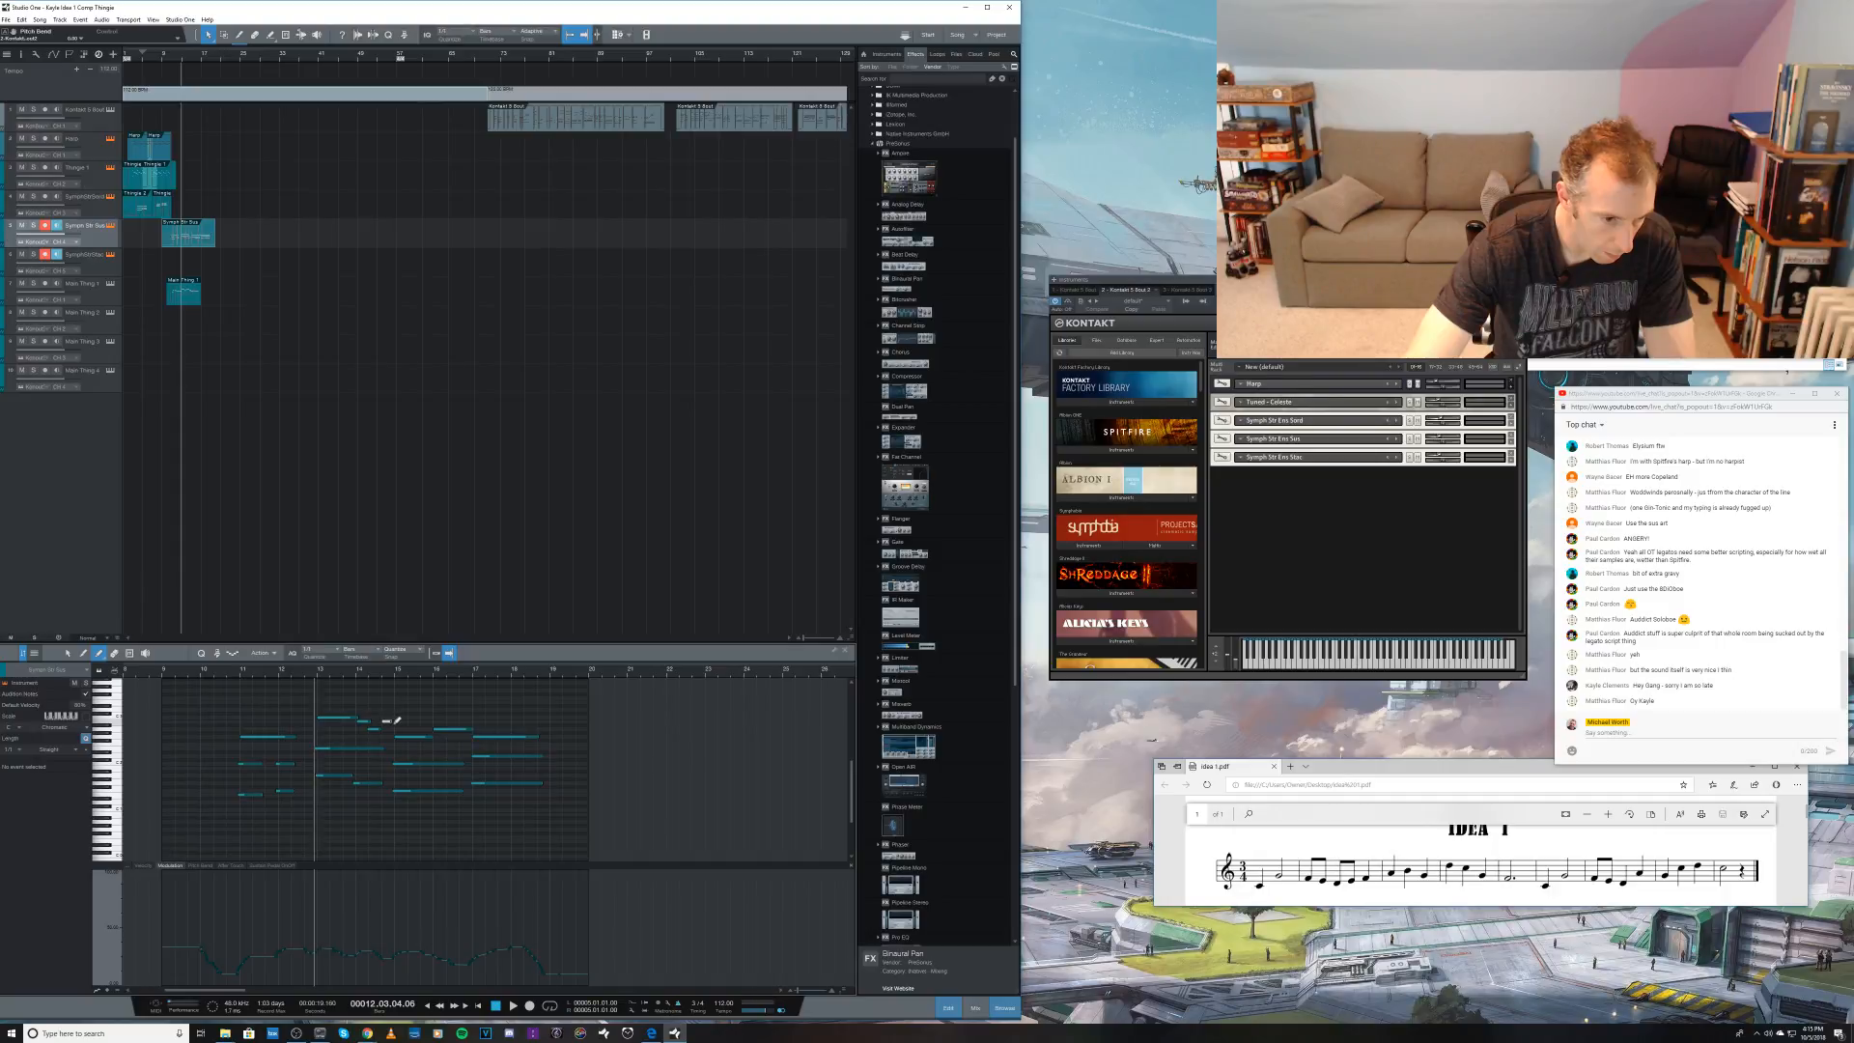
left_click(386, 719)
key("1")
key("space")
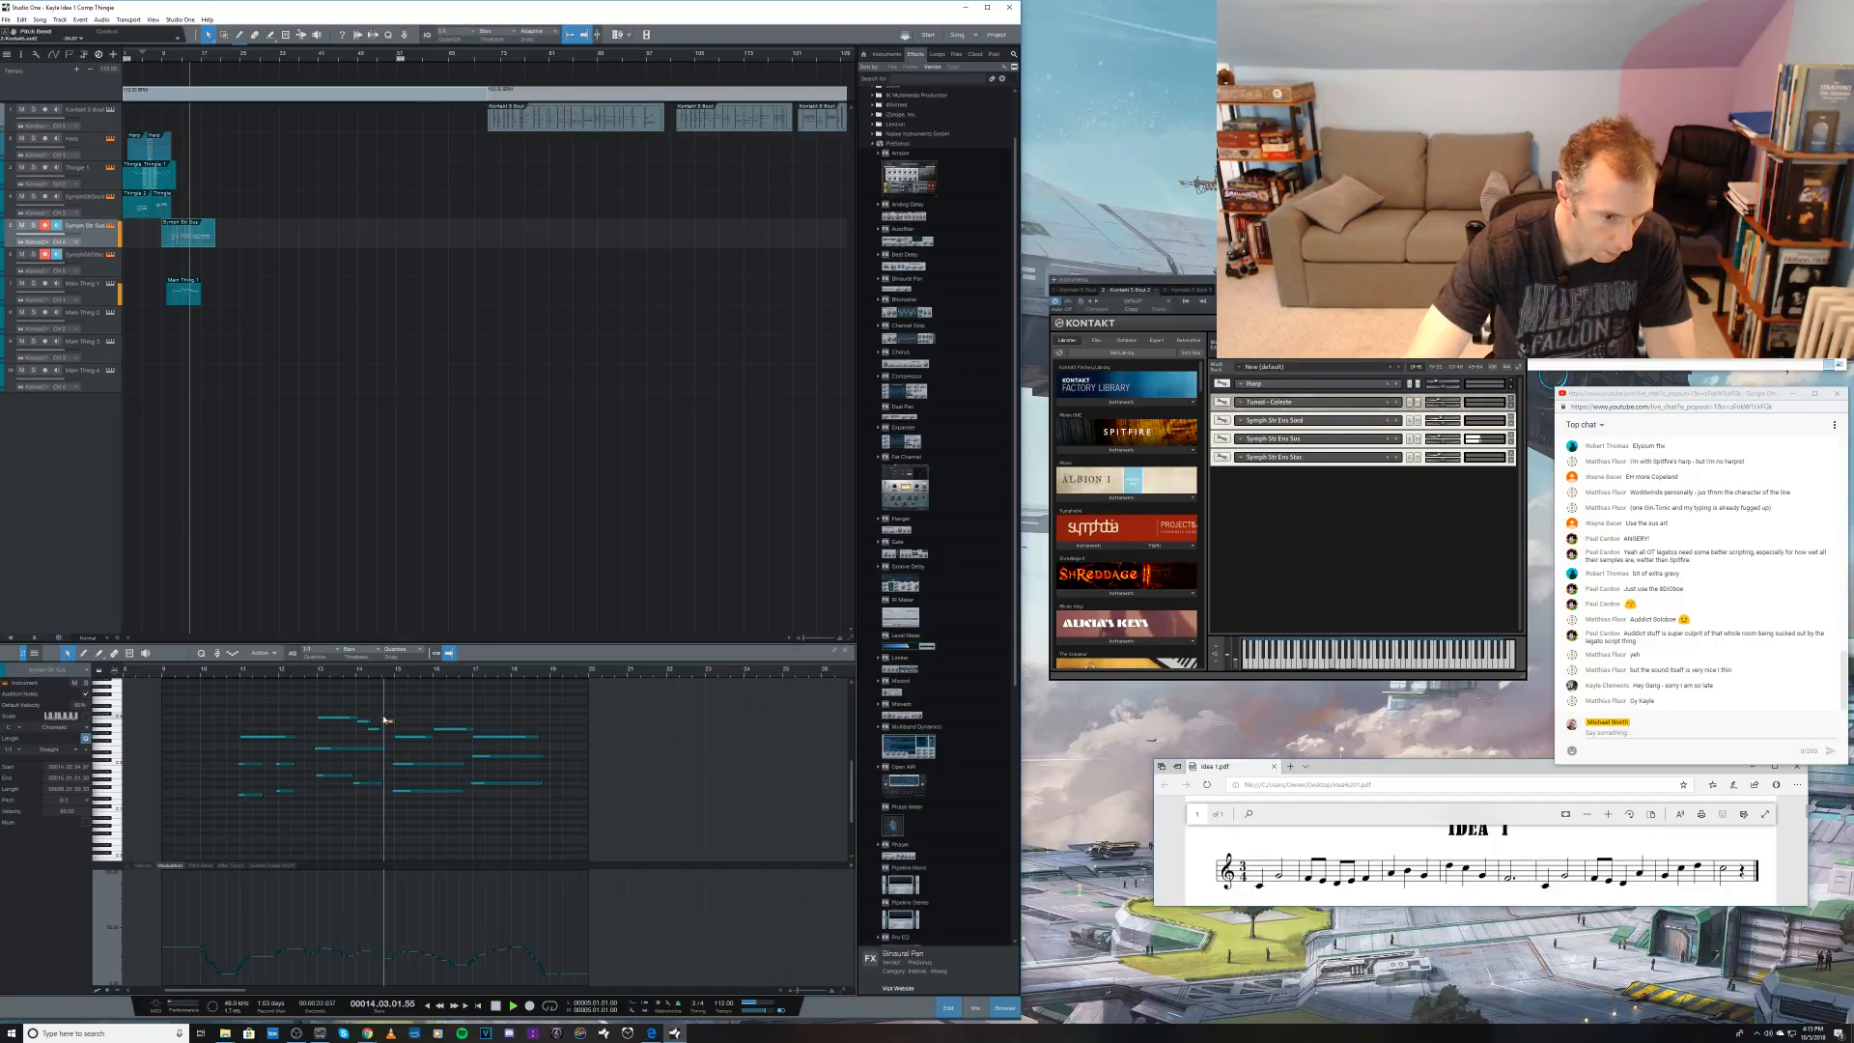
key("space")
left_click(386, 721)
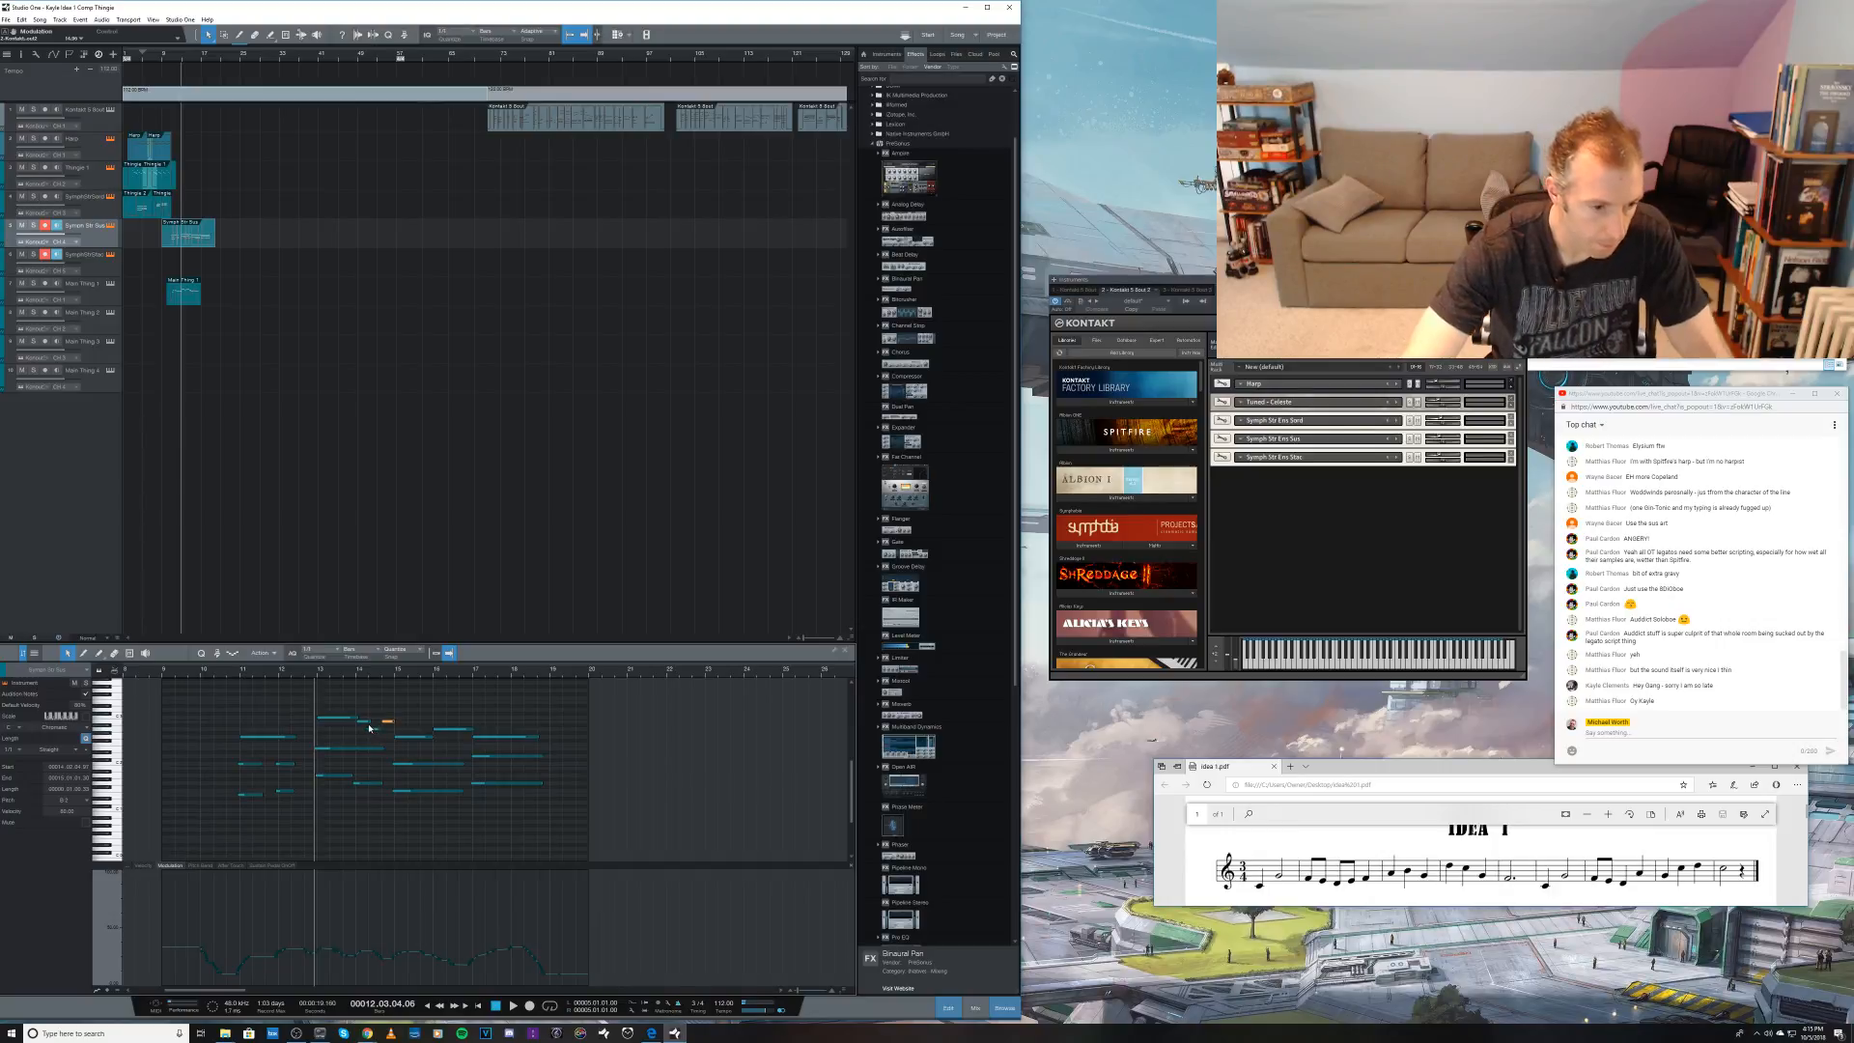
left_click(366, 723)
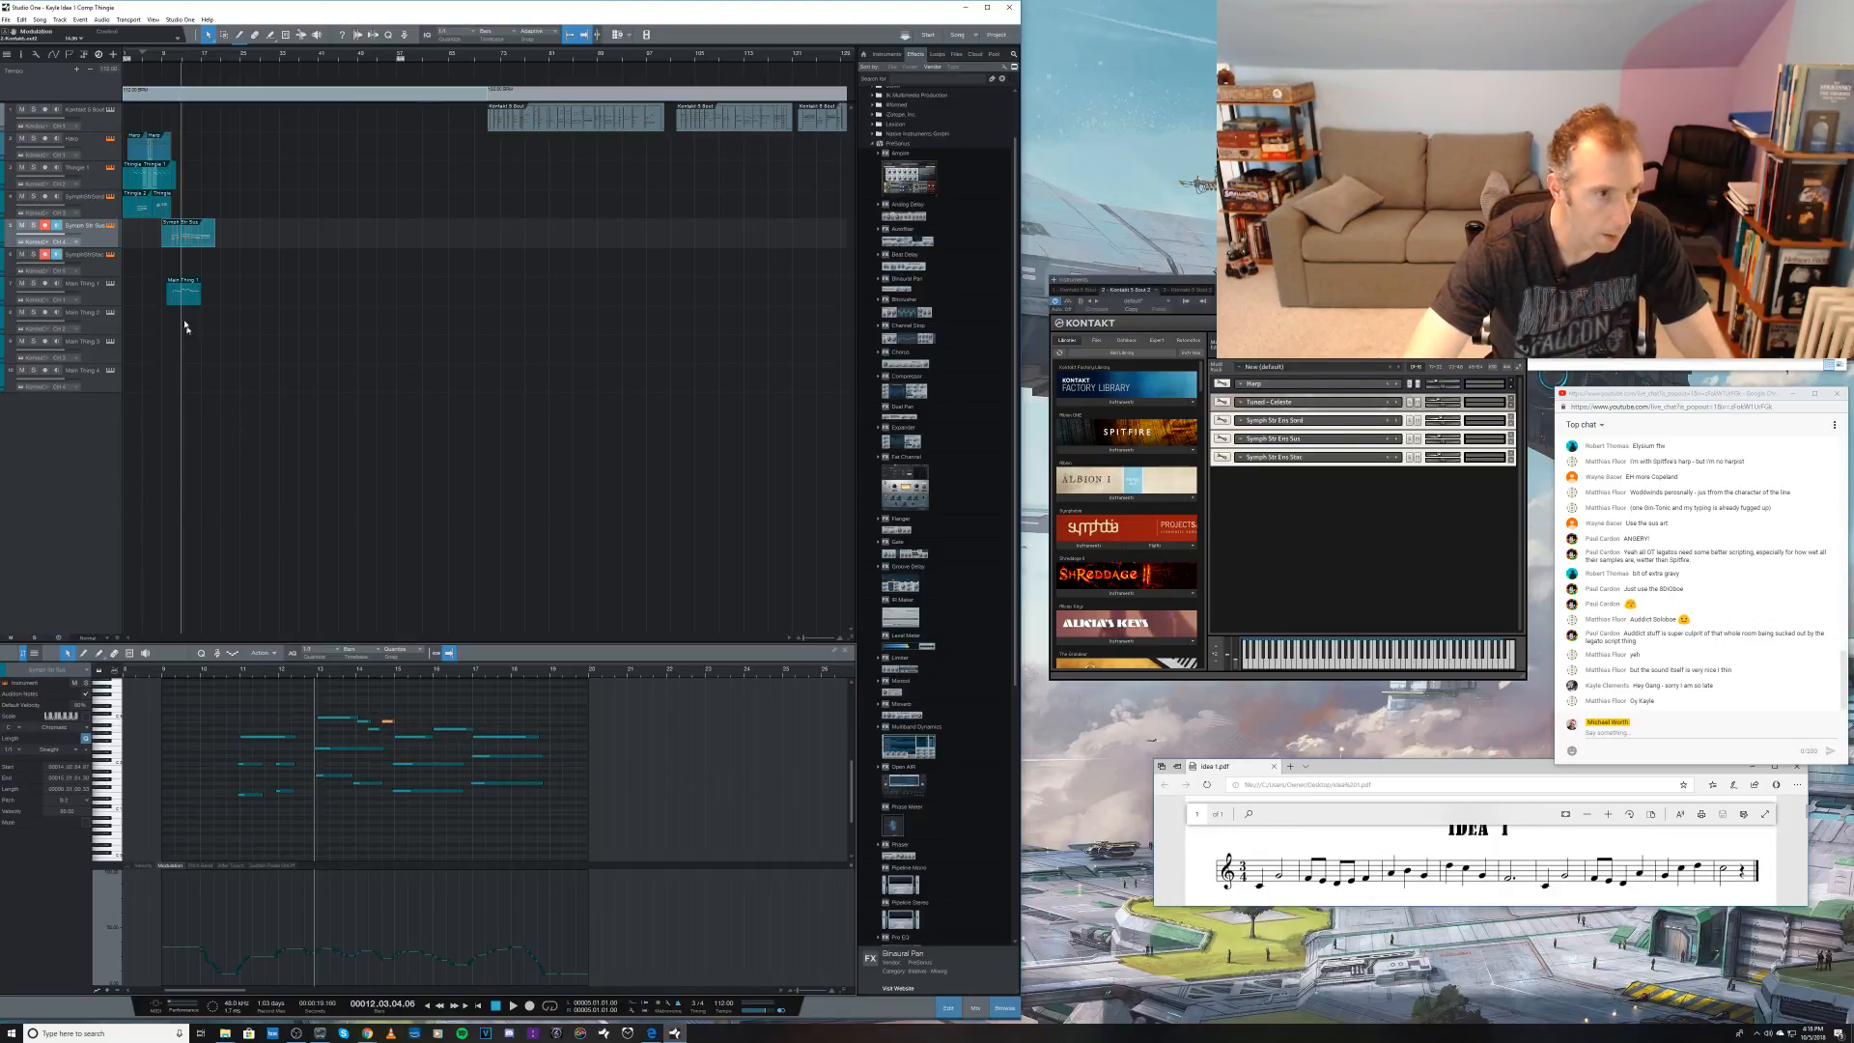
Step: Copy the edited strings clip onto the track directly below and show the copy's Velocity lane
left_click(185, 240)
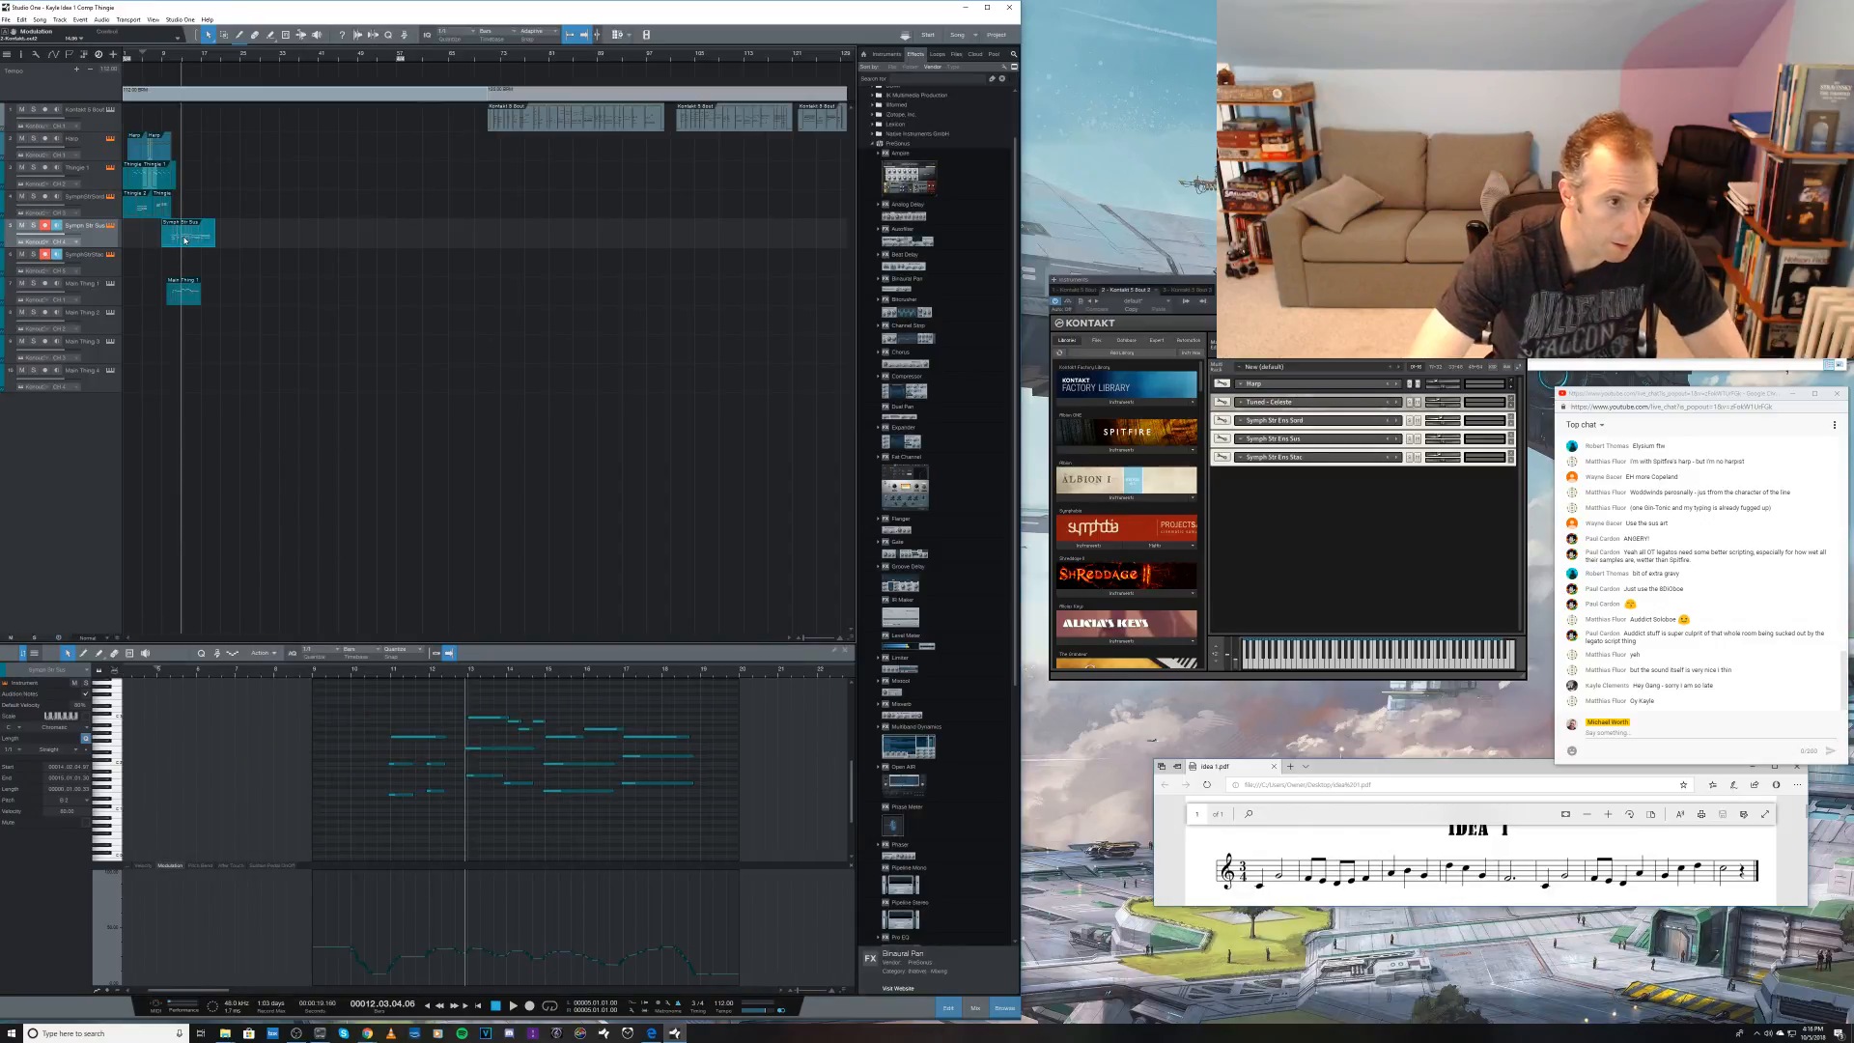
left_click_drag(185, 239, 186, 262)
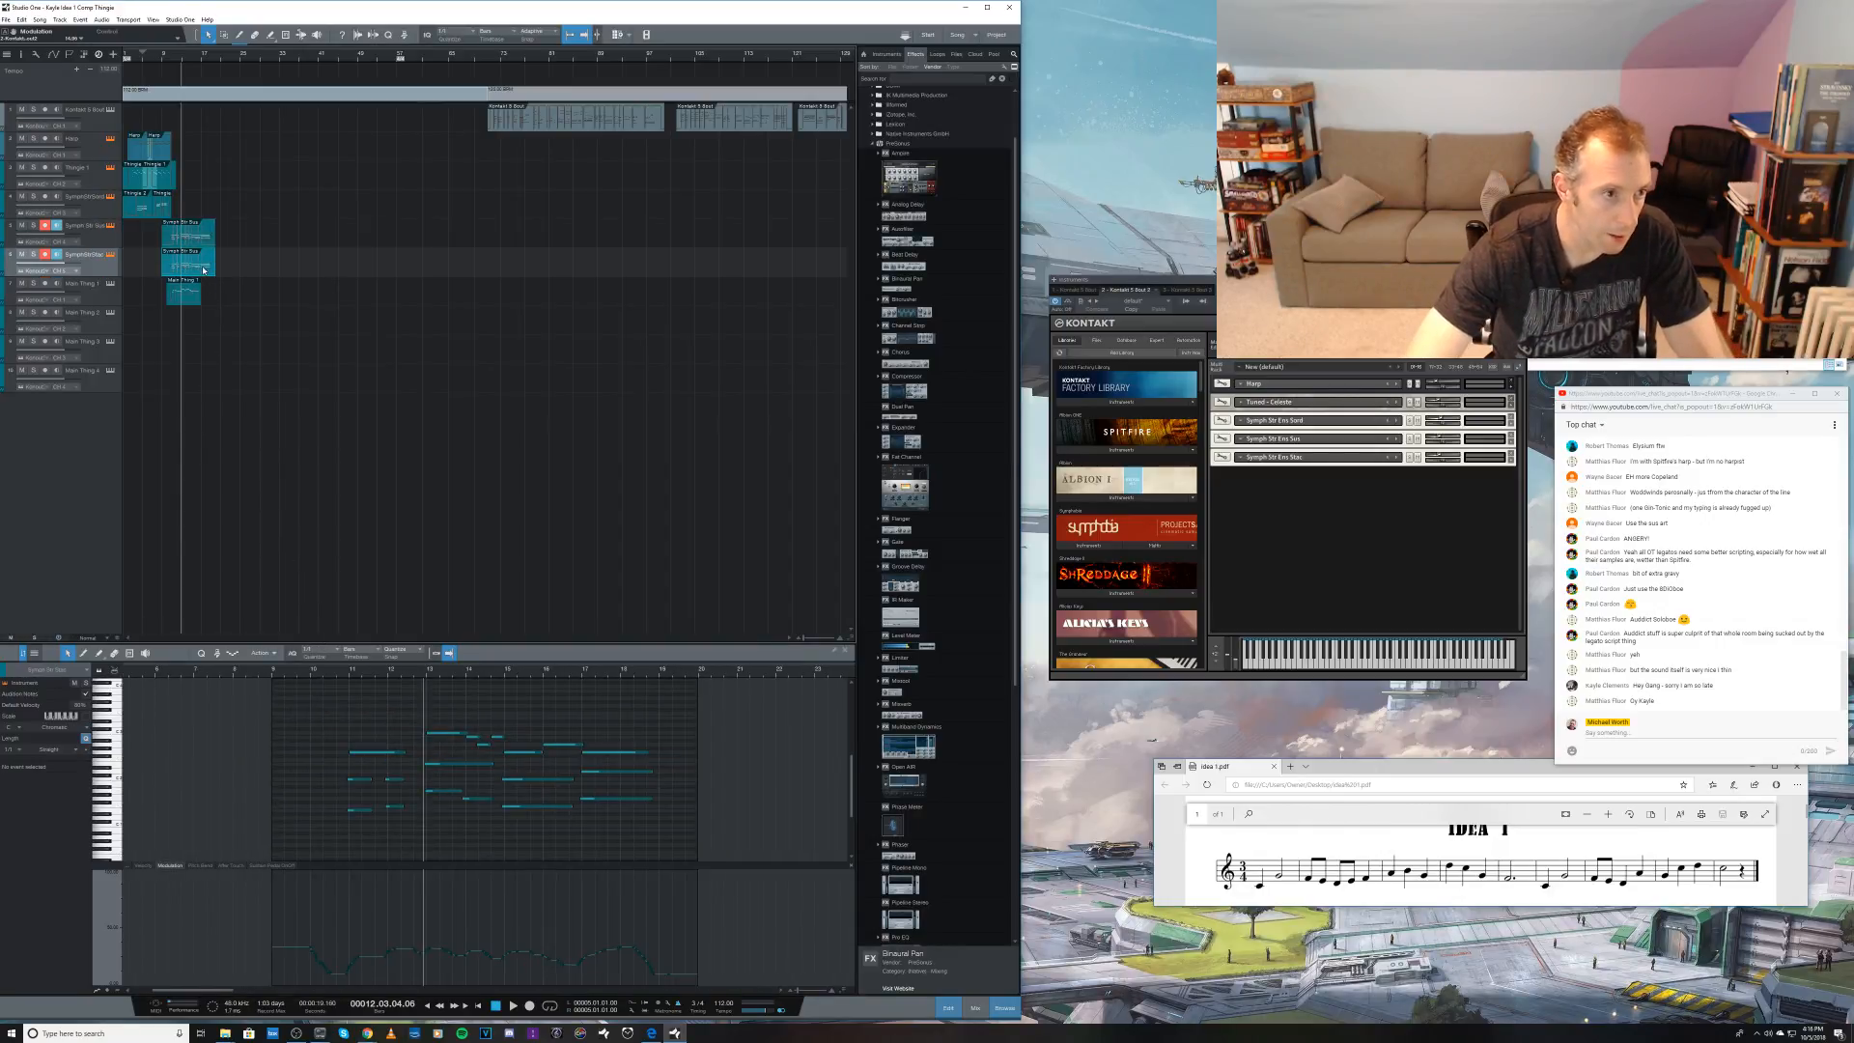
left_click(145, 865)
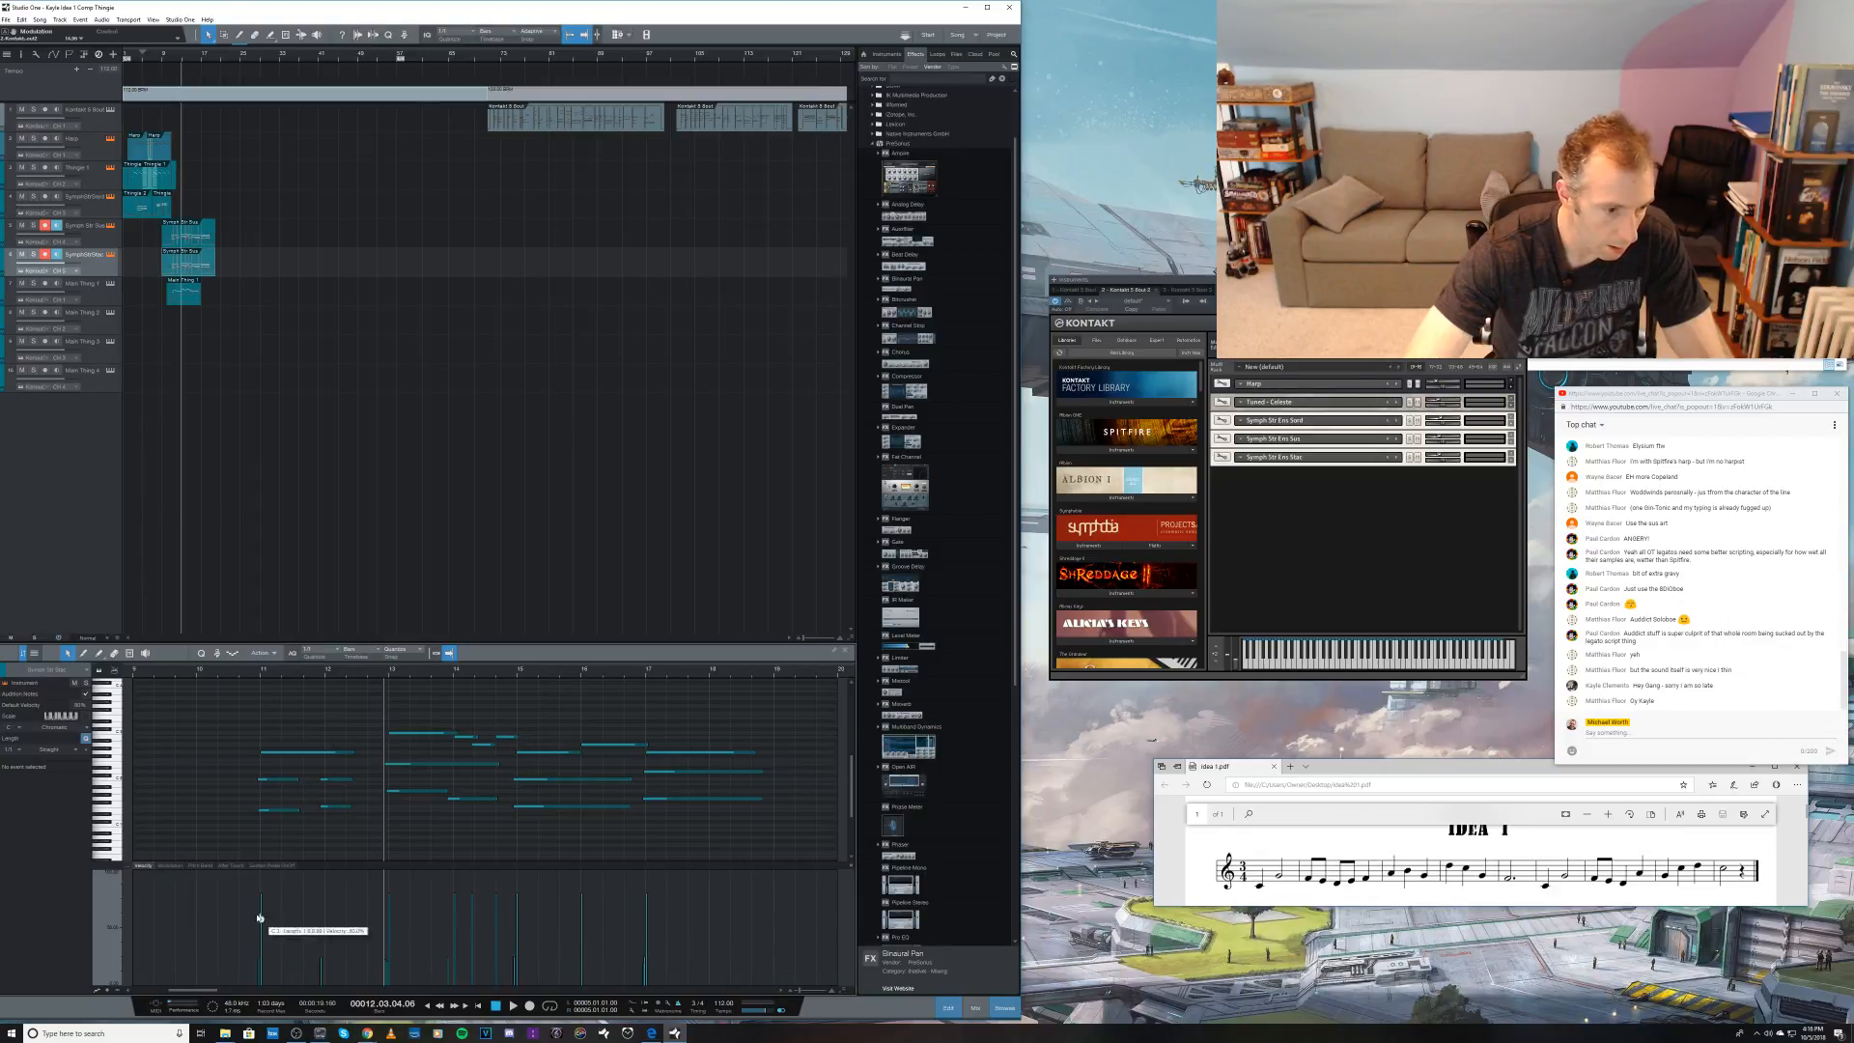
Step: Reduce the velocities of the upper-line notes in the copied clip and play back from just before bar 11
left_click_drag(238, 929, 472, 935)
left_click_drag(215, 708, 671, 760)
left_click_drag(519, 898, 530, 962)
left_click(248, 679)
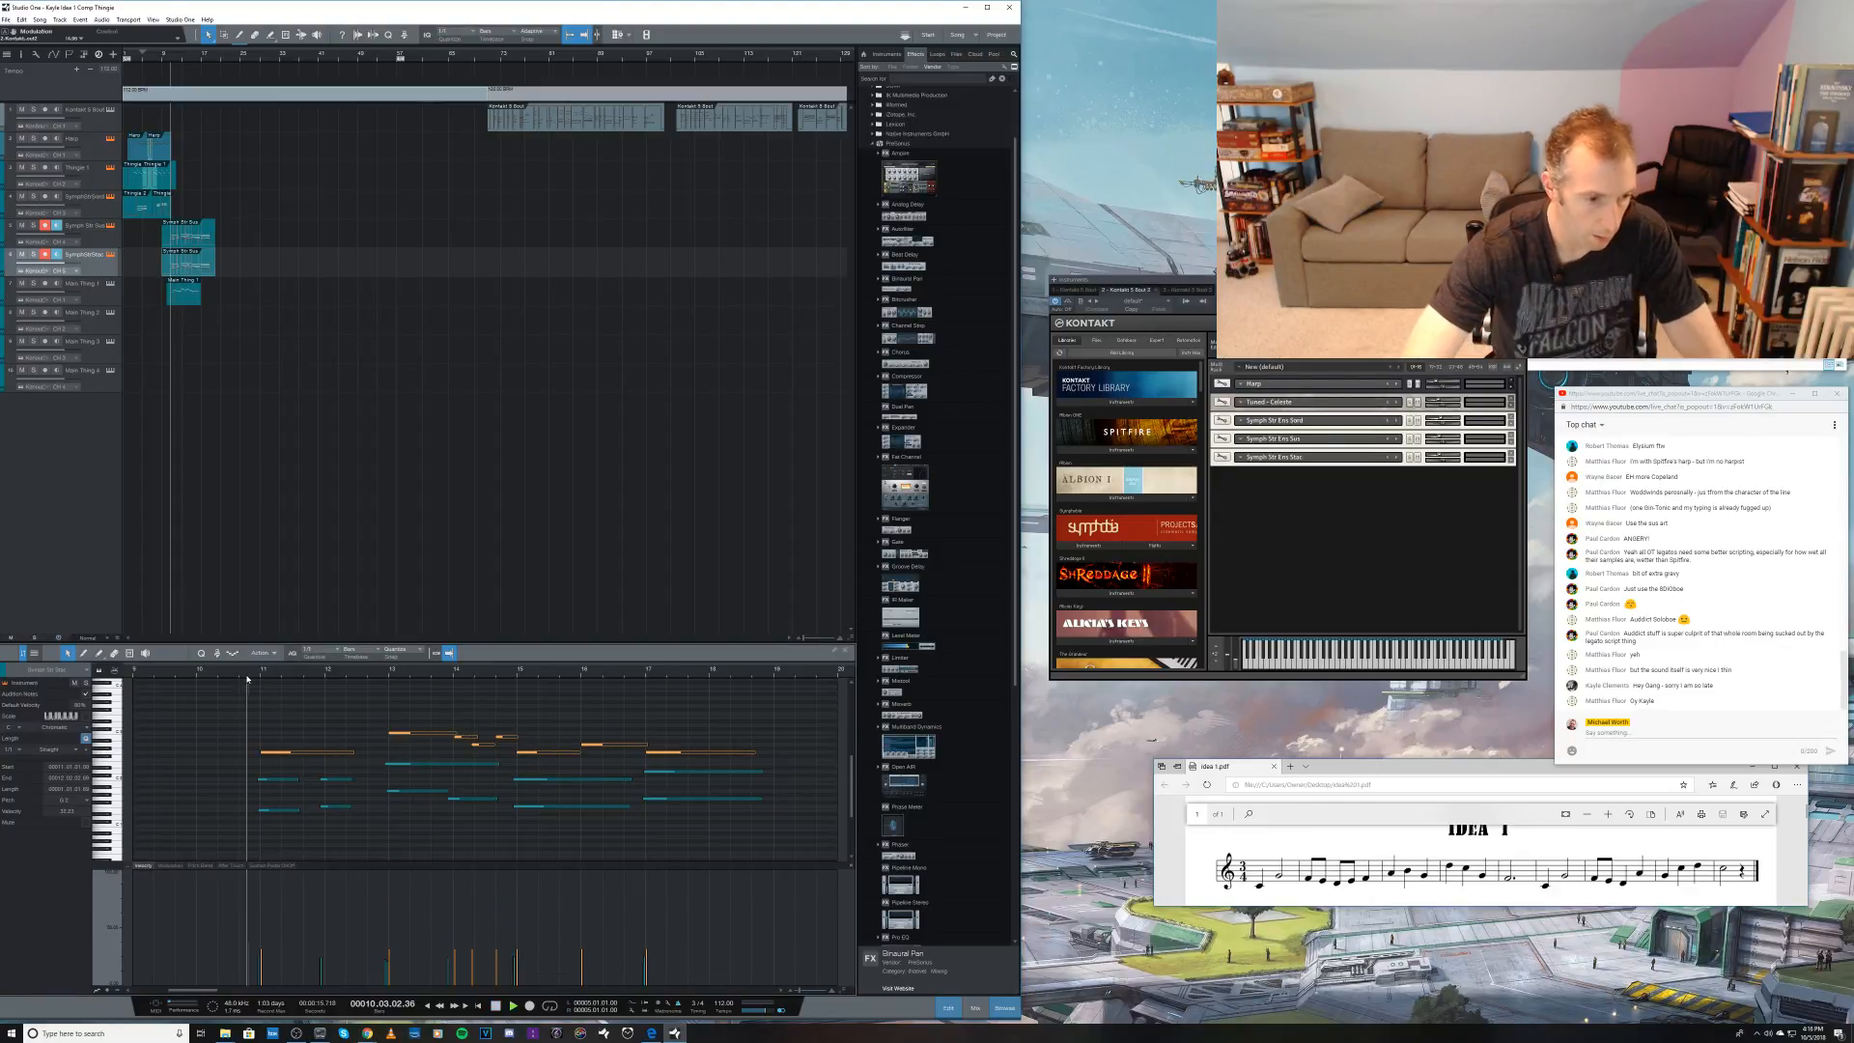
key("space")
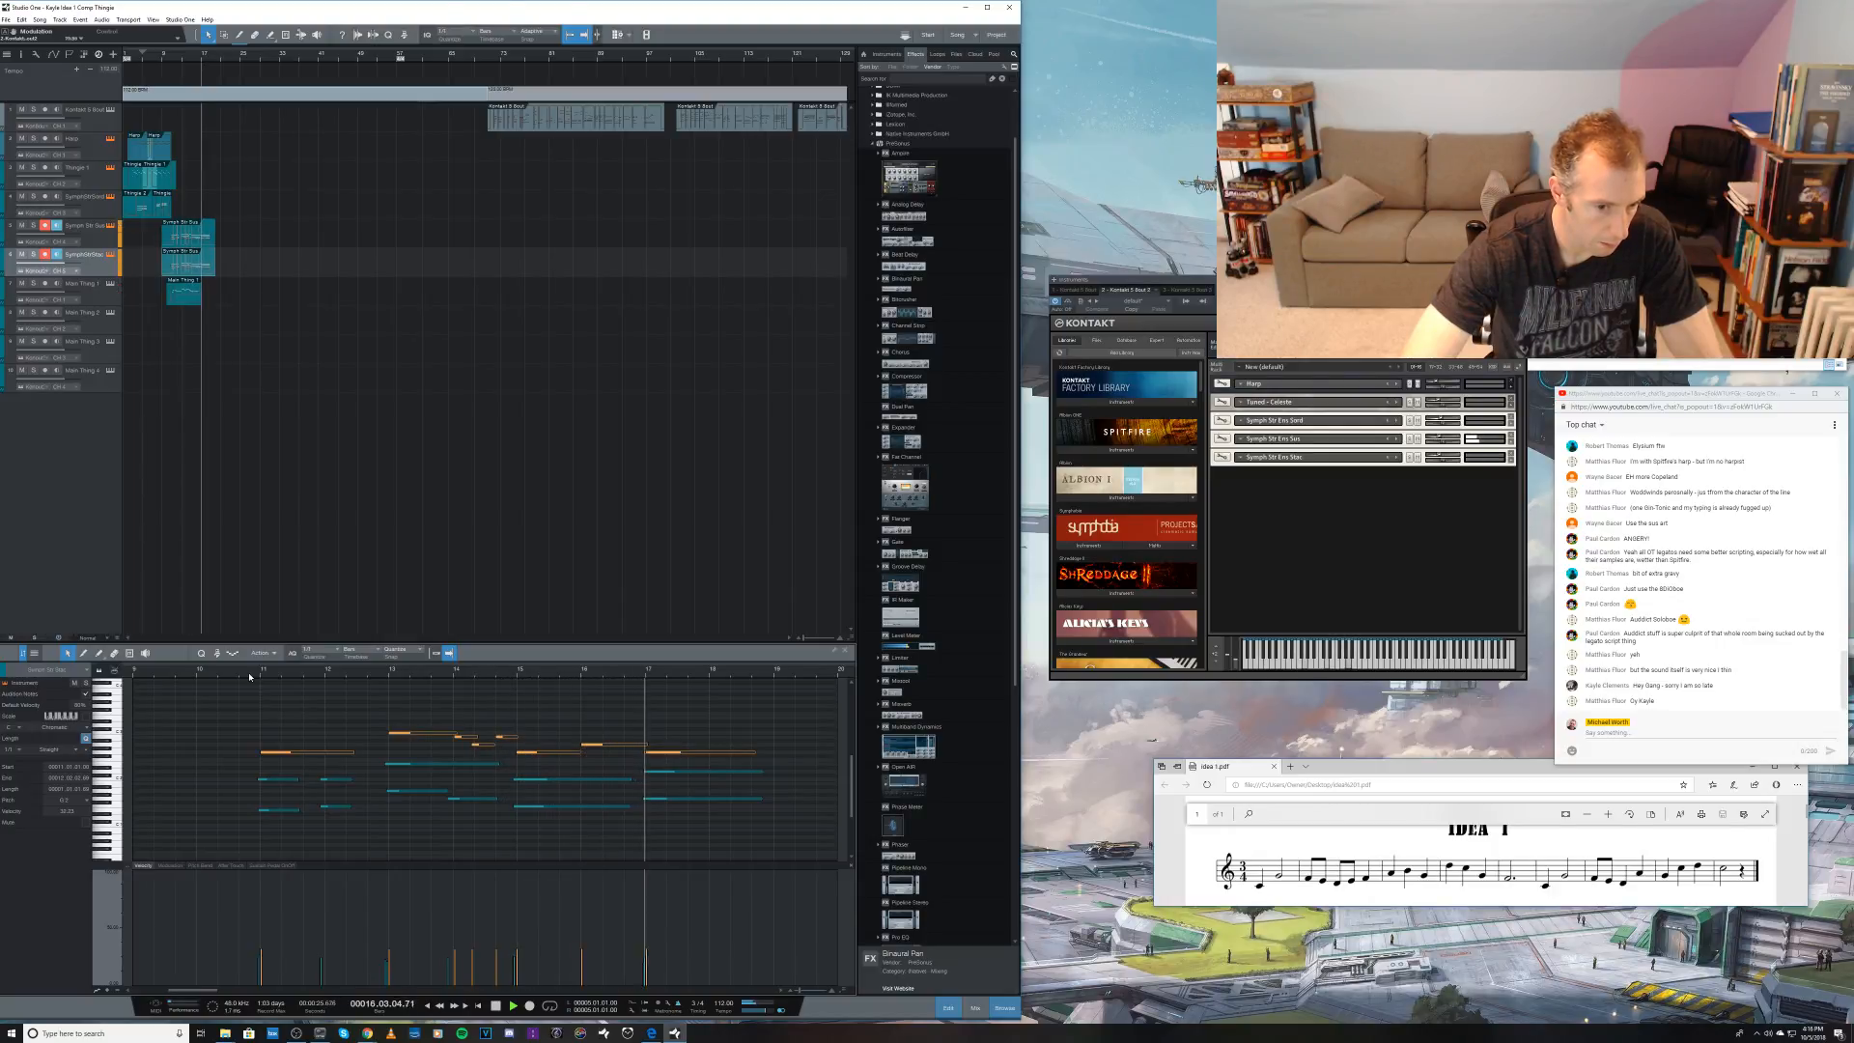
key("space")
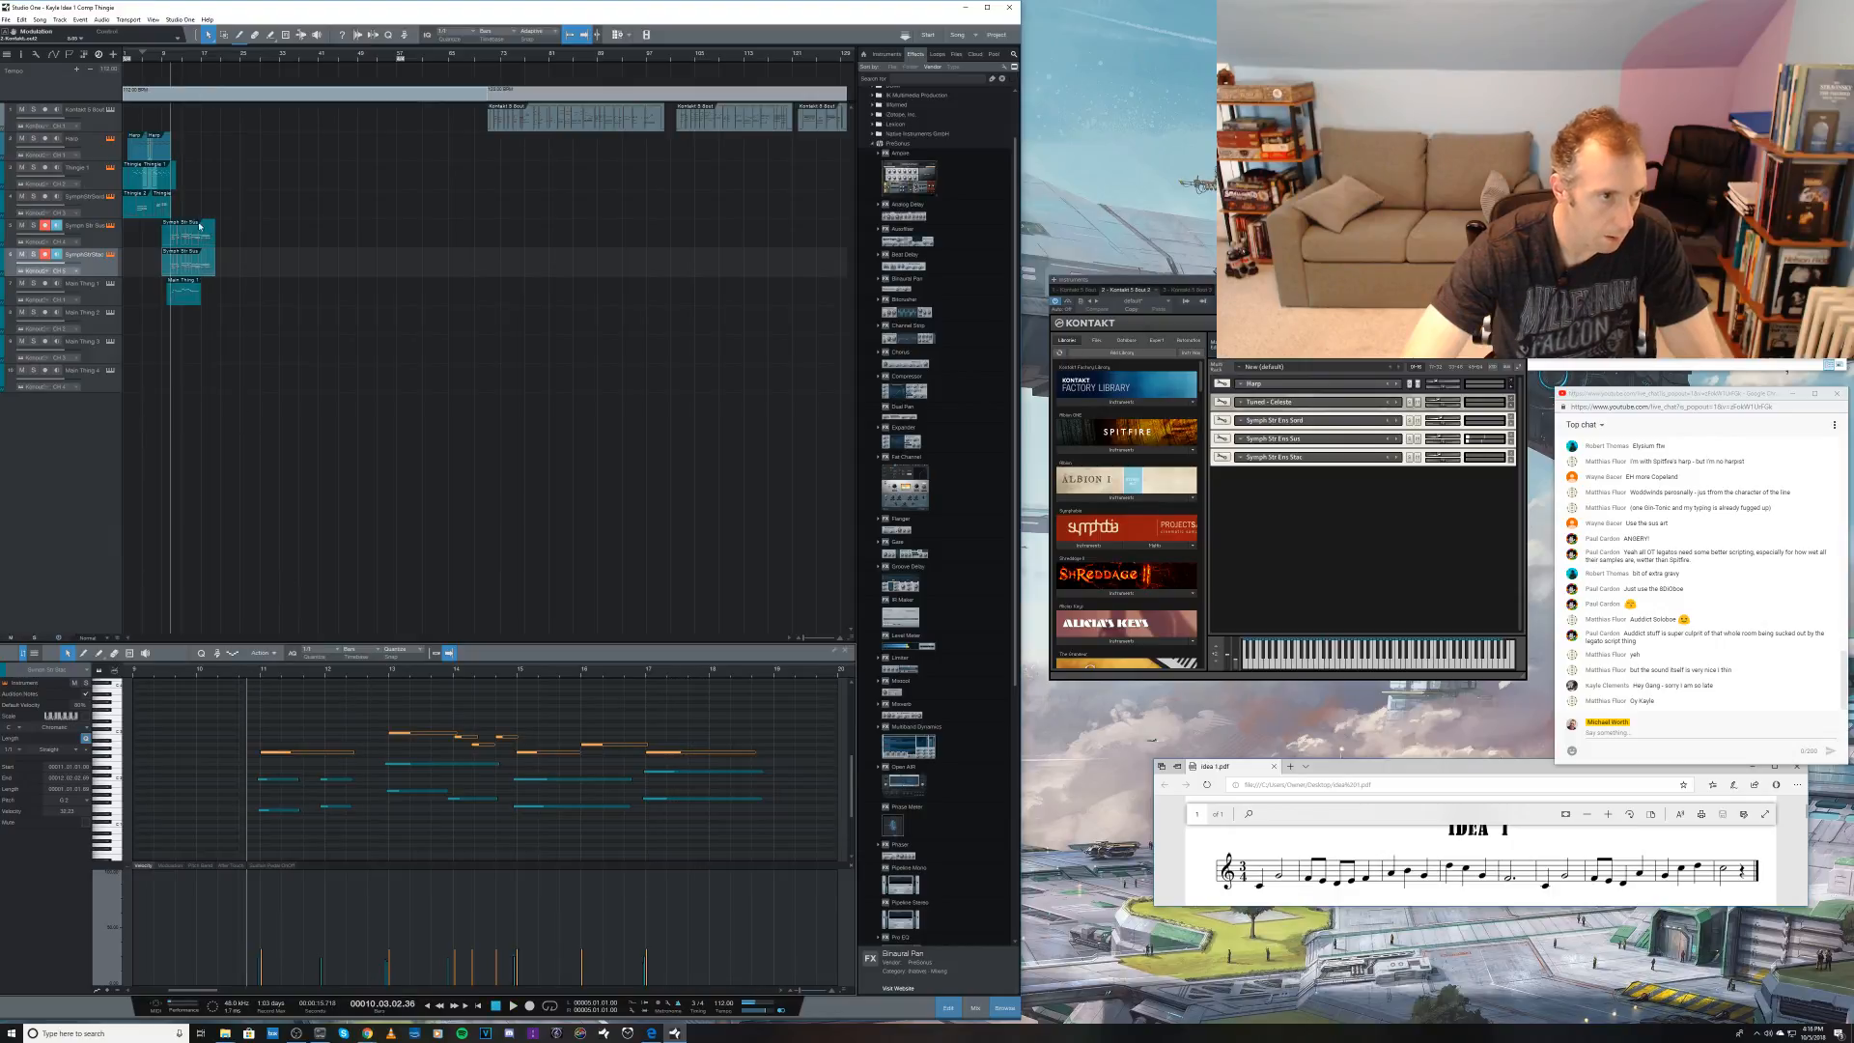
Step: Return to the original strings clip, reshape its Modulation curve into smoother swells, and play back from just before bar 11
left_click(196, 234)
left_click(171, 866)
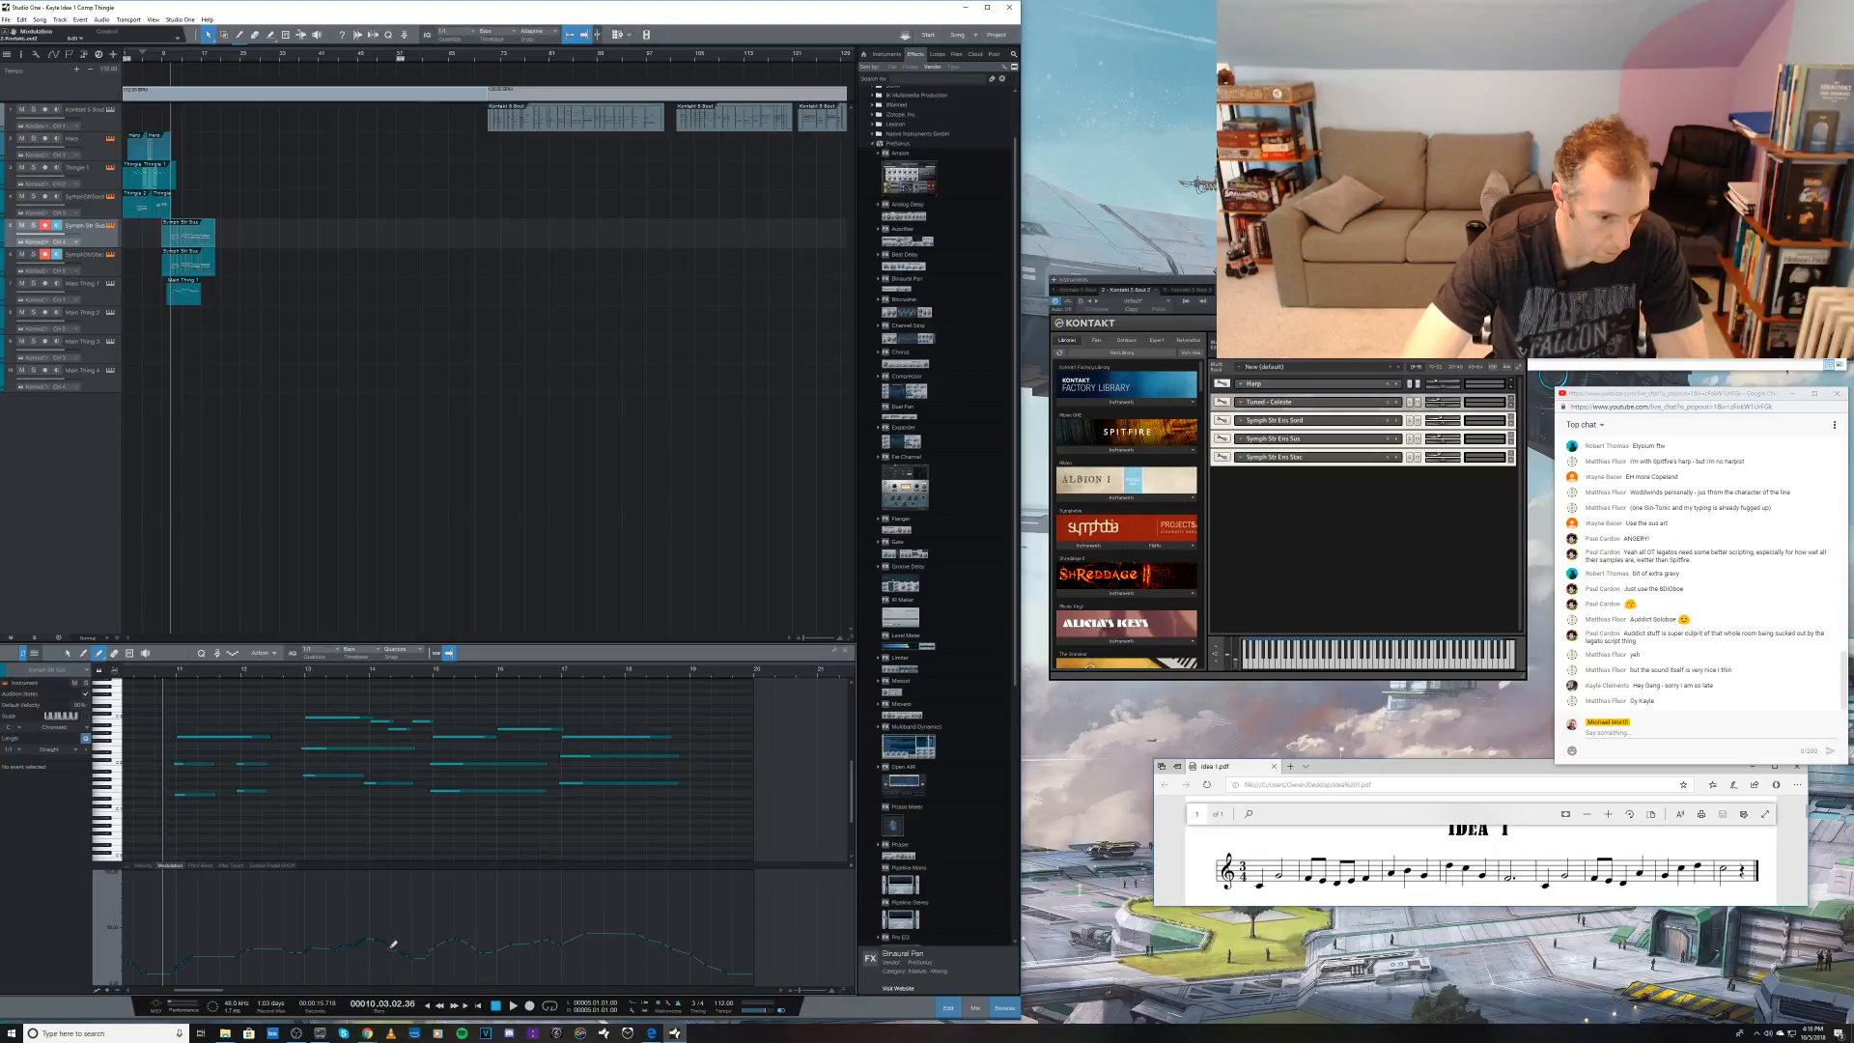
key("space")
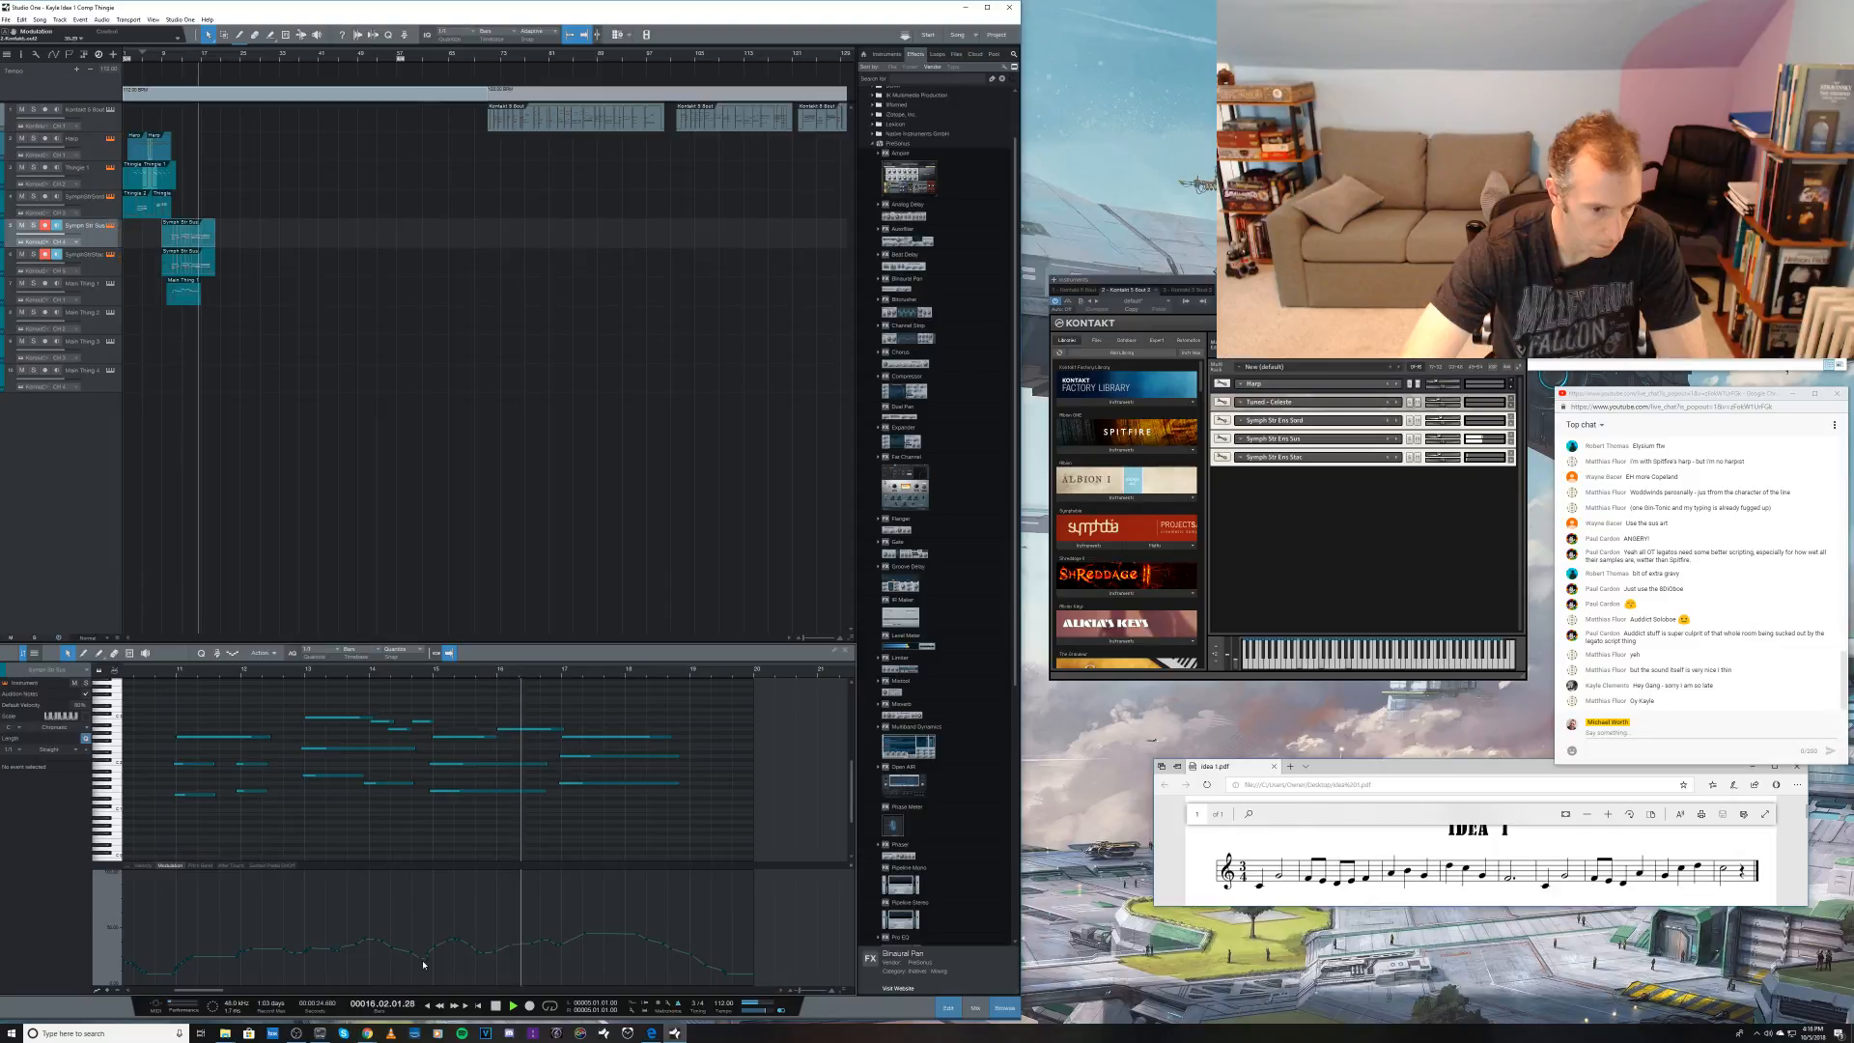
key("space")
Step: Raise the Modulation curve into a rounded swell around bar 14 and play back the result
key("5")
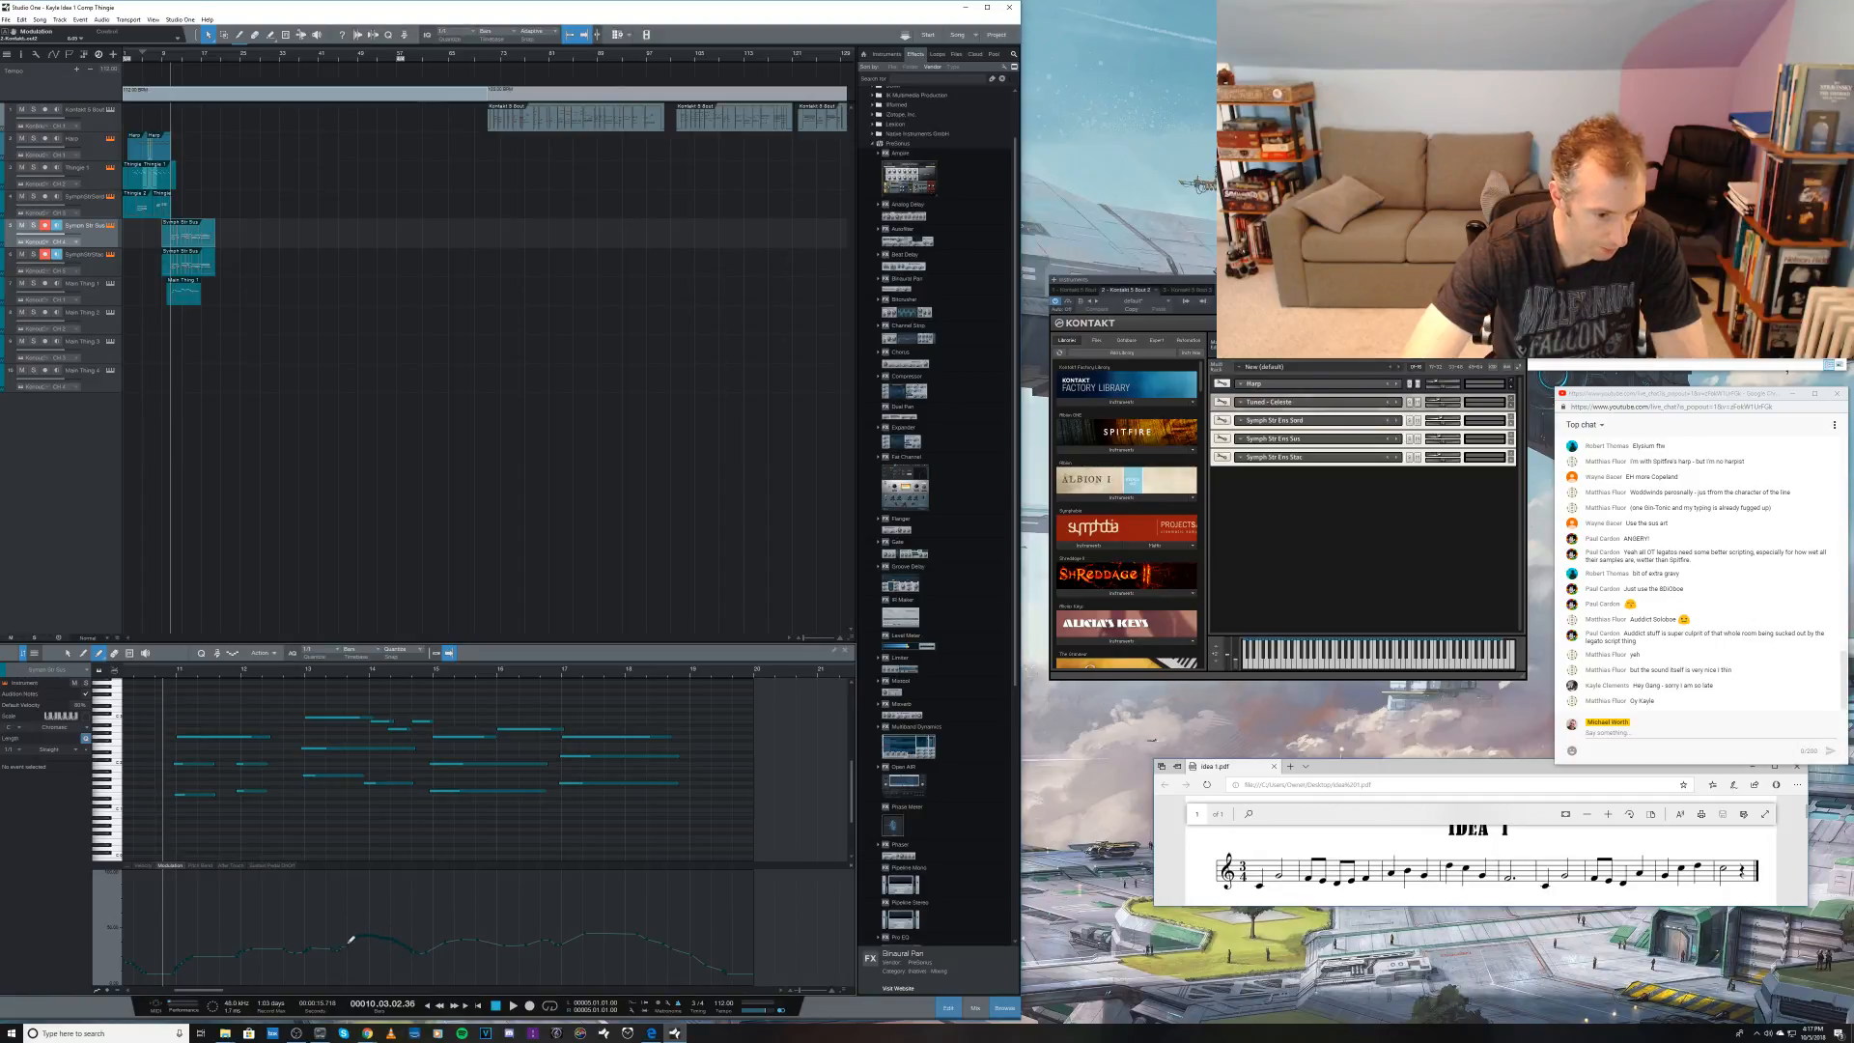
key("1")
key("space")
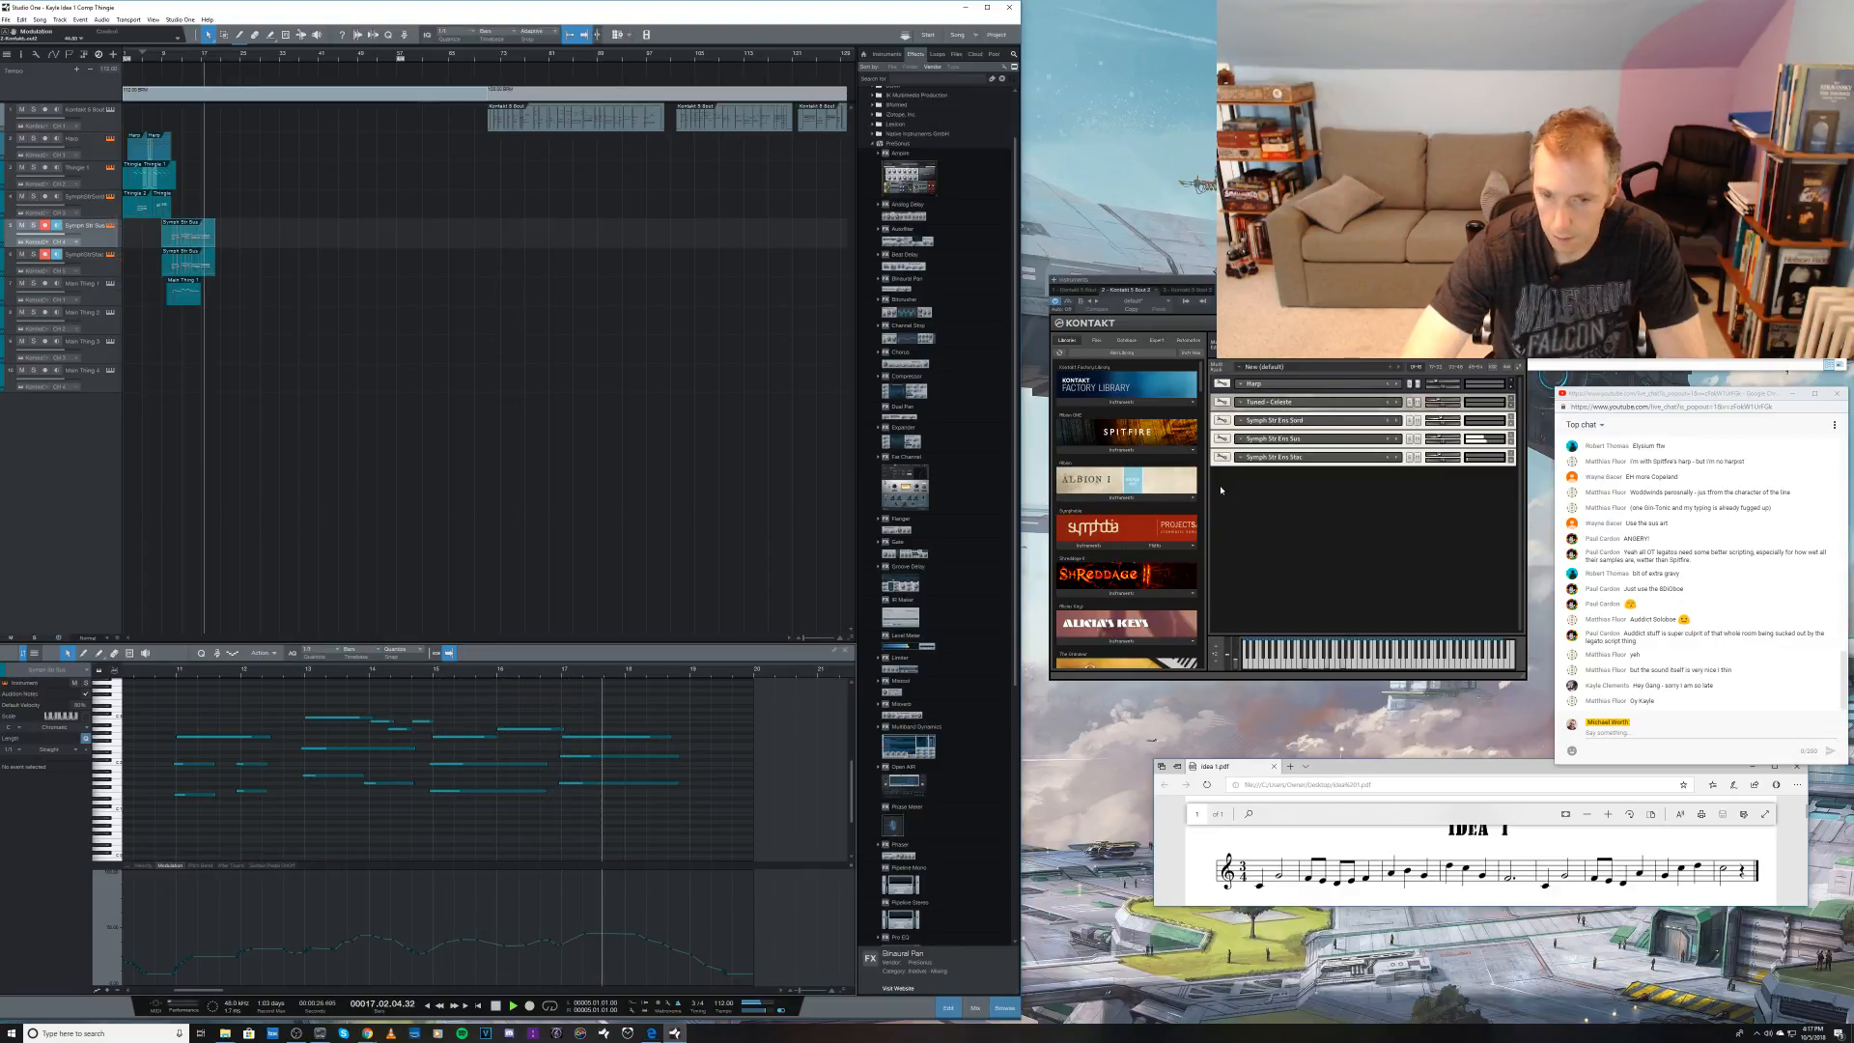
key("space")
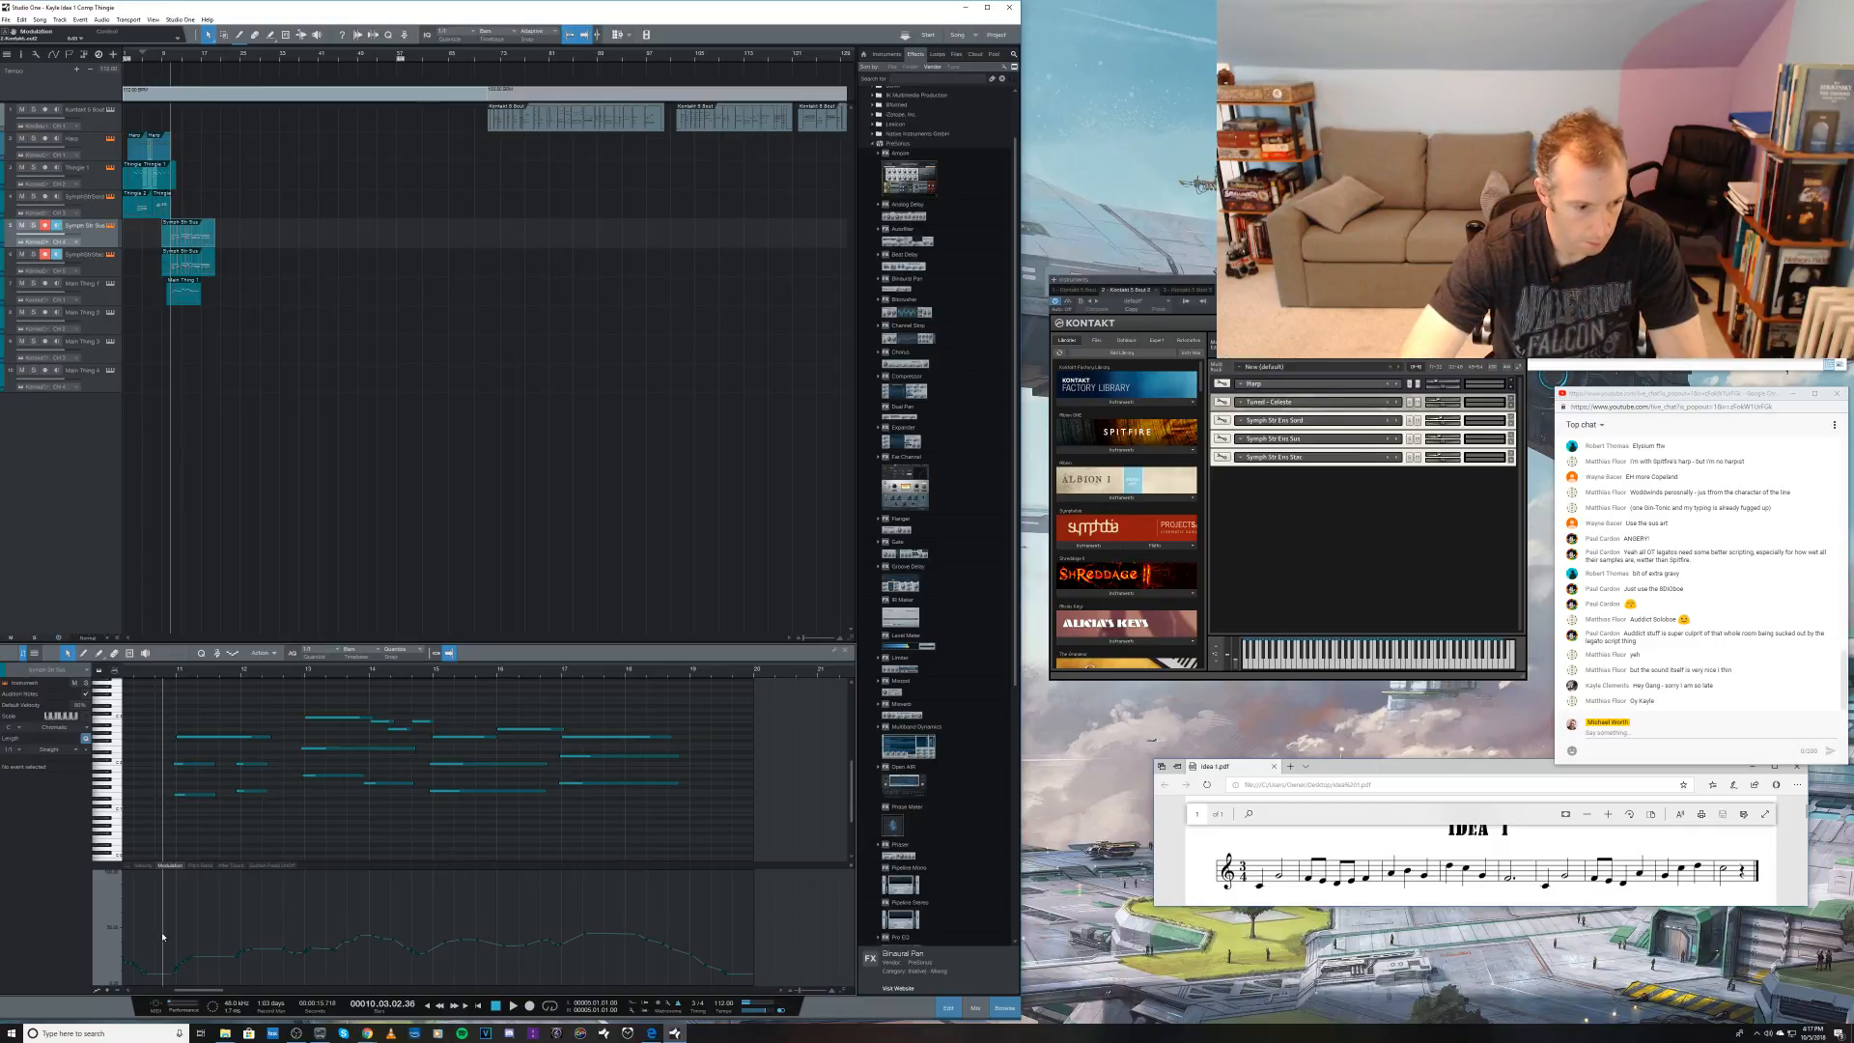
Step: Raise the Modulation points across bars 11 to 13 of the strings clip, blend them into the following curve, and play it back
left_click_drag(162, 937, 326, 953)
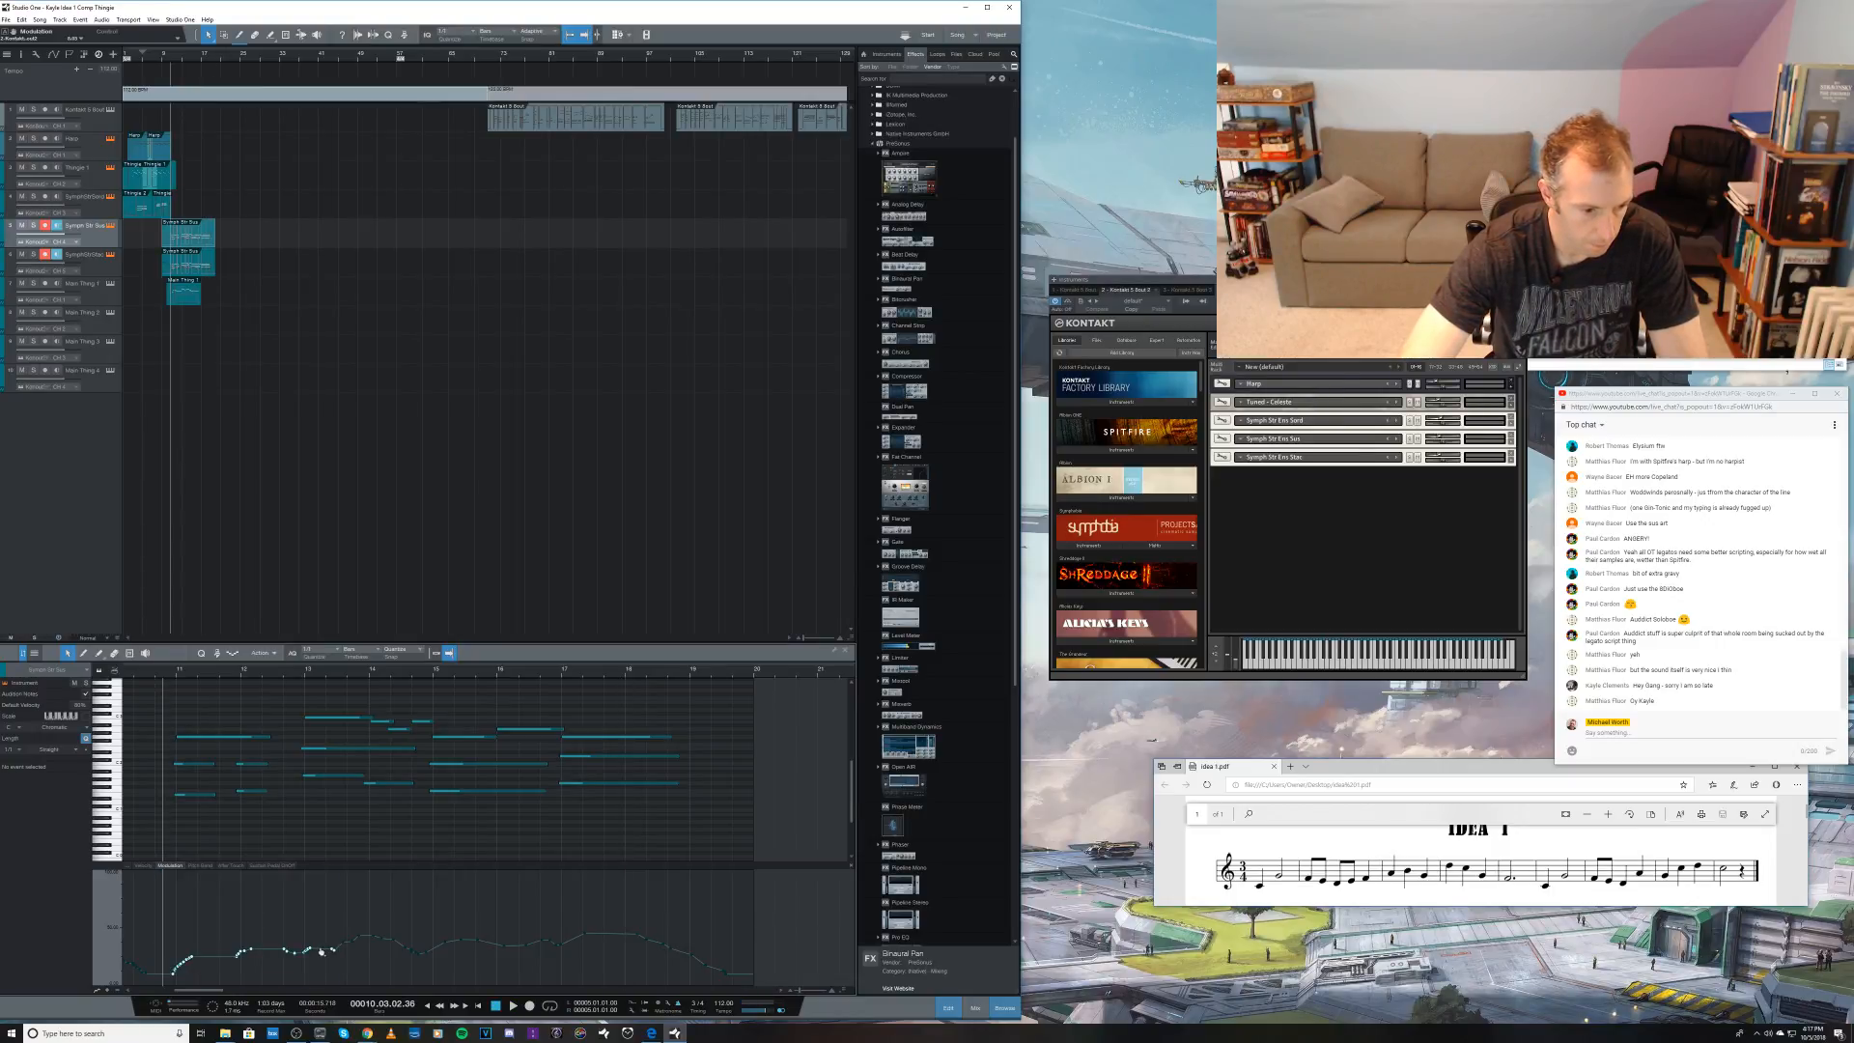
left_click(321, 944)
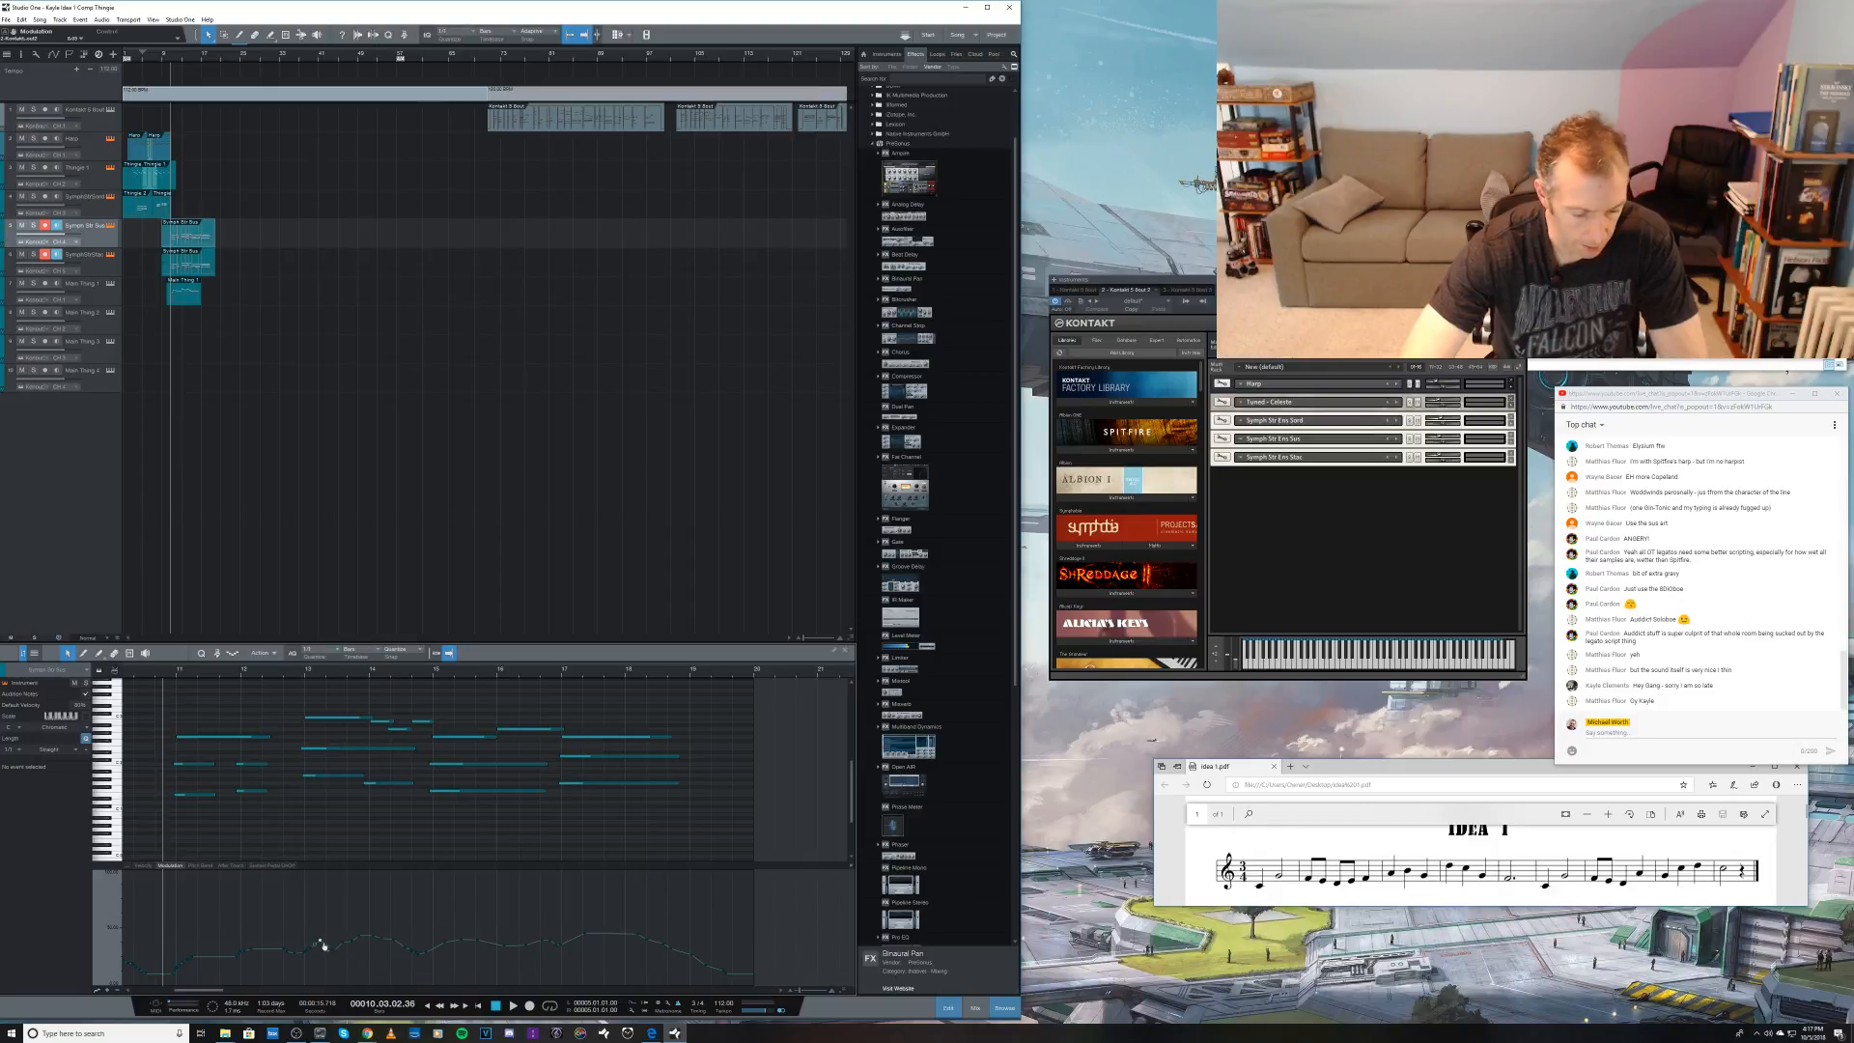
left_click_drag(143, 947, 327, 952)
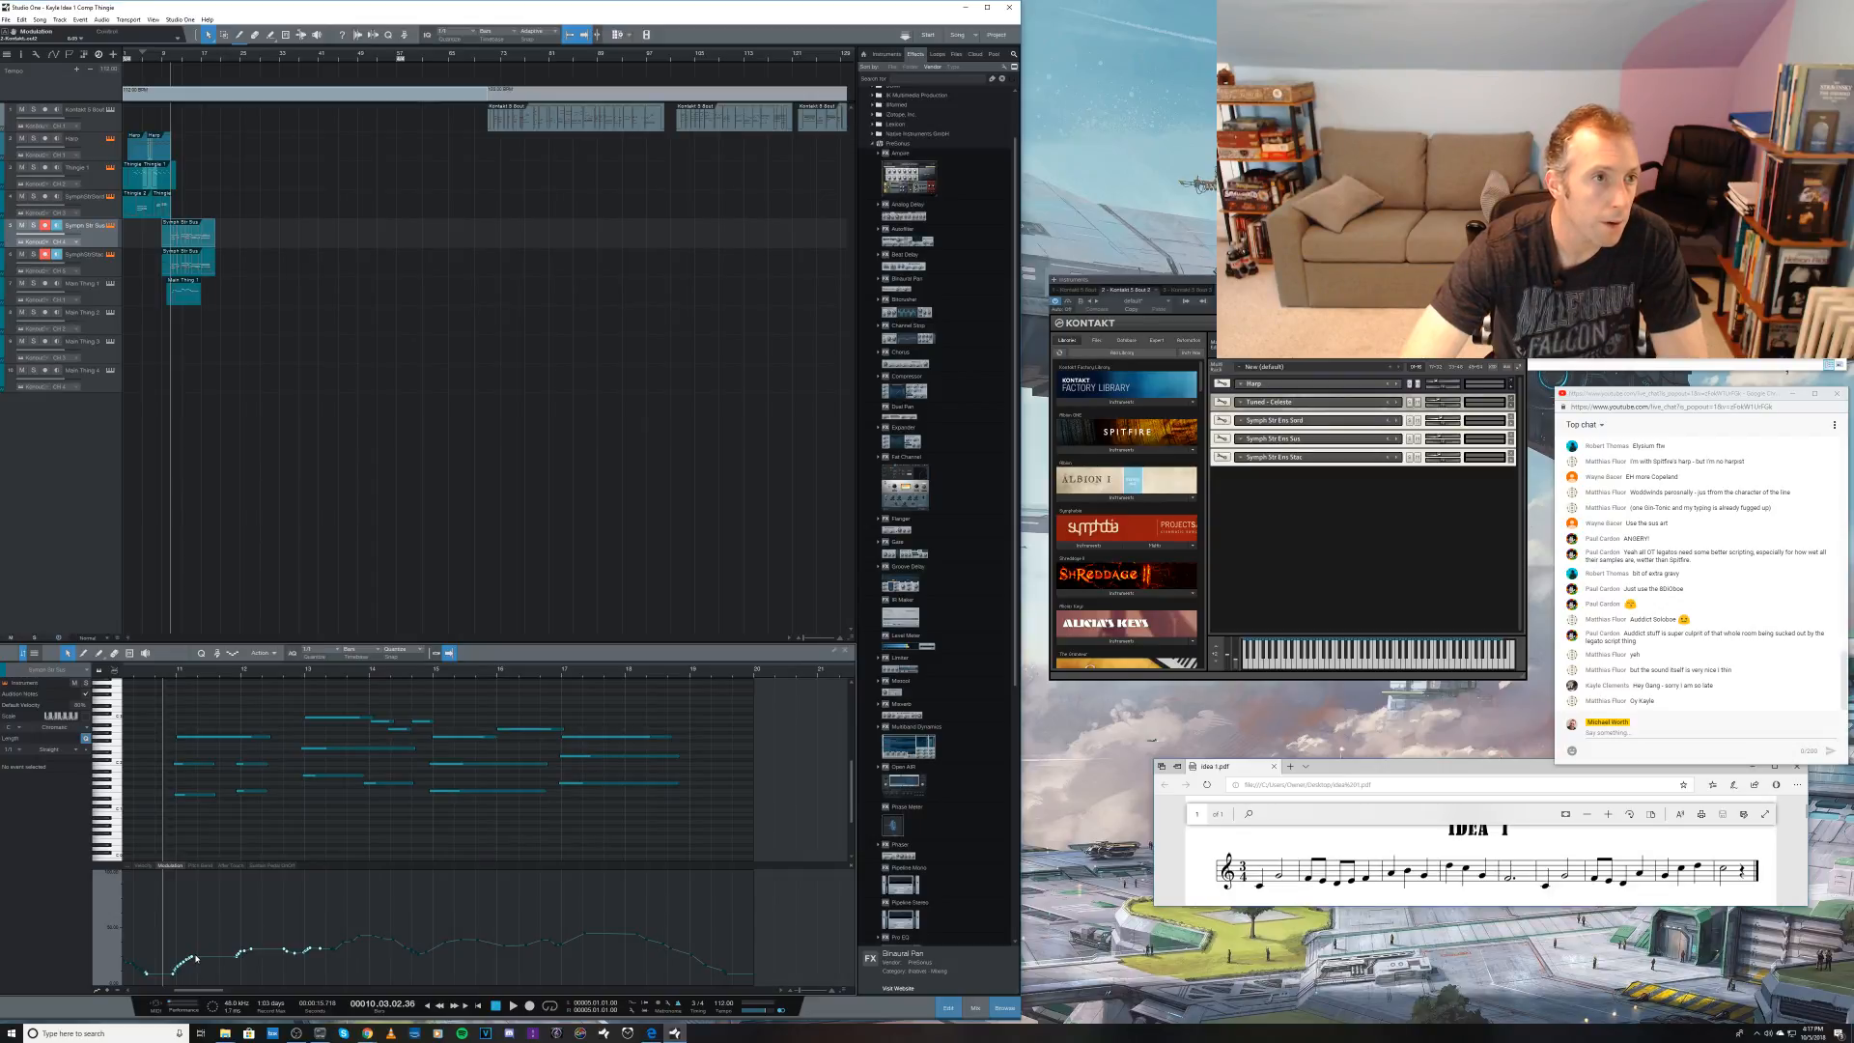
key("5")
key("3")
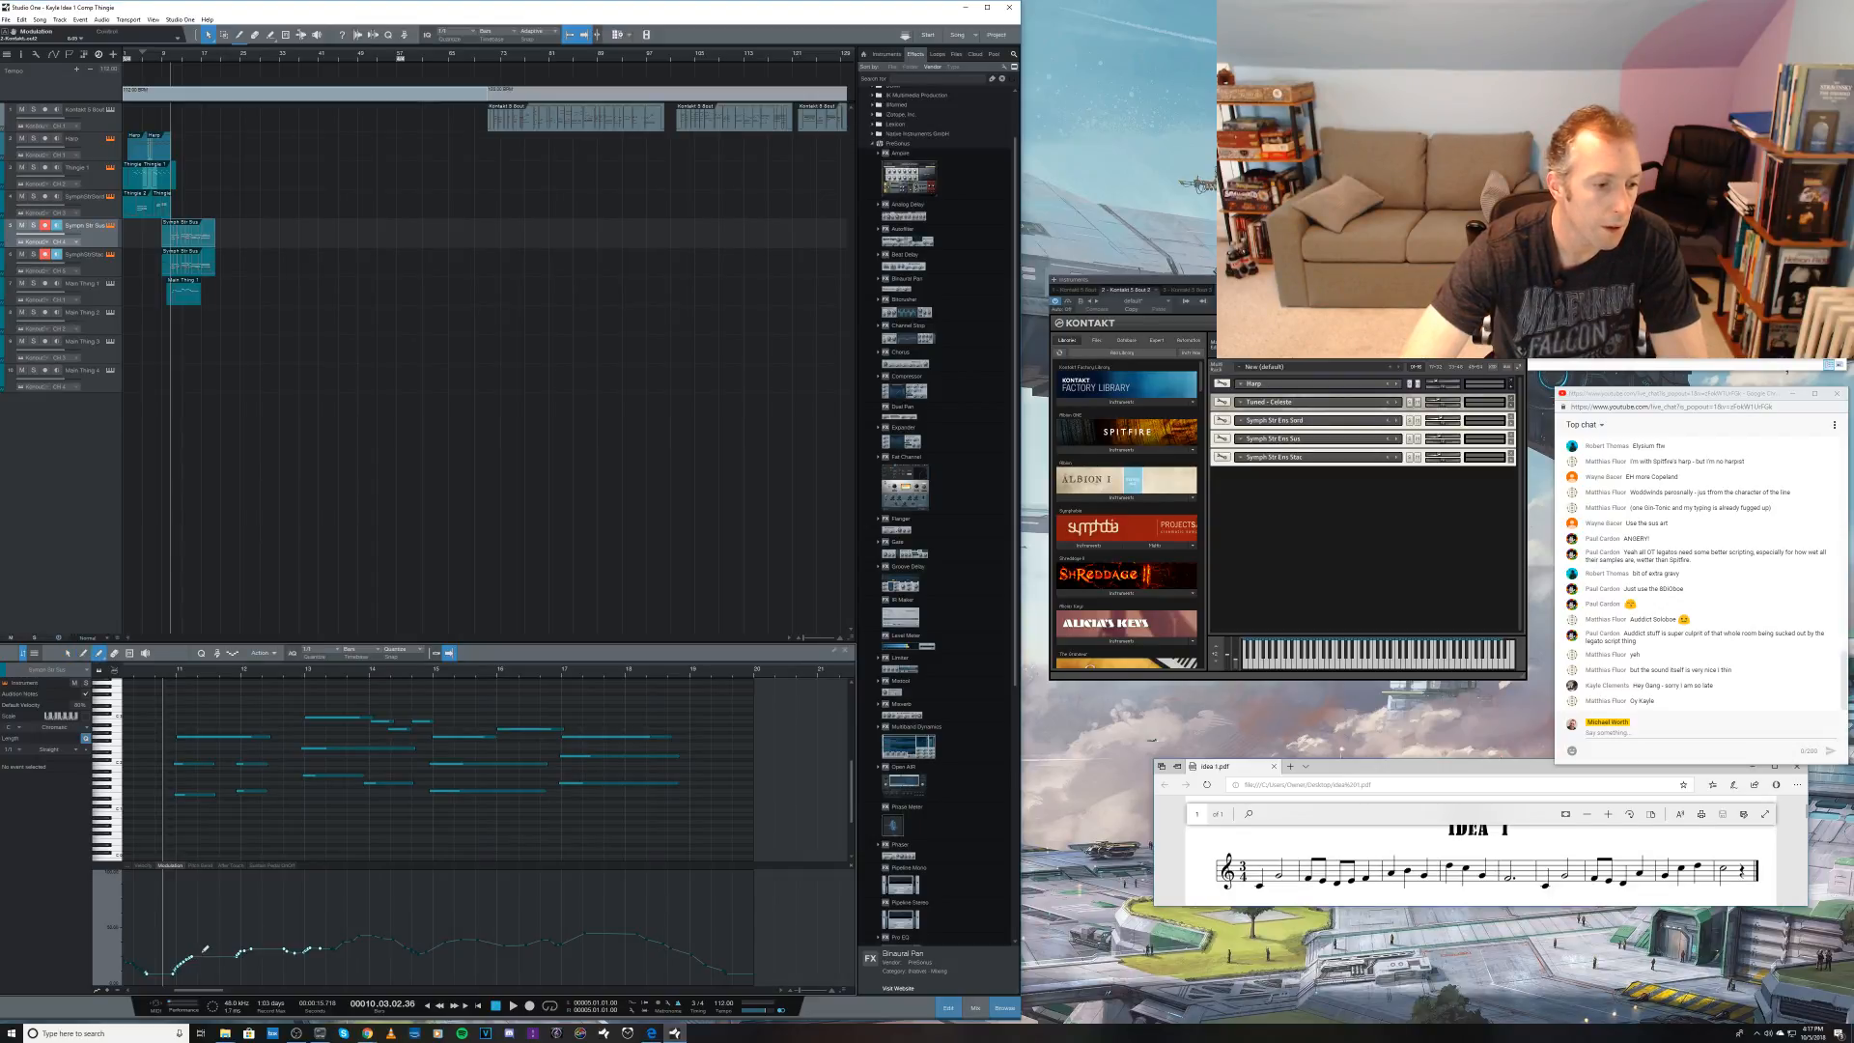
key("4")
key("1")
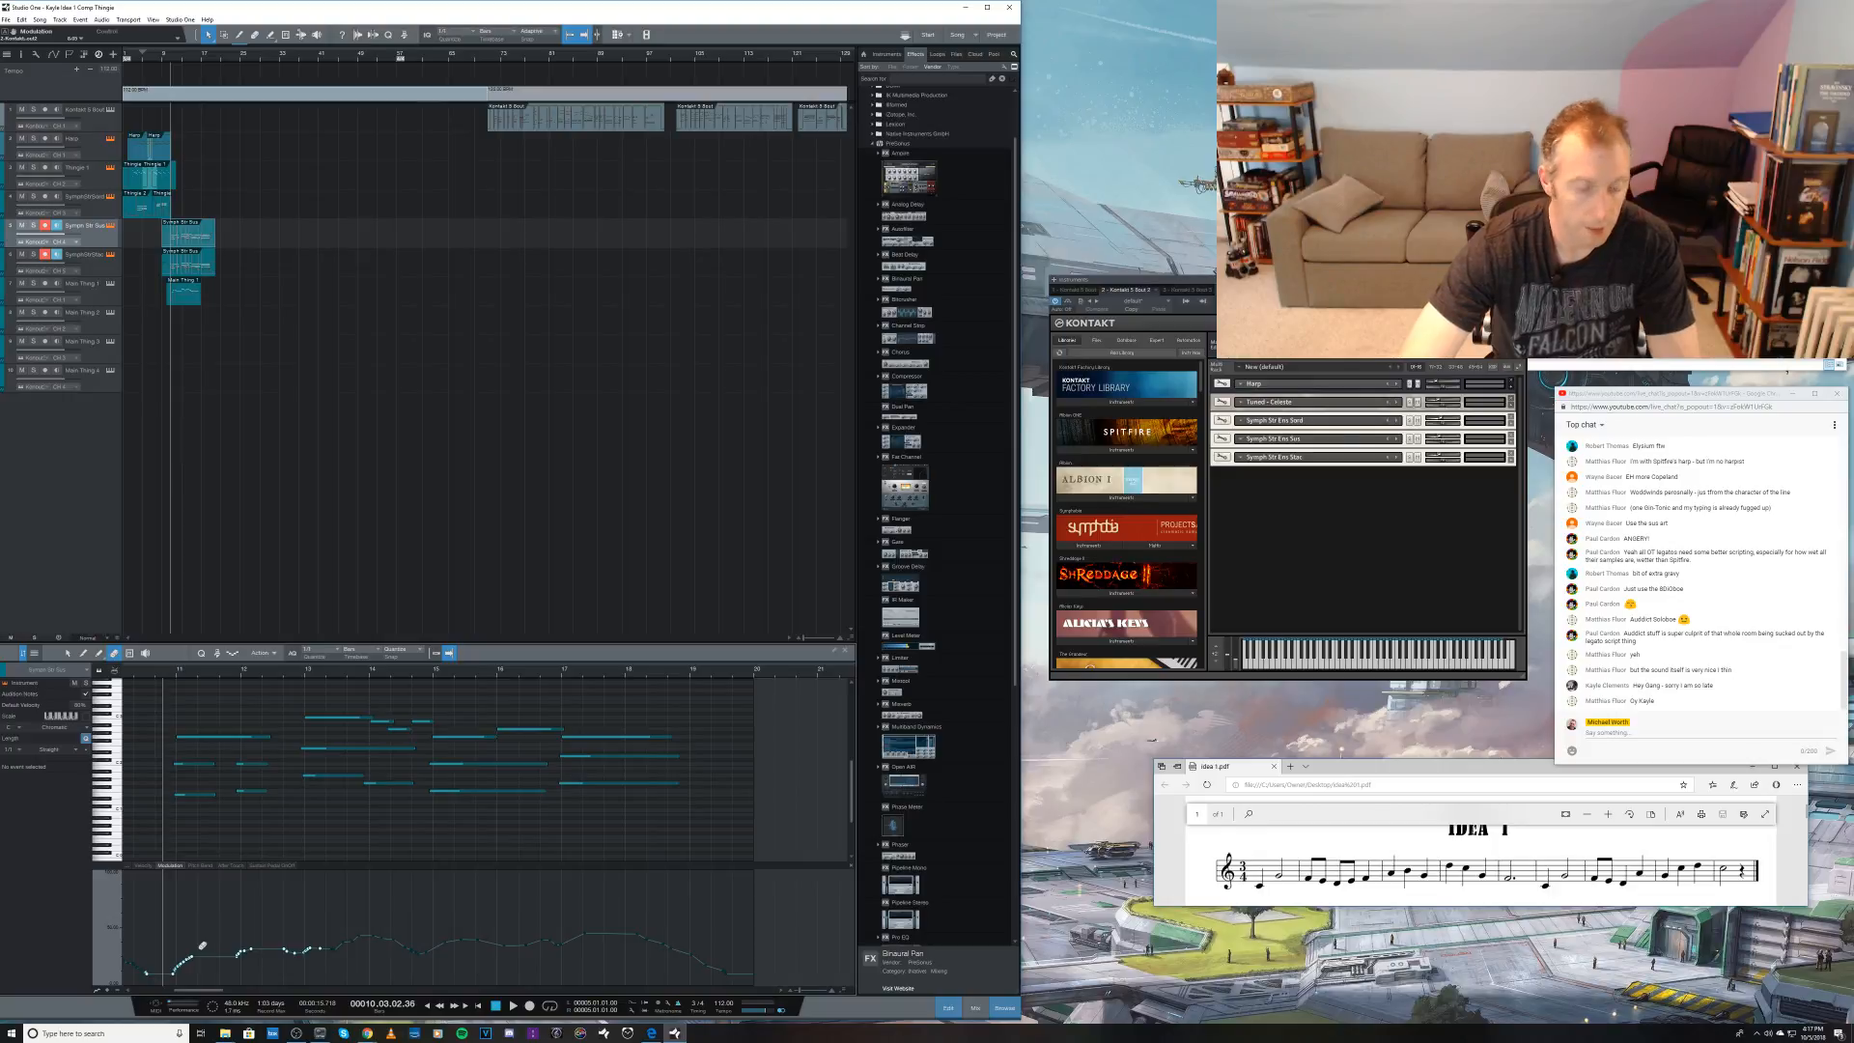
key("5")
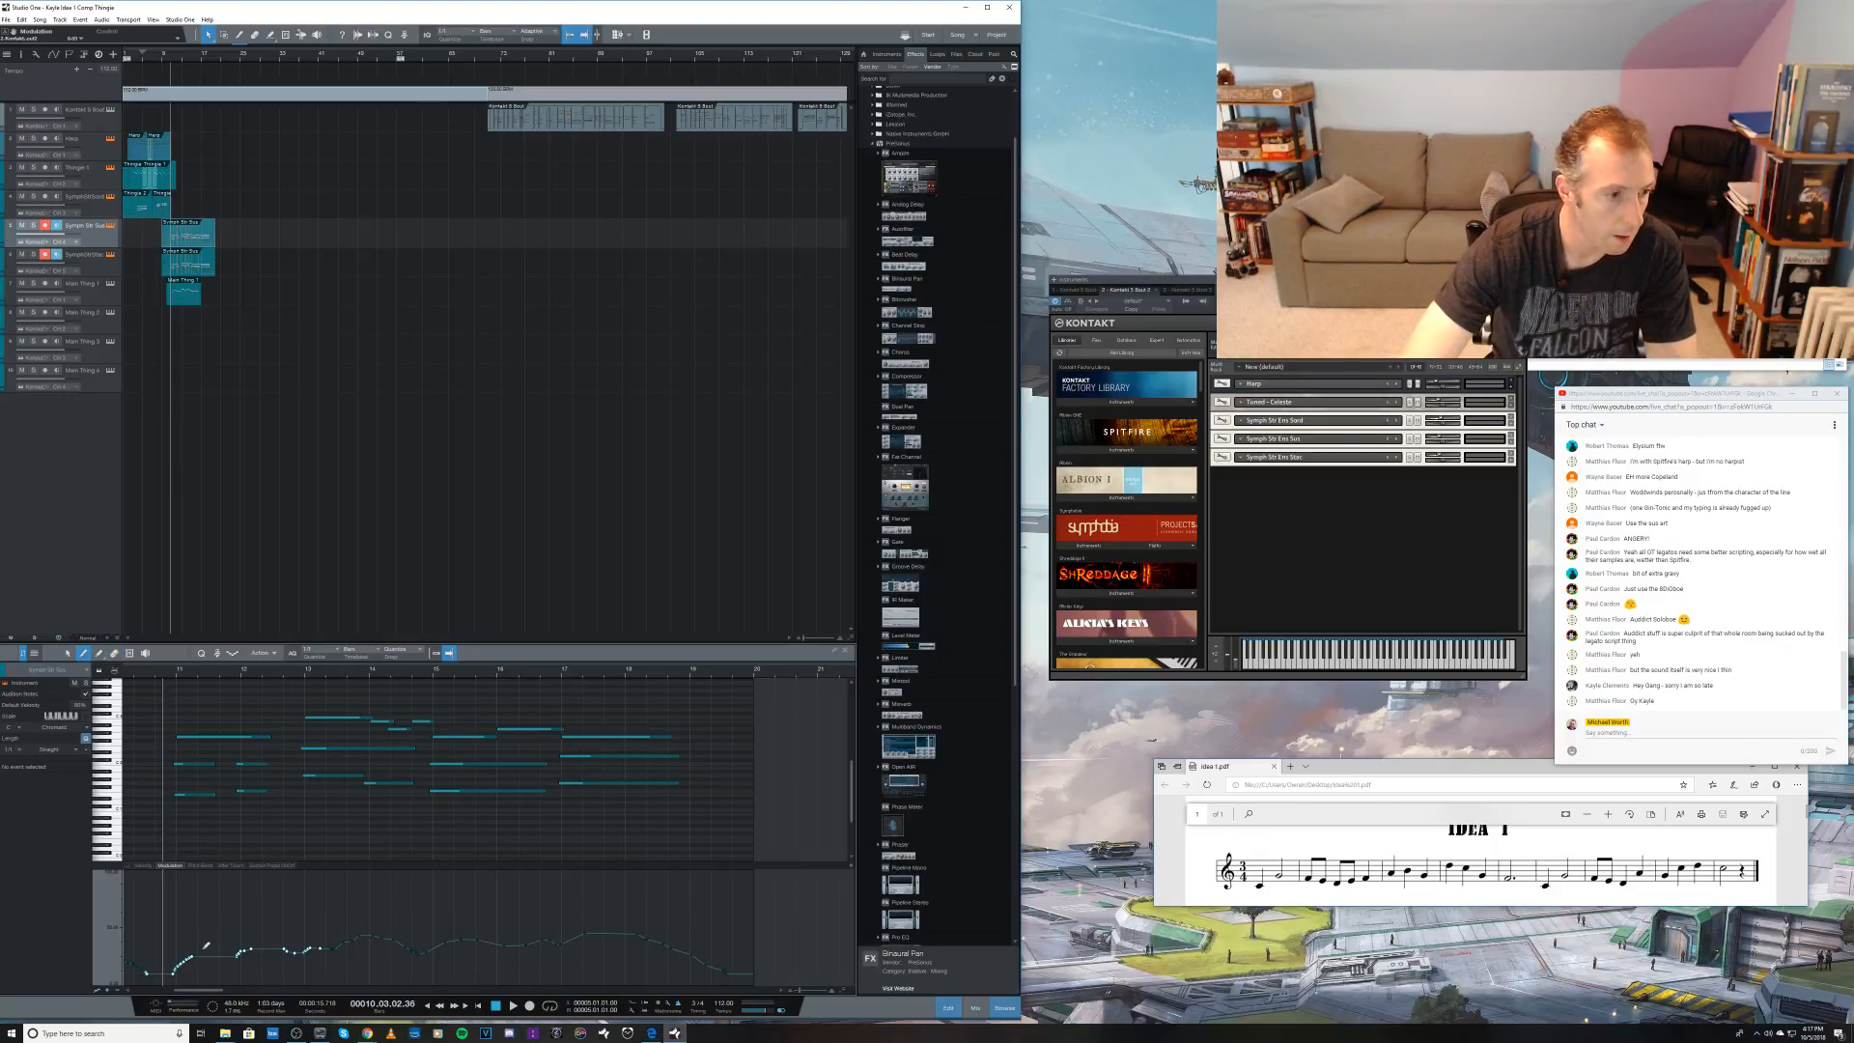
key("1")
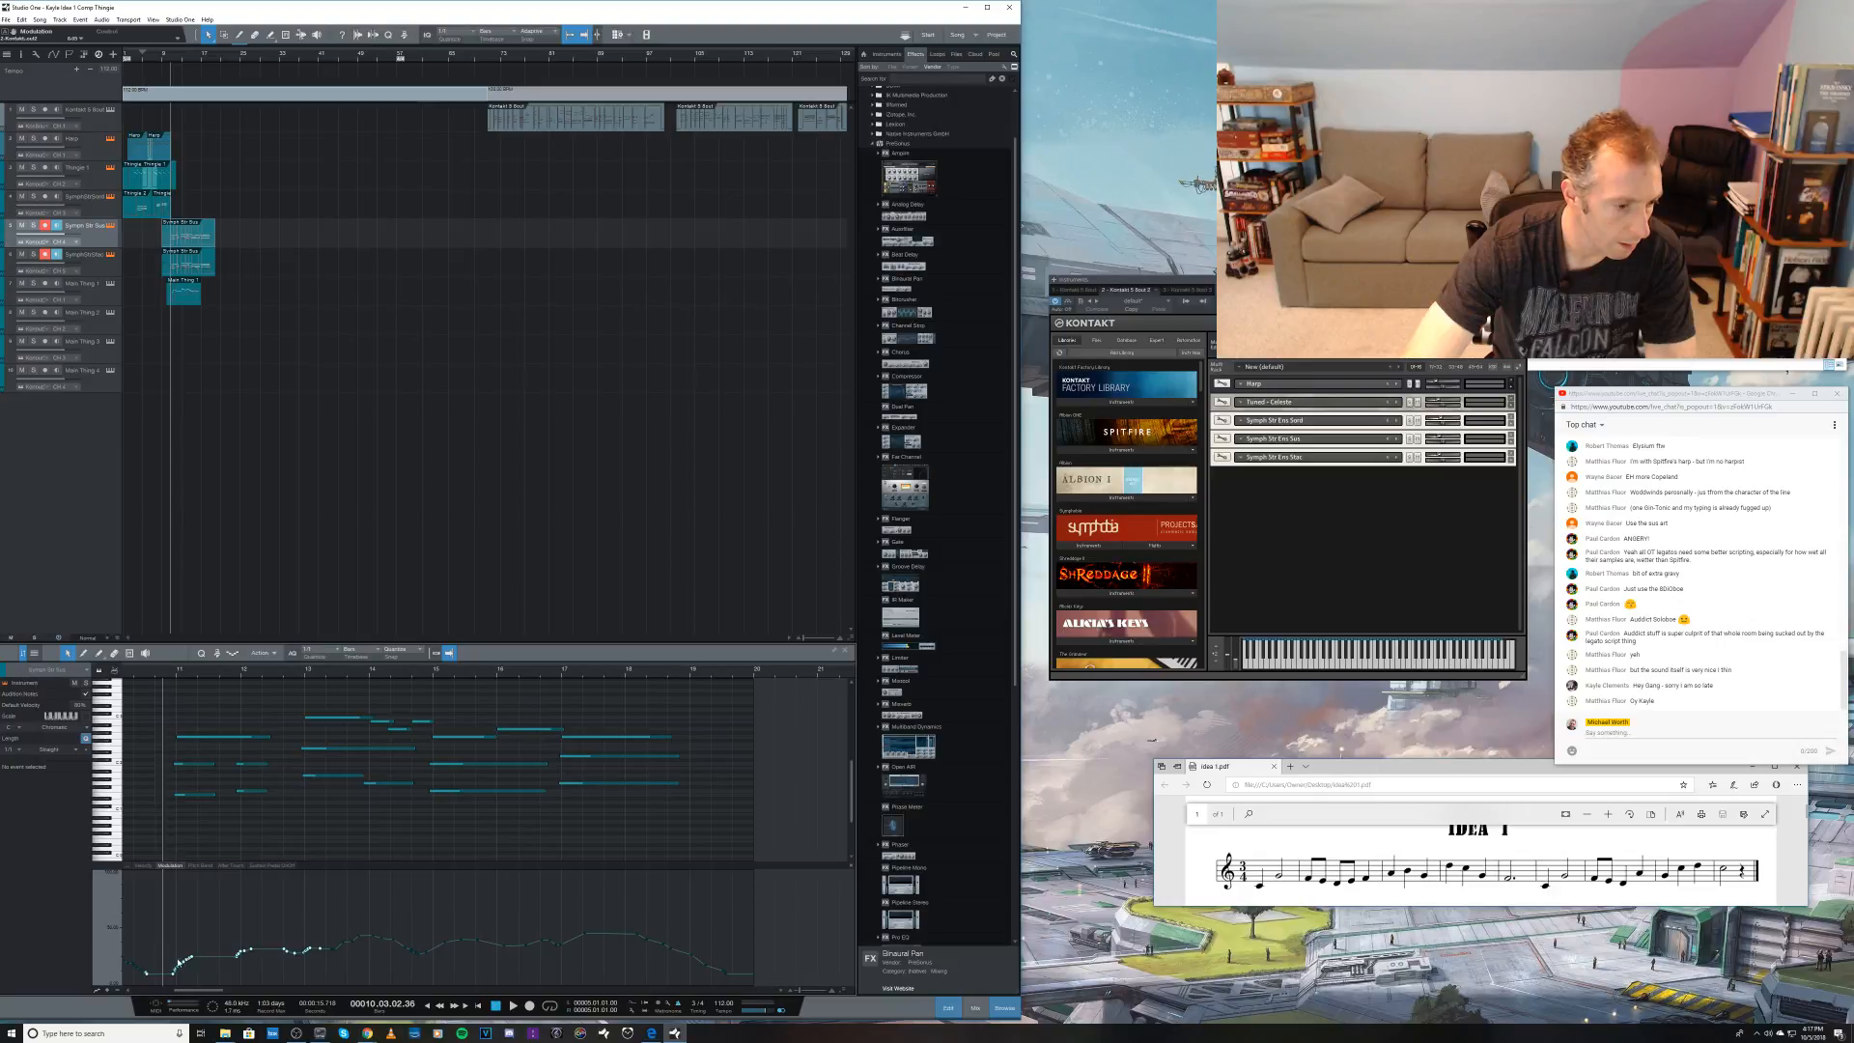
left_click_drag(193, 961, 192, 946)
key("5")
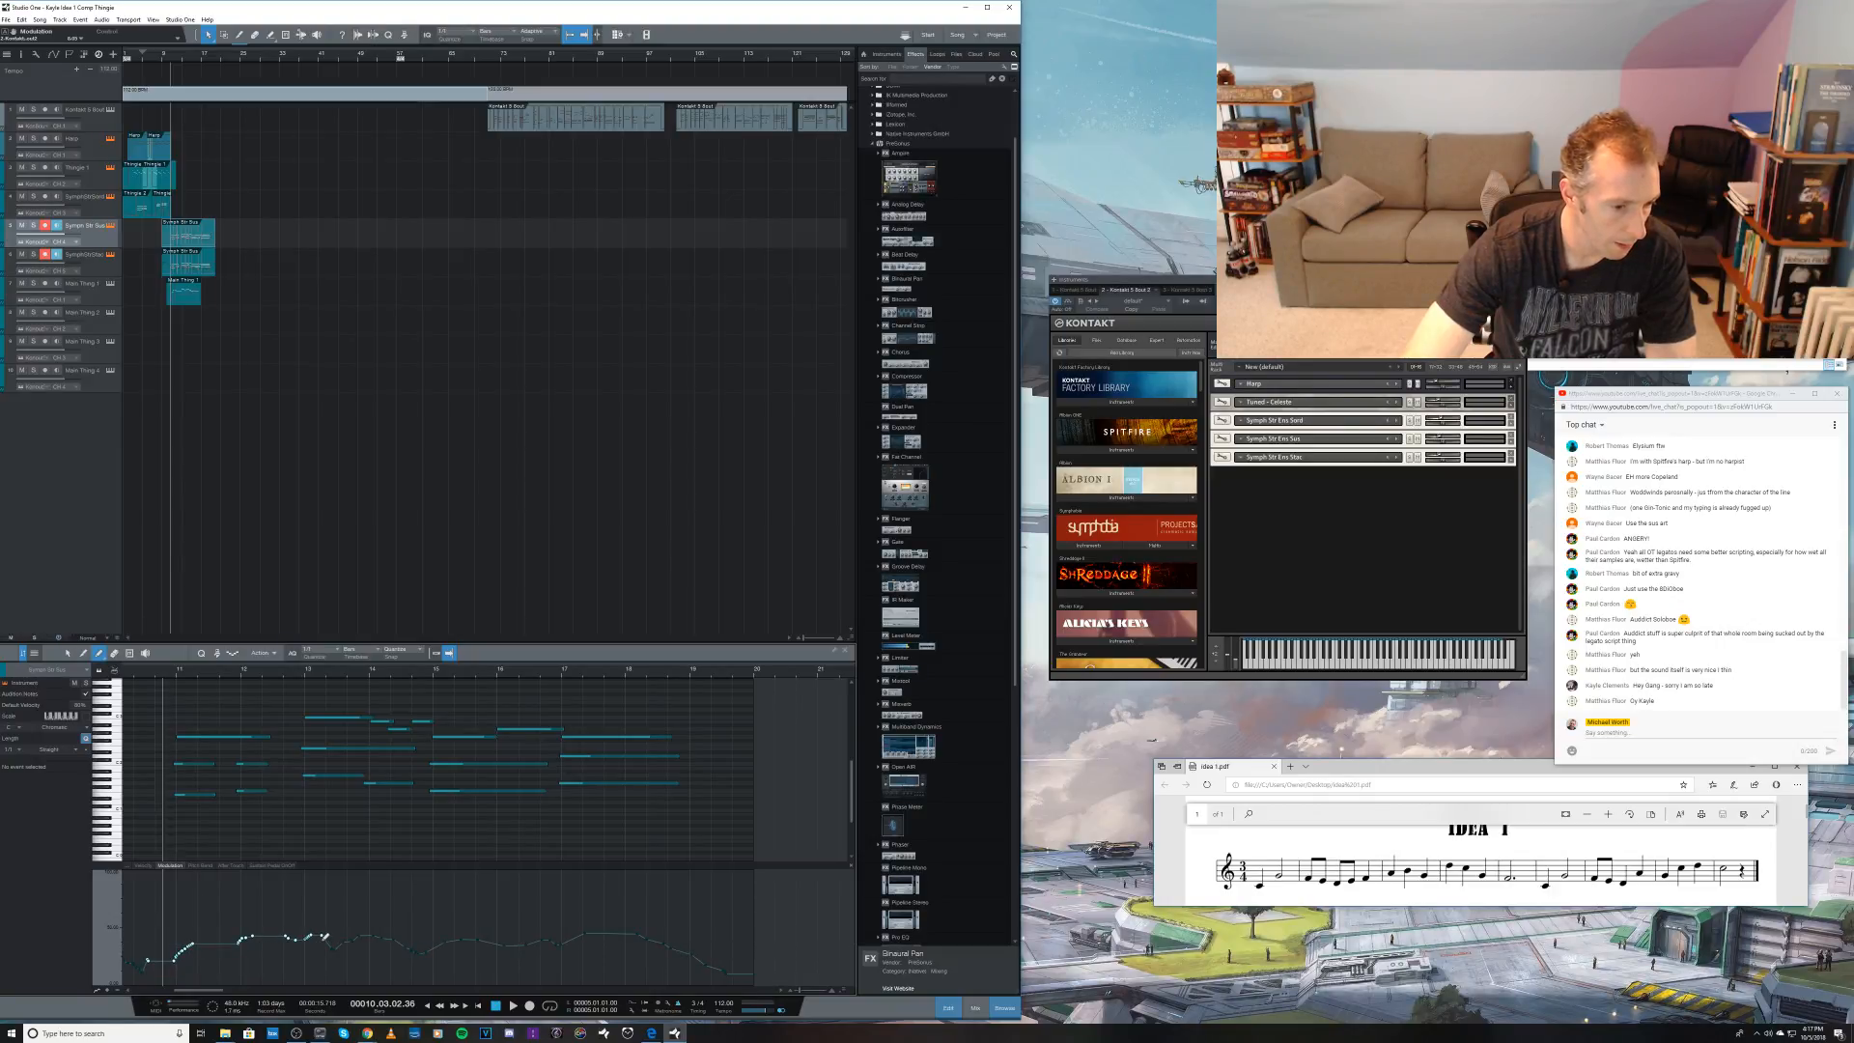
left_click_drag(323, 938, 336, 940)
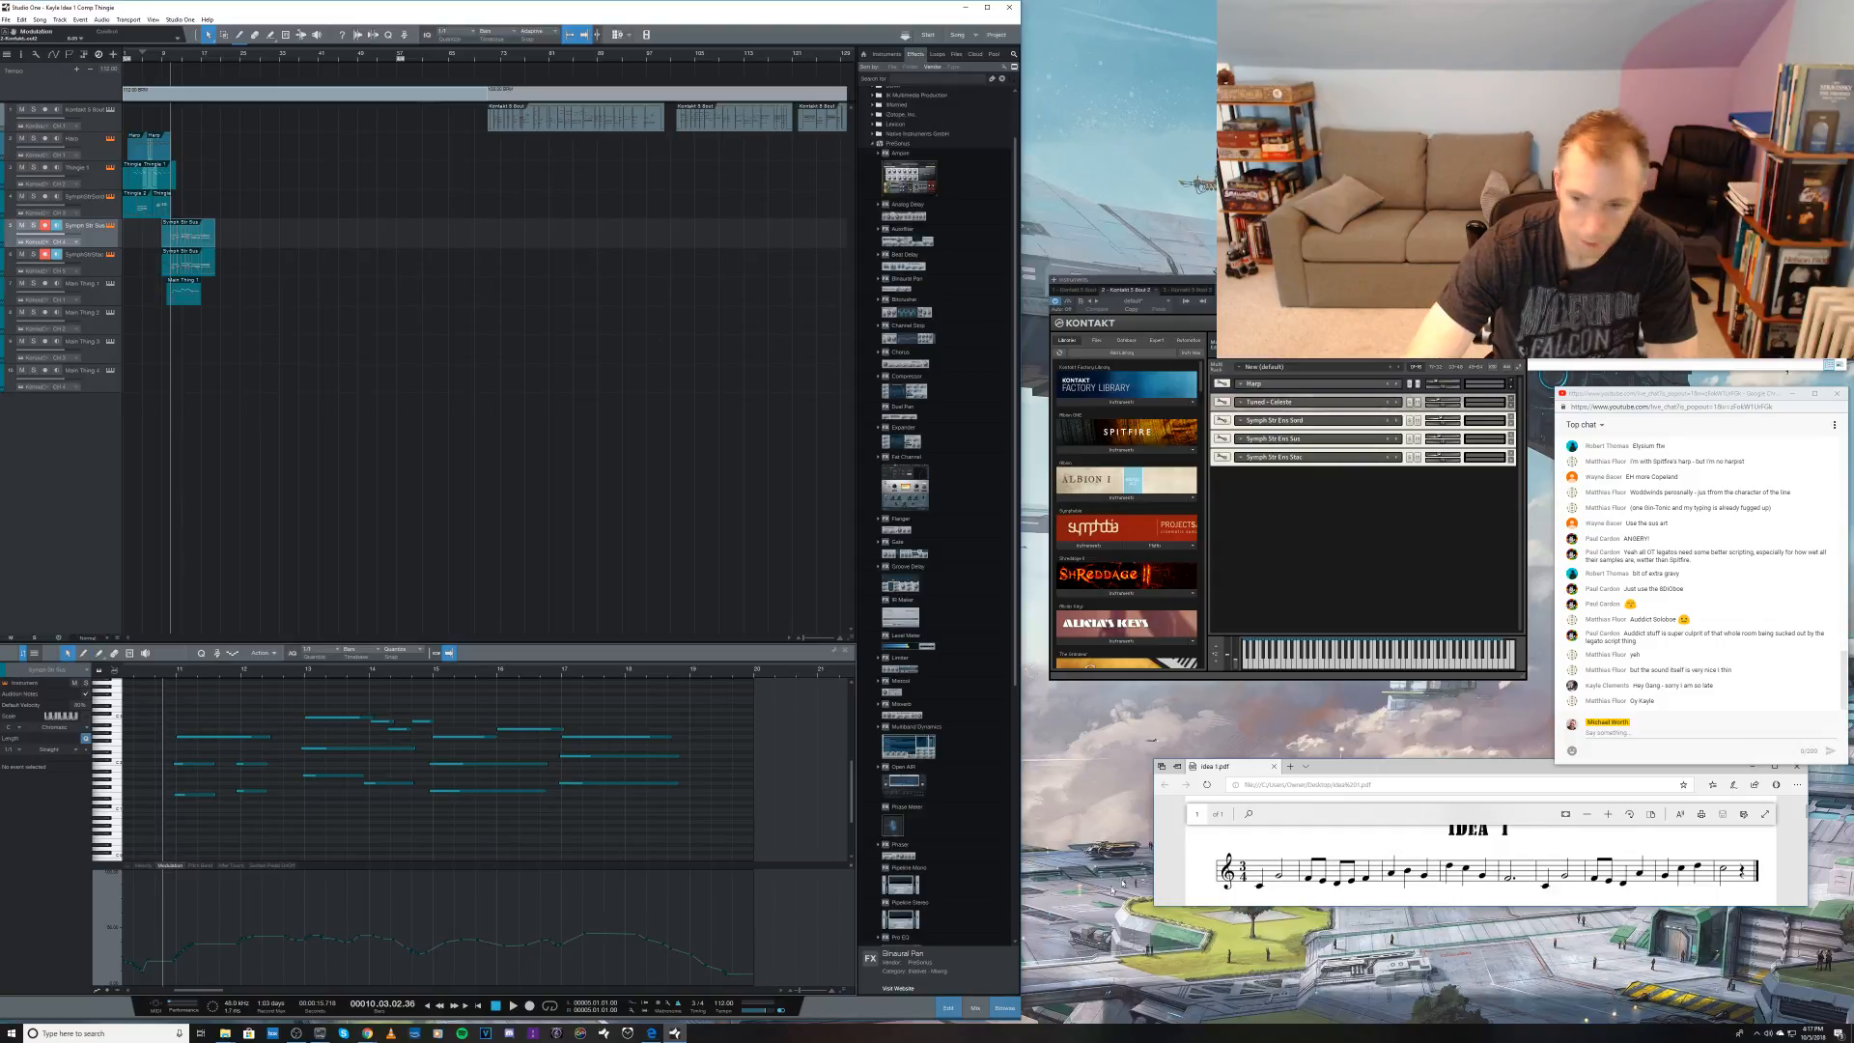
left_click(1441, 439)
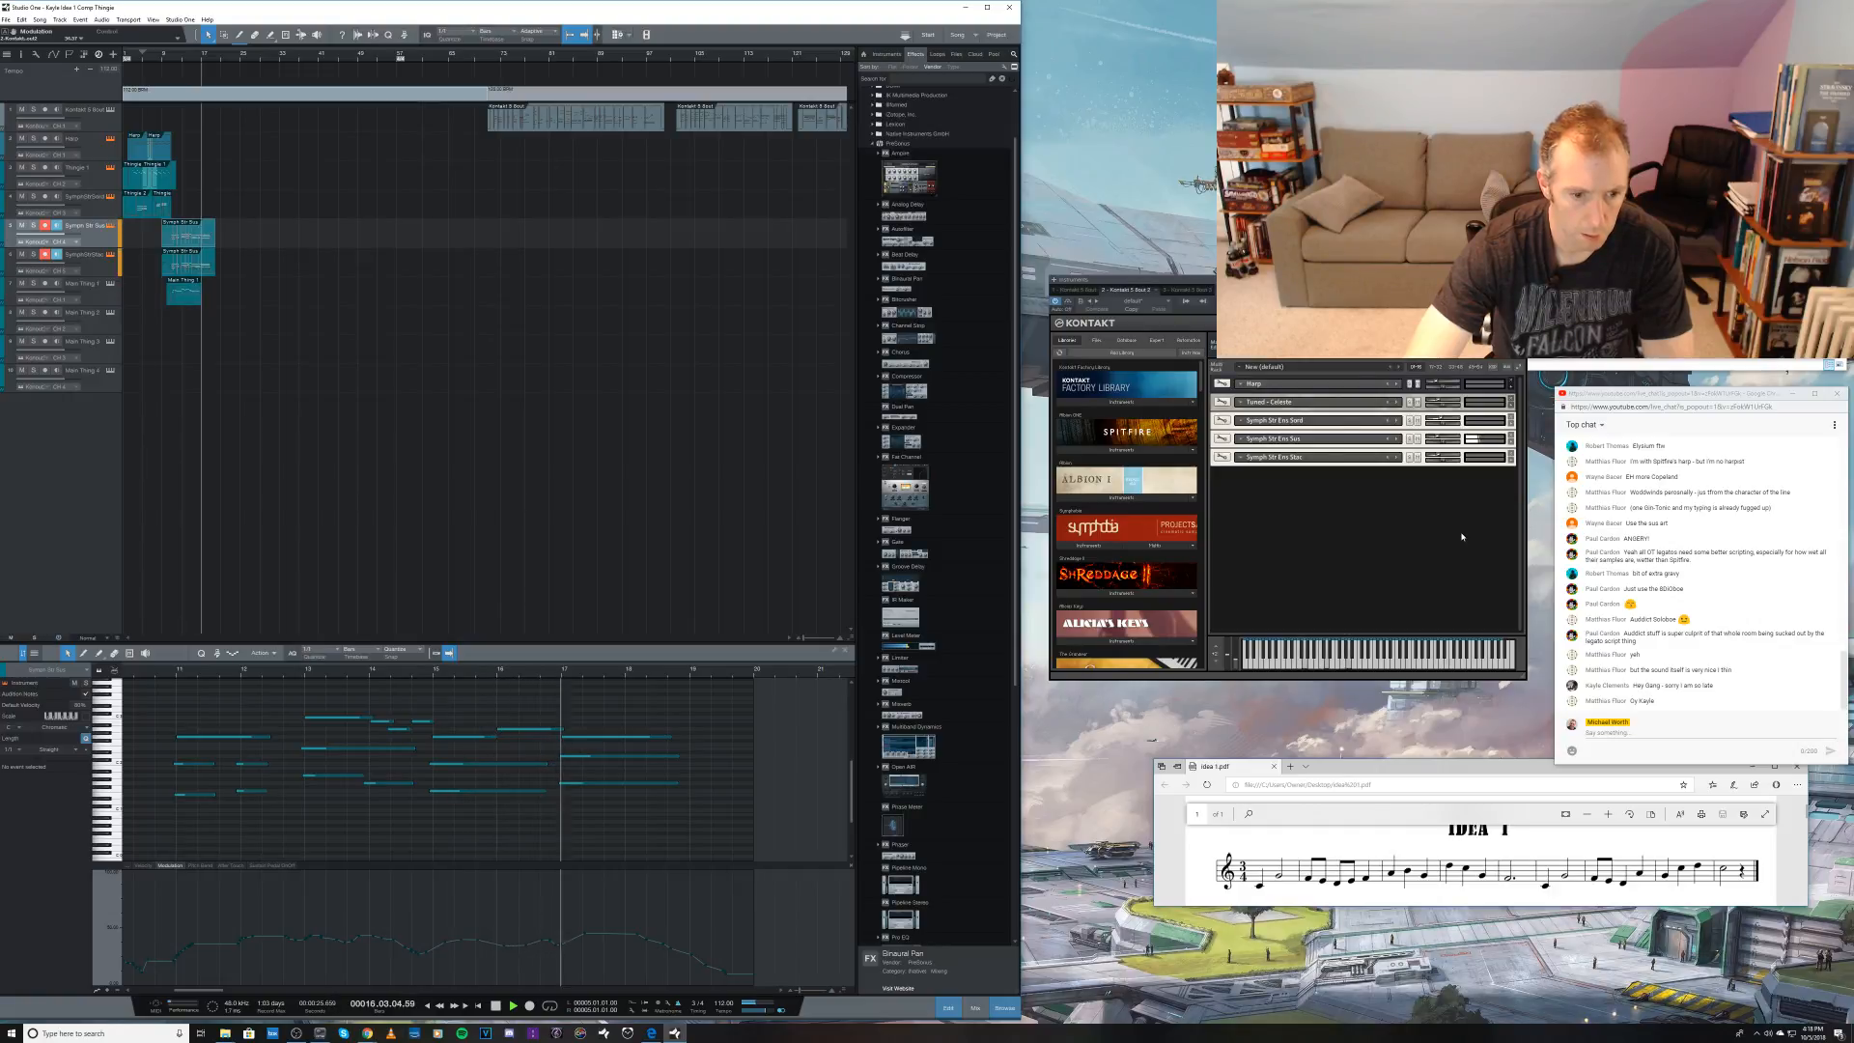
key("space")
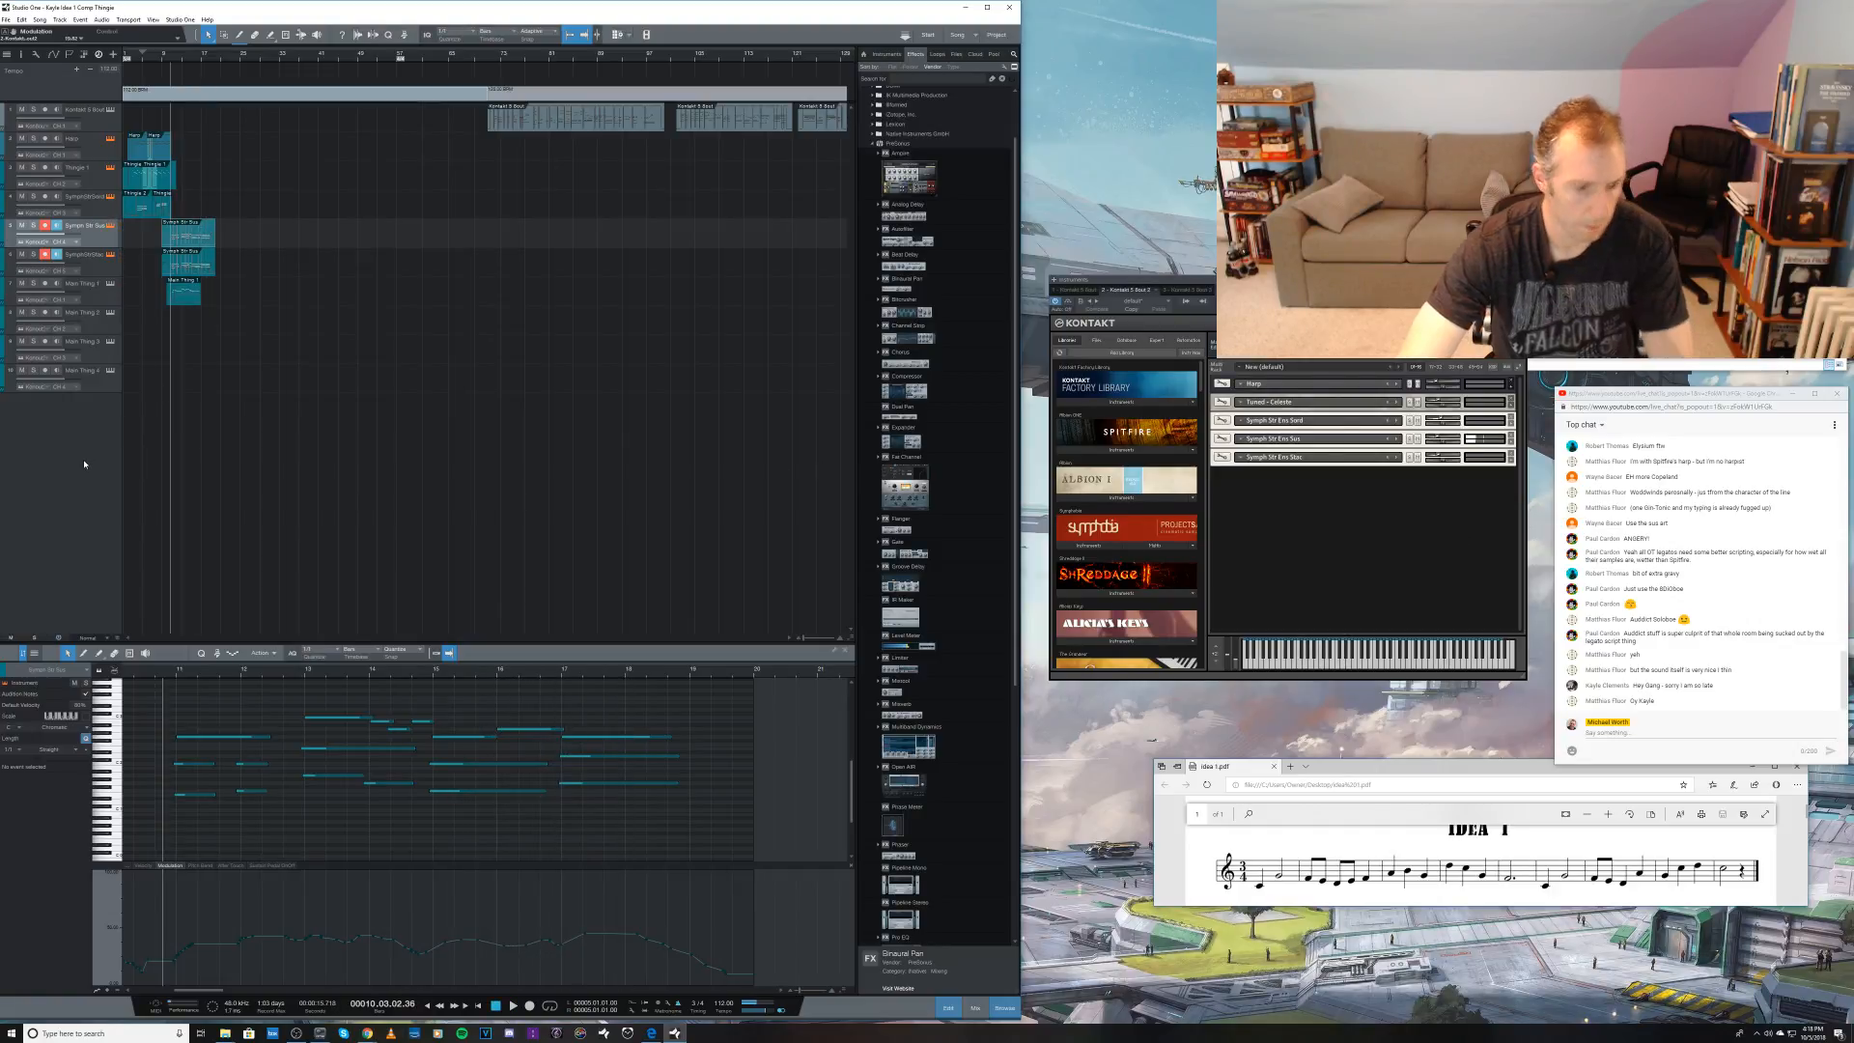
Step: Play the reference clips on the first track from bar 71
left_click(484, 63)
key("space")
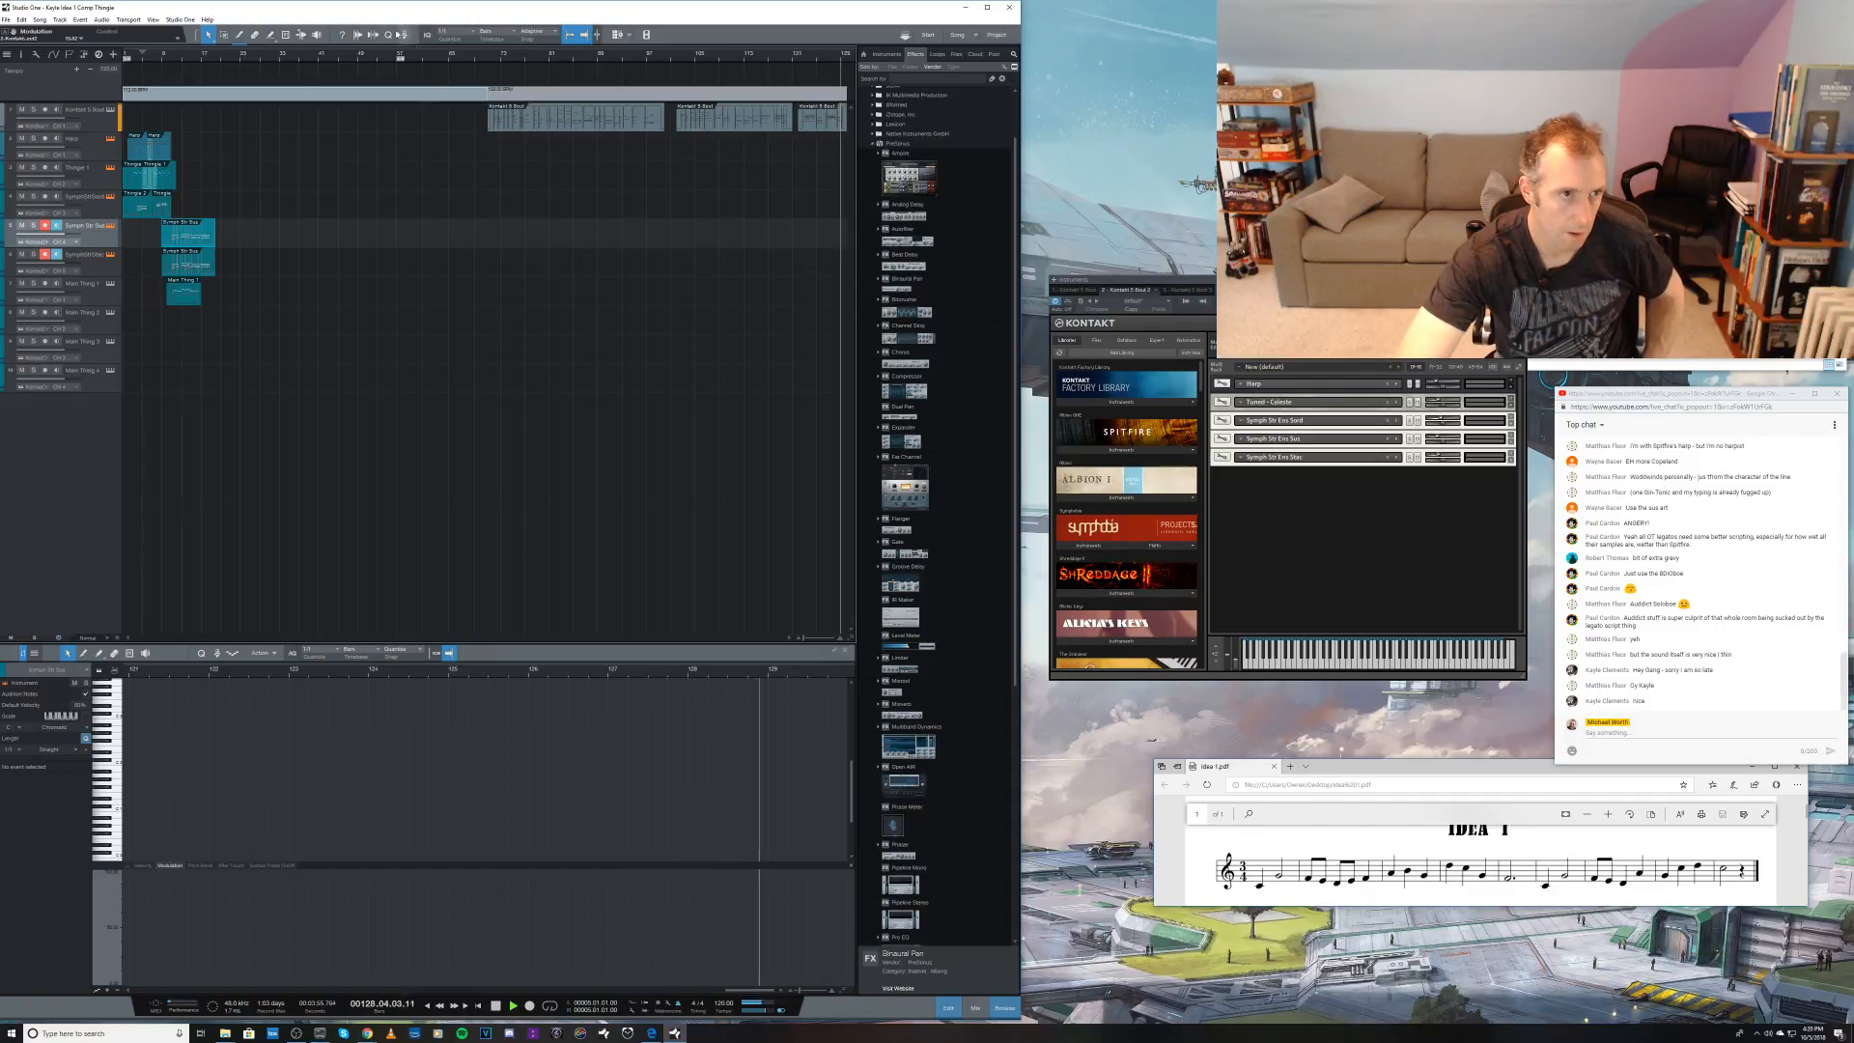
key("space")
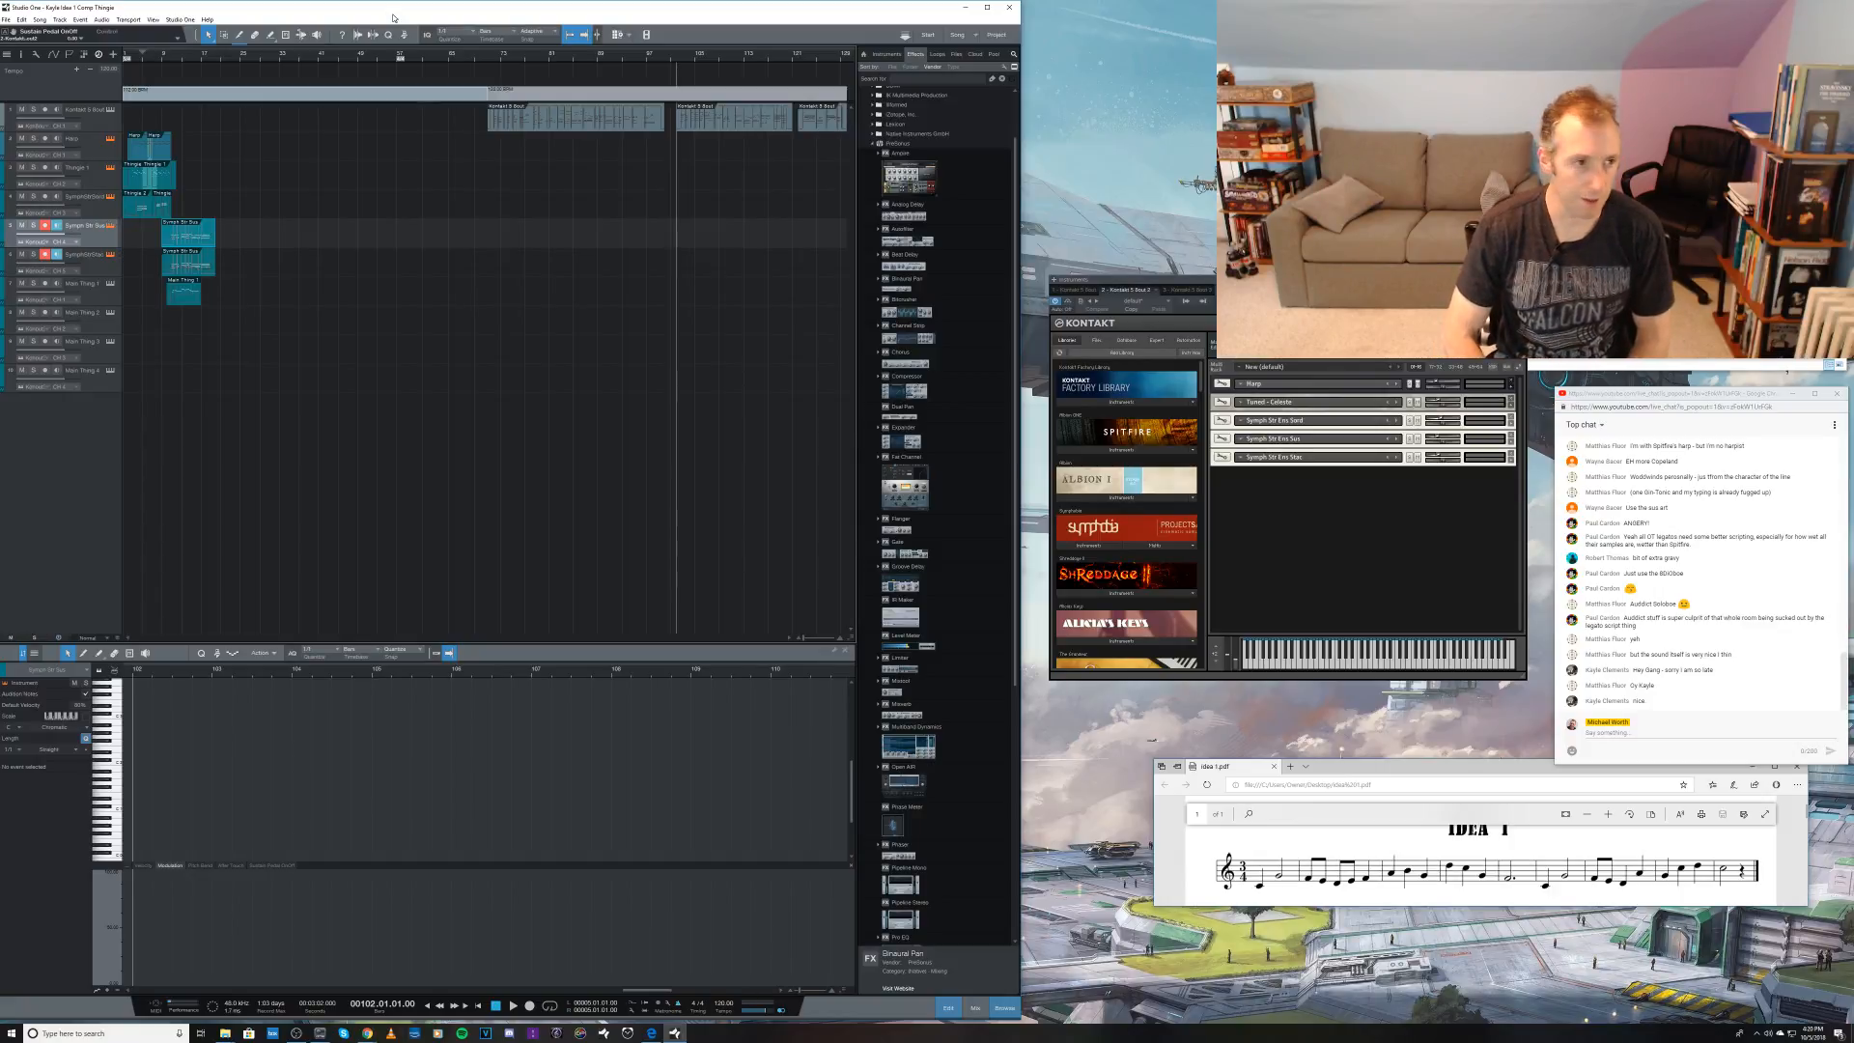
Step: Play the arrangement back from the beginning to review the layered strings
key("KP_1")
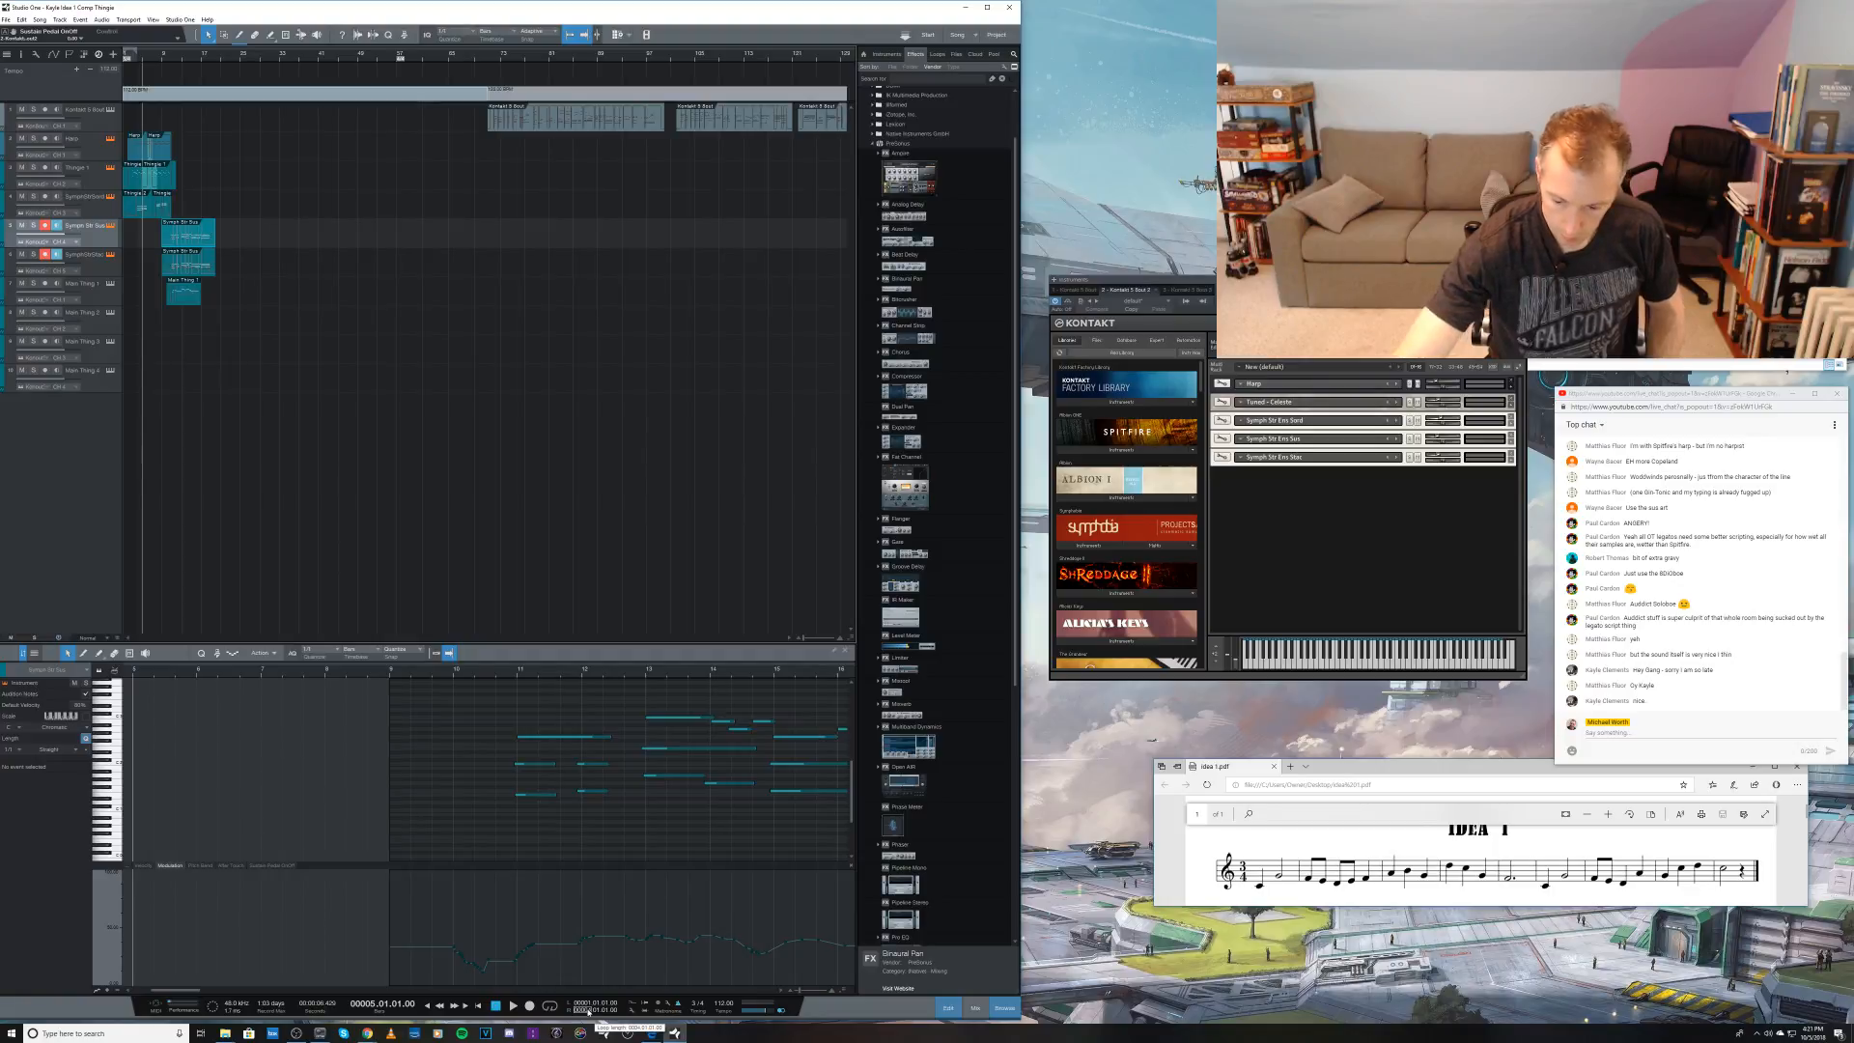
key("space")
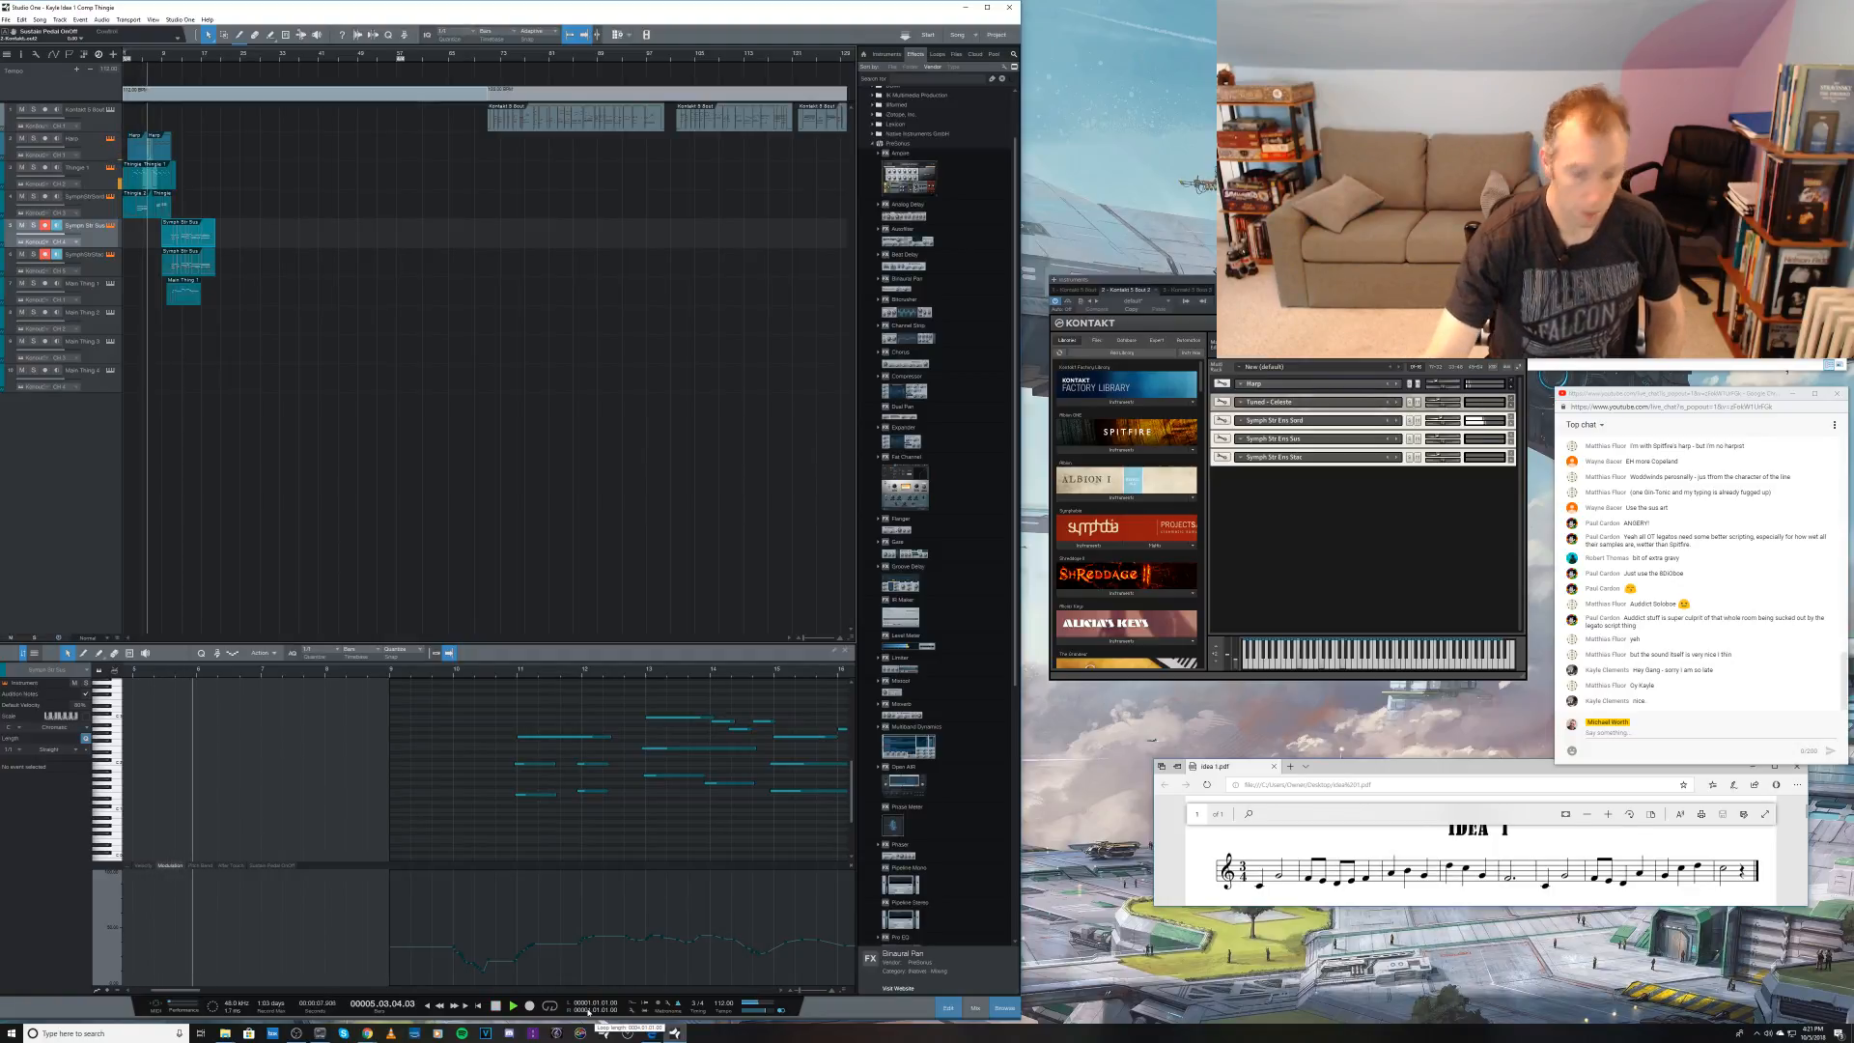
key("space")
key("comma")
key("space")
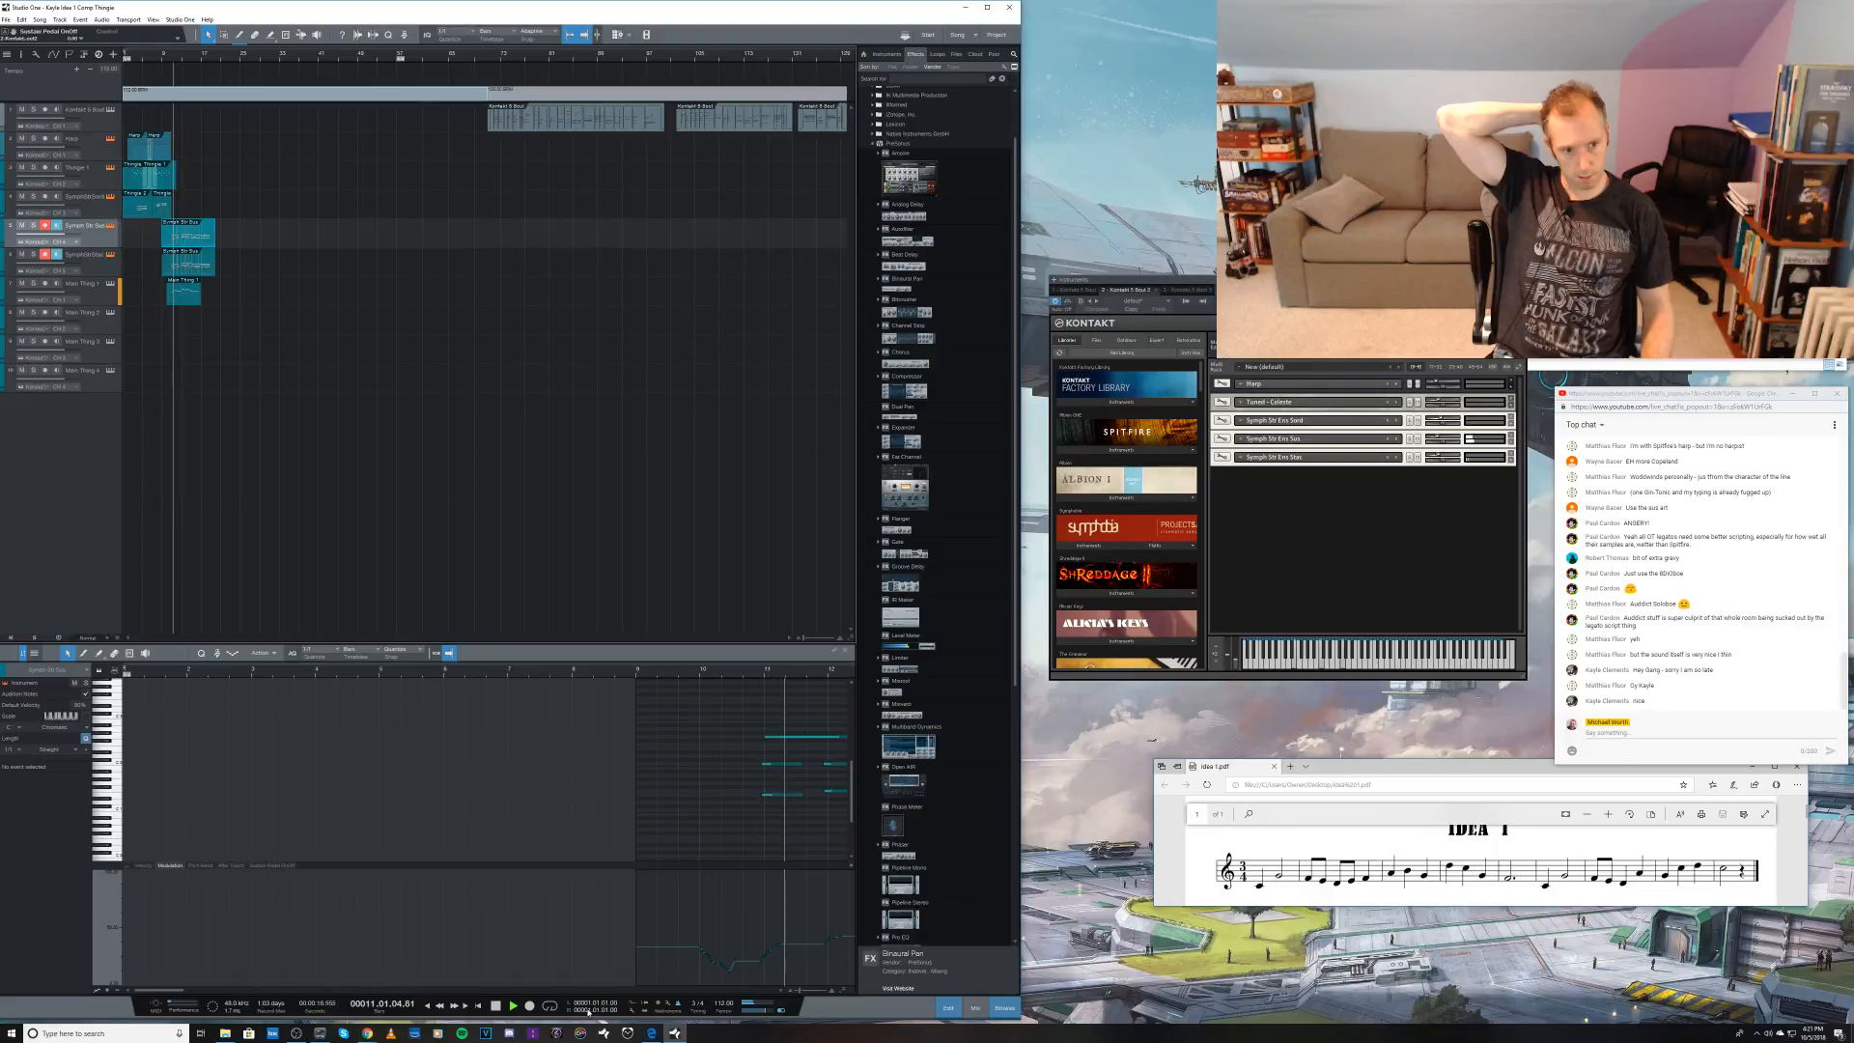
Step: Show the mixer and add a send to FX 1 on the third Kontakt channel, stopping playback at the end
key("F3")
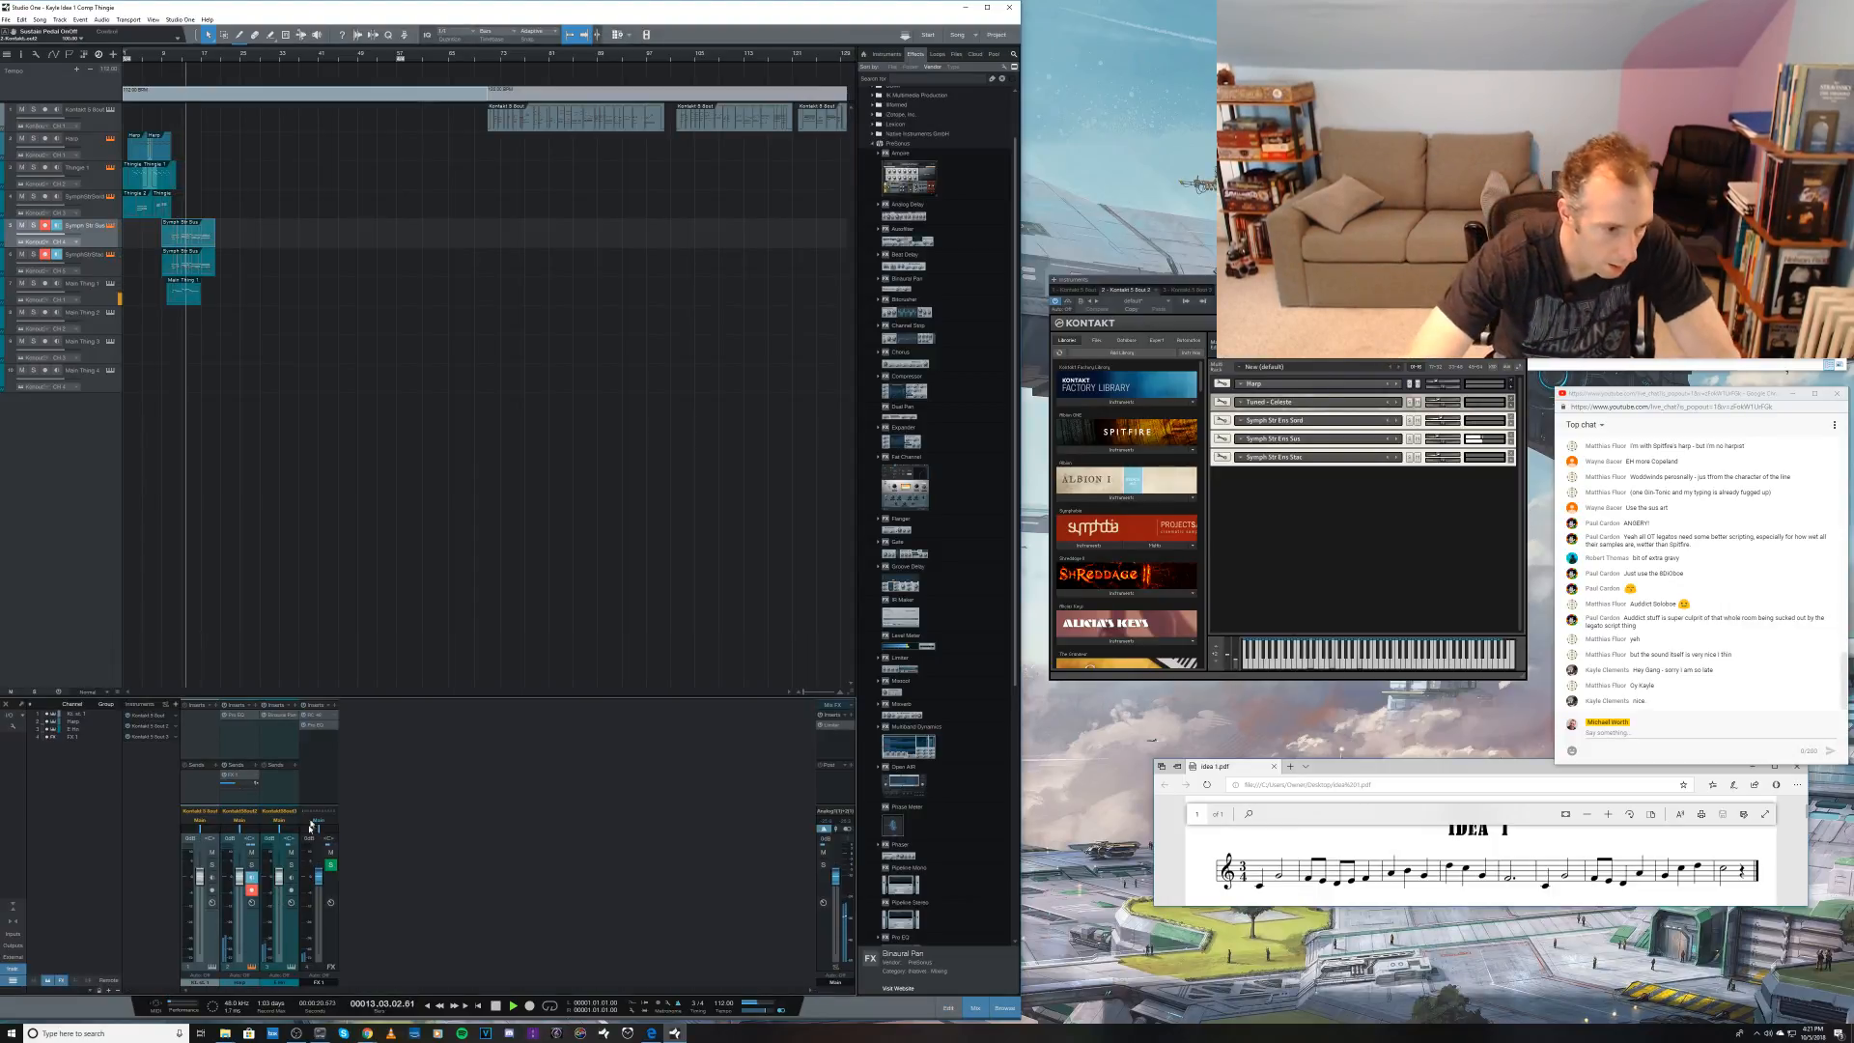
left_click(295, 765)
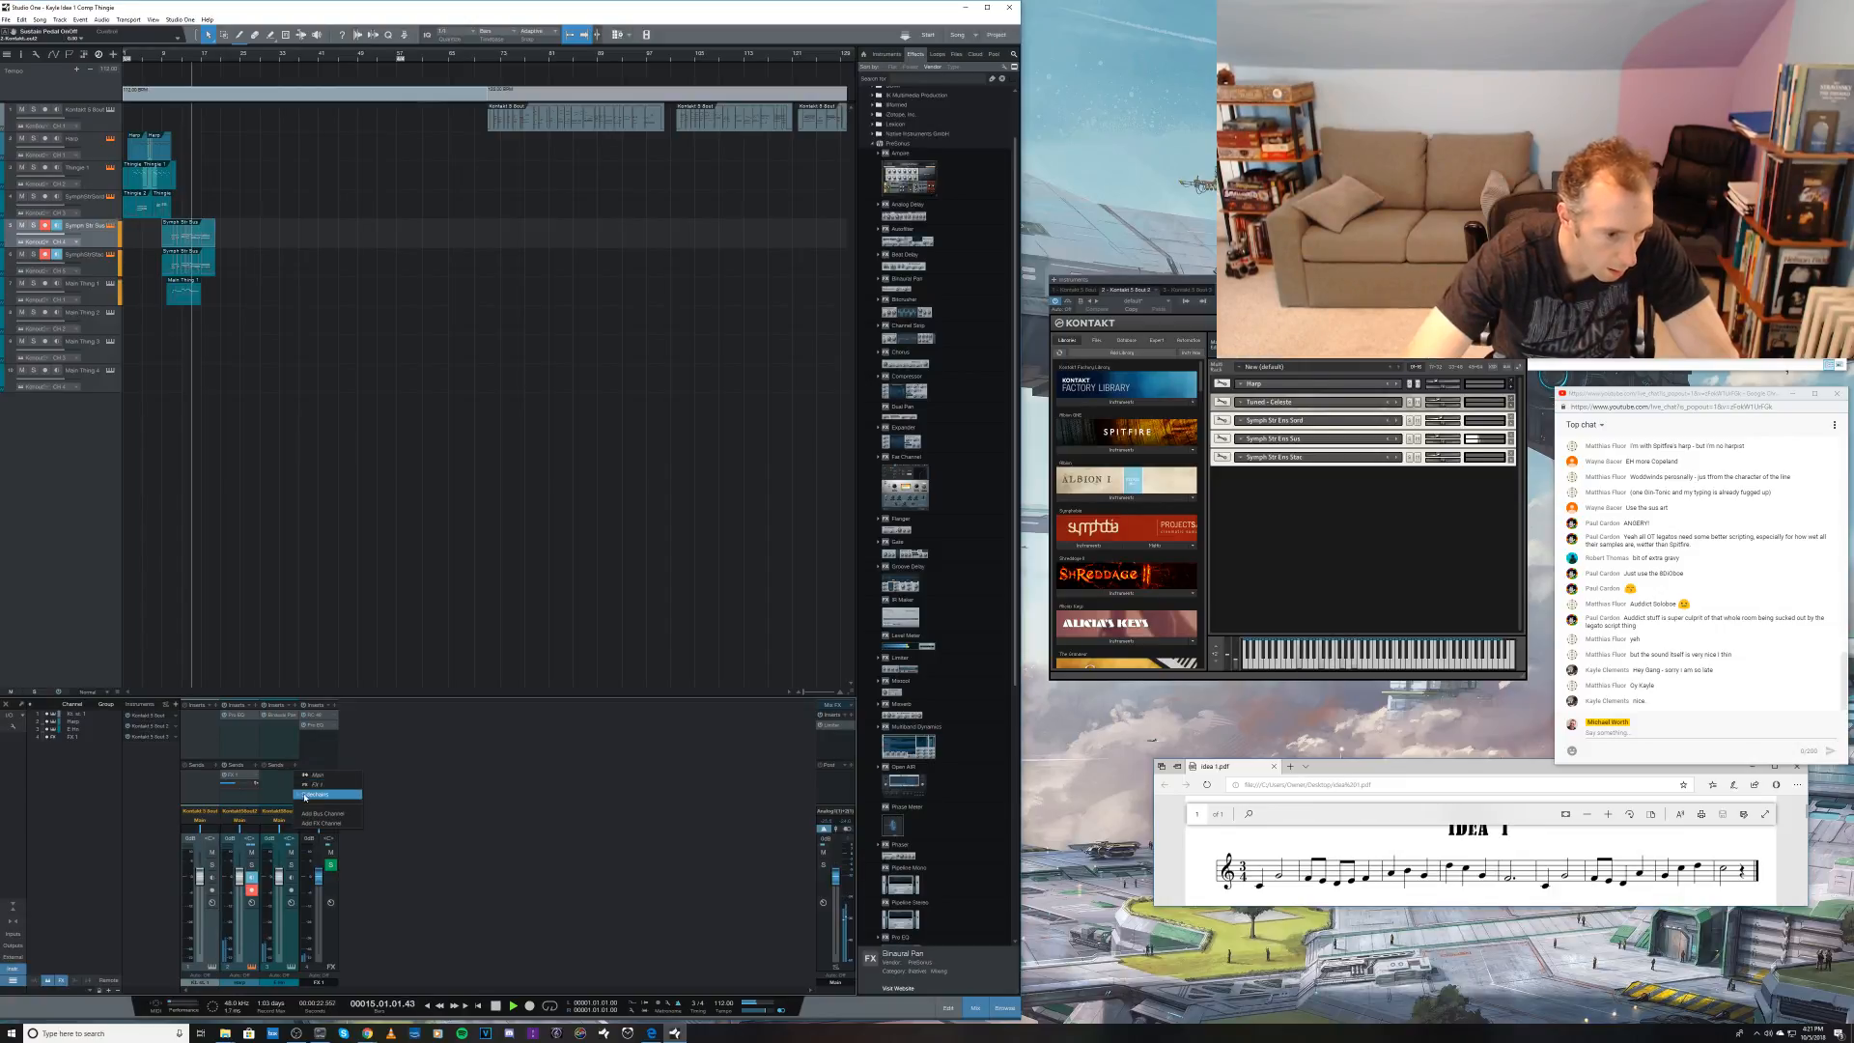
left_click(305, 786)
mouse_move(280, 786)
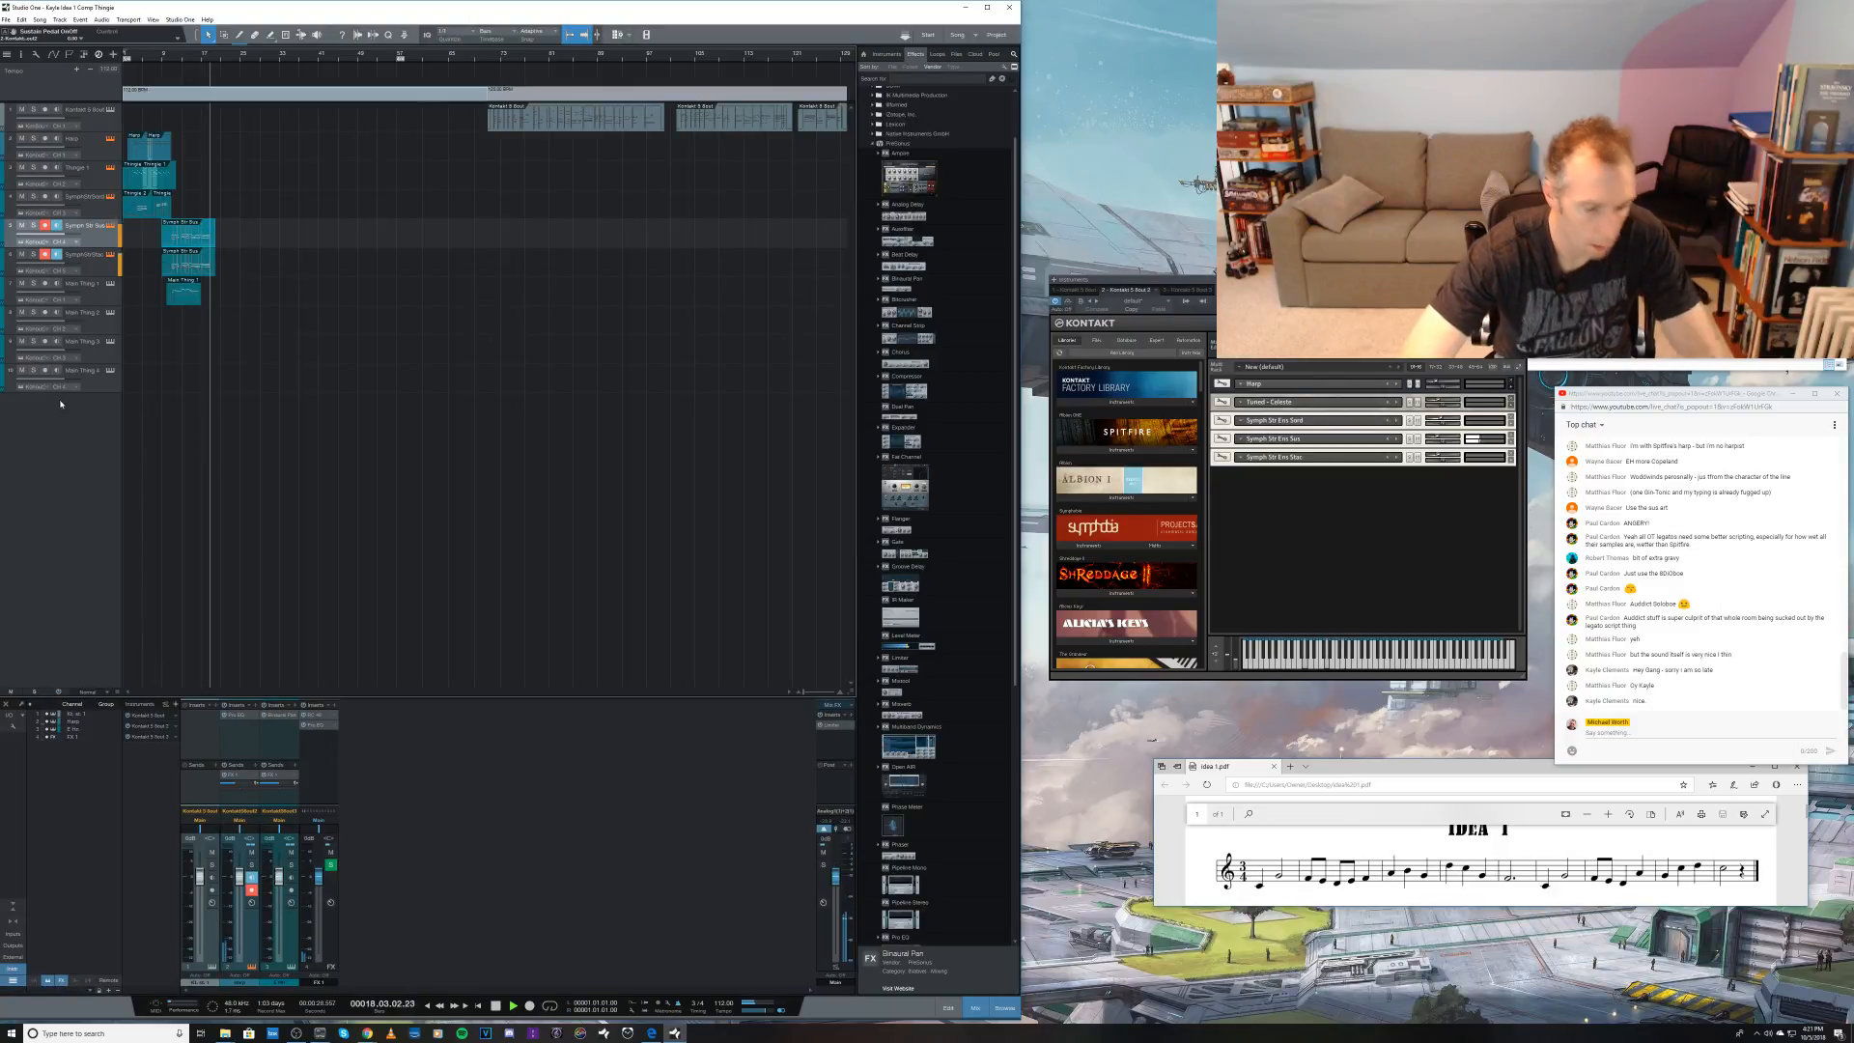
key("space")
Step: Play the reference clips again from bar 71 and make the empty eighth track the active instrument track
left_click(74, 143)
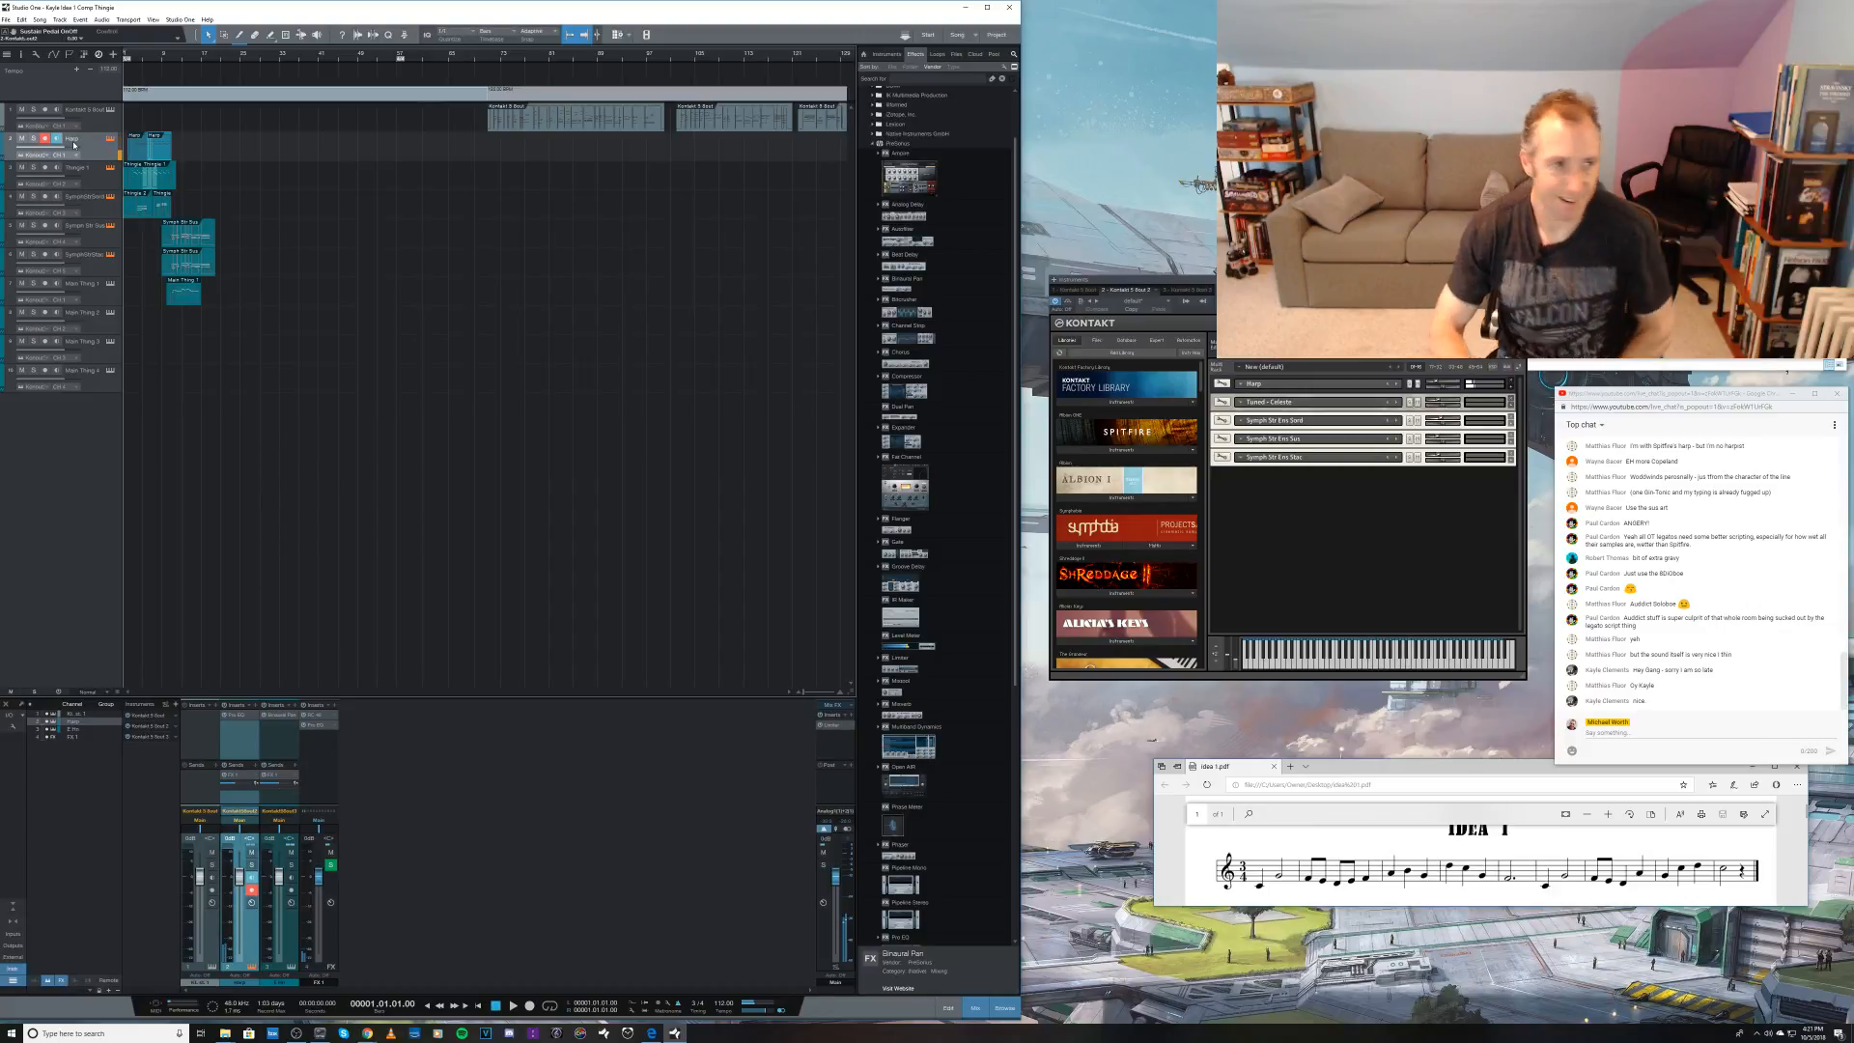
left_click(486, 62)
key("space")
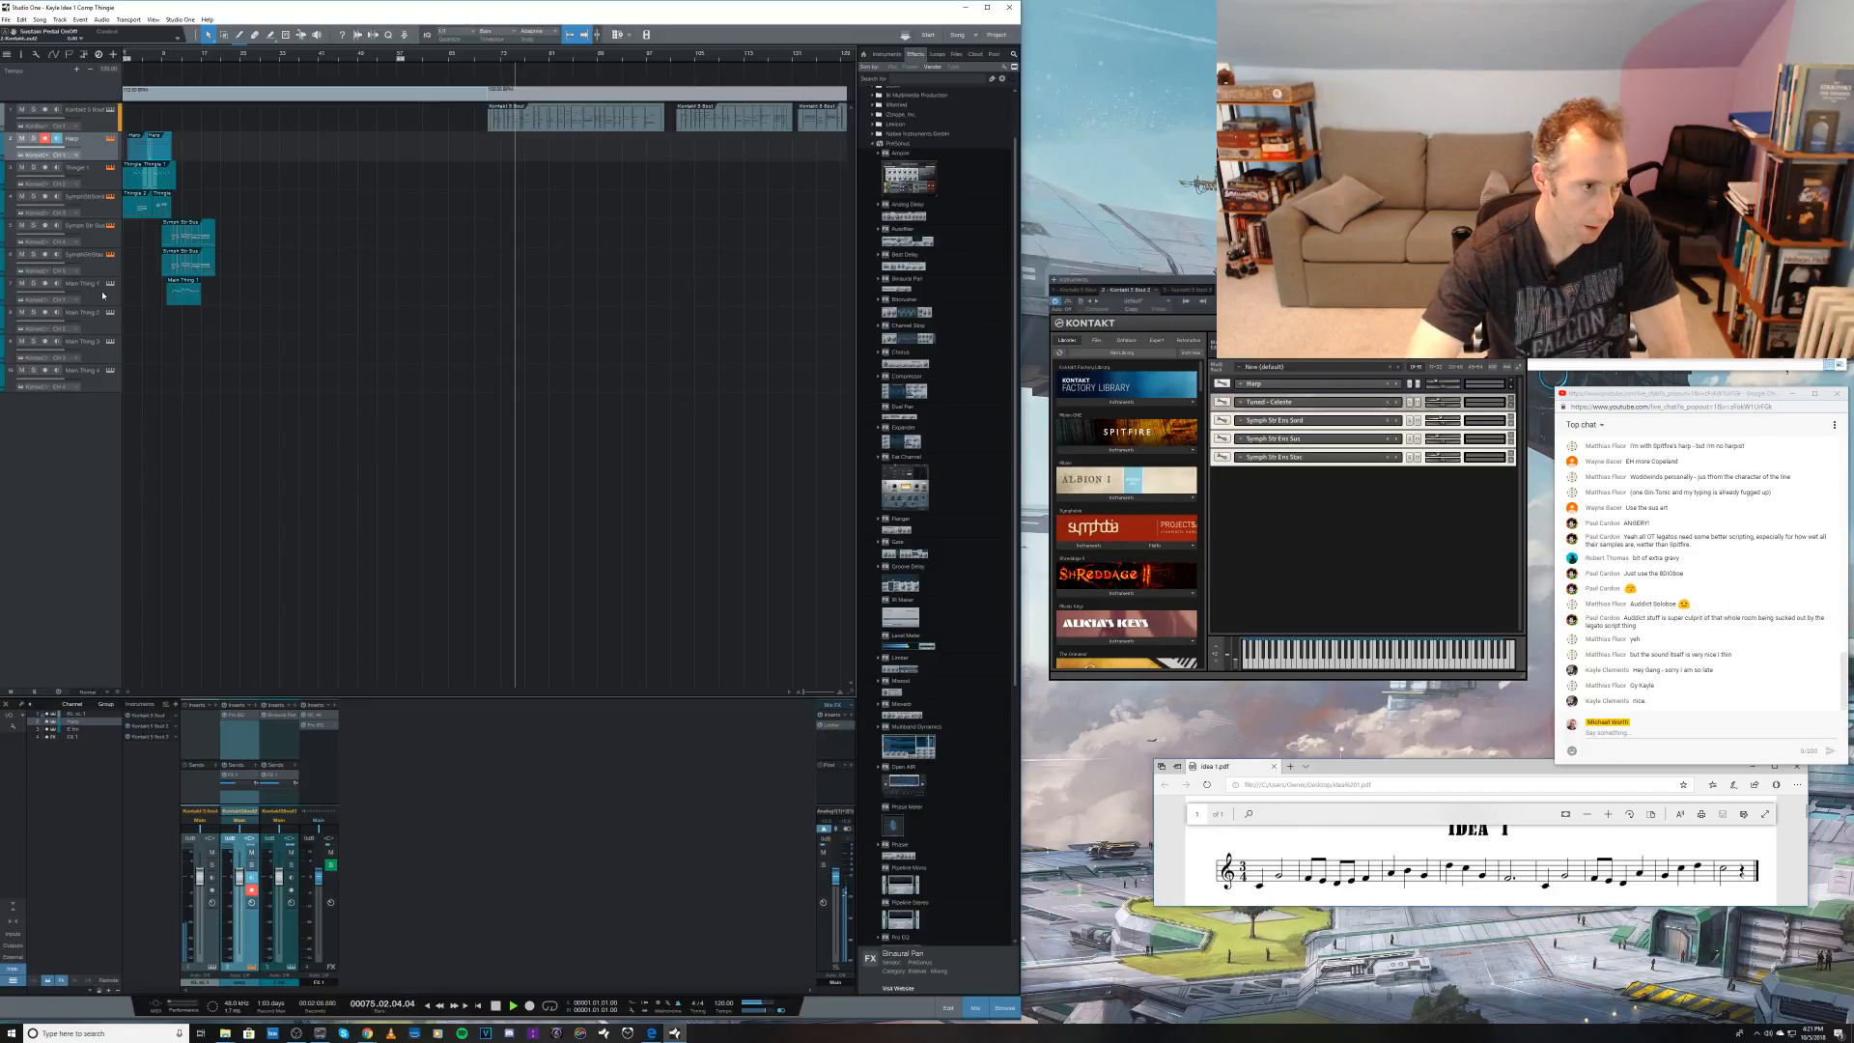
left_click(97, 313)
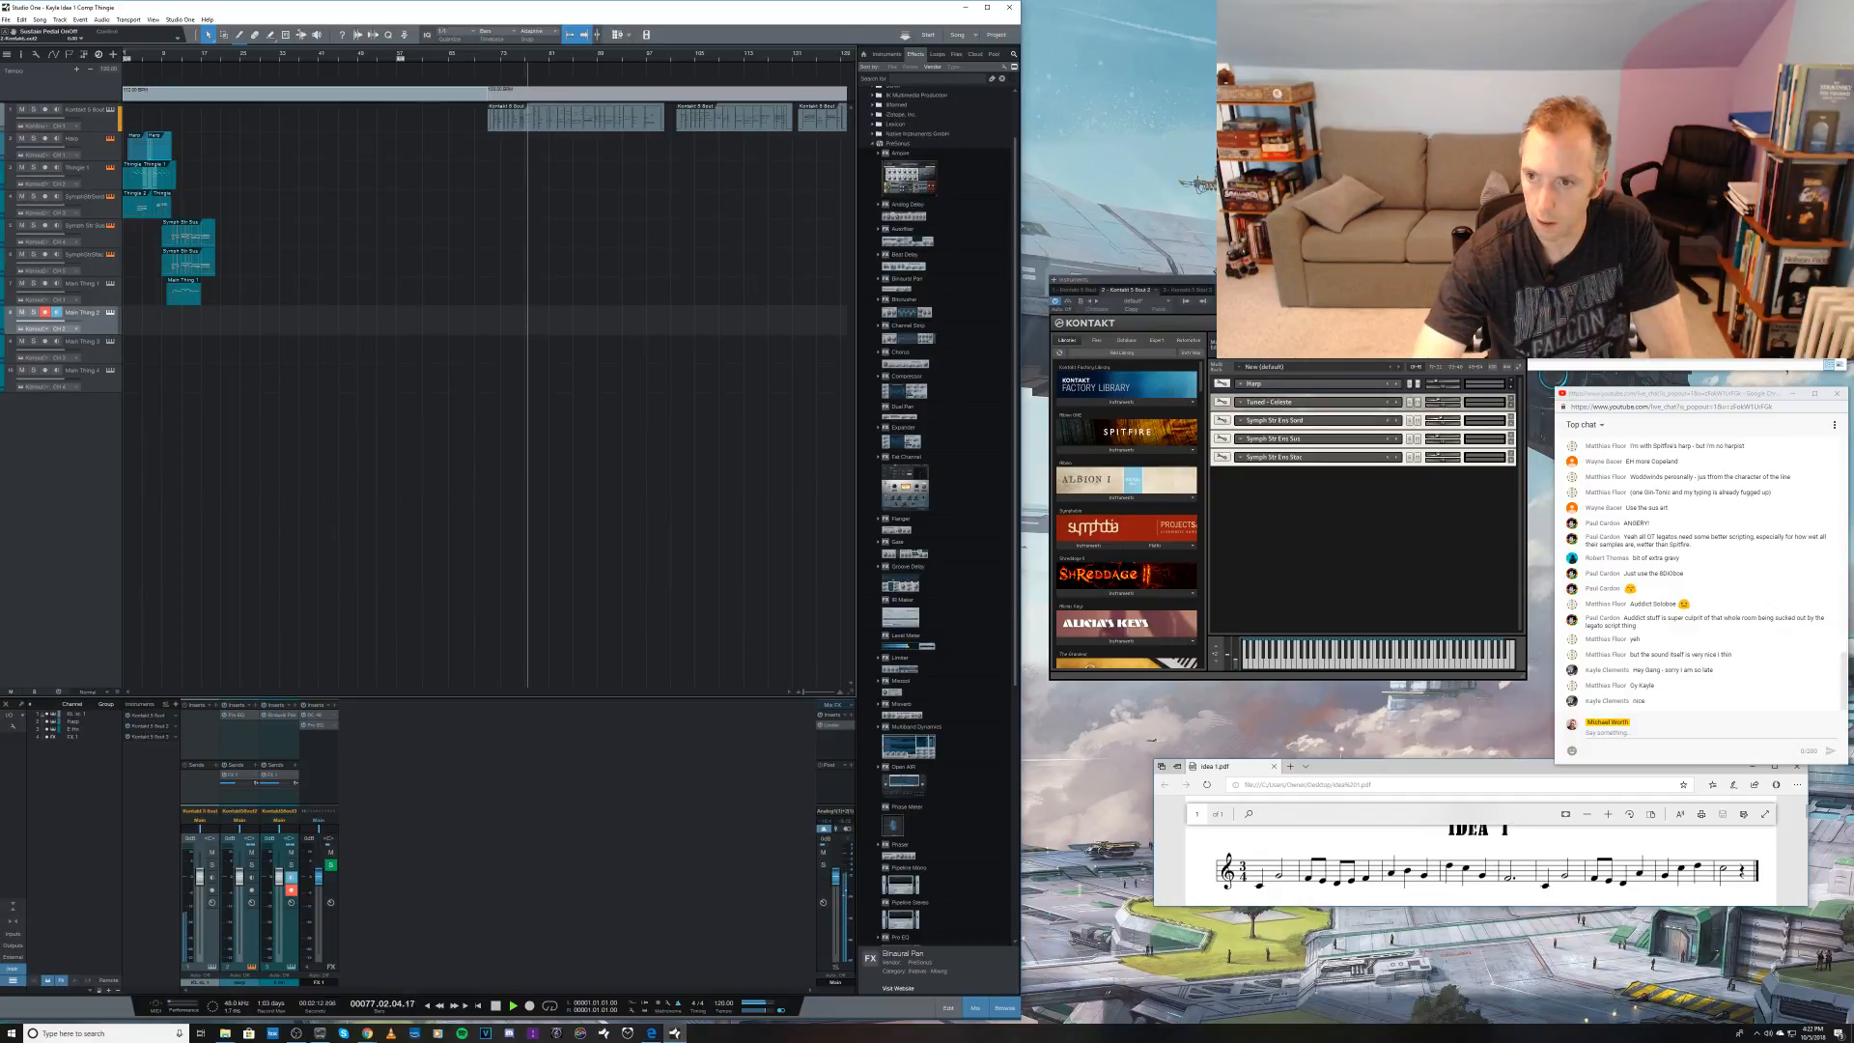
Step: Stop playback and load the brass sustain patch from the sample folder into the Kontakt rack below the string patches
left_click_drag(1632, 126, 1618, 200)
left_click(1623, 154)
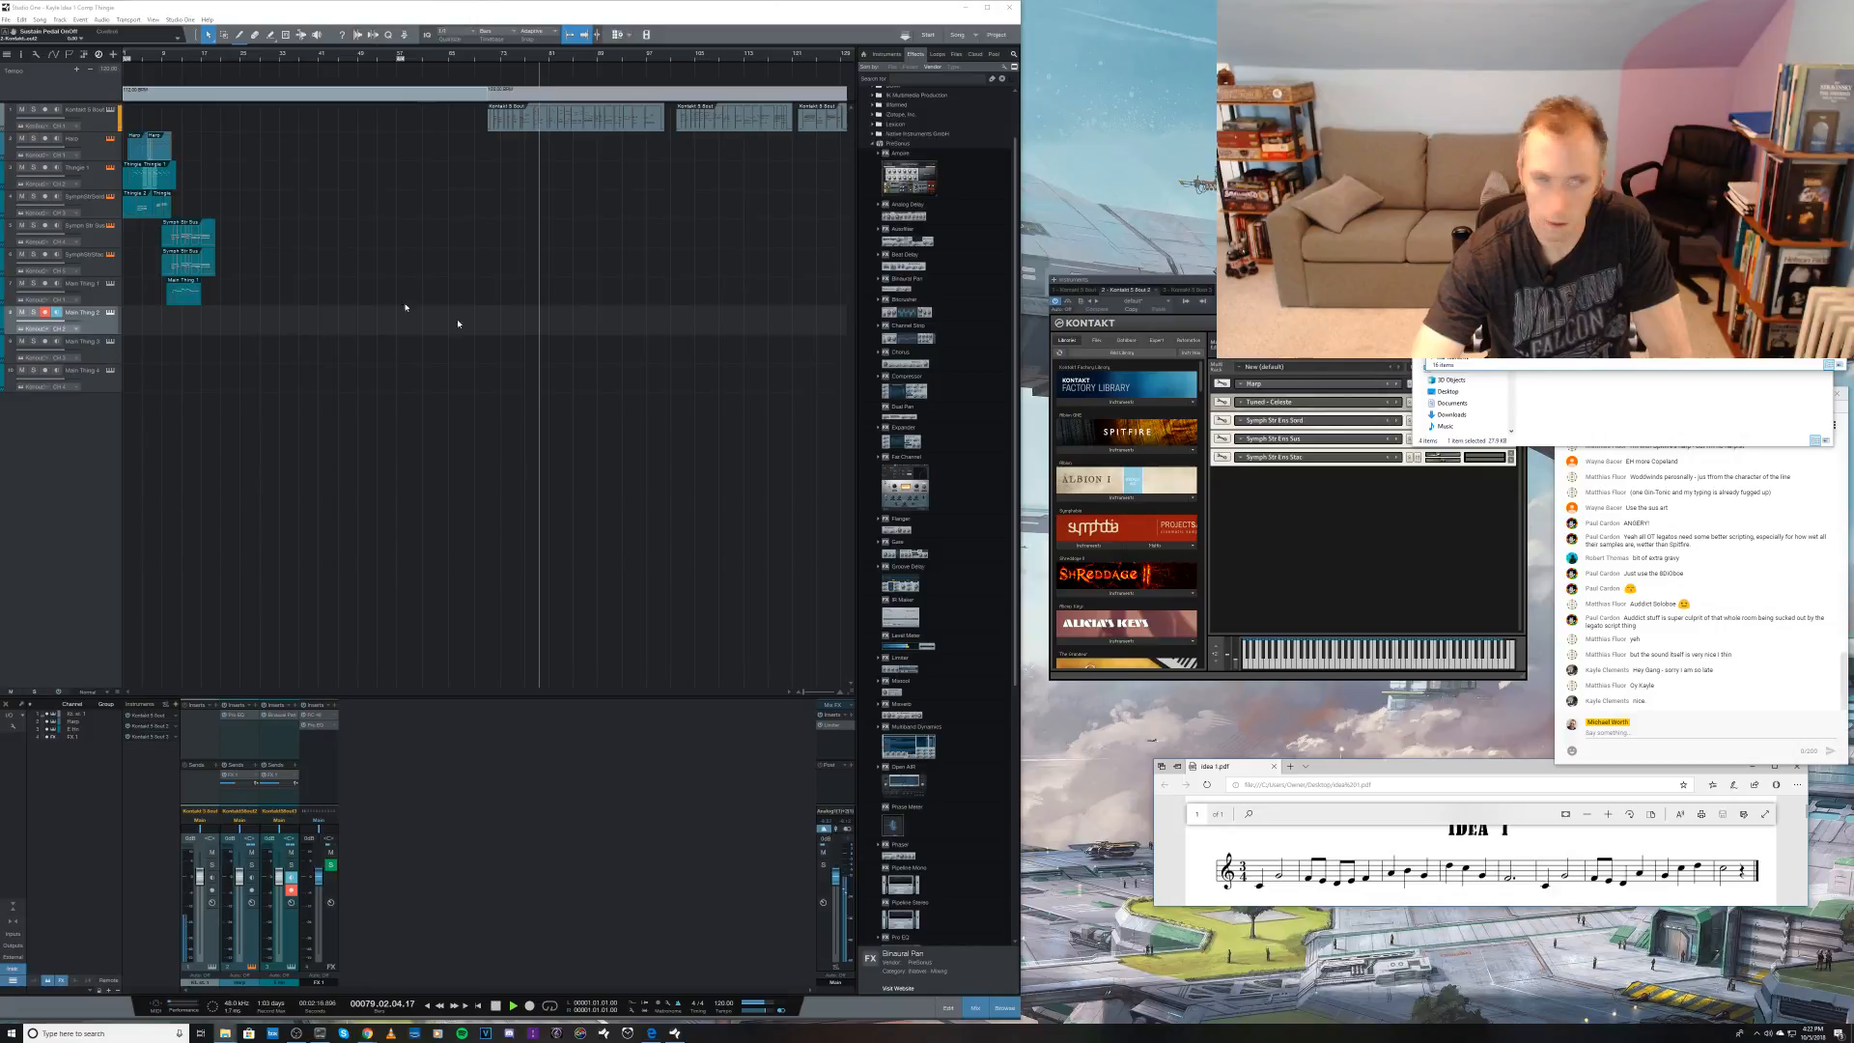
left_click(234, 21)
key("space")
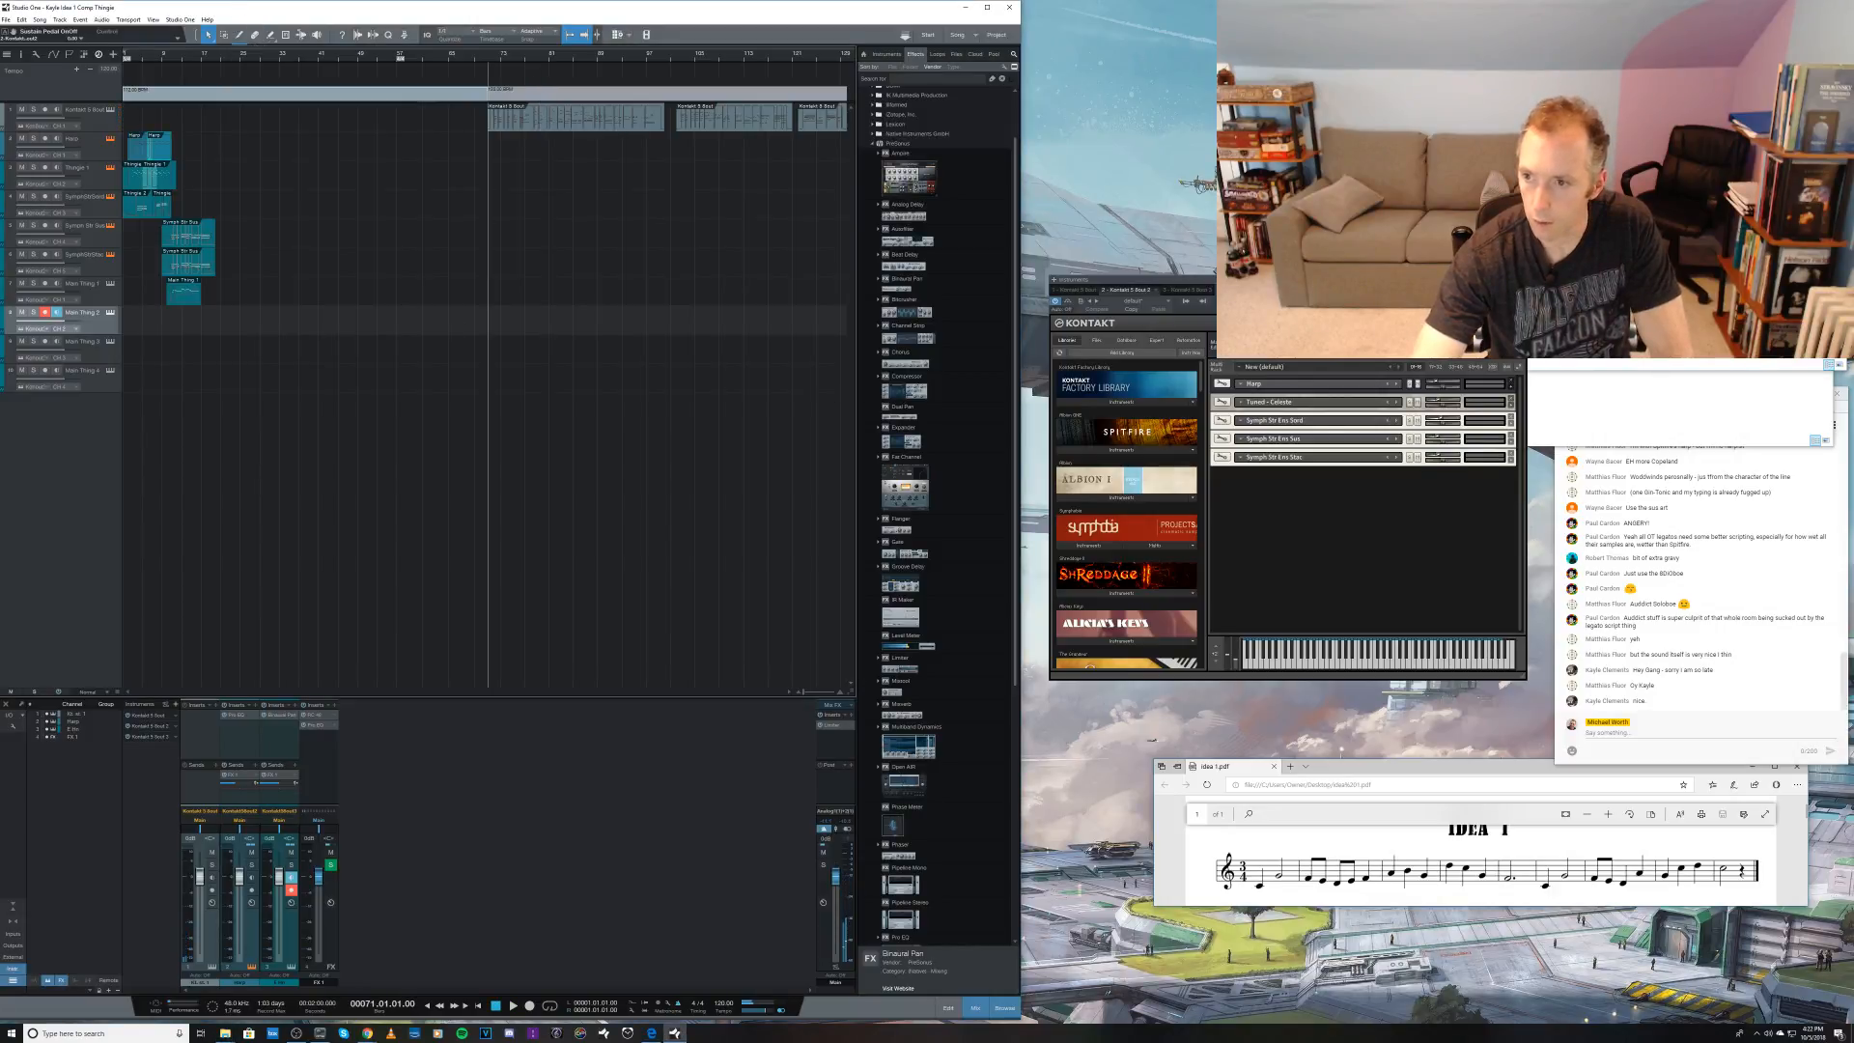
left_click(1622, 194)
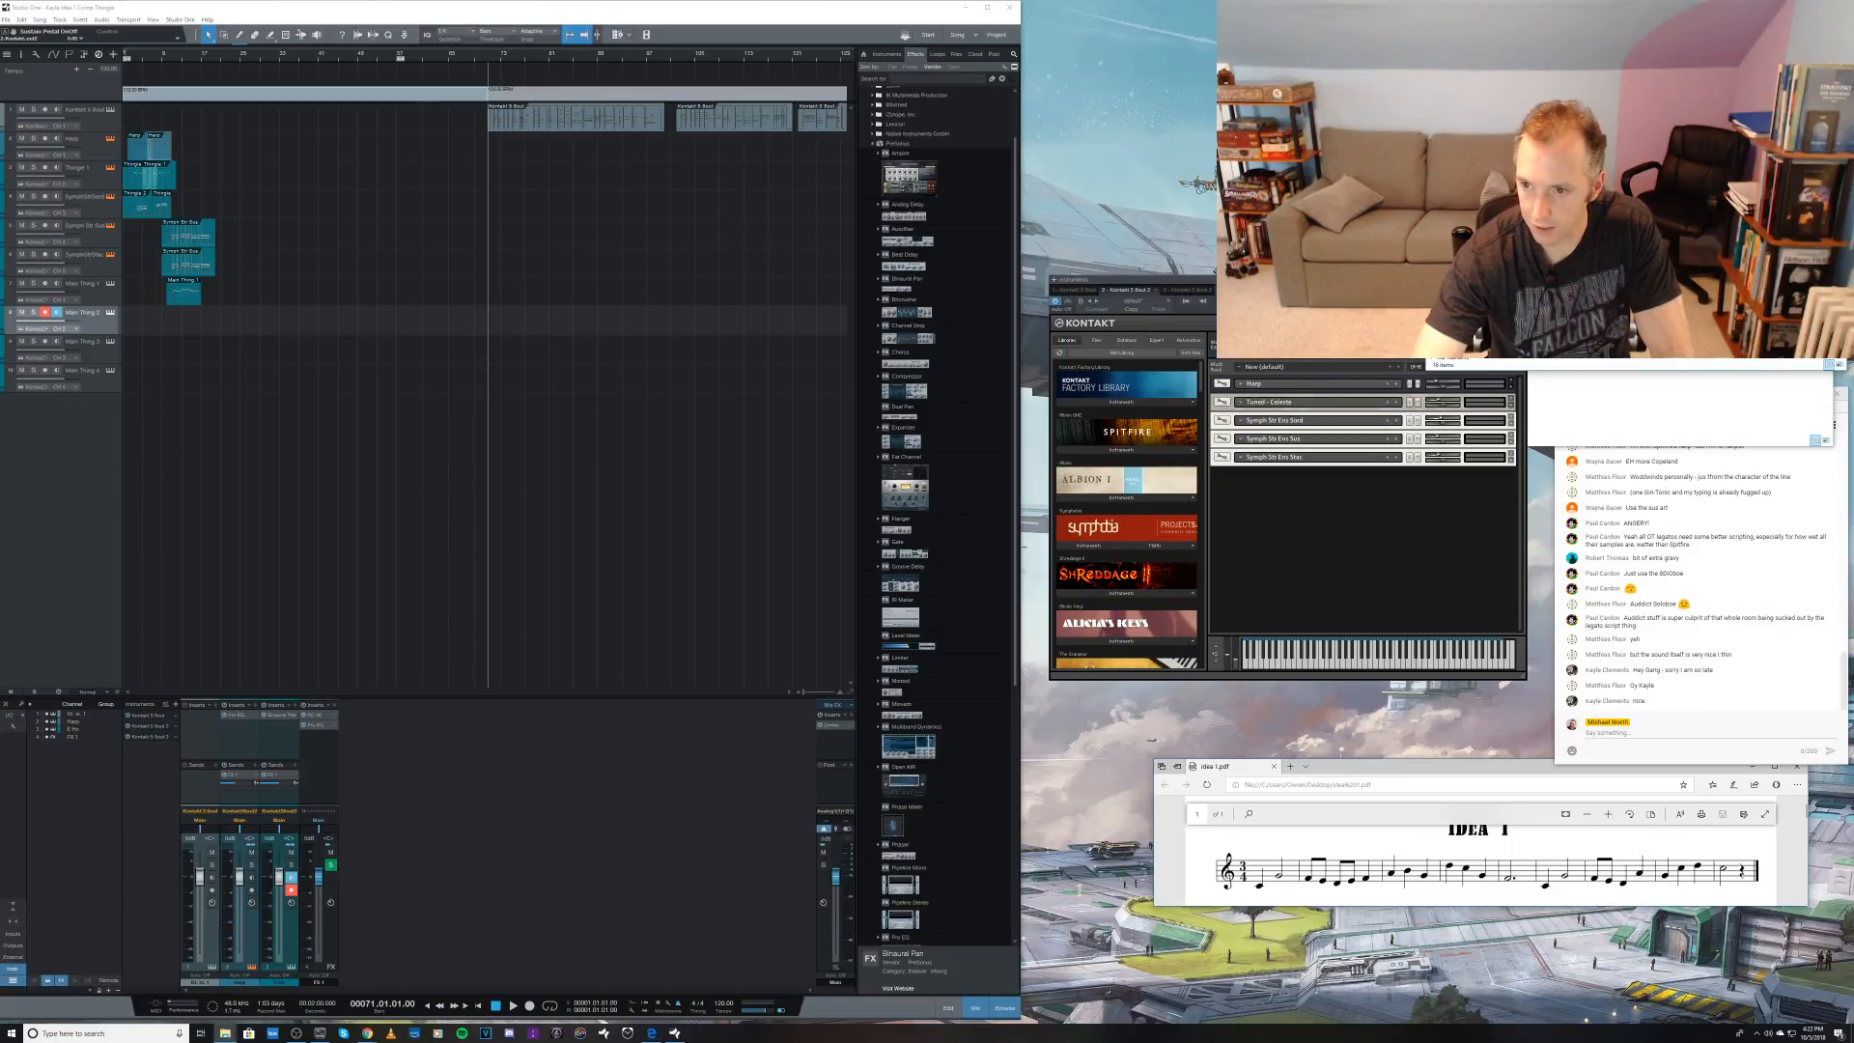
double_click(1603, 212)
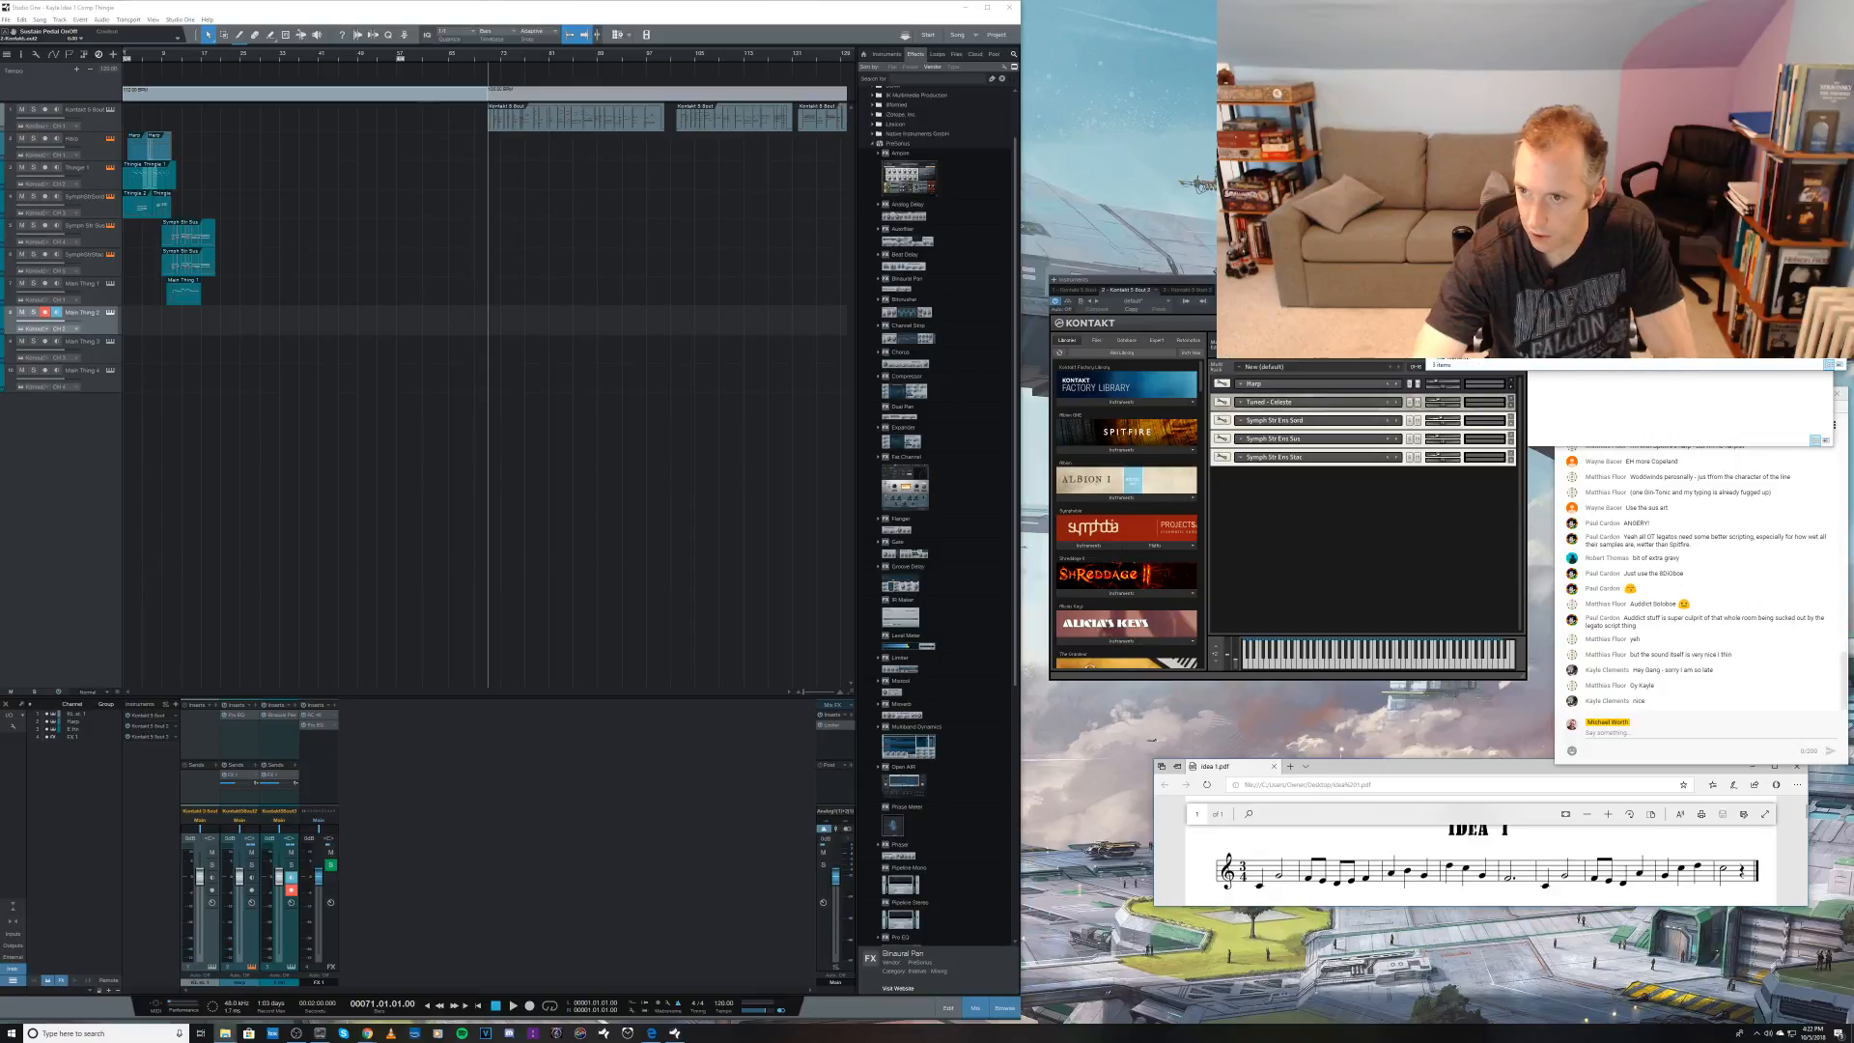
left_click_drag(1545, 203, 1380, 539)
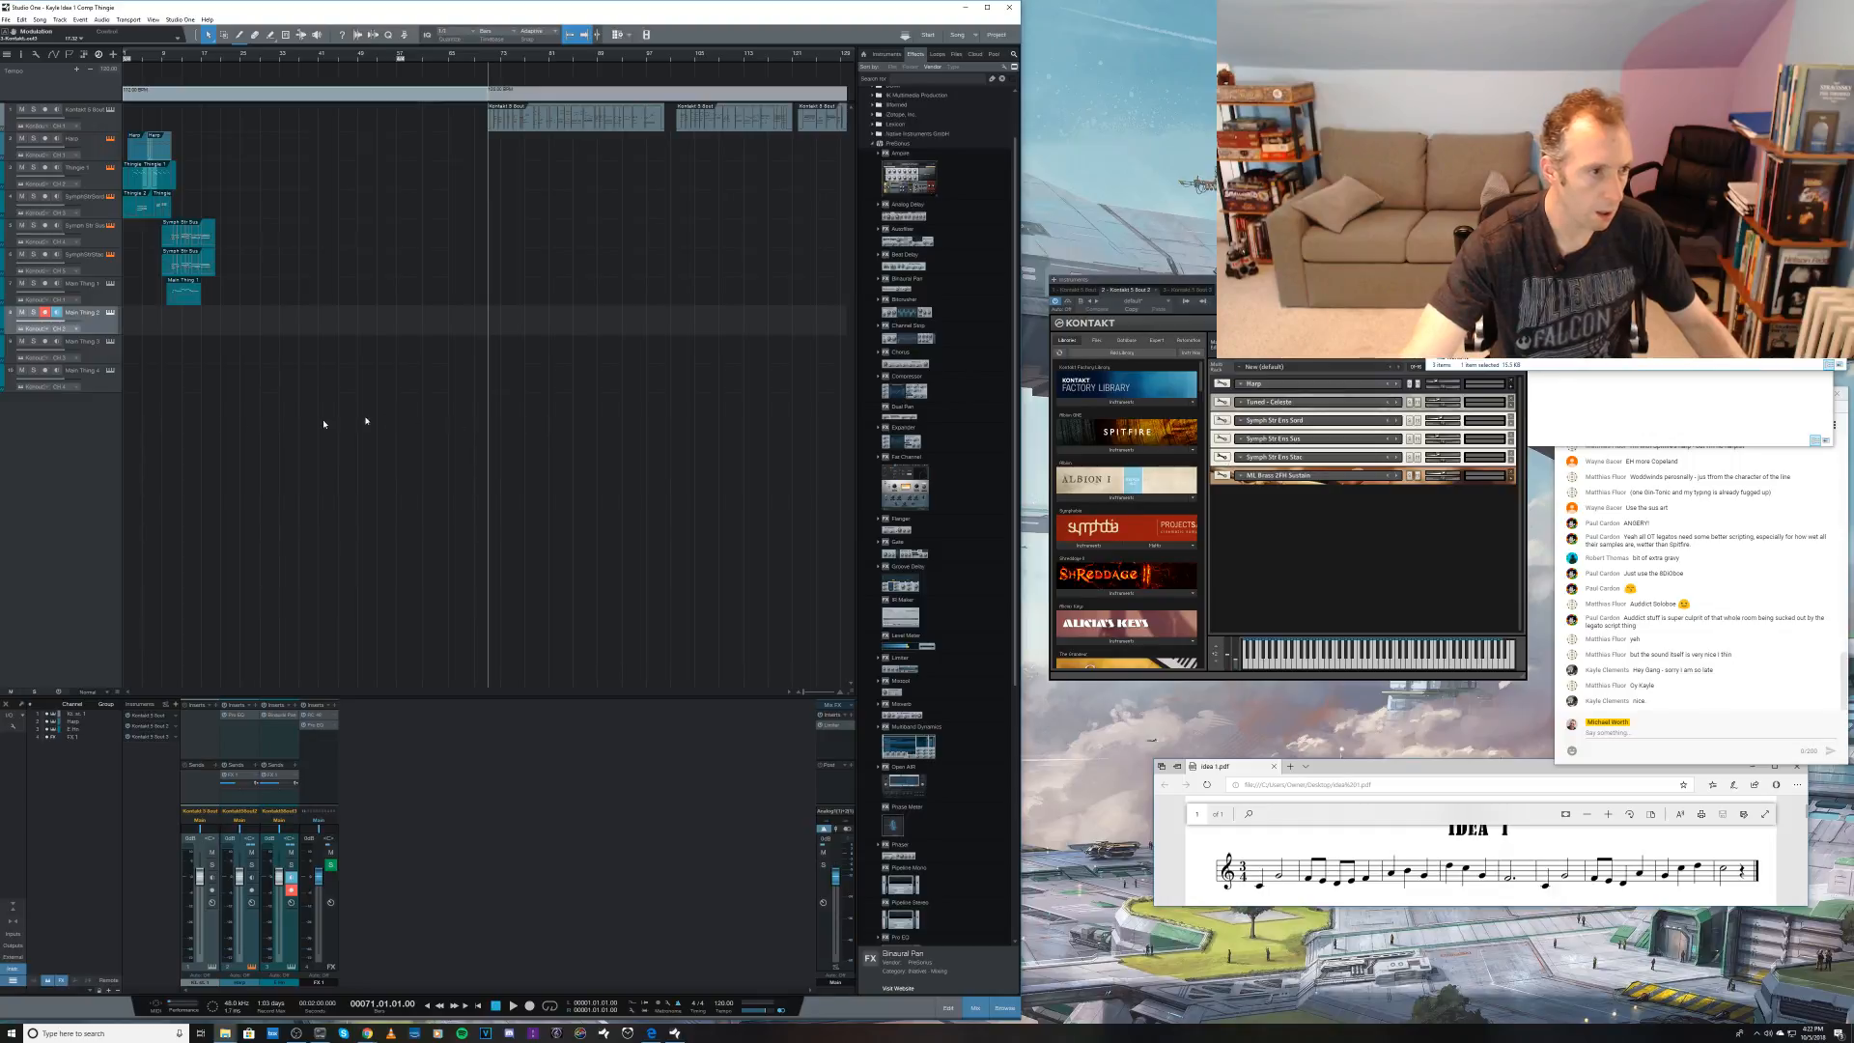
Step: Route the eighth track to the first Kontakt instance and change its MIDI channel
left_click(47, 333)
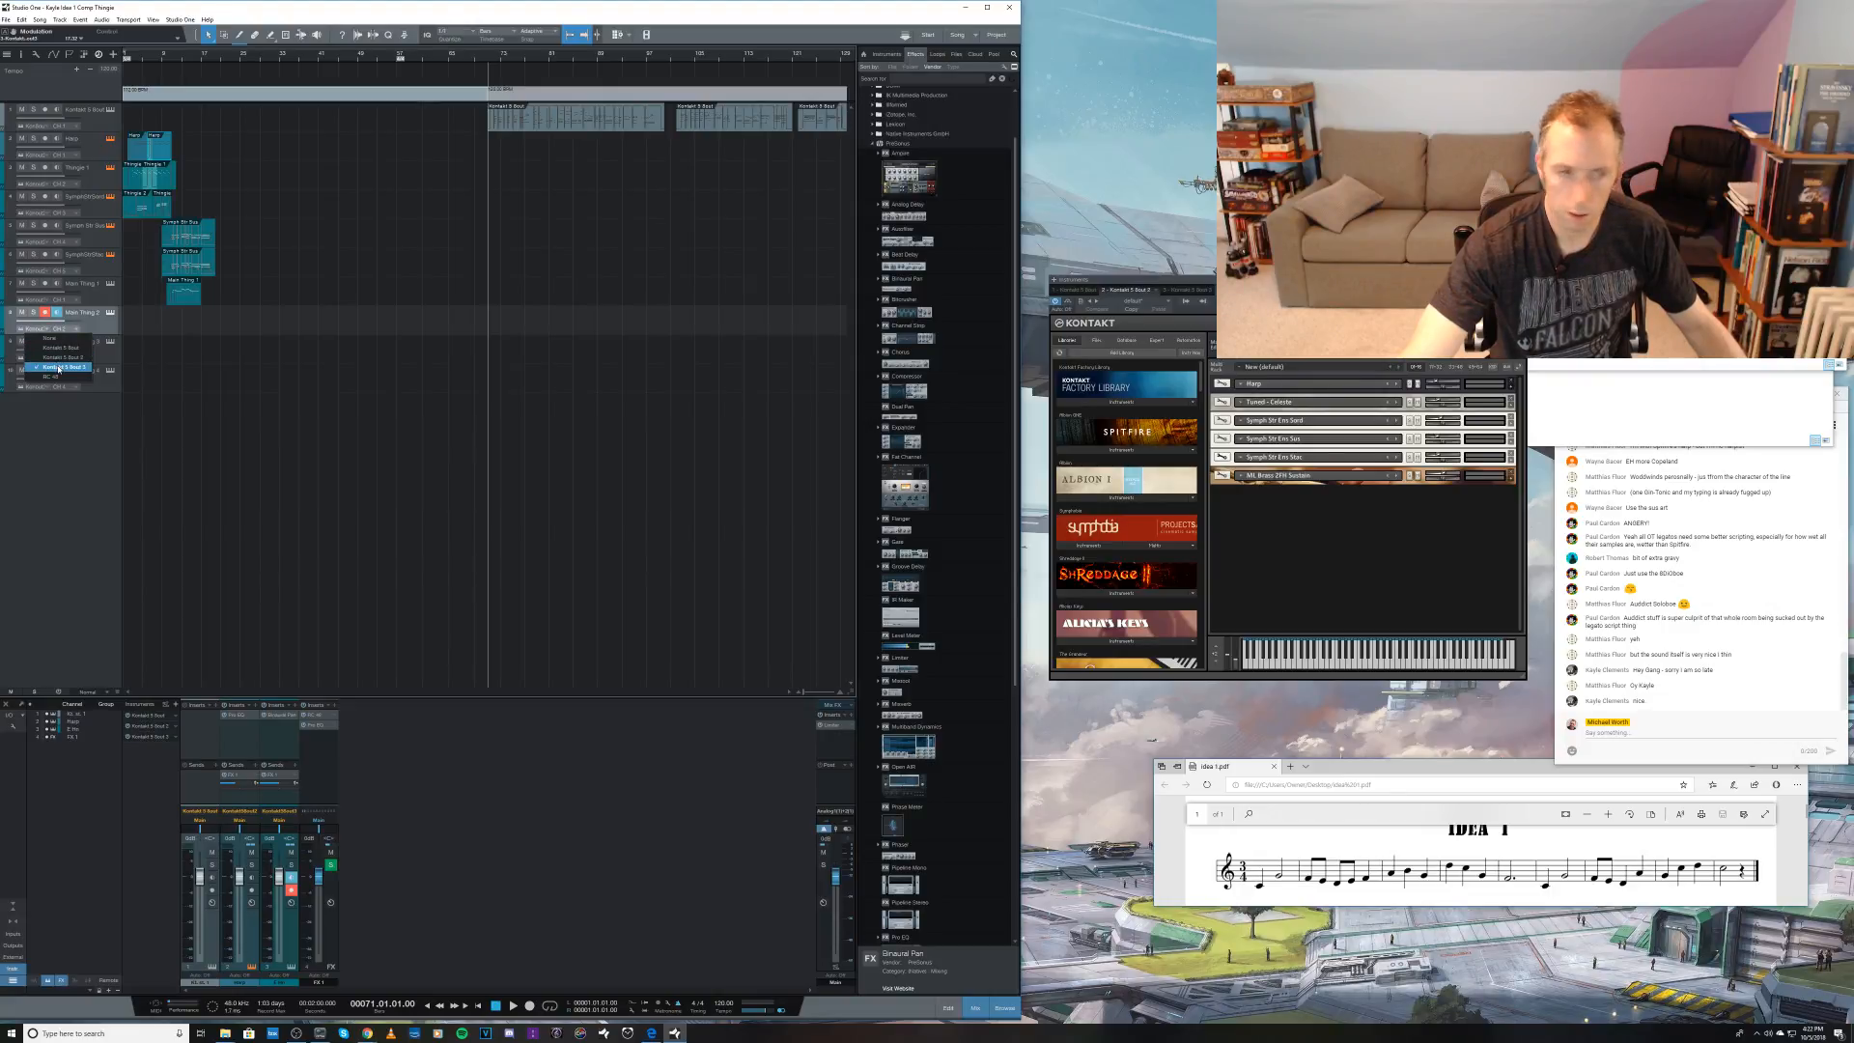
left_click(64, 349)
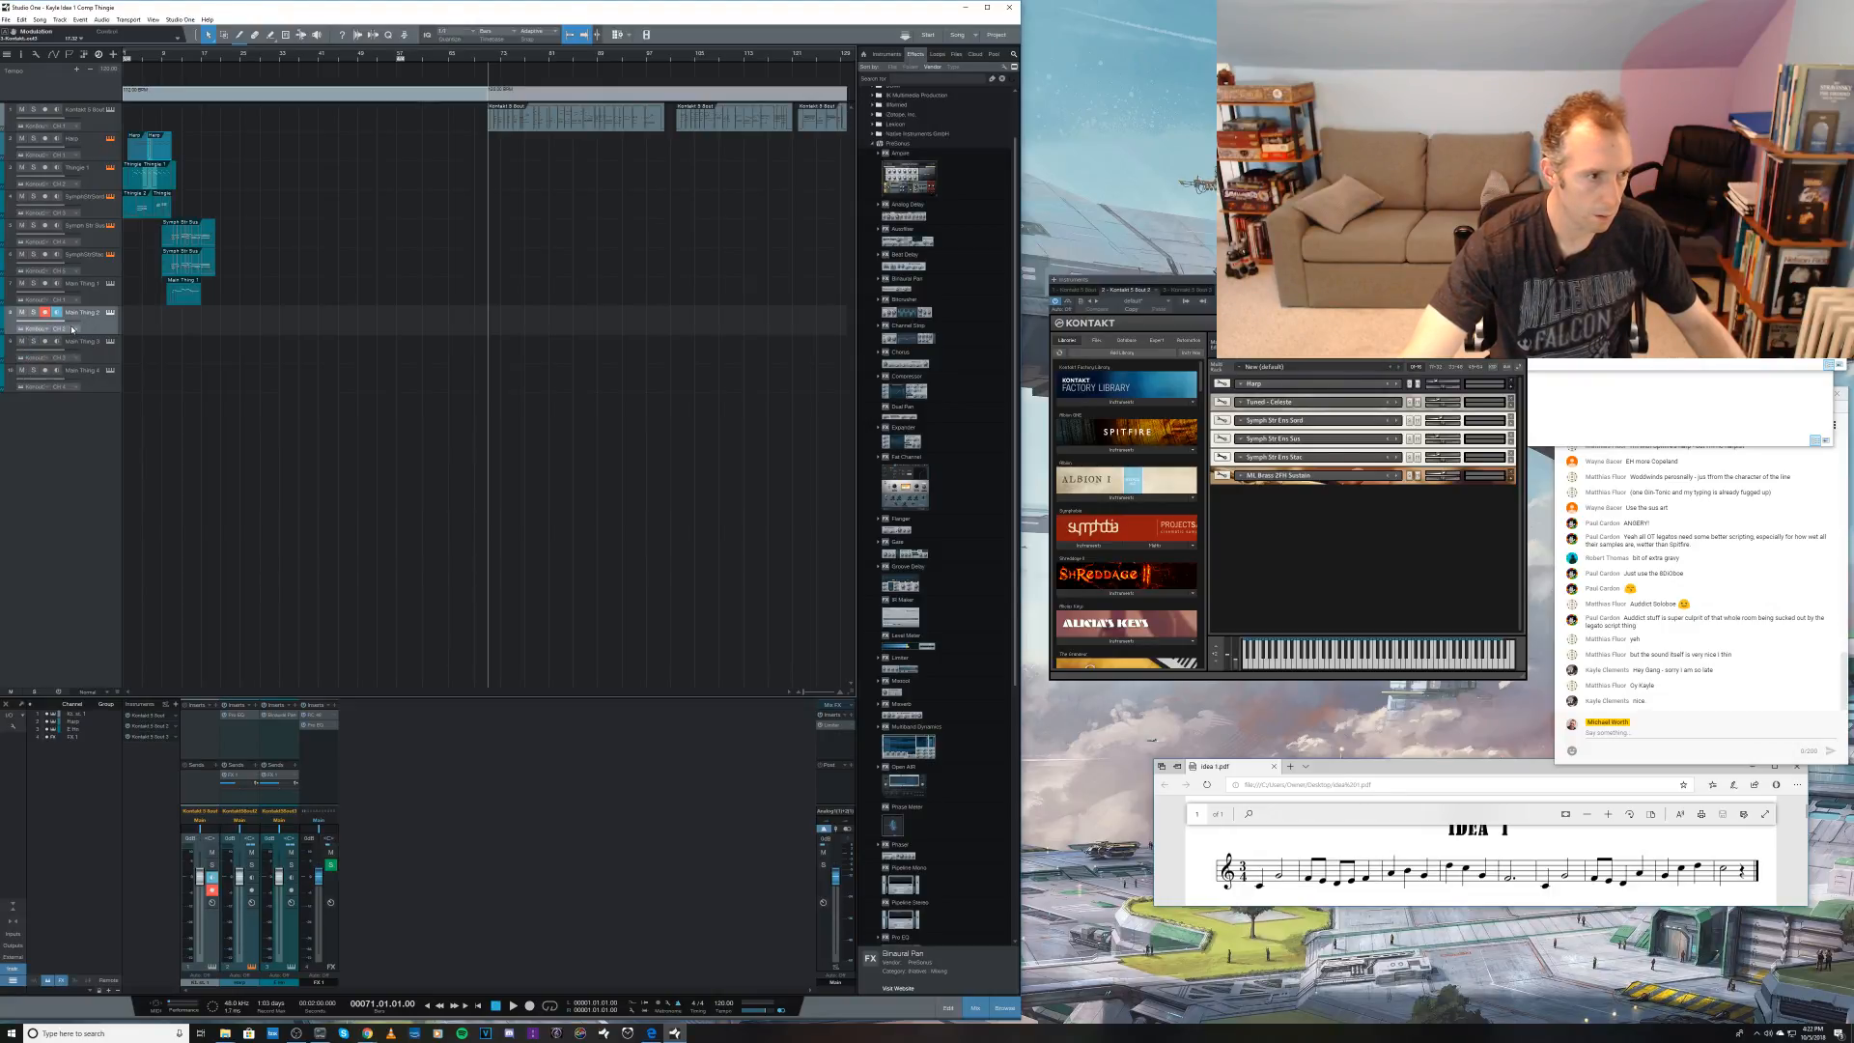
left_click(77, 333)
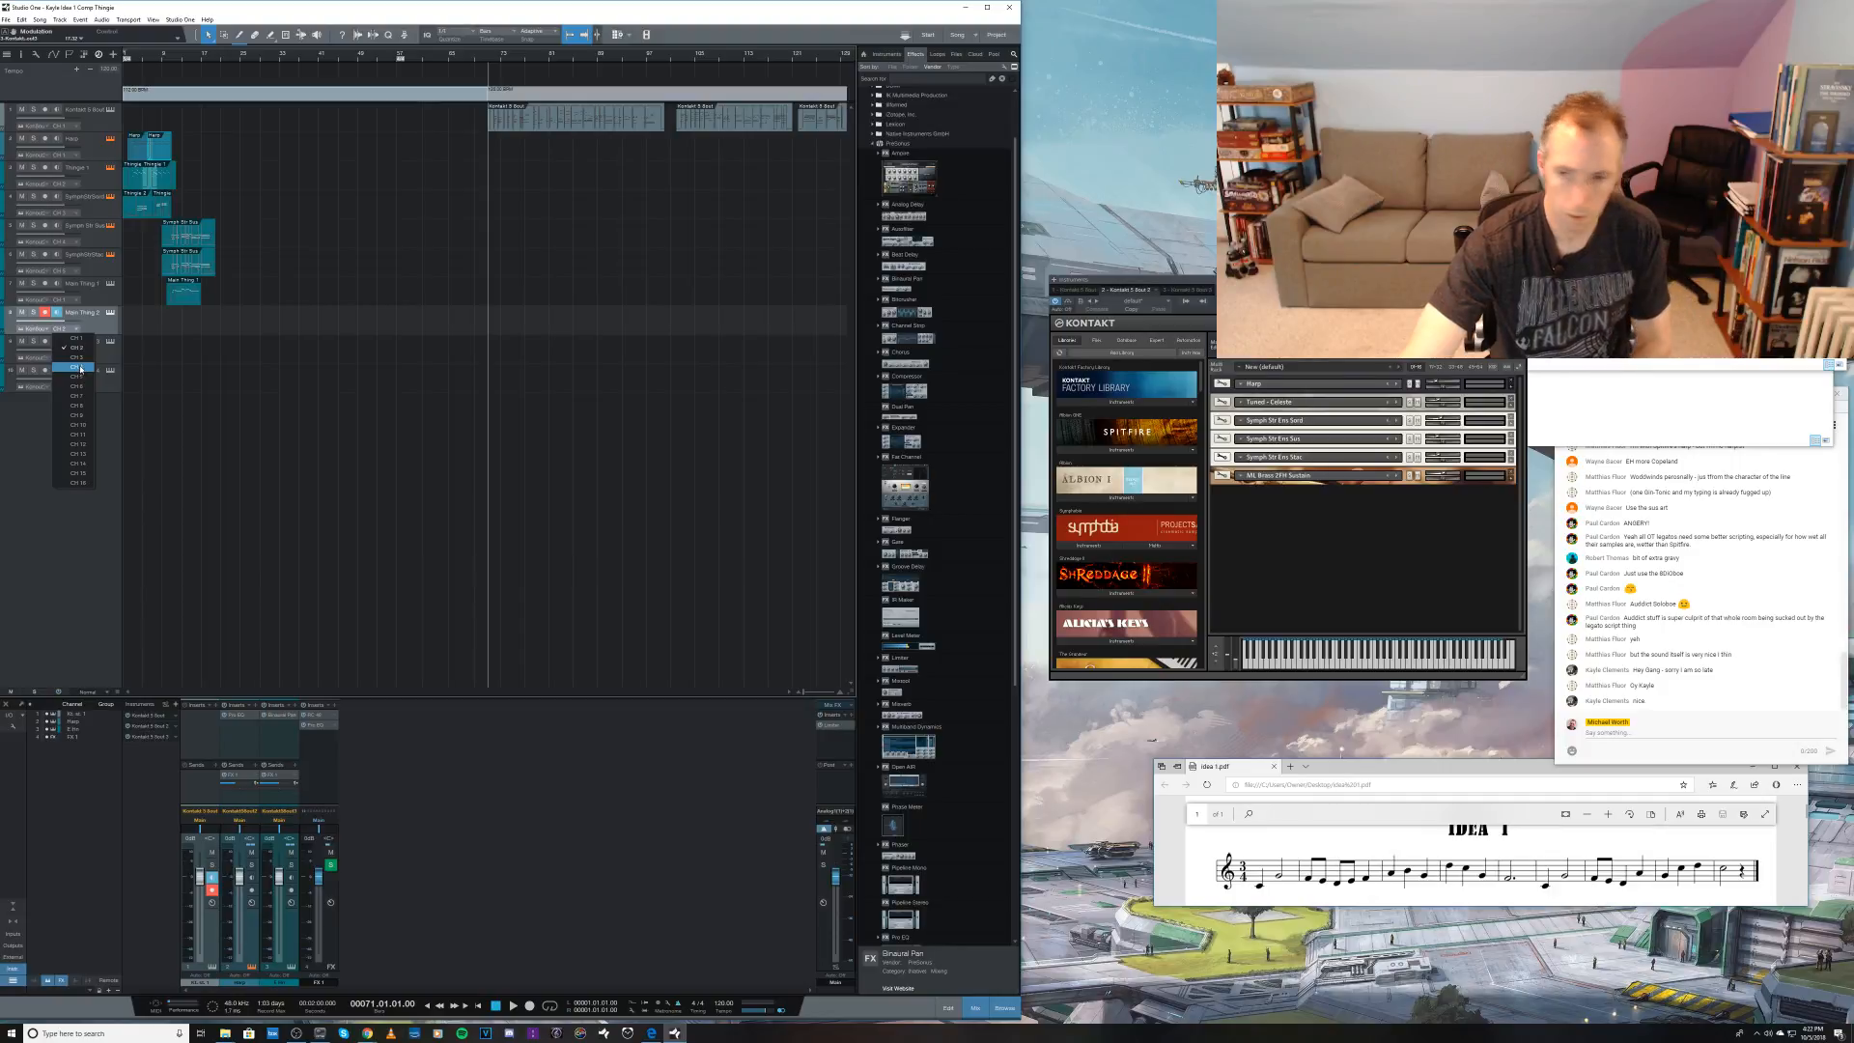
left_click(80, 367)
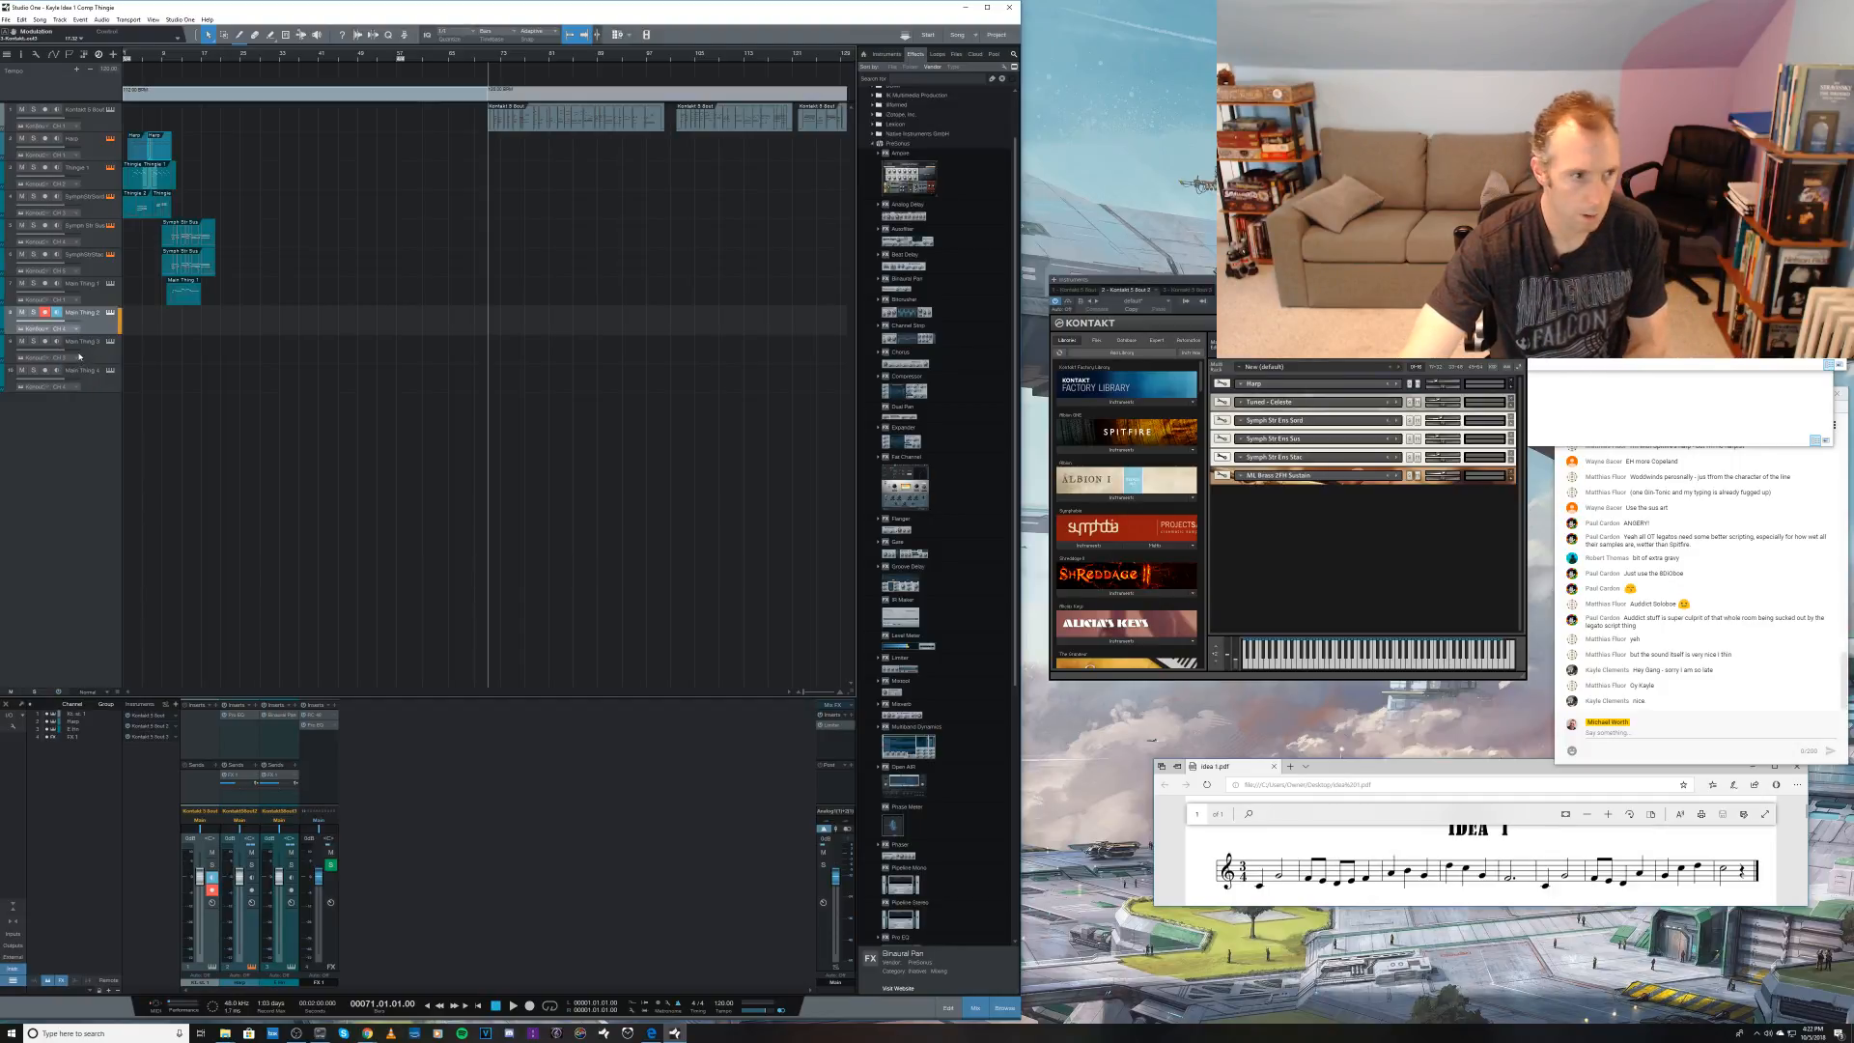
left_click(77, 330)
left_click(76, 357)
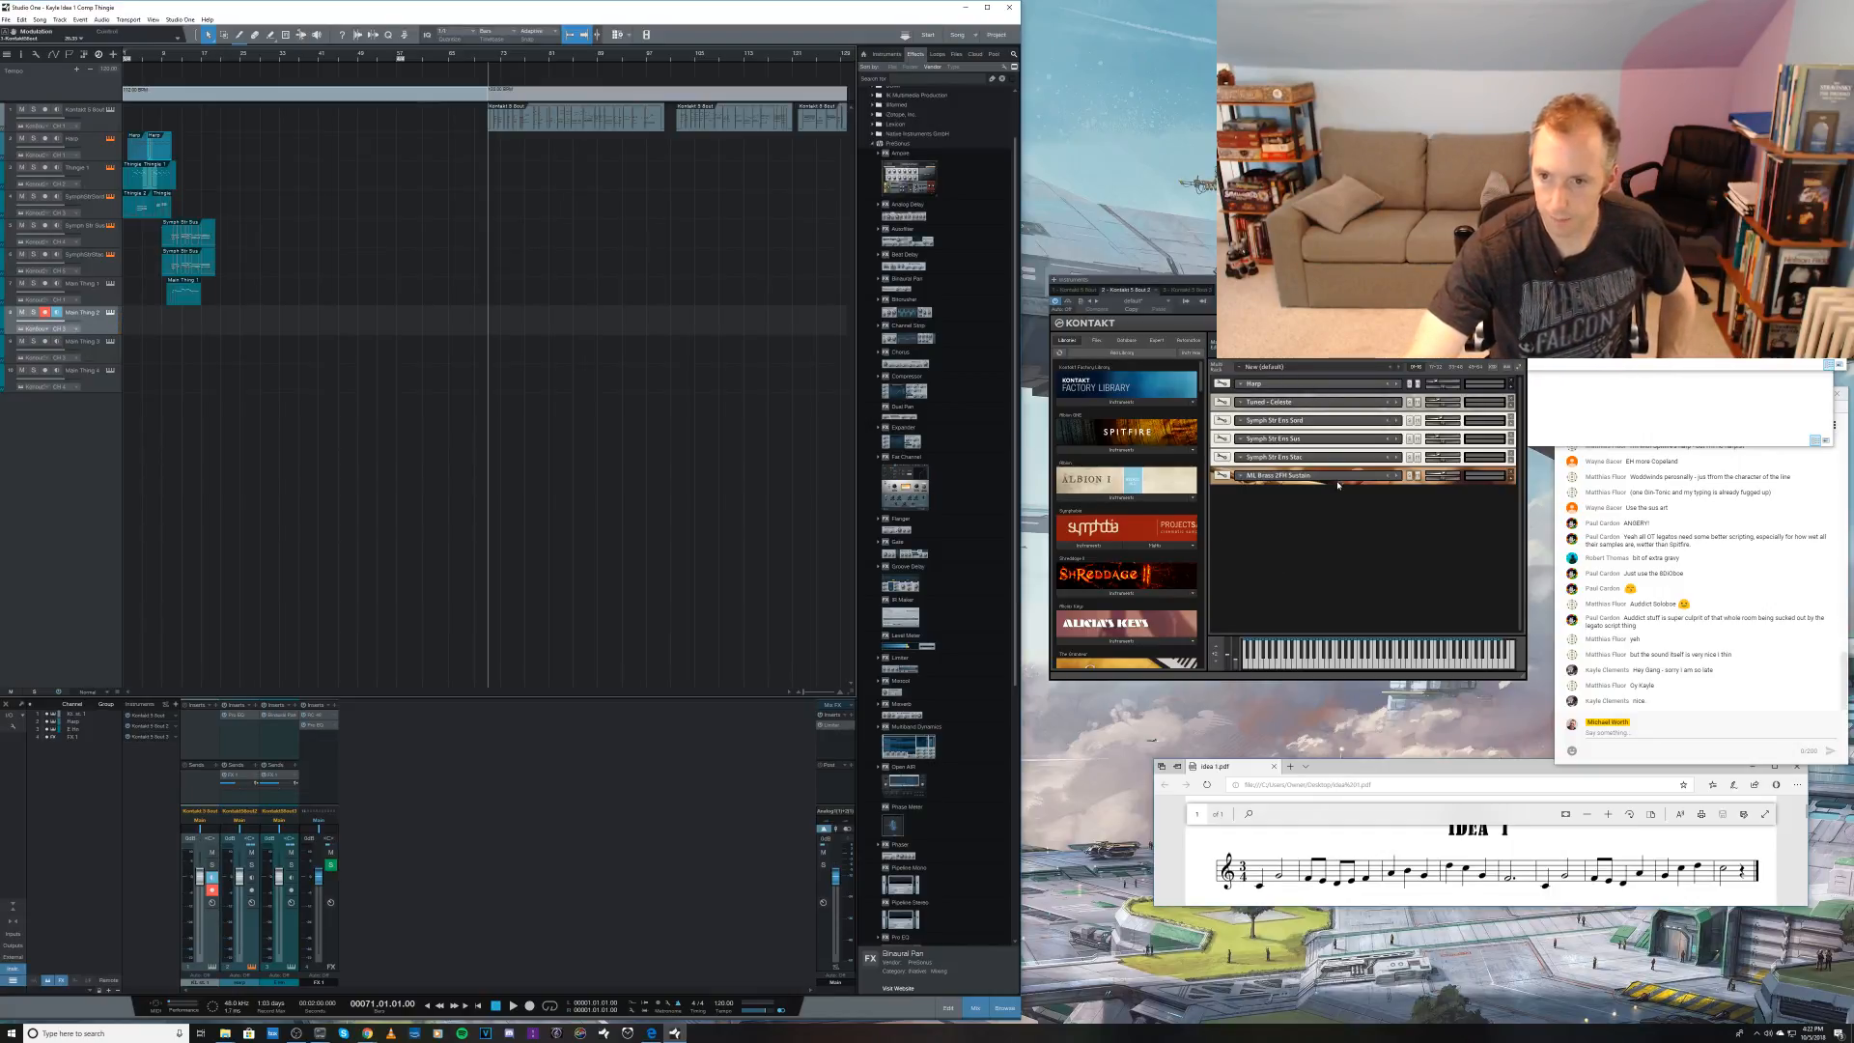
Step: Rename the second Kontakt instance in the mixer's instrument list as Symph Str
right_click(167, 727)
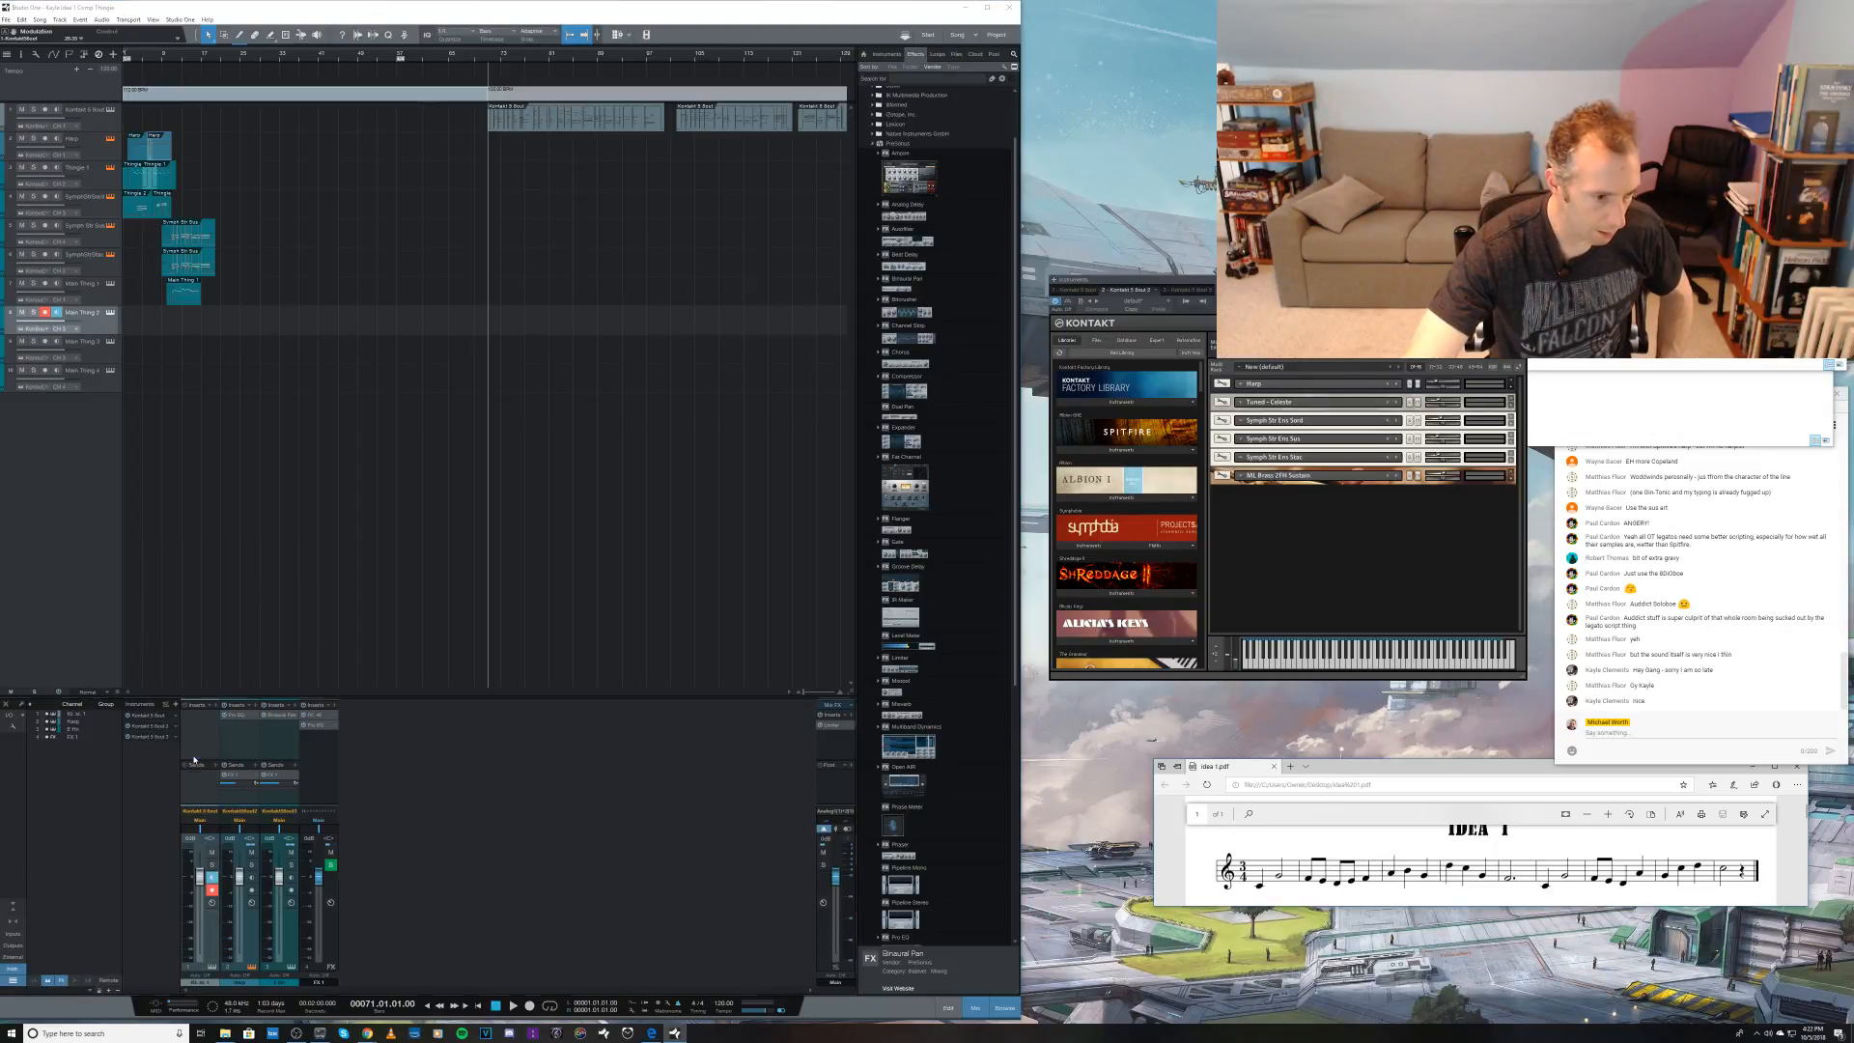
left_click(194, 759)
type("K")
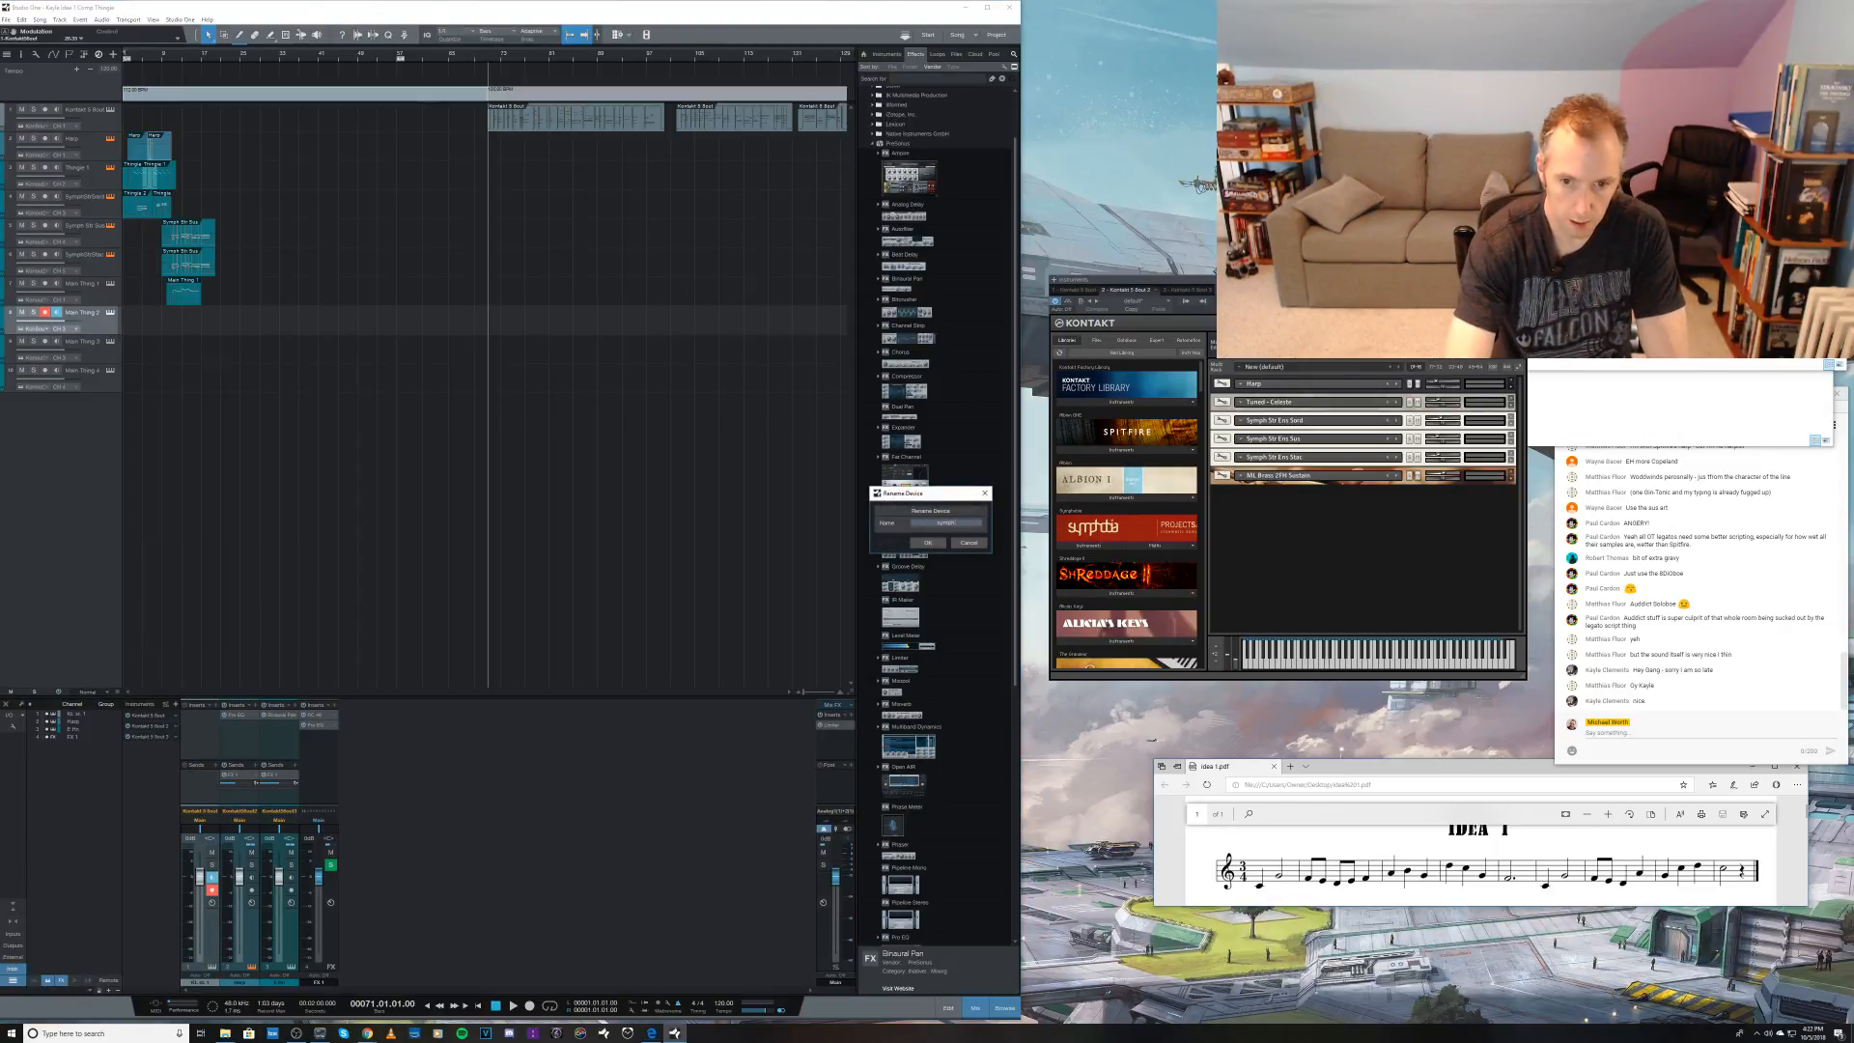
key("Return")
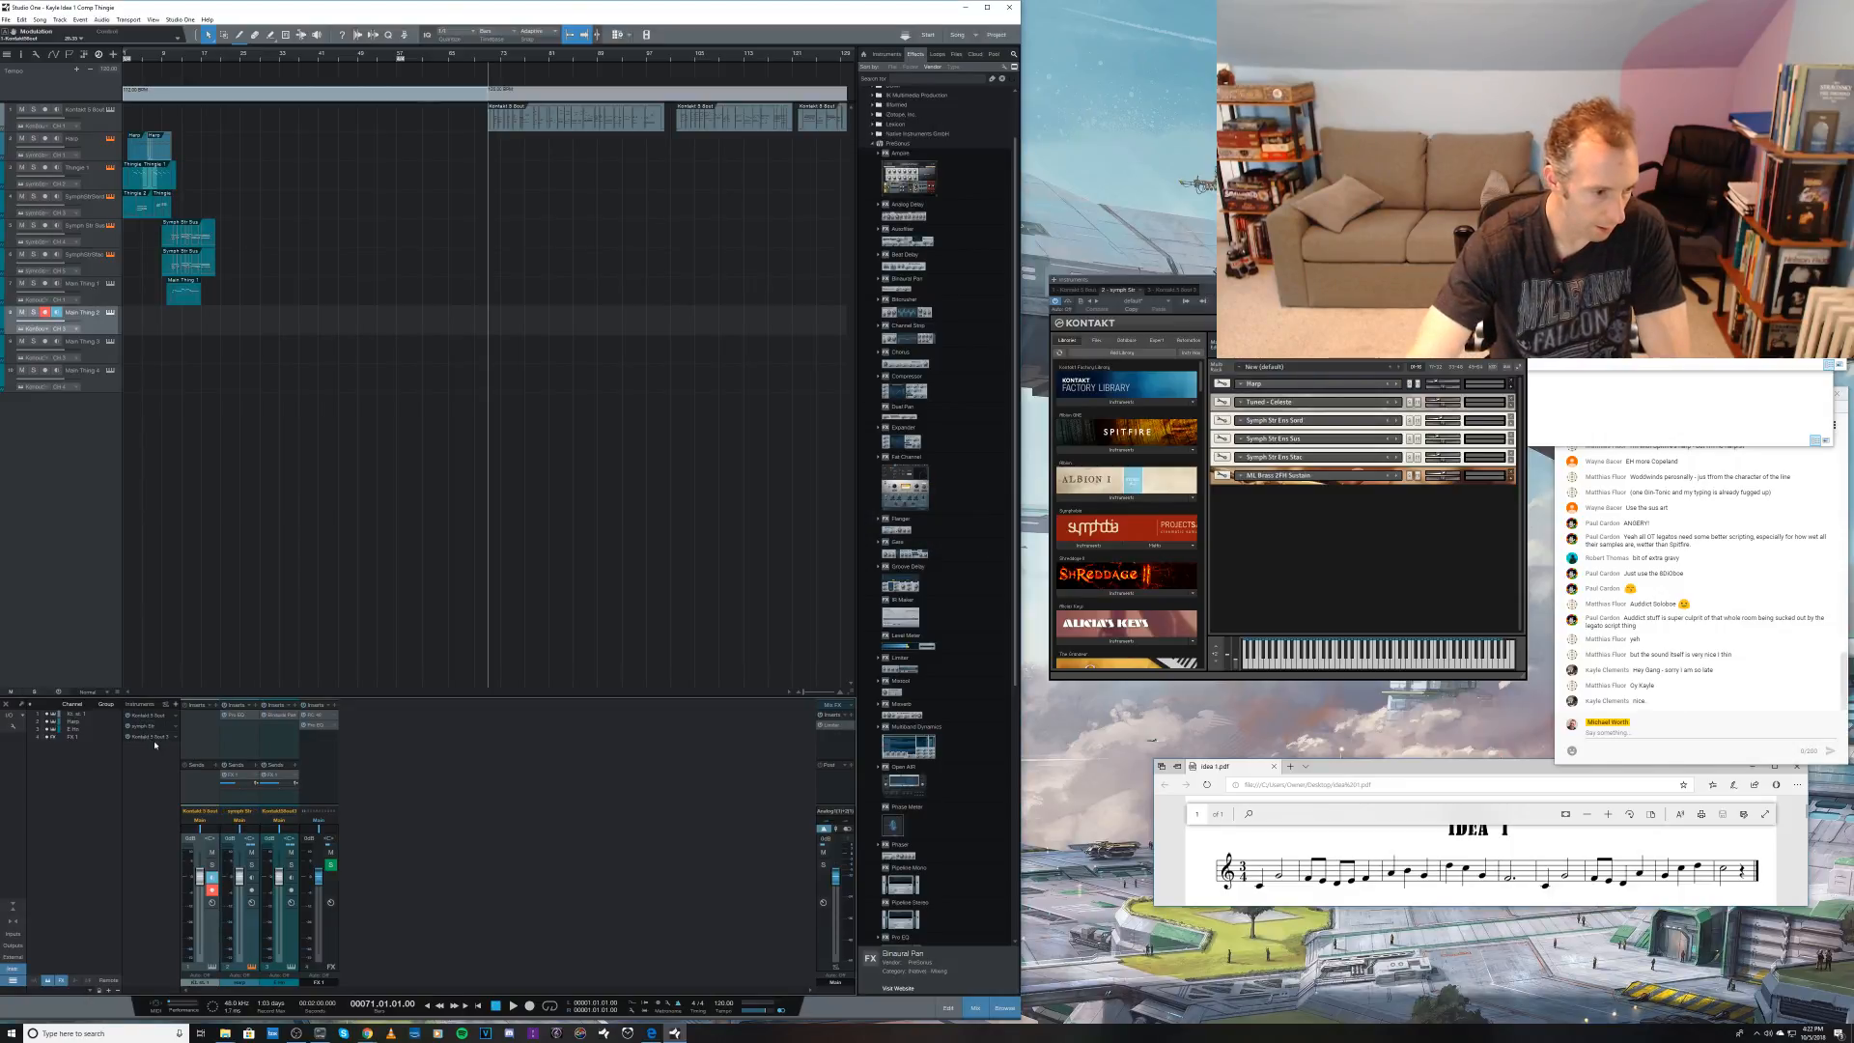
Step: Route the eighth track to the Symph Str Kontakt instance and set its MIDI channel to 6 for the brass sustain patch
left_click(44, 330)
left_click(47, 358)
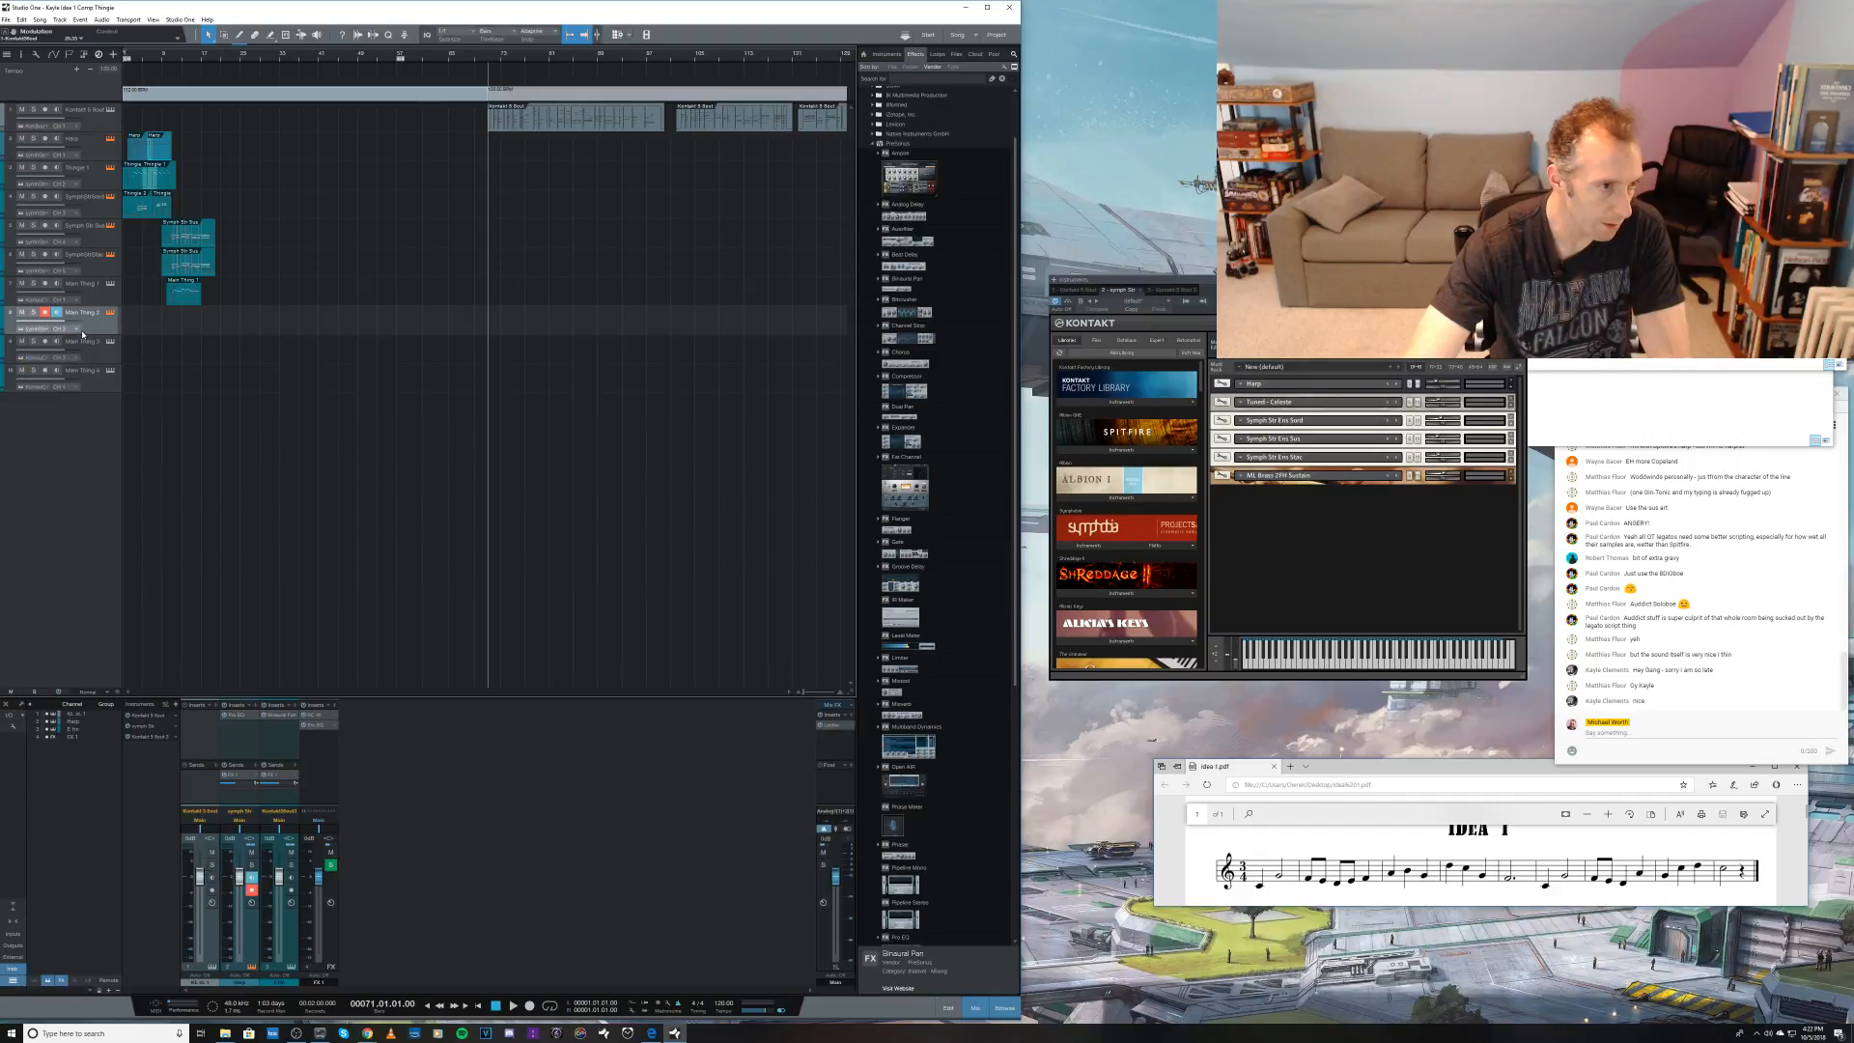
left_click(74, 330)
left_click(76, 367)
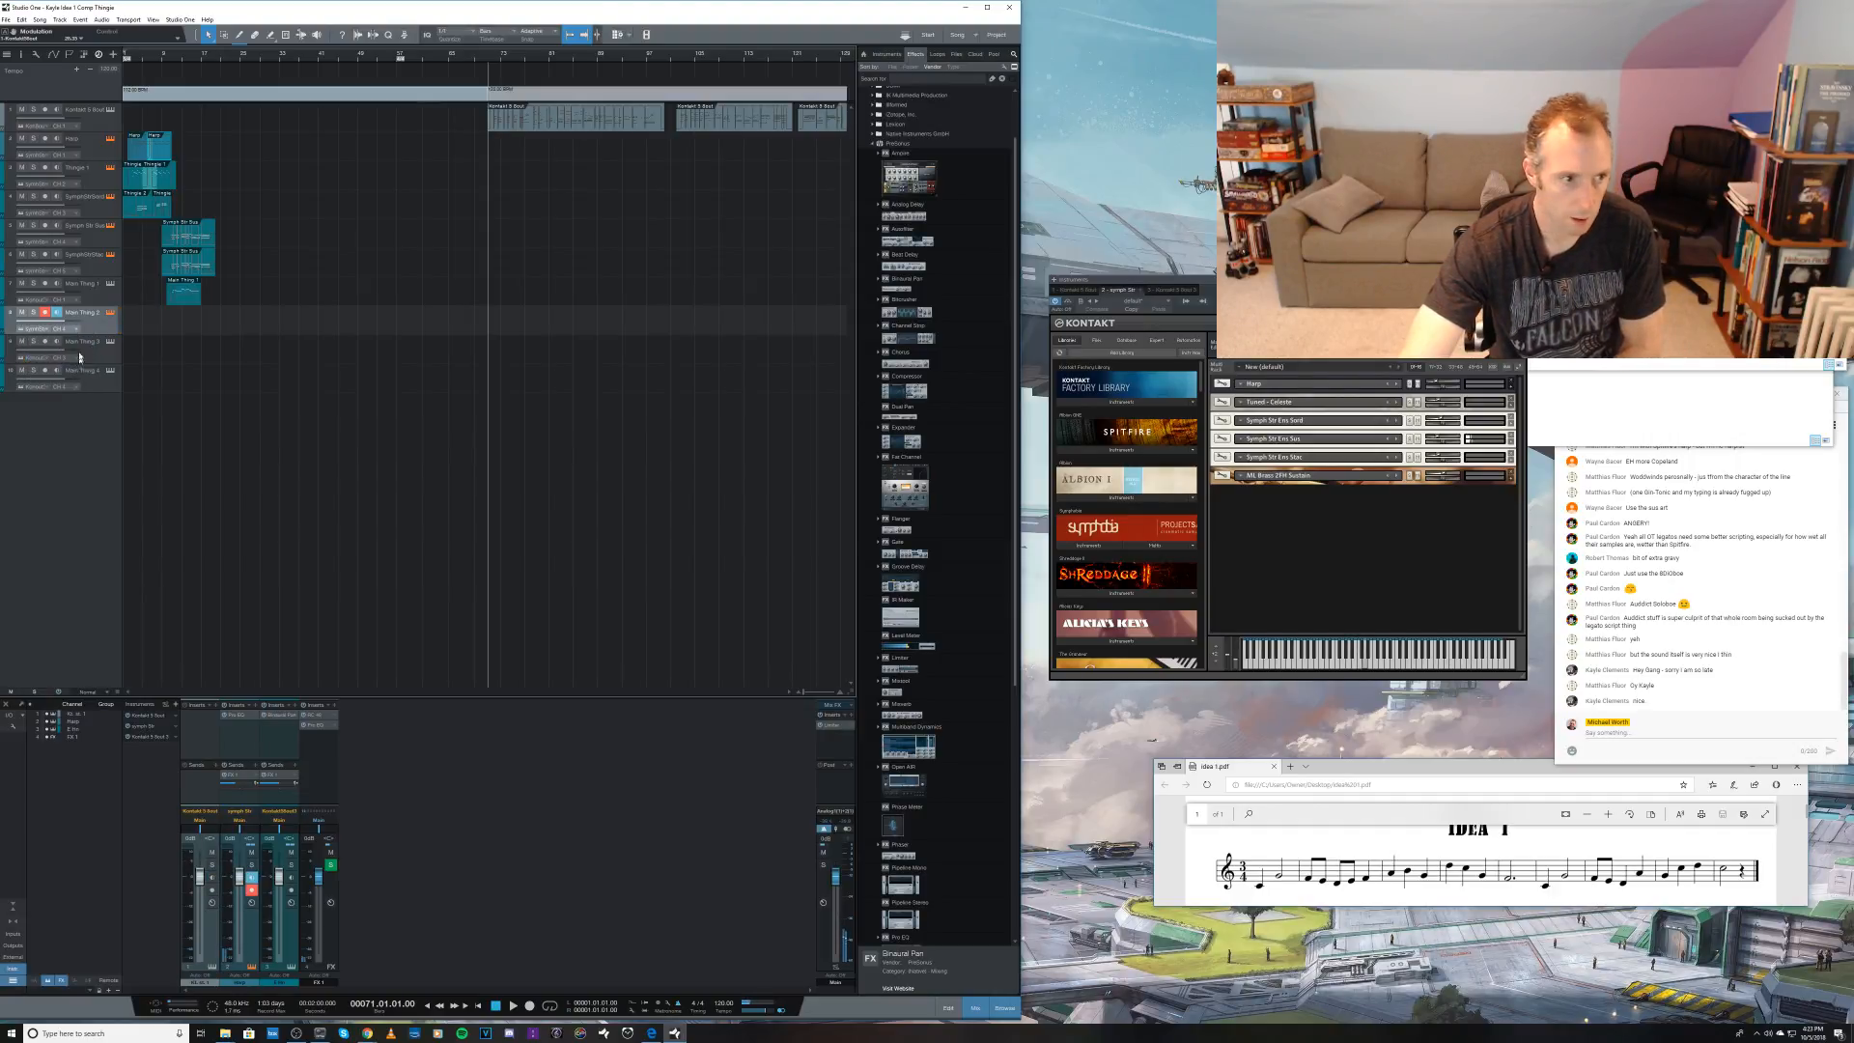
left_click(77, 332)
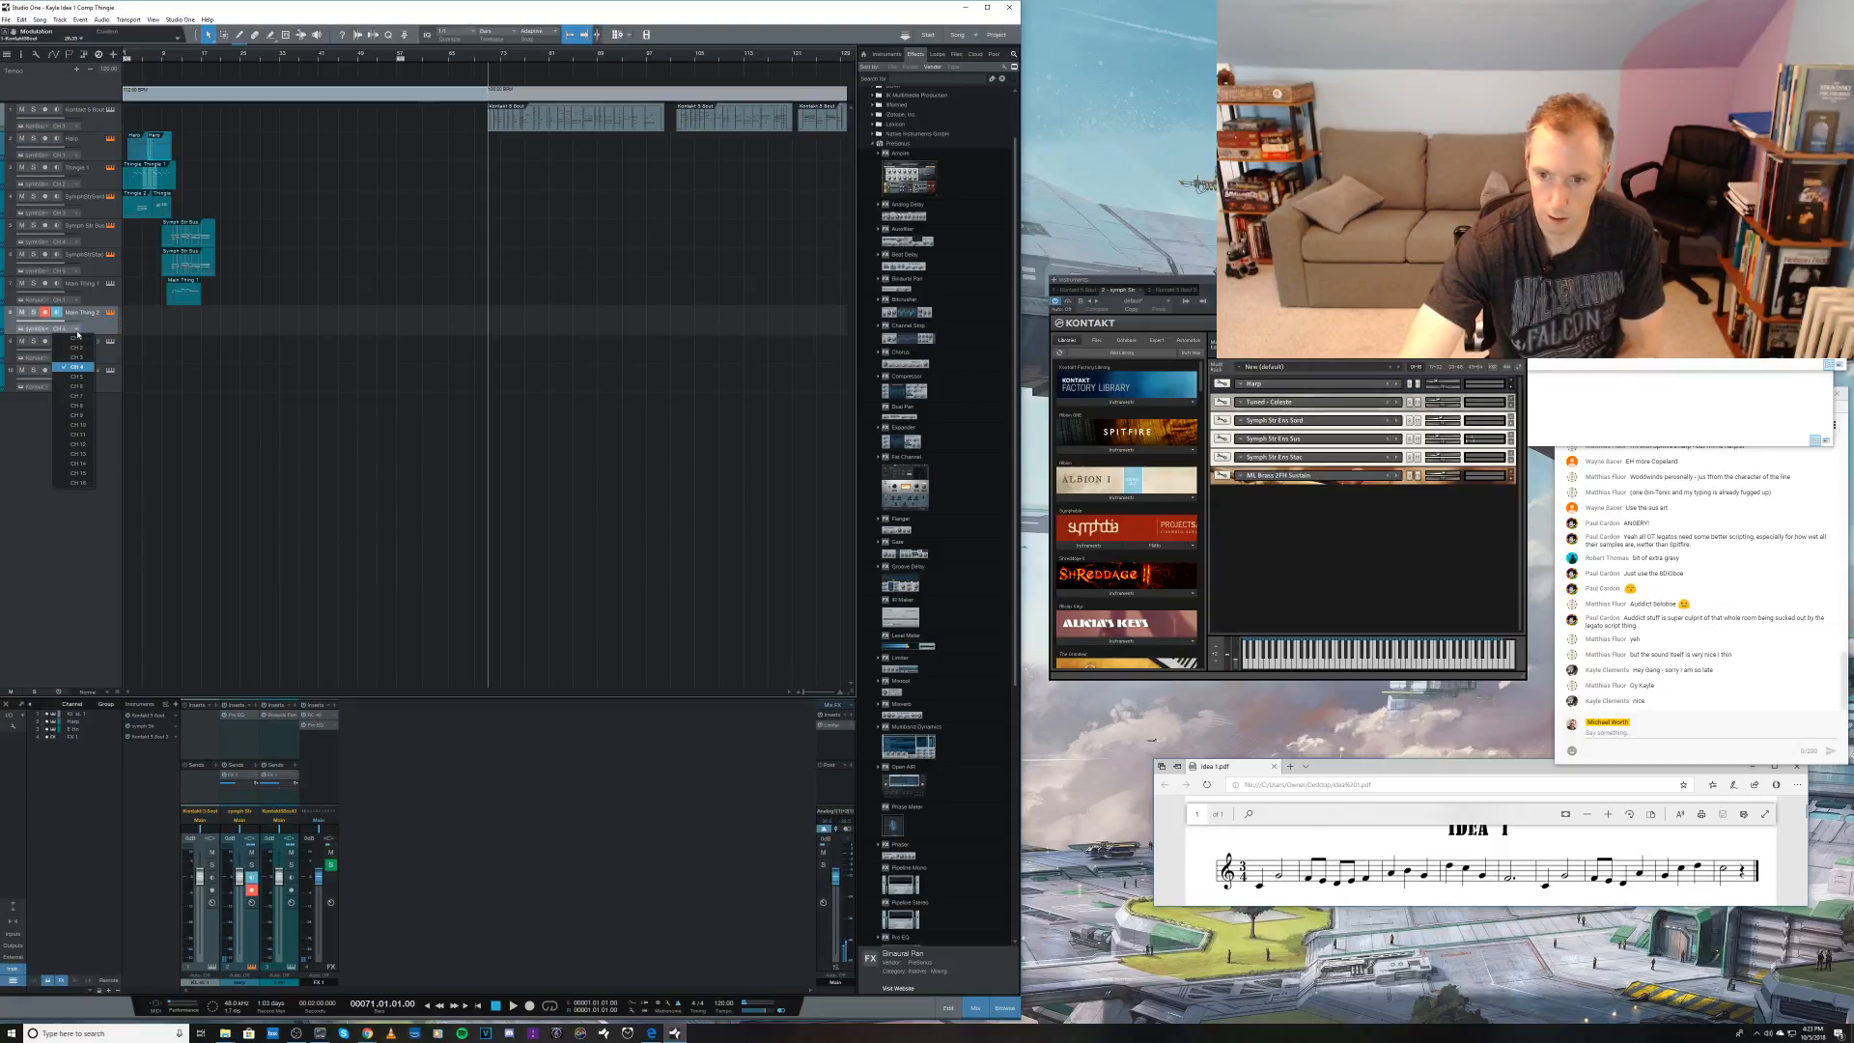
left_click(78, 378)
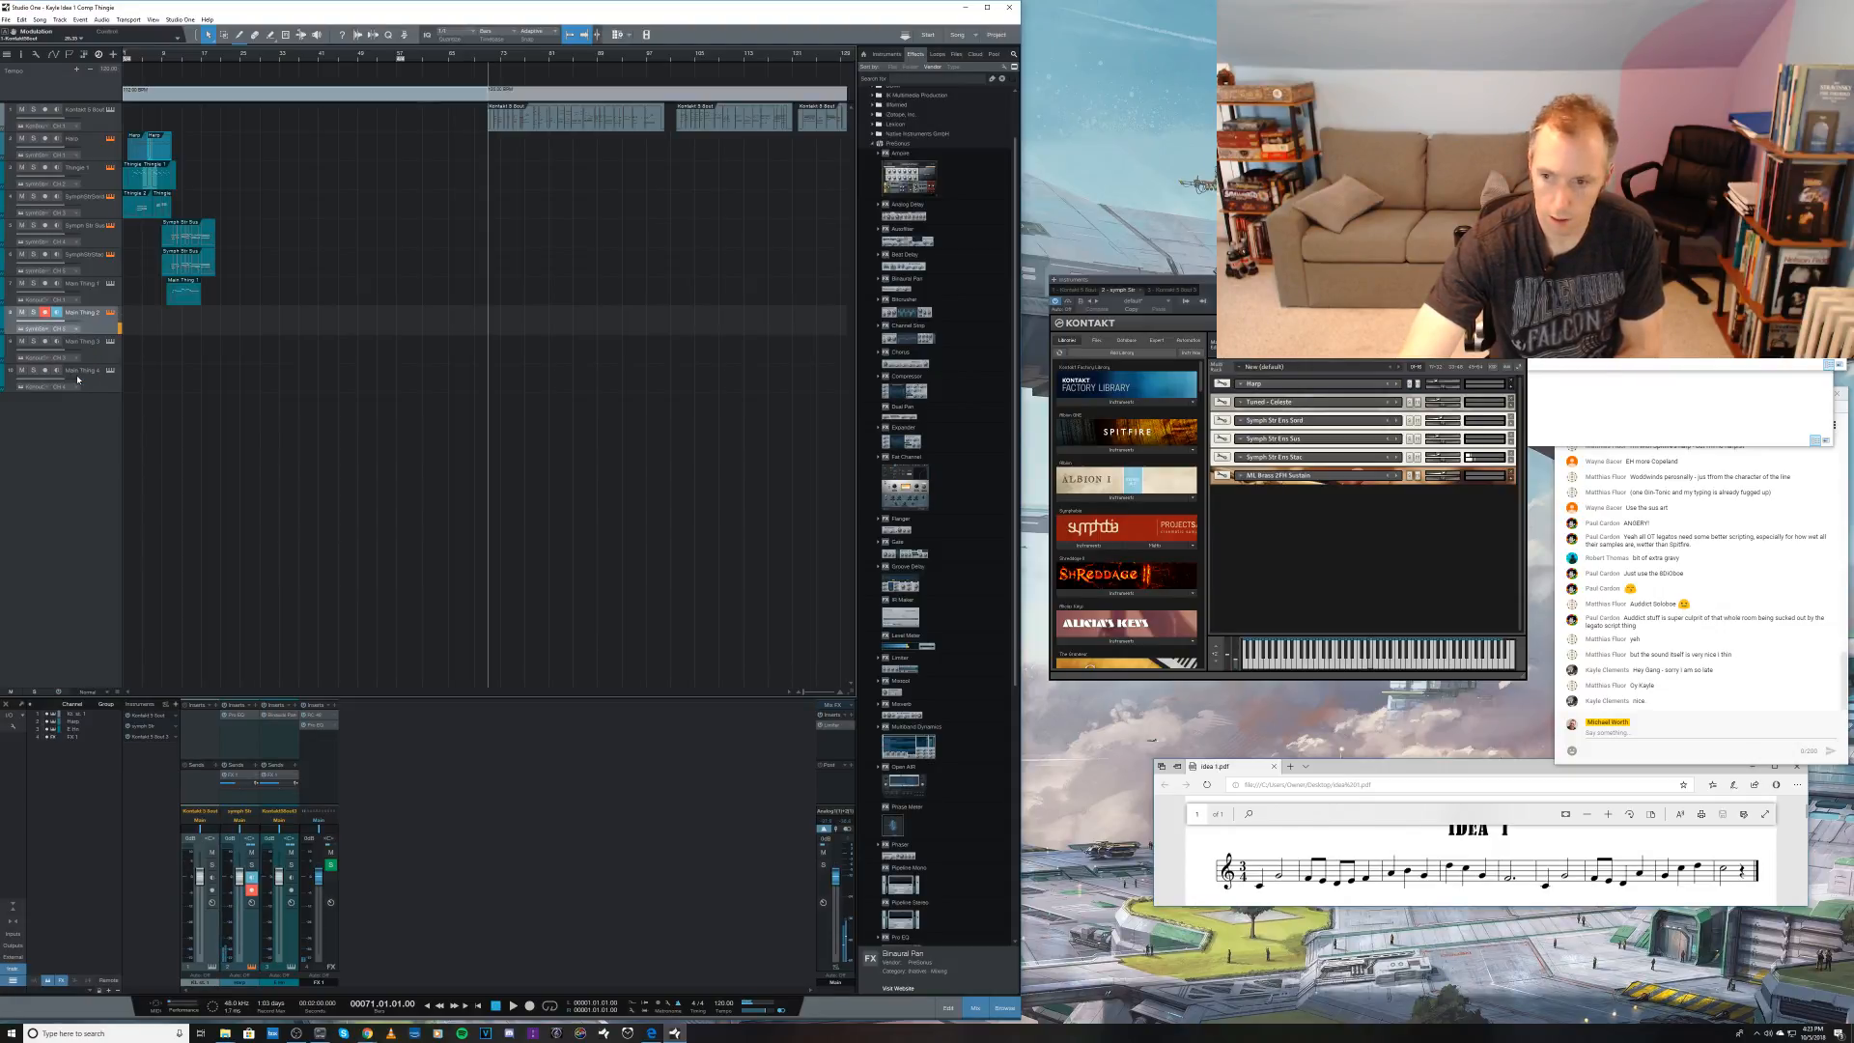
left_click(77, 330)
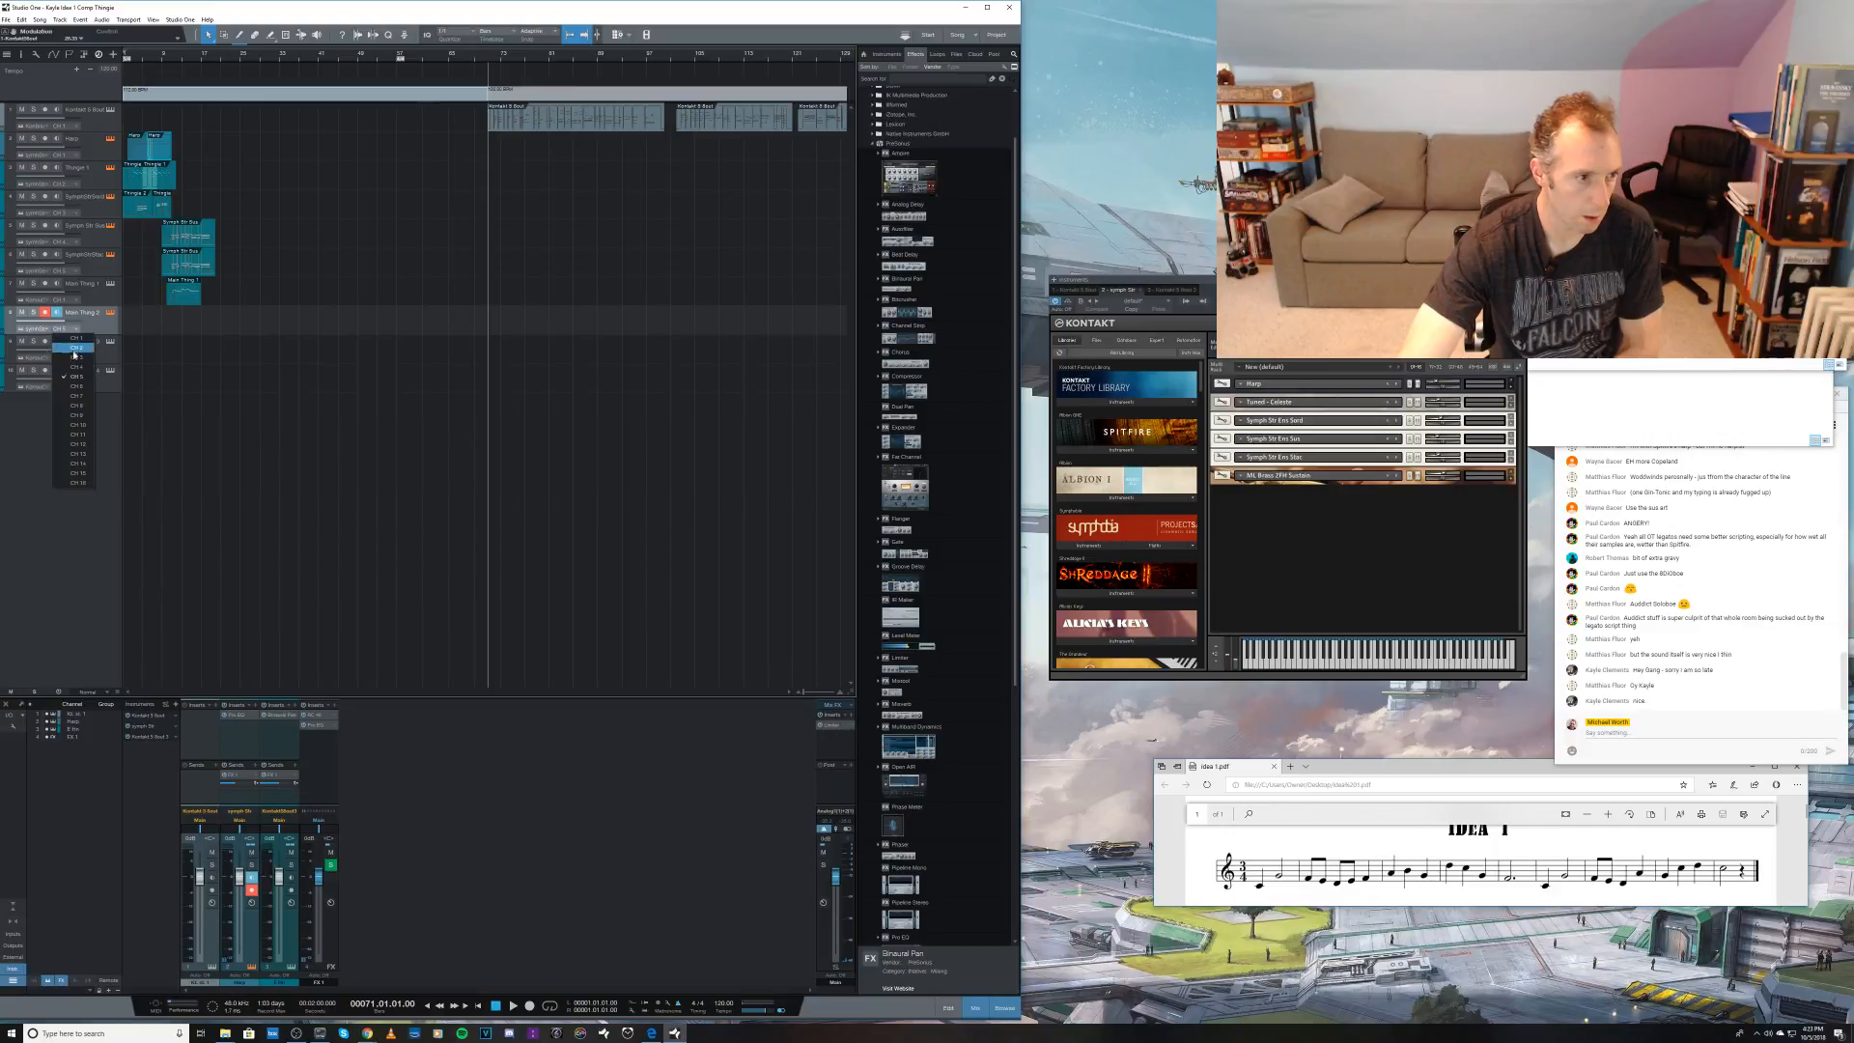
left_click(75, 386)
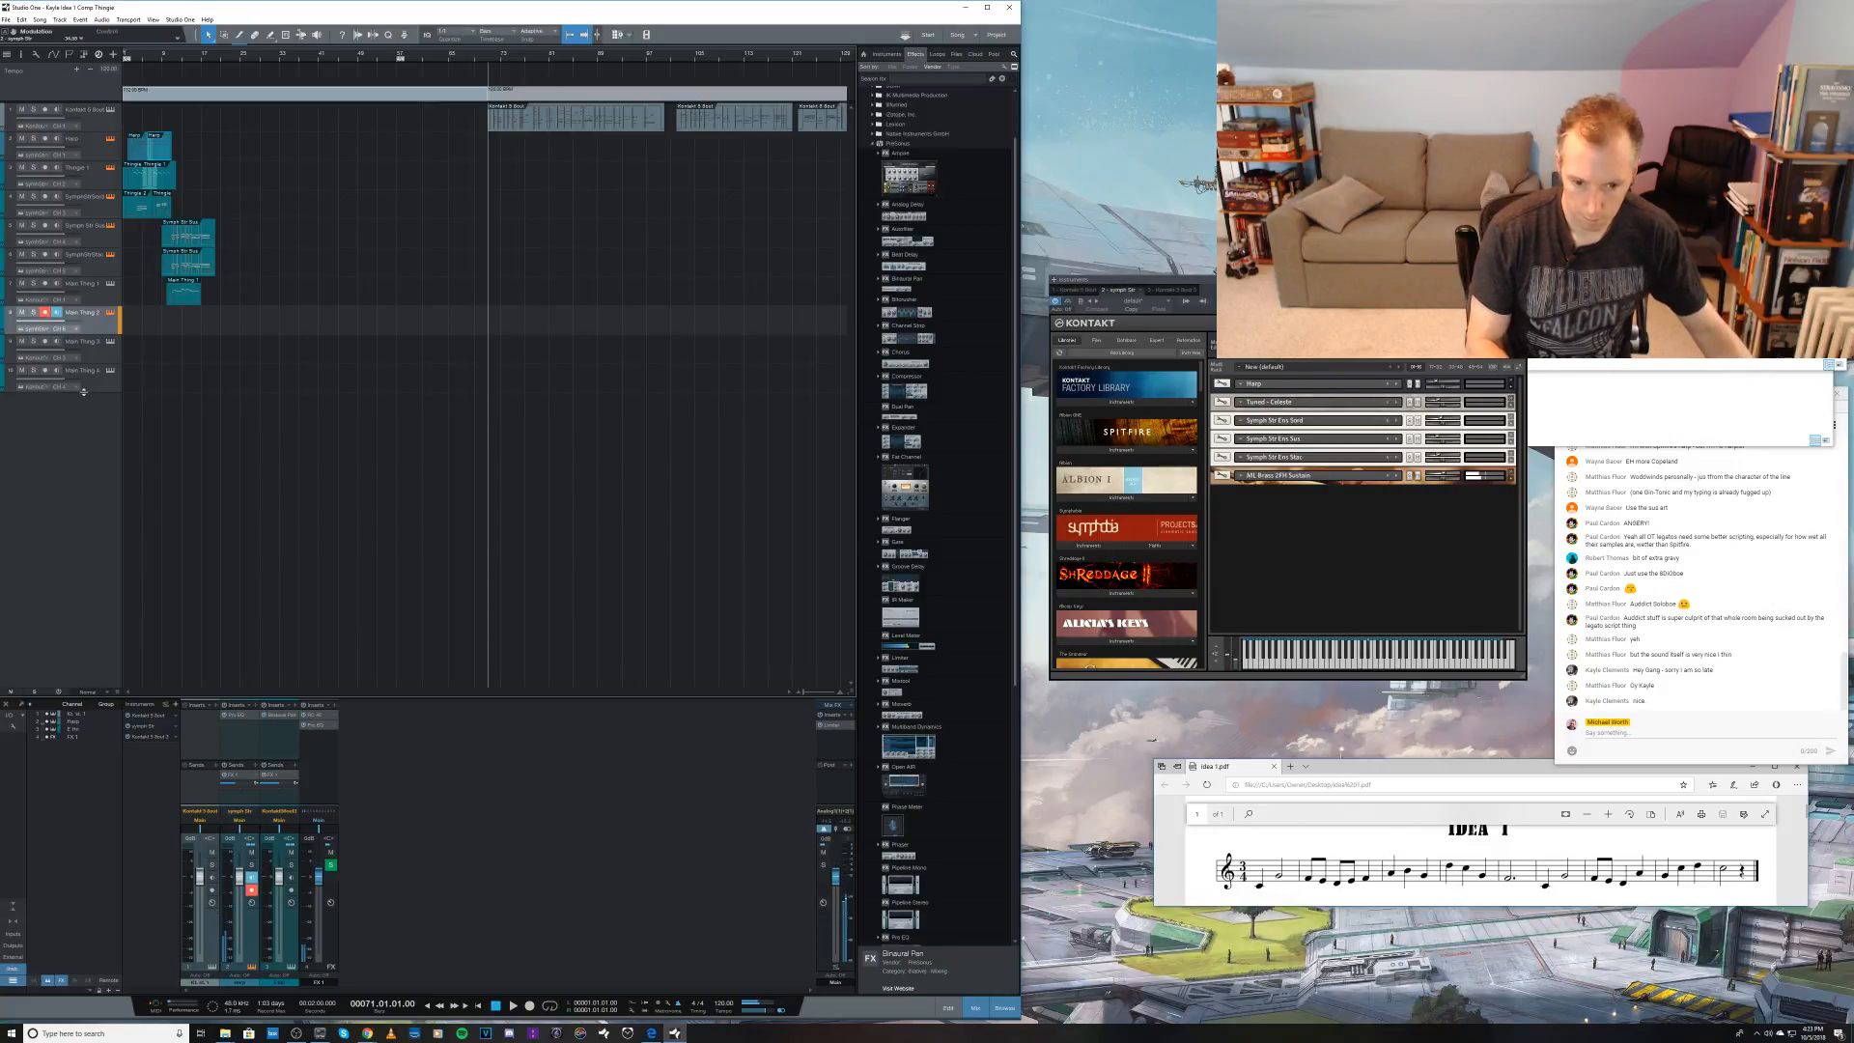
Step: Assign the brass staccato patch in the Kontakt rack to MIDI channel 7 on Port A
key("KP_Subtract")
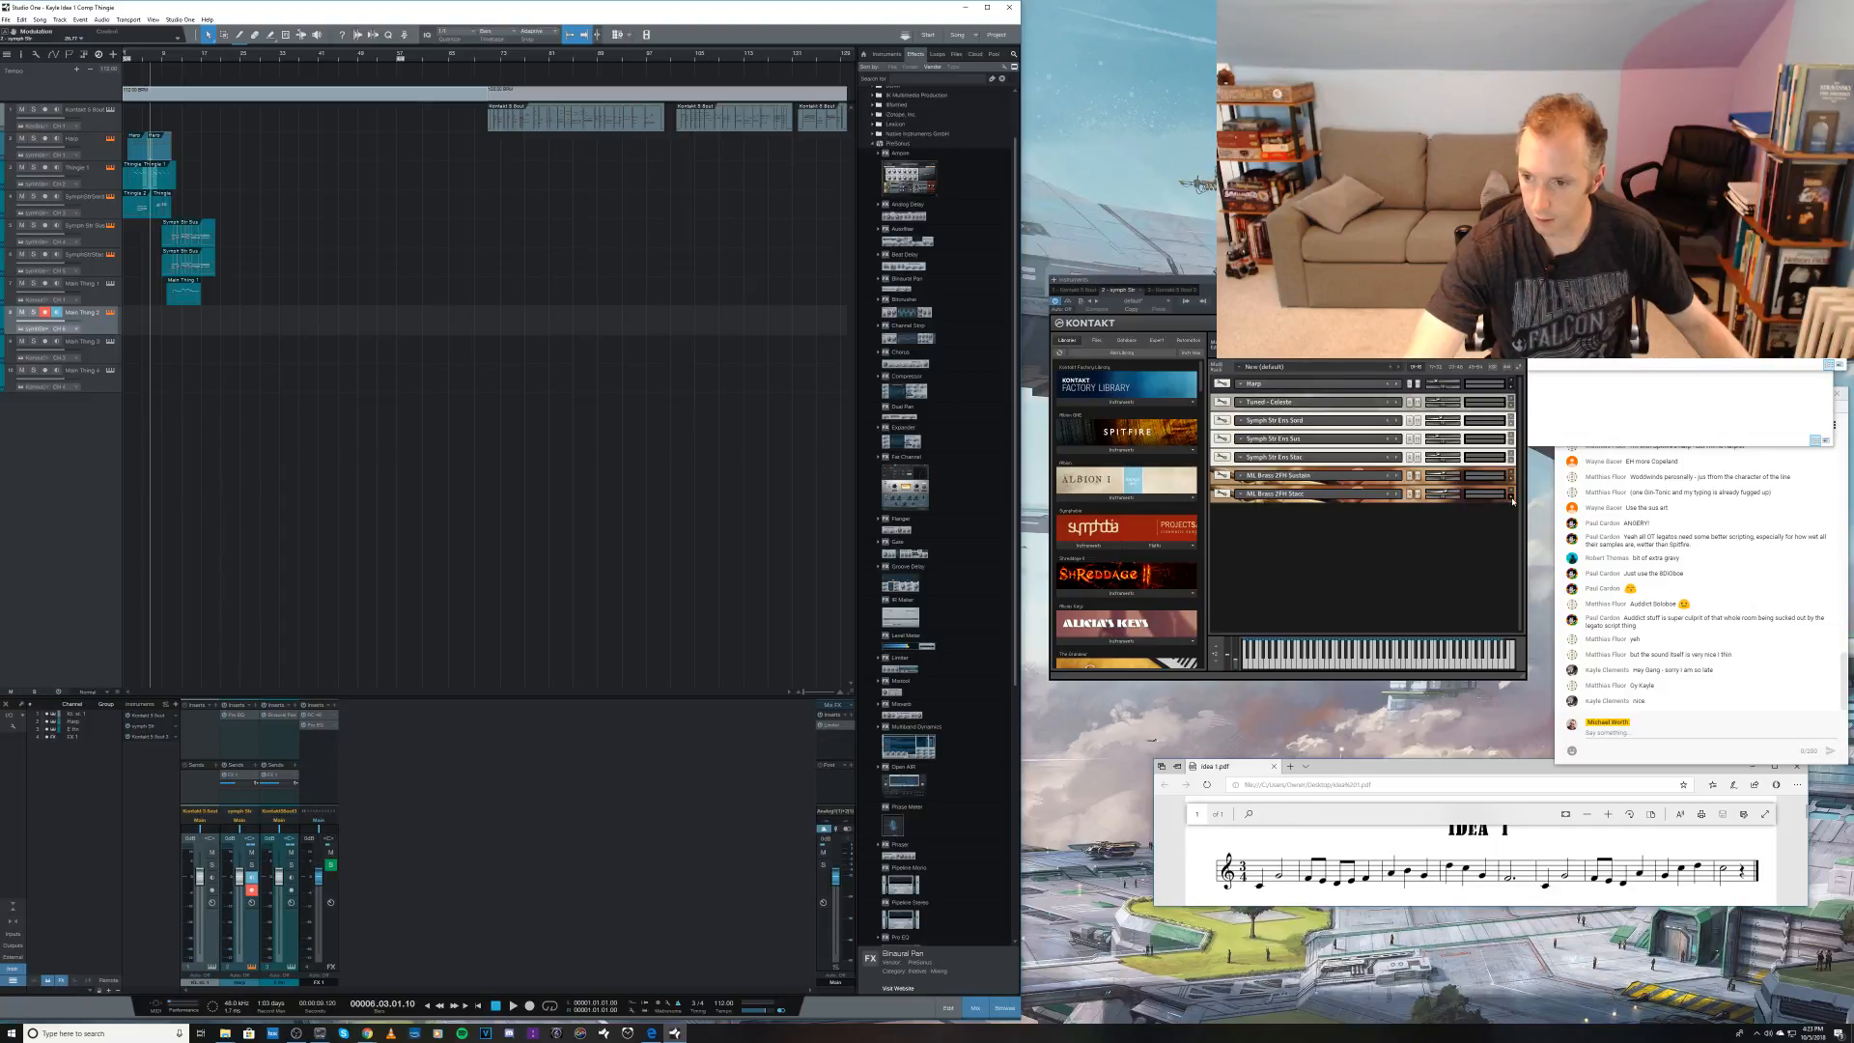
left_click(1512, 501)
left_click(1269, 512)
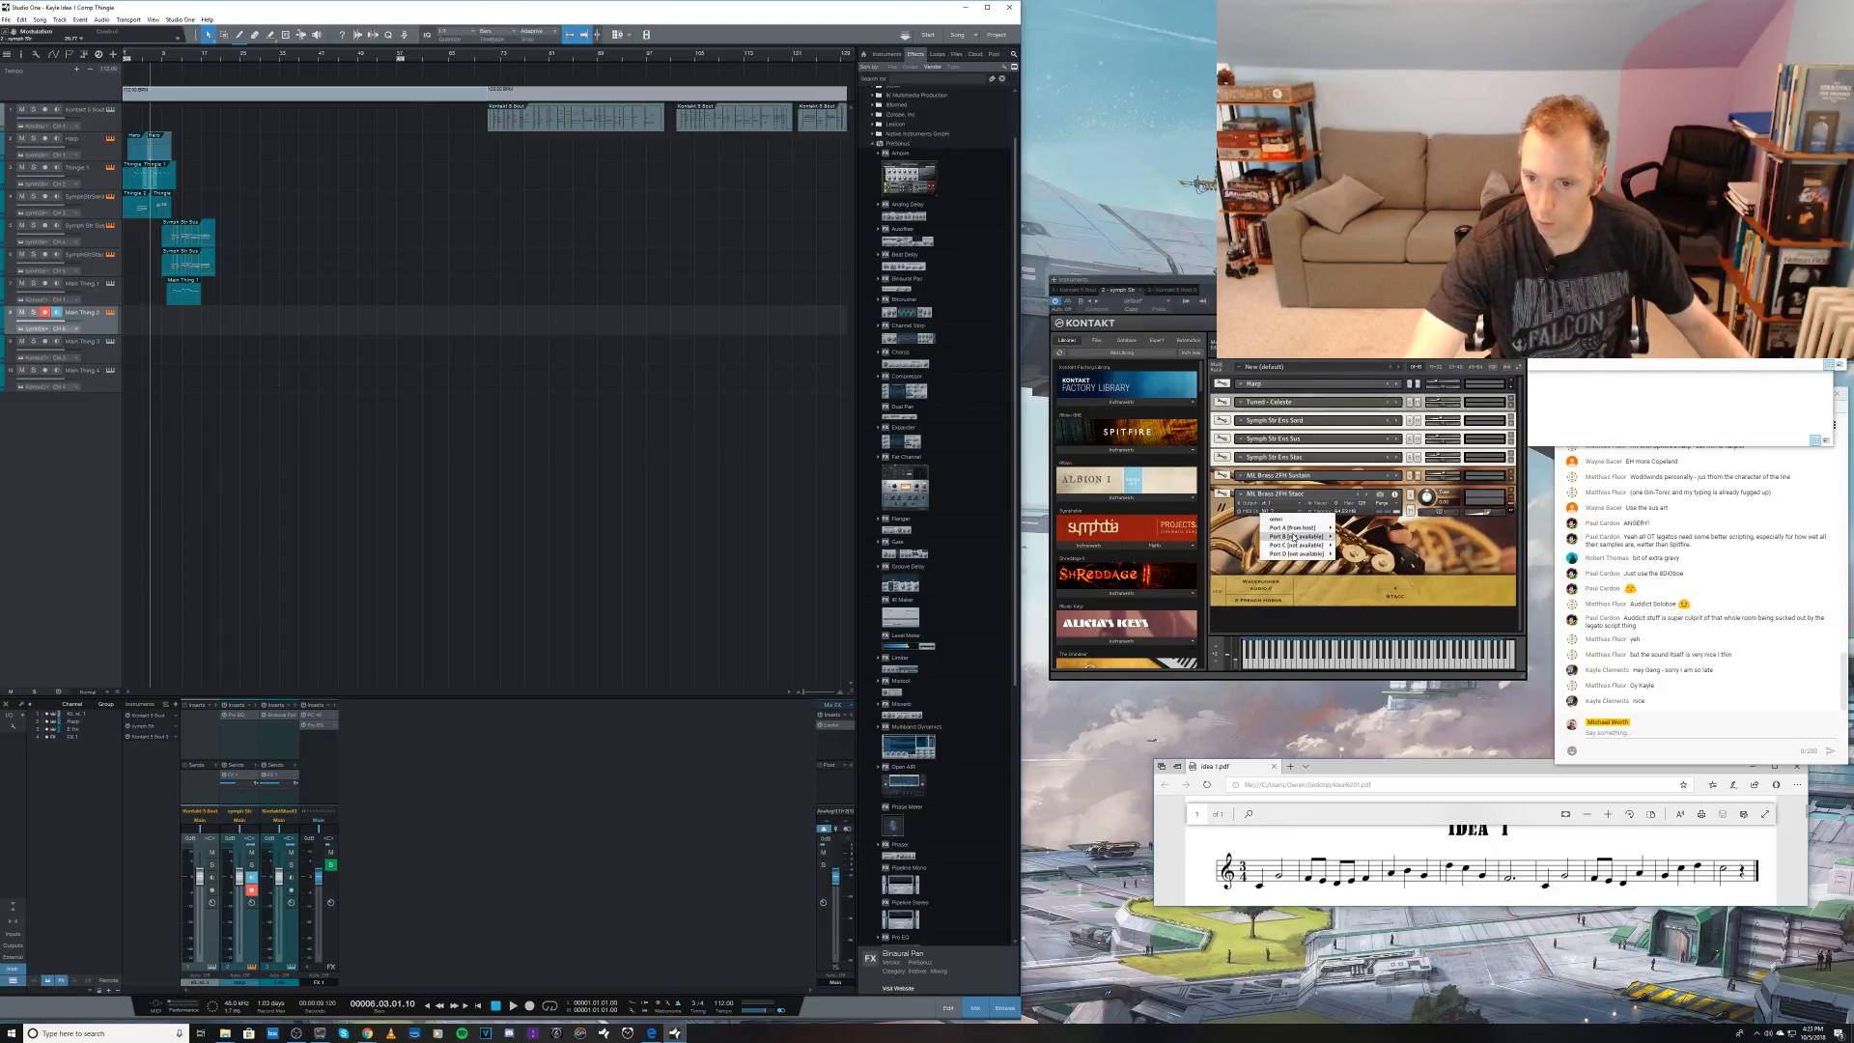
mouse_move(1298, 528)
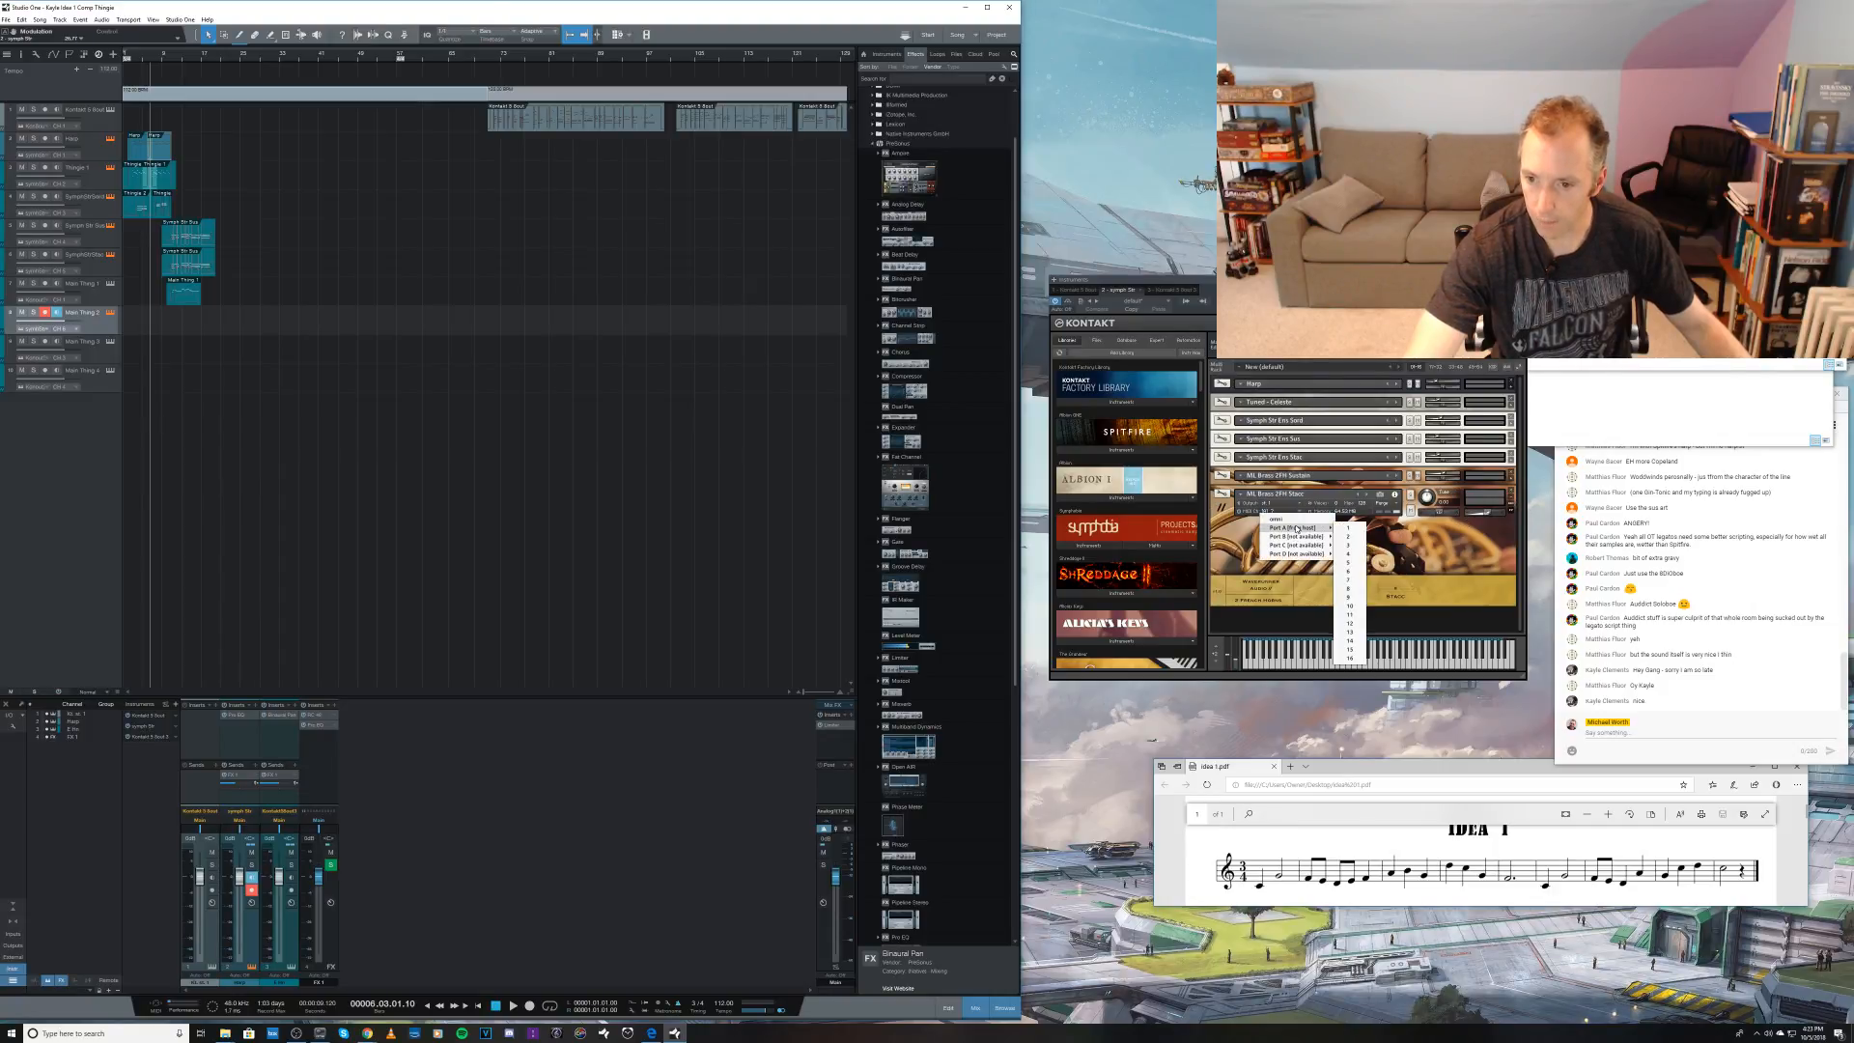
left_click(1352, 576)
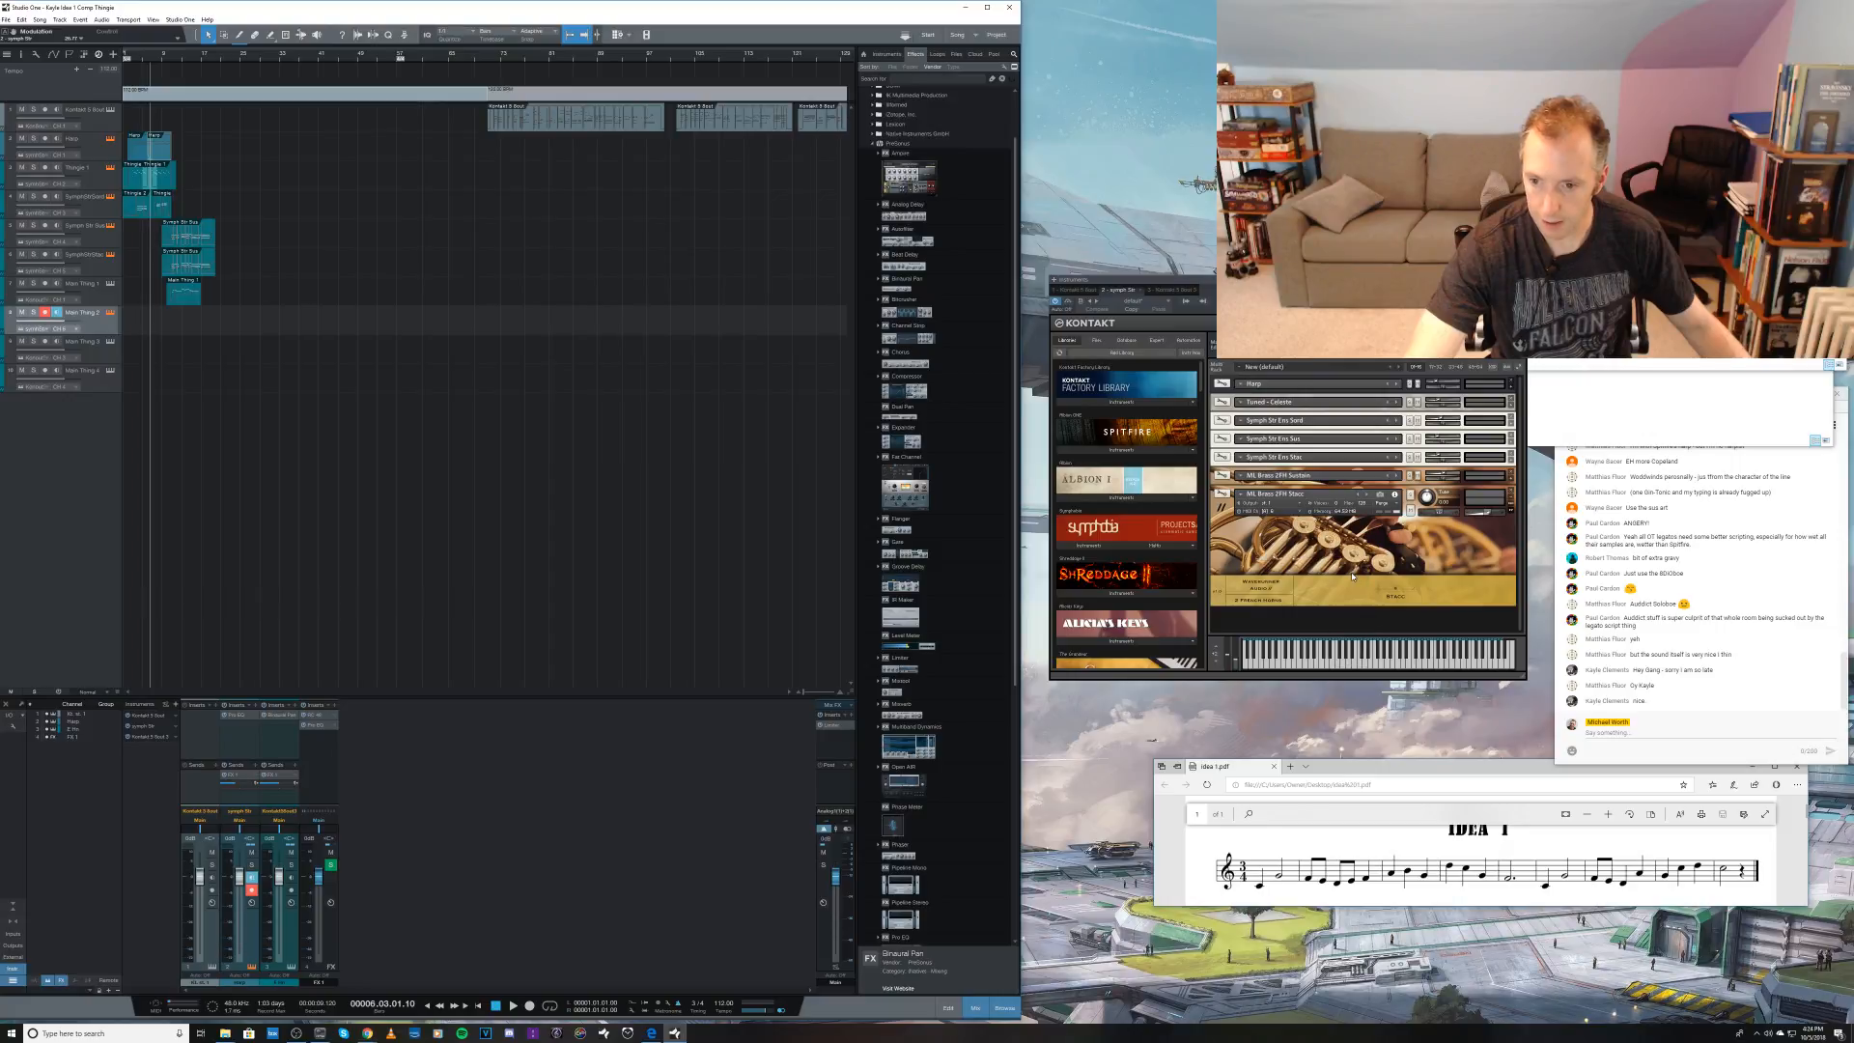
left_click(1512, 499)
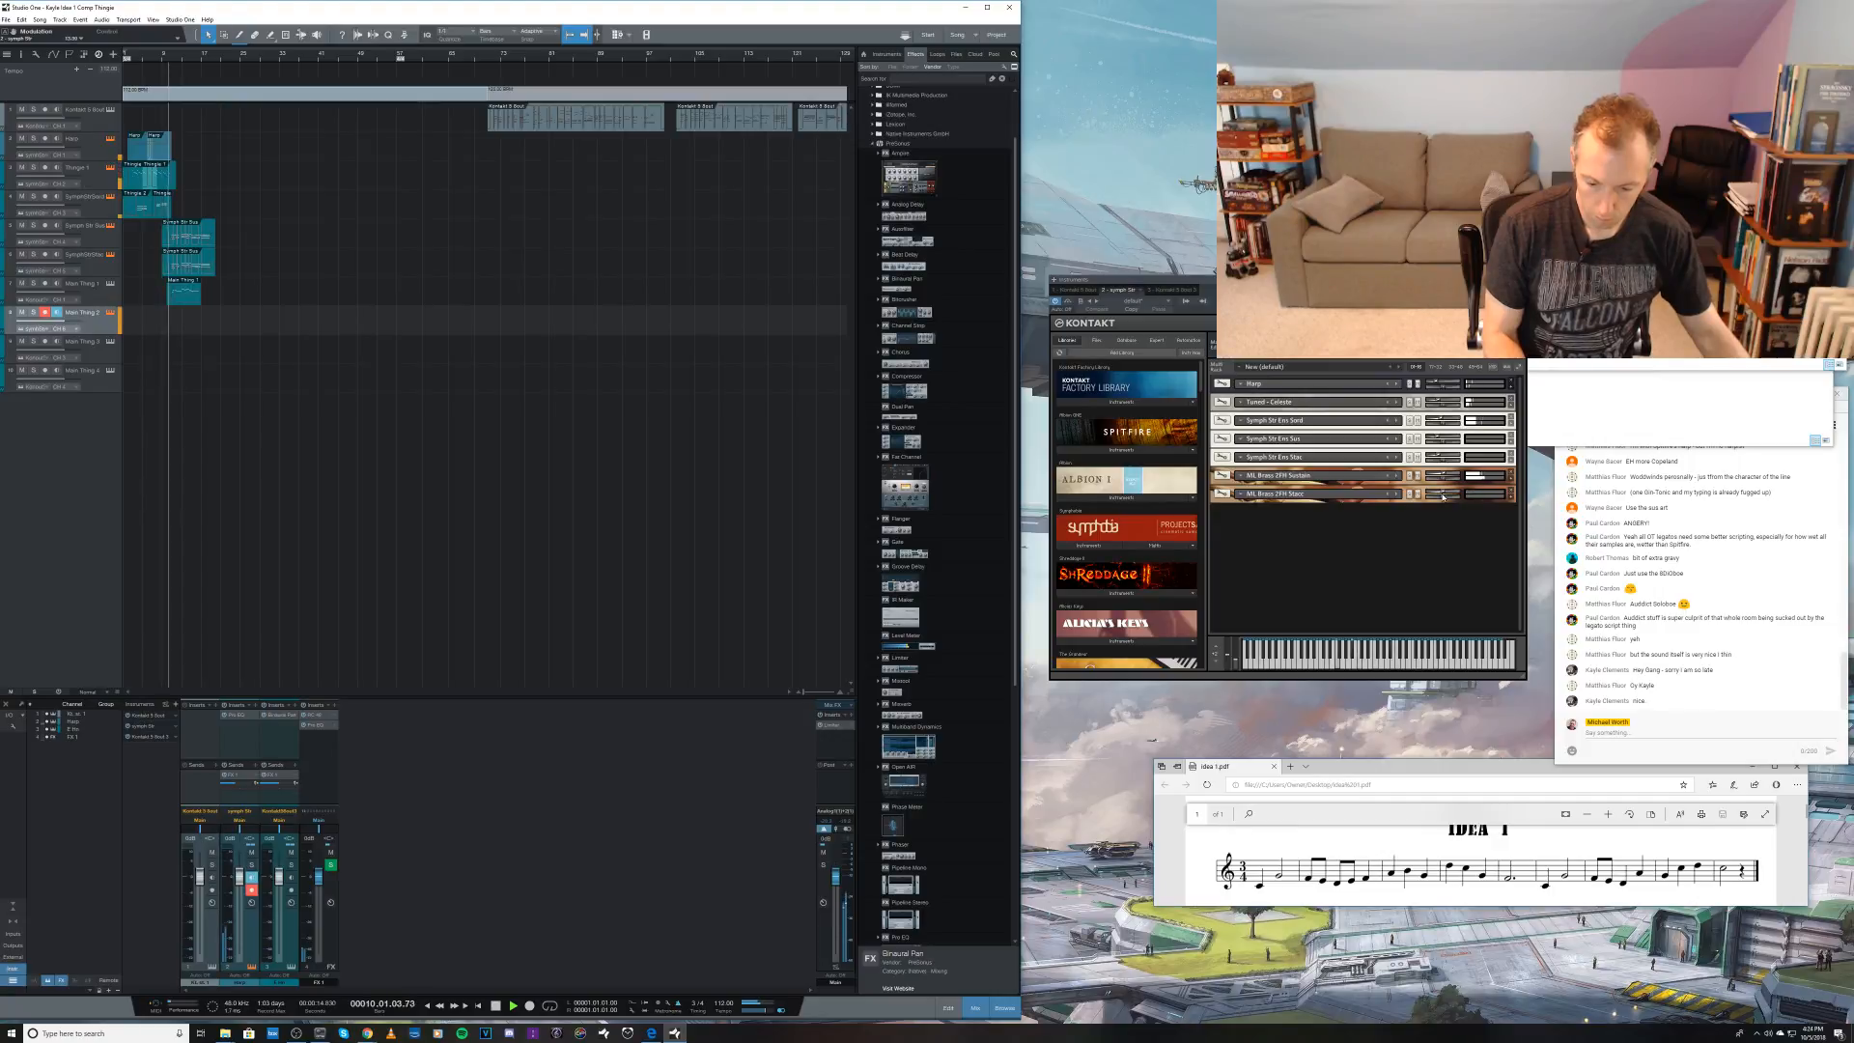
Step: Stop playback and record a short brass part on the eighth track from about bar 6 to bar 10
key("space")
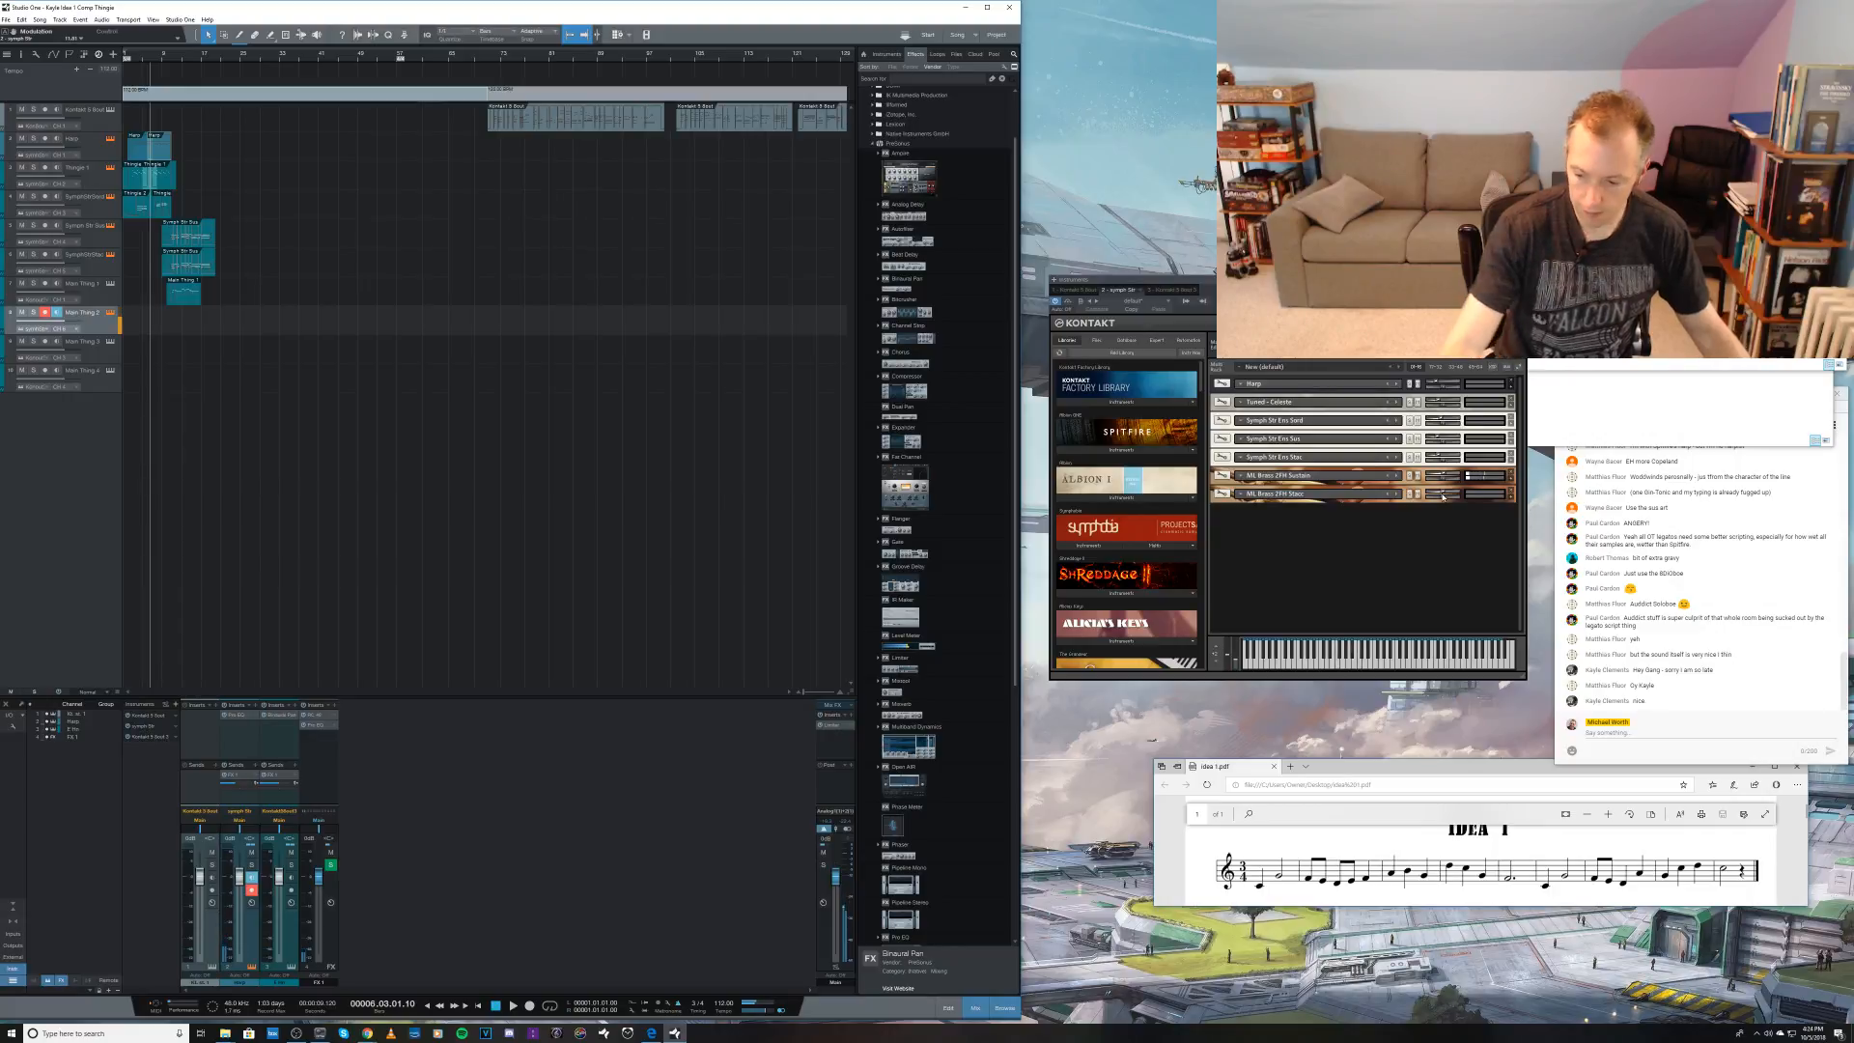
key("KP_Multiply")
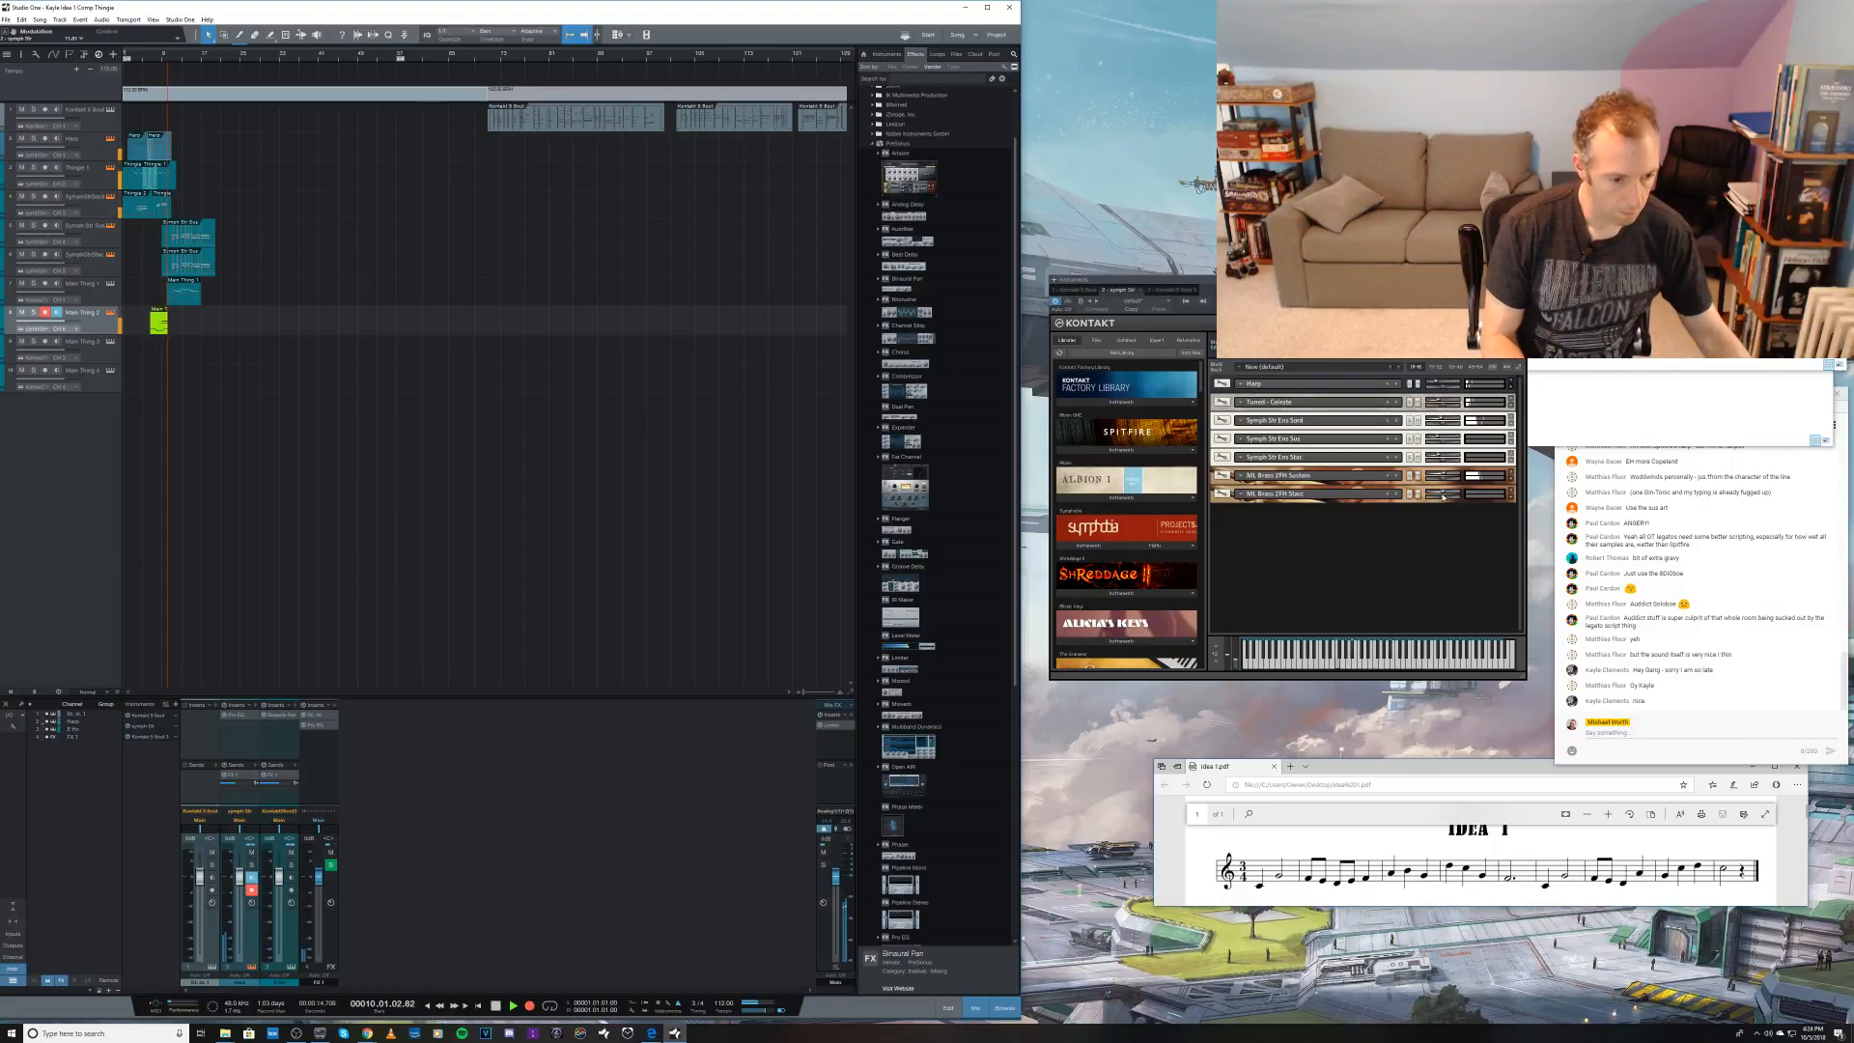
key("space")
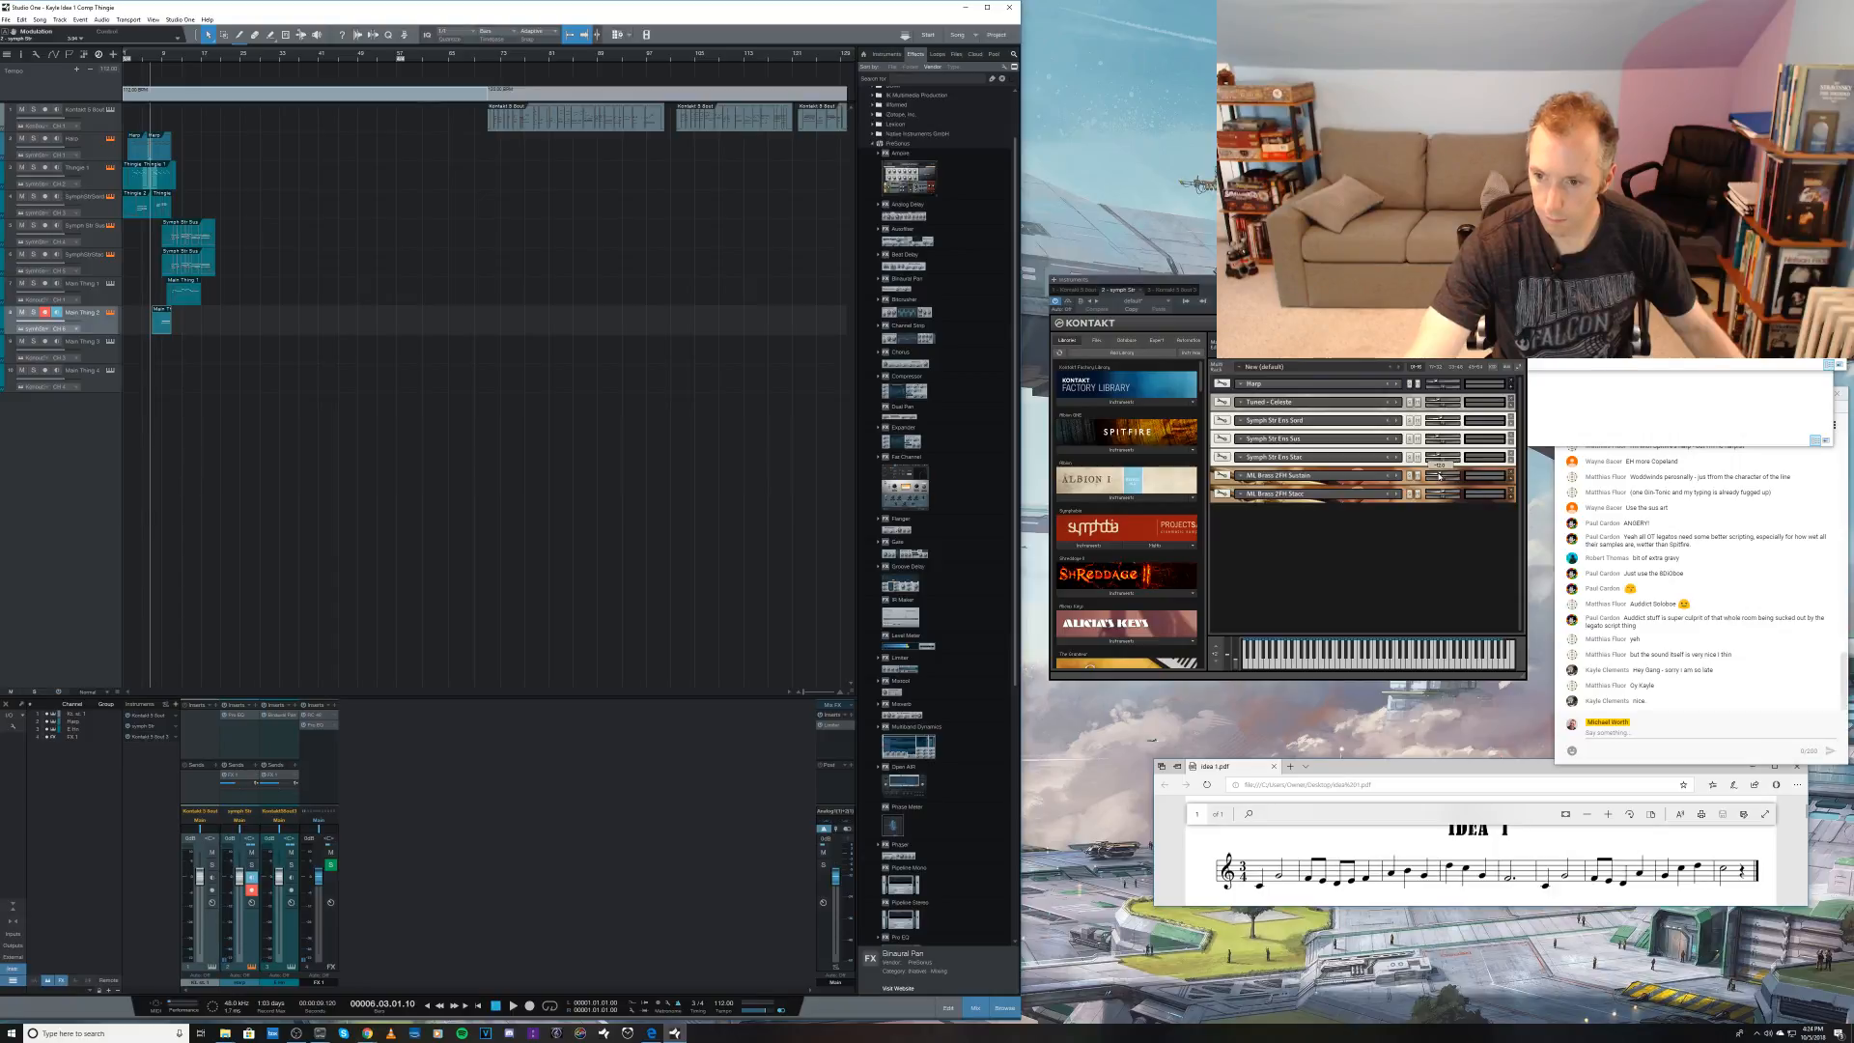
Step: Adjust the brass staccato patch's slider in the Kontakt rack and play back the arrangement from bar 6
left_click_drag(1442, 494, 1441, 493)
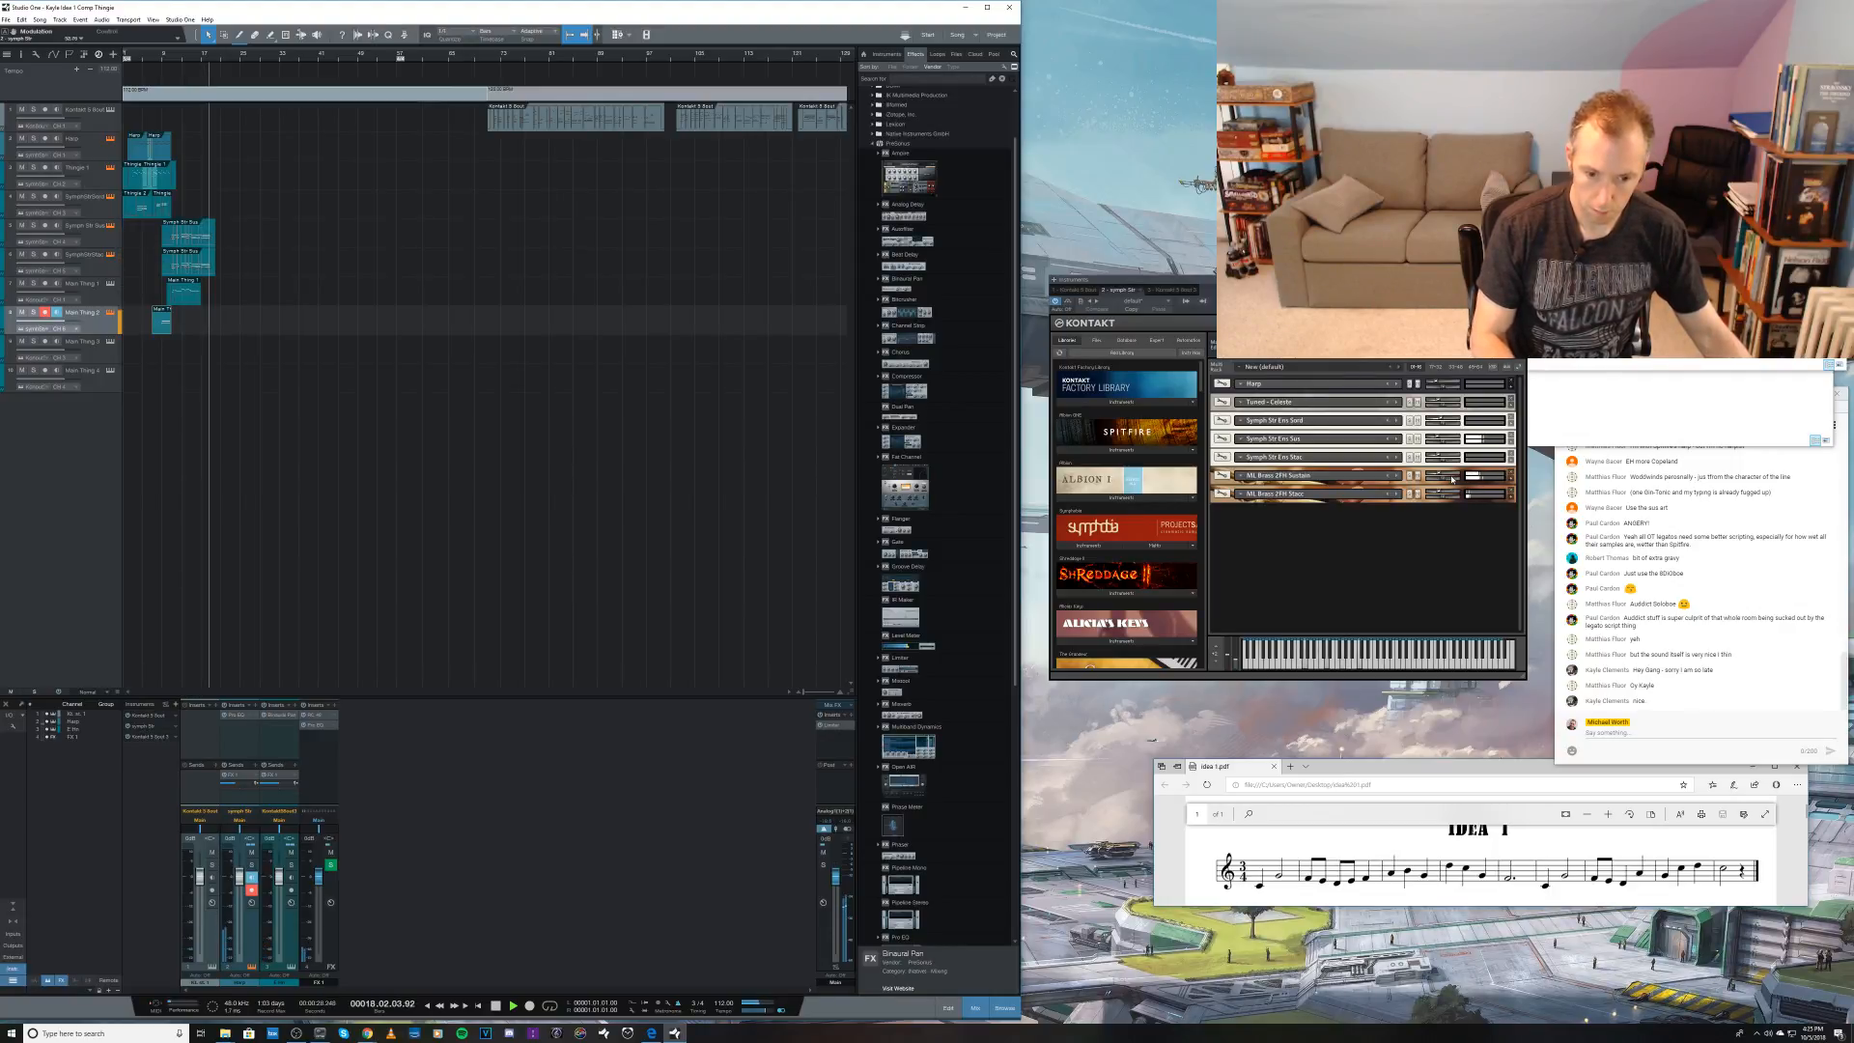
key("space")
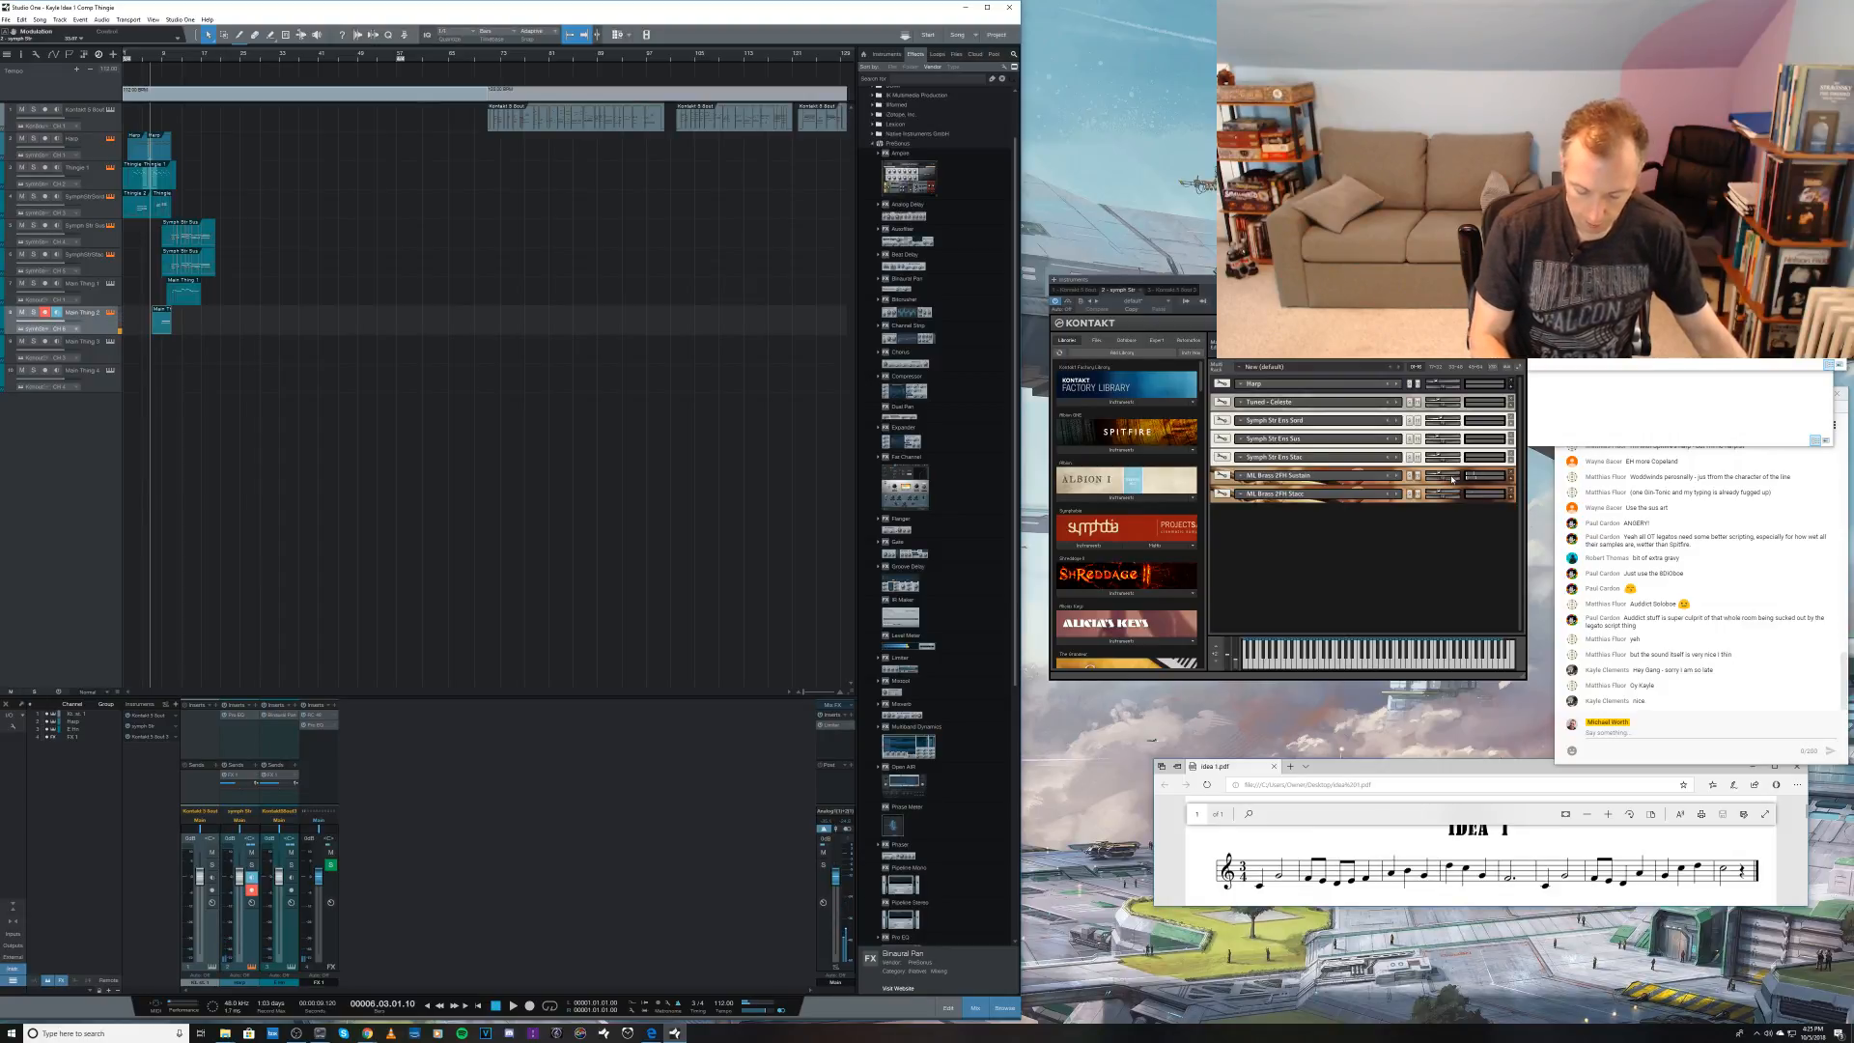
key("space")
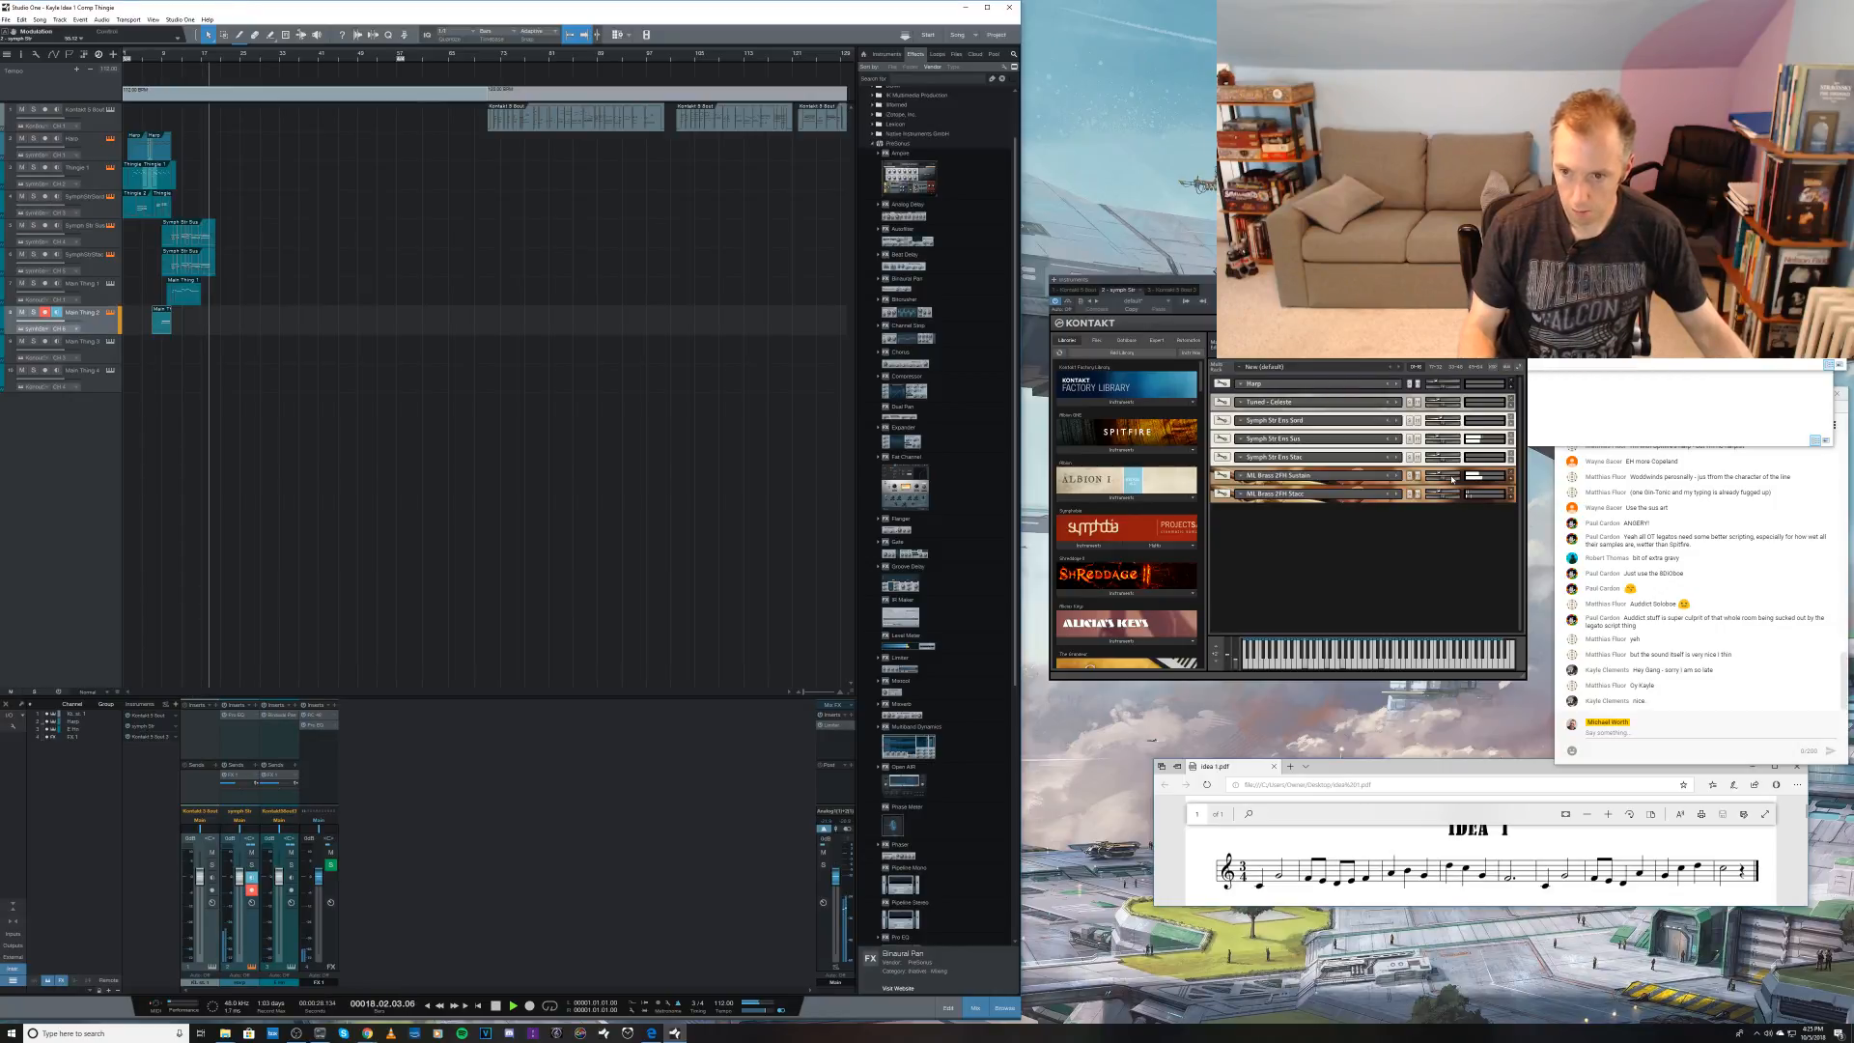
key("space")
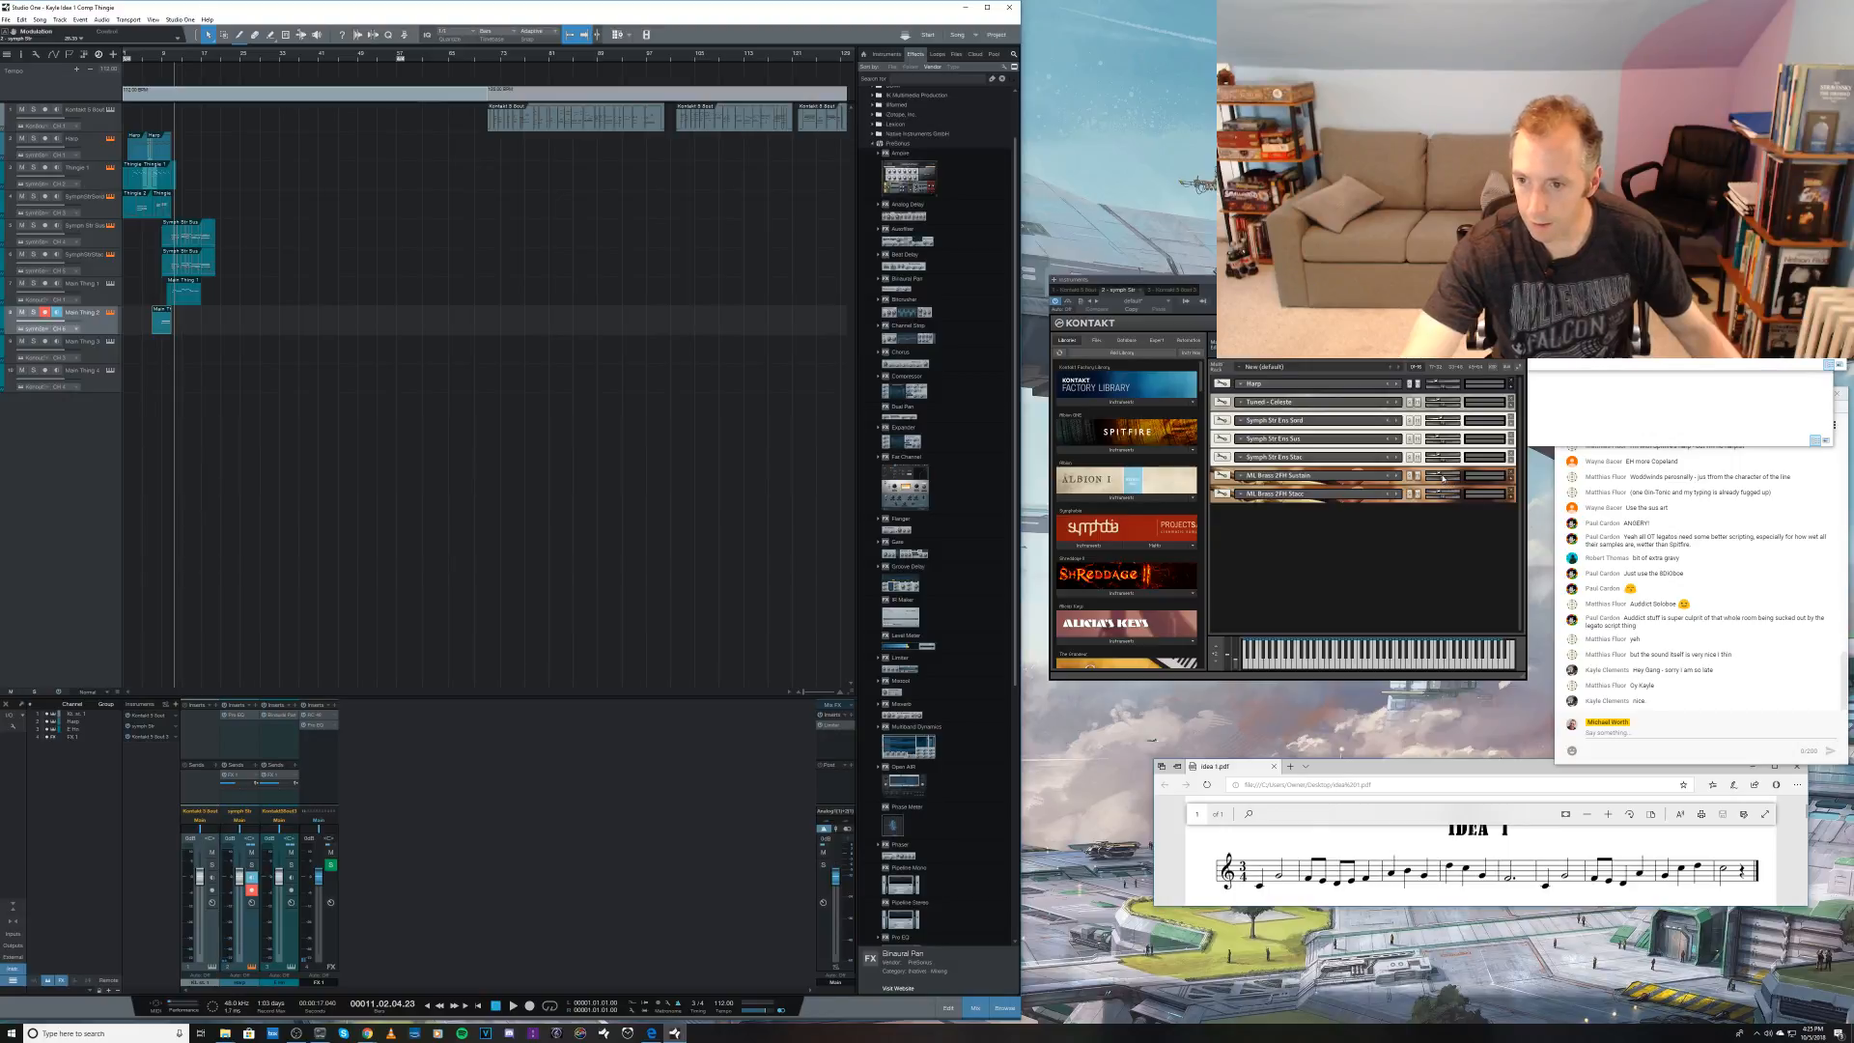
Step: Record a second brass part on the eighth track from bar 11 to about bar 18 and save the song
mouse_move(1443, 477)
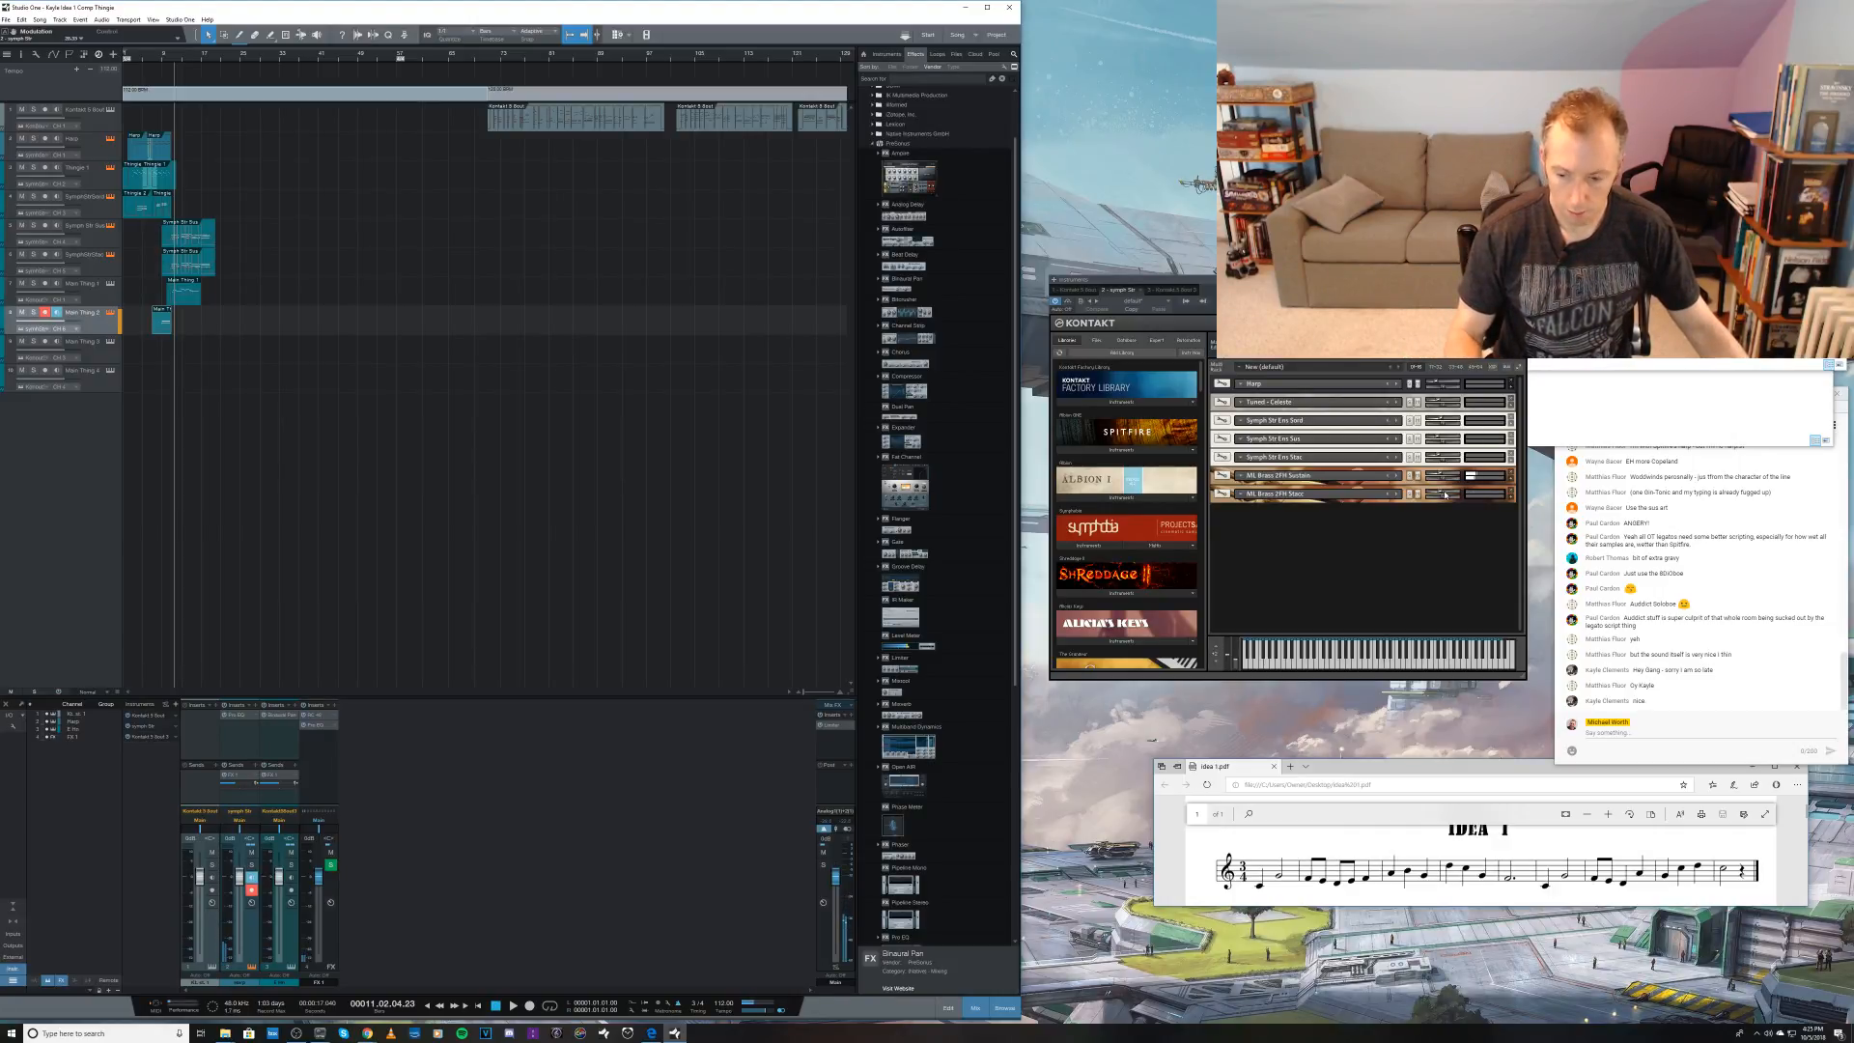
key("KP_Multiply")
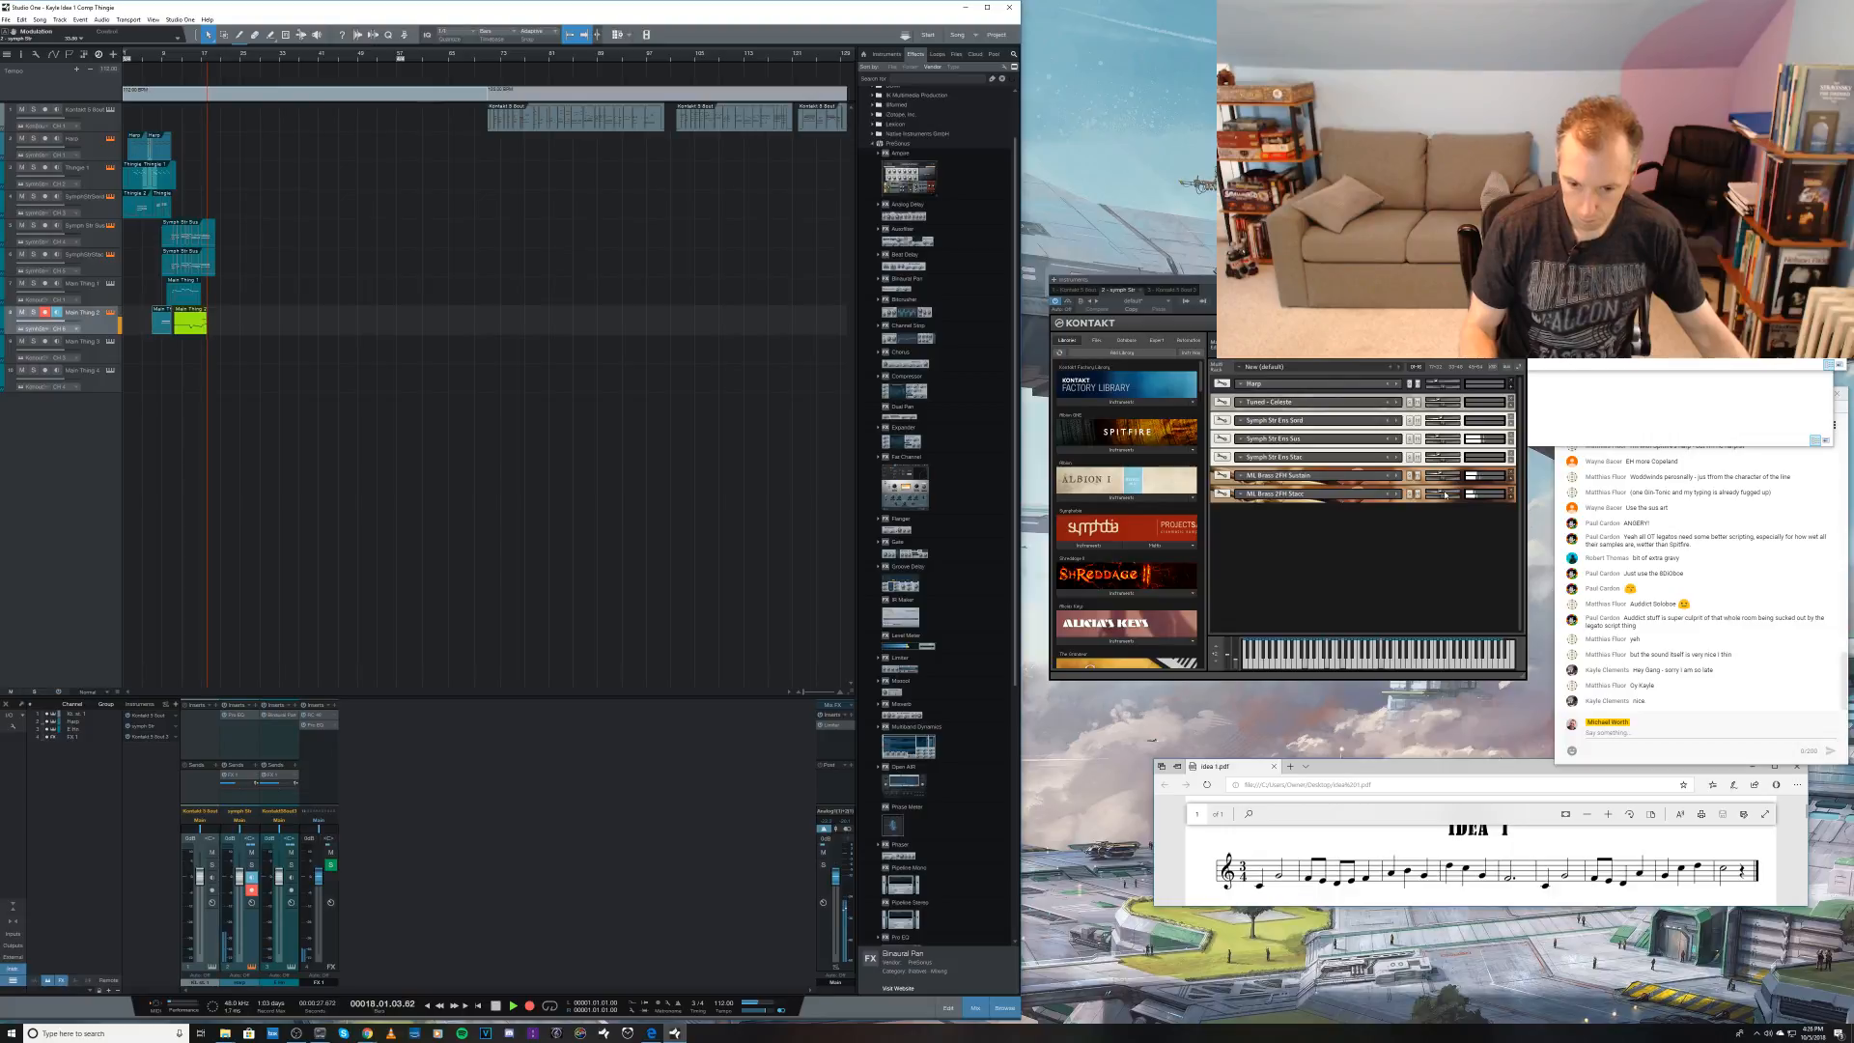
key("space")
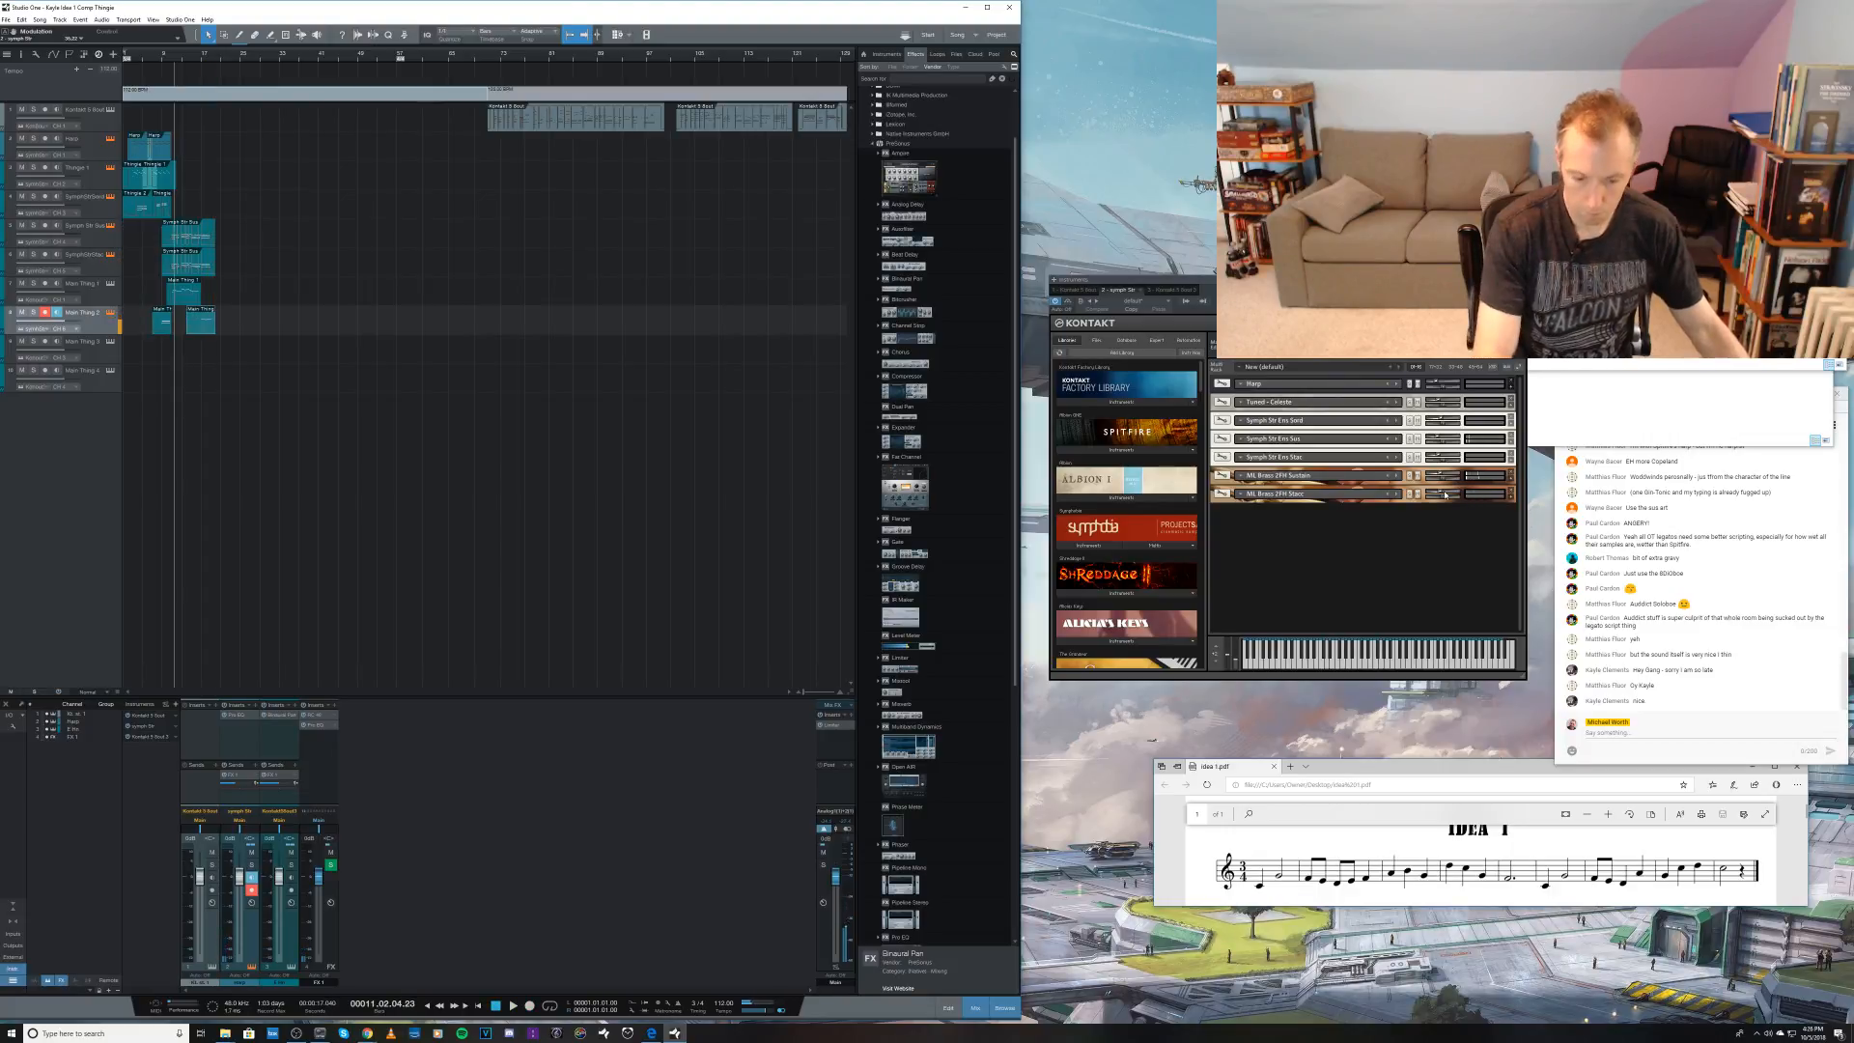
key("ctrl+s")
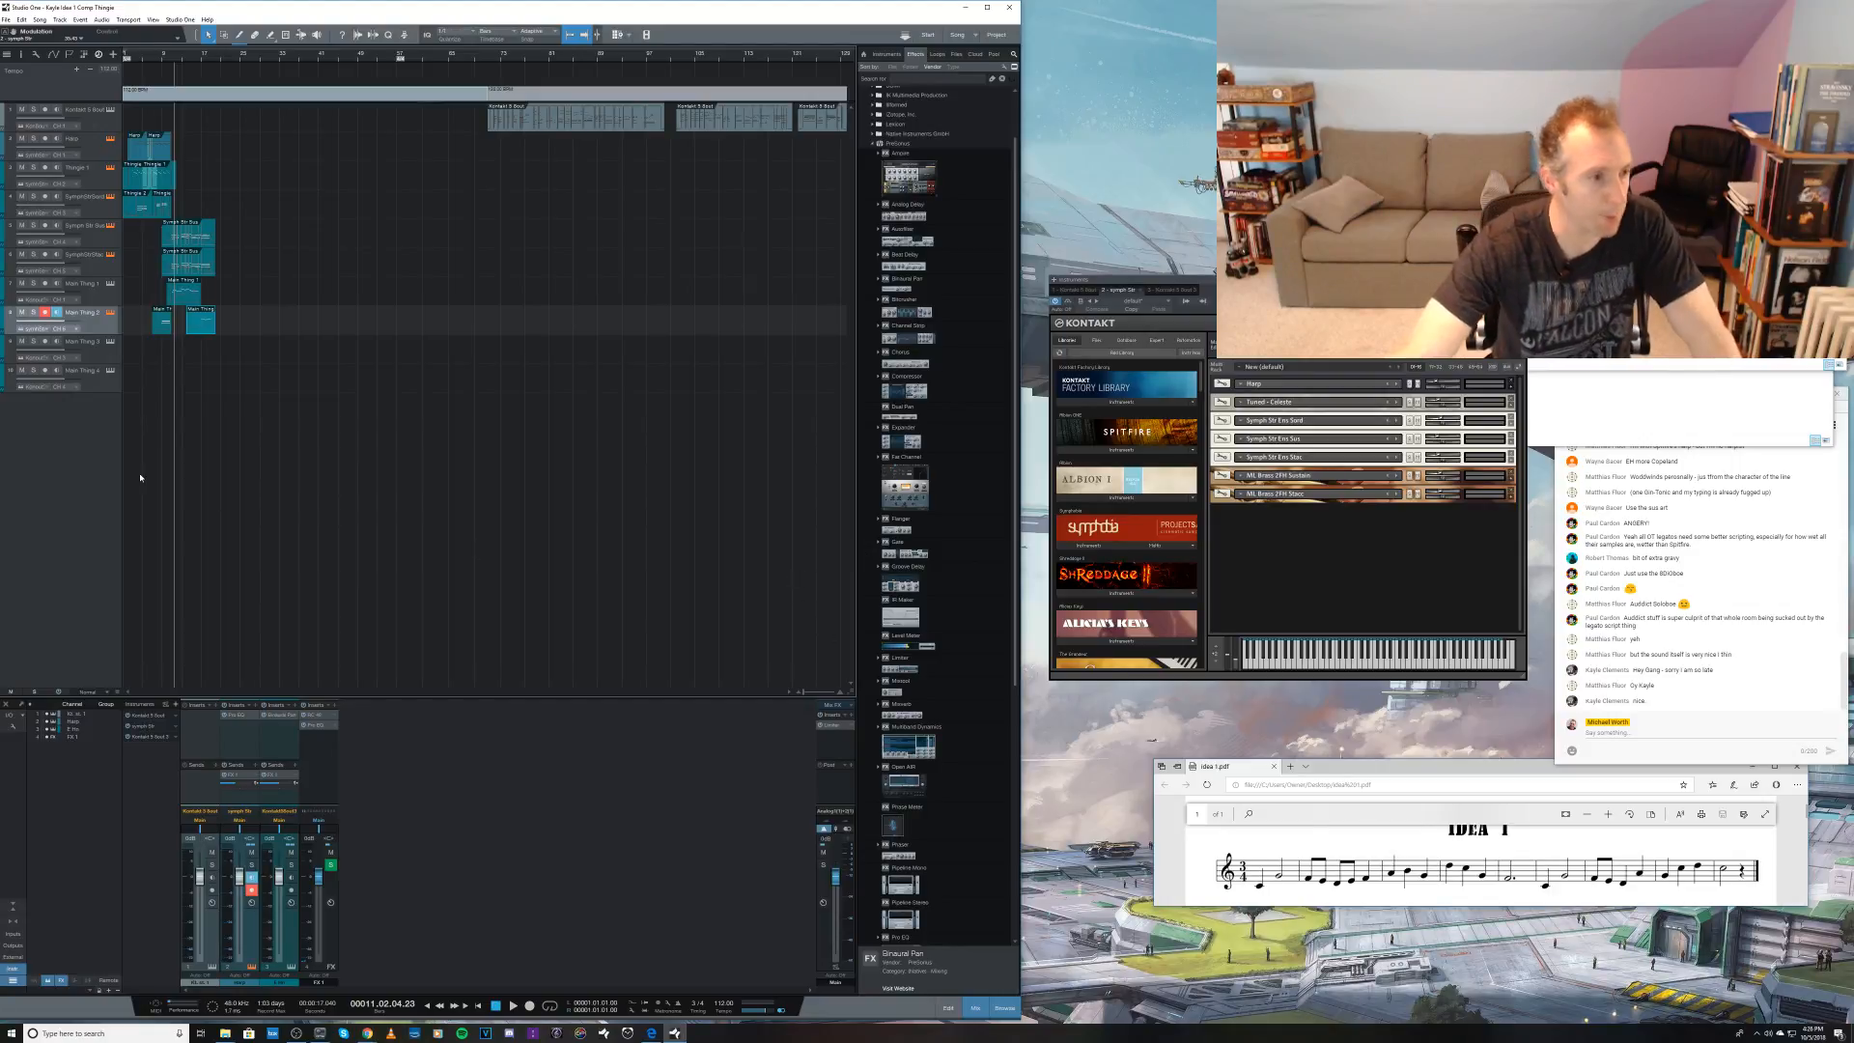
Step: Rename the eighth track to identify its recorded brass part
left_click(96, 360)
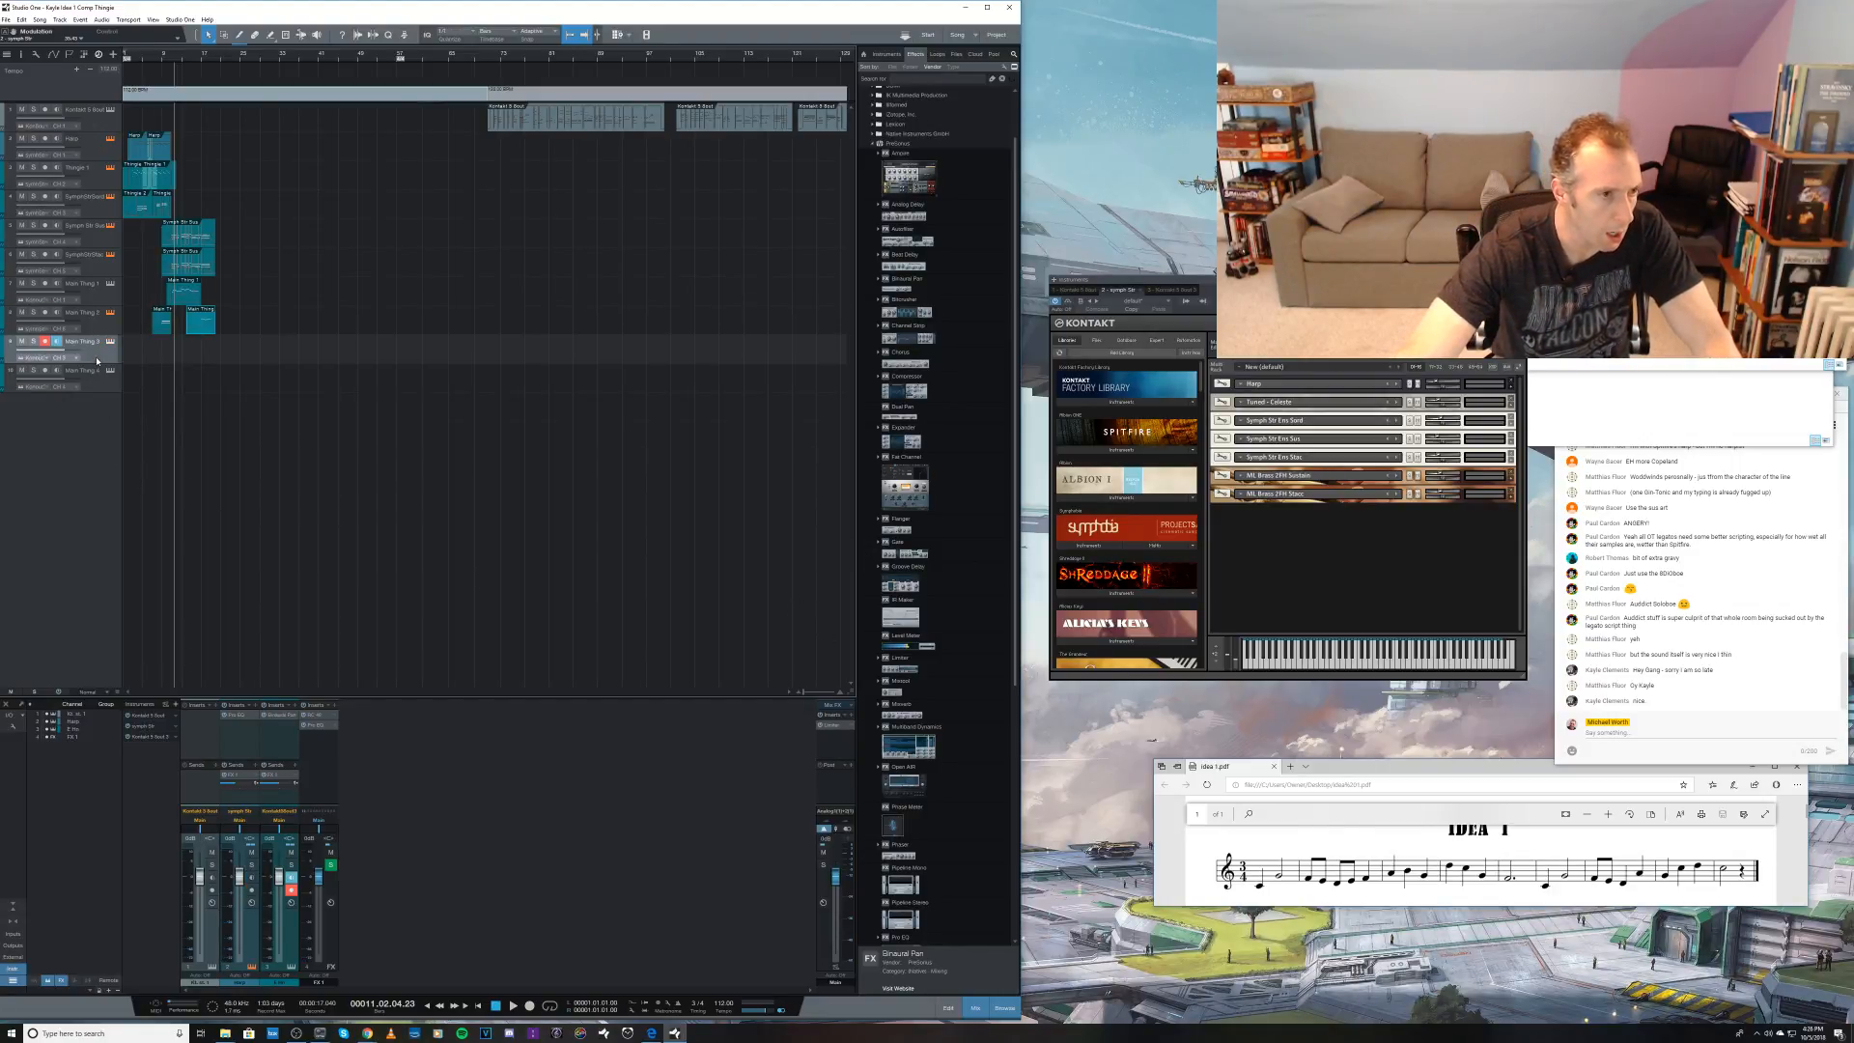
double_click(79, 314)
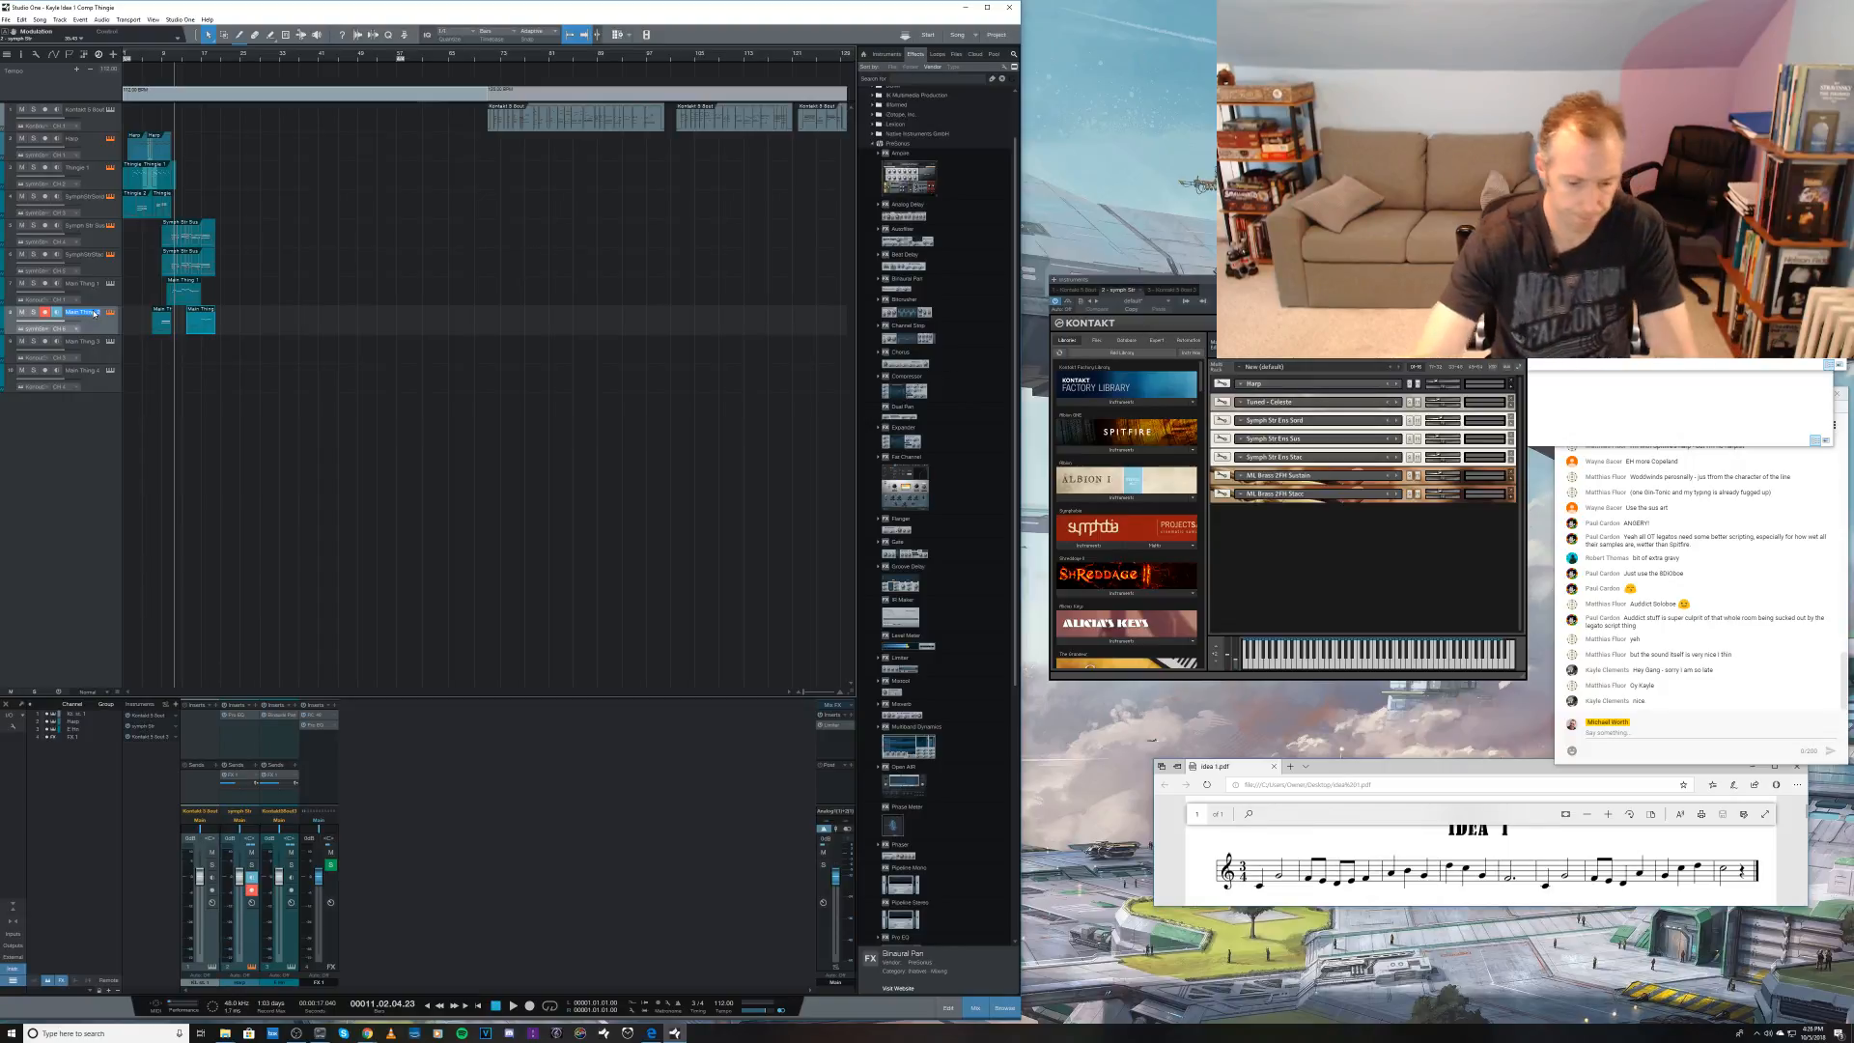
type("Tr")
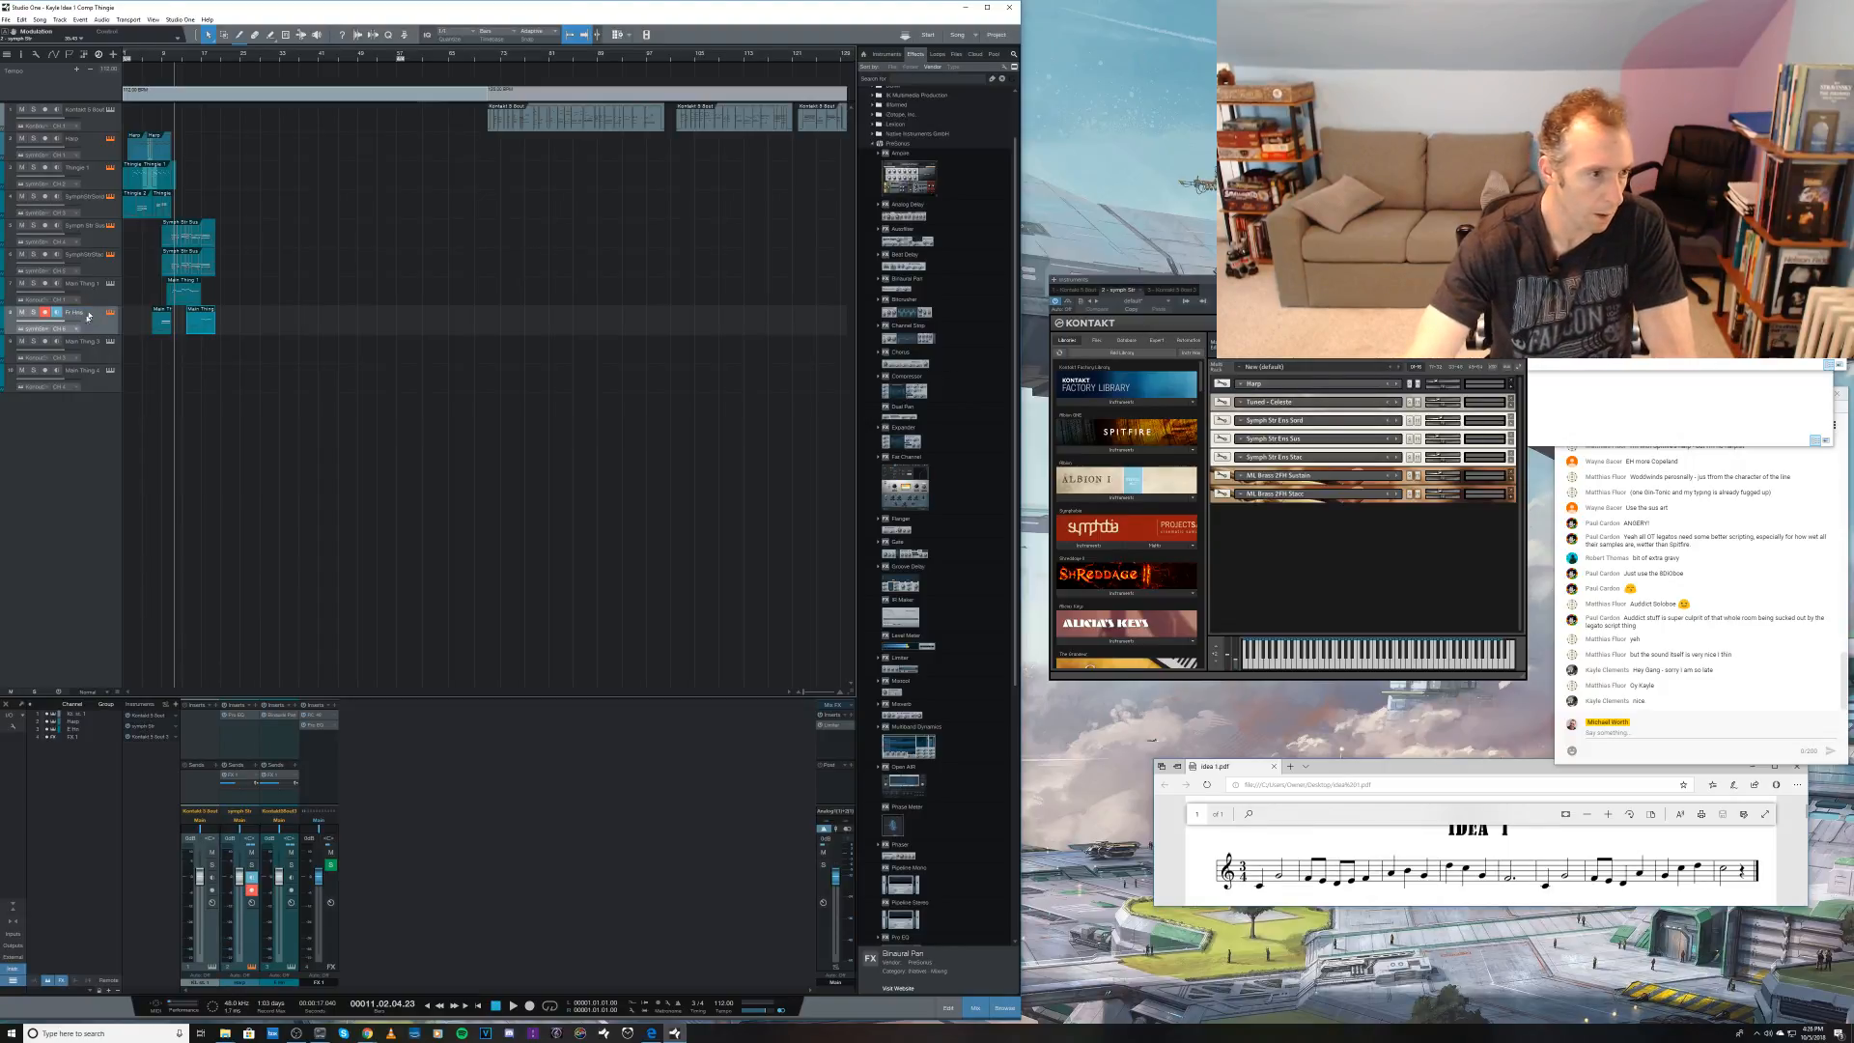
Step: Rename the empty ninth track for the high Symphobia strings
left_click(84, 348)
left_click(111, 340)
left_click(85, 346)
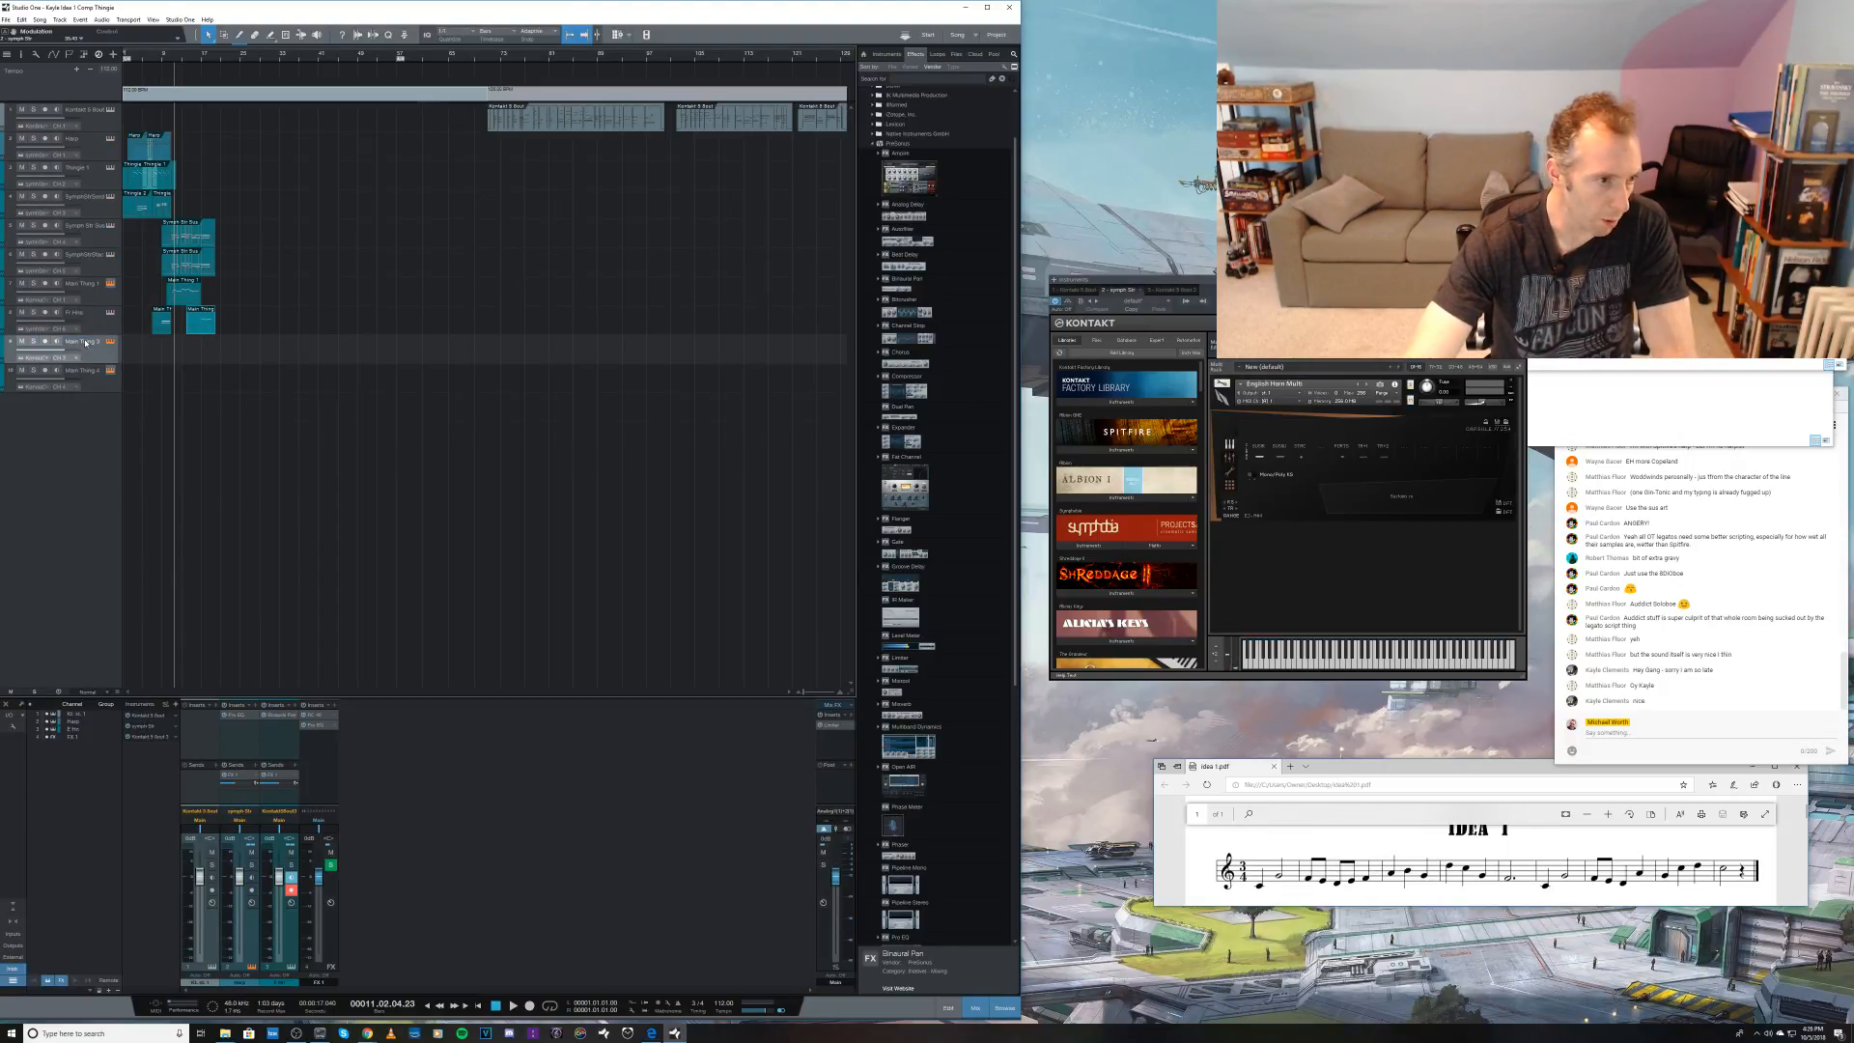
double_click(85, 343)
type("String")
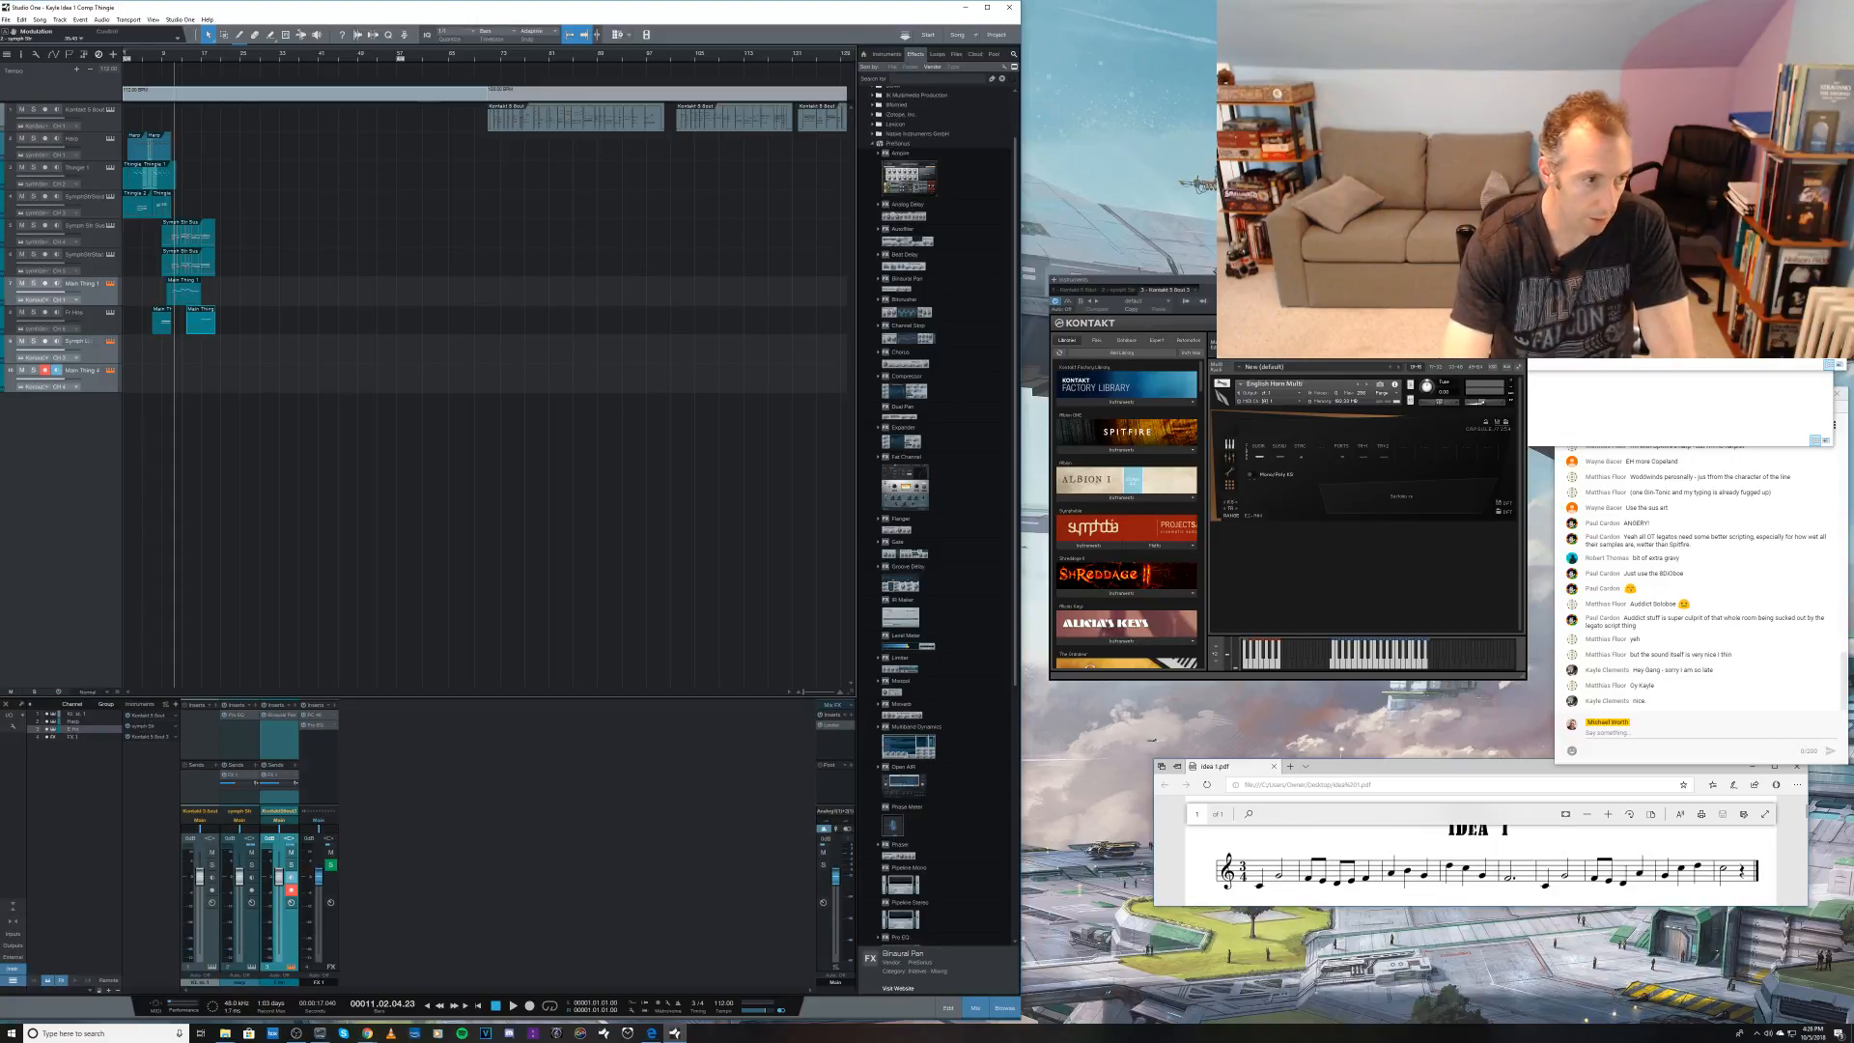
key("Return")
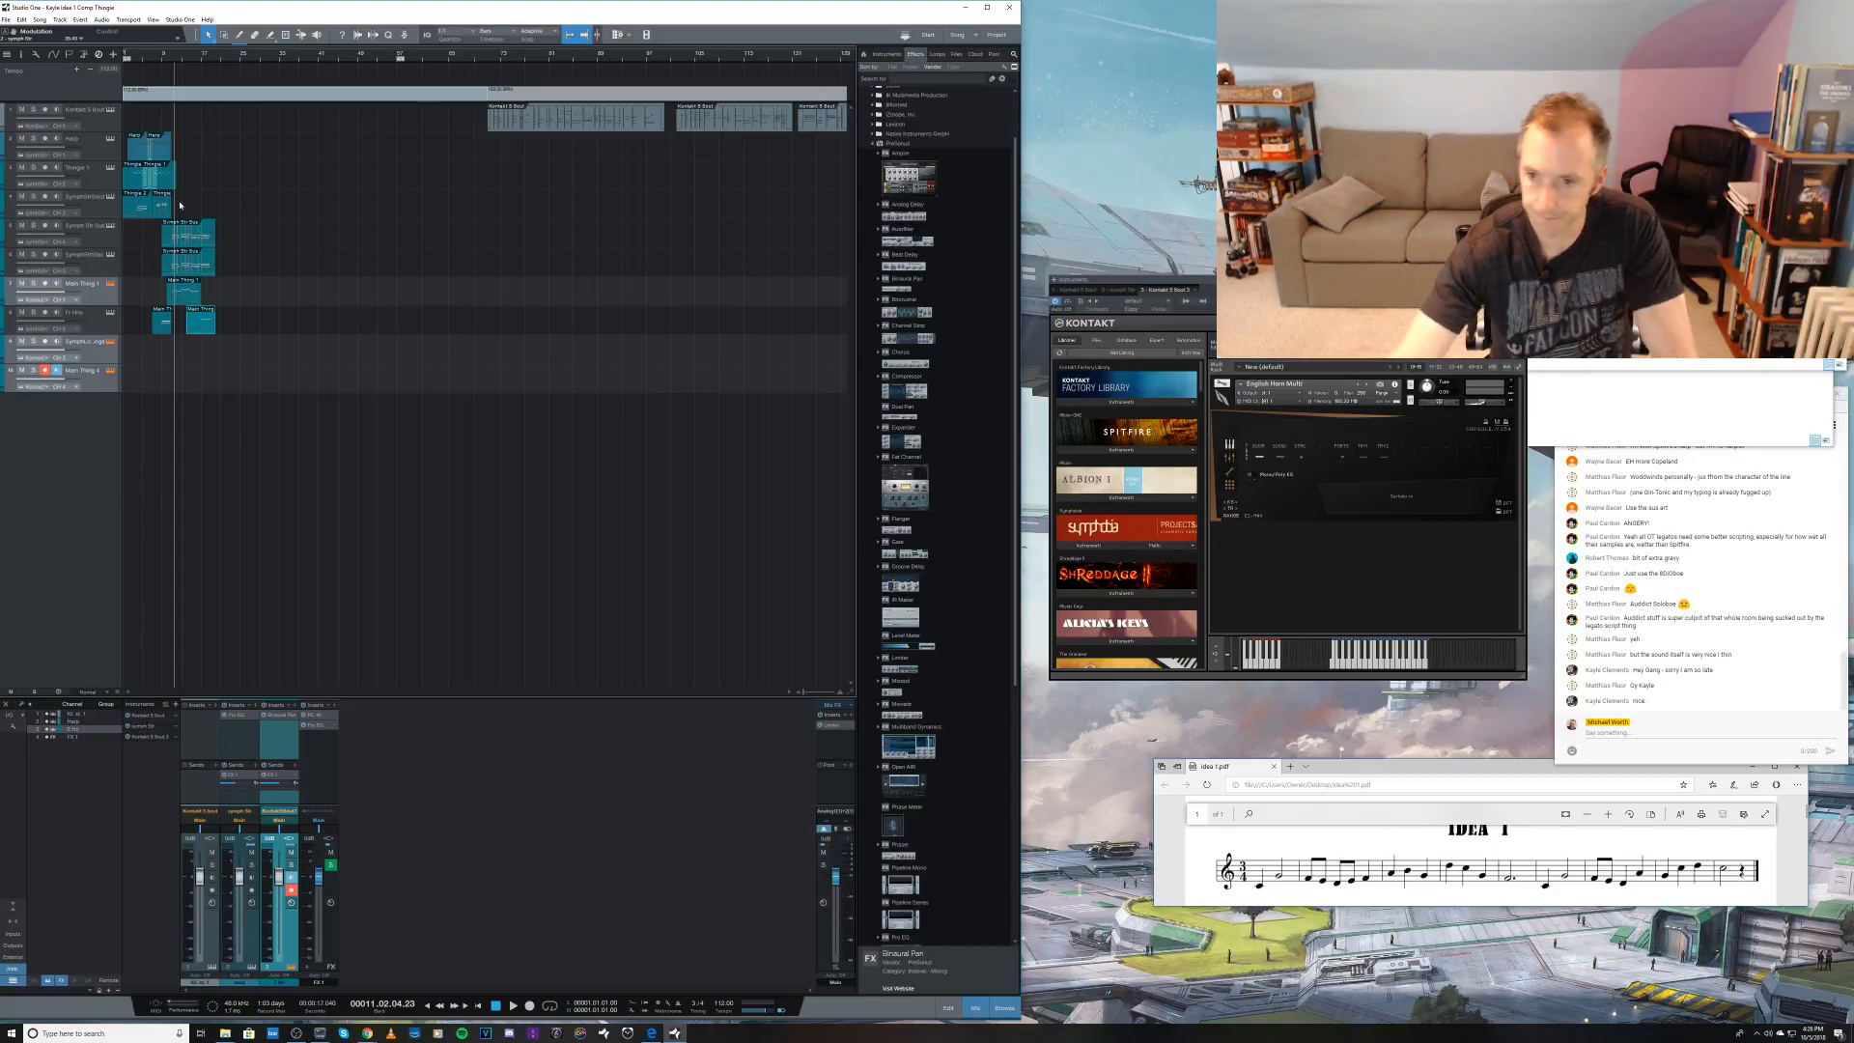
Step: Route the ninth track to the Symph Str Kontakt instance and change its MIDI channel
left_click(92, 354)
left_click(36, 359)
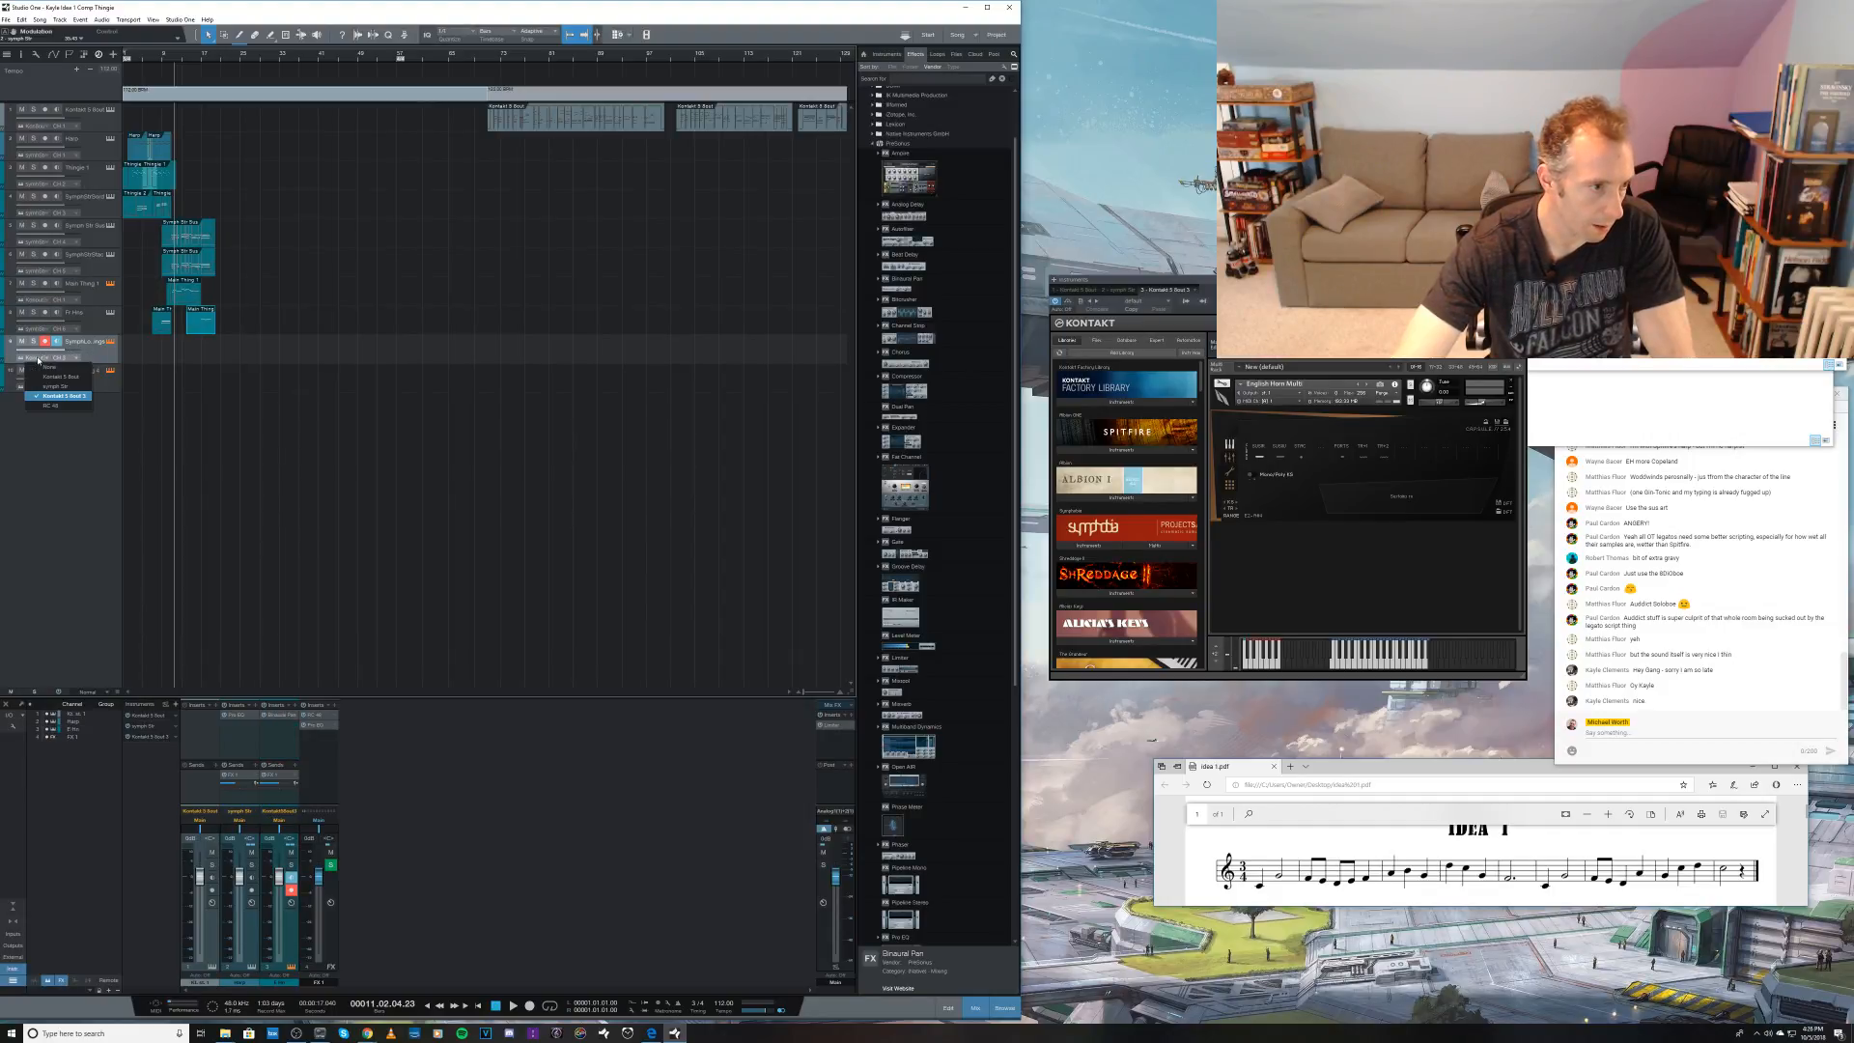
left_click(56, 365)
left_click(56, 359)
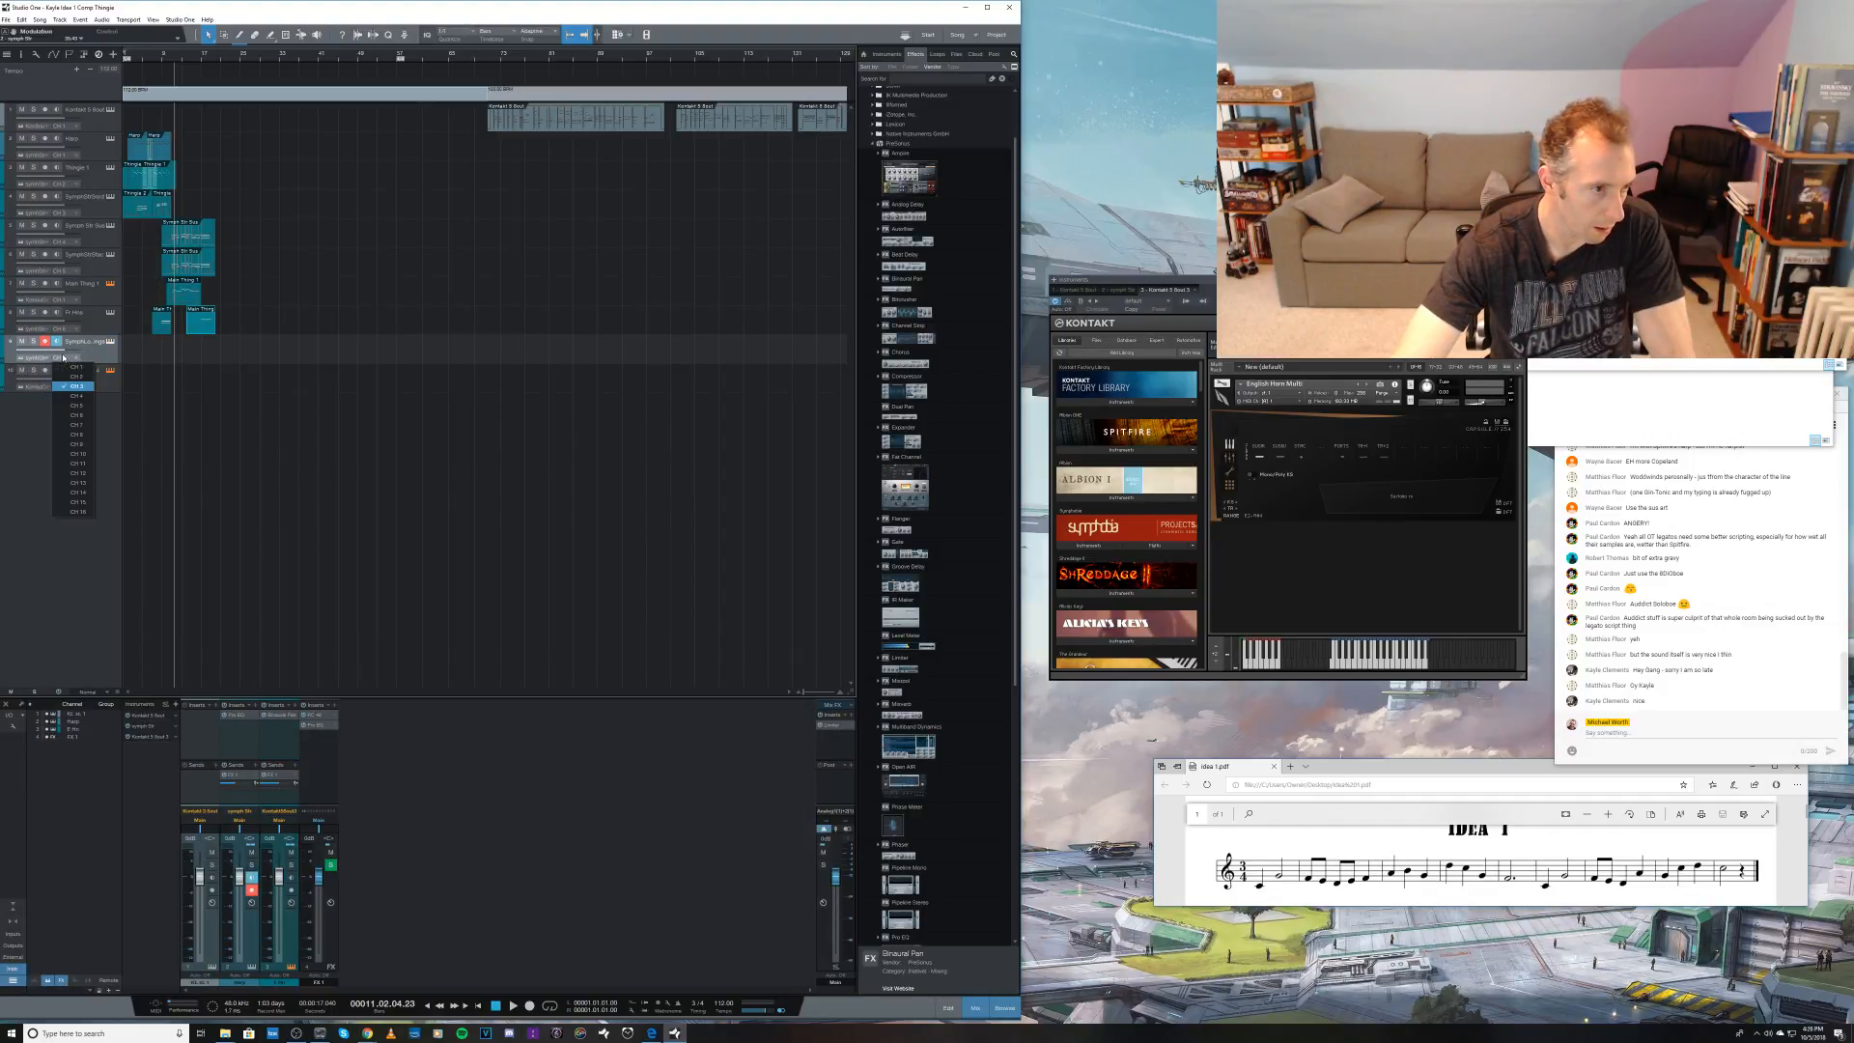
left_click(72, 415)
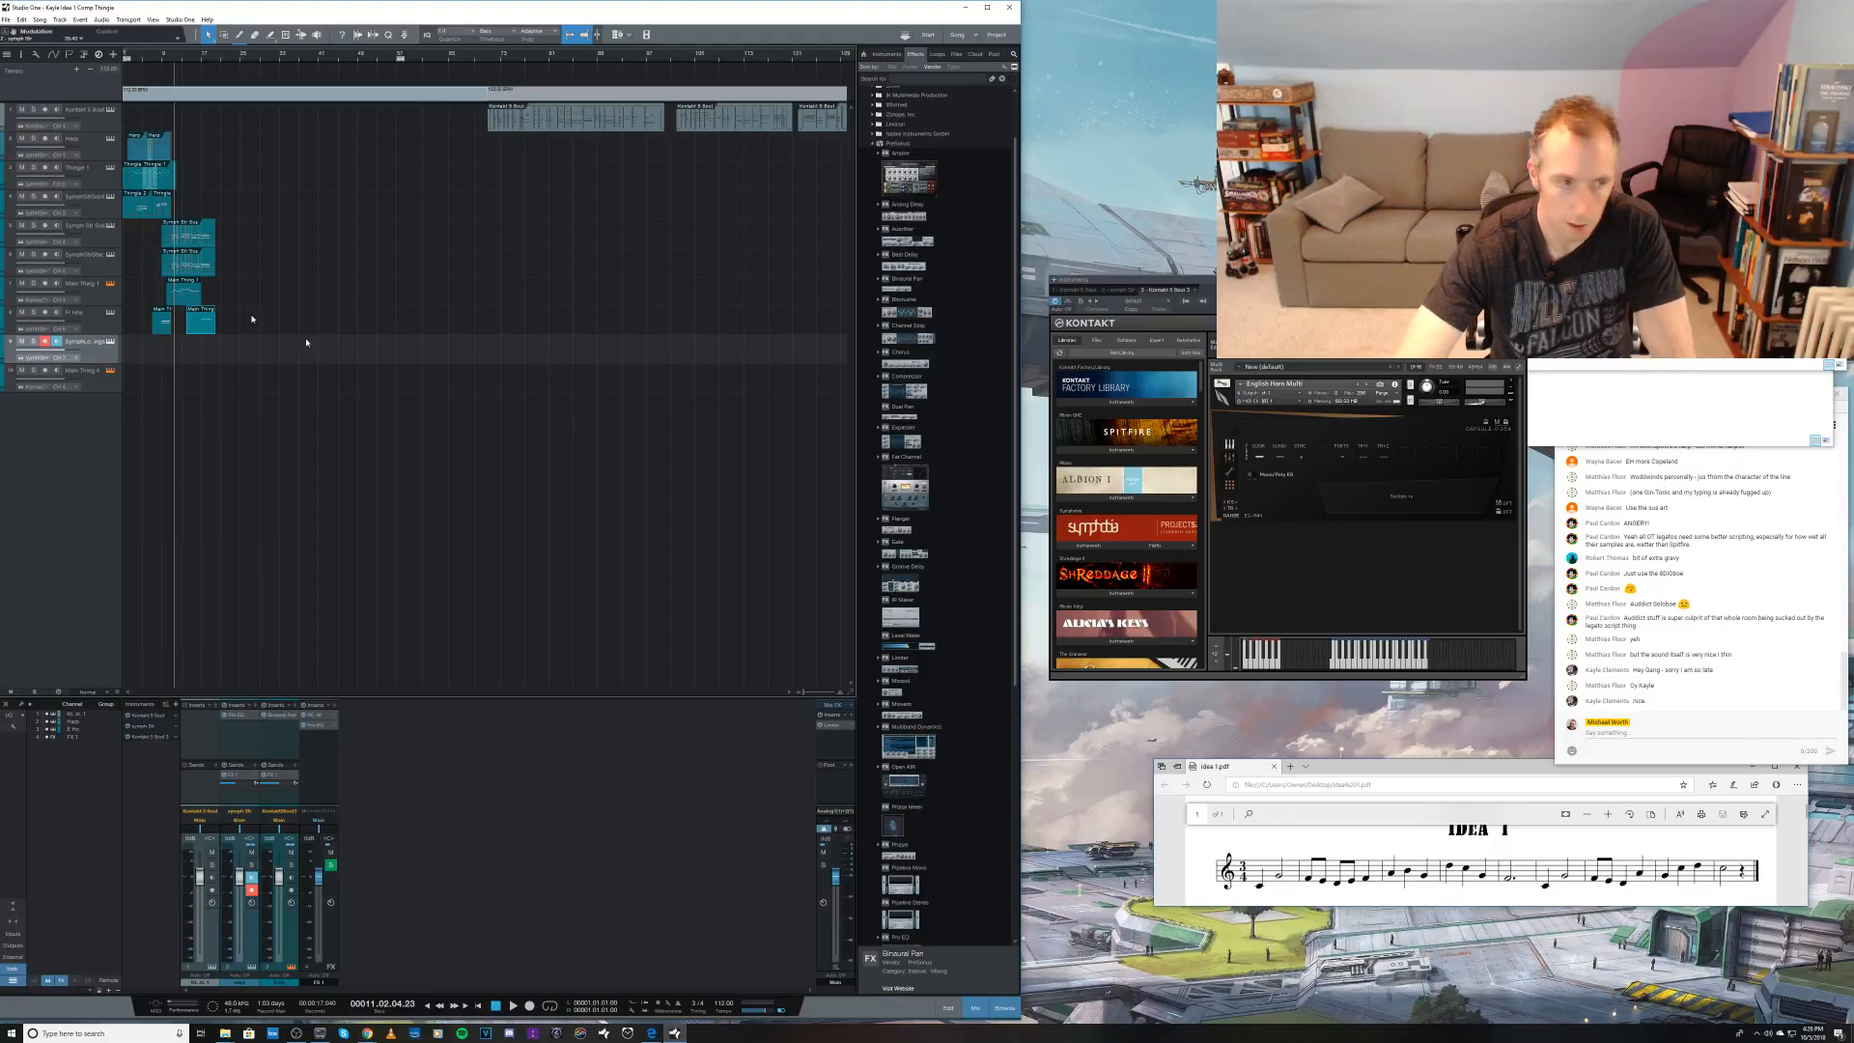
Step: Open the Symph Str Kontakt instance and load Symphobia's String Ensemble Long Notes patch from the string section folder
left_click(110, 342)
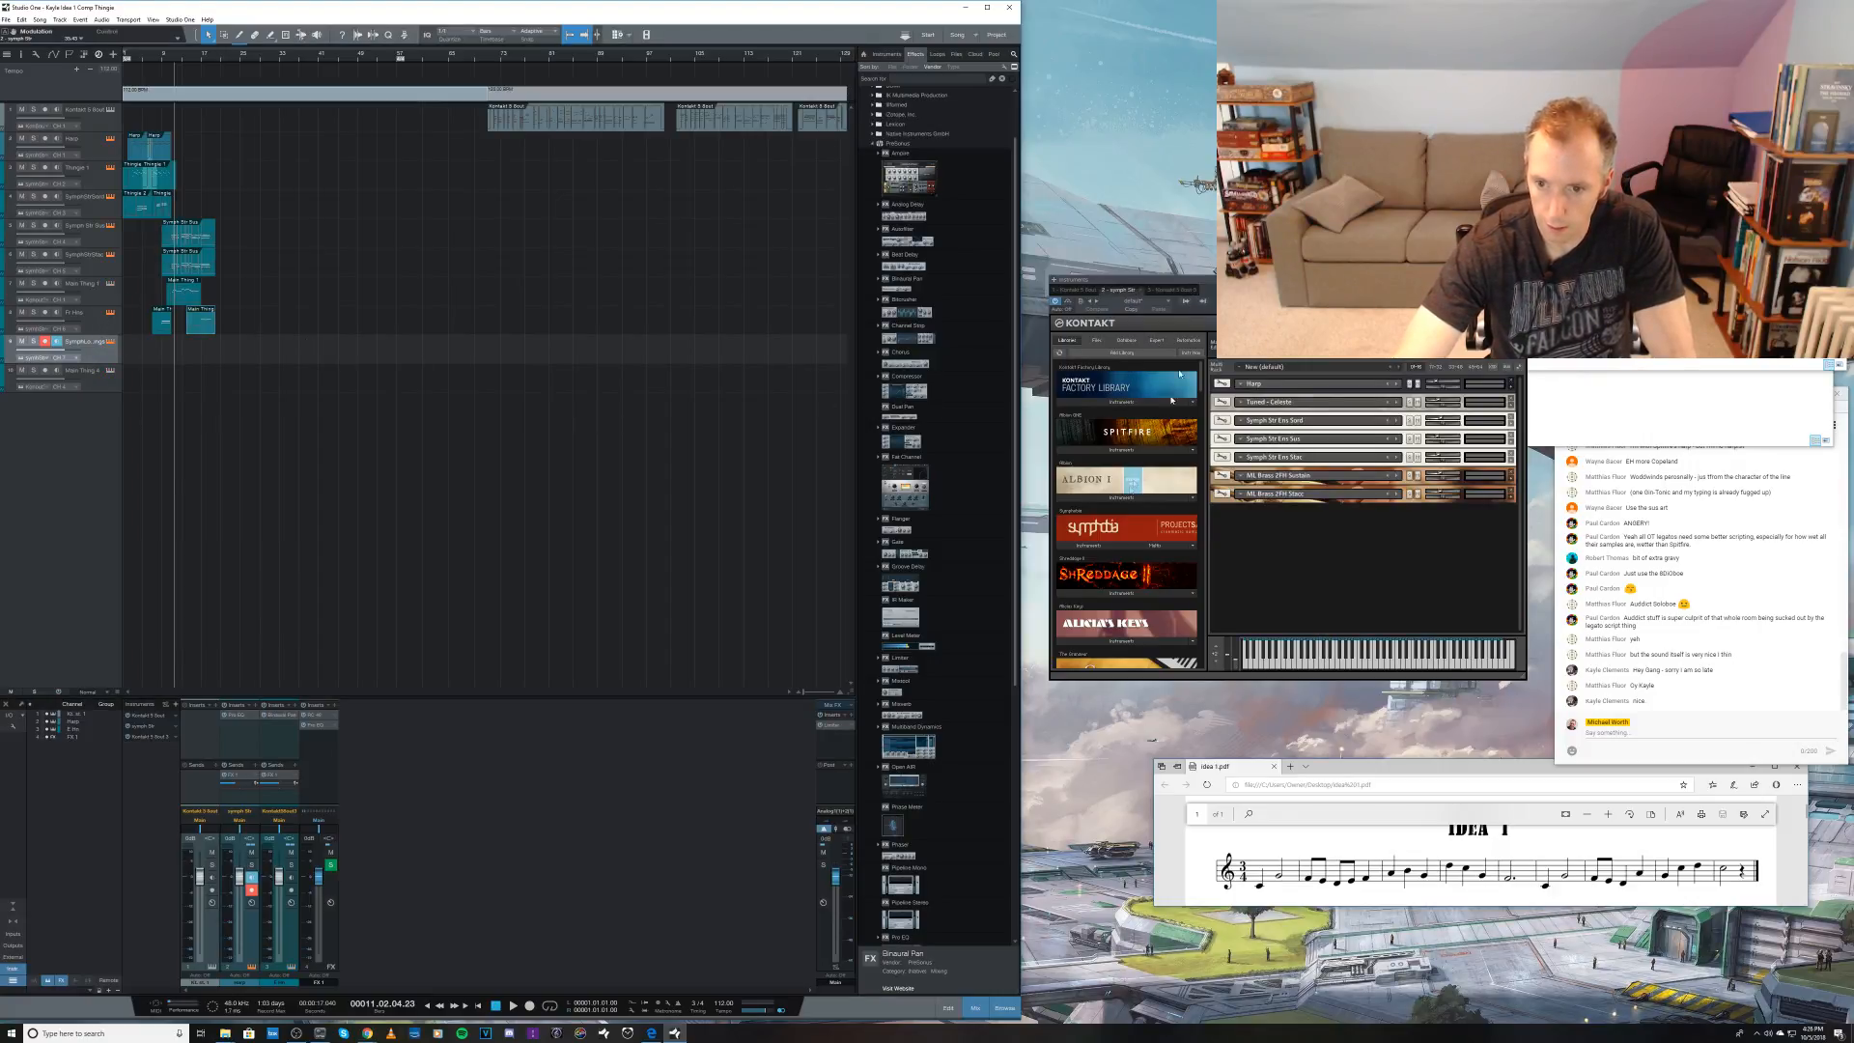
left_click(1089, 546)
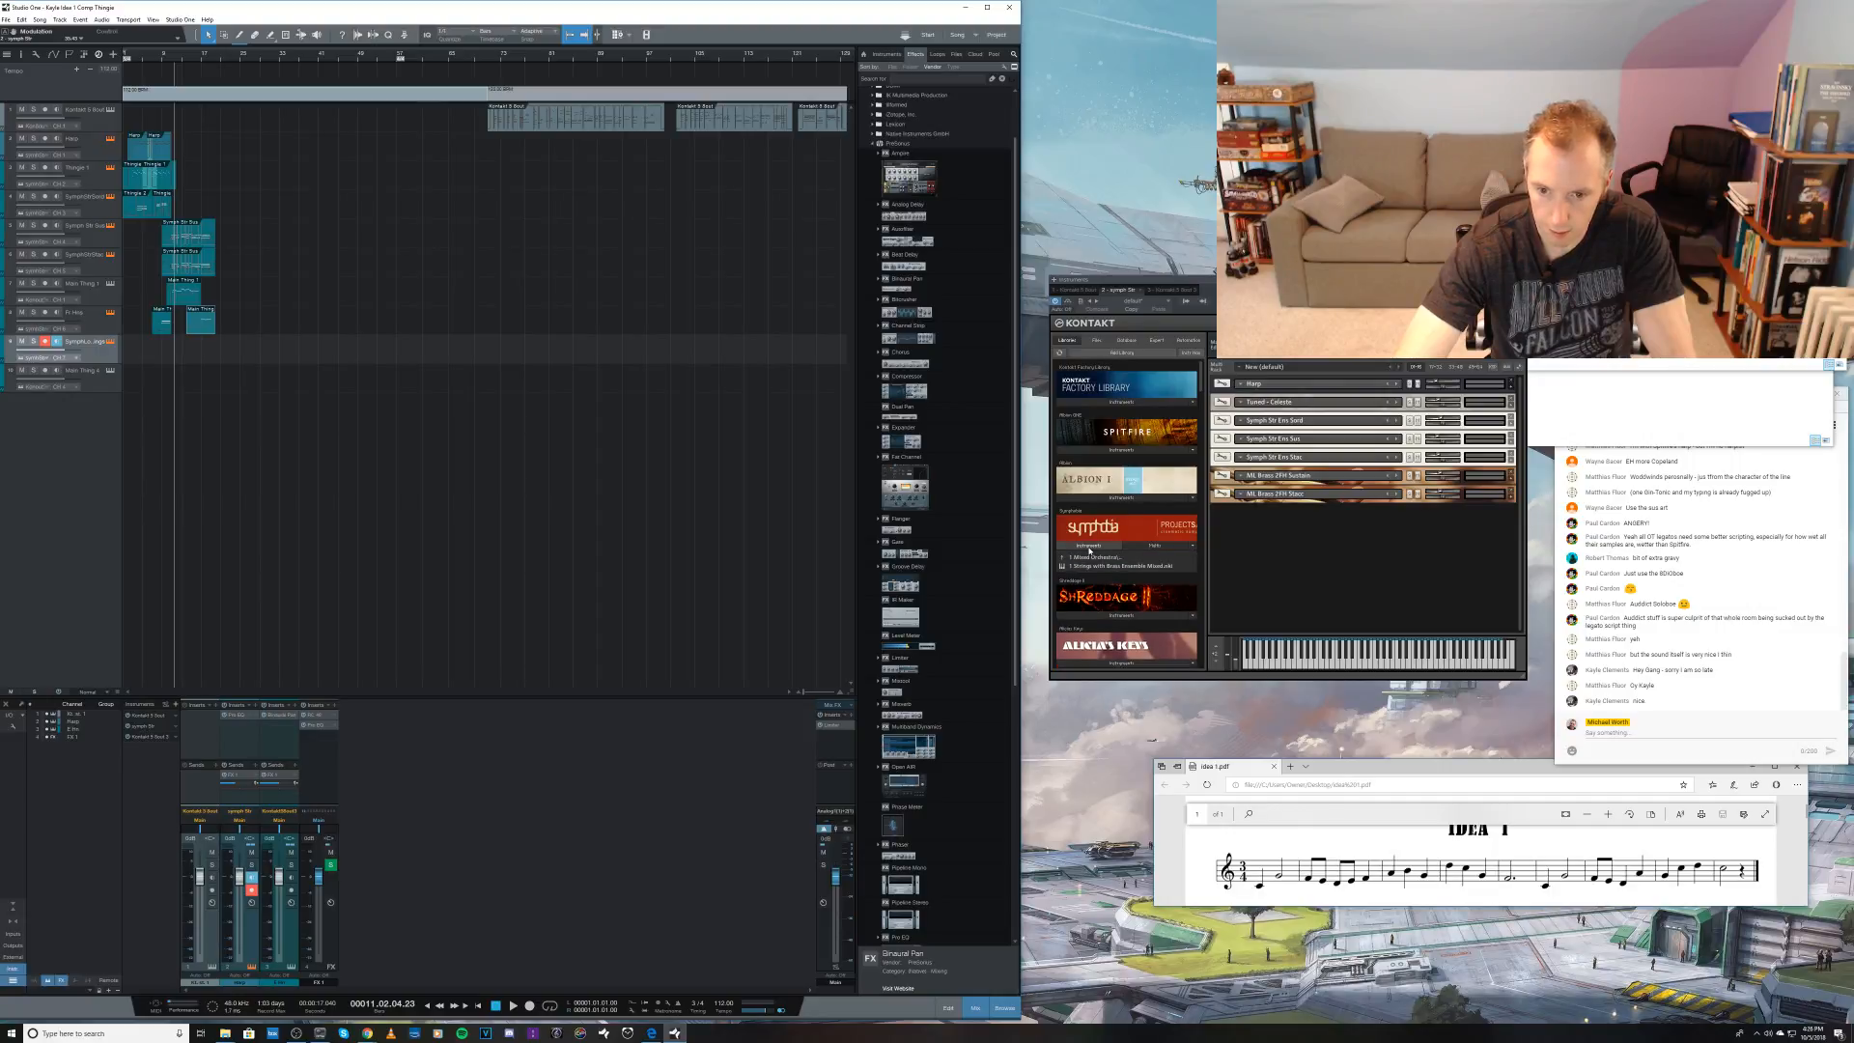
left_click(1088, 559)
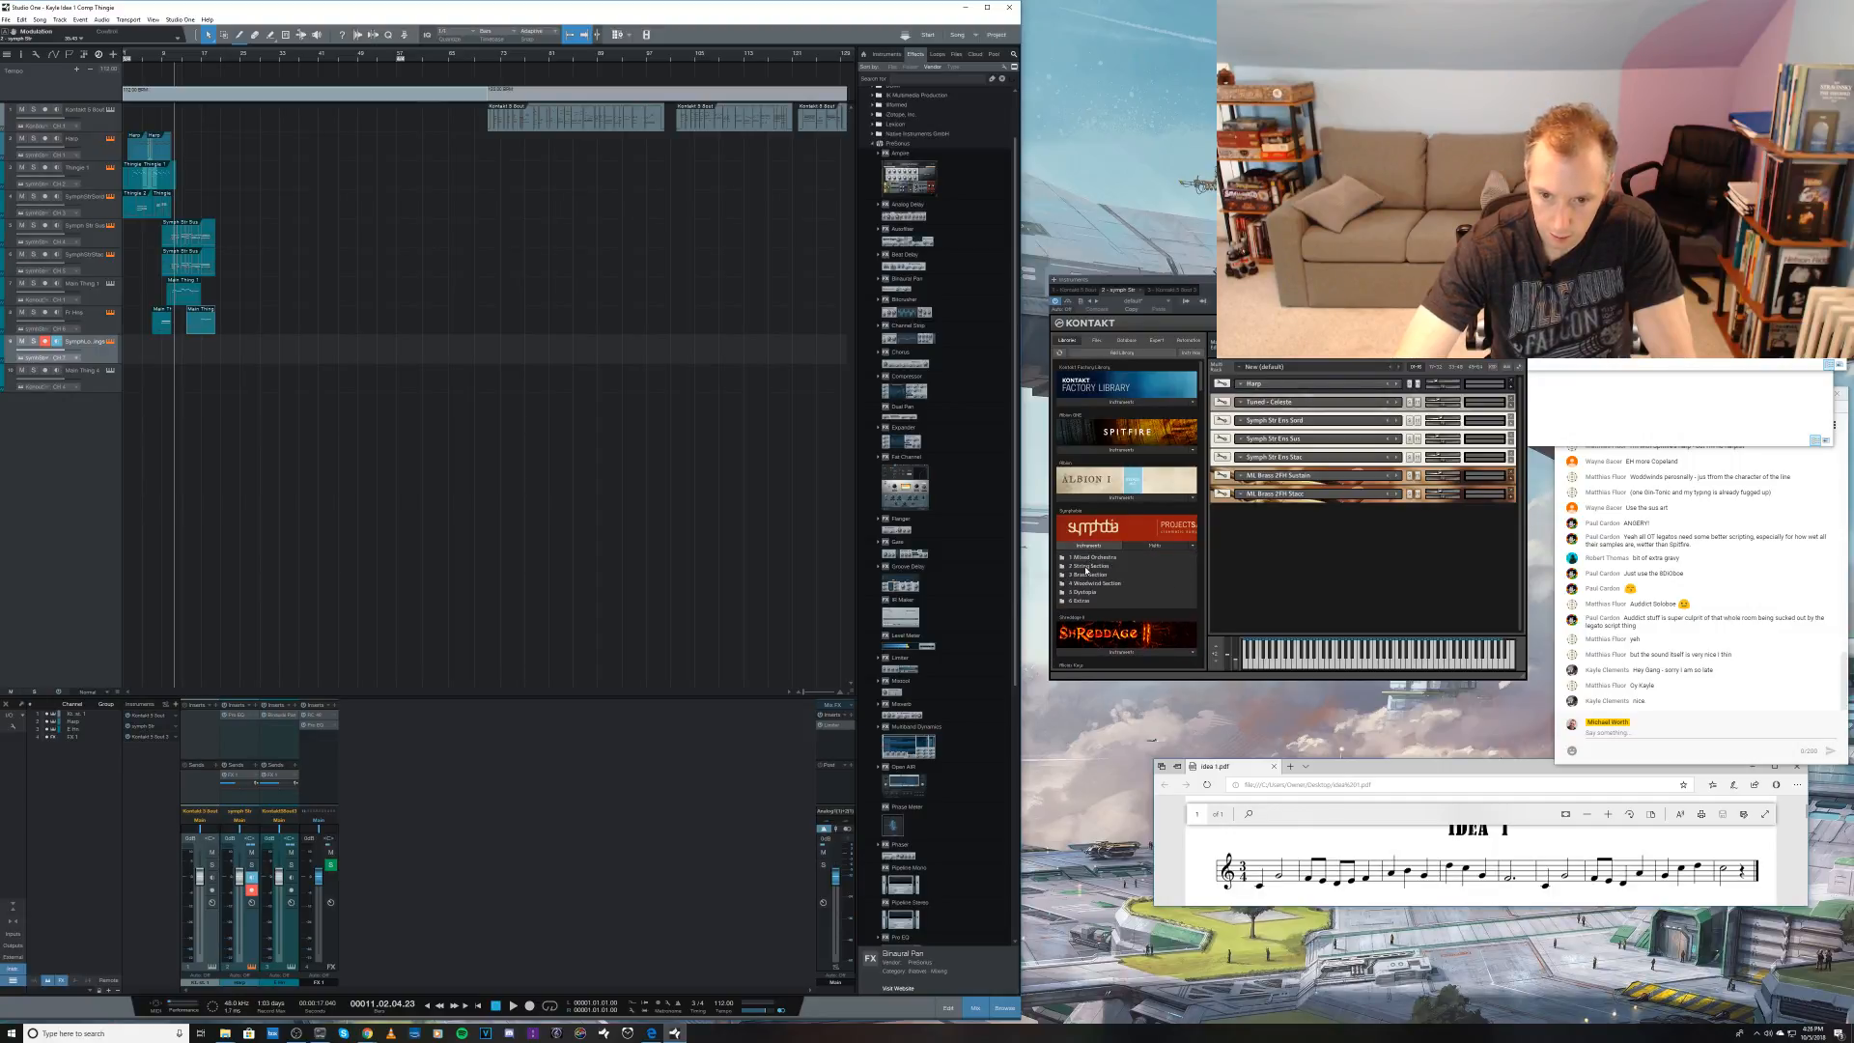
left_click(1087, 567)
double_click(1086, 575)
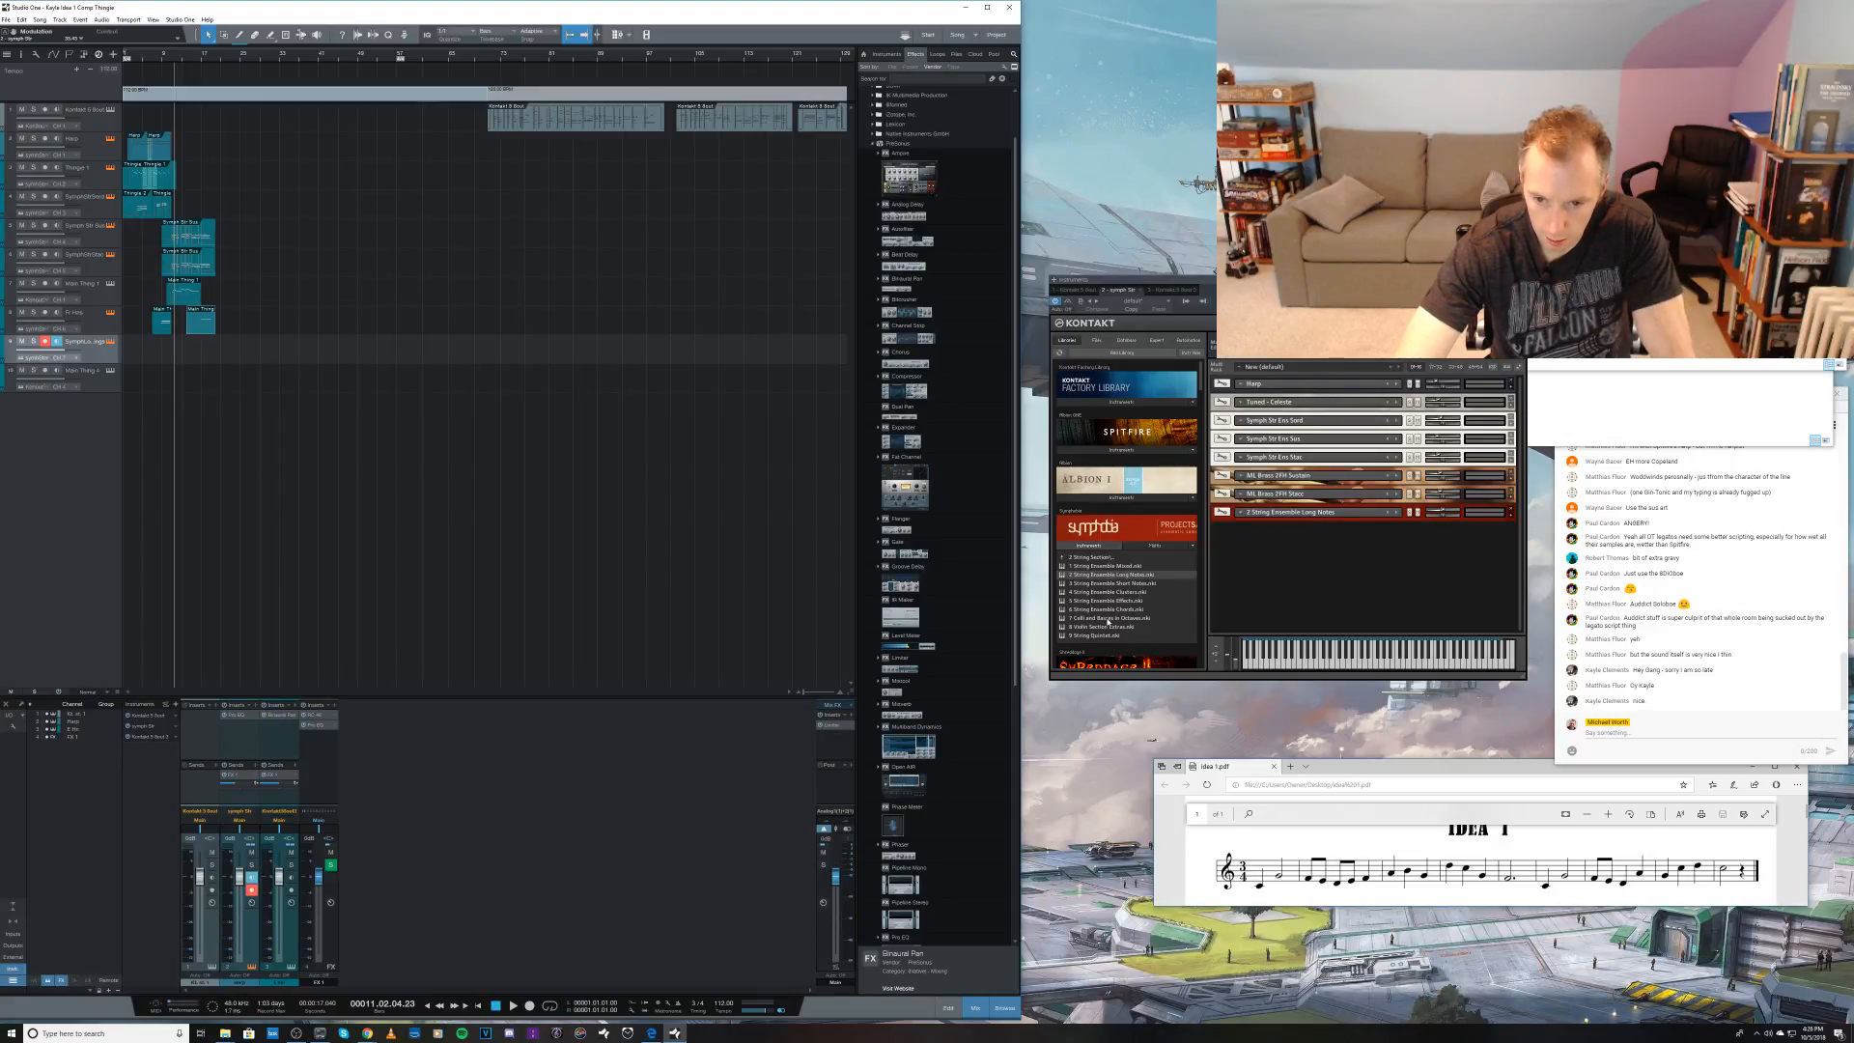
Step: Replace the String Ensemble Long Notes patch with Symphobia's Celli and Basses in Octaves patch and choose its third articulation
left_click(1511, 518)
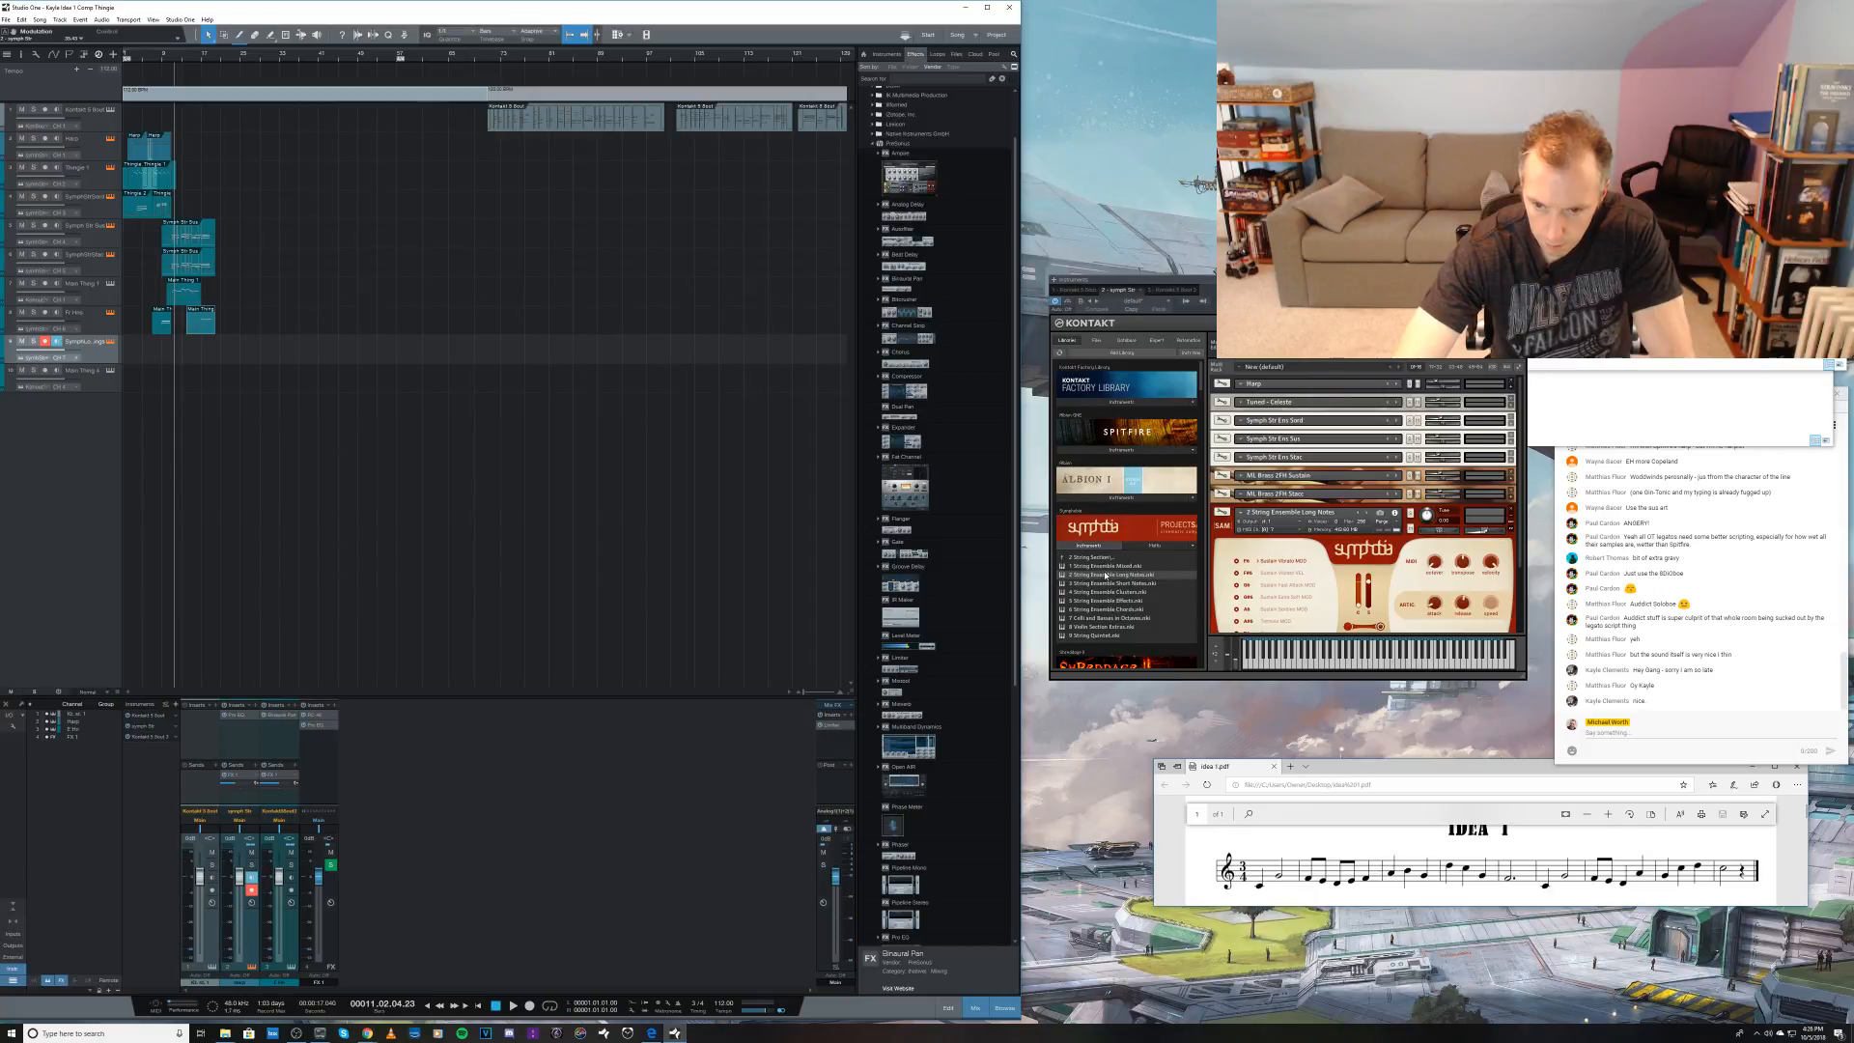
scroll(1516, 522, "down", 3)
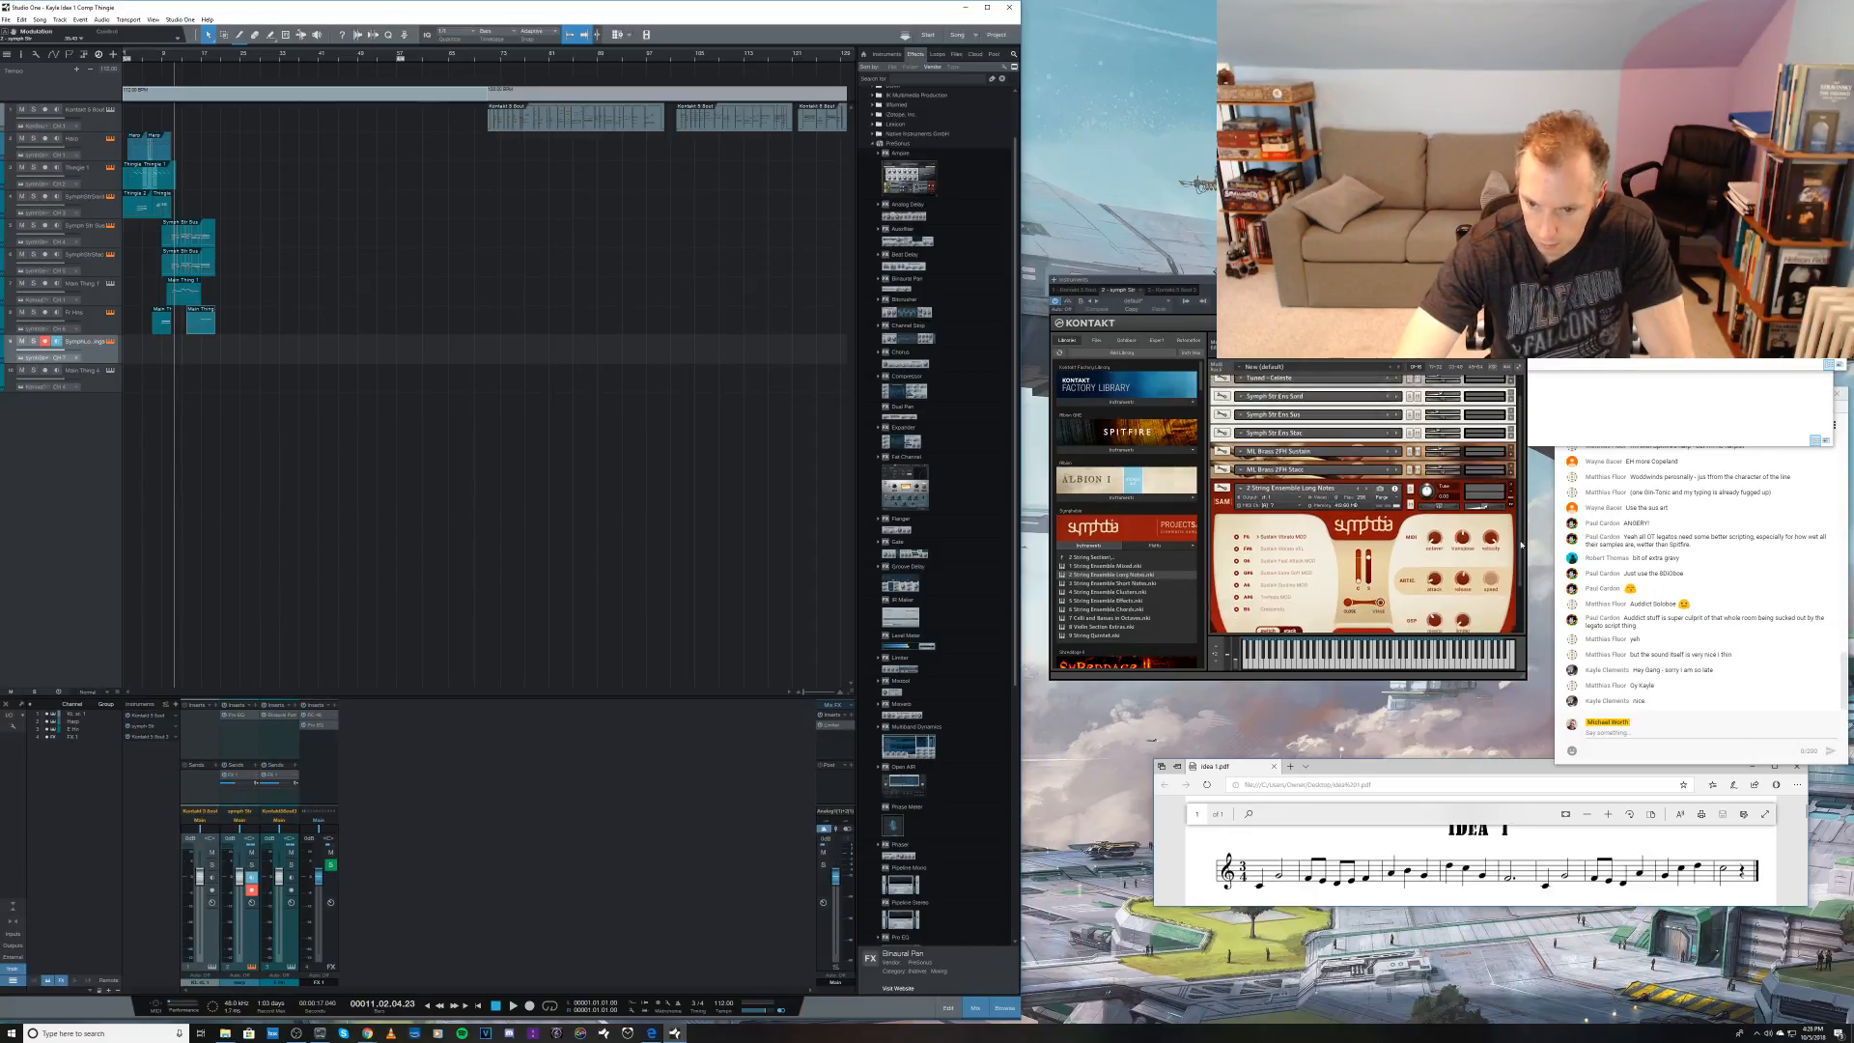
left_click(1136, 618)
left_click_drag(1269, 446, 1269, 447)
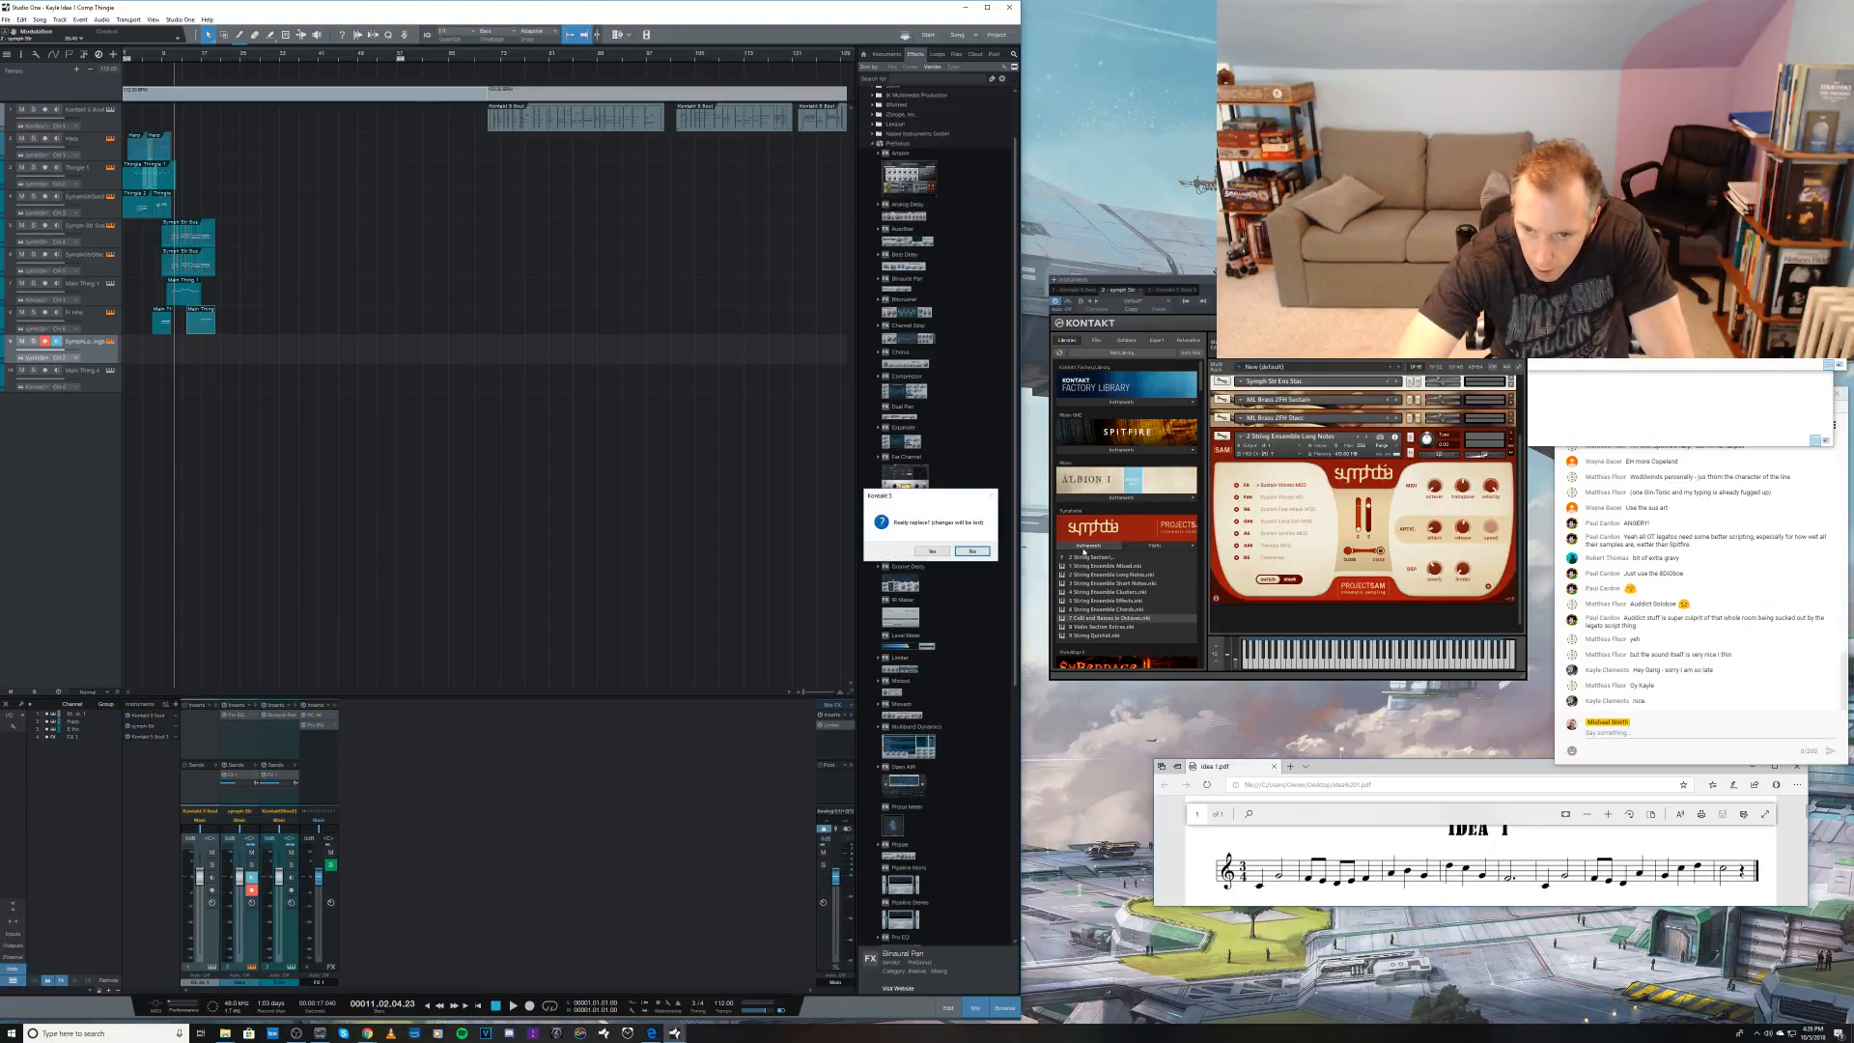
left_click(932, 552)
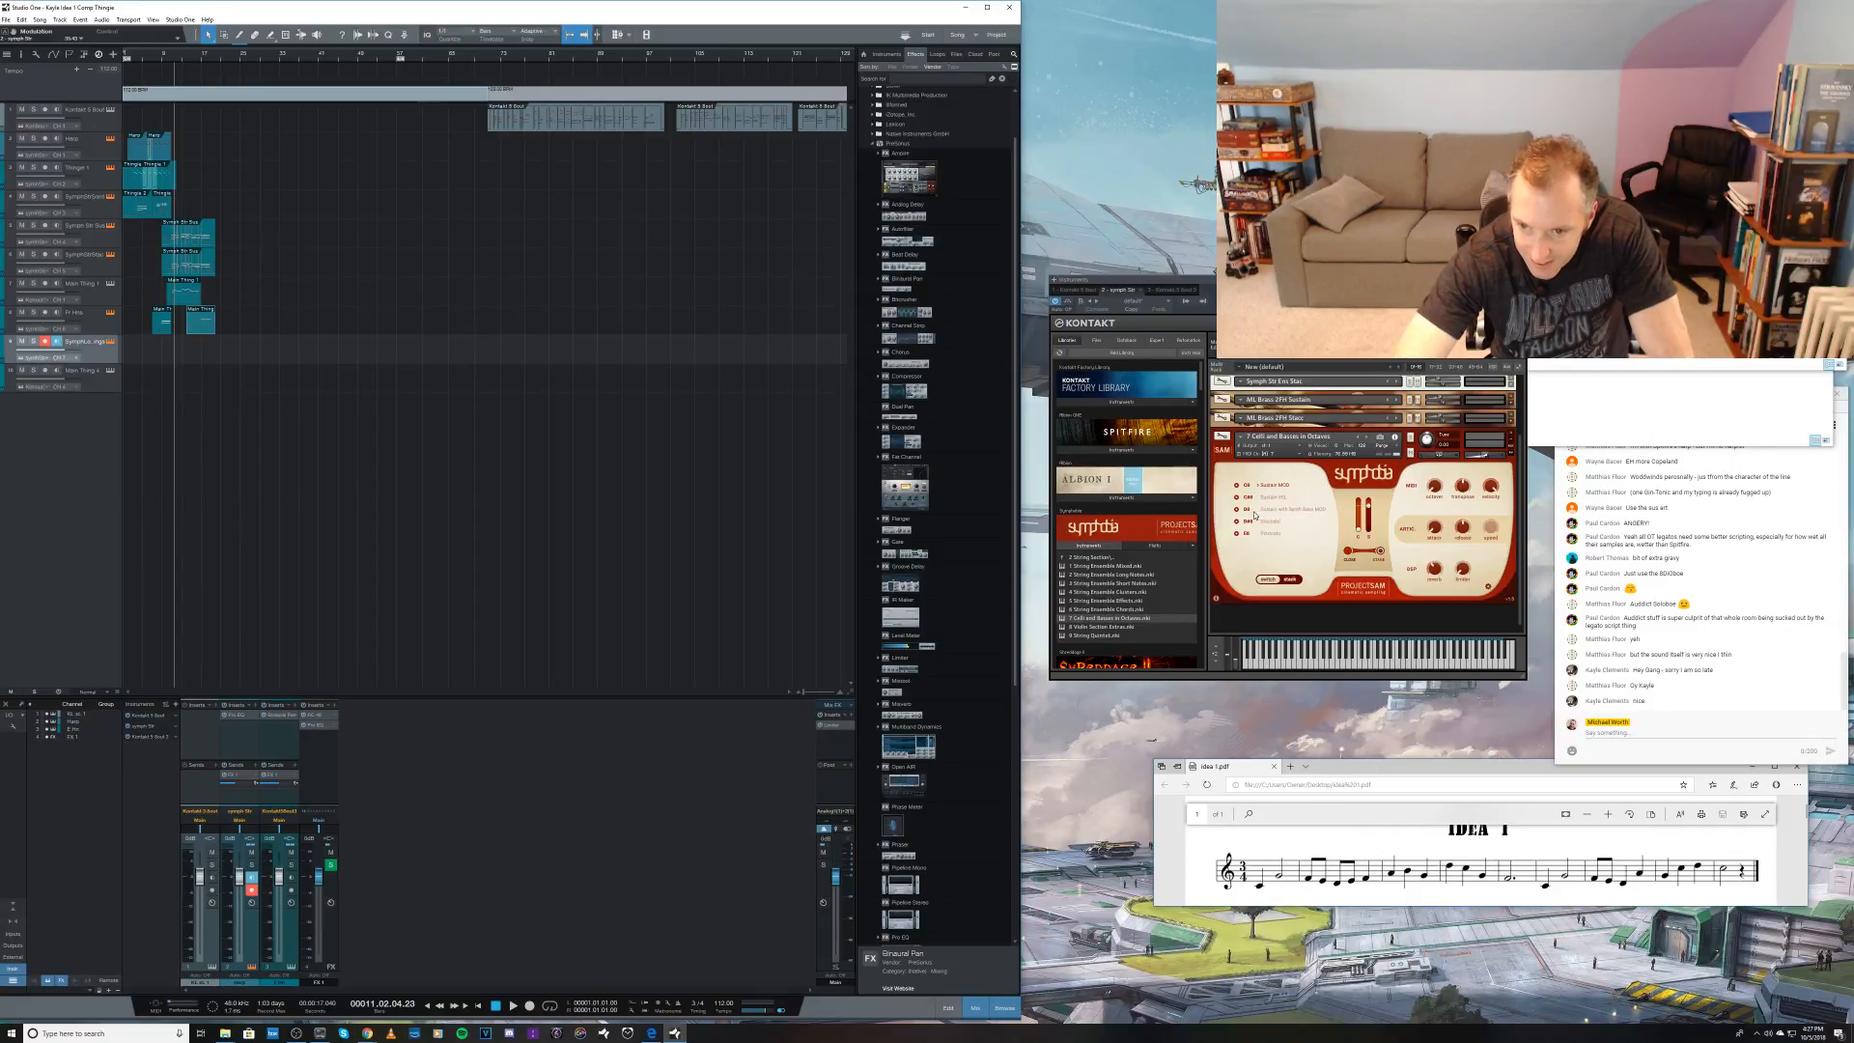
left_click(1275, 510)
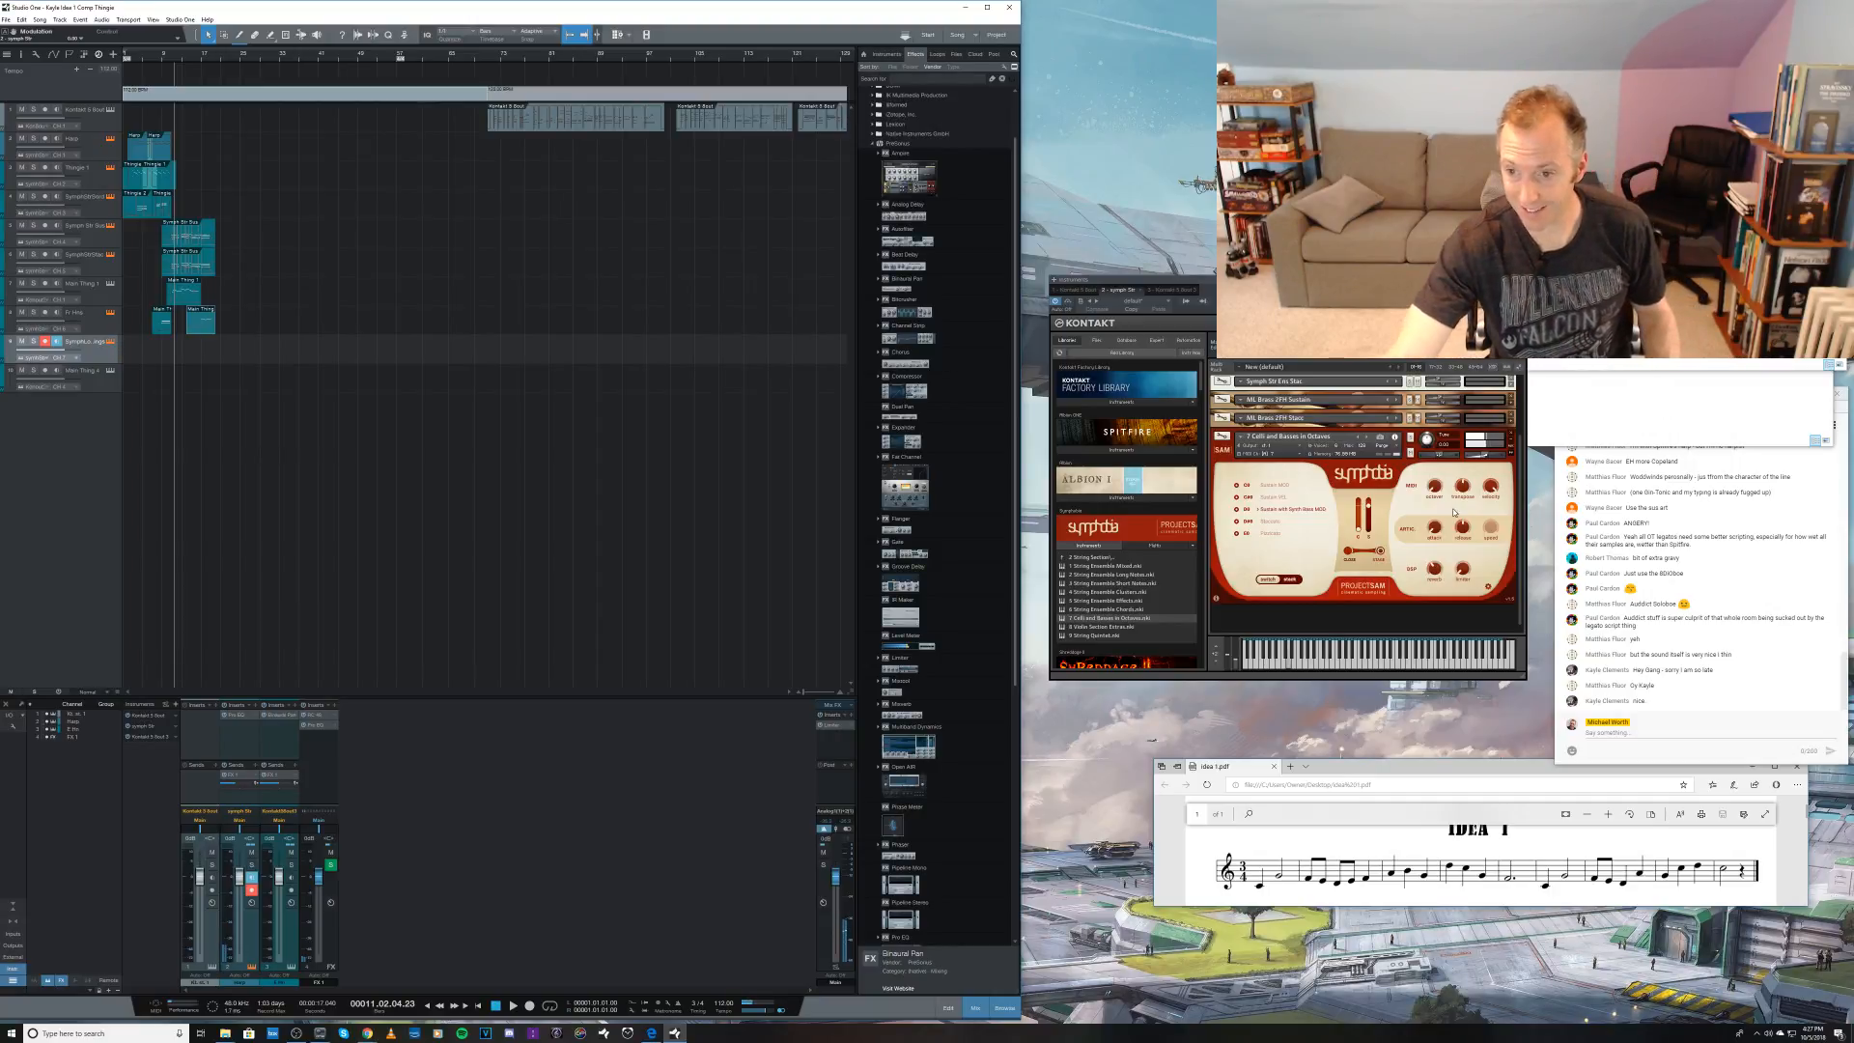
left_click_drag(1484, 457, 1479, 460)
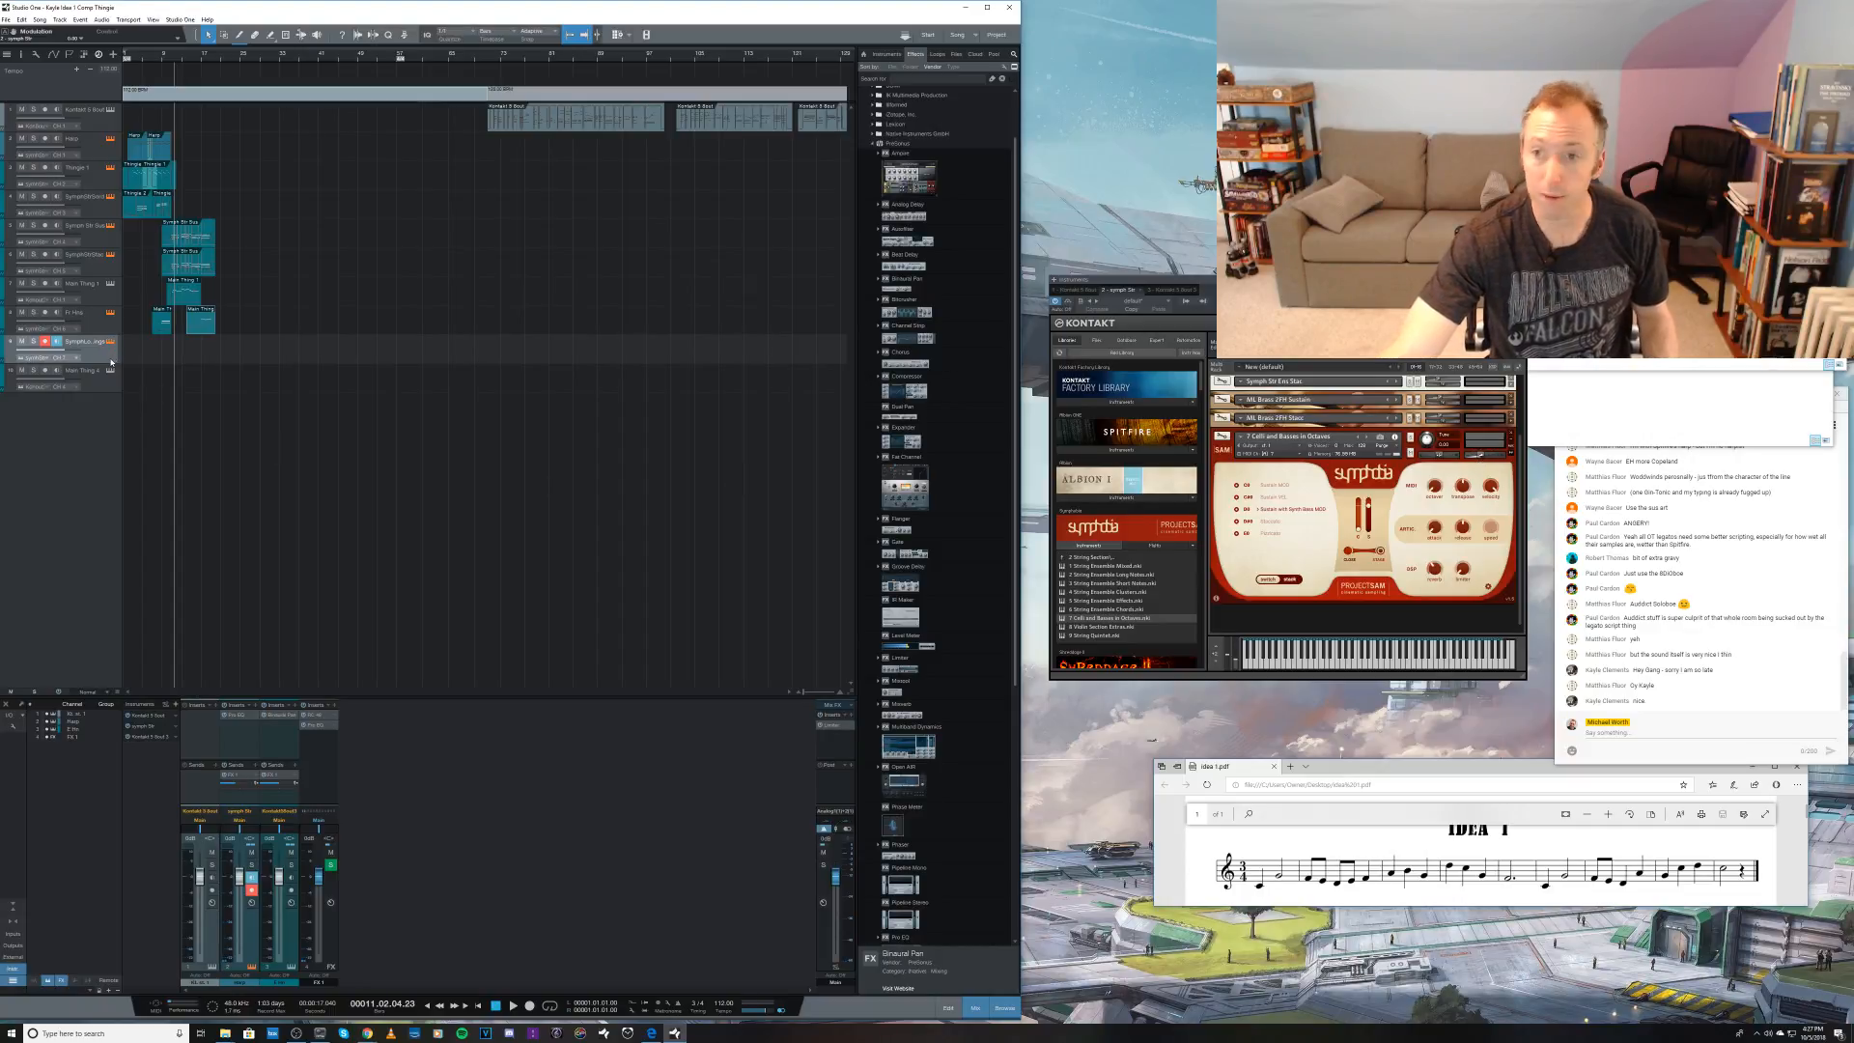
Step: Load the Sustain patch from a file folder into the Symph Str Kontakt instance, replacing the Celli and Basses in Octaves patch
left_click(1696, 681)
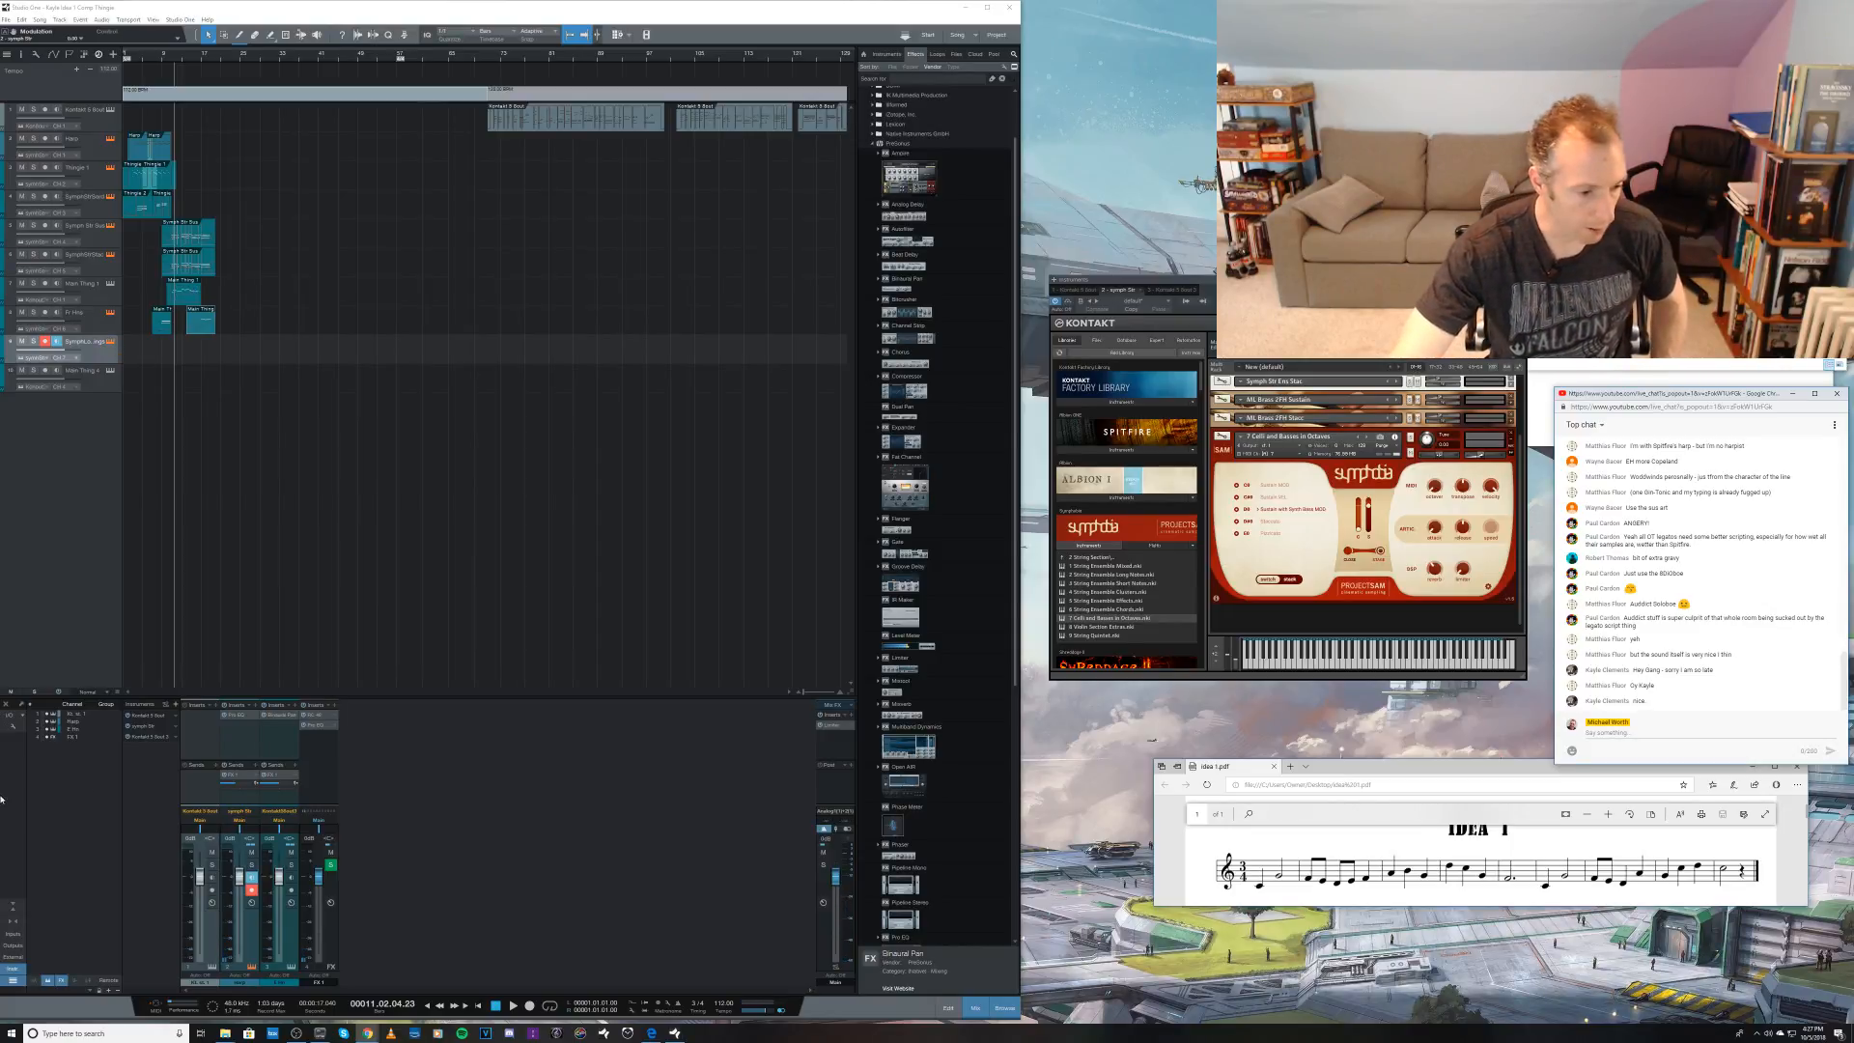
mouse_move(225, 1032)
mouse_move(201, 992)
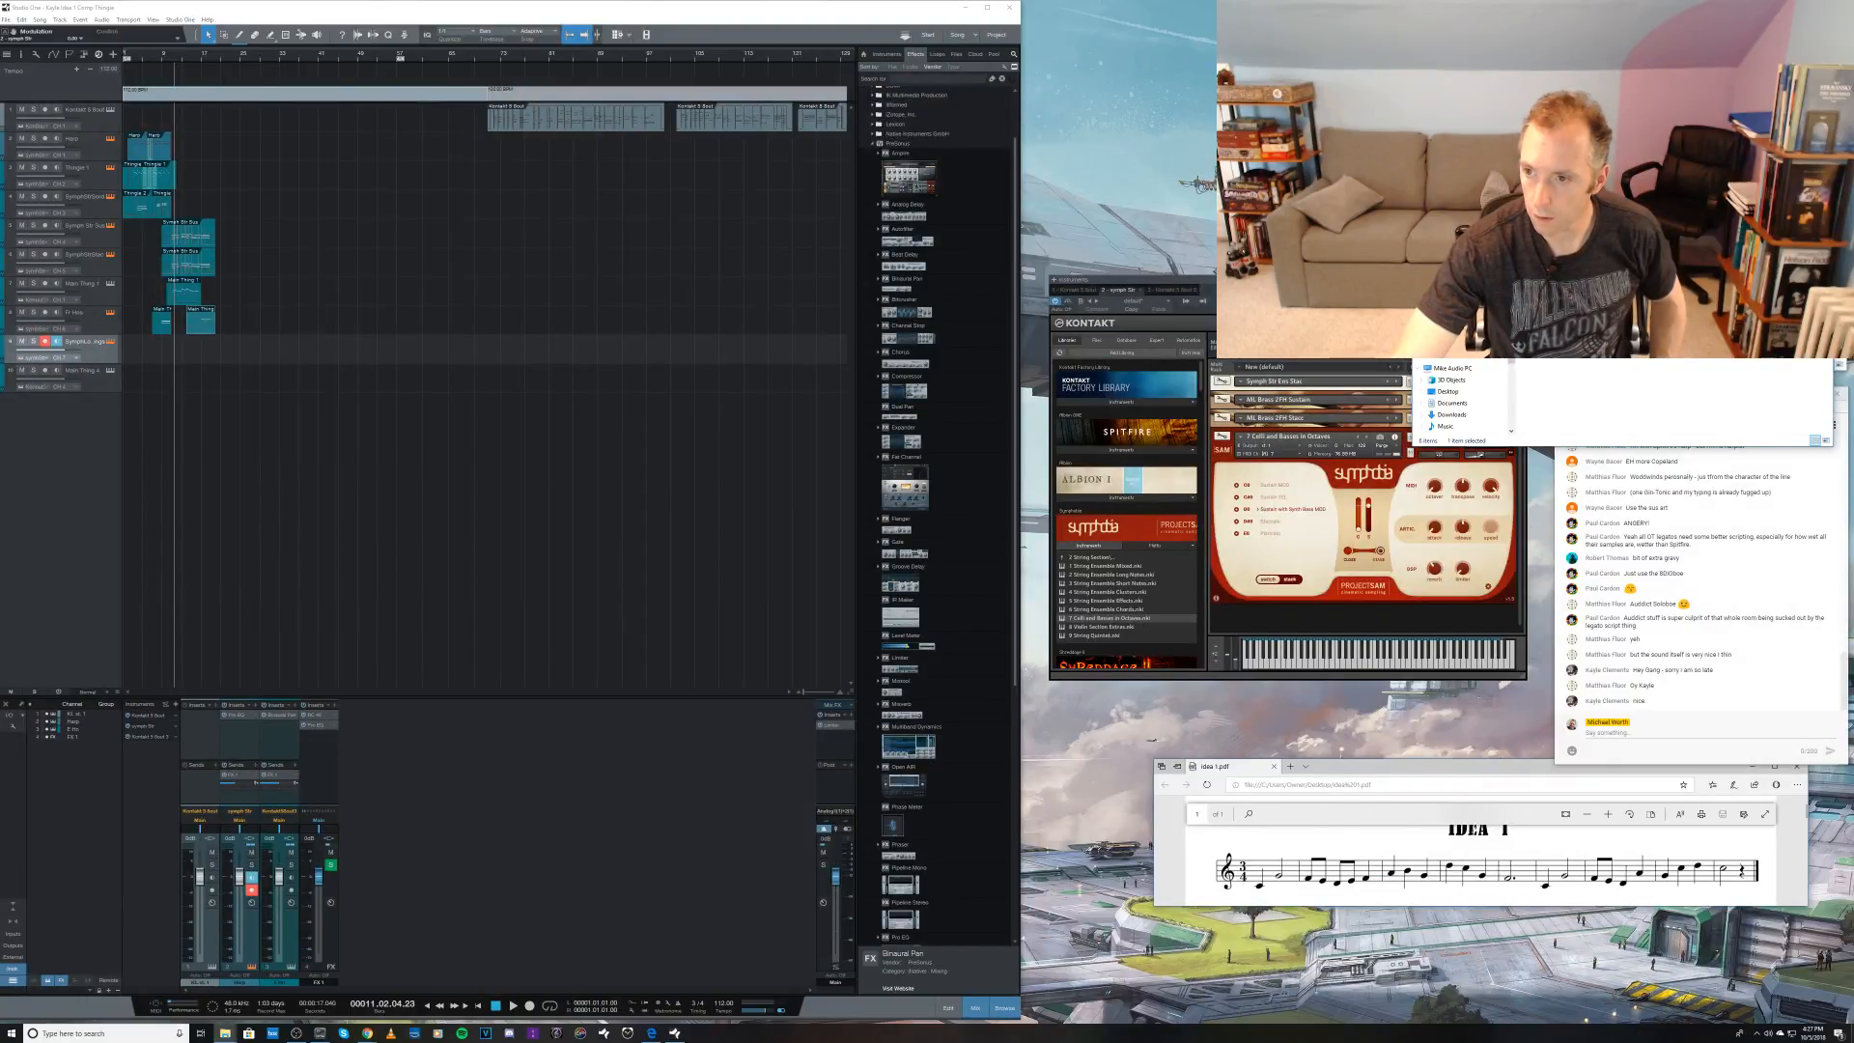
key("Return")
left_click_drag(1557, 300, 1322, 439)
left_click(943, 553)
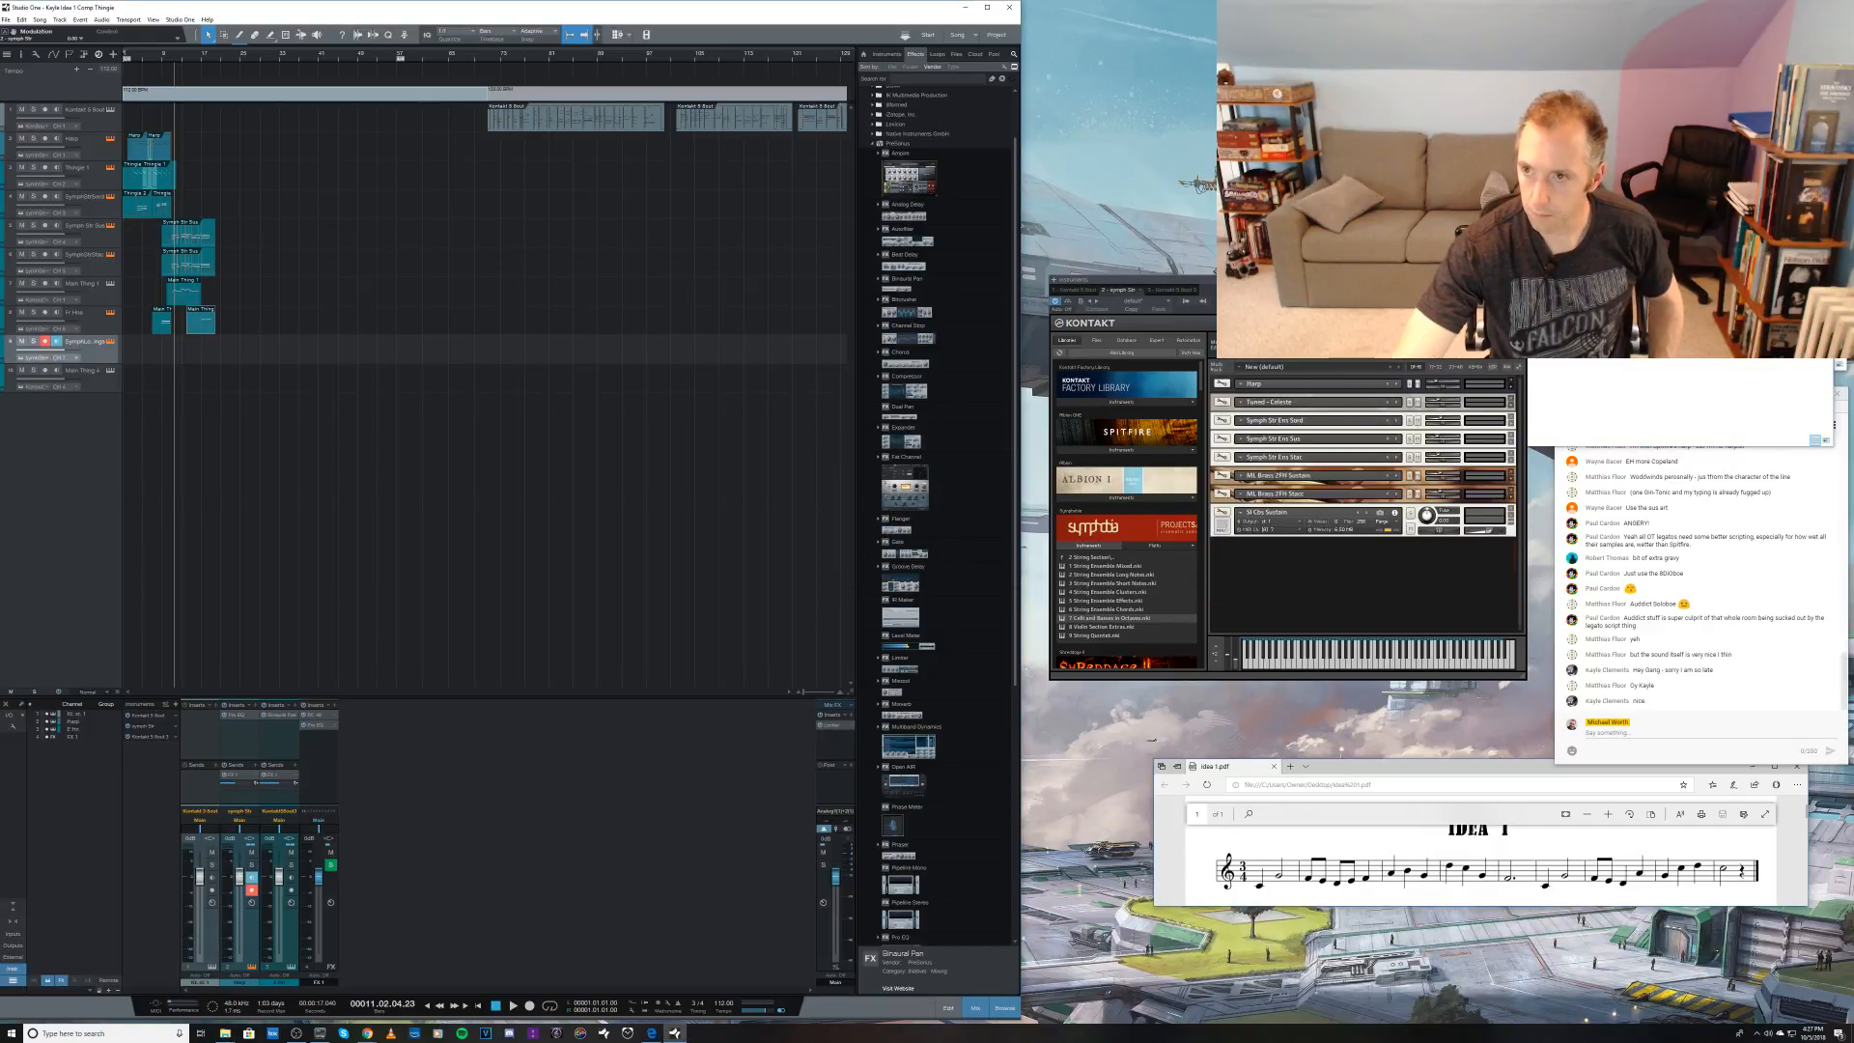
Step: Add the Sustain patch's companion from the file folder as a new Kontakt instrument and change its MIDI channel
key("alt+Tab")
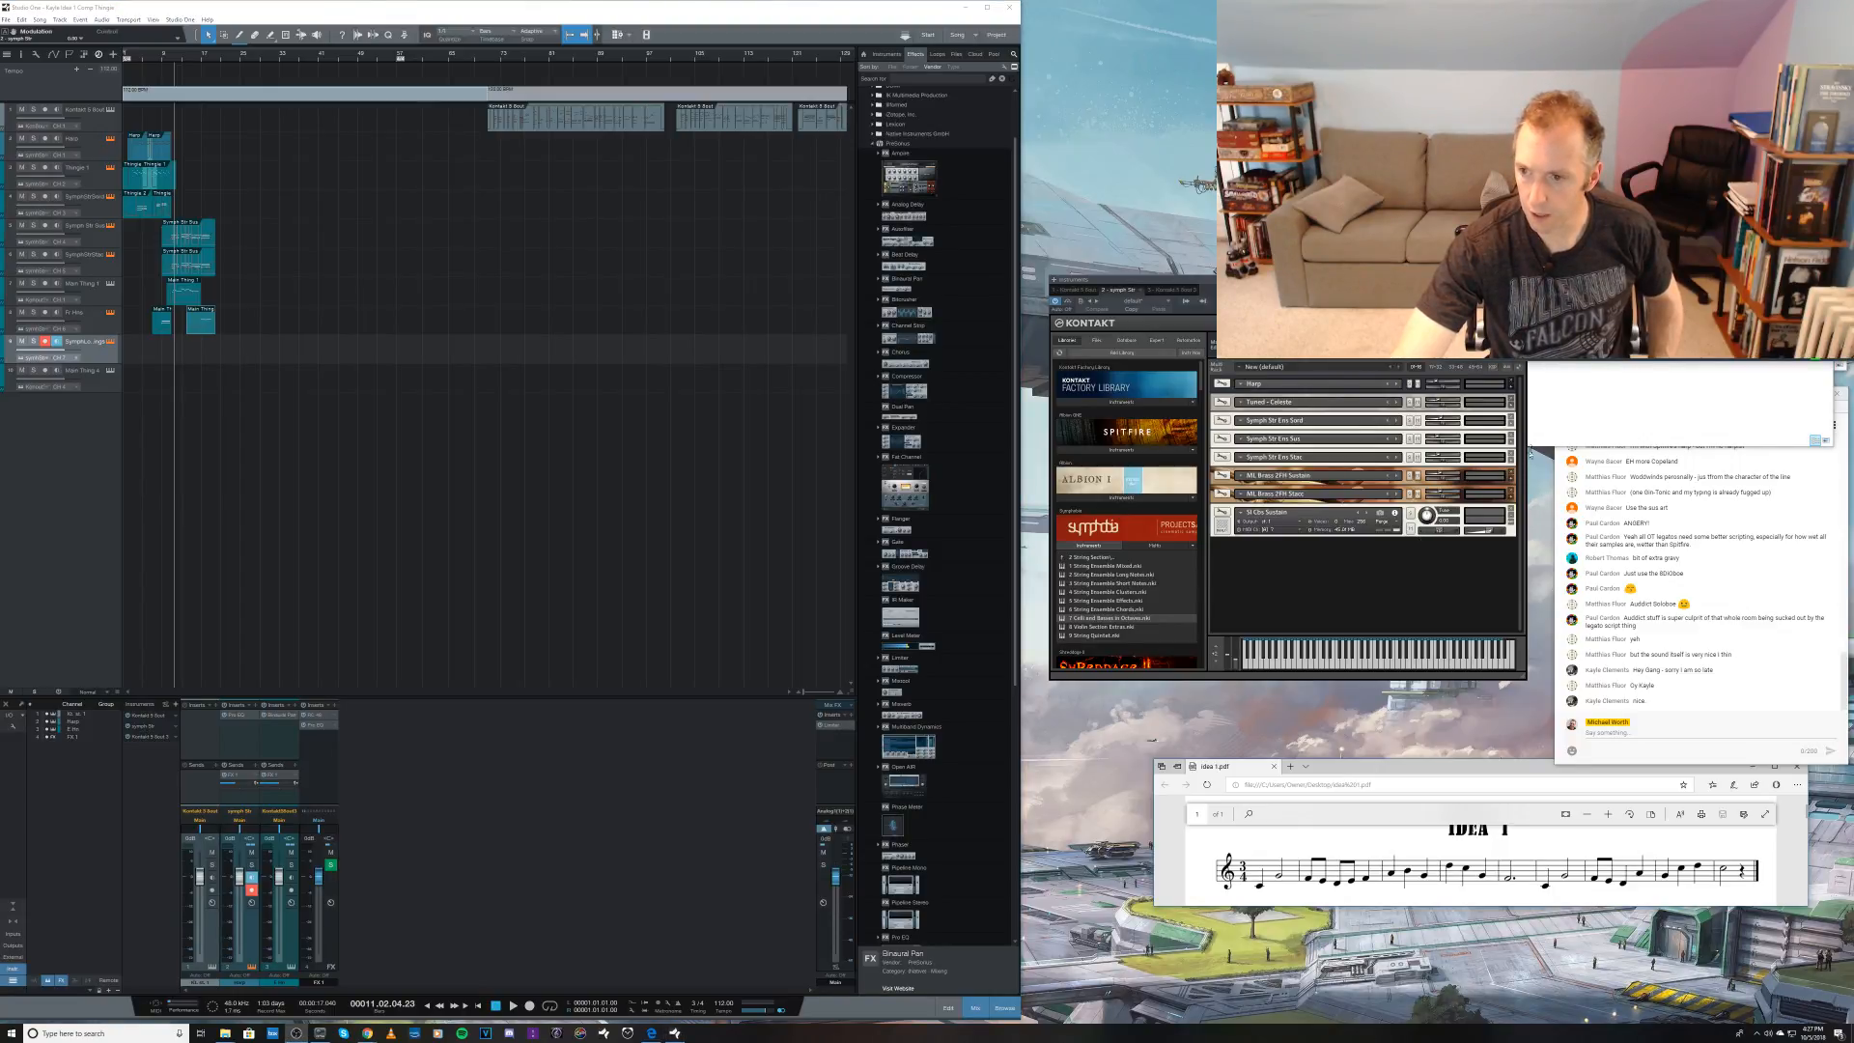
left_click(1588, 404)
left_click_drag(1564, 290, 1329, 585)
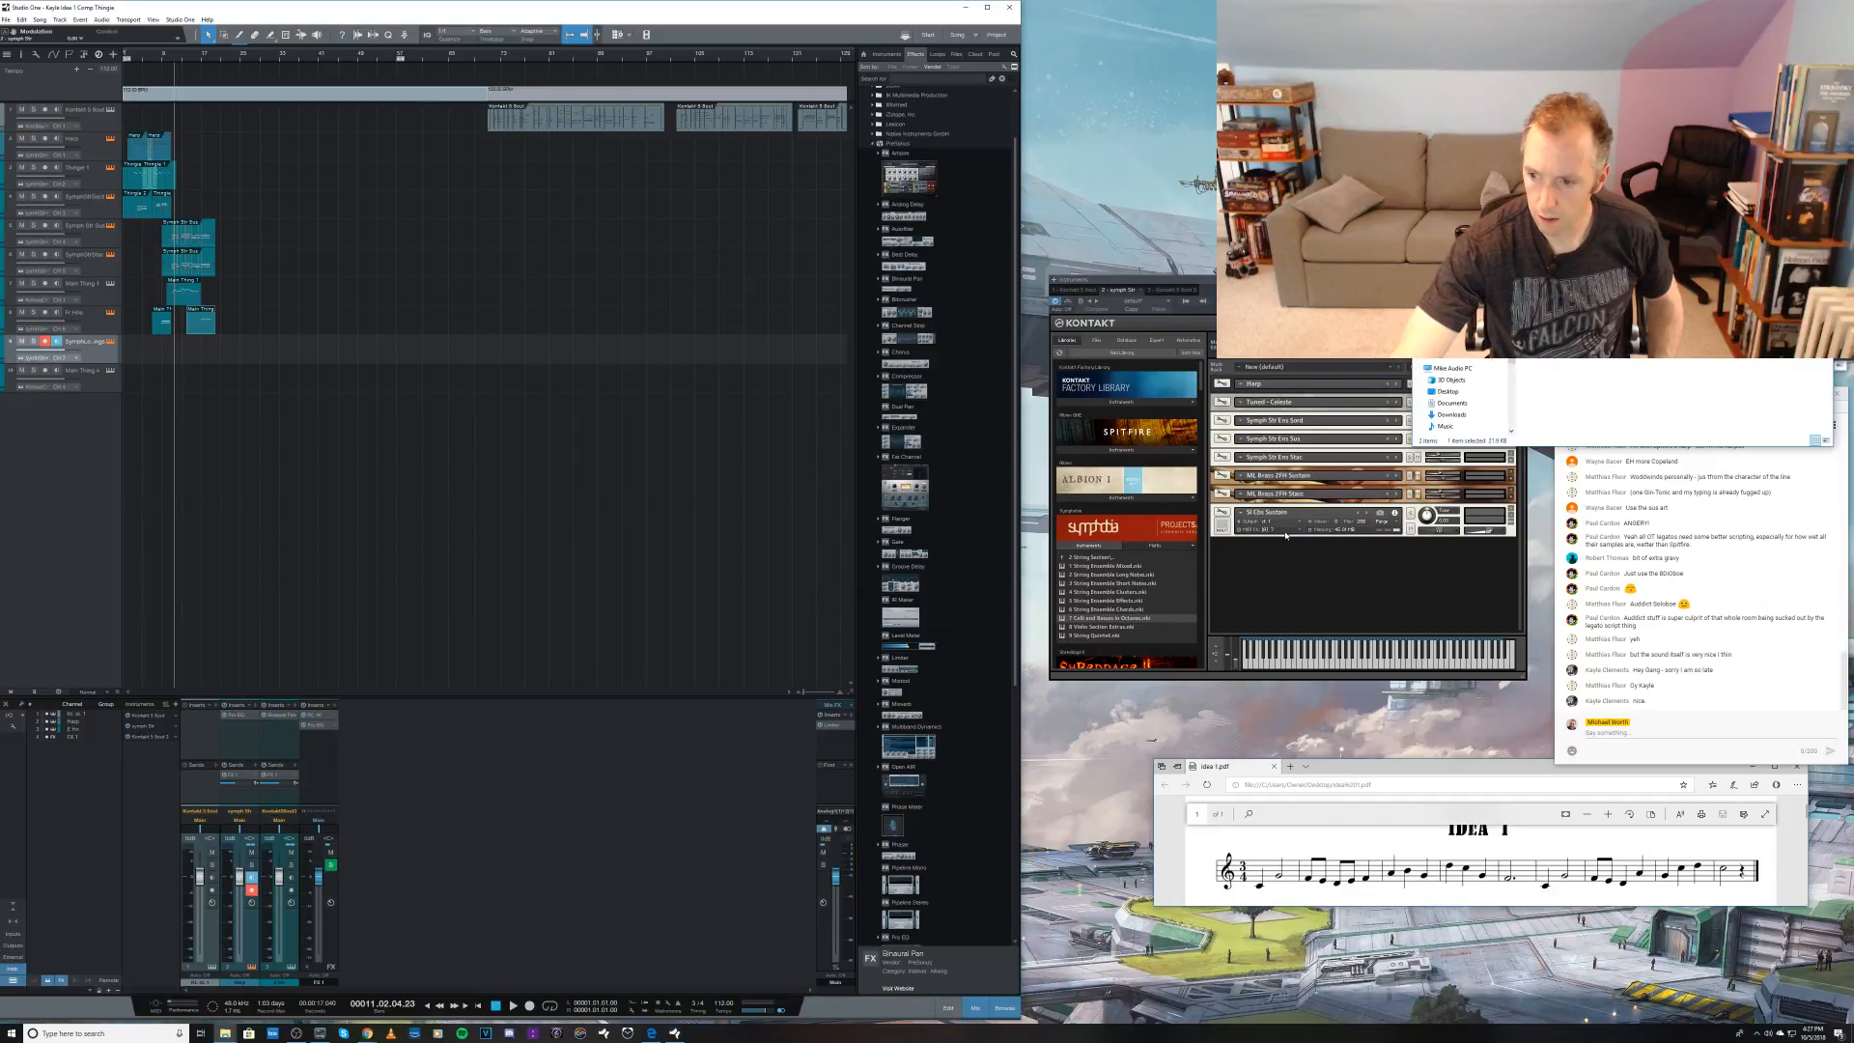
left_click(1267, 563)
mouse_move(1299, 580)
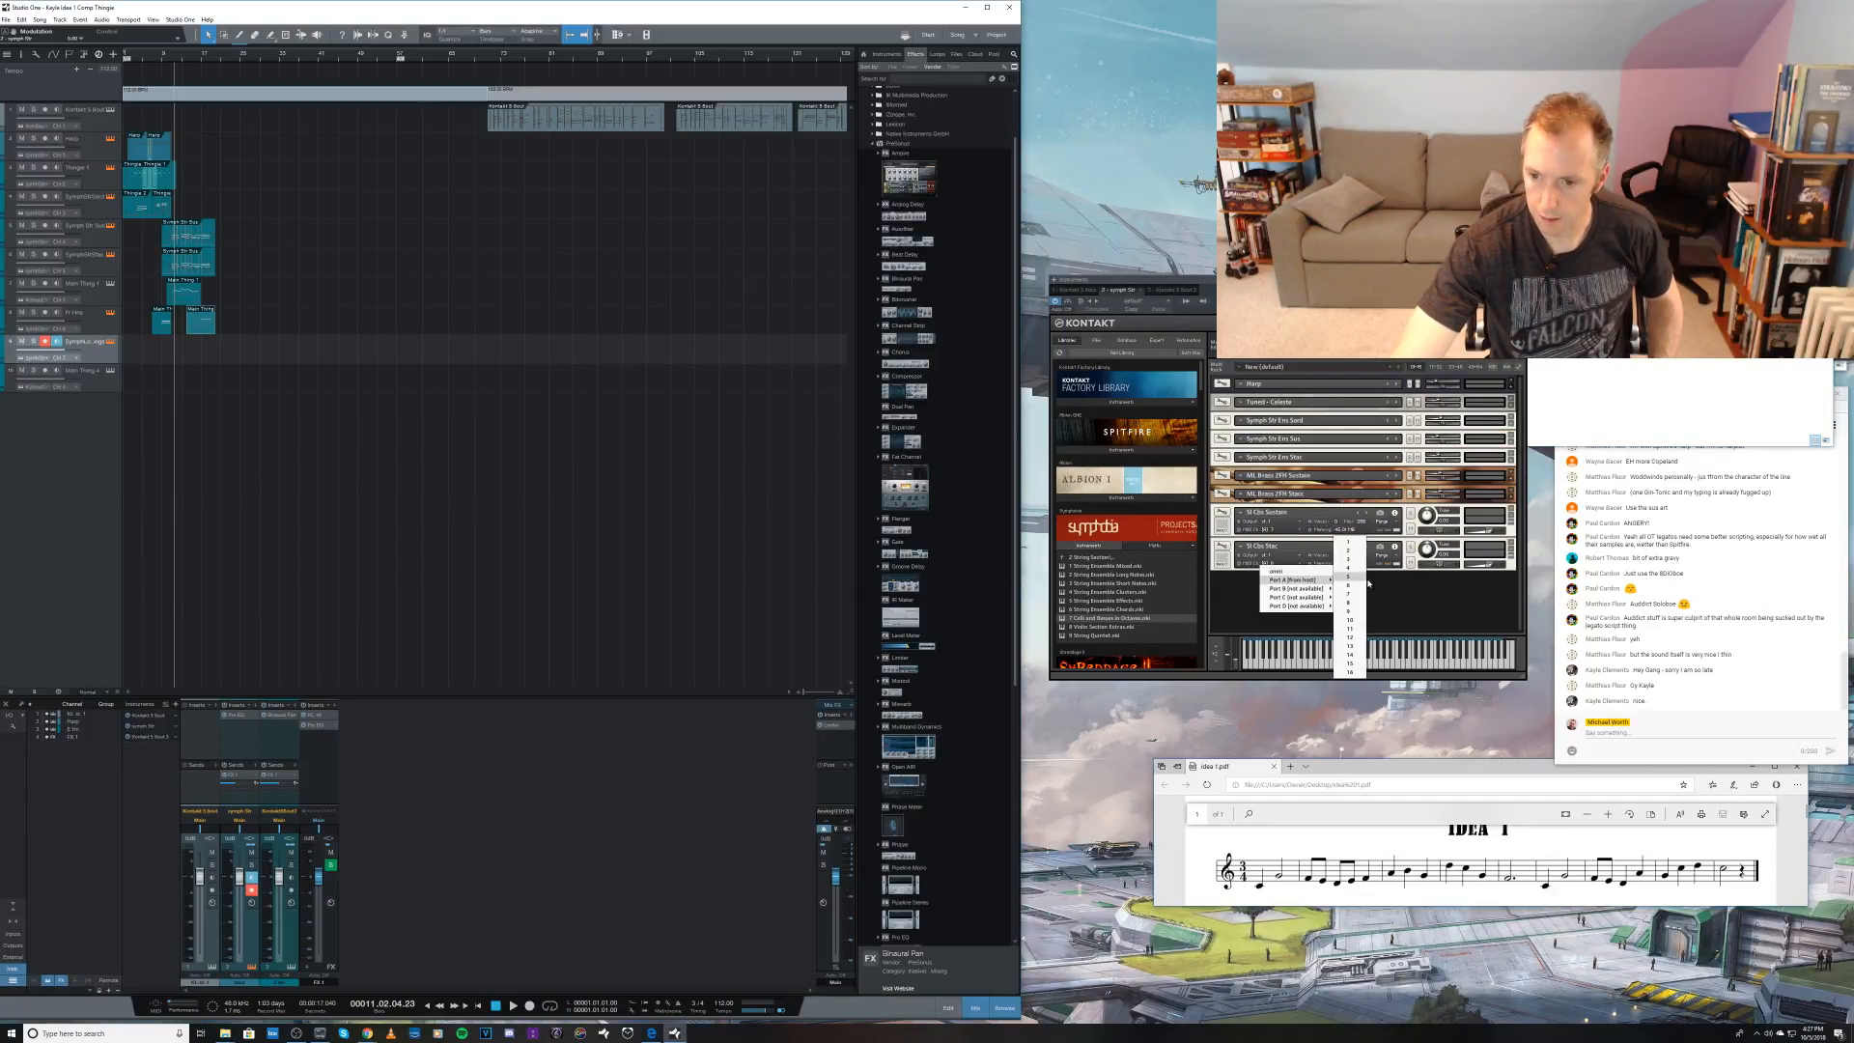
left_click(1350, 593)
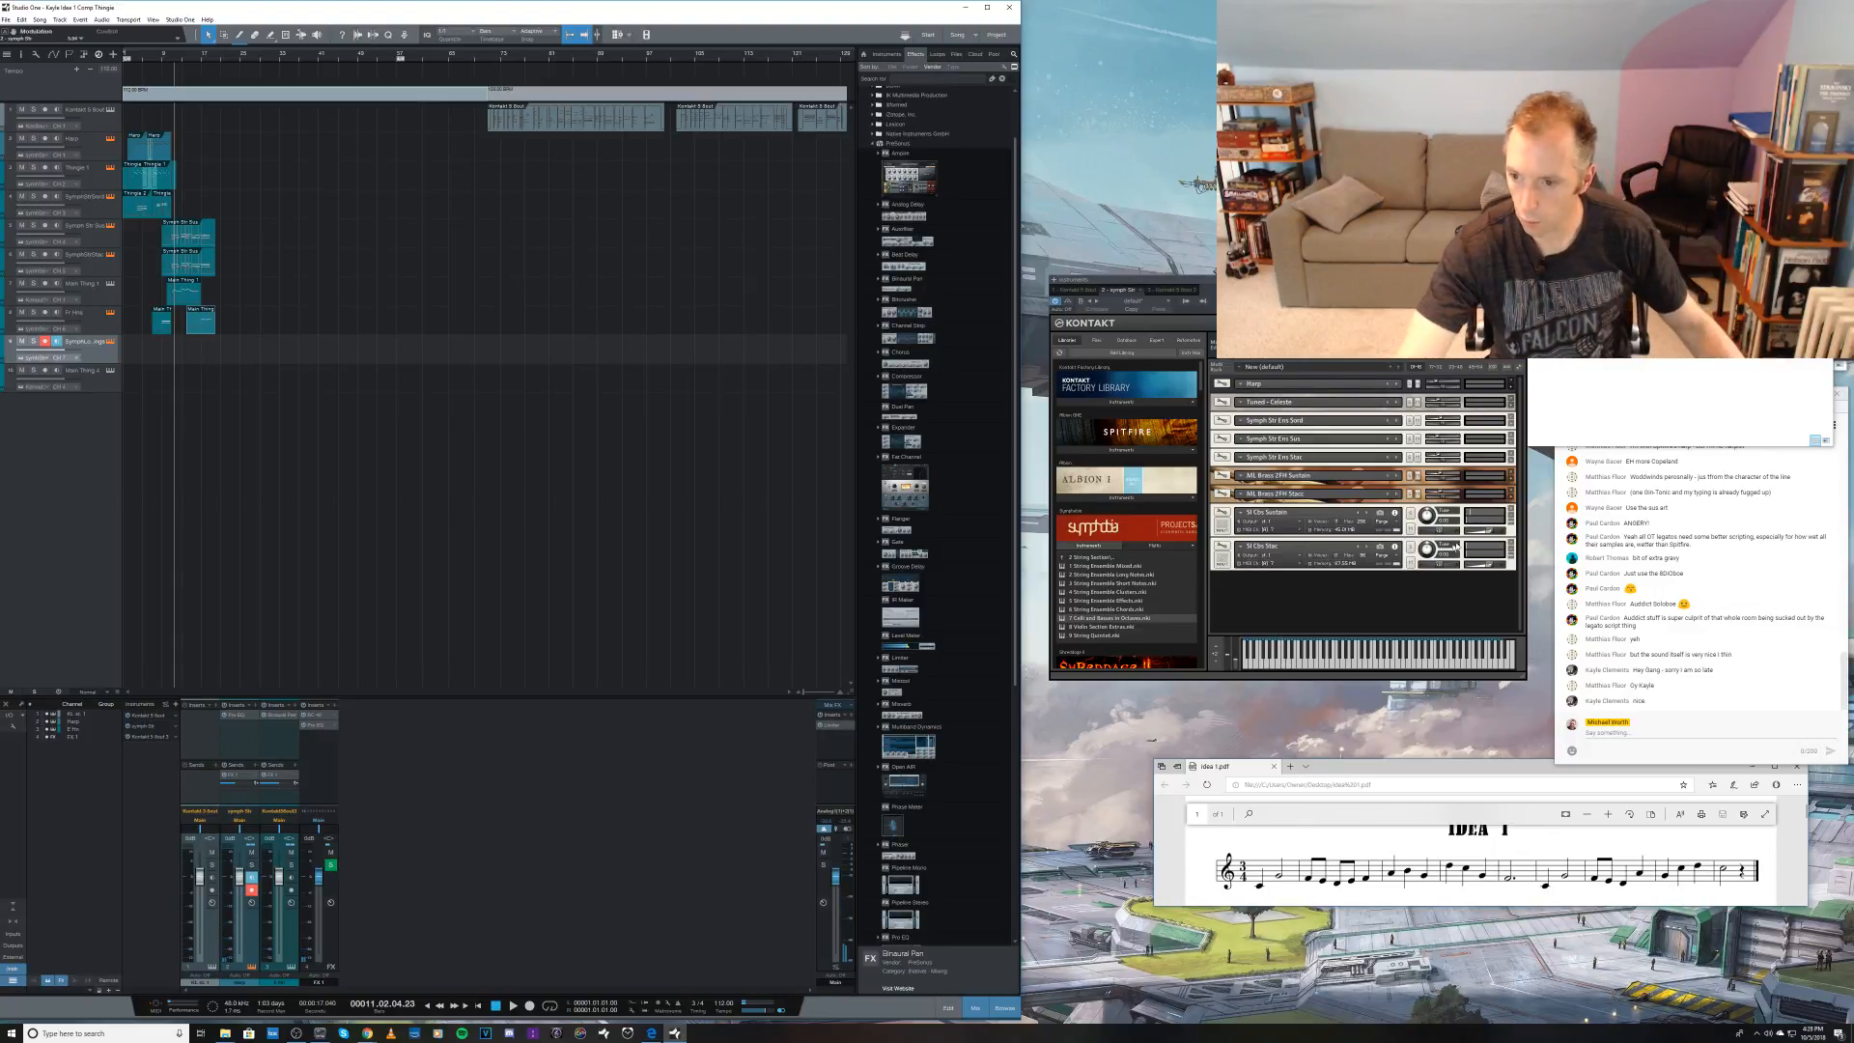
mouse_move(1489, 533)
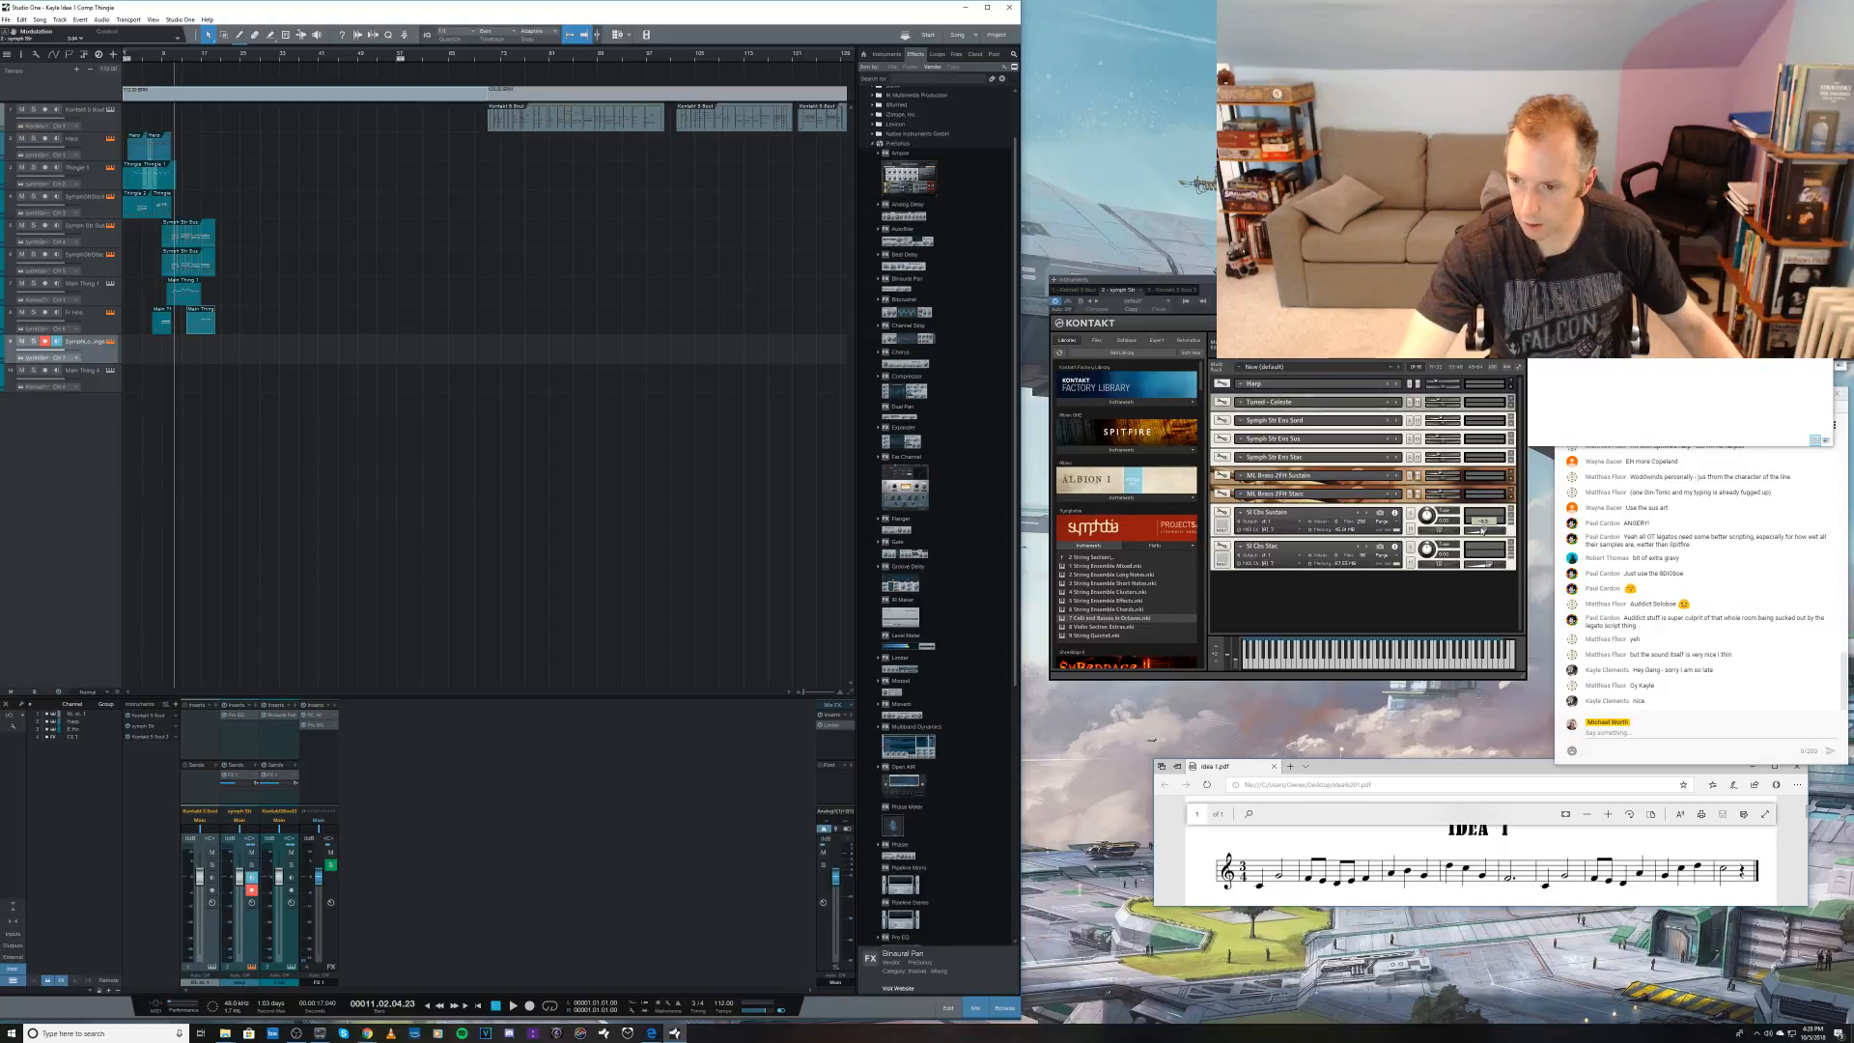
mouse_move(1485, 568)
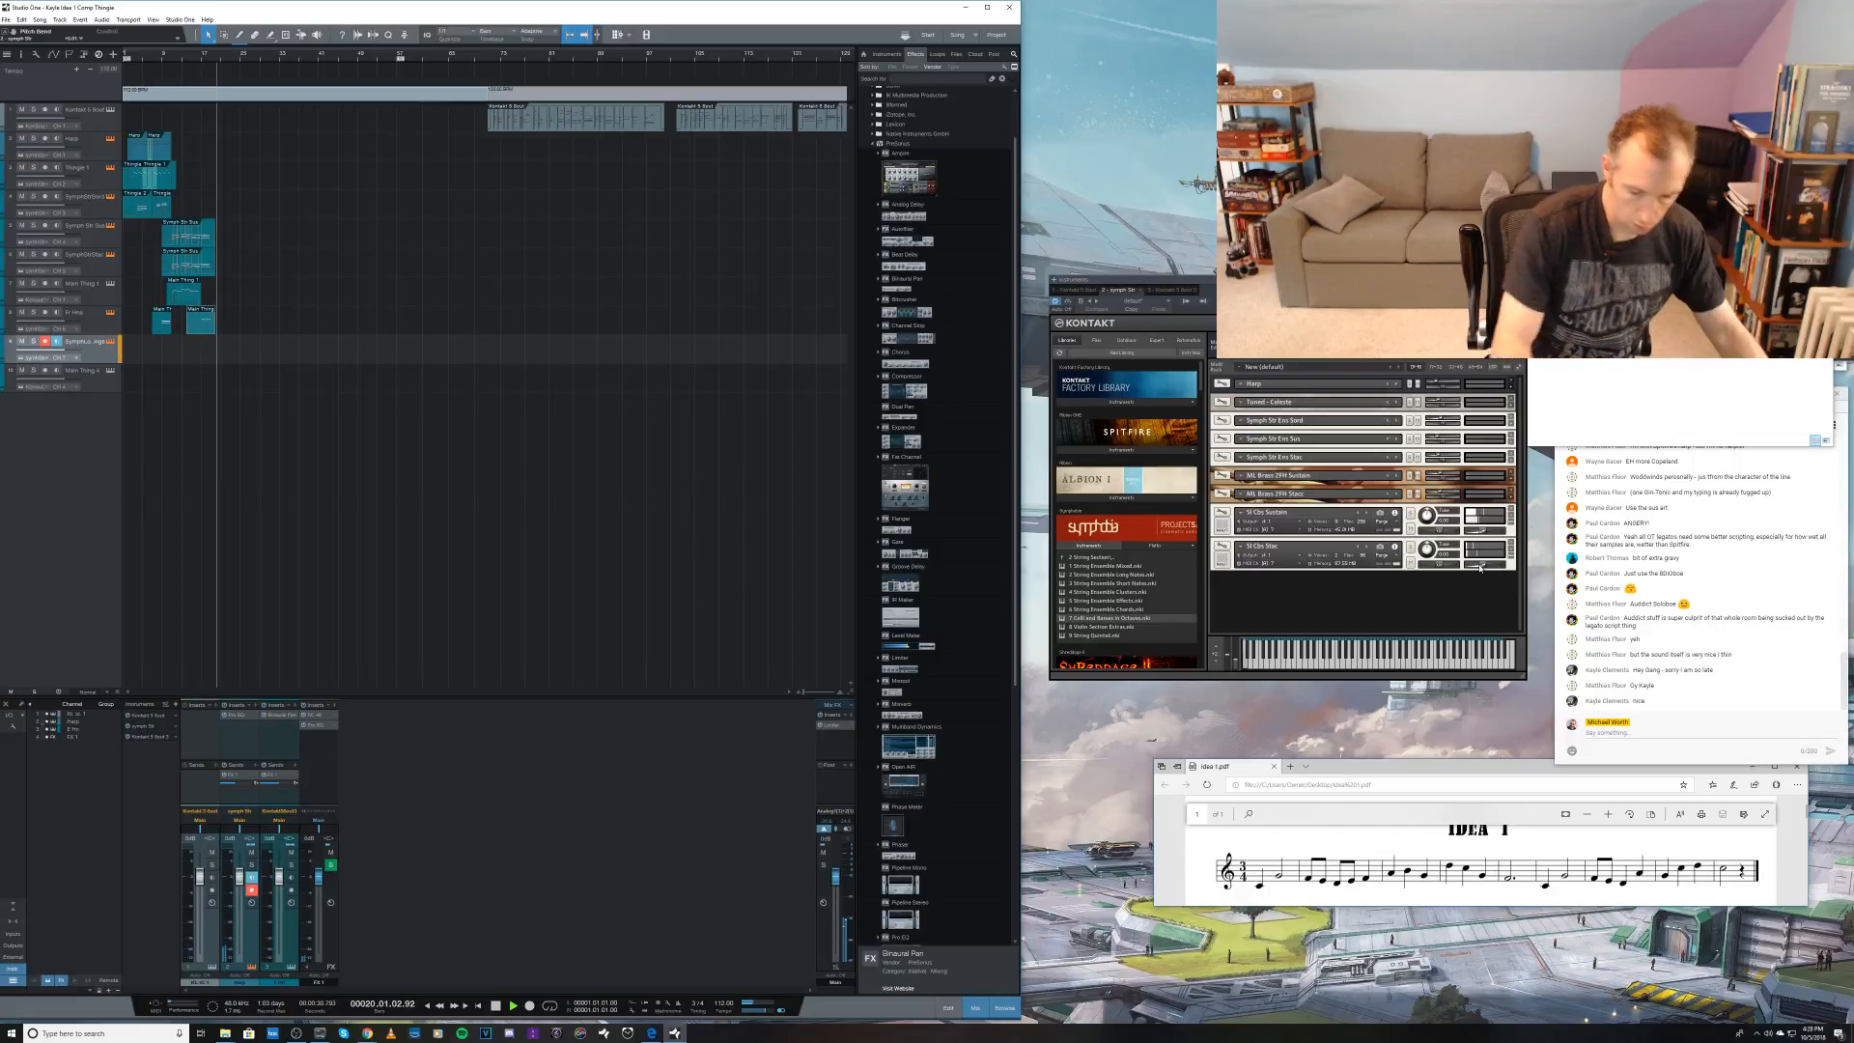
Step: Try two recordings of the new string line on the ninth track and undo each take
key("space")
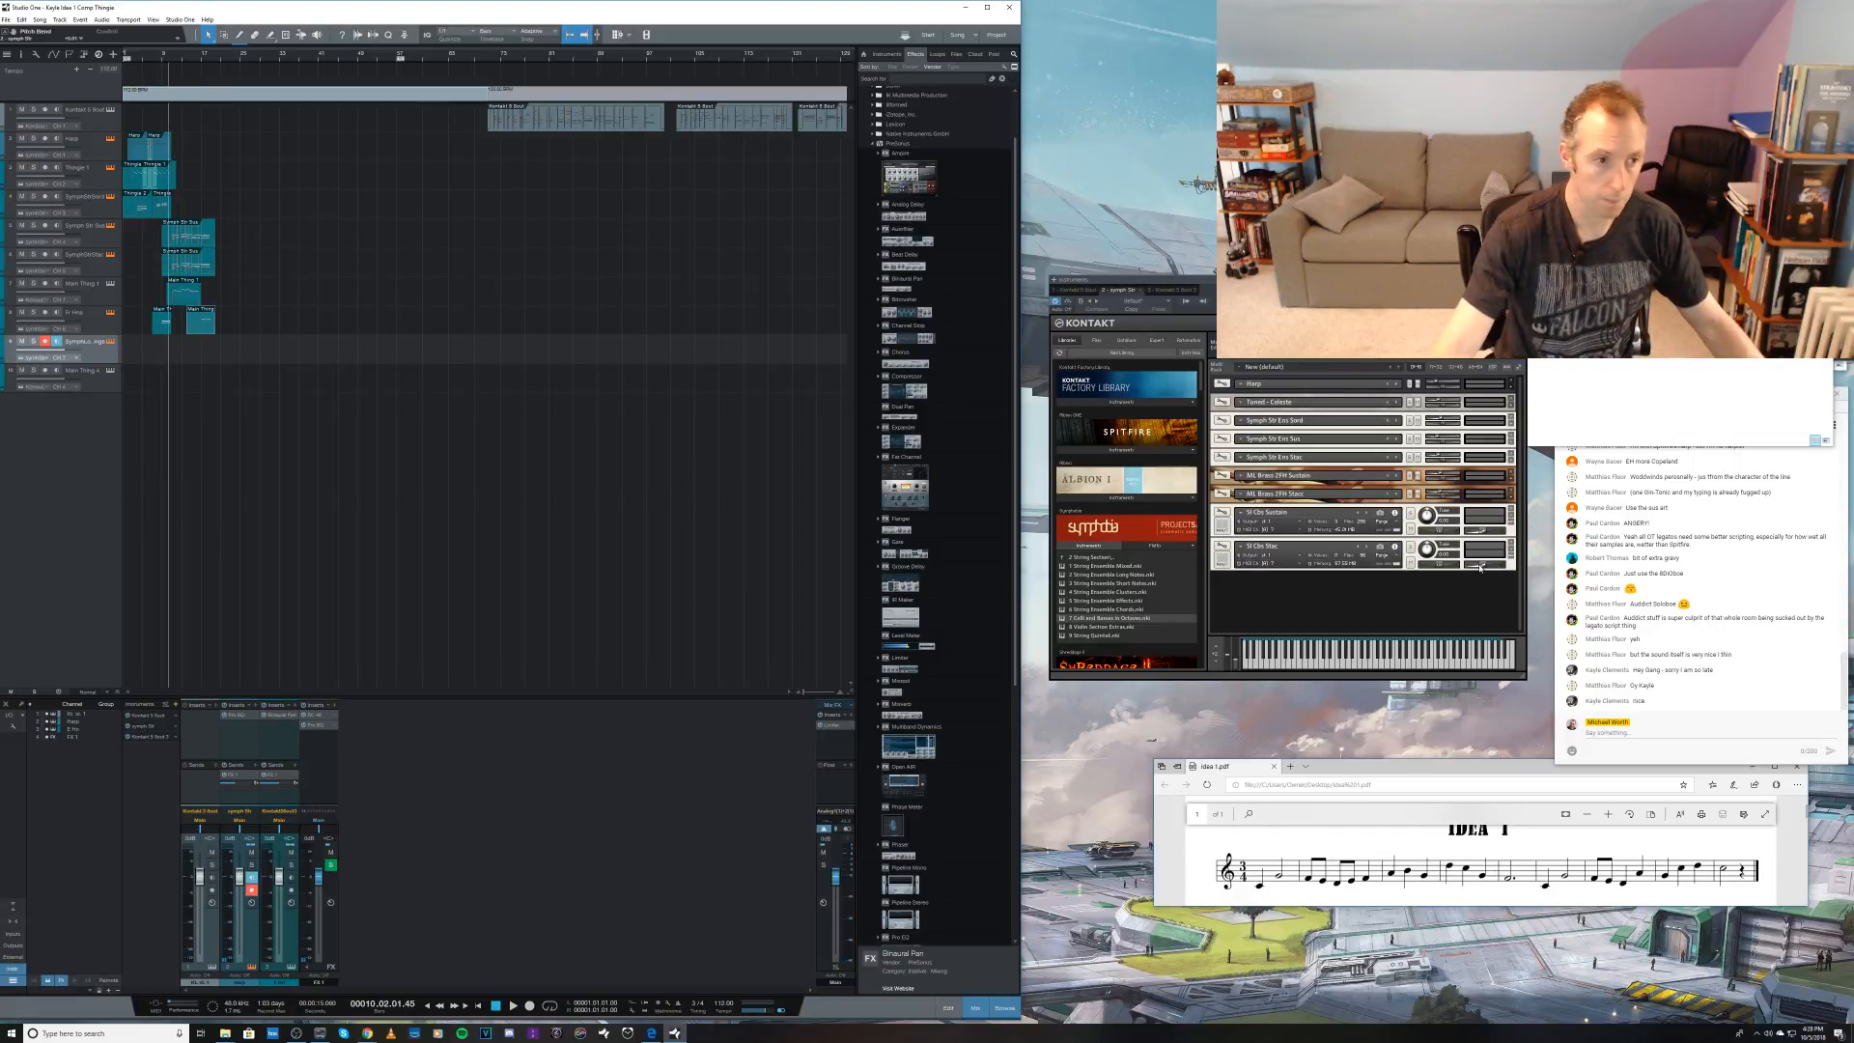
key("KP_Subtract")
key("KP_Multiply")
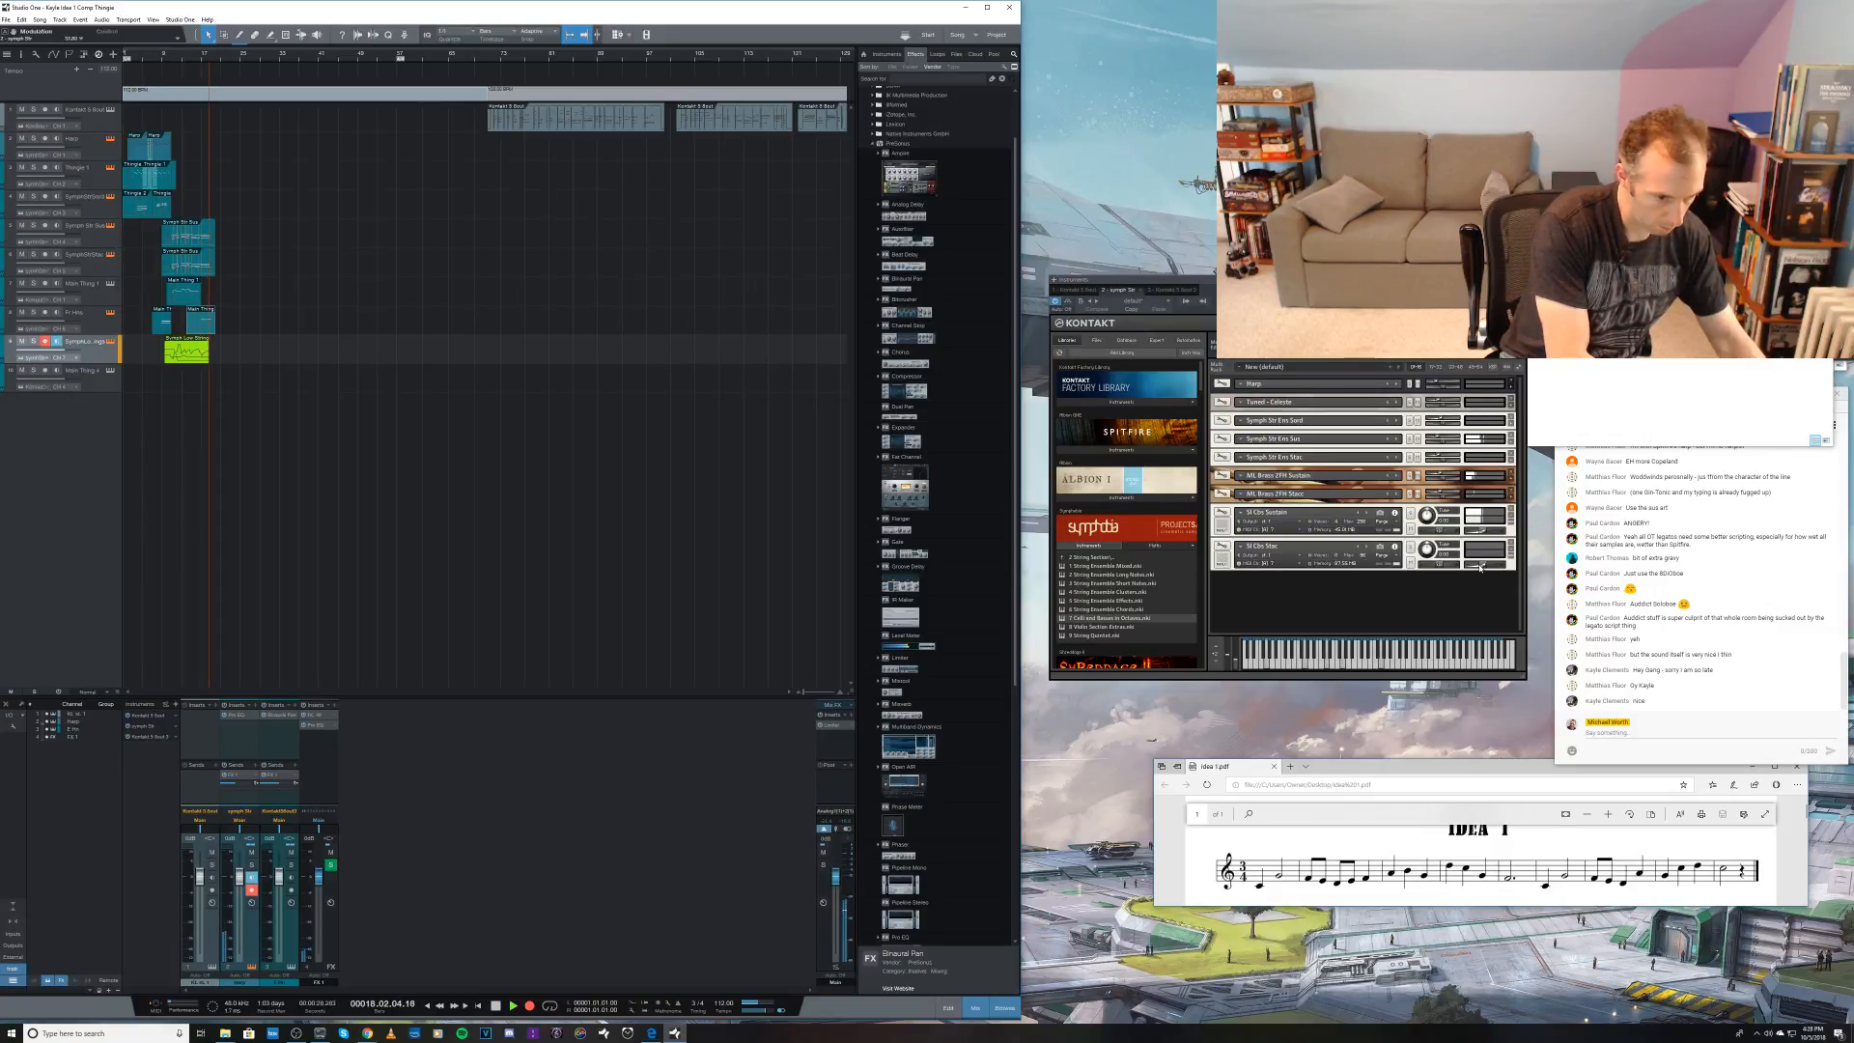
key("space")
key("ctrl+z")
key("KP_Multiply")
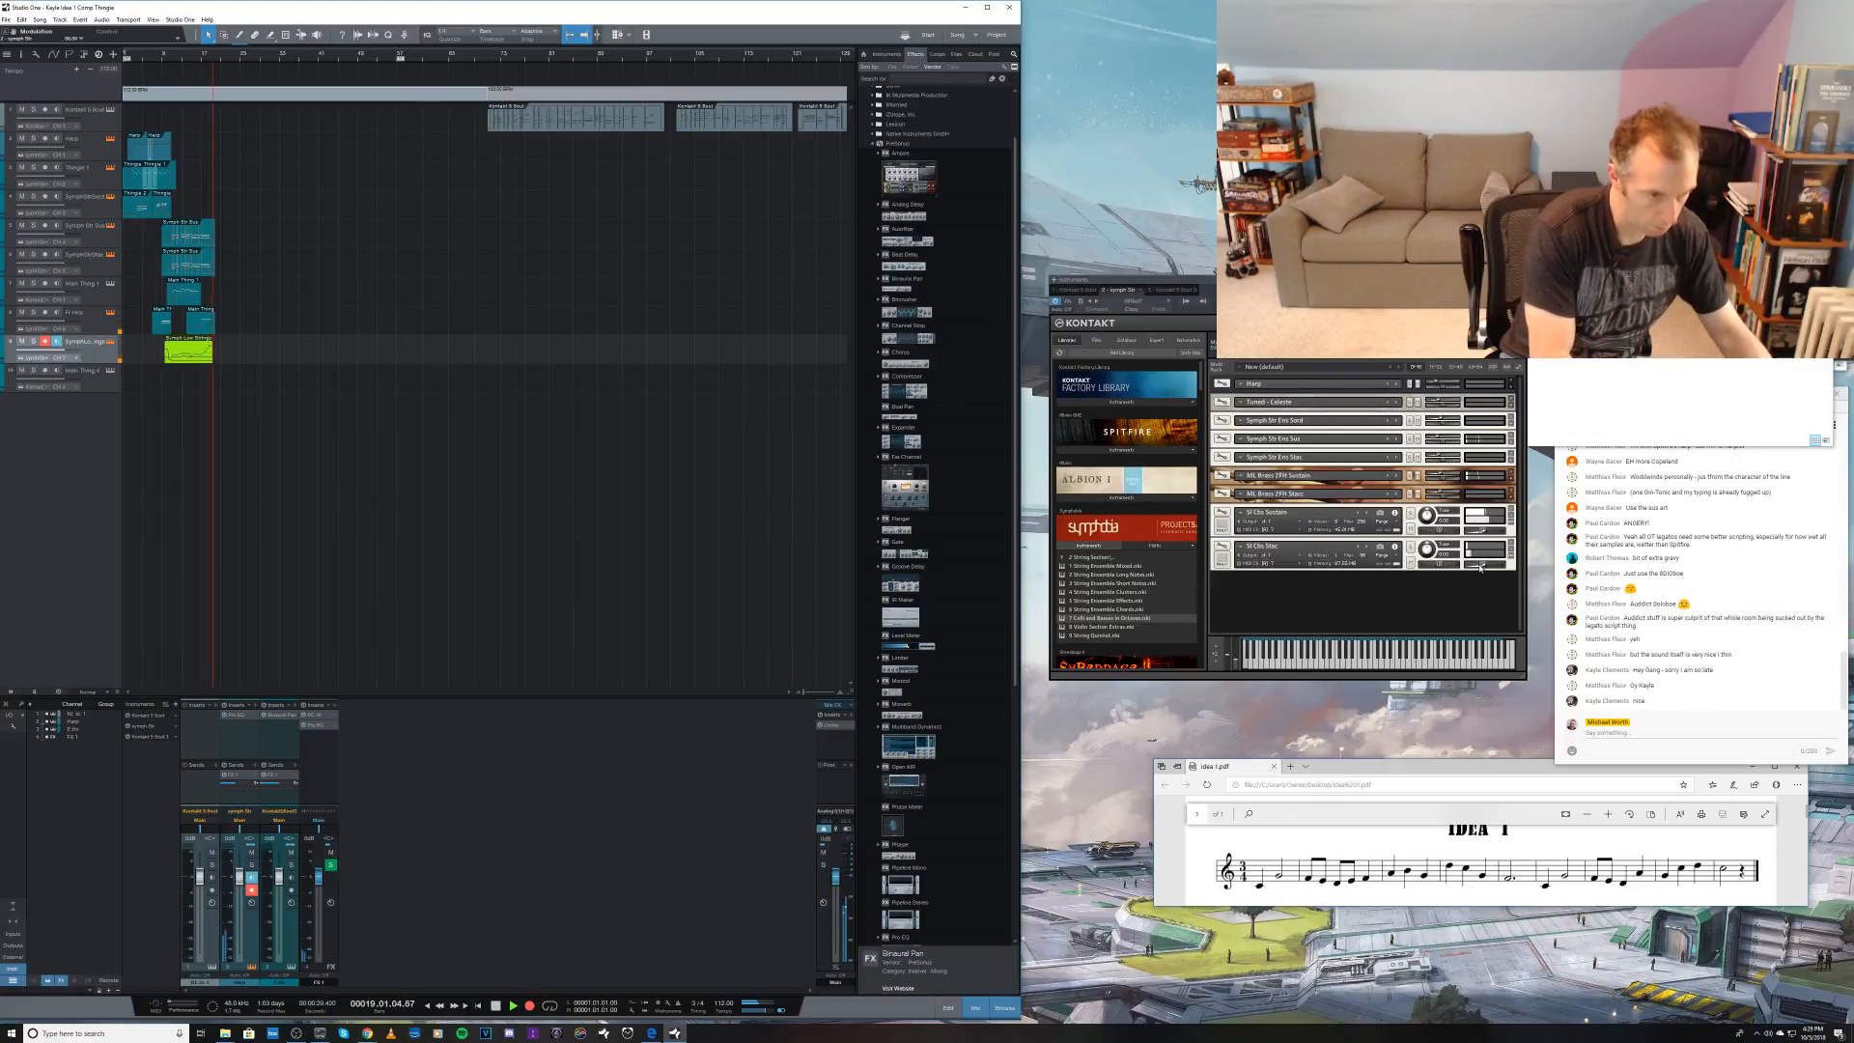
key("space")
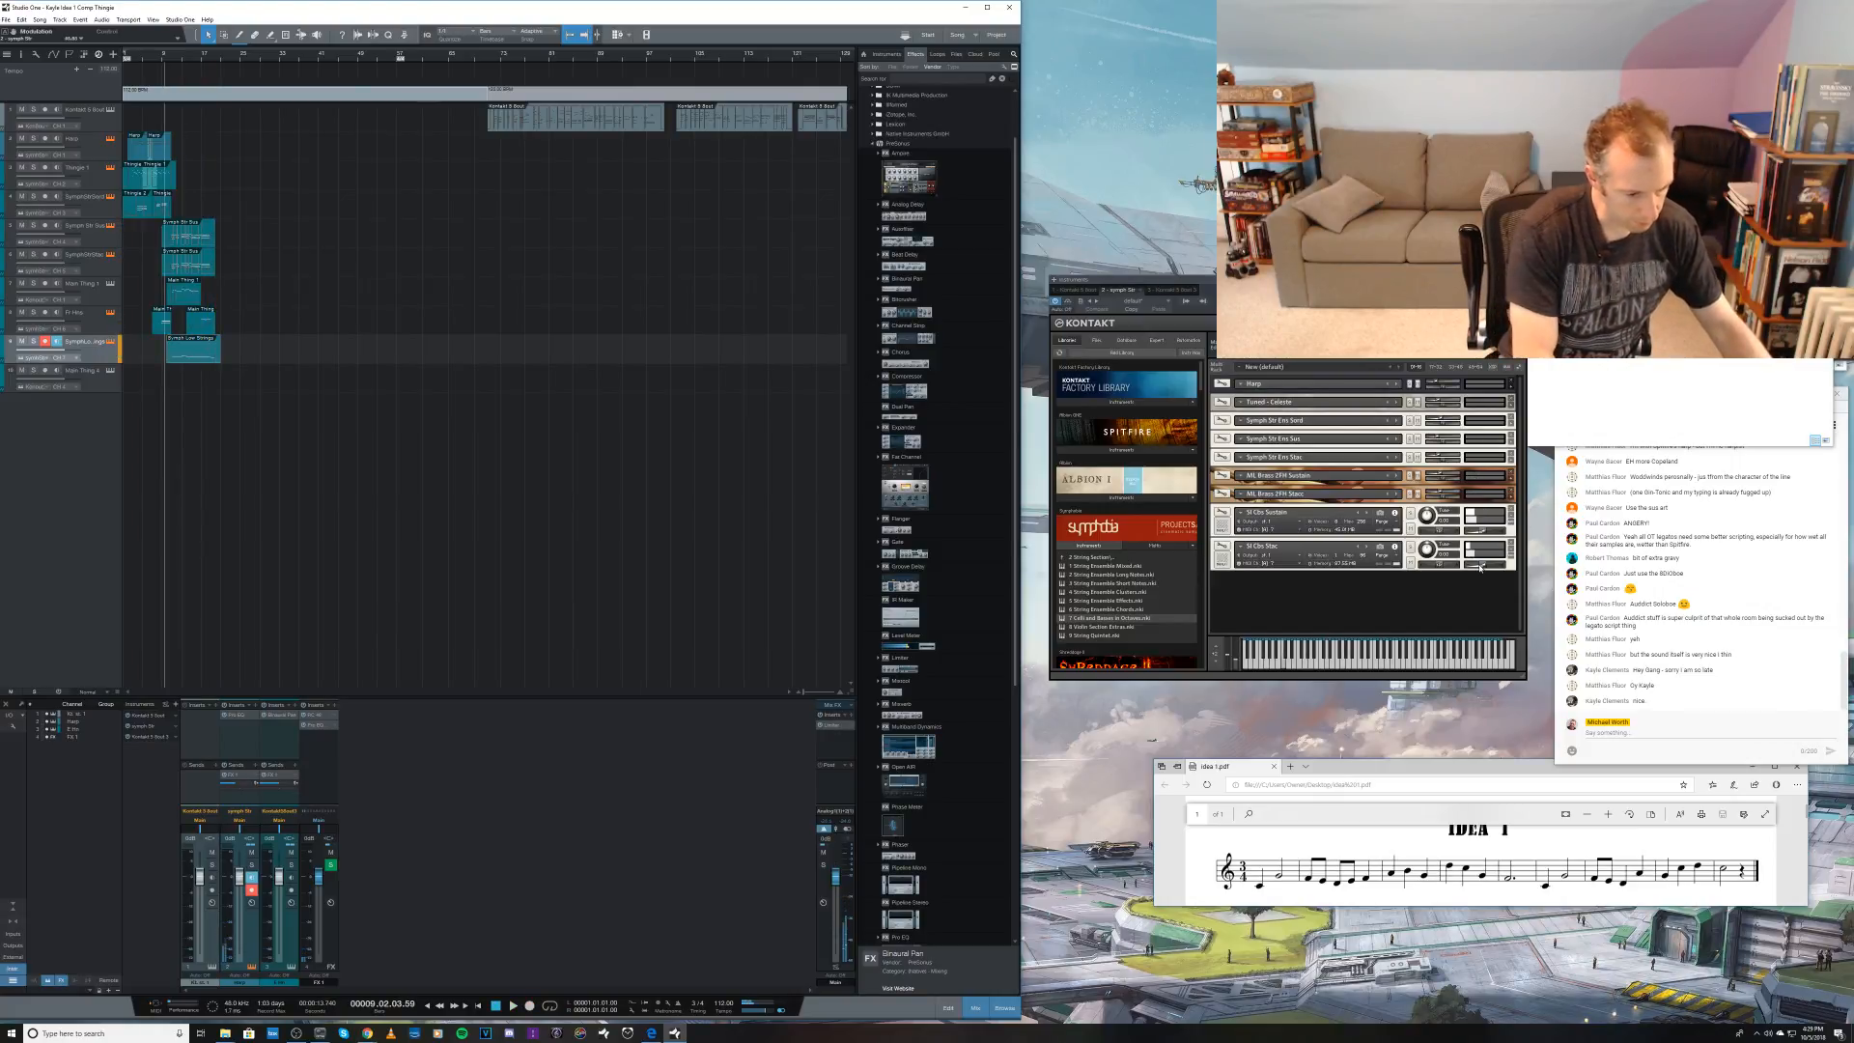
key("ctrl+z")
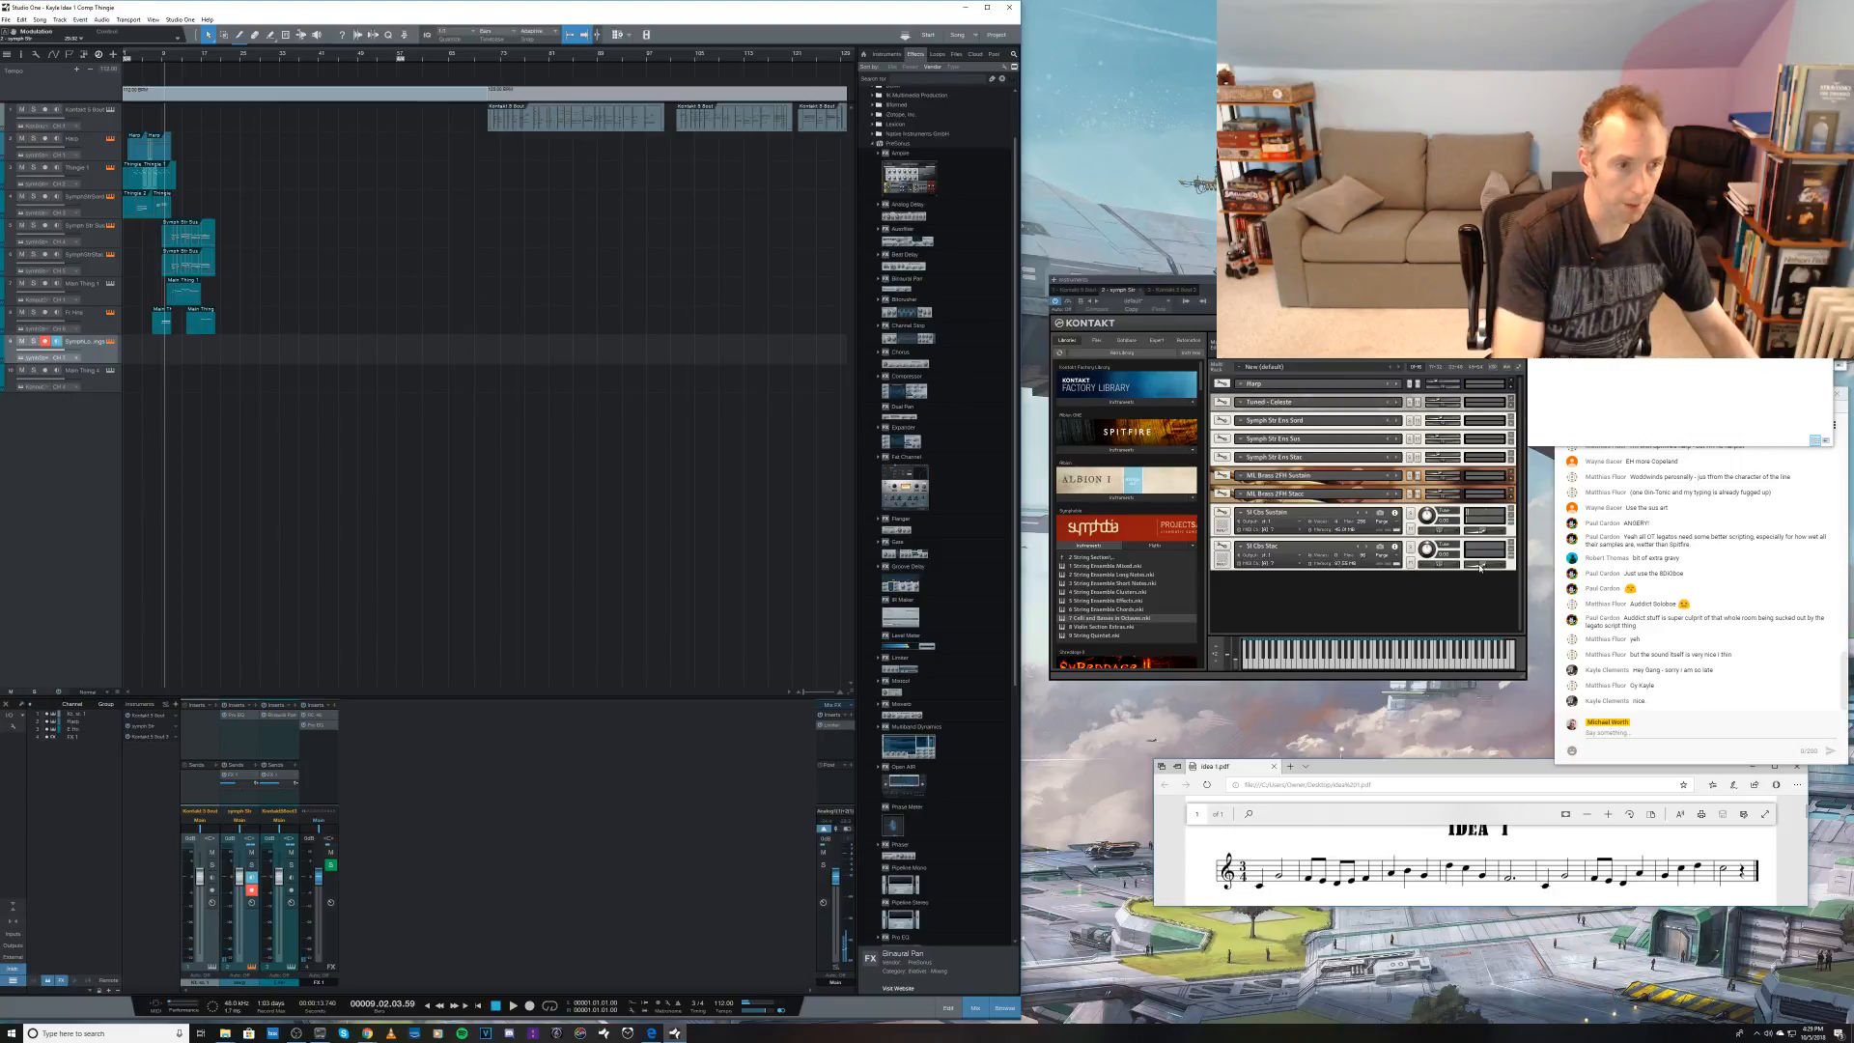
Step: Record a new take of the string line on the ninth track and play it back from bar 7
key("KP_Multiply")
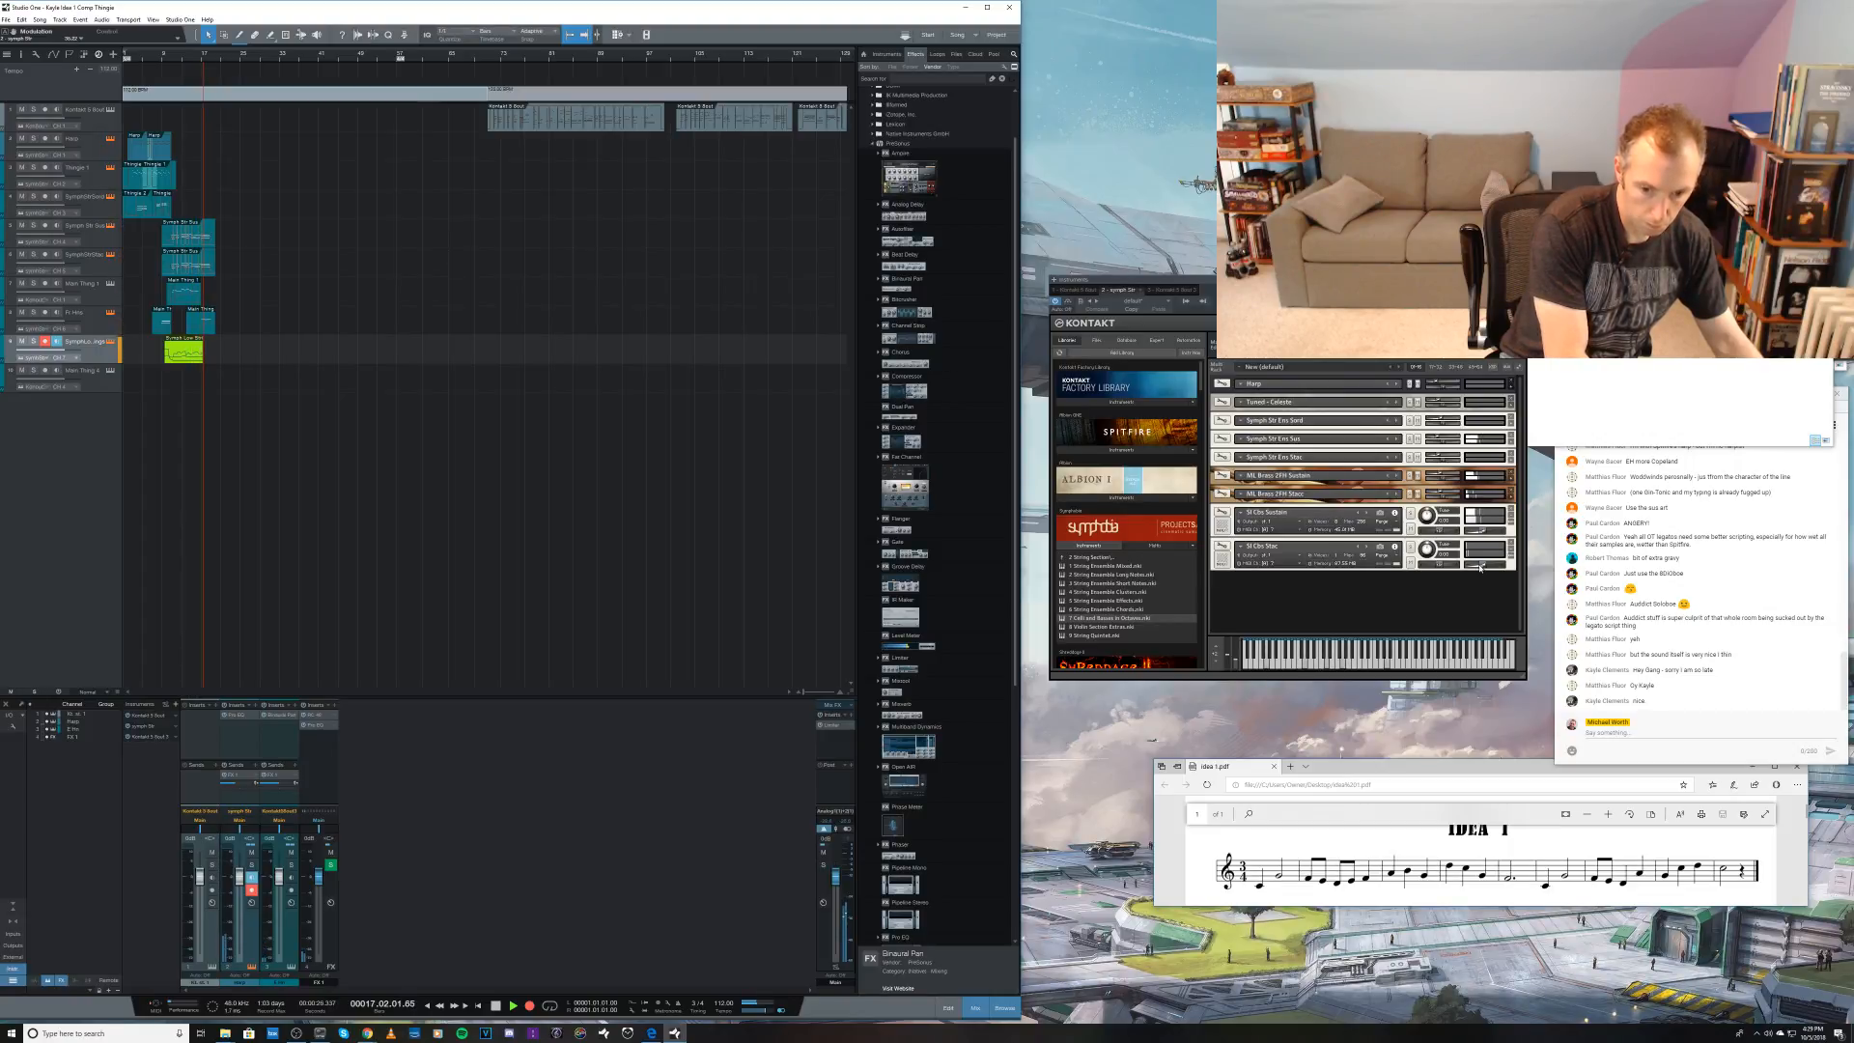
key("space")
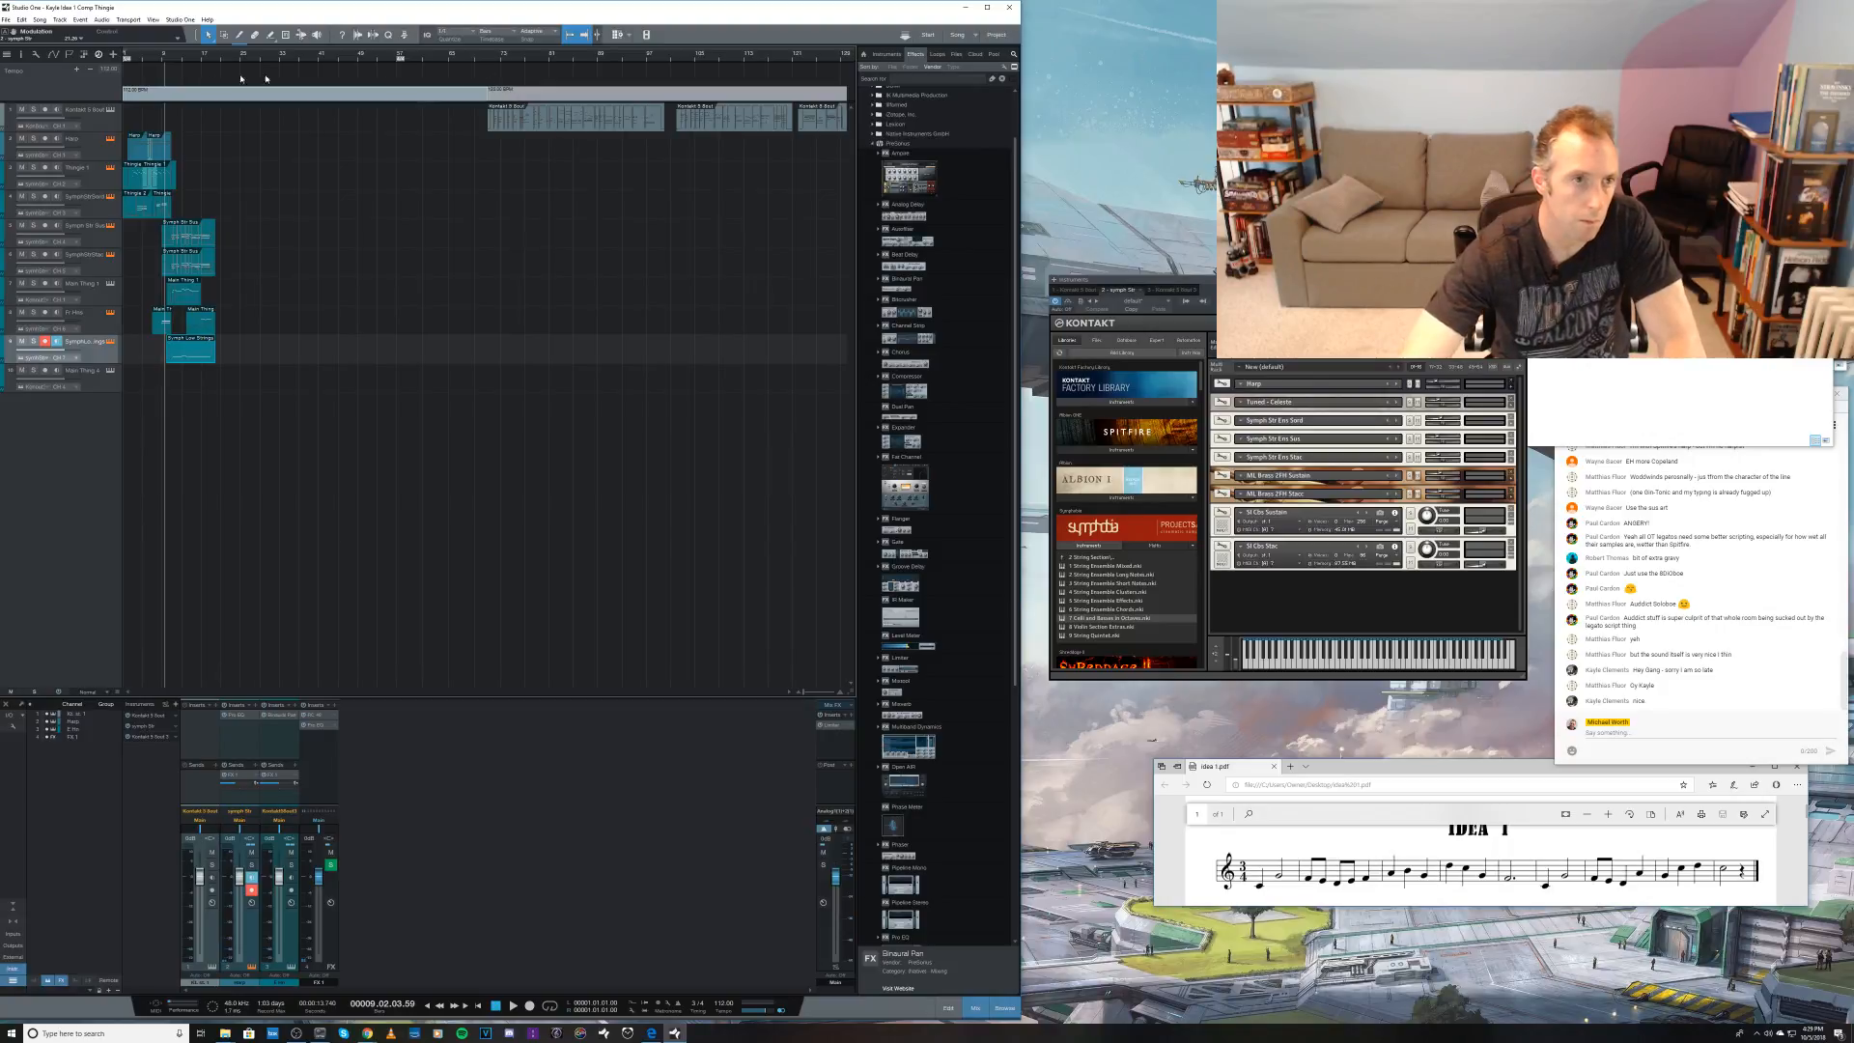
left_click(152, 60)
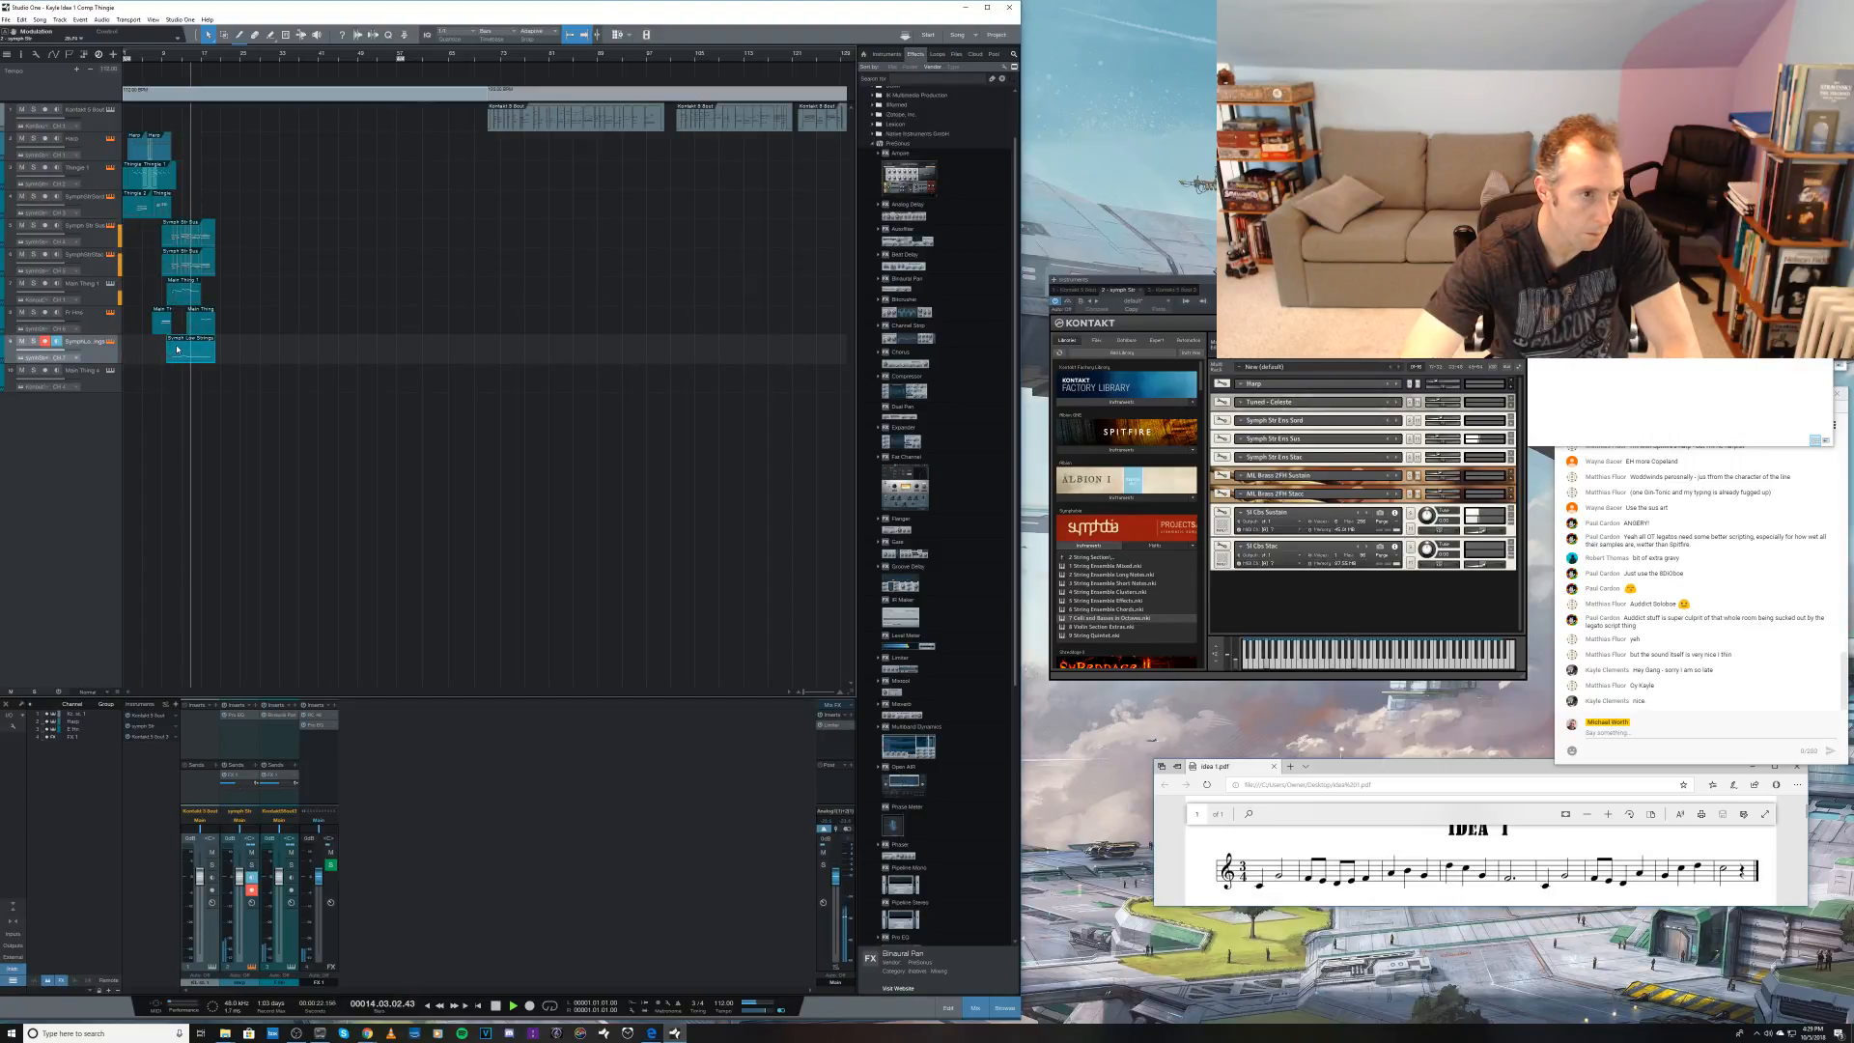
key("space")
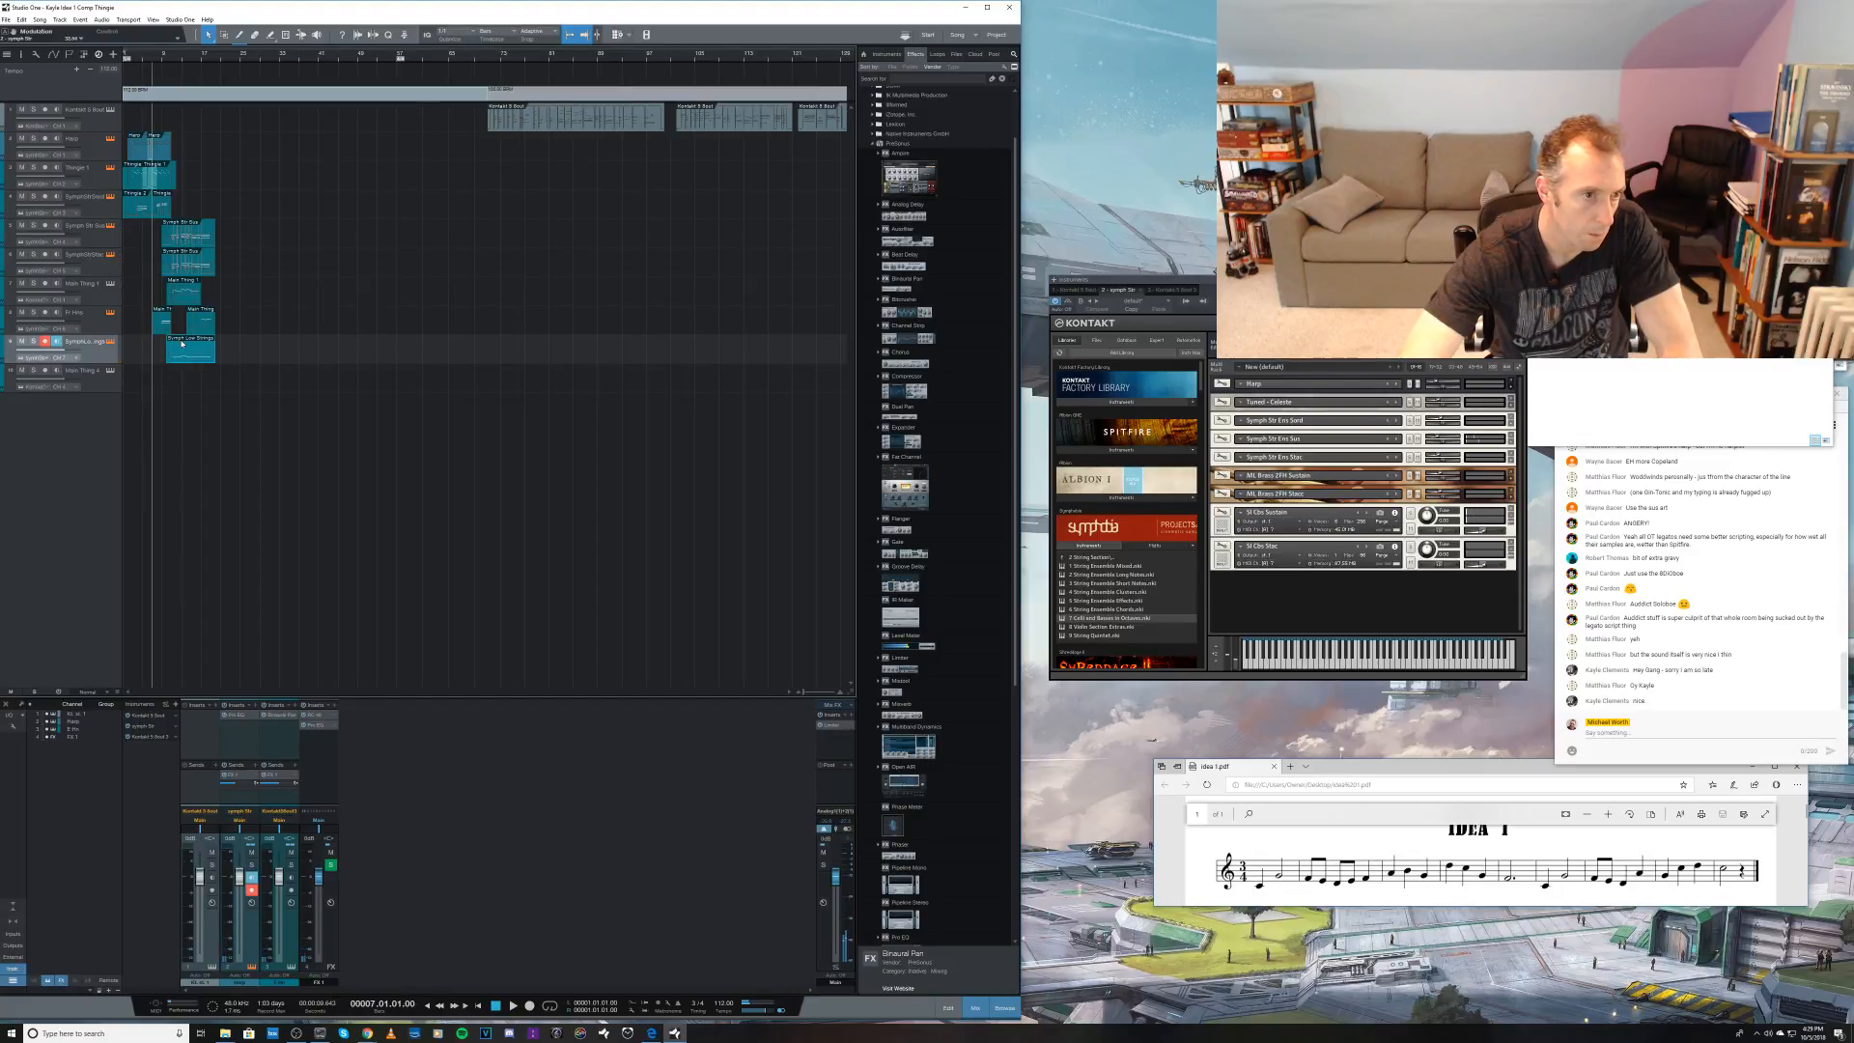
Step: Open the recorded string part in the note editor and solo the fifth and ninth tracks during playback from bar 10
double_click(181, 343)
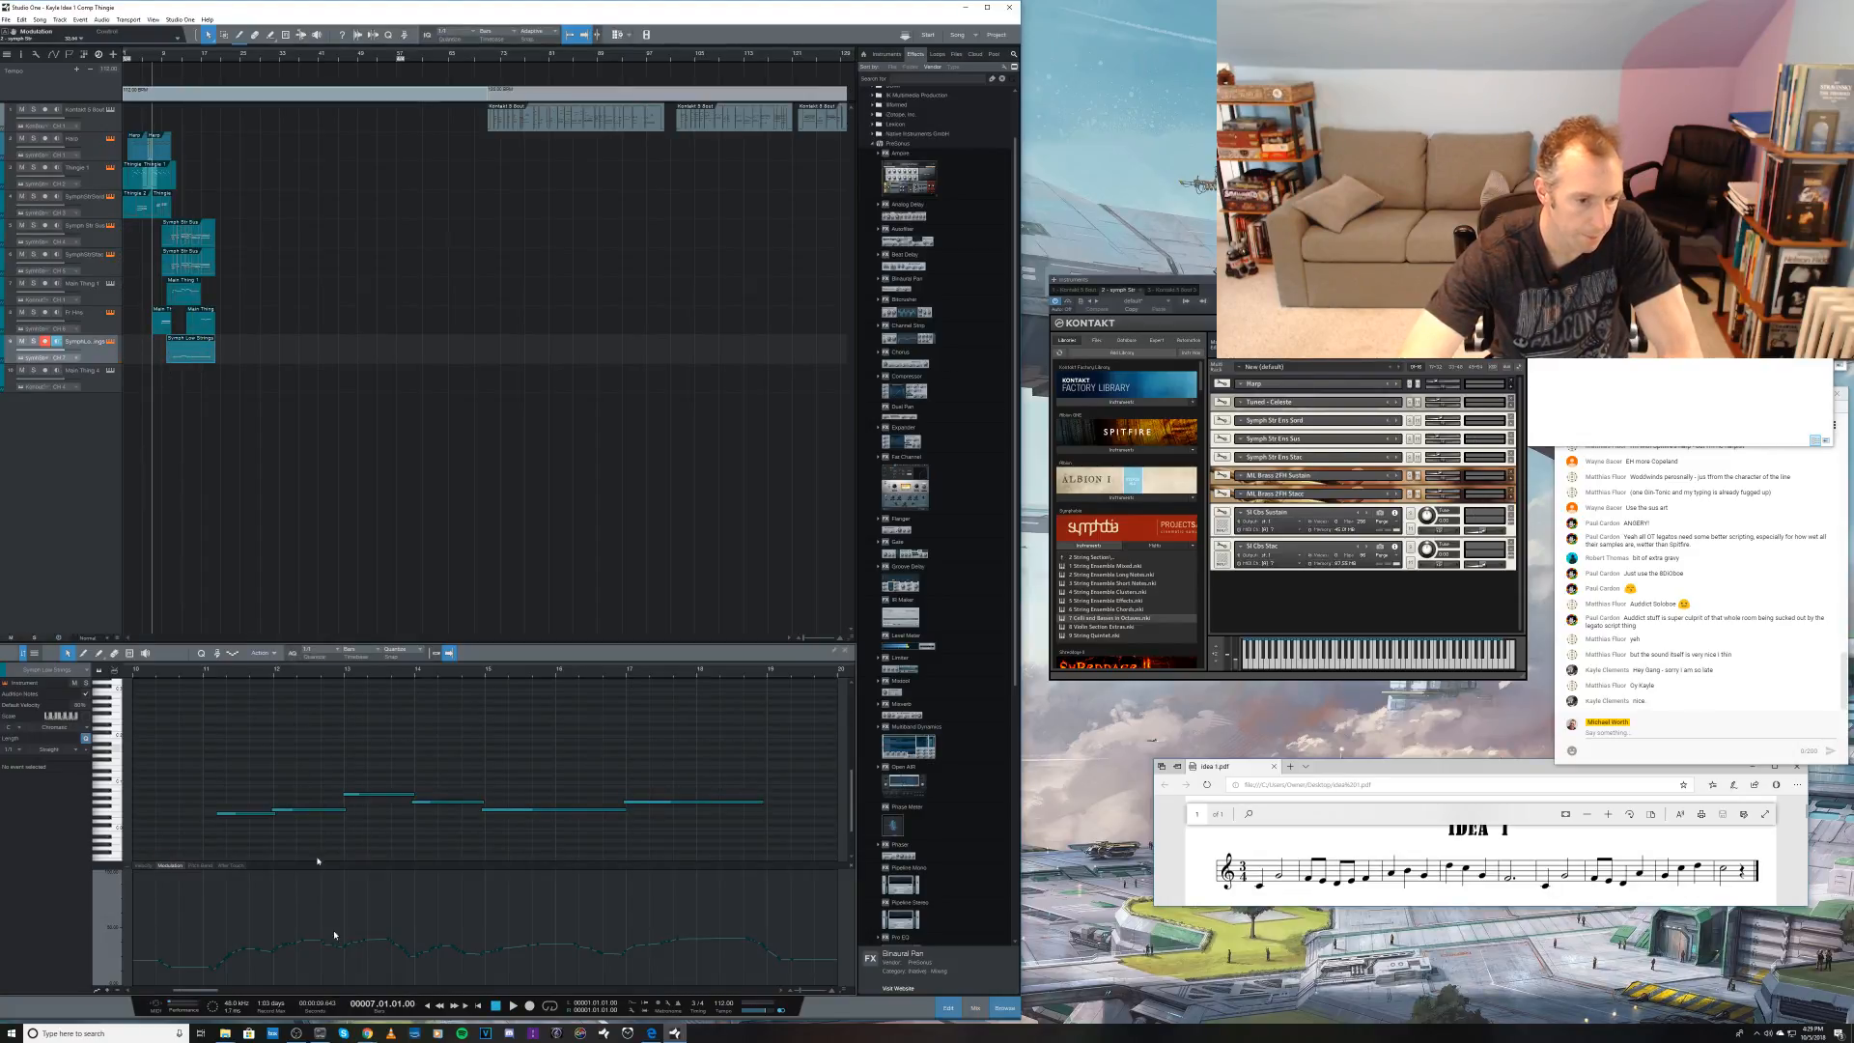
key("space")
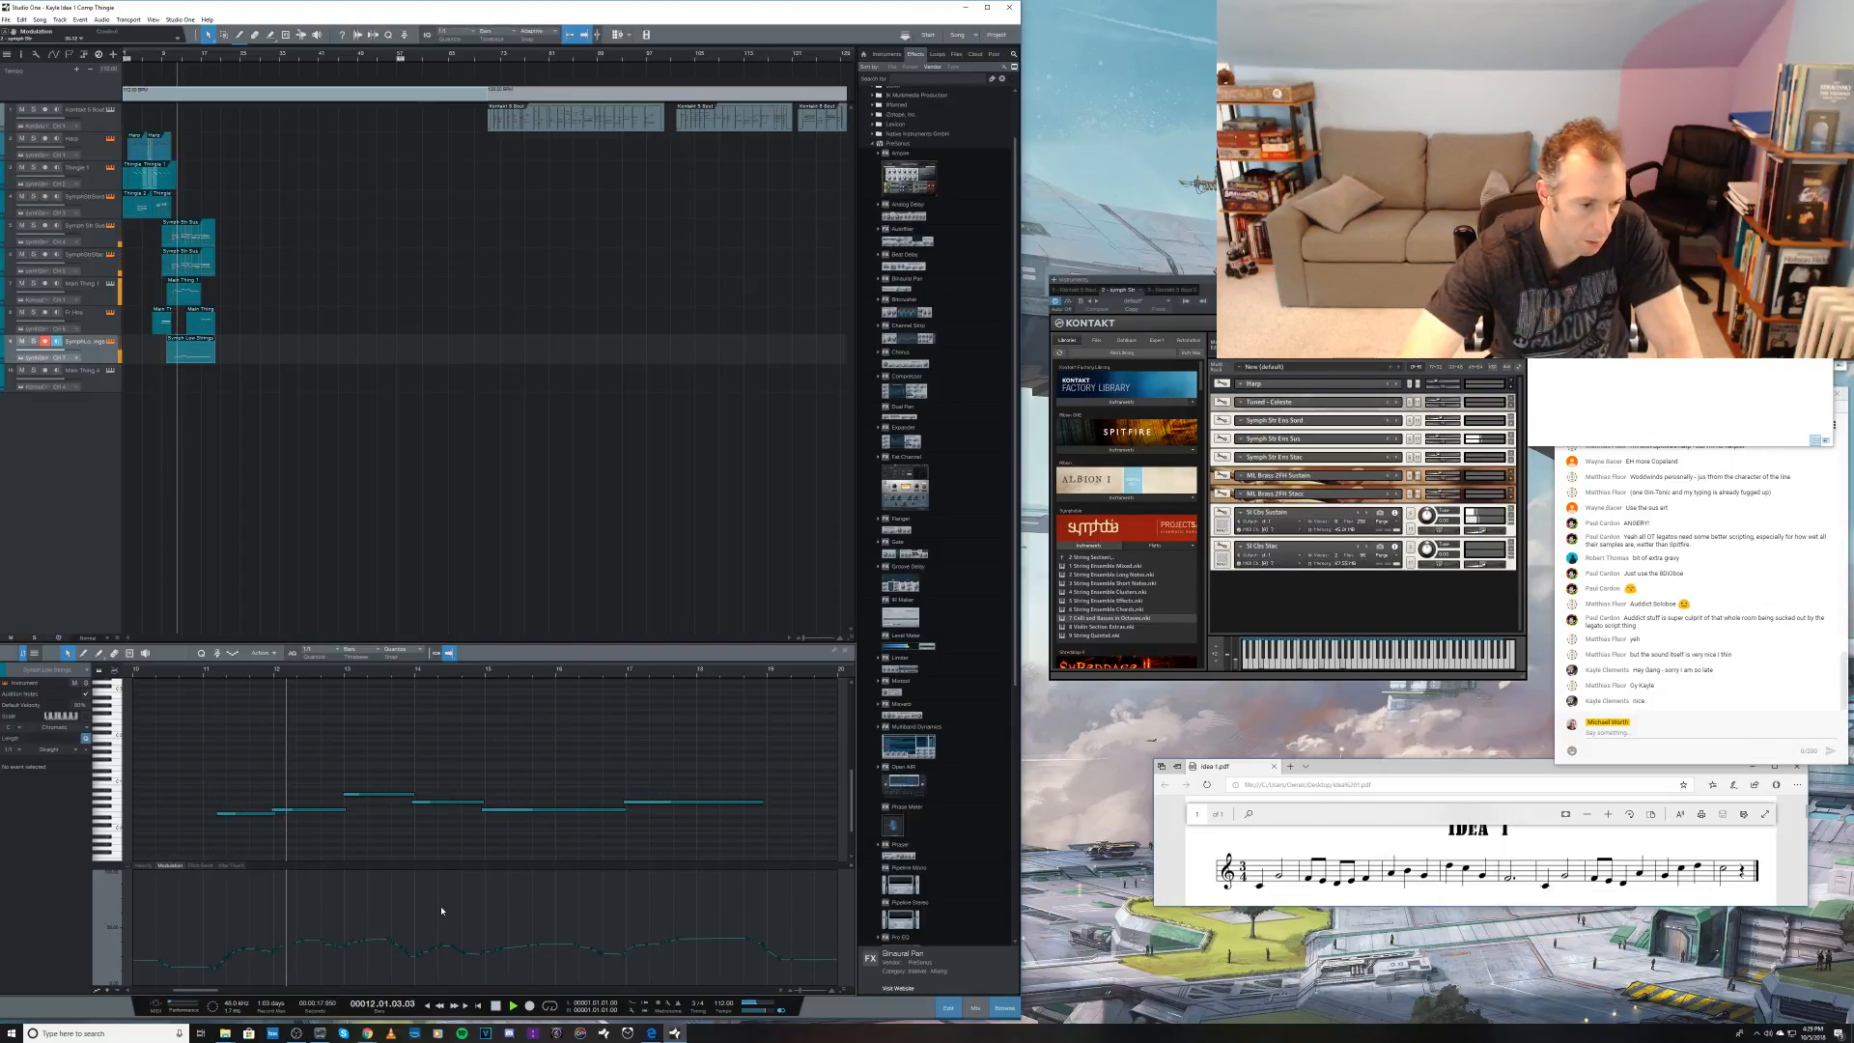
key("space")
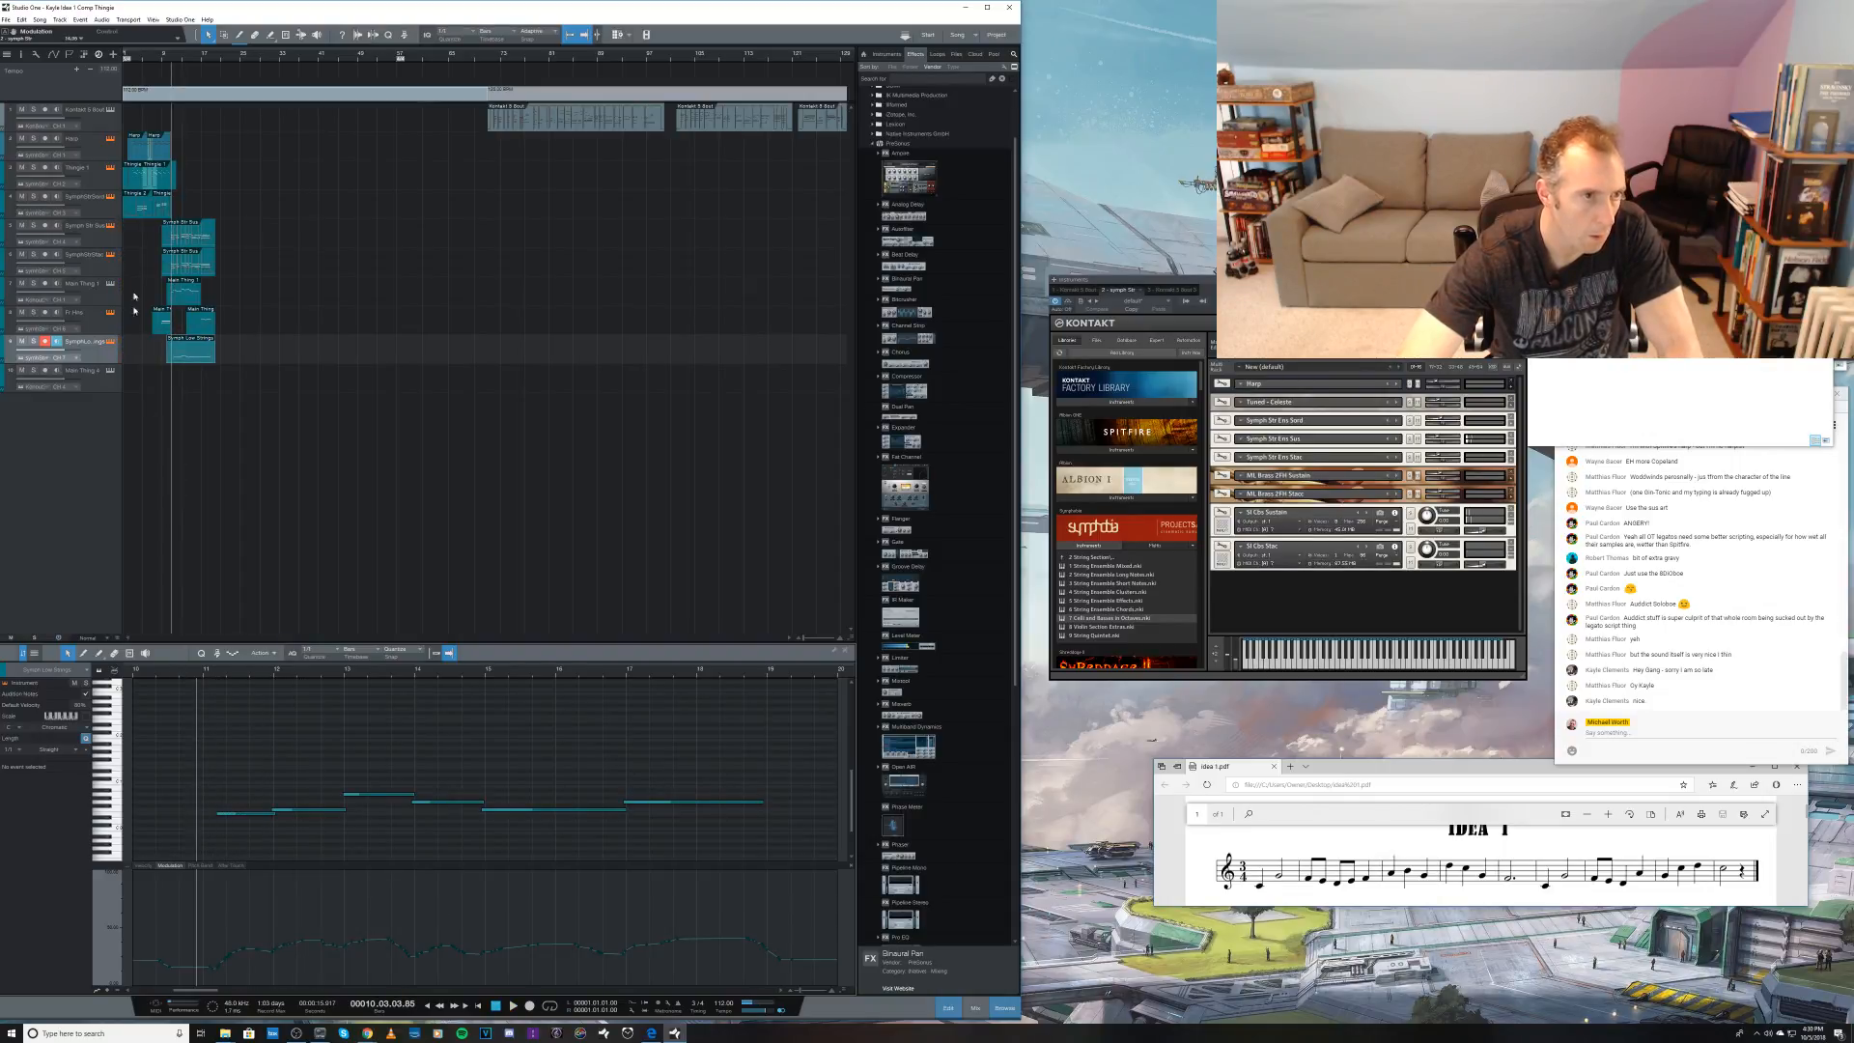
left_click(167, 62)
key("space")
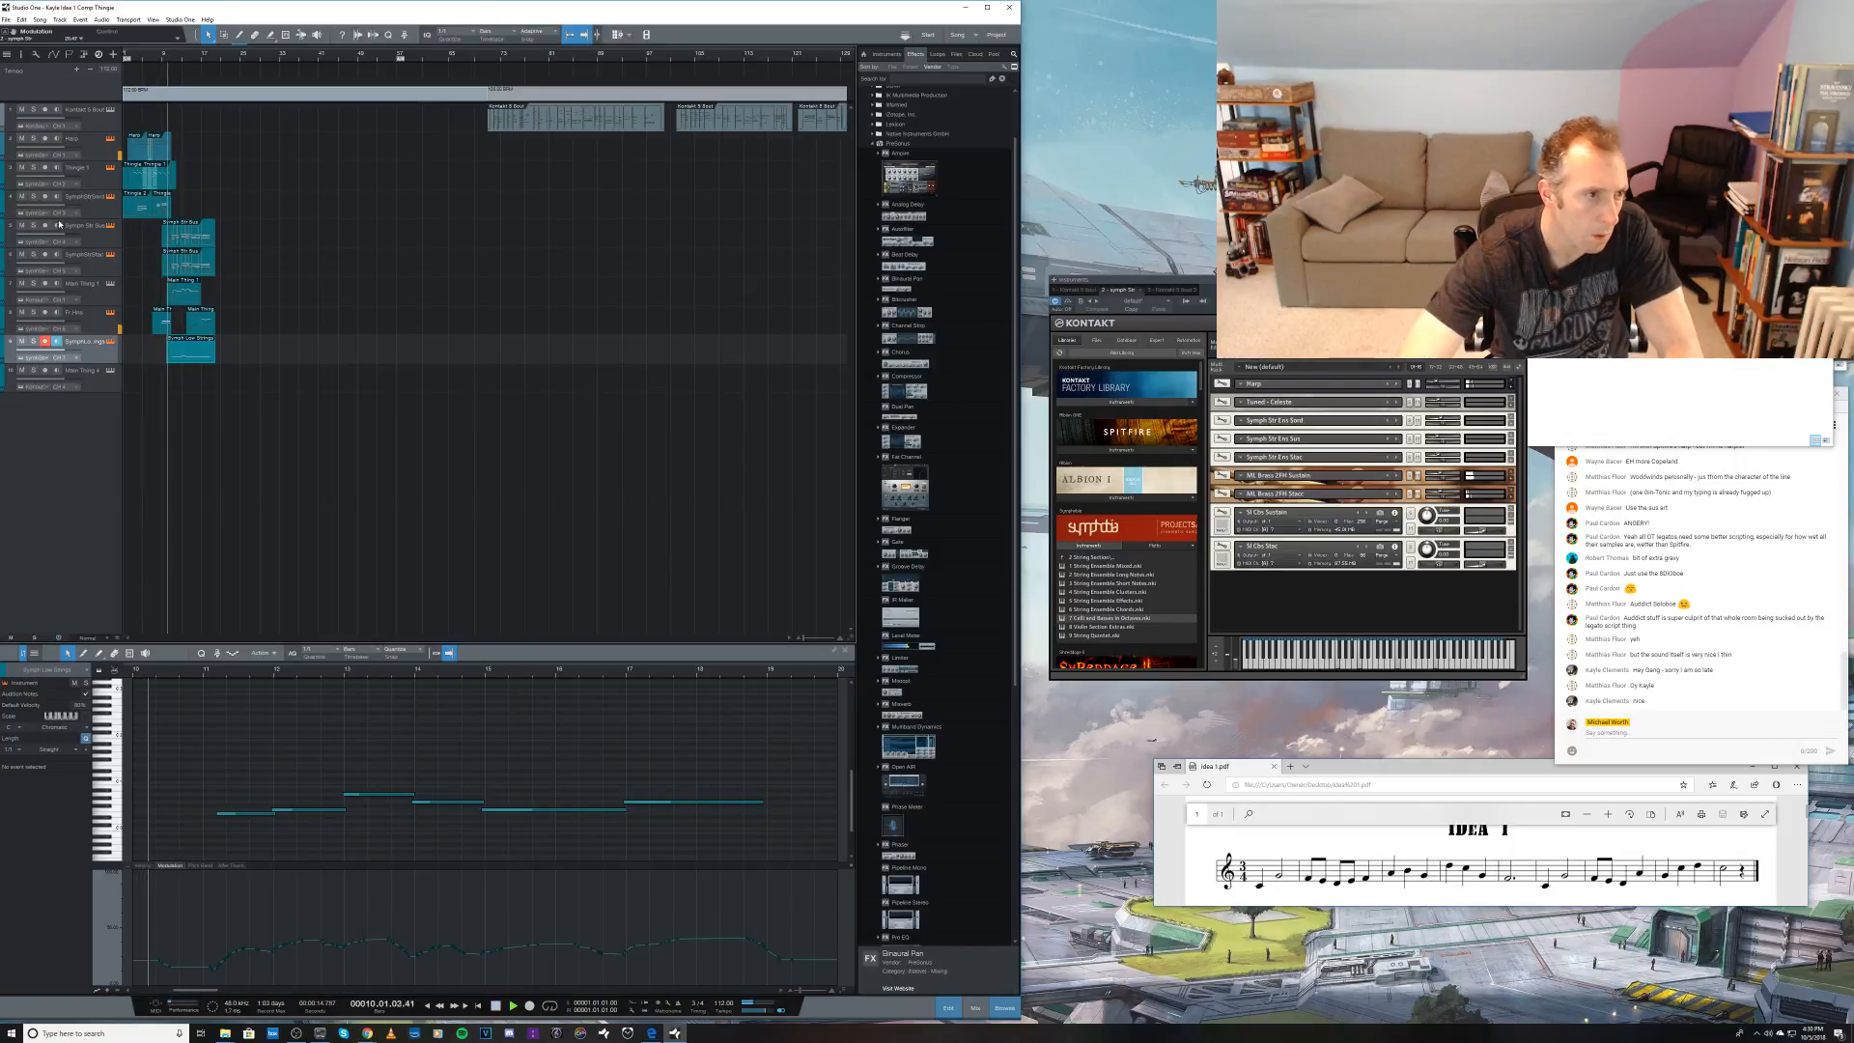
left_click(34, 226)
left_click(34, 342)
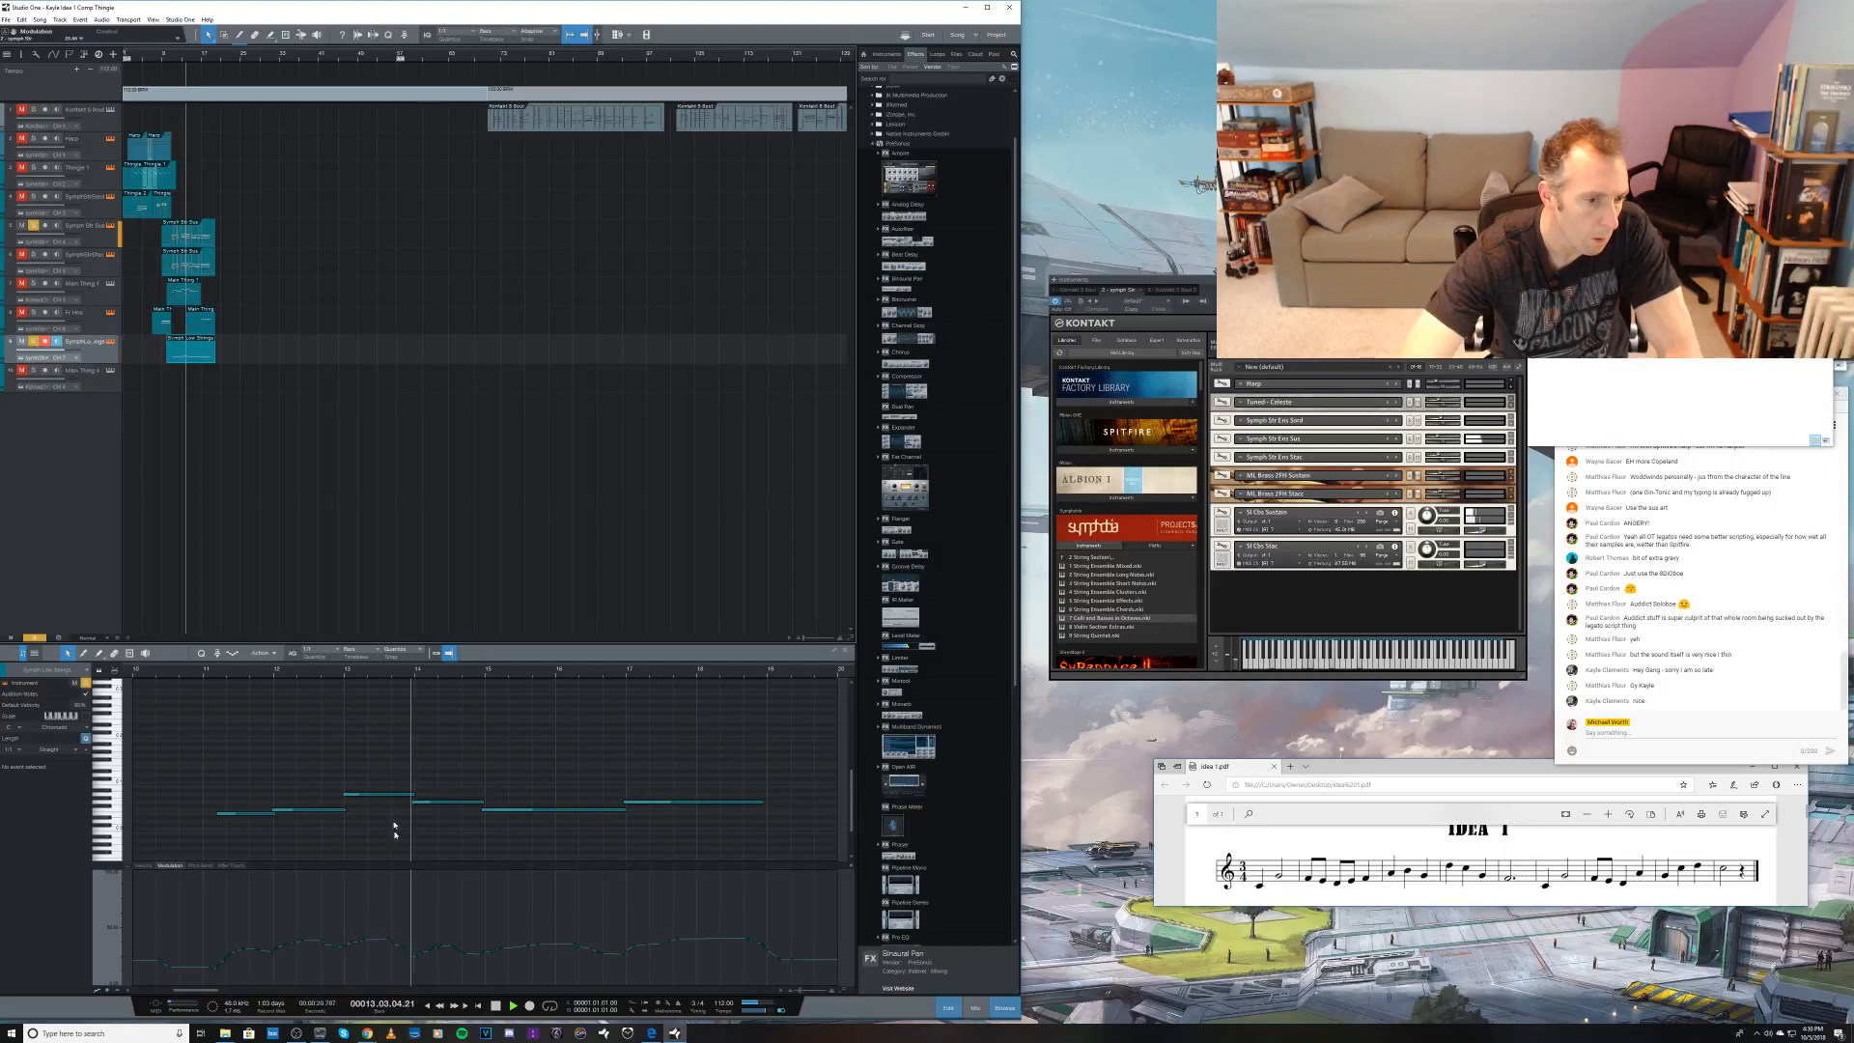
Step: Select the modulation points across the recorded string part and listen to it with the soloed fifth track
key("space")
left_click_drag(207, 911, 745, 951)
key("space")
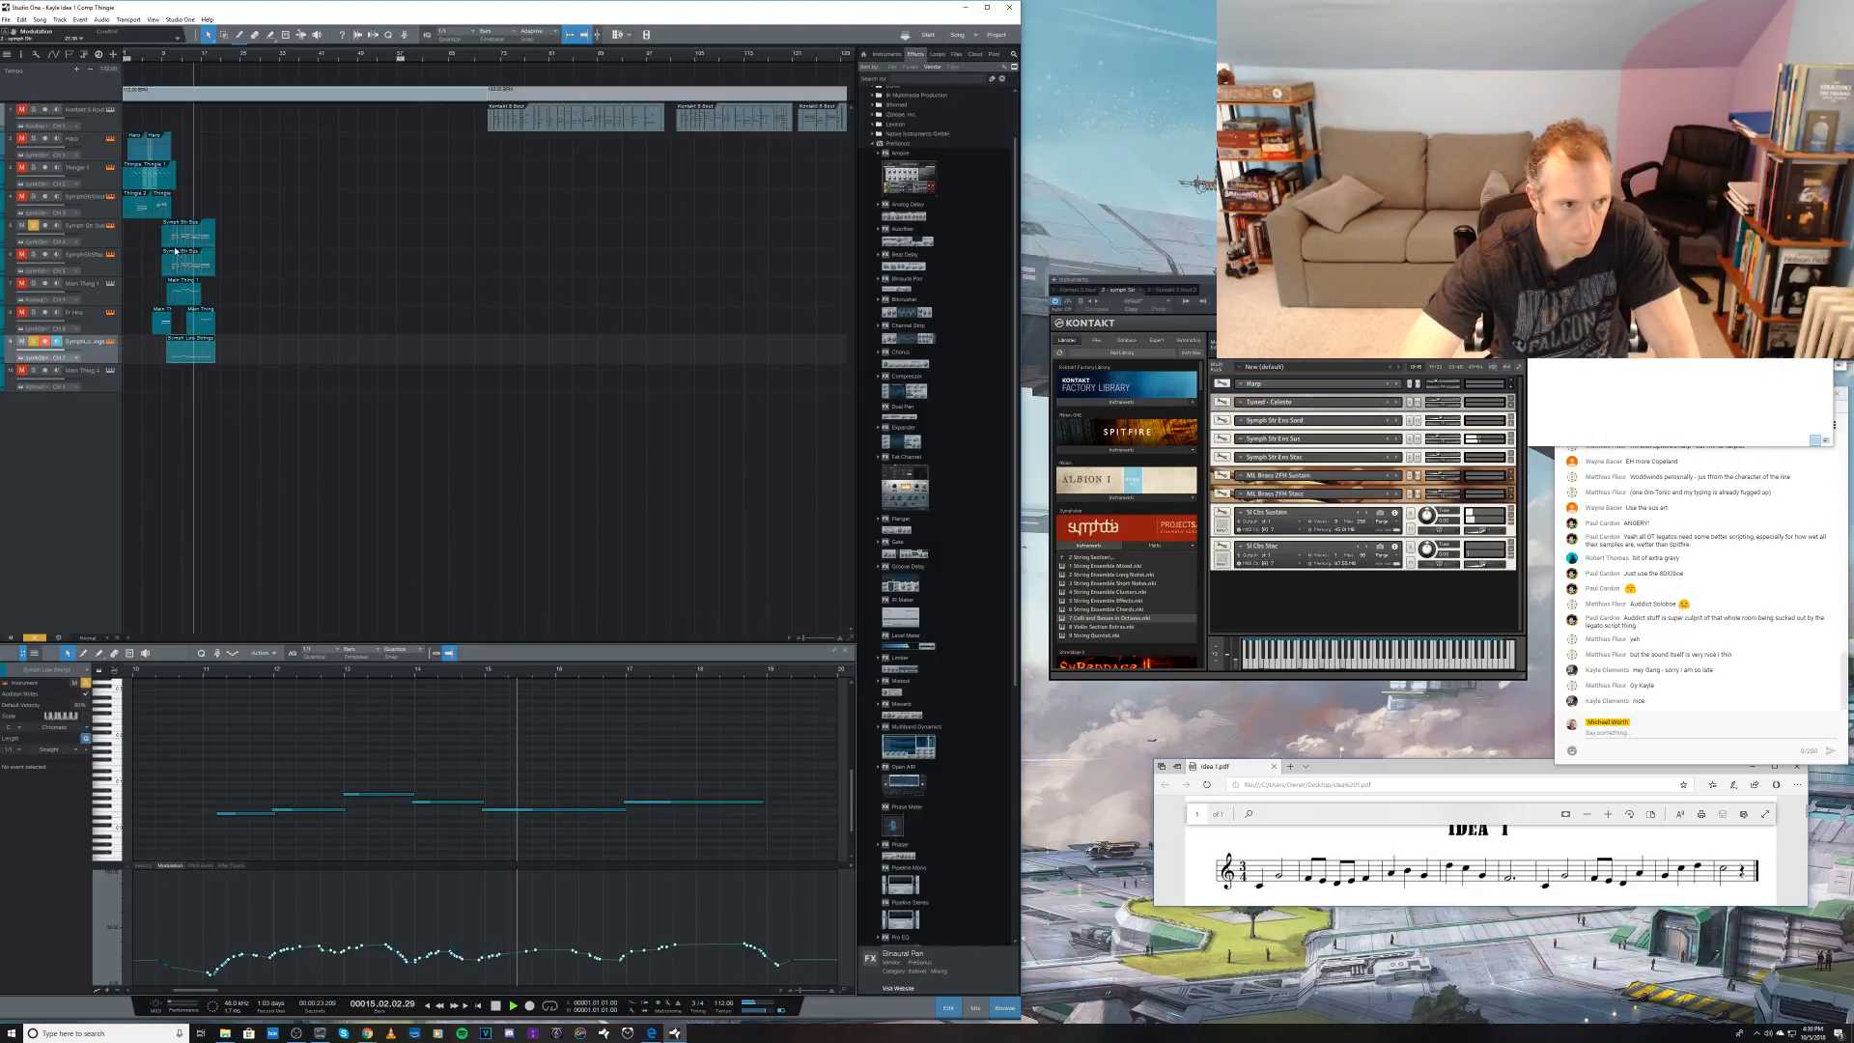
key("space")
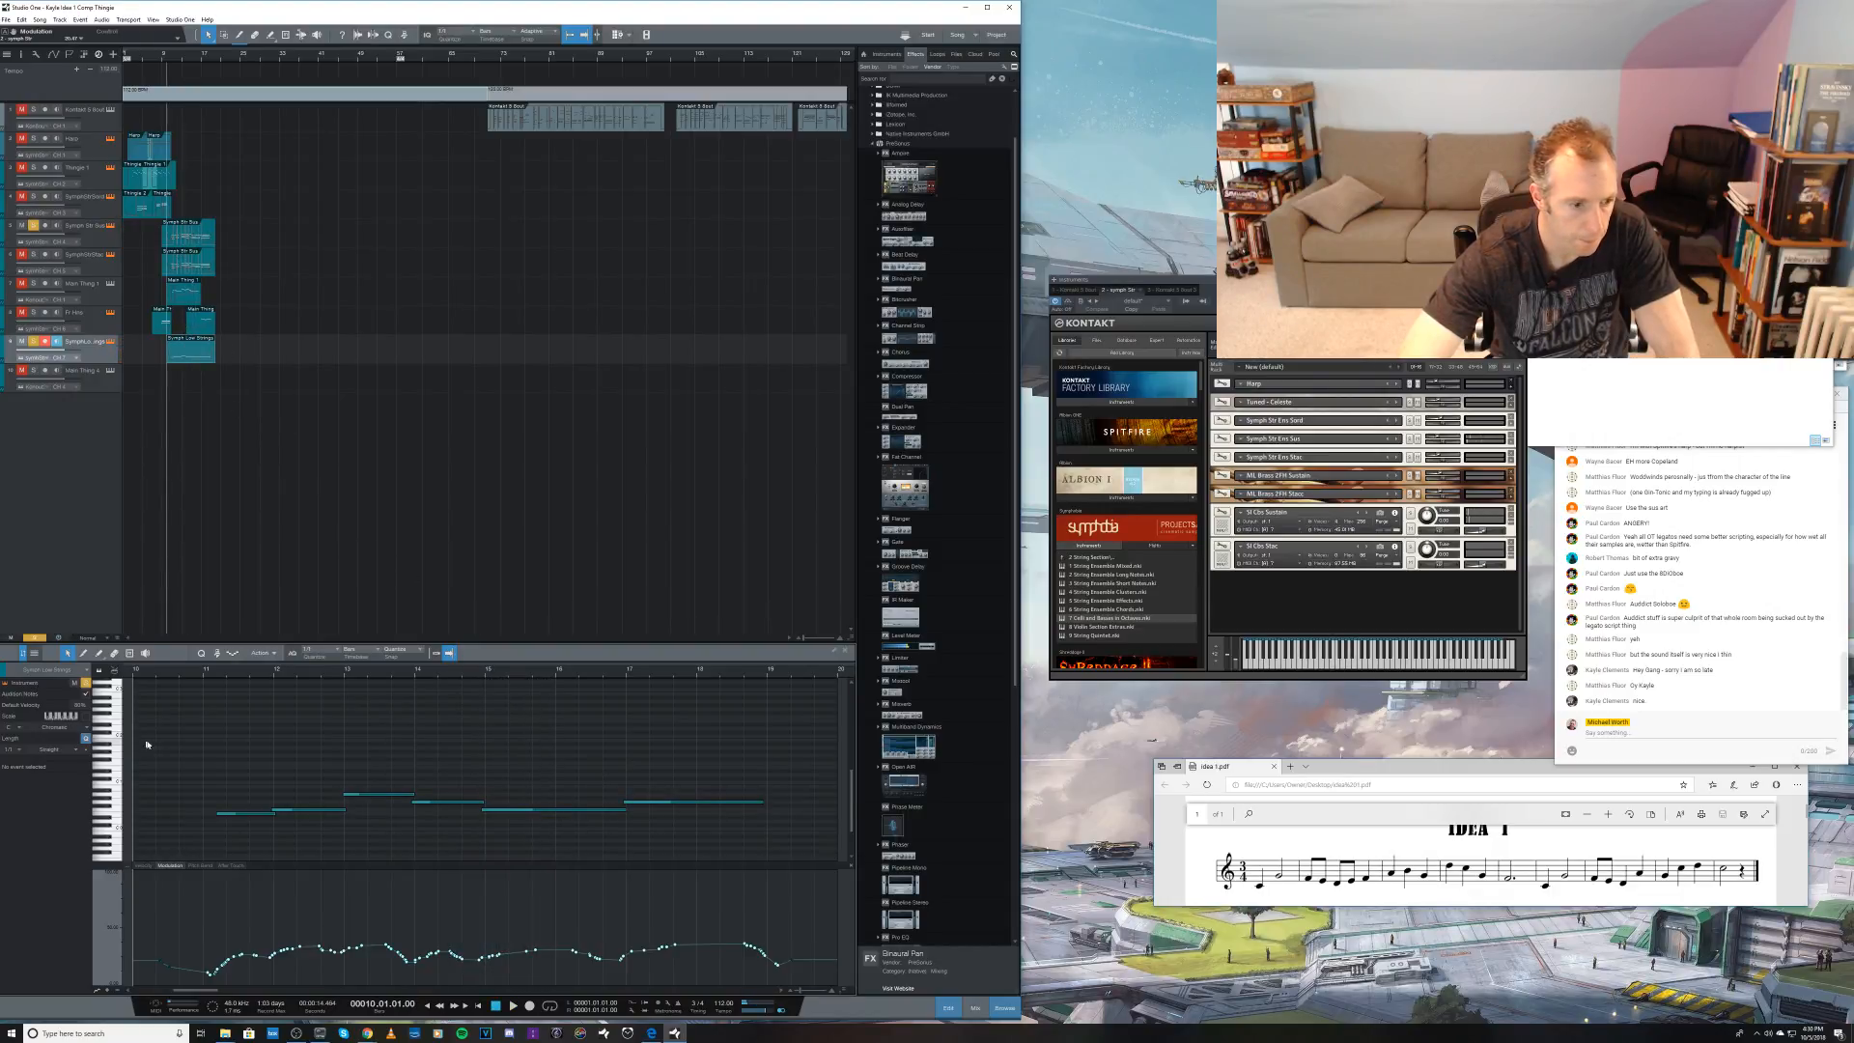
Step: Select all notes of the recorded string part, adjust their pitch by semitones, raise them an octave and play back from bar 10
left_click_drag(147, 745, 836, 846)
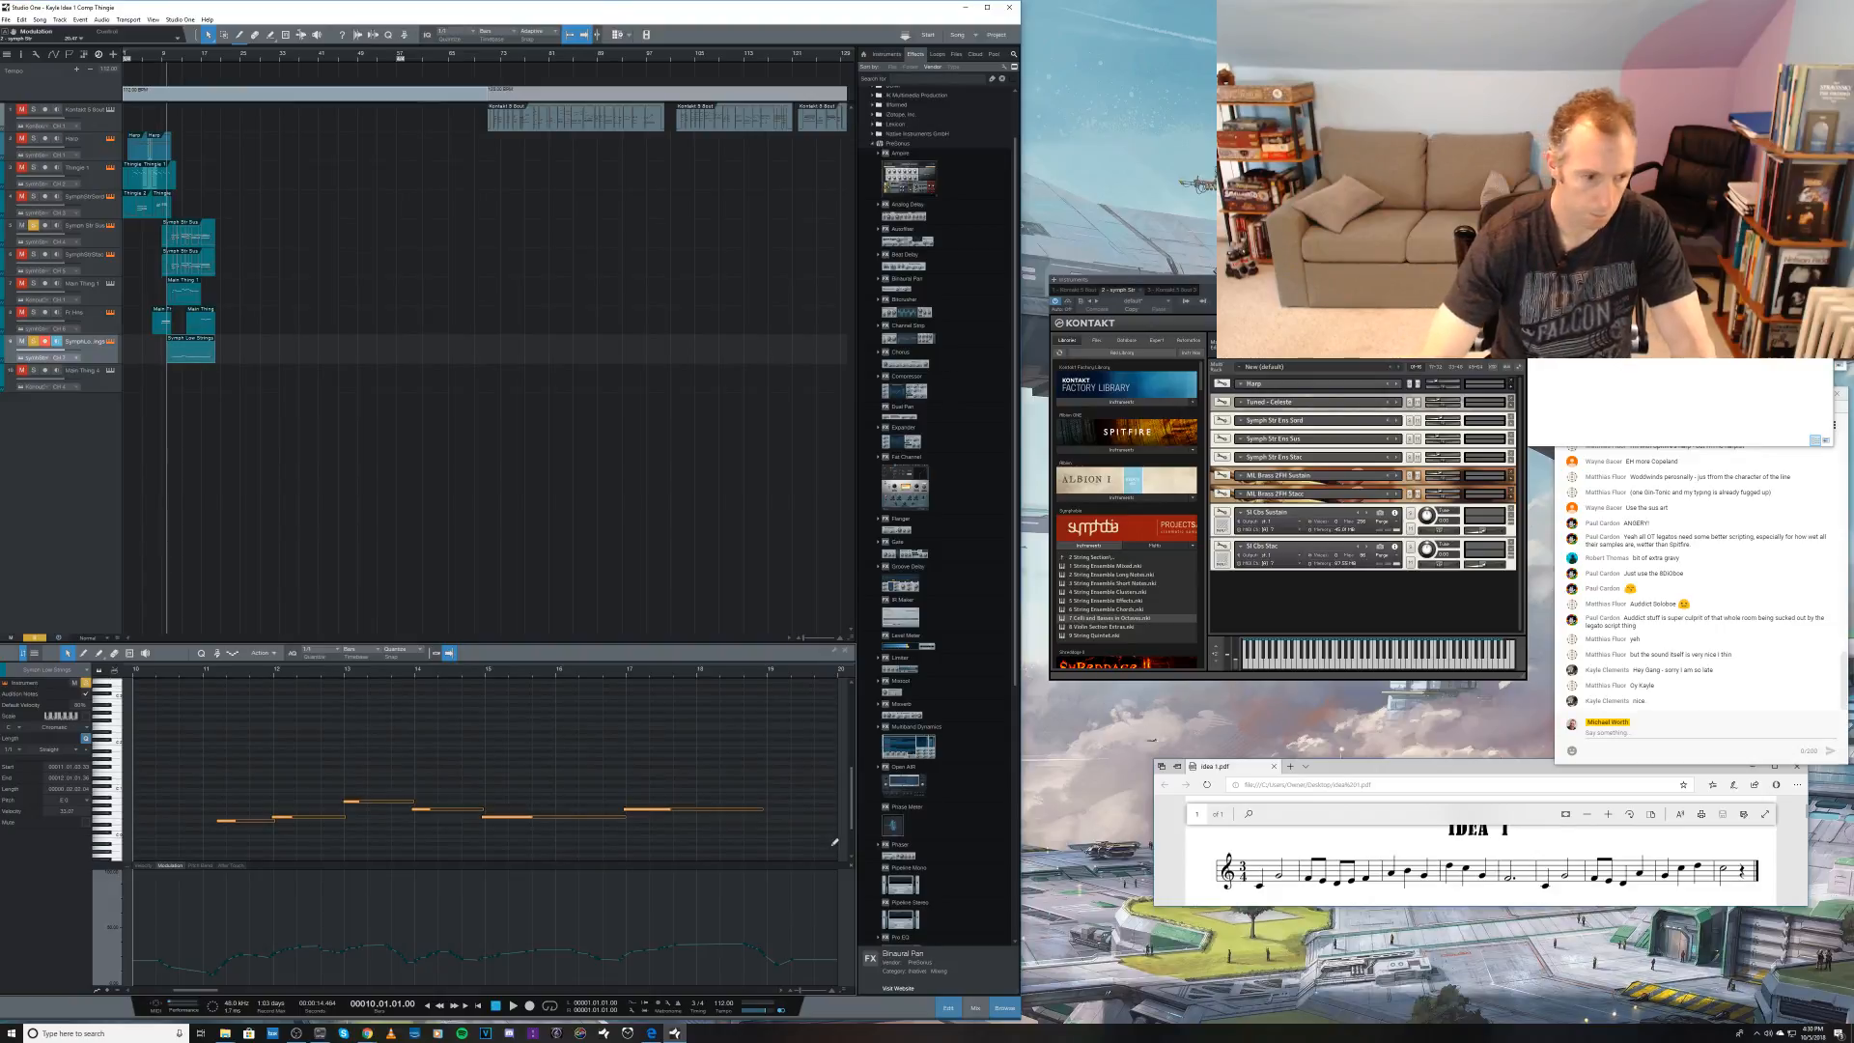
key("Down")
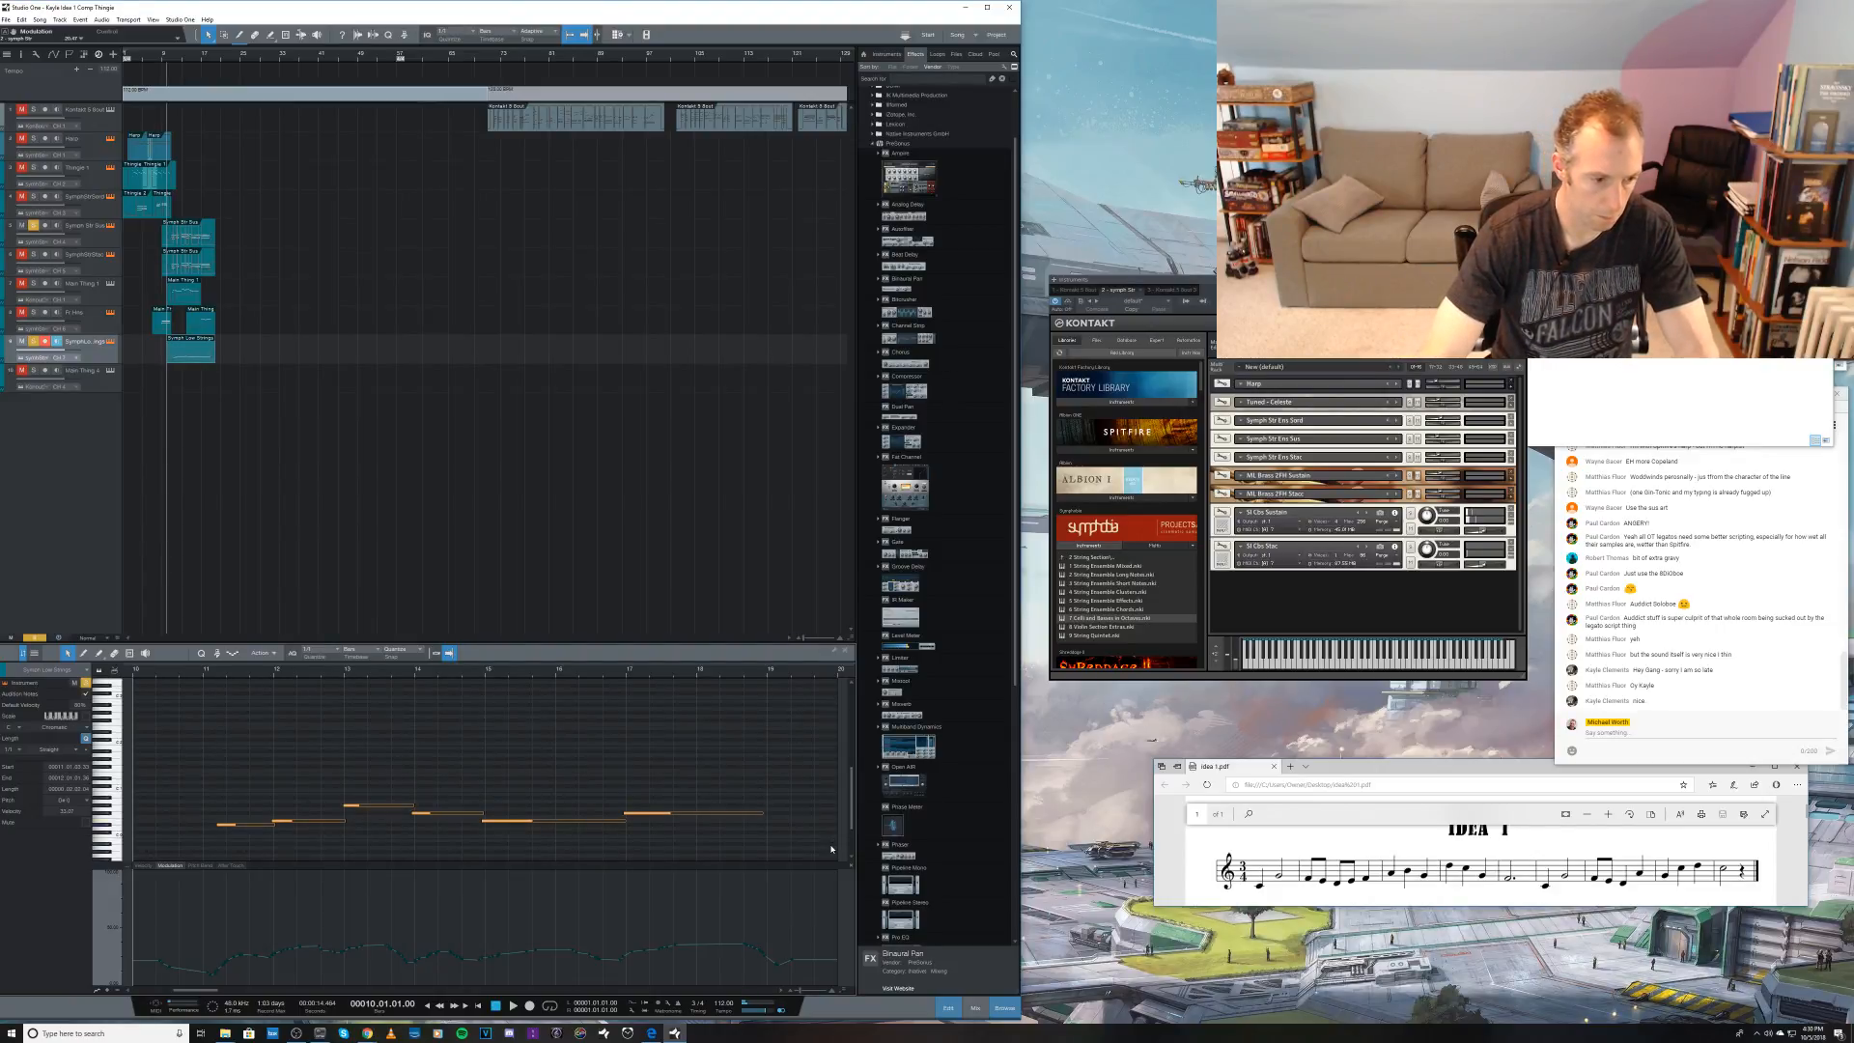
key("Up")
key("Up")
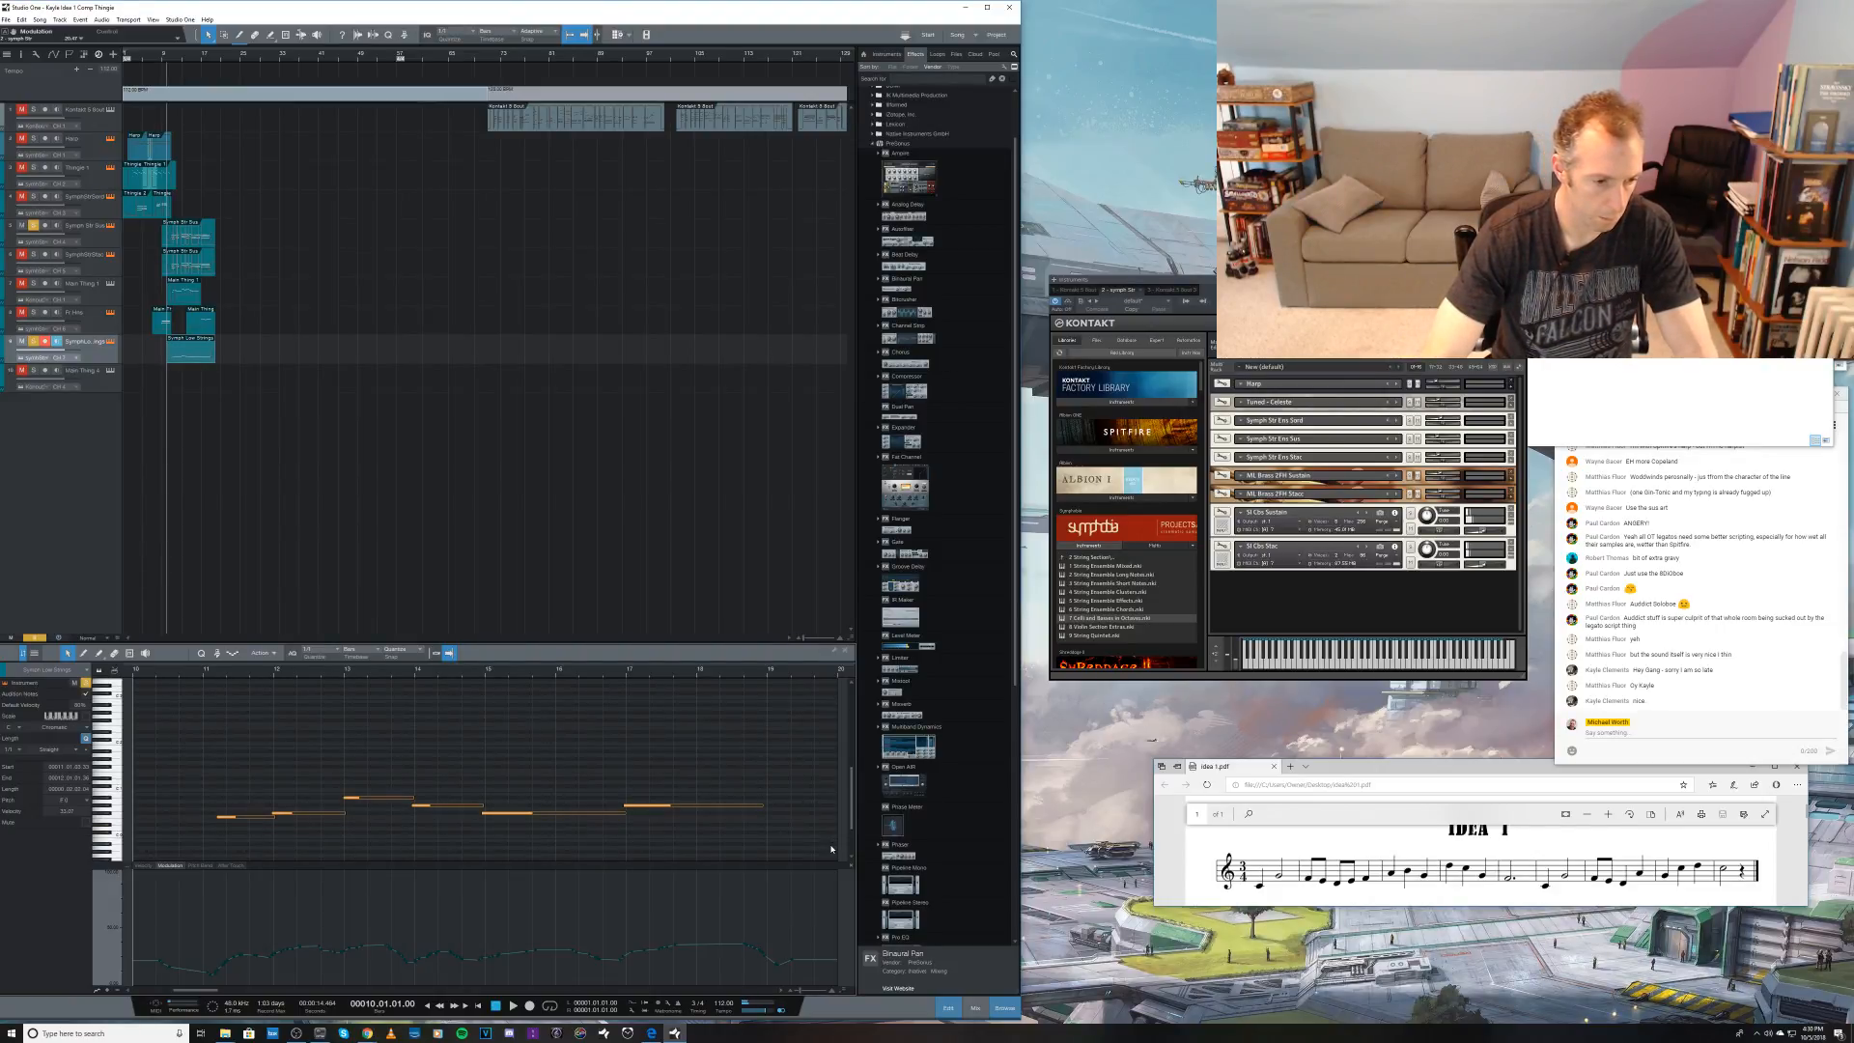
key("Down")
key("shift+Up")
key("space")
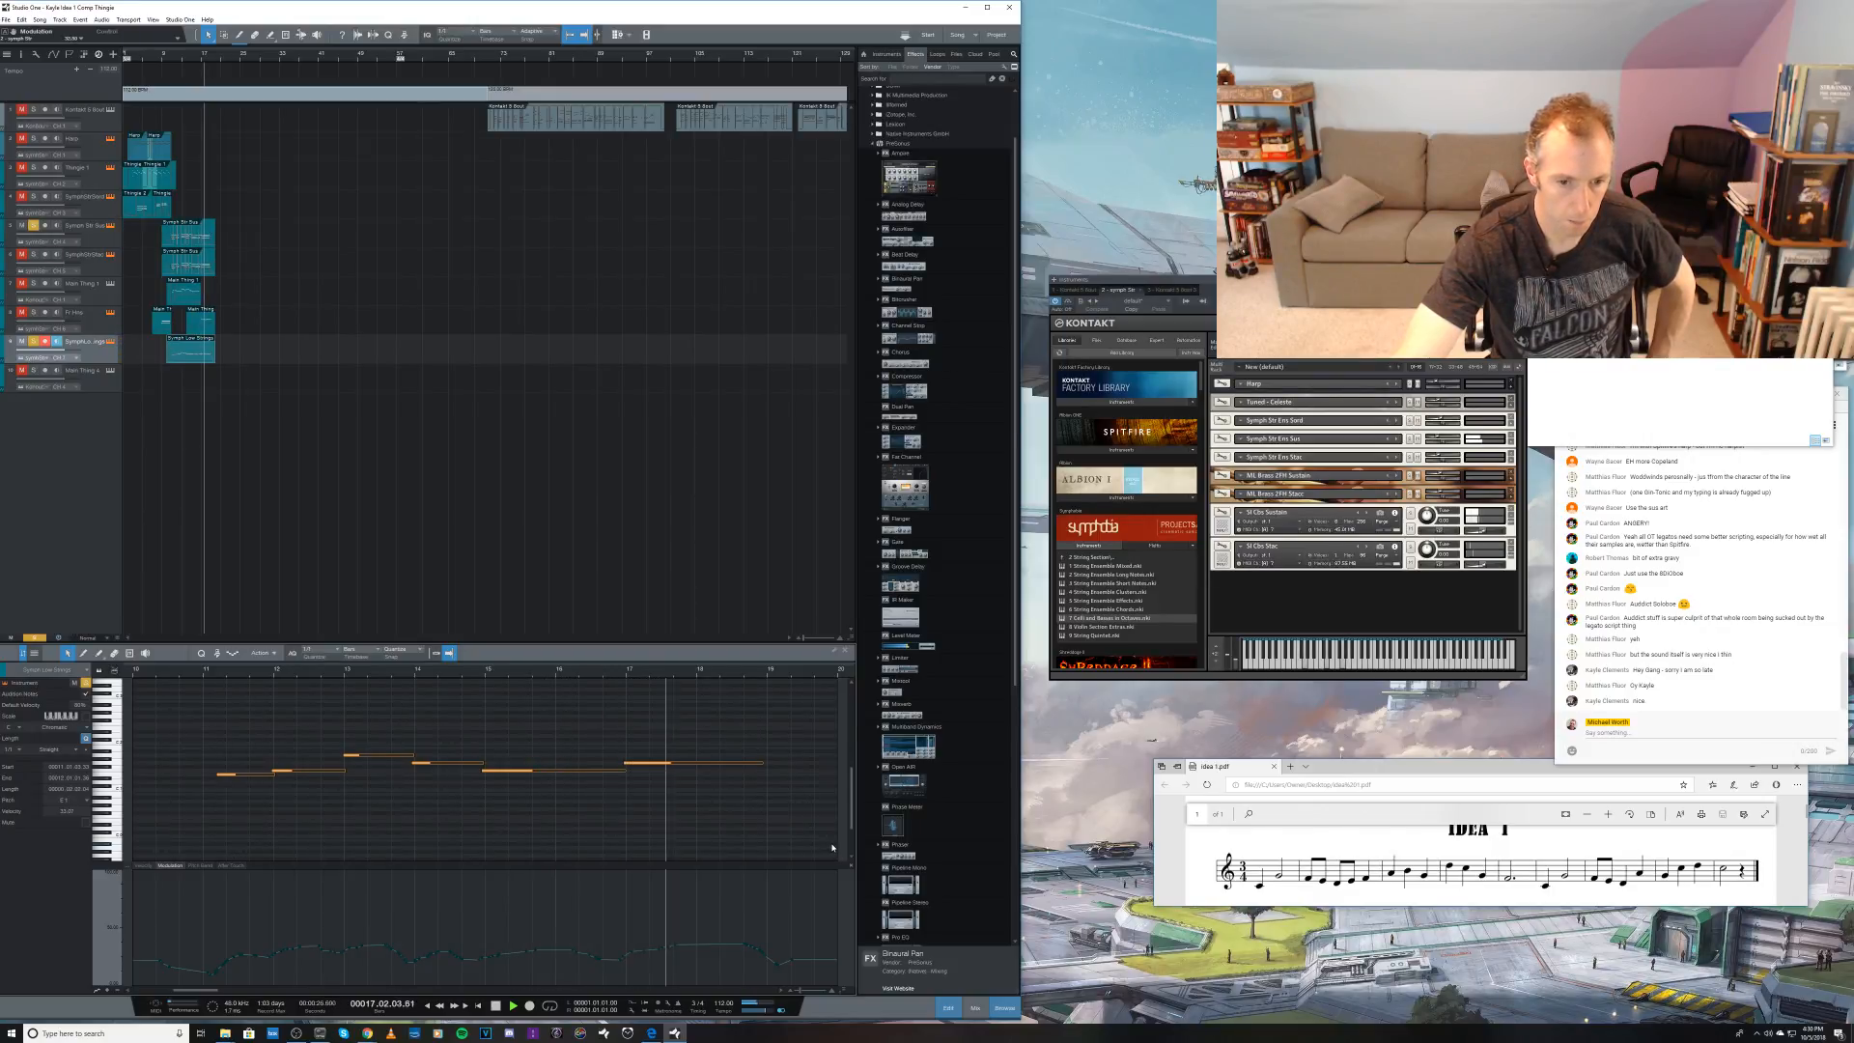
Step: Play the arrangement from bar 10 and unsolo the fifth and ninth tracks to hear the string line in context
key("space")
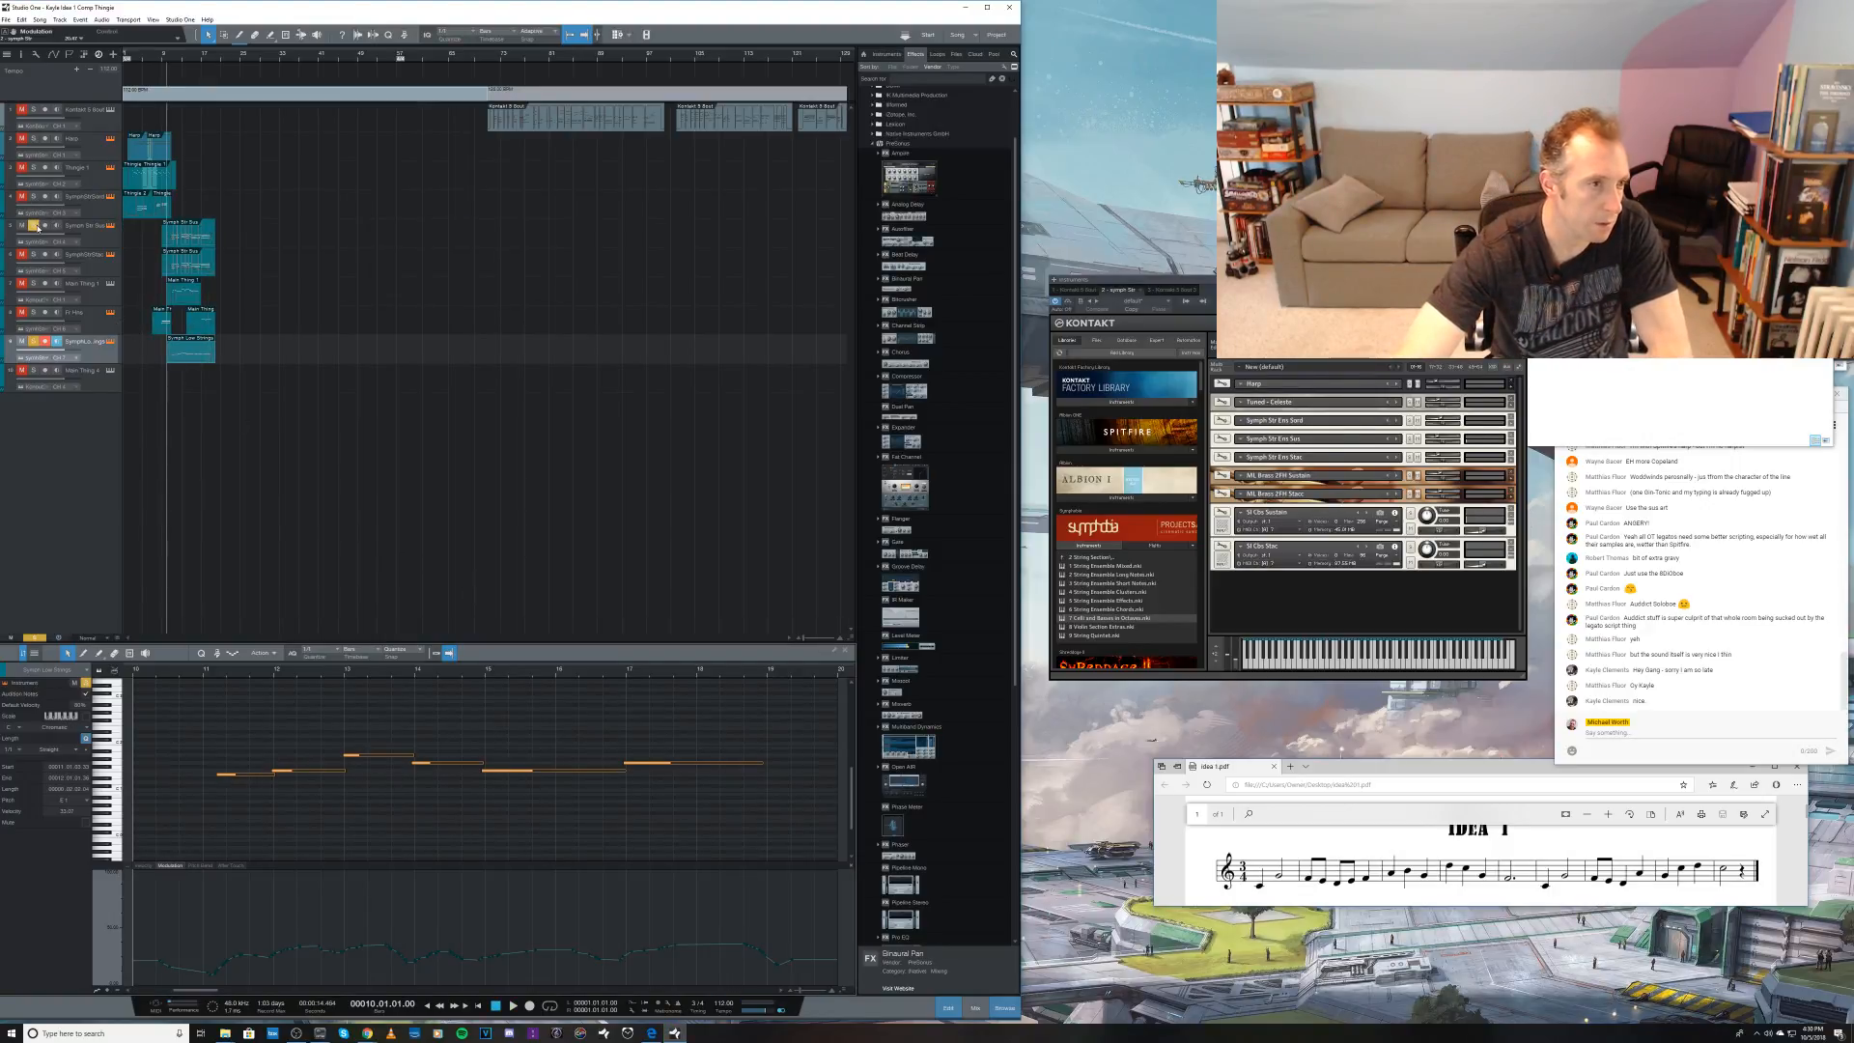
key("space")
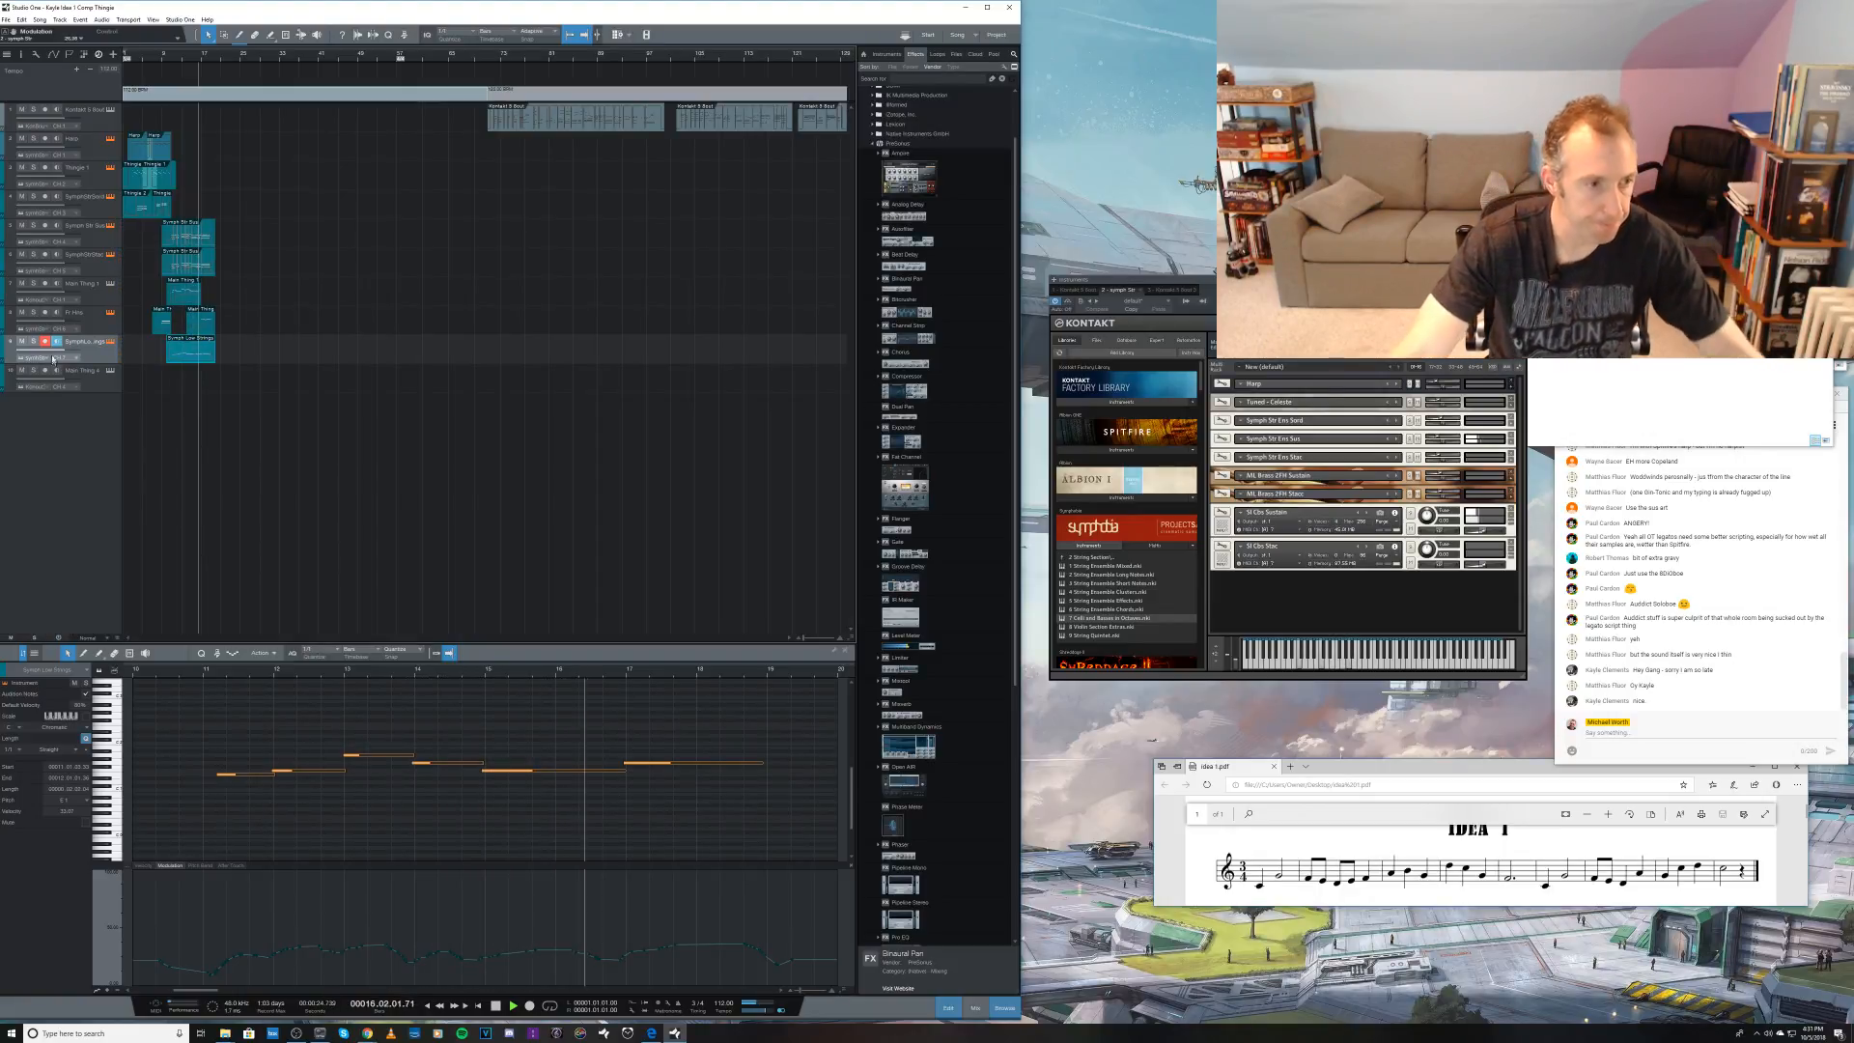
key("space")
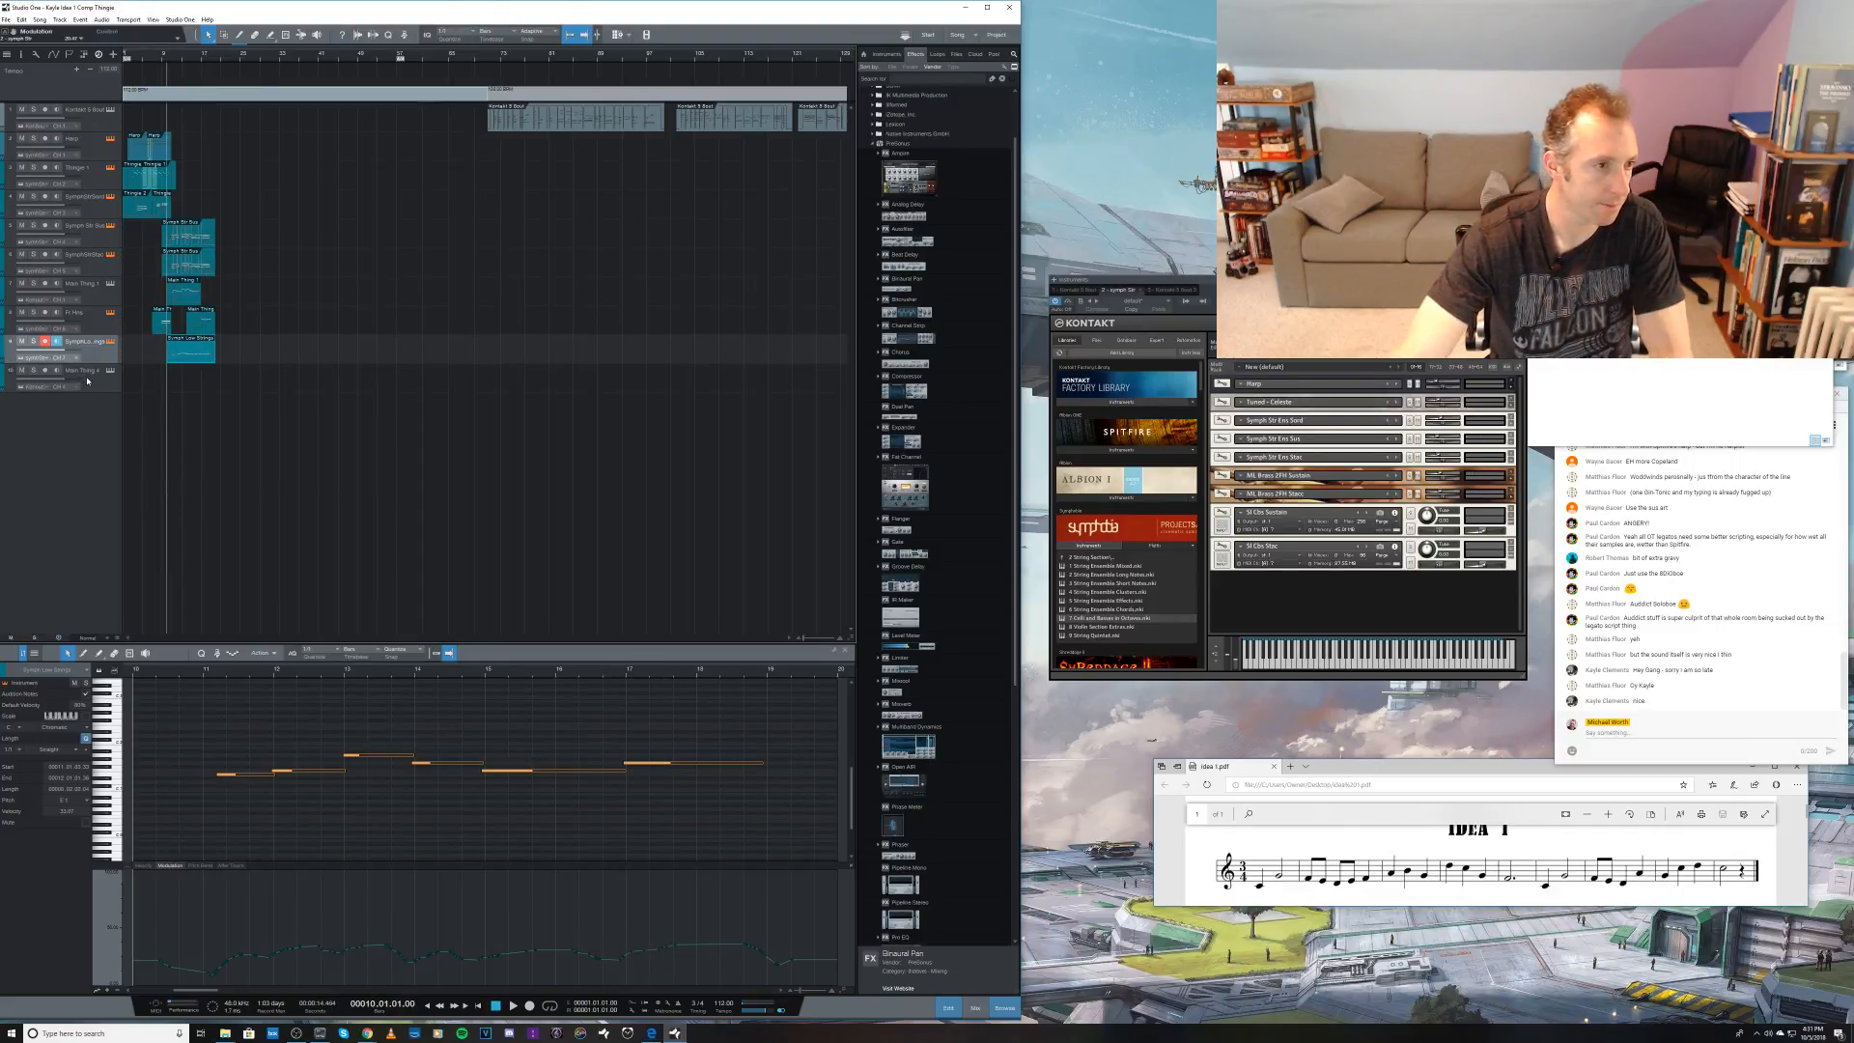
Step: Rename the seventh track E. Horn, add two SI Flute patches to its Kontakt instance, set the second to MIDI channel 2 and adjust their output controls
left_click(86, 285)
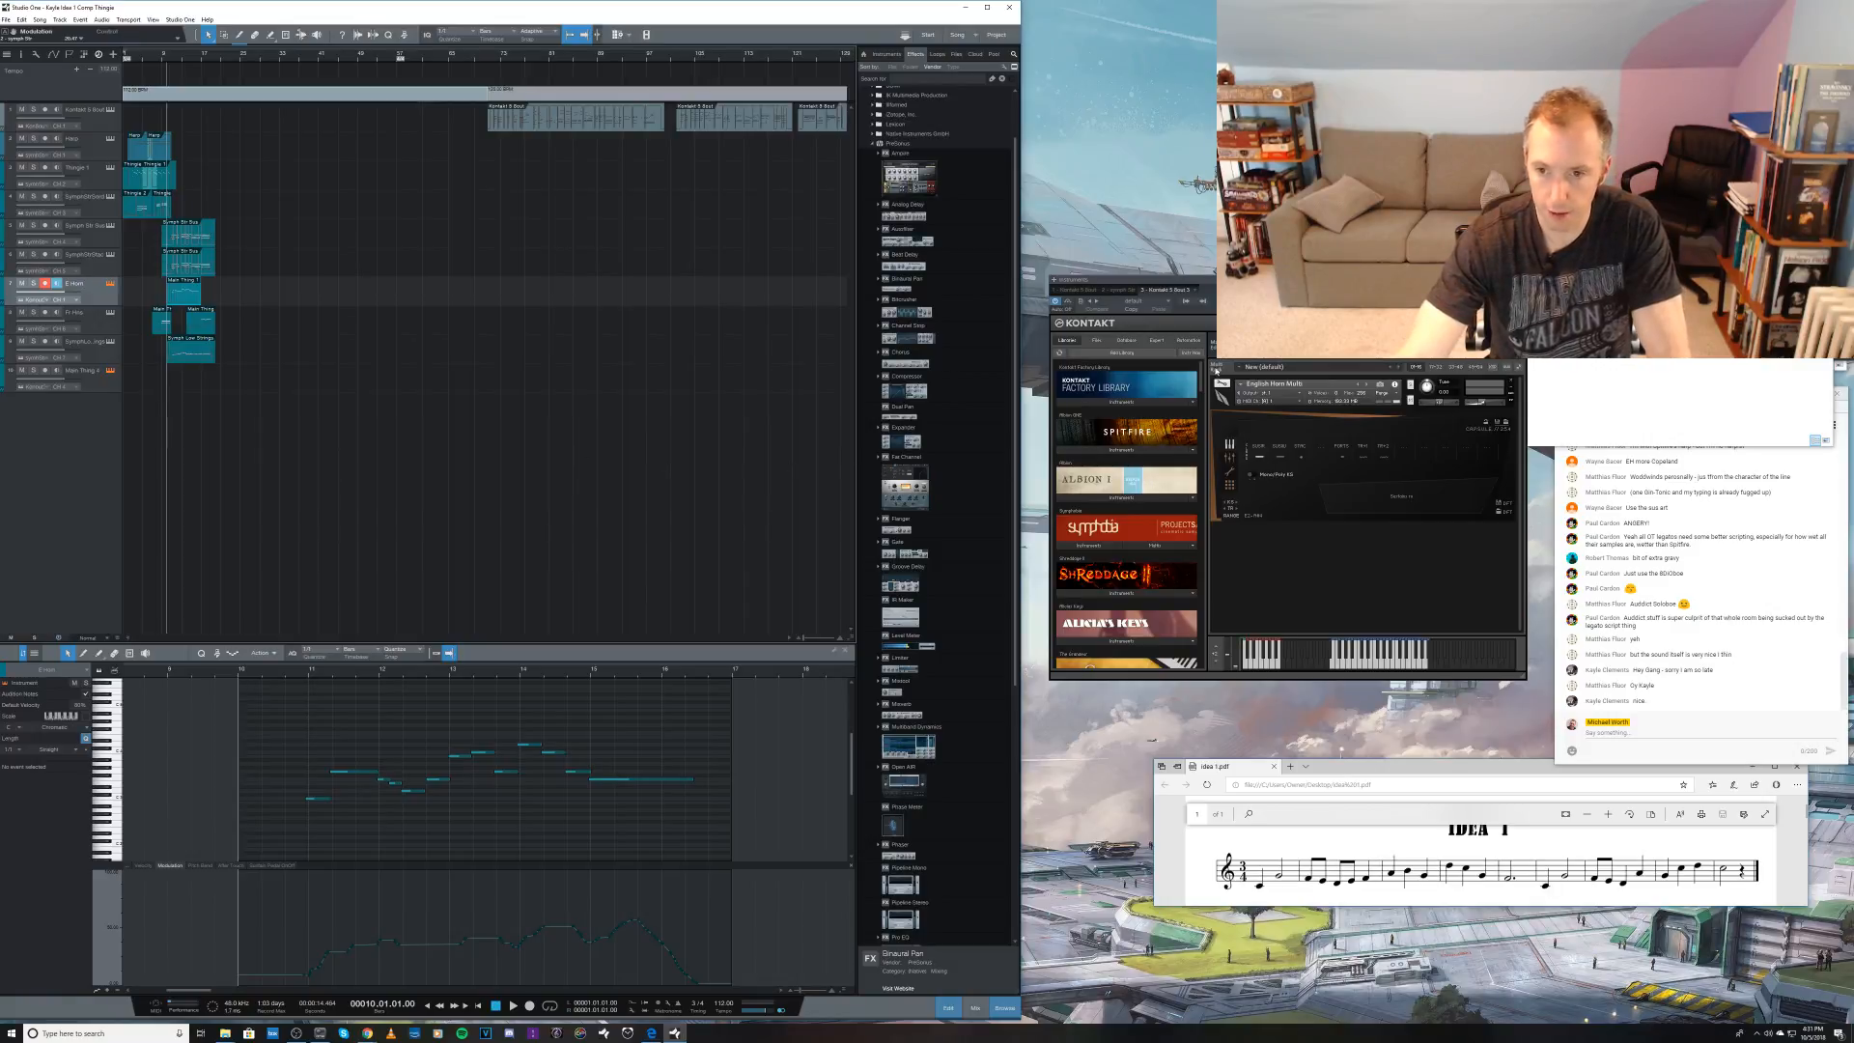
left_click_drag(1201, 383, 1200, 401)
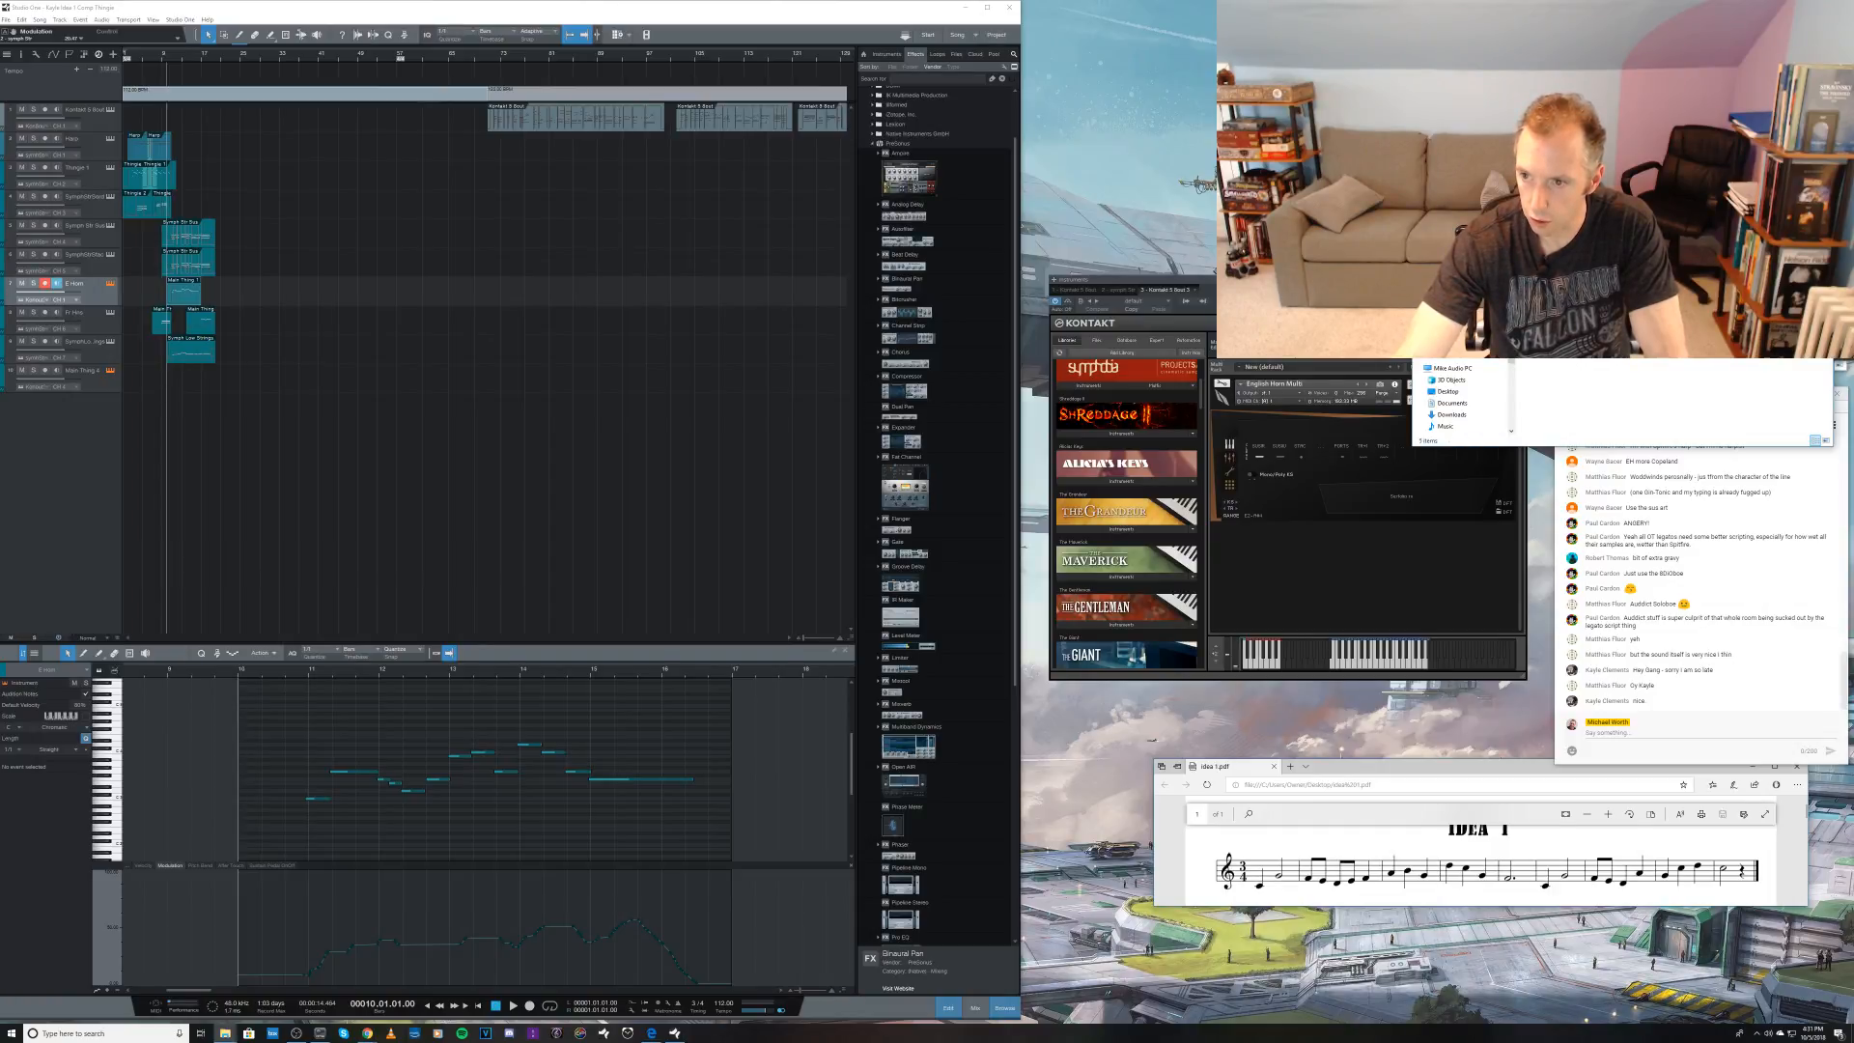
left_click_drag(1557, 304, 1371, 534)
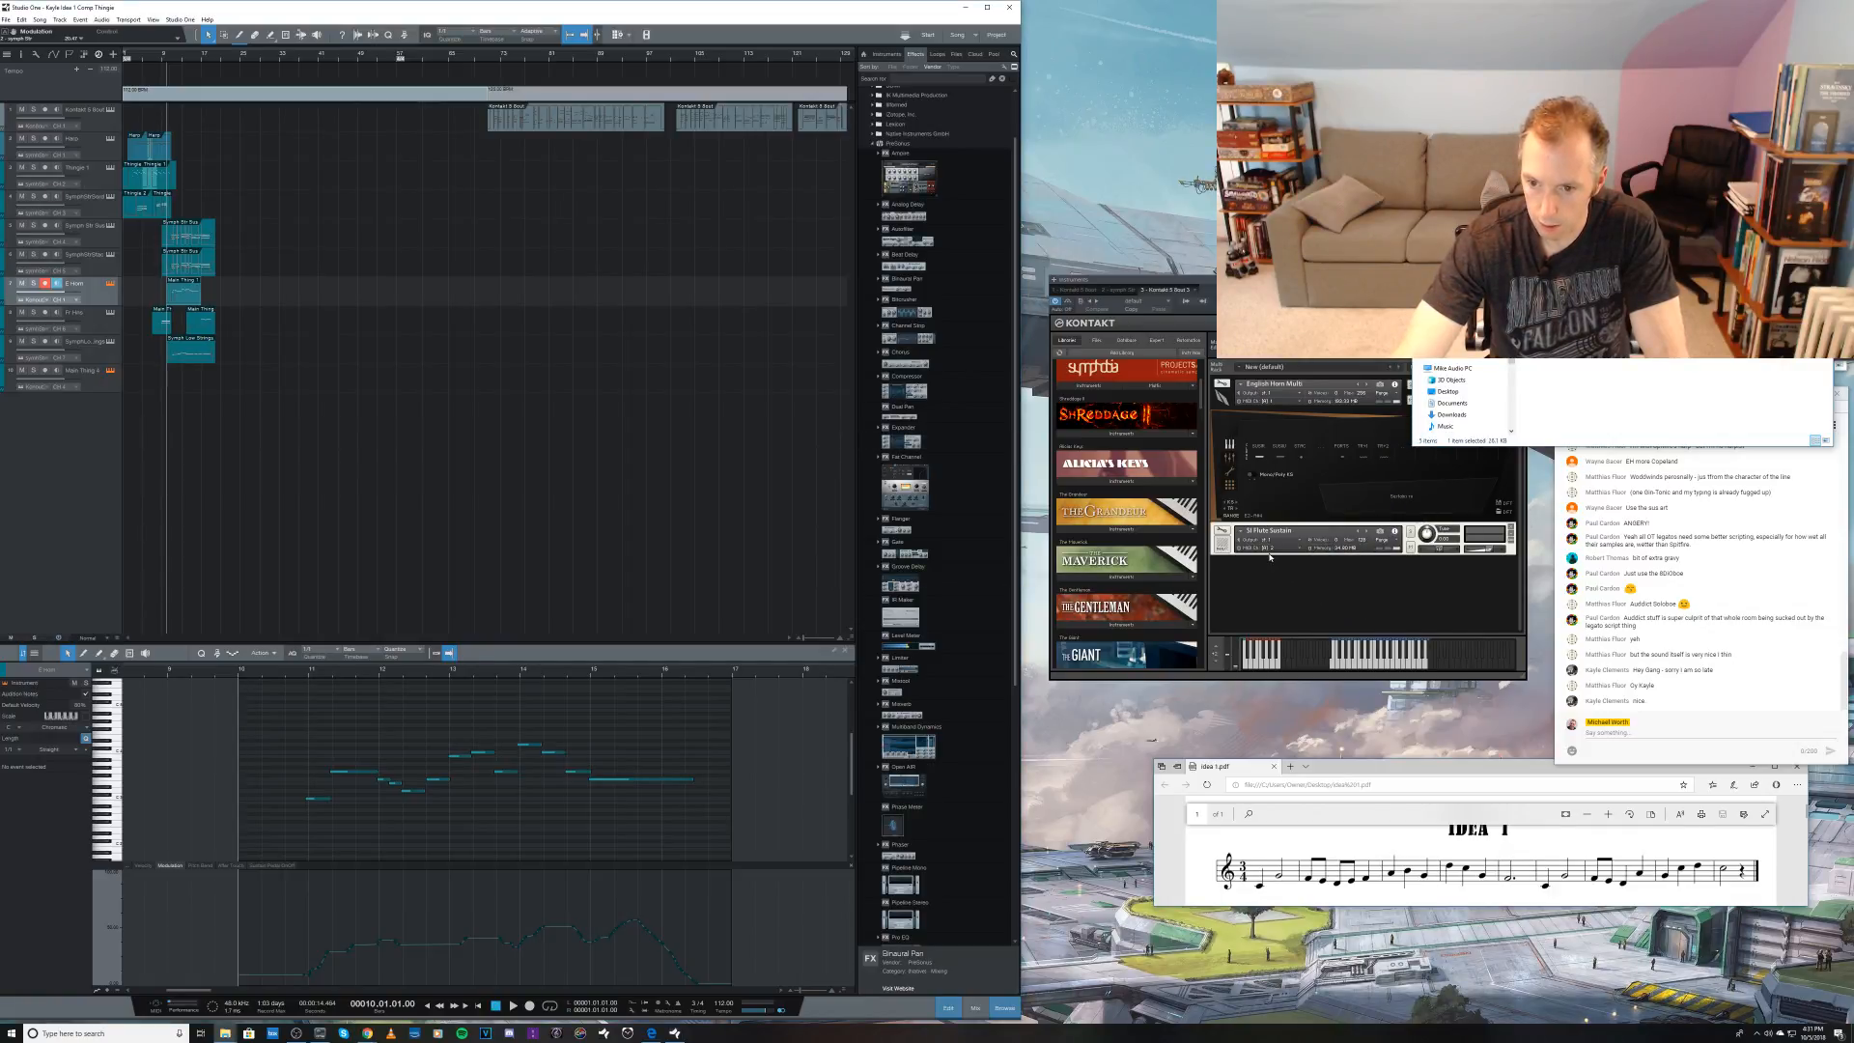
left_click(1260, 580)
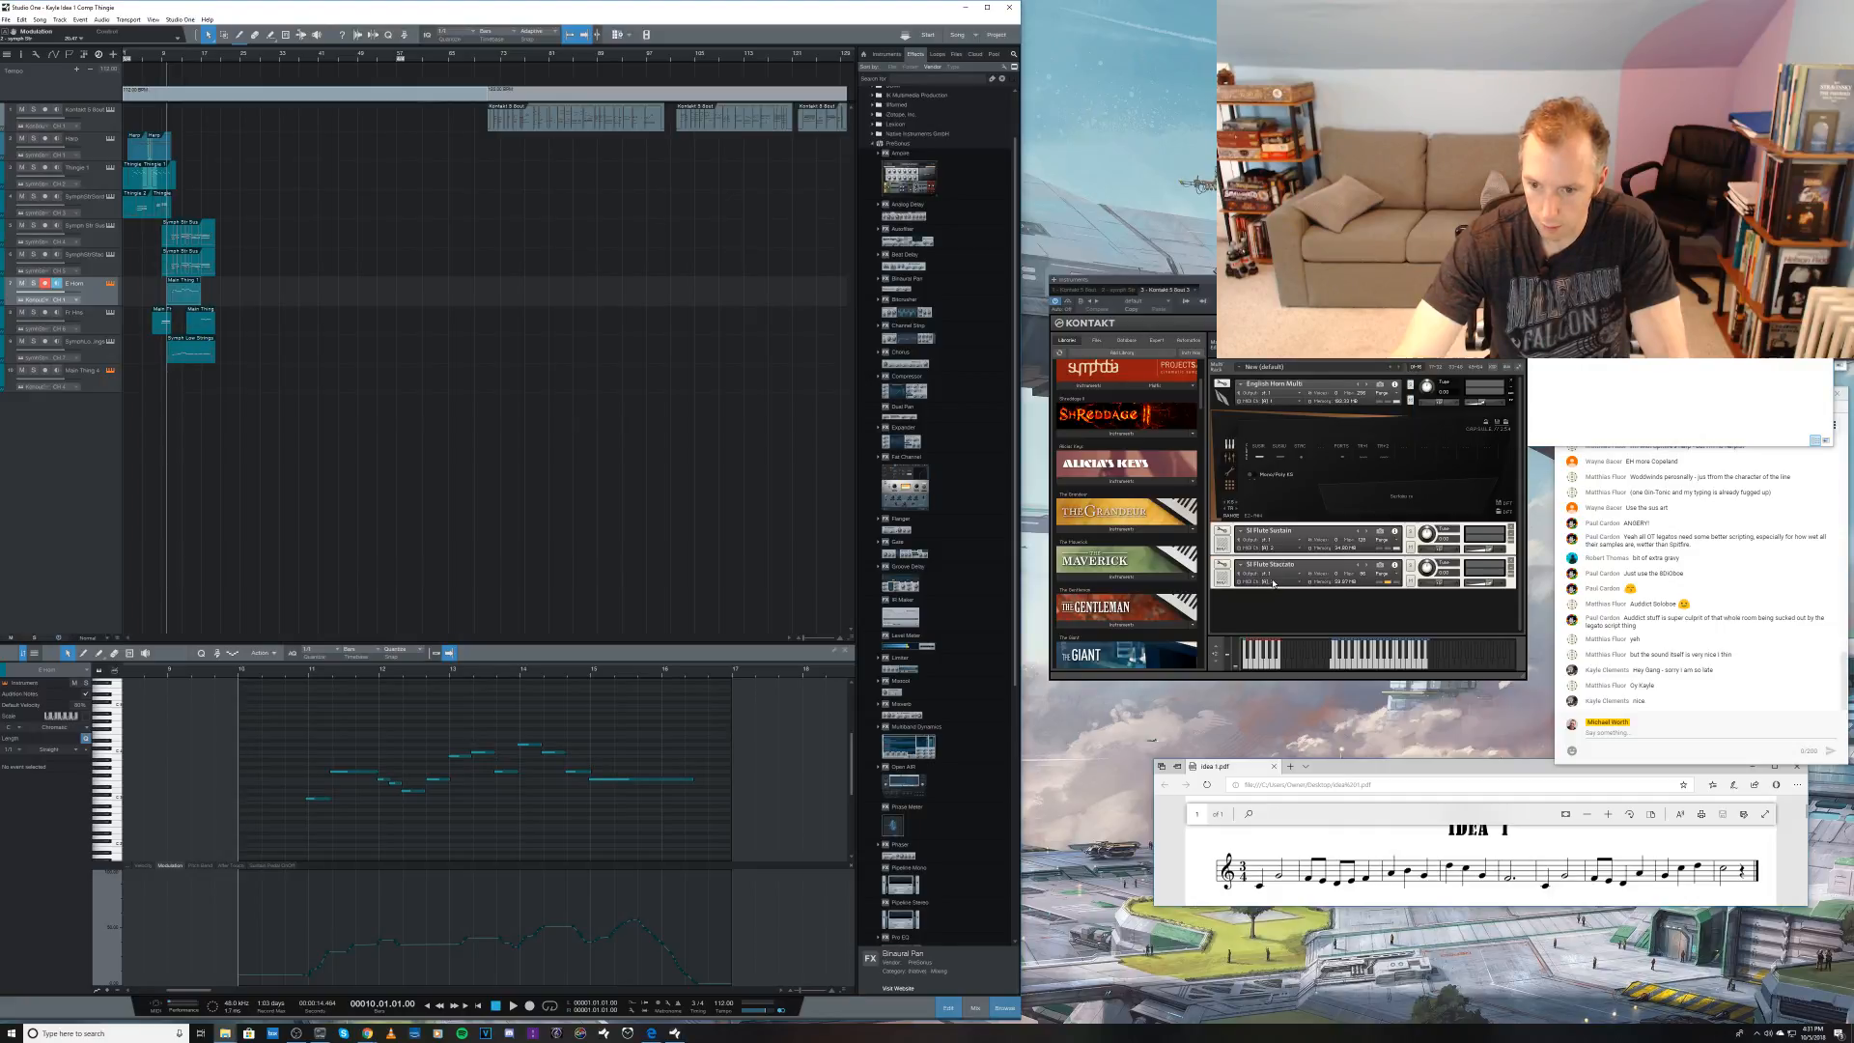
mouse_move(1294, 597)
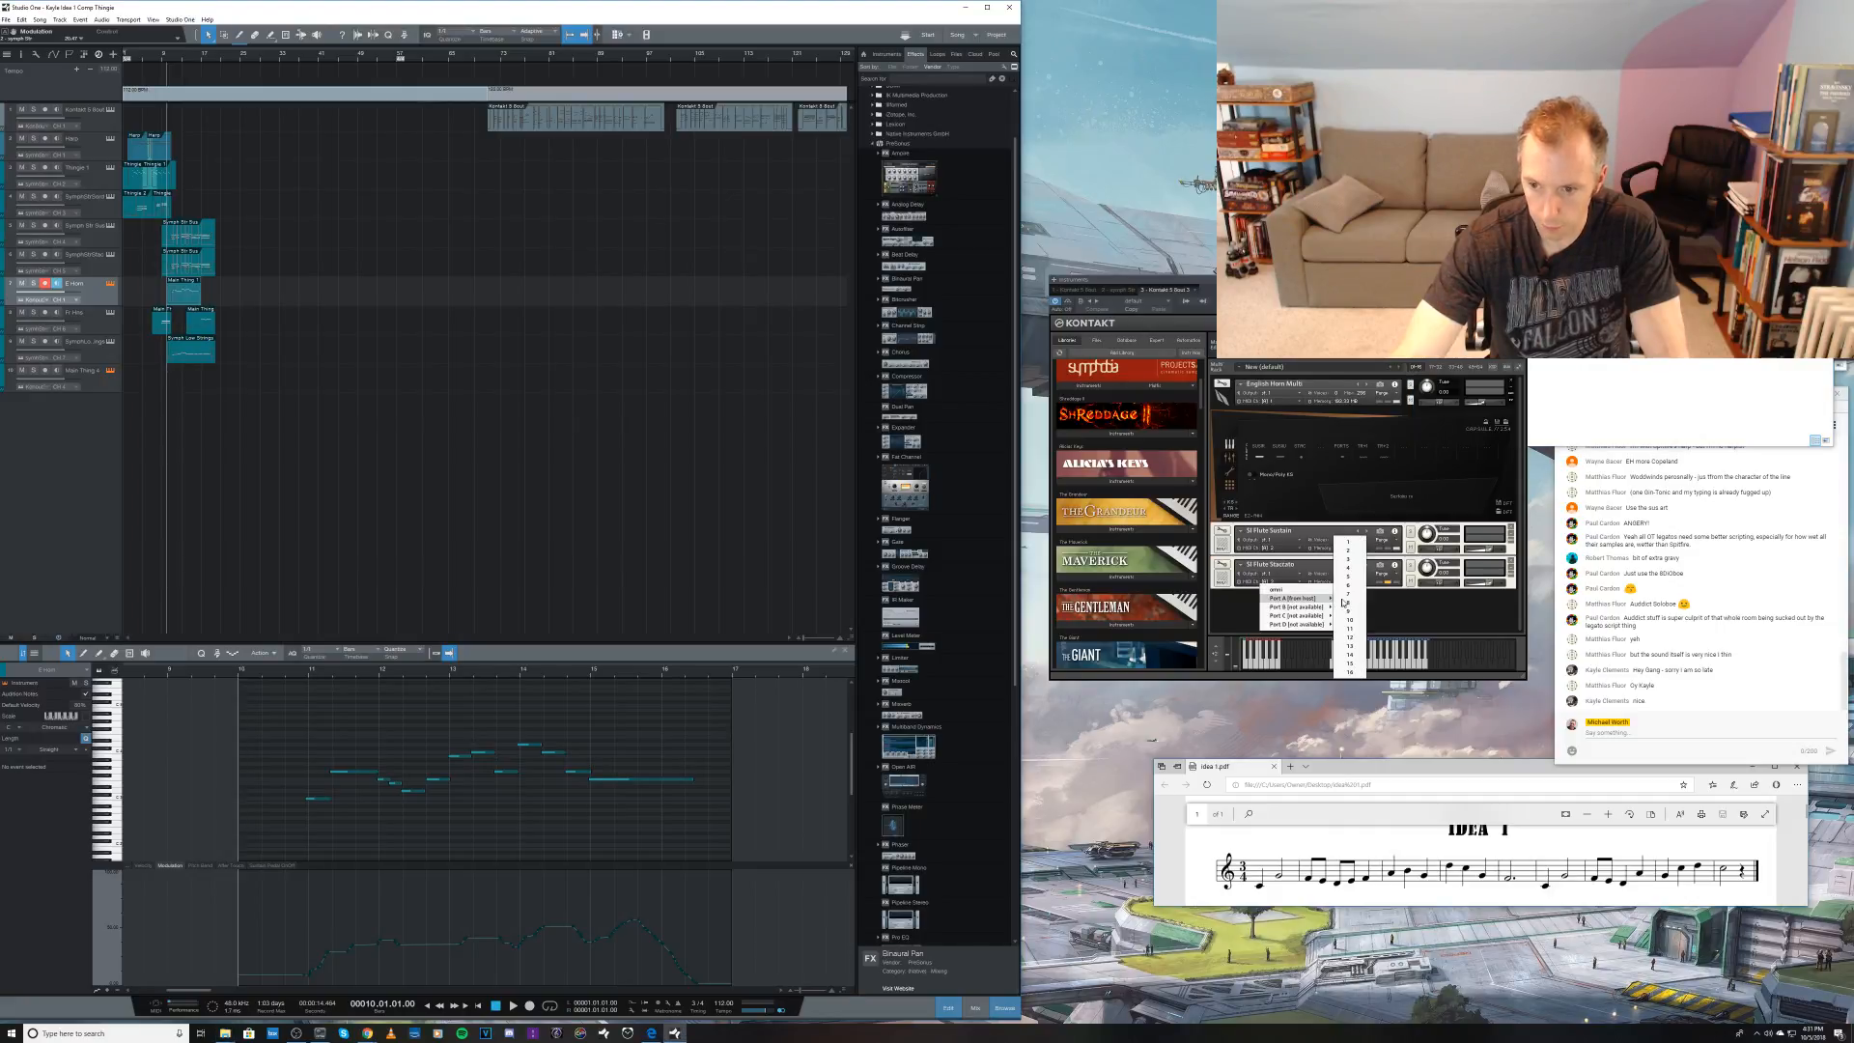
left_click(1356, 551)
left_click_drag(1487, 550, 1482, 583)
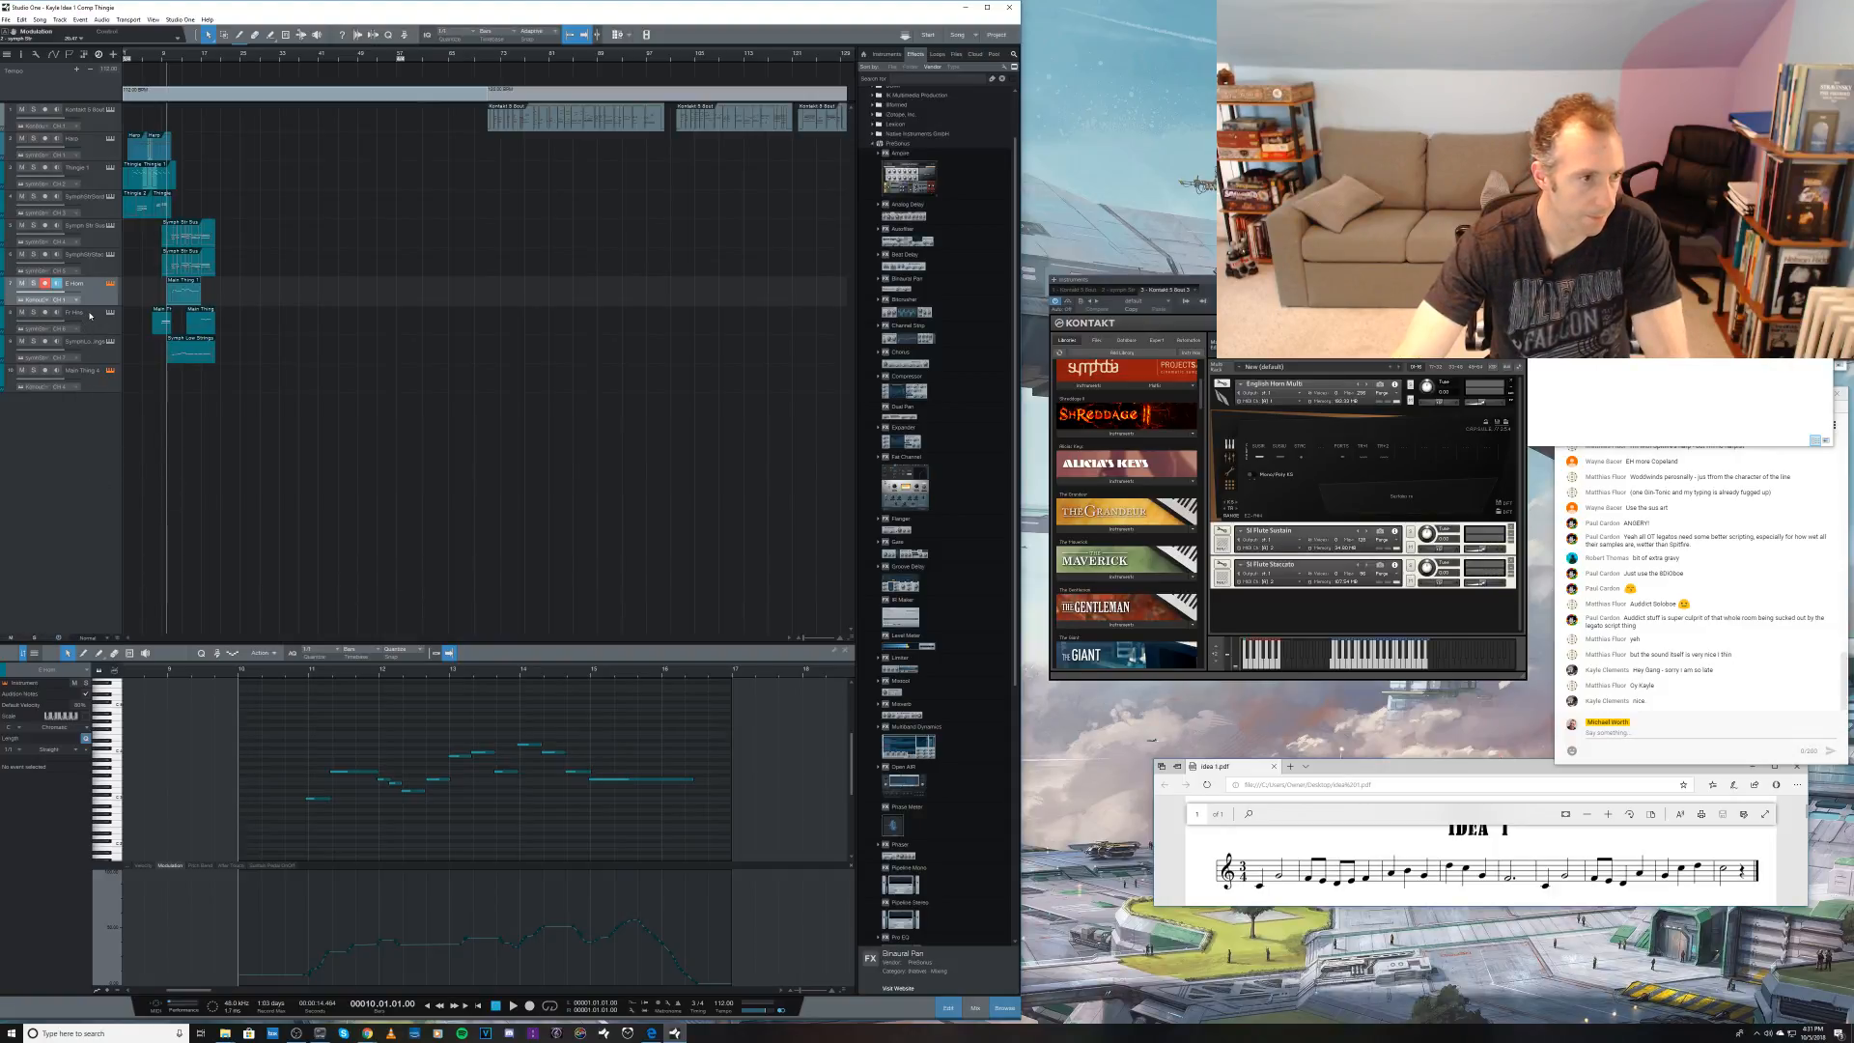
Step: Add an instrument track named Flute, routed to channel 2 of the existing second Kontakt instance
double_click(96, 433)
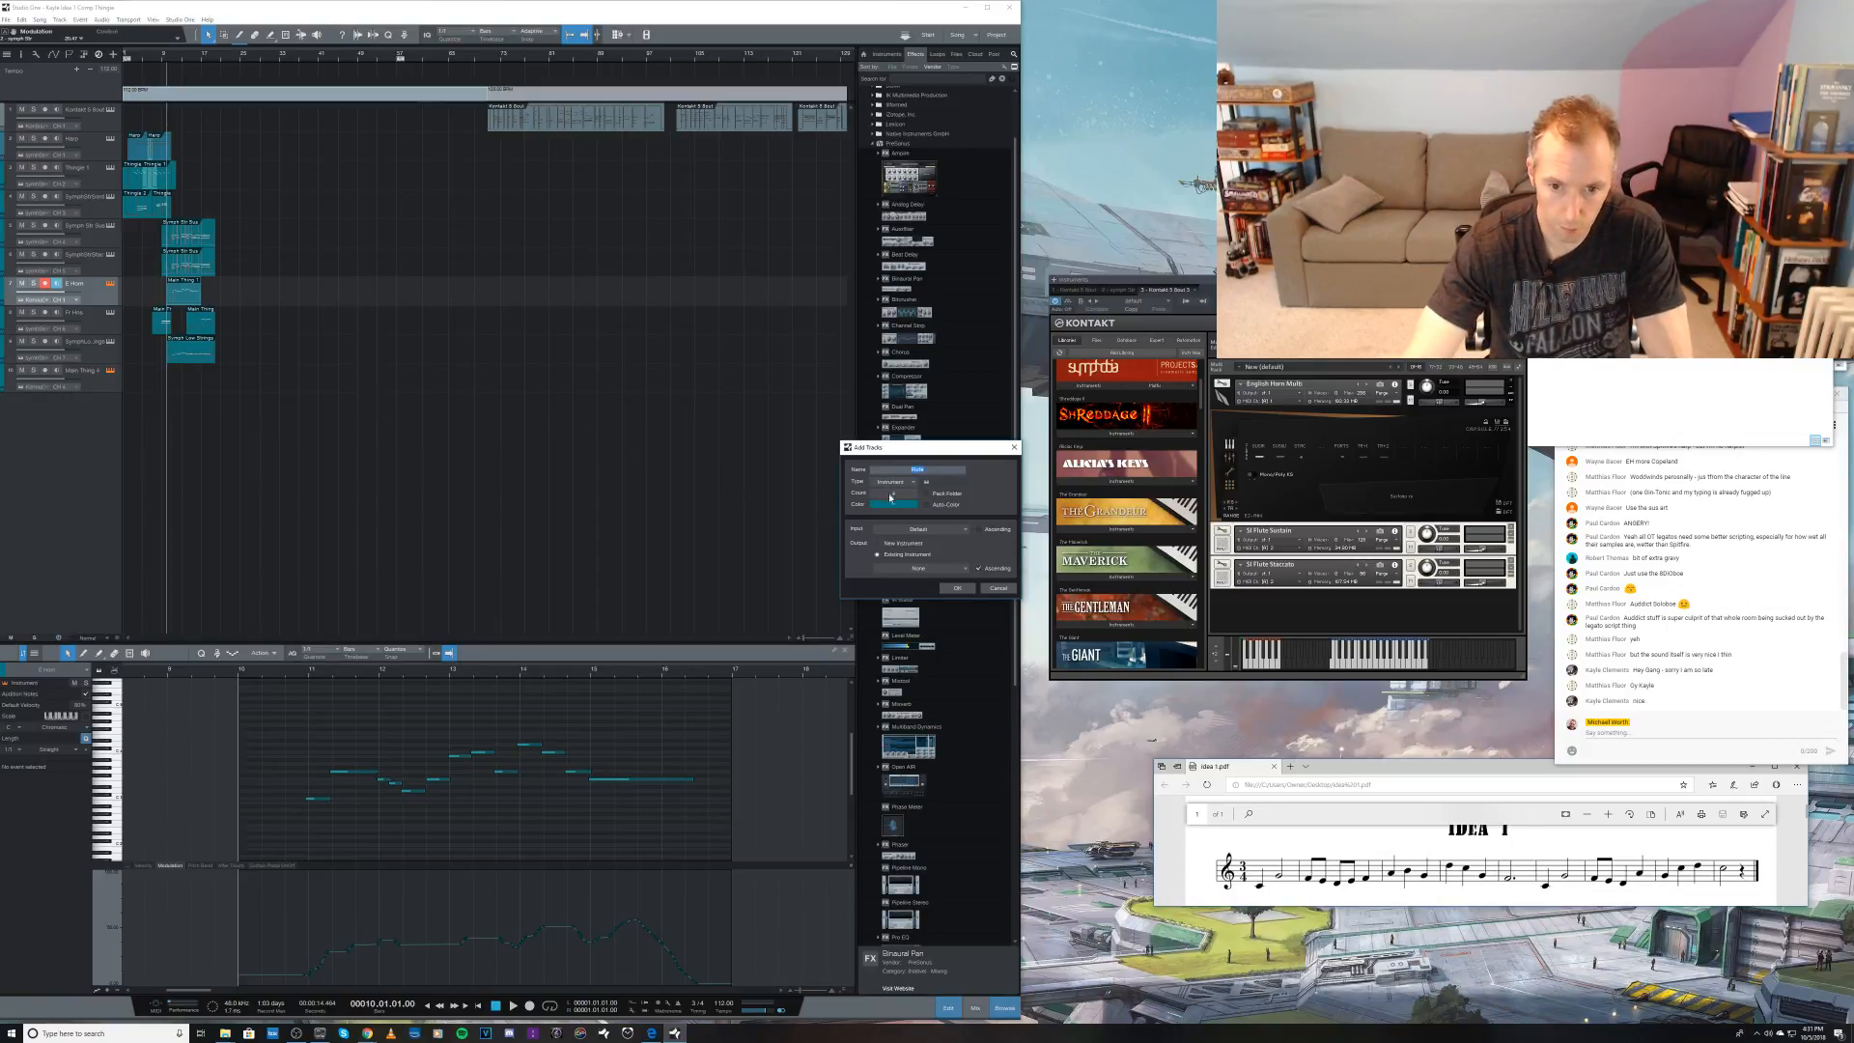
left_click(899, 570)
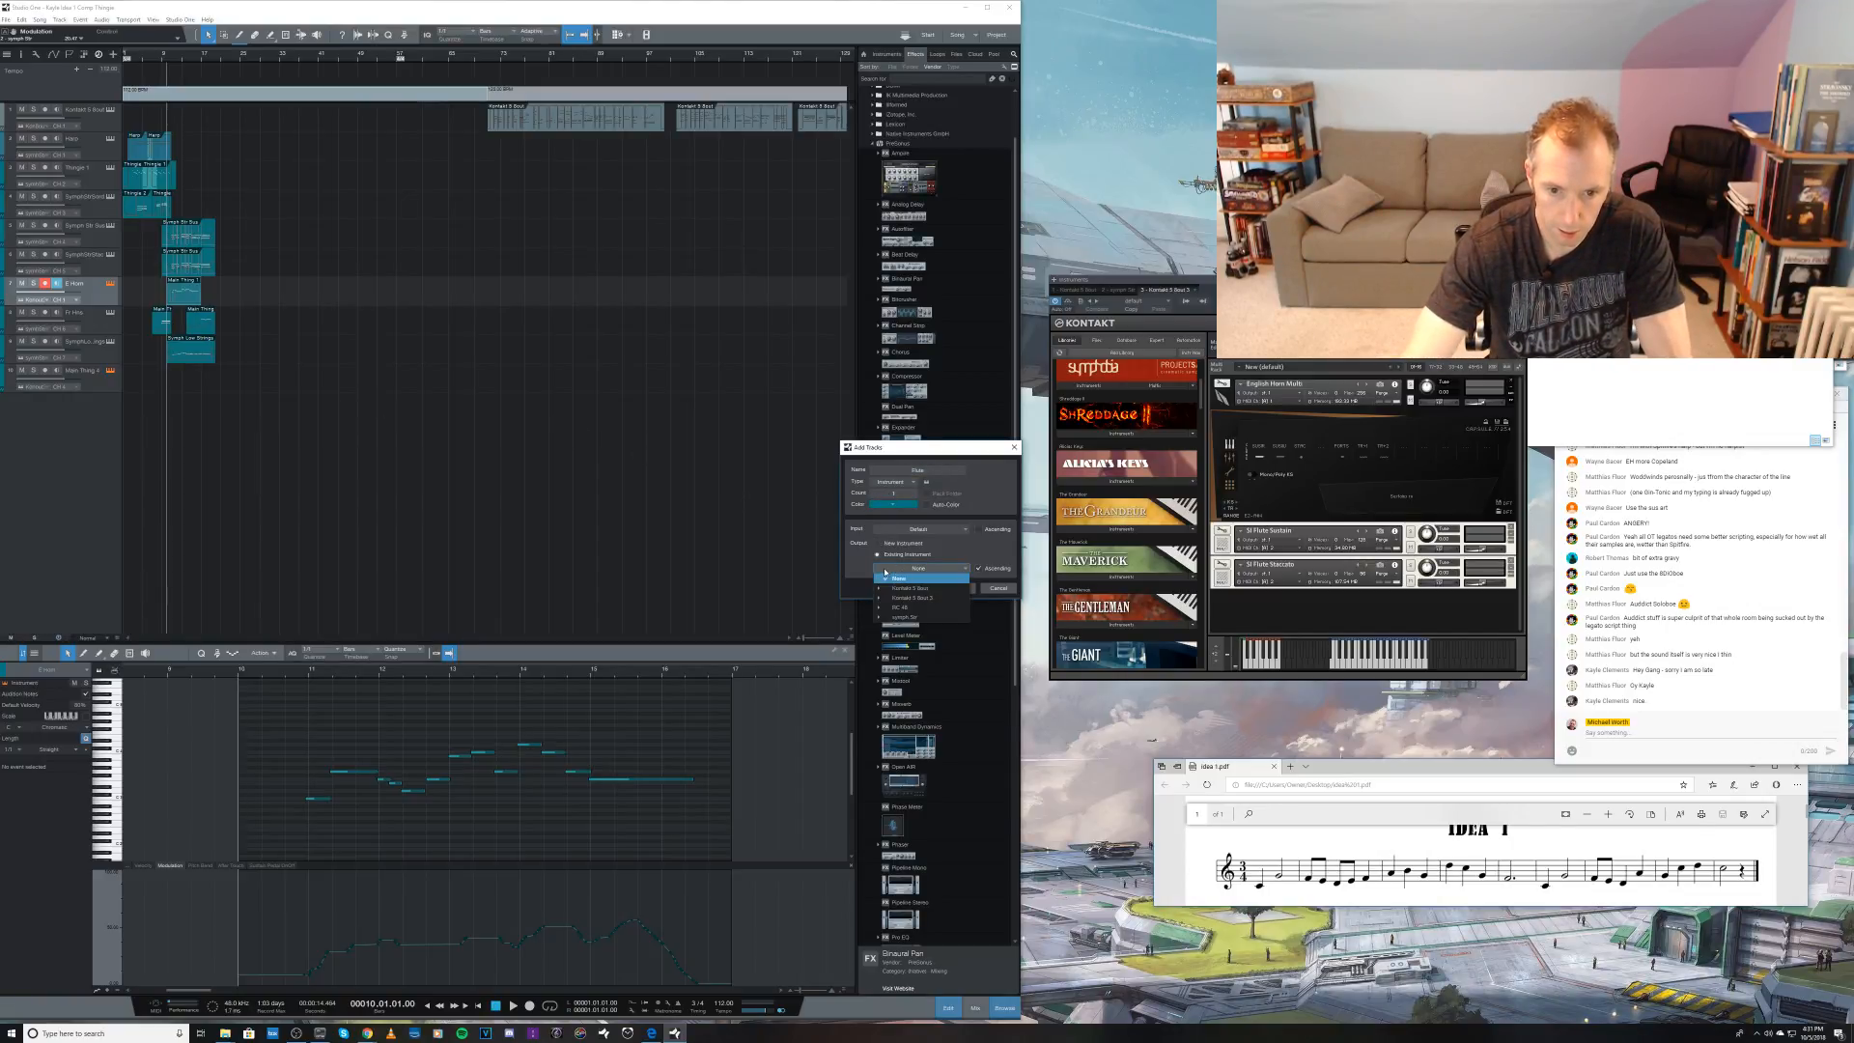
mouse_move(904, 599)
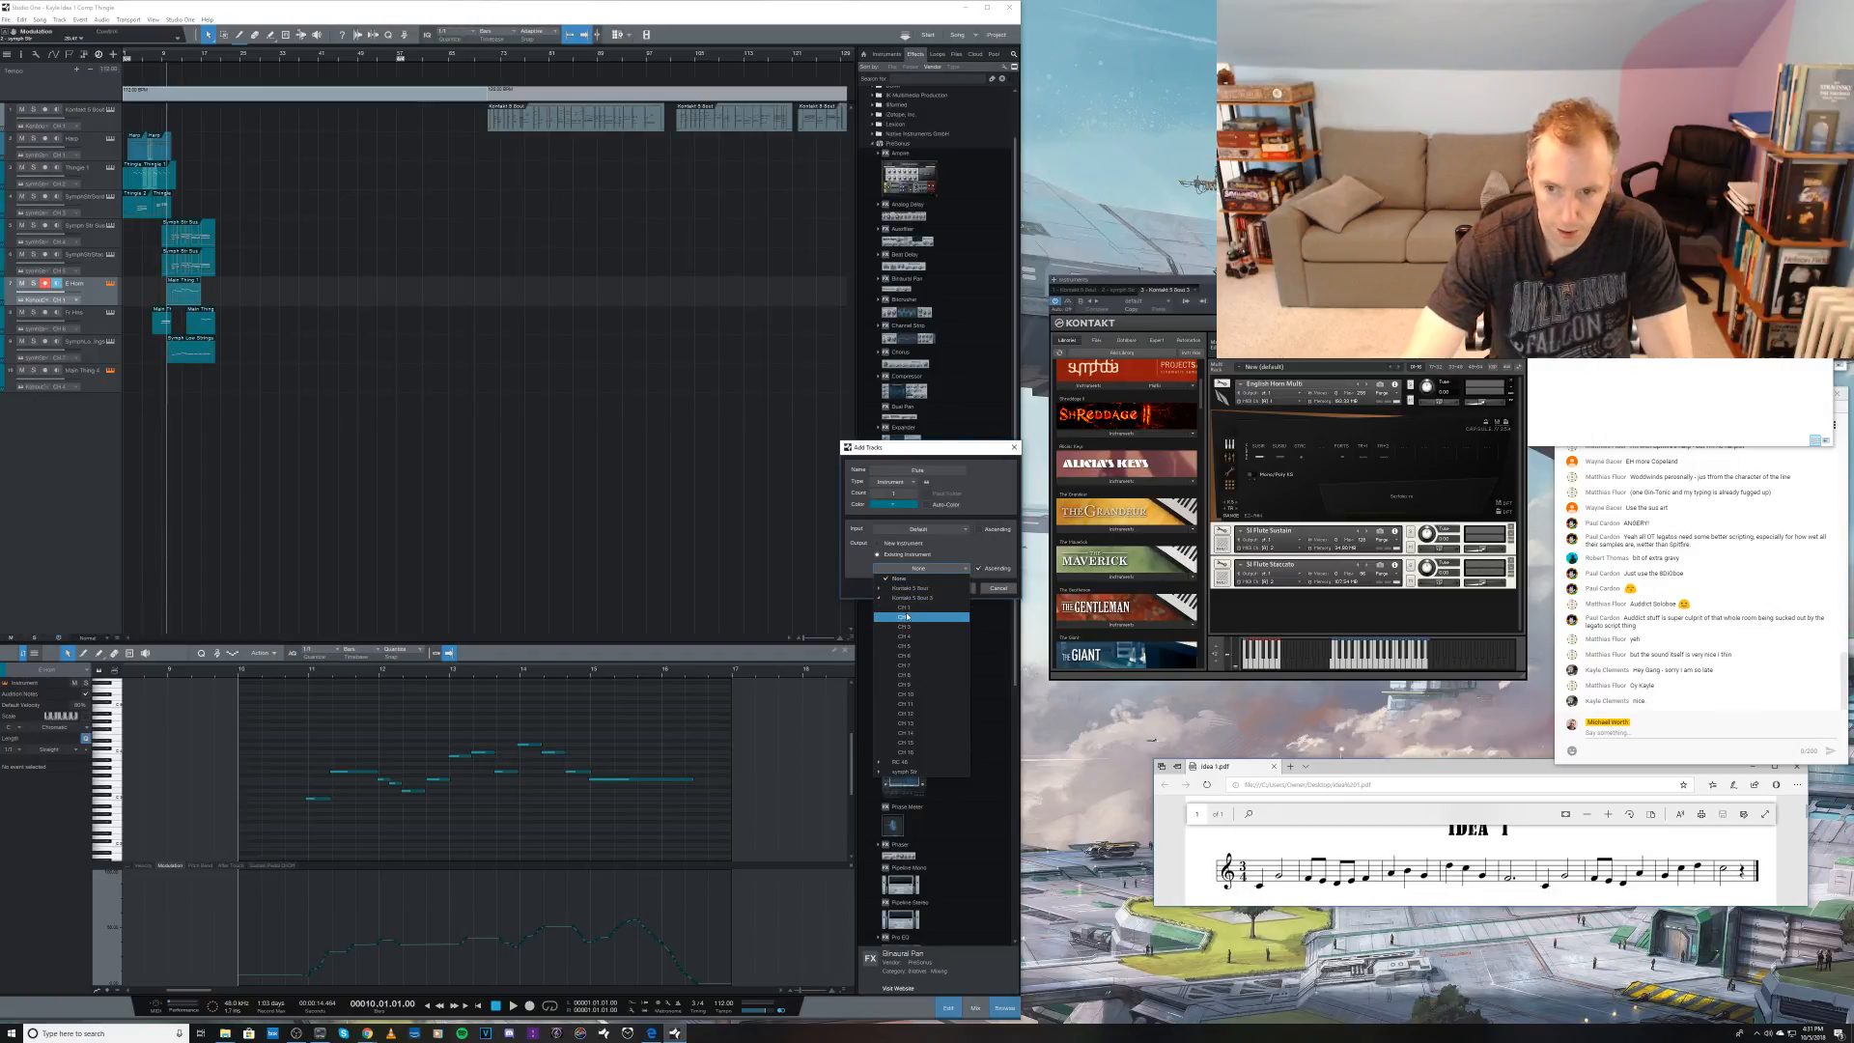
left_click(904, 618)
left_click(970, 591)
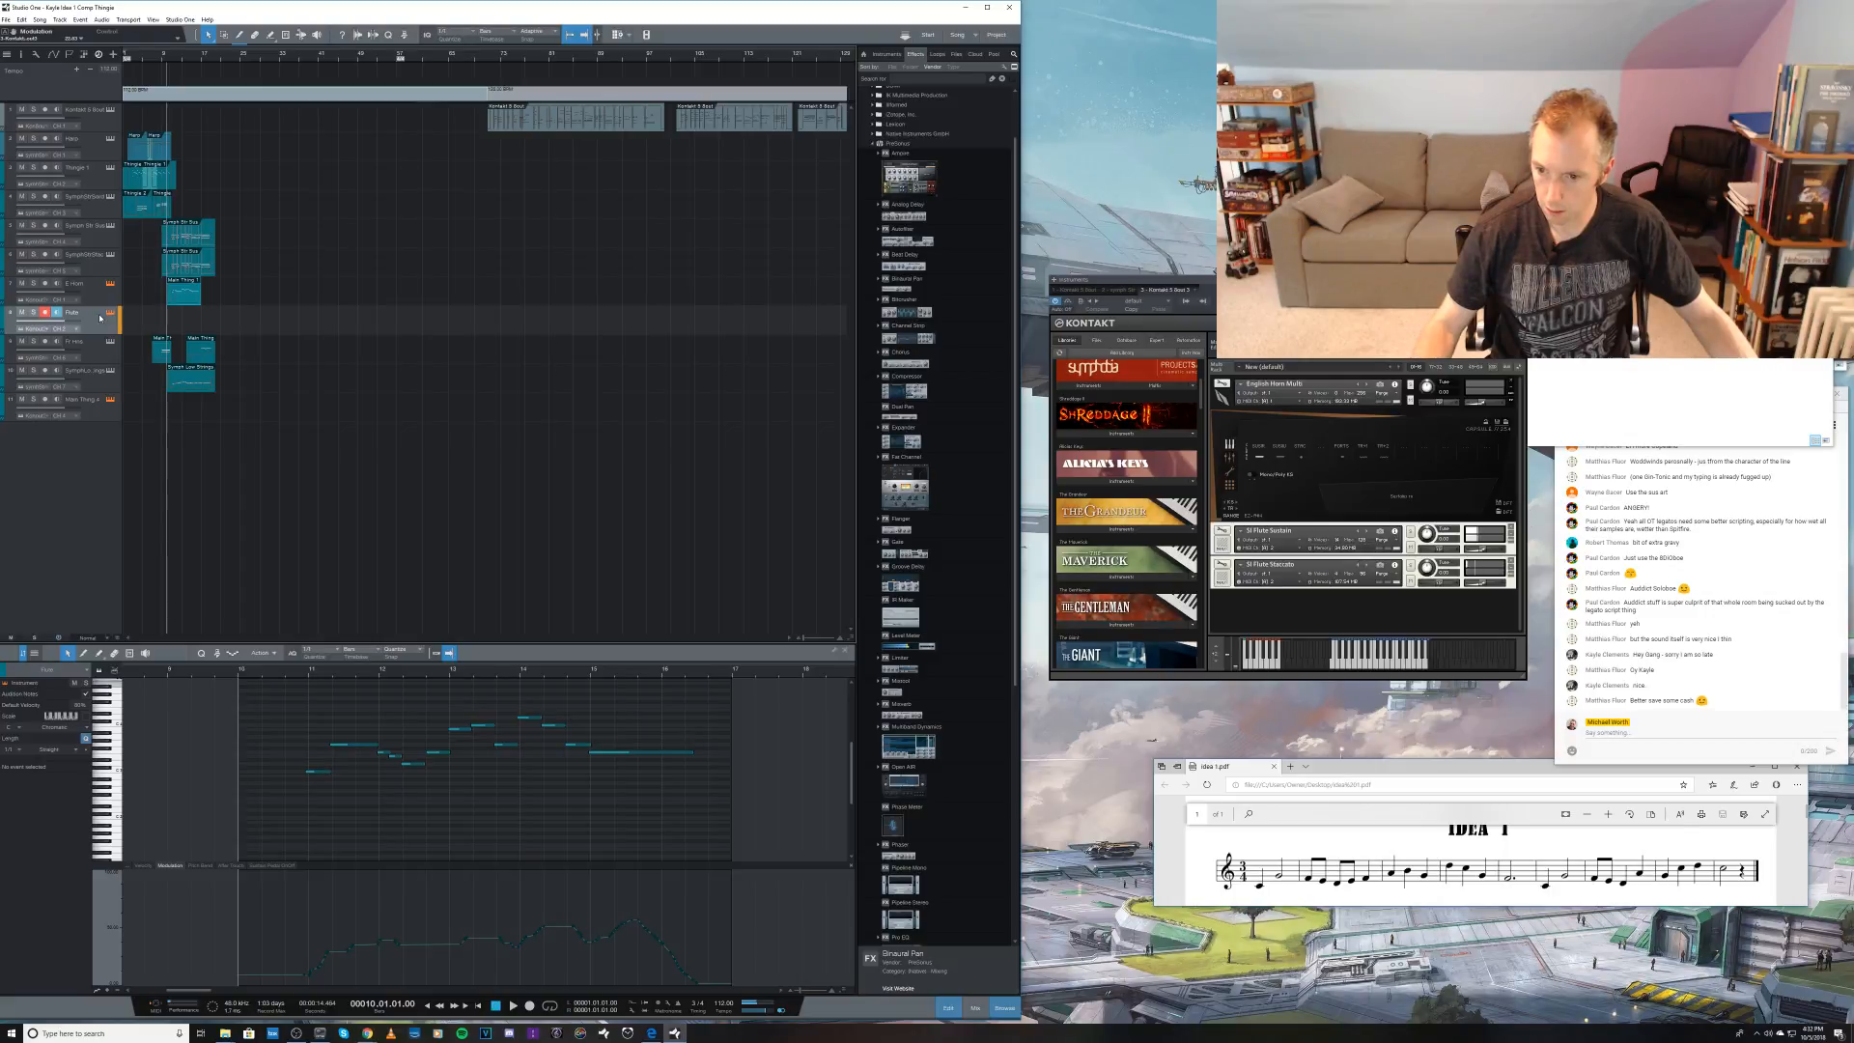
Step: Play the arrangement from bar 10 with the Flute track armed, and adjust the output controls of both flute patches
key("space")
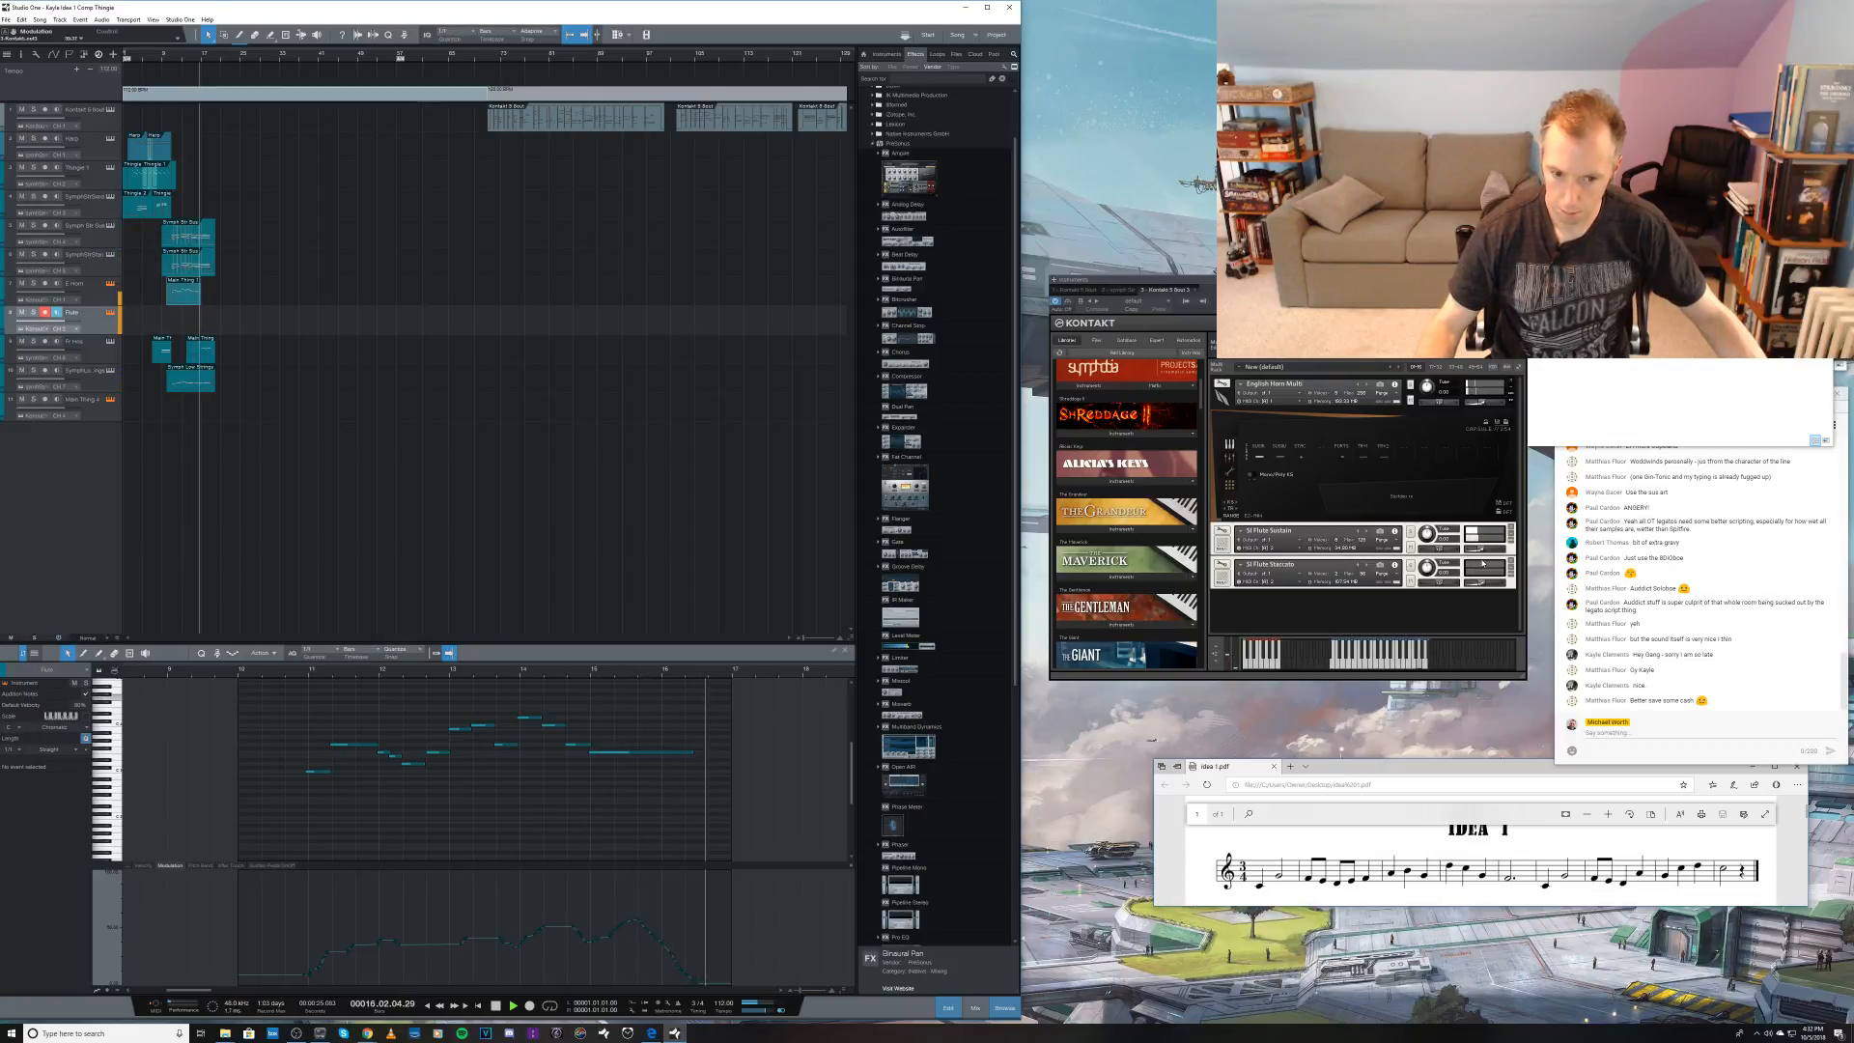
key("space")
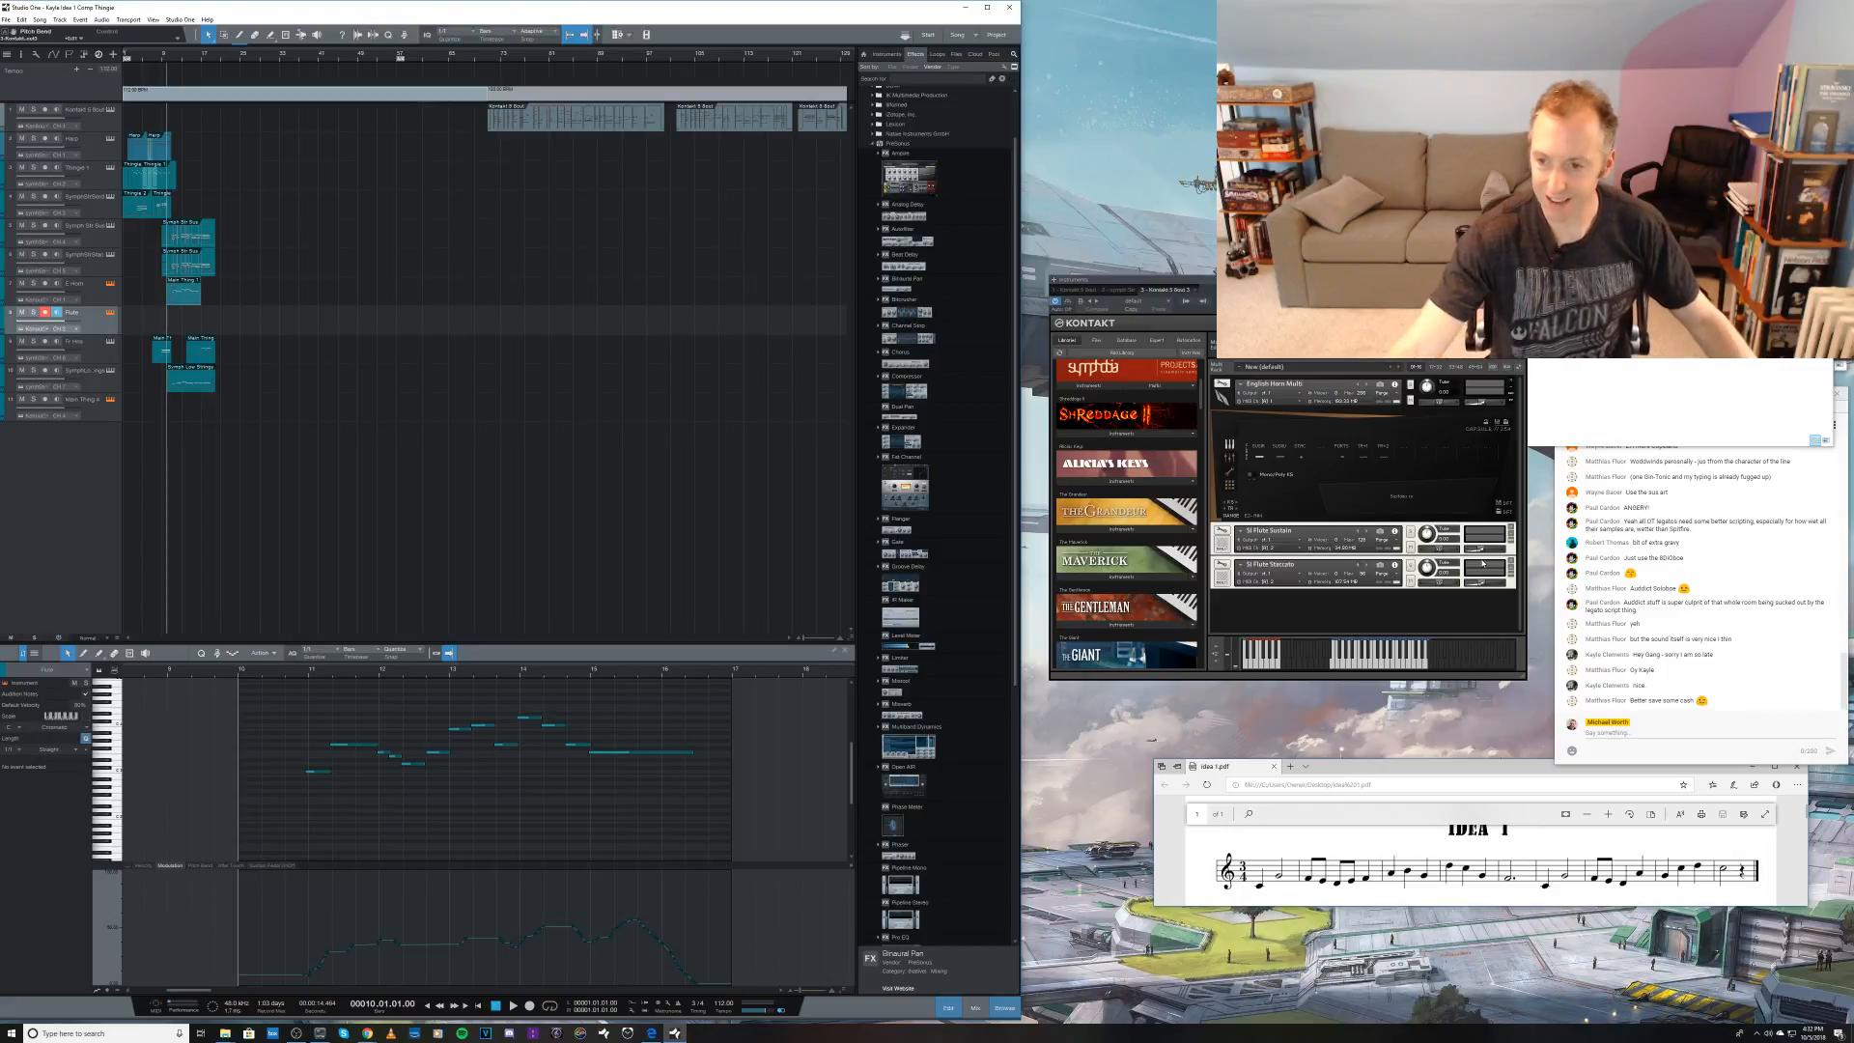
left_click_drag(1483, 552, 1483, 585)
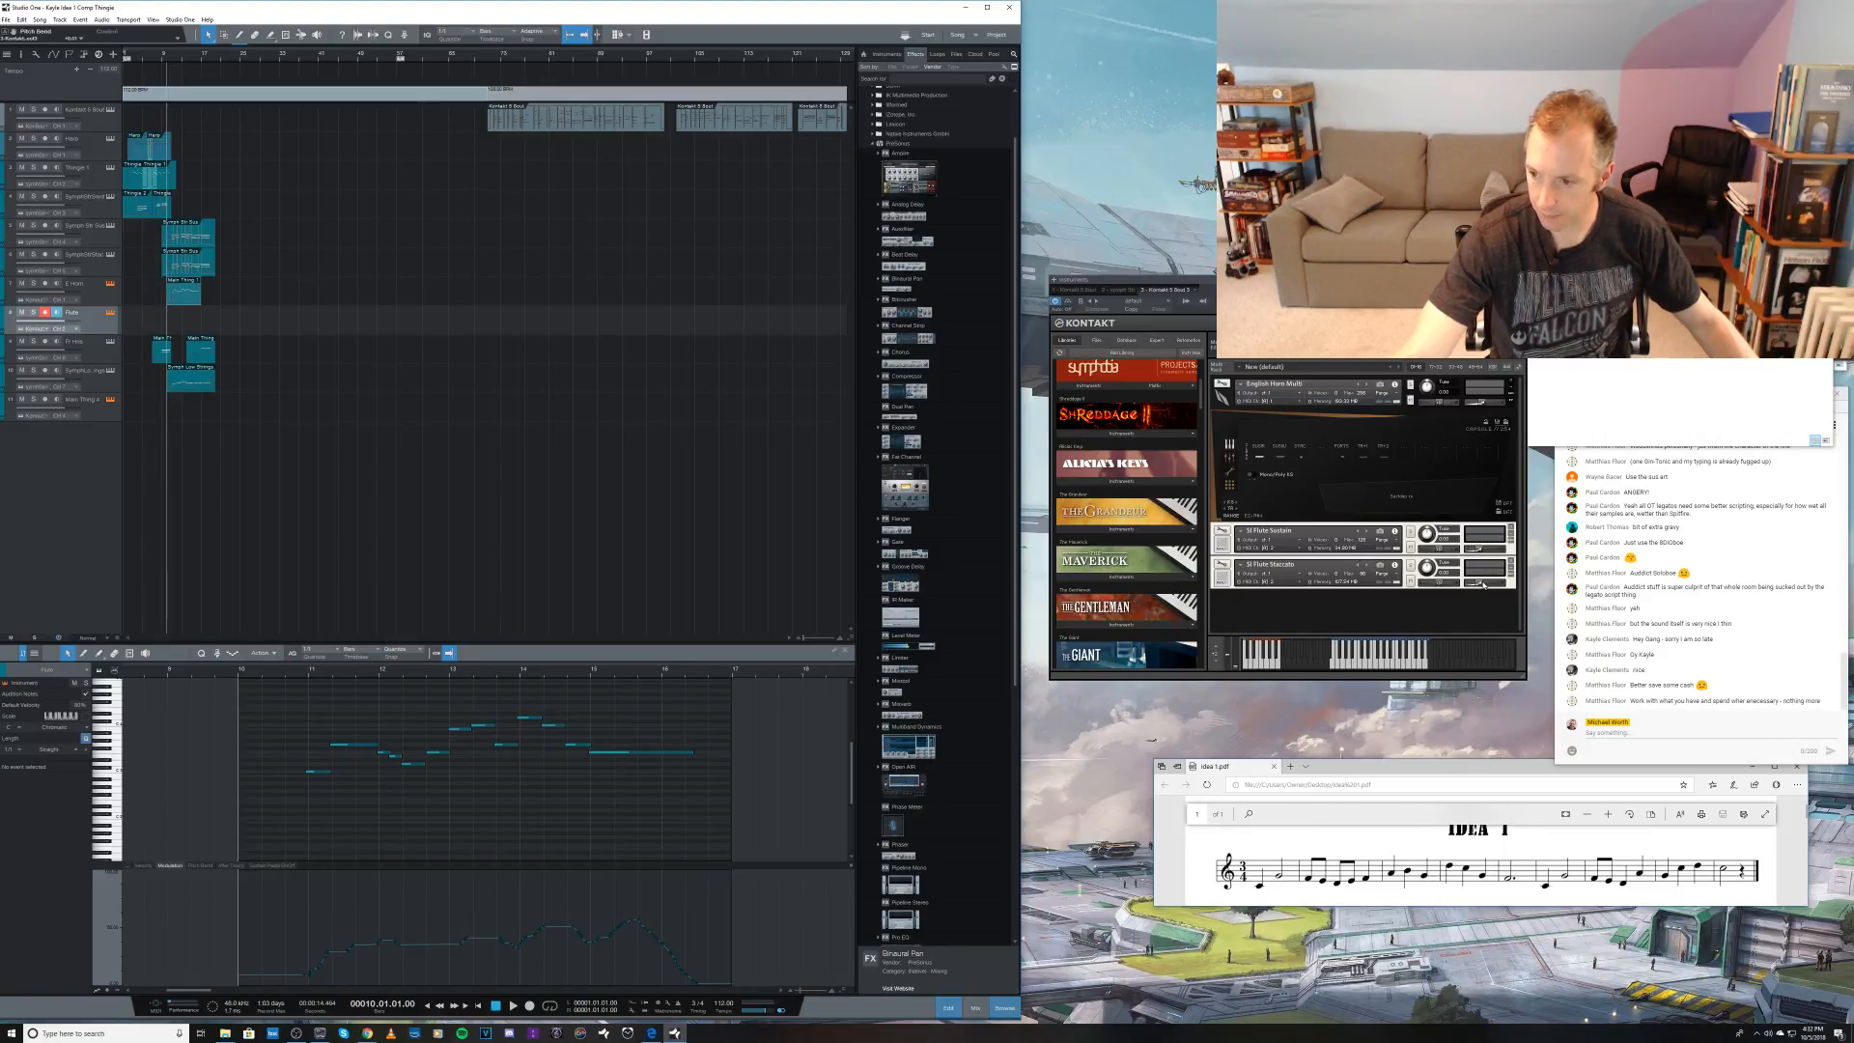
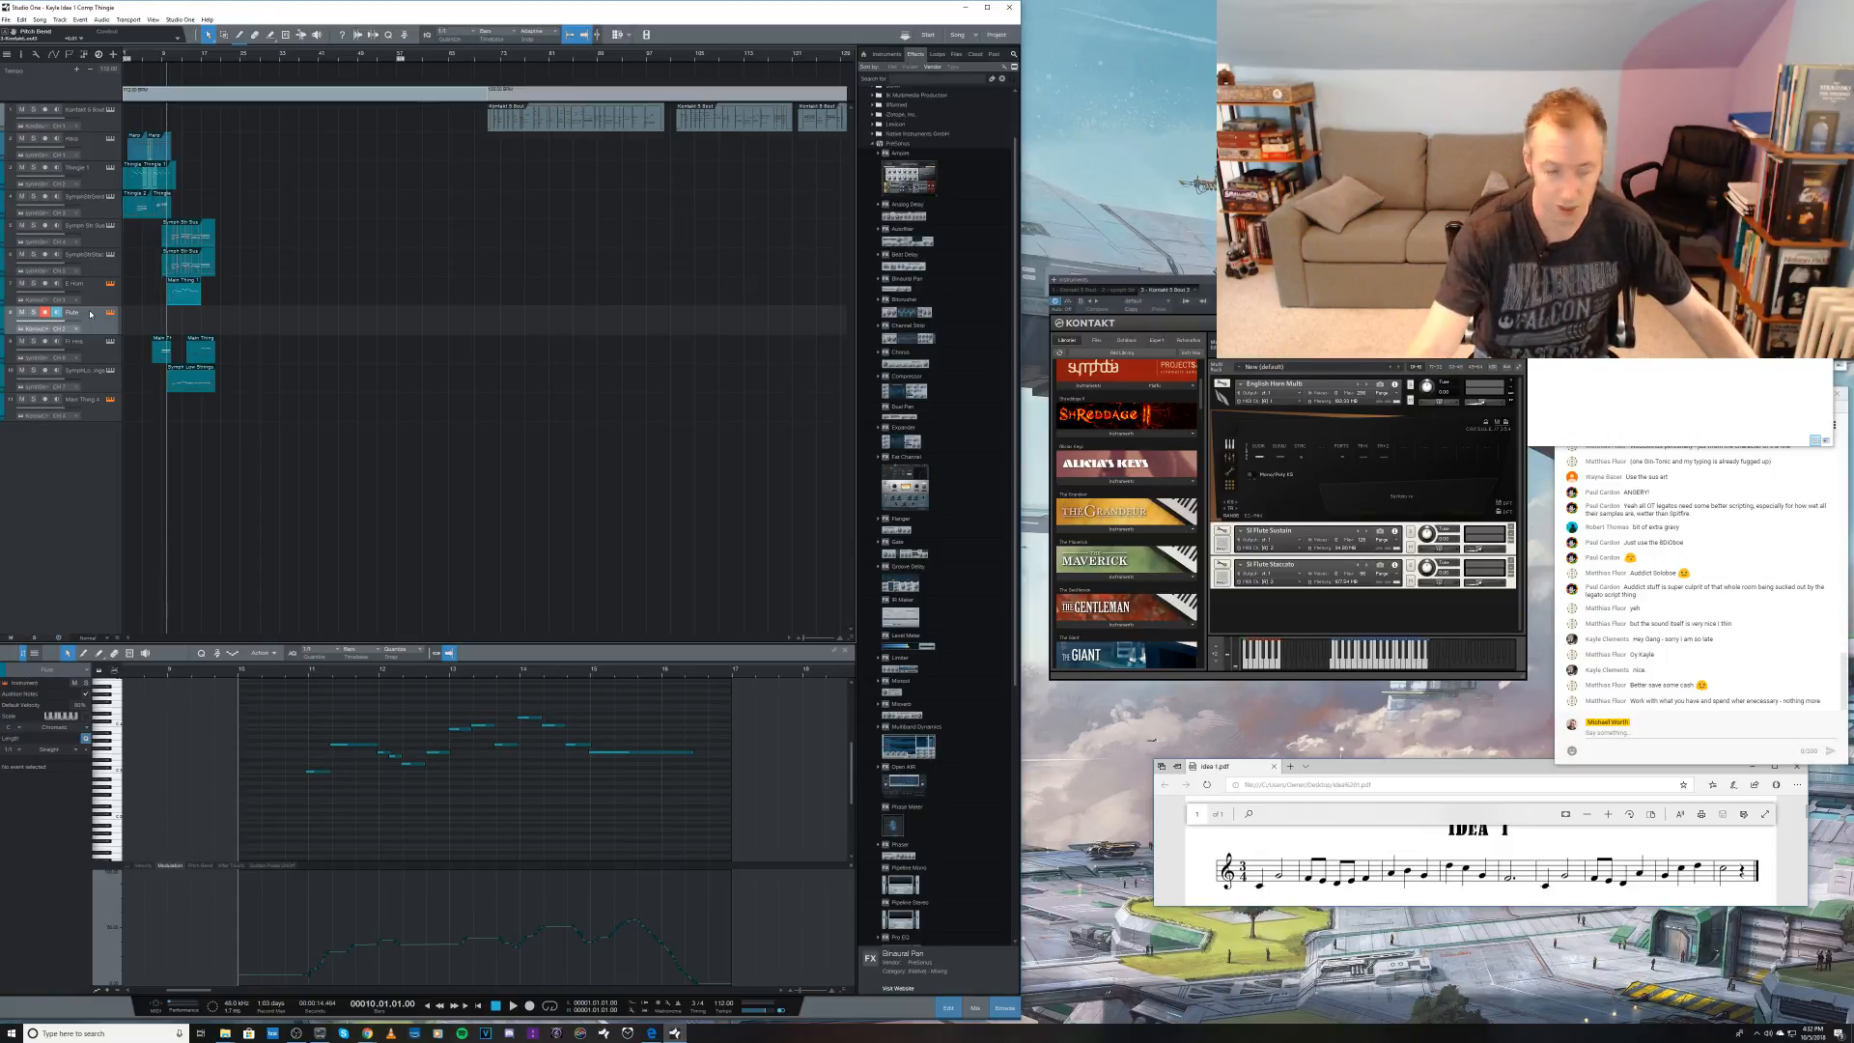
key("KP_Multiply")
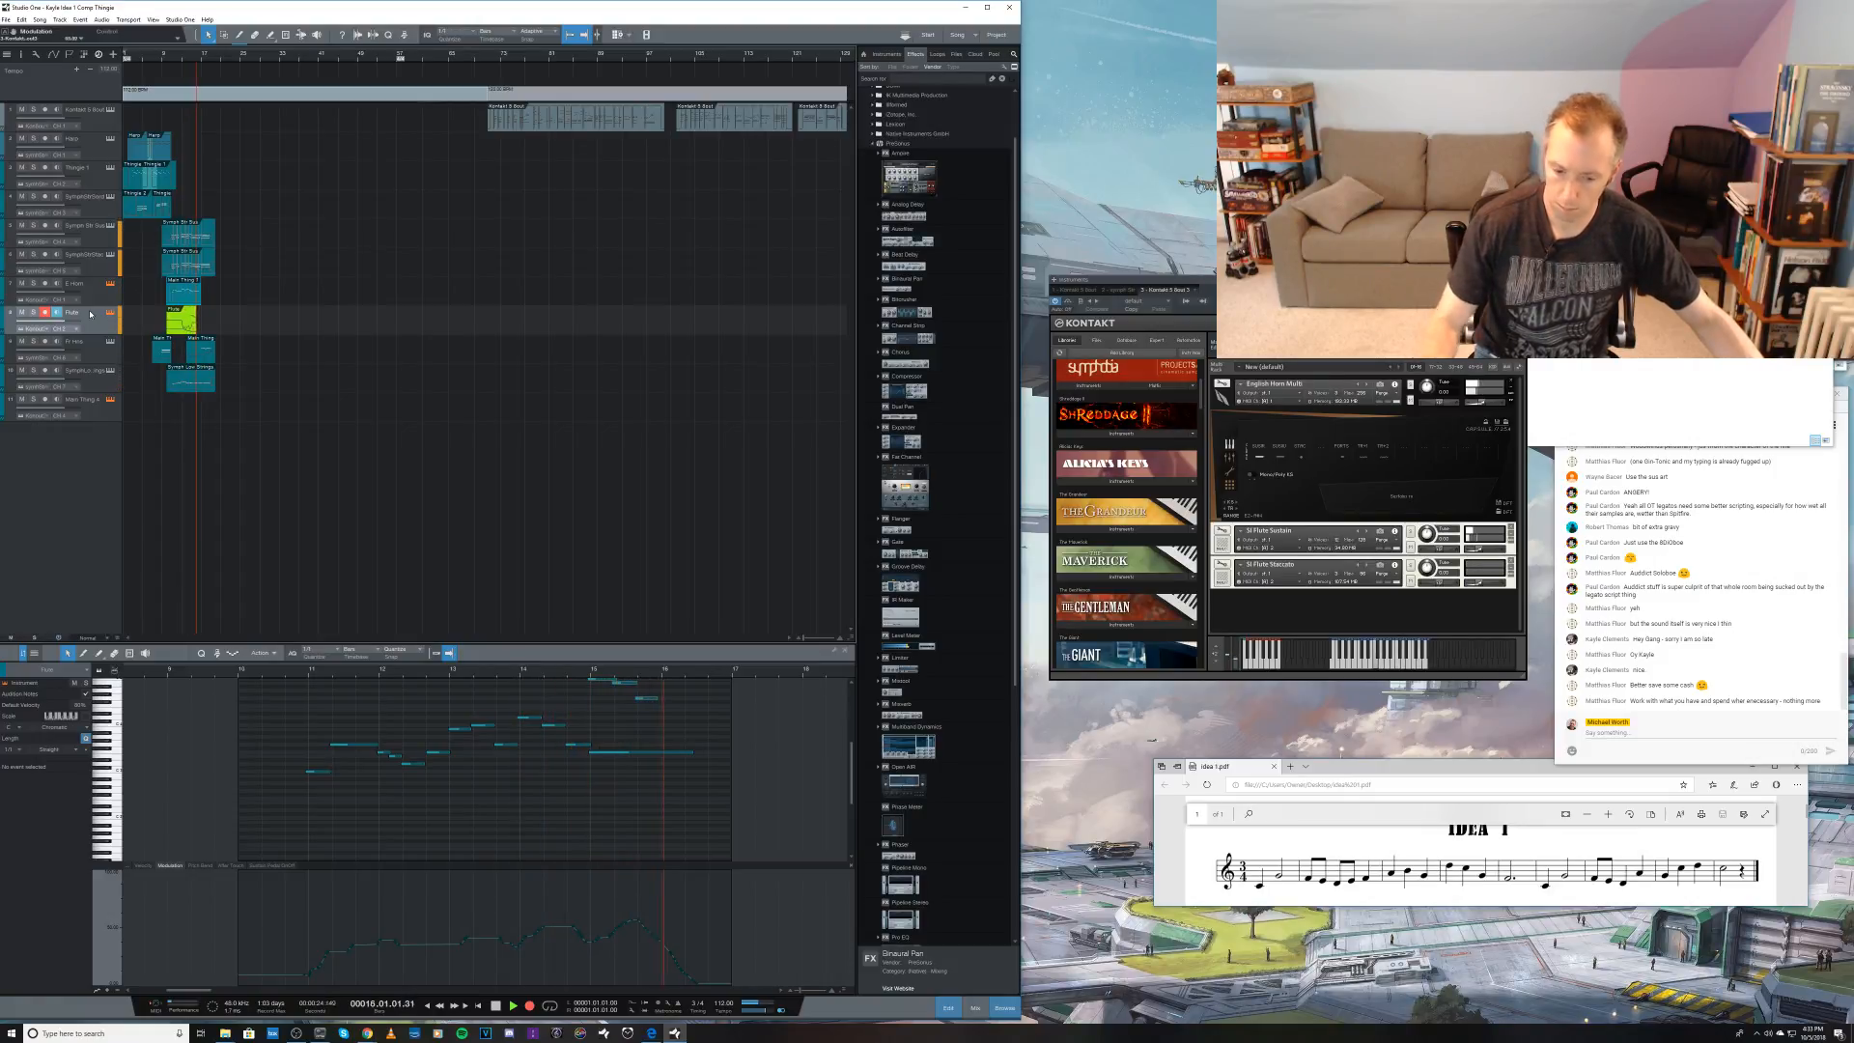
key("space")
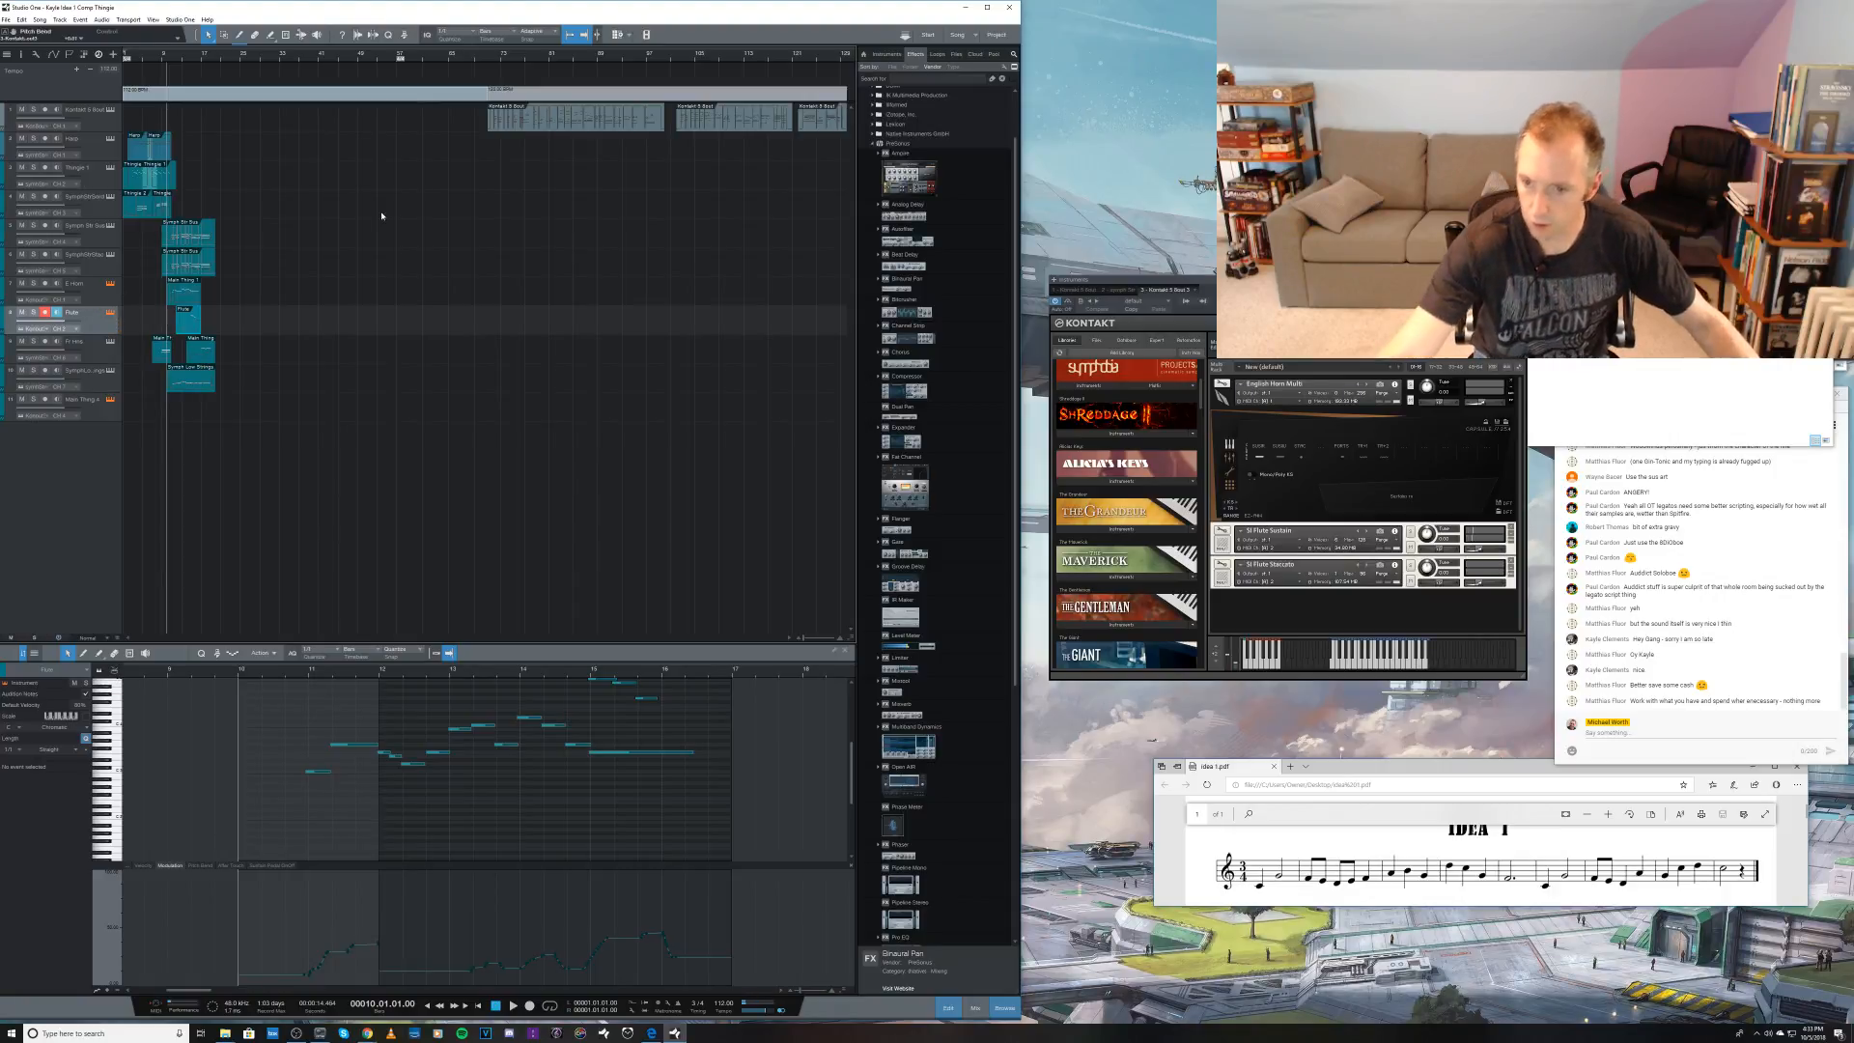
left_click_drag(1478, 549, 1481, 585)
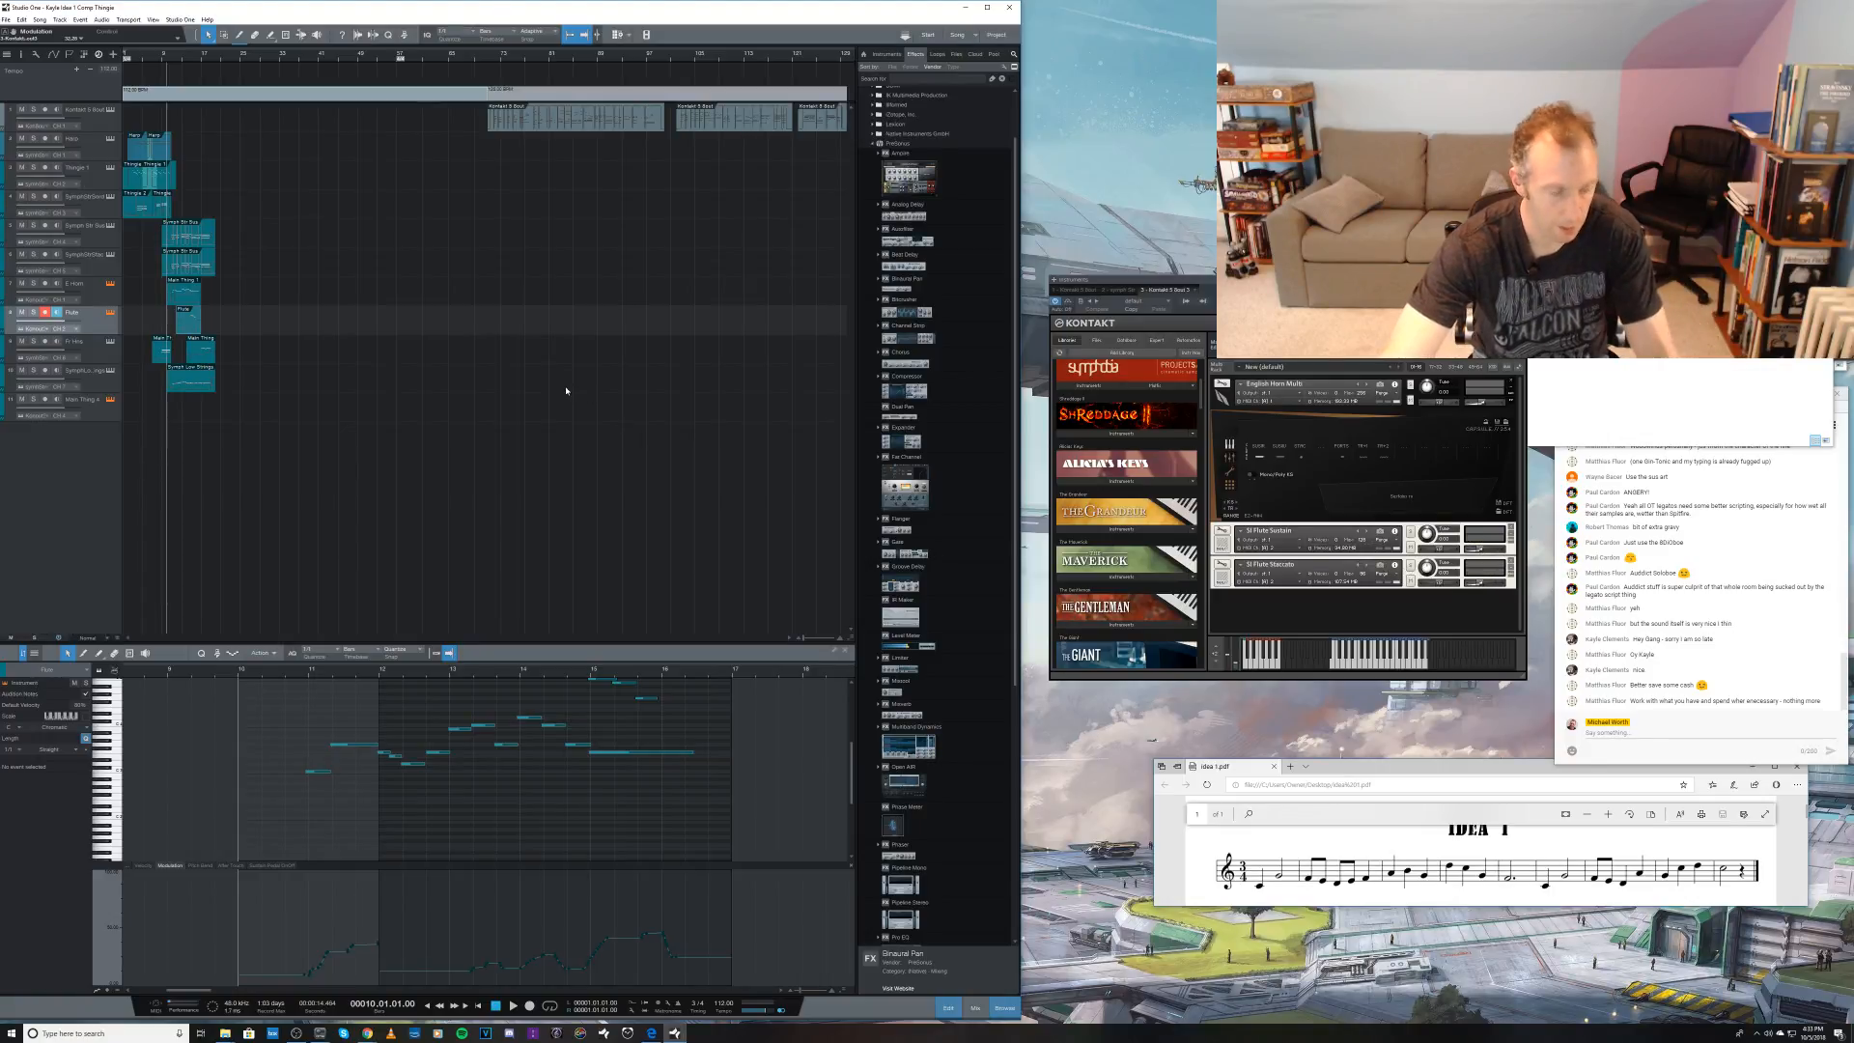
key("Delete")
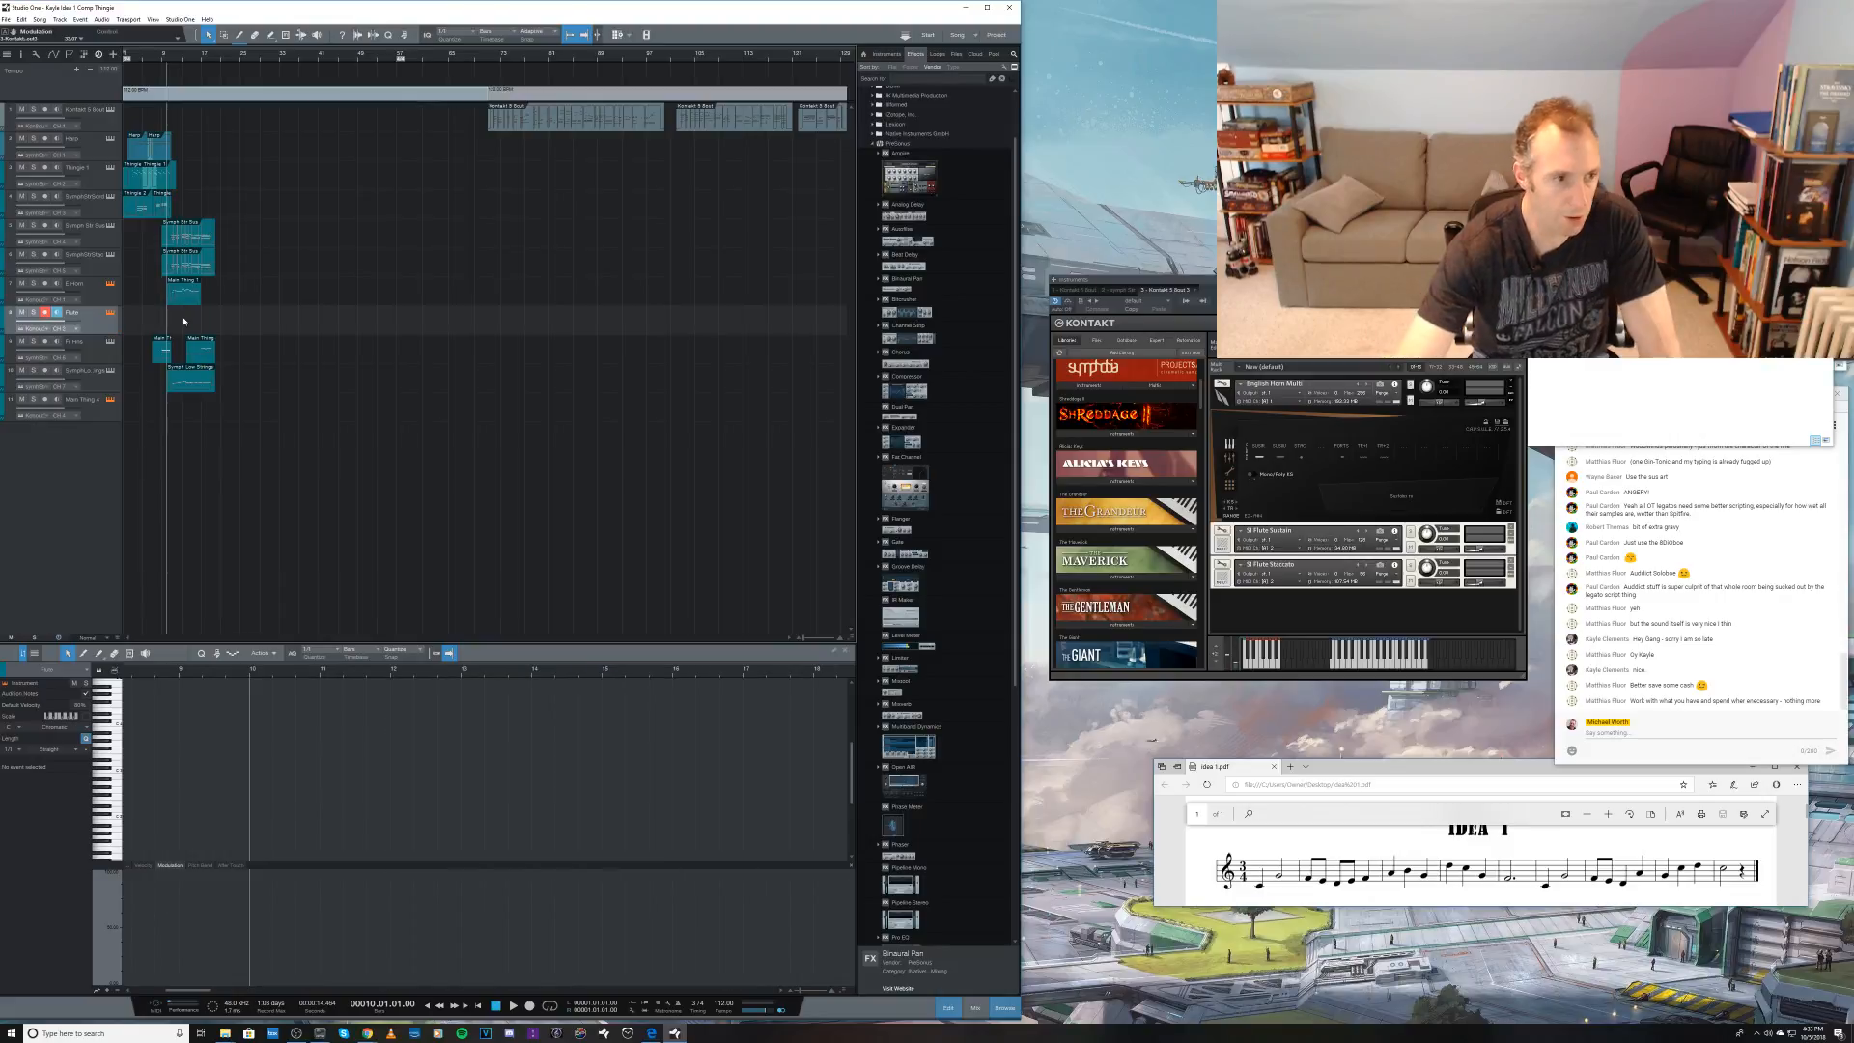
Step: Record a new take on the Flute track from bar 10 to about bar 18
key("KP_Multiply")
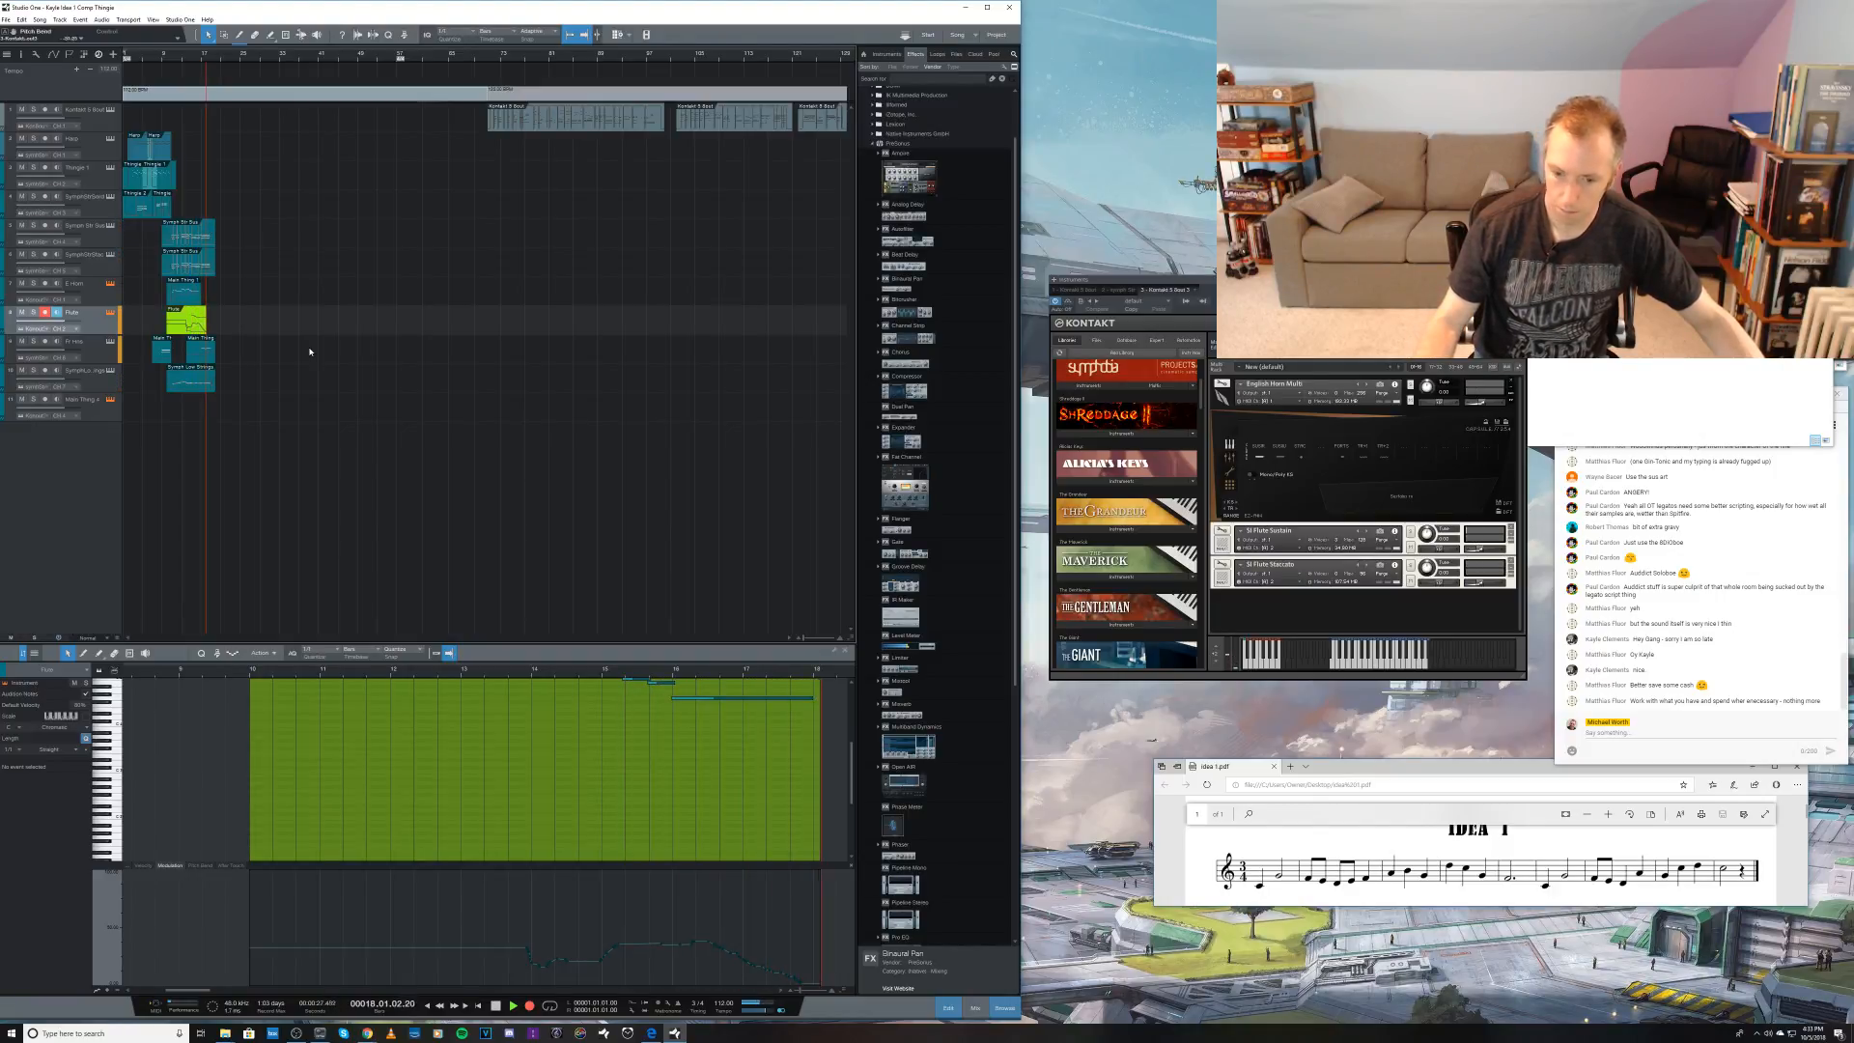
key("space")
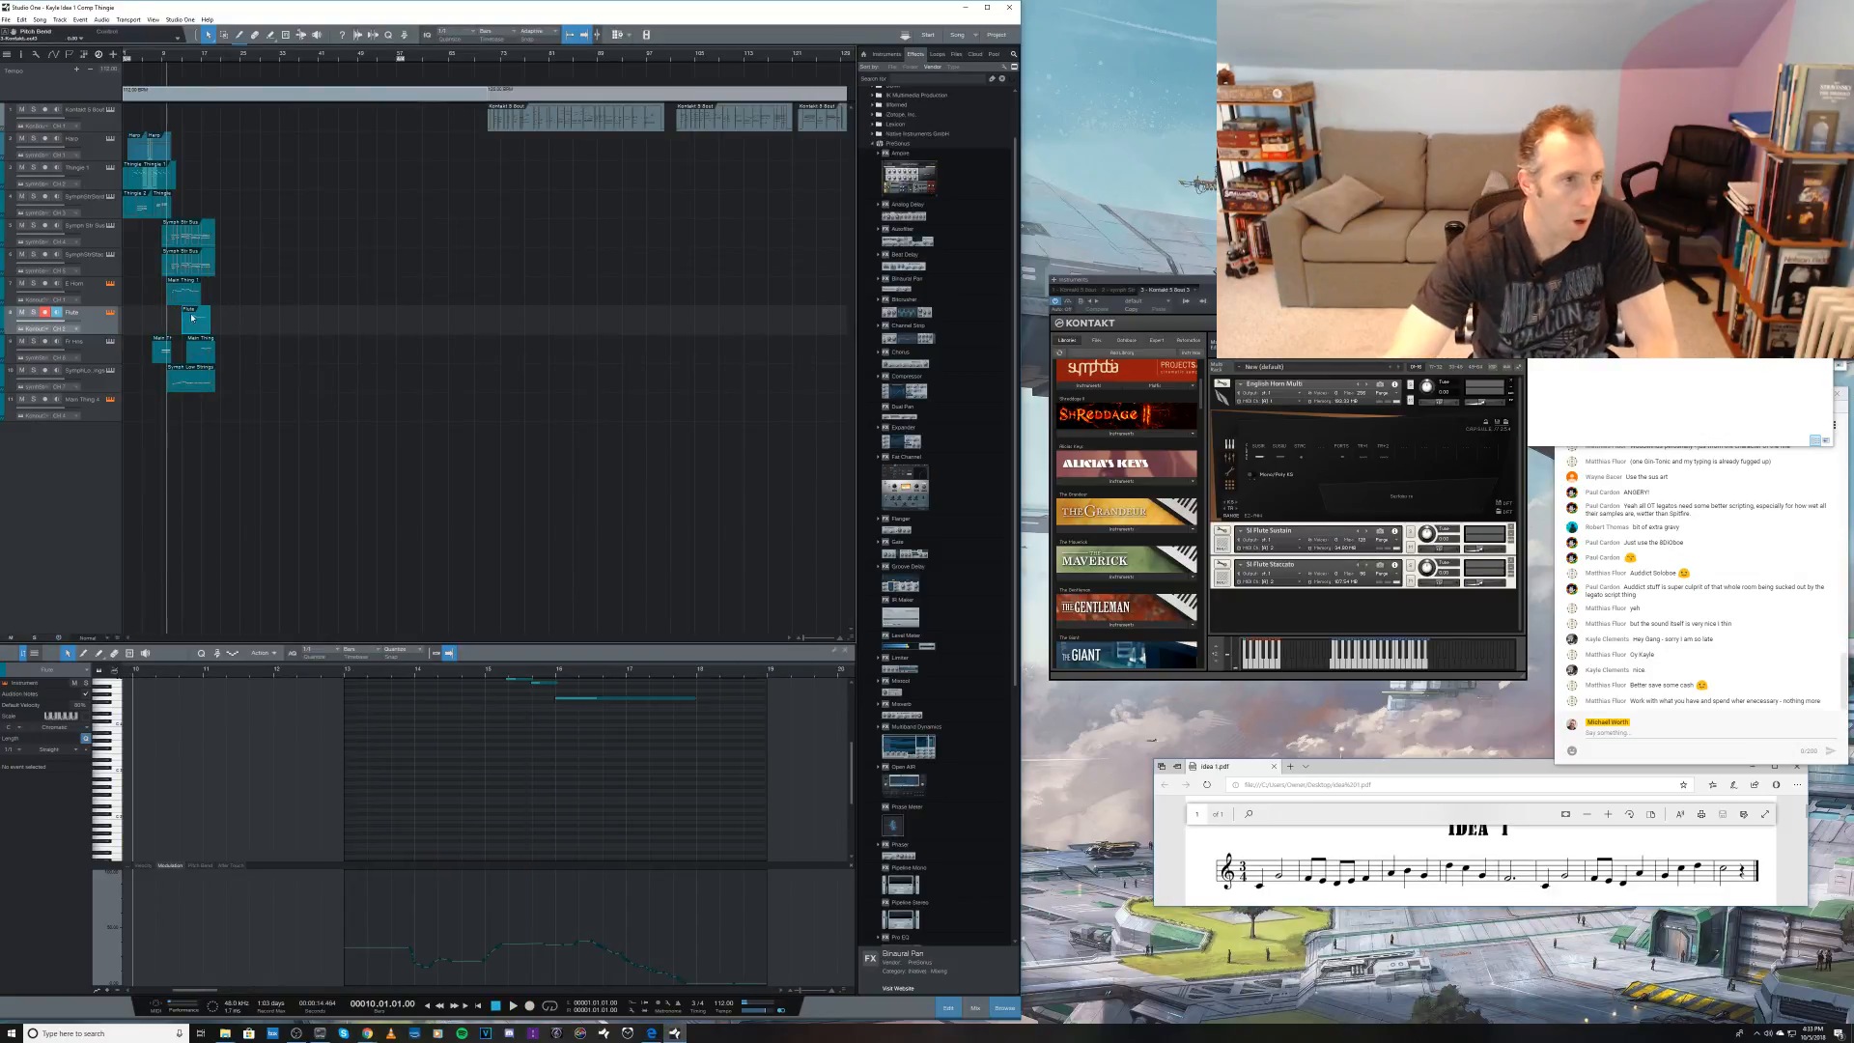
Step: Select the second track and play the arrangement from about bar 6 to hear the new flute take in context
left_click(105, 155)
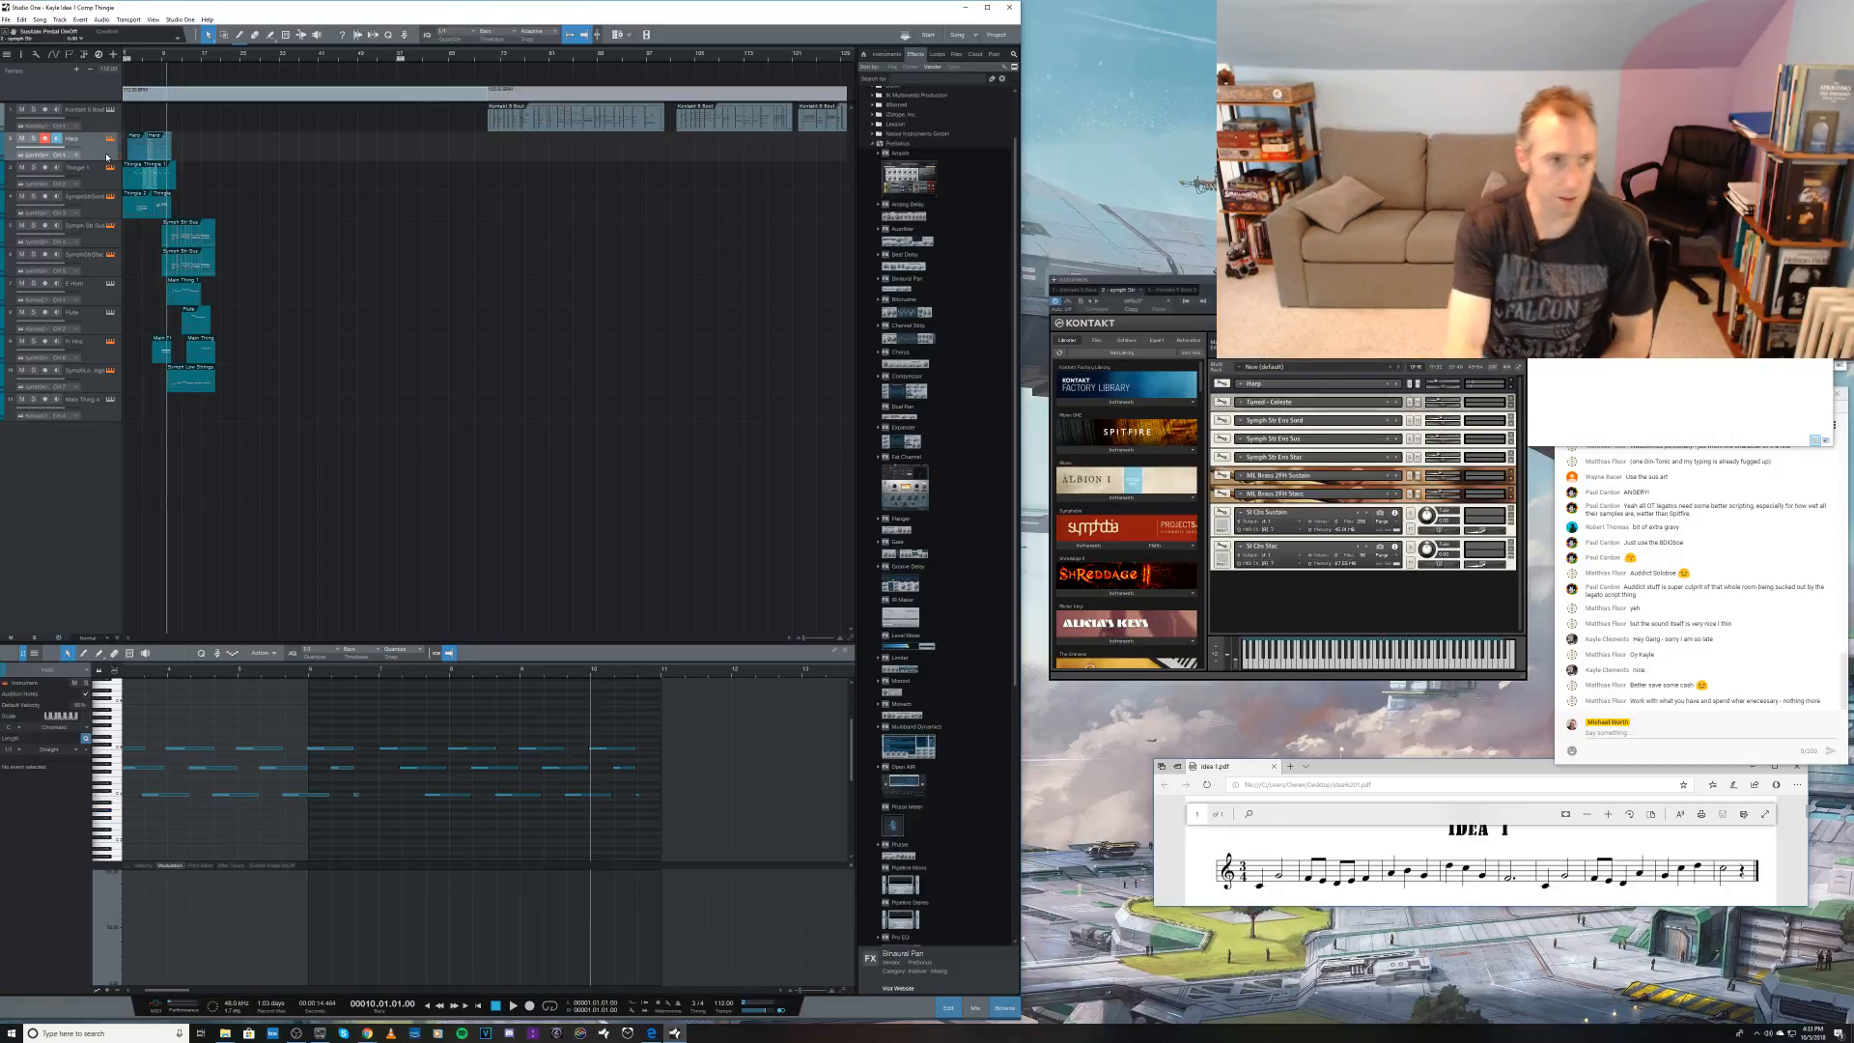
key("KP_Subtract")
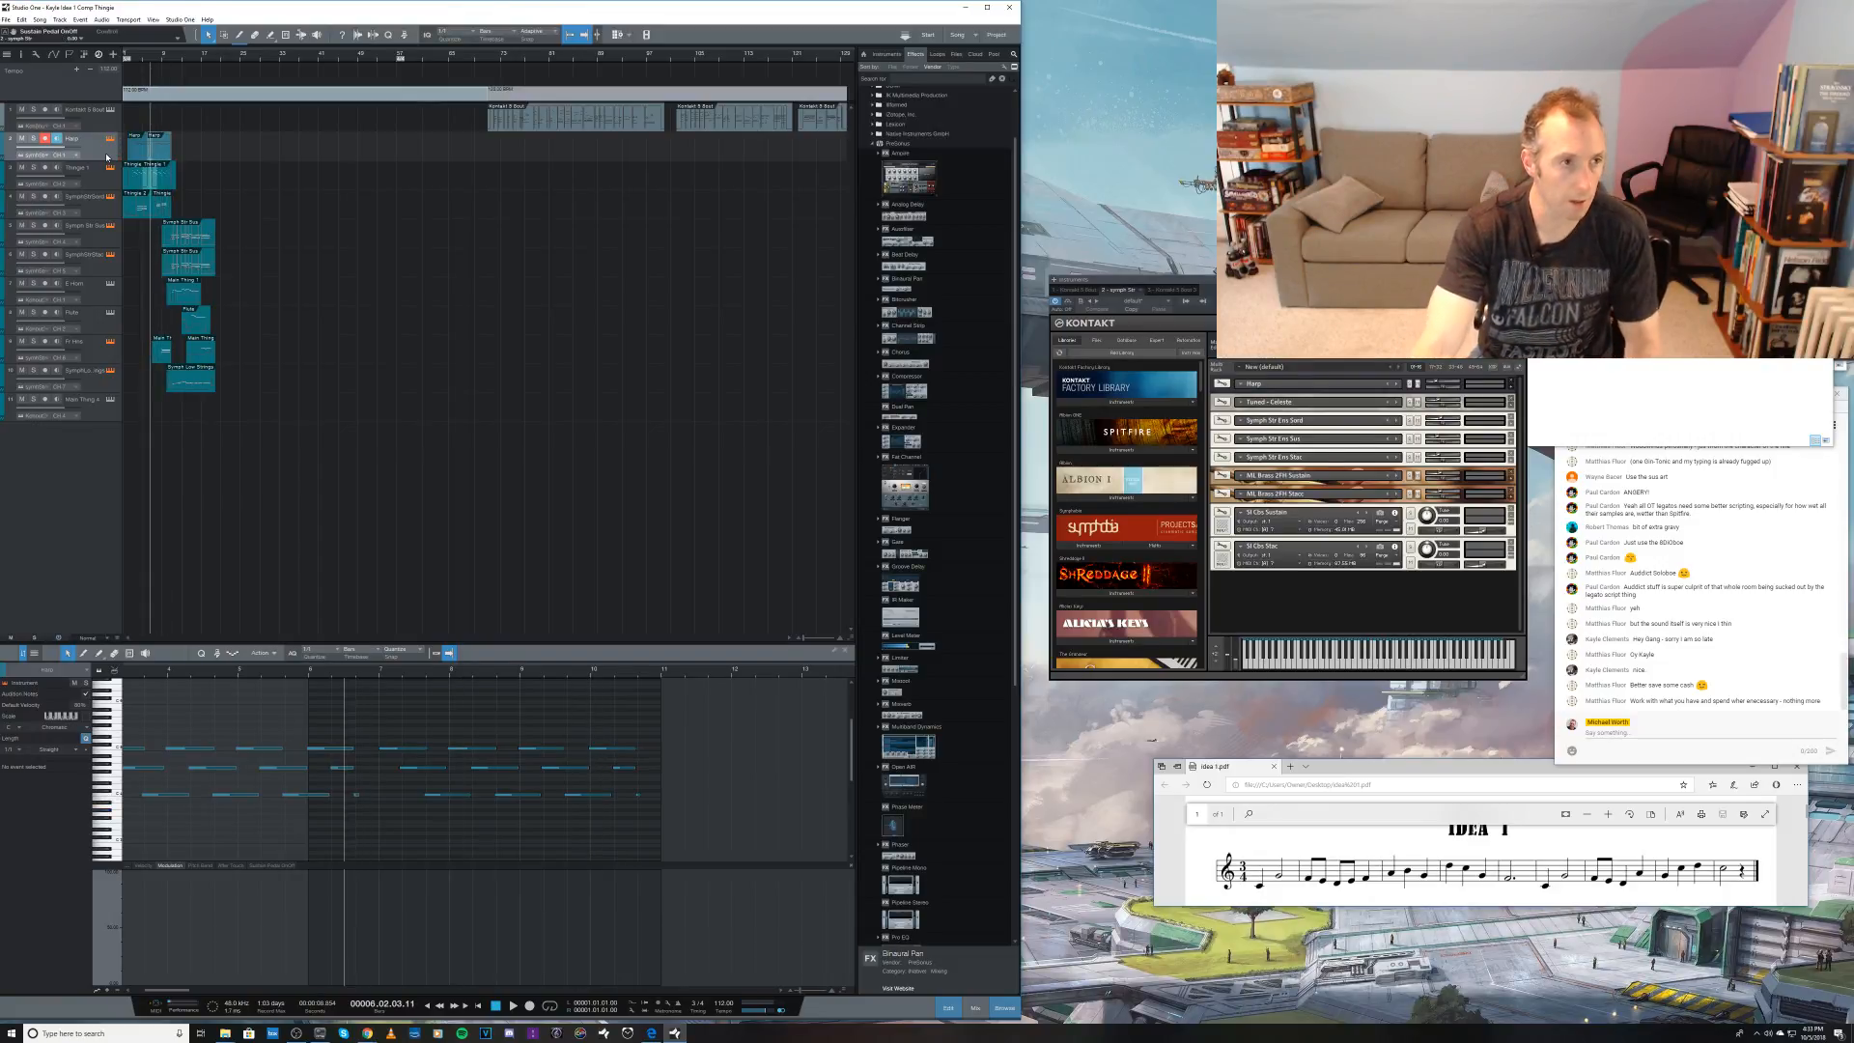
key("space")
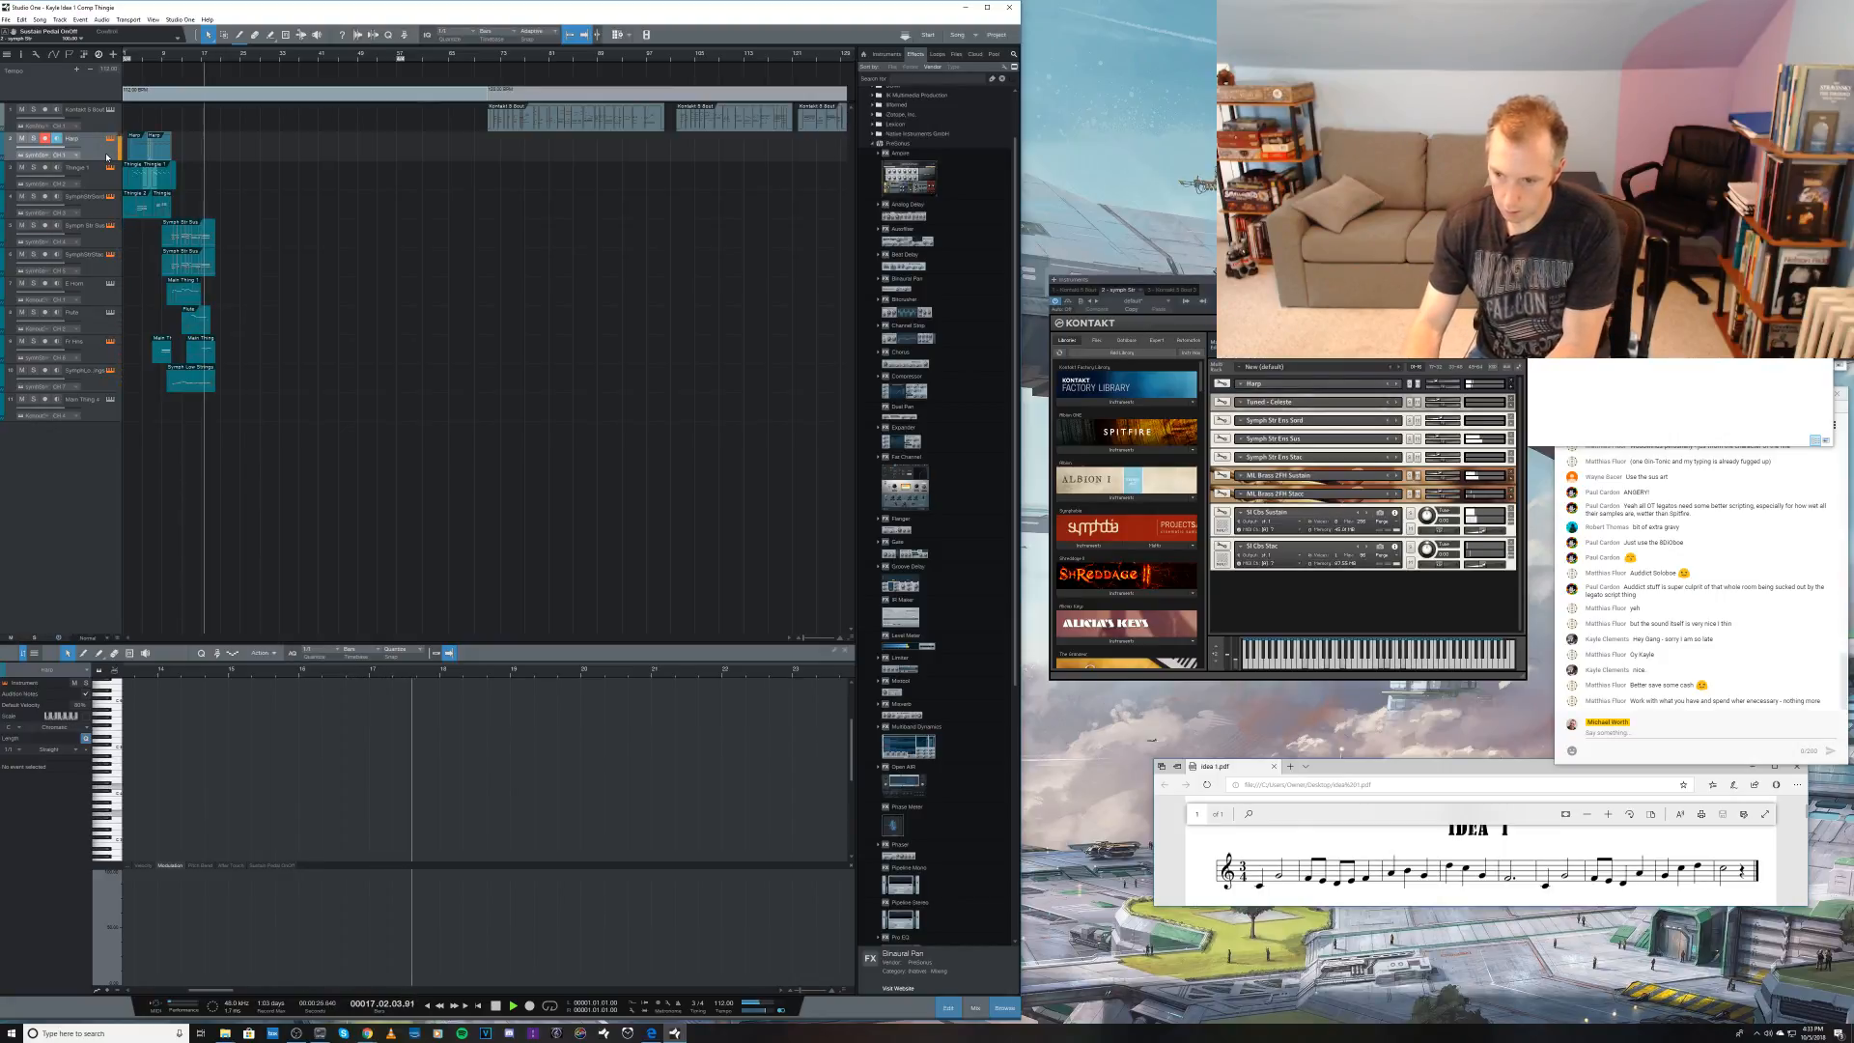
key("space")
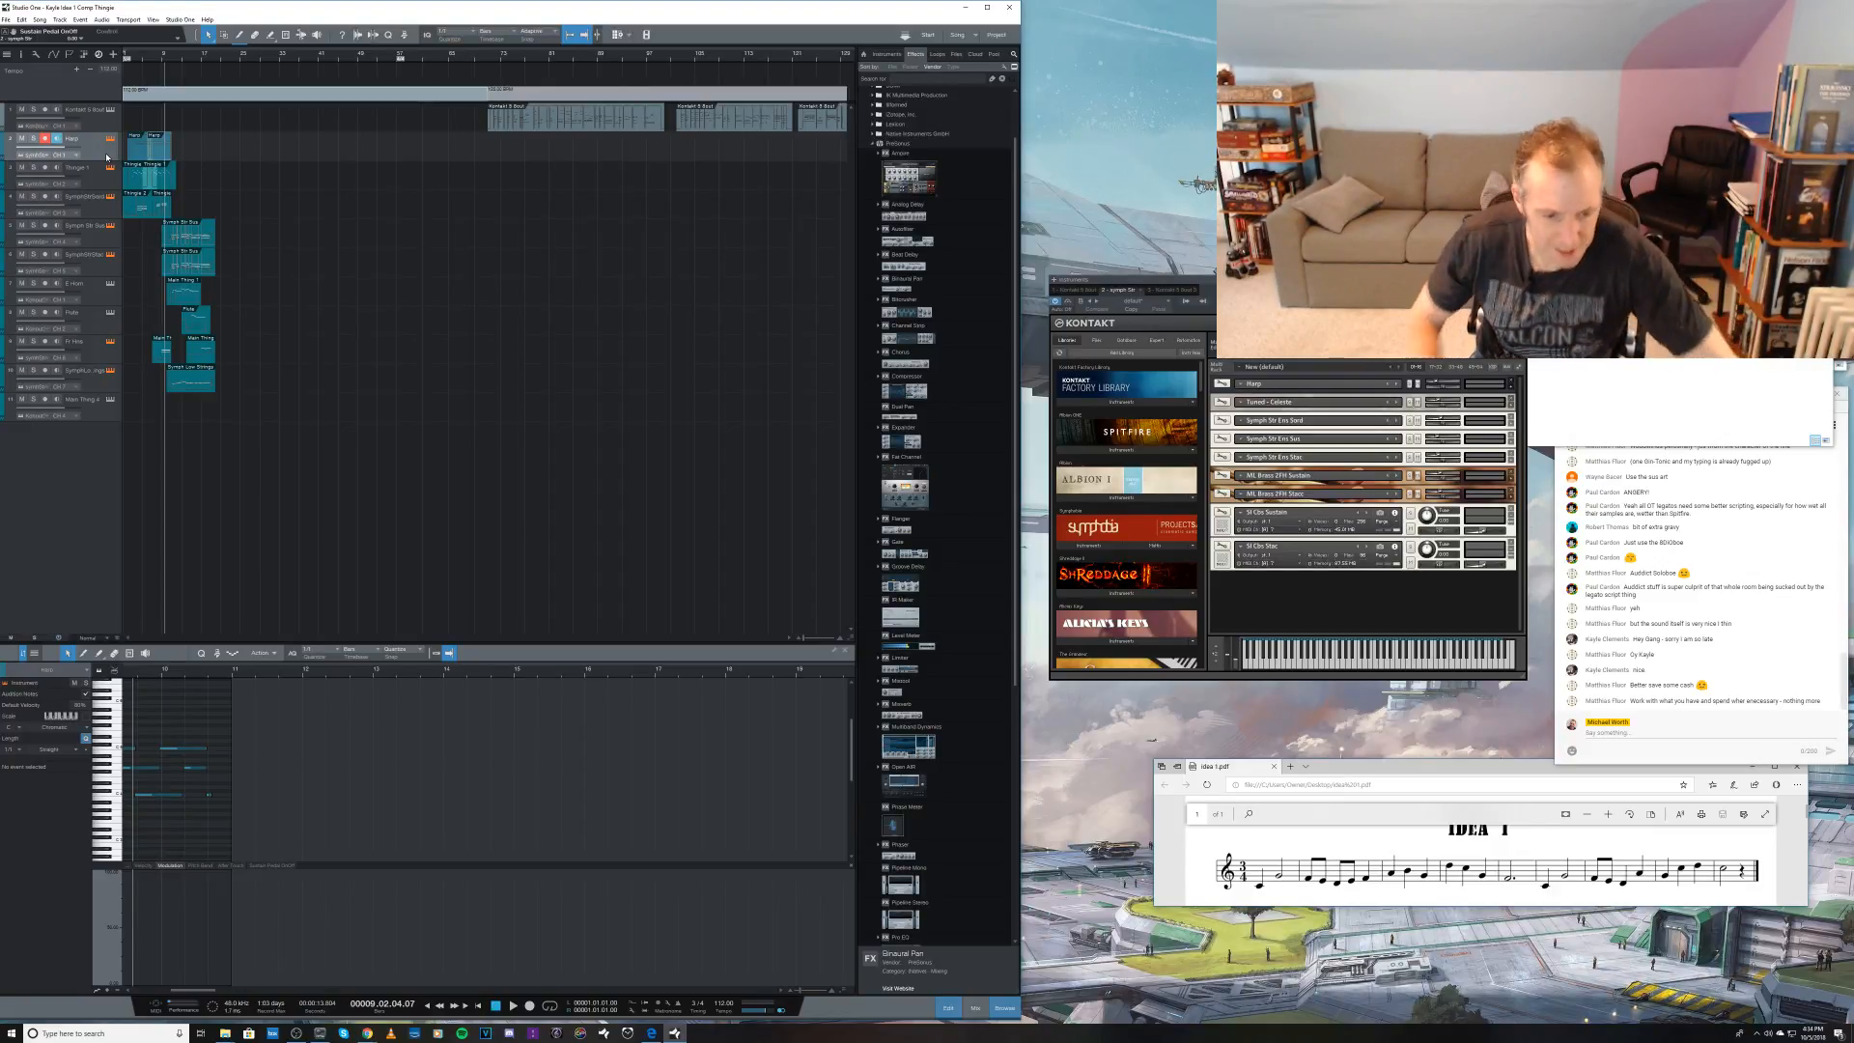
left_click(367, 1034)
left_click(344, 994)
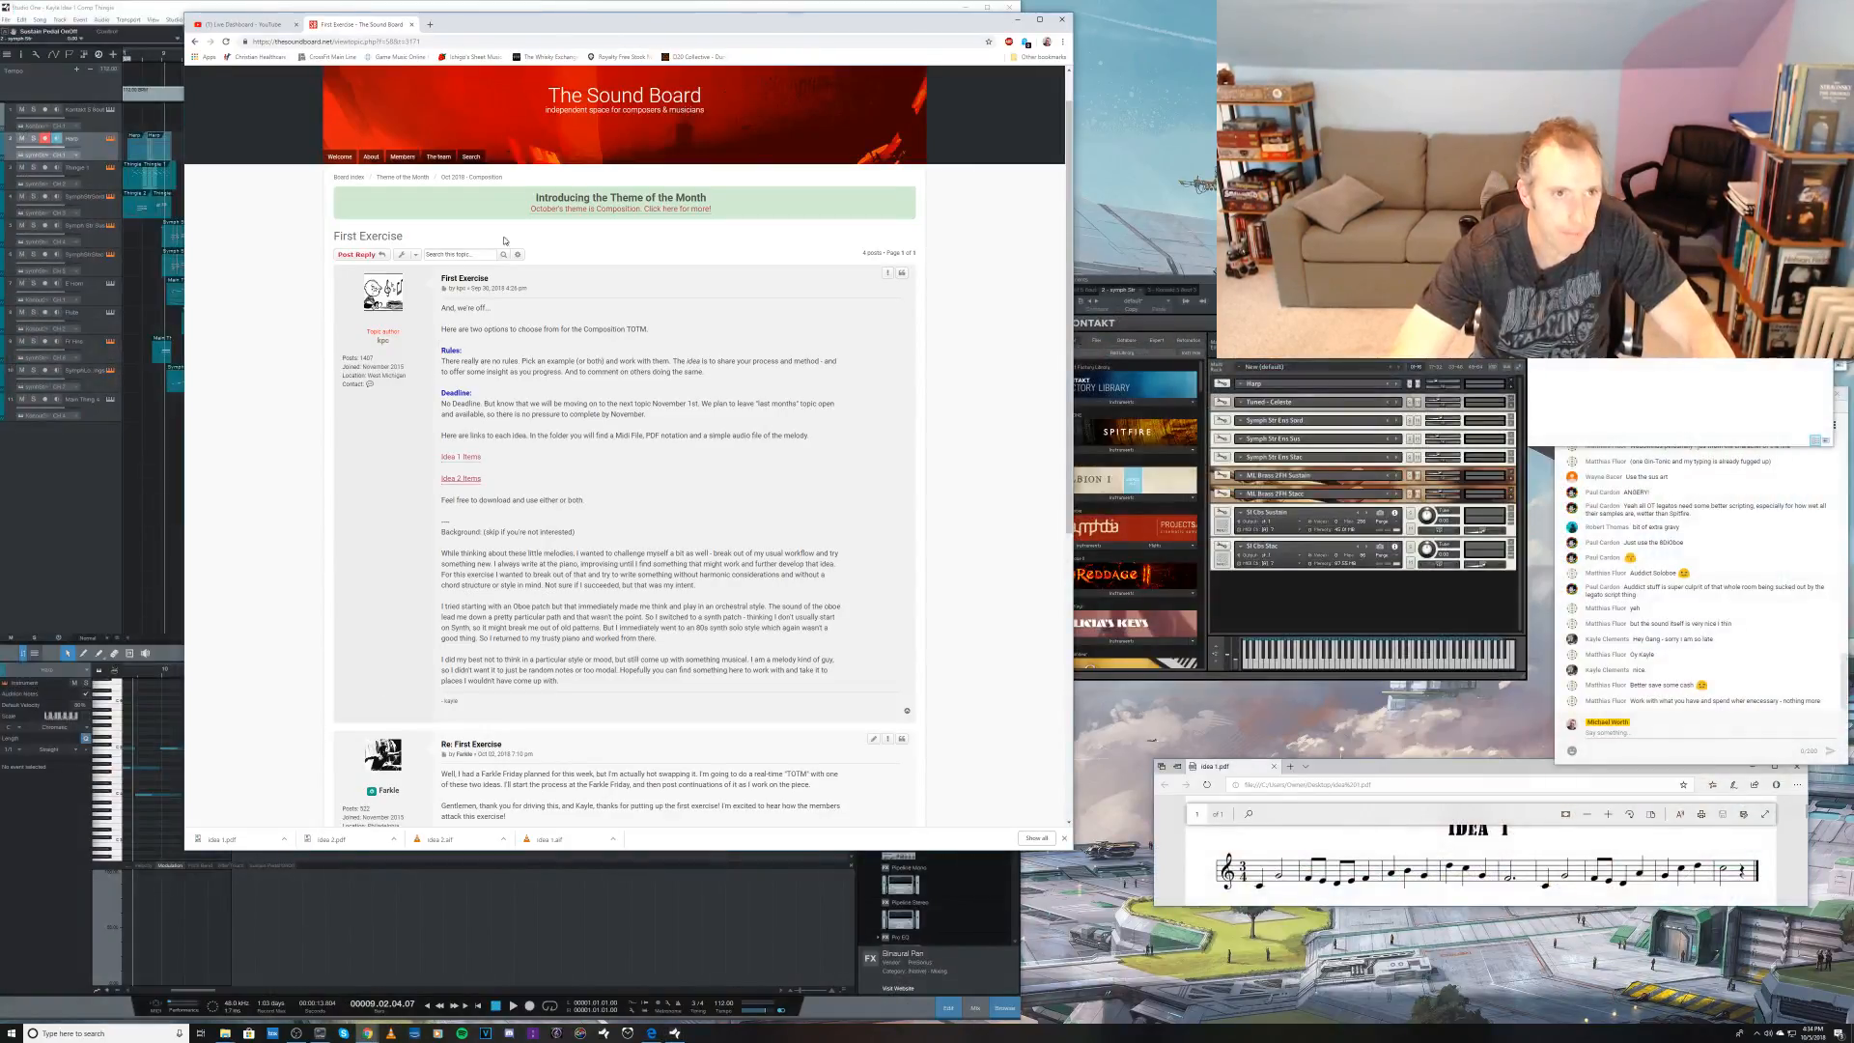
left_click(430, 23)
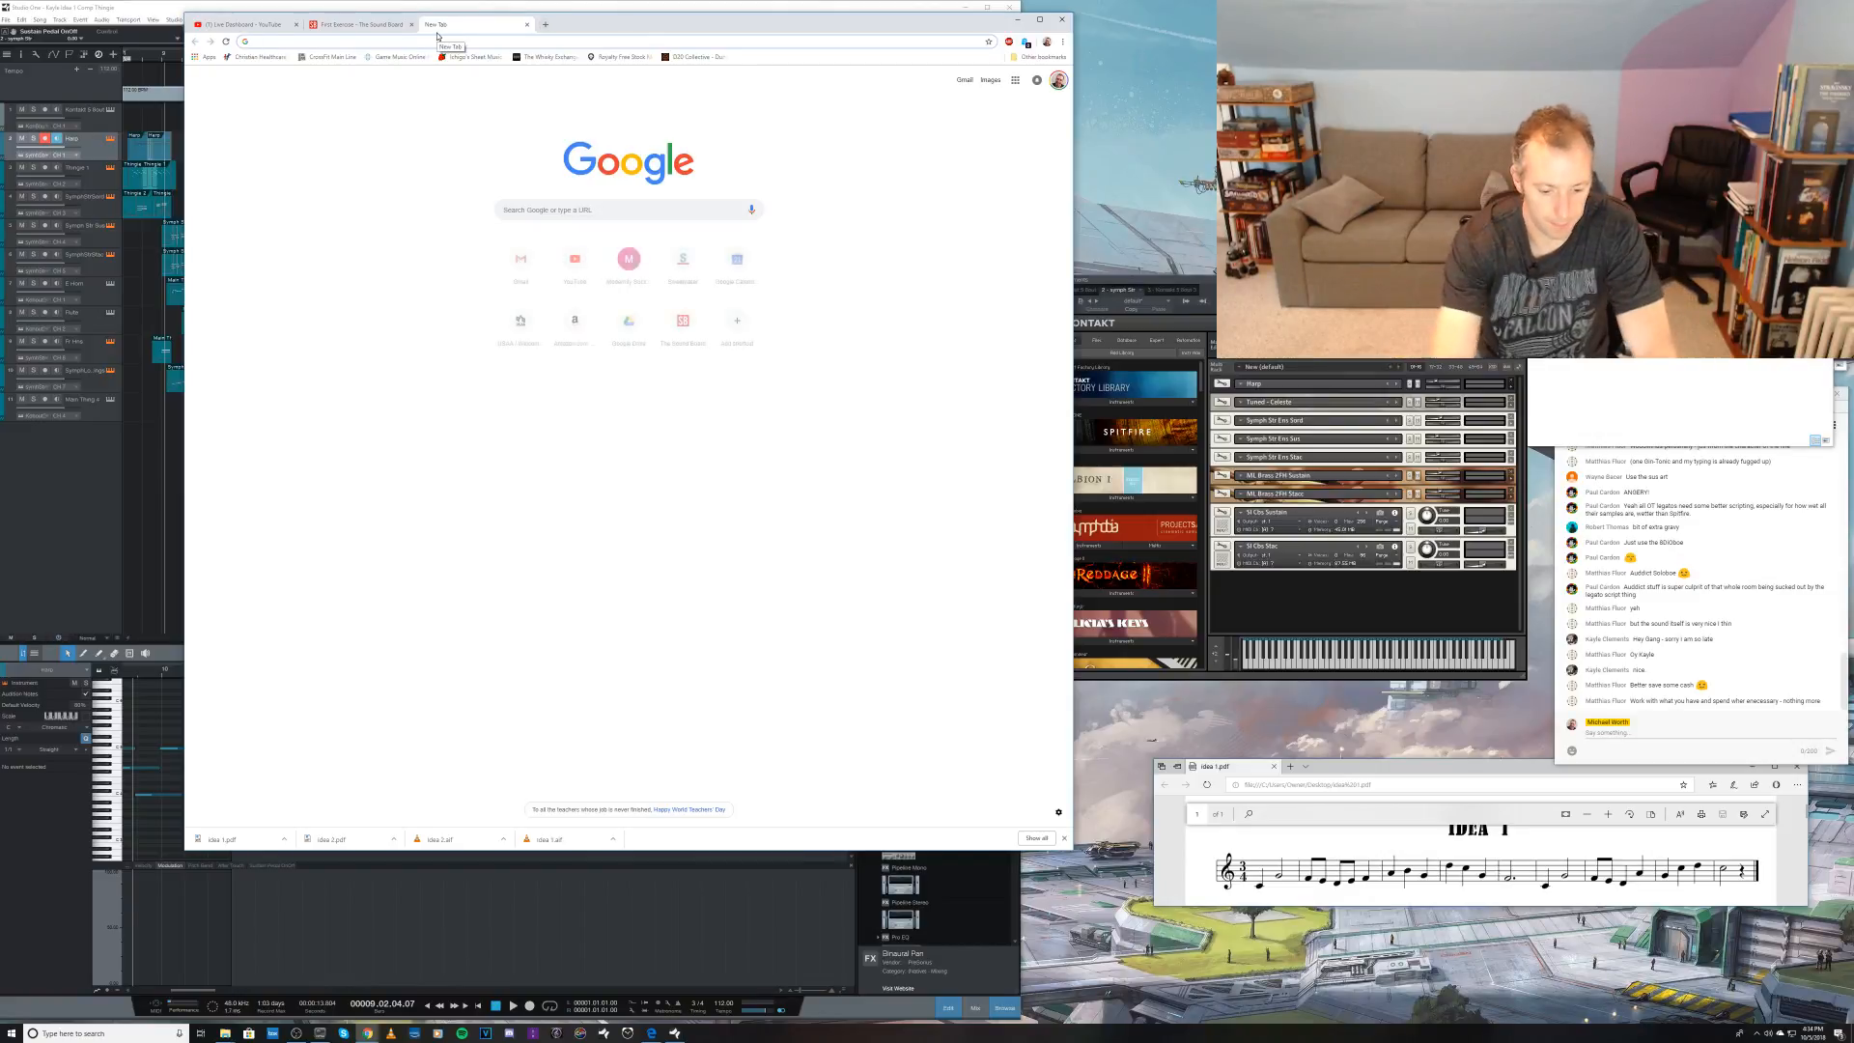
type("insurrect")
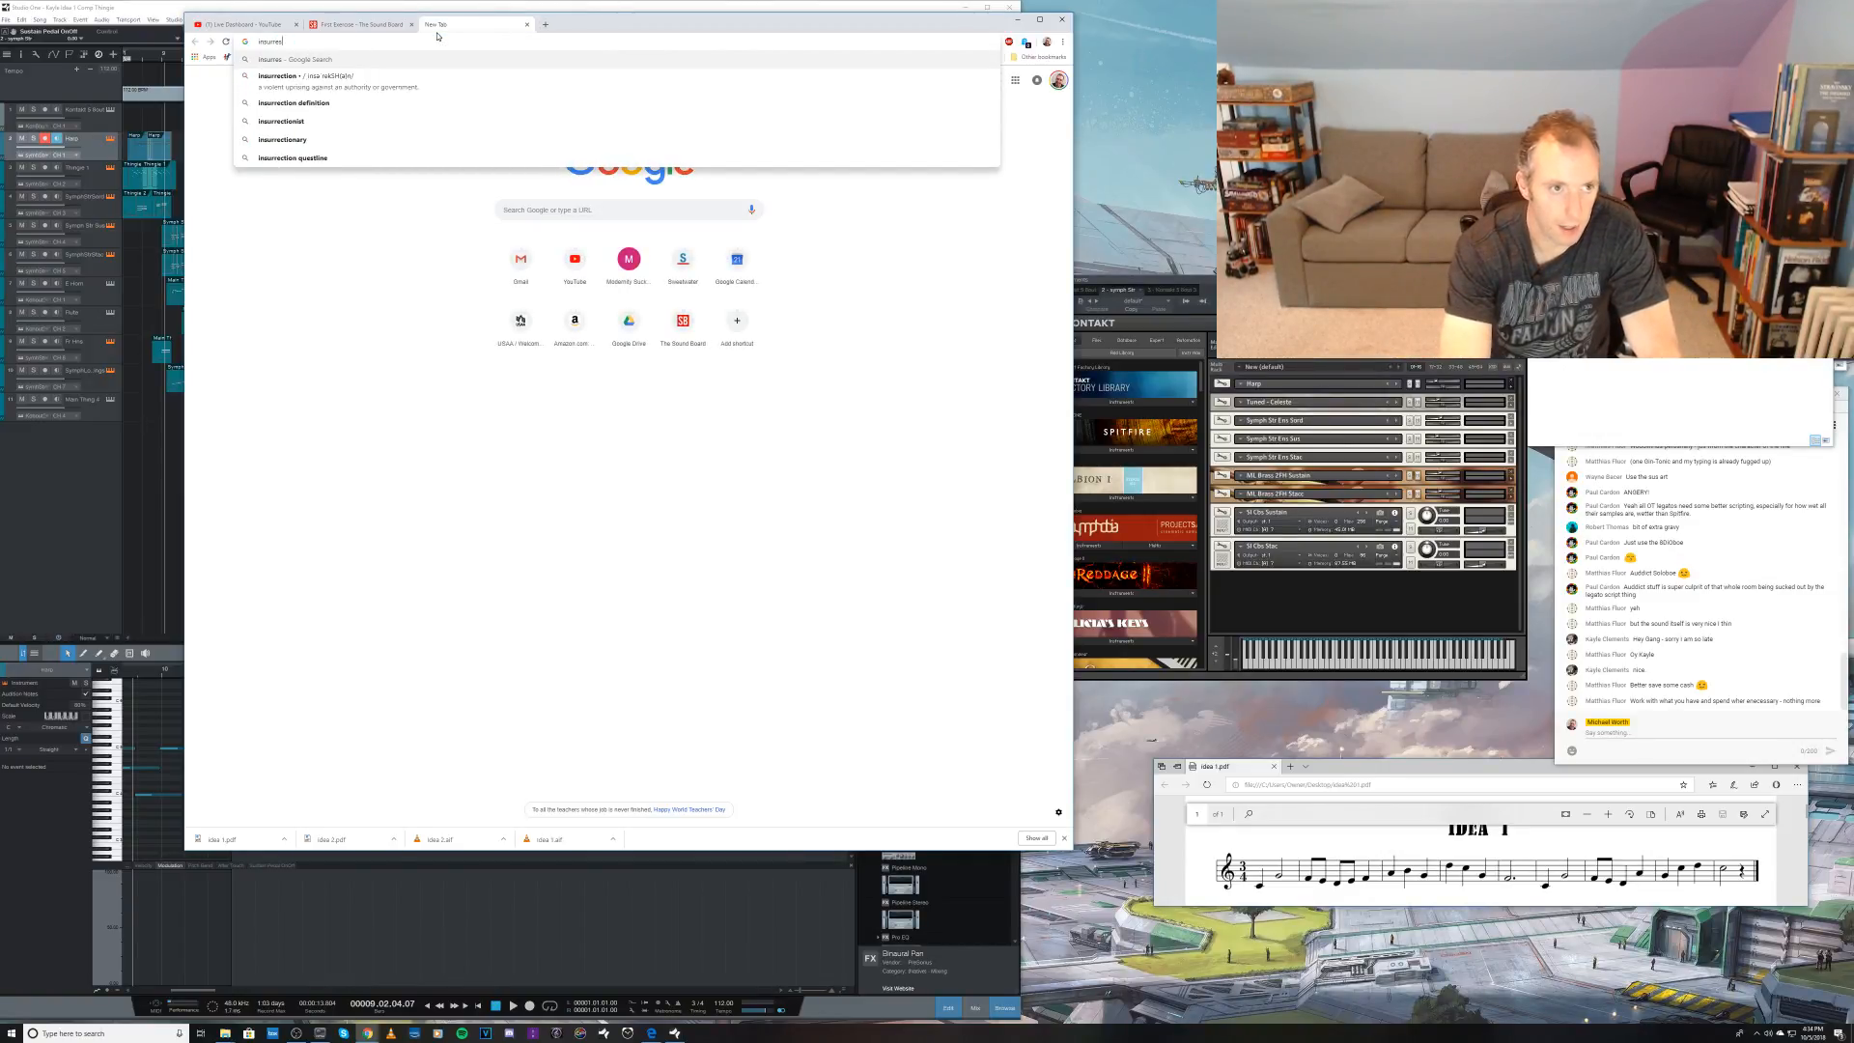
type("ion star t")
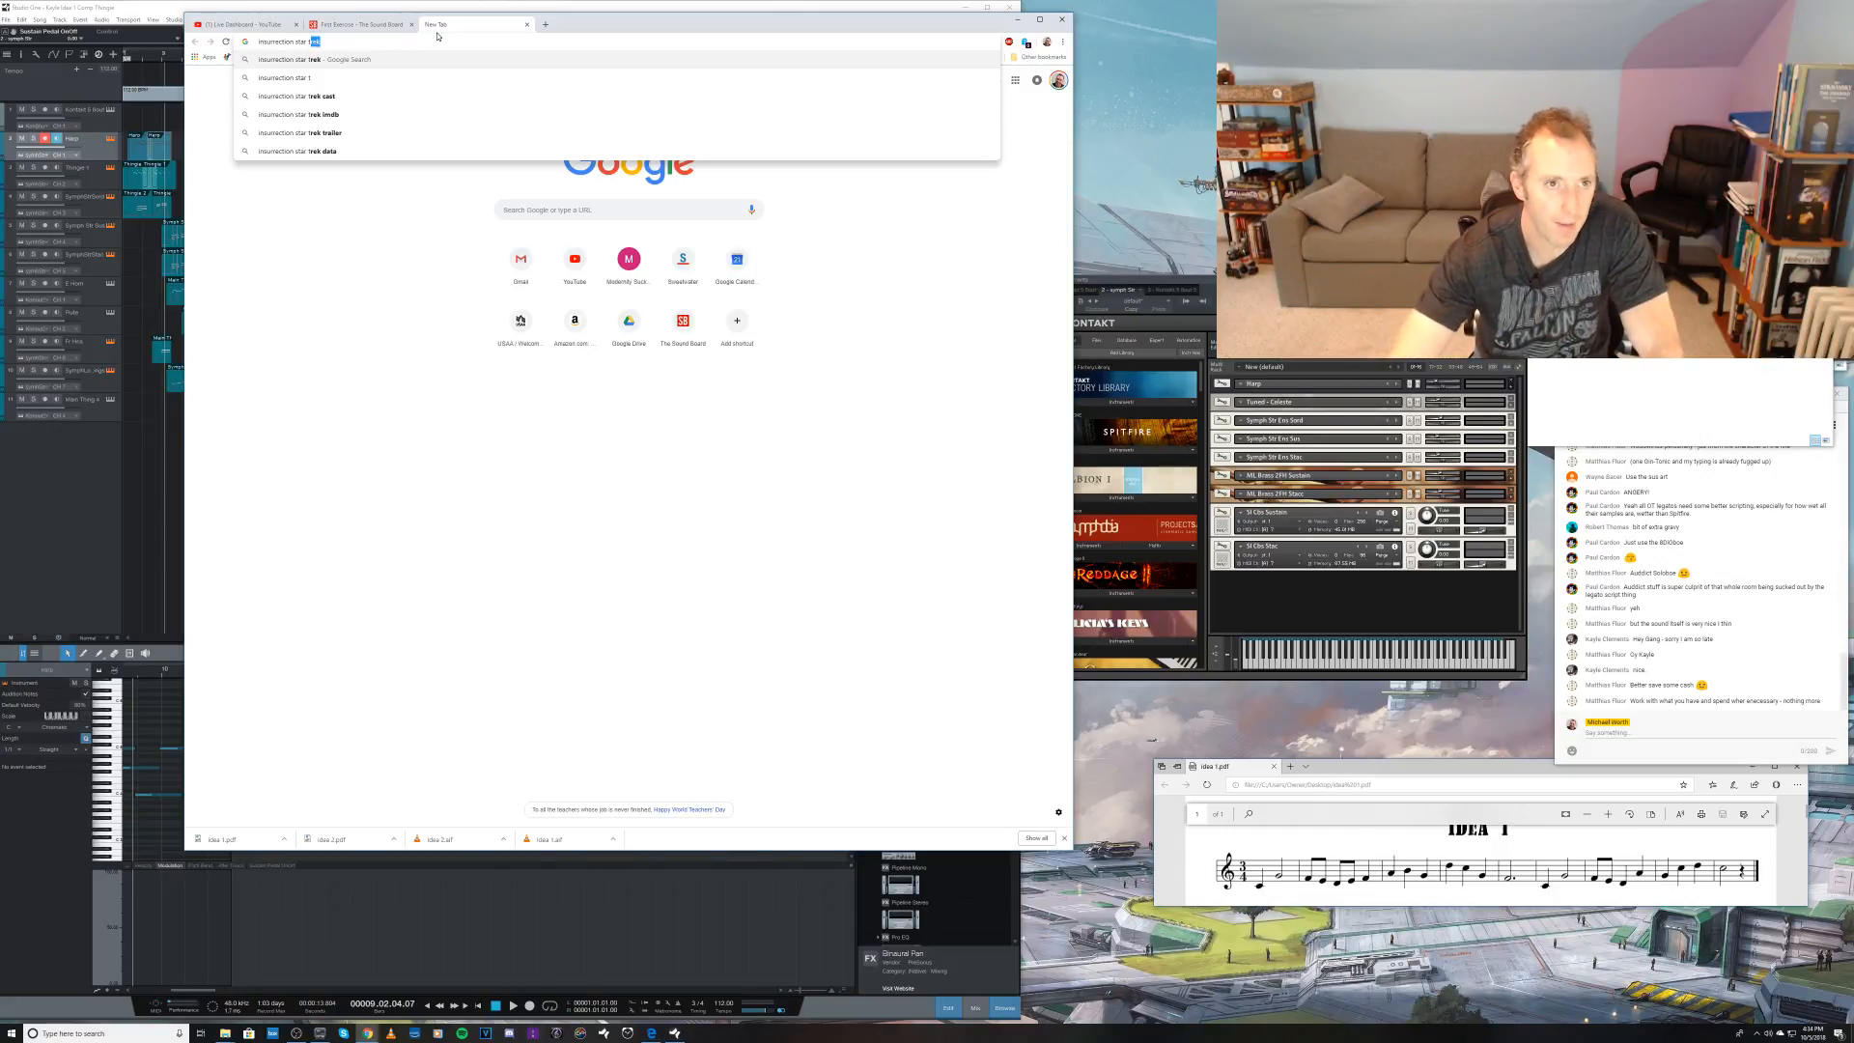
left_click(526, 23)
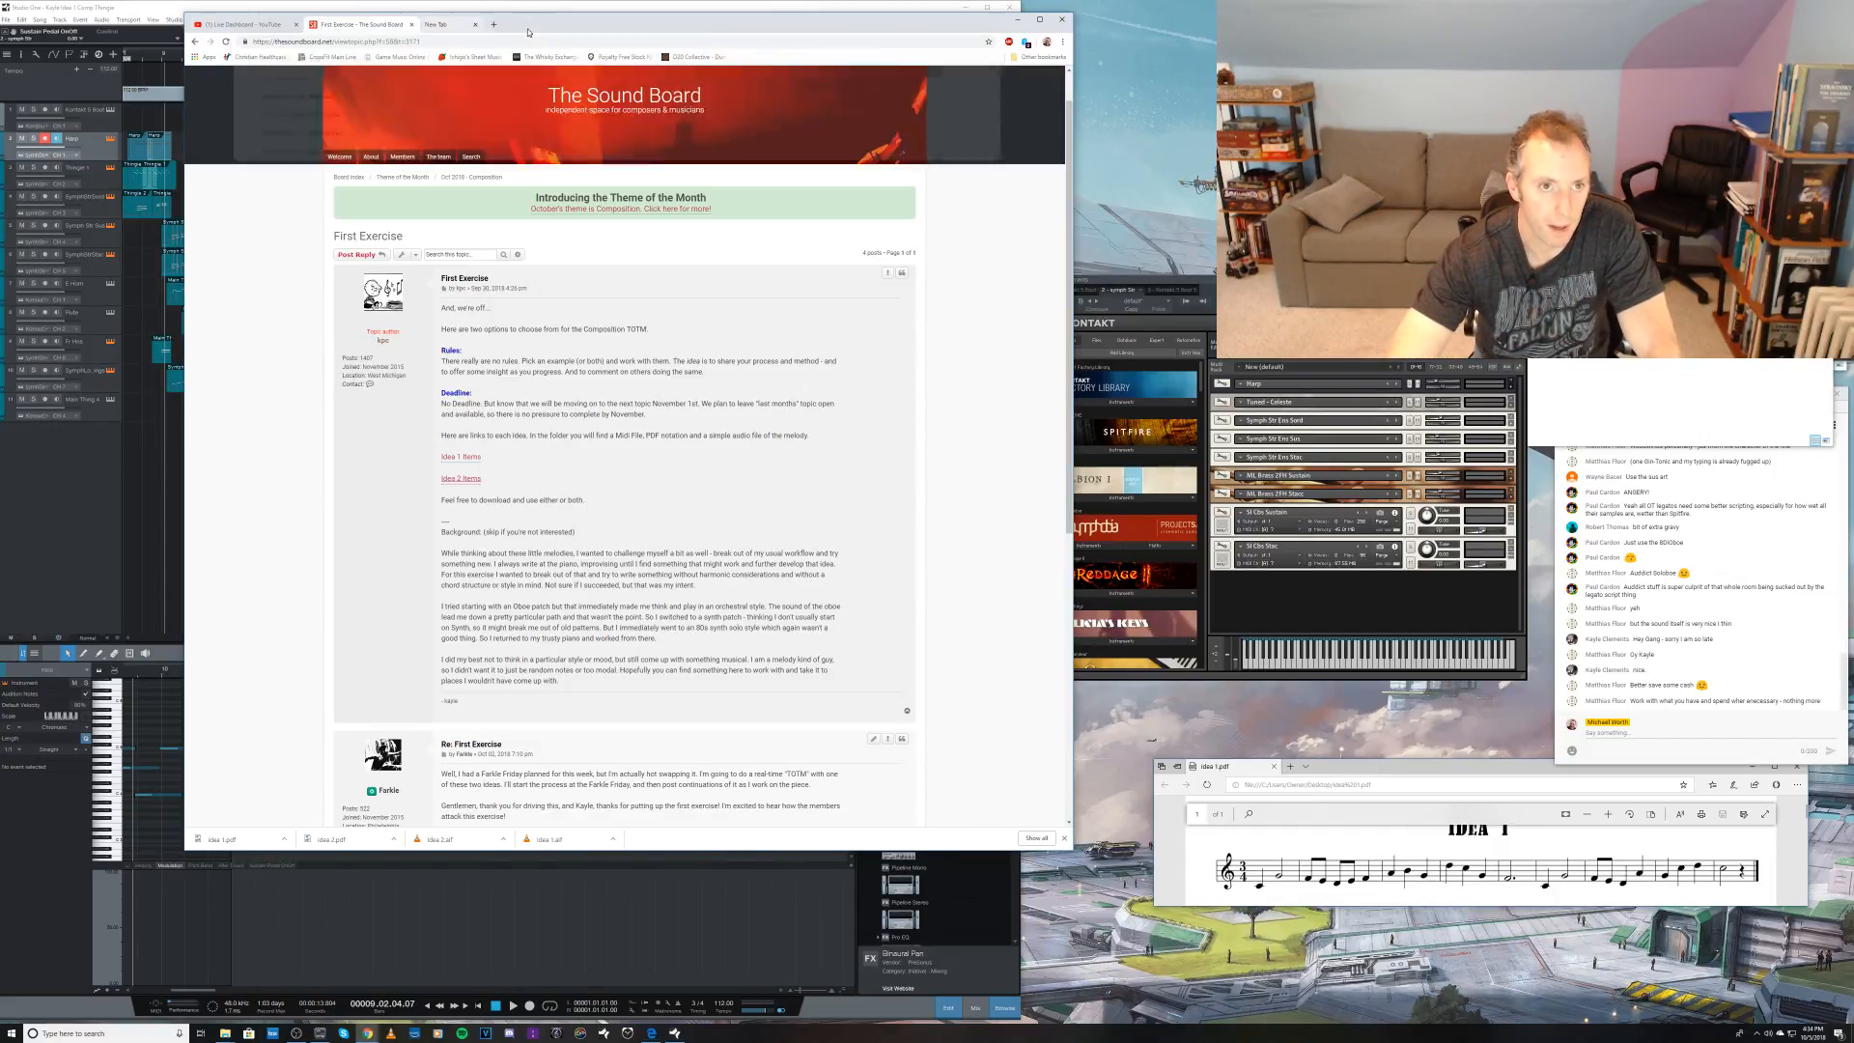
Step: Switch to Spotify and search for star trek insurrection
left_click(463, 1031)
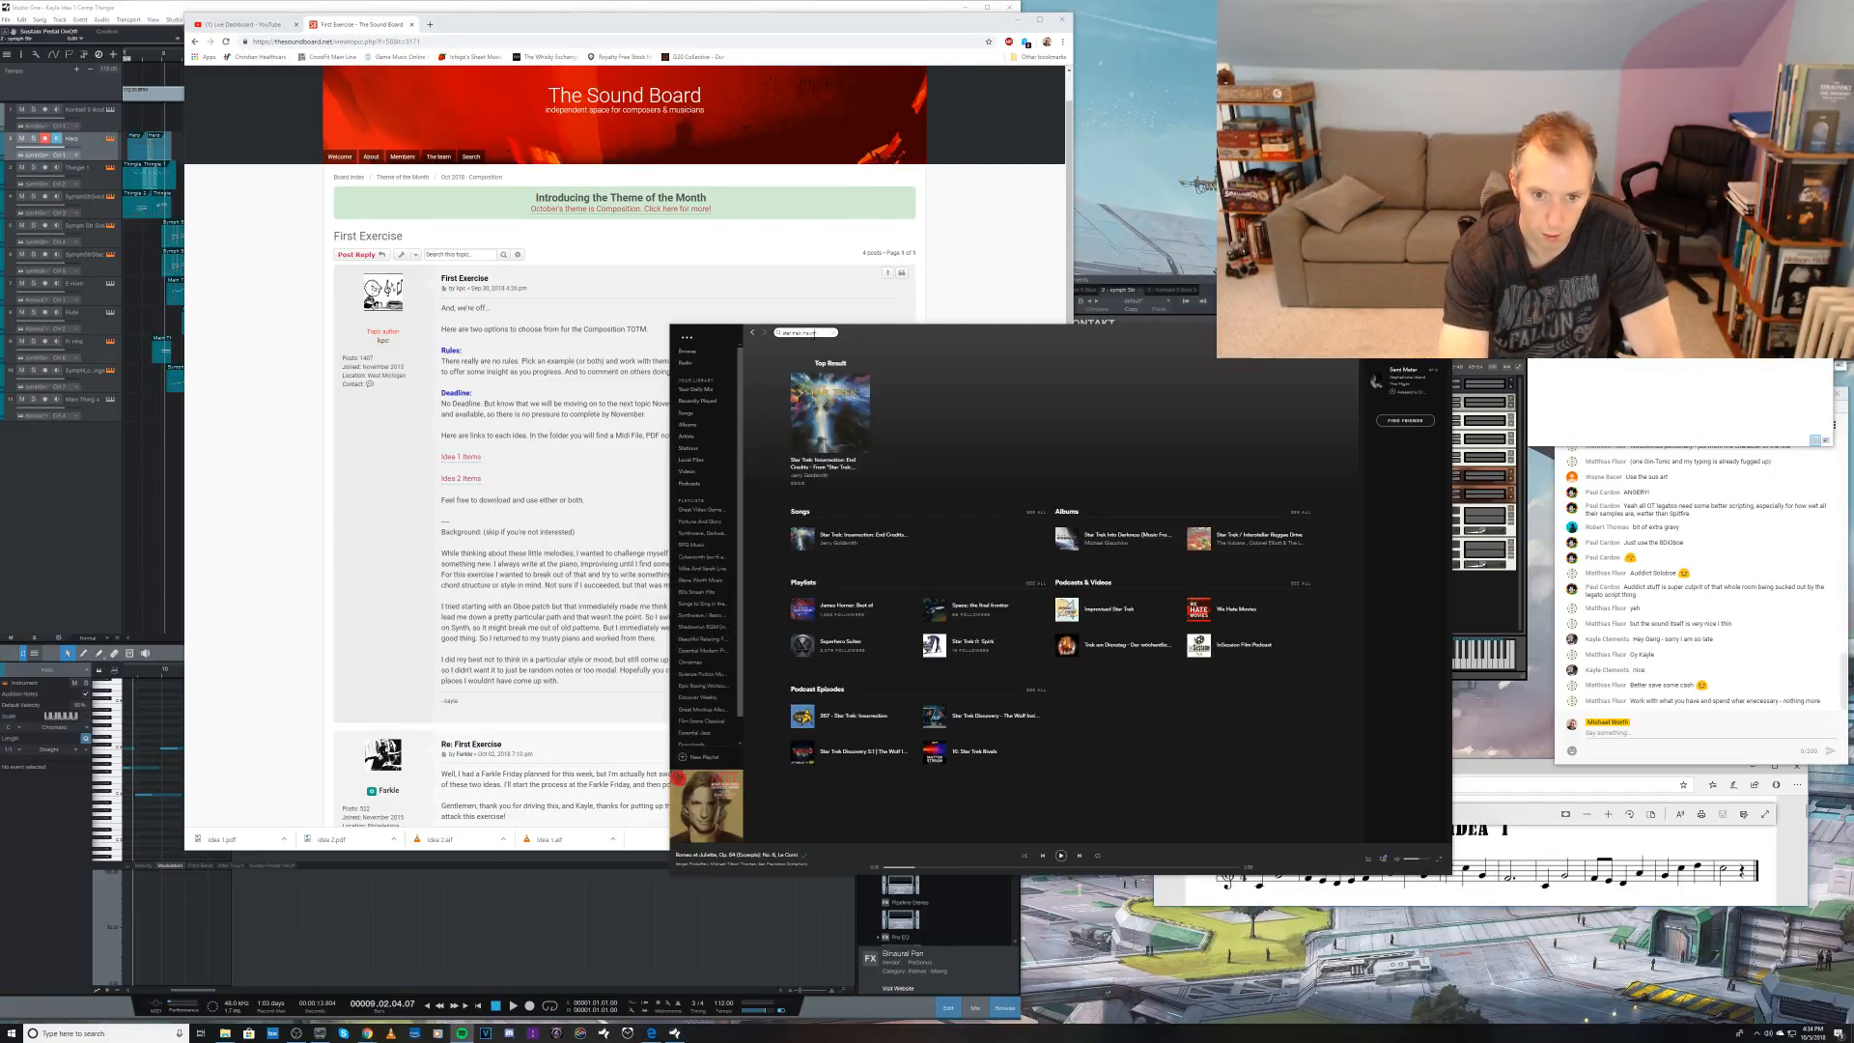
type("rection")
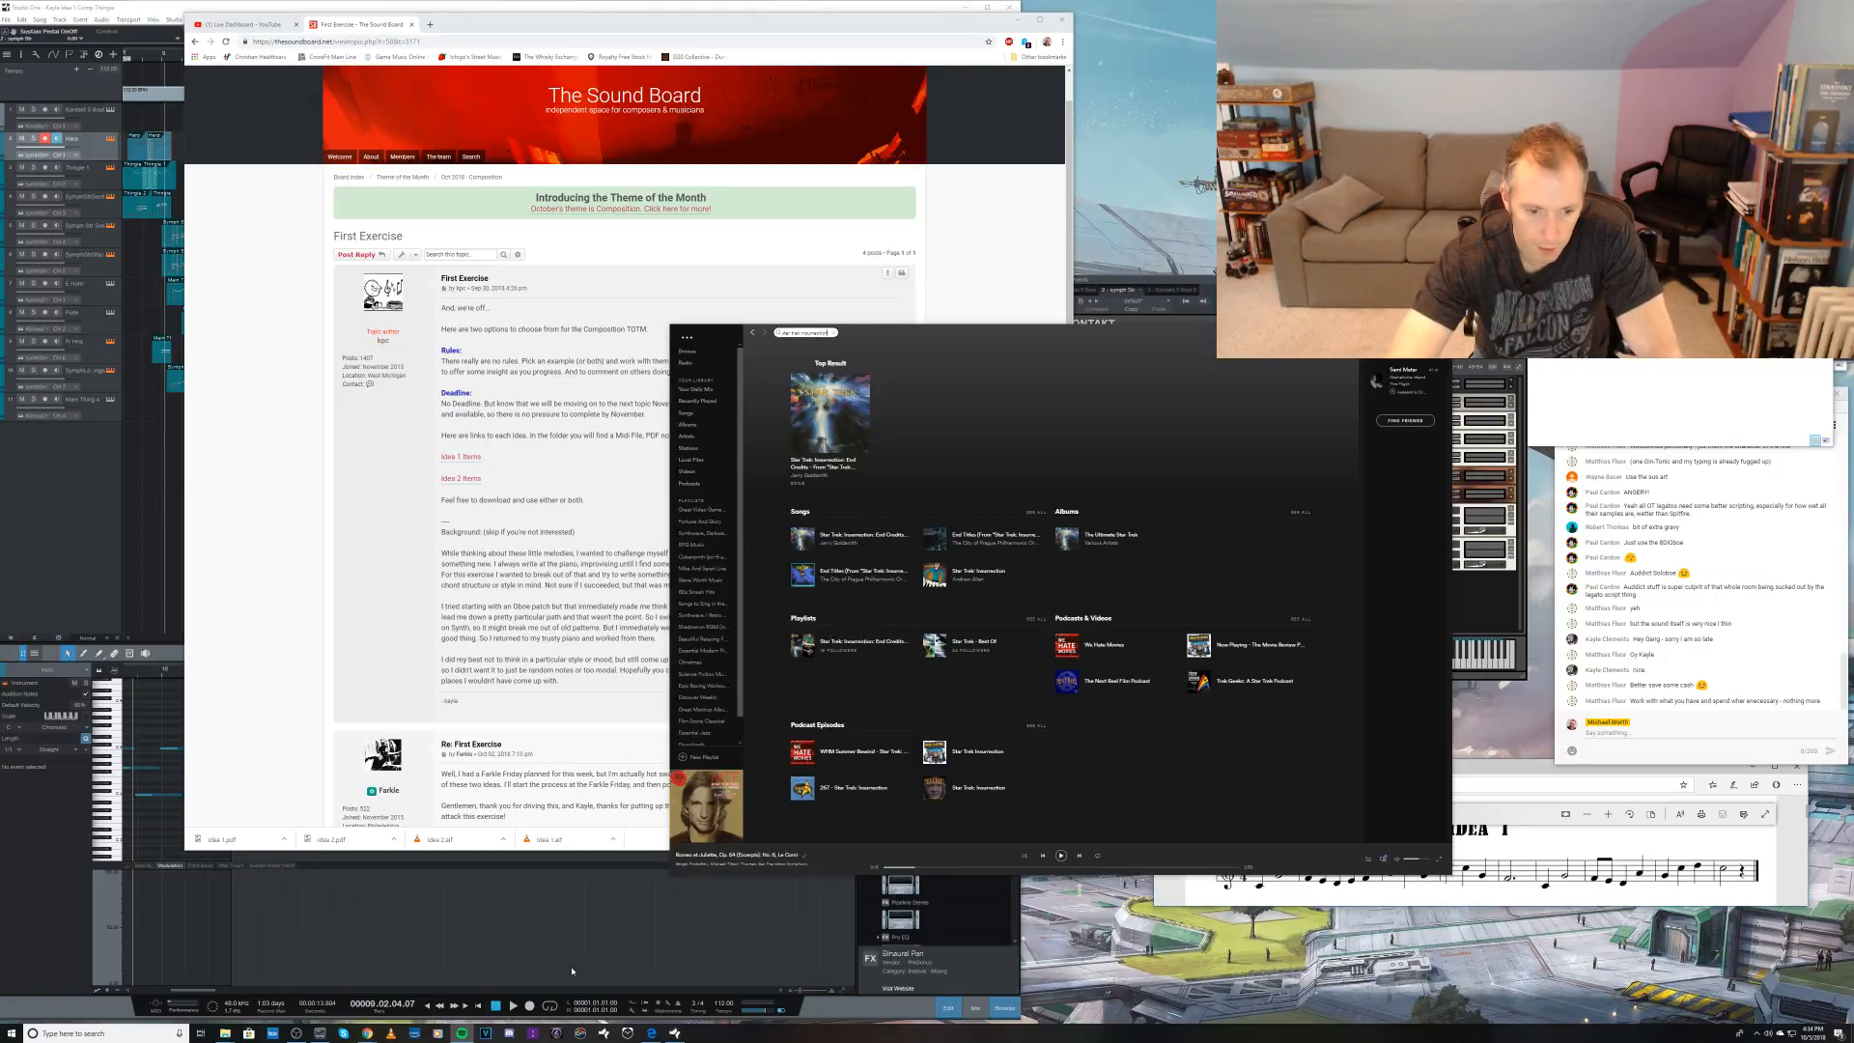
Step: Switch to Windows Media Player, search the library for insurrection and play Ba'ku Village from the Star Trek Insurrection album
left_click(440, 1033)
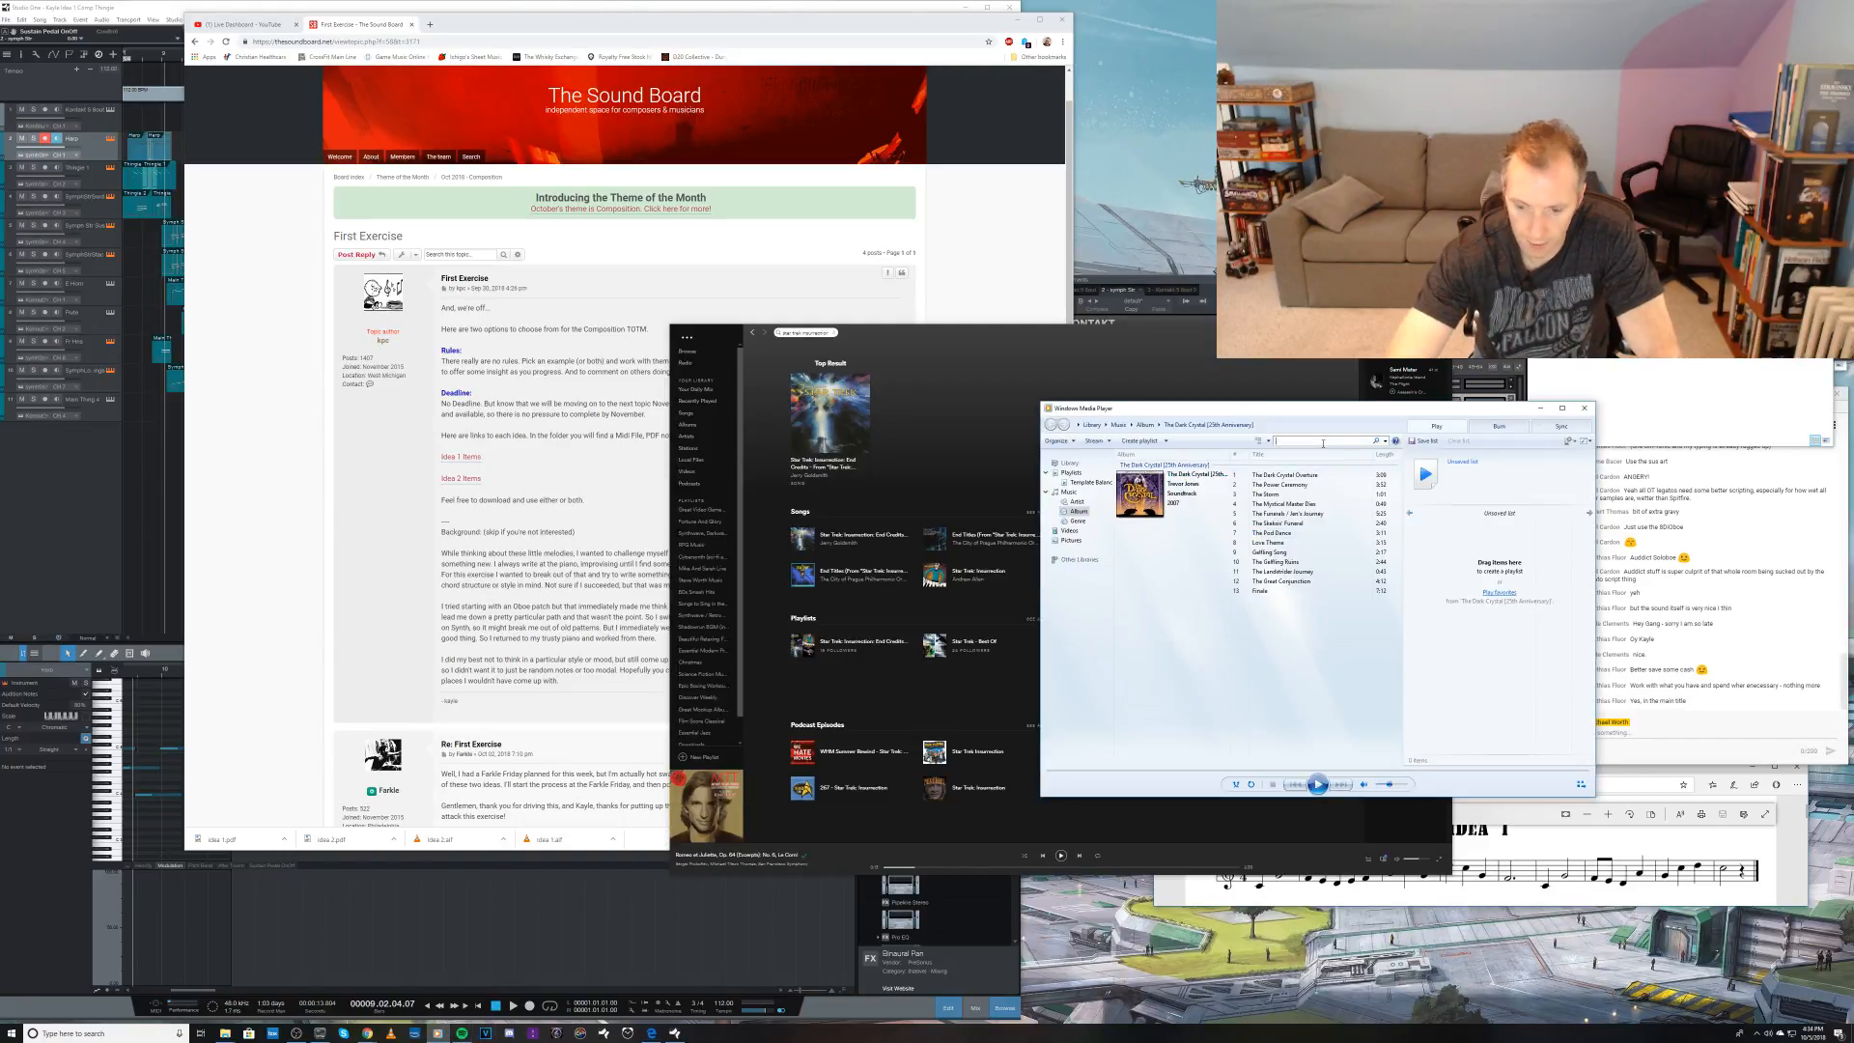
left_click(1323, 442)
type("insurrection")
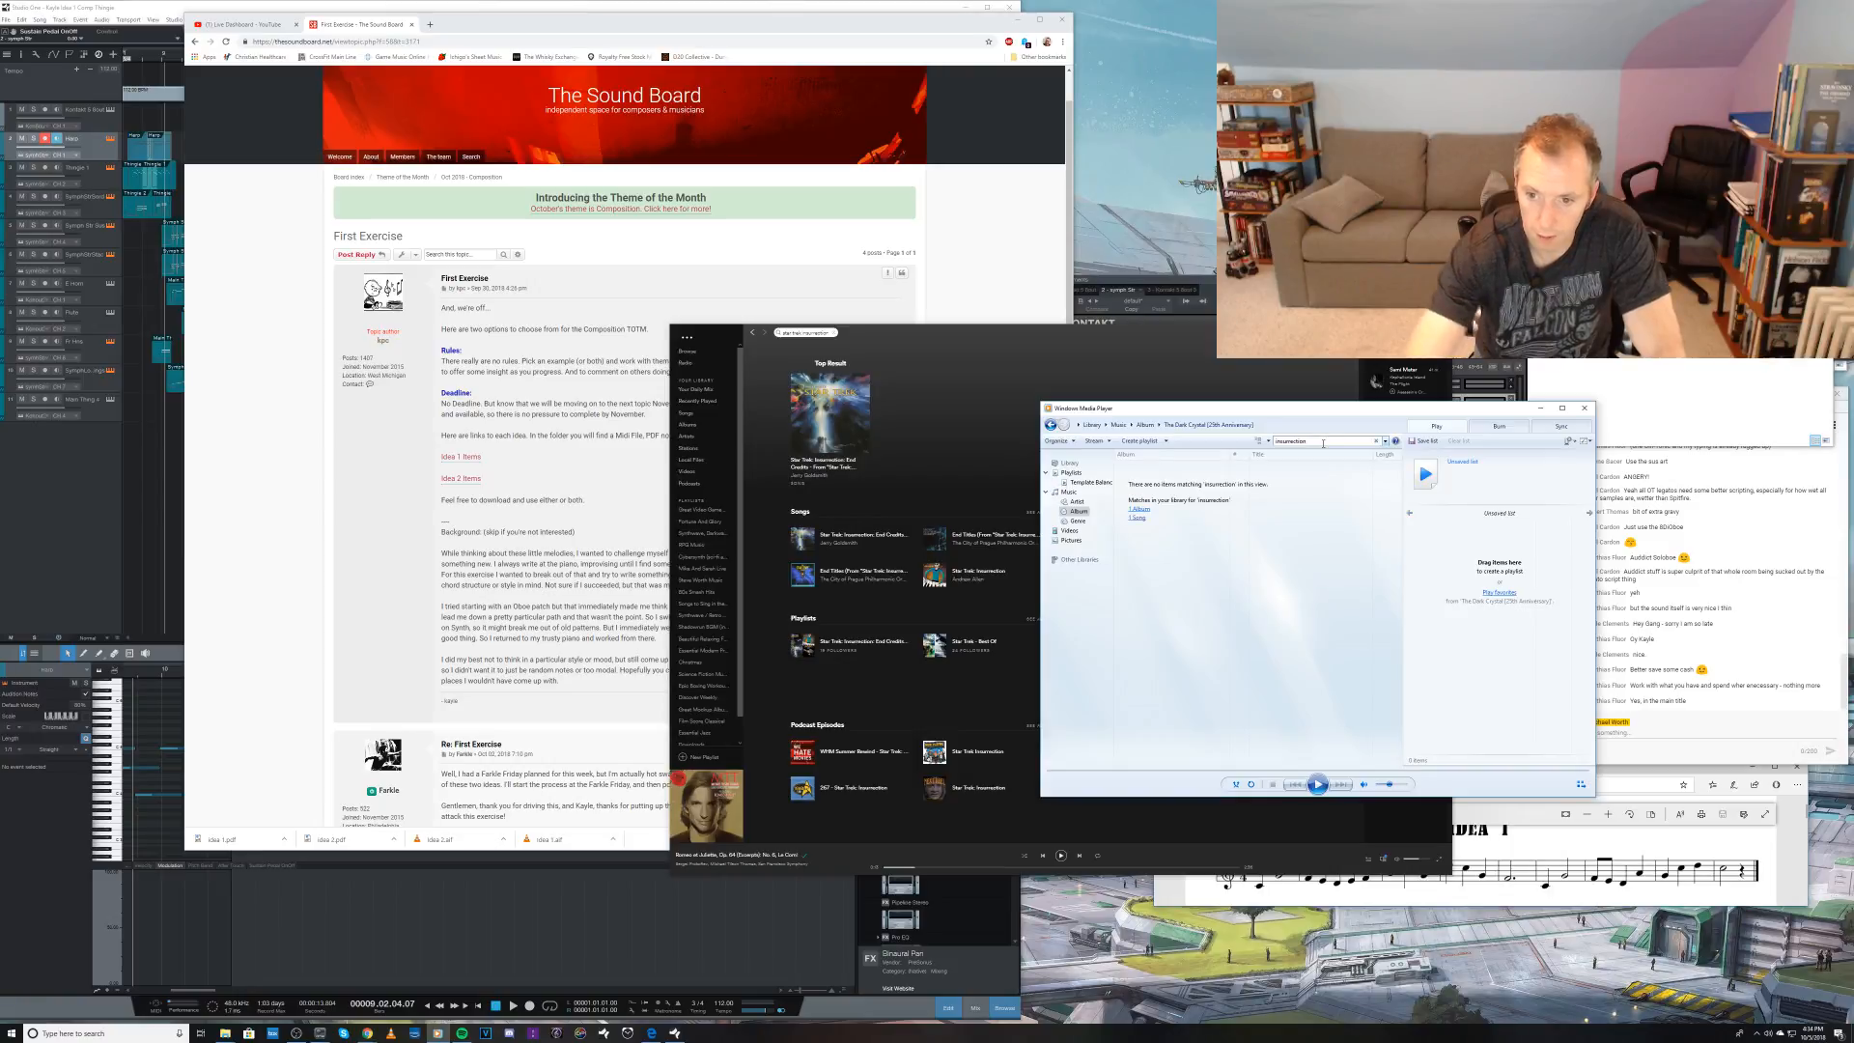
left_click(1143, 510)
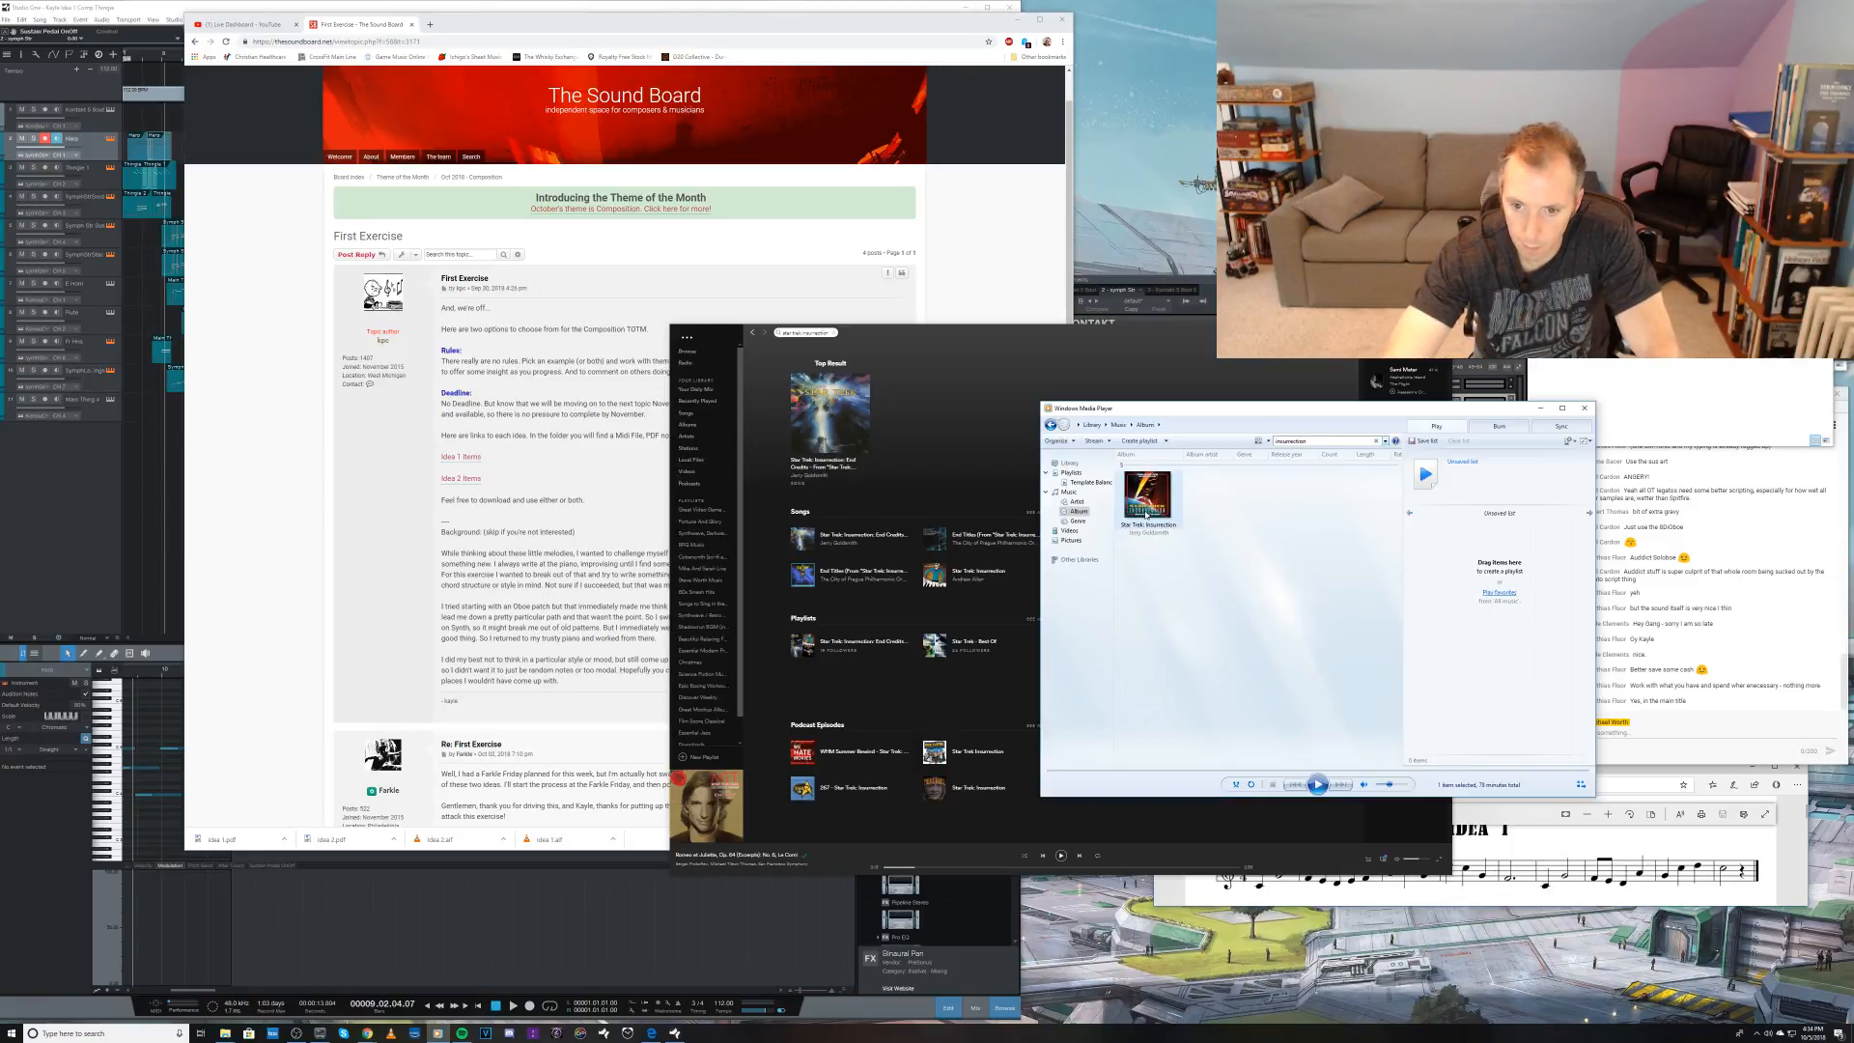
double_click(1148, 495)
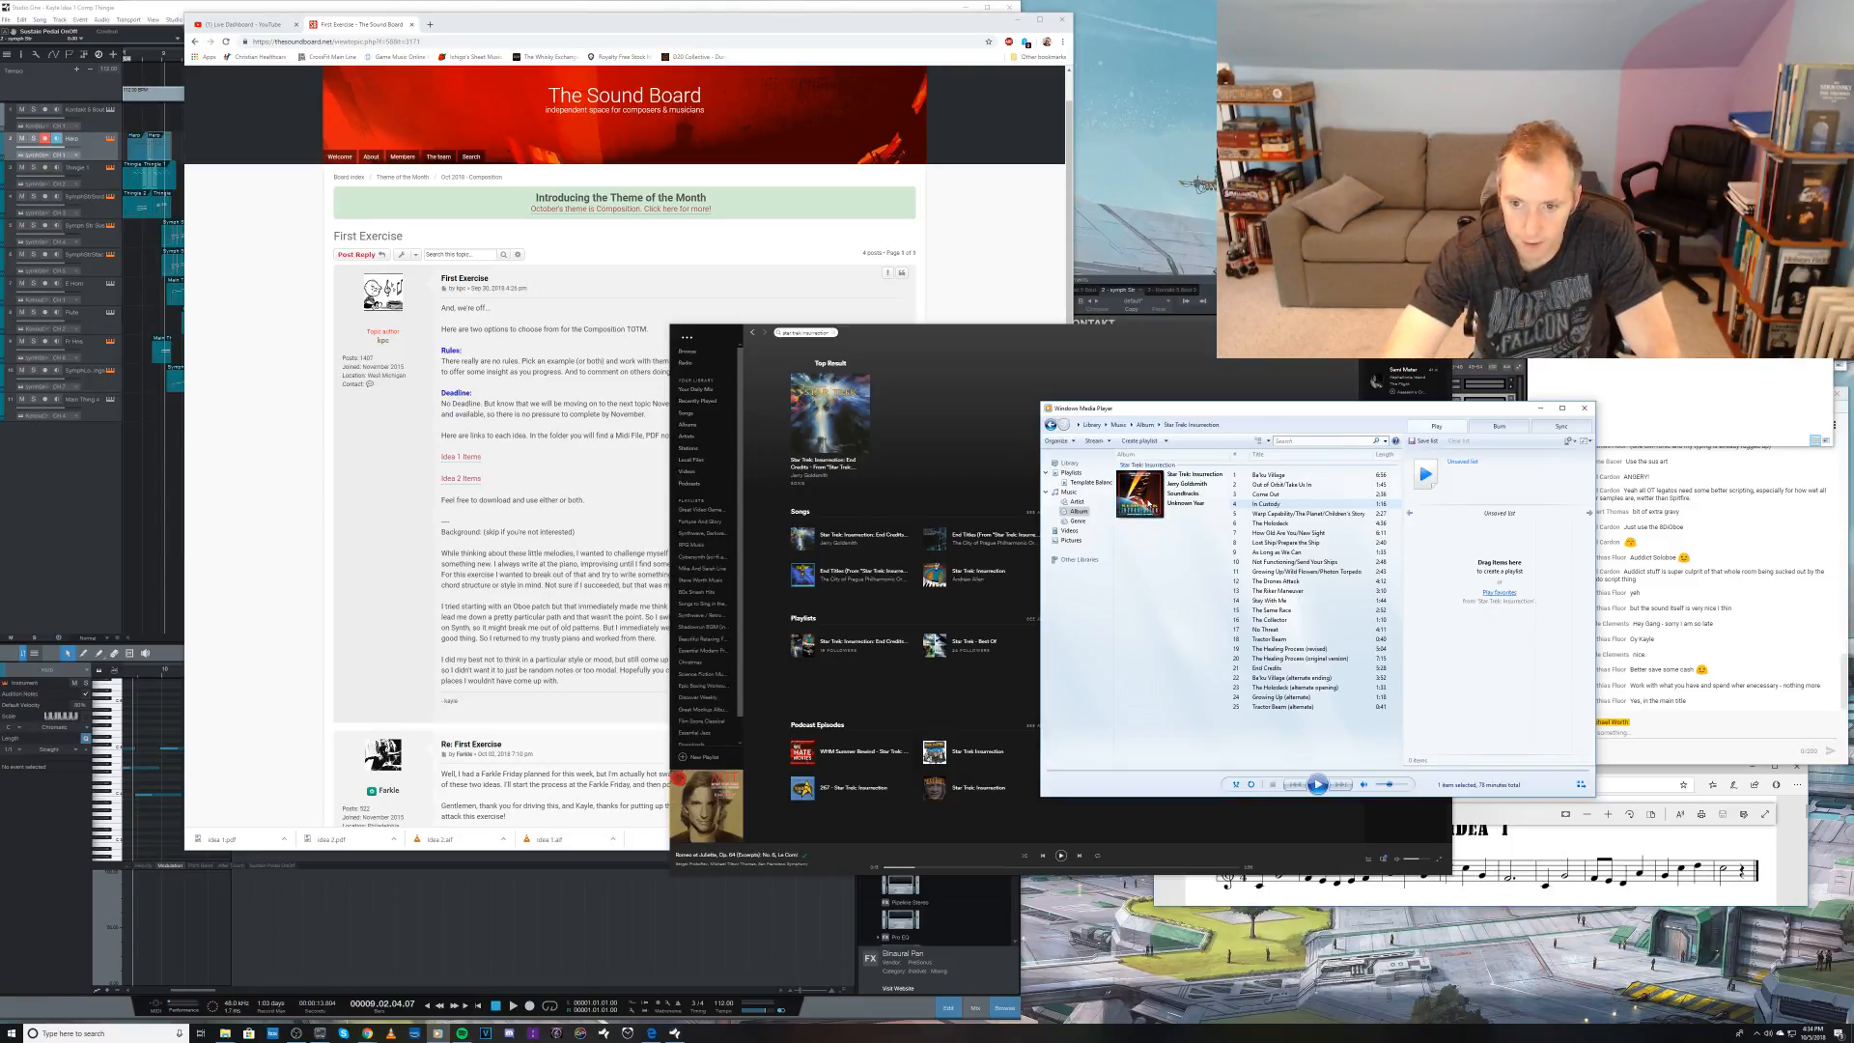
double_click(1280, 479)
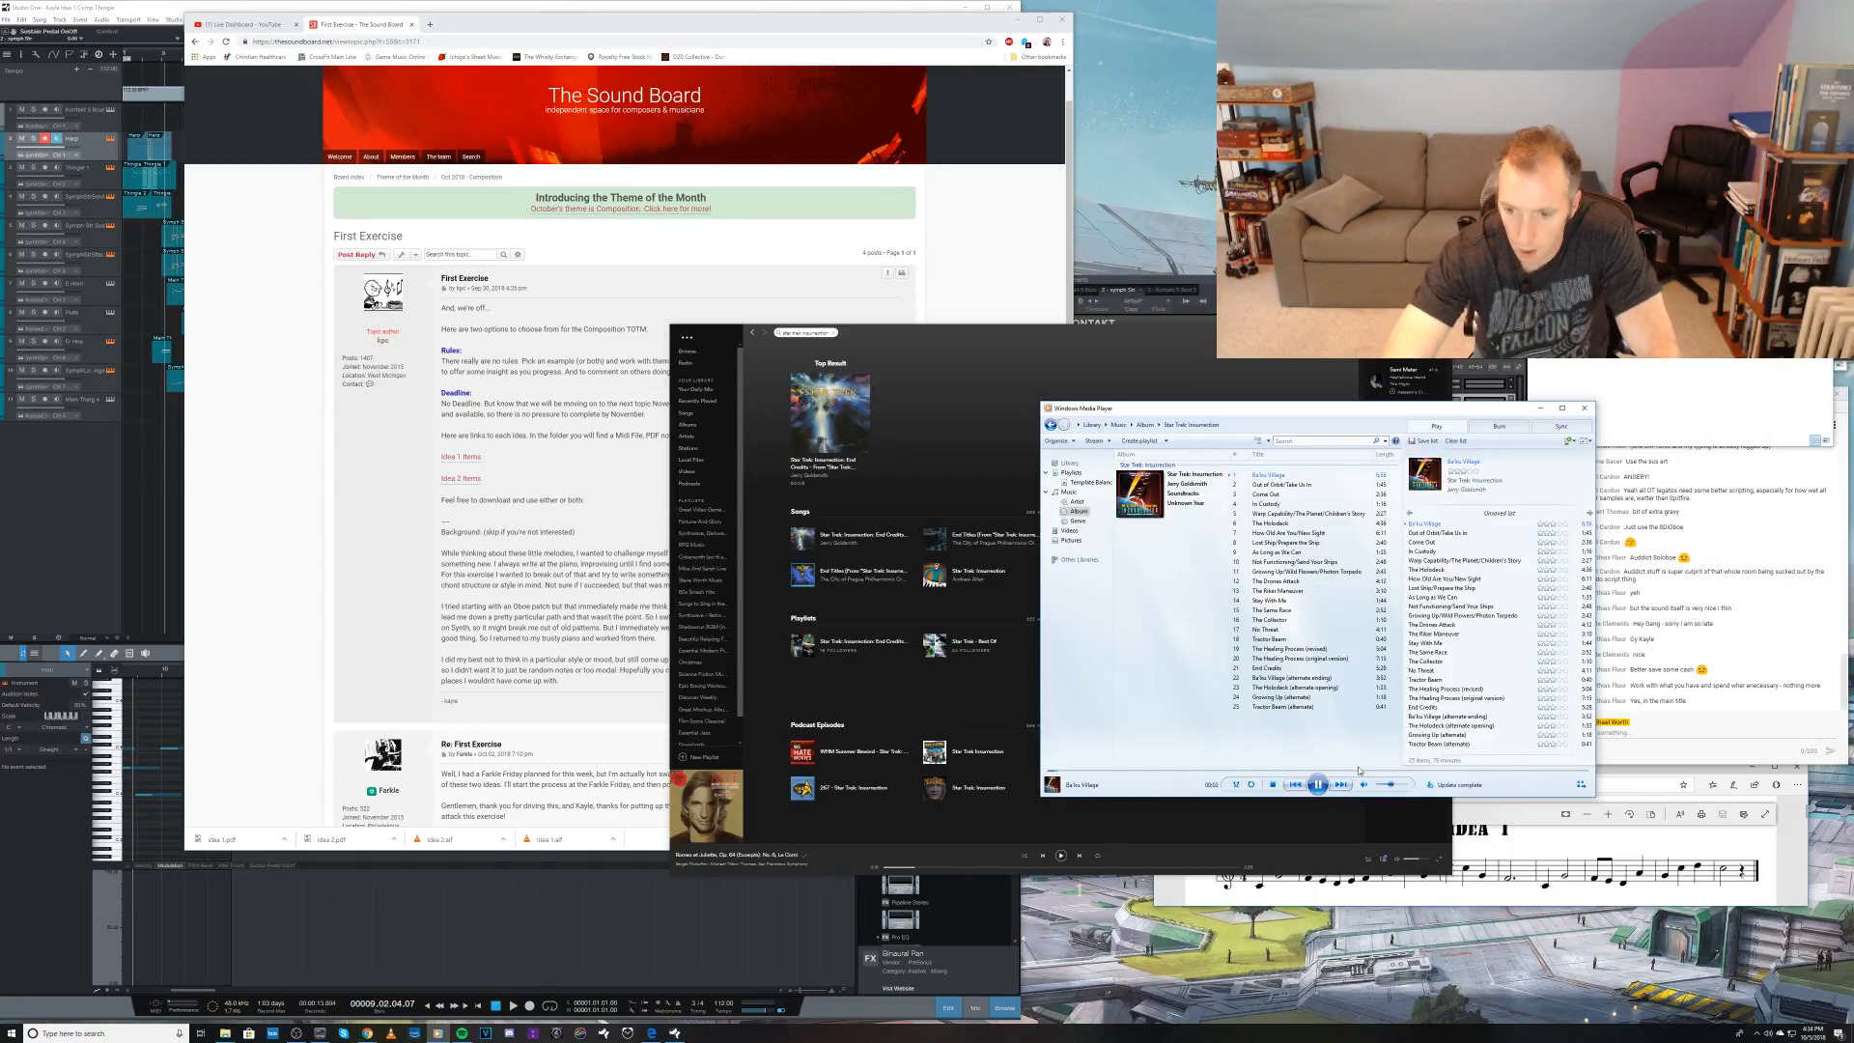
Step: Sample different passages of Ba'ku Village, minimize Spotify, bring Studio One forward and pause the track
left_click(1089, 774)
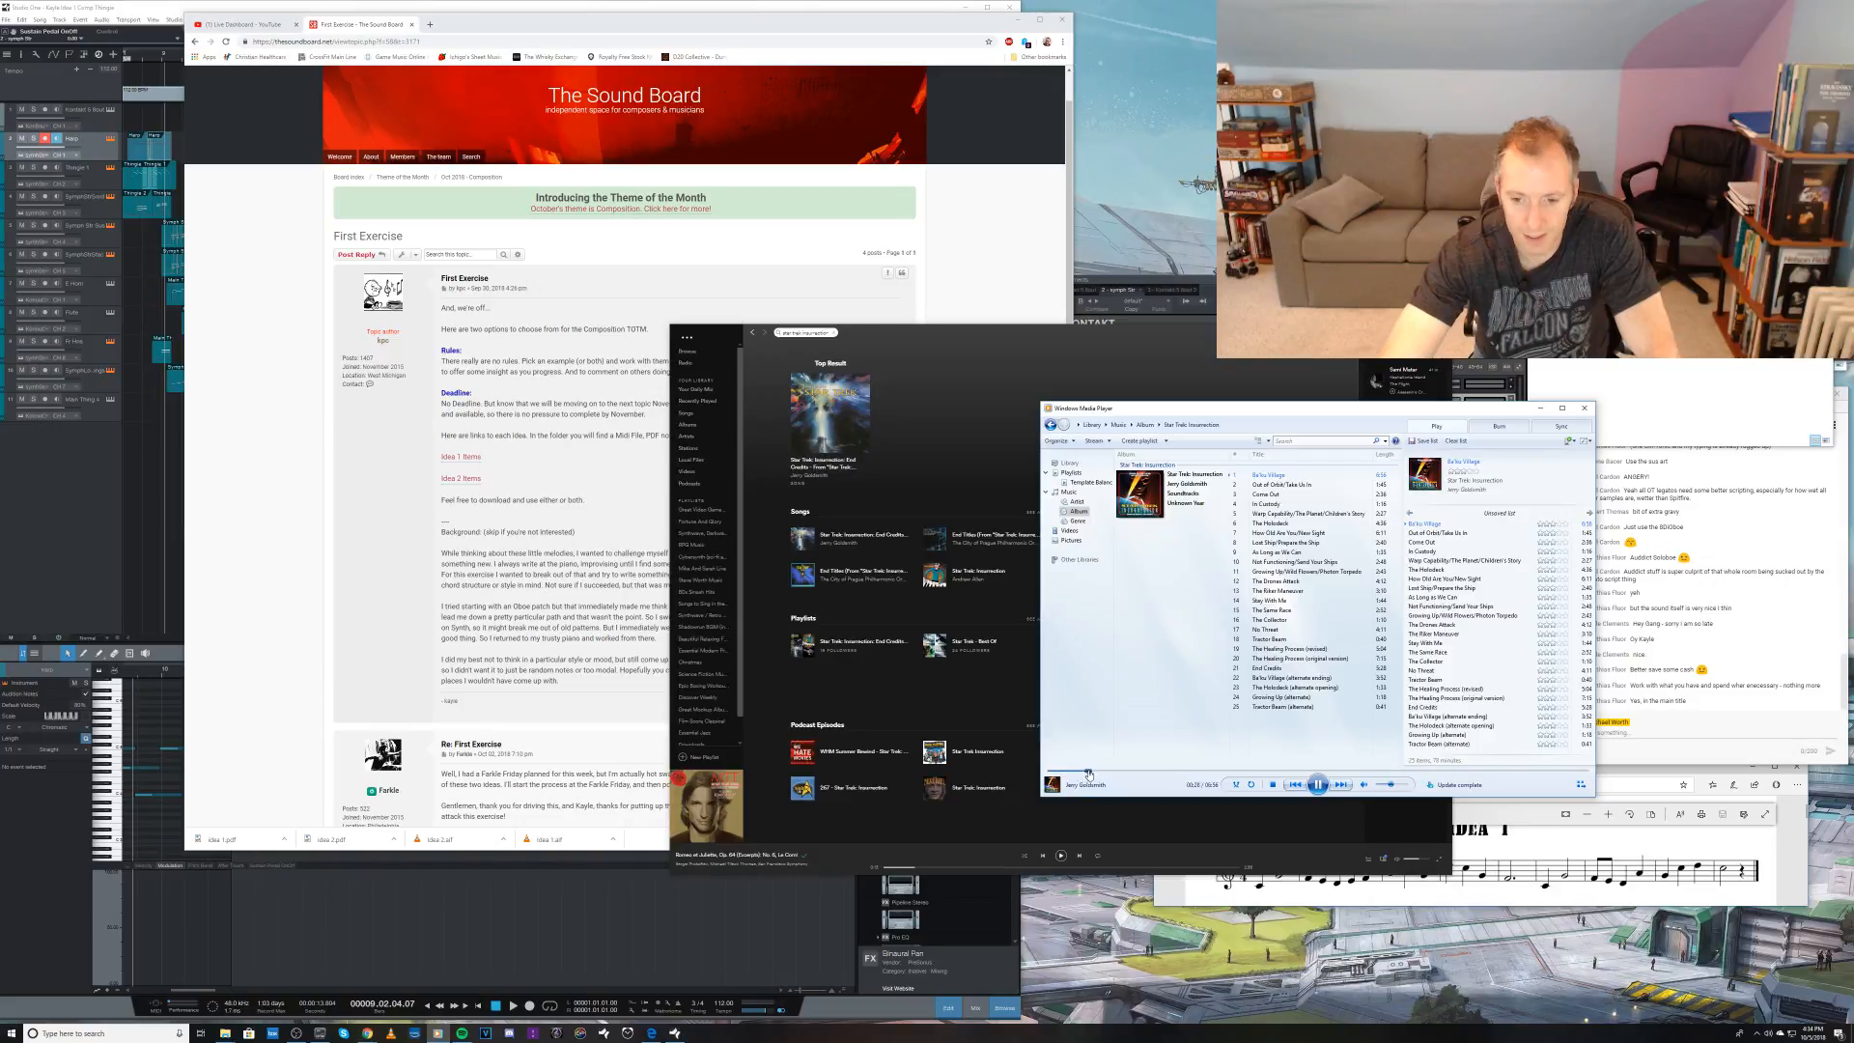
left_click(1158, 771)
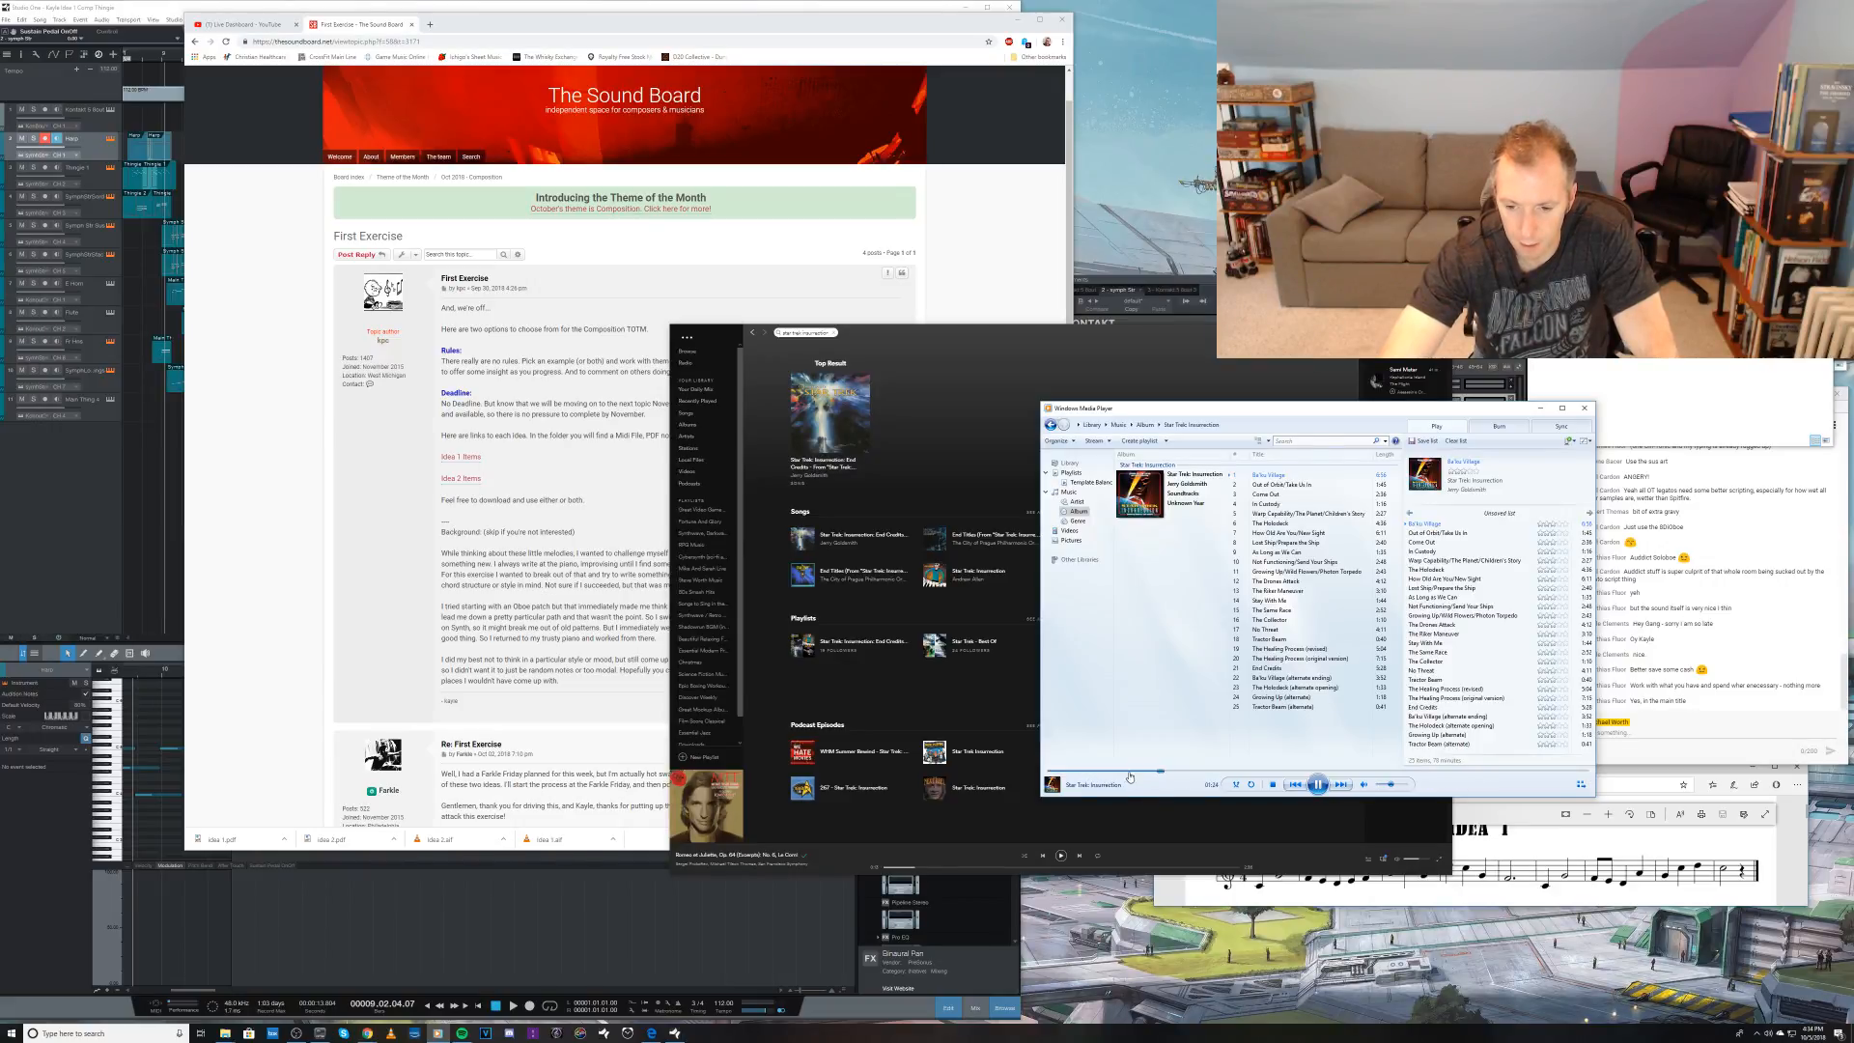
left_click(1128, 772)
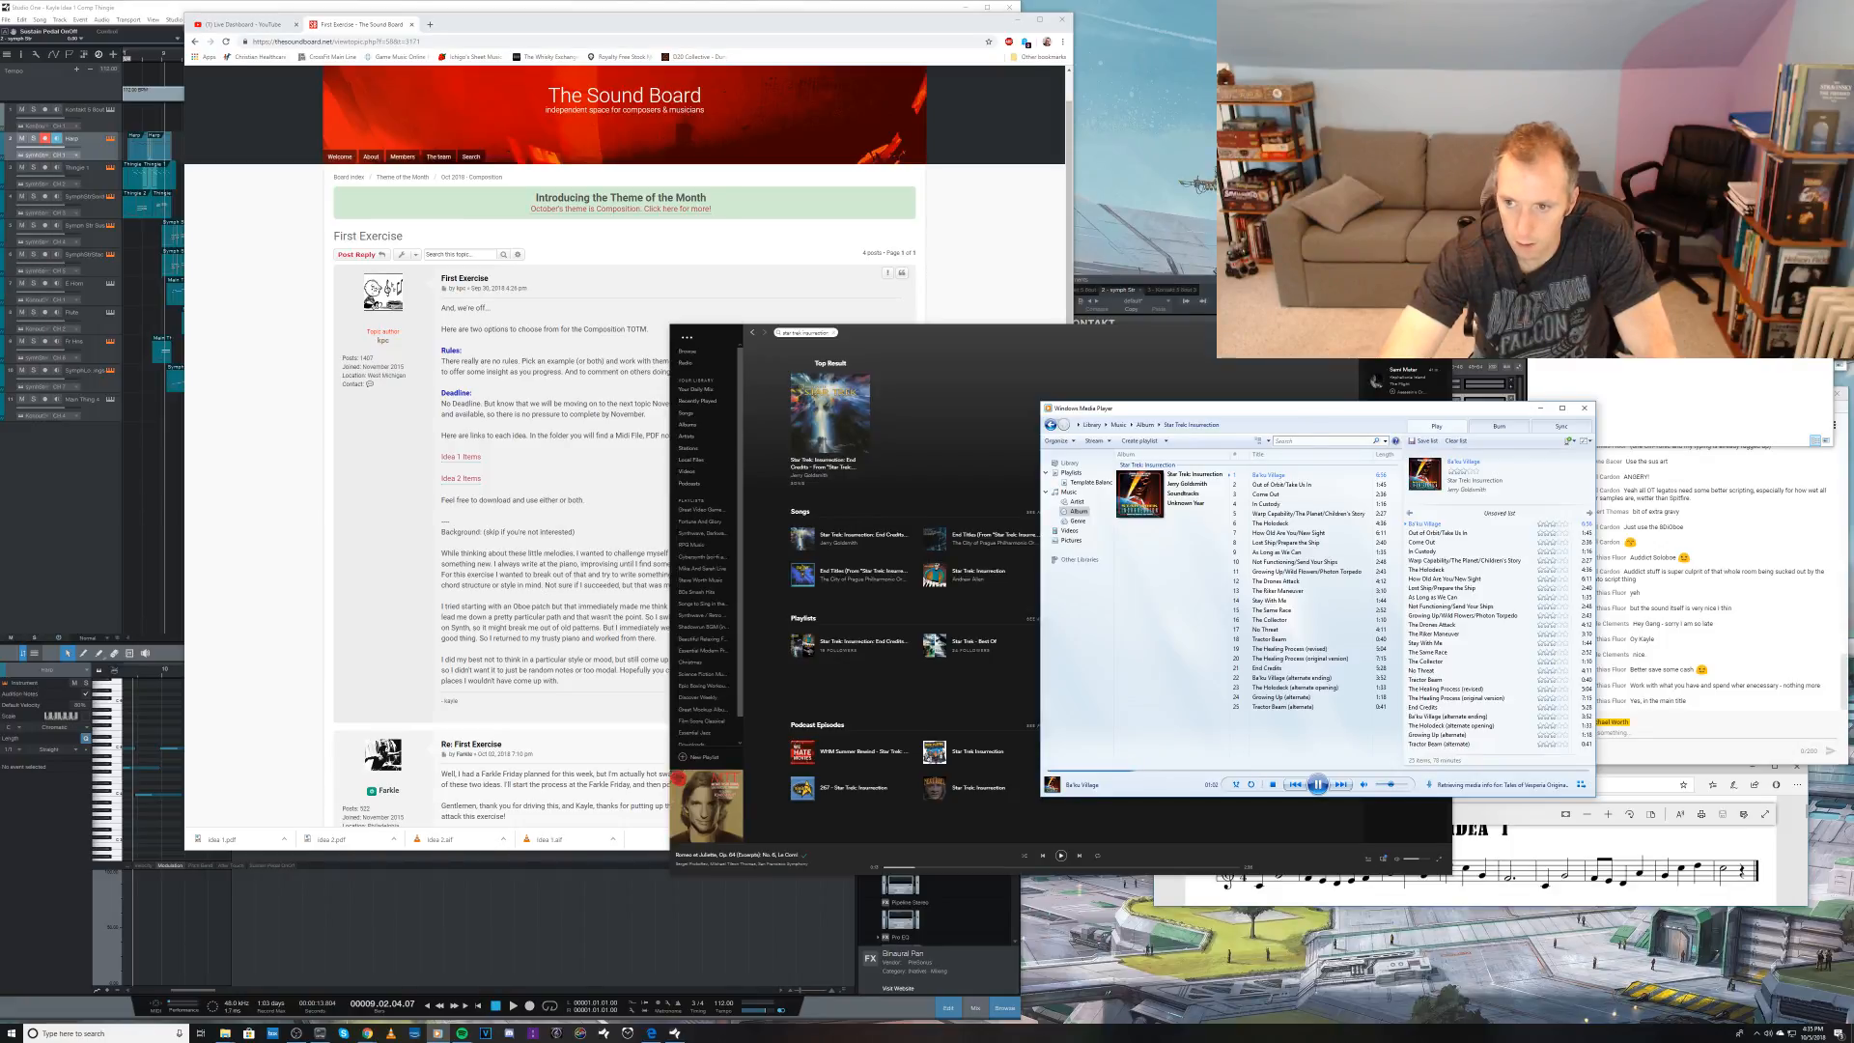
left_click(1397, 330)
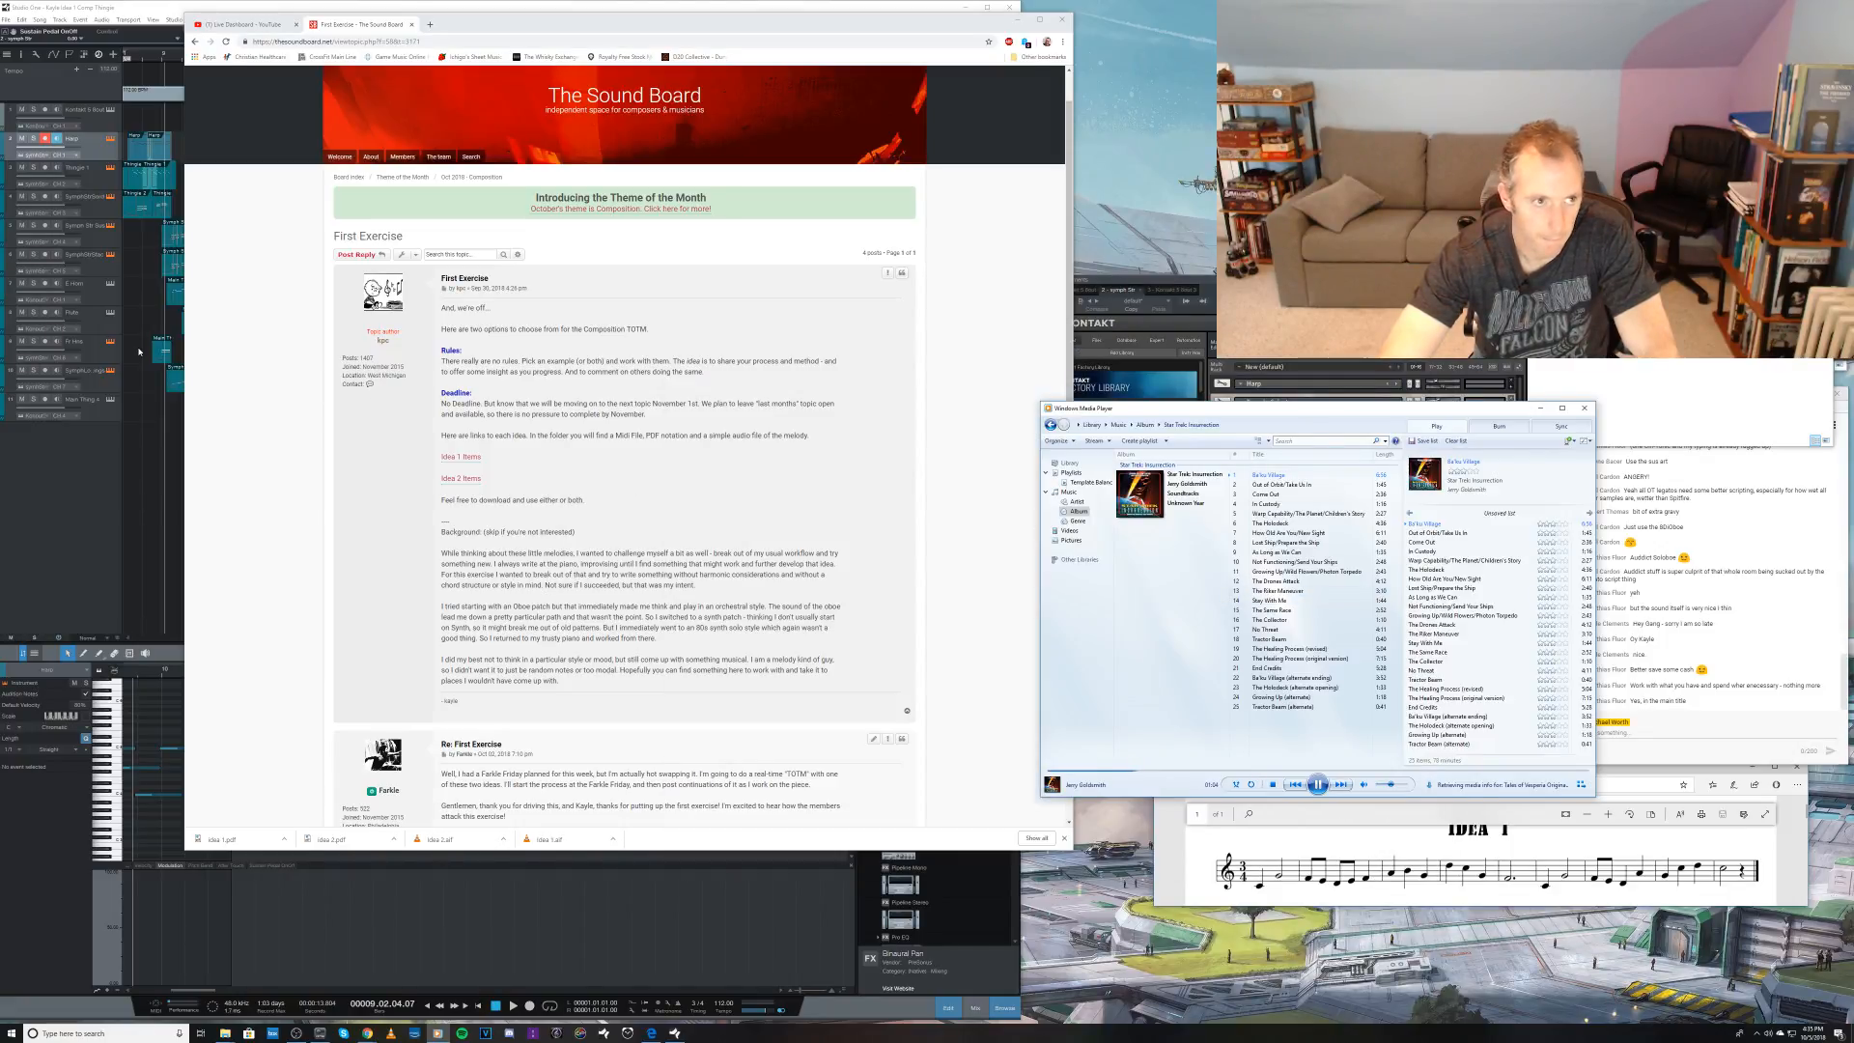
left_click(92, 466)
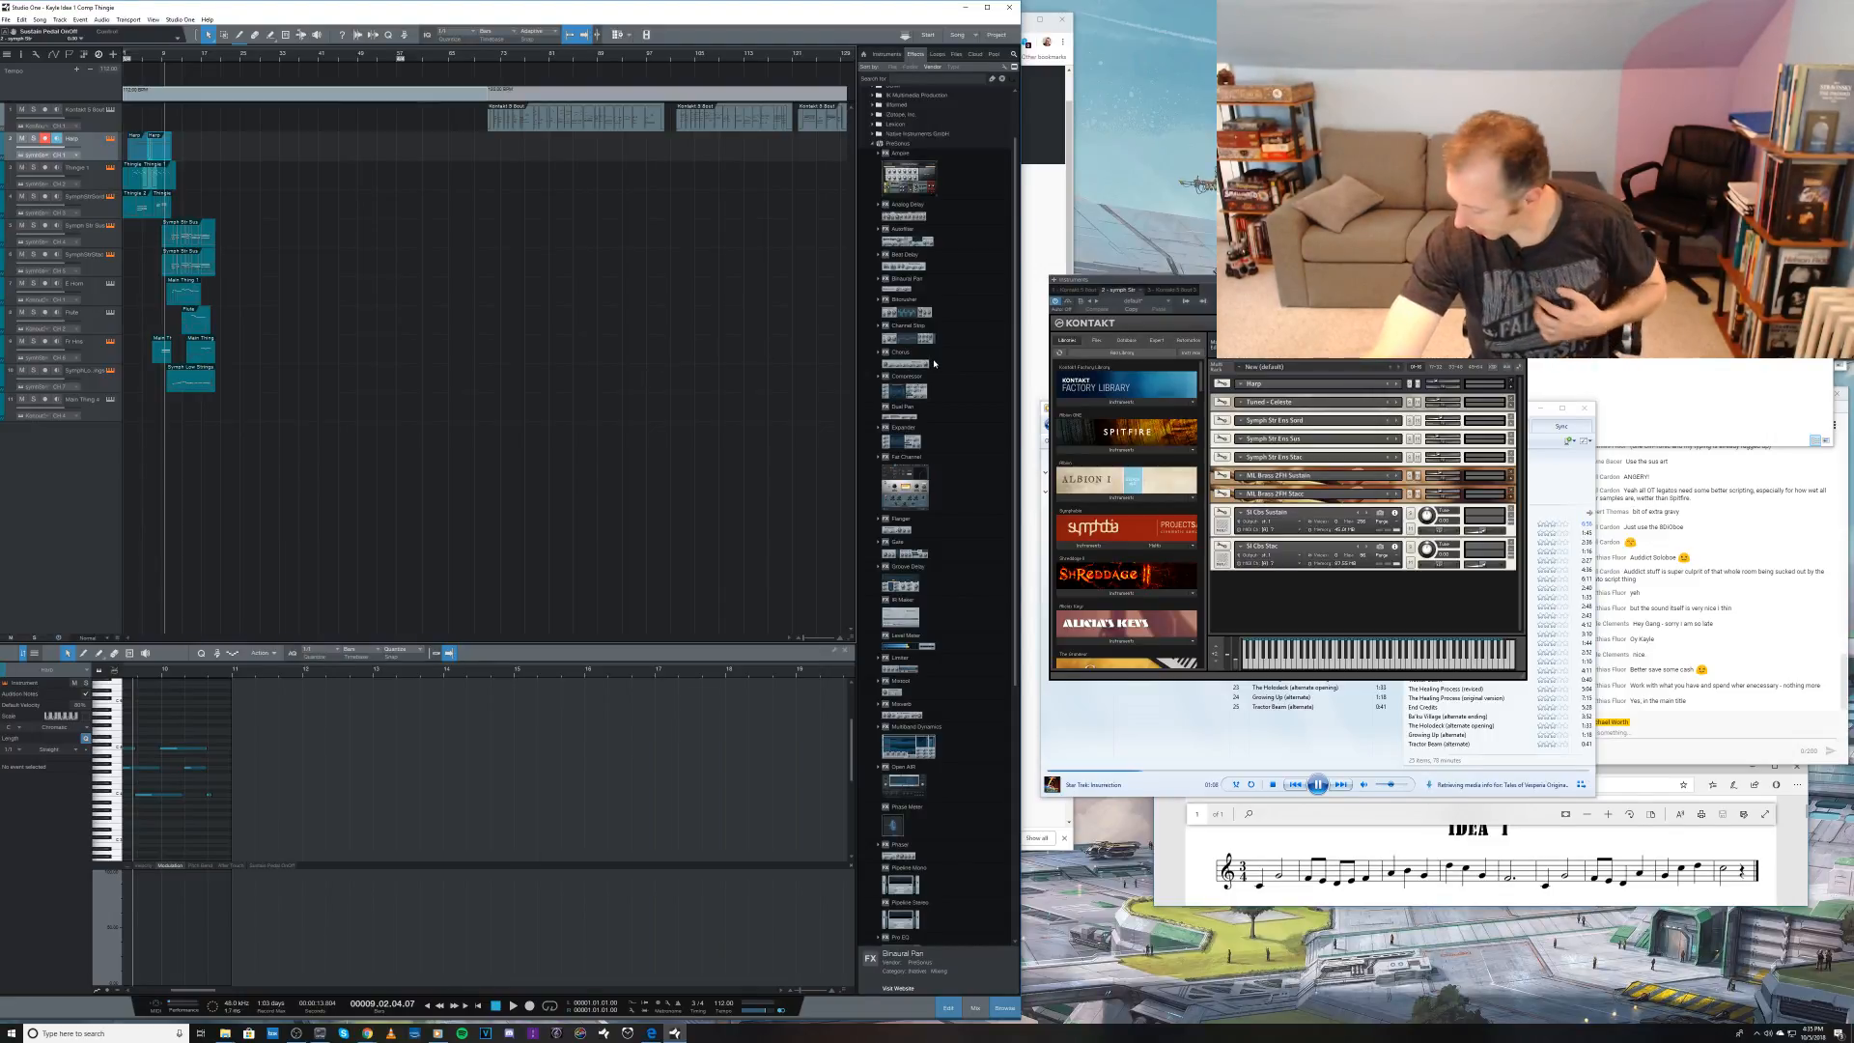
left_click(1318, 784)
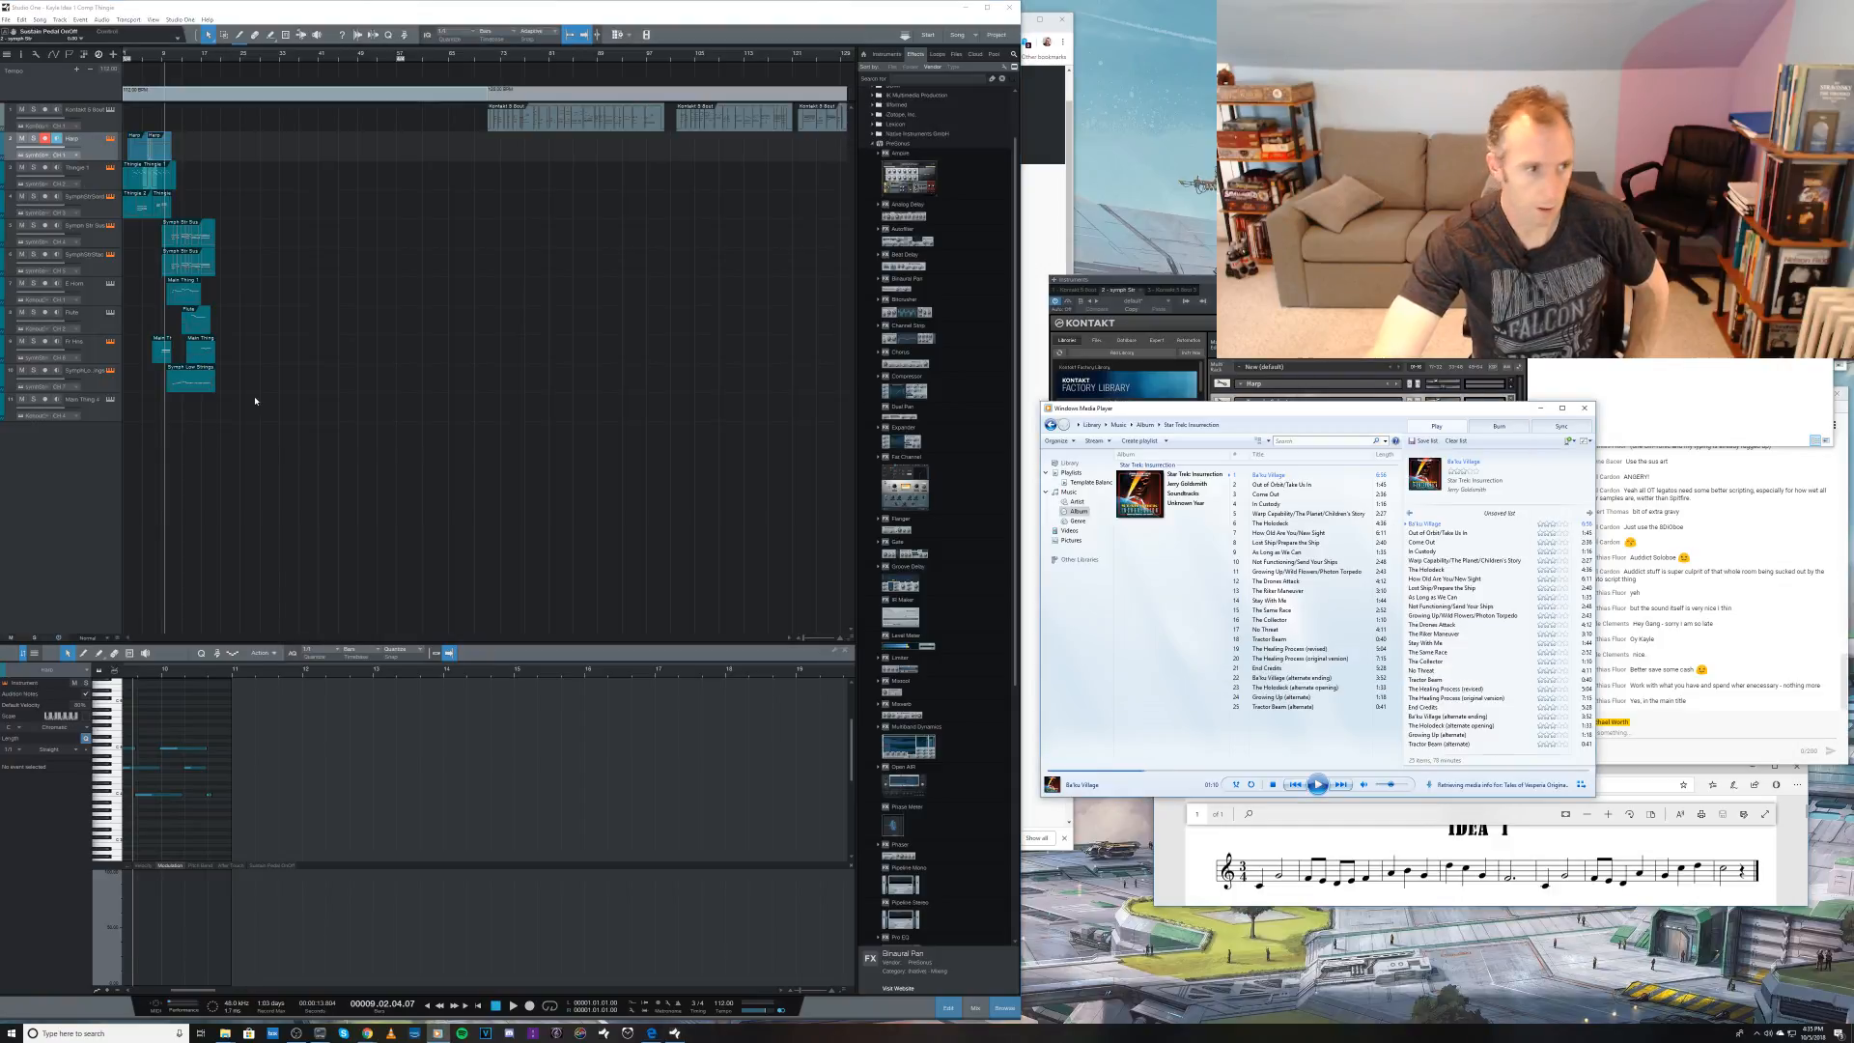
Step: Close the E. Horn track's Kontakt window and listen to a further passage of Ba'ku Village with the second track selected, pausing it at the end
left_click(96, 285)
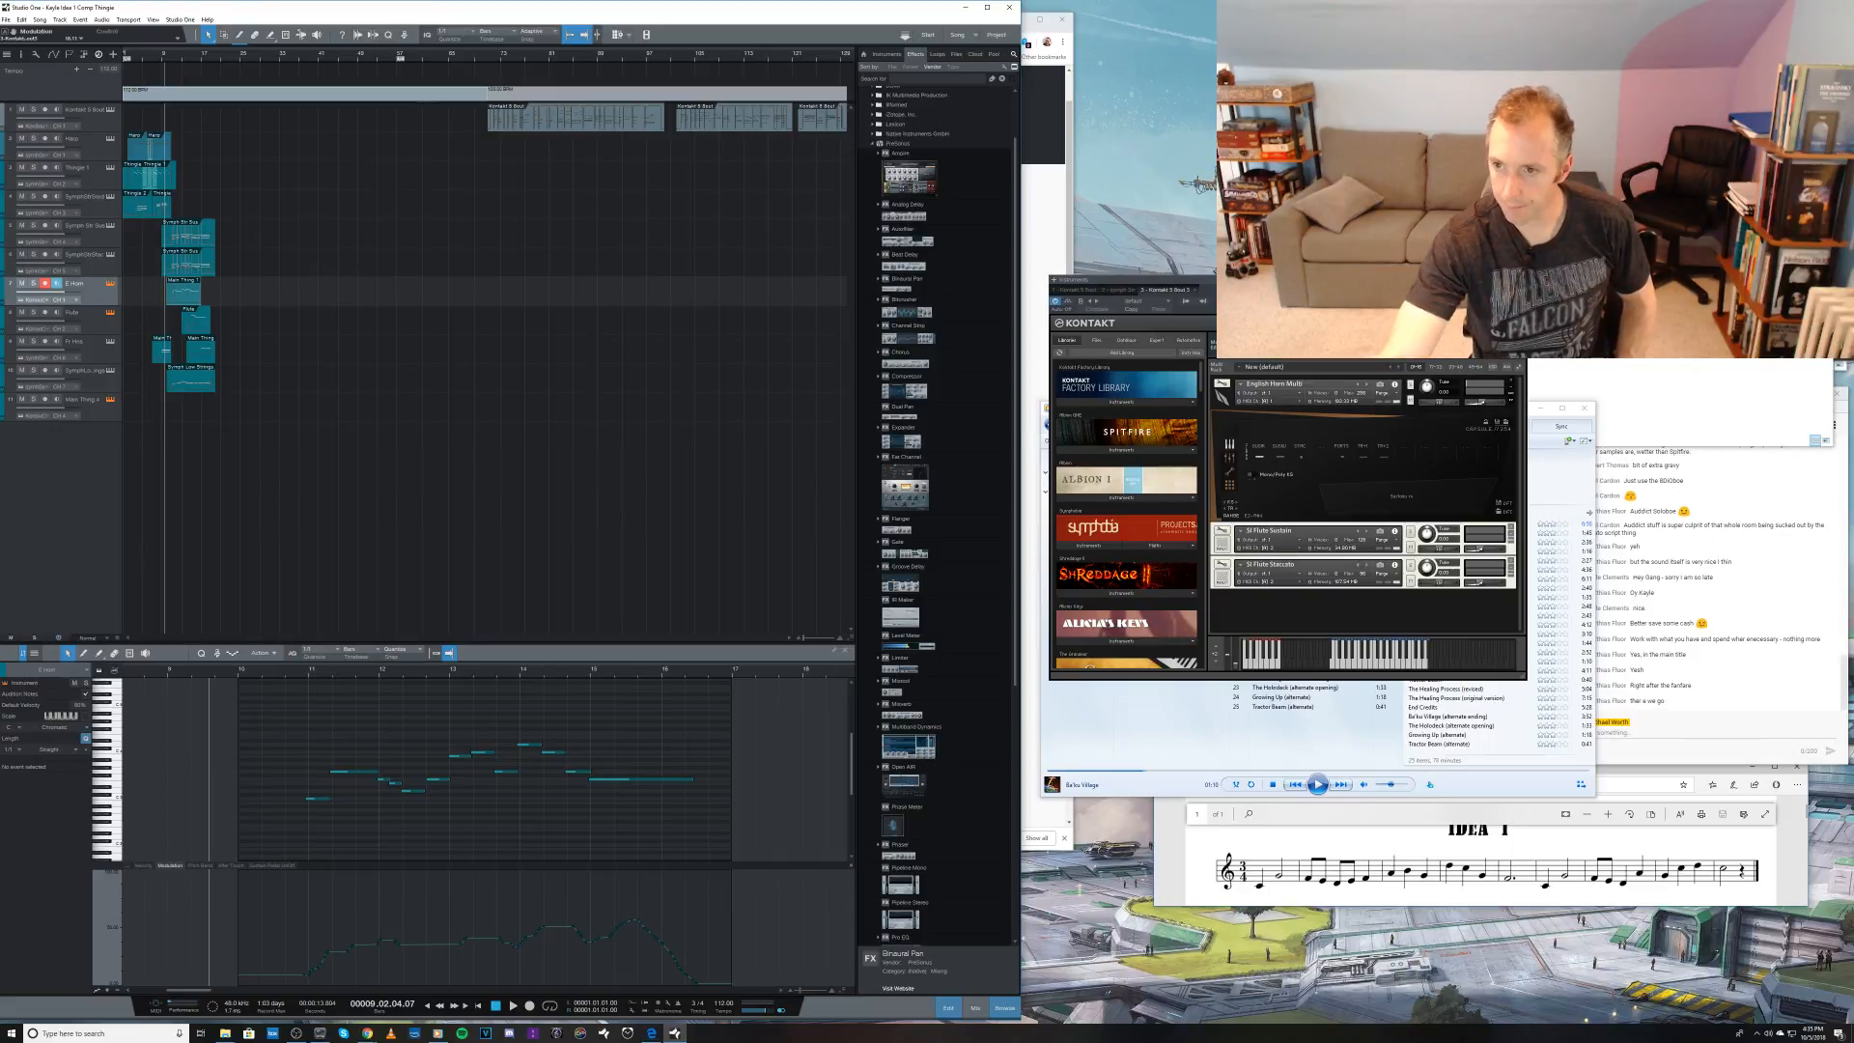
left_click(1520, 280)
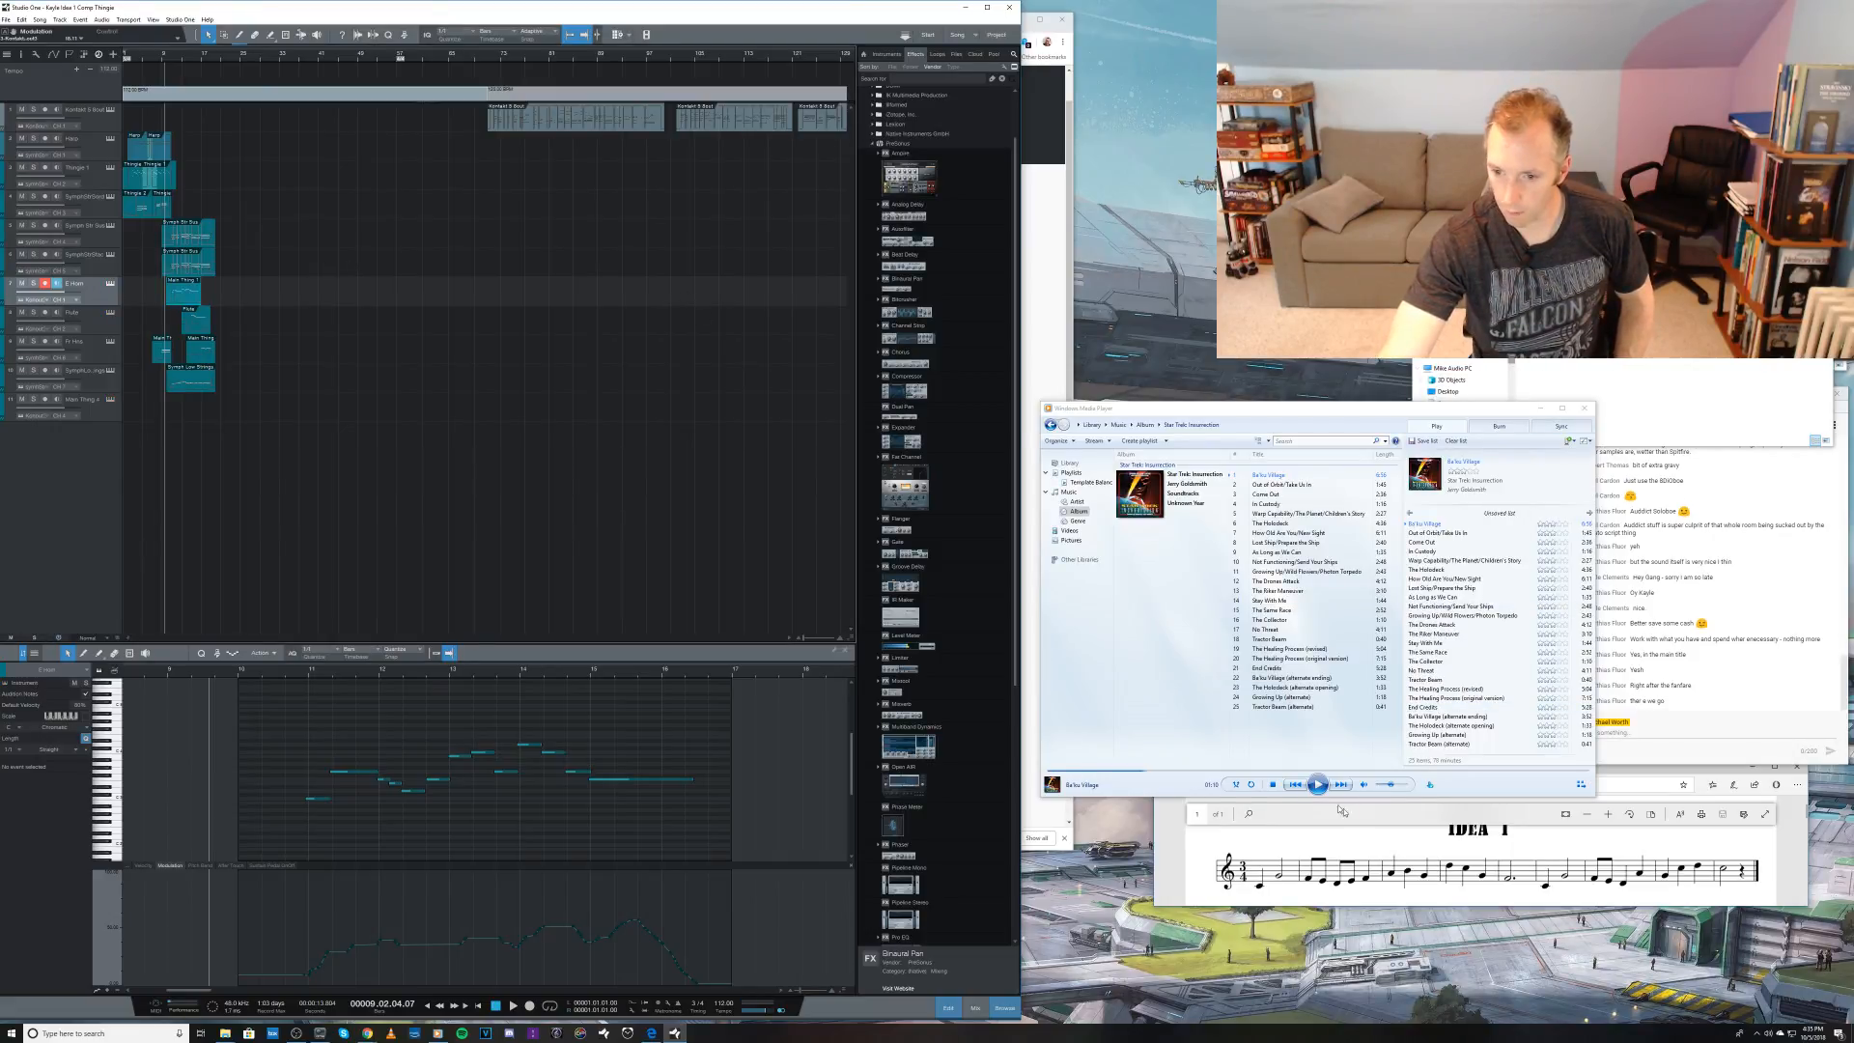
left_click(1317, 786)
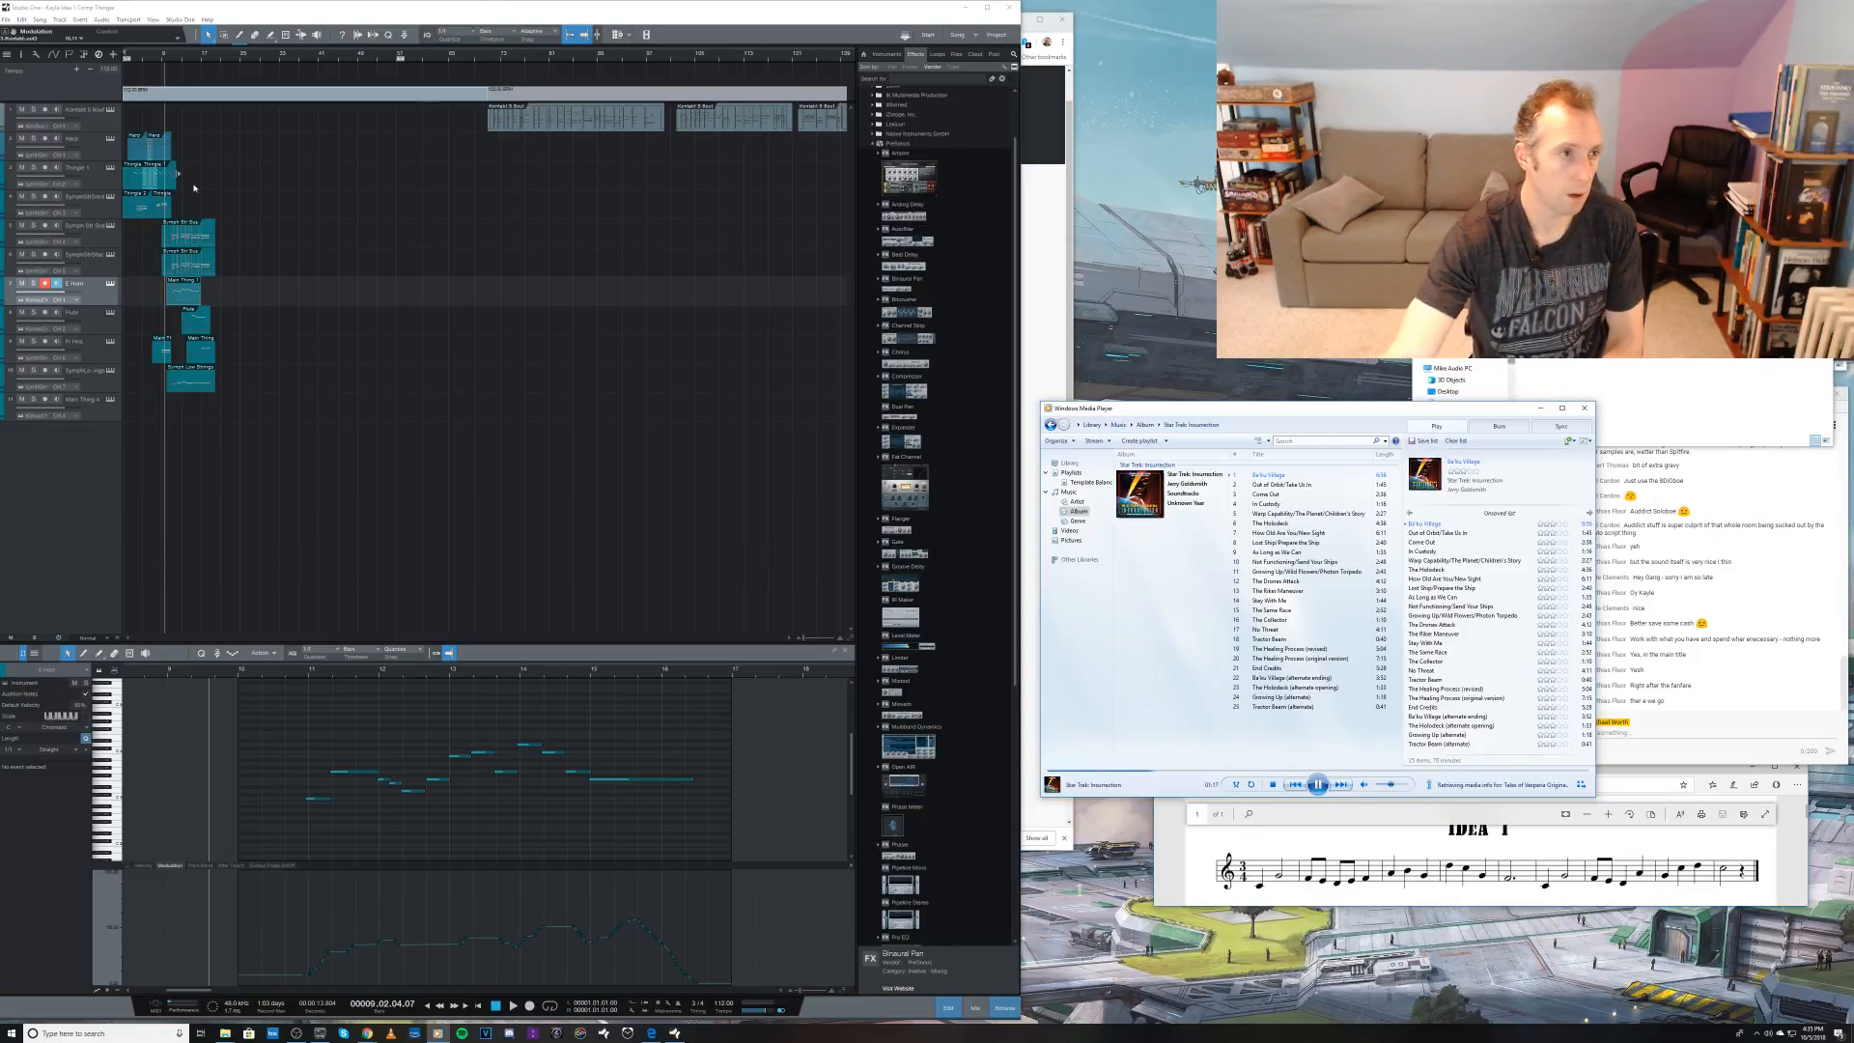
left_click(91, 144)
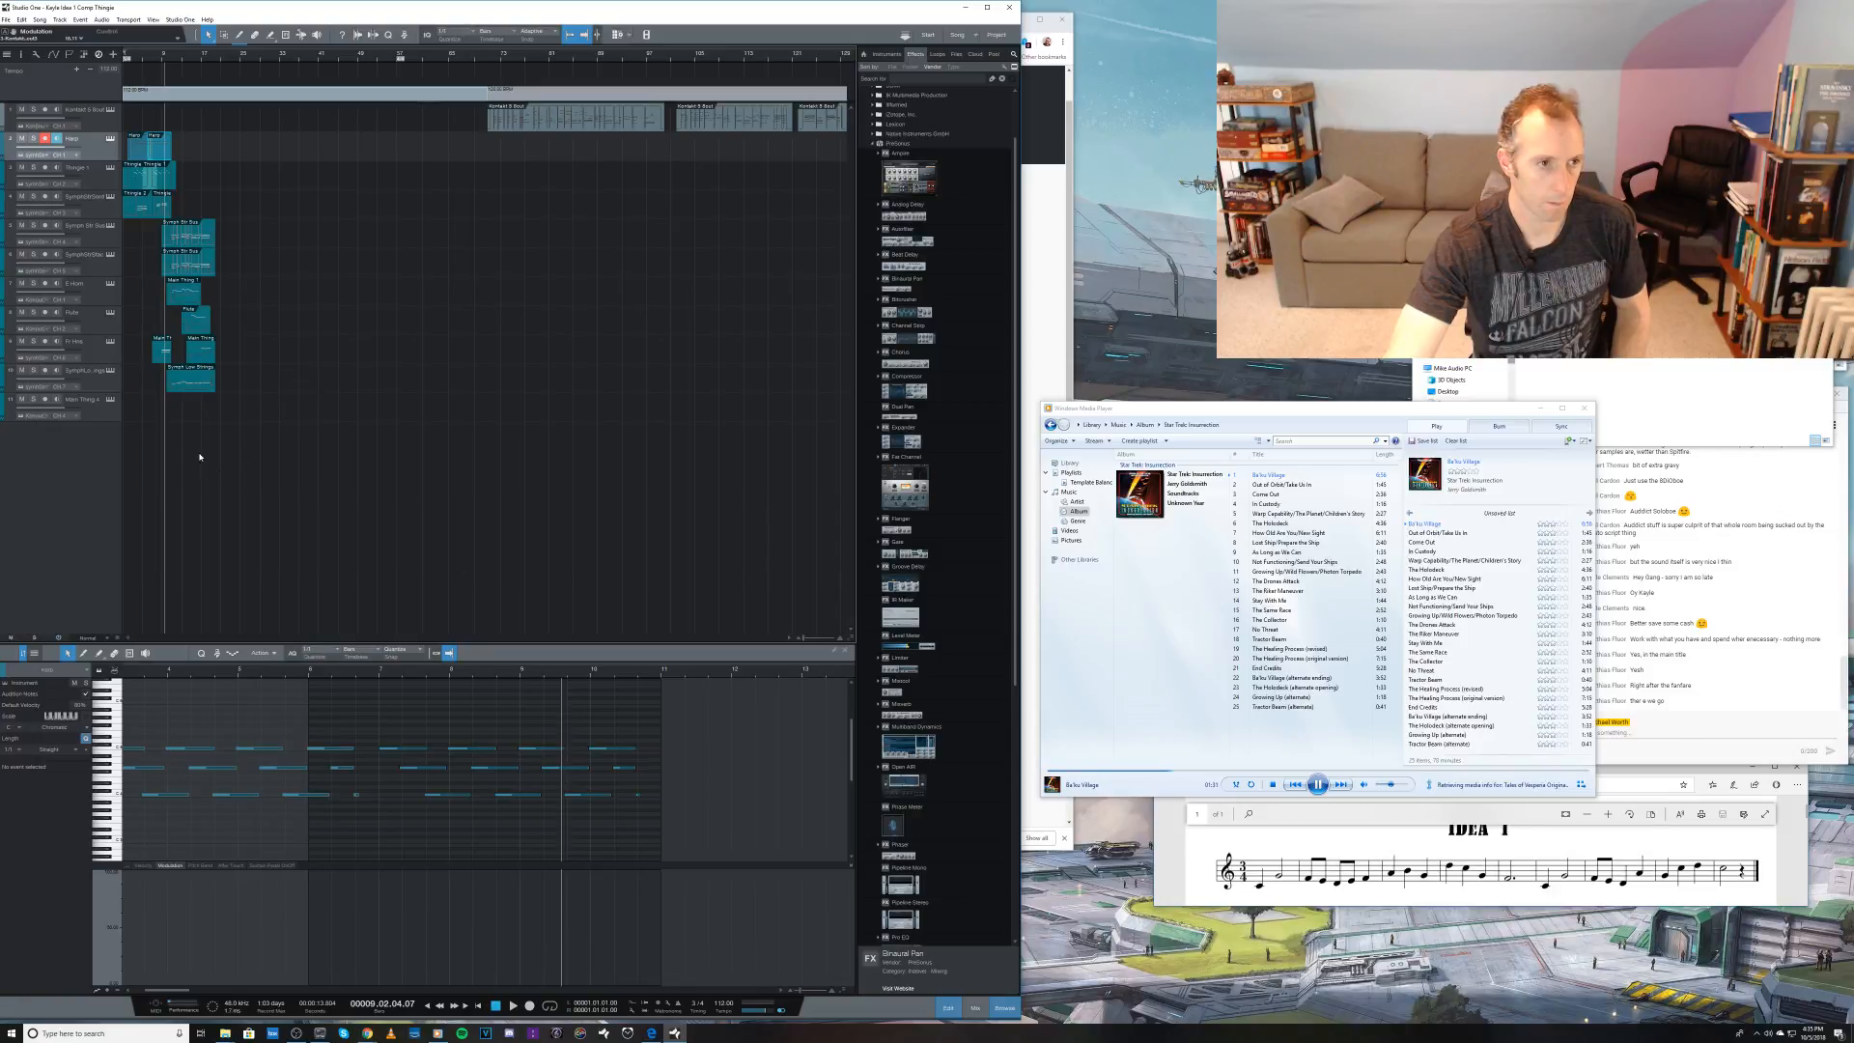
left_click(1184, 772)
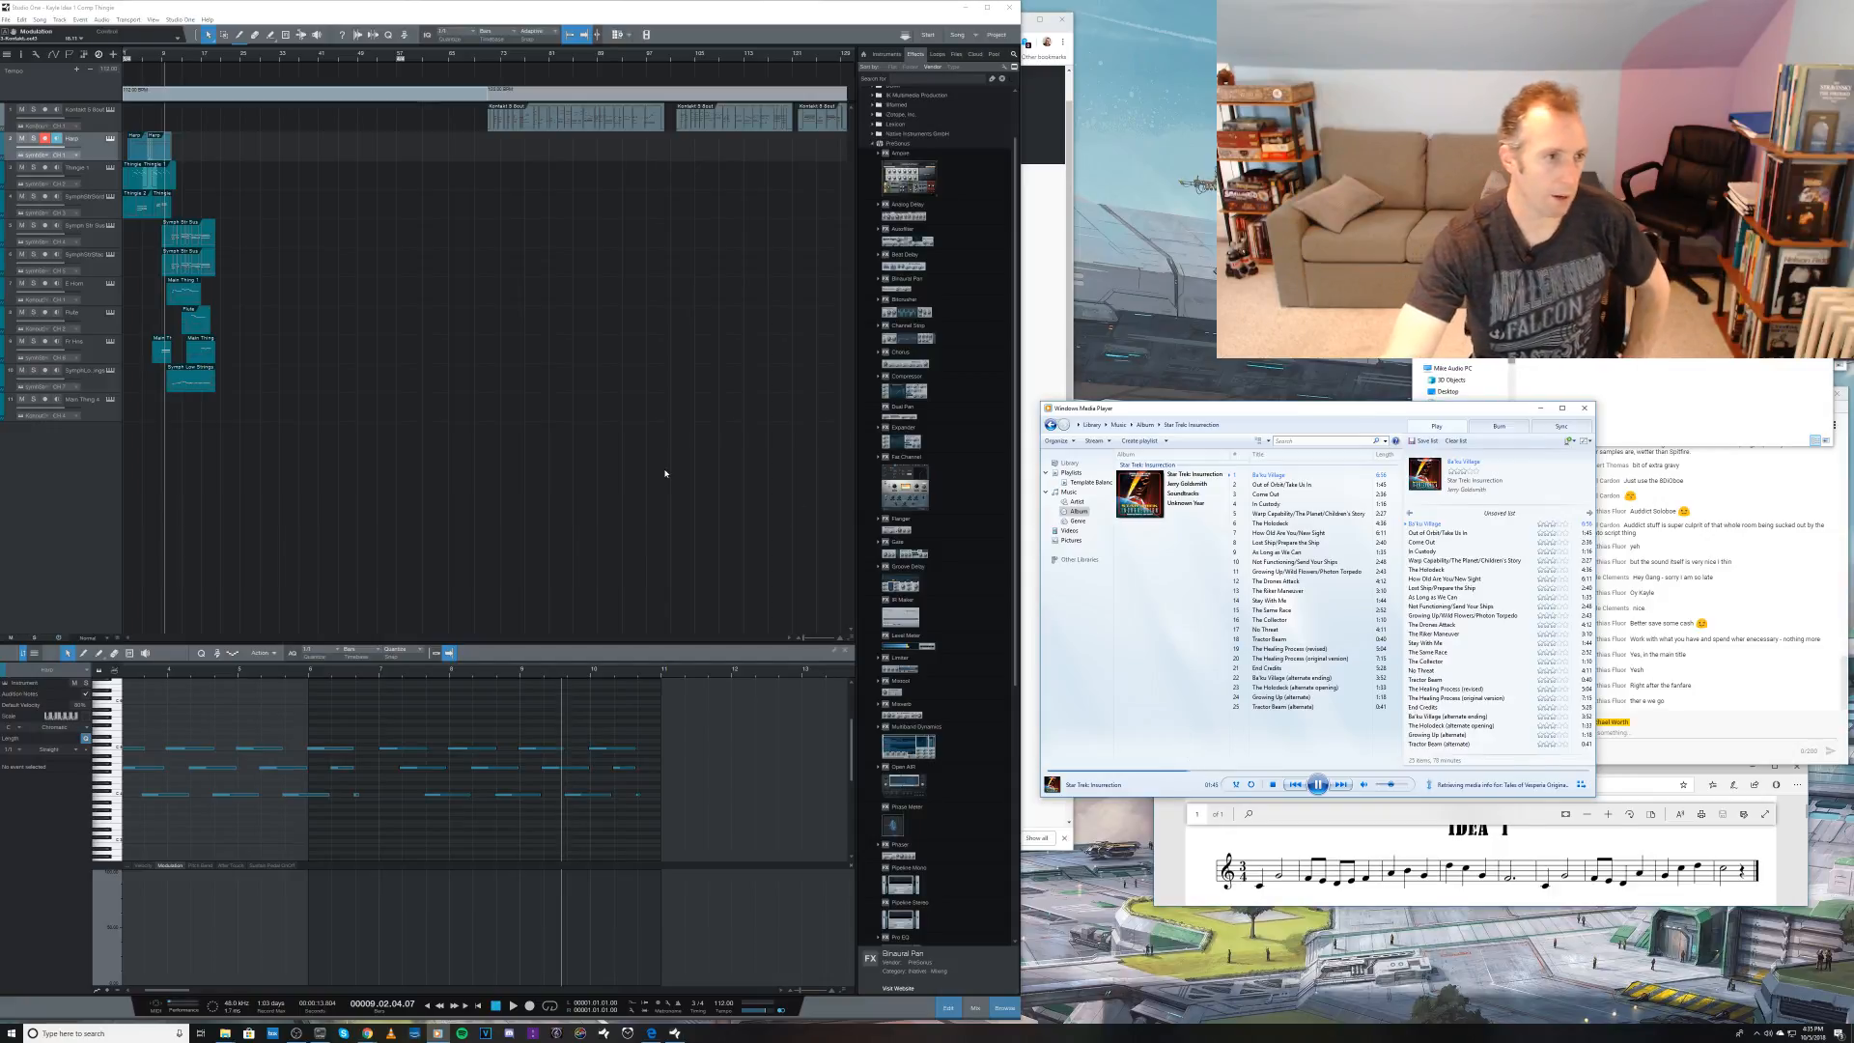
left_click(1325, 787)
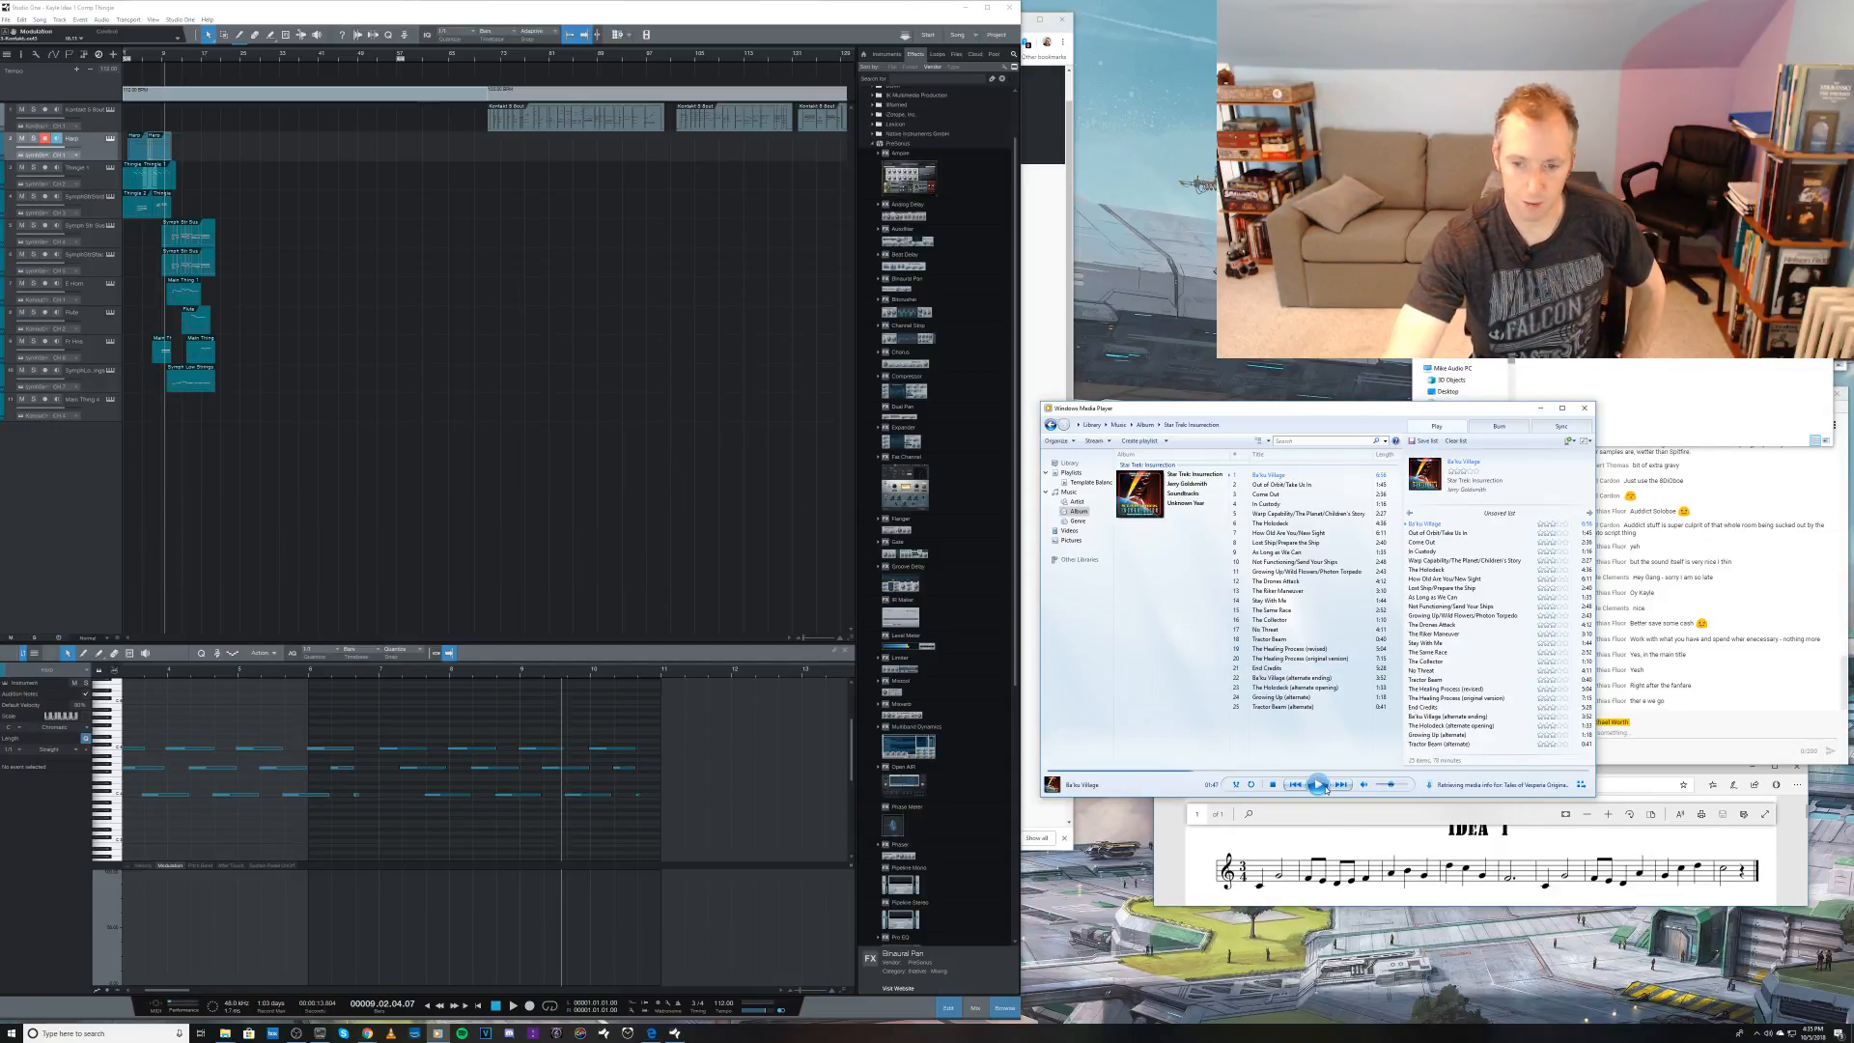
Step: Move the fifth track's clip up to the fourth track, behind its existing clips, and listen to the passage
left_click(201, 245)
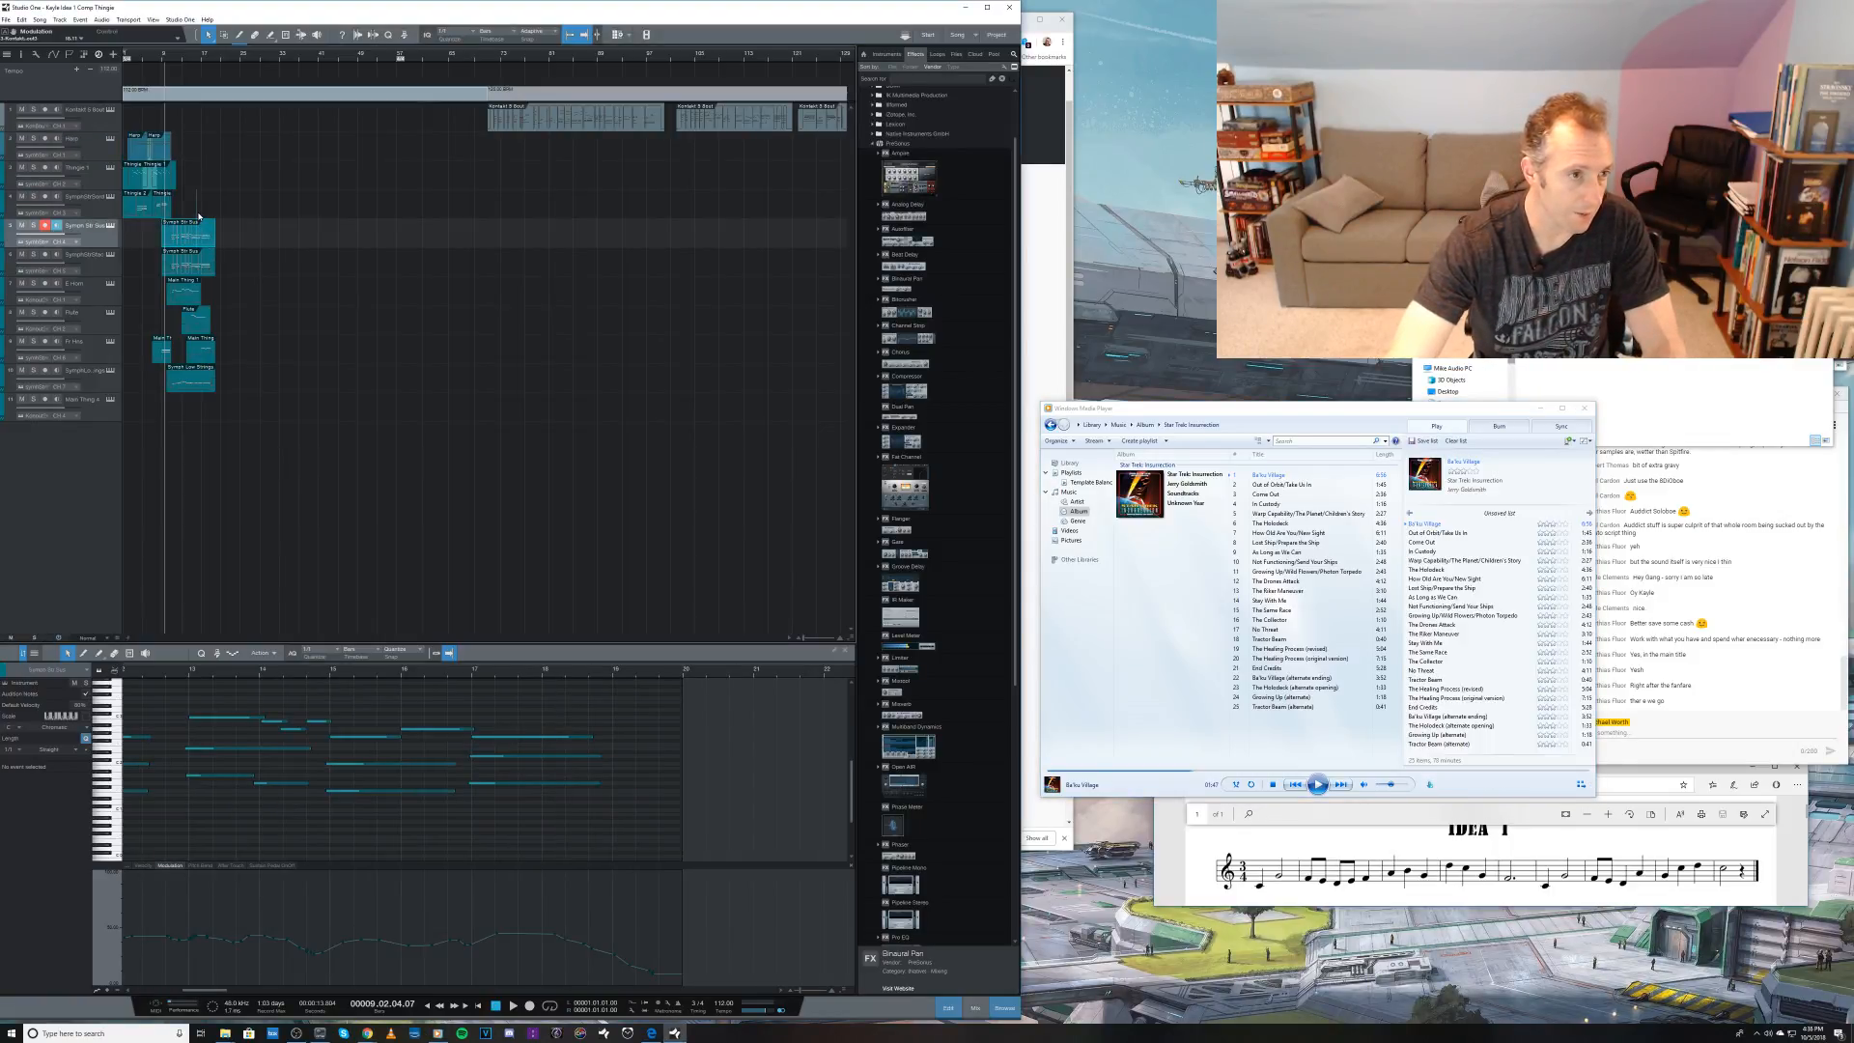
left_click(204, 238)
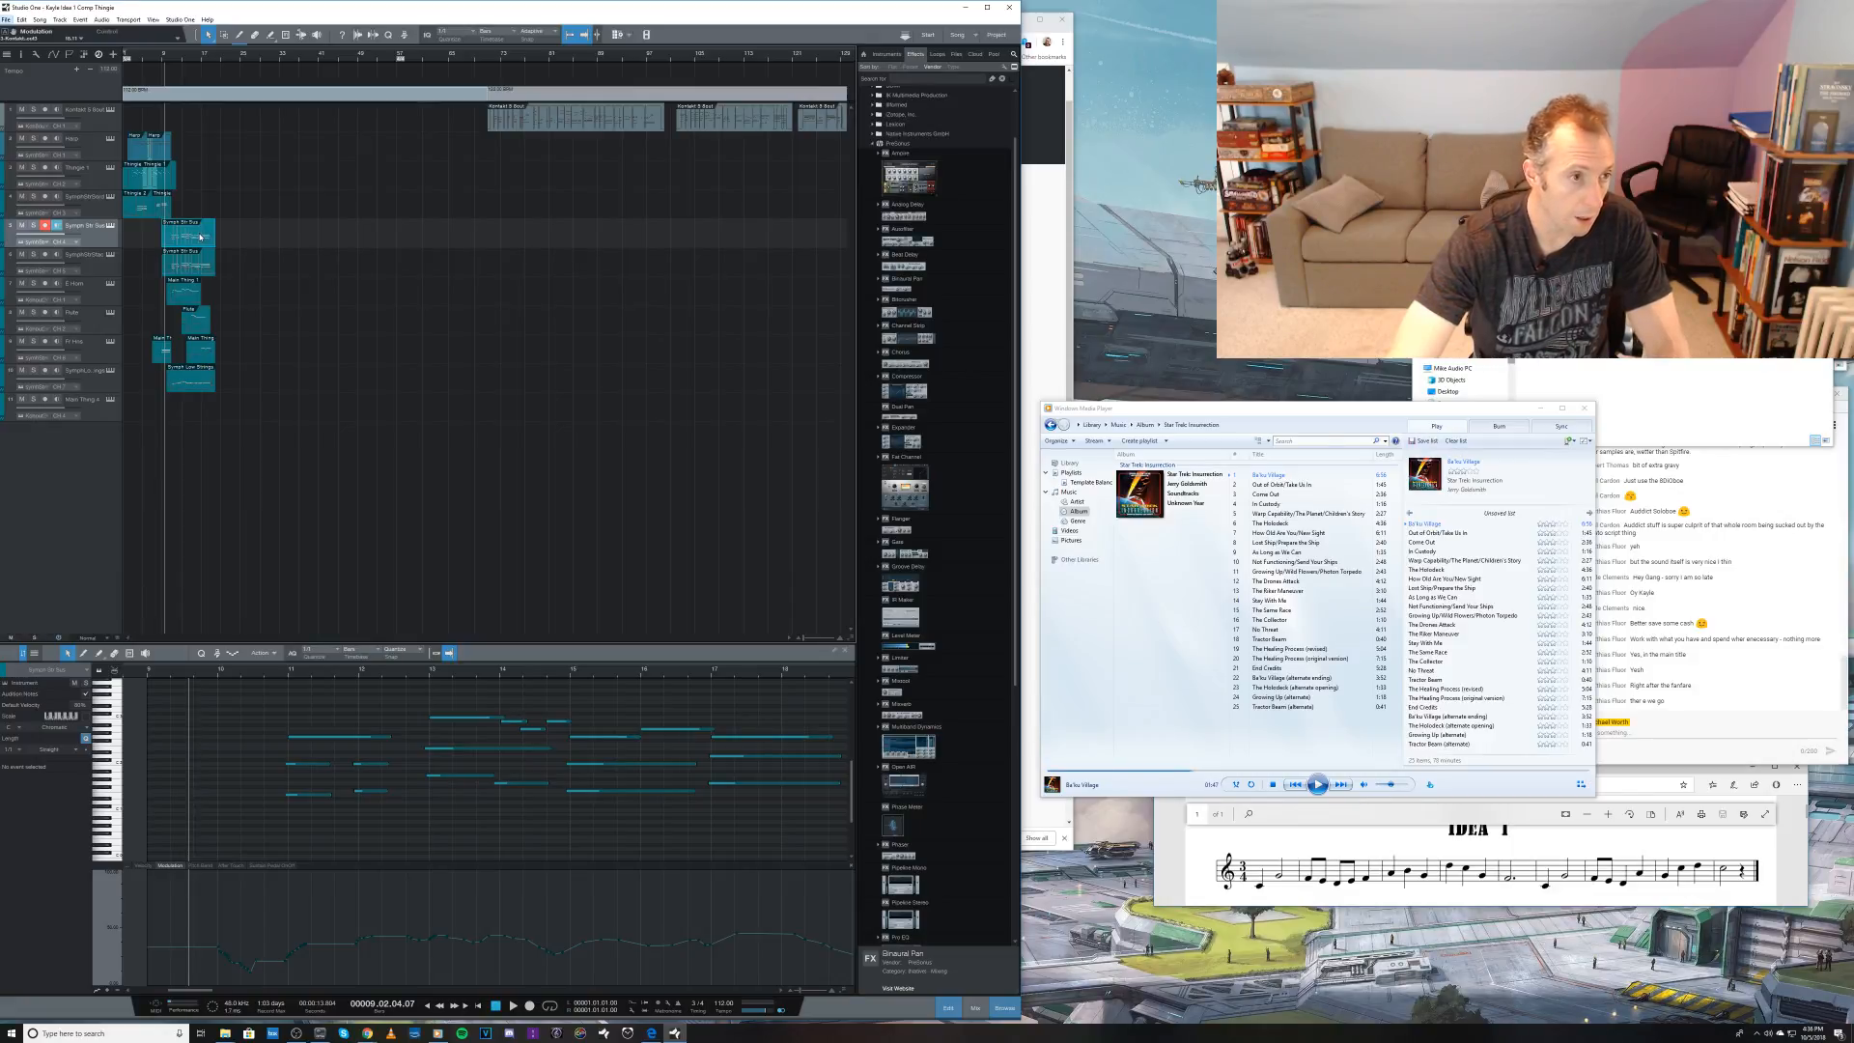
left_click_drag(201, 237, 186, 213)
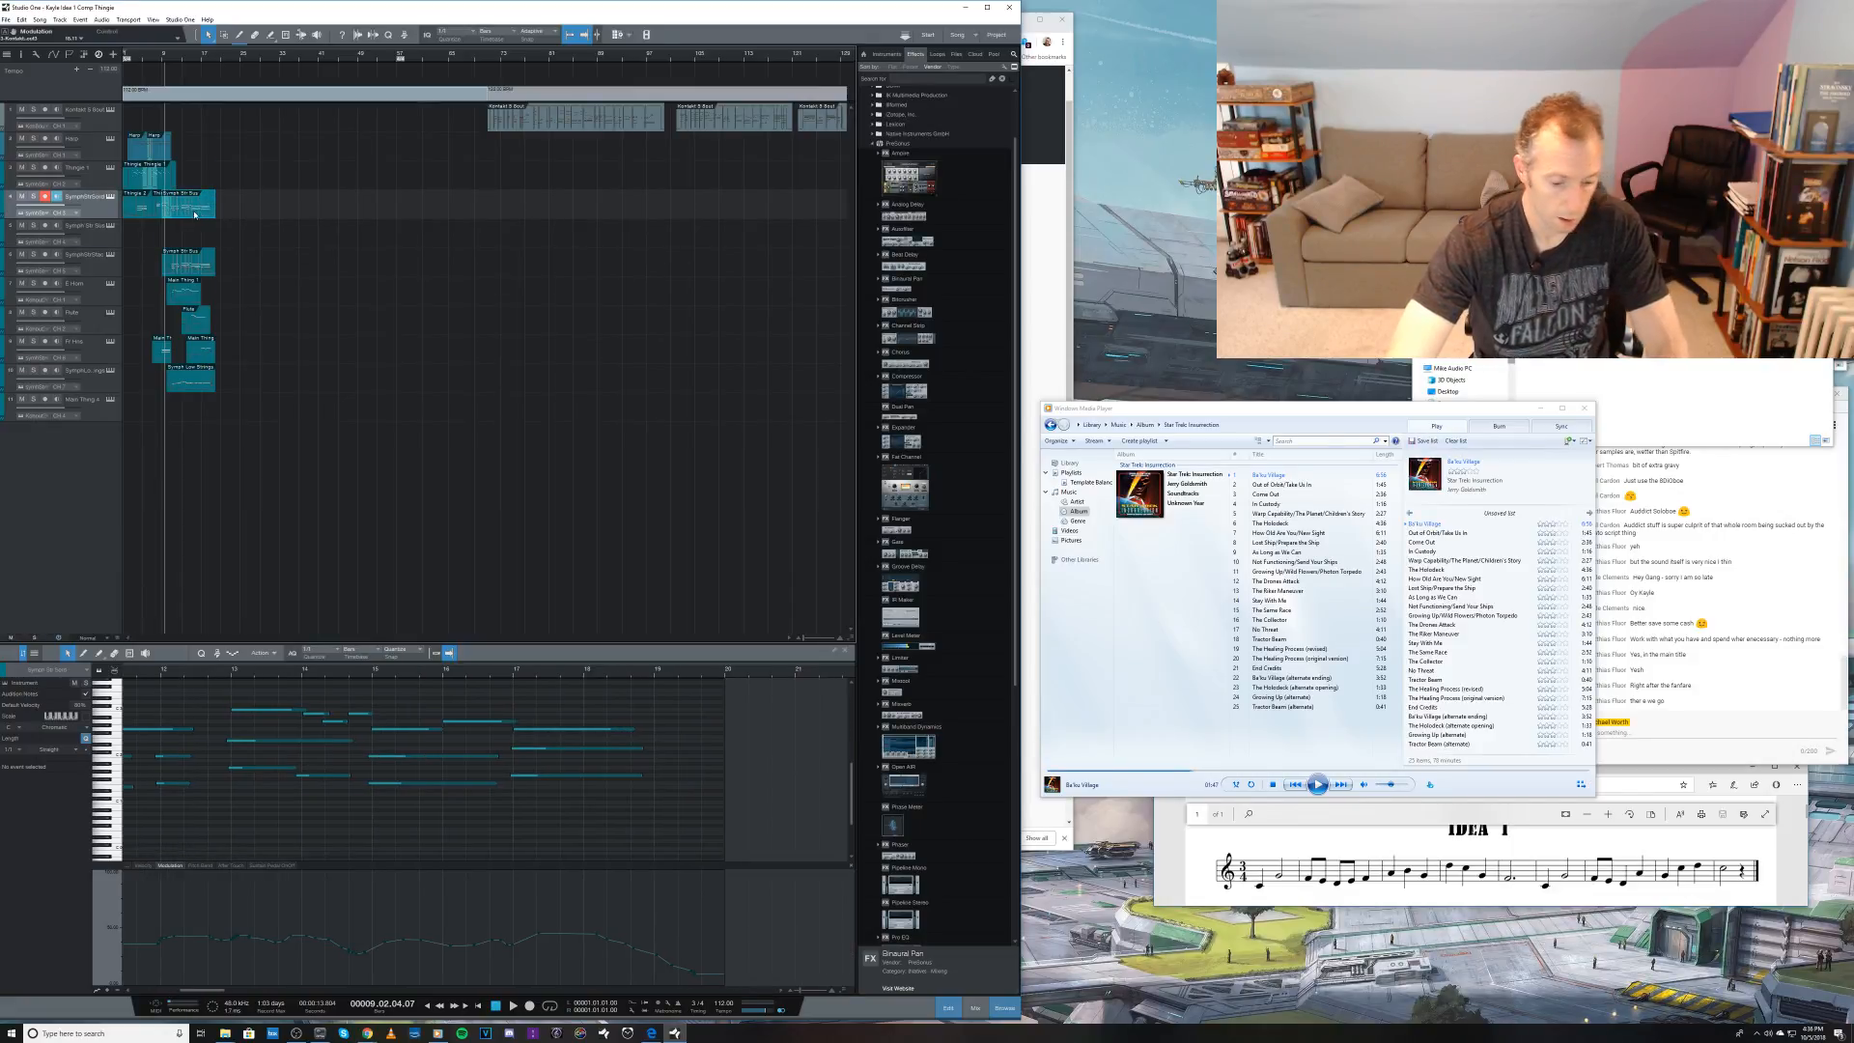
key("space")
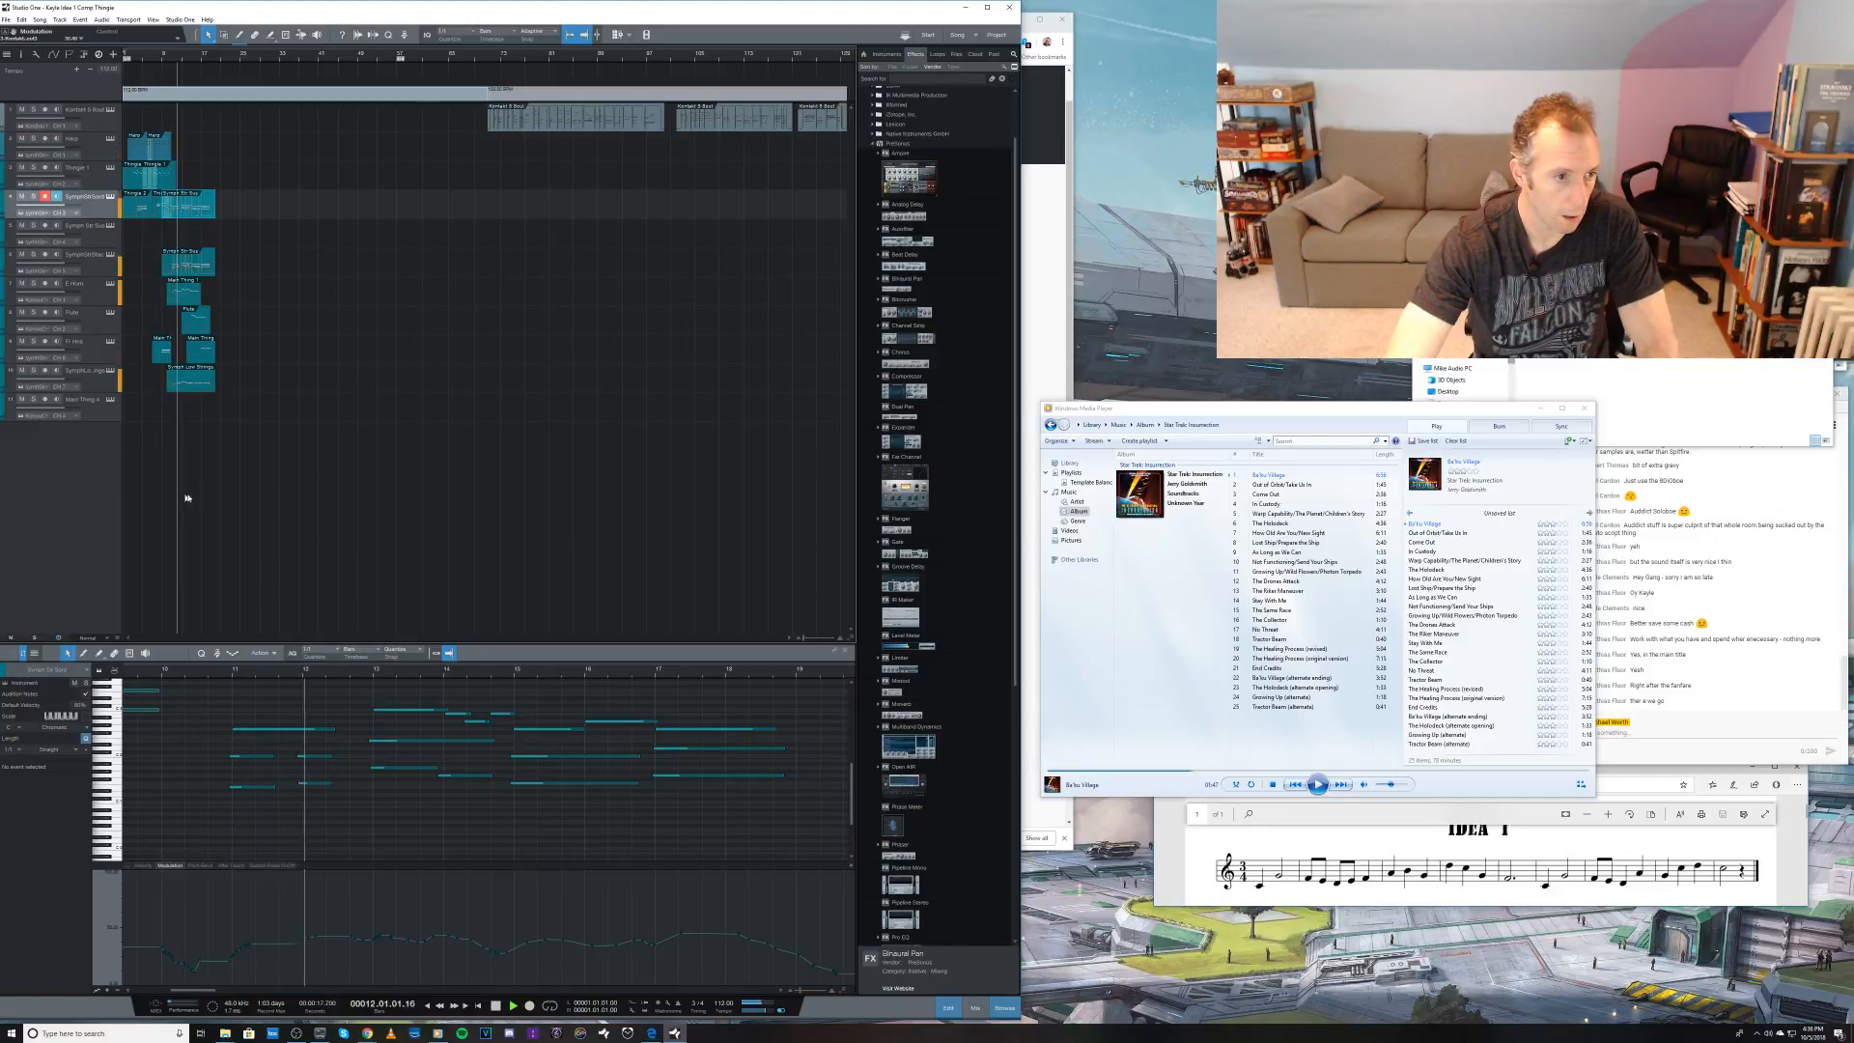
key("space")
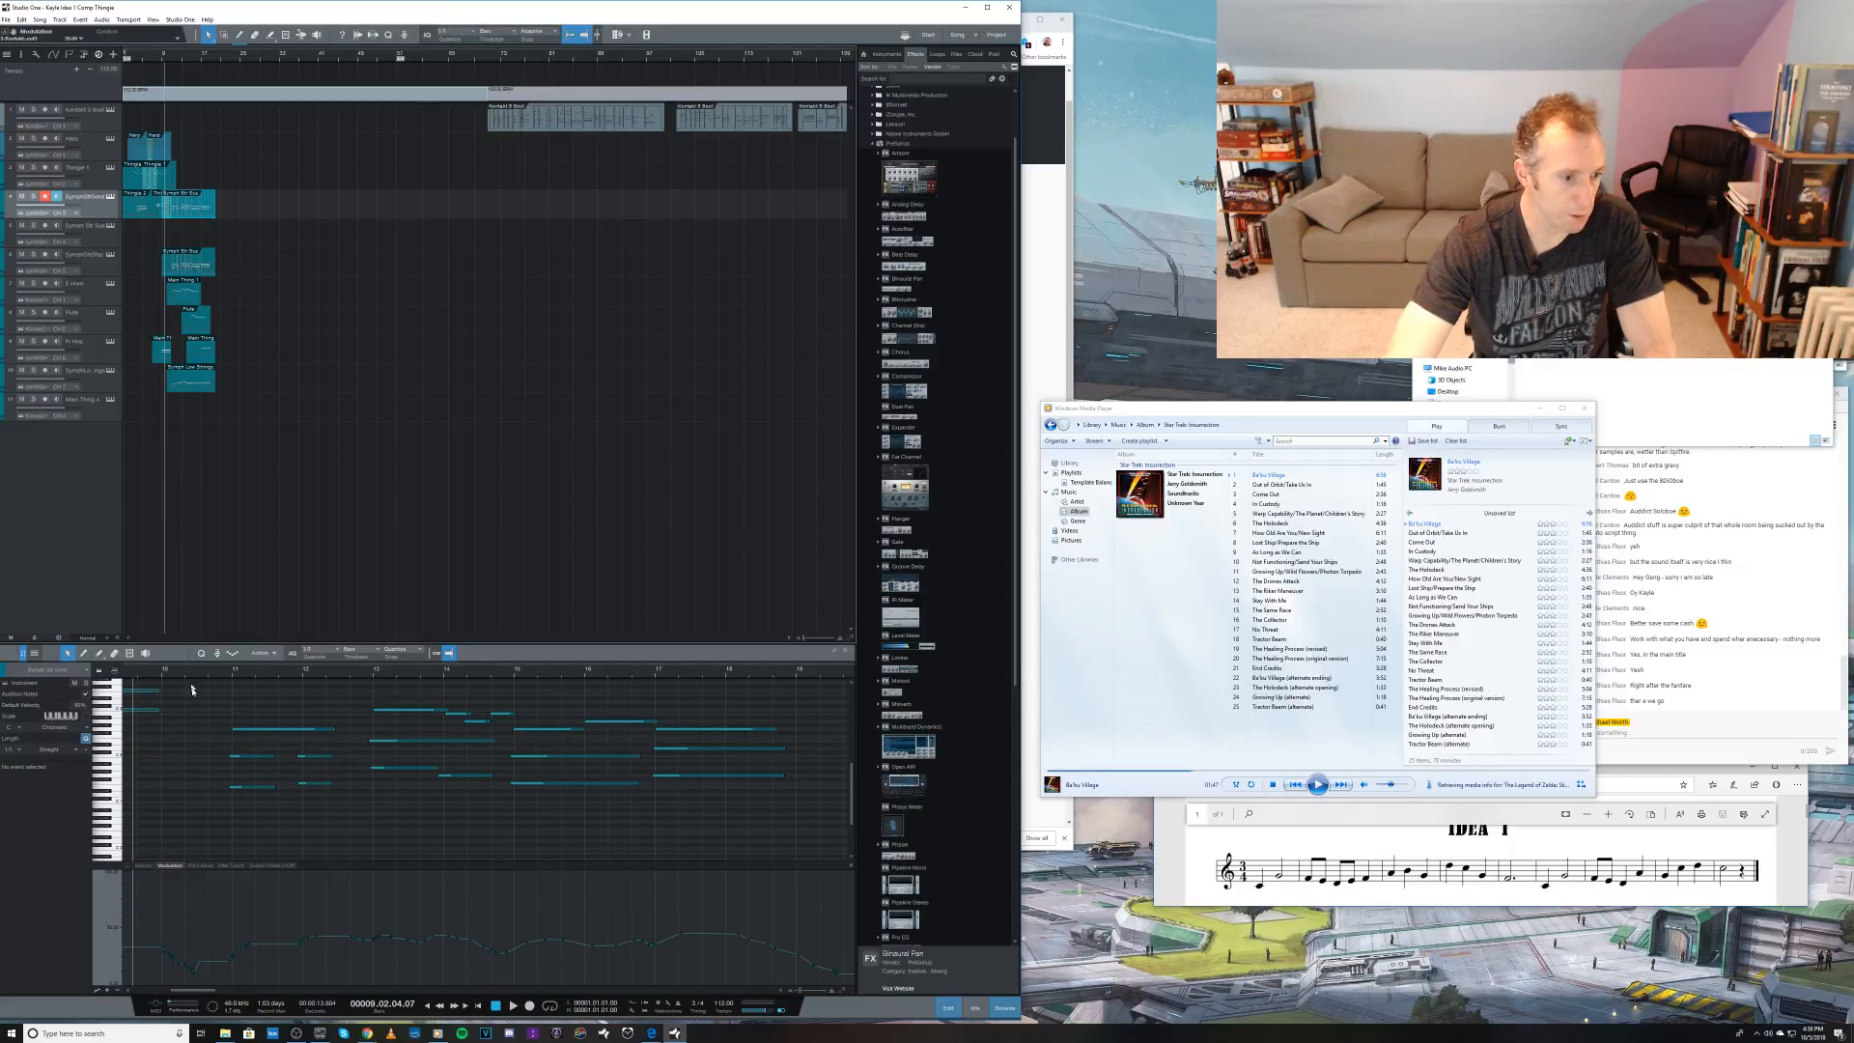
Step: Lower the modulation points beneath the moved clip's notes on the fourth track and briefly solo that track during playback
left_click_drag(210, 670, 210, 632)
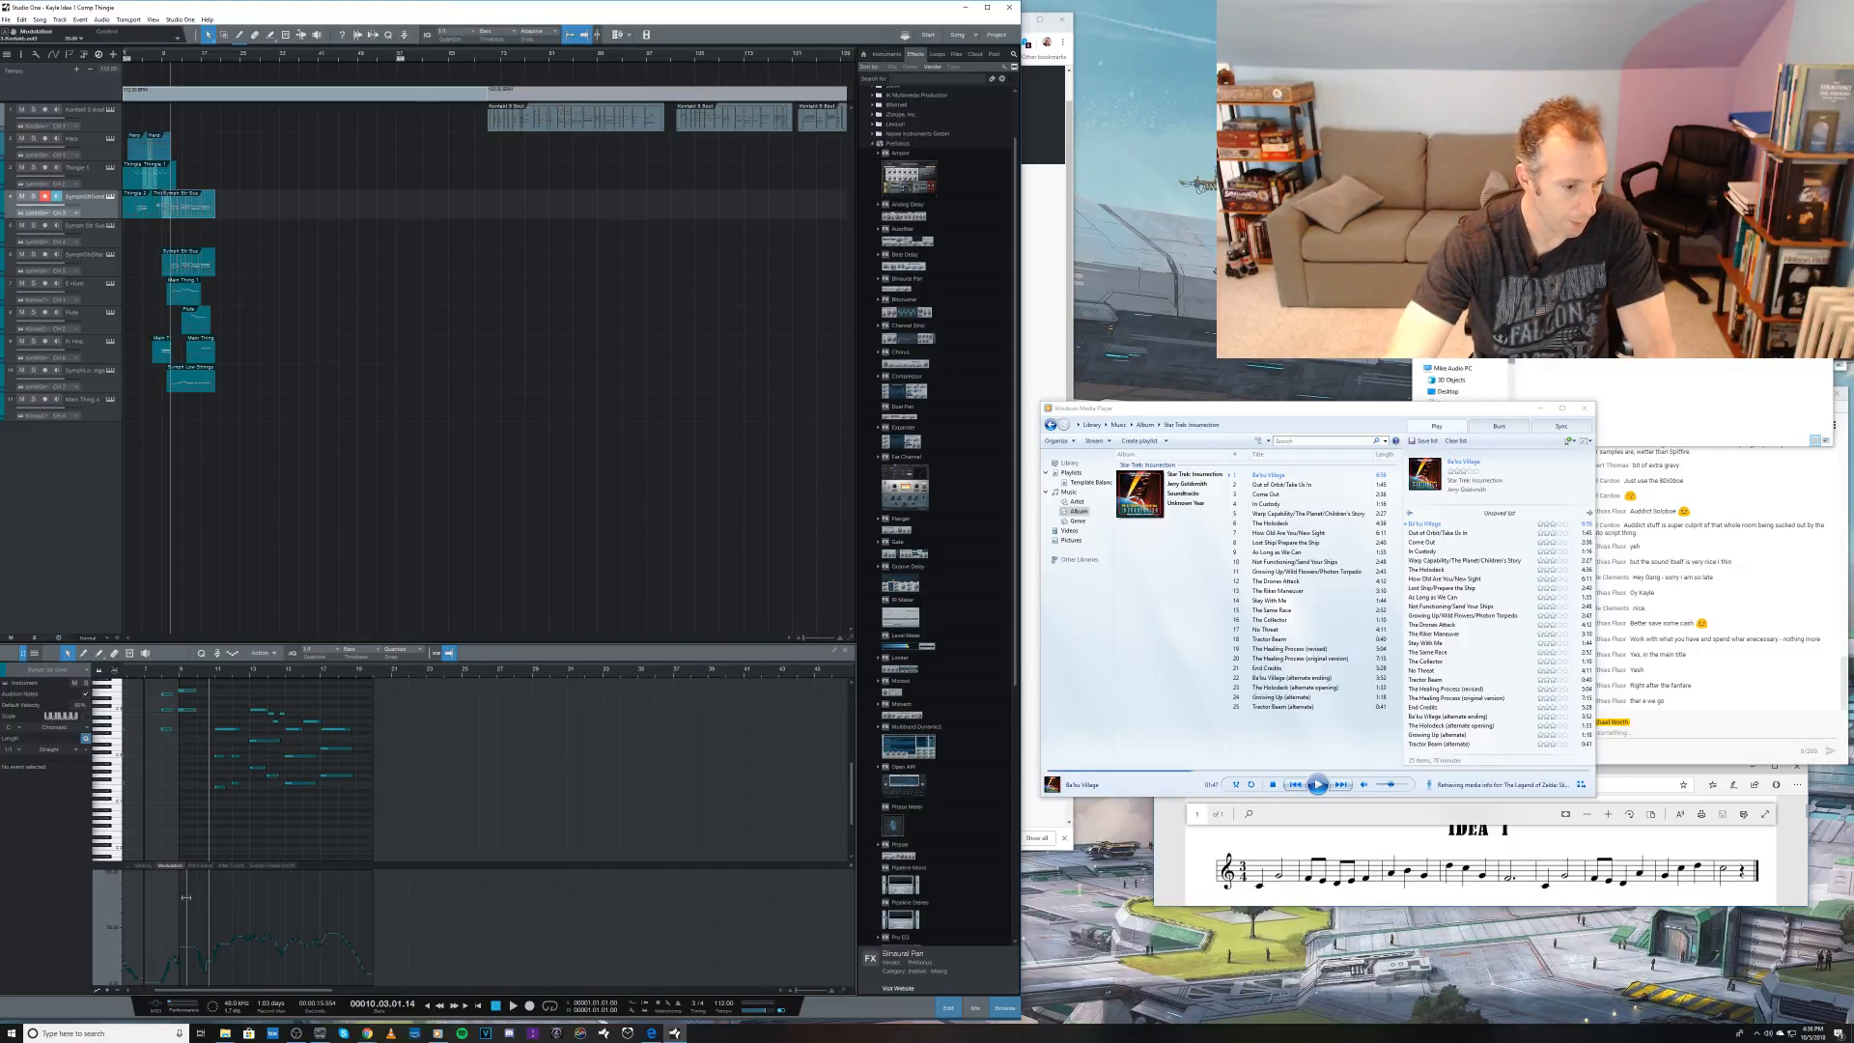
left_click_drag(183, 957, 391, 957)
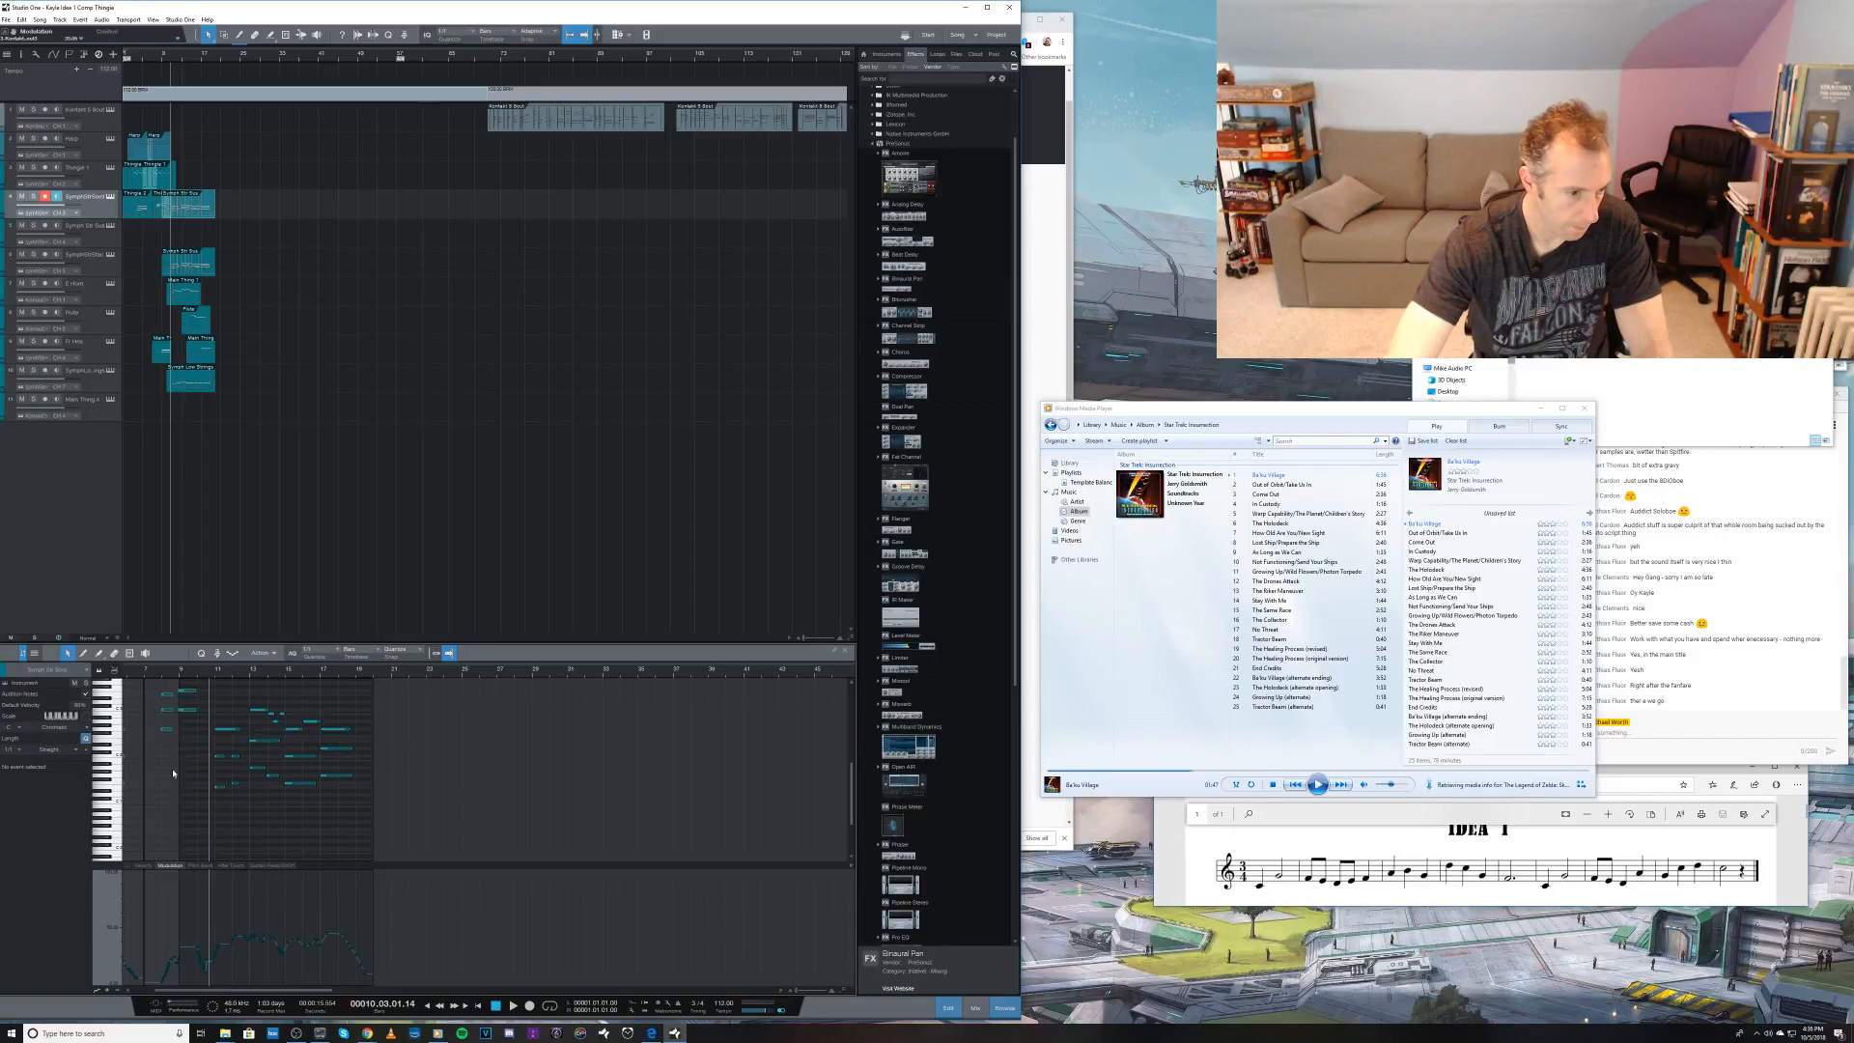
left_click_drag(205, 716, 454, 838)
left_click_drag(212, 698, 388, 817)
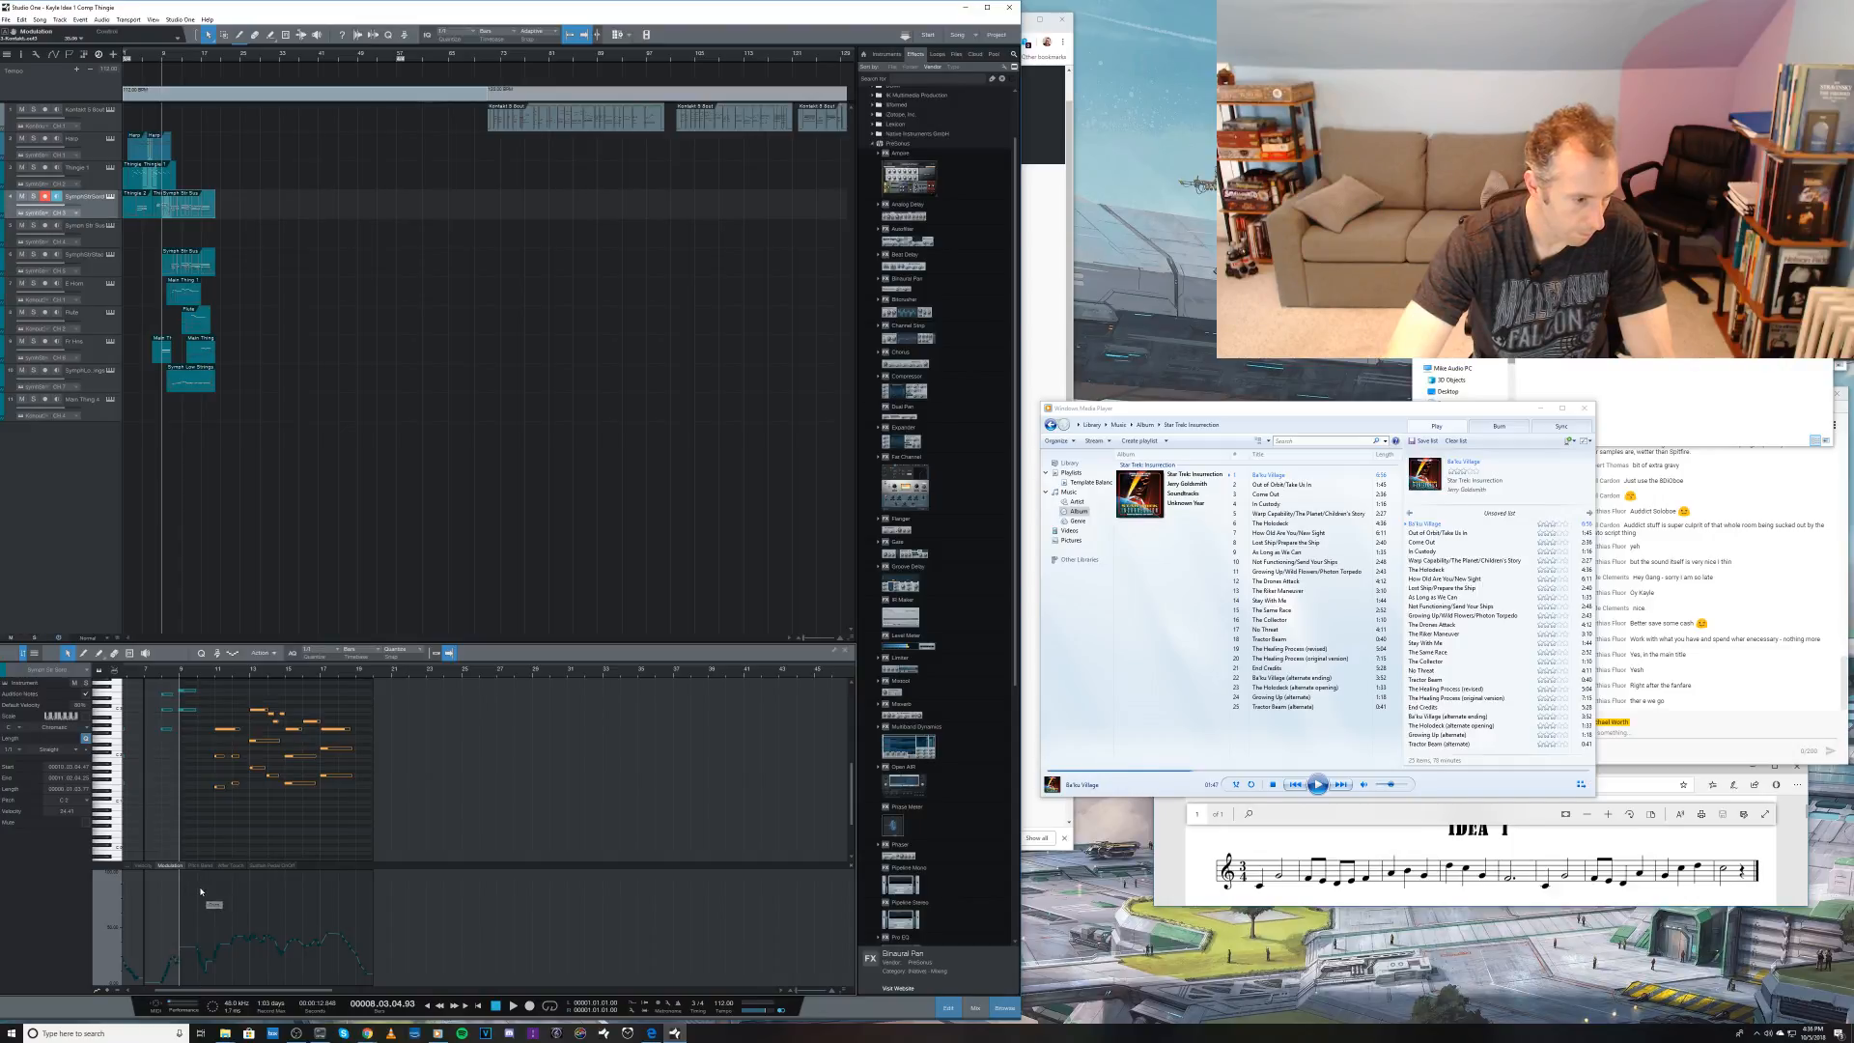
left_click_drag(204, 892, 386, 925)
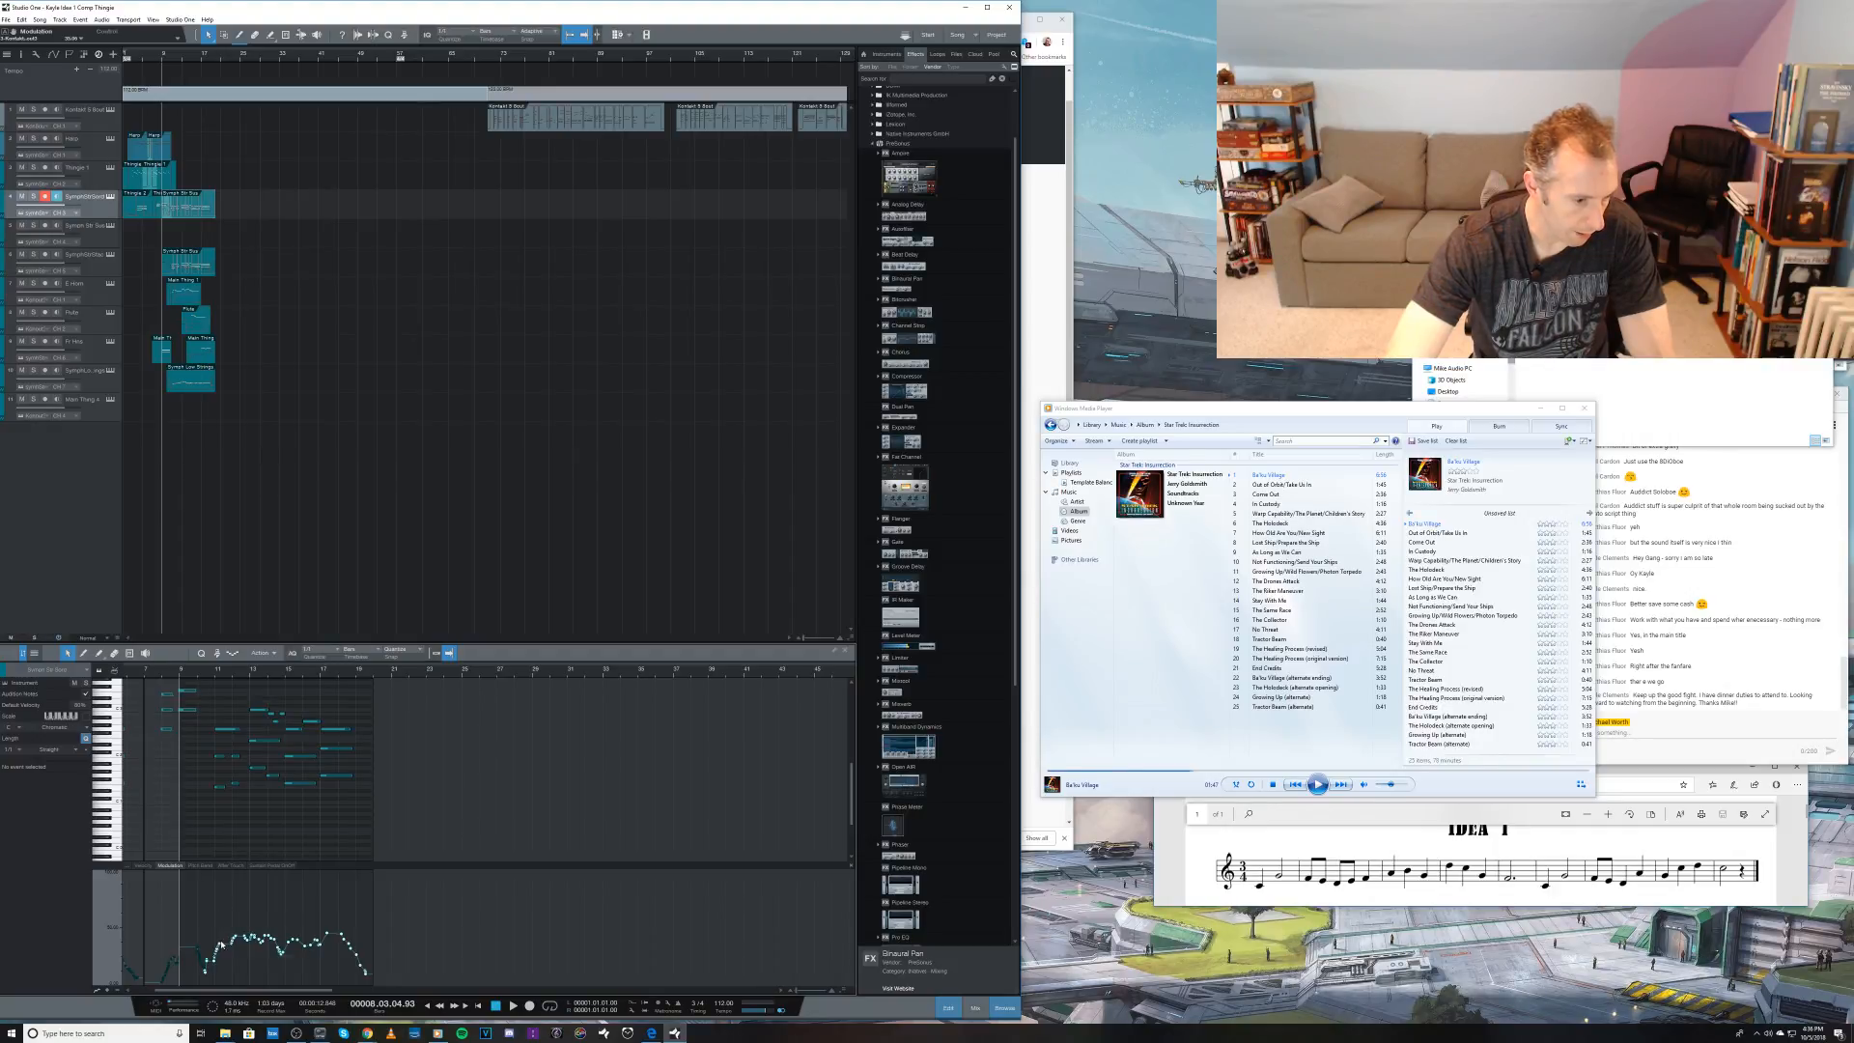
mouse_move(220, 946)
left_click_drag(221, 945, 219, 971)
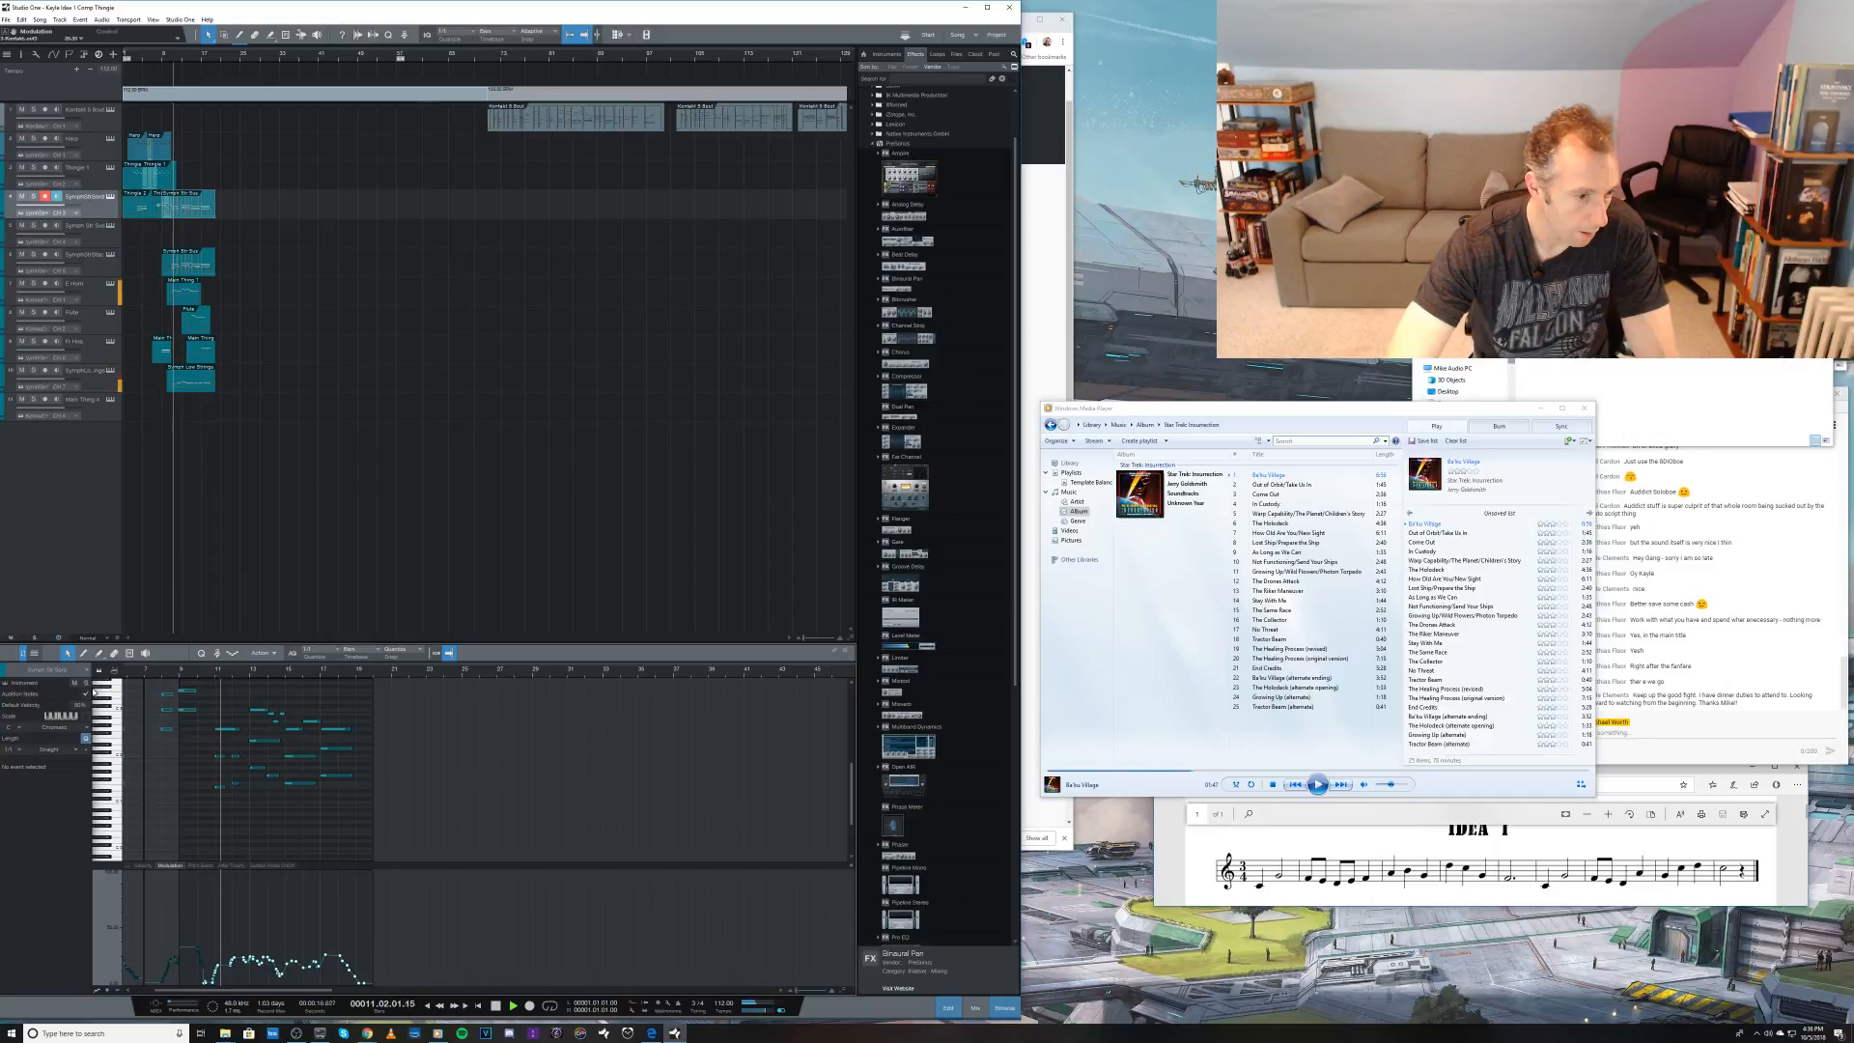
left_click(34, 196)
left_click(34, 196)
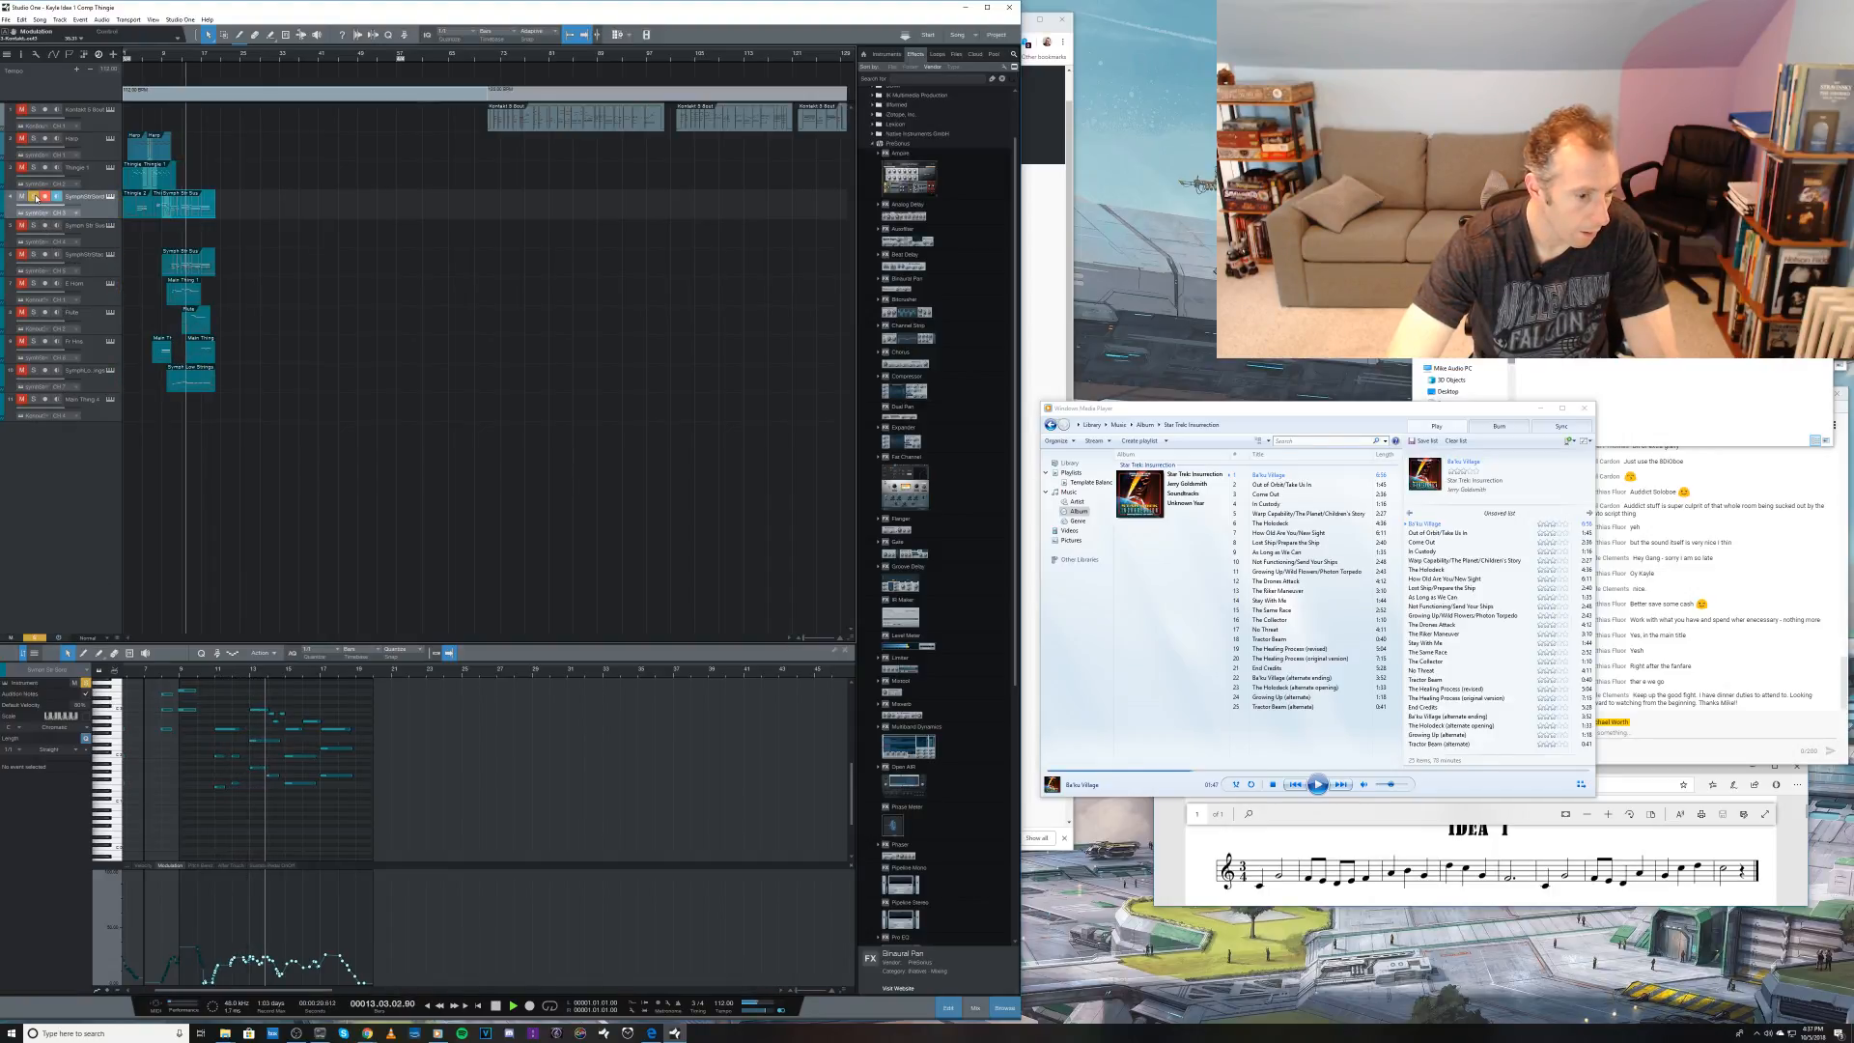
Step: Select the second track, bring the YouTube live chat forward and listen to the passage again in Studio One
left_click(82, 140)
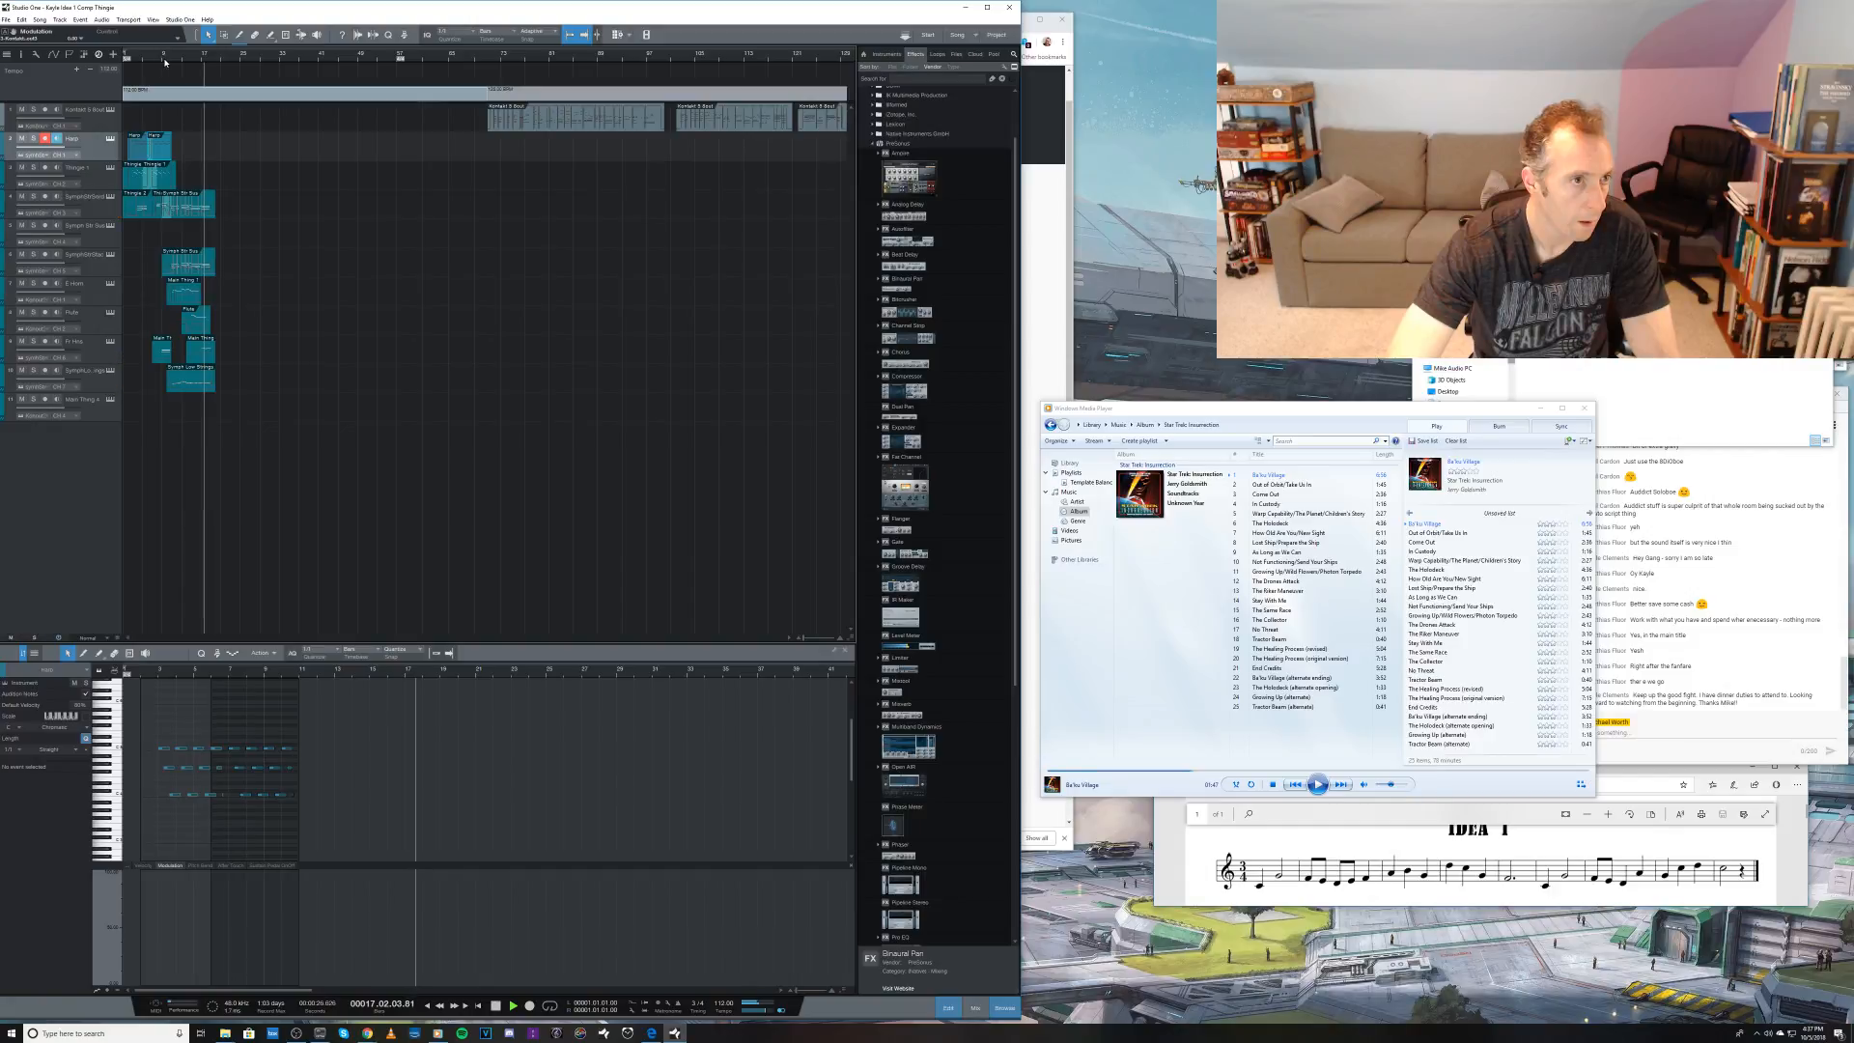
left_click(1802, 658)
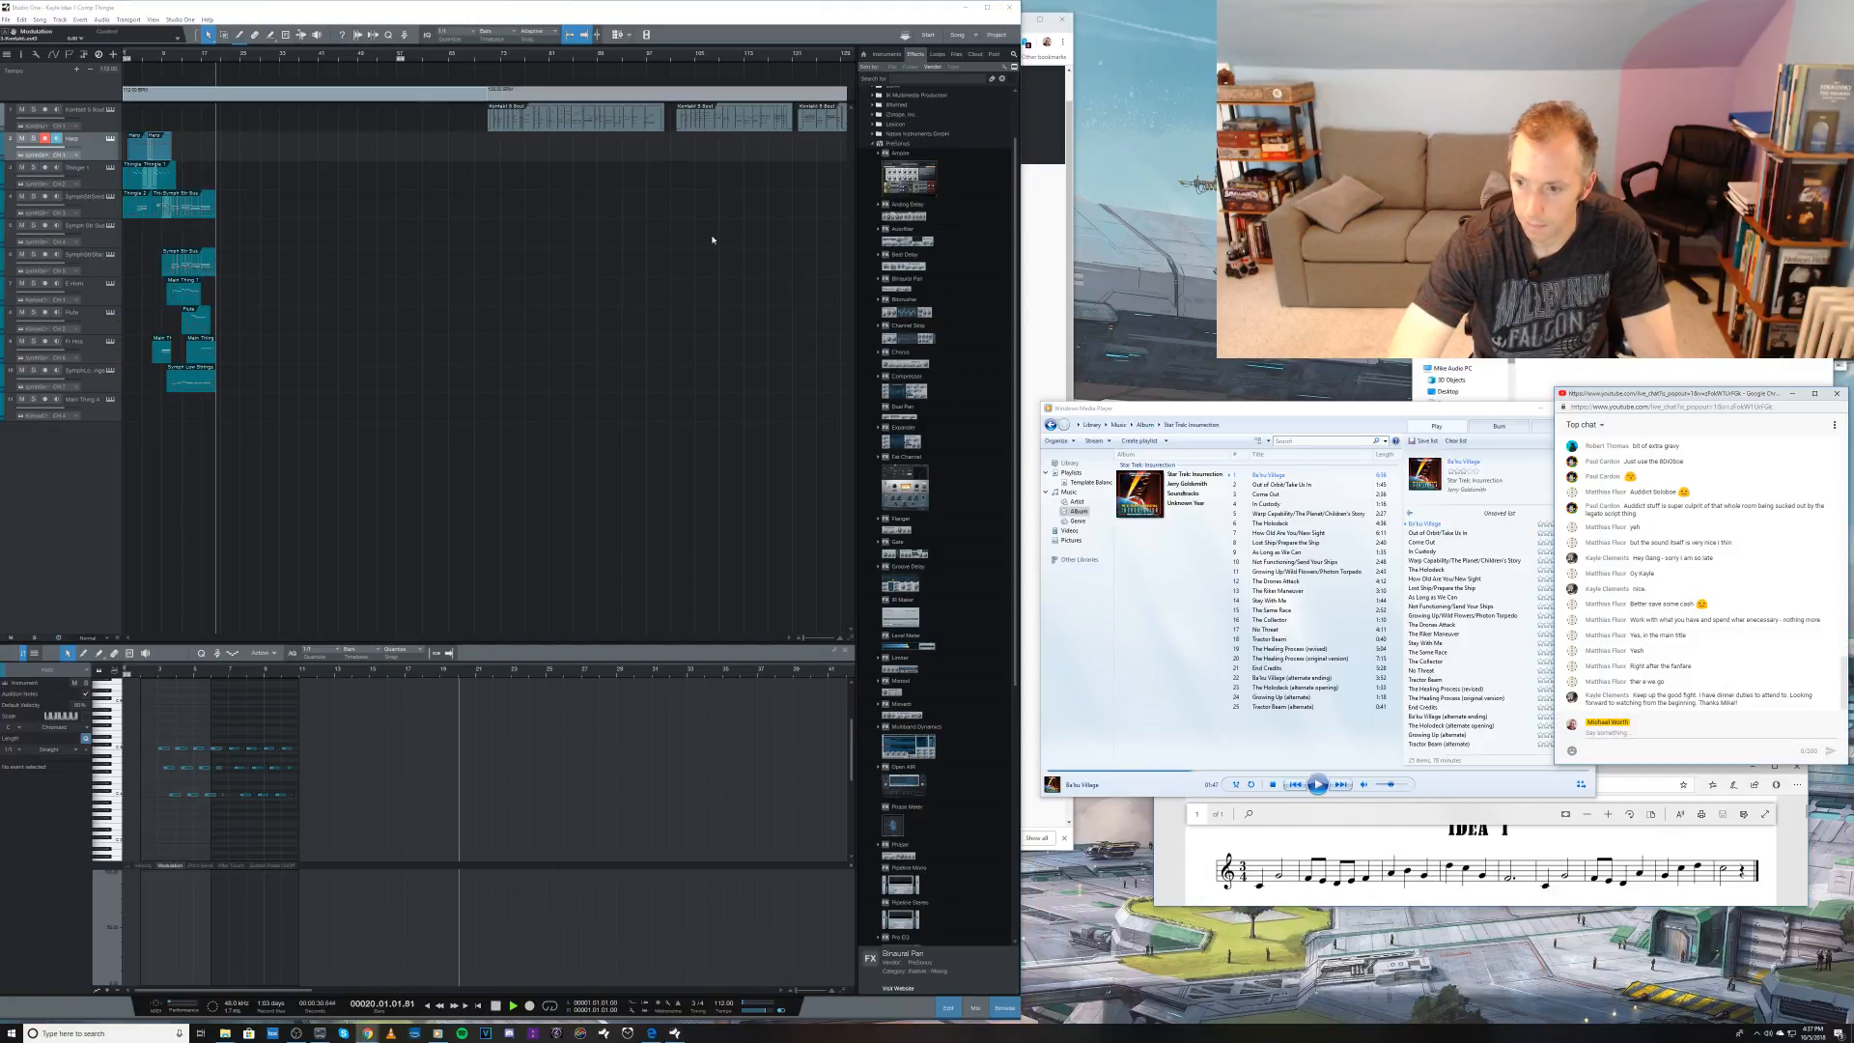
left_click(245, 76)
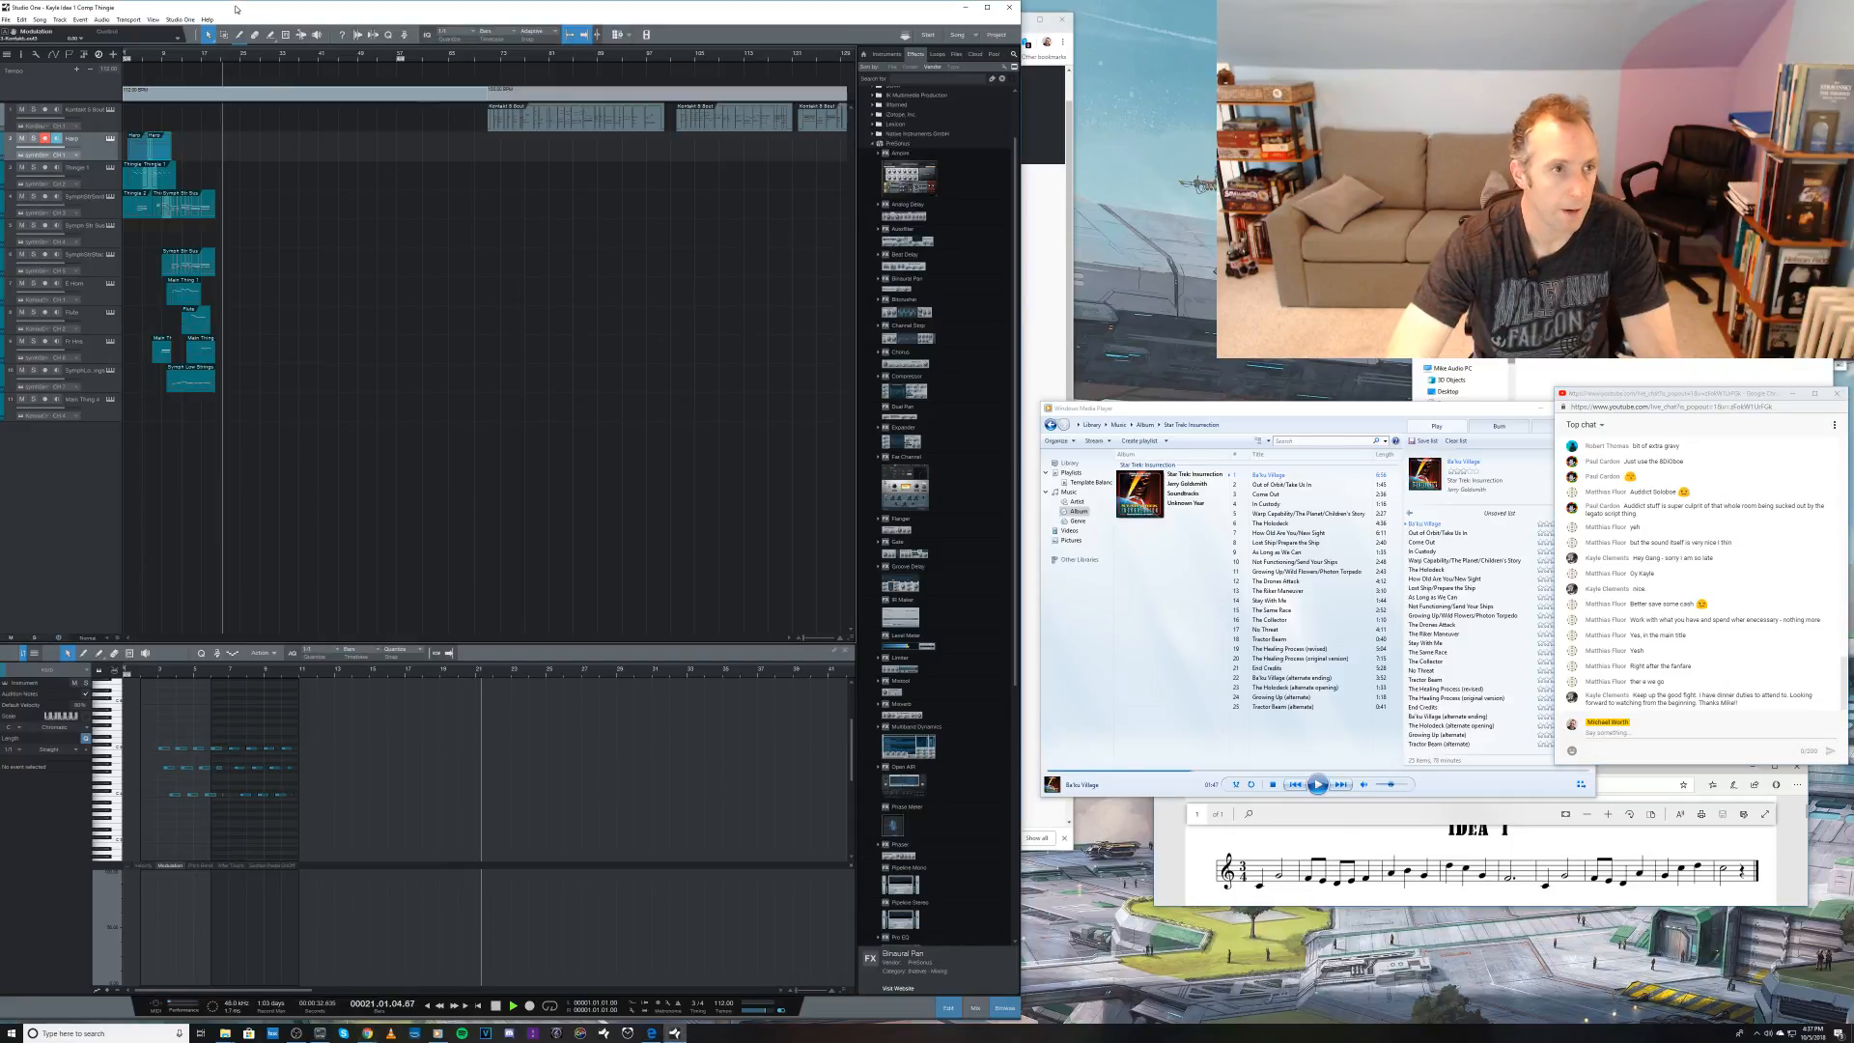
key("space")
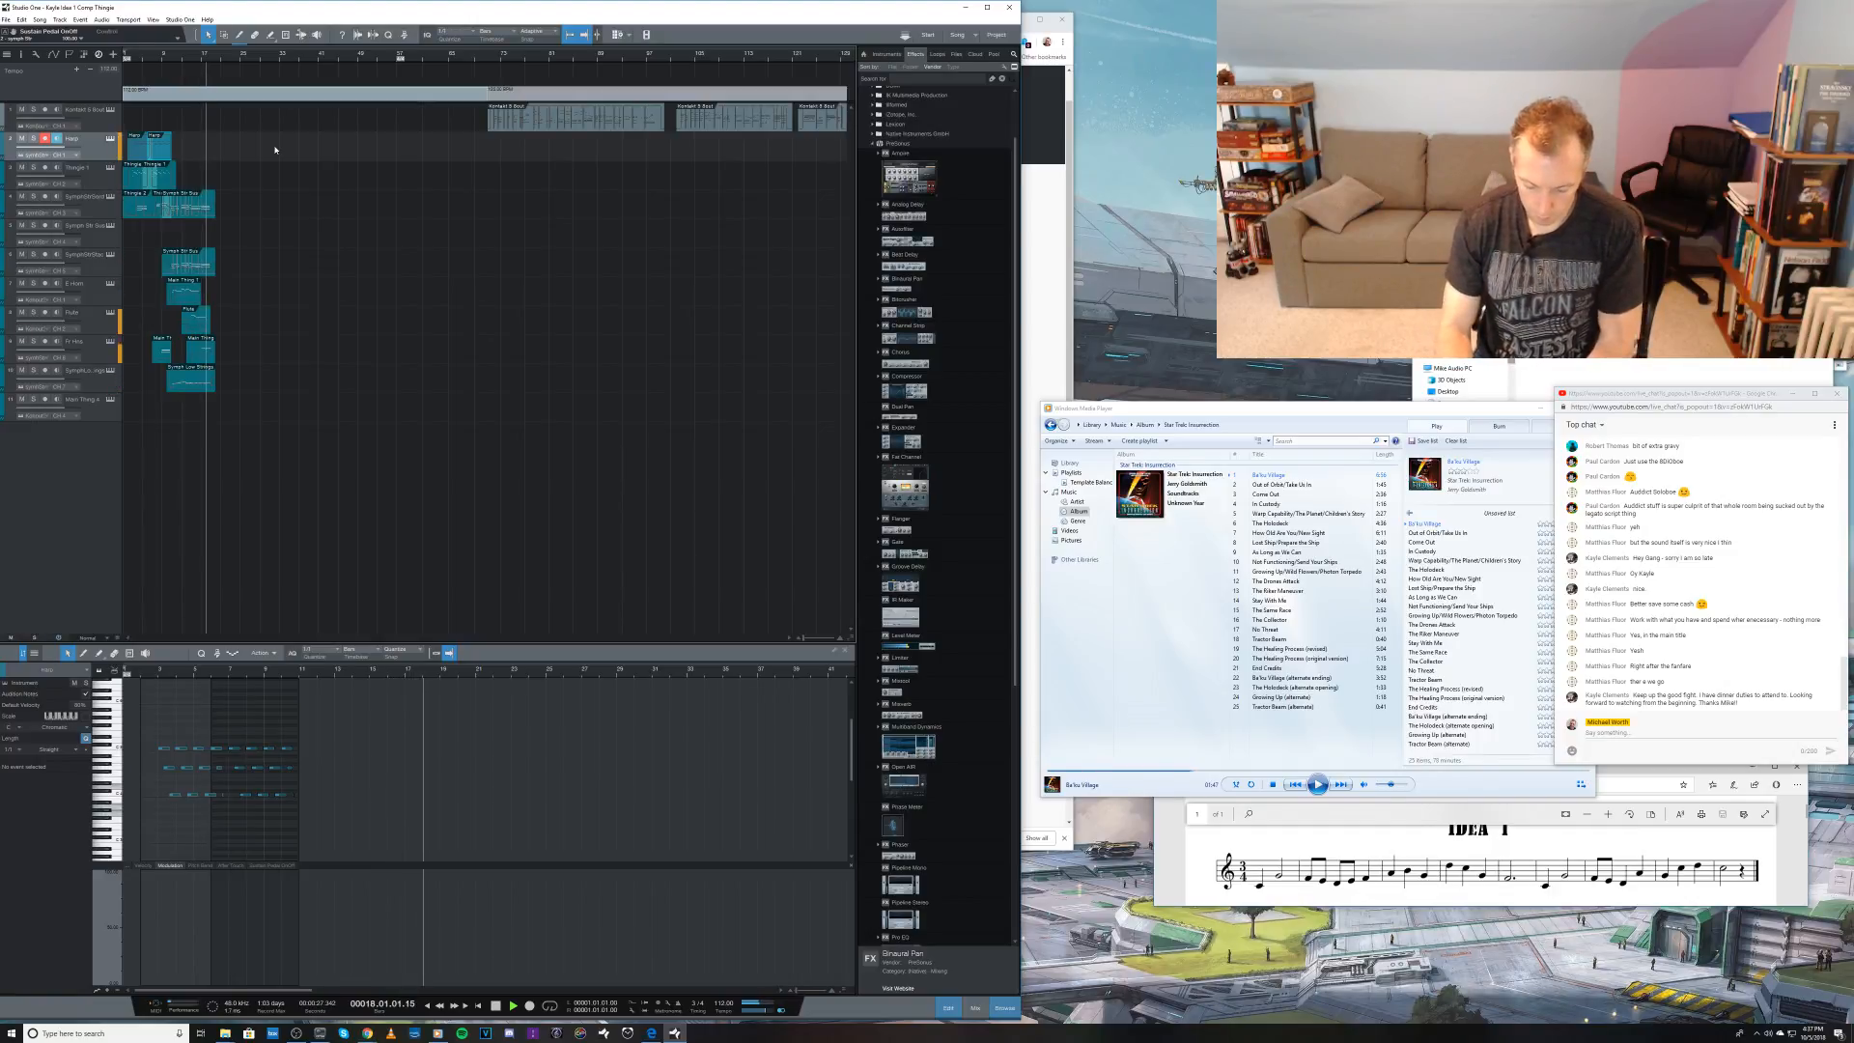
key("space")
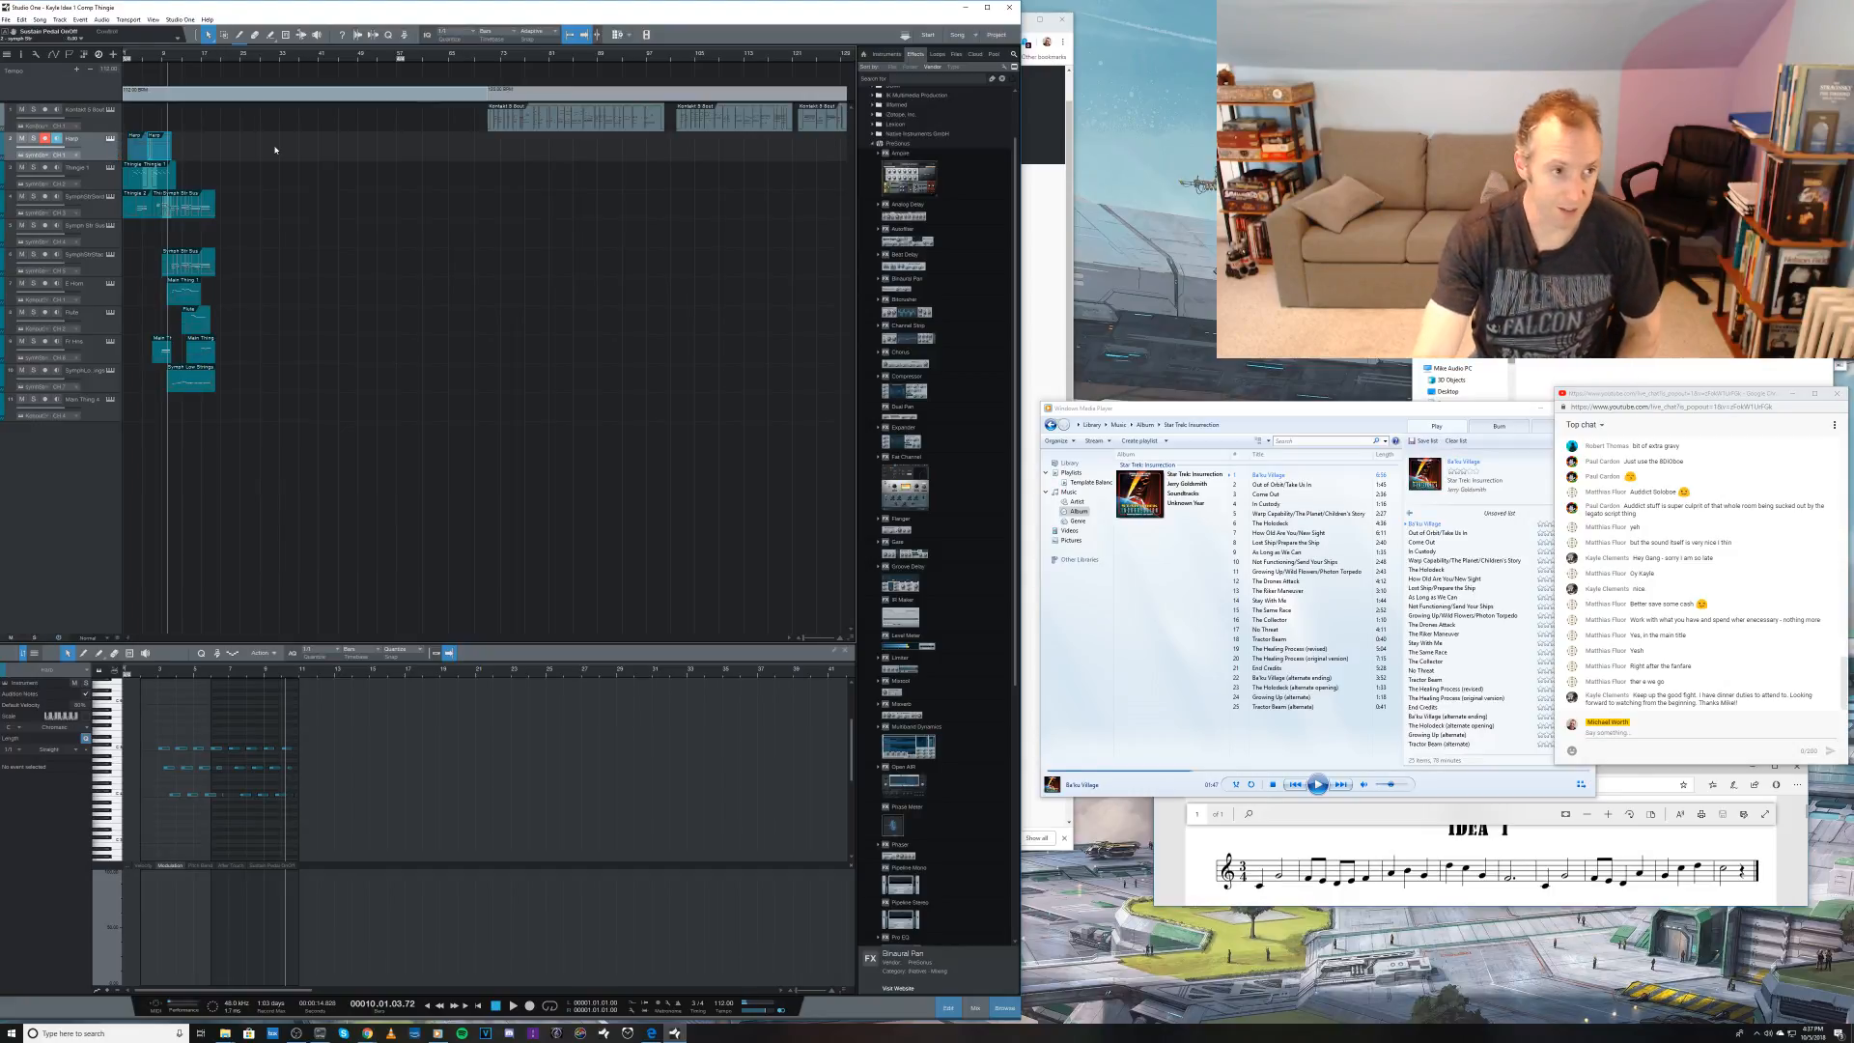
key("KP_Multiply")
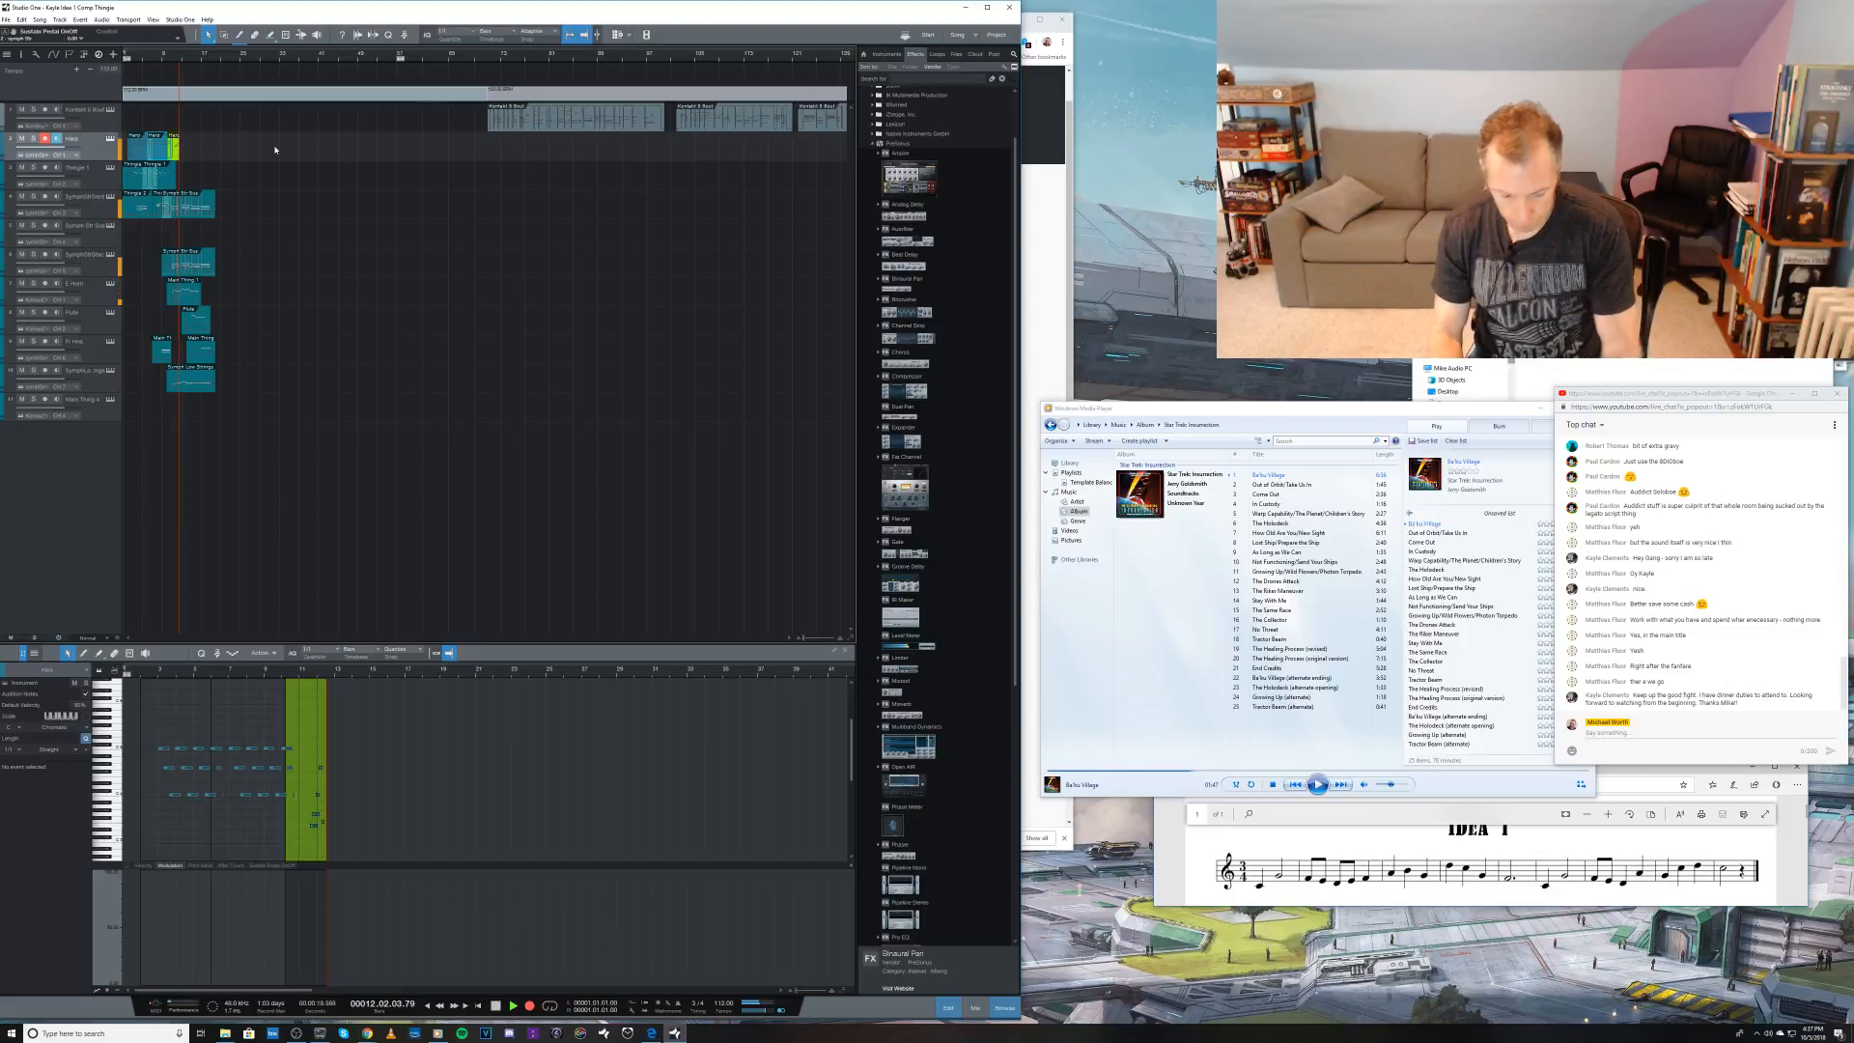
key("space")
key("ctrl+z")
Step: Record a take on the second track from bar 10 to about bar 19
key("KP_Multiply")
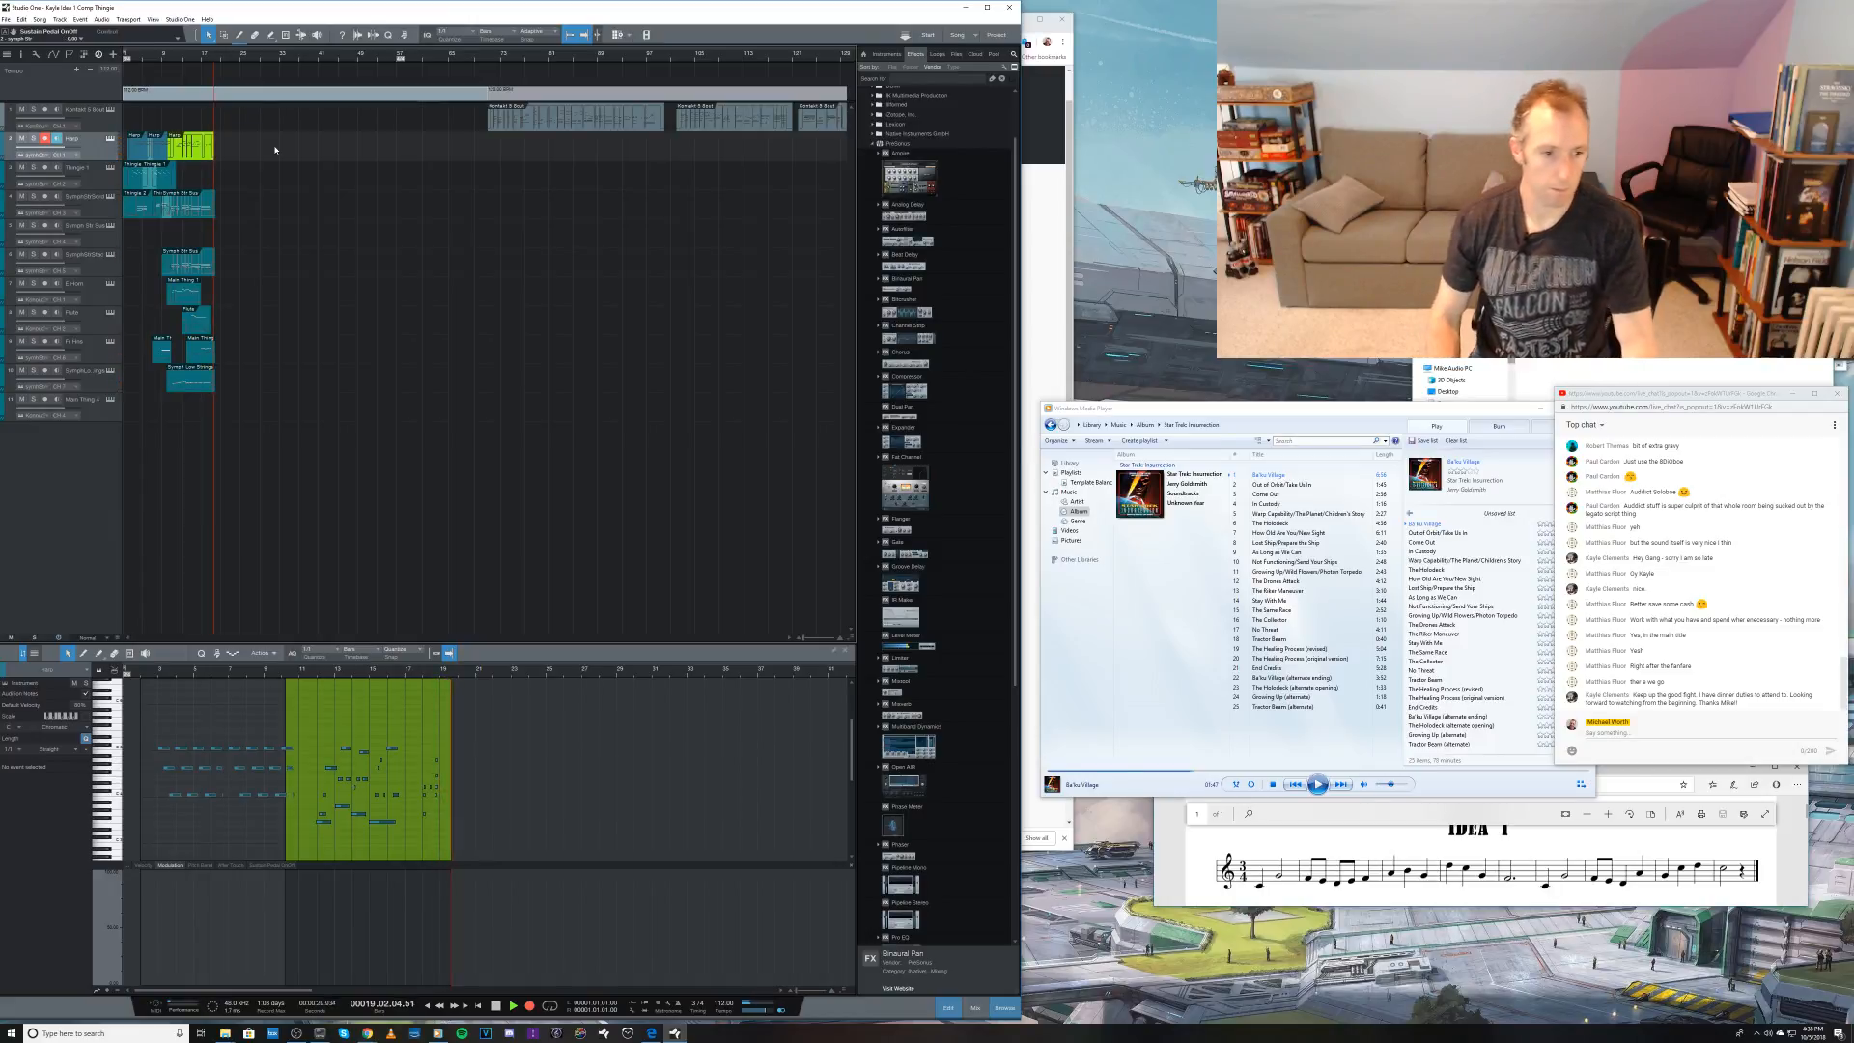
key("space")
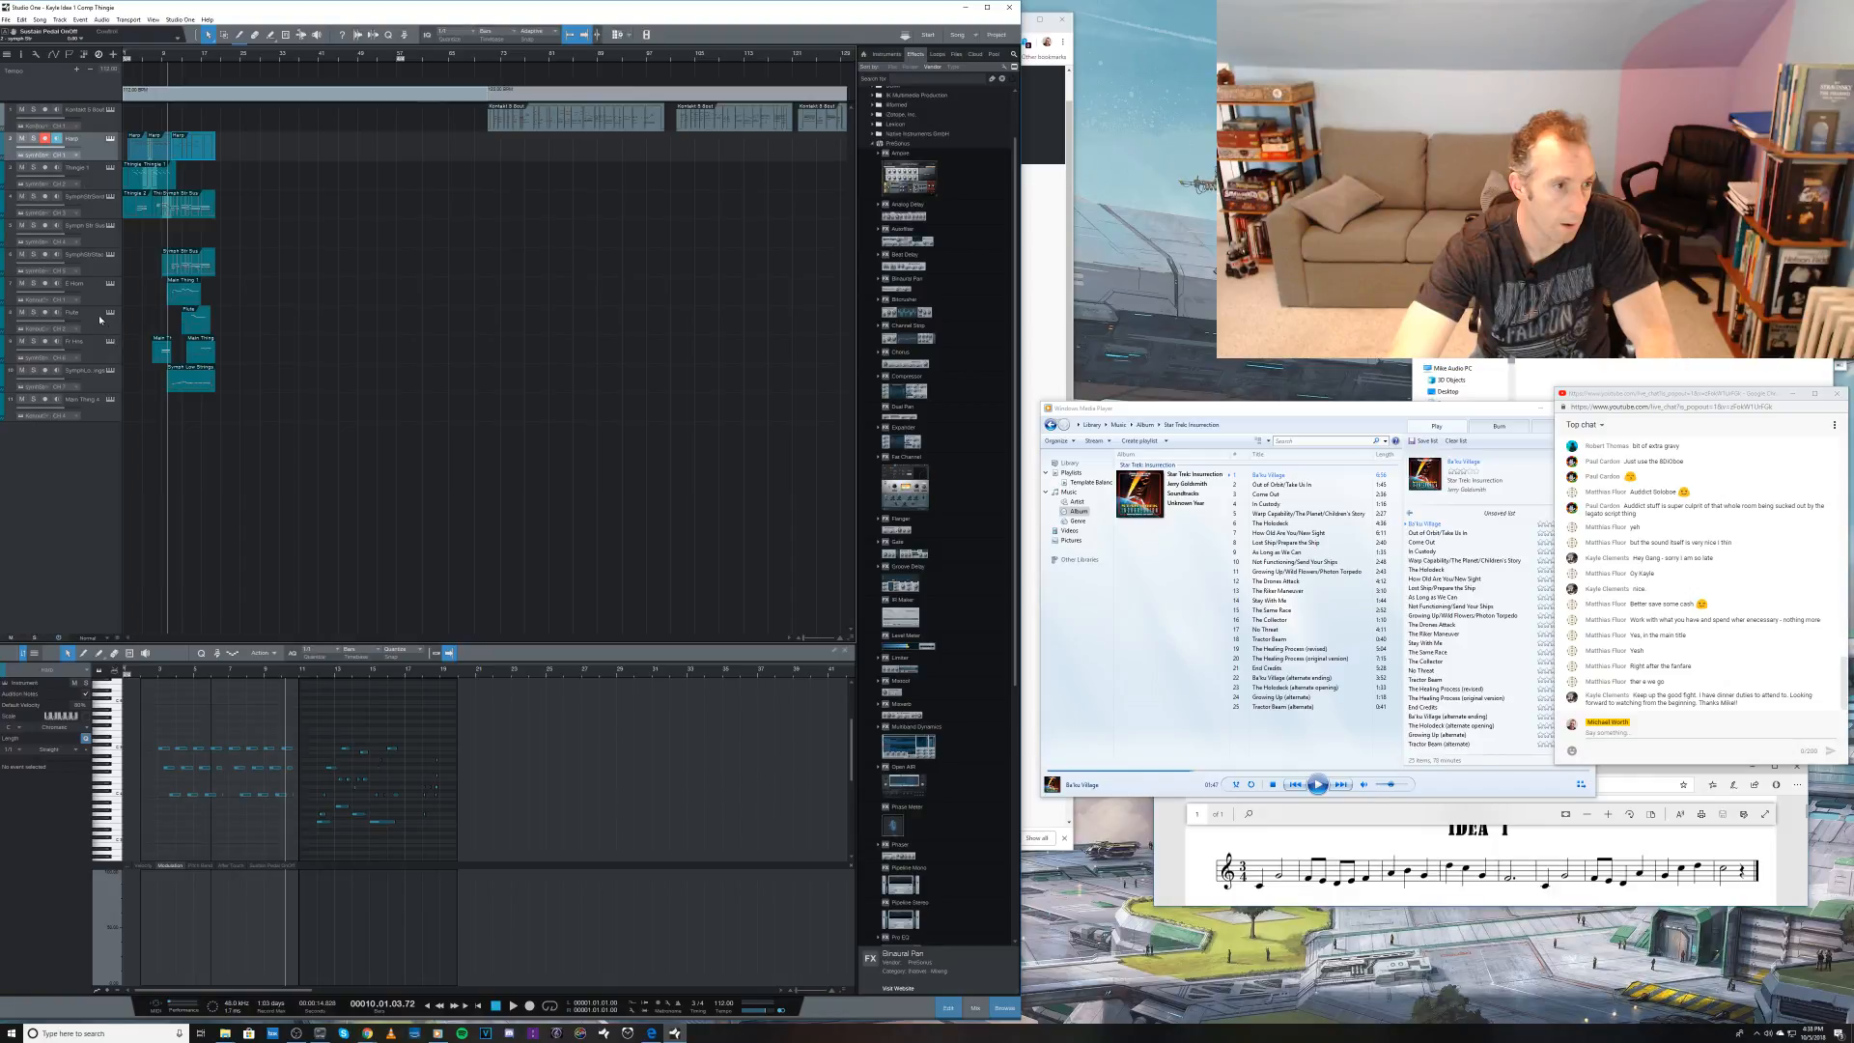
Step: Arm both the fifth and sixth tracks for recording and place the playhead at bar 17
left_click(98, 239)
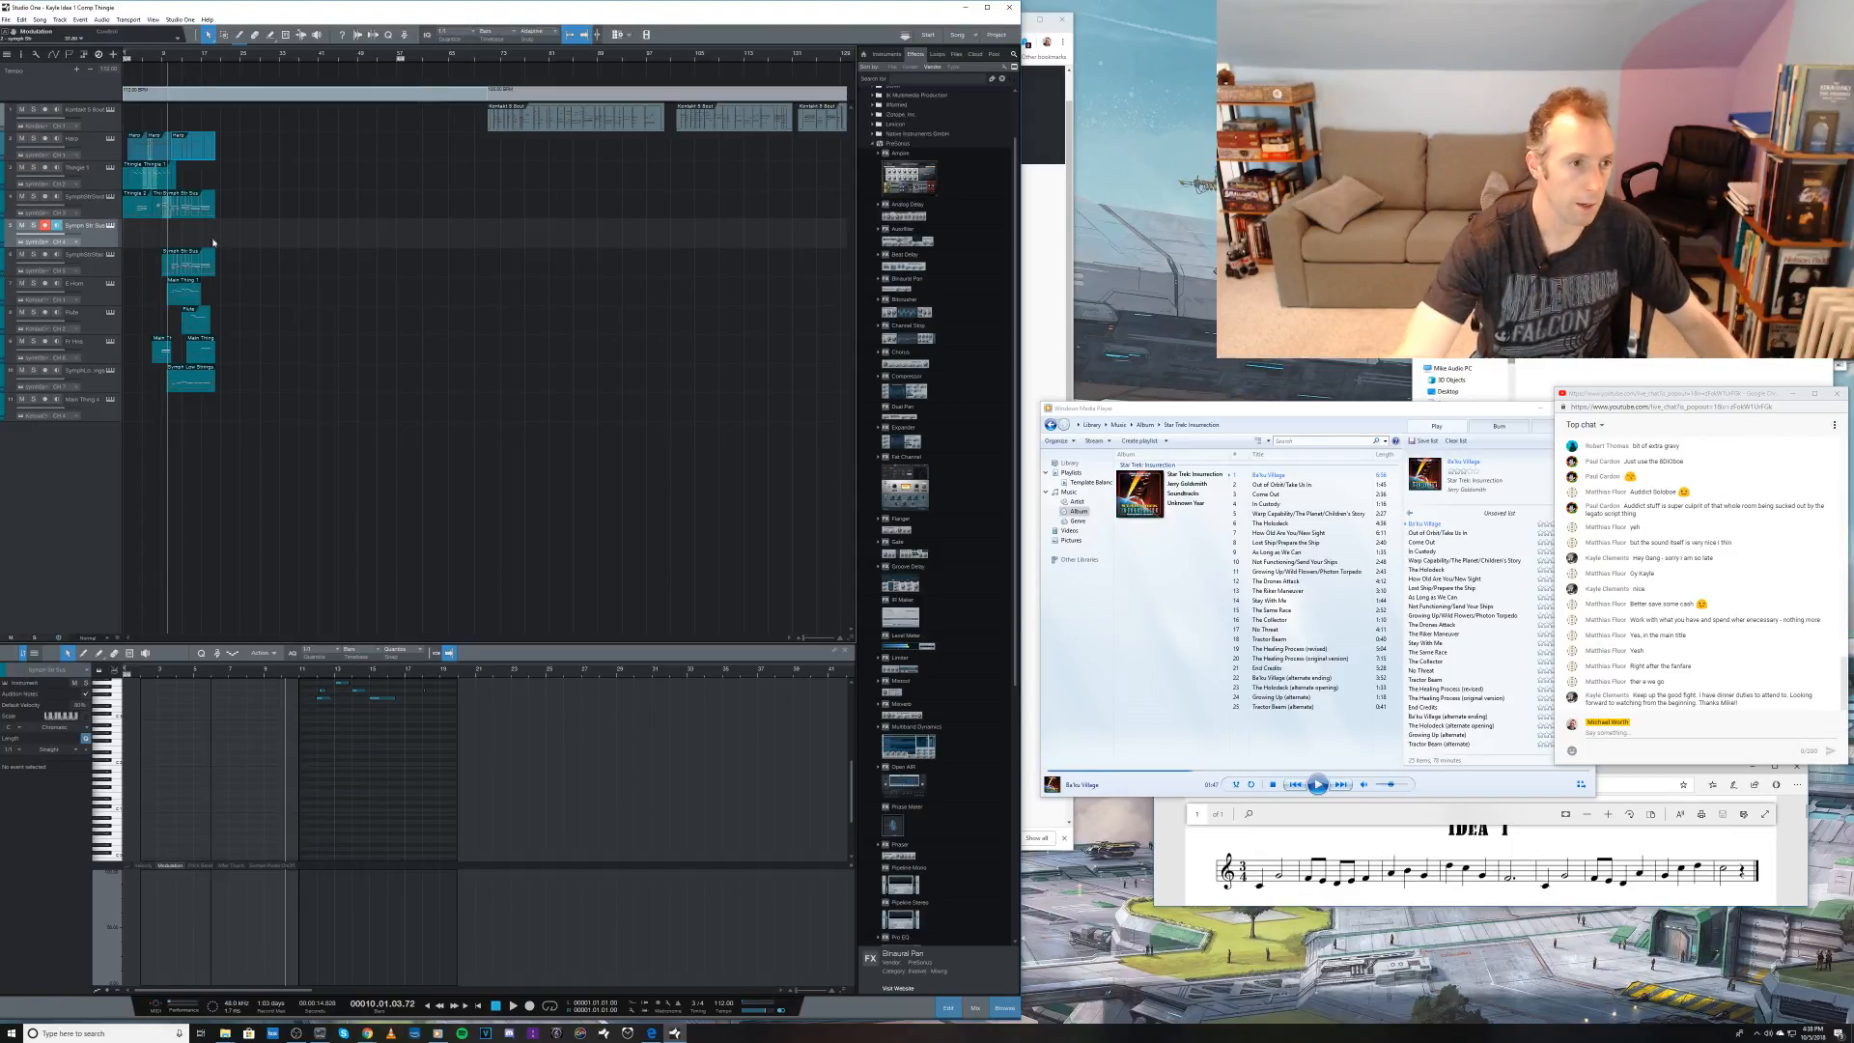
left_click(46, 255)
left_click(201, 61)
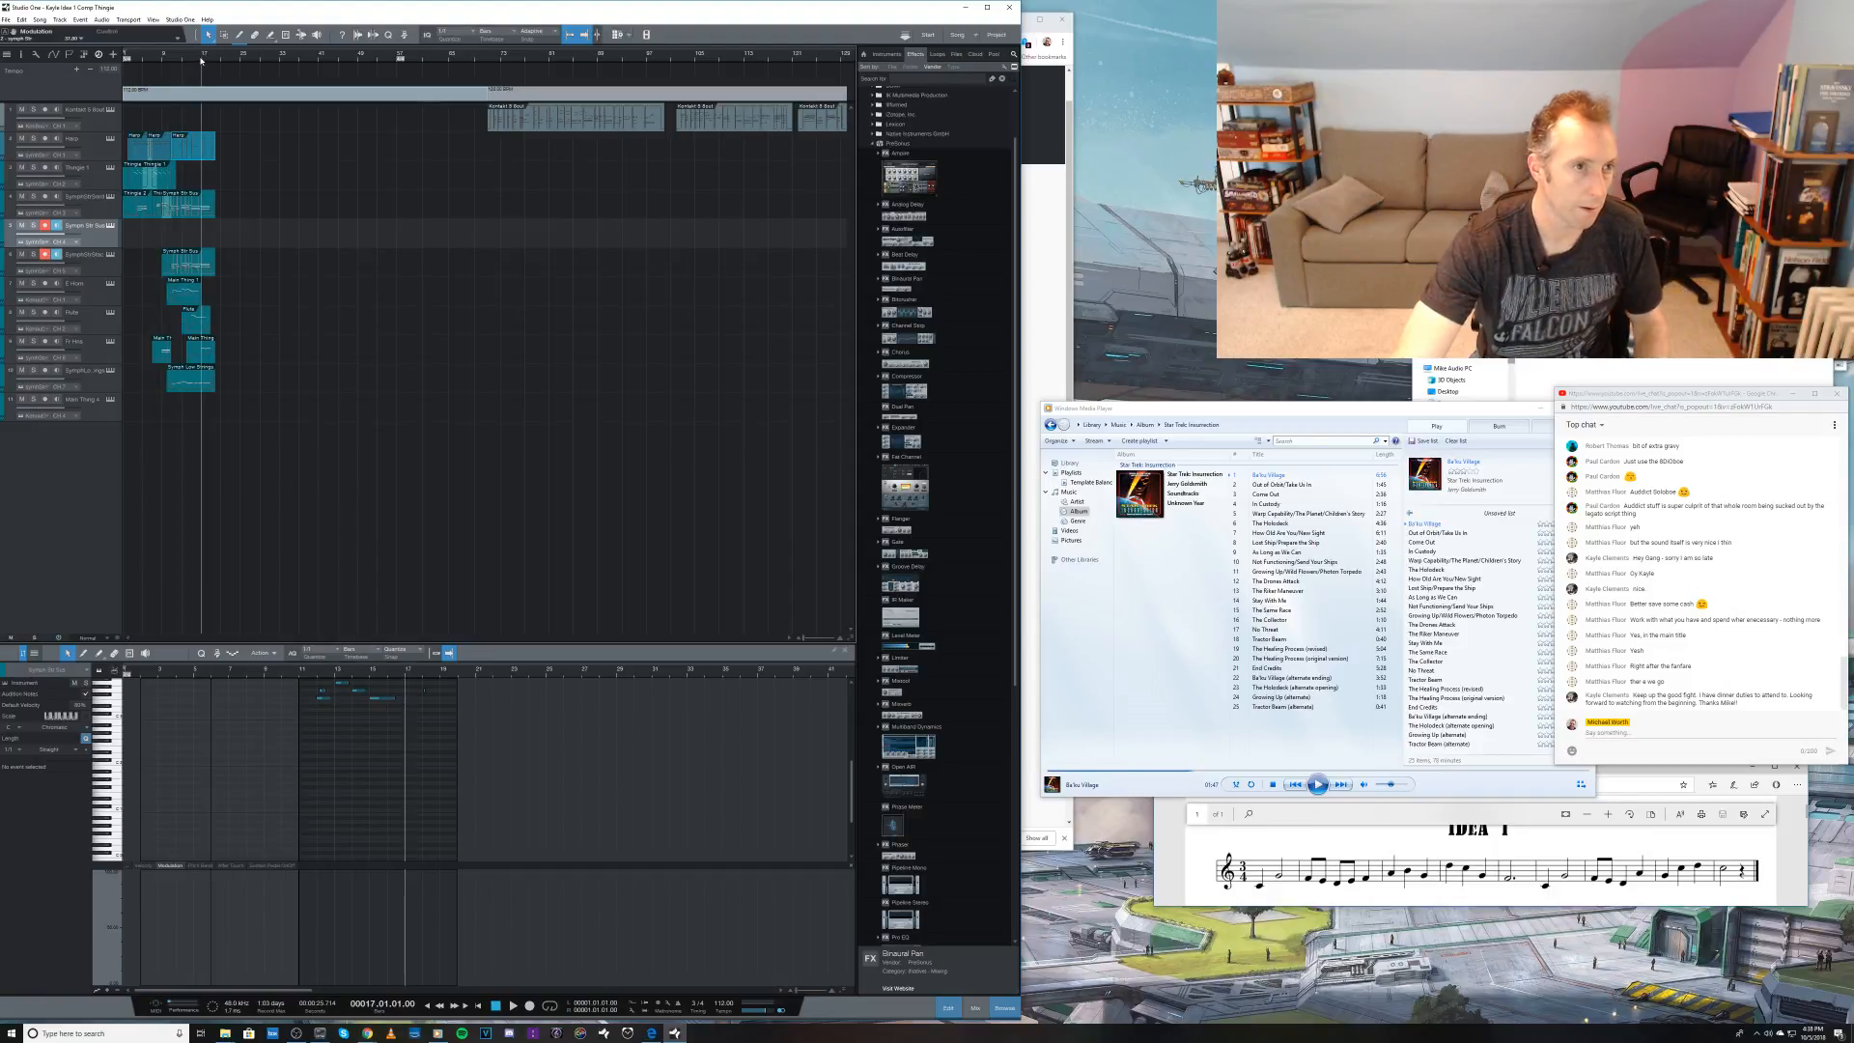
key("KP_Multiply")
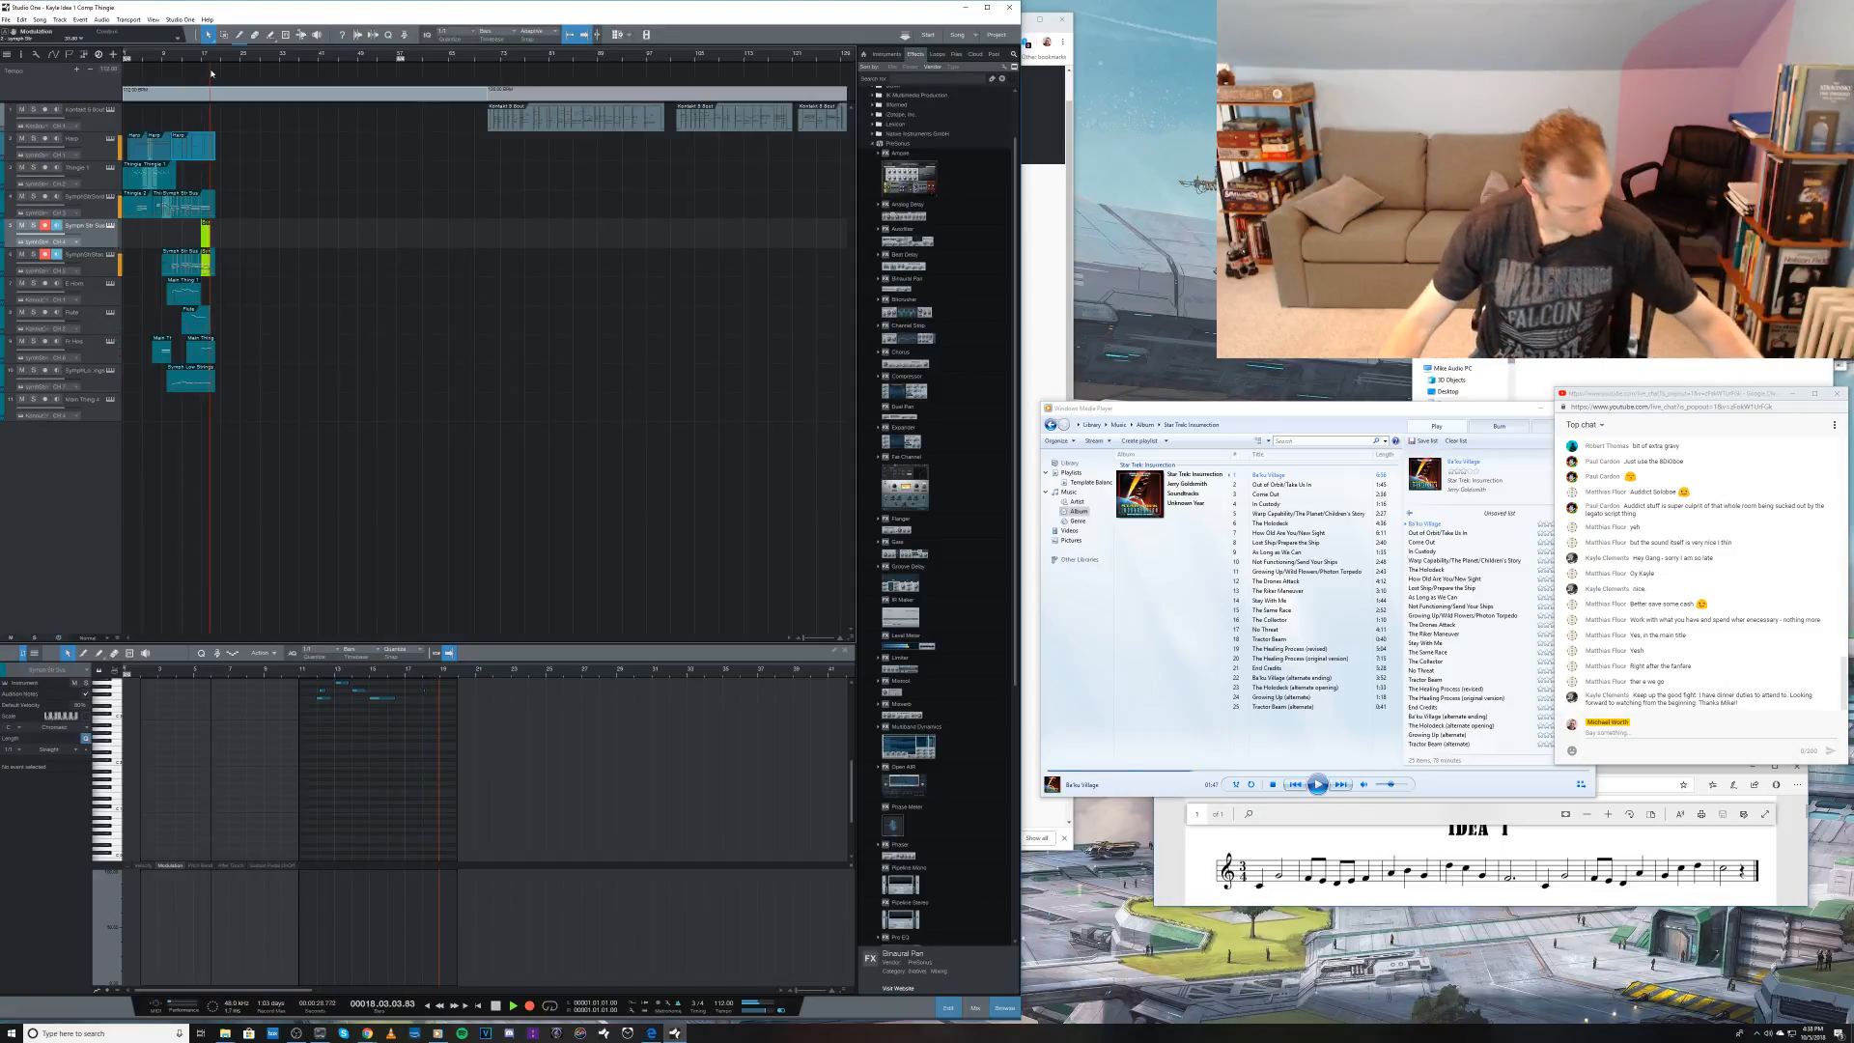
key("space")
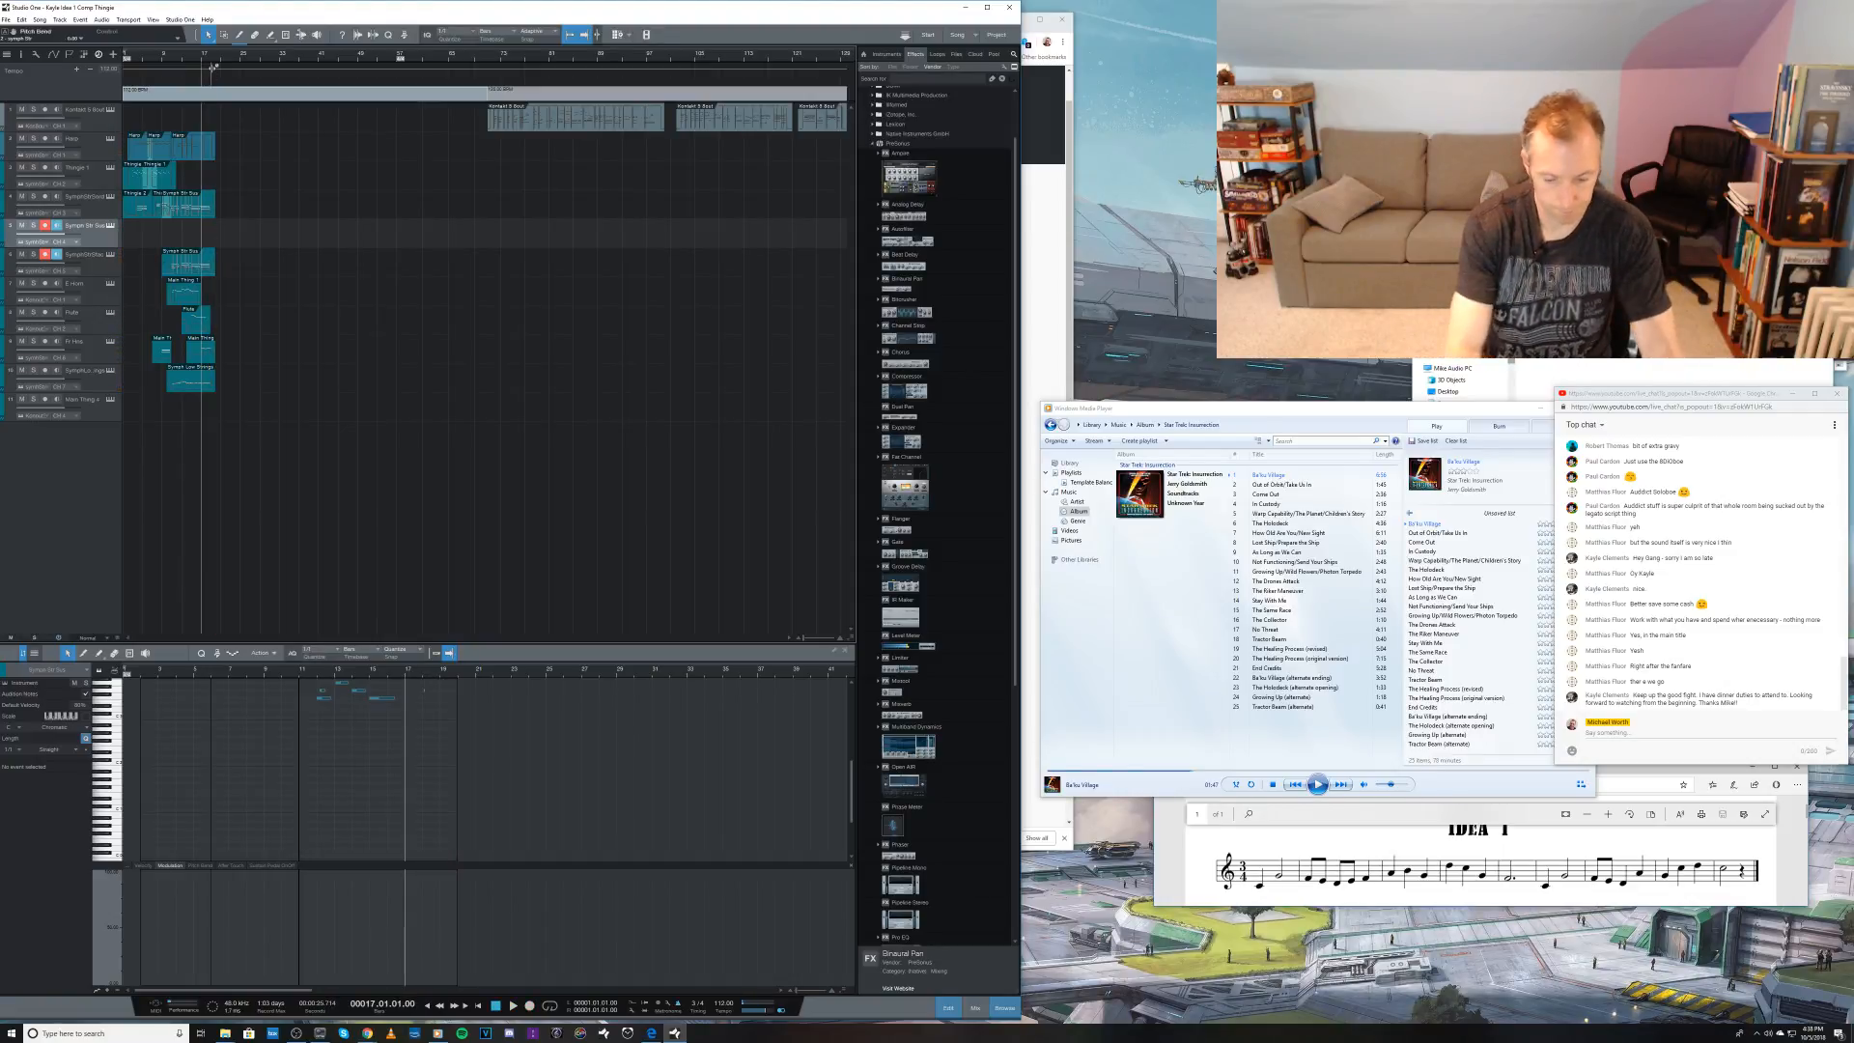
key("KP_Multiply")
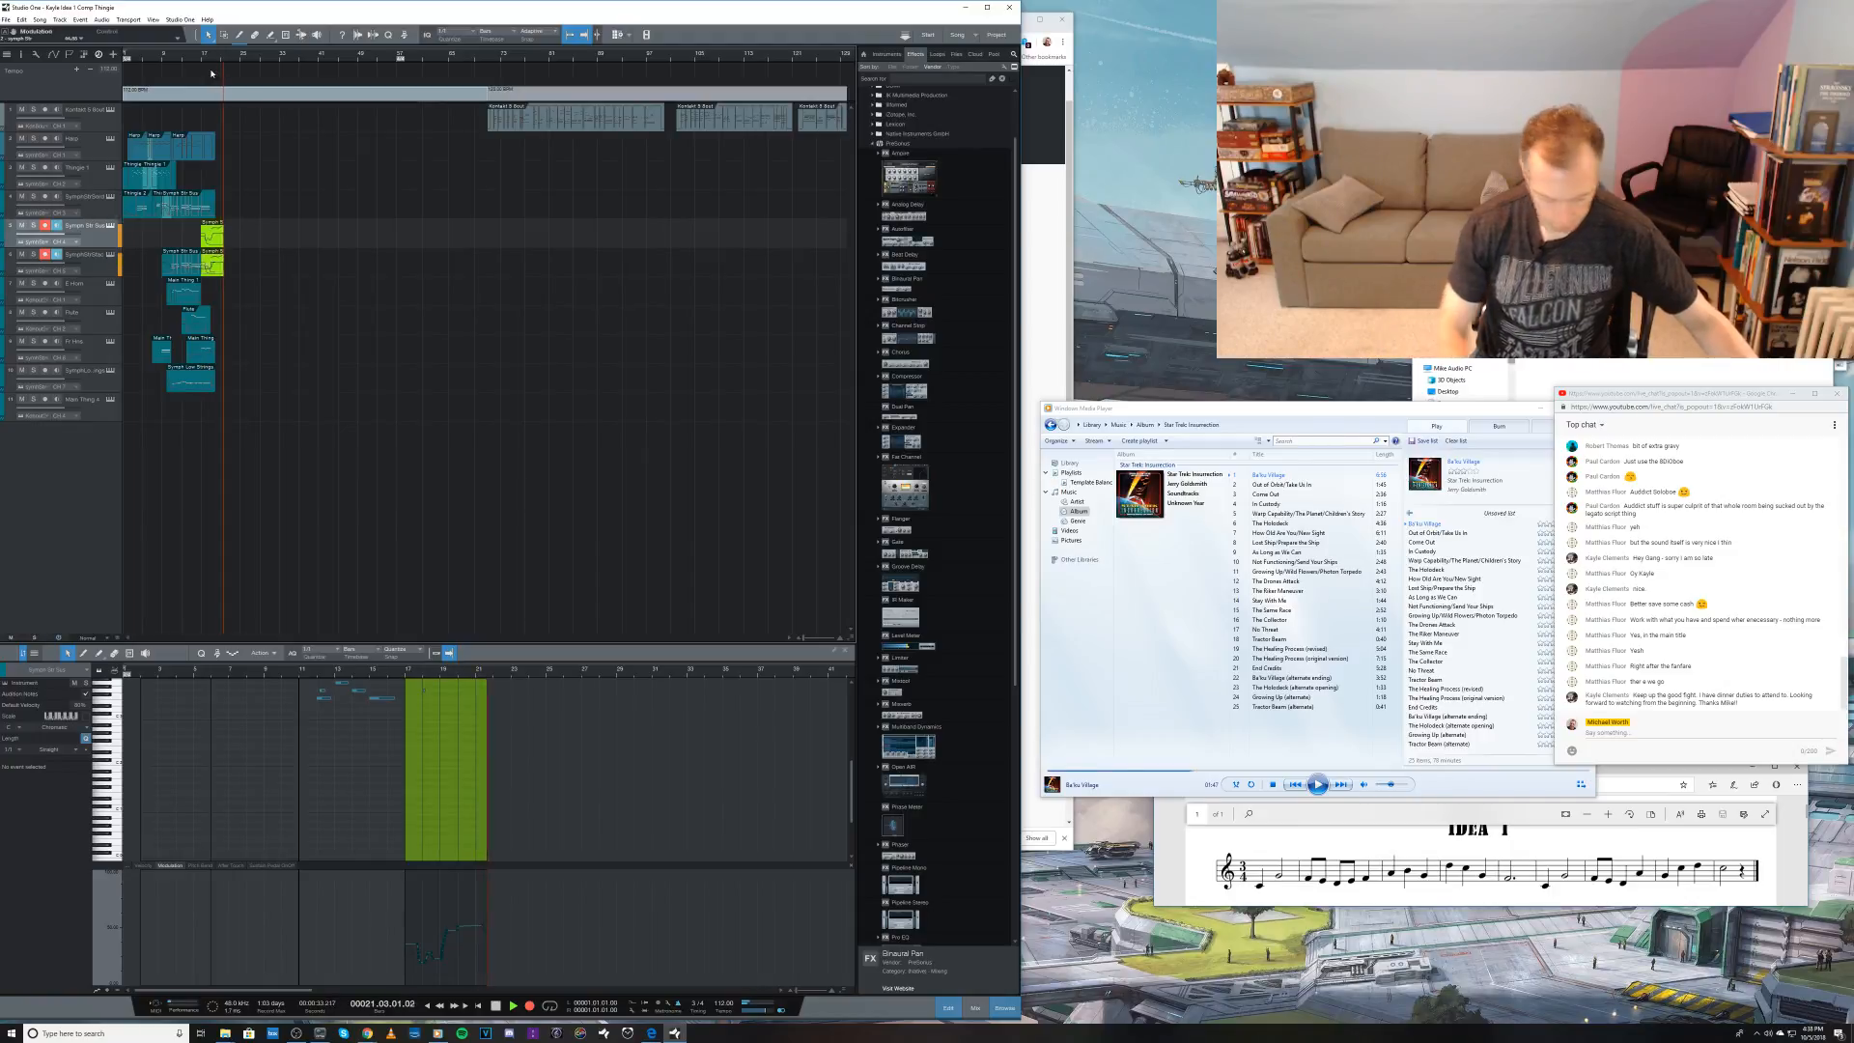
key("space")
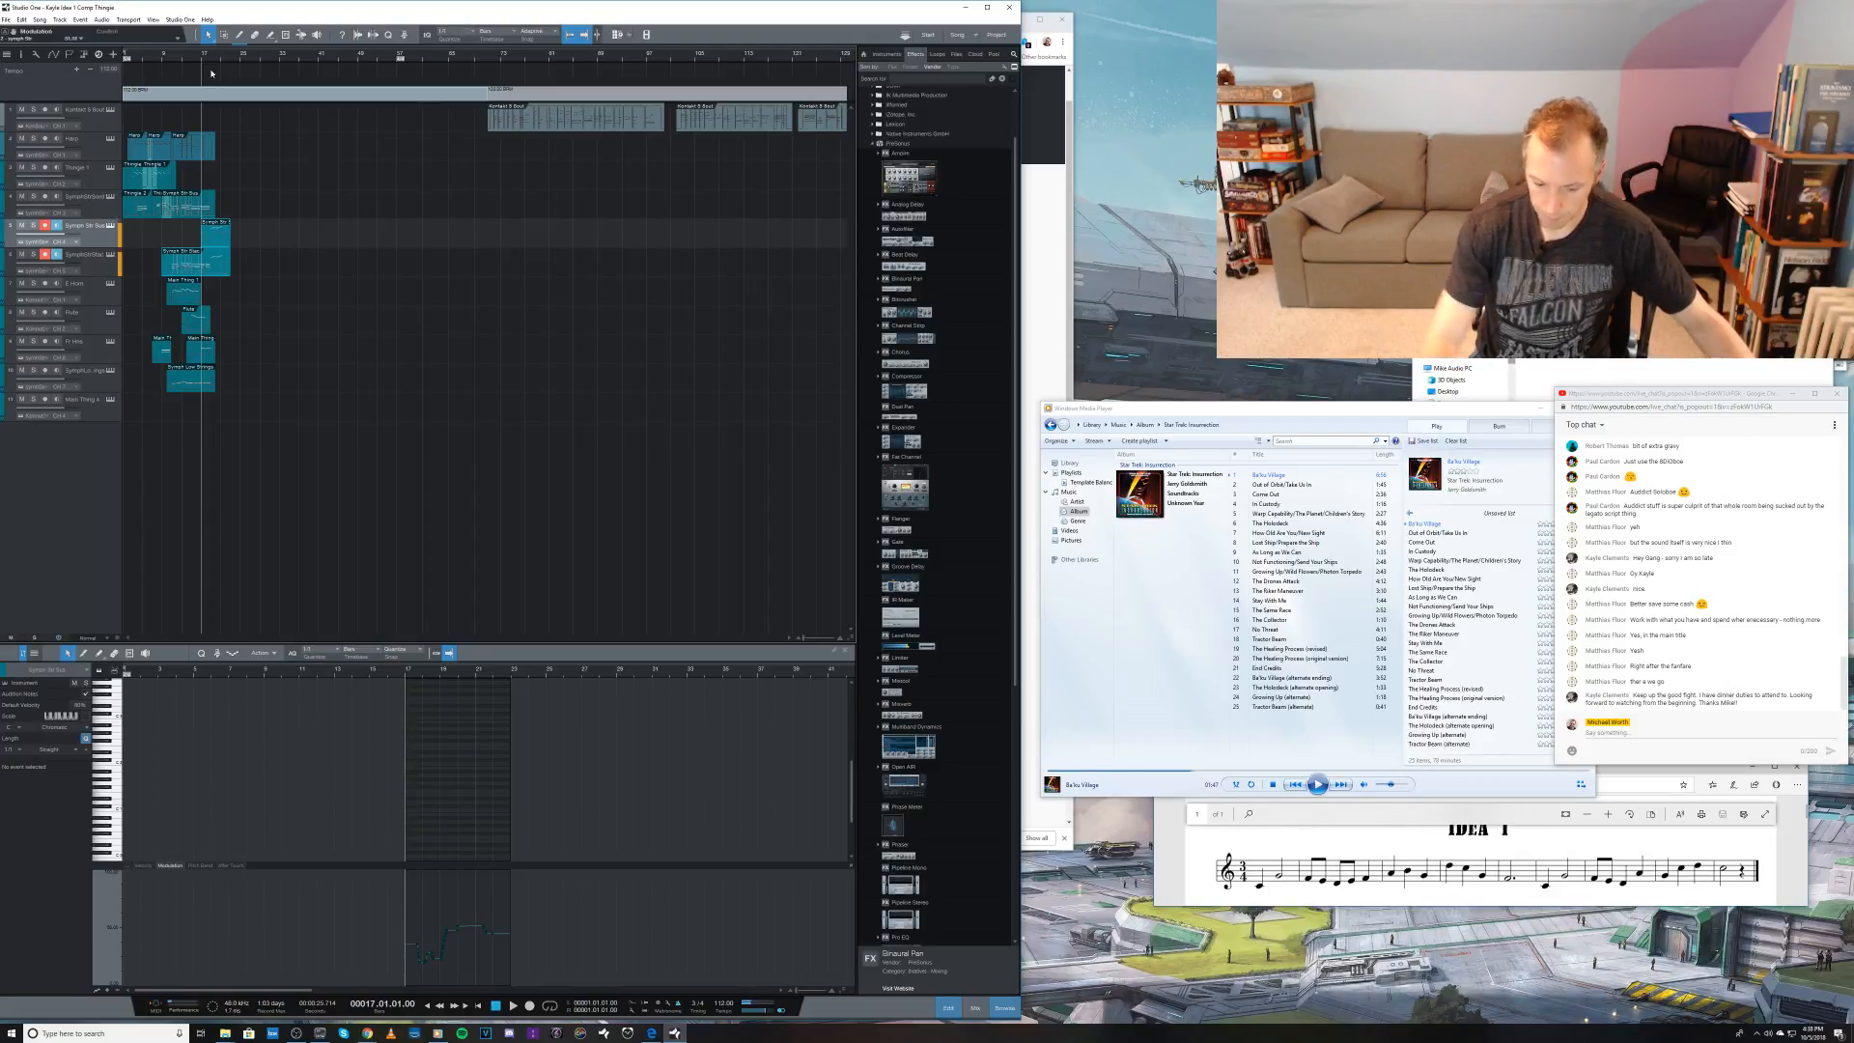
key("ctrl+z")
Step: Record a take on both armed tracks from bar 17 and trim the sixth track's clip back to the take's start
key("KP_Multiply")
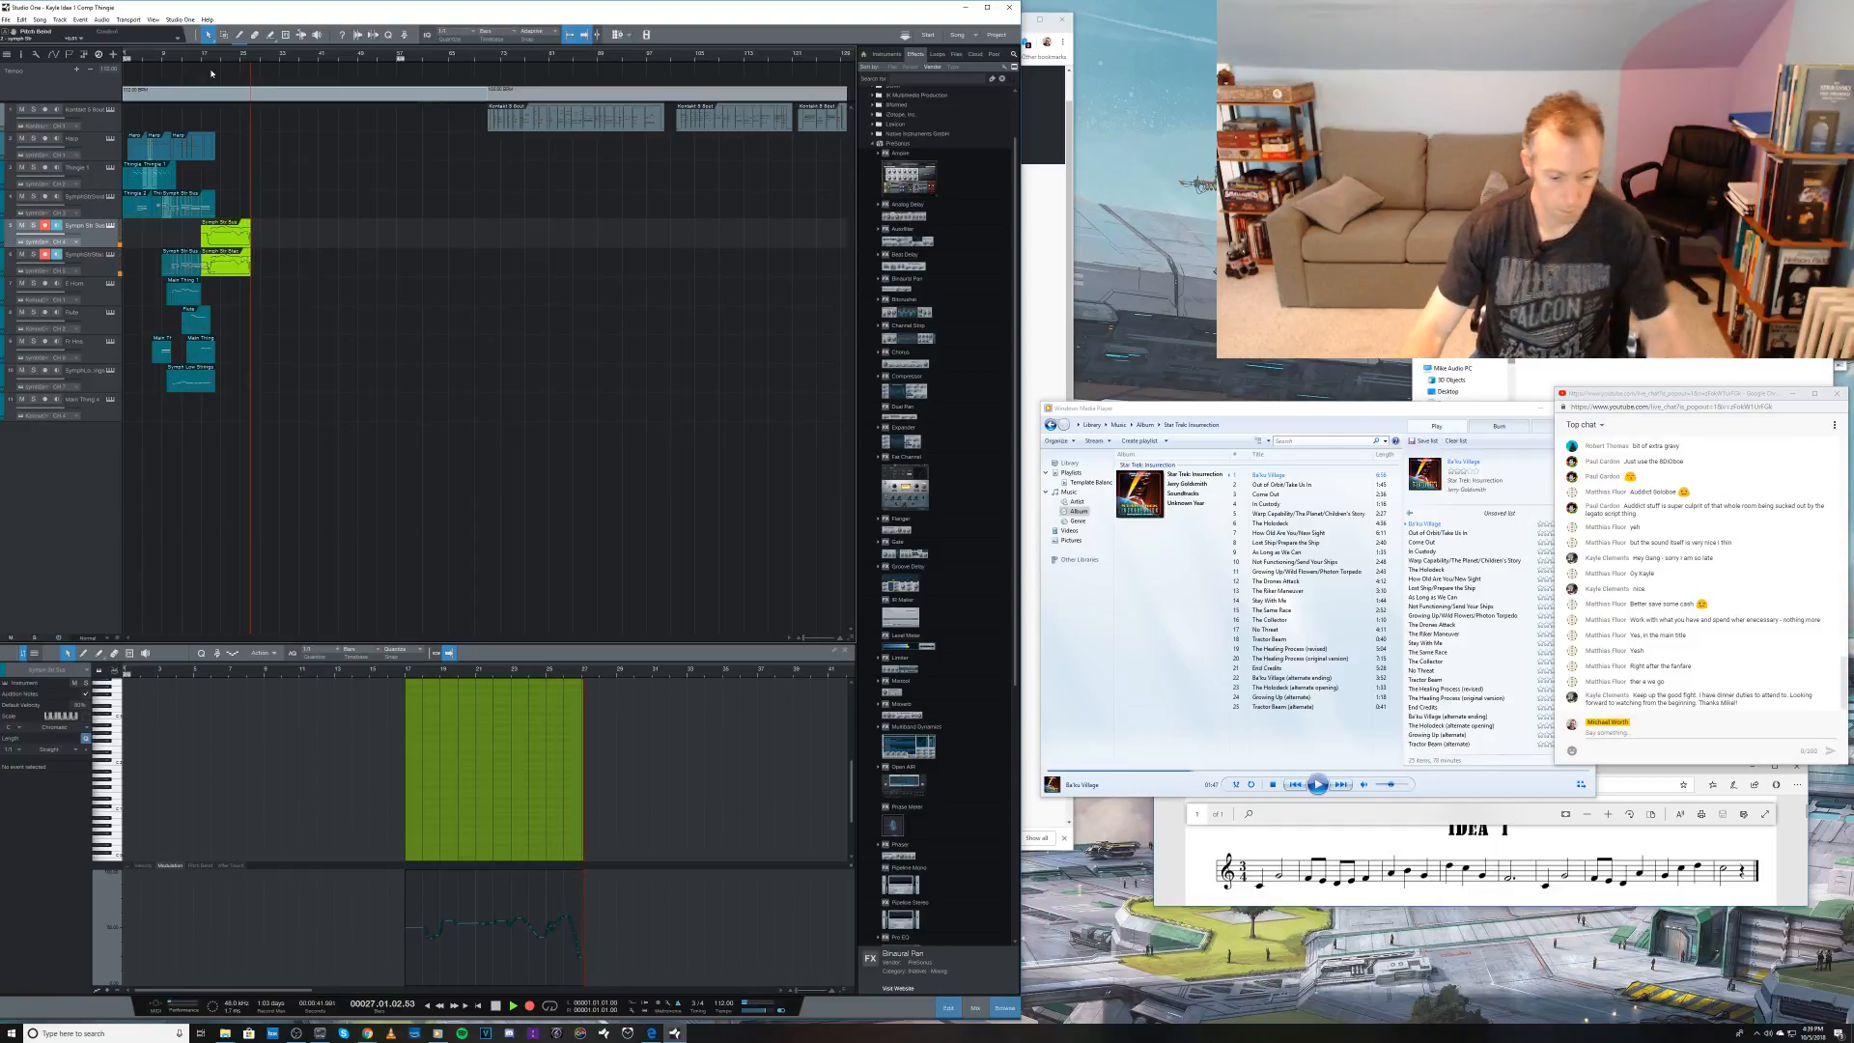
key("space")
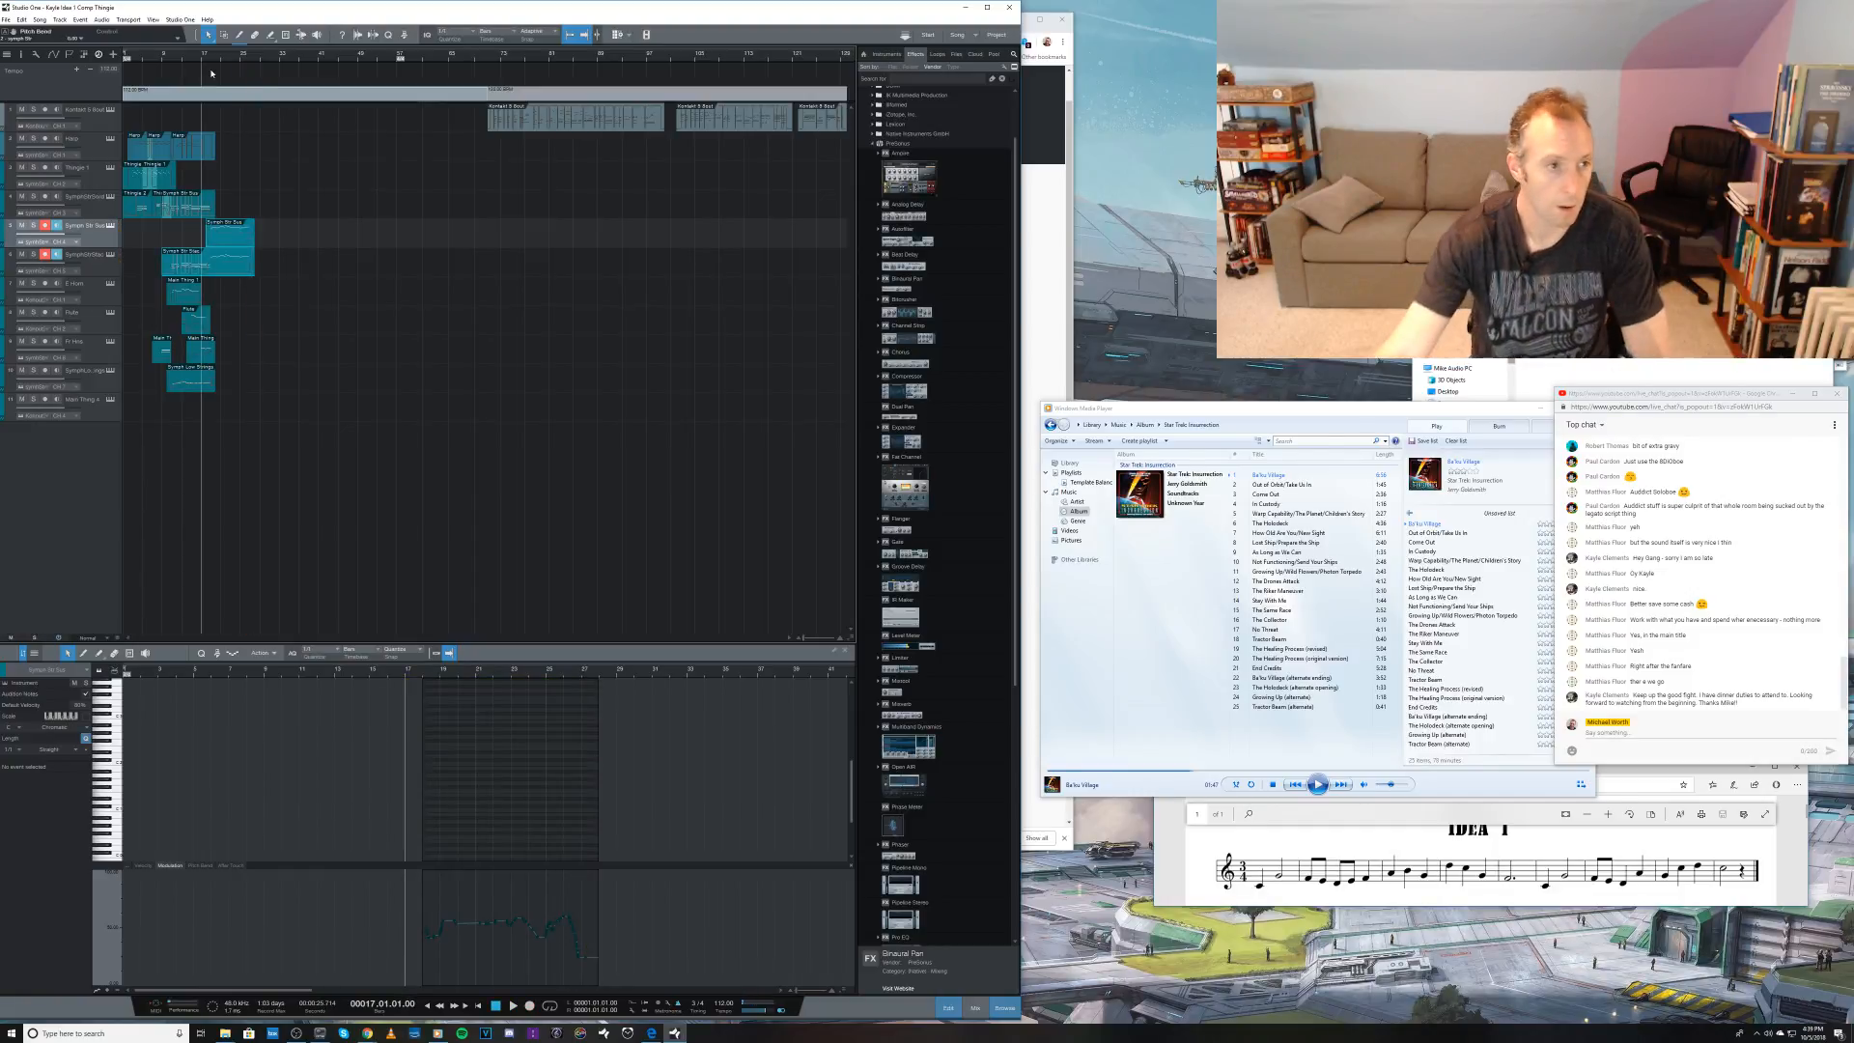
left_click(222, 267)
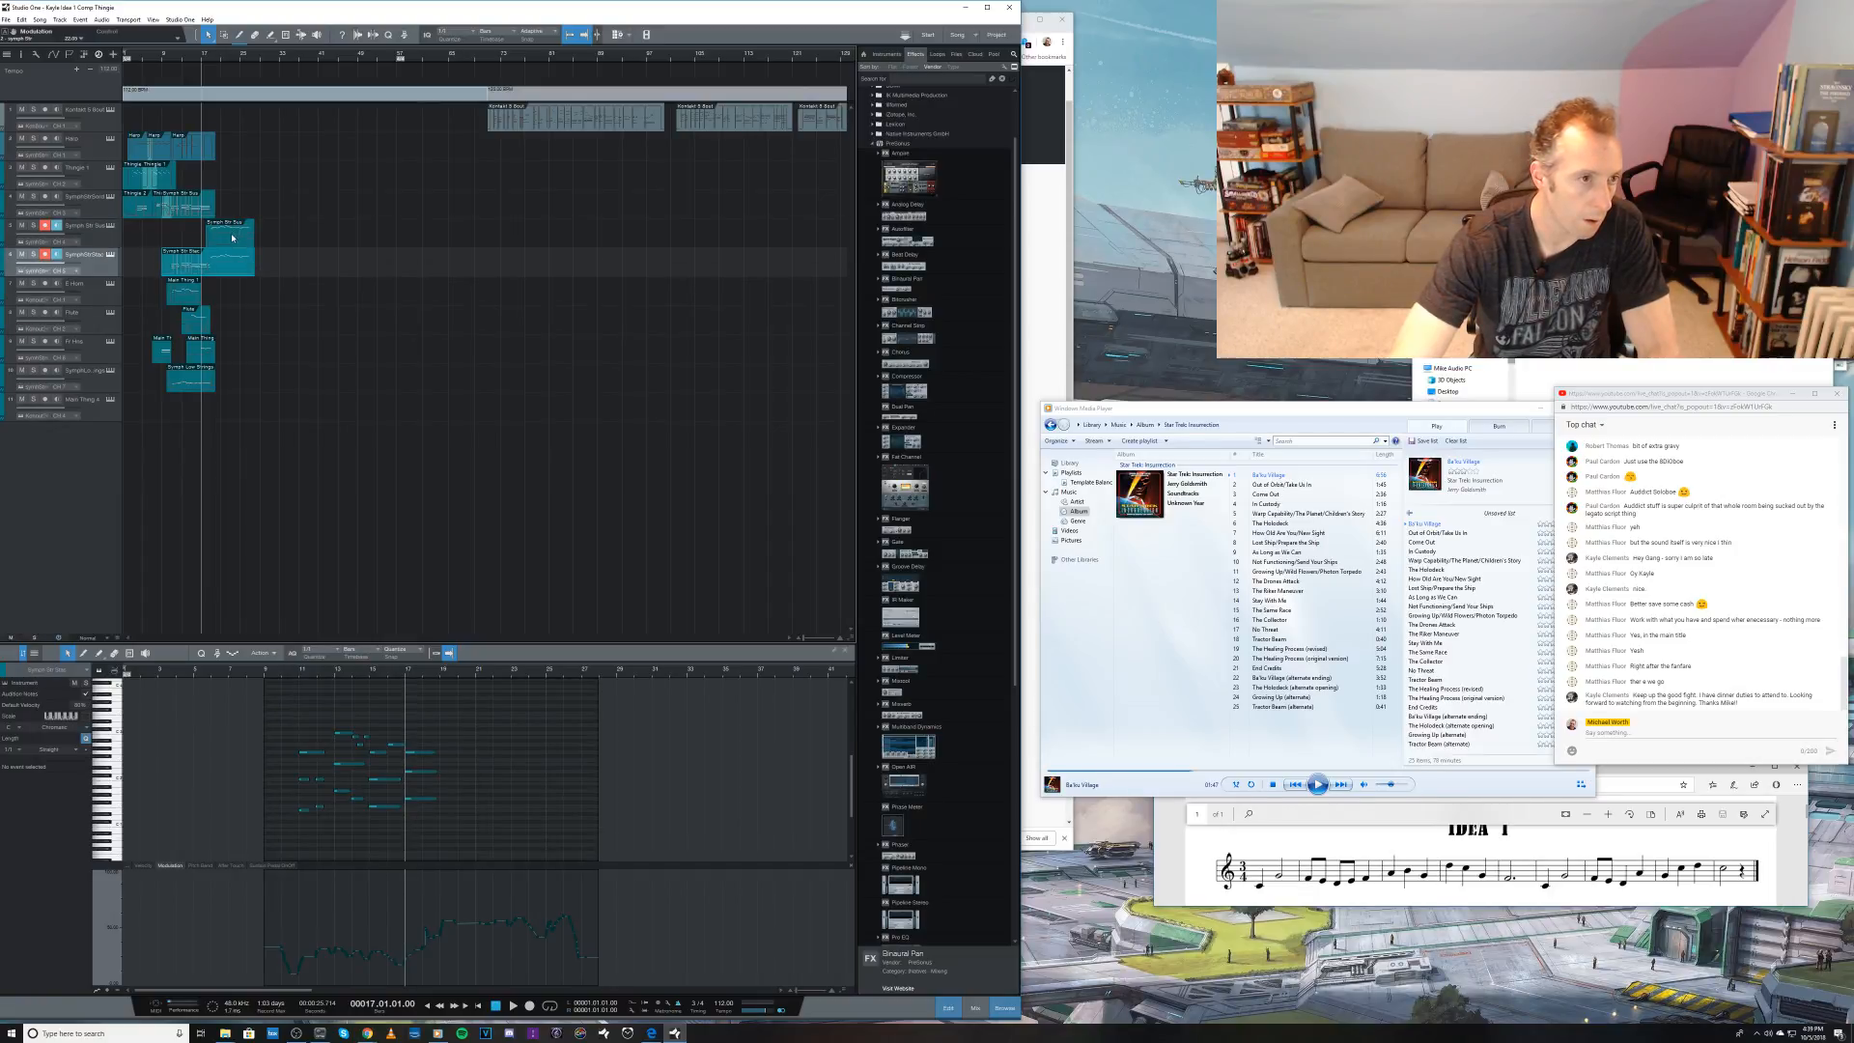
left_click_drag(259, 268, 207, 269)
Step: Duplicate all notes of the fifth track's new clip at a lower pitch, play a short passage and close the note editor
left_click(222, 241)
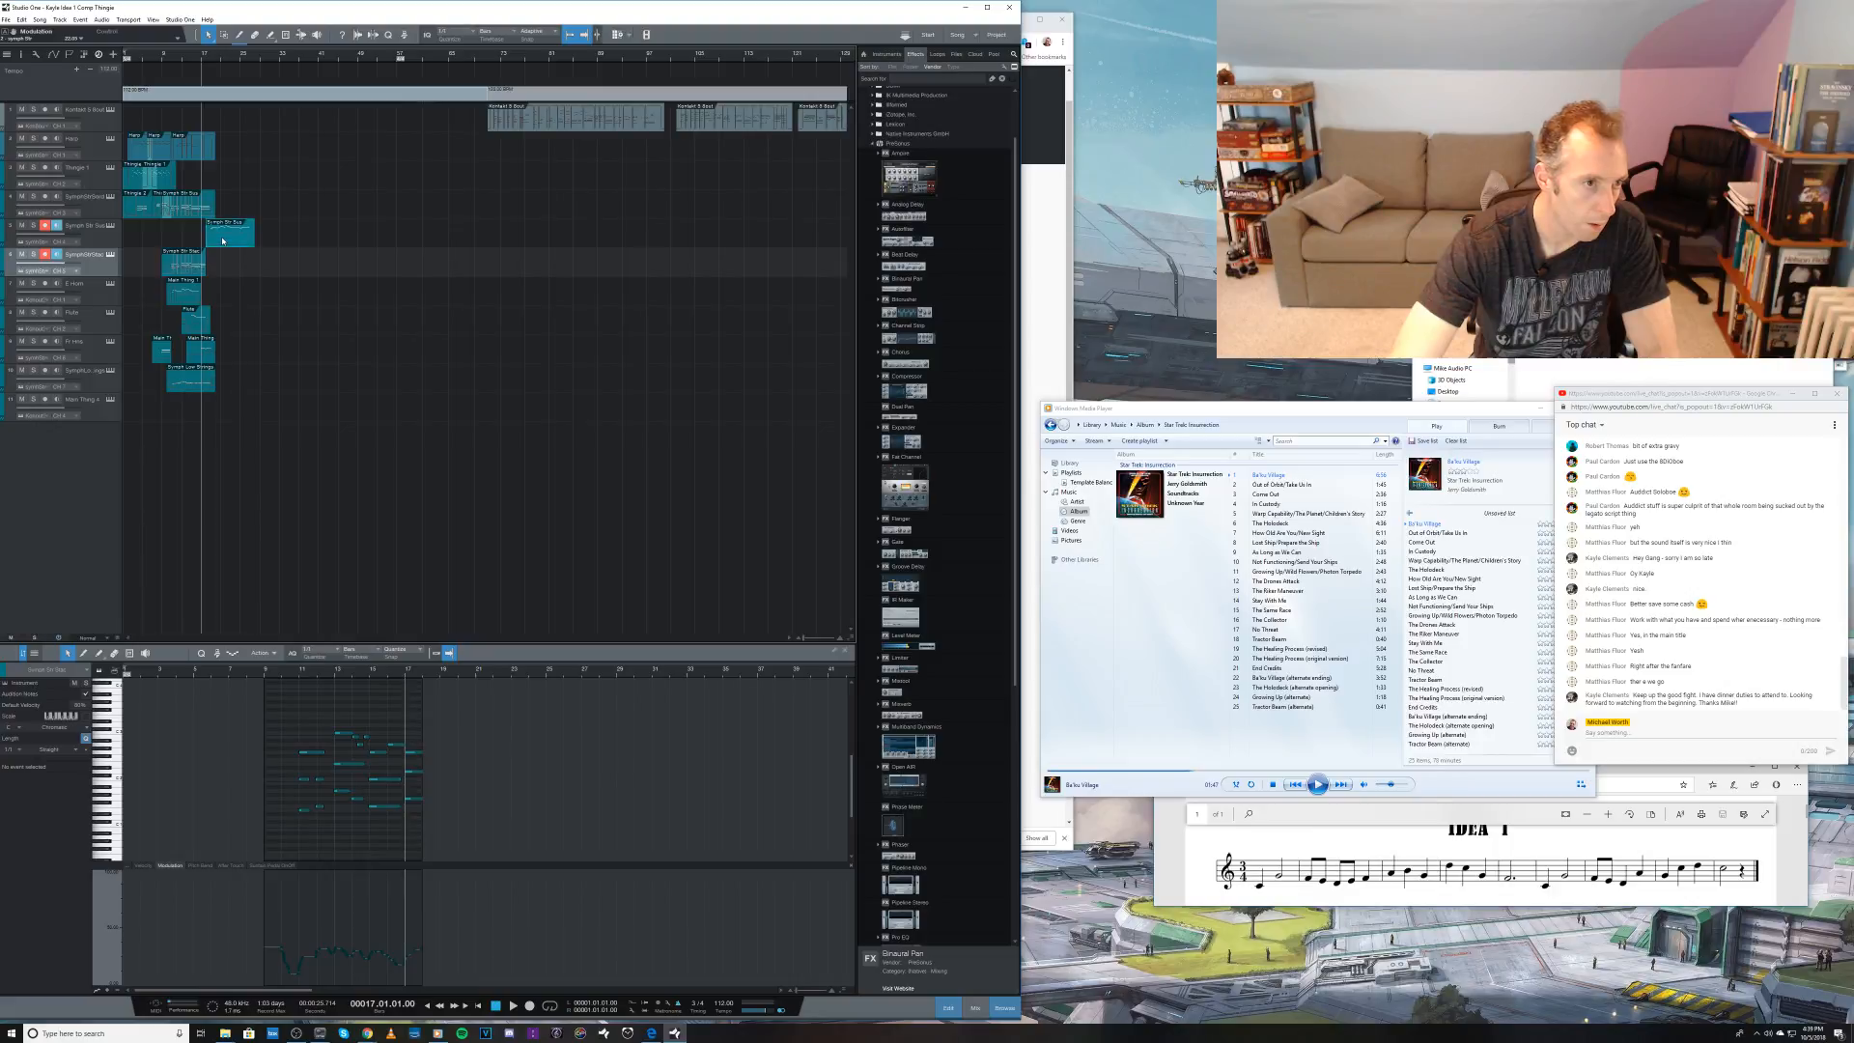
left_click_drag(185, 719, 803, 857)
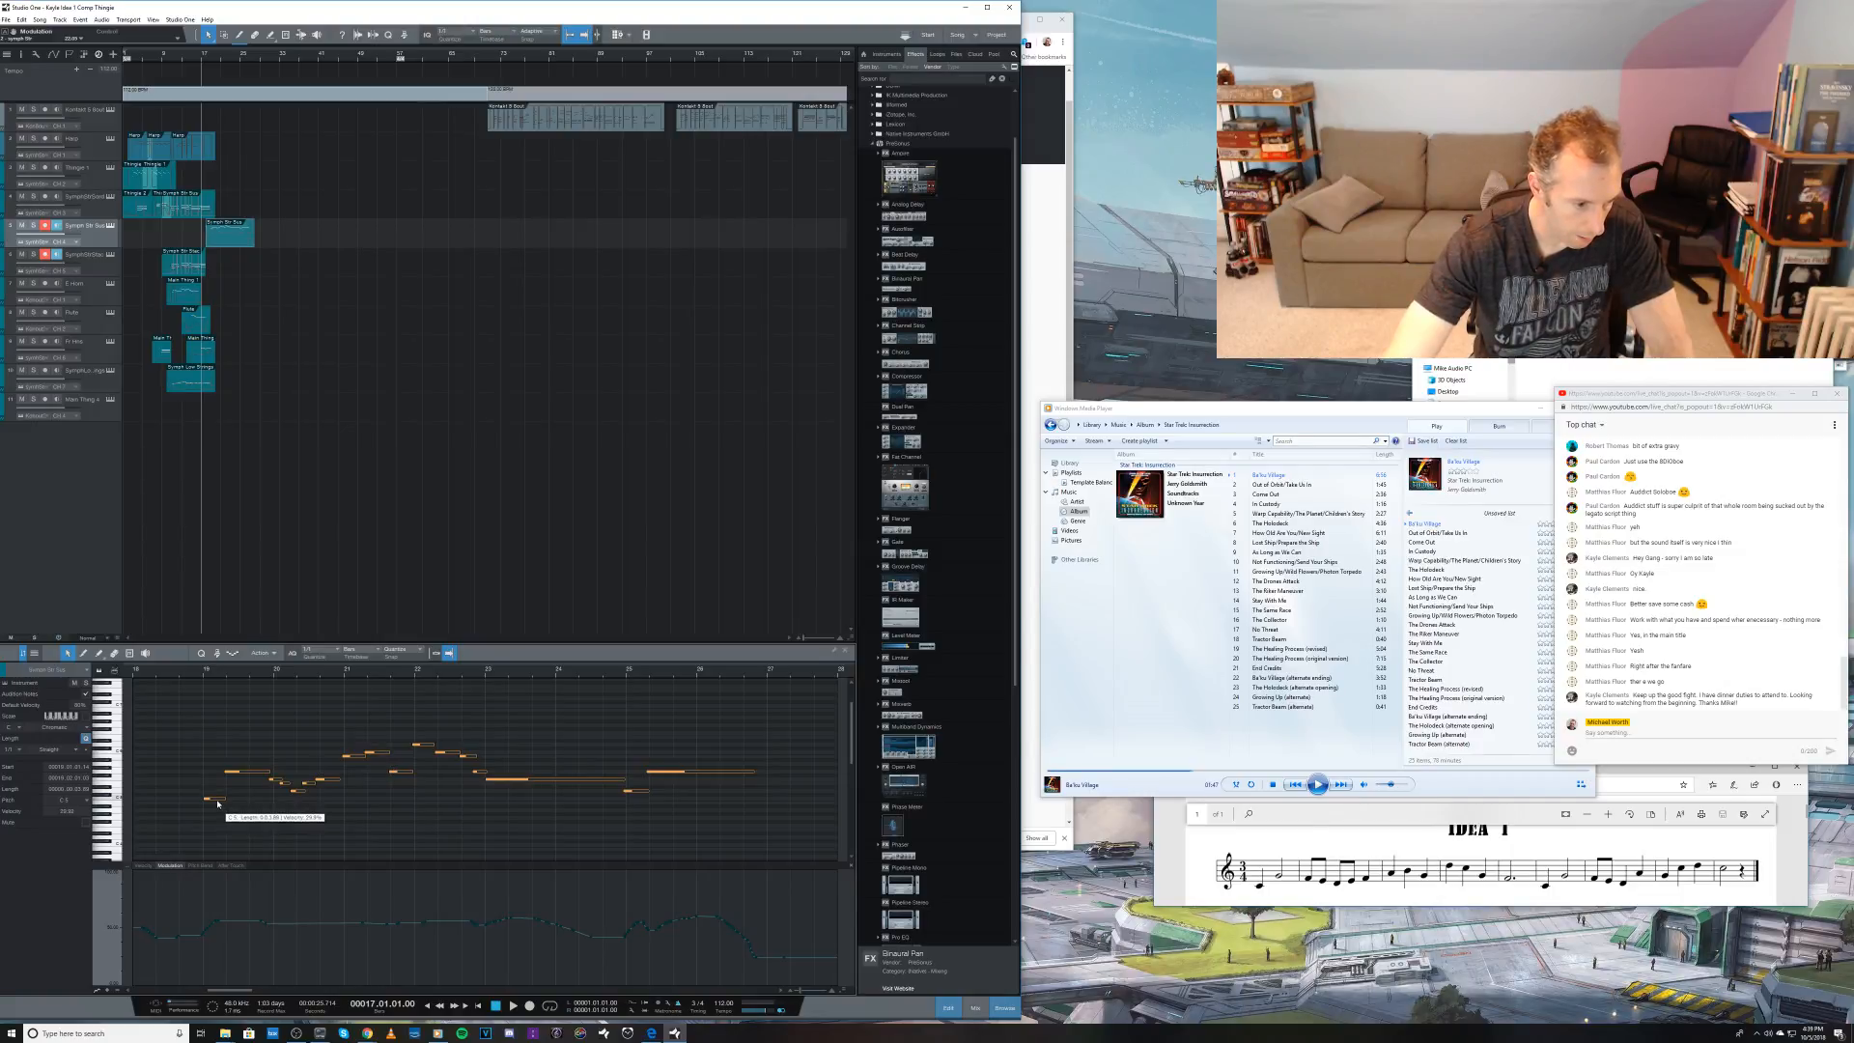
left_click_drag(217, 799, 219, 849)
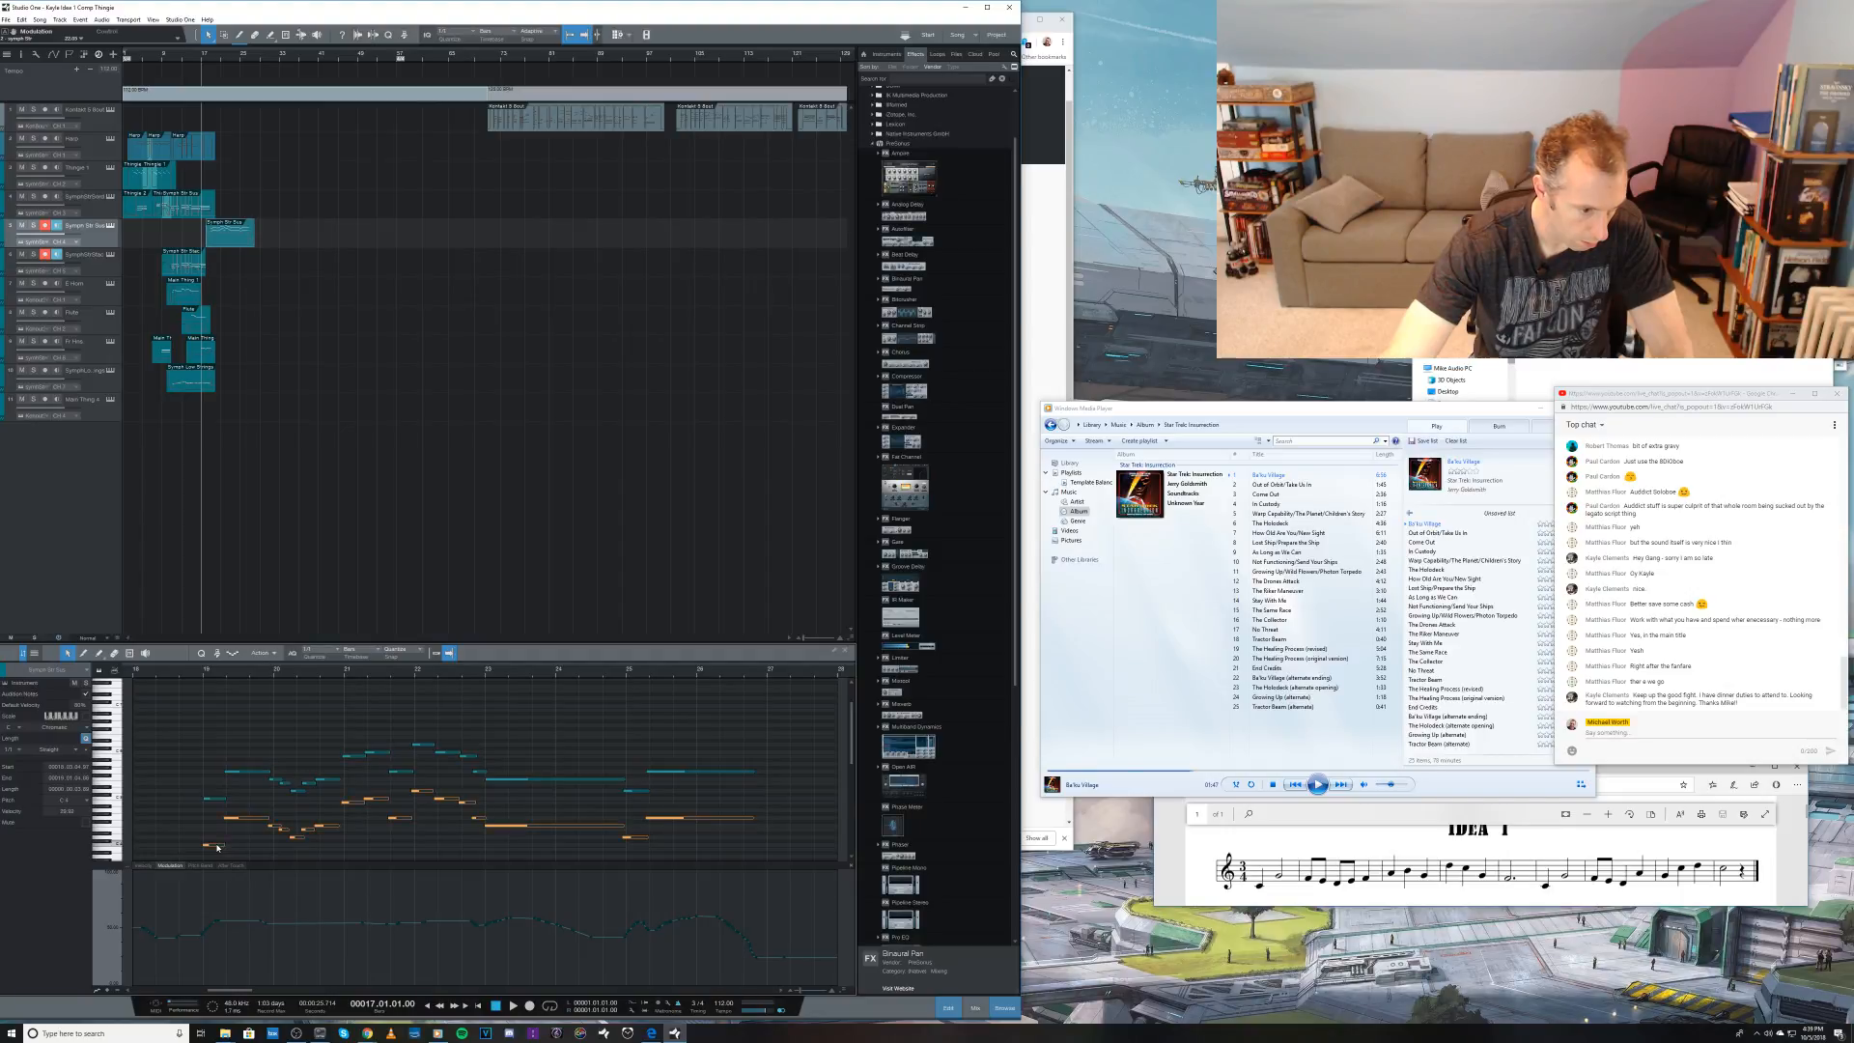
left_click(200, 670)
key("space")
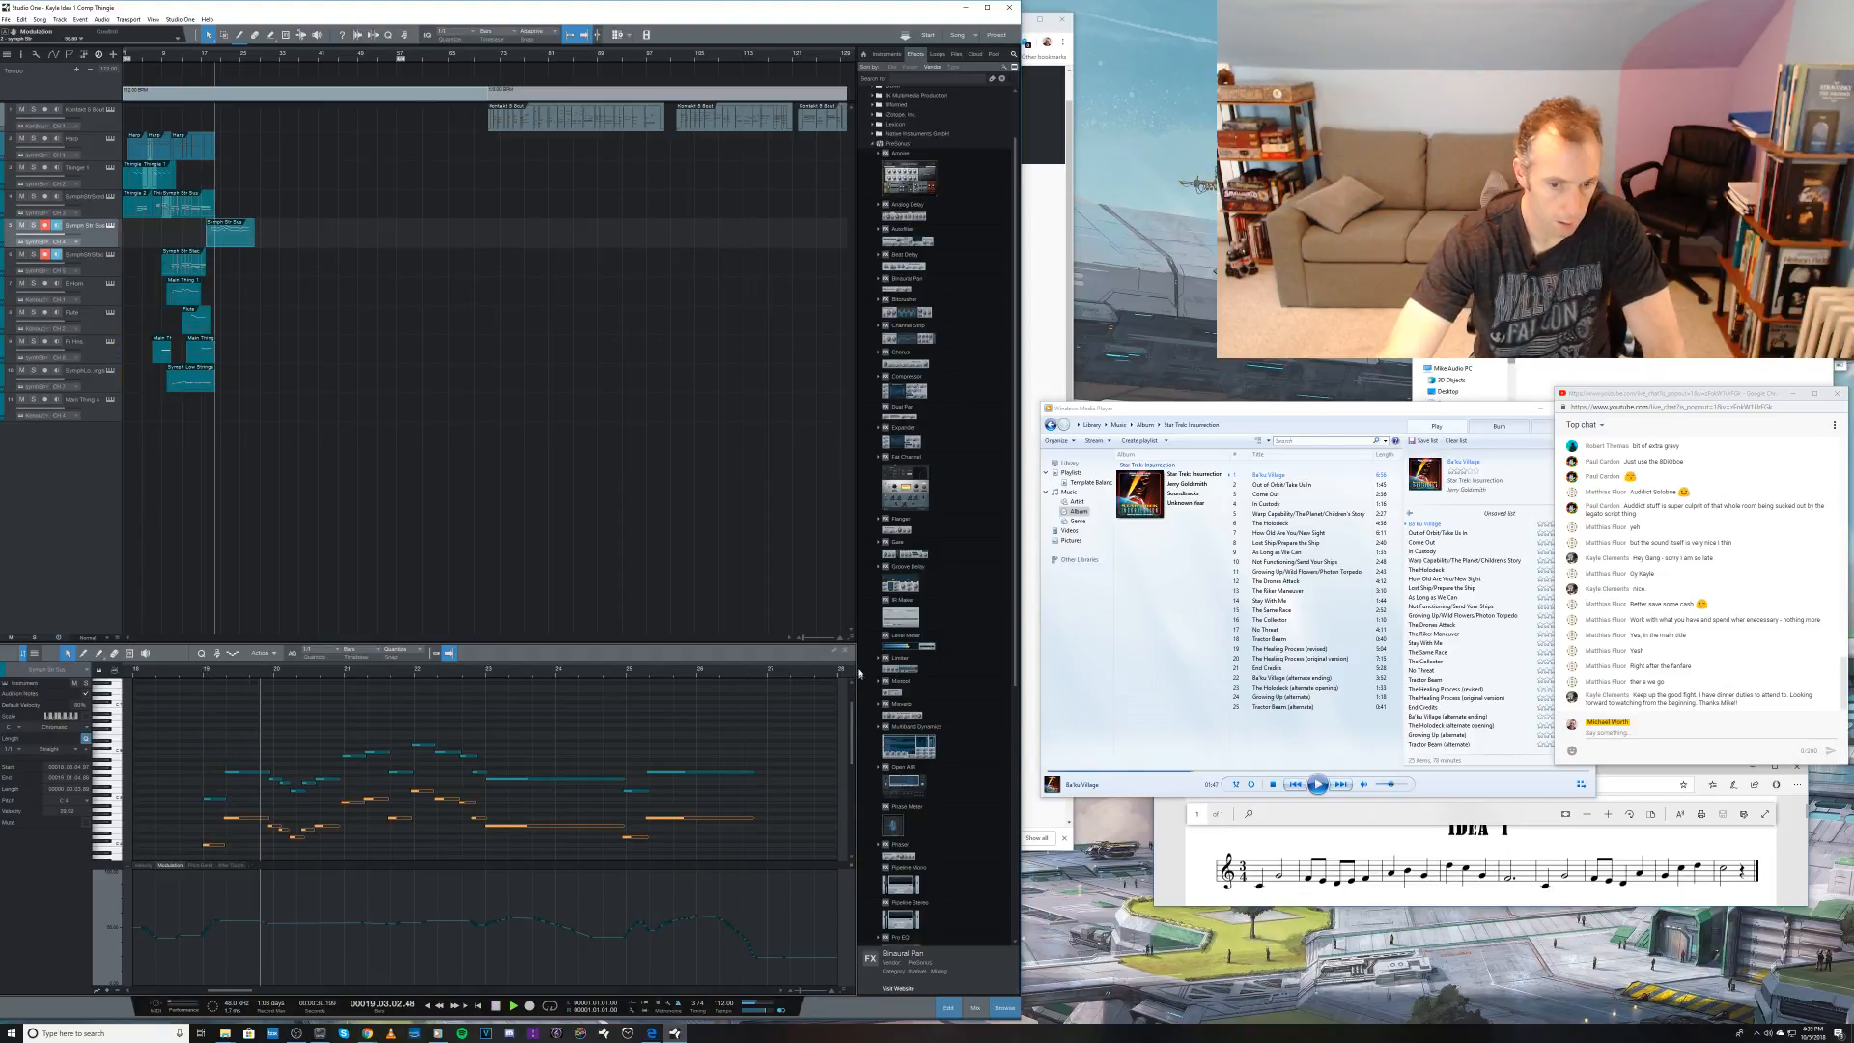
key("space")
key("F2")
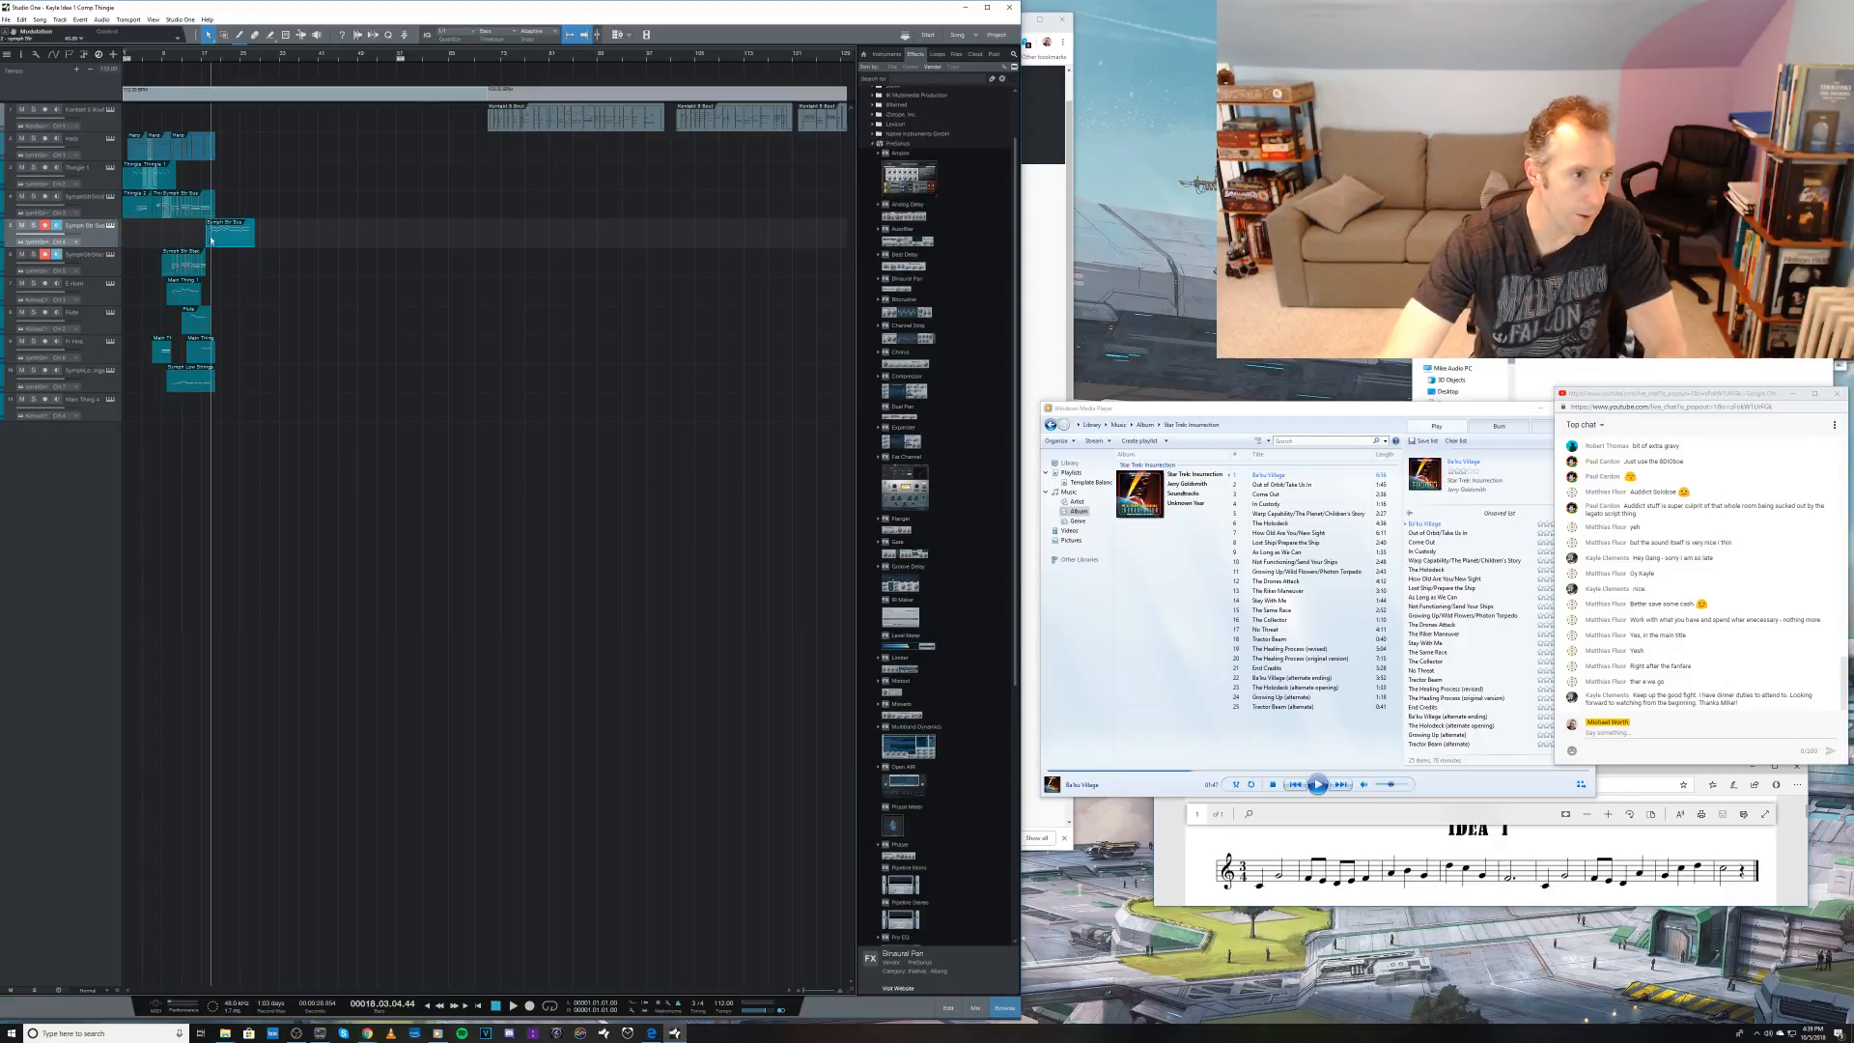
Step: Copy the fifth track's new clip onto the sixth track, listen to the passage and select the tenth track
left_click_drag(223, 232, 226, 276)
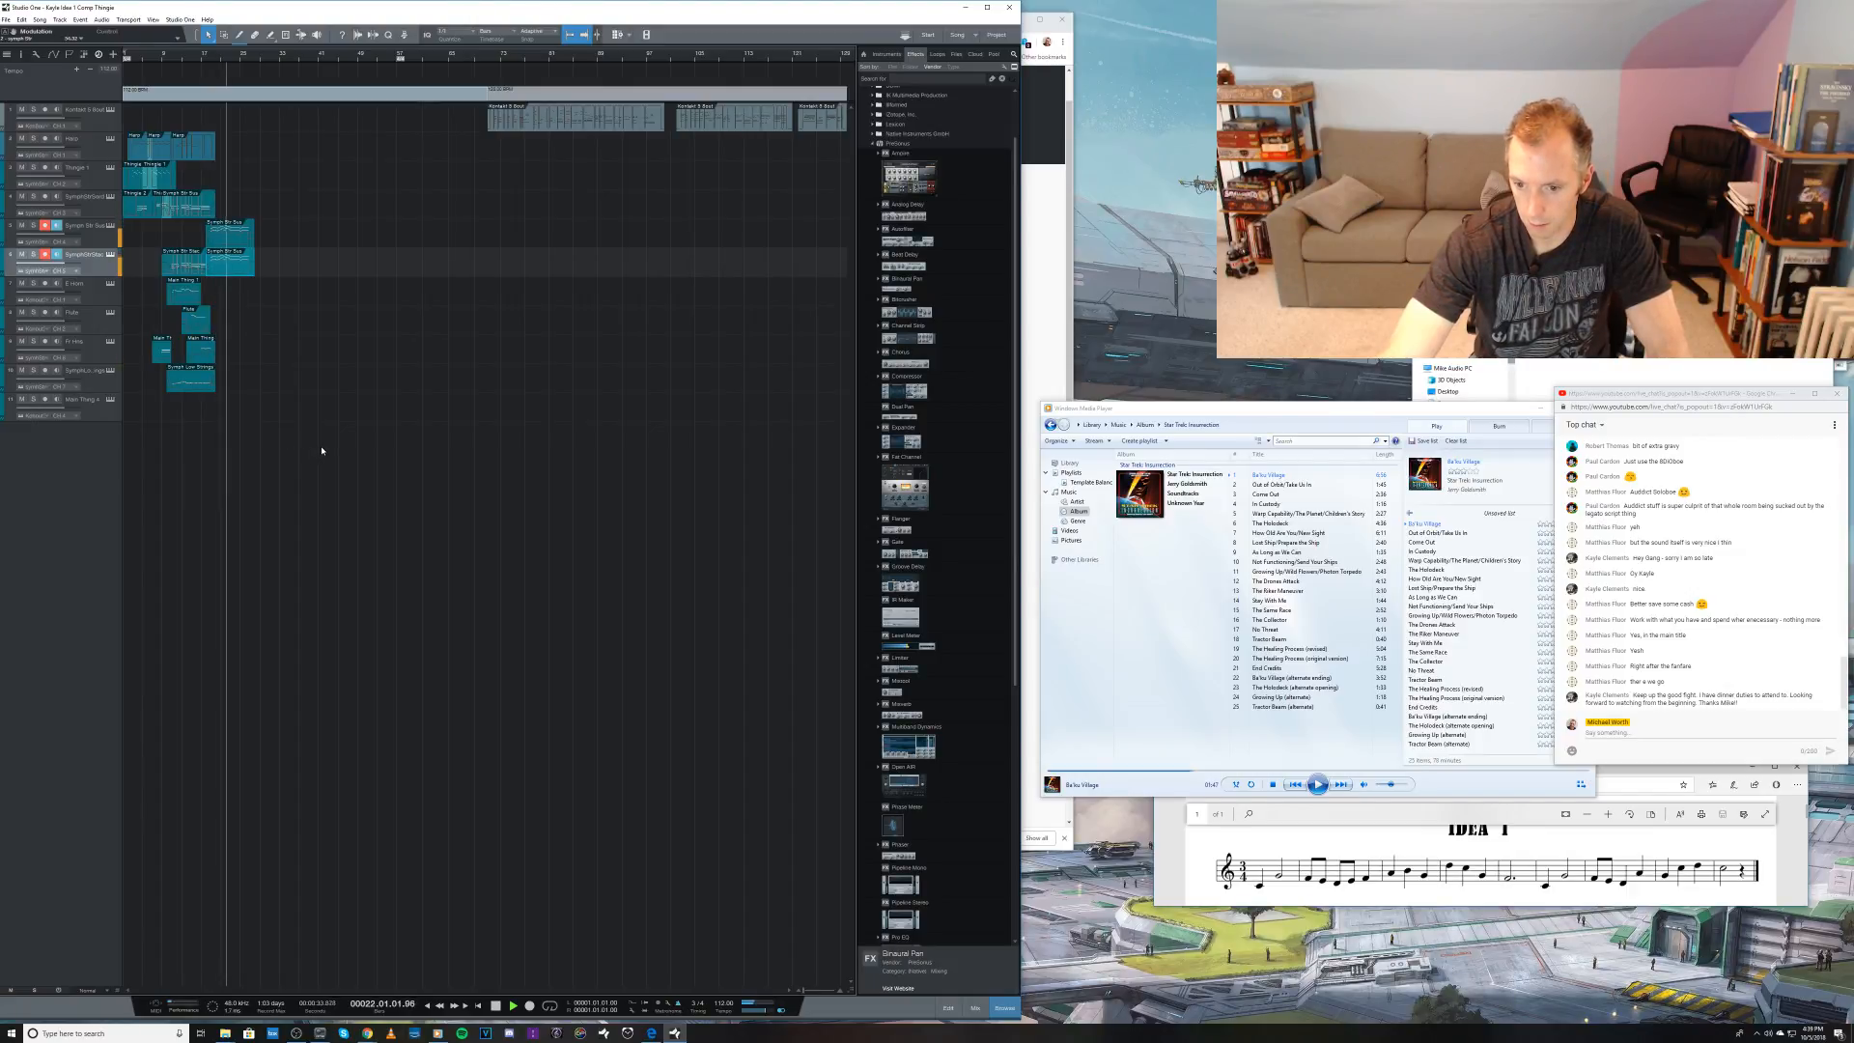
key("space")
left_click(94, 388)
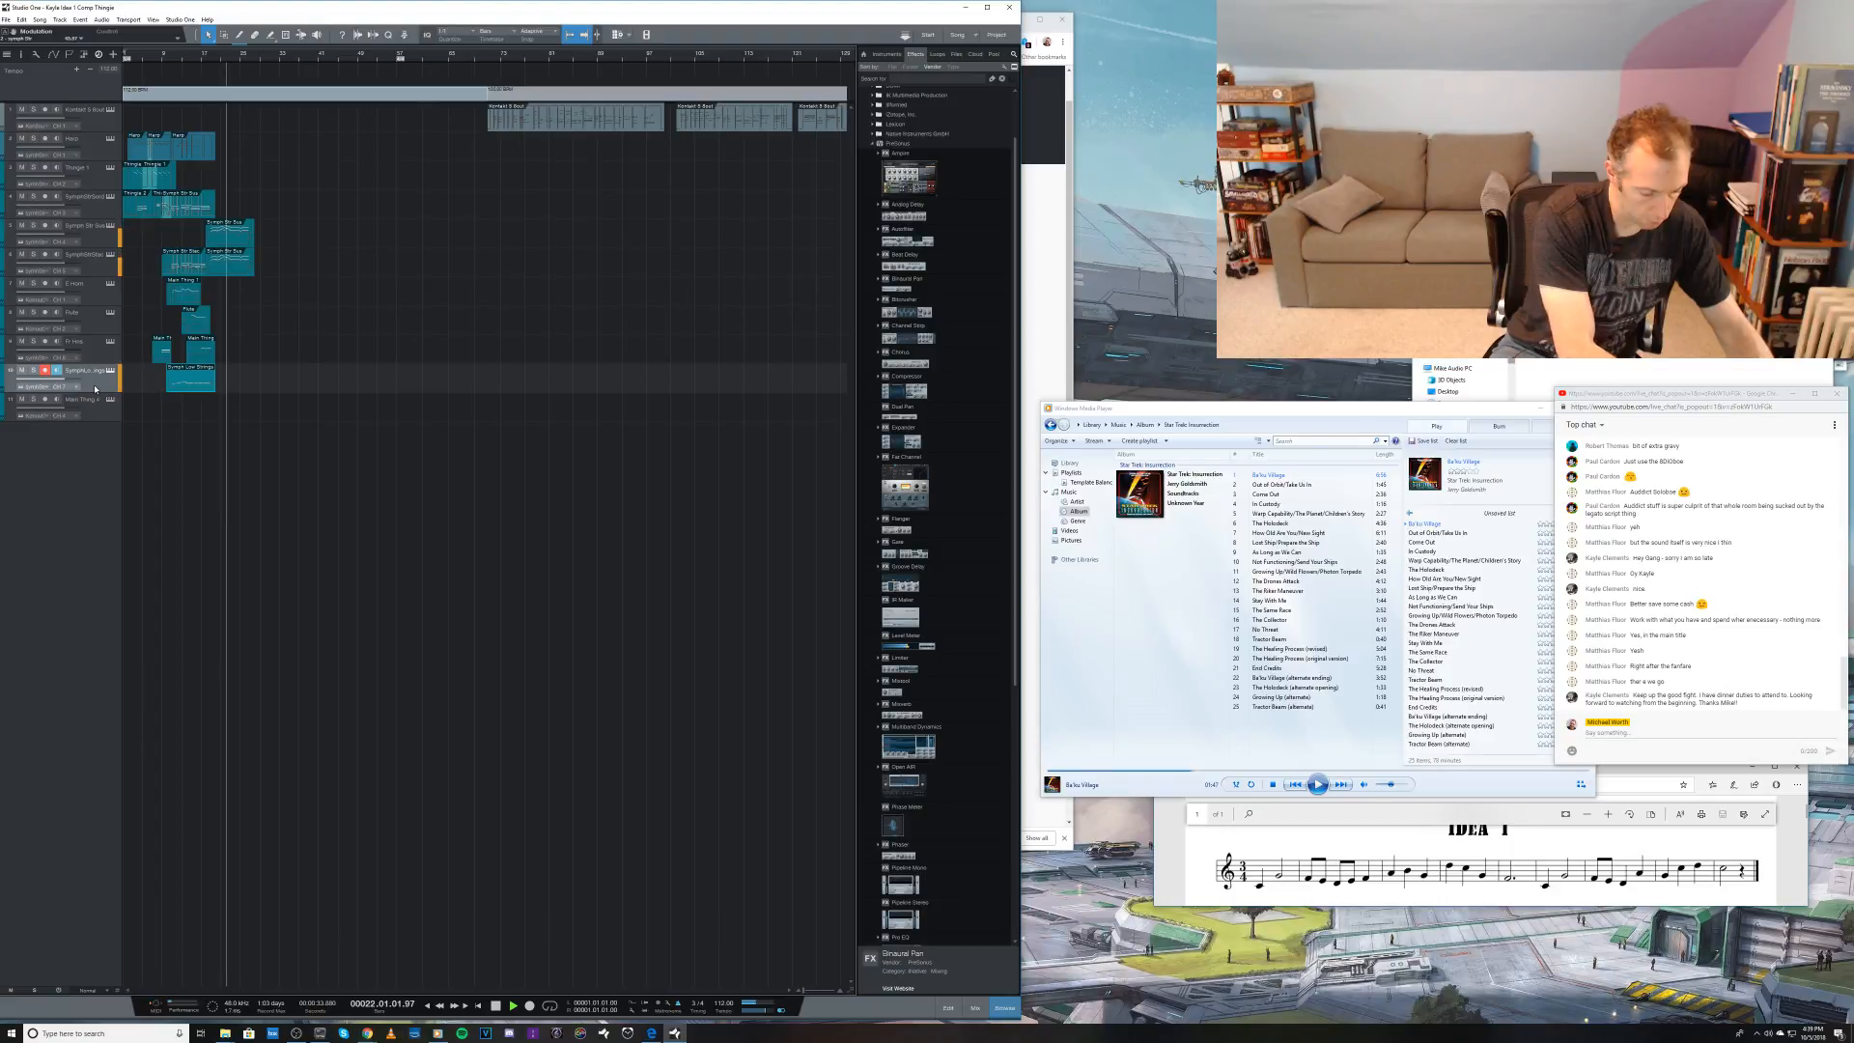
Step: Try recording a take on the tenth track from bar 18, undo it and replay the passage
key("space")
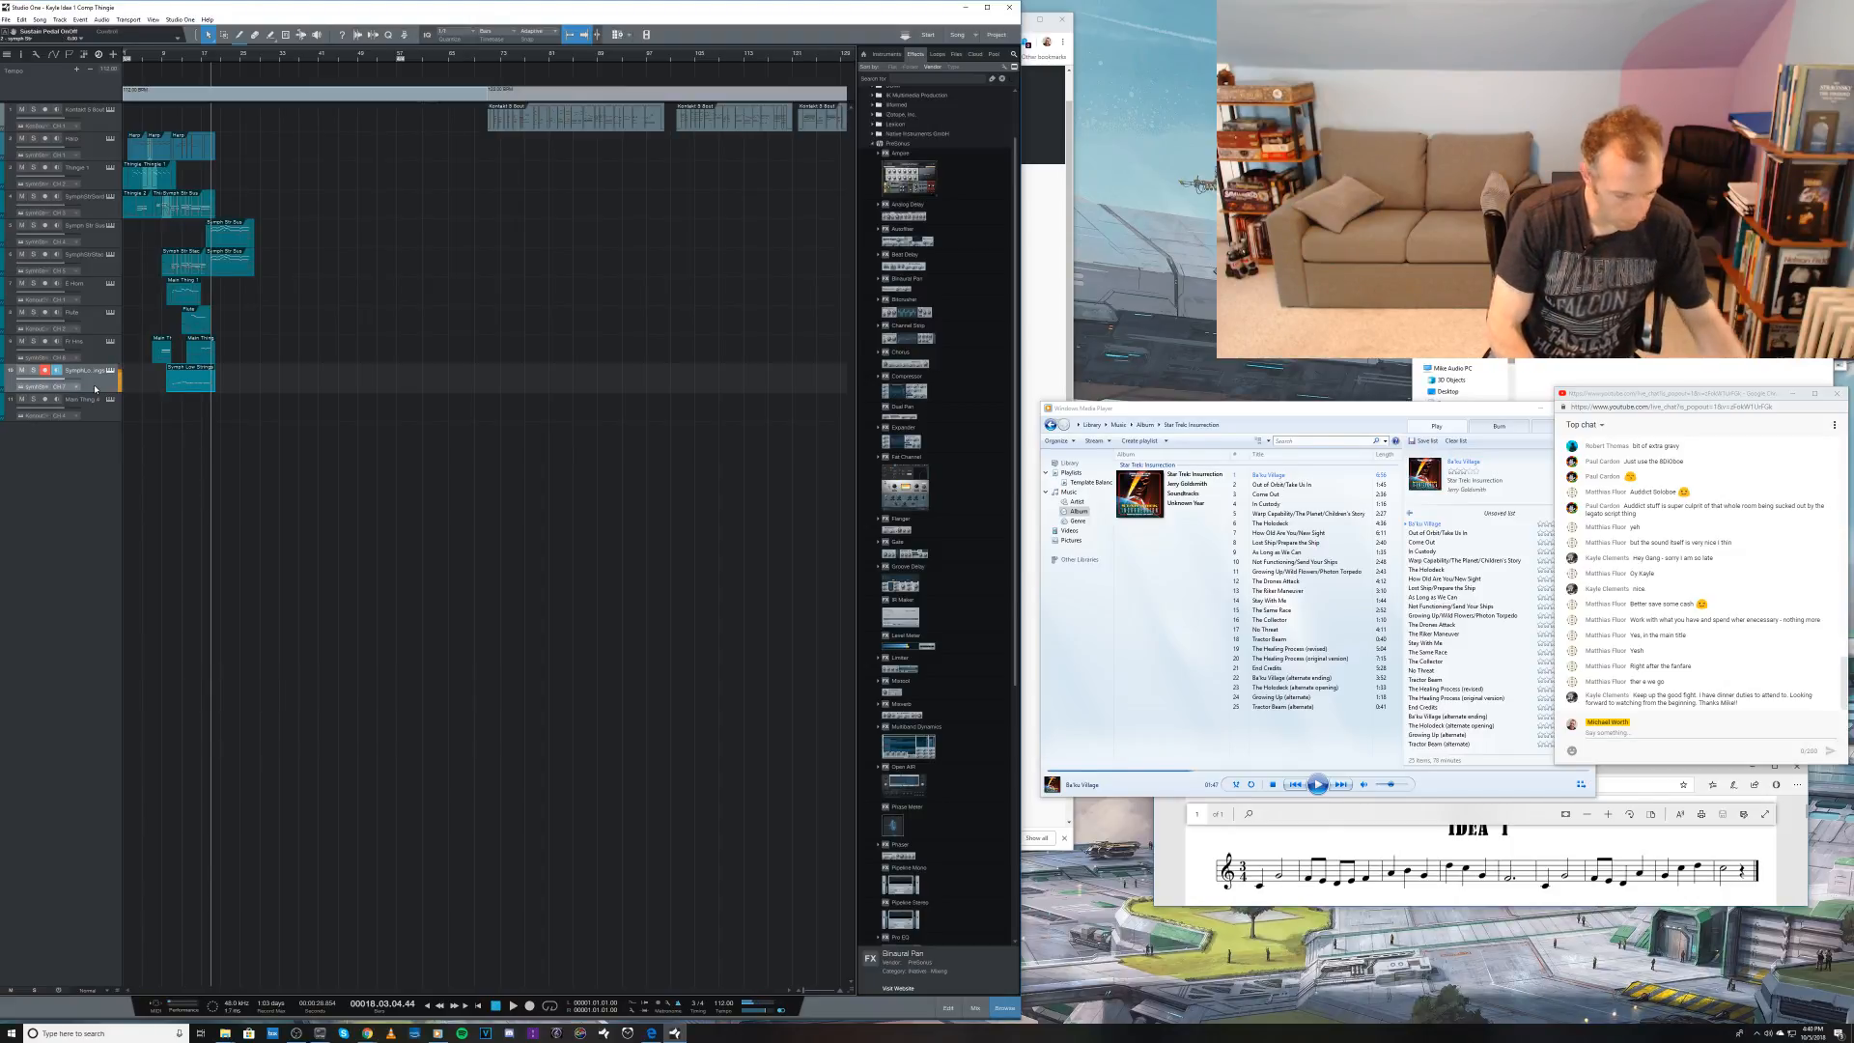
key("KP_Multiply")
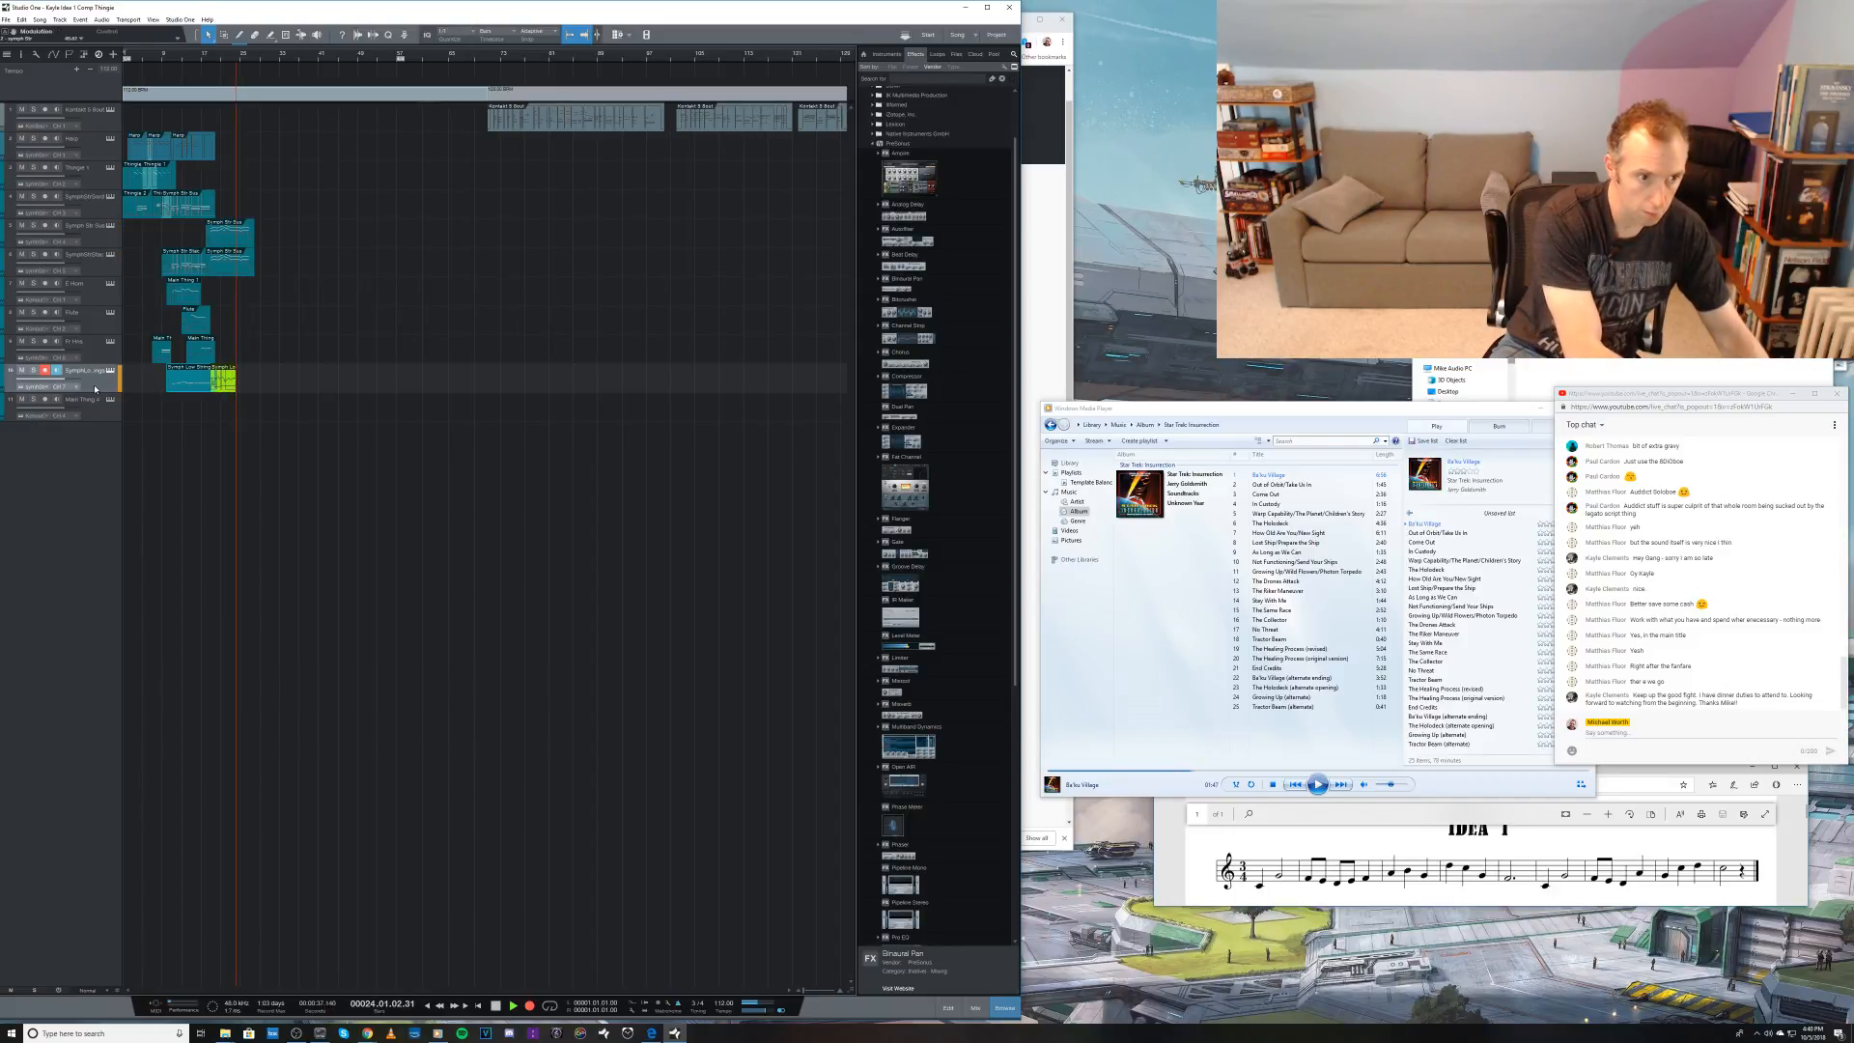
key("space")
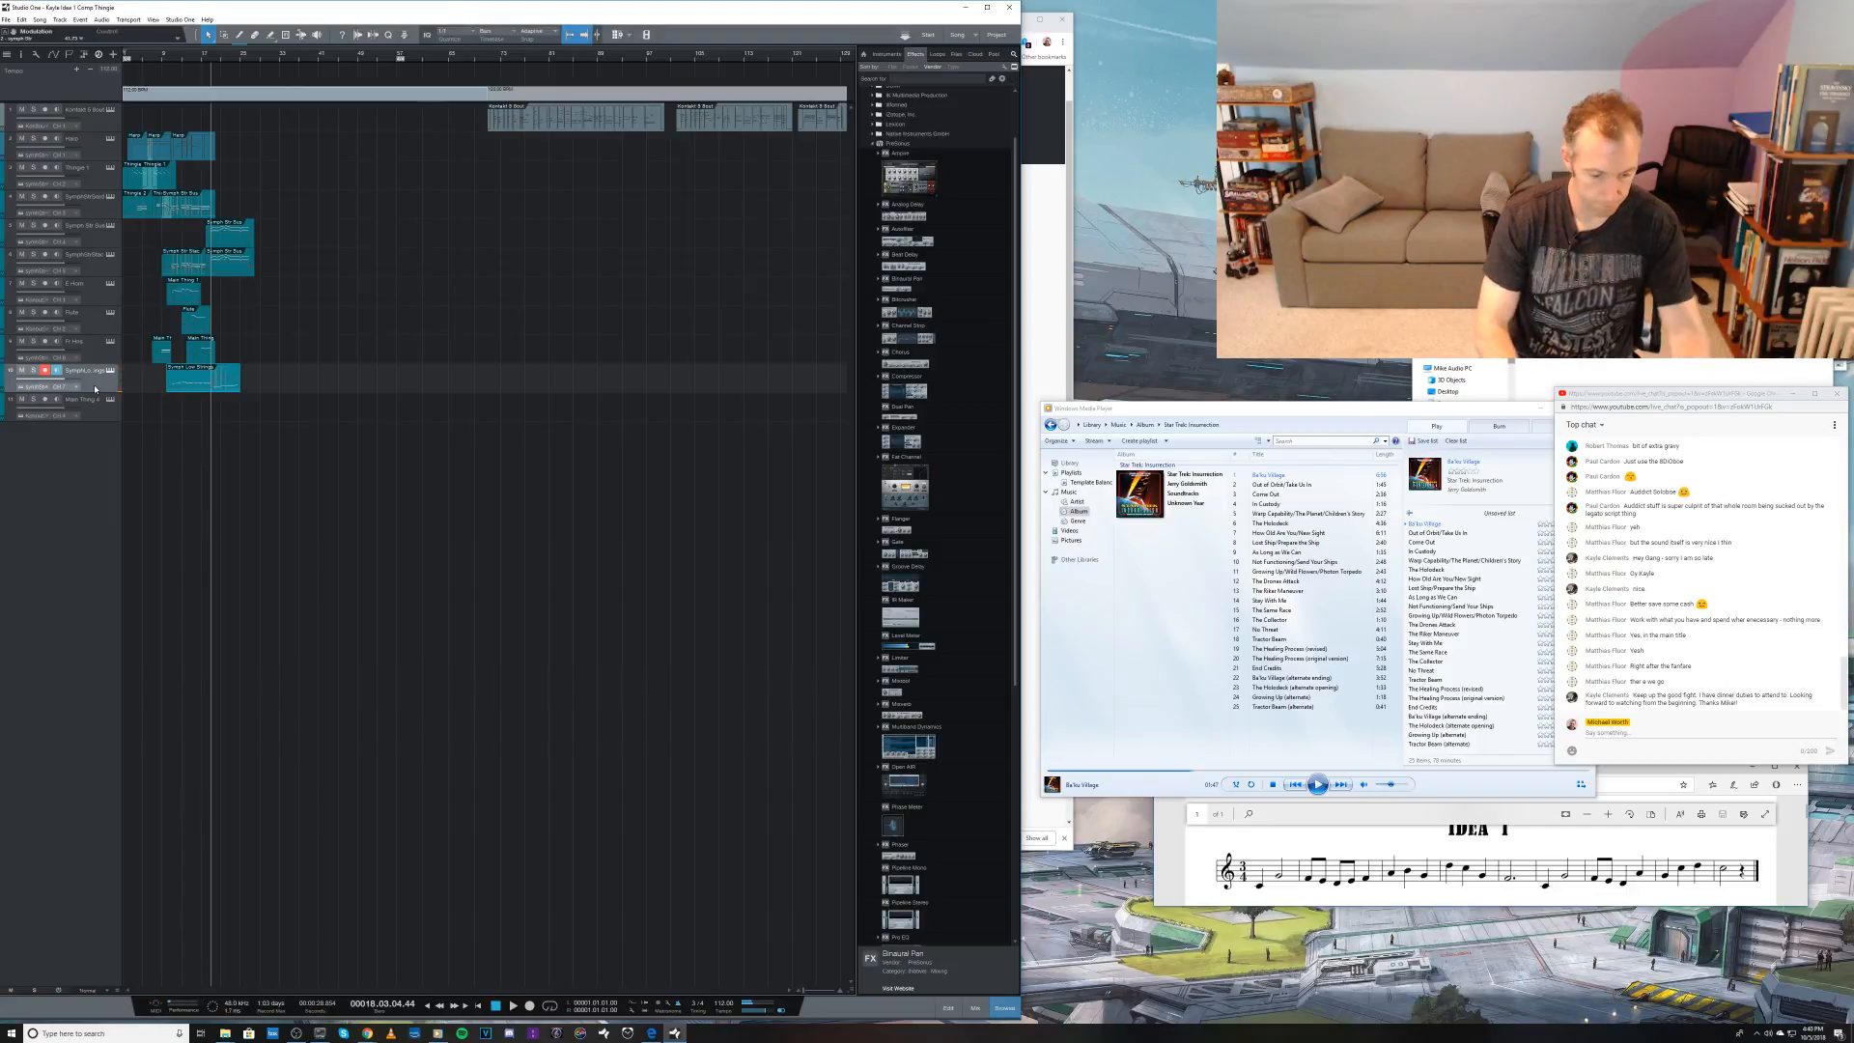
key("ctrl+z")
key("space")
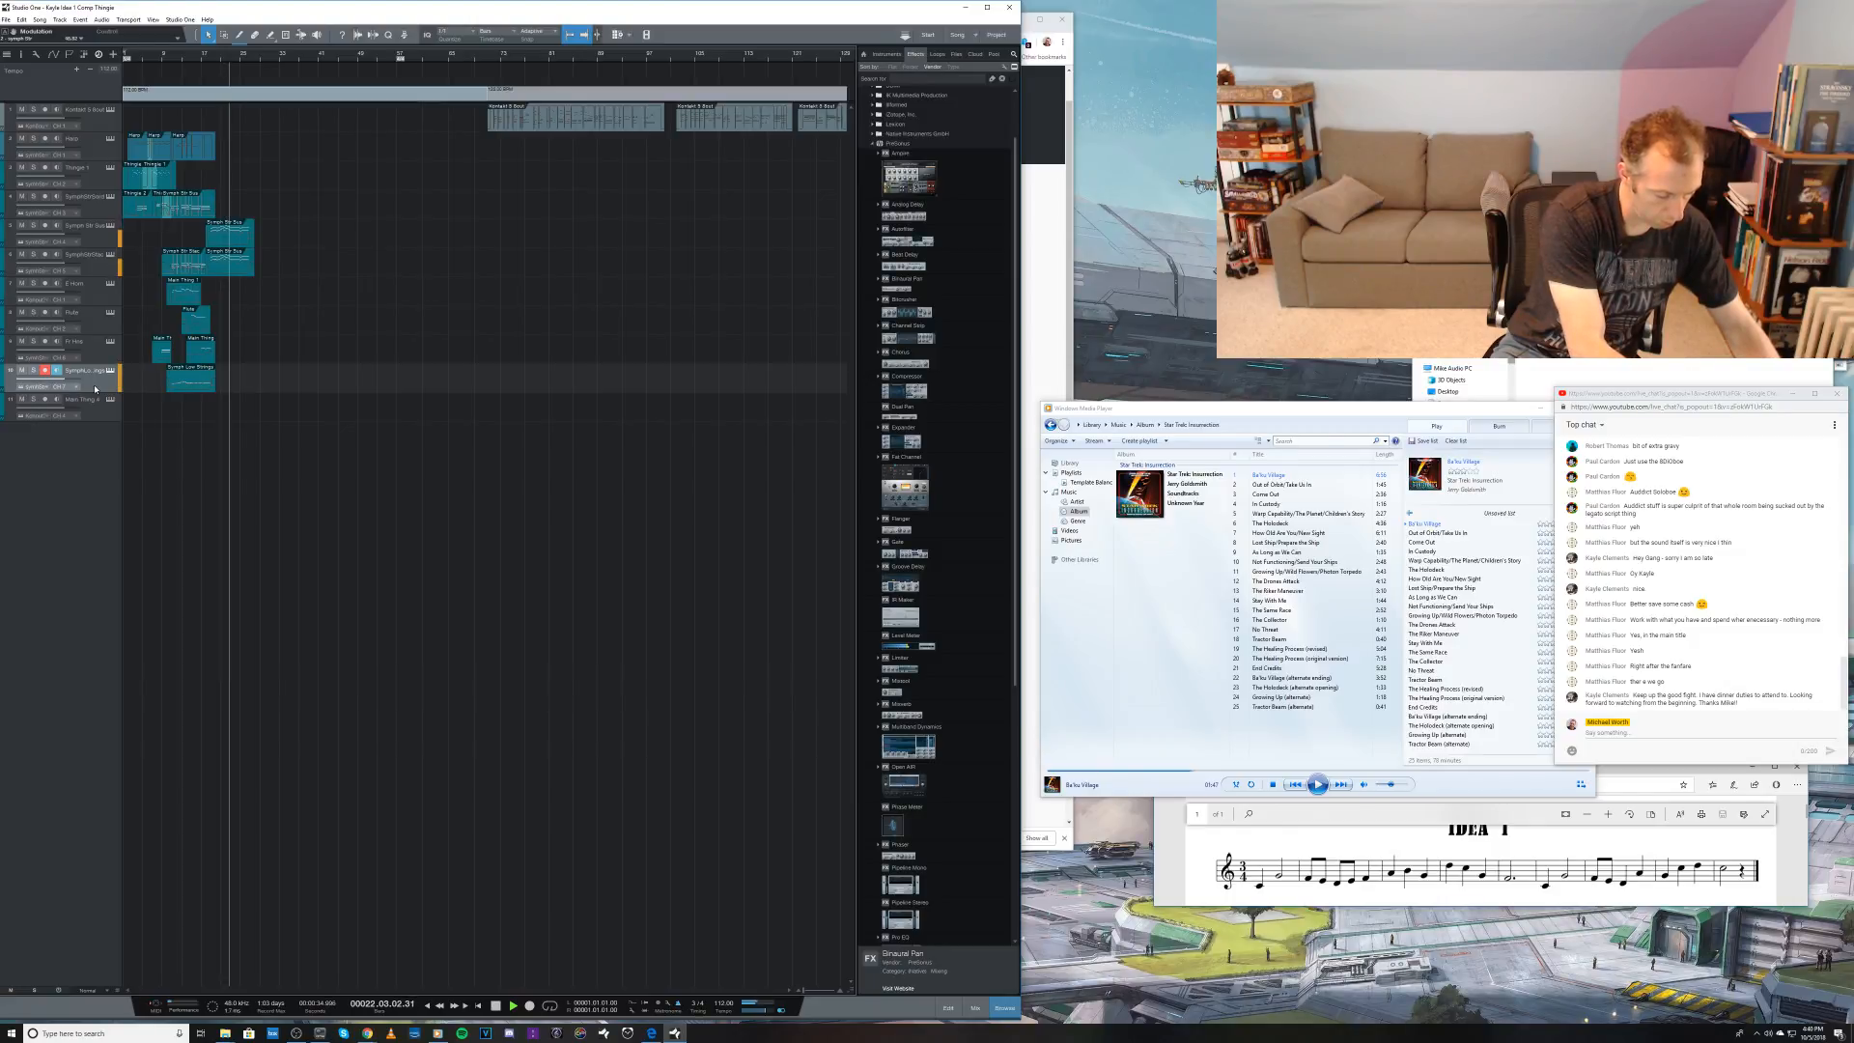
key("space")
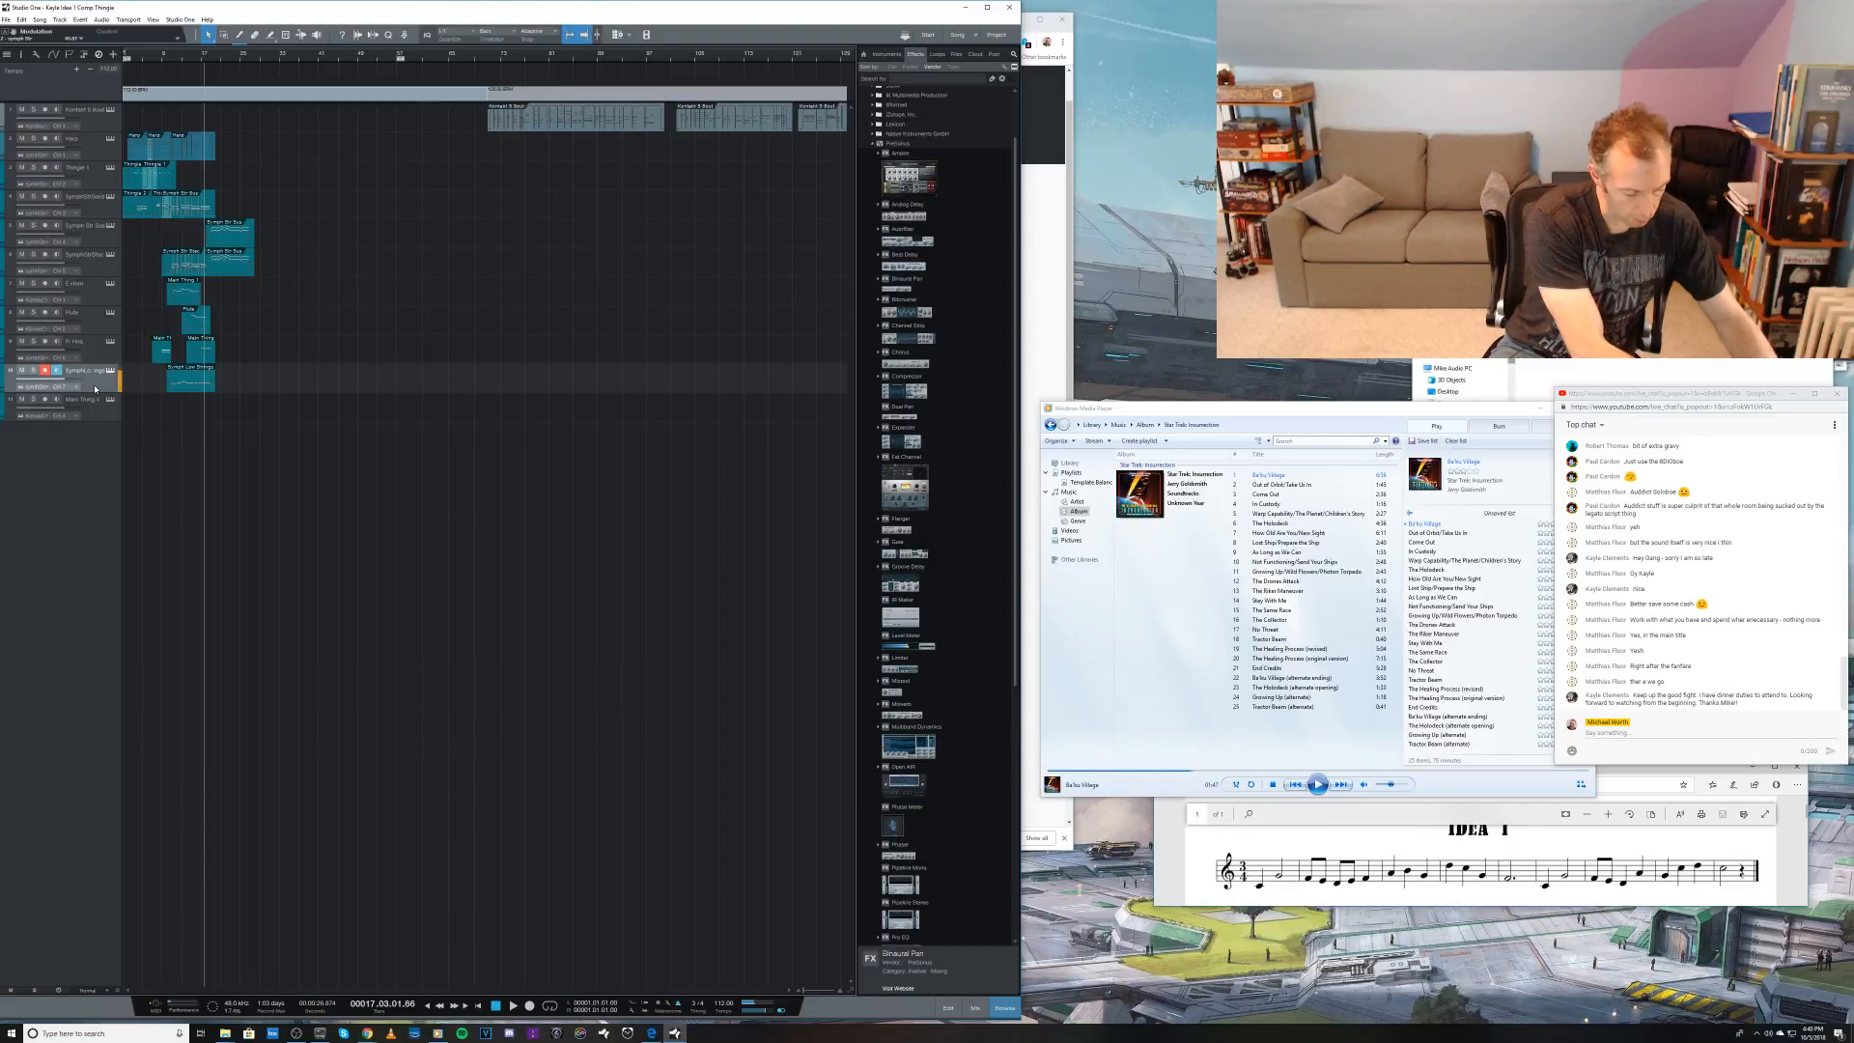
key("ctrl+z")
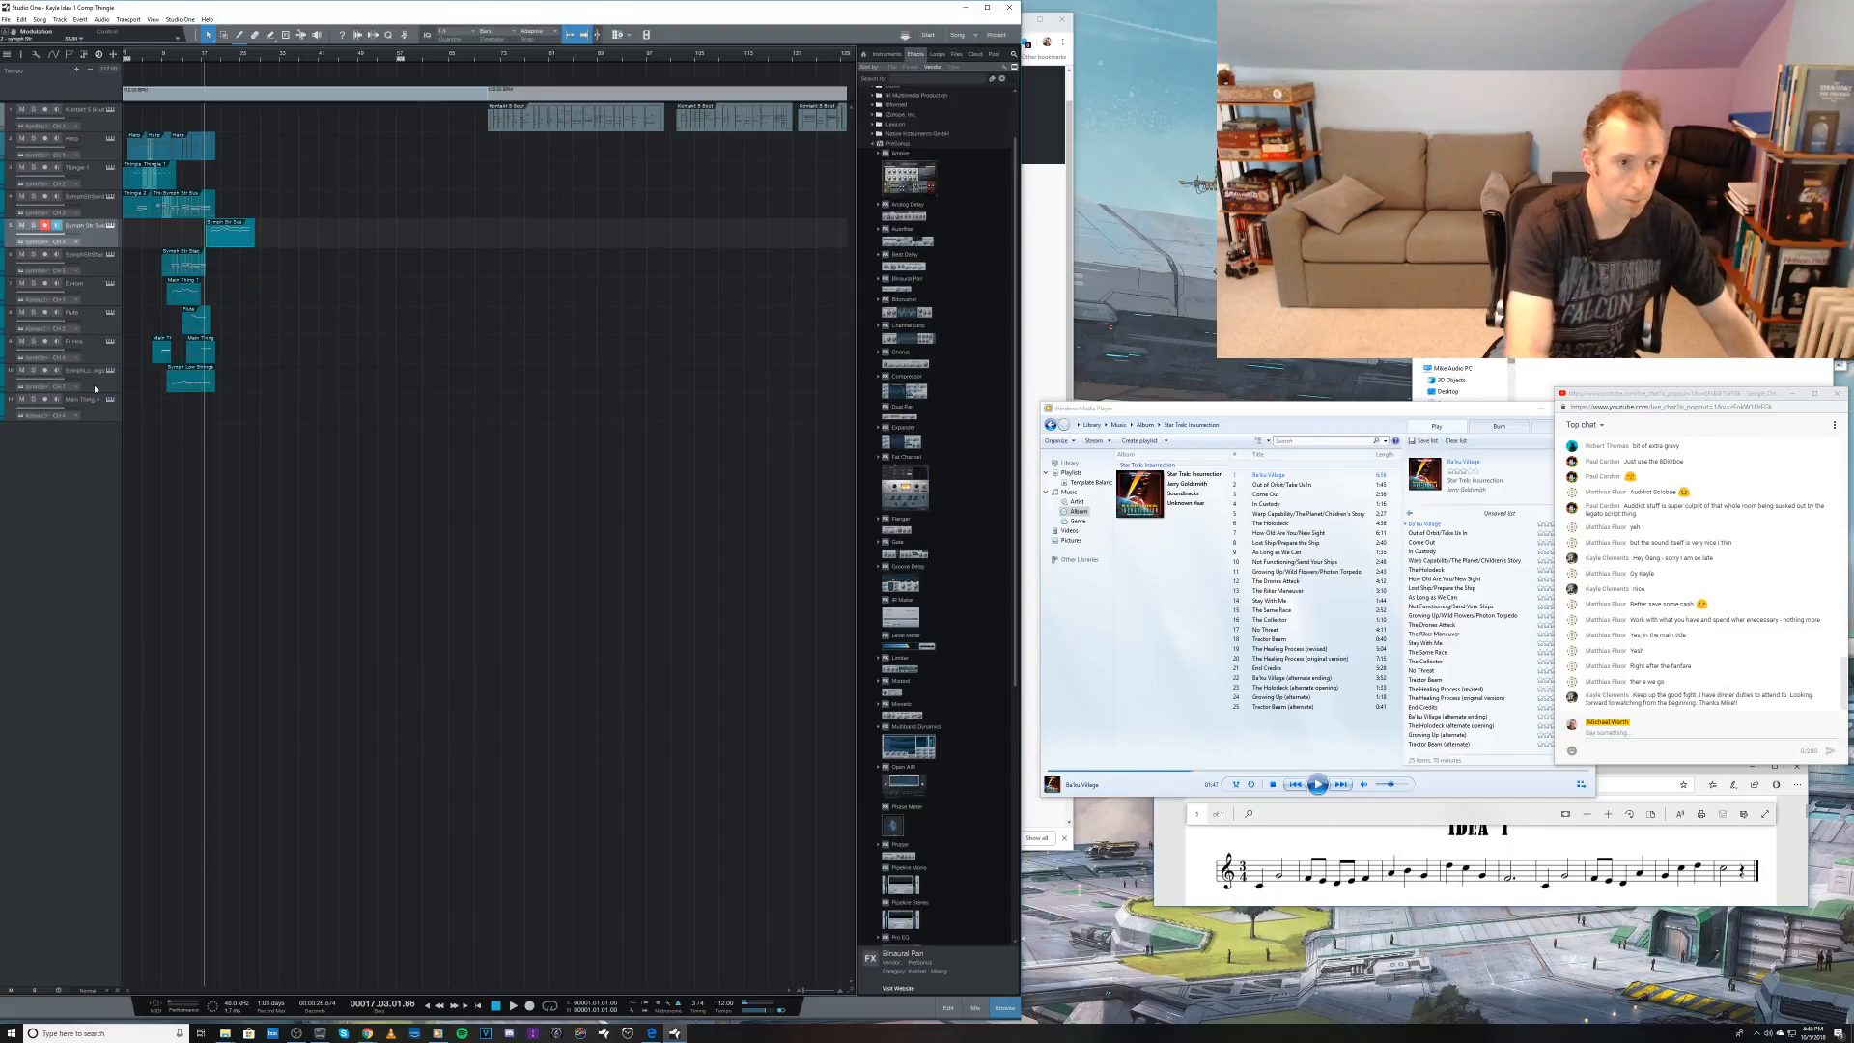
left_click(21, 20)
left_click(53, 44)
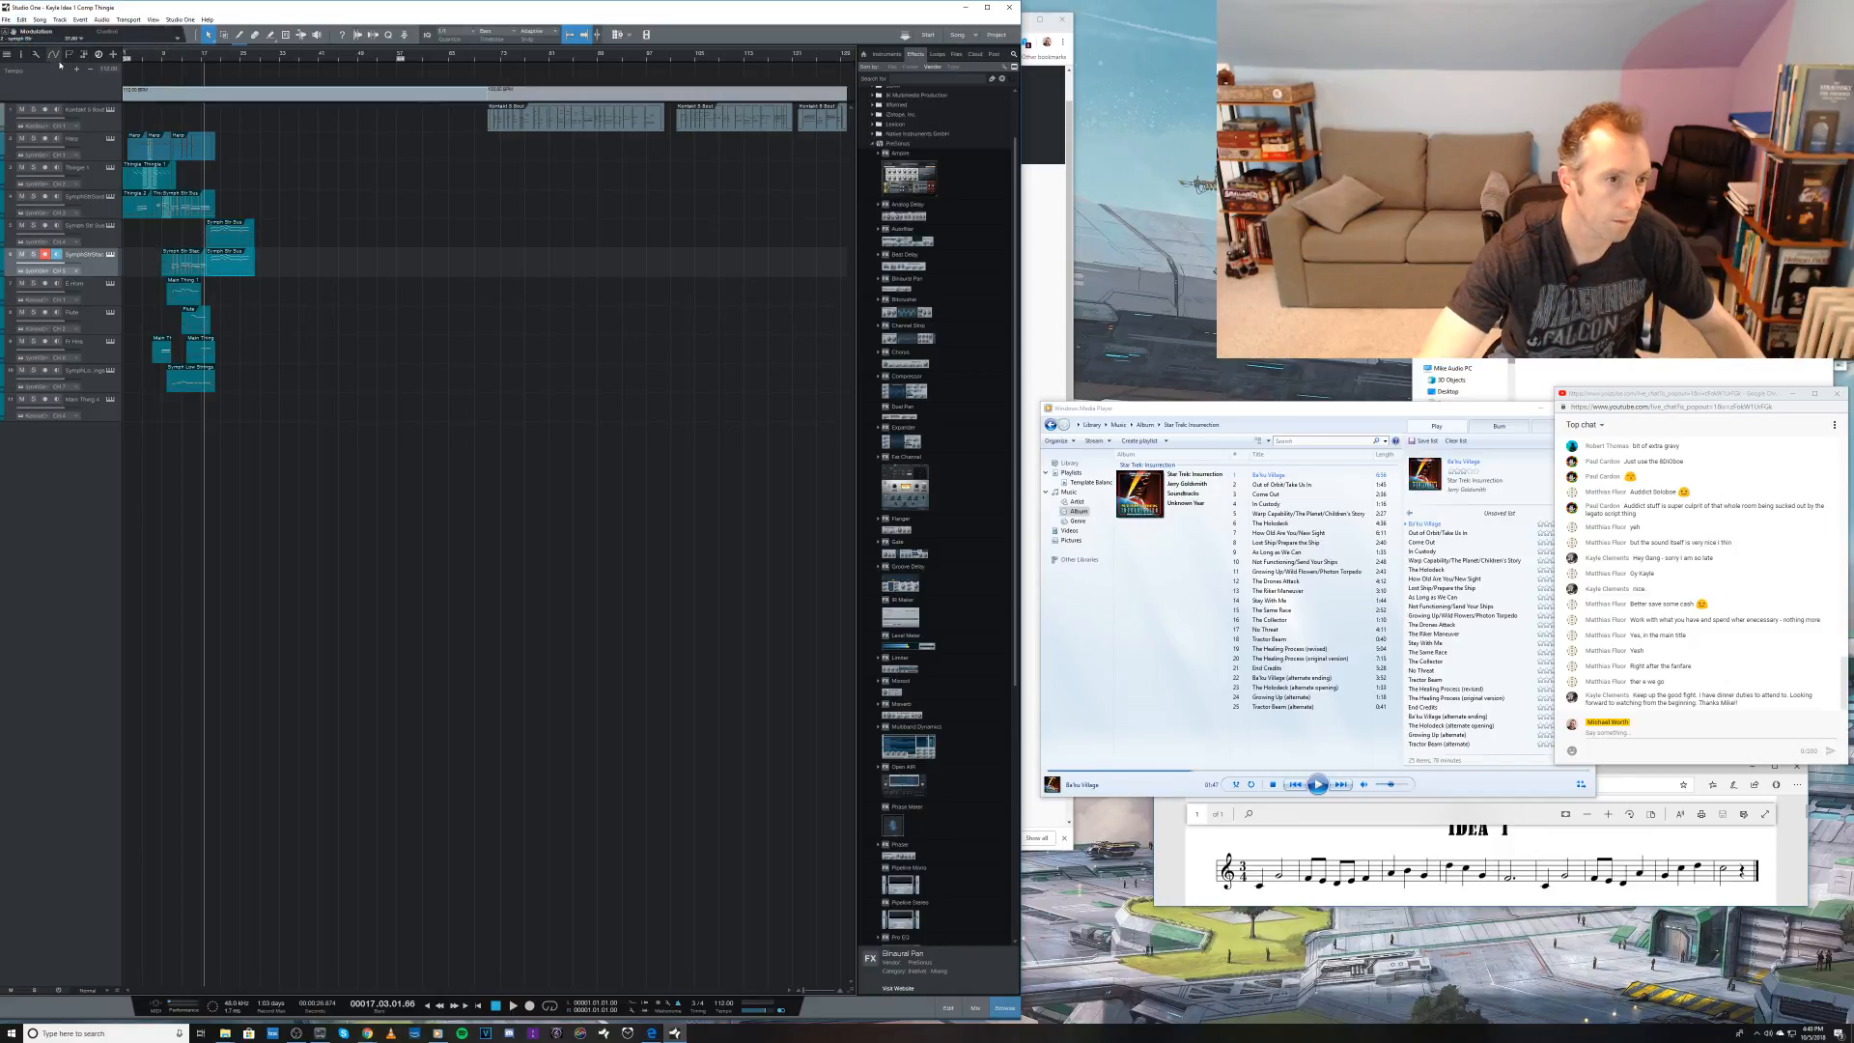
key("KP_Multiply")
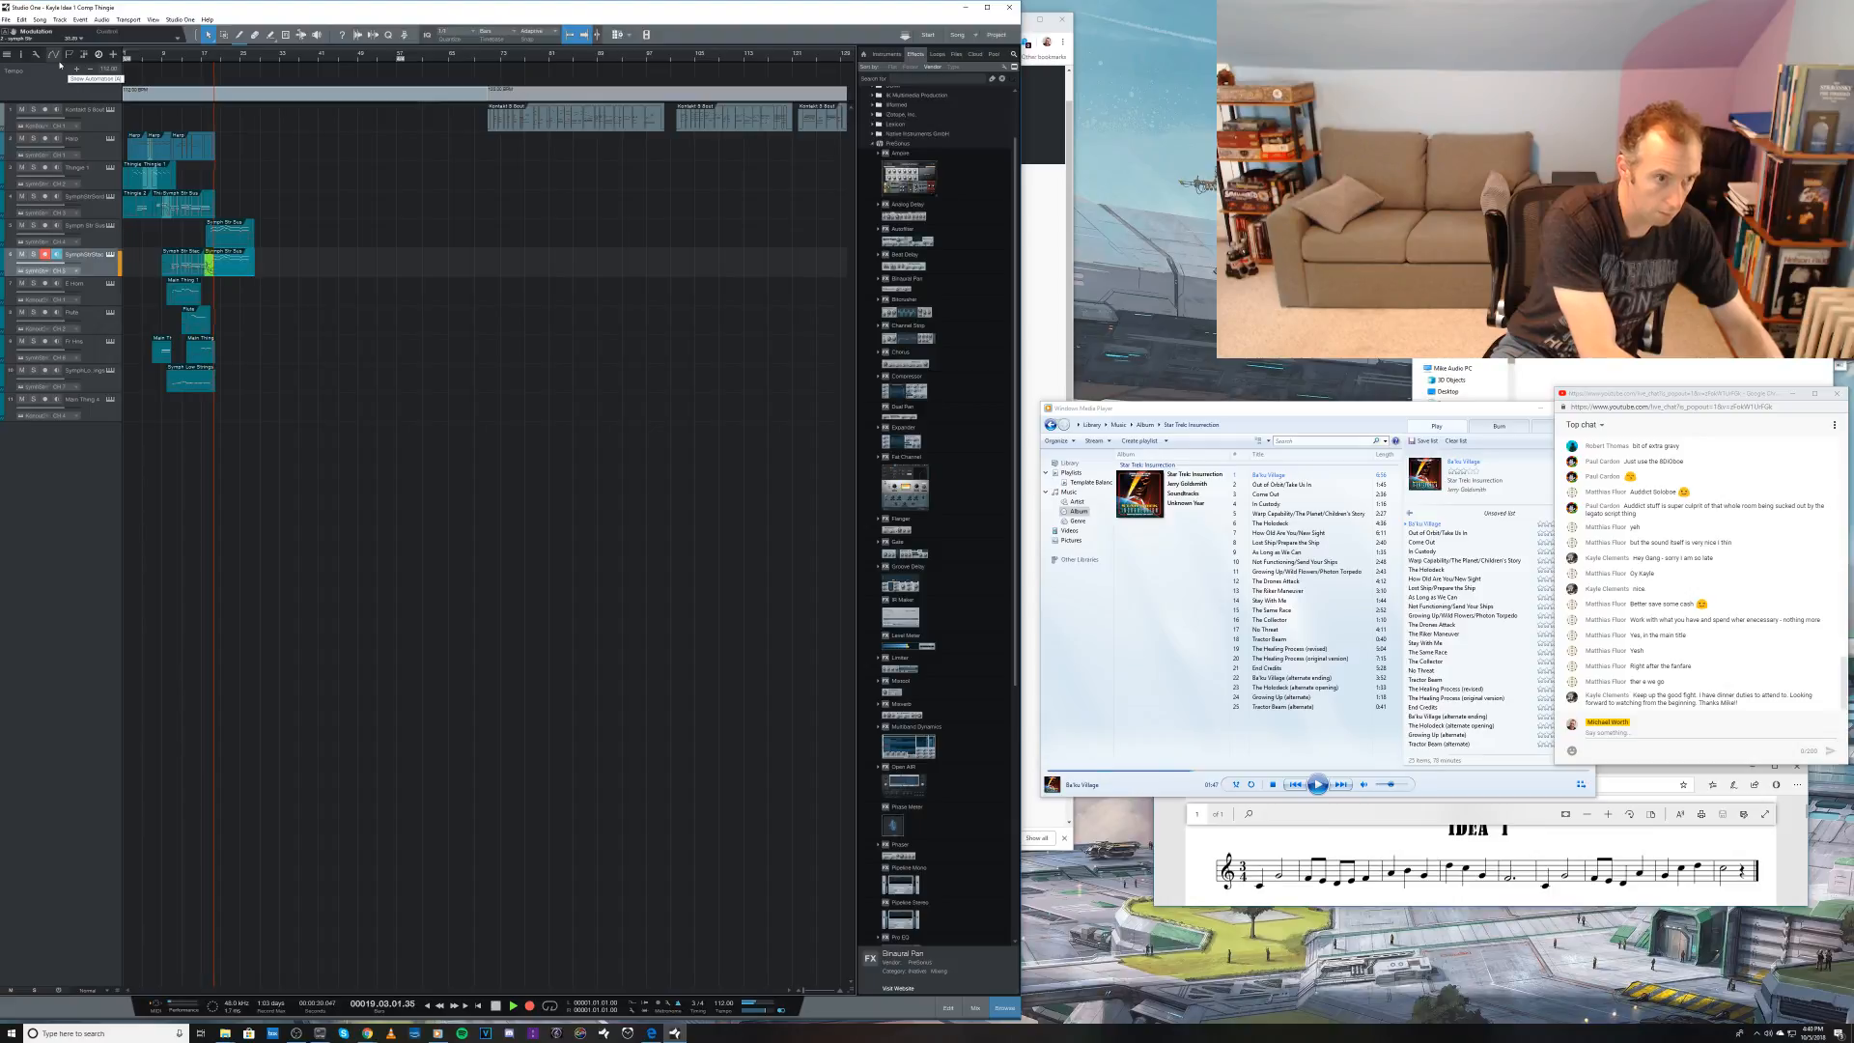
key("space")
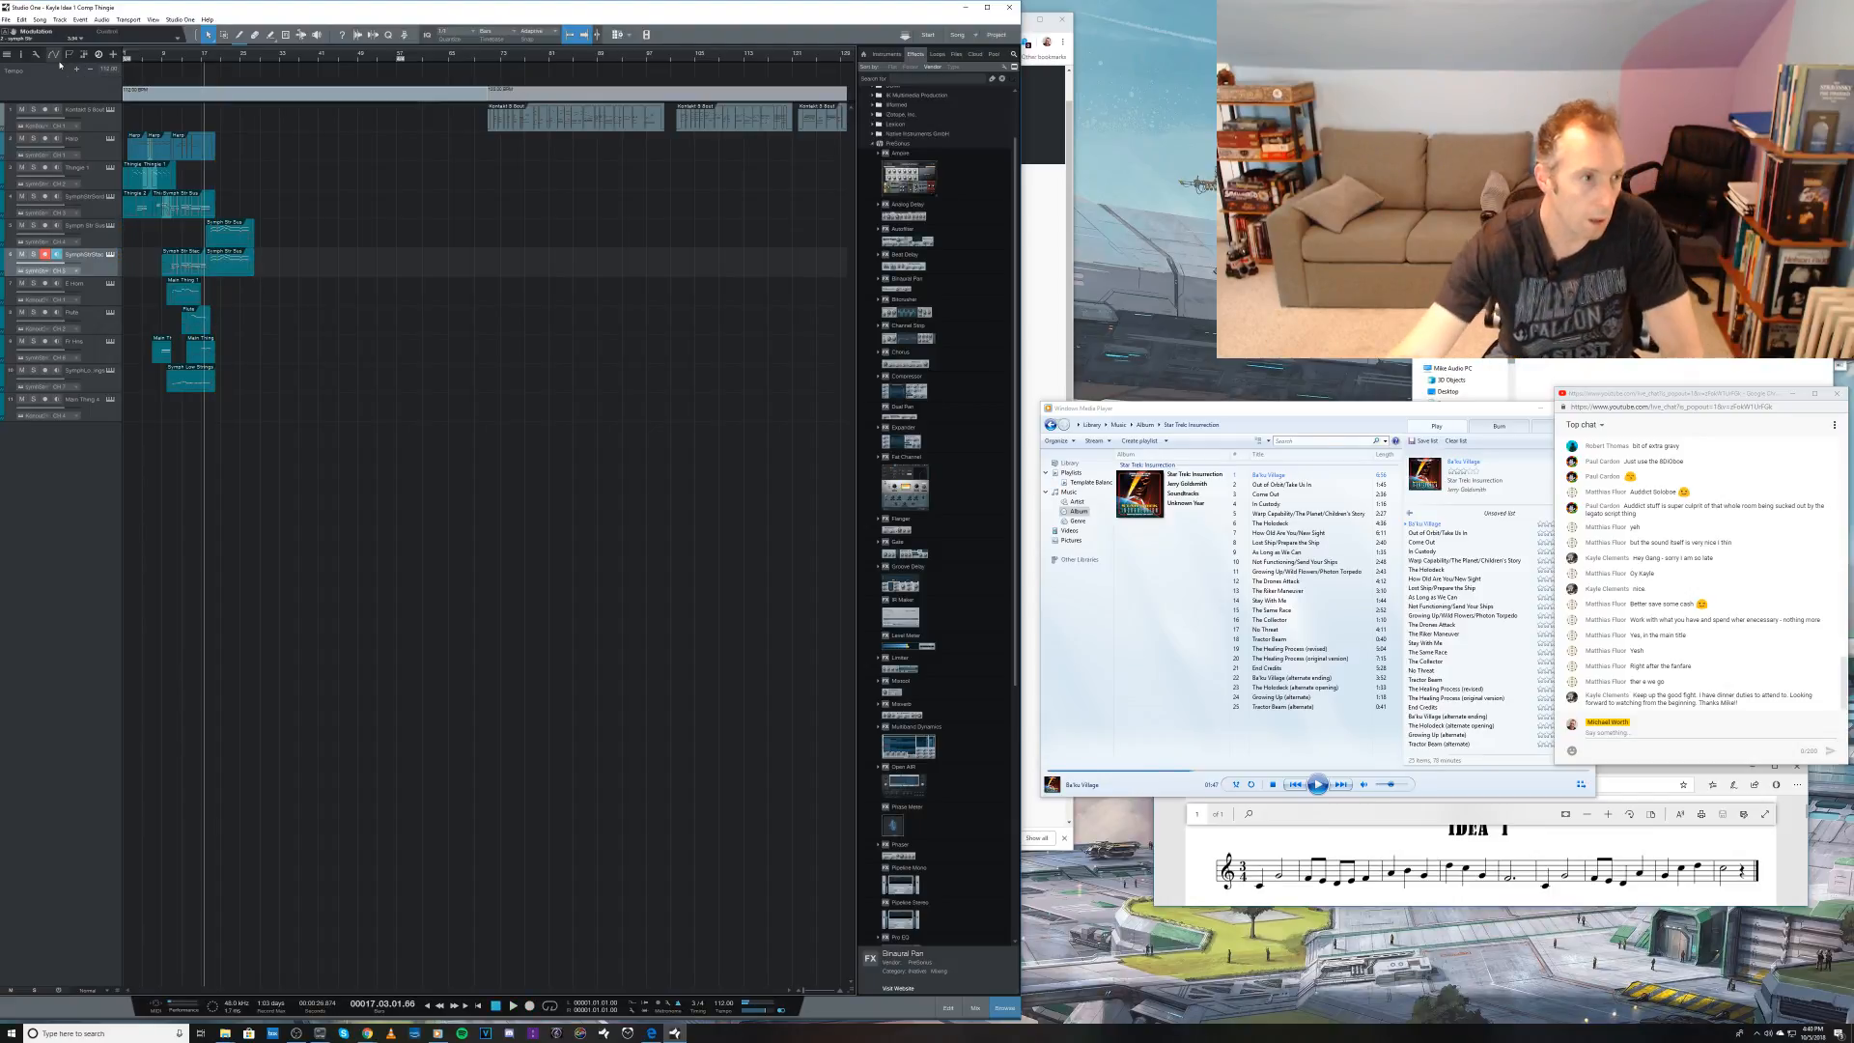
Step: Select the tenth track for recording and rename it St Clos
left_click(100, 377)
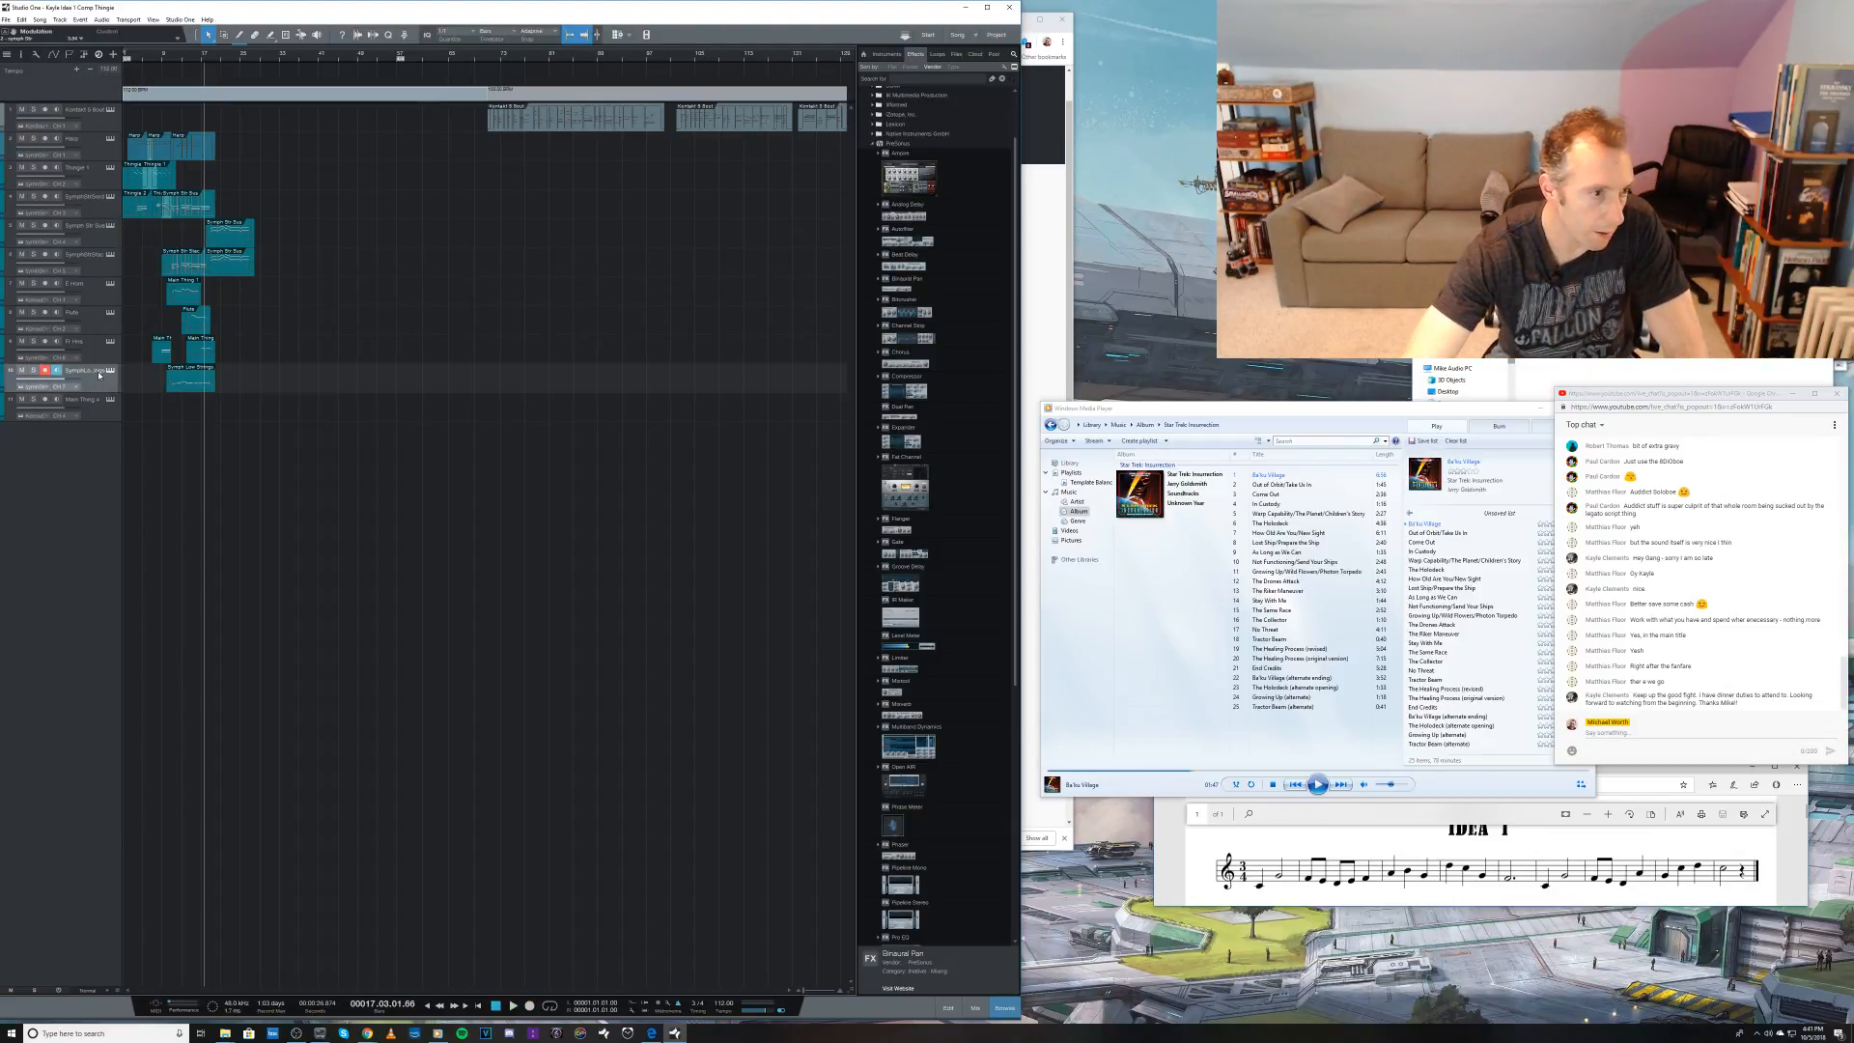
double_click(98, 376)
type("St Clz")
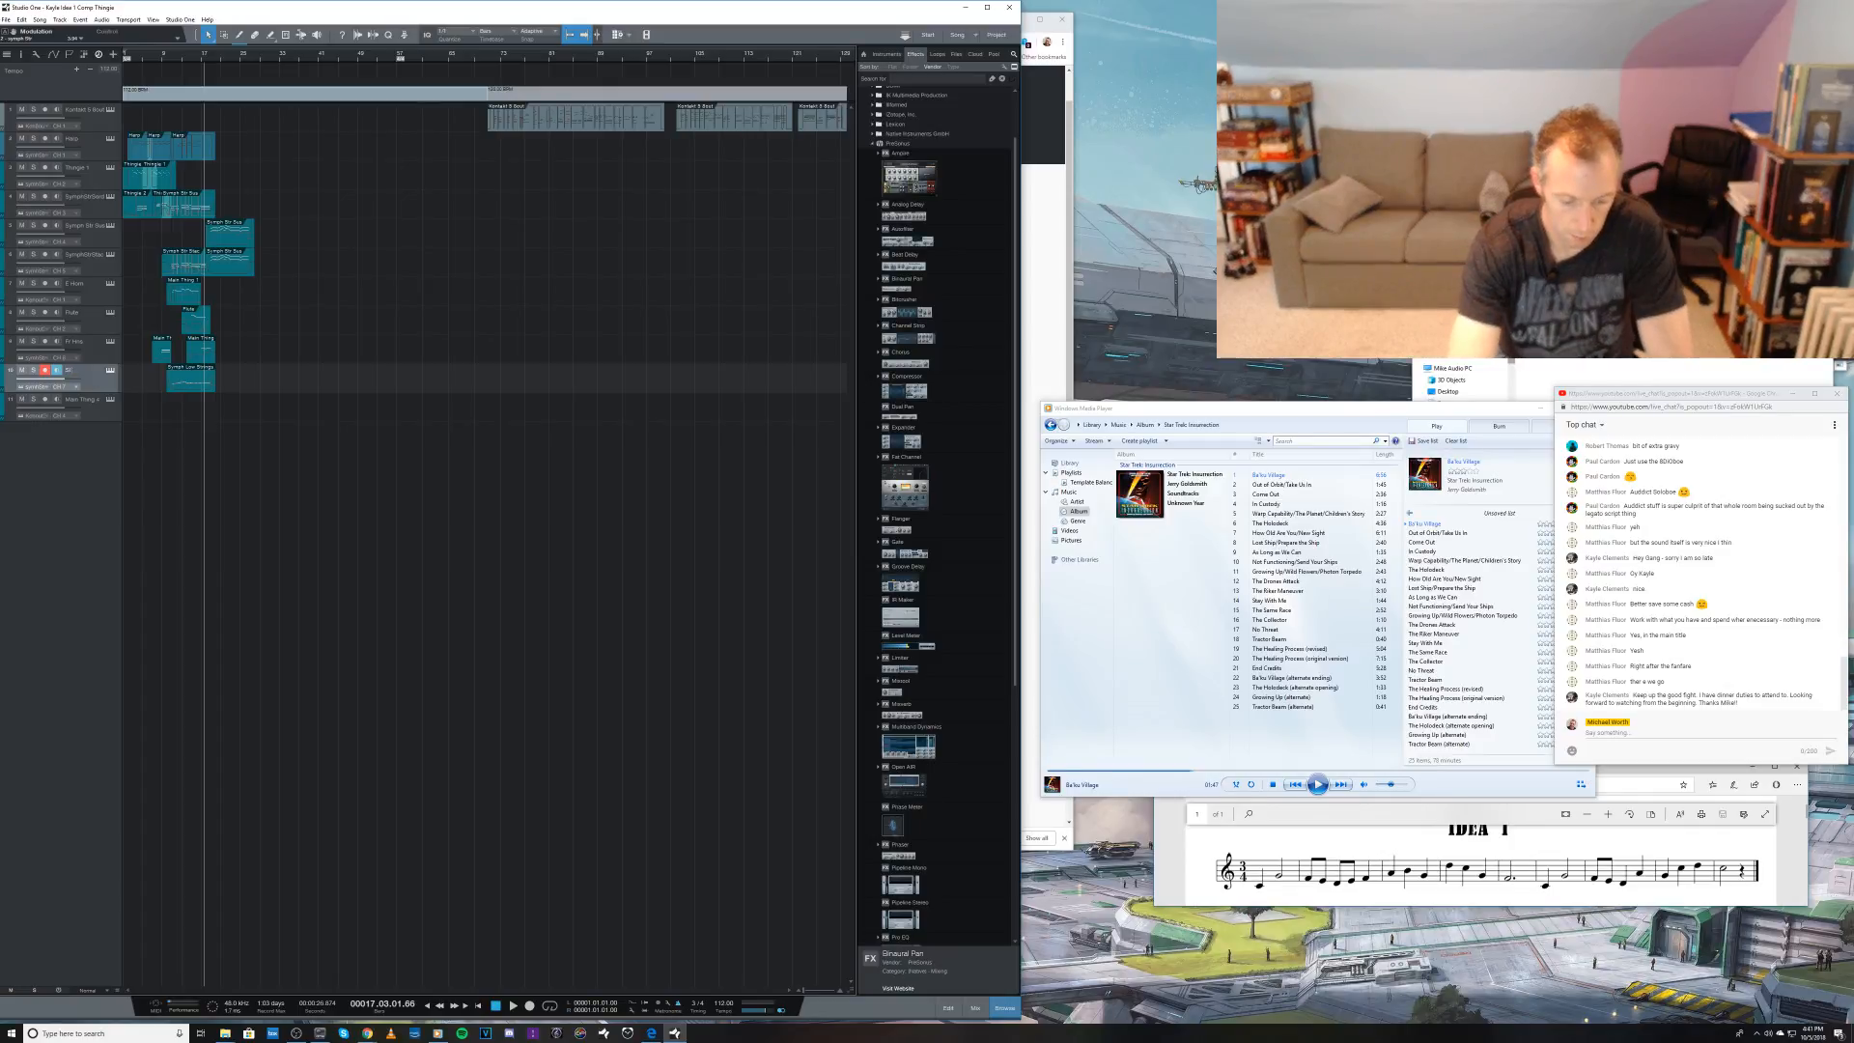
key("Return")
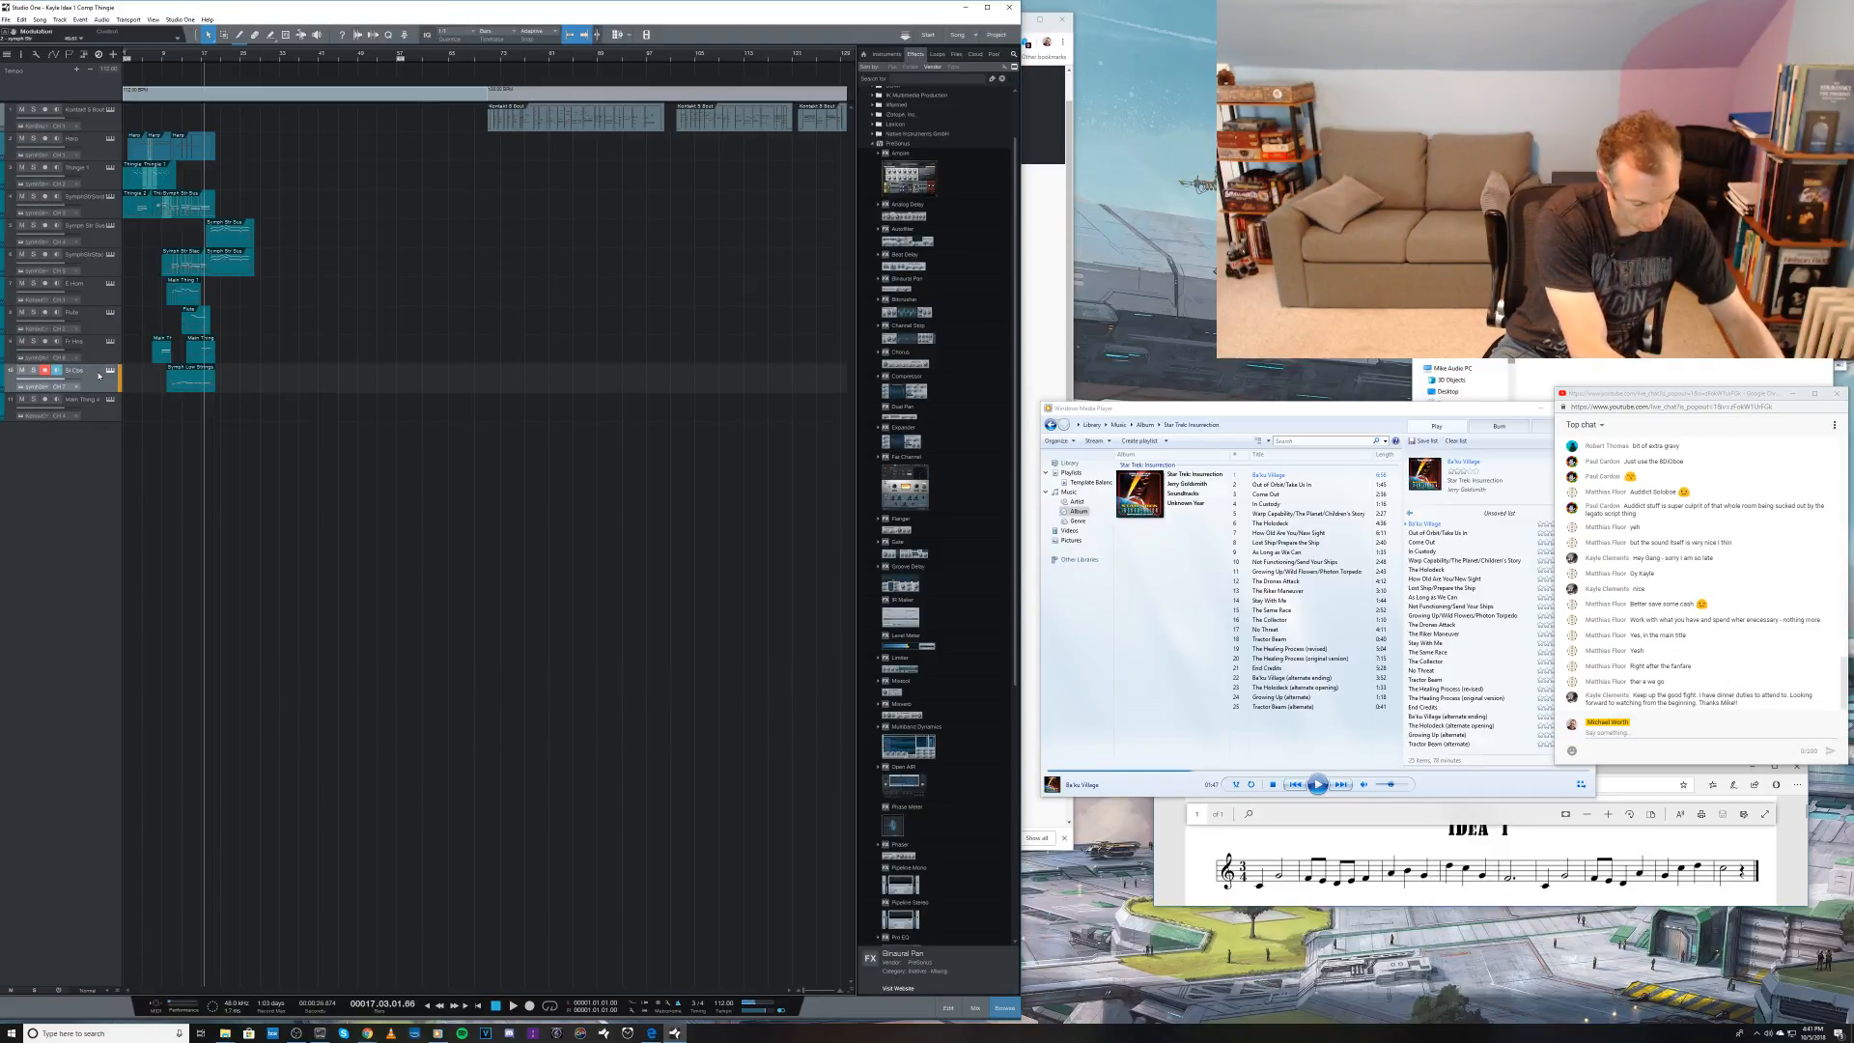
Step: Record a take on the tenth track from bar 17, undo it and record a longer replacement up to about bar 26
key("KP_Multiply")
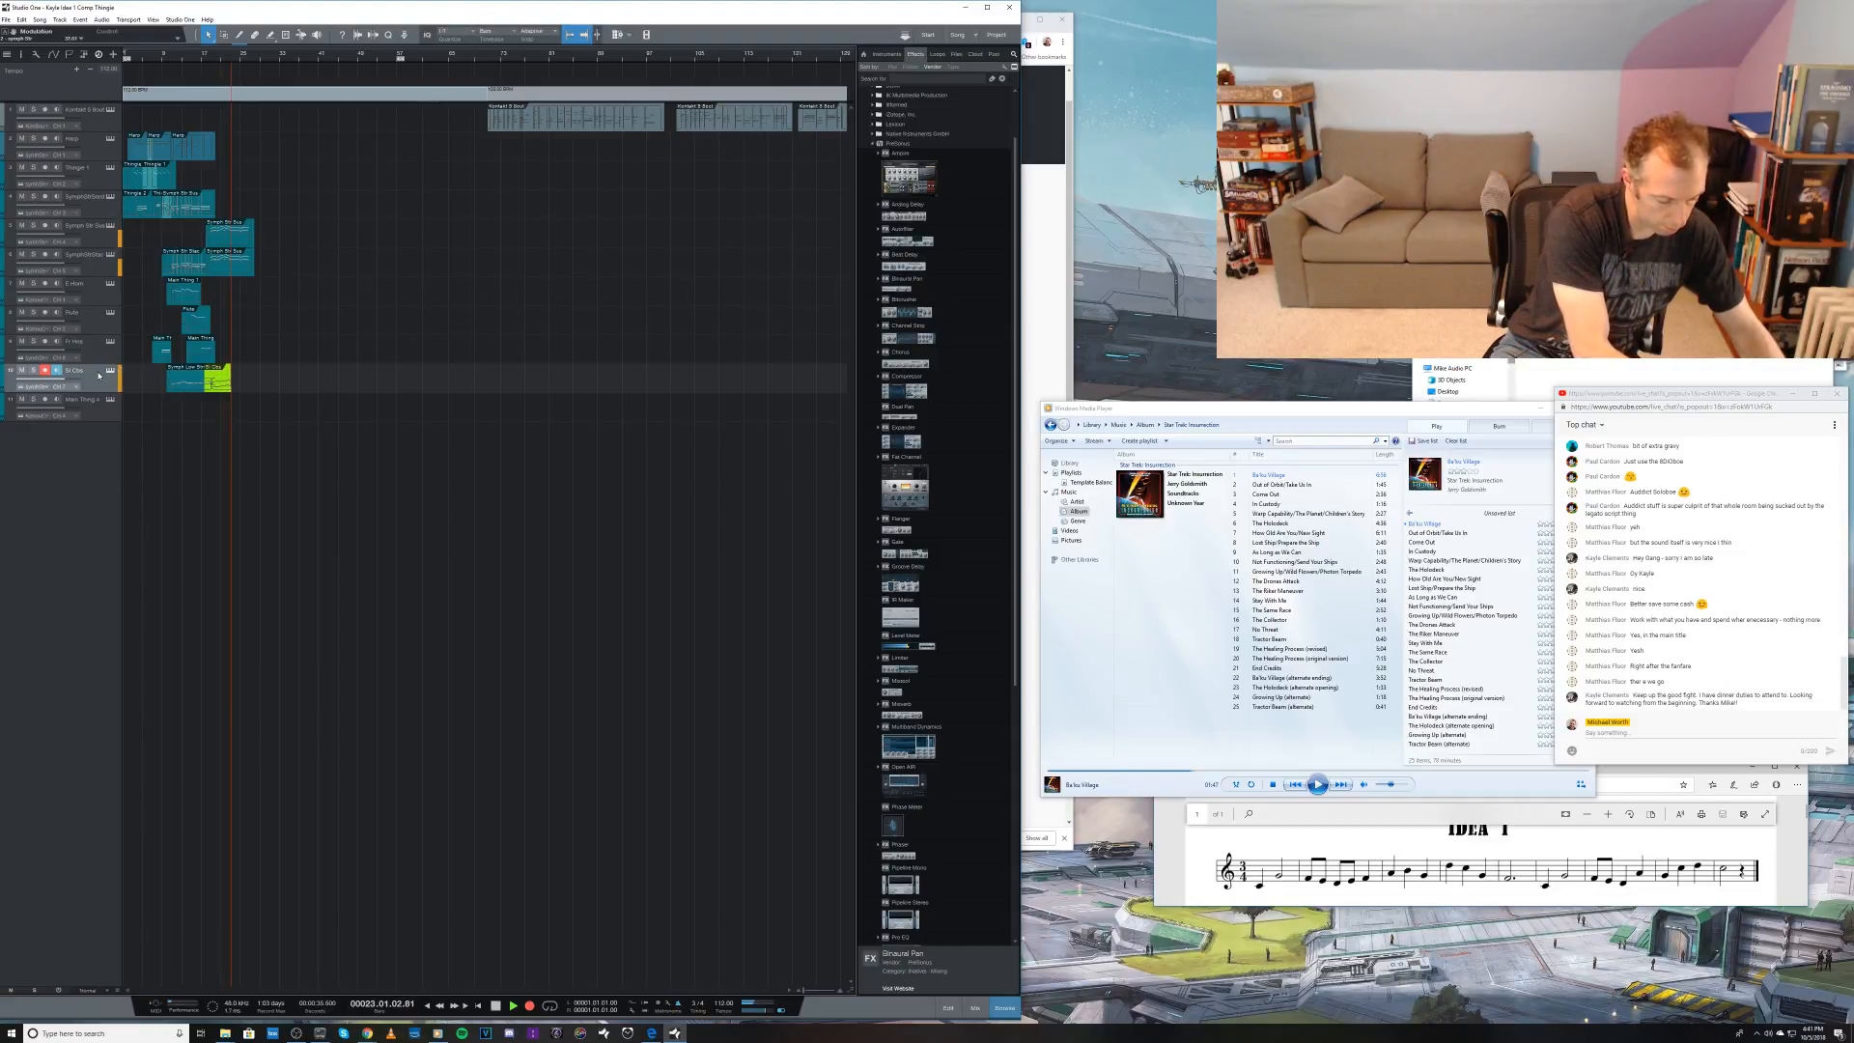
key("space")
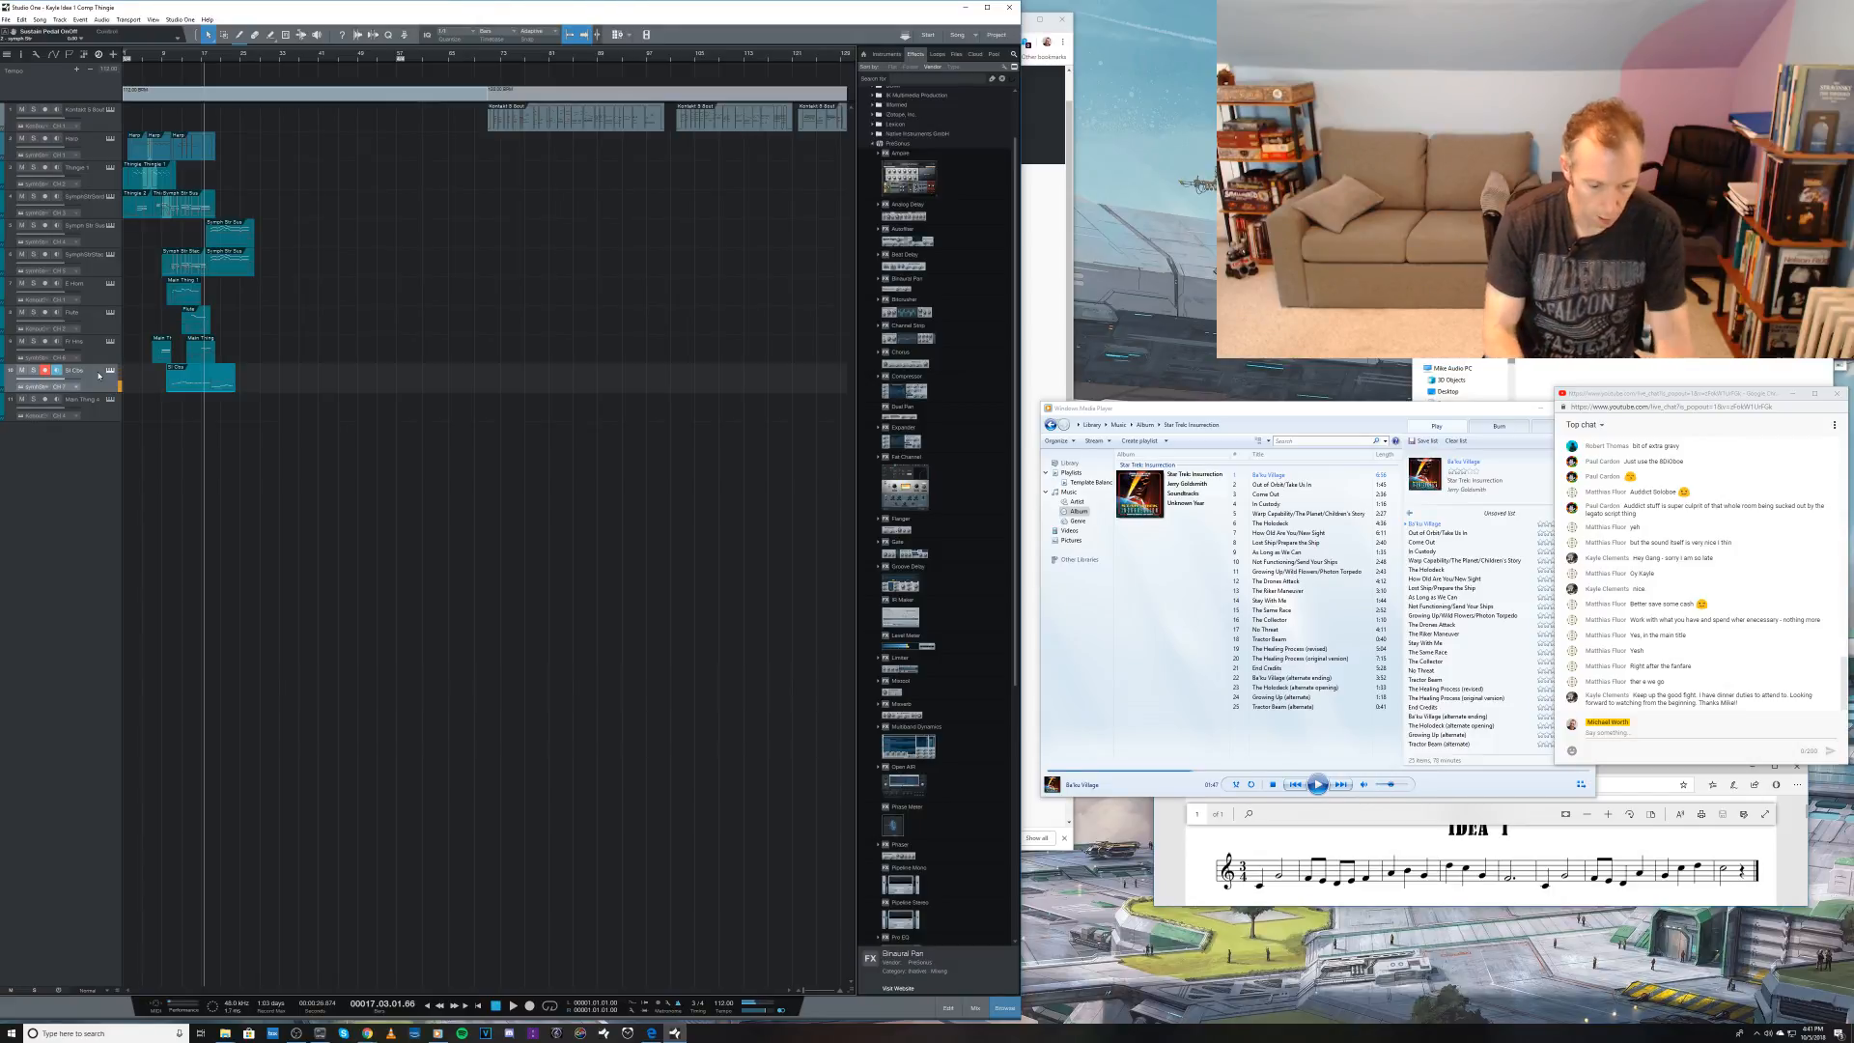
key("ctrl+z")
key("KP_Multiply")
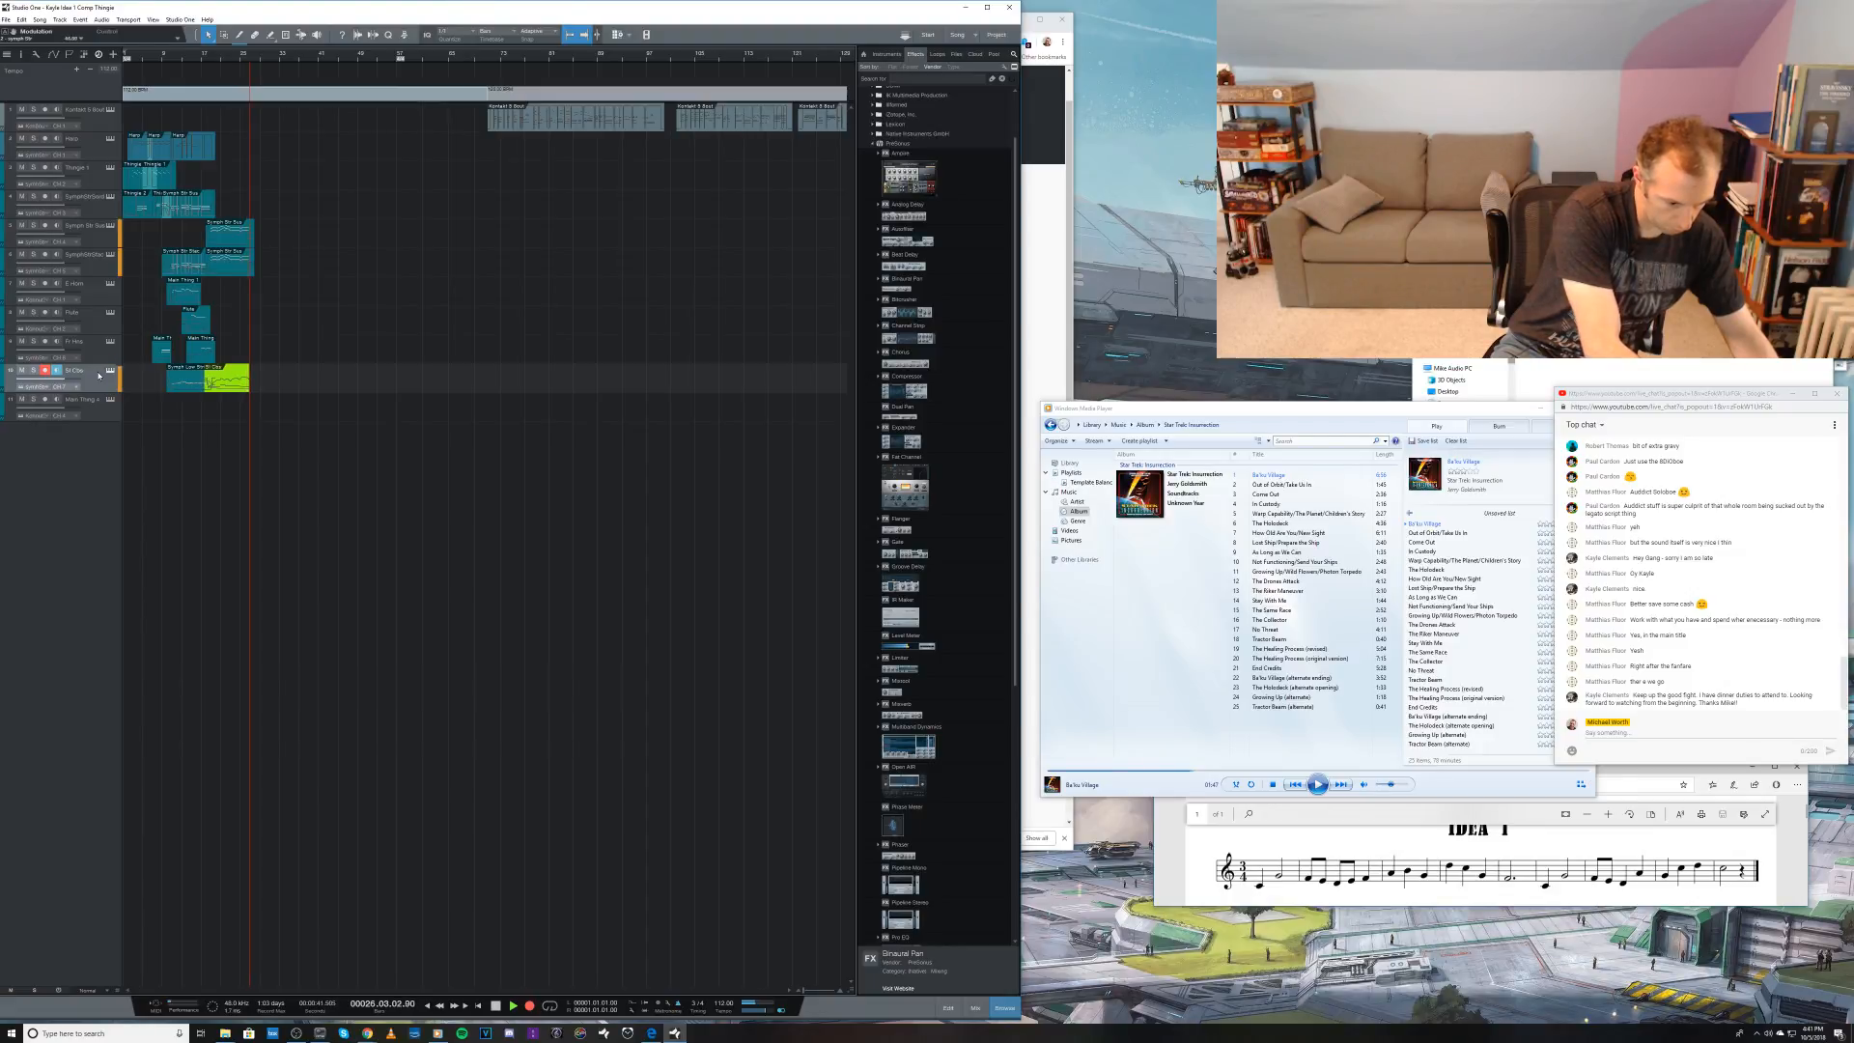
key("space")
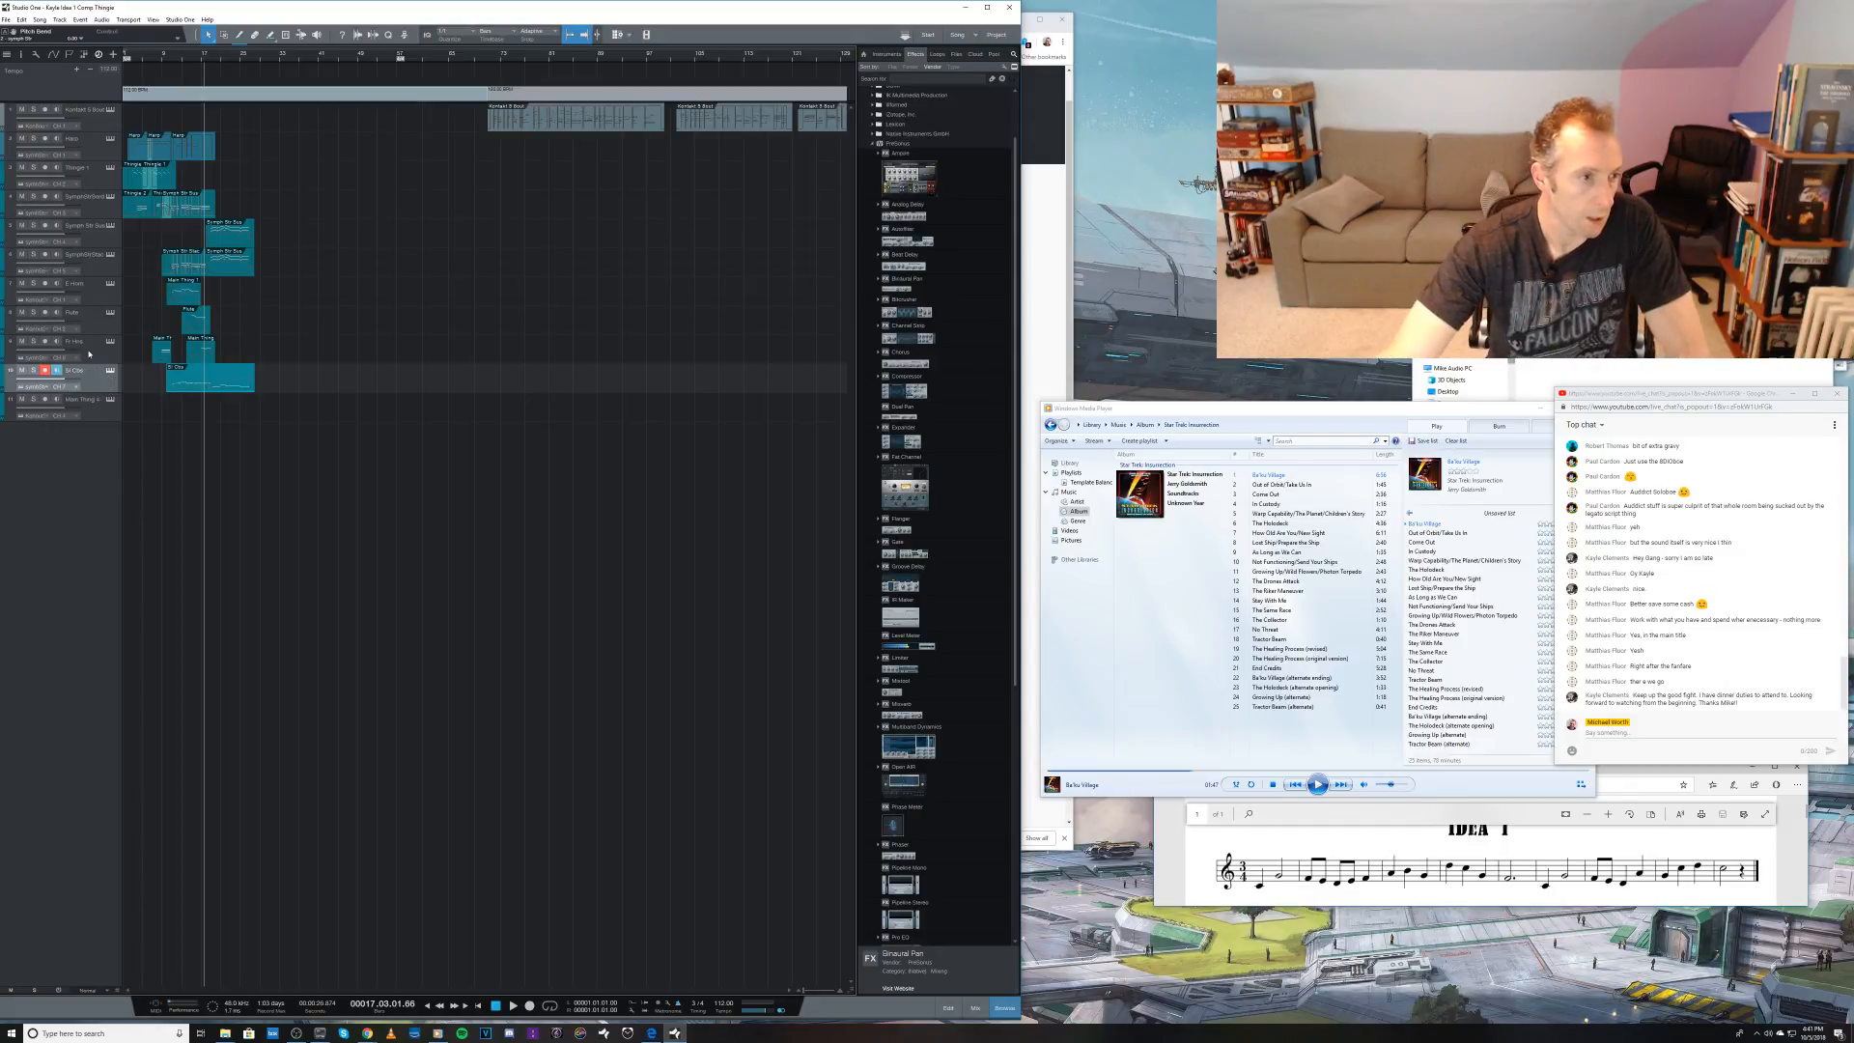
Step: Record a take on the ninth track from bar 17, undo it and record it again up to about bar 26
left_click(94, 350)
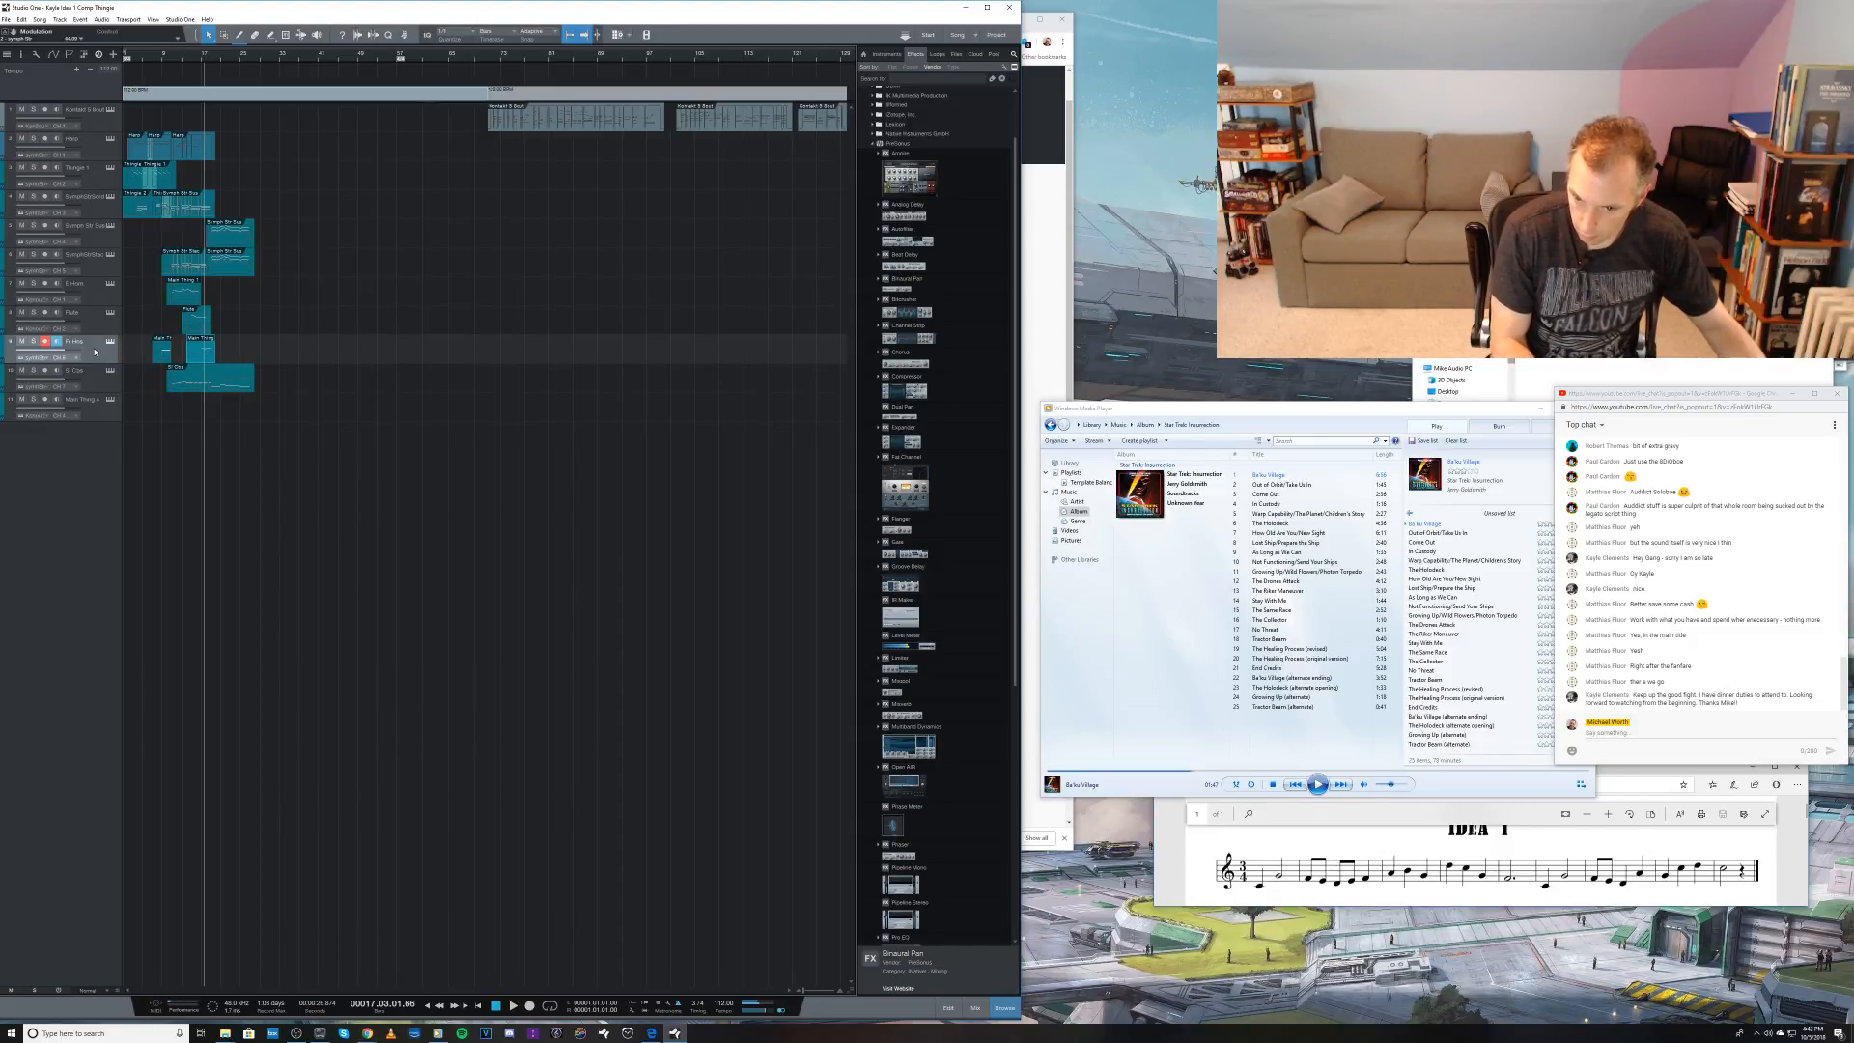
key("KP_Multiply")
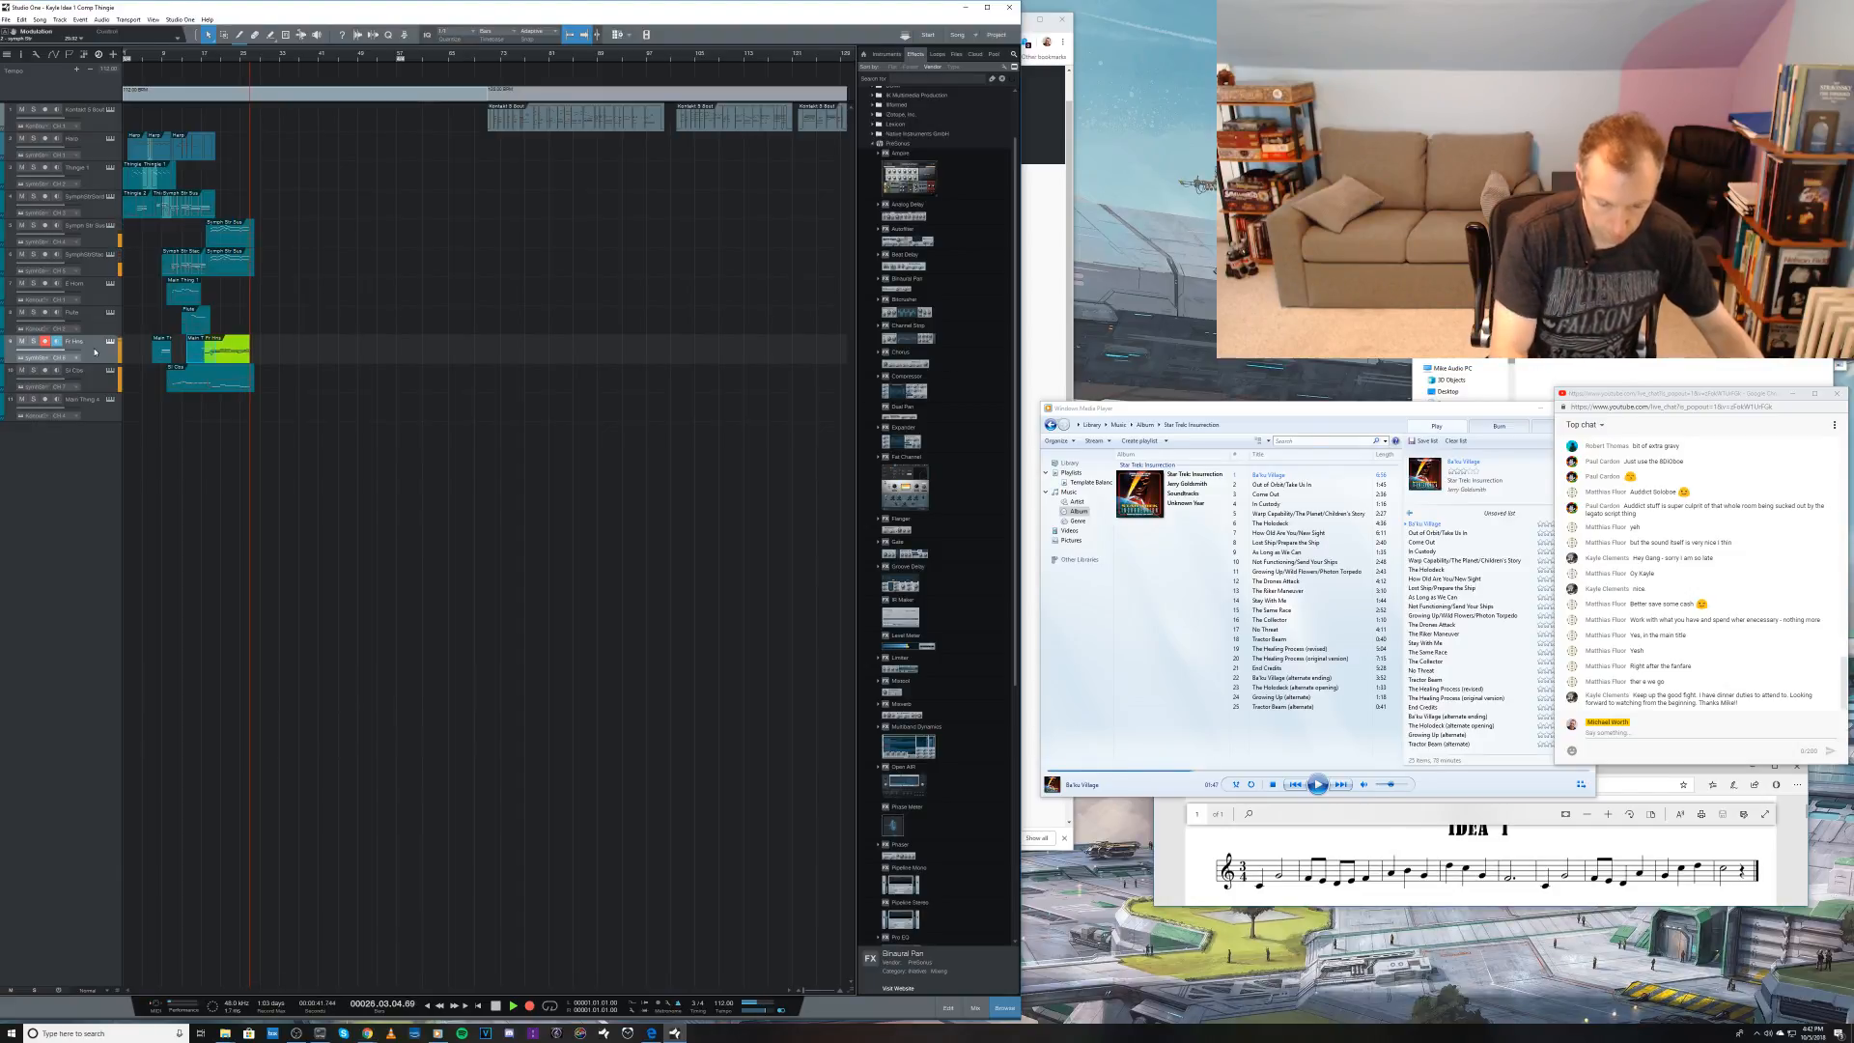
key("space")
key("ctrl+z")
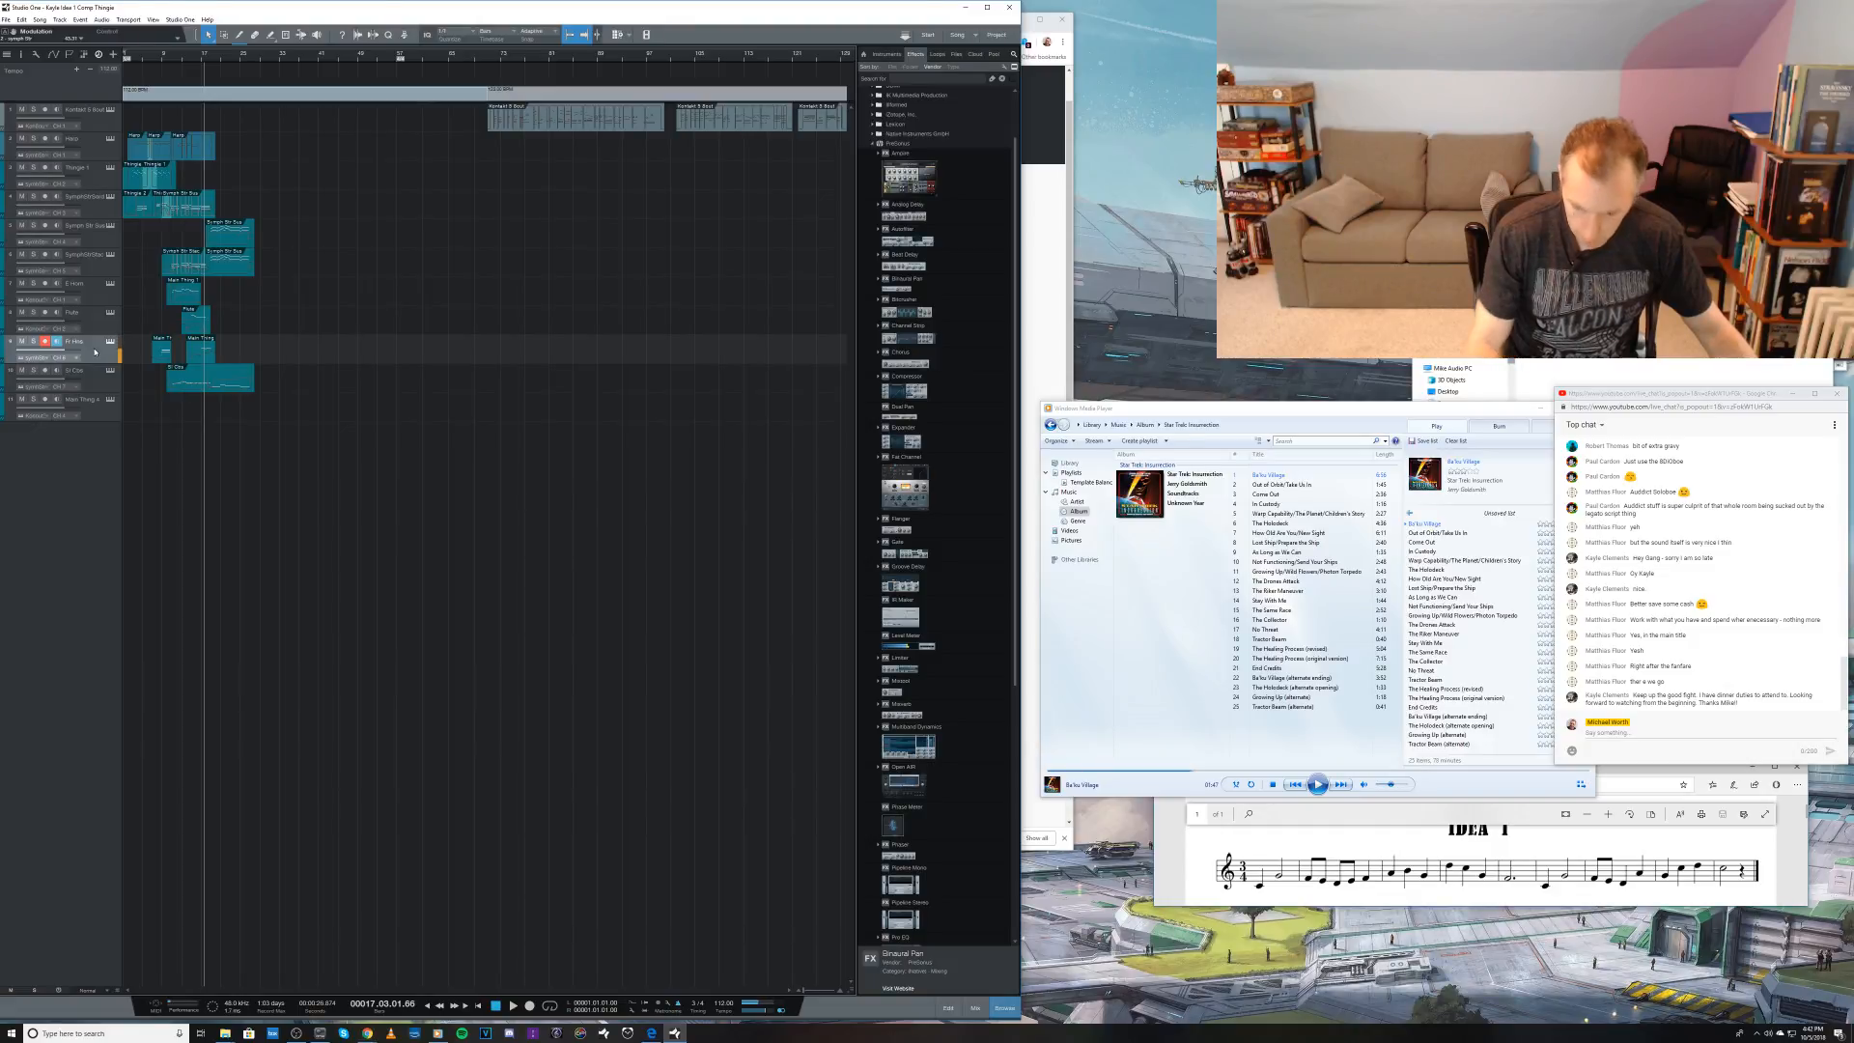
key("KP_Multiply")
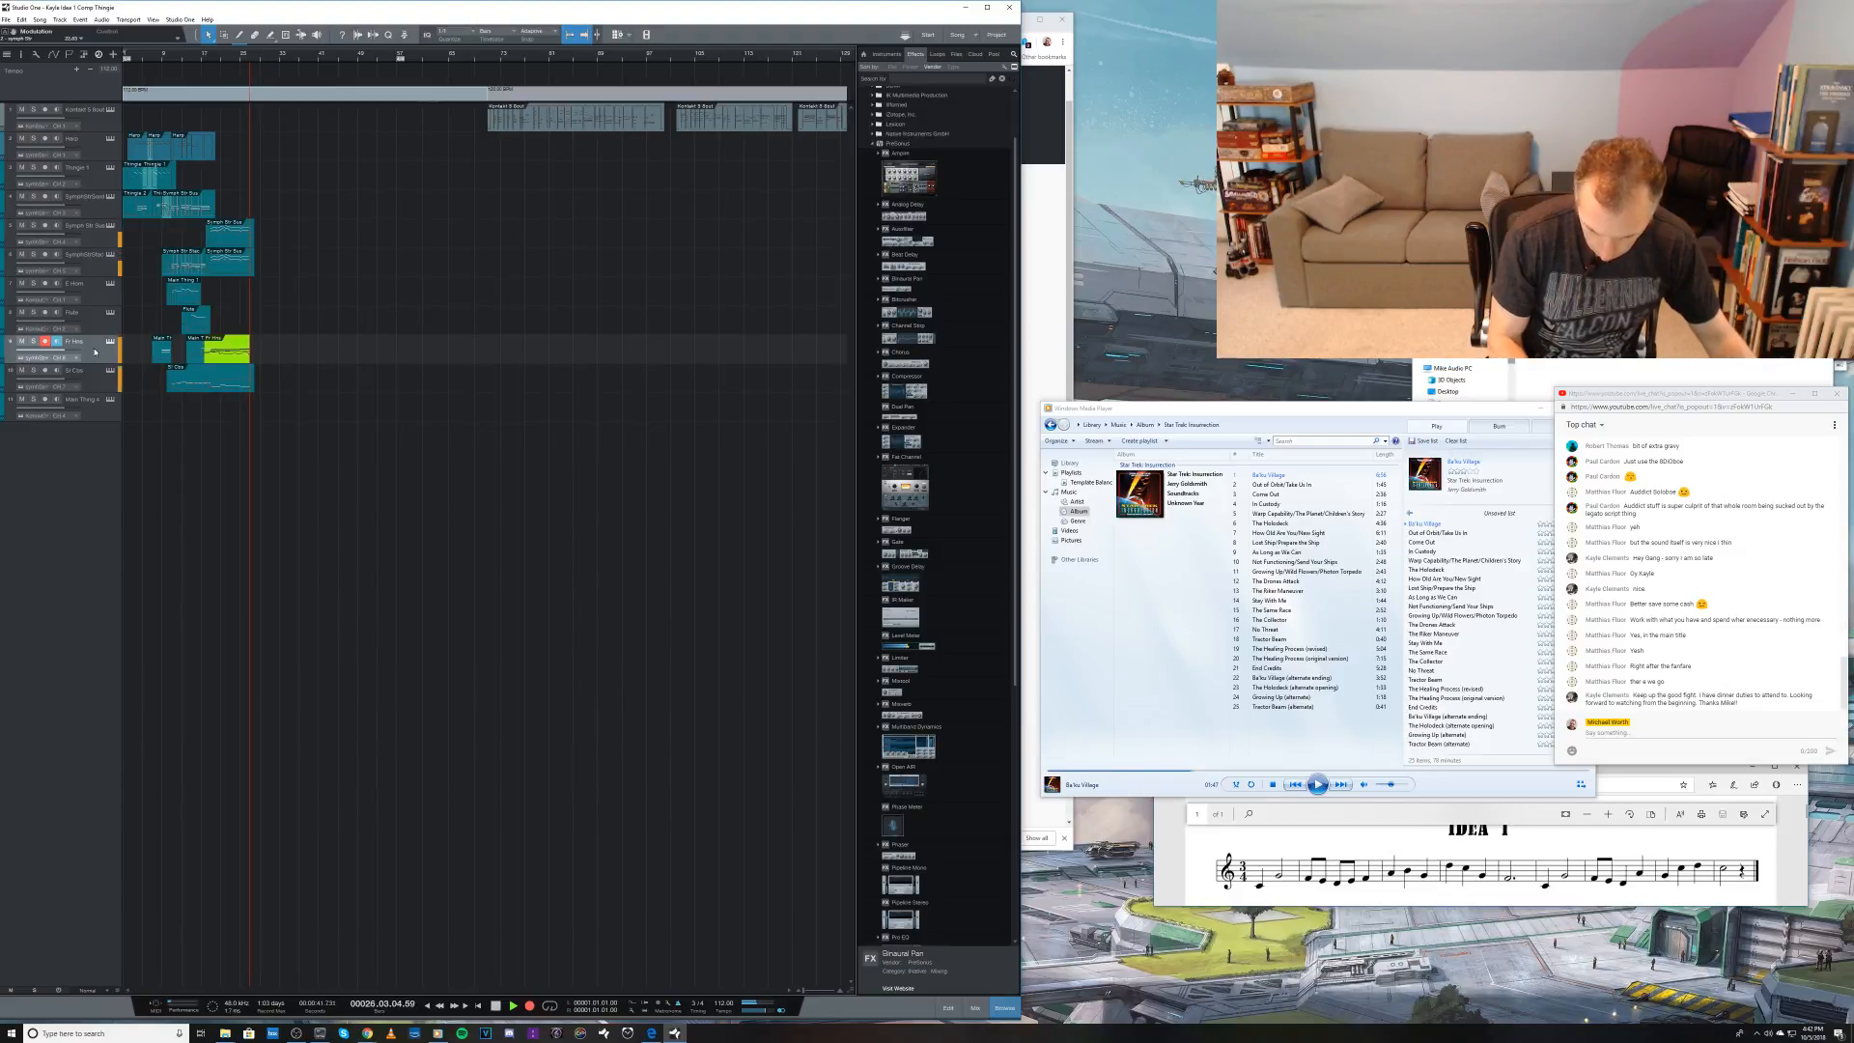
key("space")
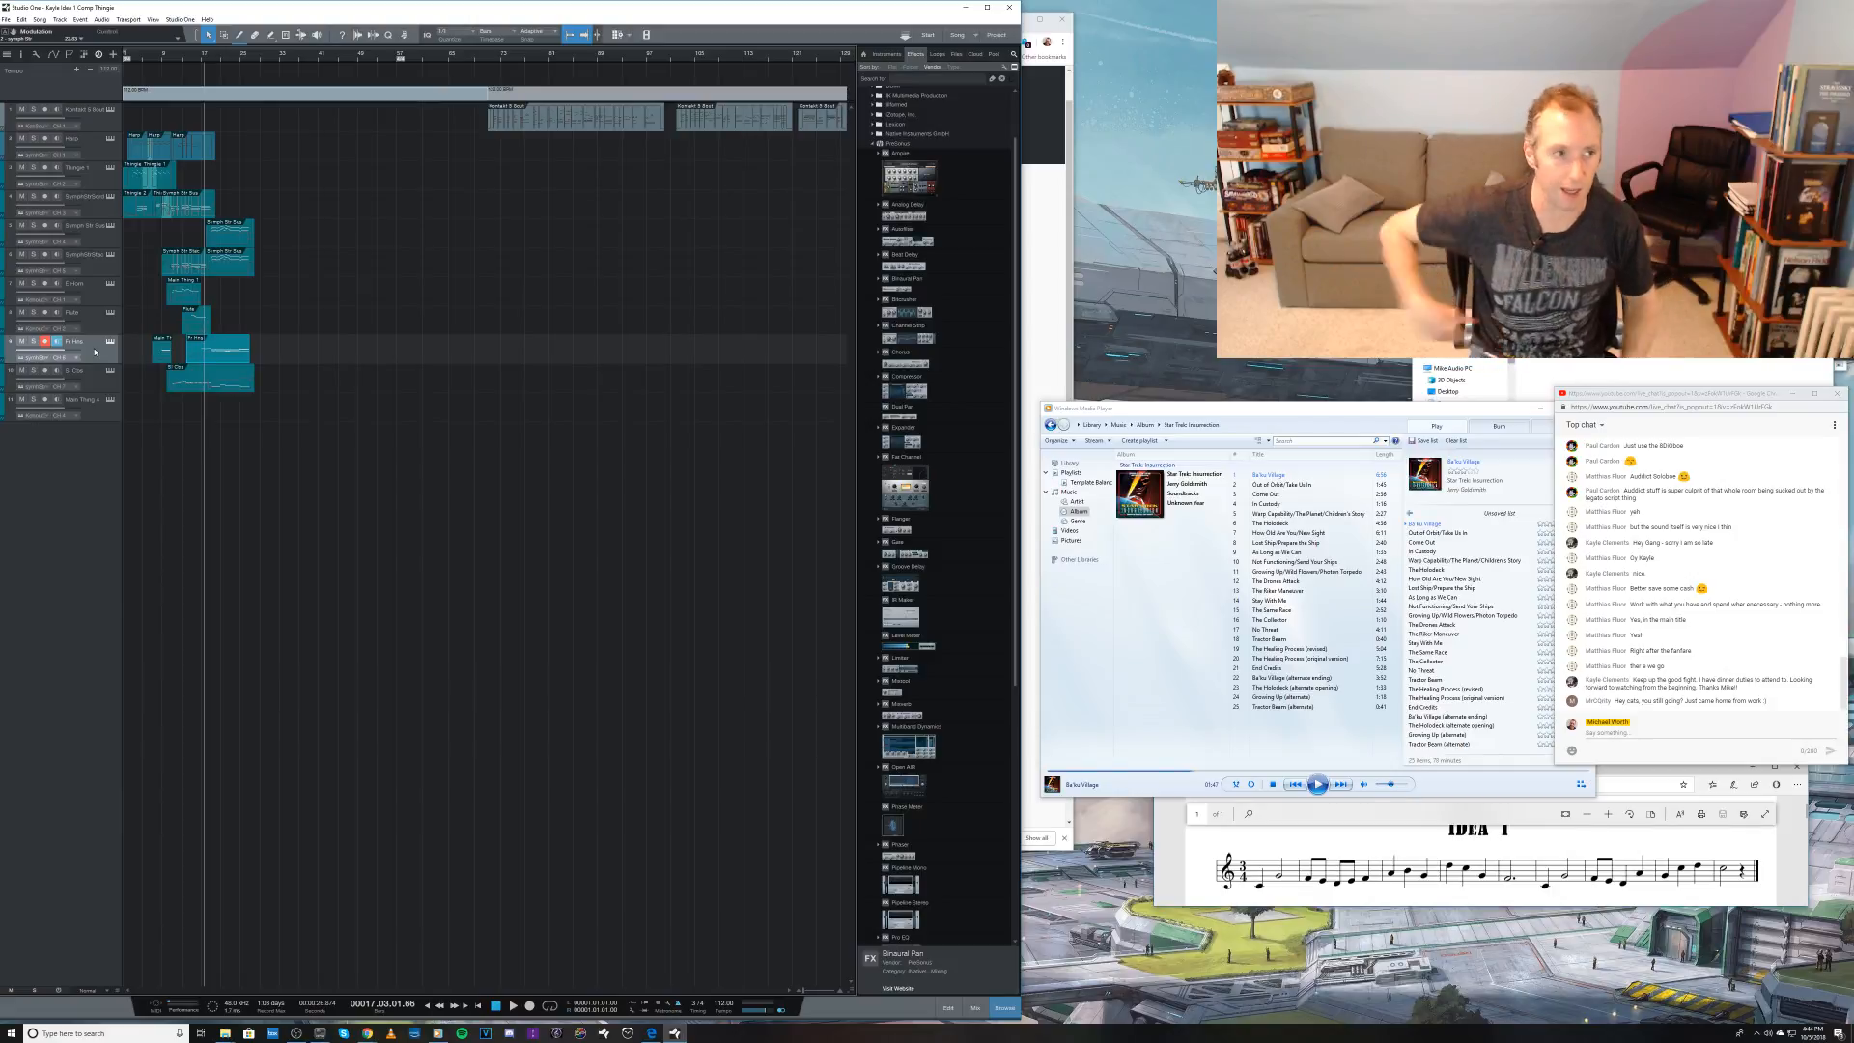
Step: Open the fifth track's Kontakt instrument and lower the volume of the Symph Str Ens Sus patch slightly
left_click(100, 245)
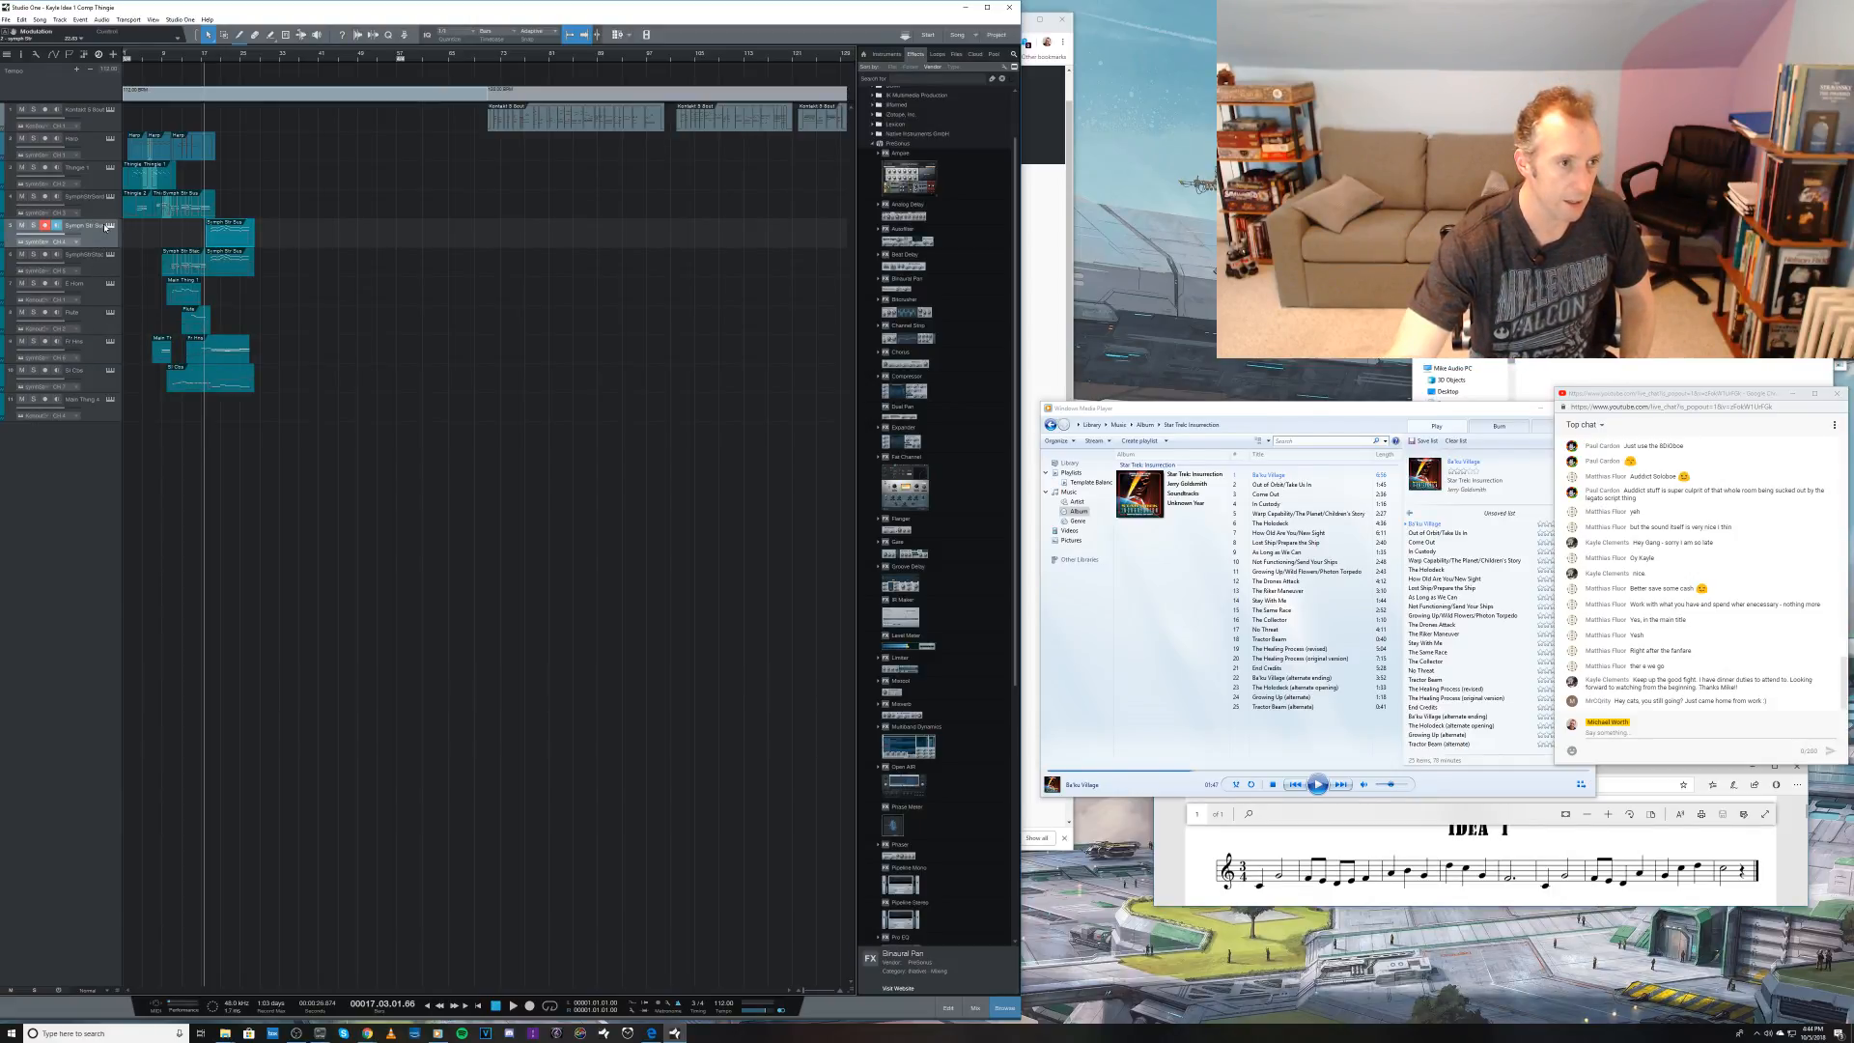
left_click(109, 226)
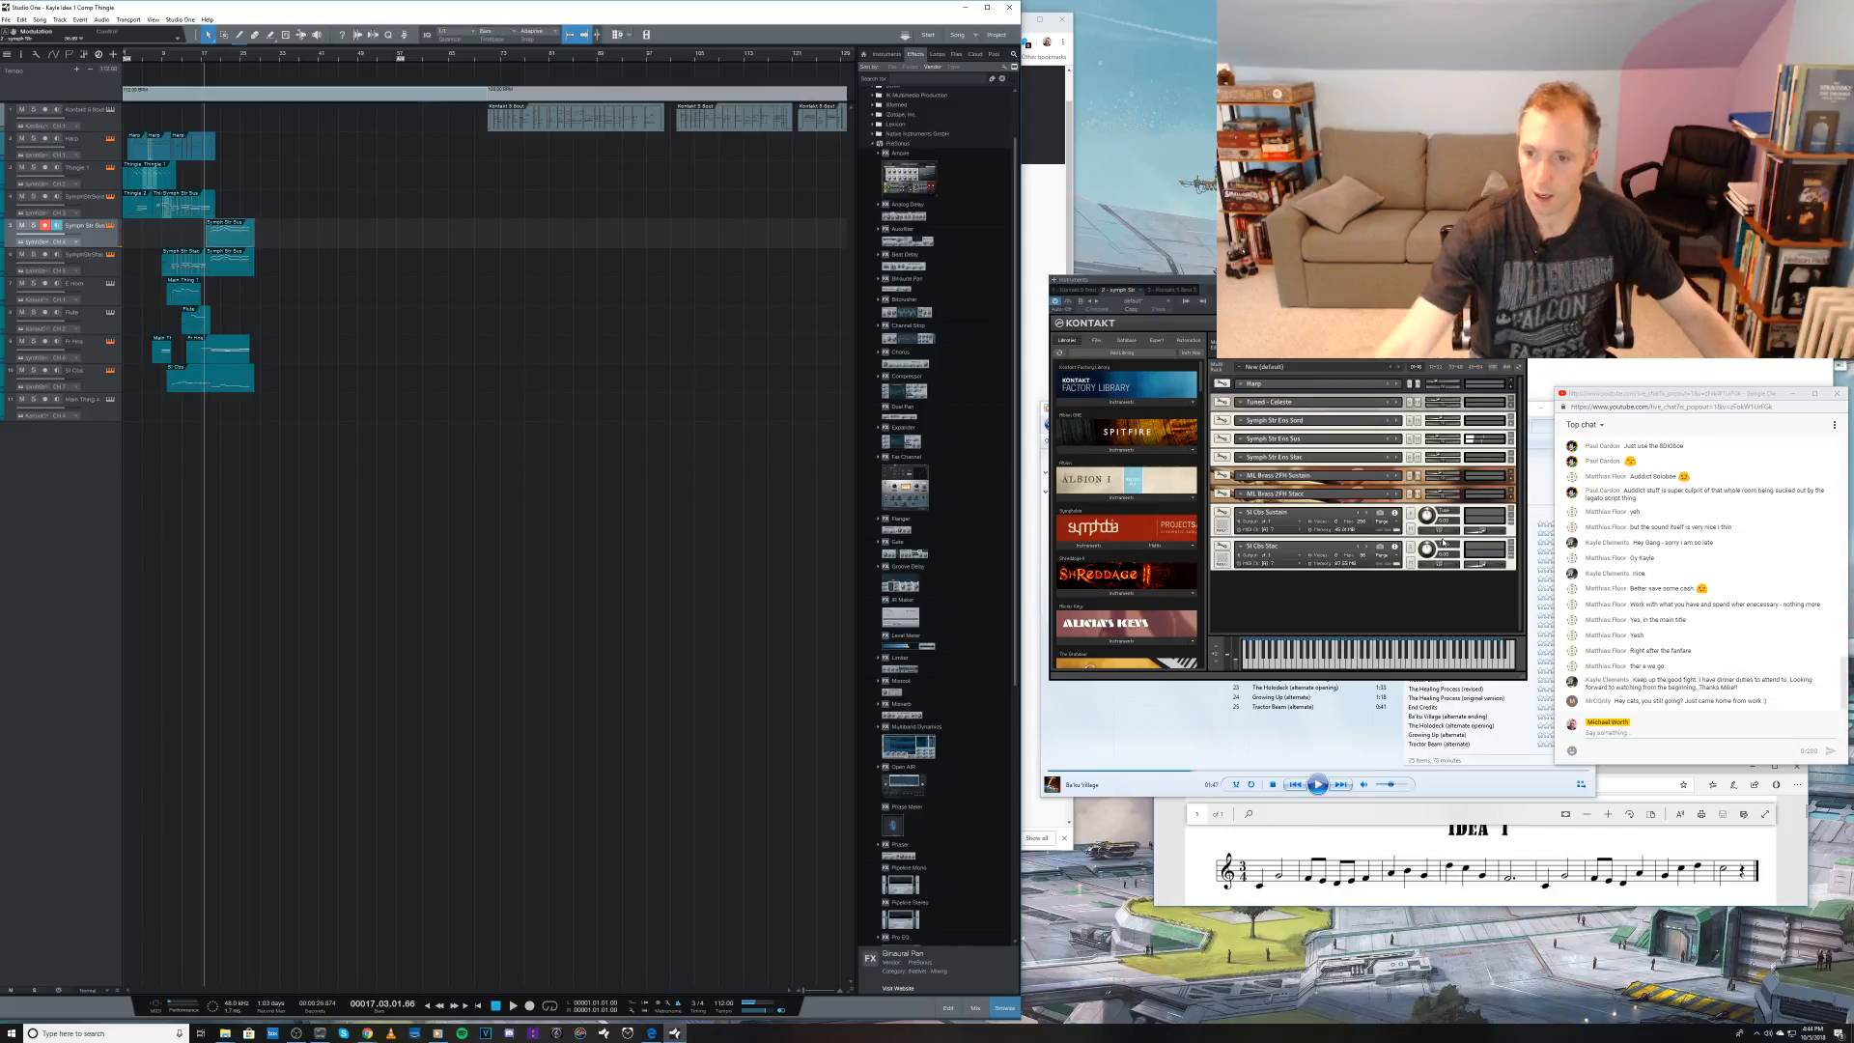
mouse_move(1436, 440)
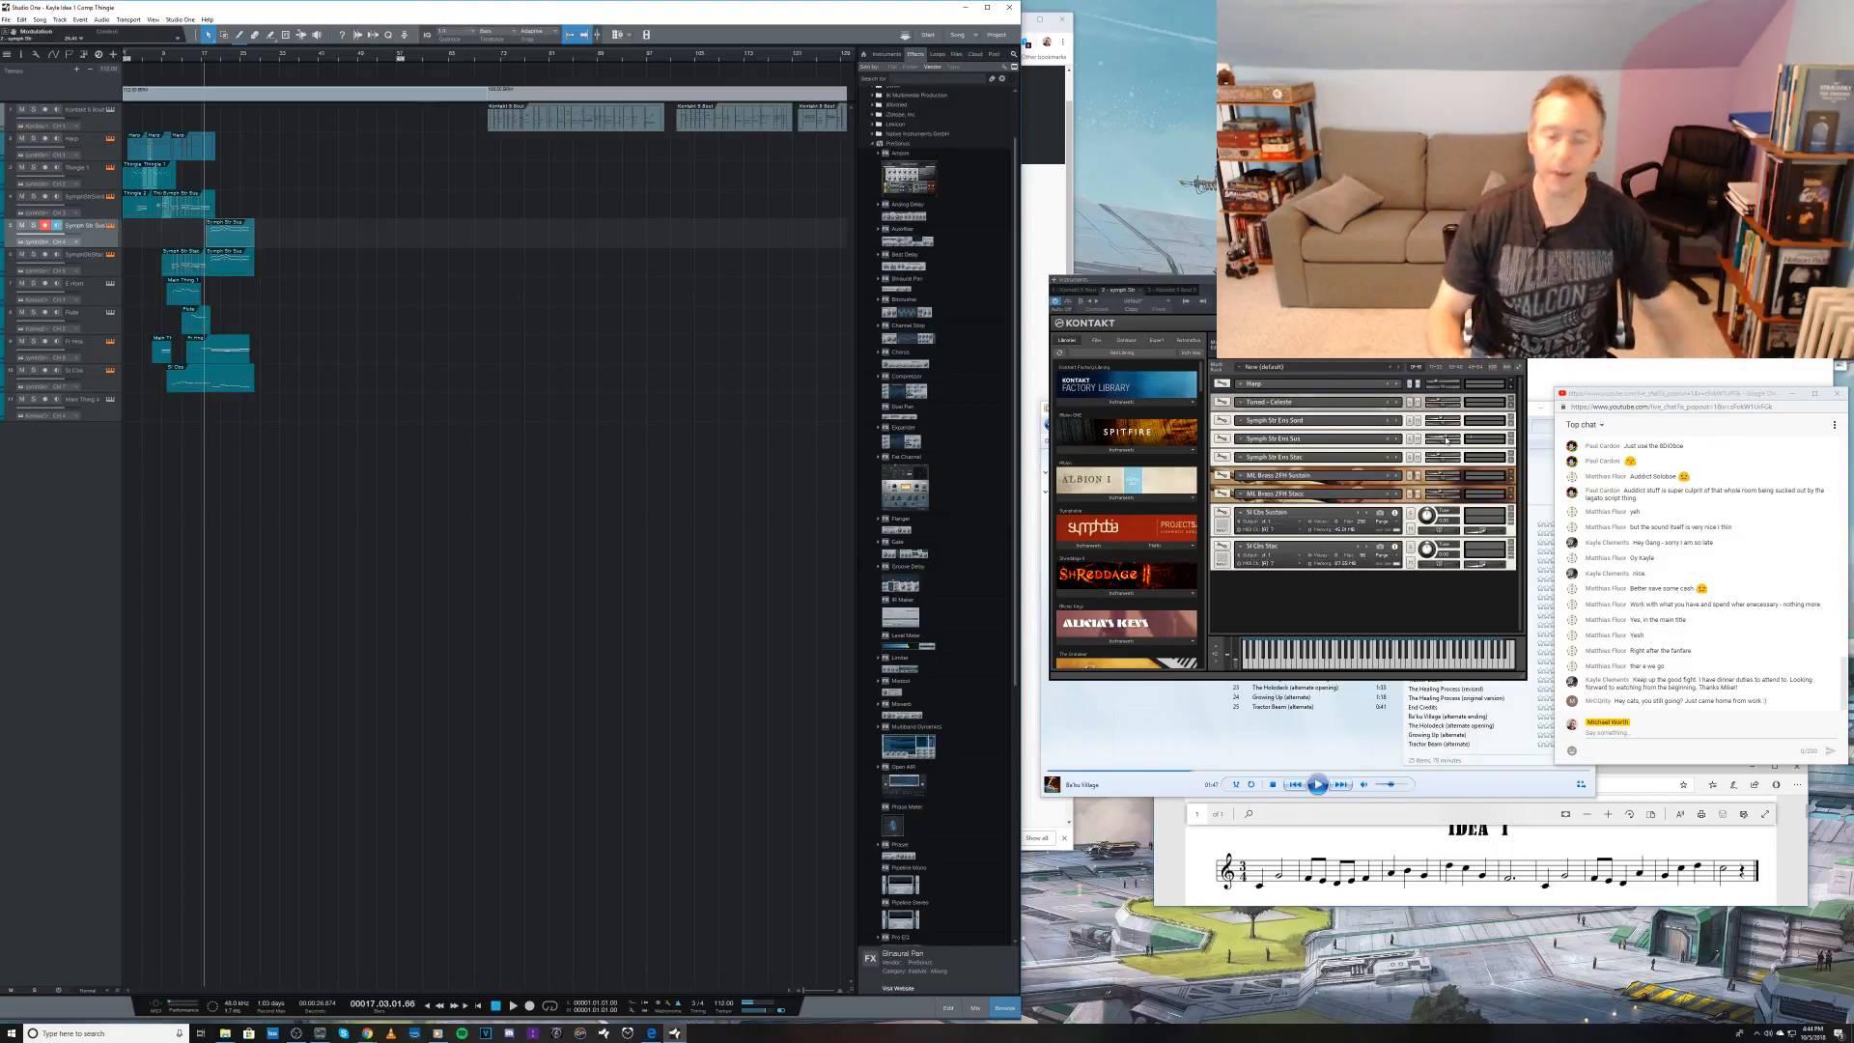
left_click_drag(1446, 439, 1434, 442)
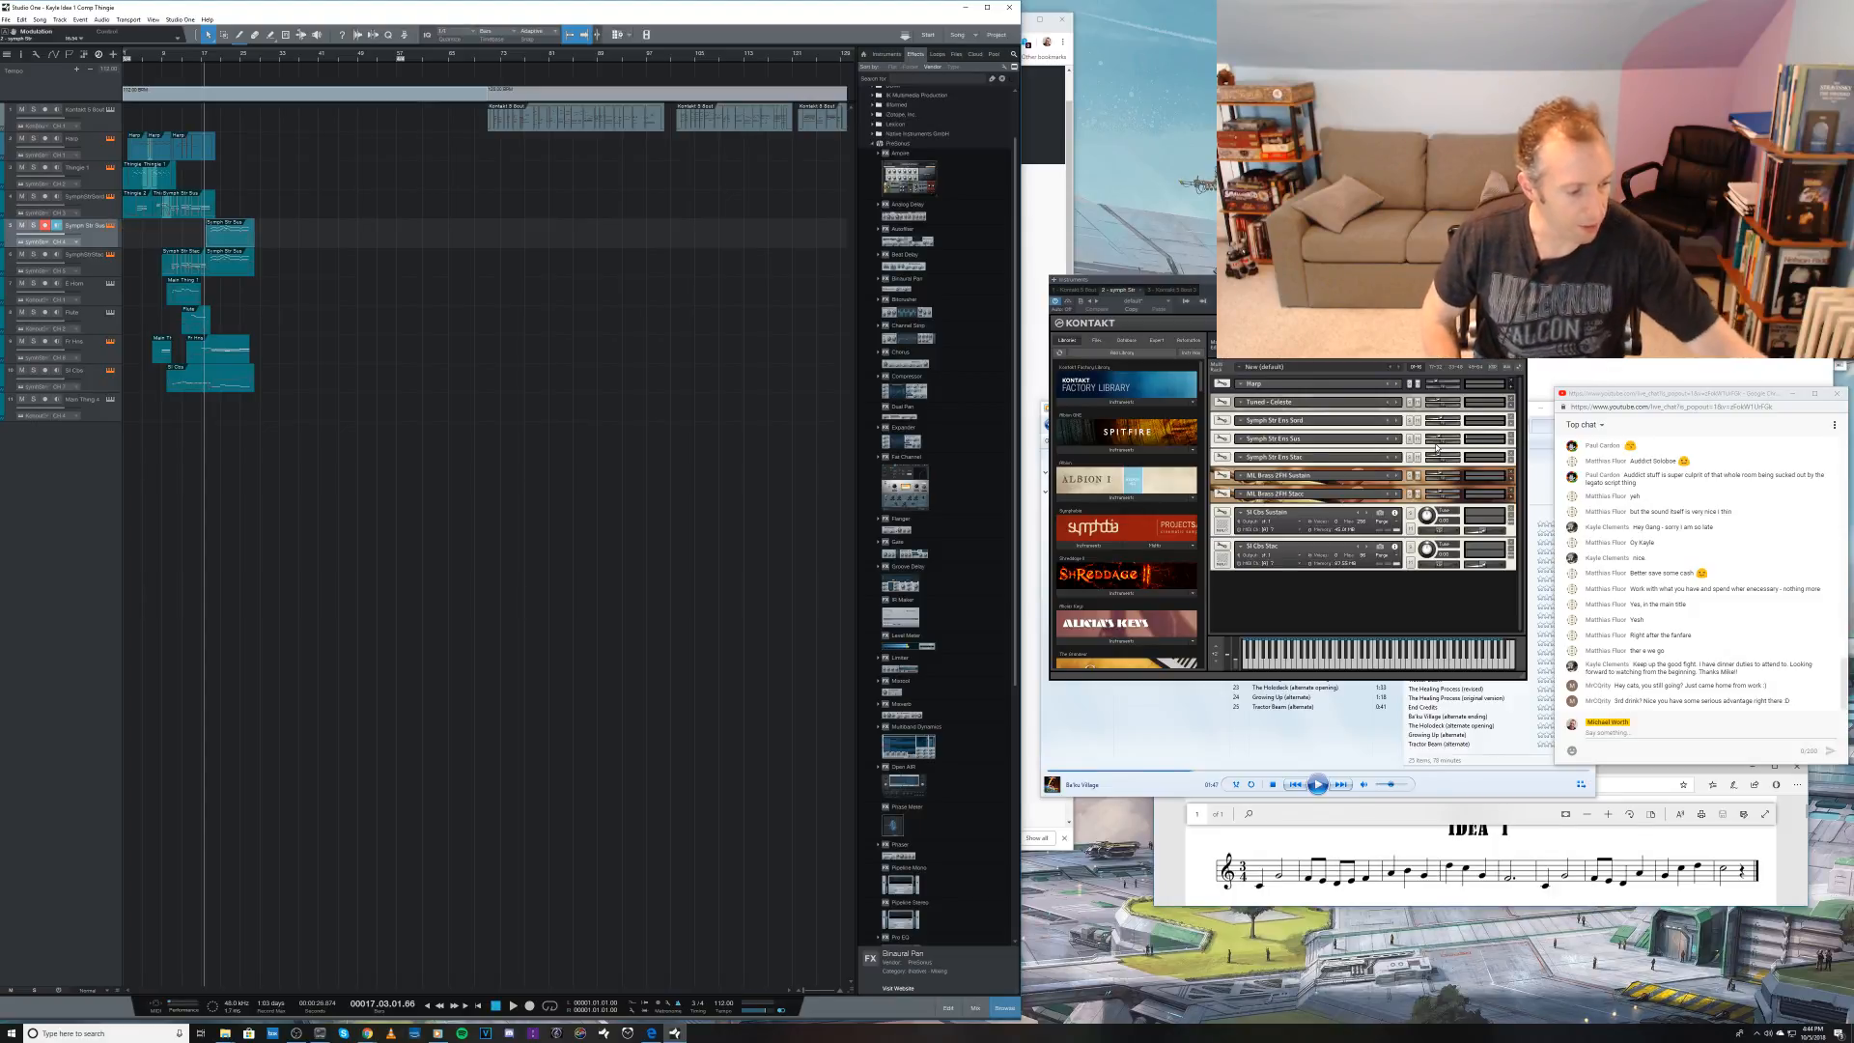
Step: Return to the song start and listen to the piece up to about bar 10
key("comma")
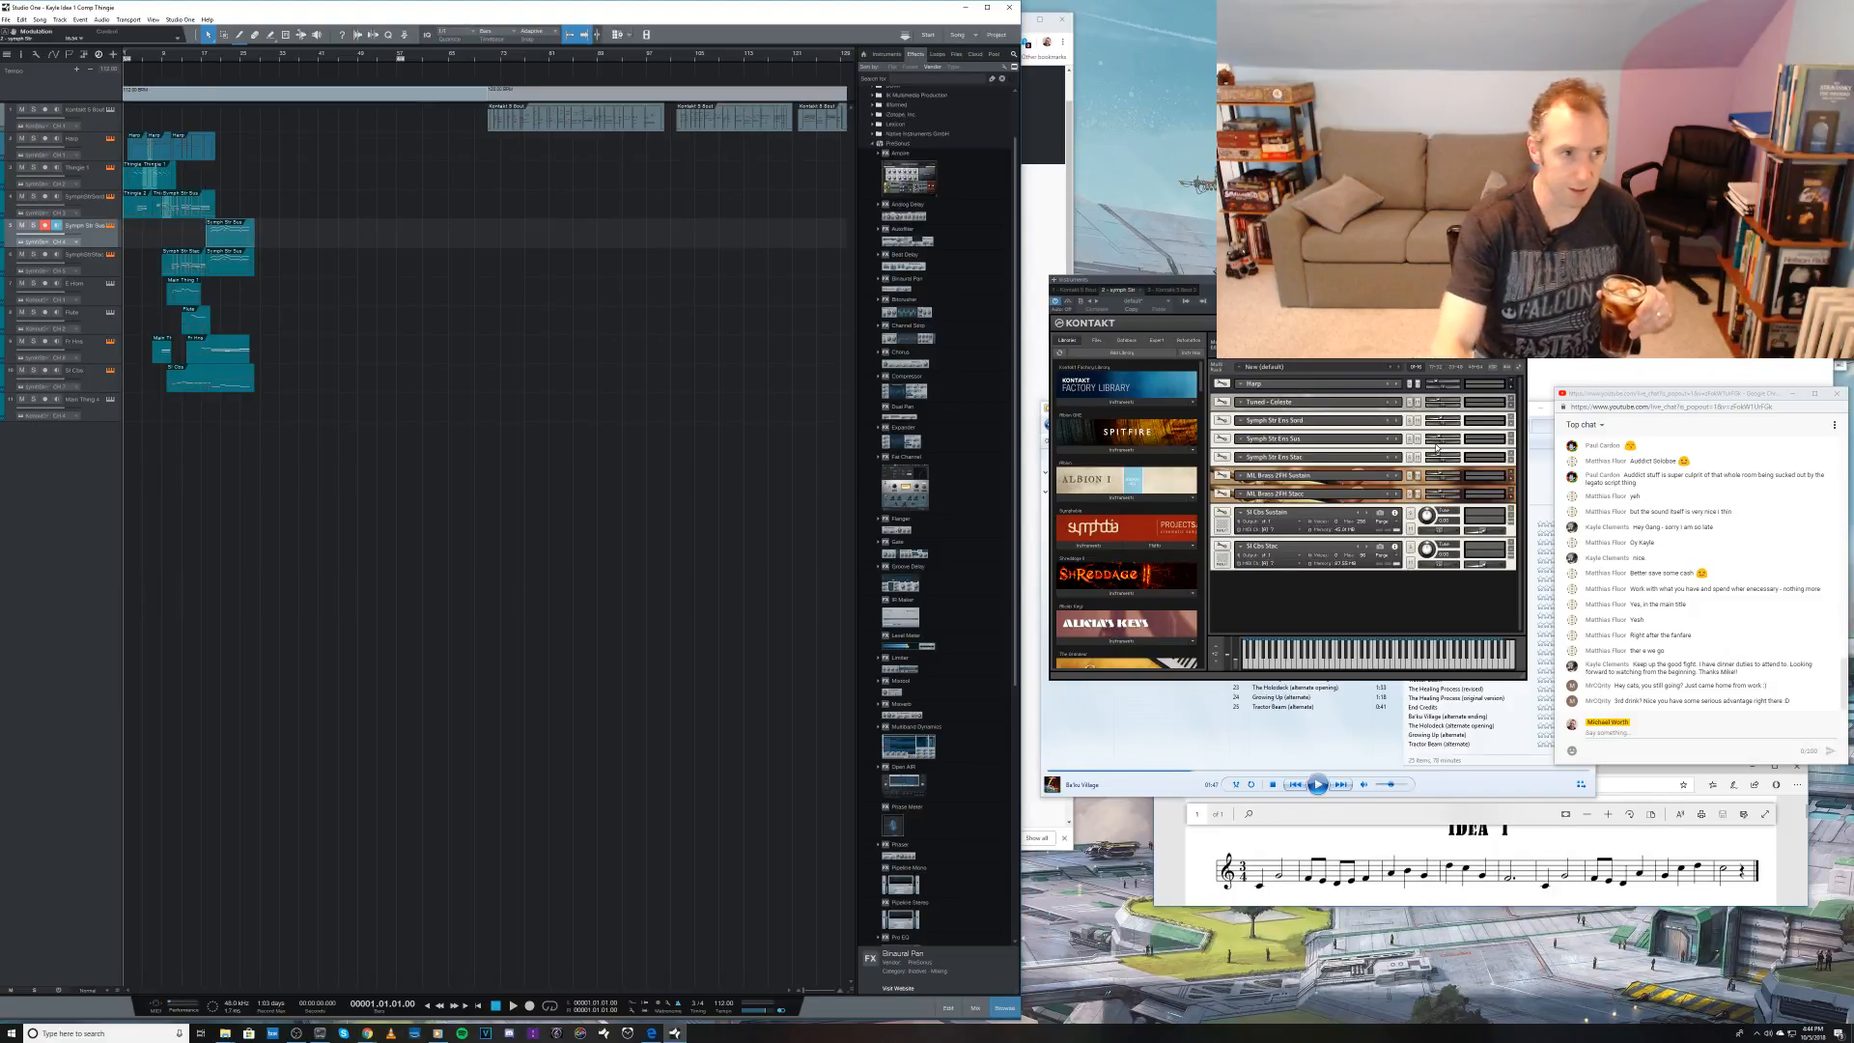
key("space")
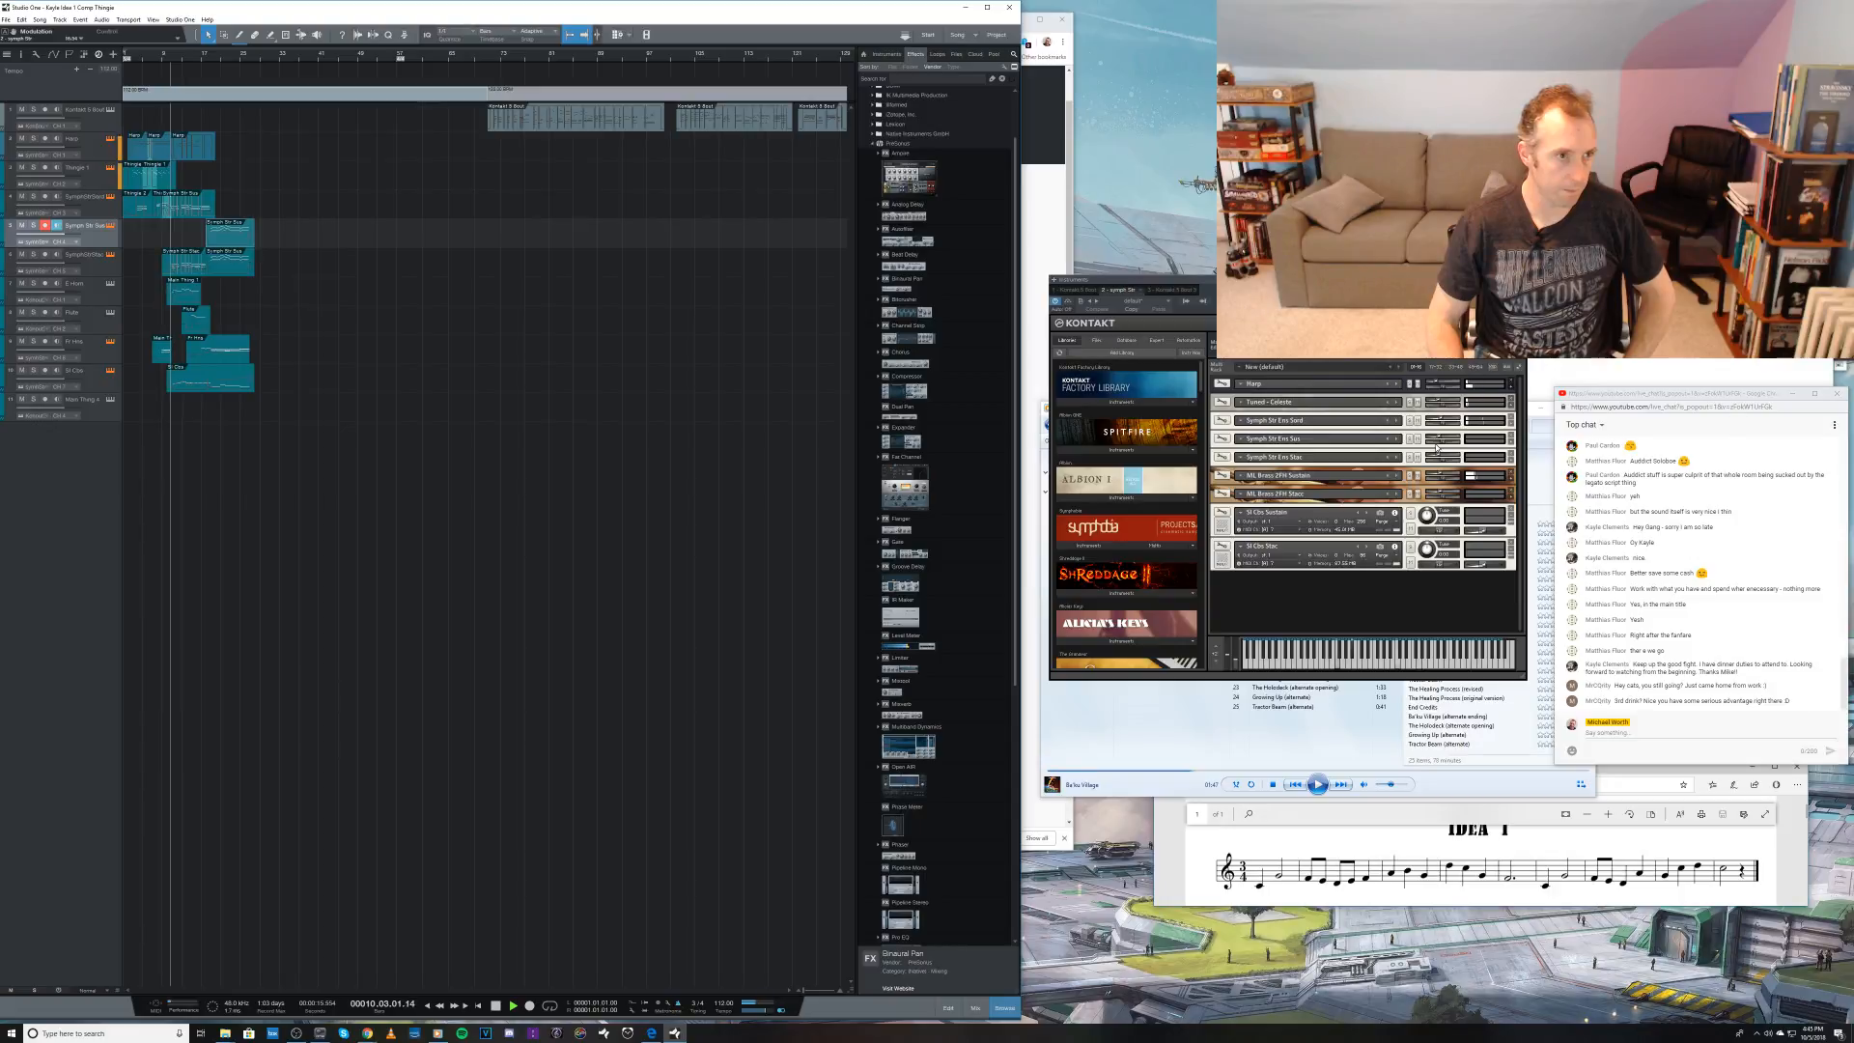
key("space")
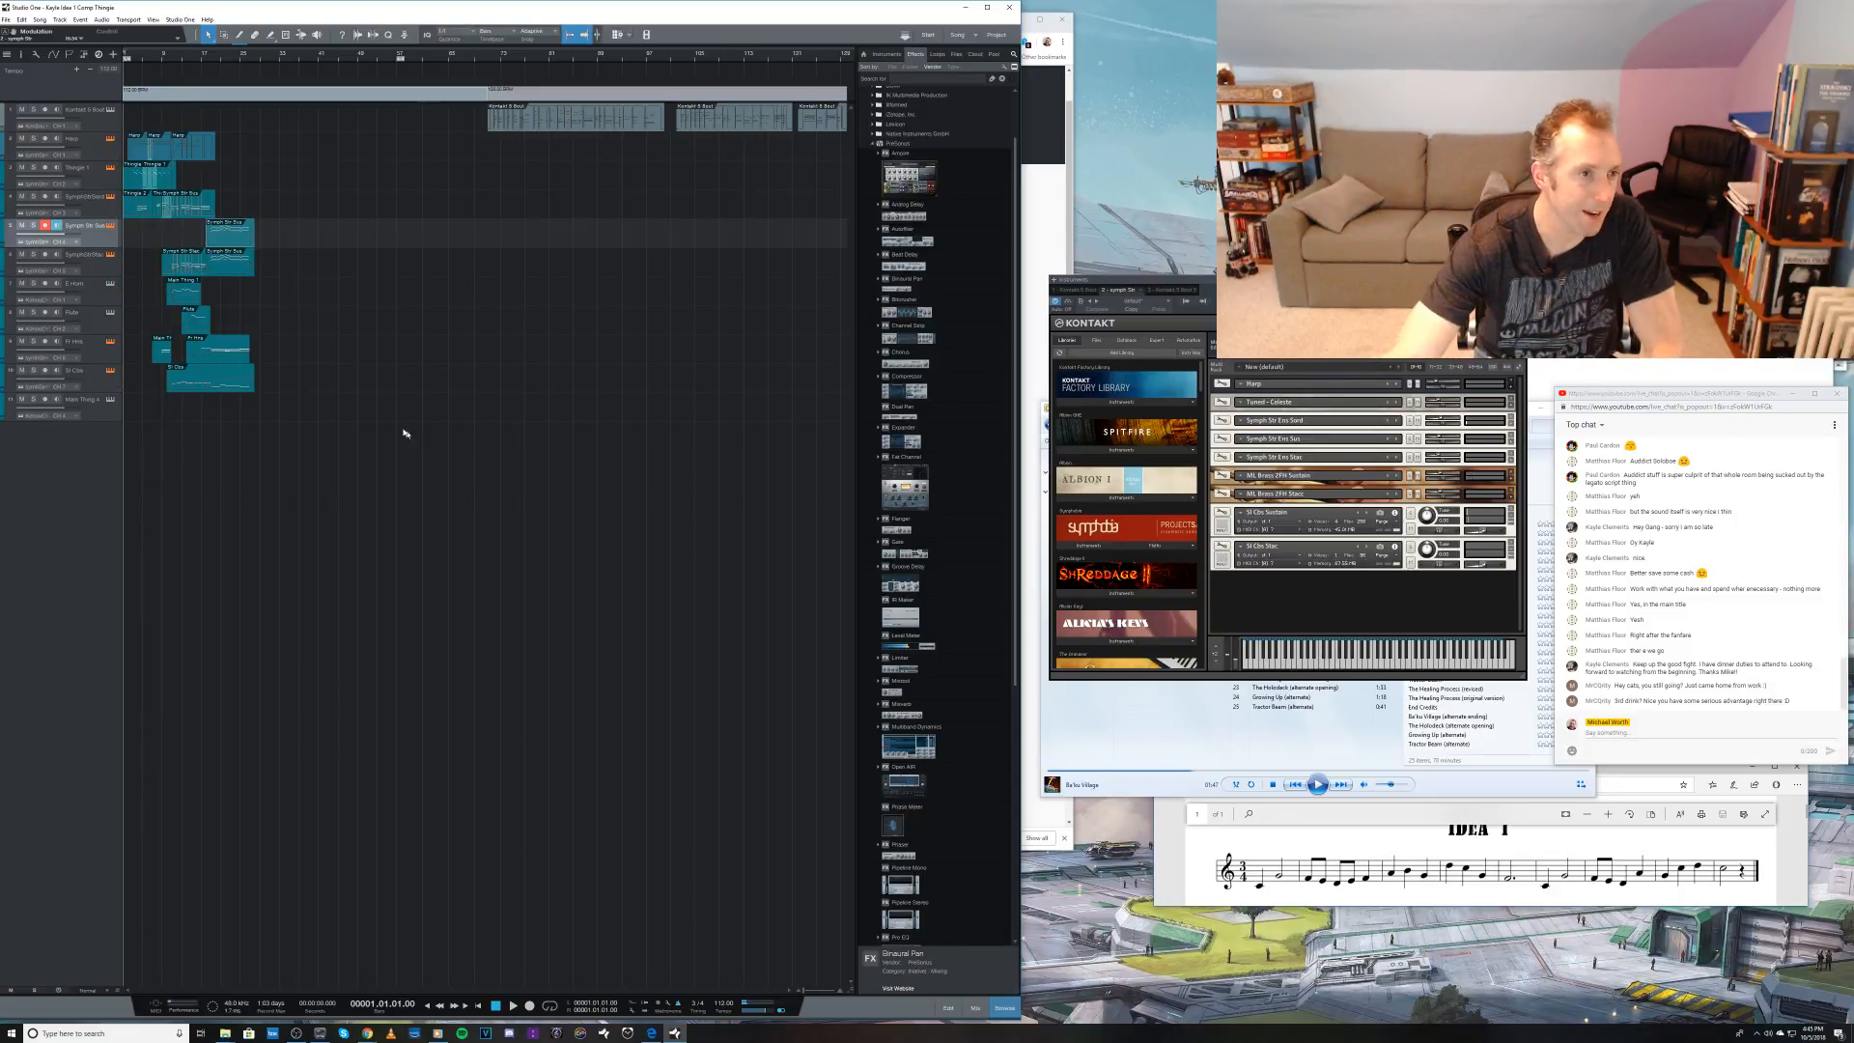
Step: Open the fourth track's clip in the note editor and play it from bar 7 to about bar 10
left_click(116, 216)
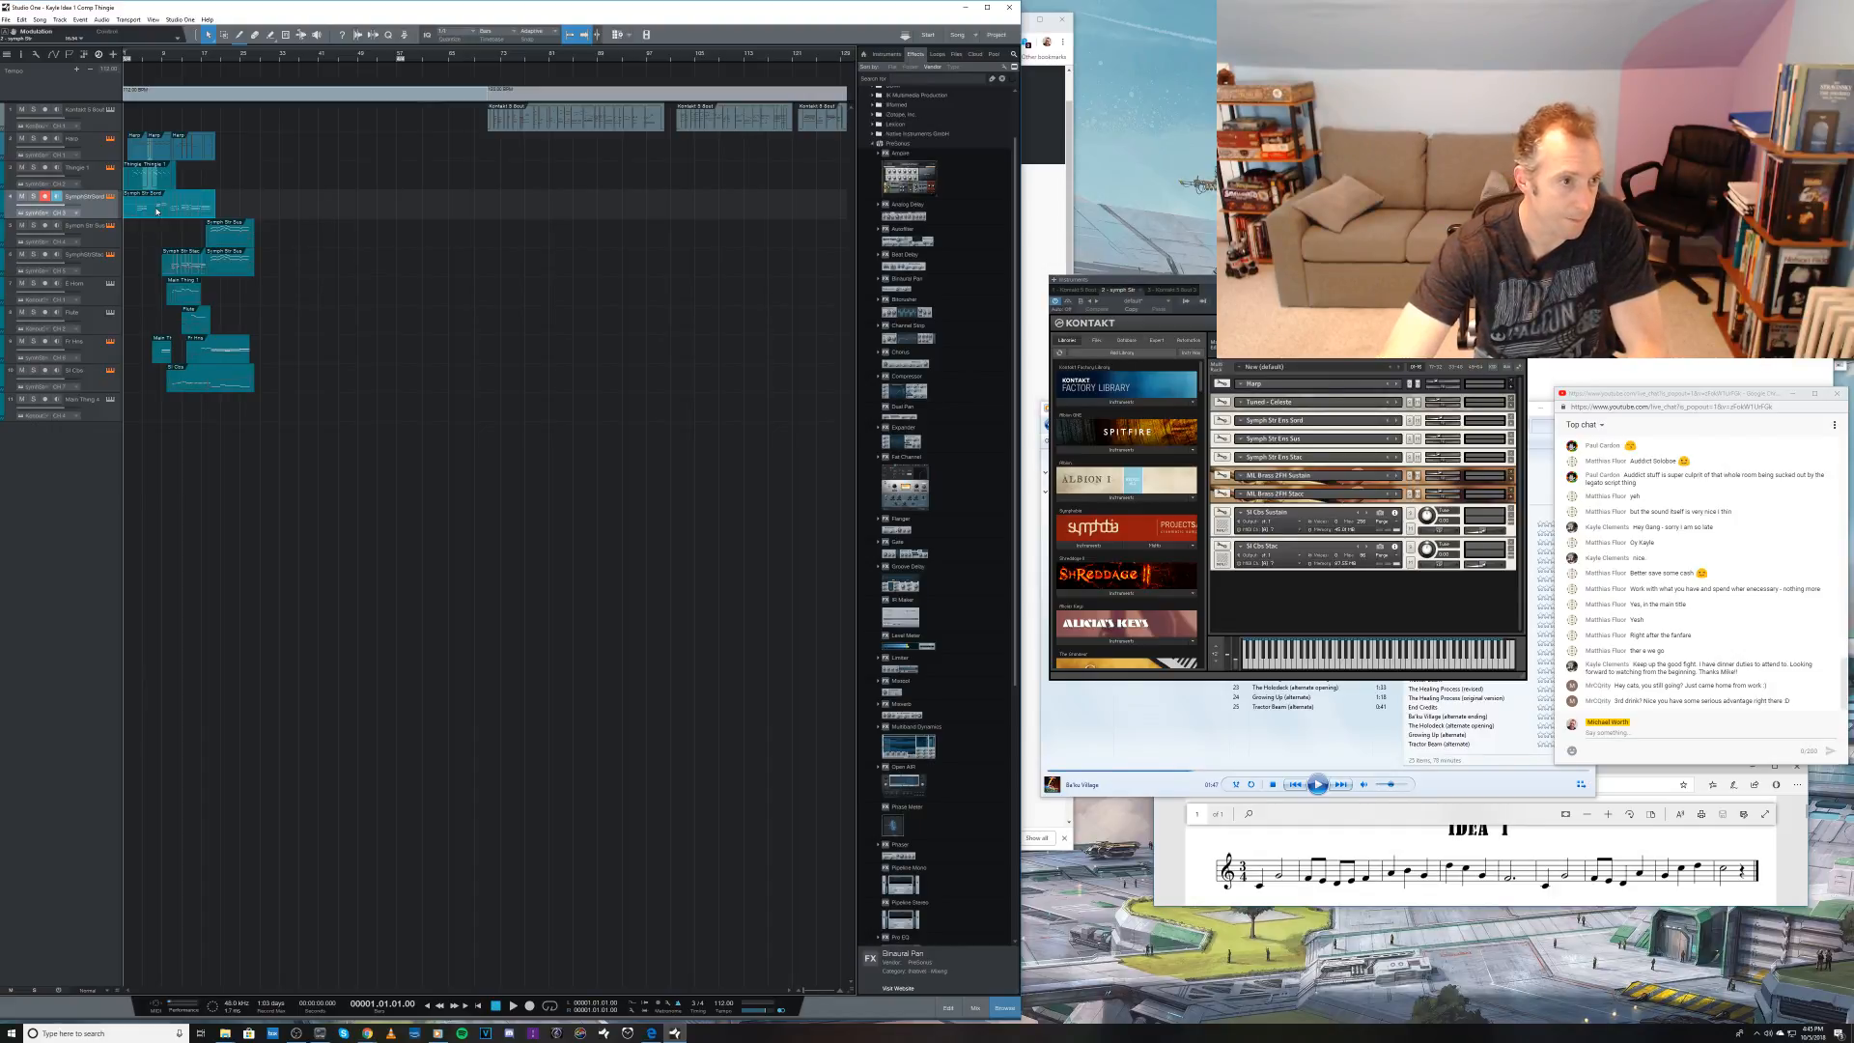
double_click(157, 210)
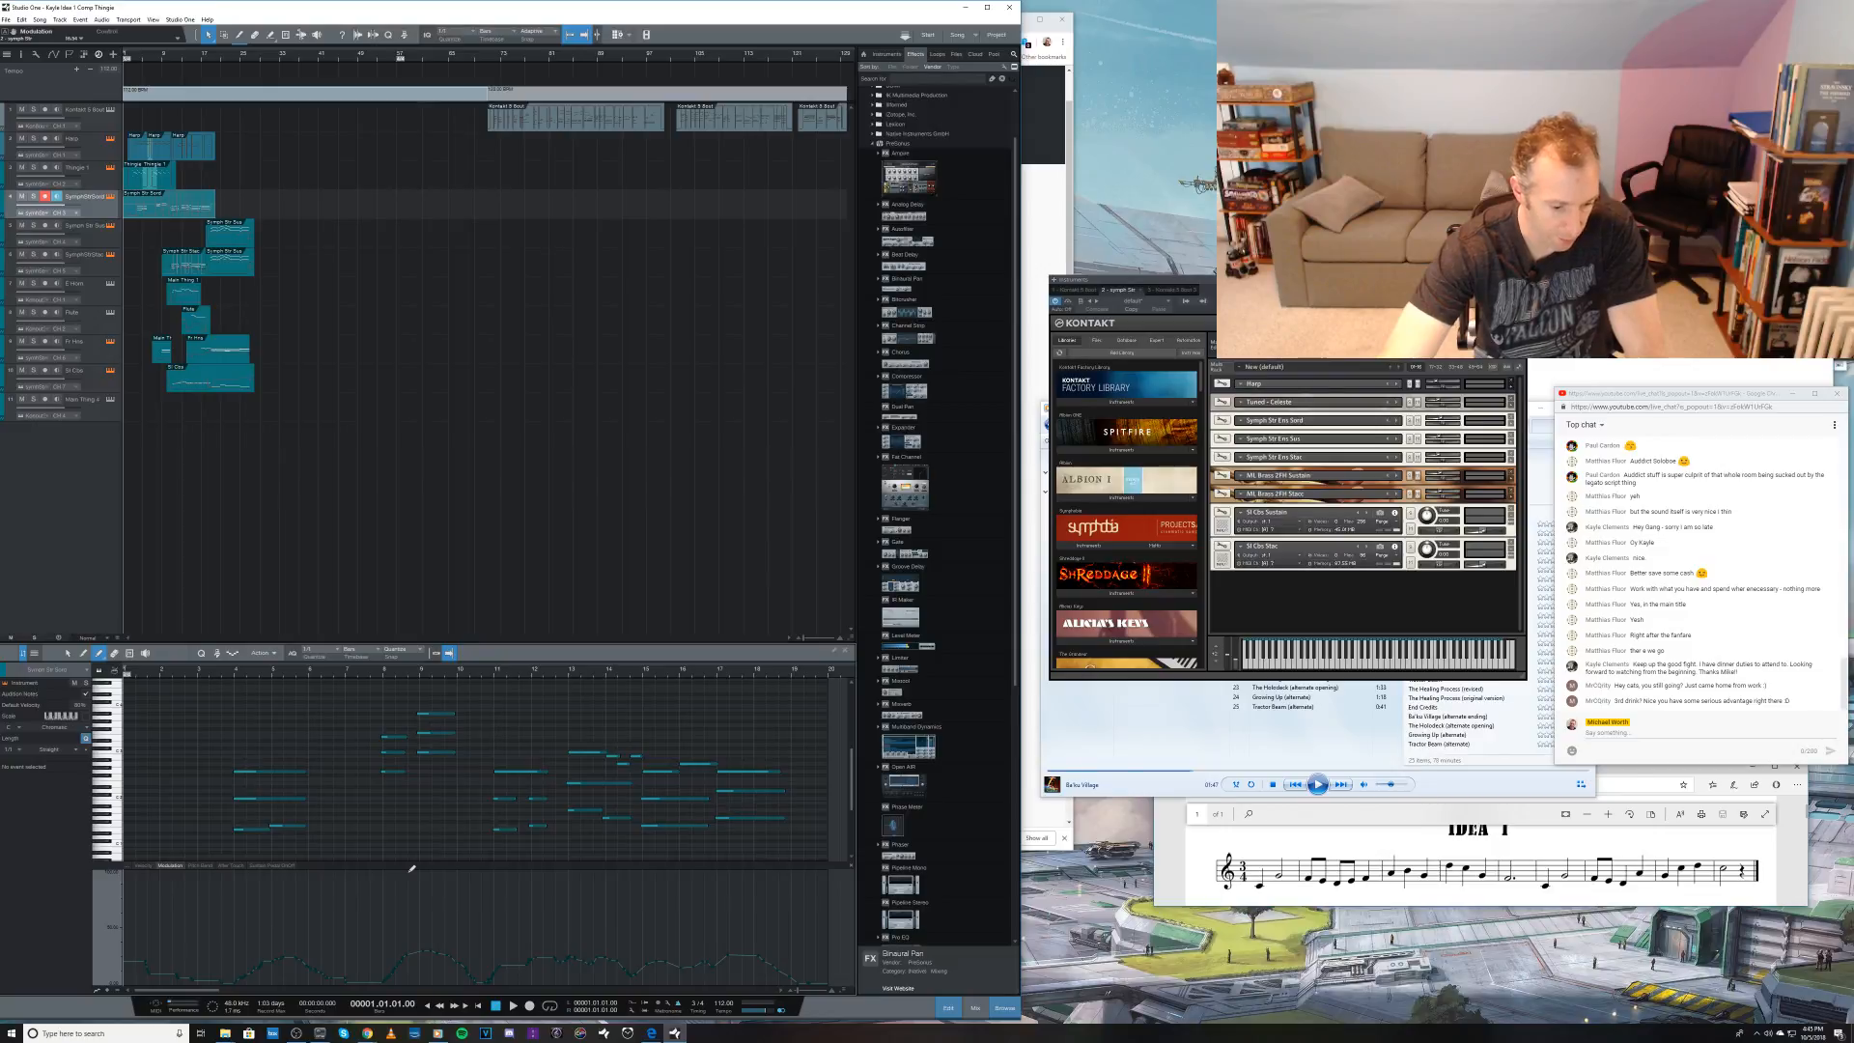
key("1")
left_click(356, 679)
key("space")
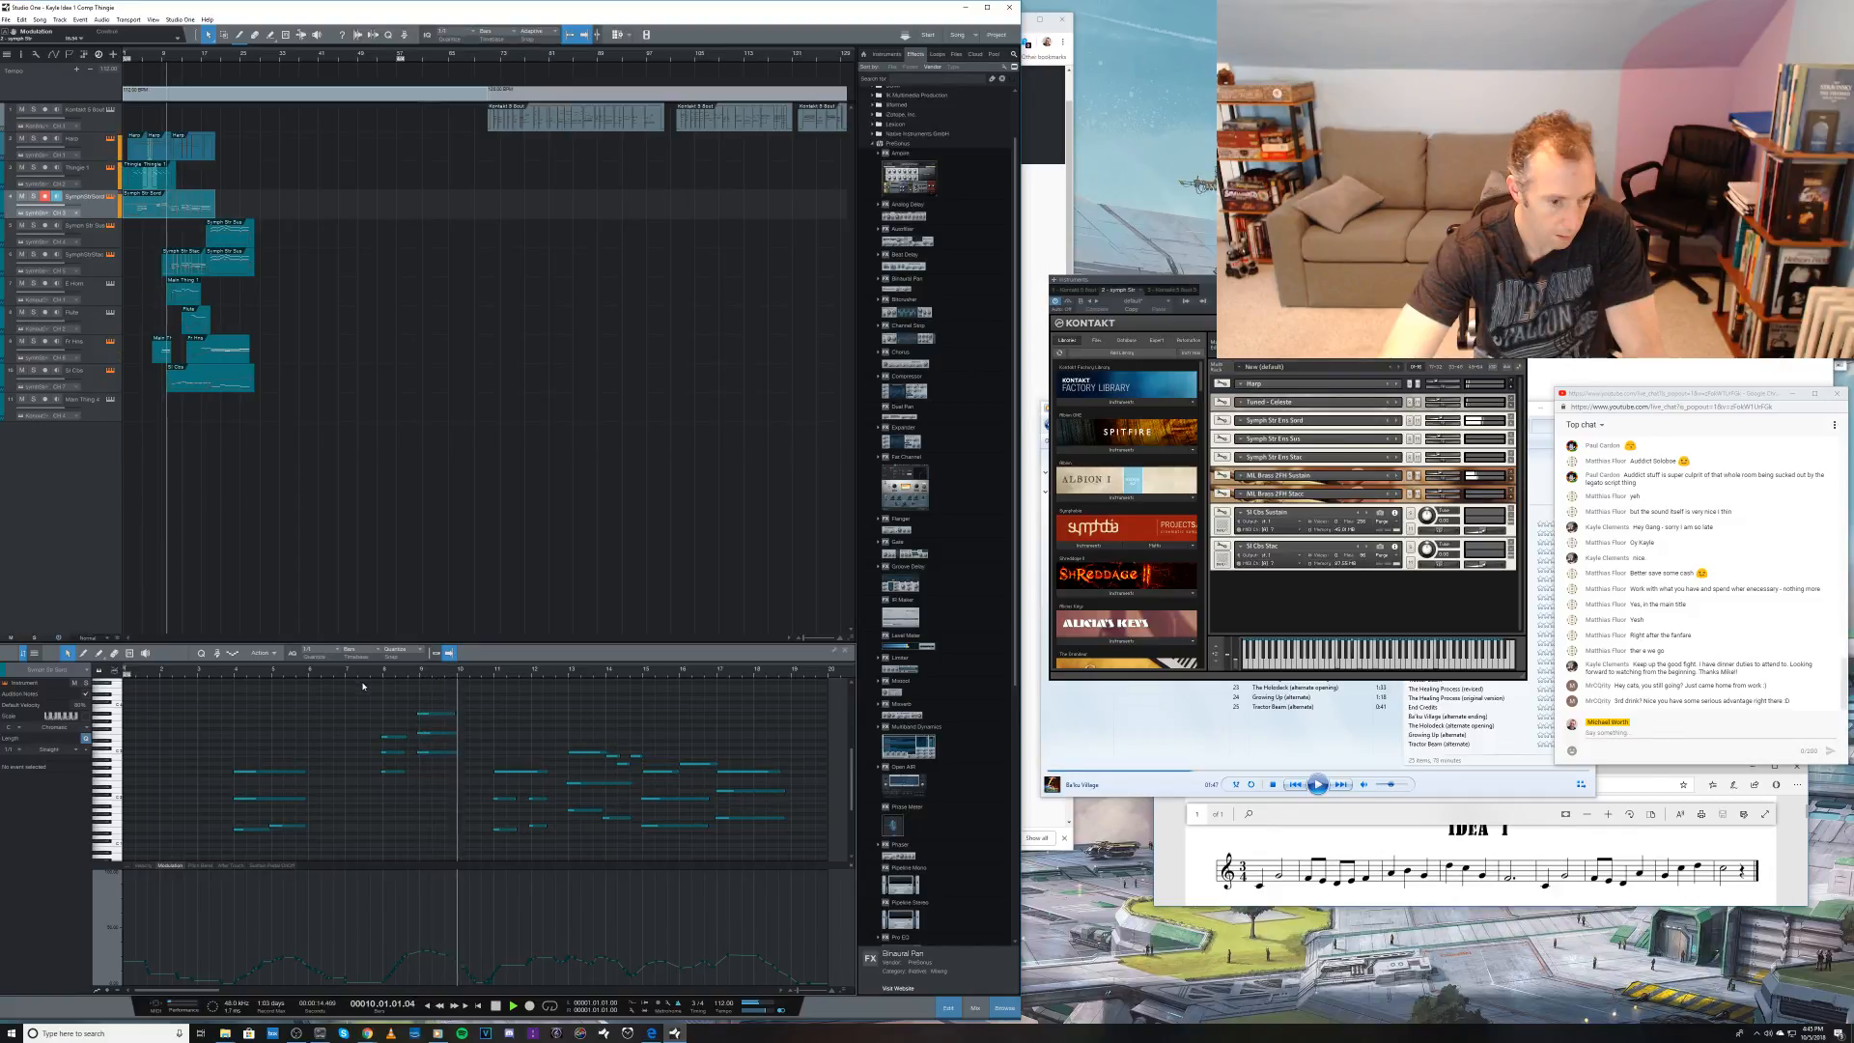
key("space")
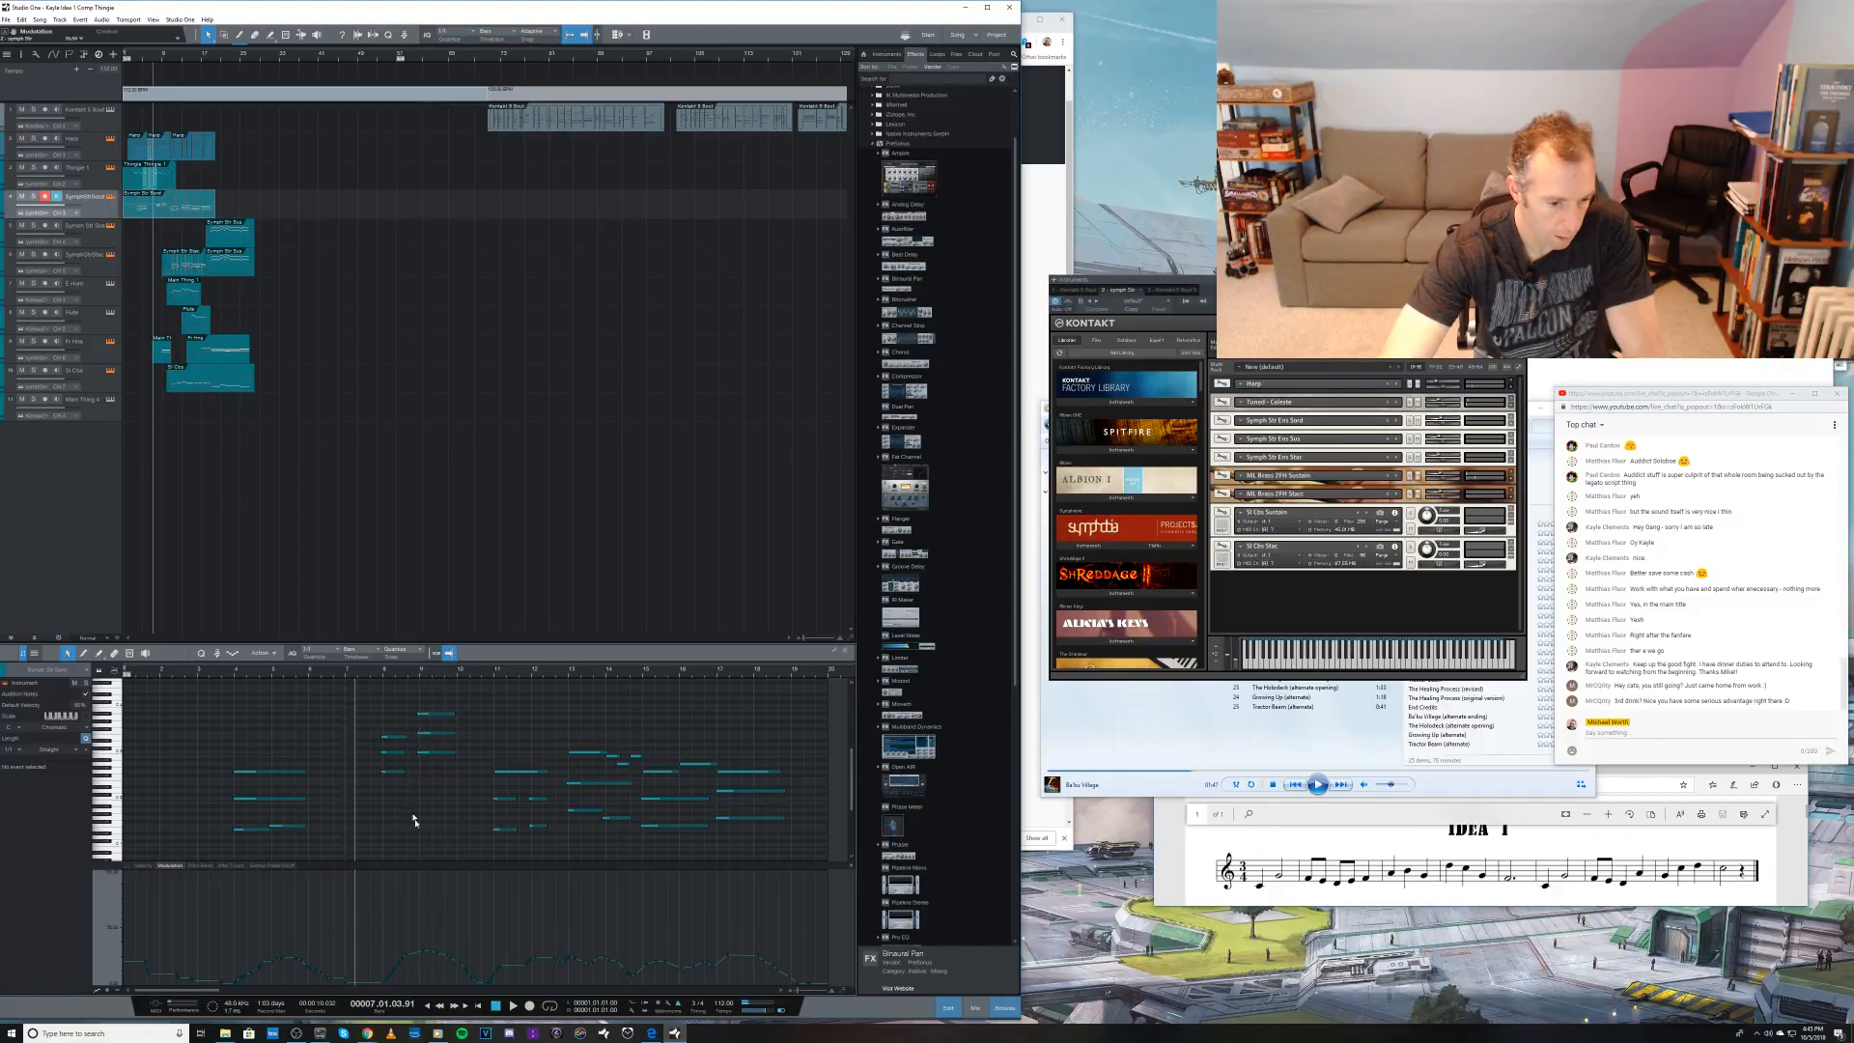
Step: Paint the modulation curve of the fourth track's clip around bar 10 and replay the passage from bar 7
key("5")
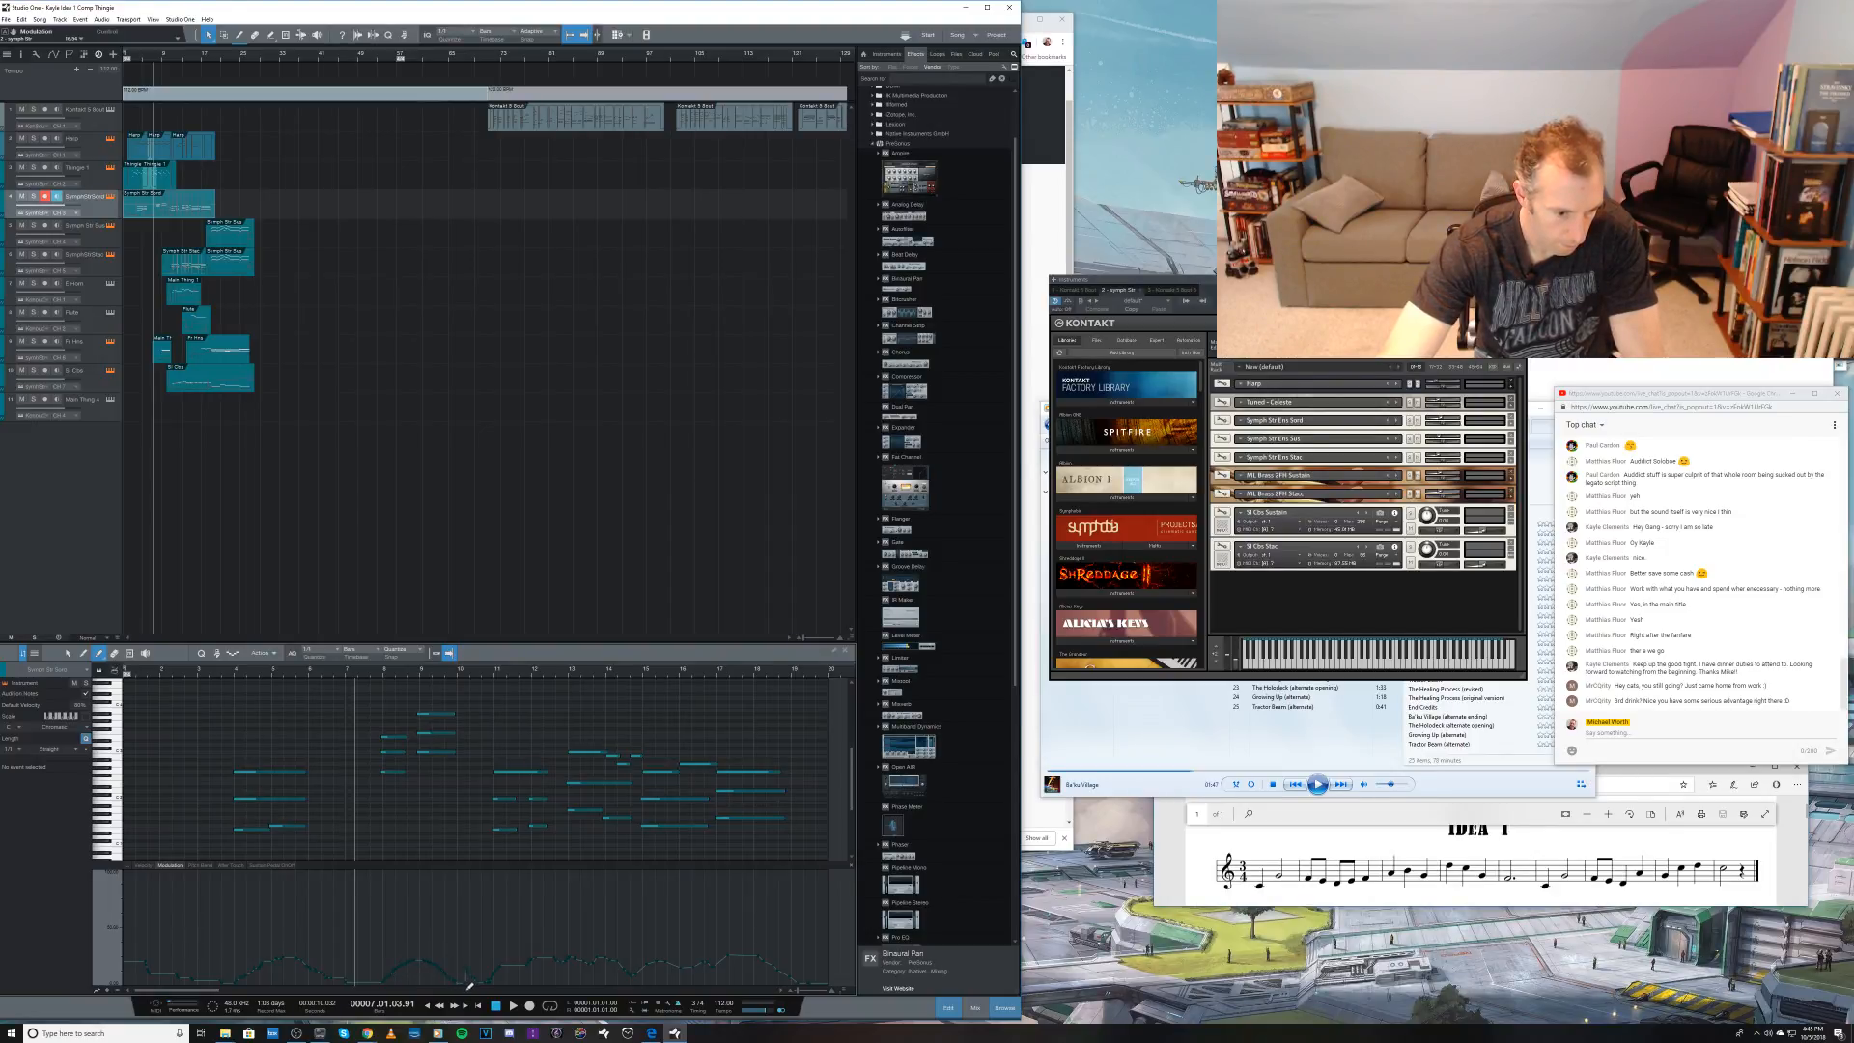
key("space")
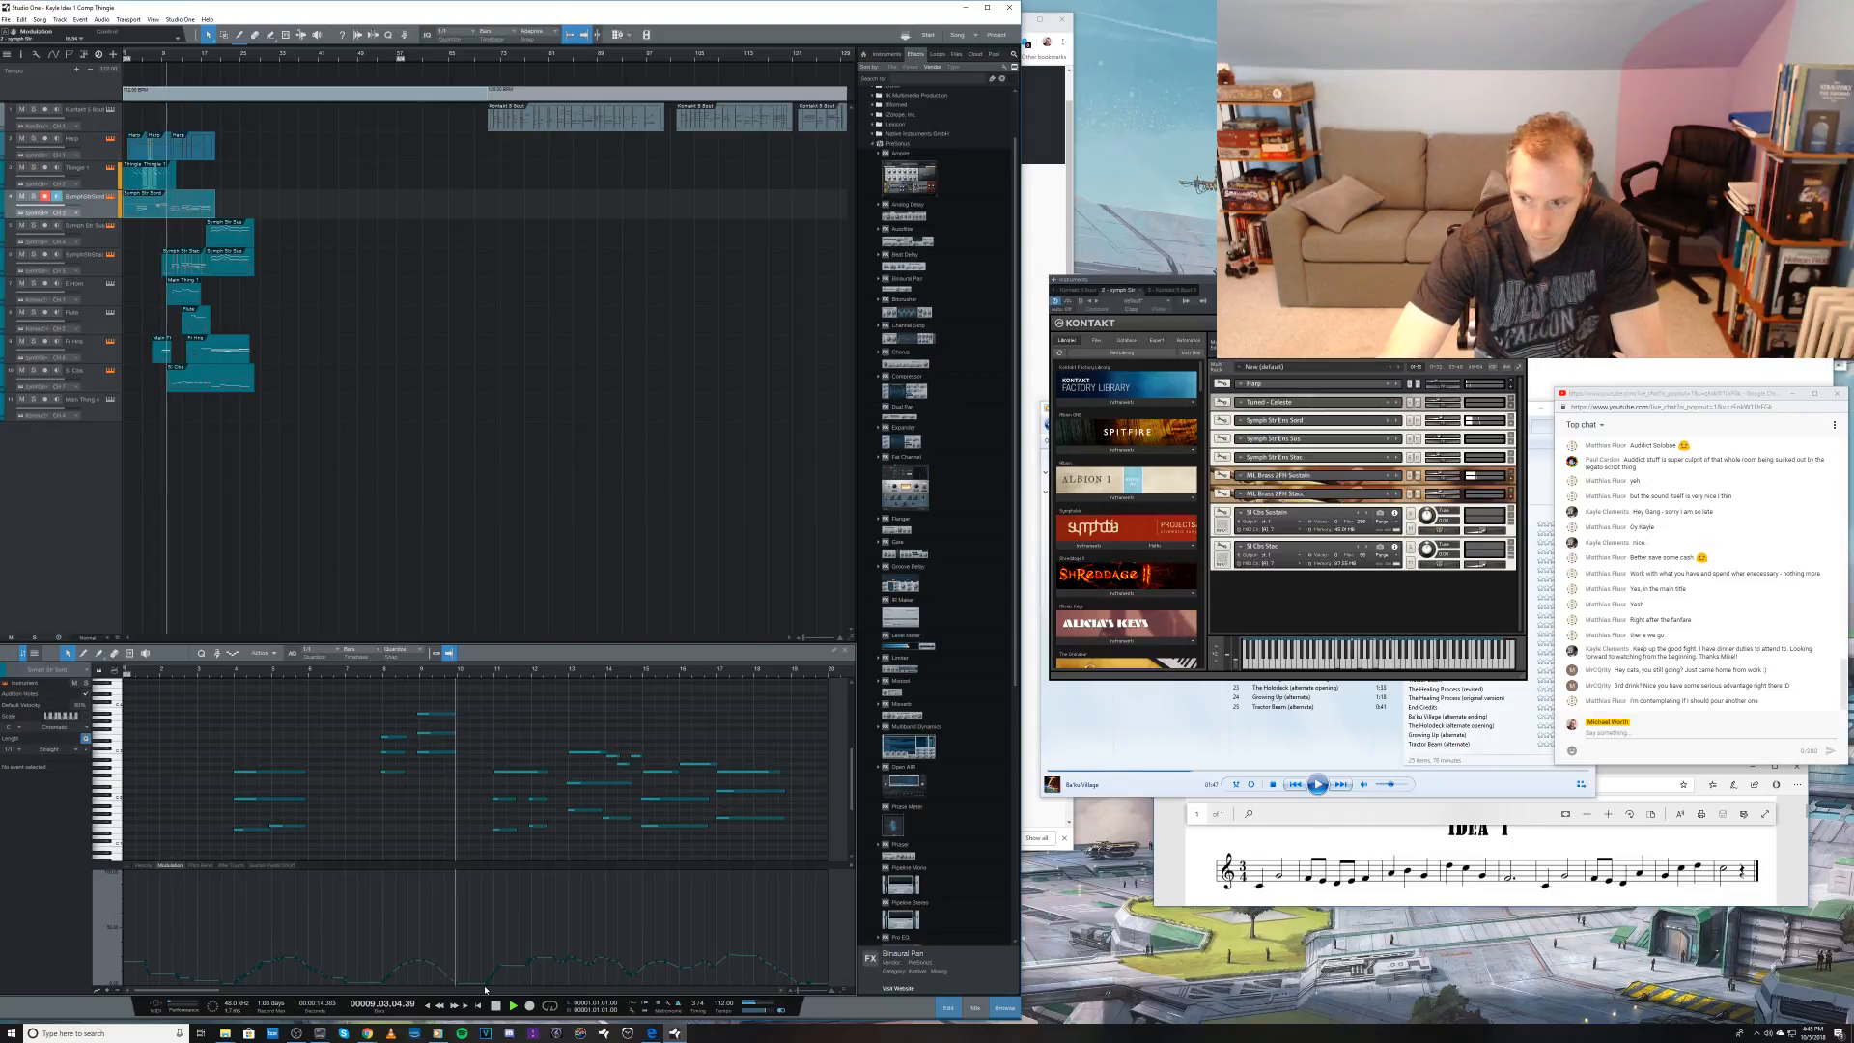
key("space")
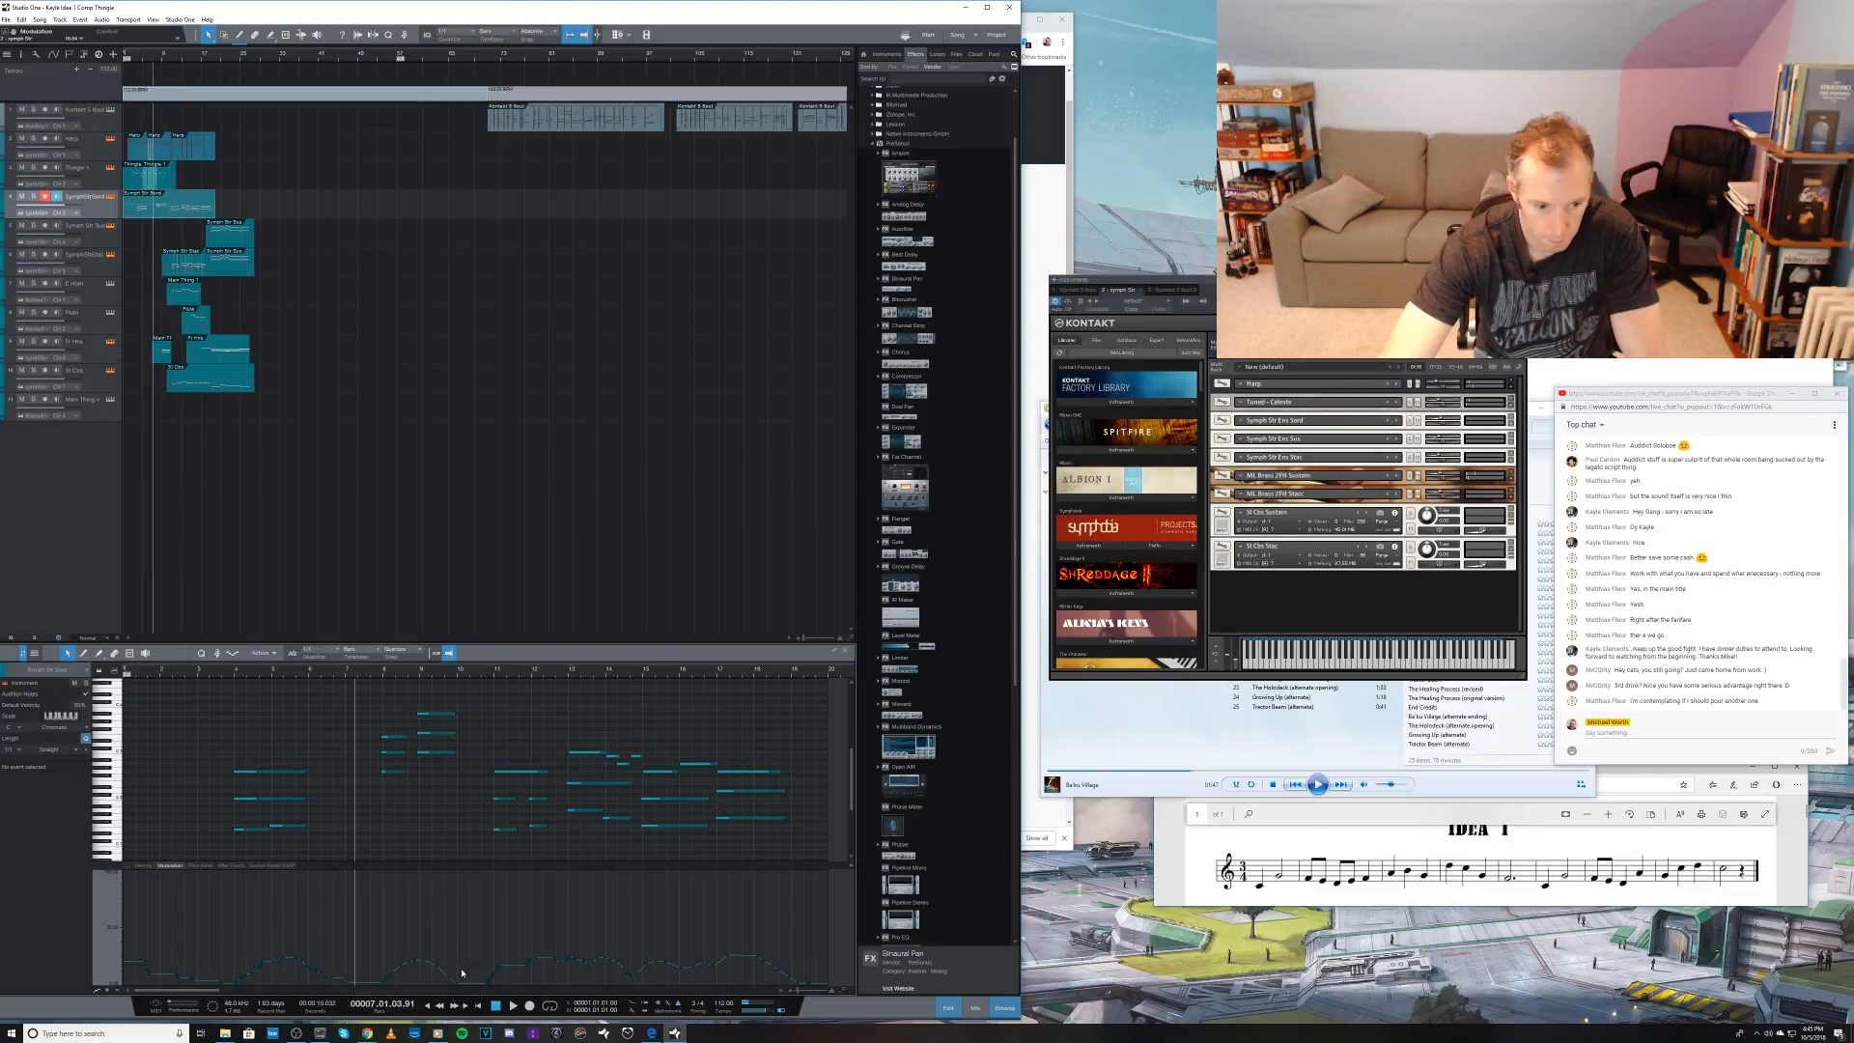
Step: Repaint the modulation curve of the fourth track's clip from about bar 14 to bar 19 and replay the passage from bar 14
key("5")
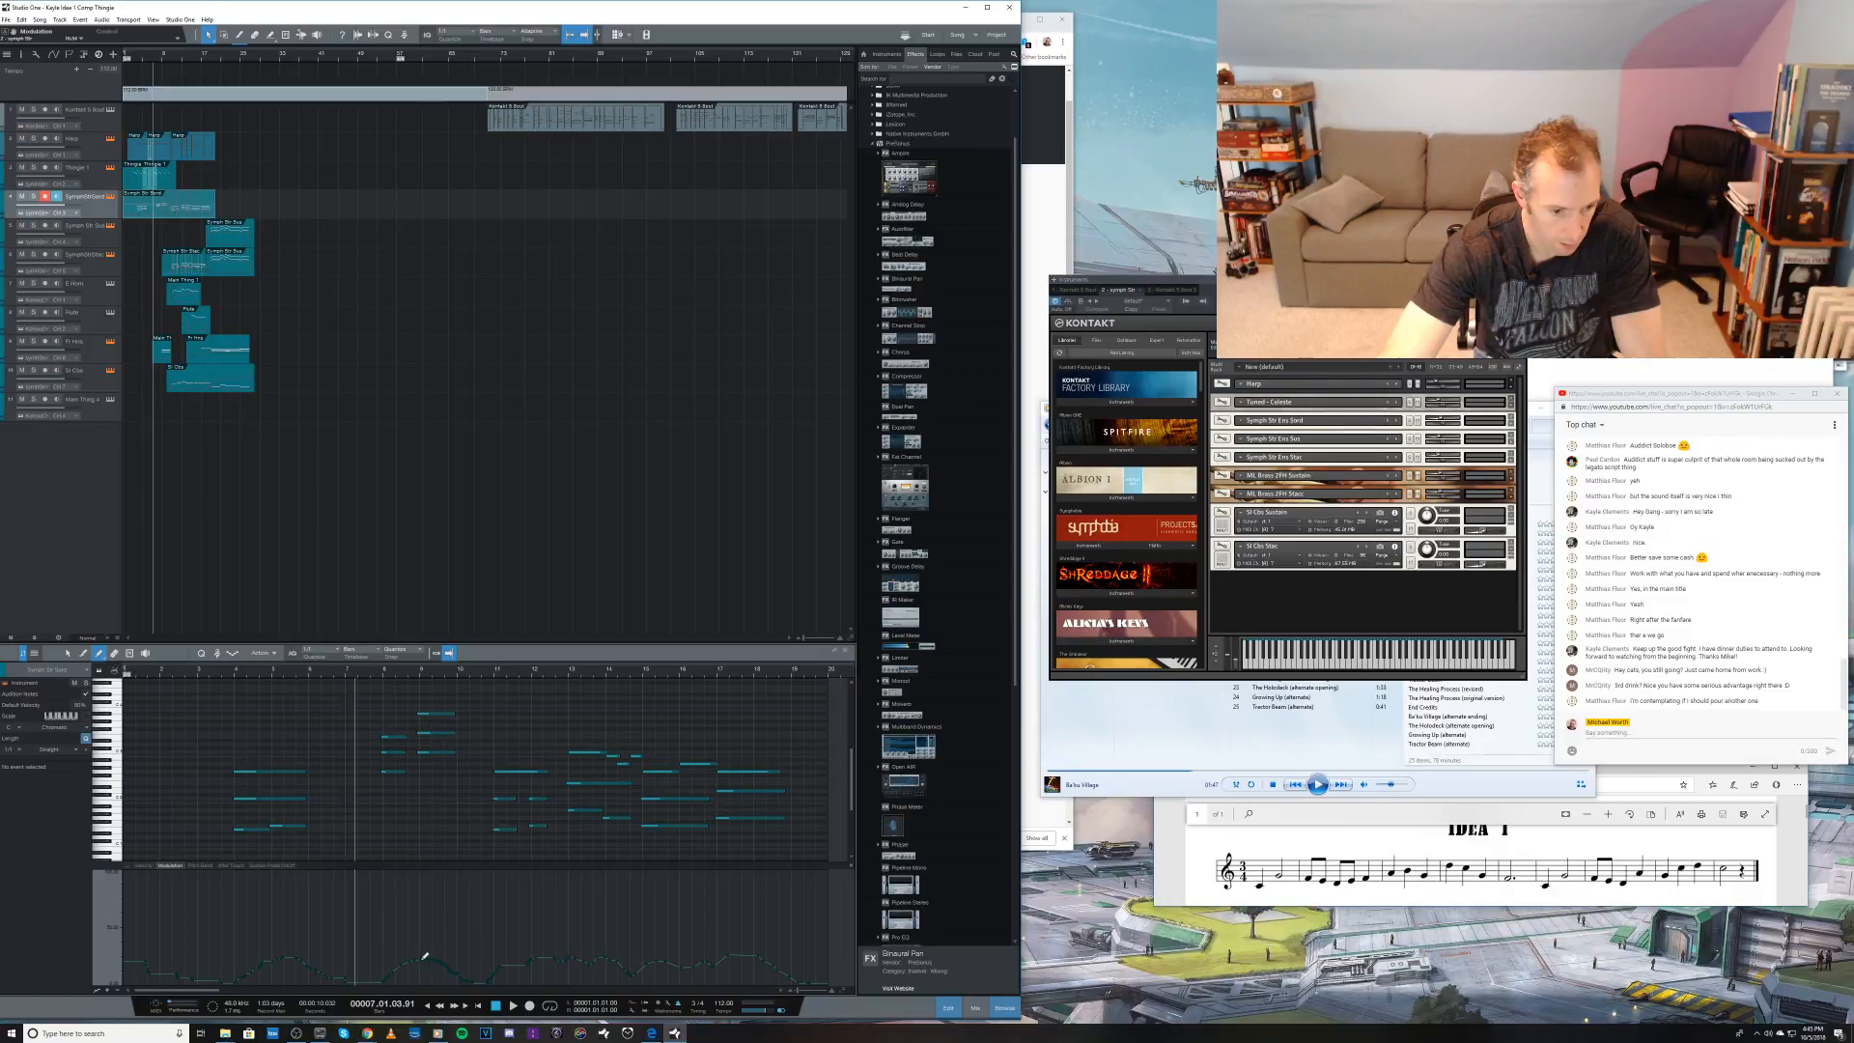
key("space")
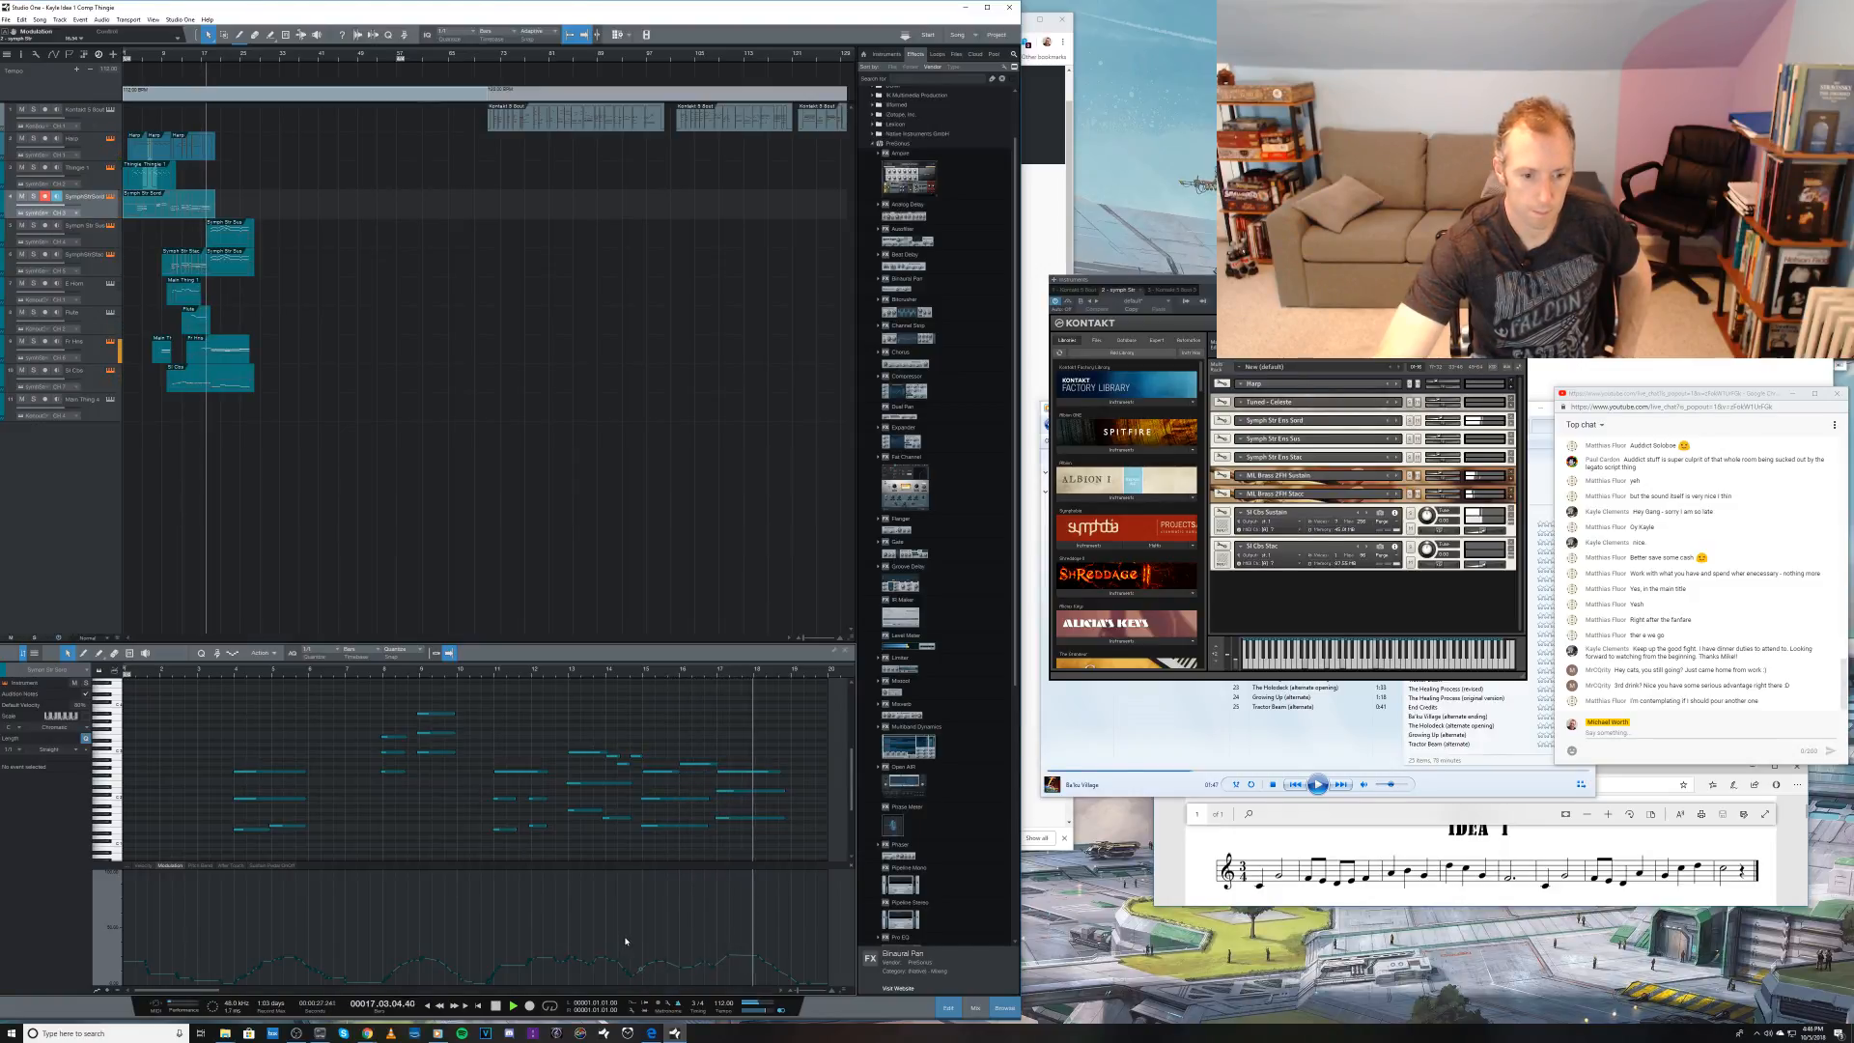
left_click_drag(625, 942, 802, 971)
key("space")
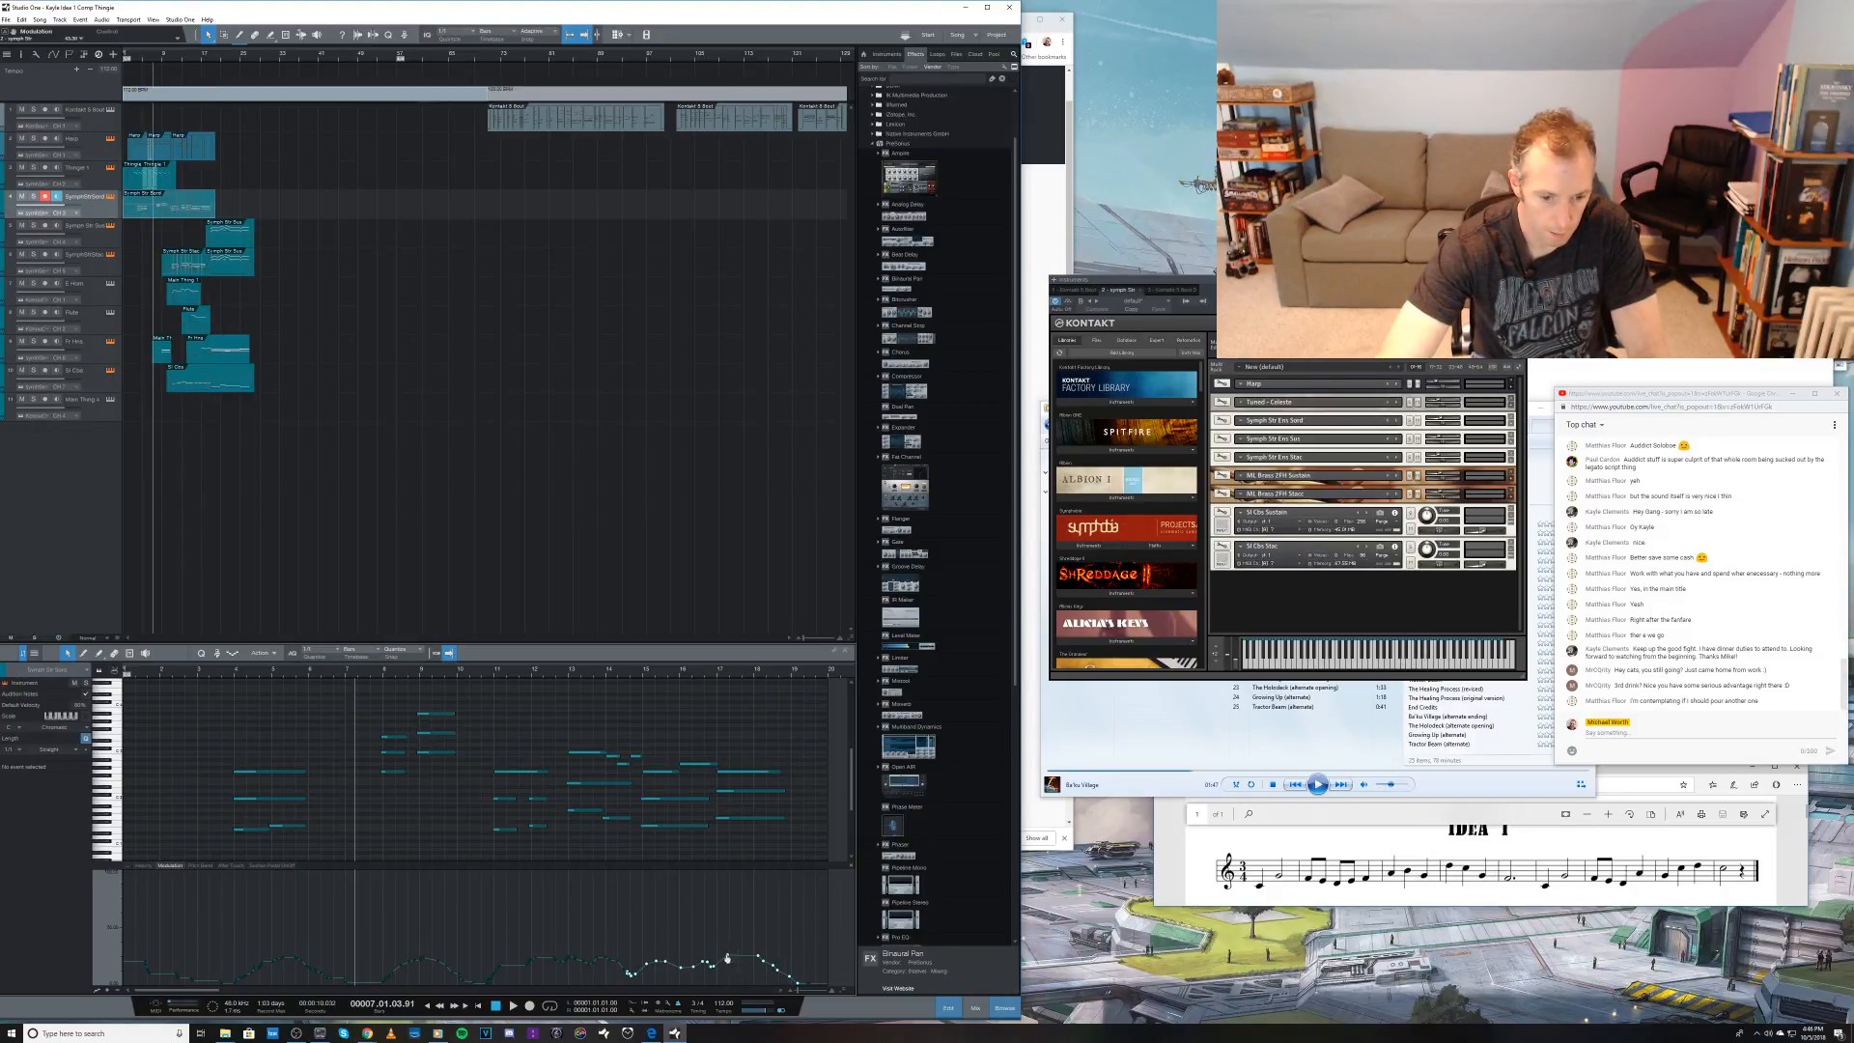
left_click_drag(729, 959, 727, 965)
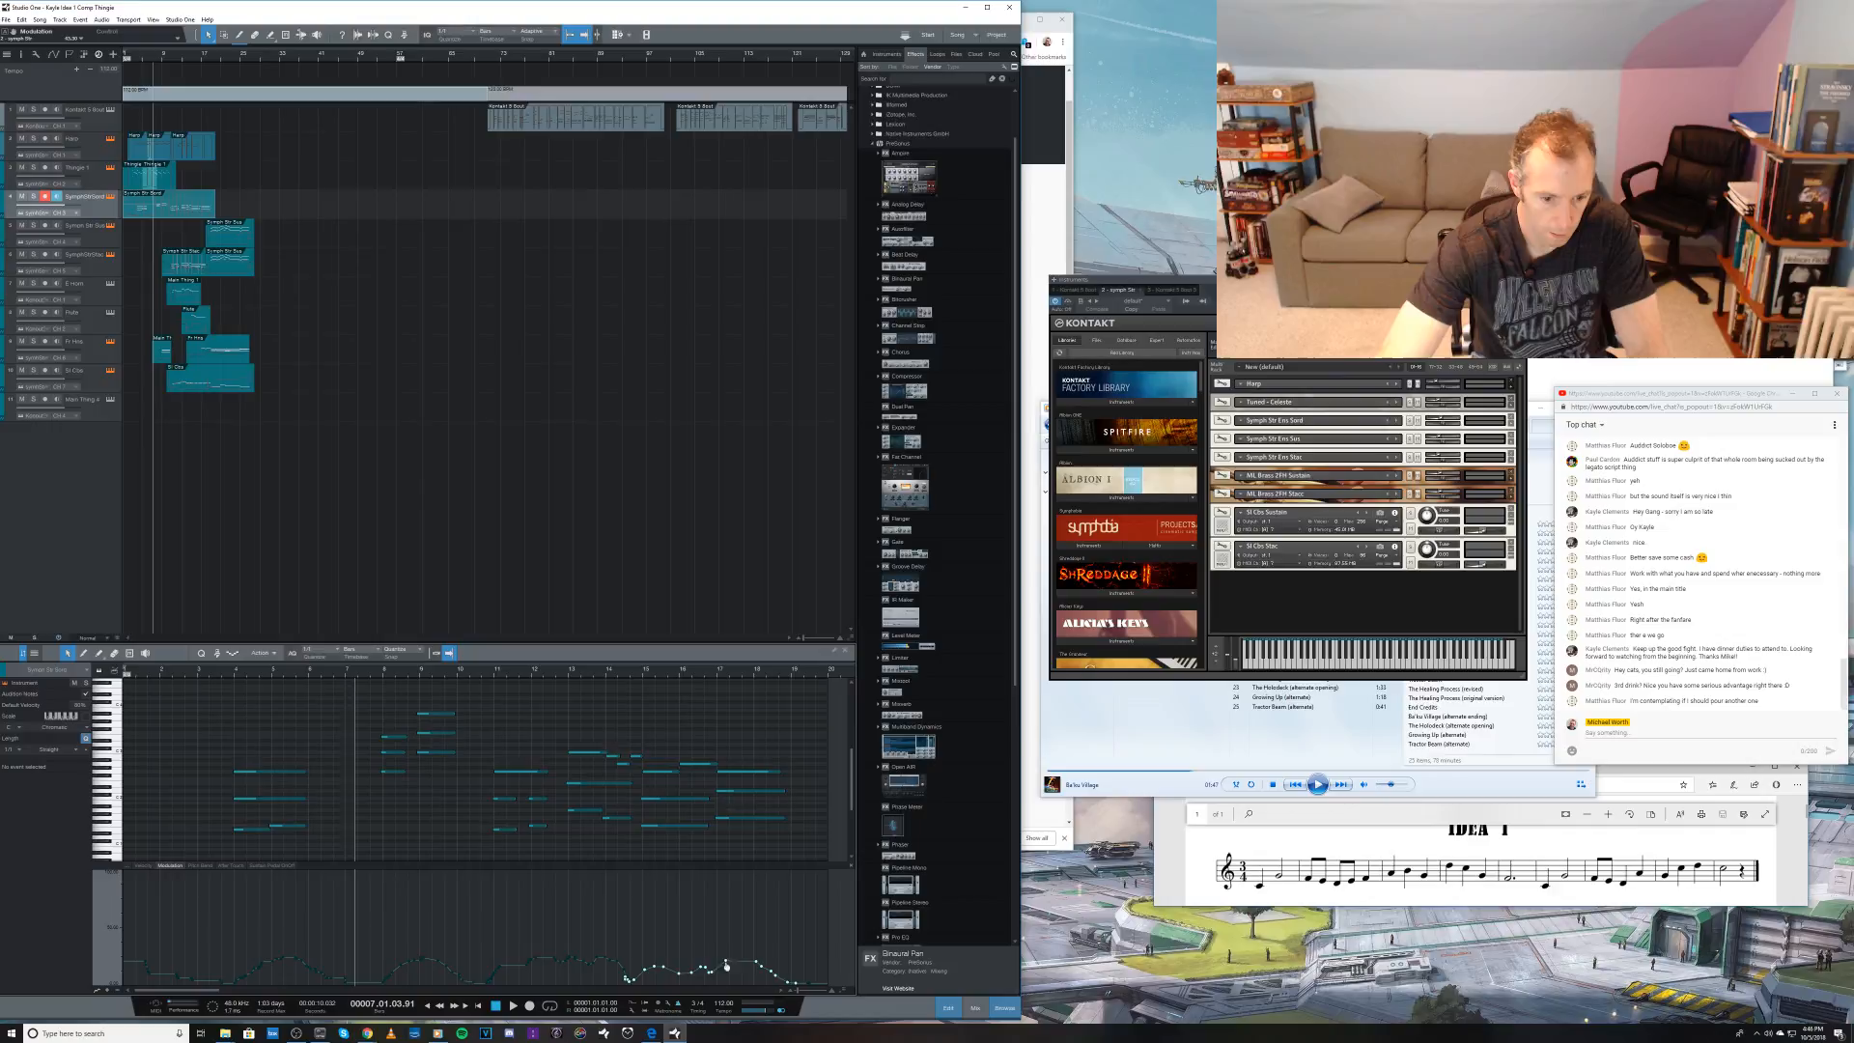
left_click(629, 677)
key("space")
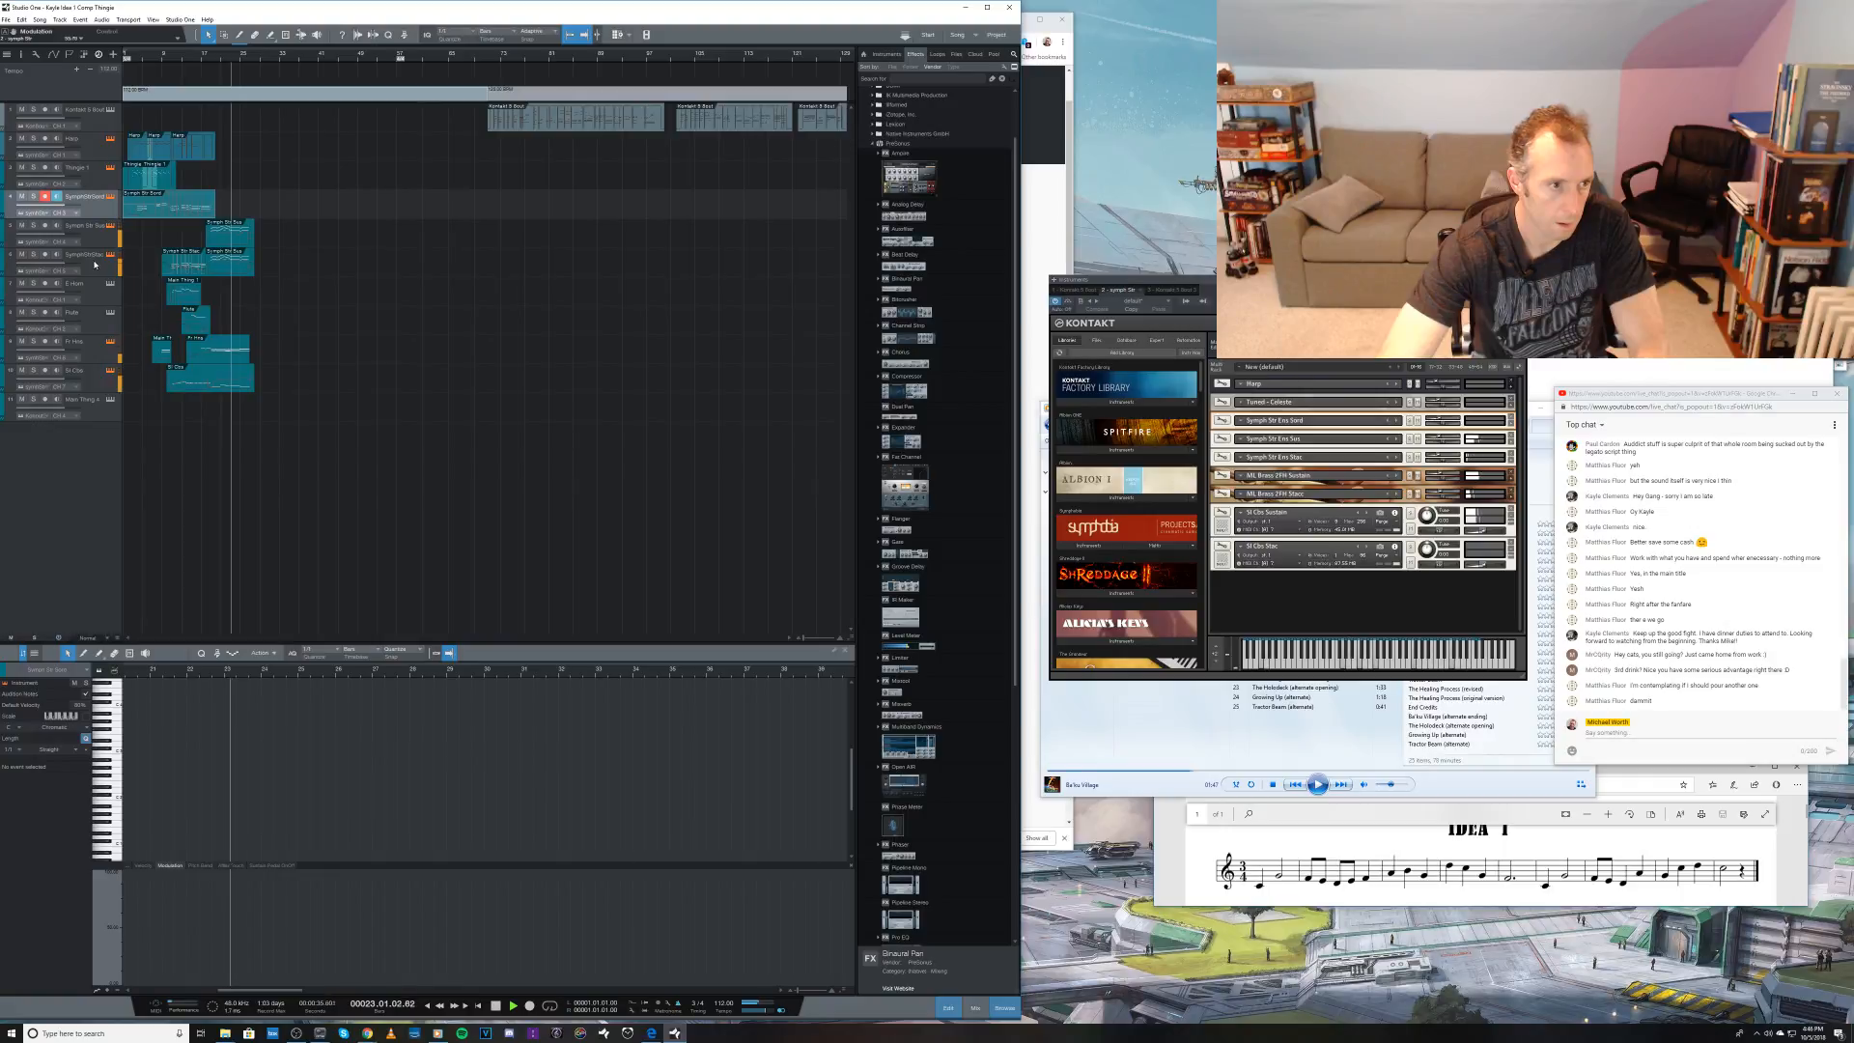
key("space")
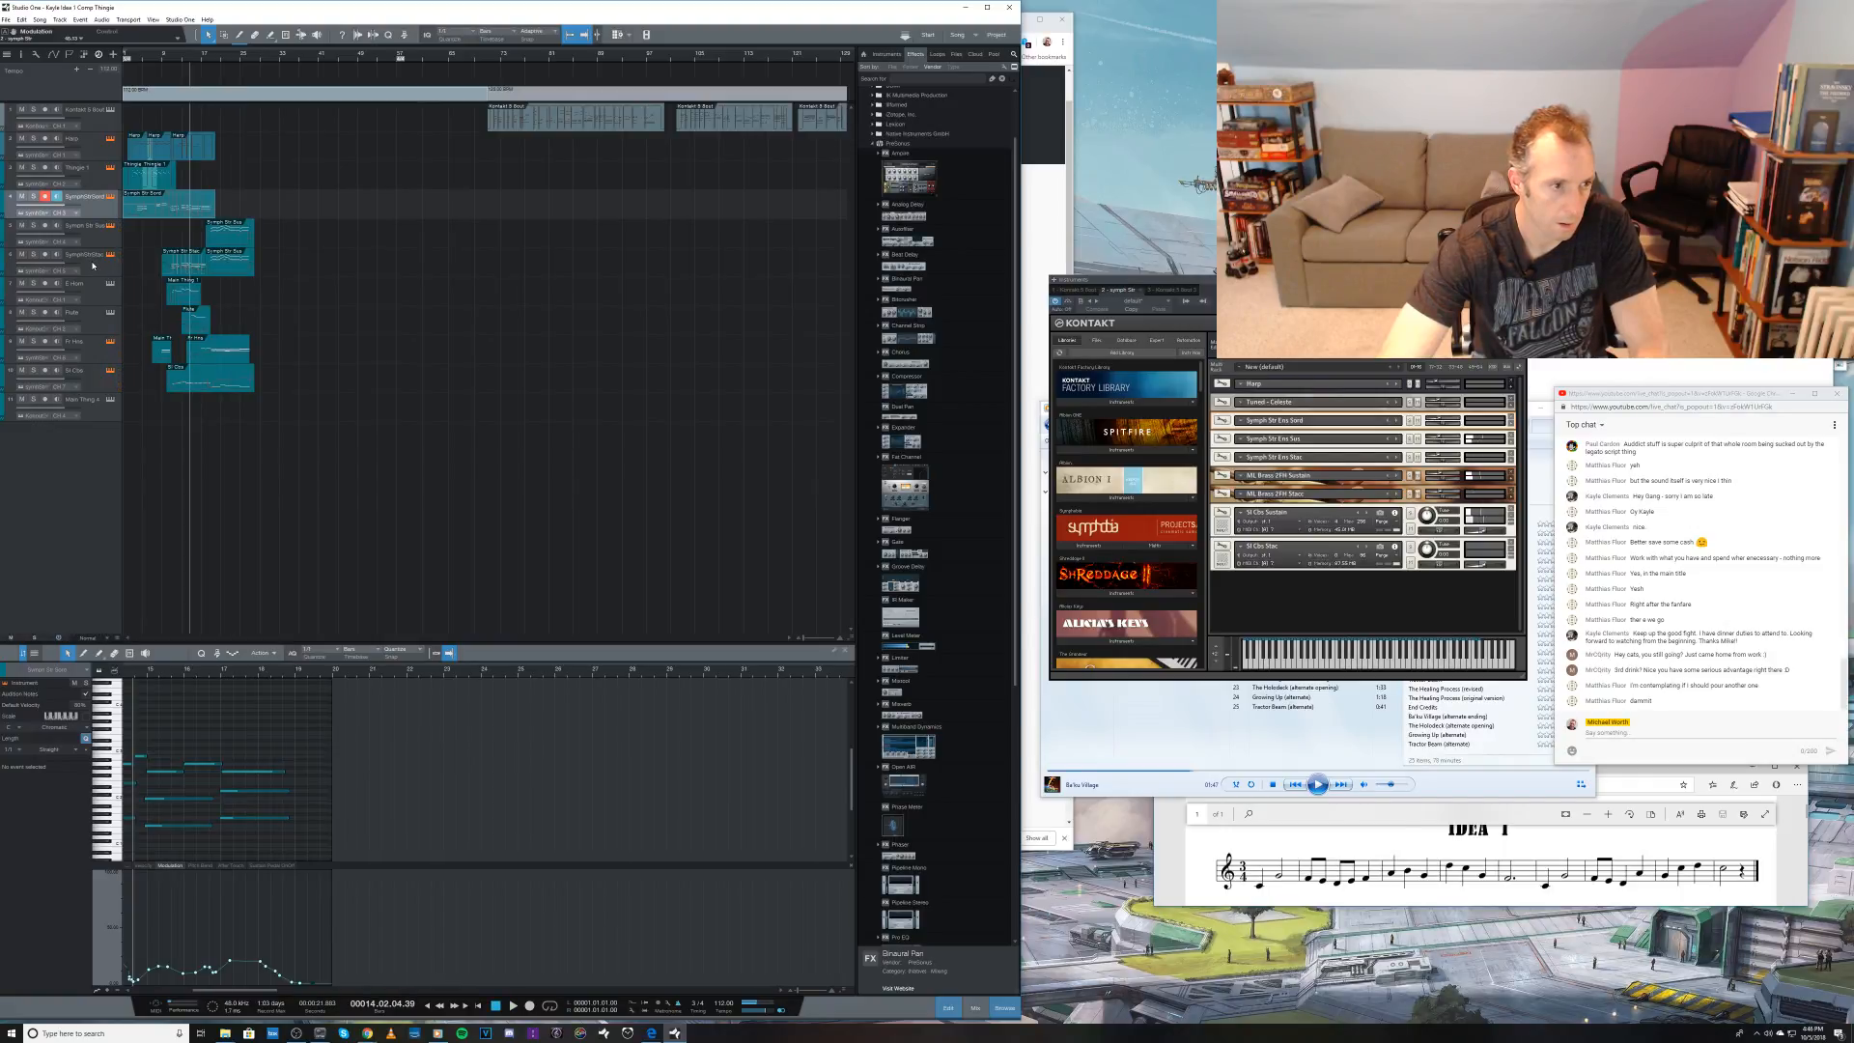
Step: Try recording a low string layer on the fifth track from bar 14 and discard the takes
left_click(89, 270)
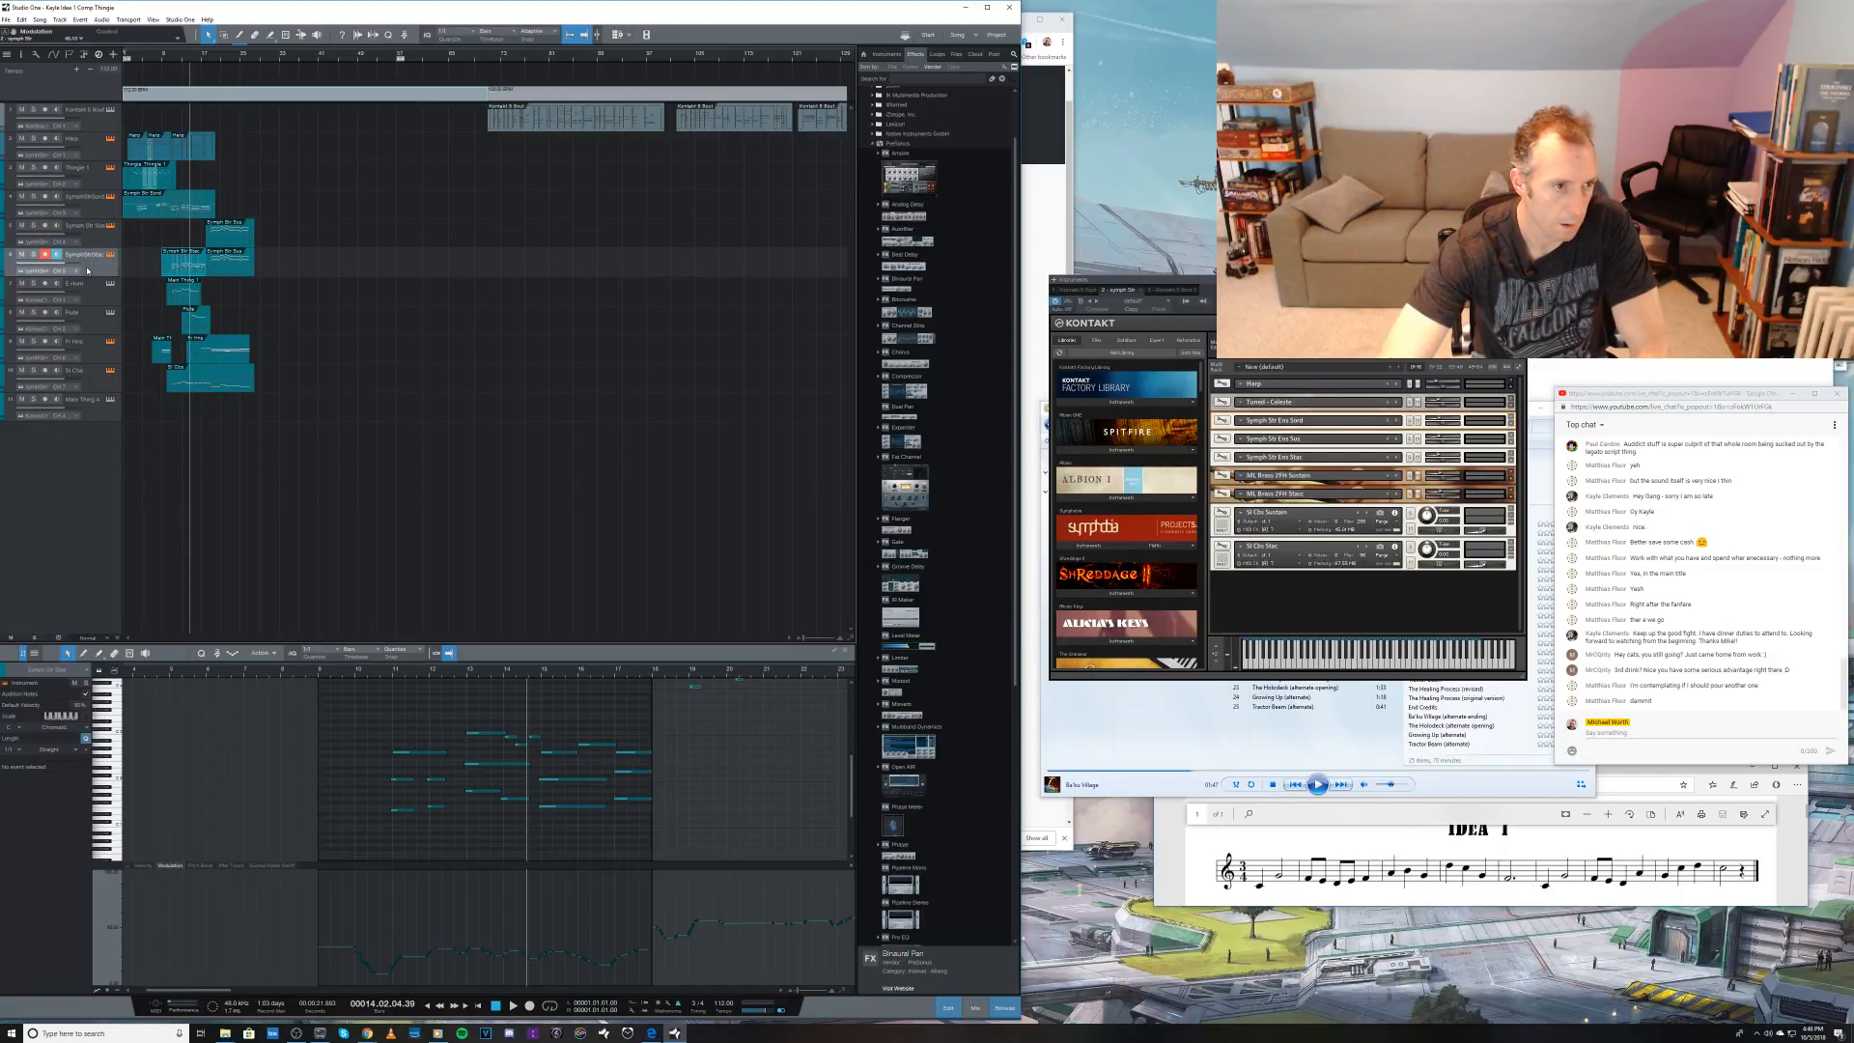
left_click(97, 241)
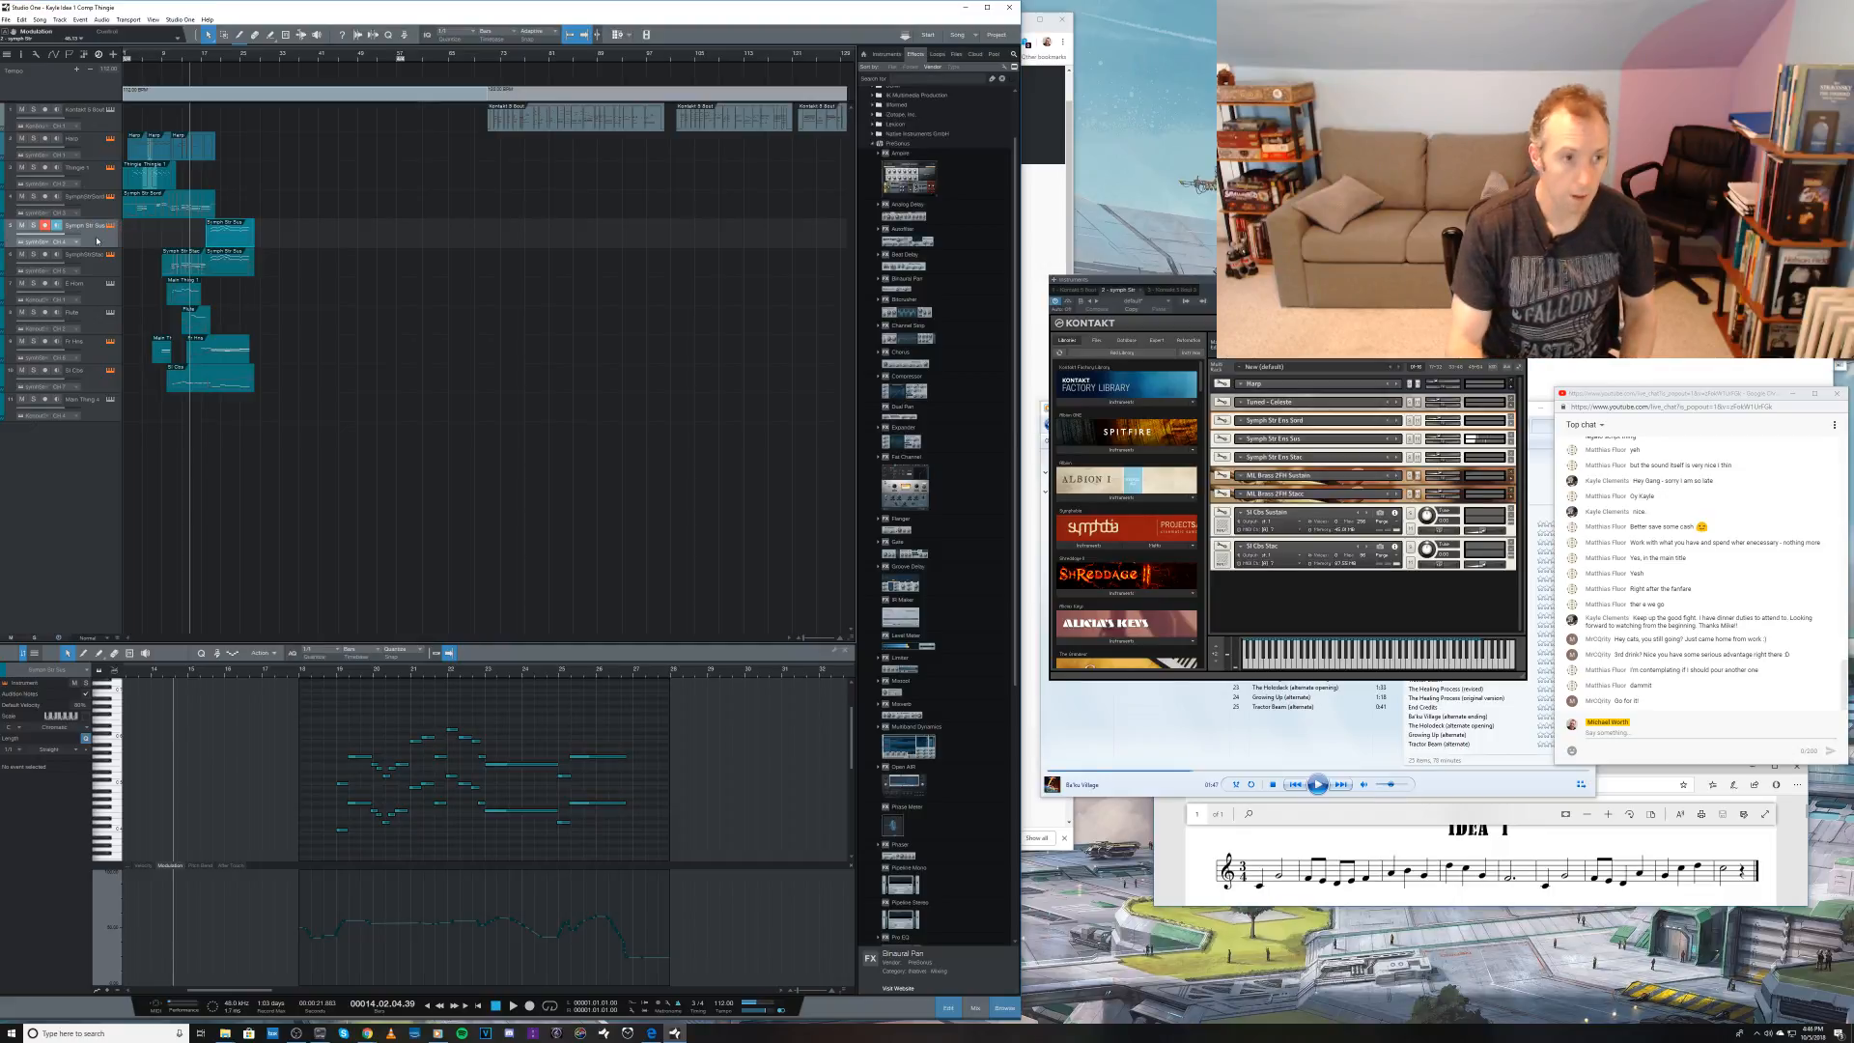
key("KP_Multiply")
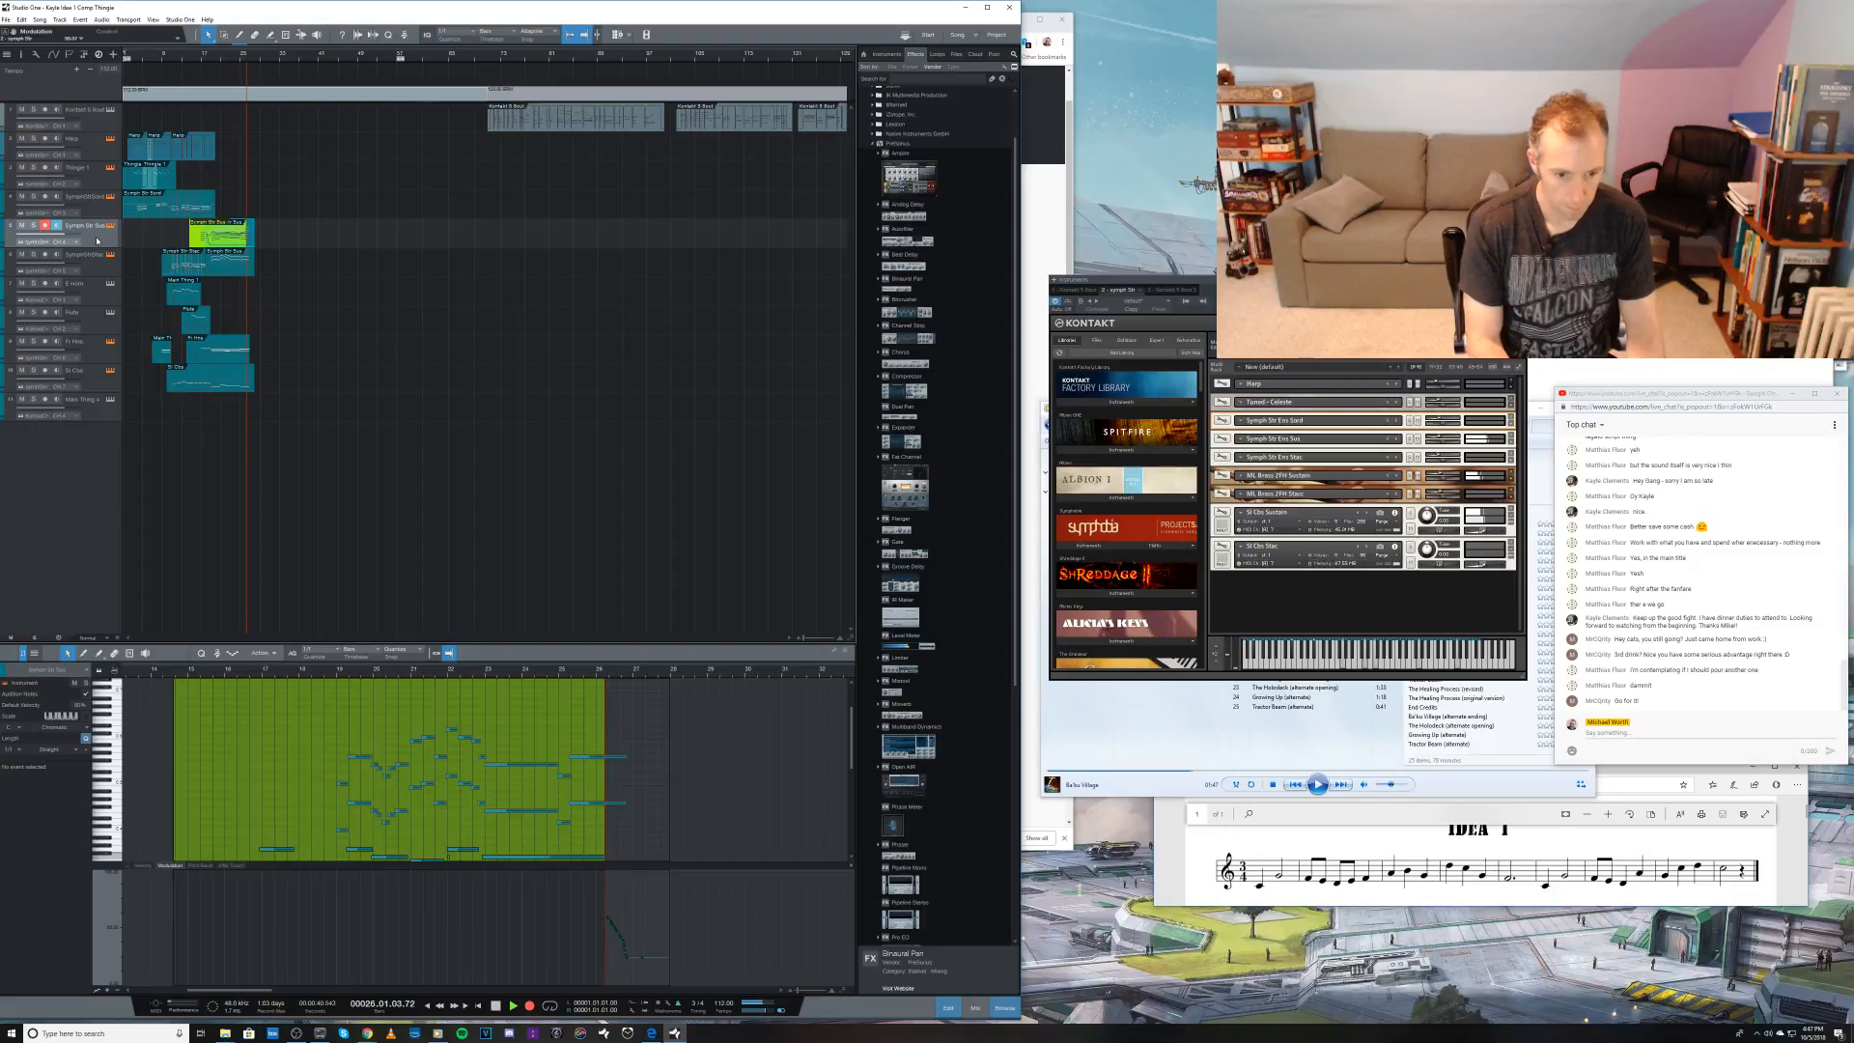
key("space")
key("ctrl+z")
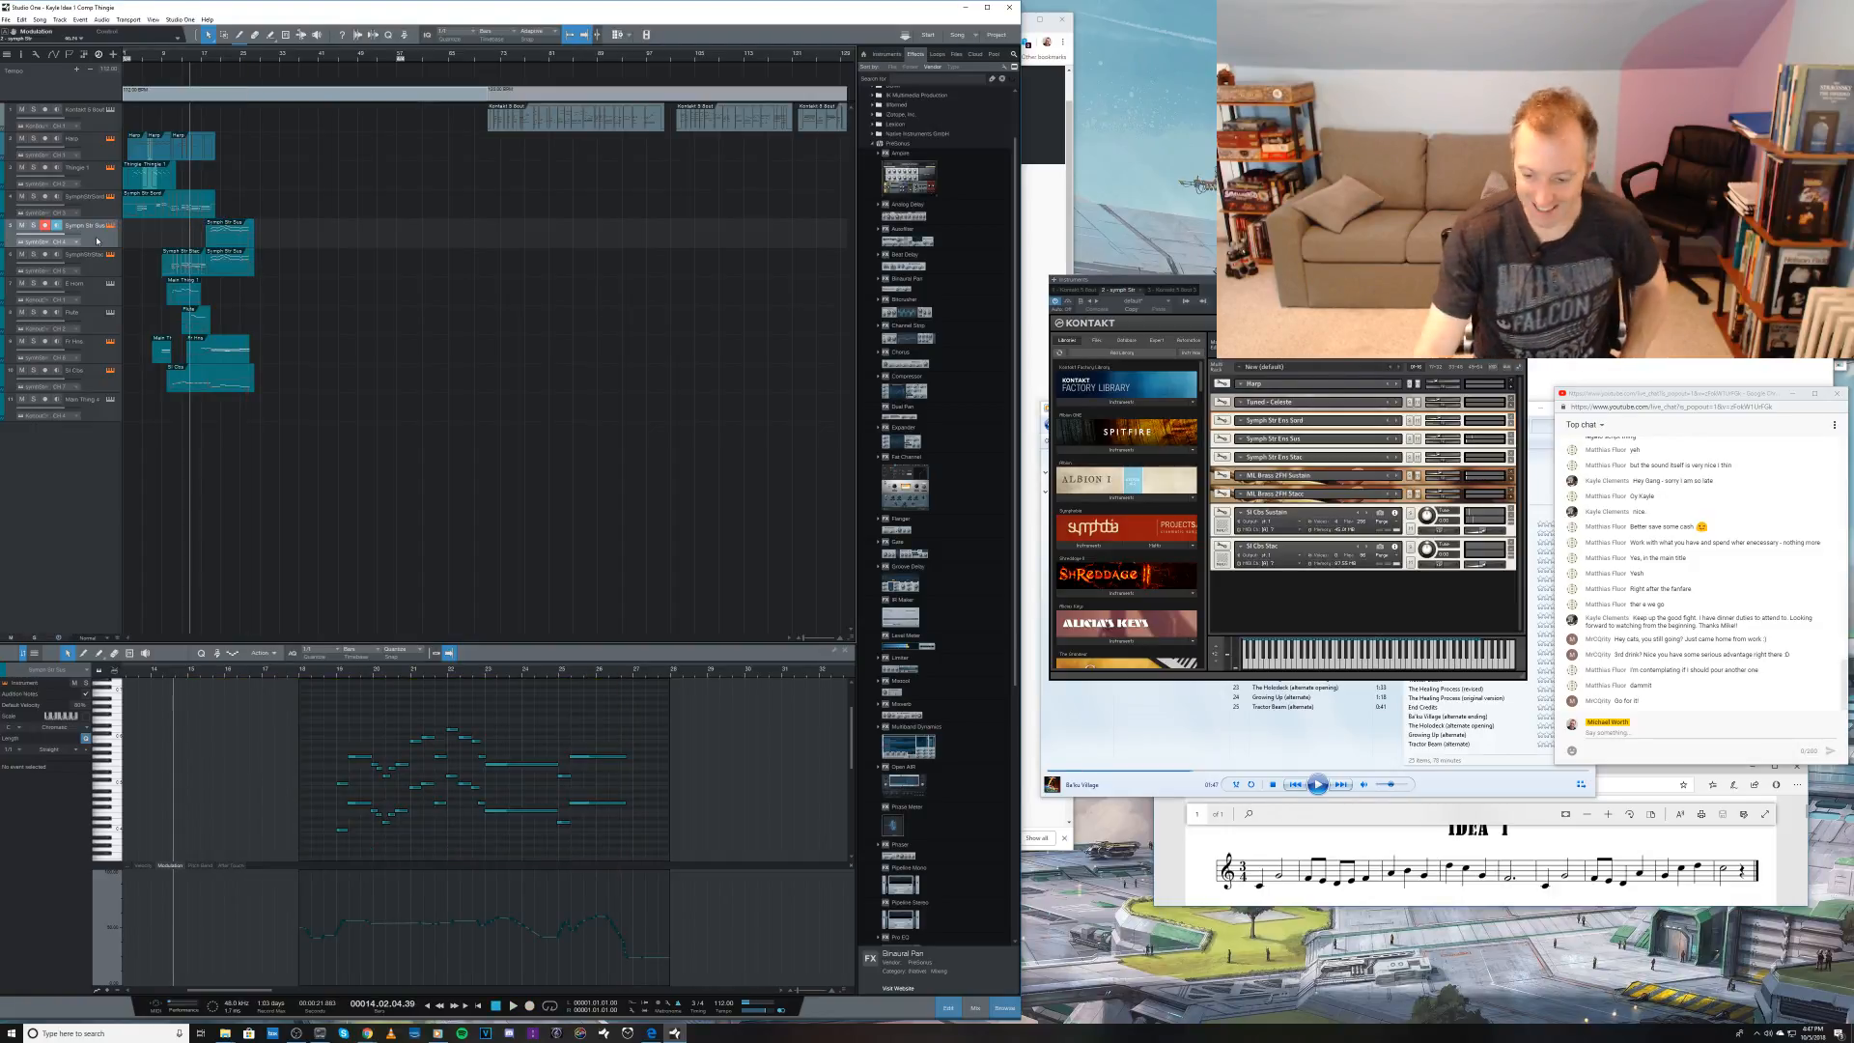
key("KP_Multiply")
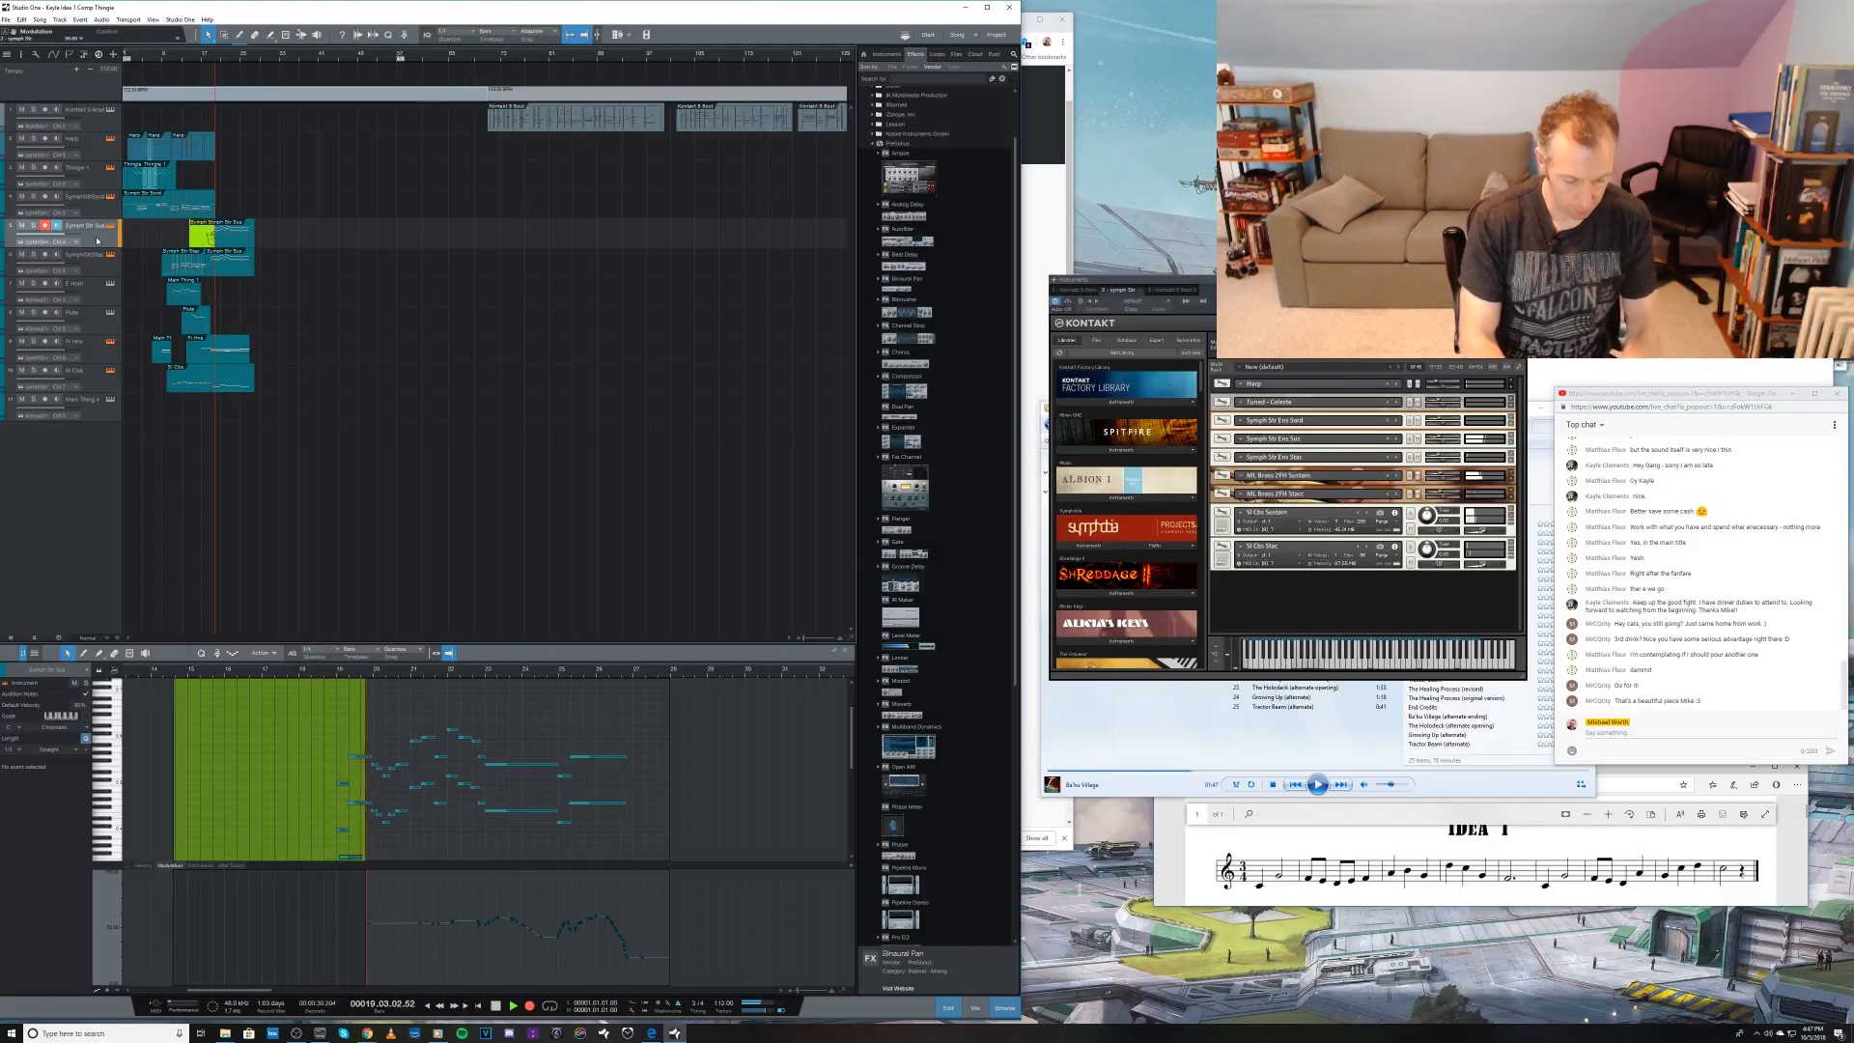
key("space")
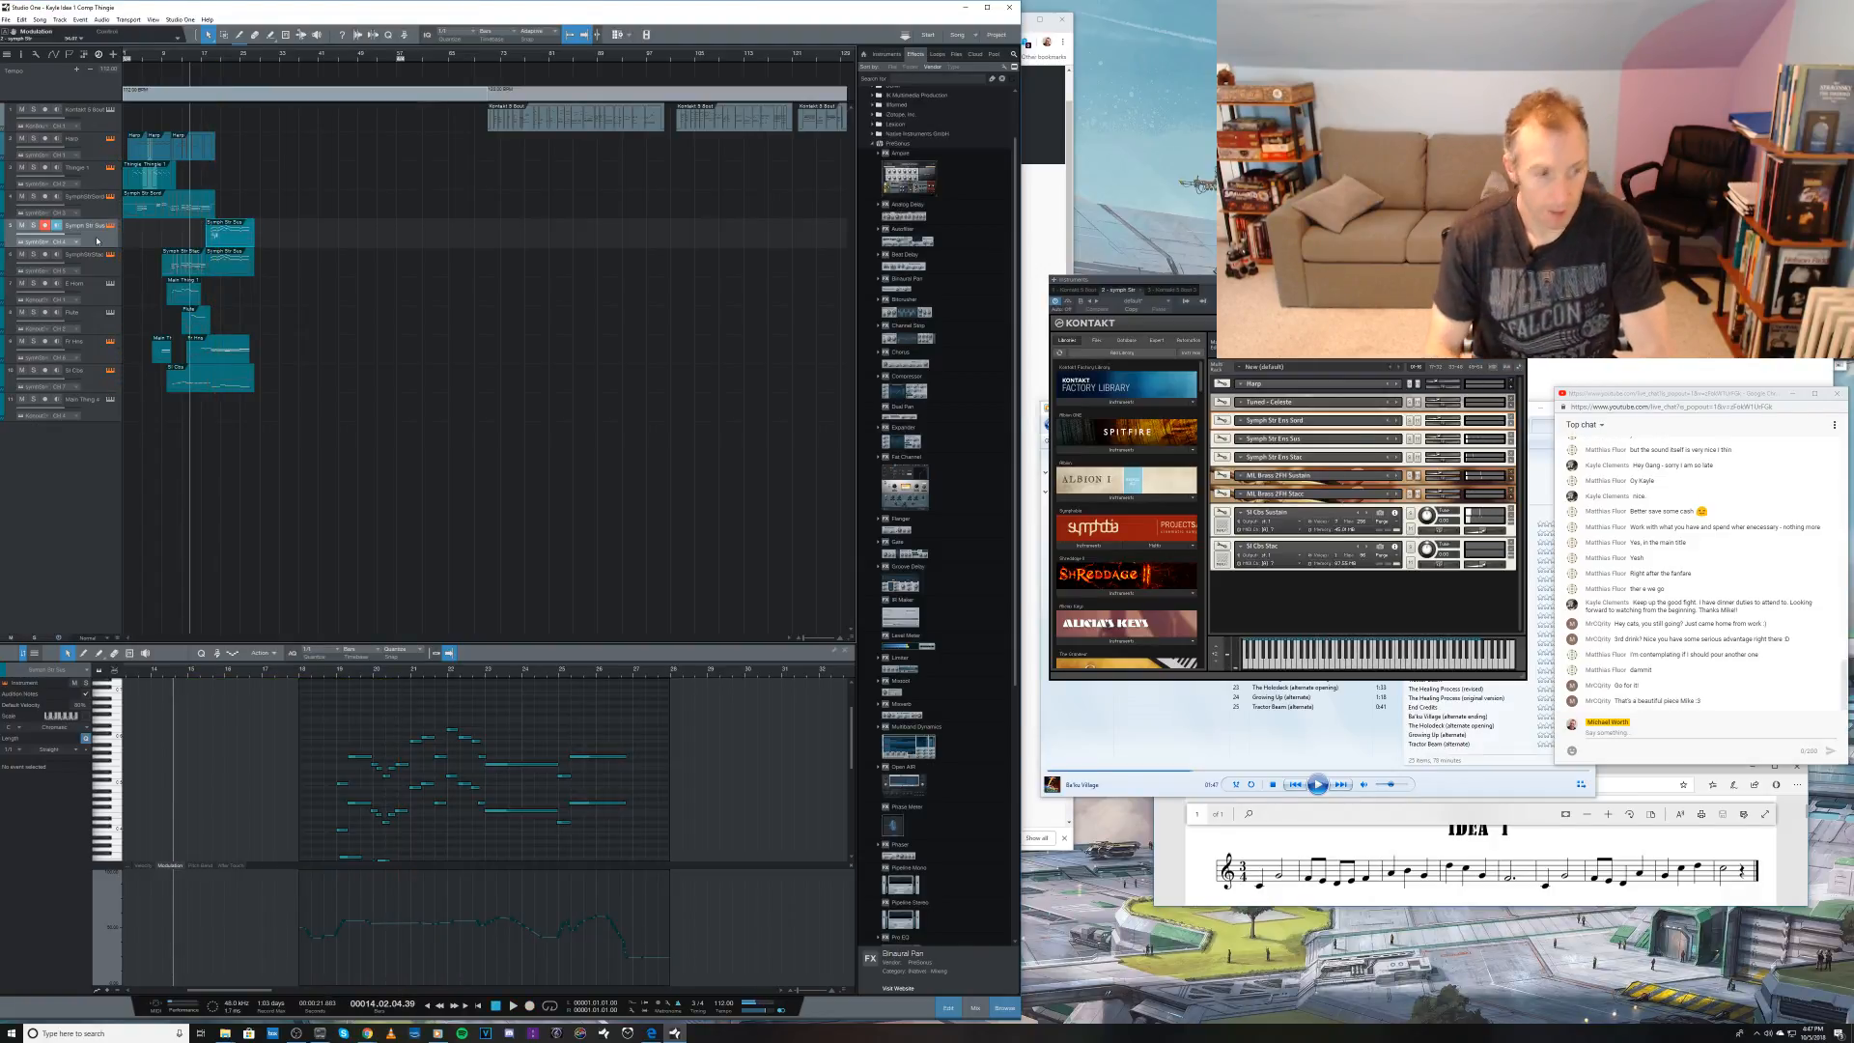
Step: Record a low string layer on the fifth track from bar 16 to about bar 26, redoing the first take
key("space")
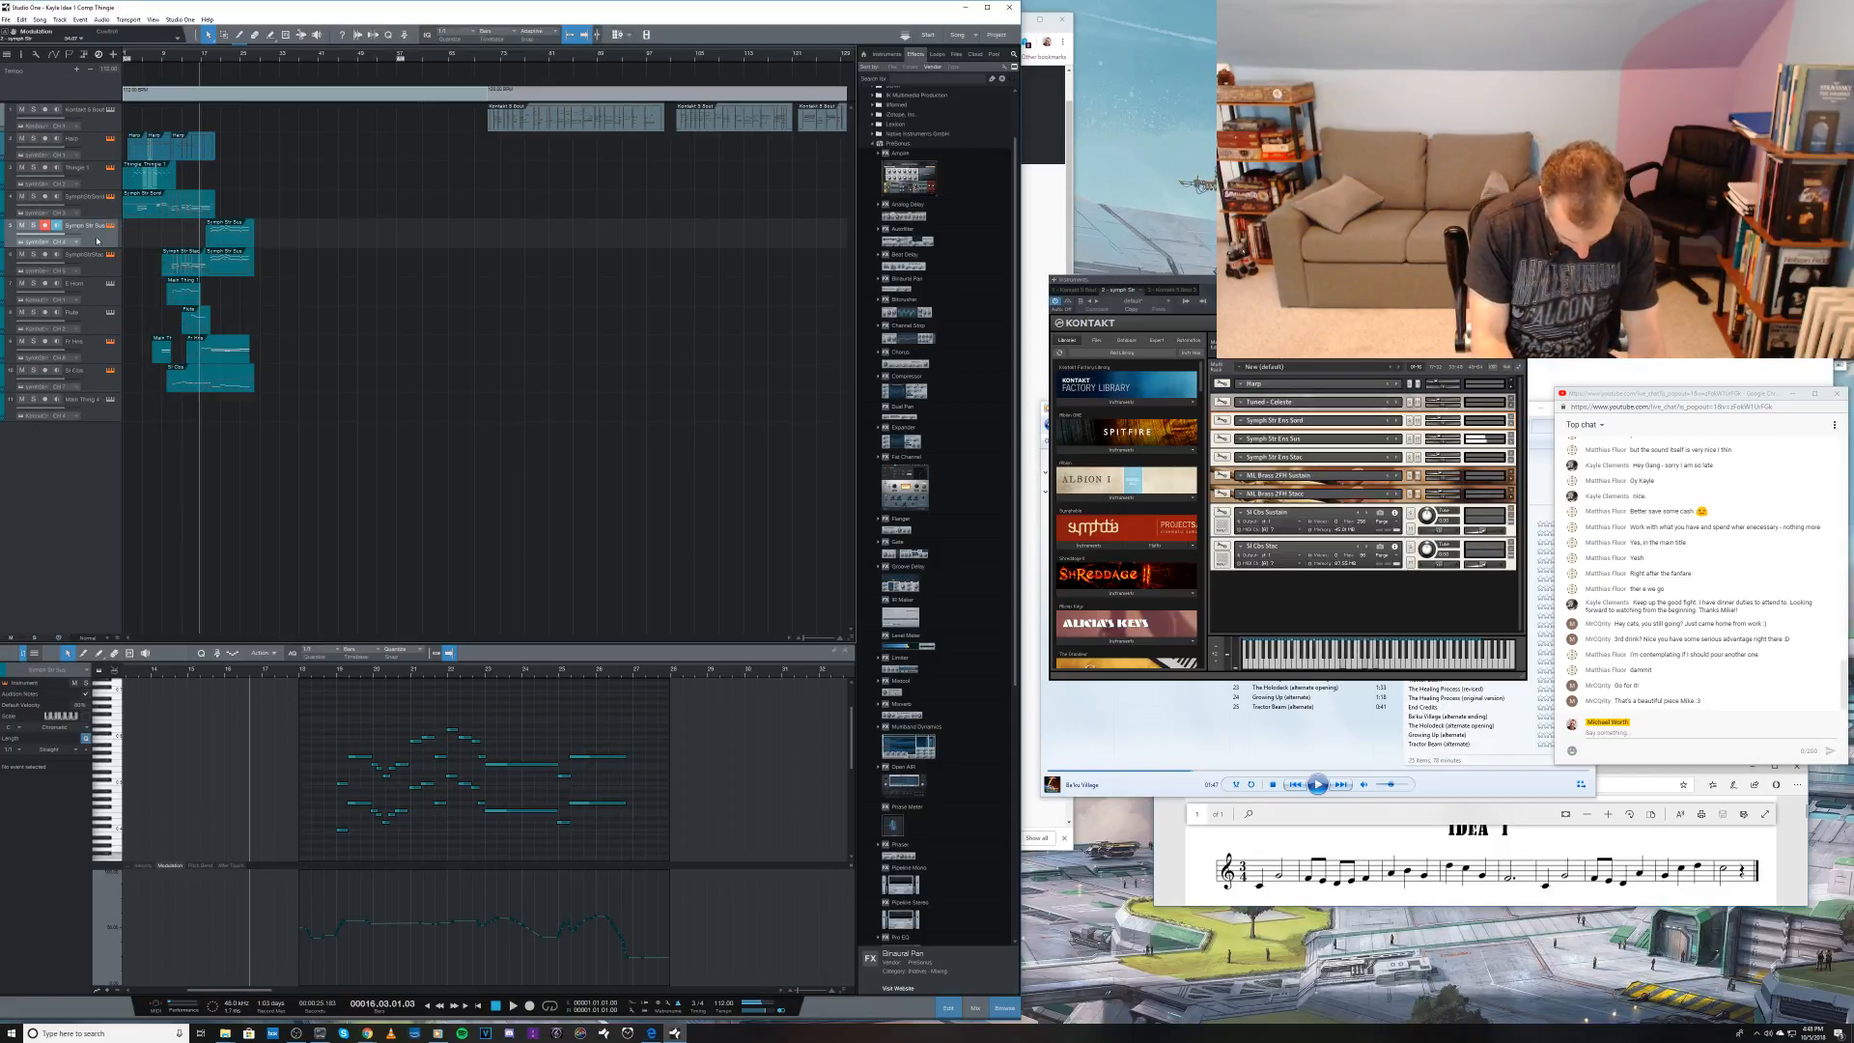
key("KP_Multiply")
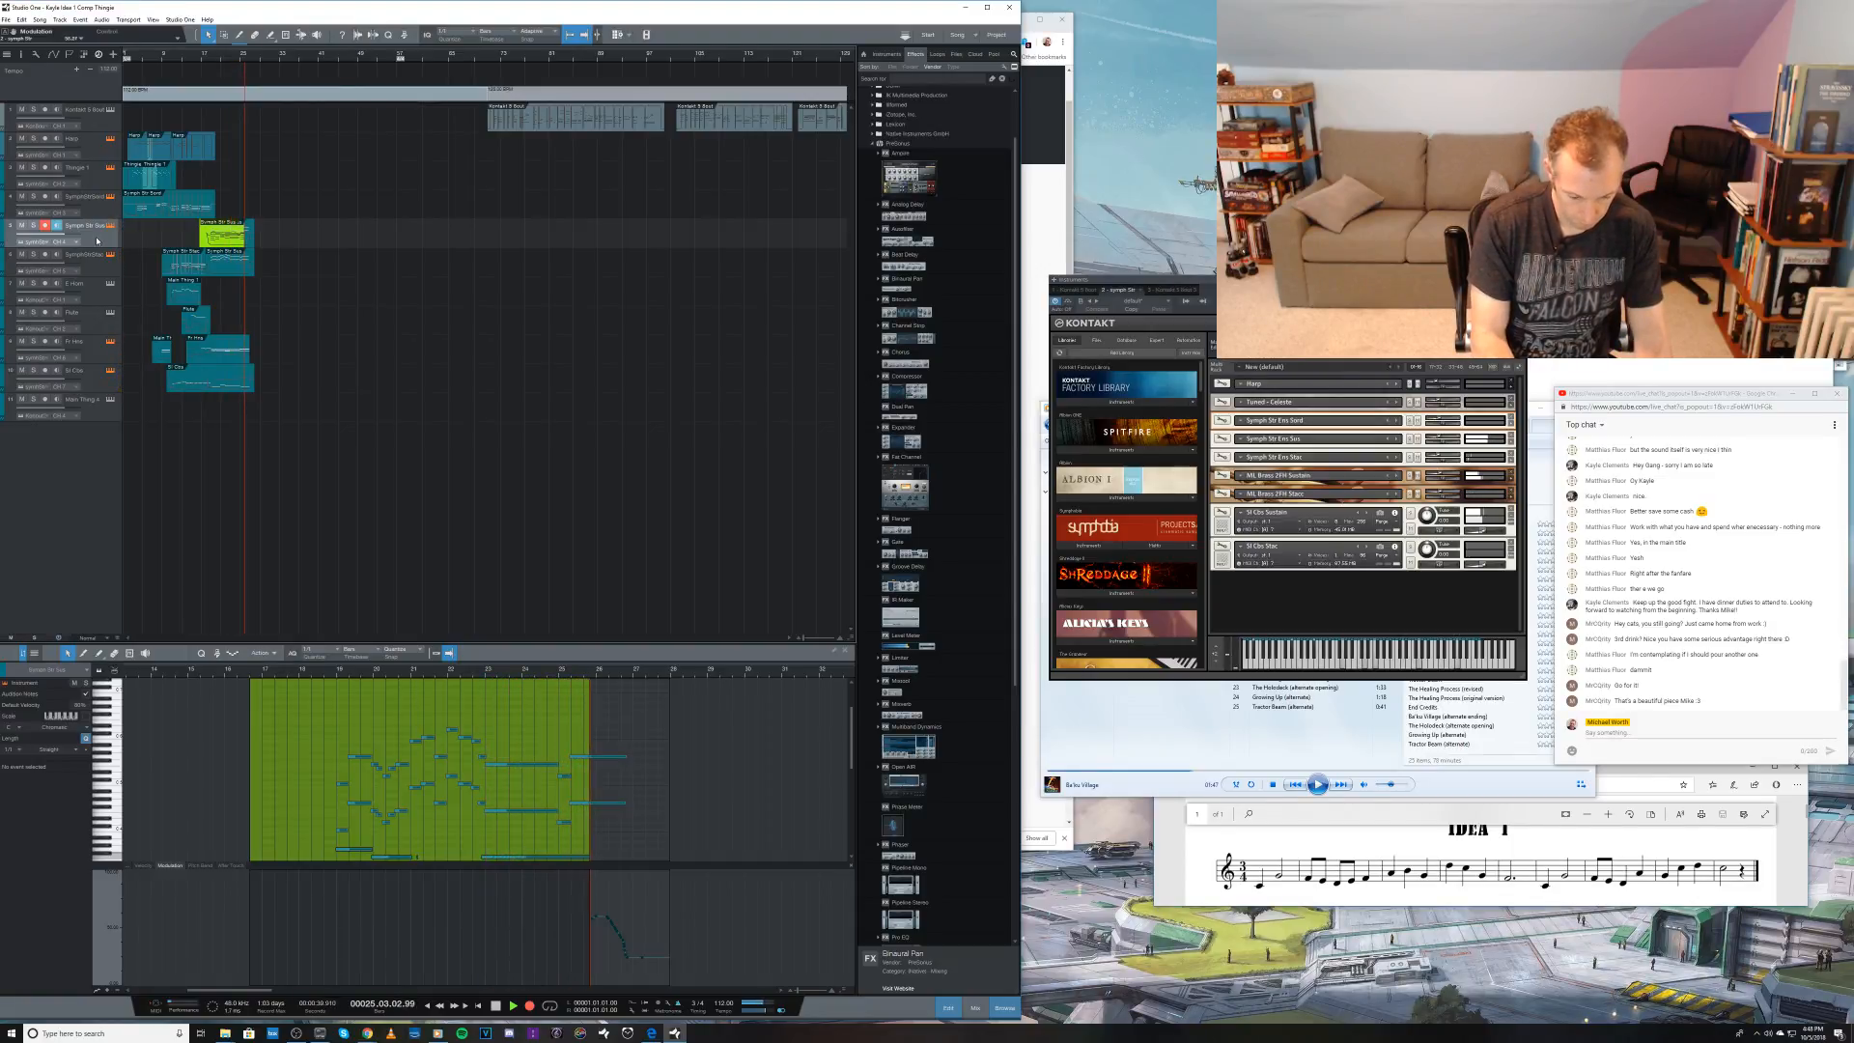
key("space")
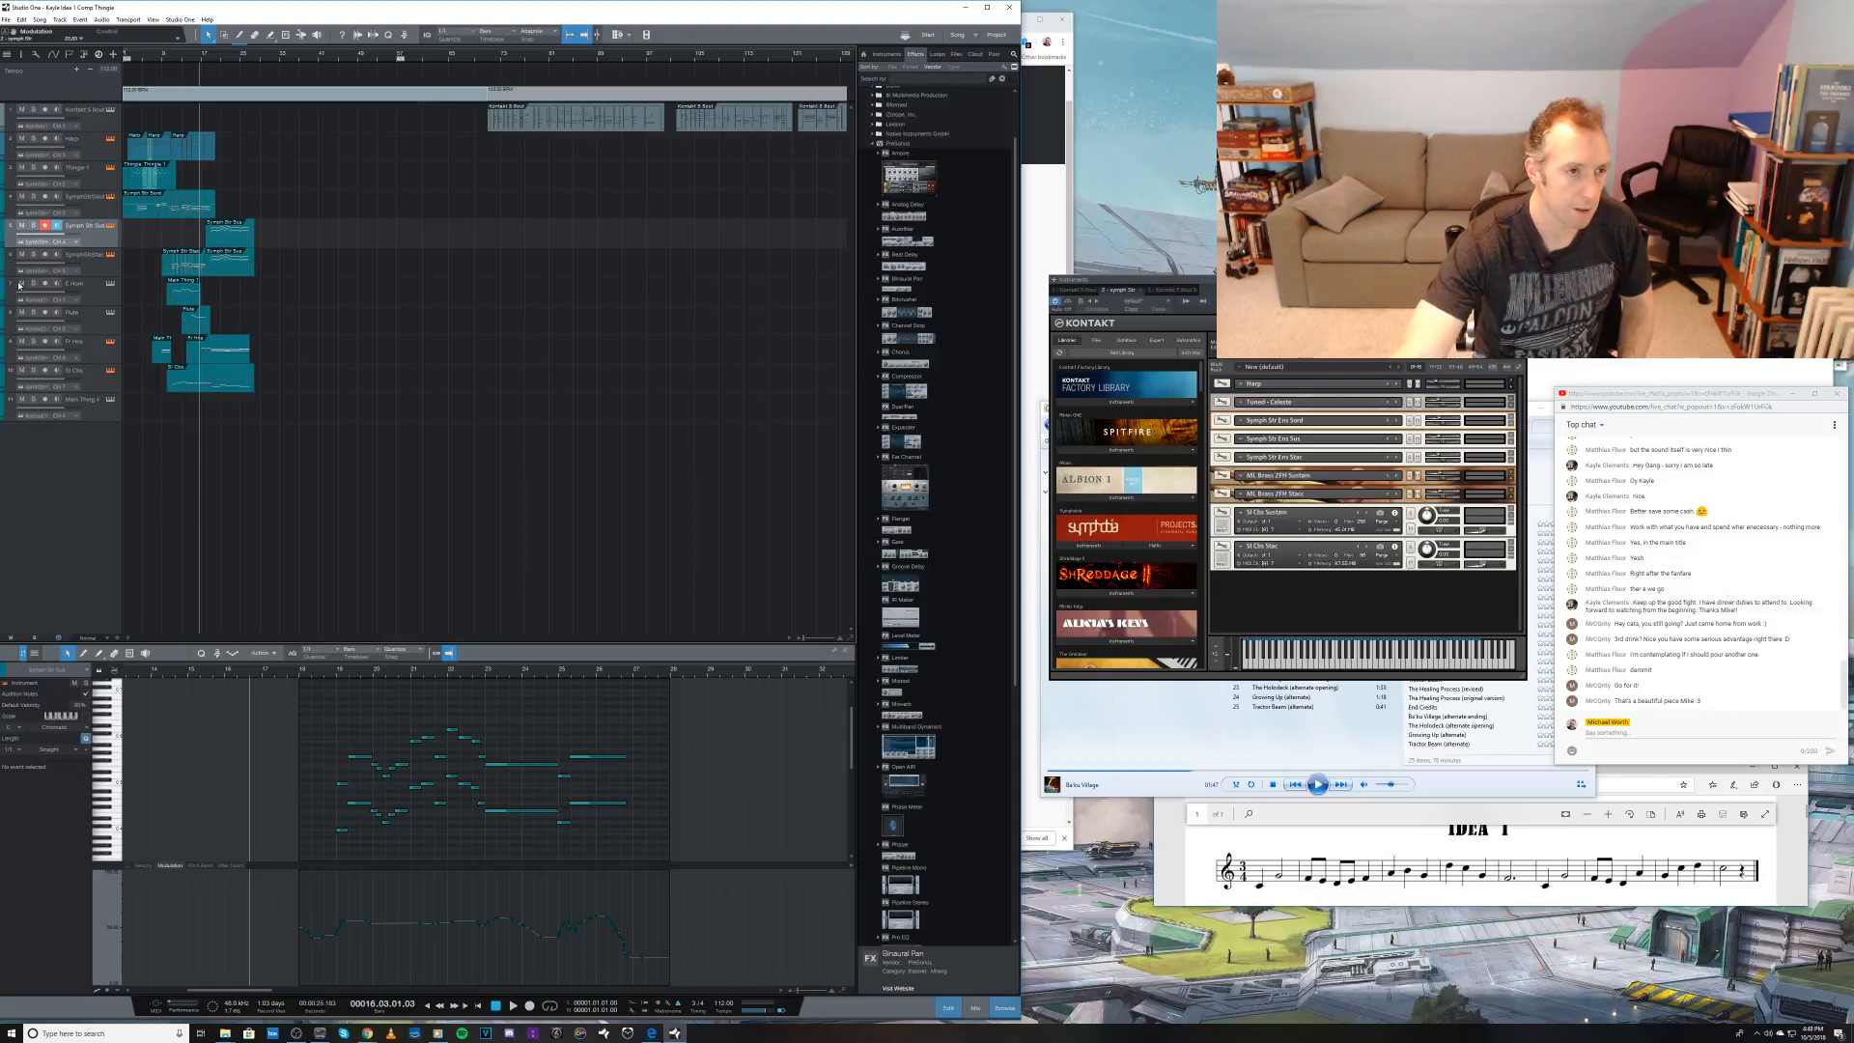
key("KP_Multiply")
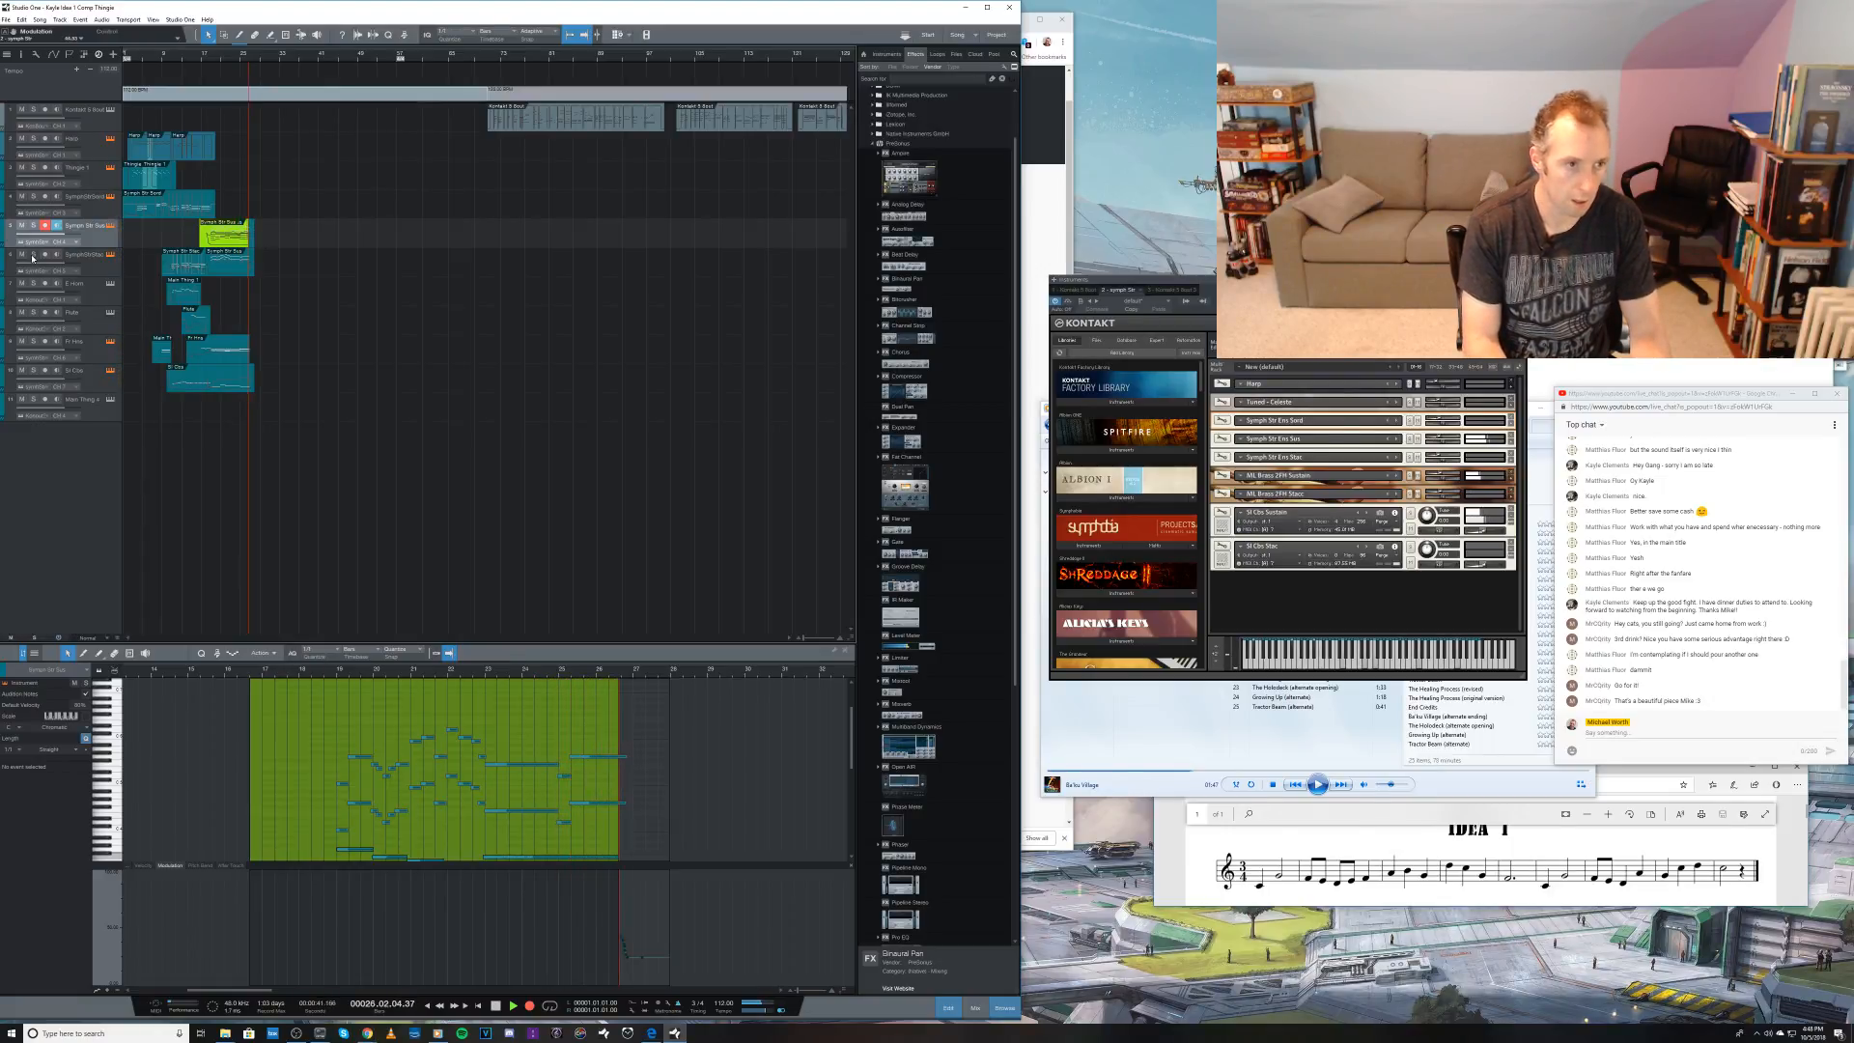
key("space")
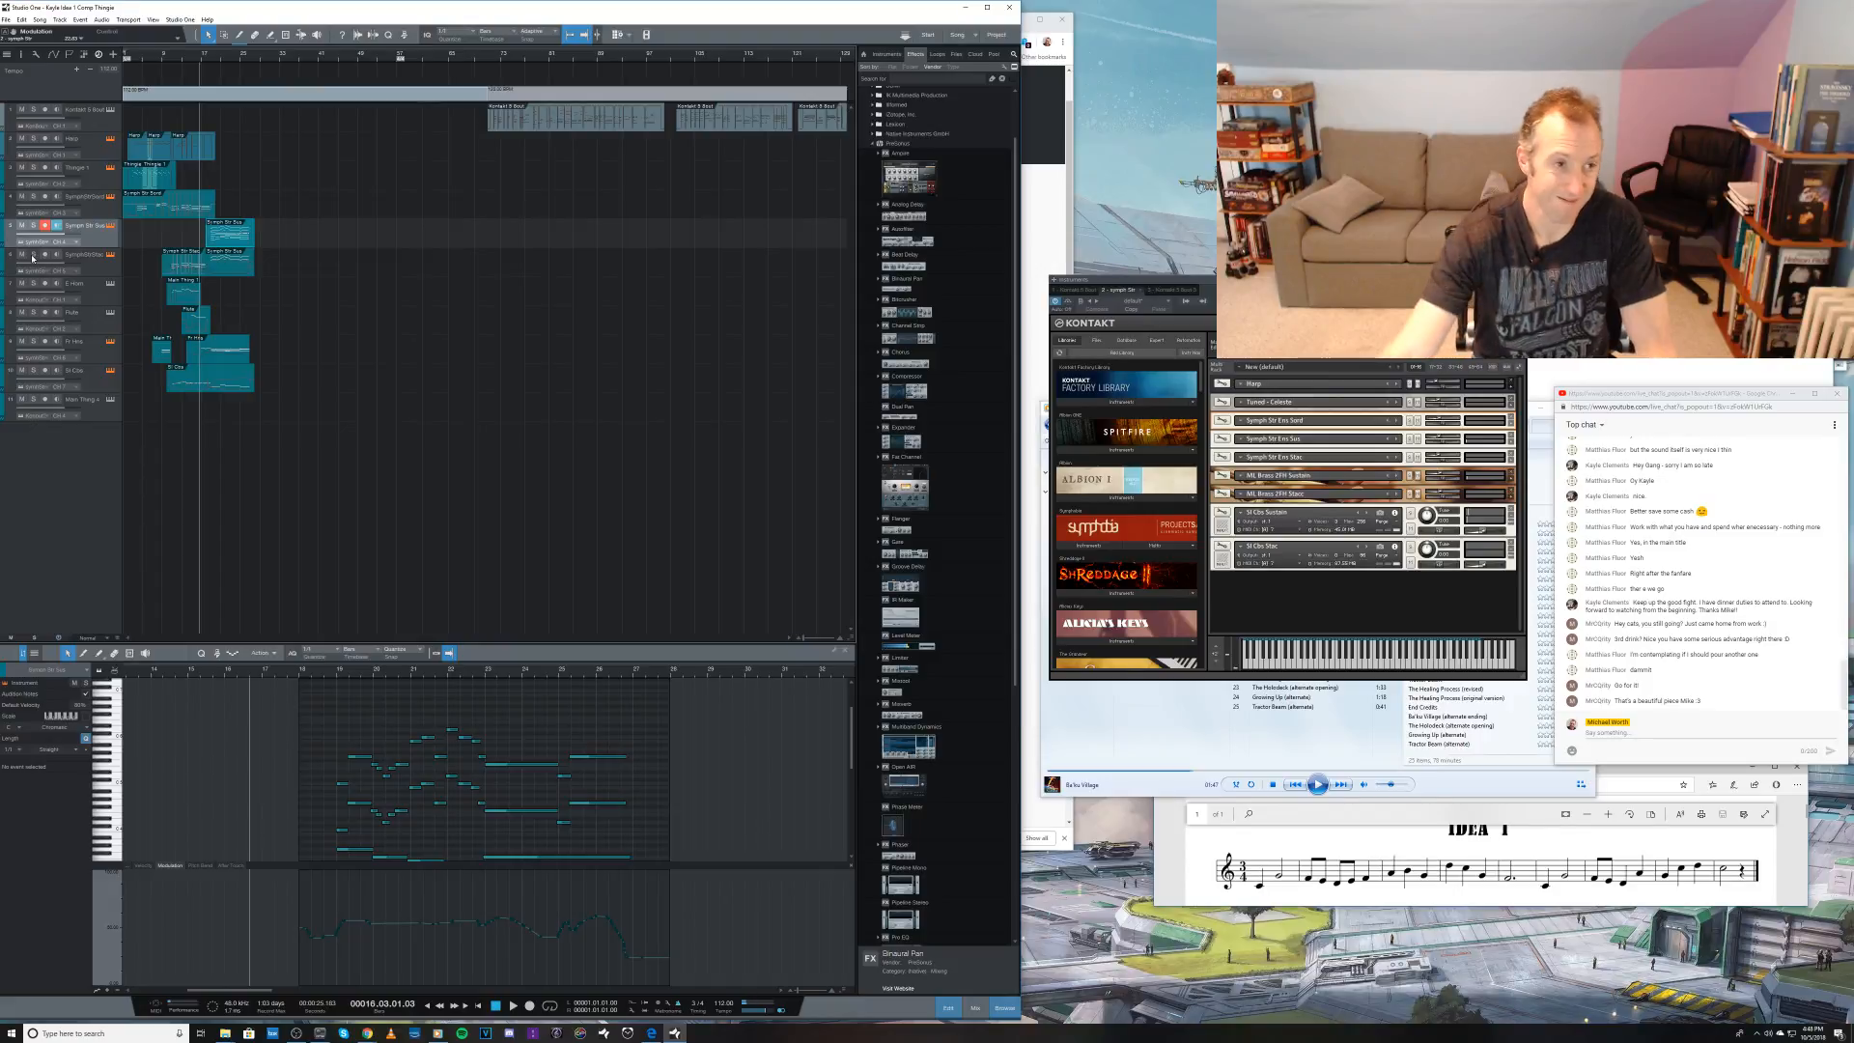
Step: Replace the sixth track's clip starting near bar 18 with a copy of the fifth track's clip
left_click(222, 264)
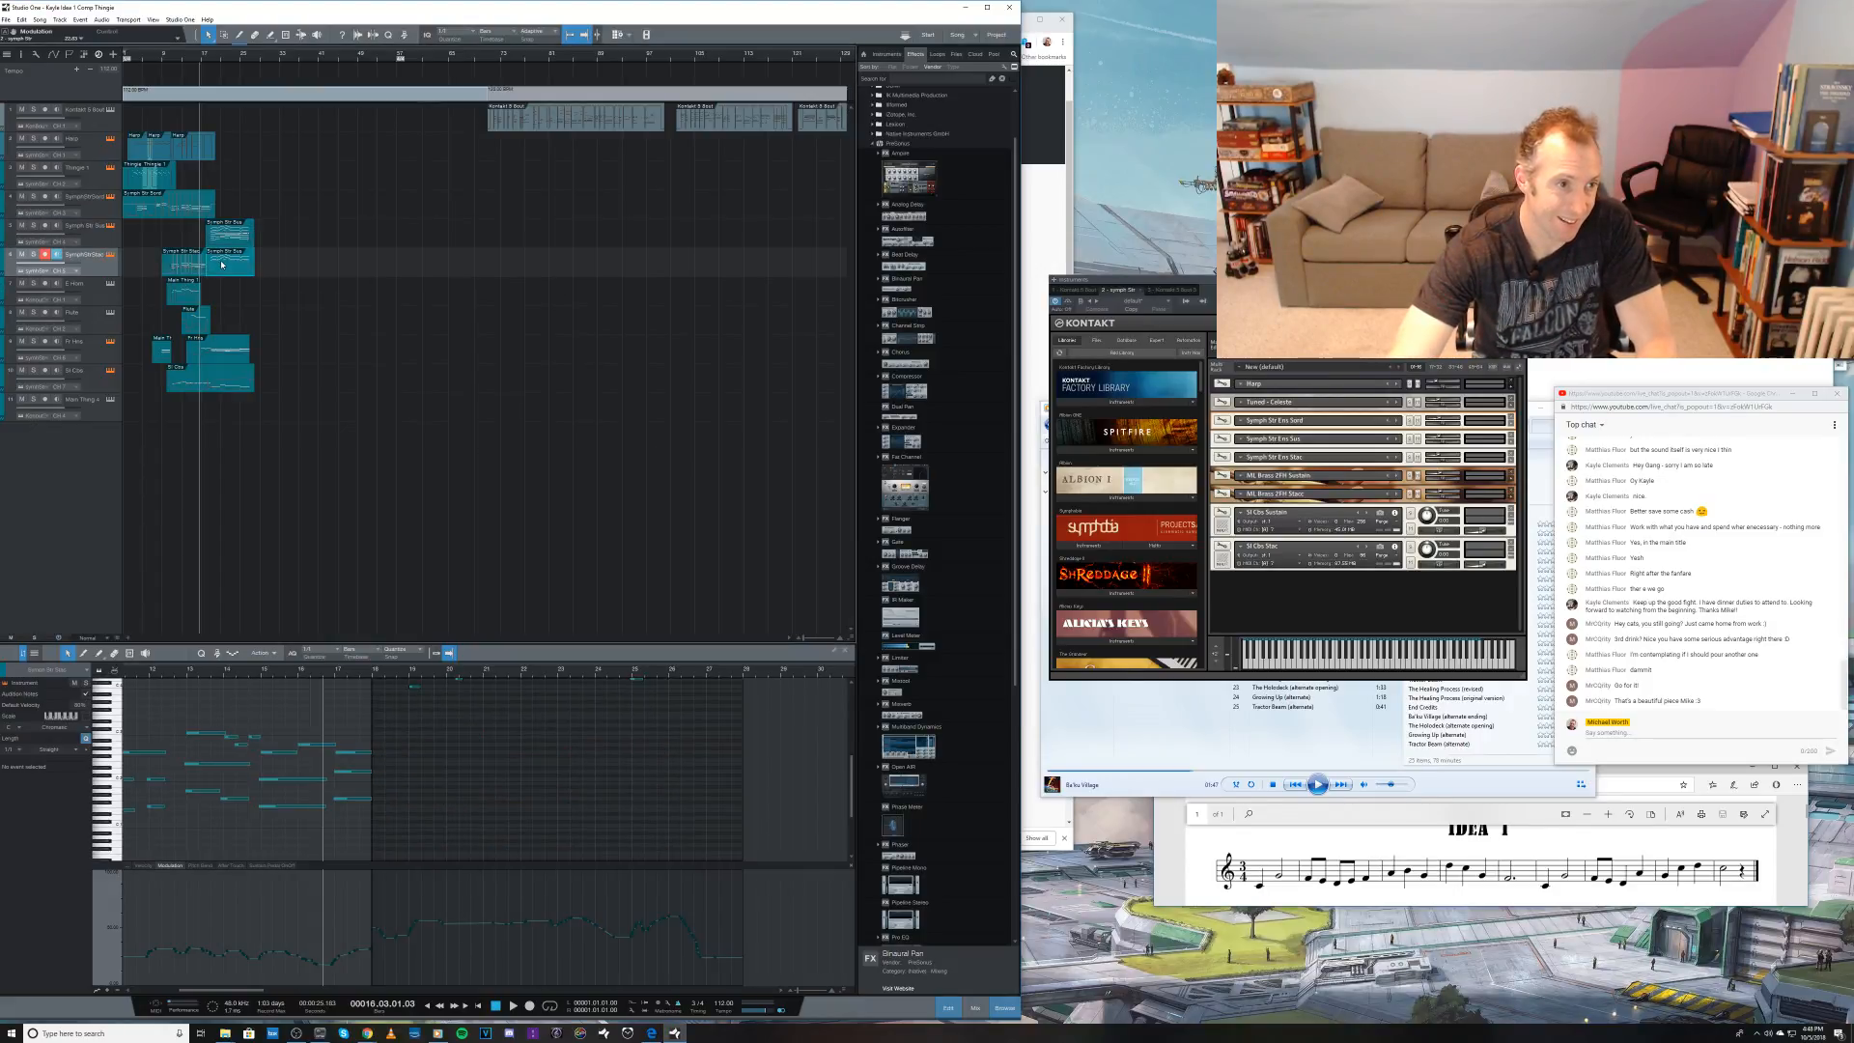
key("Delete")
left_click(225, 235)
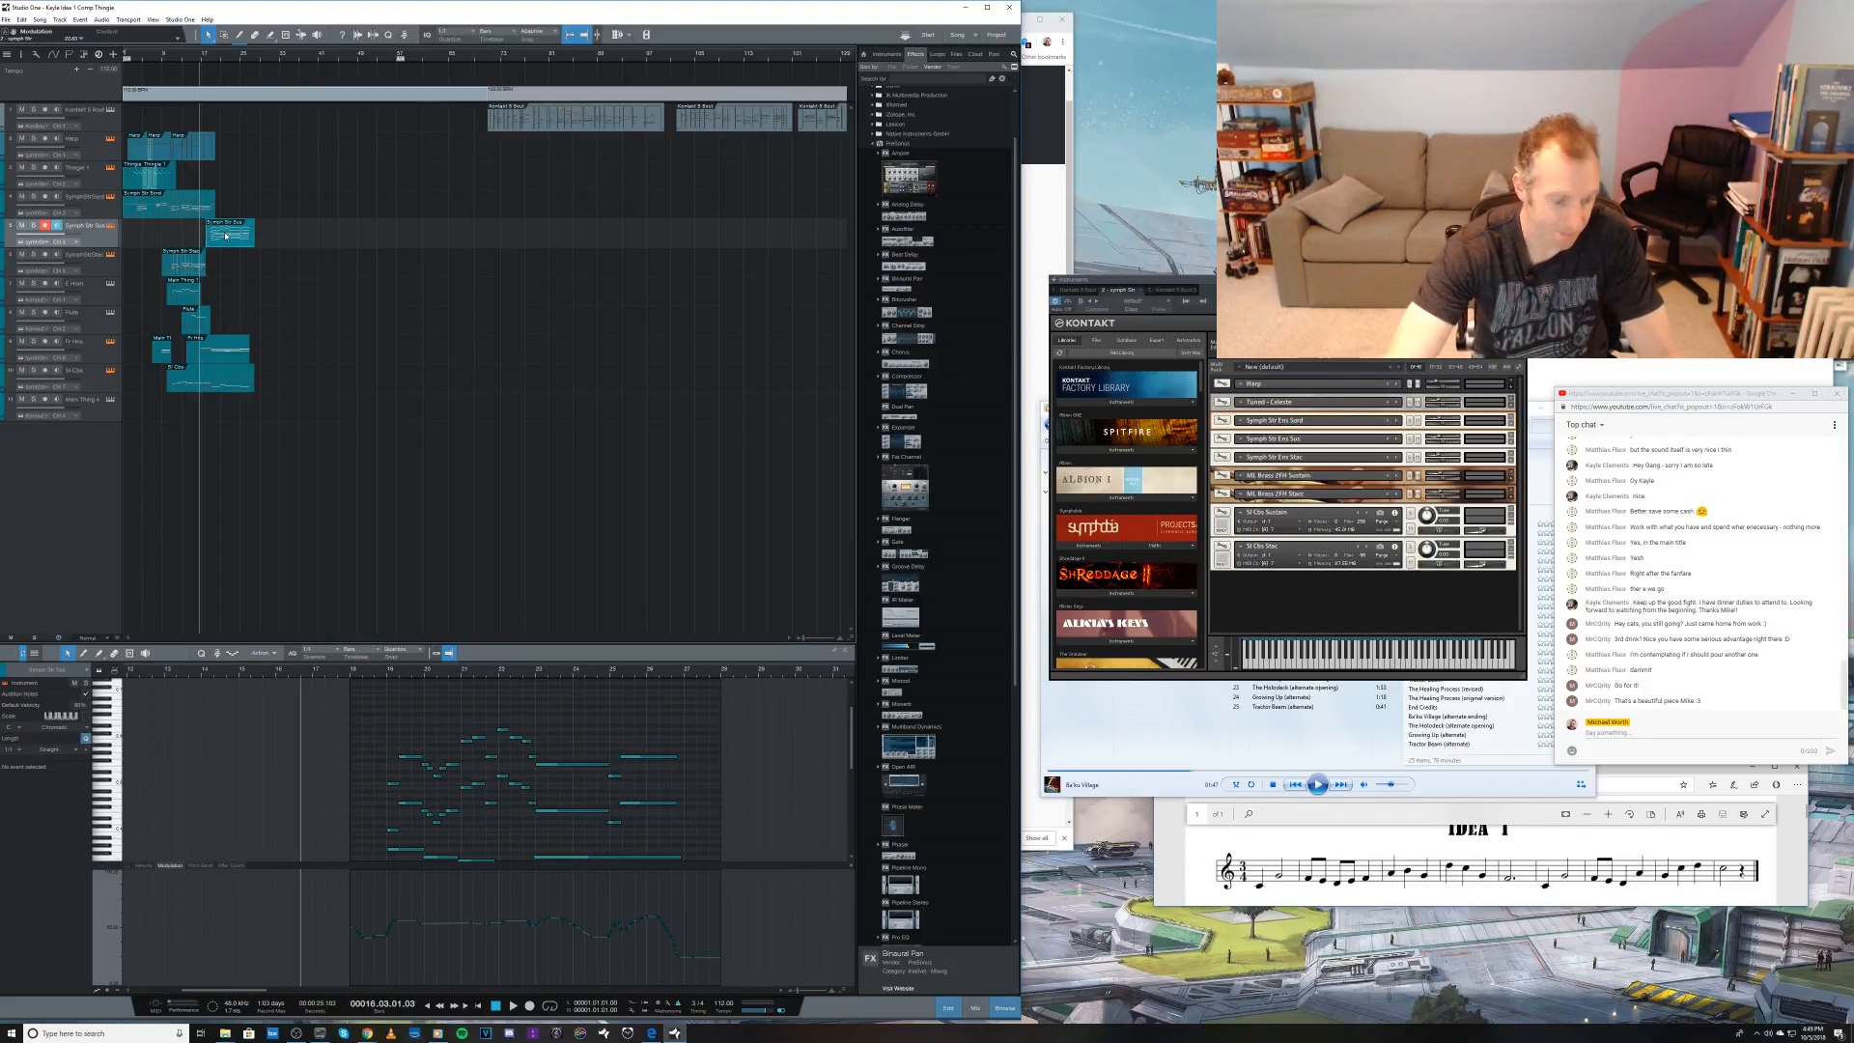
key("super")
key("super")
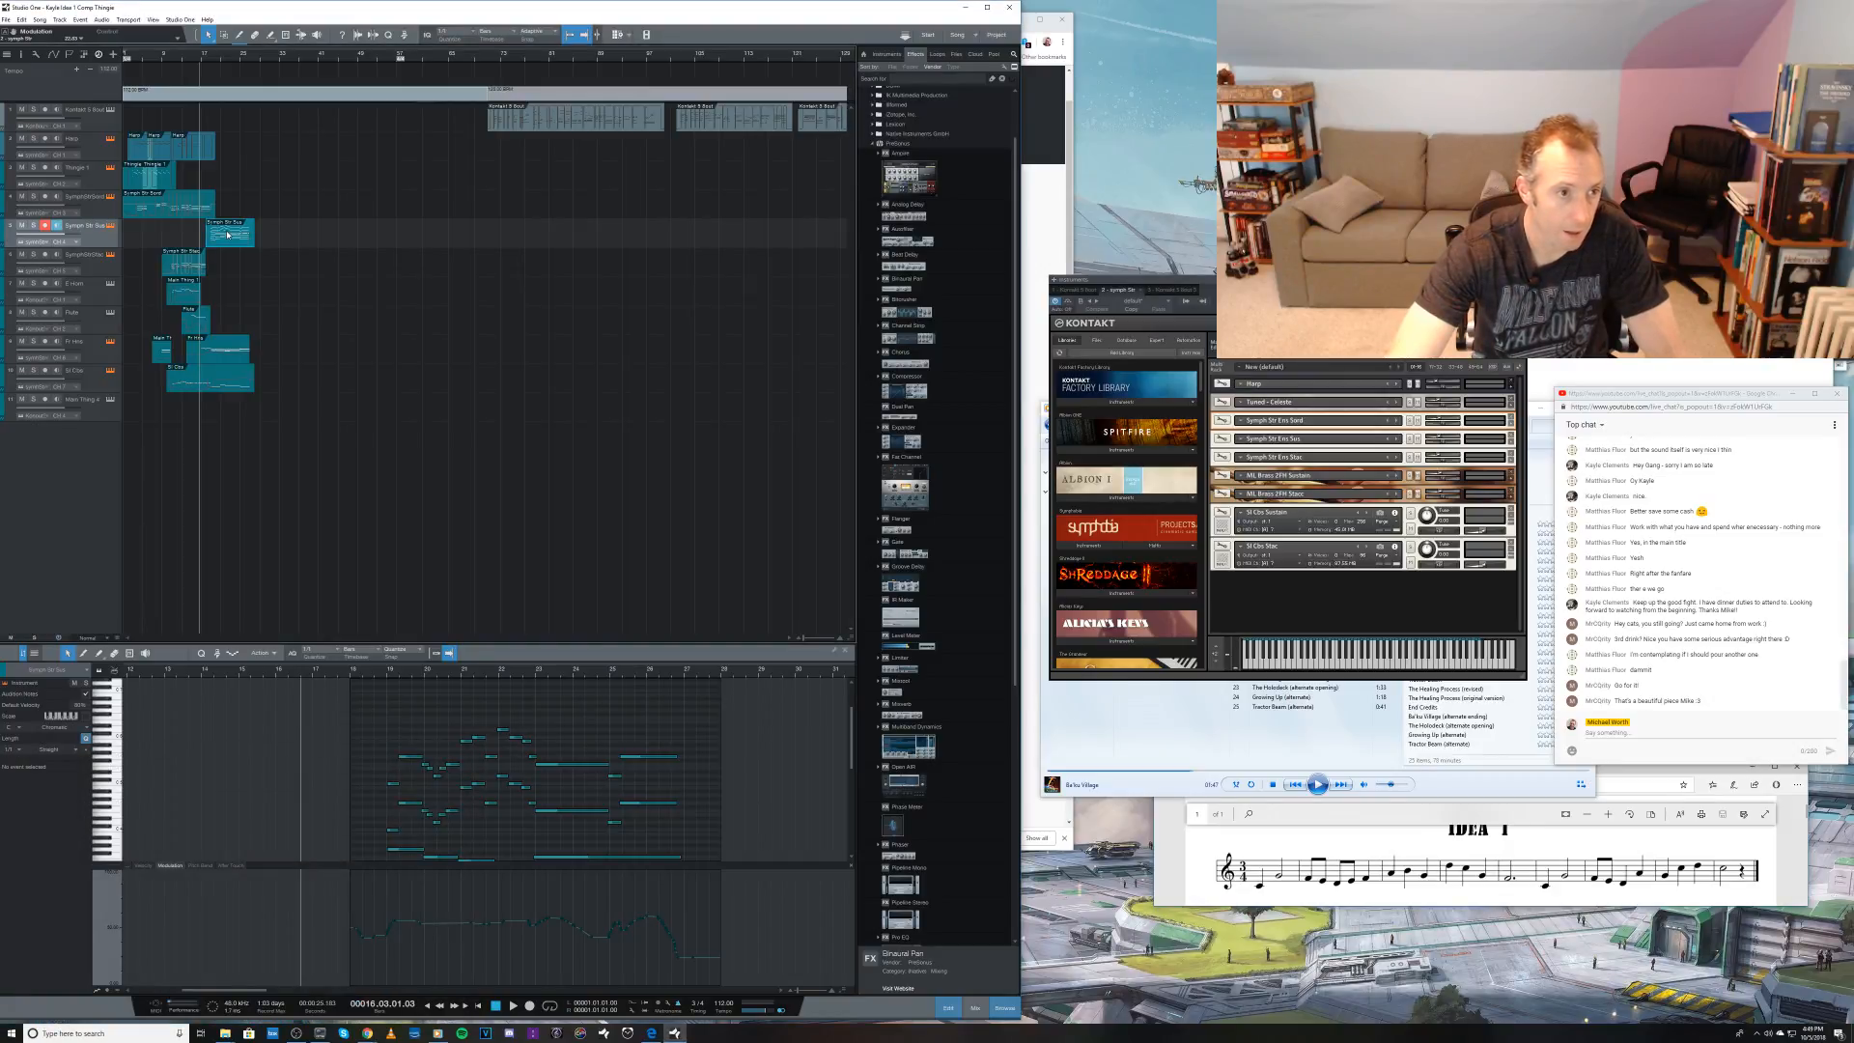
left_click_drag(228, 234, 228, 258)
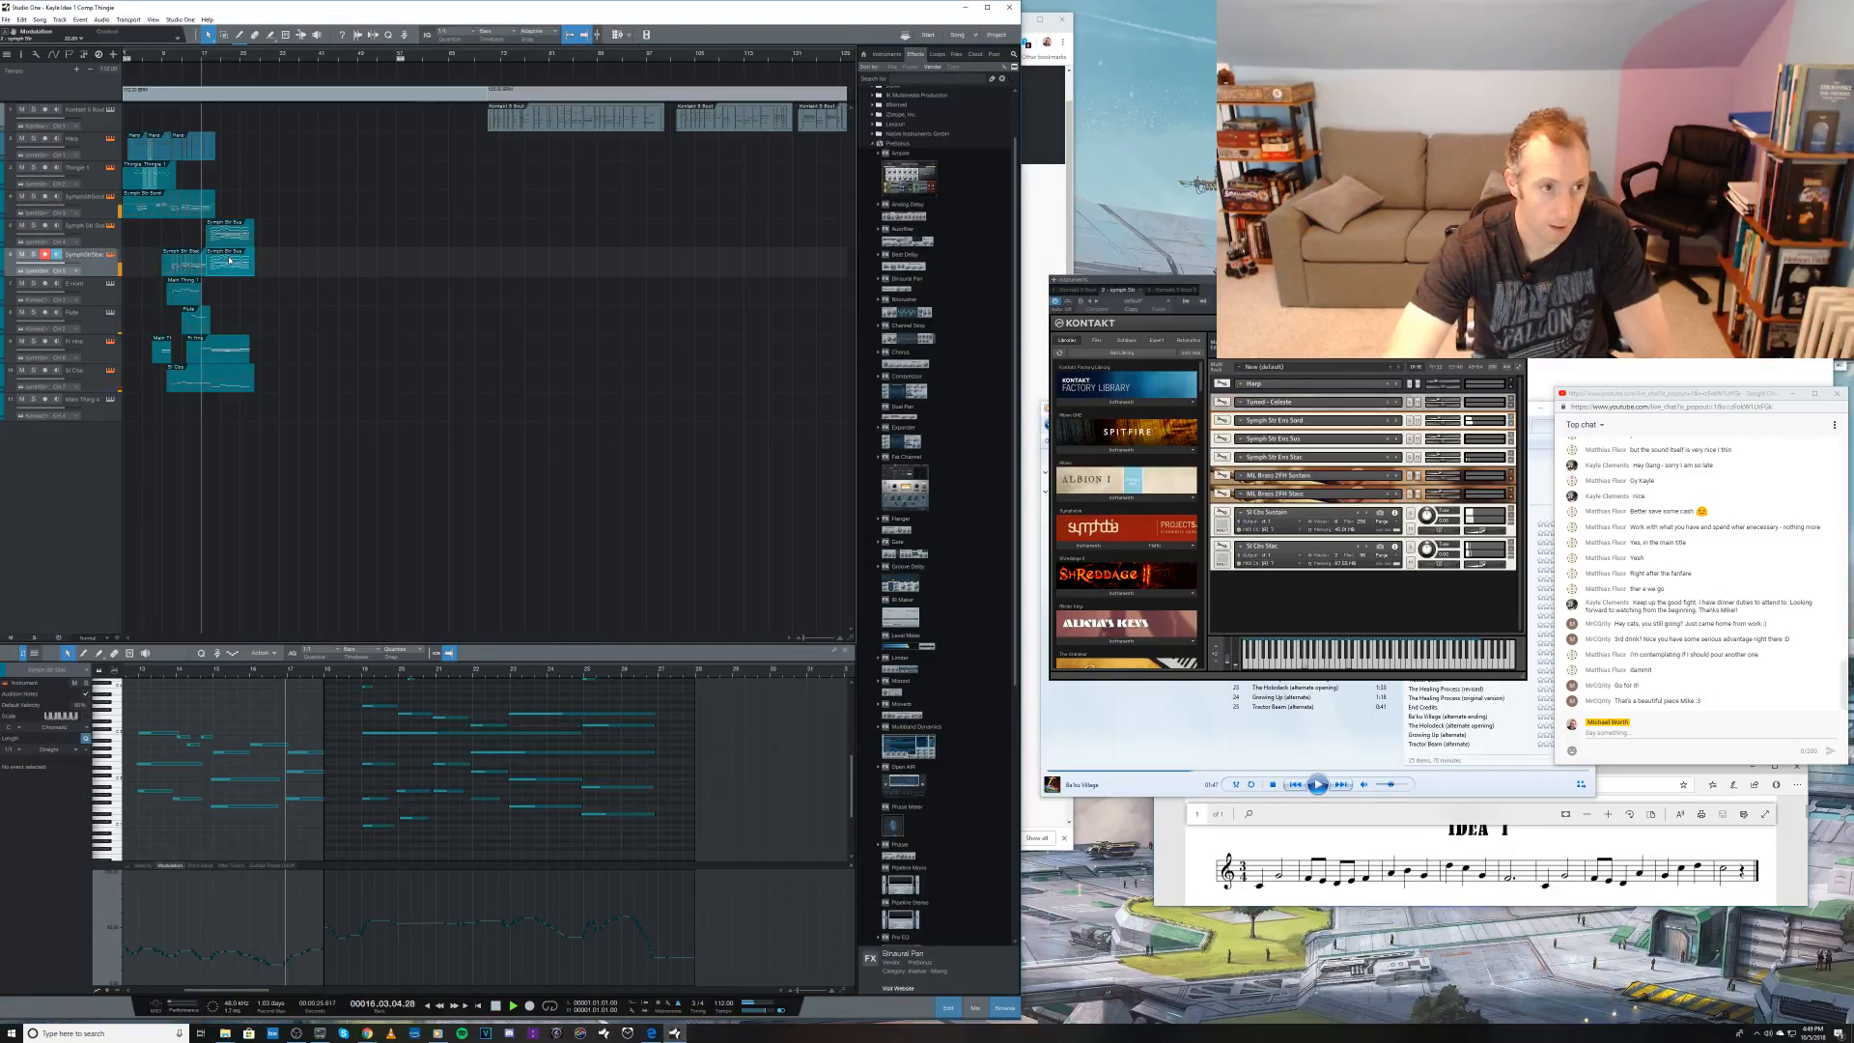
Step: Show the note velocities of the sixth track's copied clip, select its lower notes and adjust their velocities
left_click(143, 865)
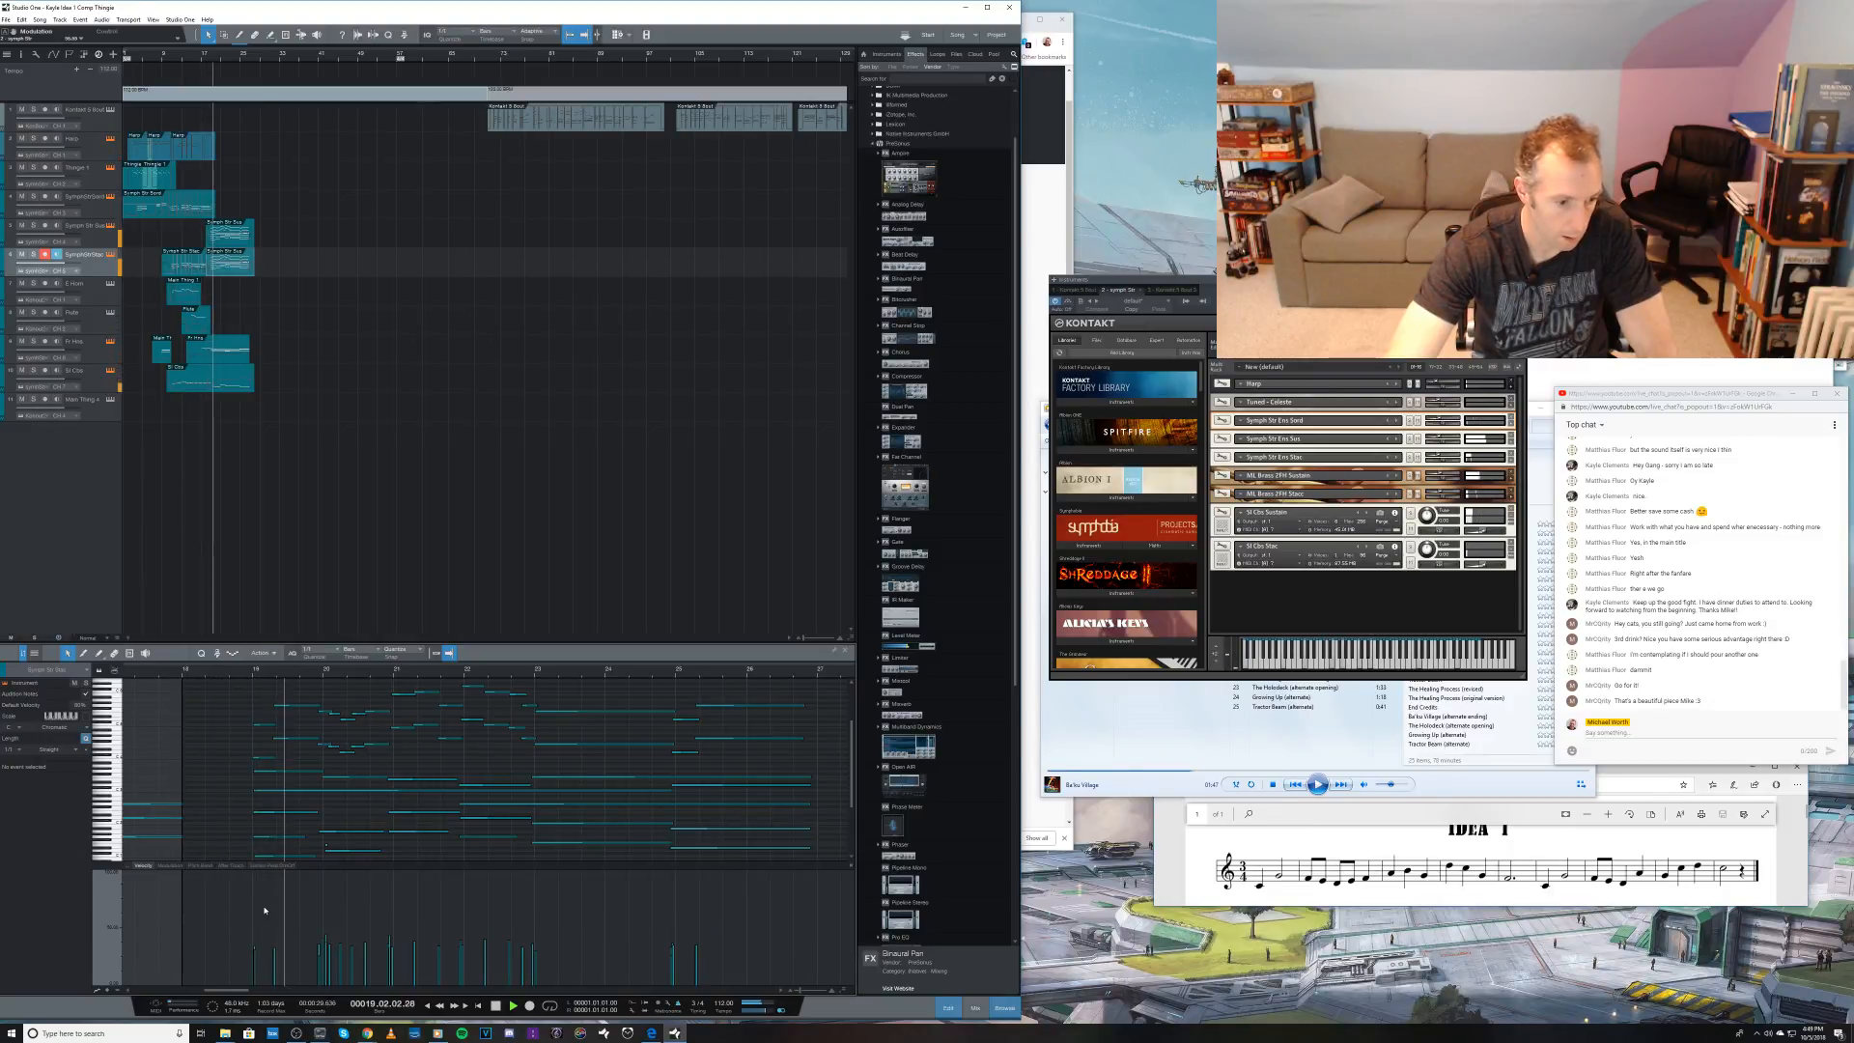
left_click_drag(229, 908, 705, 951)
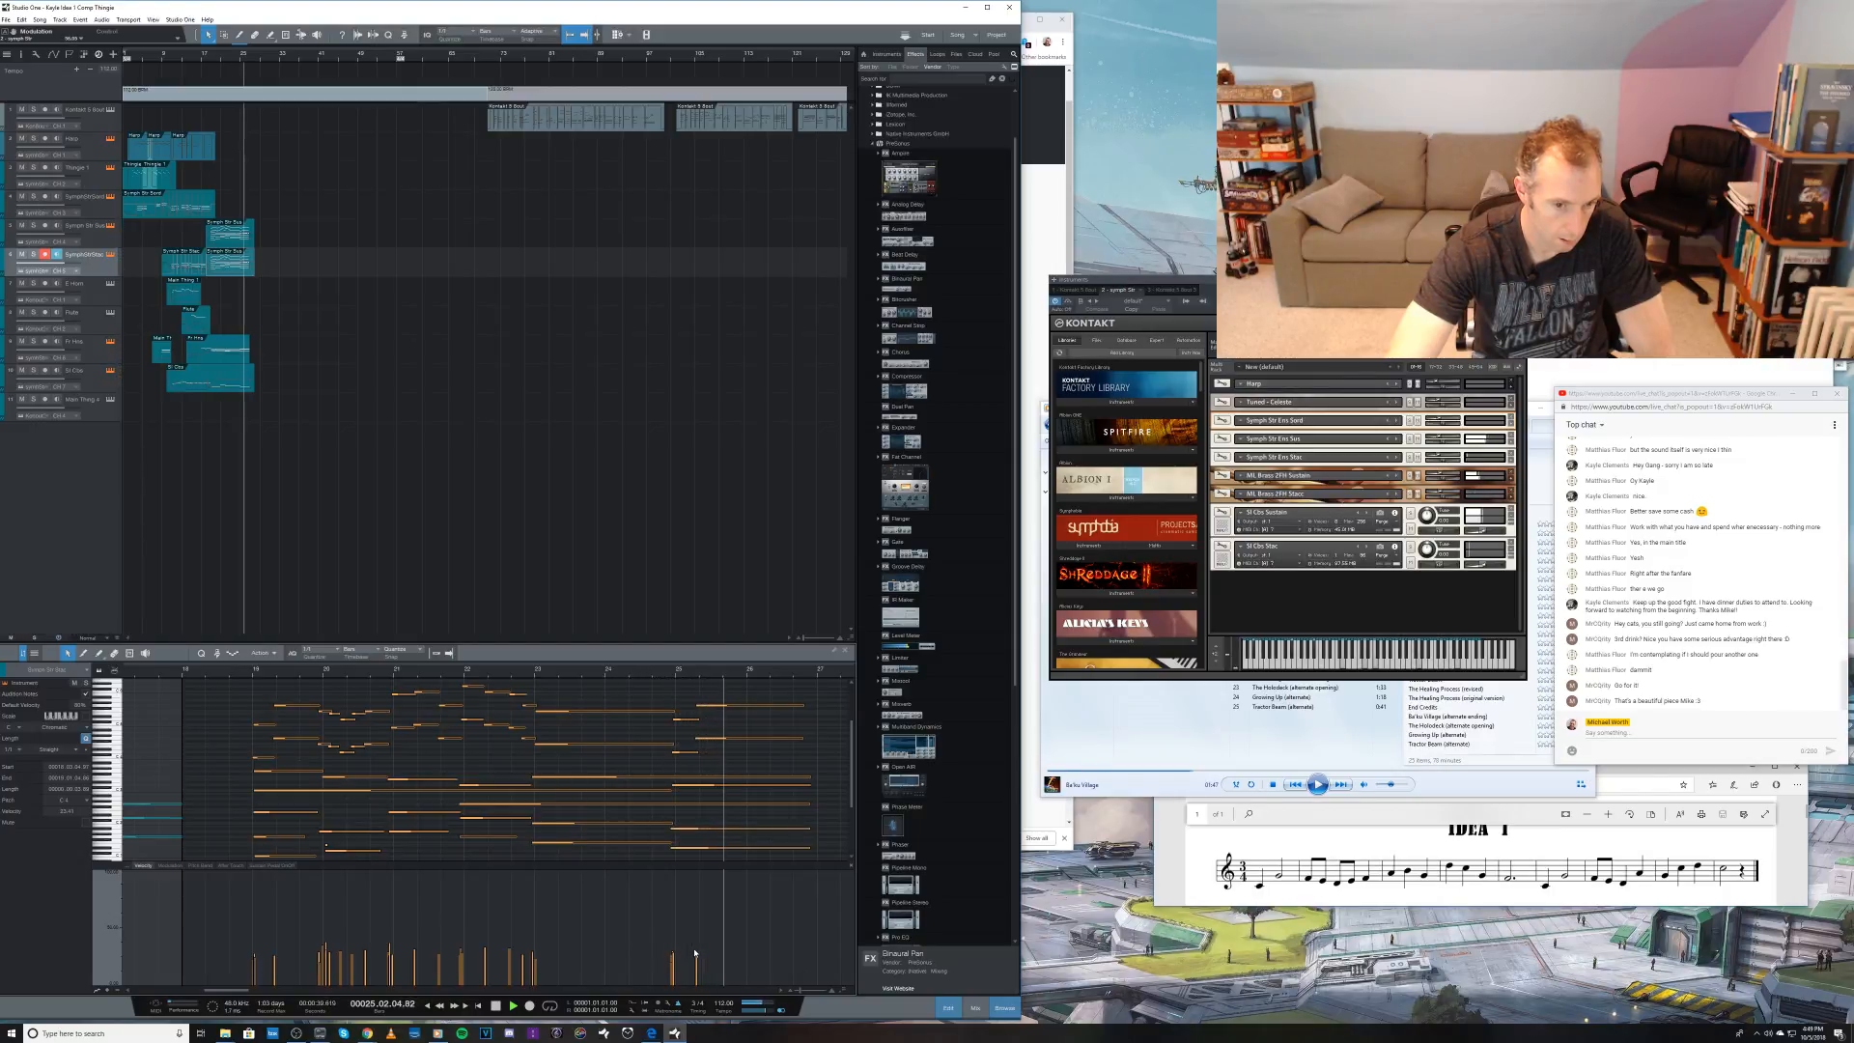
key("space")
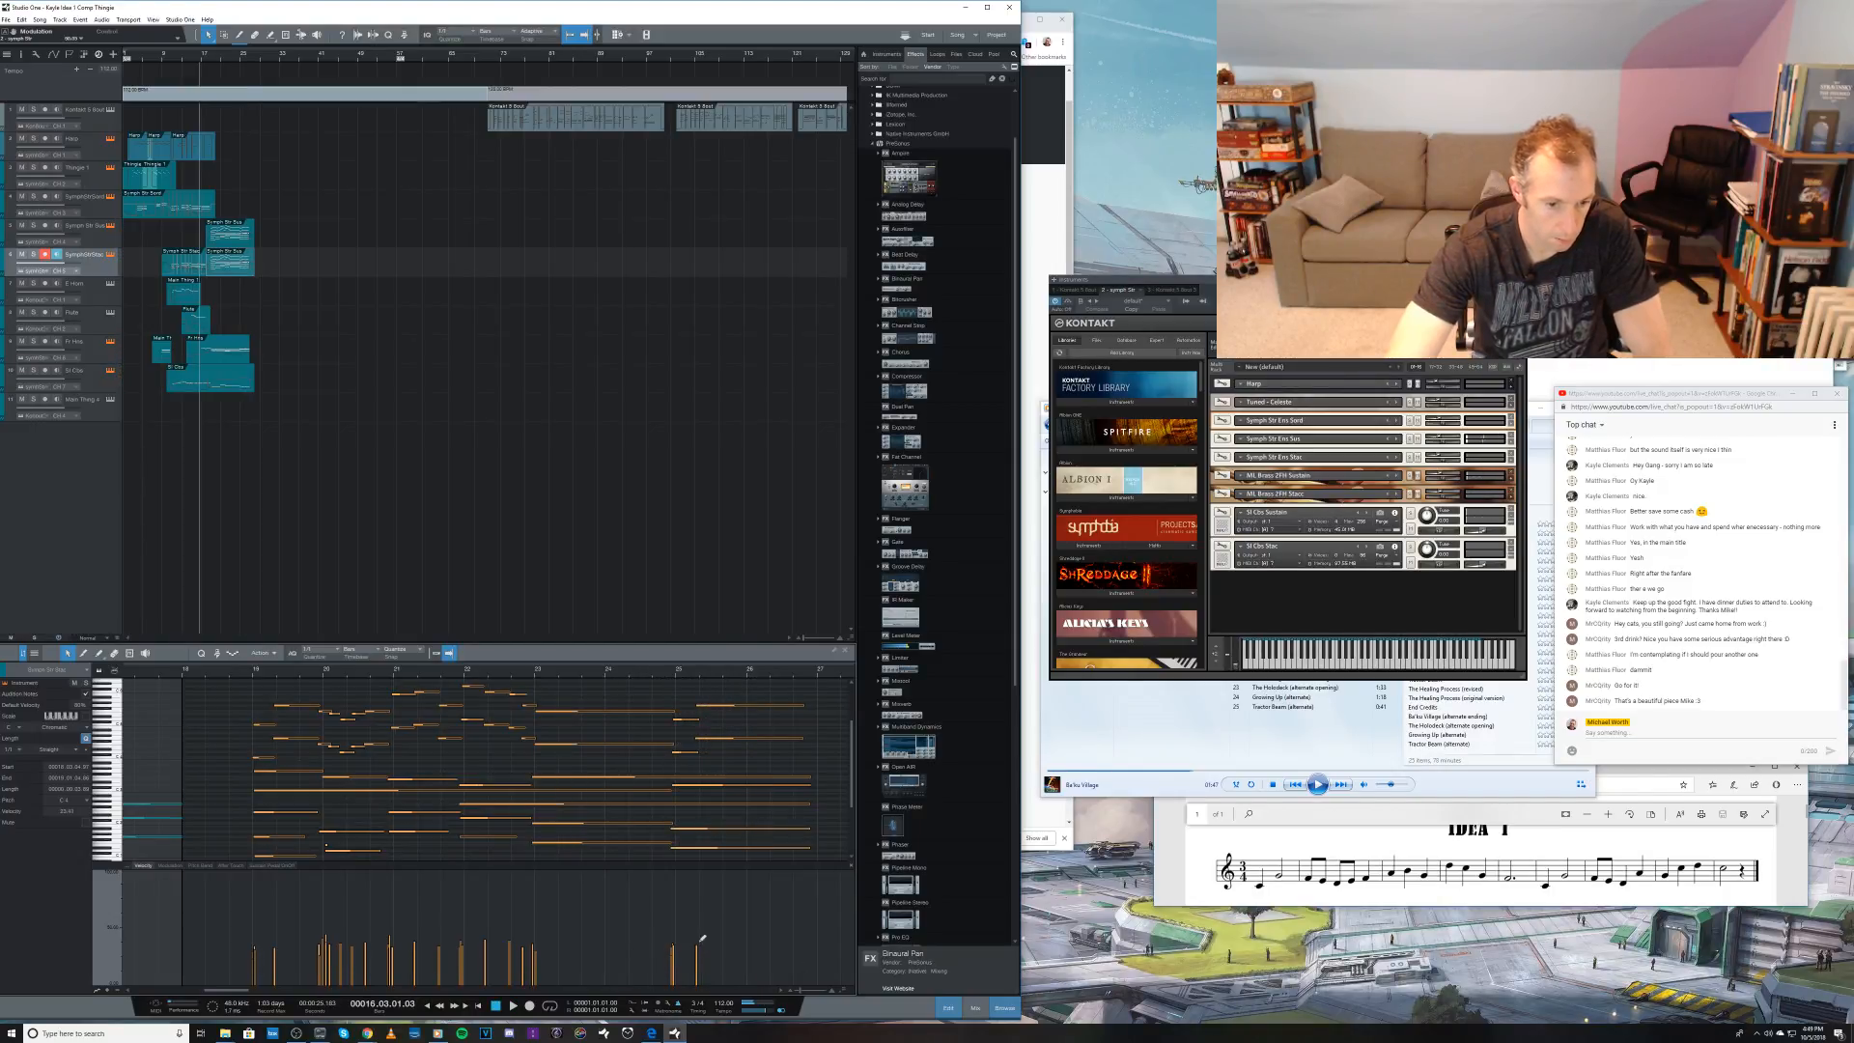
left_click_drag(220, 737, 782, 877)
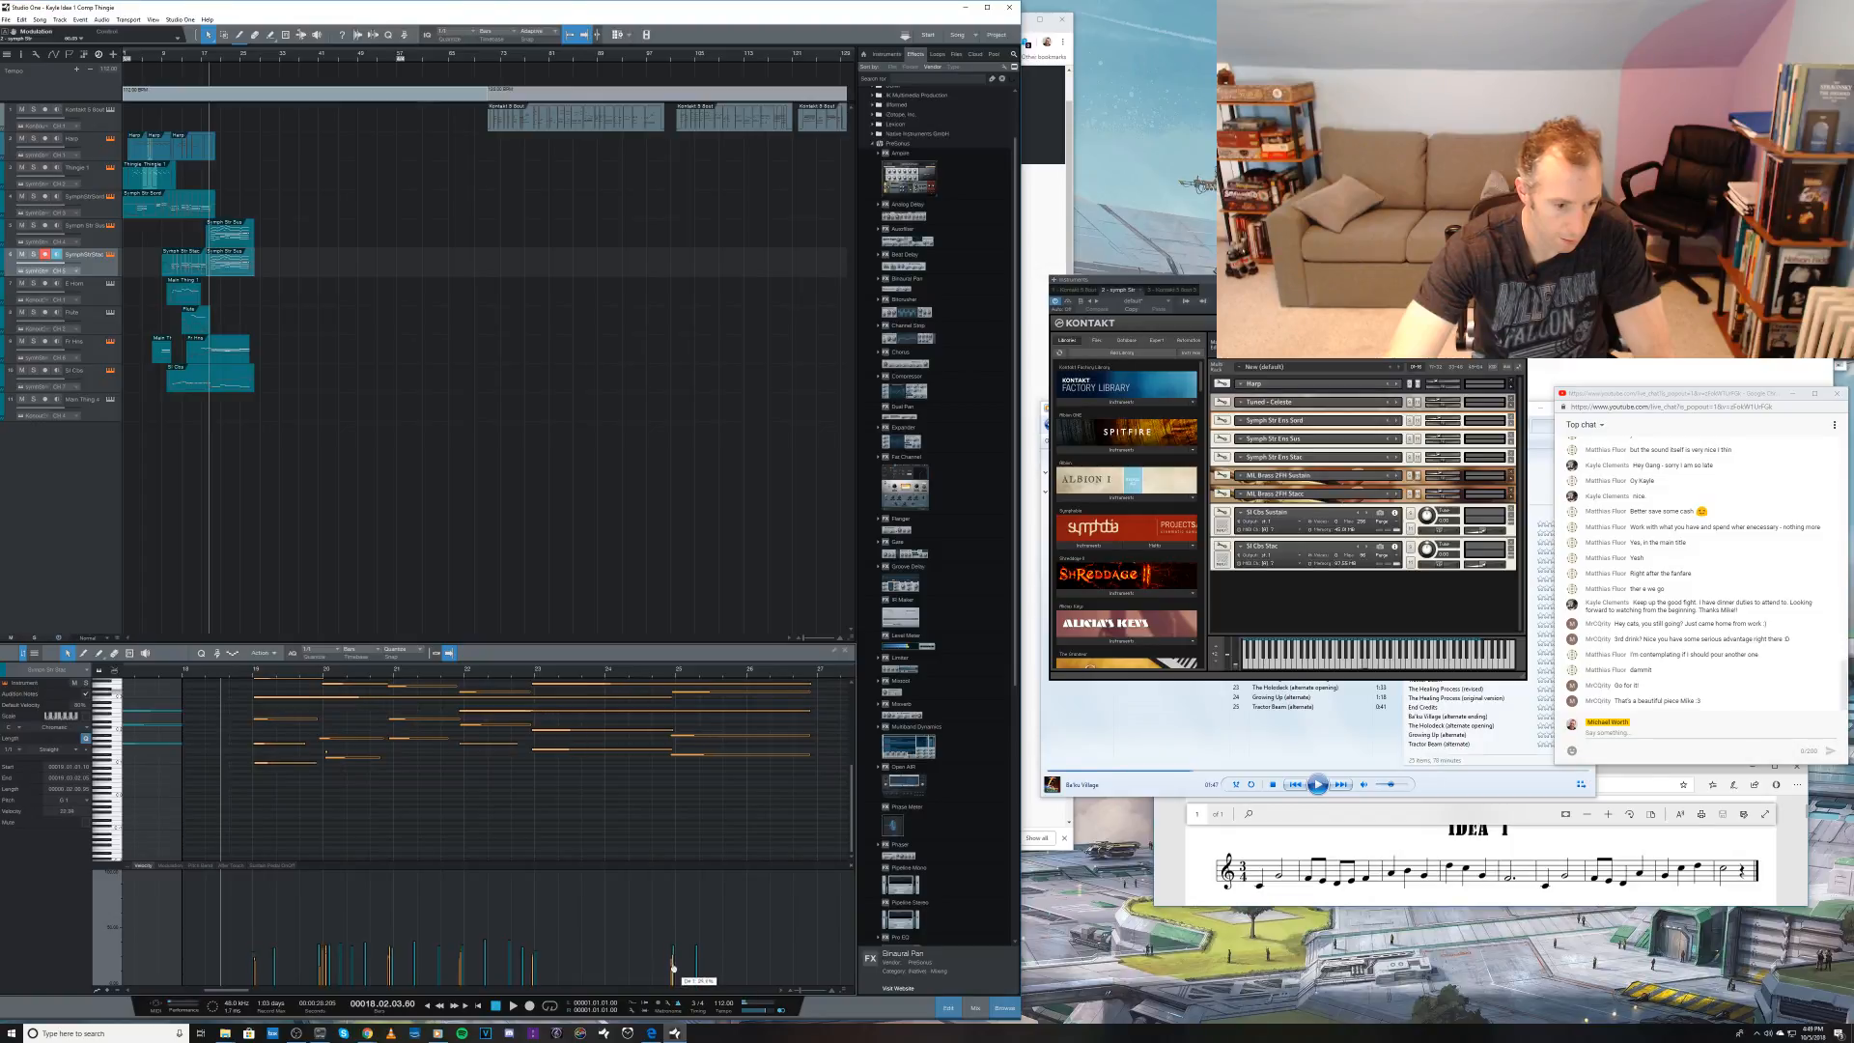
Step: Play the passage from bar 18, expand the Symph Str Ens Sus patch in Kontakt and save the song
key("space")
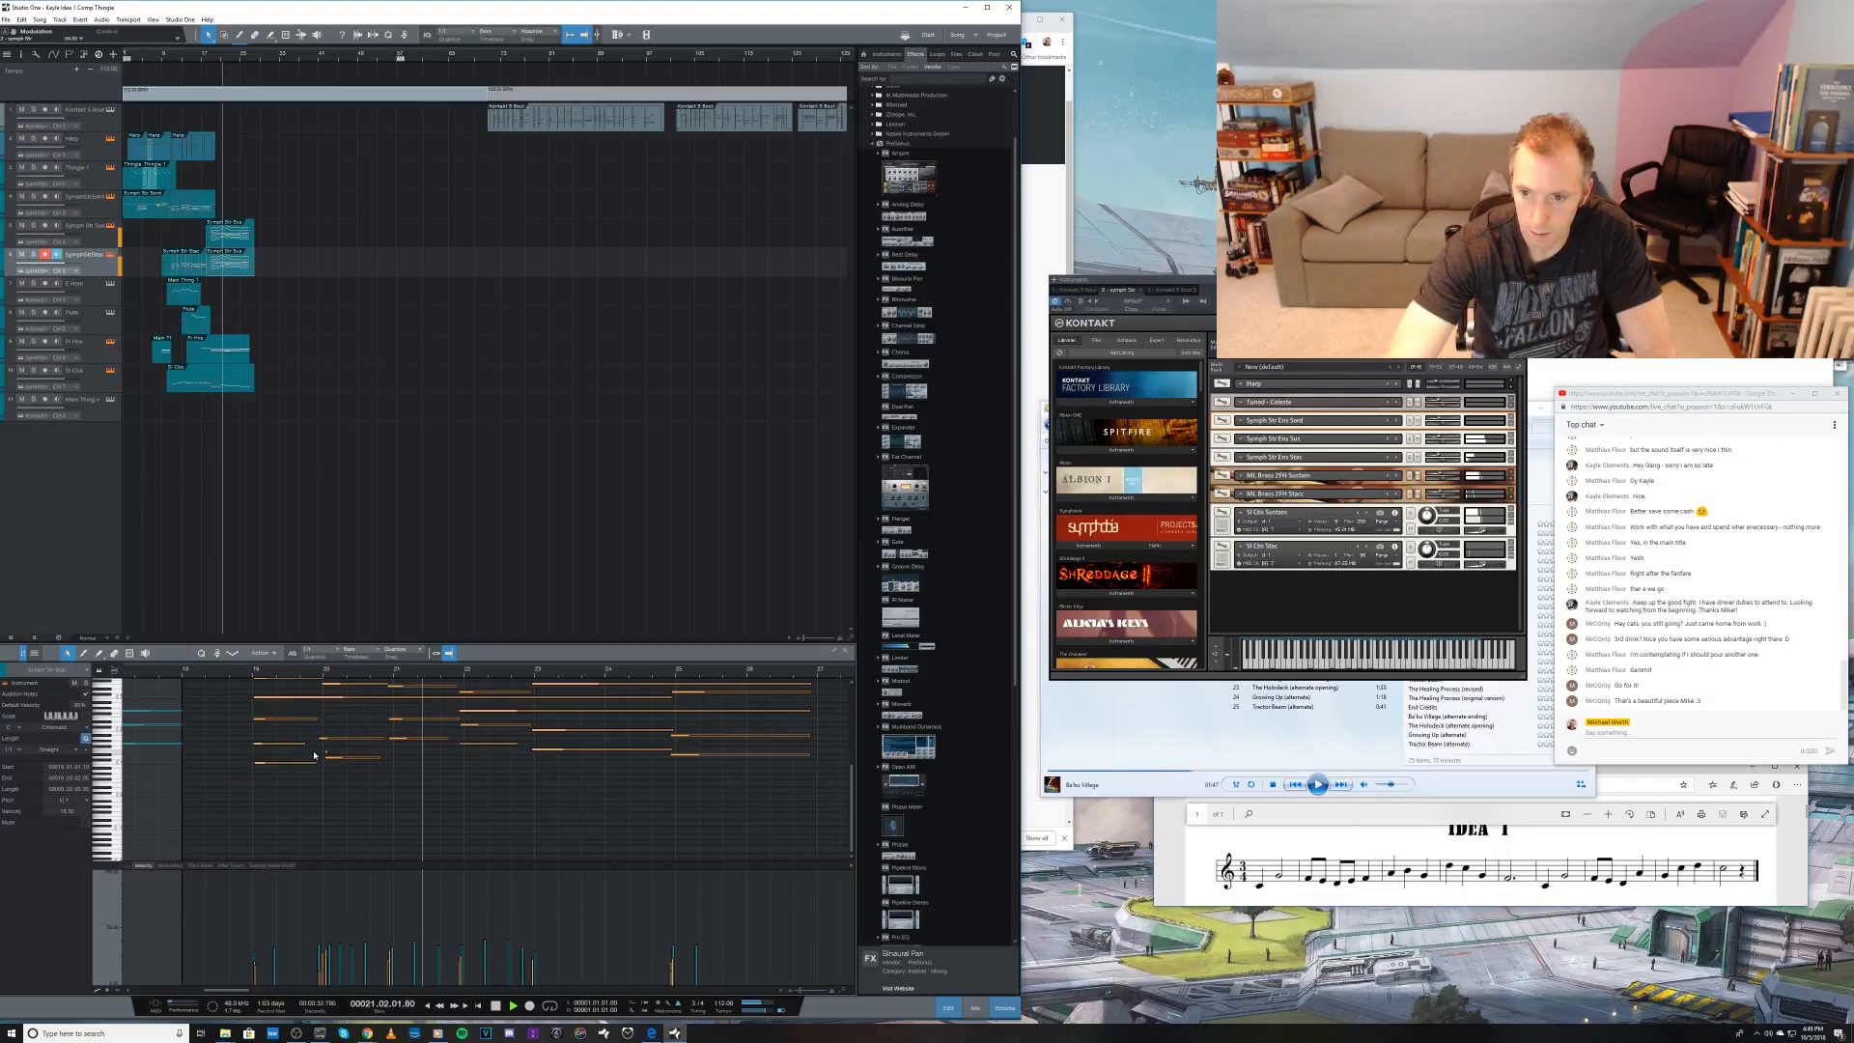
left_click(1512, 440)
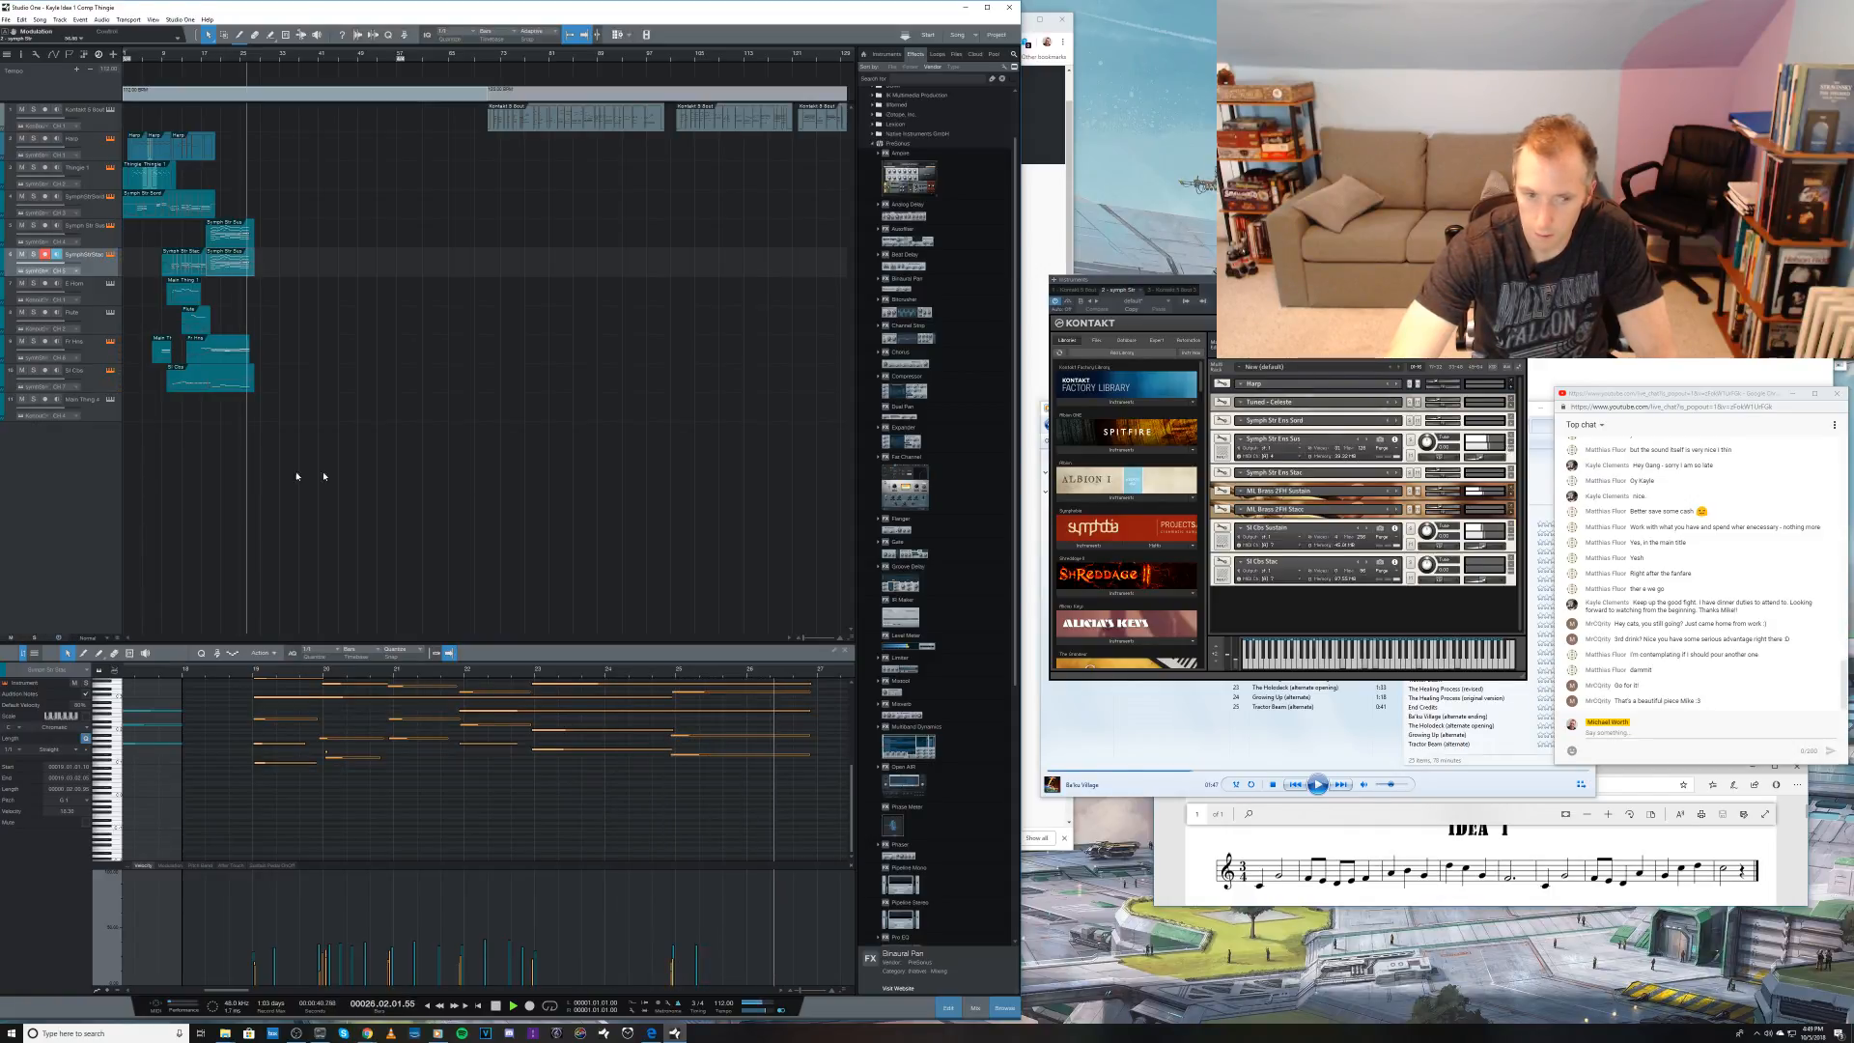
left_click(88, 478)
key("space")
key("ctrl+s")
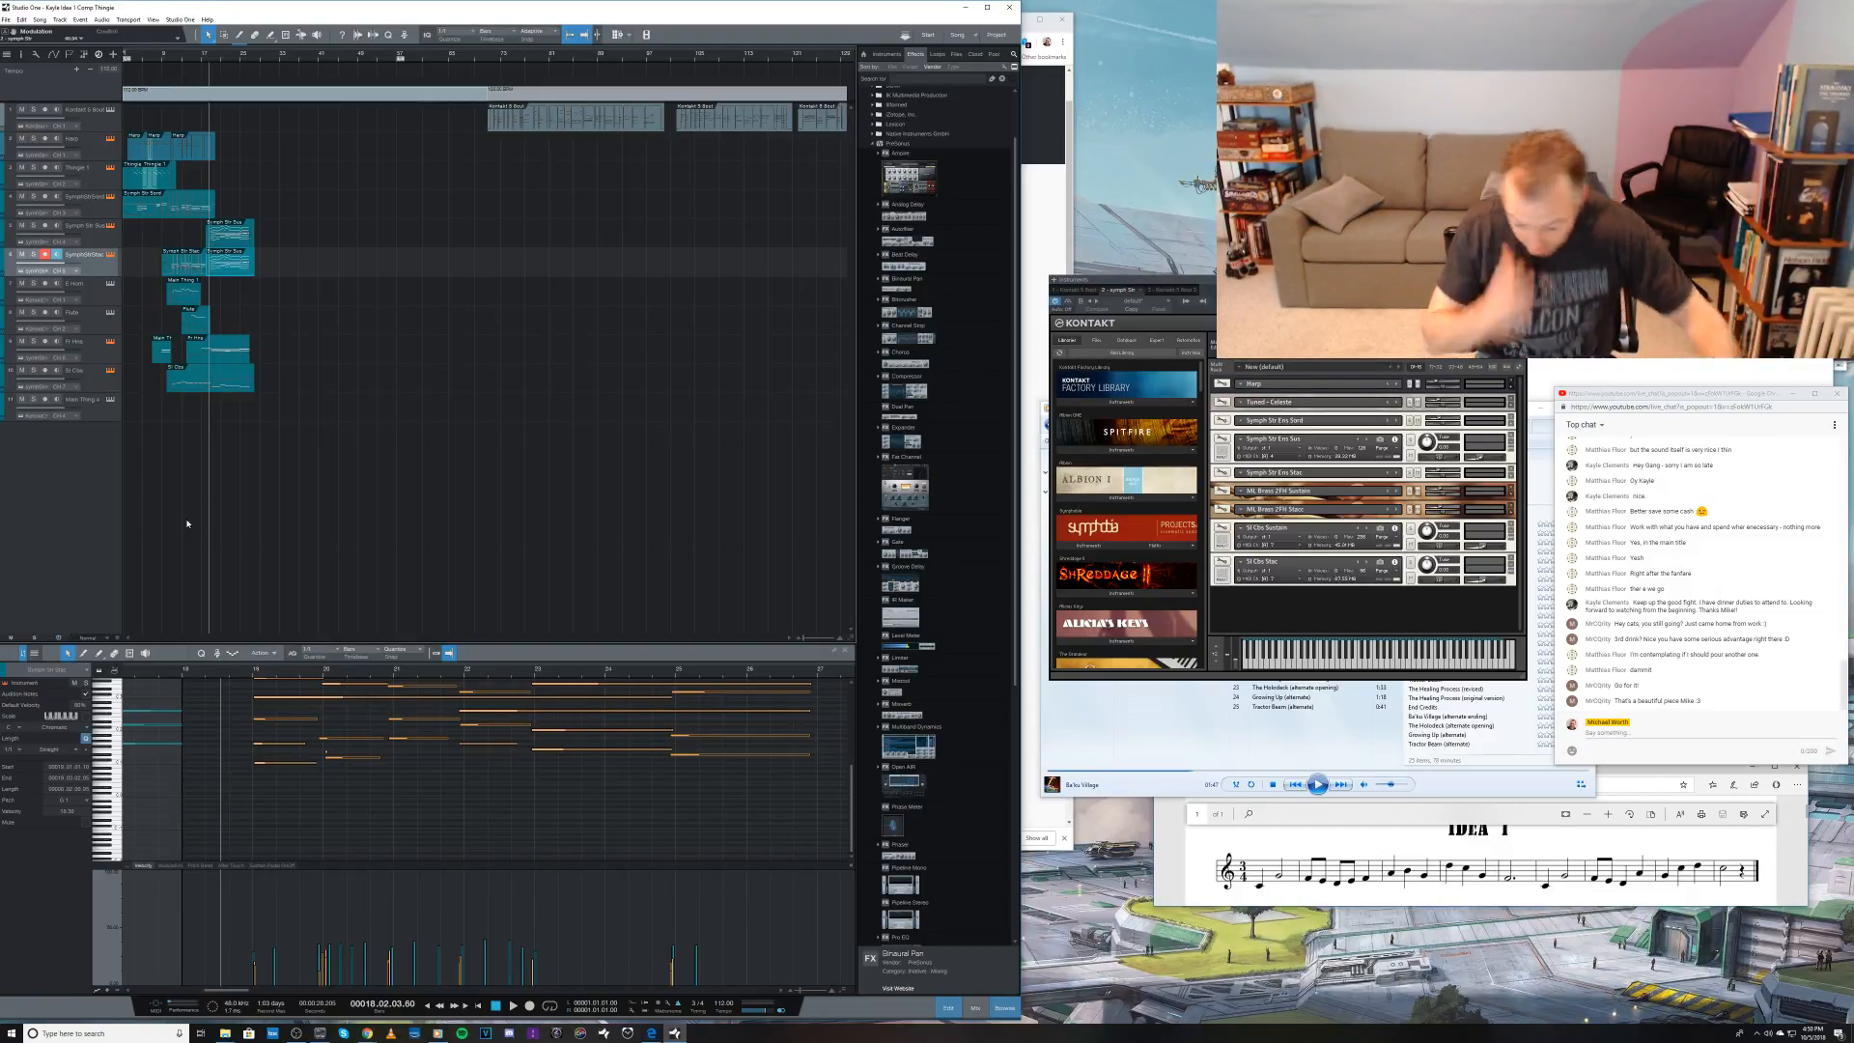
Step: Select the first track and listen to its piano part from bar 70 to about bar 108
key("Home")
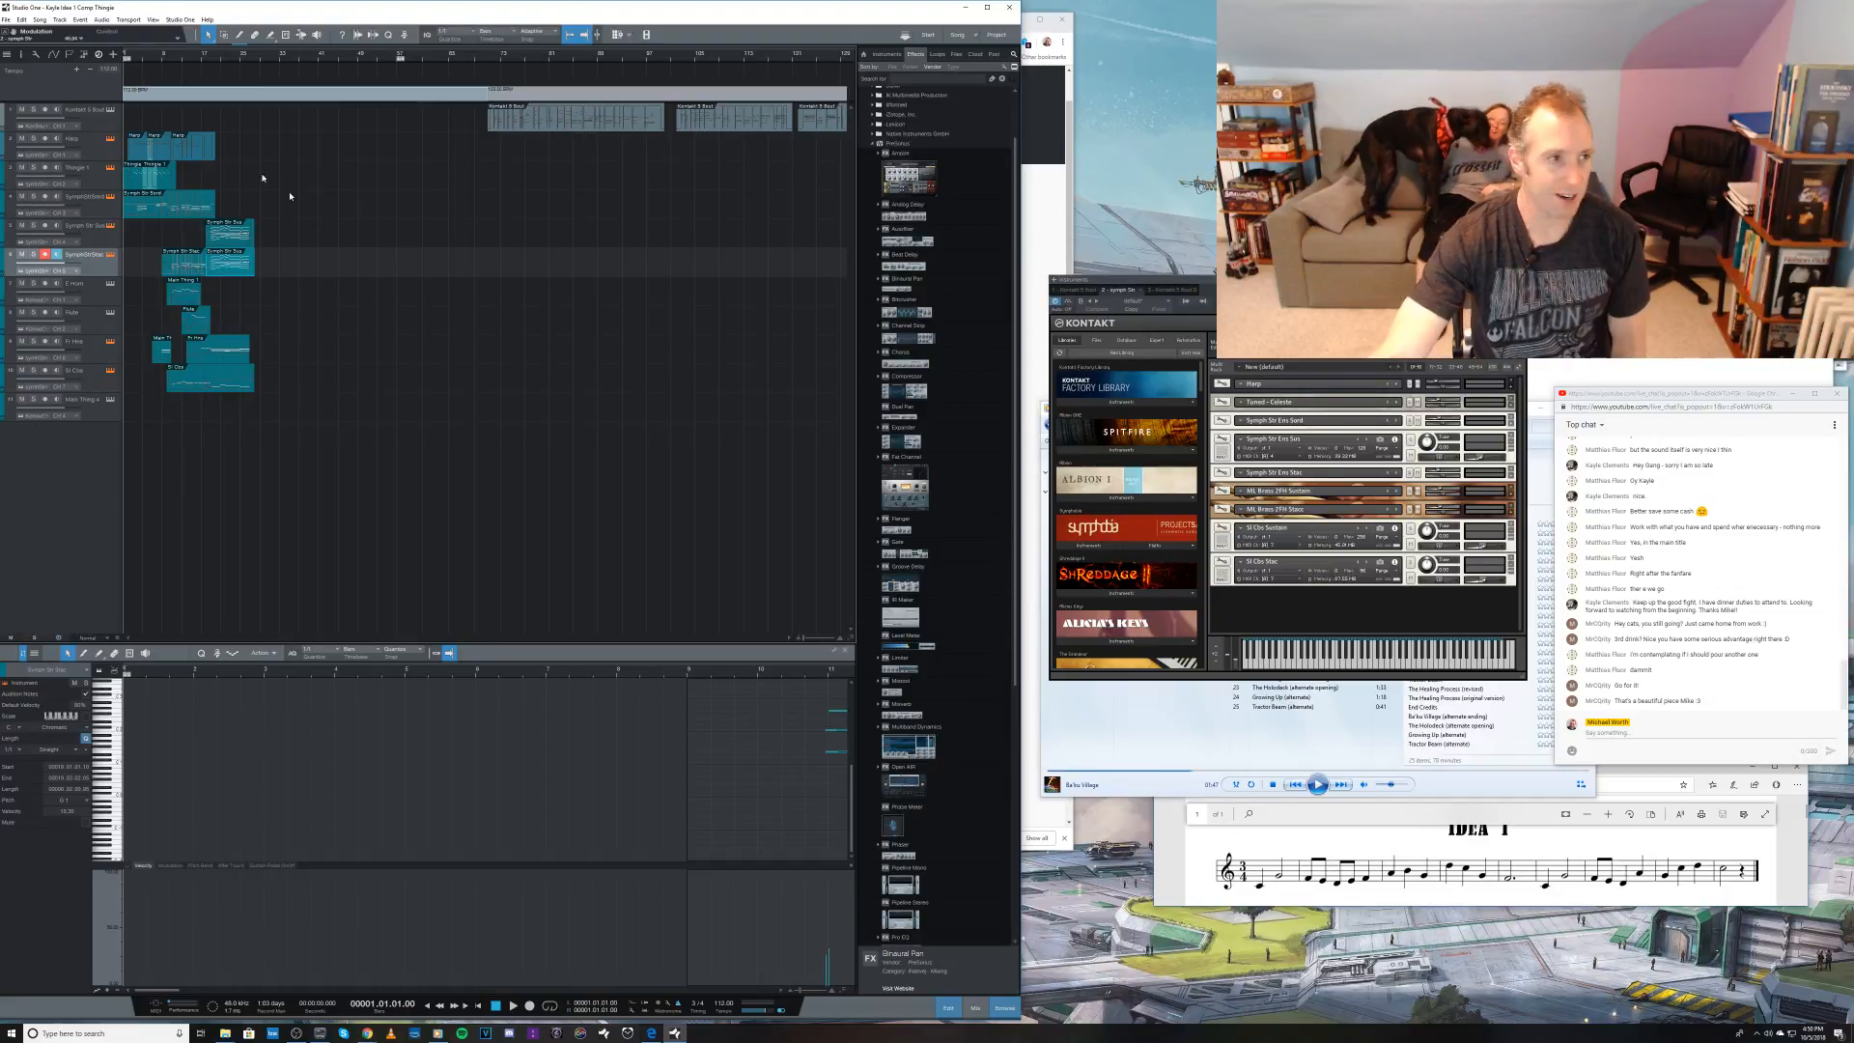
left_click(87, 120)
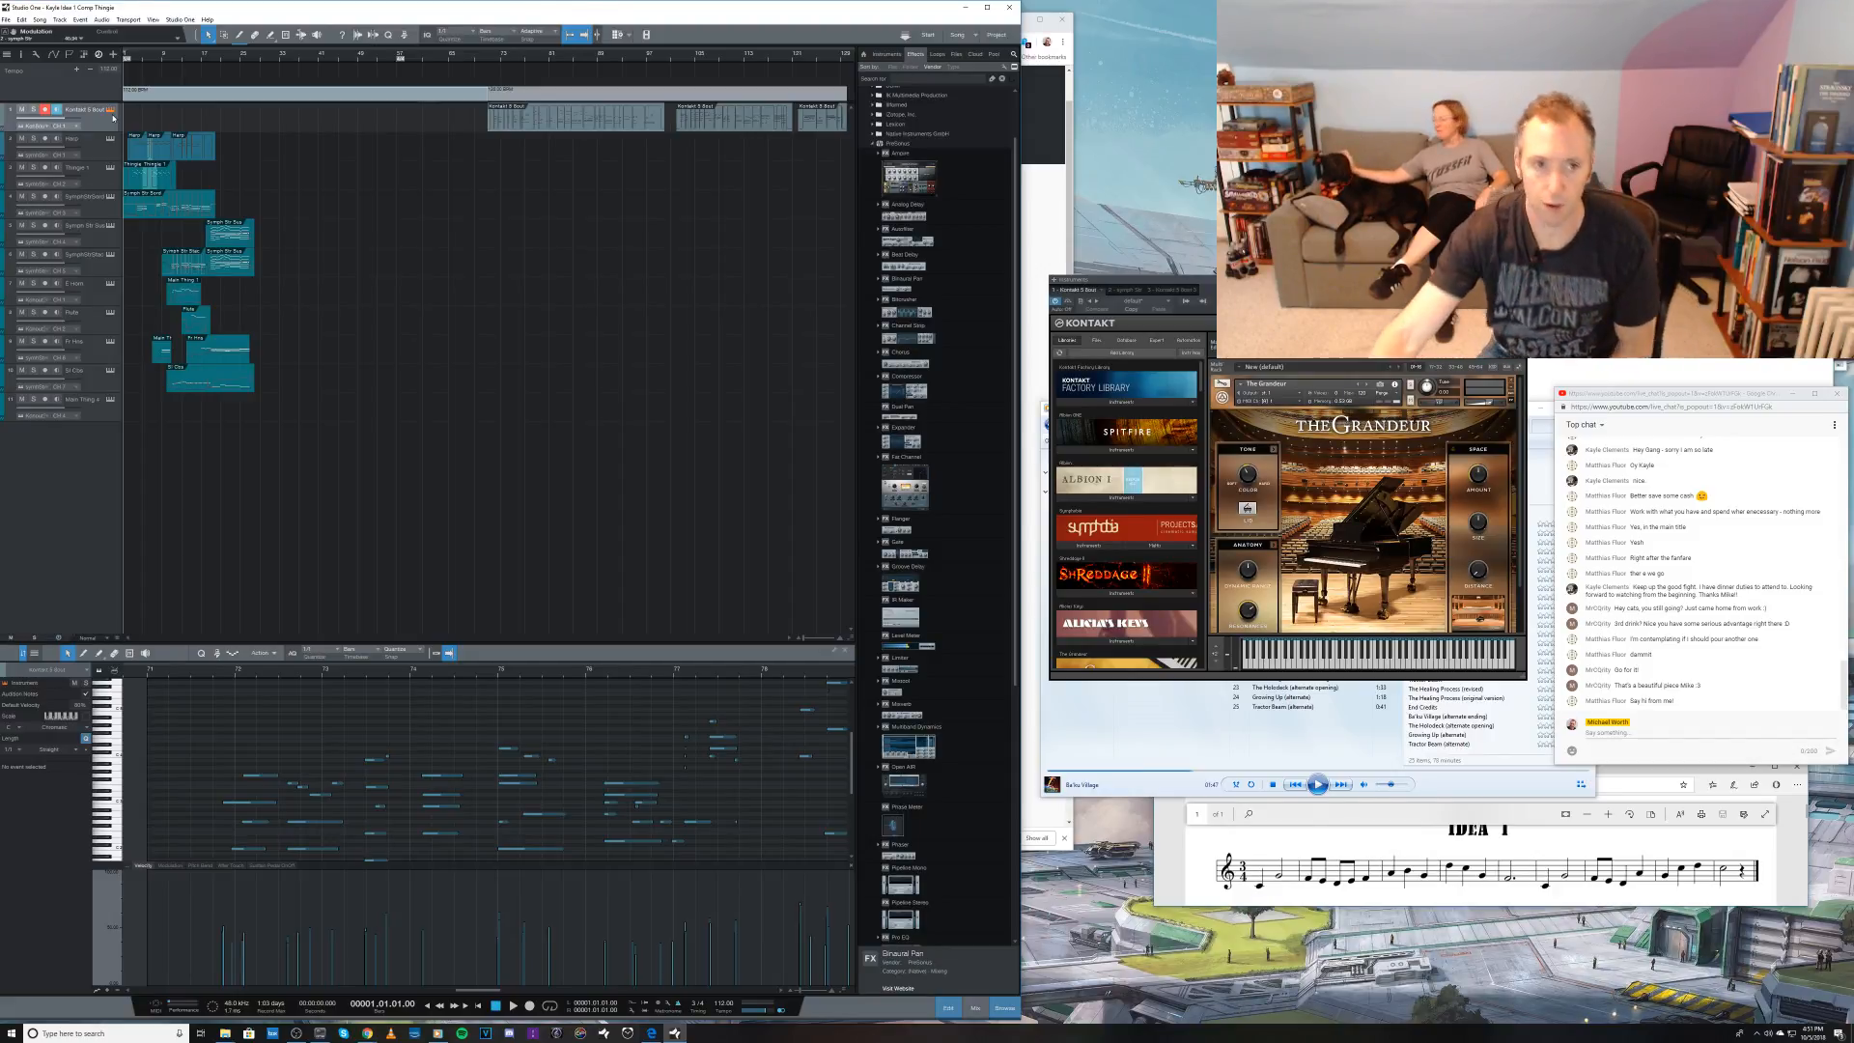
left_click(481, 55)
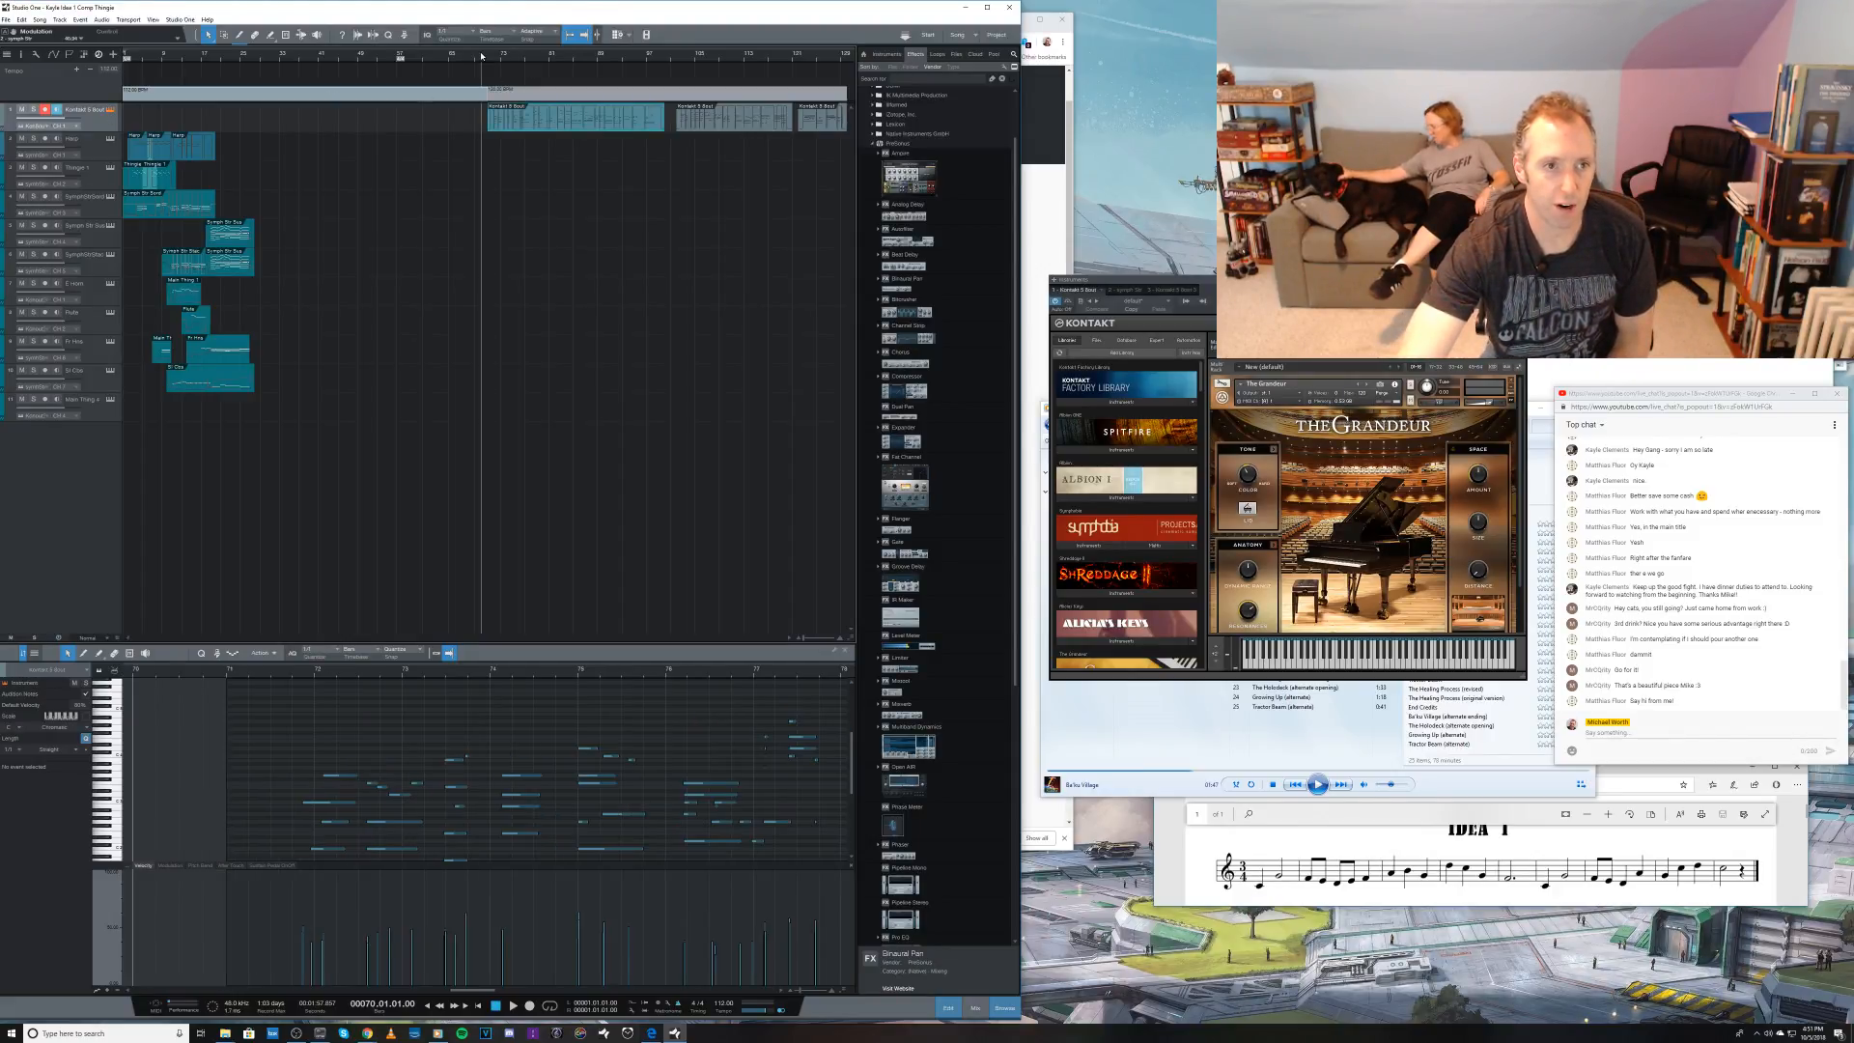
key("space")
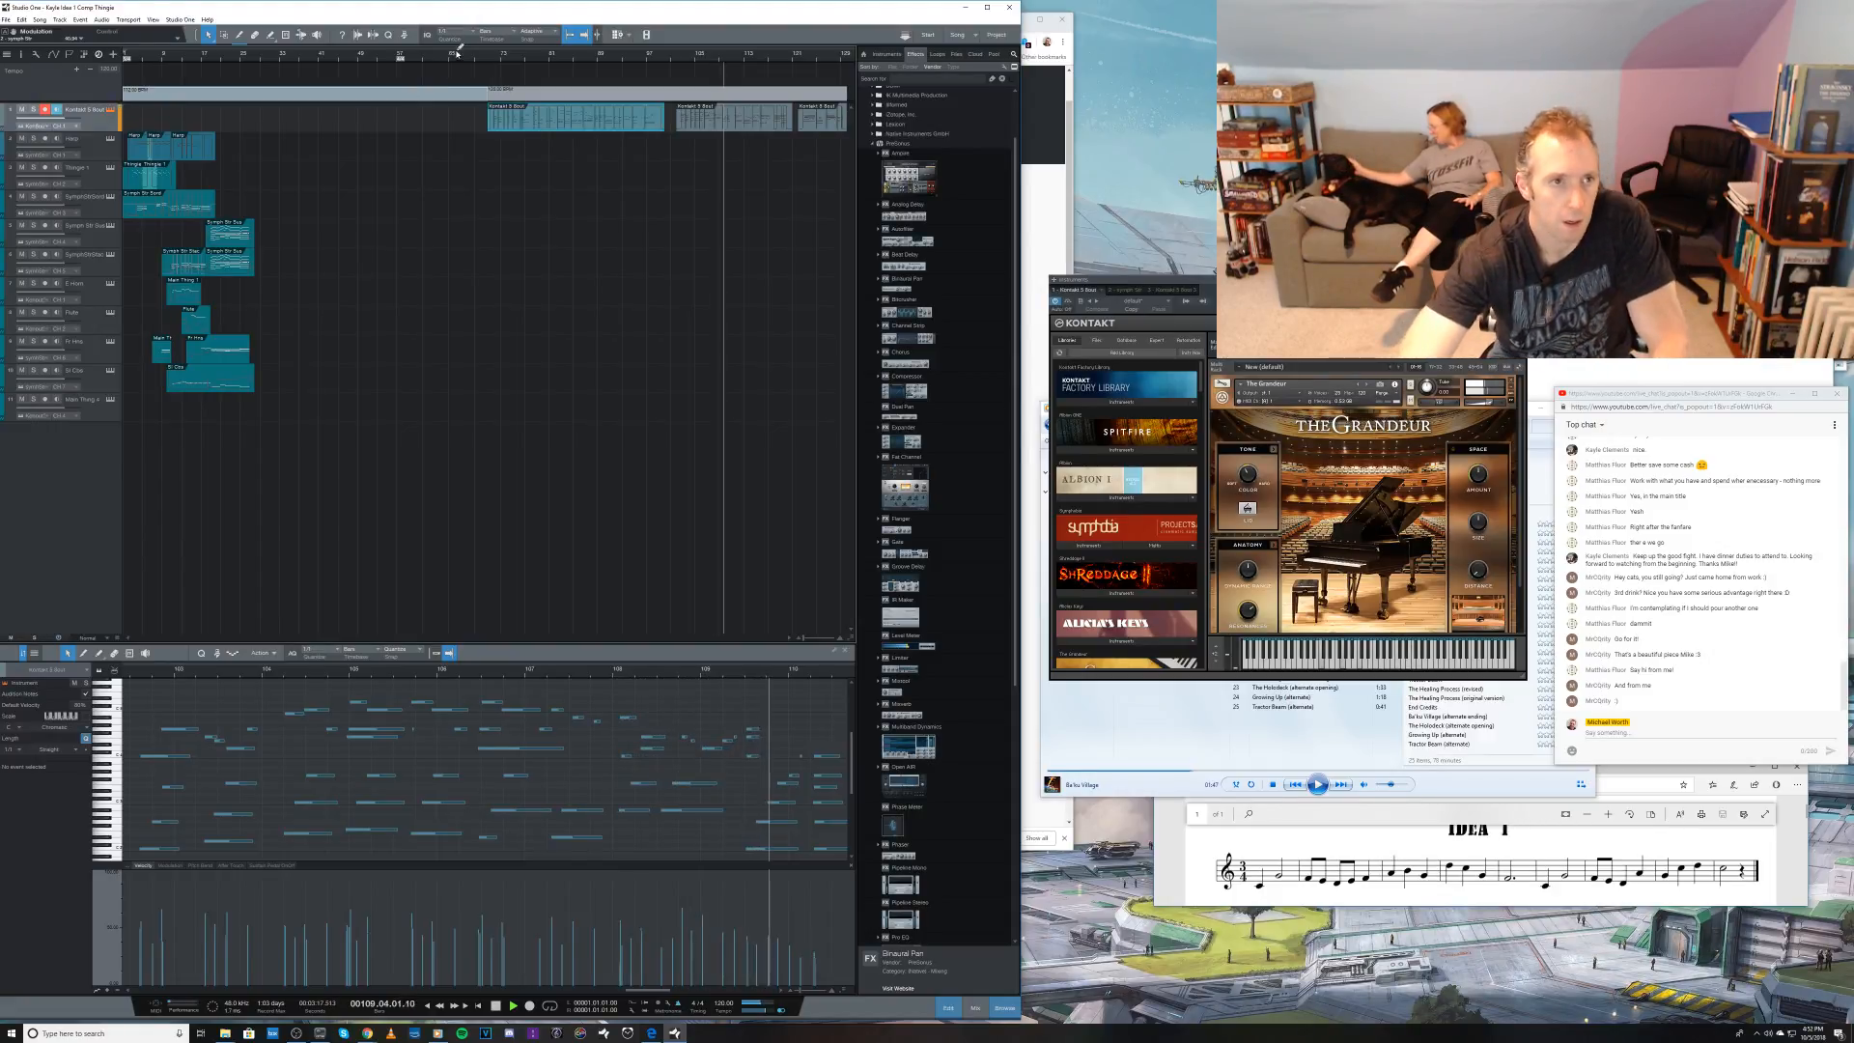
key("space")
Step: Listen to the piece from the song start to about bar 26 and place the playhead at bar 73
key("comma")
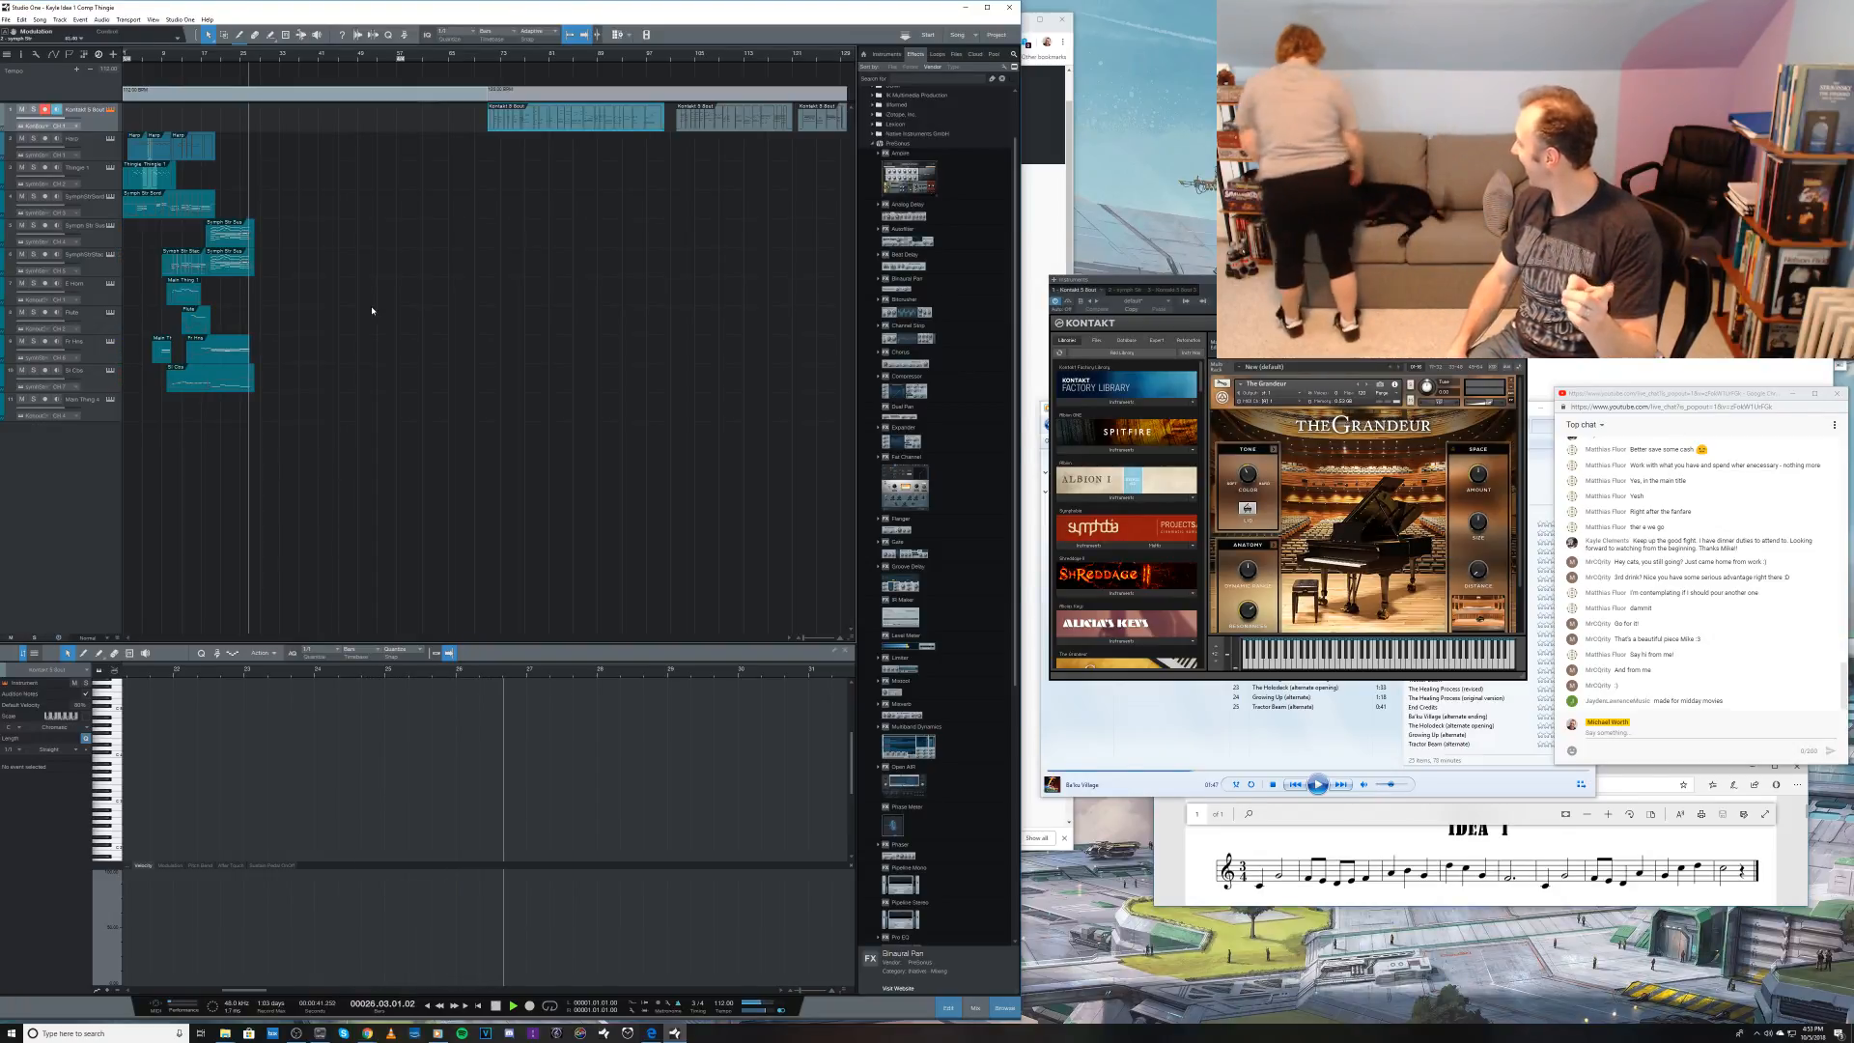
key("space")
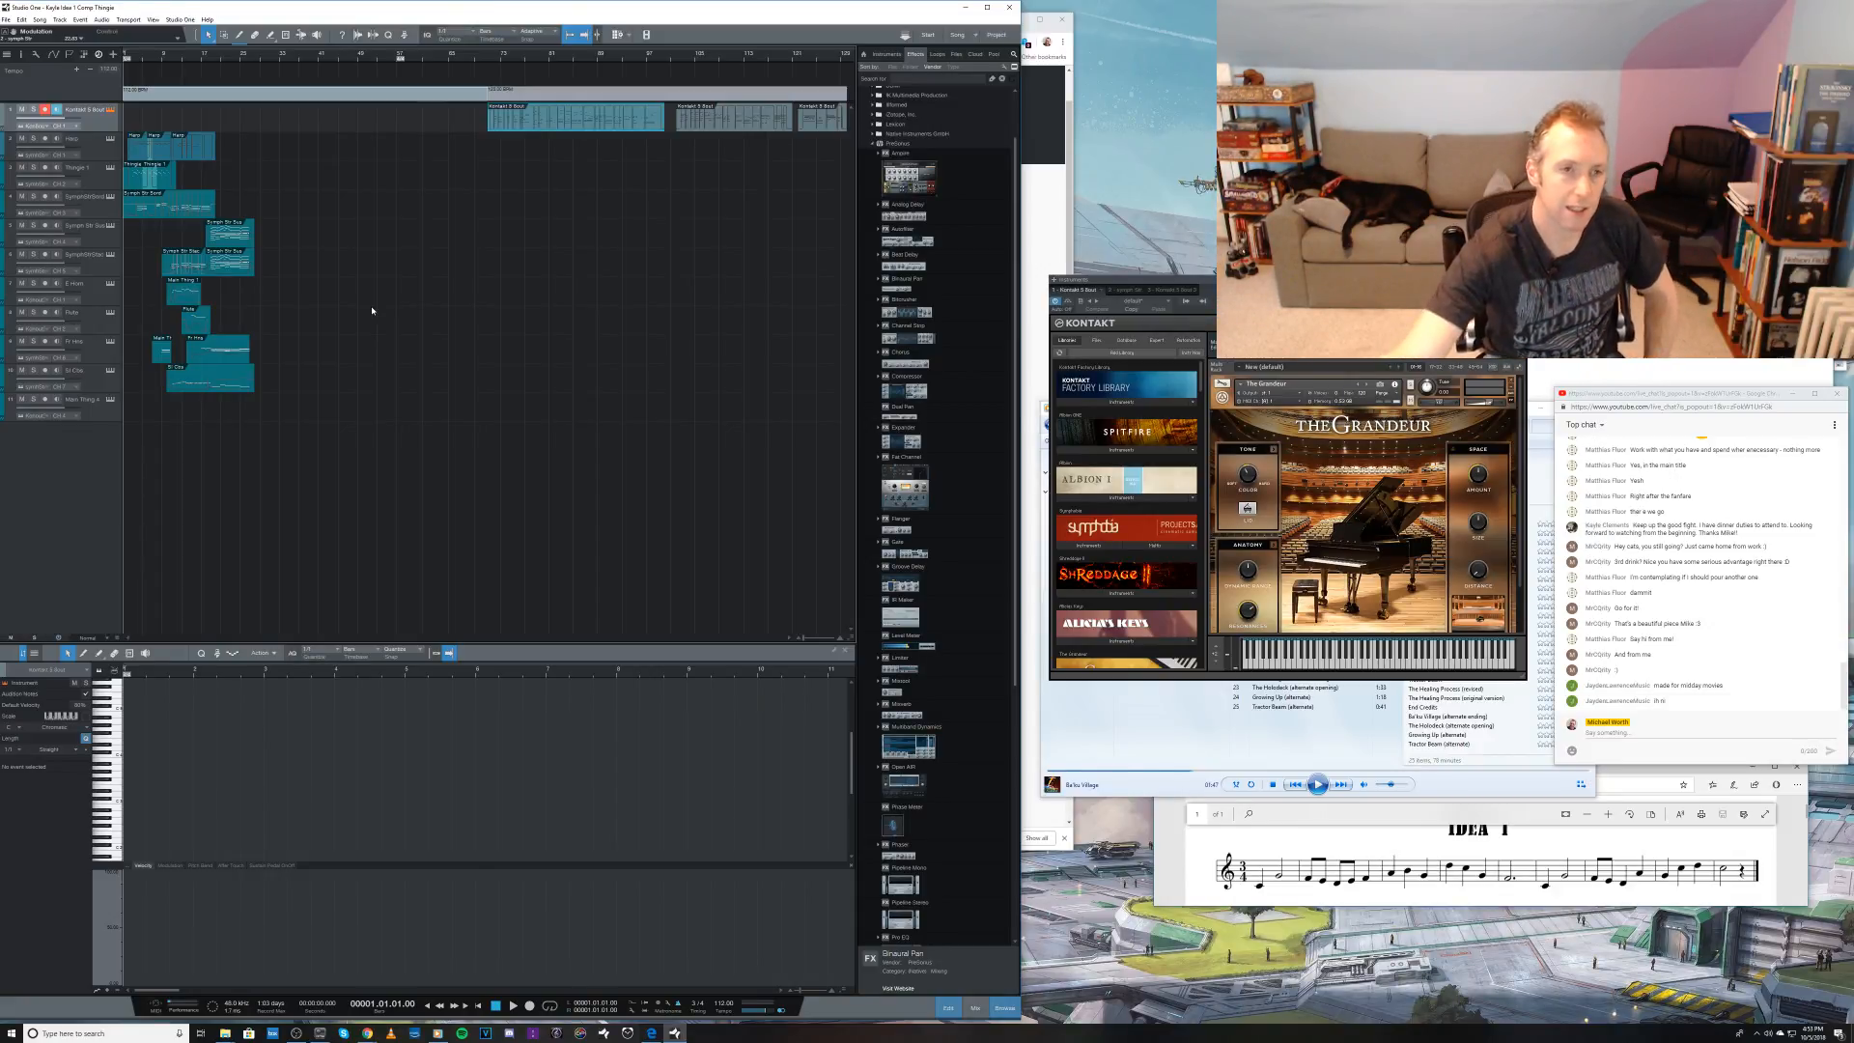
left_click(503, 56)
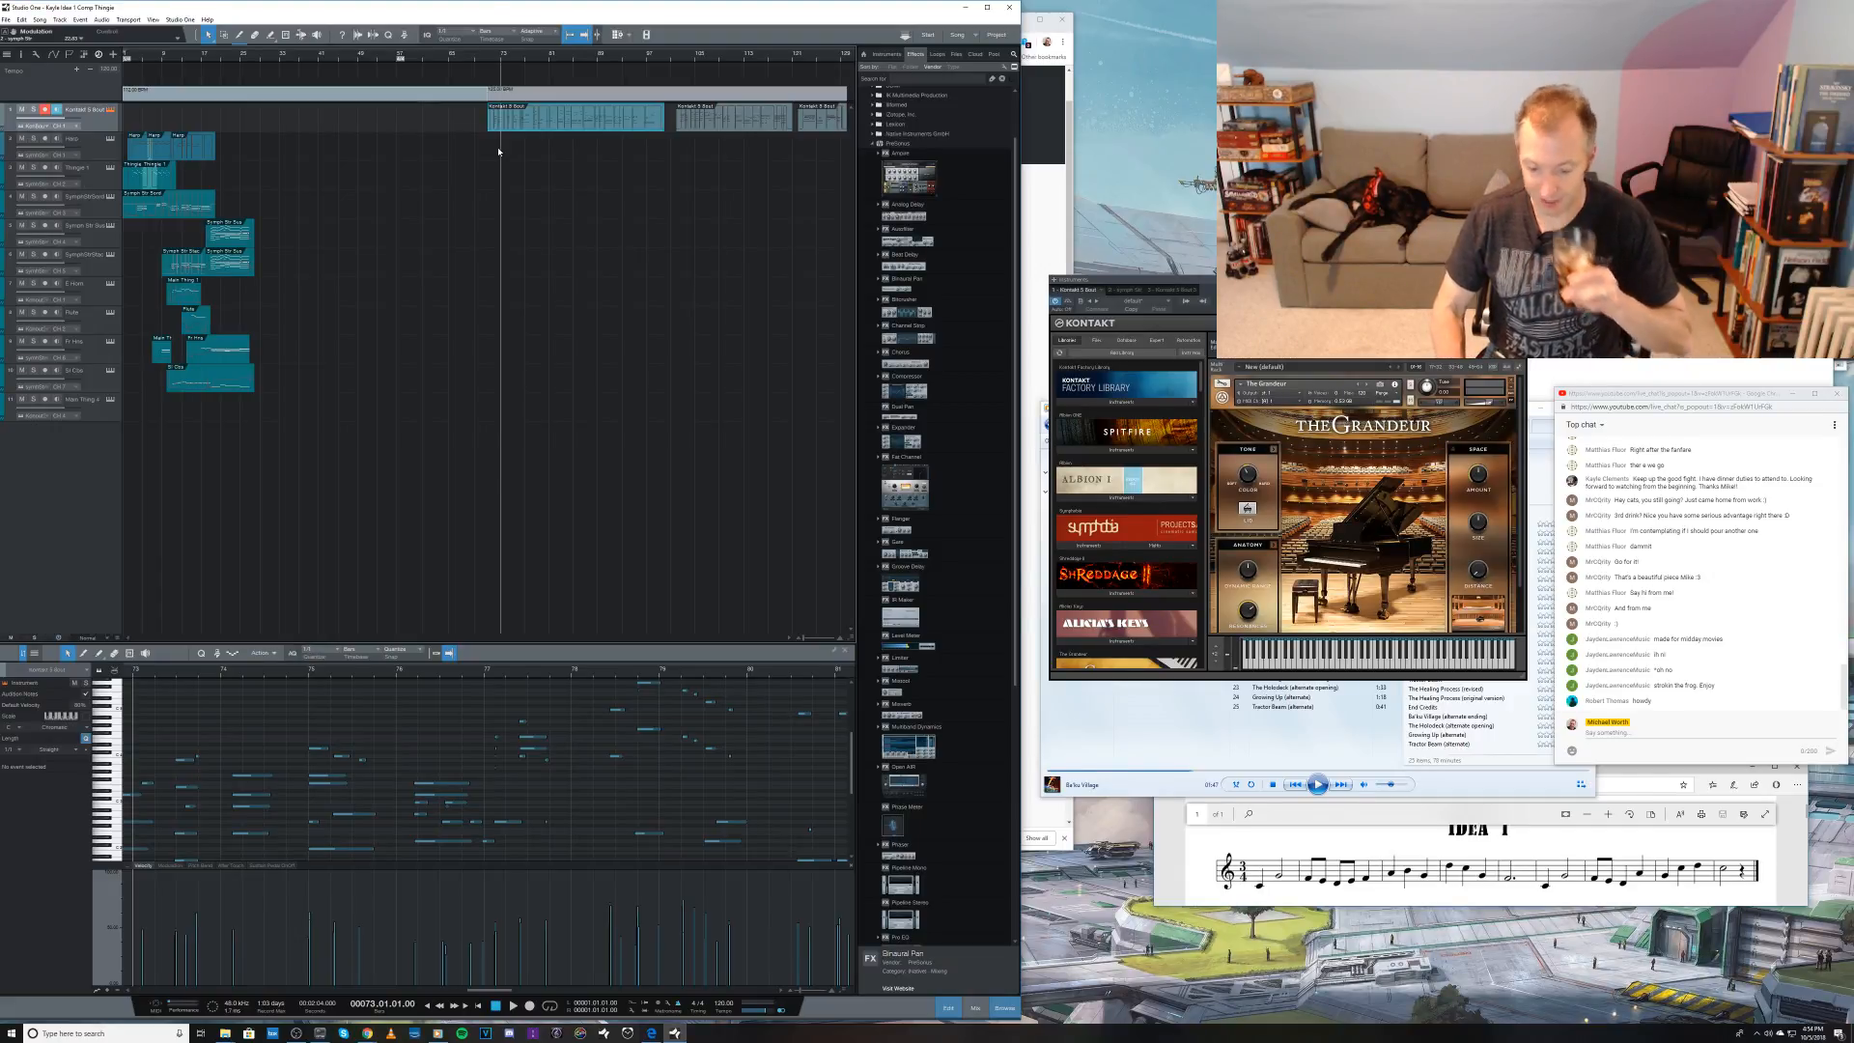
Step: Listen to the piano part from bar 73 and the piece from its start to about bar 26, checking the ninth and eleventh tracks
key("space")
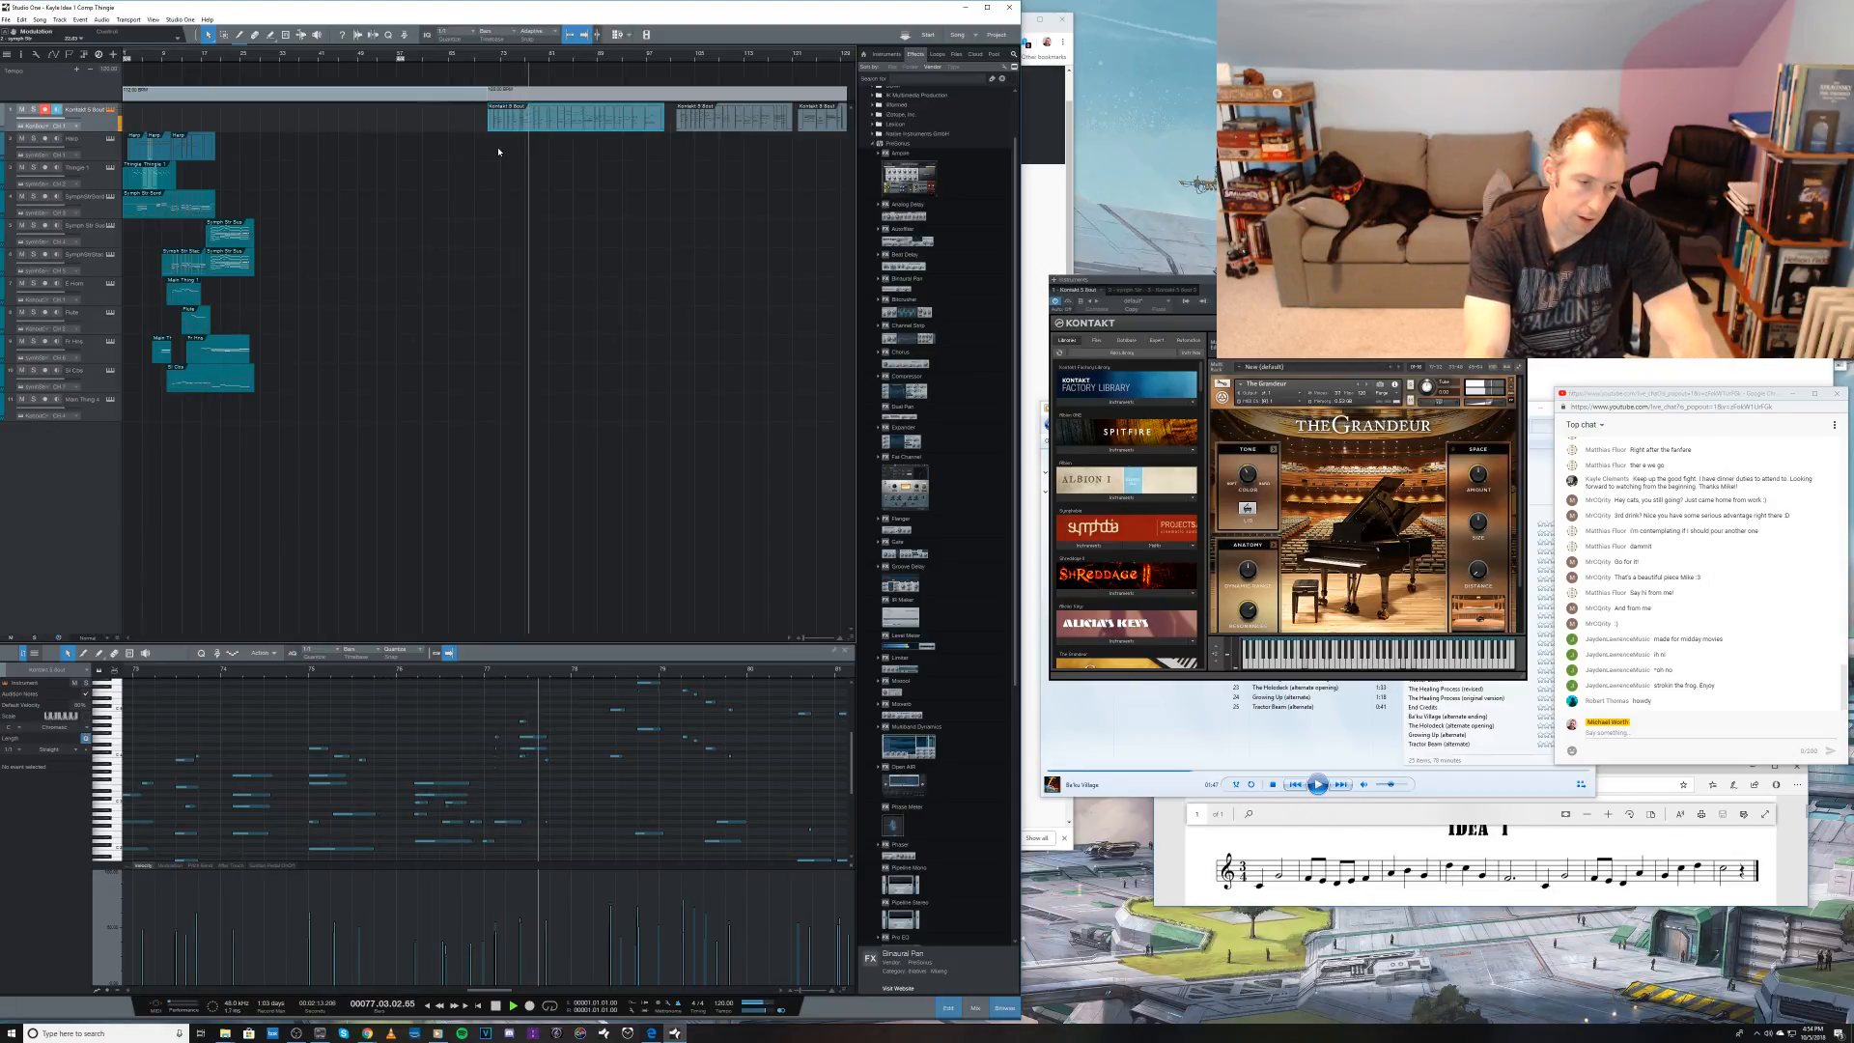
key("space")
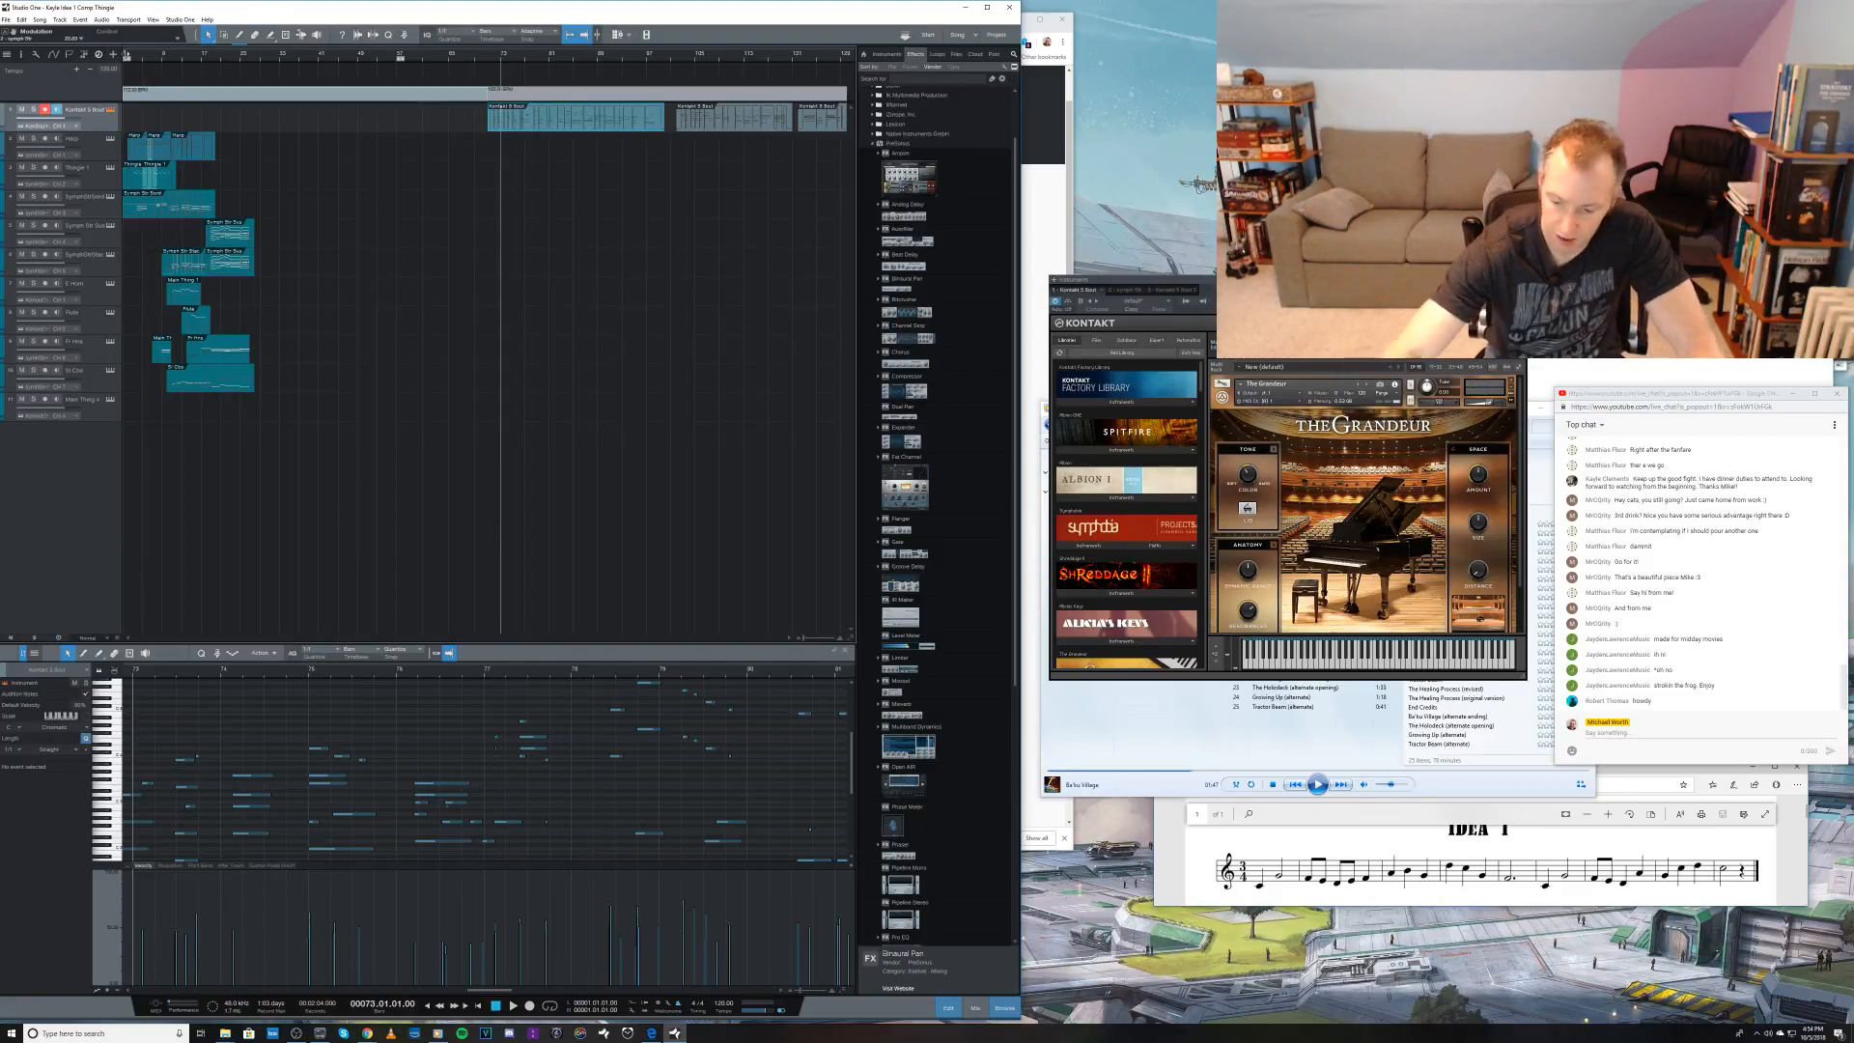
left_click(126, 54)
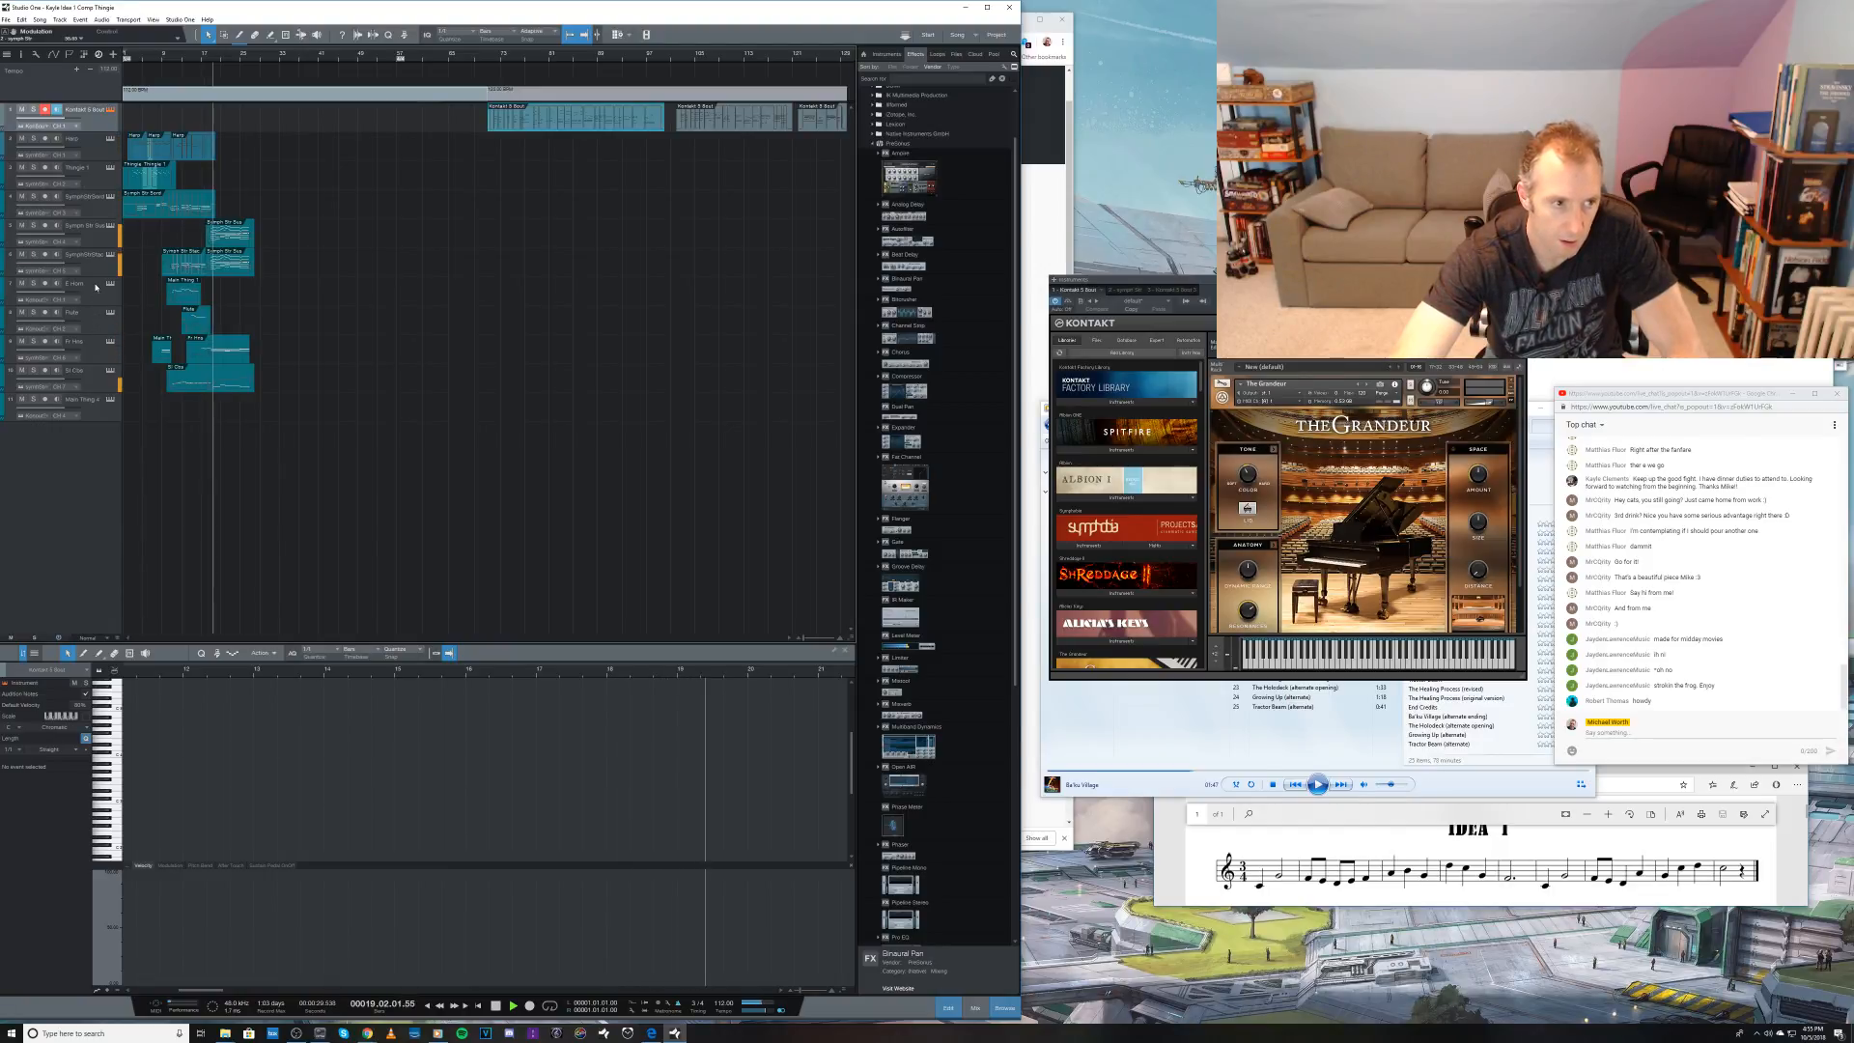
left_click(96, 353)
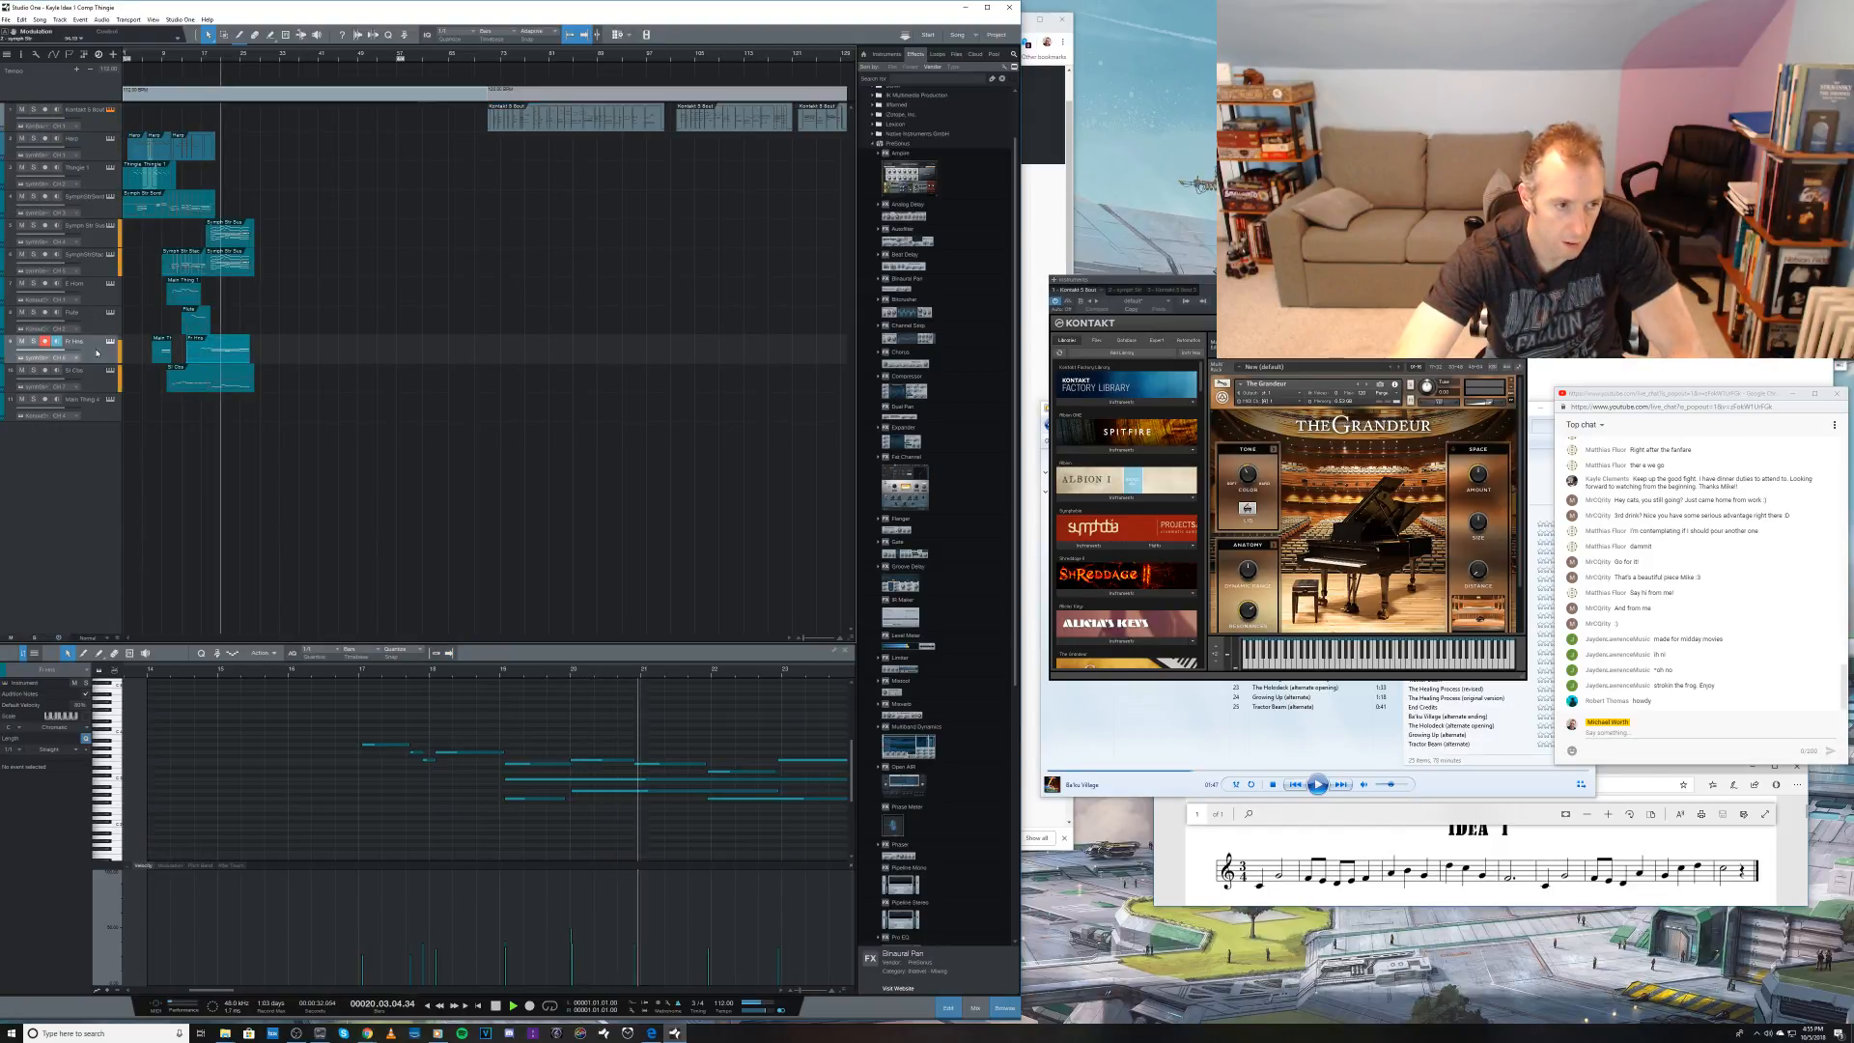
left_click(91, 415)
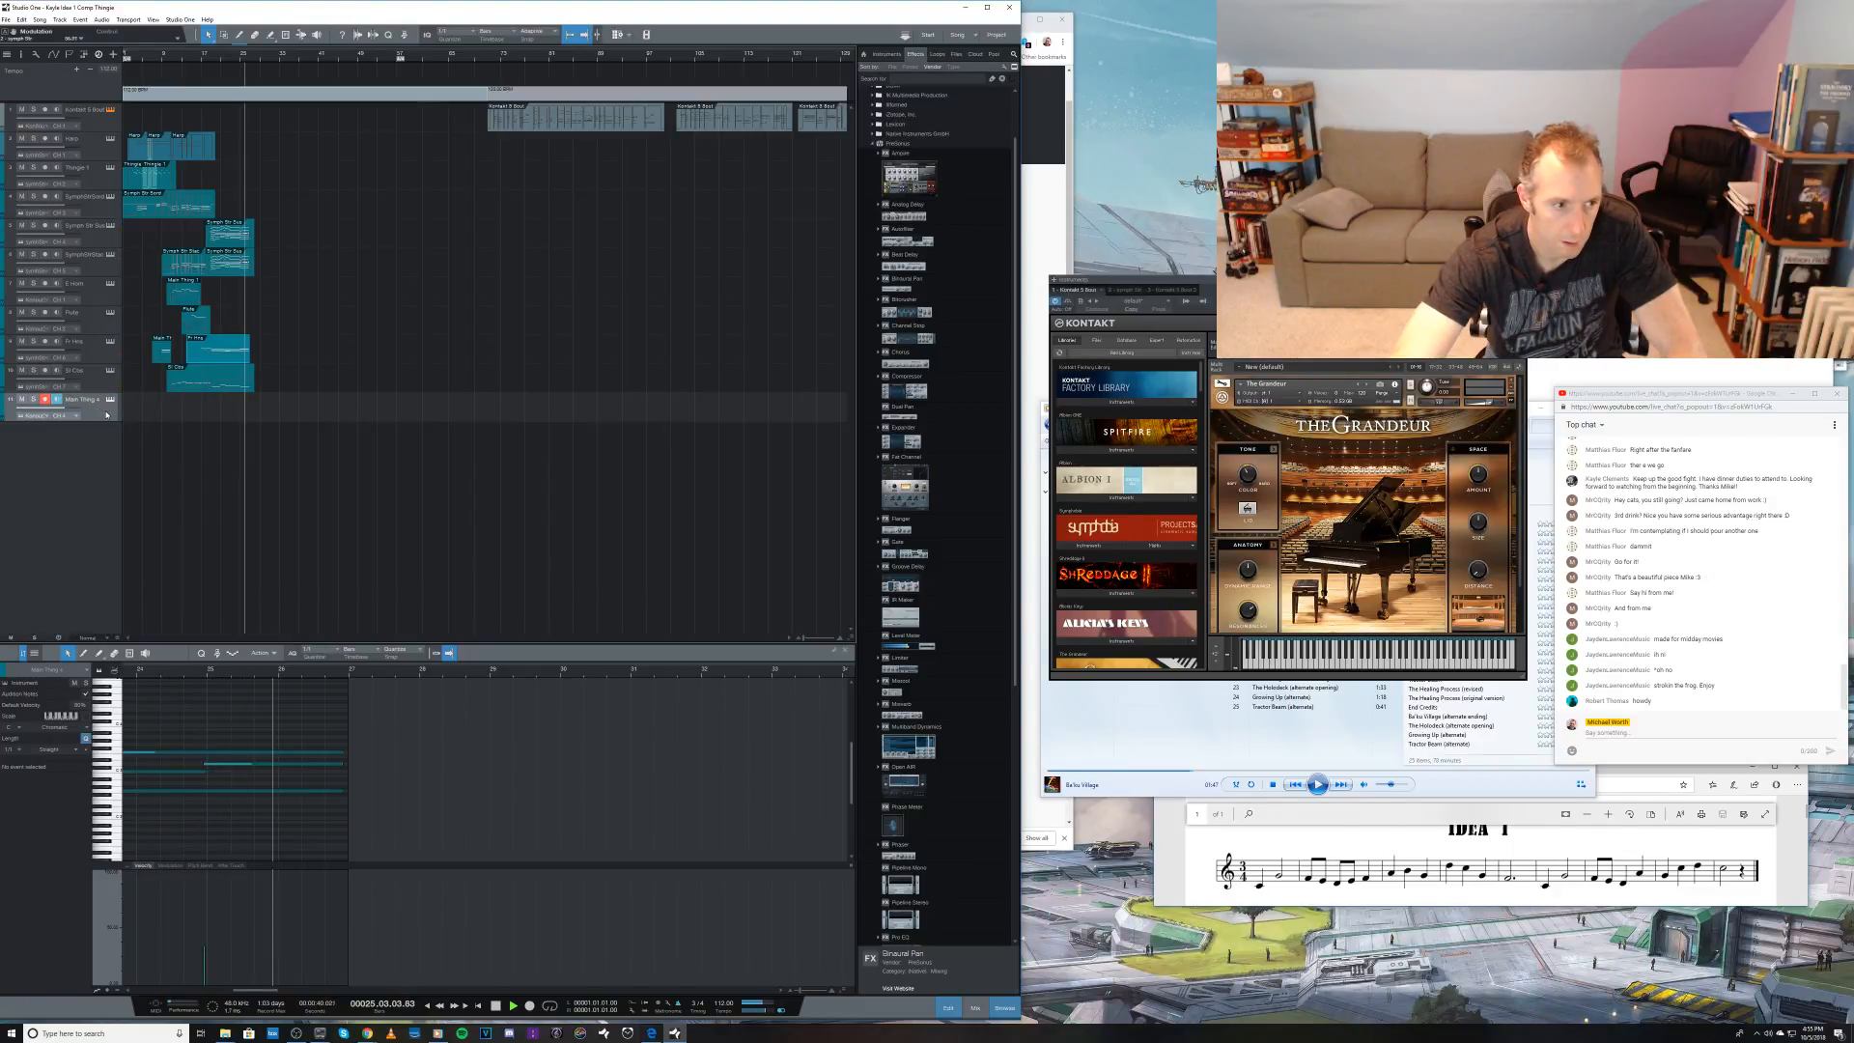
key("space")
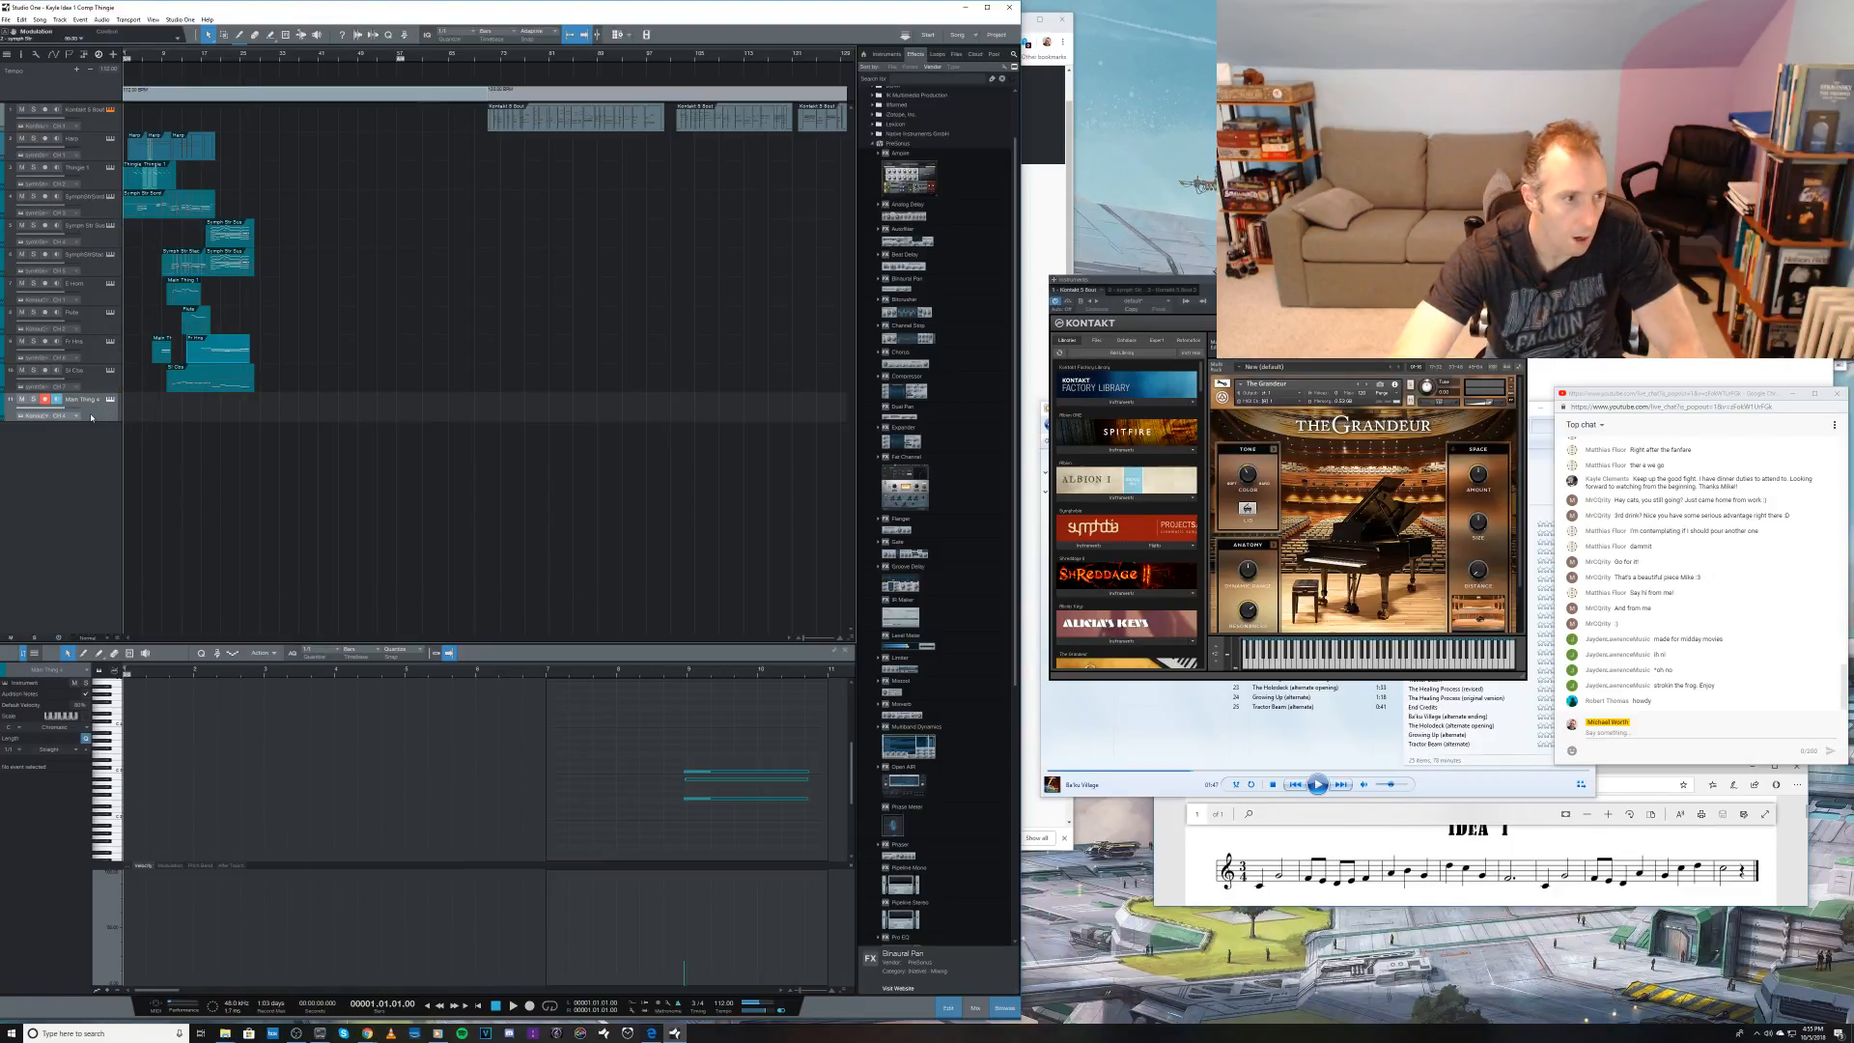
Step: Select the eighth track, listen to the passage from about bar 24 and place the playhead at bar 23
left_click(104, 329)
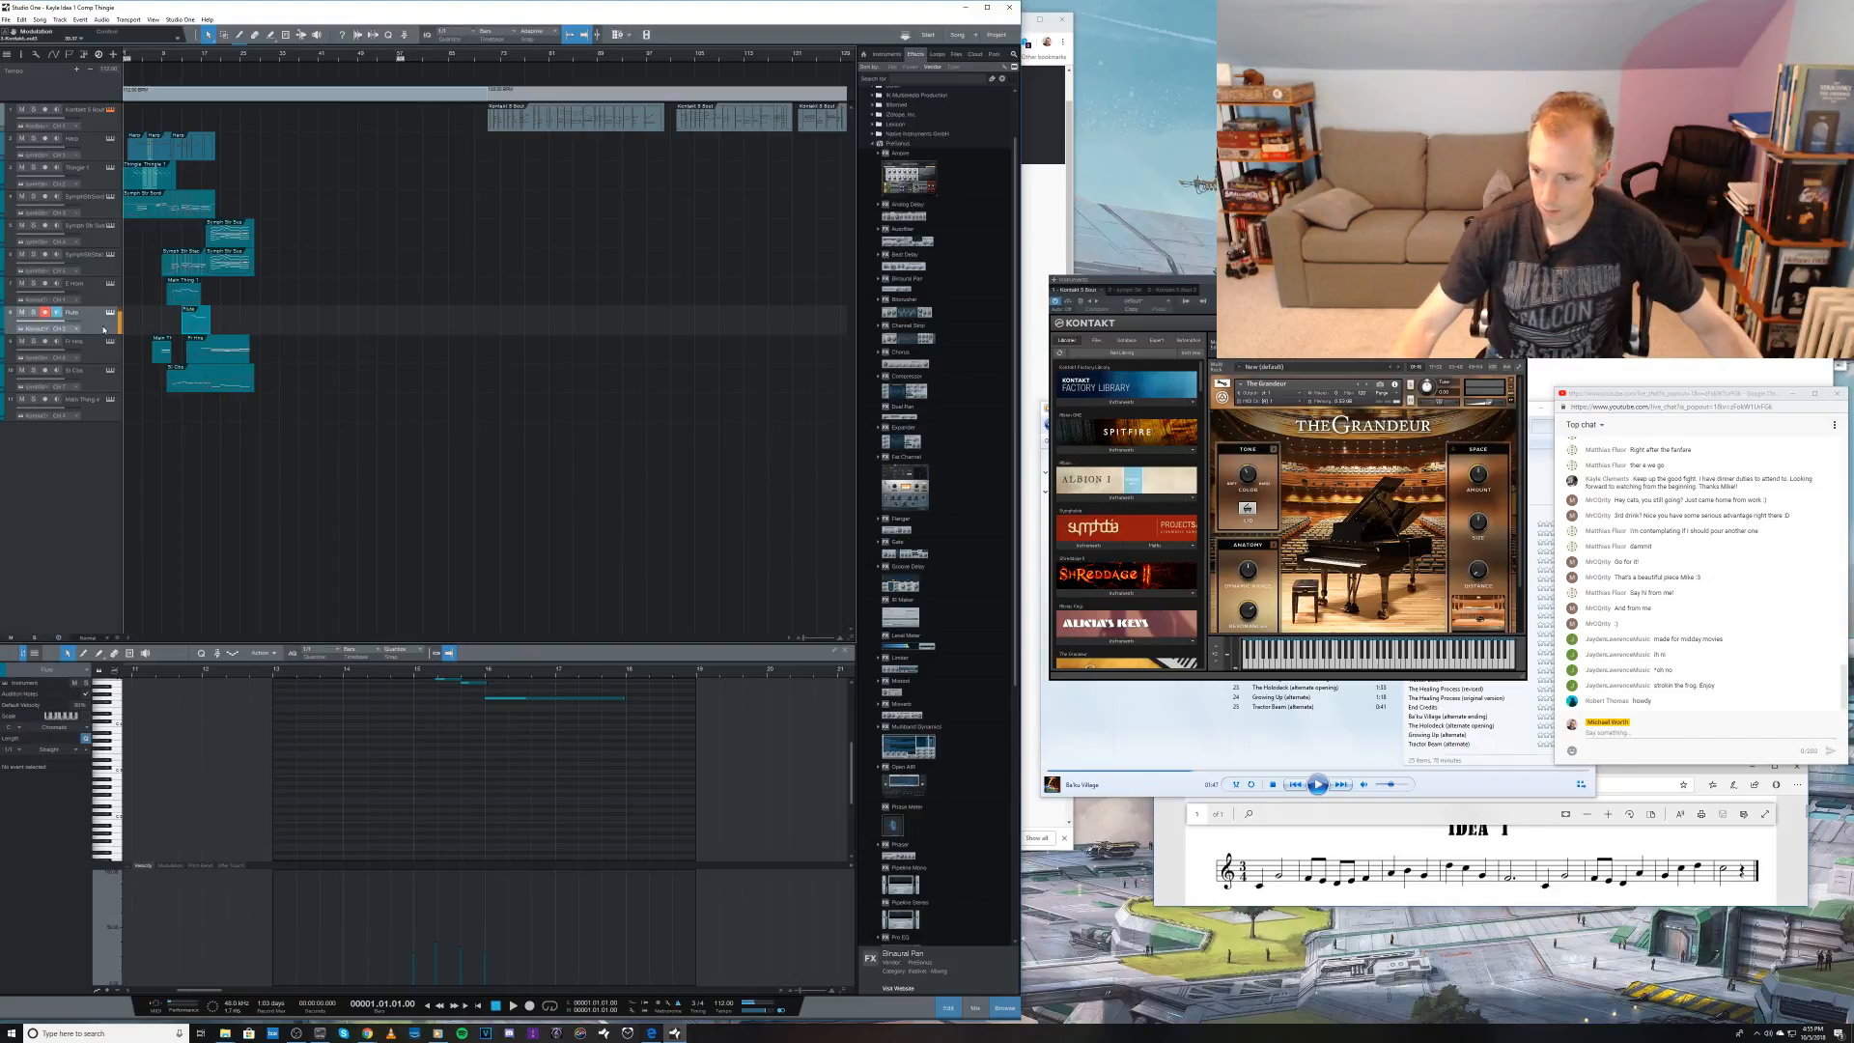
key("KP_Add")
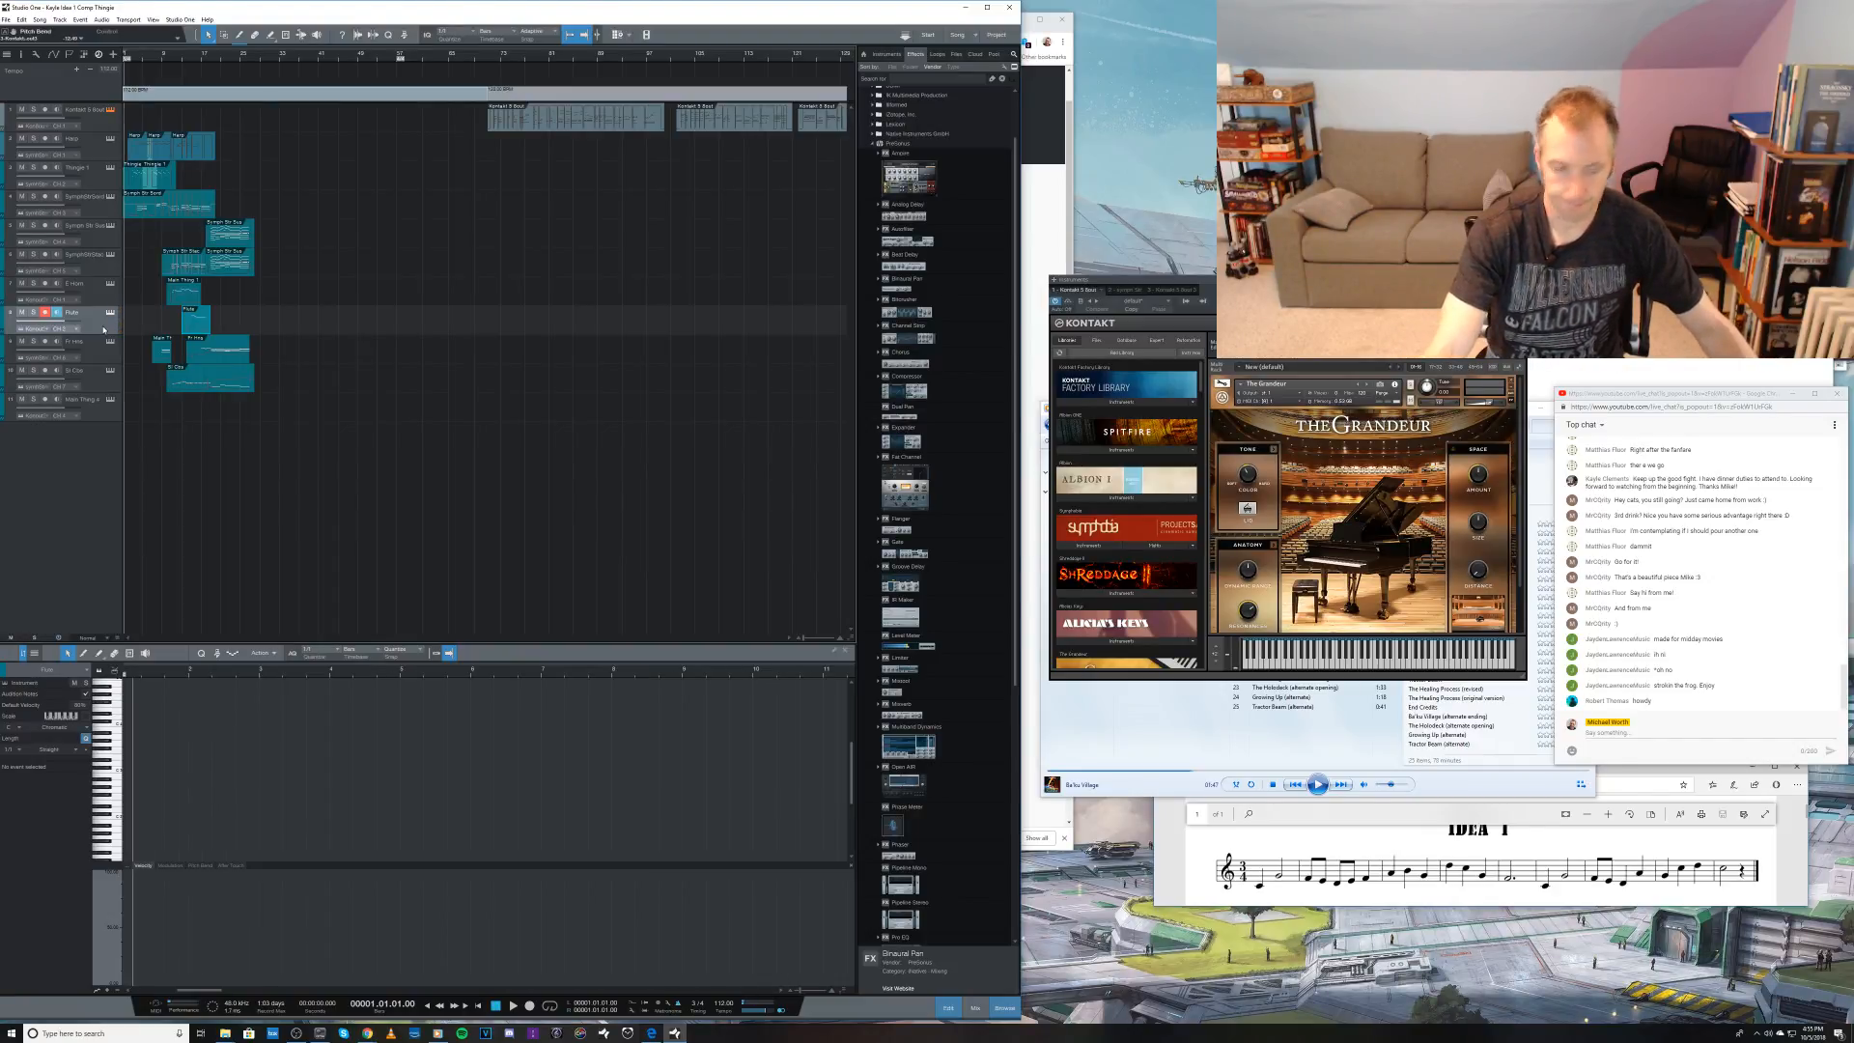
key("KP_Add")
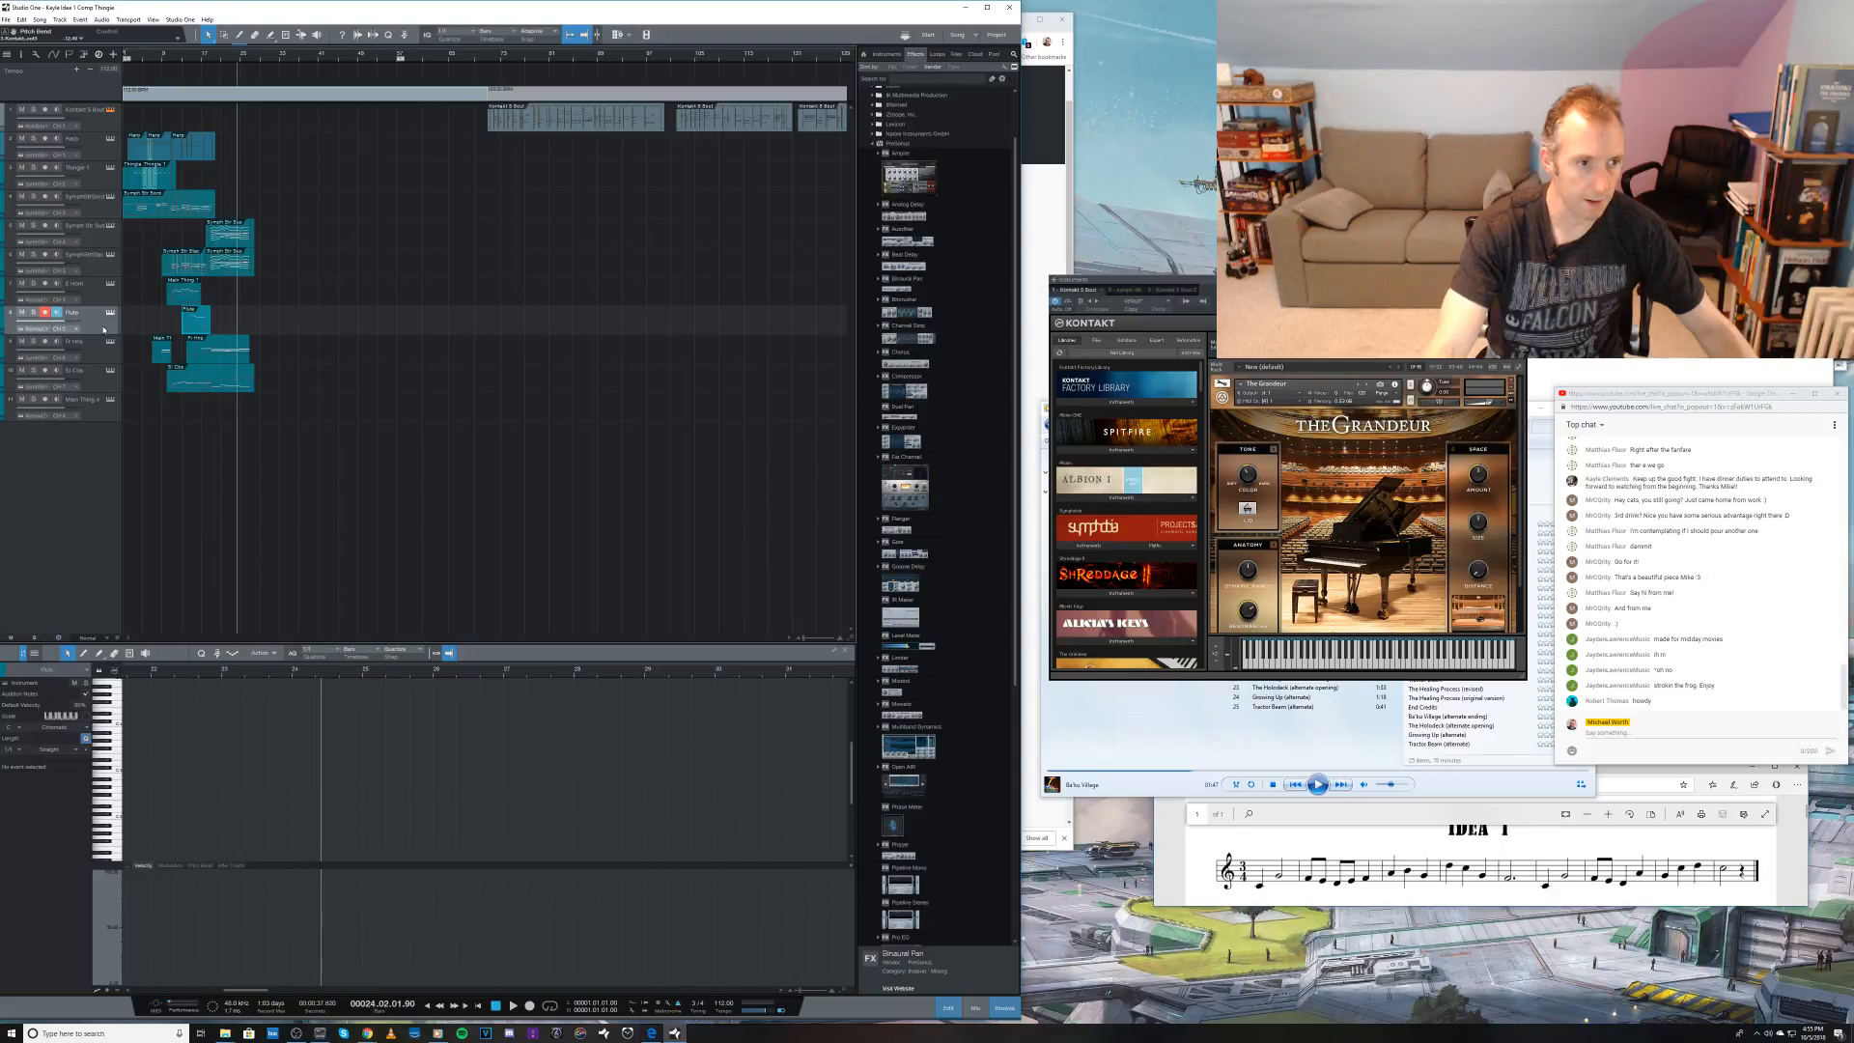
key("KP_Subtract")
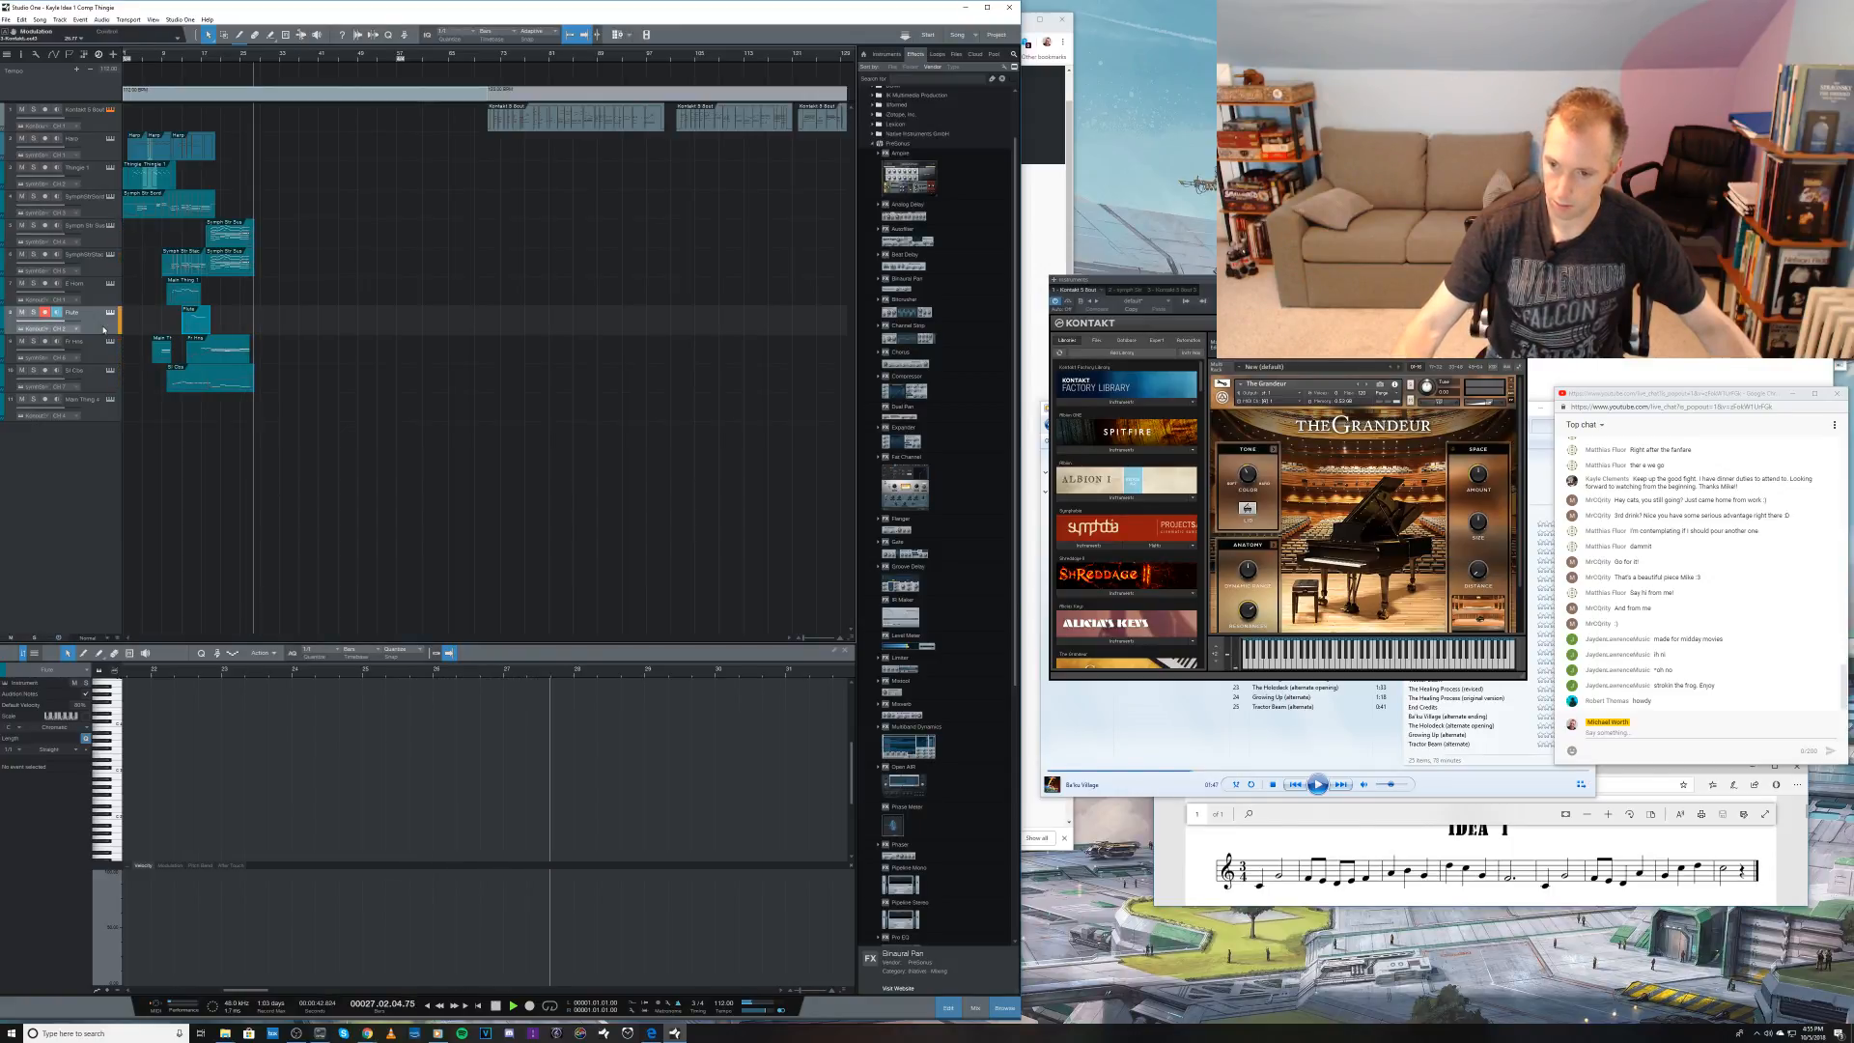
key("space")
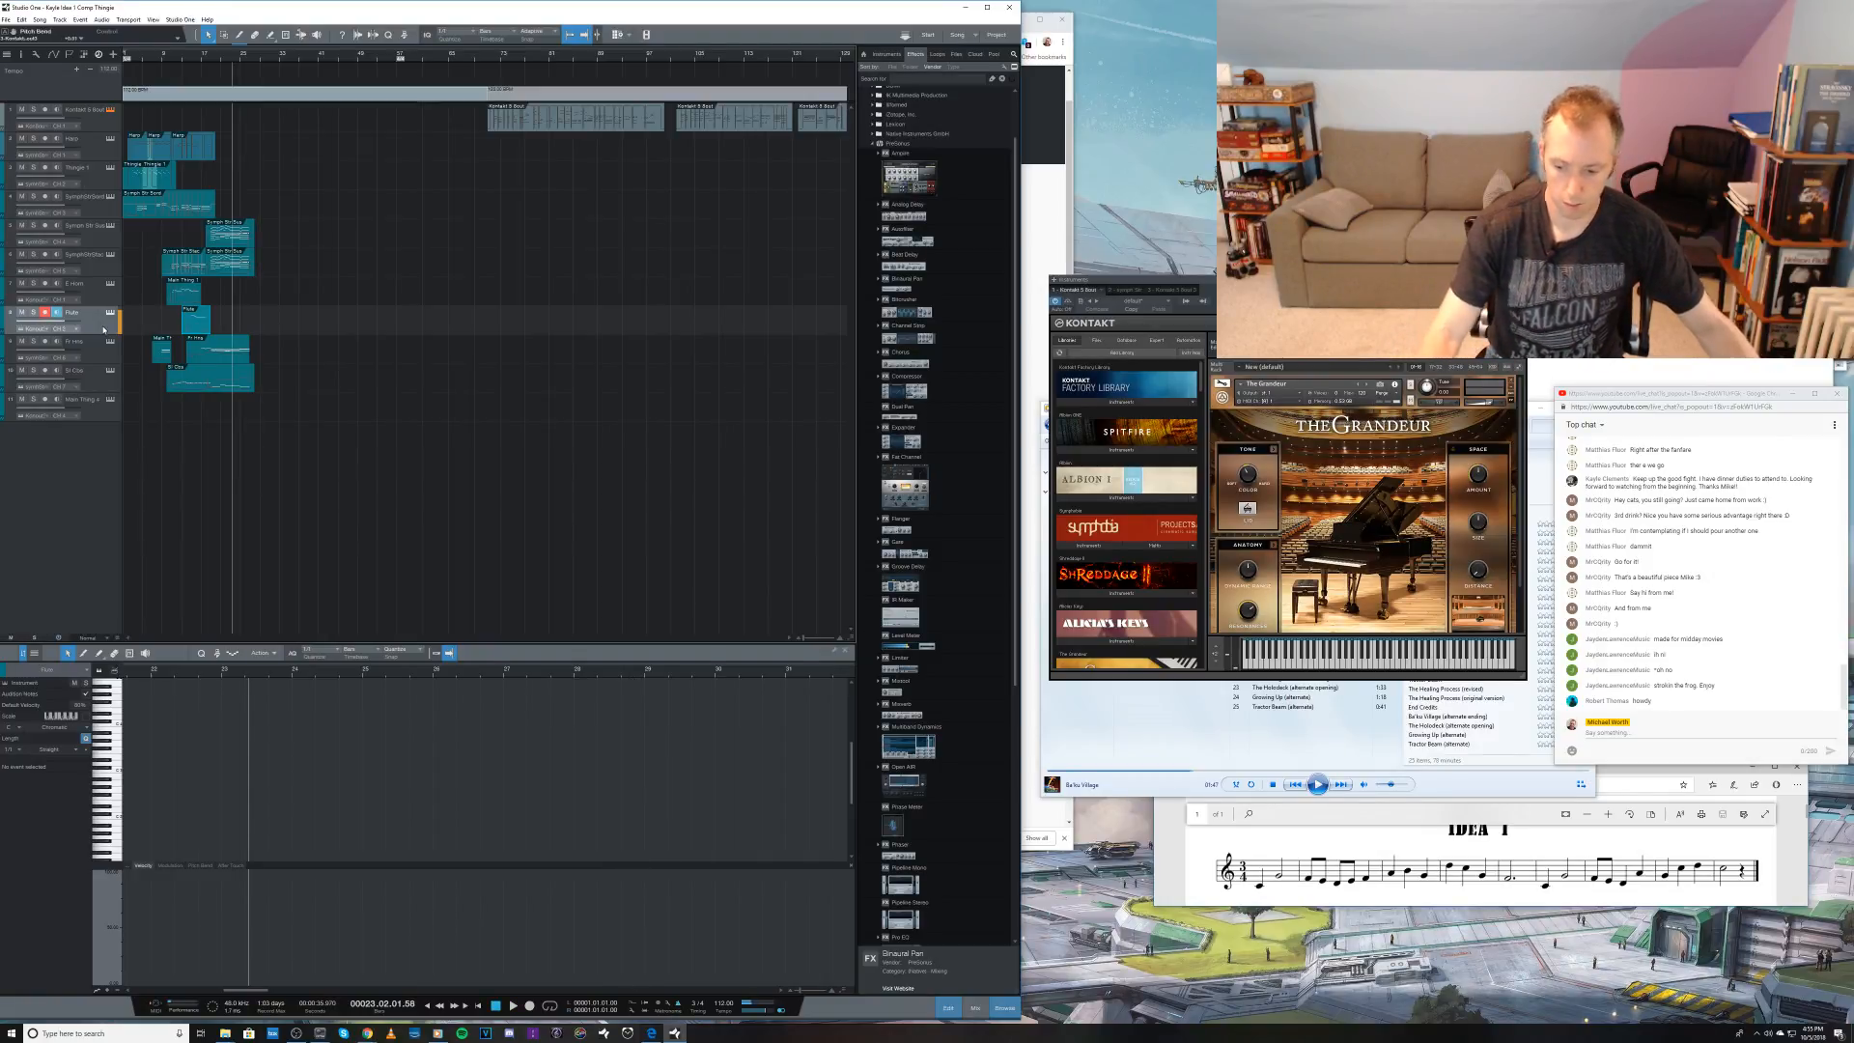
Step: Try two short recorded takes on the eighth track from bar 23 and undo them
key("KP_Multiply")
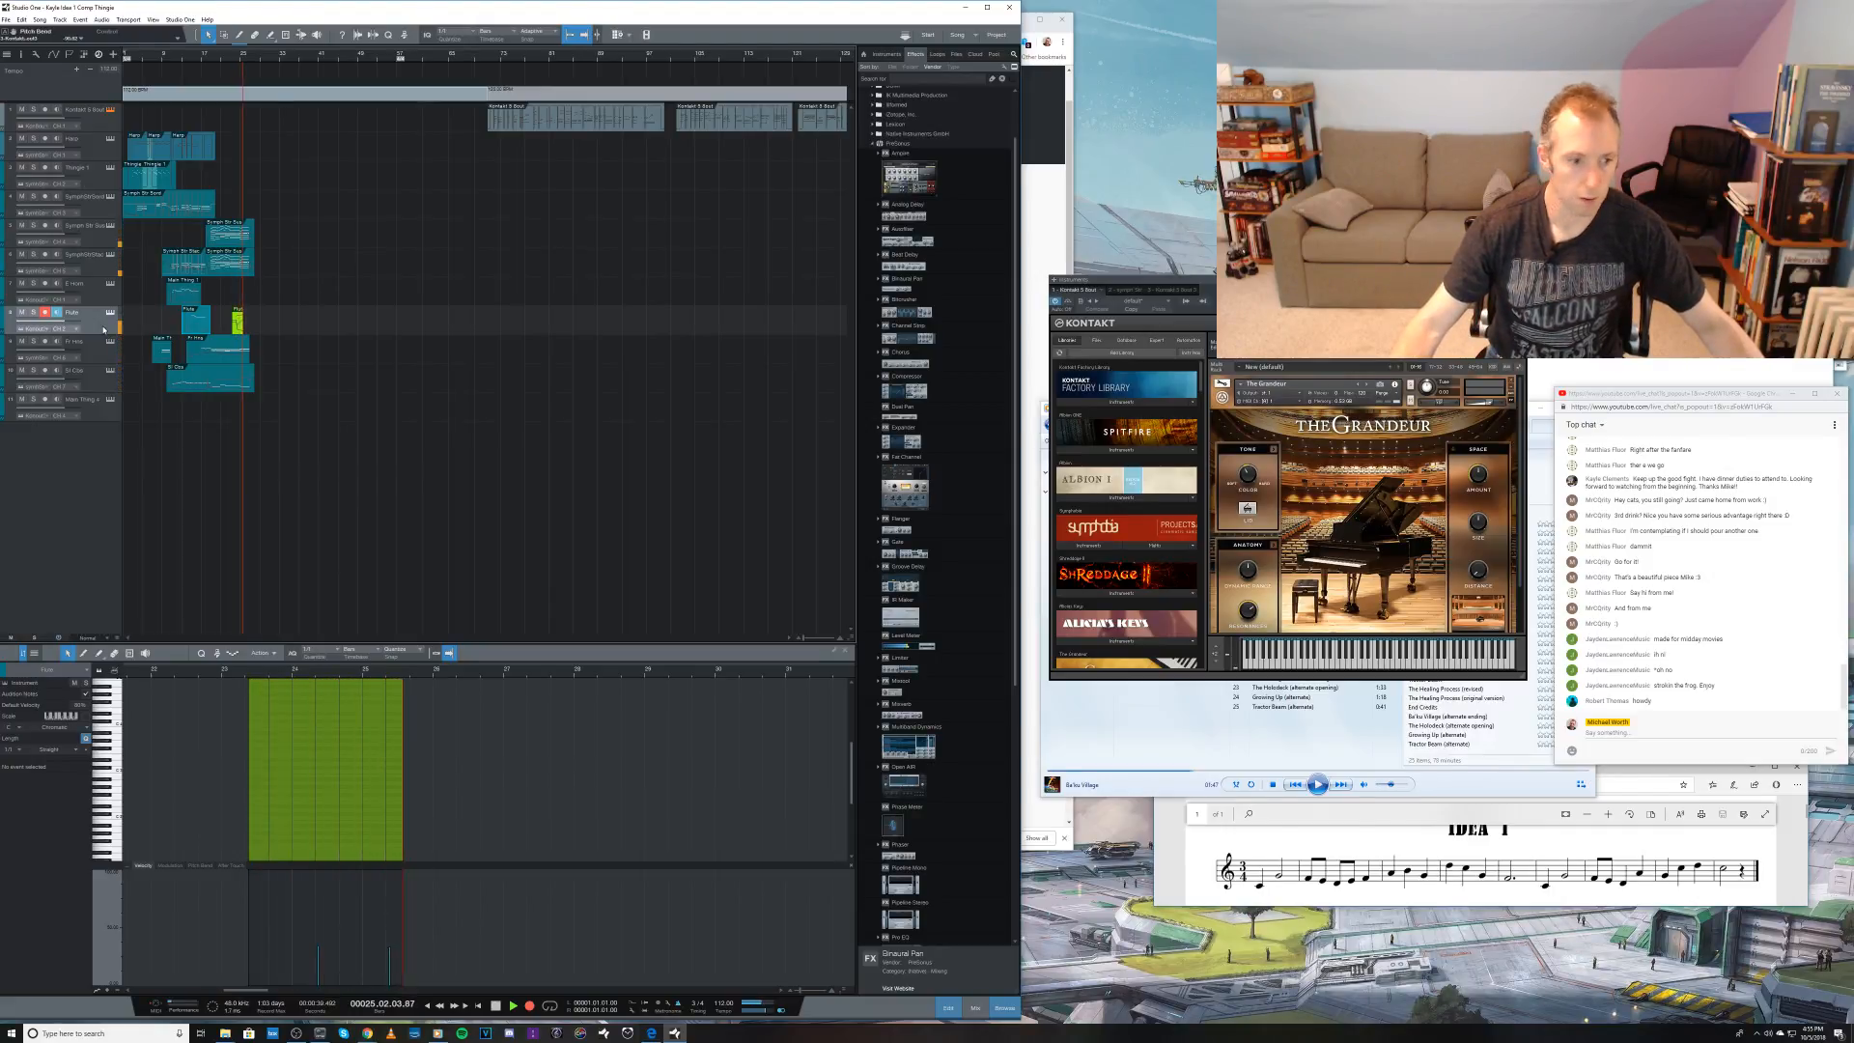
key("space")
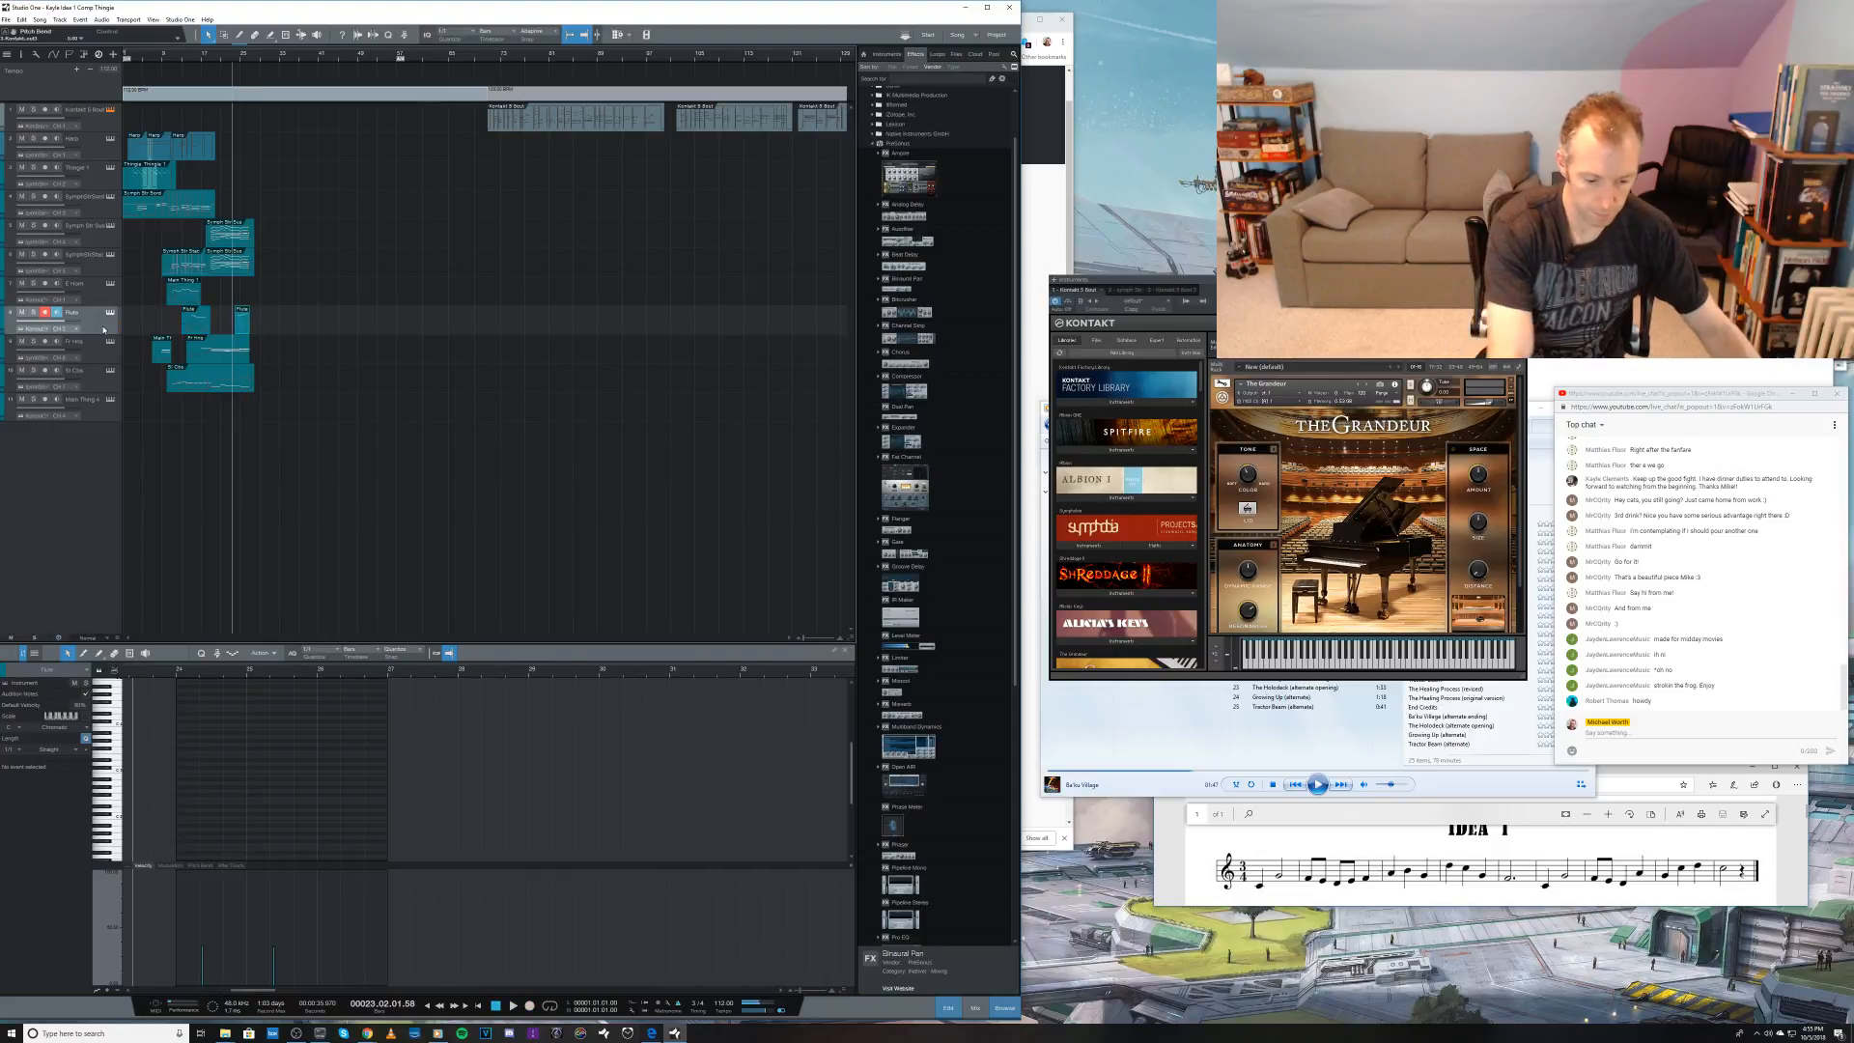
key("KP_Multiply")
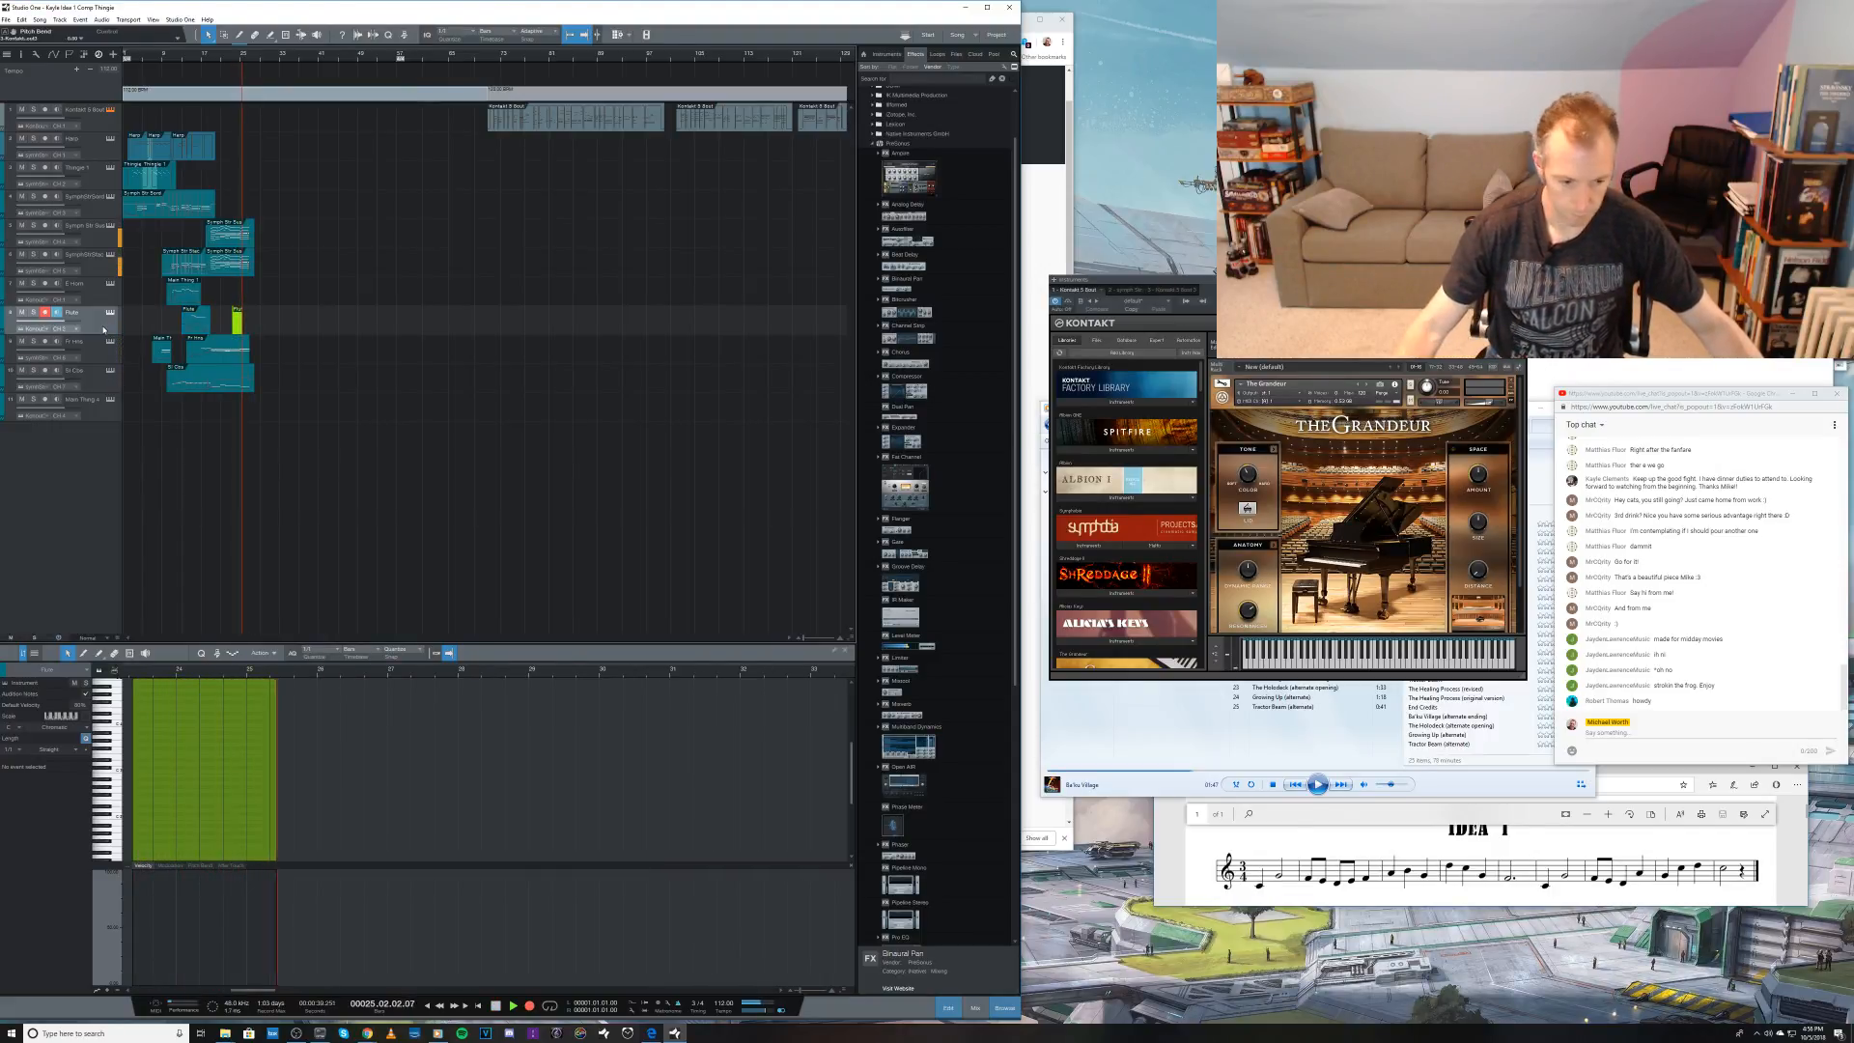
key("space")
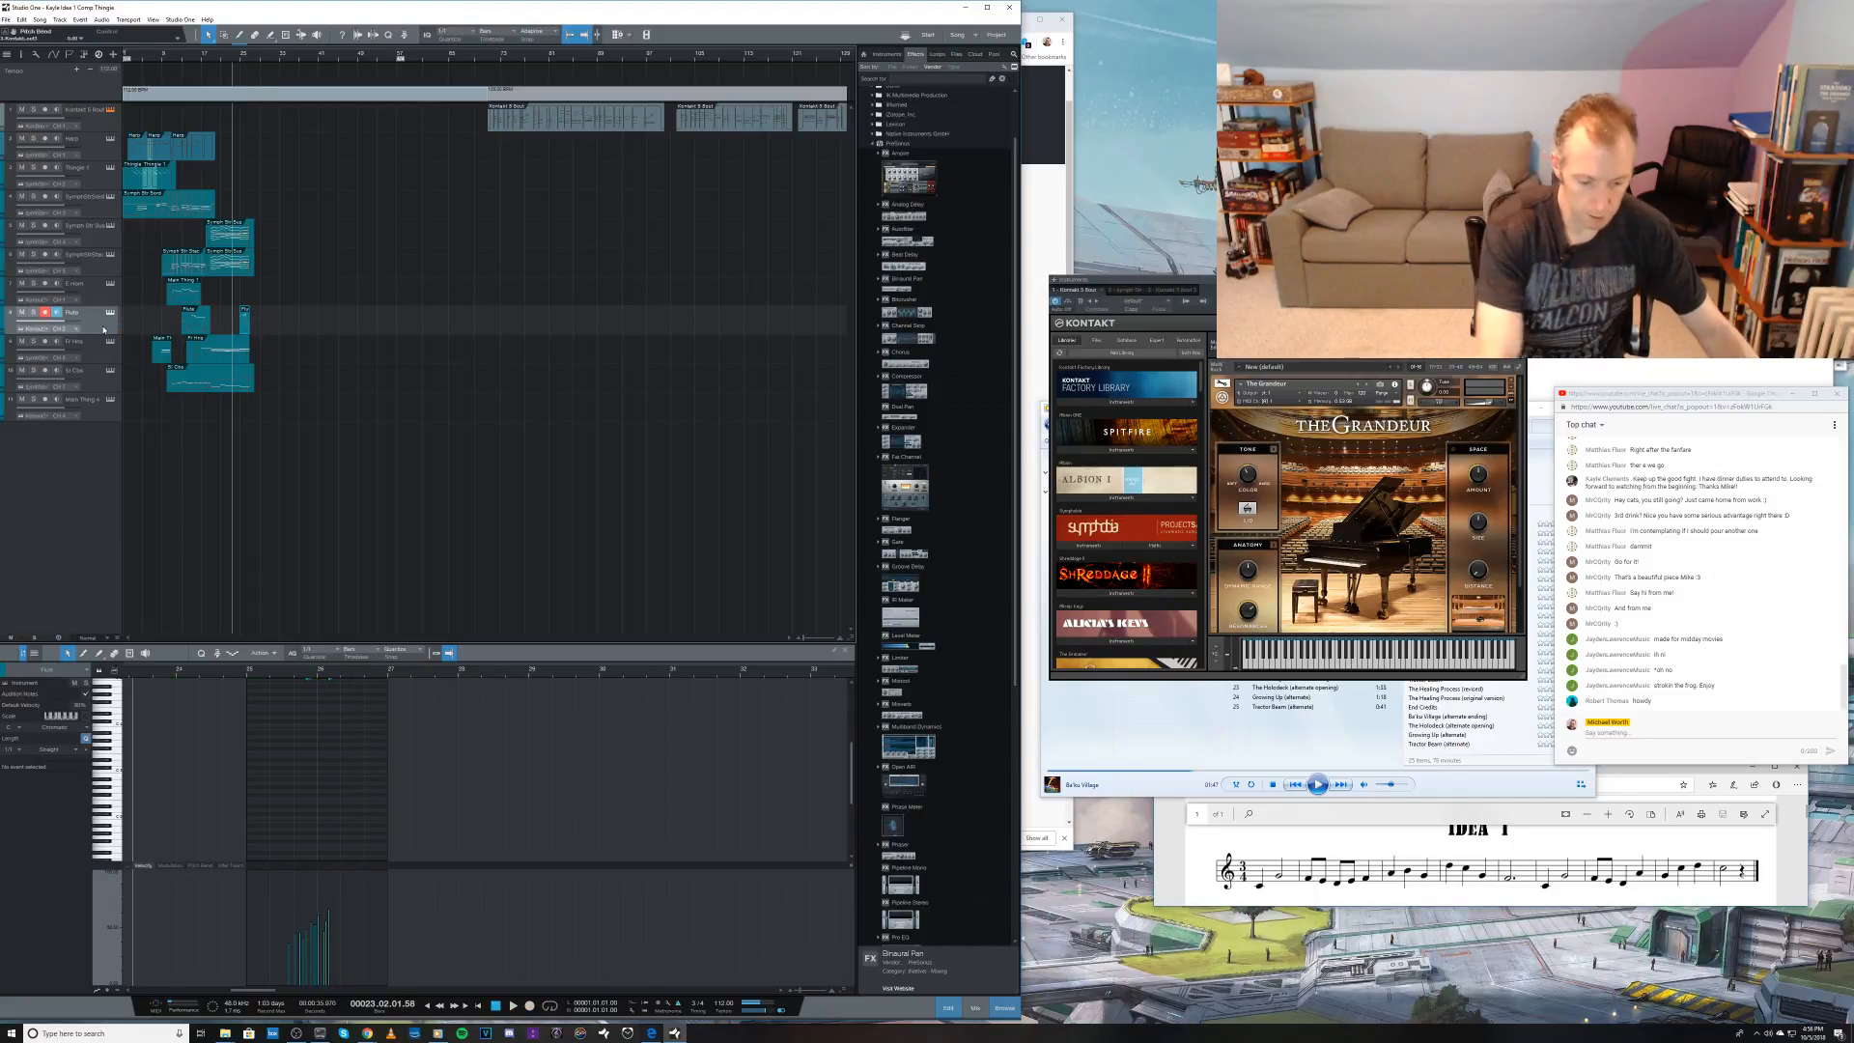
key("ctrl+z")
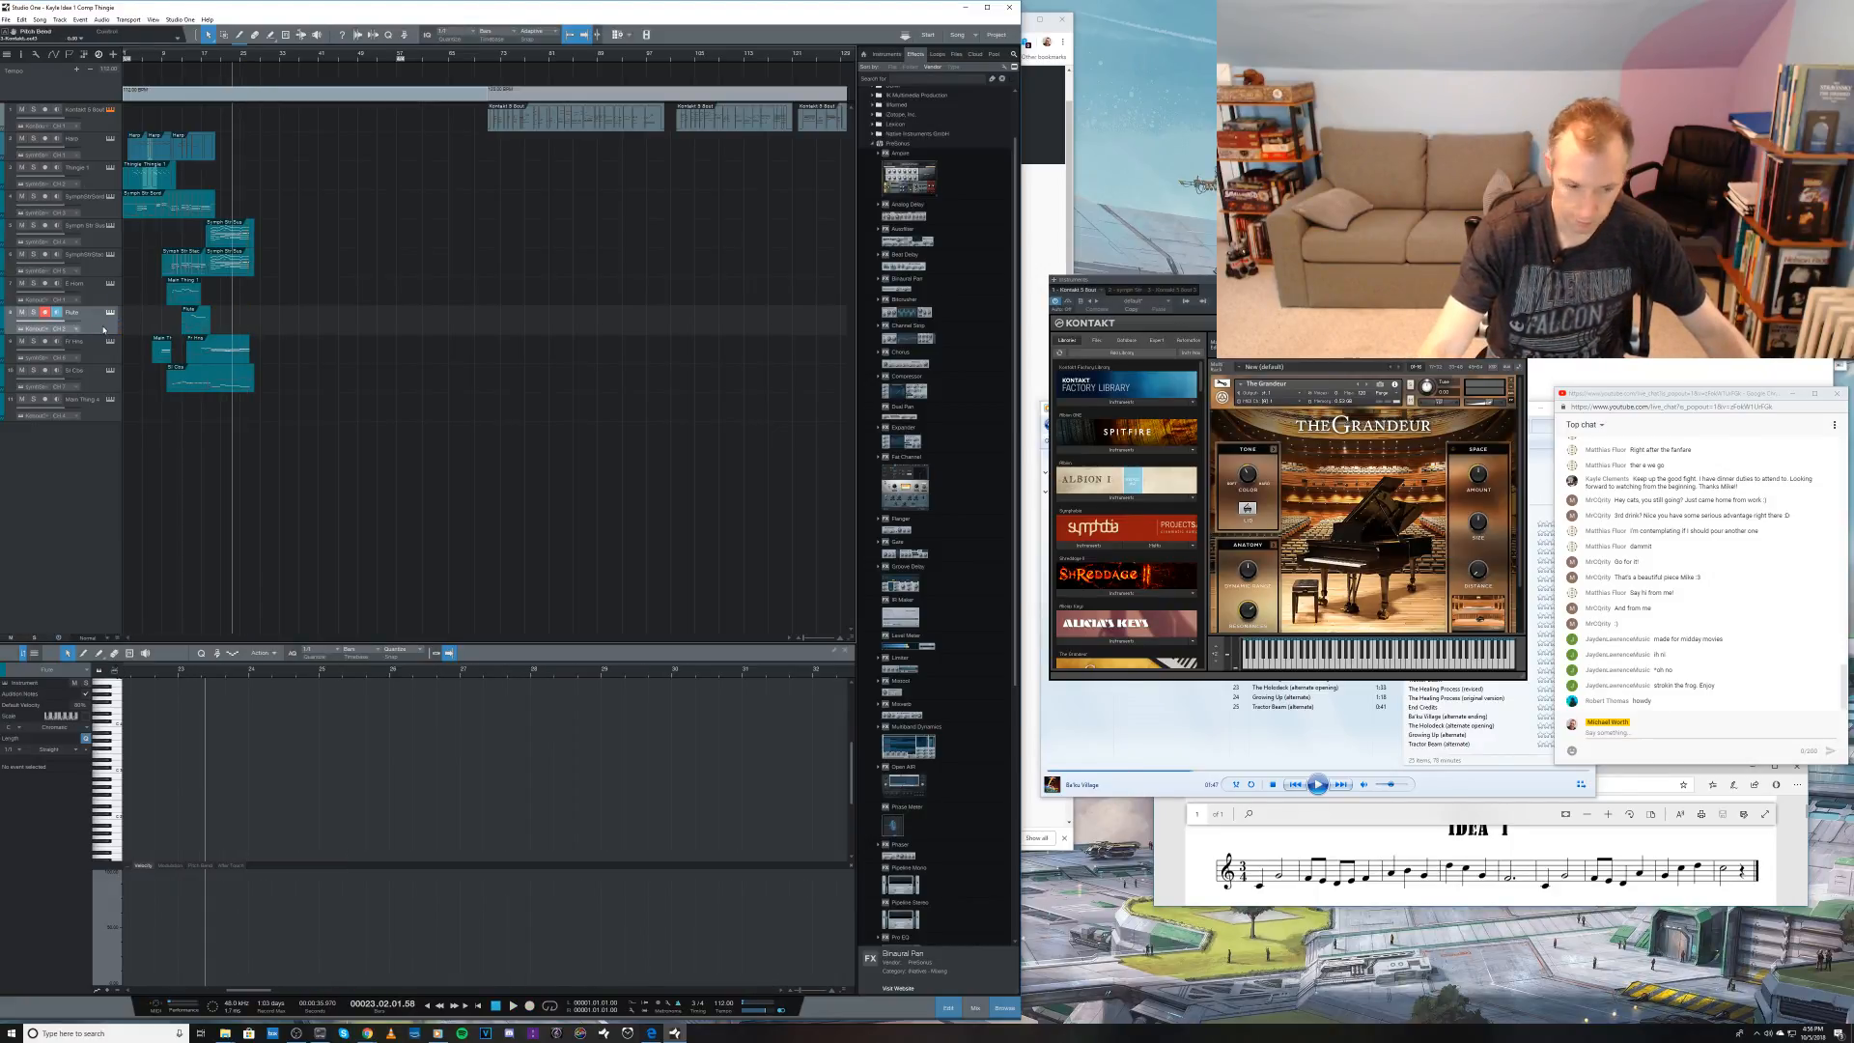
Step: Record a take on the eighth track from bar 22 to about bar 28
key("KP_Multiply")
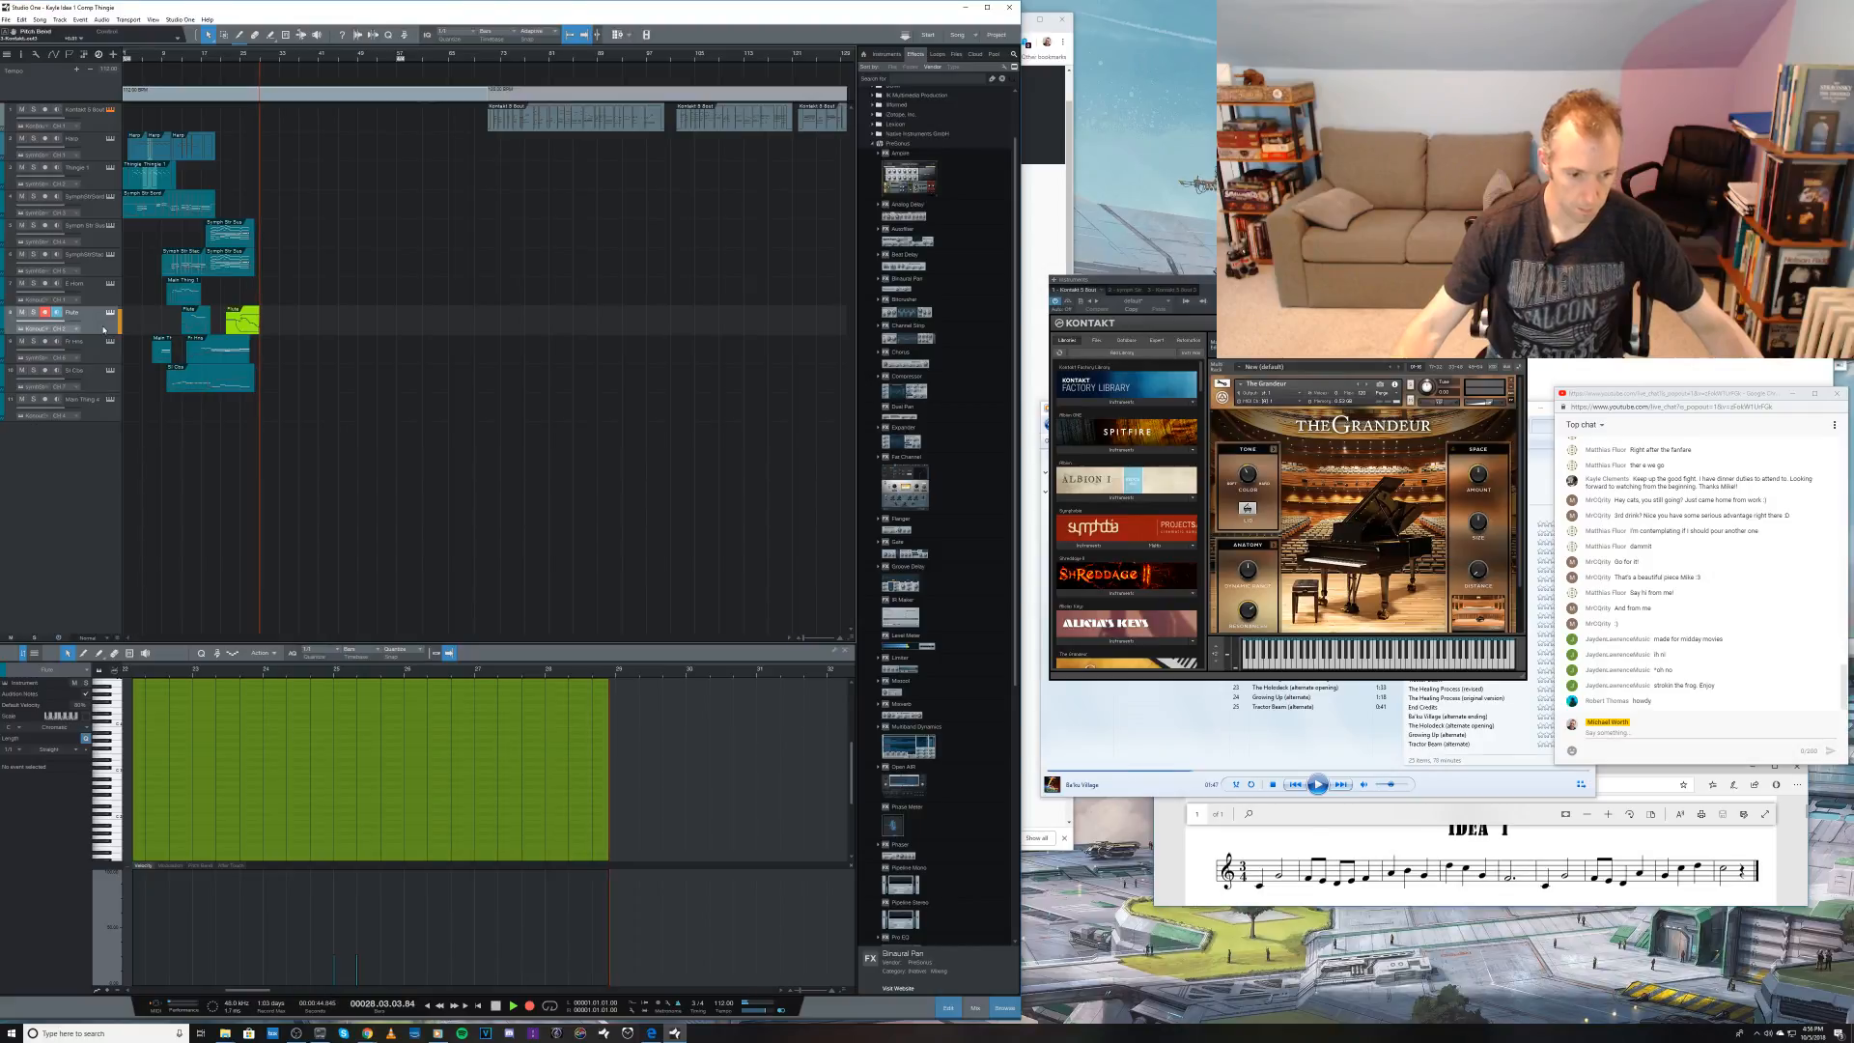
key("space")
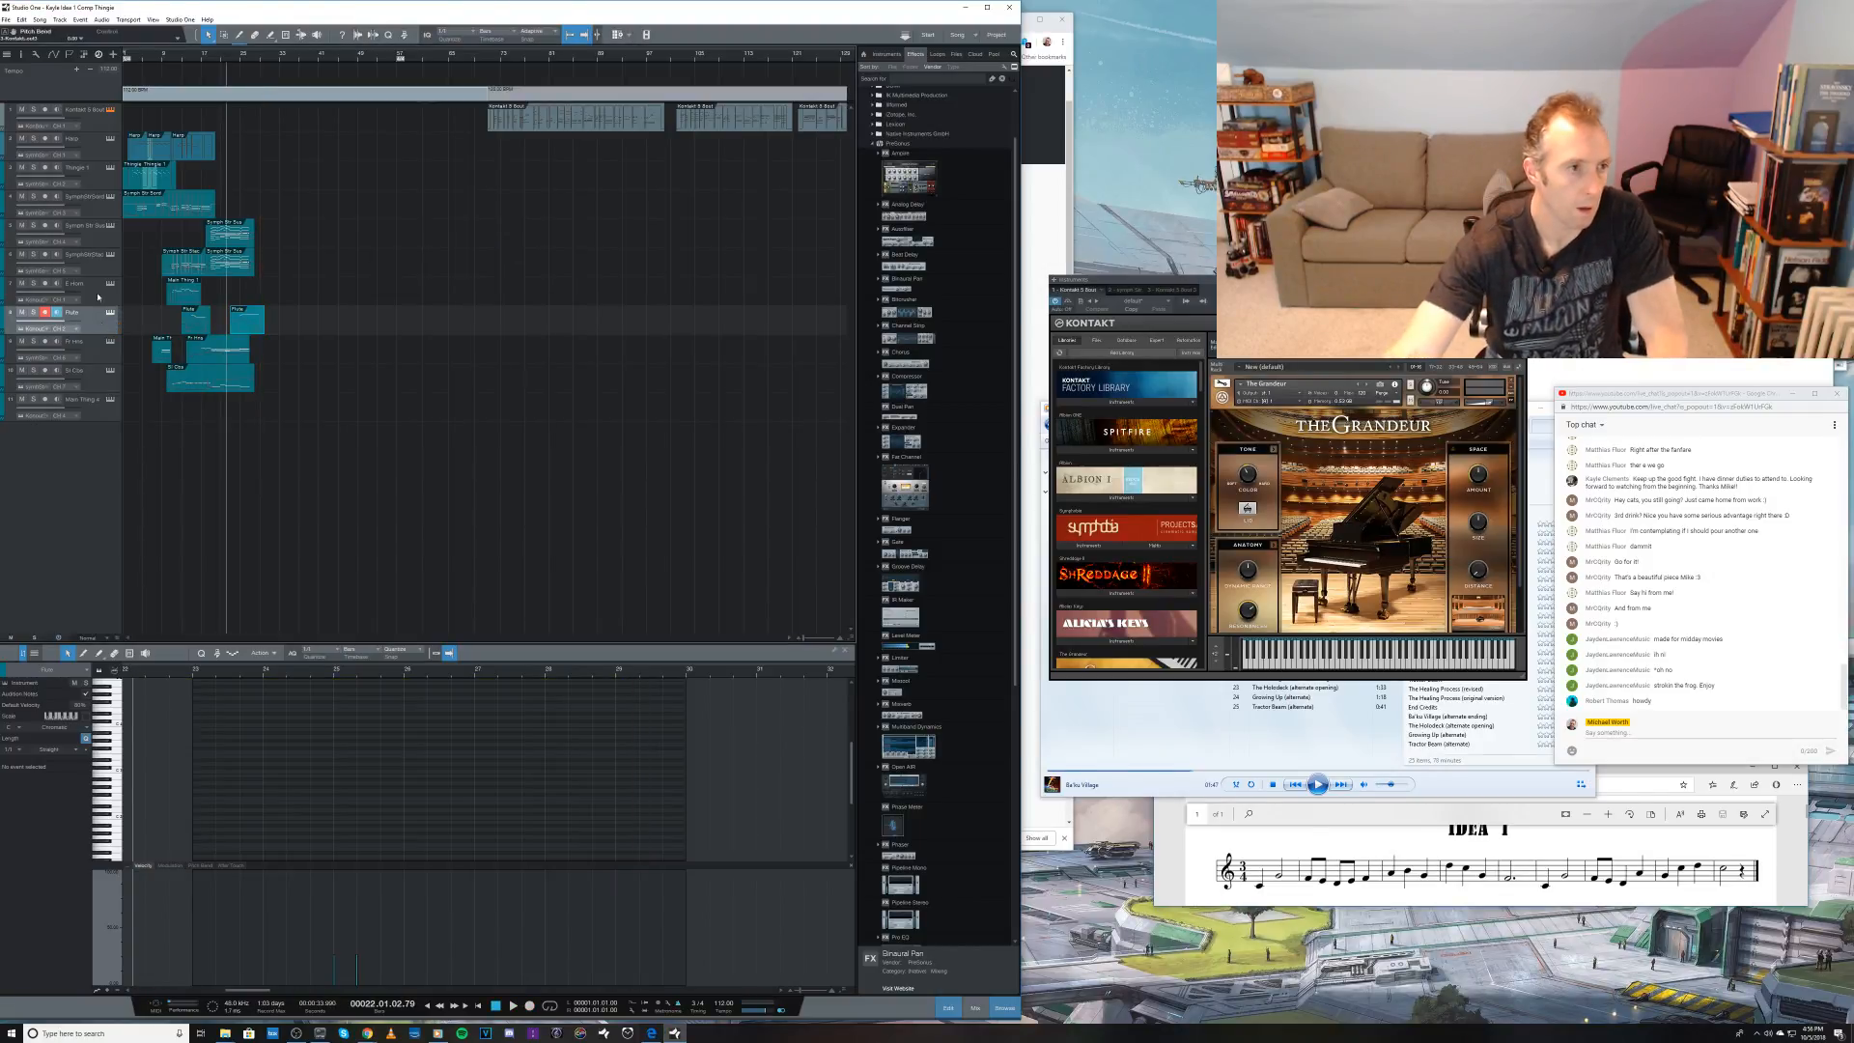
Step: Try recording a piano take on the first track from bar 22 to about bar 30 and undo it
left_click(99, 125)
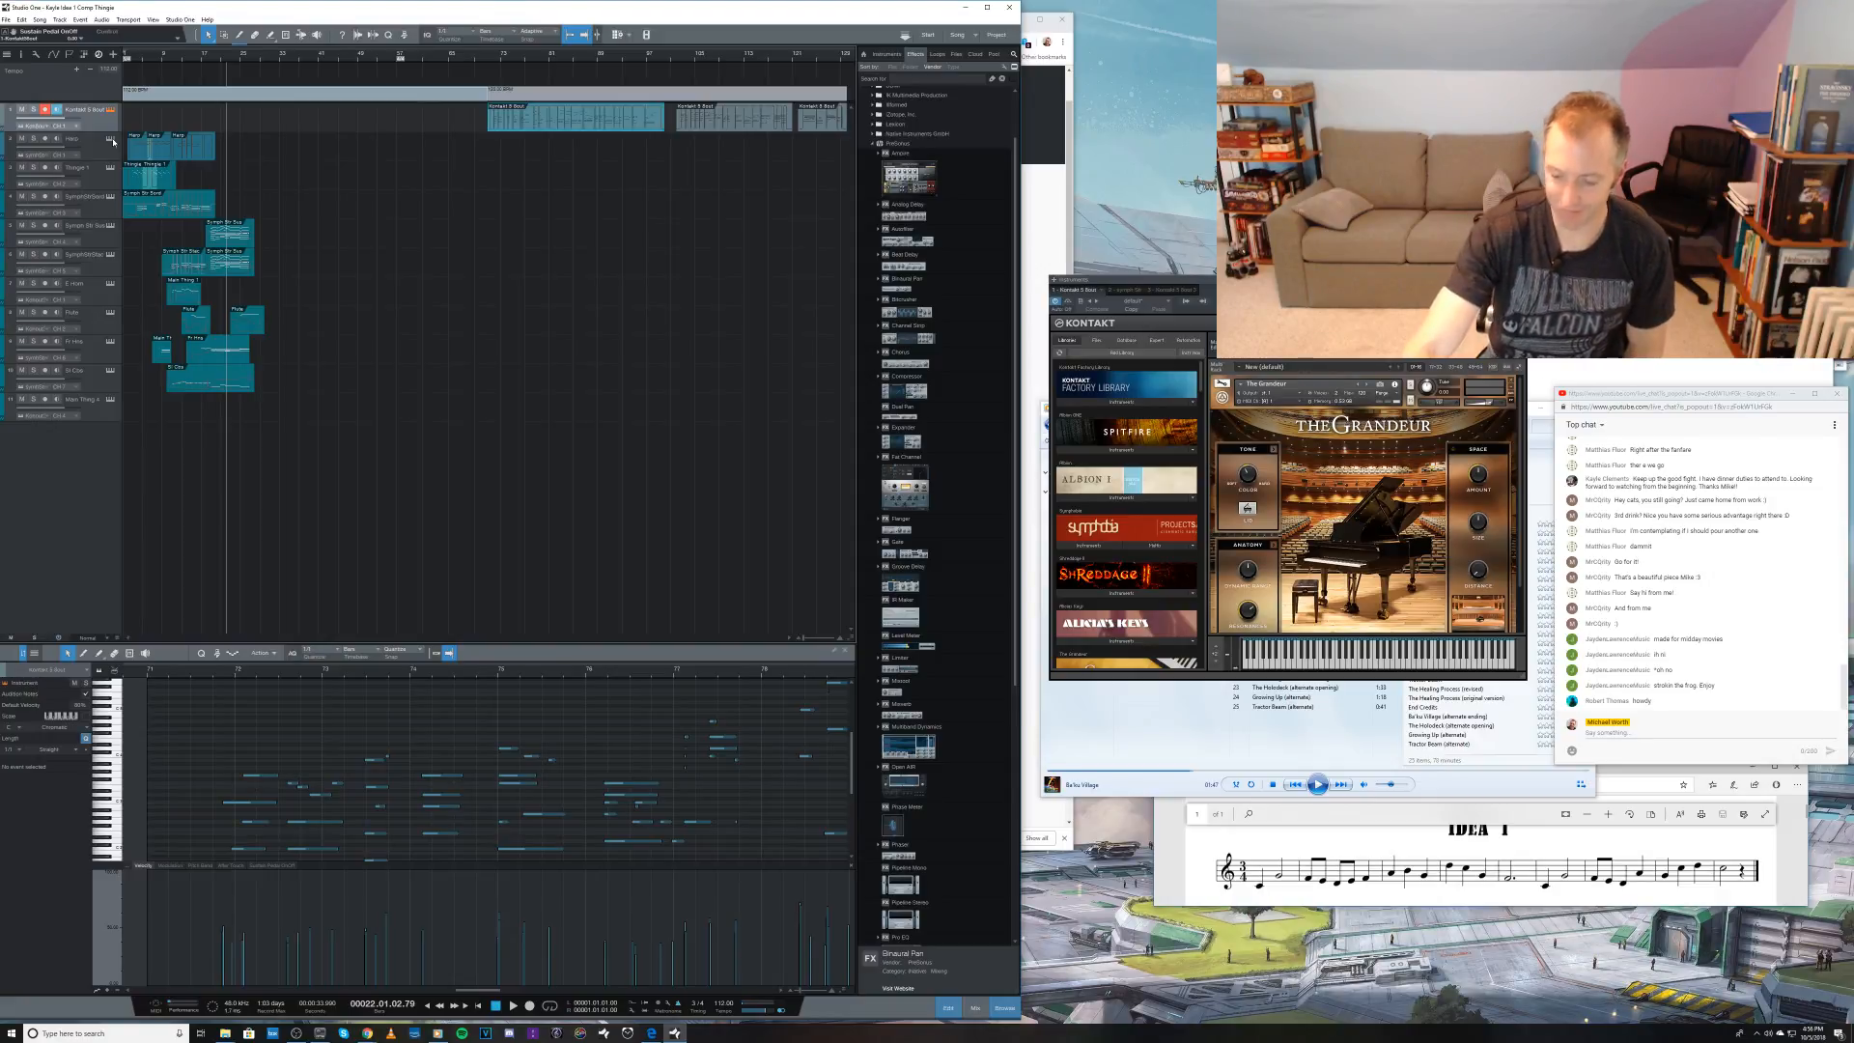
key("KP_Multiply")
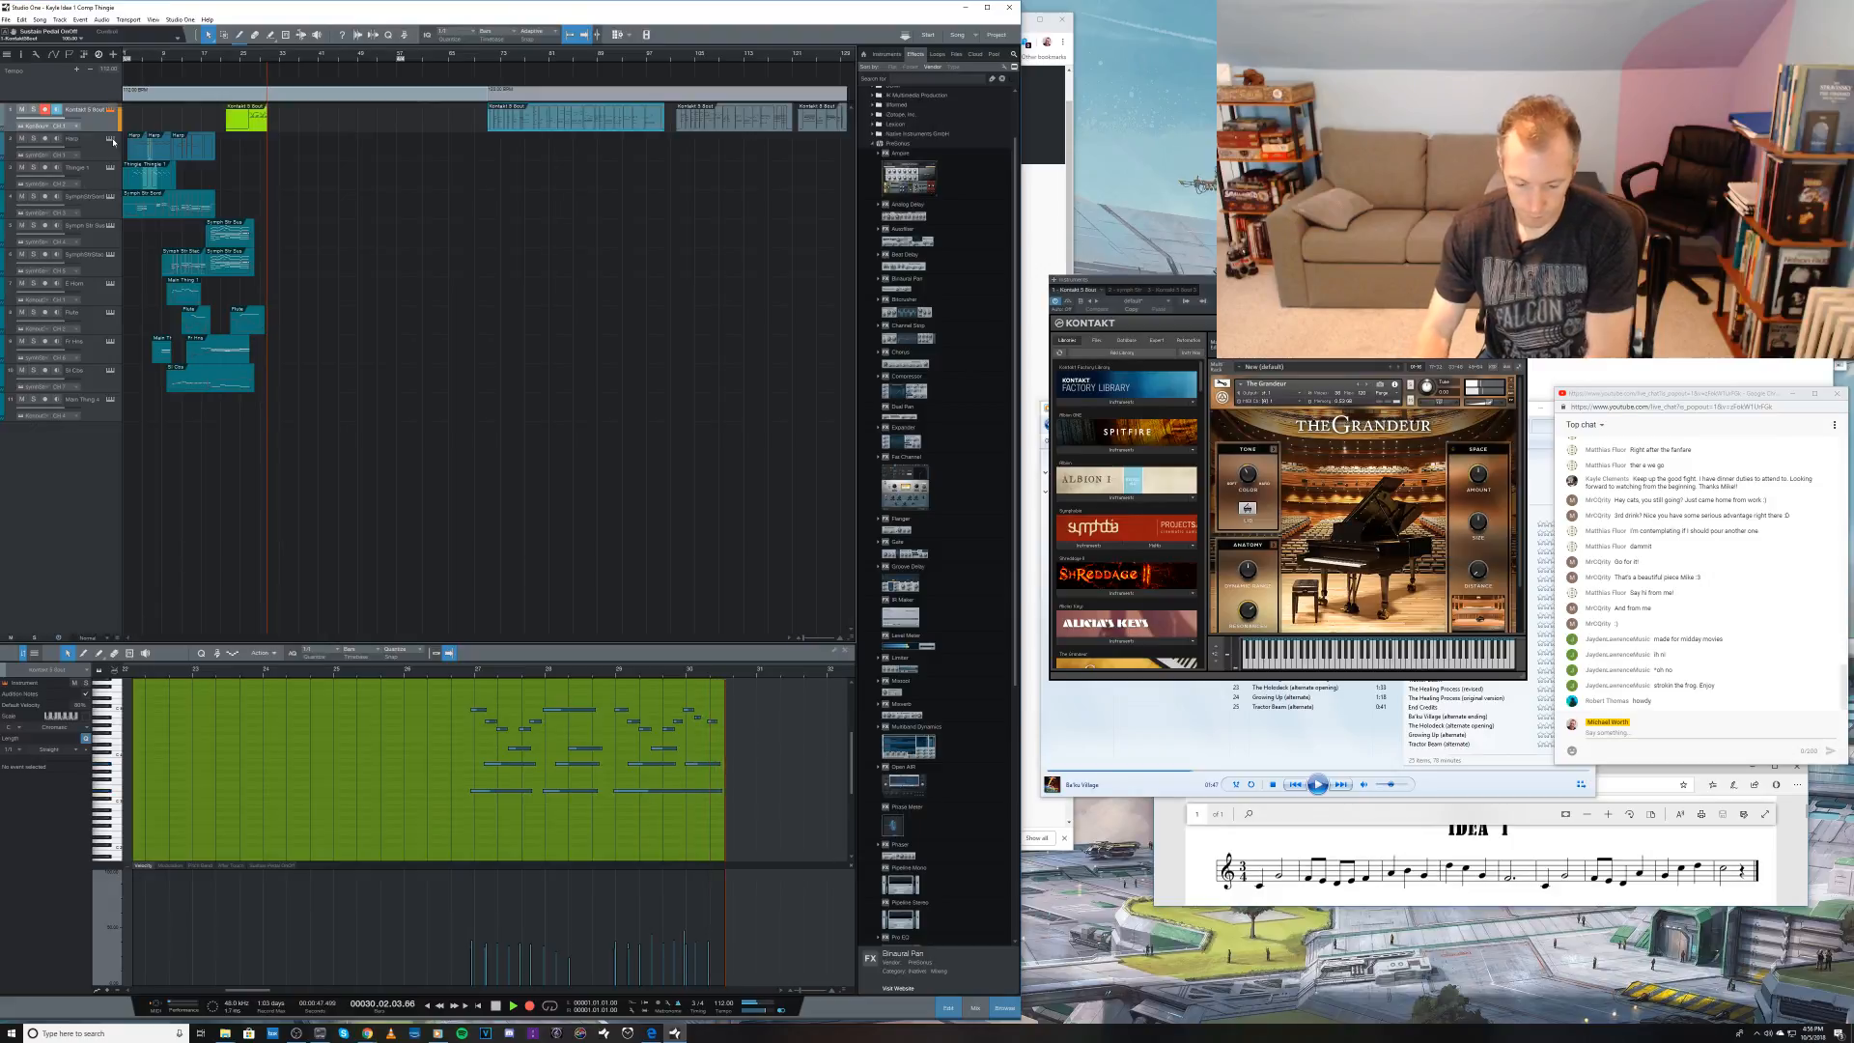
key("space")
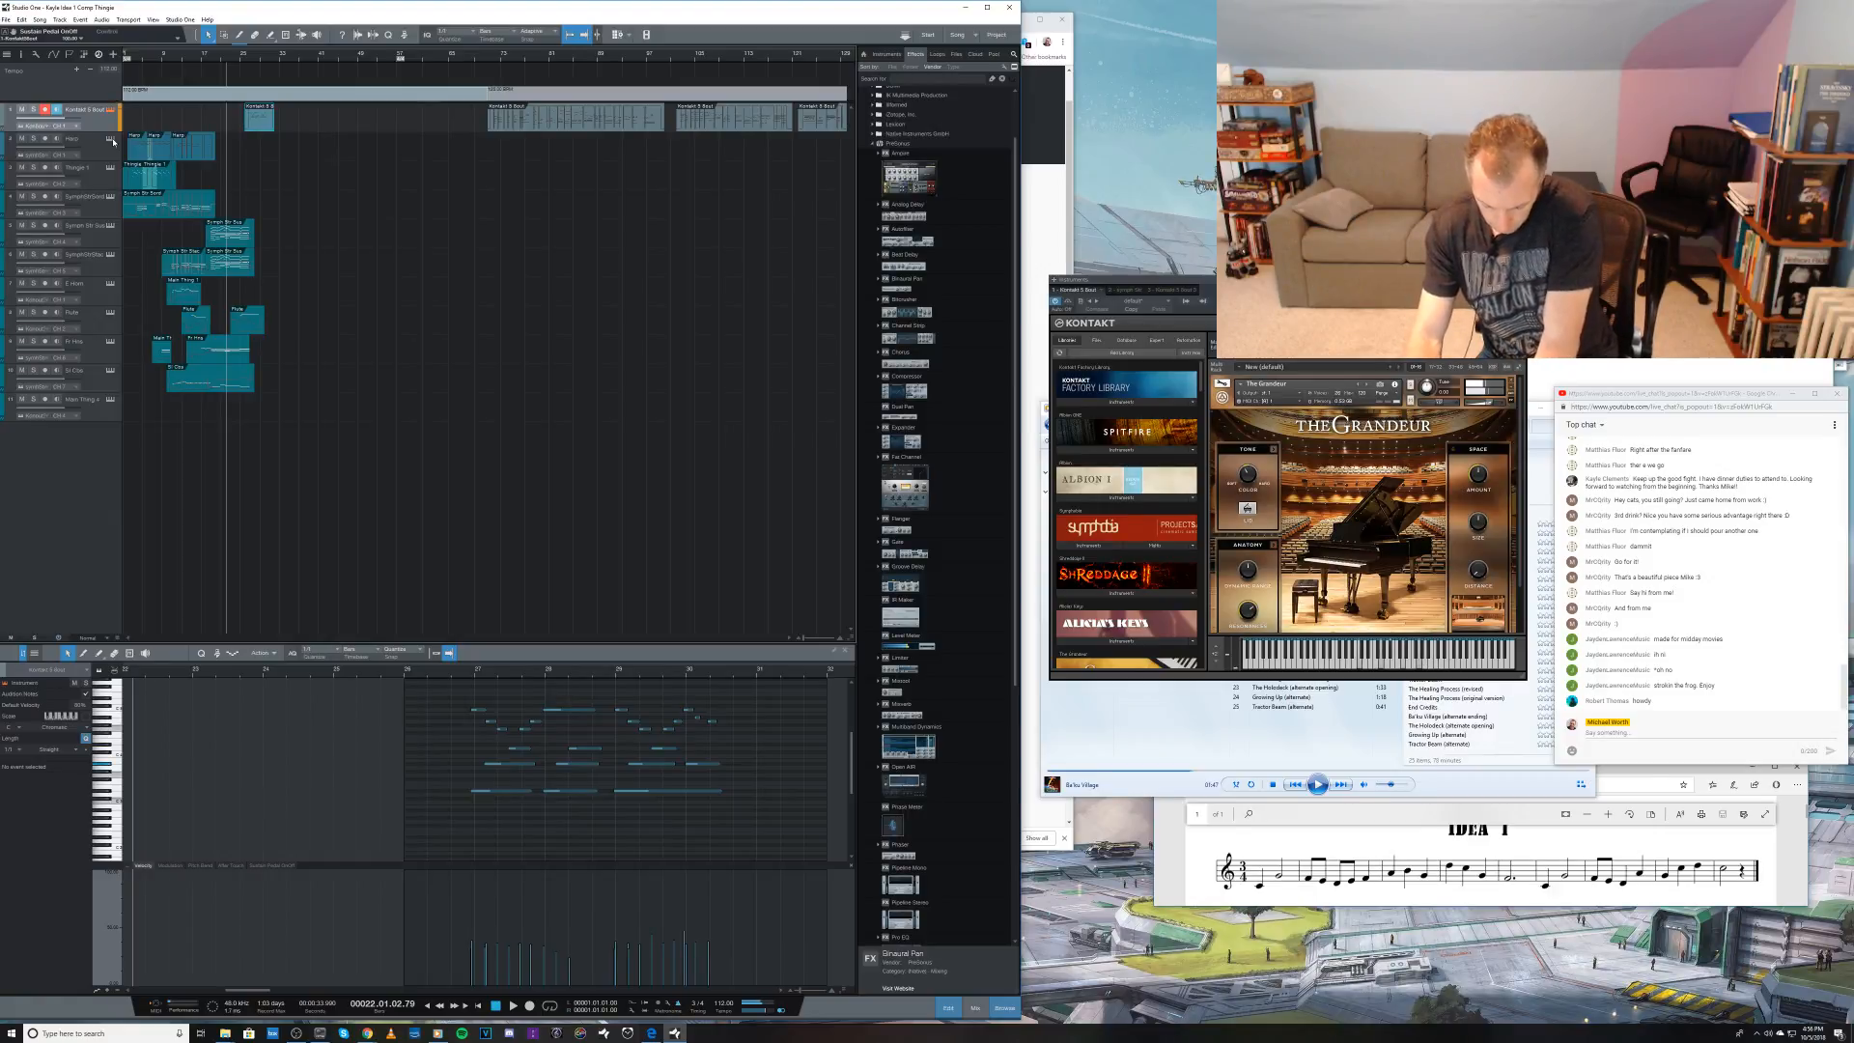
key("ctrl+z")
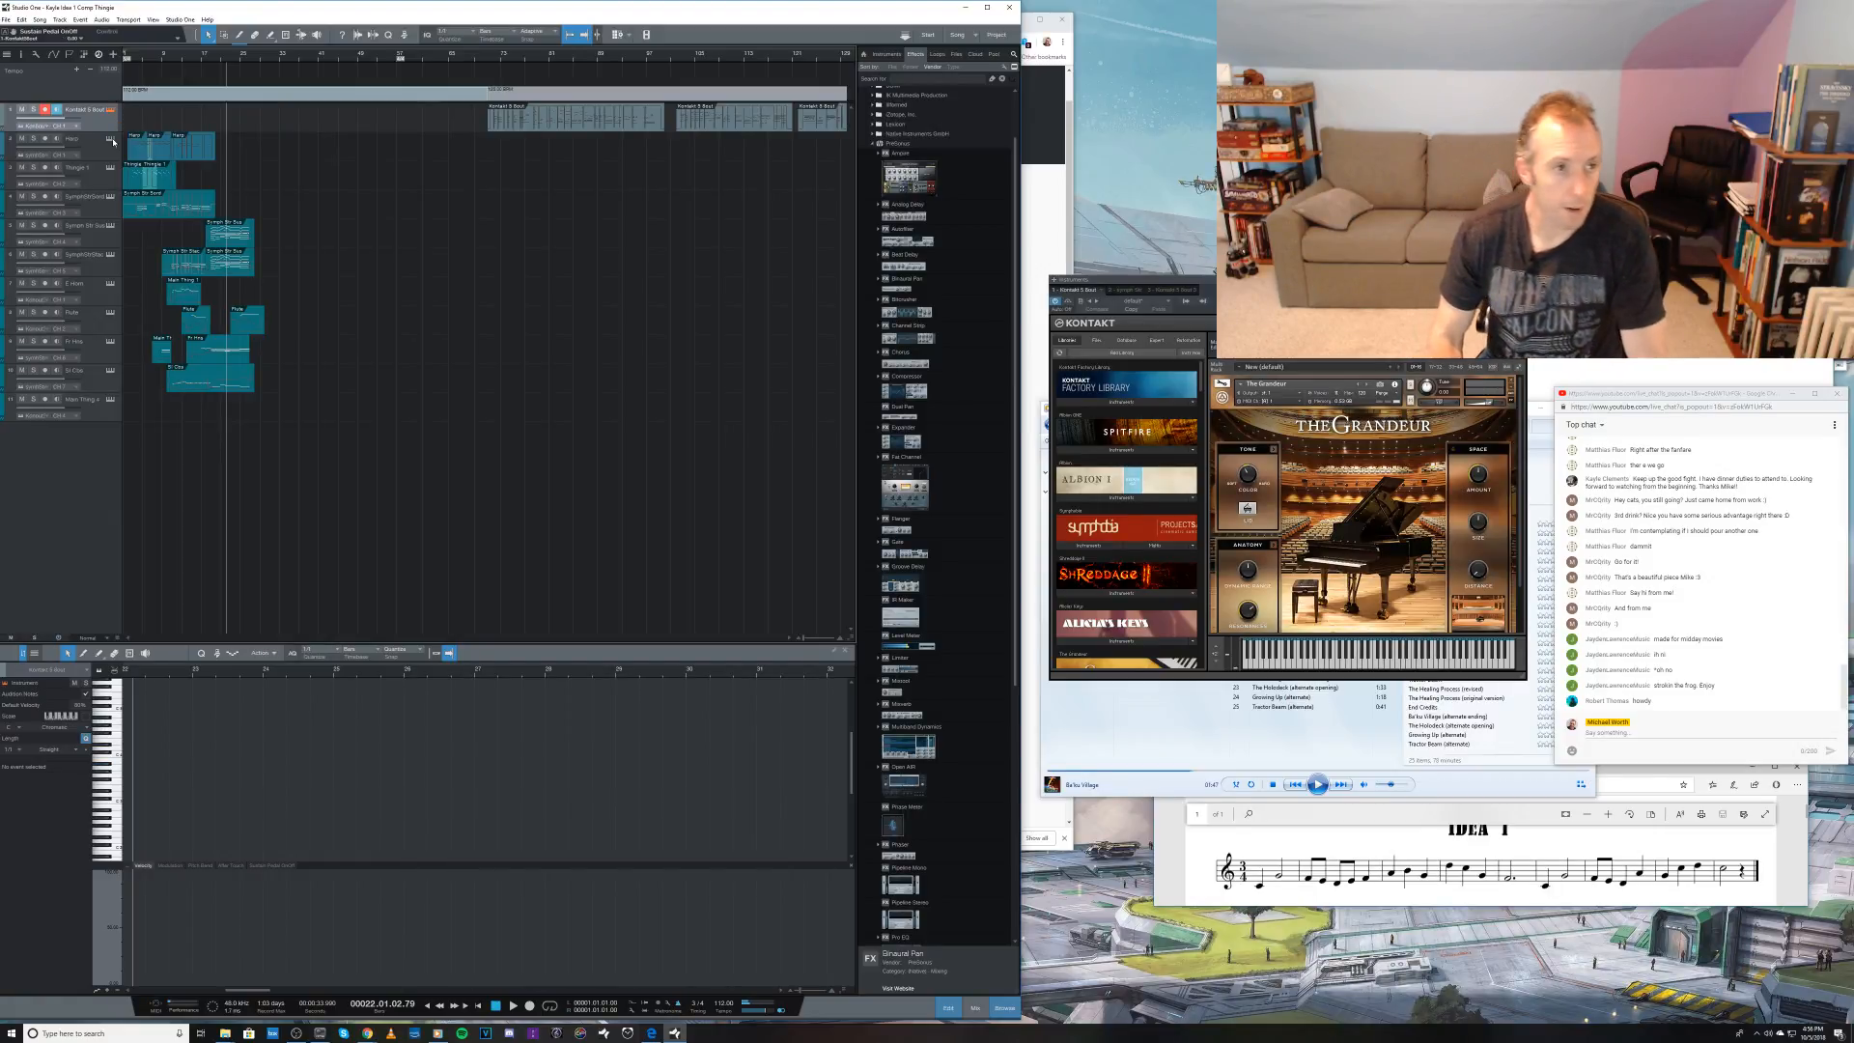
Step: Record a piano take on the first track from bar 22 to about bar 35 and save the song
key("KP_Multiply")
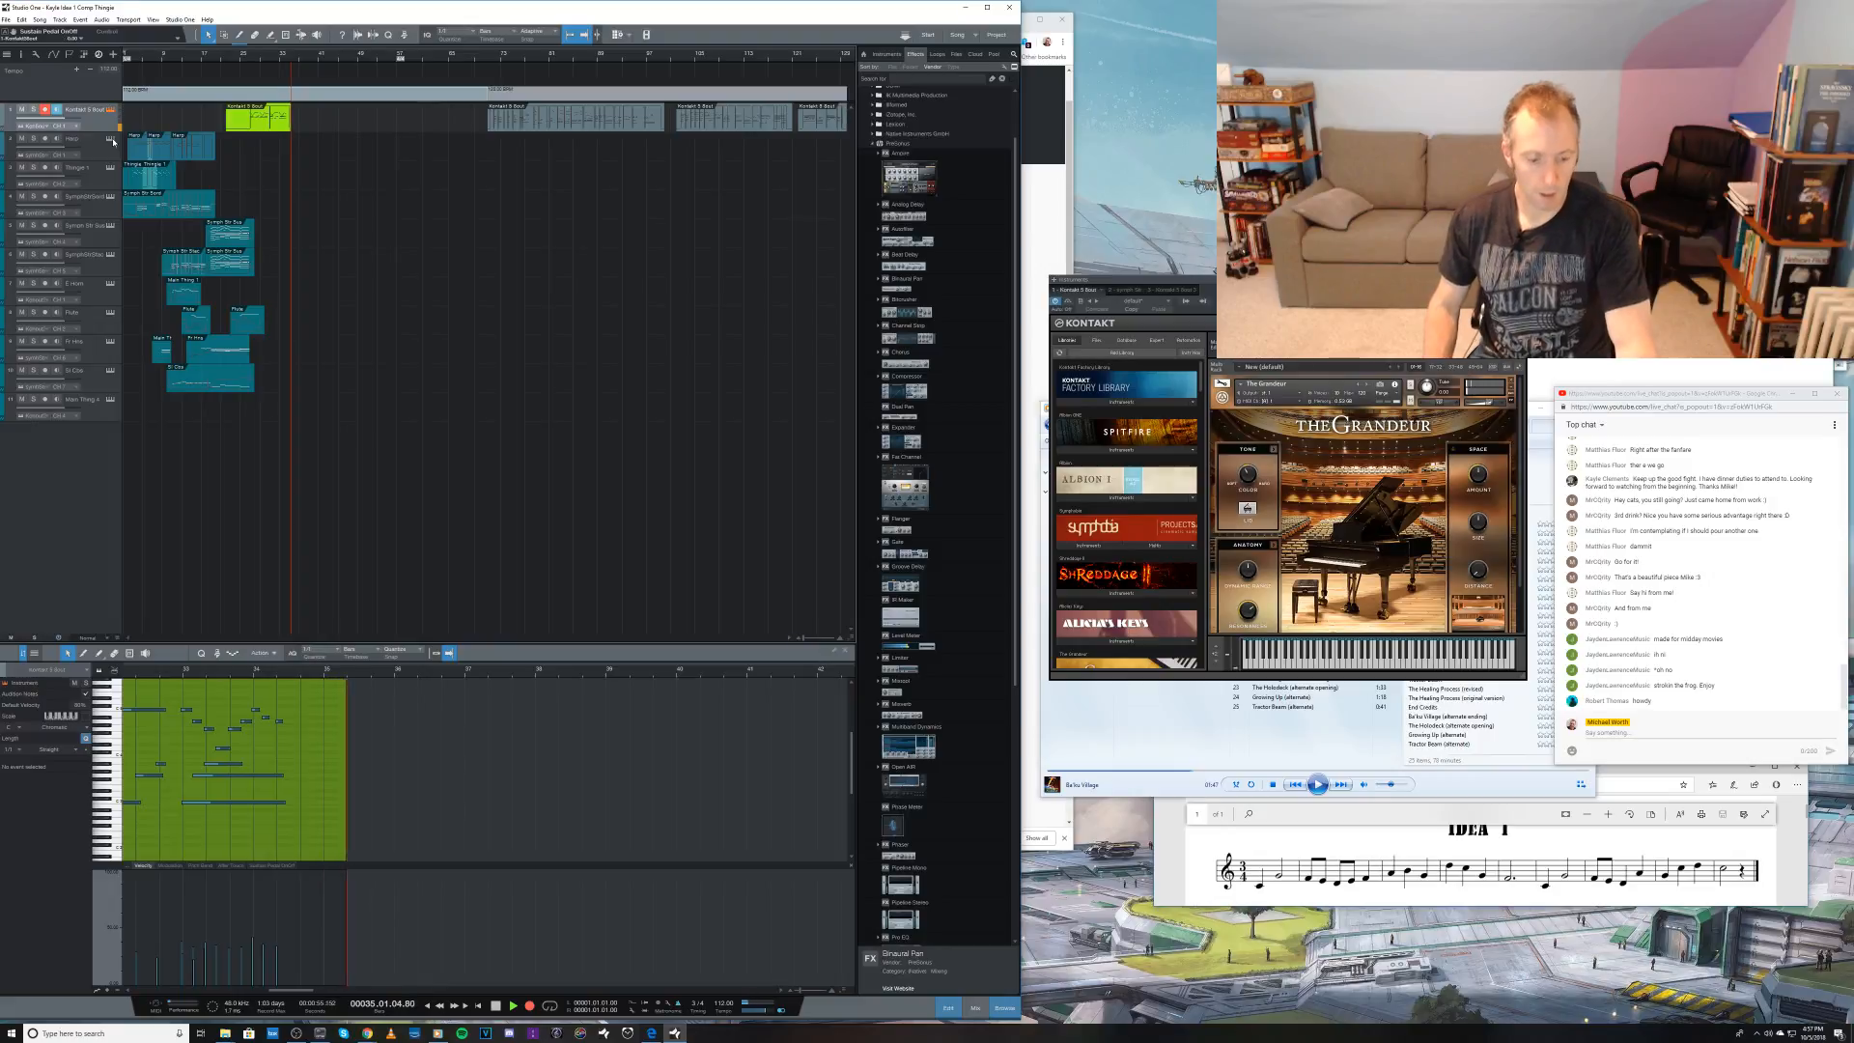
key("space")
key("ctrl+s")
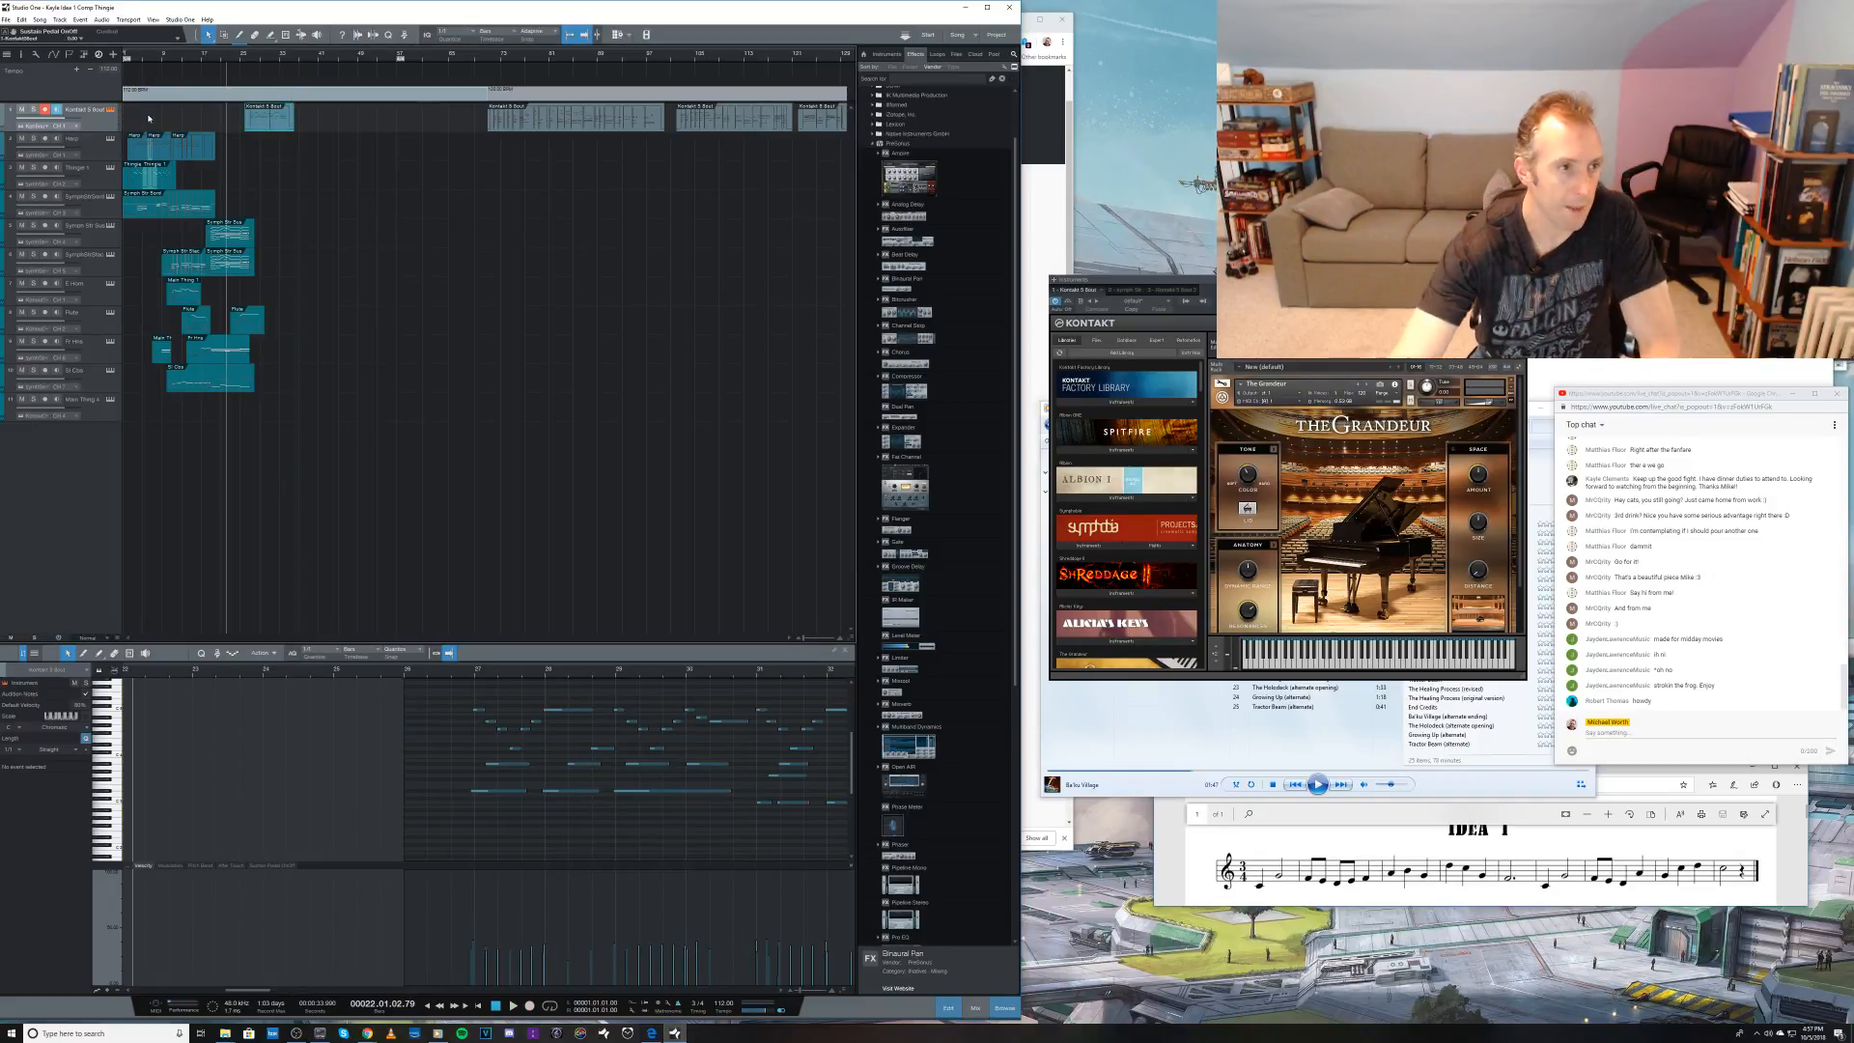
Step: Close and reopen the first track's Kontakt instrument window and rename the track Piano
left_click(110, 111)
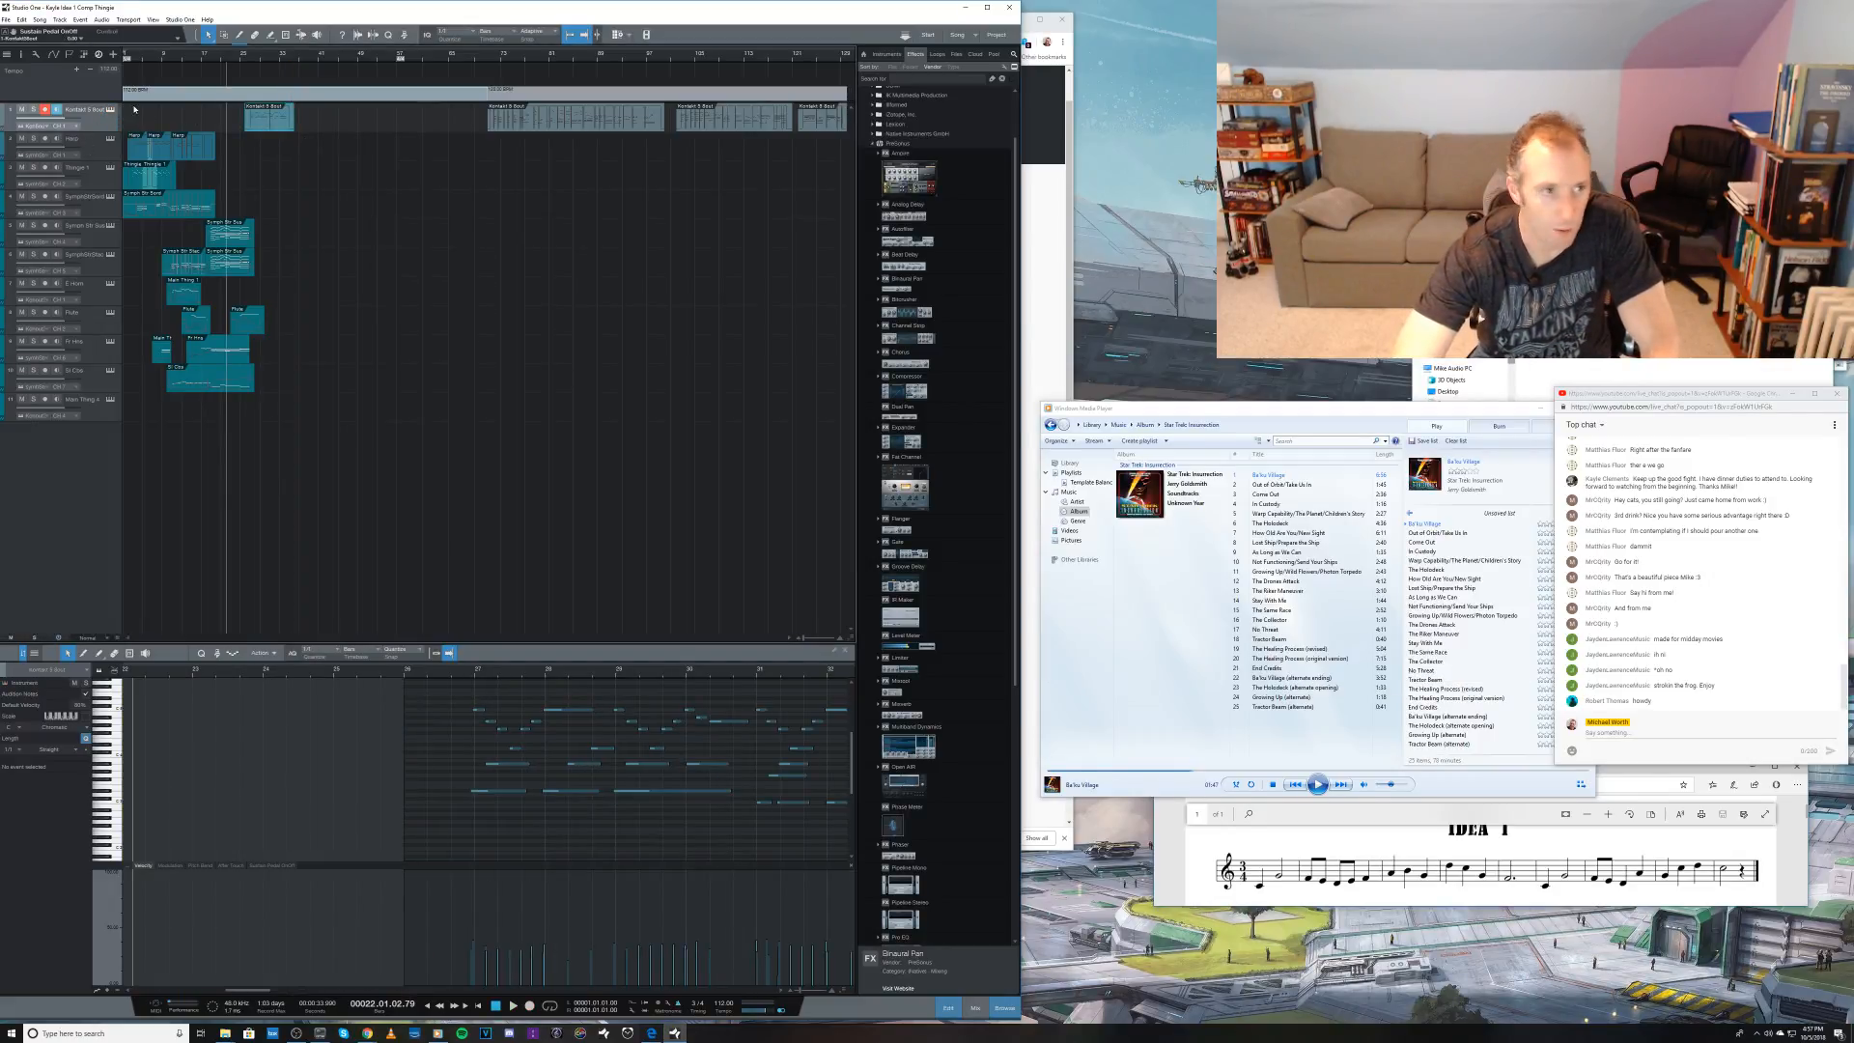
left_click(112, 112)
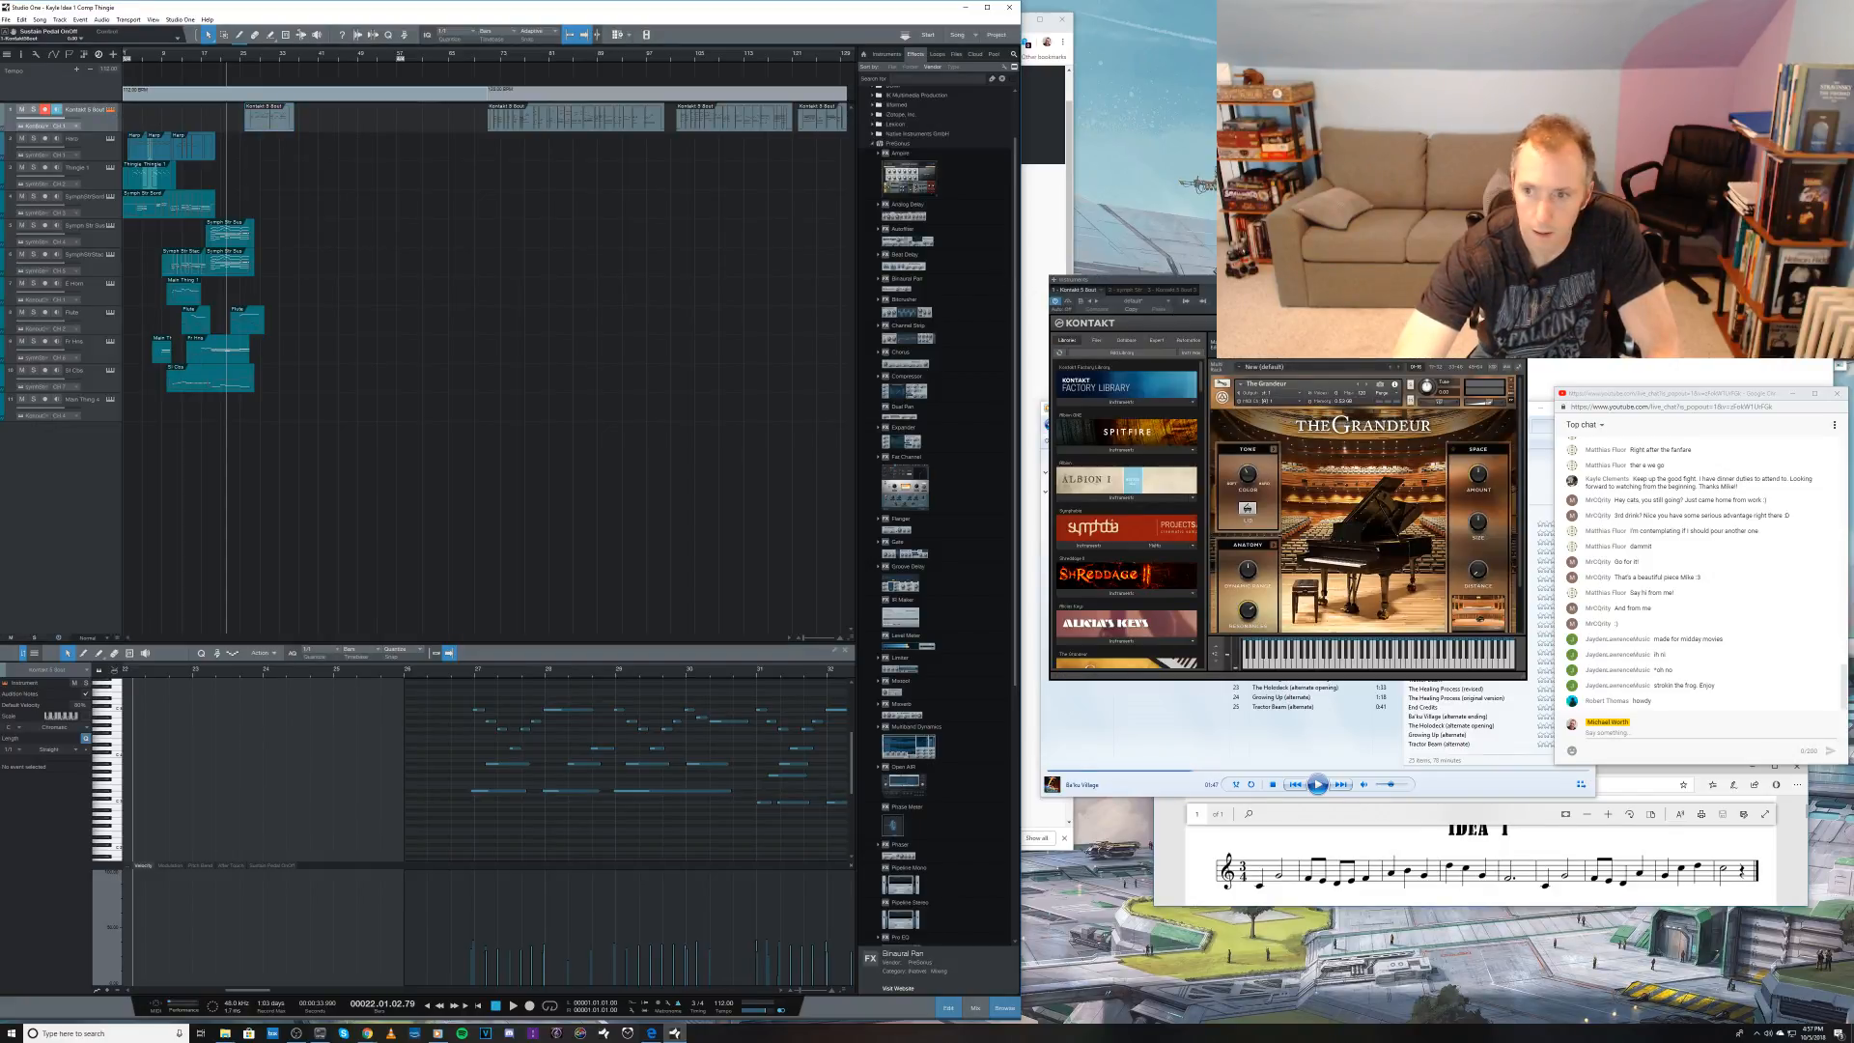
double_click(80, 111)
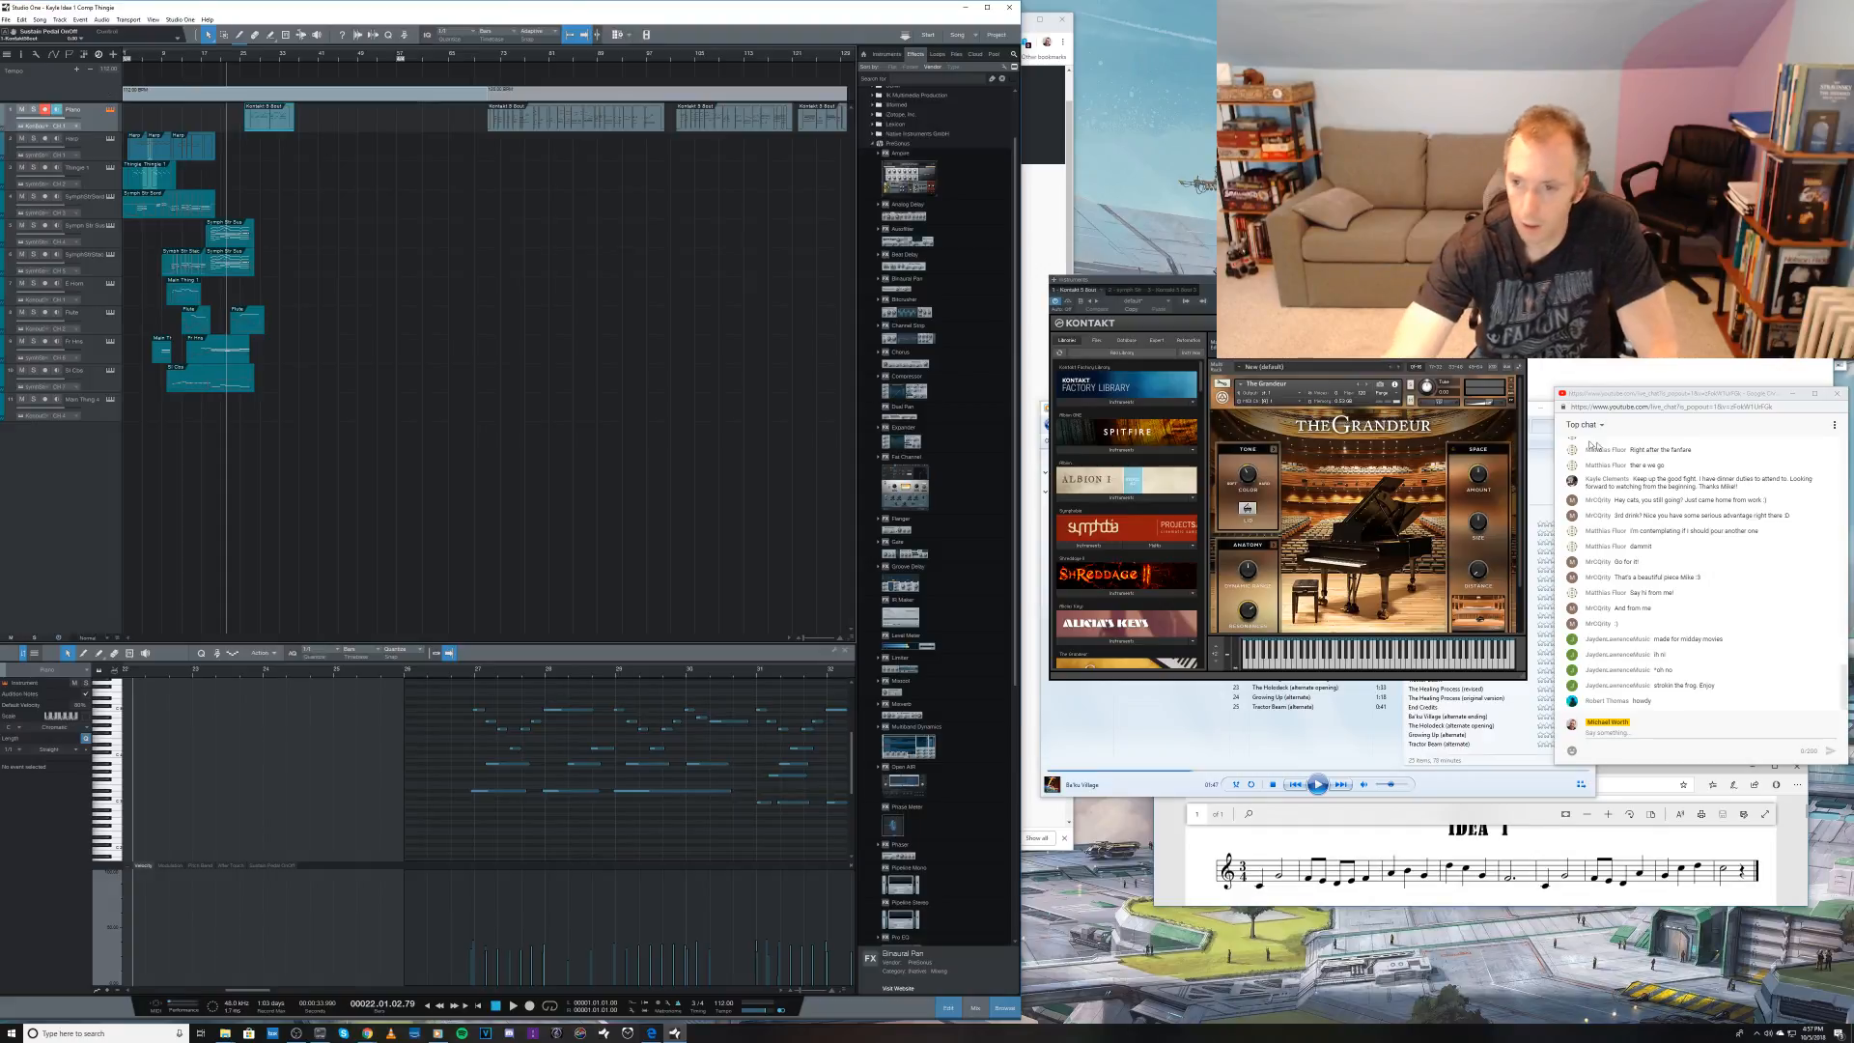
left_click_drag(1493, 404, 1487, 407)
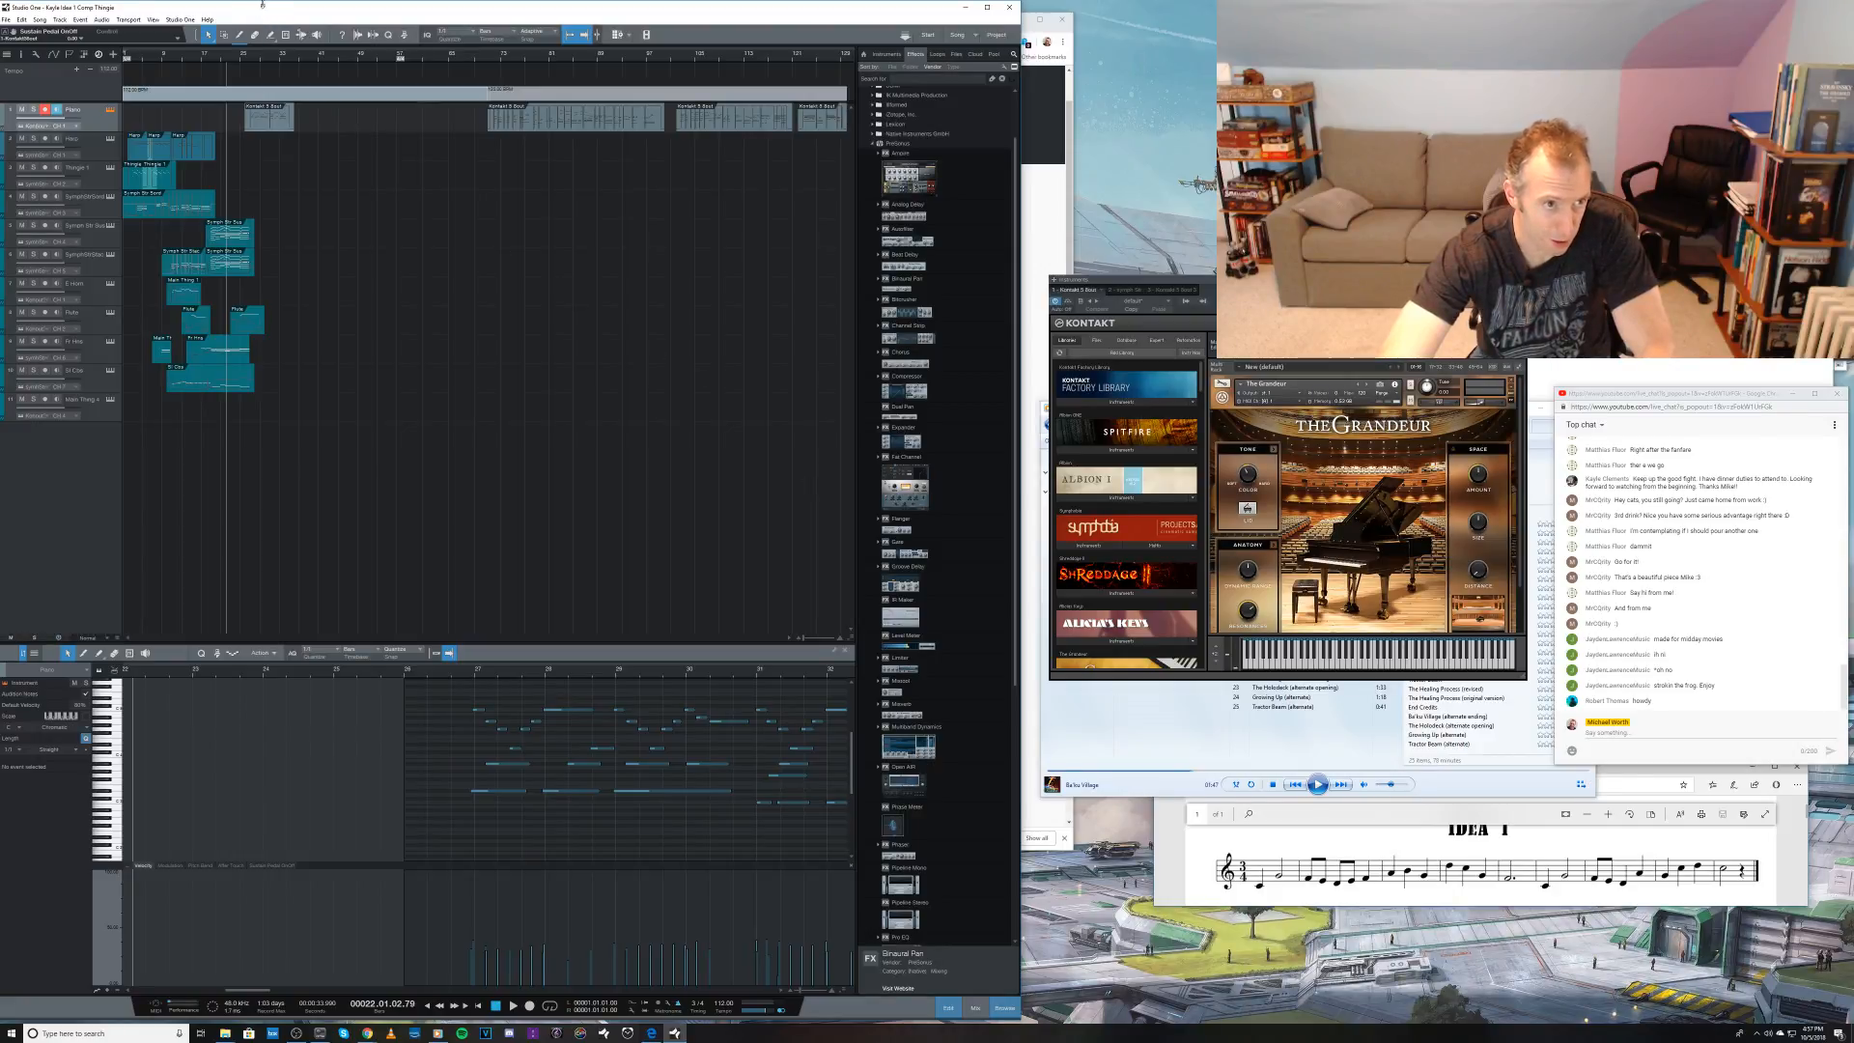
Step: Play the passage from bar 22, show the mixer and adjust the piano channel's send level
key("space")
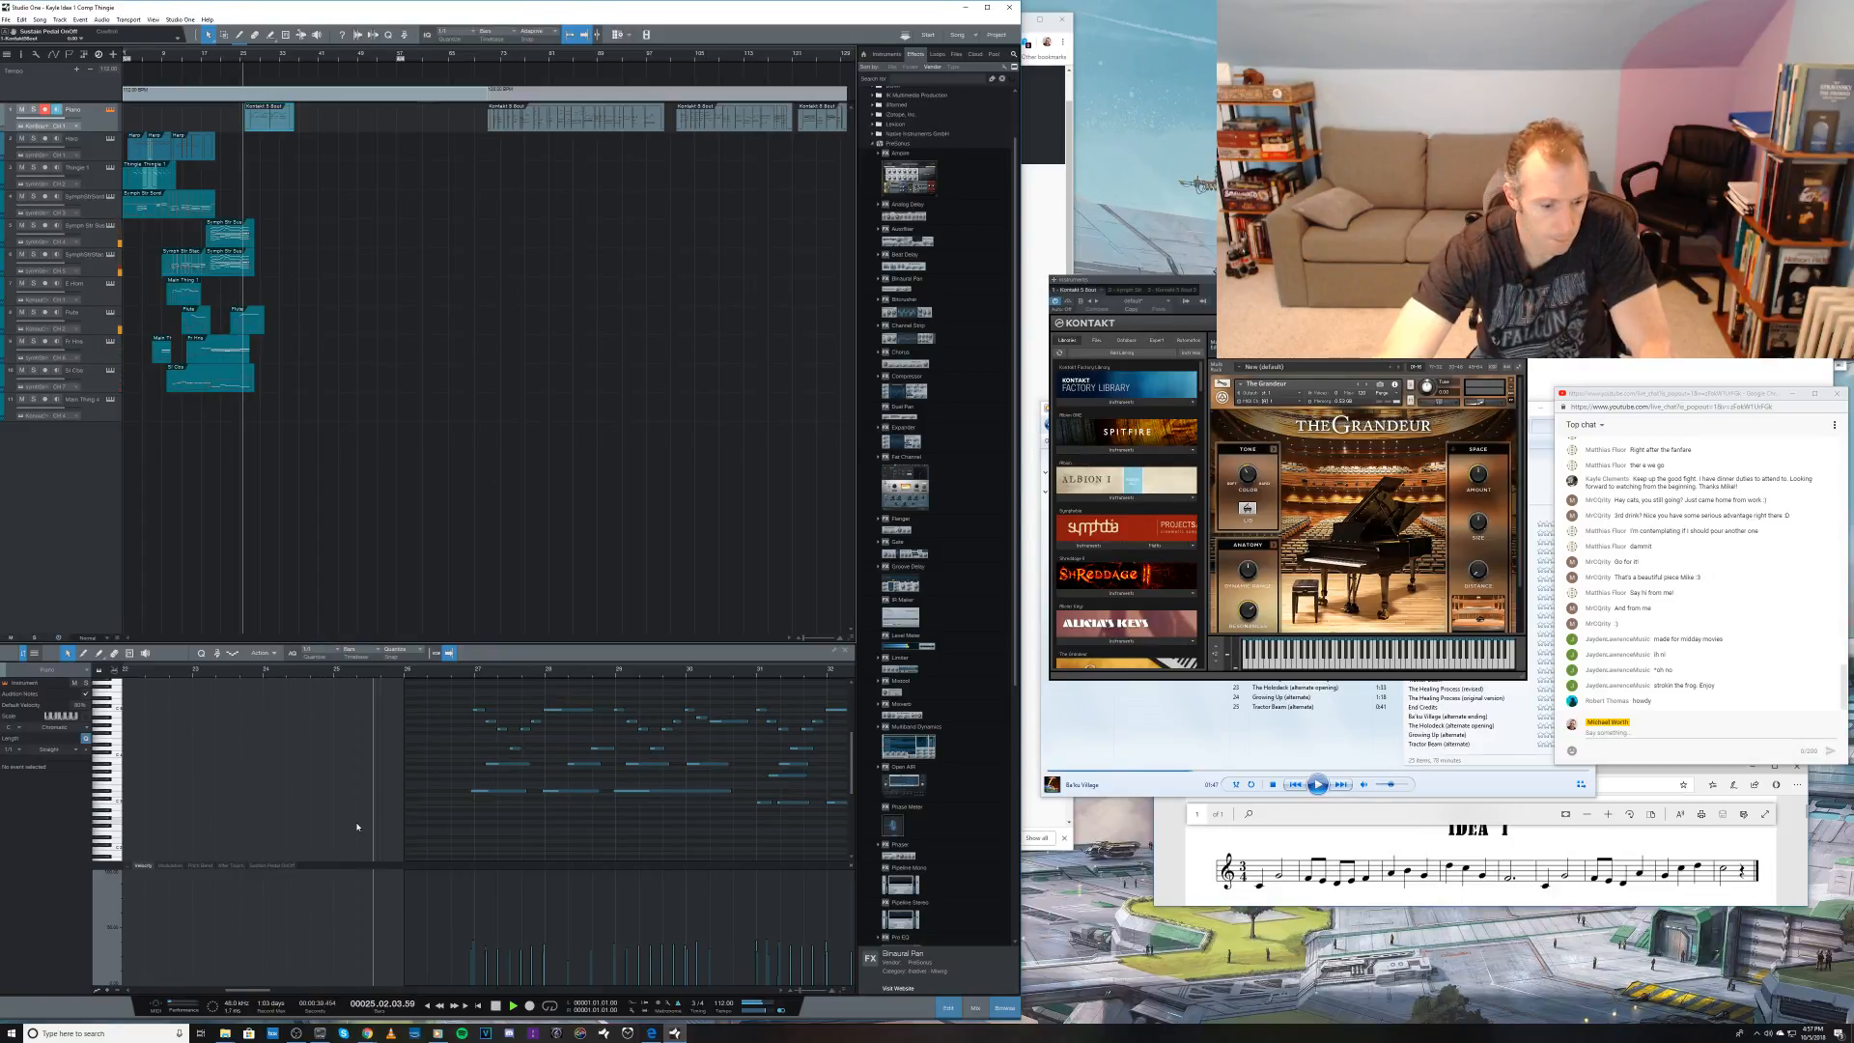
key("F3")
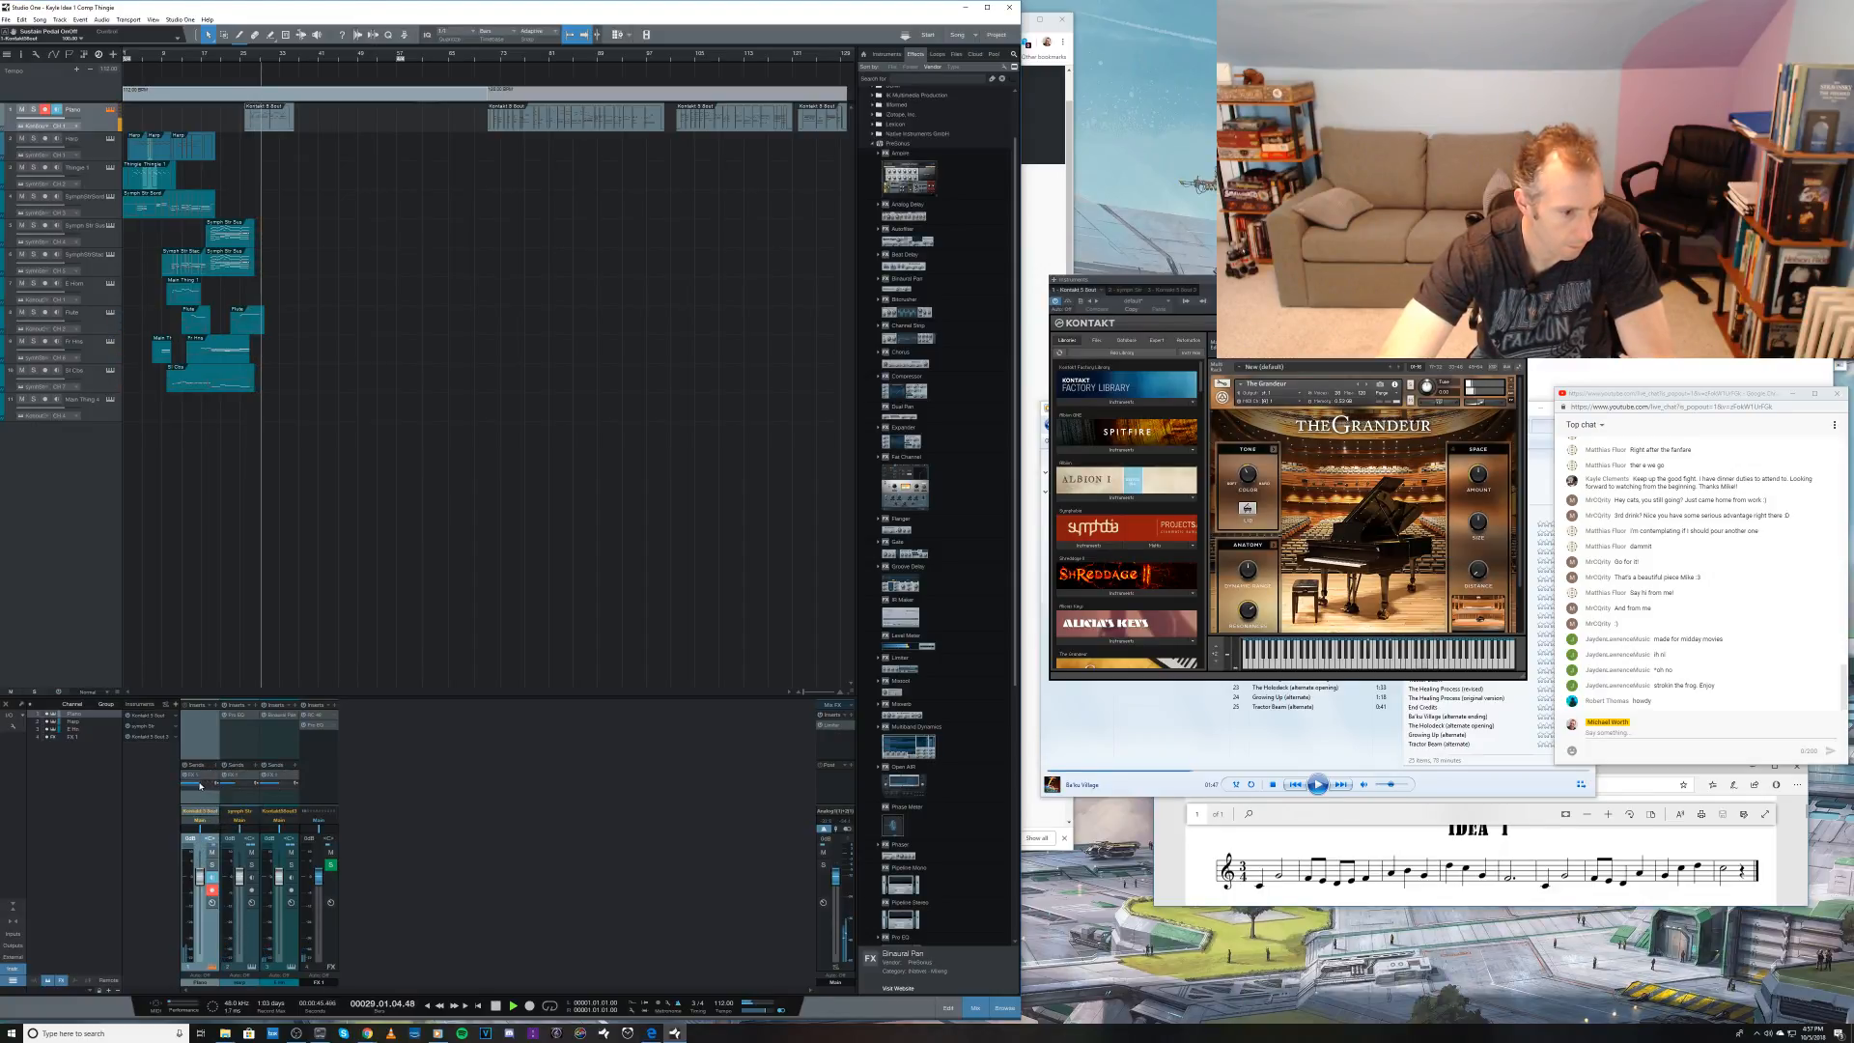
left_click_drag(231, 787, 222, 787)
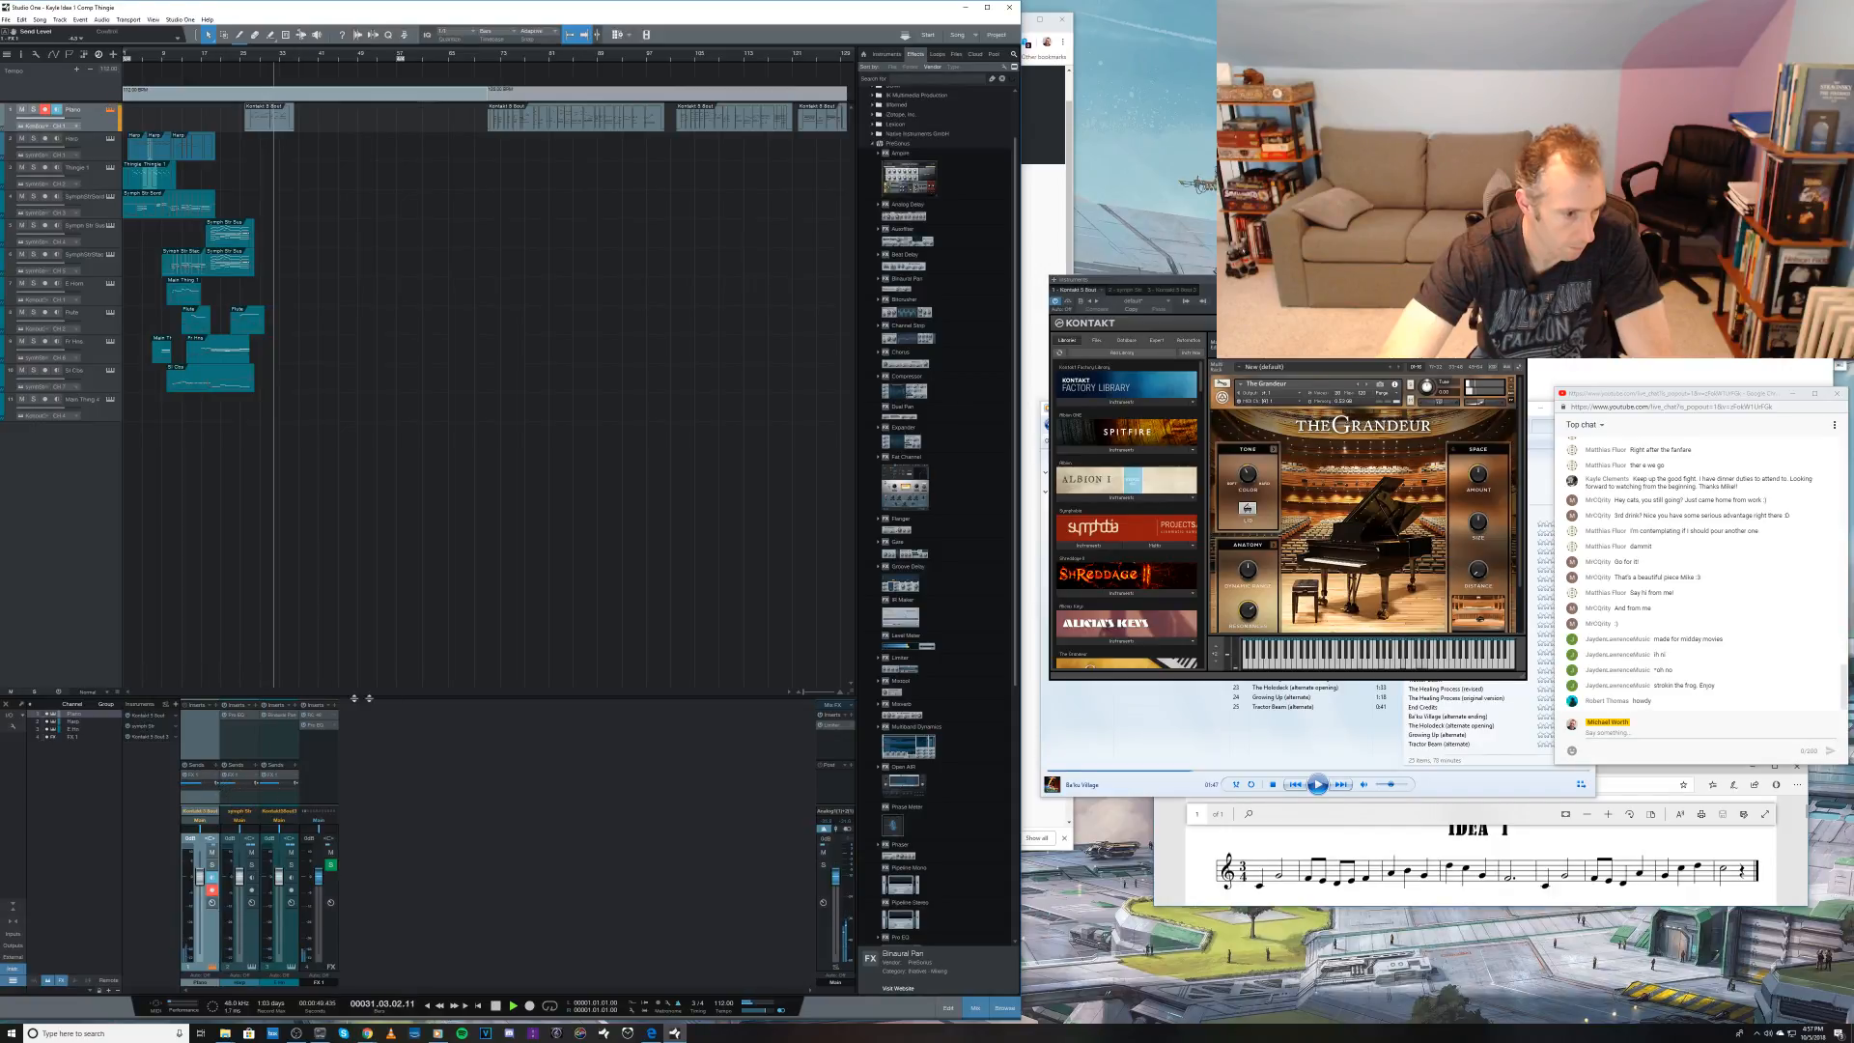
key("space")
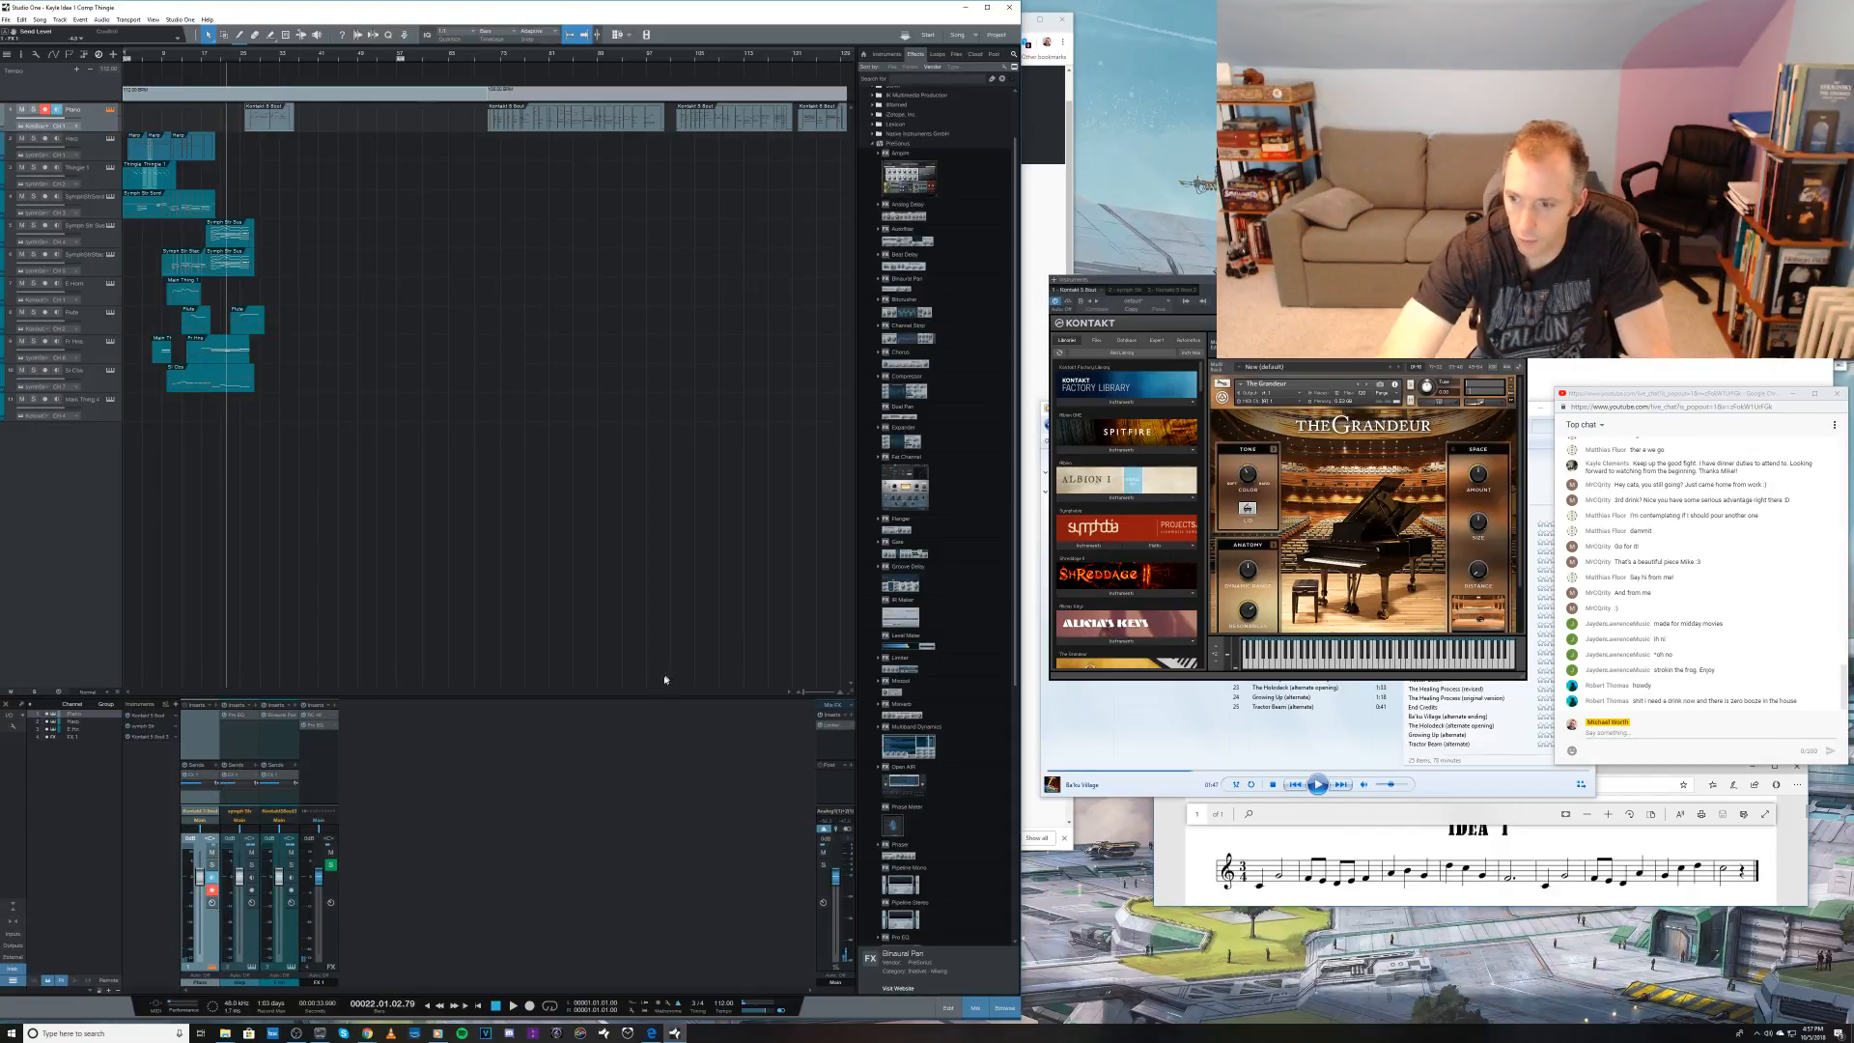
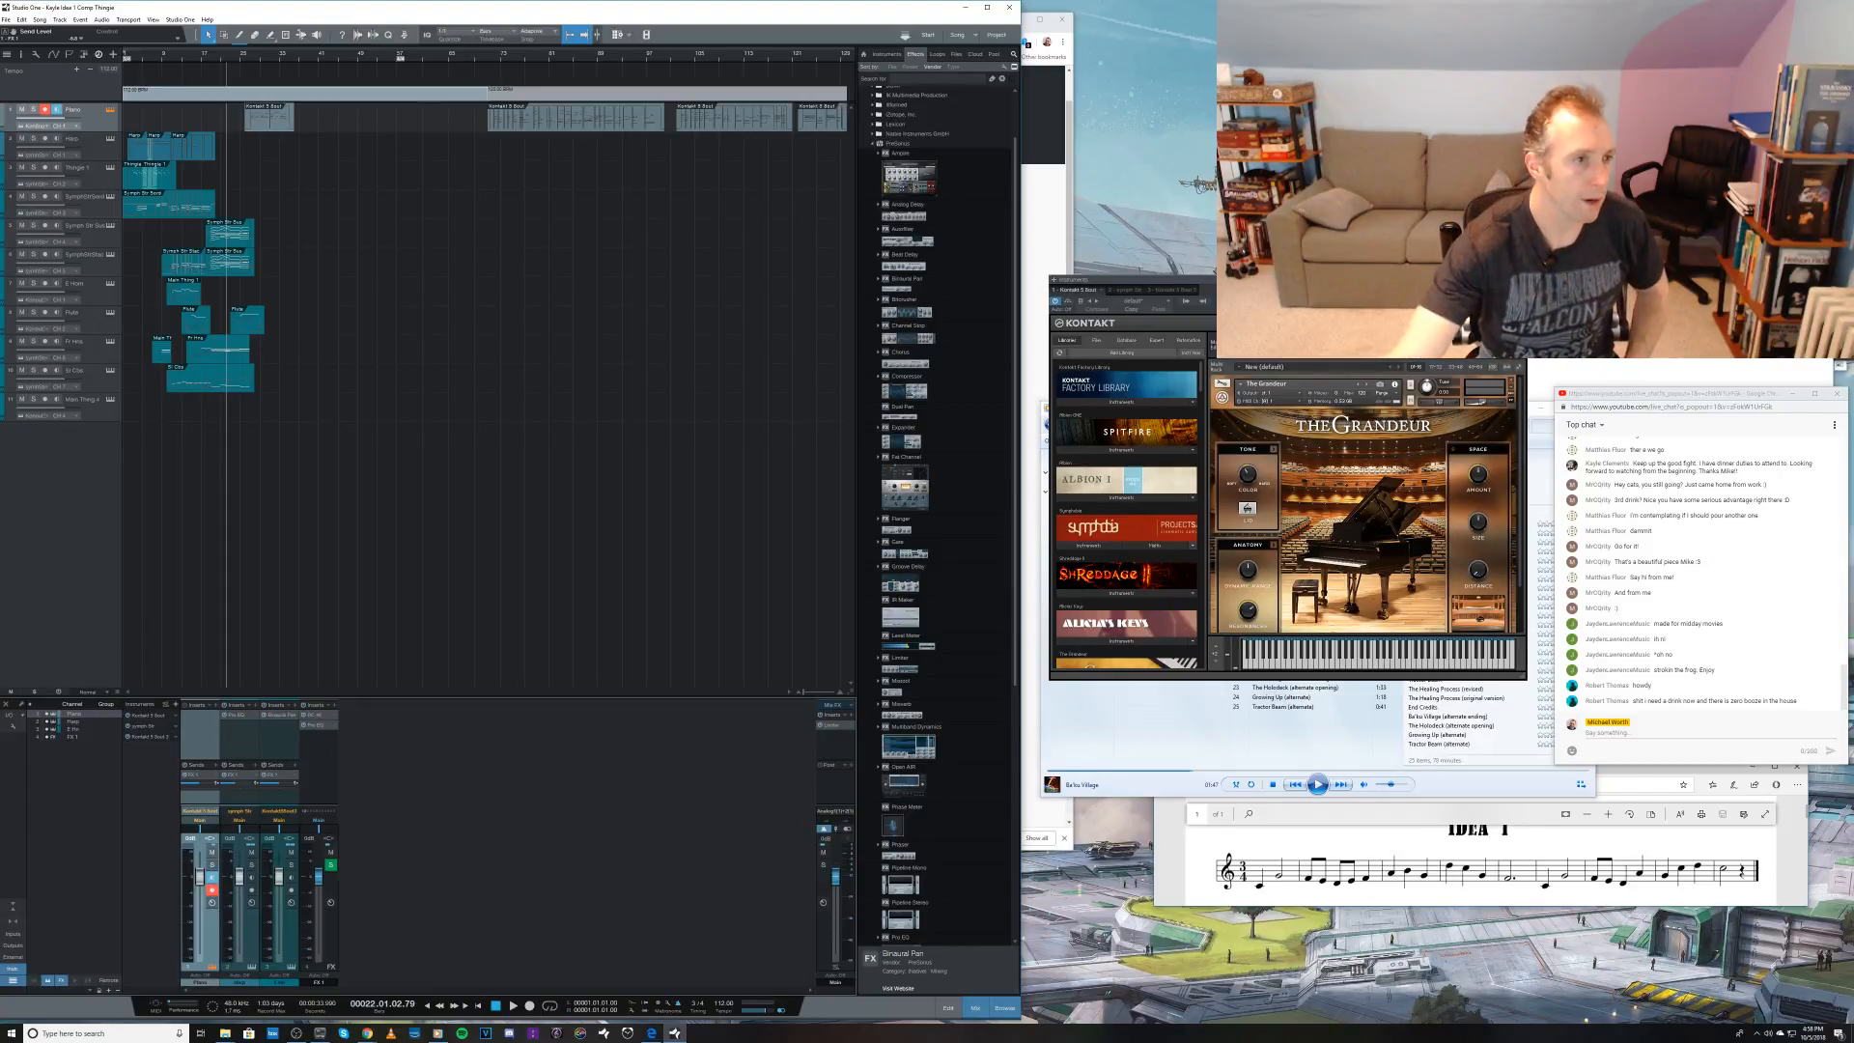
Step: Rename the Thingie 1 track as Celeste and save the song
double_click(84, 167)
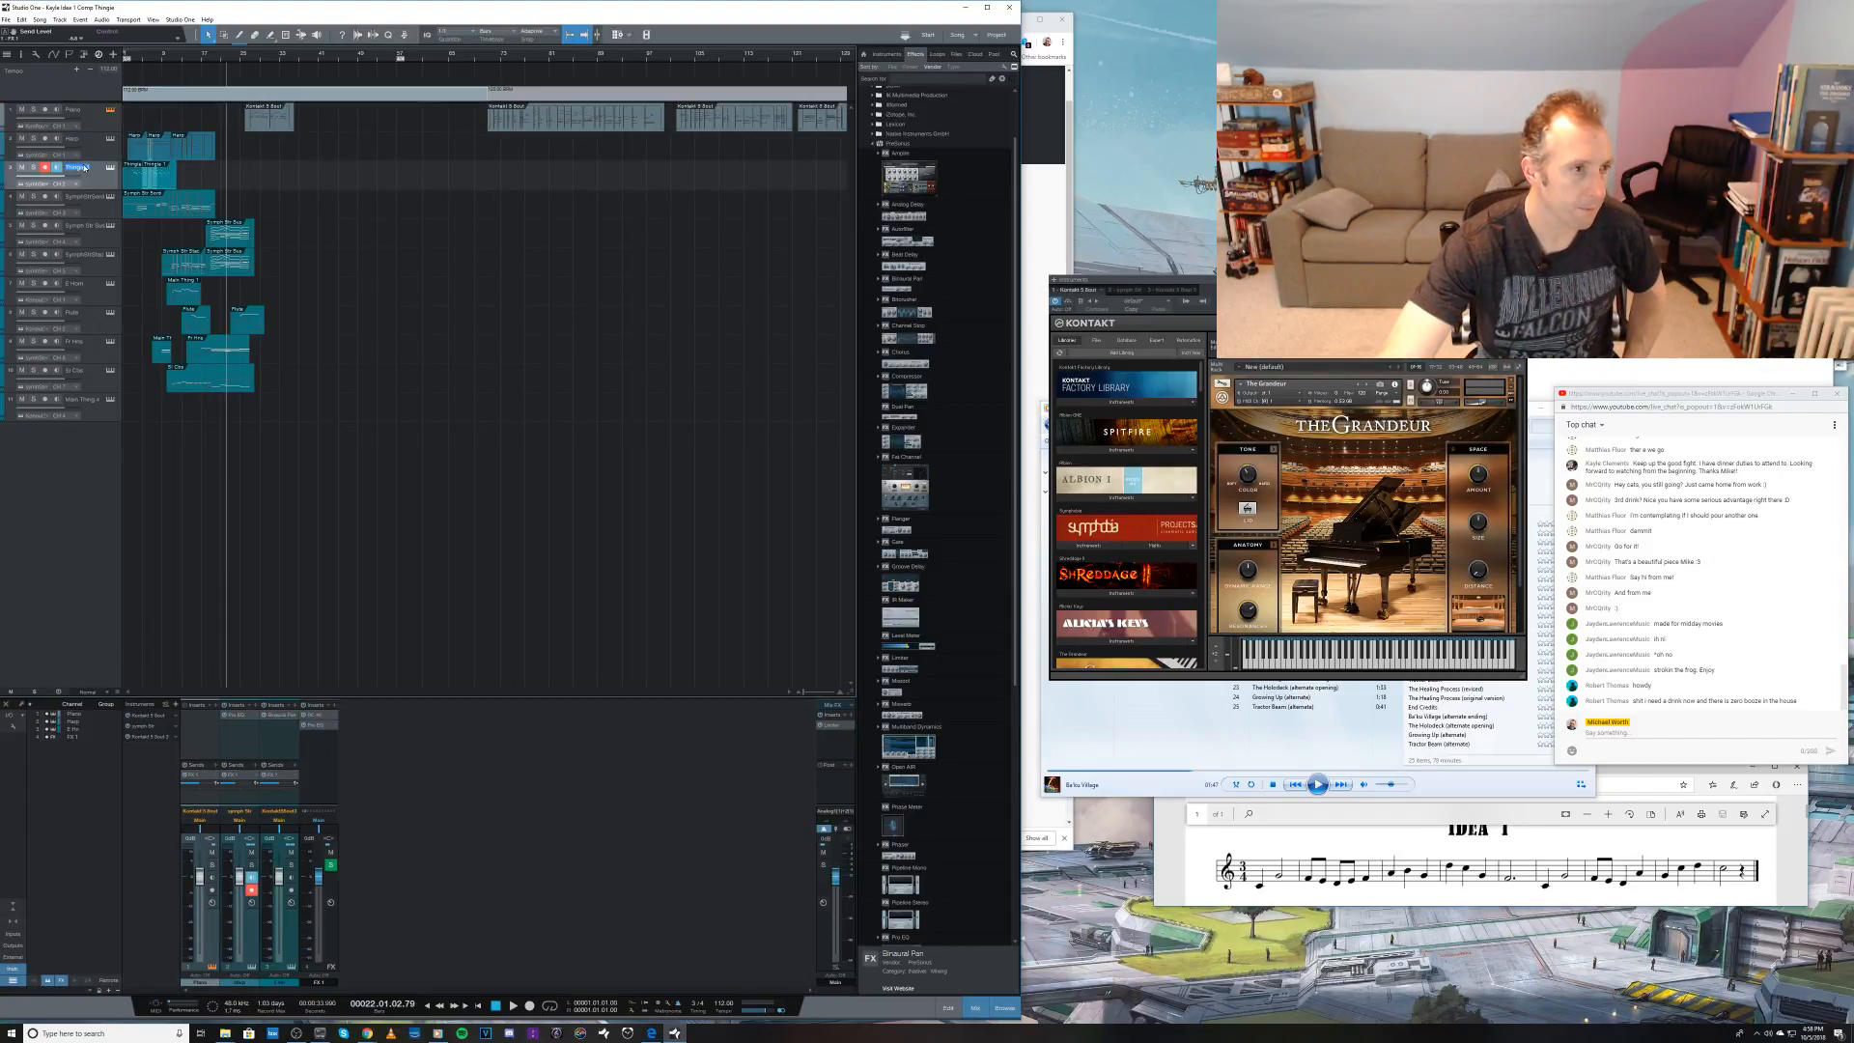
key("BackSpace")
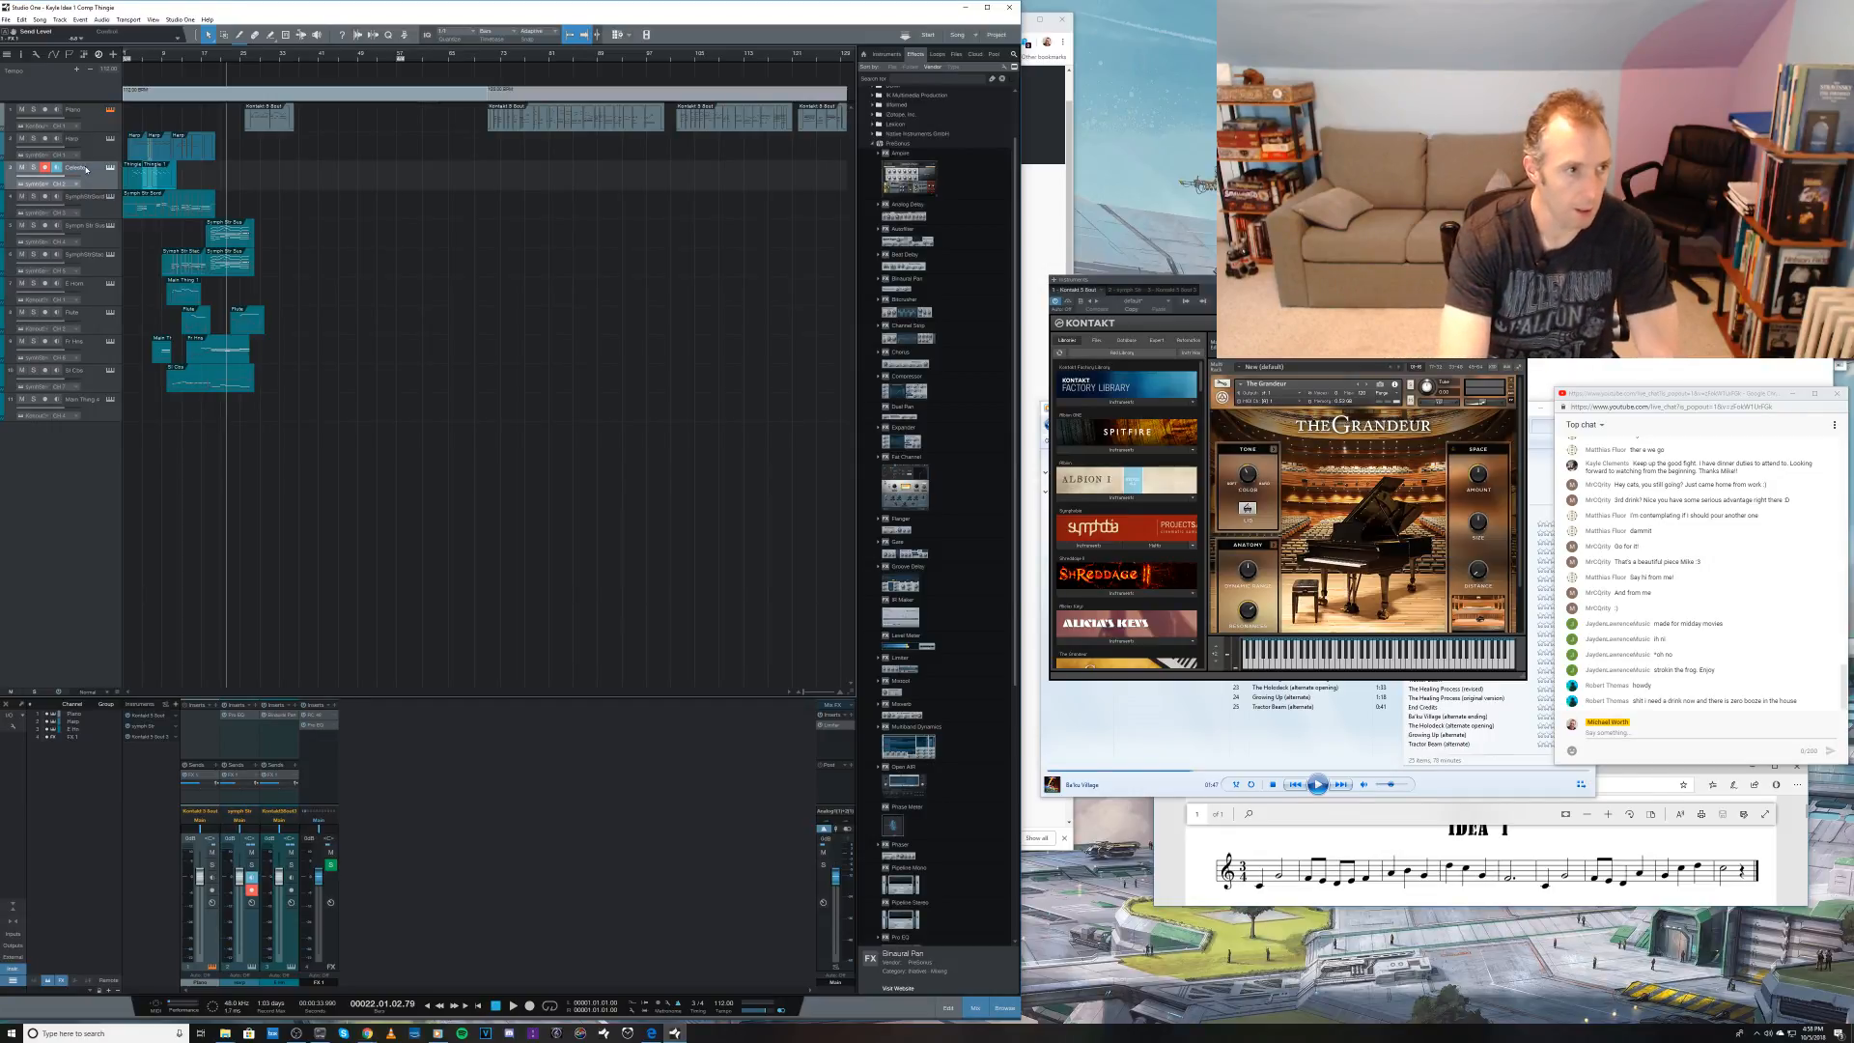
key("ctrl+s")
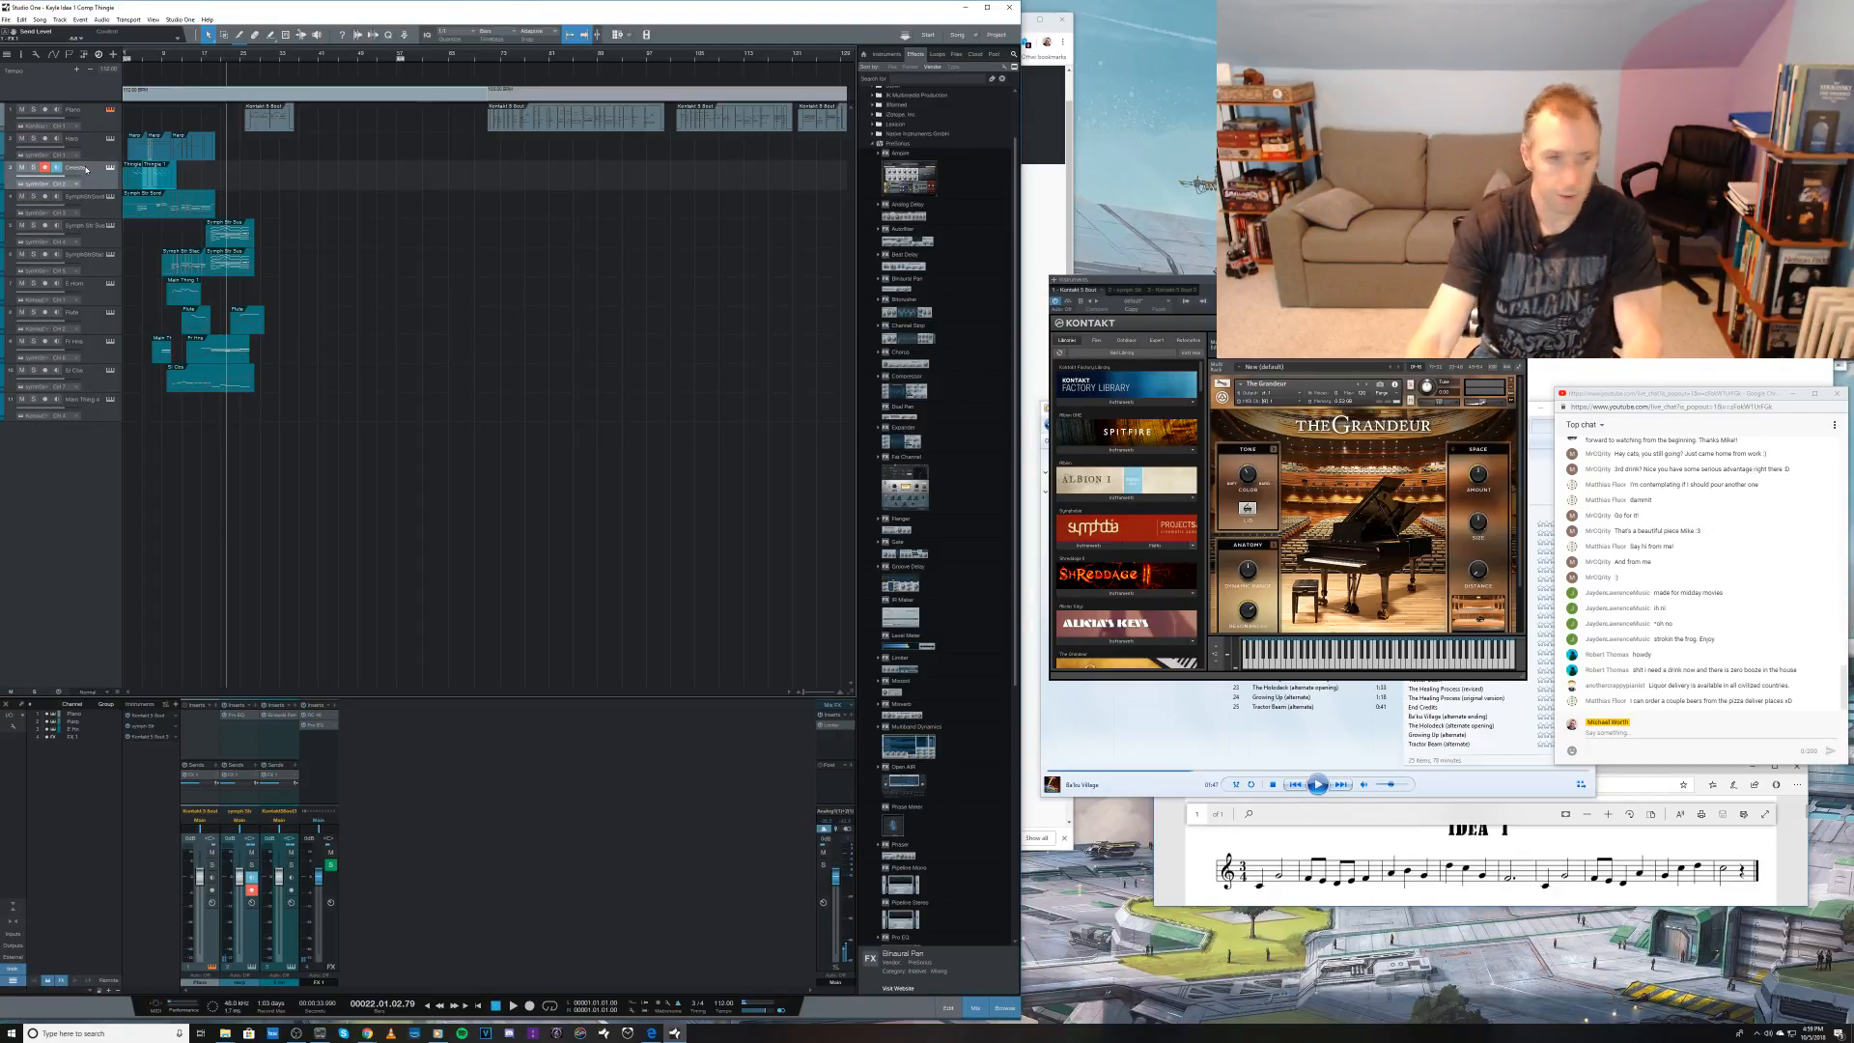
Step: Play back the arrangement from bar 22, stop it and arm the Harp track
key("space")
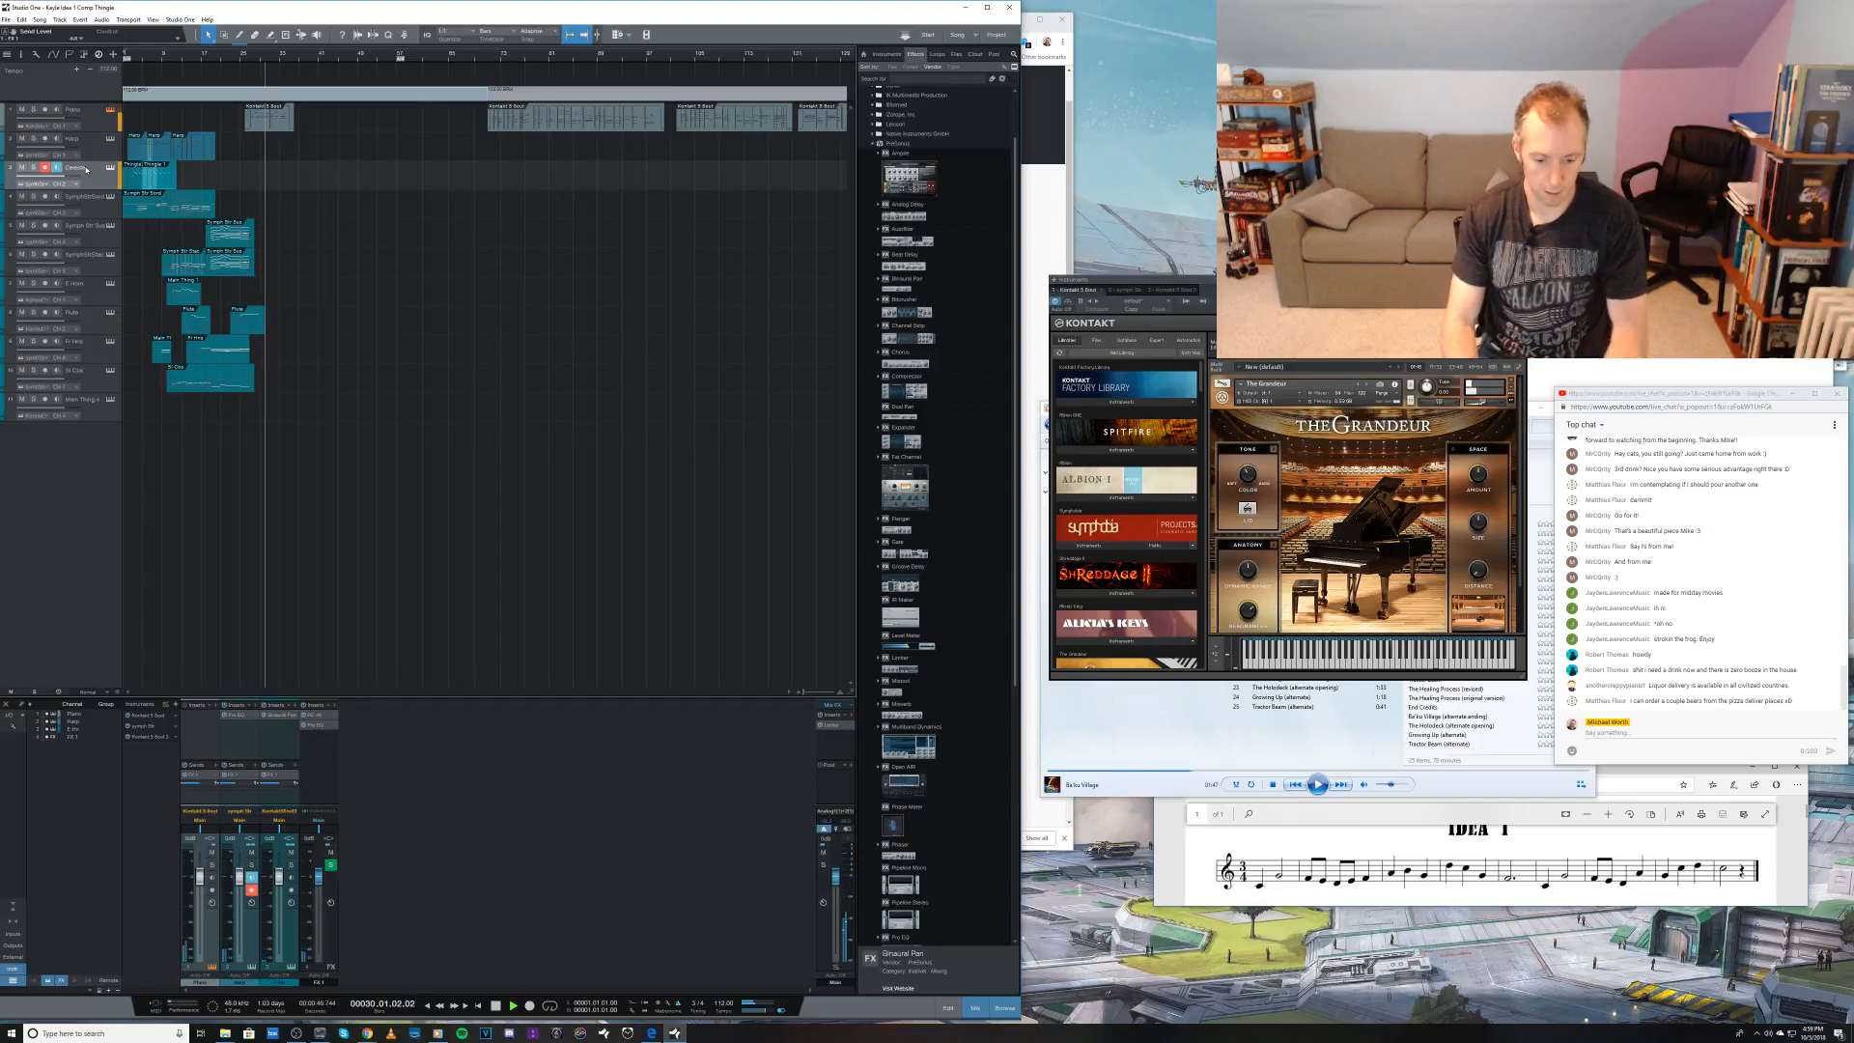
key("space")
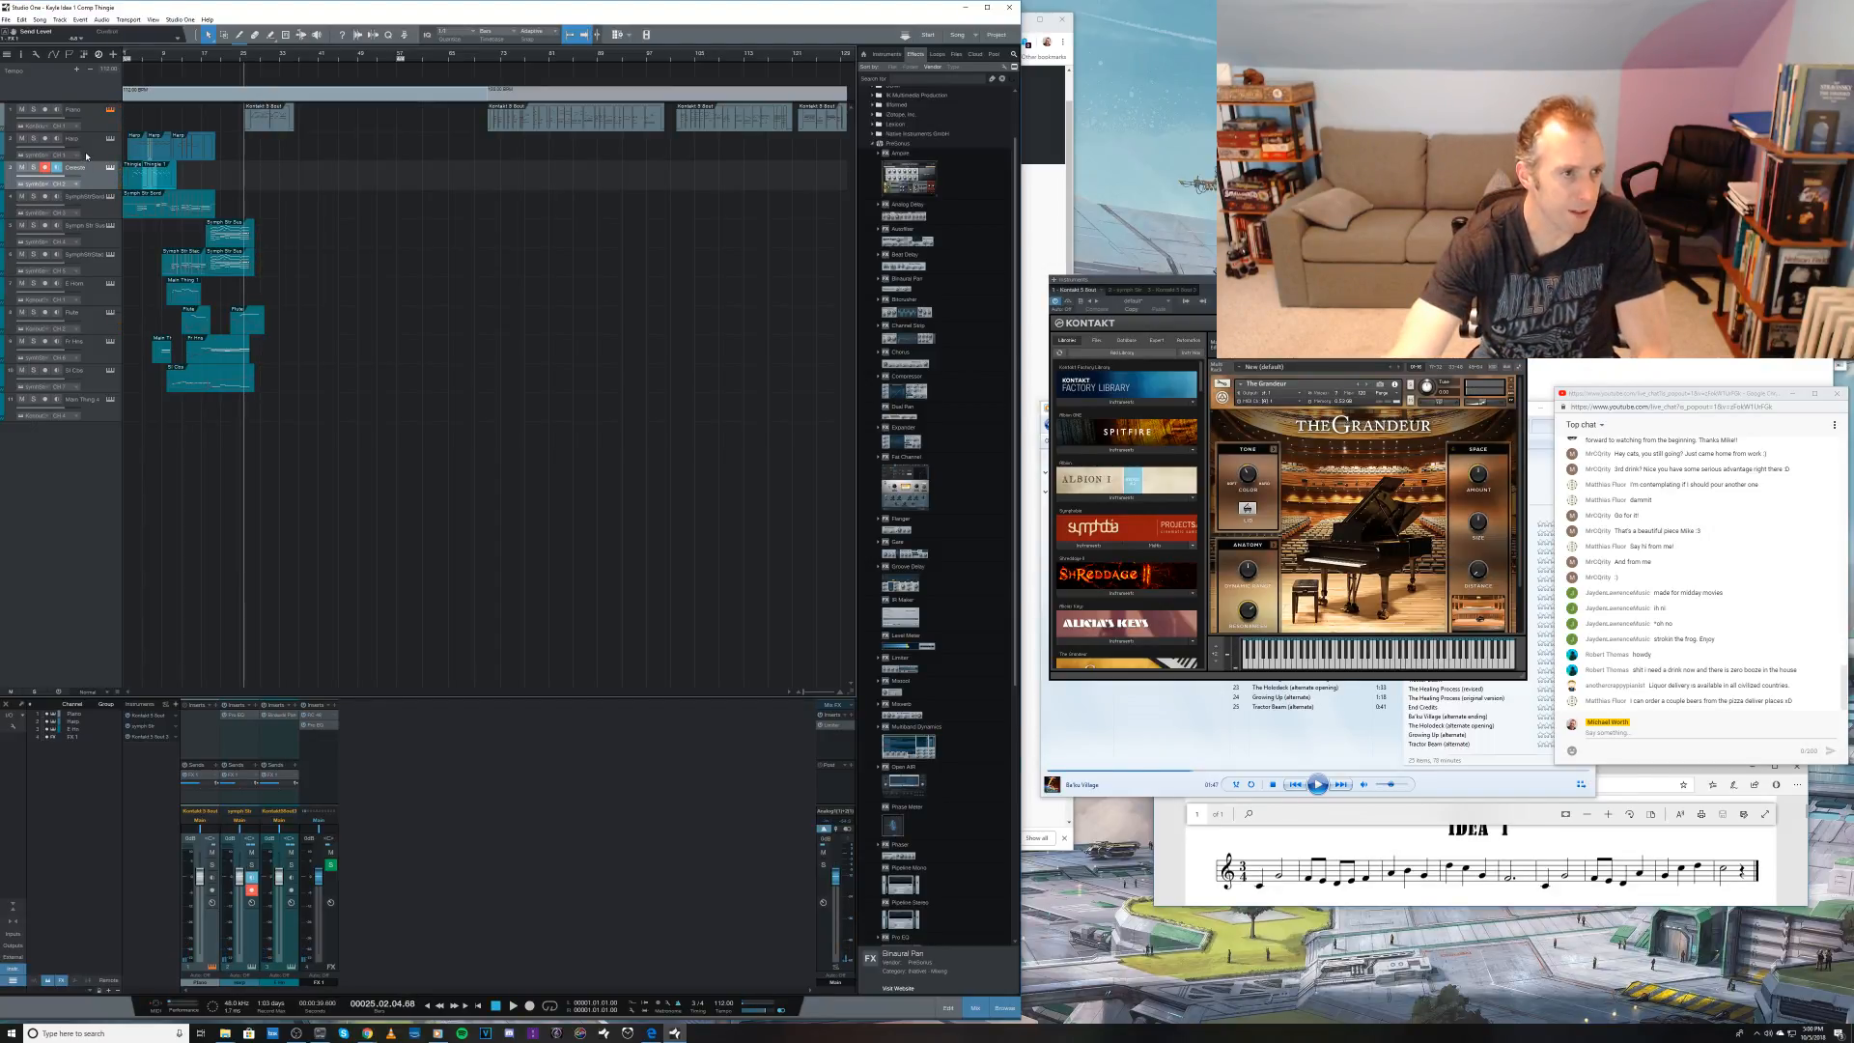
left_click(86, 152)
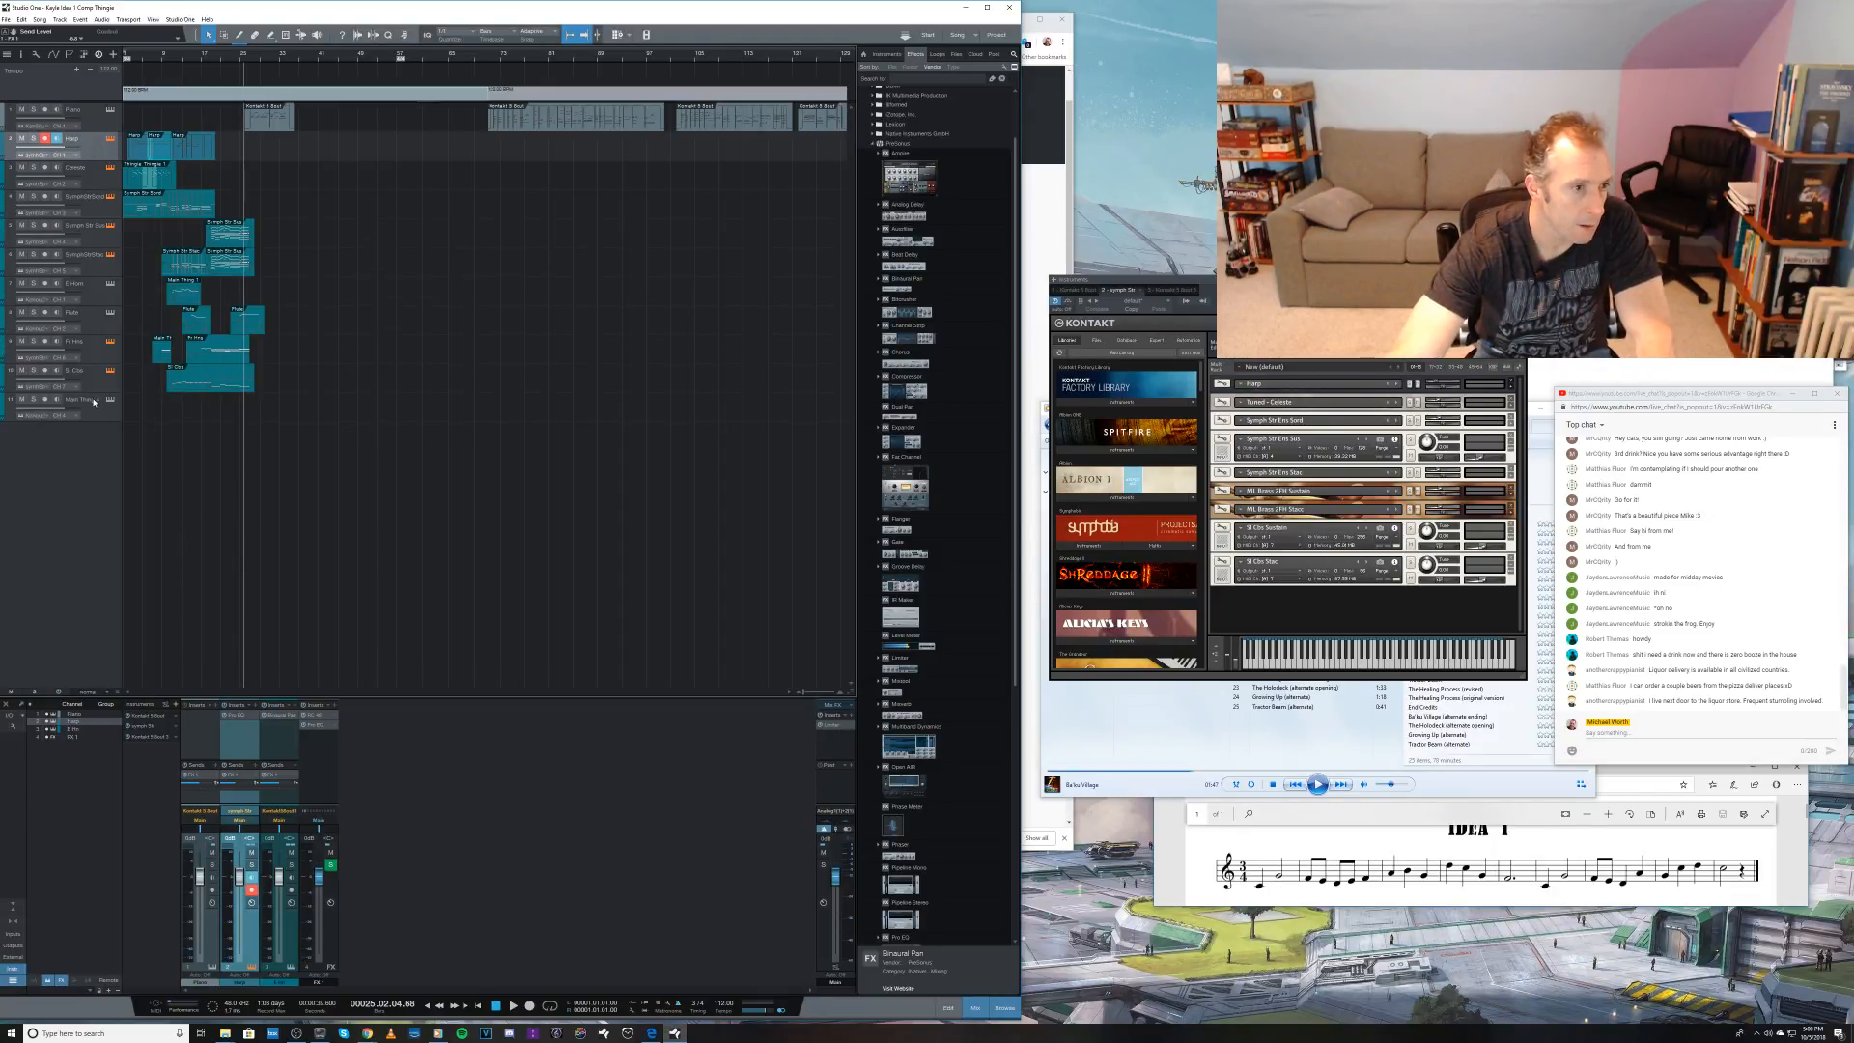
Step: Try recording a take on the Symph Str Sord track from bar 24, and undo it
left_click(102, 208)
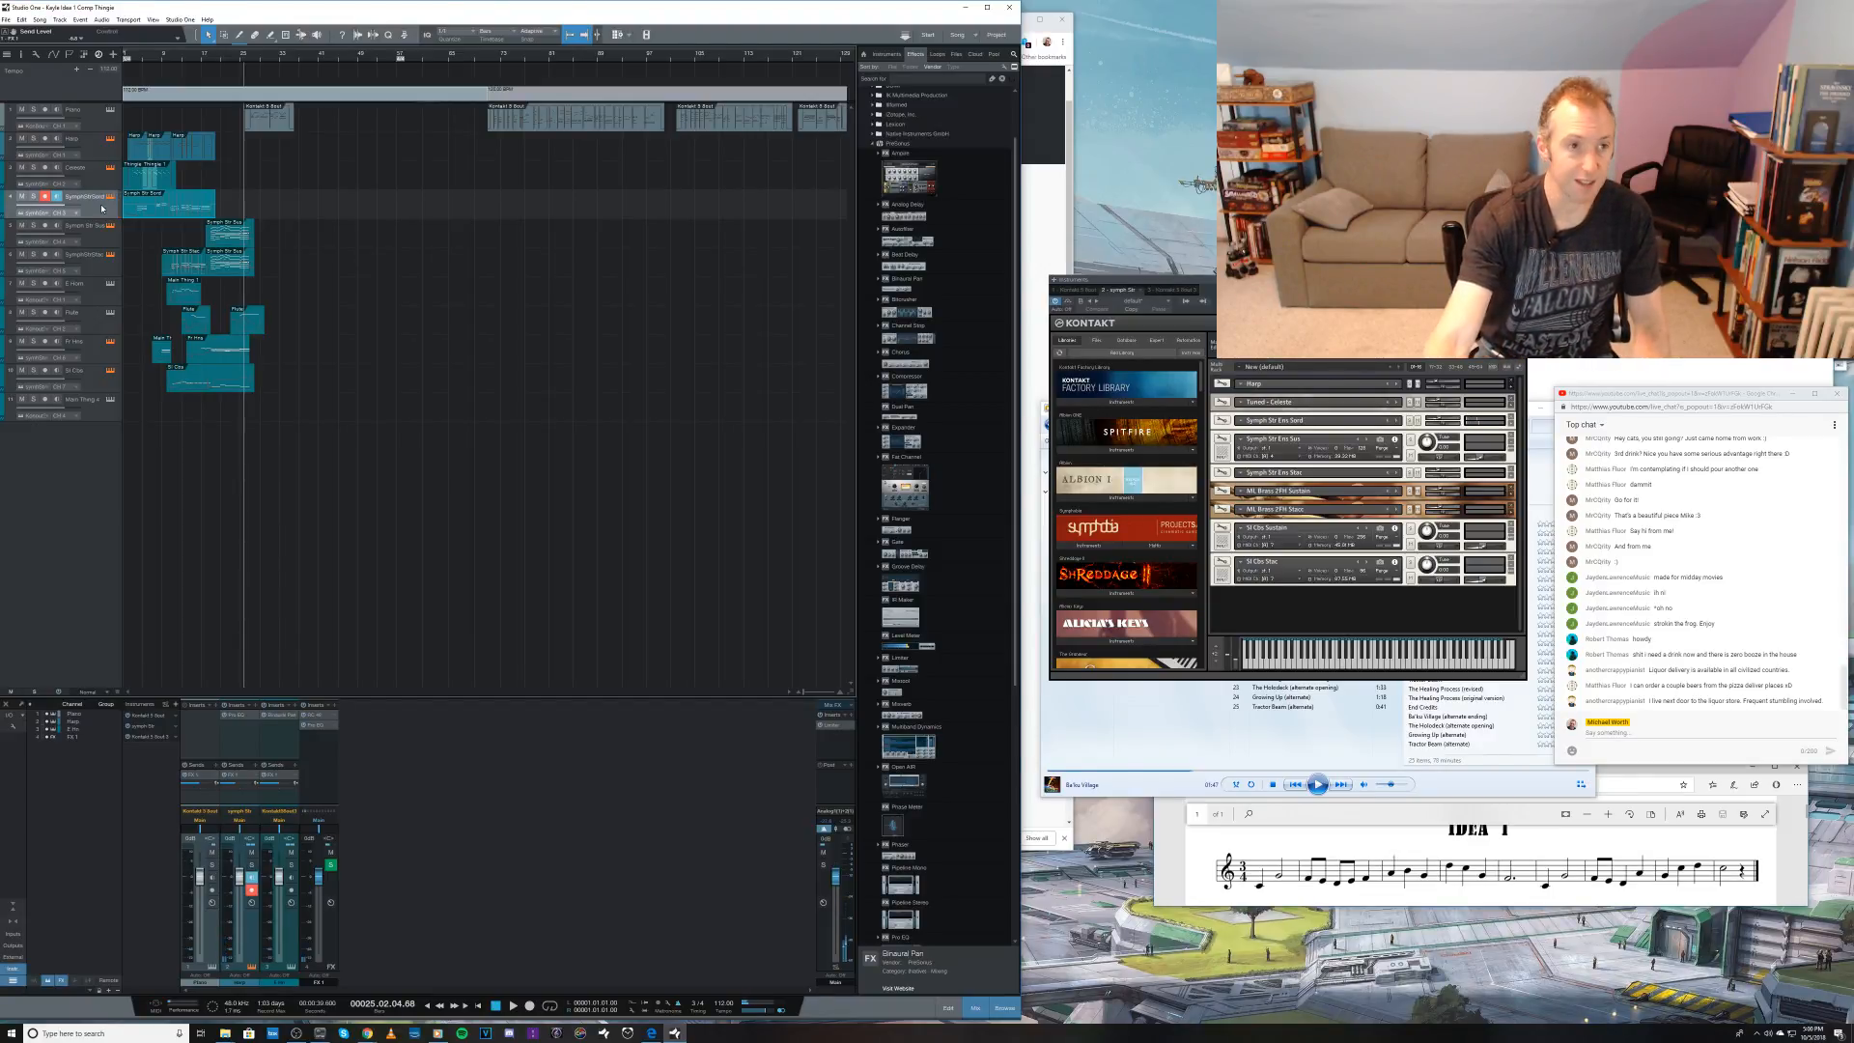
key("KP_Multiply")
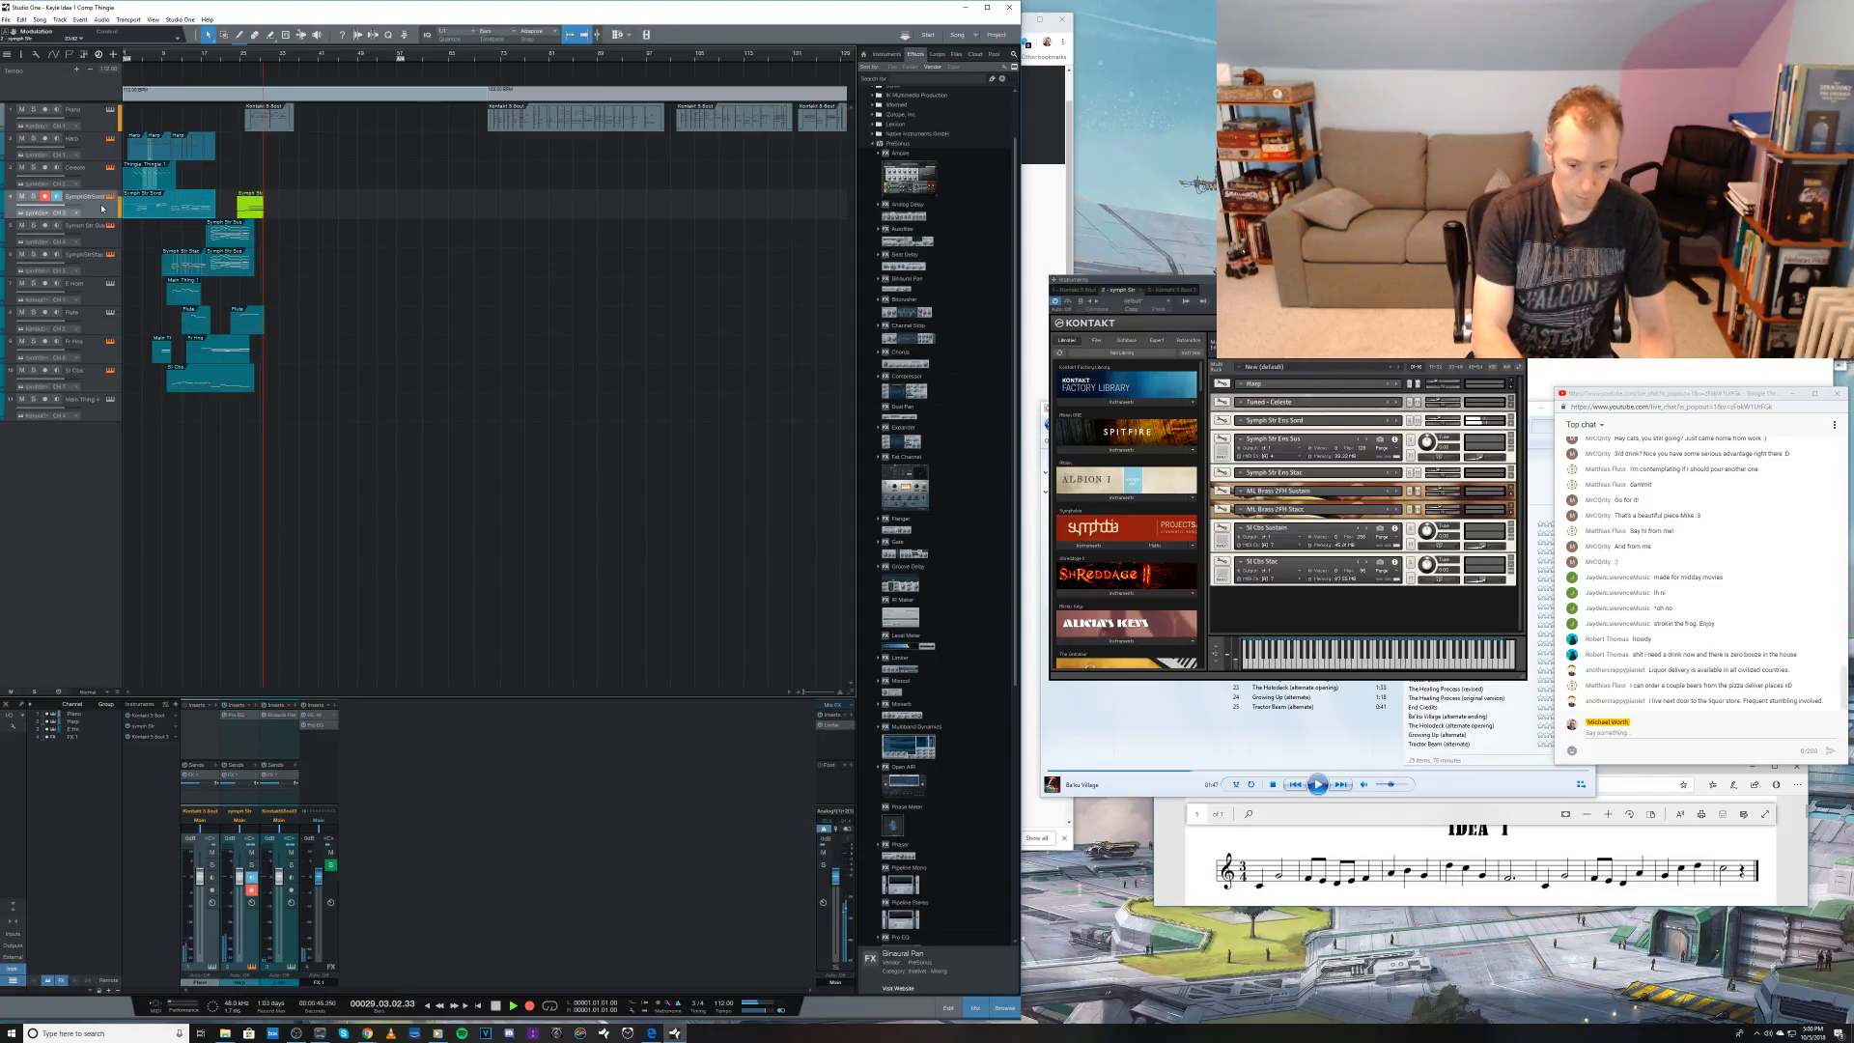
key("space")
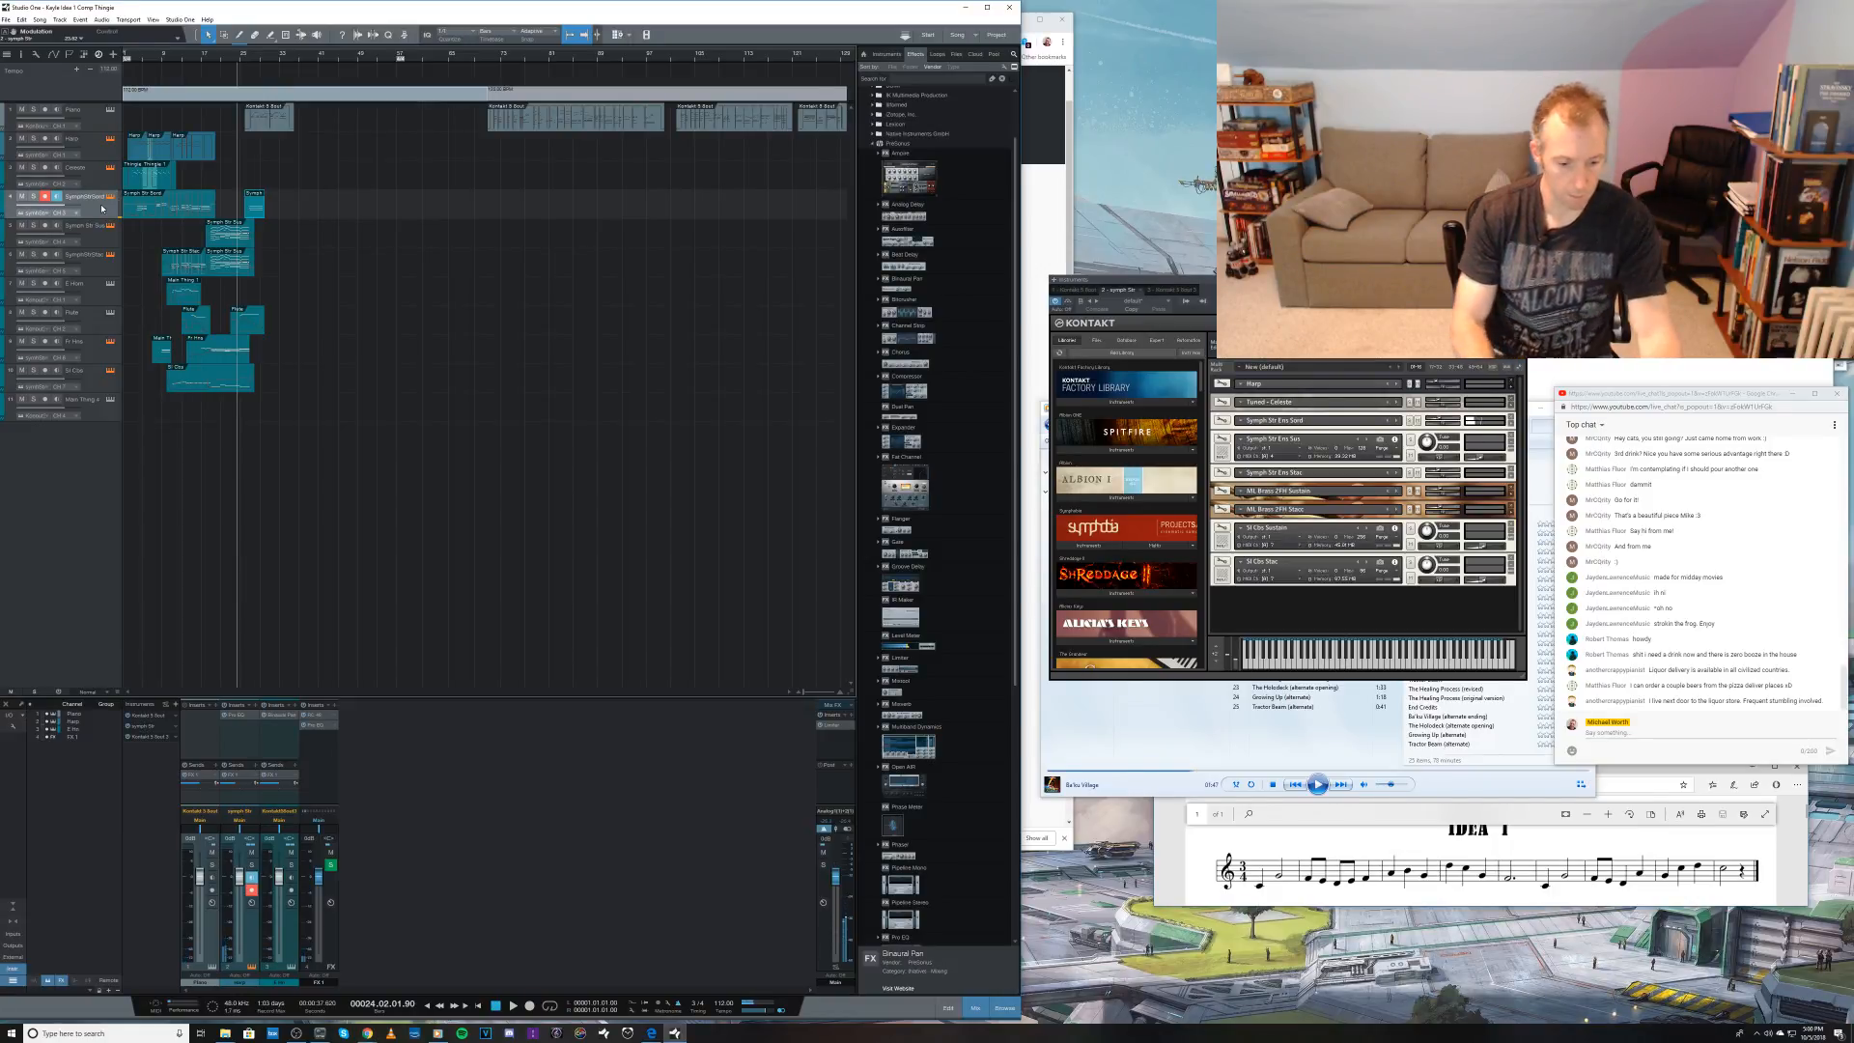
key("ctrl+z")
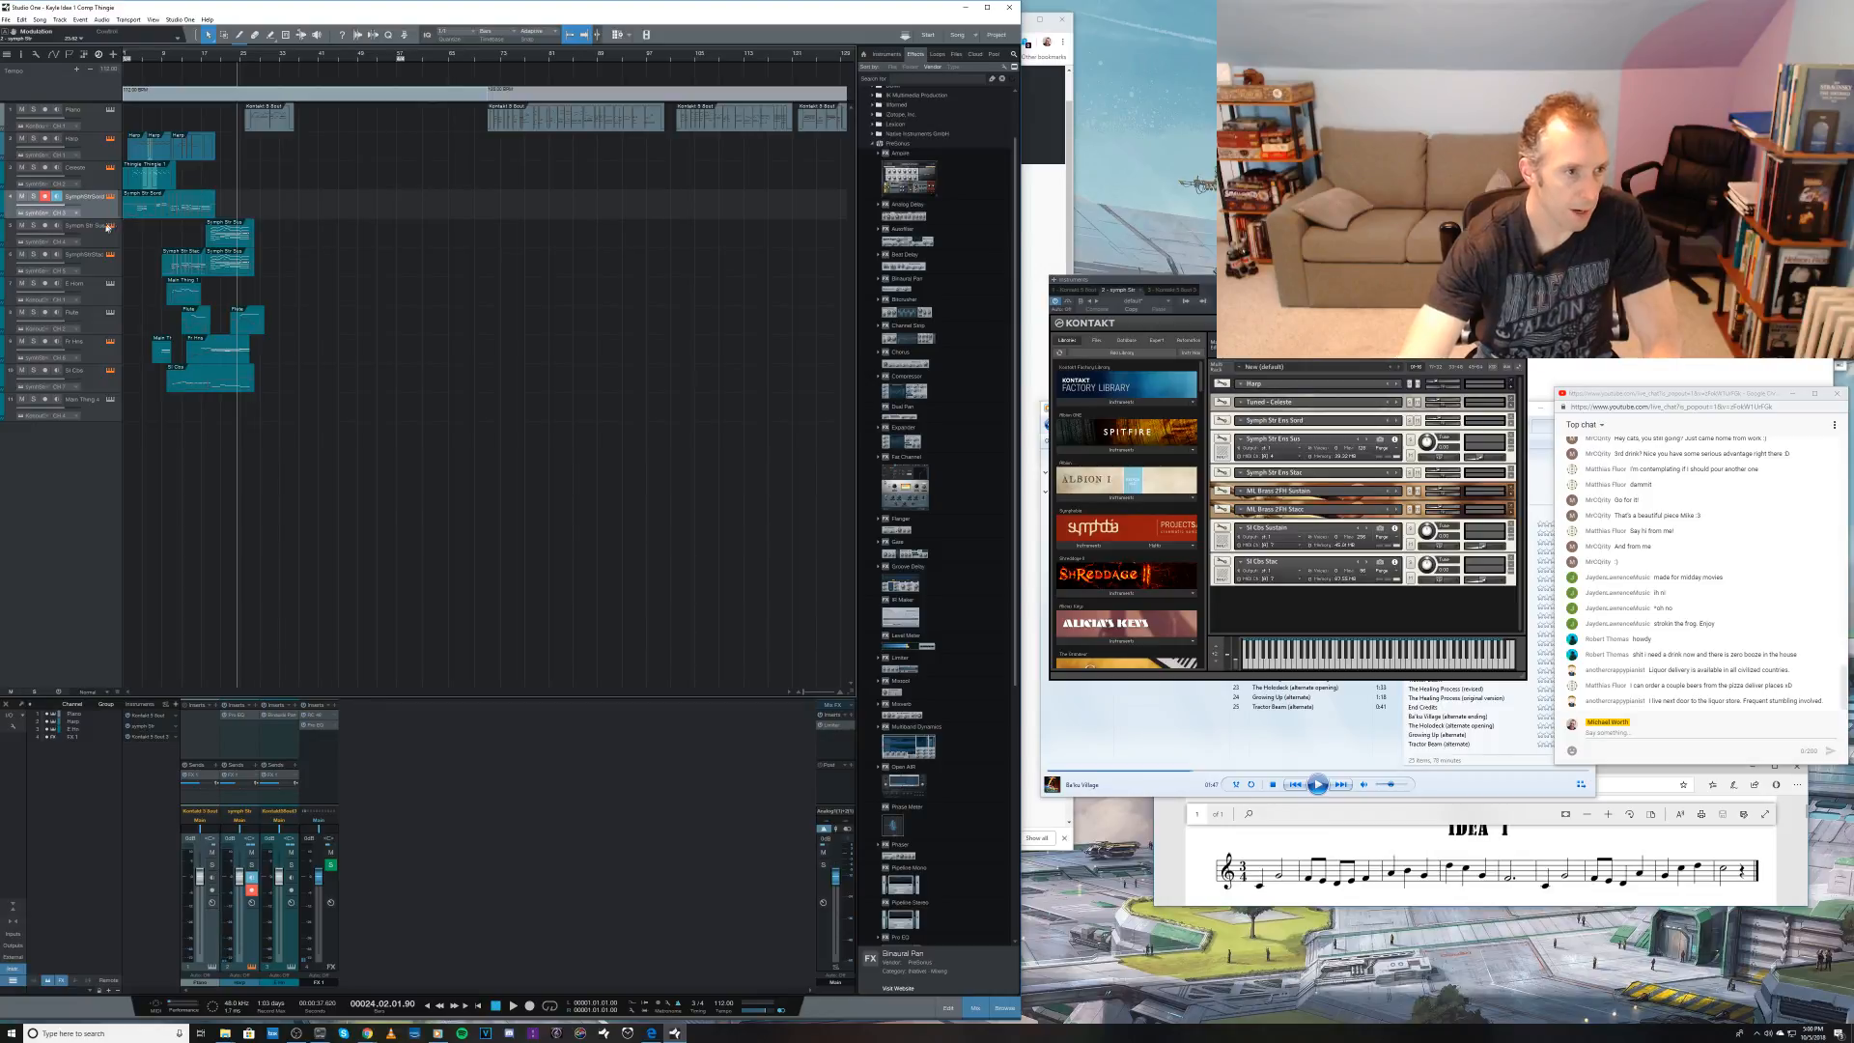
Step: Try recording a sustained strings take on the Symph Str Sustain track from bar 24, and undo it
left_click(103, 232)
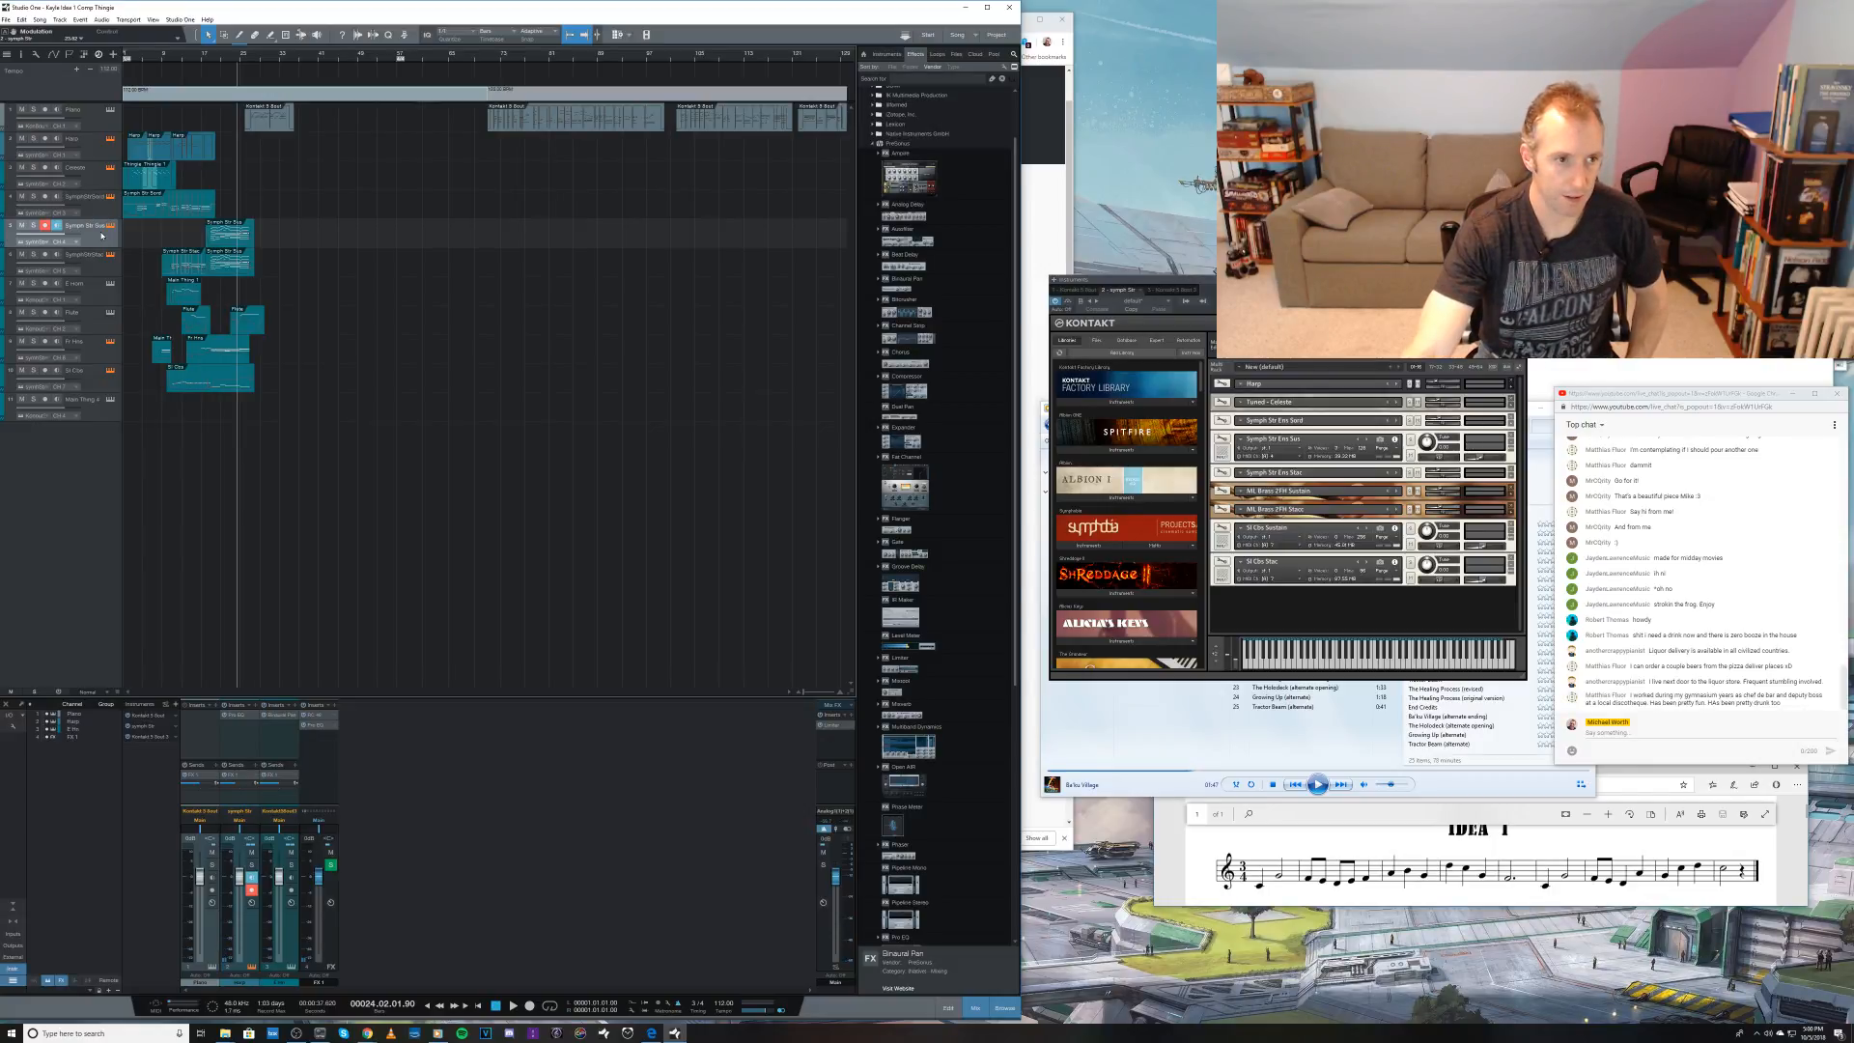
key("KP_Multiply")
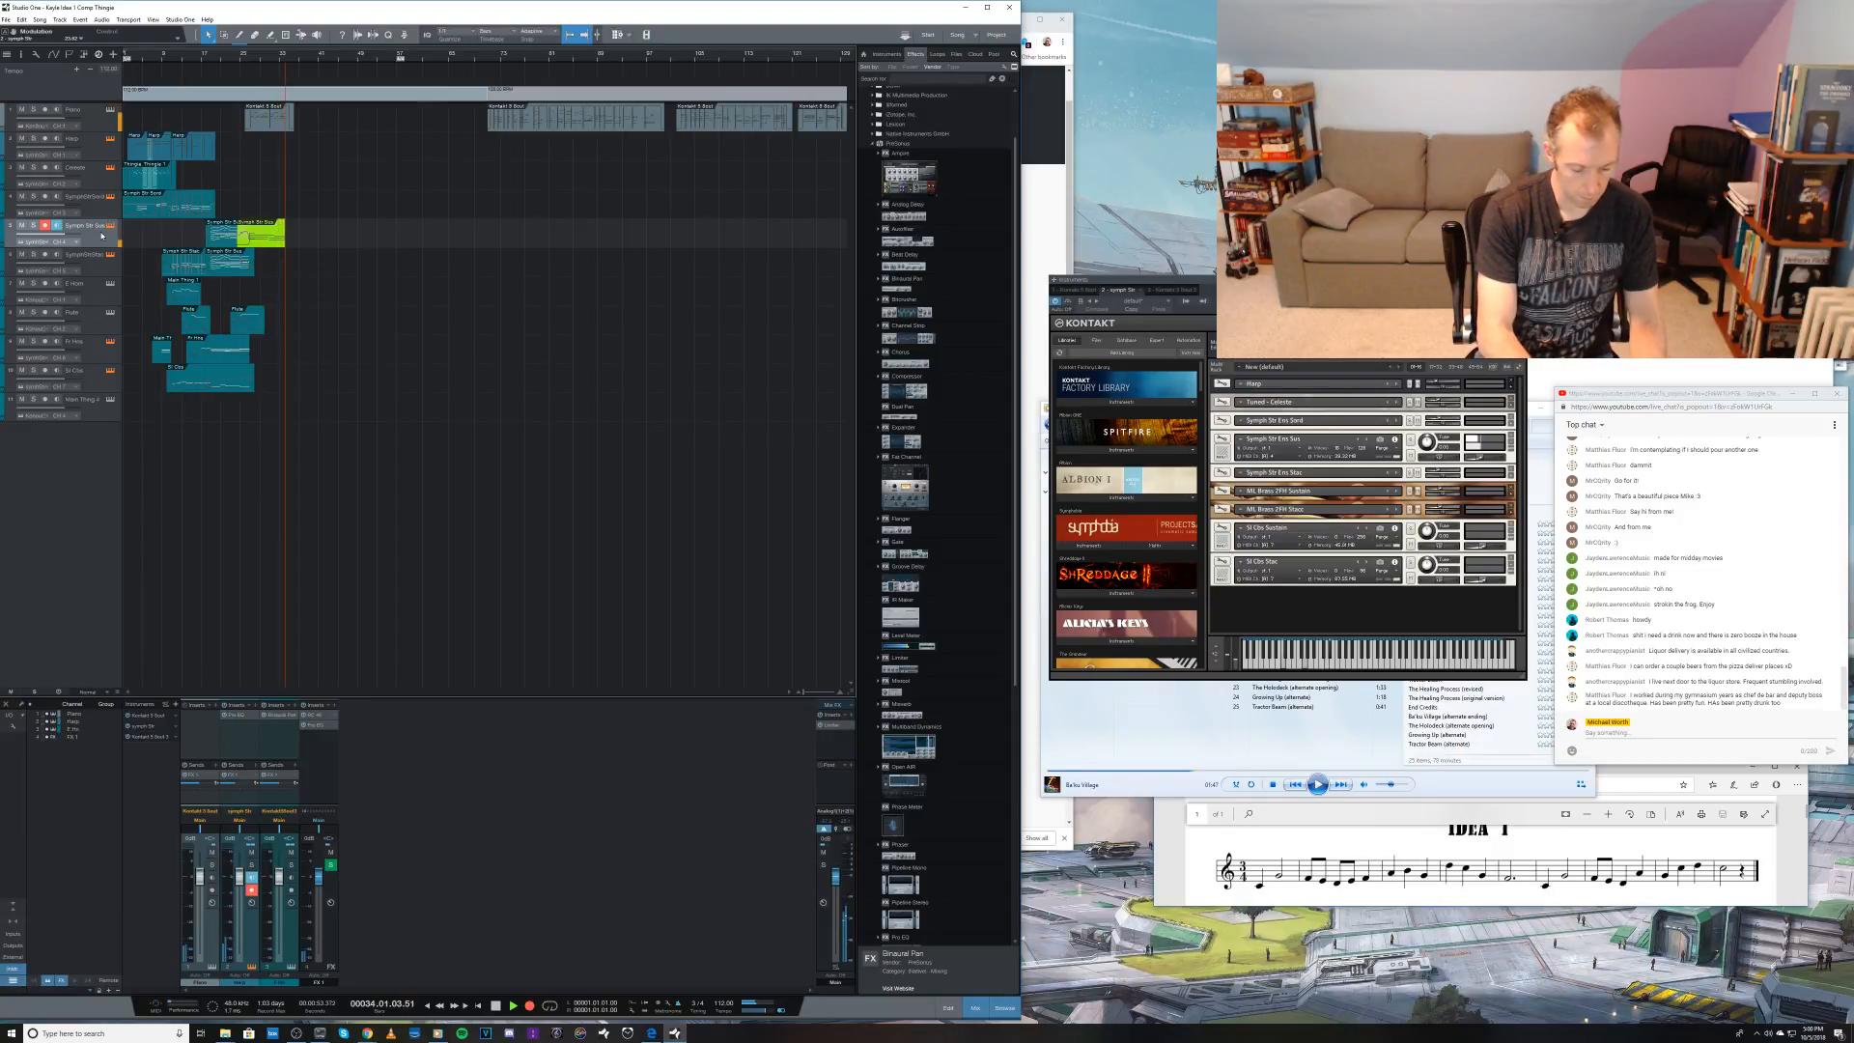
key("space")
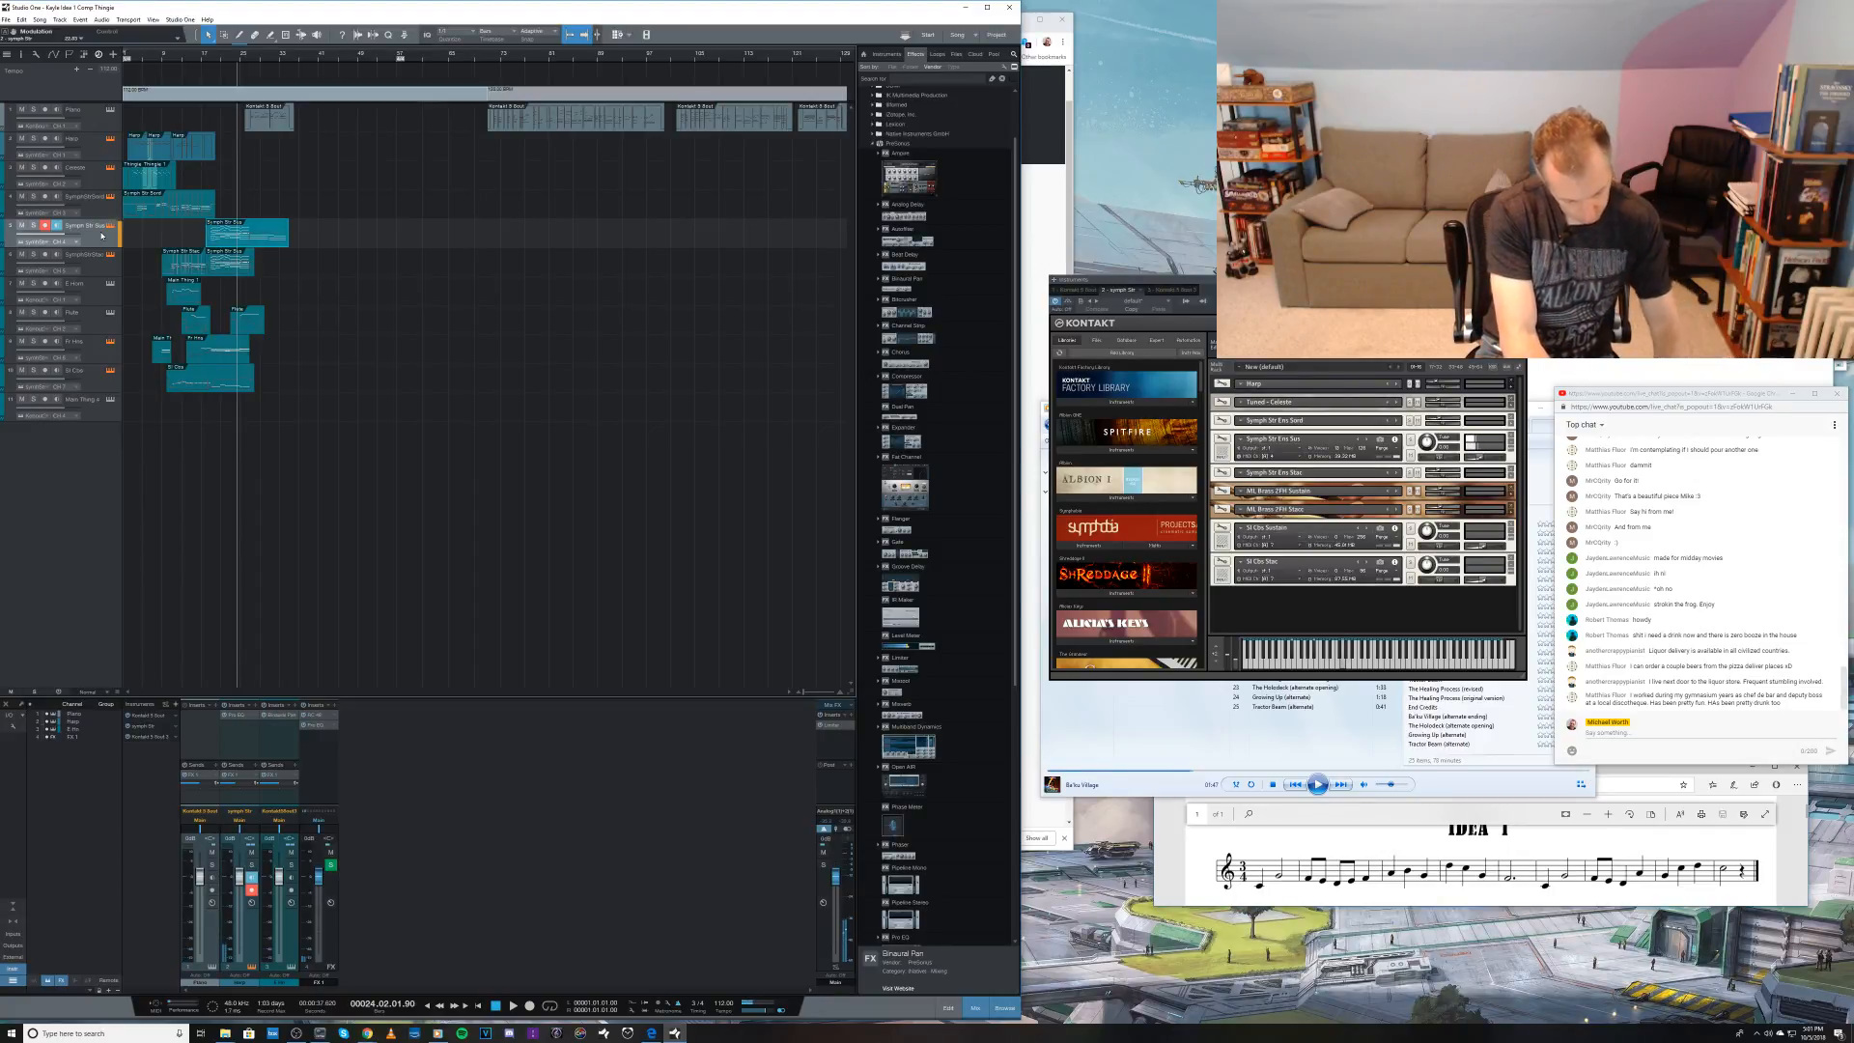
key("ctrl+z")
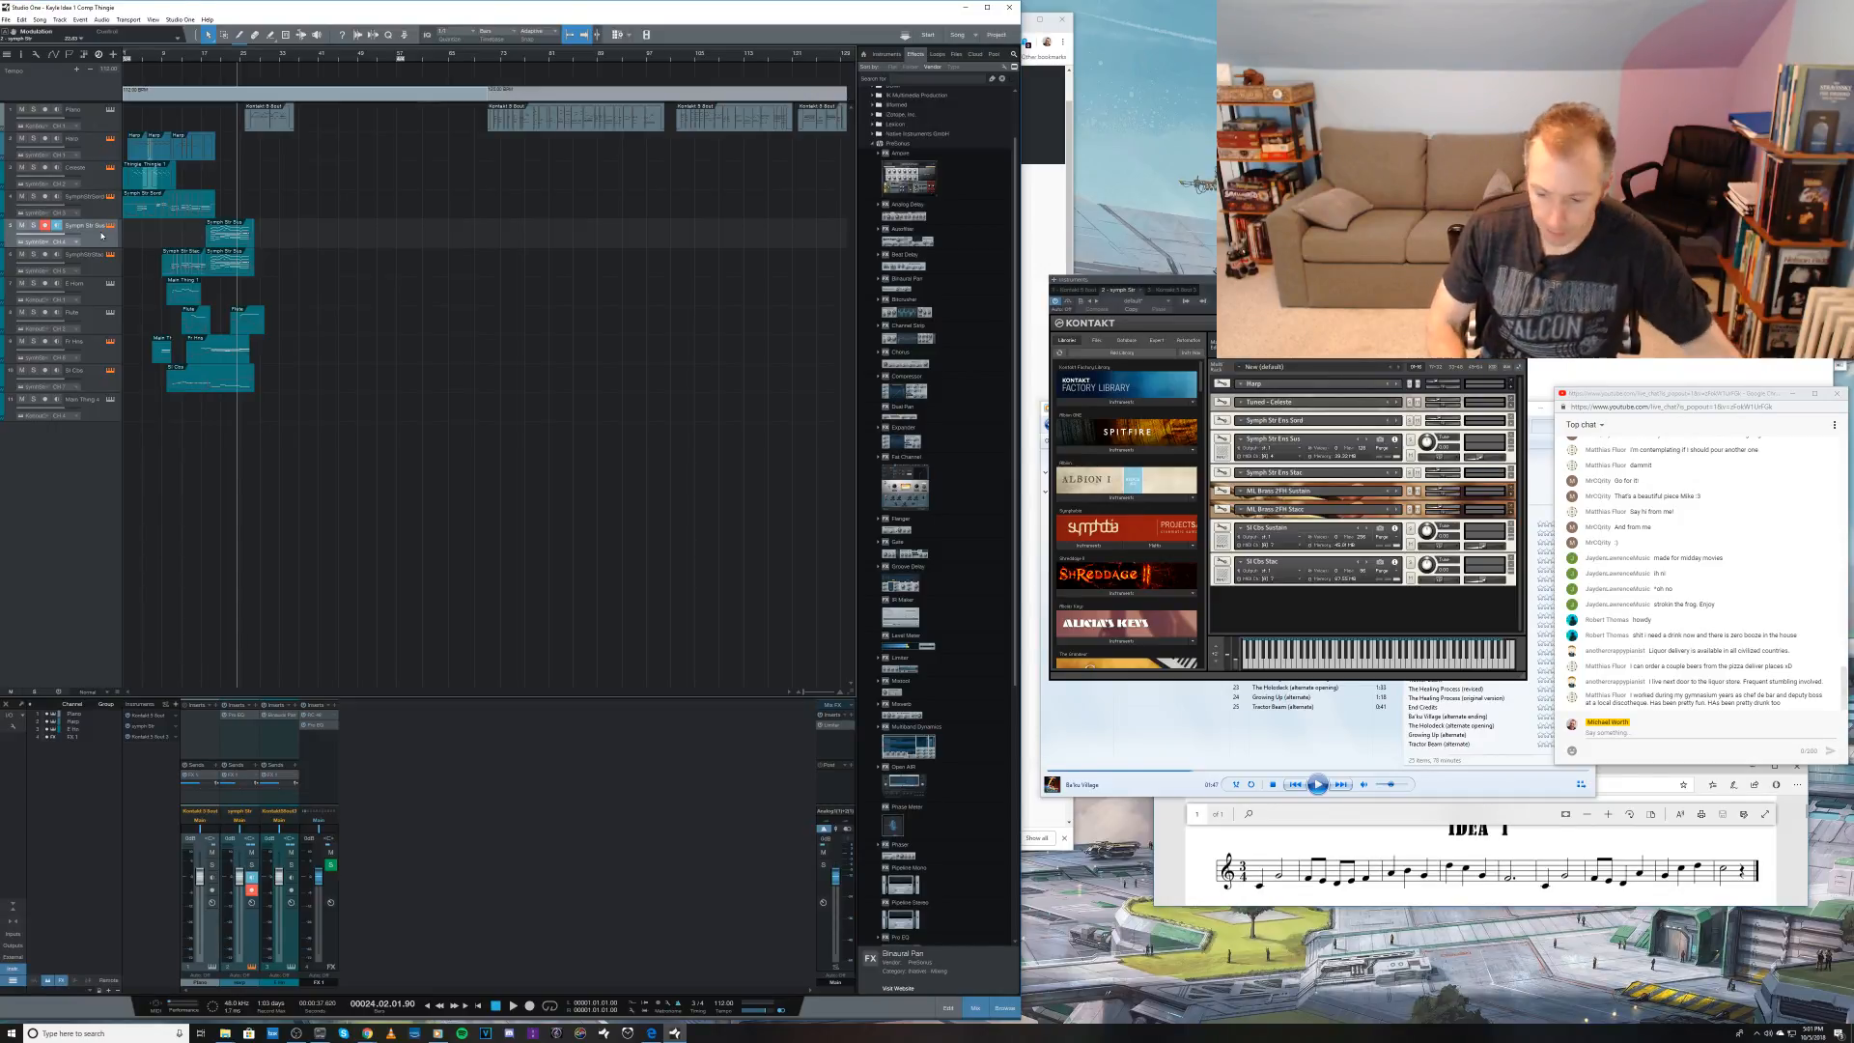
Step: Record a new take on the Symph Str Sustain track from bar 24 and open the part in the note editor
key("KP_Multiply")
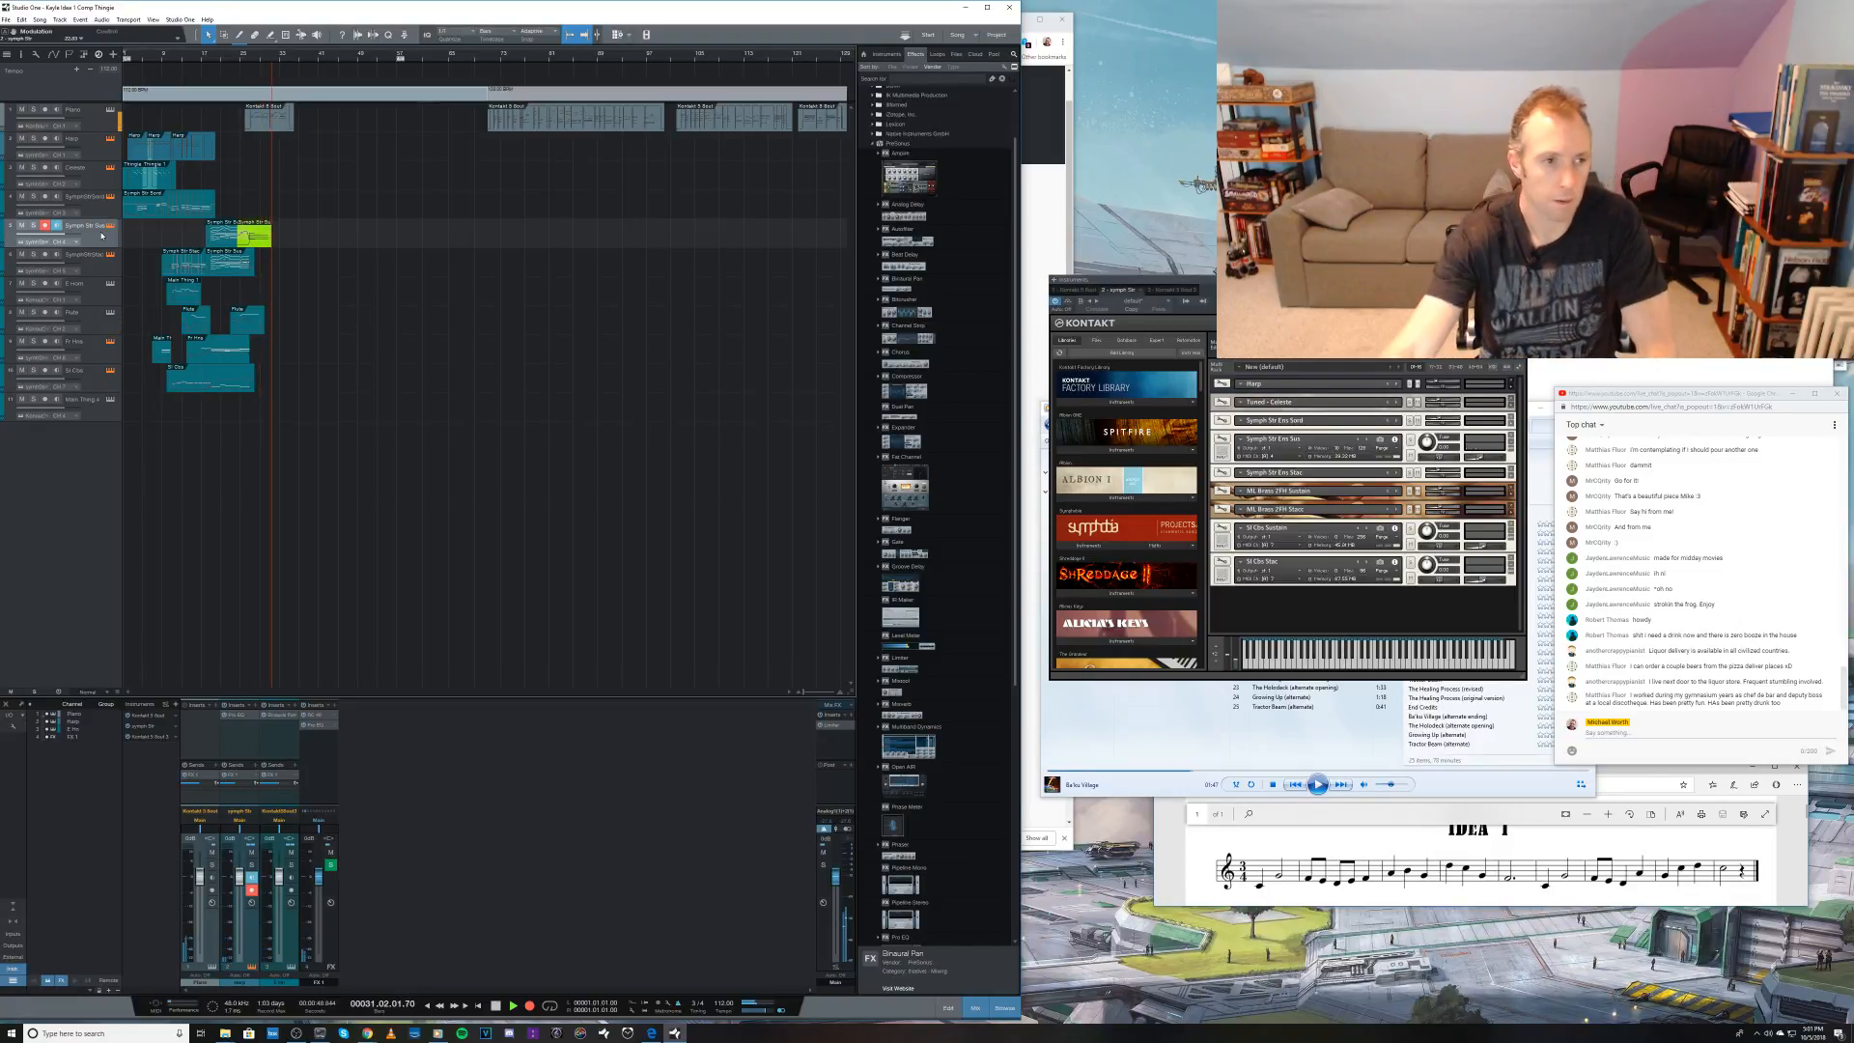
key("space")
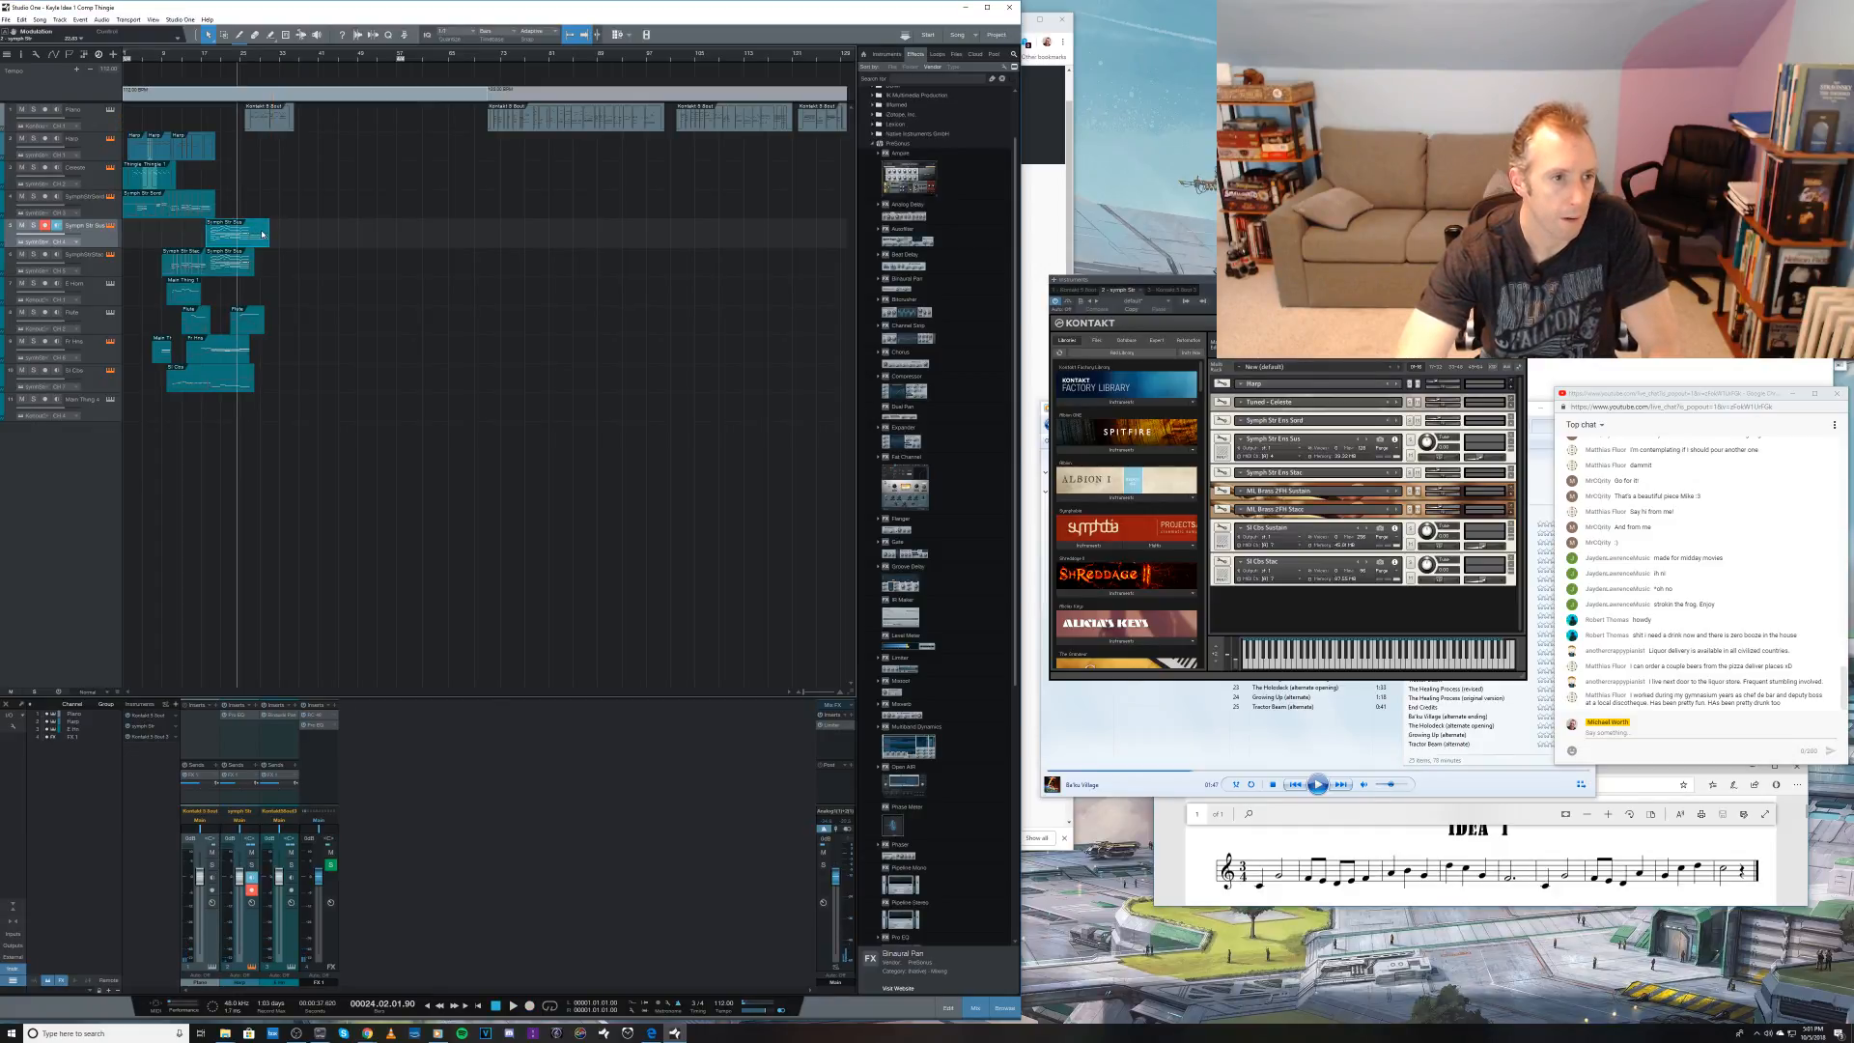
double_click(261, 233)
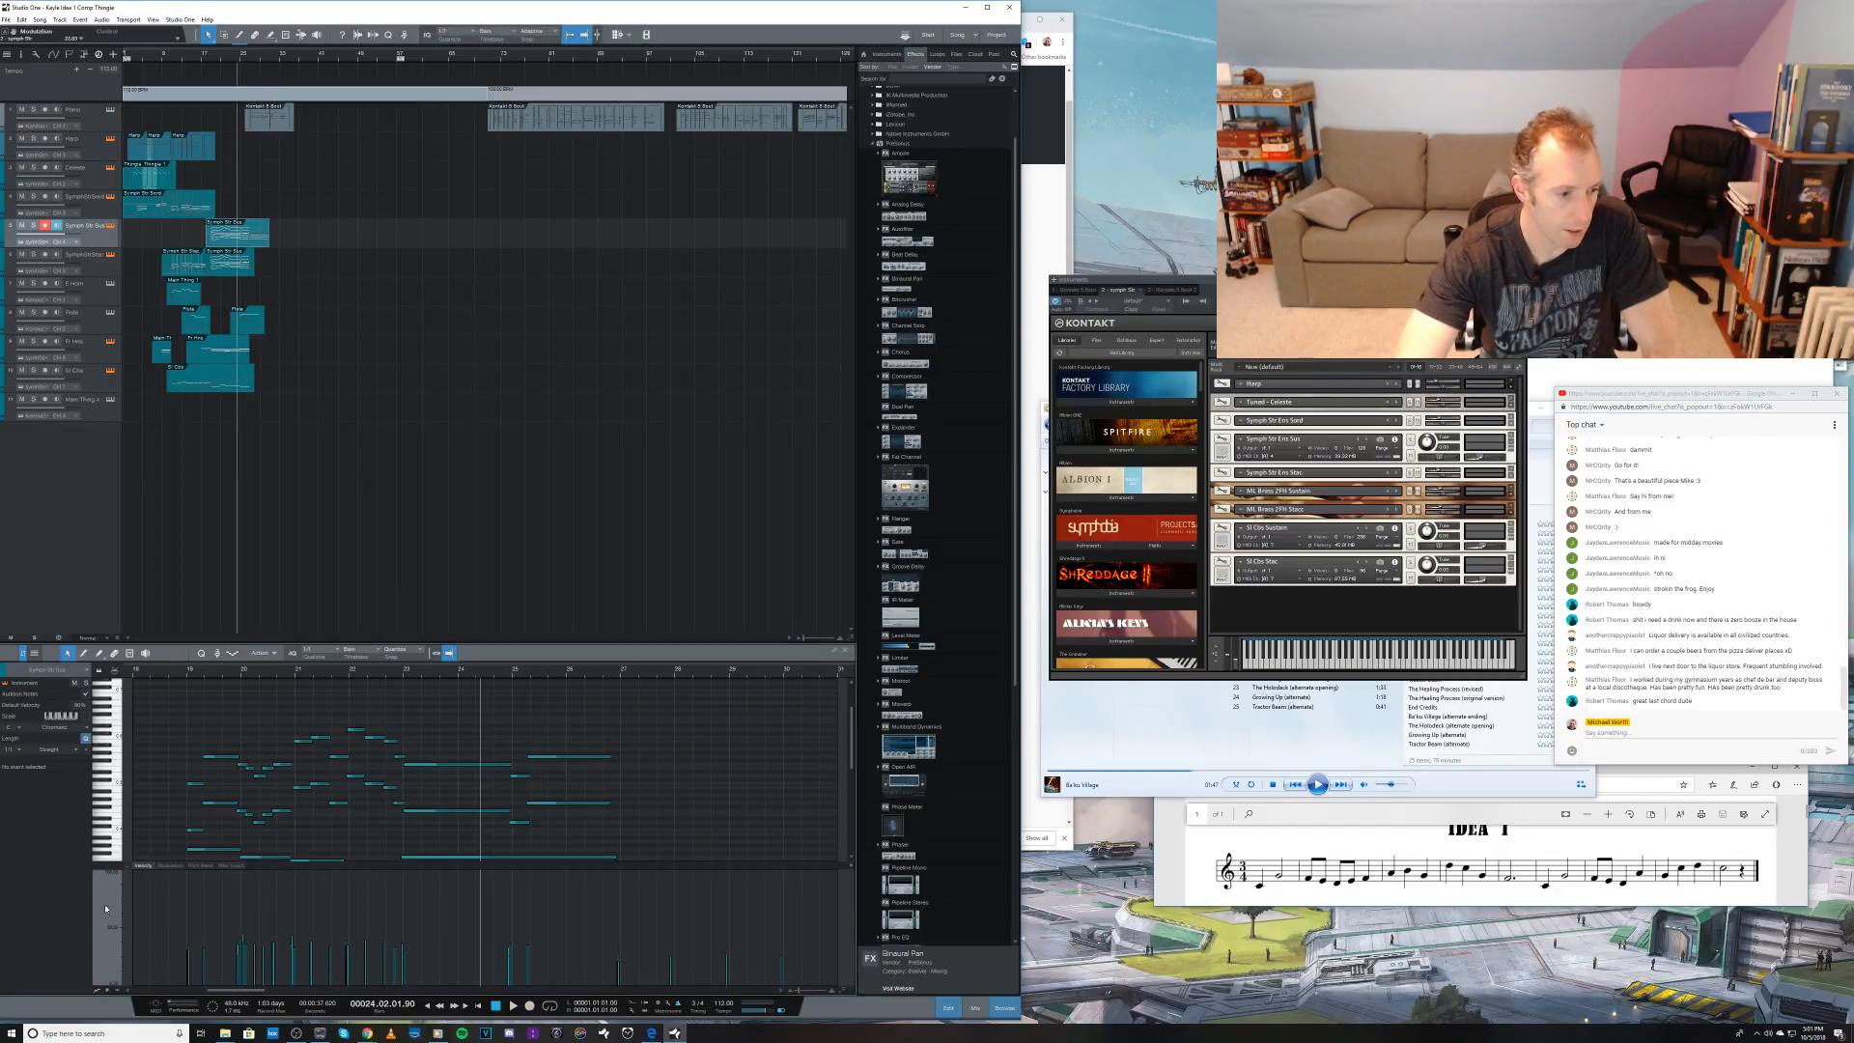
Step: Draw a falling modulation curve over the newly recorded end of the sustained strings part and play it back
left_click(169, 865)
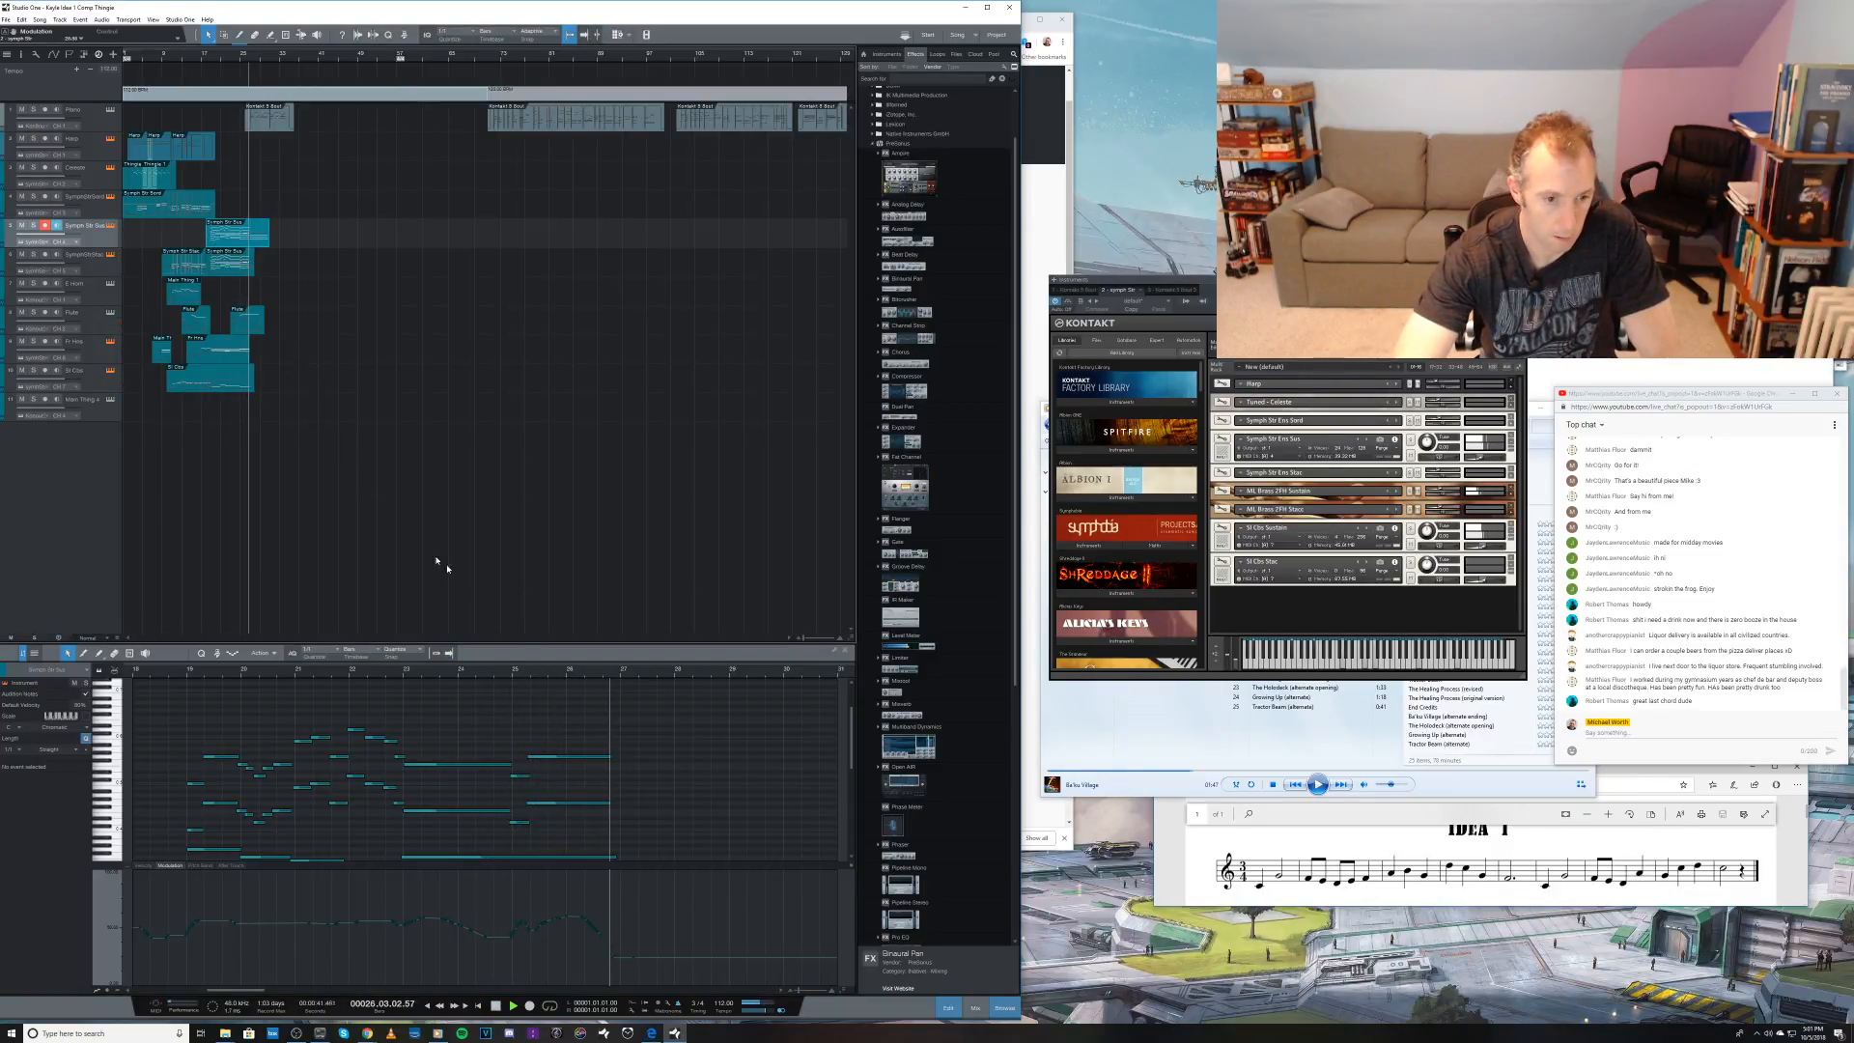
left_click(262, 235)
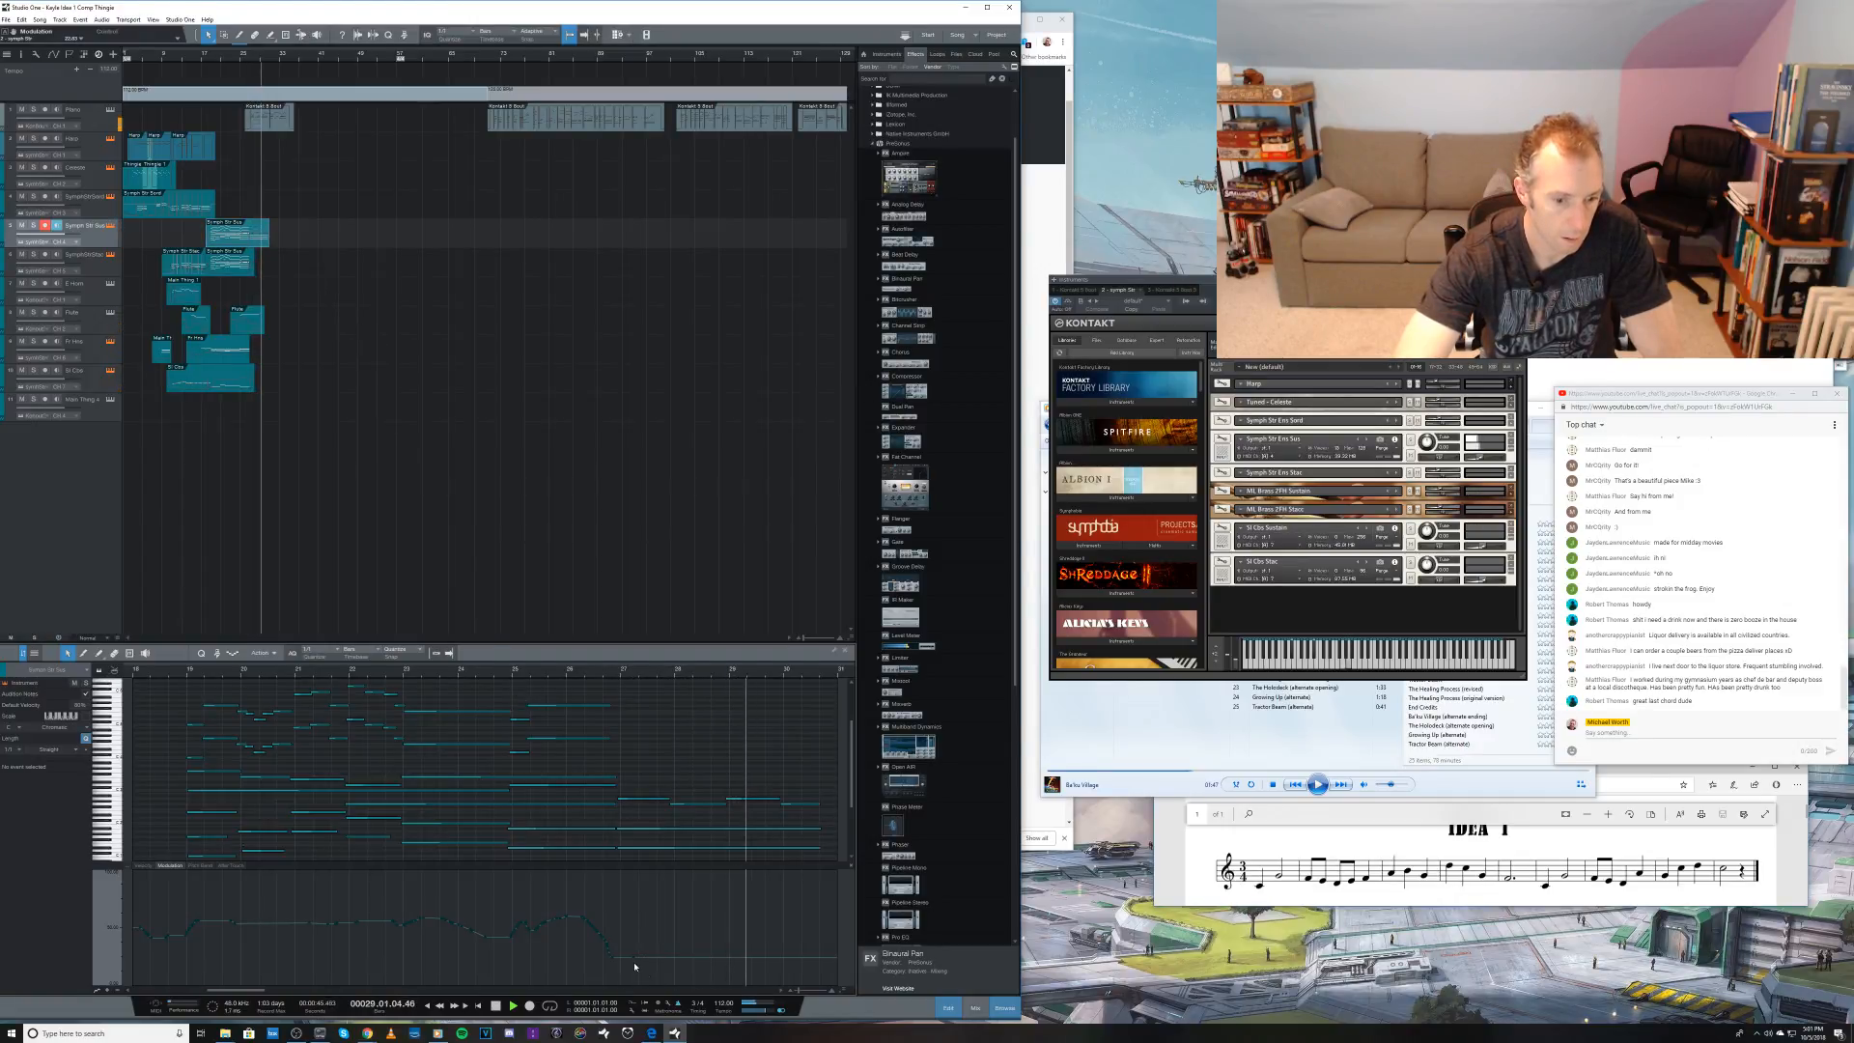
key("space")
key("5")
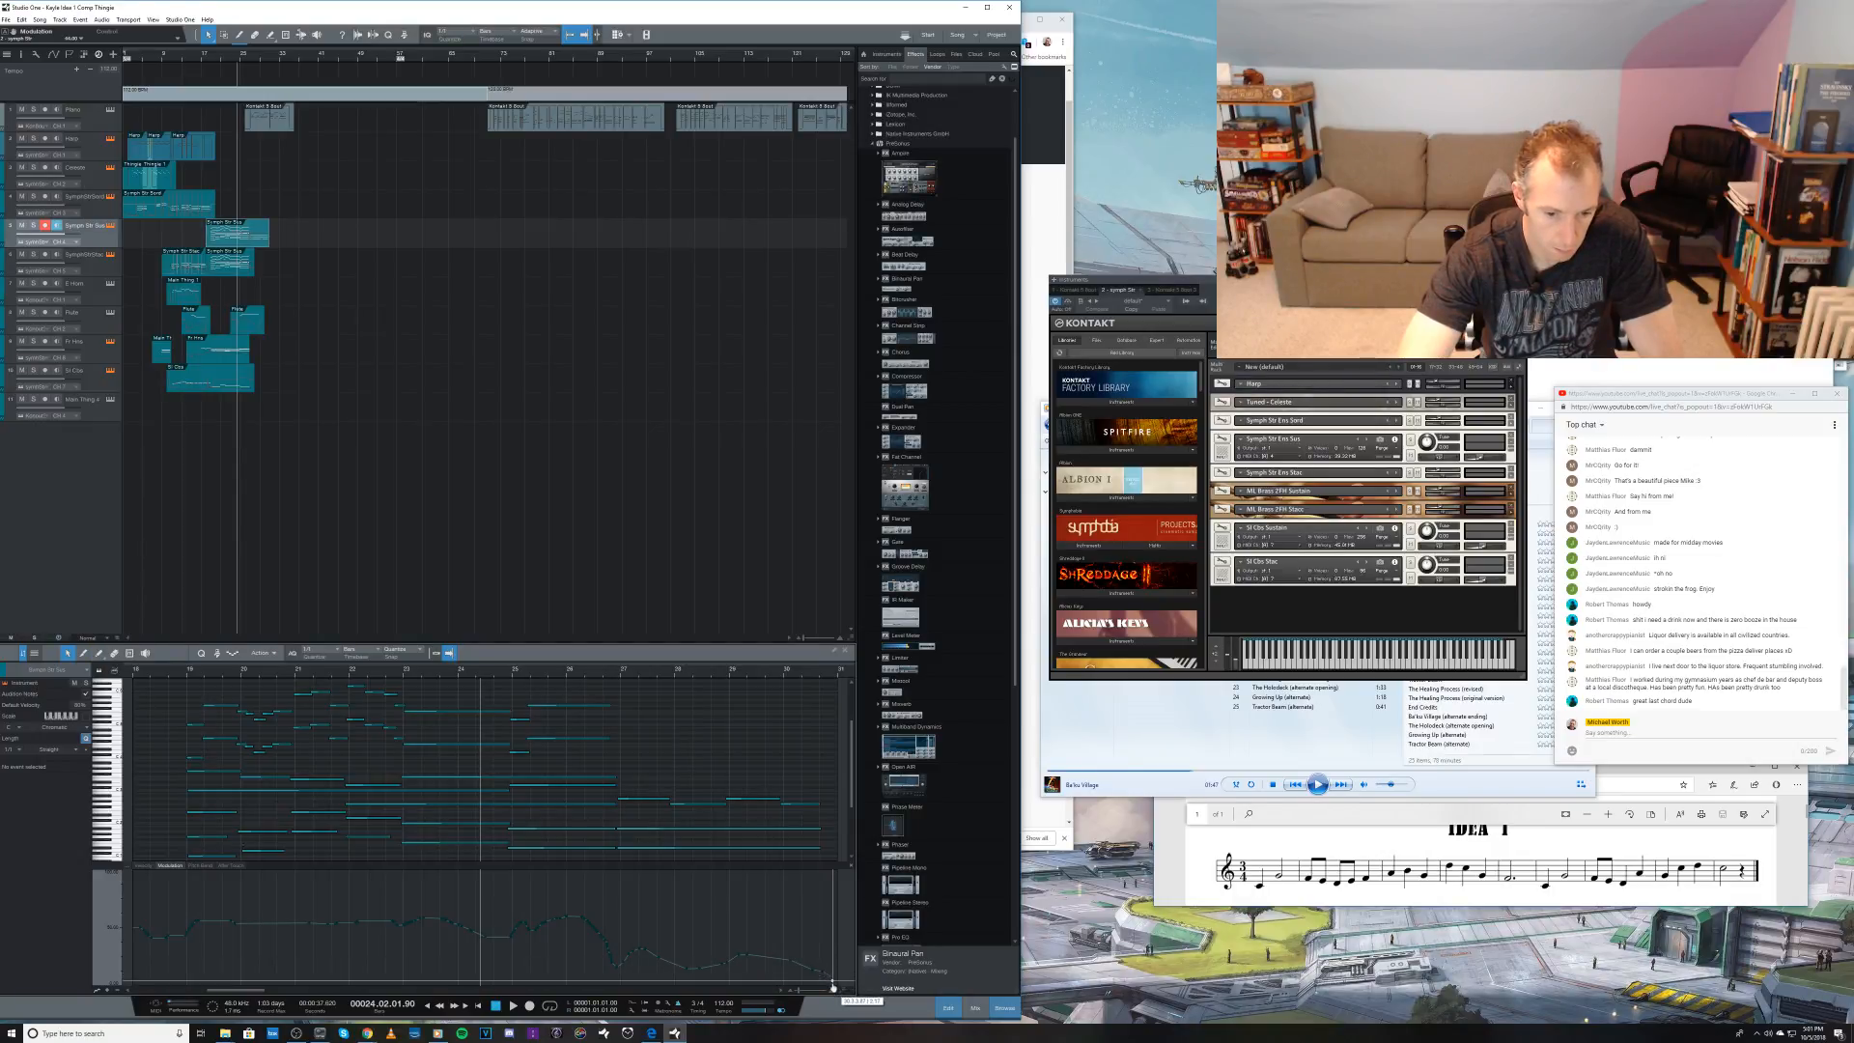
key("space")
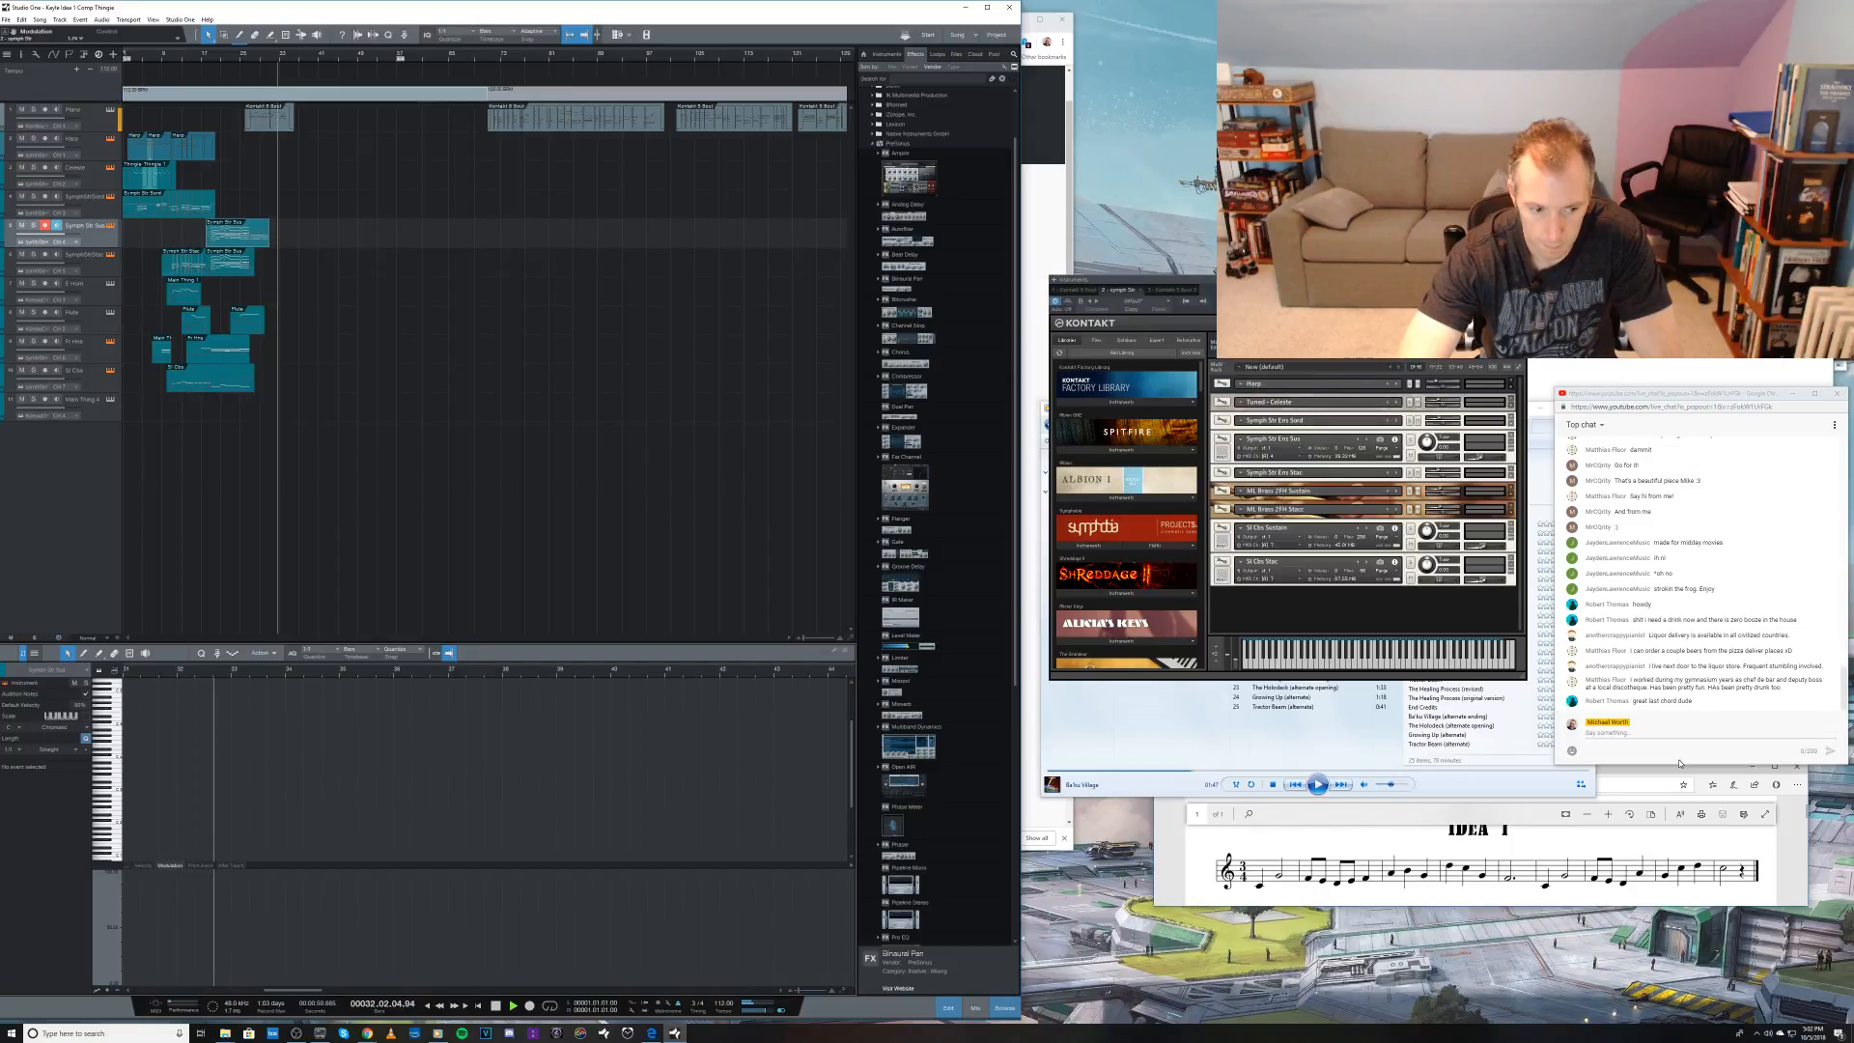
key("space")
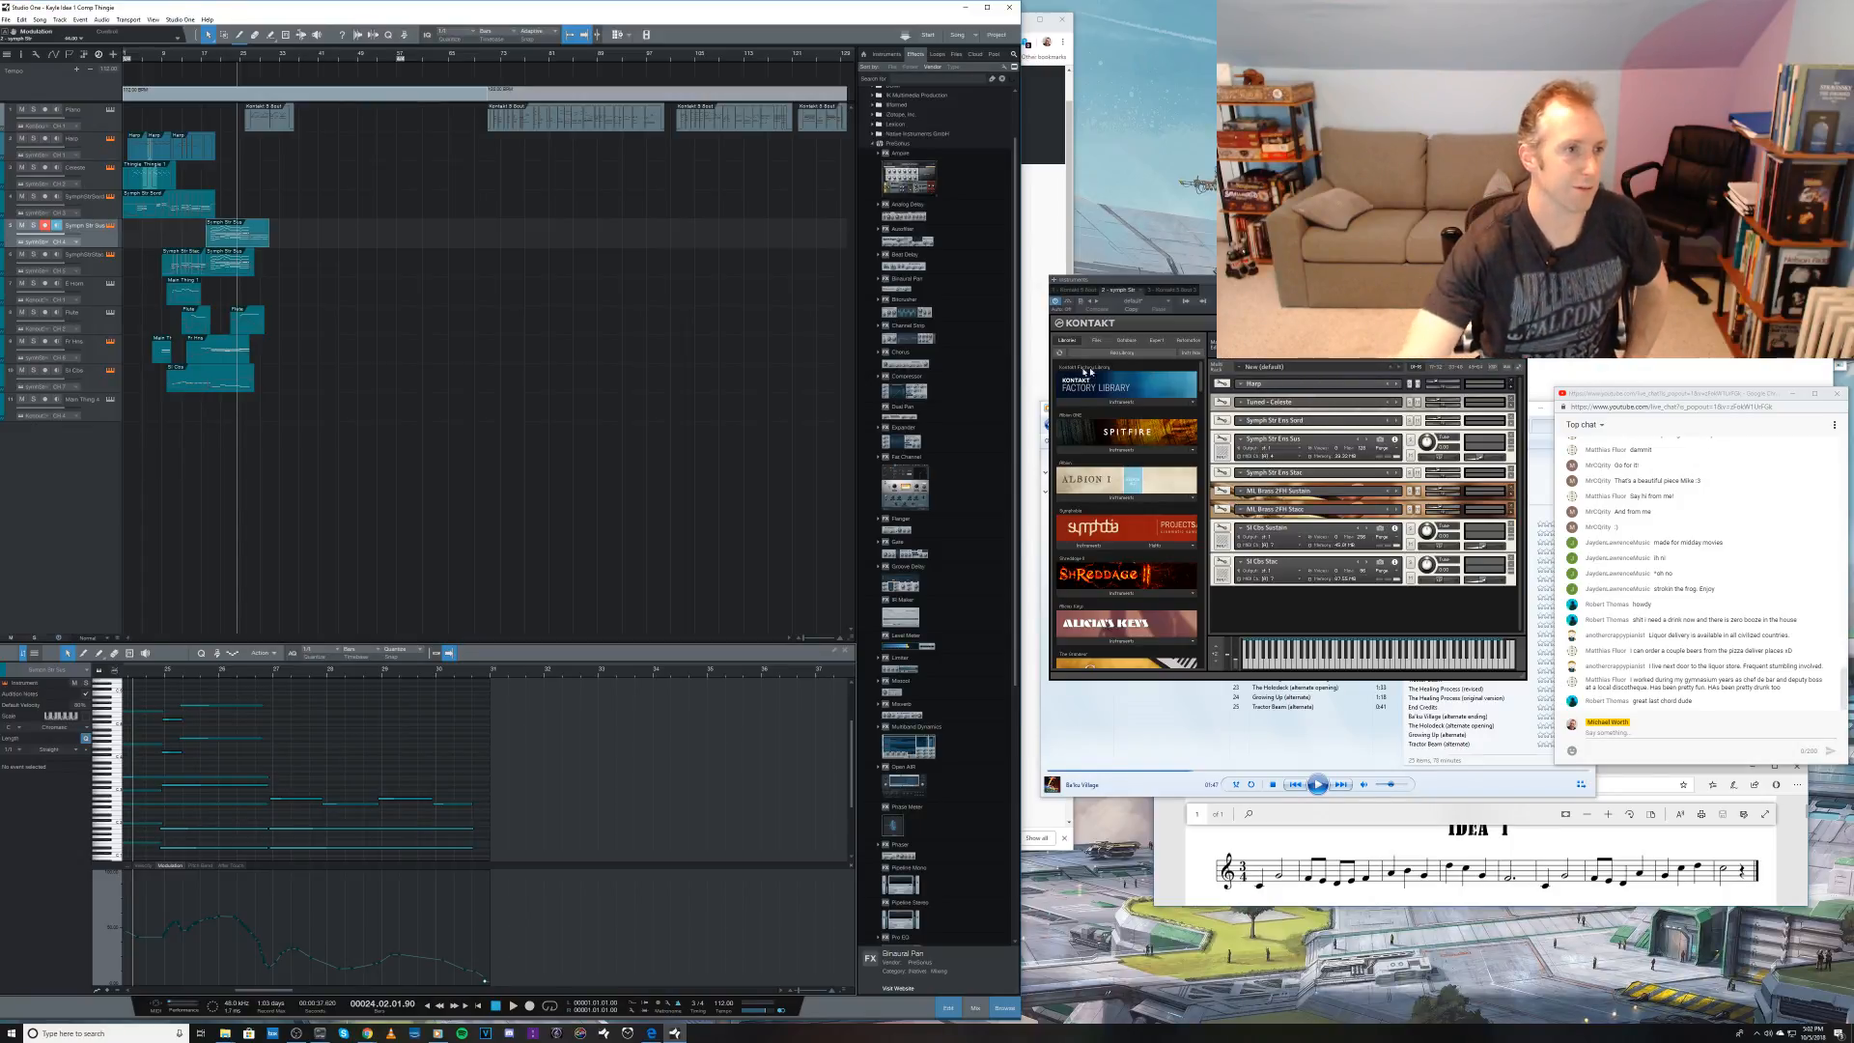
Step: Select the Piano track and play the whole arrangement back from bar 1
left_click(96, 112)
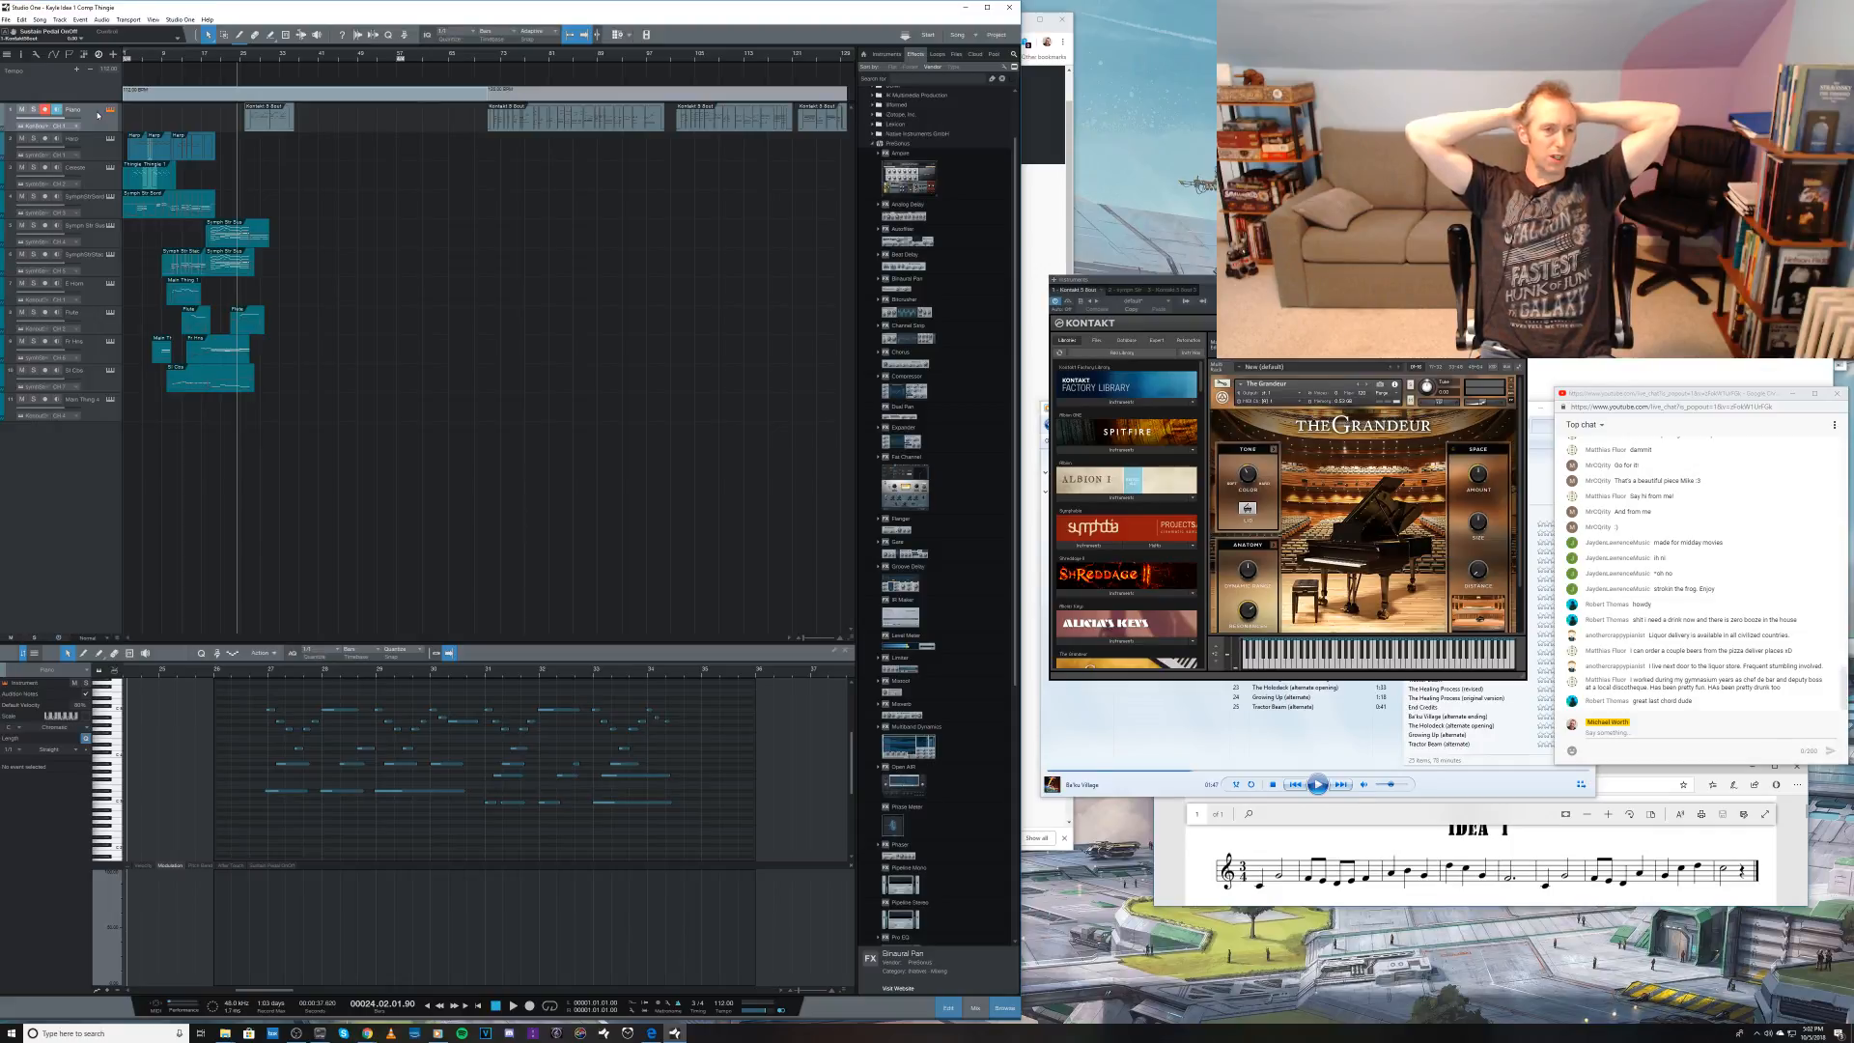
key("KP_Decimal")
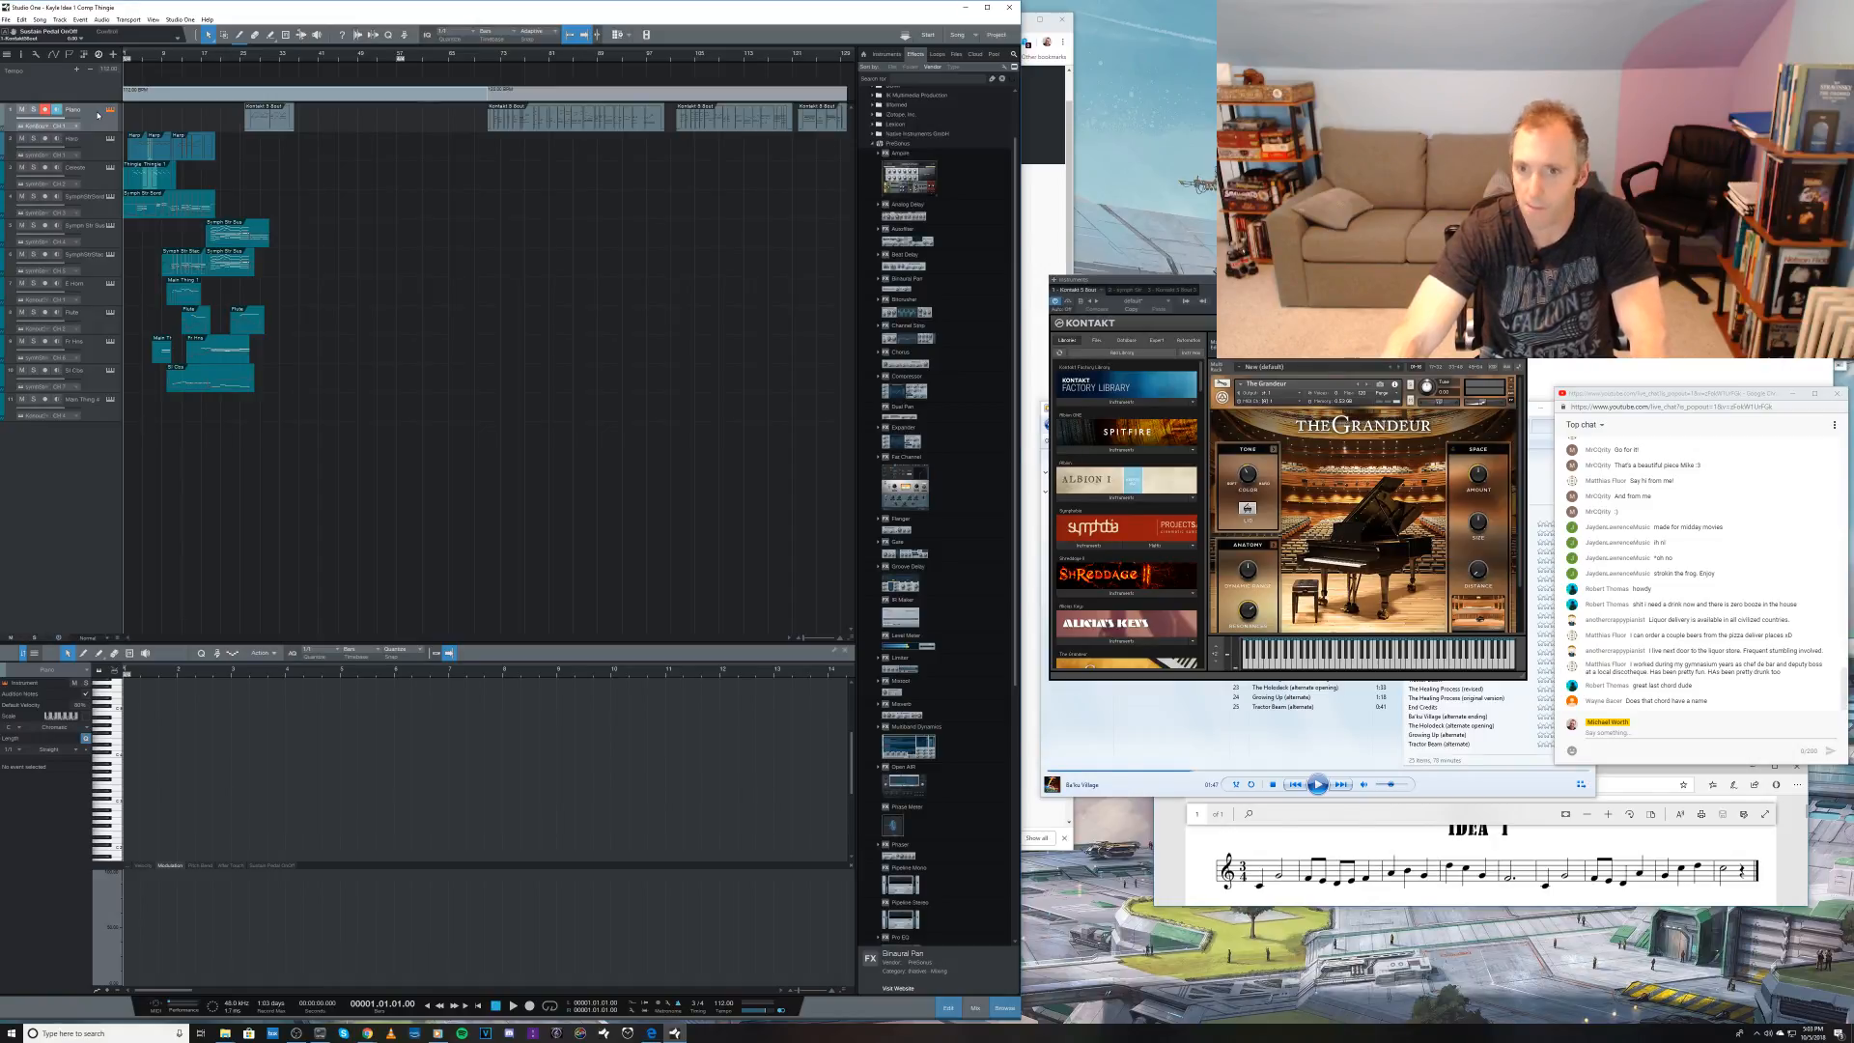
key("space")
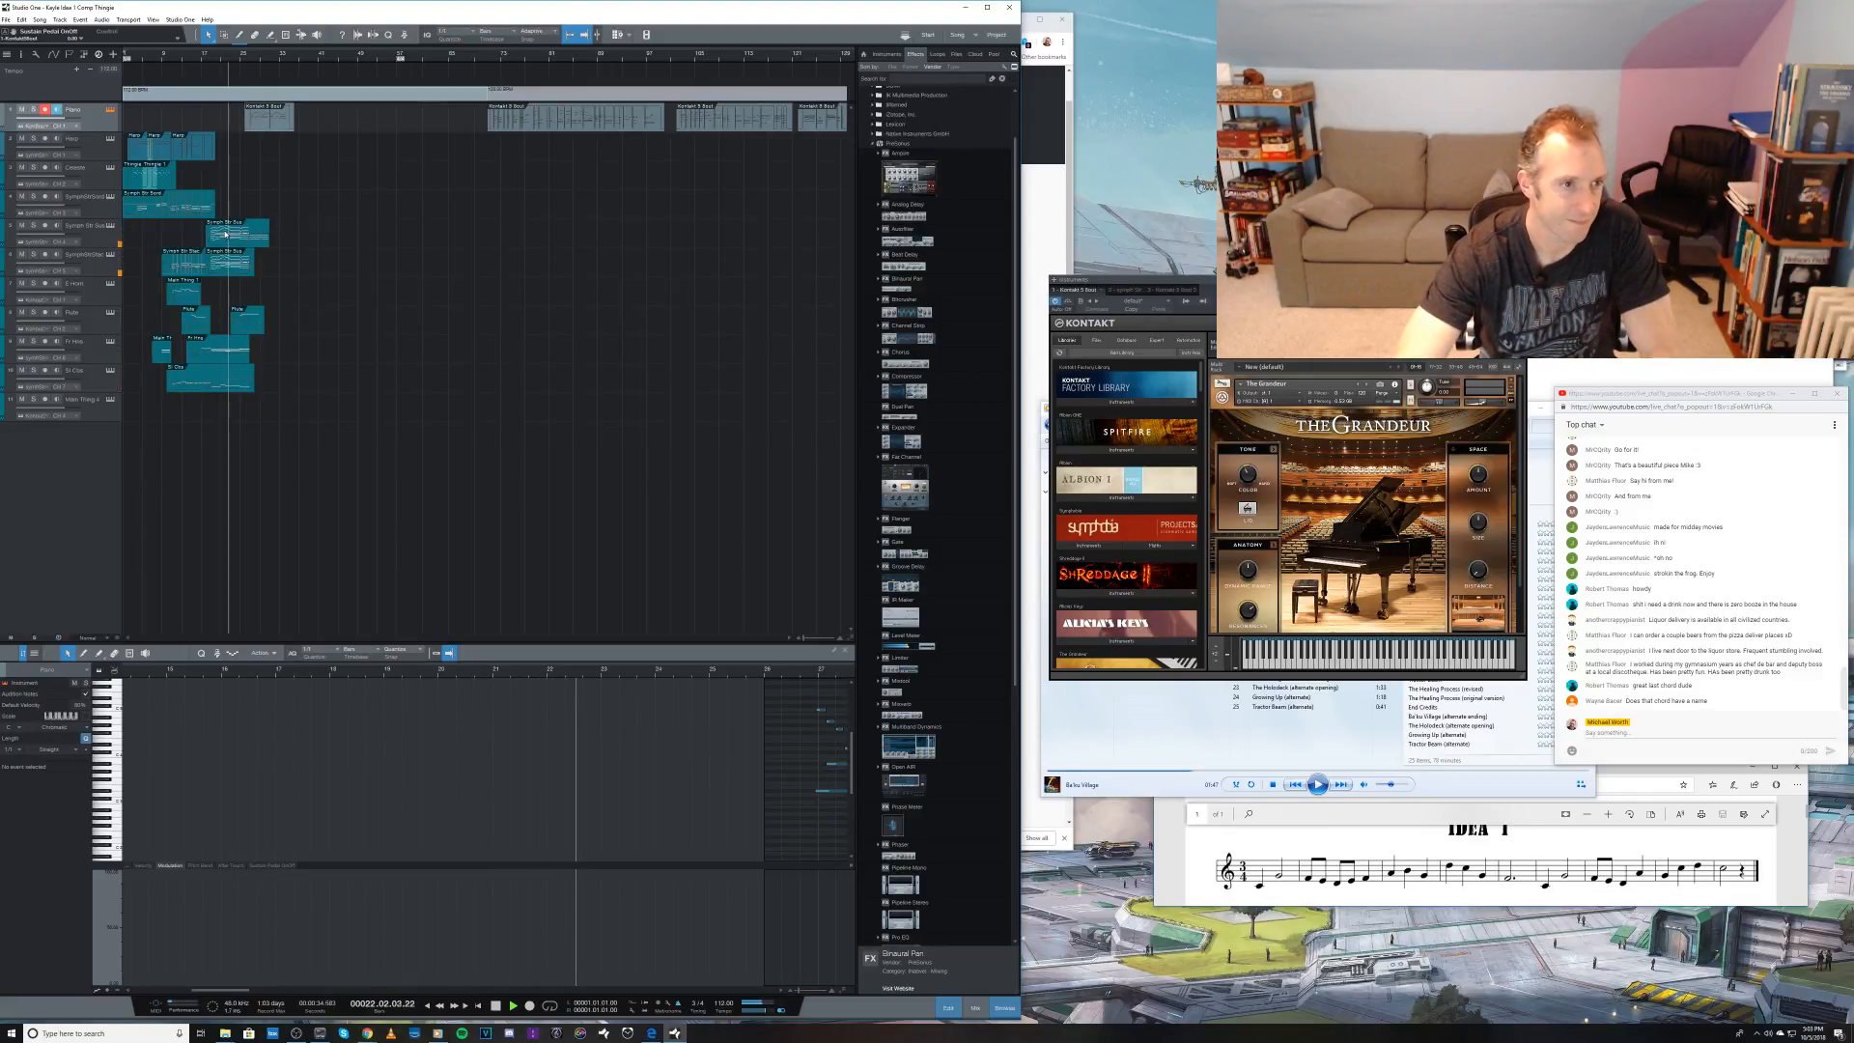
Step: Select and adjust the modulation points over the opening phrases of the sustained strings part and audition the passage
left_click(295, 230)
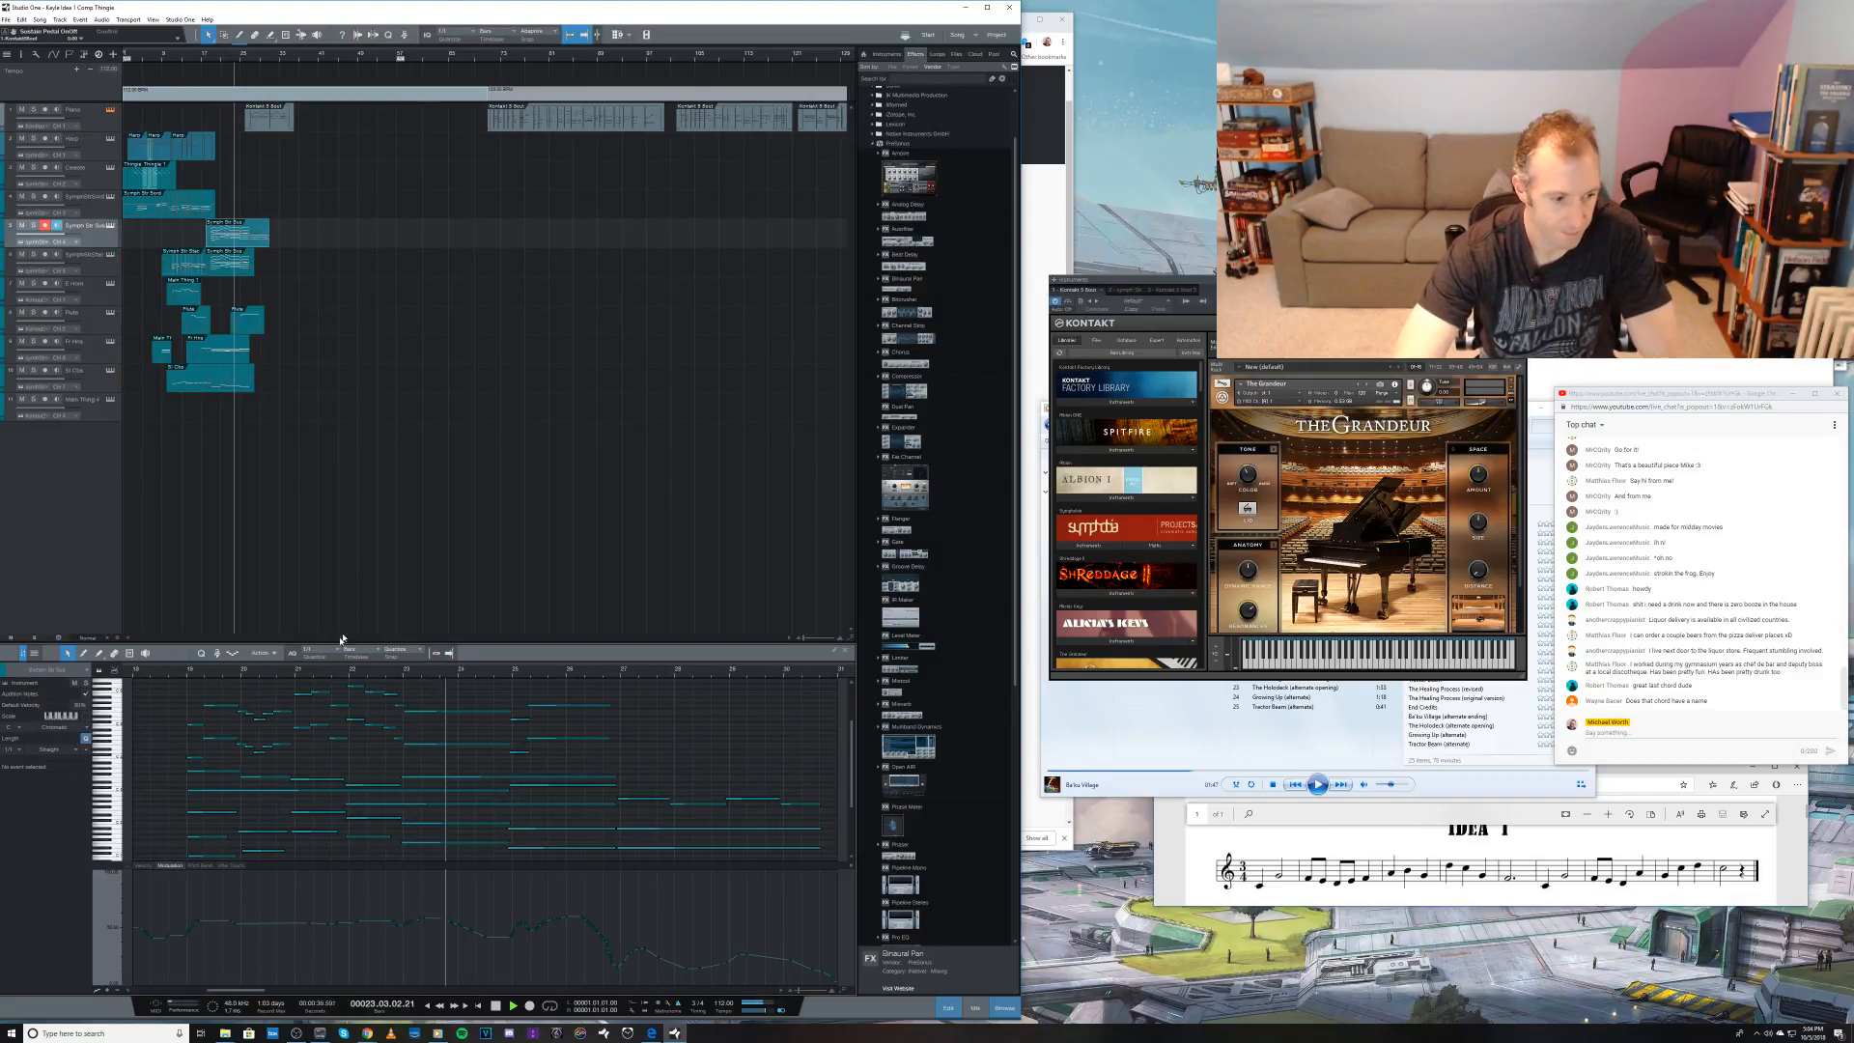
key("w")
key("space")
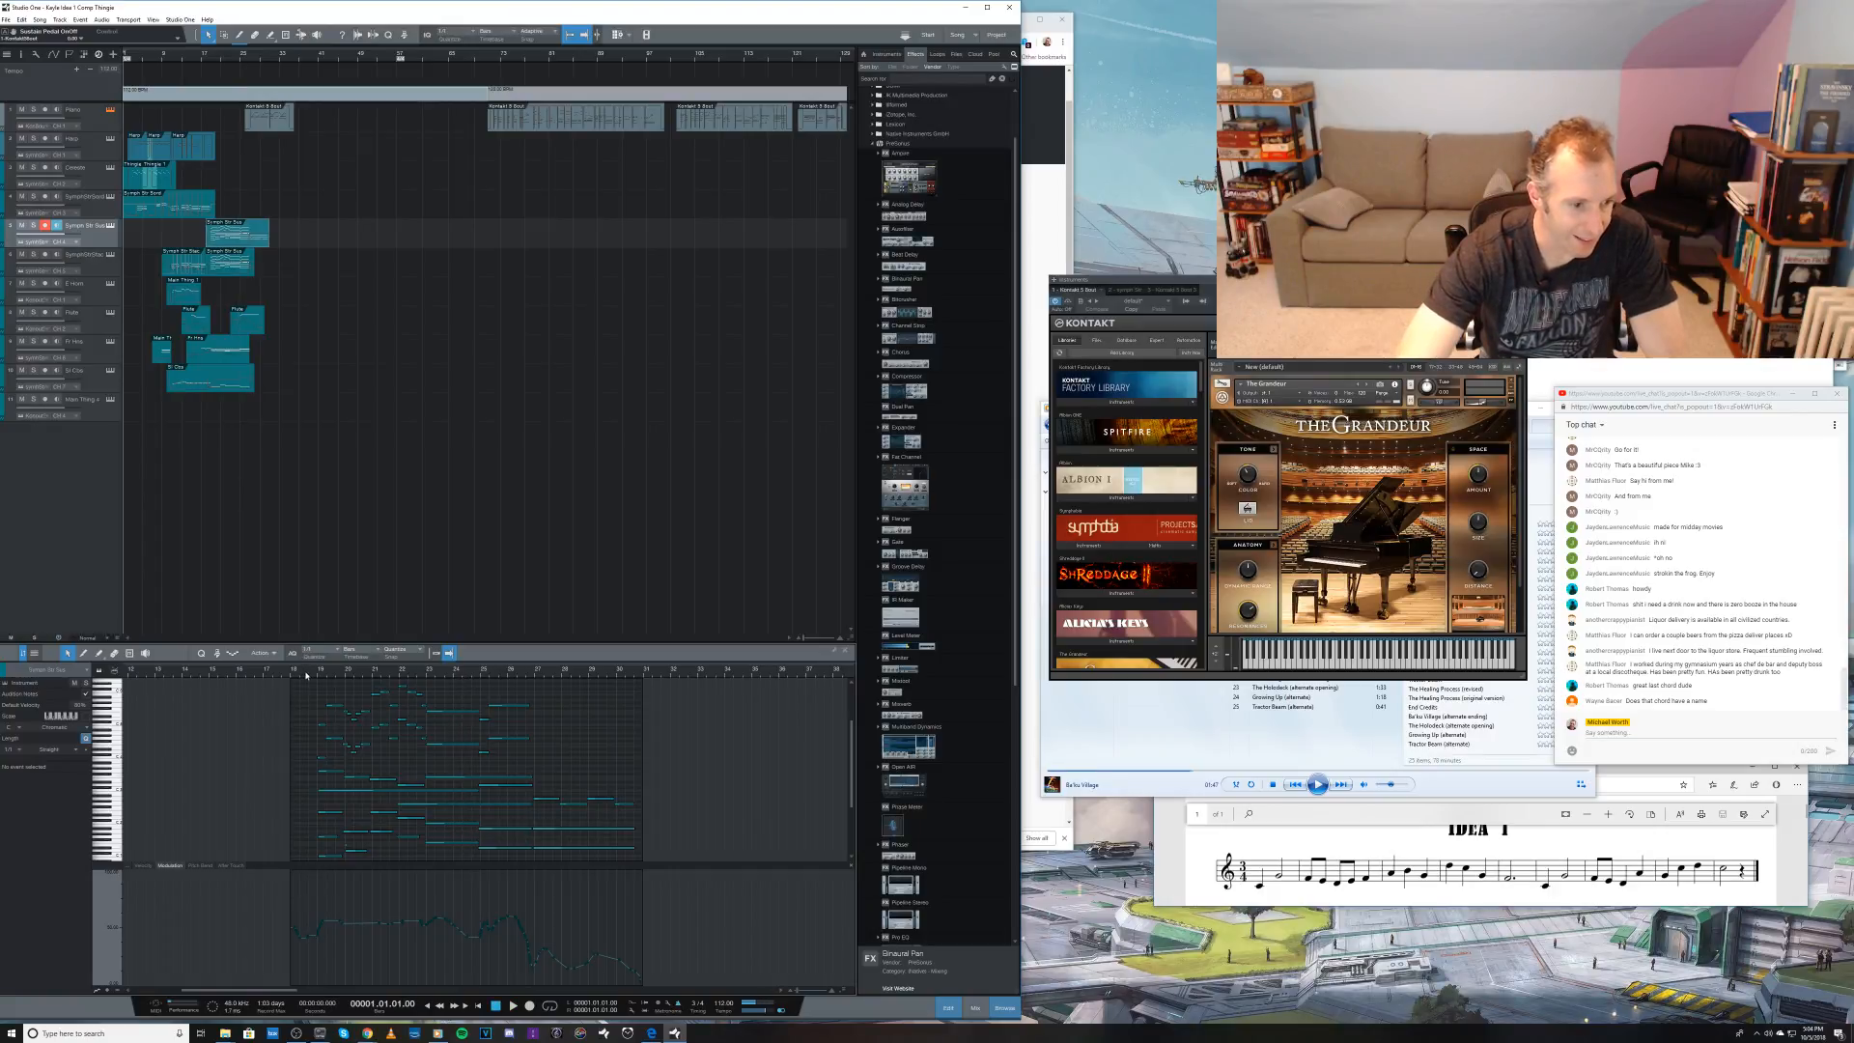
left_click(311, 679)
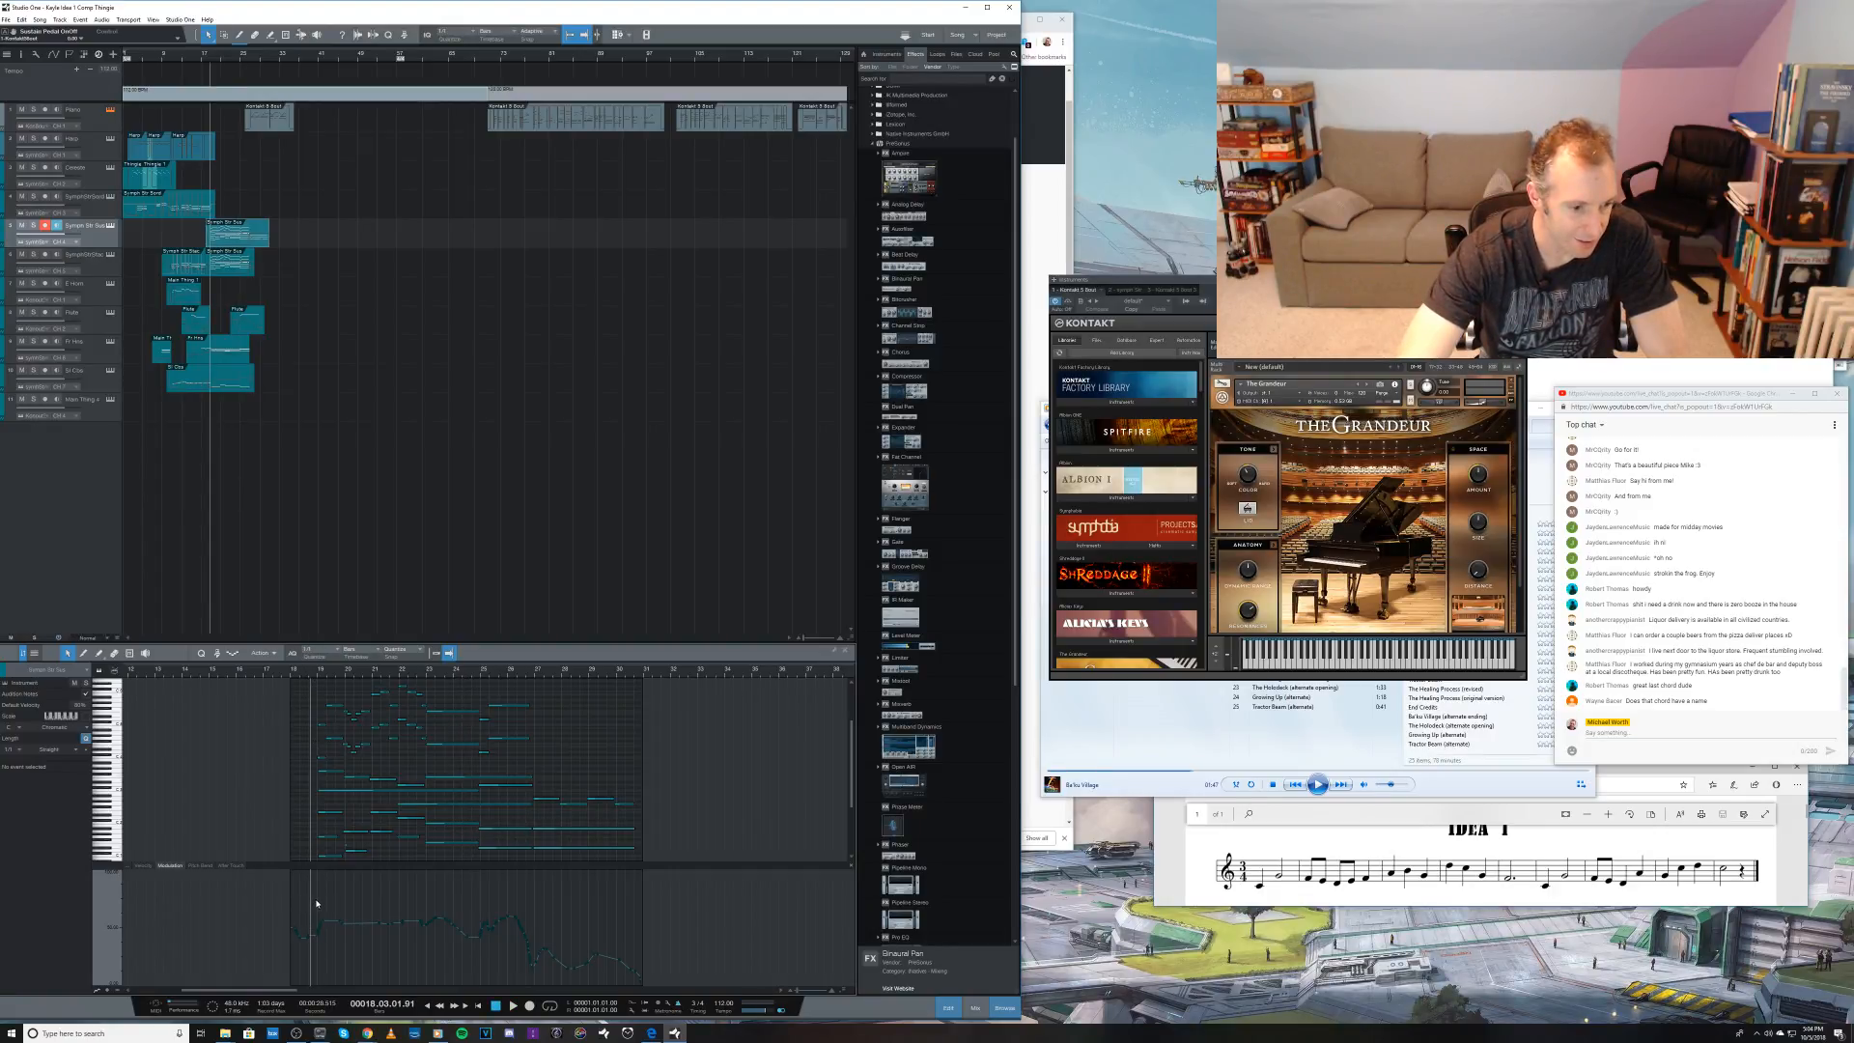
left_click_drag(317, 903, 510, 938)
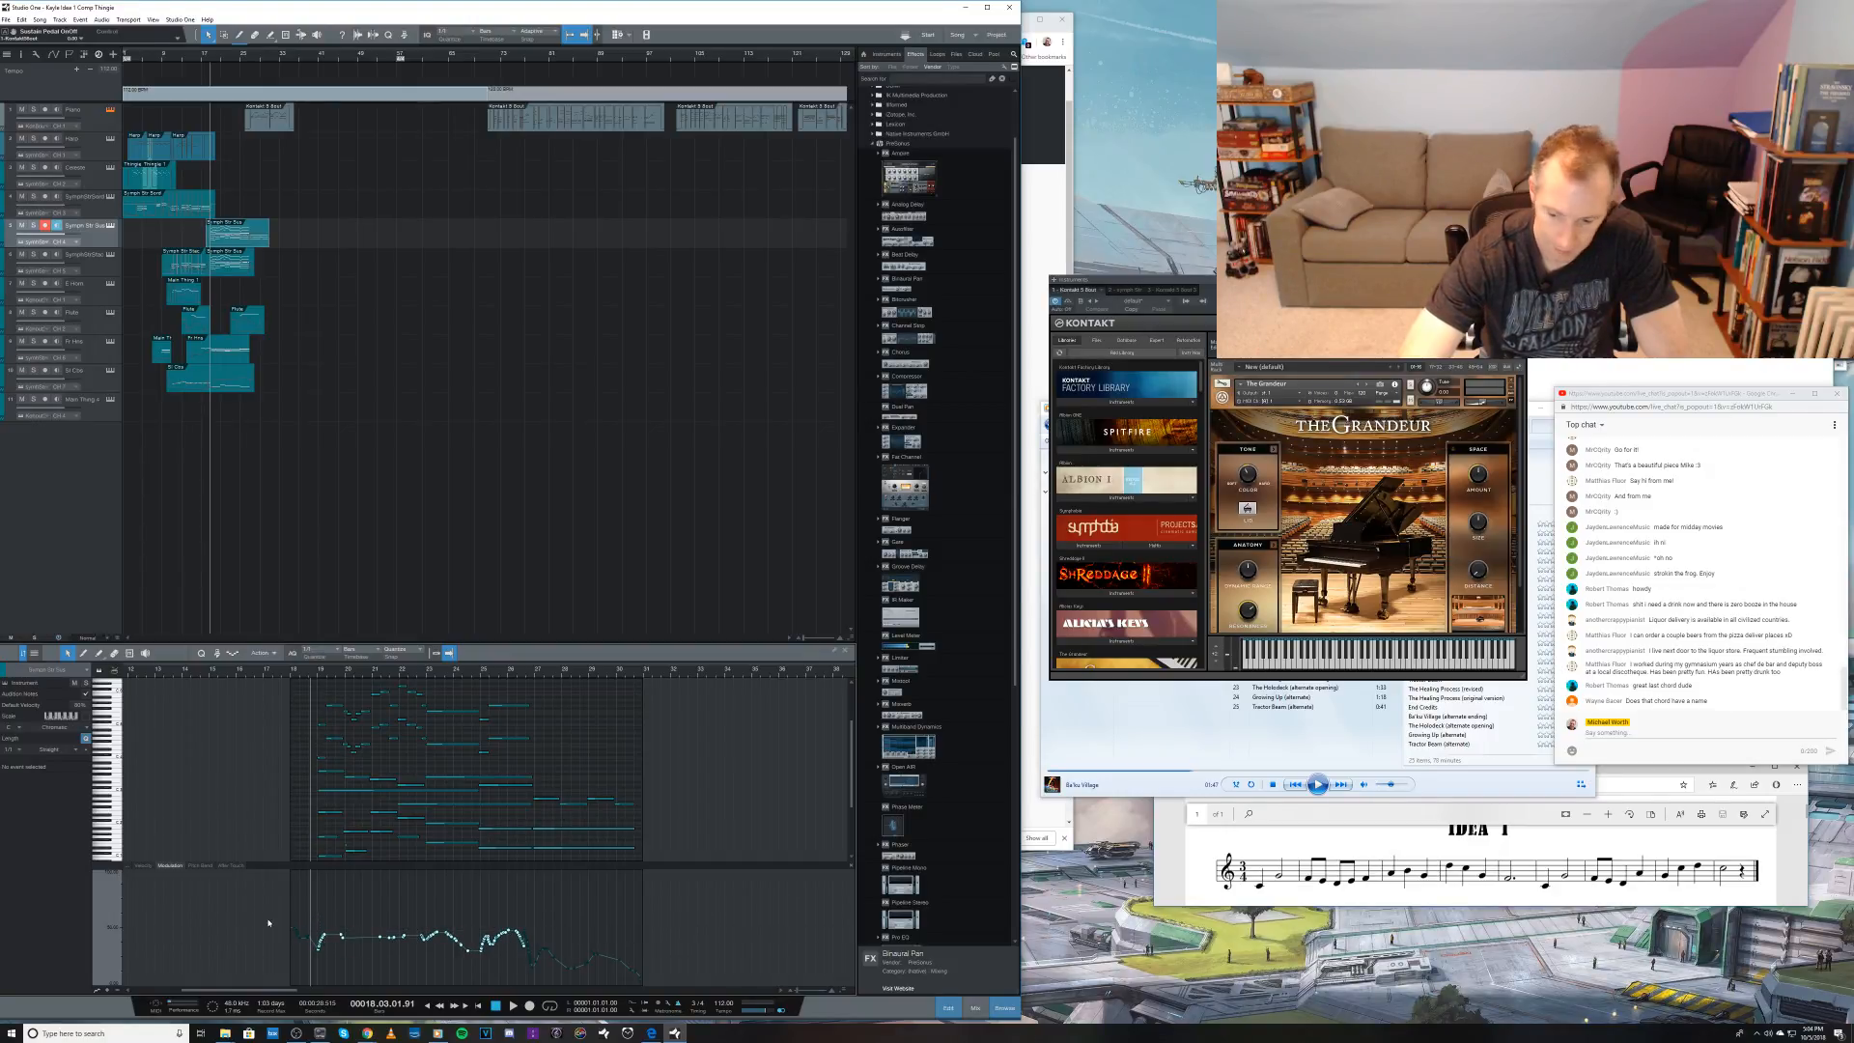
key("space")
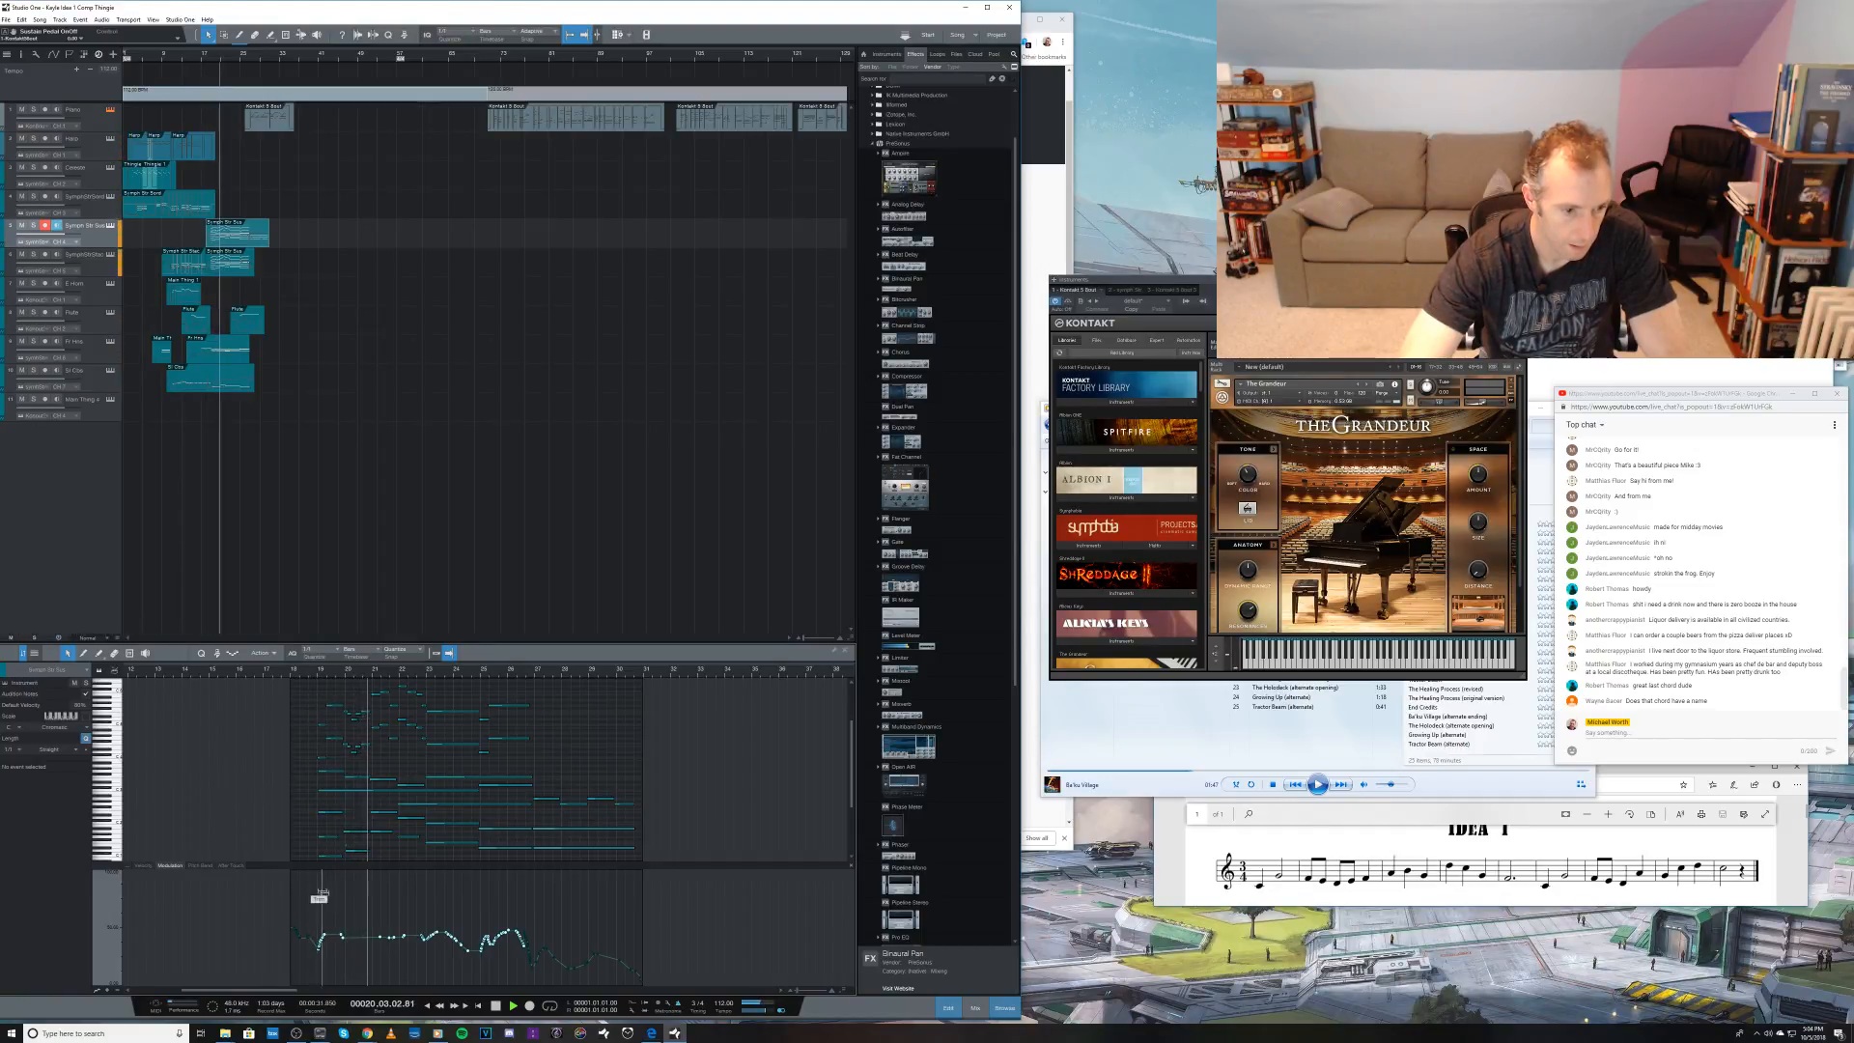
Step: Redraw the modulation curve near the beginning of the sustained strings part
key("space")
key("5")
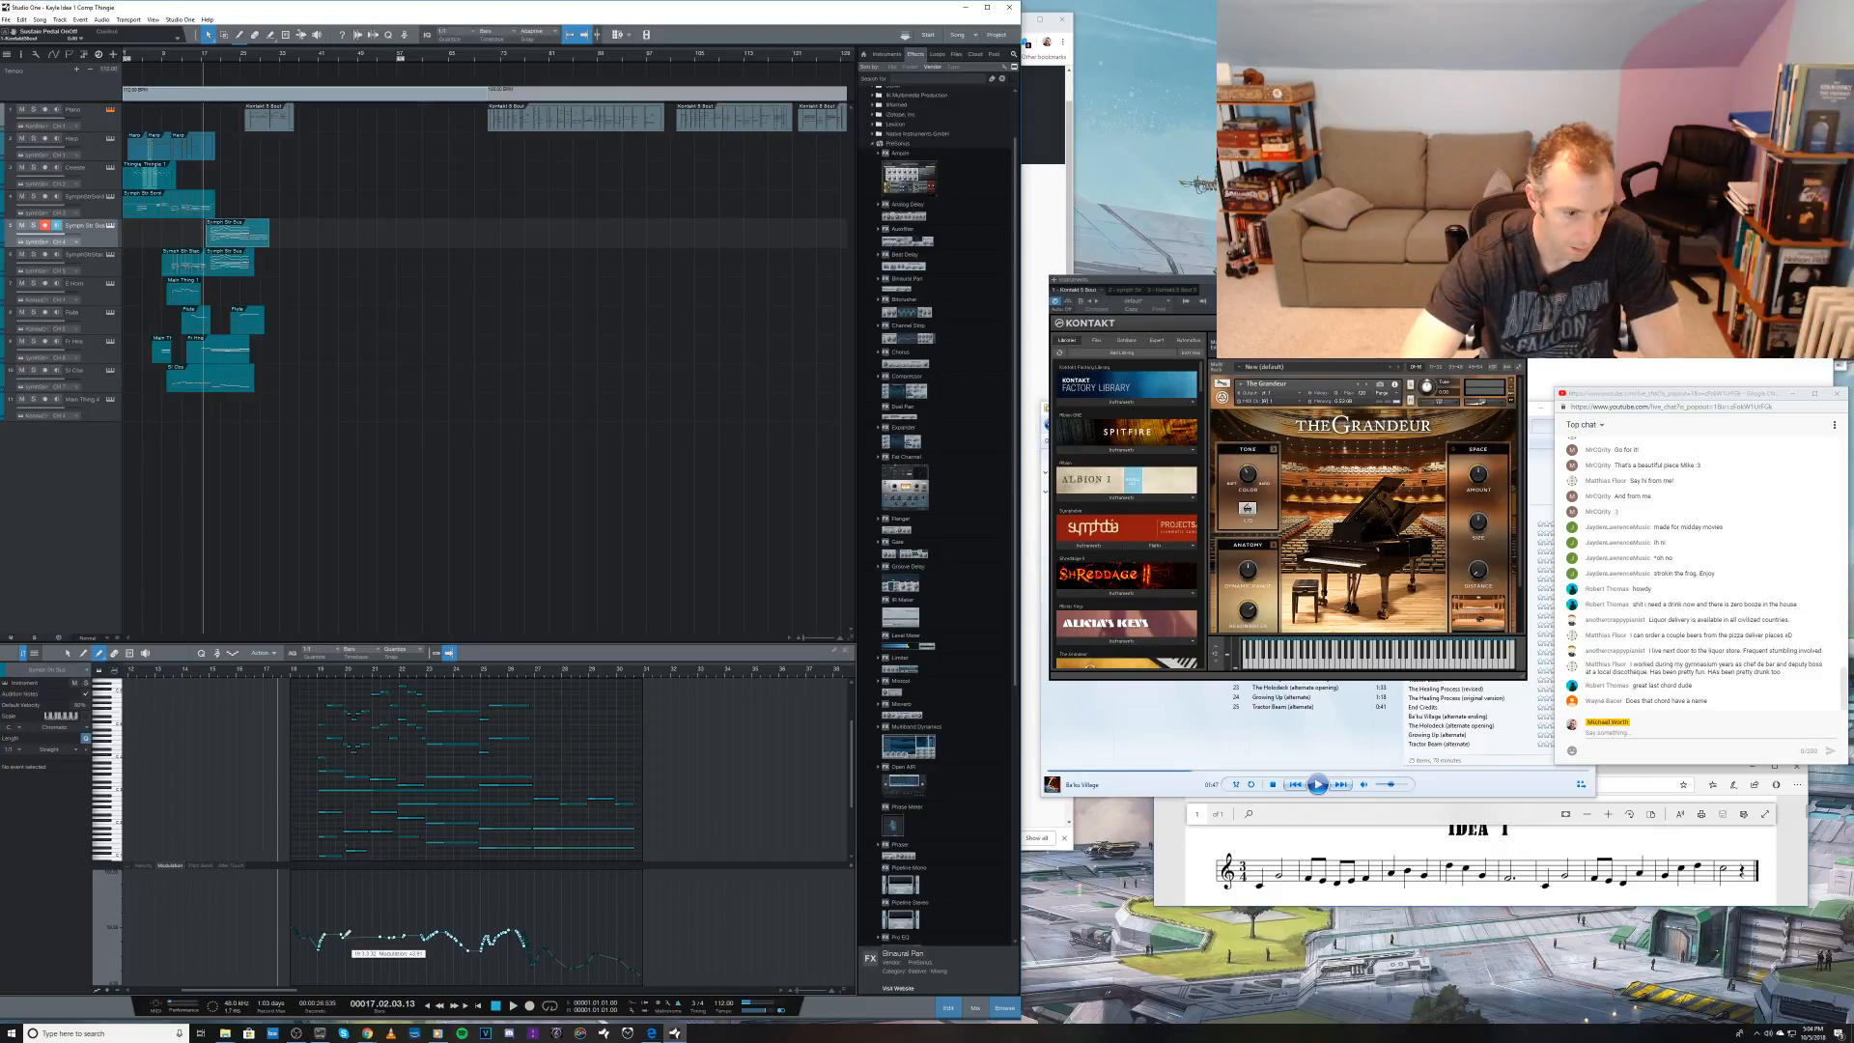
left_click_drag(344, 936, 347, 933)
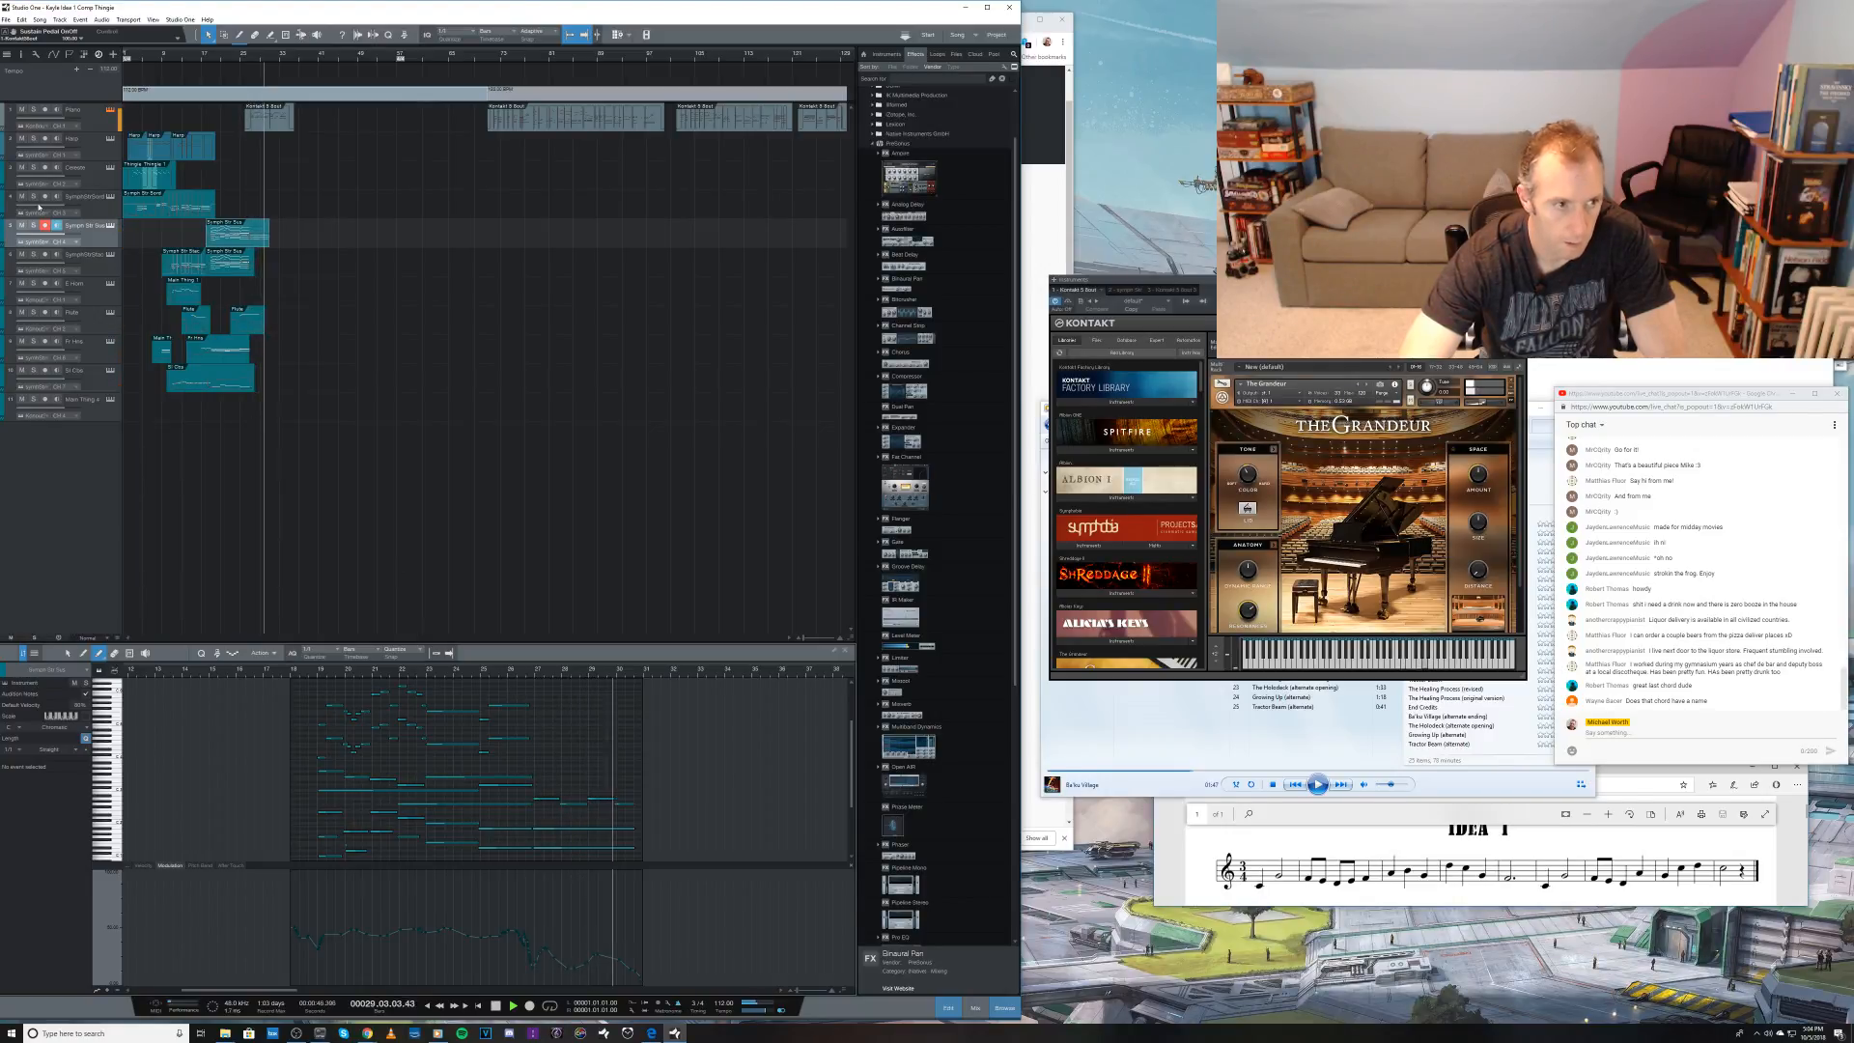
Step: Select the E Horn track, stop playback and move the playhead to bar 29
left_click(97, 293)
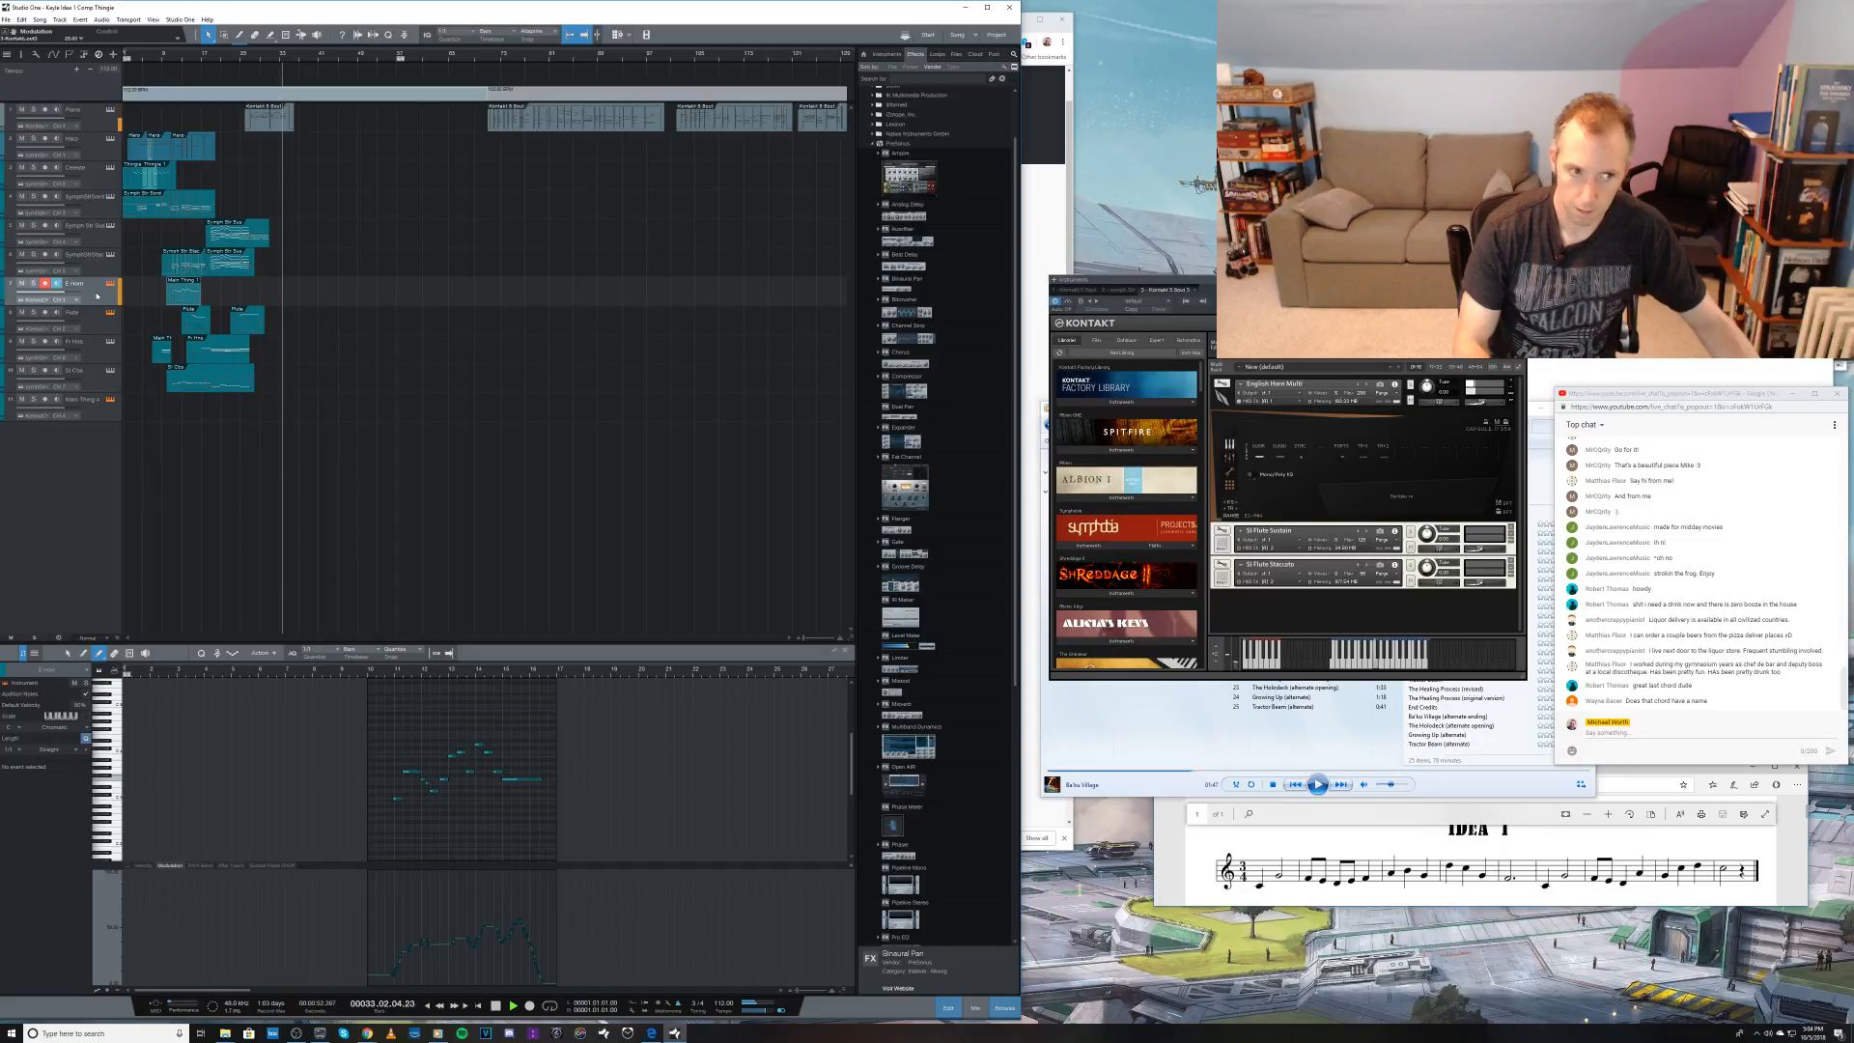
key("space")
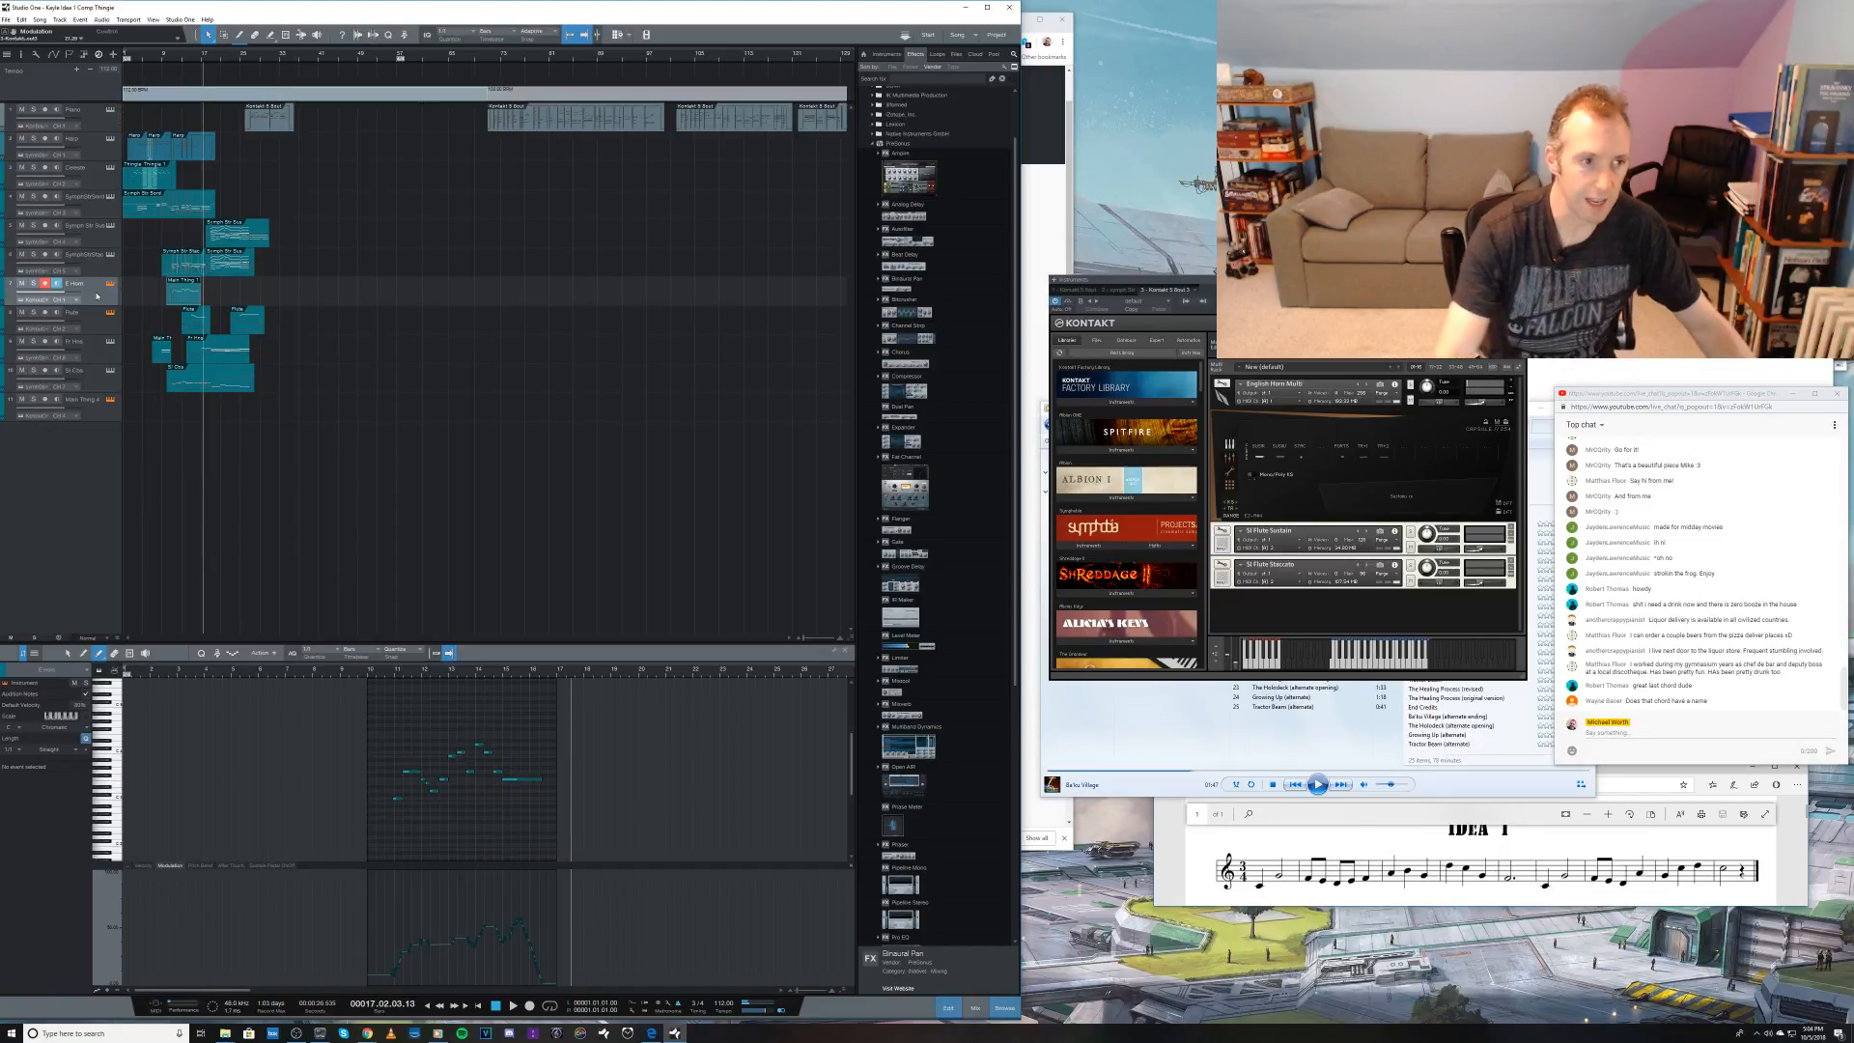
key("KP_Add")
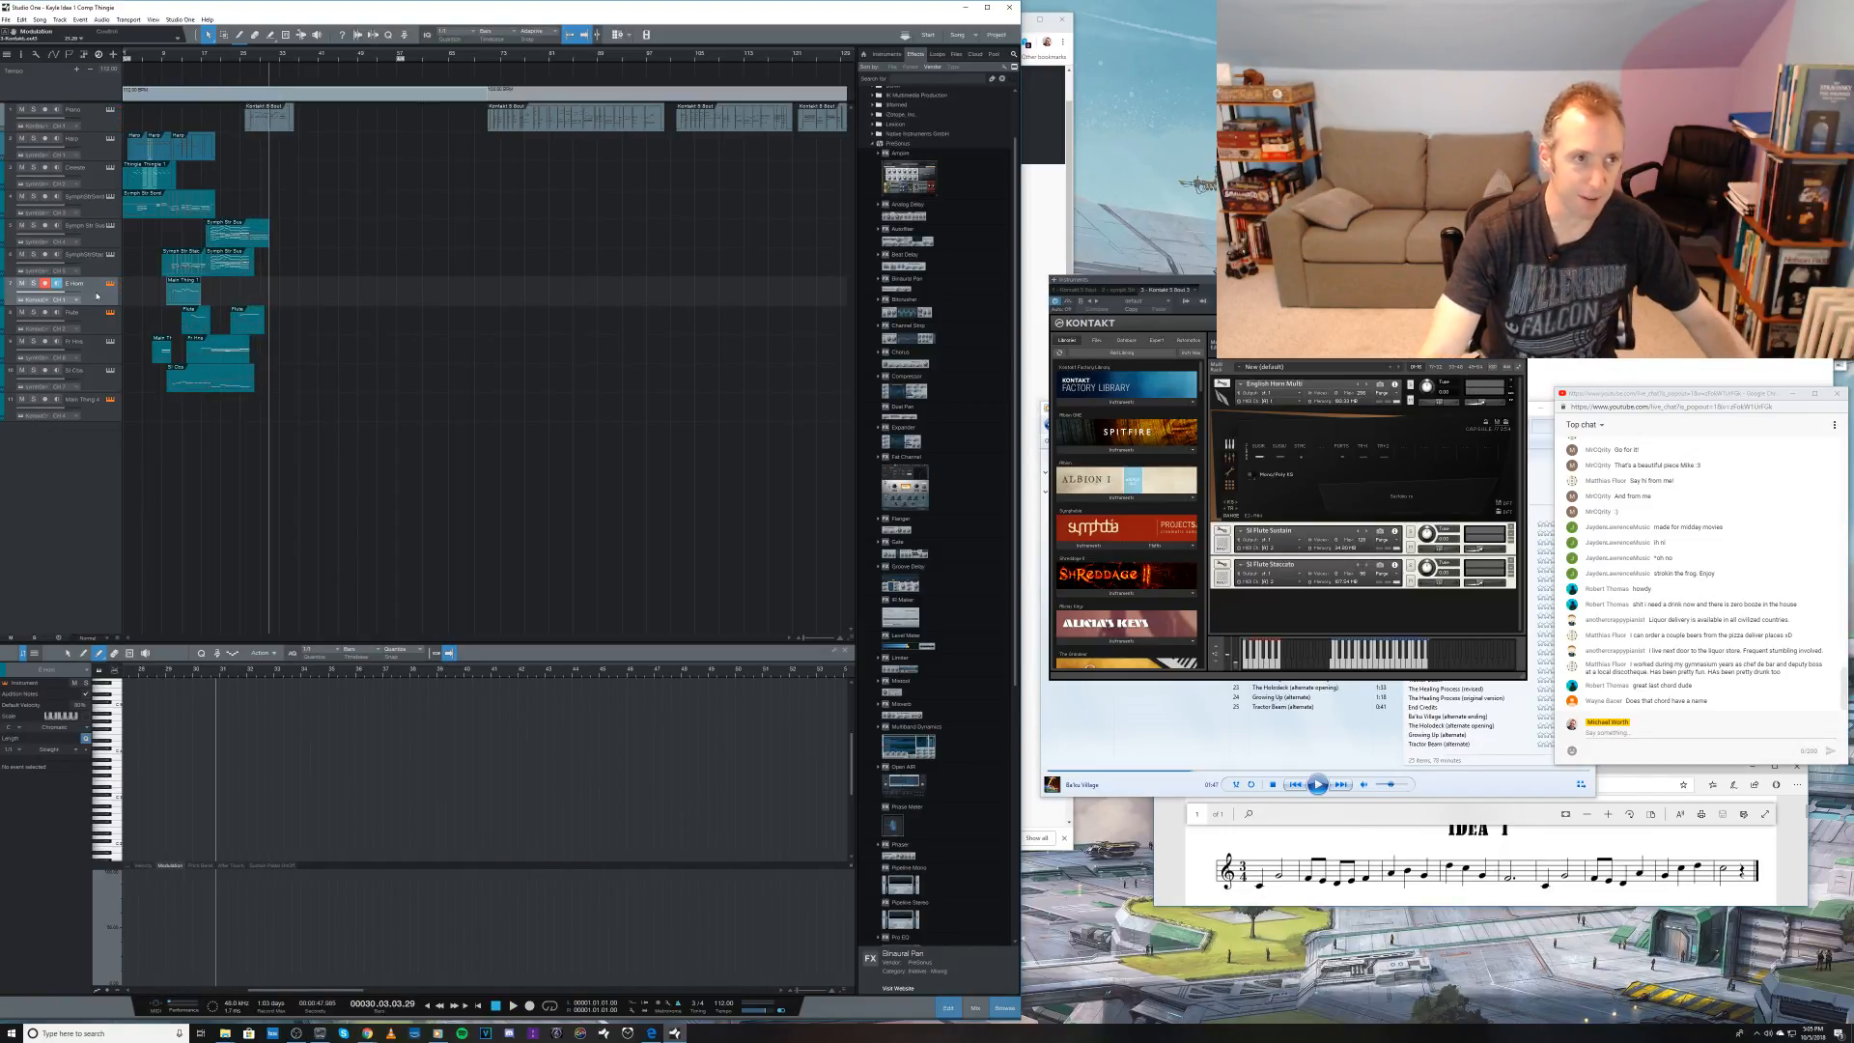
key("KP_Subtract")
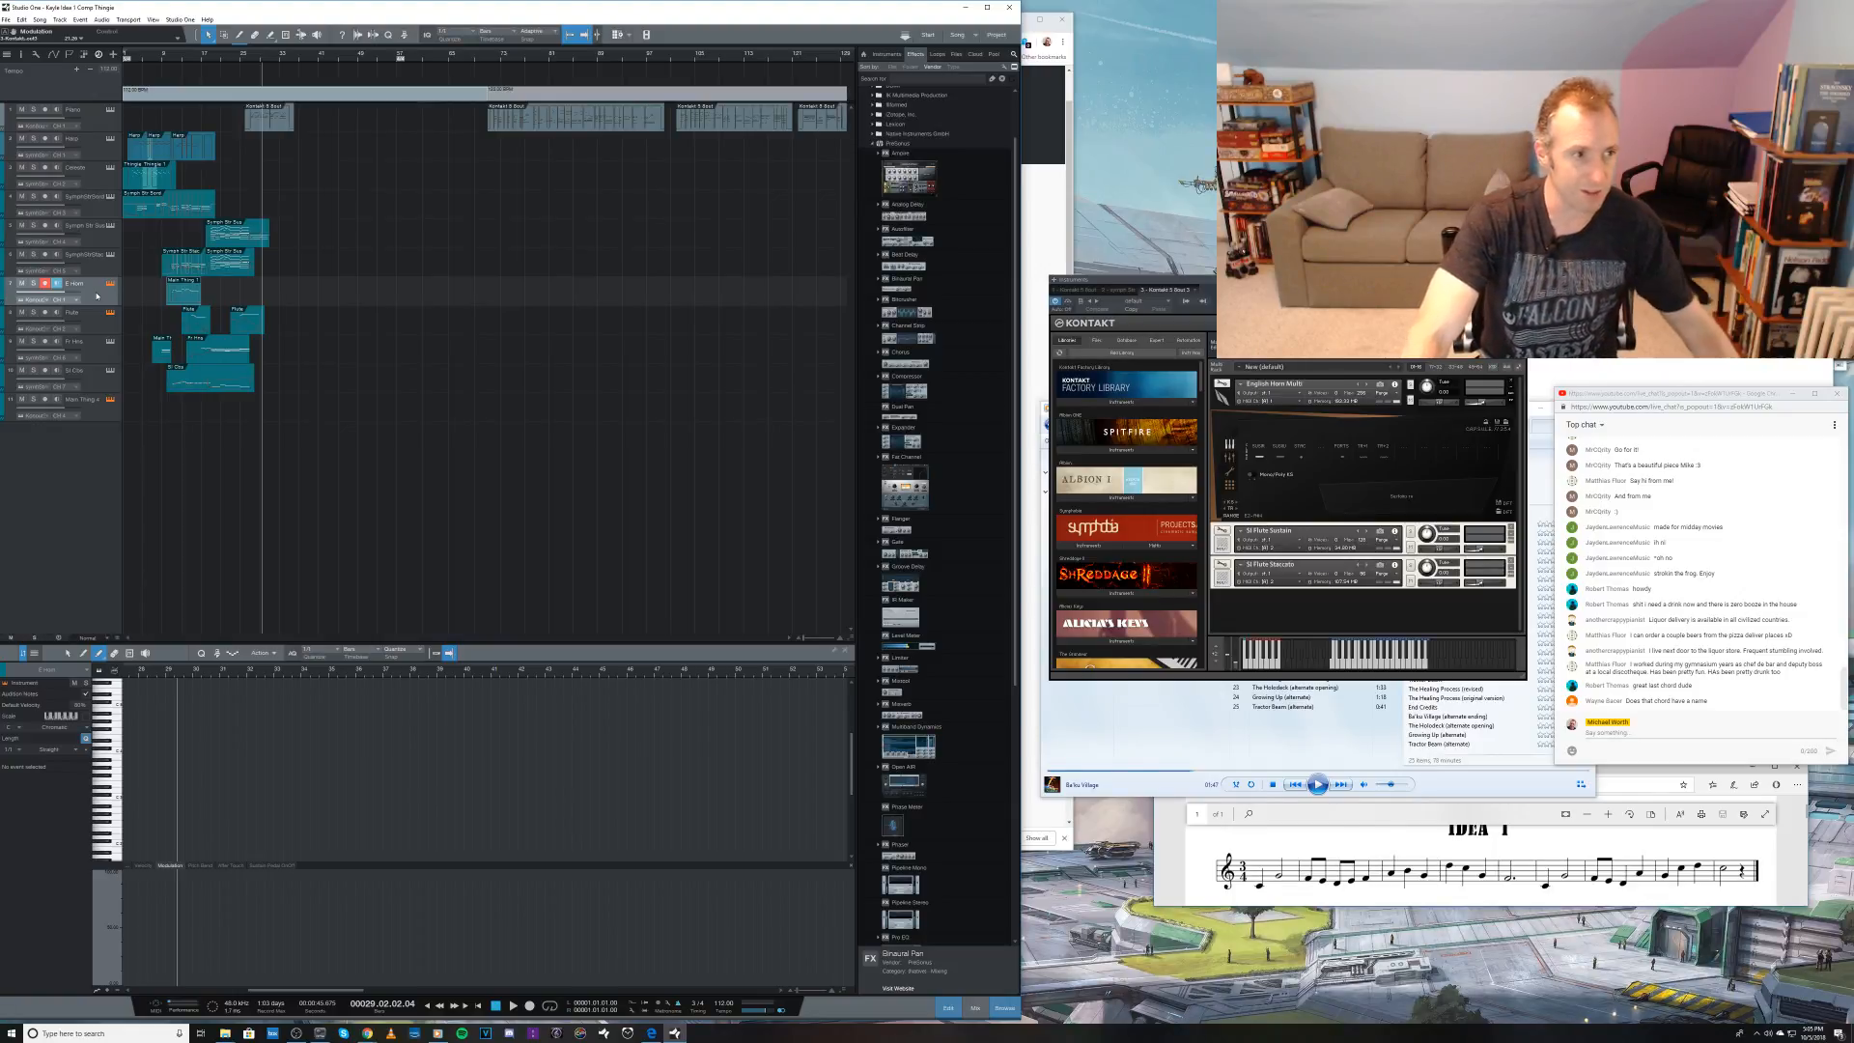
Step: Try recording an English horn line from bar 29 and undo the take
key("KP_Multiply")
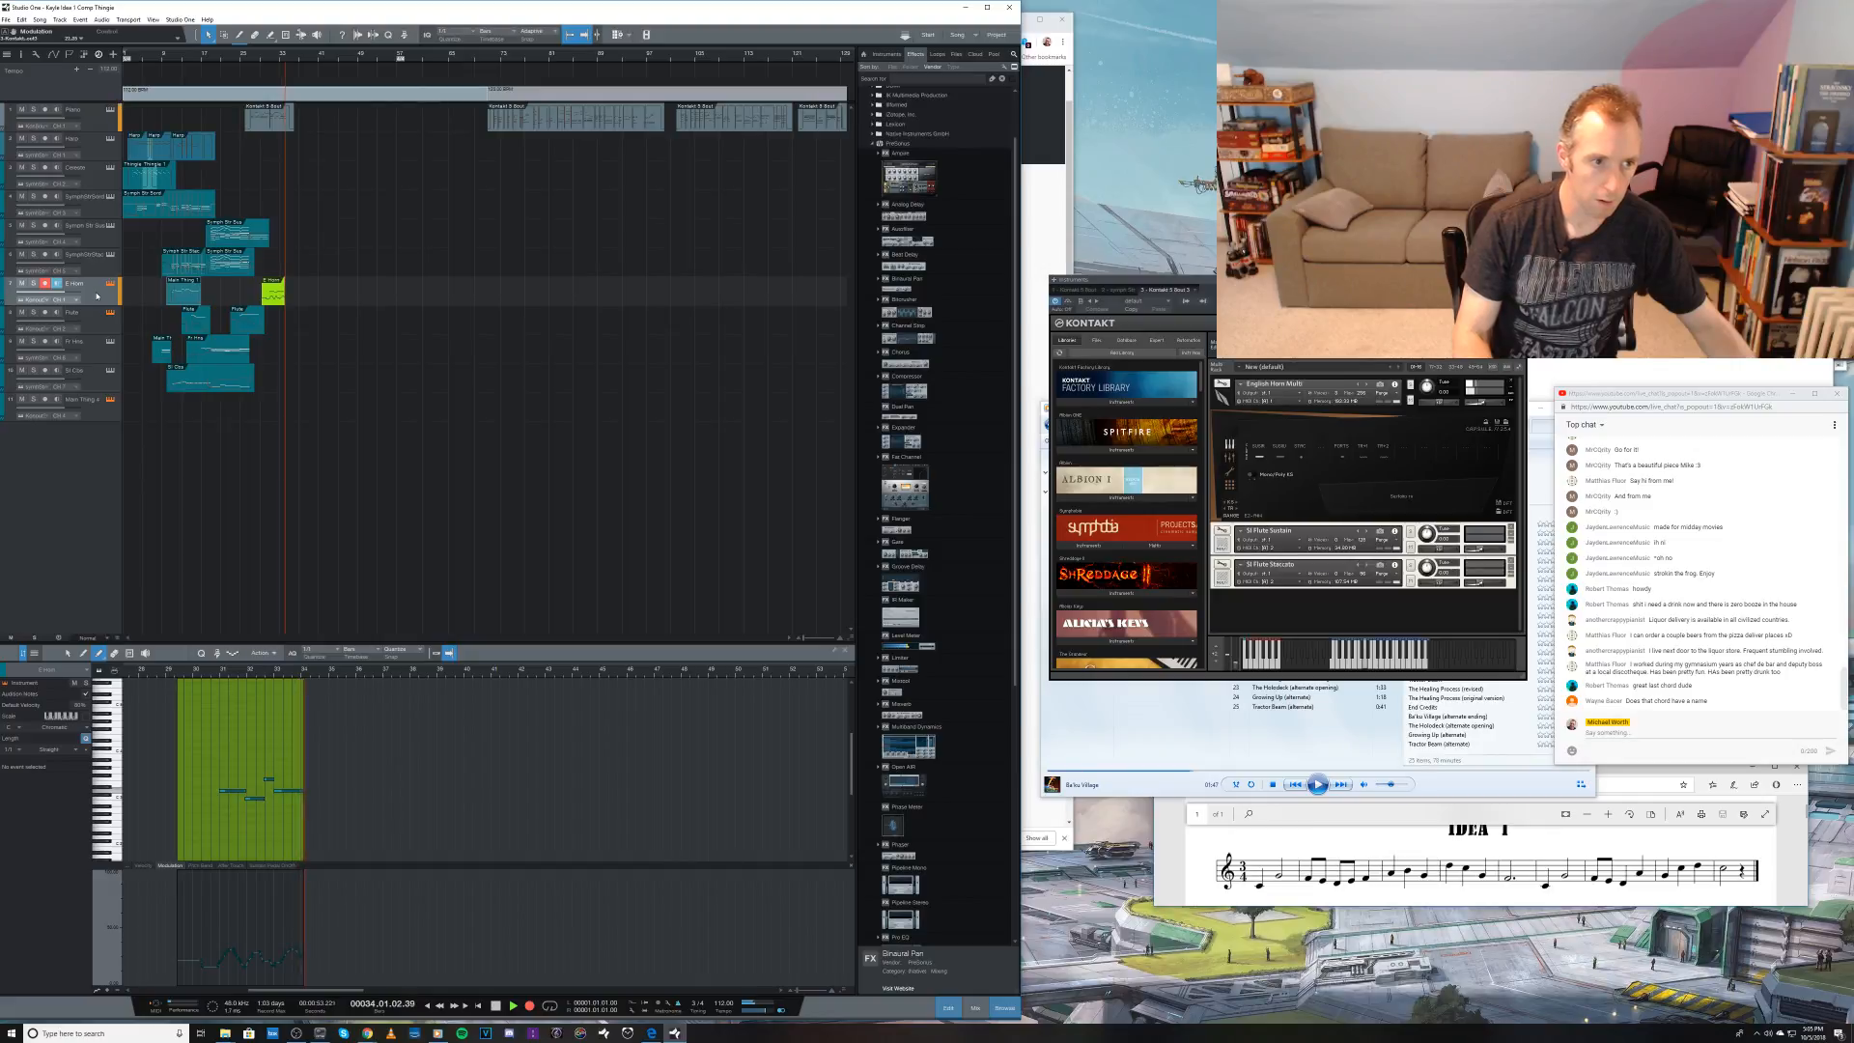
key("space")
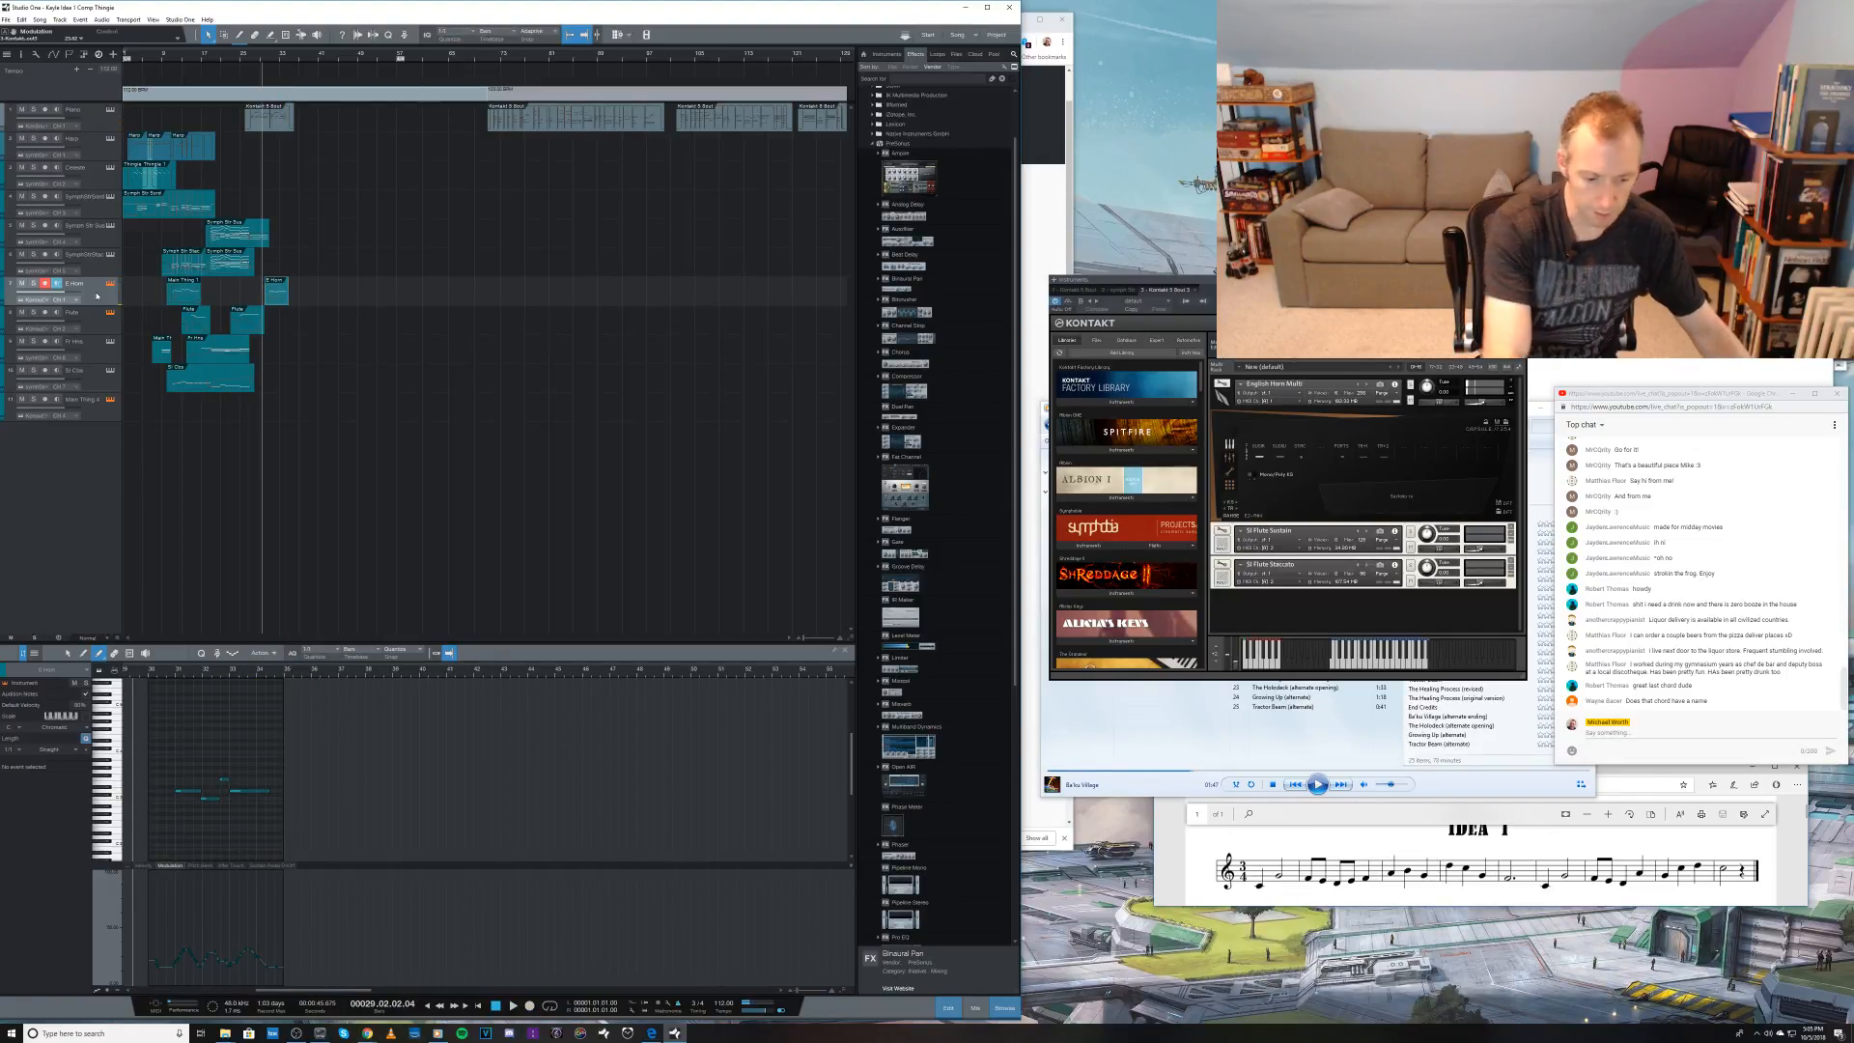
key("ctrl+z")
Step: Record the closing English horn line on the E Horn track, starting from bar 26
key("KP_Subtract")
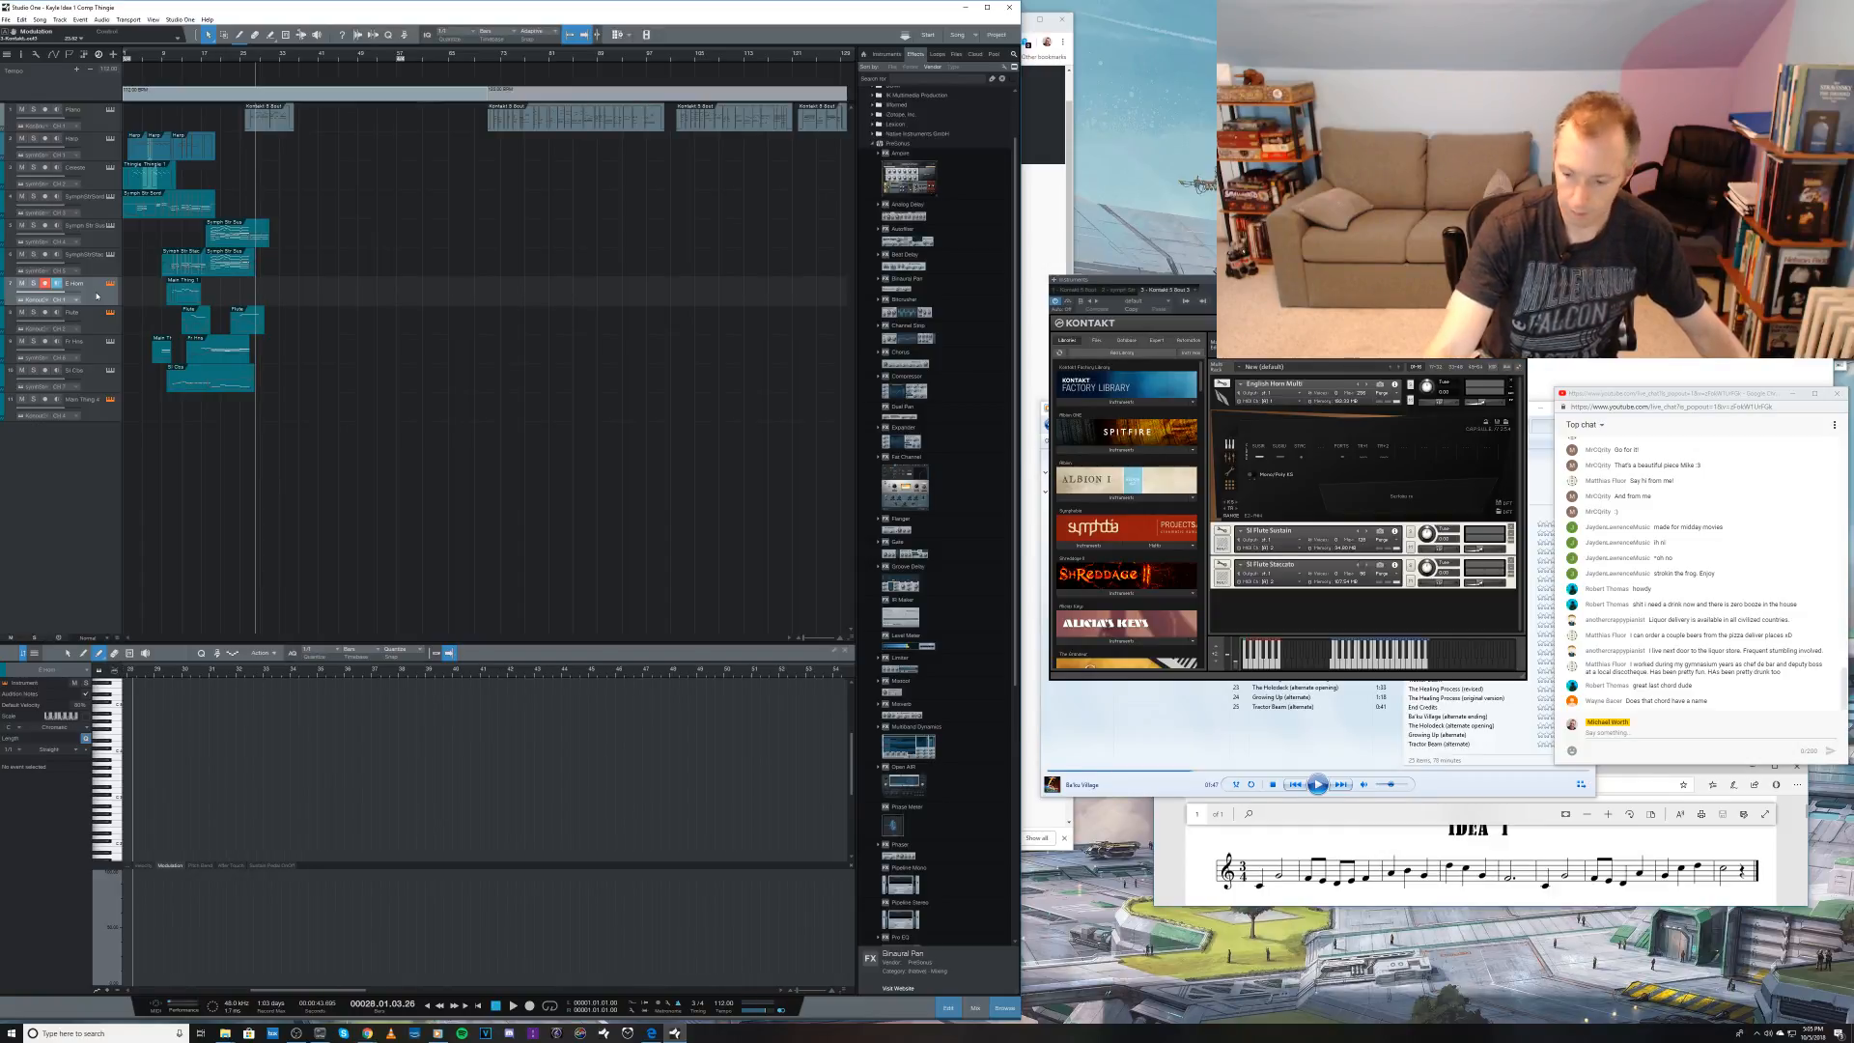
key("KP_Subtract")
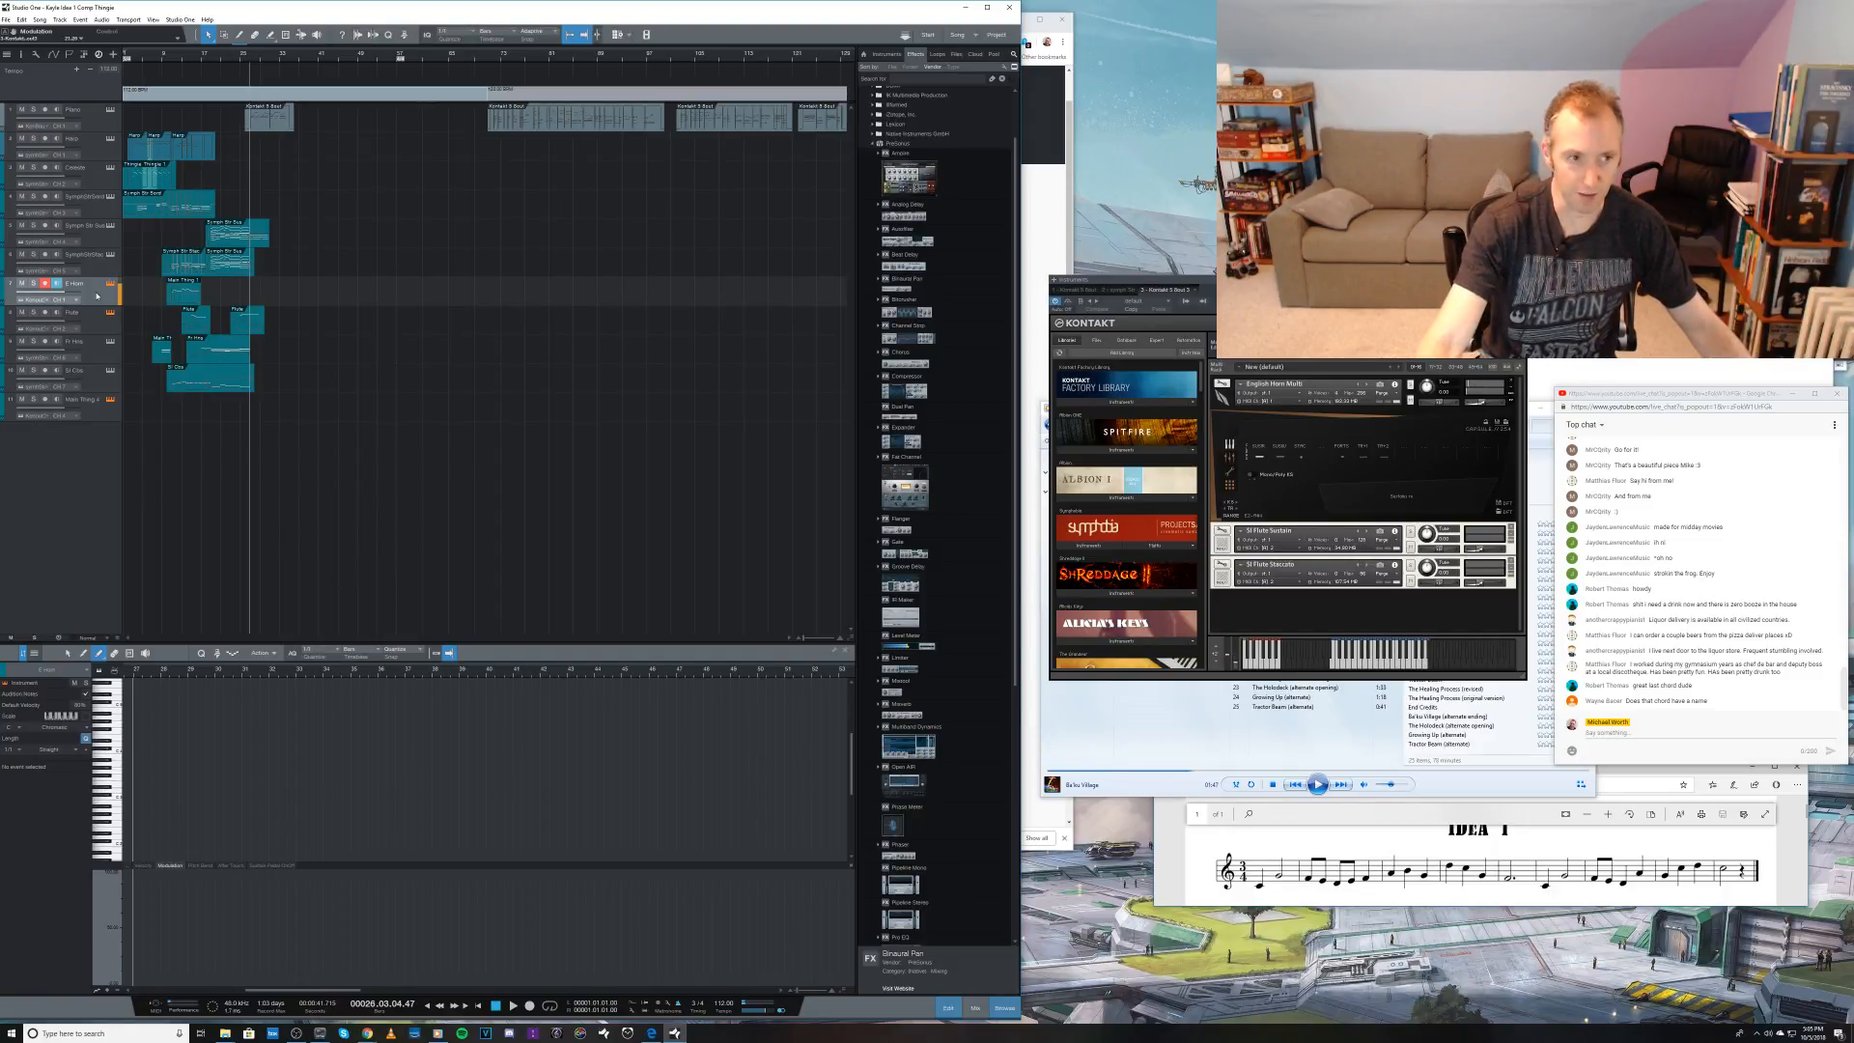
key("KP_Multiply")
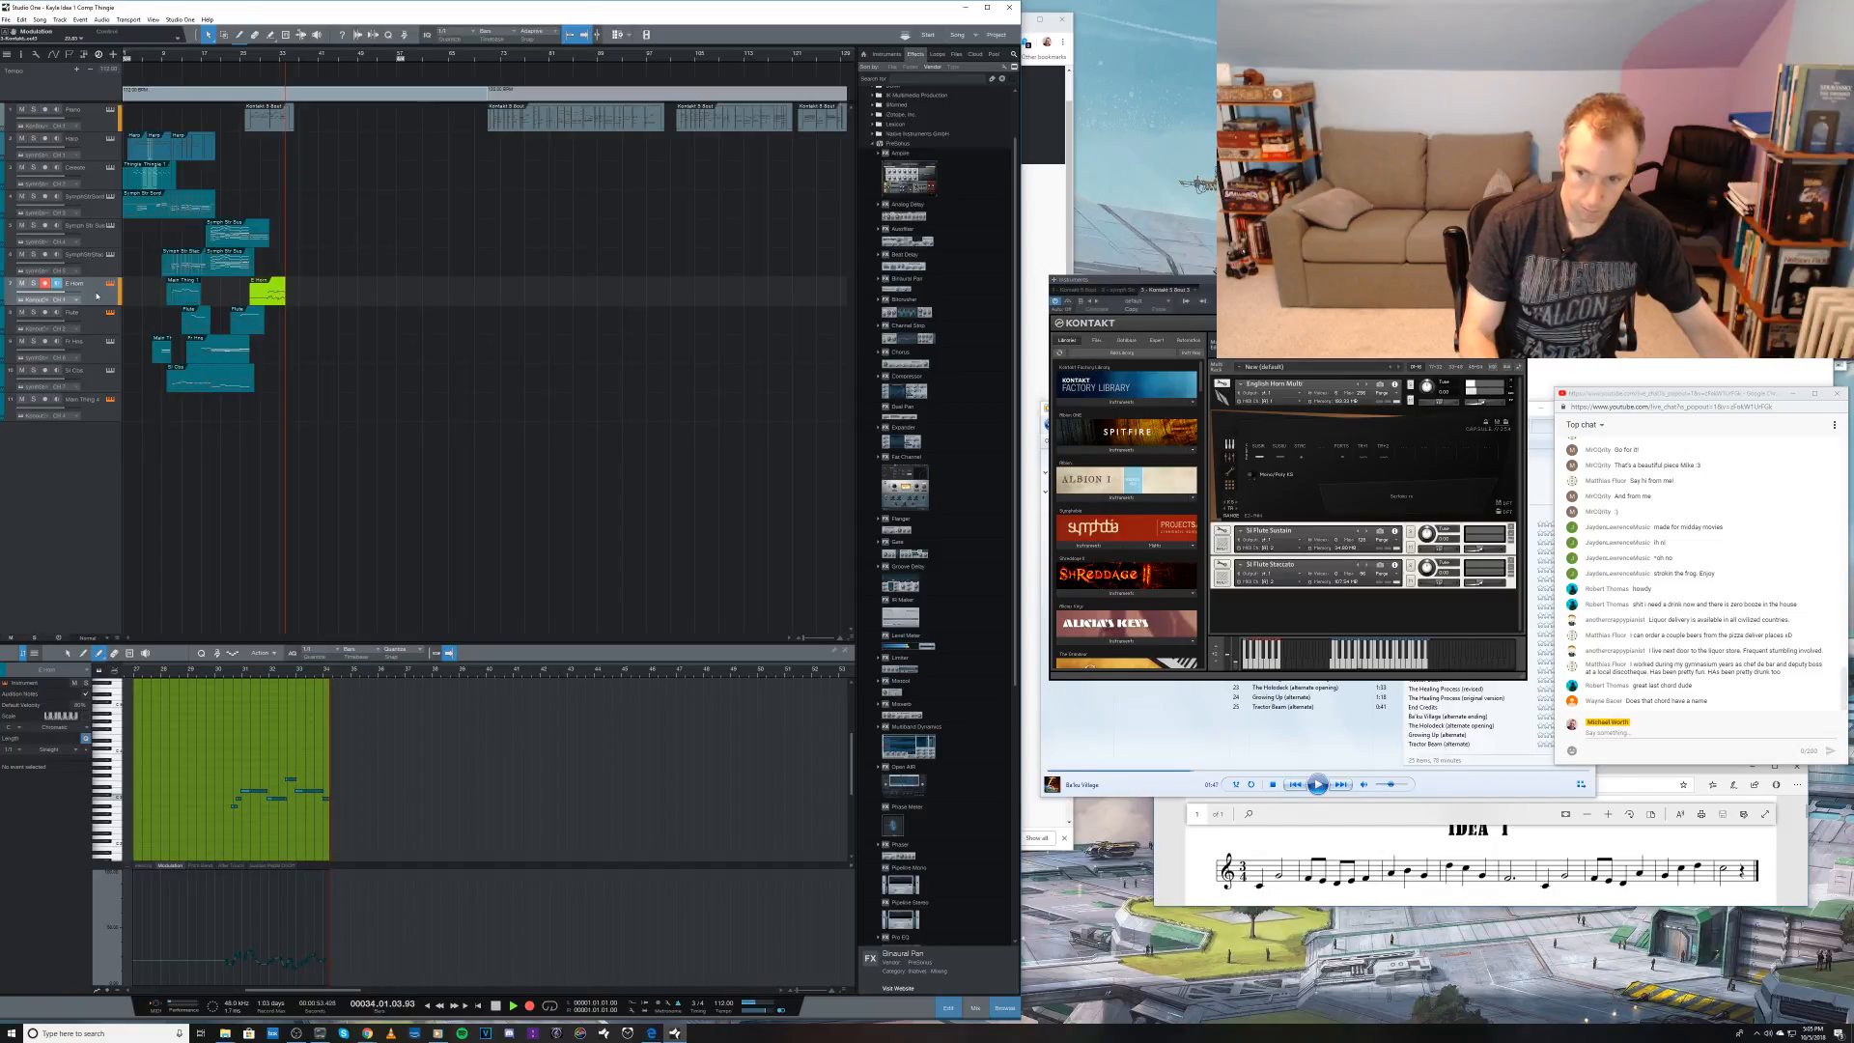
key("space")
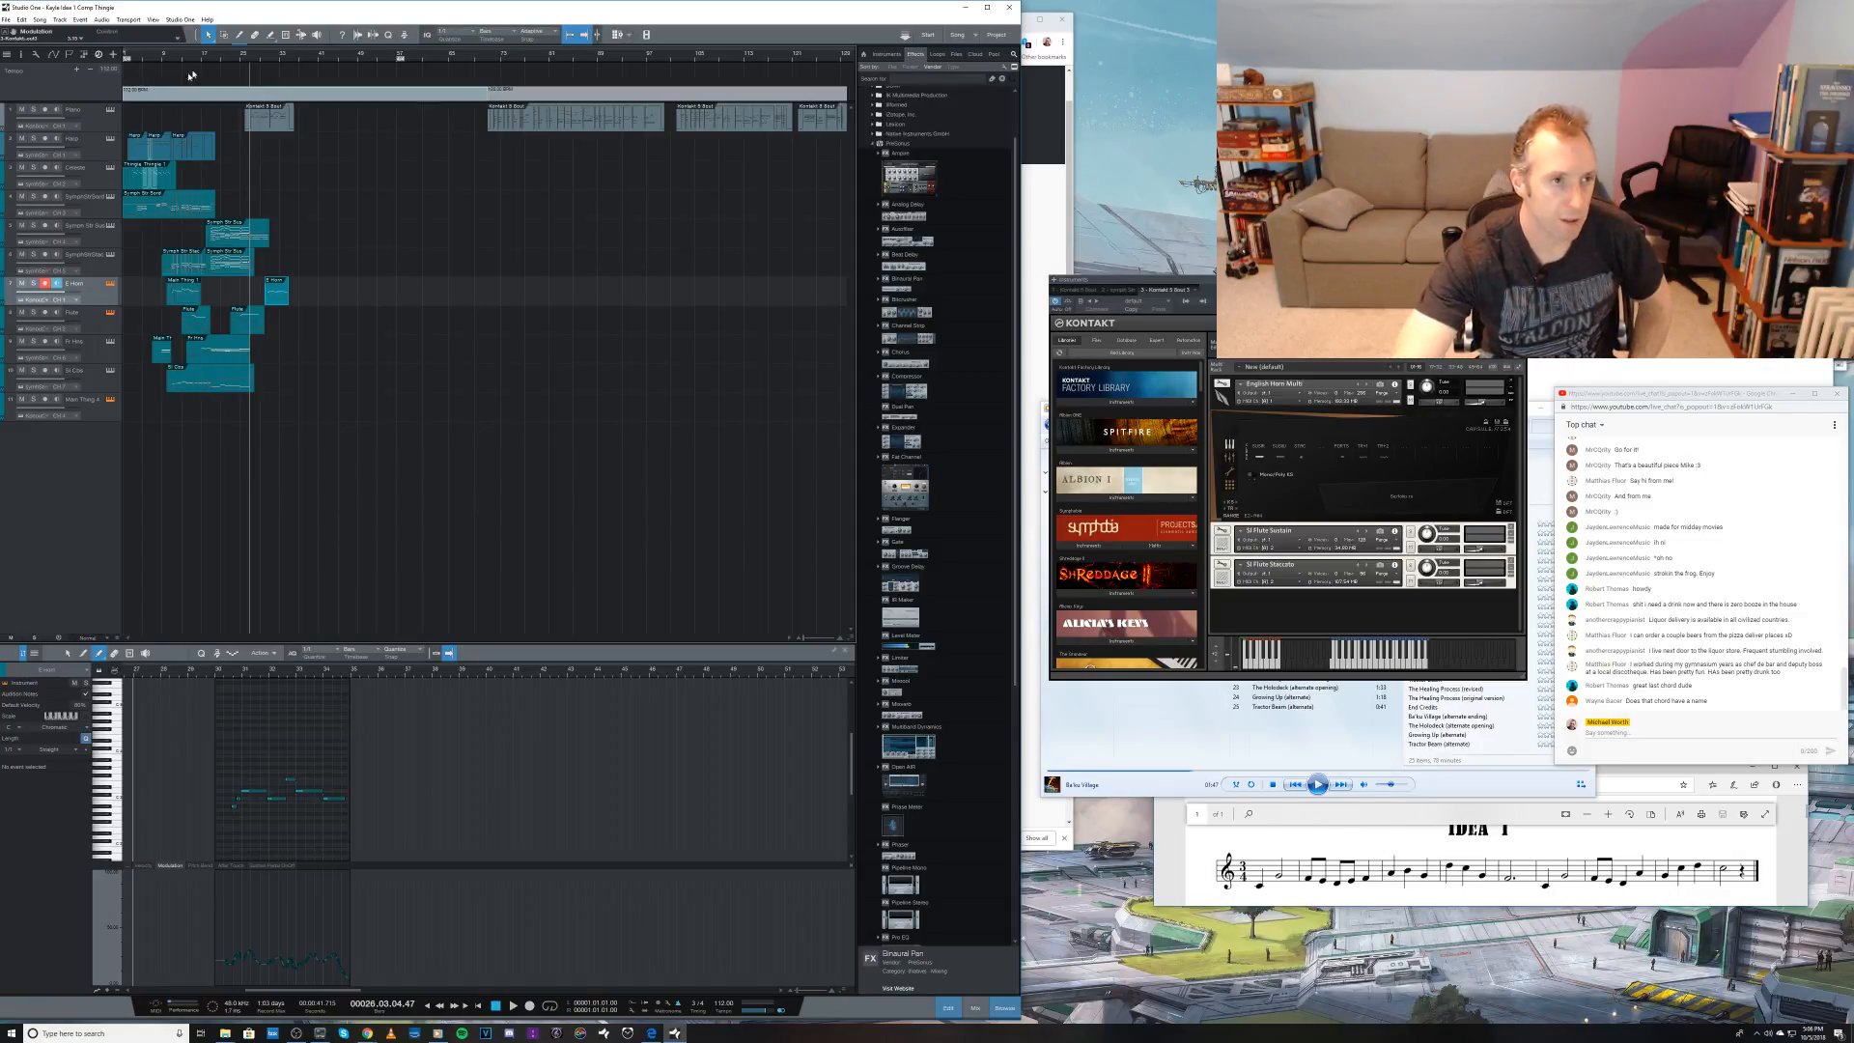
Step: Open the sustained strings part and audition it with the arrangement from bar 24
left_click(235, 60)
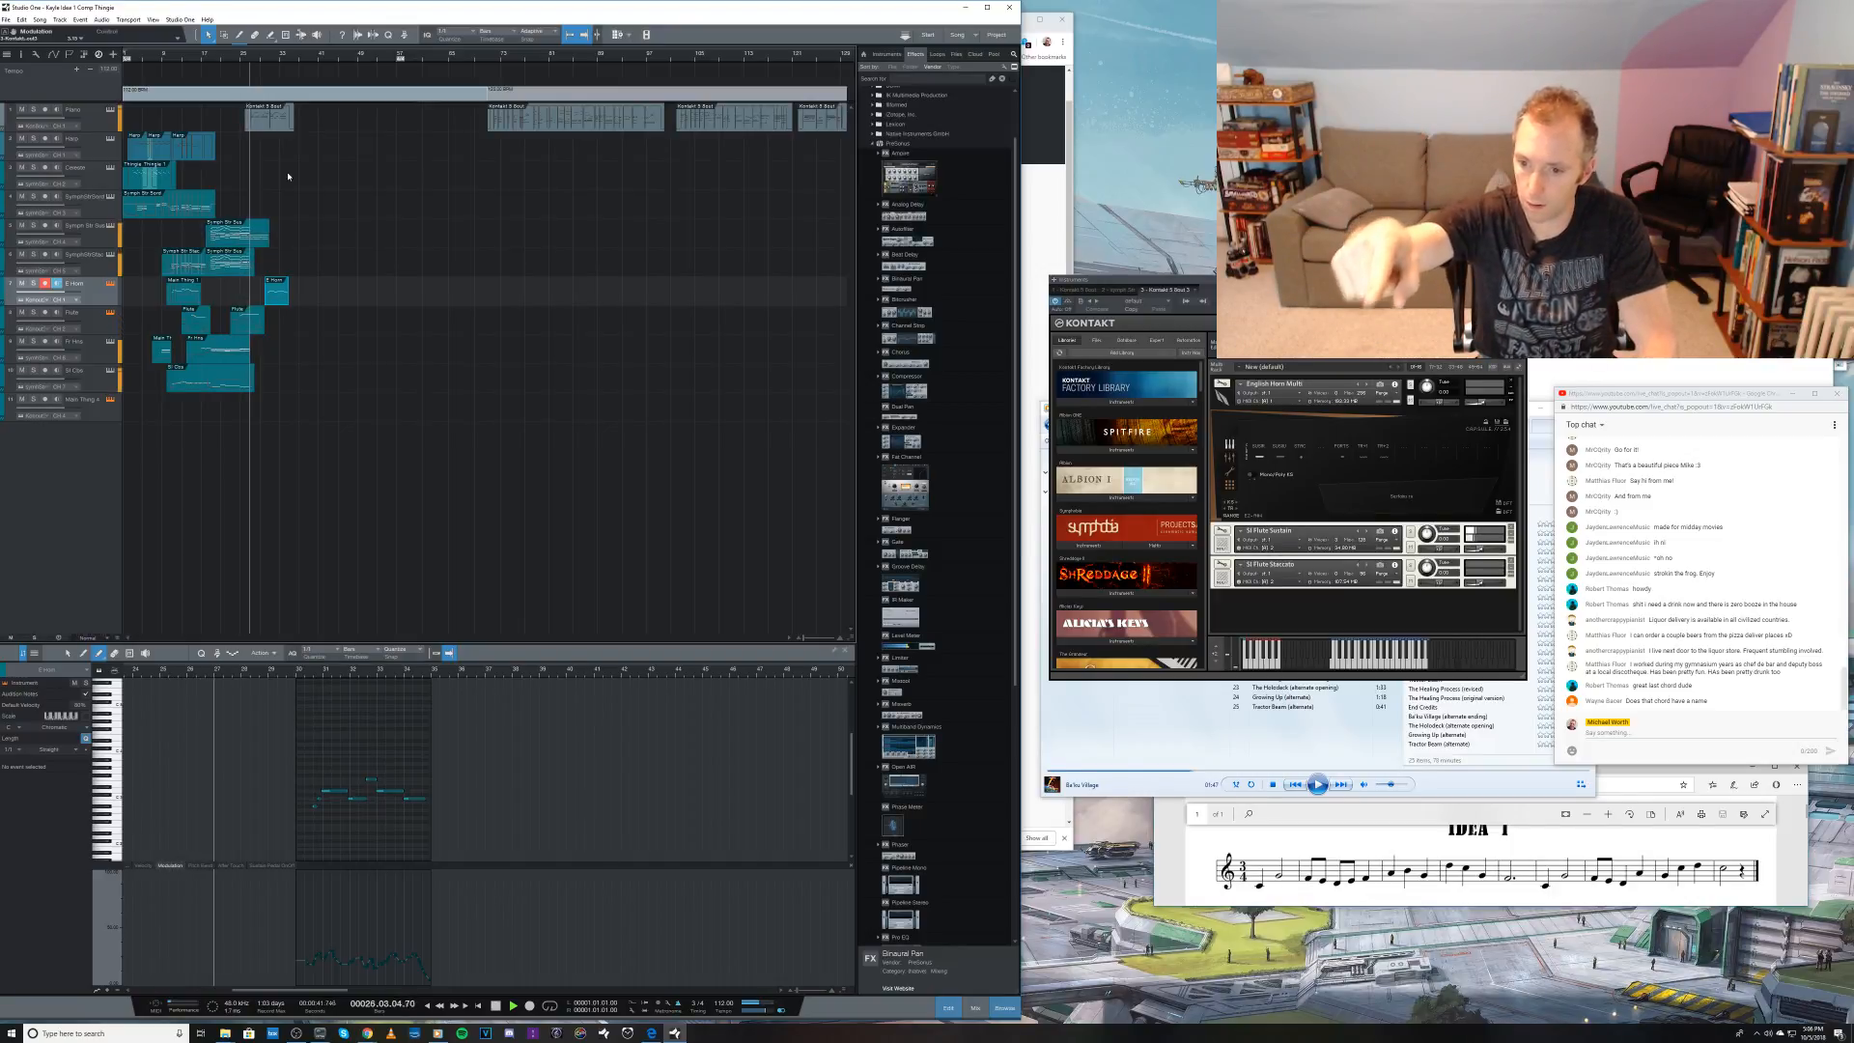
key("space")
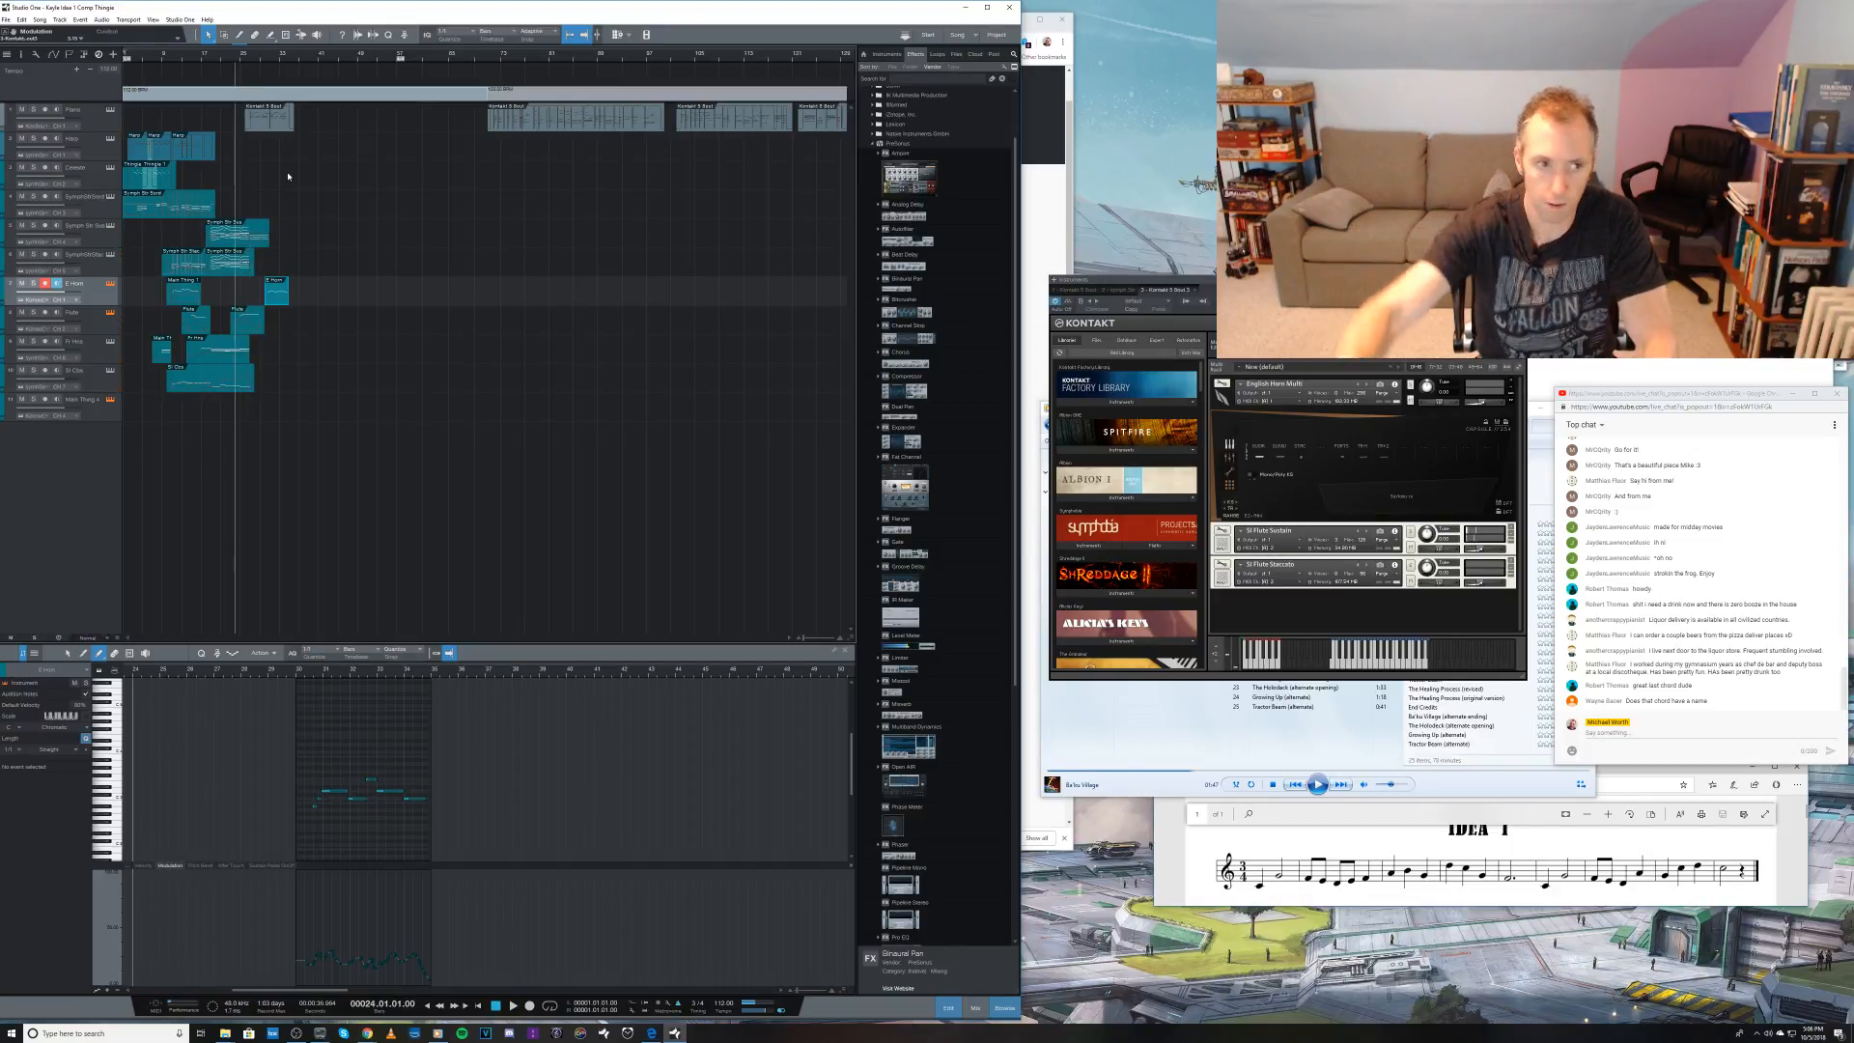
left_click(241, 228)
key("space")
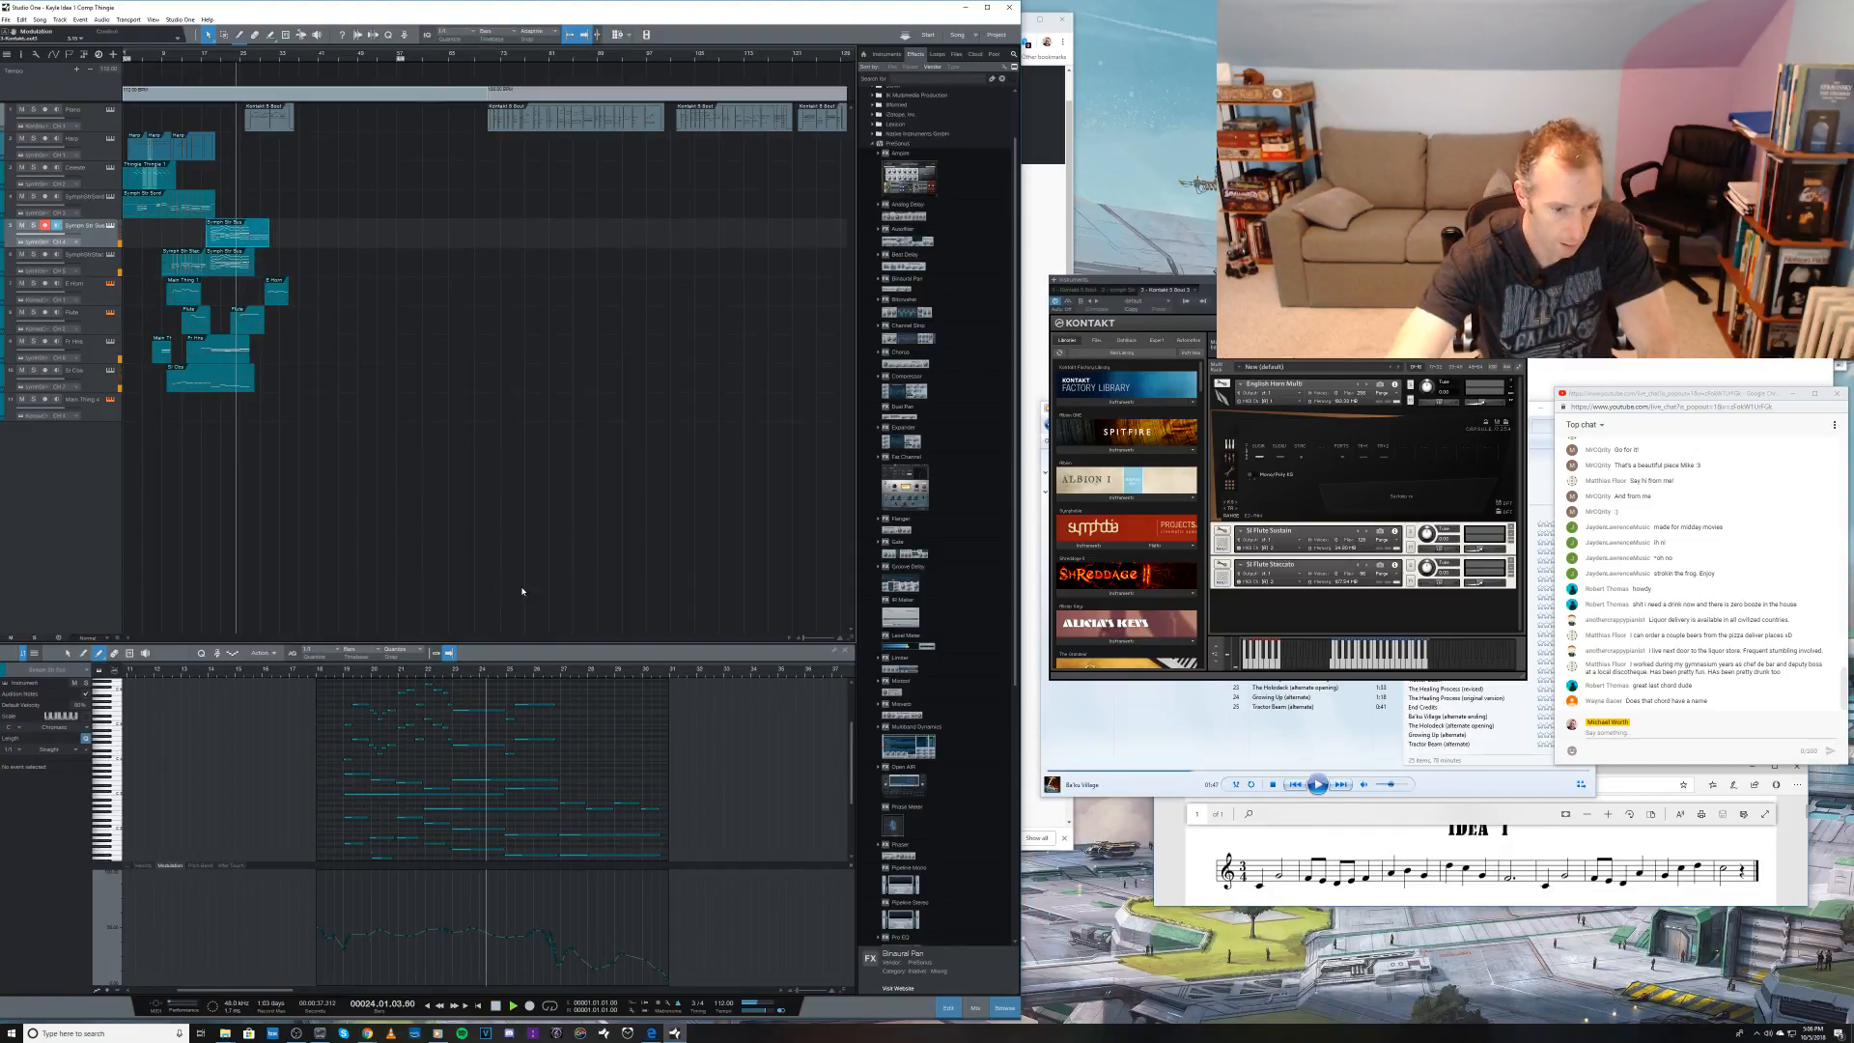
key("e")
key("w")
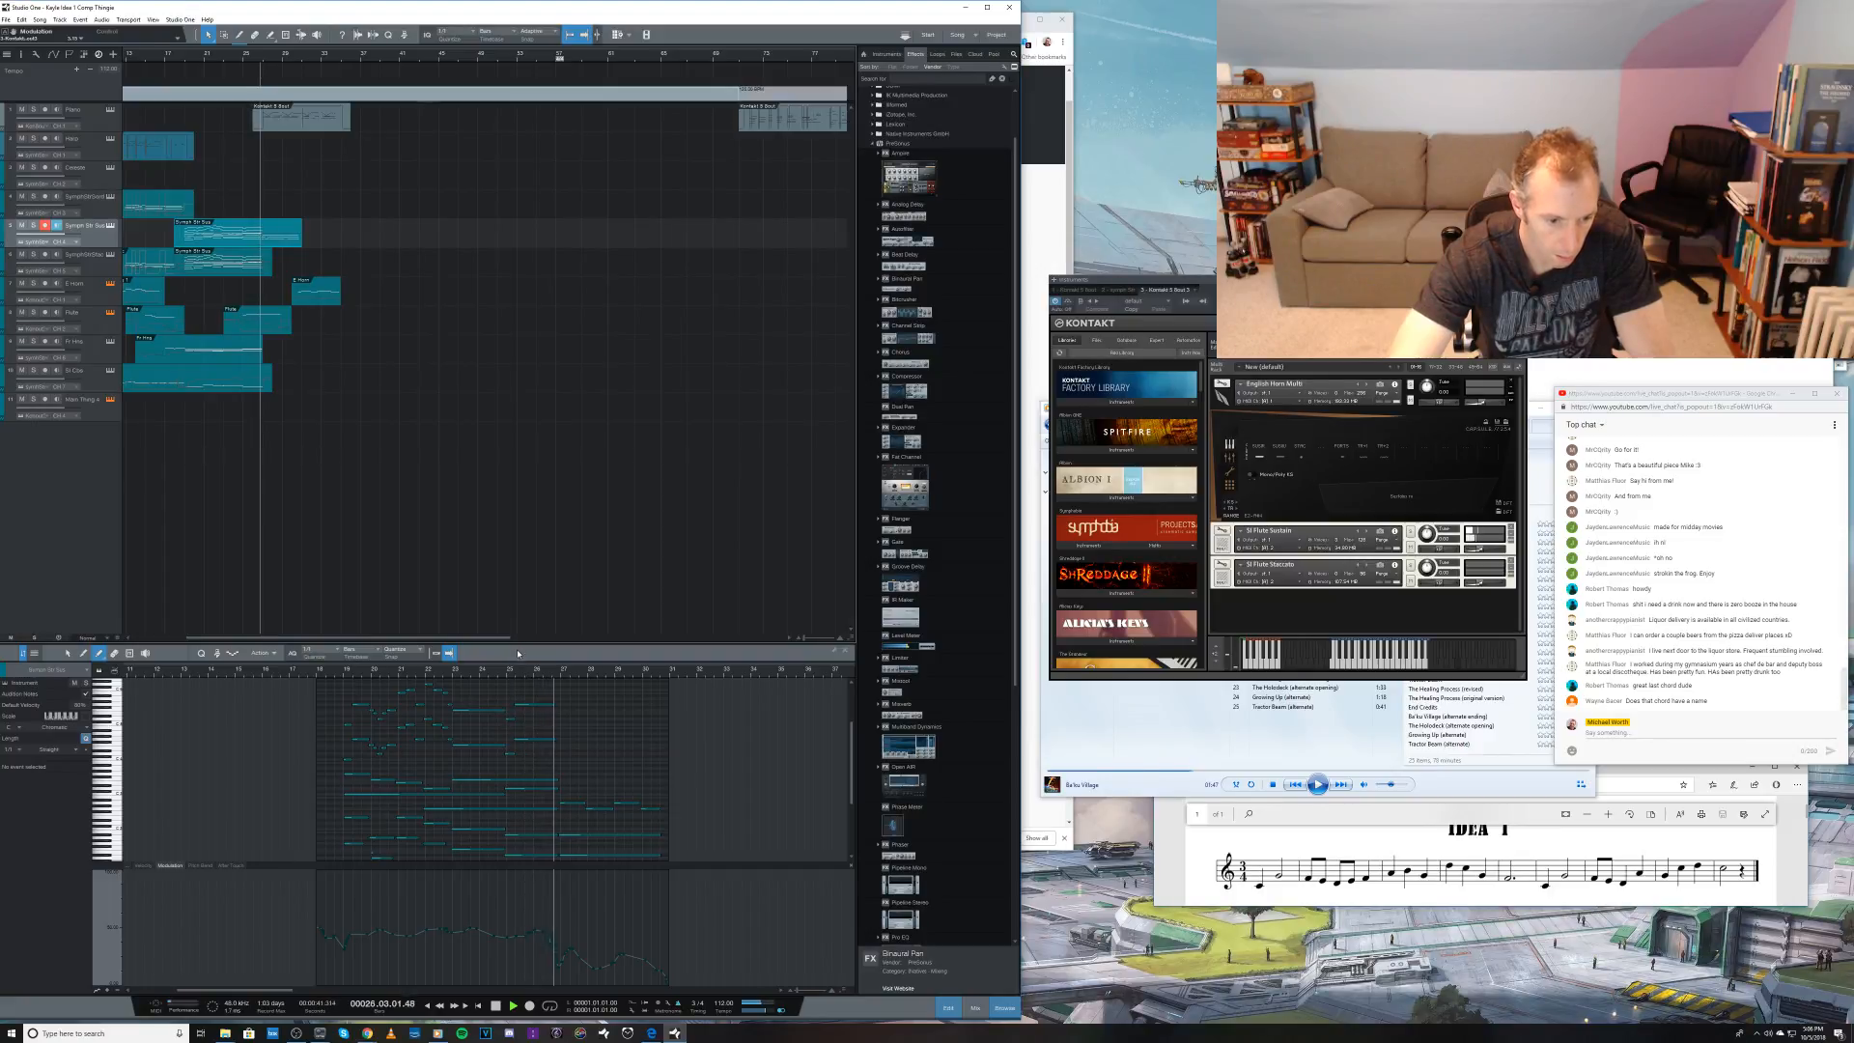
key("e")
key("space")
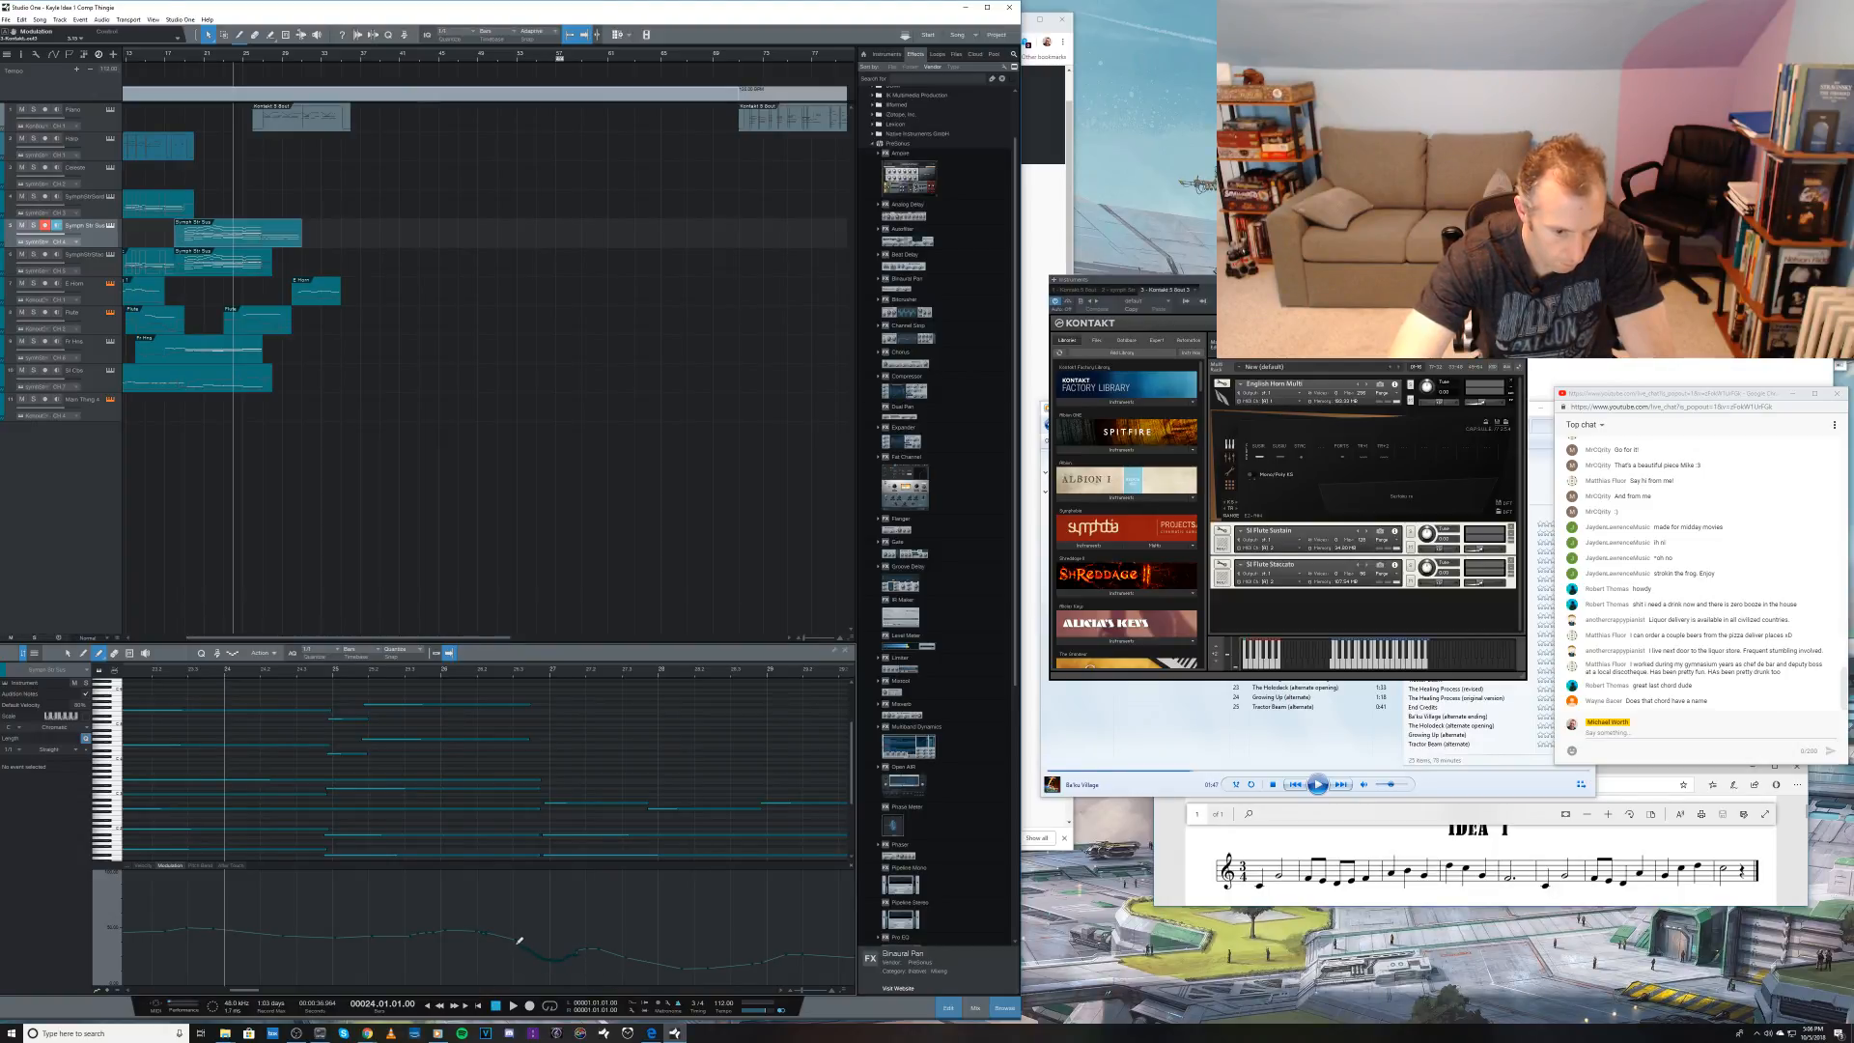
Step: Reshape the strings' modulation points just before bar 27, dismiss the script error and save the song
left_click_drag(498, 937, 496, 936)
right_click(533, 957)
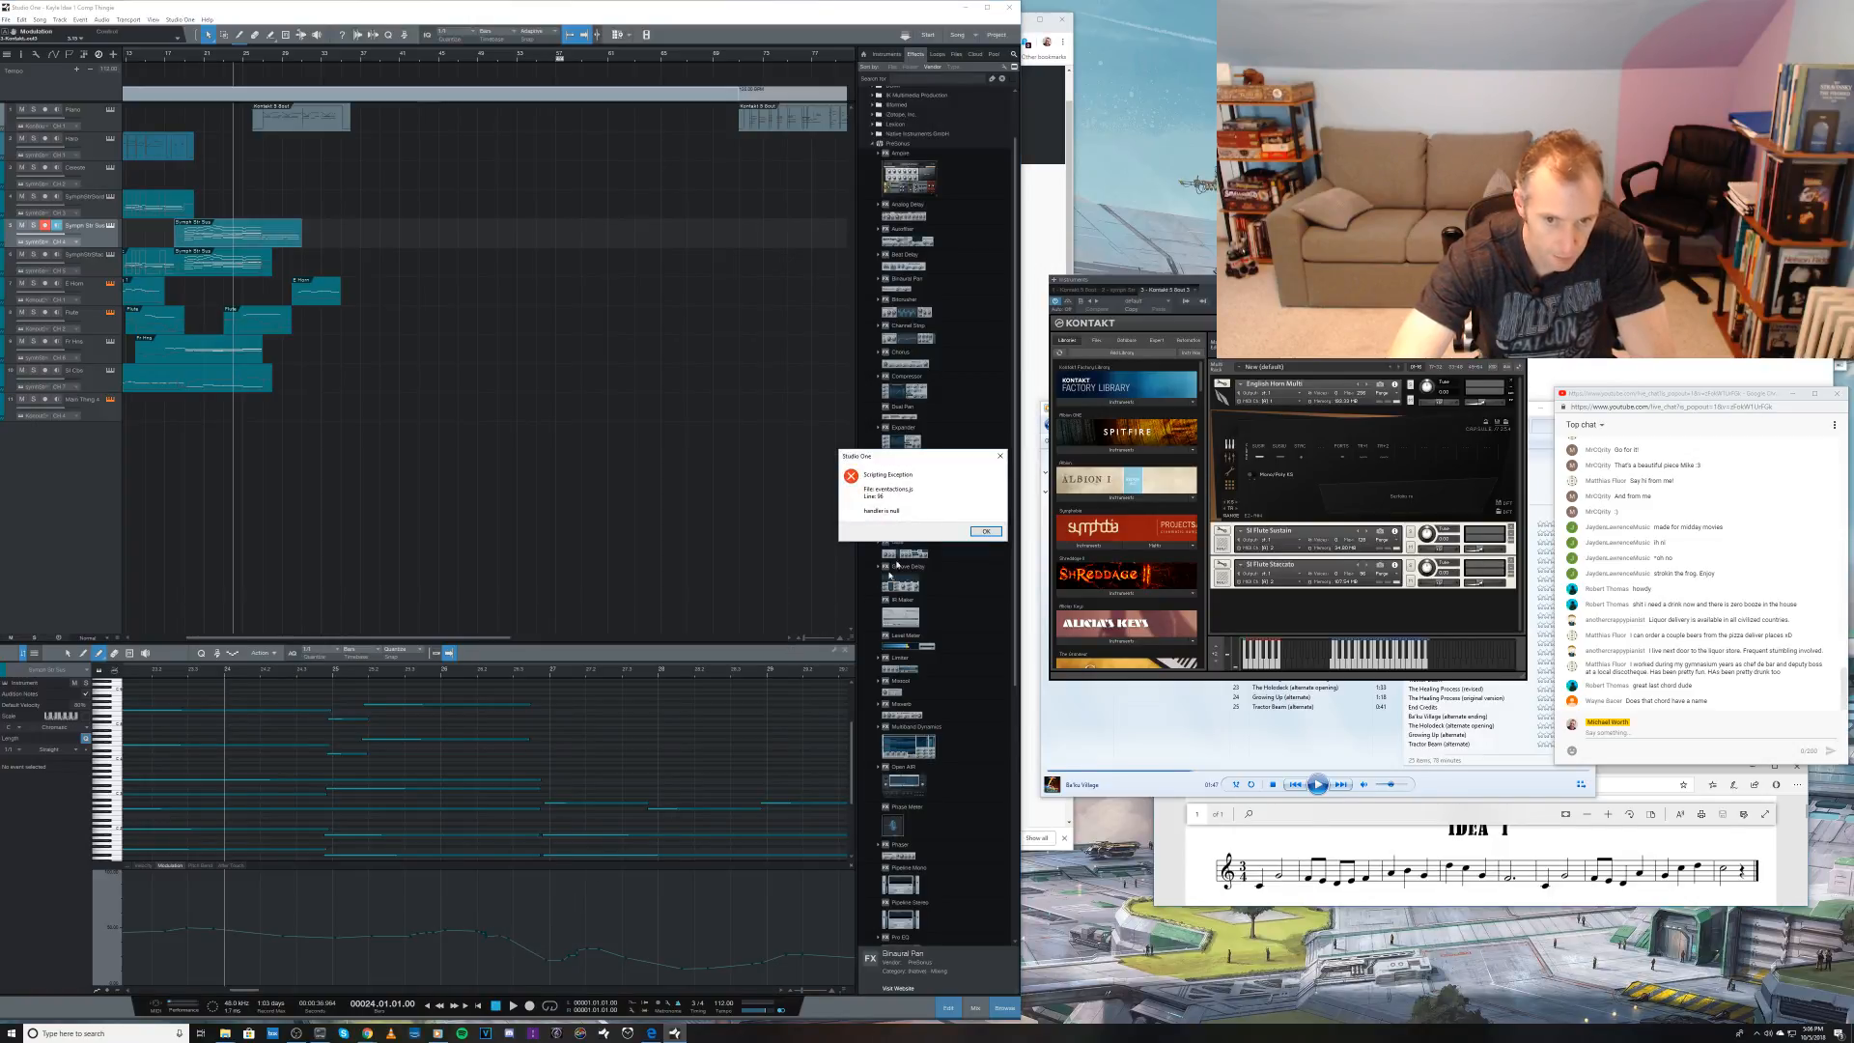
left_click(986, 530)
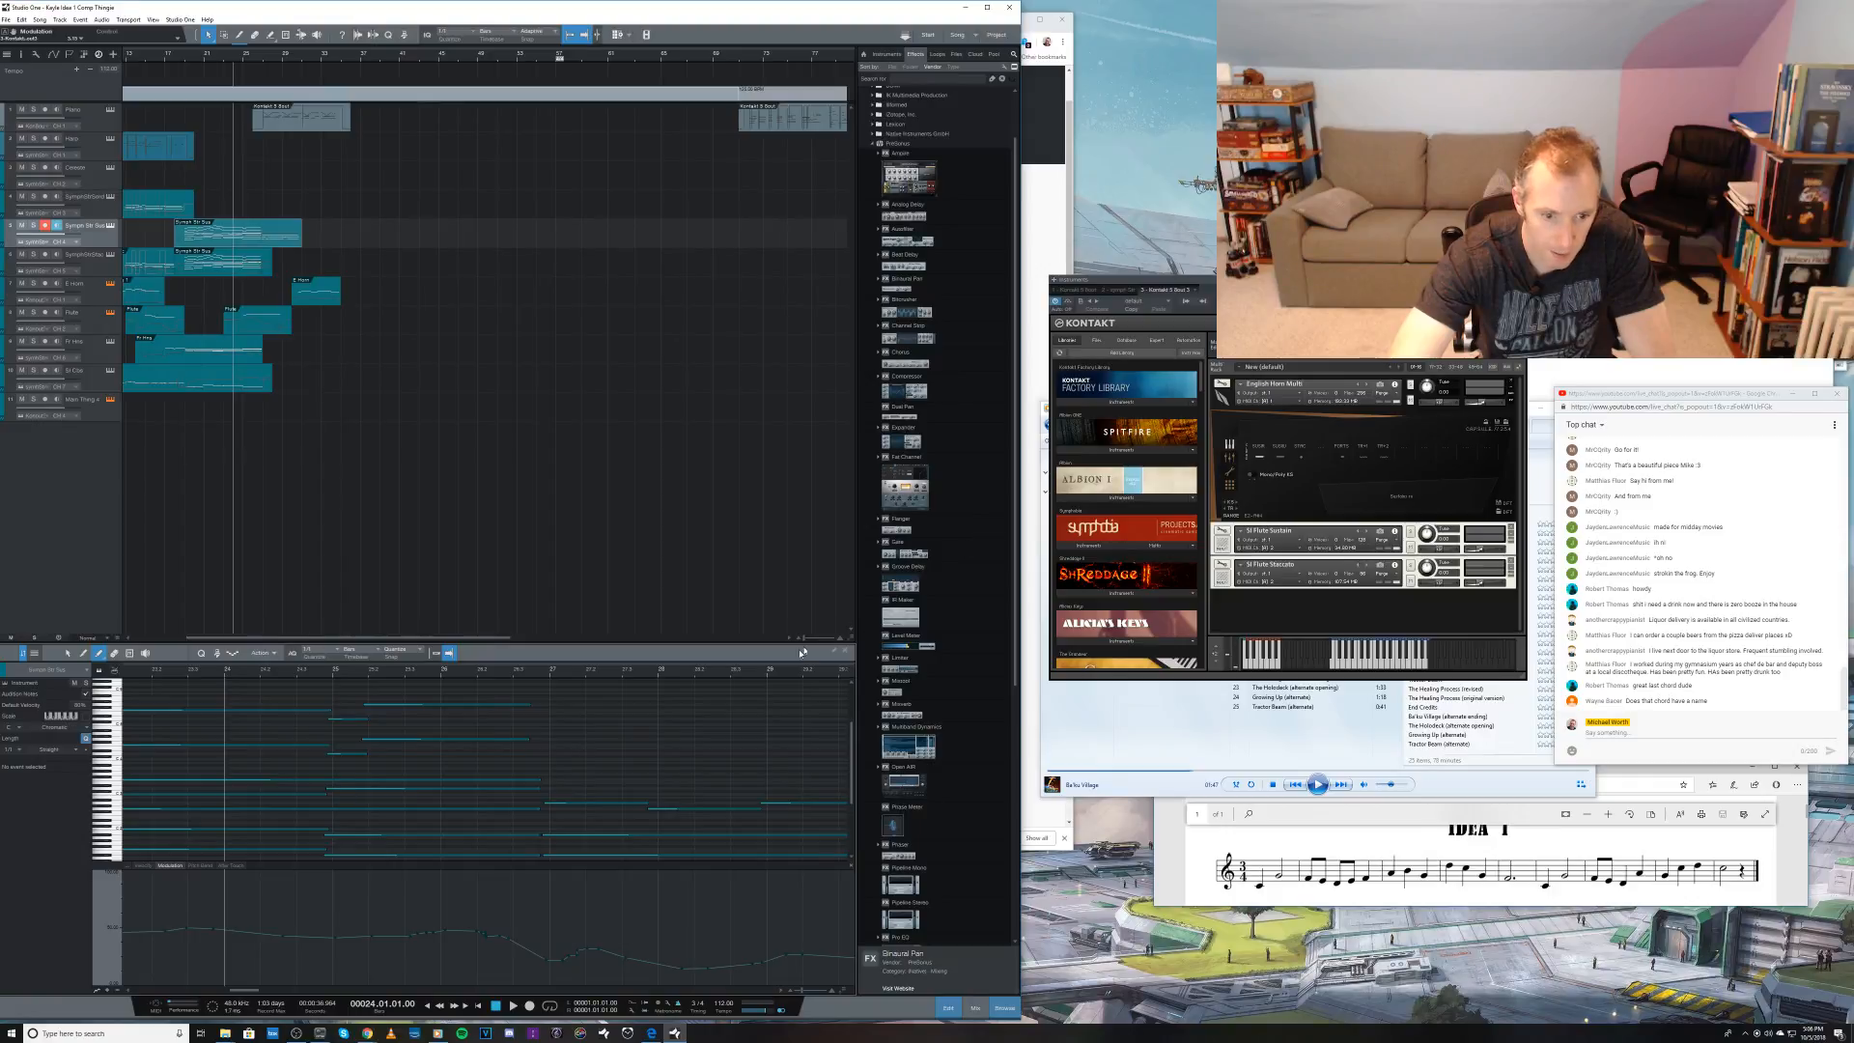
key("ctrl+s")
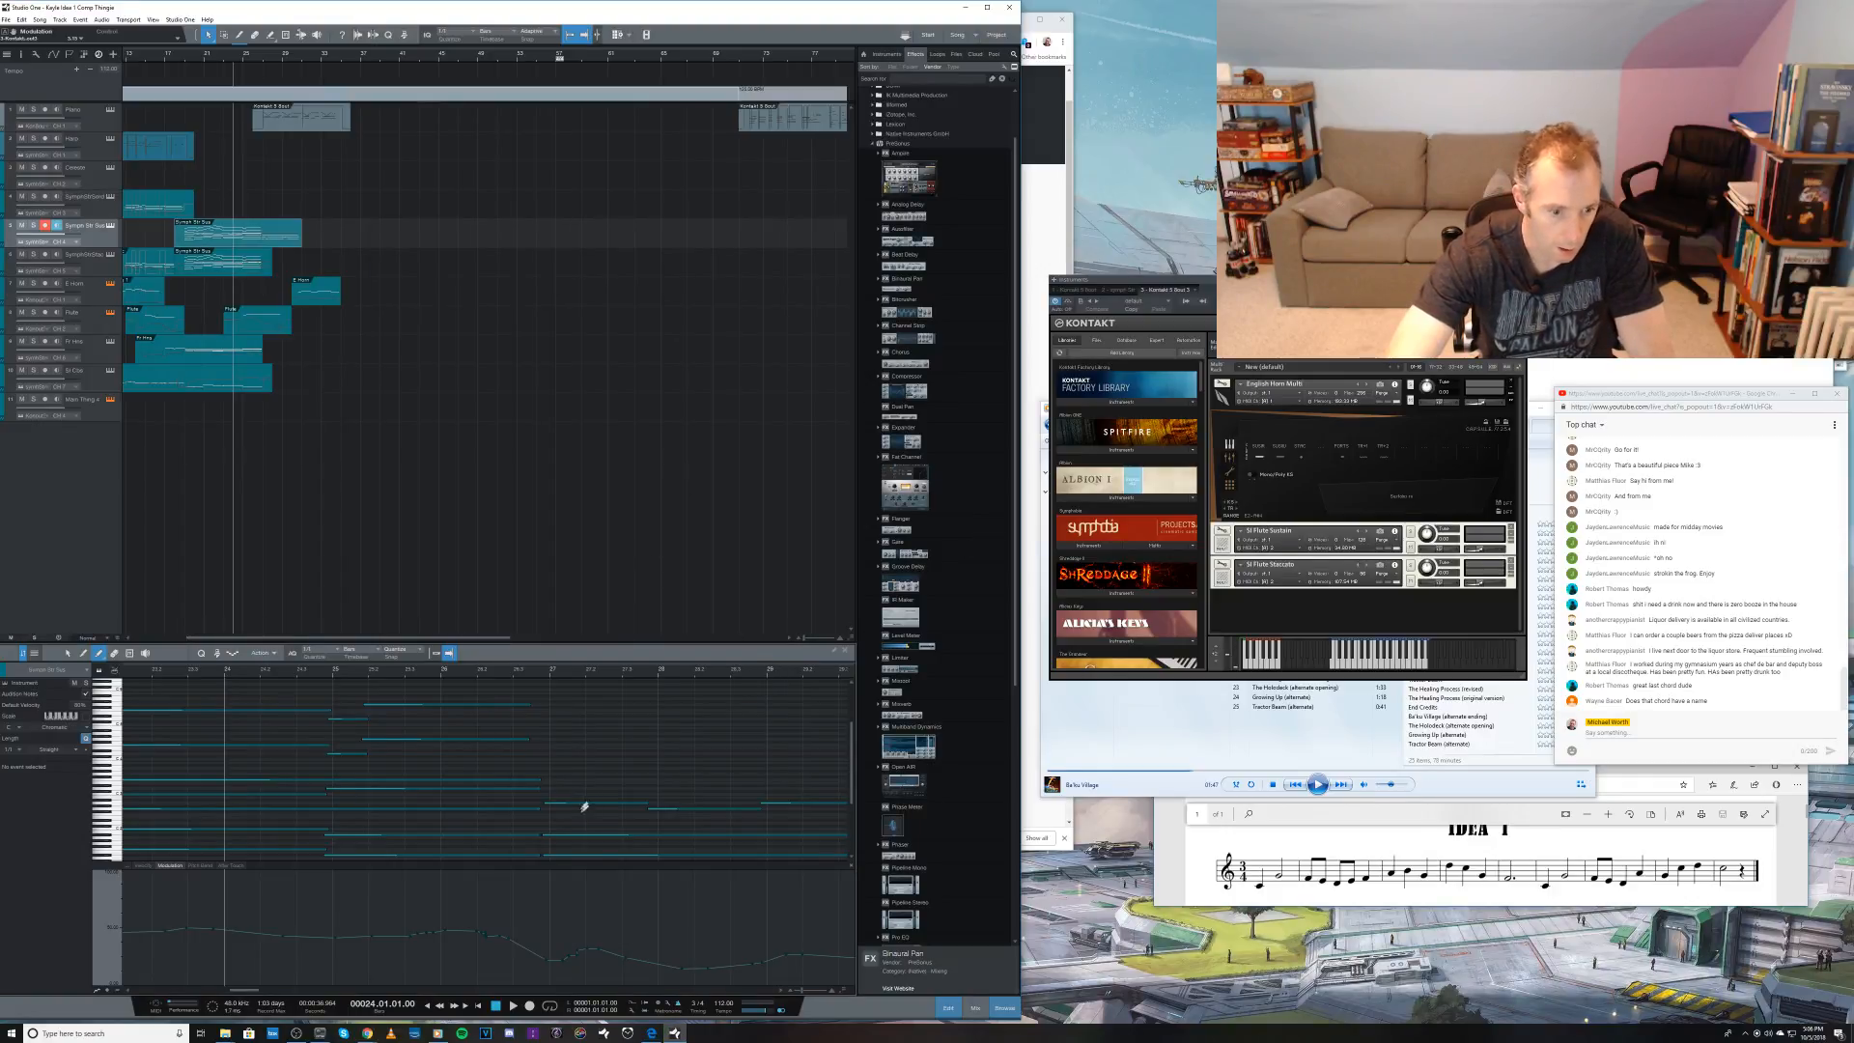
Step: Audition the strings from bar 24 and redraw a lower modulation curve after the chord change at bar 27
key("space")
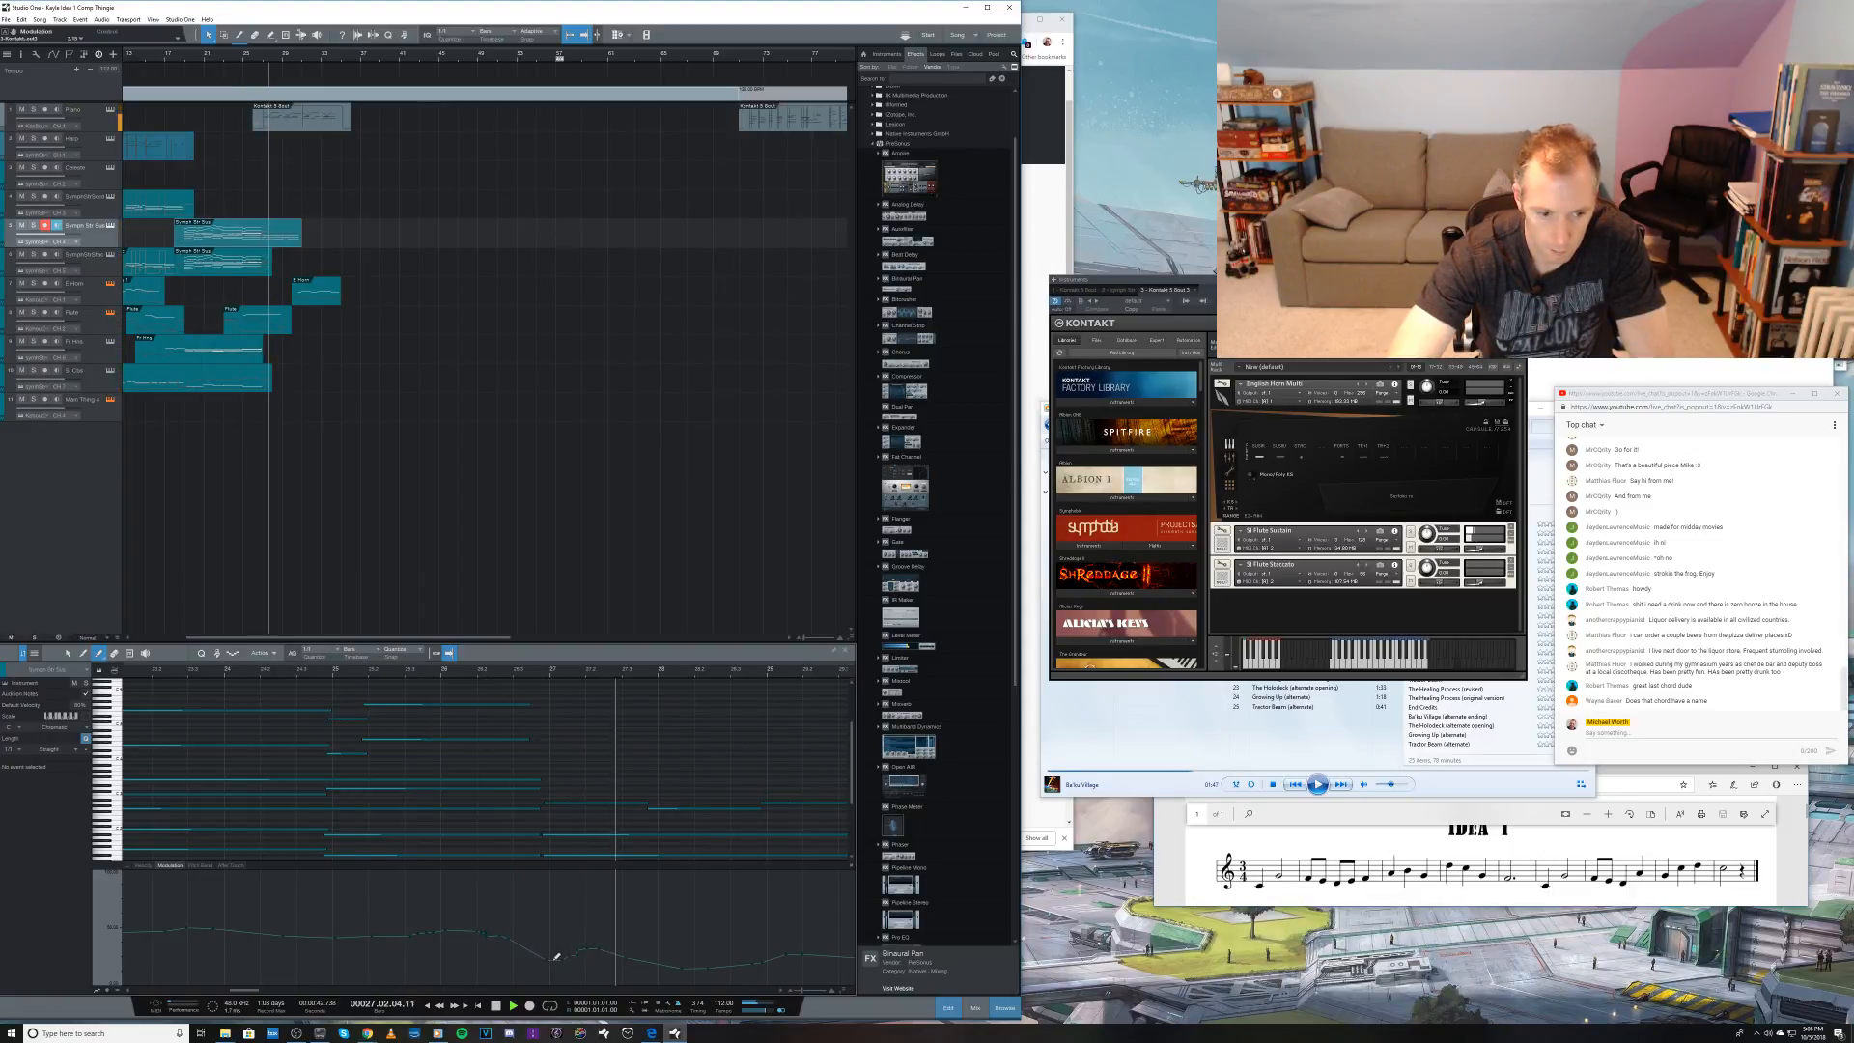
key("space")
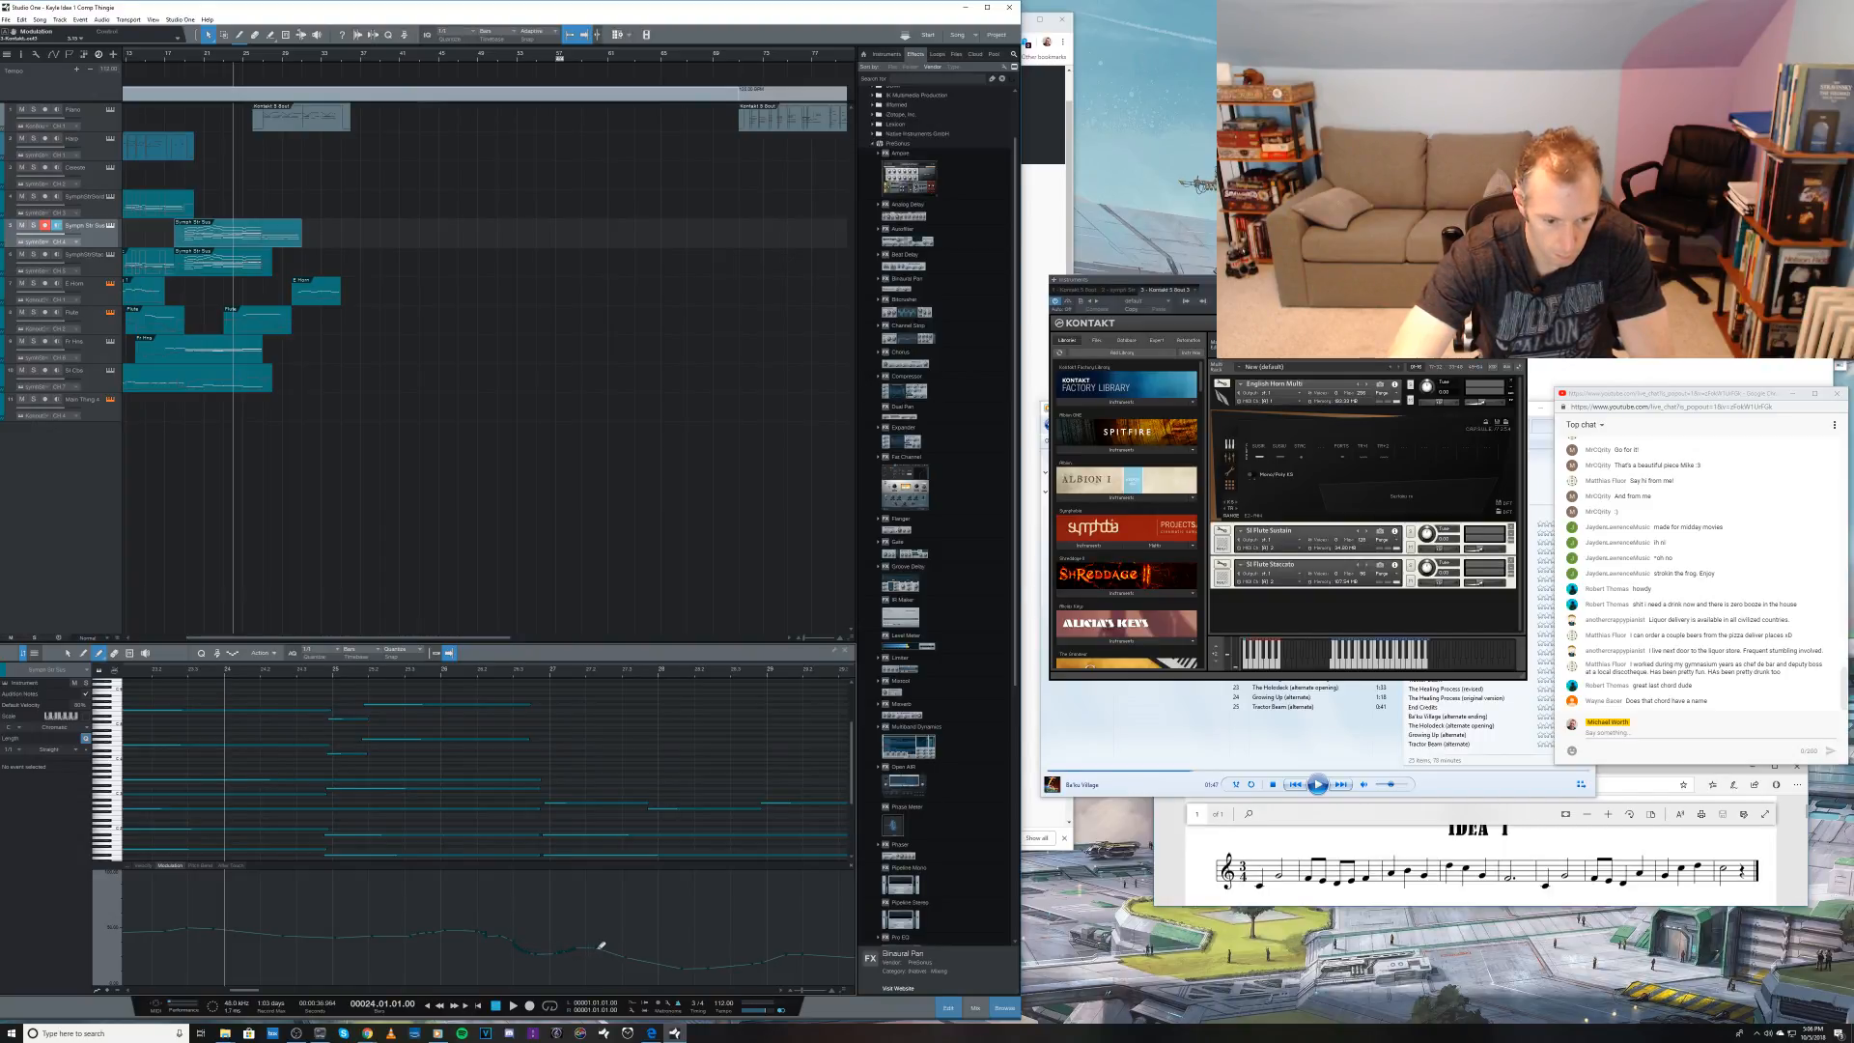
left_click_drag(599, 949, 620, 962)
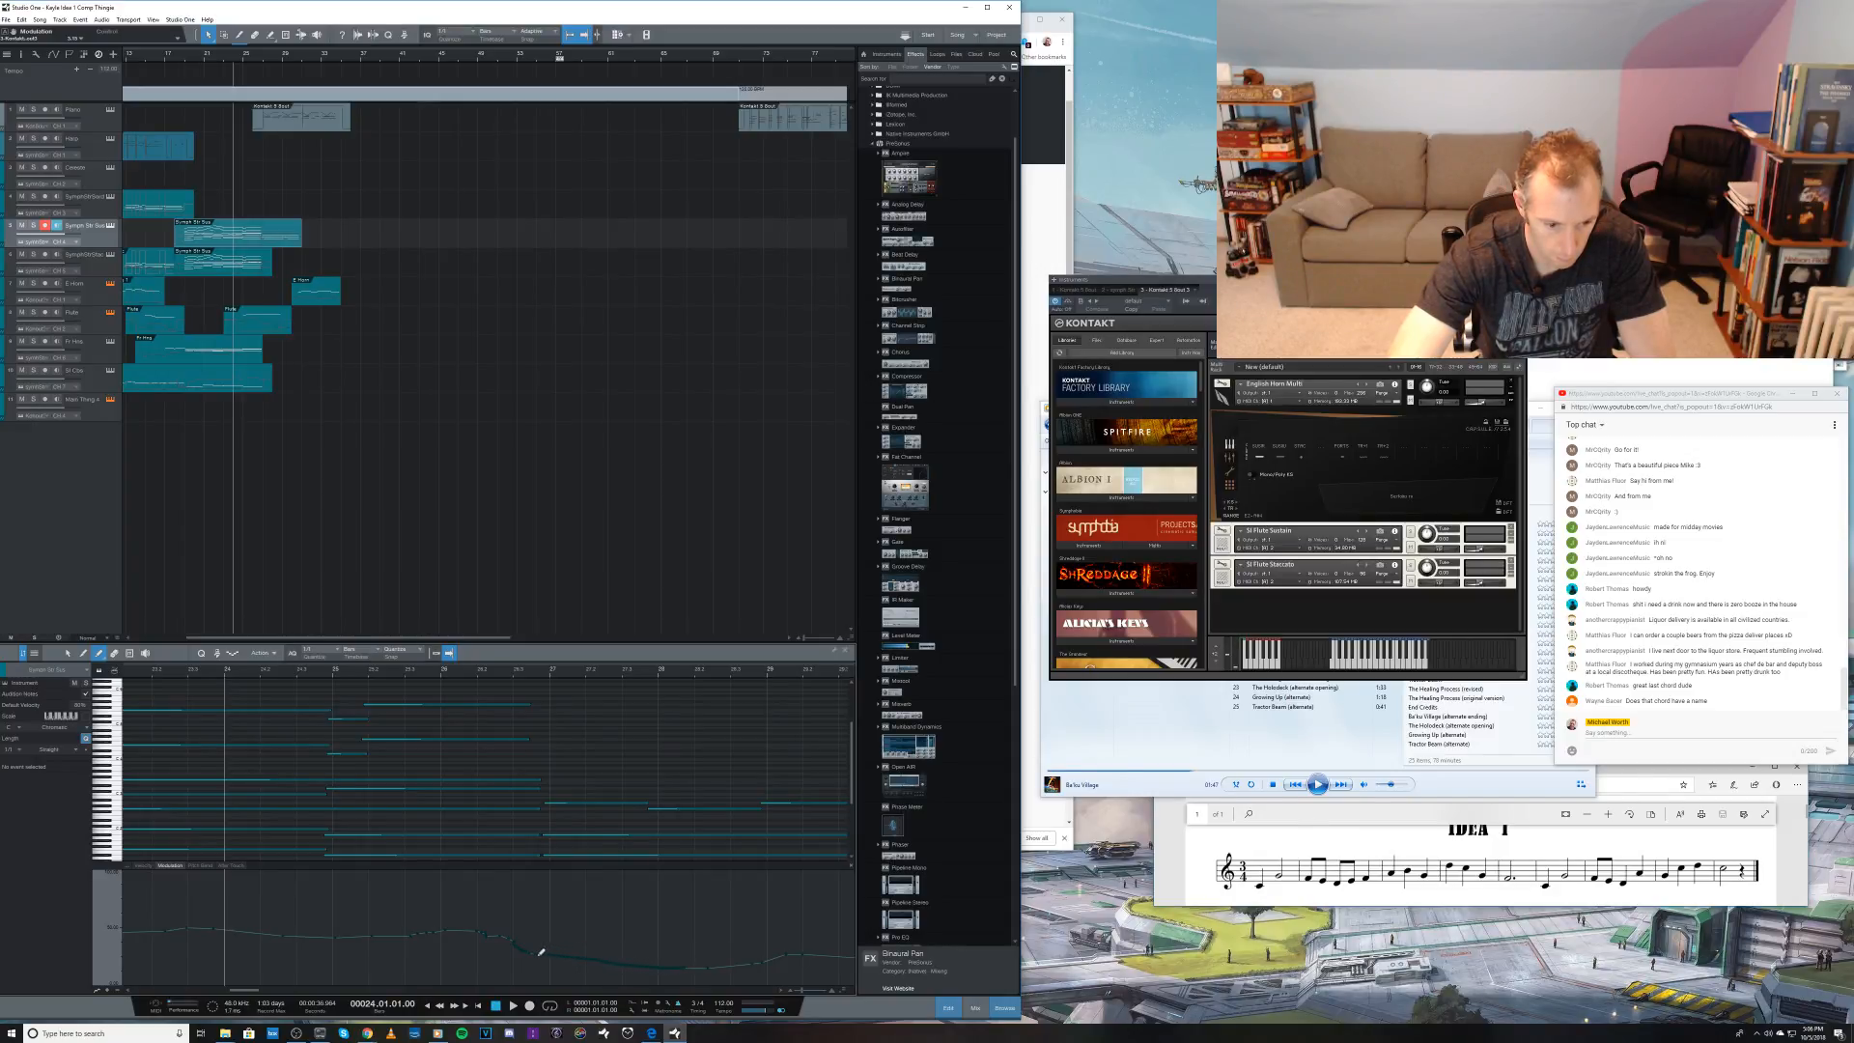
key("space")
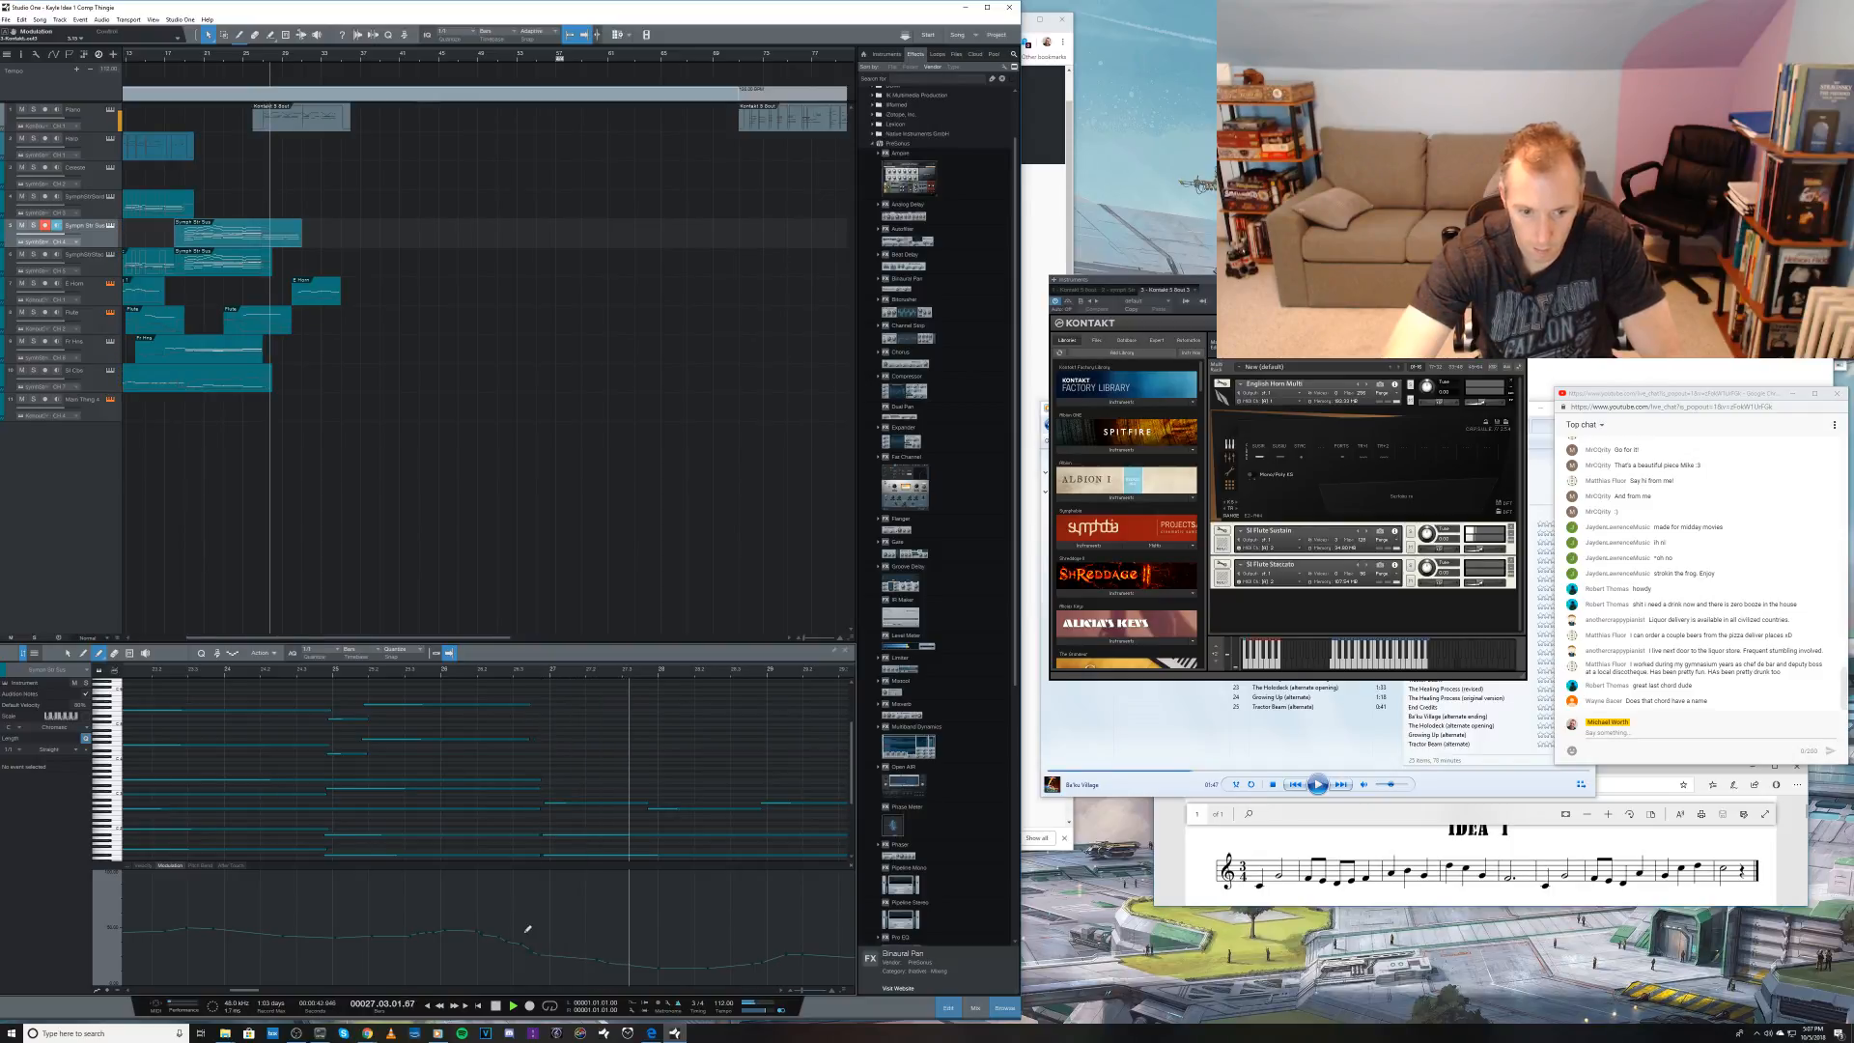
key("space")
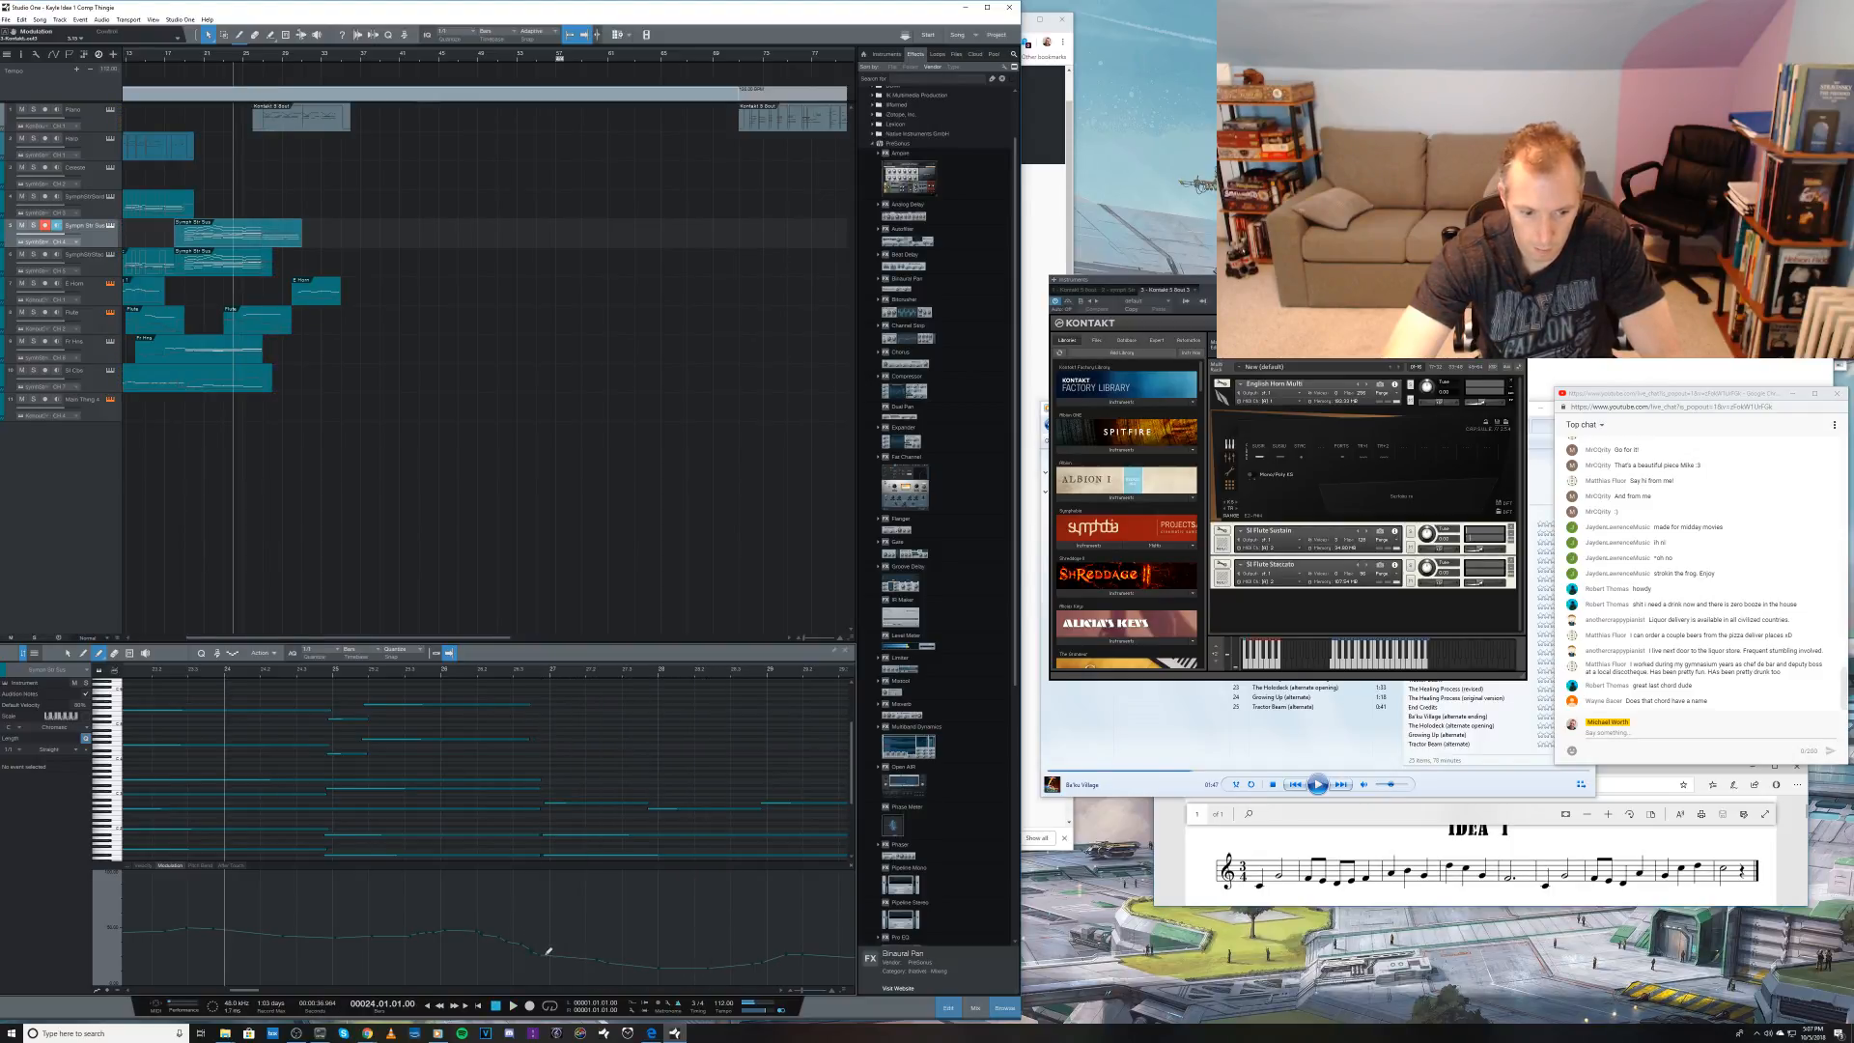
Step: Redraw the strings' modulation curve across bars 27 and 28 and play it back from bar 24
left_click_drag(594, 949, 762, 953)
key("space")
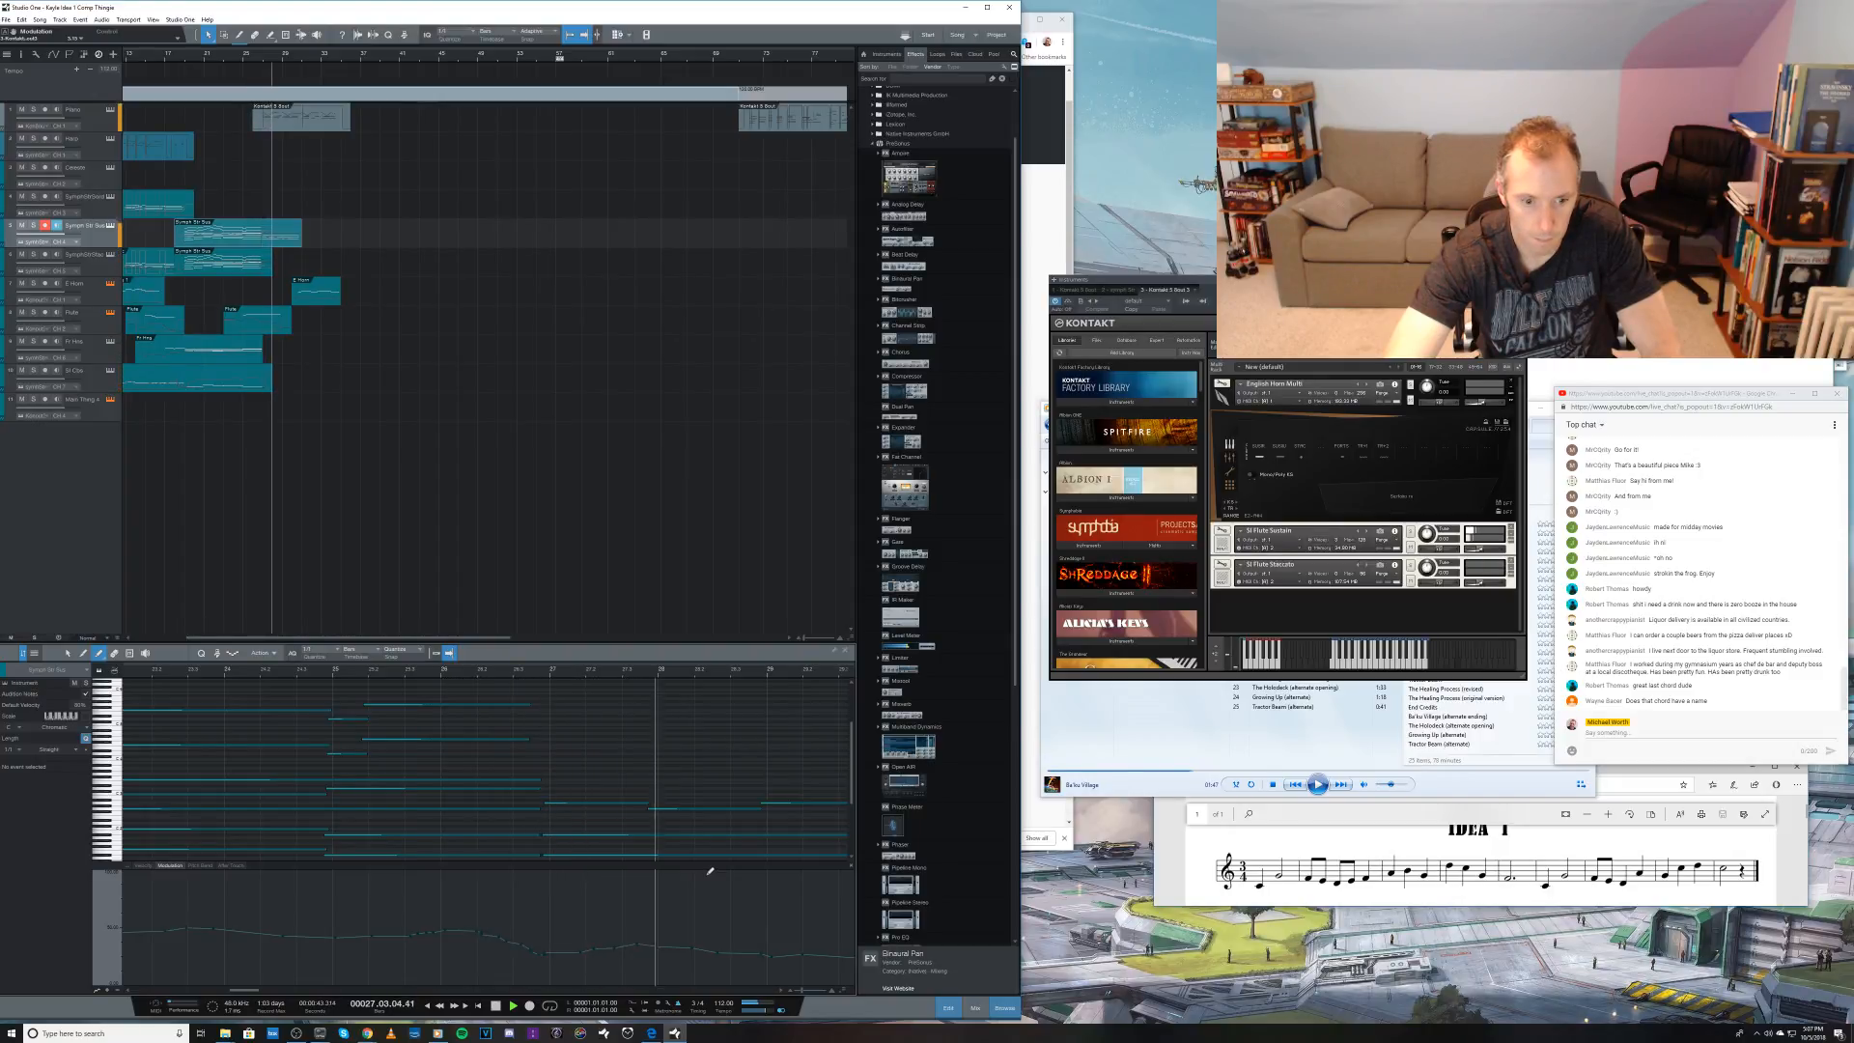
key("space")
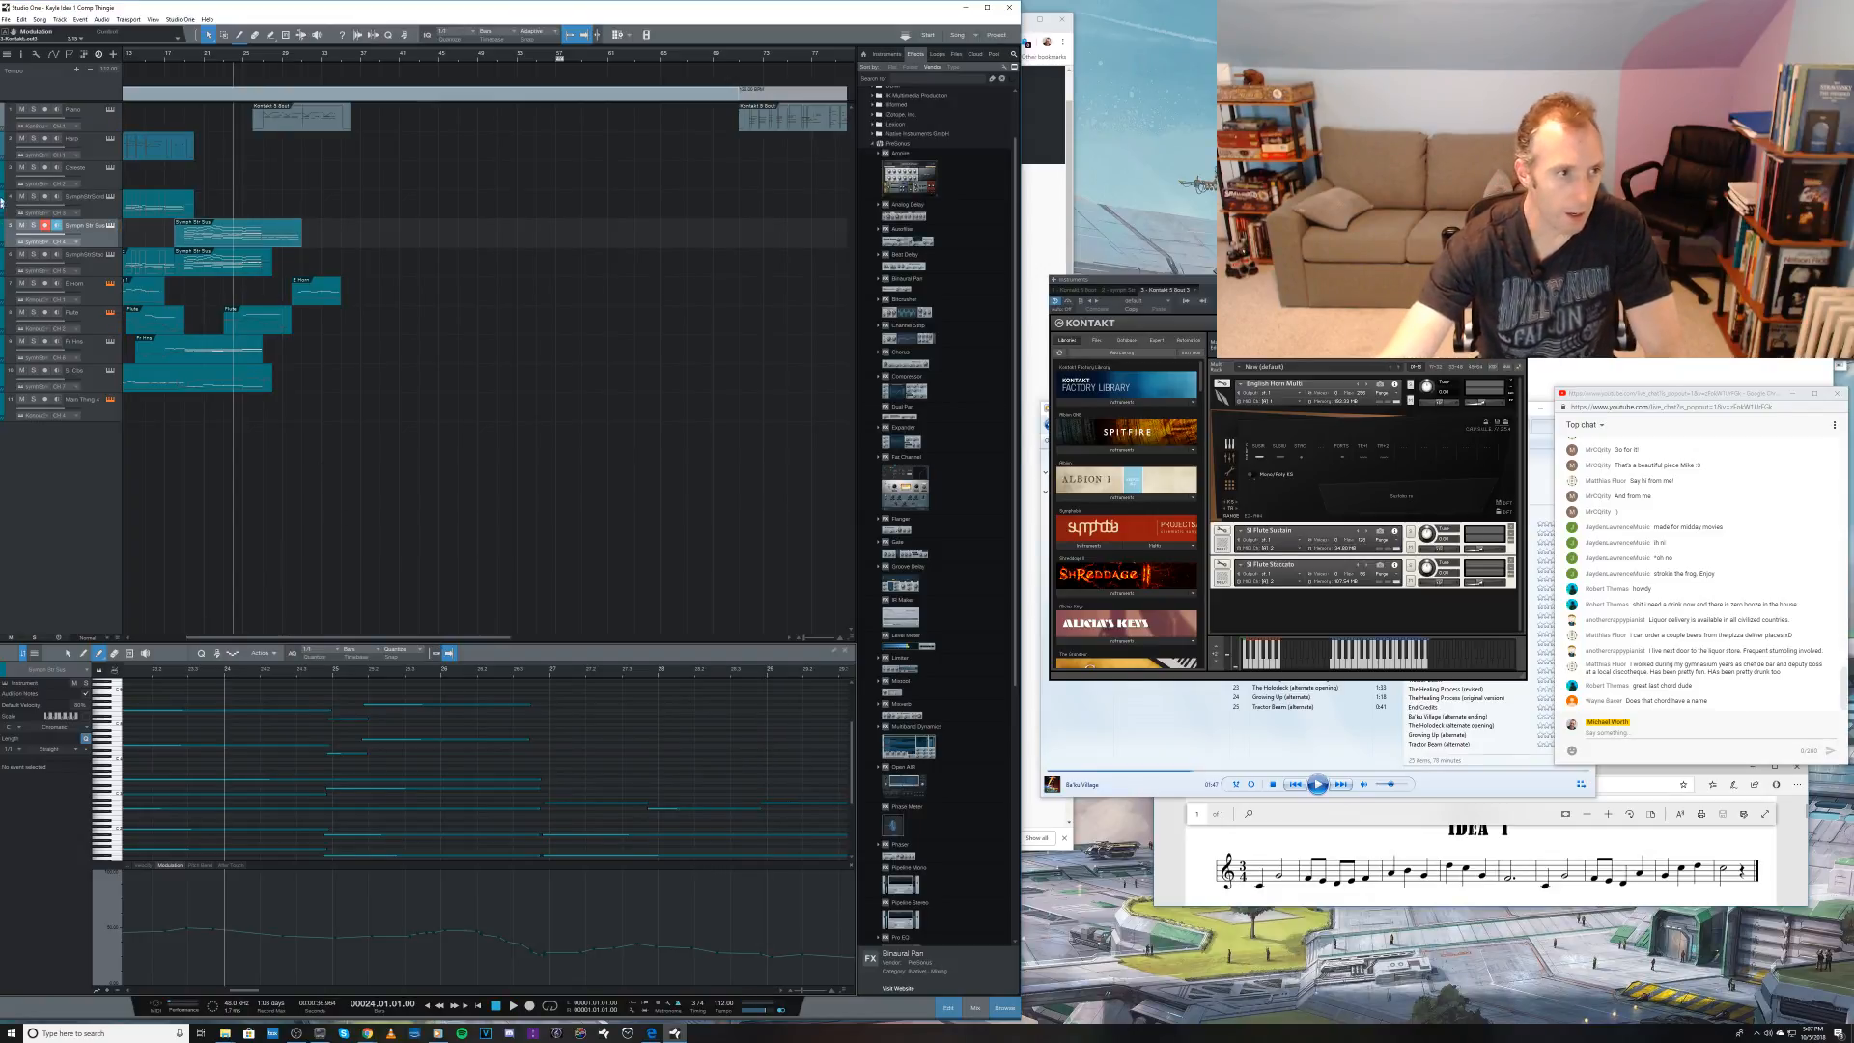
Step: Select the Piano track, audition its phrase from bar 31 and save the song with the playhead at bar 25
left_click(93, 114)
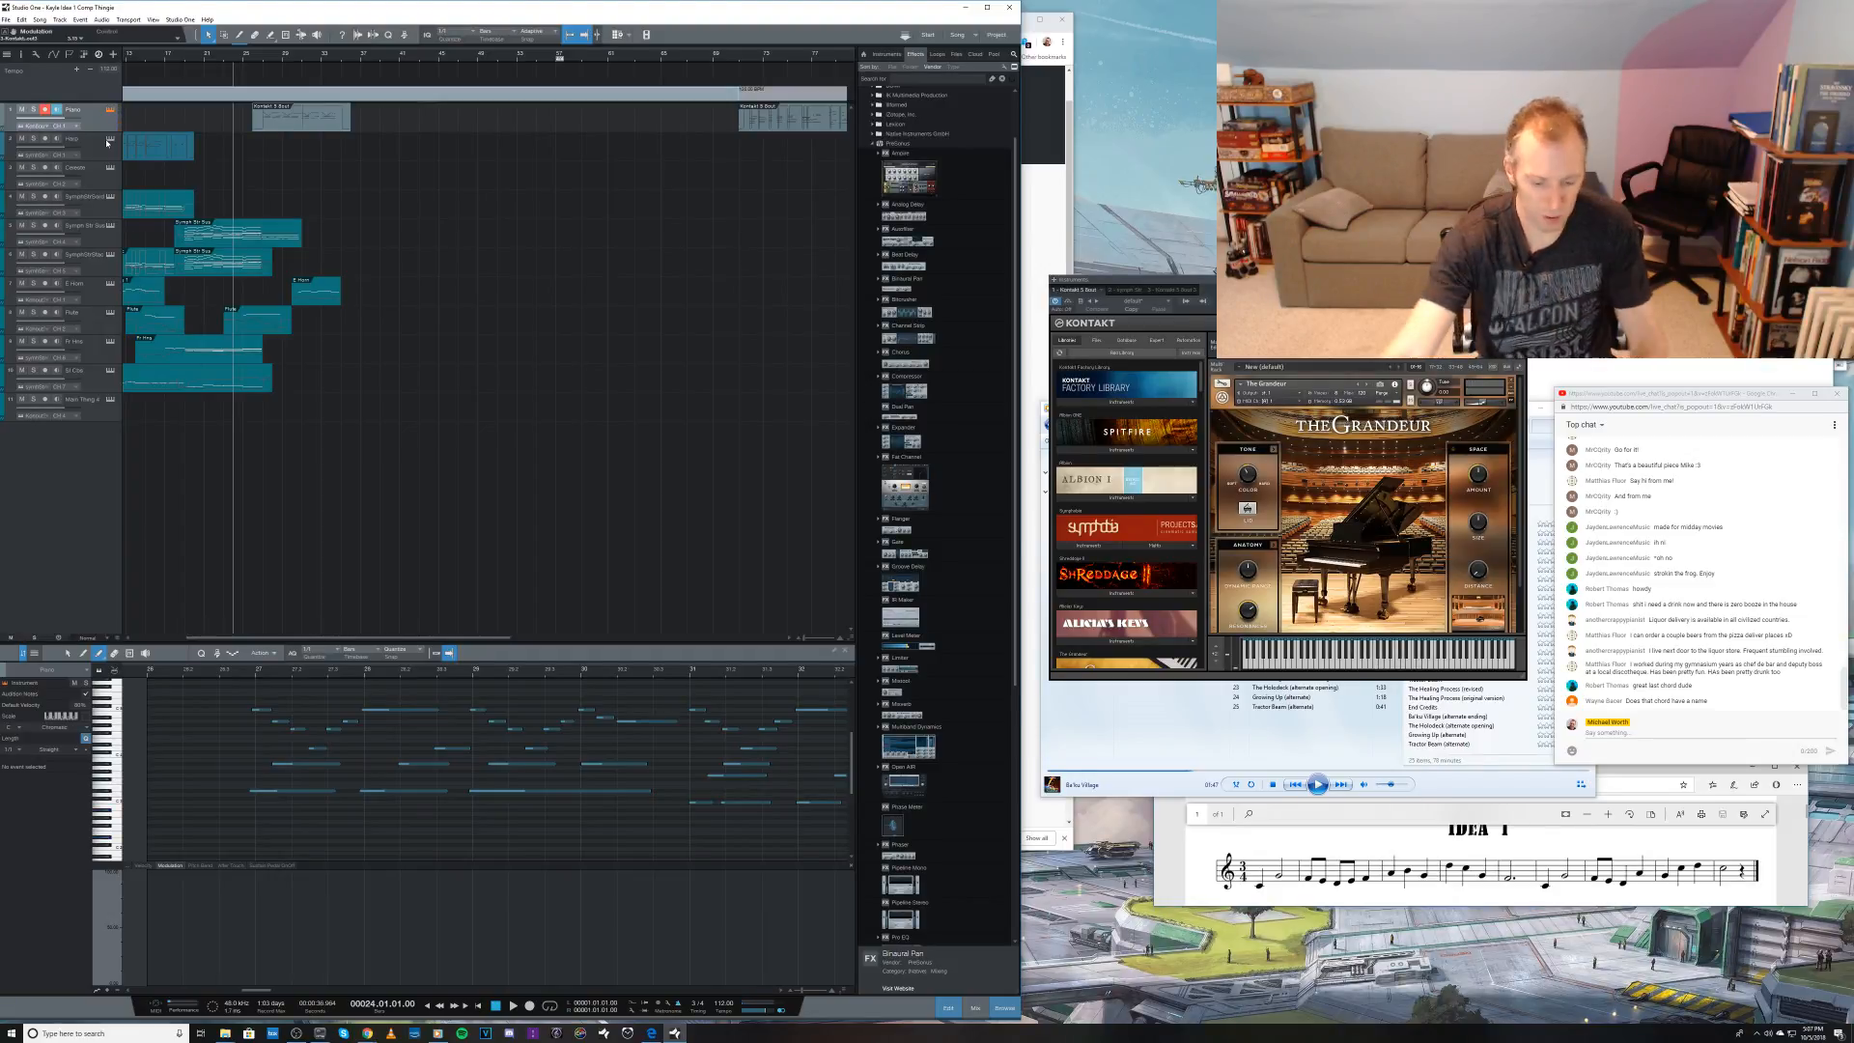
left_click(302, 63)
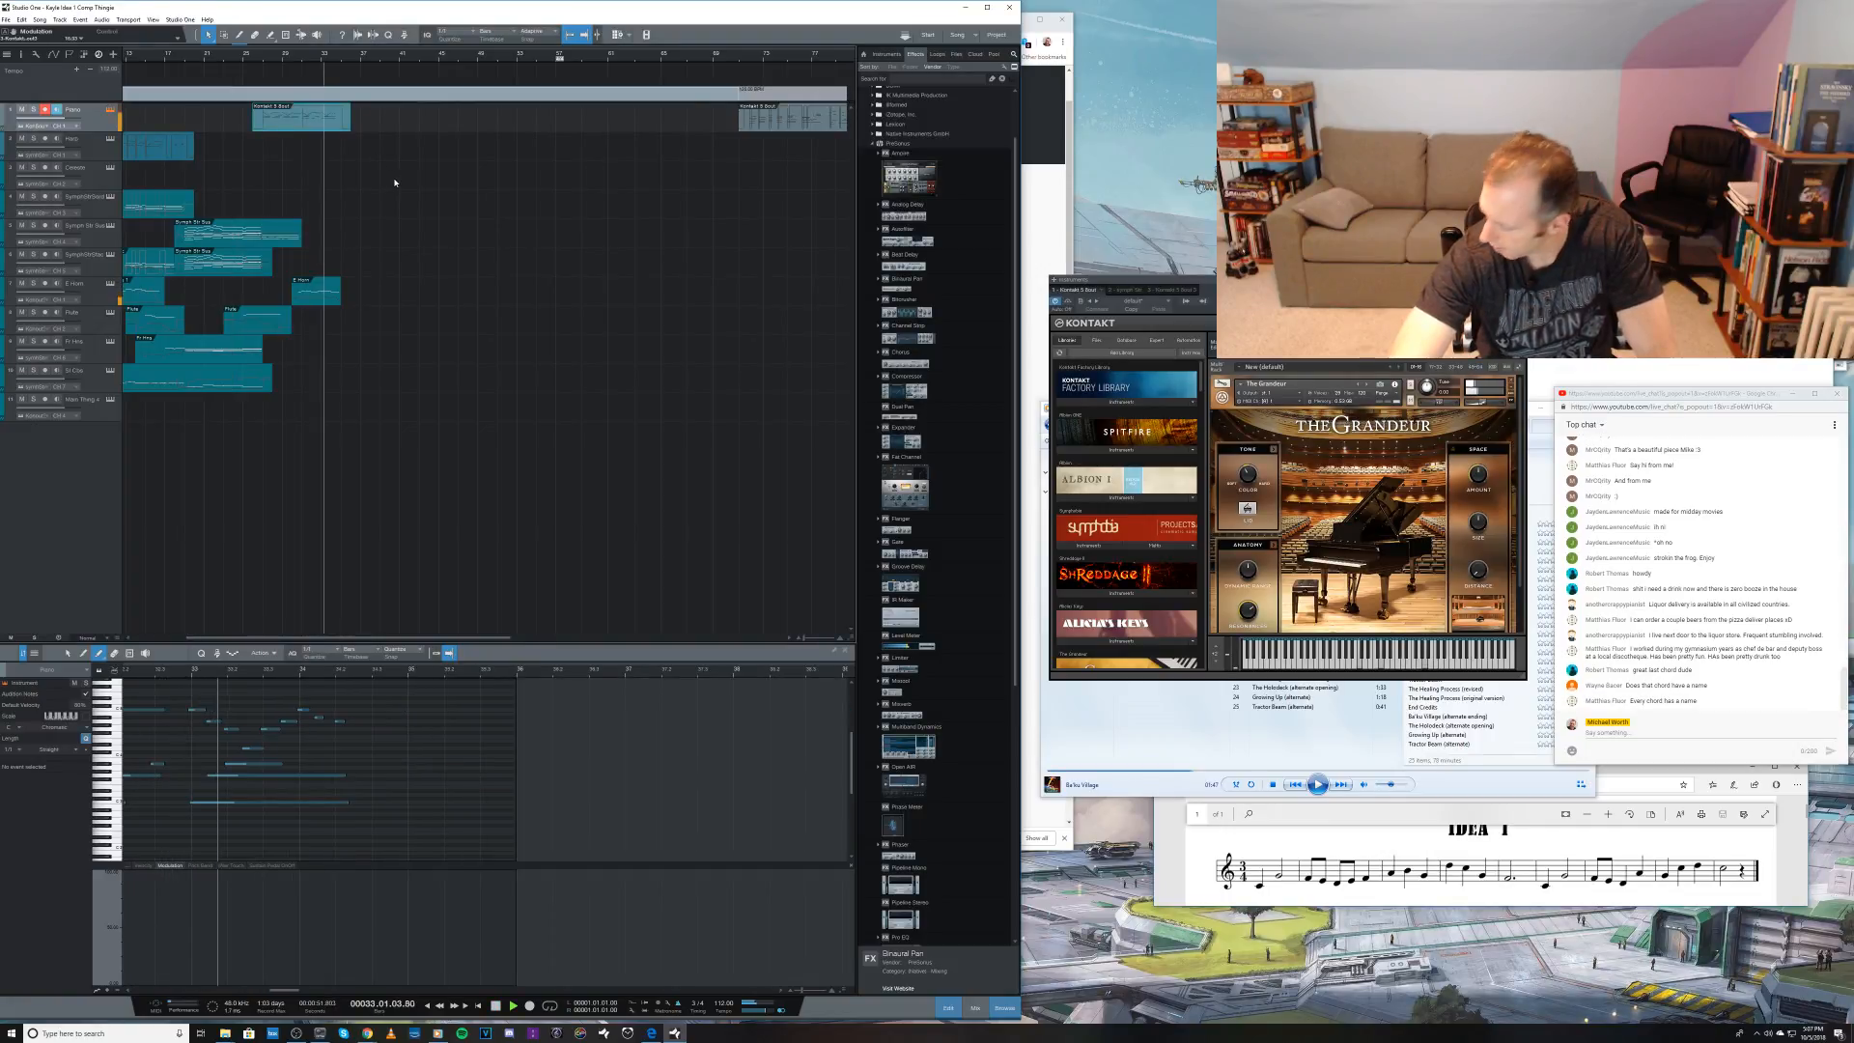
key("space")
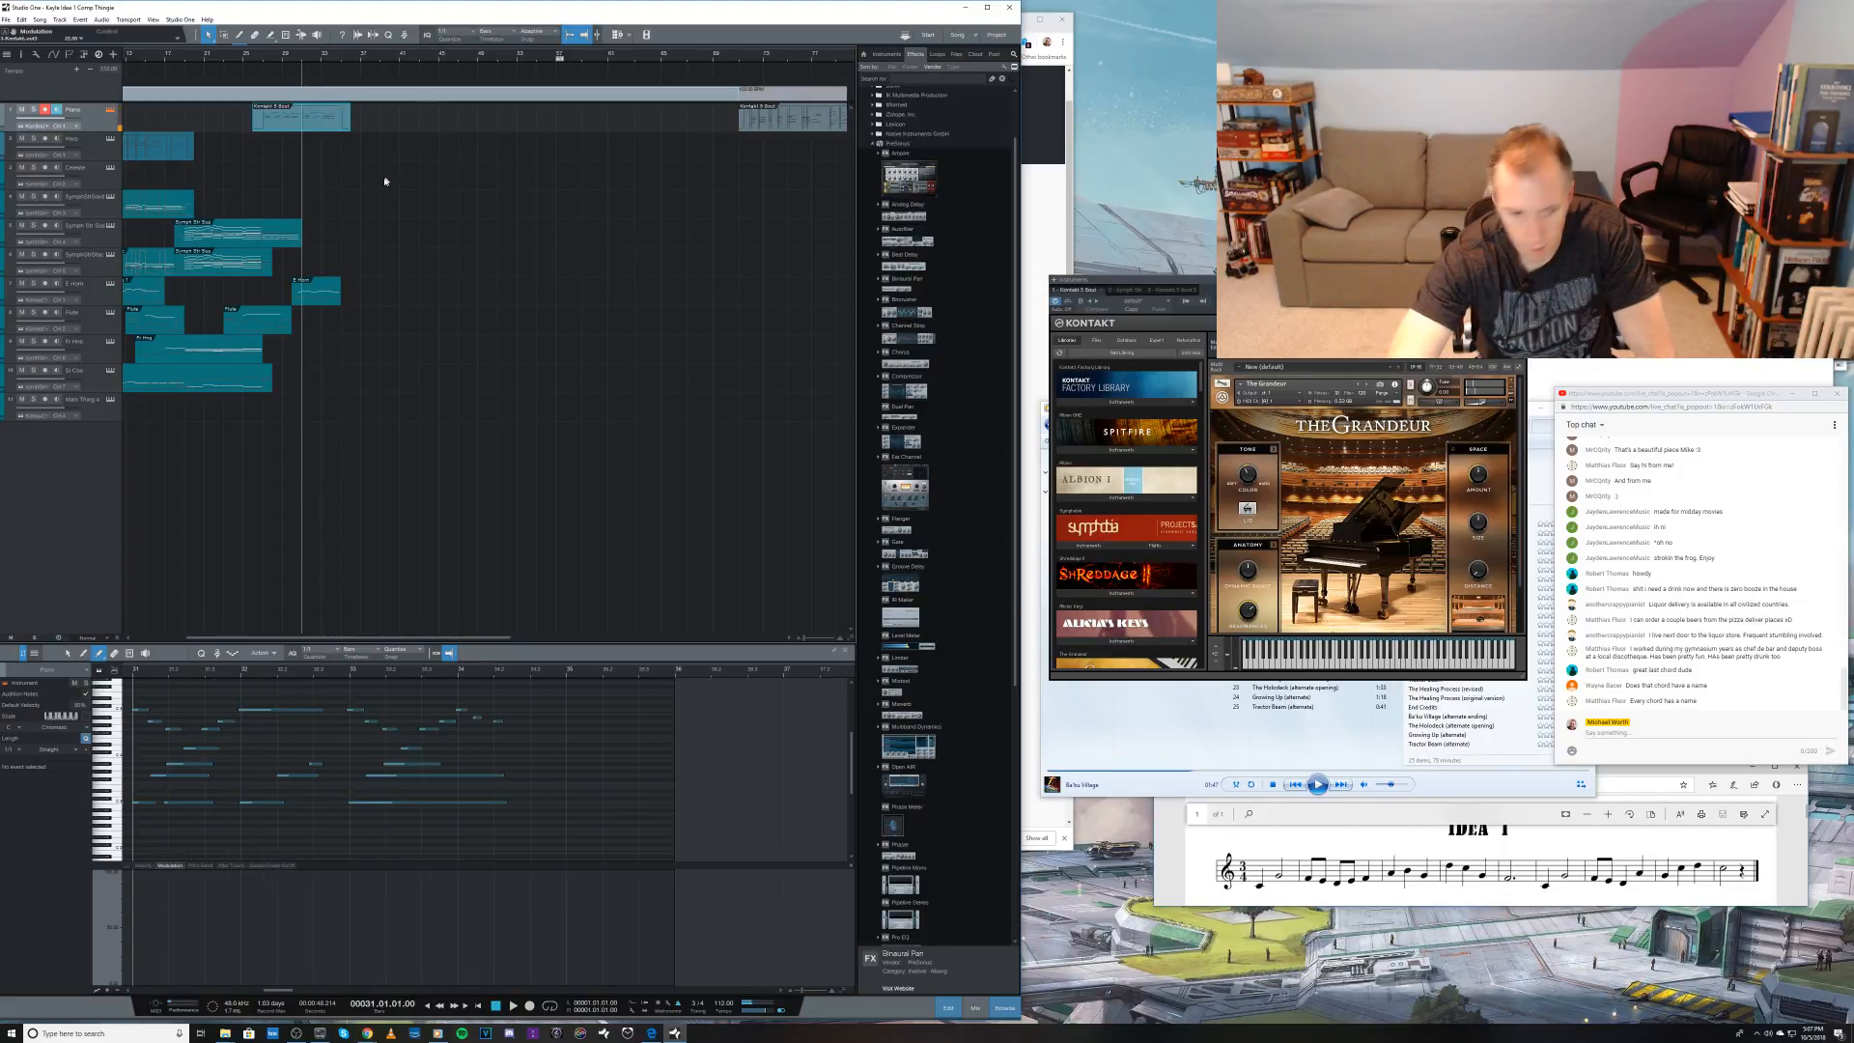
left_click(242, 60)
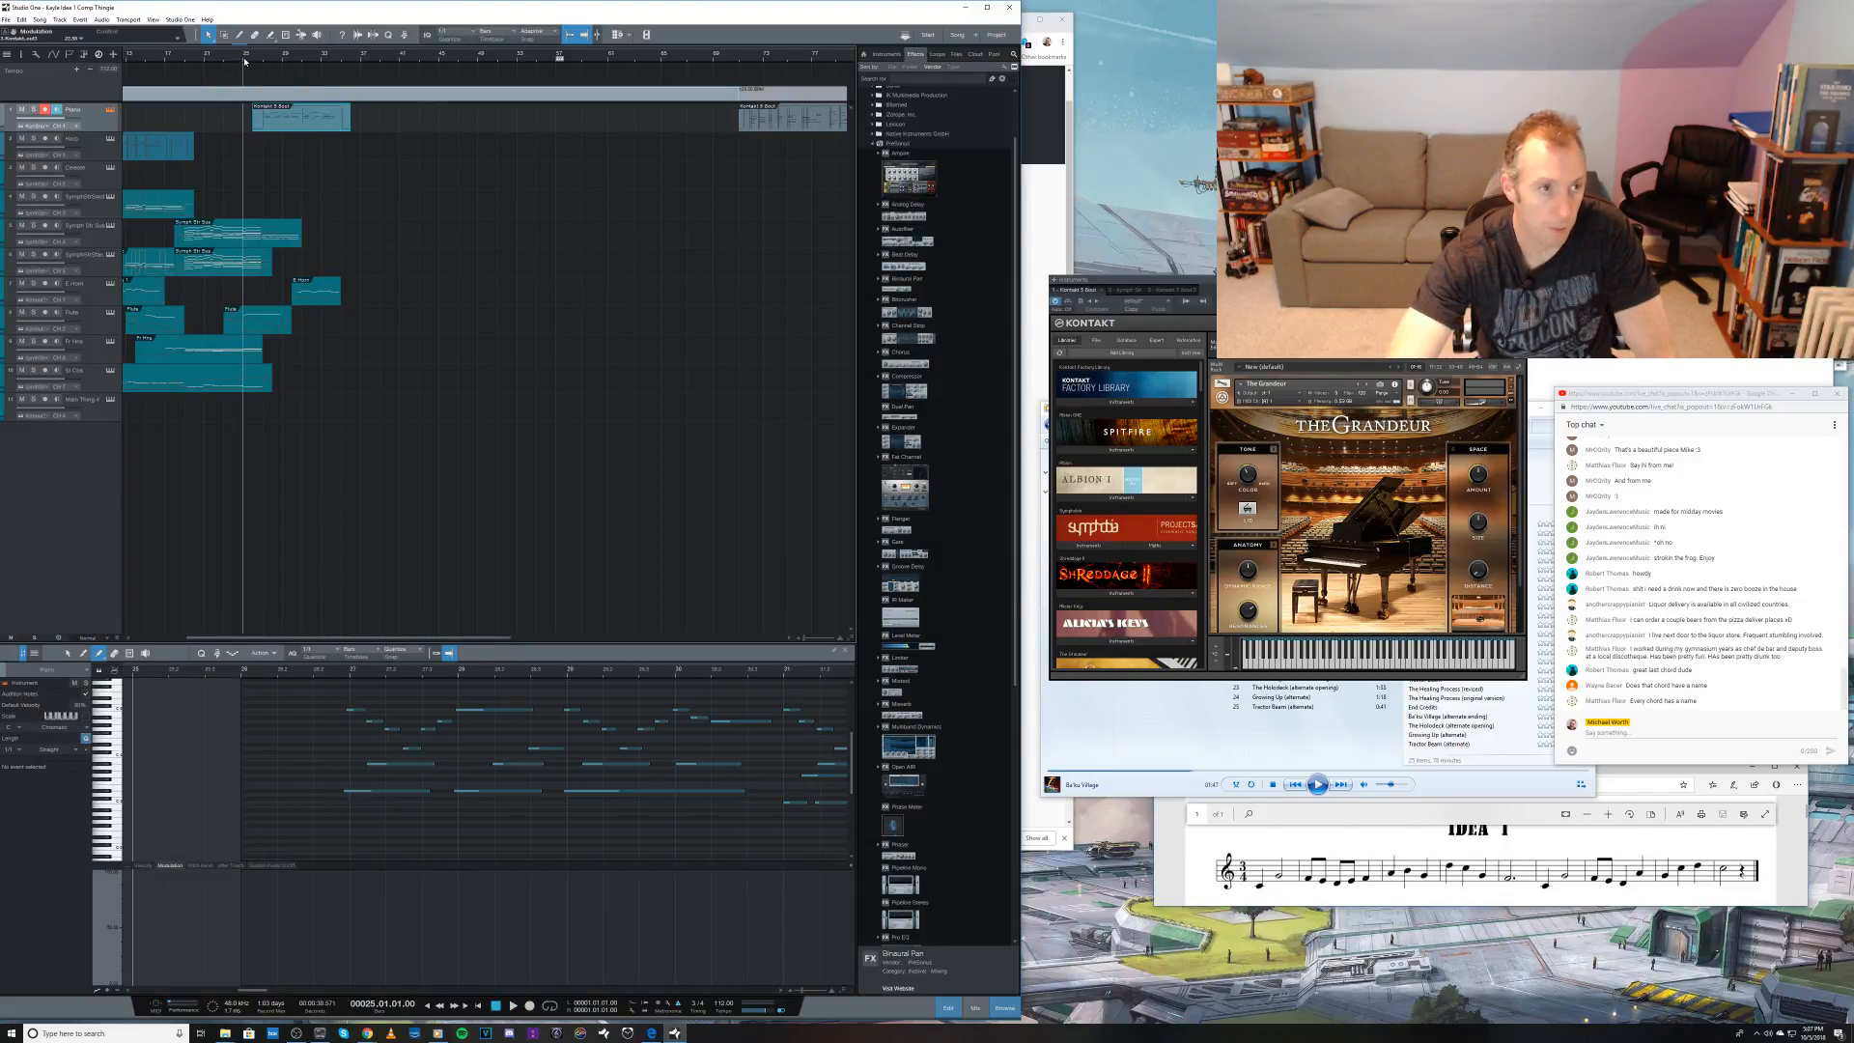
key("ctrl+s")
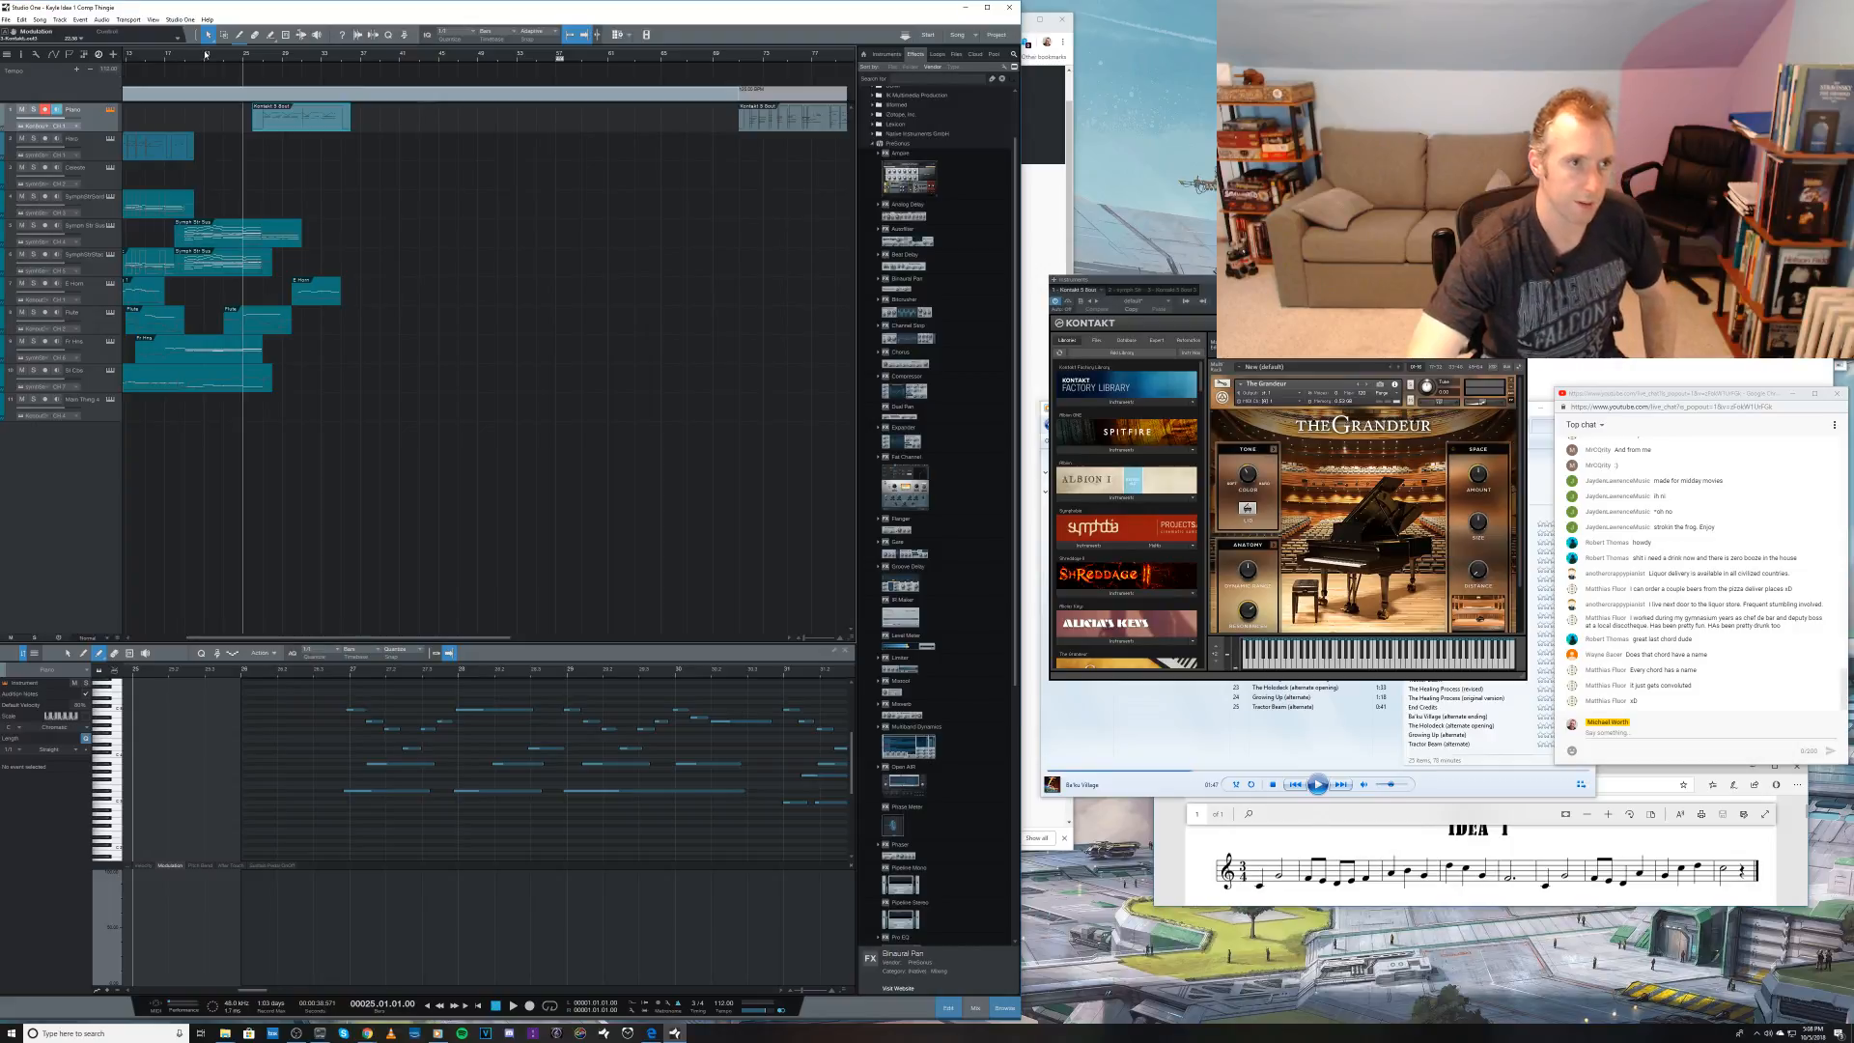
Step: Play the arrangement leading into the piano entry and replay it from bar 24
left_click(206, 54)
key("space")
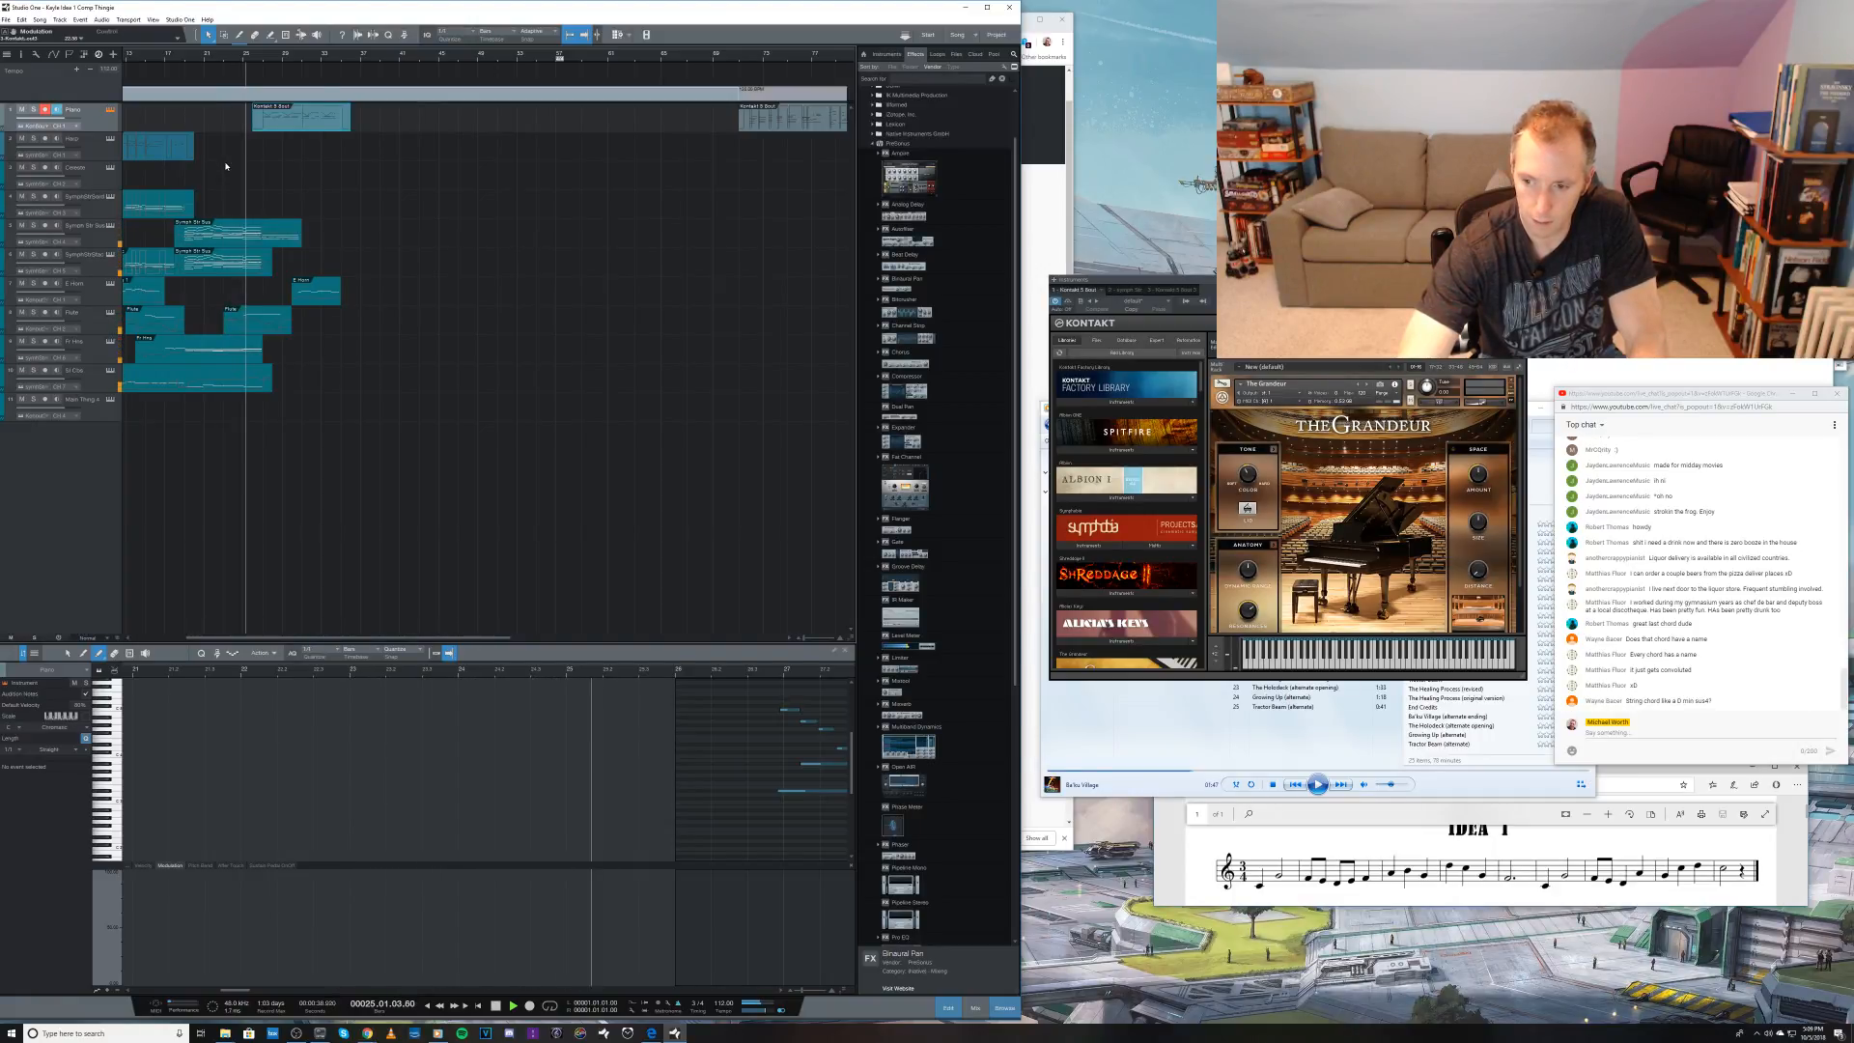
left_click(236, 60)
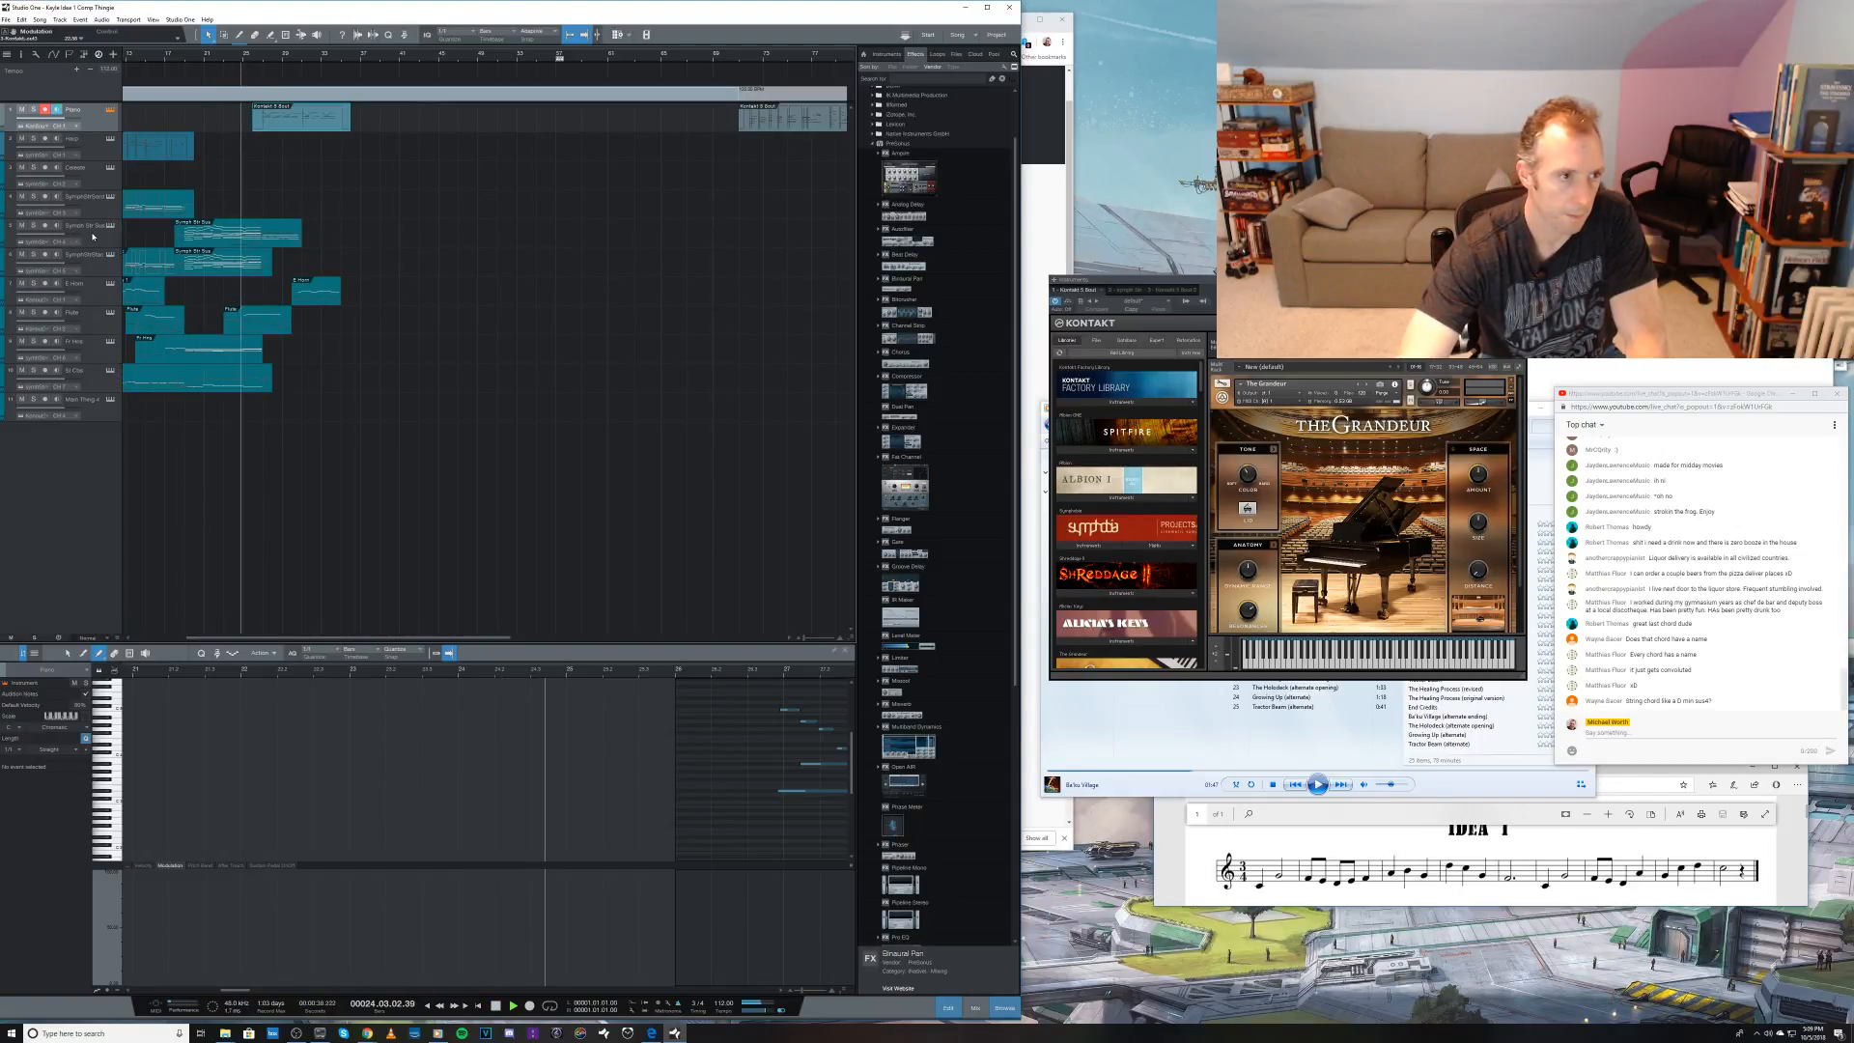
key("space")
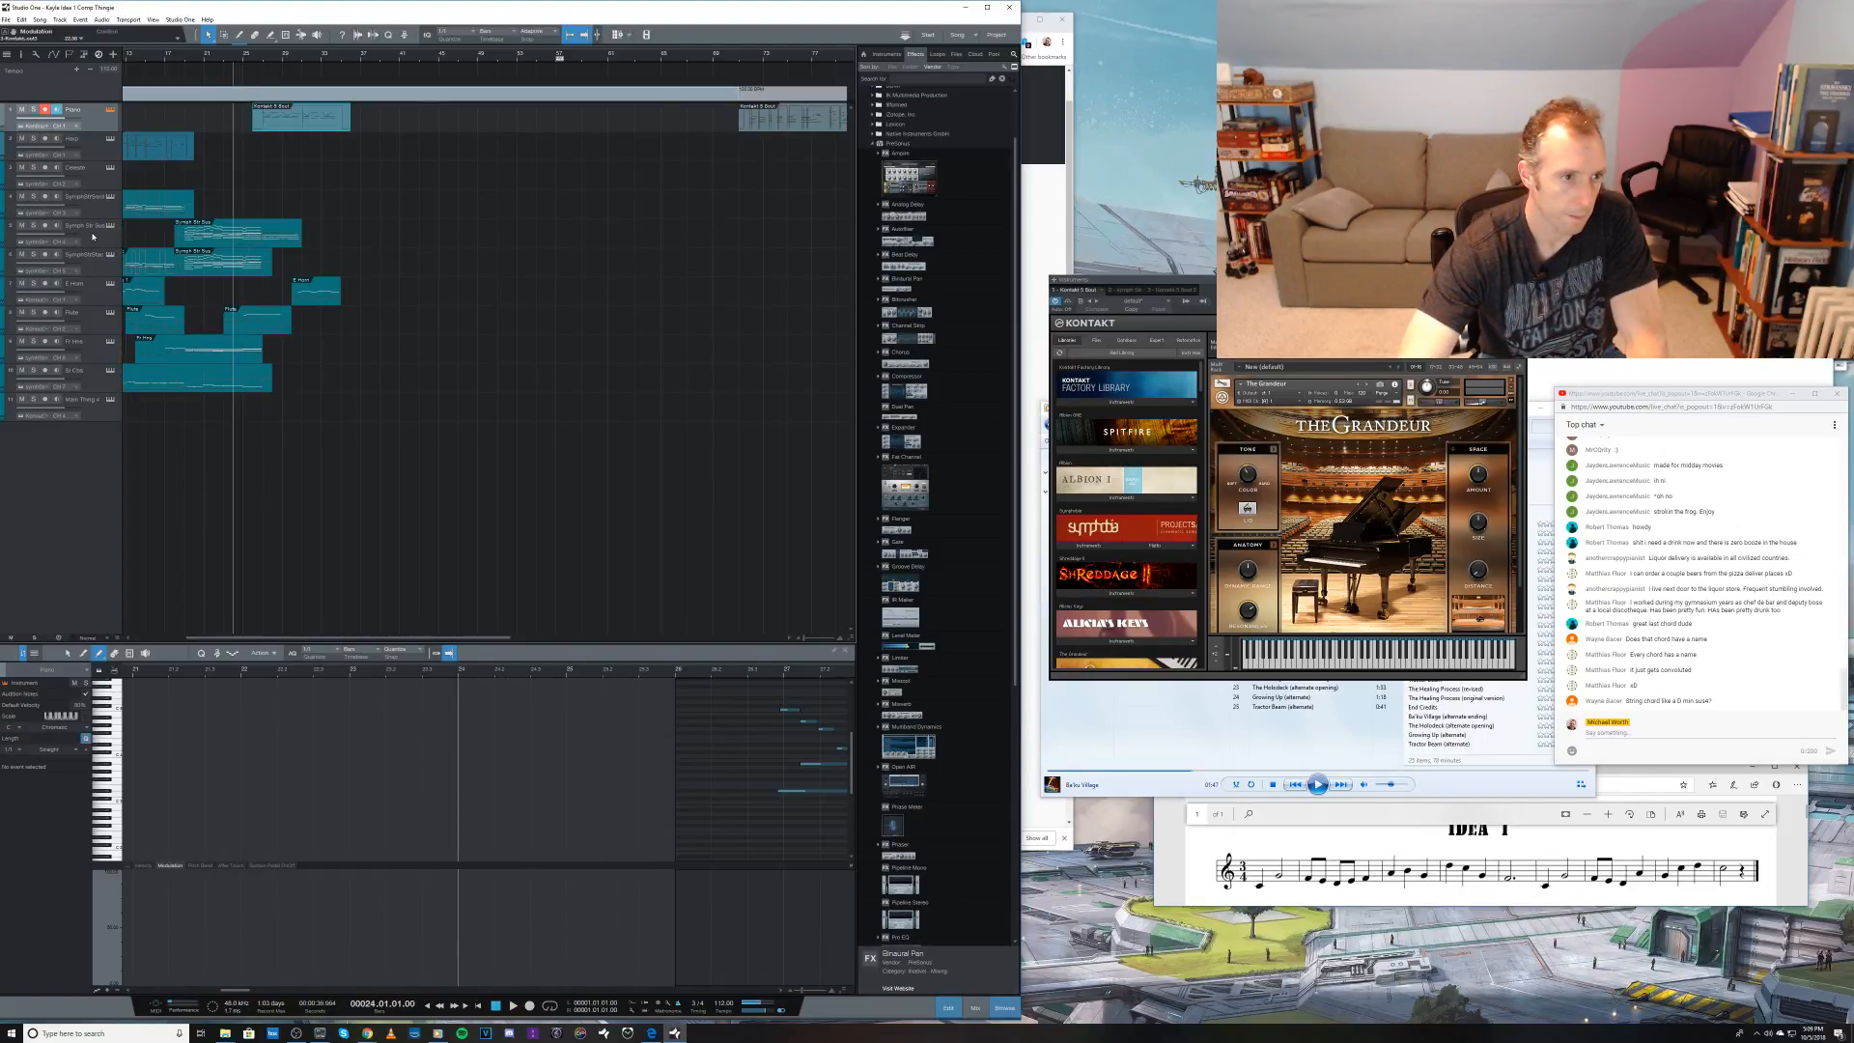
Step: Open the upper string part's event in the note editor, solo its track and play from bar 24 into bar 25
left_click(93, 328)
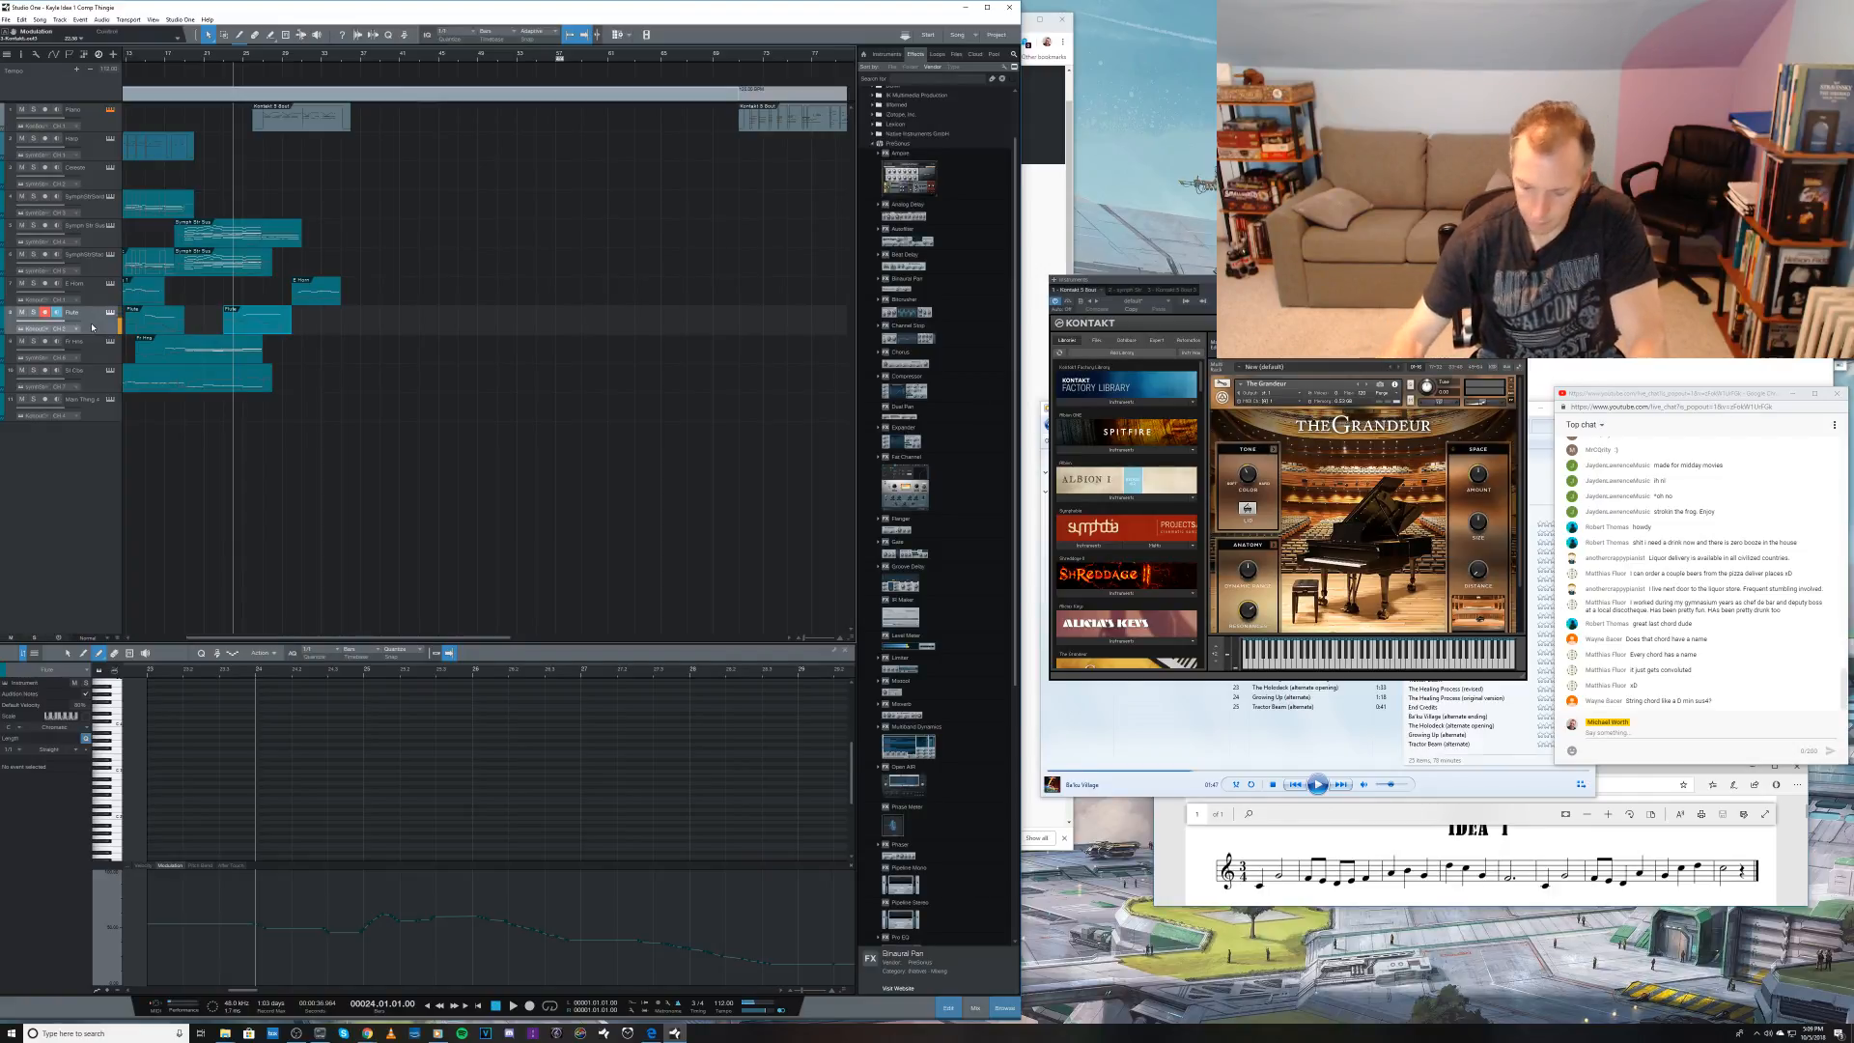
left_click(216, 235)
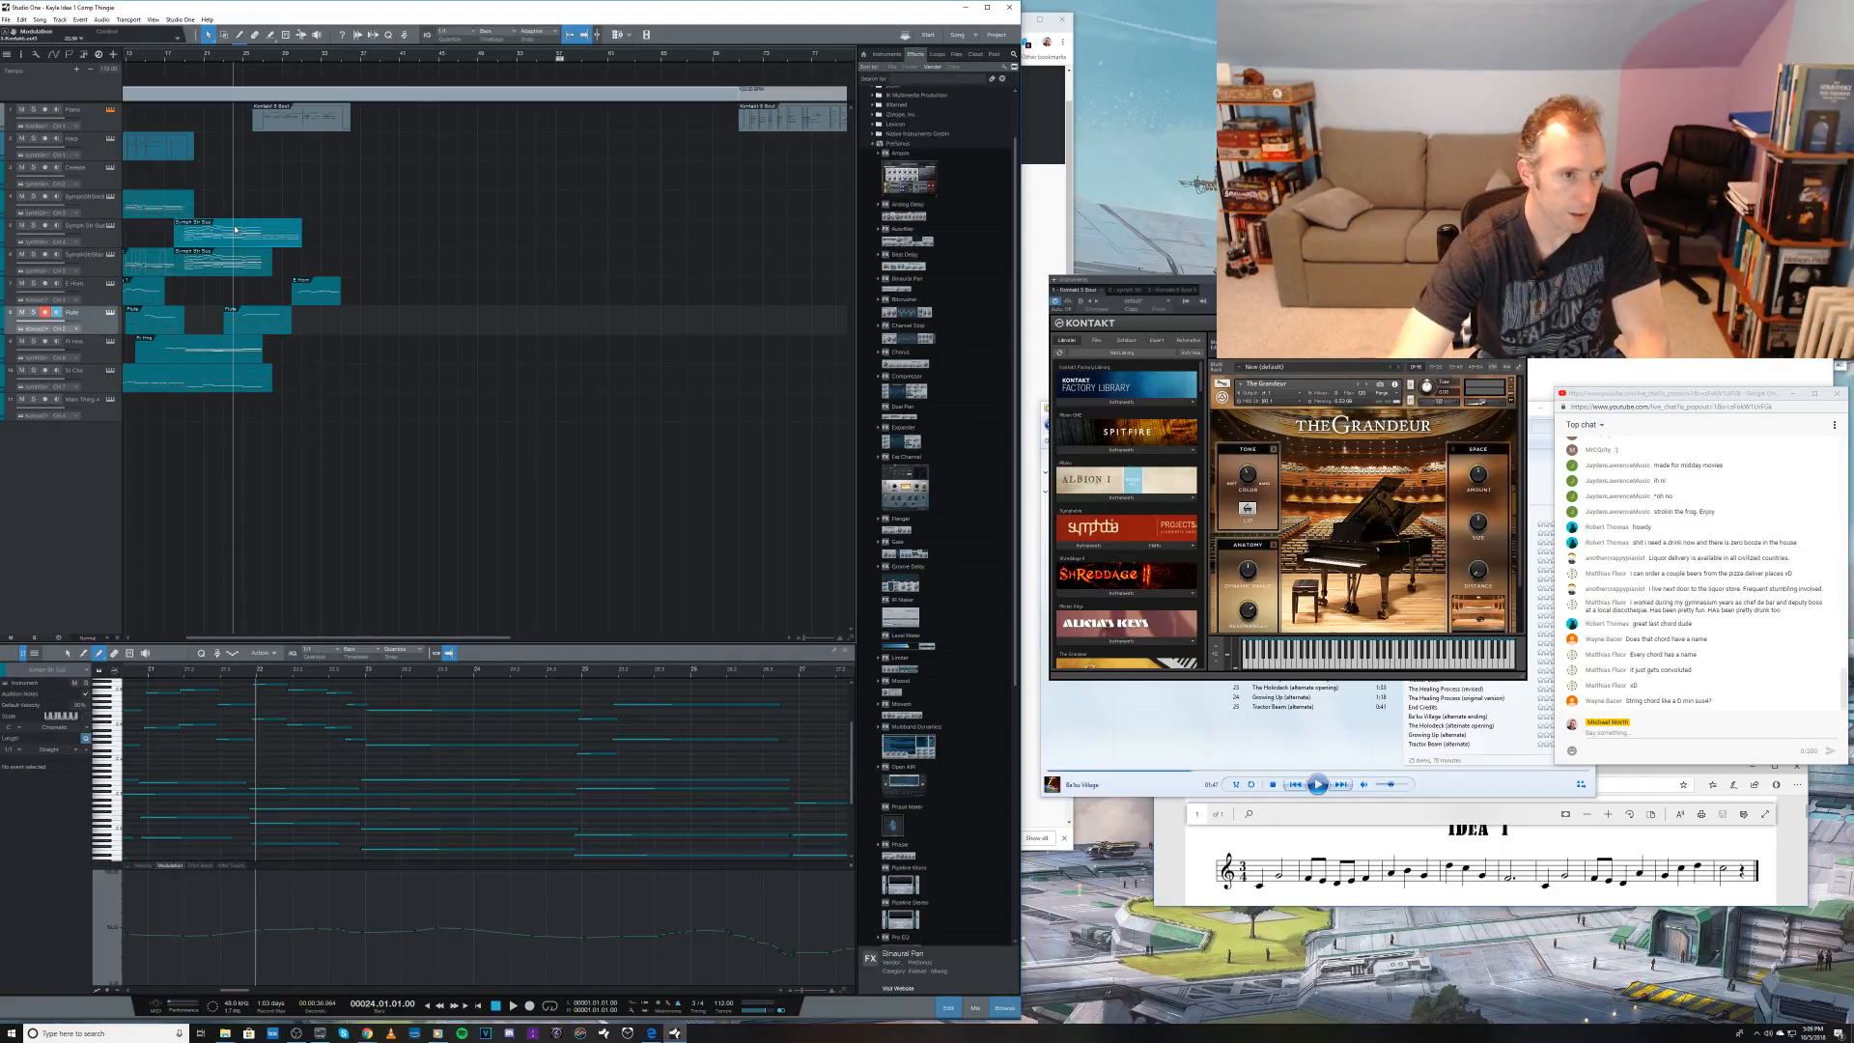
left_click(34, 225)
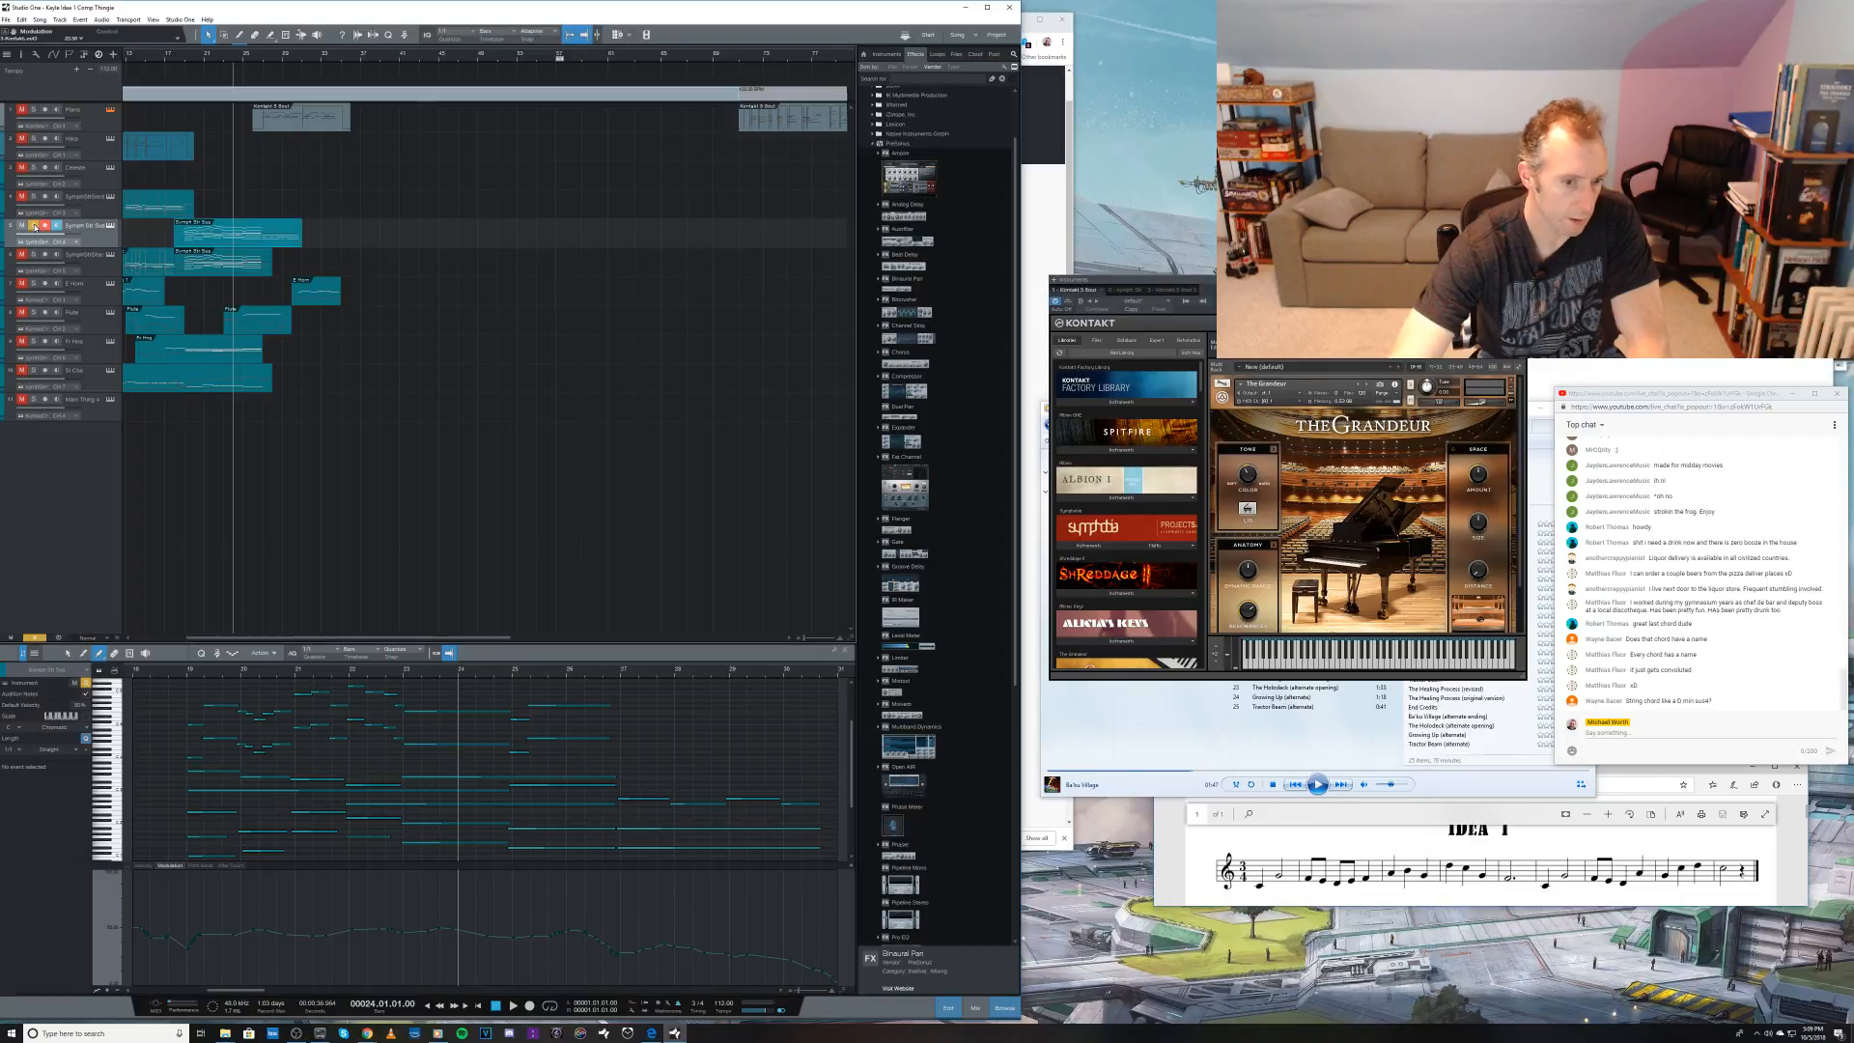
key("space")
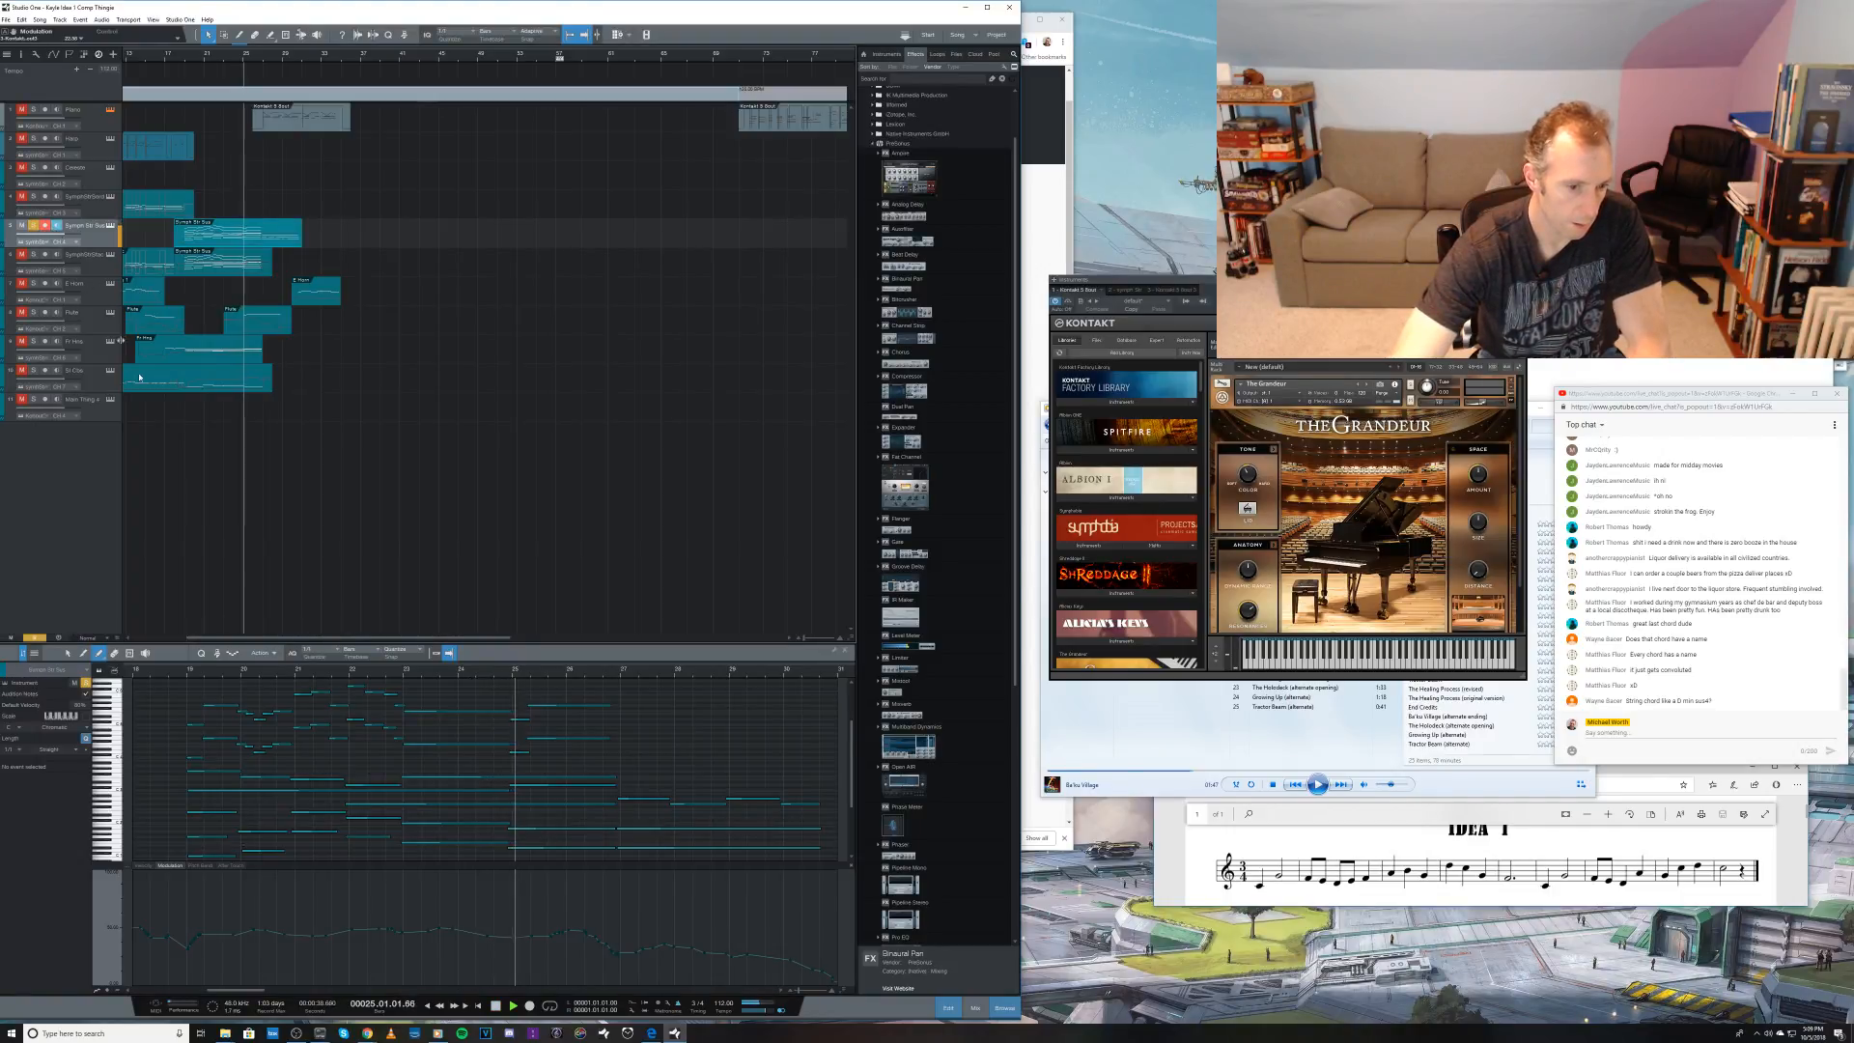
key("space")
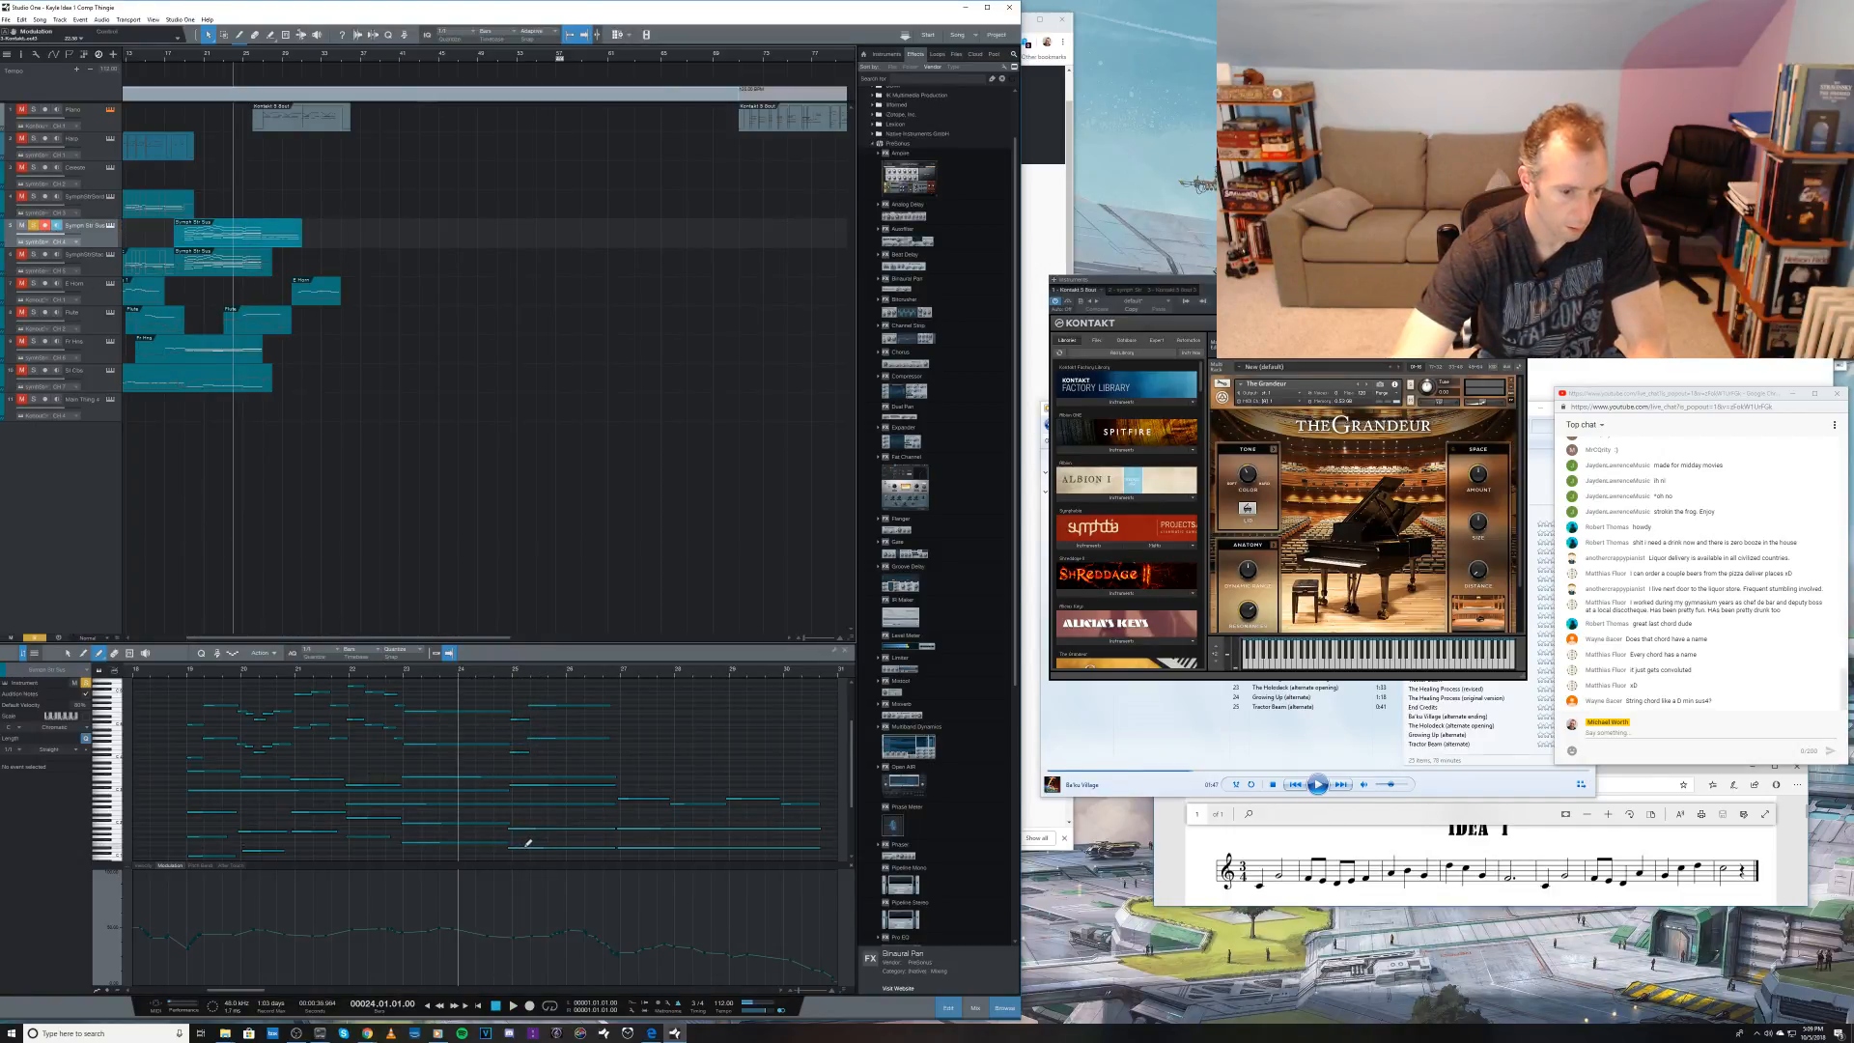
Step: Audition the individual notes of the string chord at bar 25, working upward from the lowest note
key("1")
left_click(527, 848)
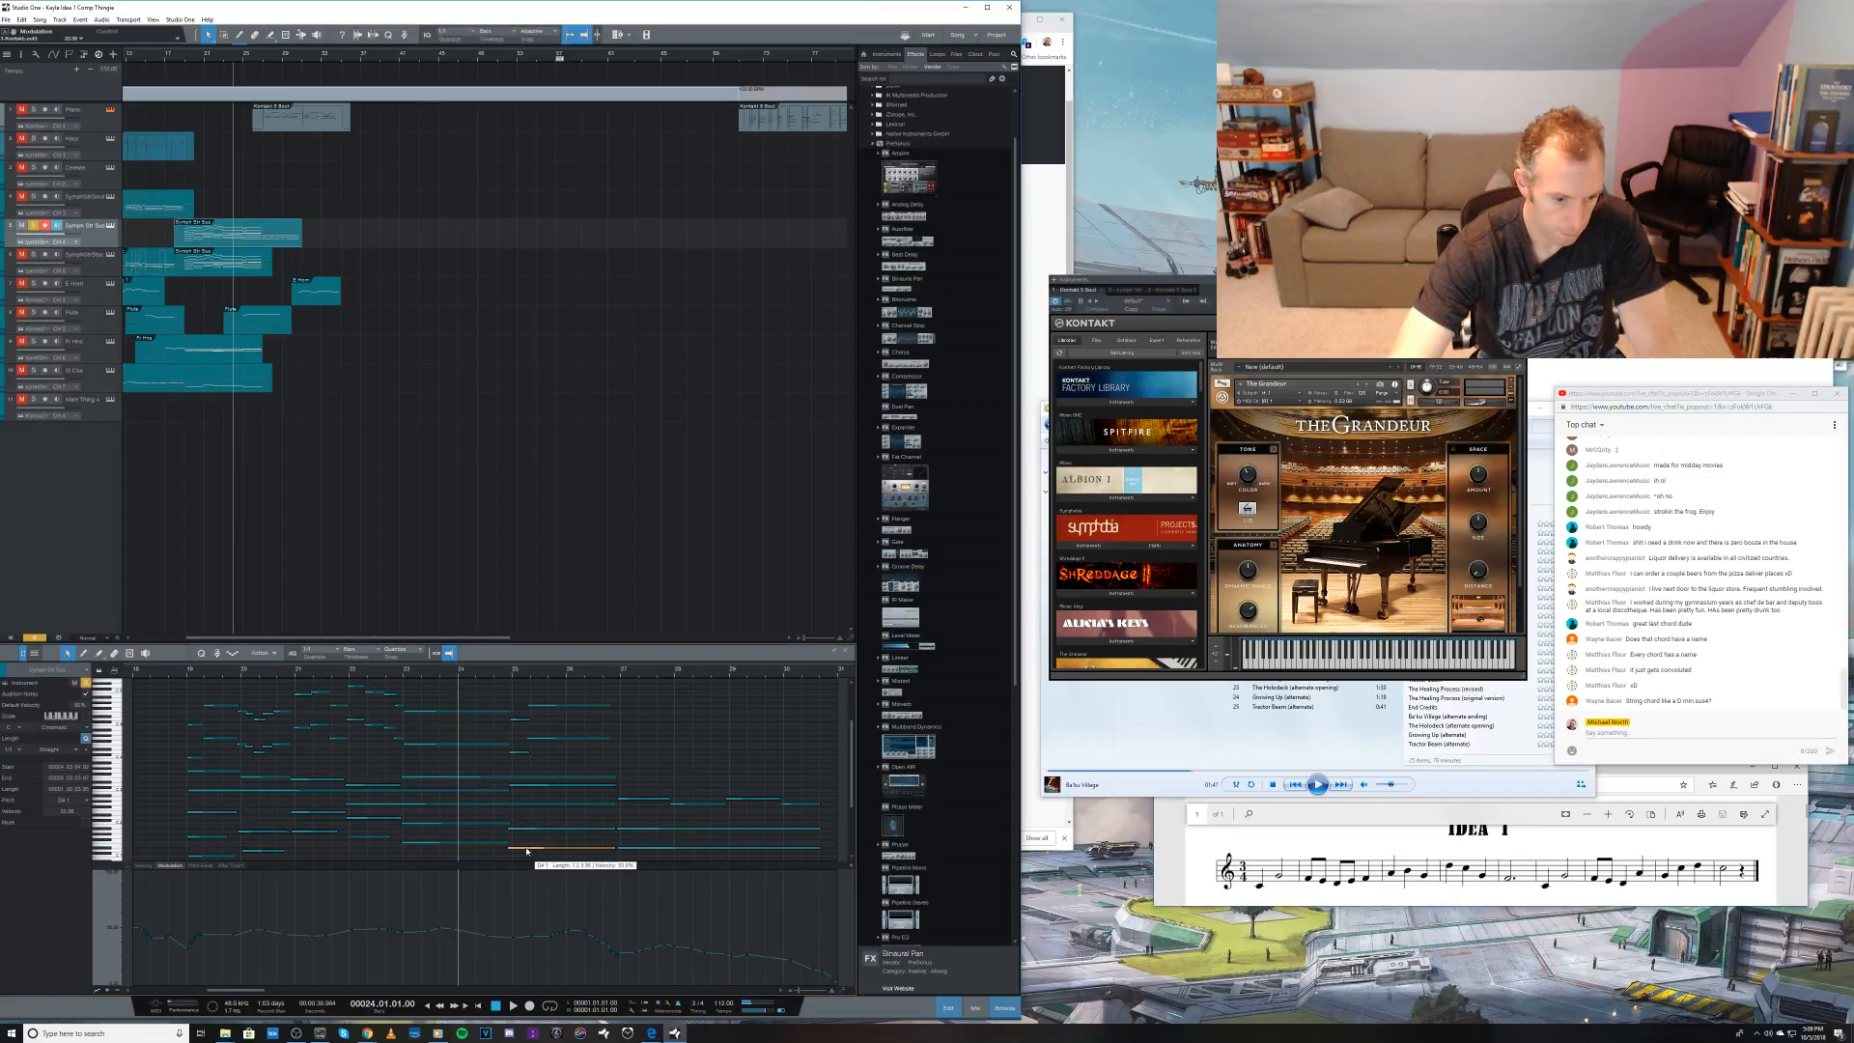
left_click(526, 830)
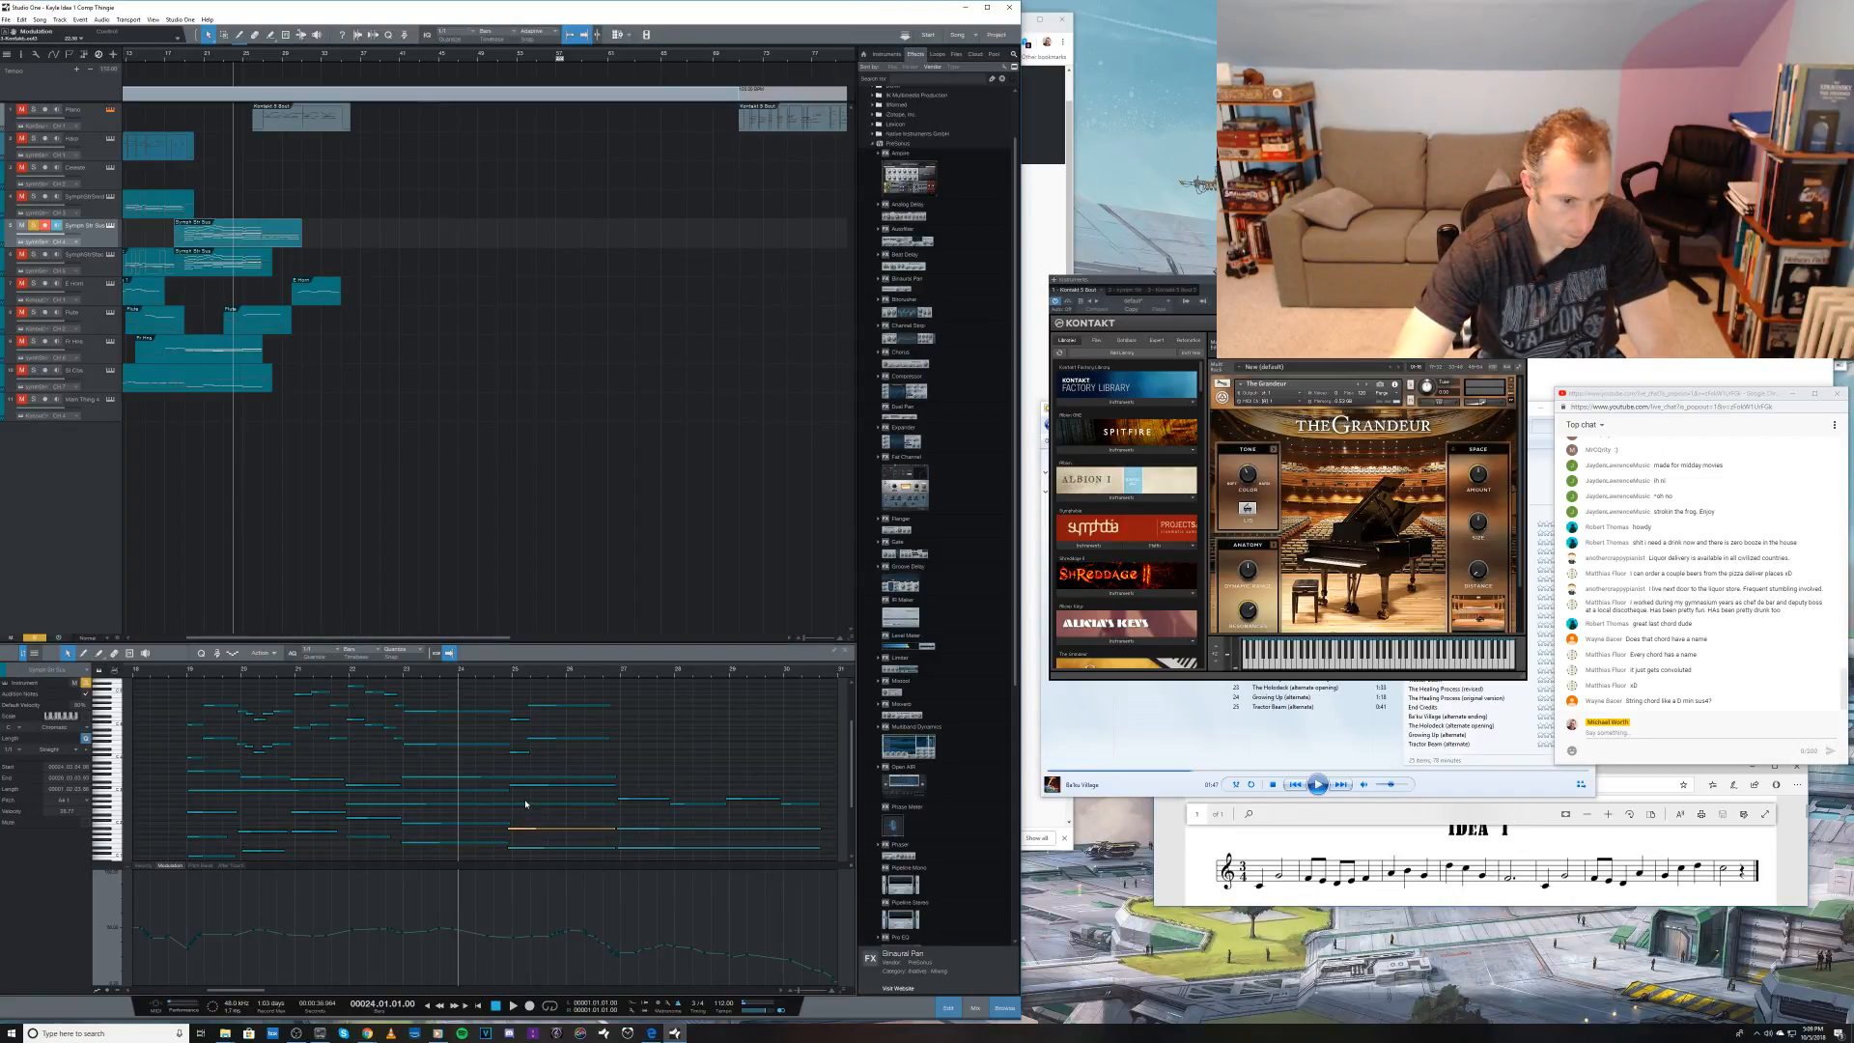
left_click(526, 804)
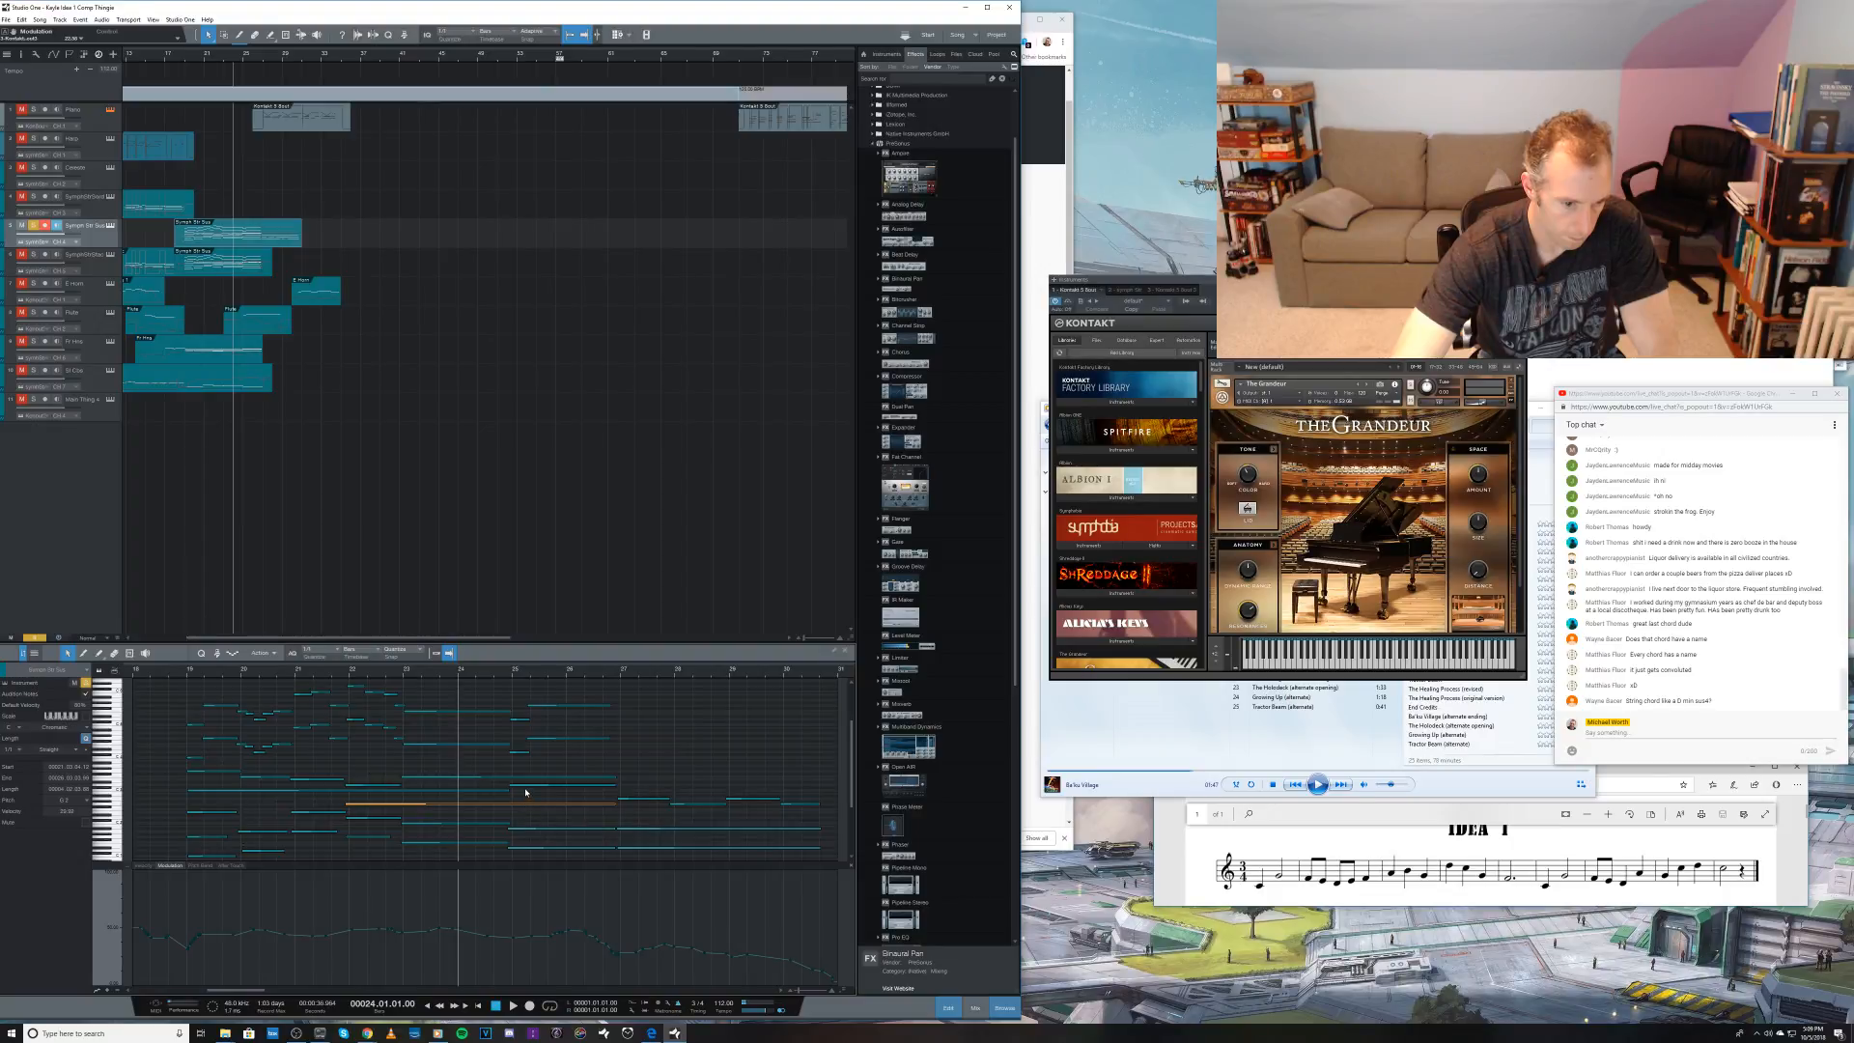
left_click(527, 782)
left_click(528, 778)
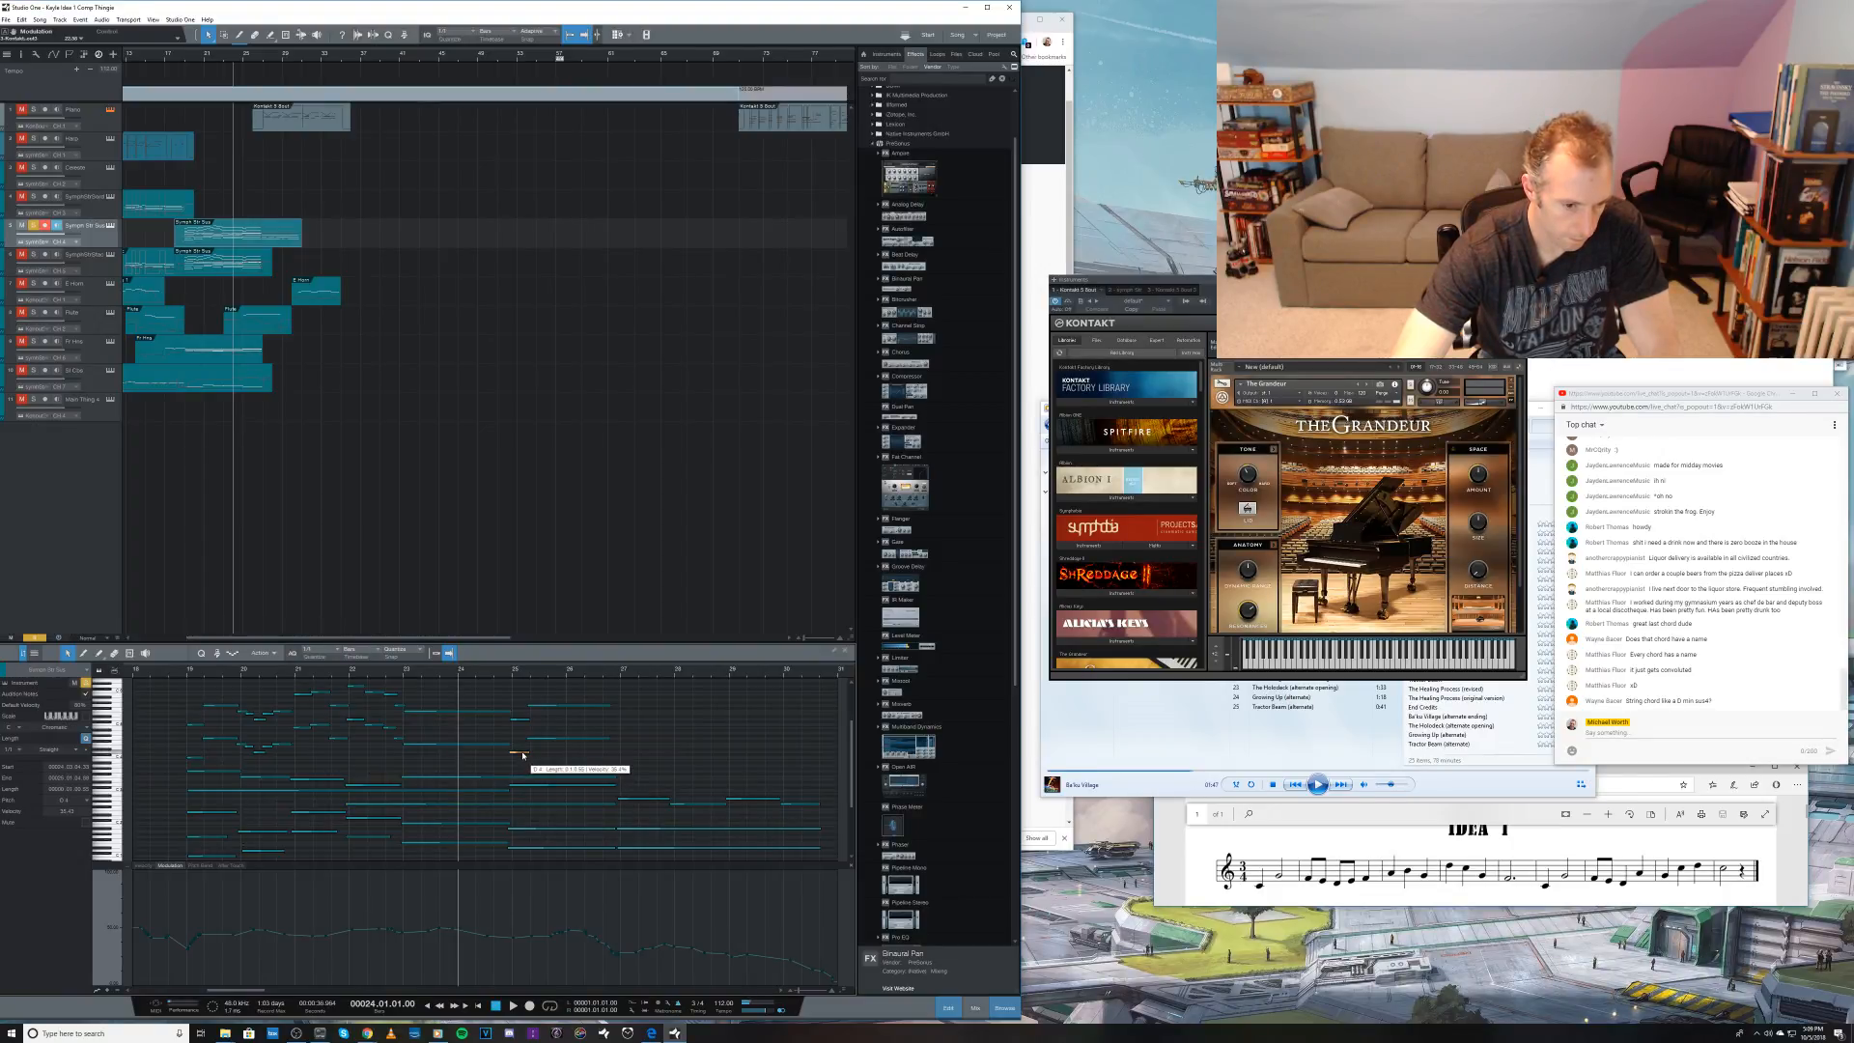
left_click(522, 721)
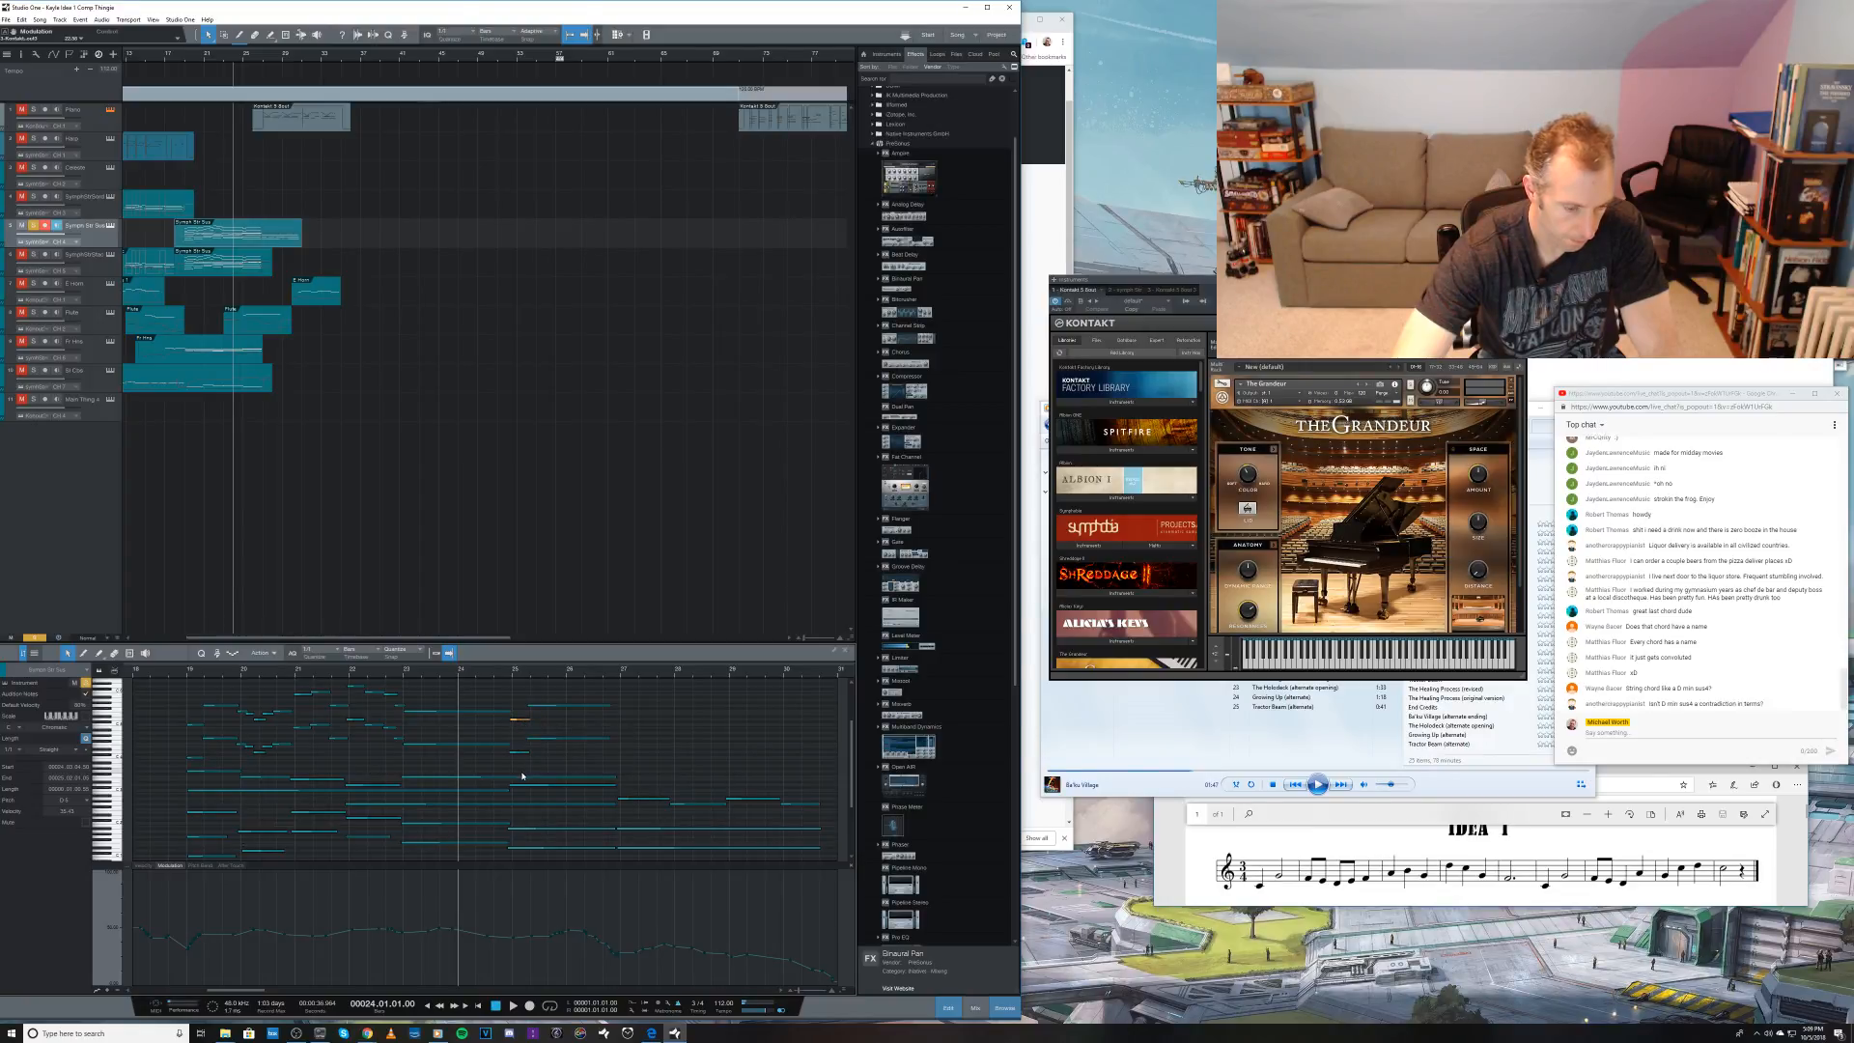
scroll(580, 813, "down", 1)
scroll(579, 813, "down", 2)
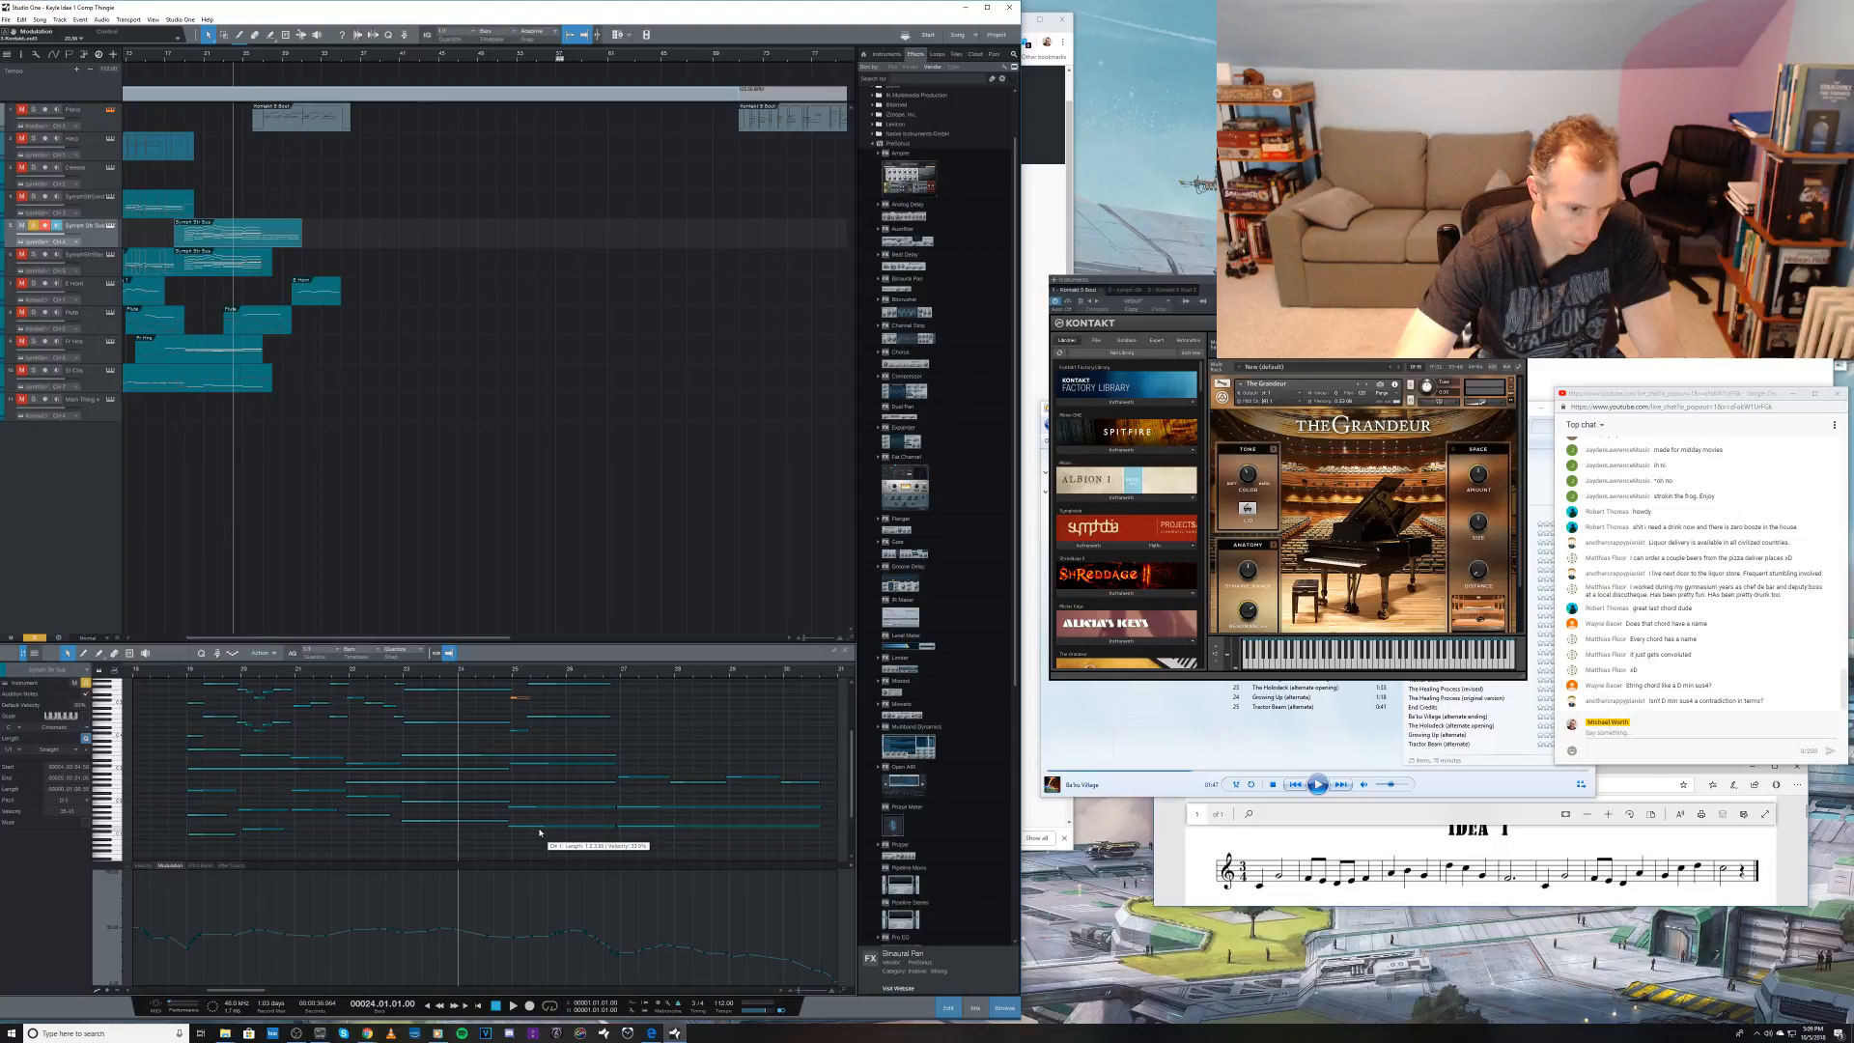
Step: Replay the chord change into bar 25 and audition the chord's notes one by one again
key("space")
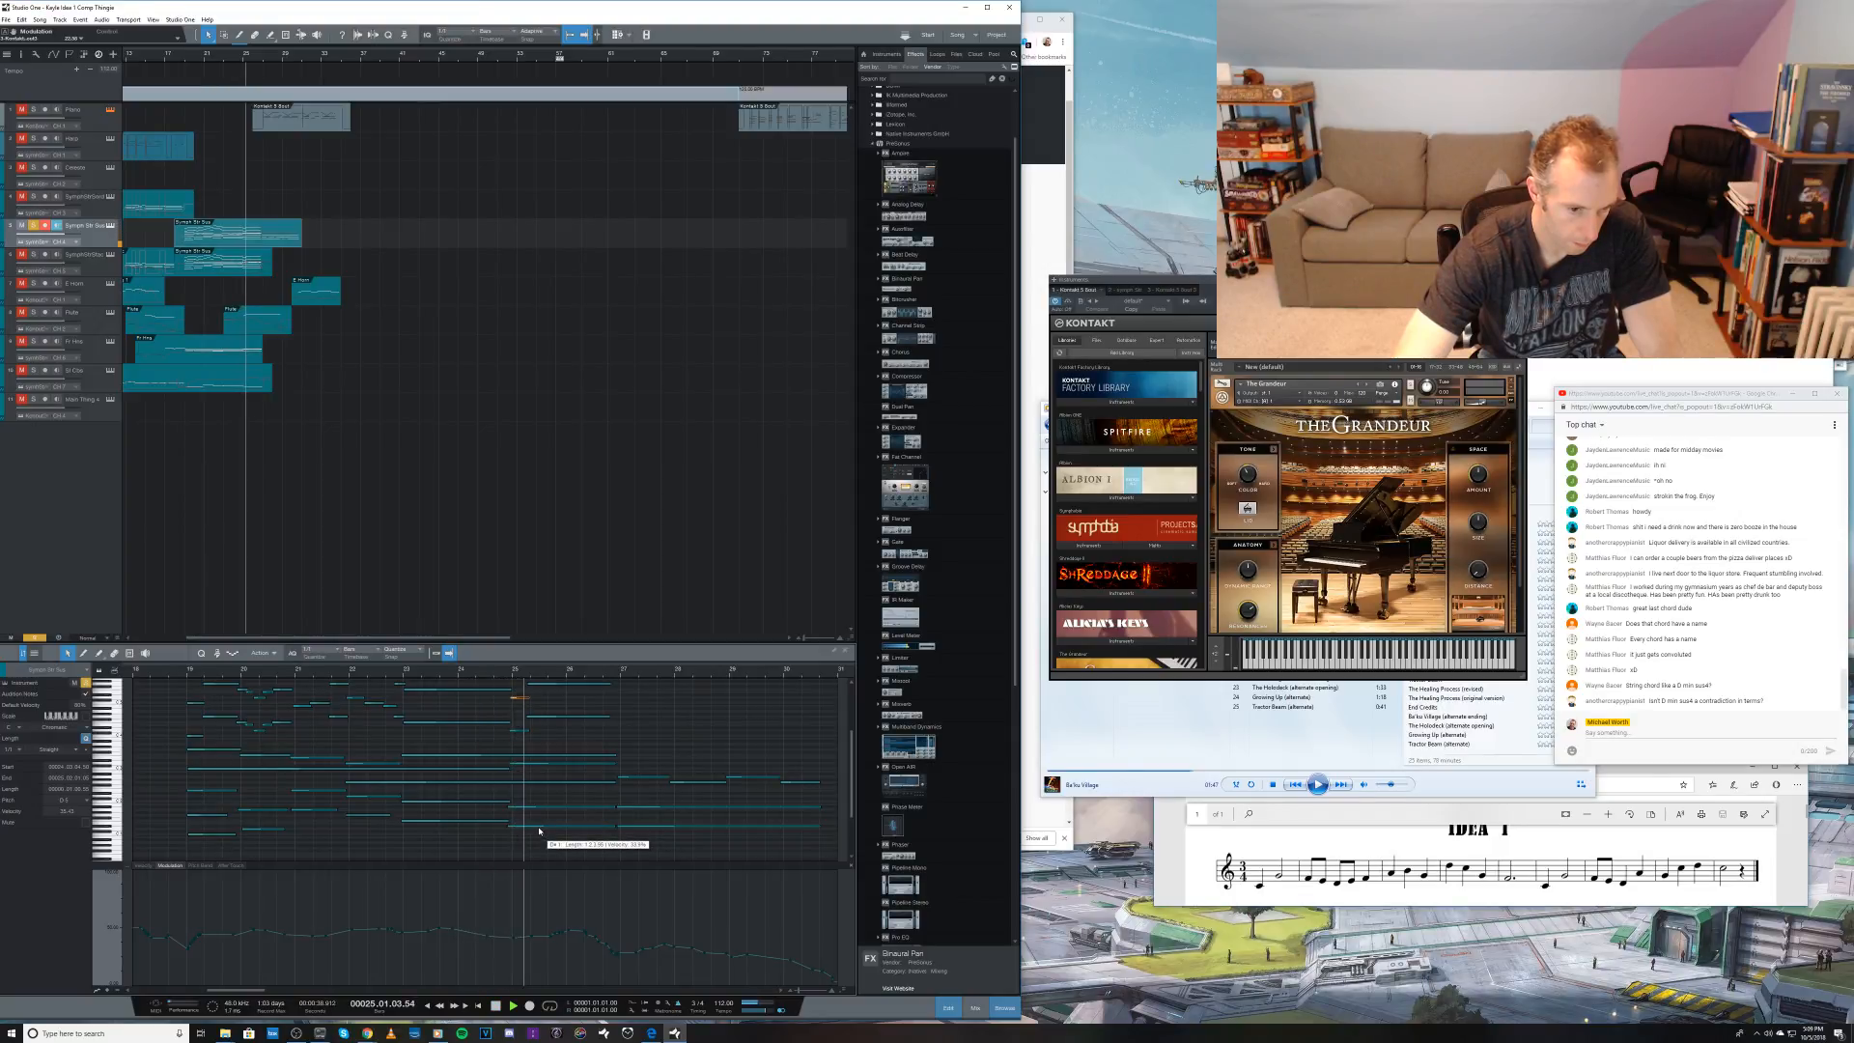
key("space")
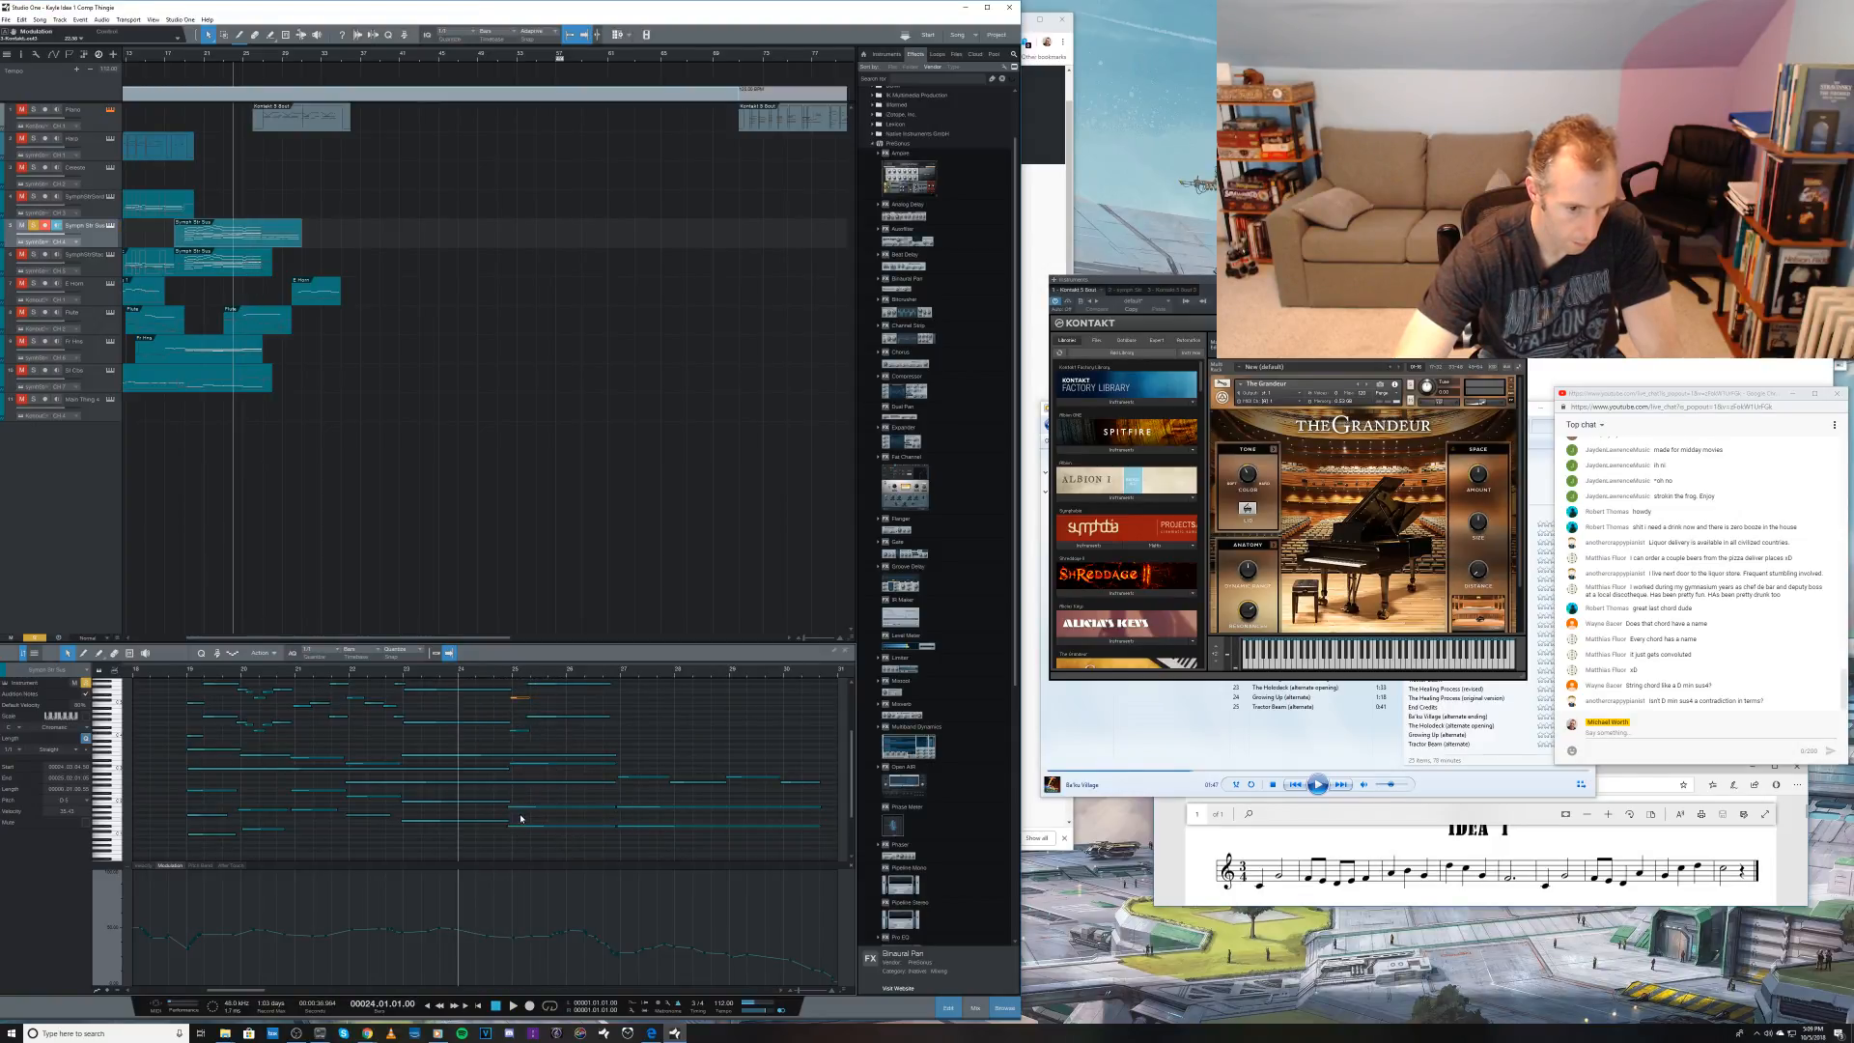
left_click(520, 825)
left_click(523, 783)
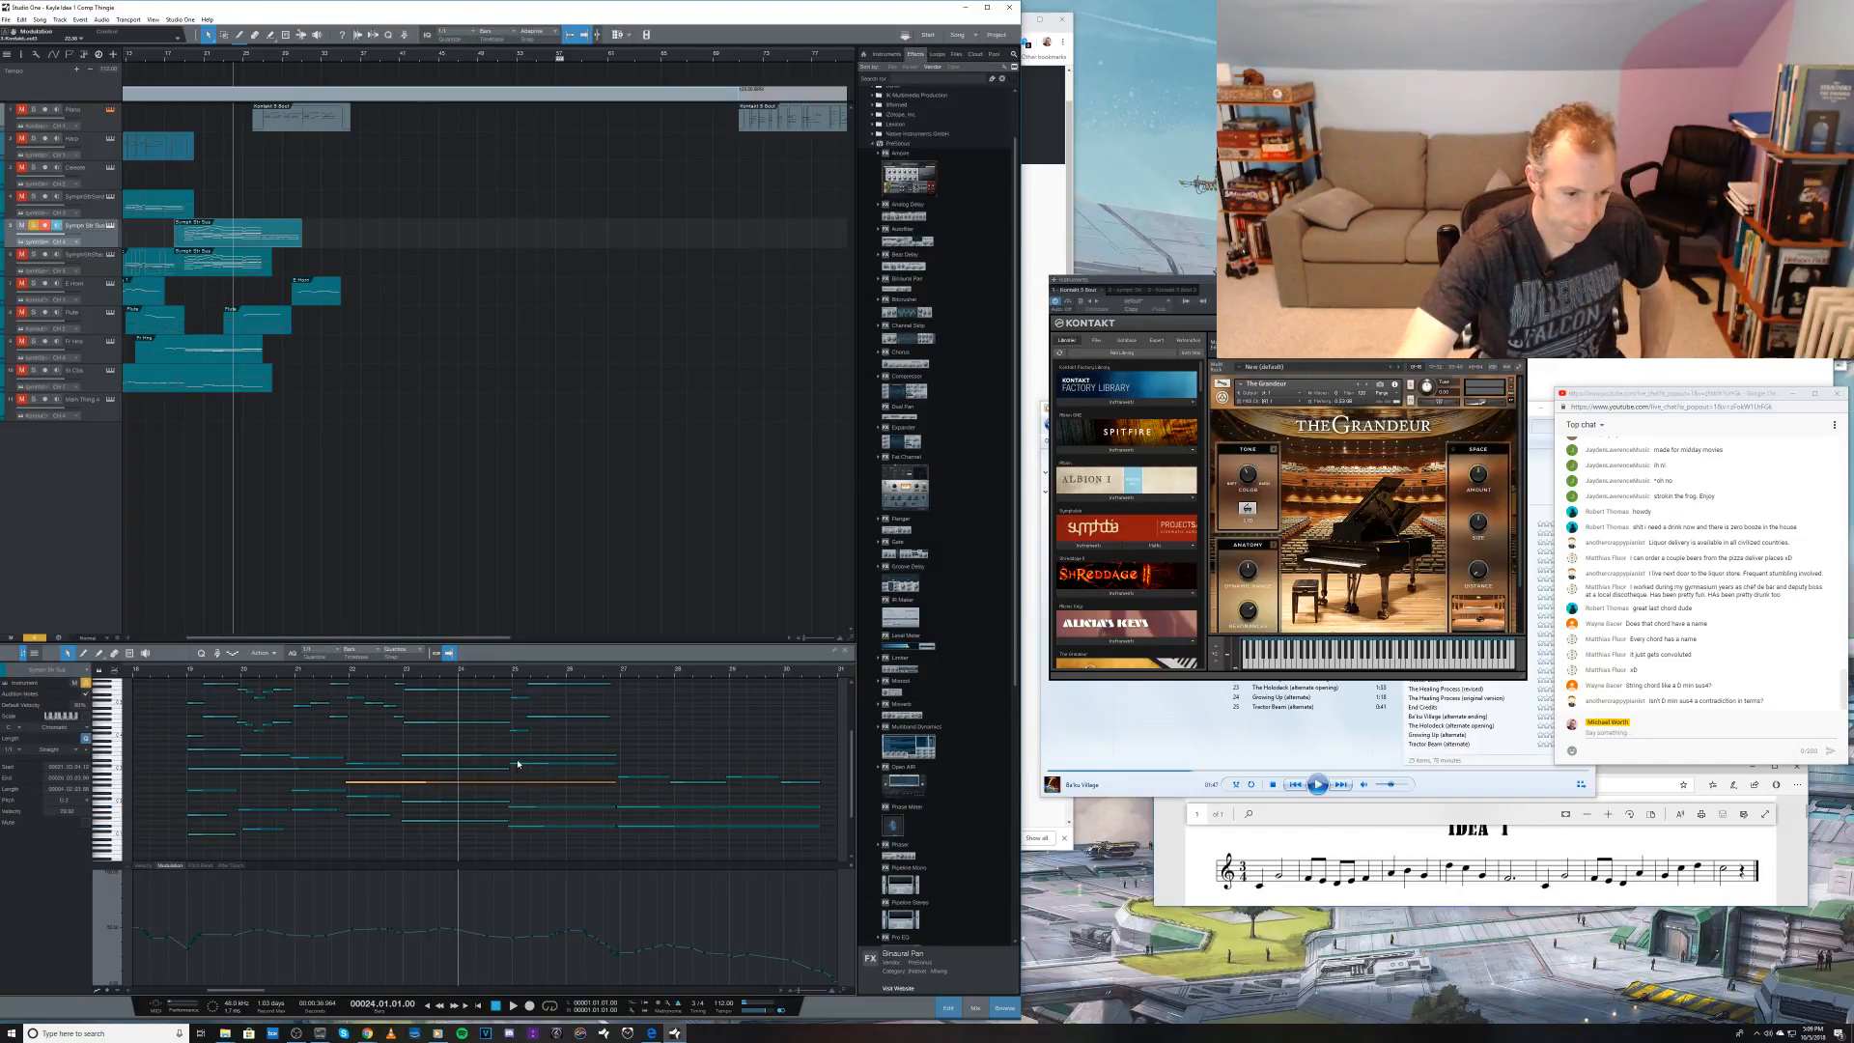
left_click(520, 756)
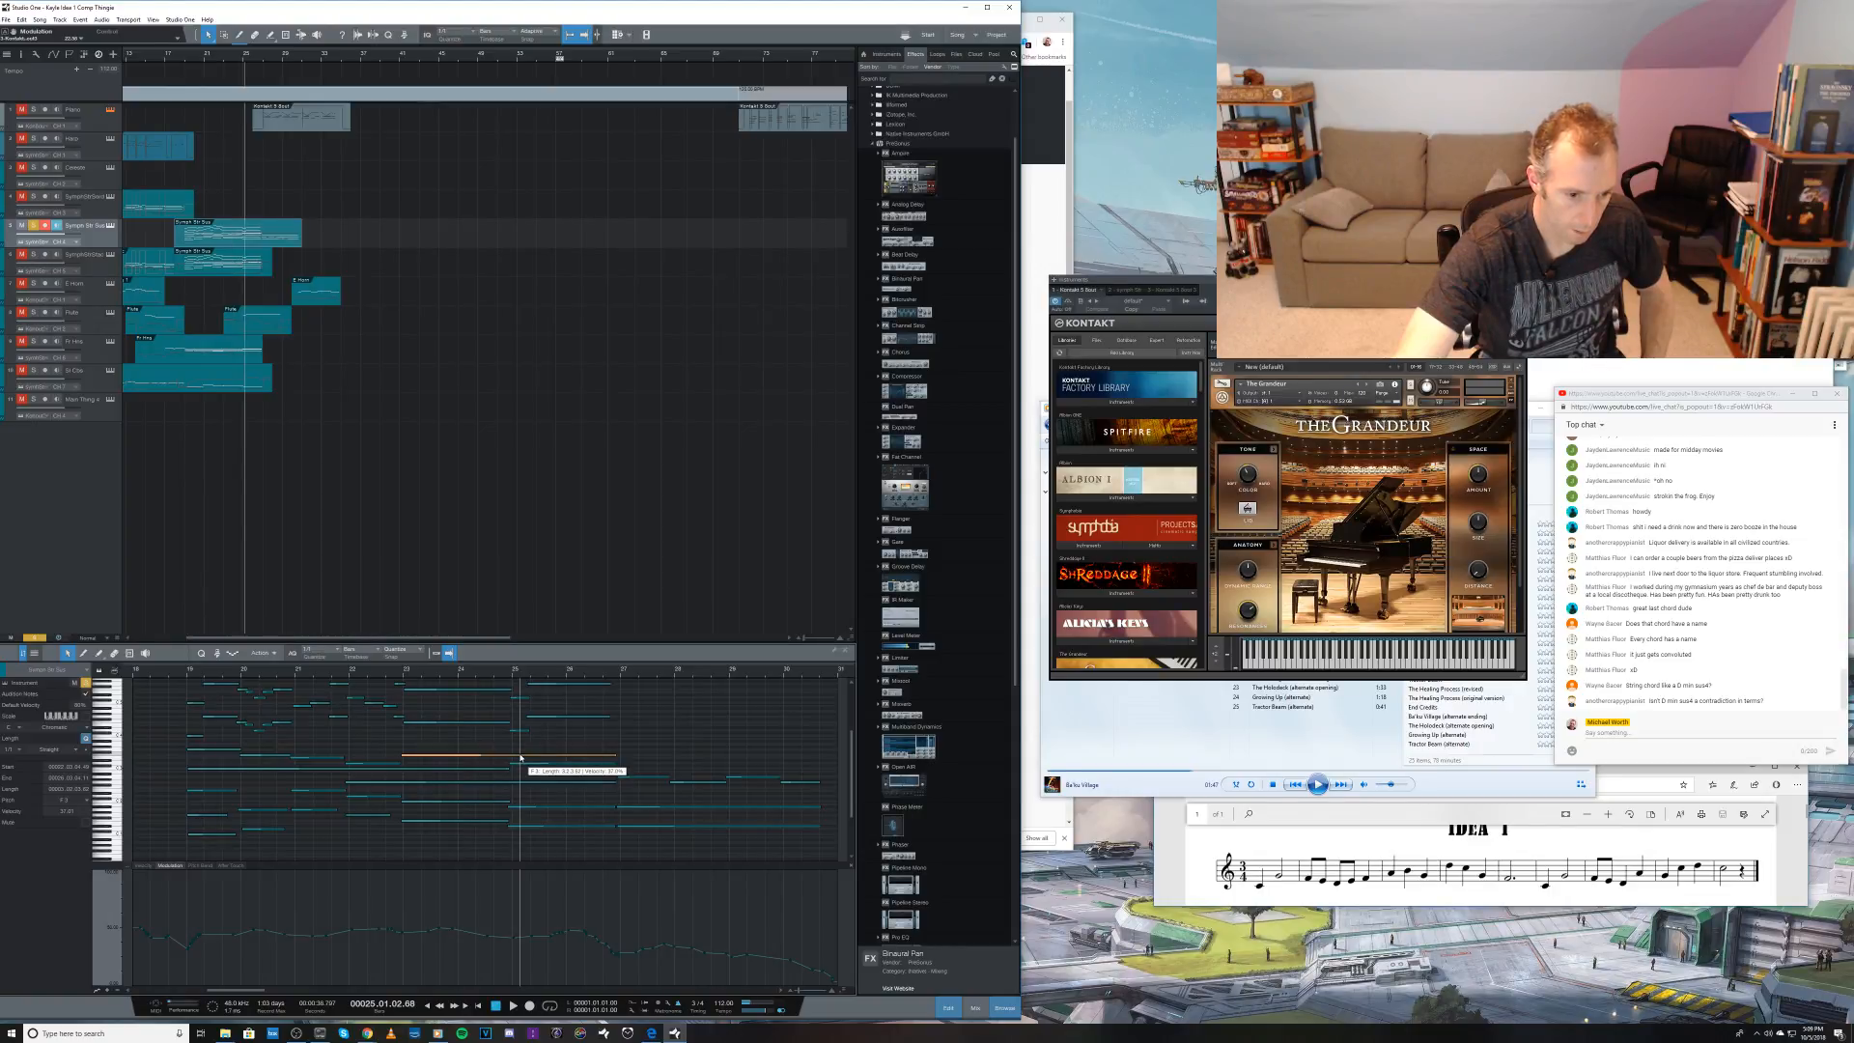
left_click(520, 763)
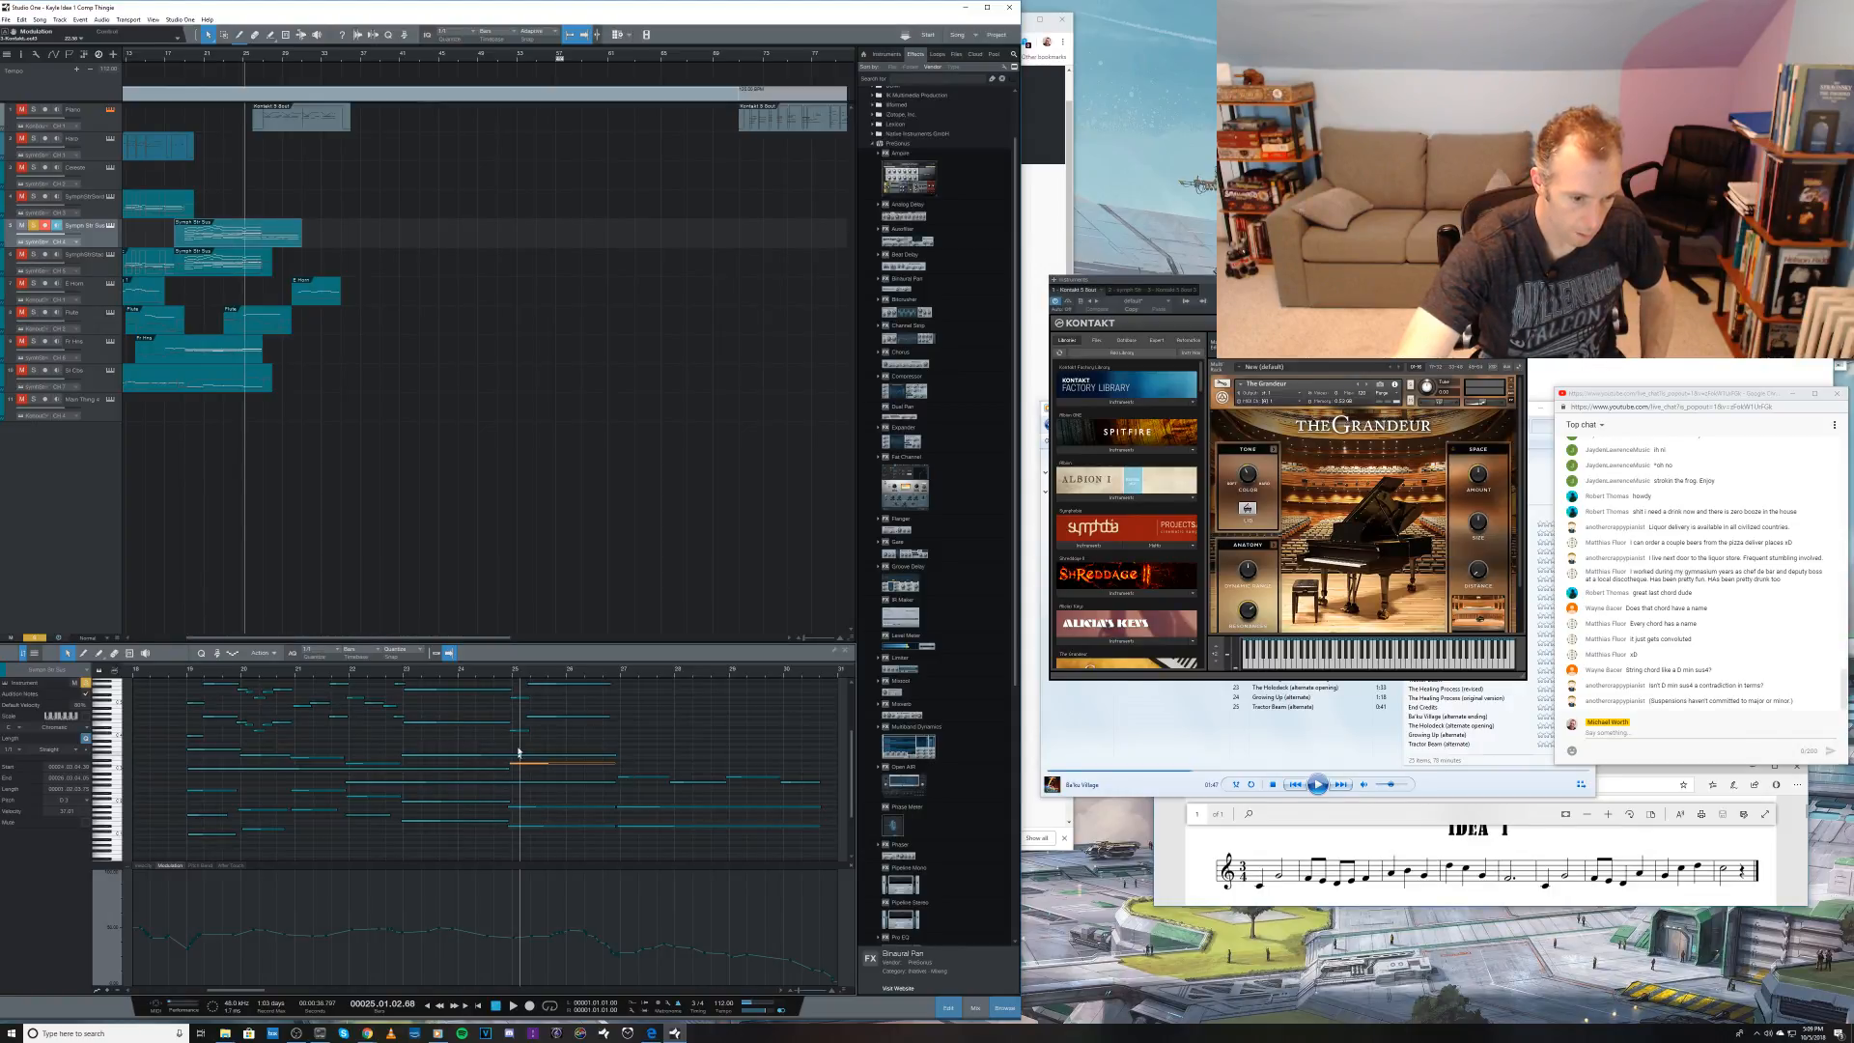
left_click_drag(520, 734, 523, 702)
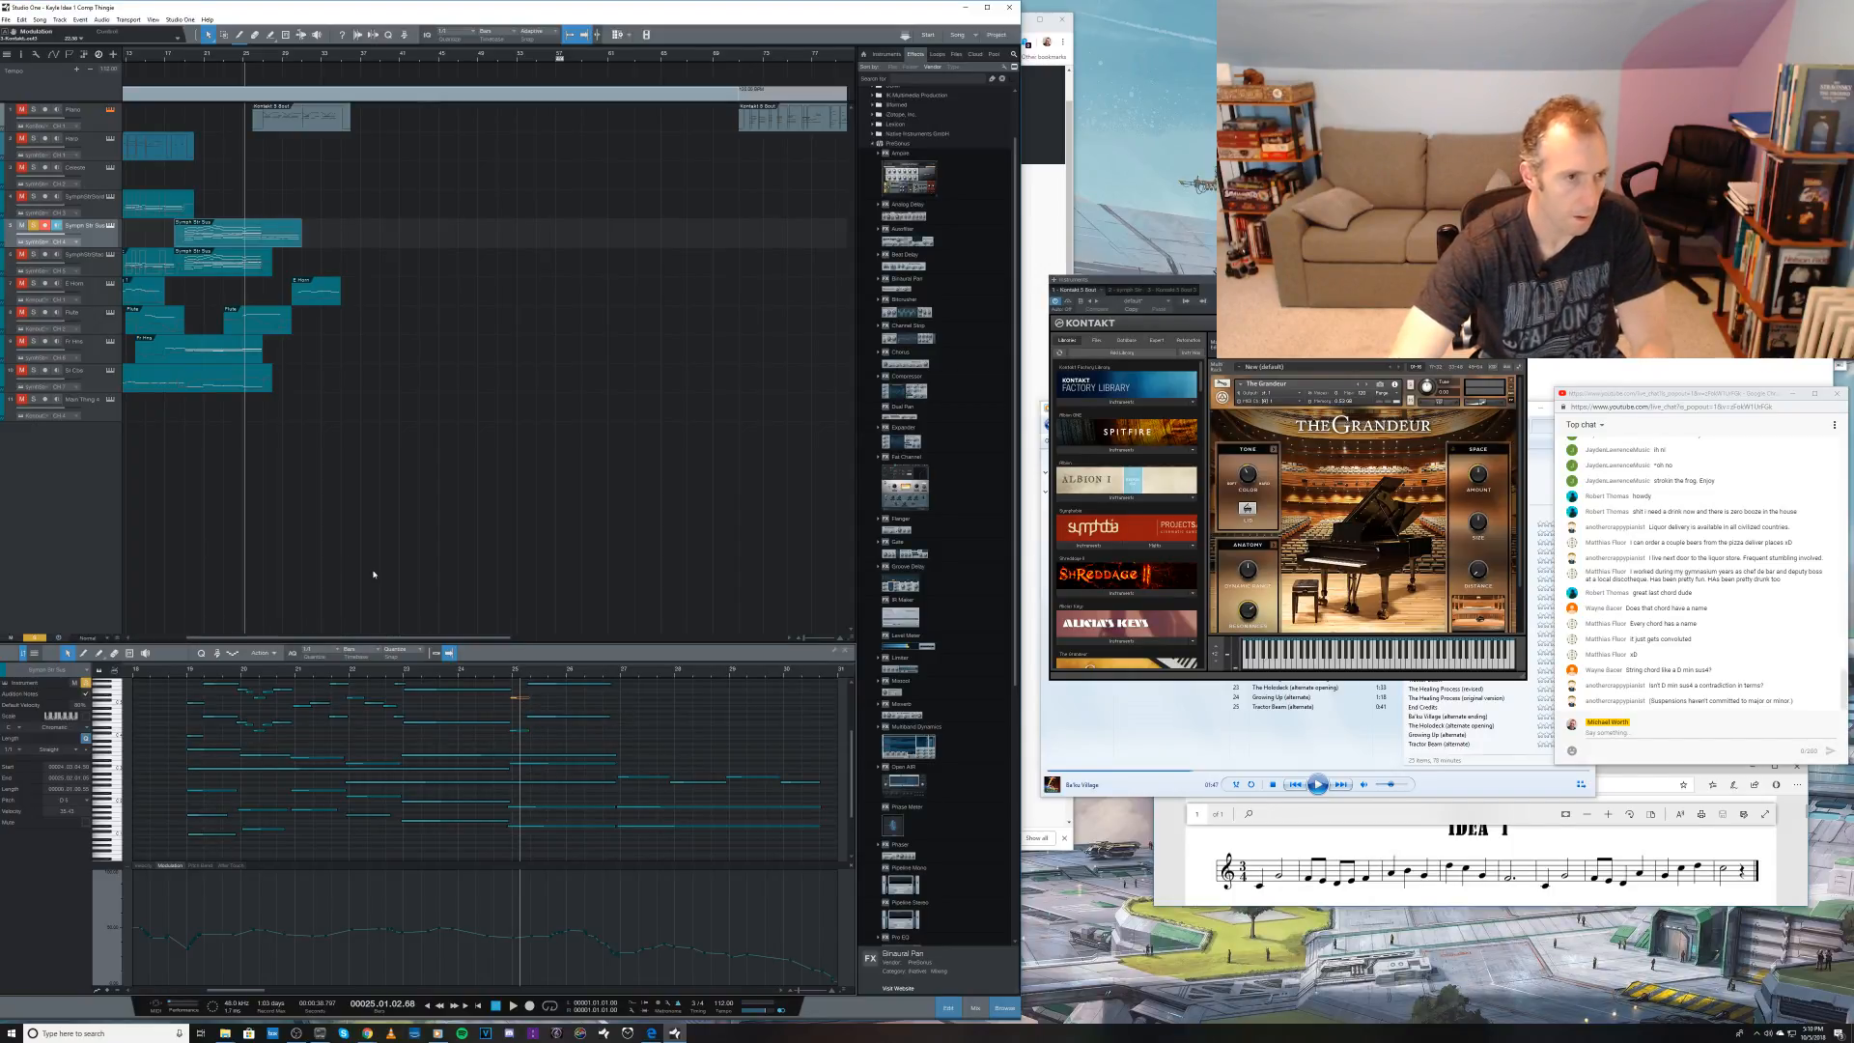
Step: Play the soloed strings from bar 25, and replay the passage from the middle of bar 24
key("space")
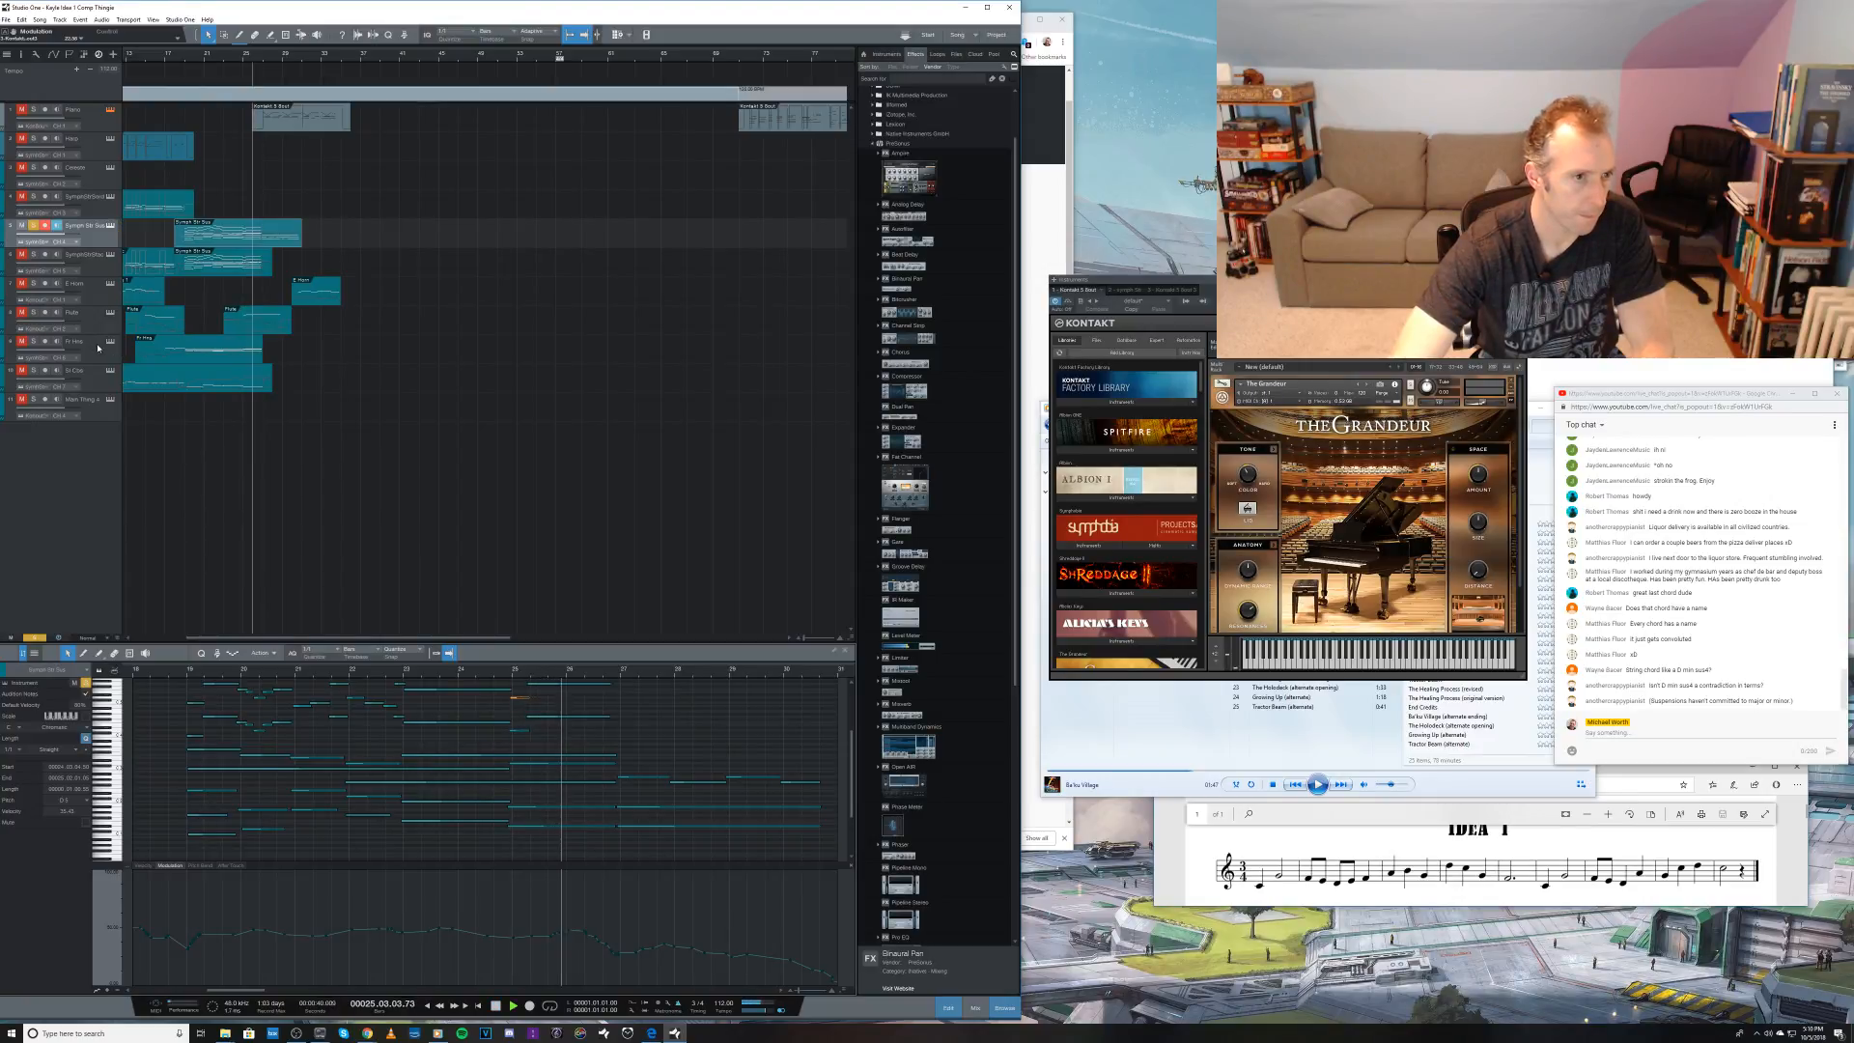
key("space")
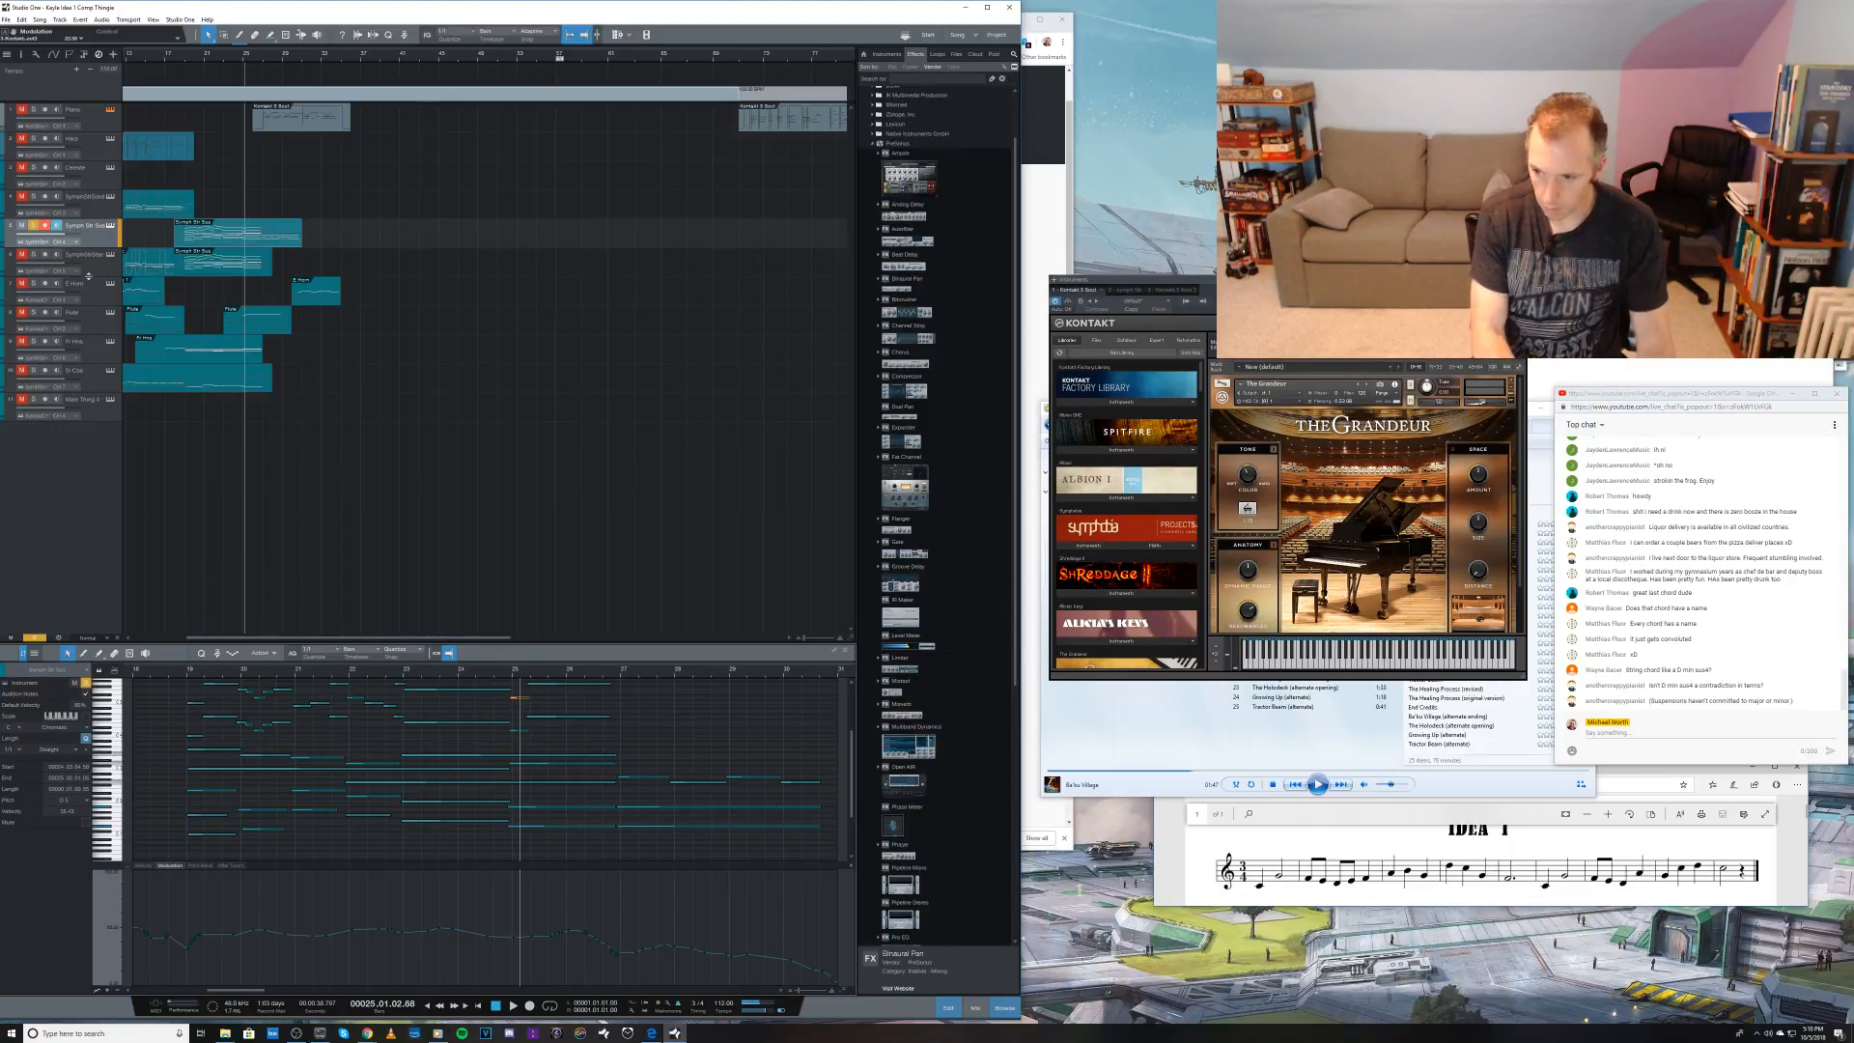
left_click(489, 671)
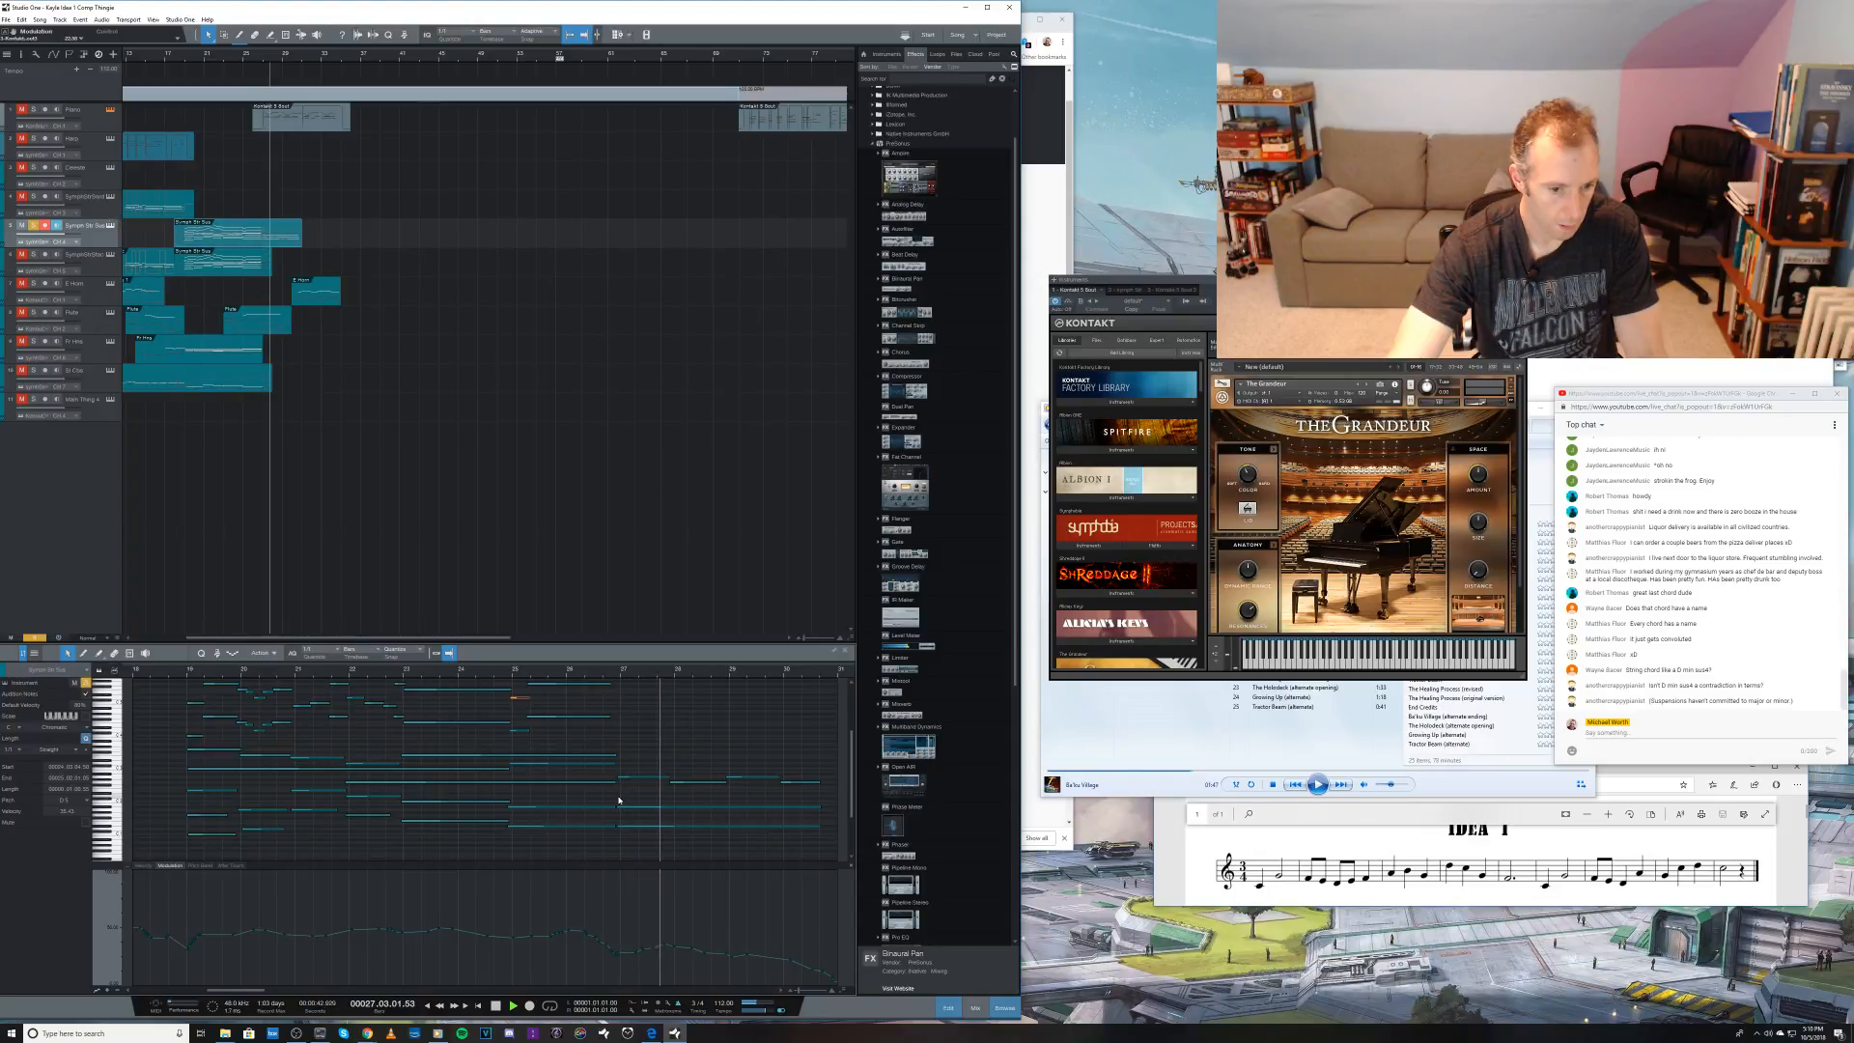
key("space")
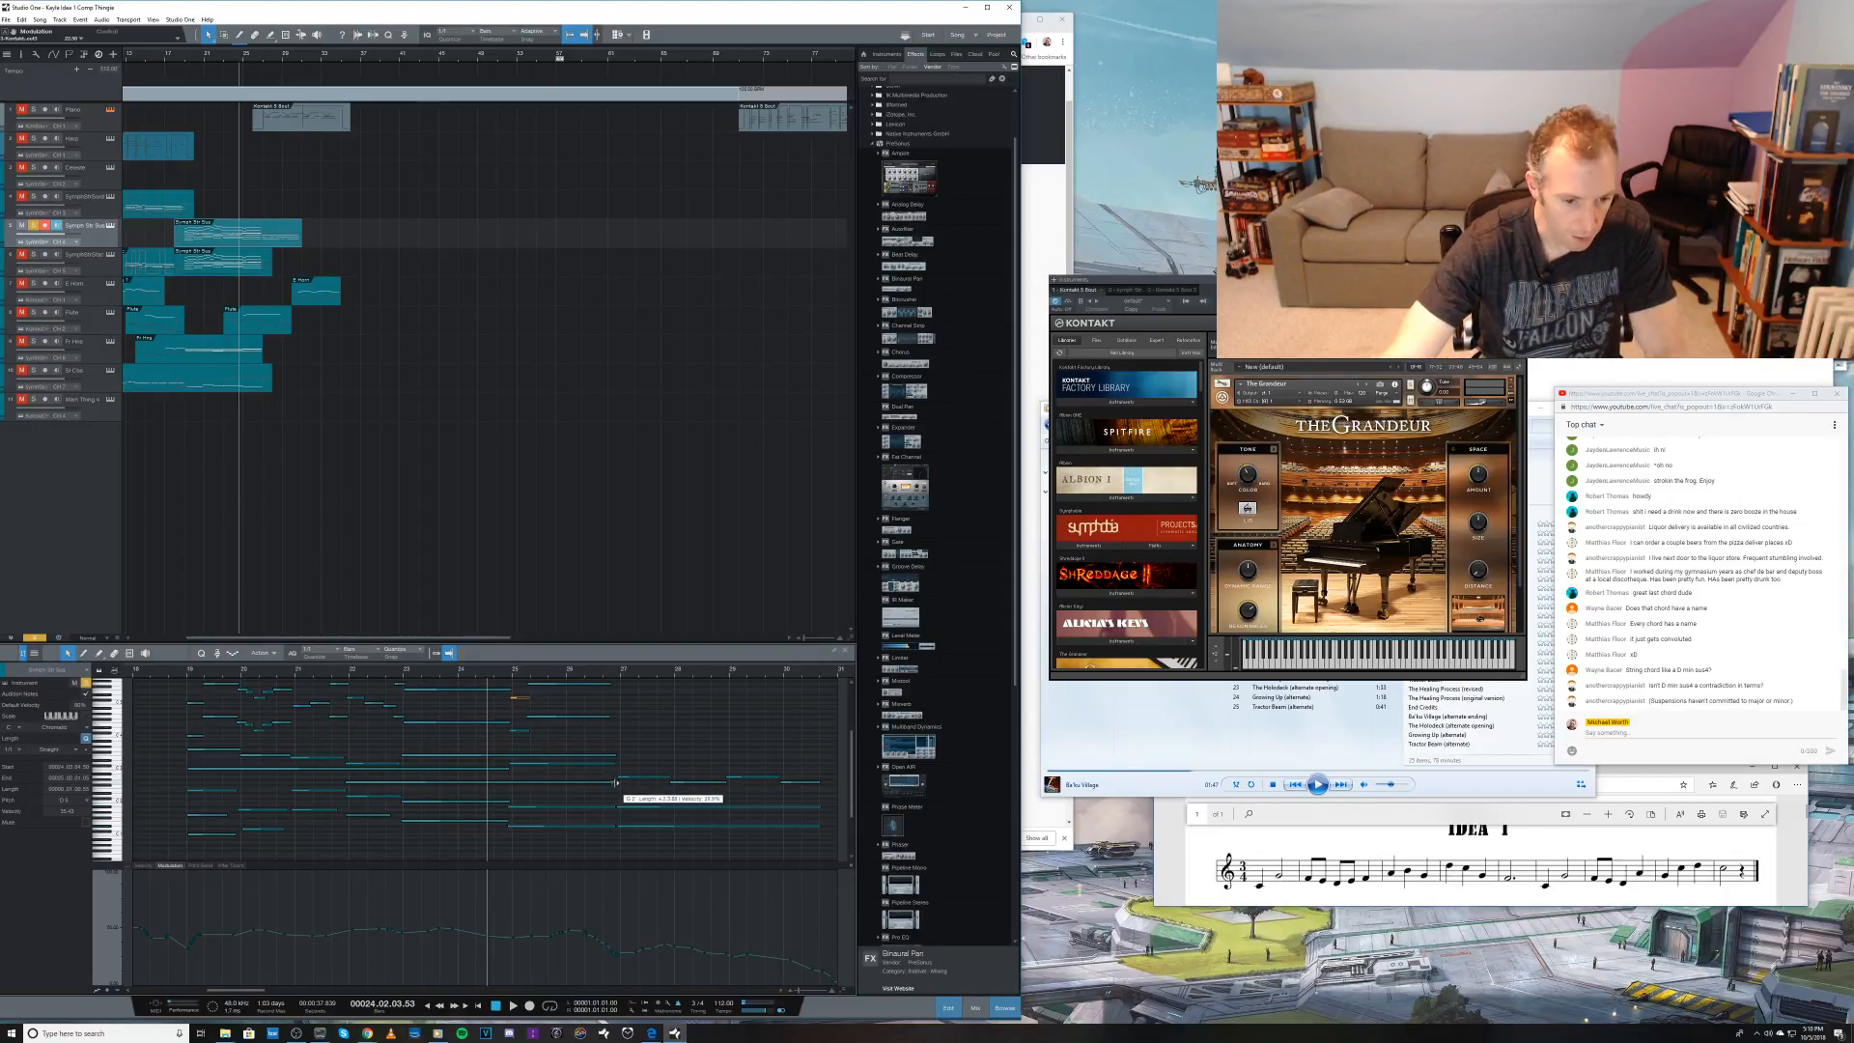
Step: Trim the held inner string note to end at bar 25, draw a short higher note and a longer note at the original pitch, and play the passage
left_click_drag(617, 782, 570, 796)
key("ctrl+z")
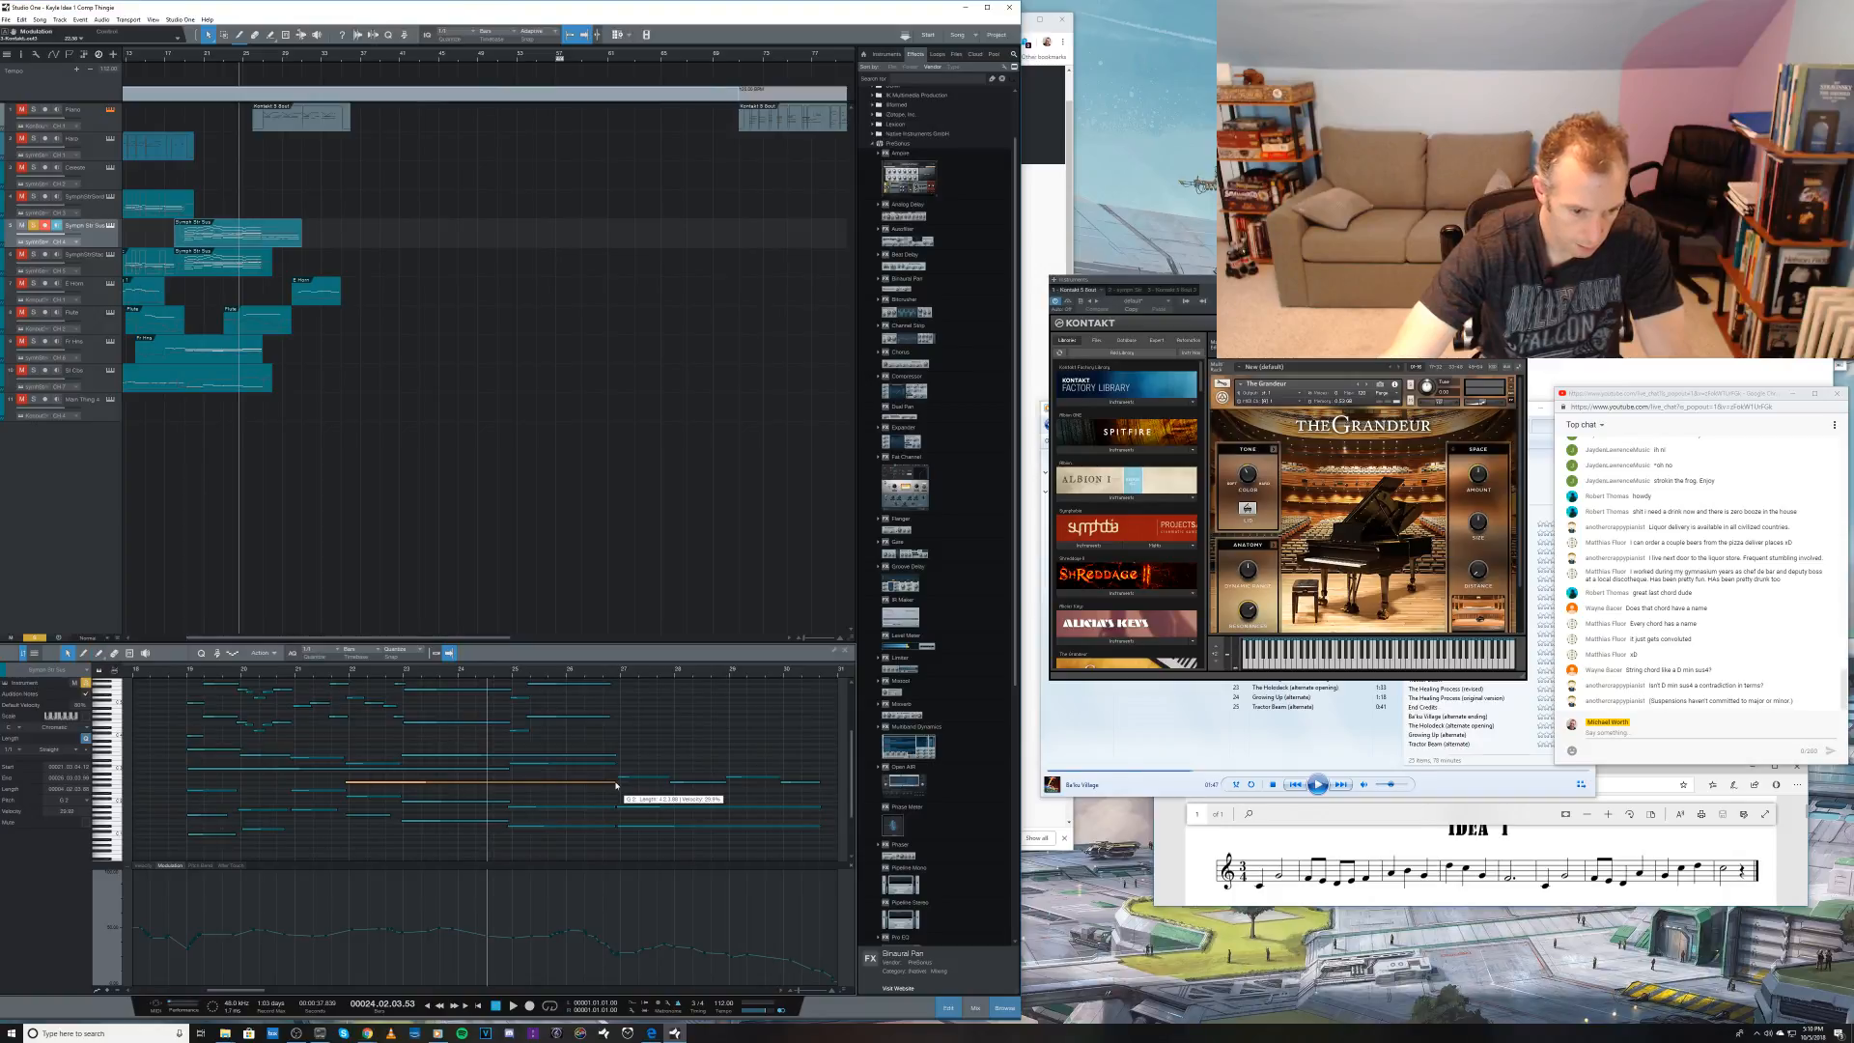
left_click_drag(618, 785, 513, 797)
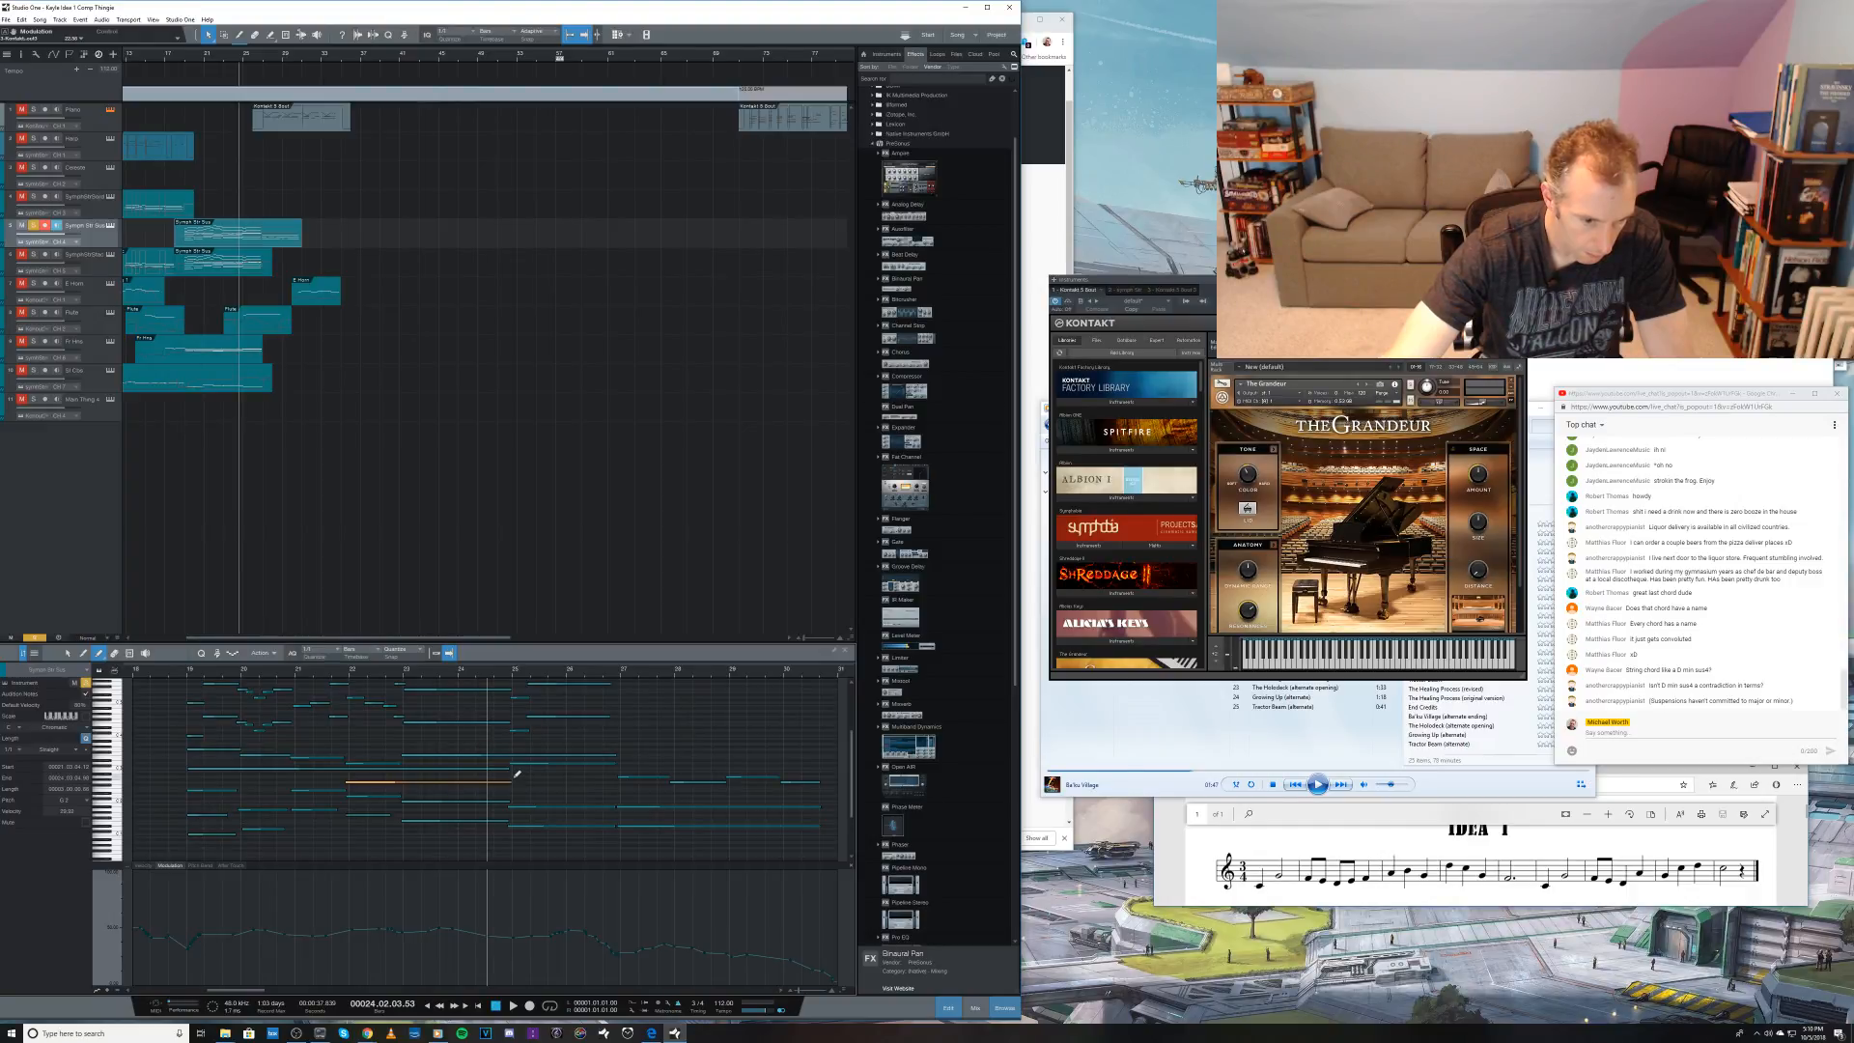
left_click_drag(513, 777, 525, 777)
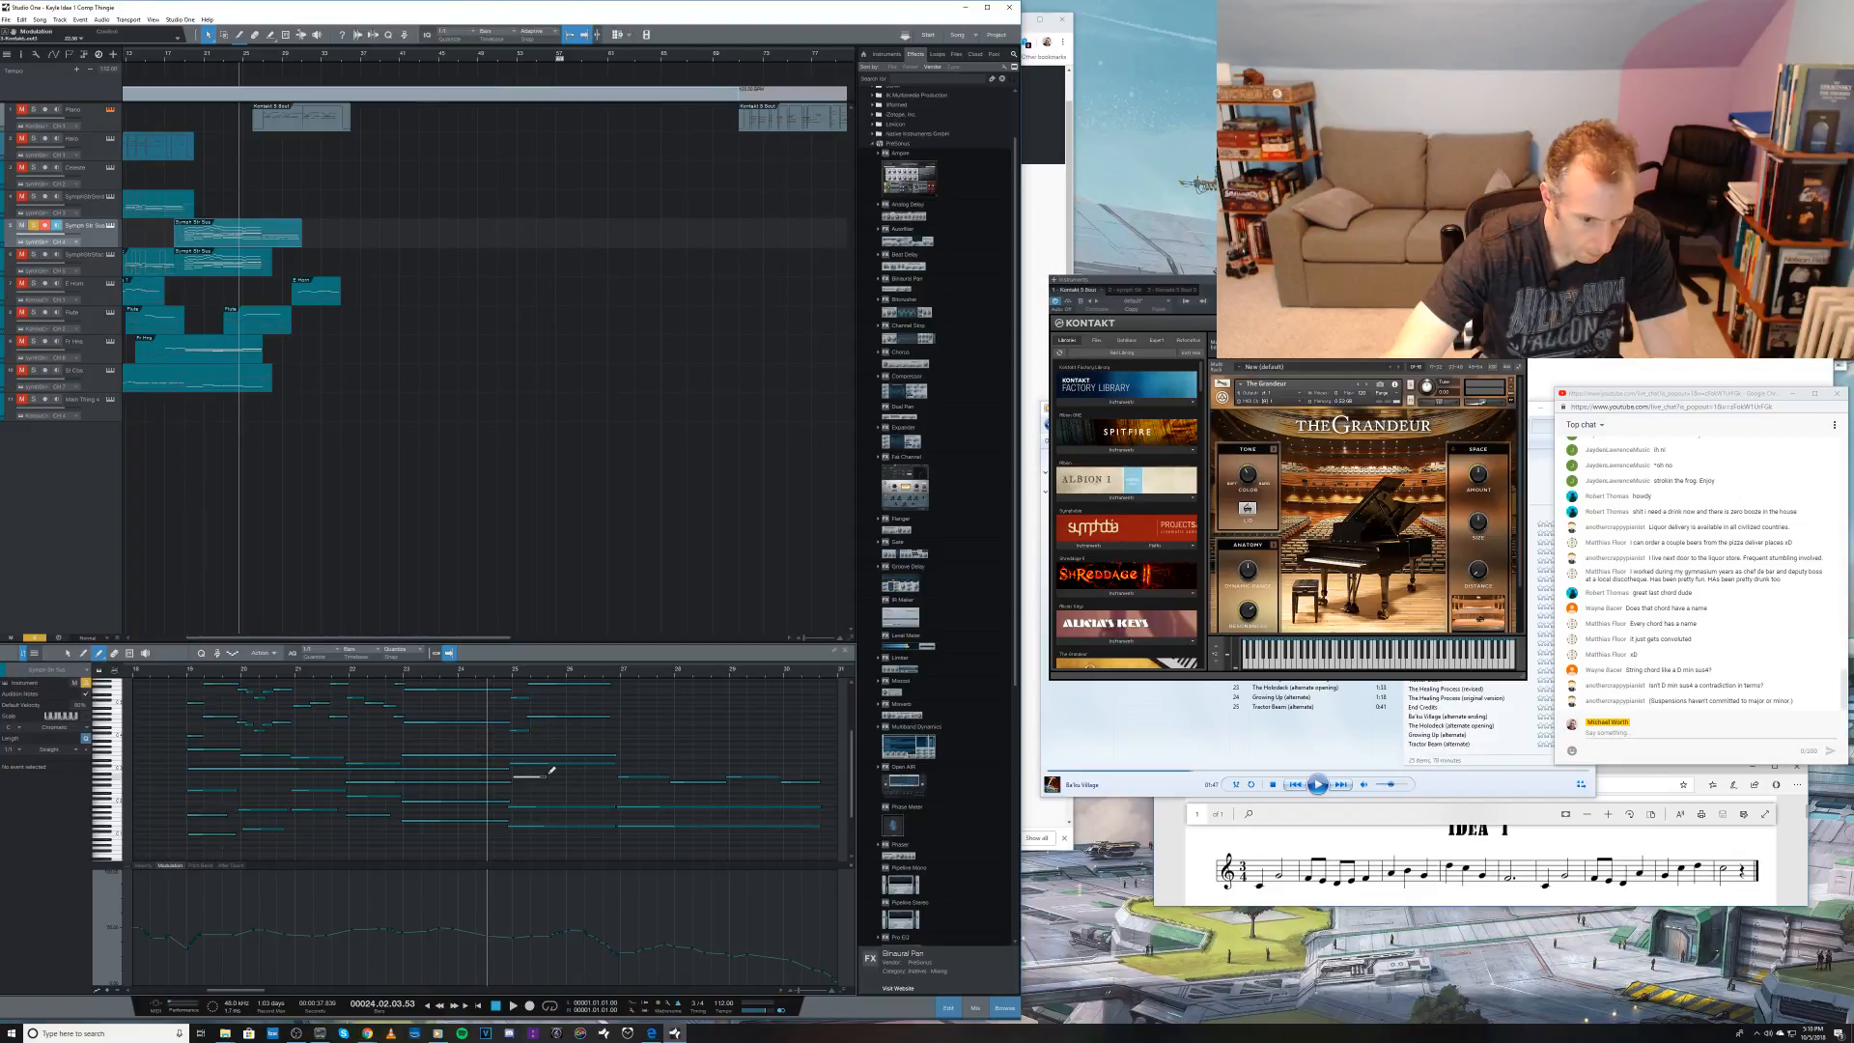
left_click_drag(550, 776, 622, 769)
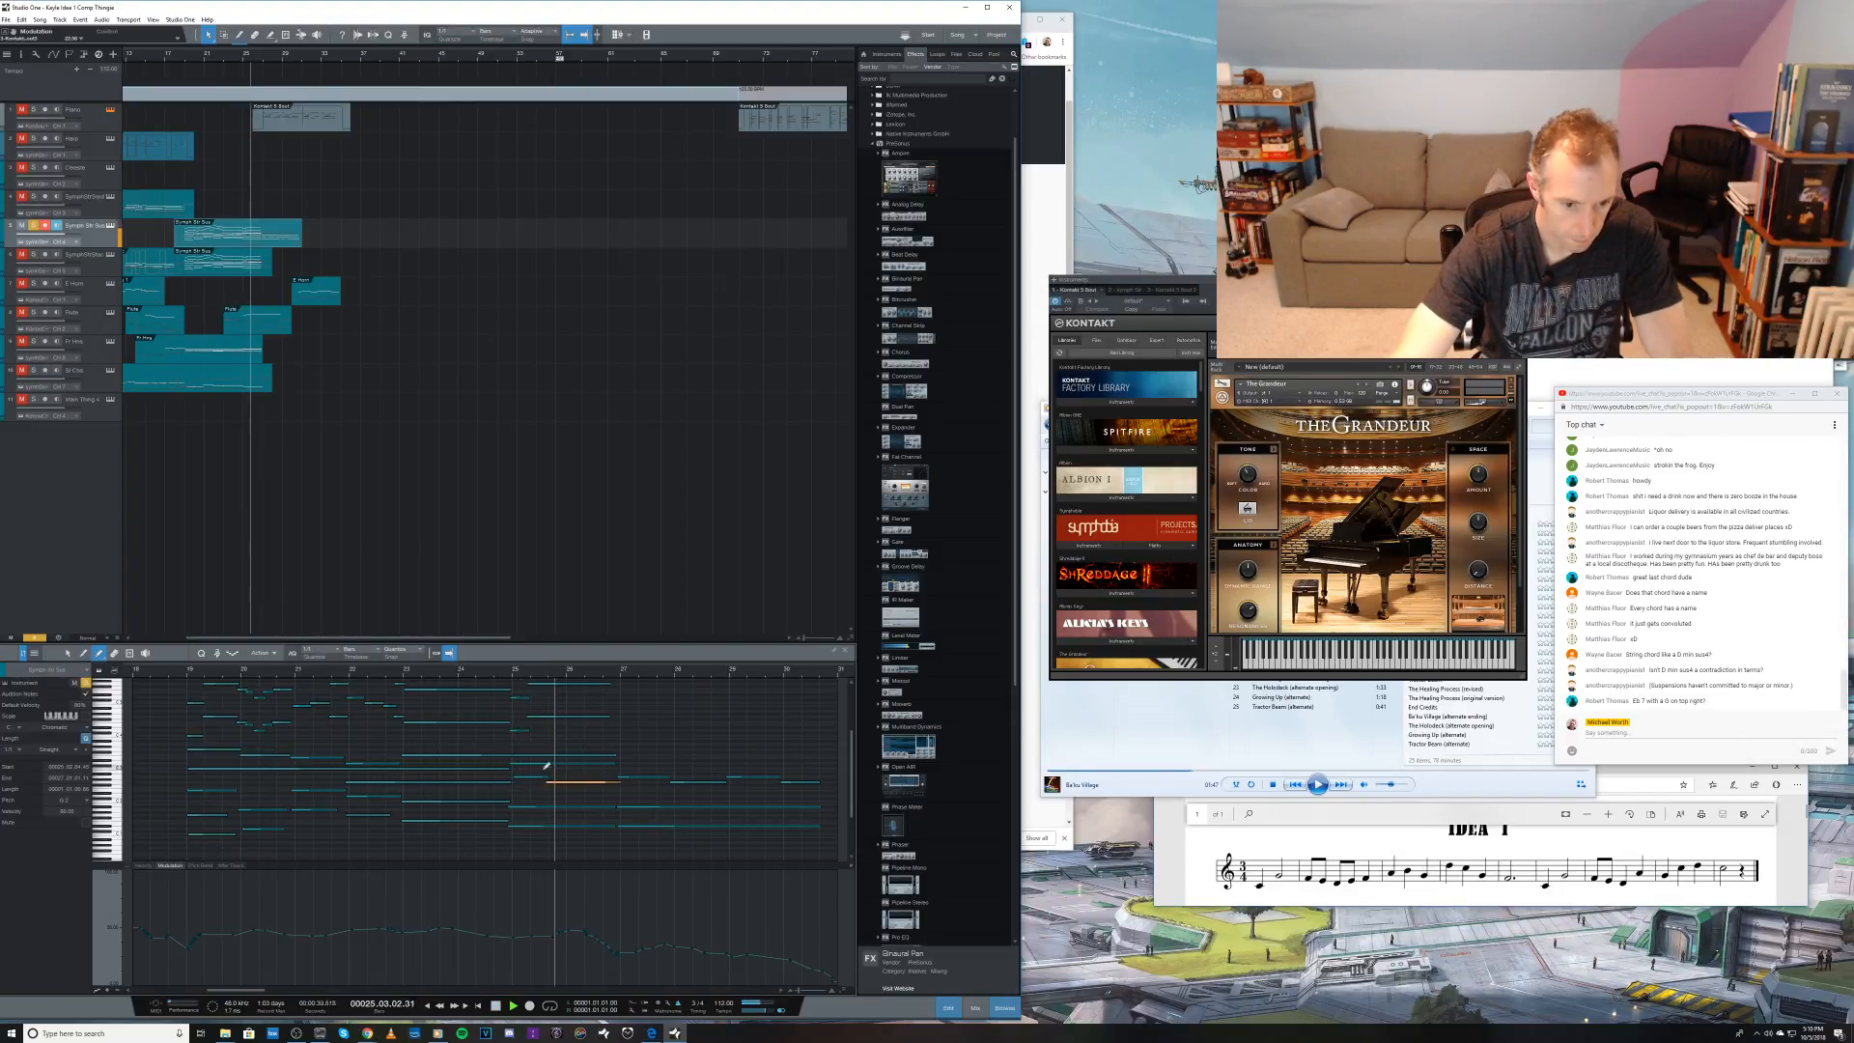
key("space")
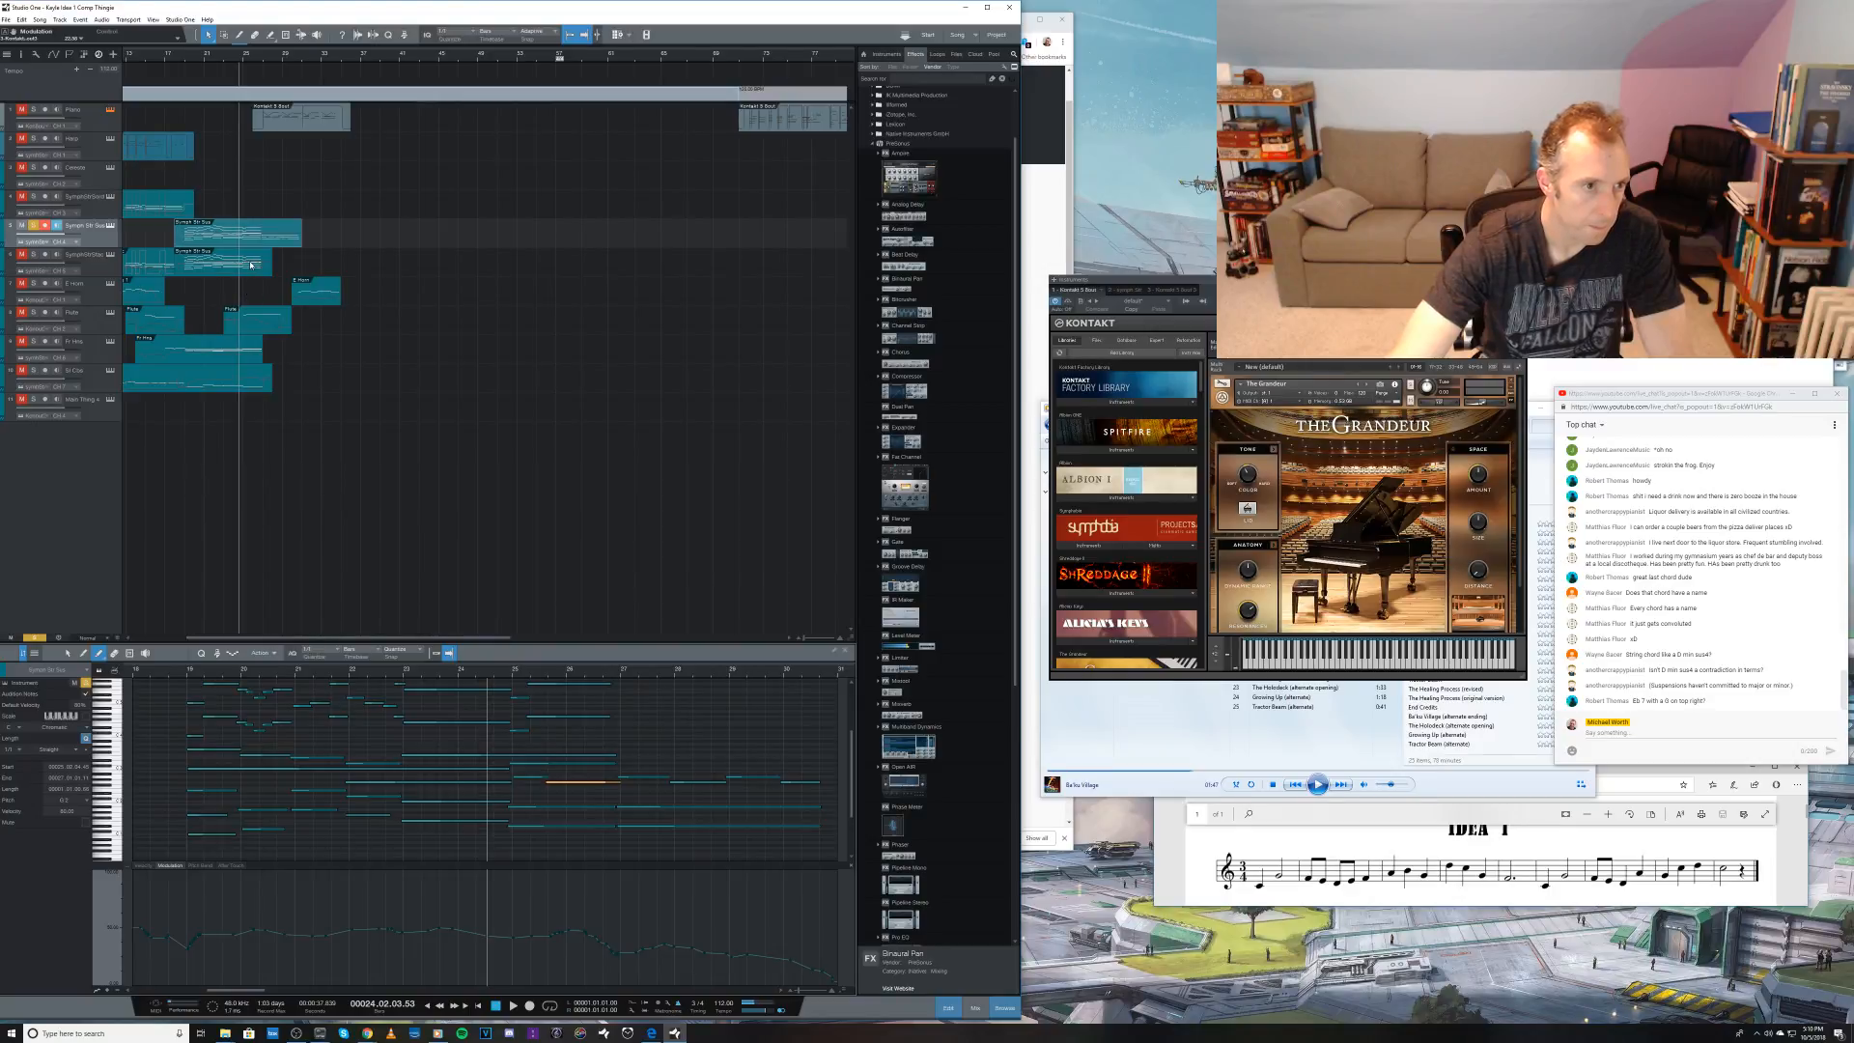
Step: Open the event on the string track below, solo that track too, and audition its inner chord note and the passage into bar 25
left_click(251, 264)
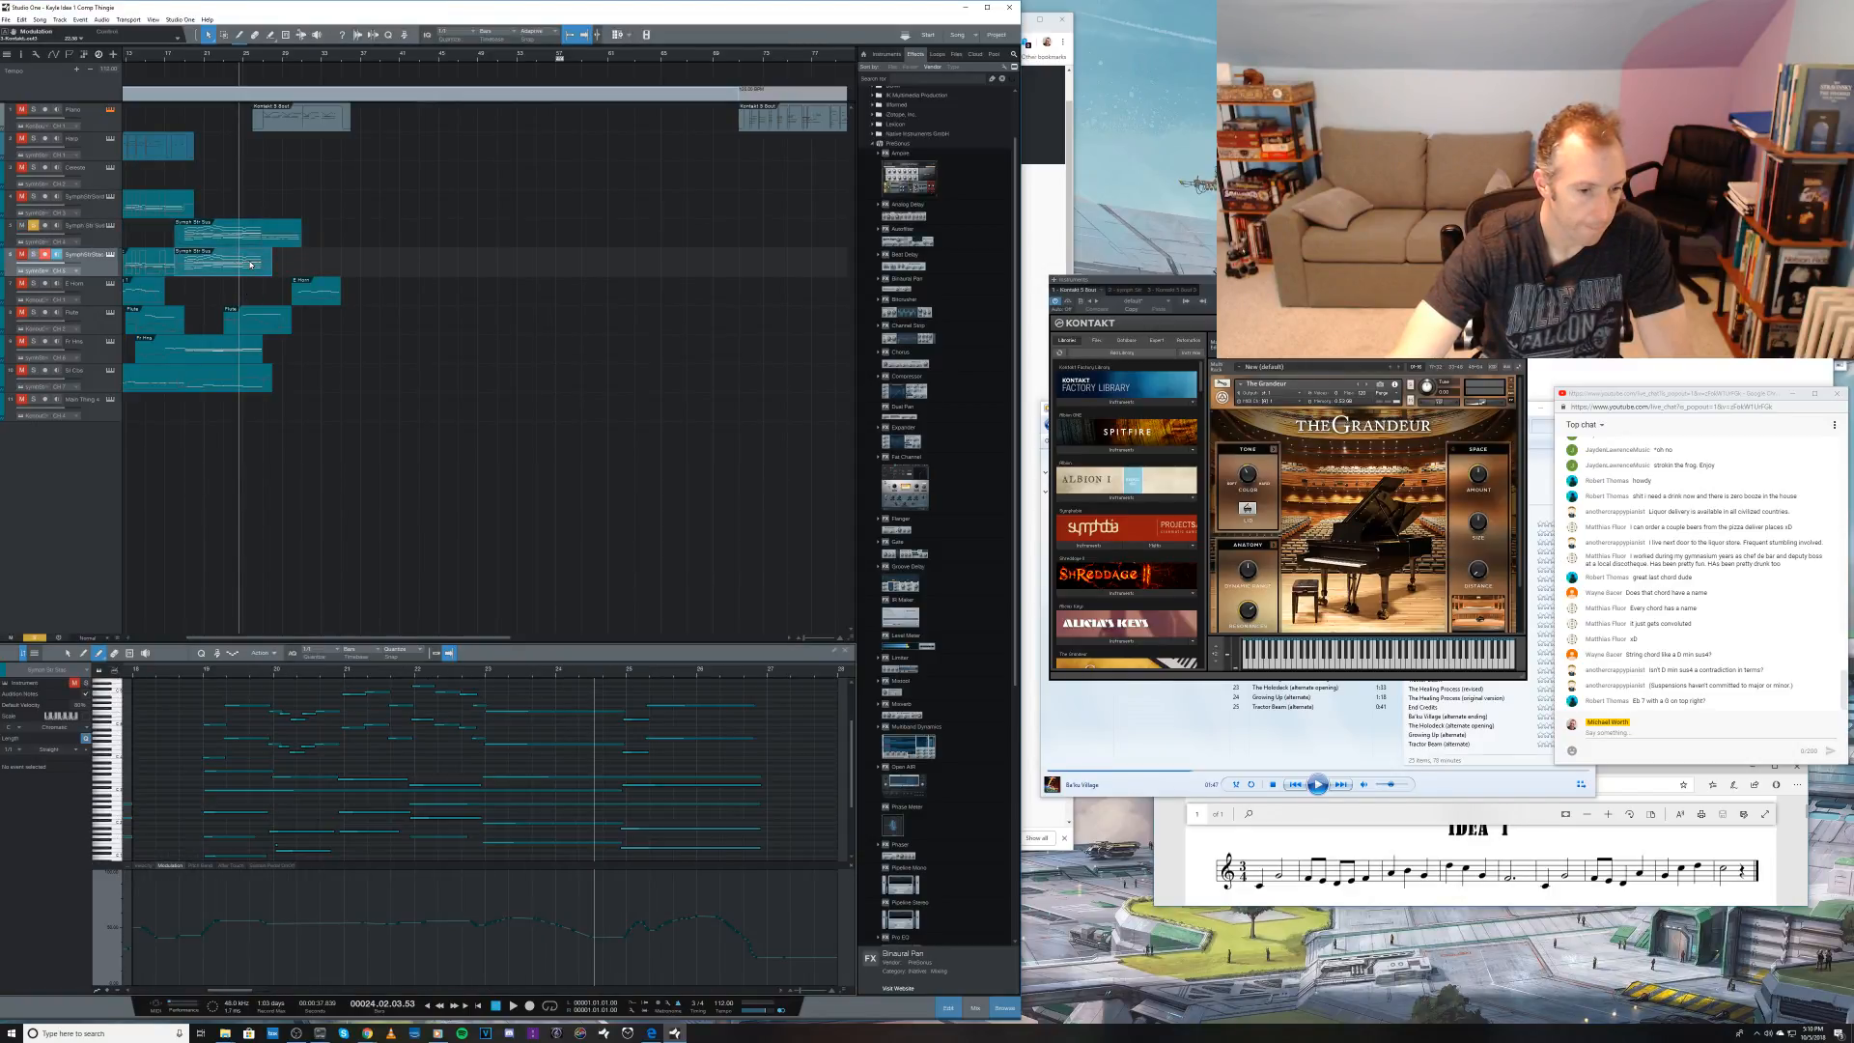
key("space")
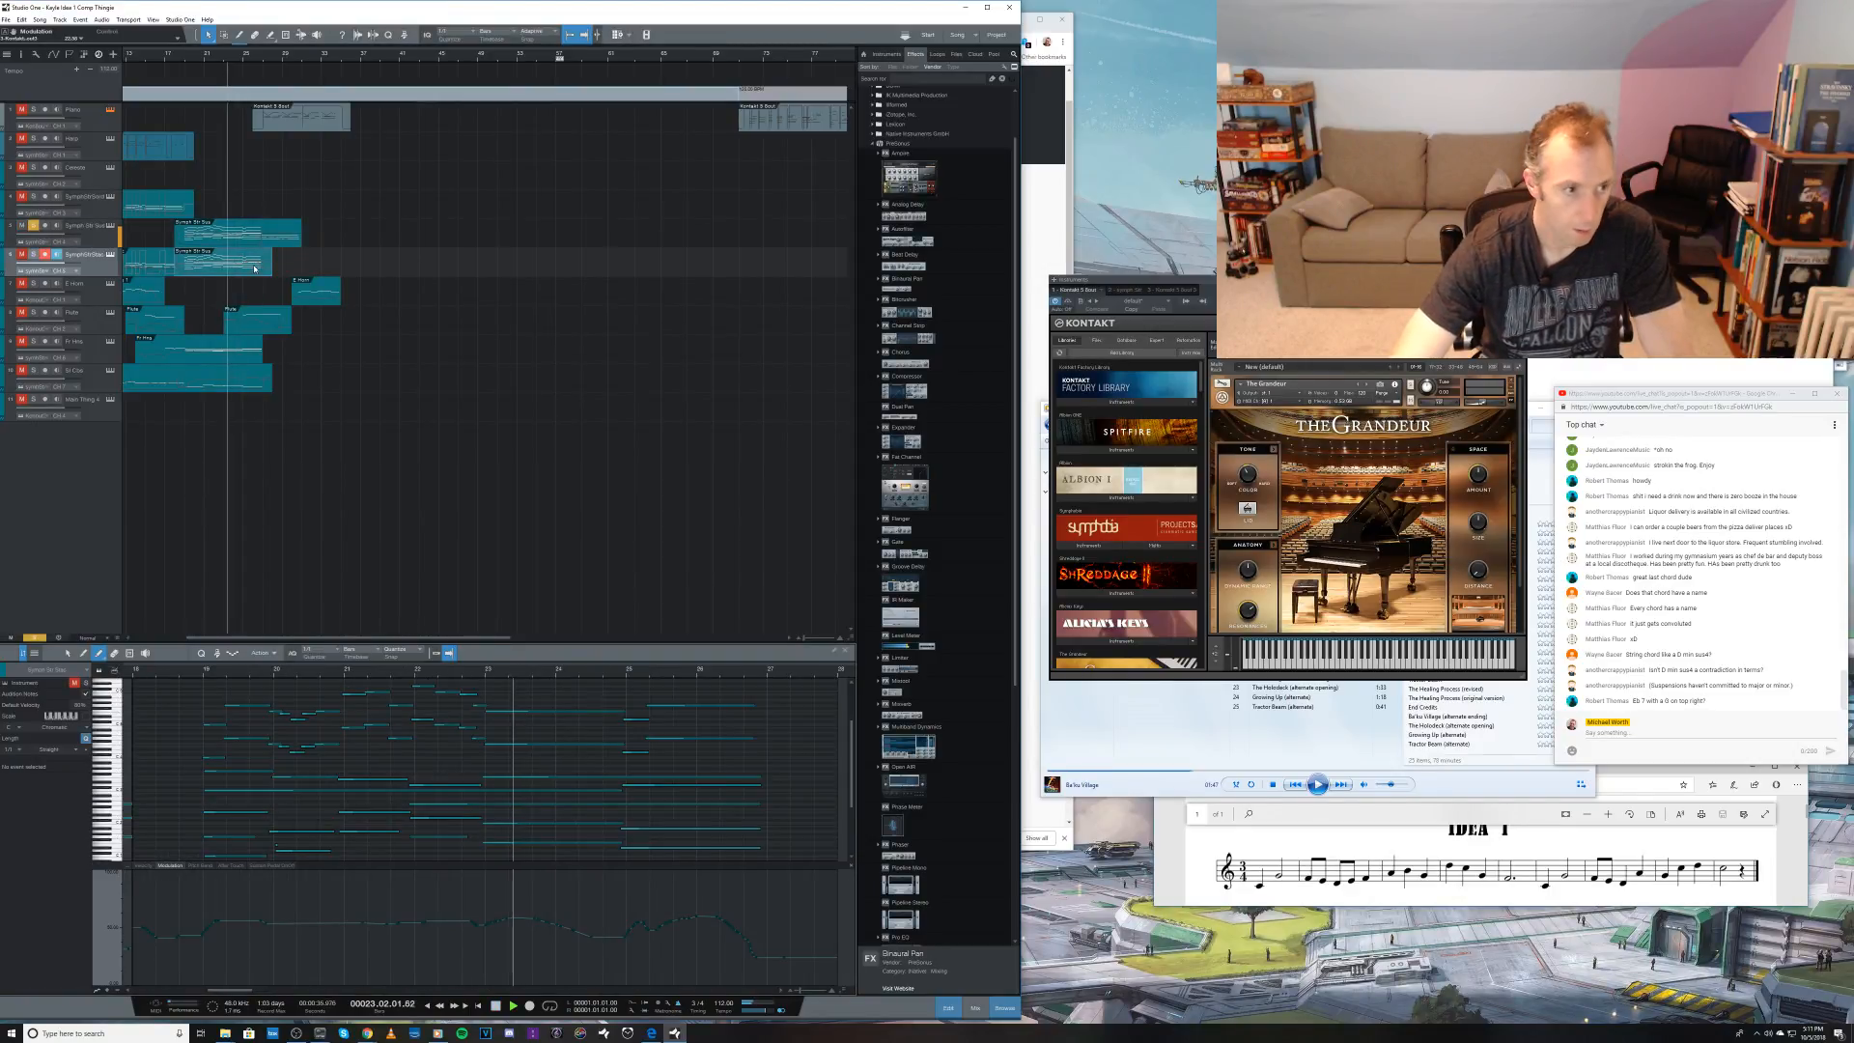
left_click(34, 254)
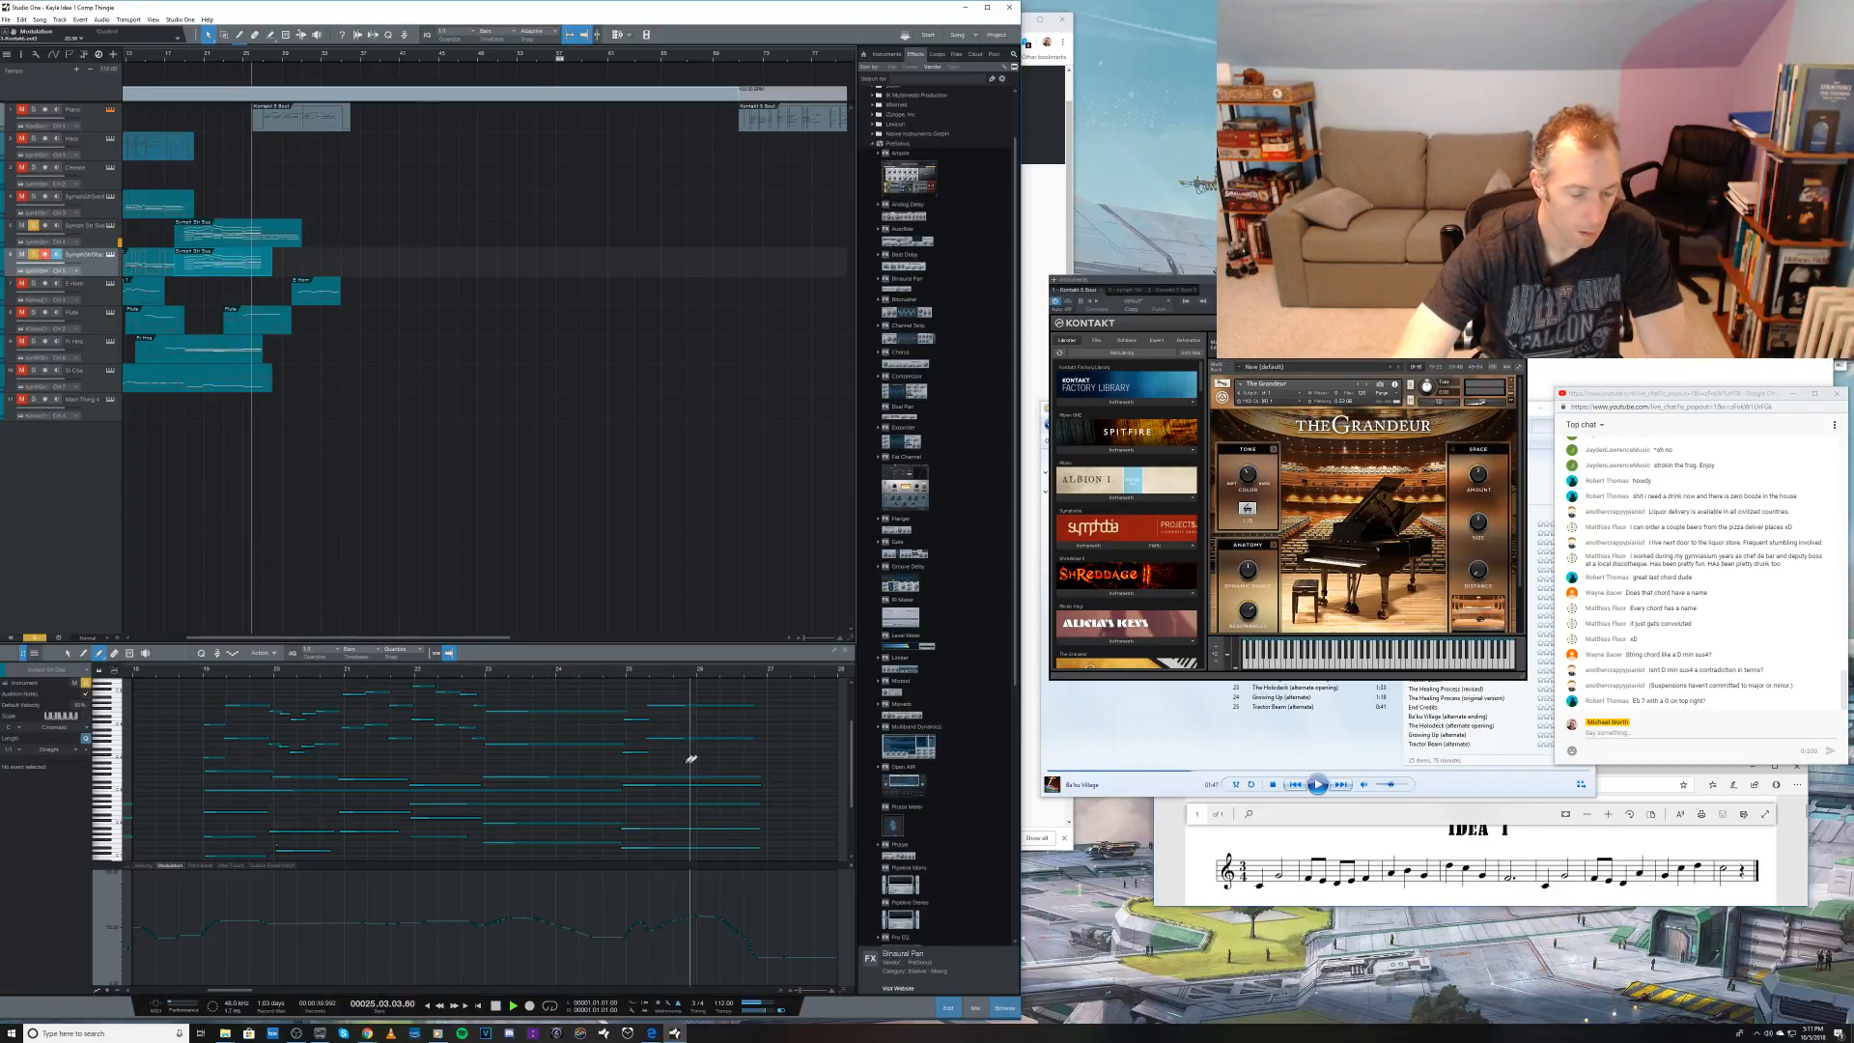
key("space")
left_click(648, 787)
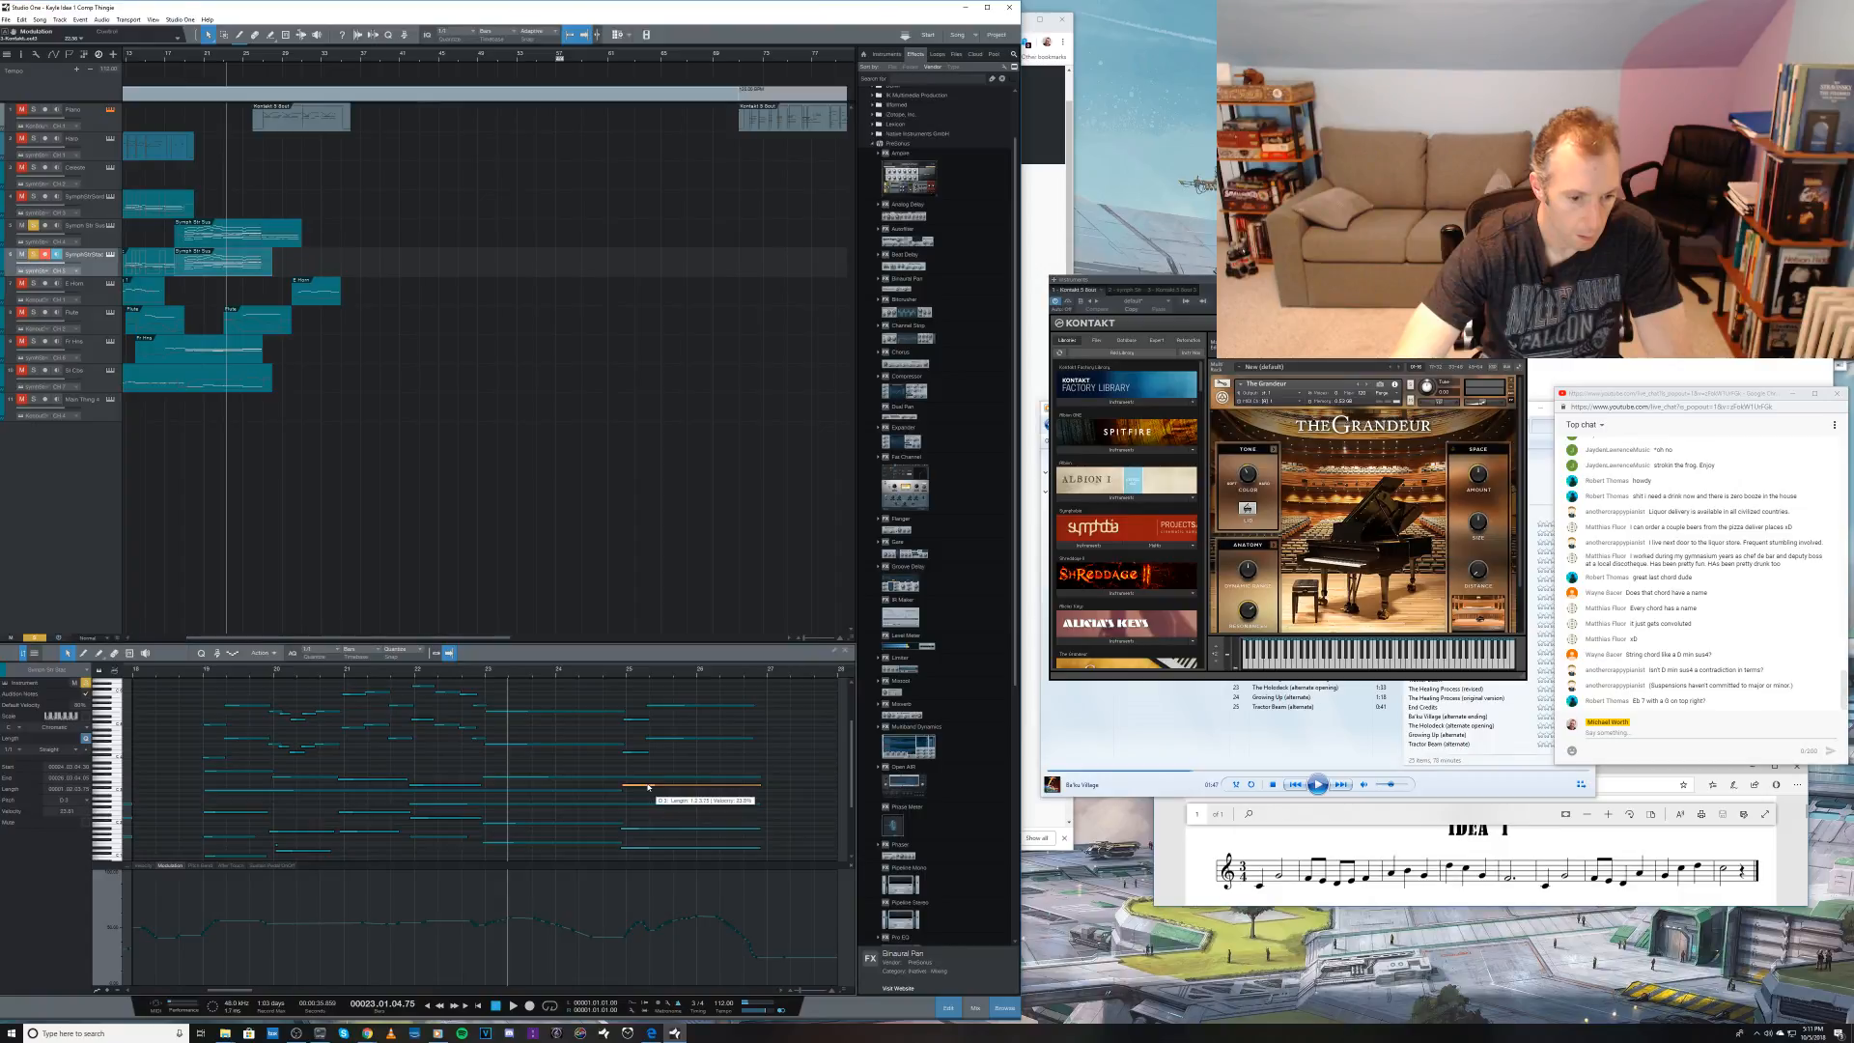
key("space")
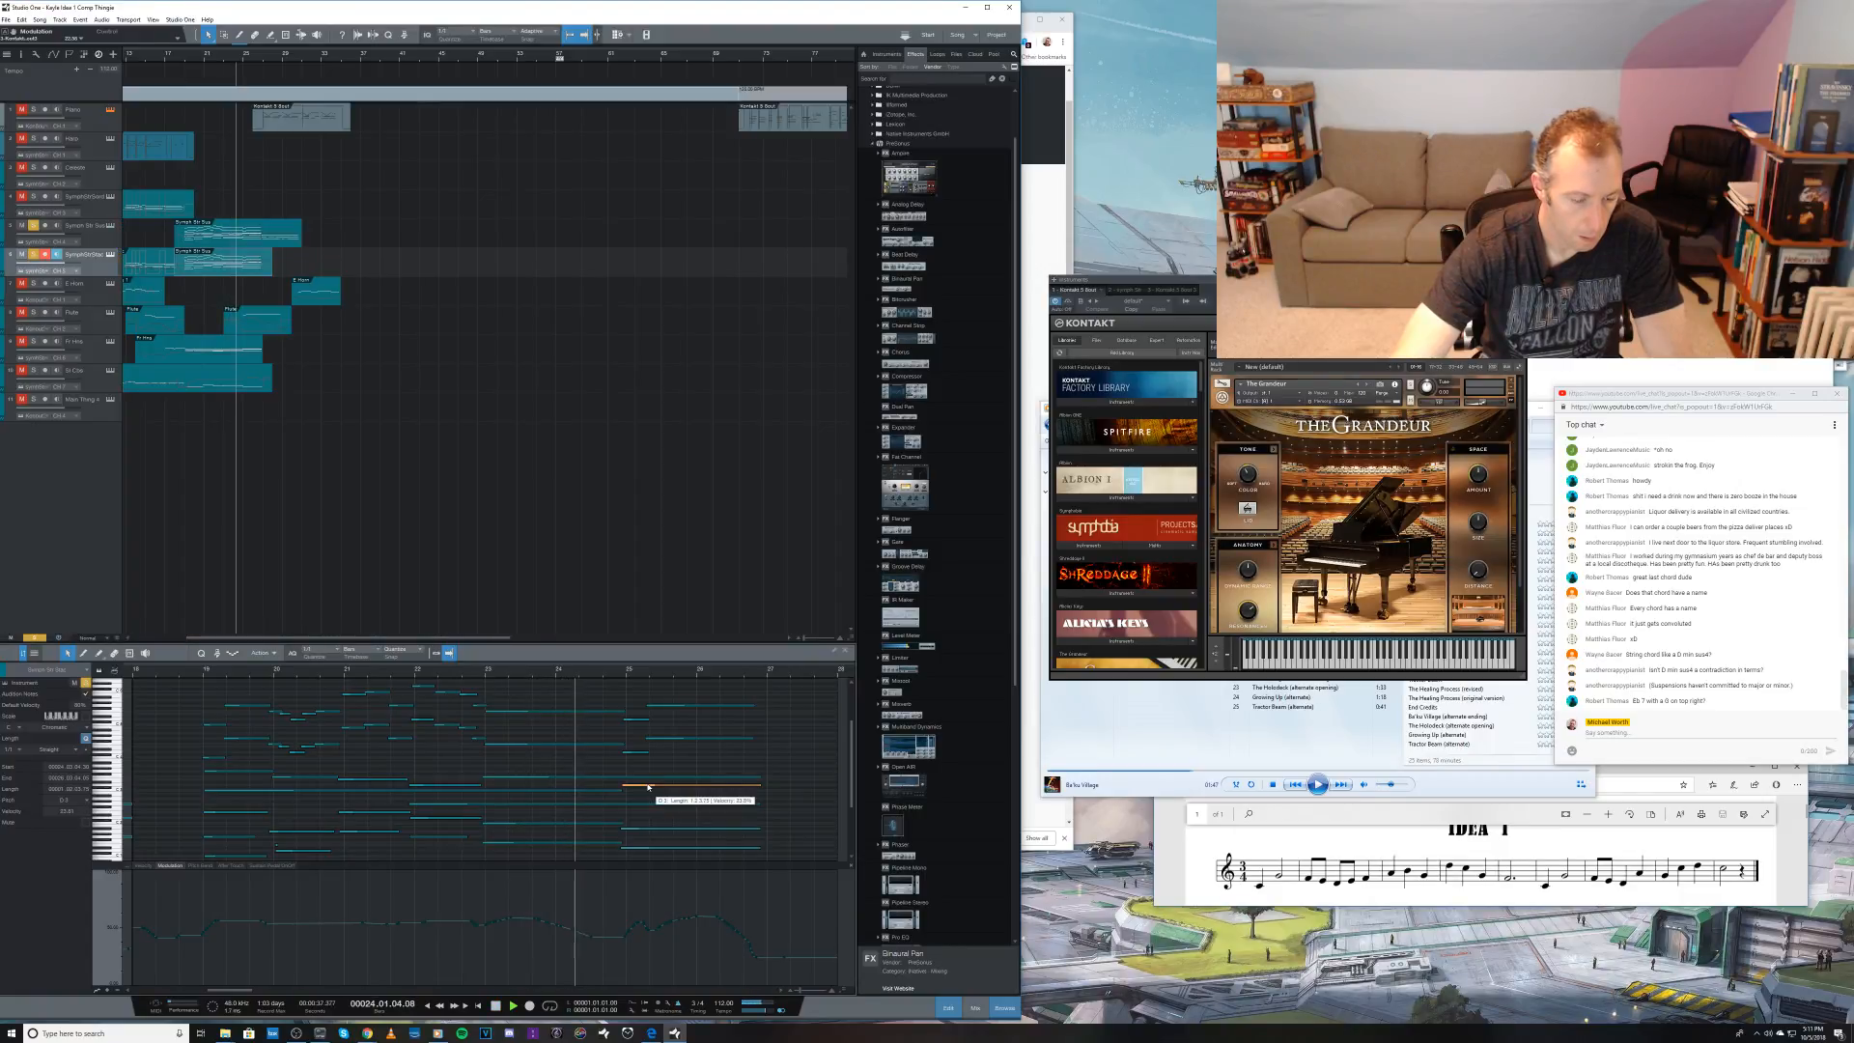
key("space")
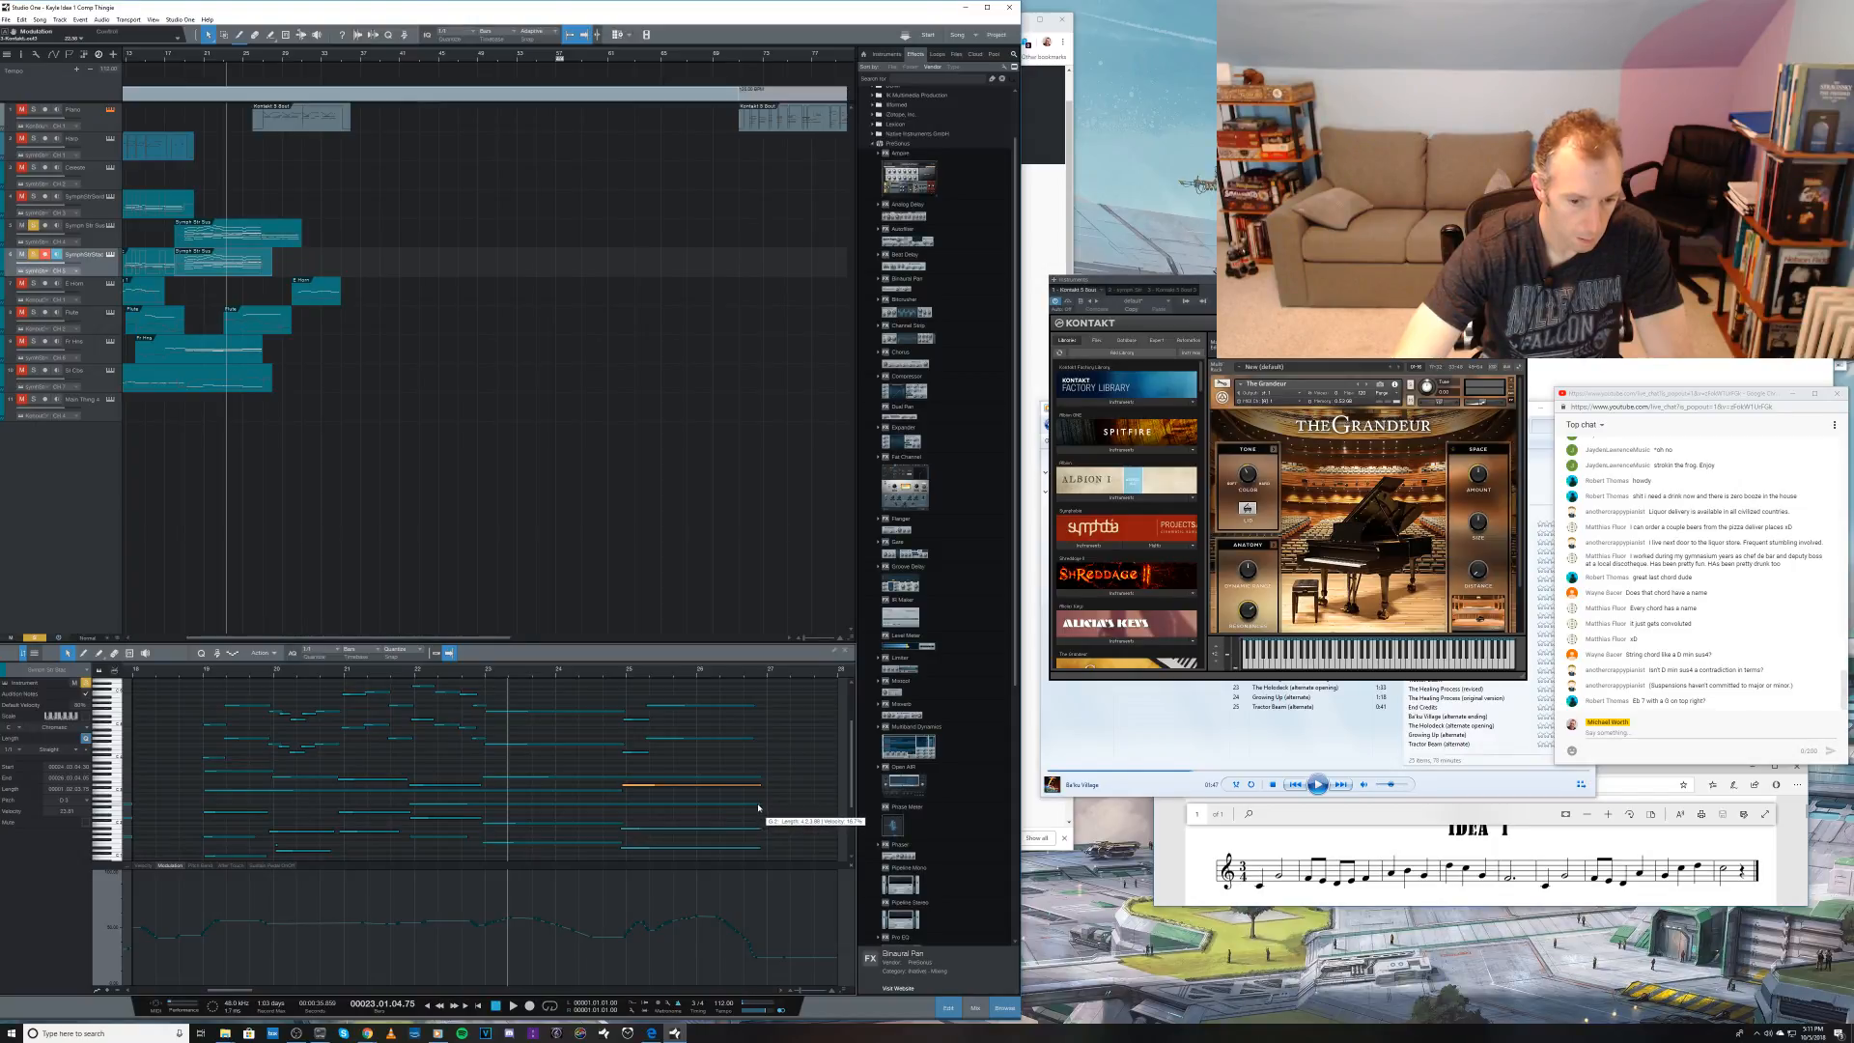
Step: Add a shorter inner note to the bar 25 chord in the lower string part and play the passage
mouse_move(760, 805)
left_mouse_down()
mouse_move(627, 816)
mouse_move(630, 799)
mouse_move(681, 801)
left_mouse_up()
key("5")
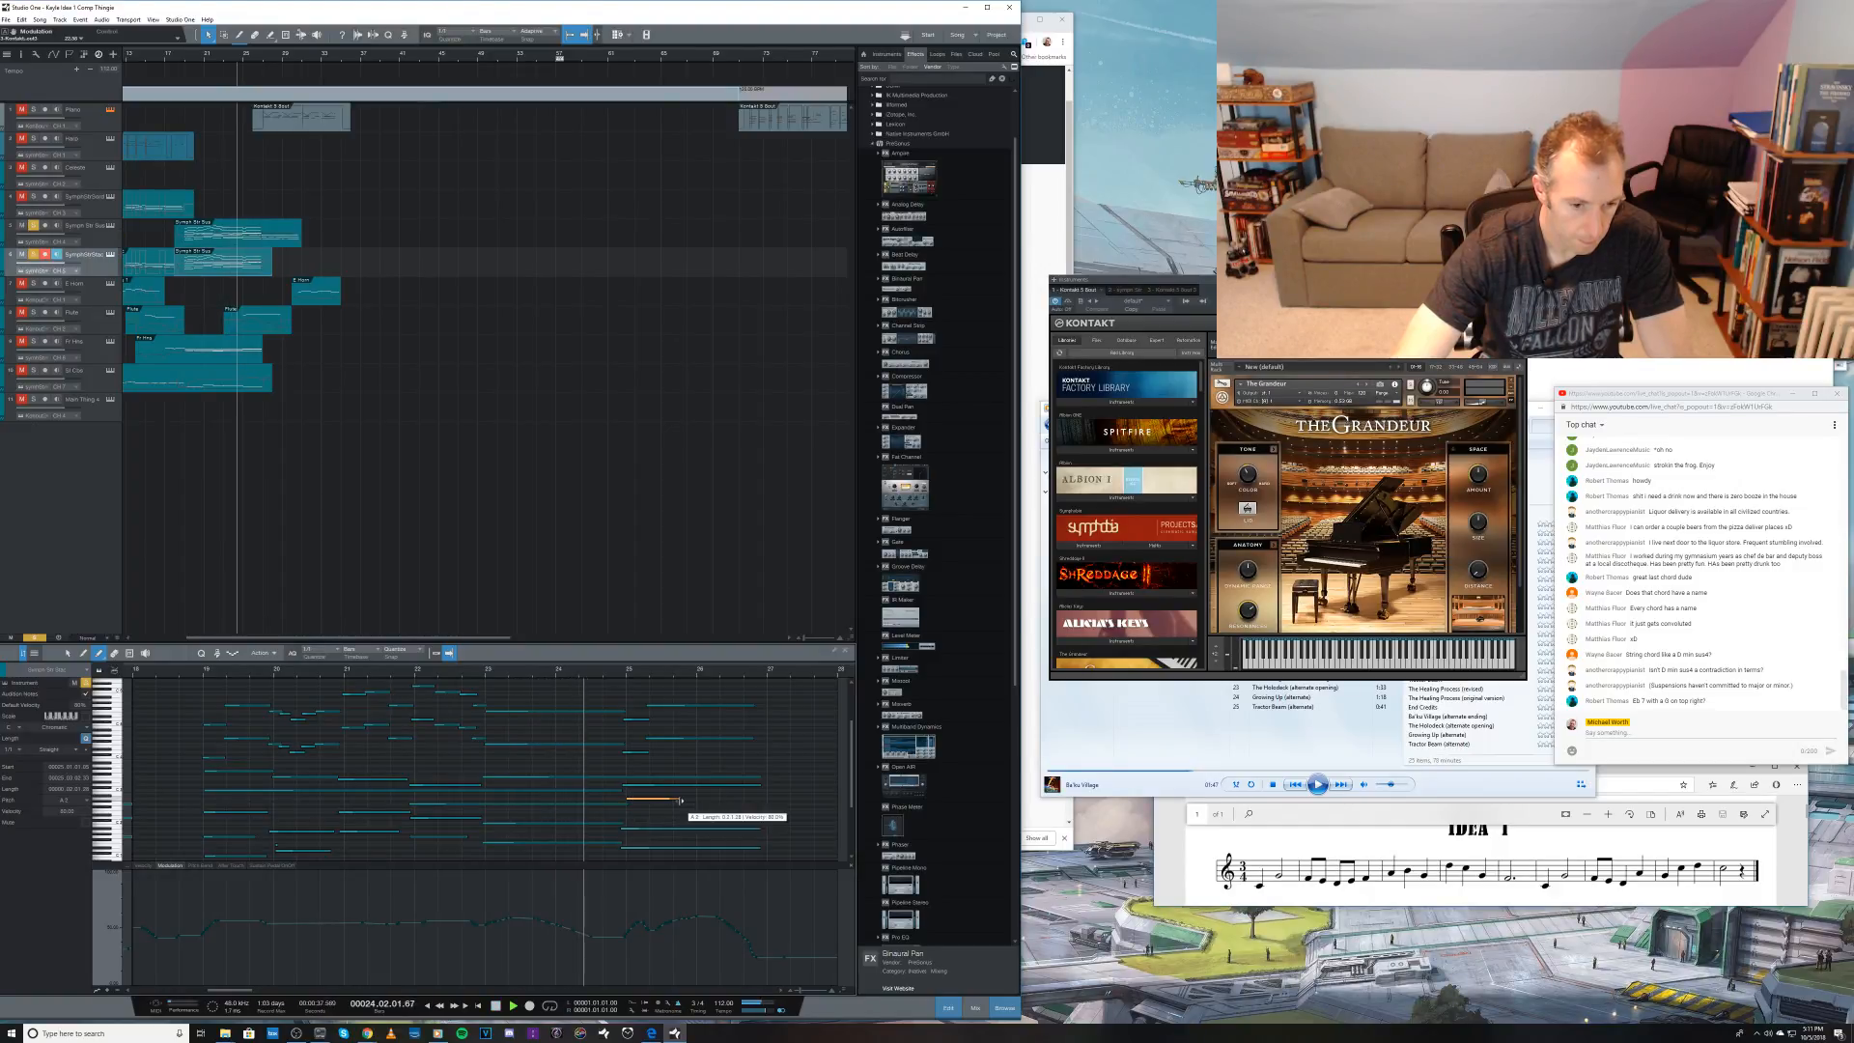
key("space")
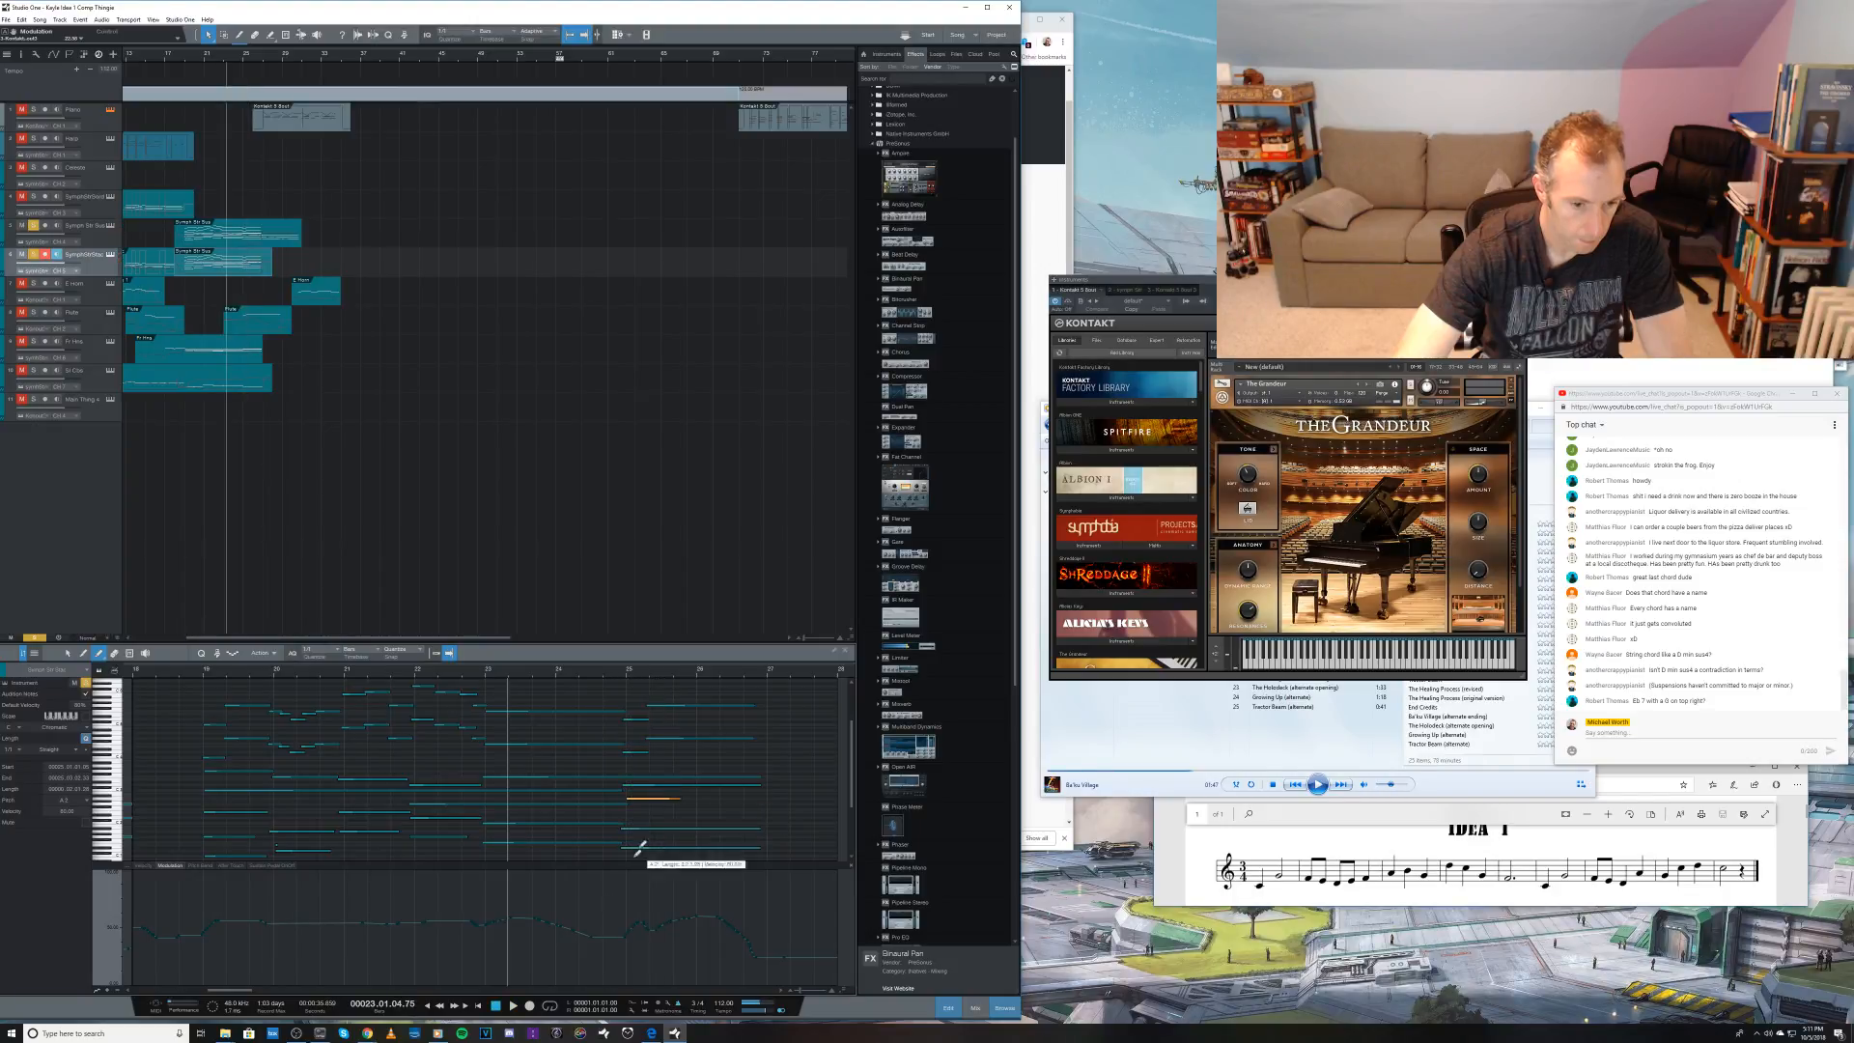
Step: Show the note velocities, lower the new inner note's velocity in two passes, and replay the change into bar 25 after each
left_click(144, 867)
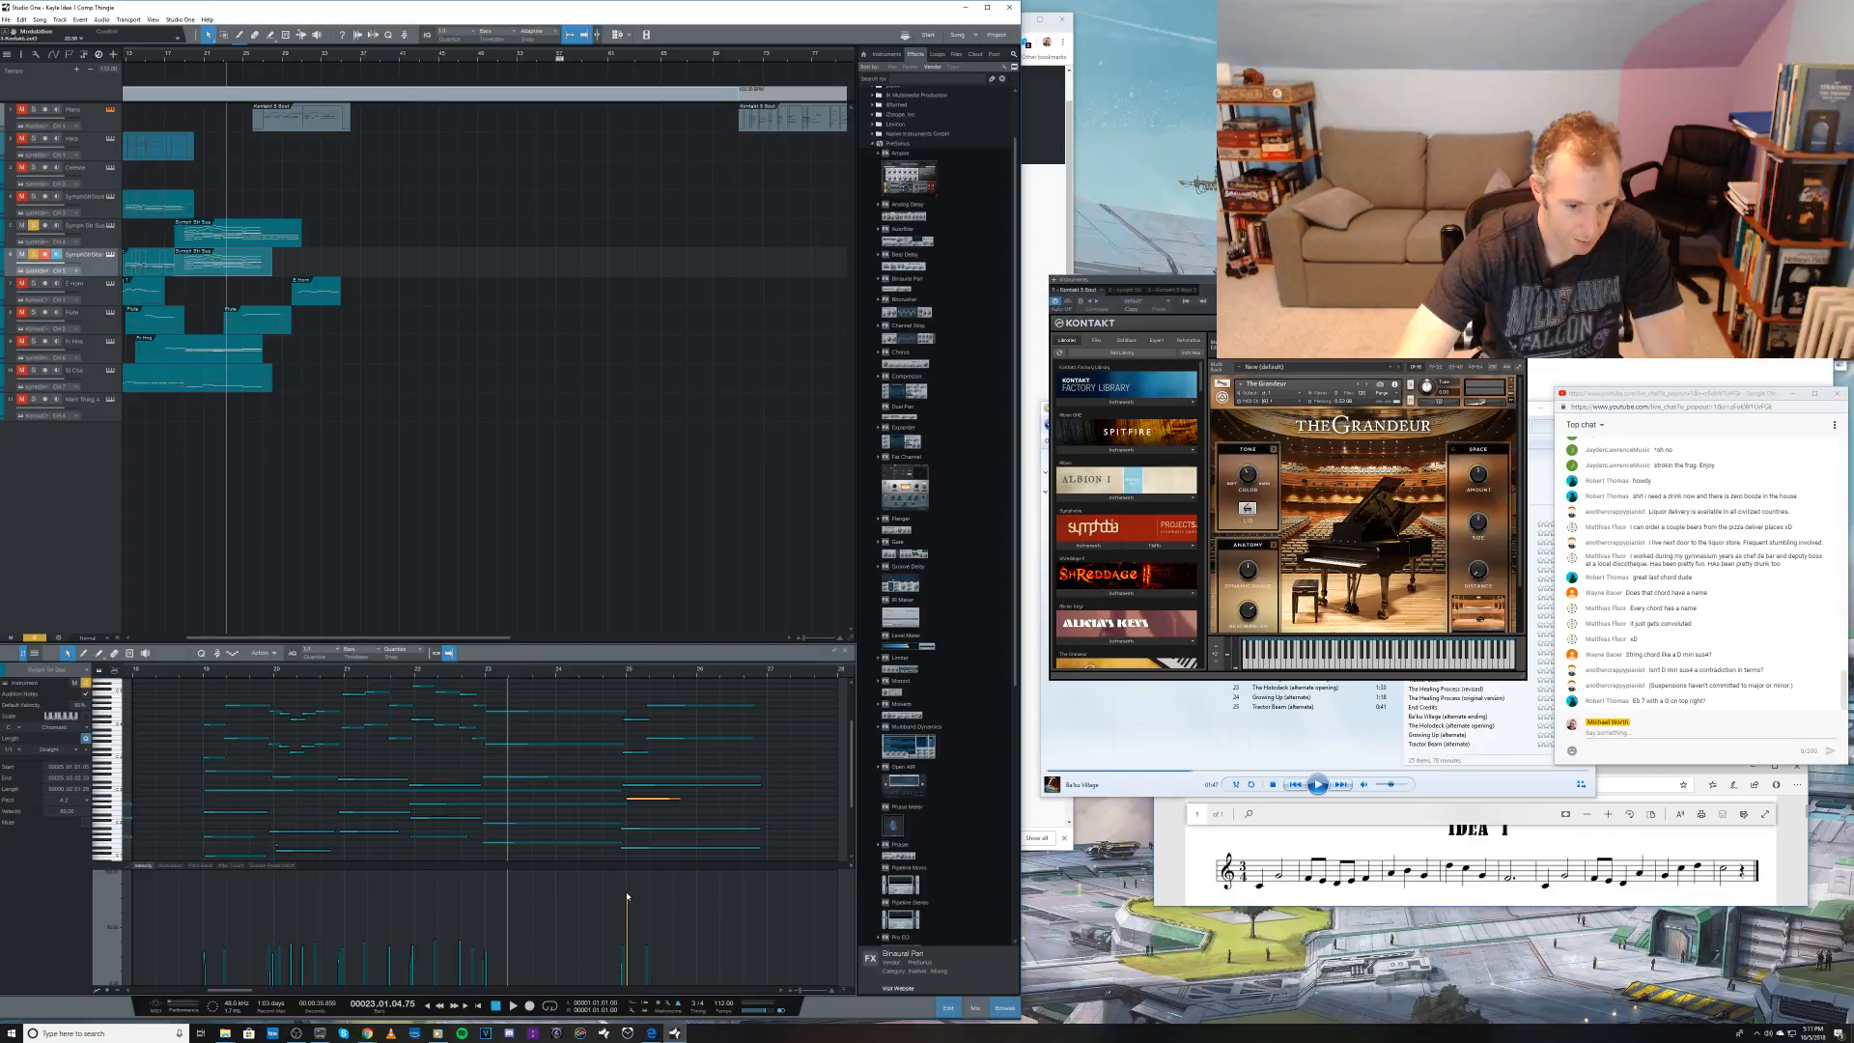
left_click_drag(621, 910, 630, 937)
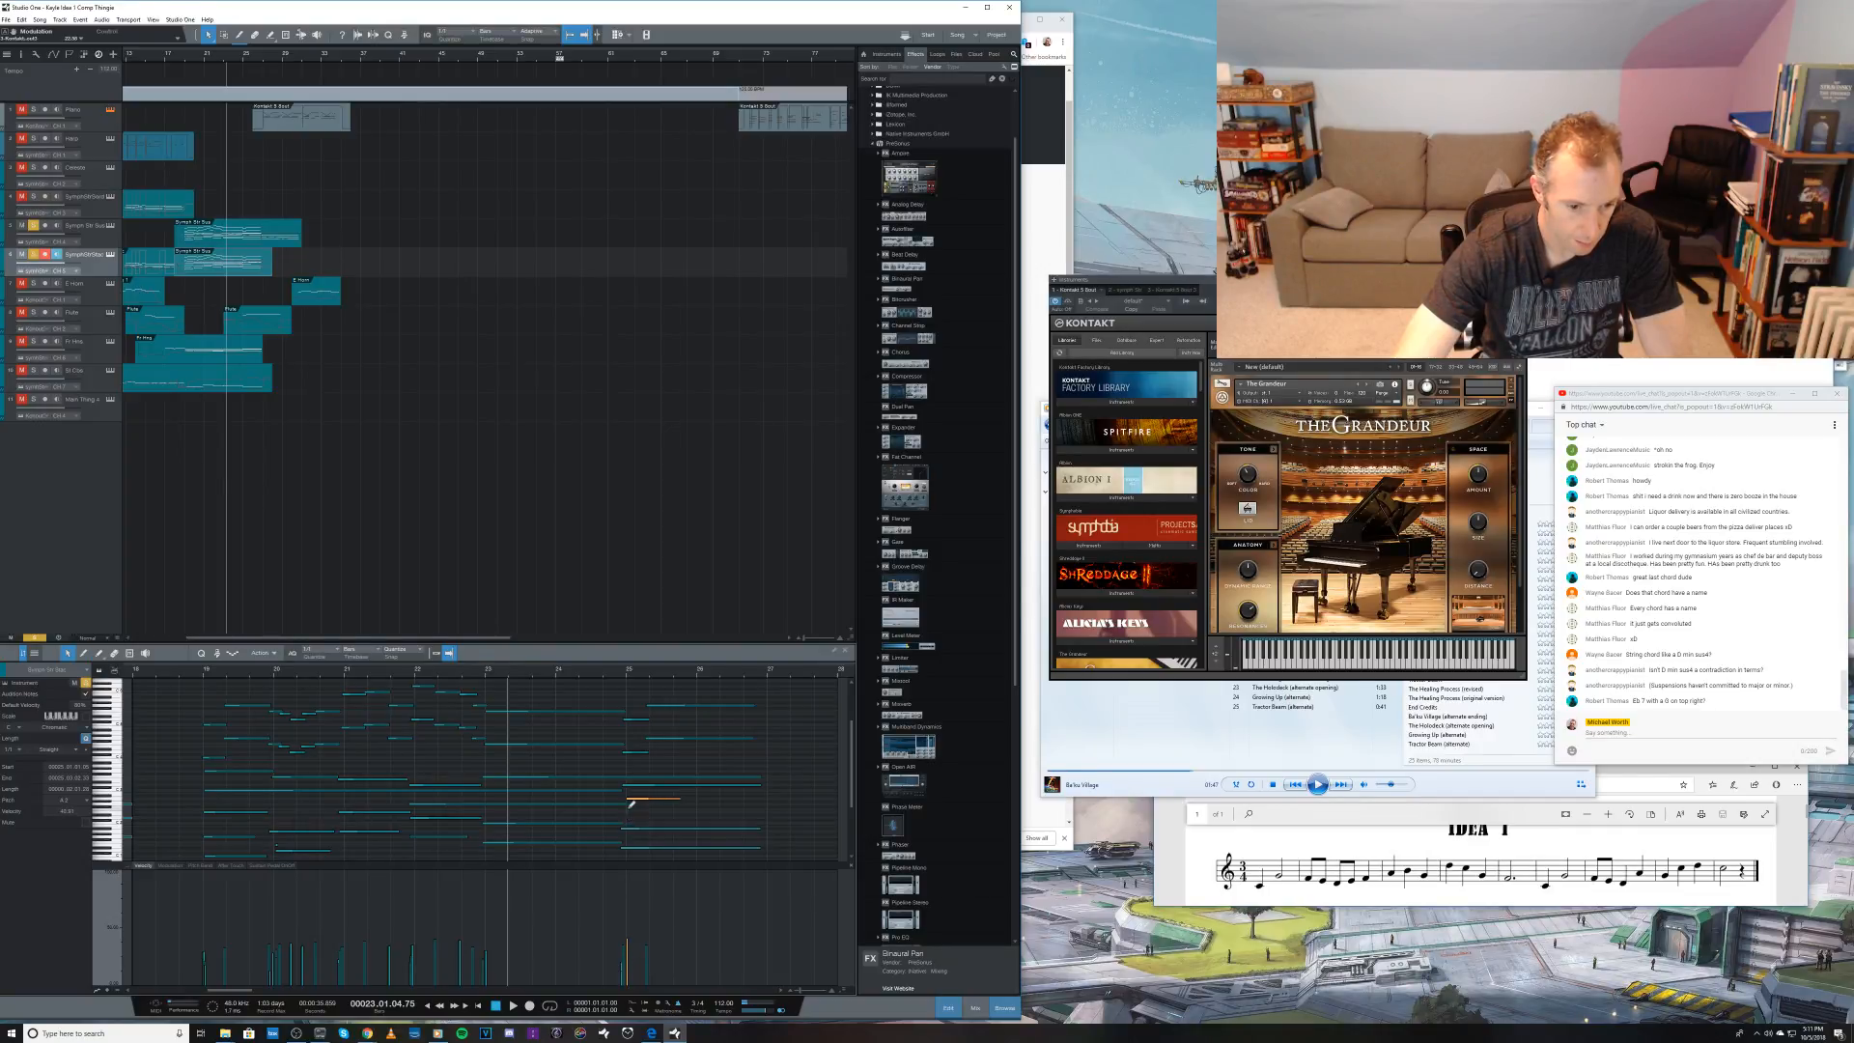
key("5")
key("space")
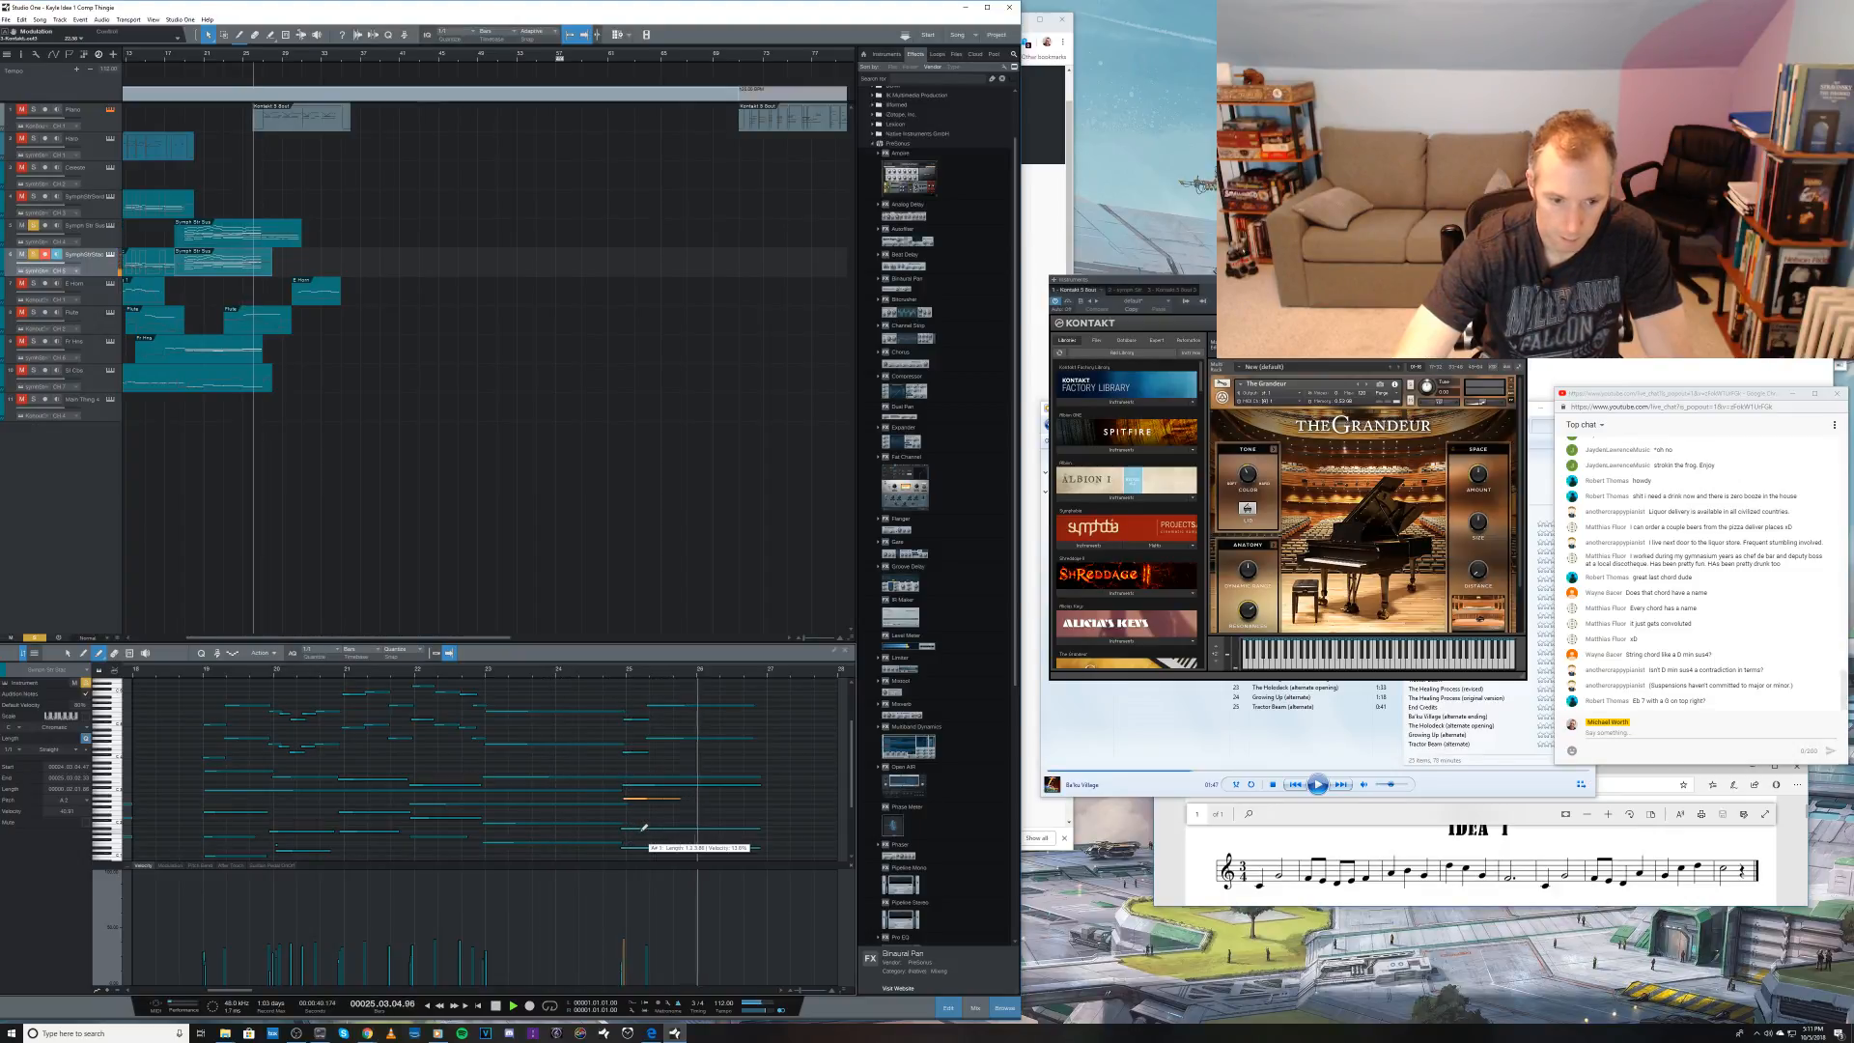
key("space")
key("1")
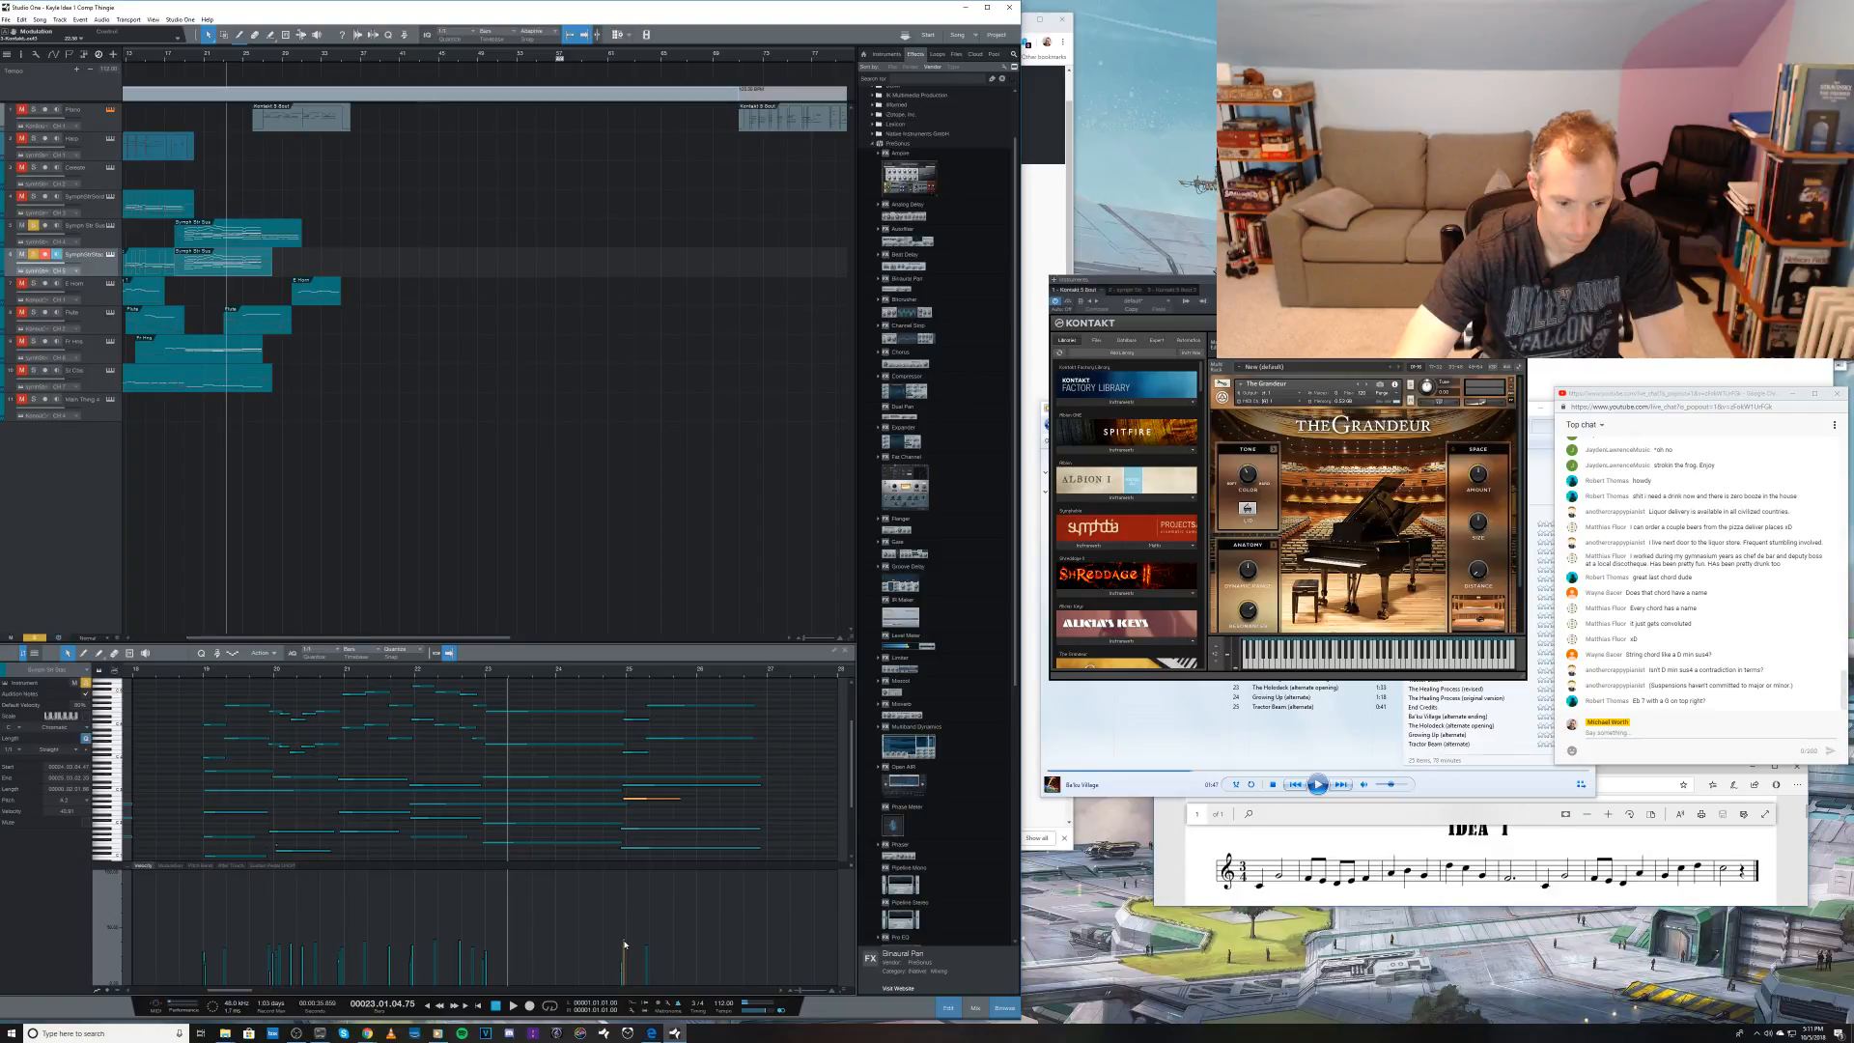
left_click_drag(625, 944, 625, 953)
key("space")
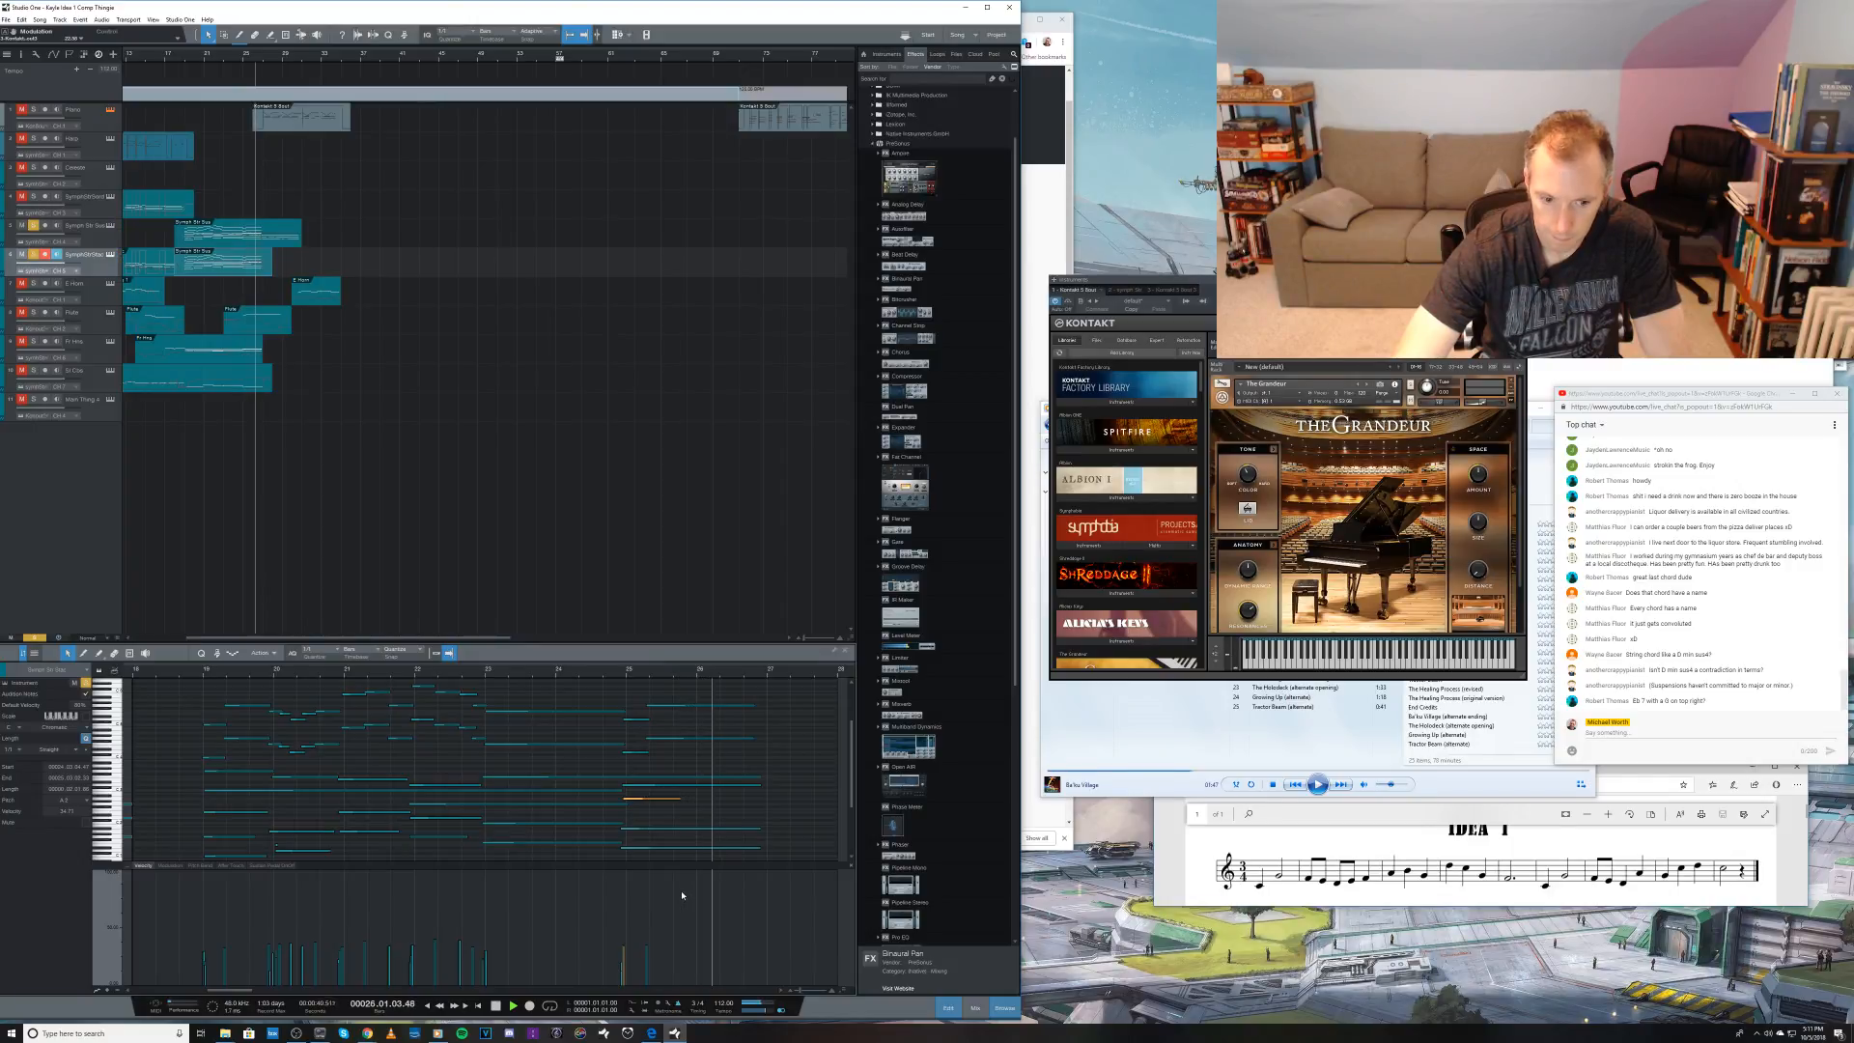
key("space")
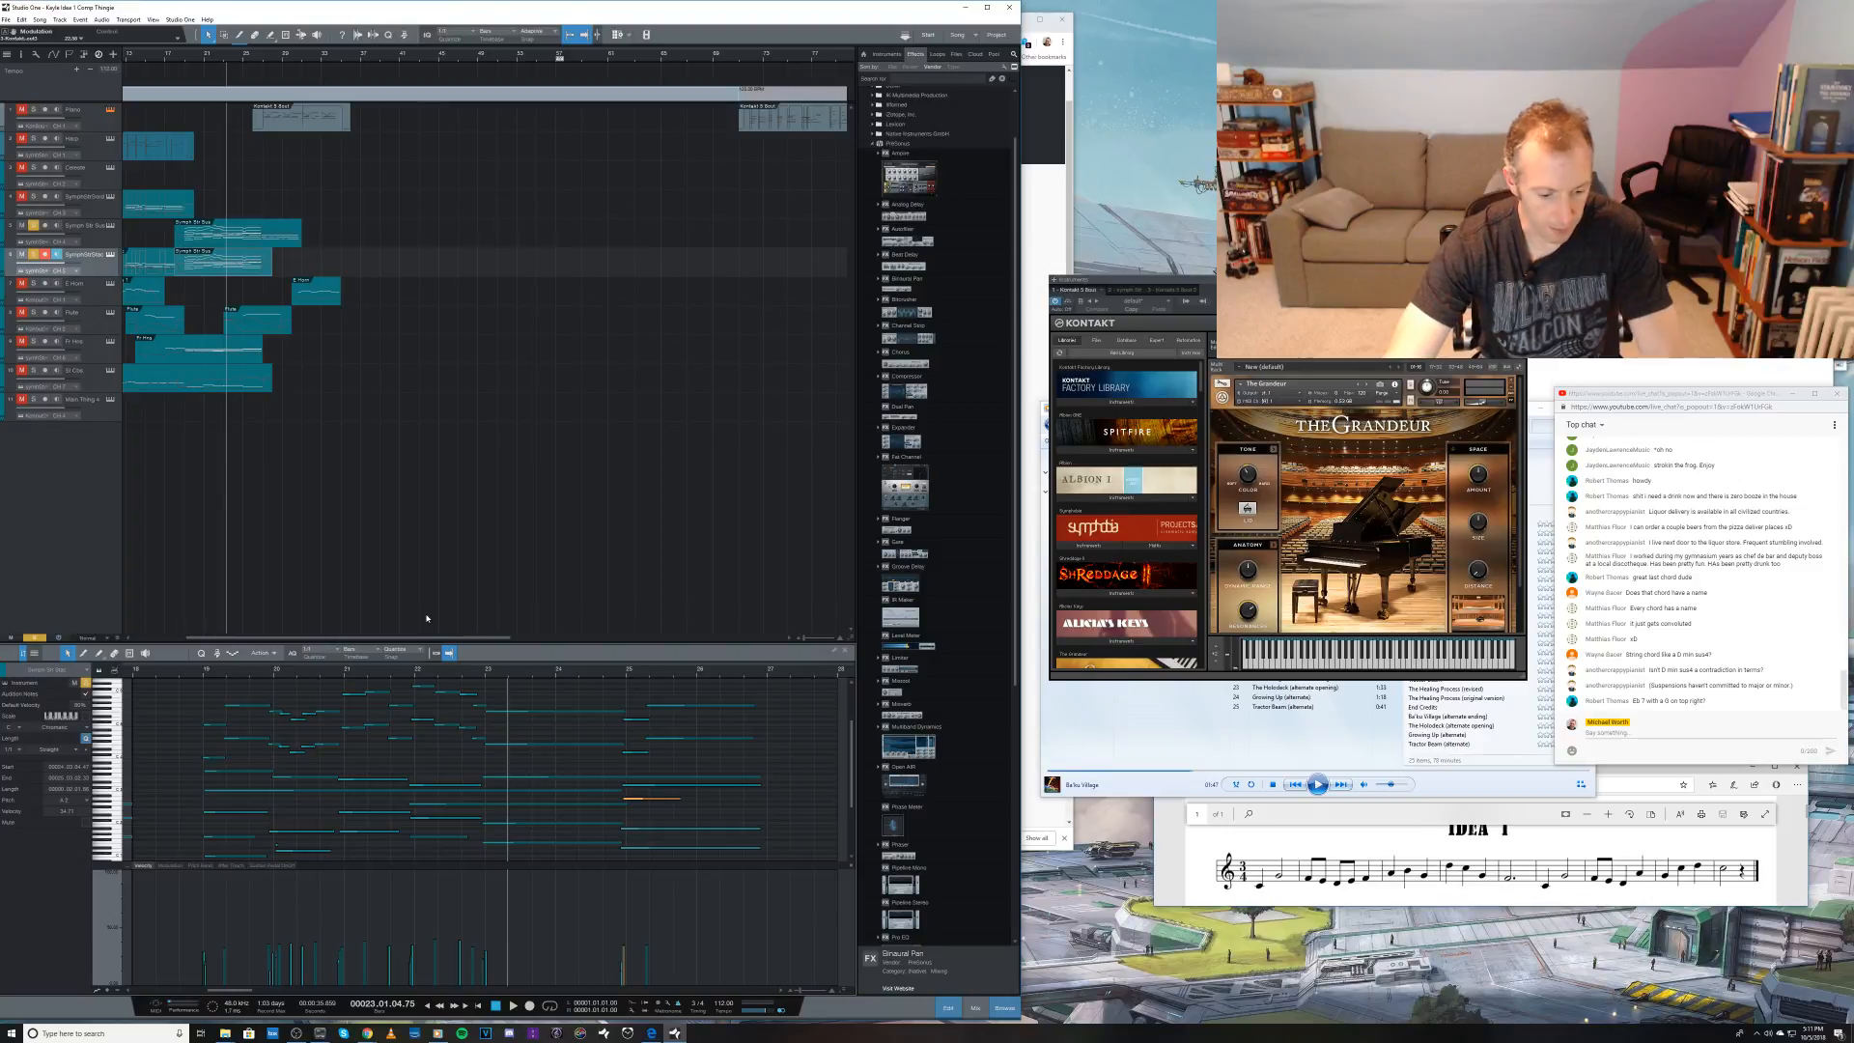
Step: Unsolo both string tracks, select the upper one, and play the full arrangement through the change at bar 25
key("F3")
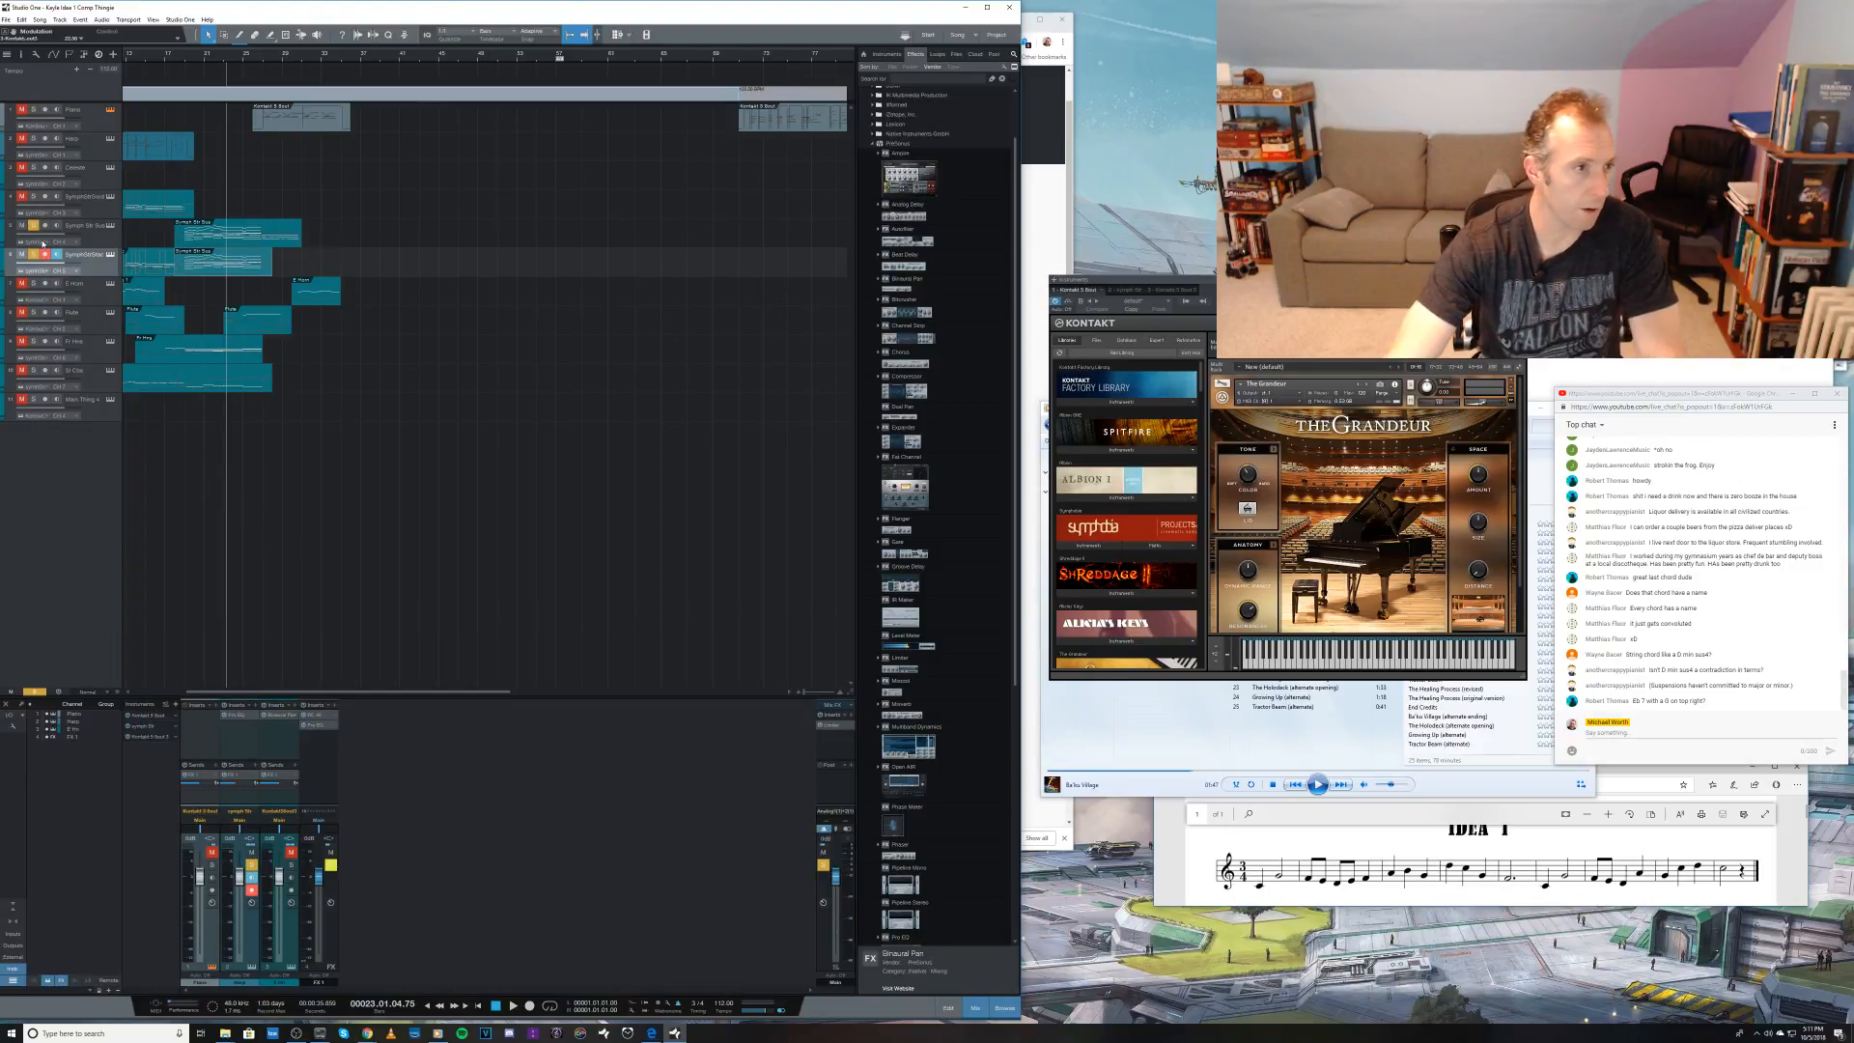
left_click(34, 226)
left_click(33, 254)
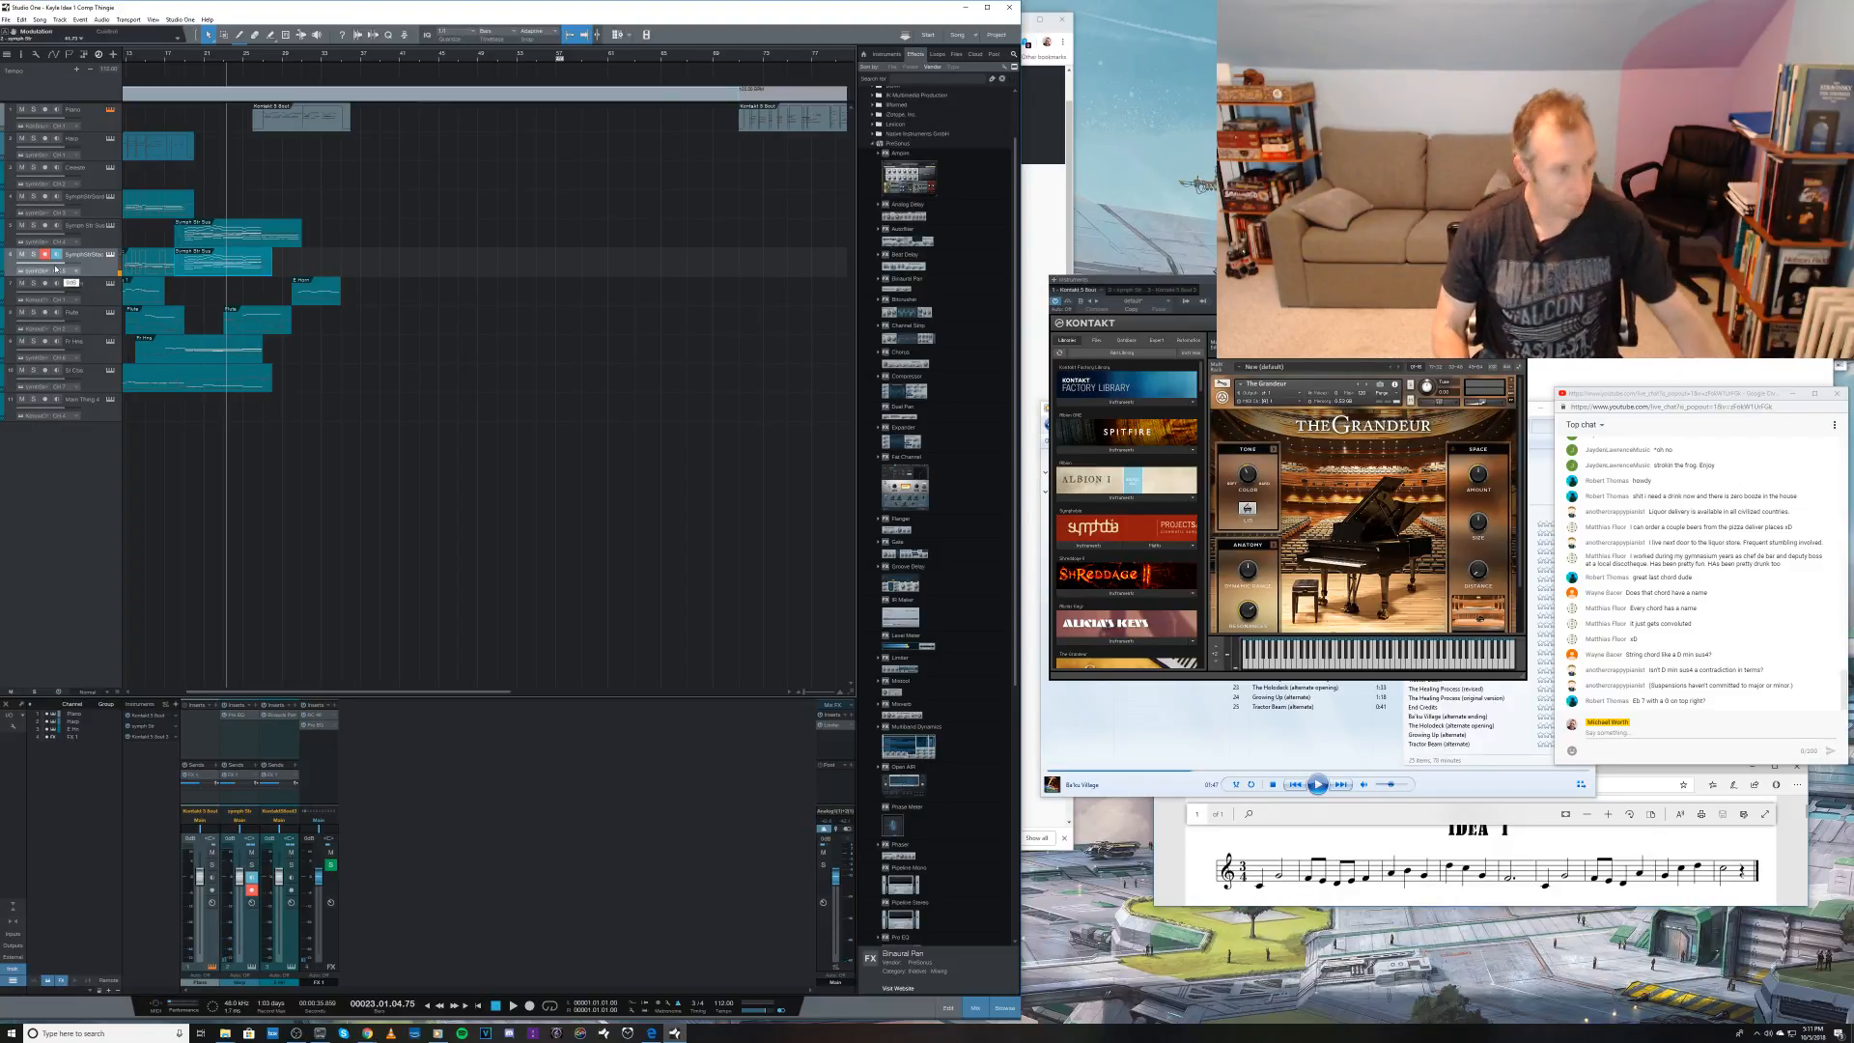
left_click(97, 229)
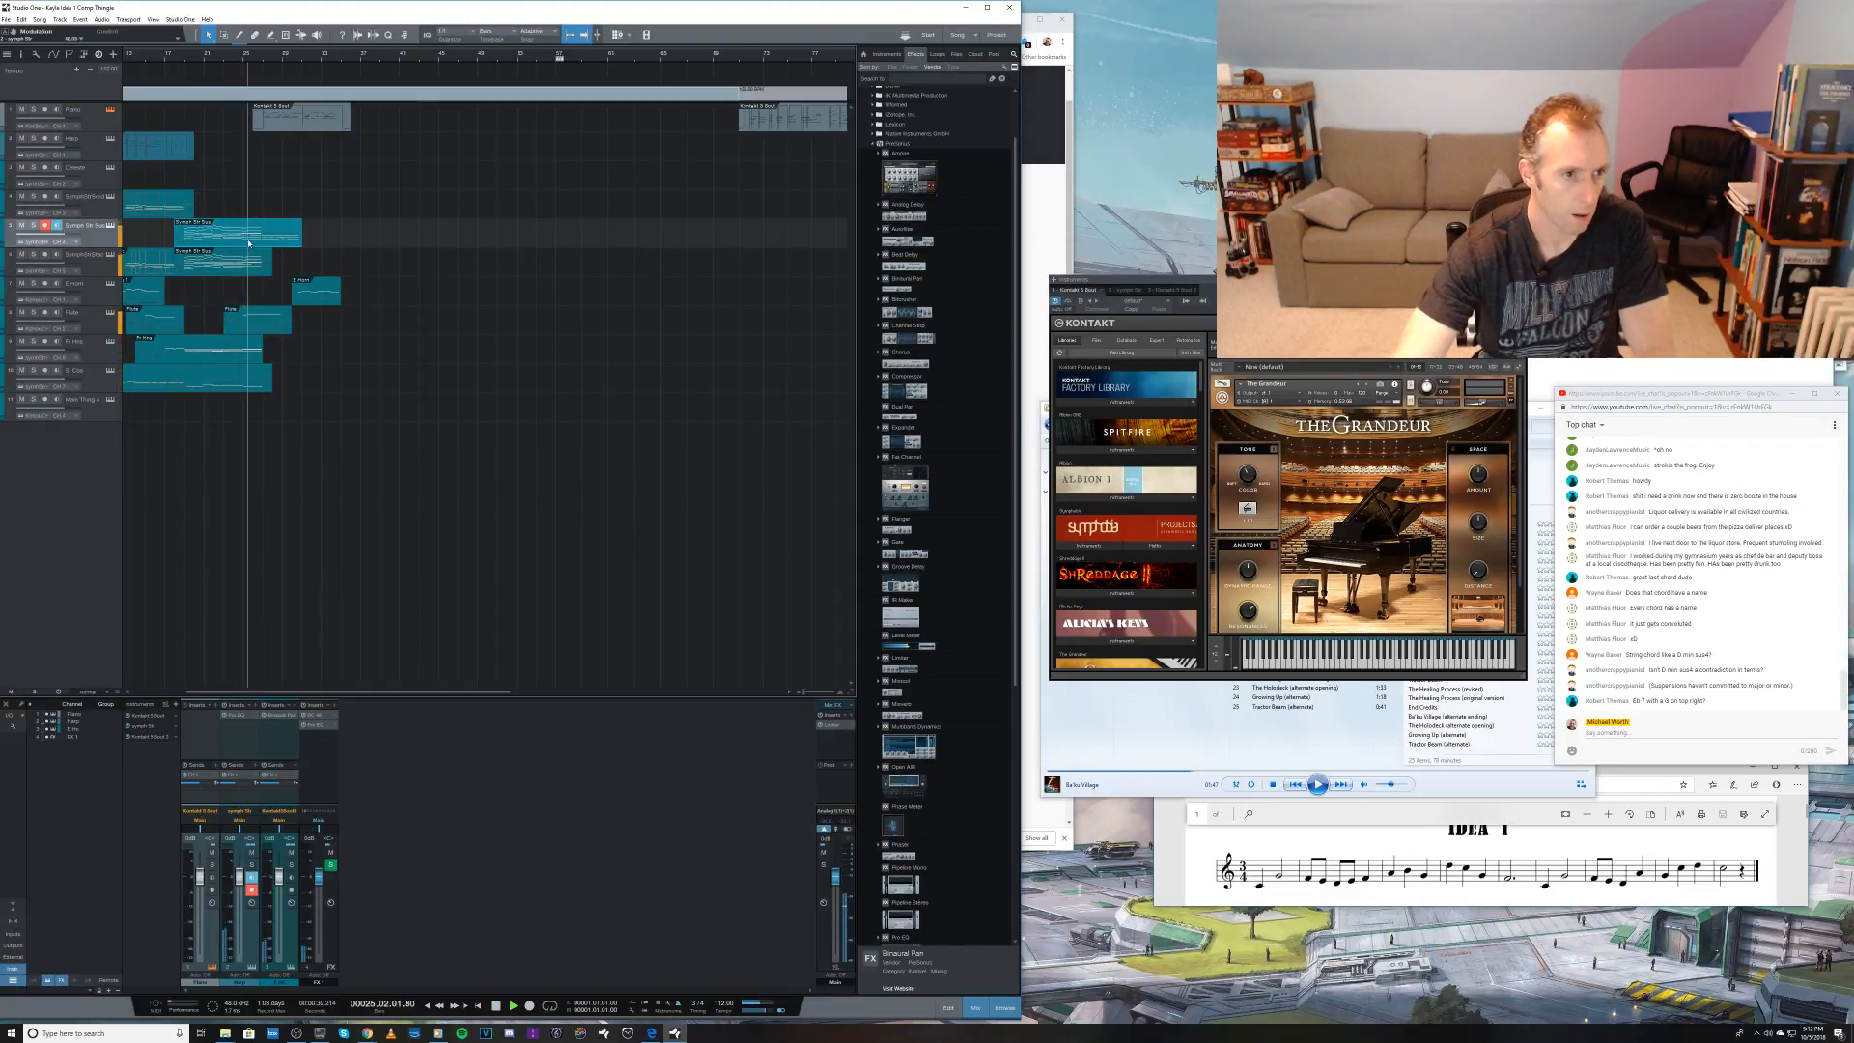
key("space")
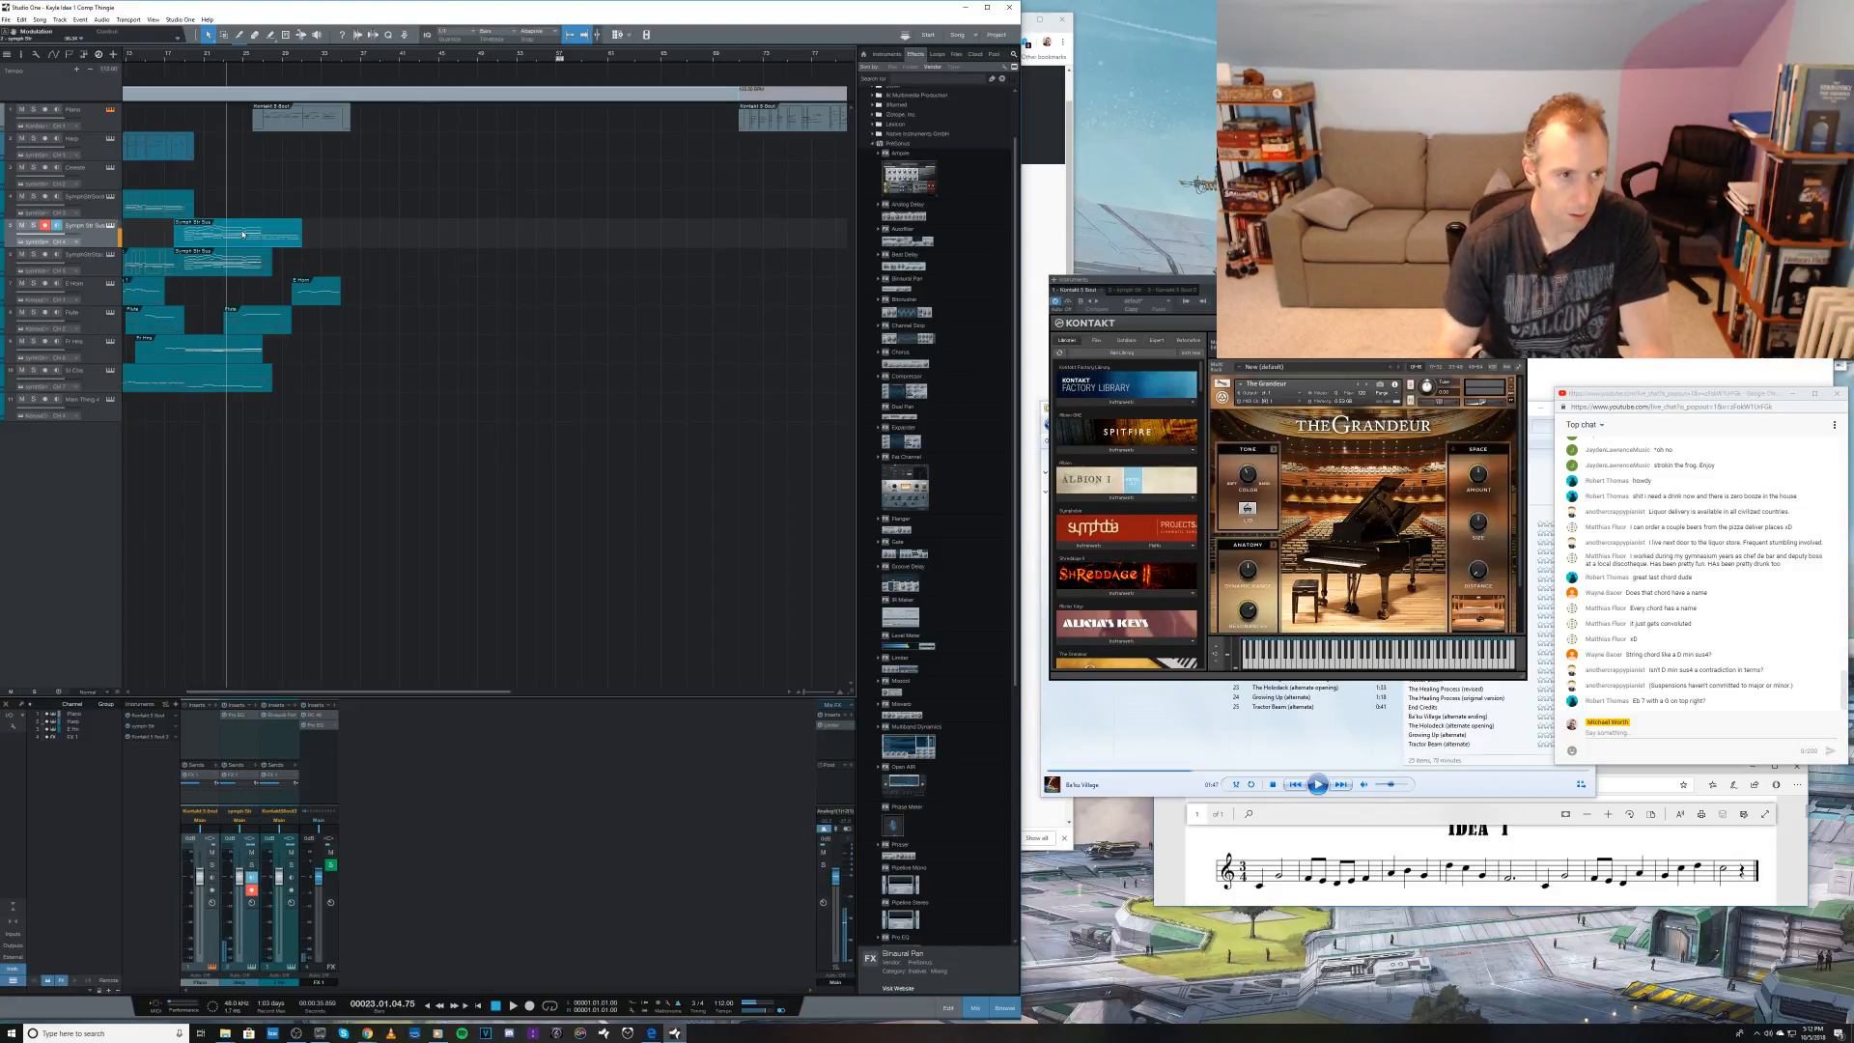
Step: Open the event on the upper string track, play into bar 25, and audition the chord's inner notes one by one
double_click(235, 232)
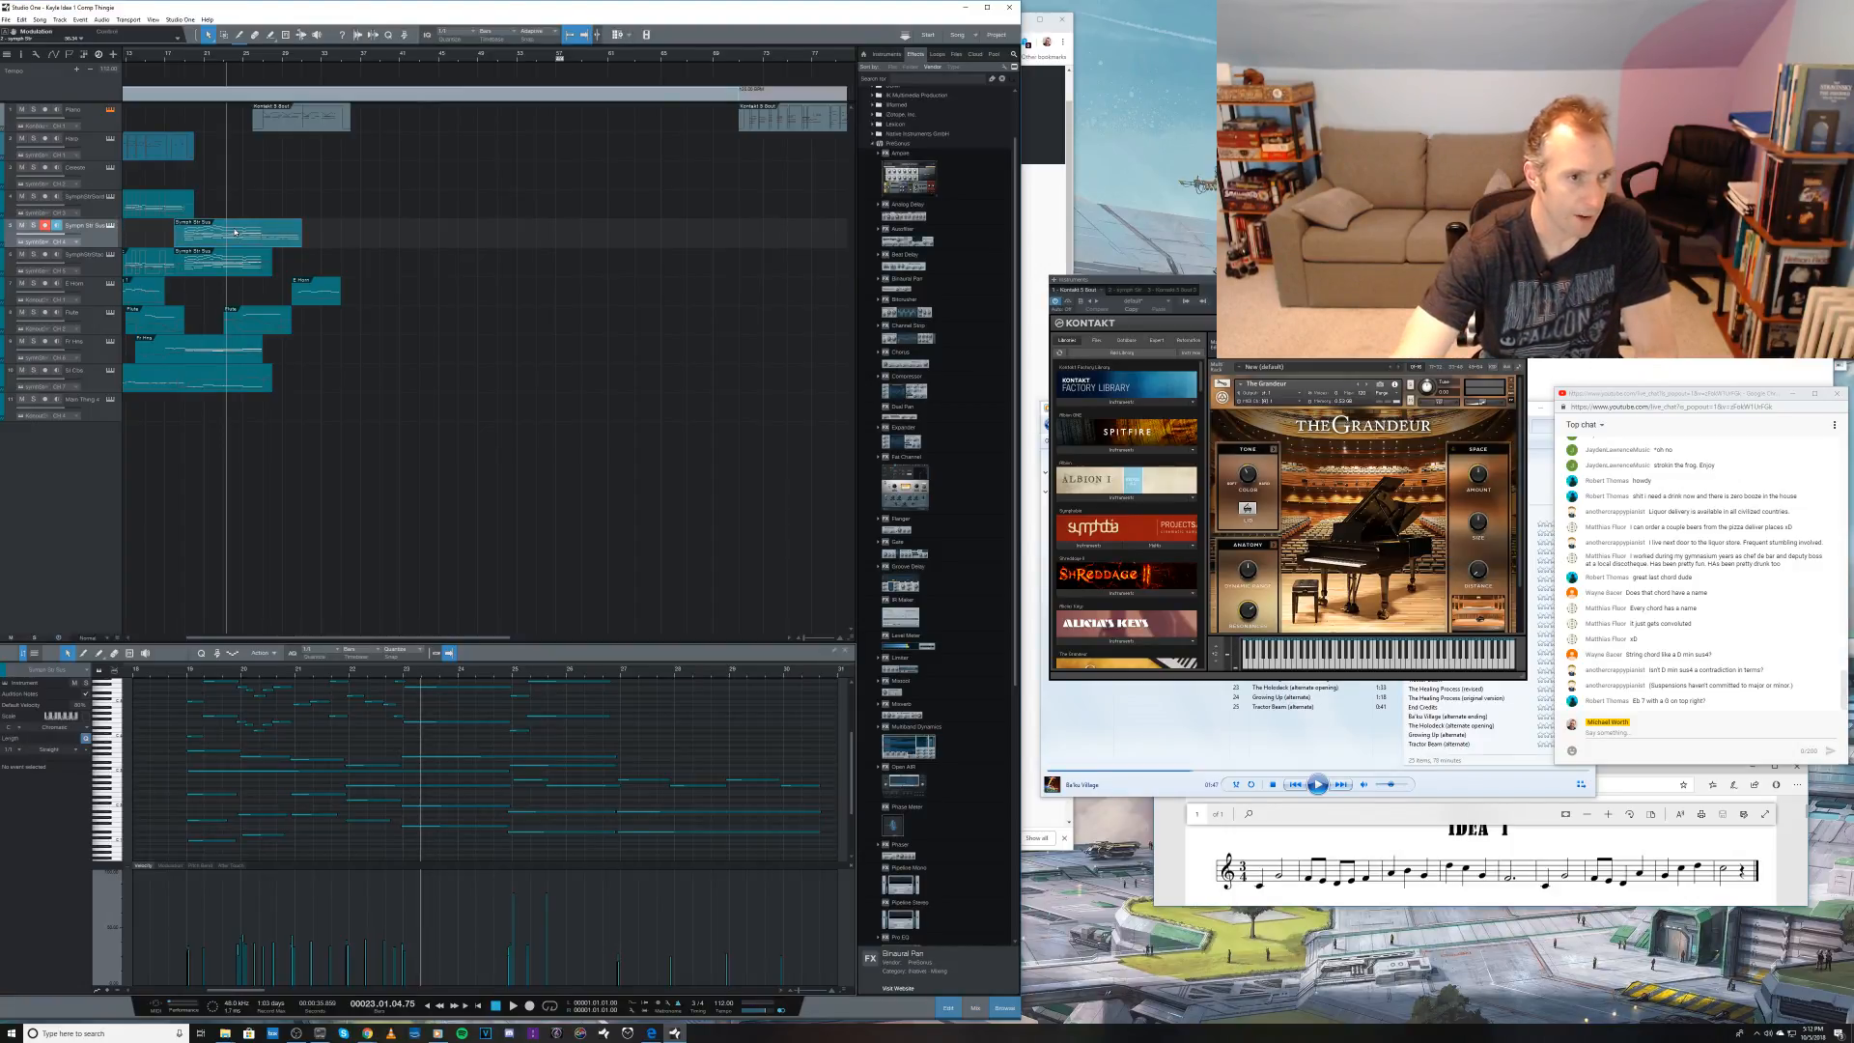
scroll(619, 751, "up", 2)
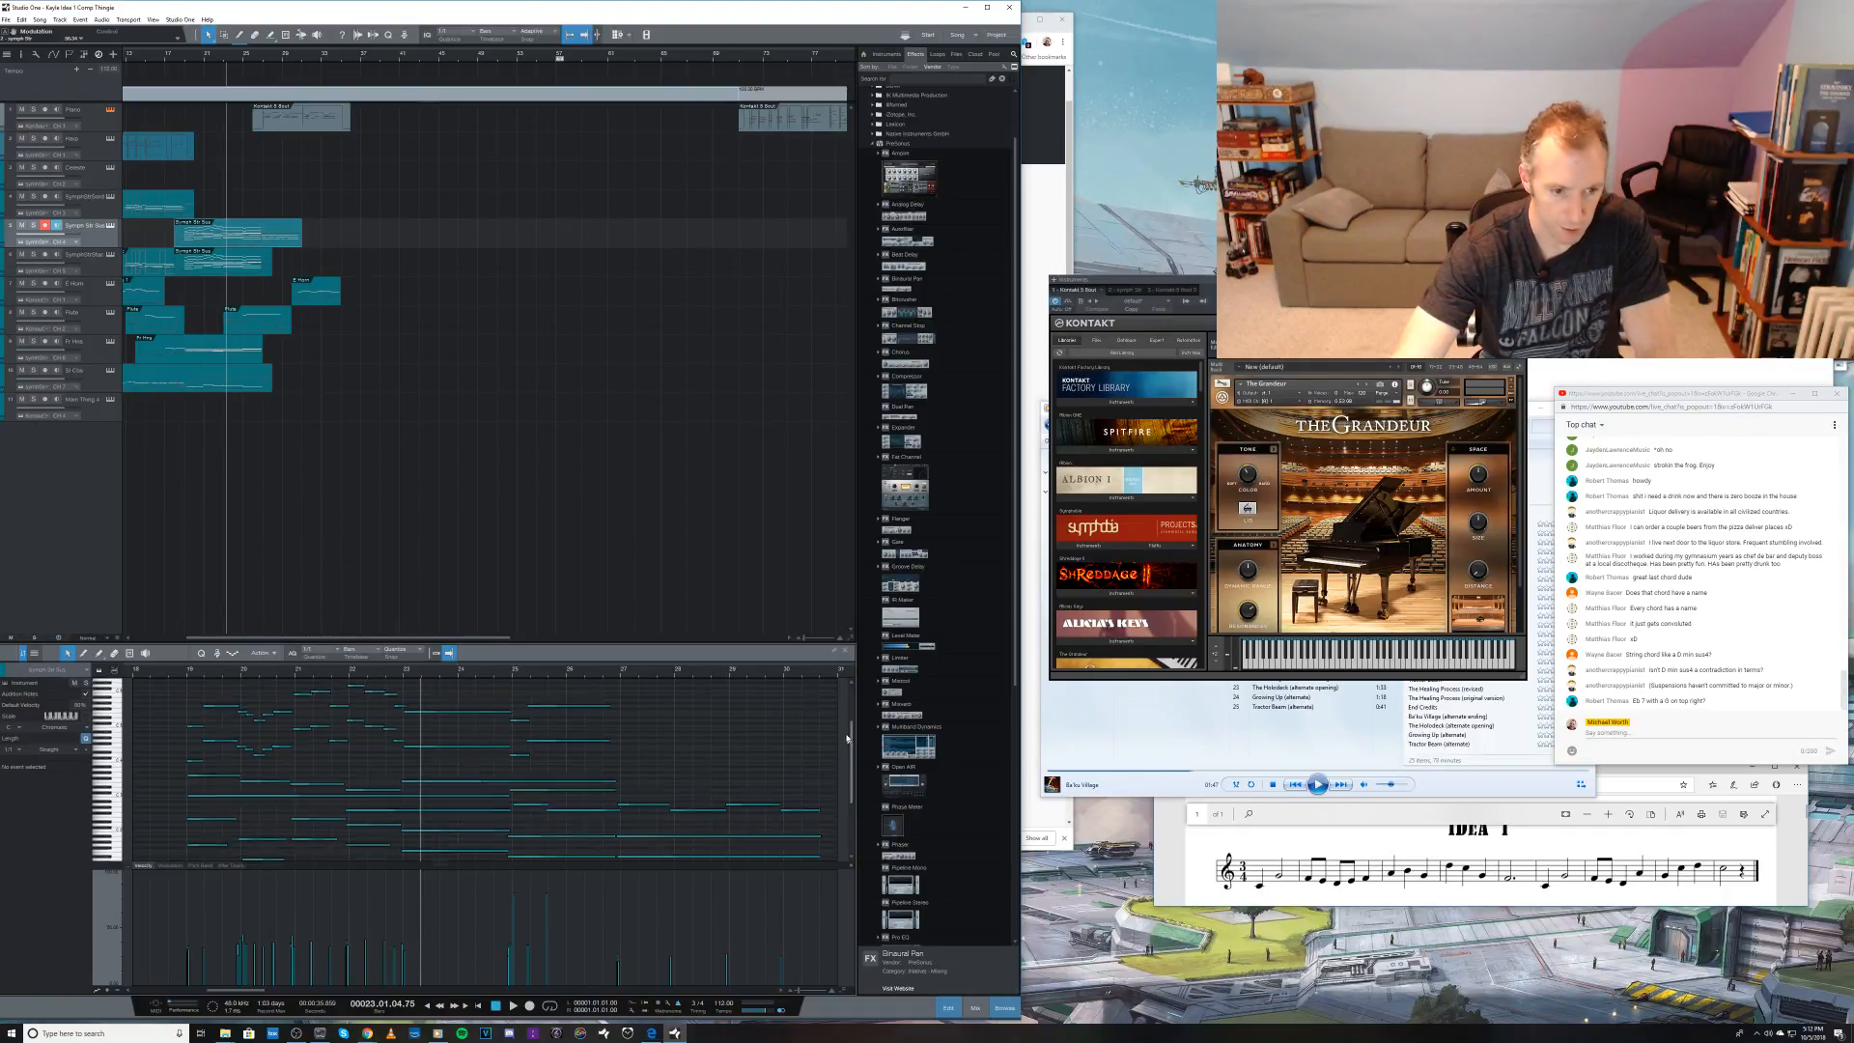
key("space")
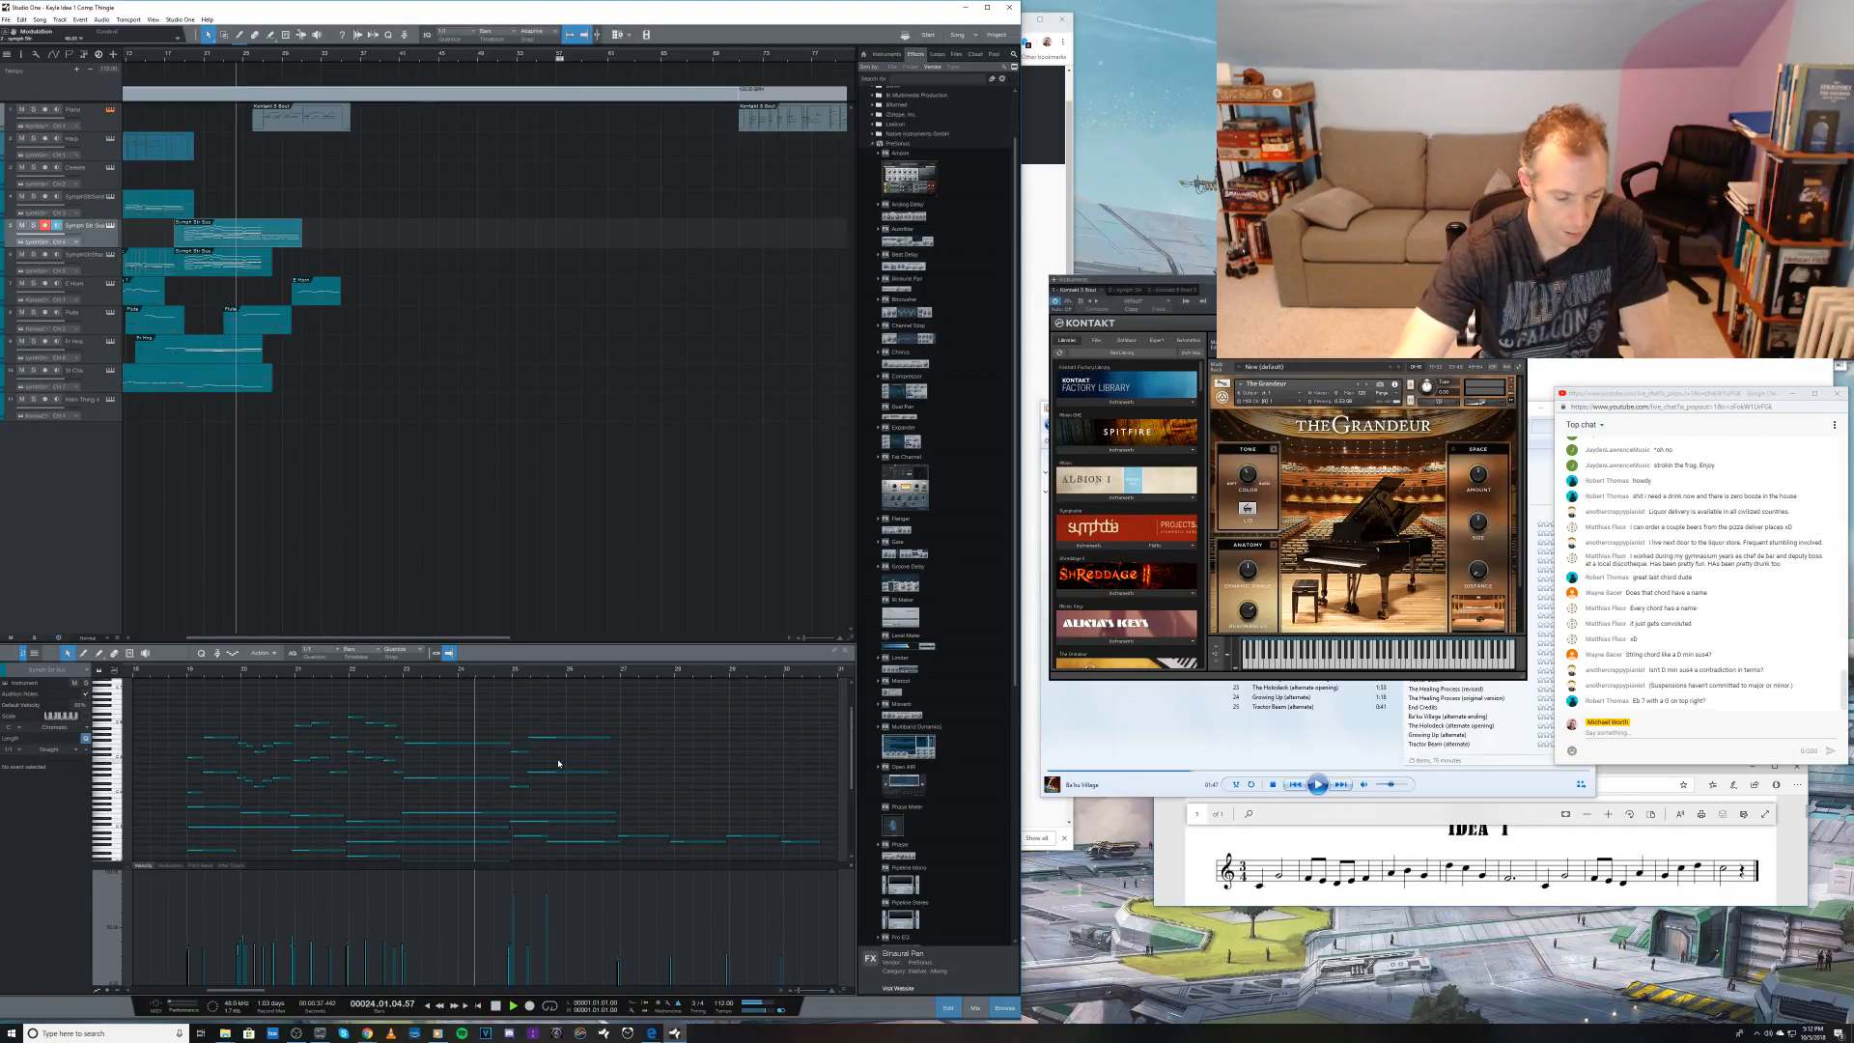
key("space")
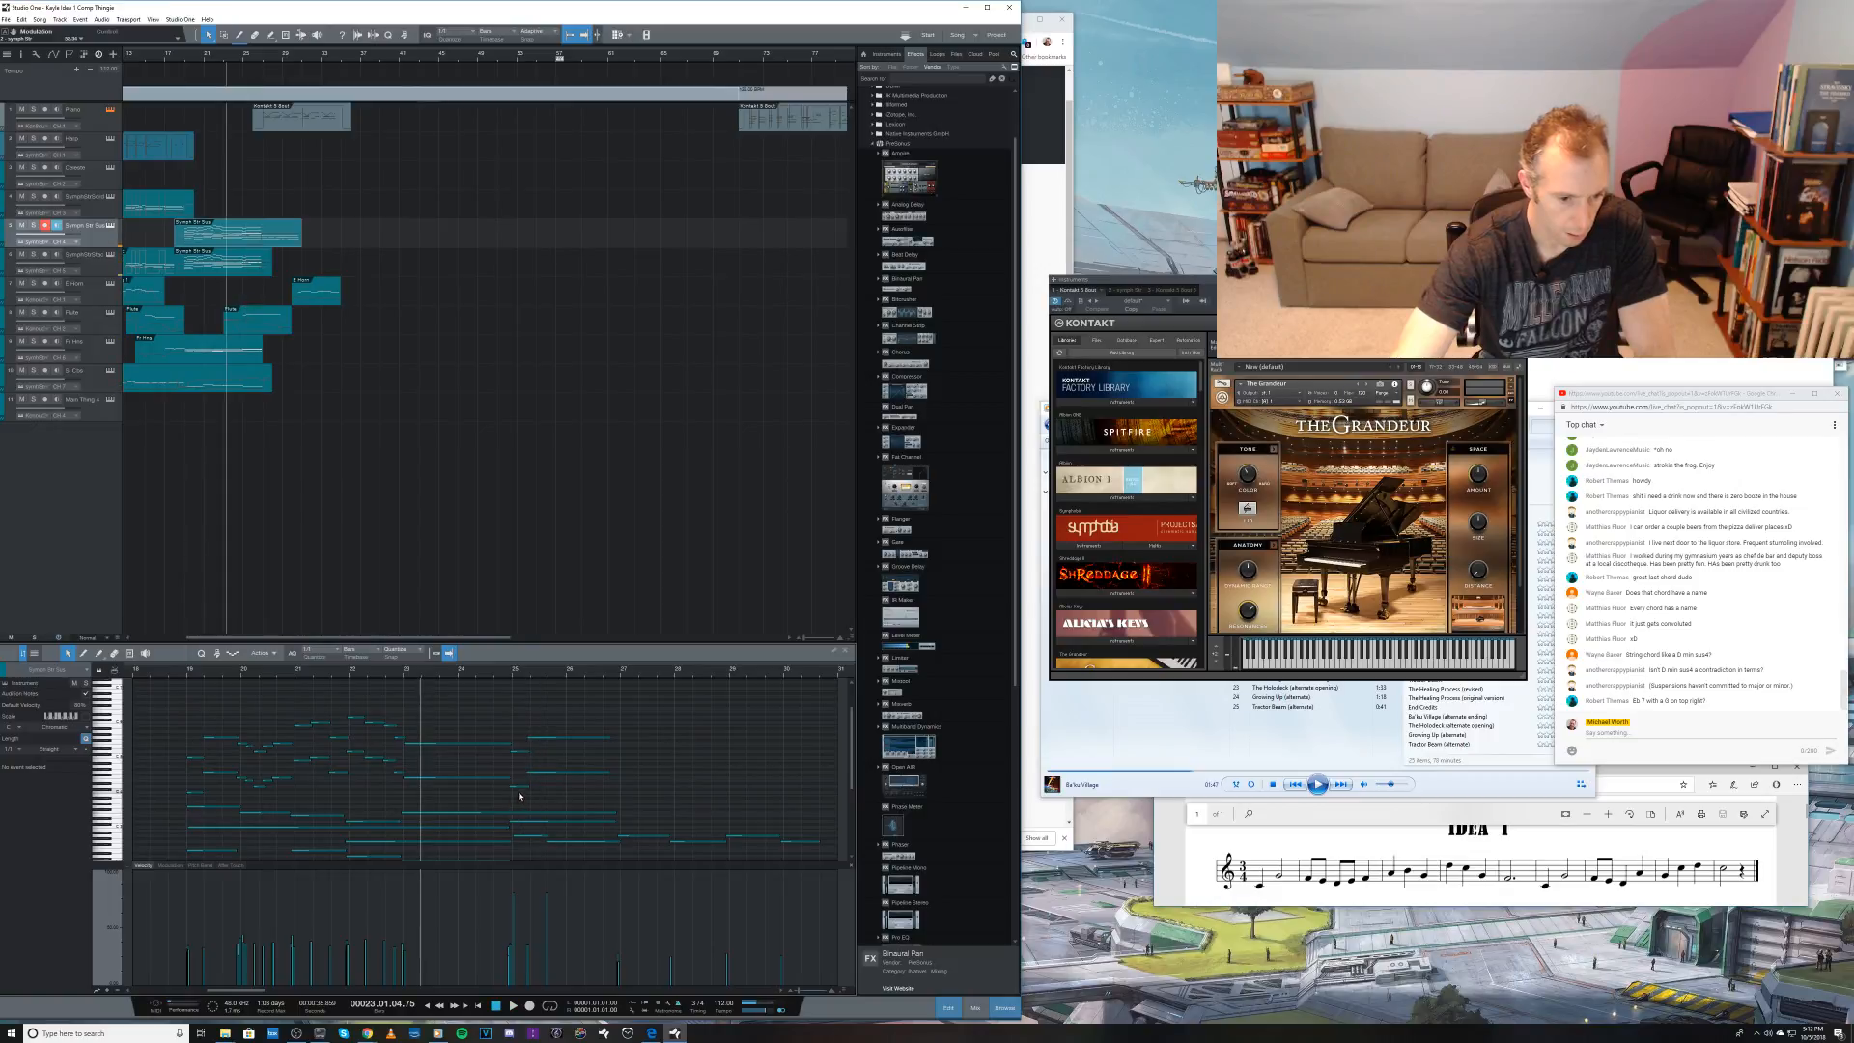
left_click(520, 791)
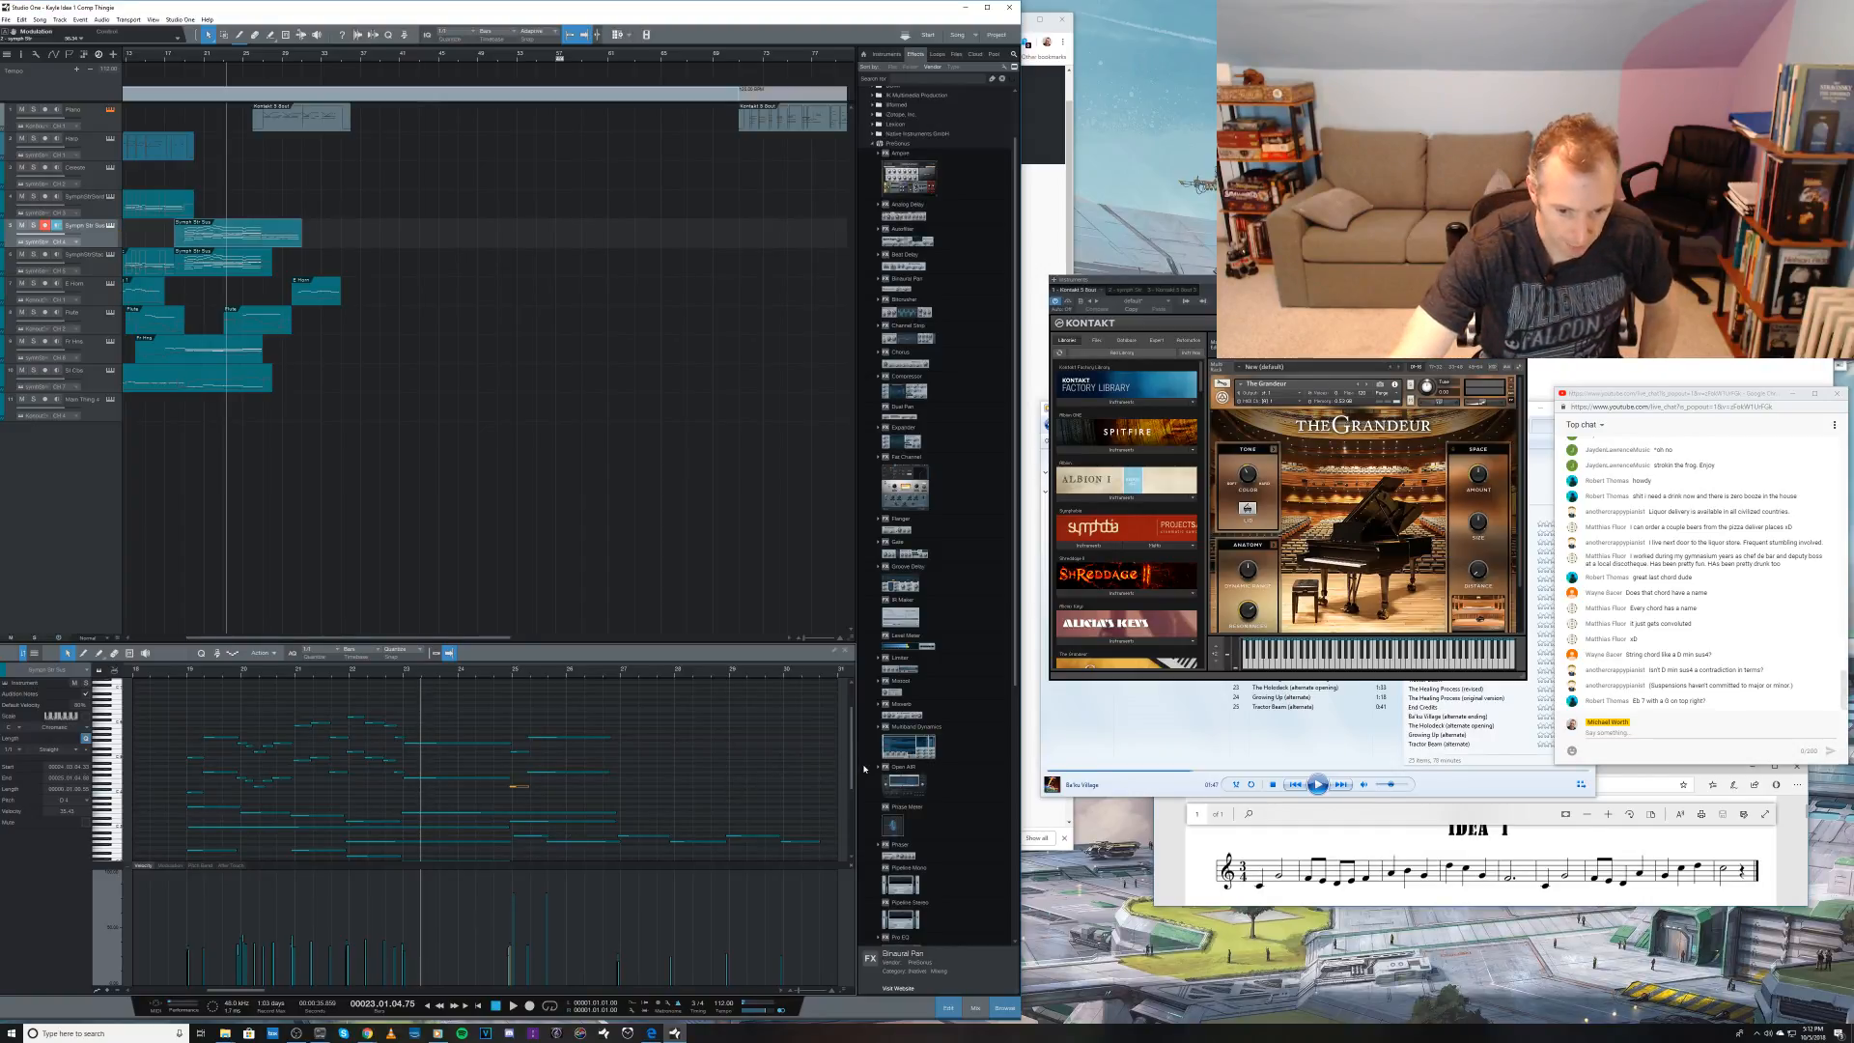
scroll(853, 772, "down", 2)
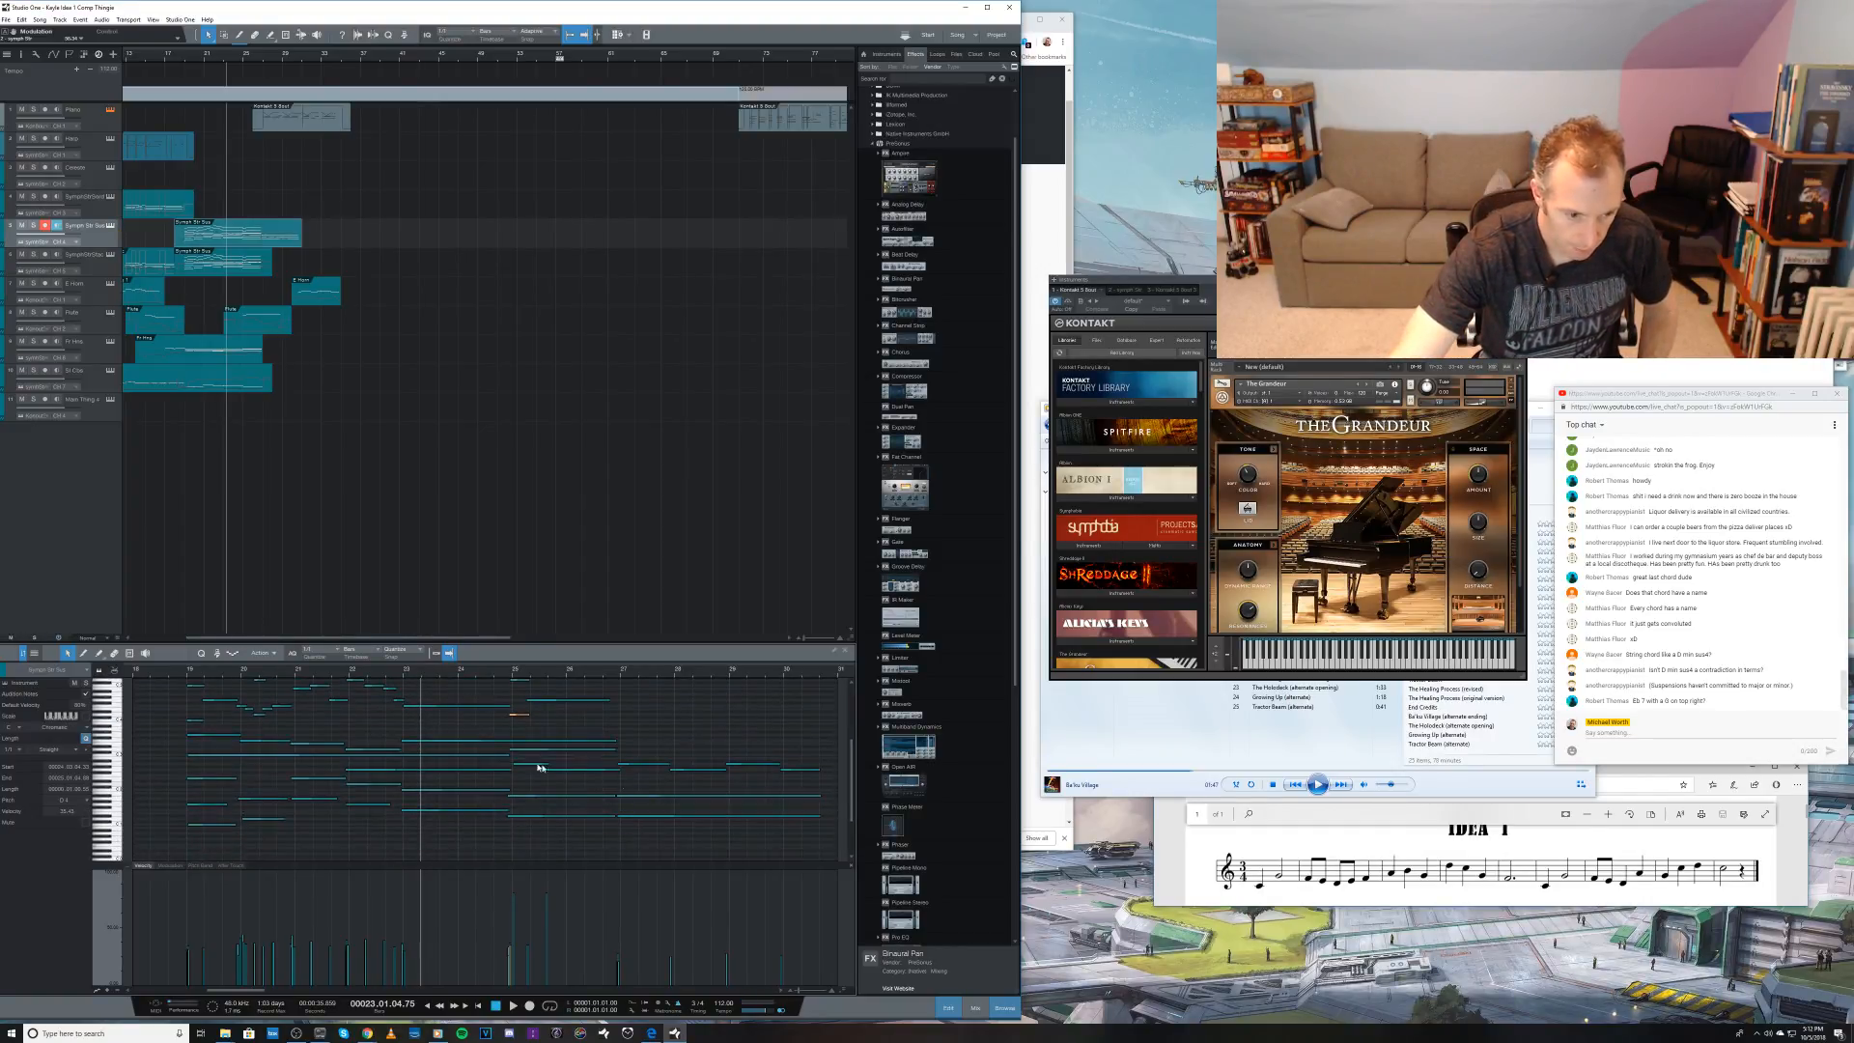
left_click(514, 742)
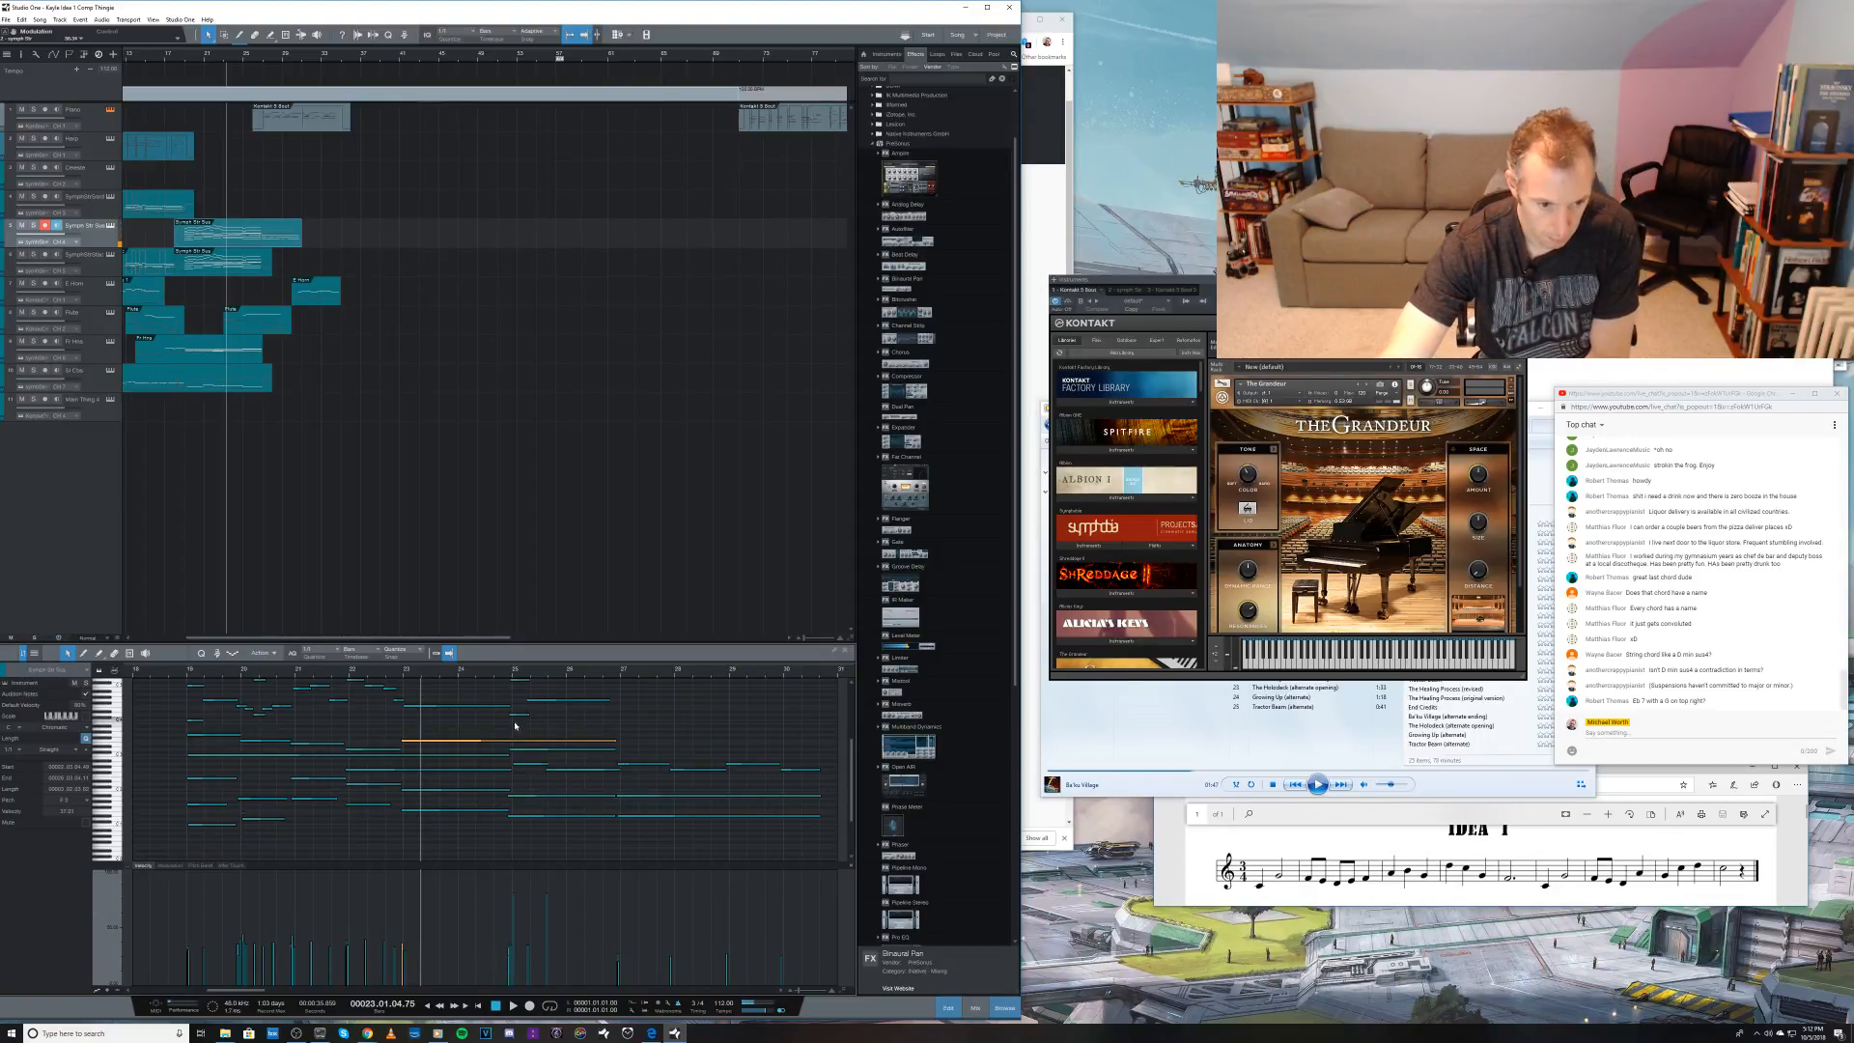
left_click(517, 716)
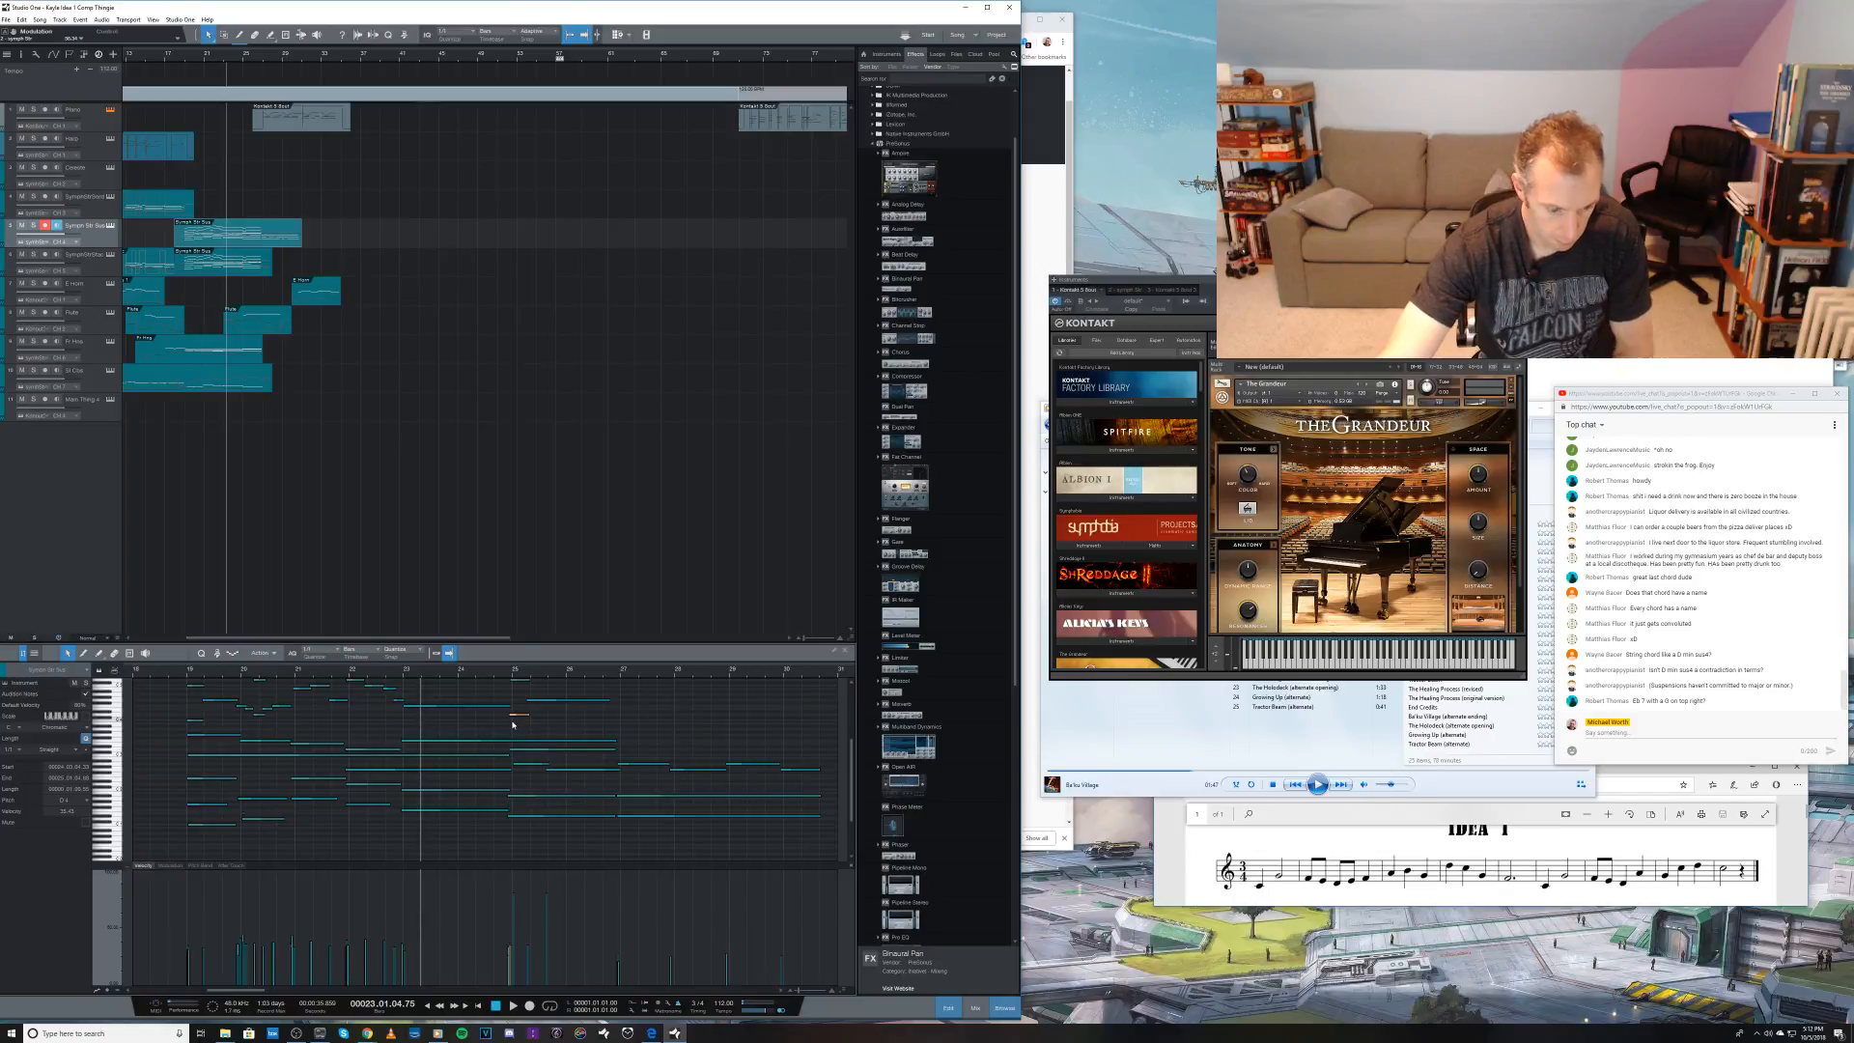
Step: Draw an inner note from bar 25 to bar 27 just below the short one, lower its velocity, and play the passage
key("3")
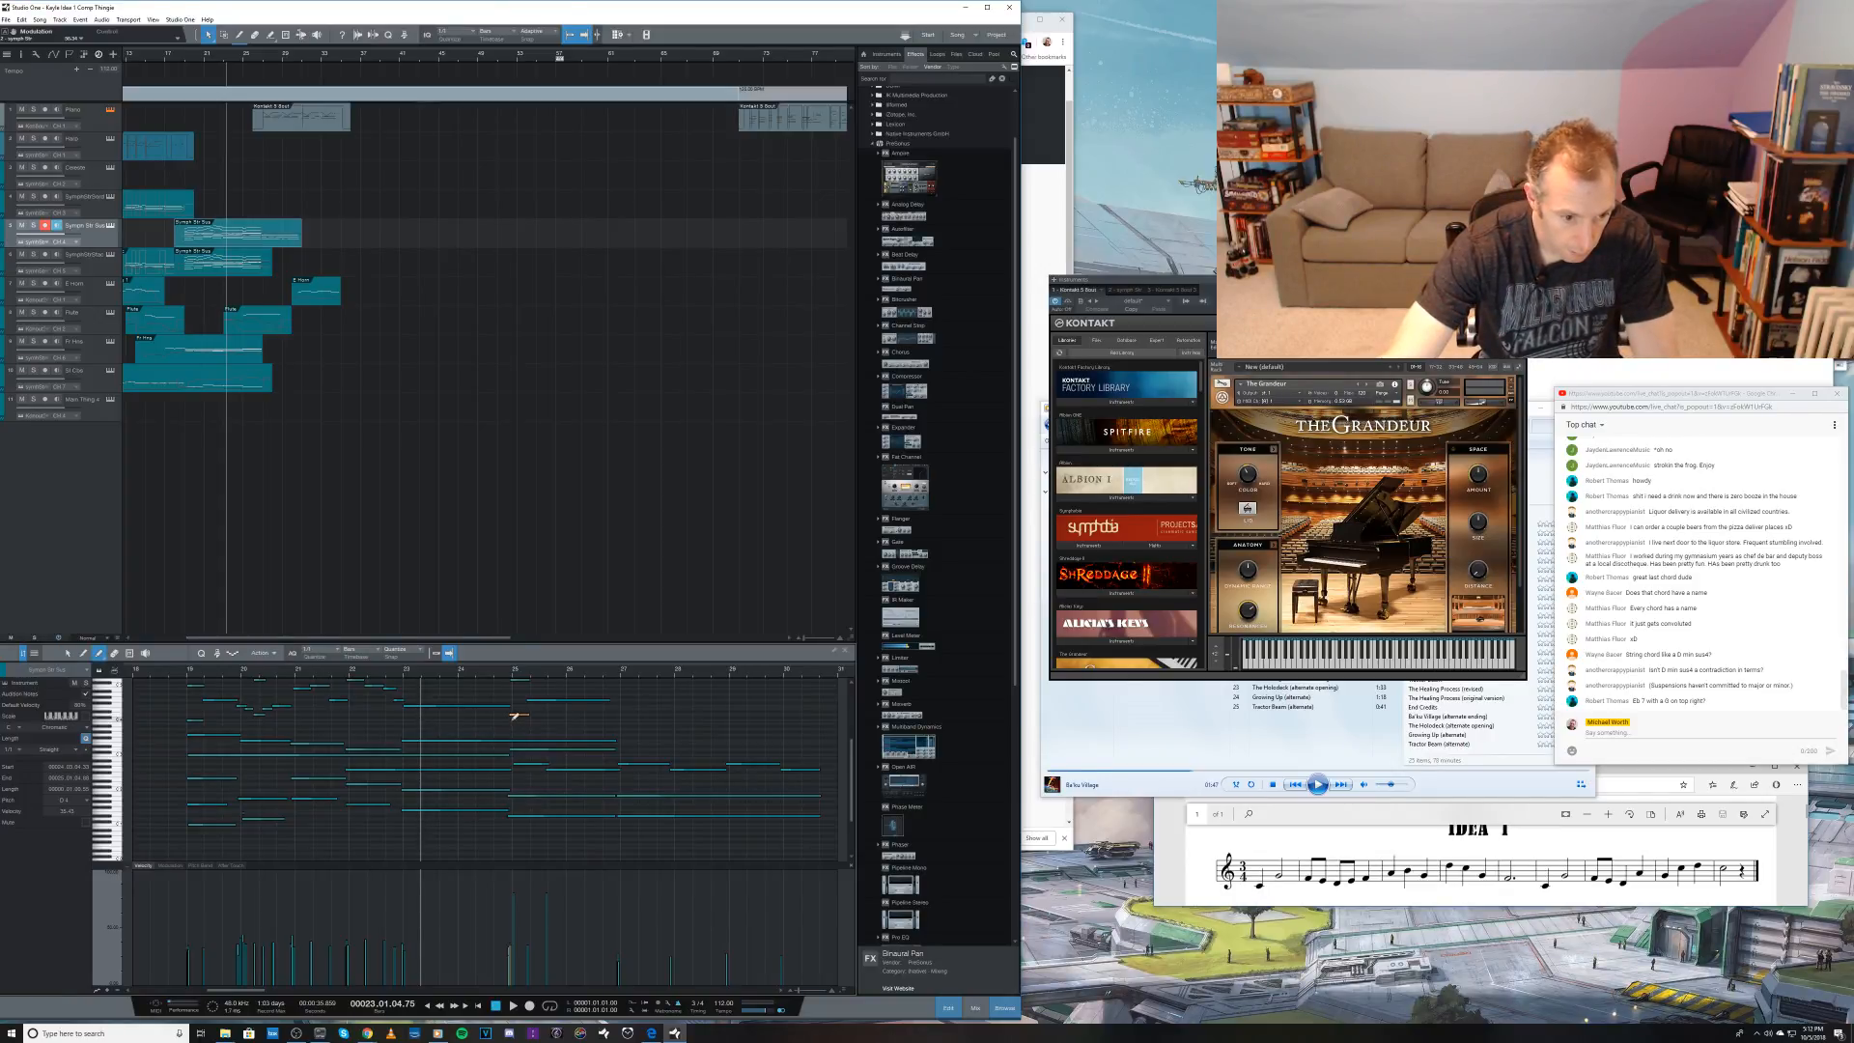
left_click_drag(513, 719, 617, 719)
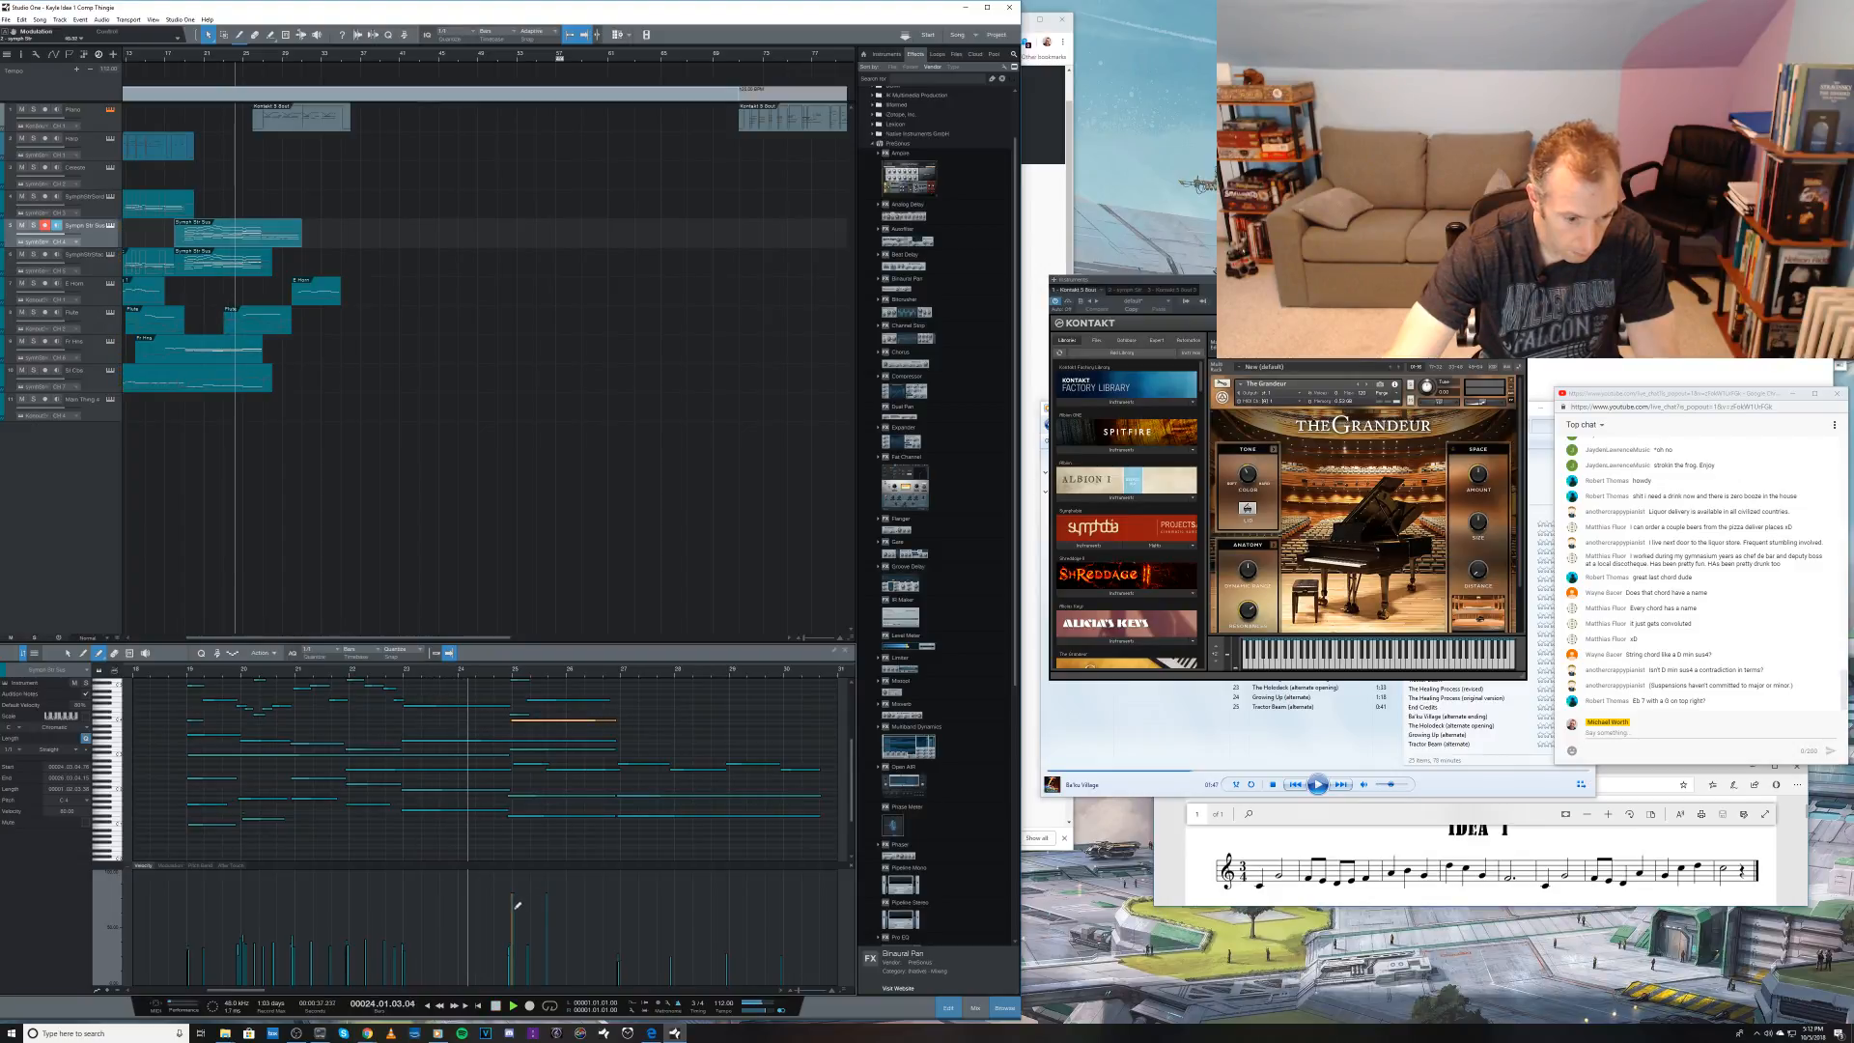
left_click_drag(517, 904, 514, 934)
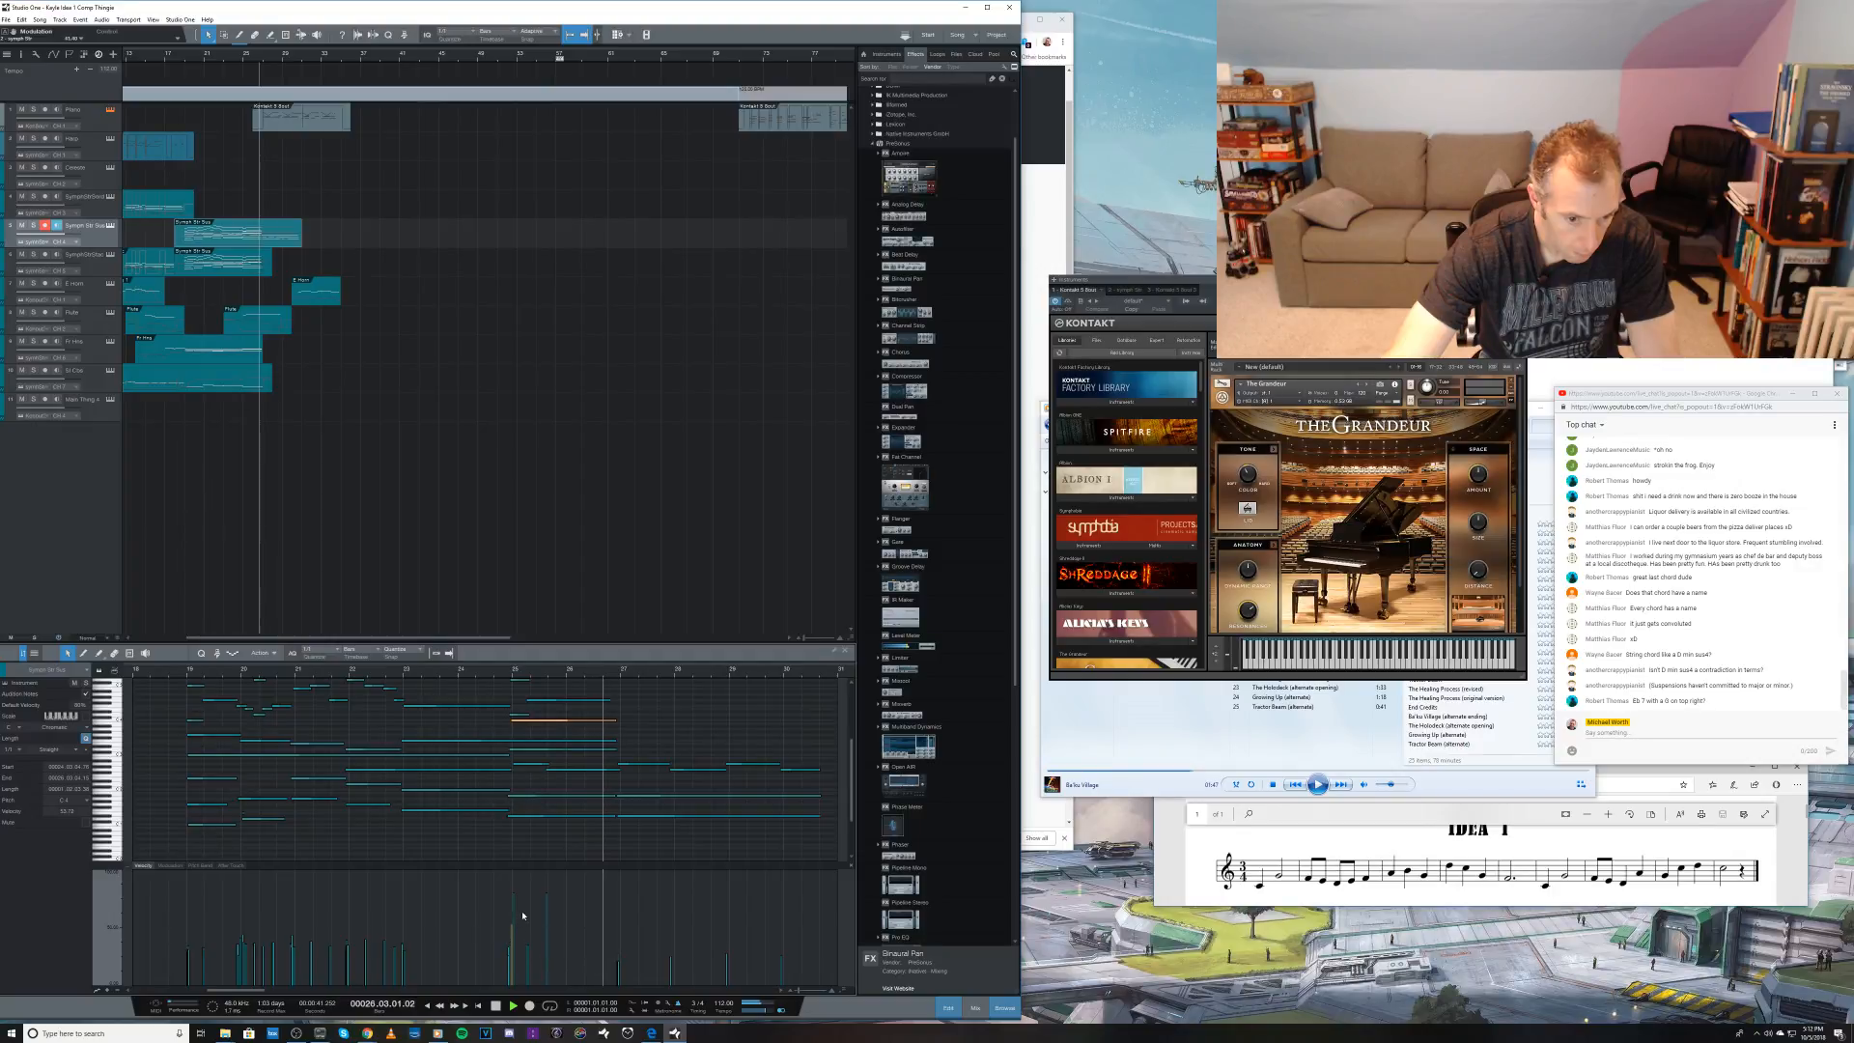
key("space")
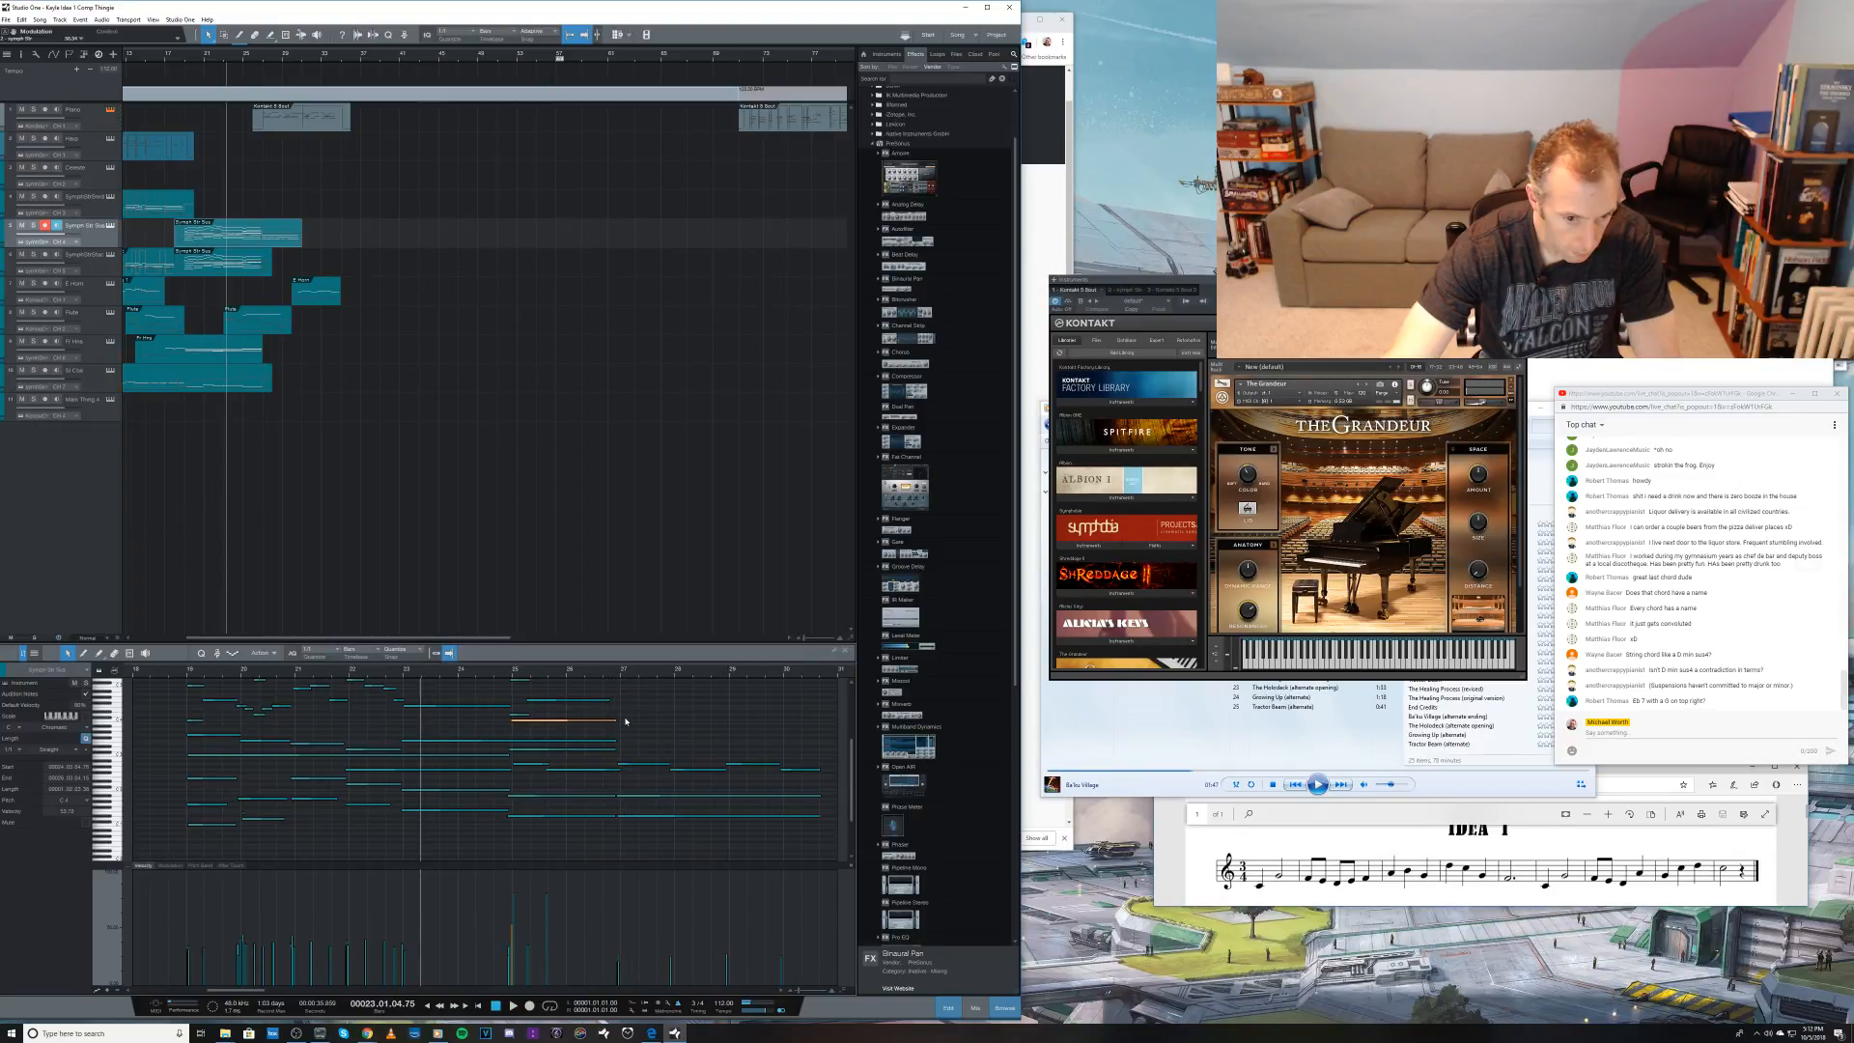
Step: Try extending three inner notes from bar 27 to the end of the final held chord, play the result, and undo the extensions
left_click_drag(616, 721, 819, 729)
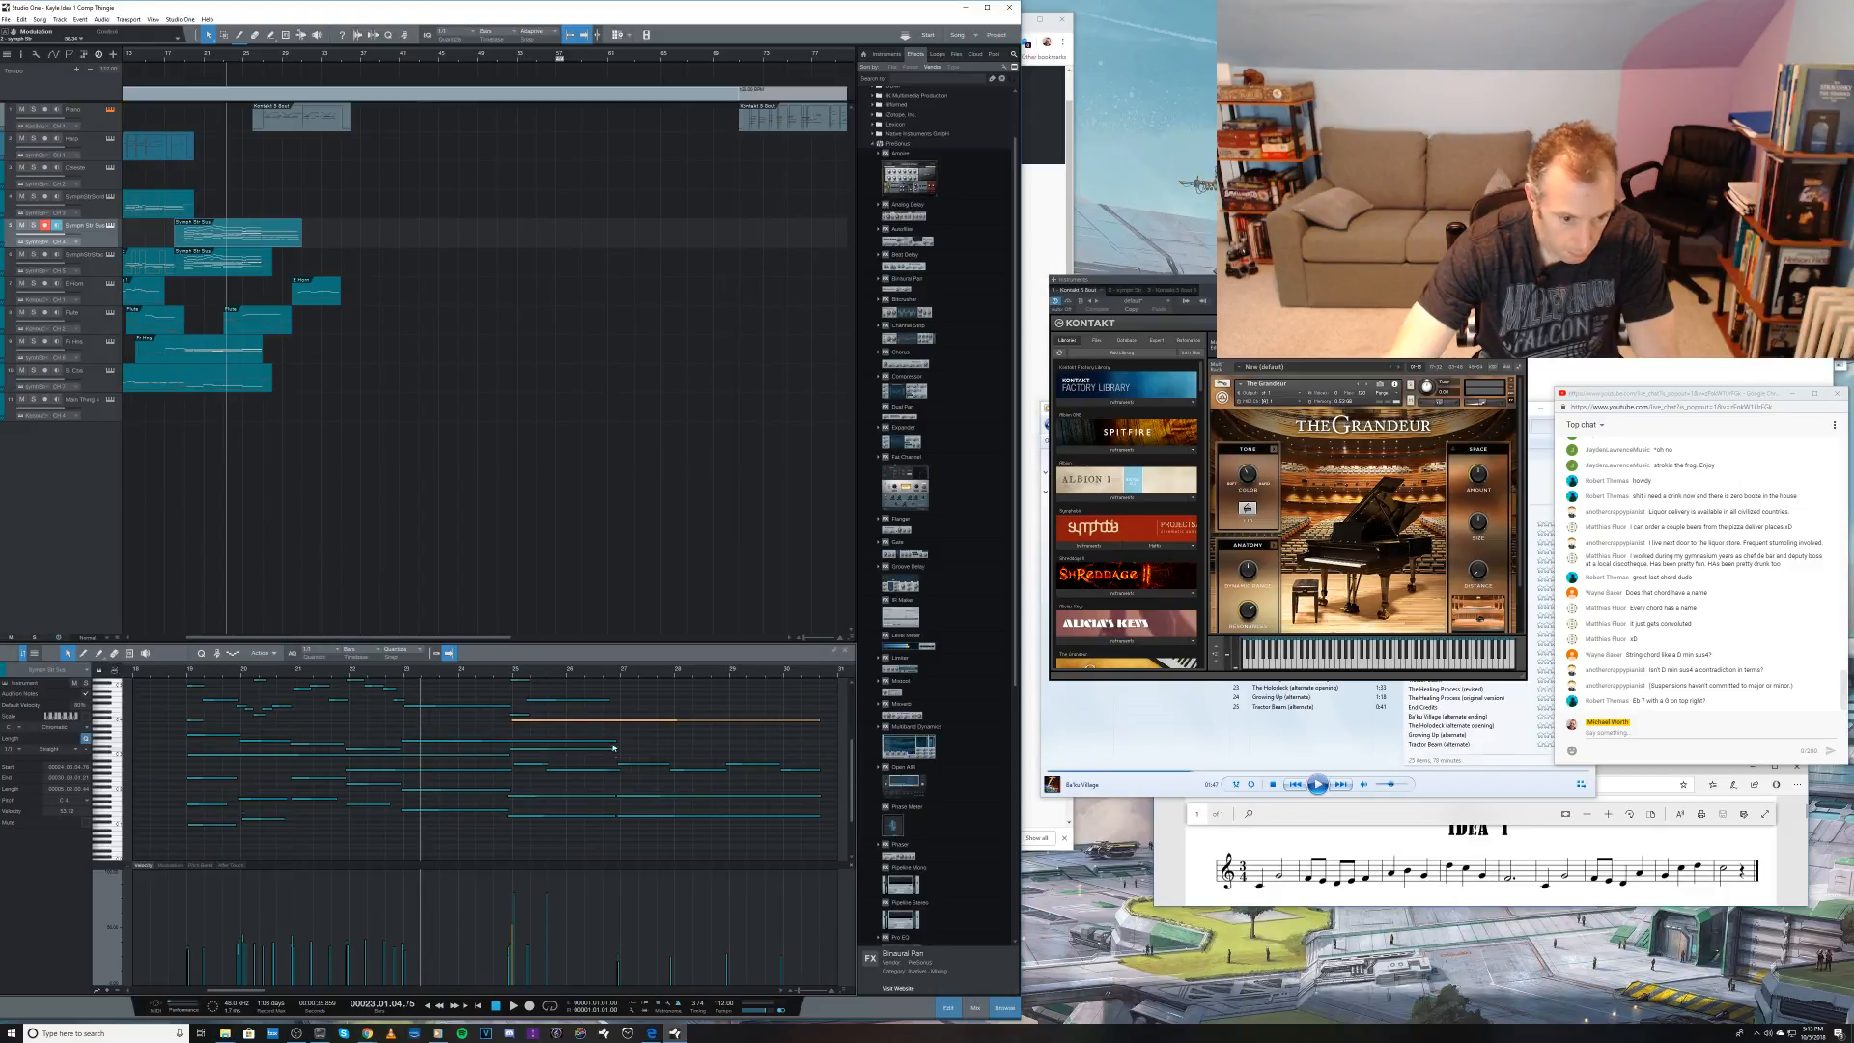
left_click_drag(616, 741, 819, 742)
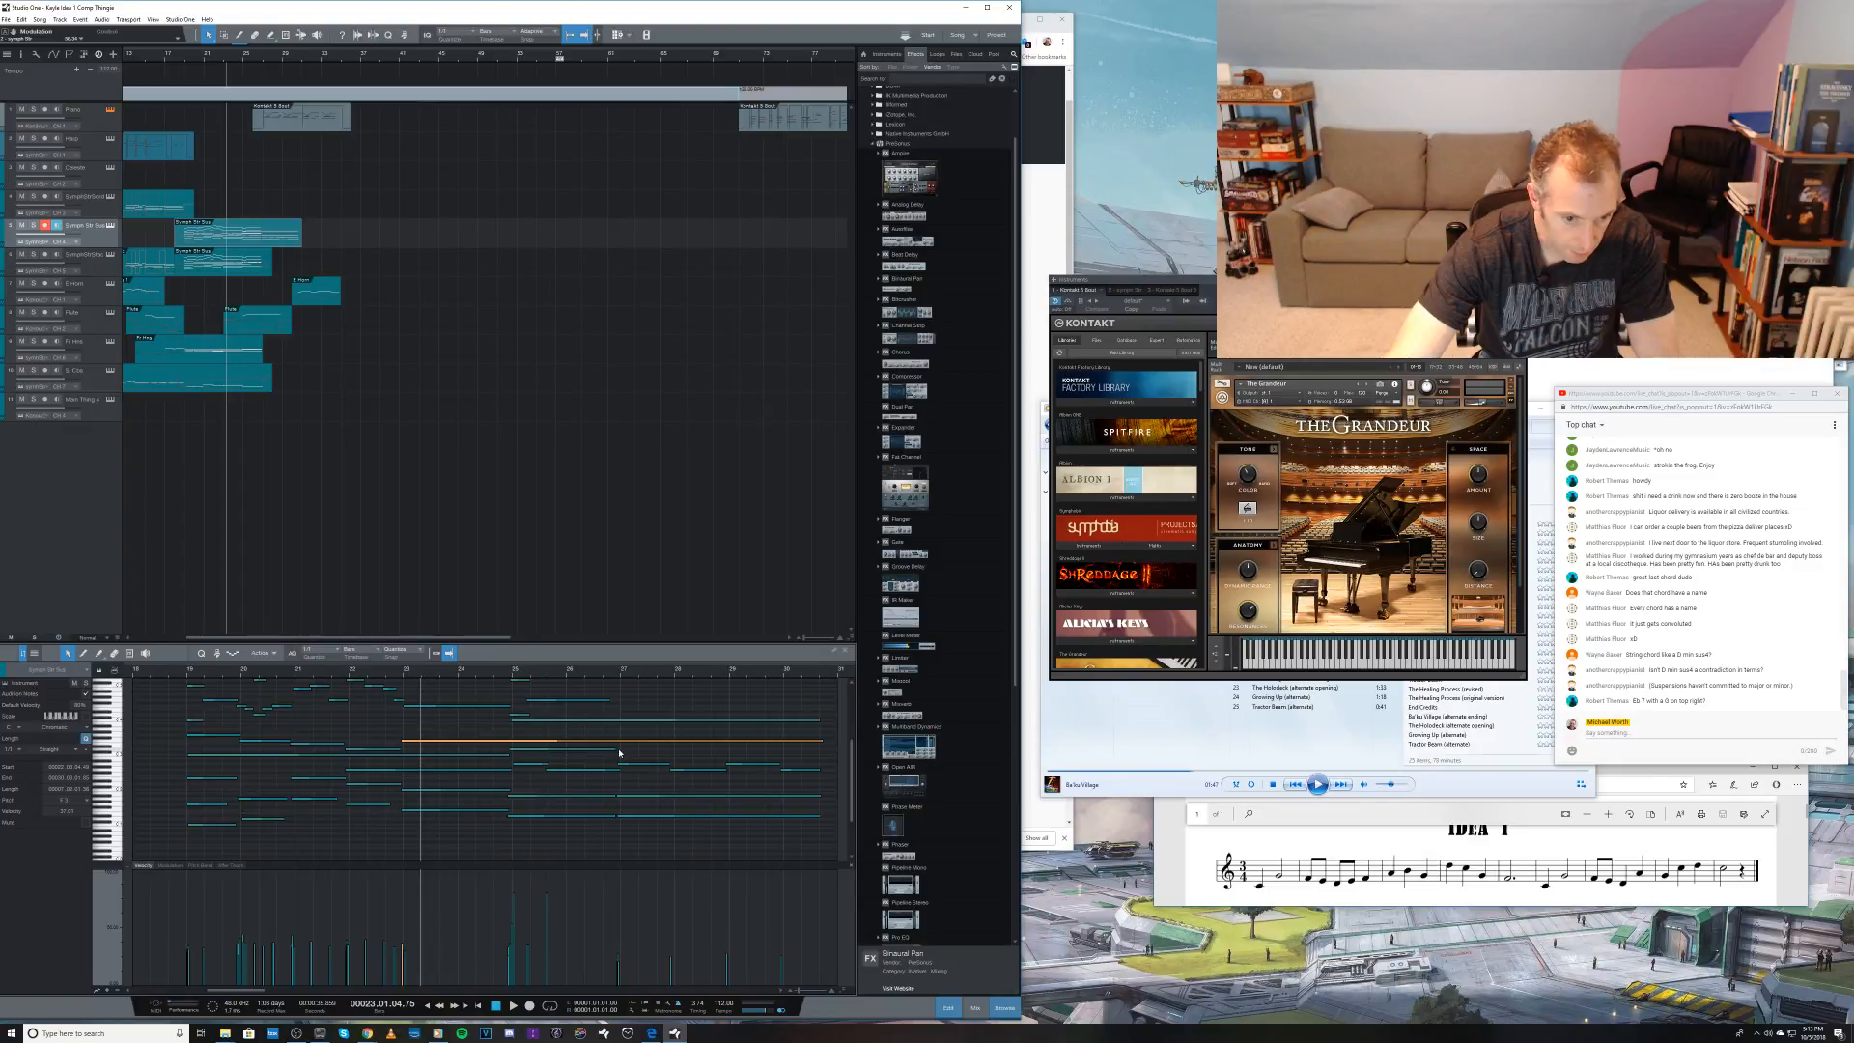
left_click_drag(616, 754, 818, 762)
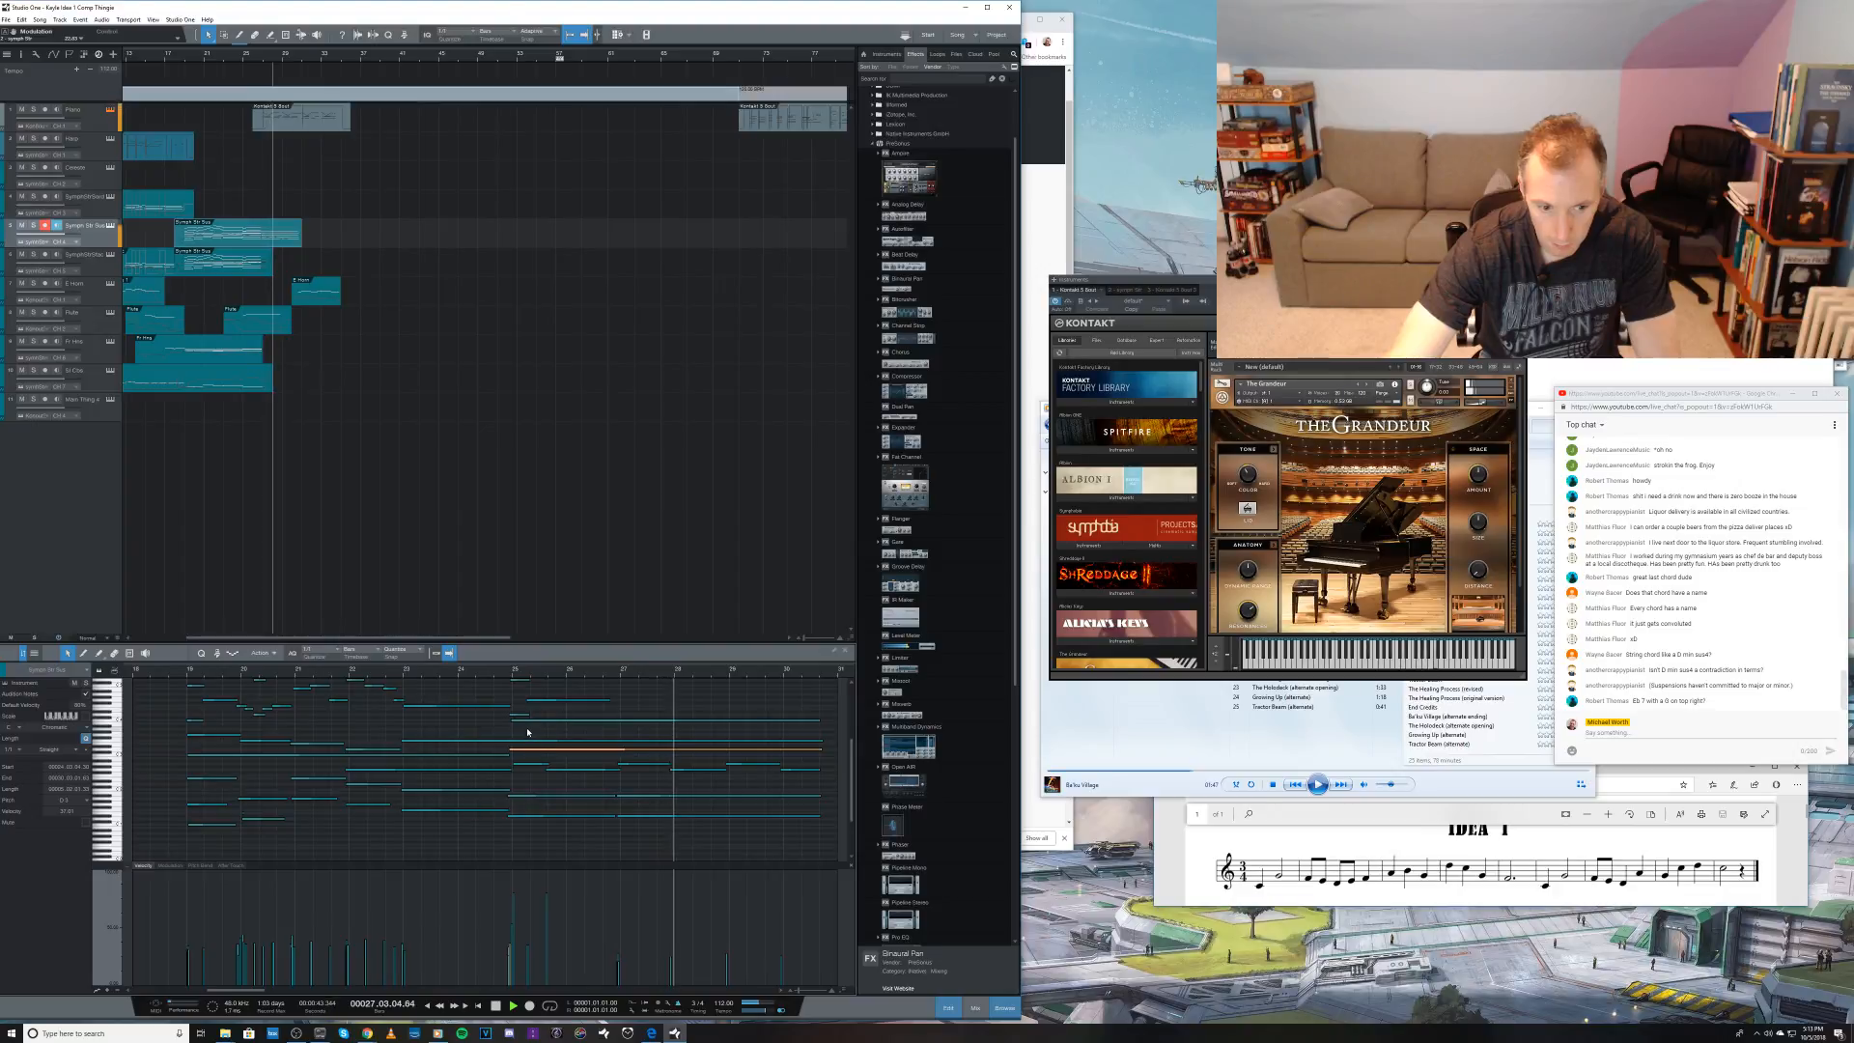
key("space")
key("ctrl+z")
key("ctrl+z")
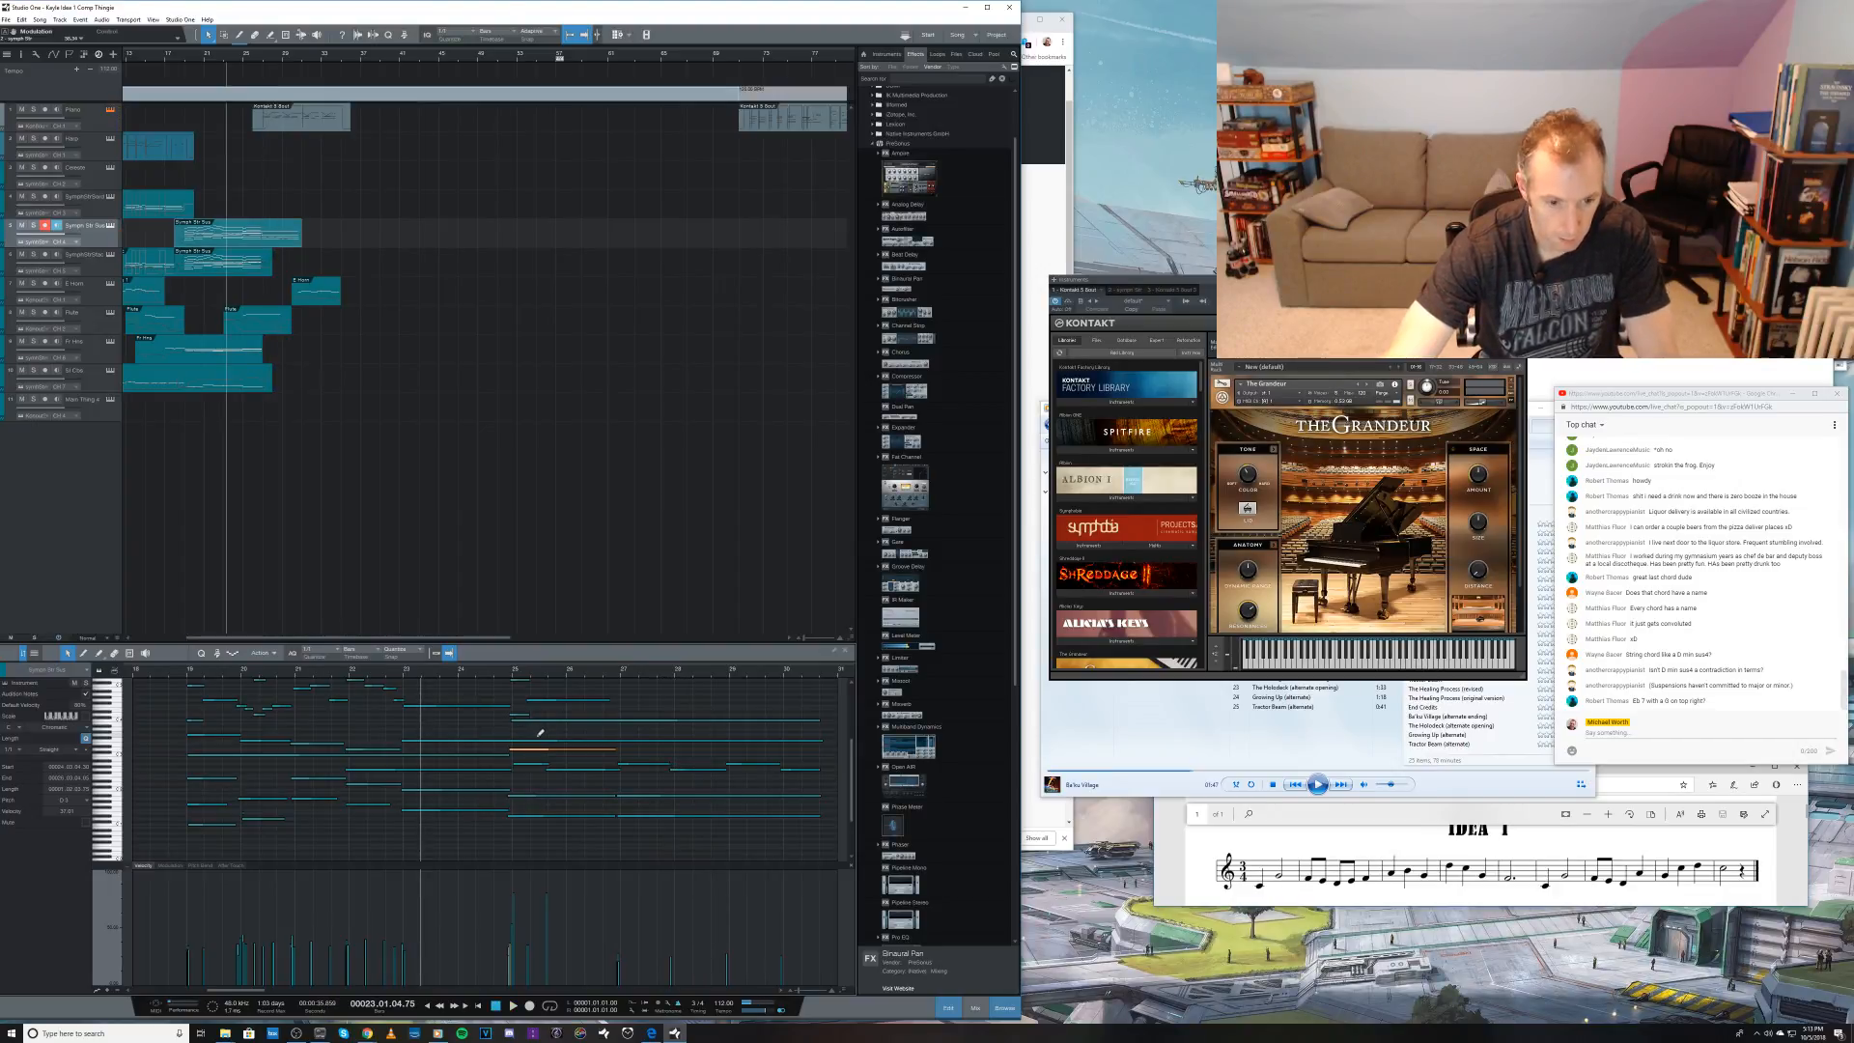
key("ctrl+z")
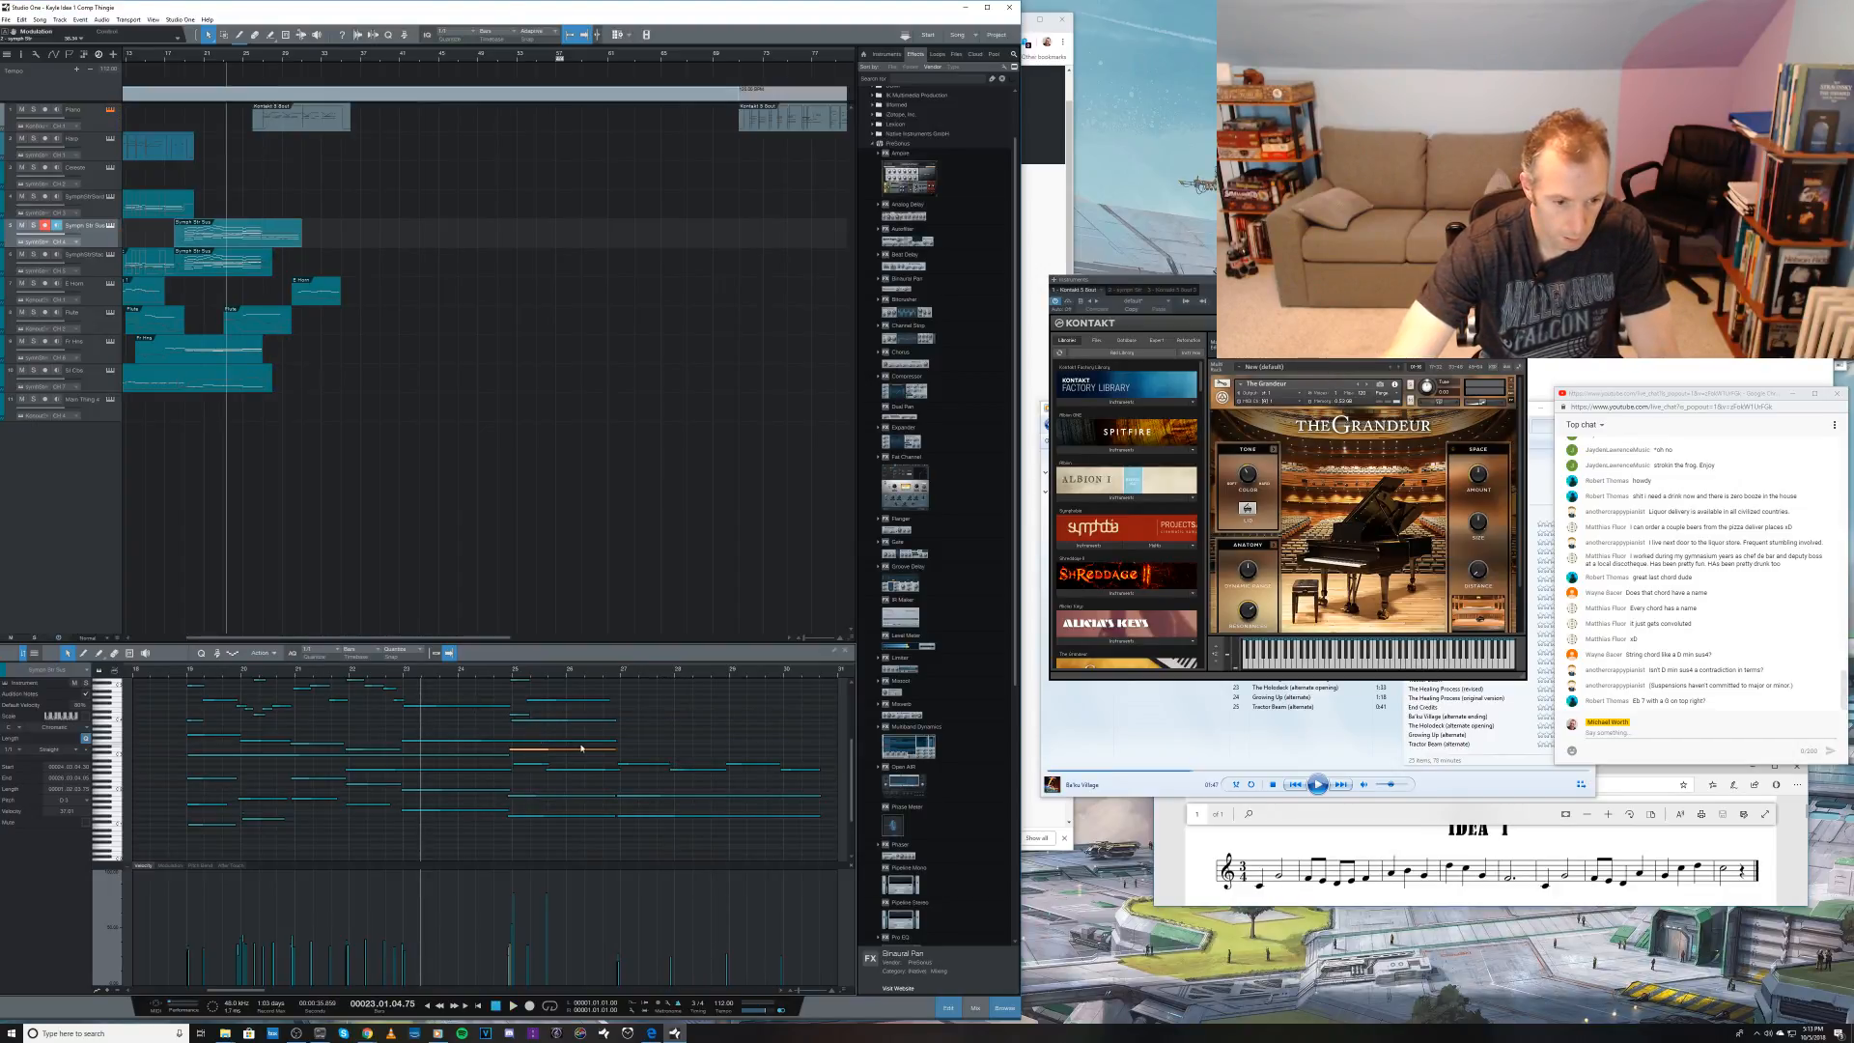
Step: Extend the two middle held notes to the end of the final chord, add a higher inner note from bar 27, and play the passage
left_click_drag(596, 736, 819, 748)
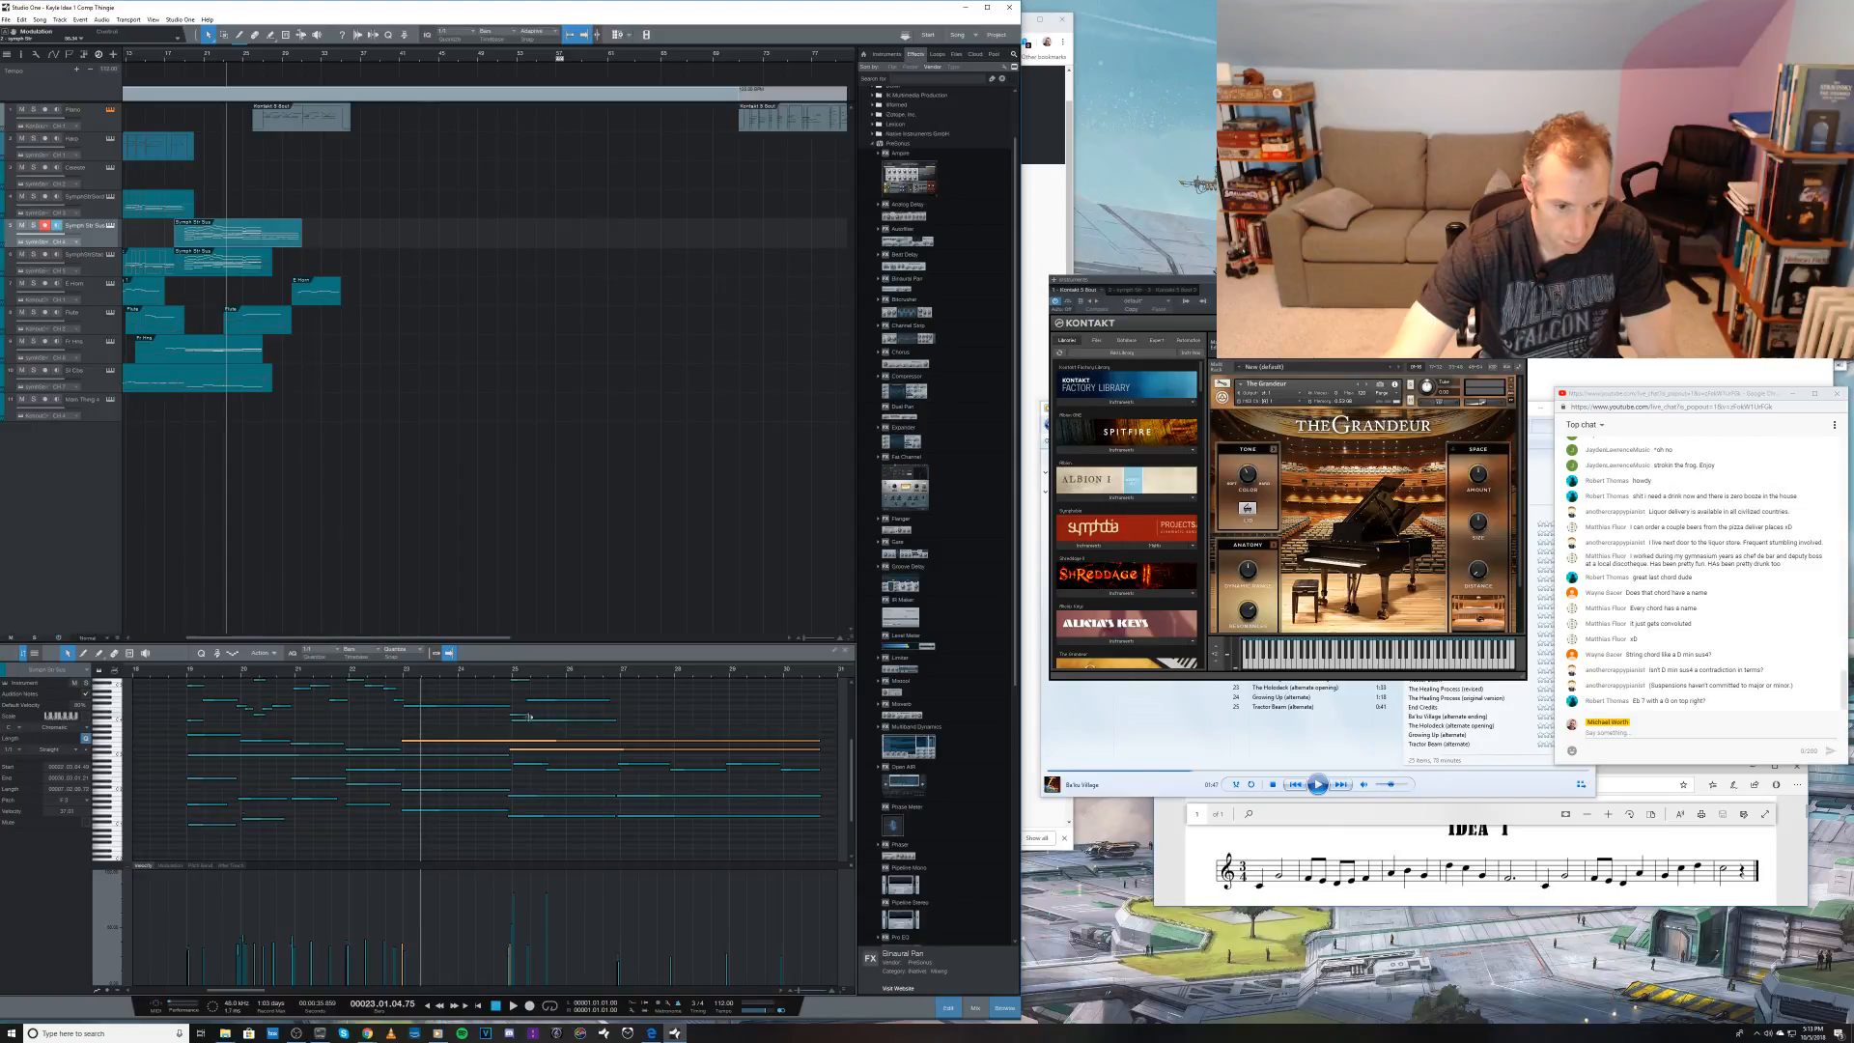
left_click_drag(532, 723, 821, 731)
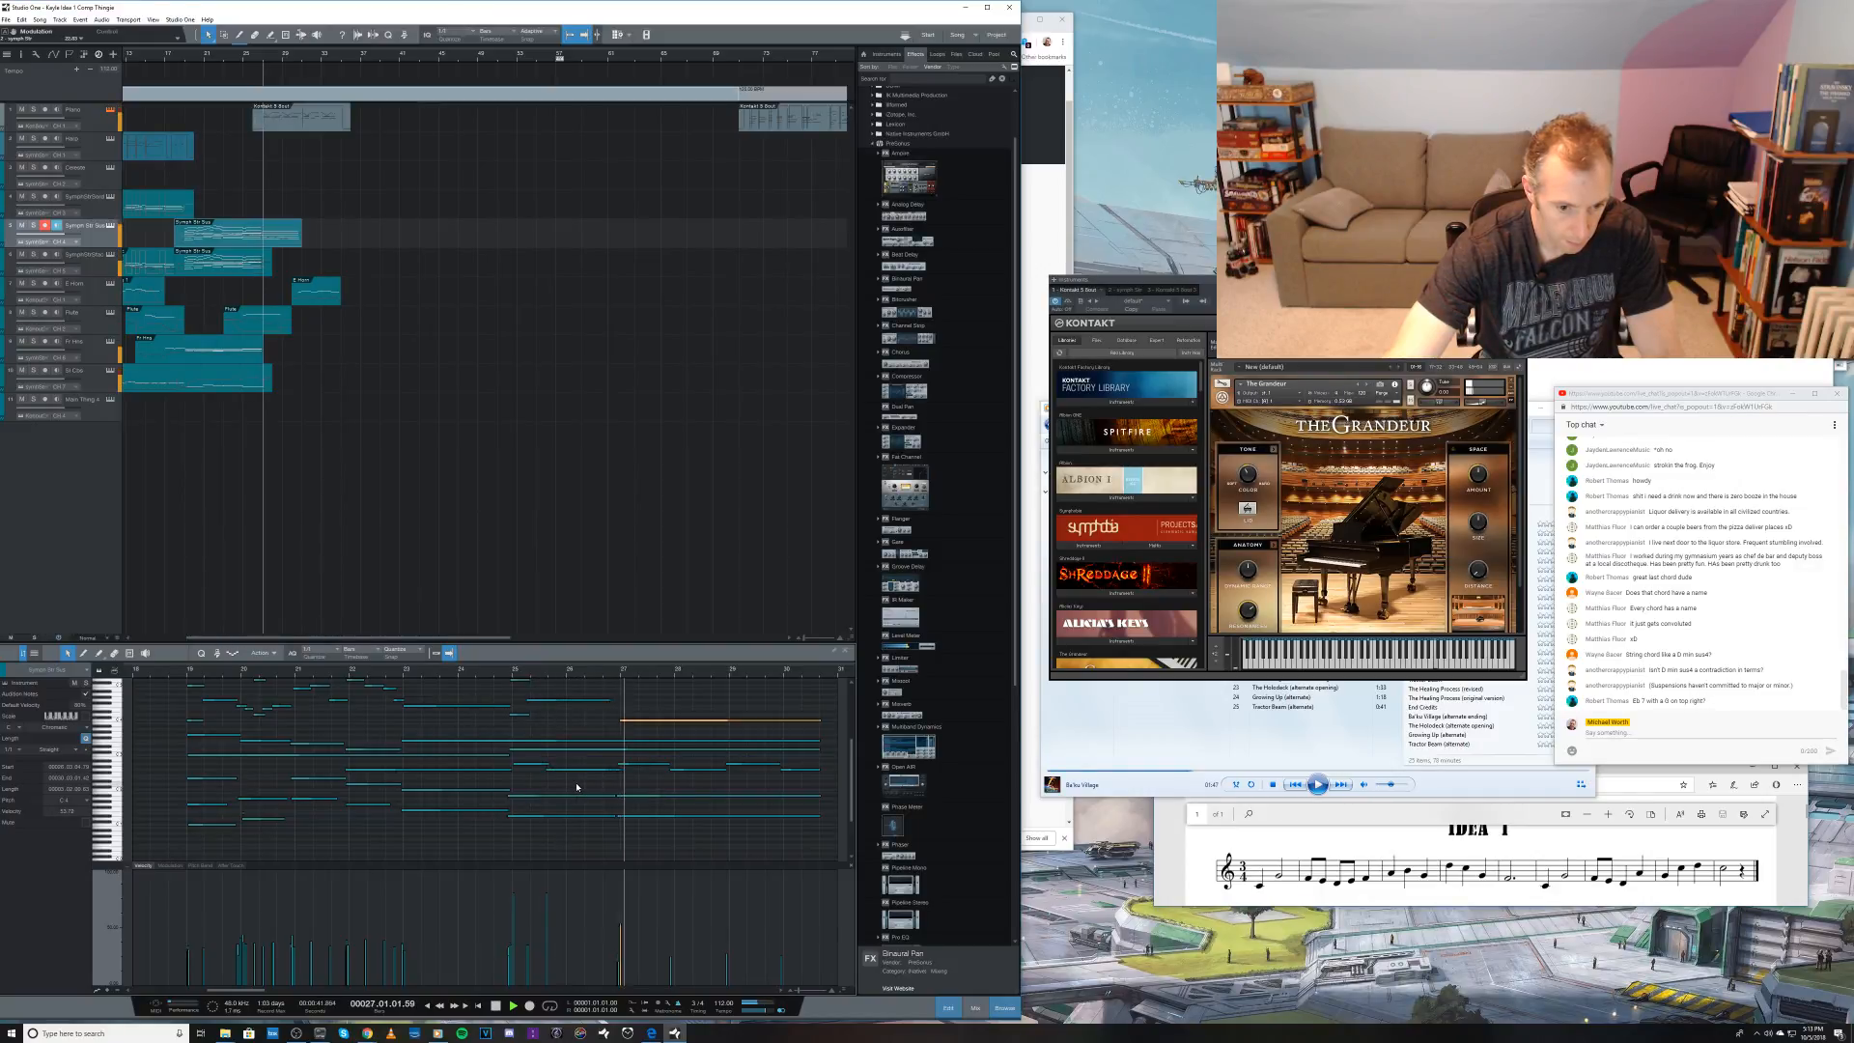
key("space")
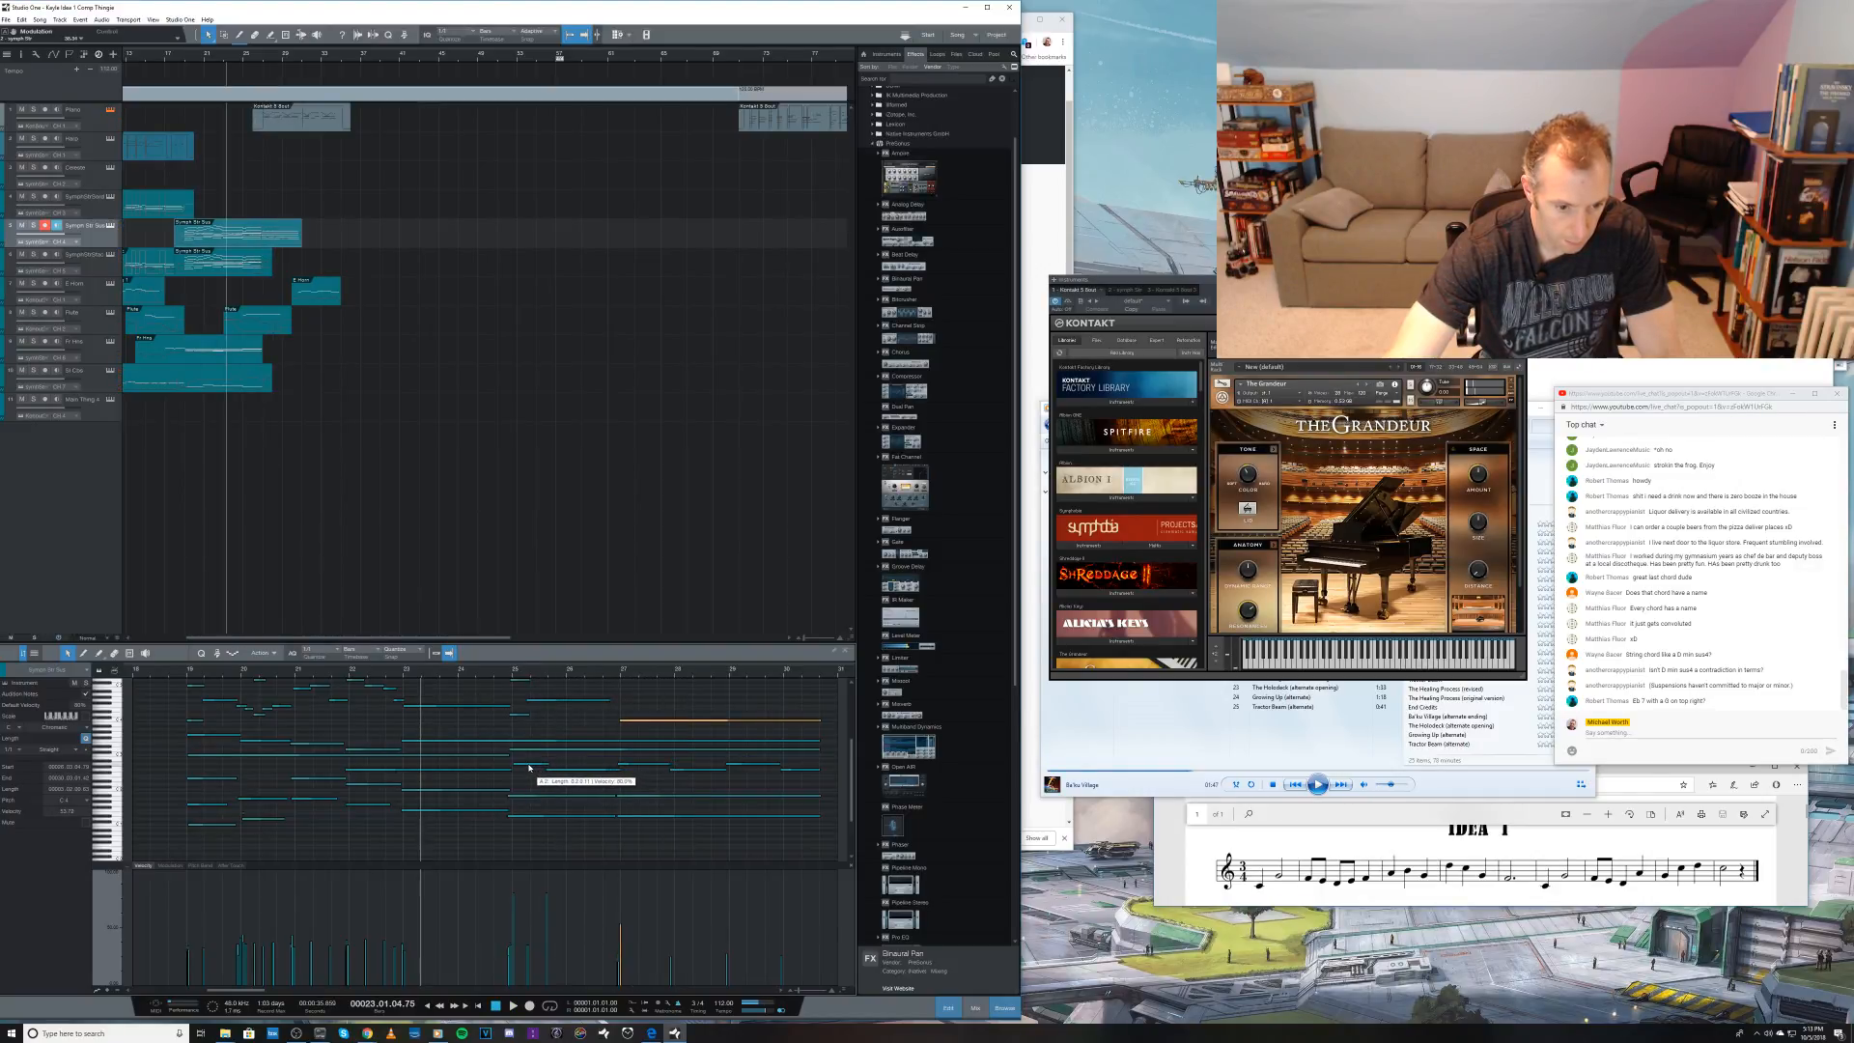
Step: Replace the short lower inner notes after bar 25 by extending the preceding held note to bar 27, and play through the closing chords
left_click(528, 766)
key("Delete")
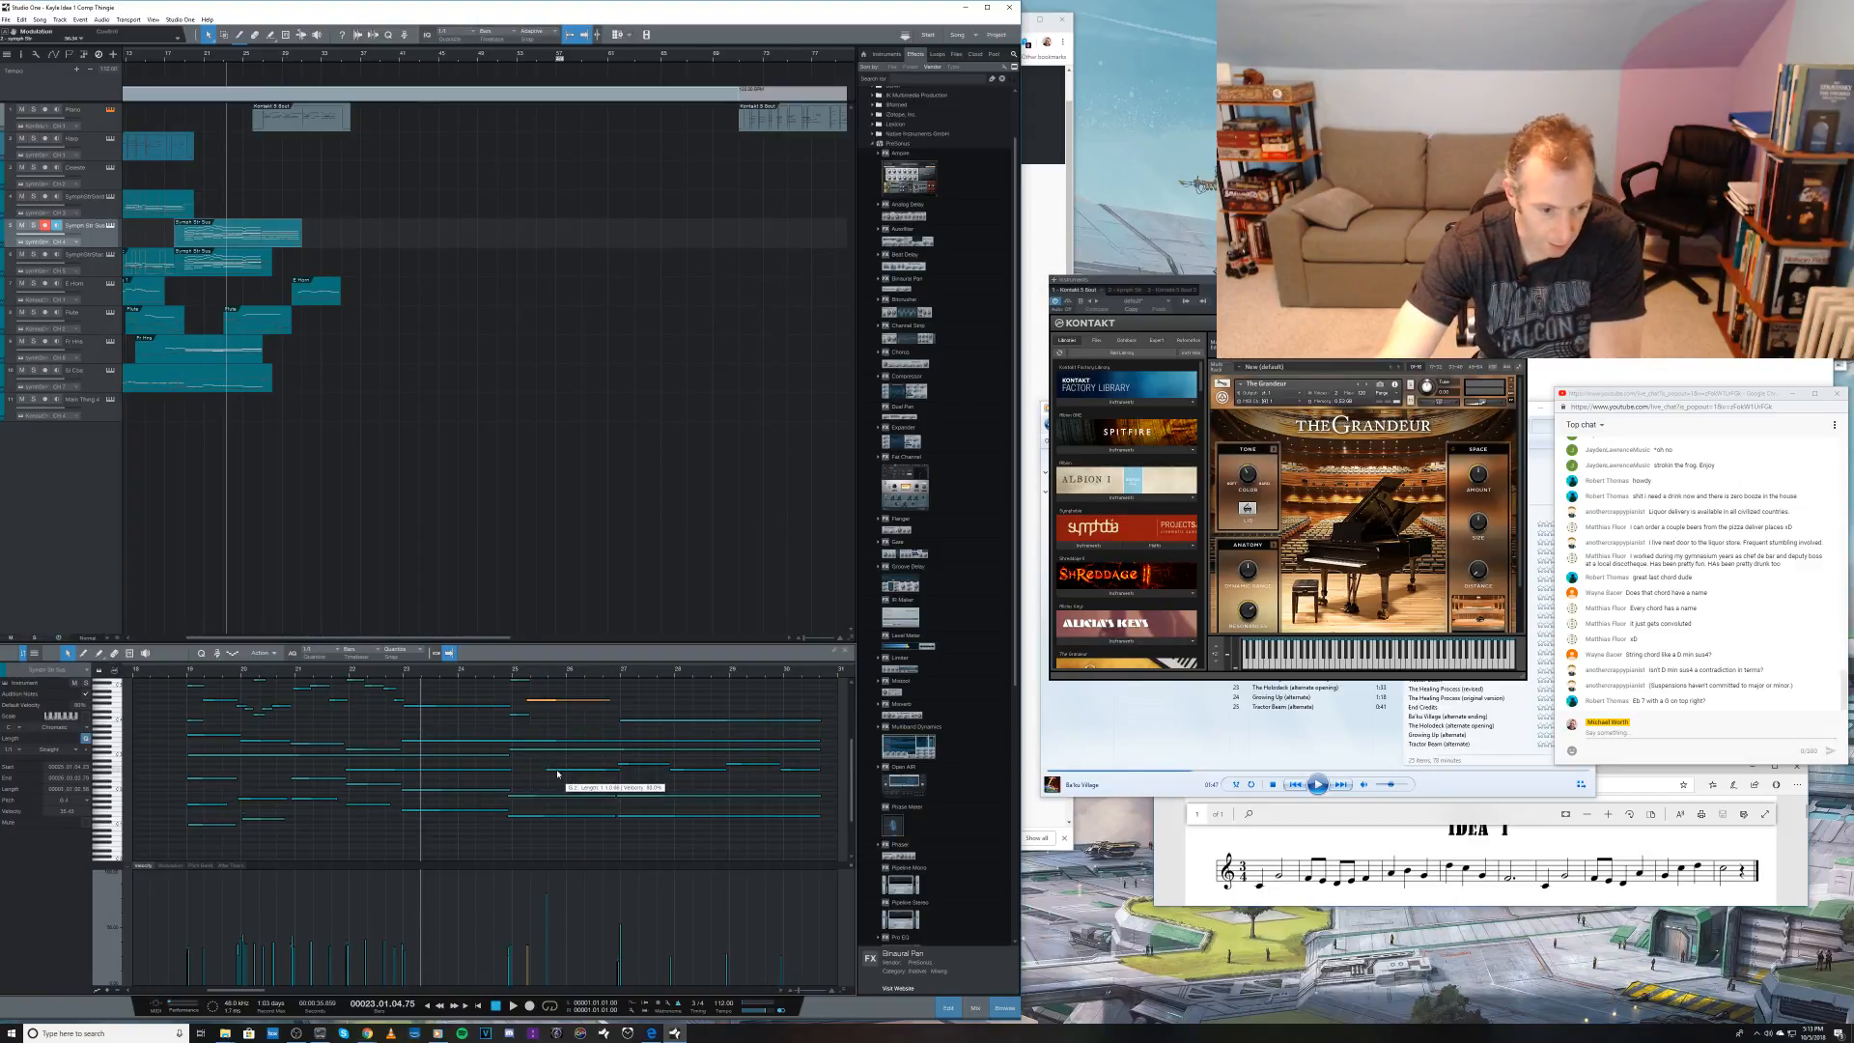
left_click(557, 773)
key("Delete")
left_click_drag(510, 772, 604, 776)
key("space")
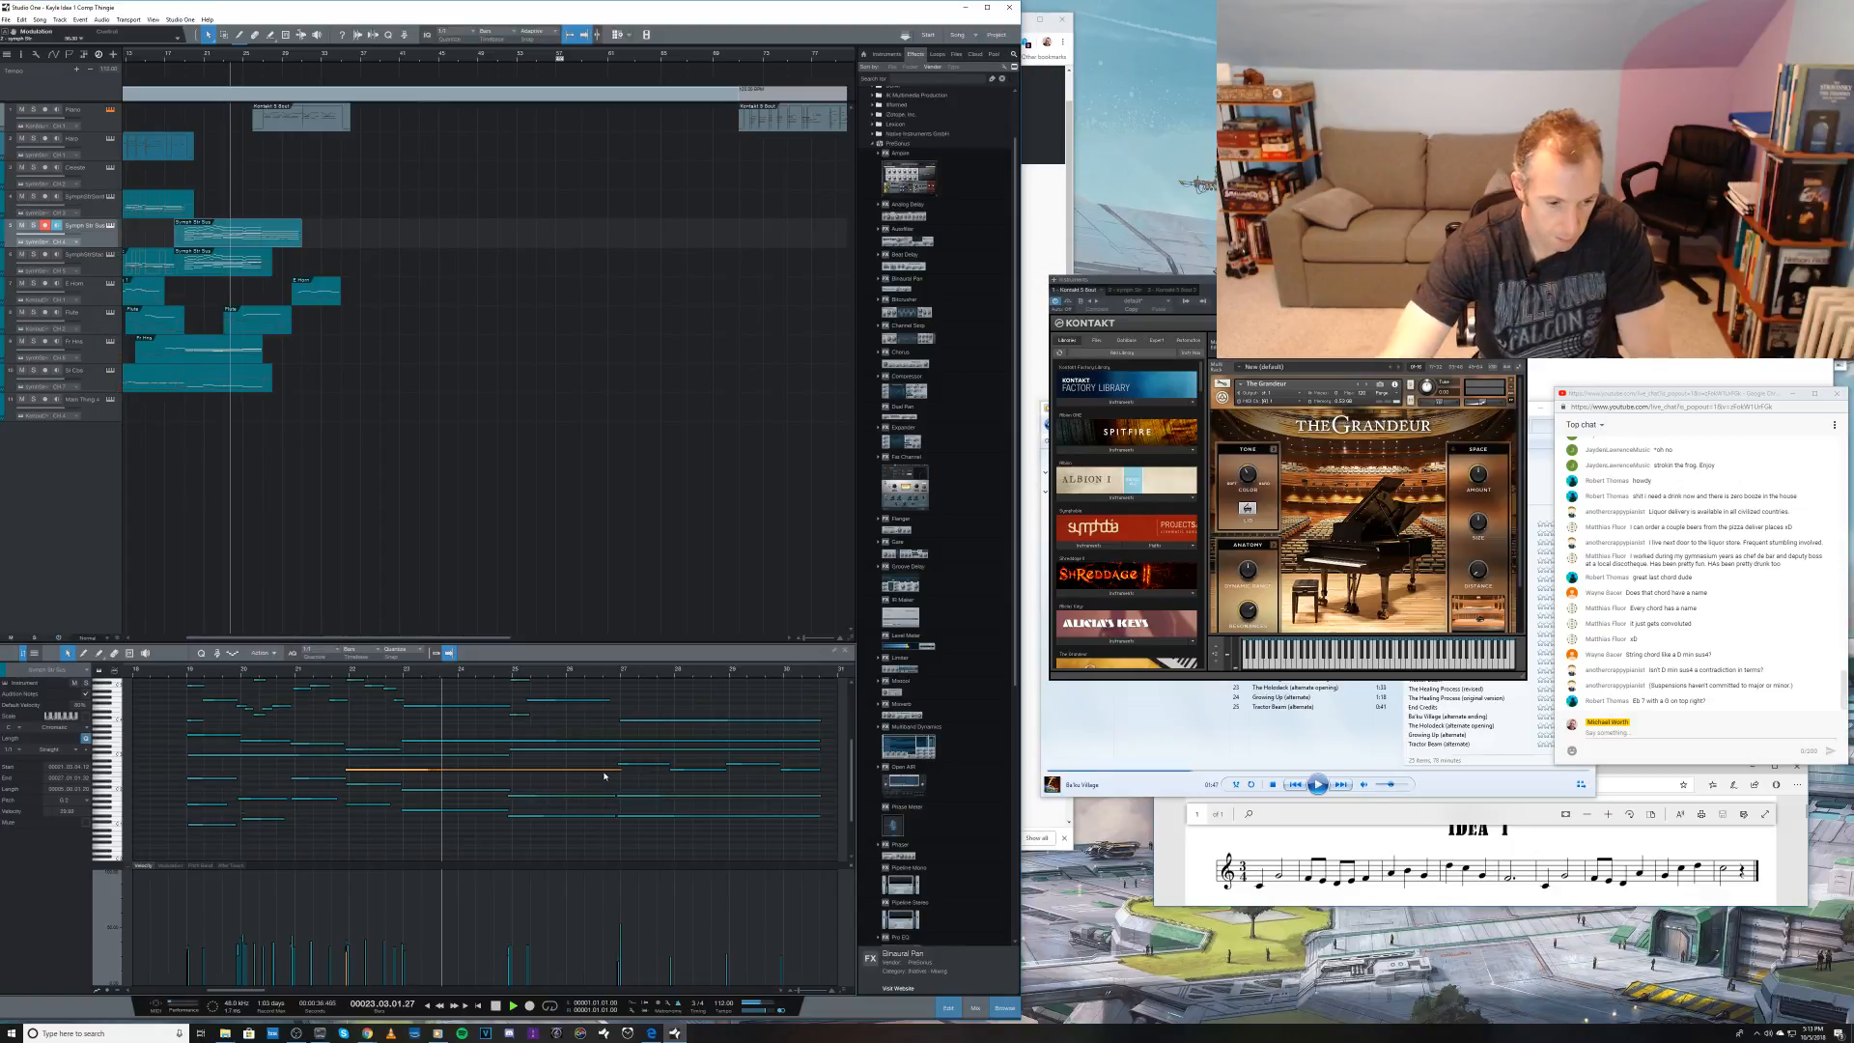
left_click(522, 748)
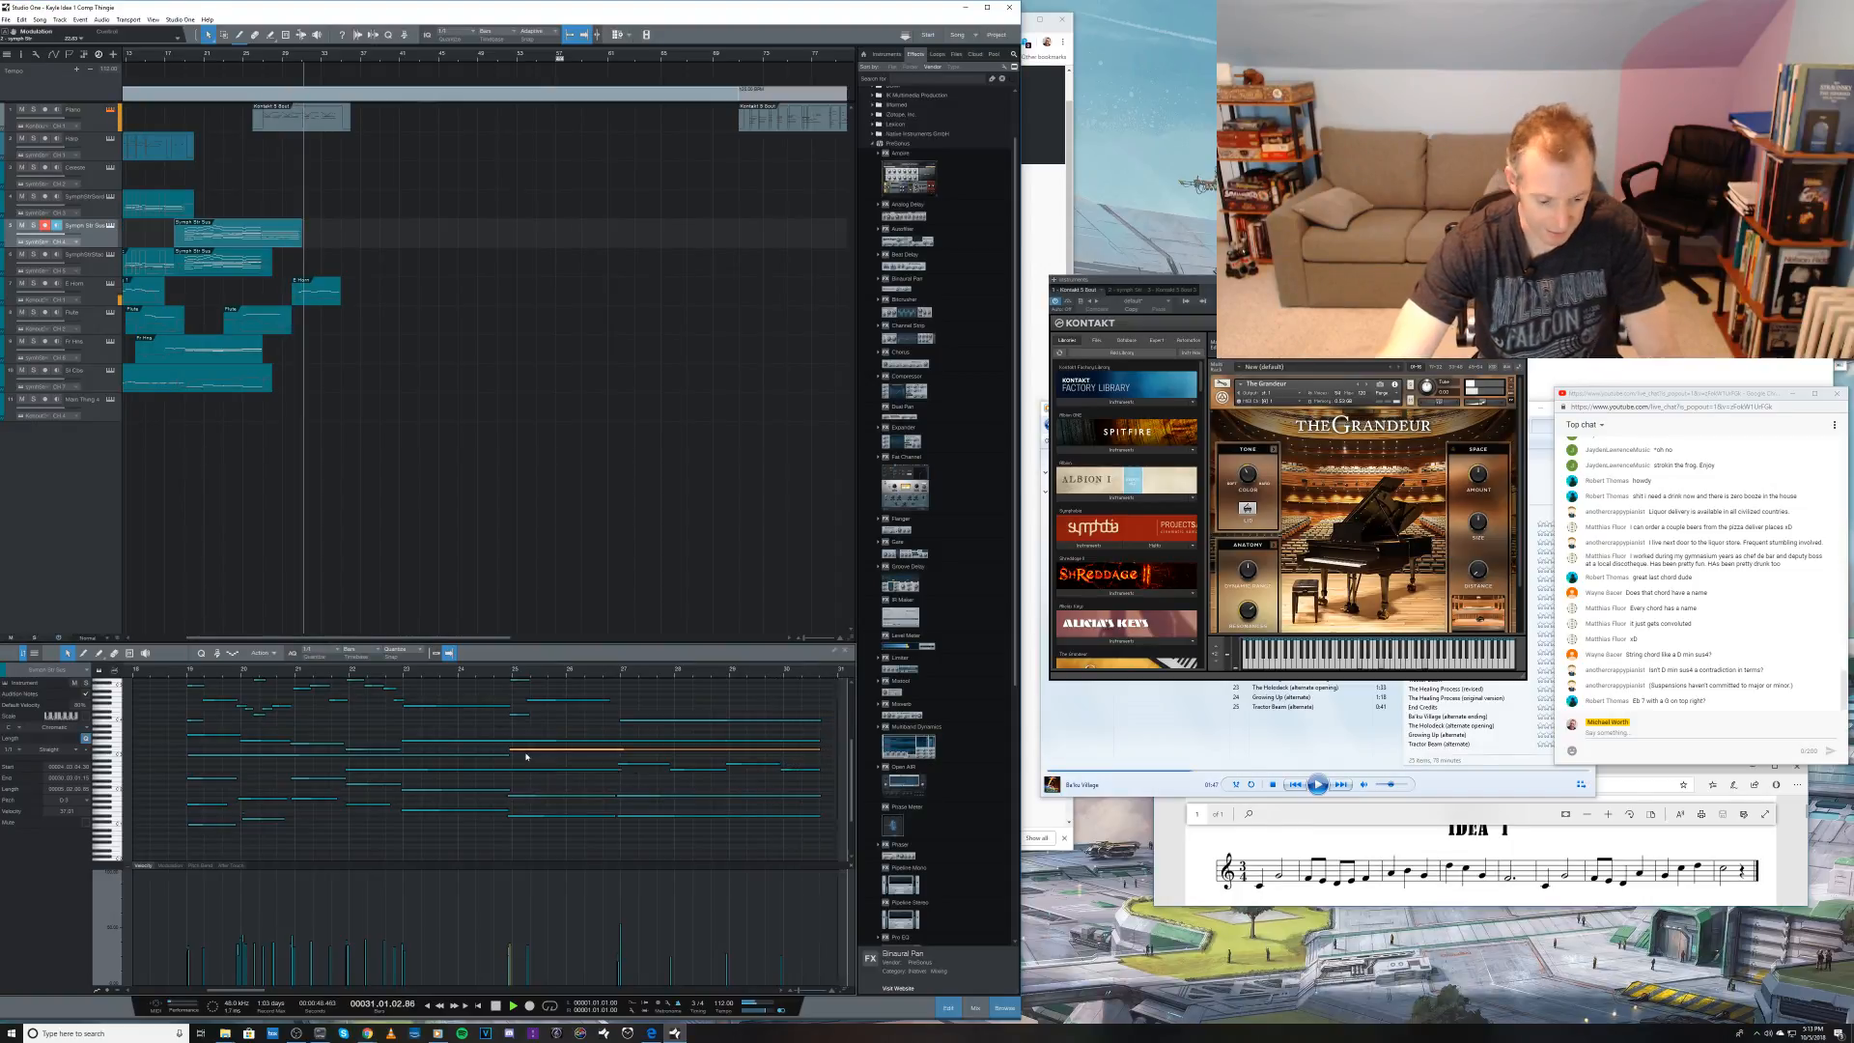
Step: Stop playback and switch between the piano track and the string track with the closing chords to compare their parts
key("space")
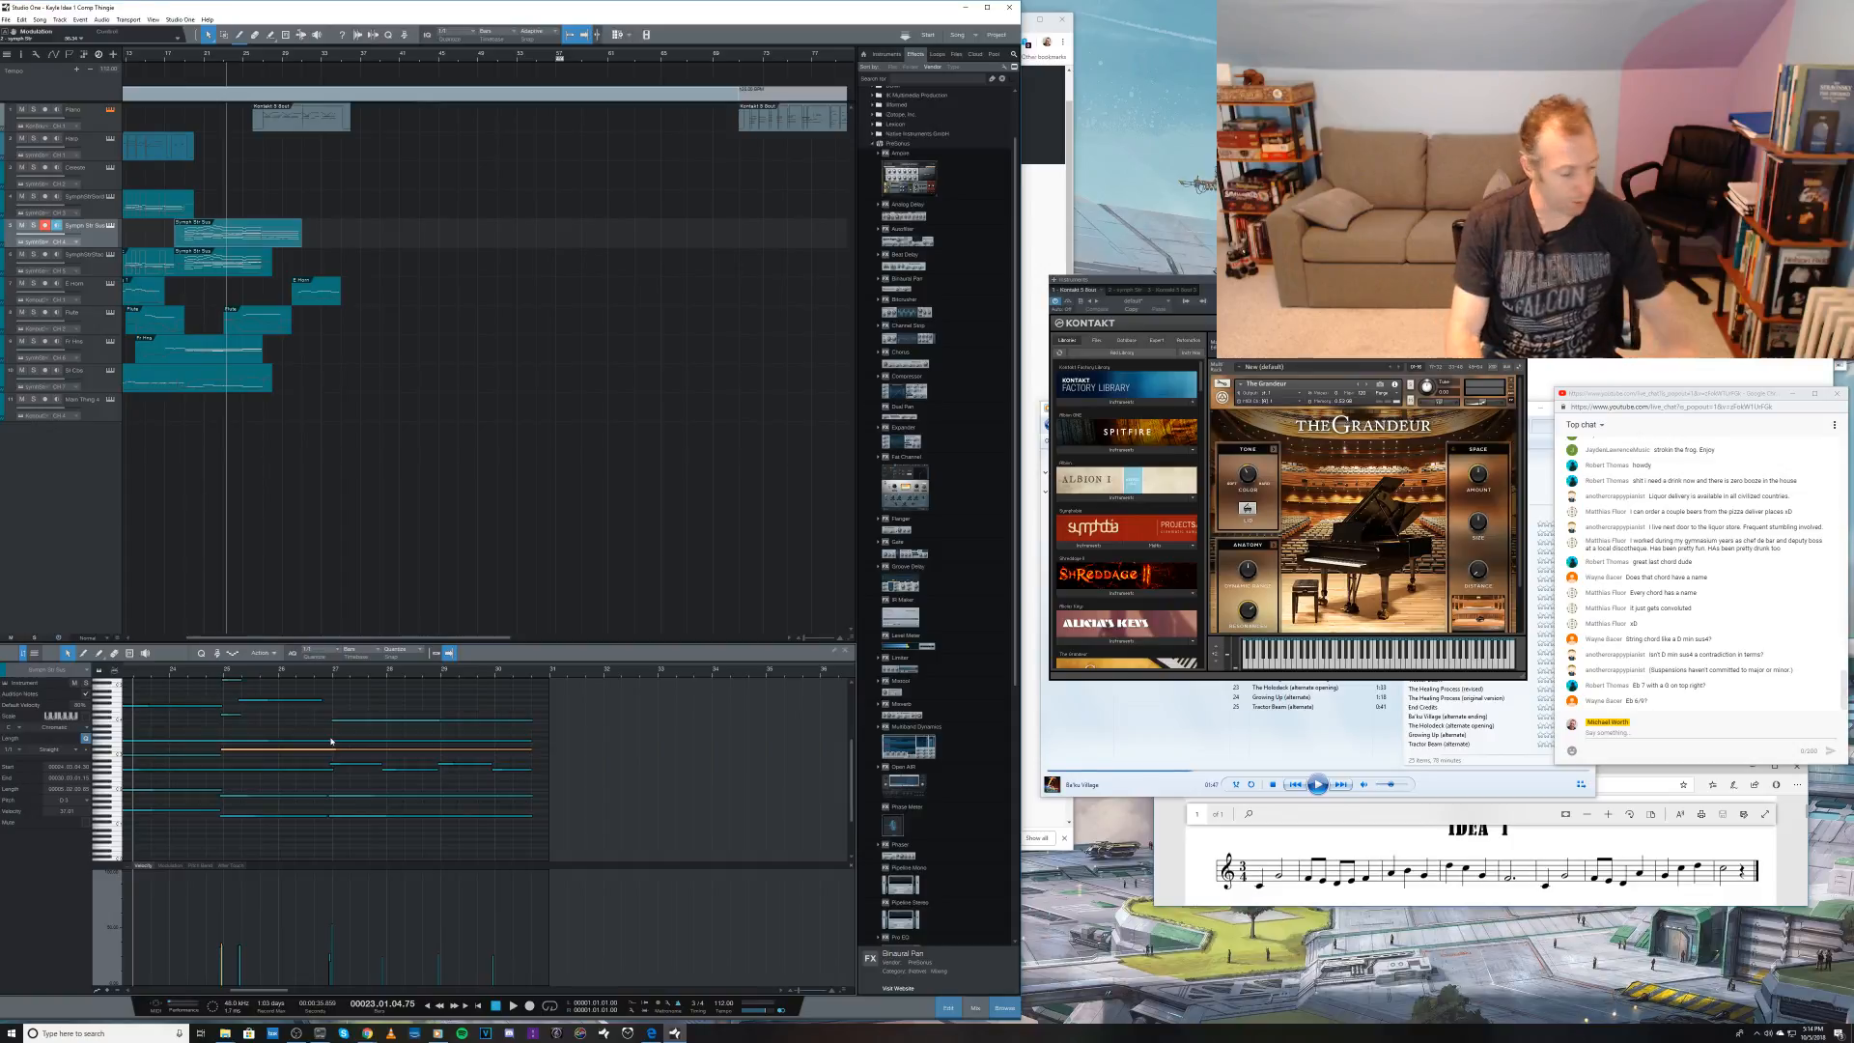
left_click(84, 120)
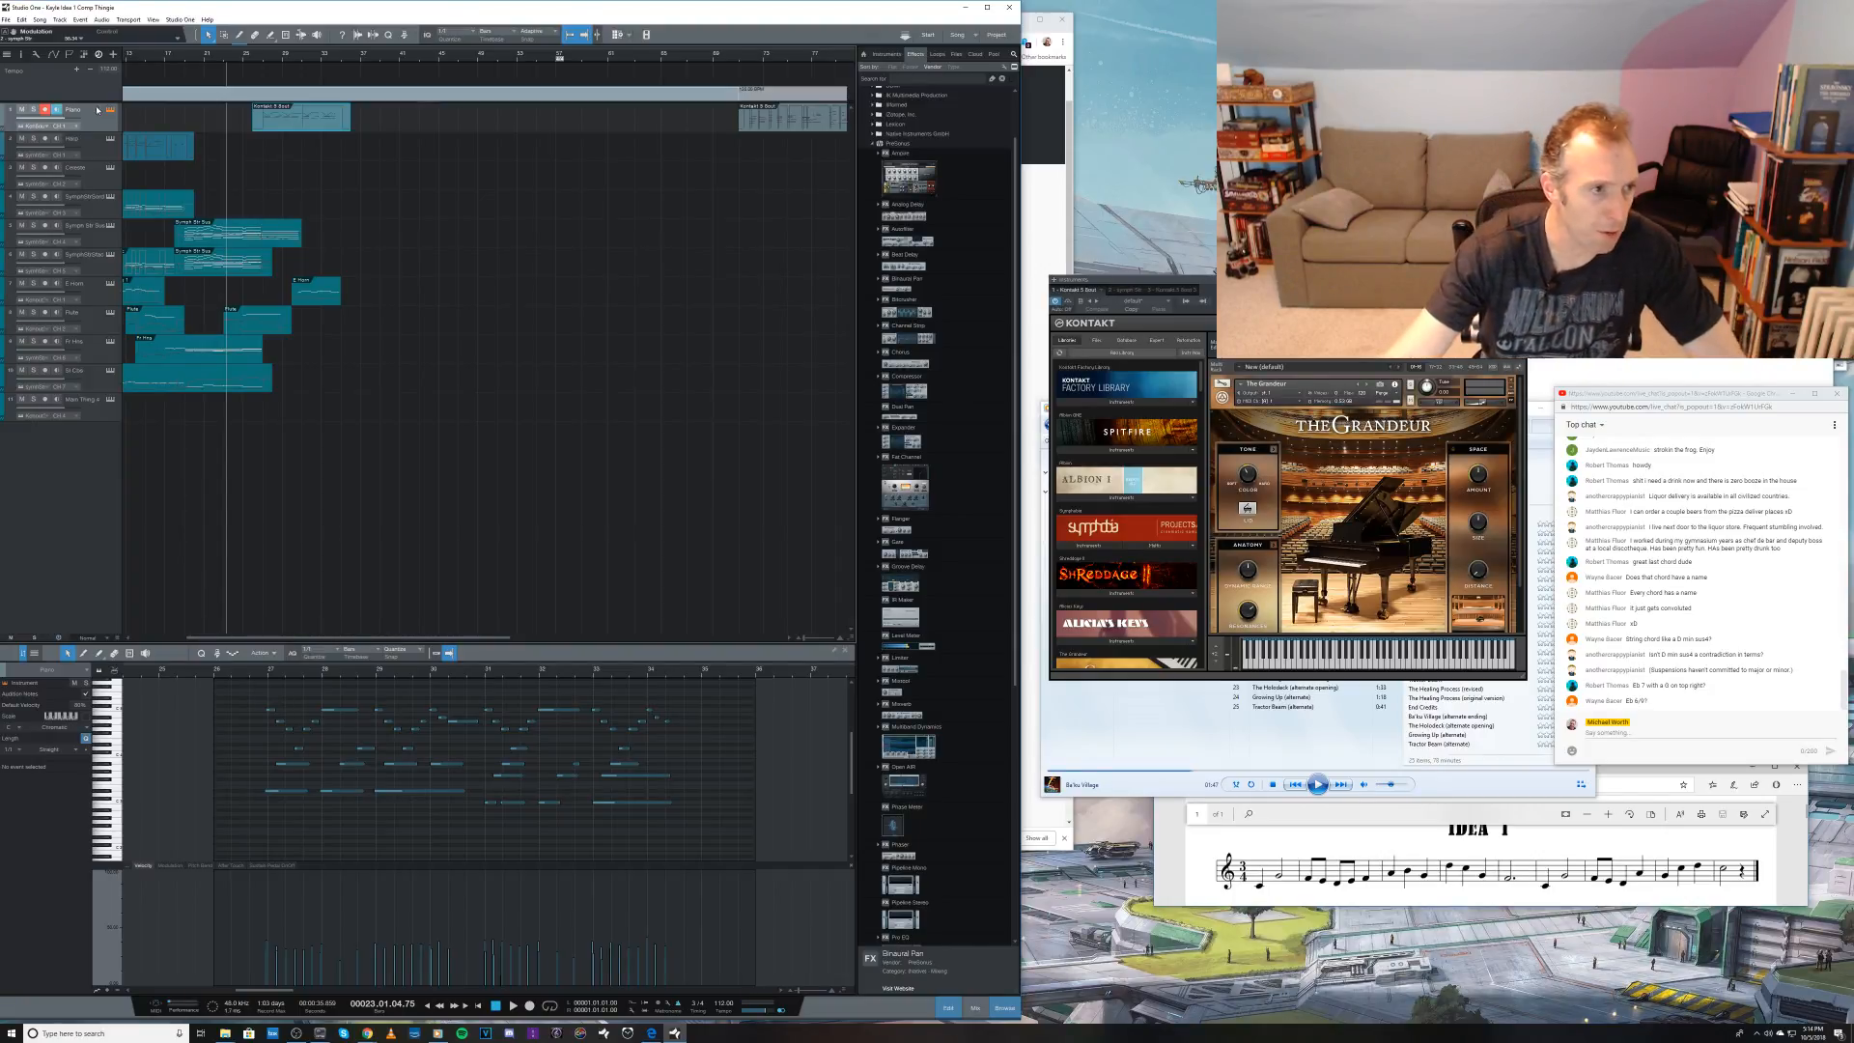
left_click(92, 241)
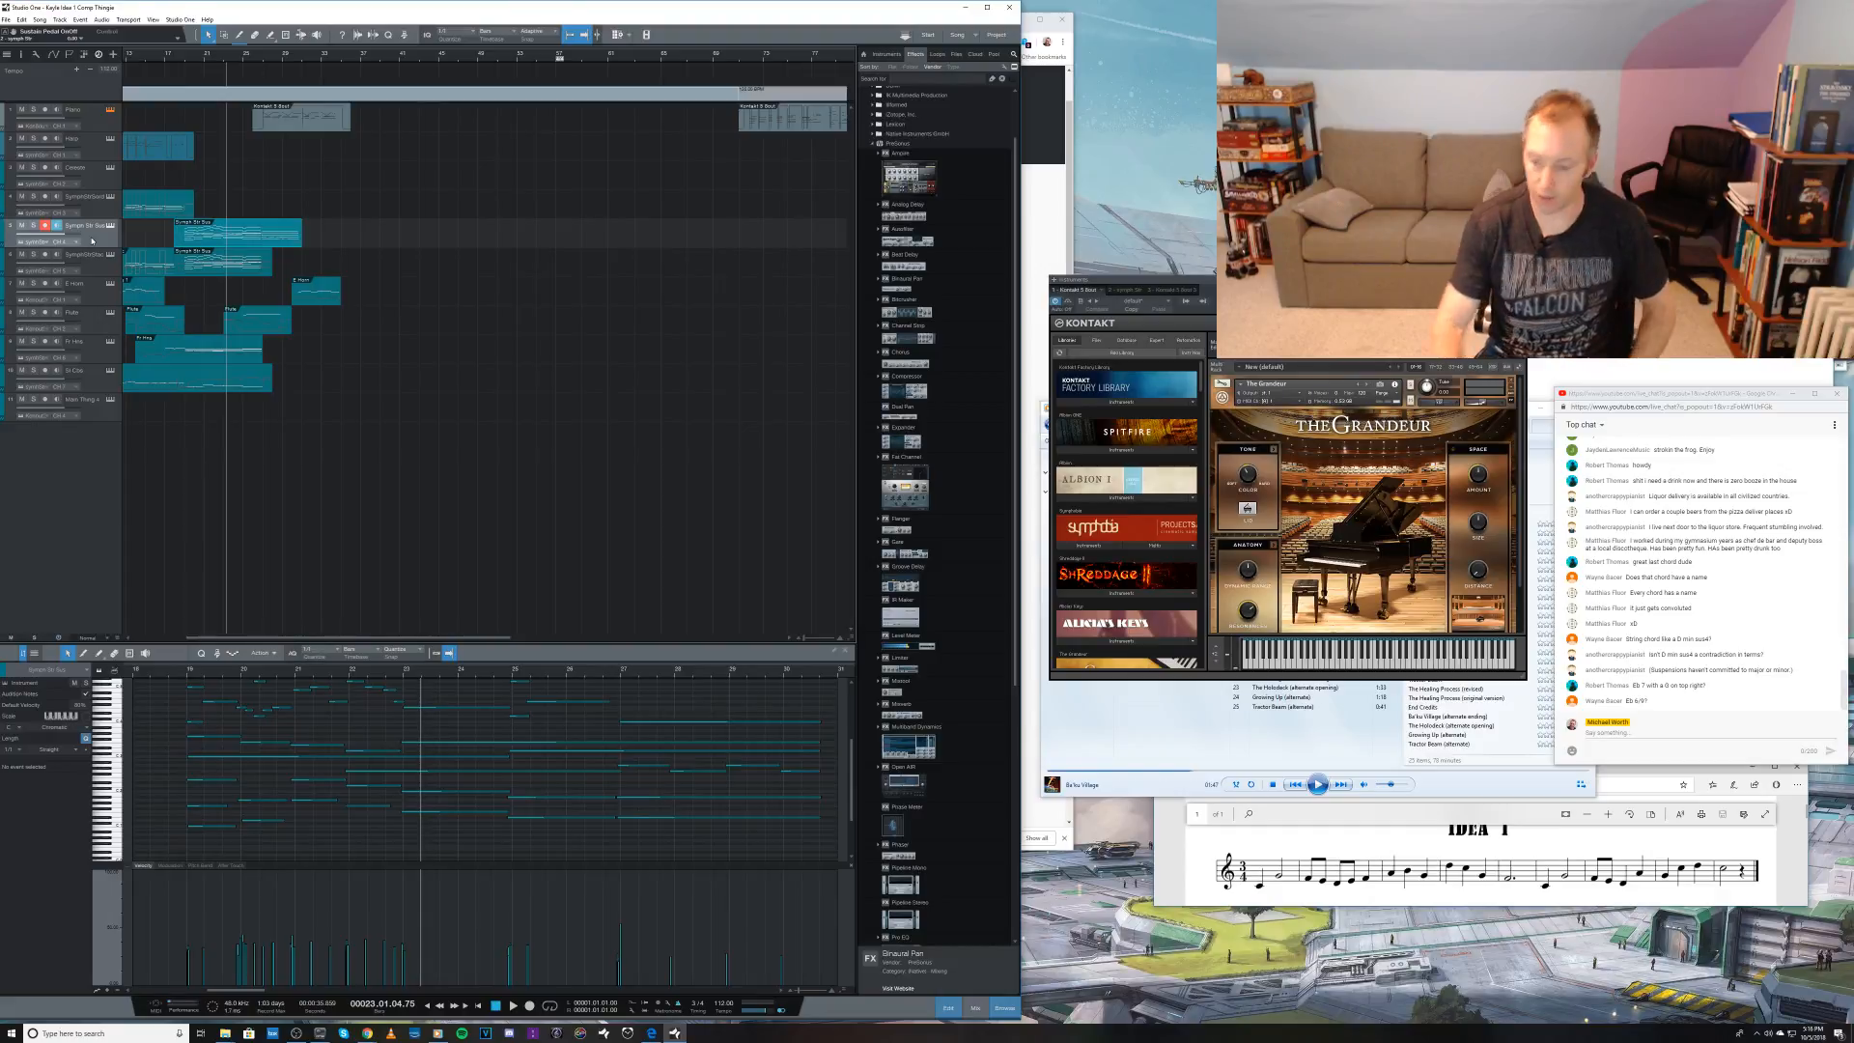
left_click(98, 123)
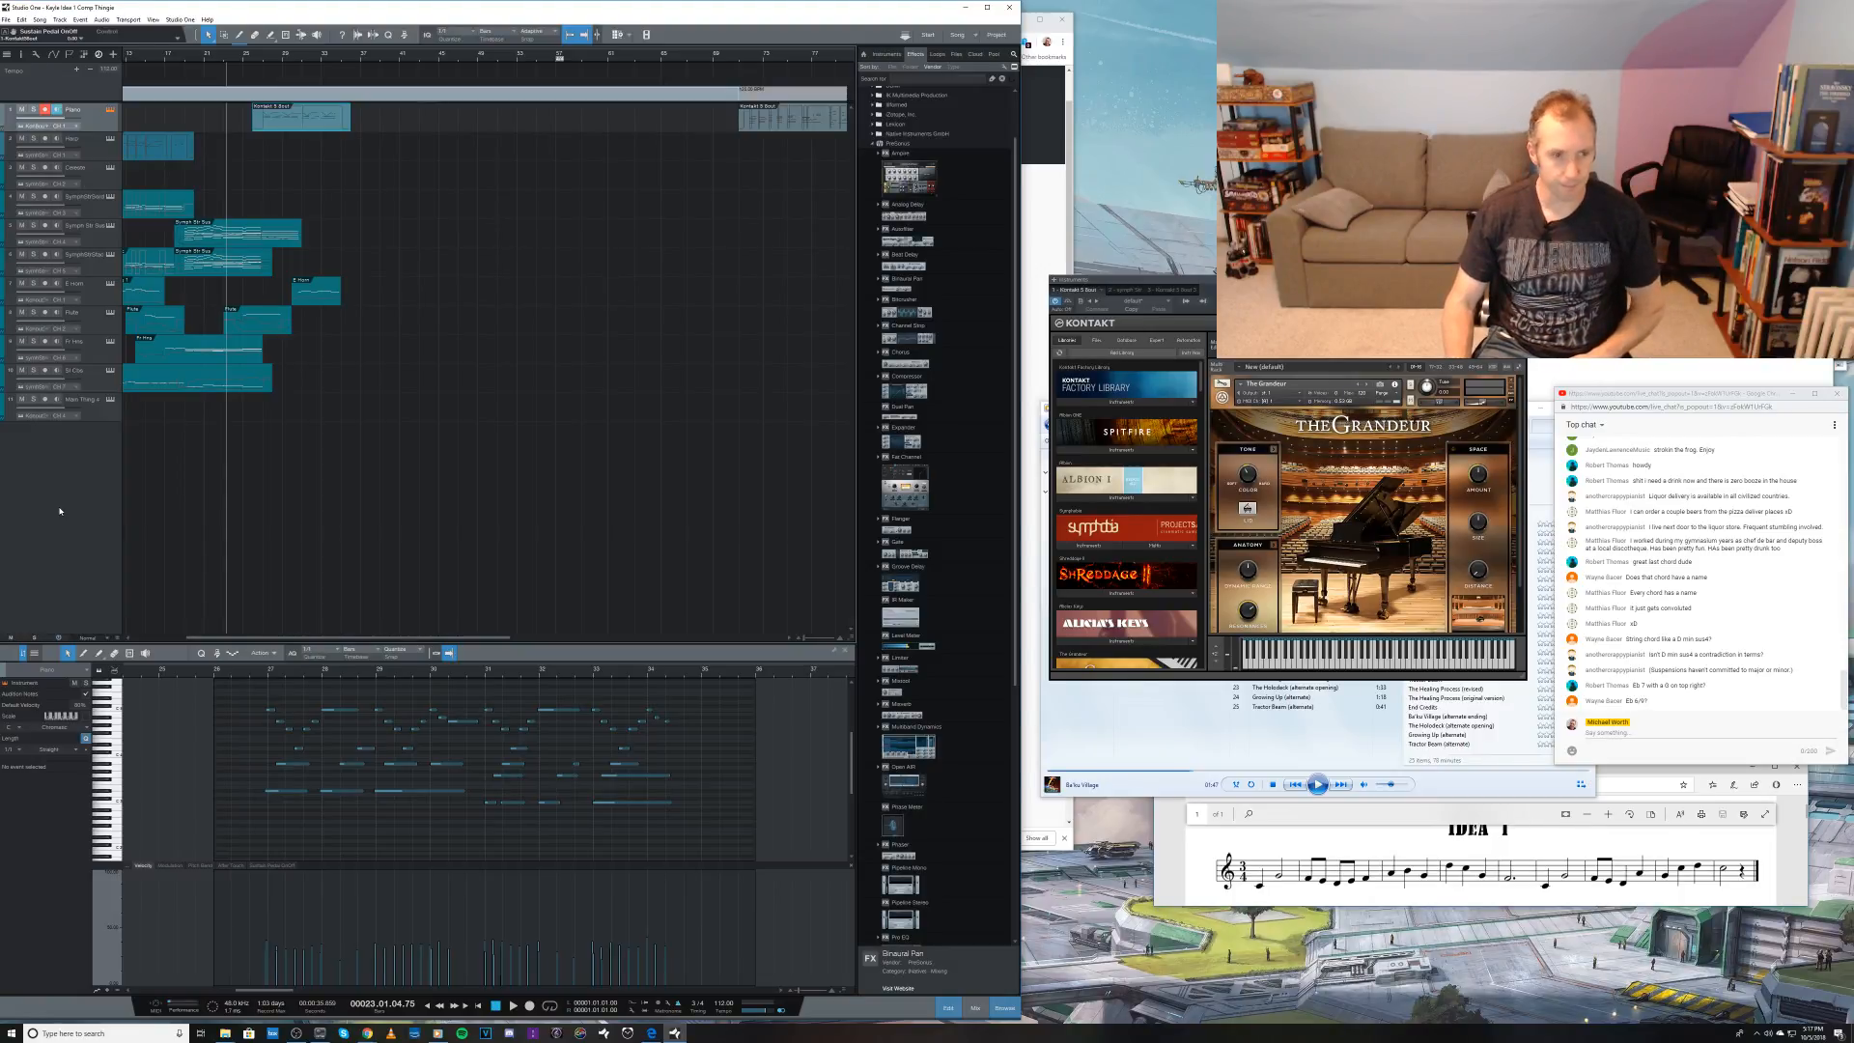
Step: Return the playhead to the start of the song and save the project
key("KP_Subtract")
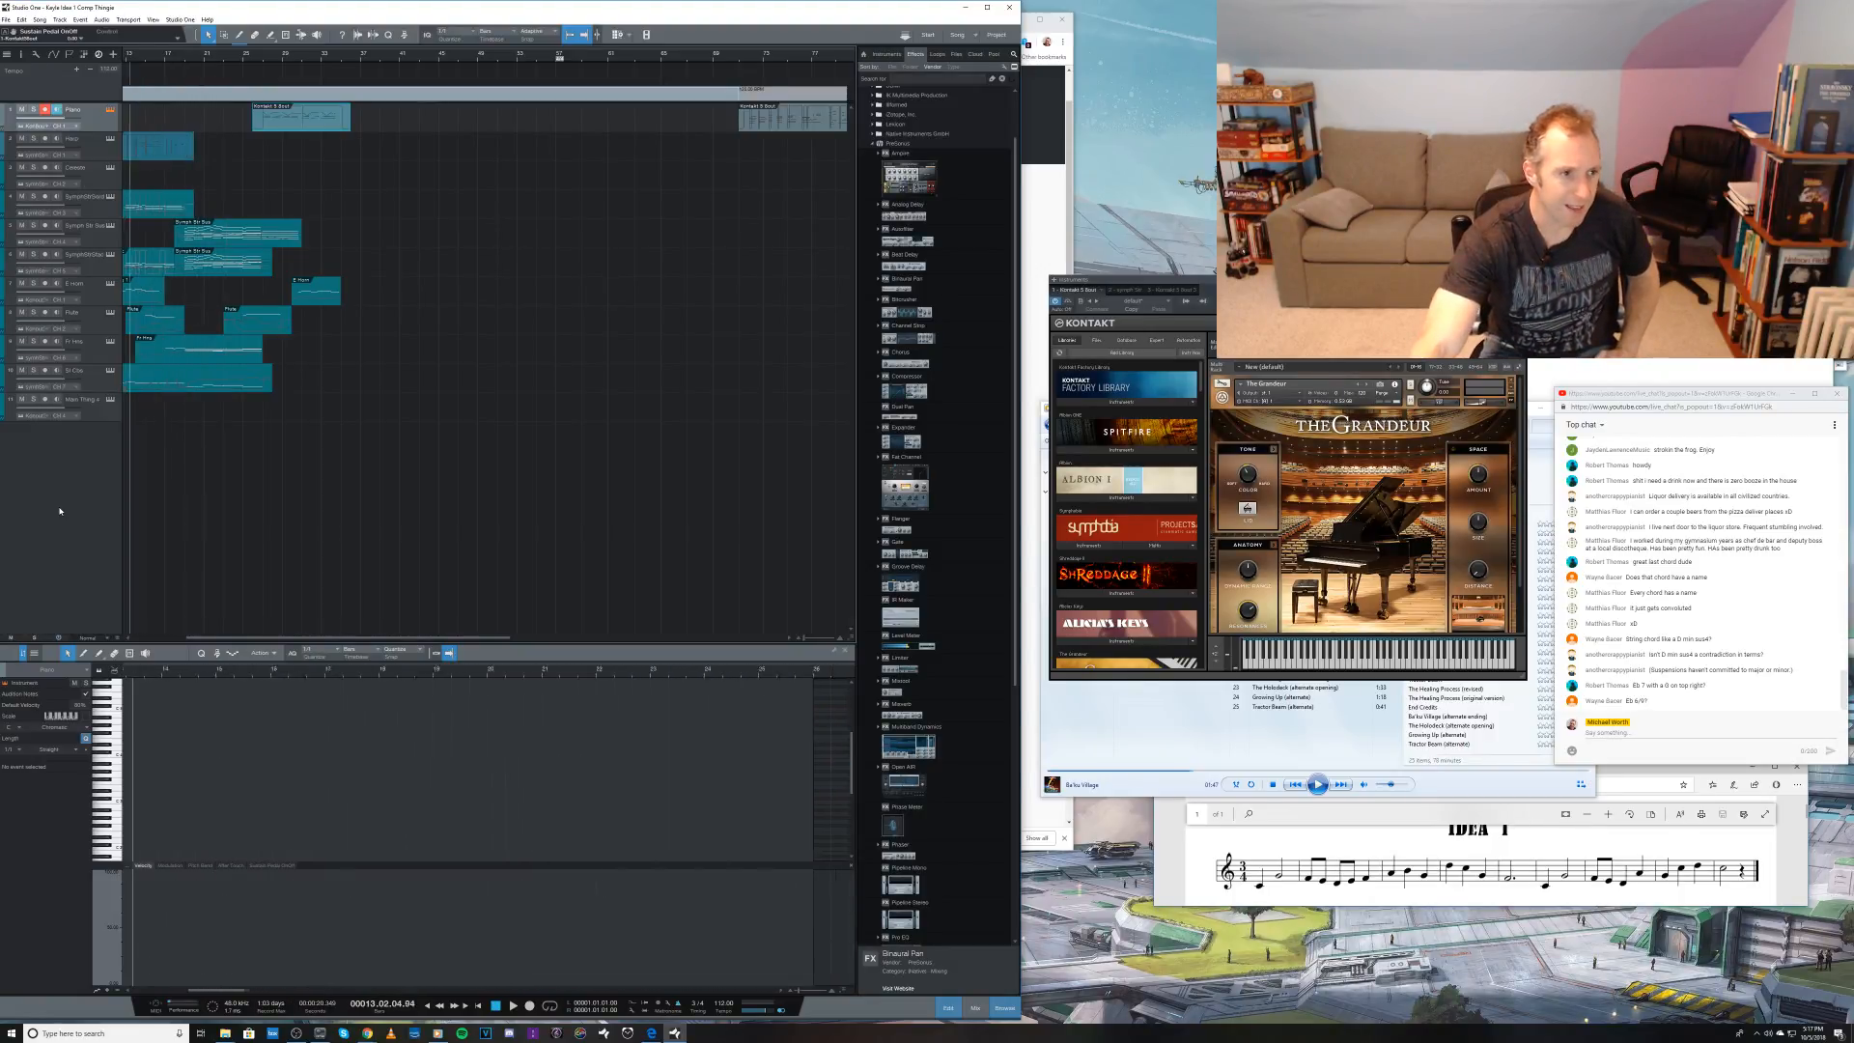
key("KP_Subtract")
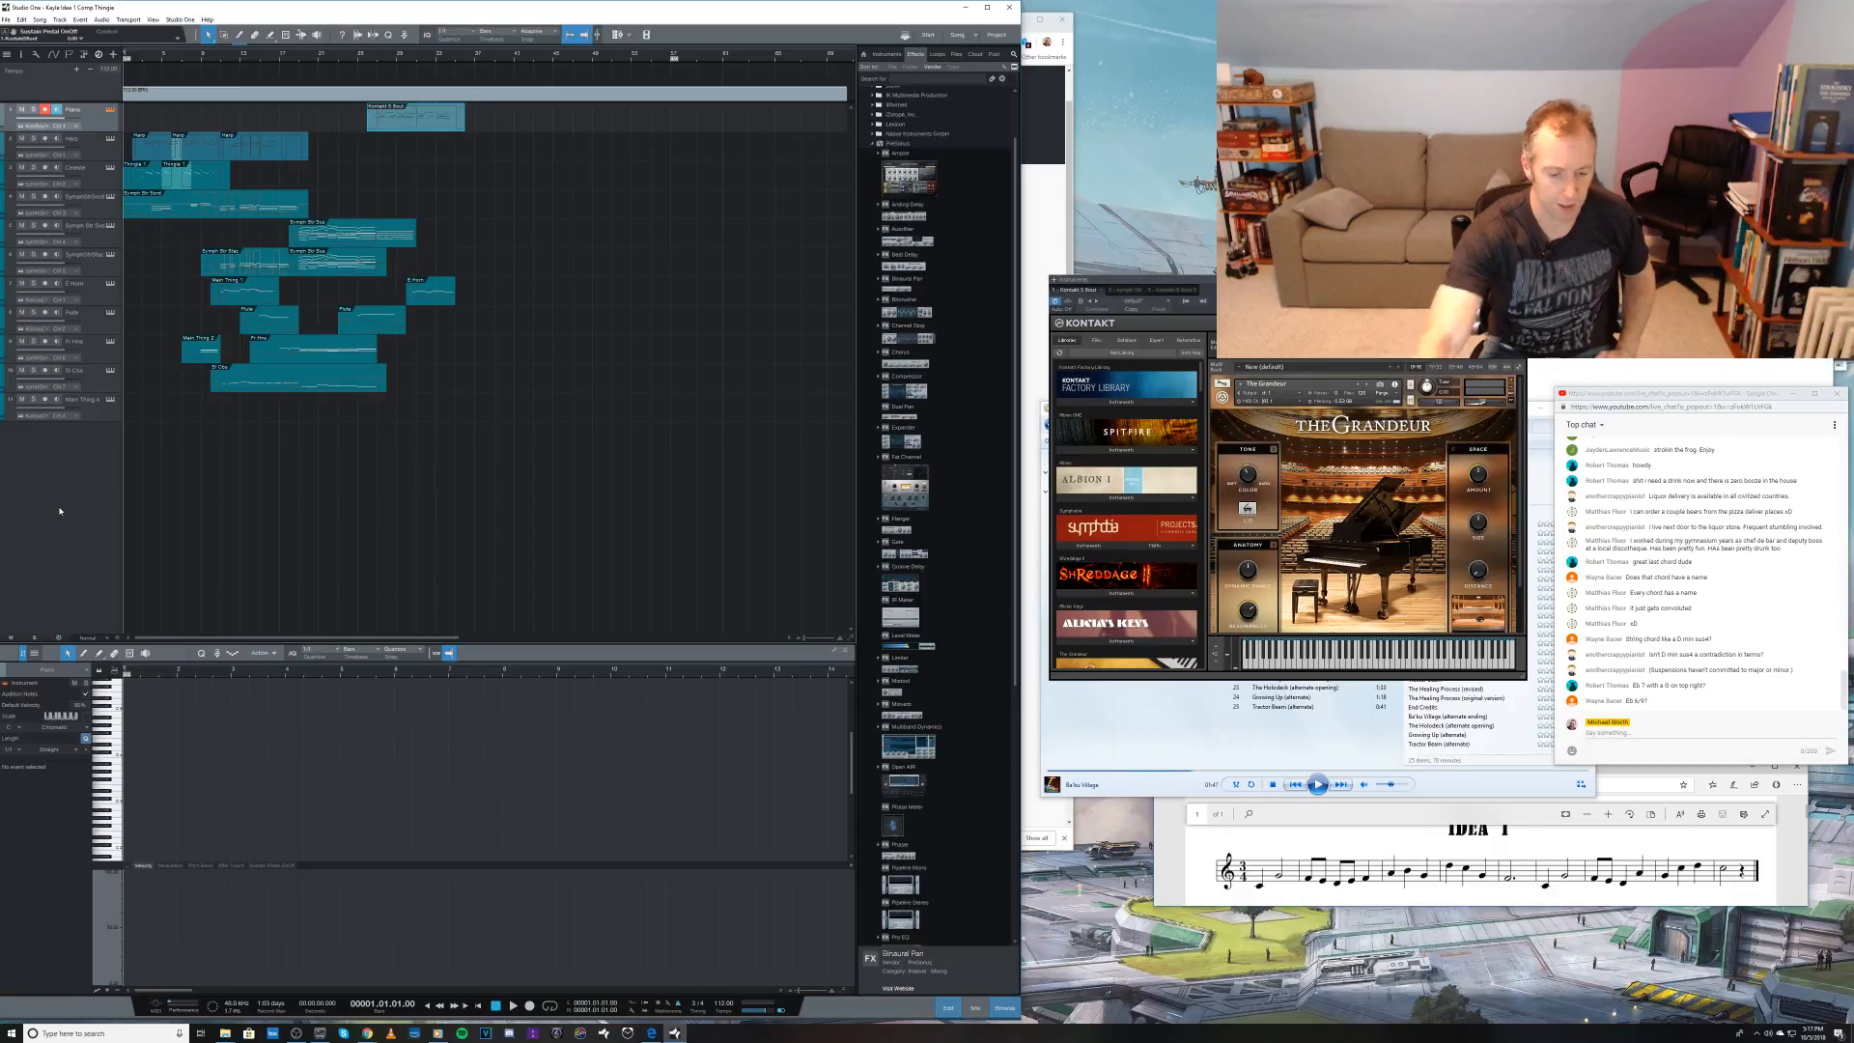
key("ctrl+s")
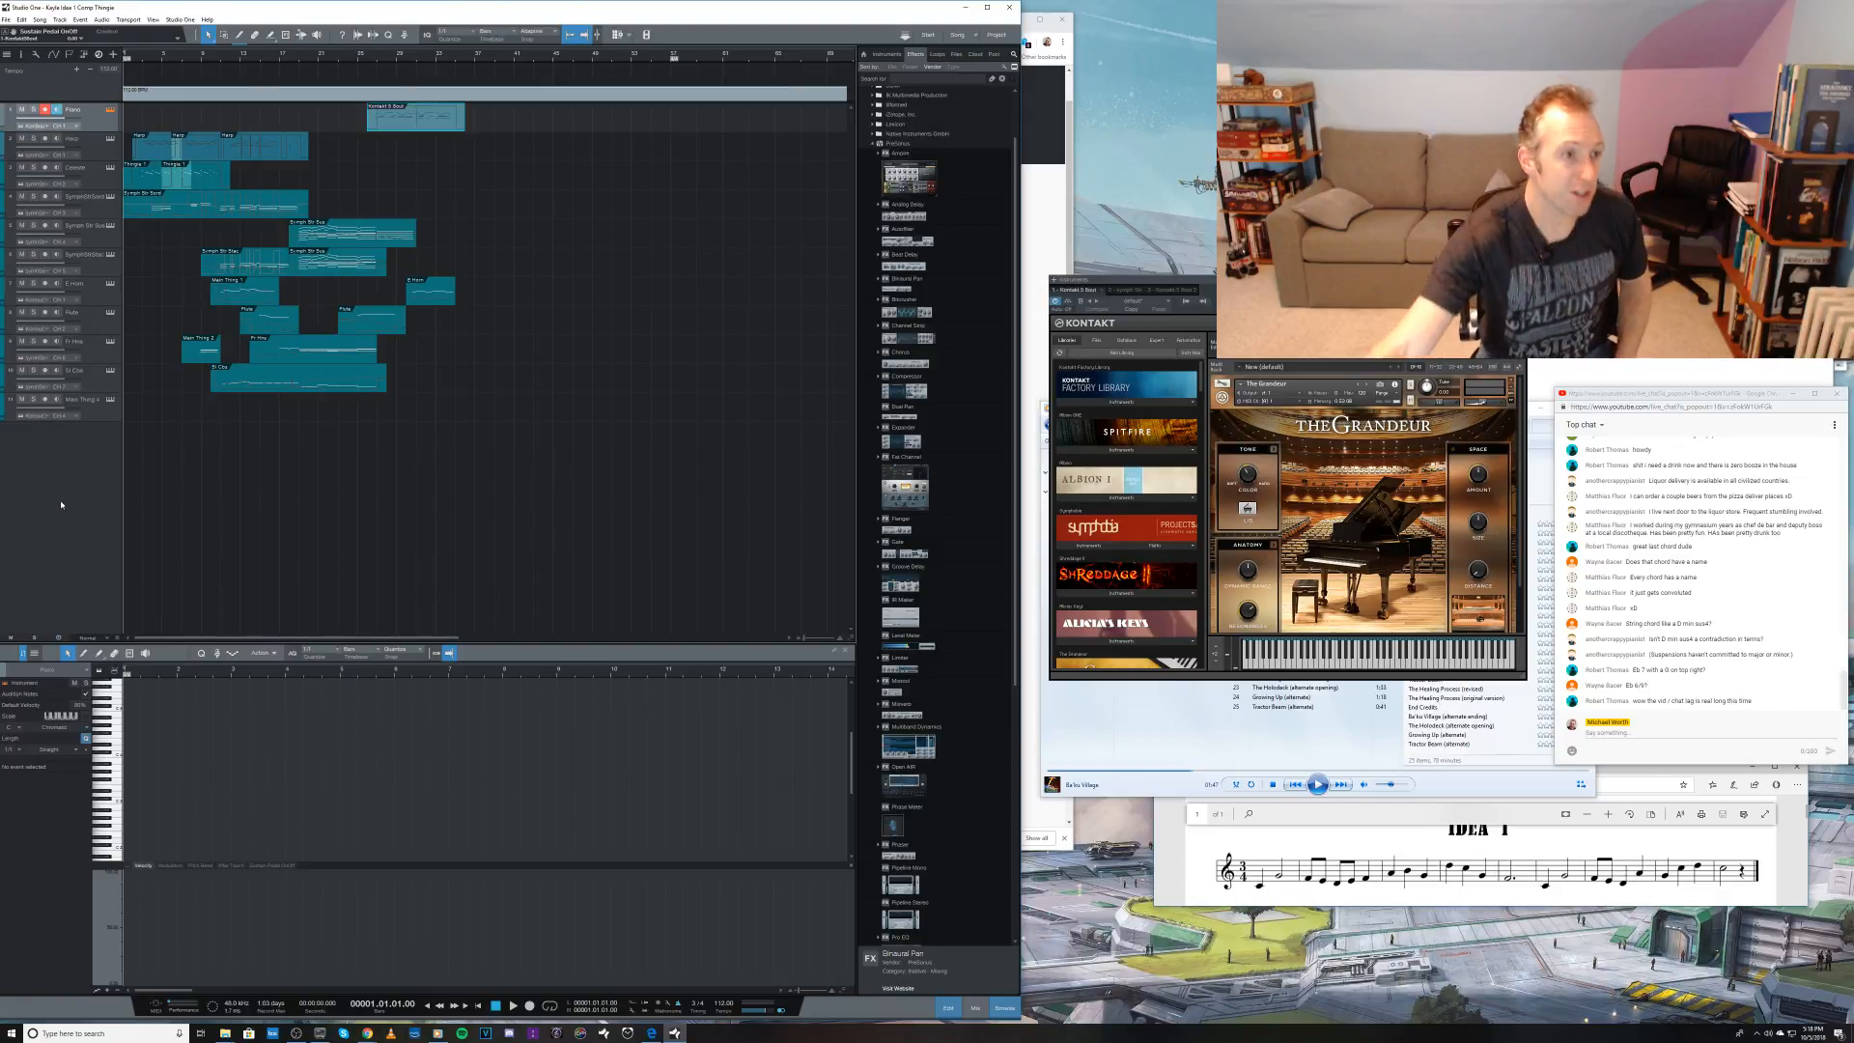
Step: Select the string track above the current string part, view the whole arrangement, and play its opening bars
left_click(95, 205)
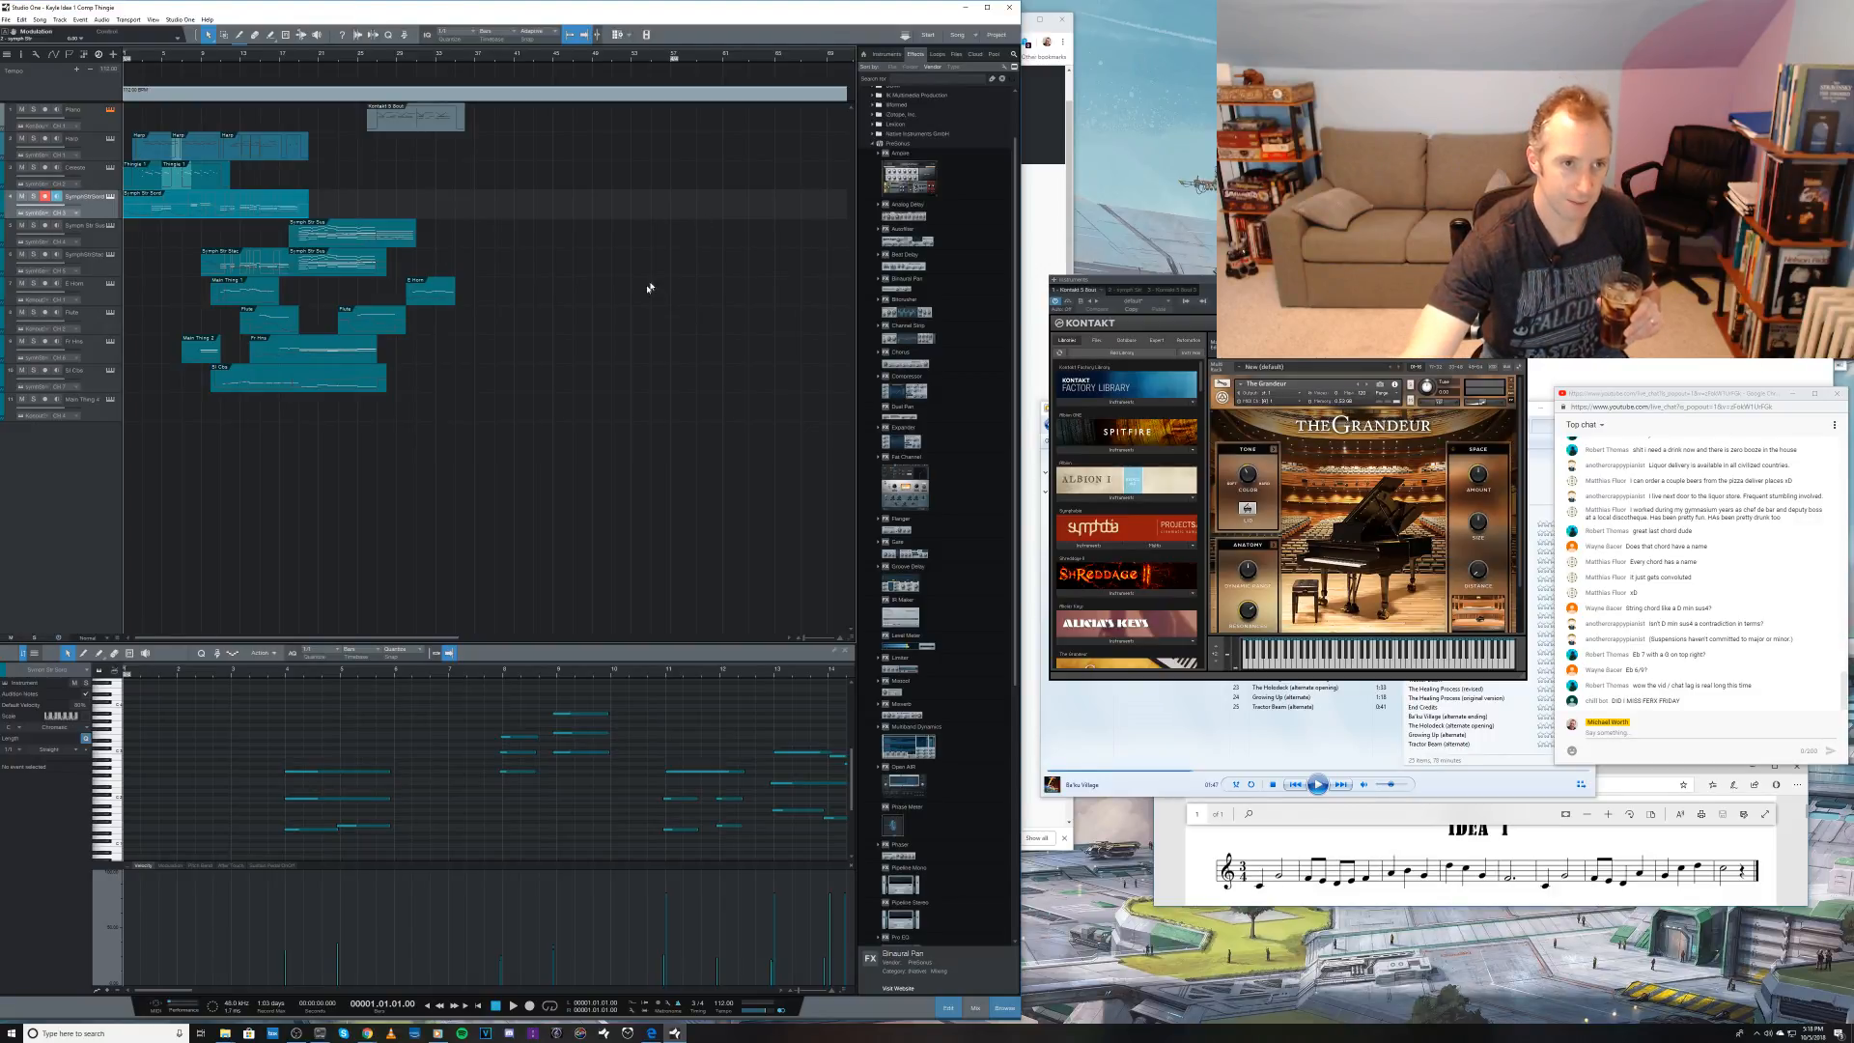
key("w")
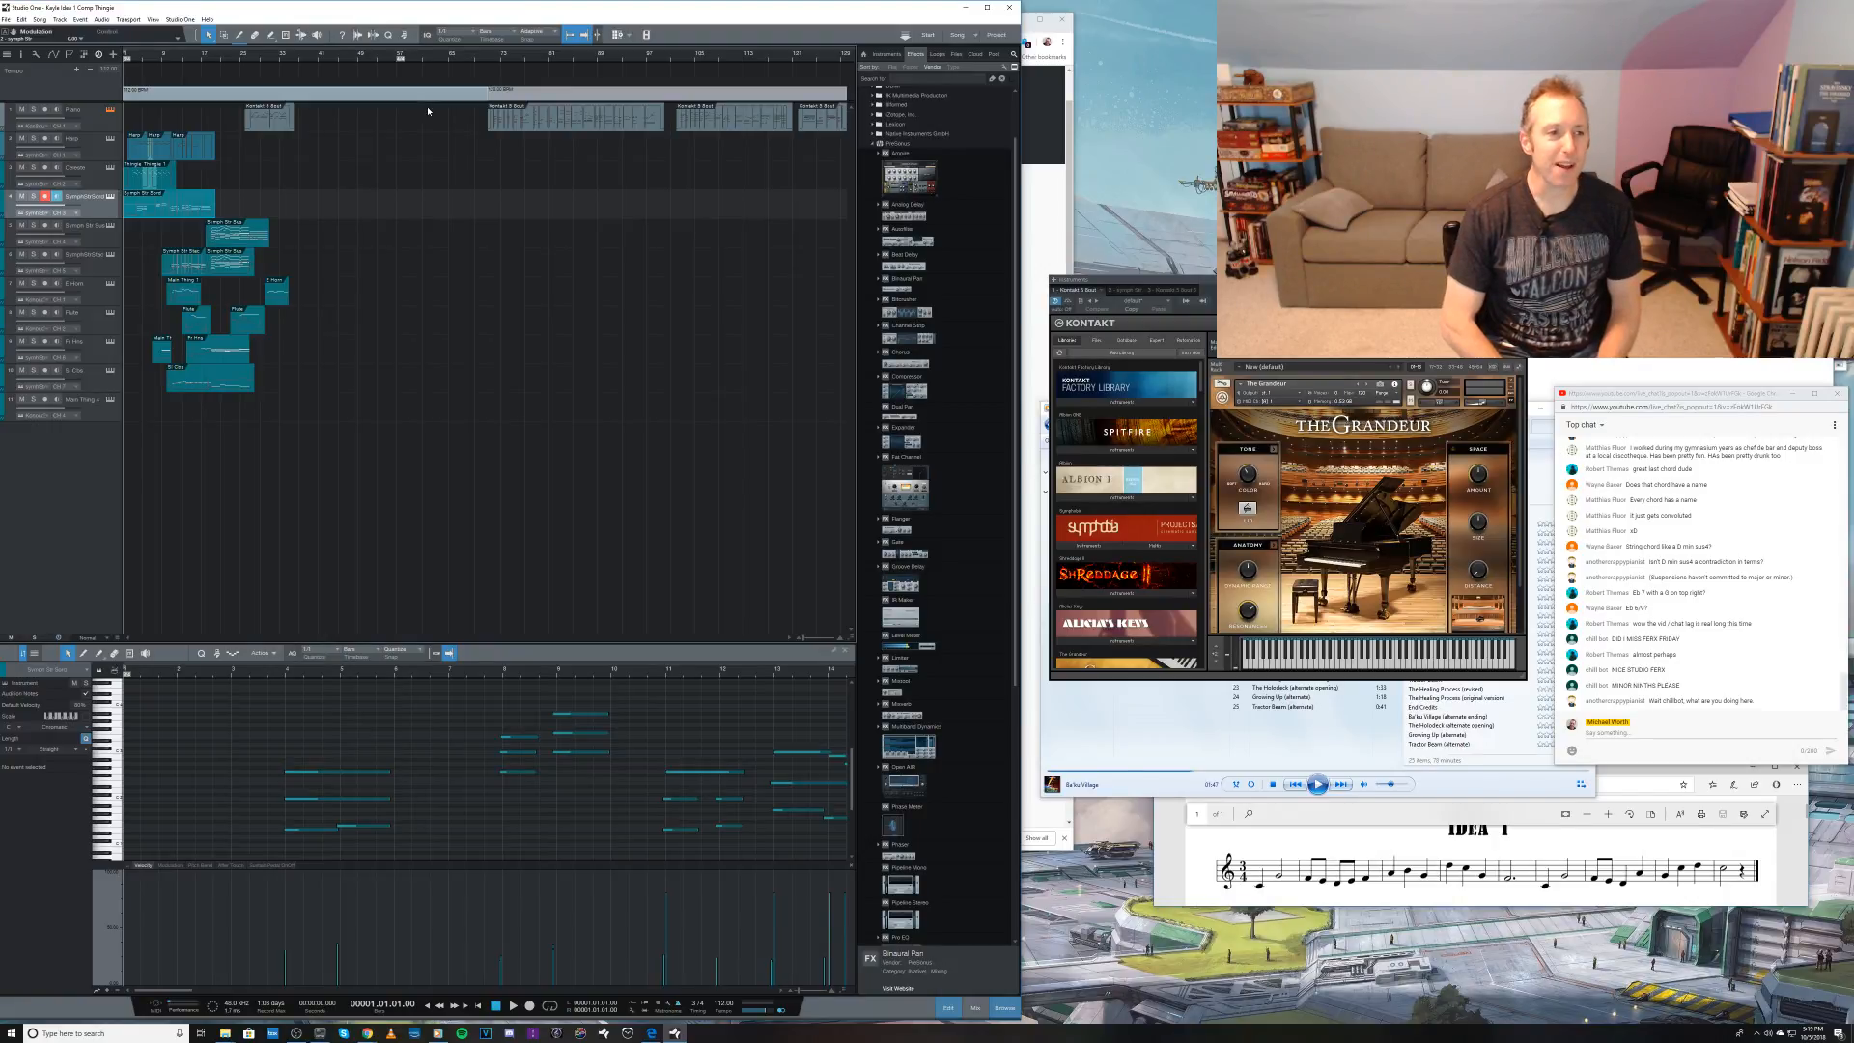
key("space")
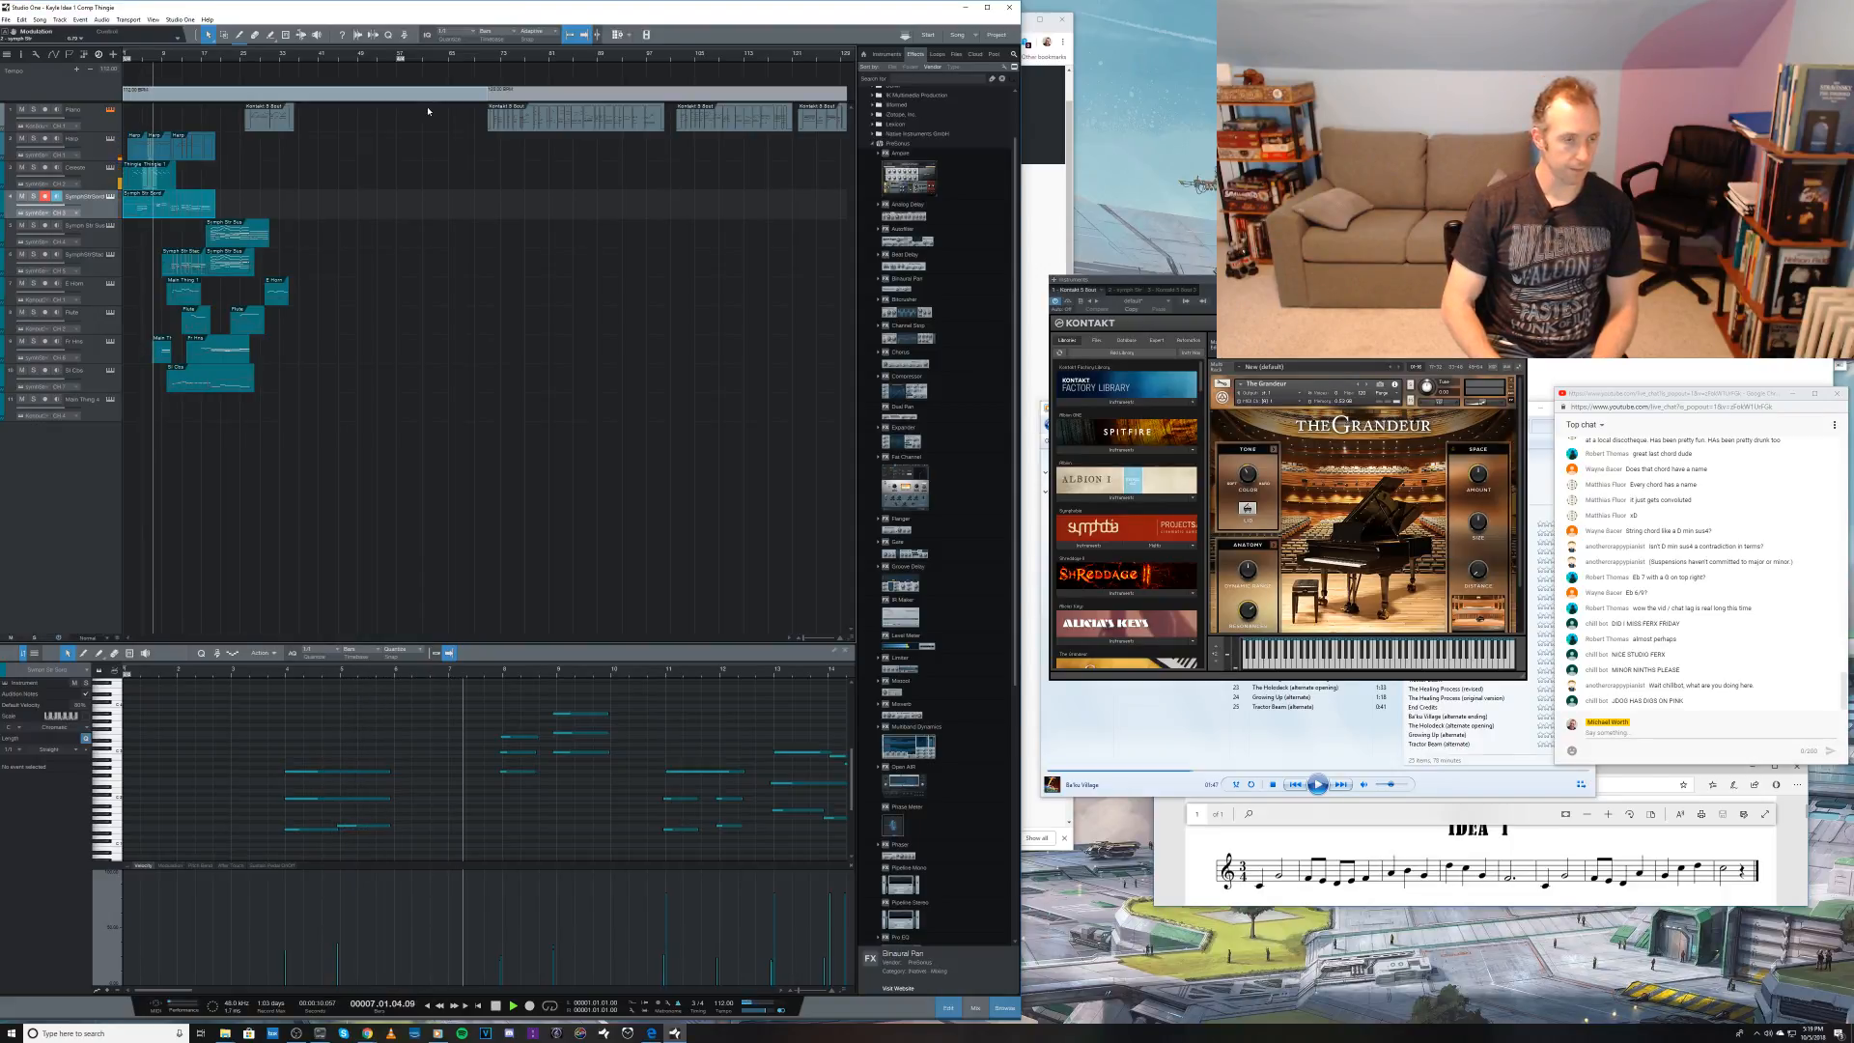
key("space")
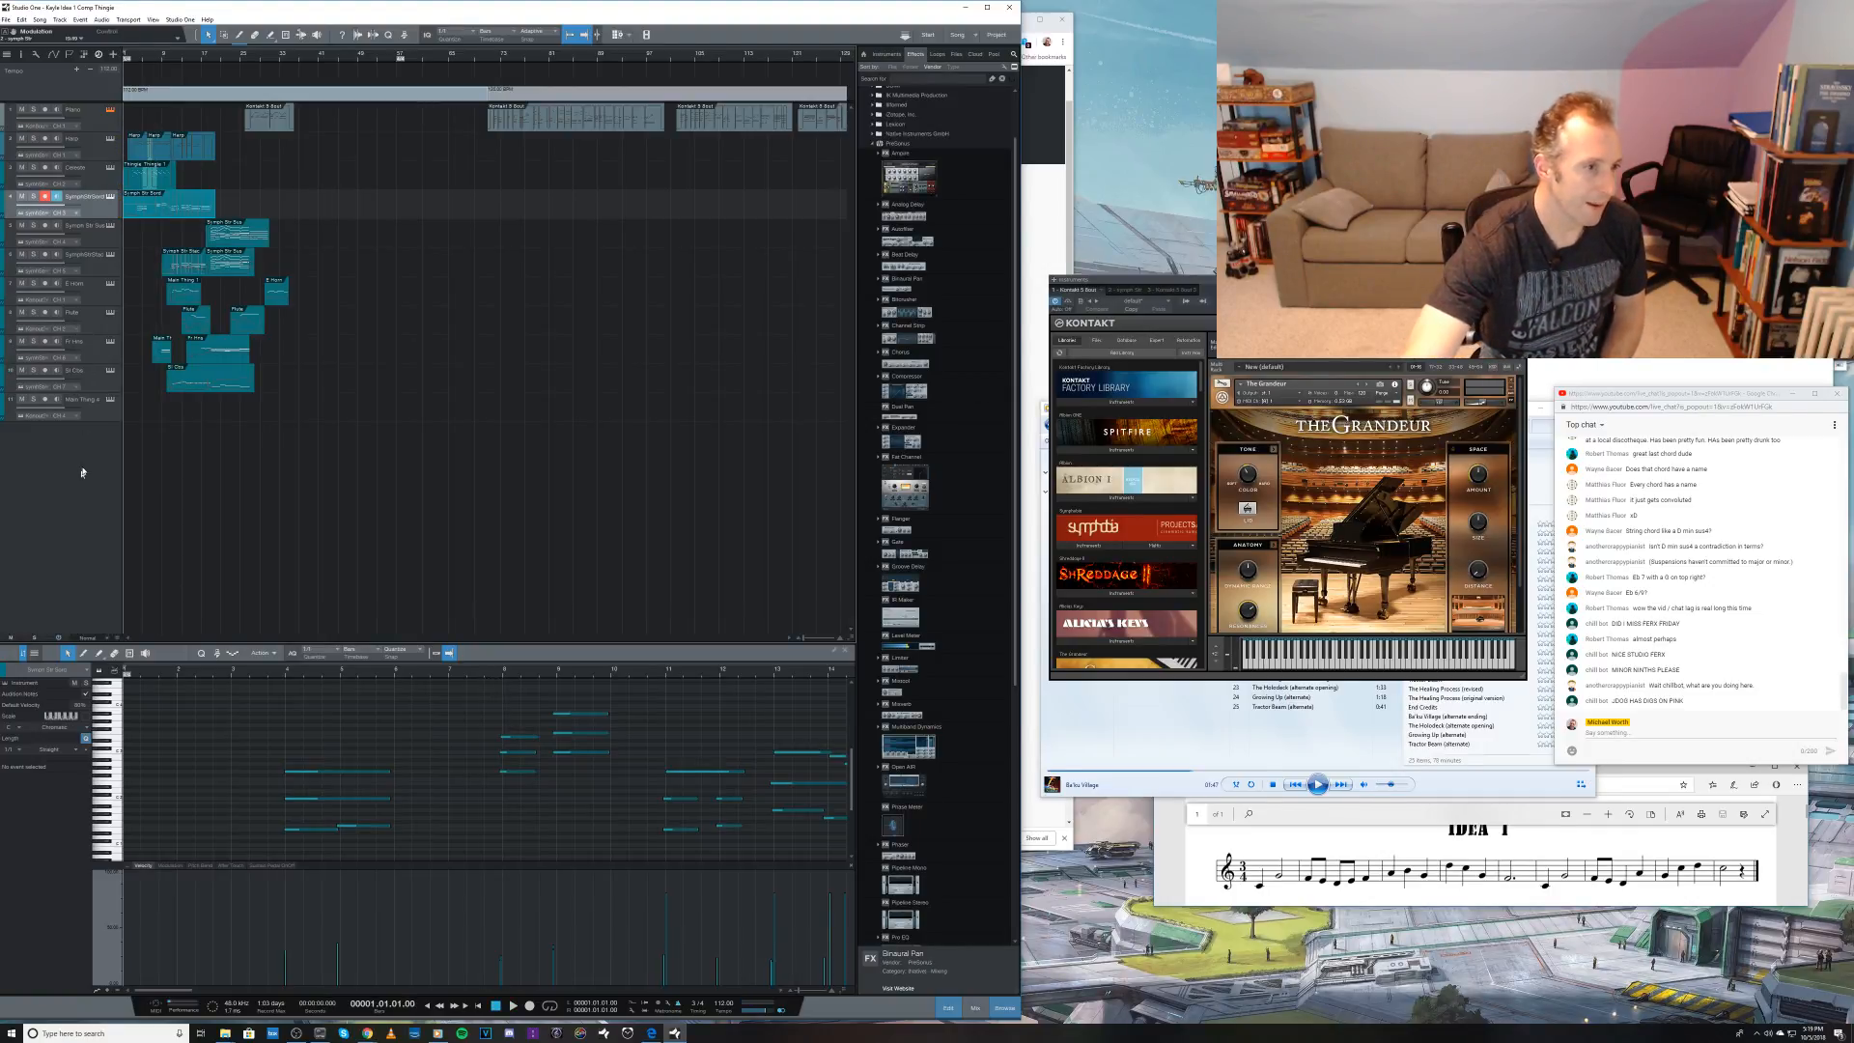
Step: Add an instrument track named Oboe, and collapse the woodwind Kontakt rack to check the staccato flute patch's settings
key("t")
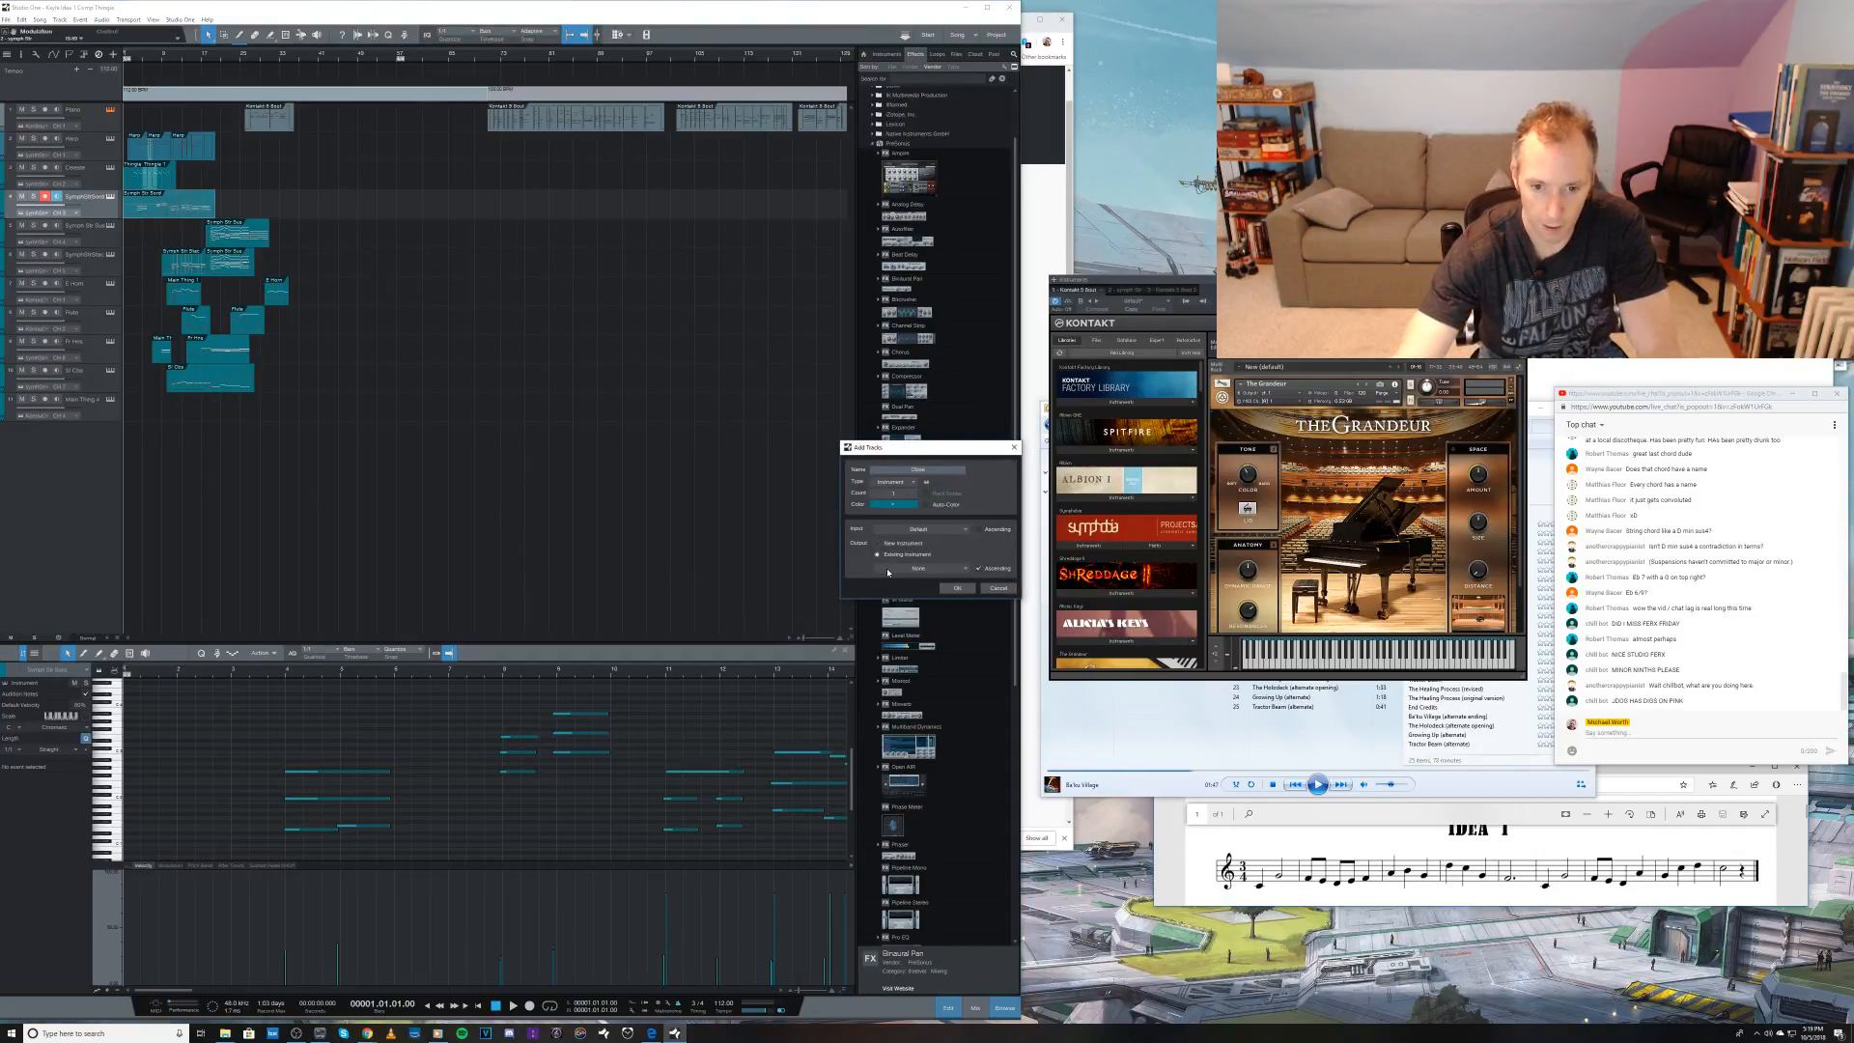
left_click(957, 588)
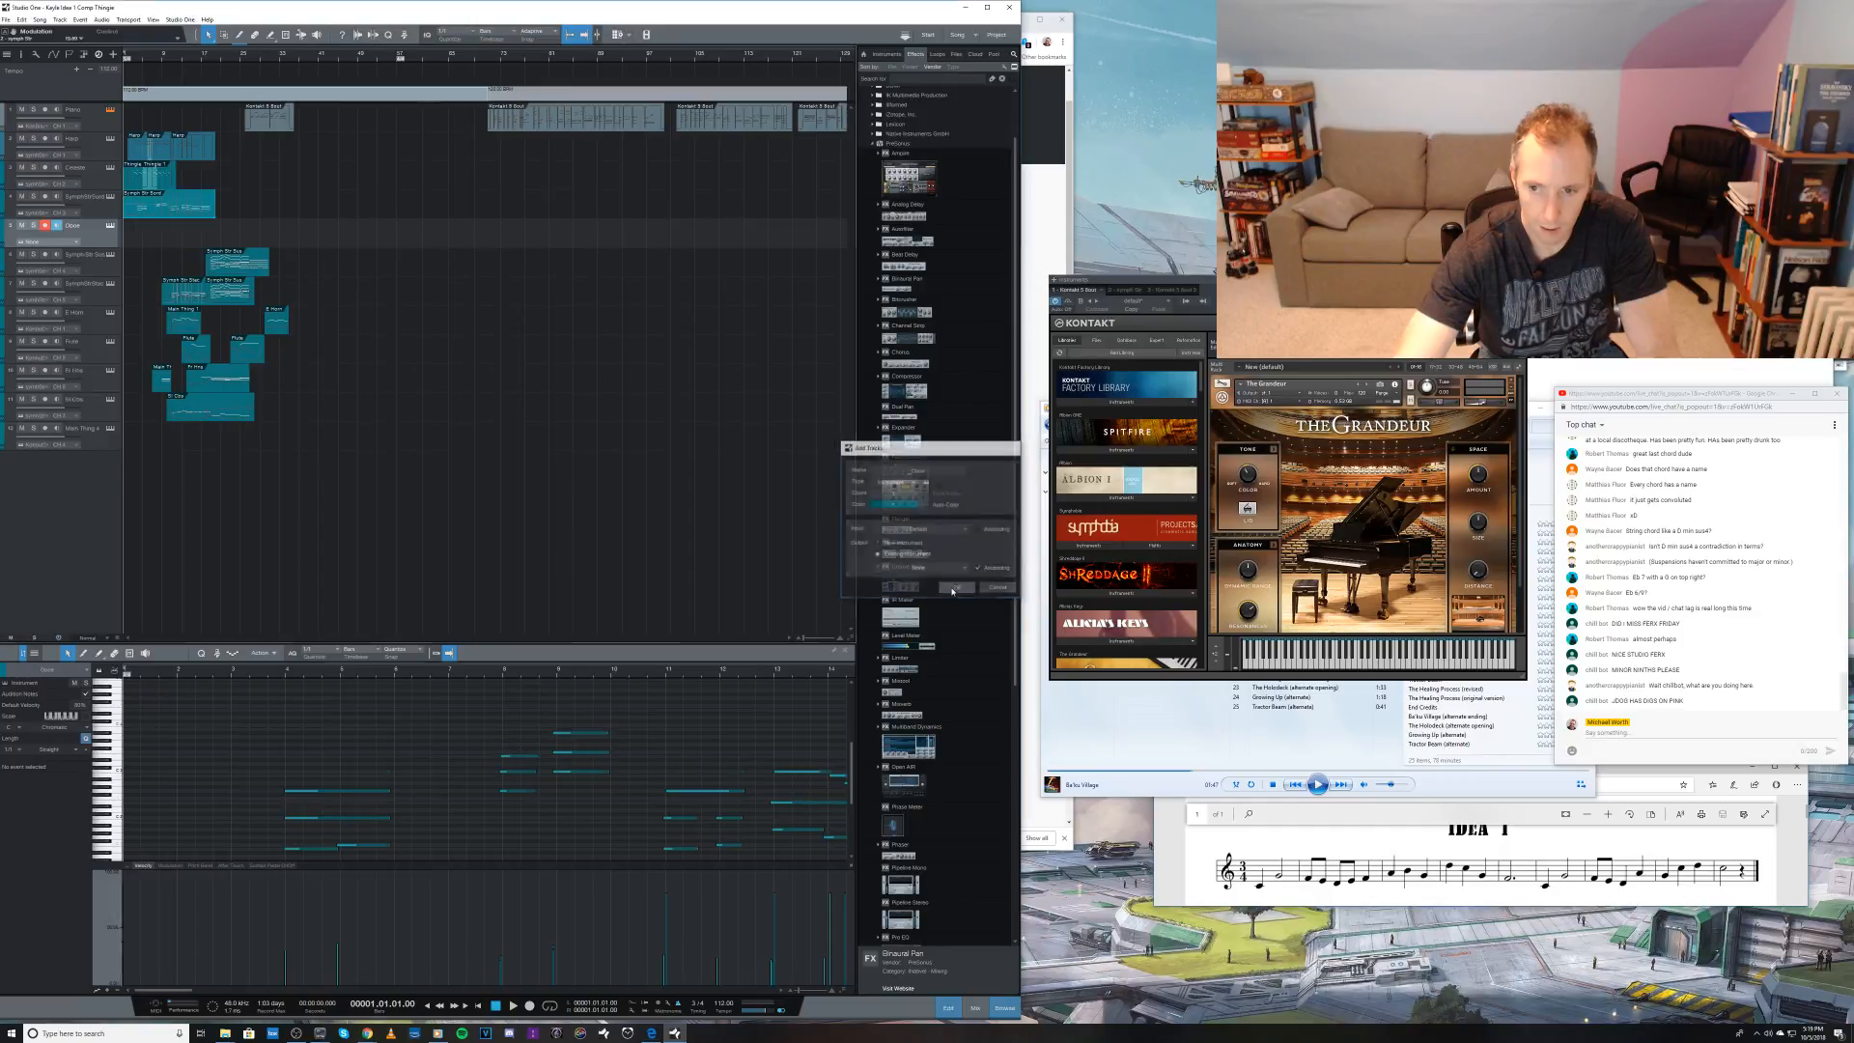
left_click(1175, 289)
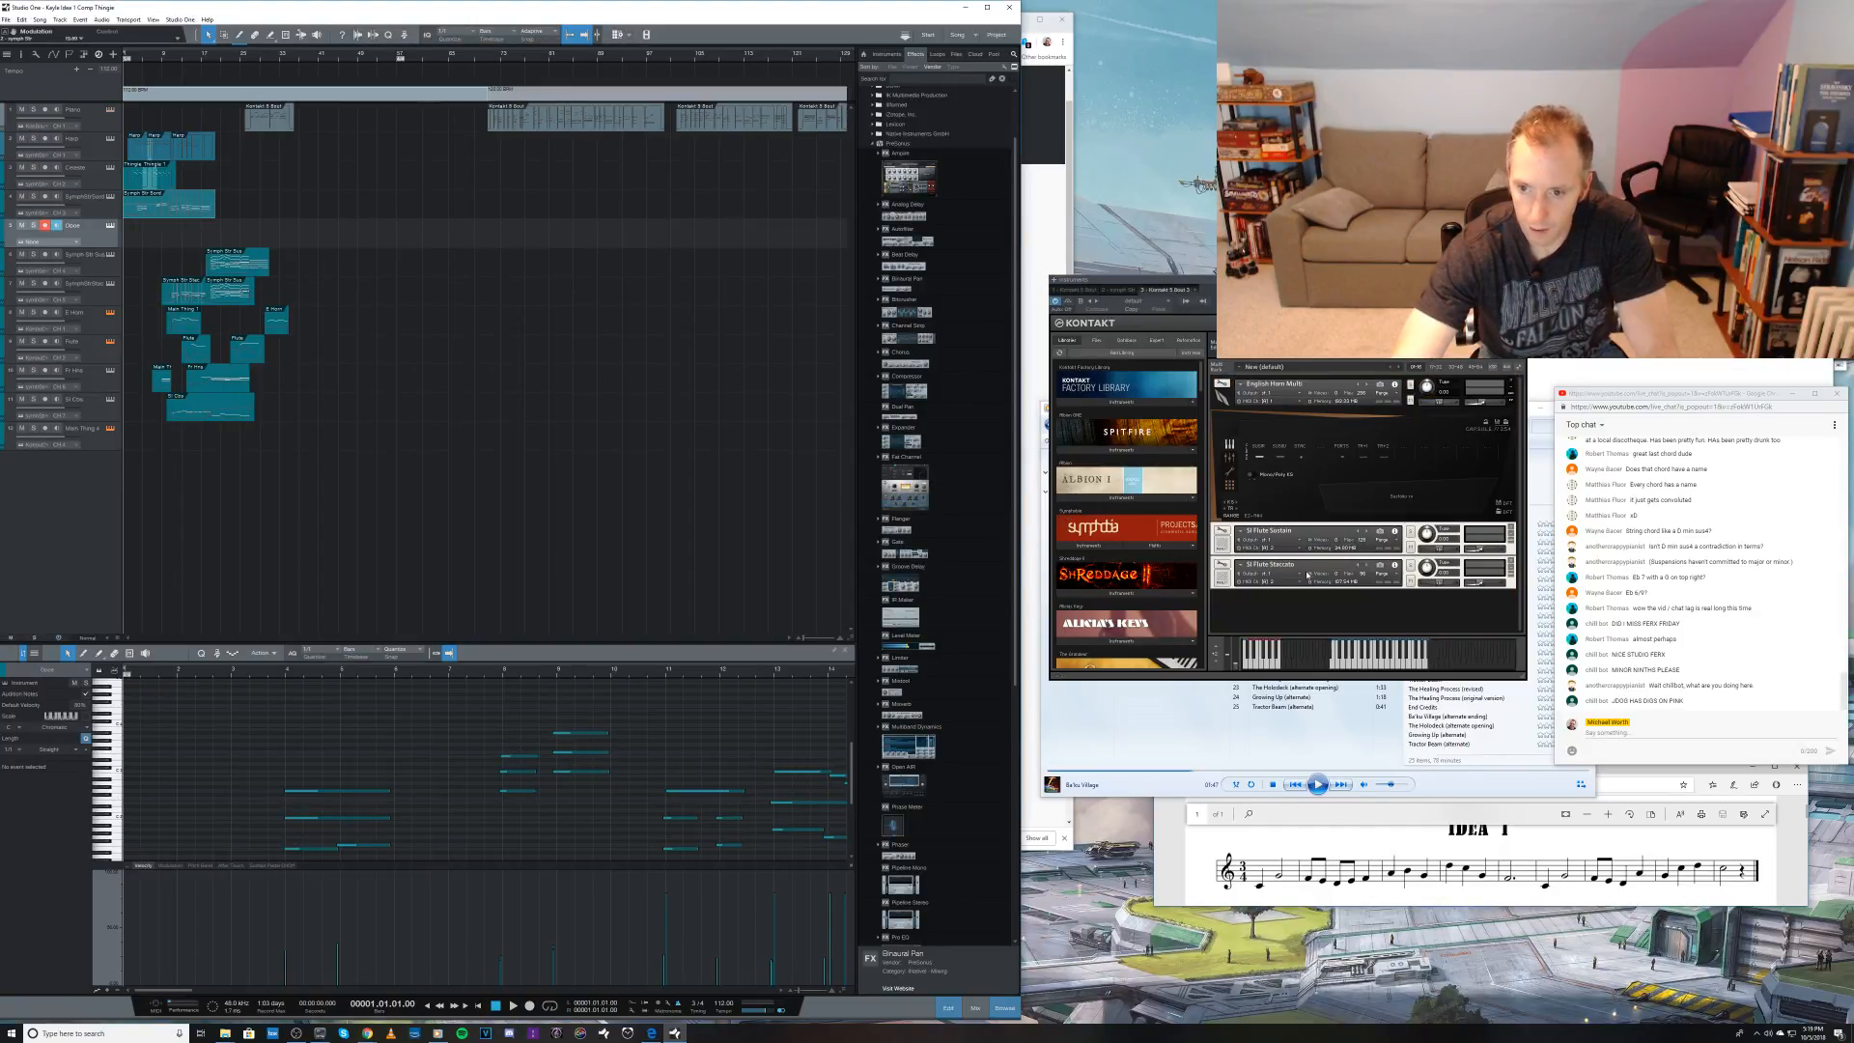
left_click(1518, 368)
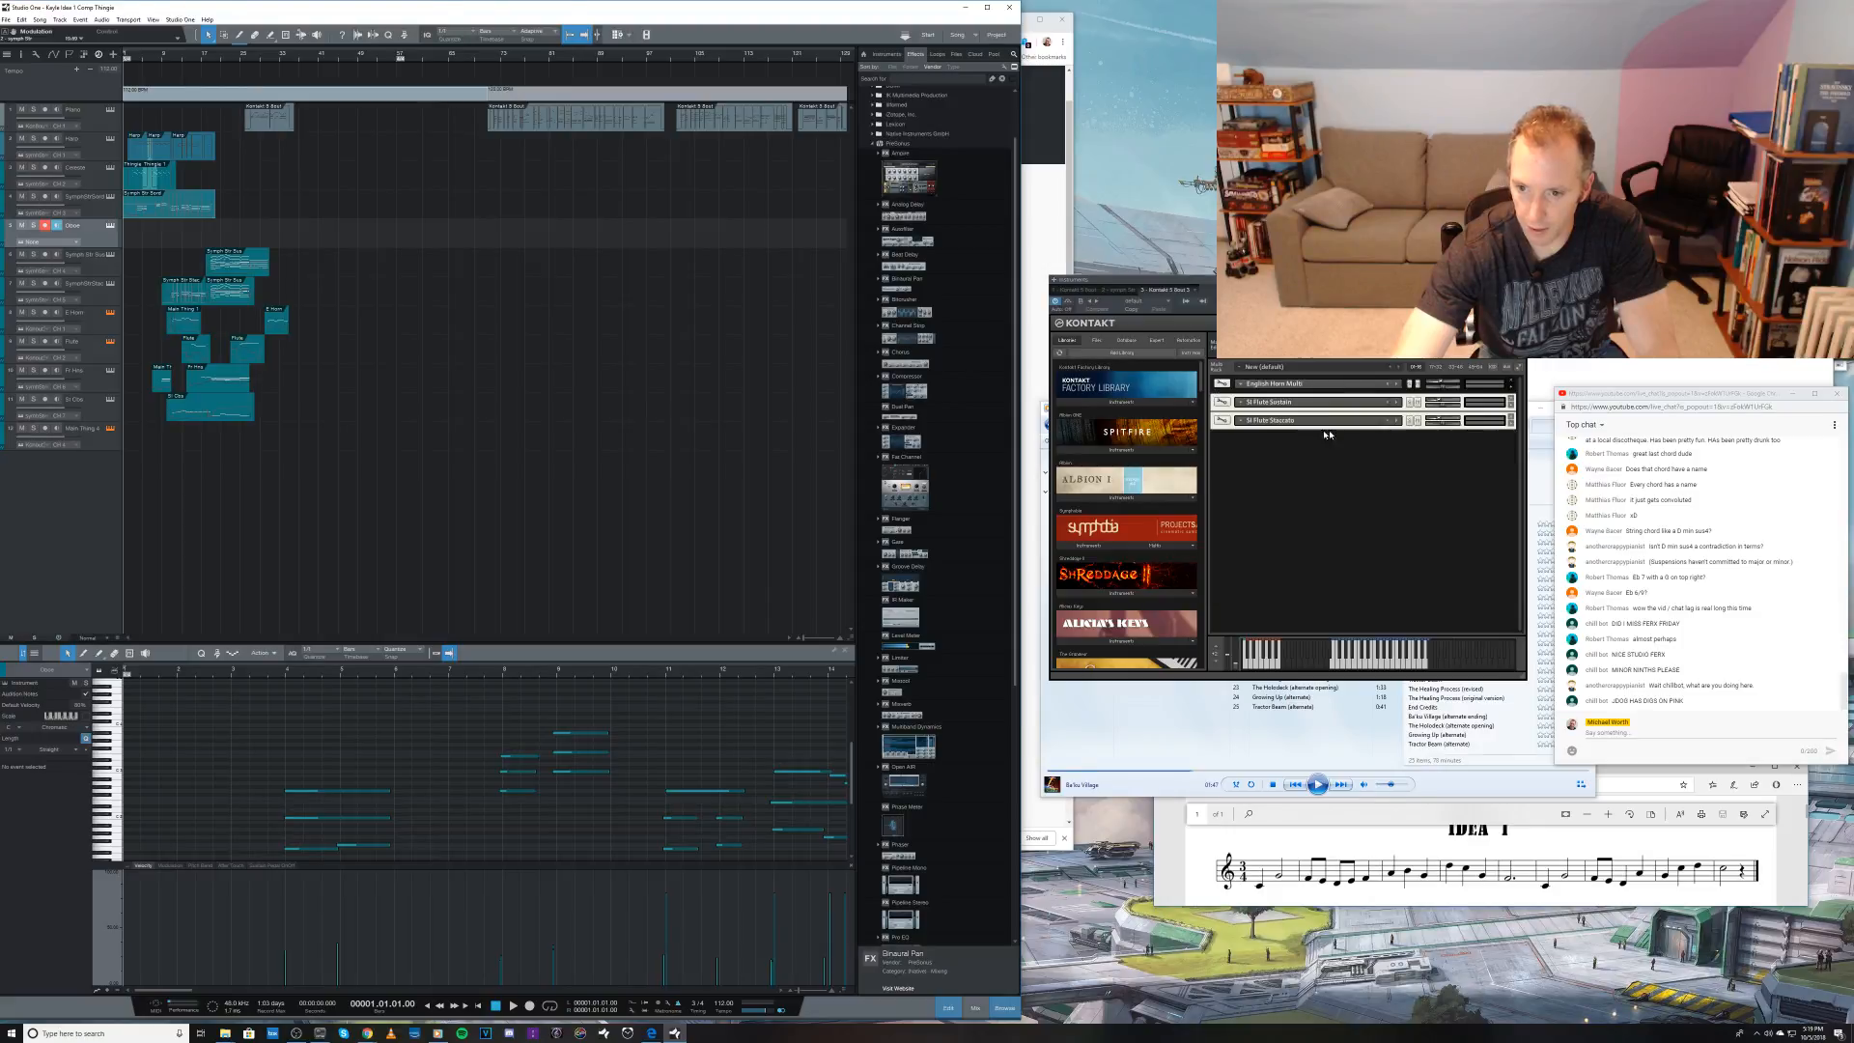
left_click(1512, 424)
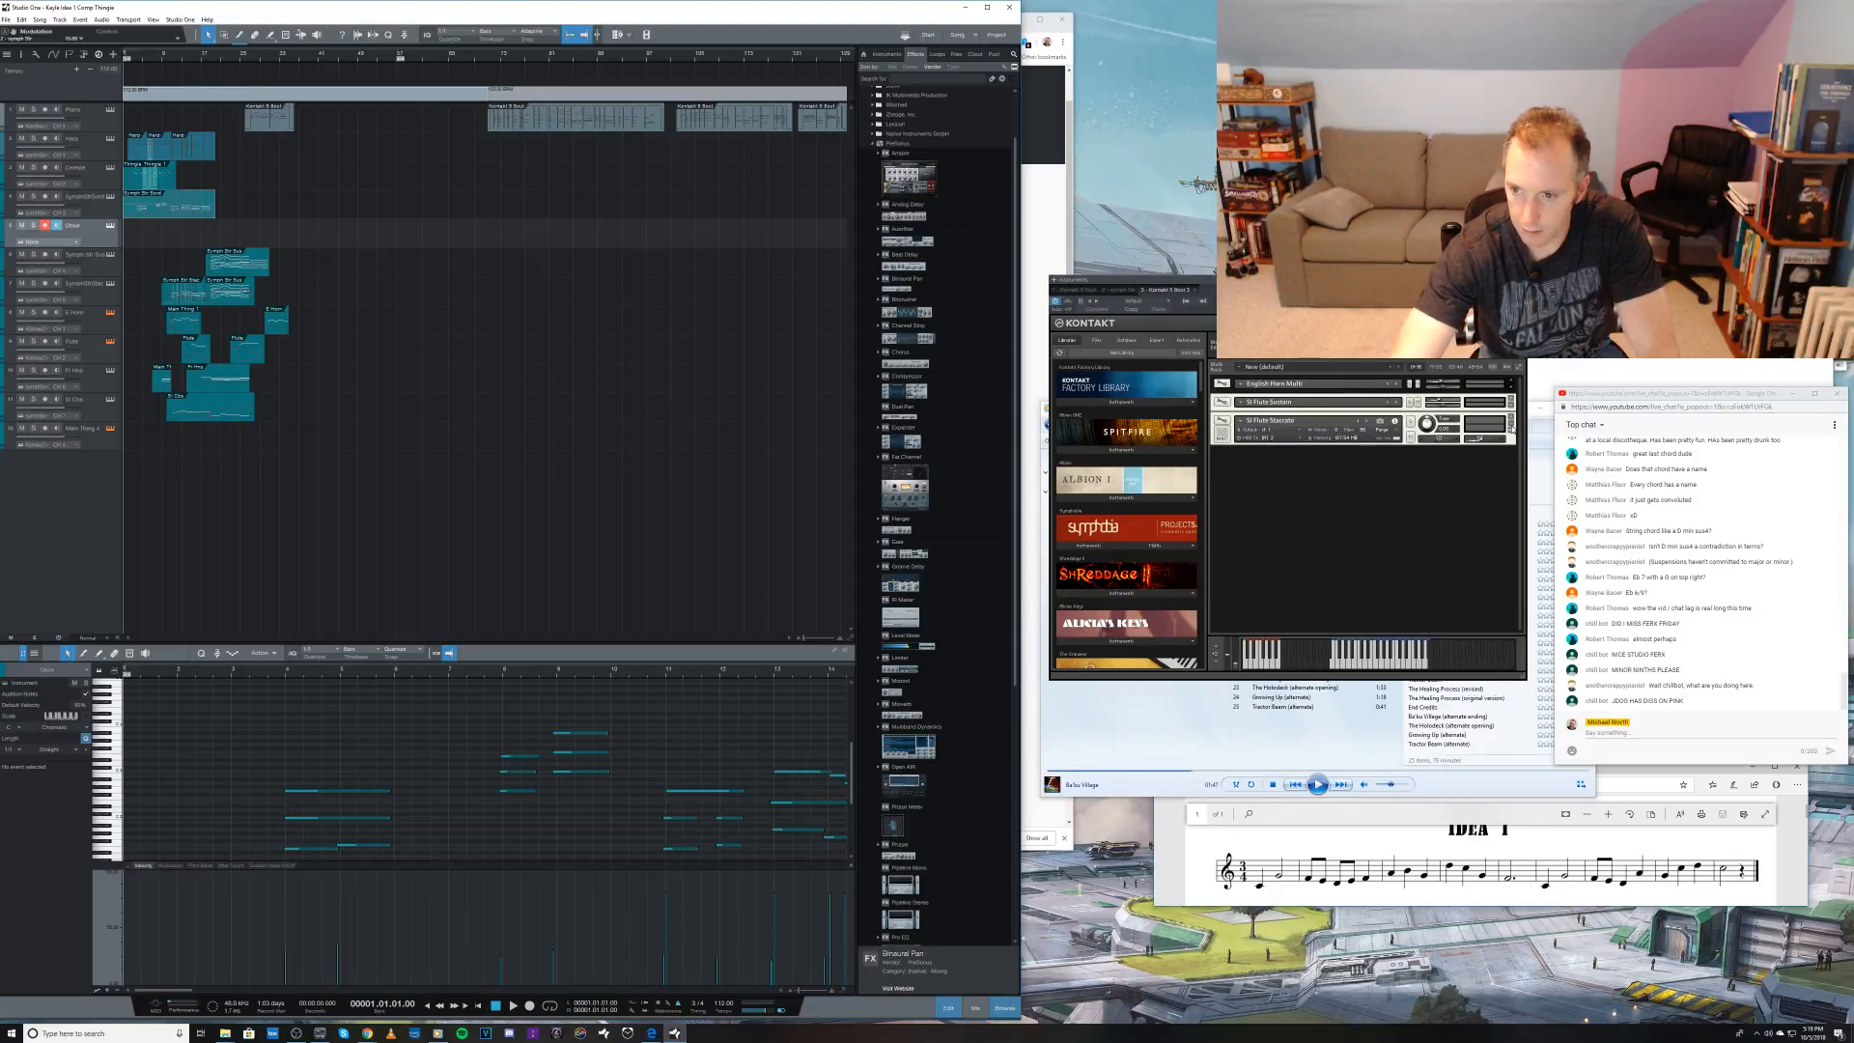
left_click(1512, 424)
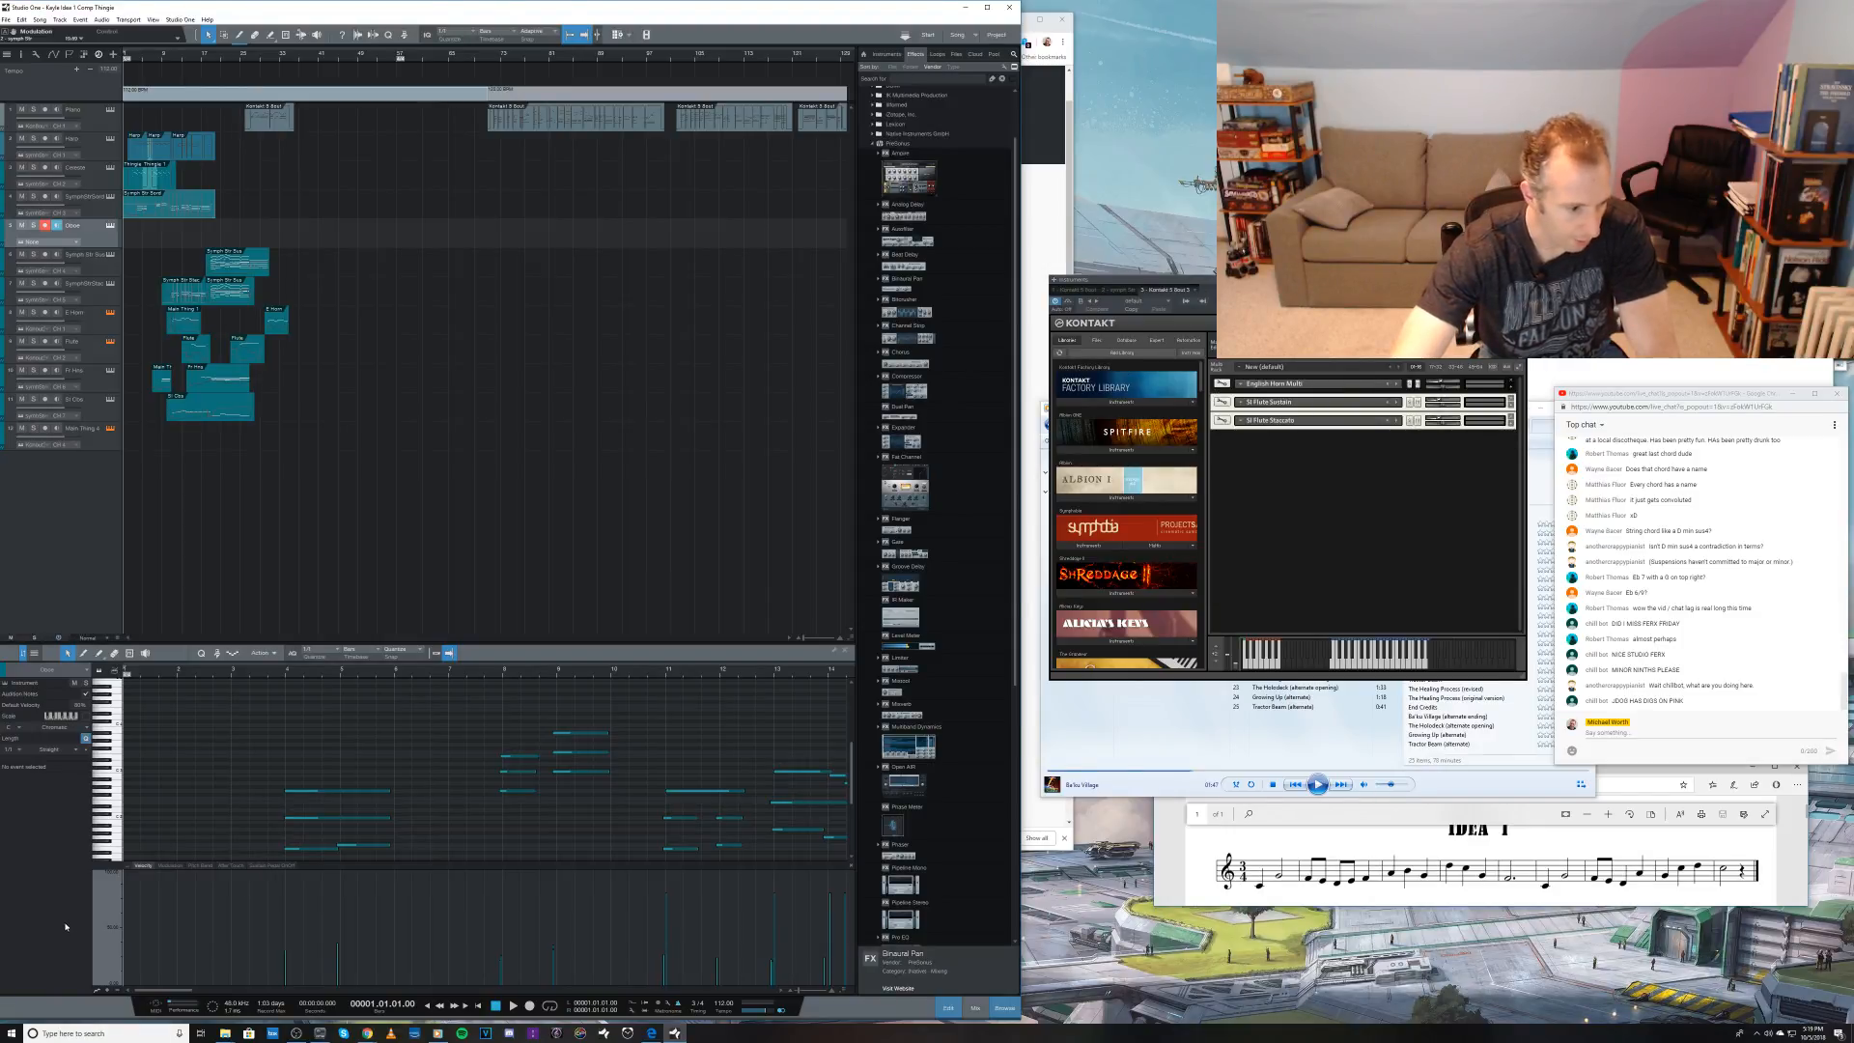
Step: Rename the woodwind Kontakt instrument as Winds in the mixer's instrument list
key("F3")
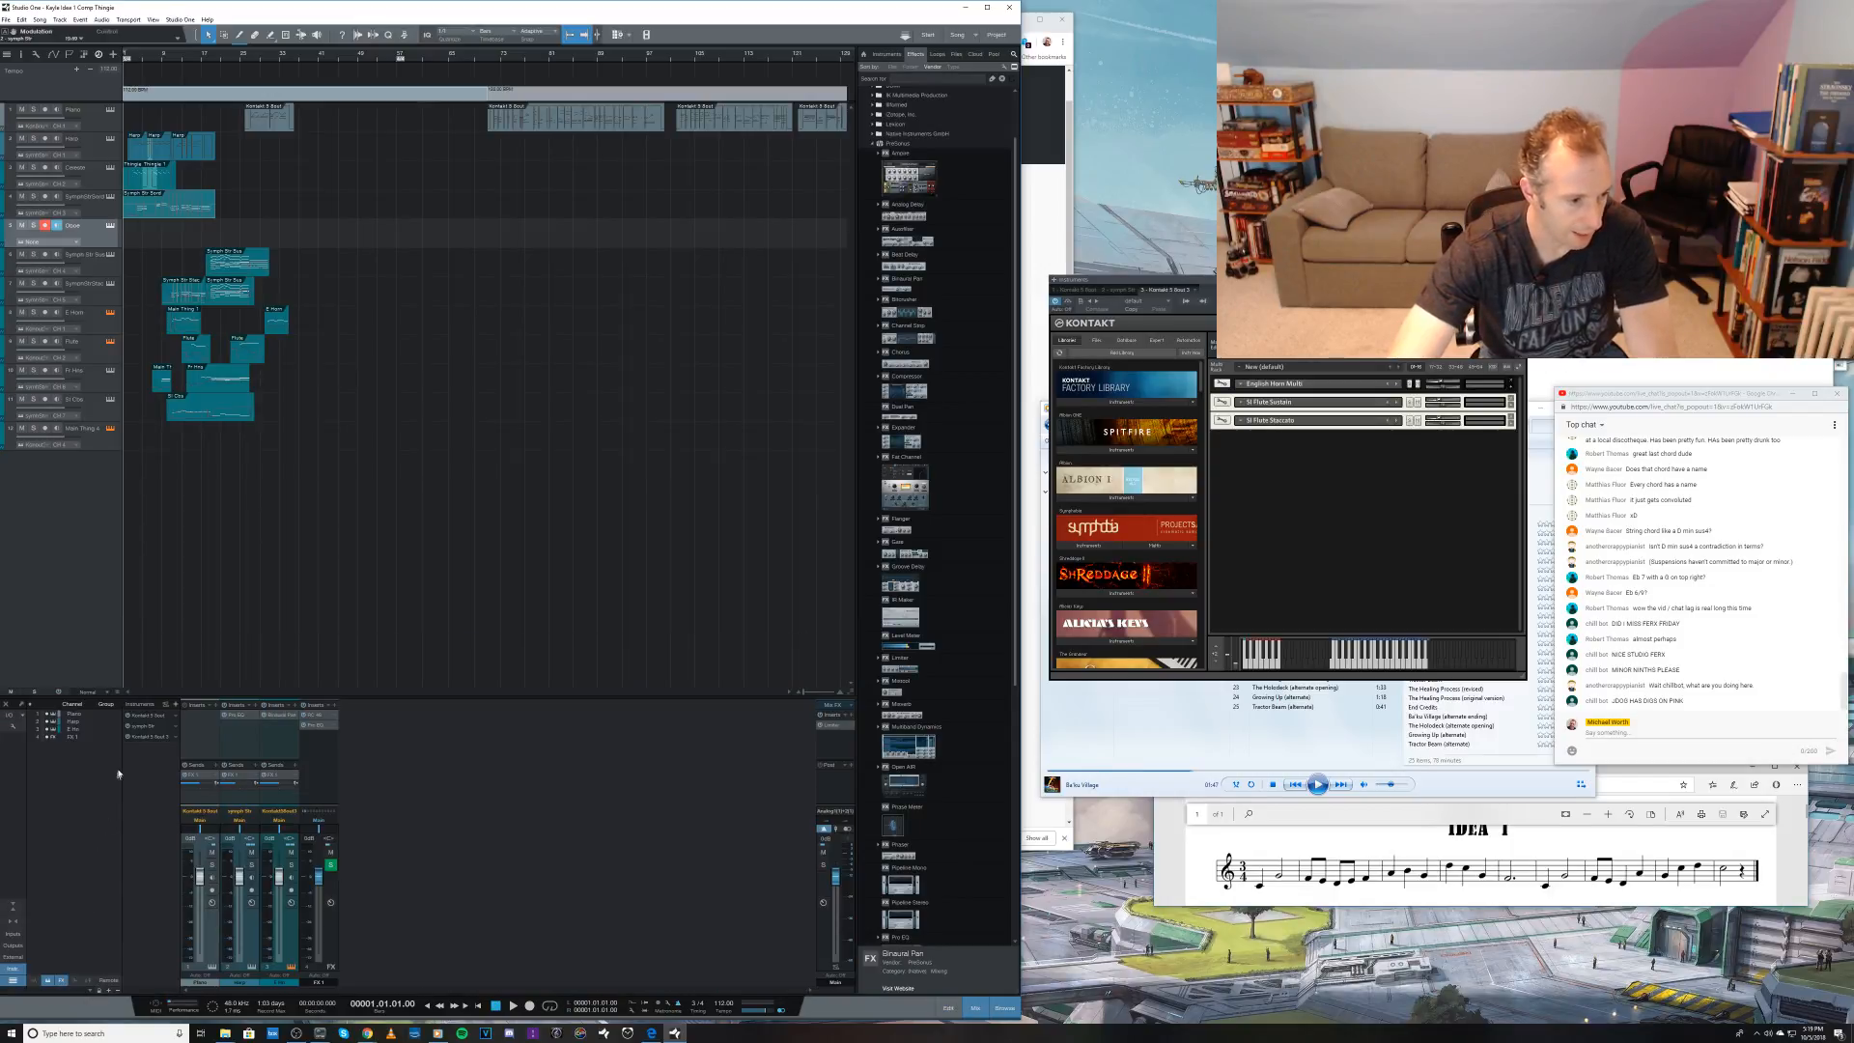
left_click(162, 739)
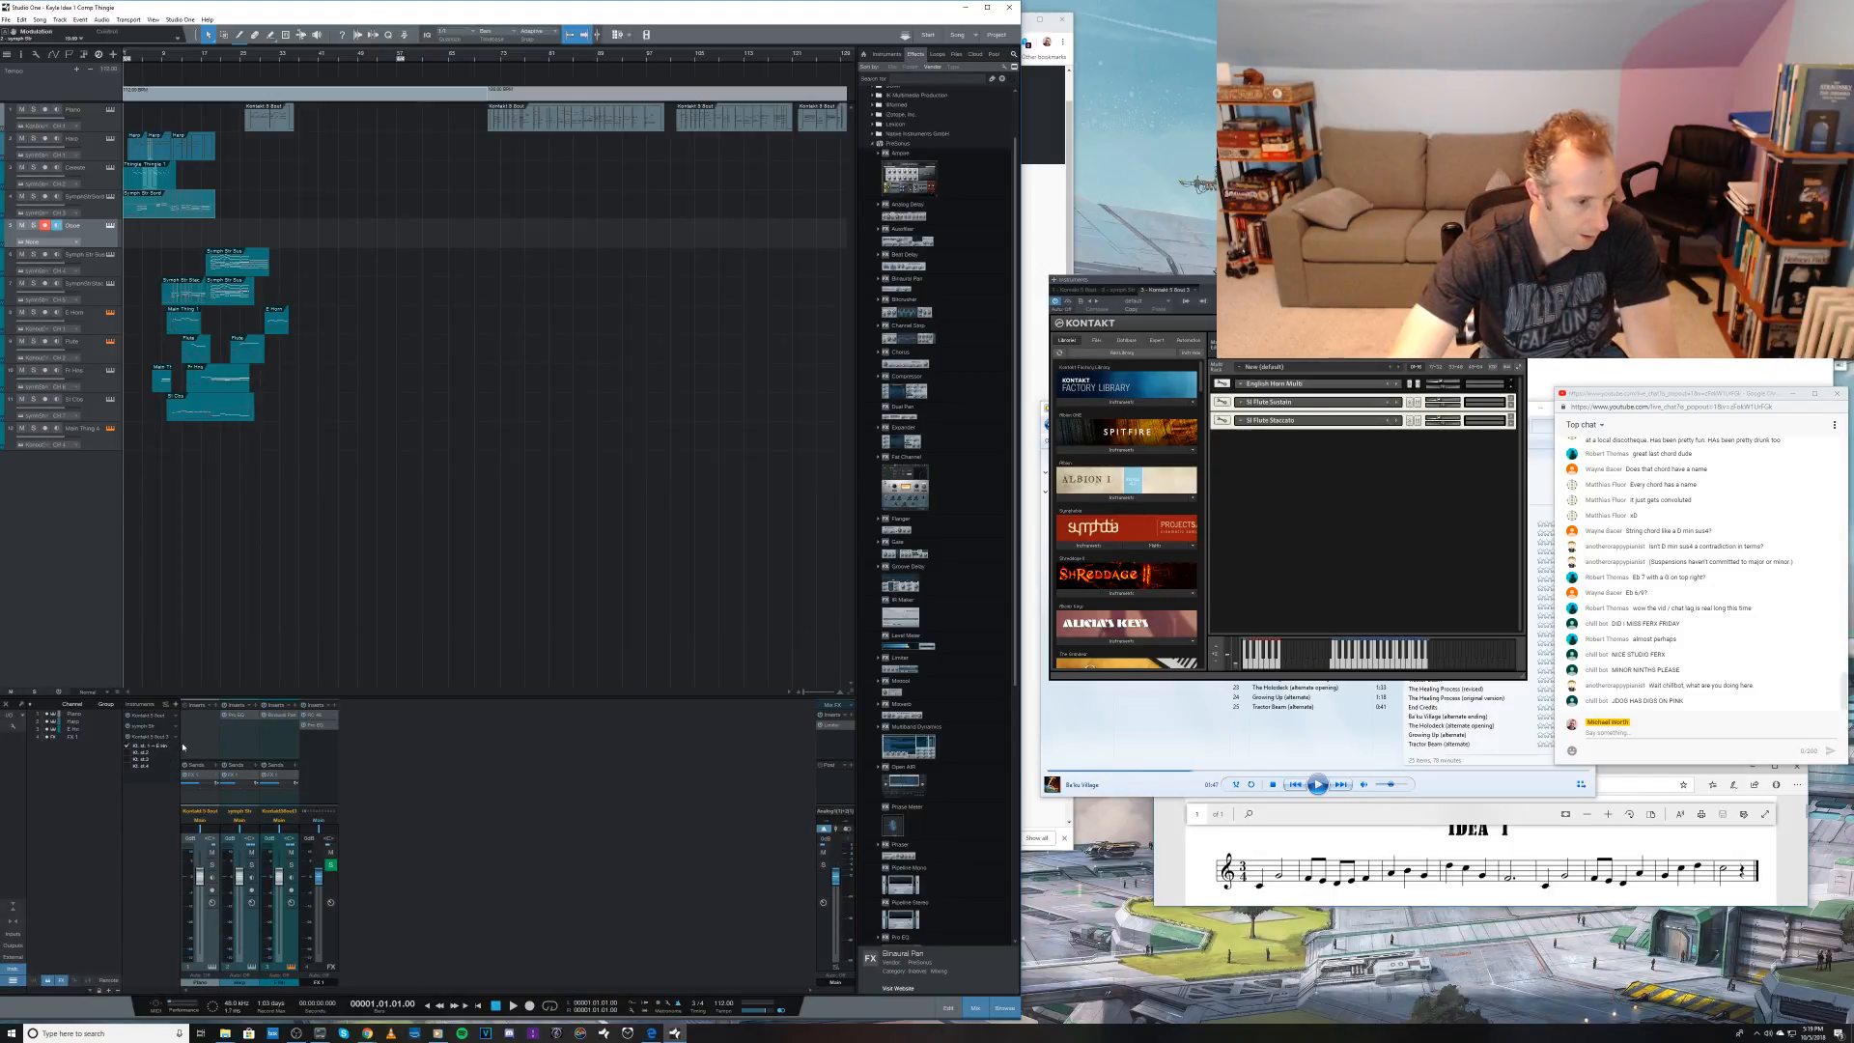
right_click(182, 747)
left_click(197, 765)
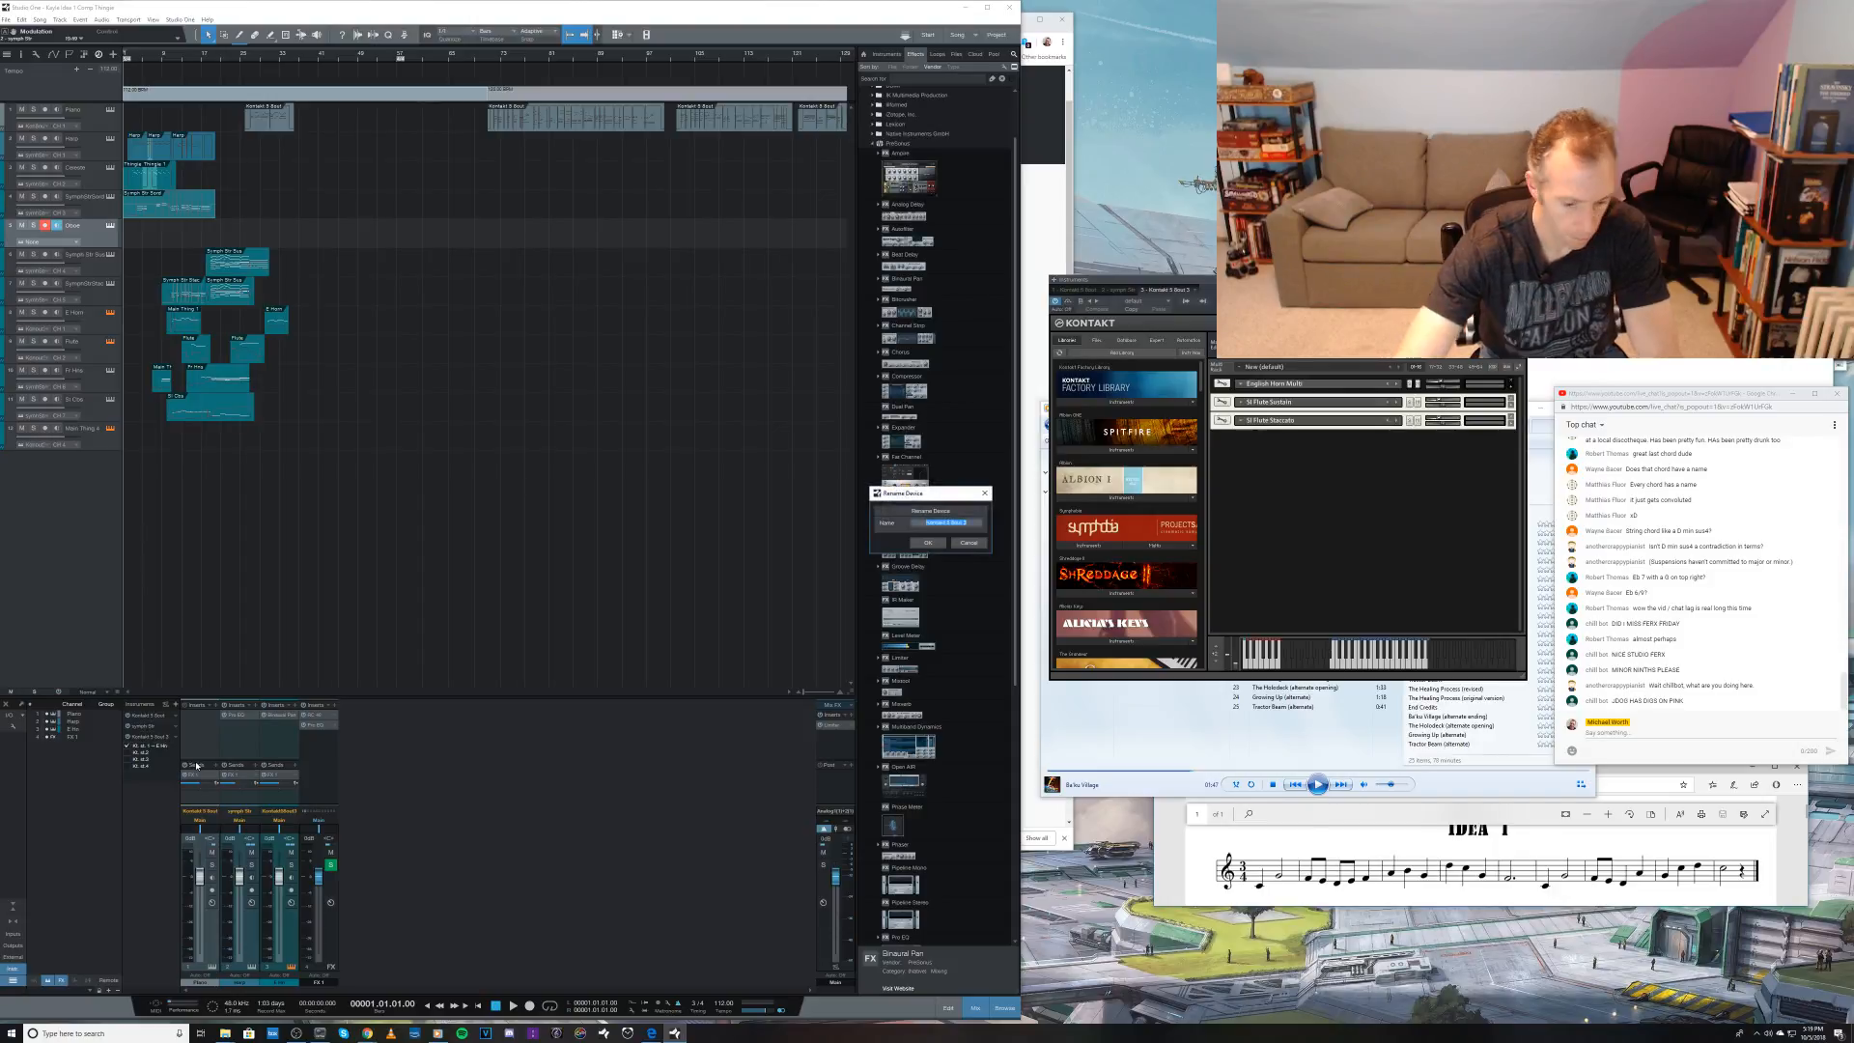
type("Winds")
key("Return")
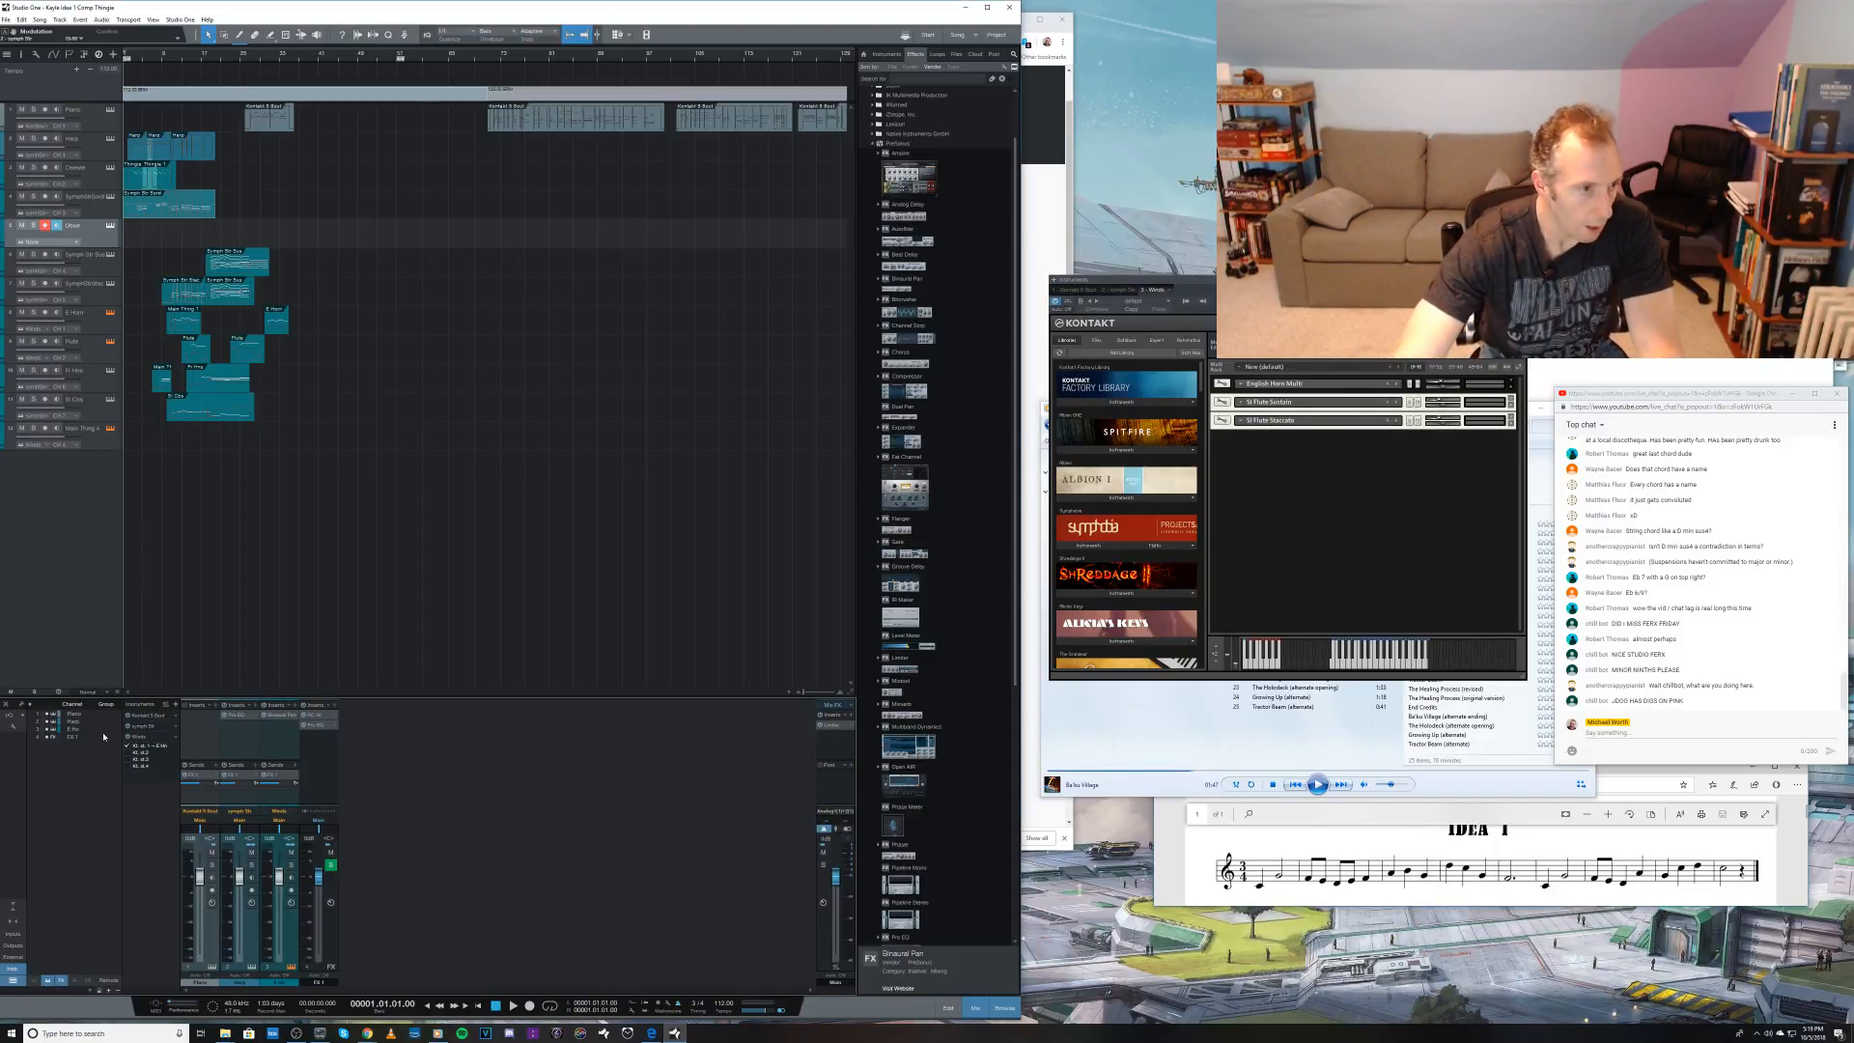
Step: Load the Oboe Expressive and Oboe Stacc patches from the sample library folder into the woodwind Kontakt rack
left_click(1661, 270)
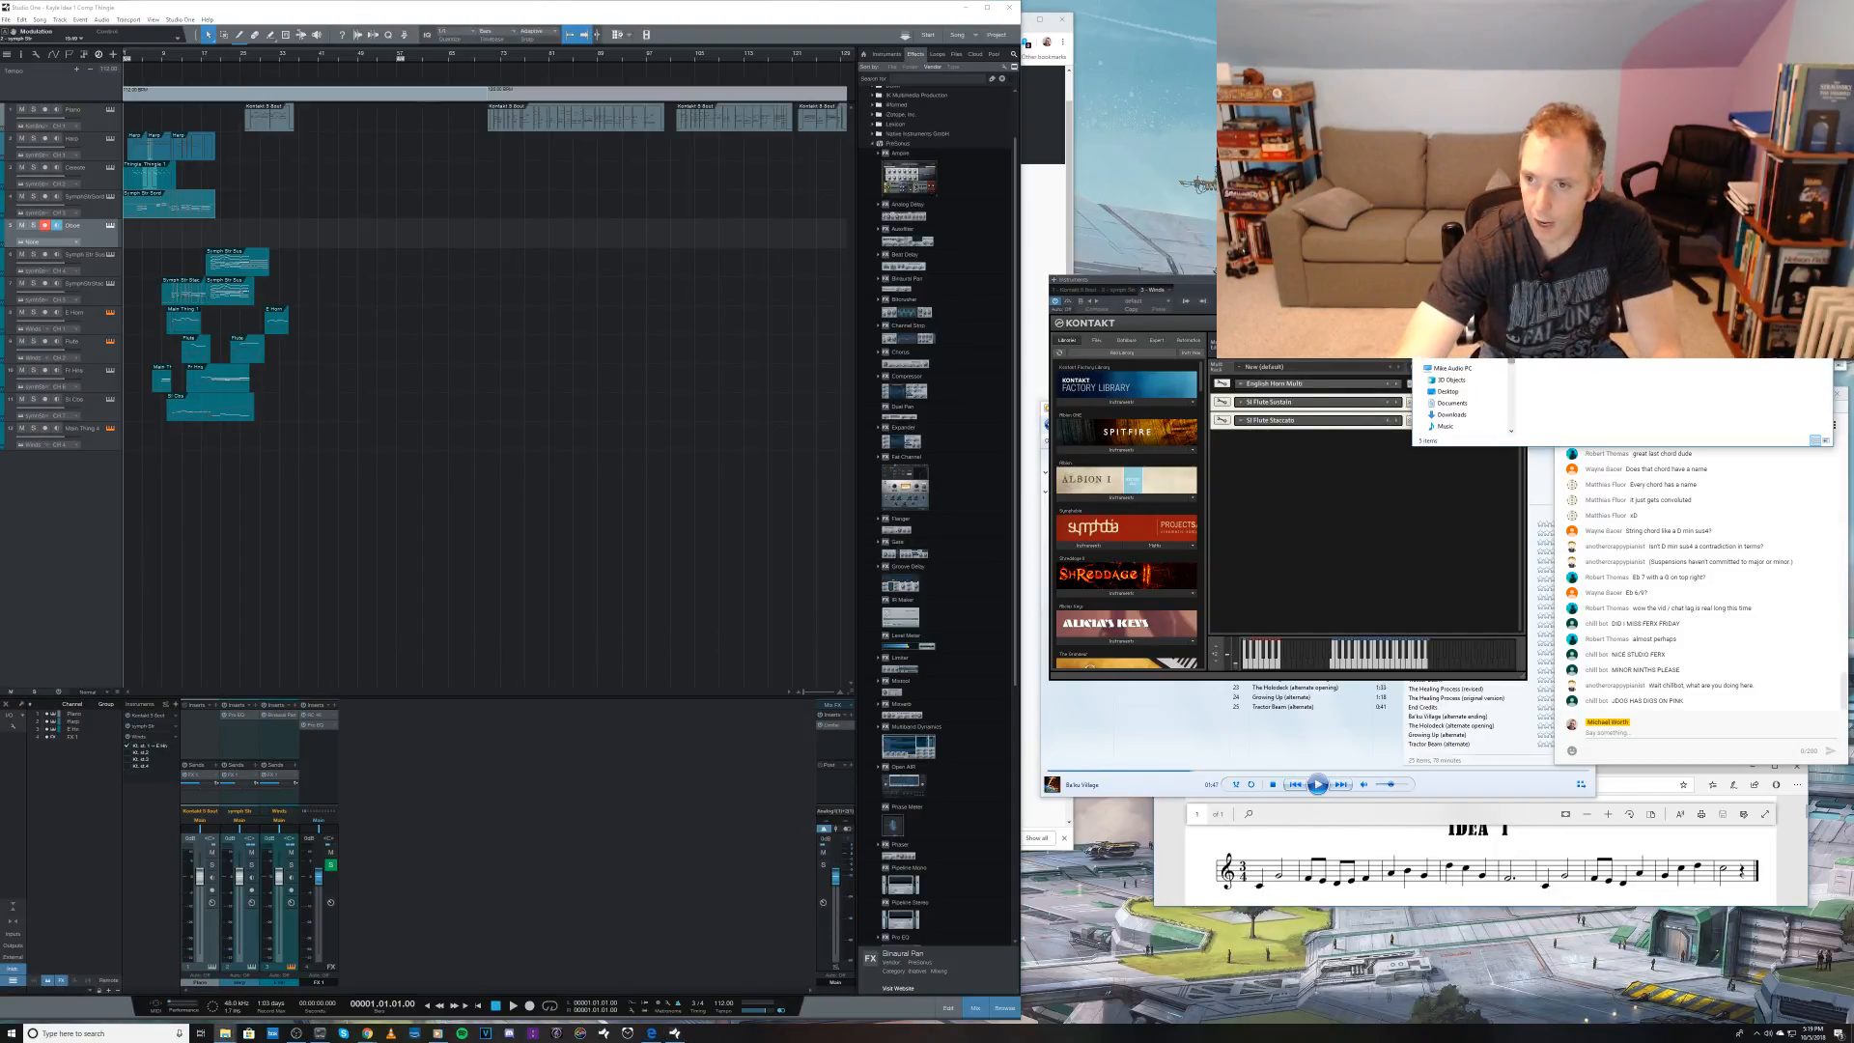
left_click(1584, 251)
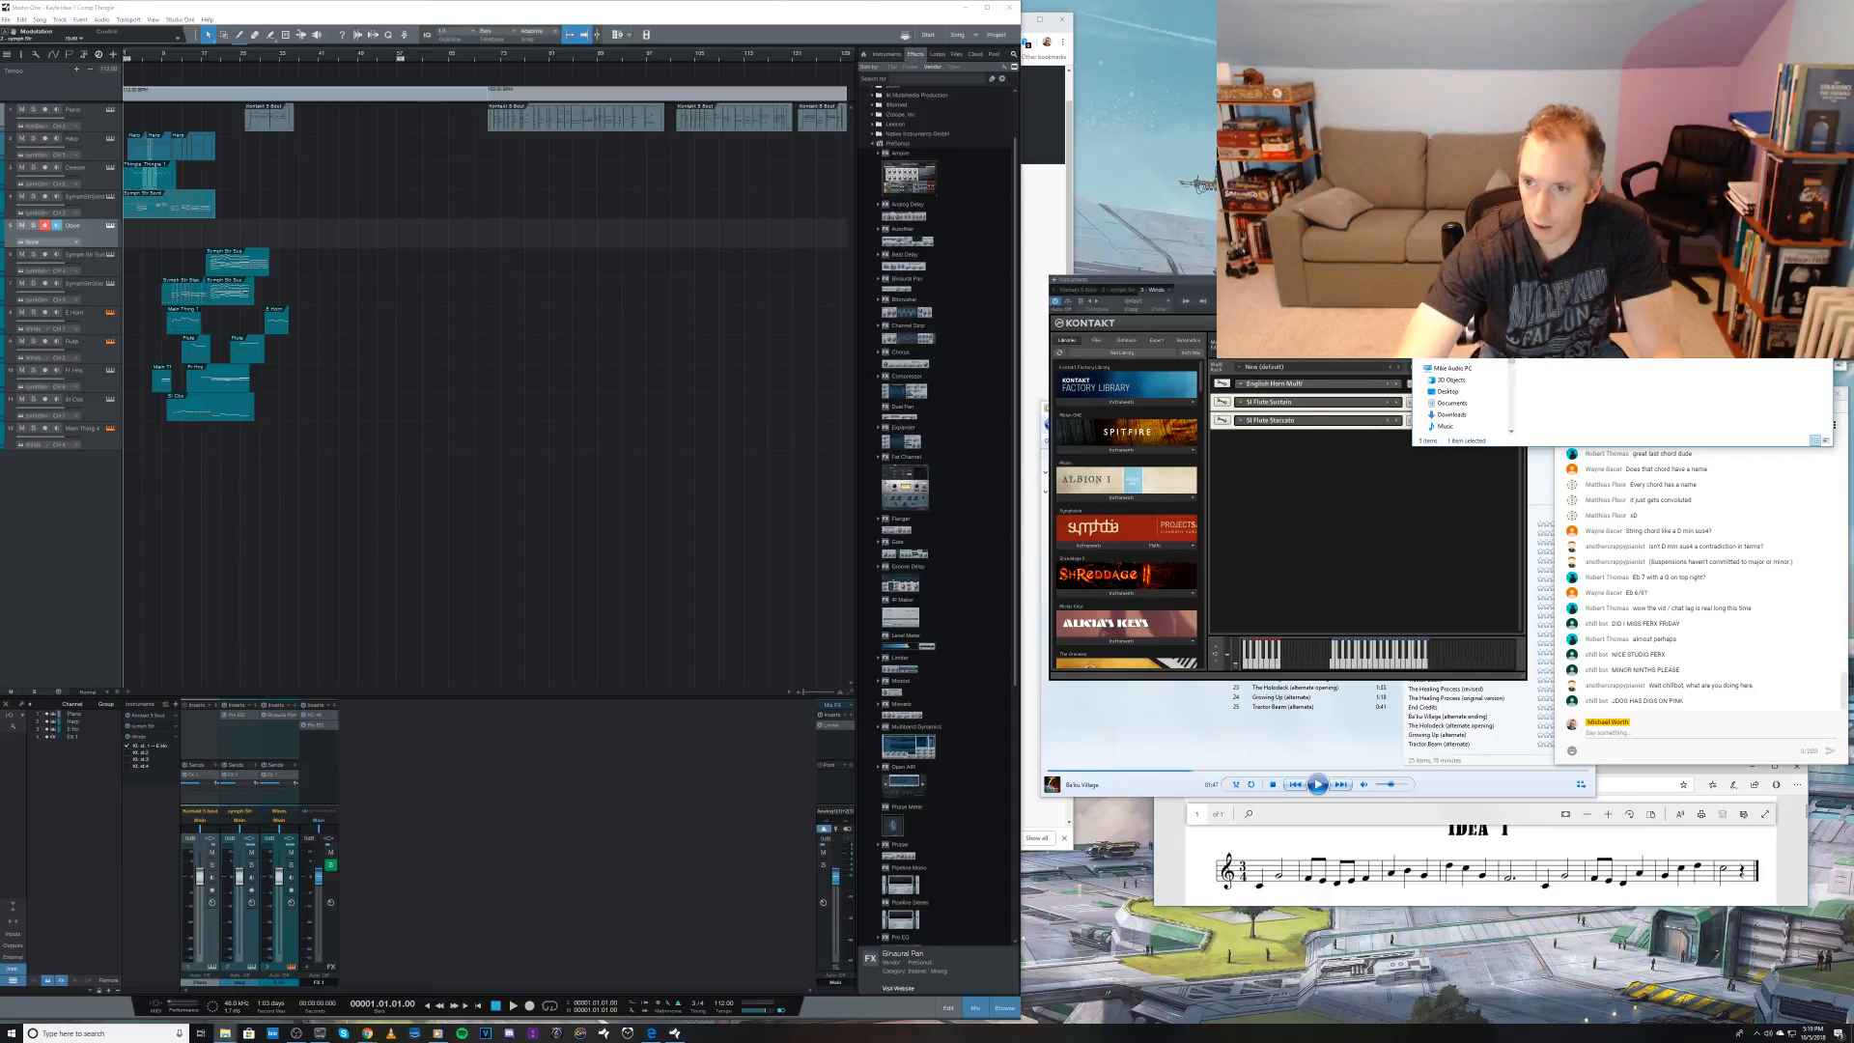
double_click(1583, 251)
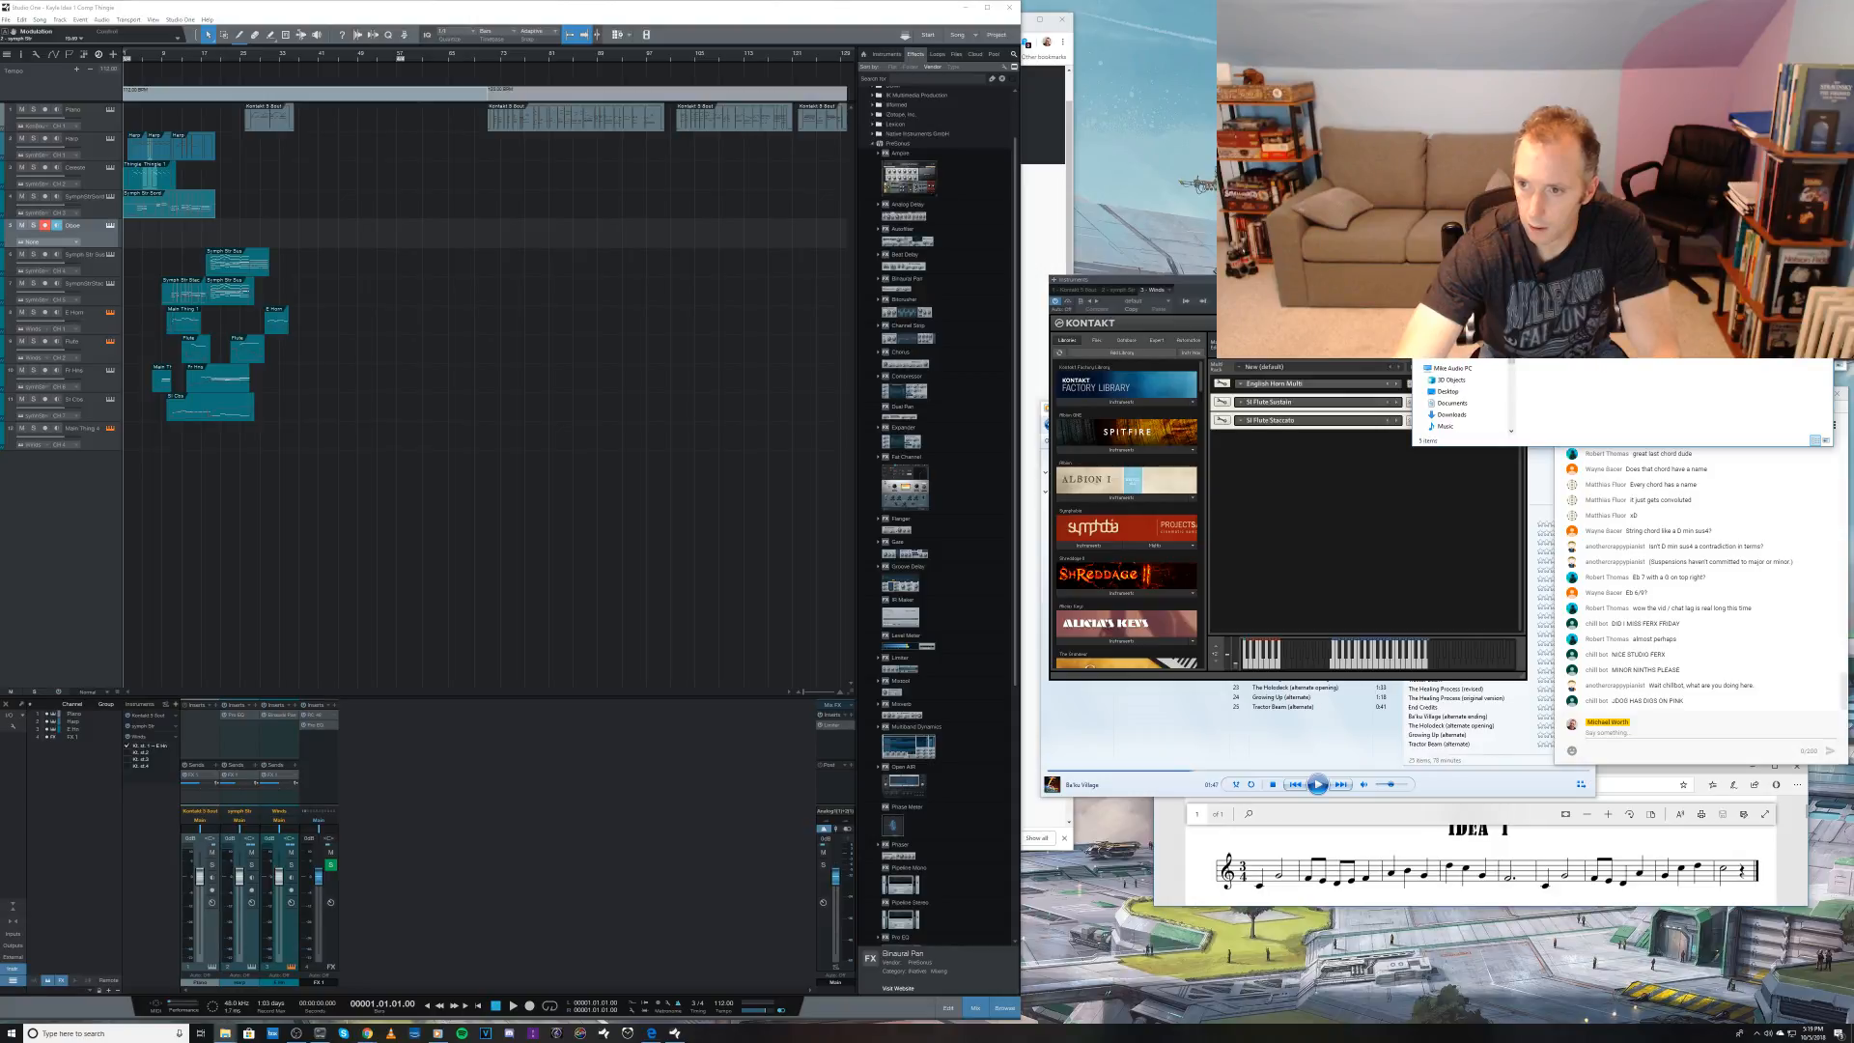
left_click_drag(1564, 309, 1389, 502)
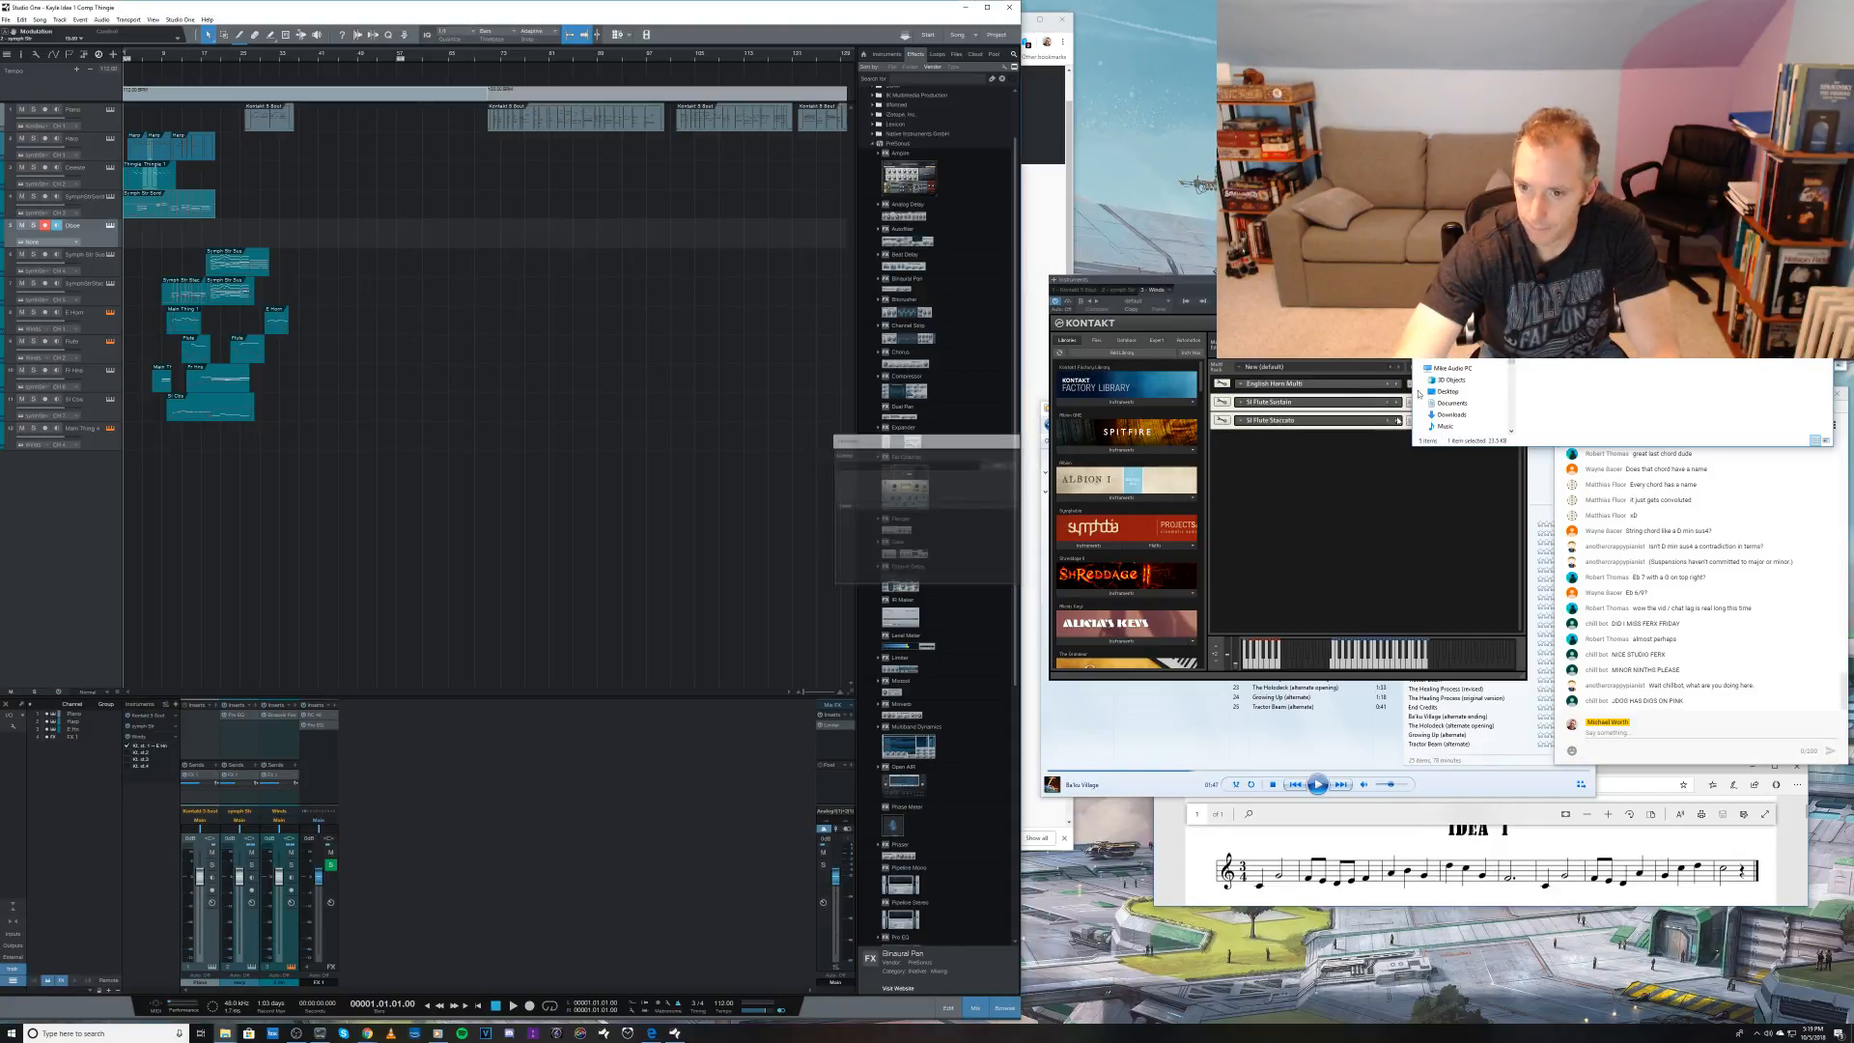
left_click_drag(1564, 324, 1329, 493)
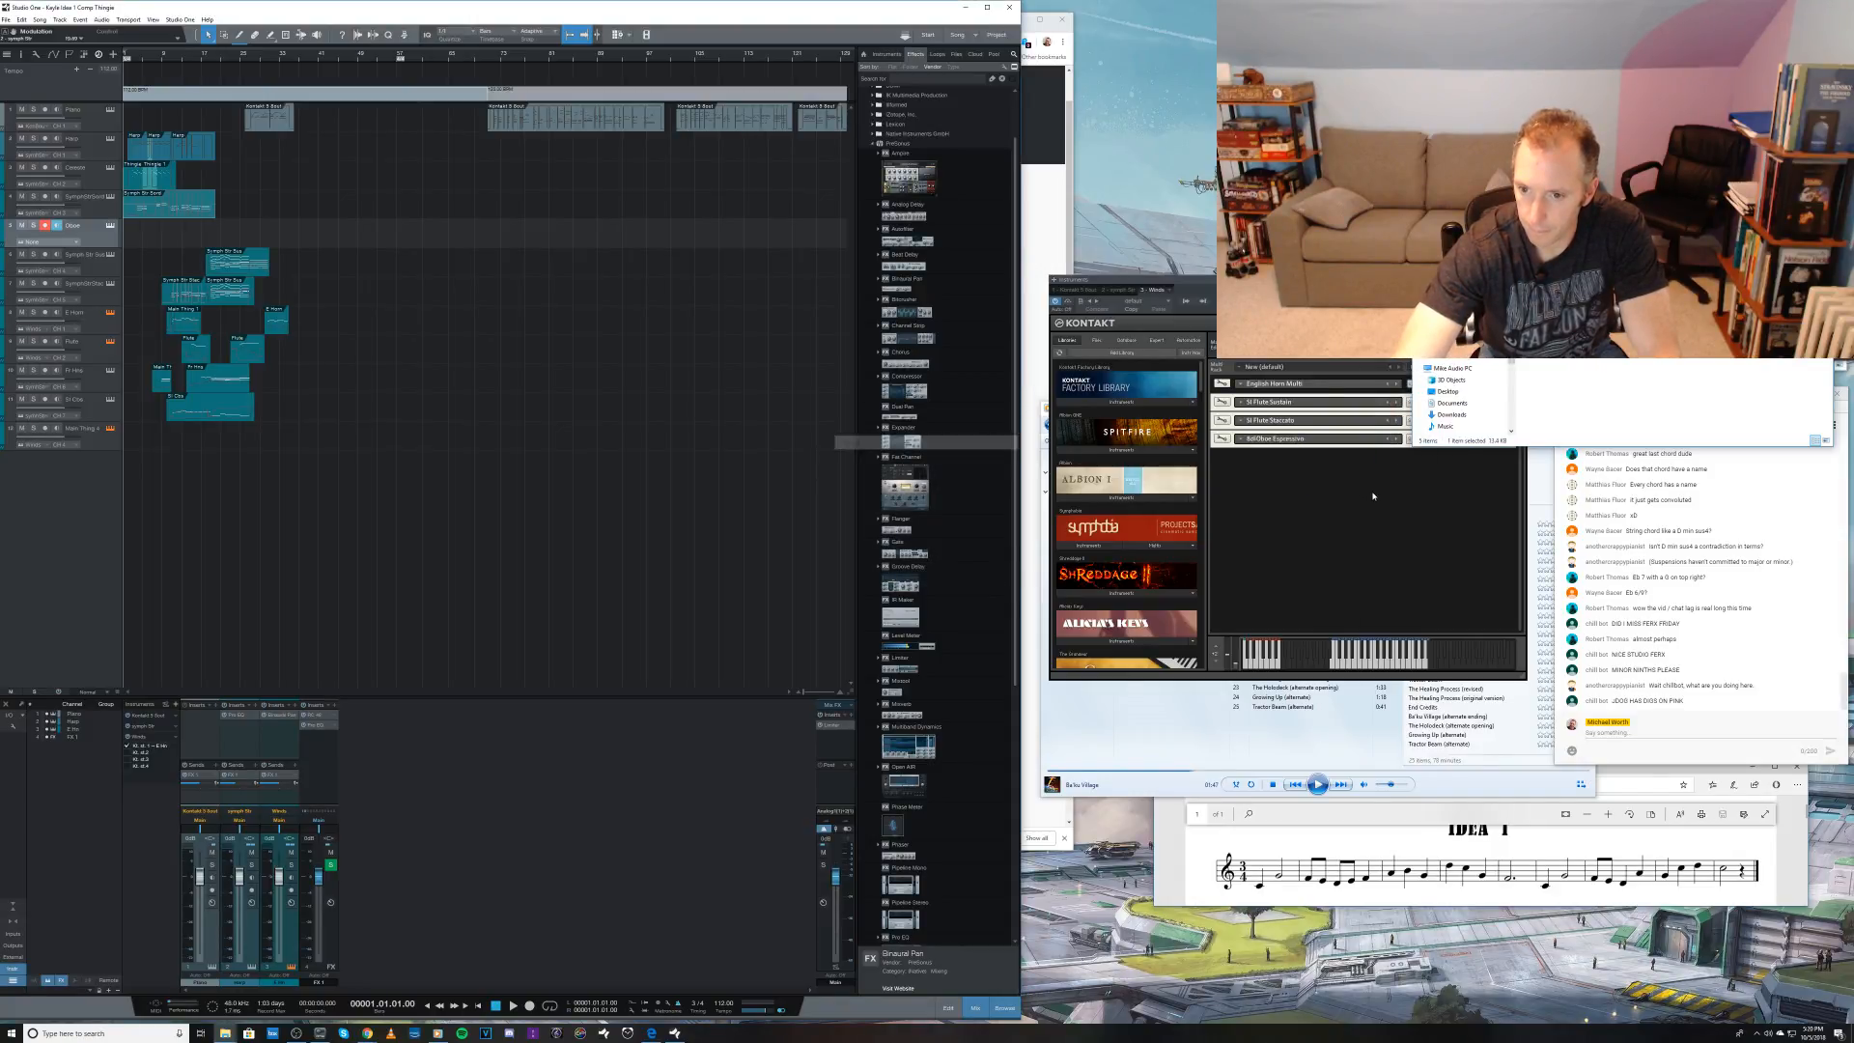
left_click(1384, 496)
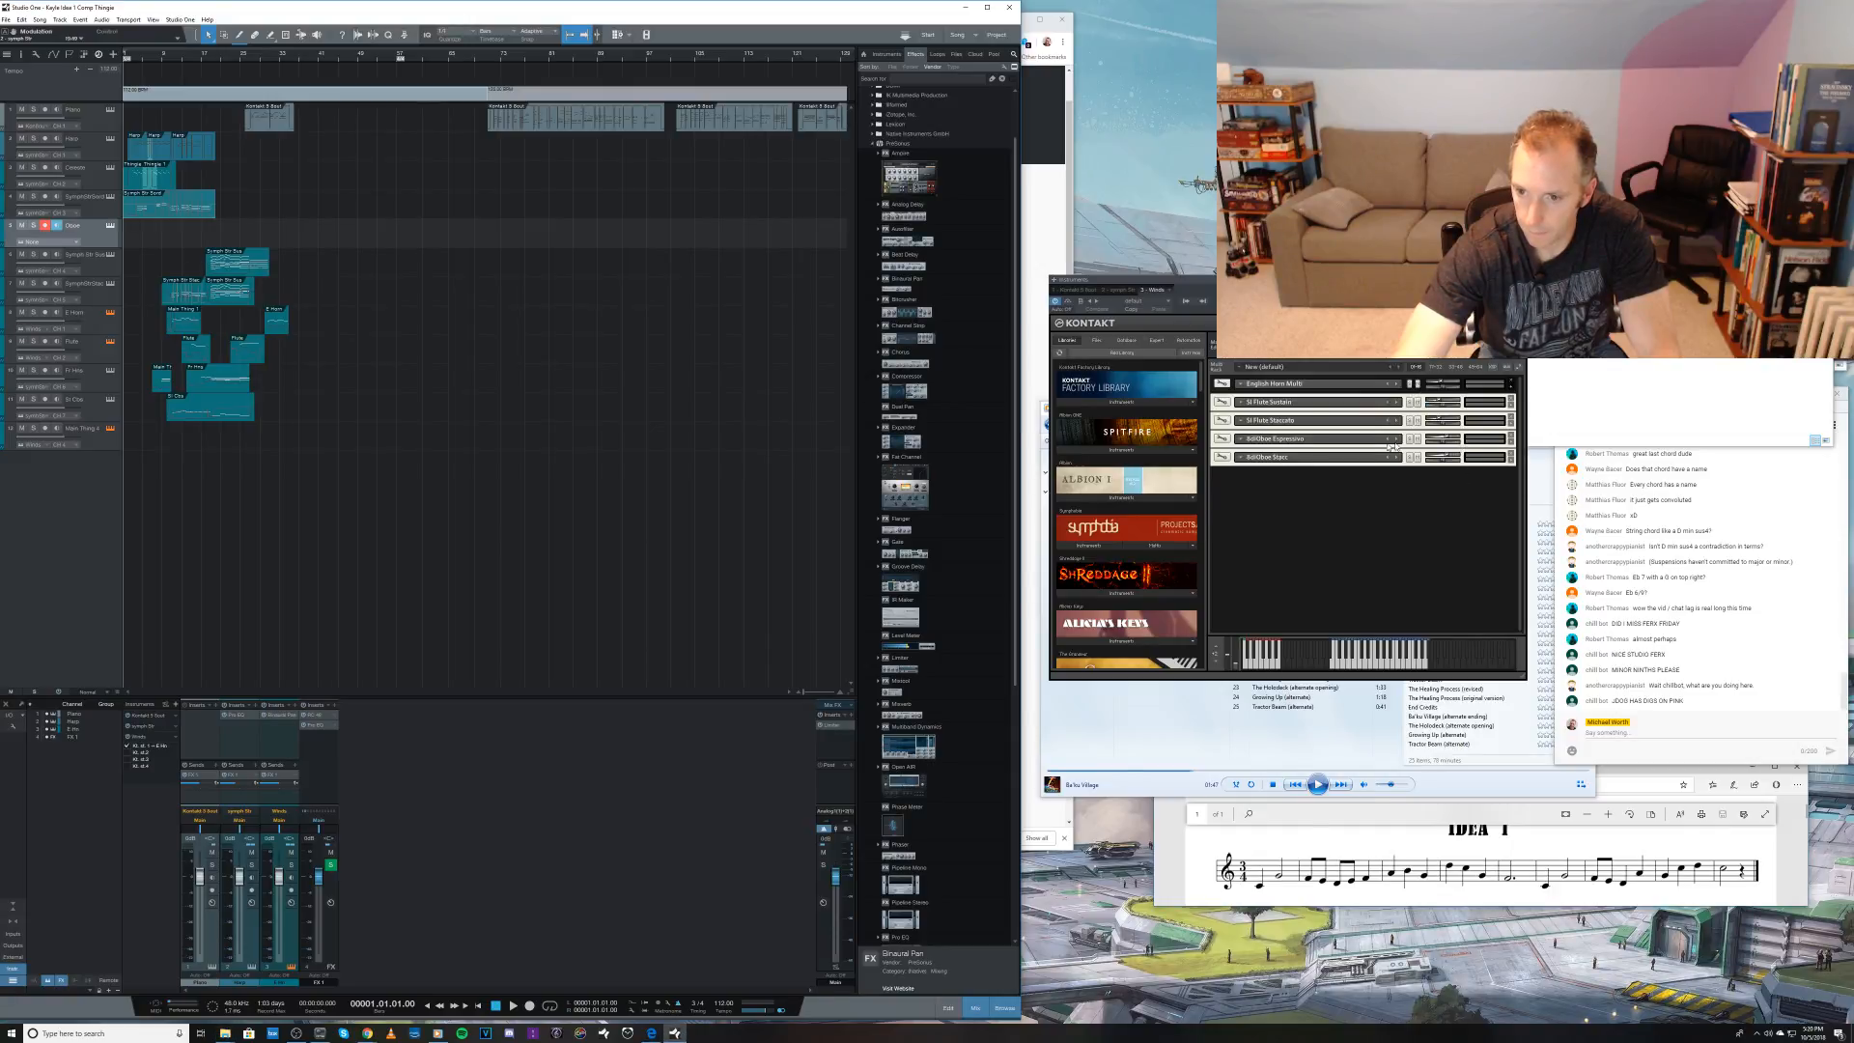
Step: Check the expressive oboe patch's MIDI channel and assign the Oboe Stacc patch to the matching channel
left_click(1512, 440)
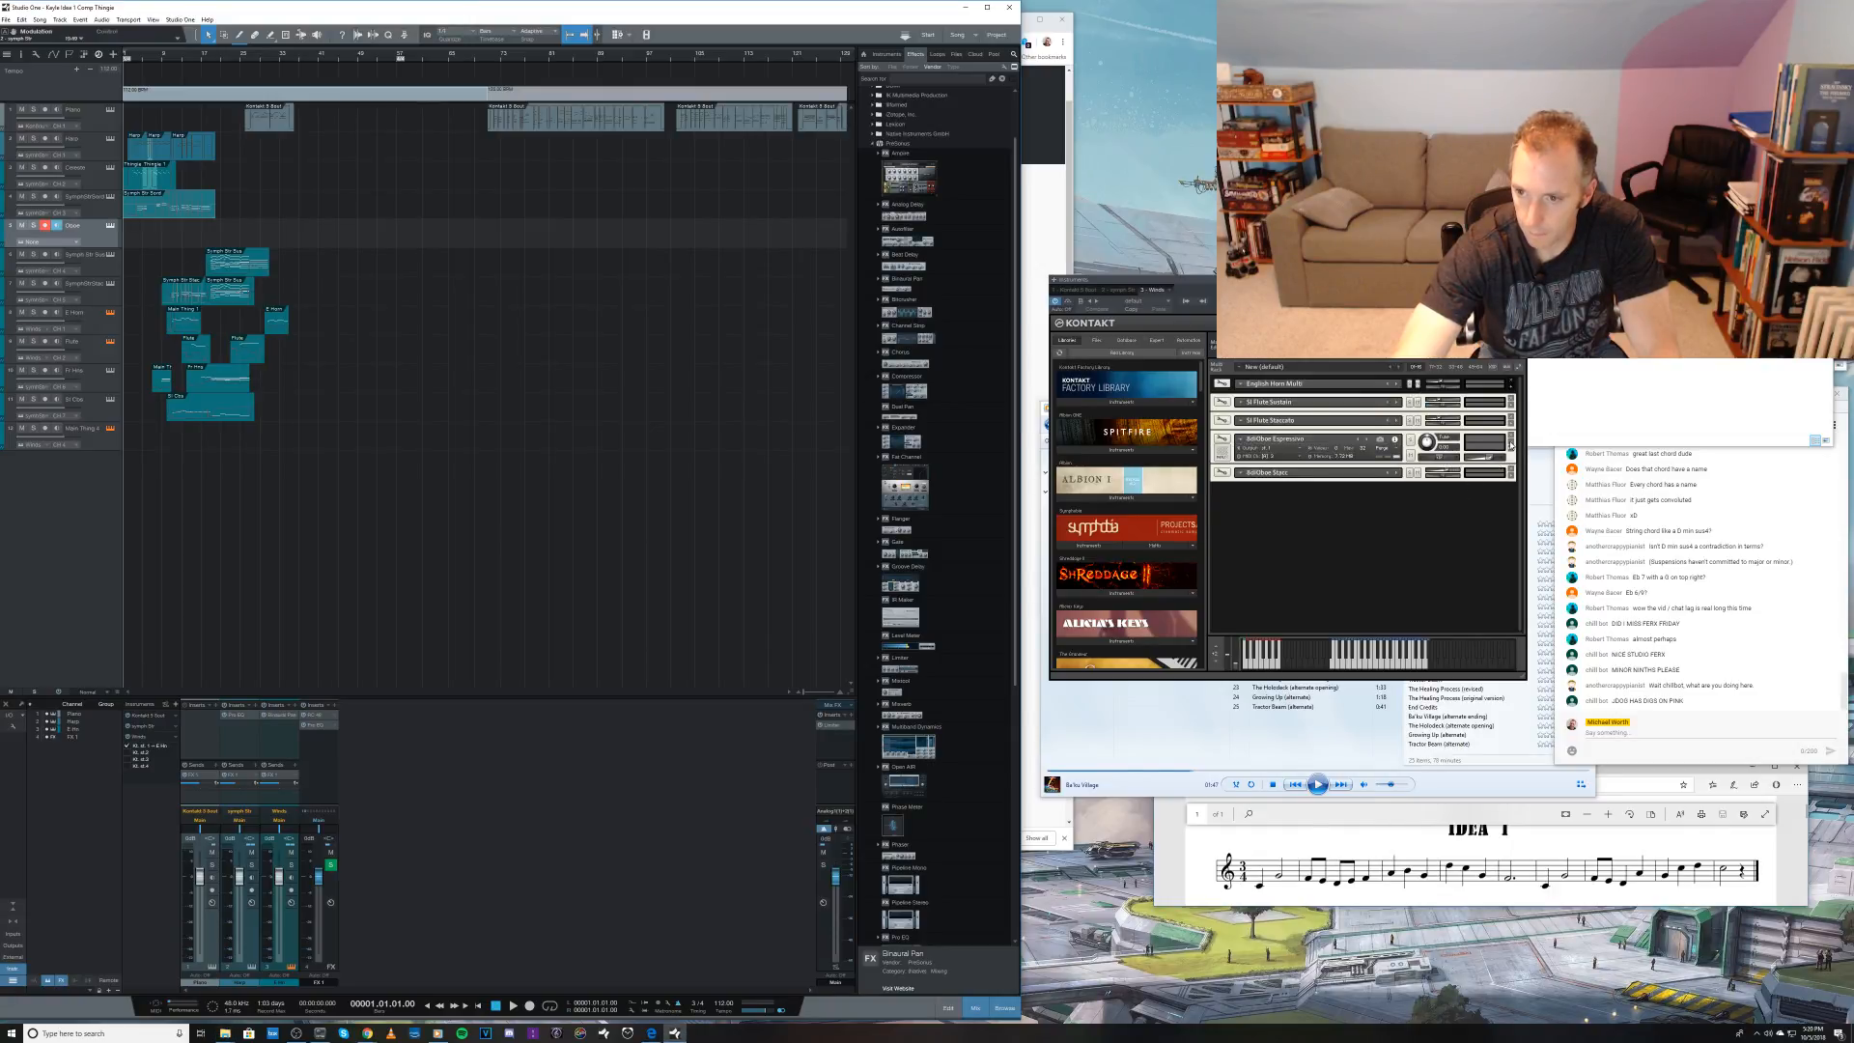
left_click(1511, 442)
left_click(1381, 459)
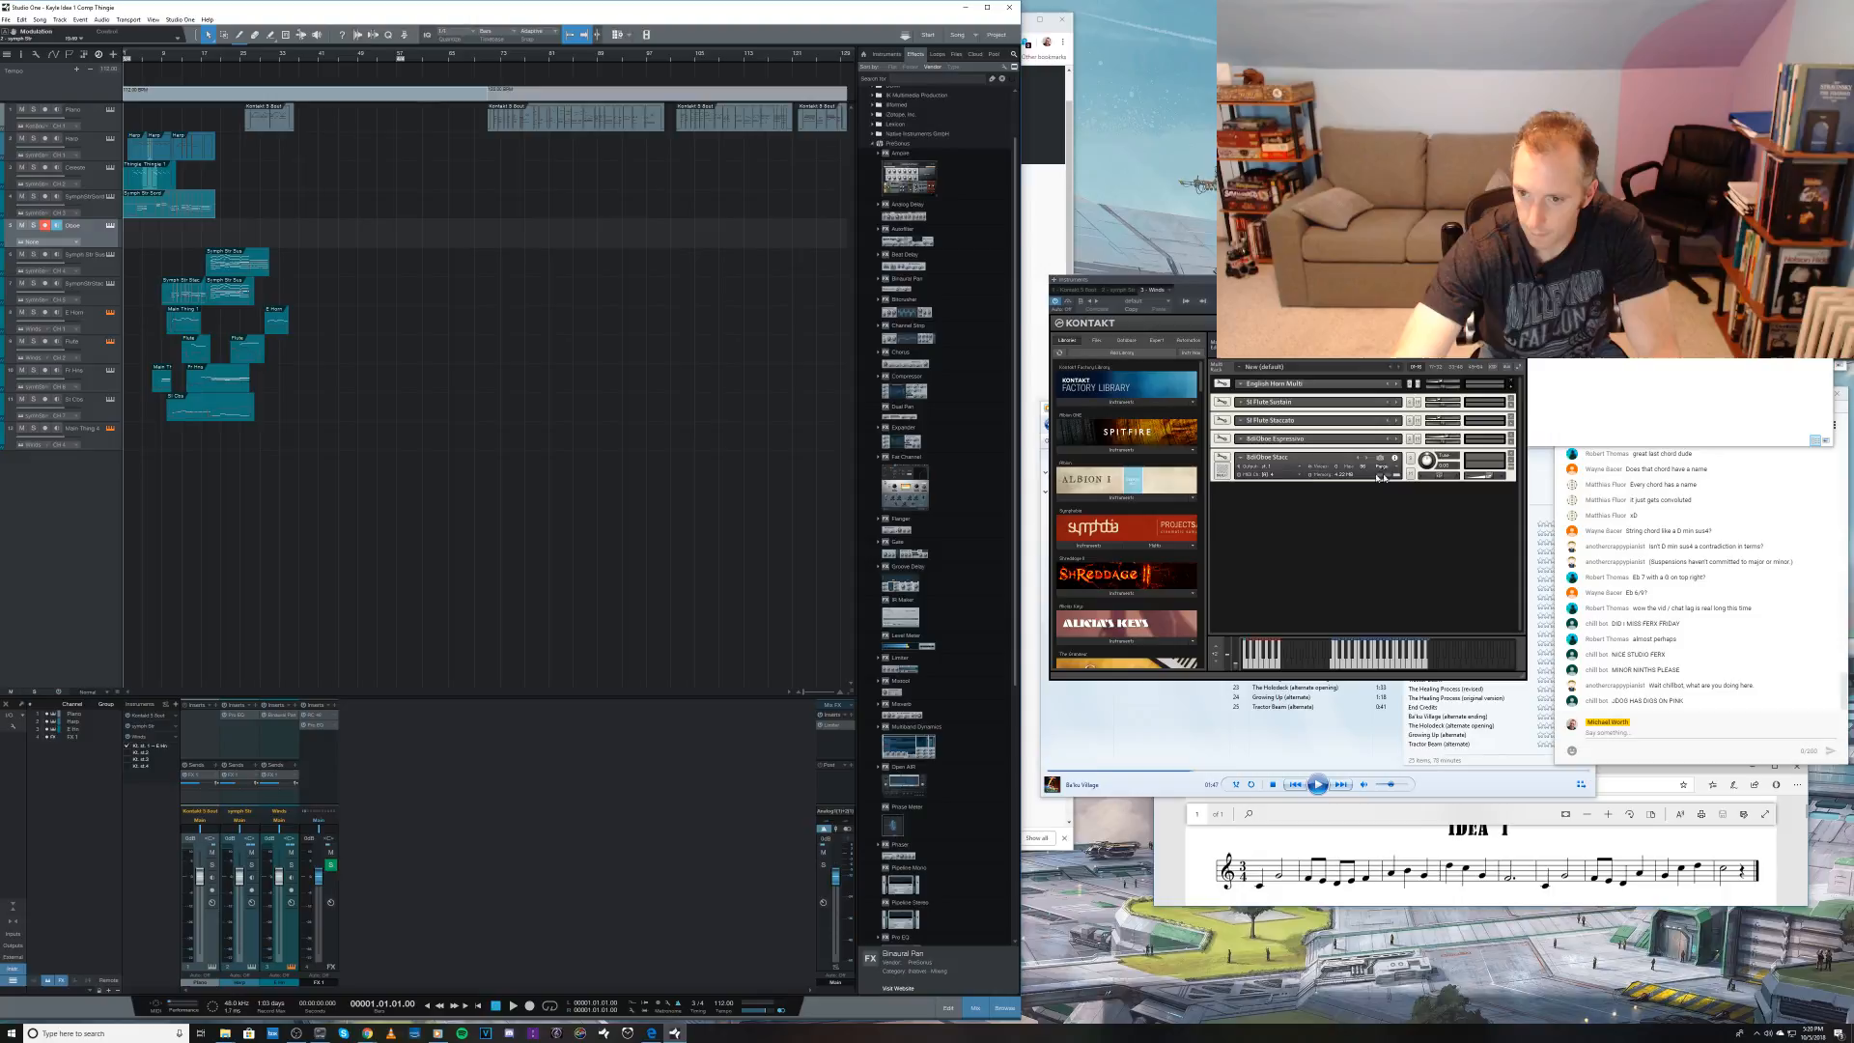
left_click(1267, 475)
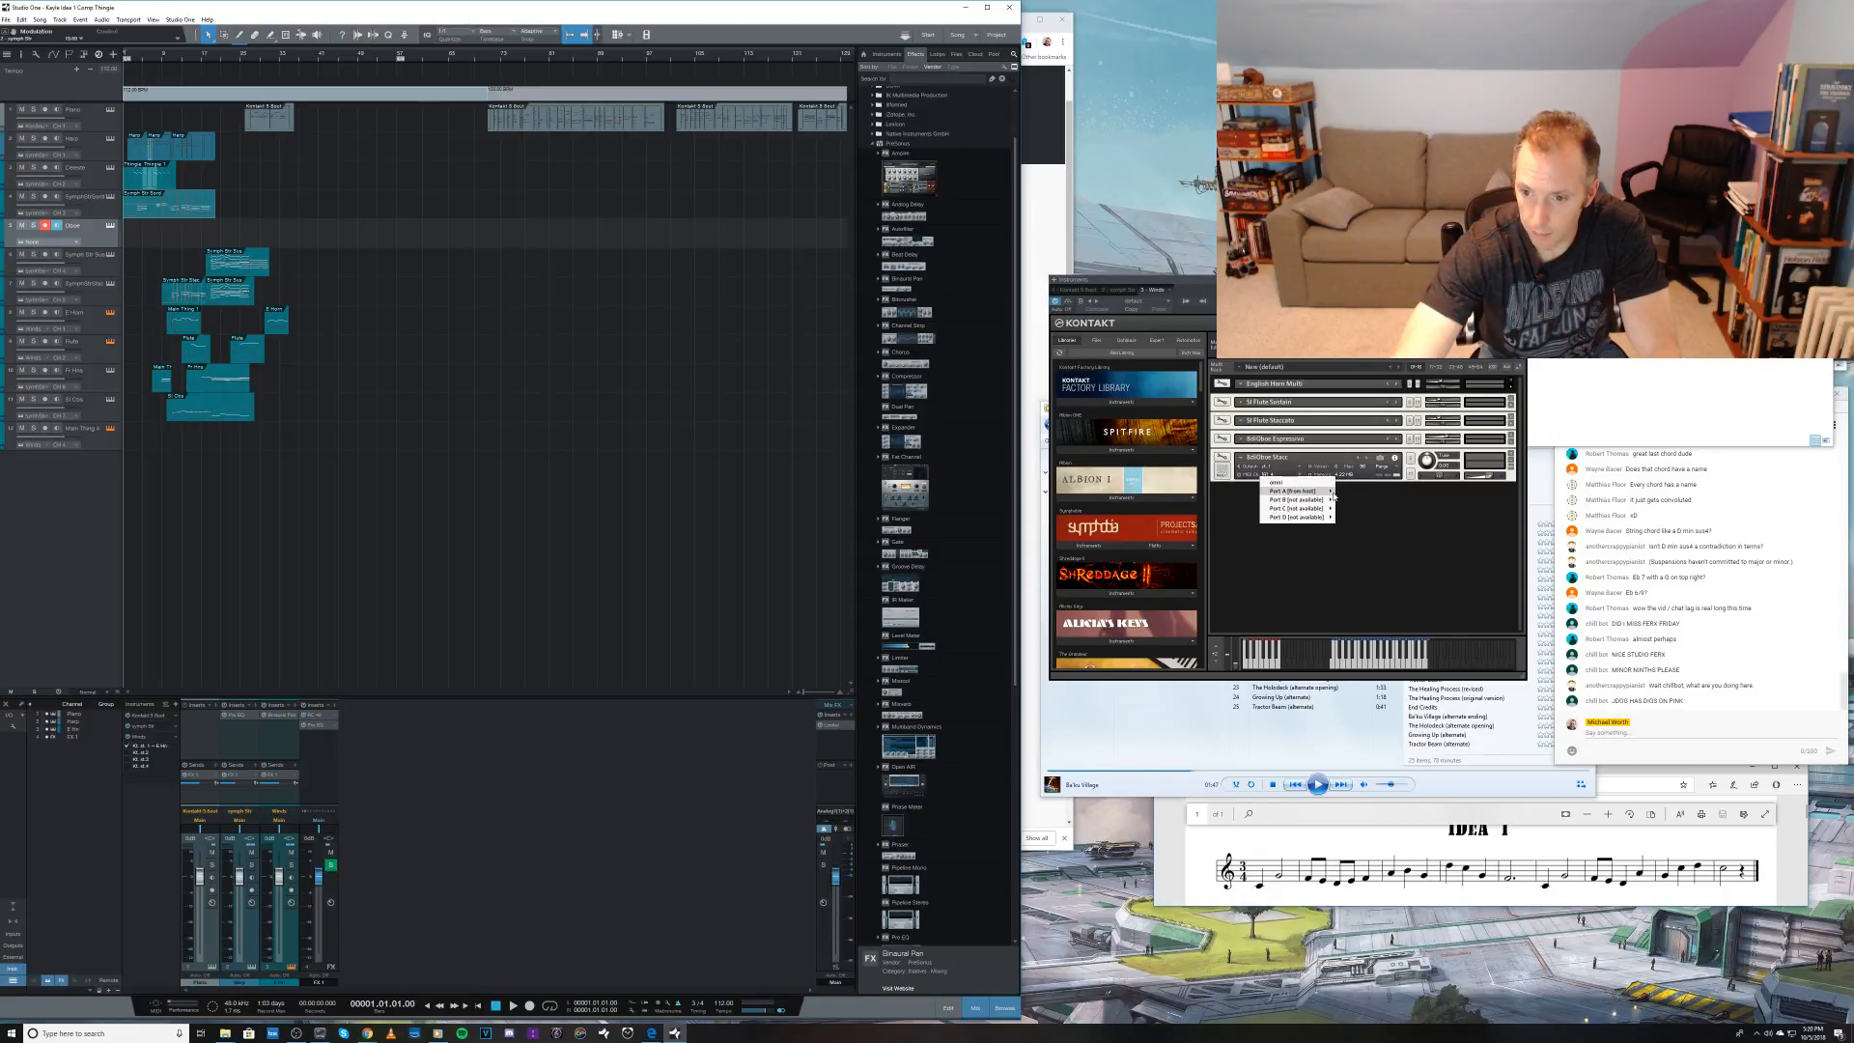
left_click(1350, 501)
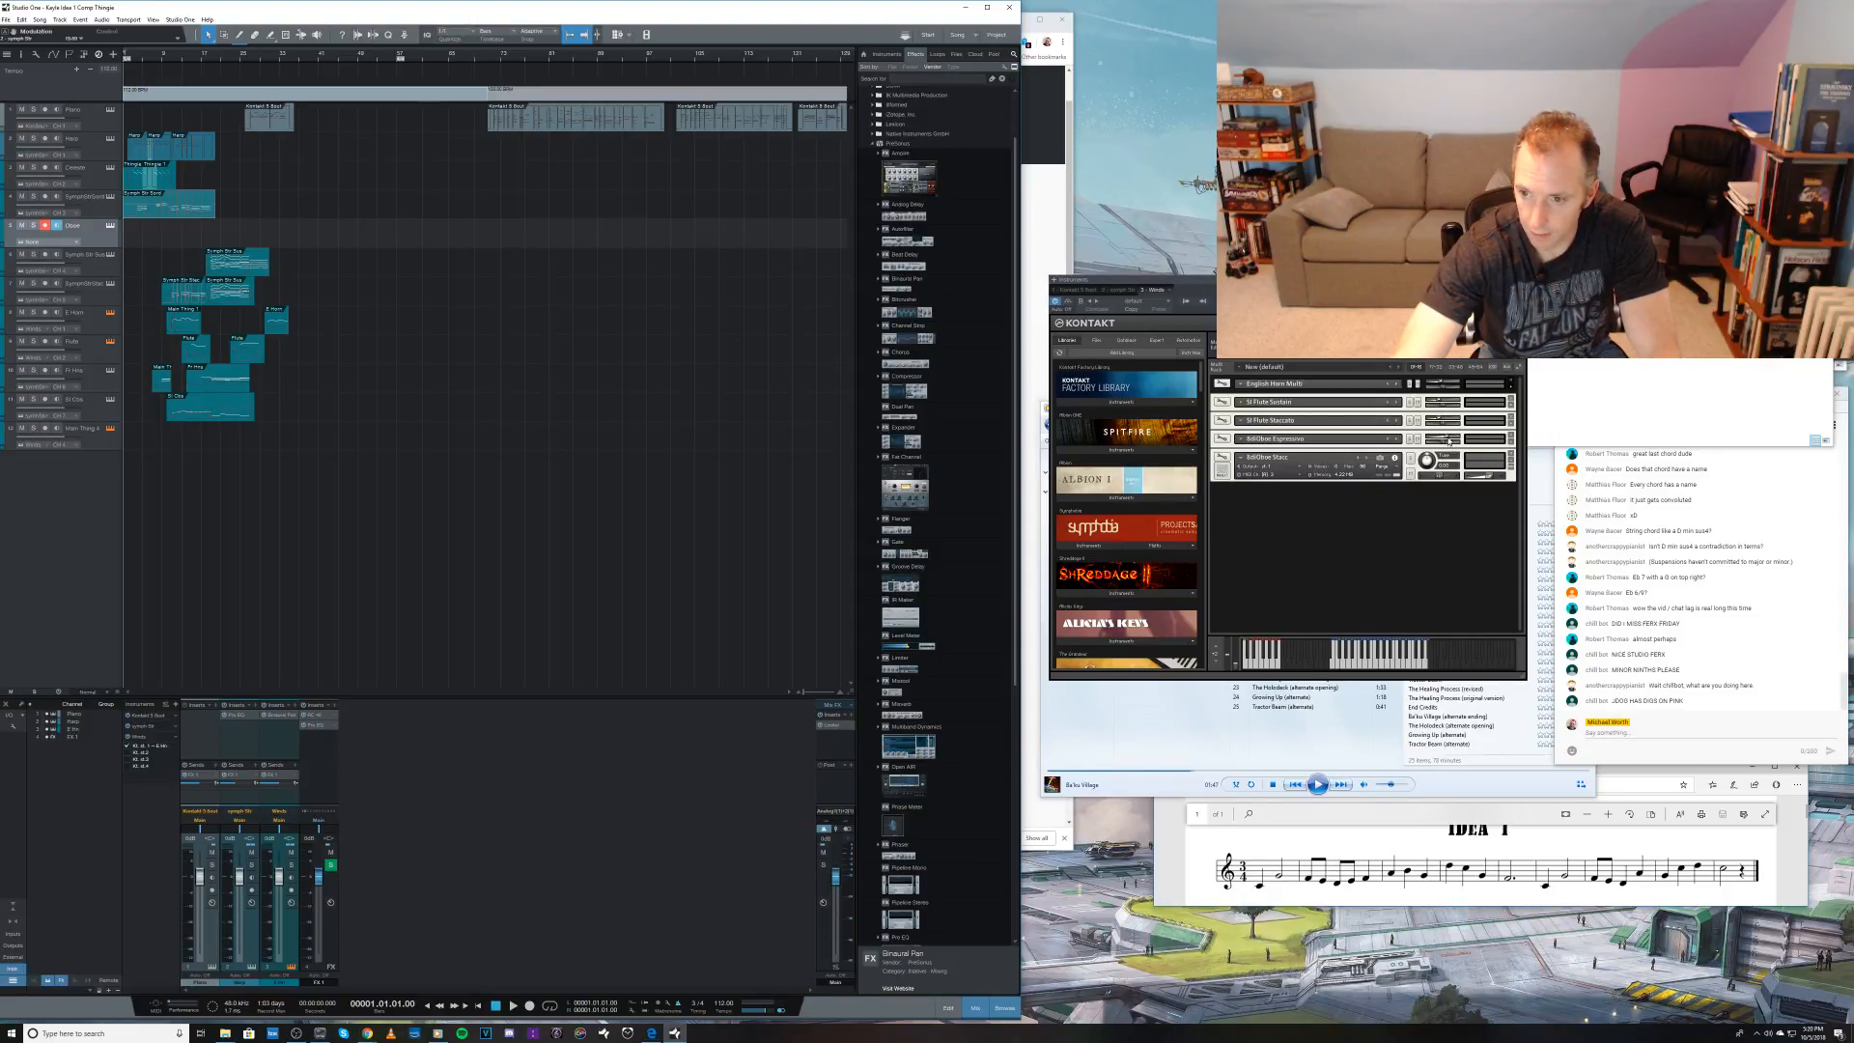
left_click(1511, 462)
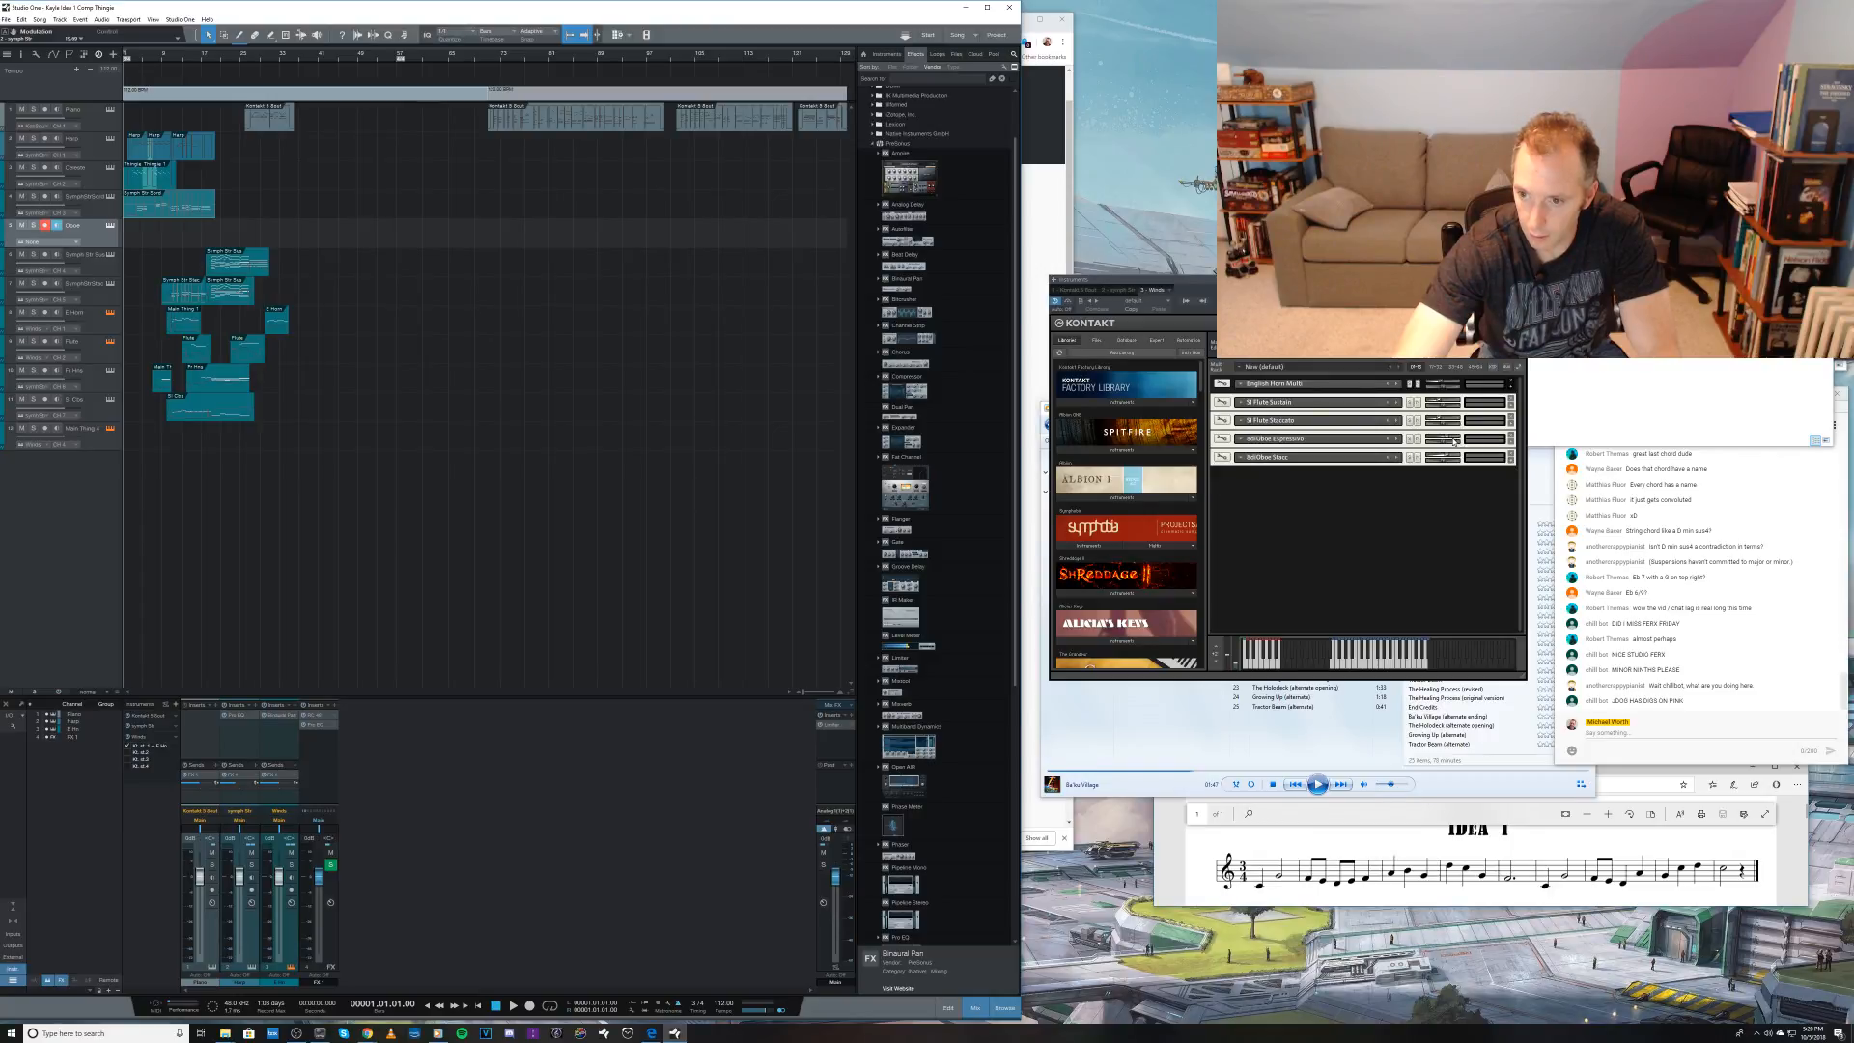
left_click_drag(1454, 441, 1440, 457)
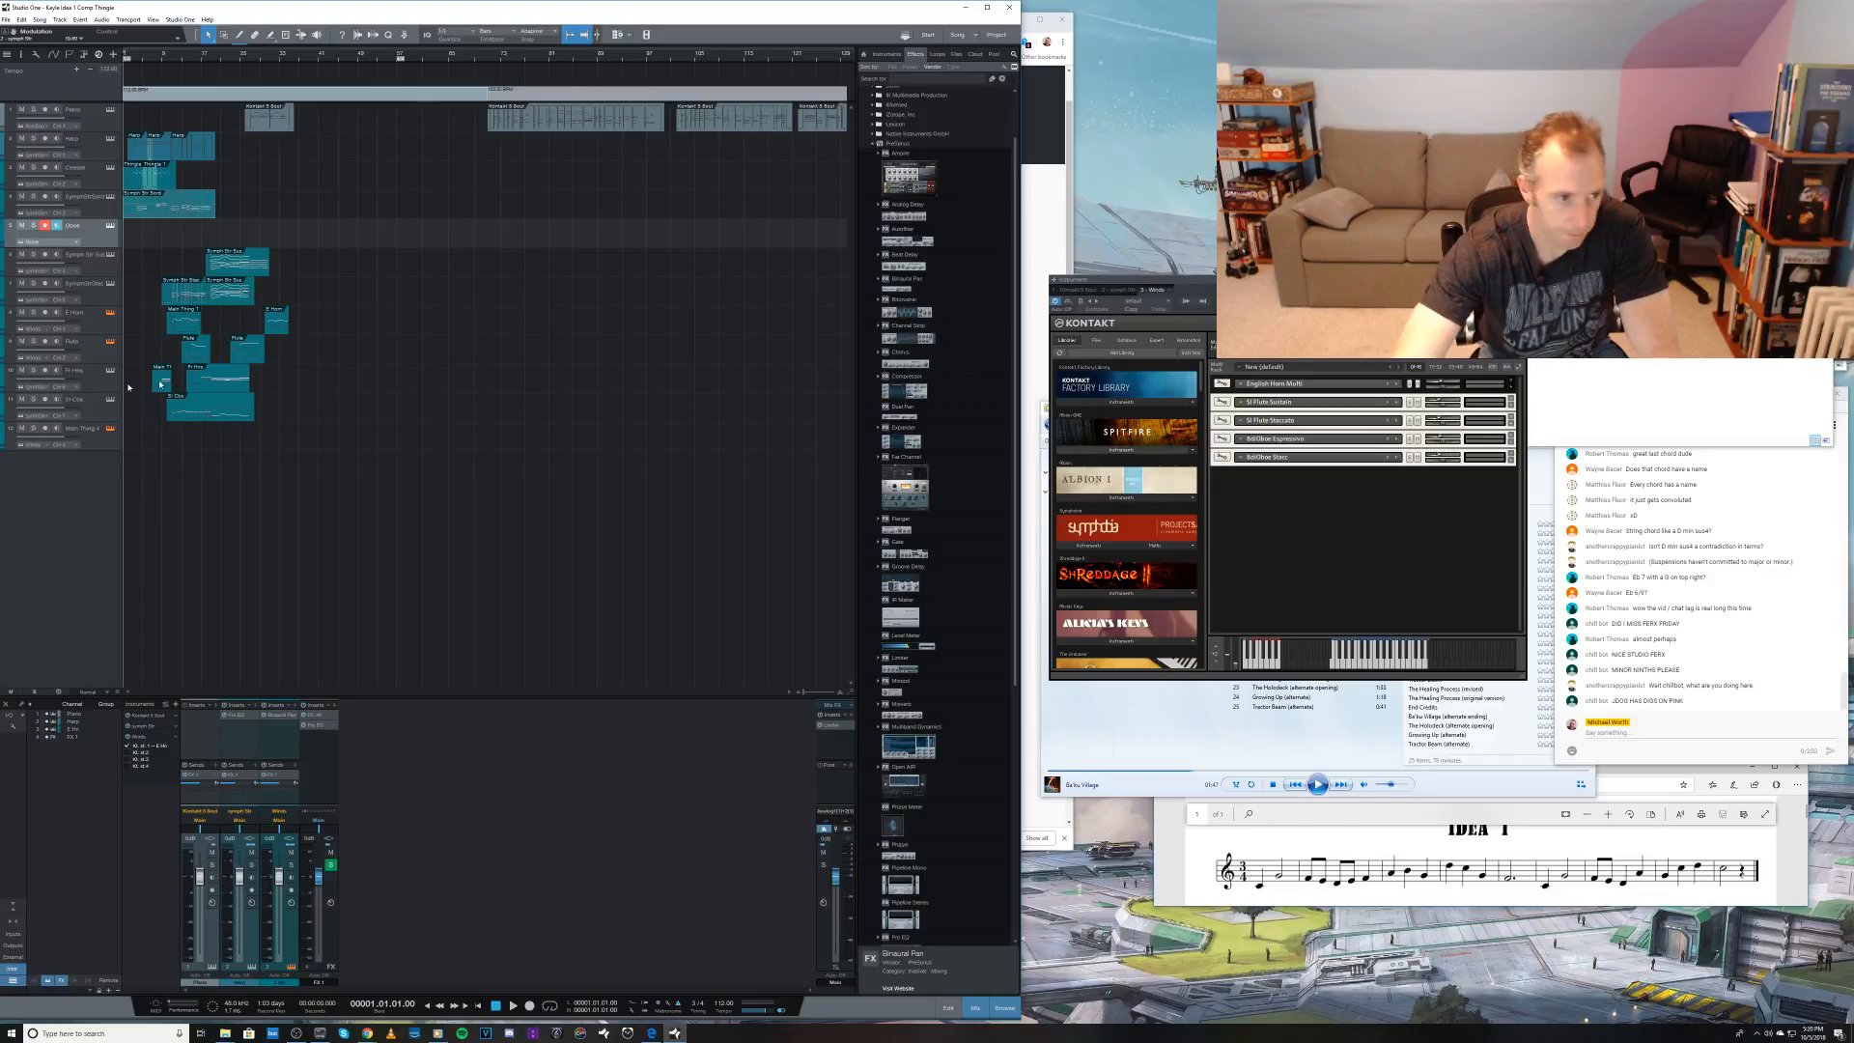
Step: Route the Oboe track to the Winds instrument on MIDI channel 3
left_click(67, 241)
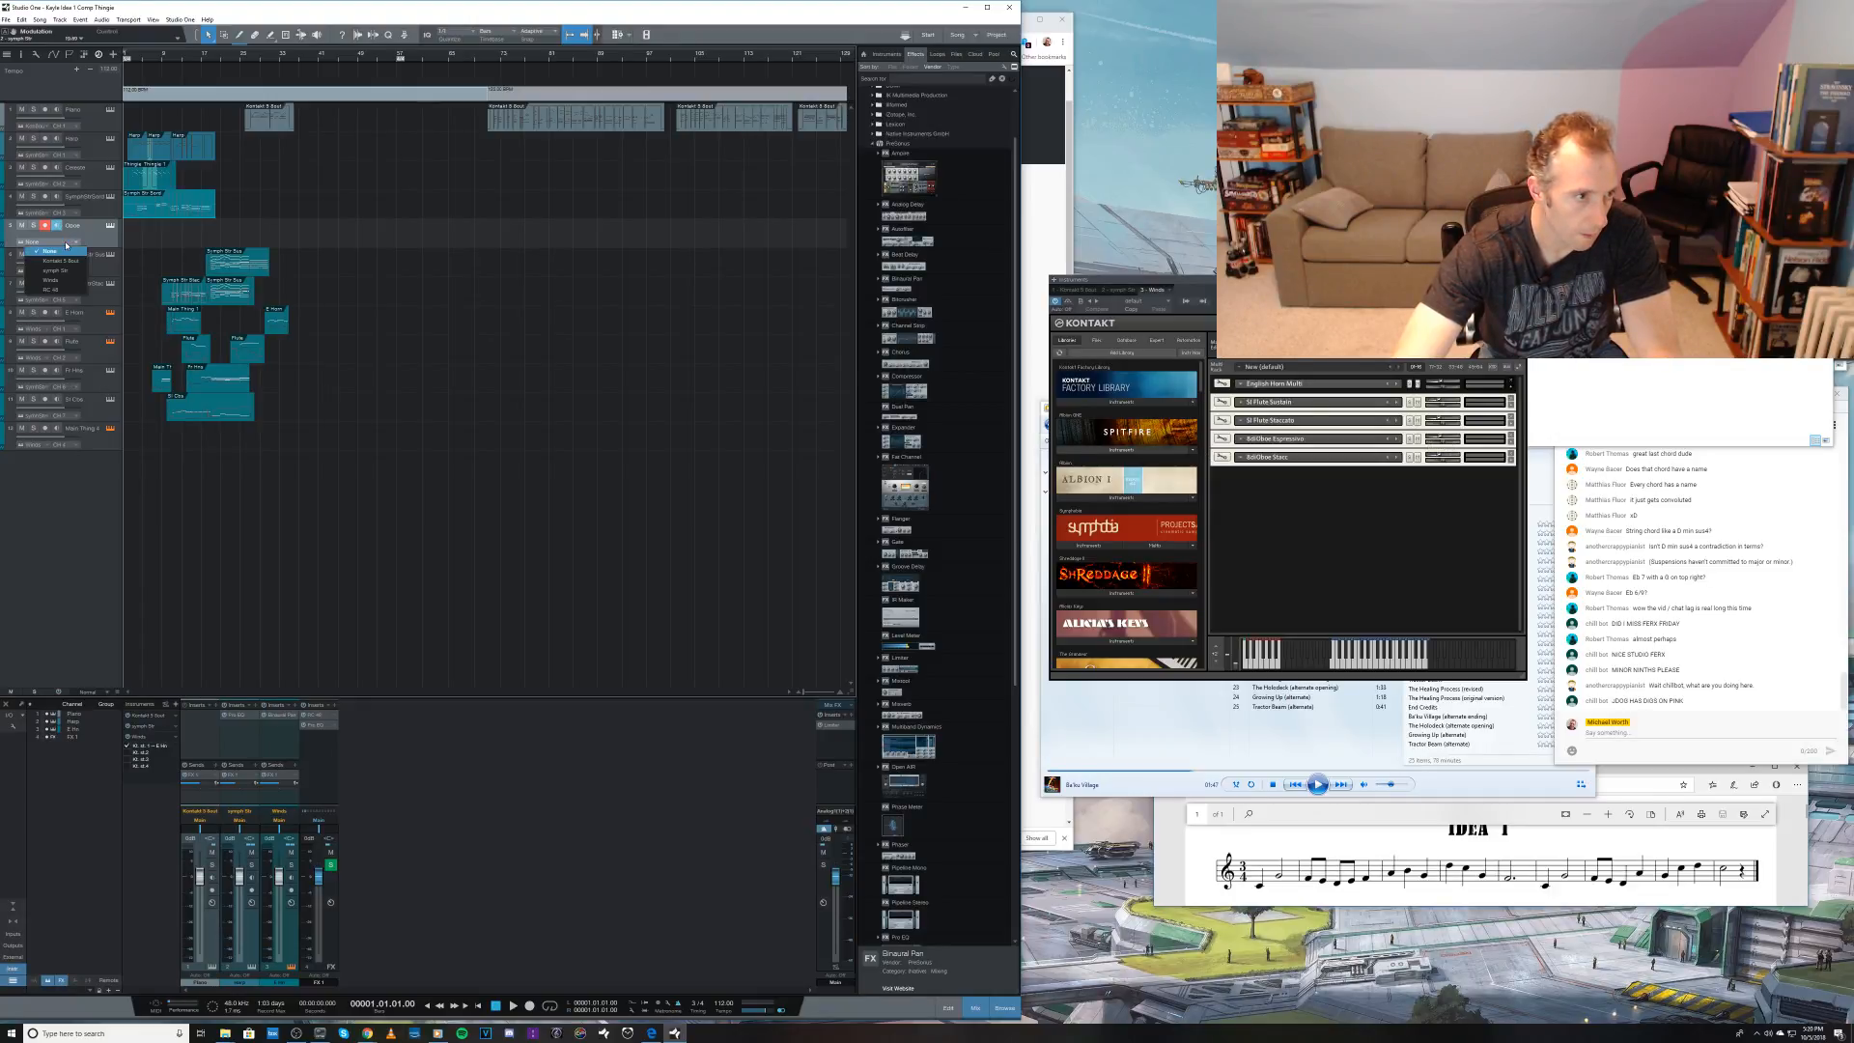
left_click(81, 247)
left_click(74, 244)
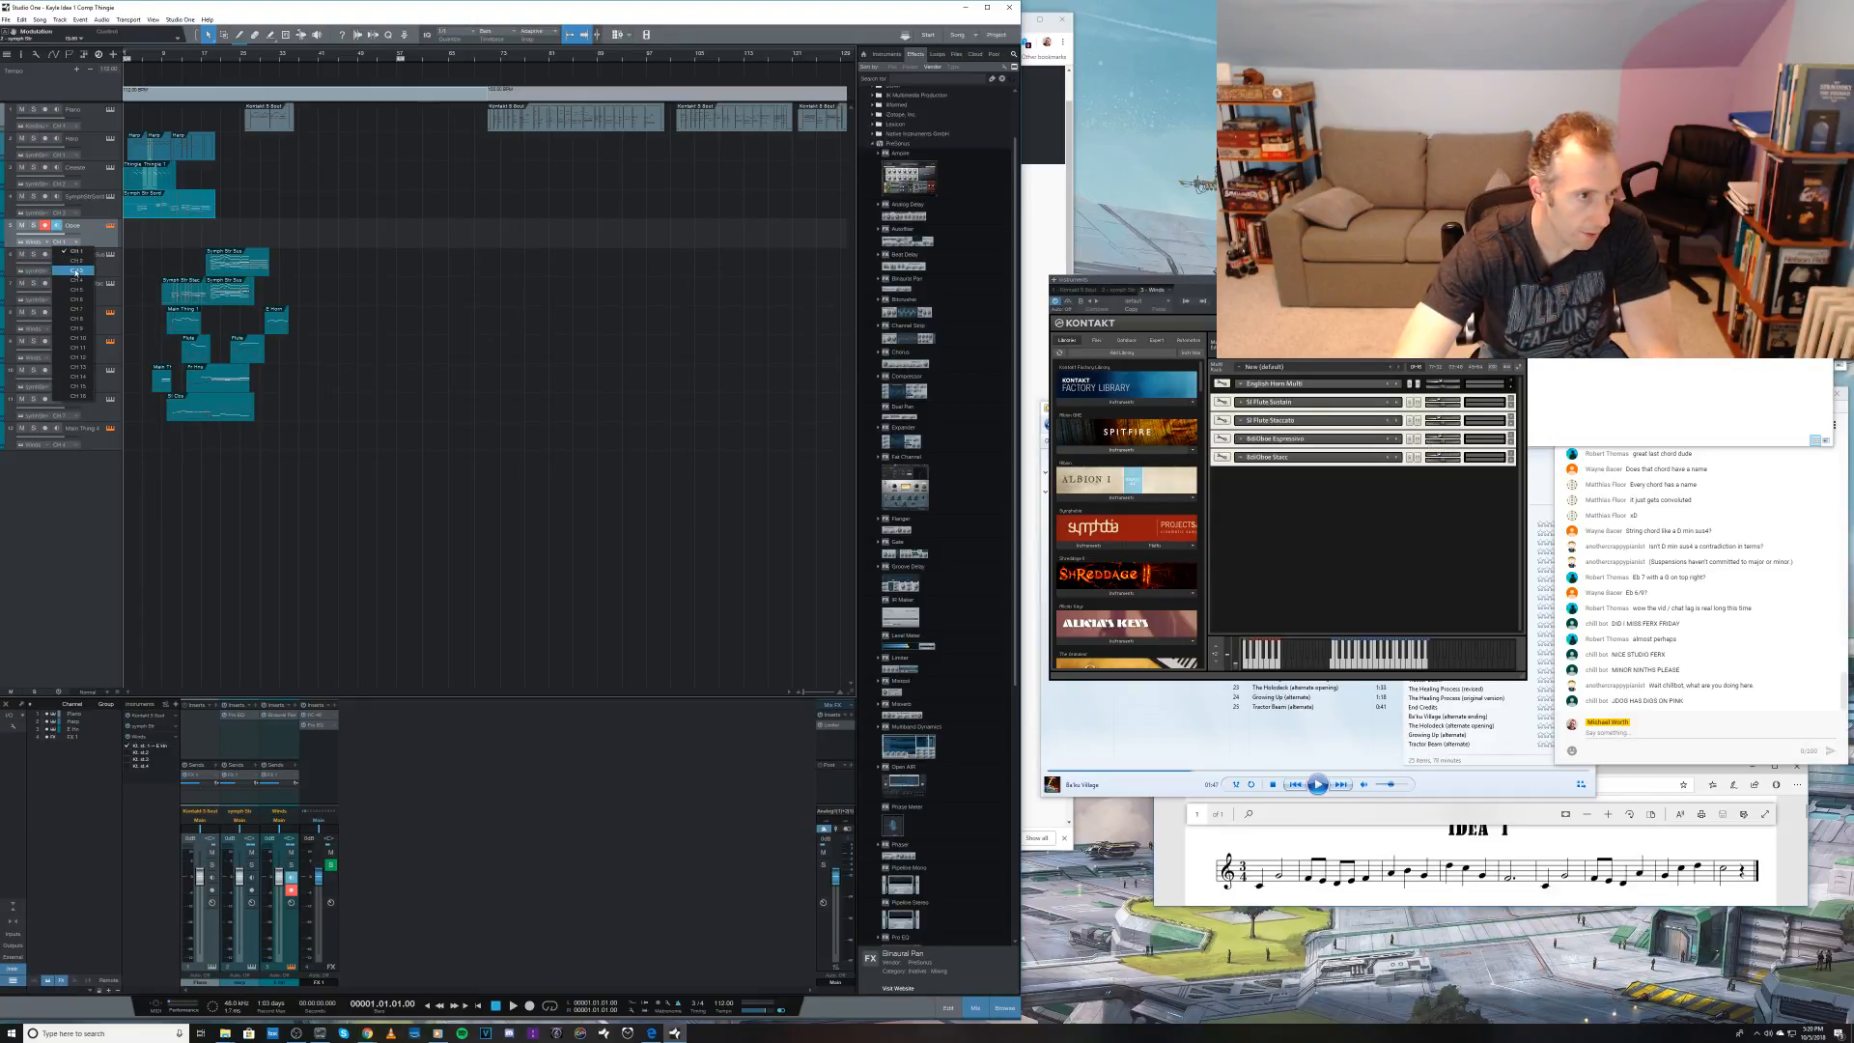
left_click(74, 267)
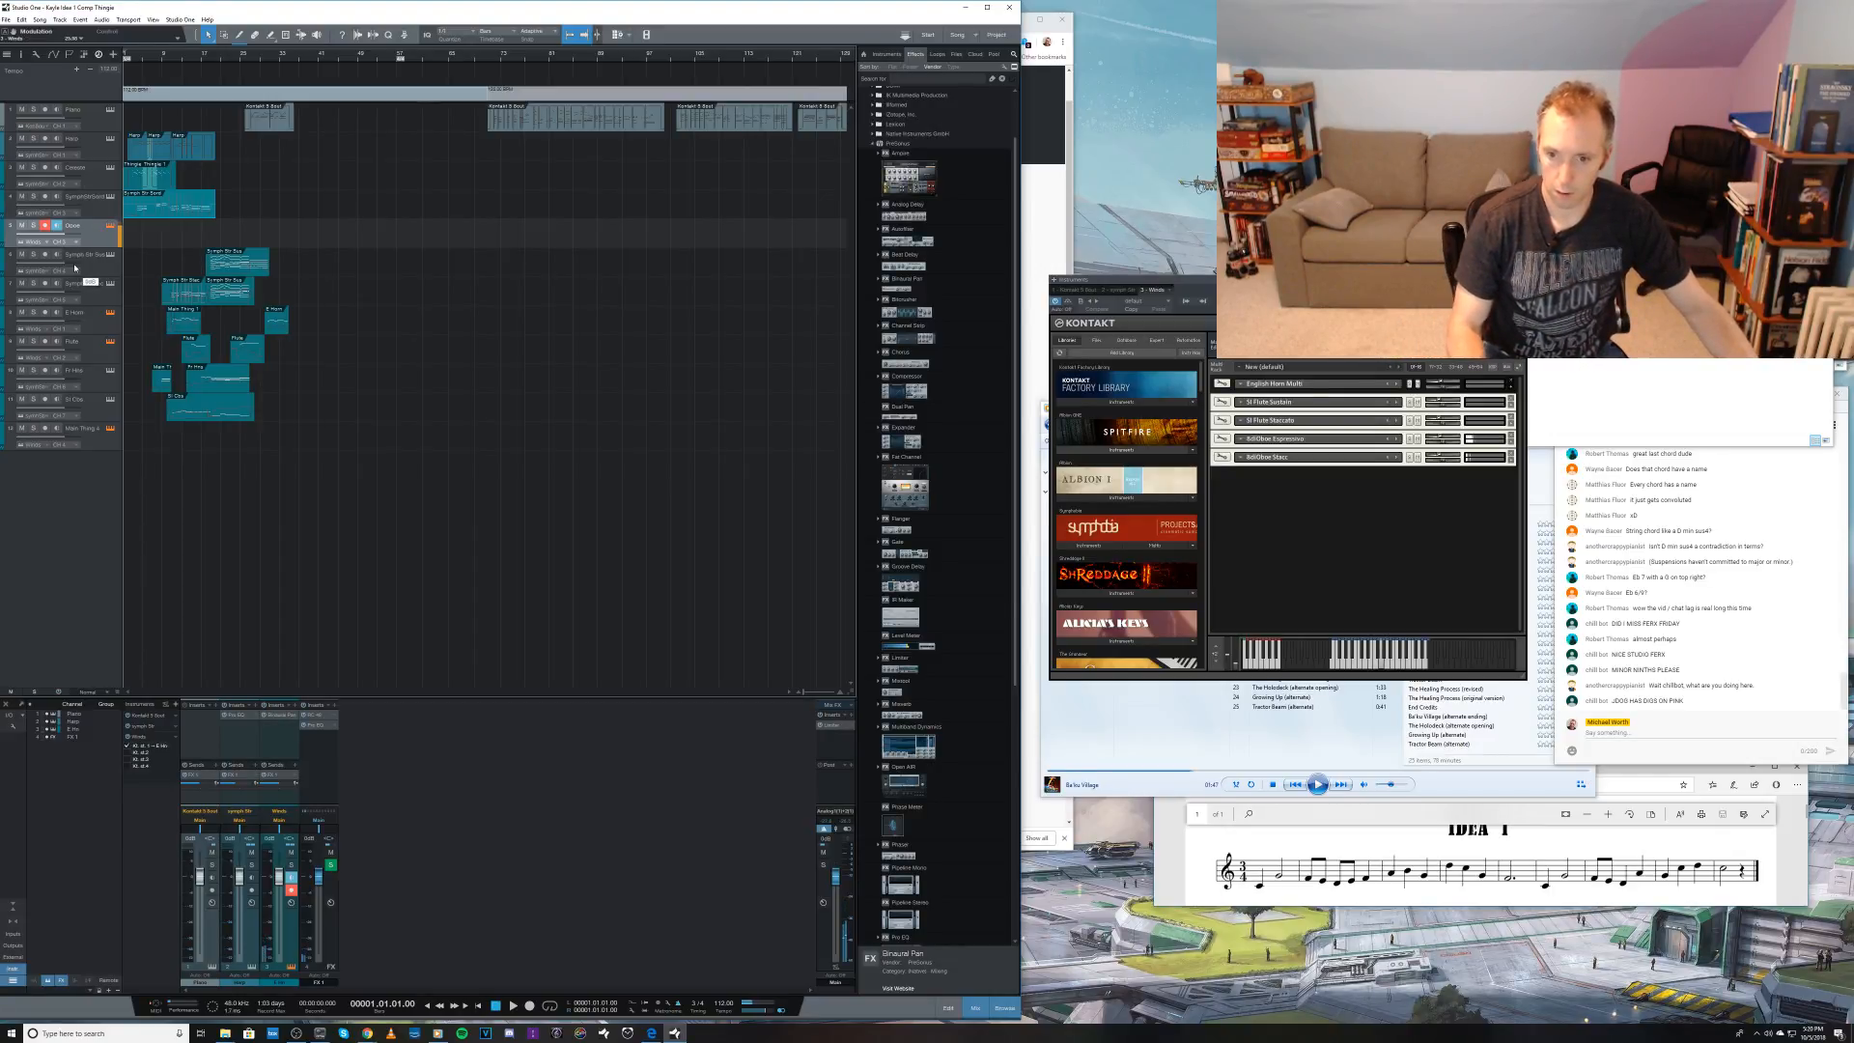
Step: Play the arrangement from the start to rehearse an oboe part with the loaded oboe patches
key("space")
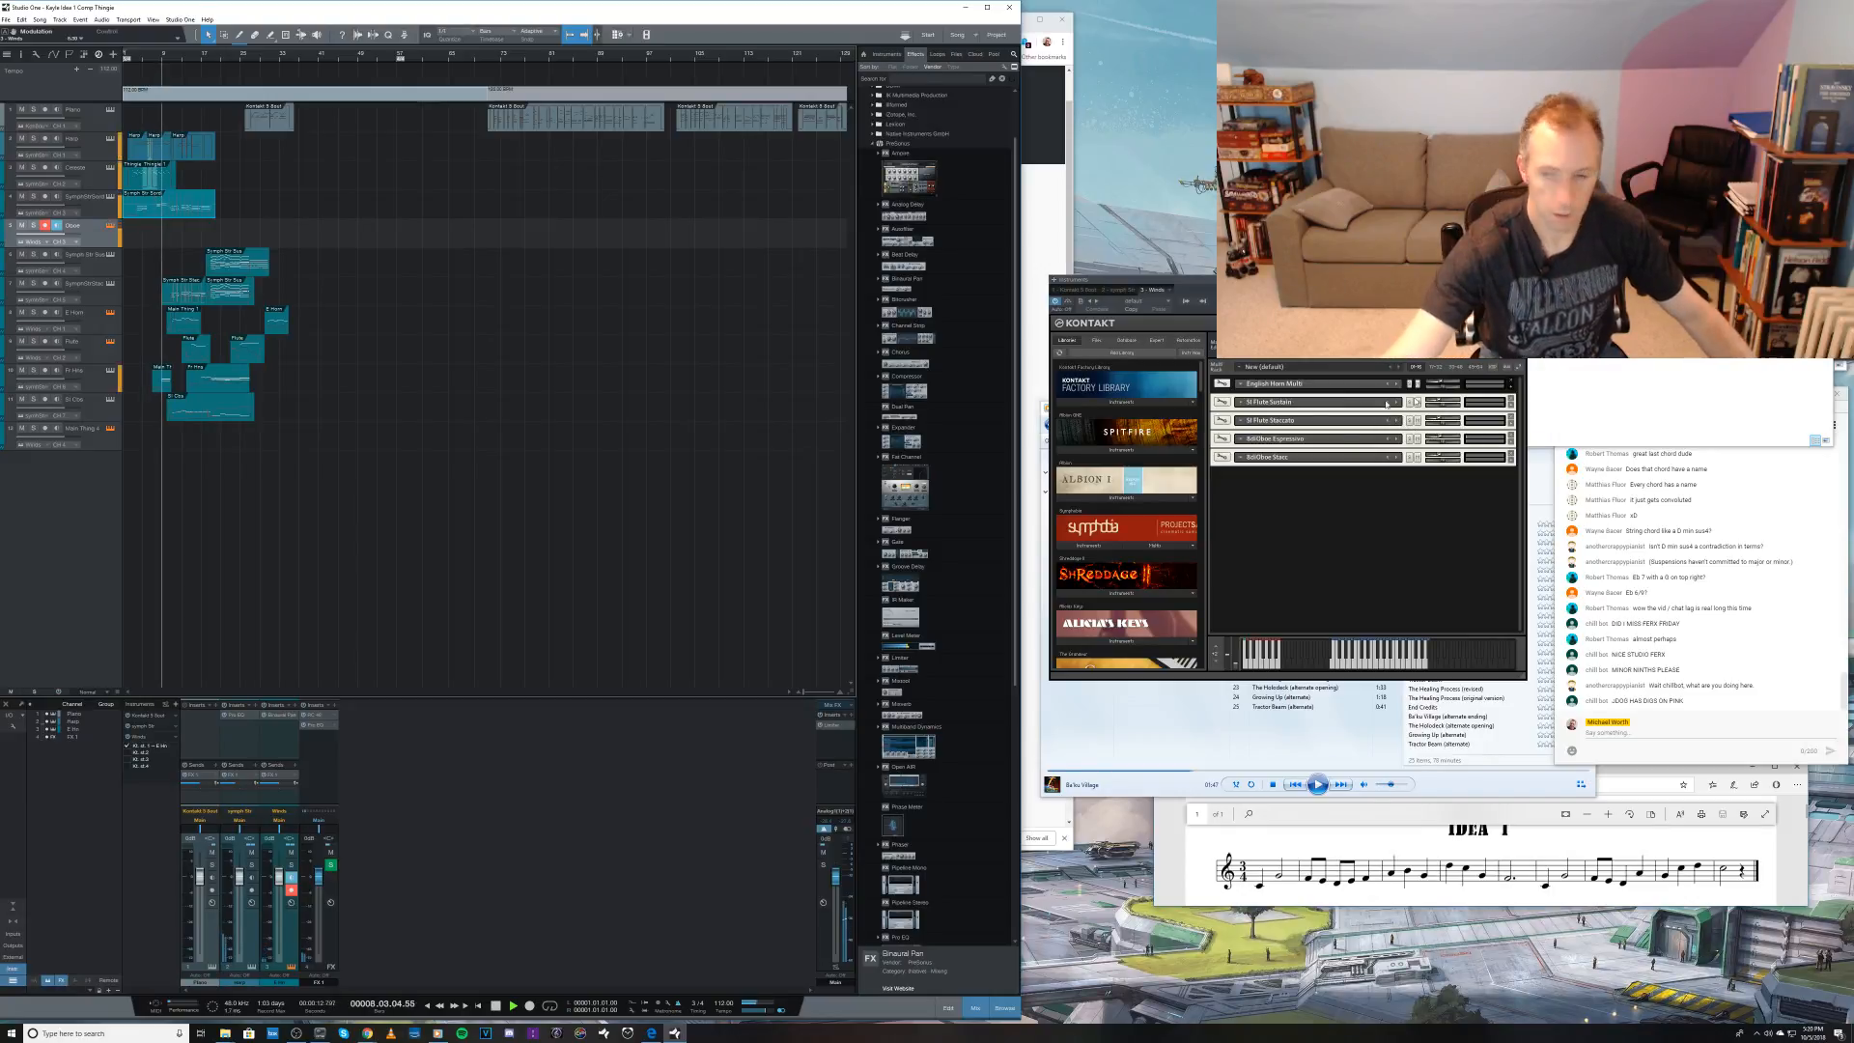
key("space")
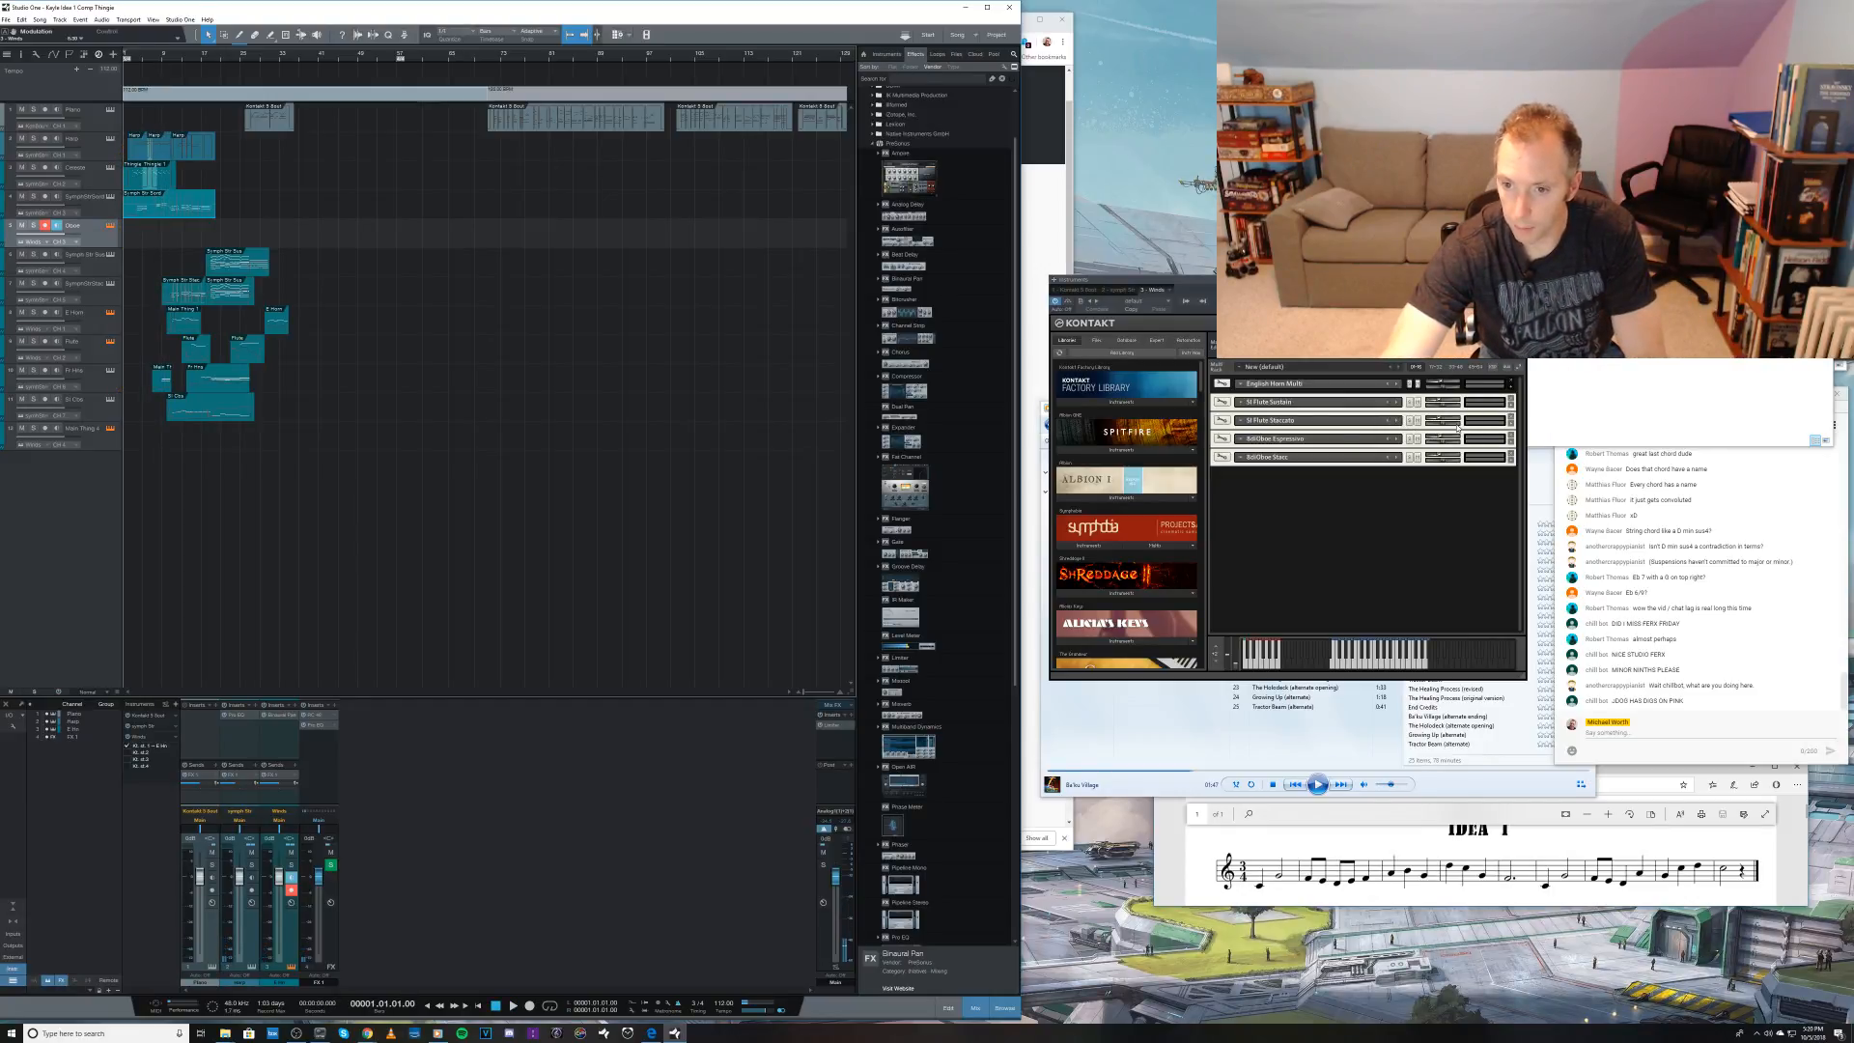
left_click_drag(1442, 440, 1438, 458)
key("space")
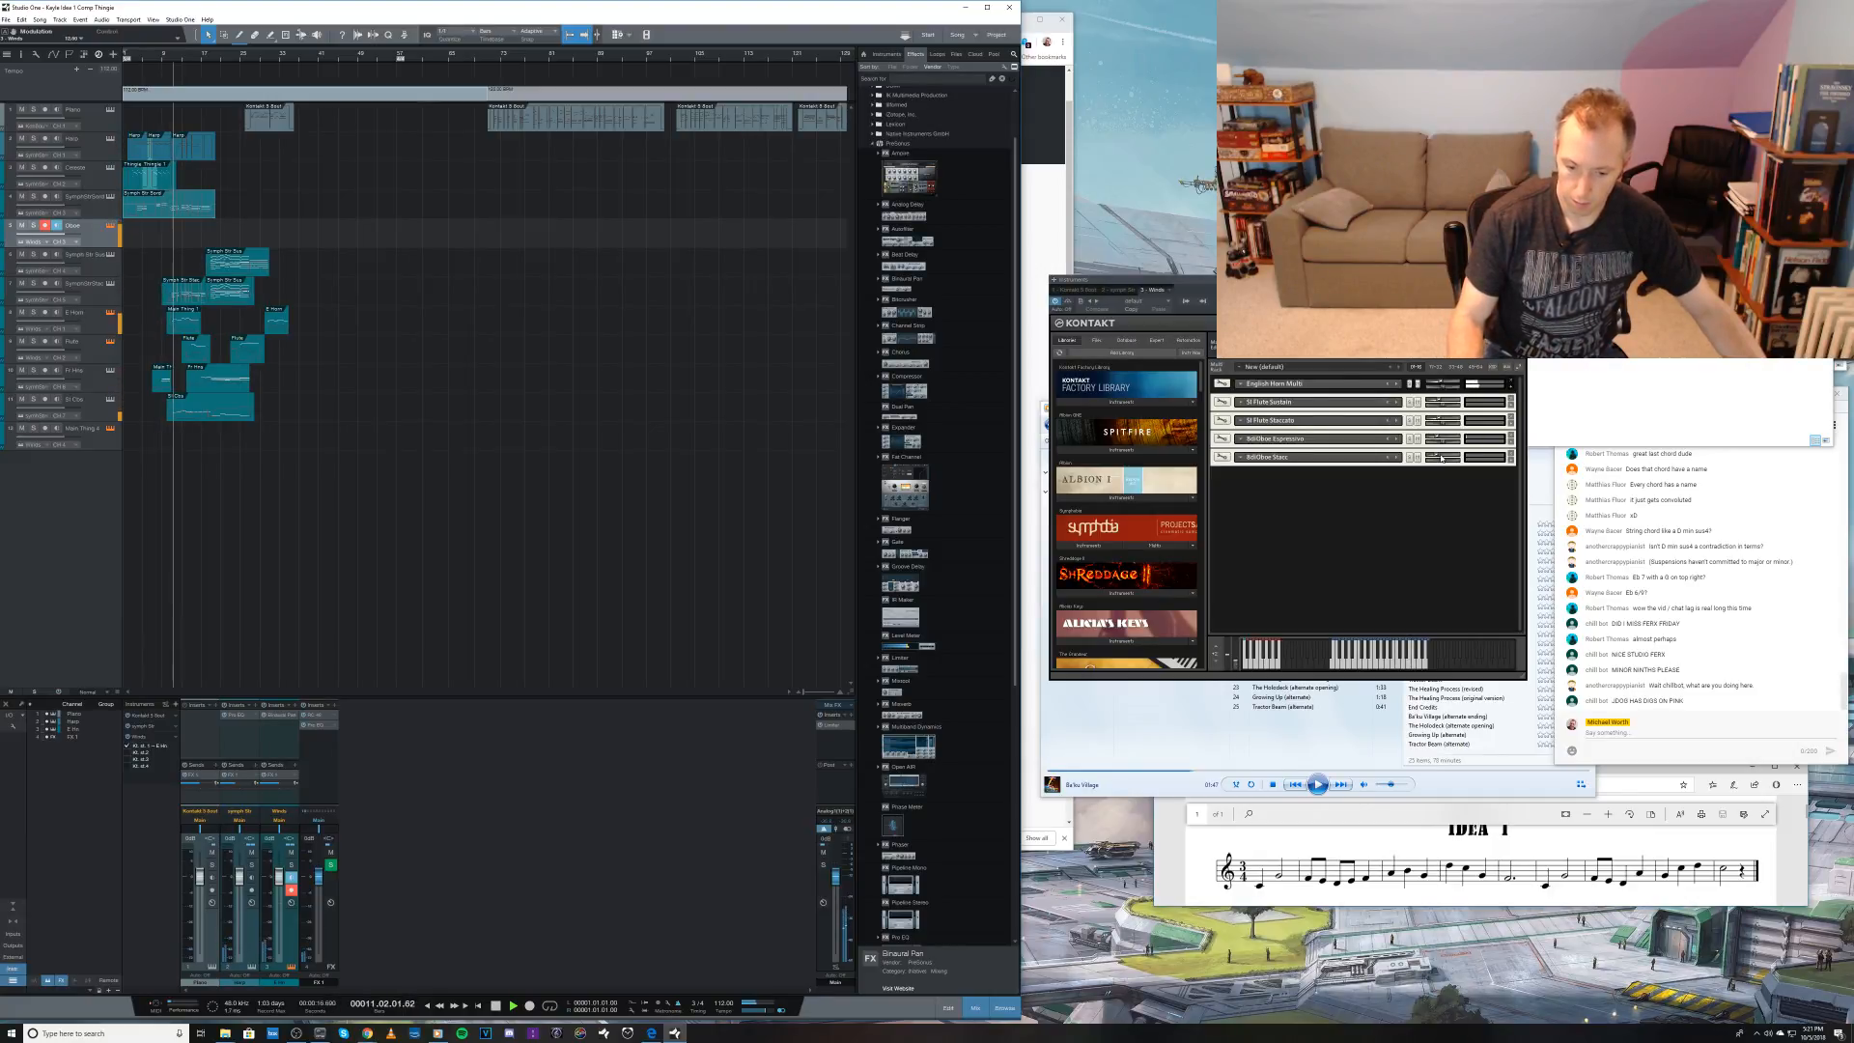
key("space")
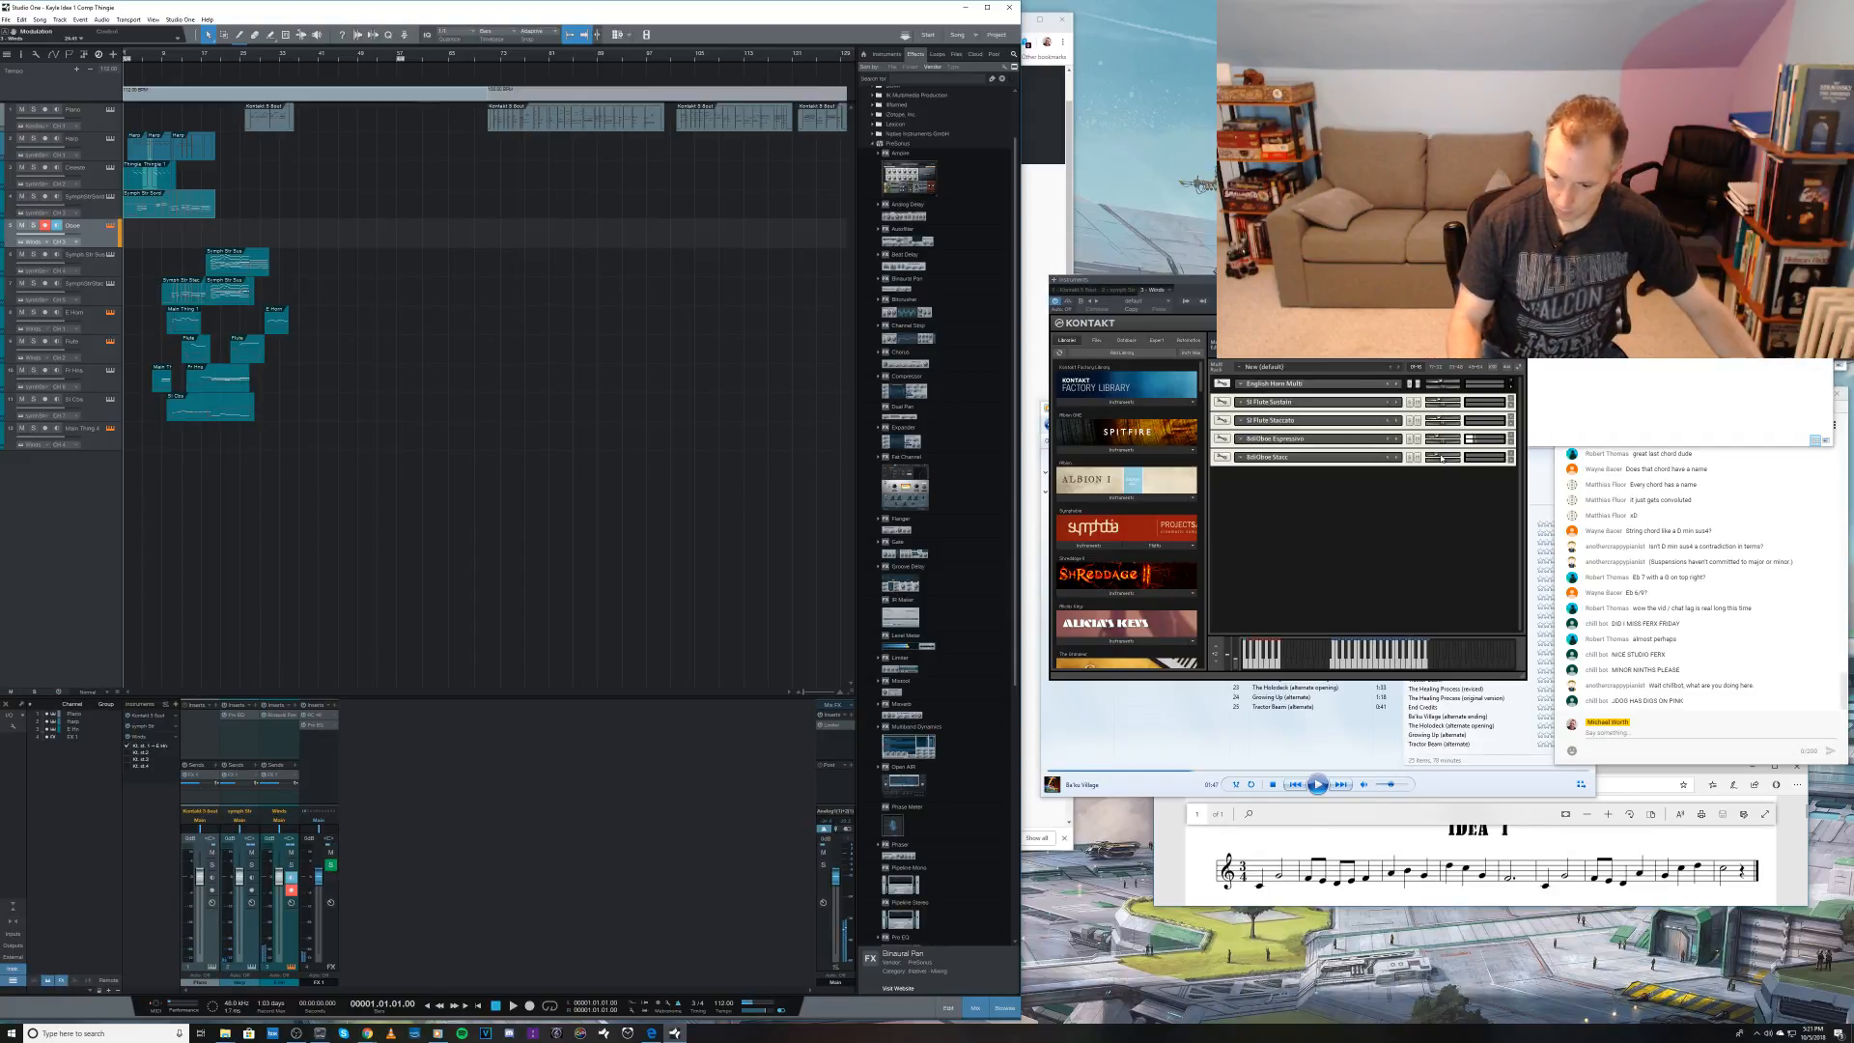
key("KP_Multiply")
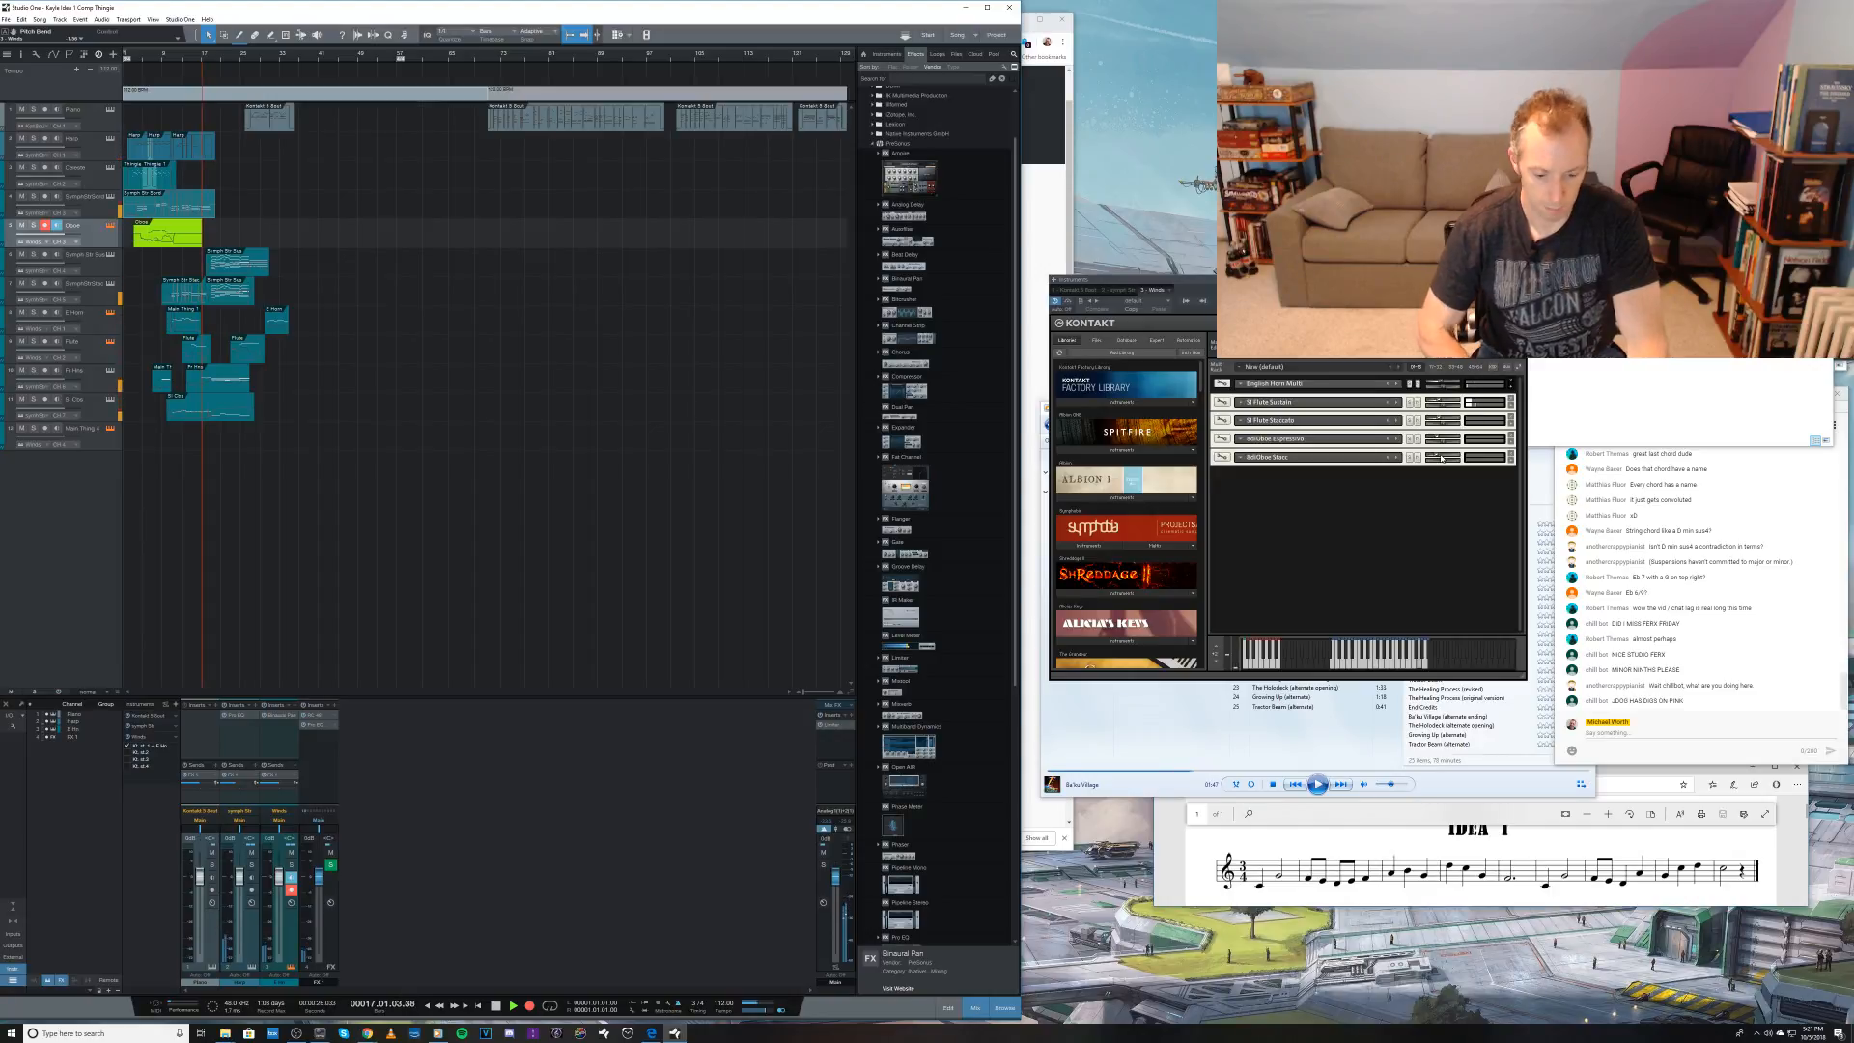
key("space")
key("ctrl+z")
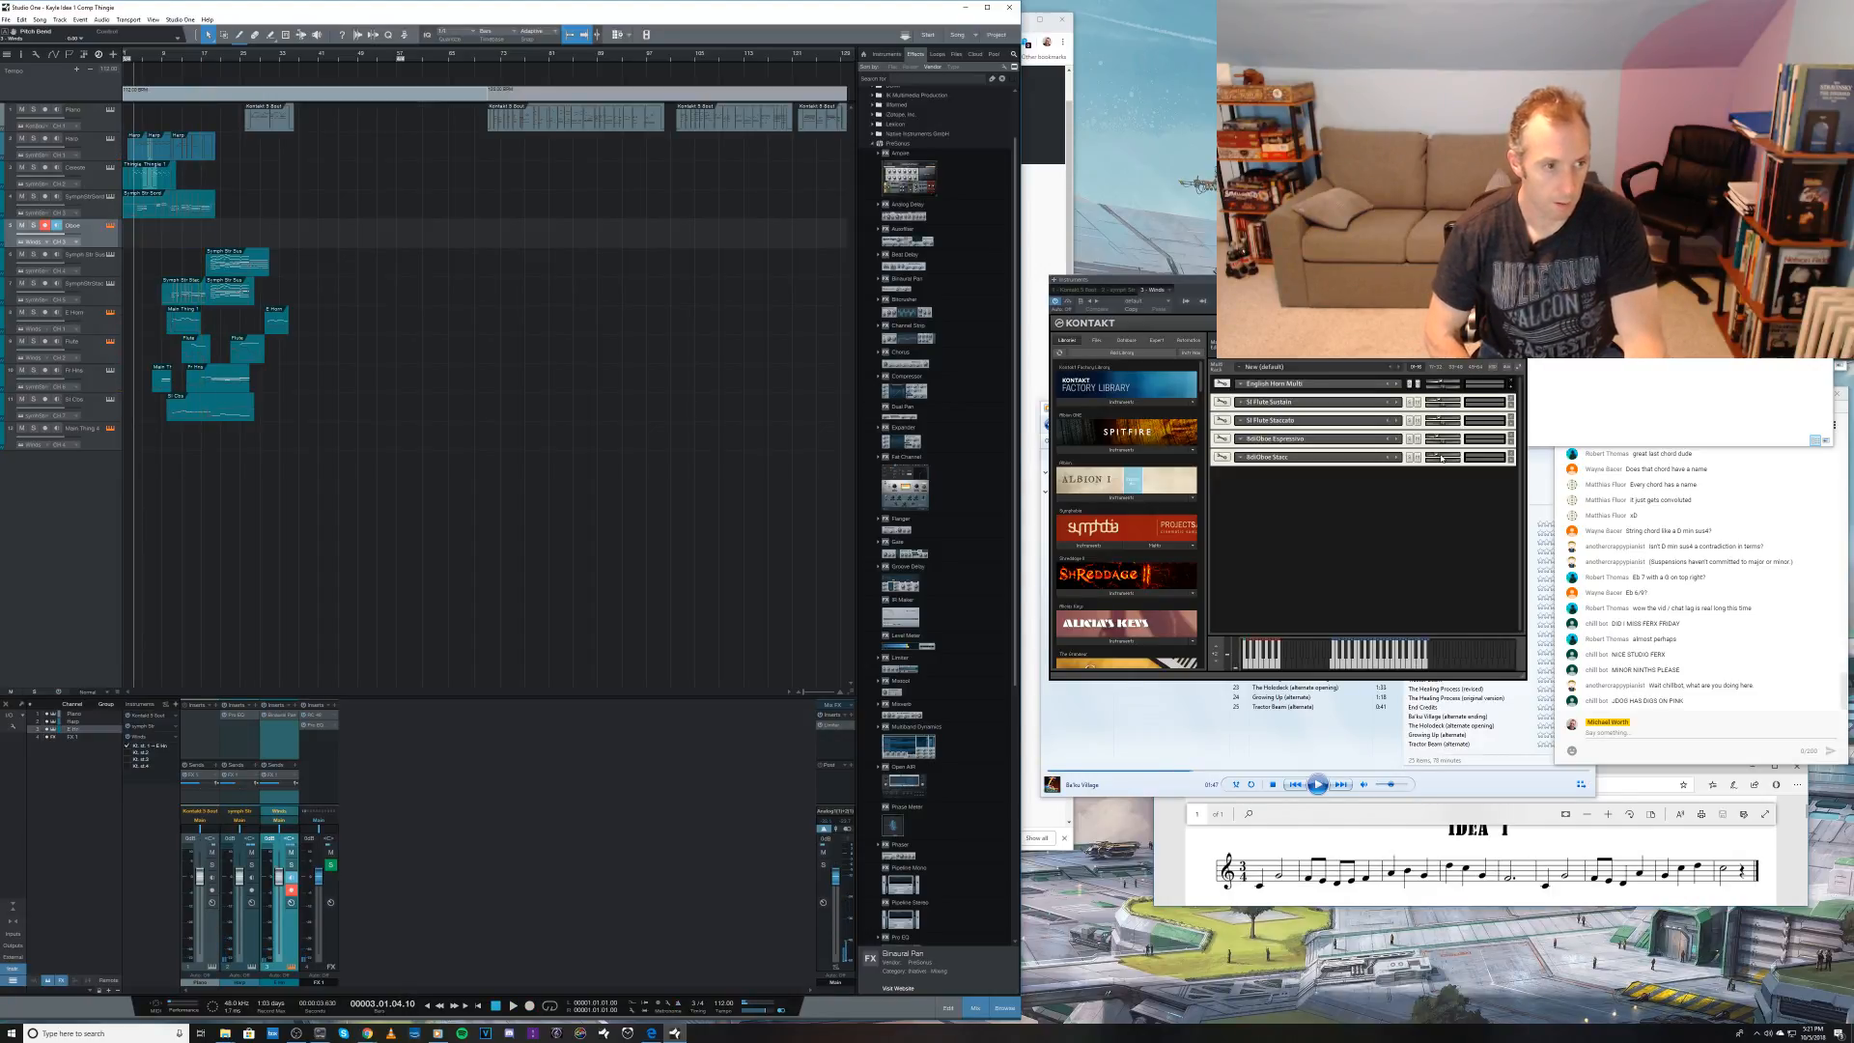
Step: Record a short oboe phrase on the Oboe track, delete its final long note in the note editor and save the song
key("KP_Multiply")
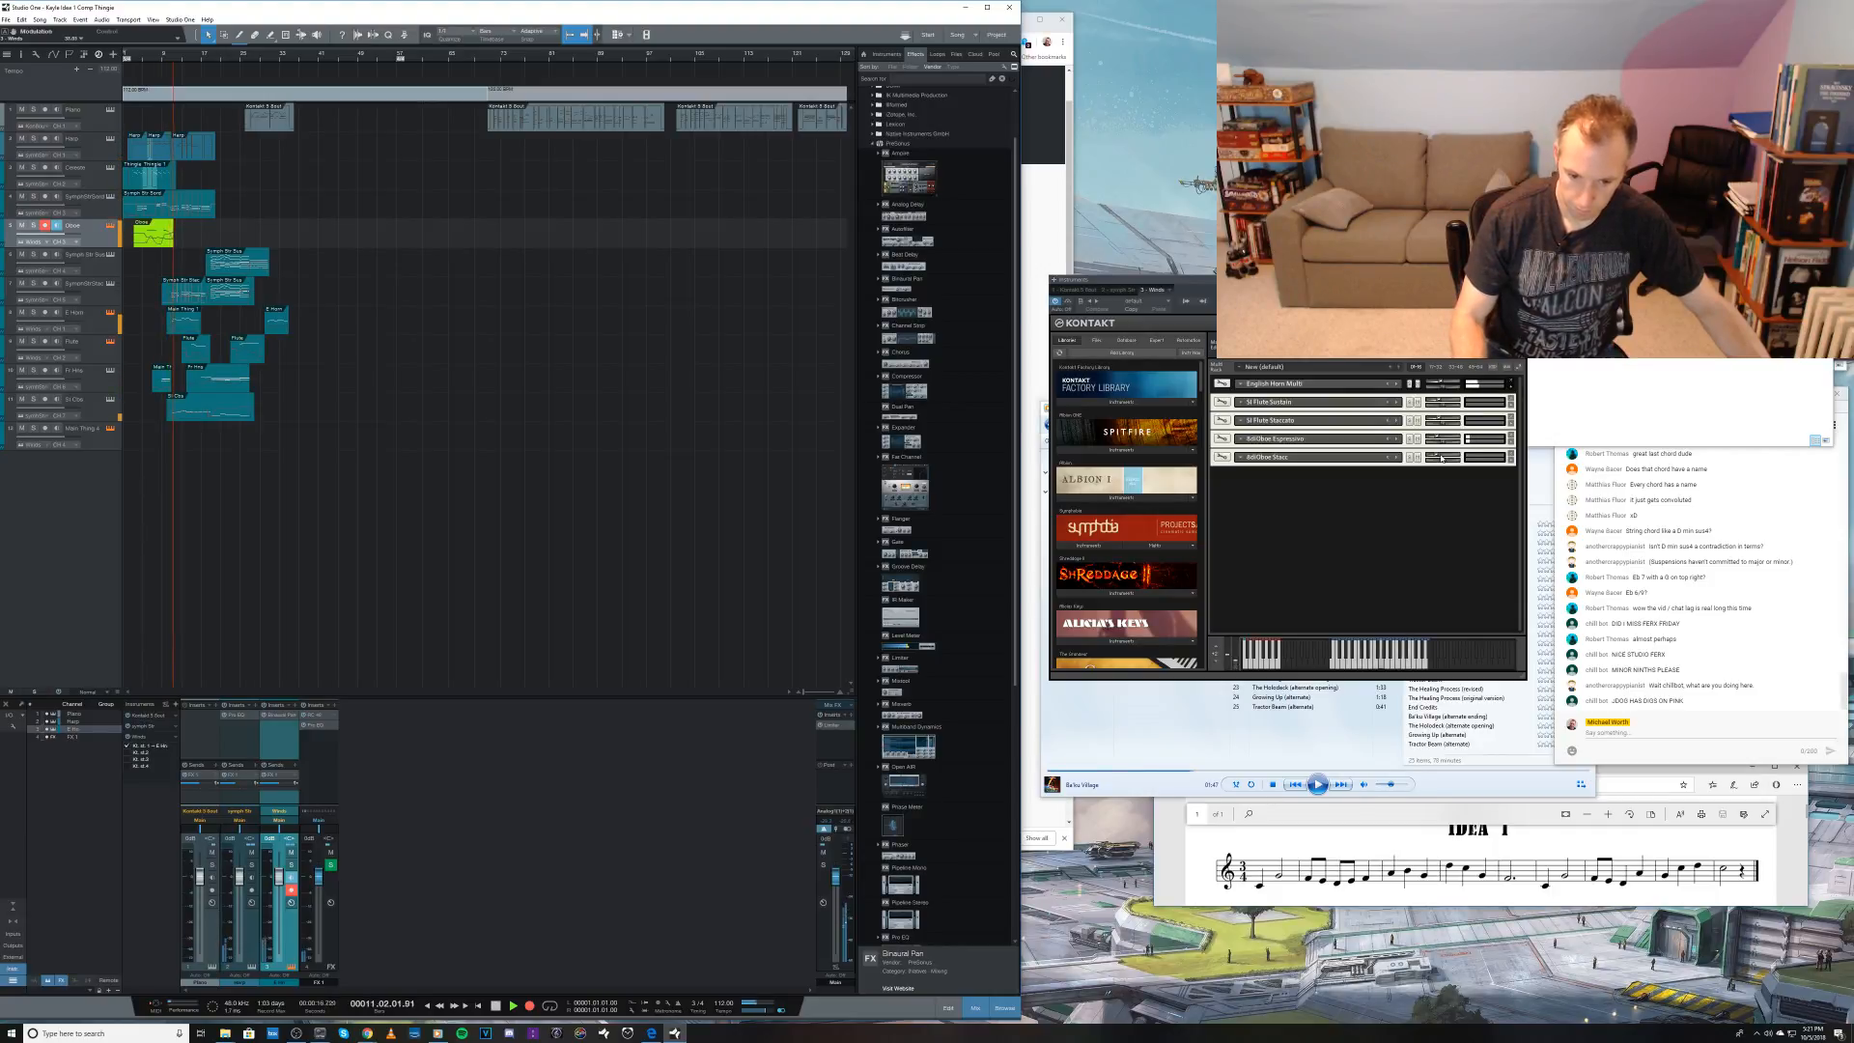
key("space")
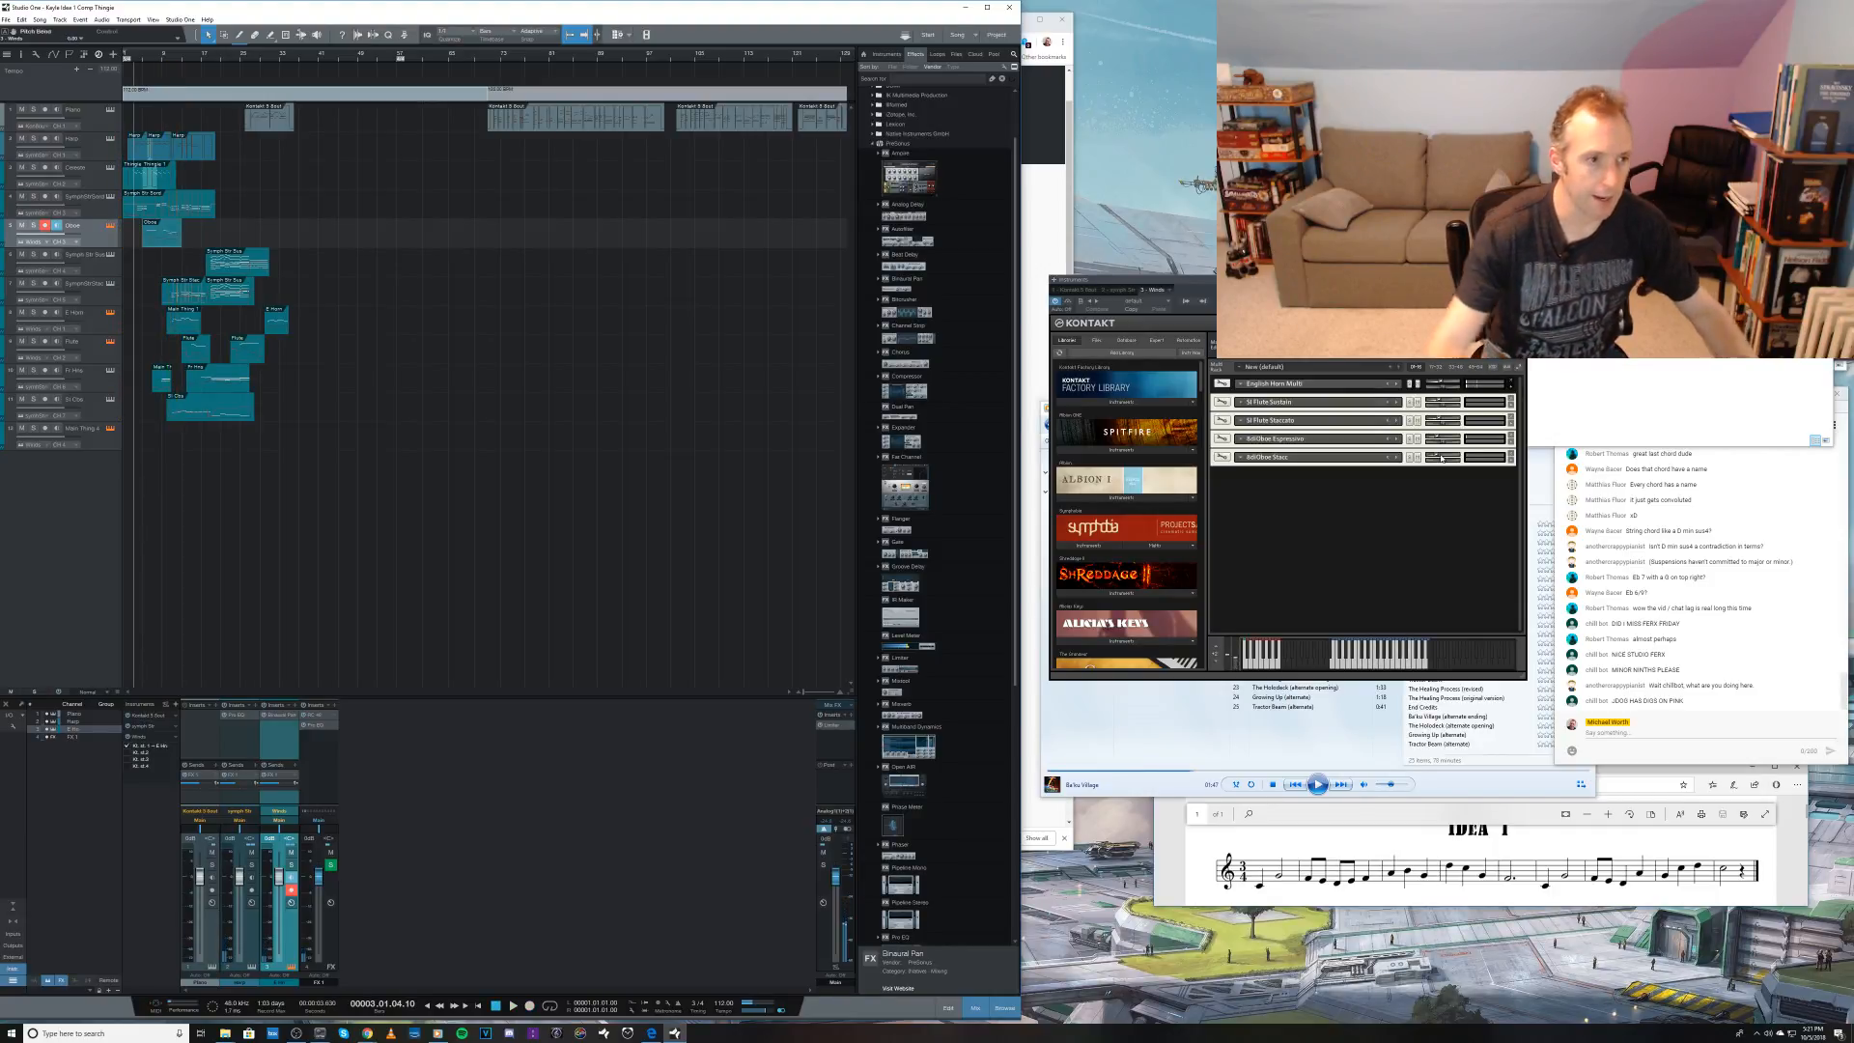
double_click(163, 236)
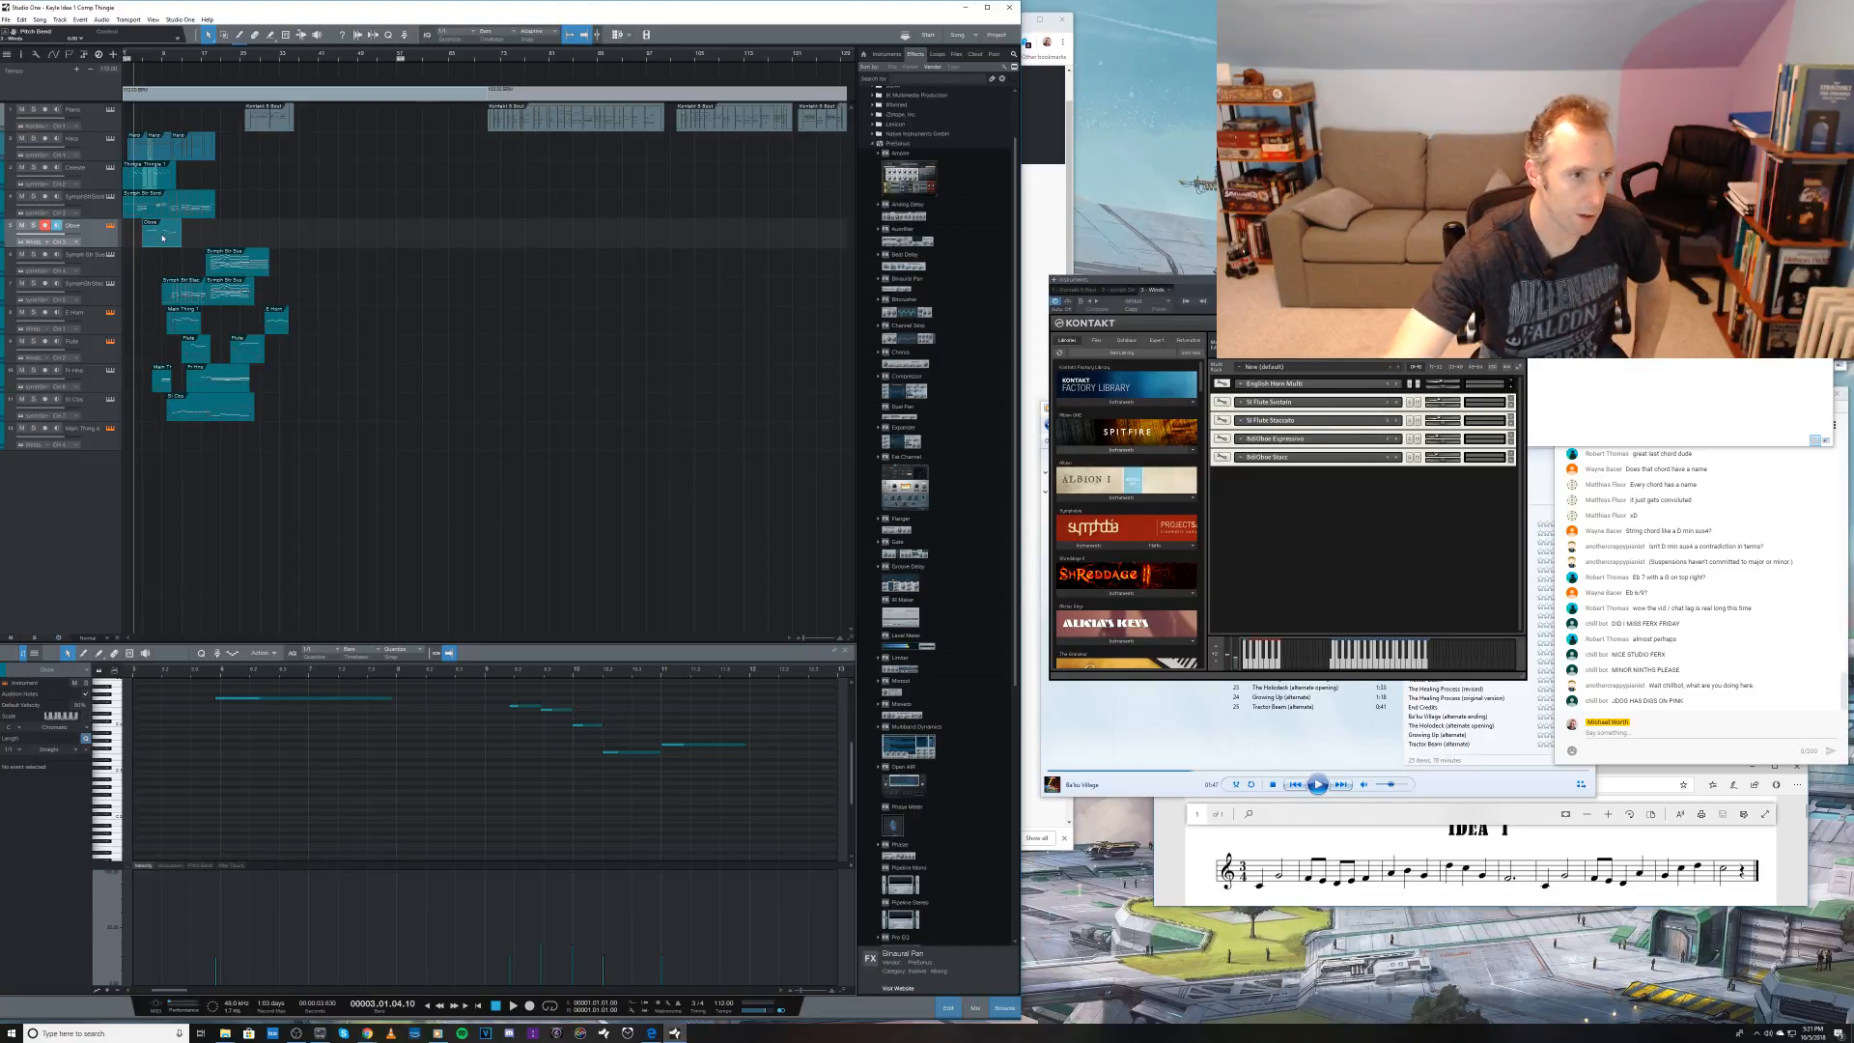
left_click(689, 745)
key("Delete")
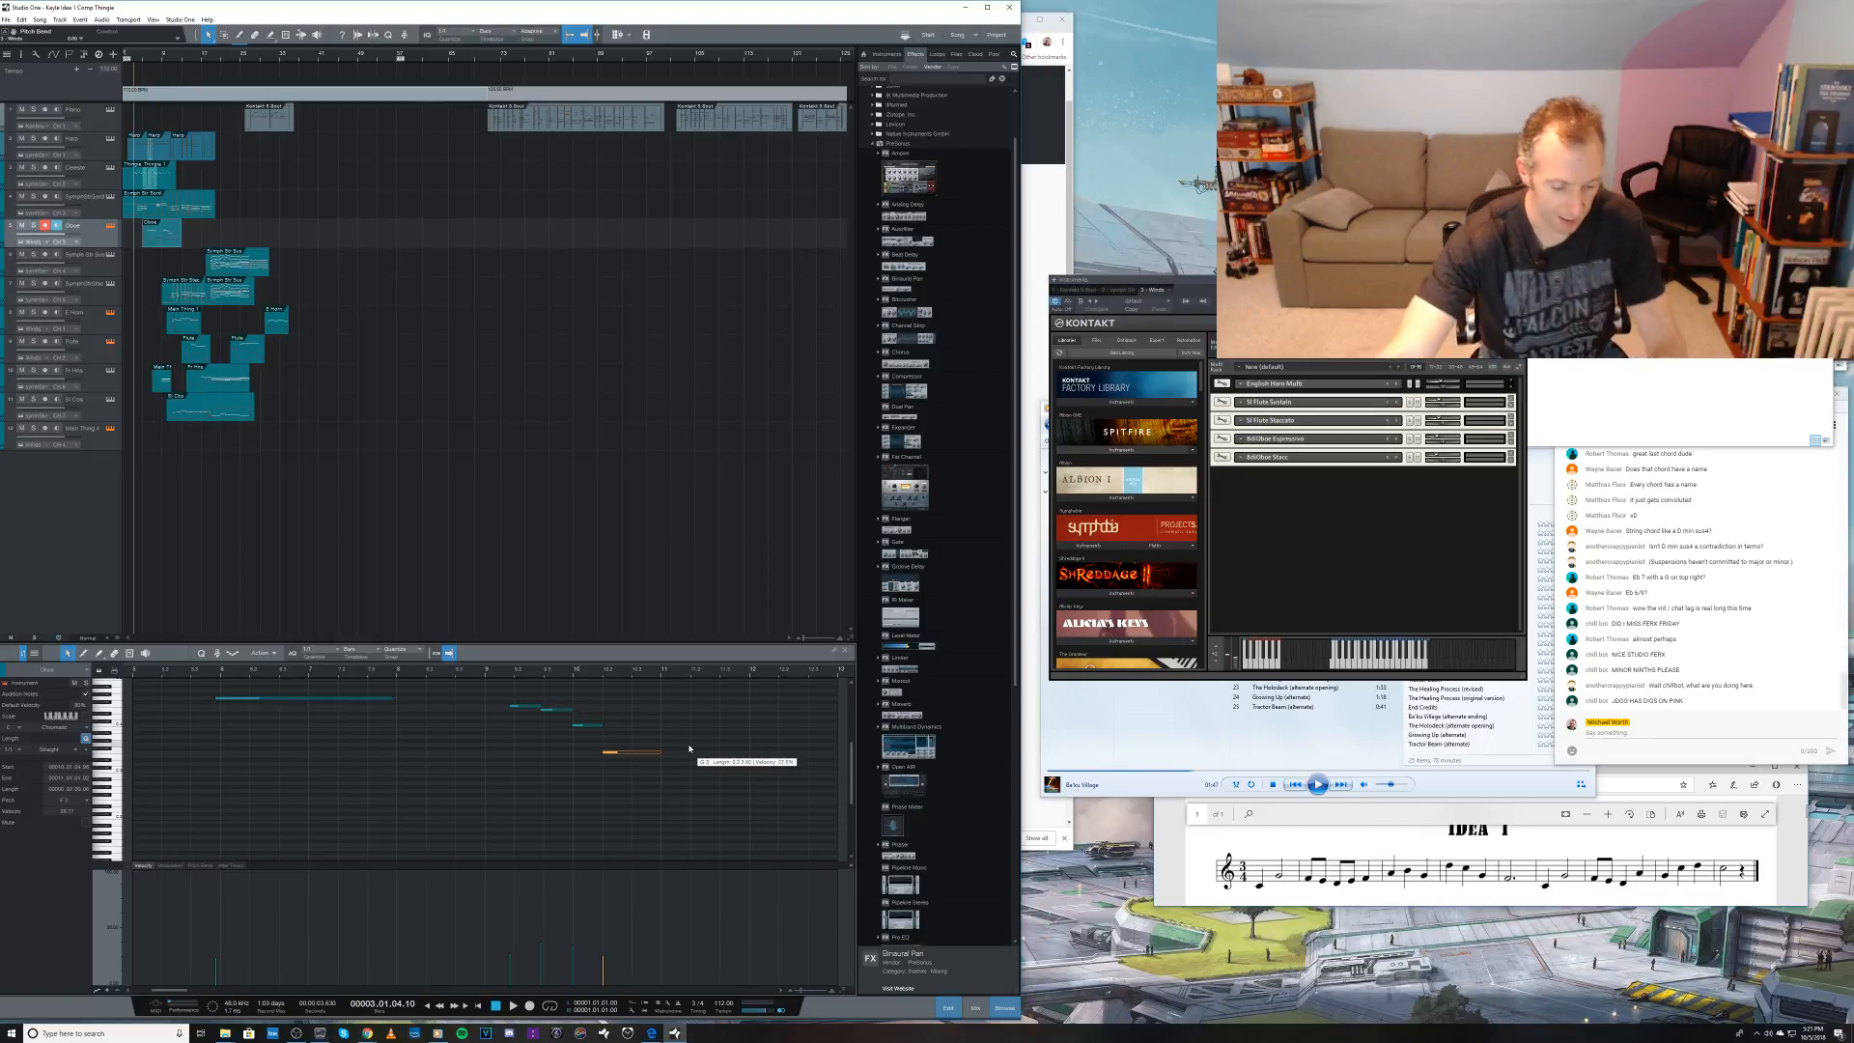
key("ctrl+s")
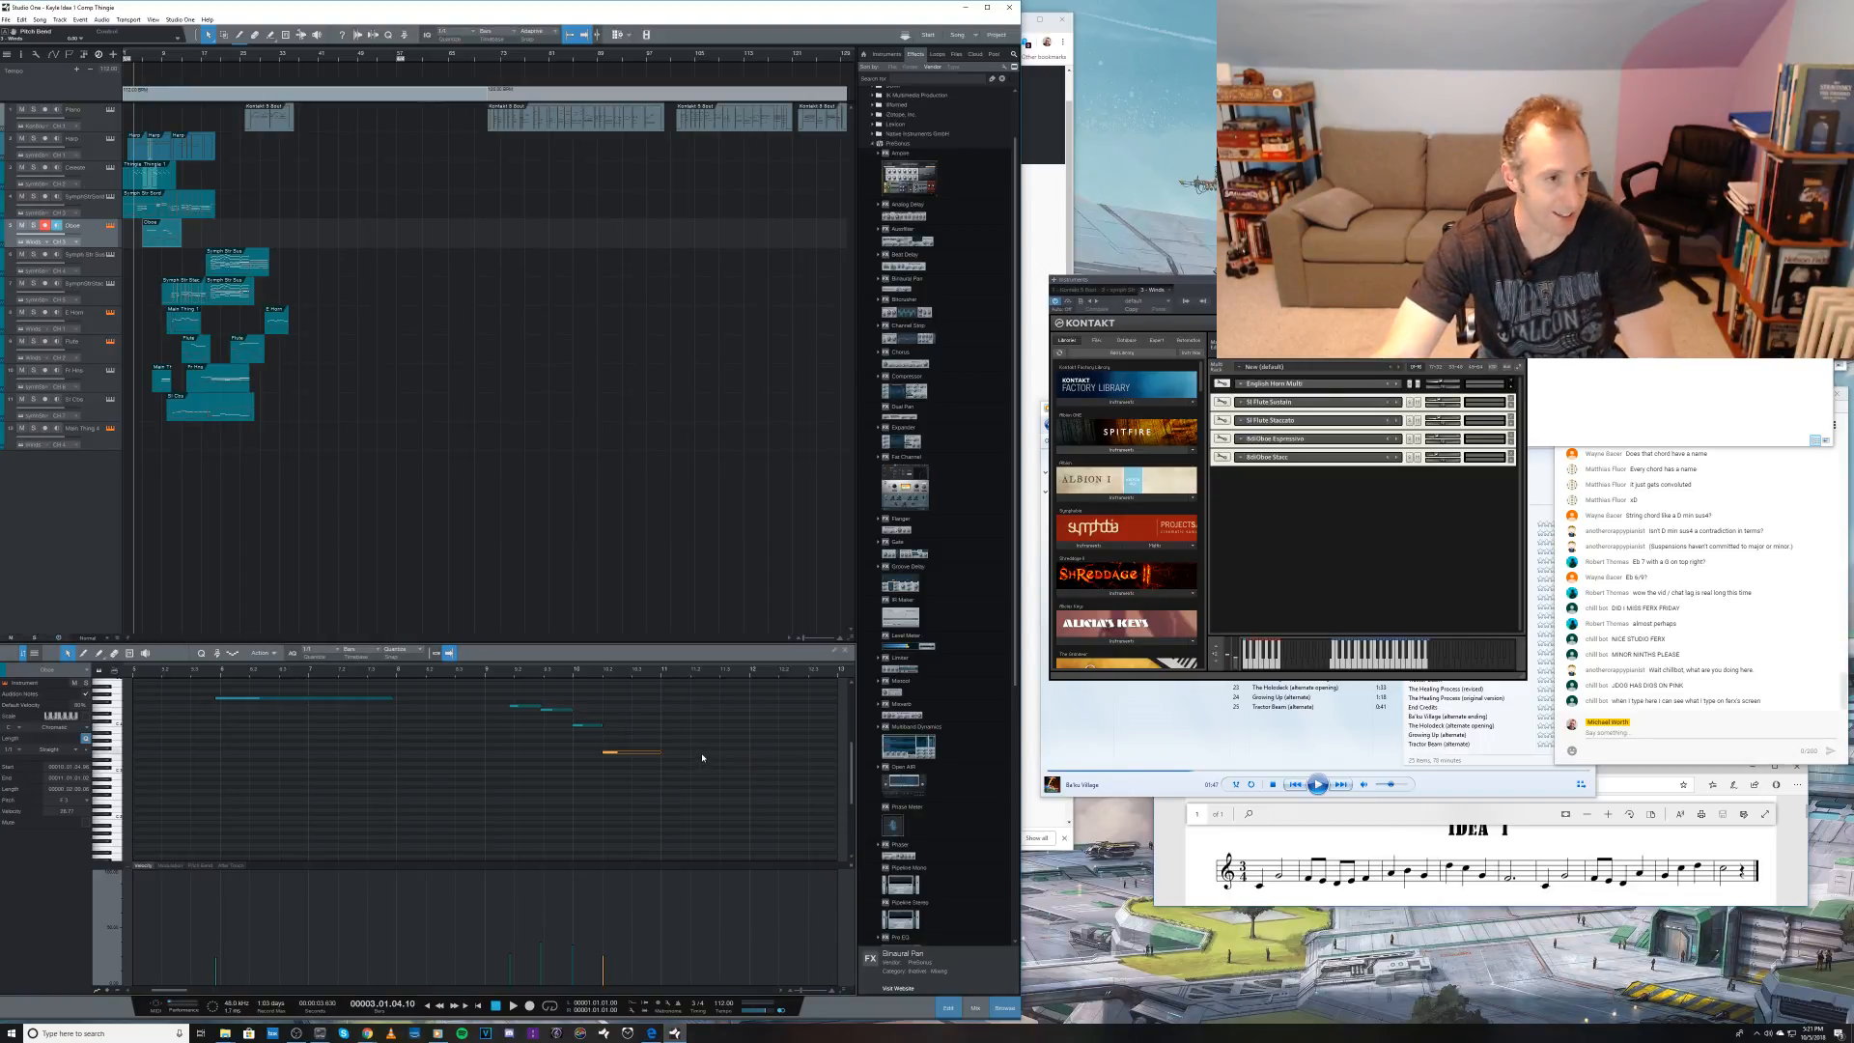
Step: Play back the arrangement with the recorded oboe phrase, and close the woodwind Kontakt window
key("F3")
key("space")
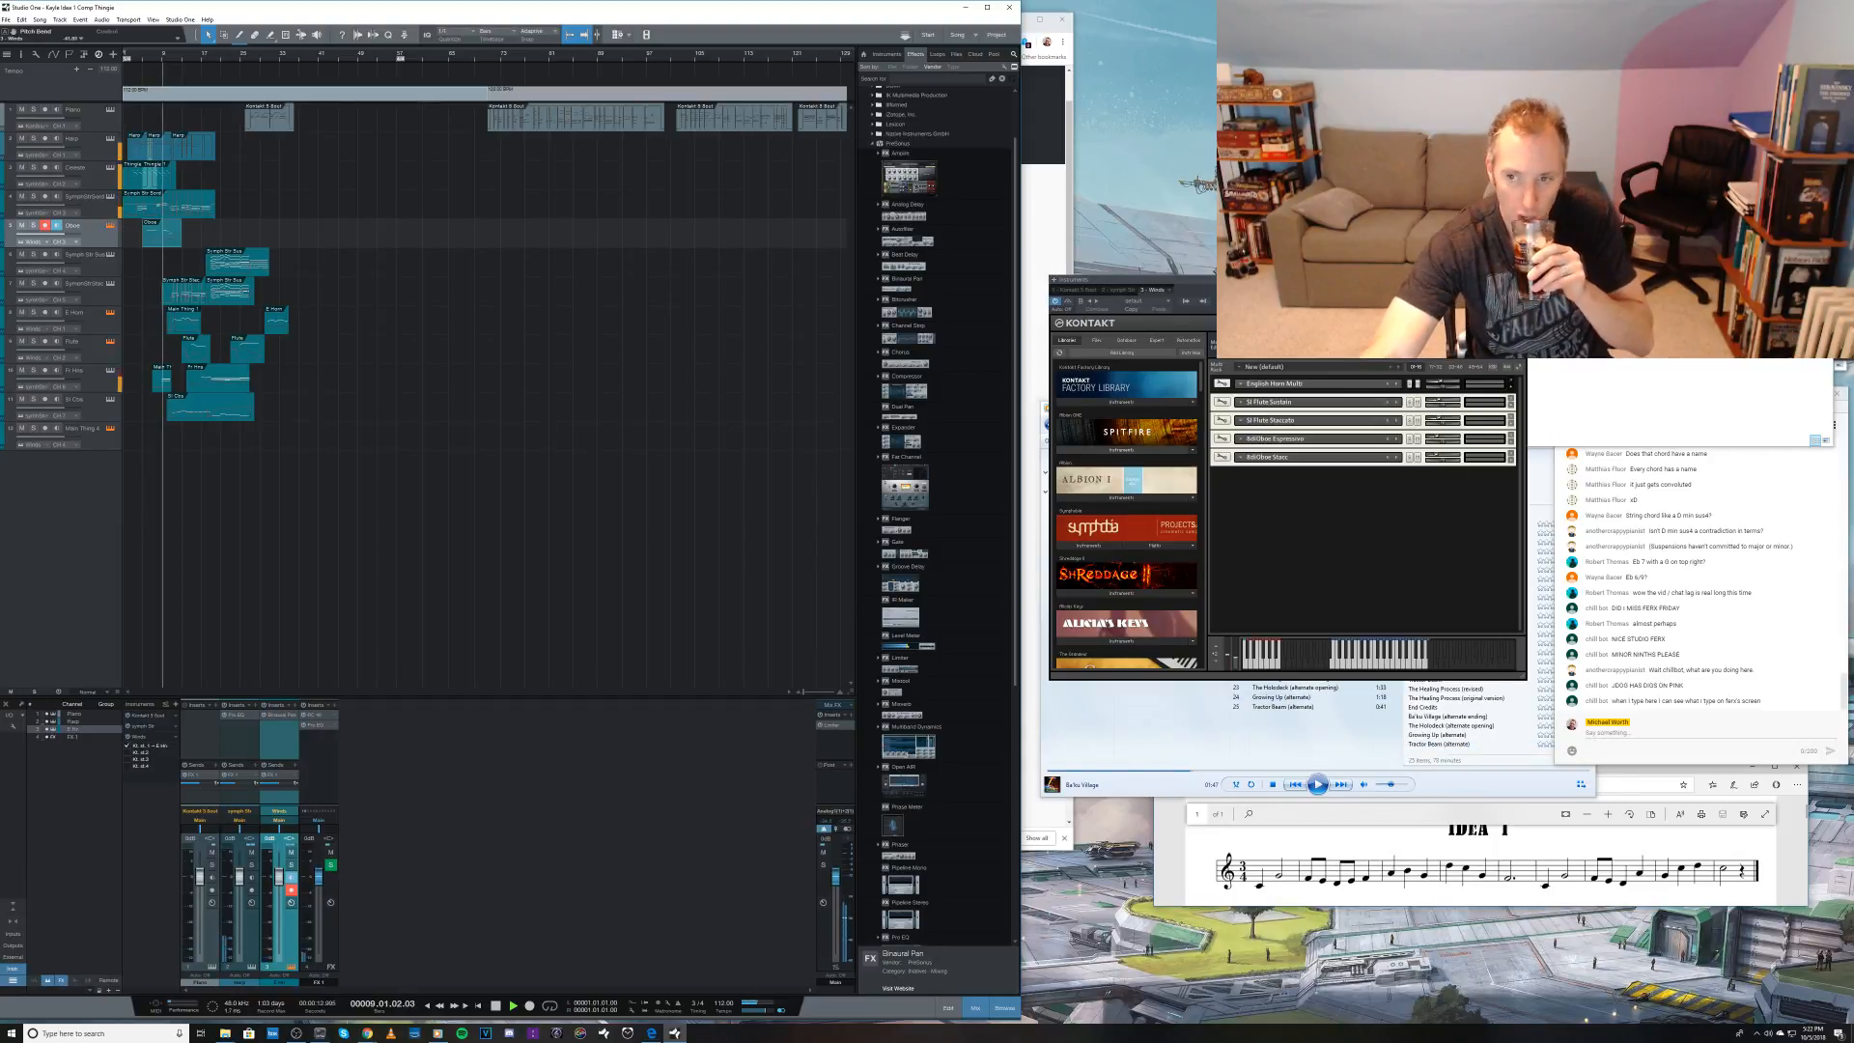
key("Escape")
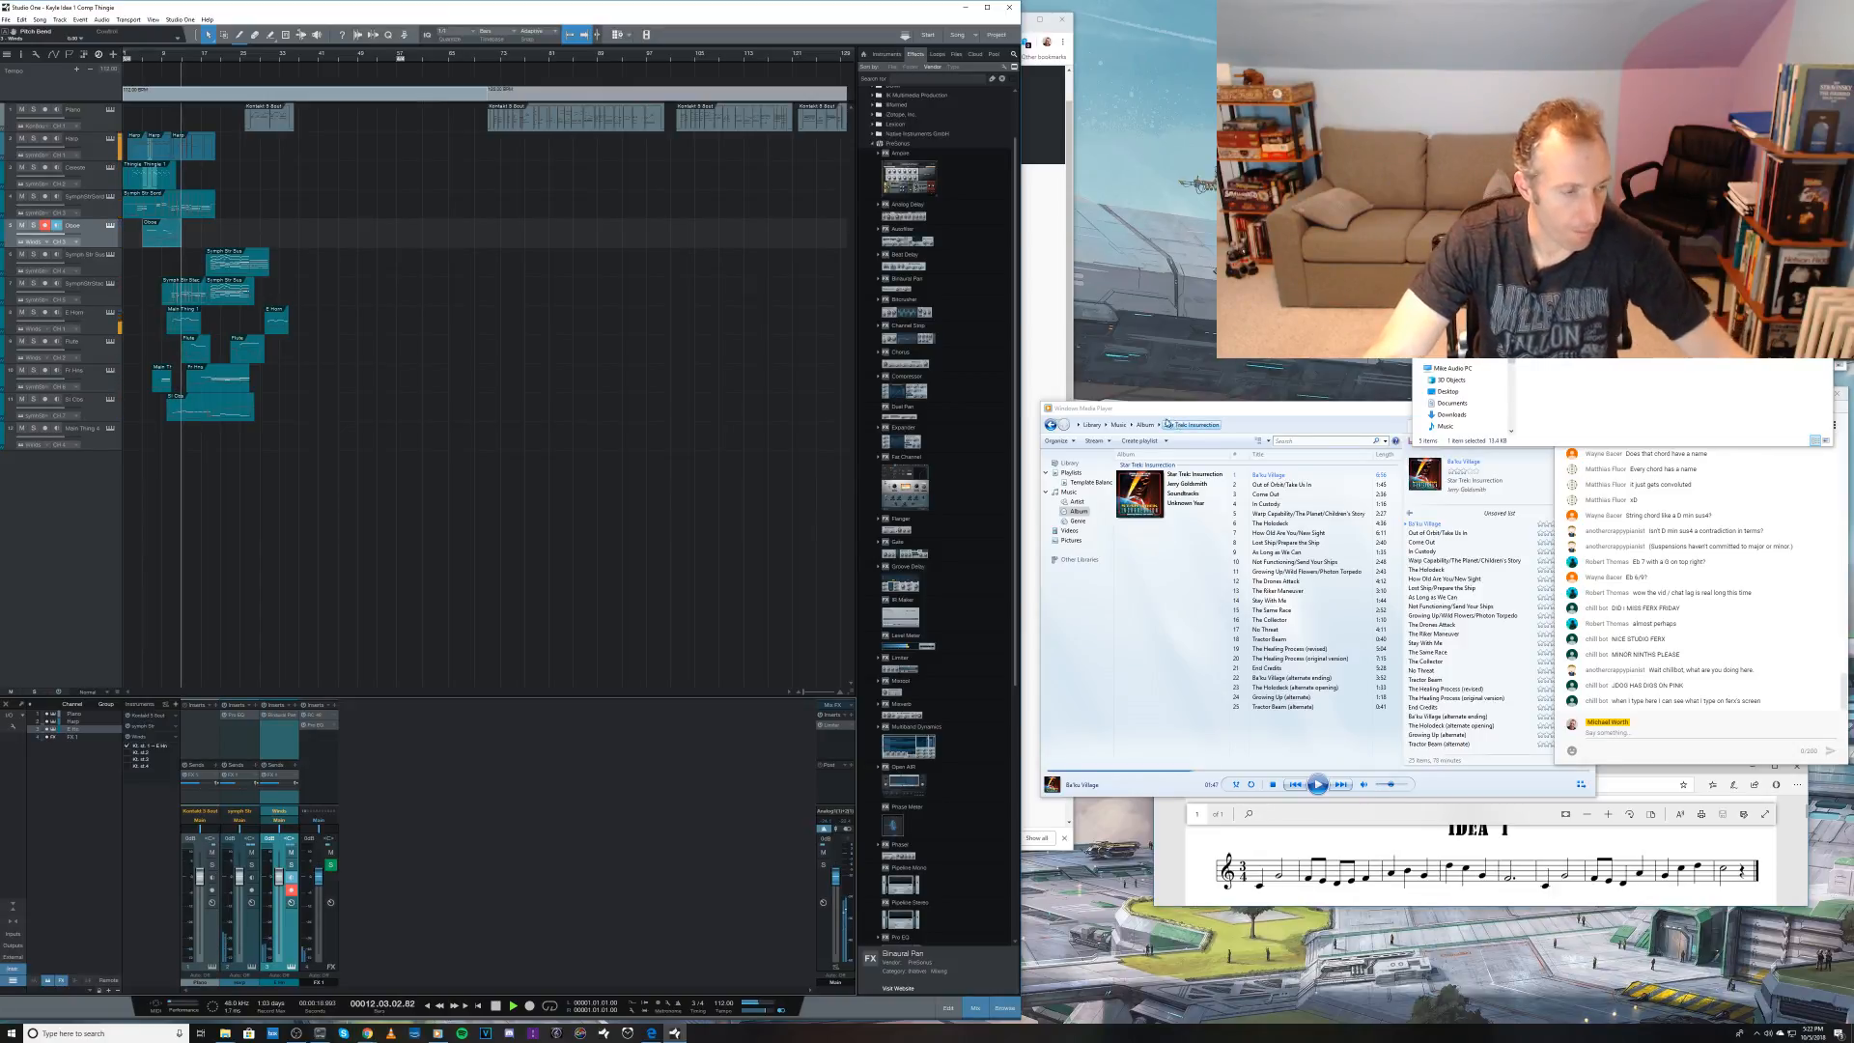
left_click(114, 227)
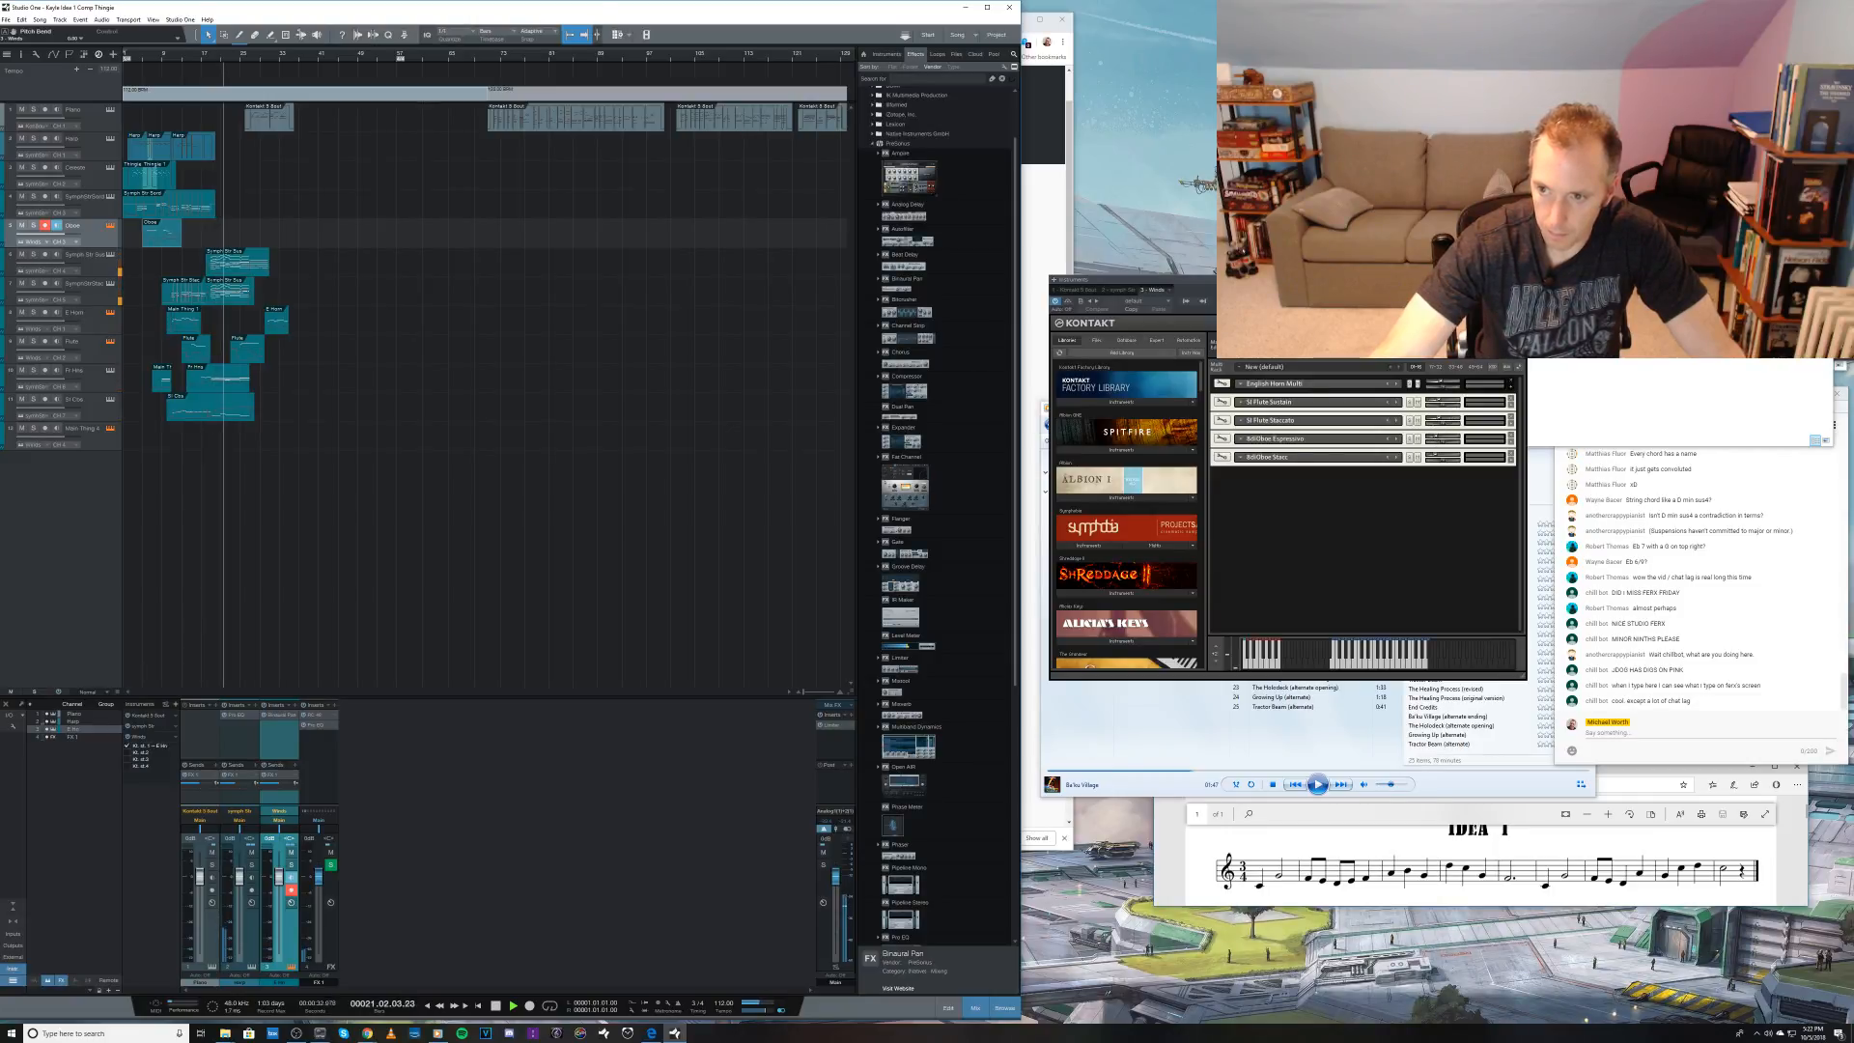
left_click(1519, 280)
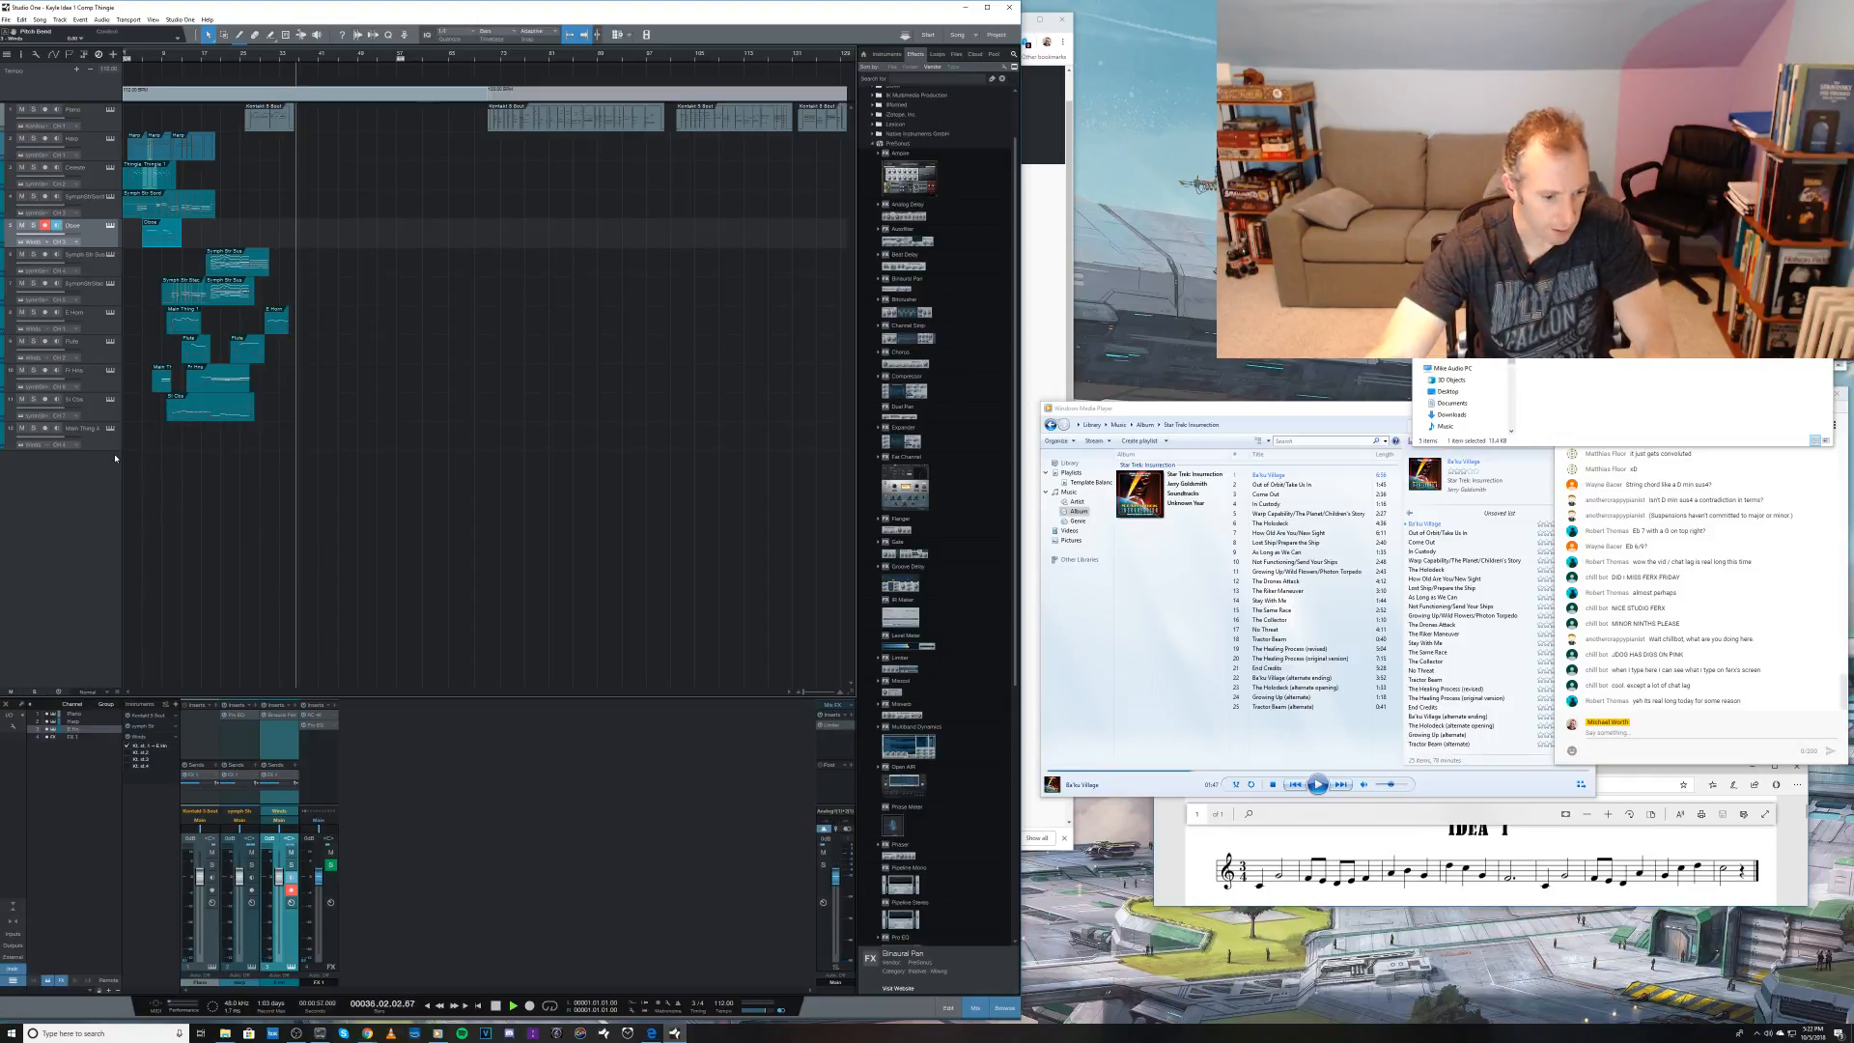
key("space")
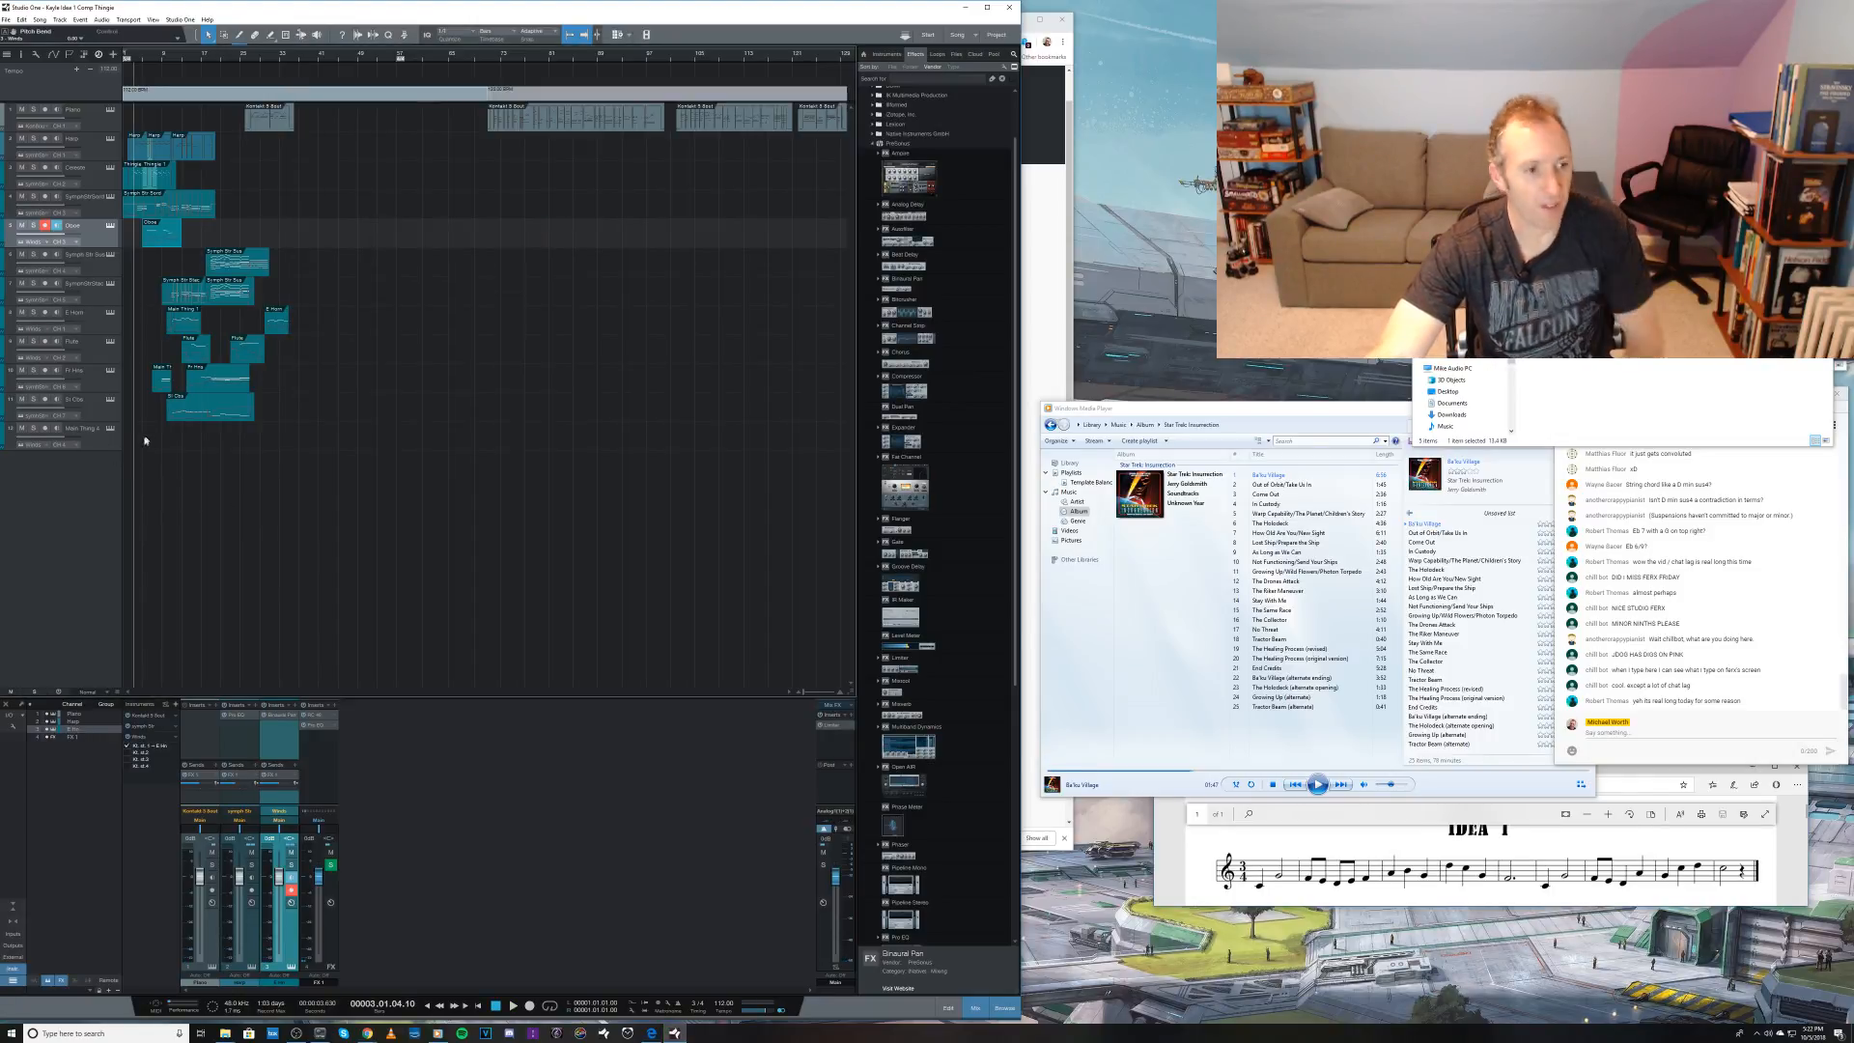
Step: Switch to the YouTube live chat window
left_click(1635, 758)
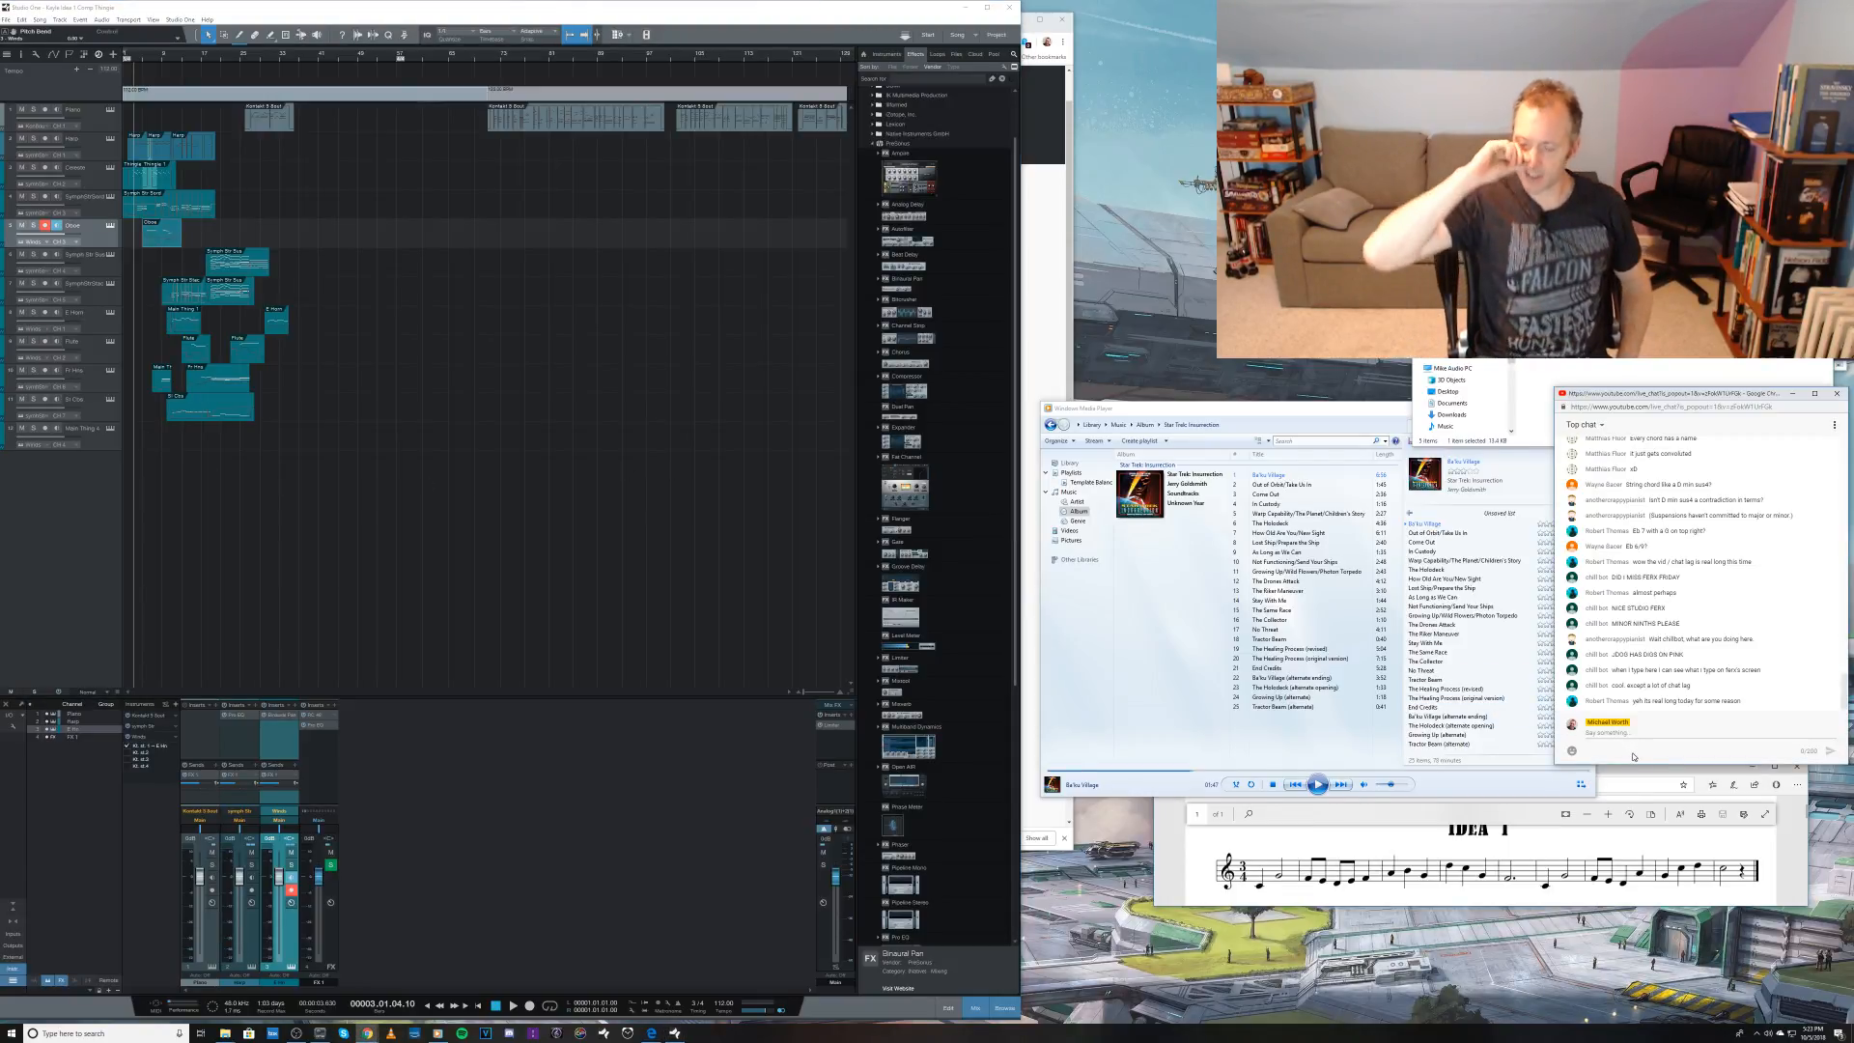
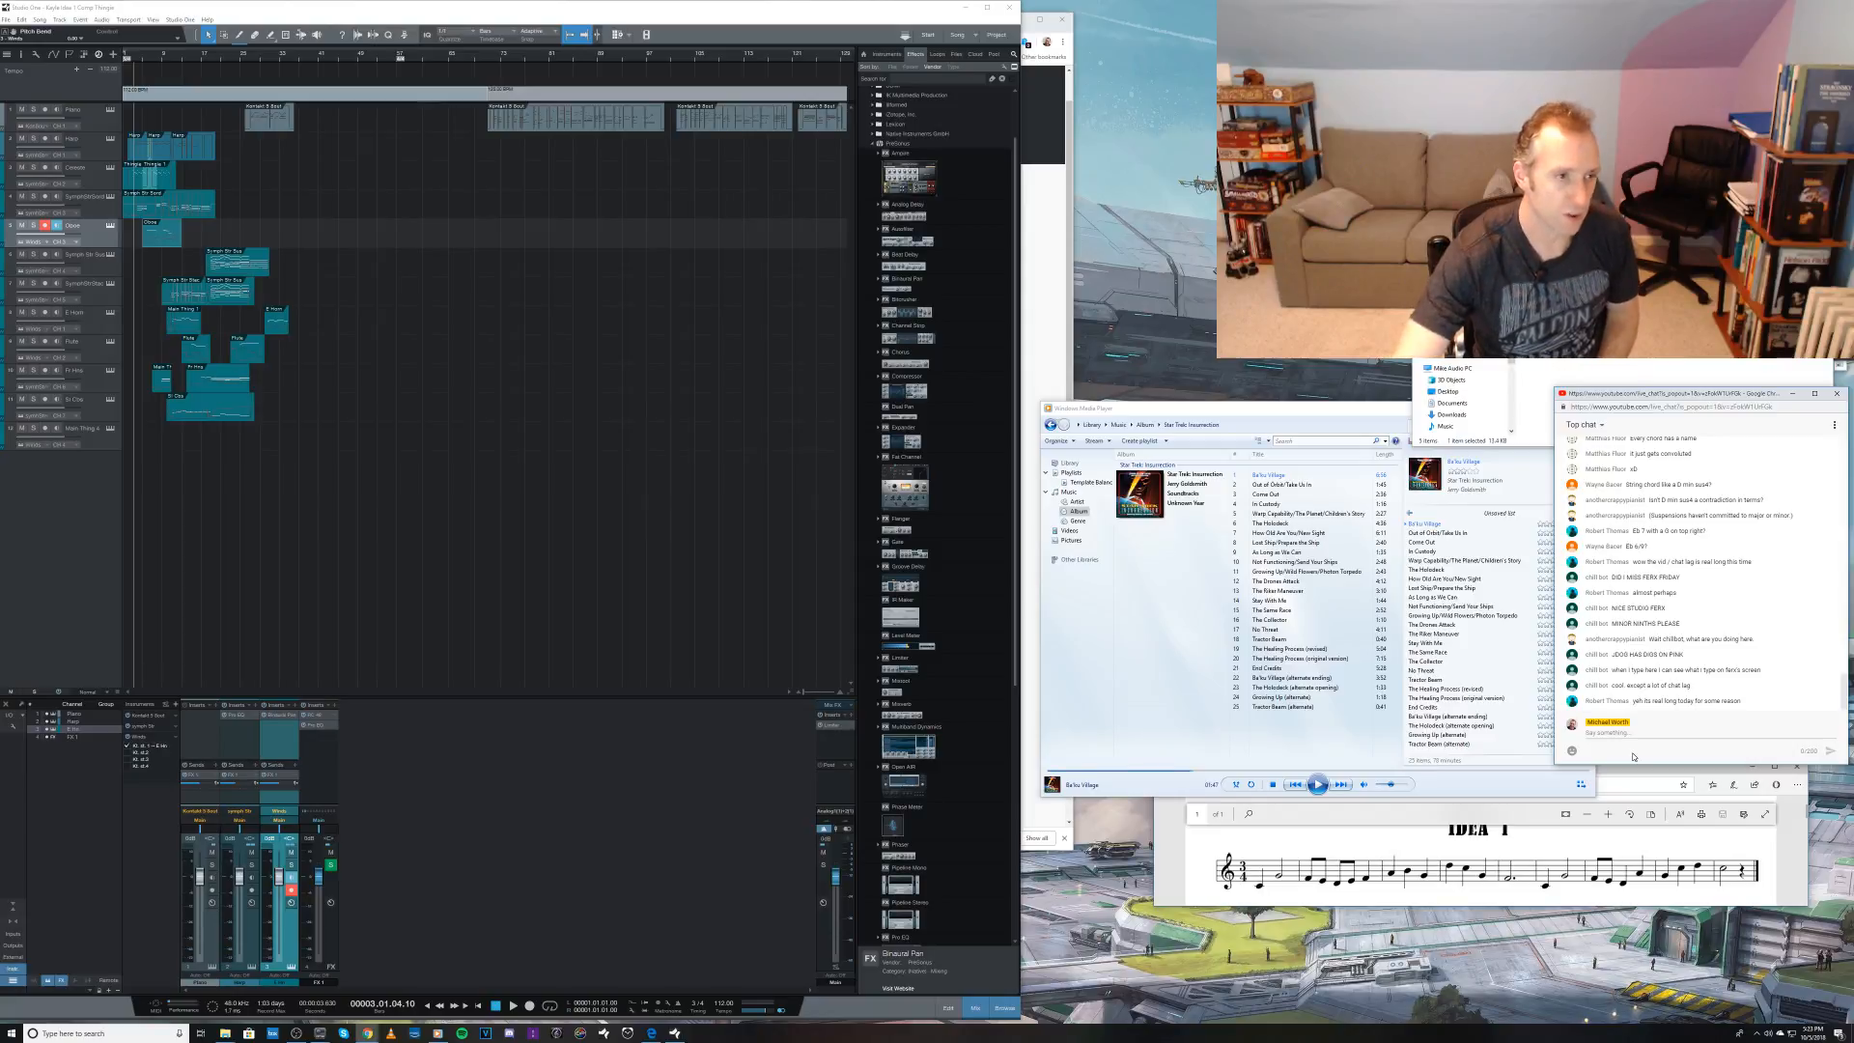
Step: Play back the arrangement from bar 5 to listen to the current mix, and stop playback
left_click(143, 57)
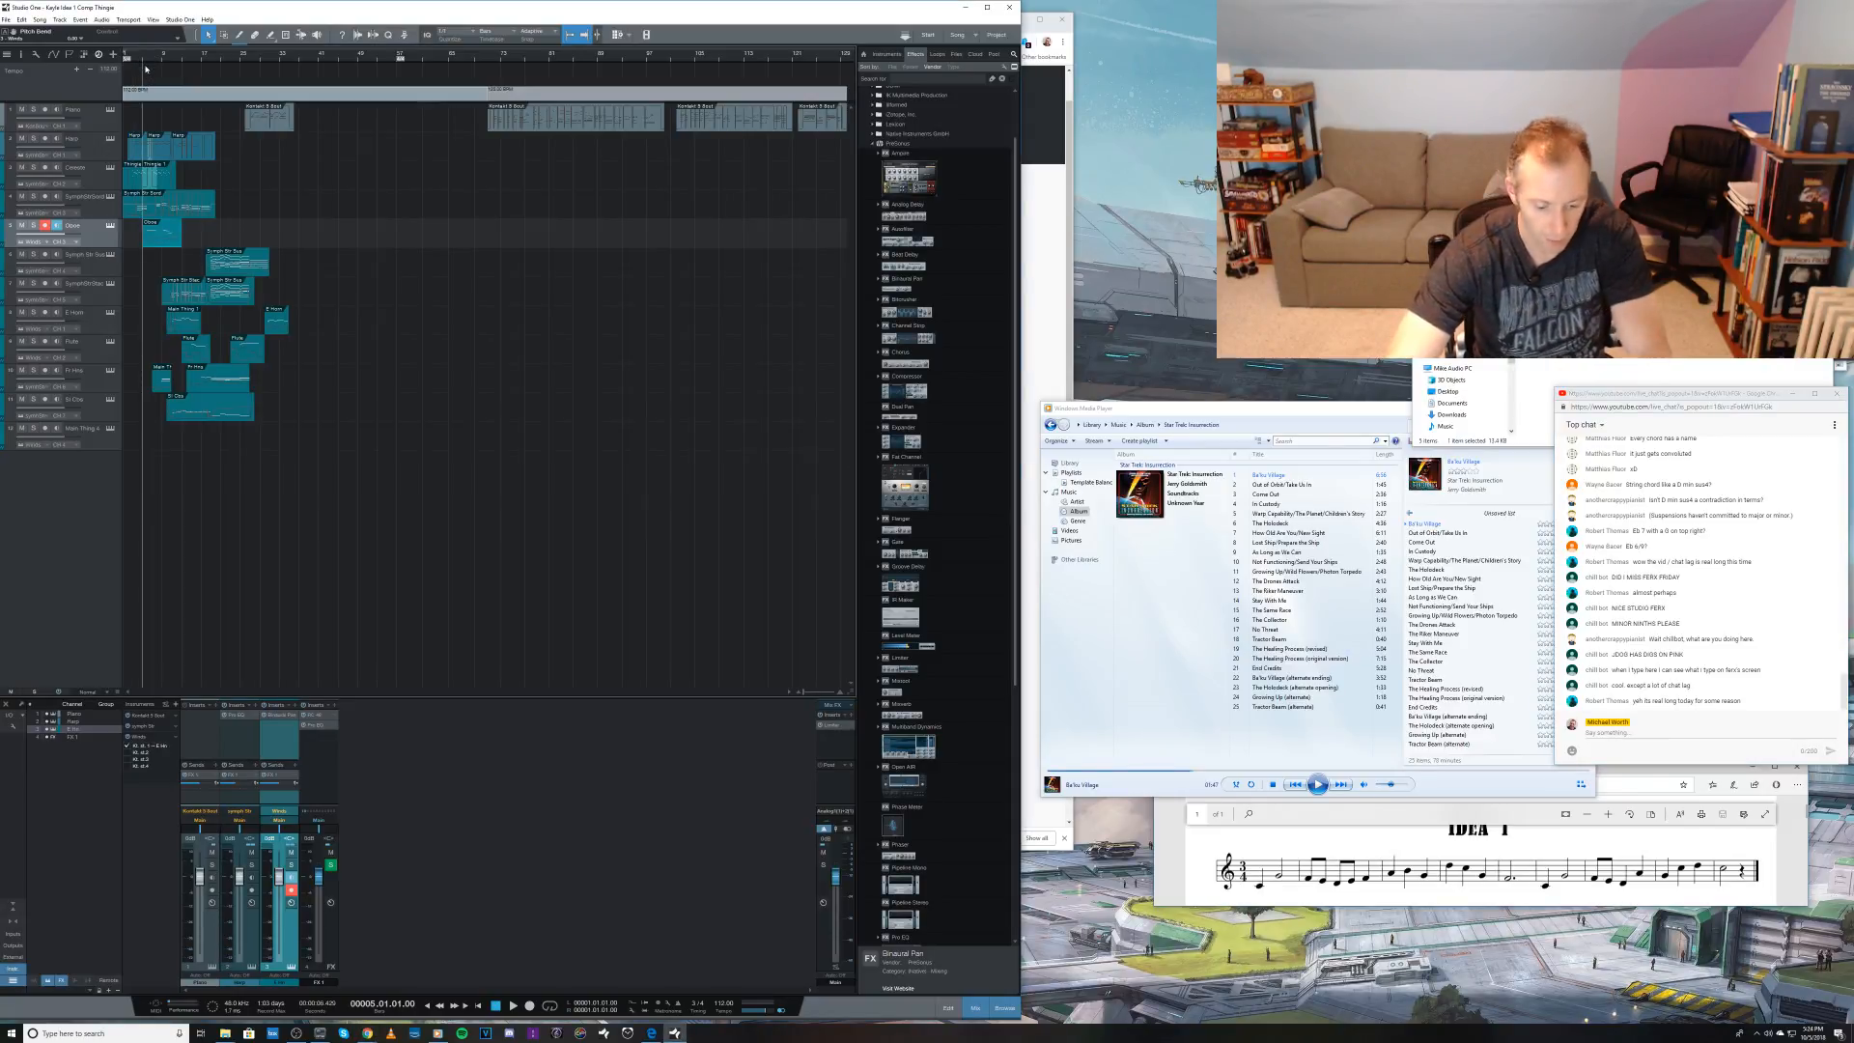
key("space")
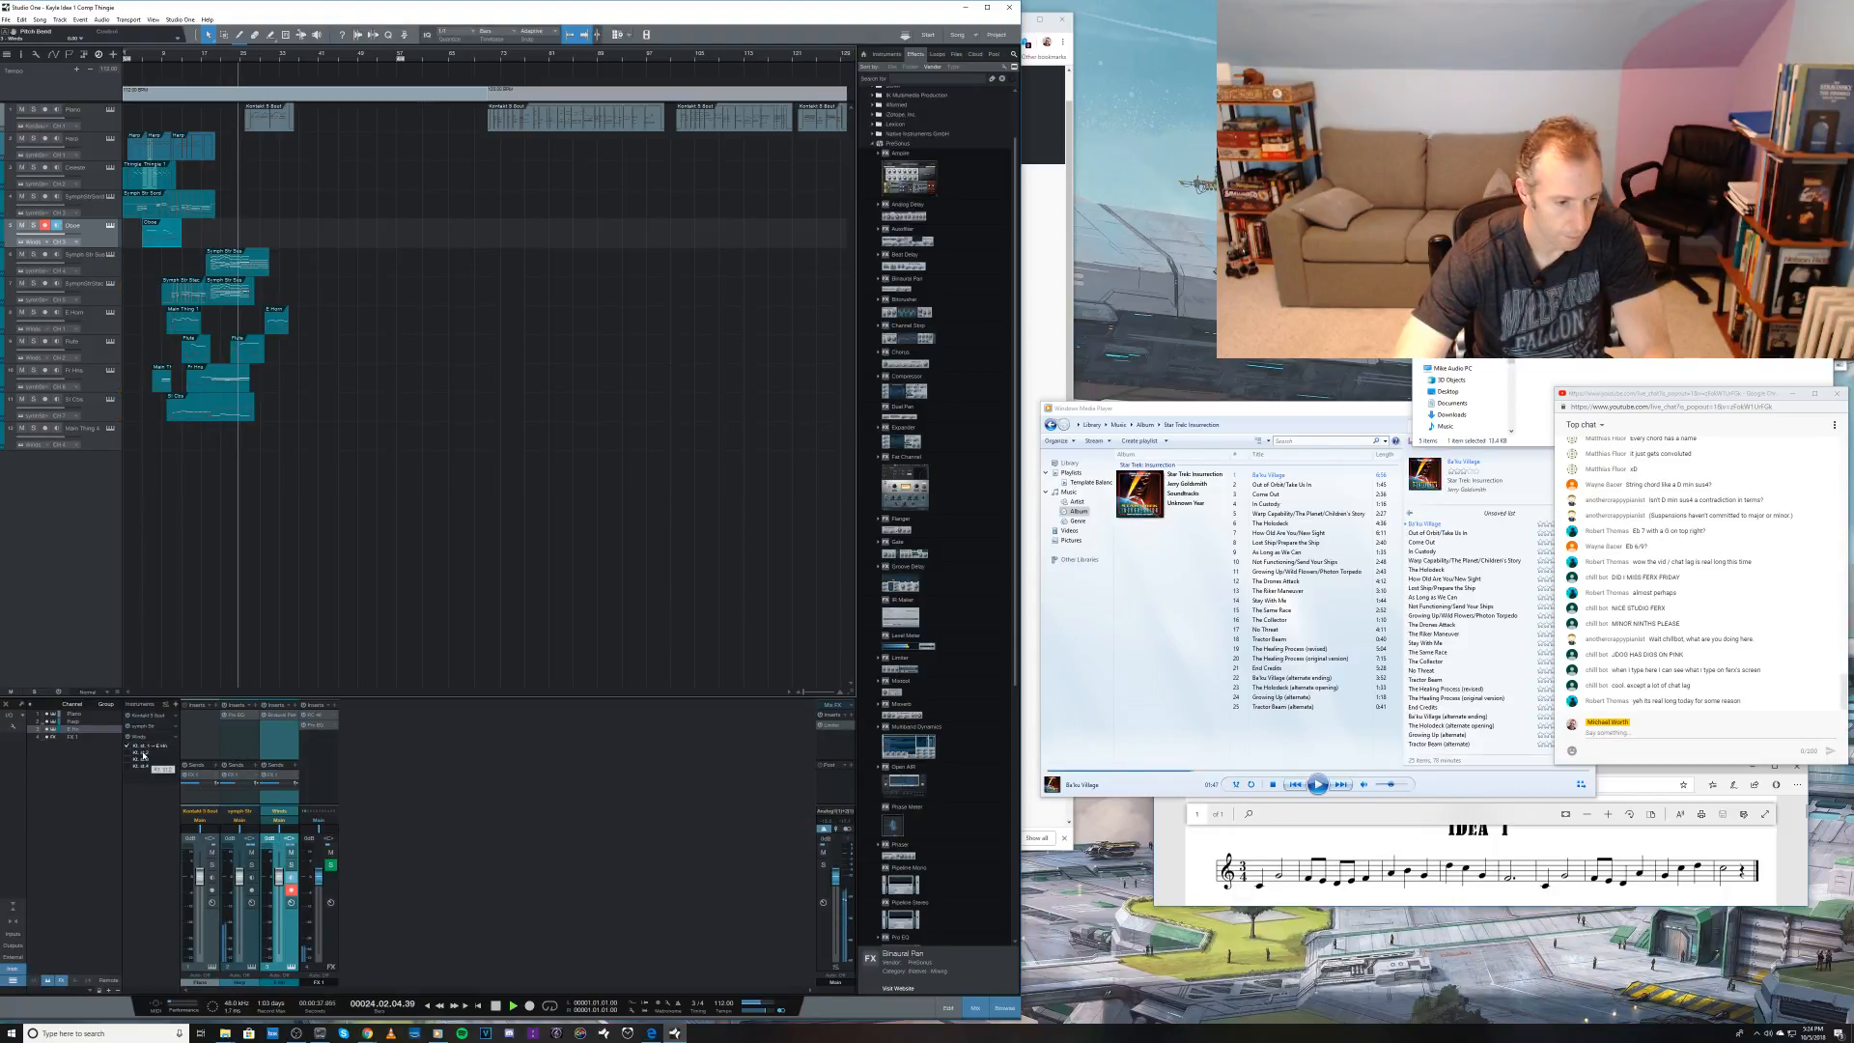
key("space")
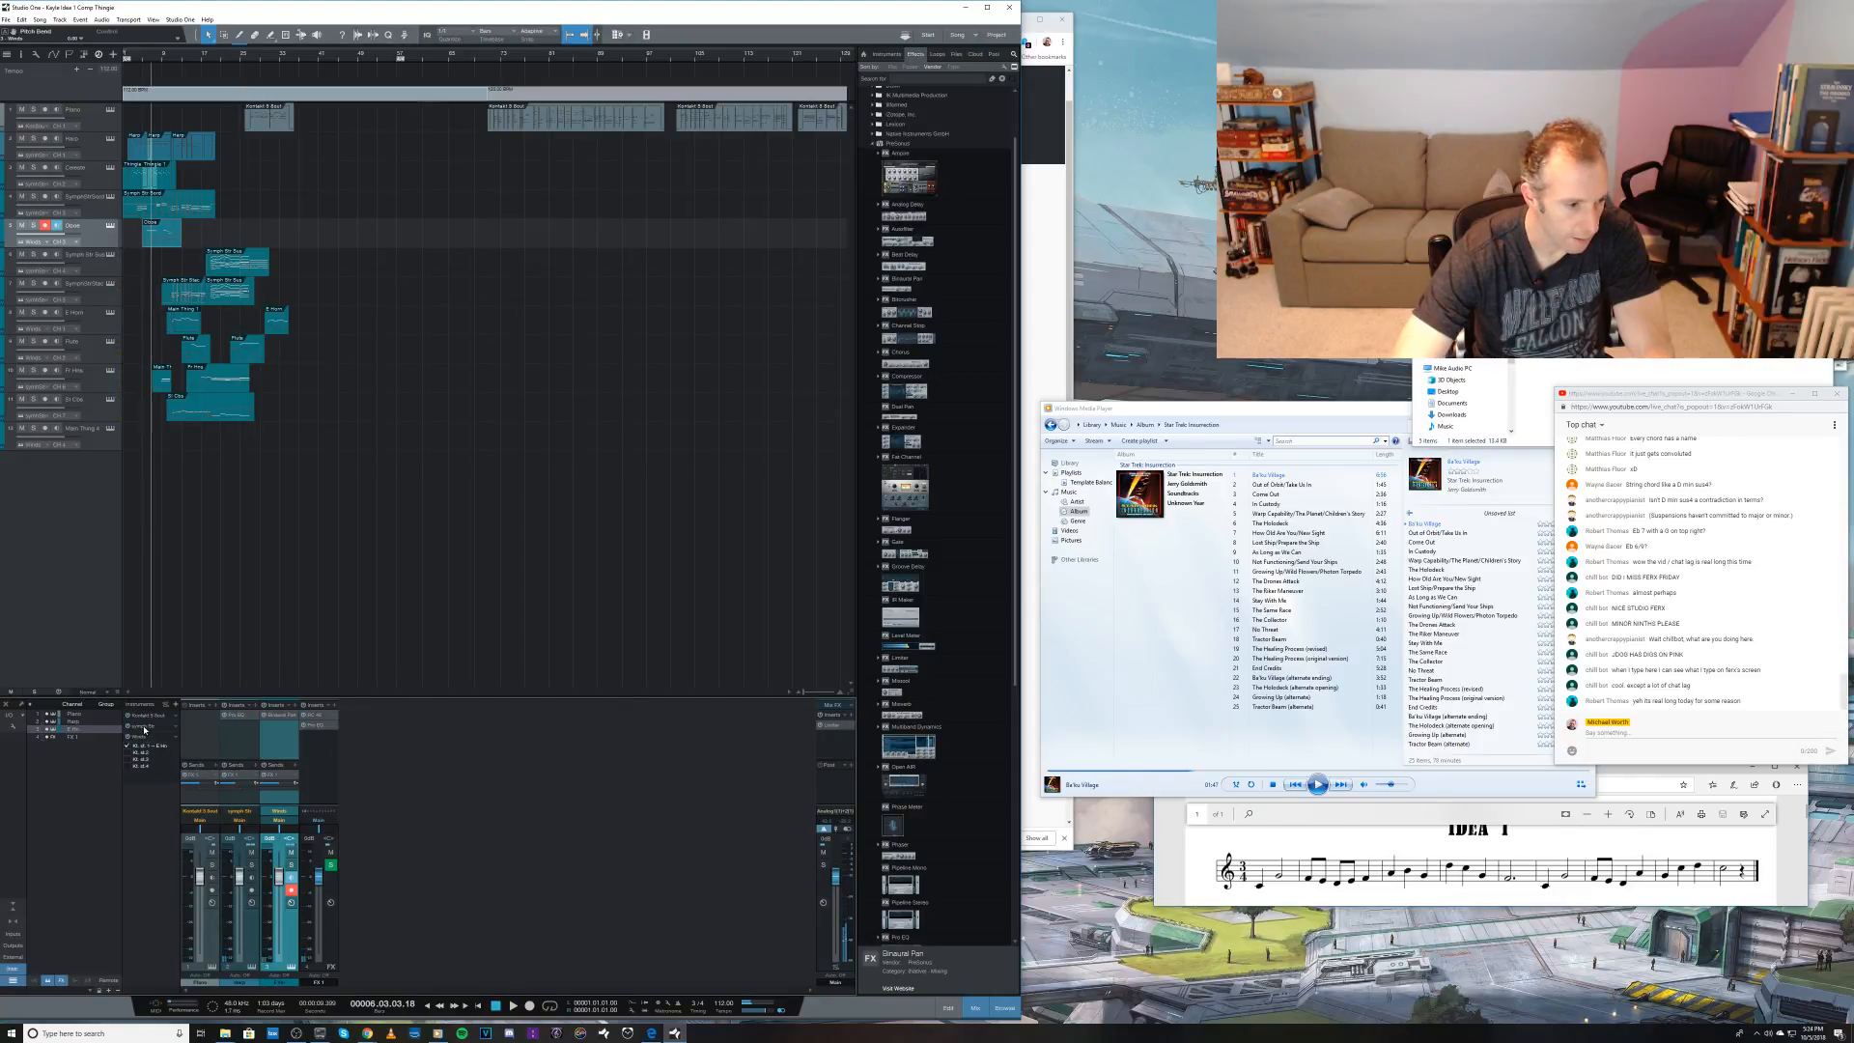
Step: Enable the second stereo output of the orchestral Kontakt instrument in the mixer and open its instrument window
left_click(144, 729)
left_click(126, 742)
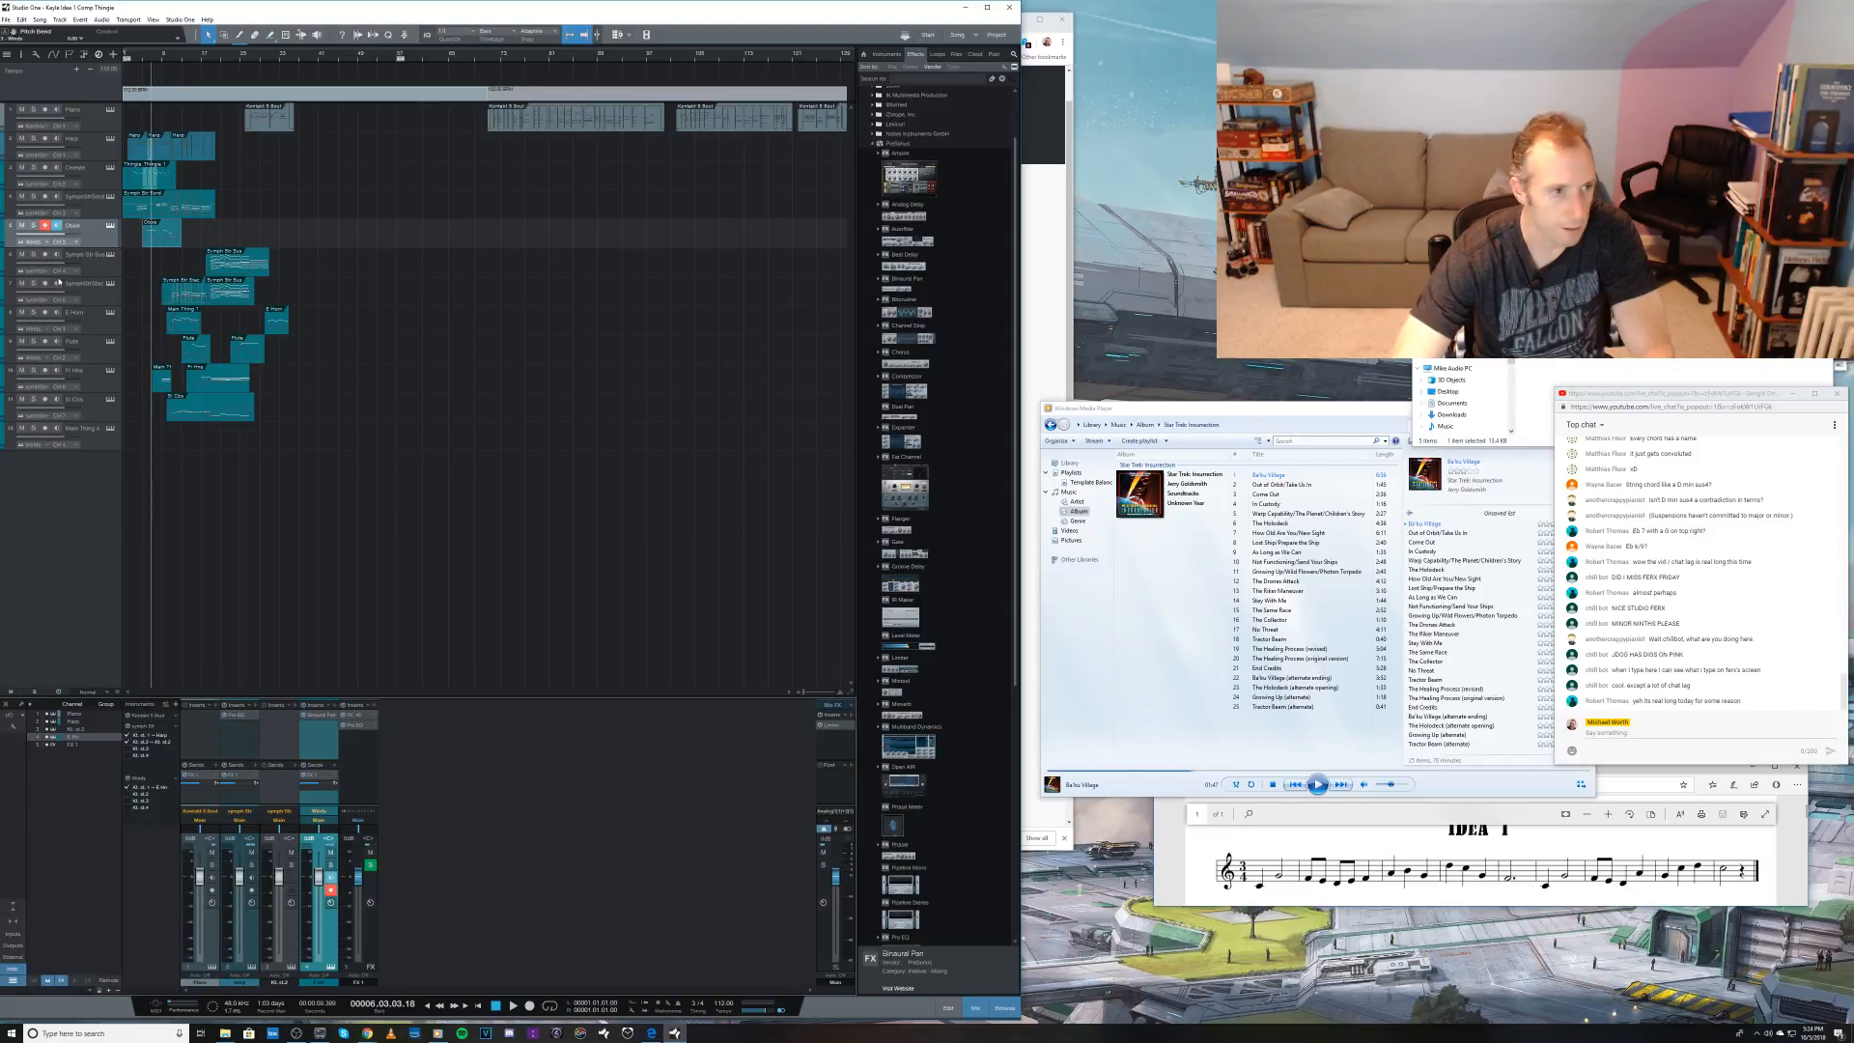
left_click(110, 255)
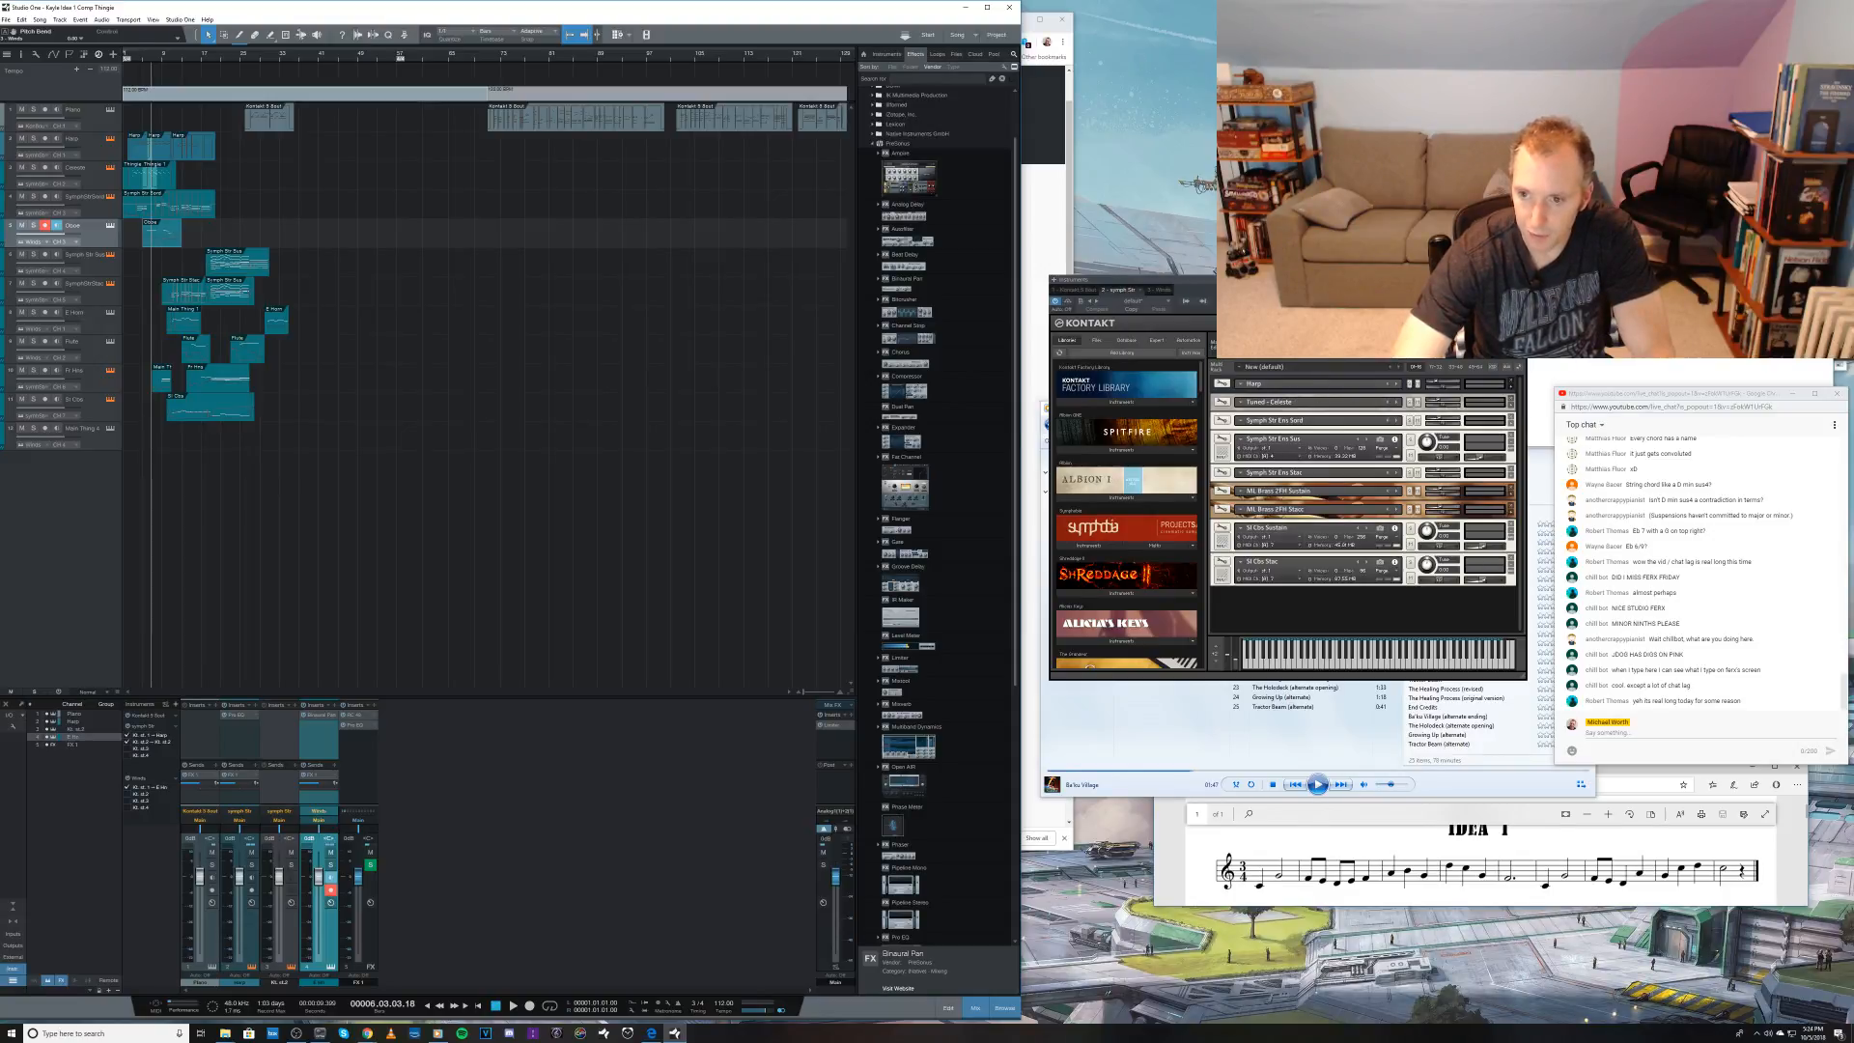
Step: Set the outputs of the Symph Str Ens patches and the brass sustain patch below them to st.2
left_click(1410, 367)
left_click(1410, 362)
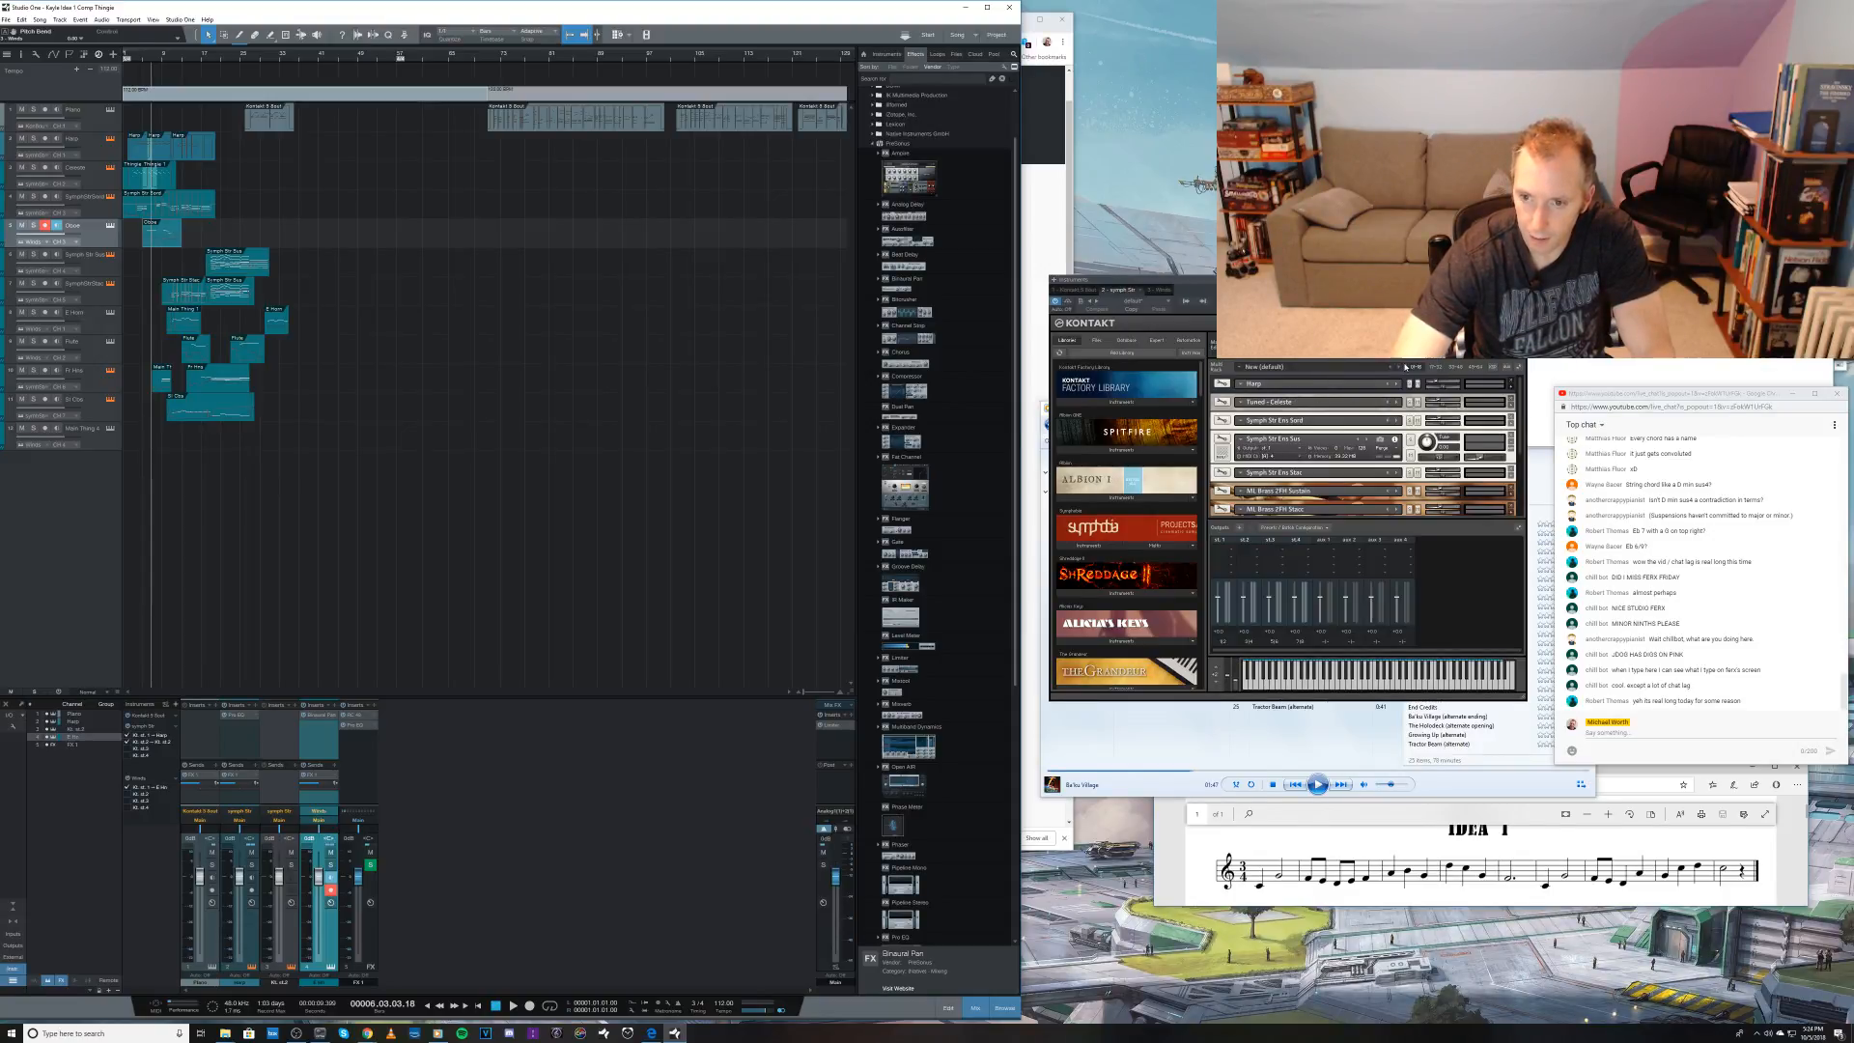
left_click(1521, 369)
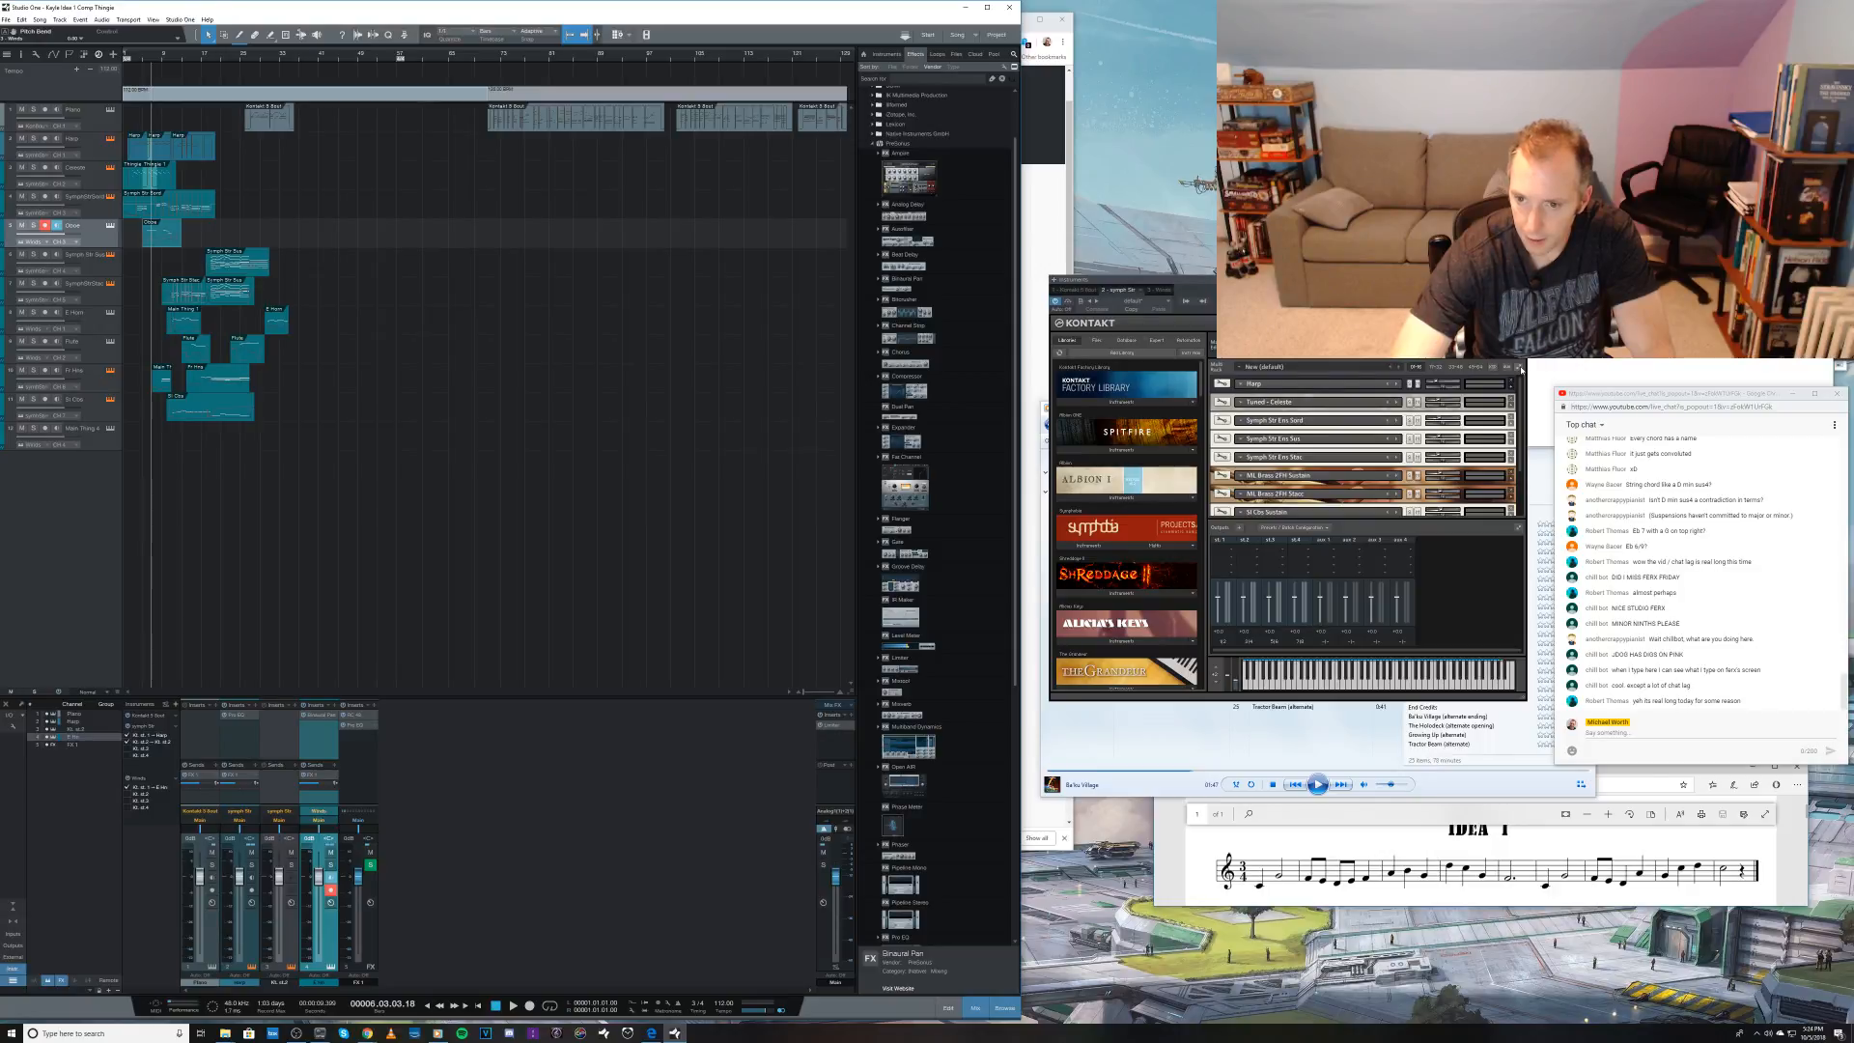
left_click(1520, 369)
scroll(1508, 418, "down", 3)
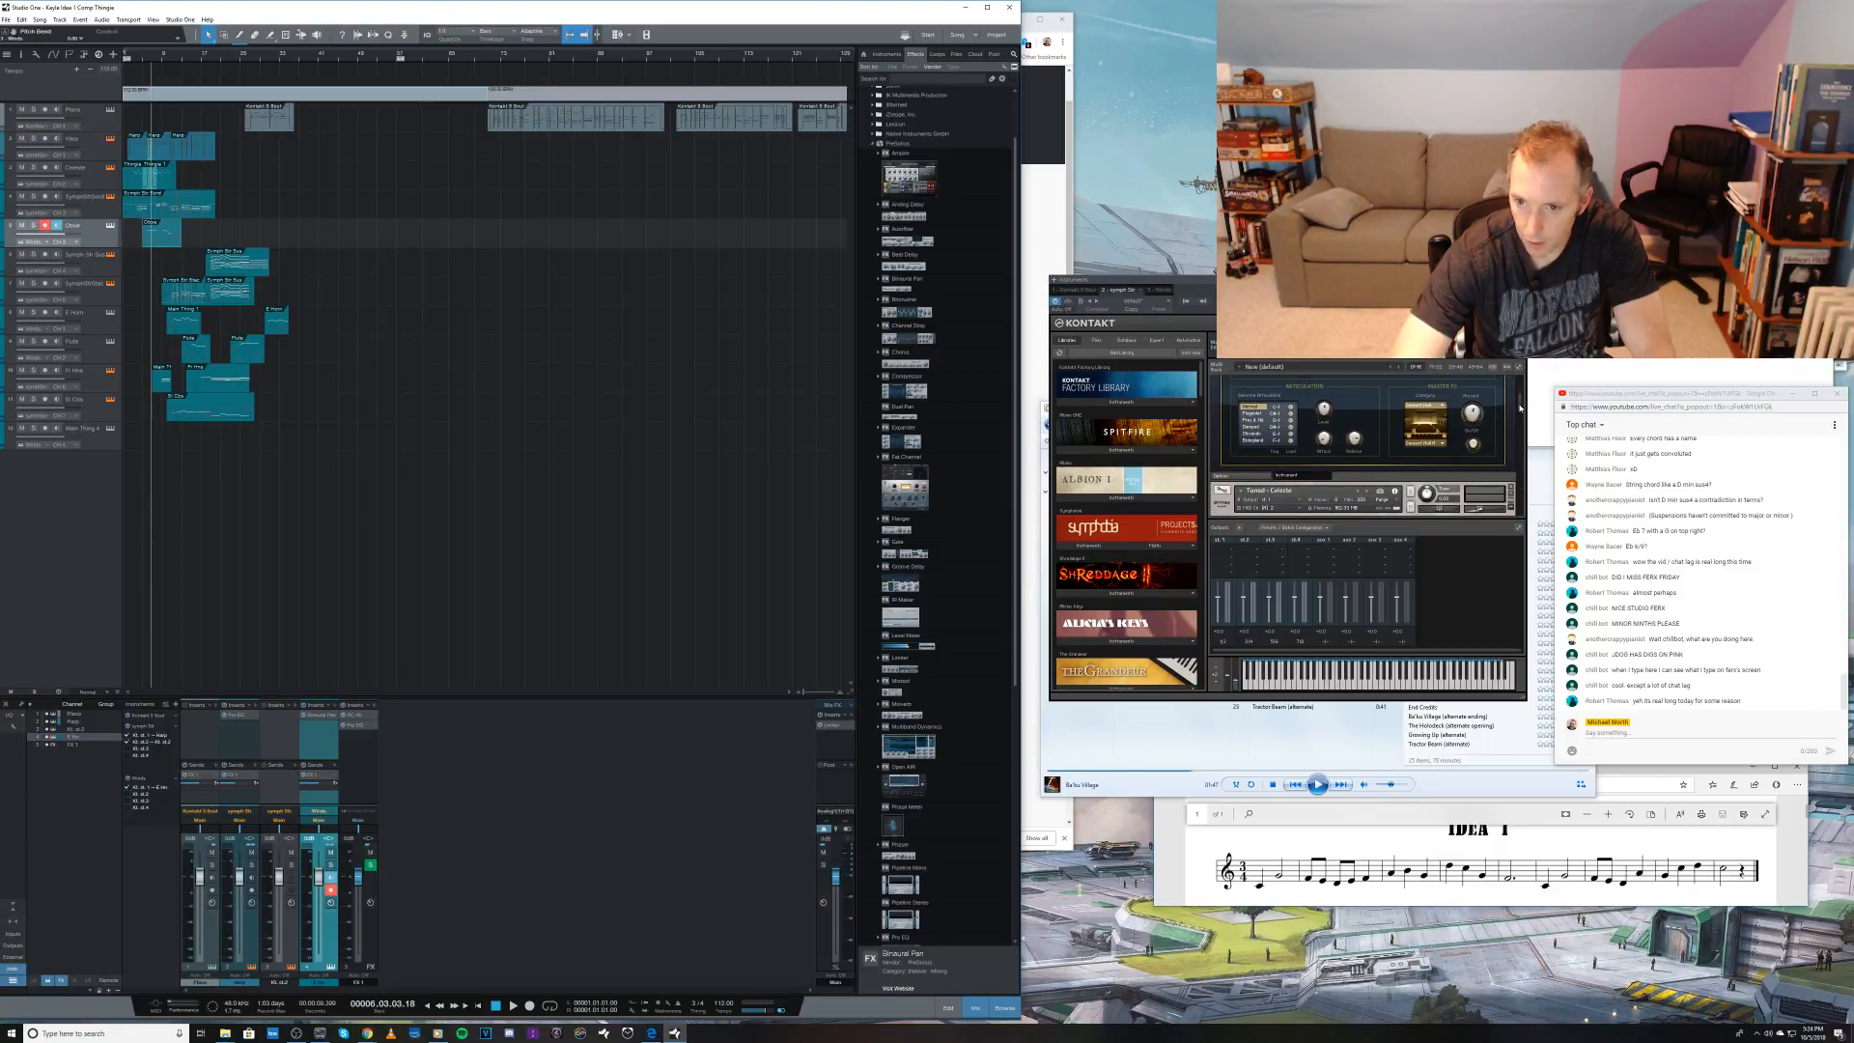
scroll(1521, 415, "up", 10)
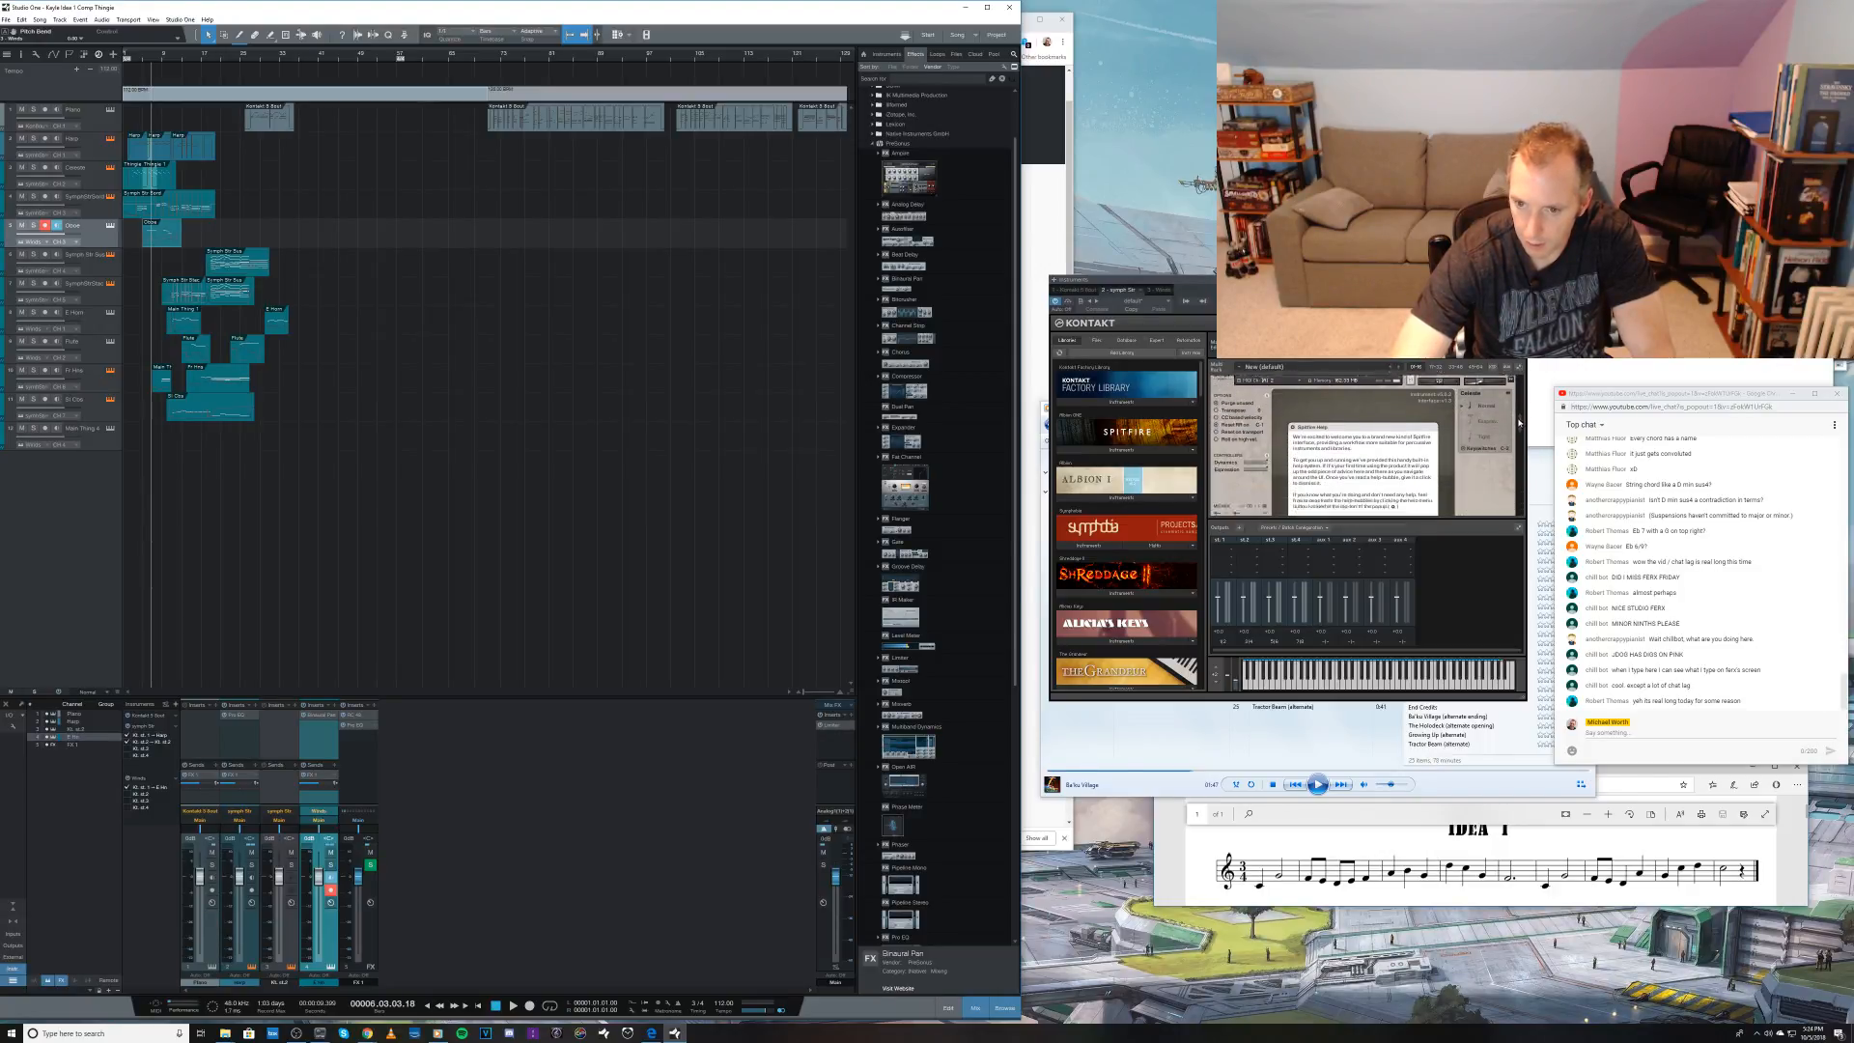
scroll(1519, 445, "down", 1)
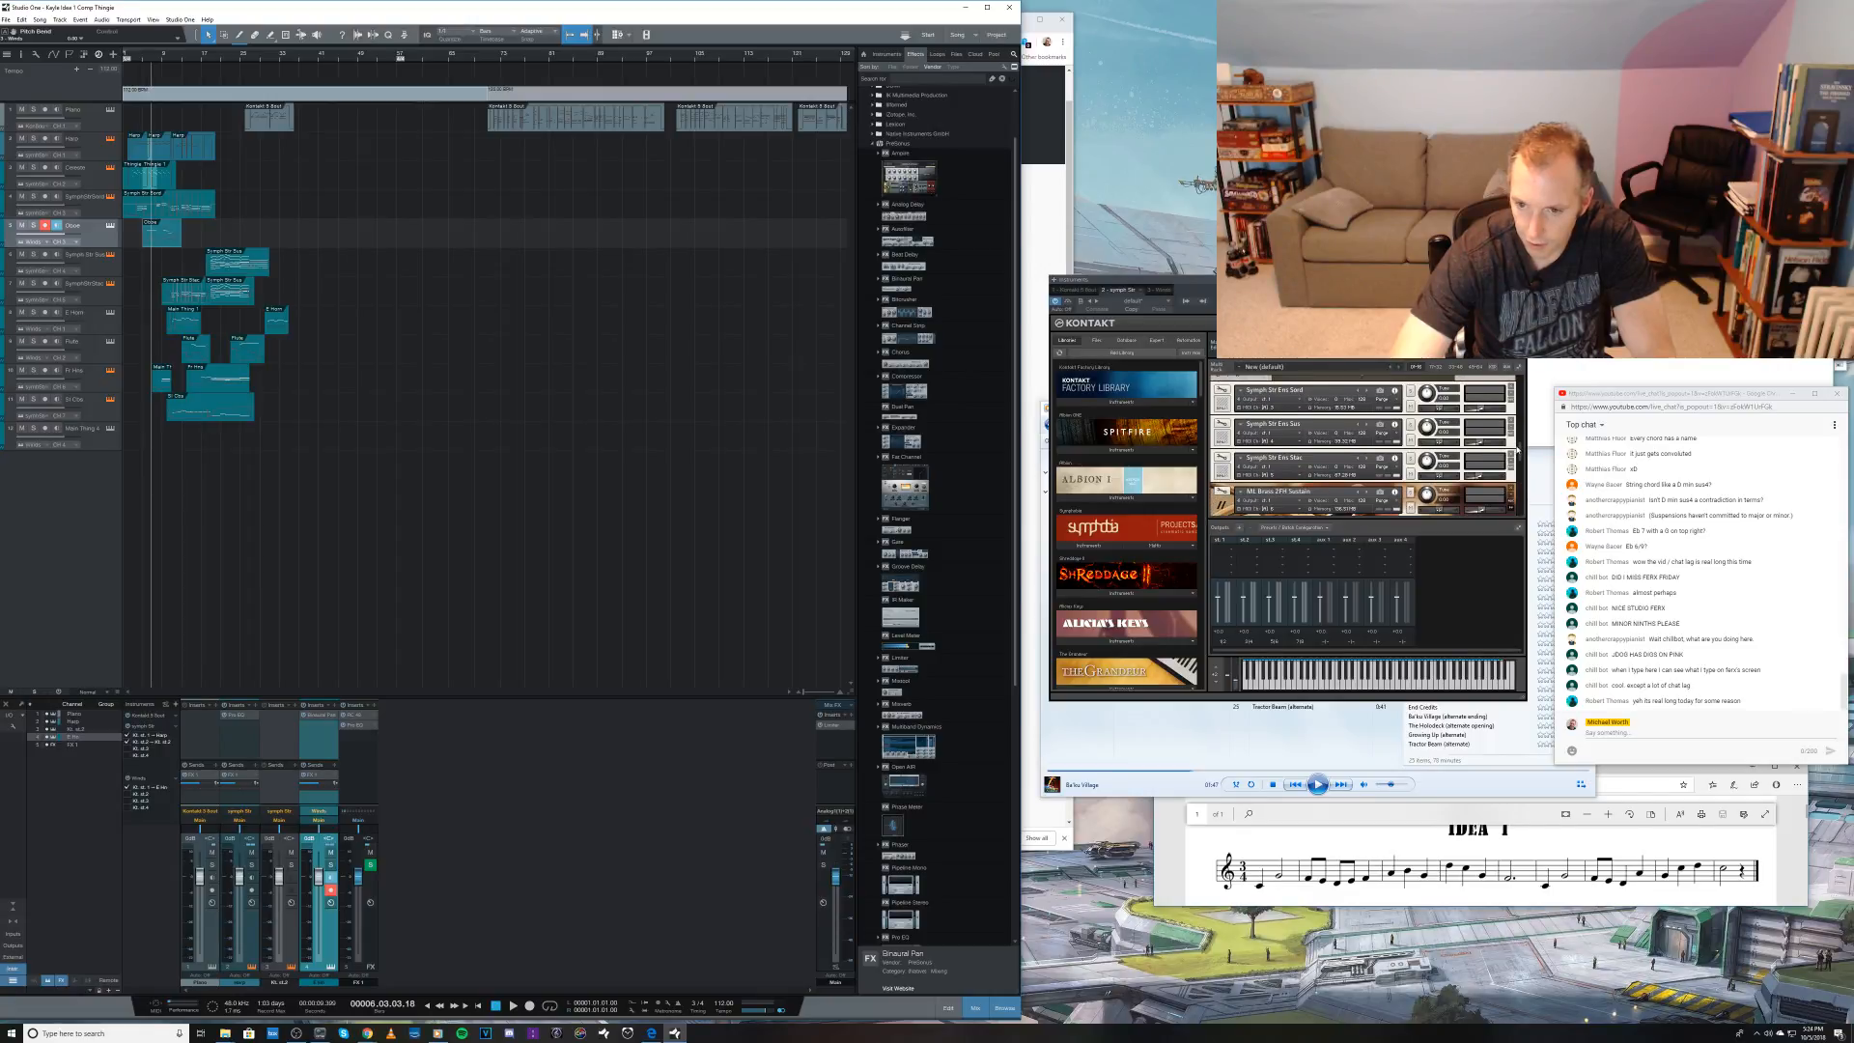
left_click(1276, 433)
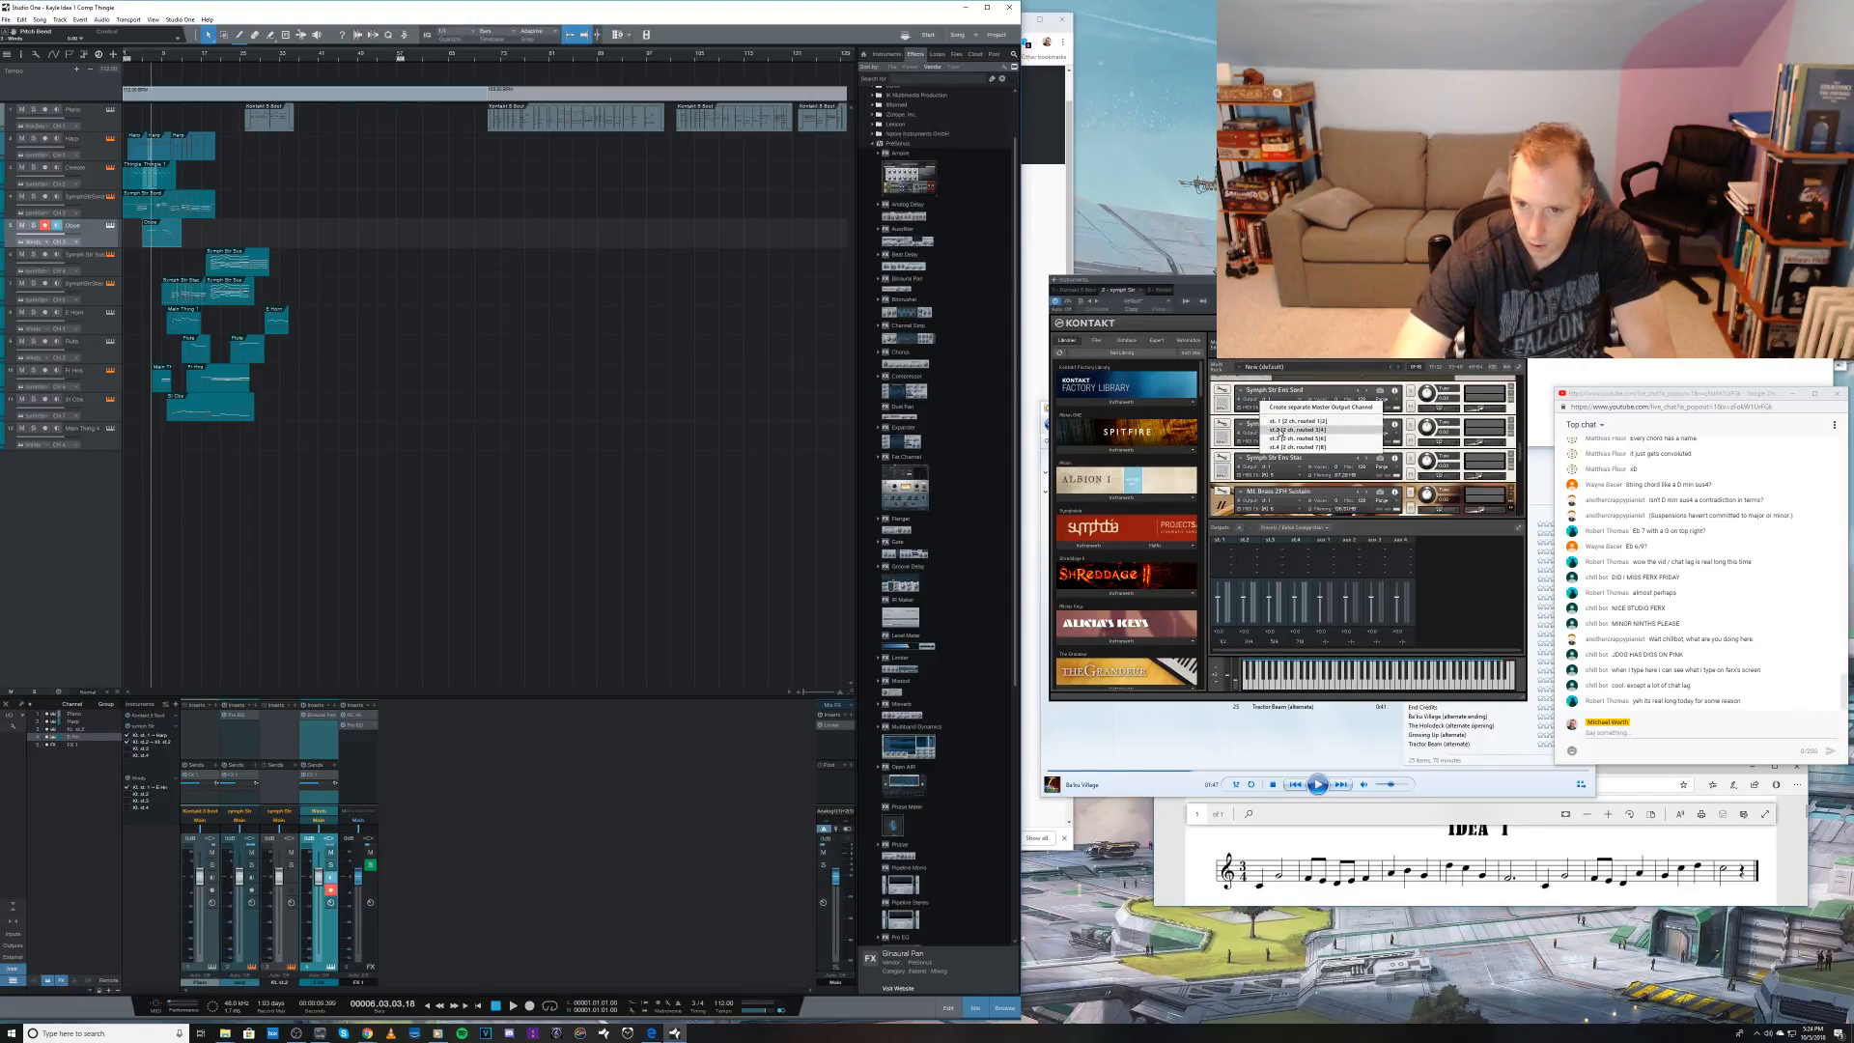
left_click(1277, 429)
left_click(1276, 466)
left_click(1278, 466)
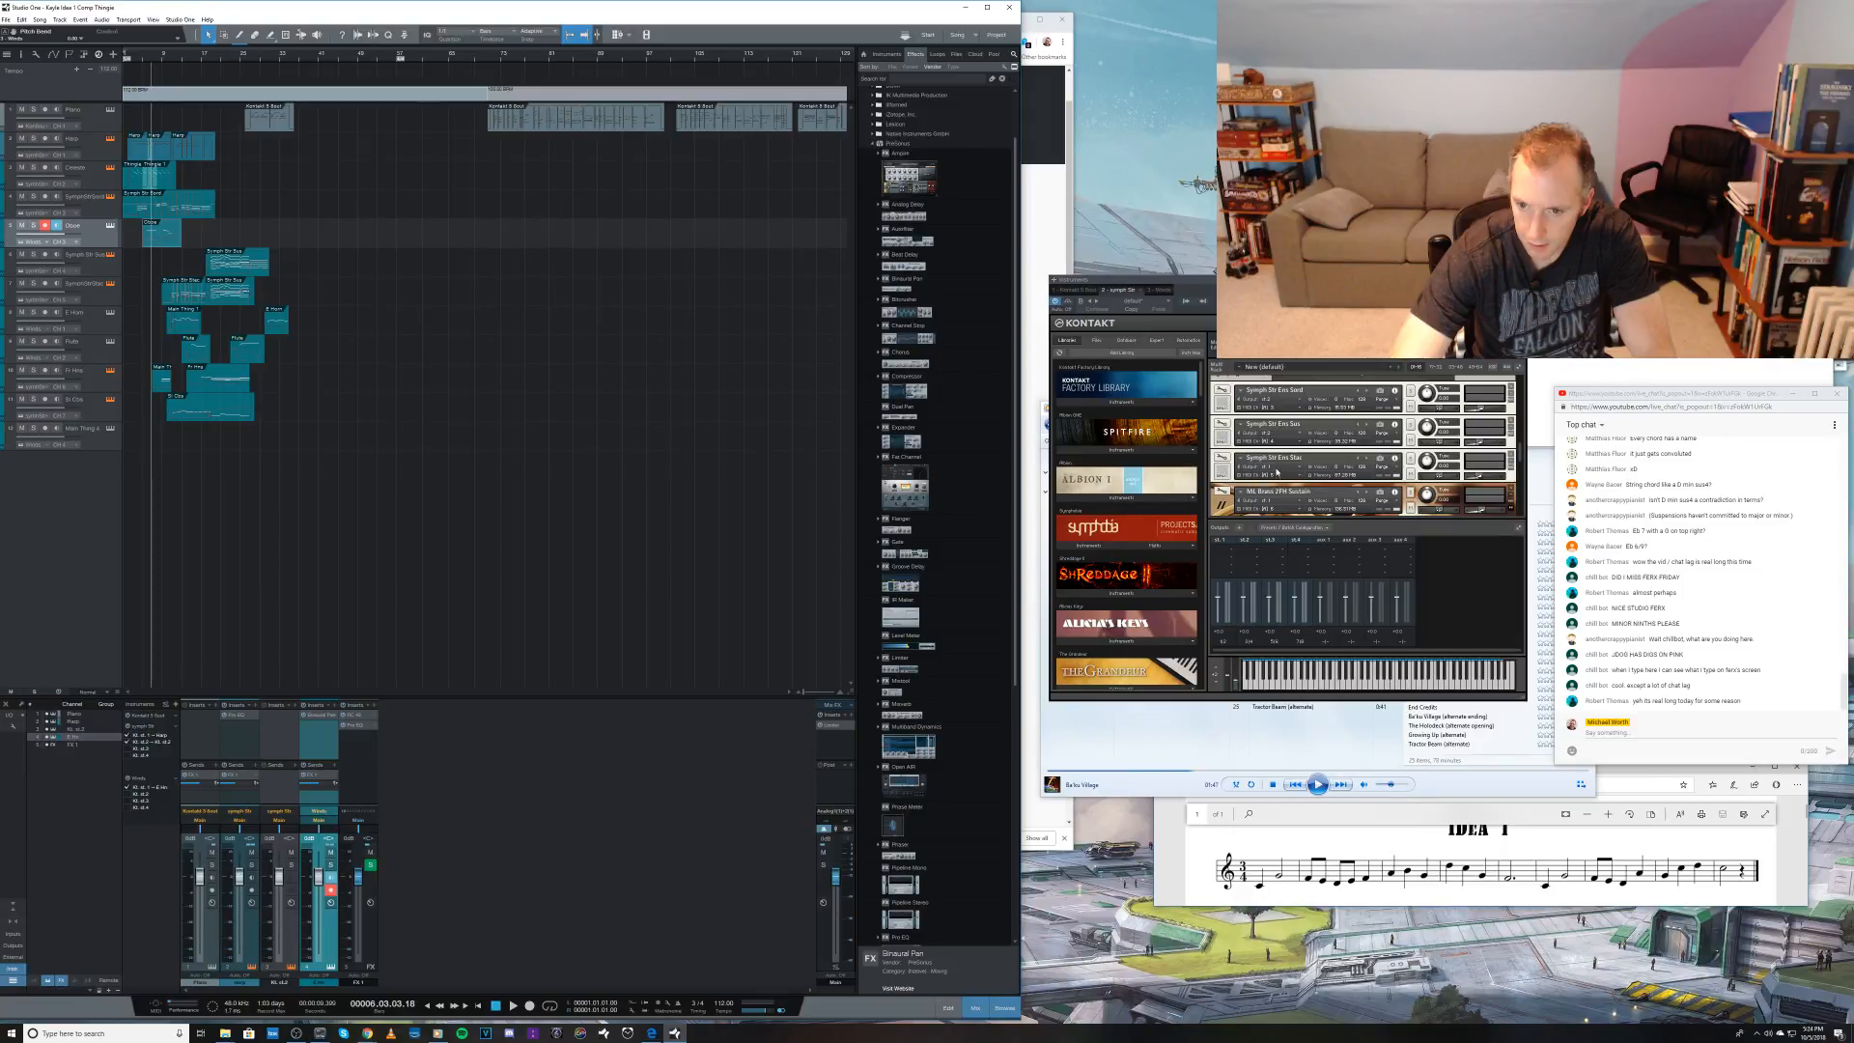
left_click(1280, 501)
left_click(1278, 499)
Step: During playback, add a send to FX 1 on Kontakt's second output channel and adjust the channel's fader slightly
key("space")
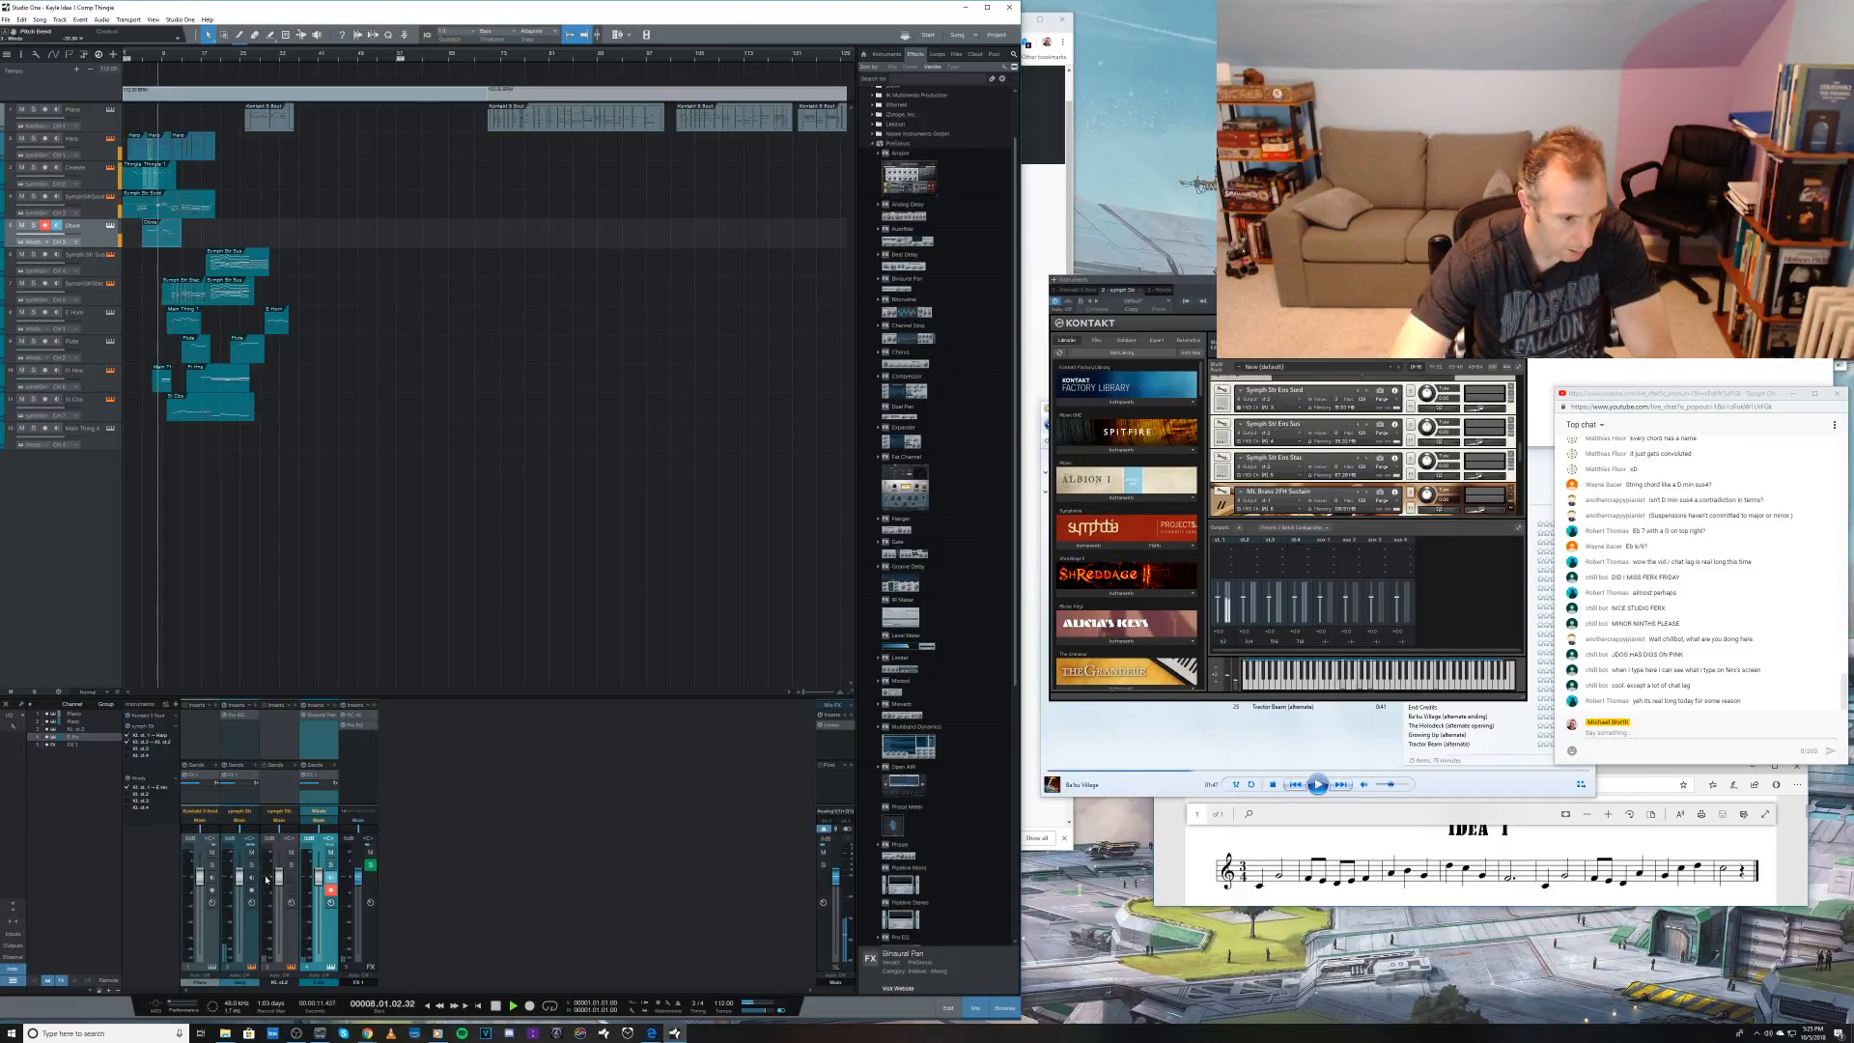
left_click(294, 766)
left_click(298, 789)
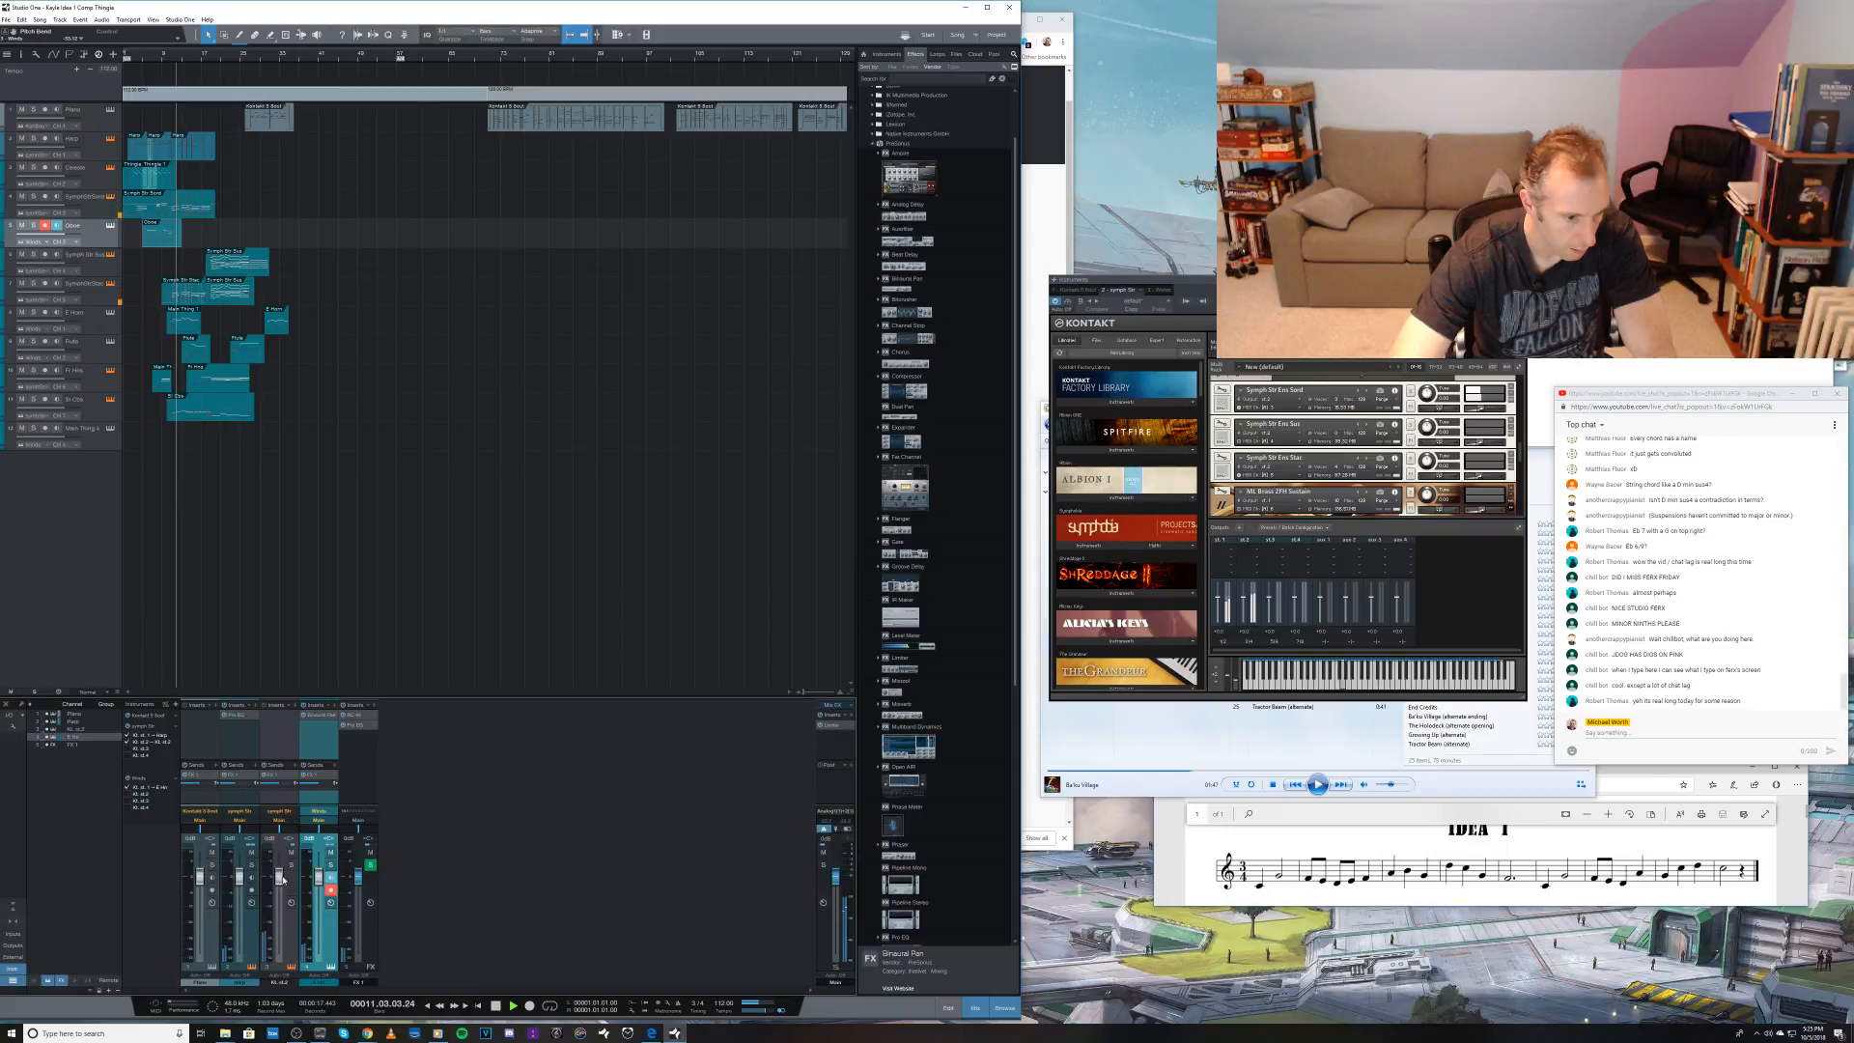
left_click_drag(283, 879, 277, 870)
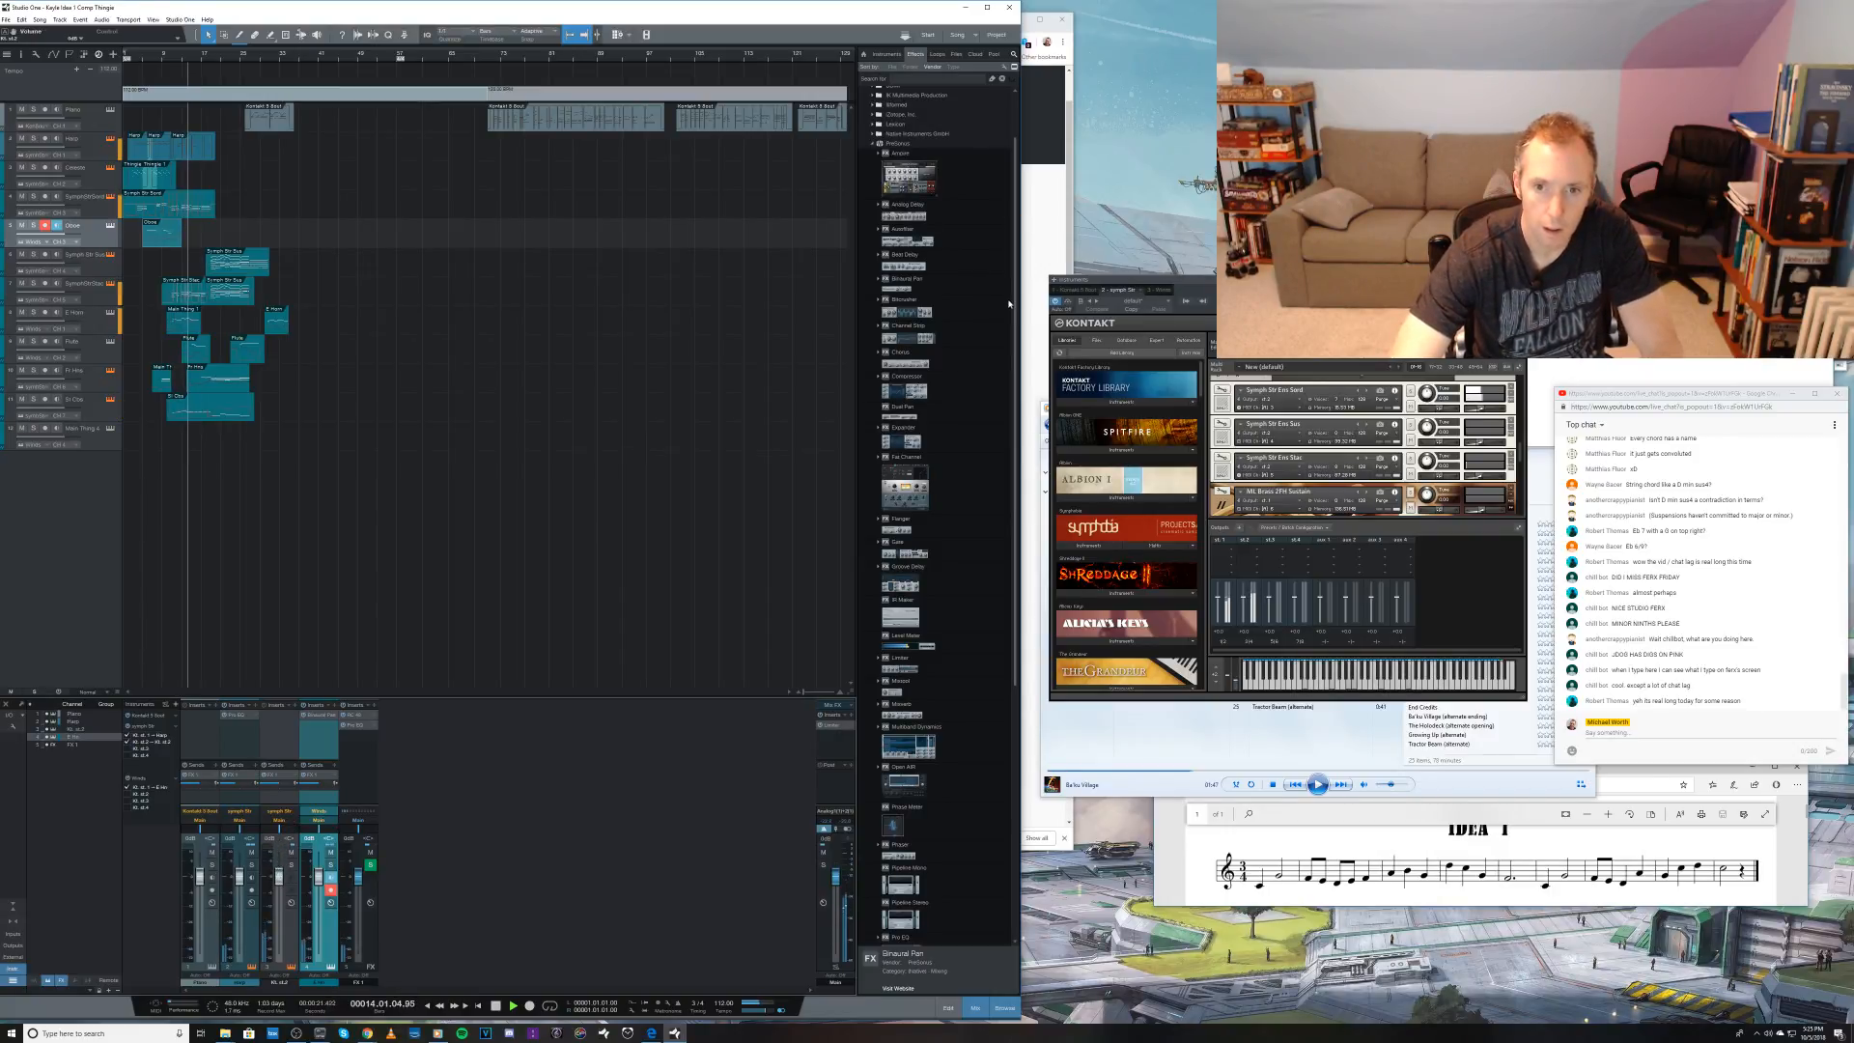
Step: Insert the Binaural Pan effect on Kontakt's second output channel and adjust its width
scroll(1007, 367, "down", 5)
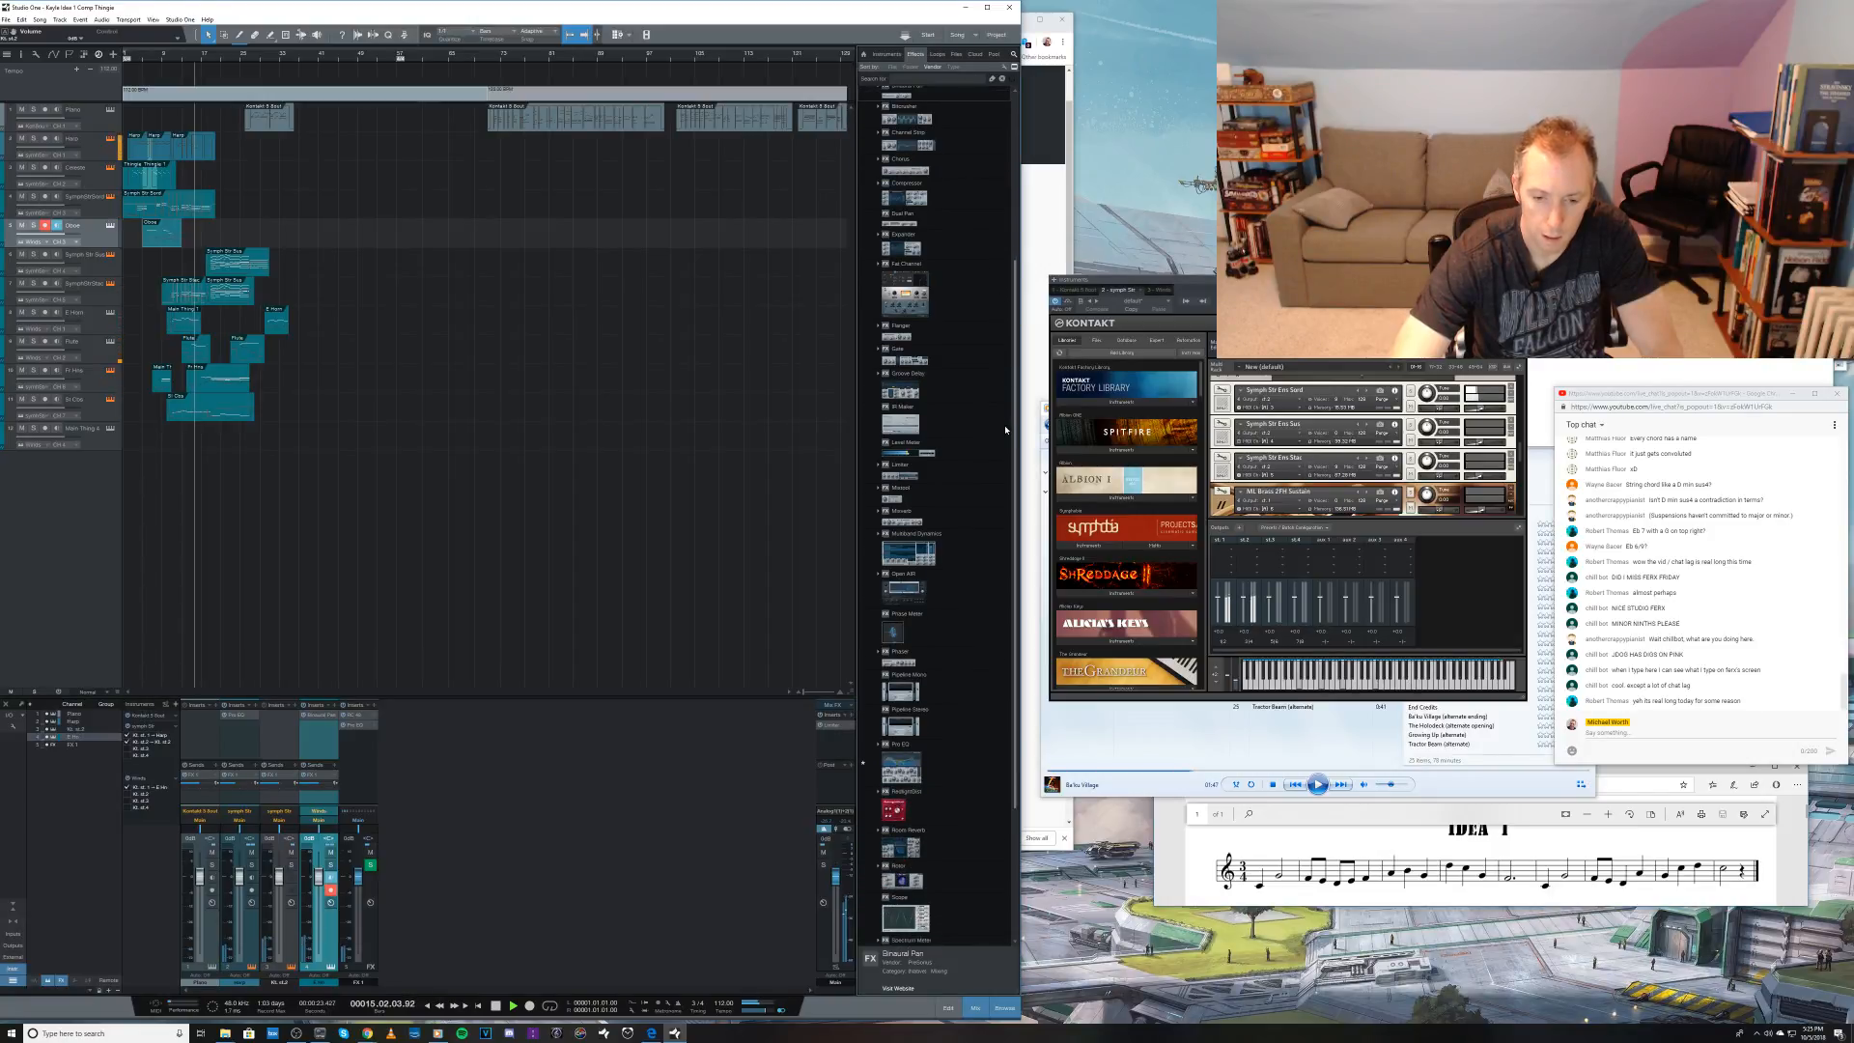
scroll(946, 319, "up", 5)
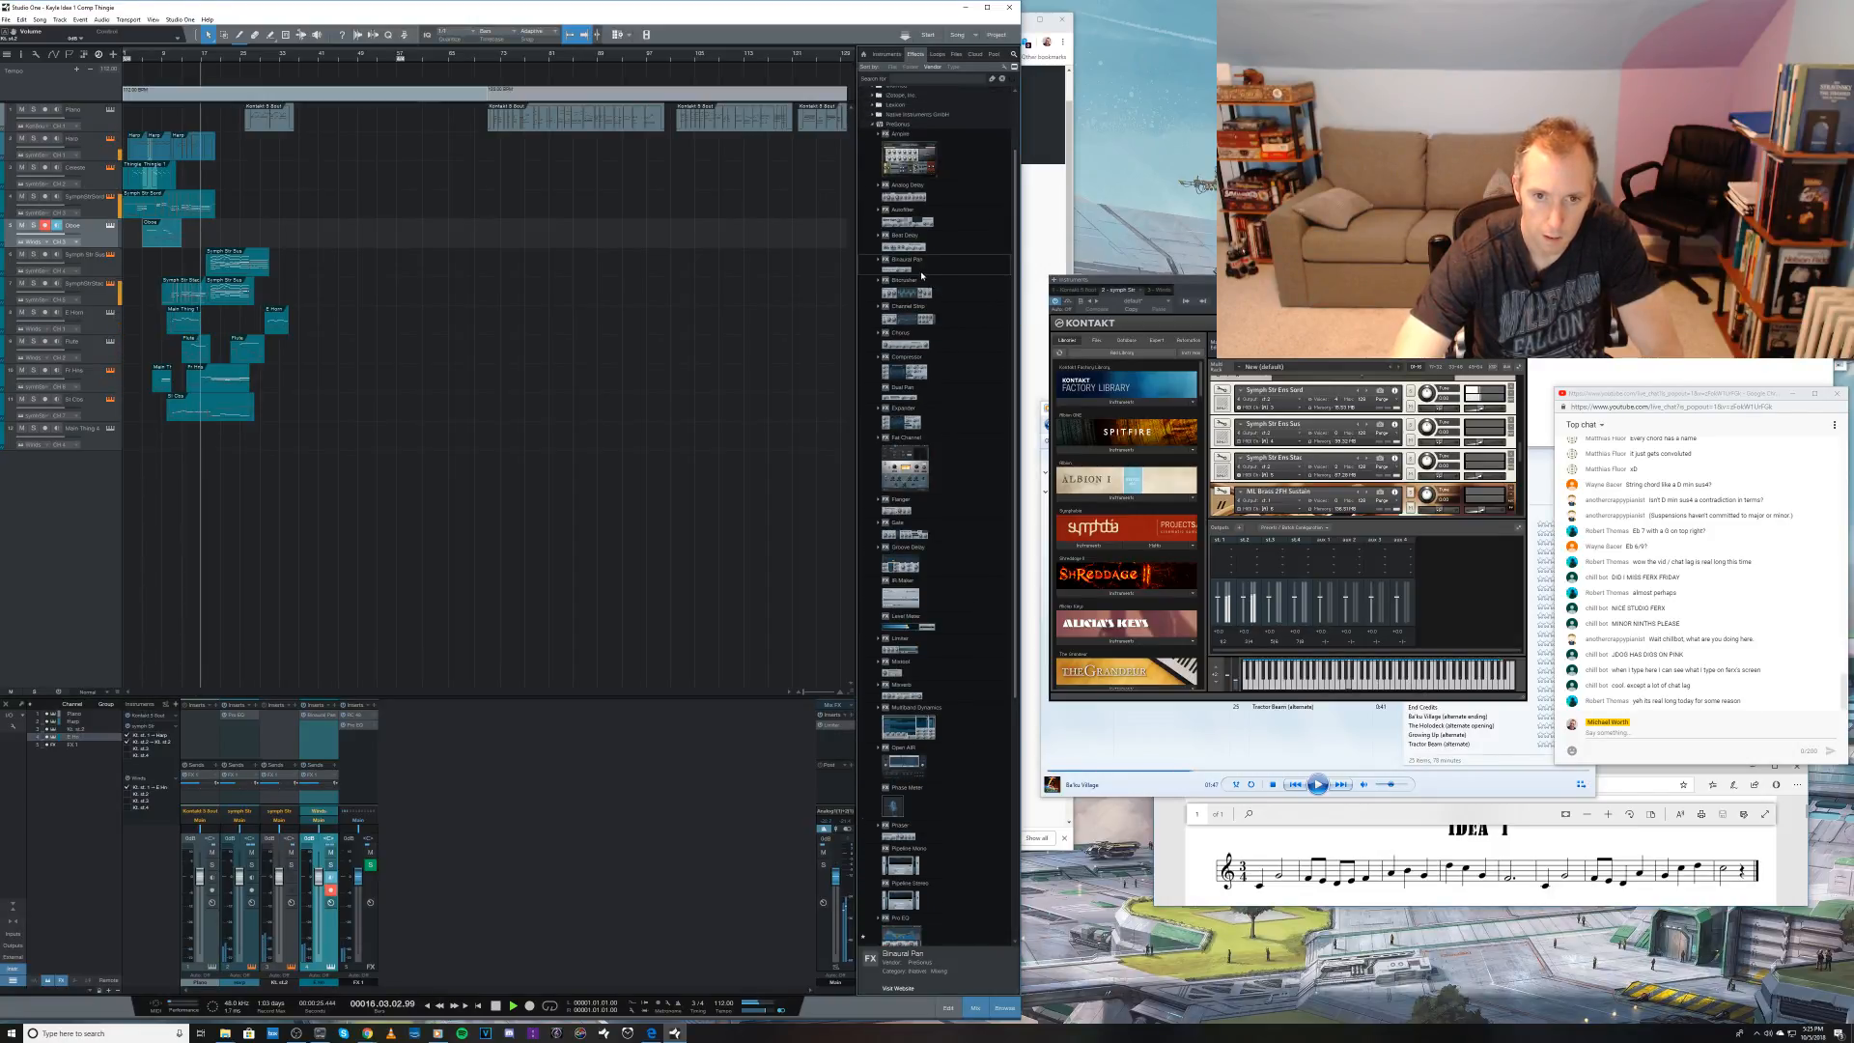
left_click_drag(922, 275, 276, 724)
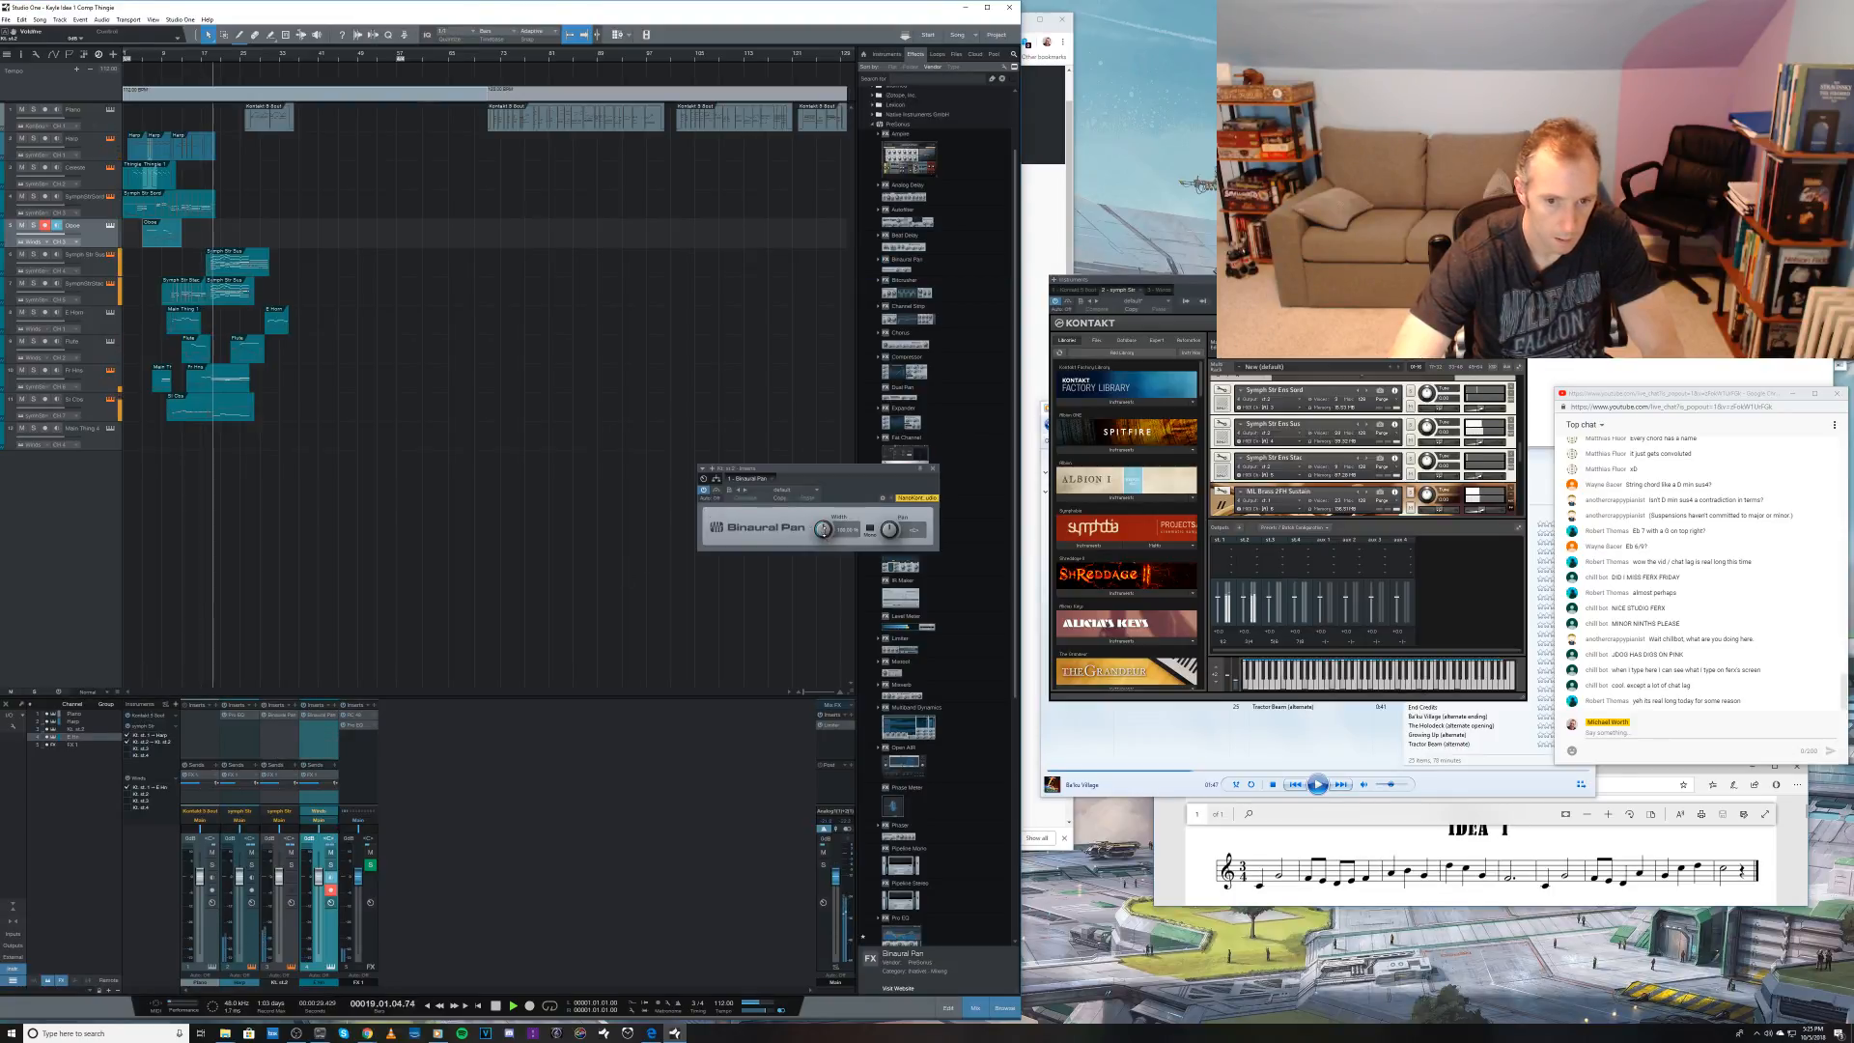
left_click_drag(821, 464, 811, 499)
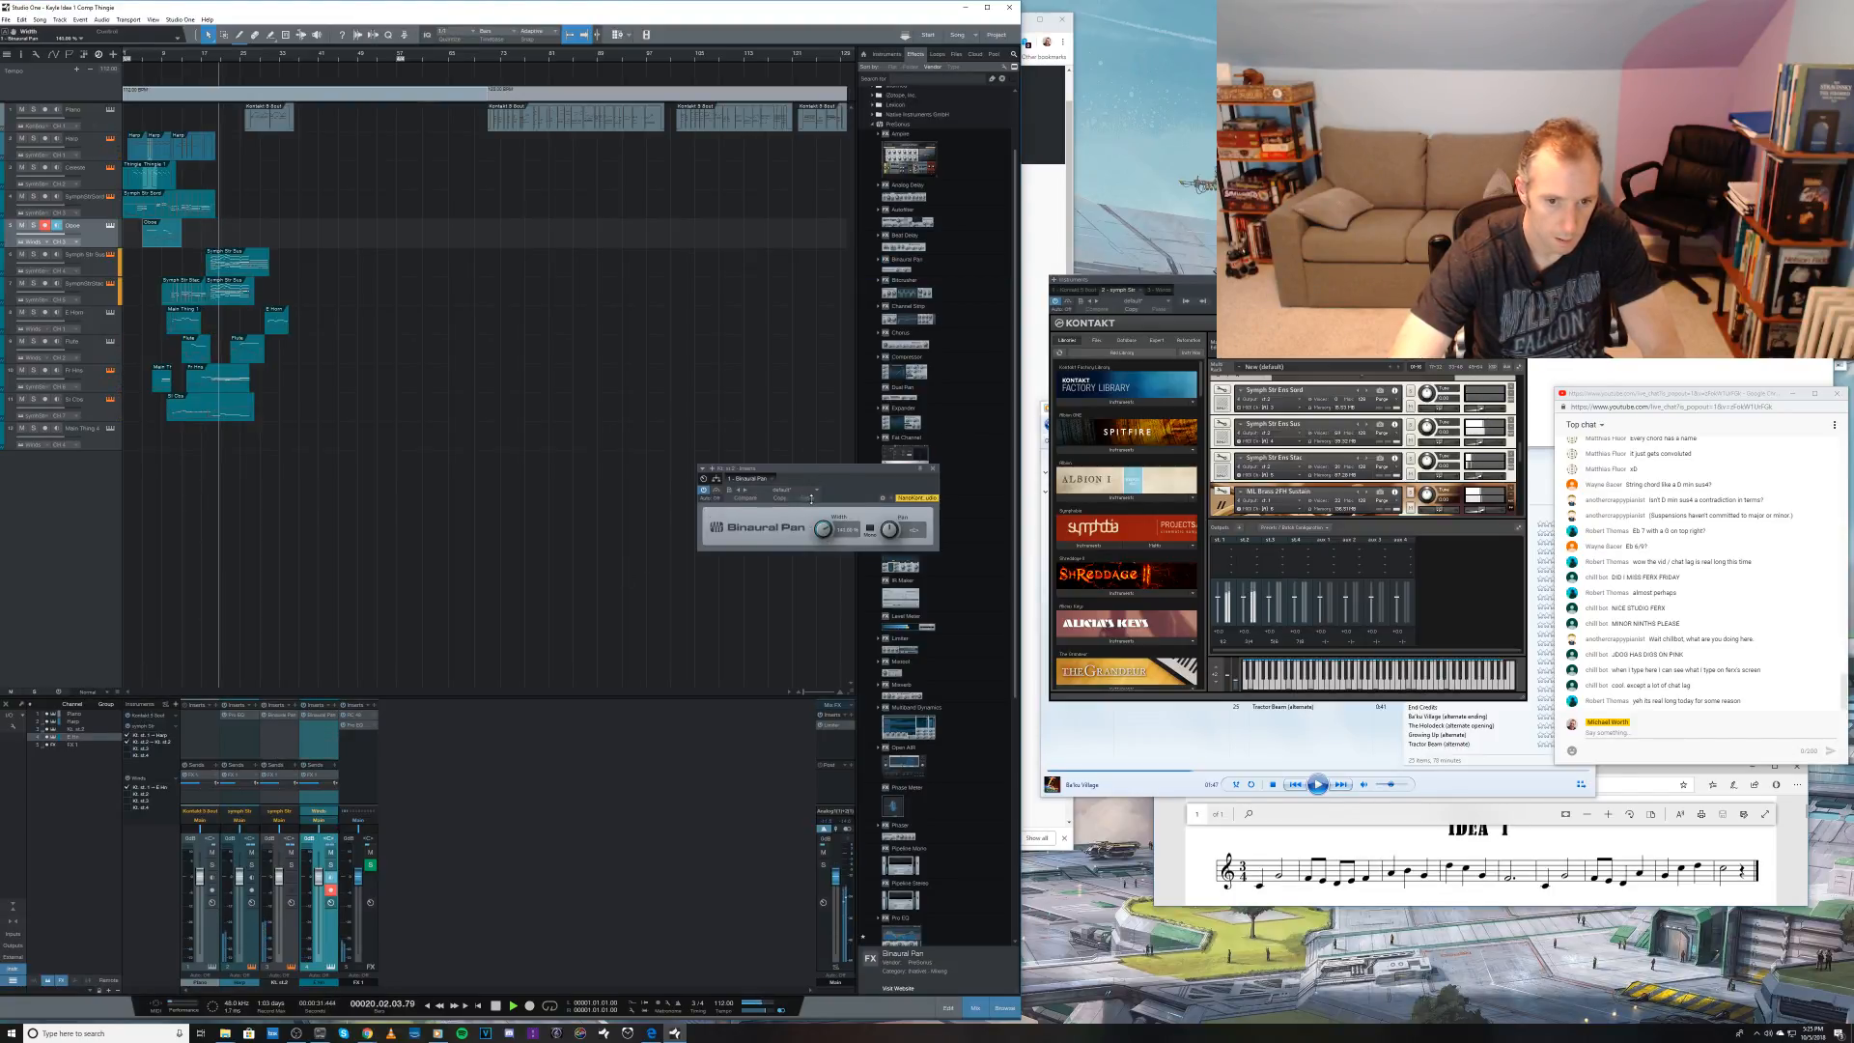
Step: Copy the Binaural Pan to the FX 1 channel and adjust its width while that channel plays soloed
left_click_drag(280, 716, 361, 738)
left_click(362, 736)
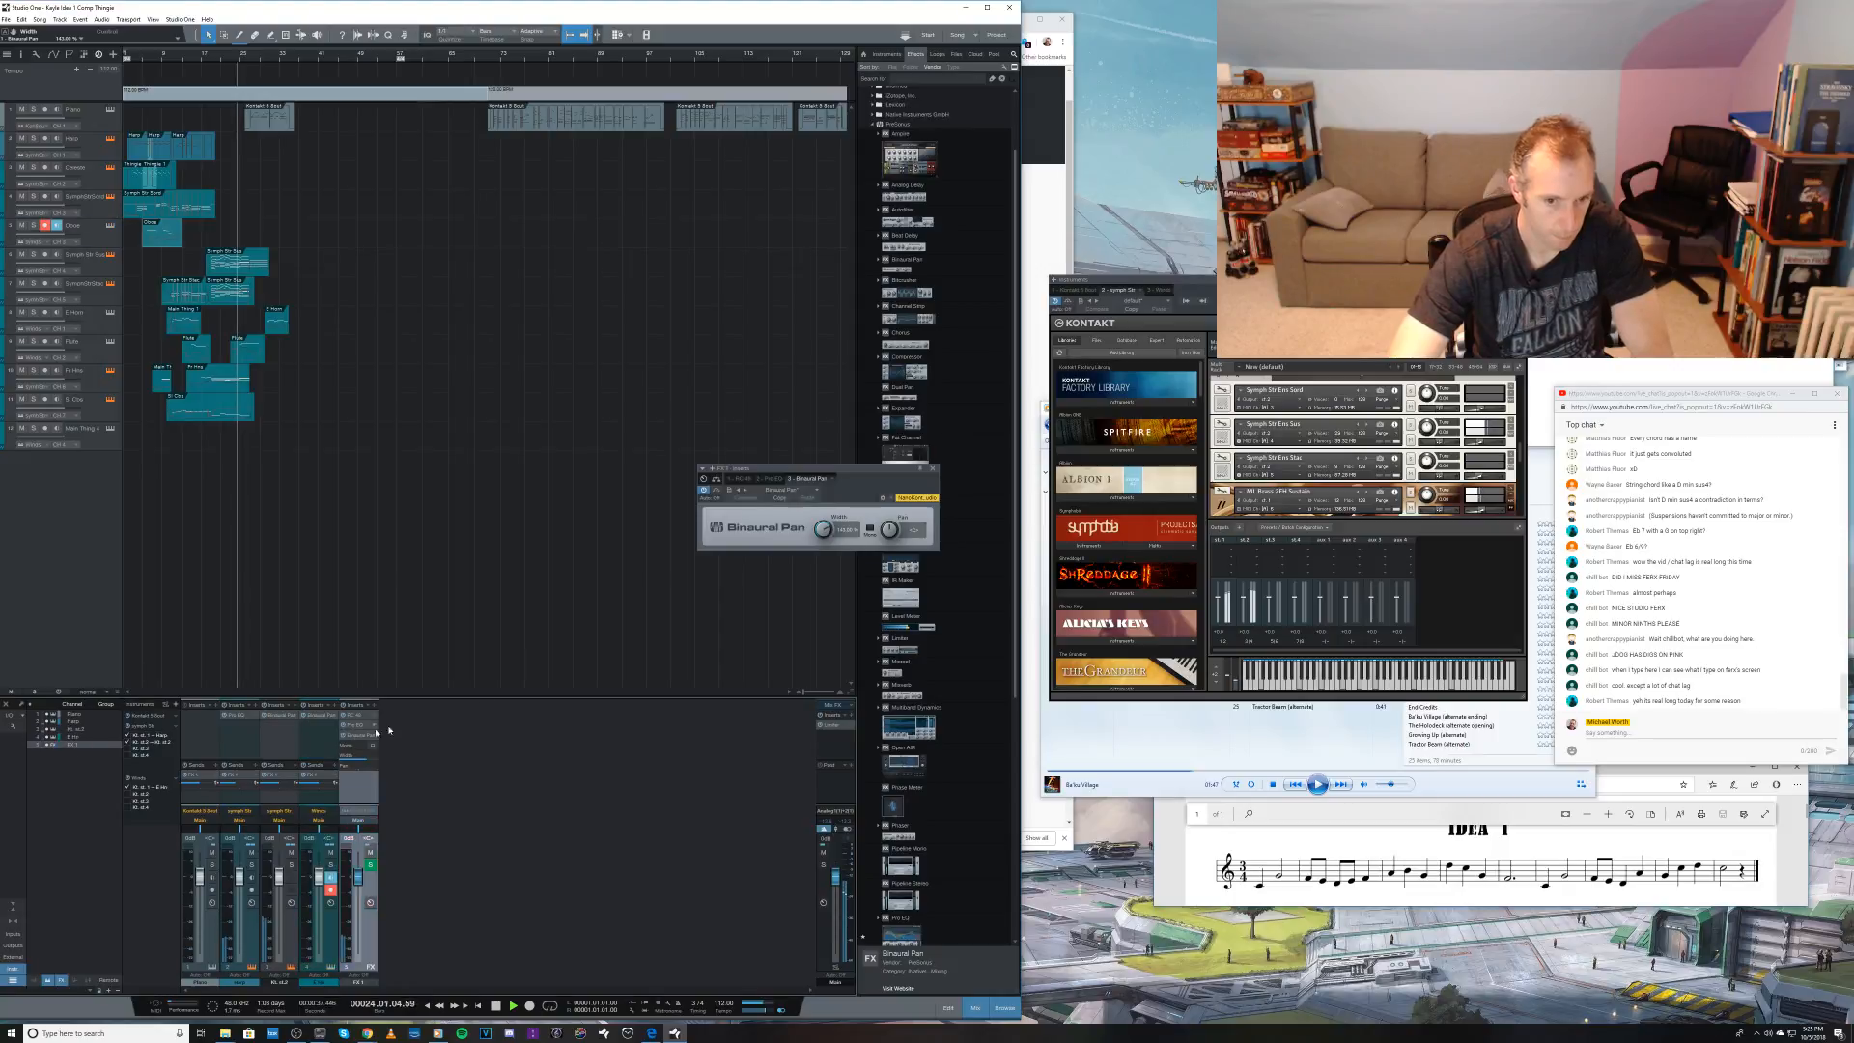
key("space")
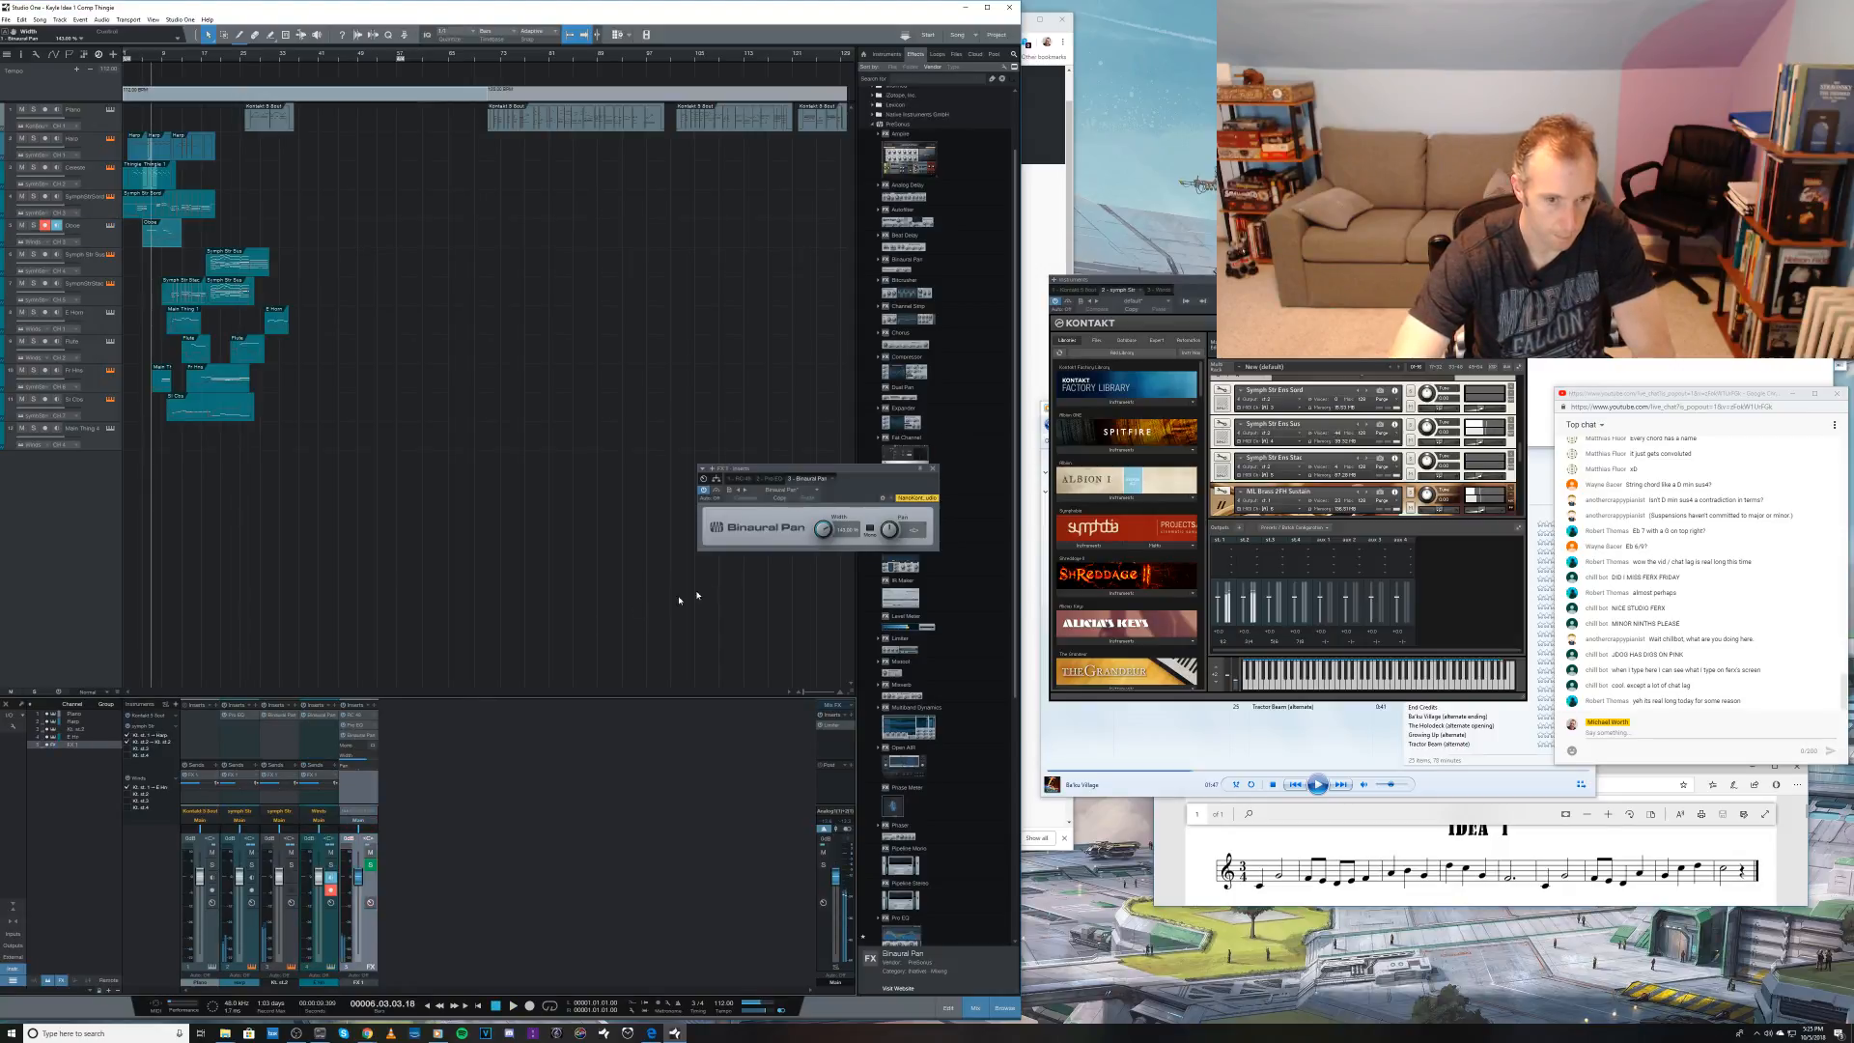
left_click(370, 865)
key("space")
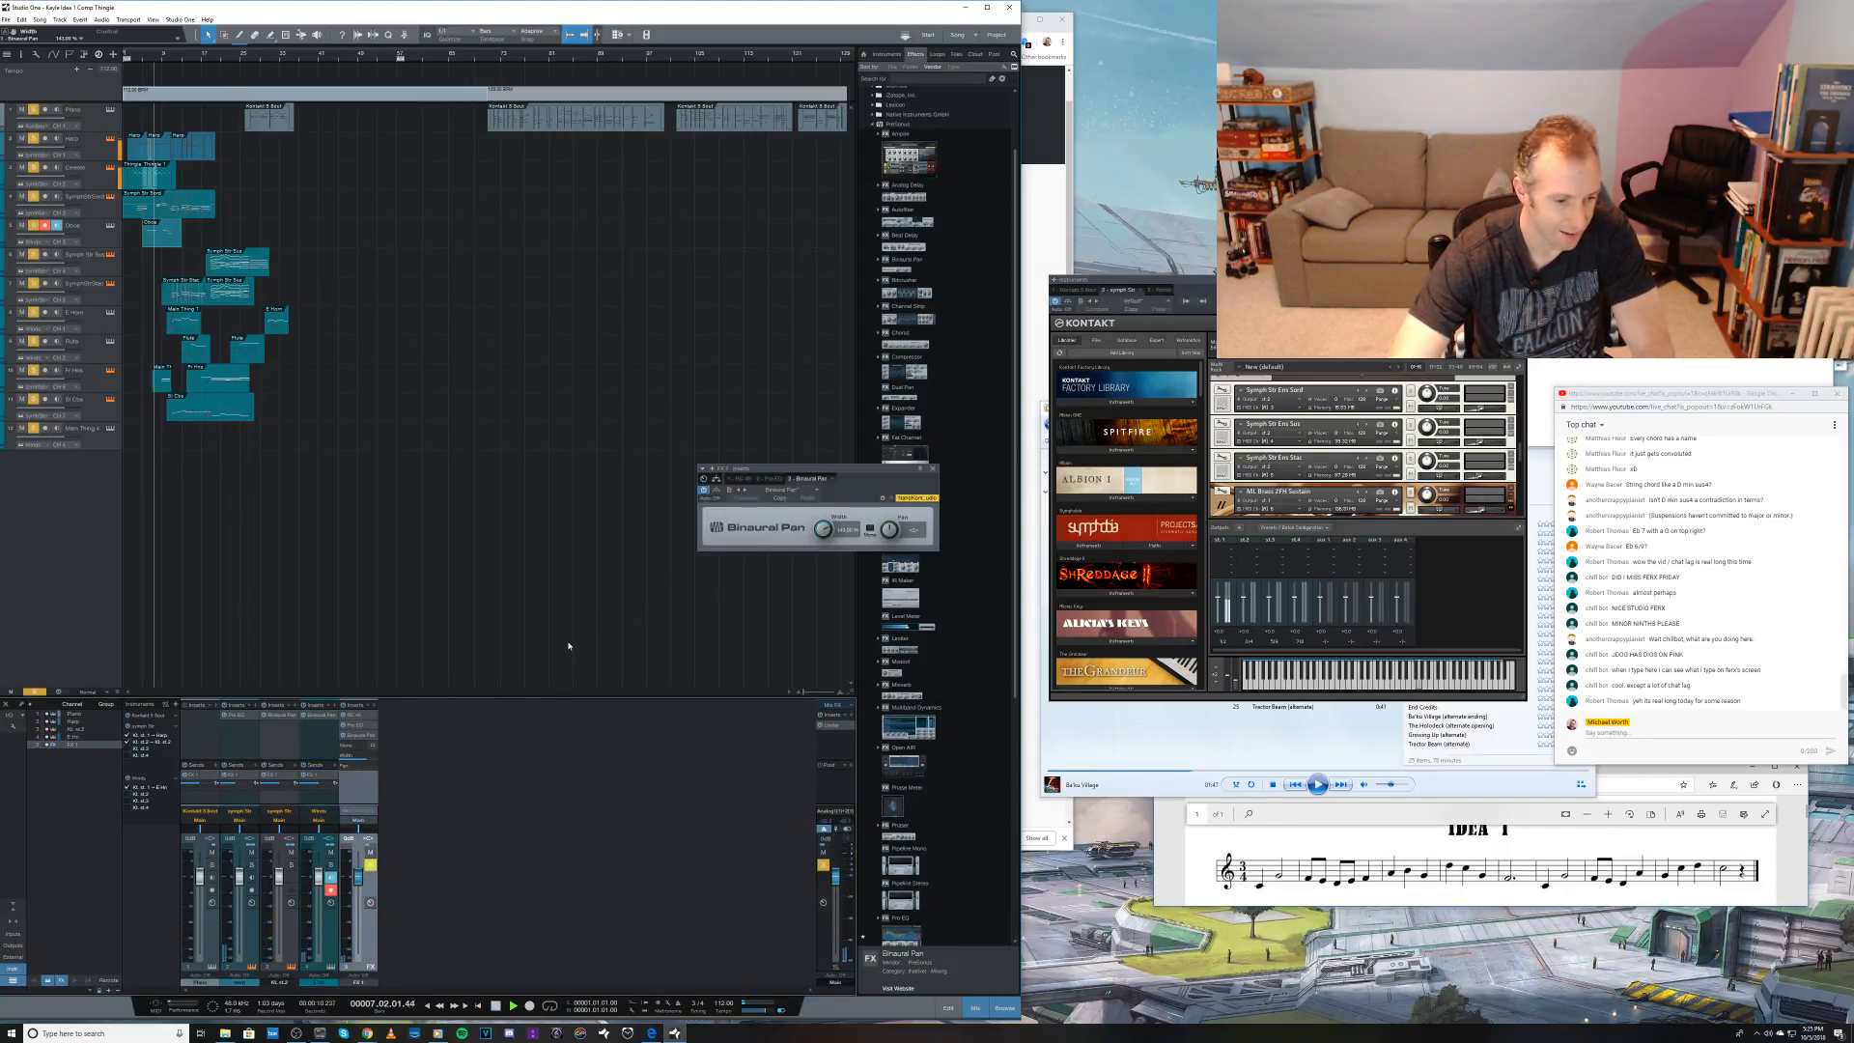
mouse_move(825, 534)
left_mouse_down()
mouse_move(809, 606)
mouse_move(804, 423)
mouse_move(823, 533)
left_mouse_up()
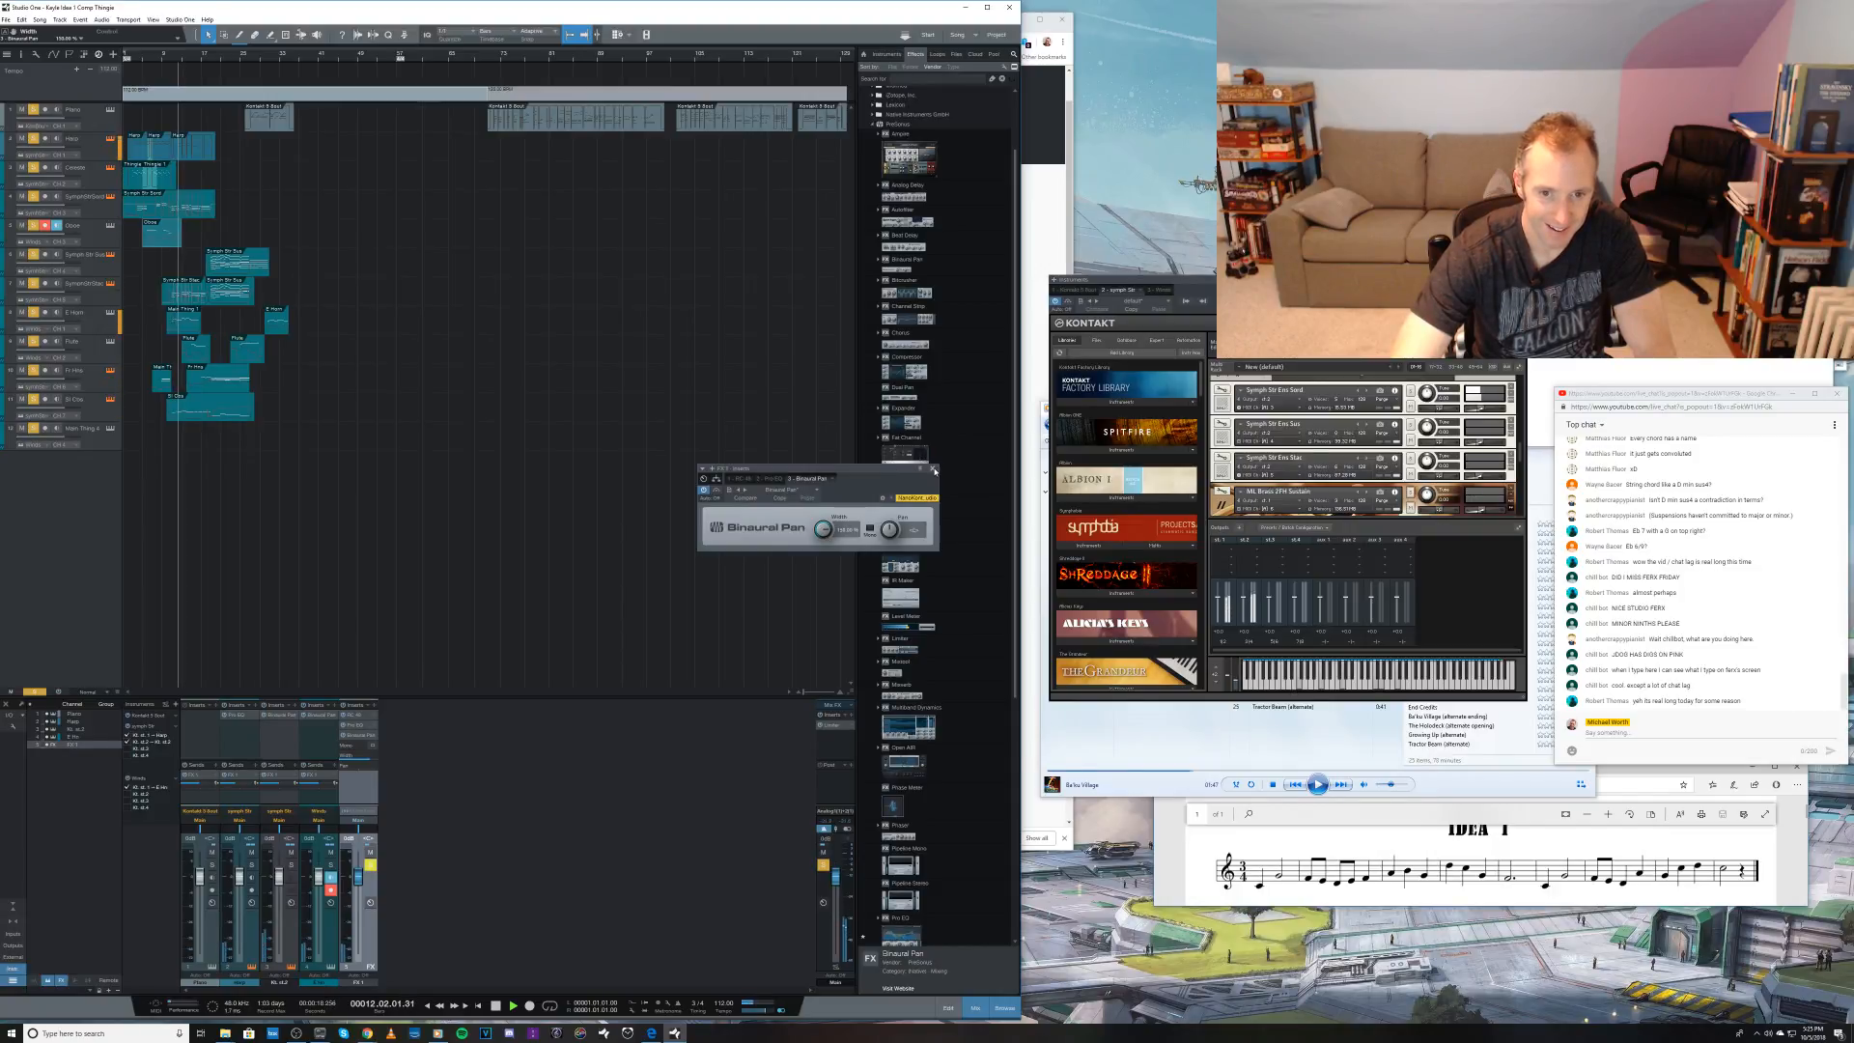
left_click(934, 469)
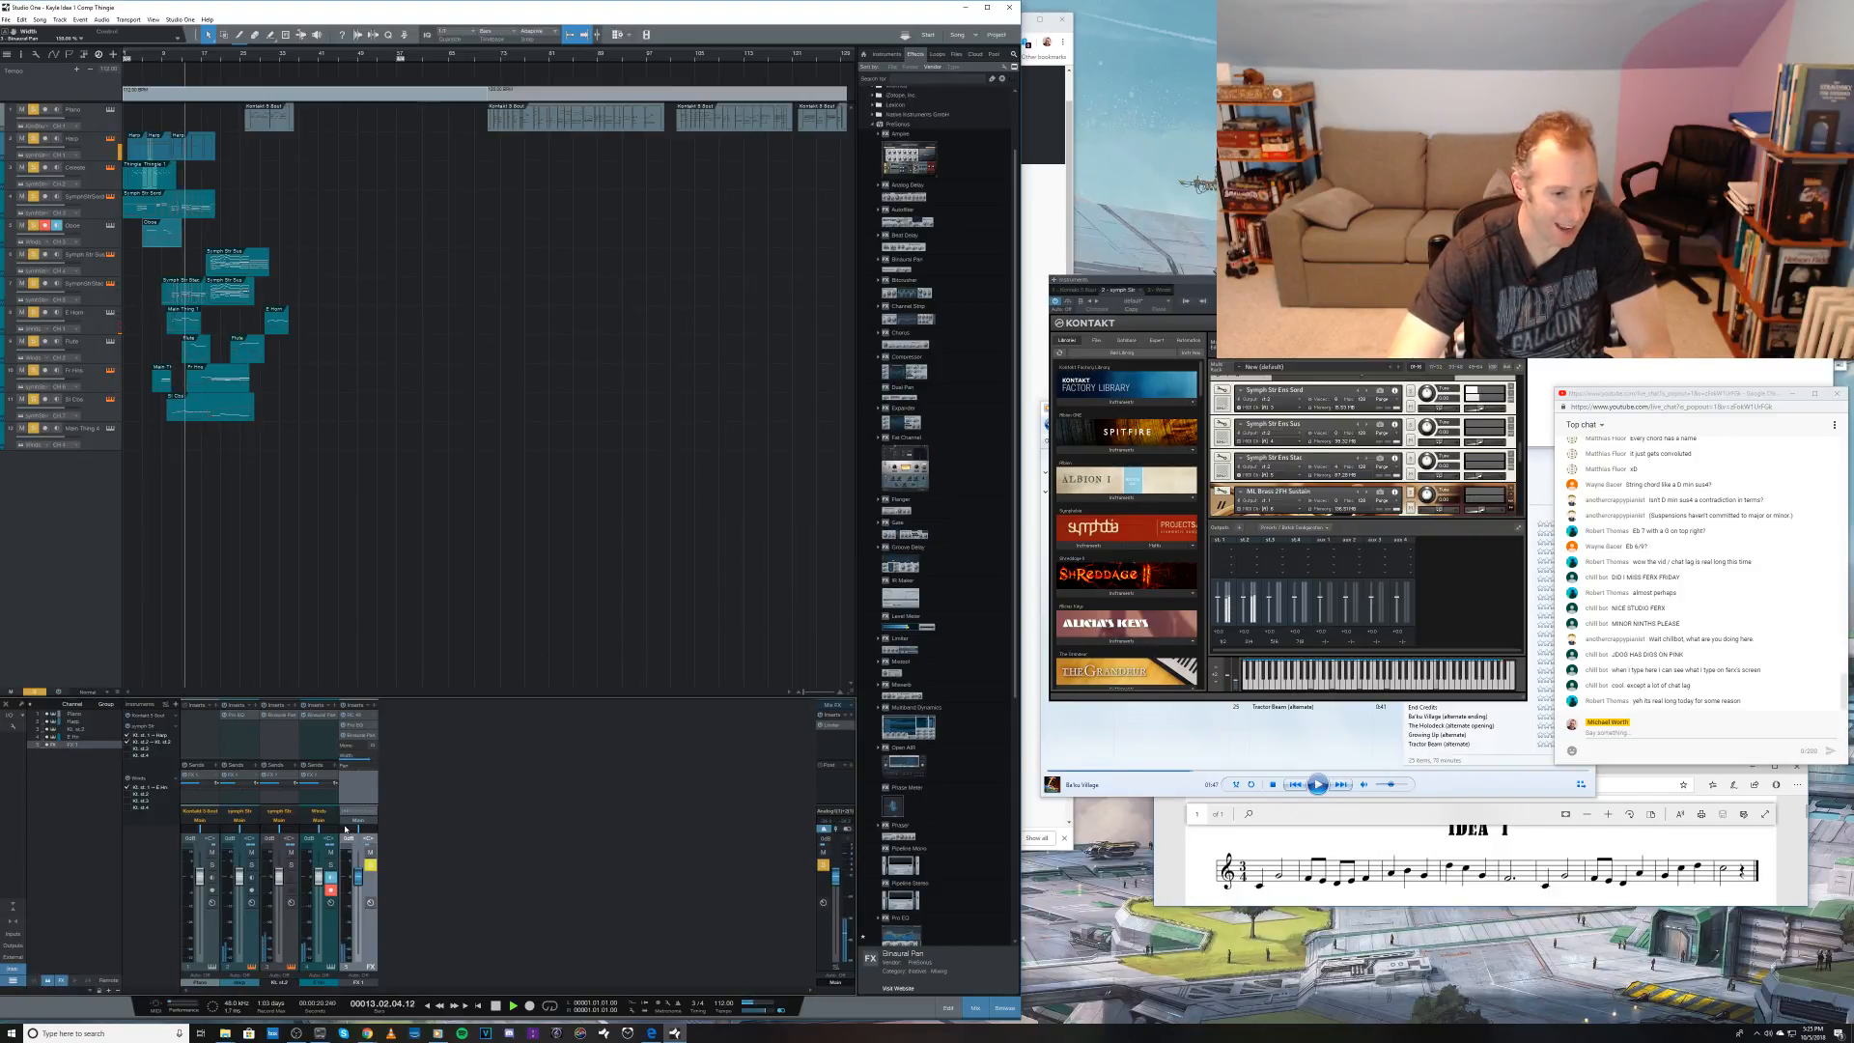
Step: Unsolo the FX 1 channel and compare the mix with its Binaural Pan bypassed and enabled
key("space")
left_click(371, 865)
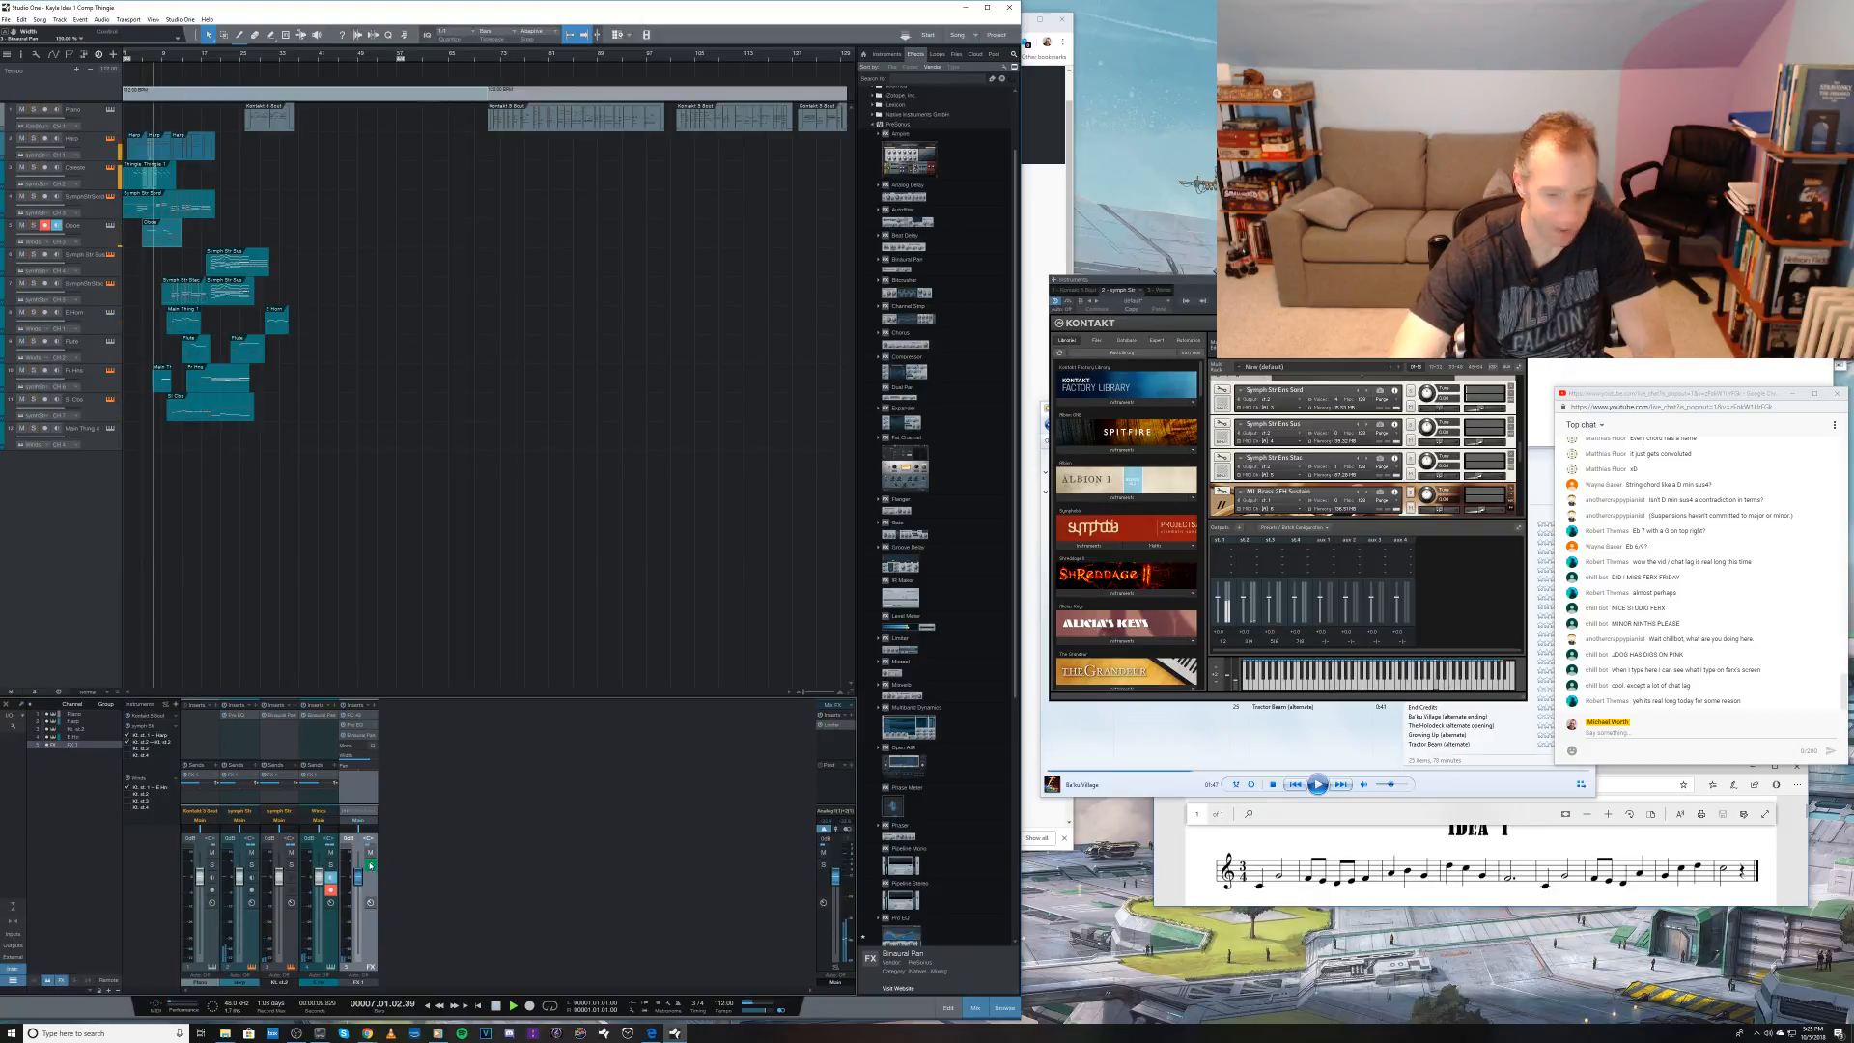
left_click(342, 737)
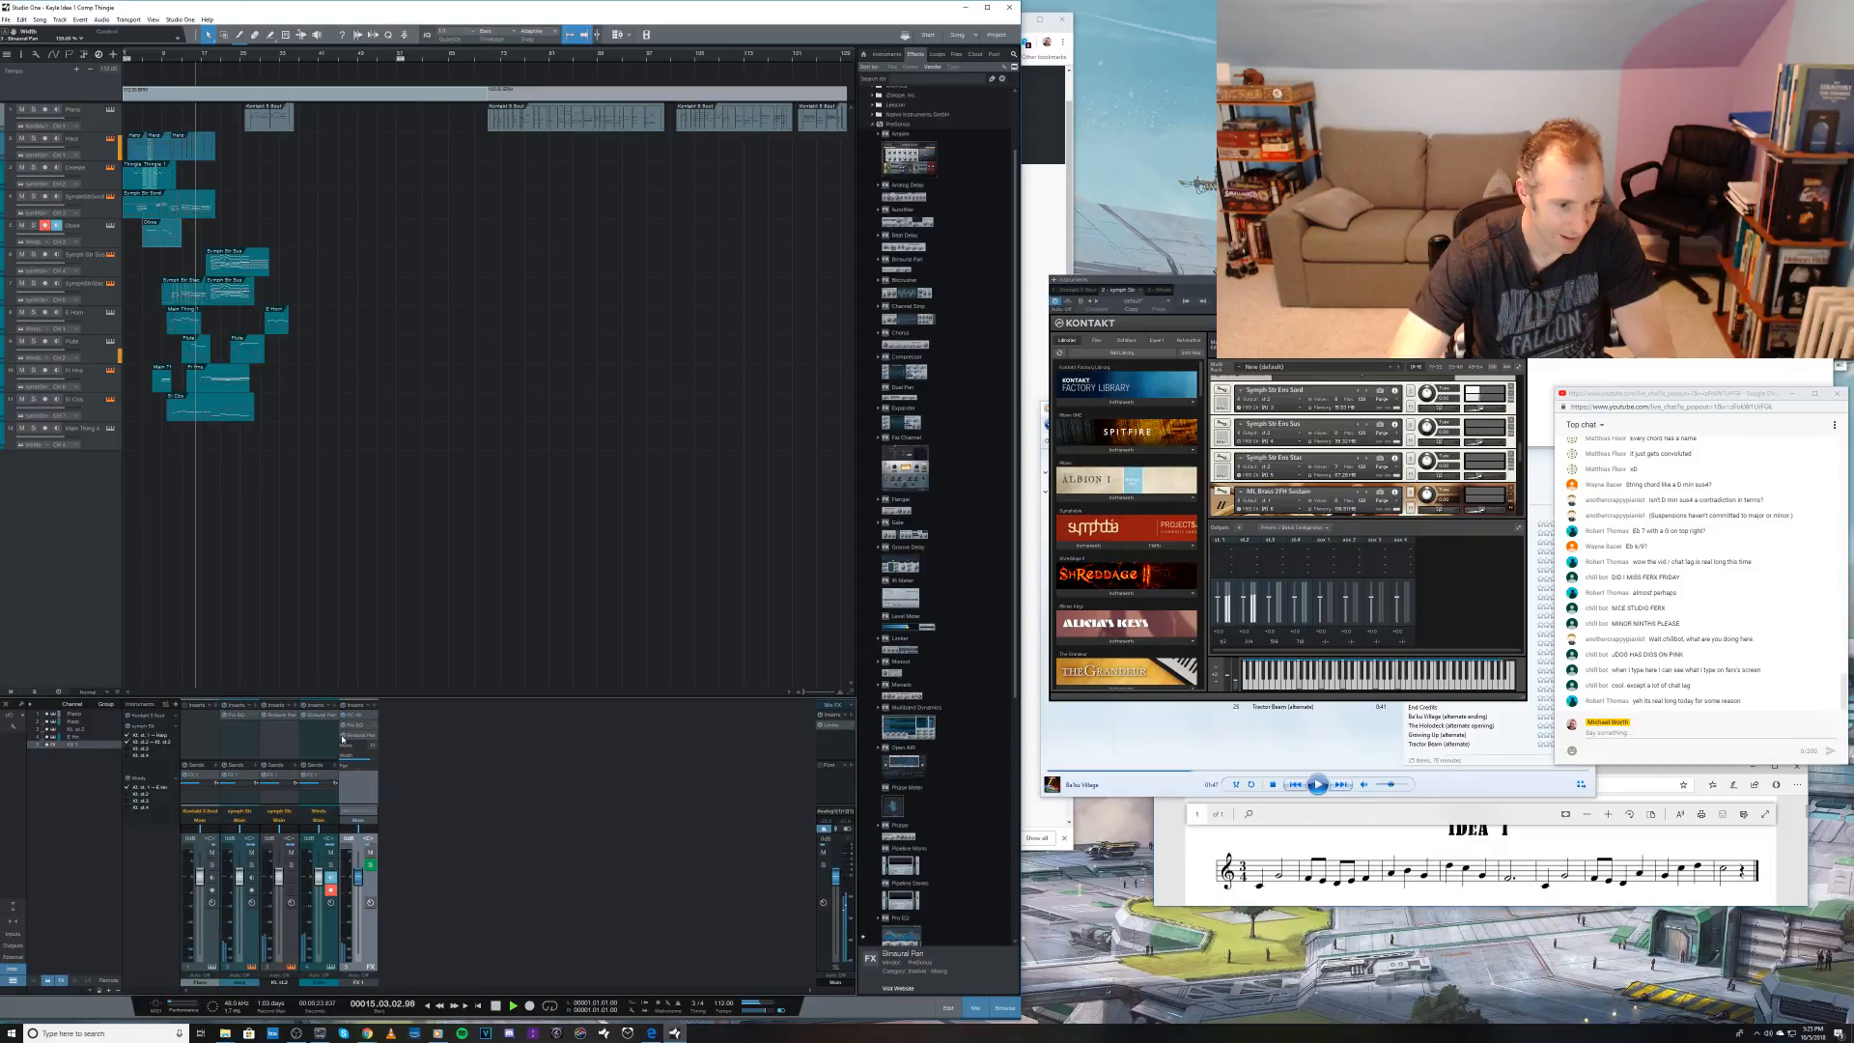
left_click(342, 738)
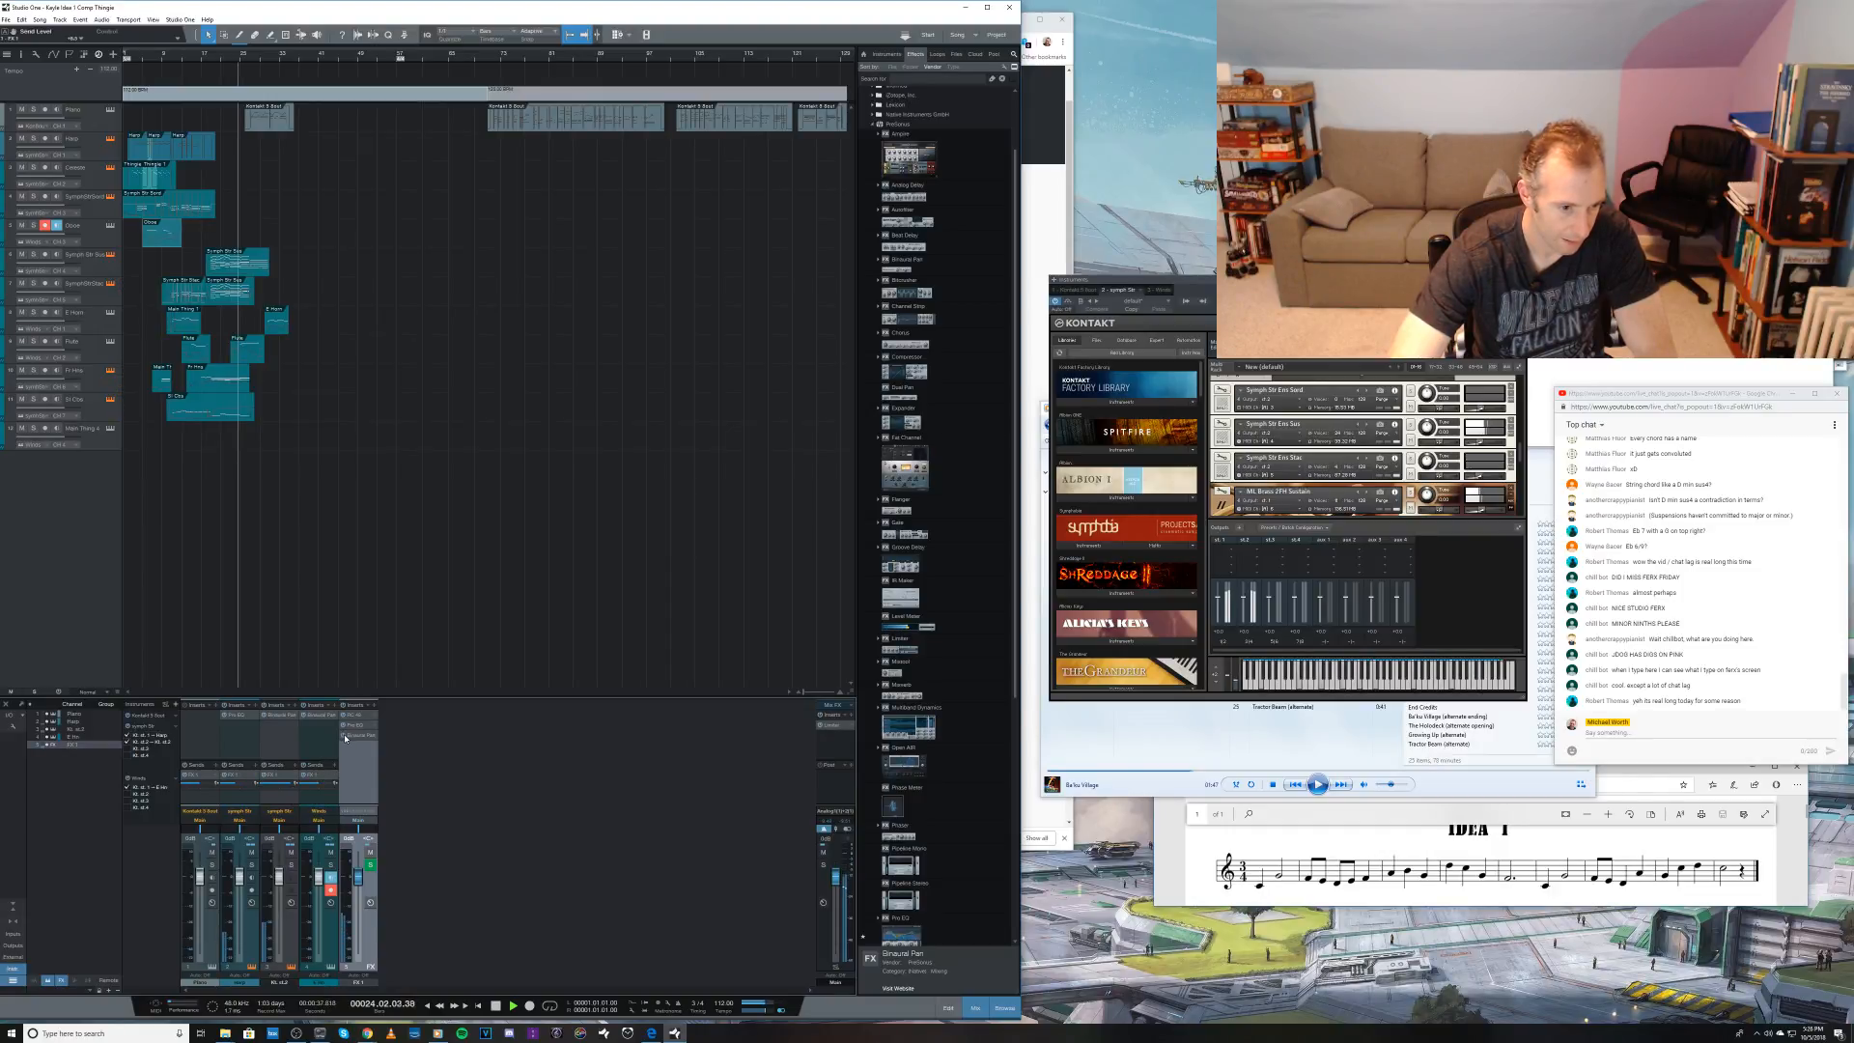
Step: Adjust the FX 1 send level on Kontakt's second output channel, and insert a Phase Meter on the main output to monitor playback
key("space")
left_click_drag(295, 778, 281, 785)
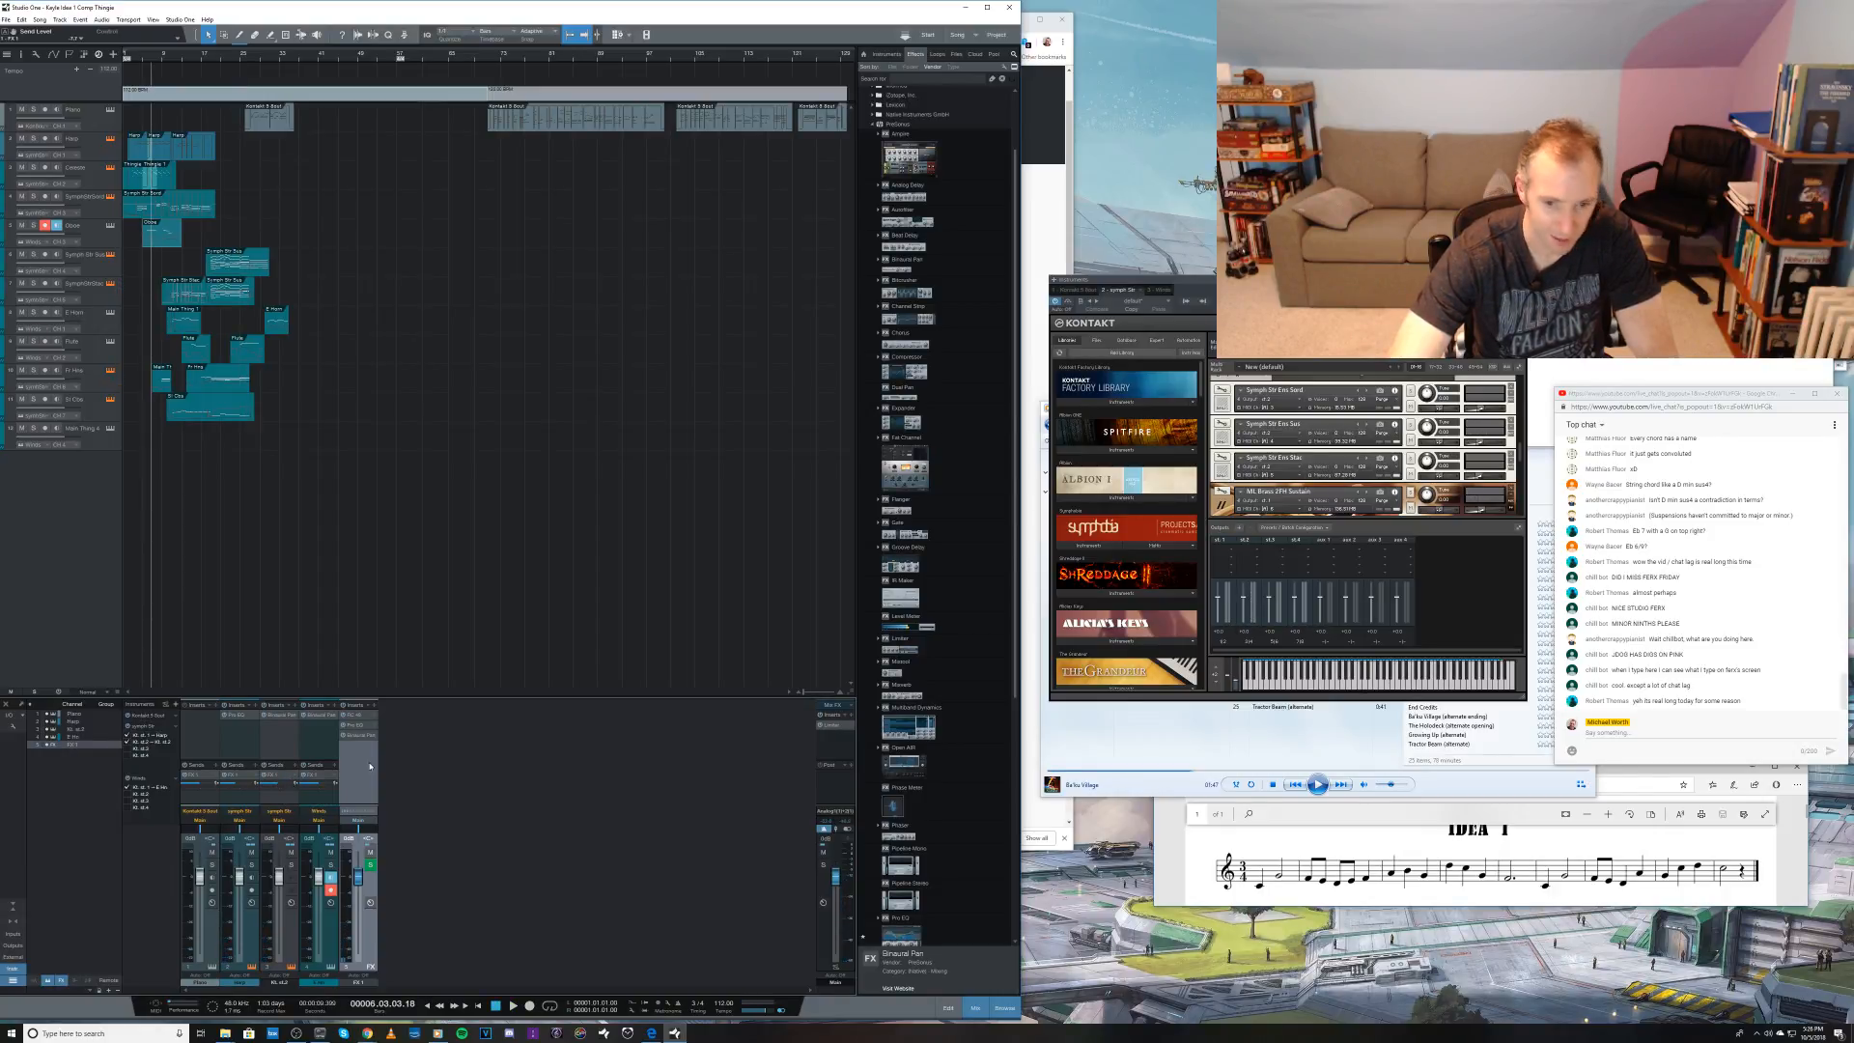
left_click_drag(891, 807, 835, 734)
key("space")
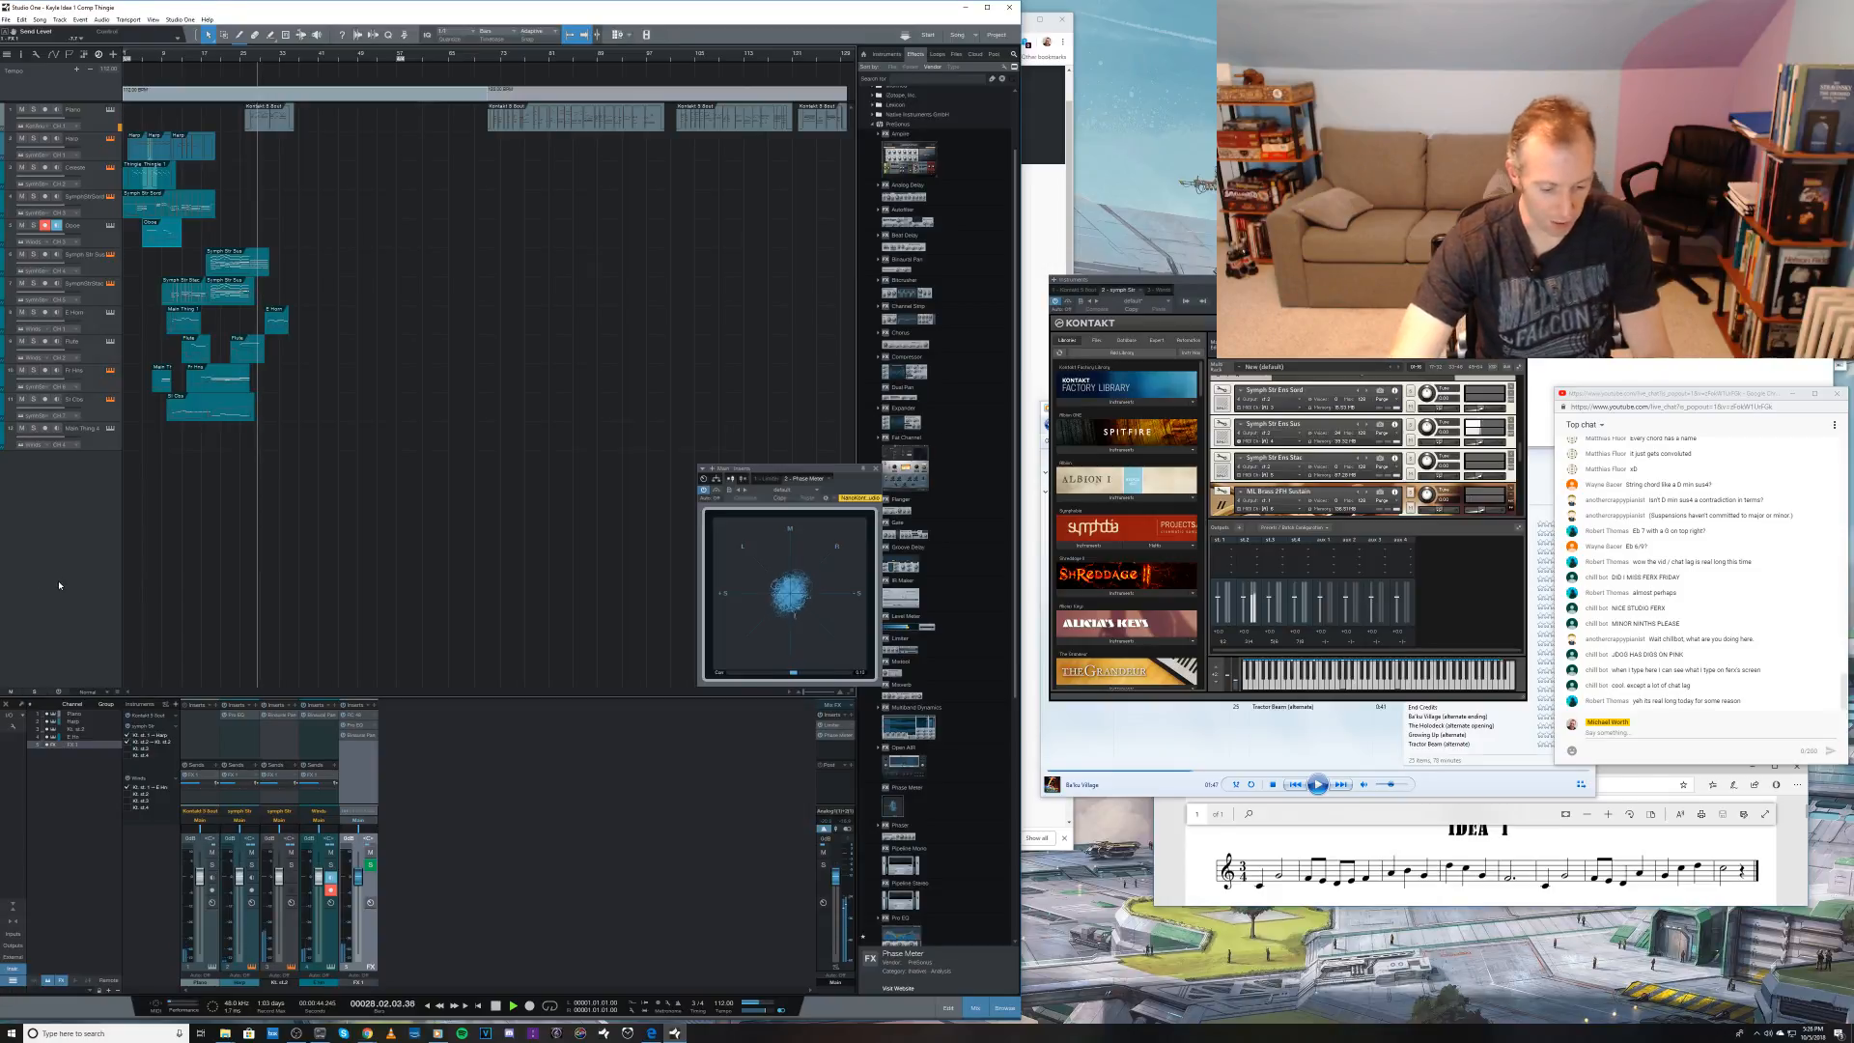
key("space")
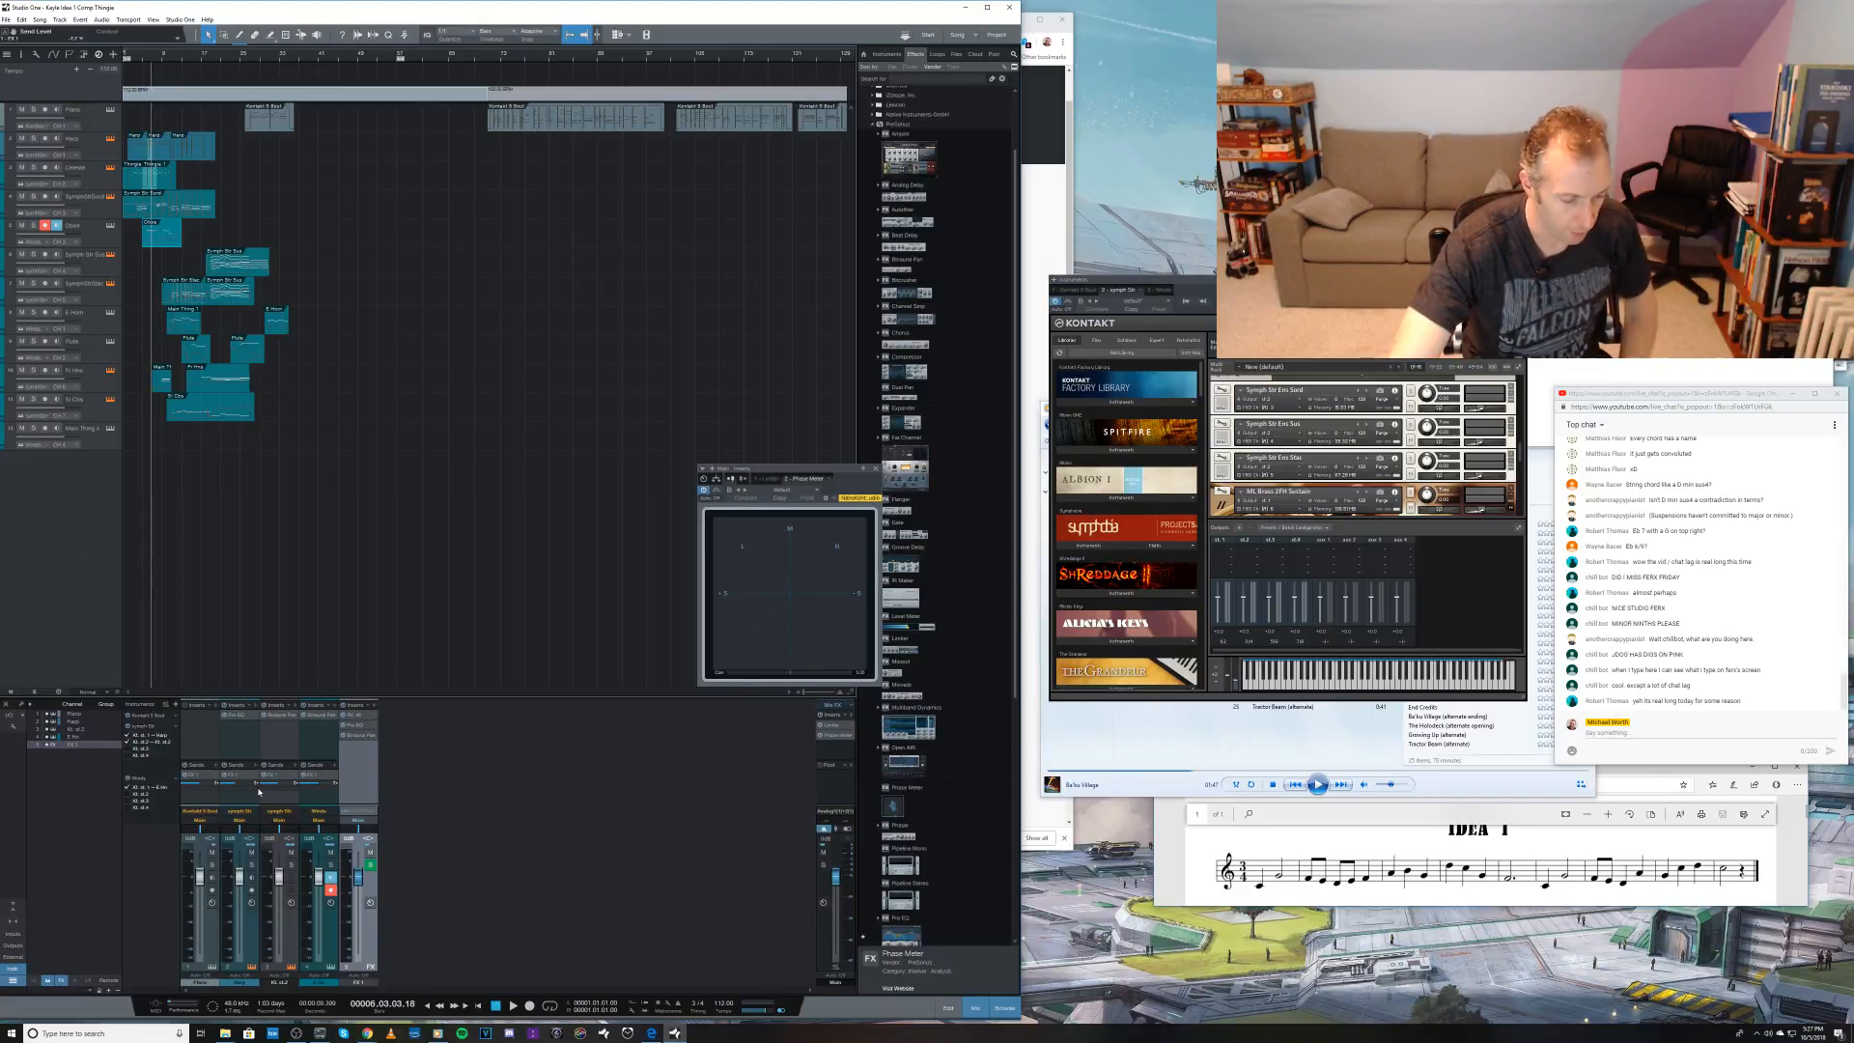
Step: Play the arrangement and vary the width of the Binaural Pan on the woodwind channel to compare the stereo image
key("space")
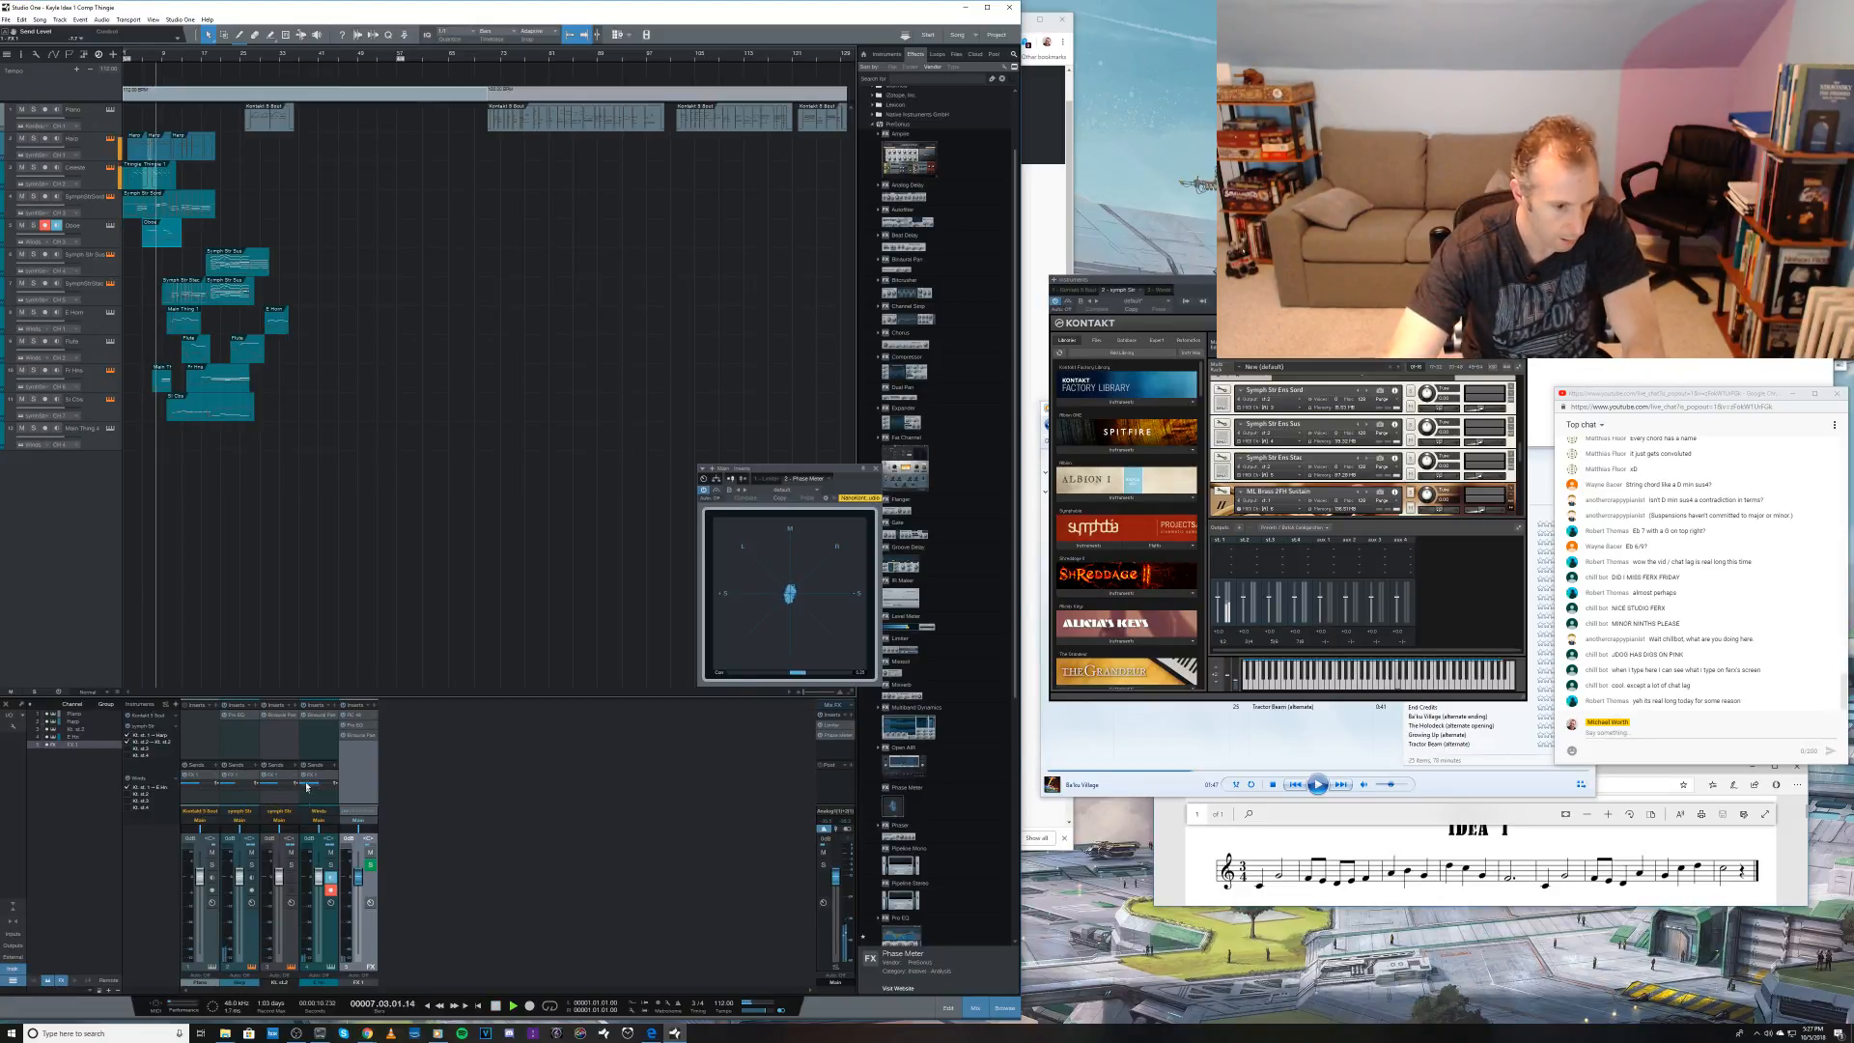
left_click(315, 720)
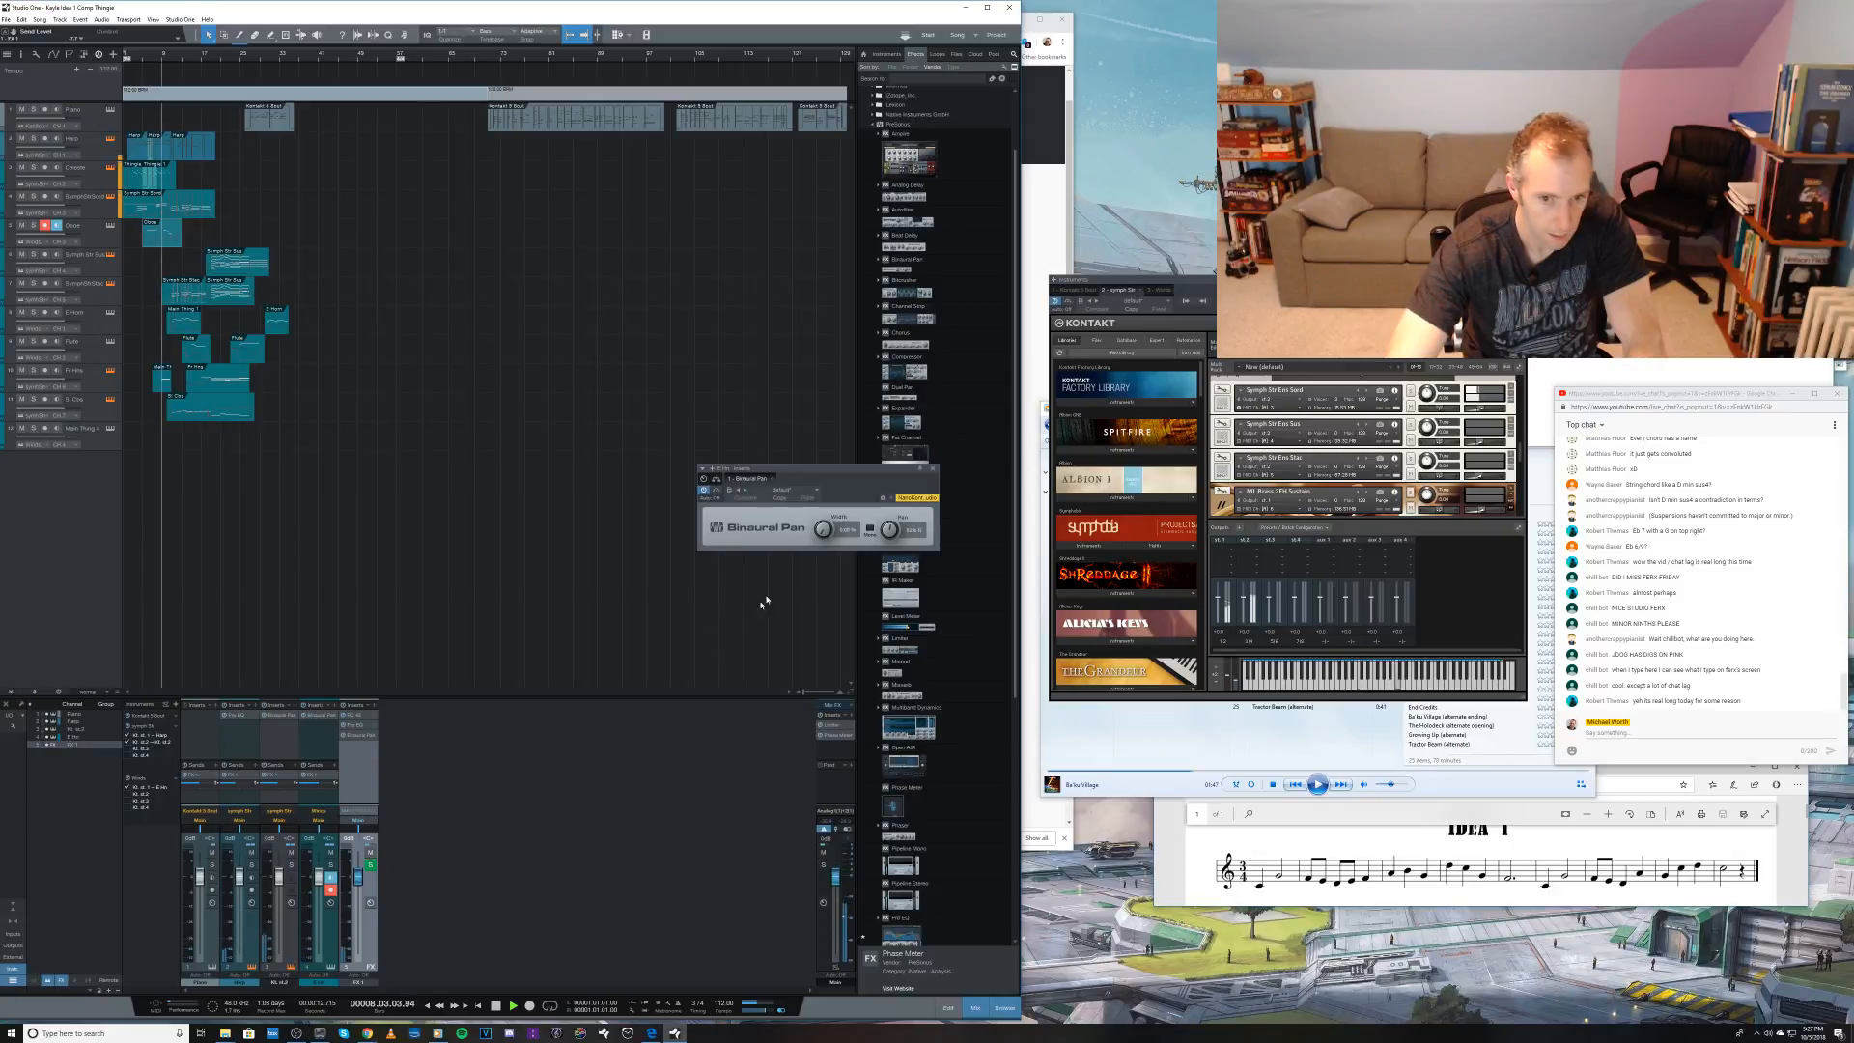
left_click_drag(831, 530, 811, 374)
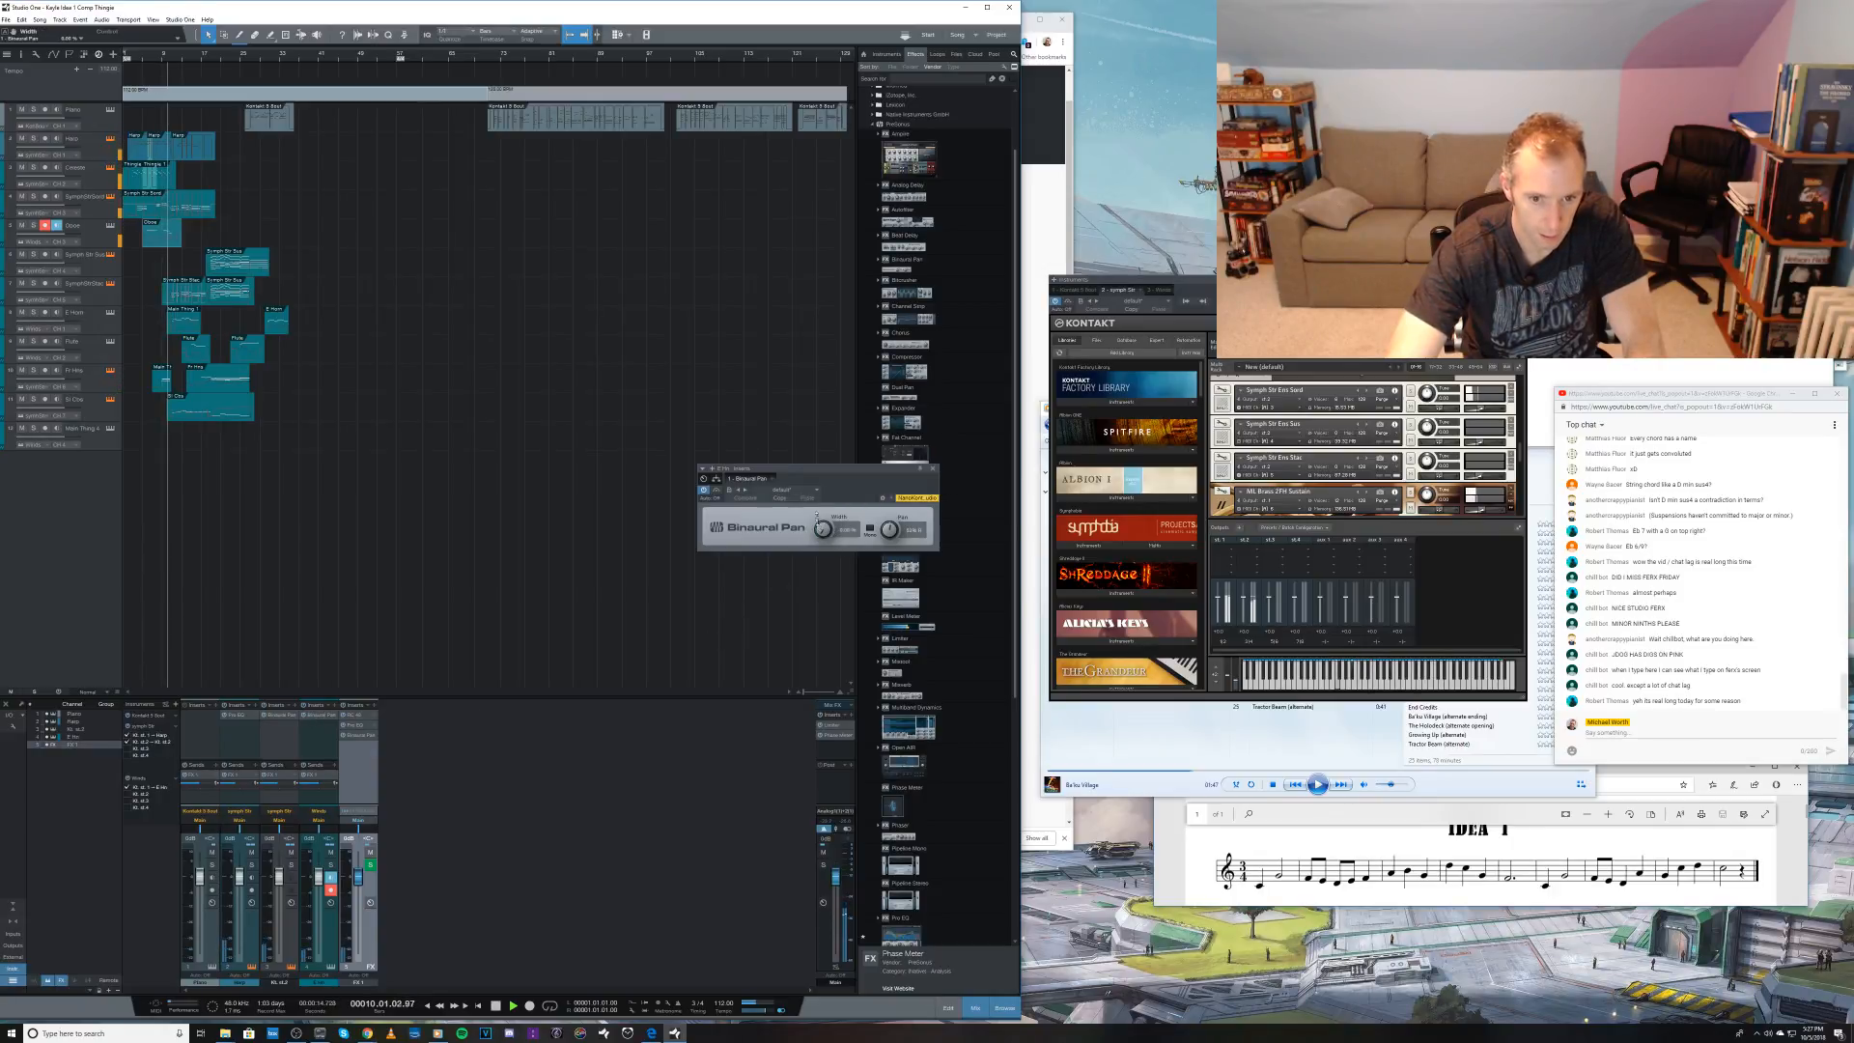
left_click_drag(809, 437, 835, 591)
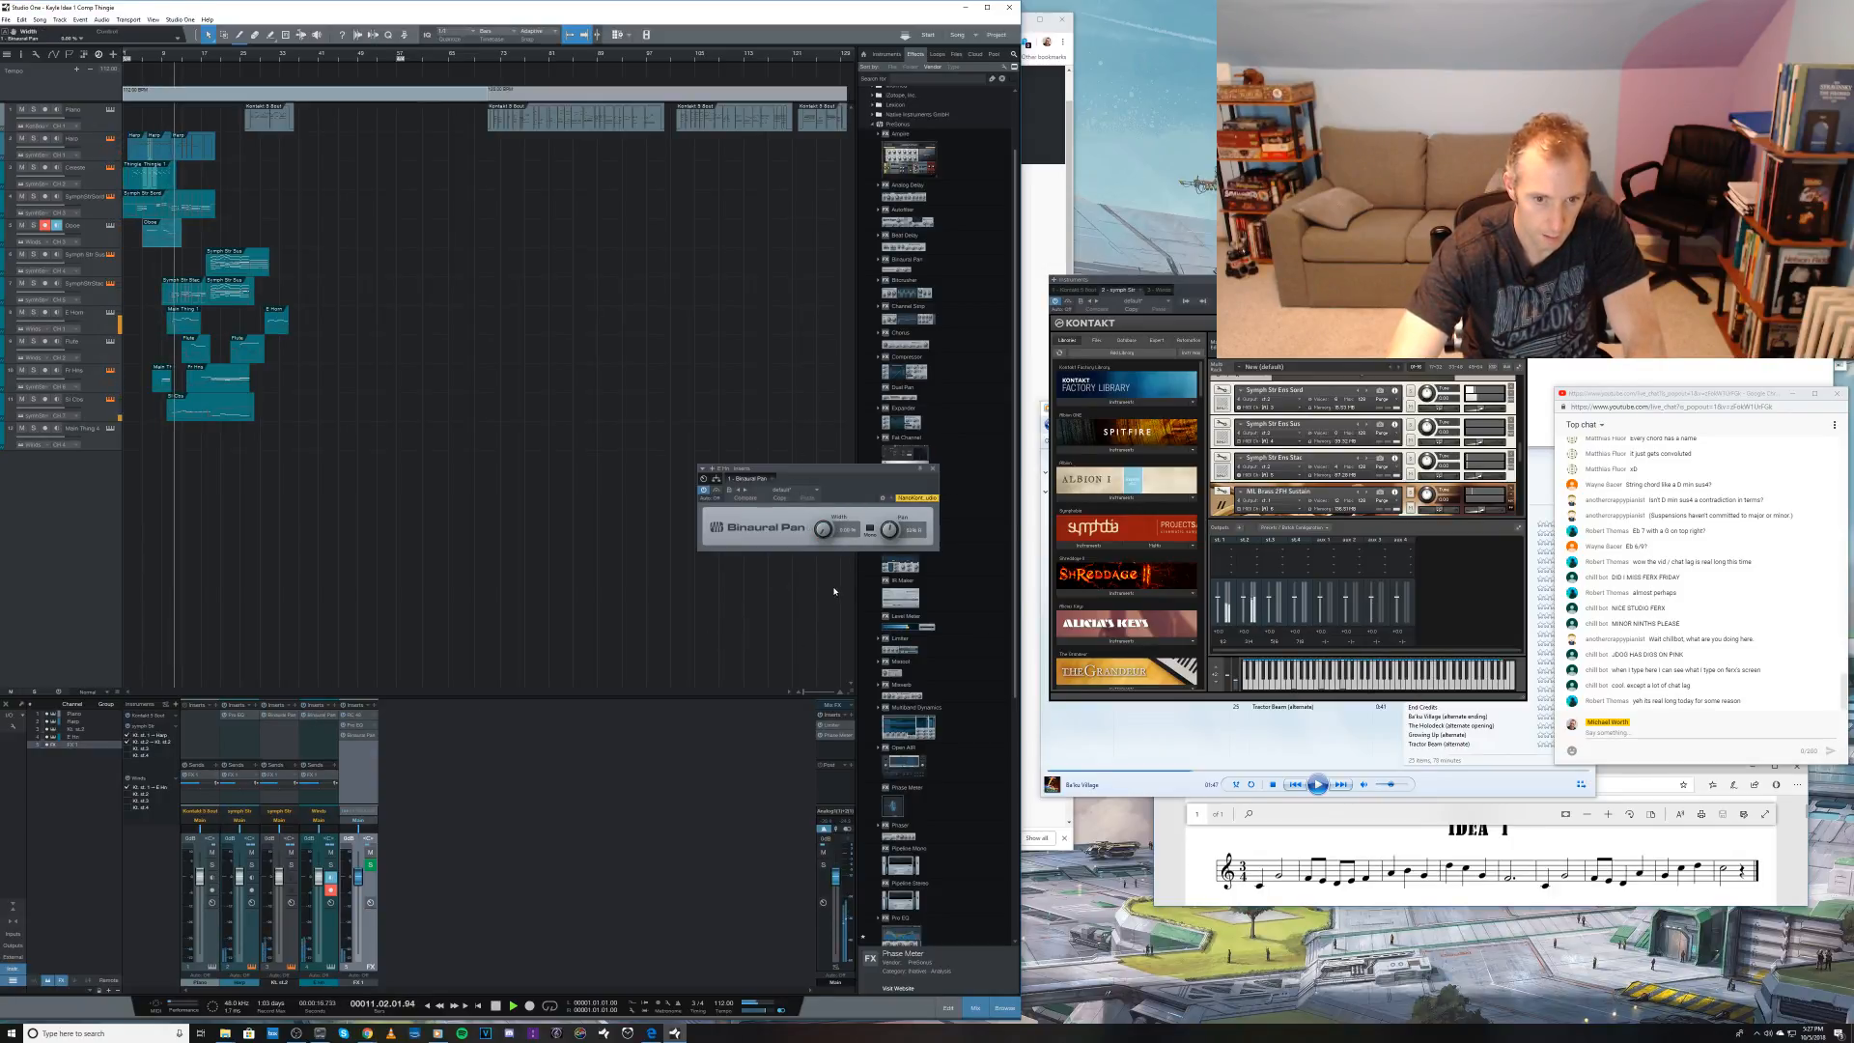
left_click_drag(796, 412, 784, 592)
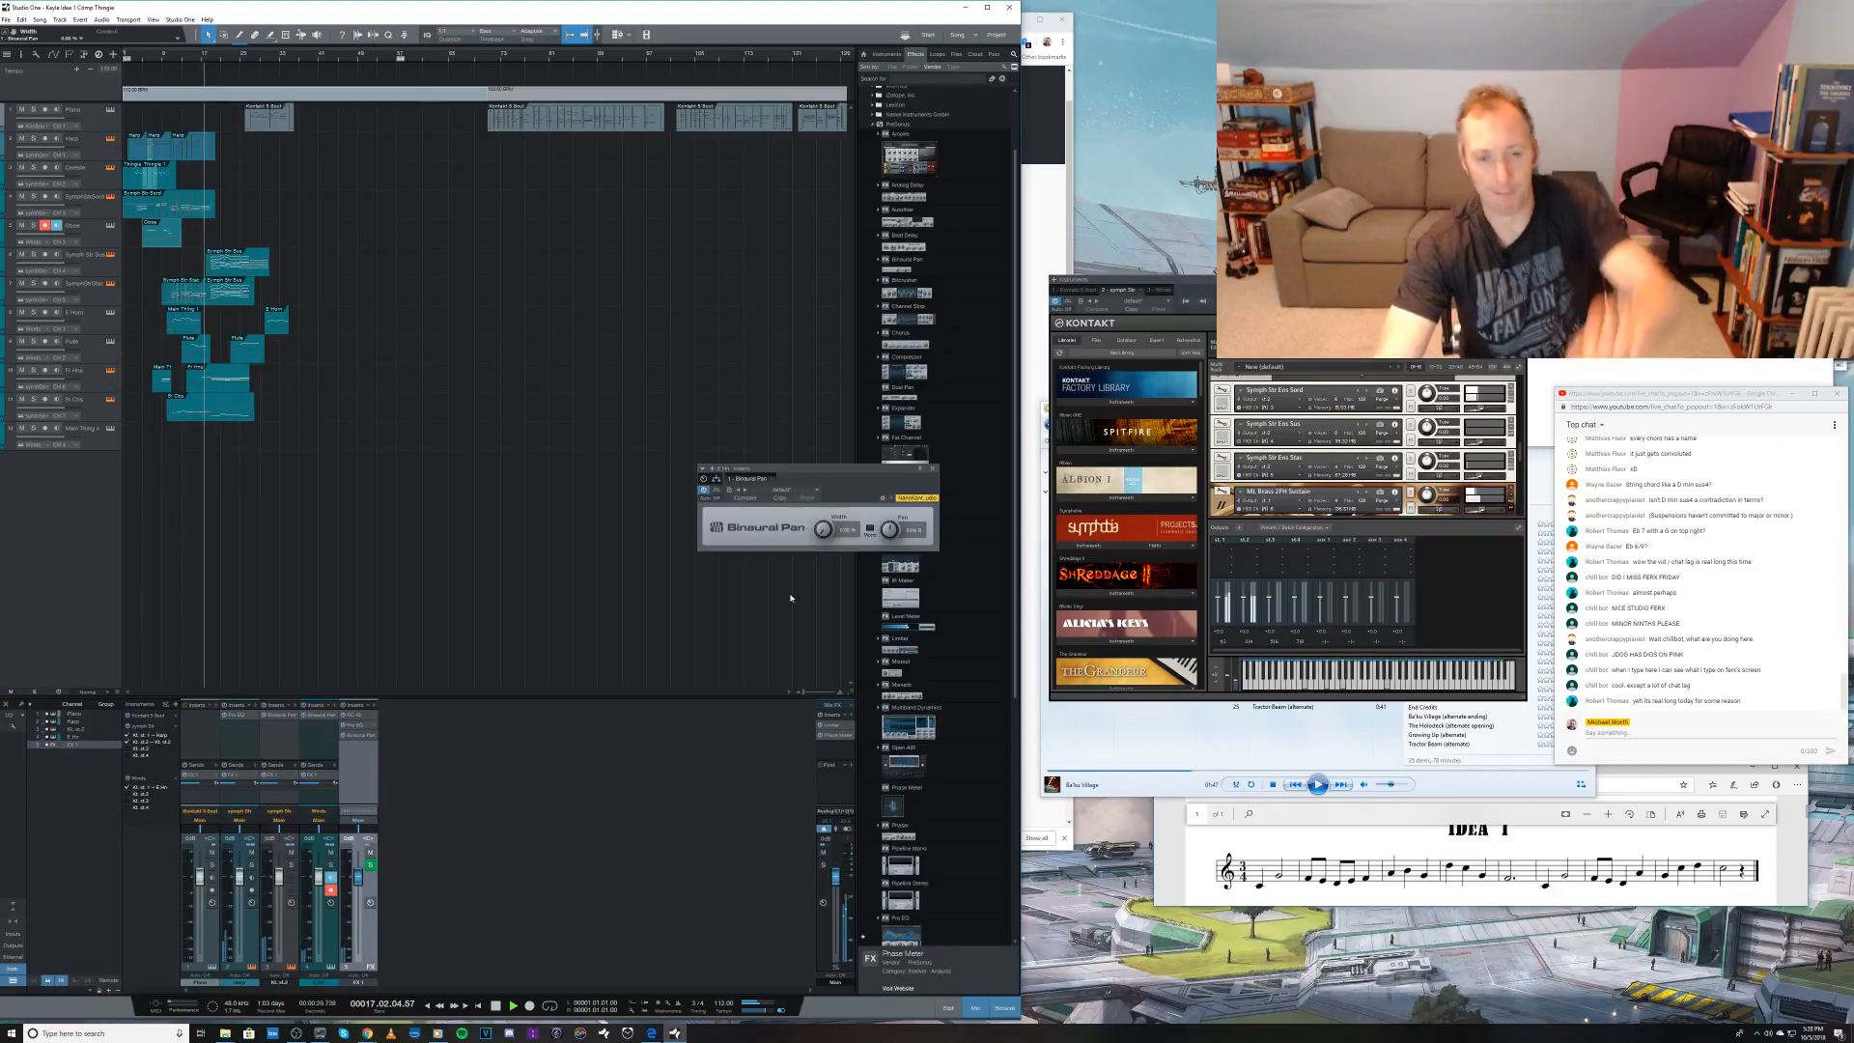
Step: Restart playback, try different widths on the FX 1 channel's Binaural Pan, and close its window
key("space")
key("space")
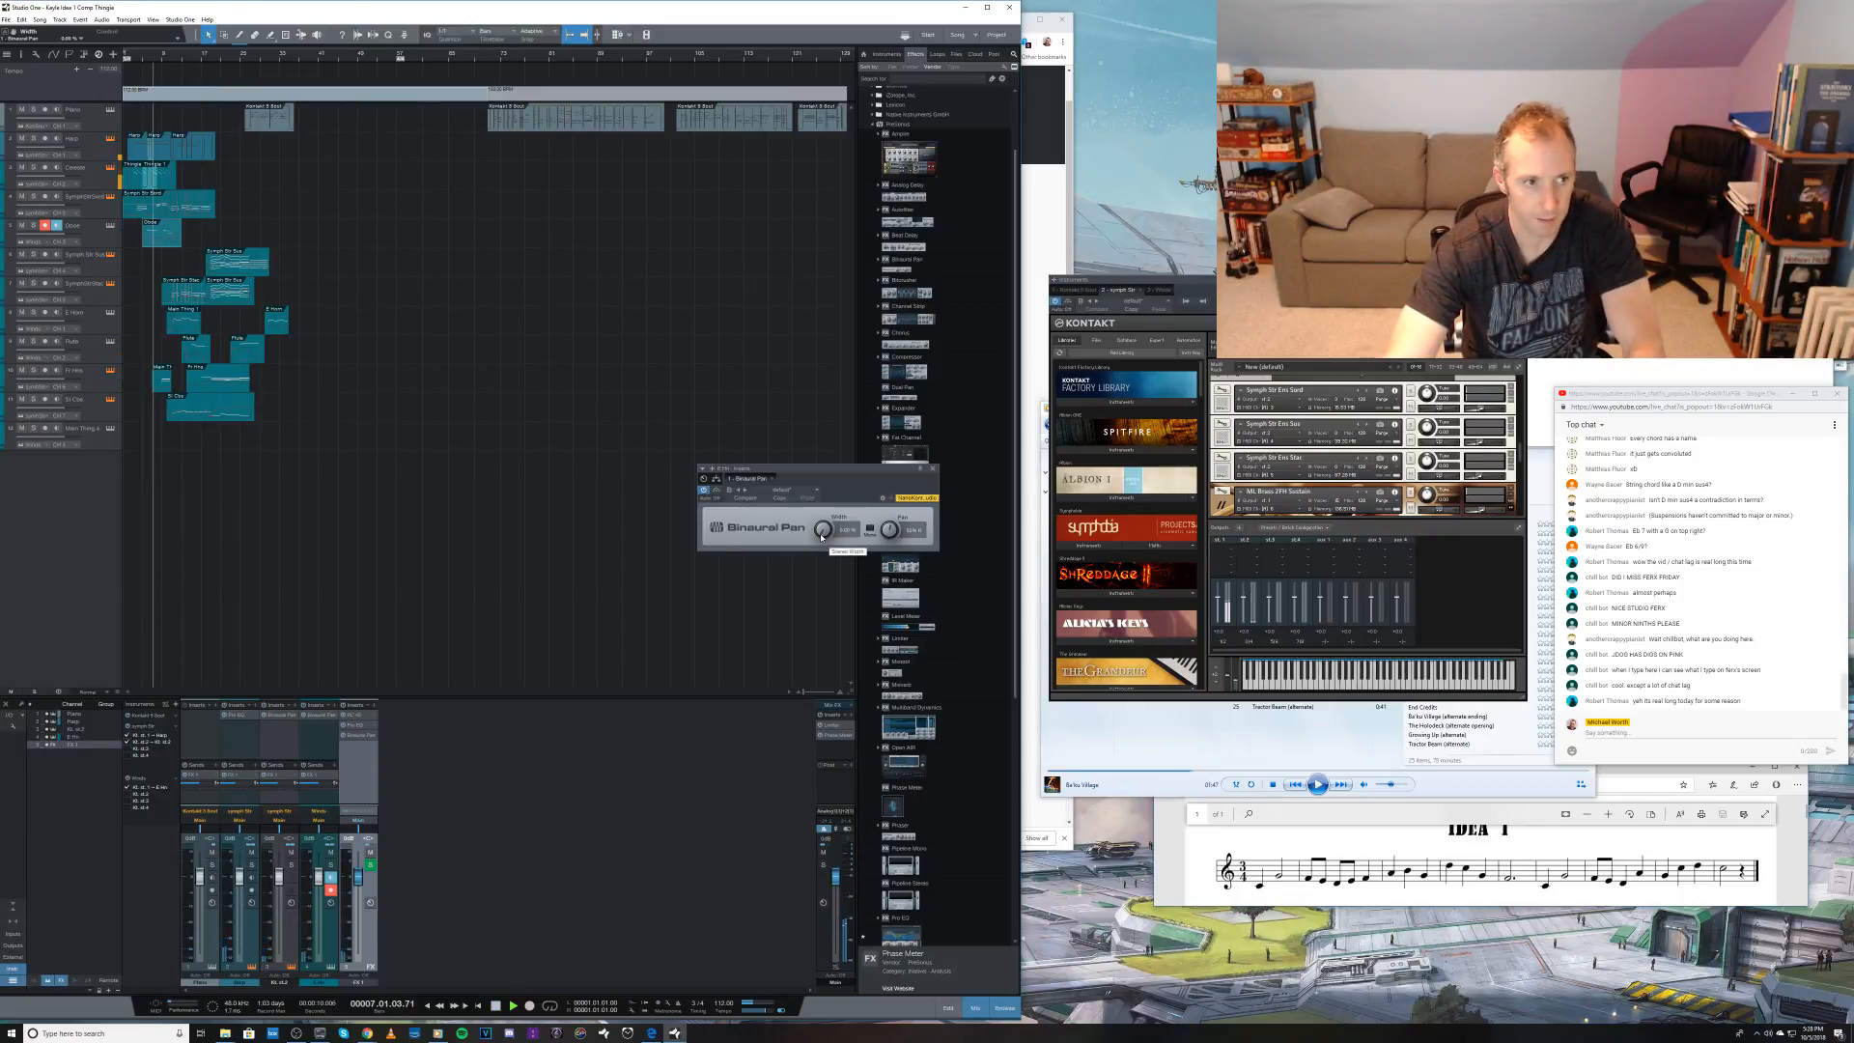
left_click_drag(822, 538, 815, 416)
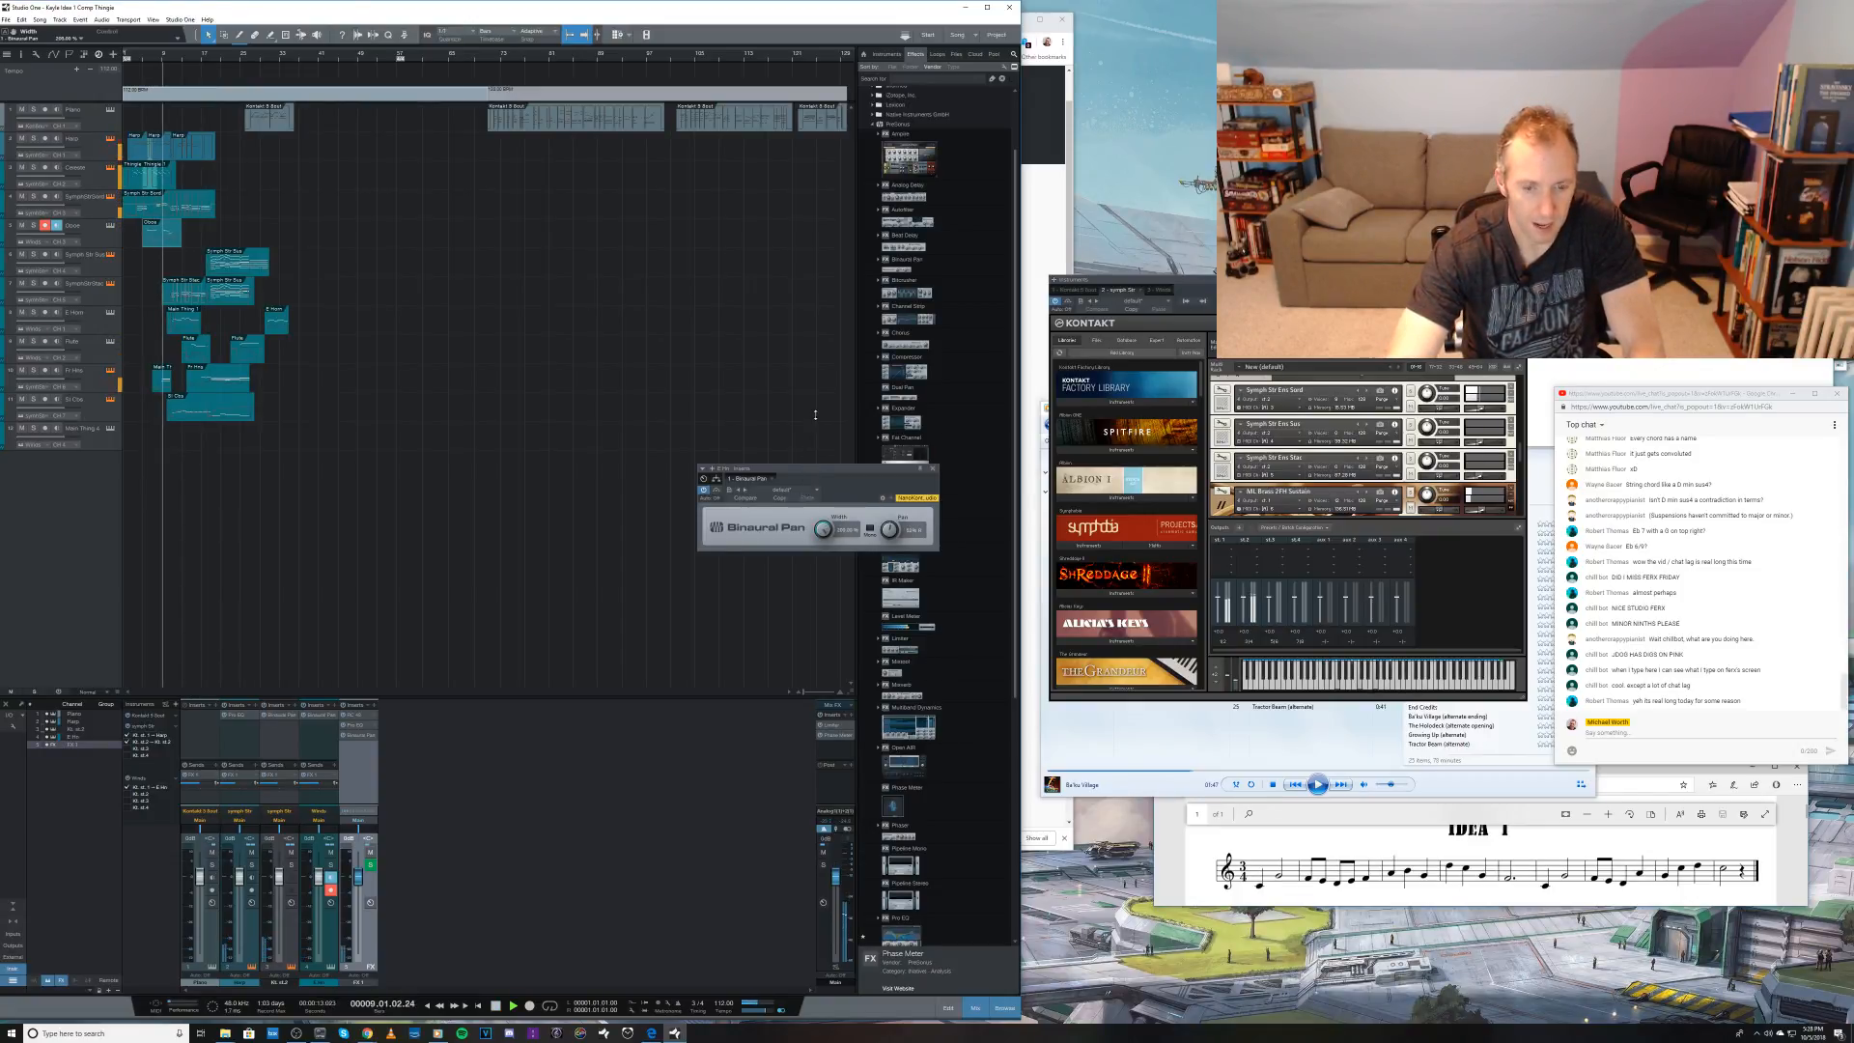
double_click(822, 530)
left_click_drag(819, 586, 817, 613)
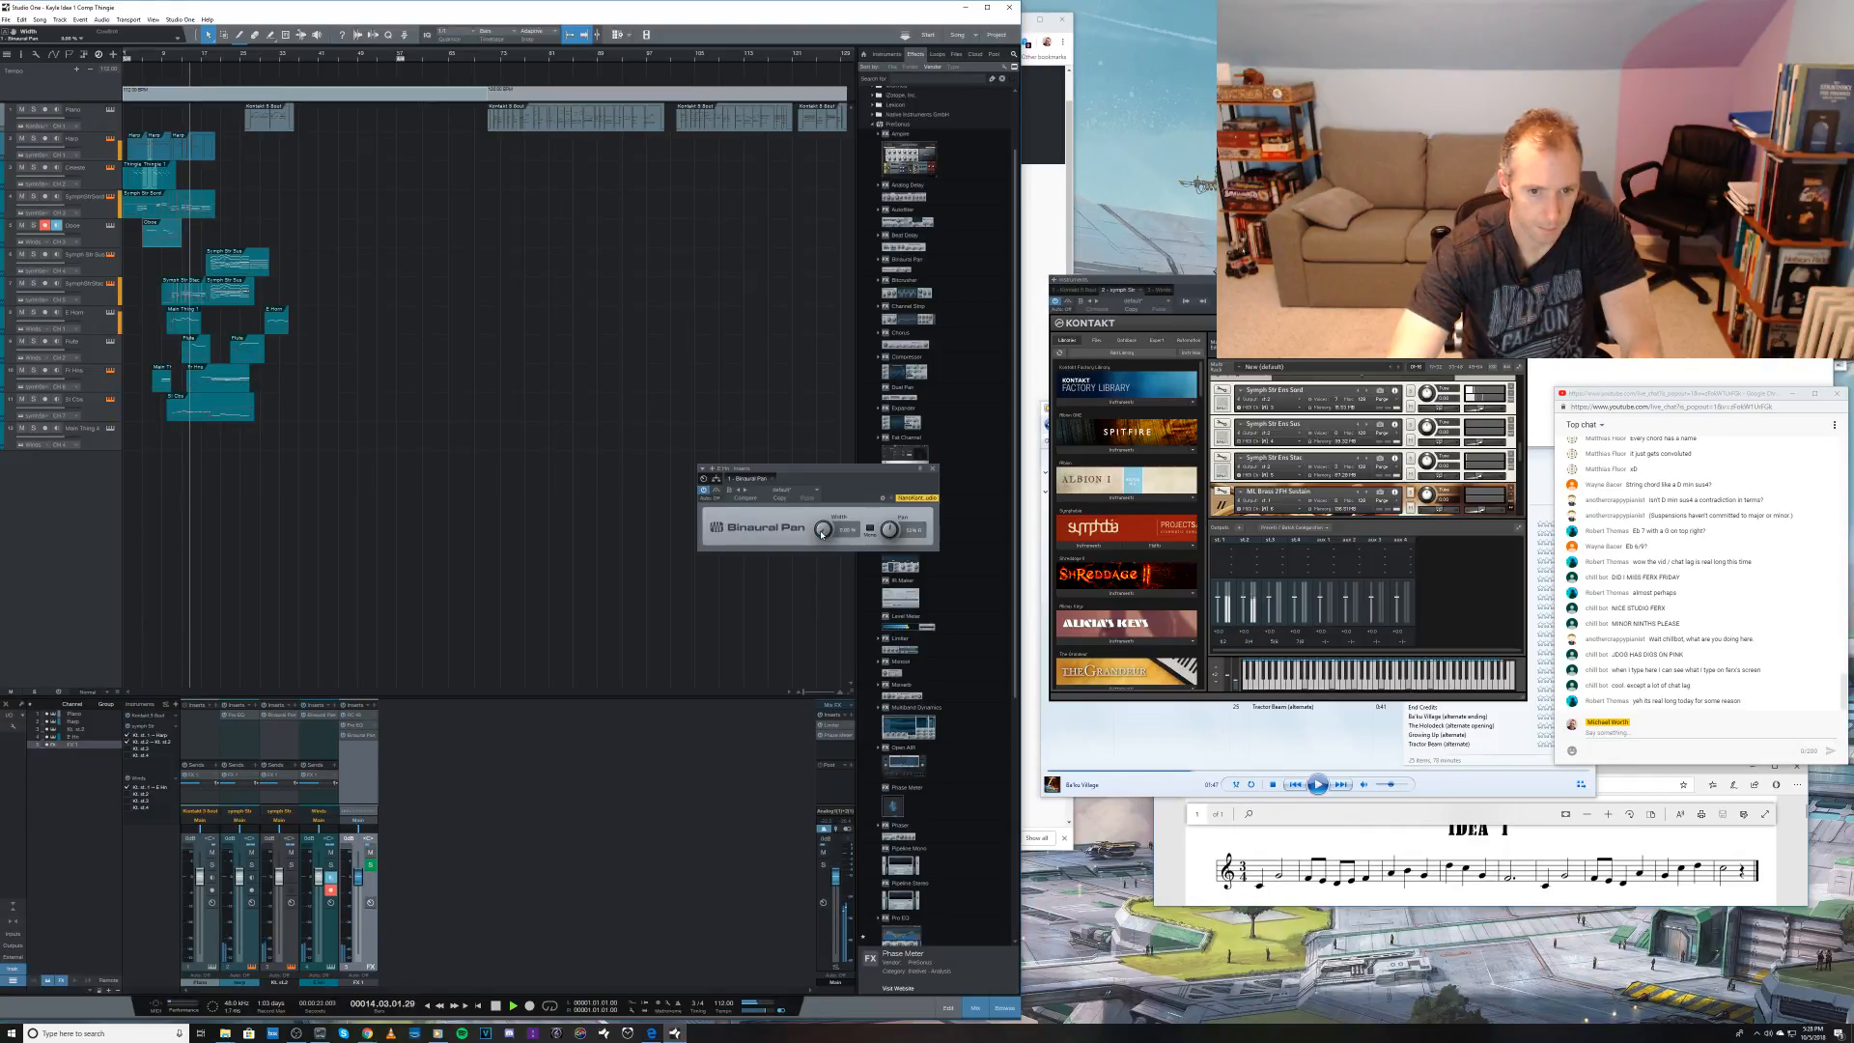
left_click(933, 470)
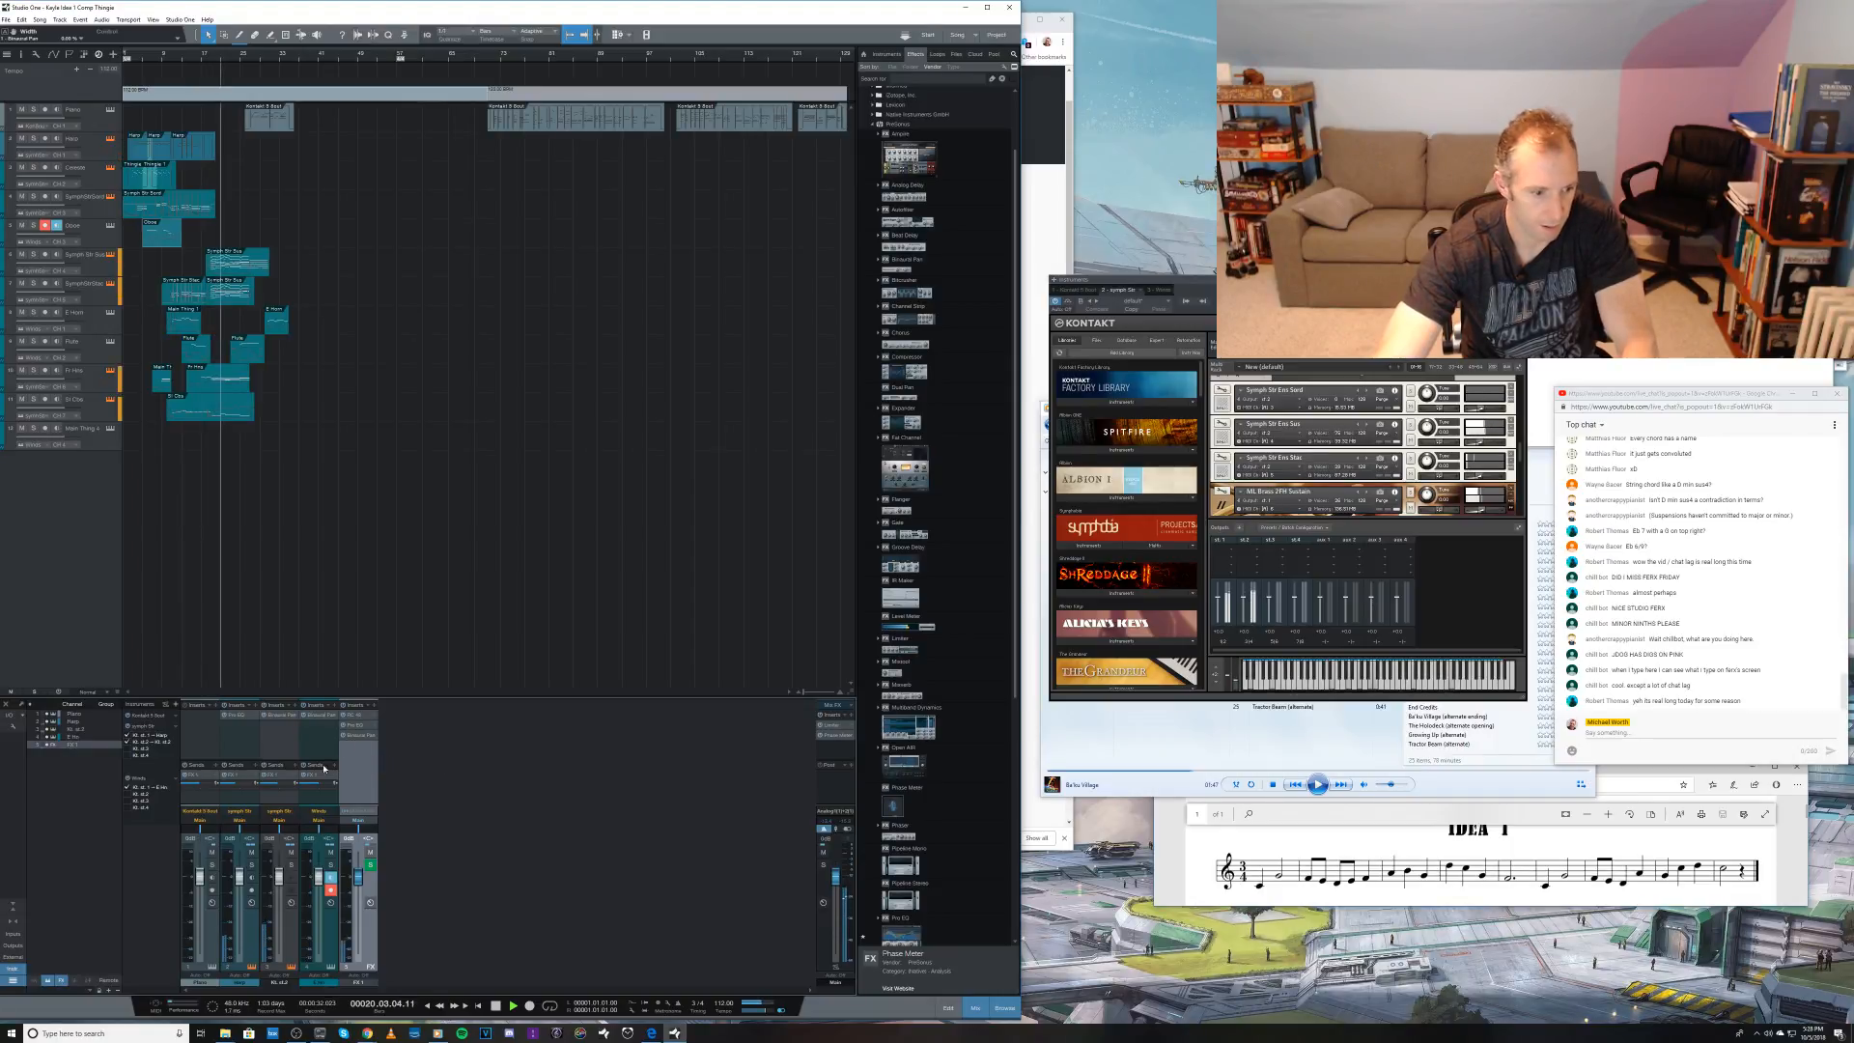
Step: Solo and unsolo Kontakt's second output channel during playback, stop playback, and save the song
left_click(290, 865)
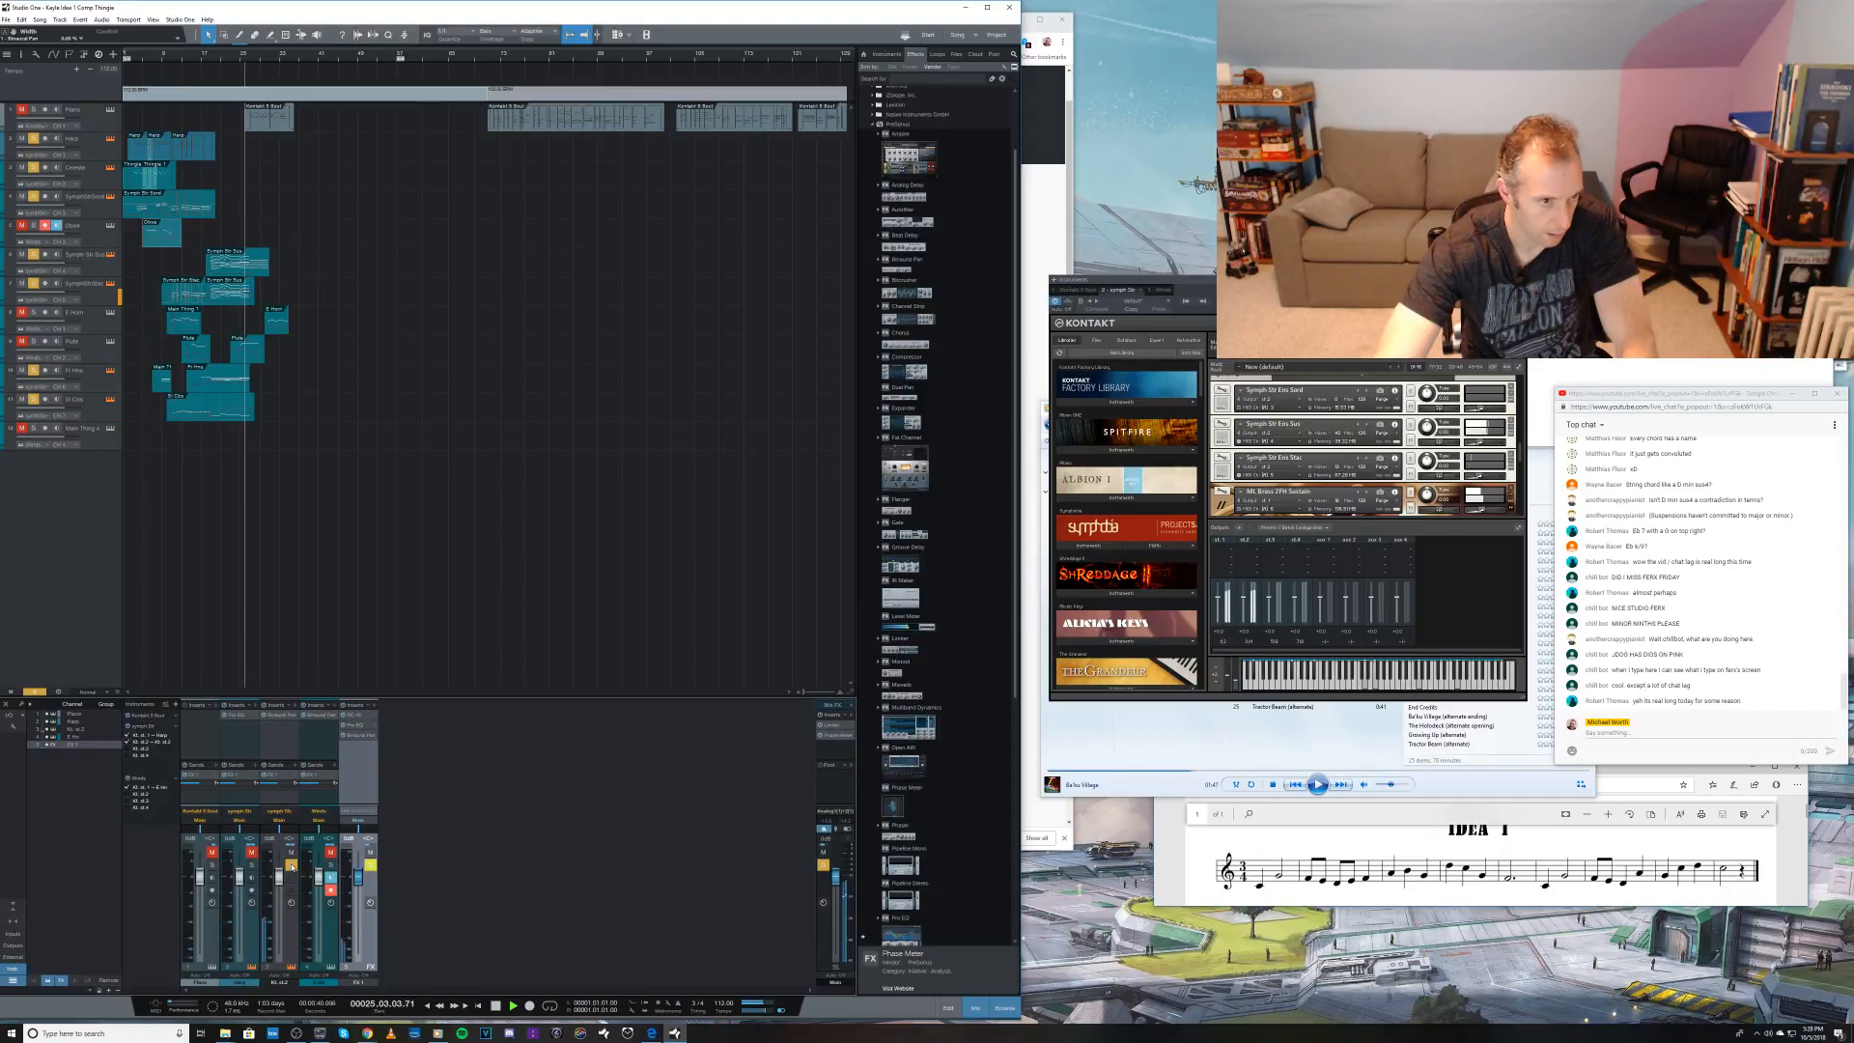
left_click(291, 865)
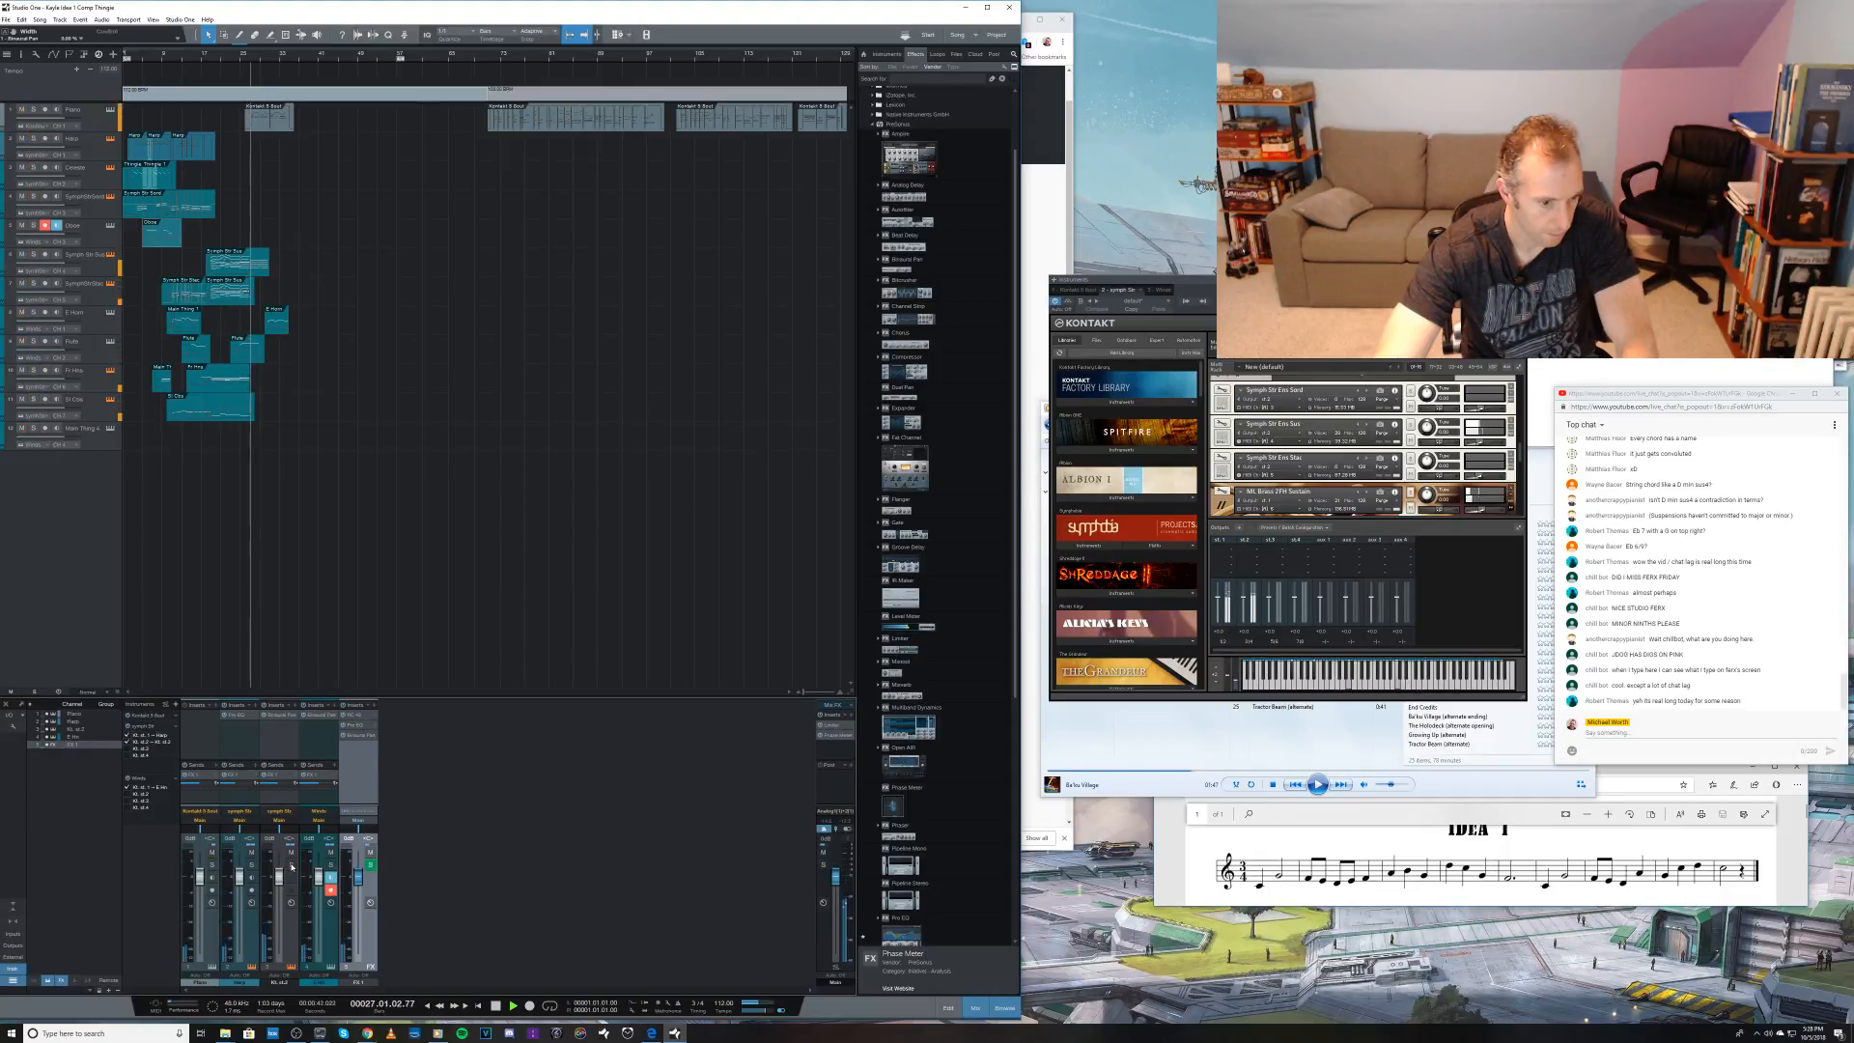
key("space")
key("ctrl+s")
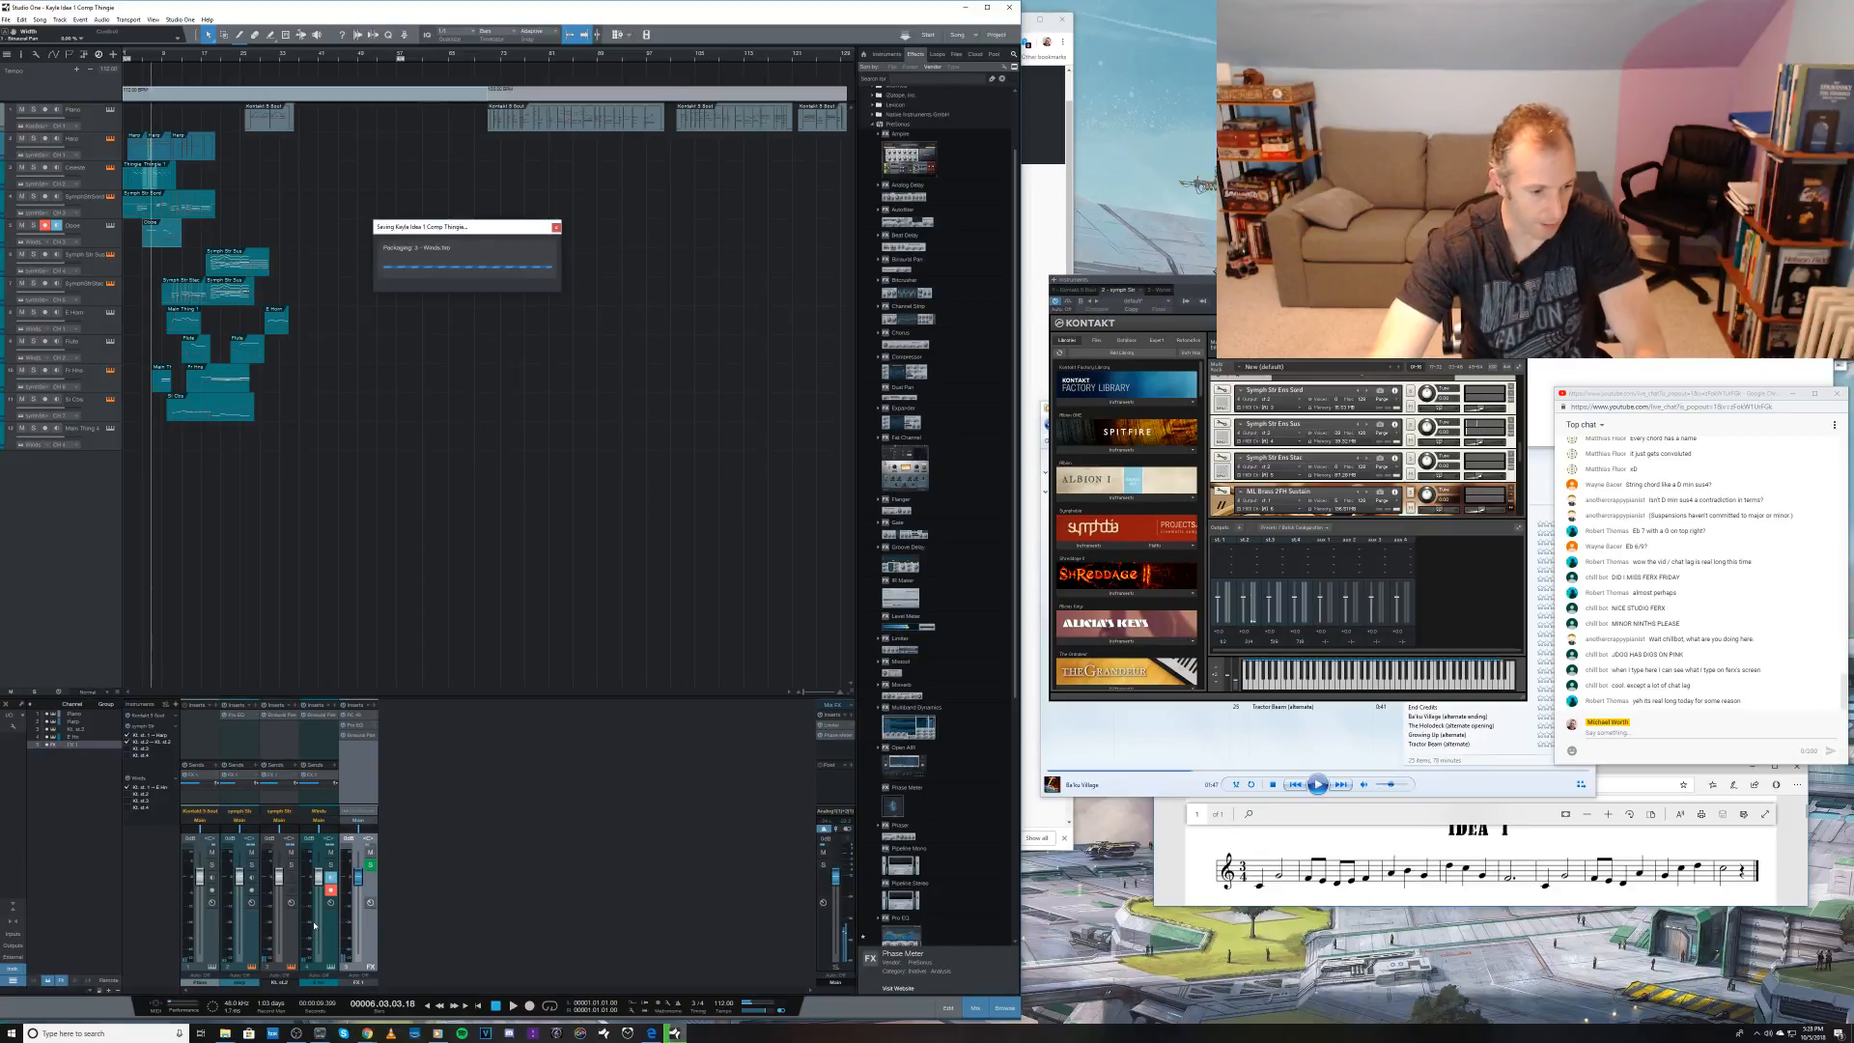
Step: Rename Kontakt's second output channel in the mixer as STRINGS
double_click(286, 983)
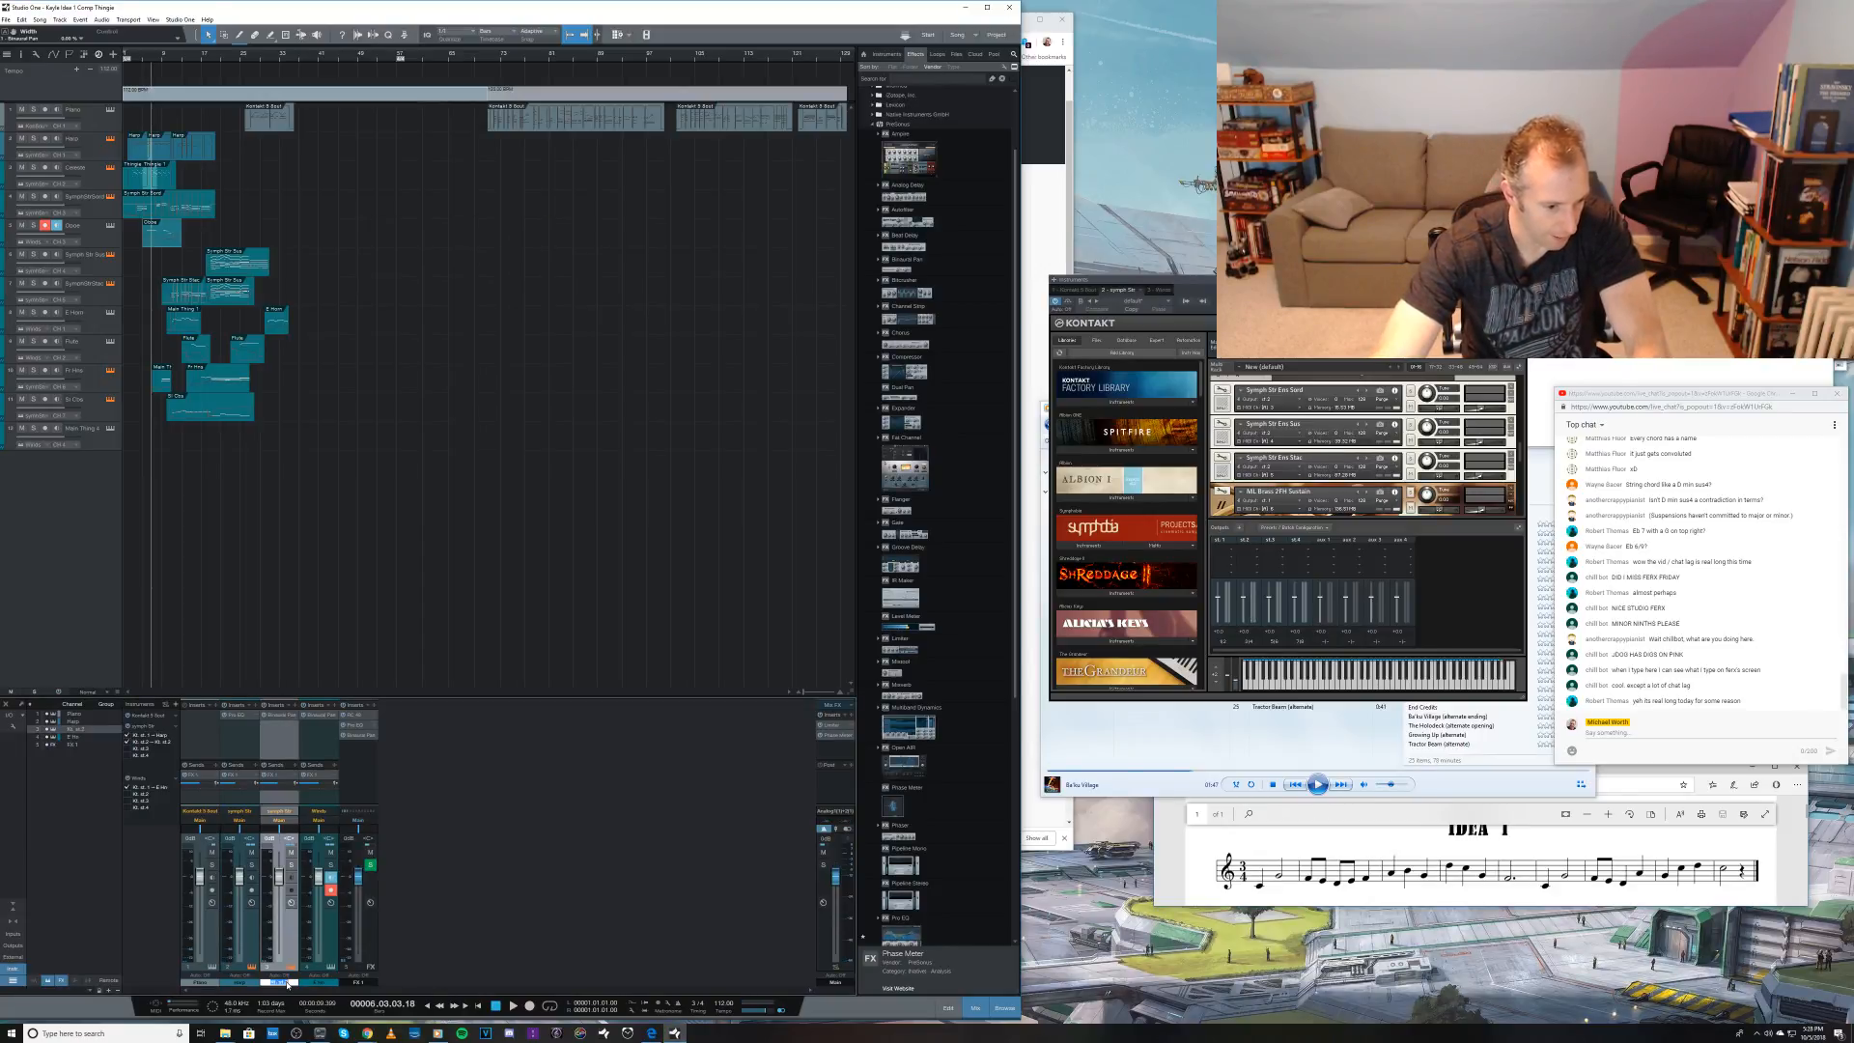
type("S")
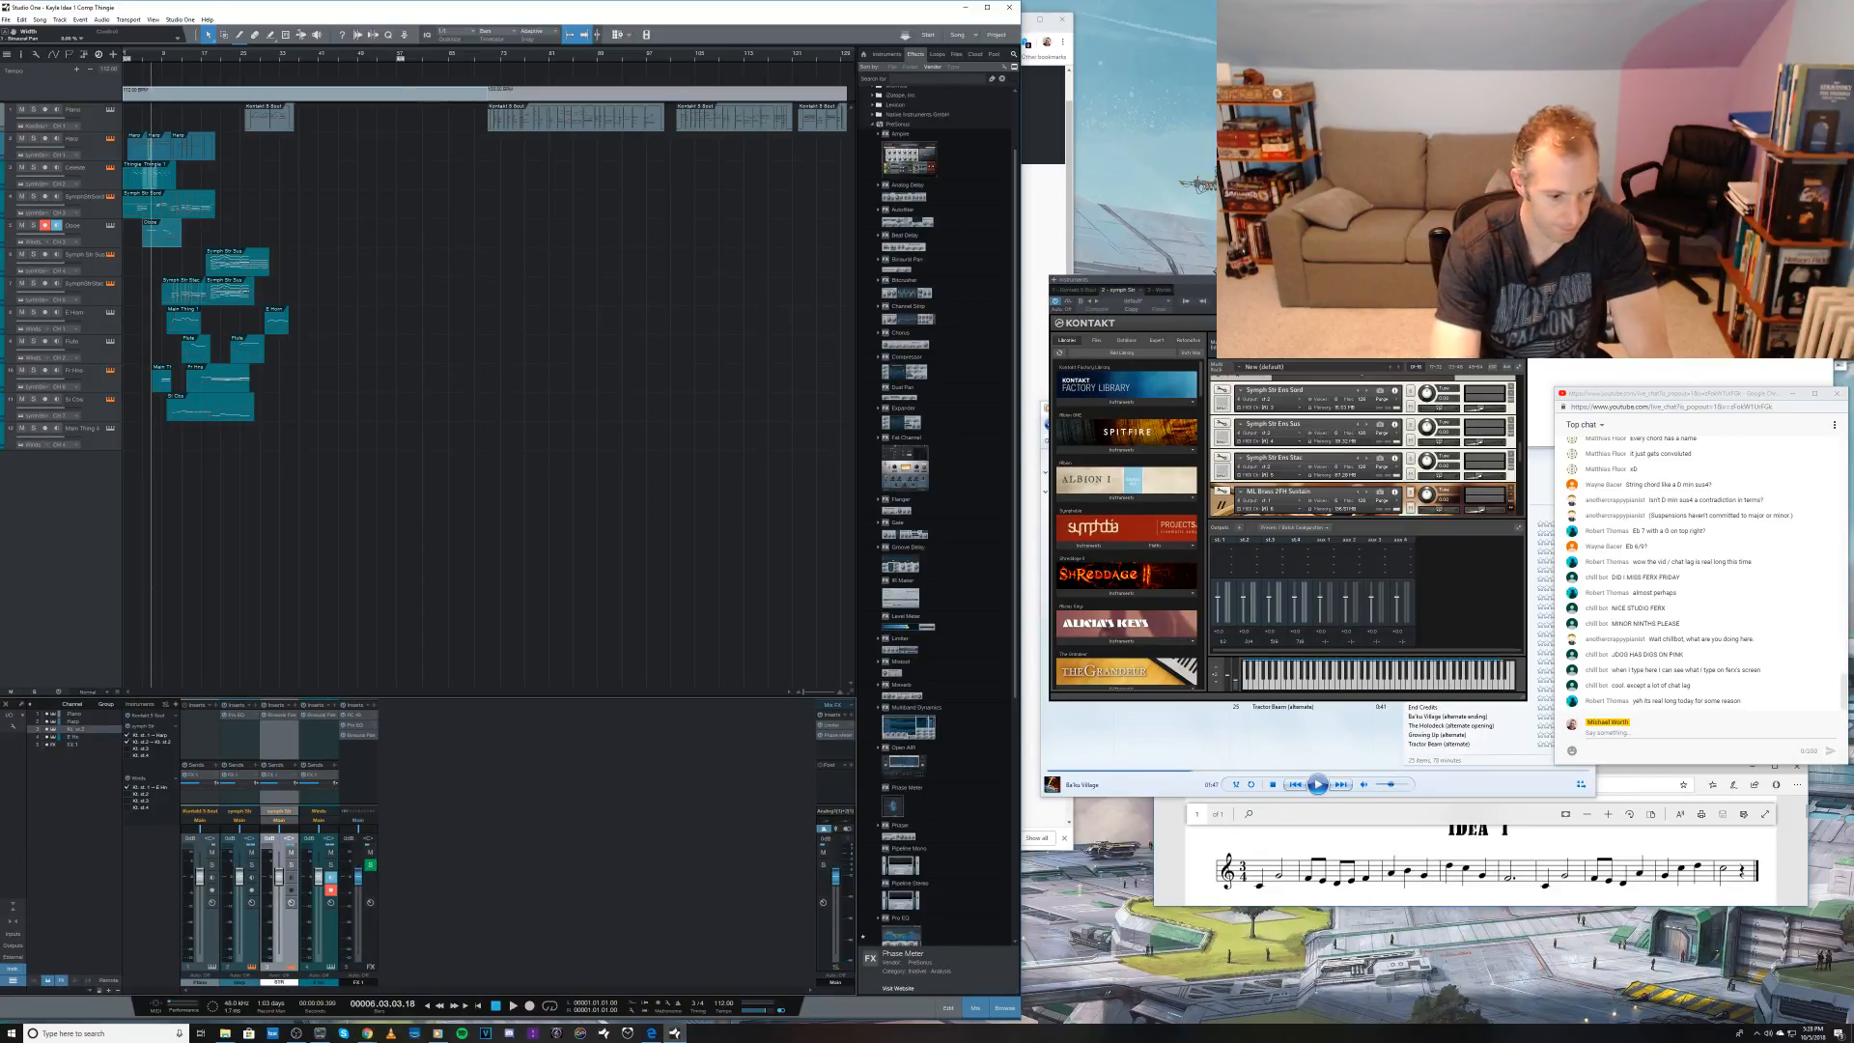
type("TRINGS")
key("Return")
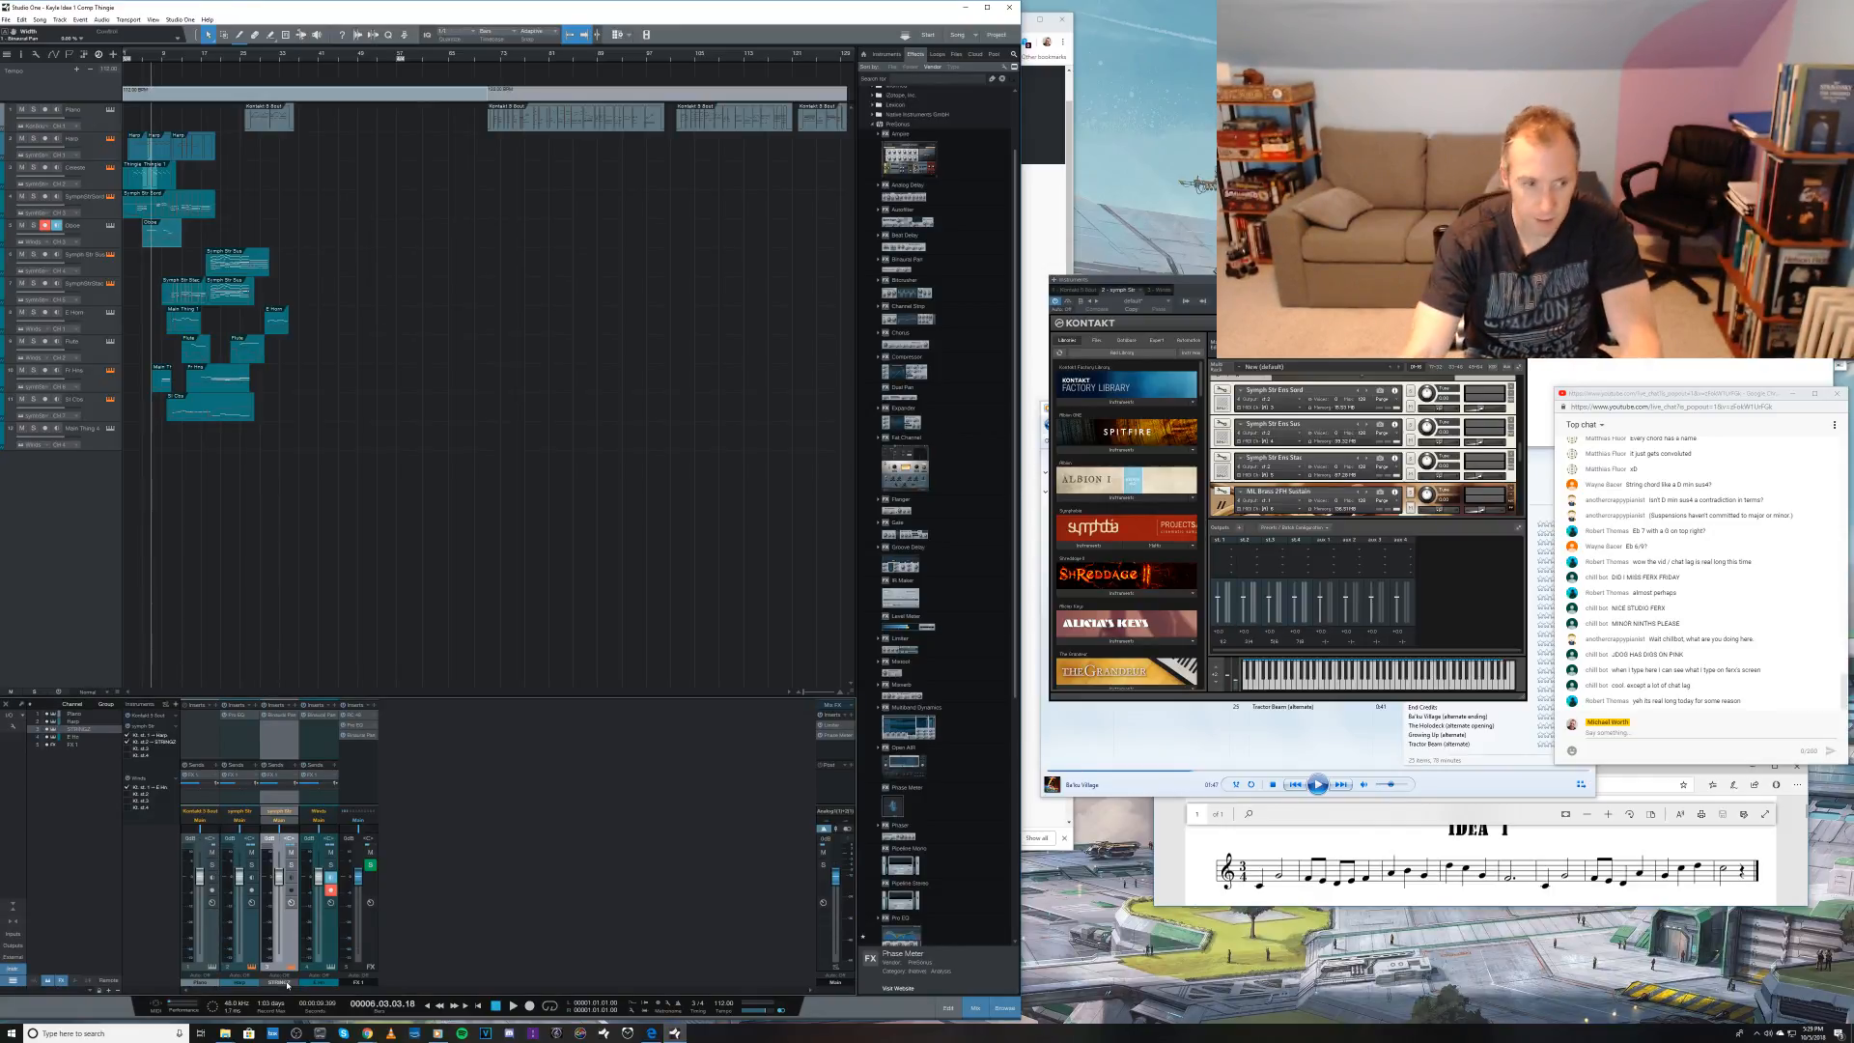
Step: Play from the start and compare the mix with the STRINGS channel's Binaural Pan bypassed and enabled
key("comma")
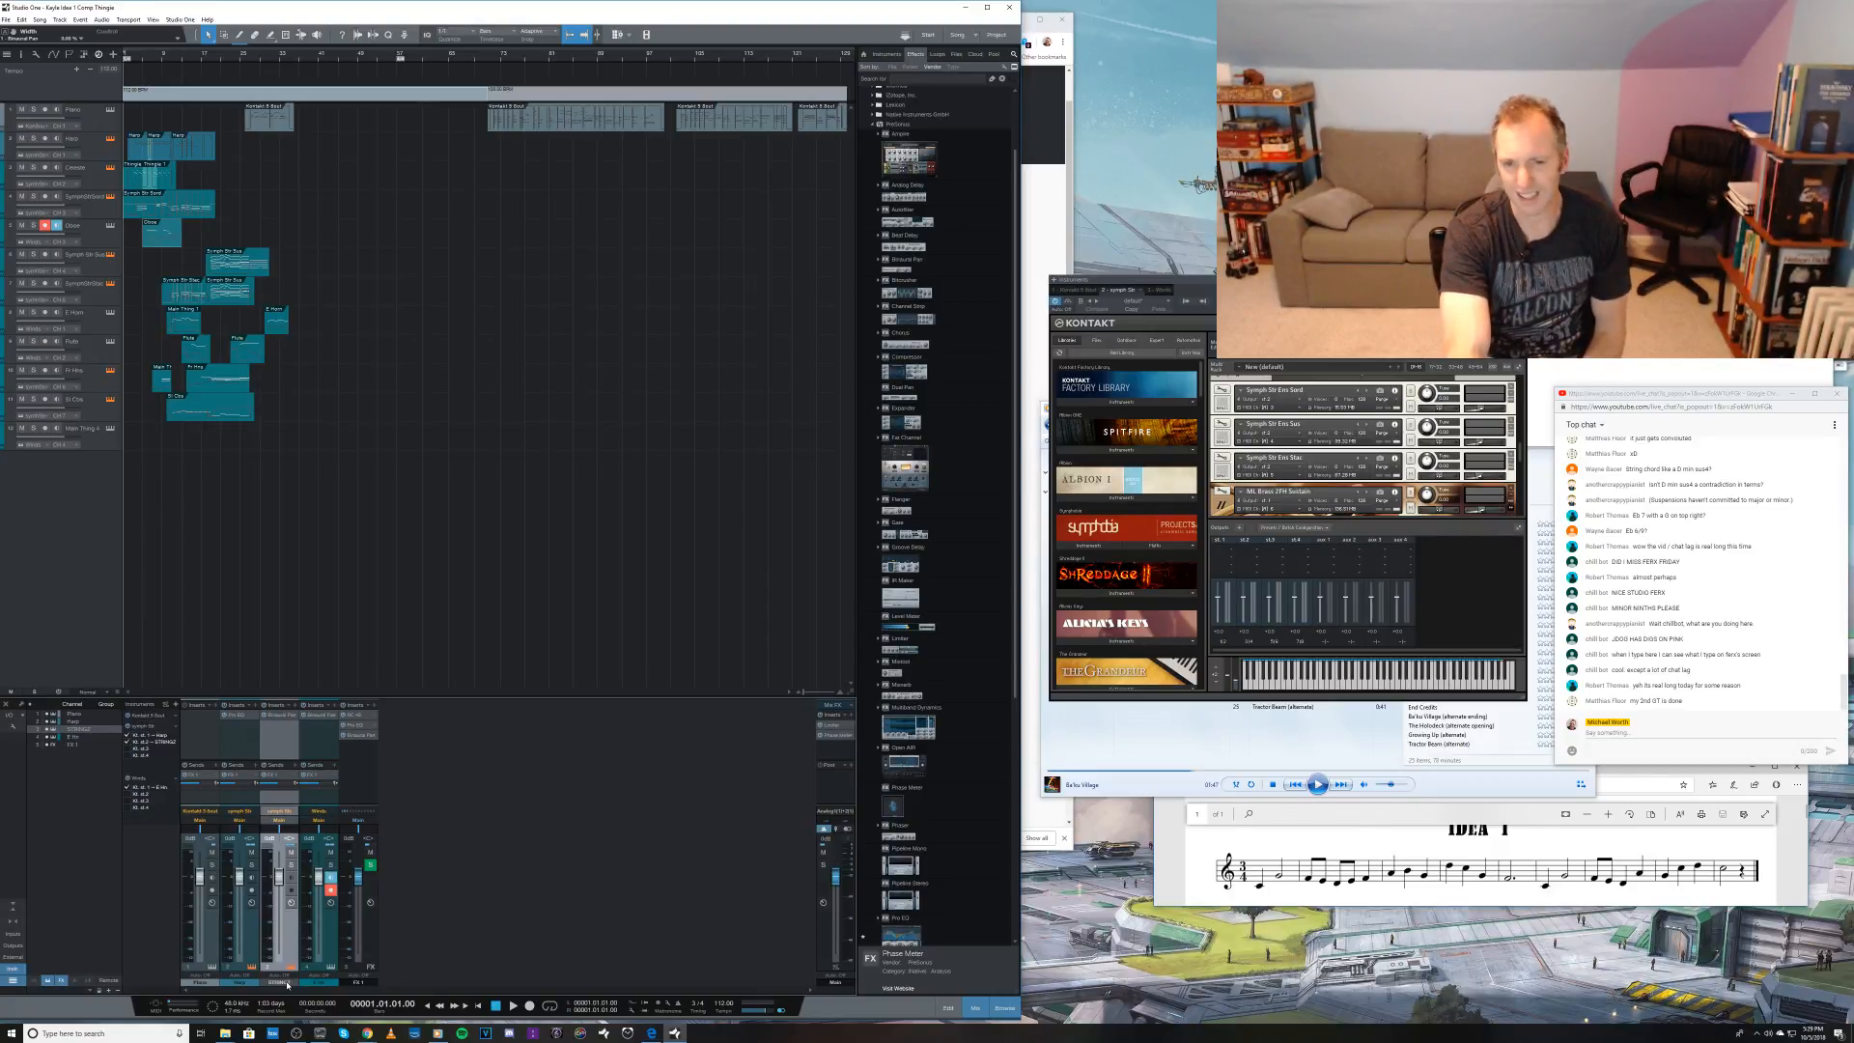
key("space")
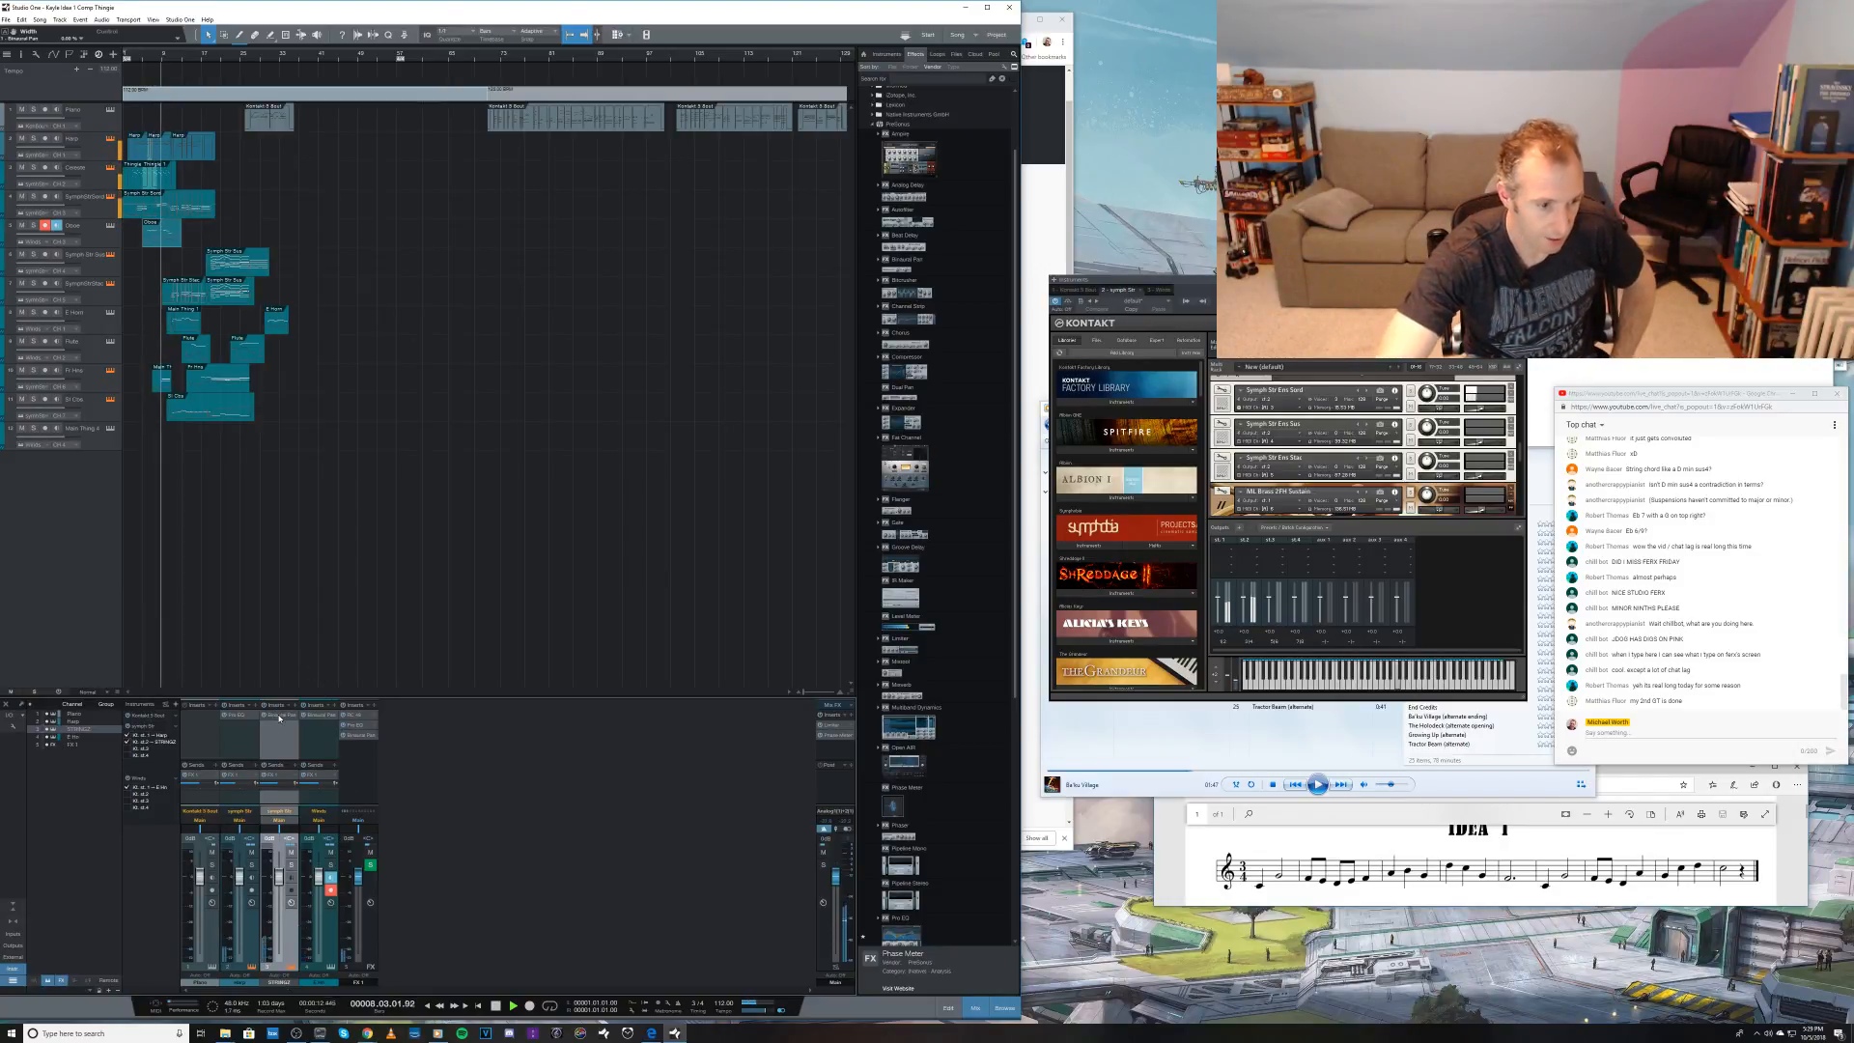
left_click(280, 716)
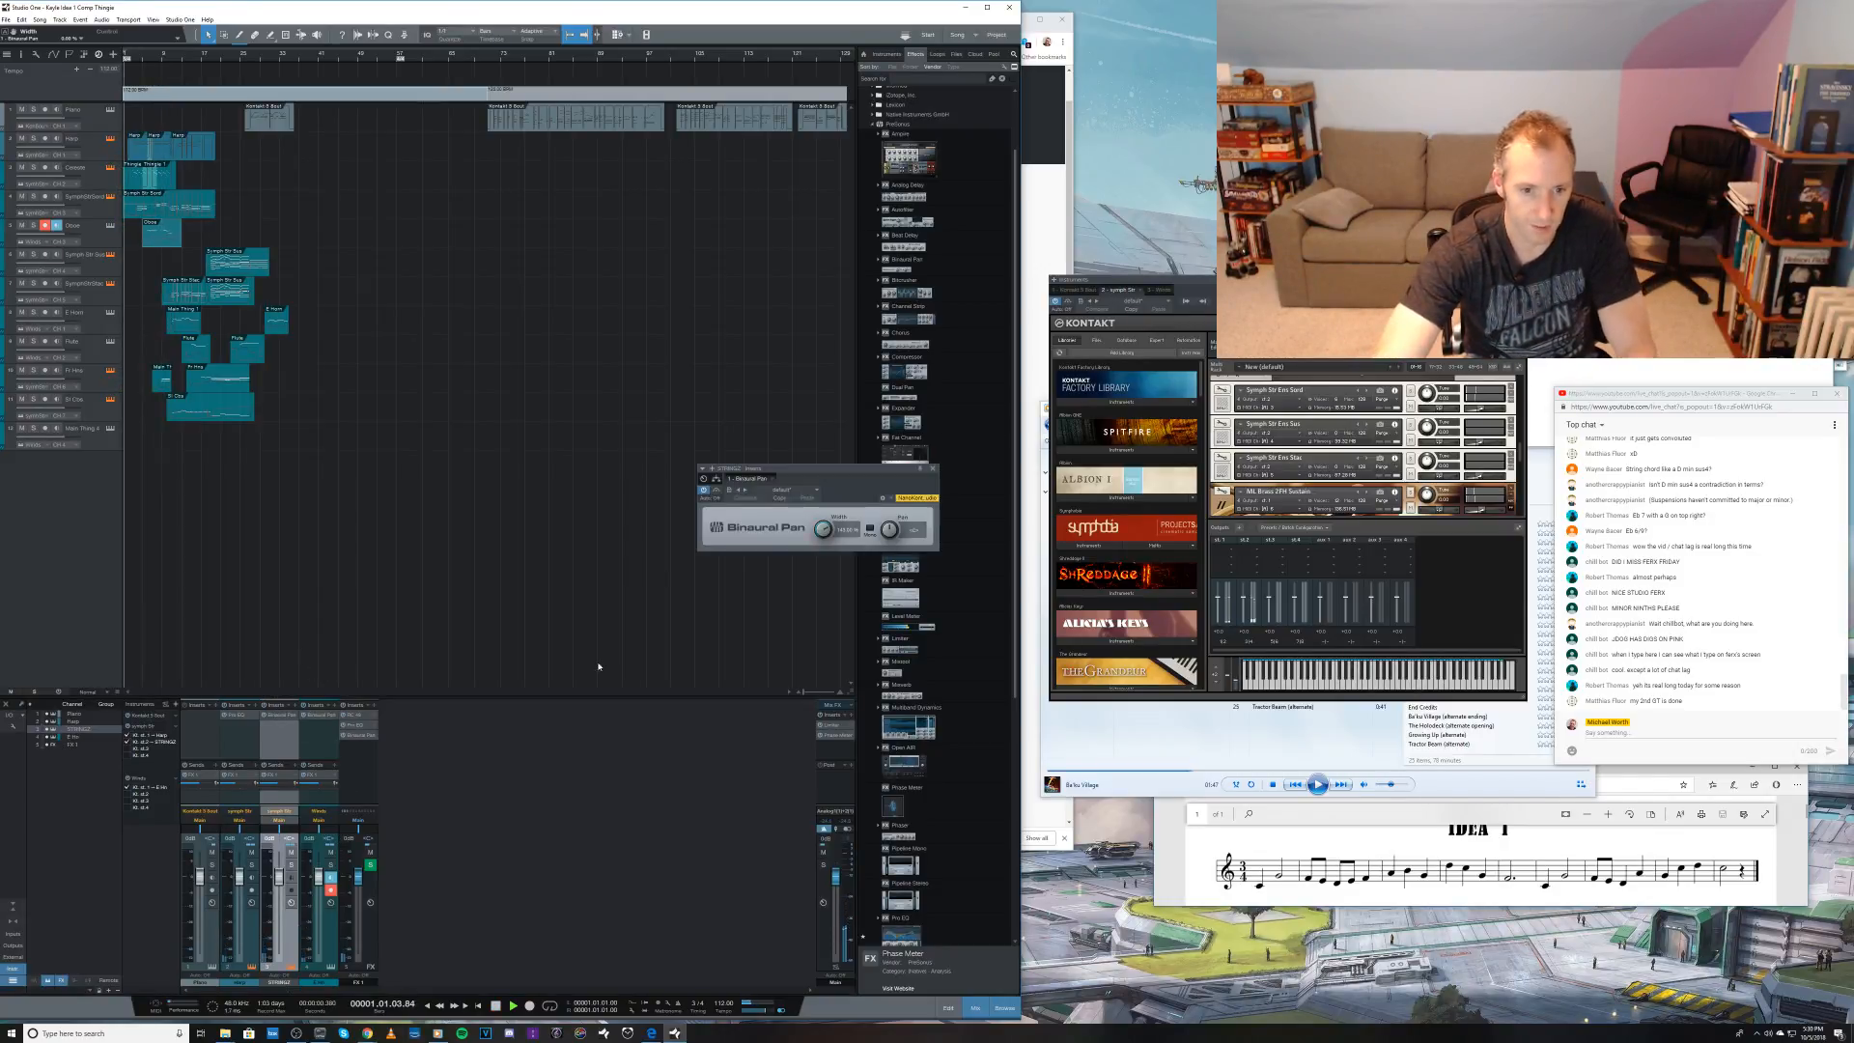
left_click_drag(829, 532, 826, 526)
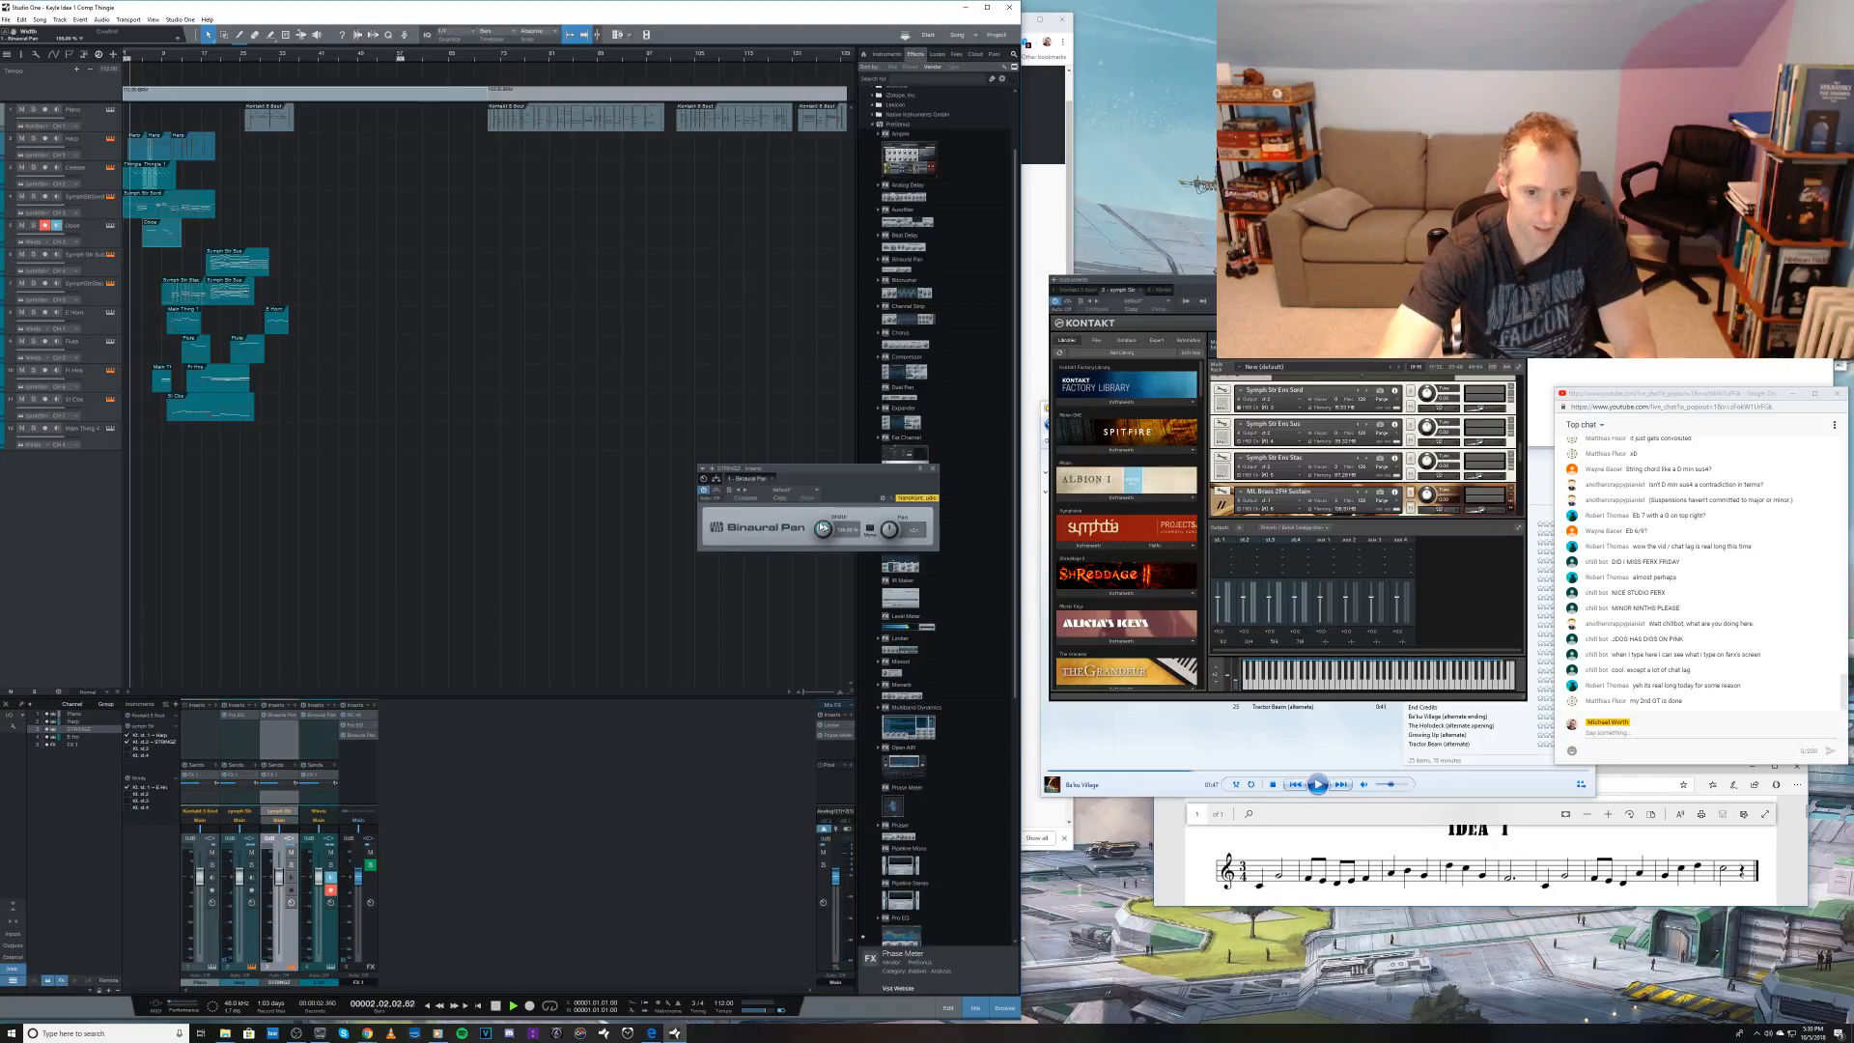
left_click(705, 490)
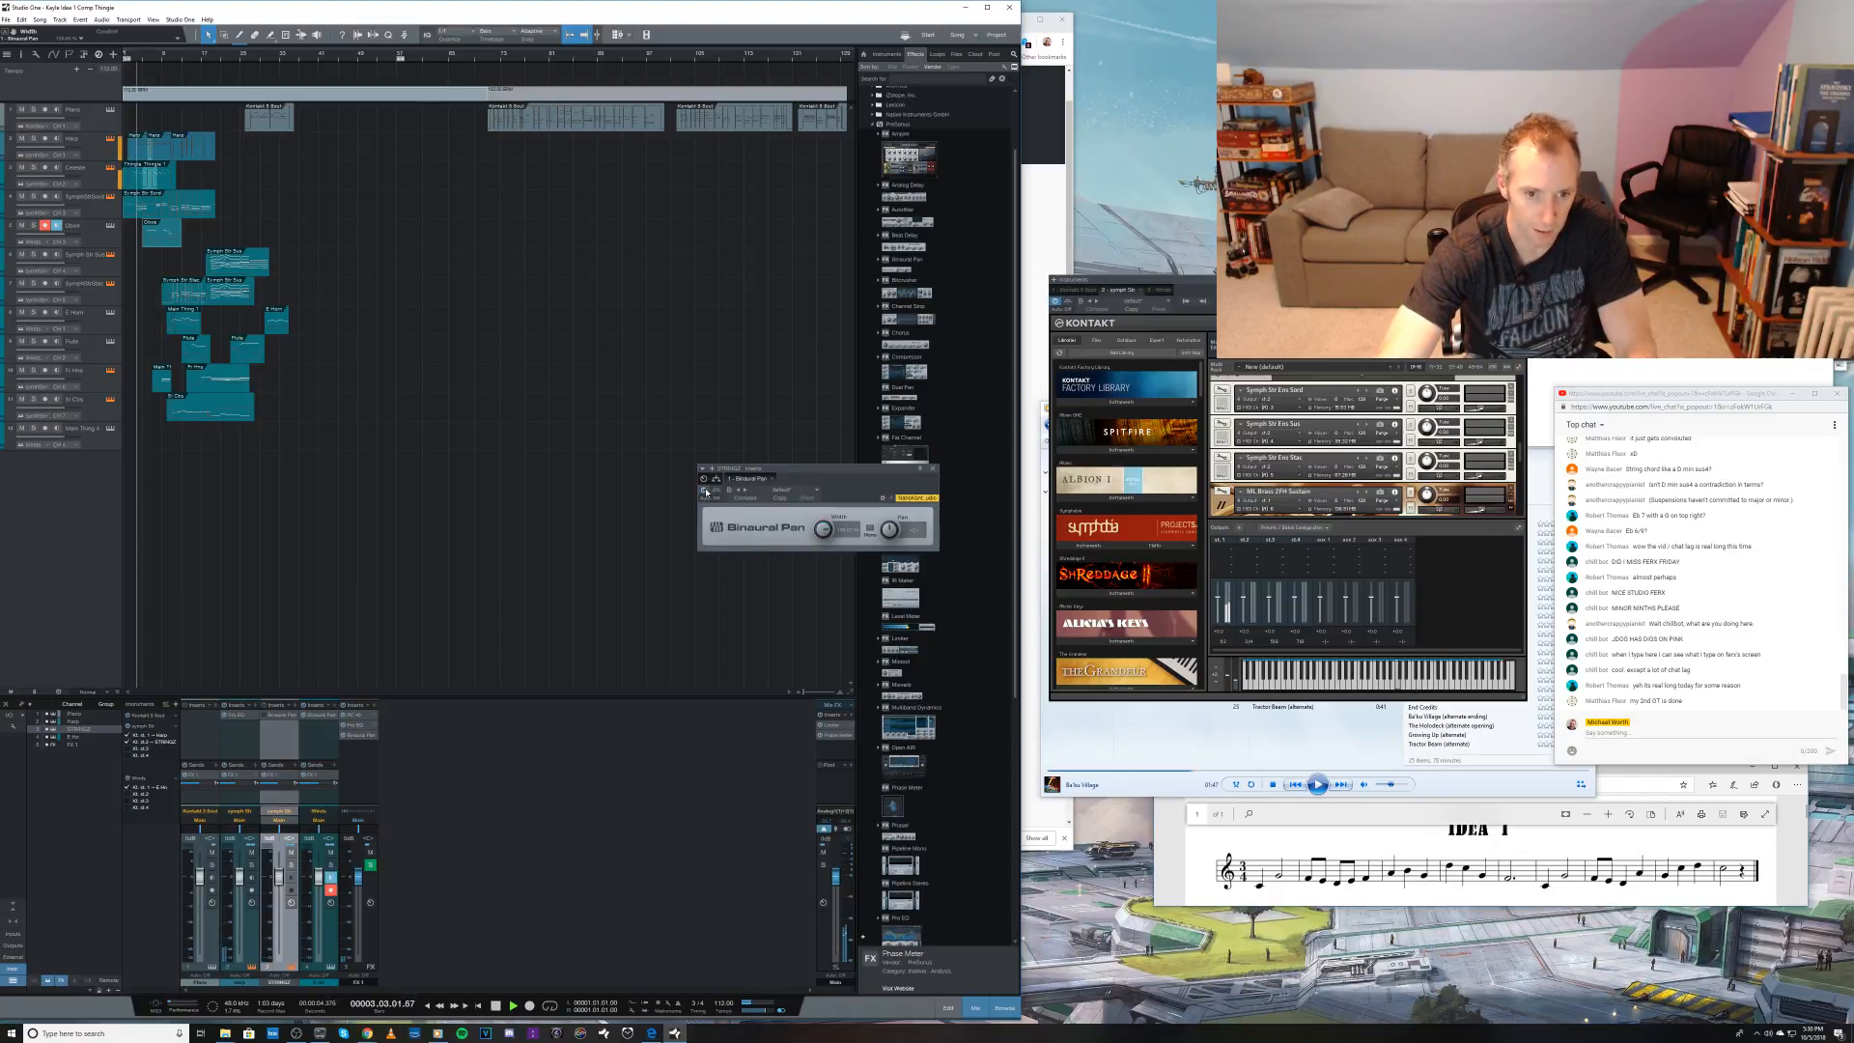
left_click(705, 490)
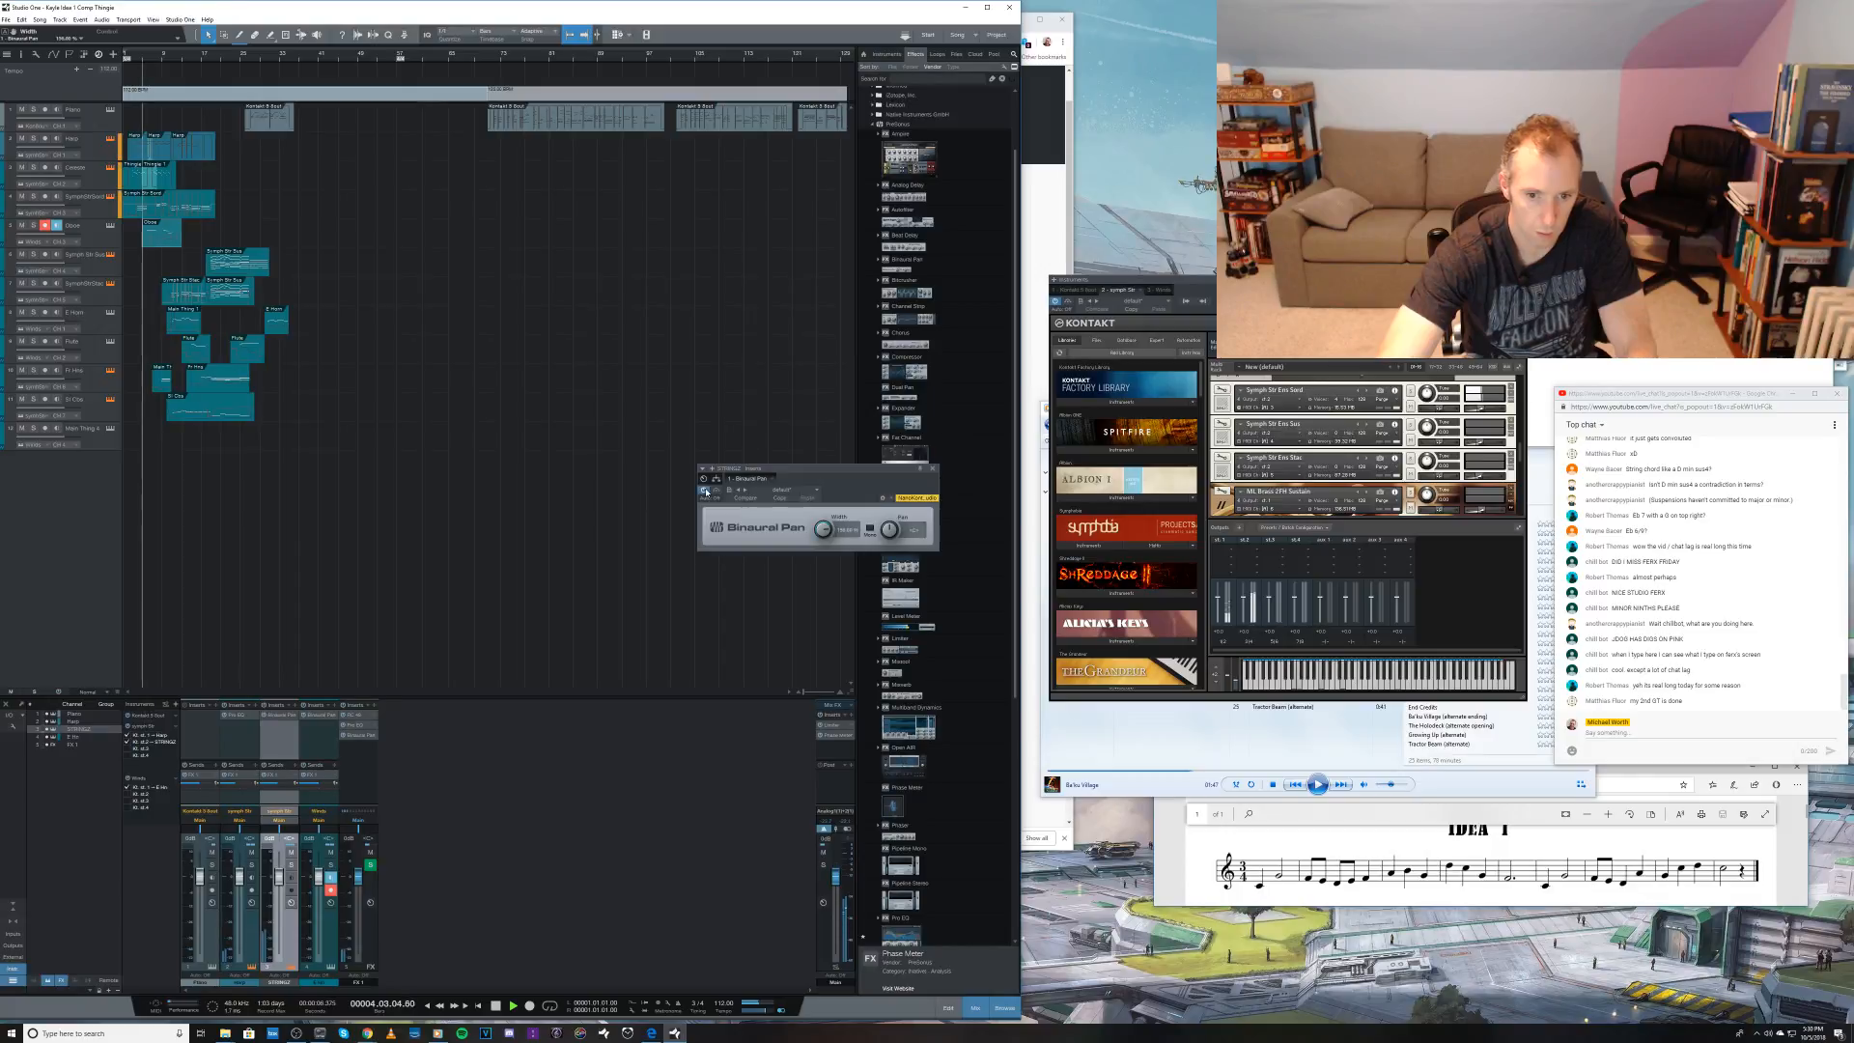
Step: Adjust the width of the STRINGS channel's Binaural Pan, comparing it against bypass during playback, and close its window
left_click_drag(823, 529, 821, 484)
left_click(705, 492)
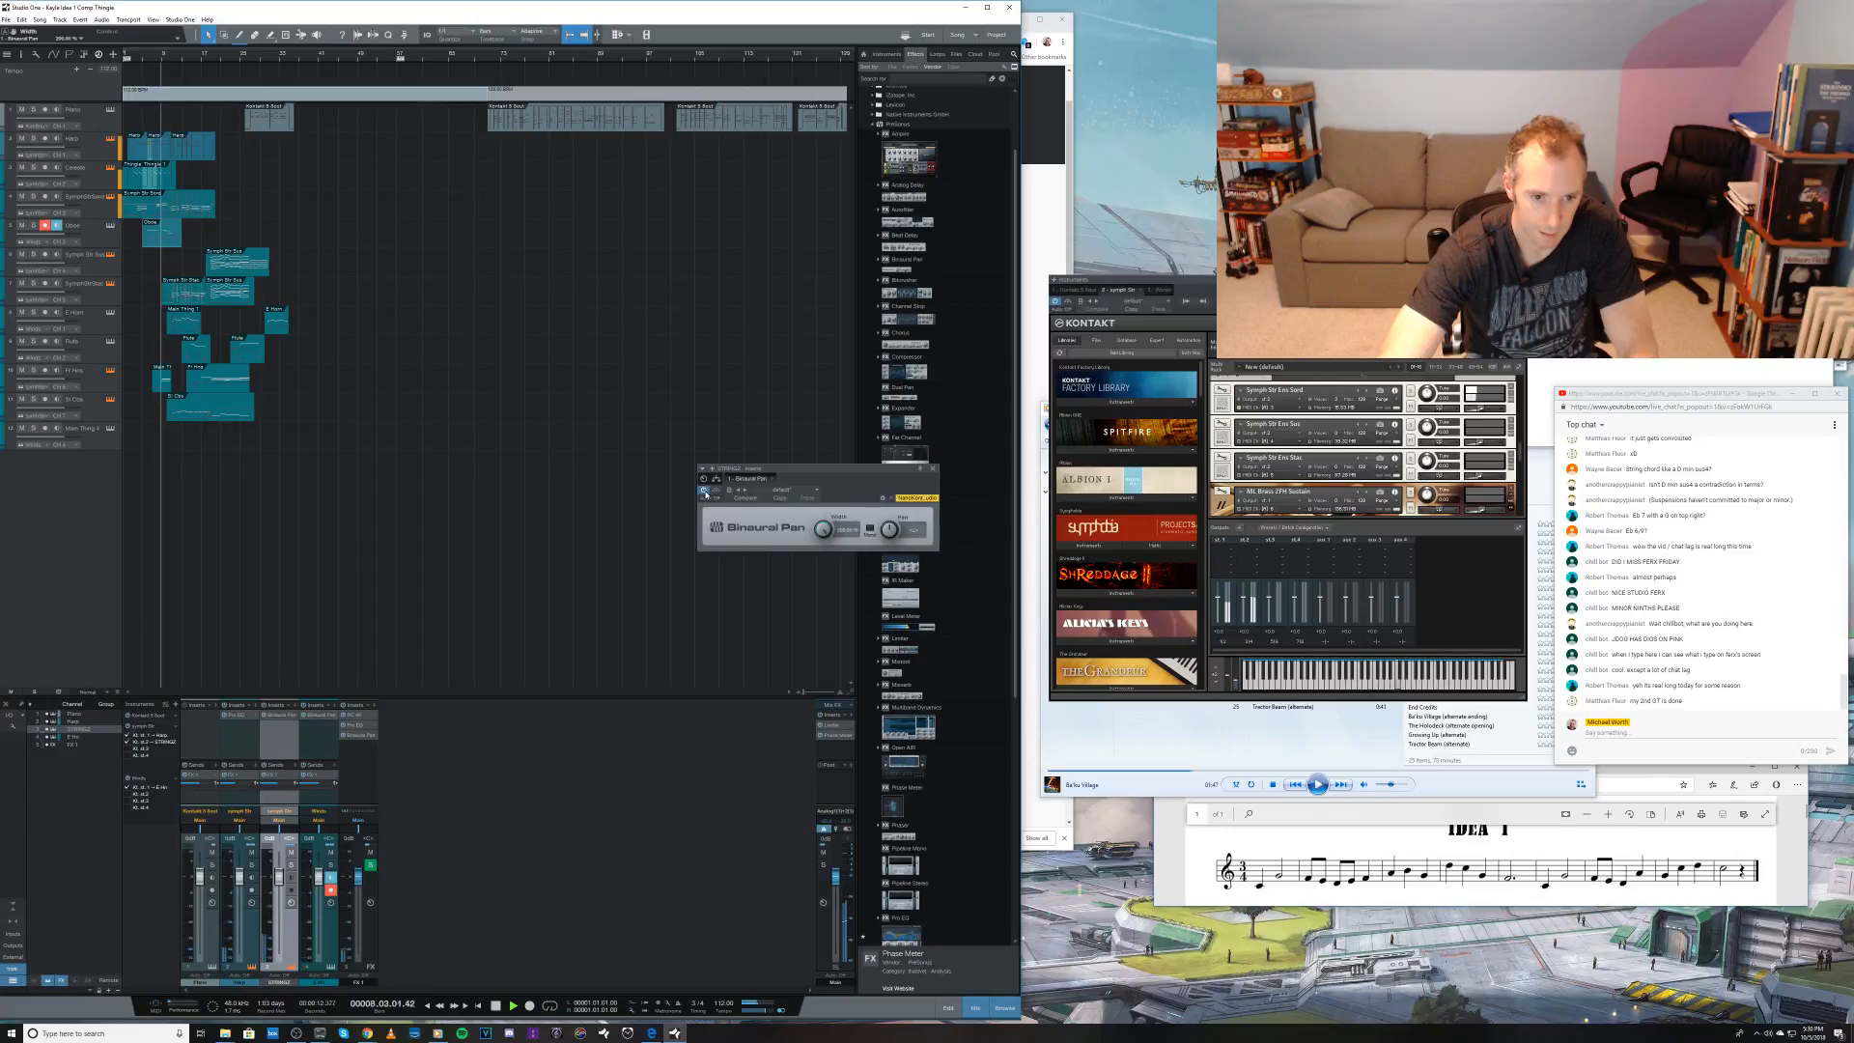
left_click(705, 492)
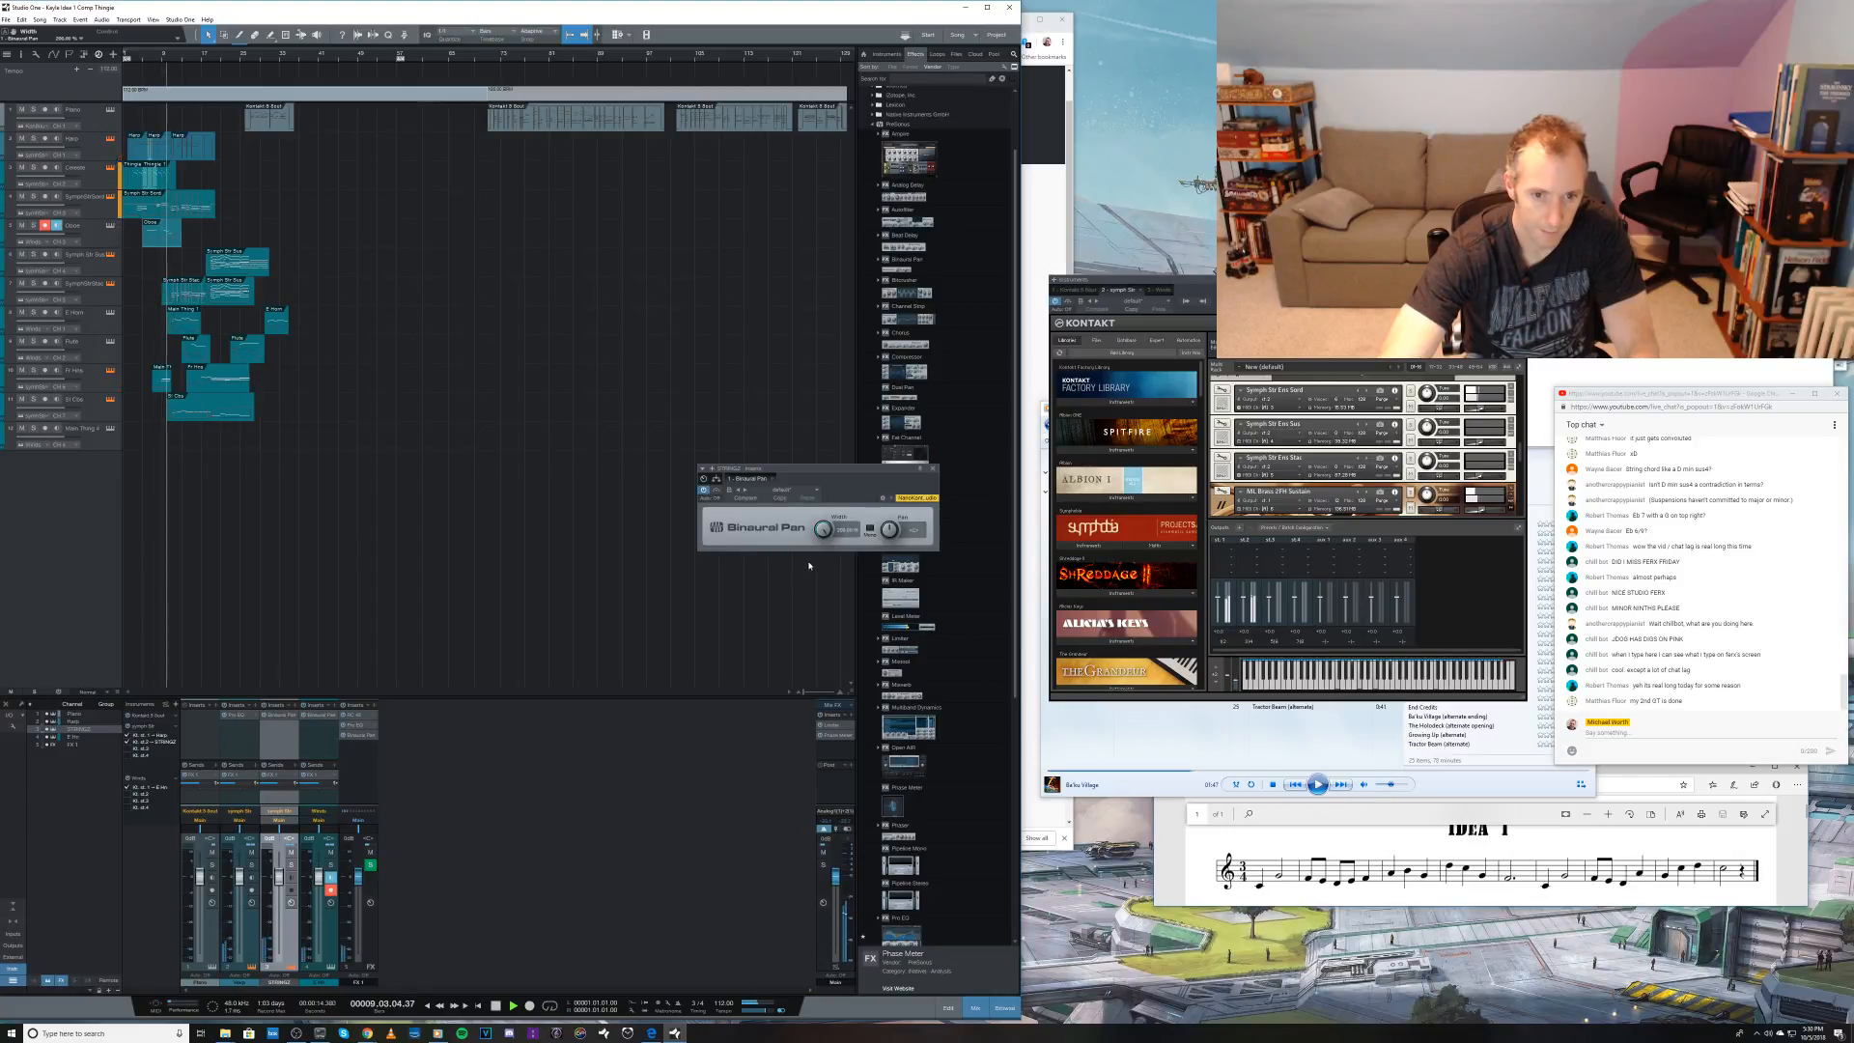
left_click_drag(822, 528, 816, 551)
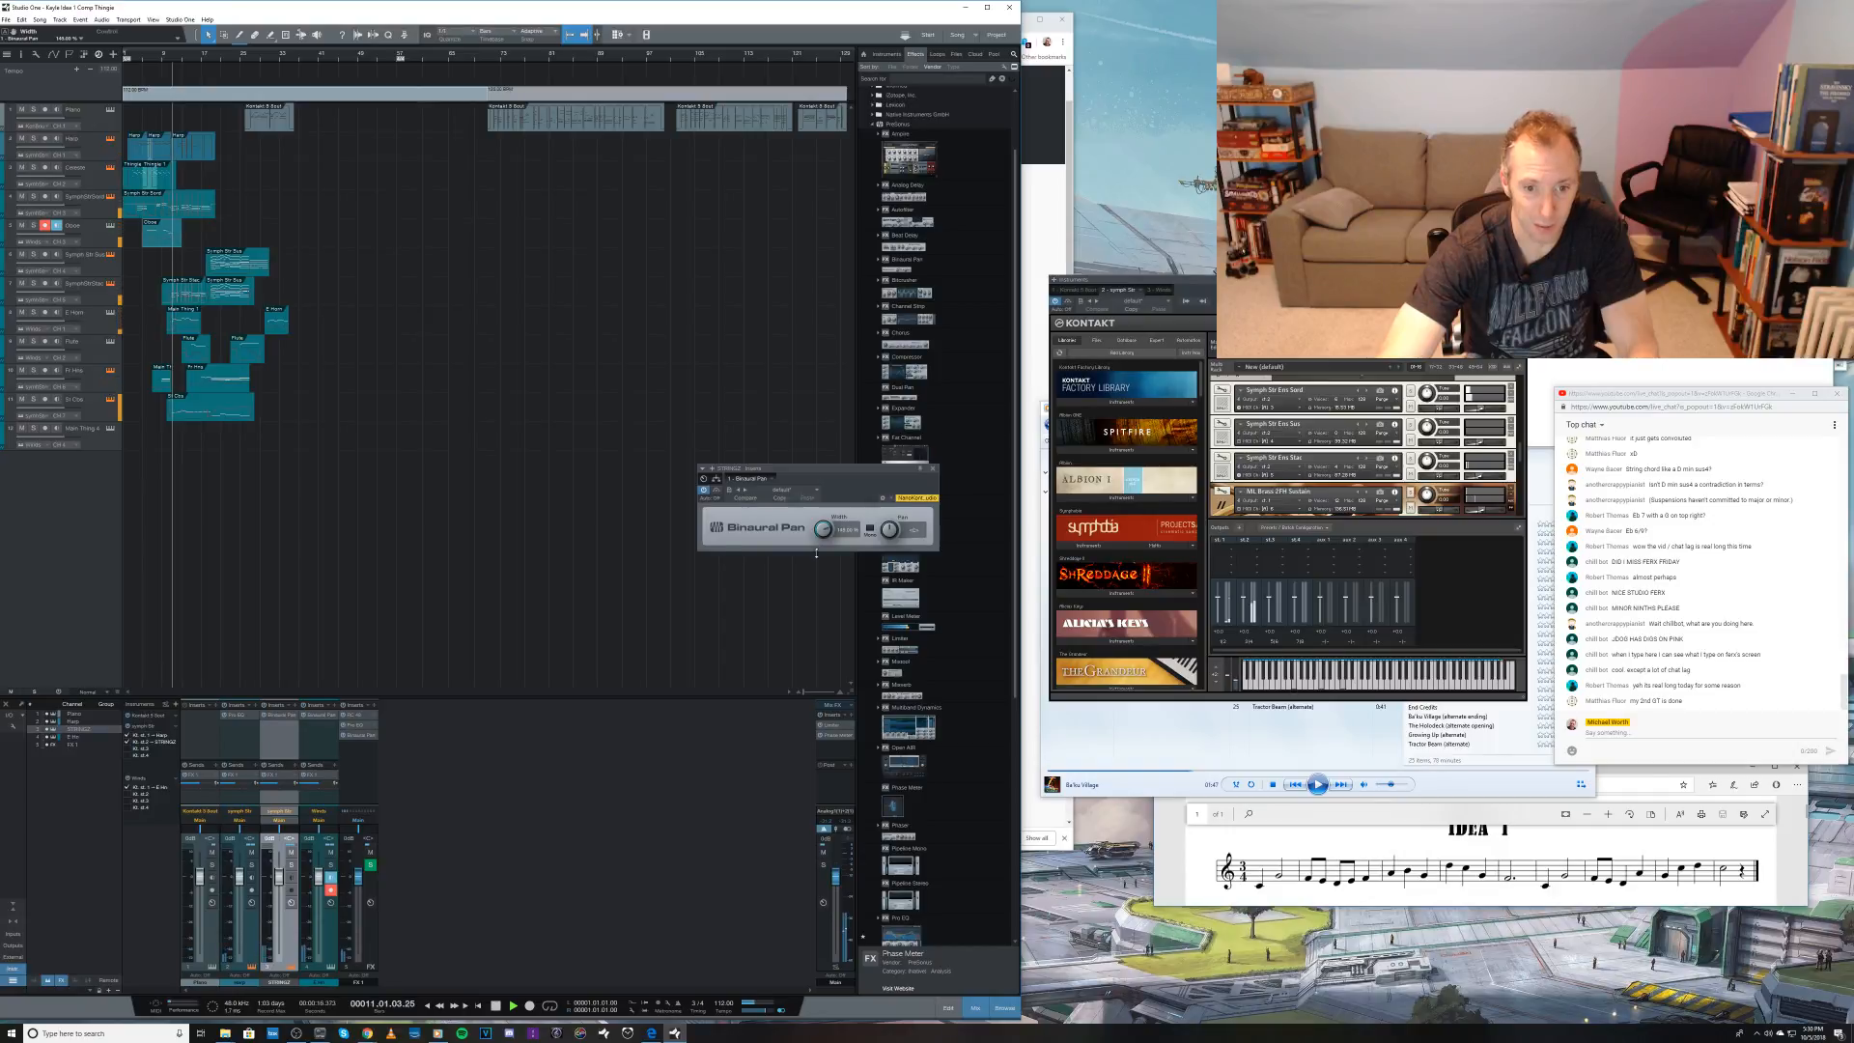
left_click(705, 491)
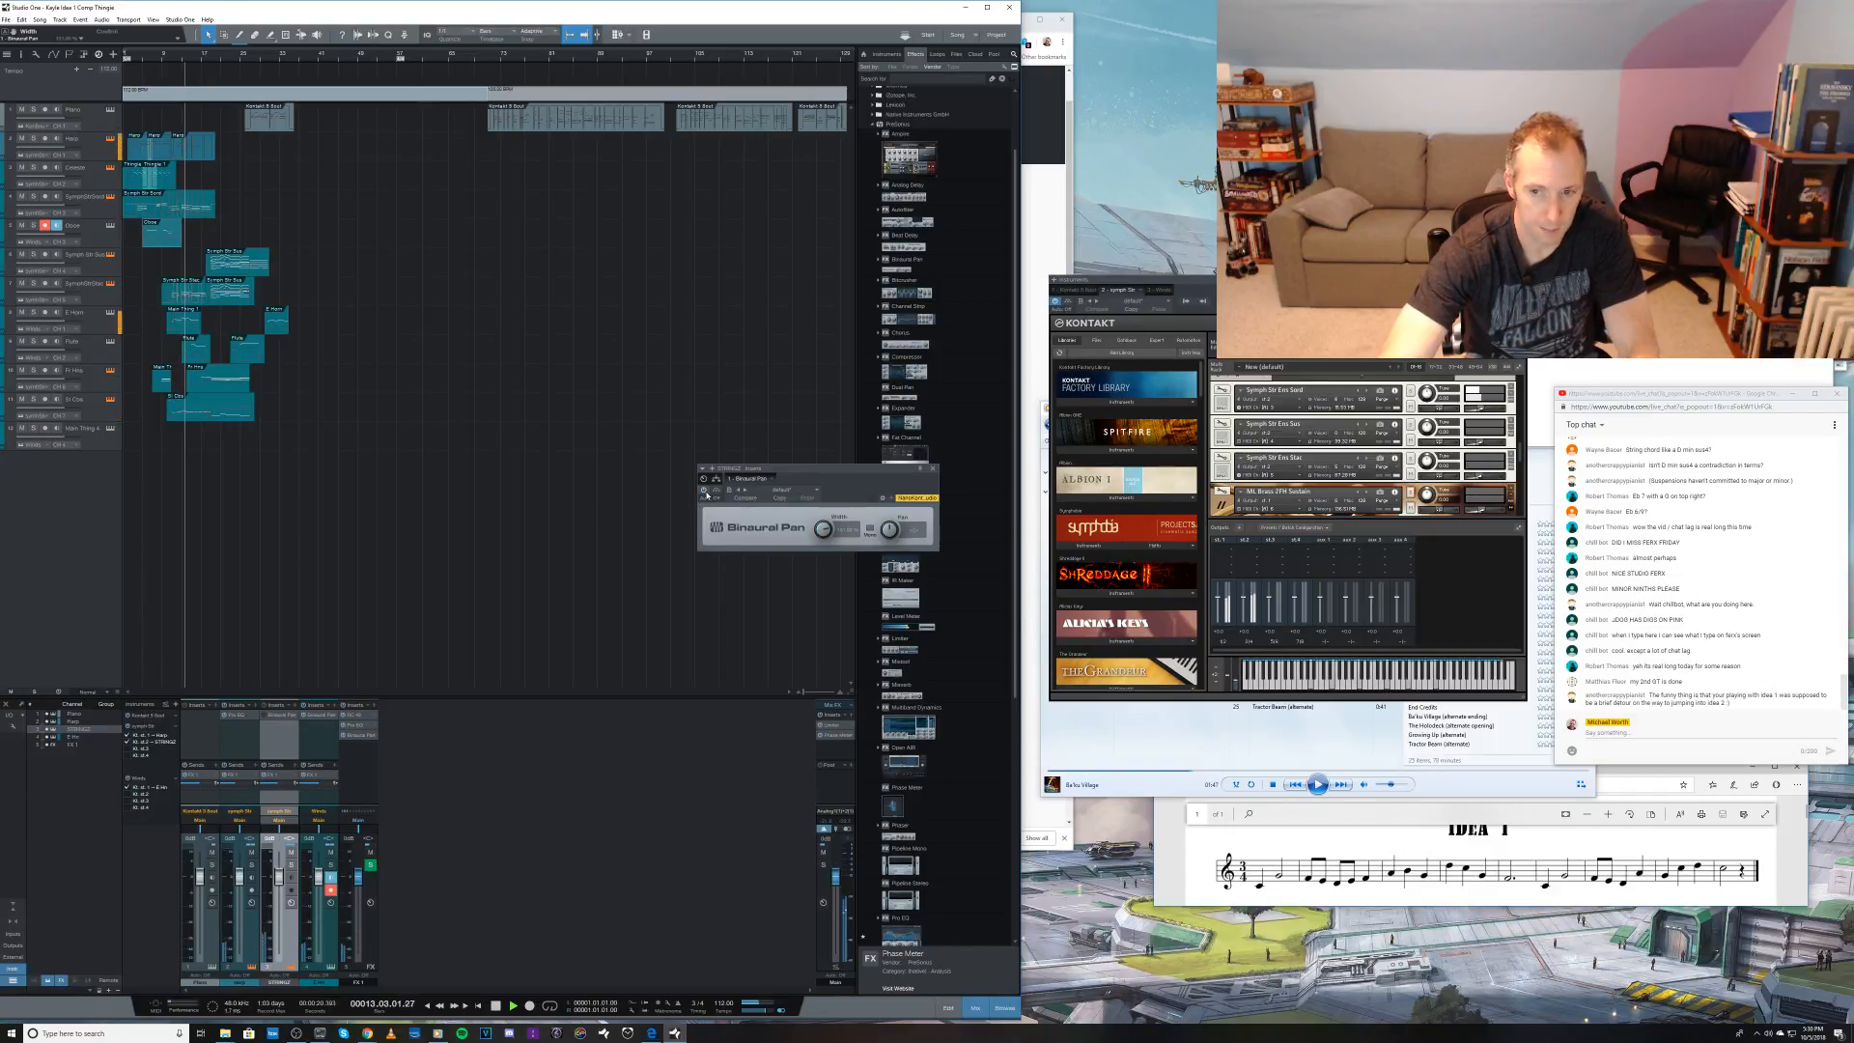
left_click(704, 491)
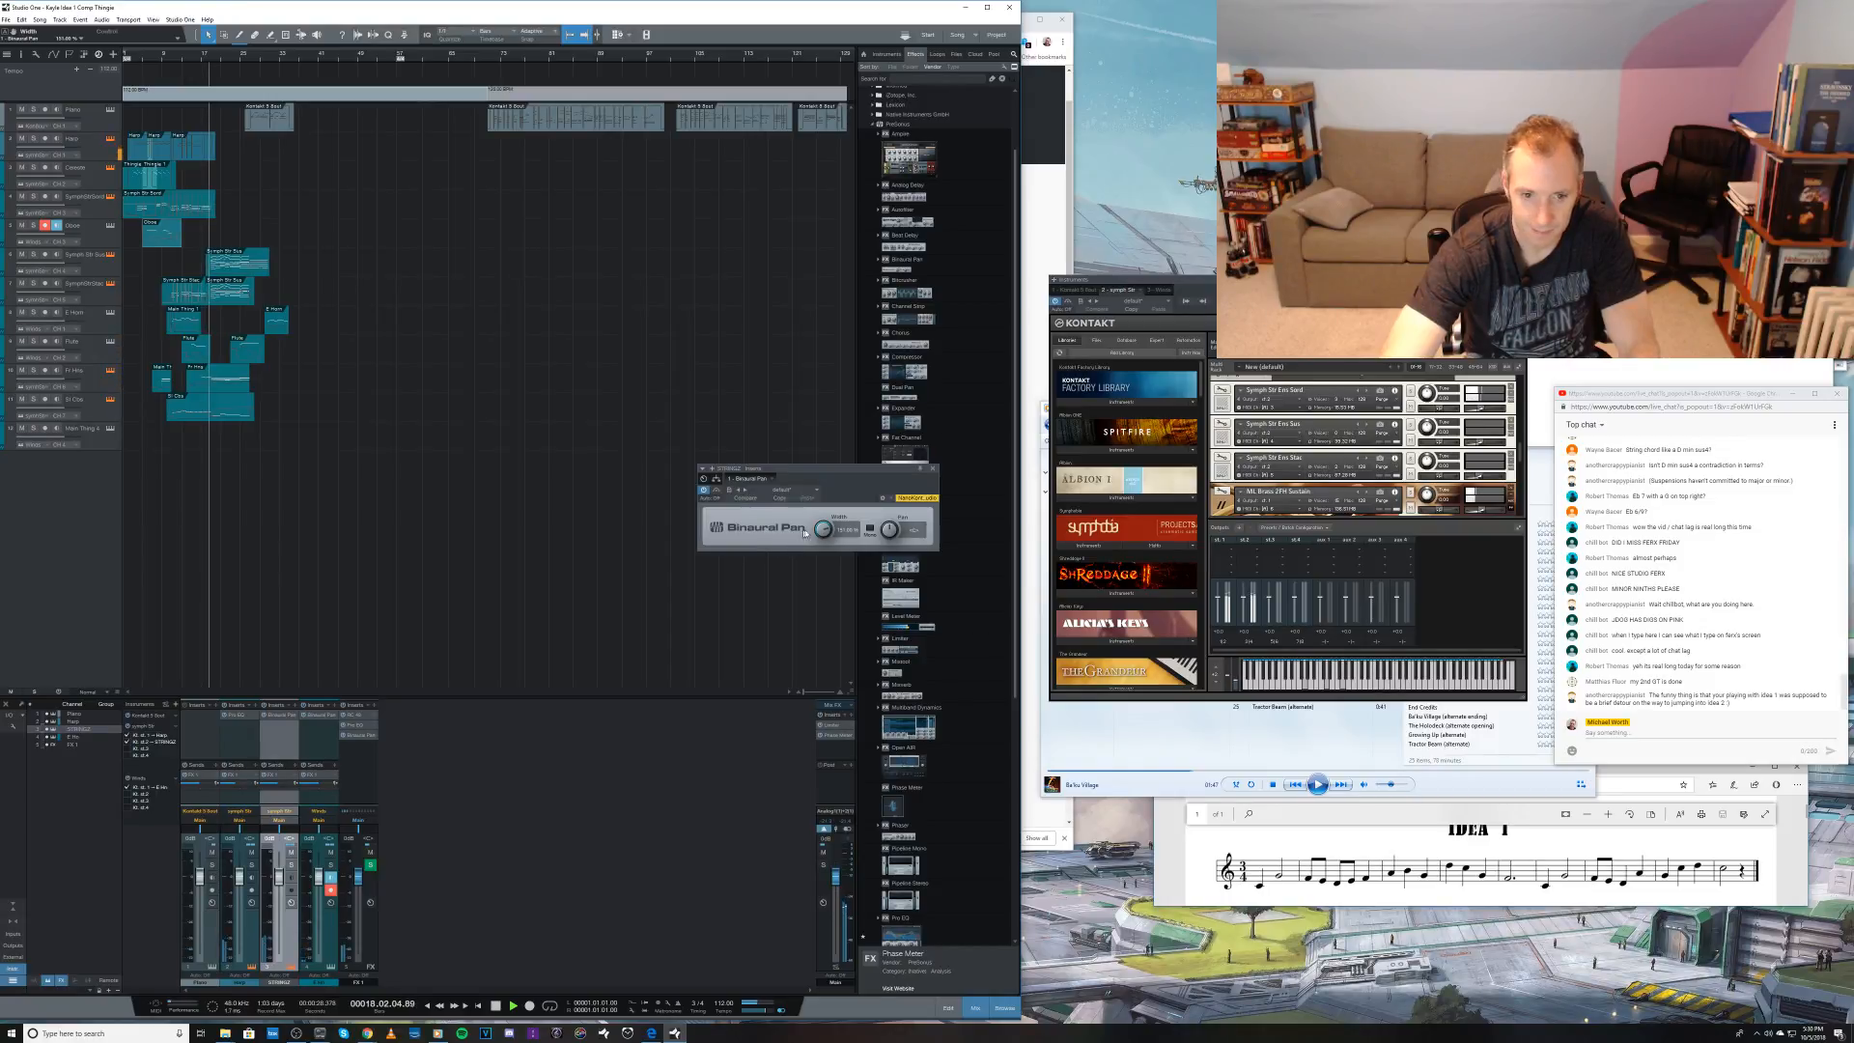
left_click_drag(821, 531, 821, 528)
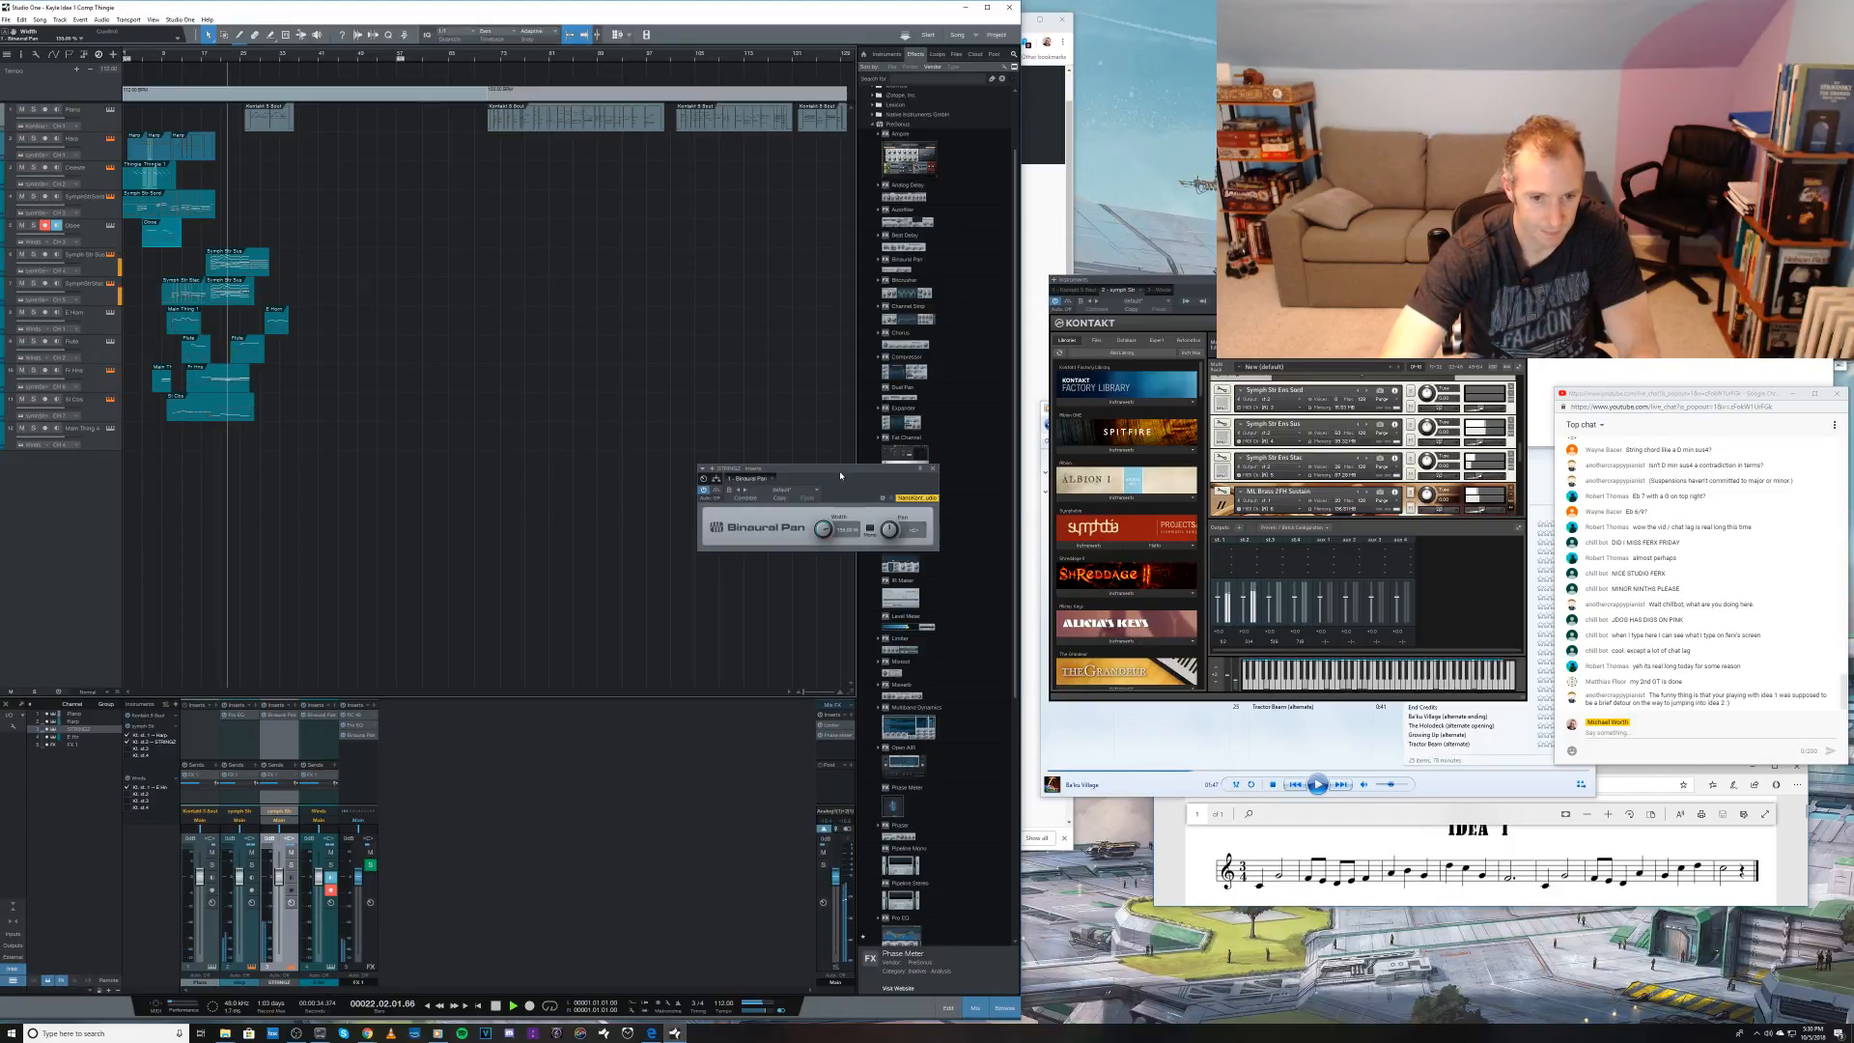
left_click(933, 468)
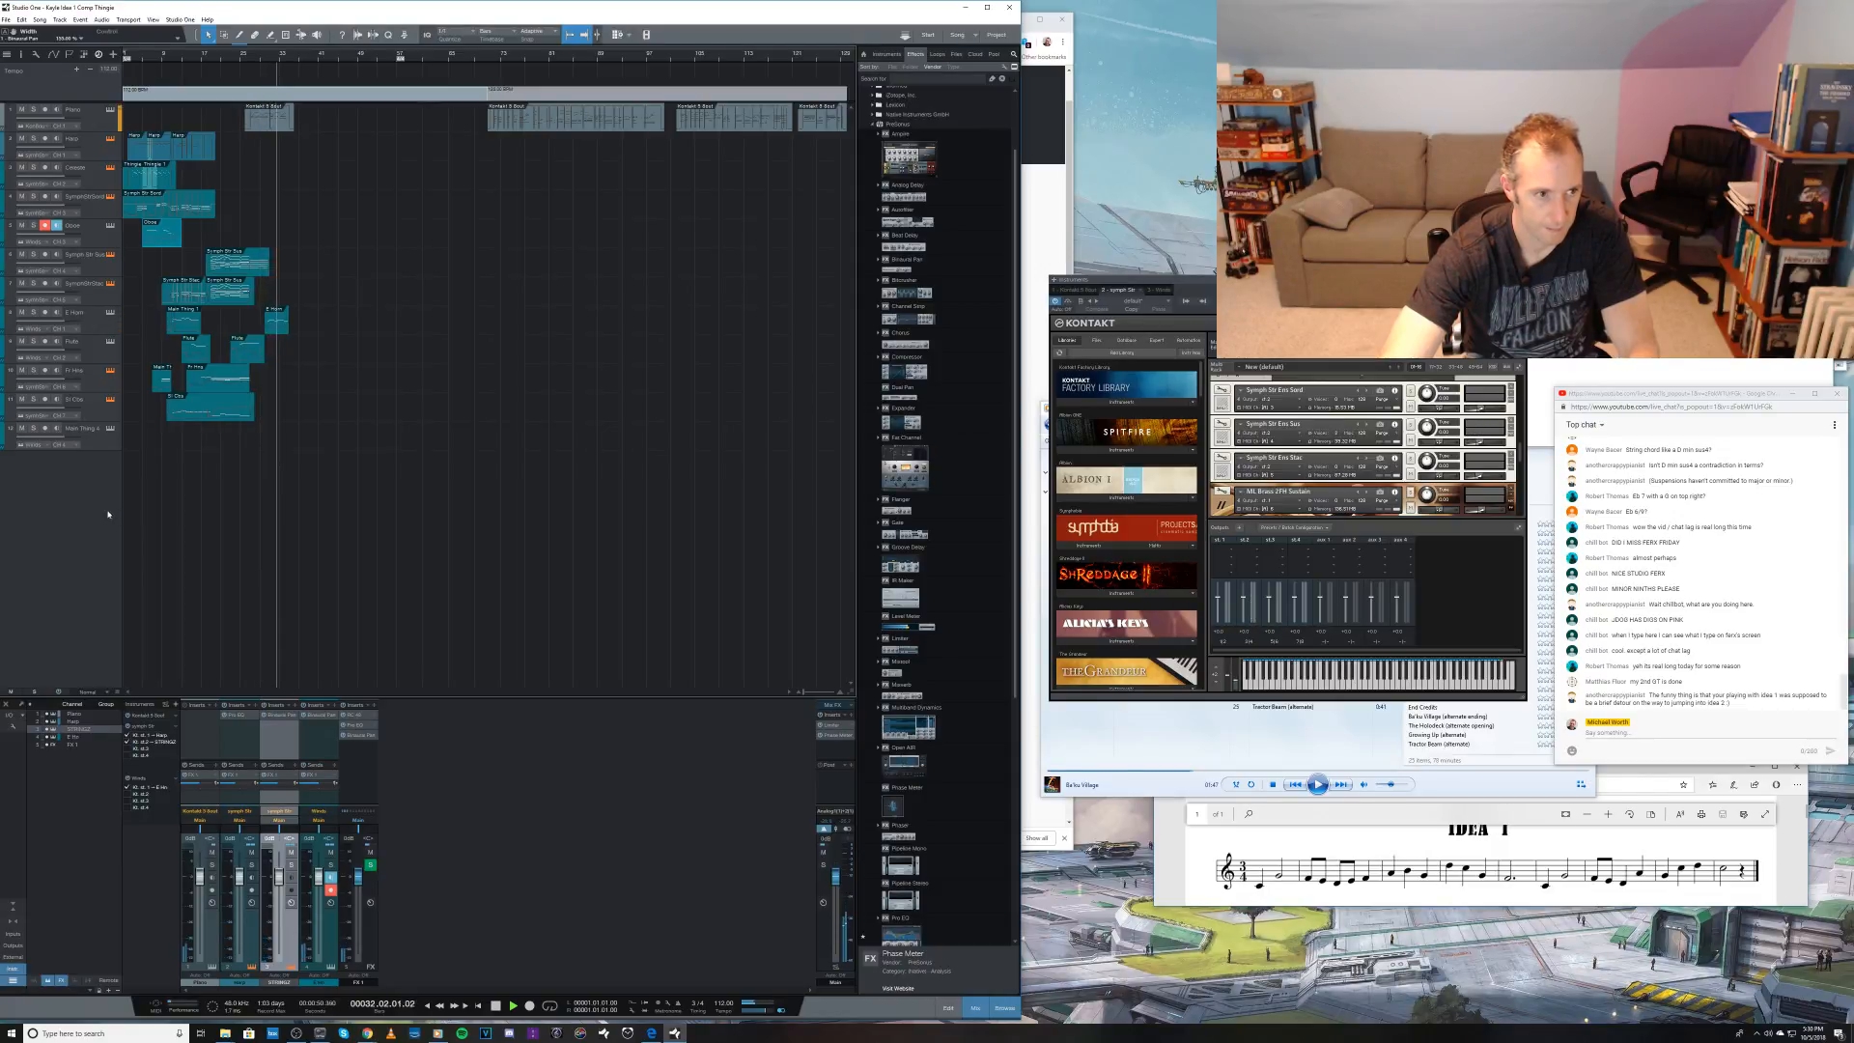
Step: Arm the Flute track, stop playback, and close the Kontakt window
left_click(104, 353)
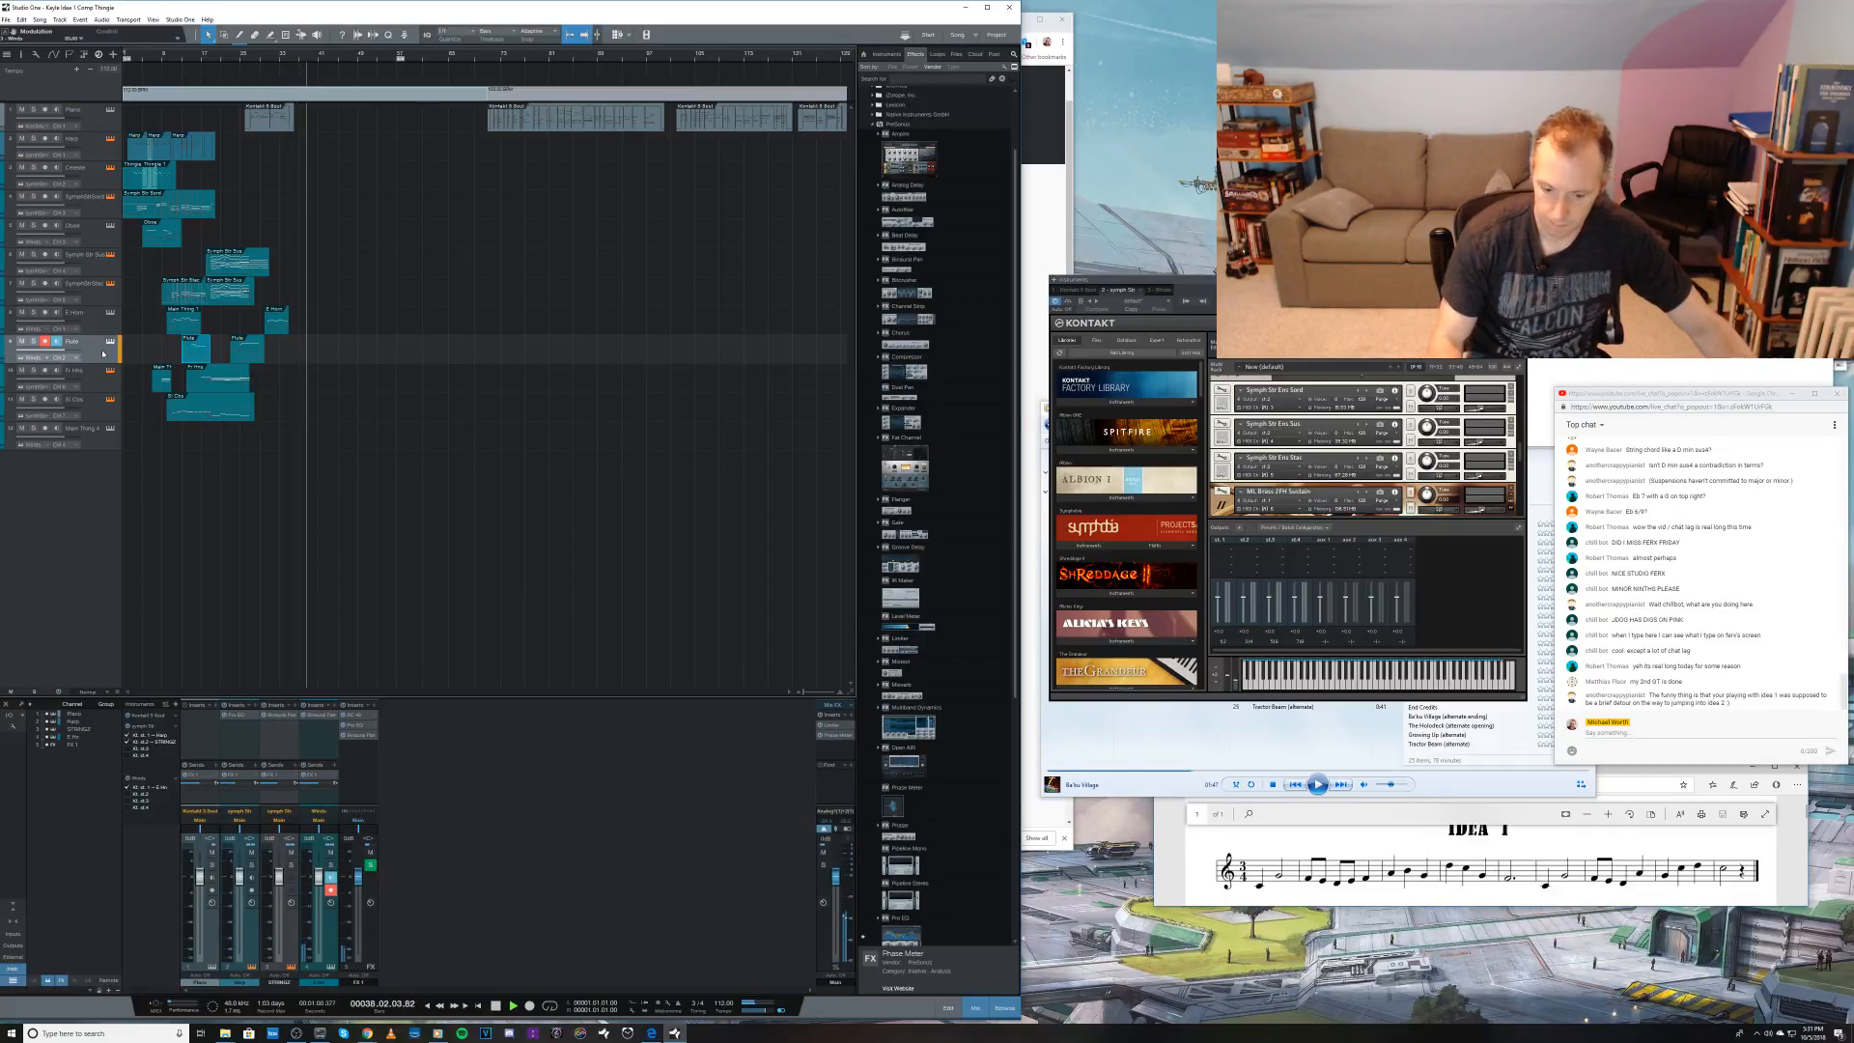
key("space")
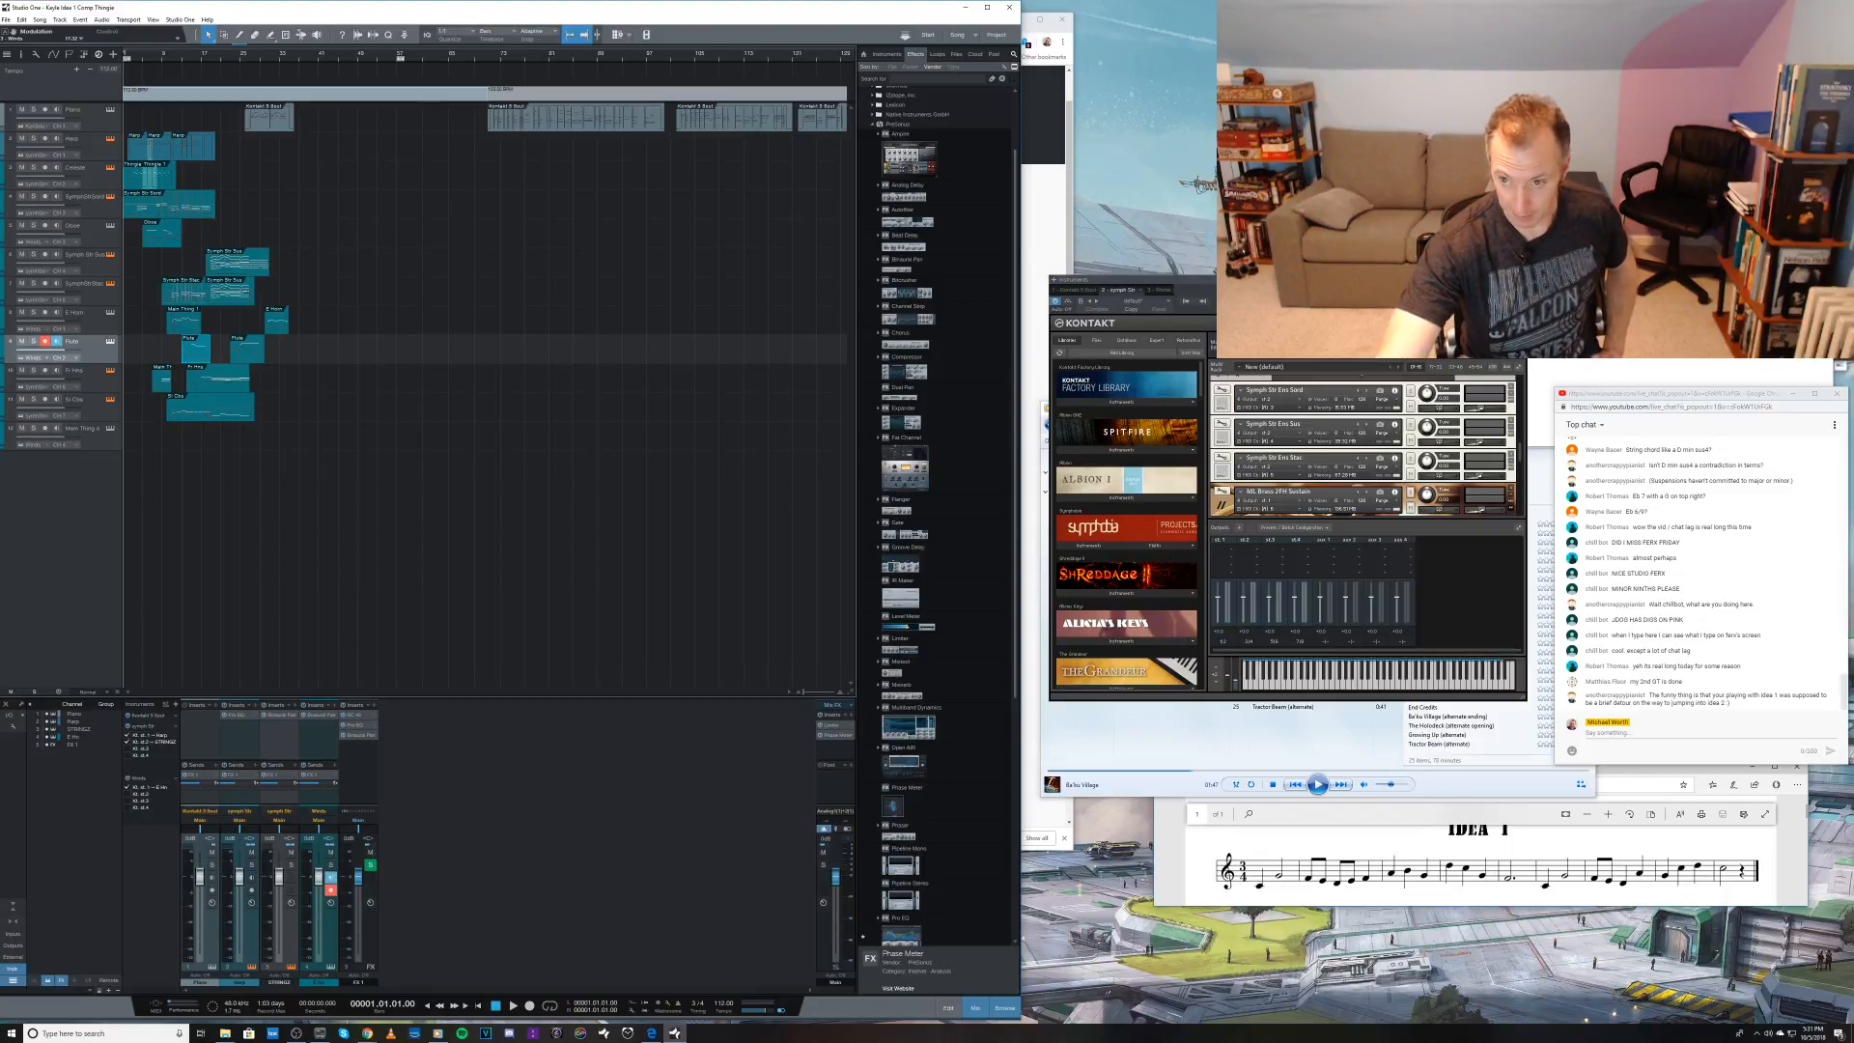
left_click(1519, 280)
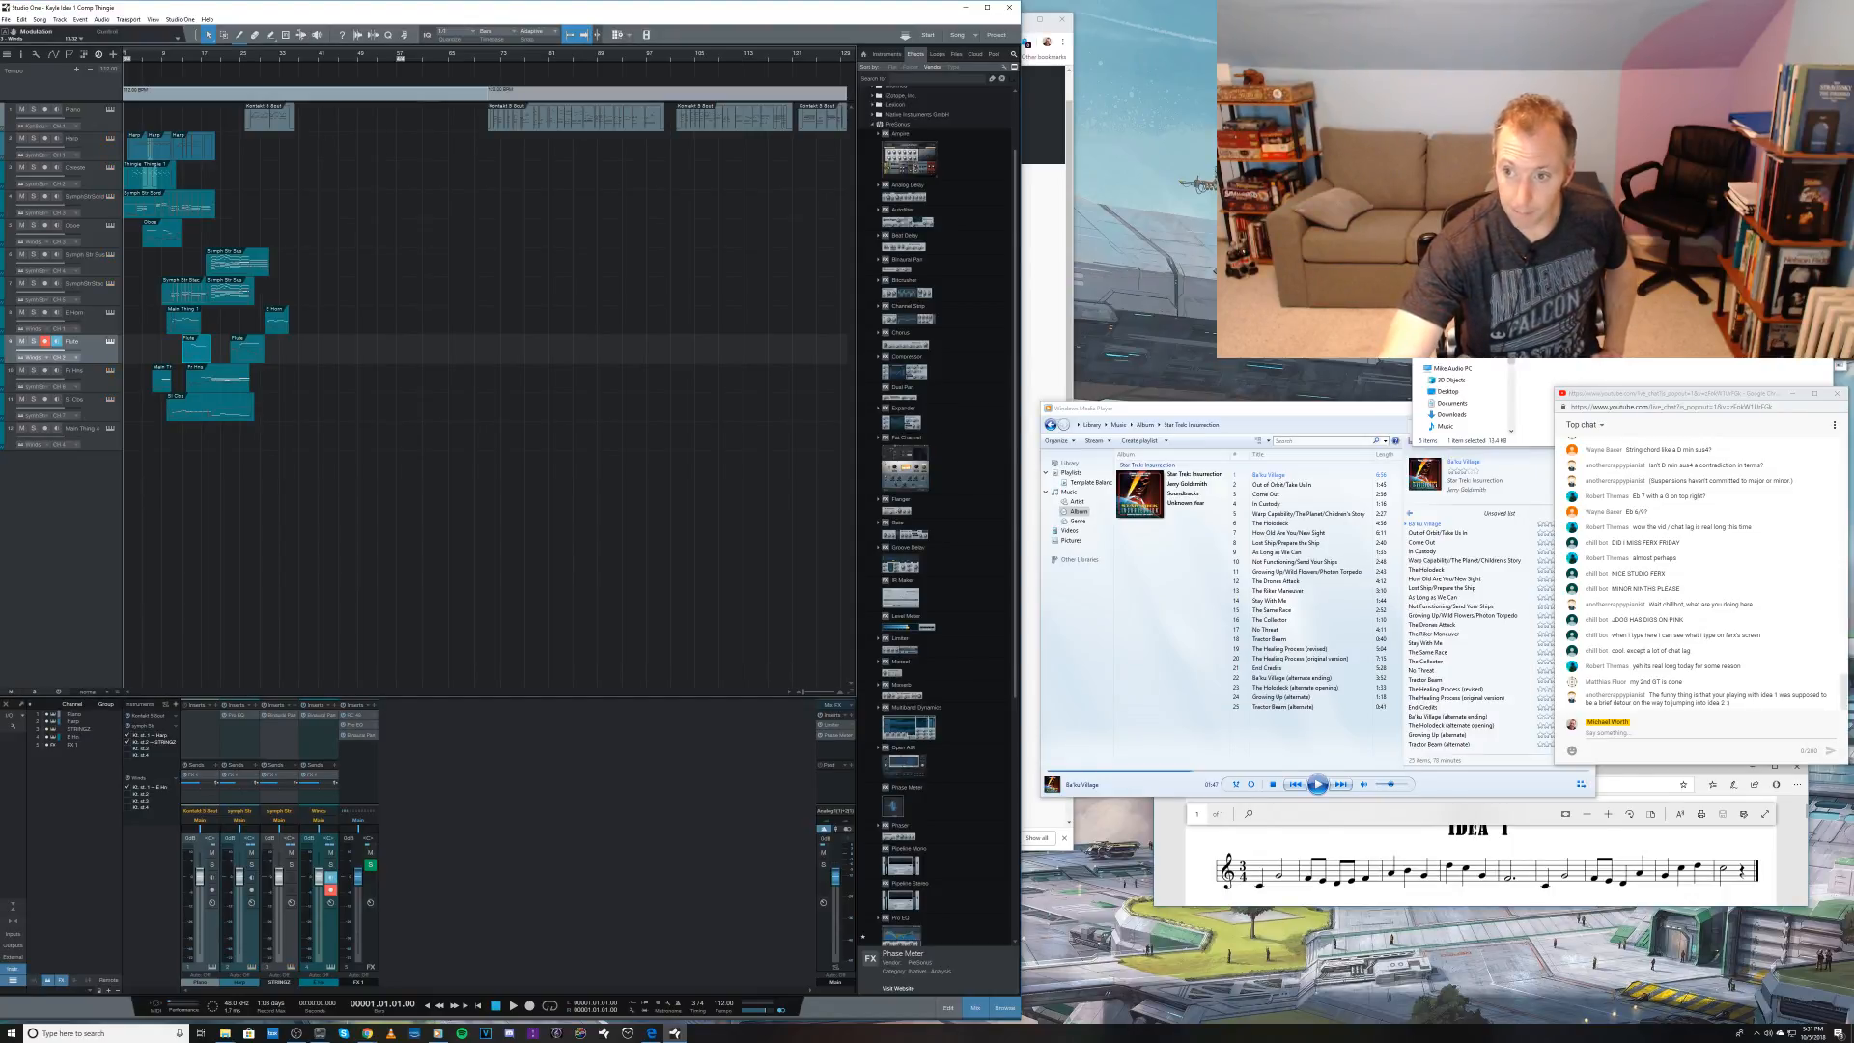
Step: Arm the Piano track for live playing, and switch to the lower string track above the flute tracks
left_click(324, 18)
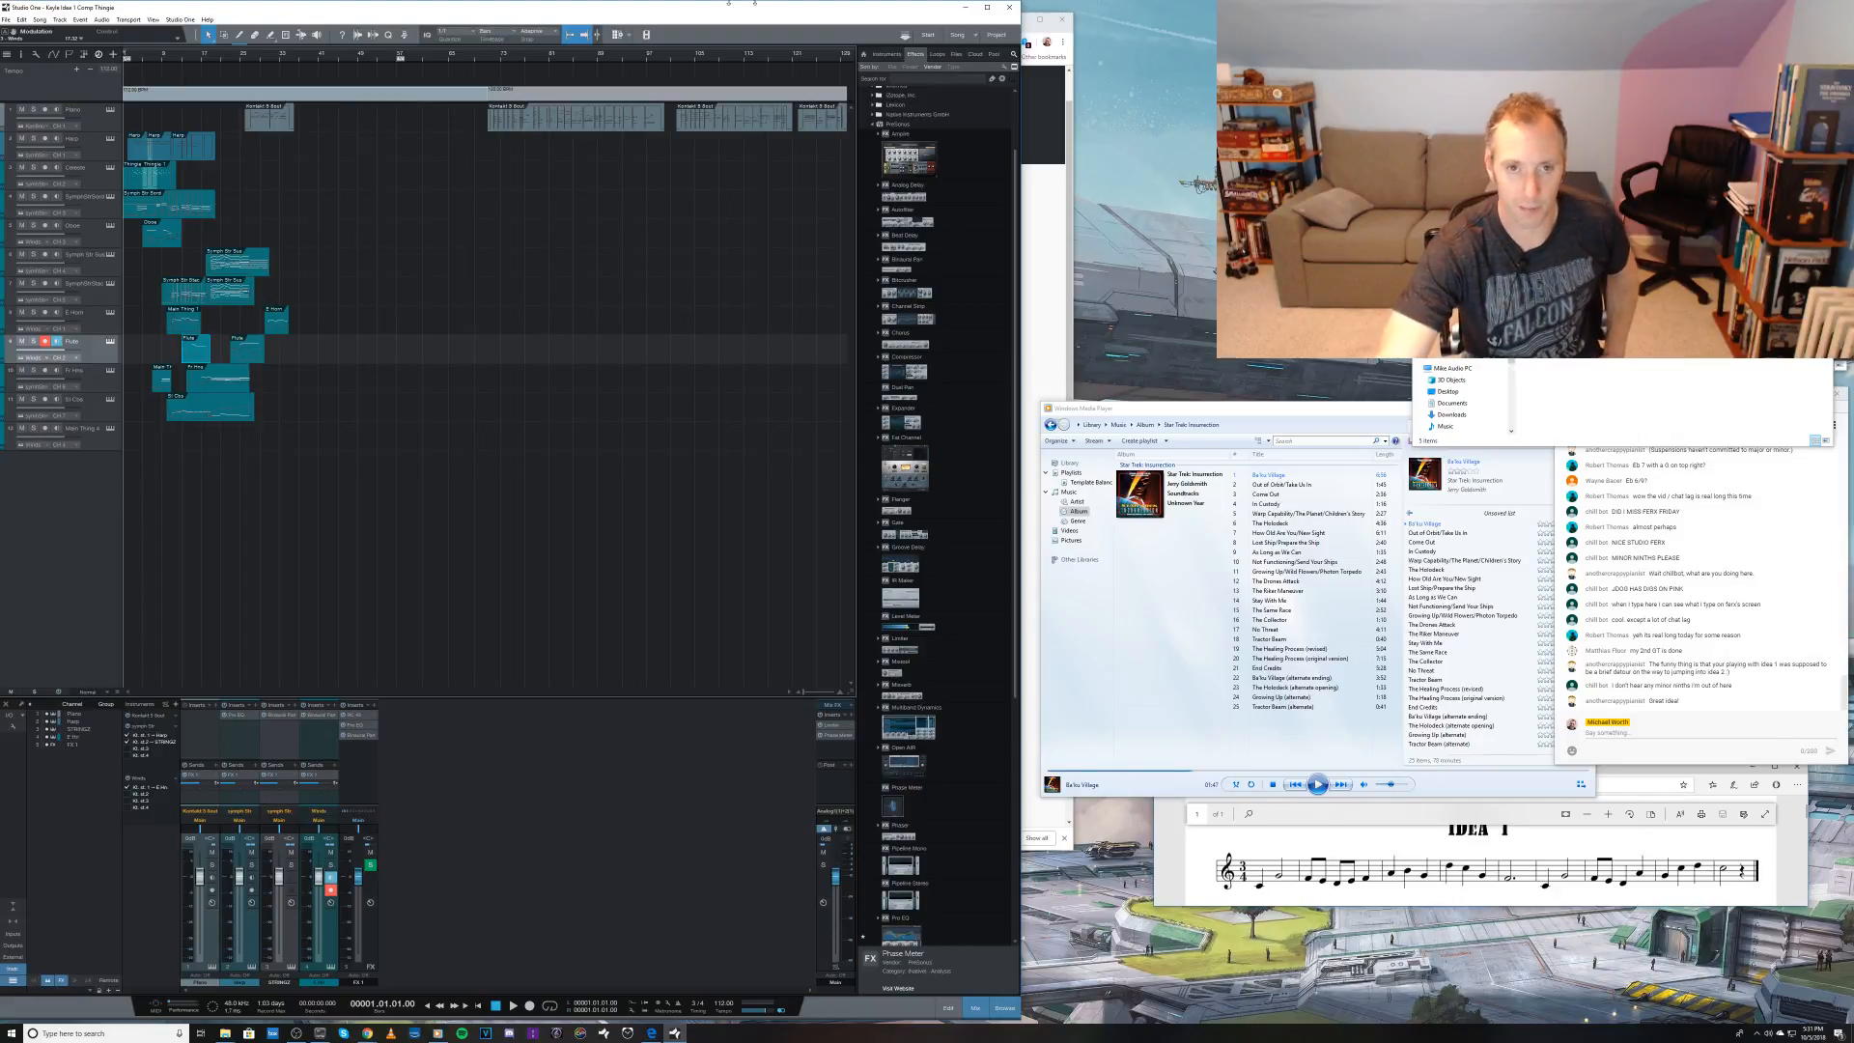
left_click(87, 120)
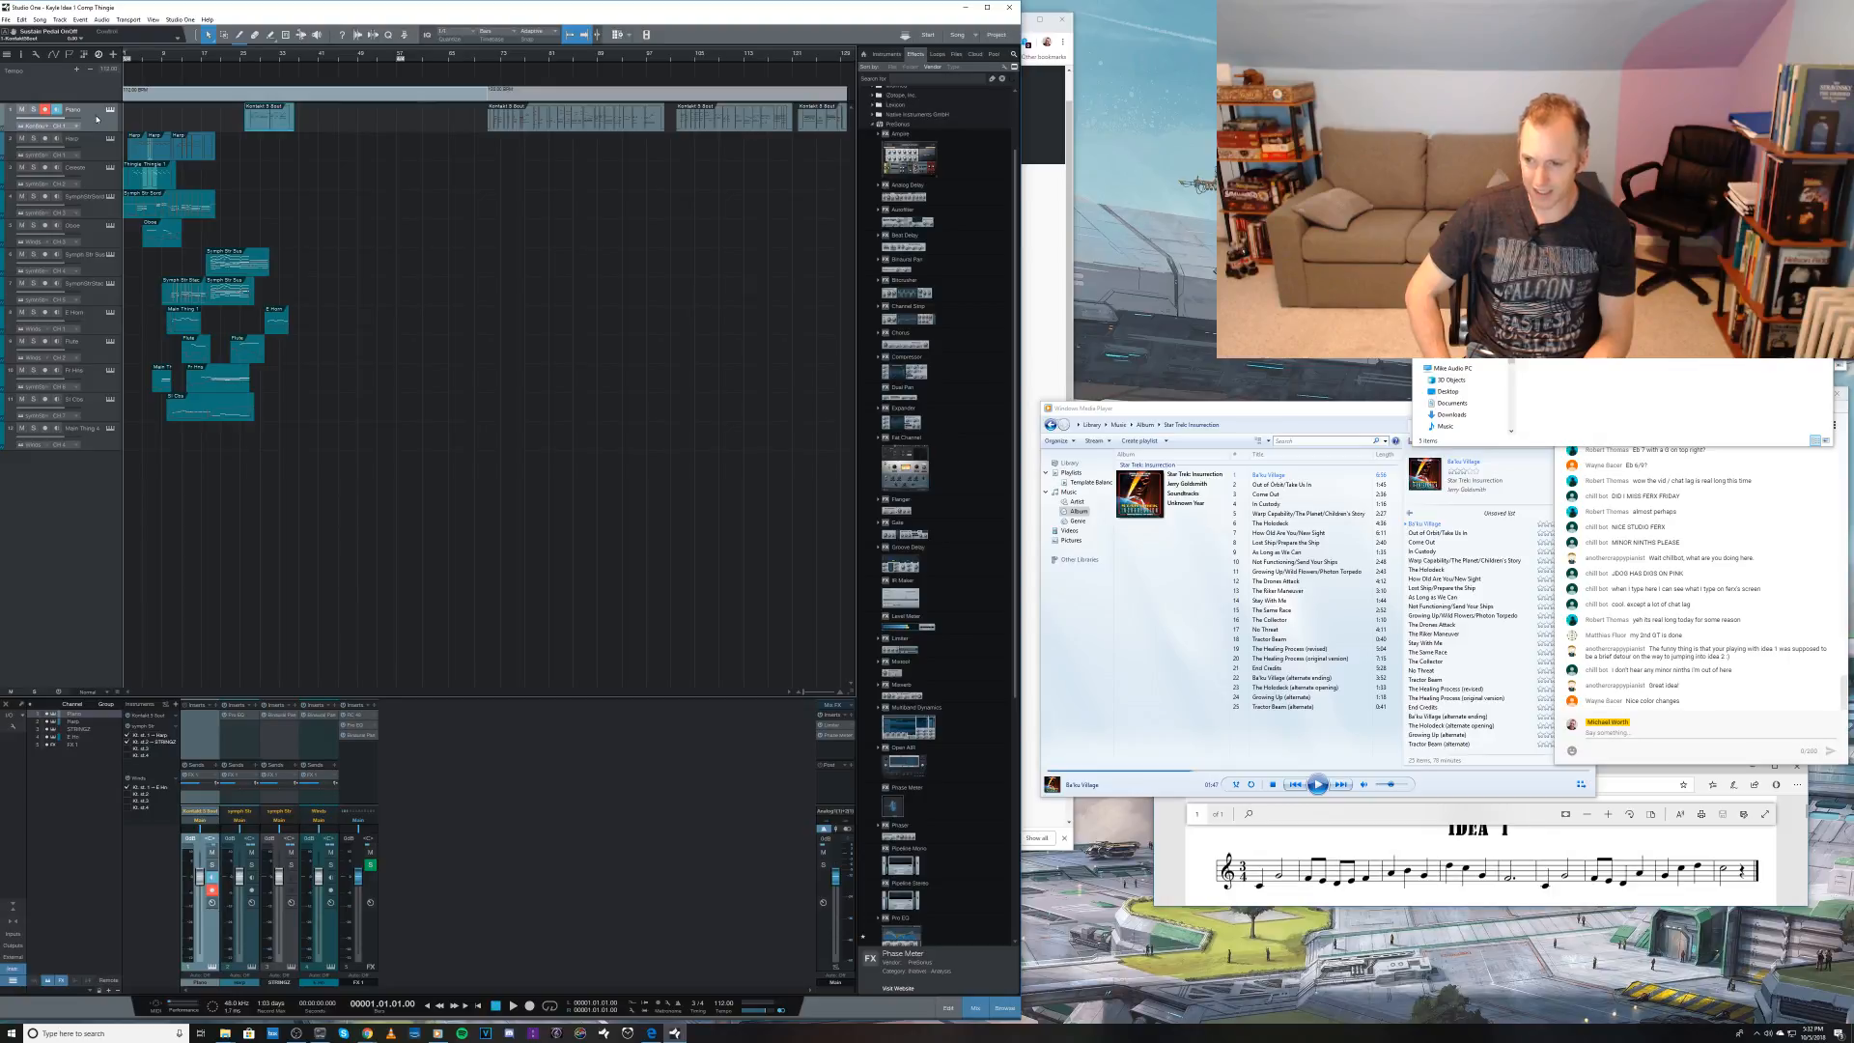
left_click(96, 303)
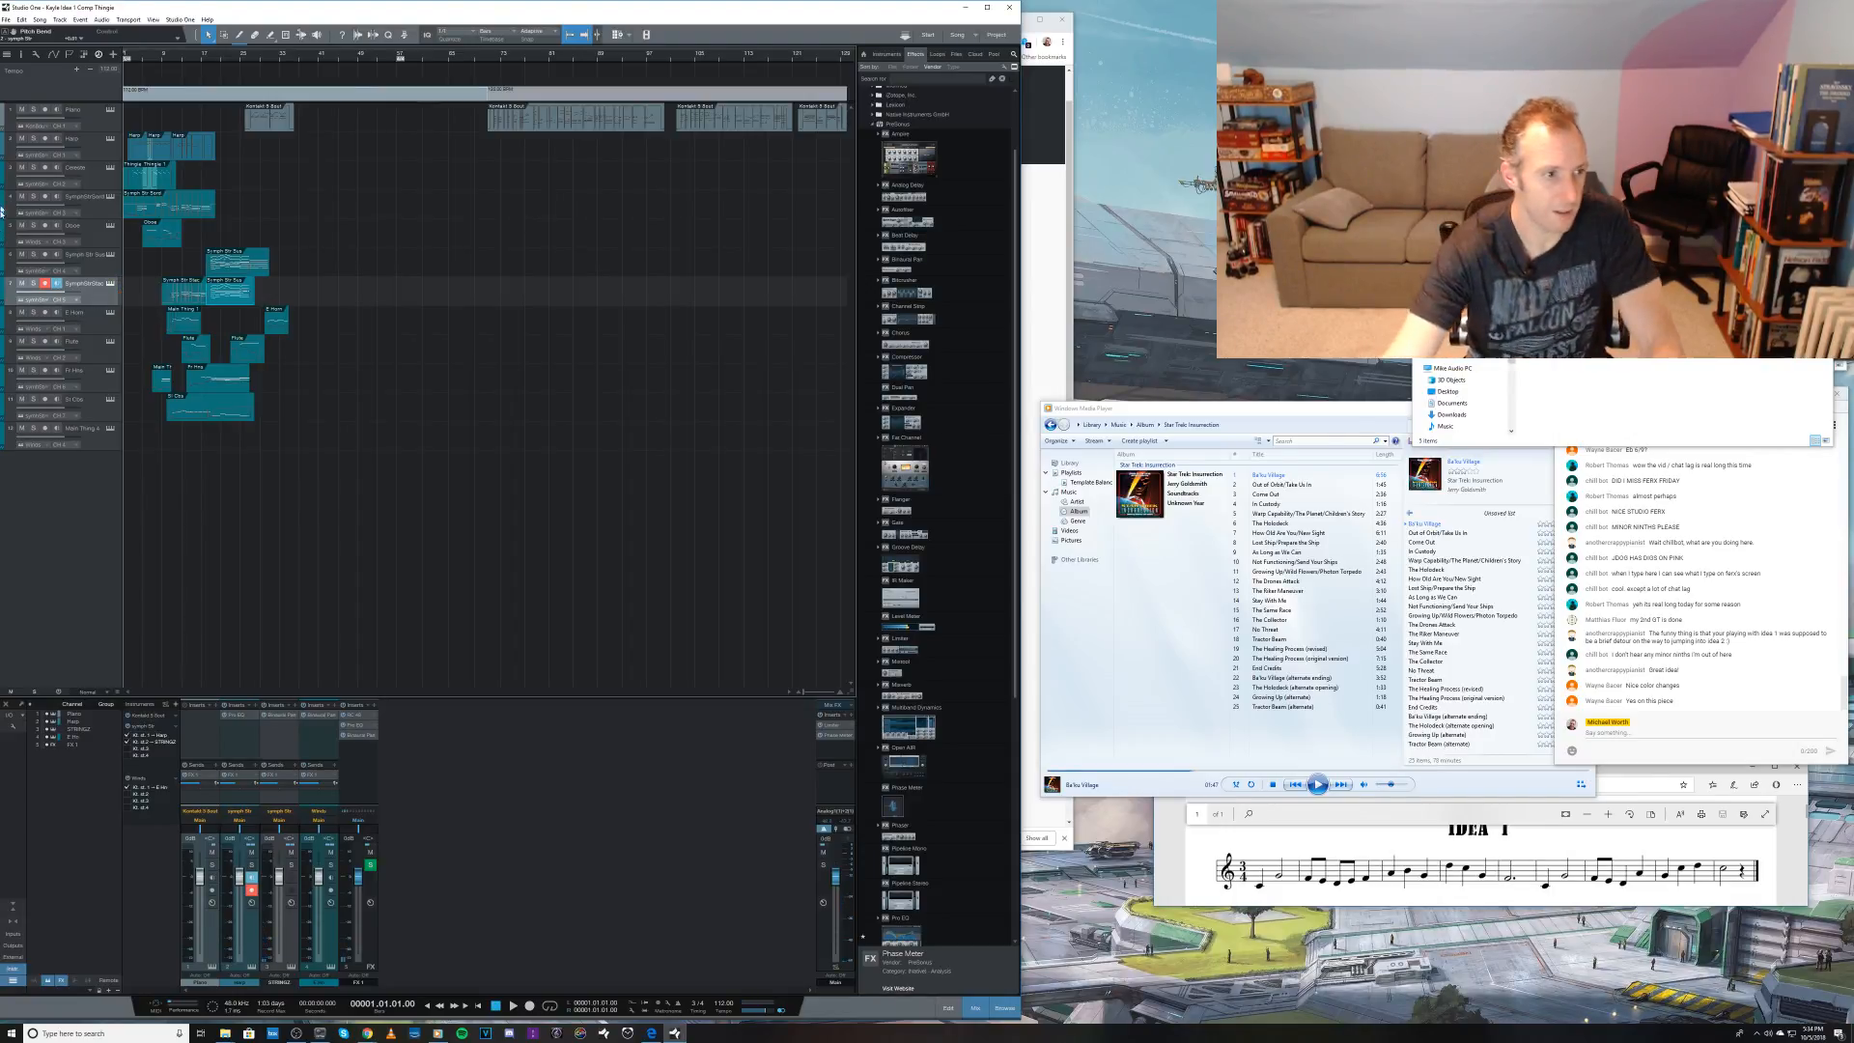
Step: Save the song, close it, and quit Studio One
key("ctrl+s")
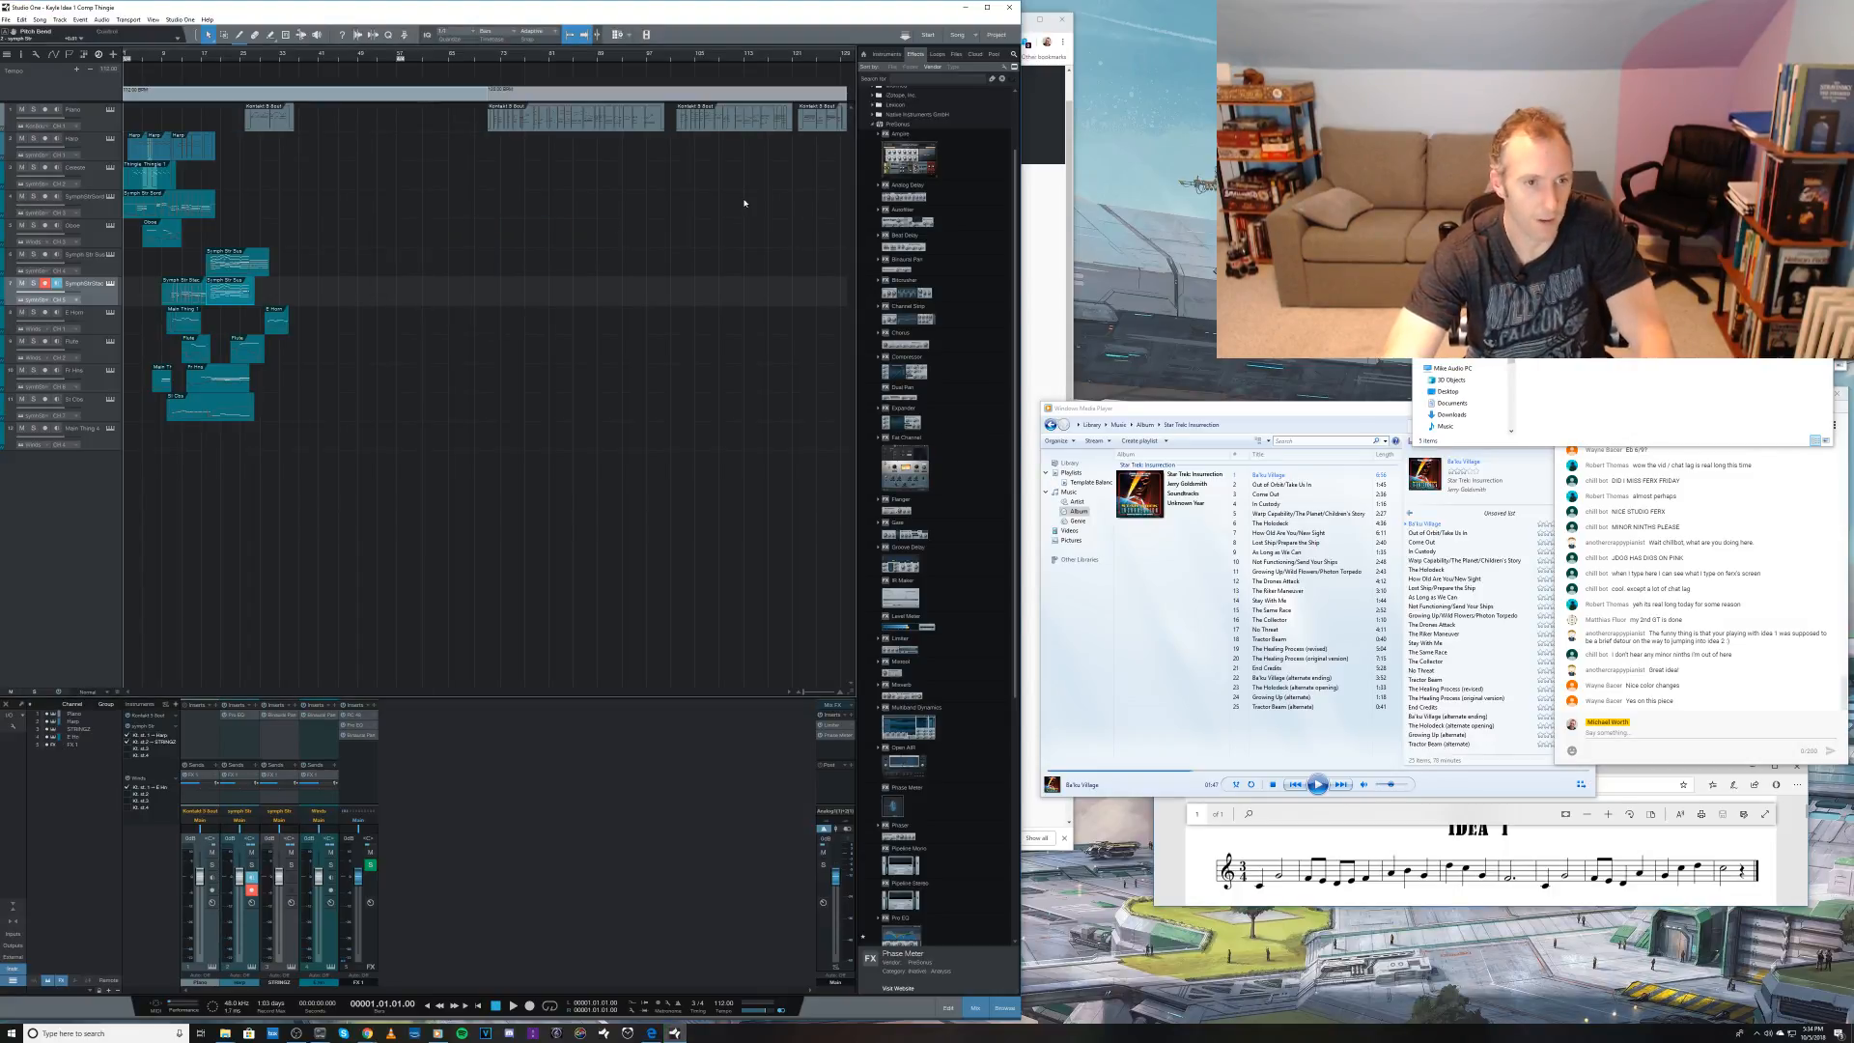
left_click(1011, 7)
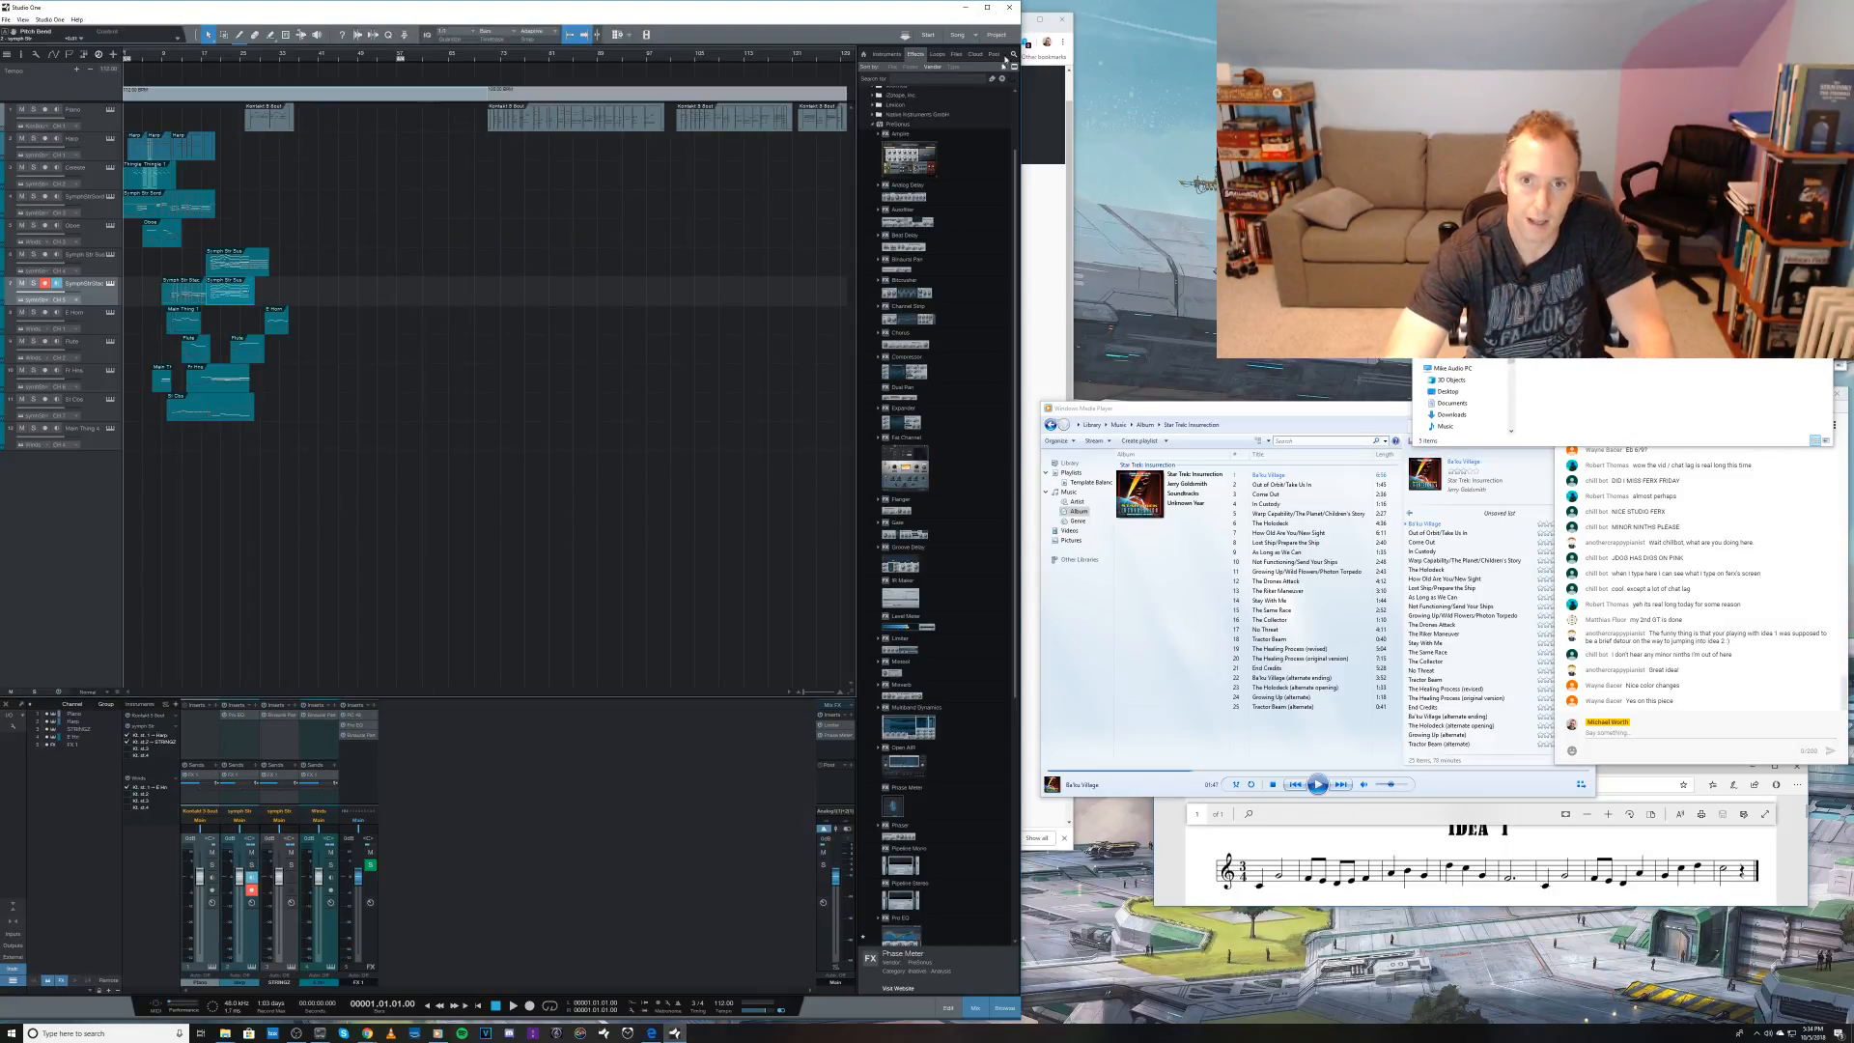
left_click(1010, 9)
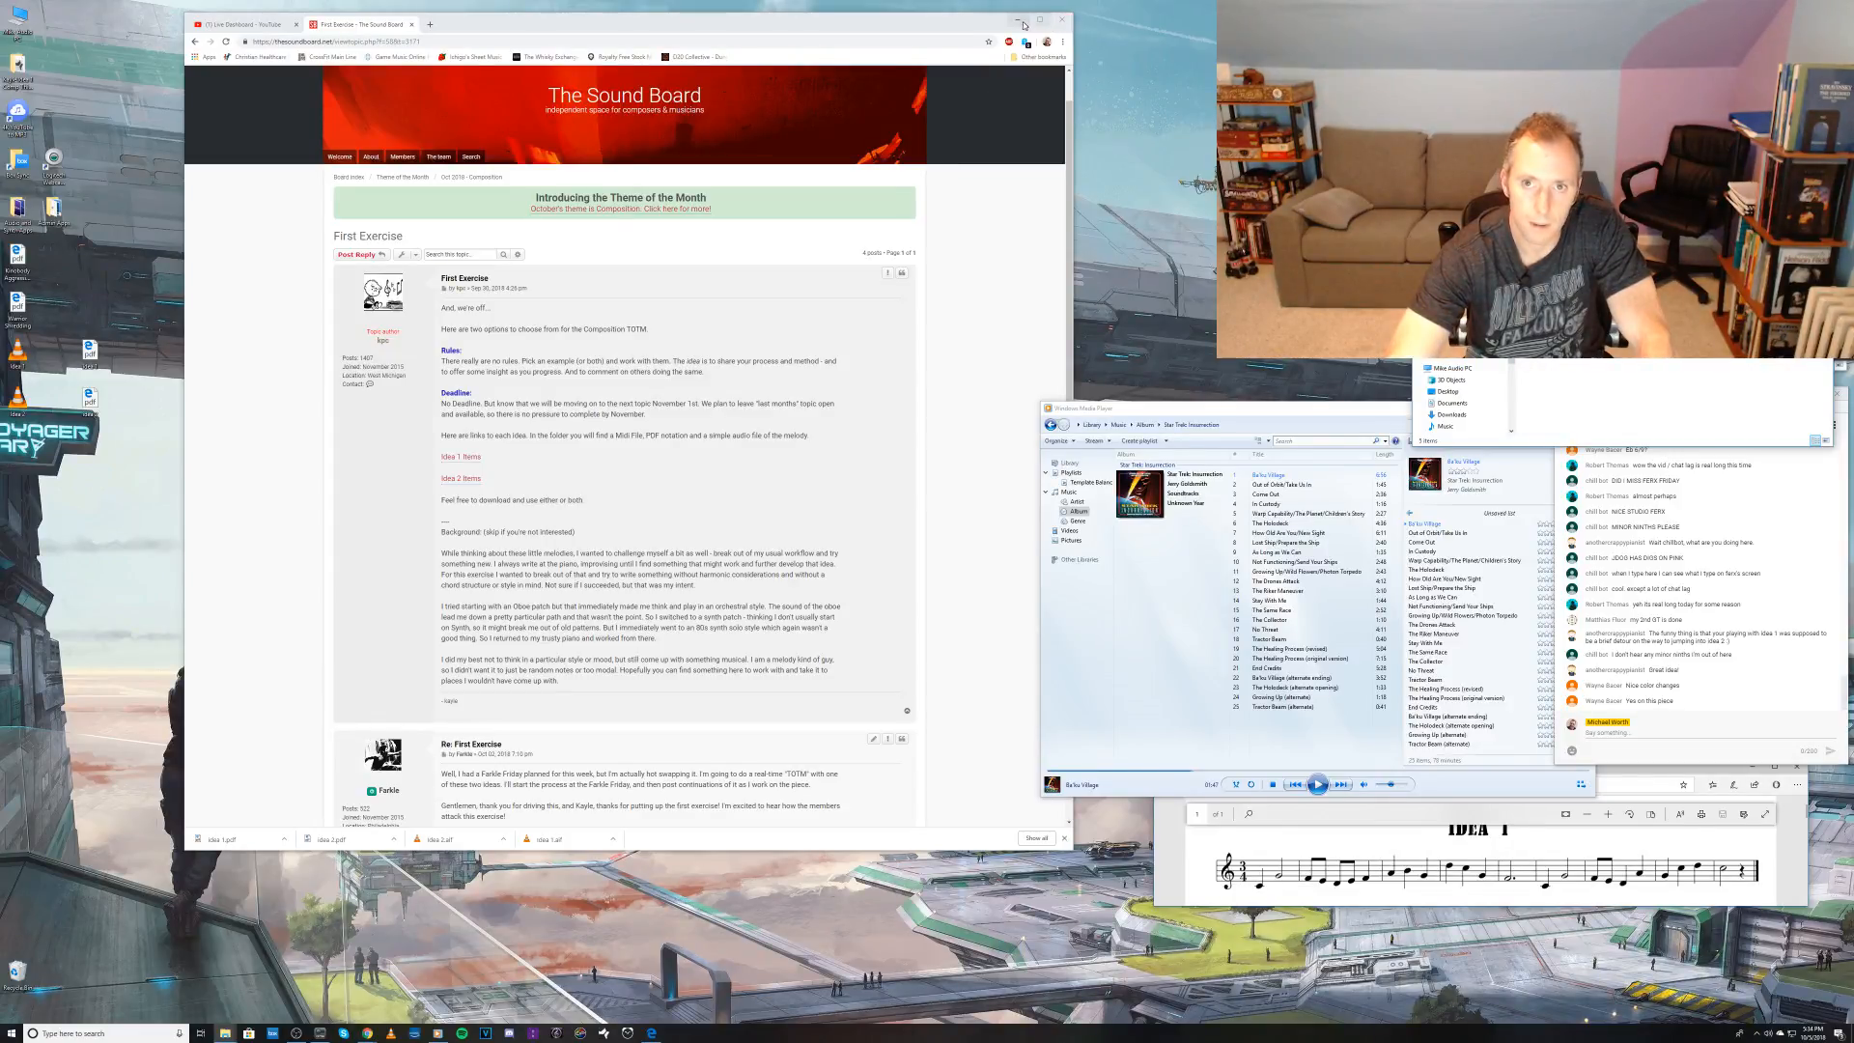
Step: Minimize the forum browser window and move the project folder from the desktop into the folder holding the other music projects
left_click(1019, 20)
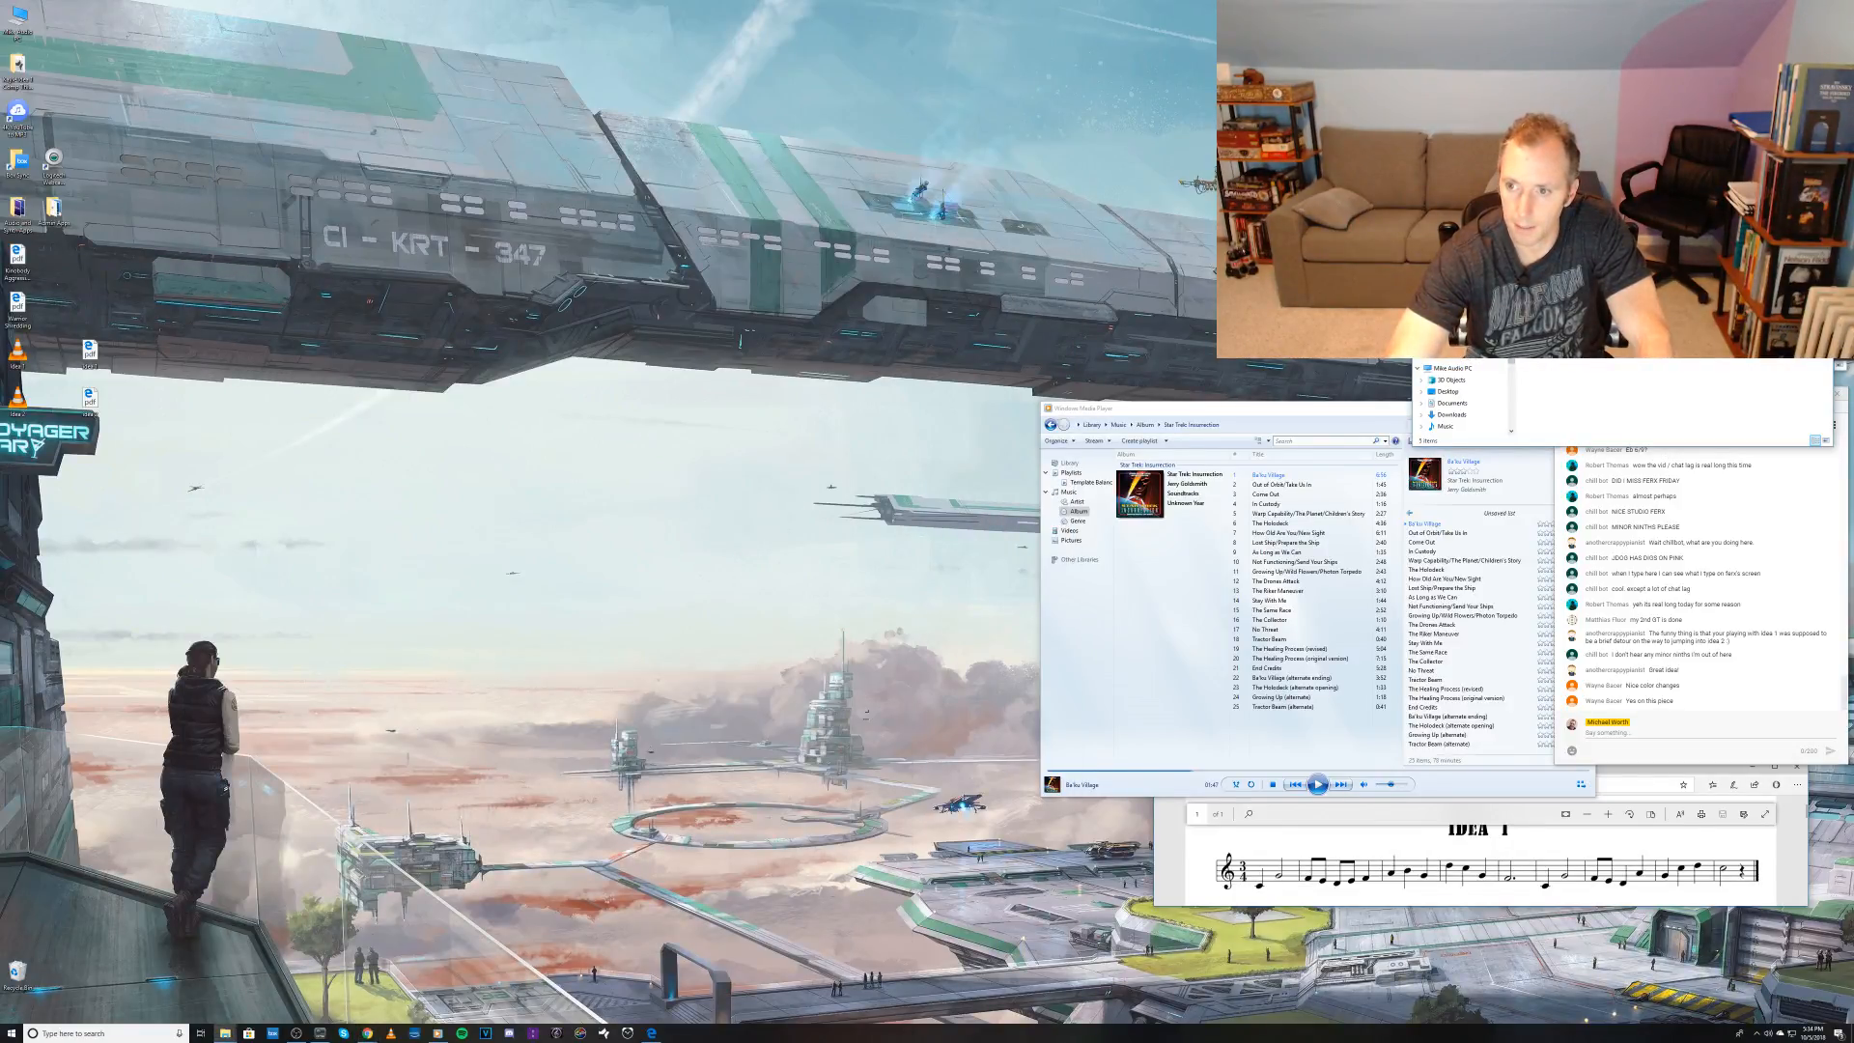
left_click(1424, 227)
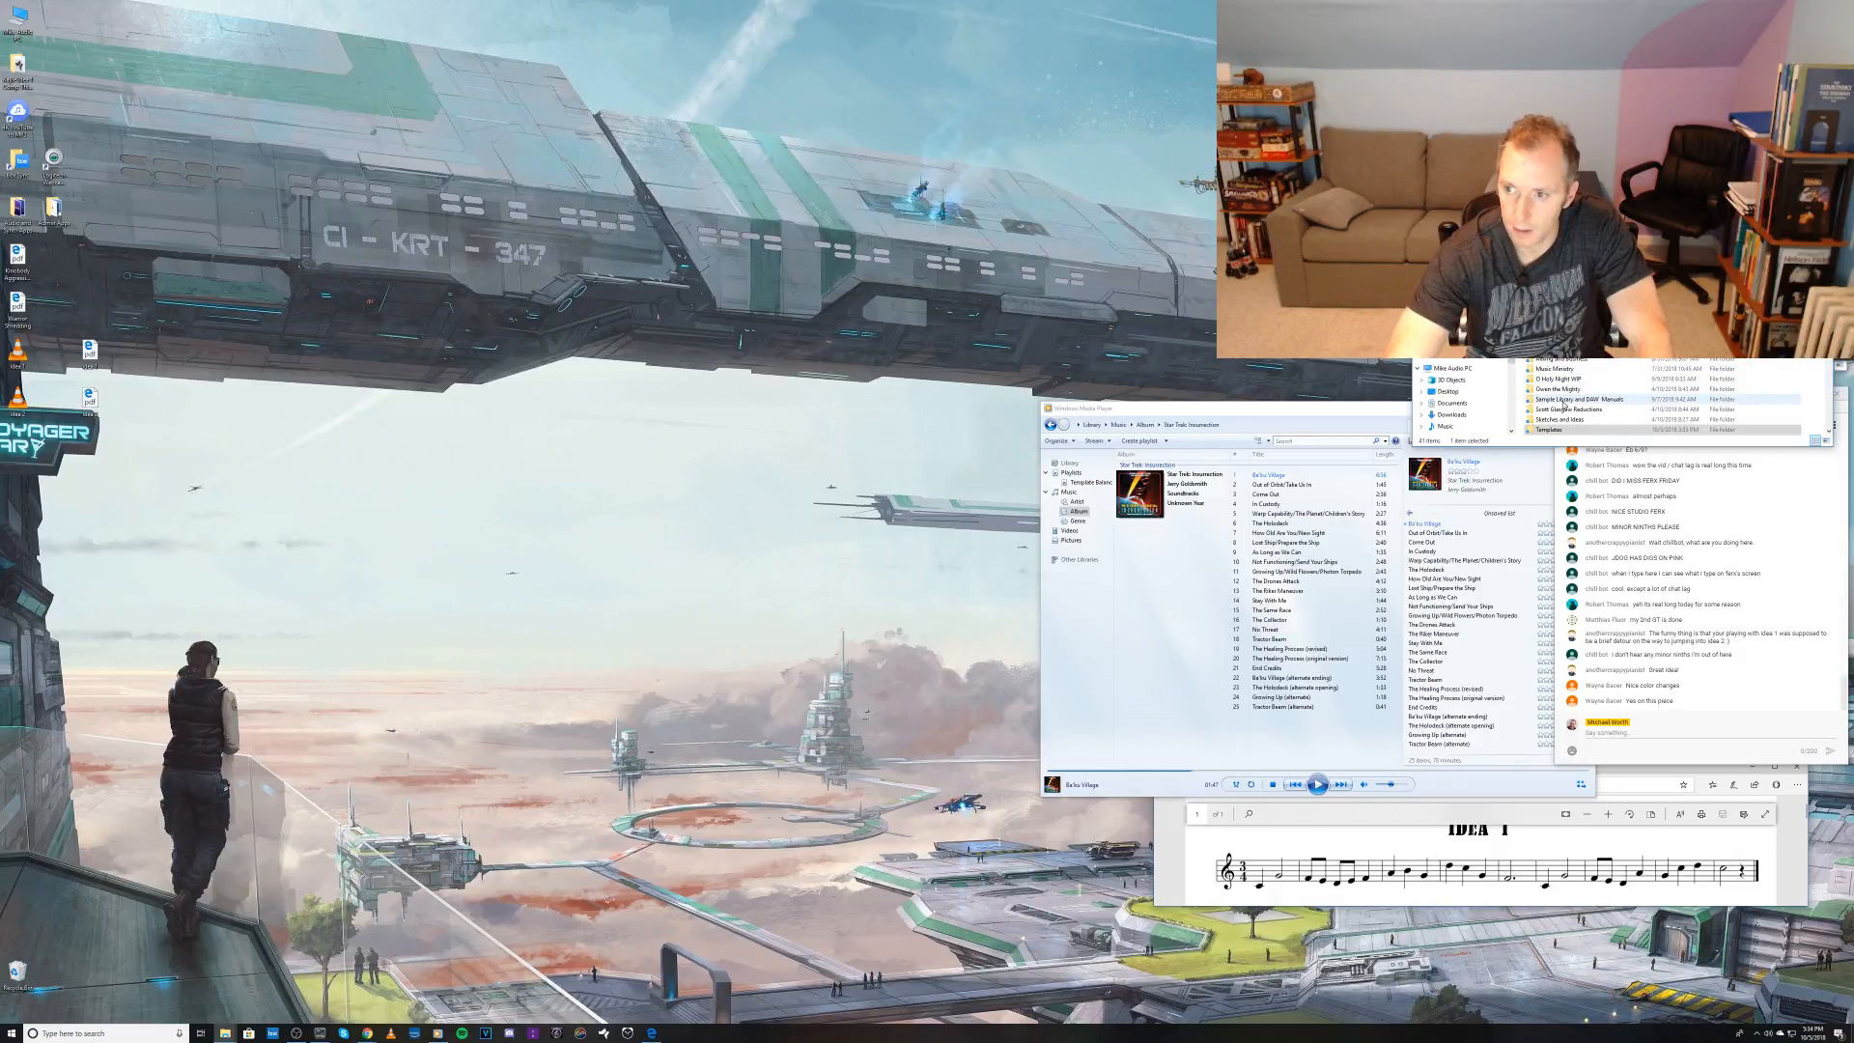
scroll(1583, 396, "up", 5)
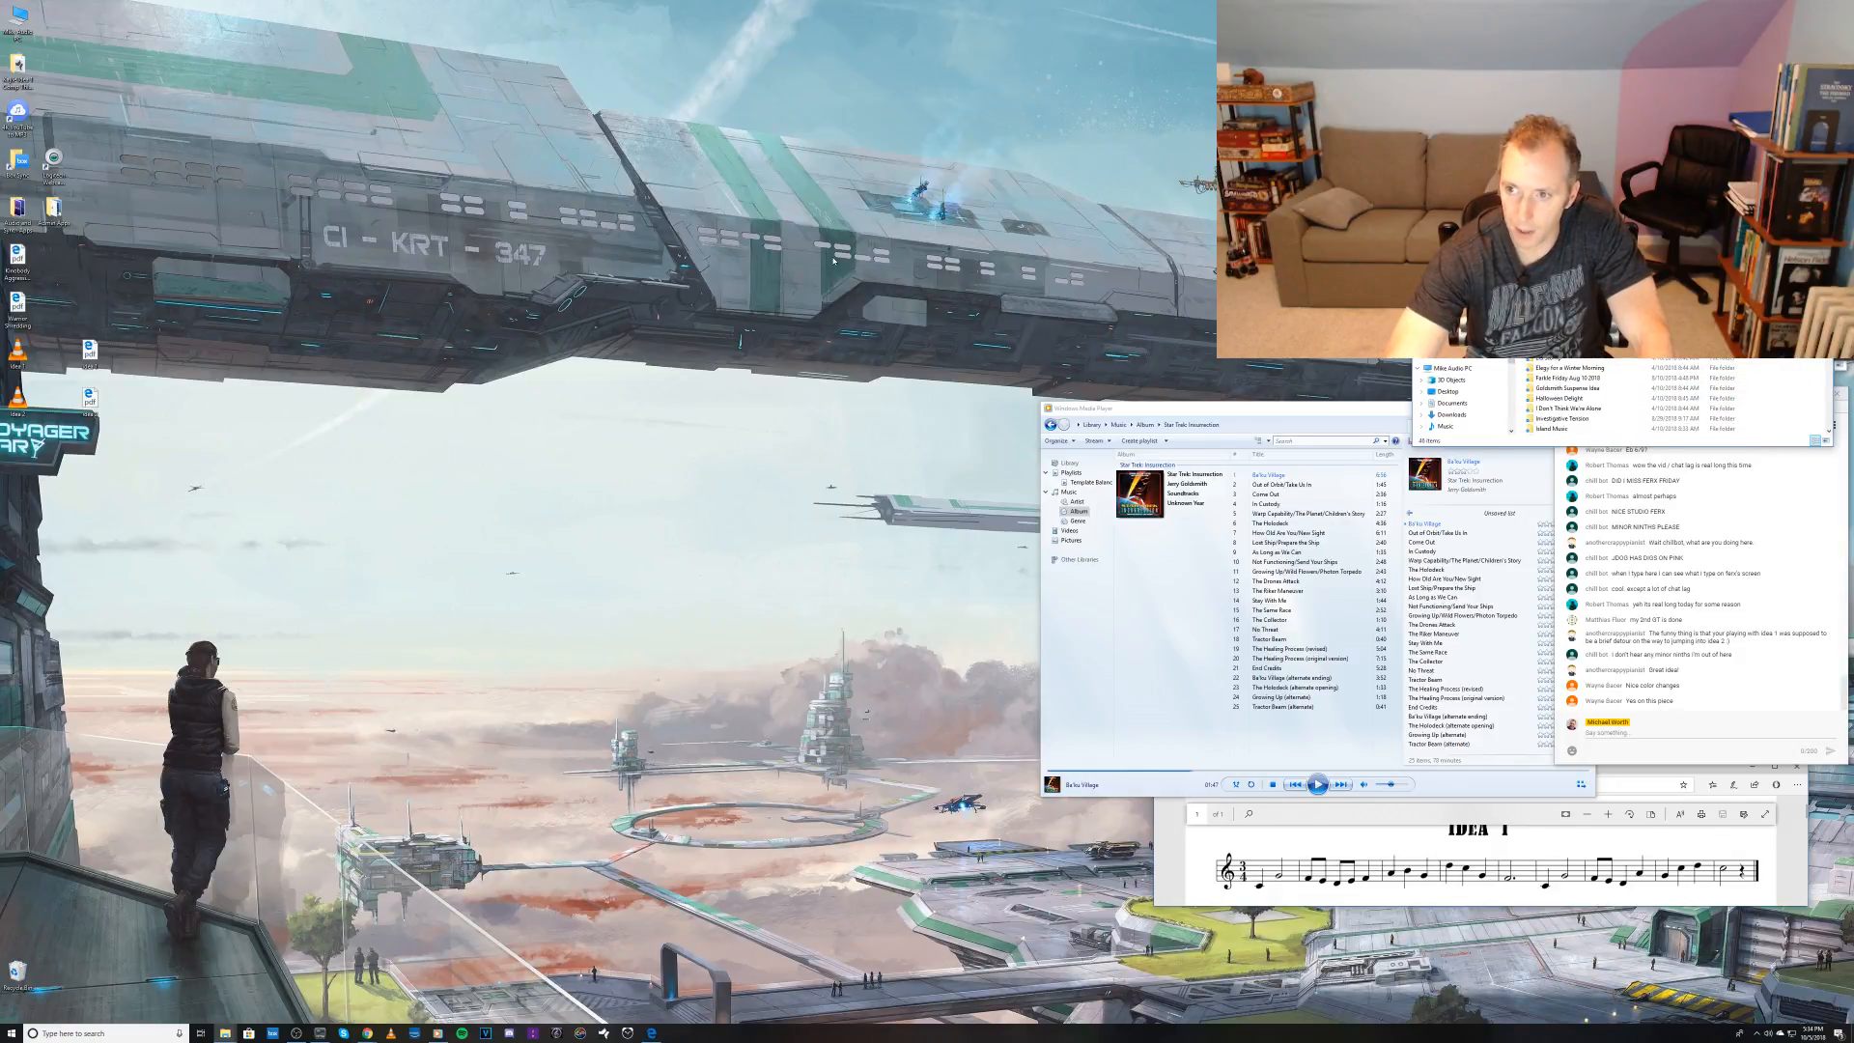
scroll(1583, 396, "down", 4)
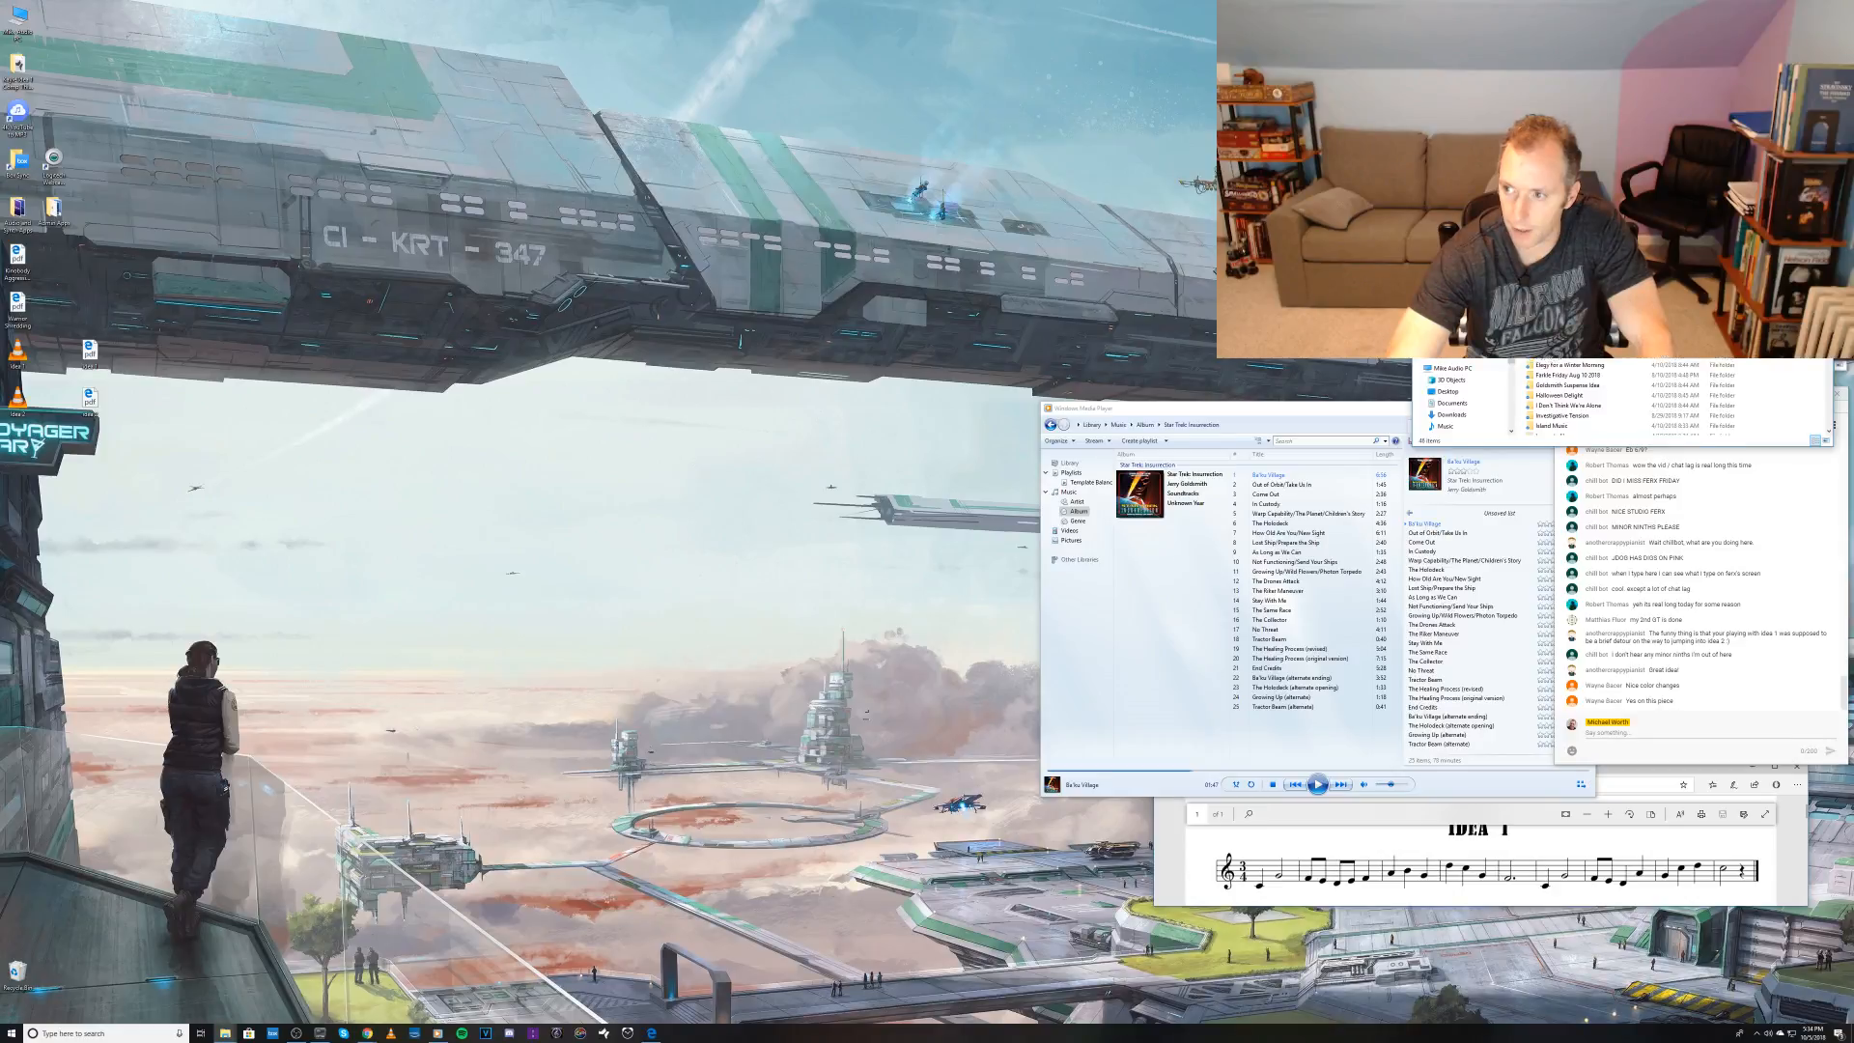
scroll(1584, 396, "down", 4)
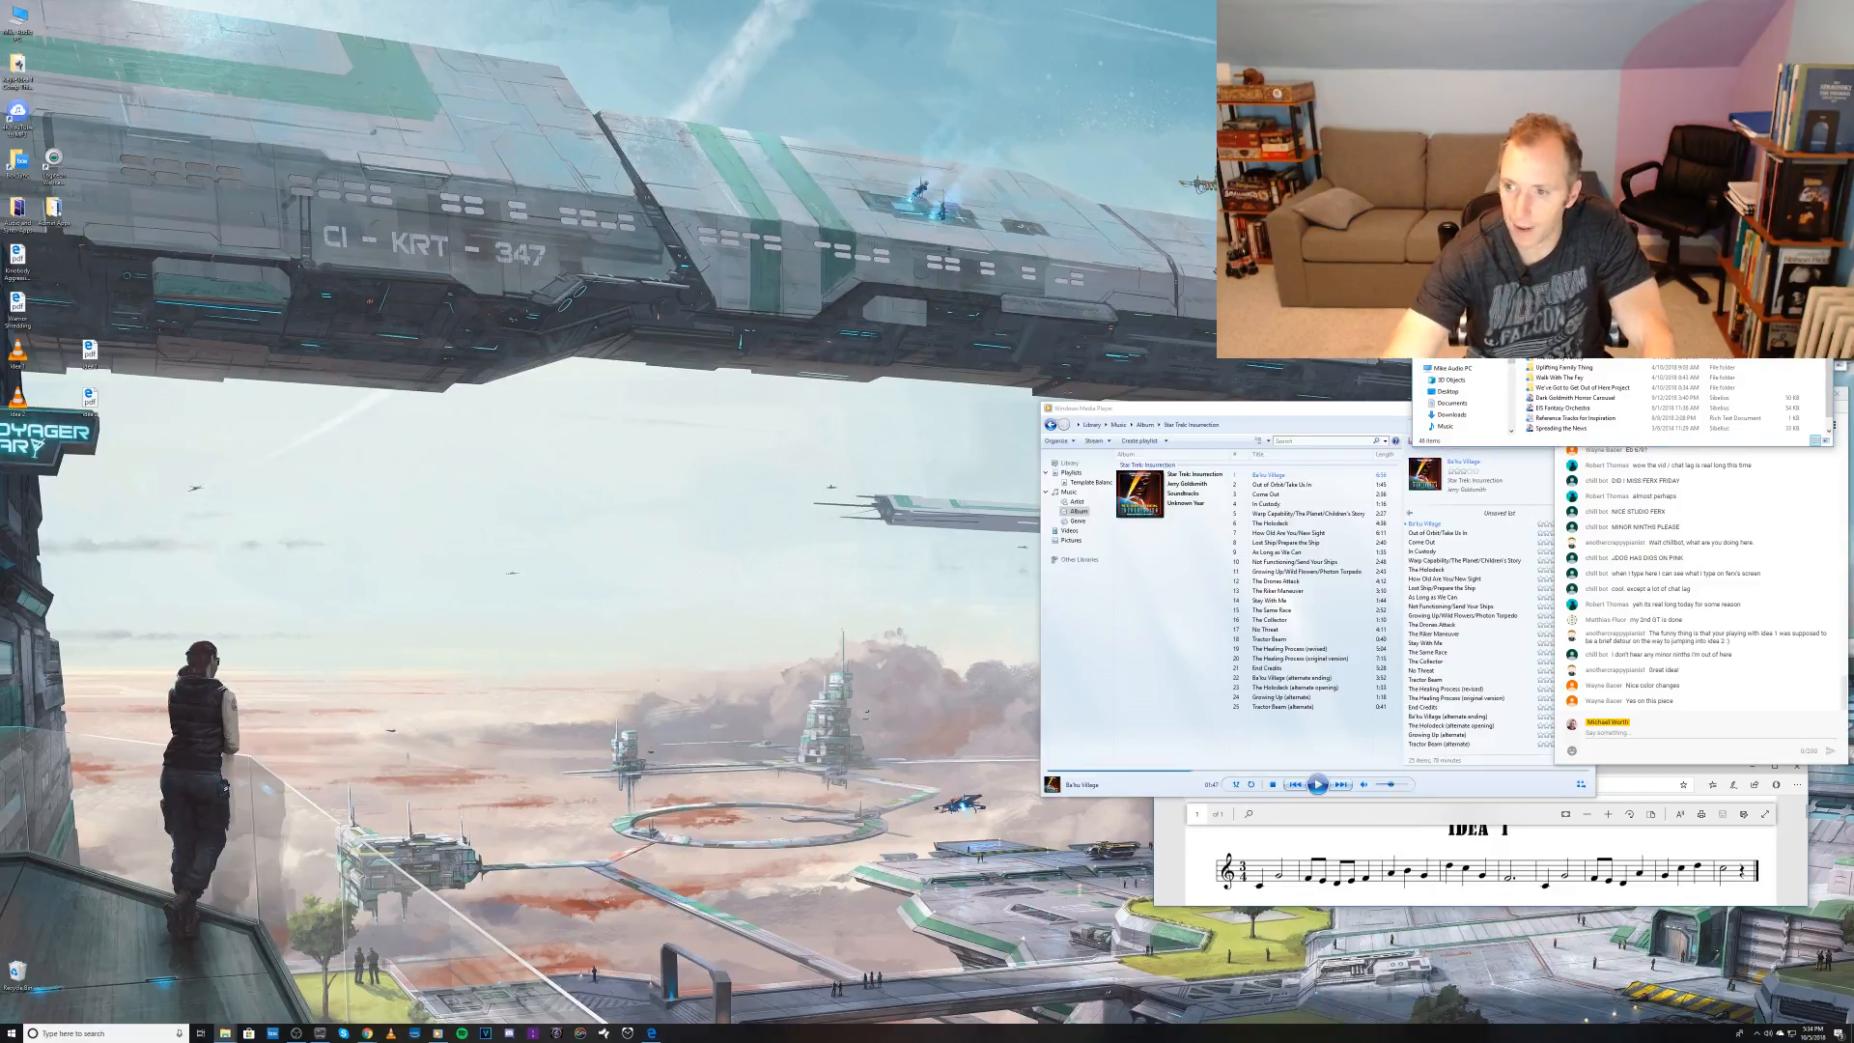
left_click_drag(24, 70, 1591, 417)
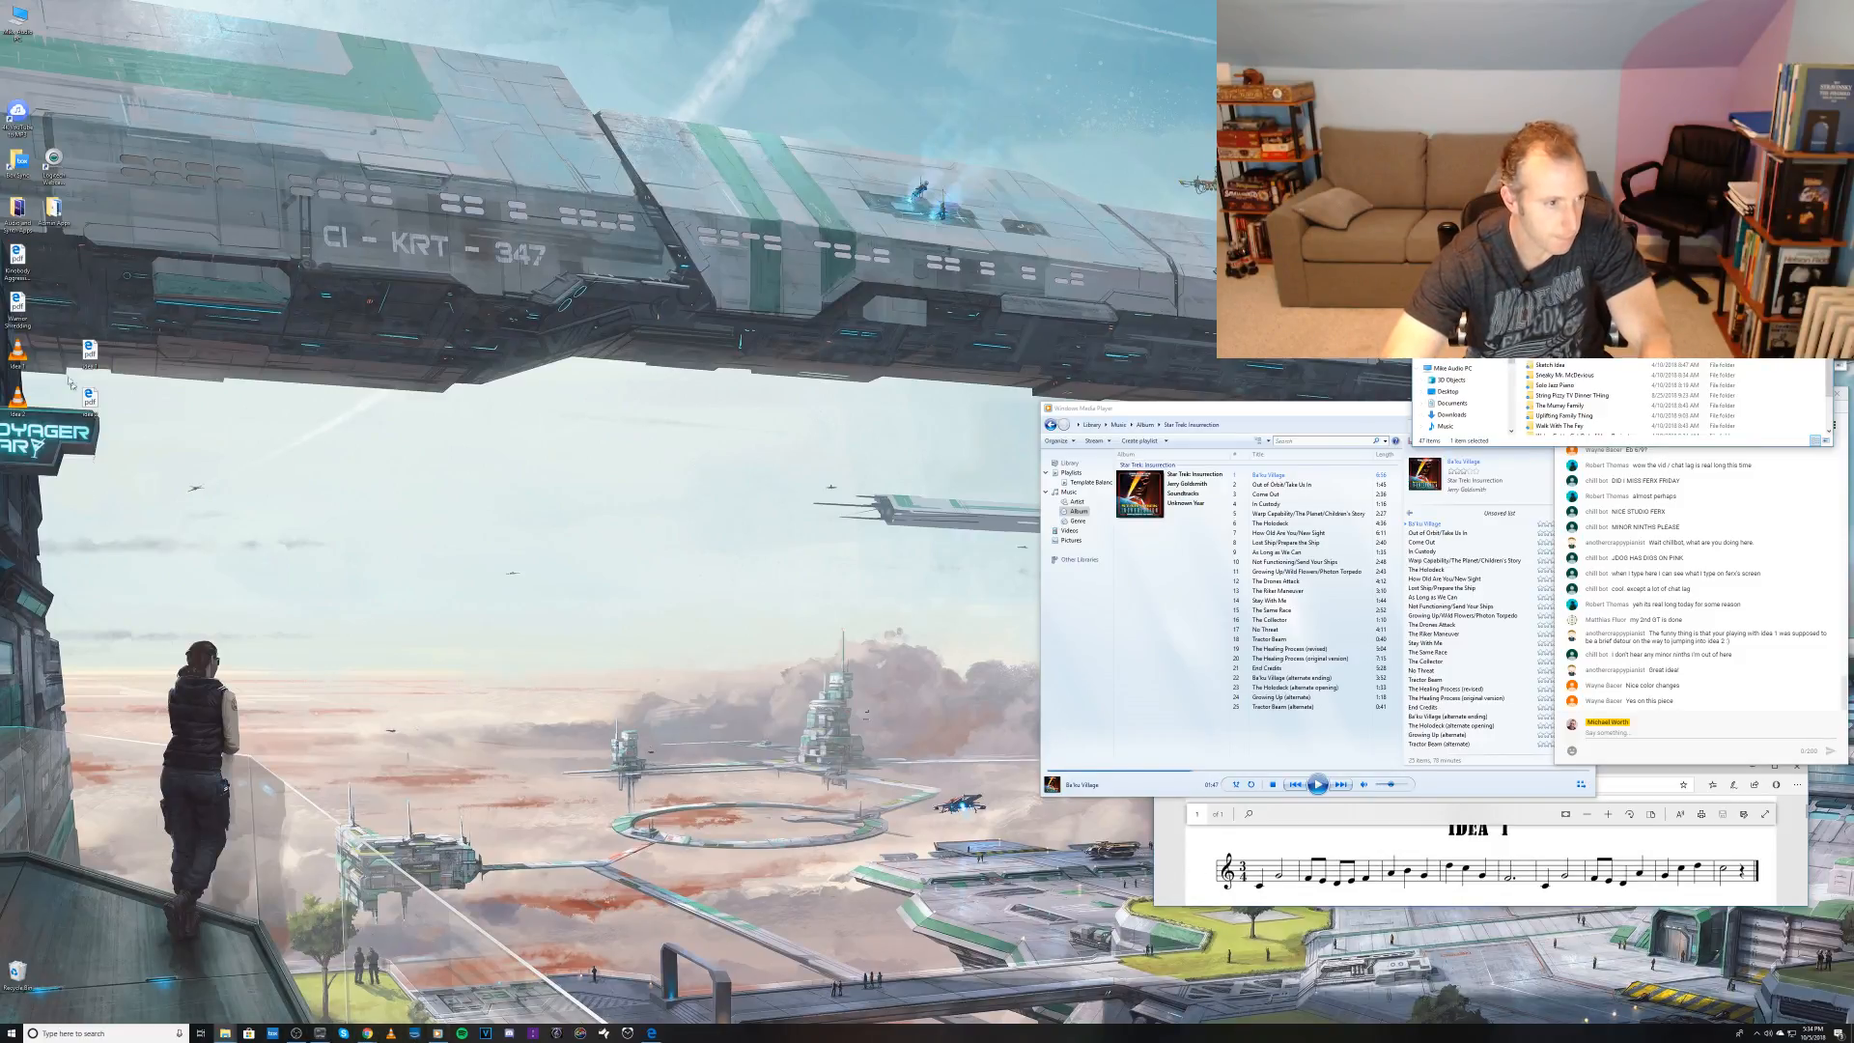
Step: Launch Kontakt from the desktop shortcuts folder and load an instrument file from the music folders into its empty rack
double_click(19, 212)
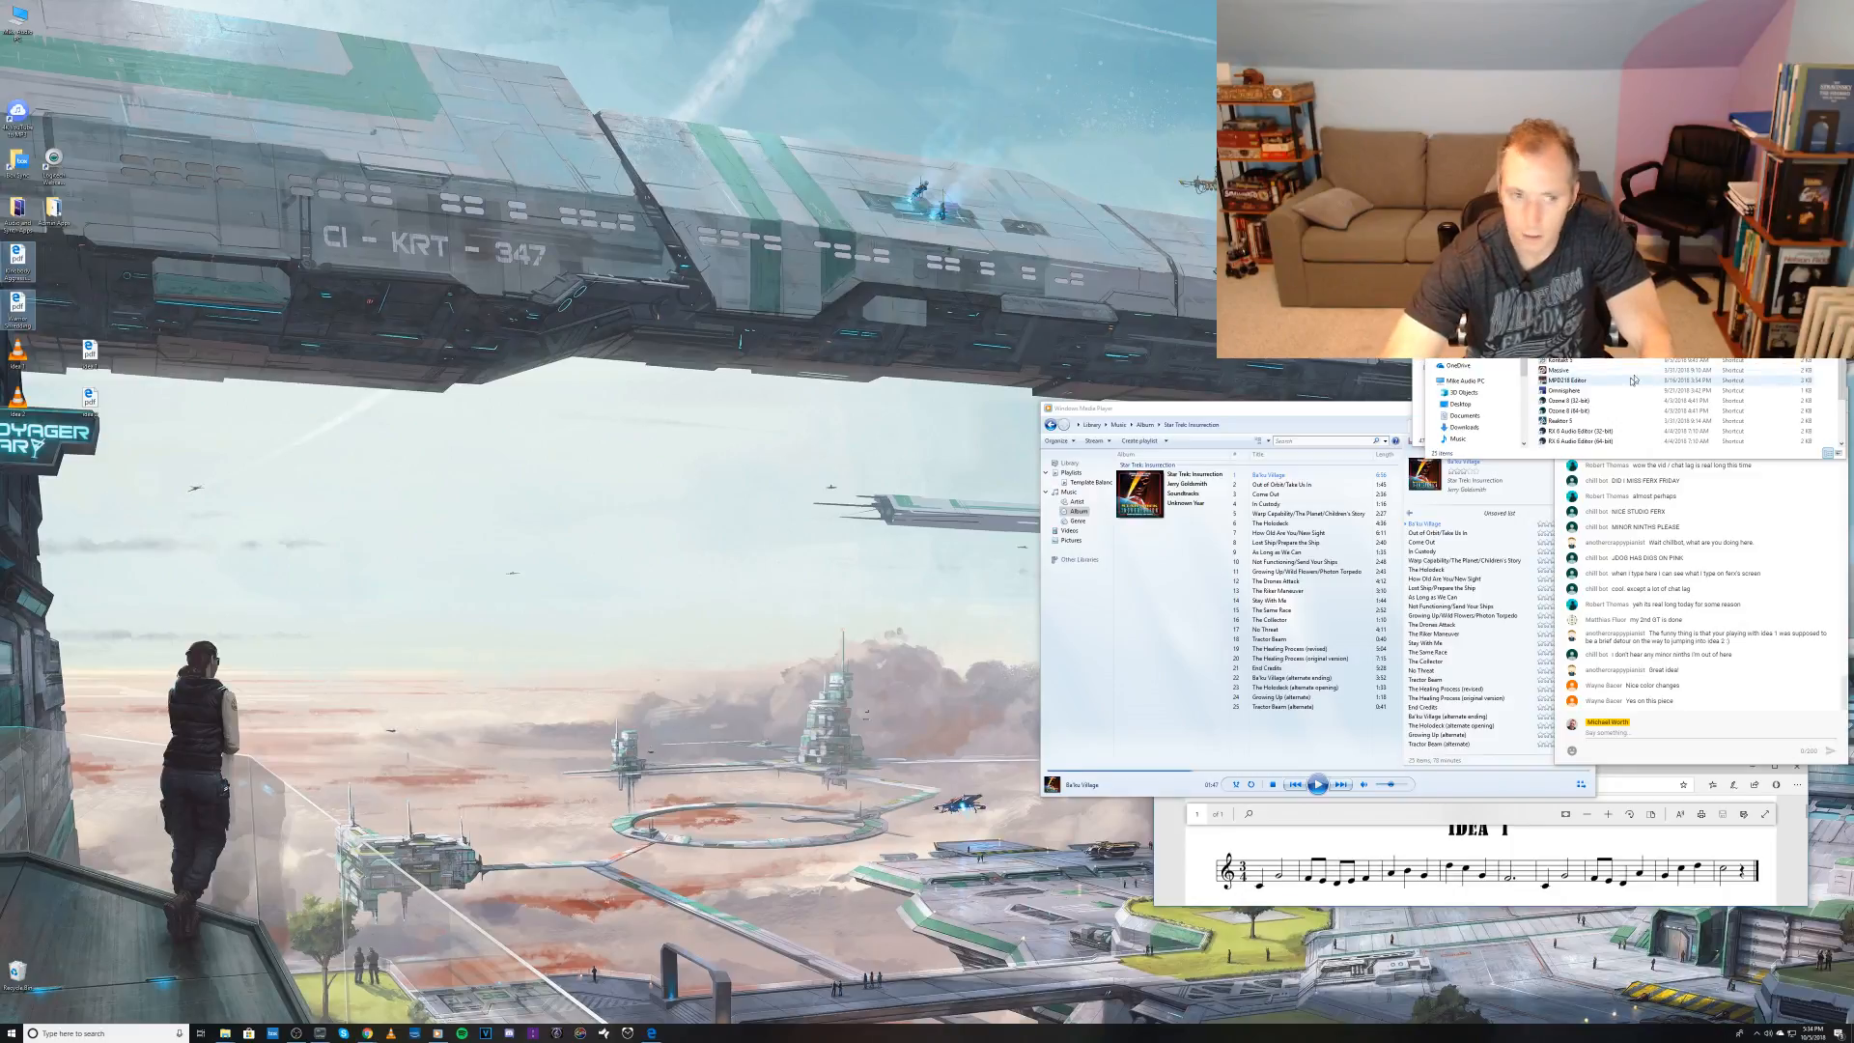
left_click(1548, 361)
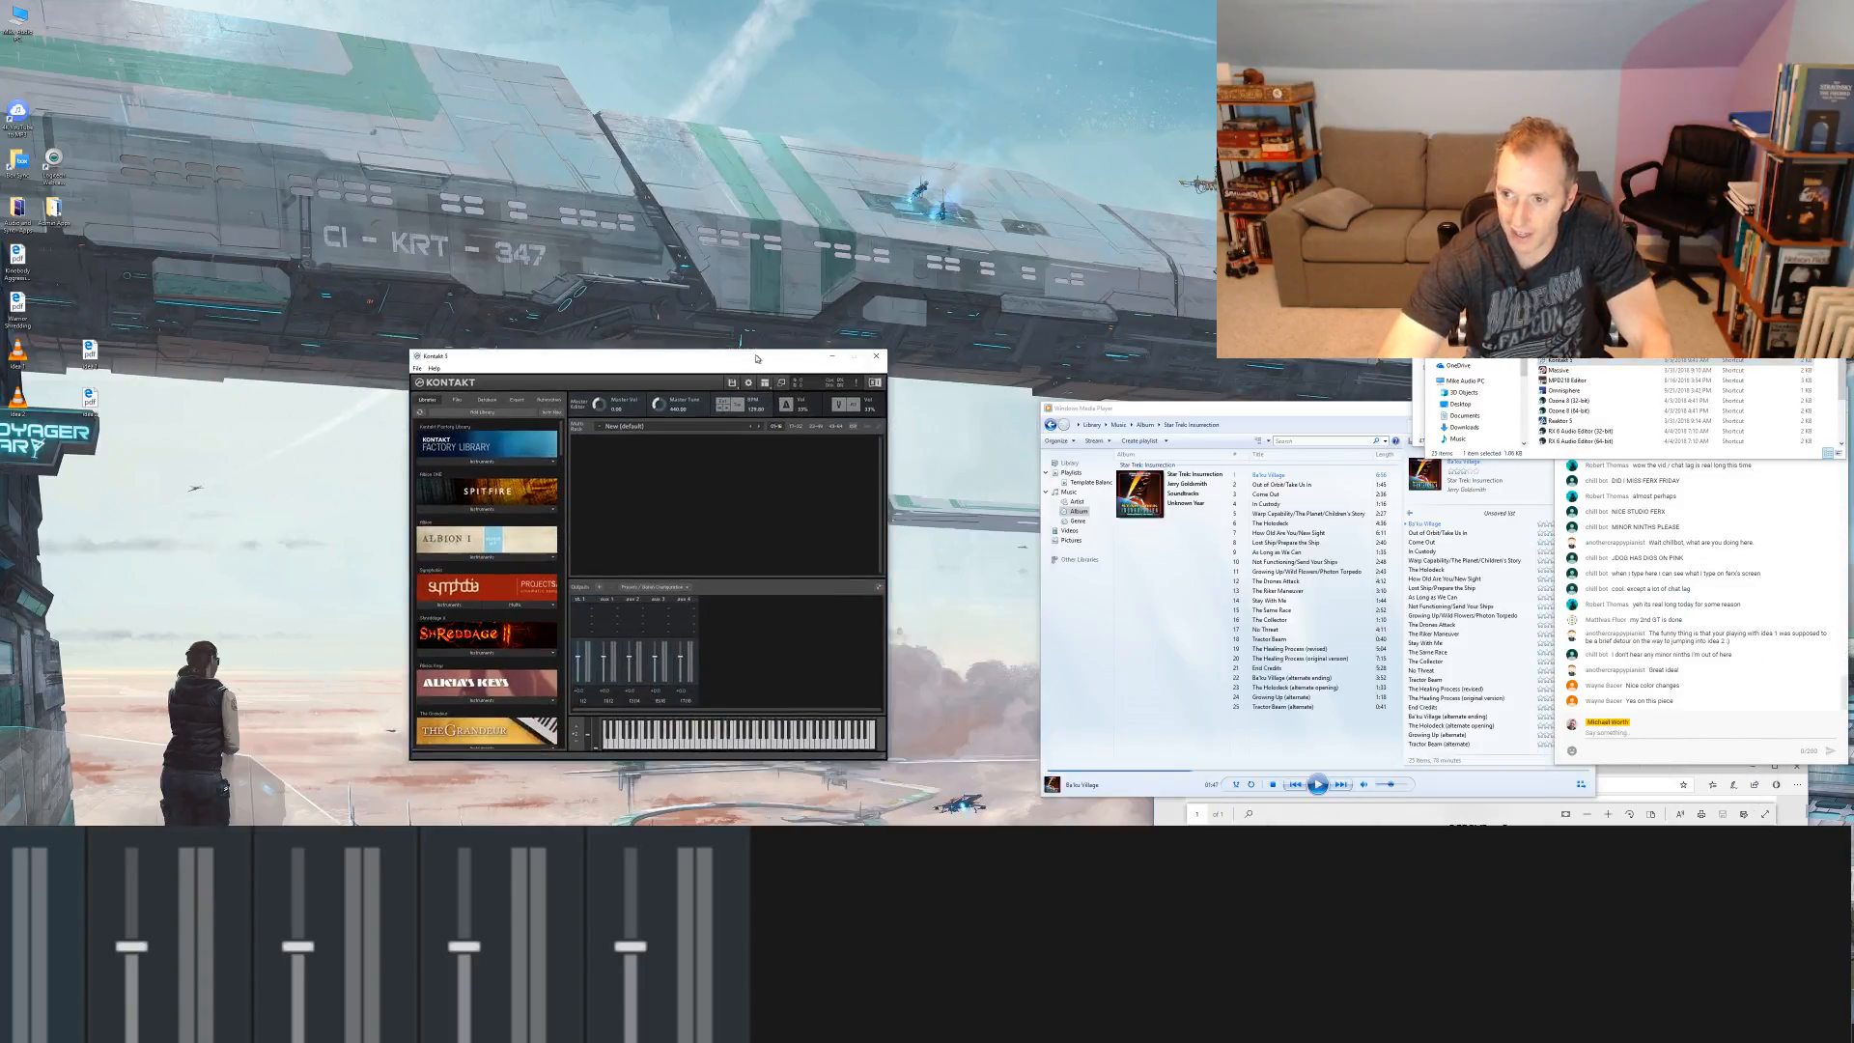
left_click(1458, 343)
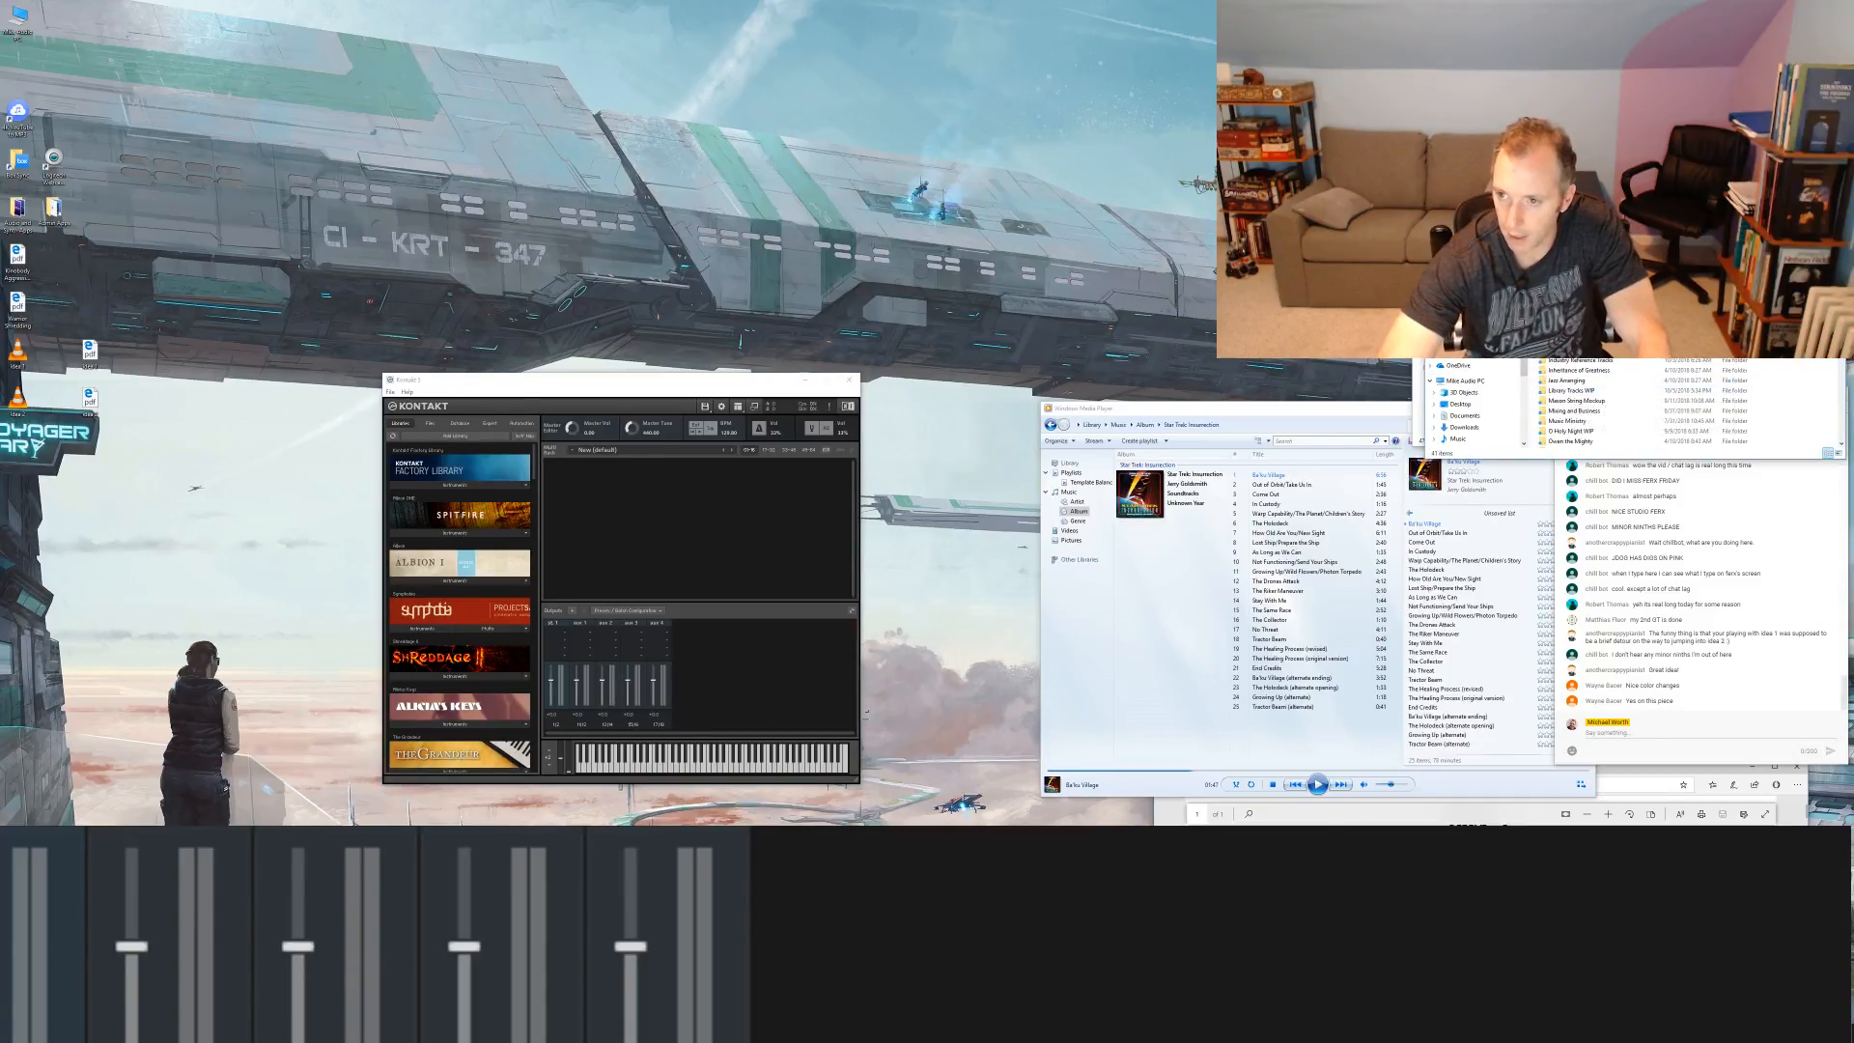
scroll(1594, 401, "down", 5)
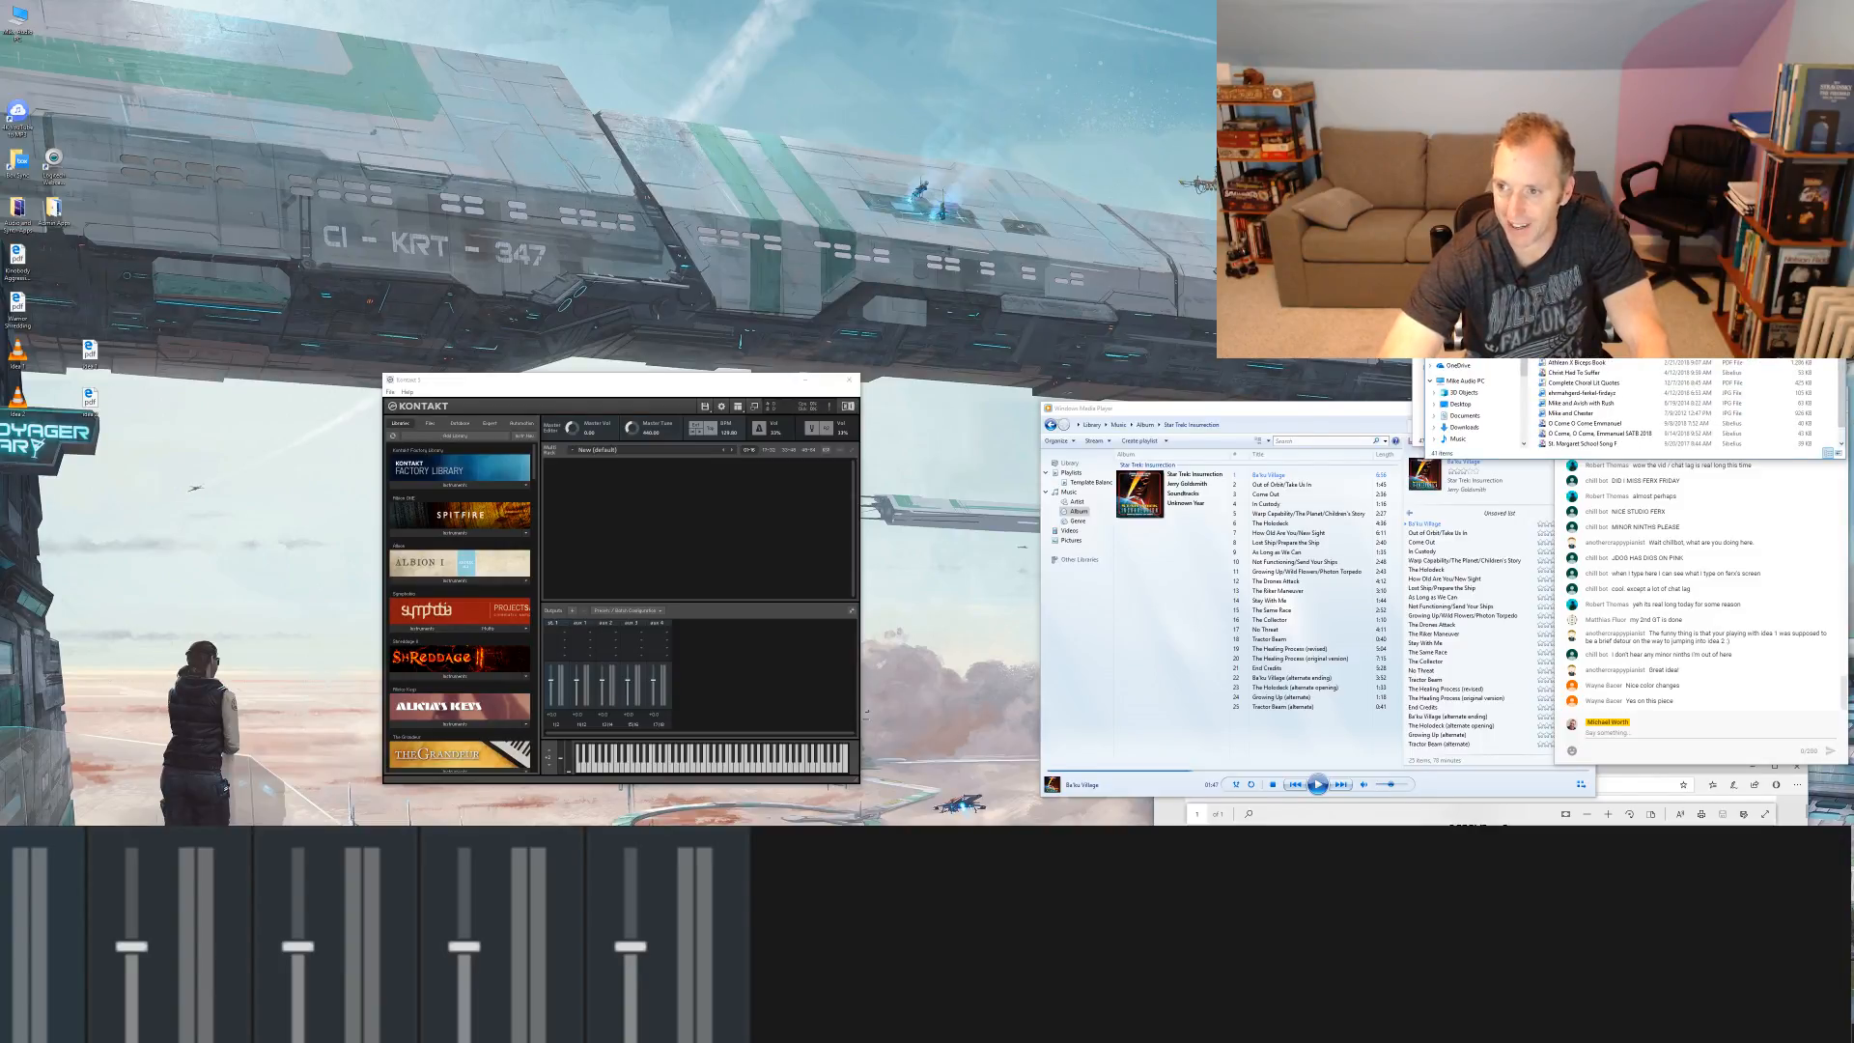
double_click(1584, 333)
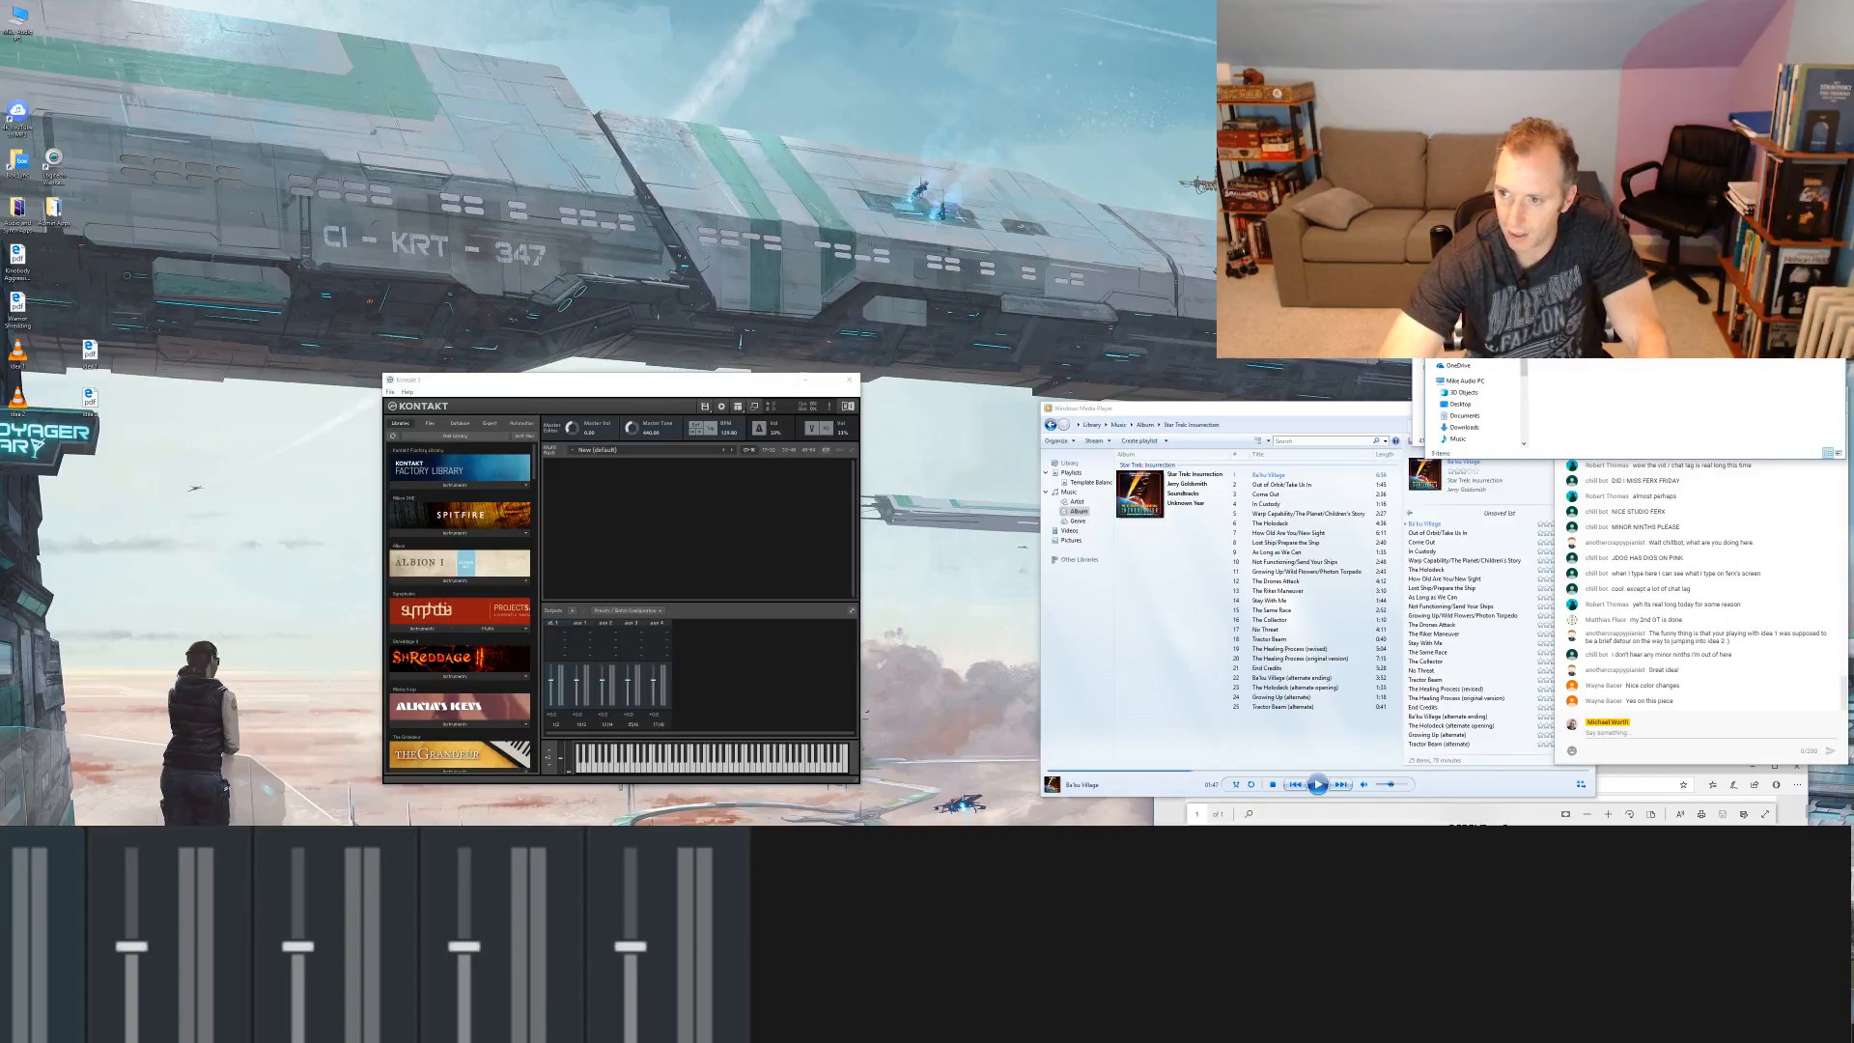
left_click_drag(1584, 300, 699, 560)
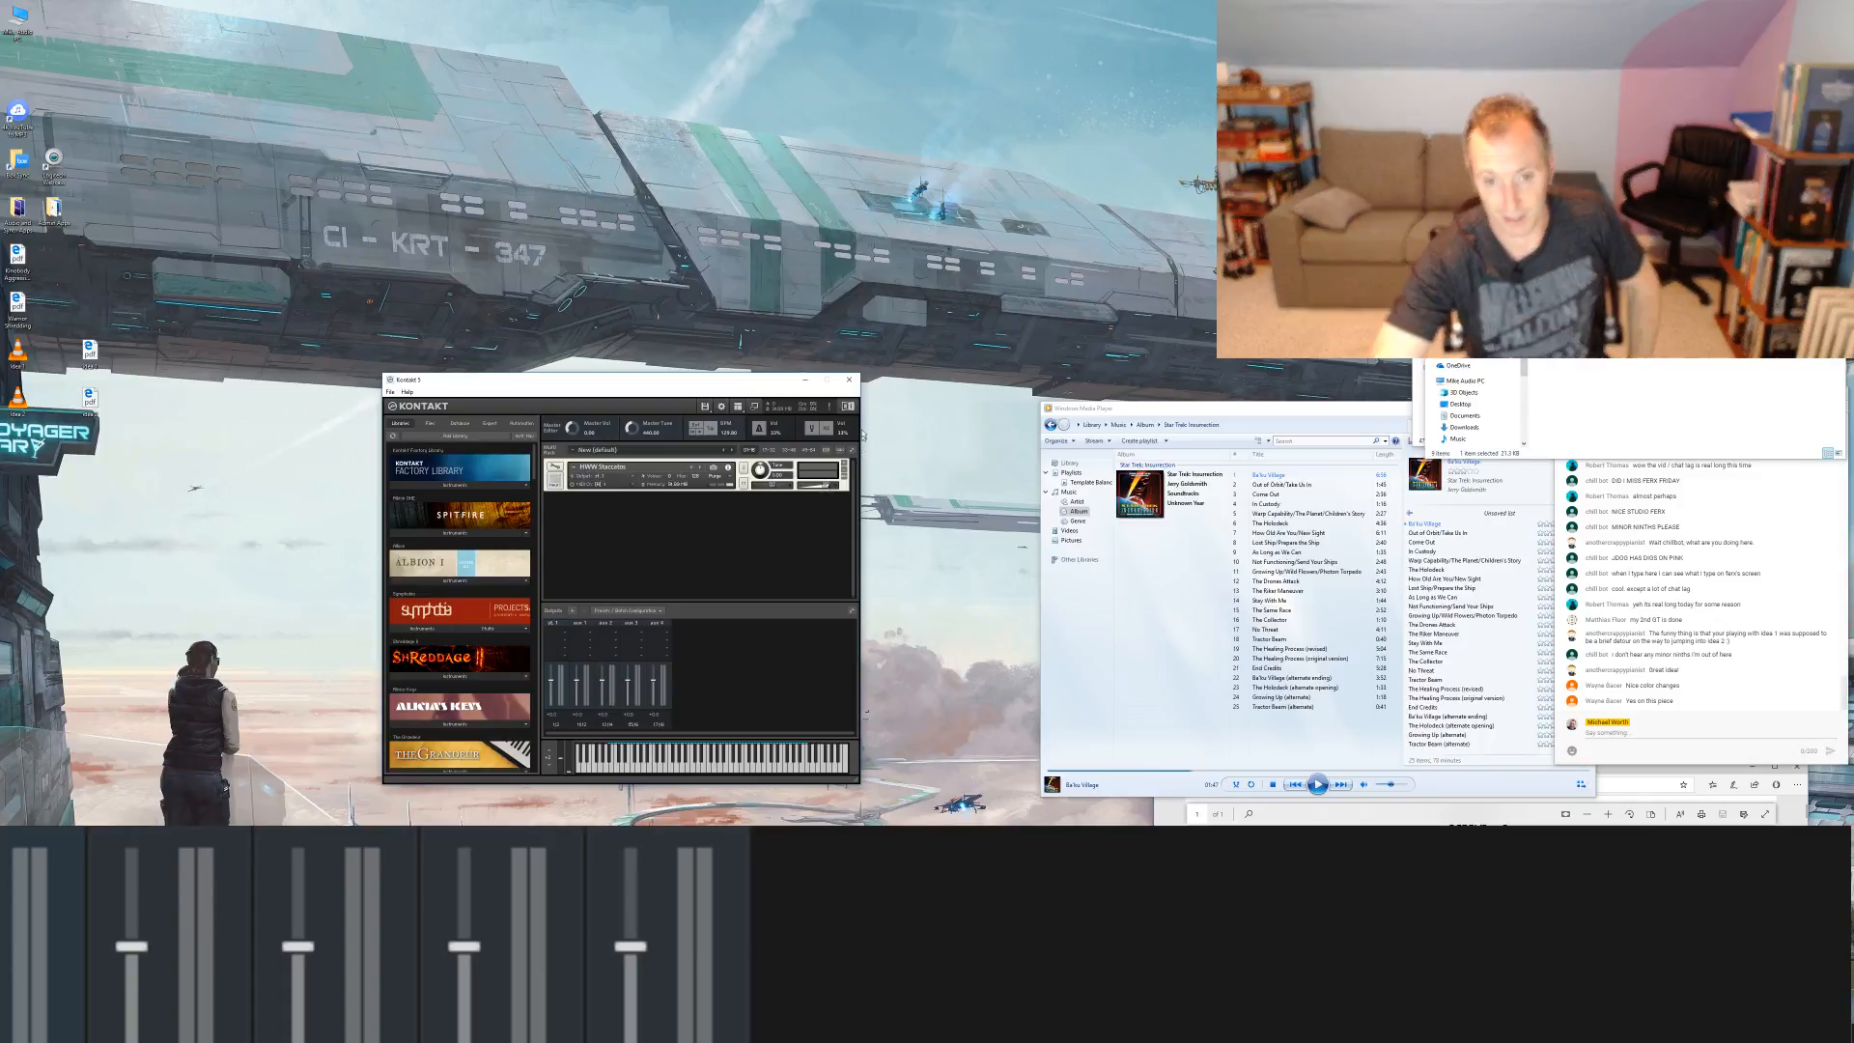
Step: Quit Kontakt without saving the changes, and close Windows Media Player
left_click(849, 380)
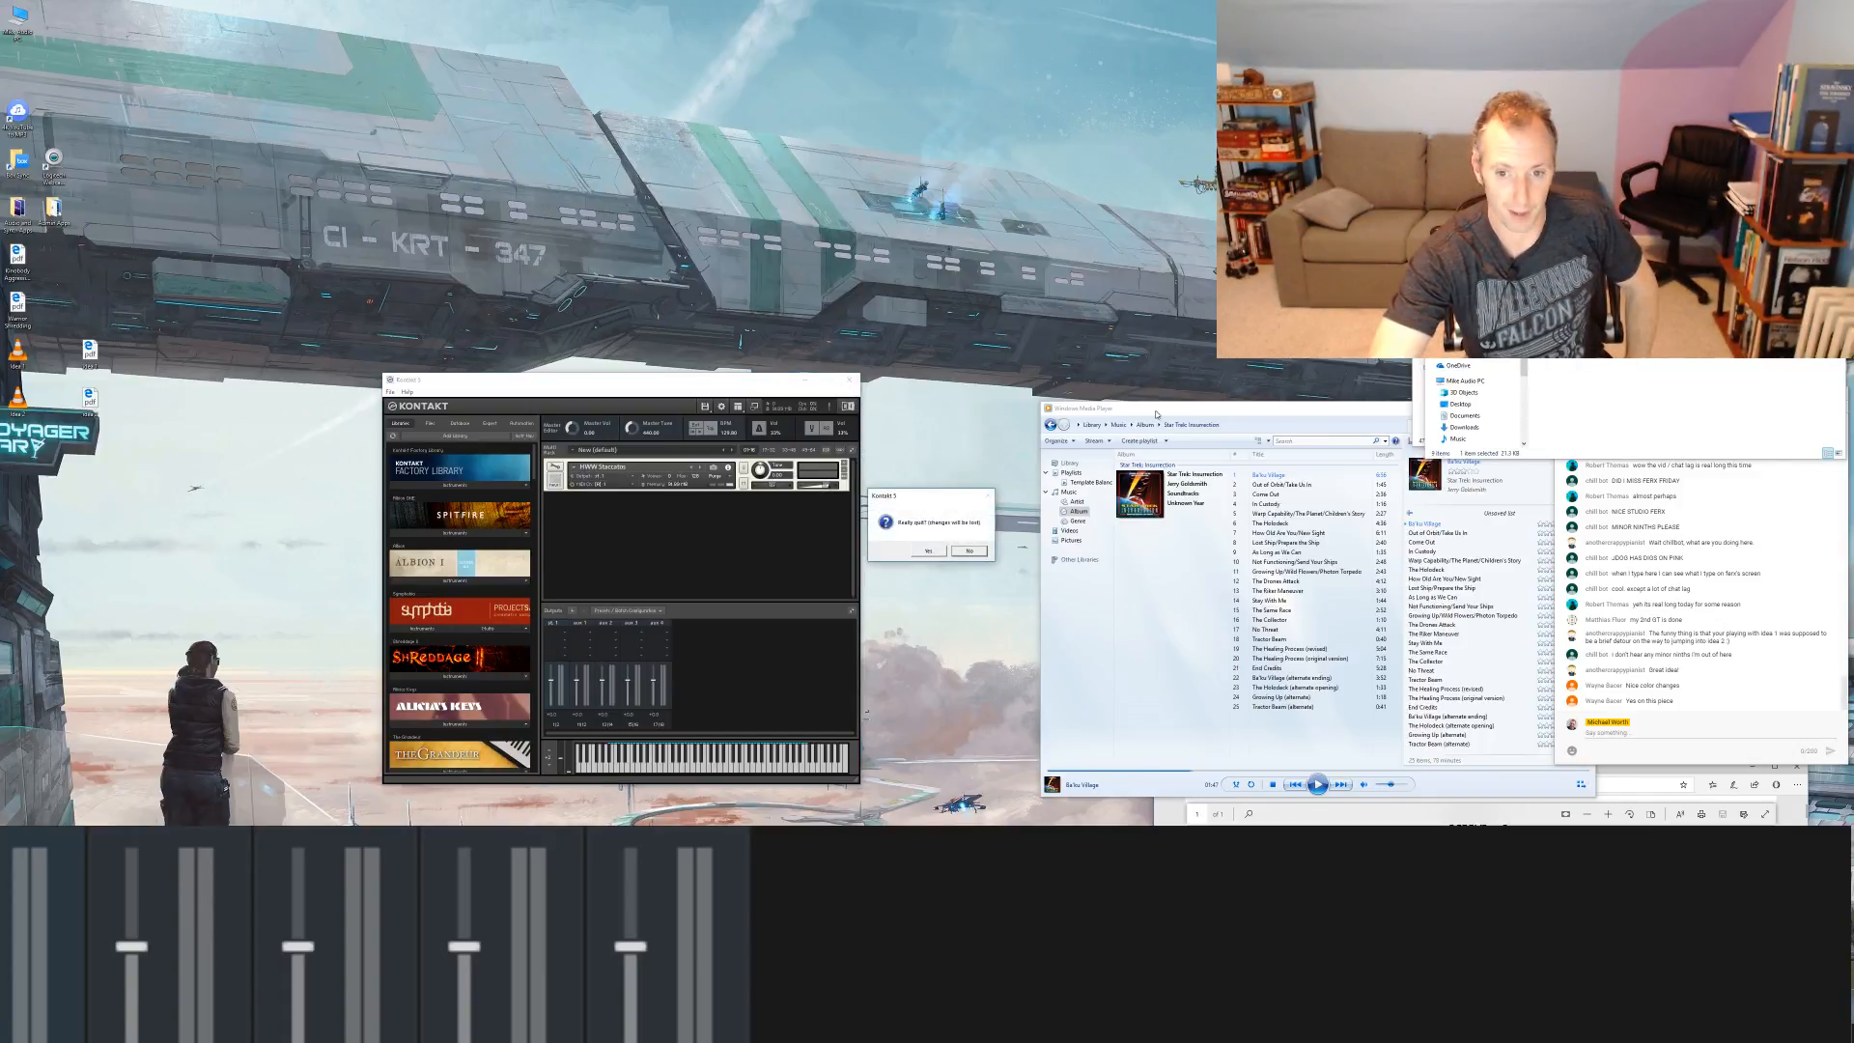
left_click(925, 547)
left_click_drag(1140, 409, 563, 434)
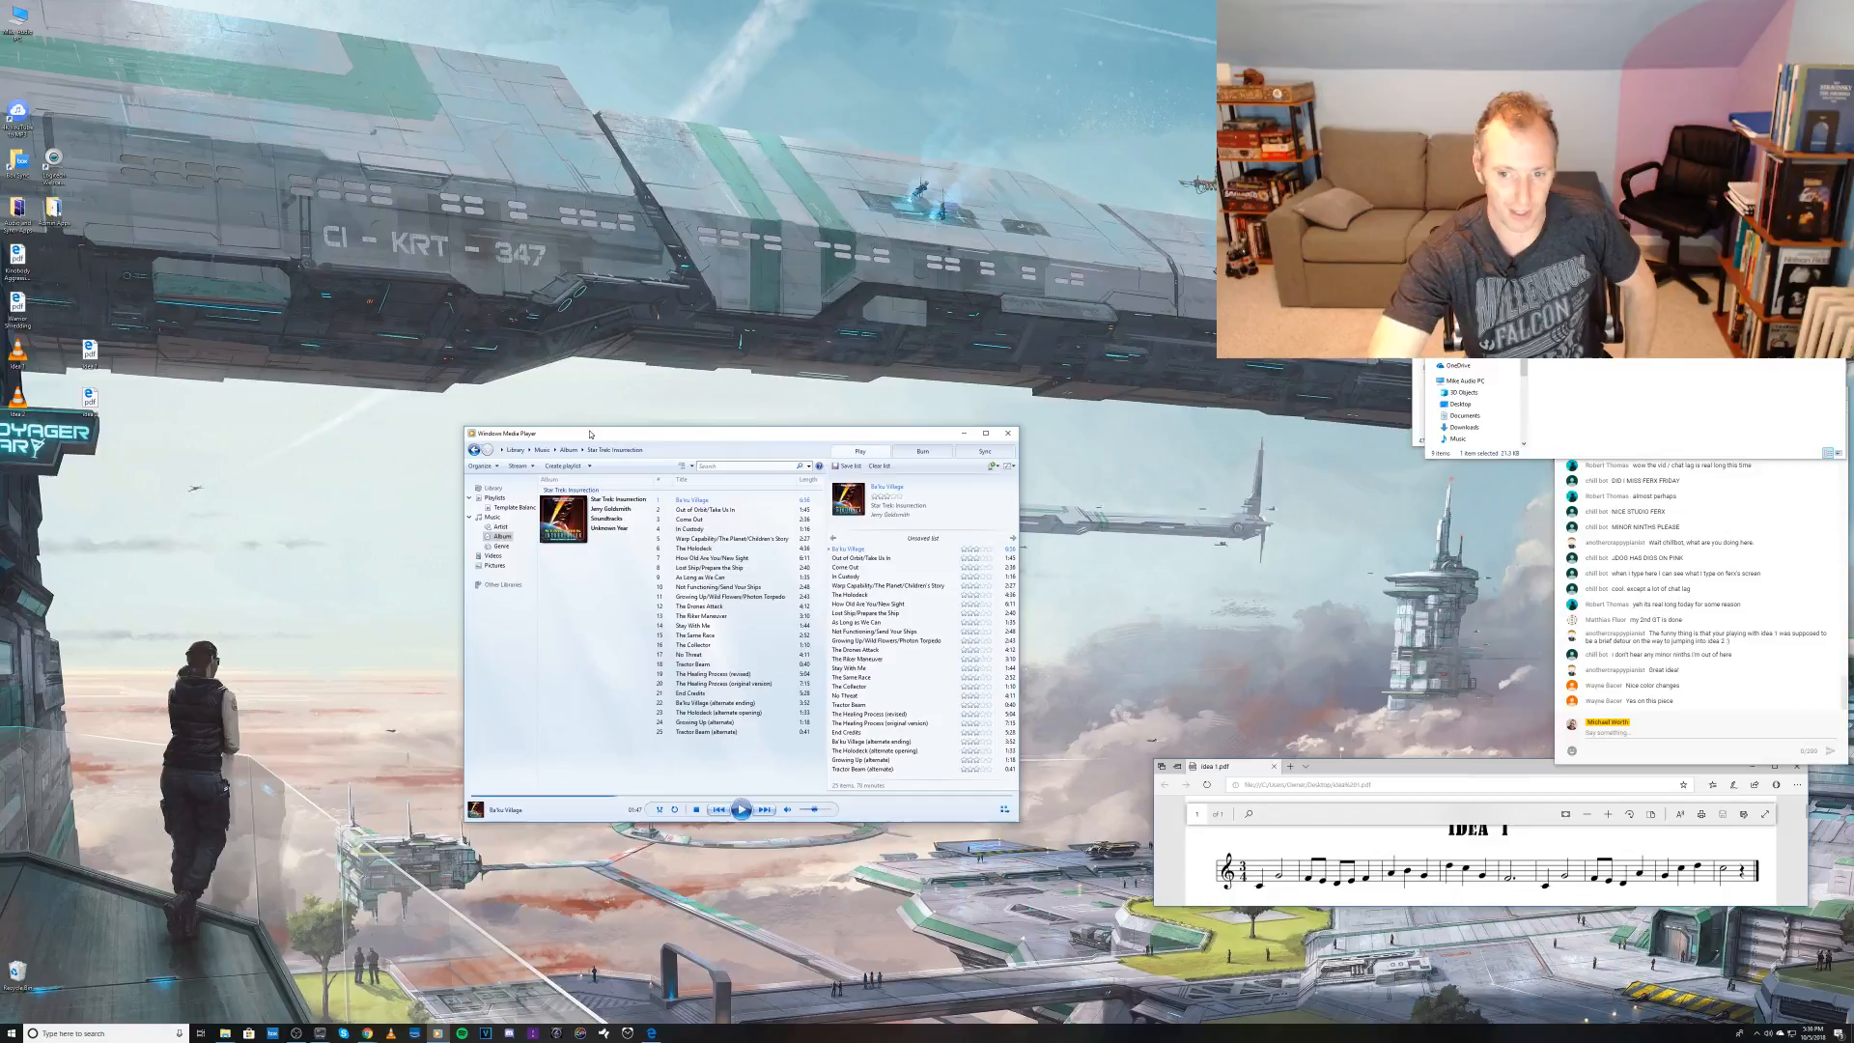
left_click(1012, 435)
Step: Move the Idea 1.pdf window towards the middle of the desktop and close it
left_click(1530, 773)
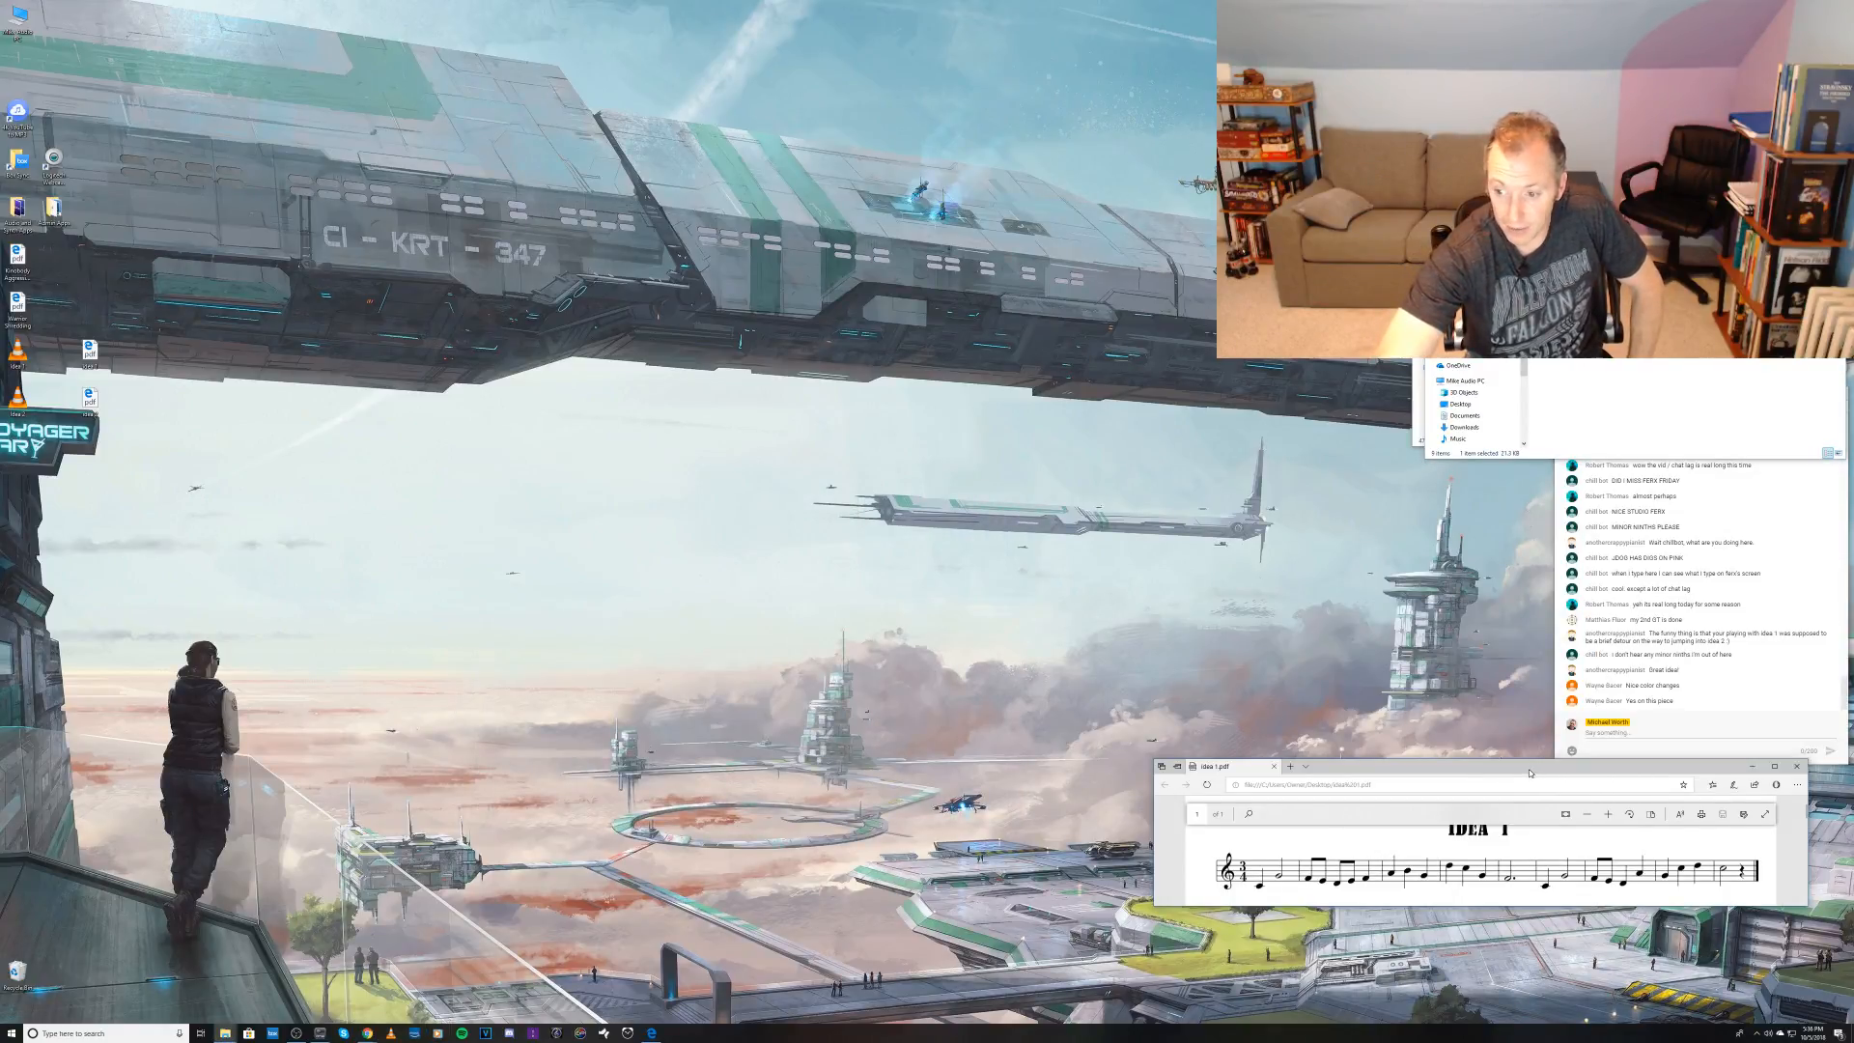
left_click_drag(1530, 773, 955, 626)
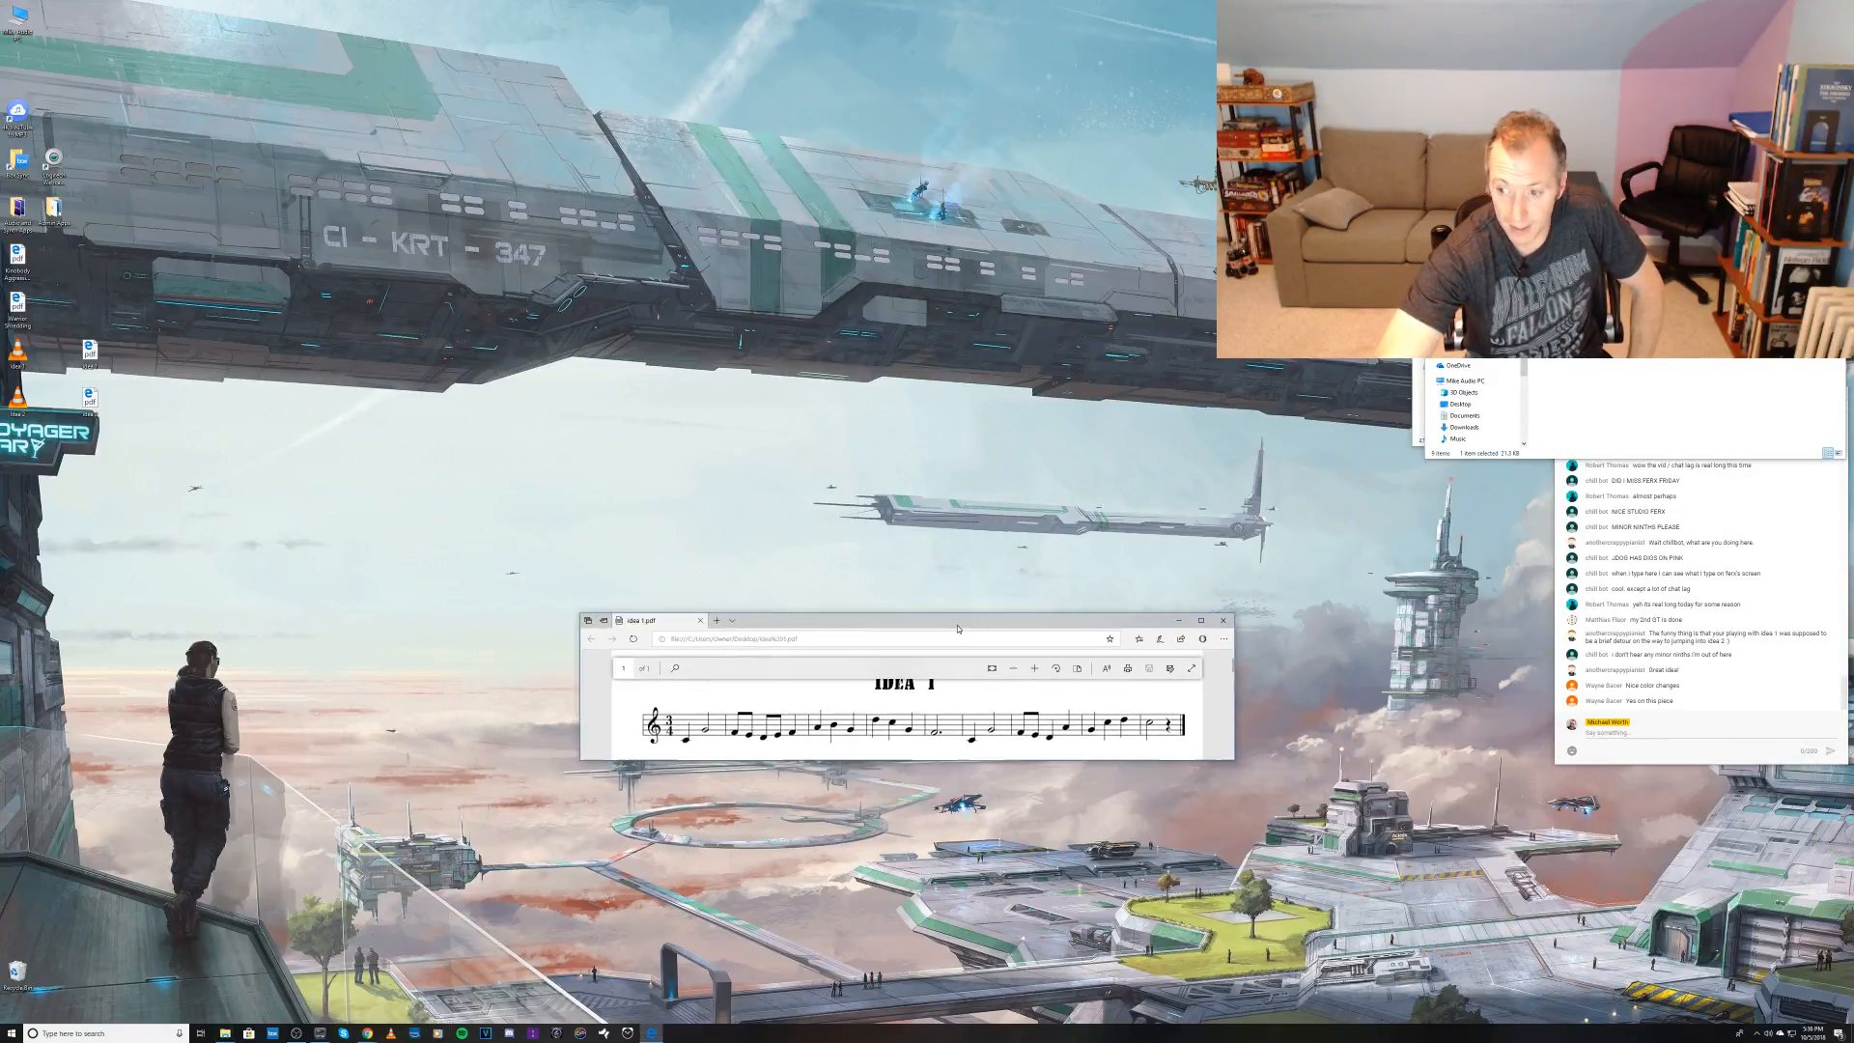
left_click(1223, 621)
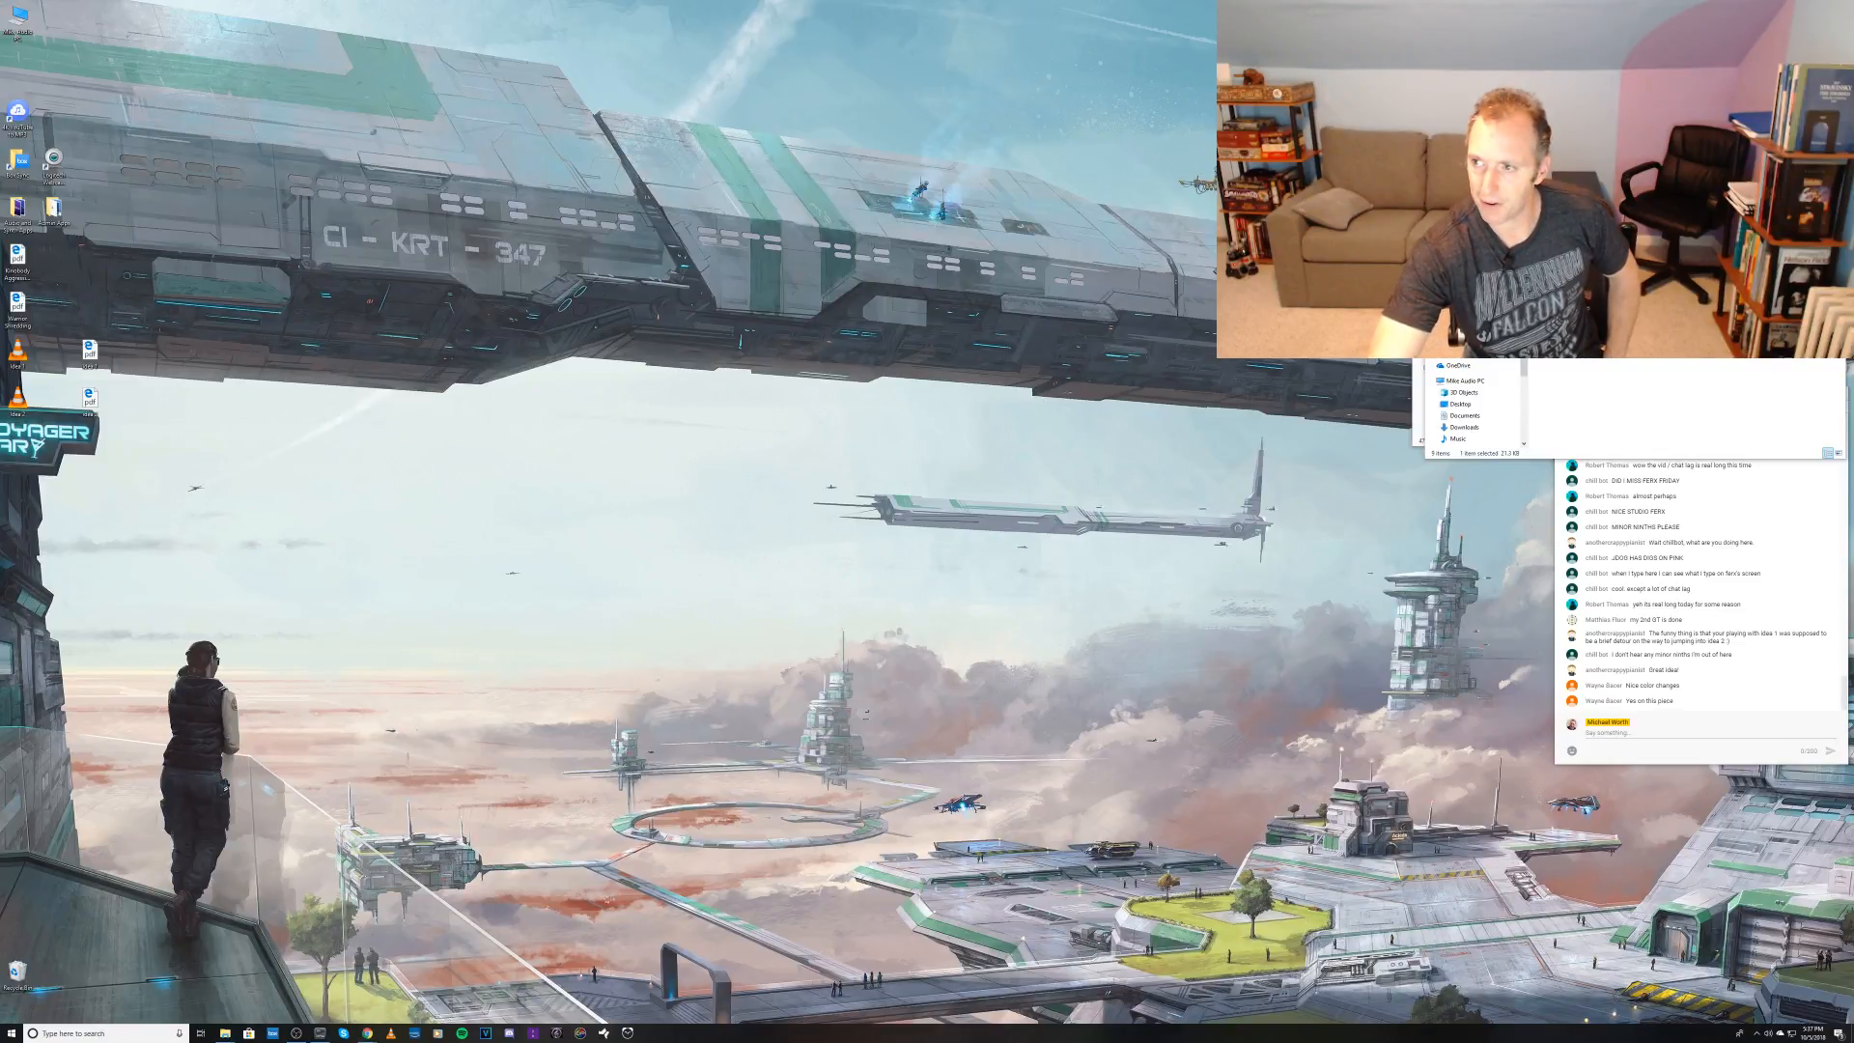
Step: Uncover the YouTube live chat window, move it away from the screen edge, and activate its message field
left_click(1835, 196)
left_click(1825, 186)
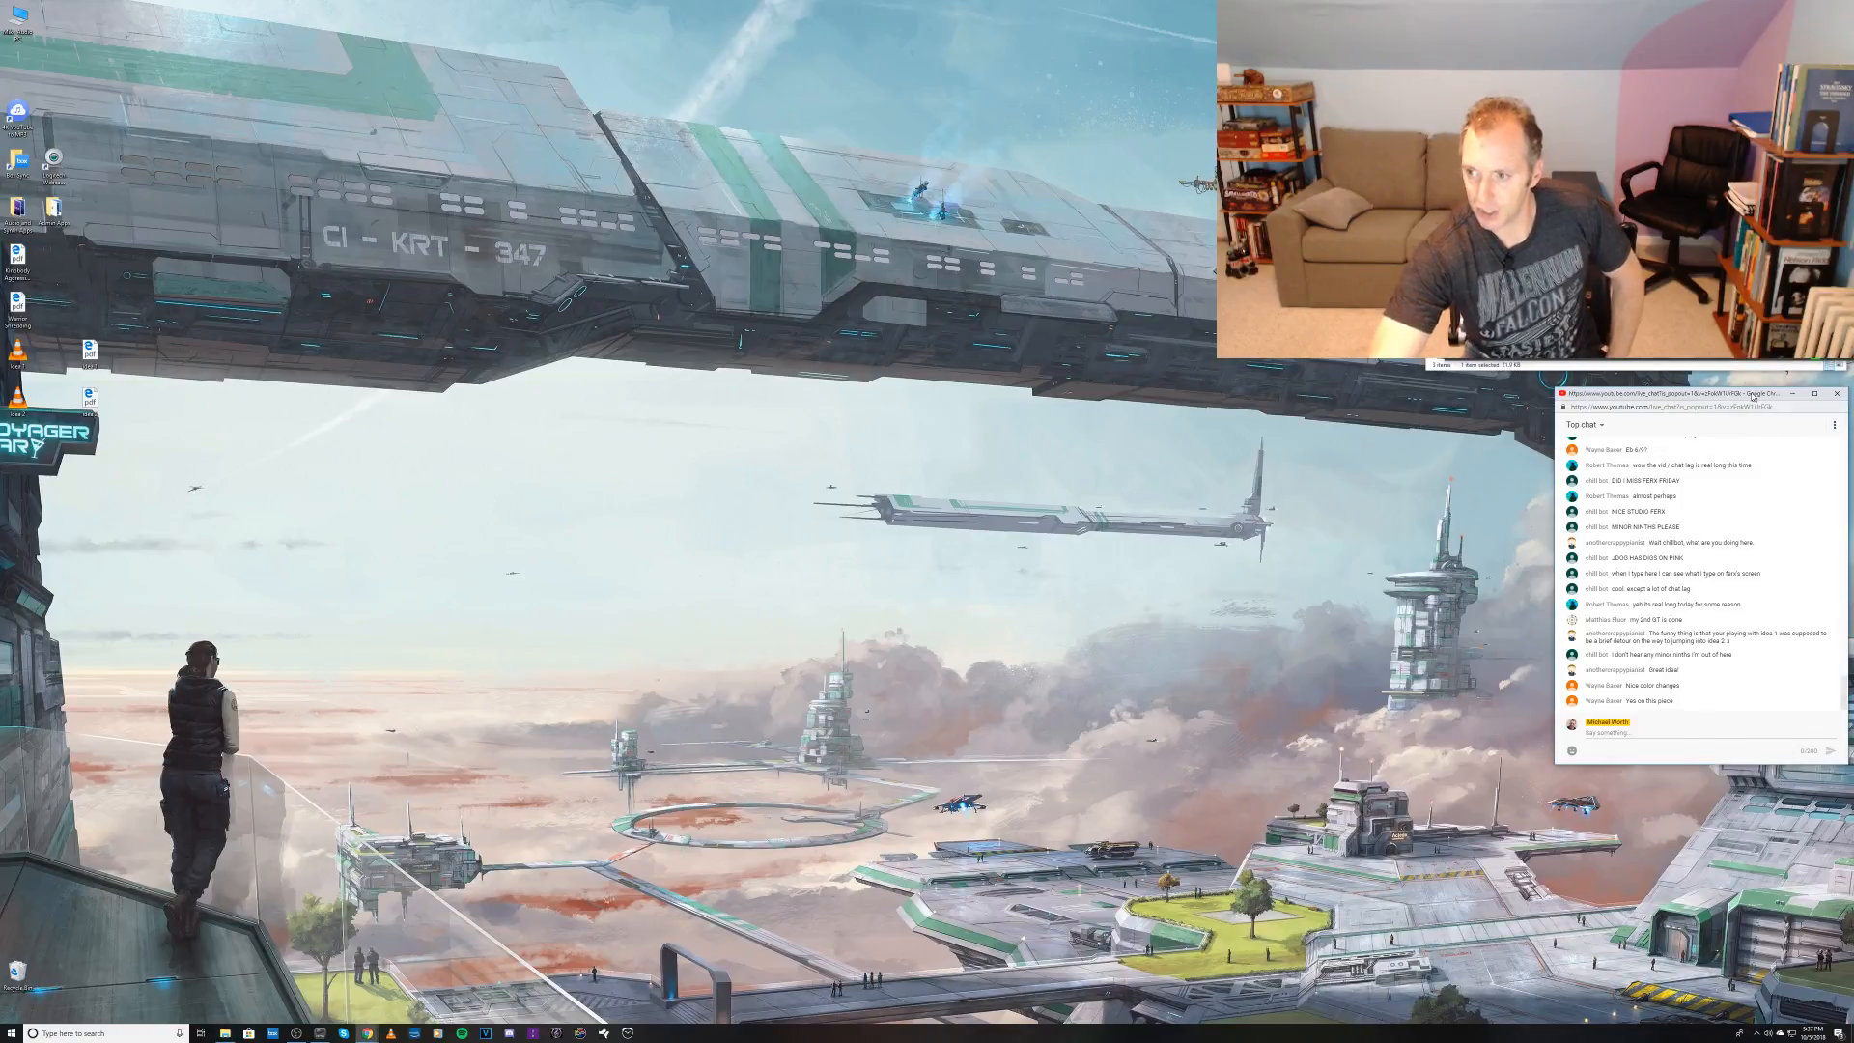
left_click_drag(1753, 398, 1635, 402)
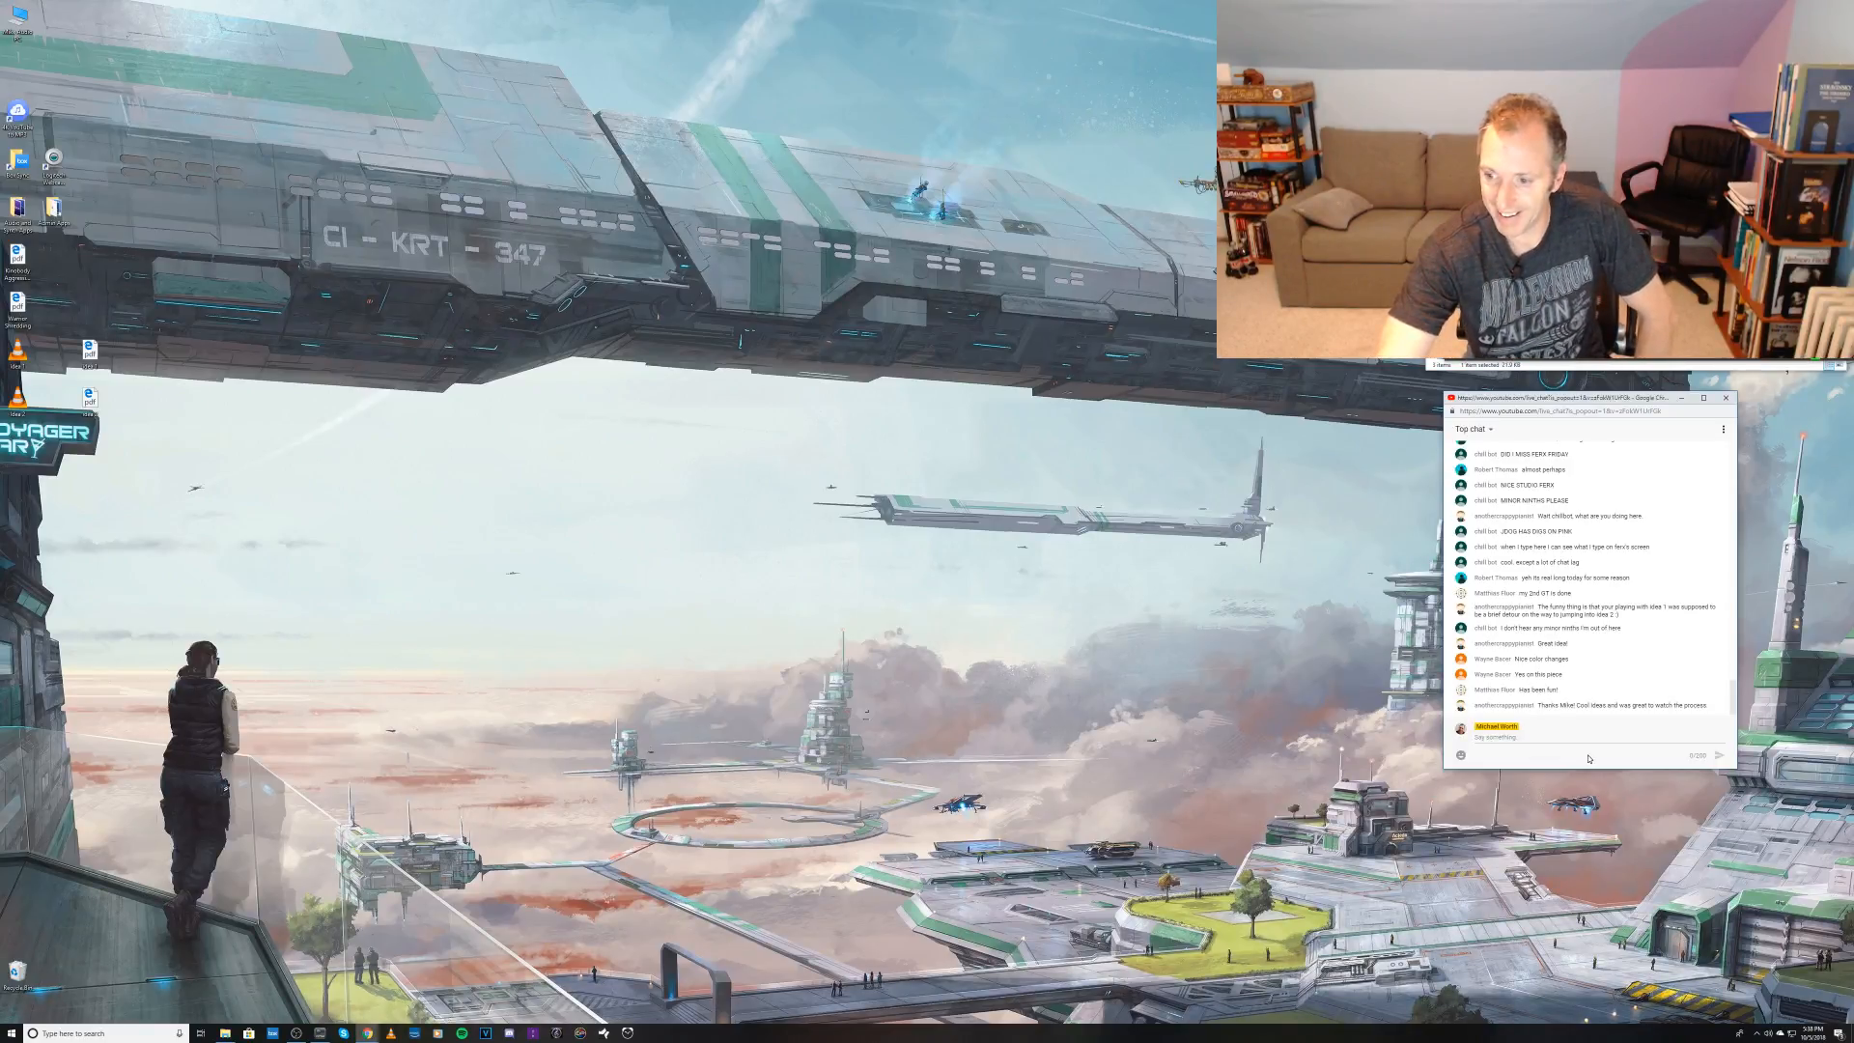
left_click(1573, 736)
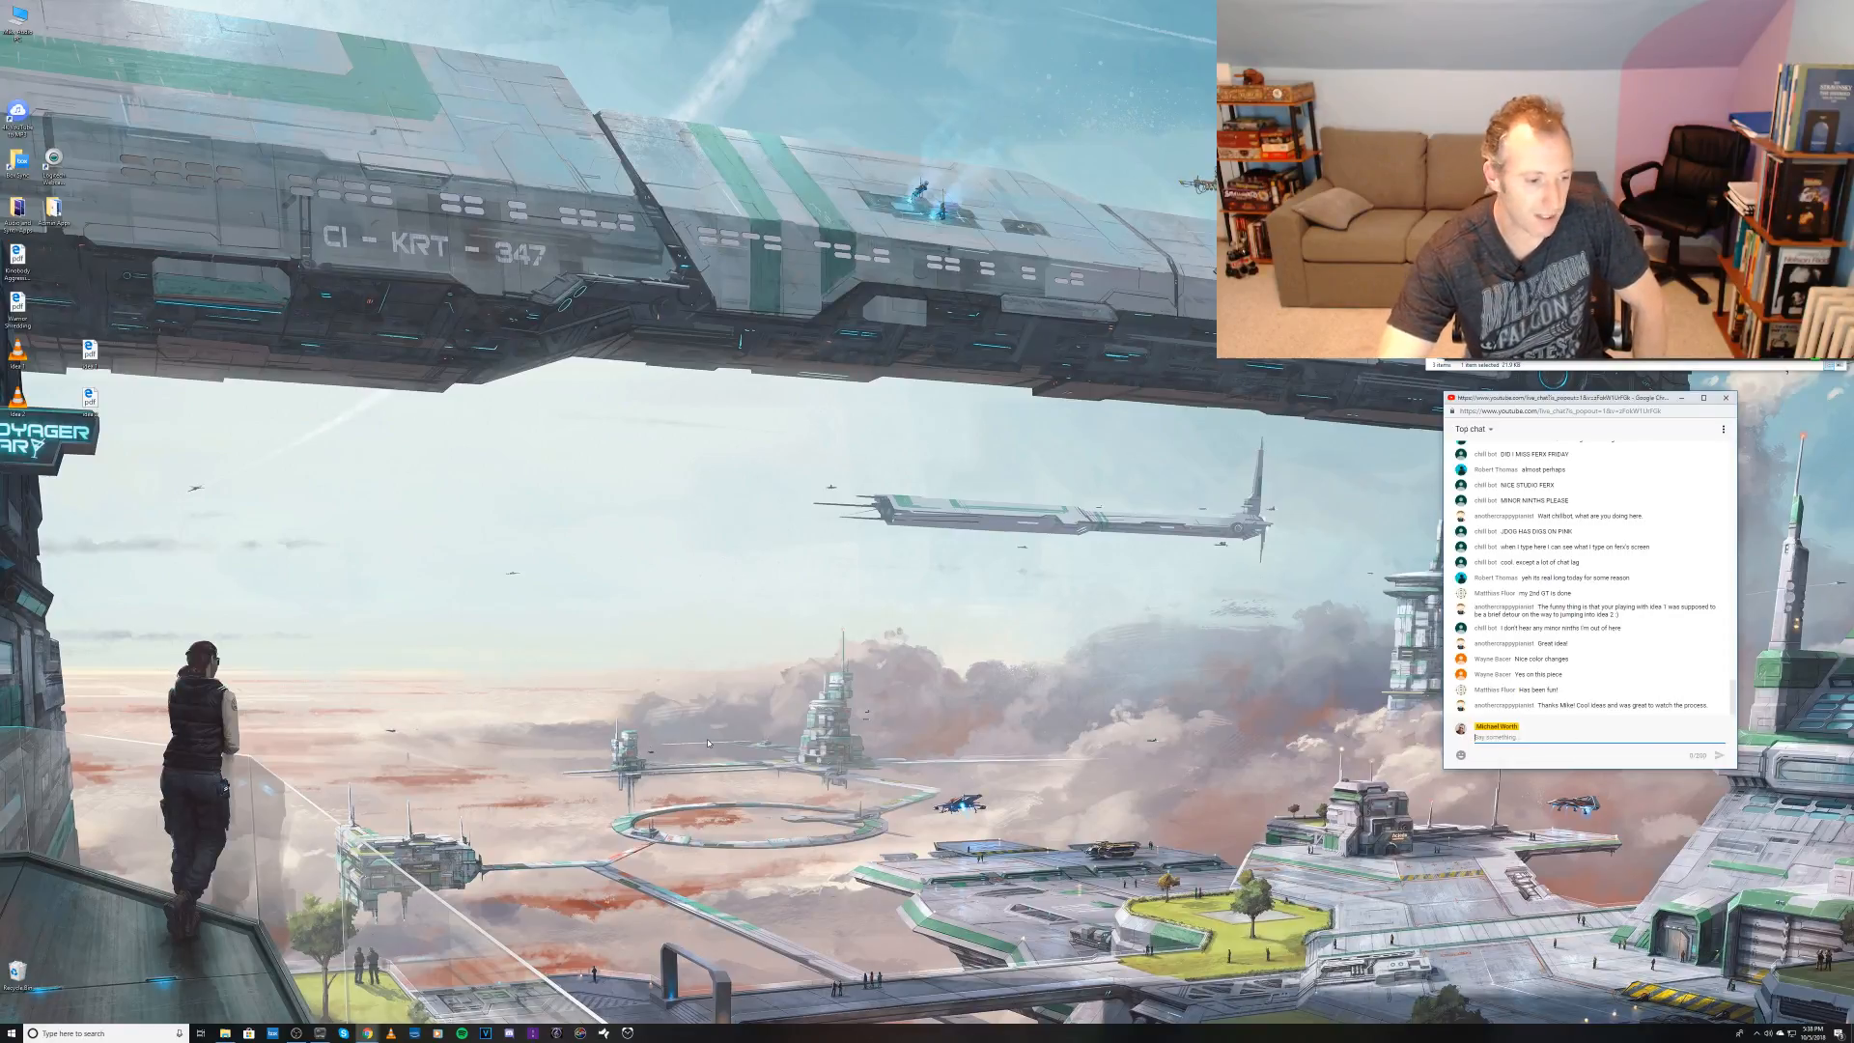
Step: Empty the Recycle Bin with permanent deletion of its items, and switch from the live chat to the streaming program
right_click(28, 982)
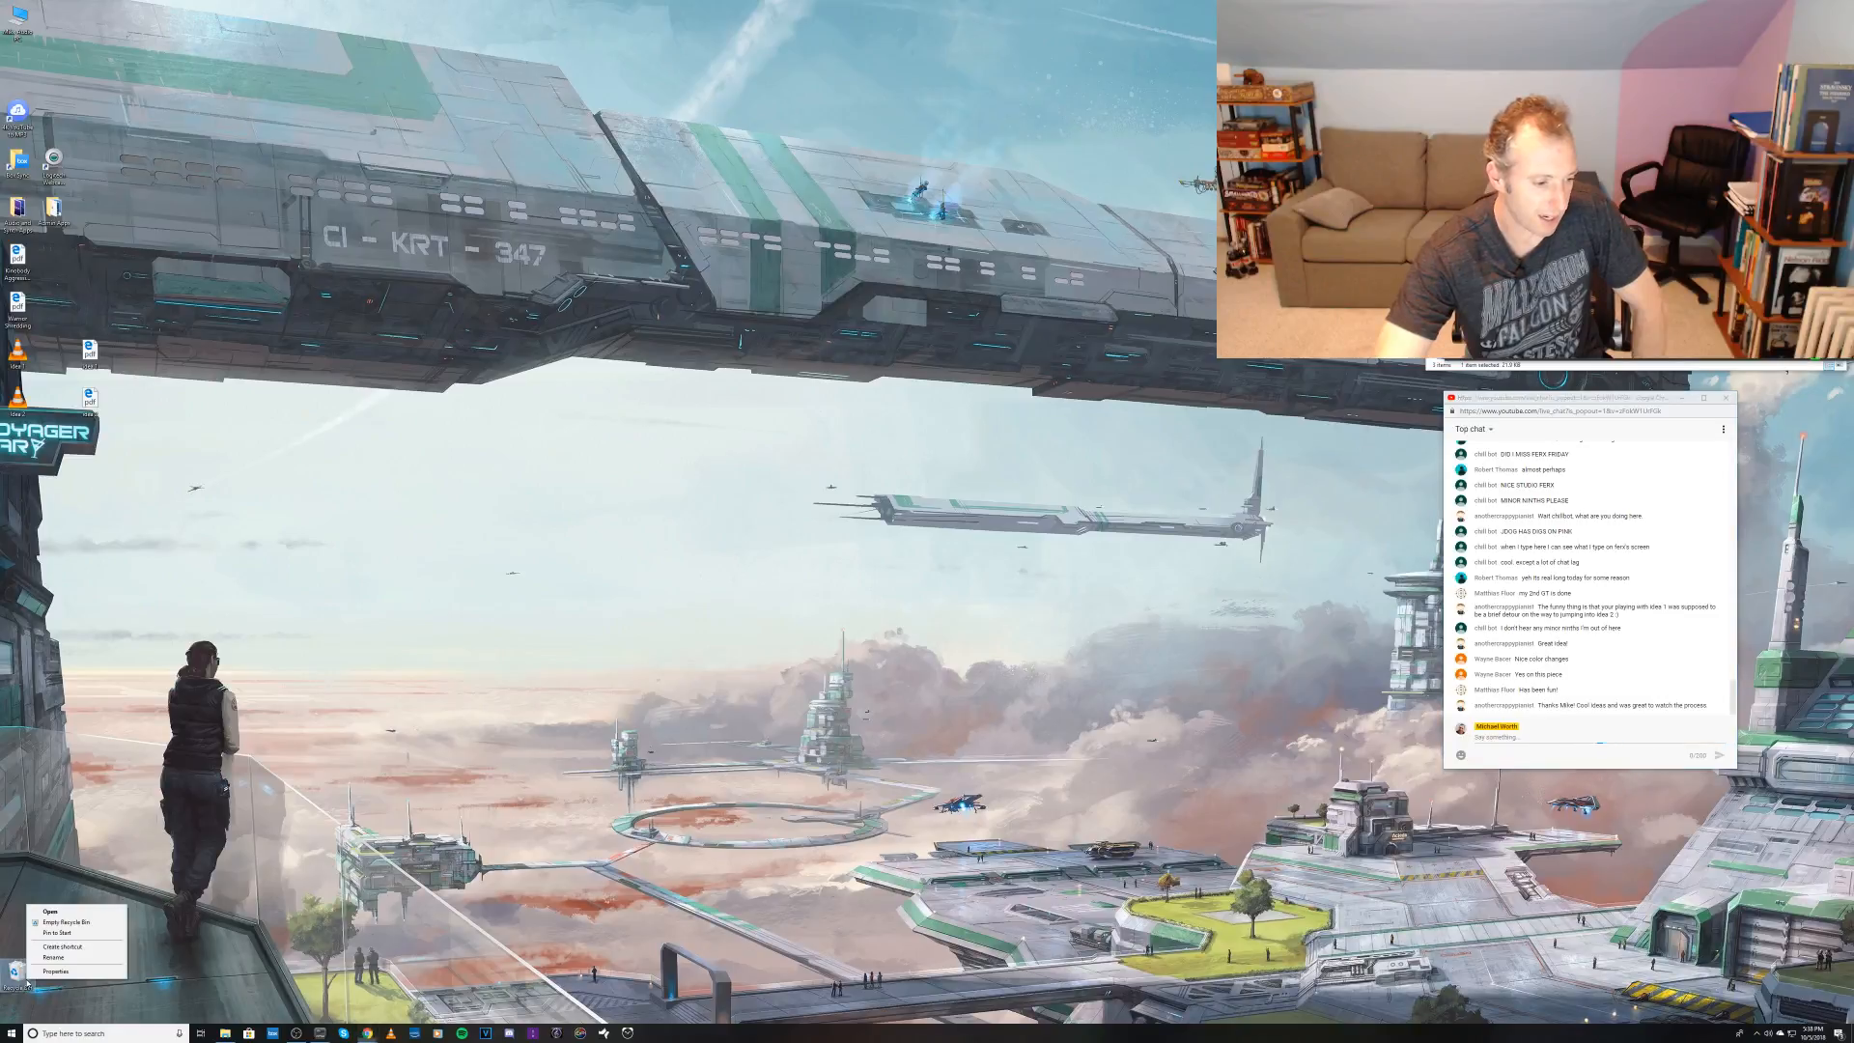
left_click(59, 927)
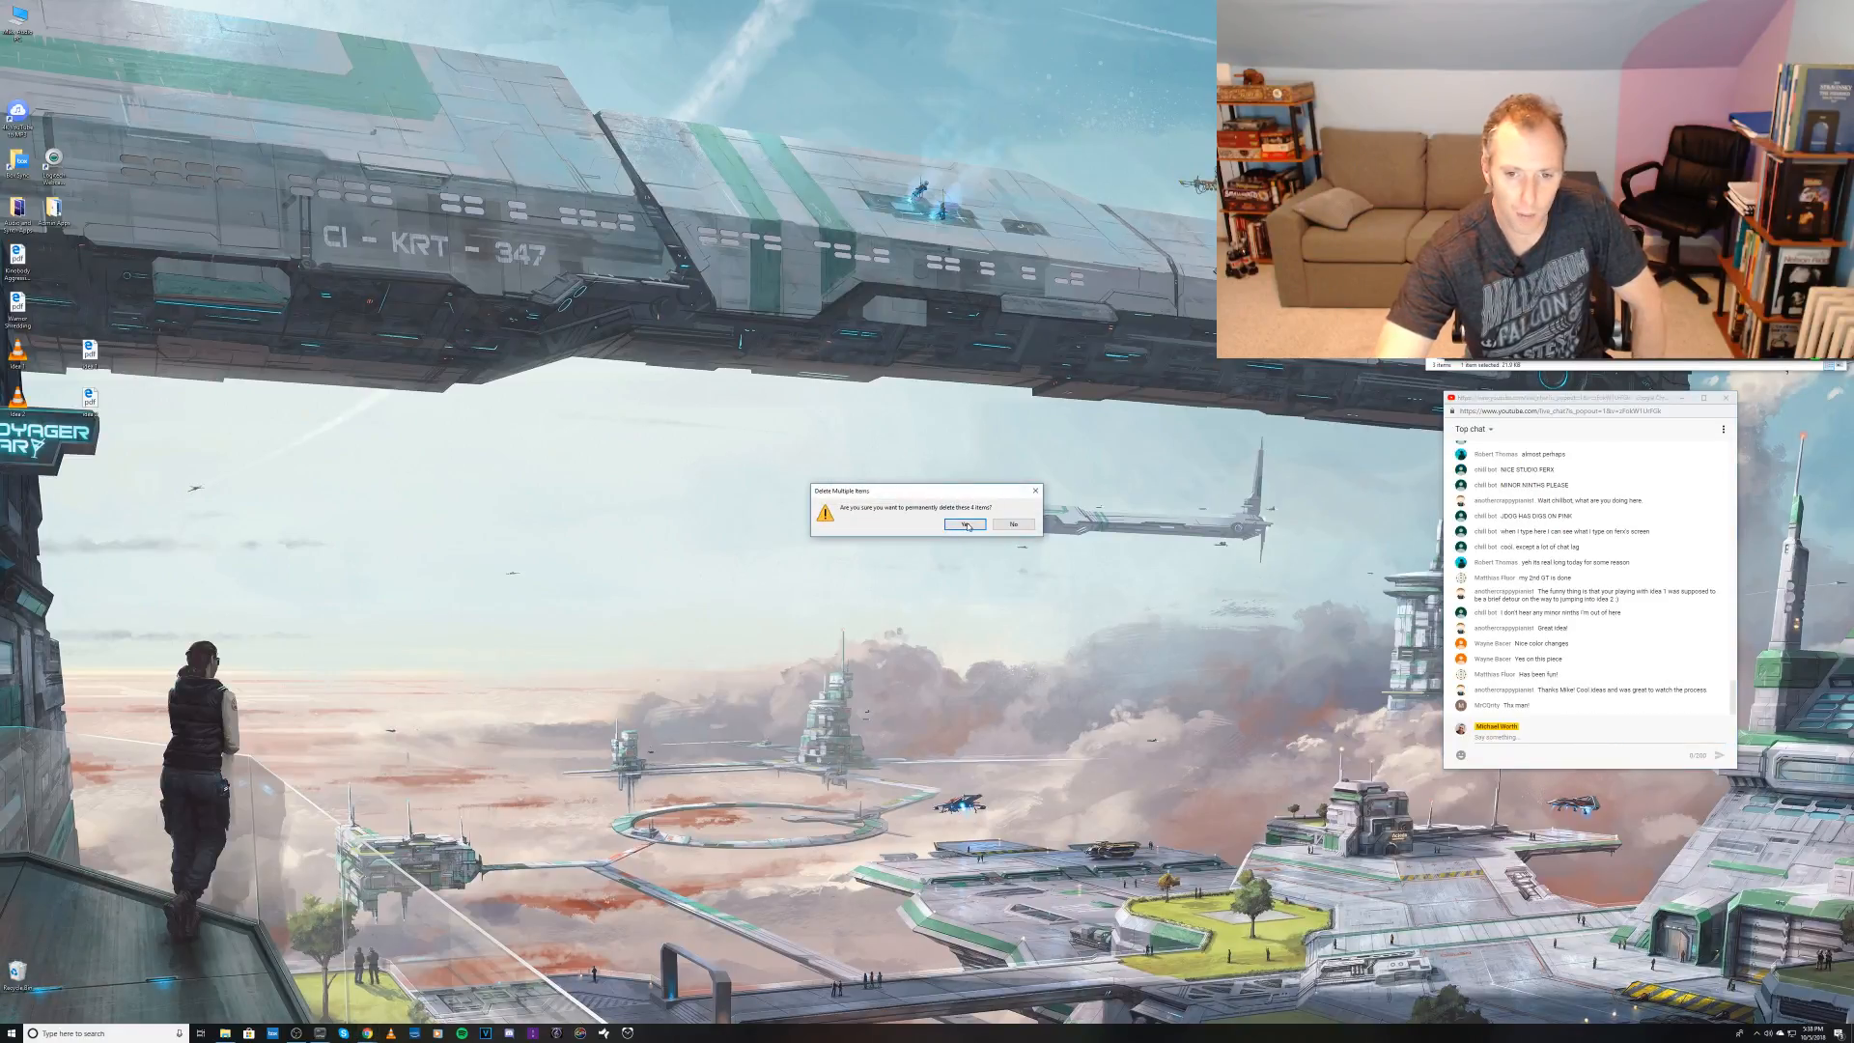
left_click(966, 524)
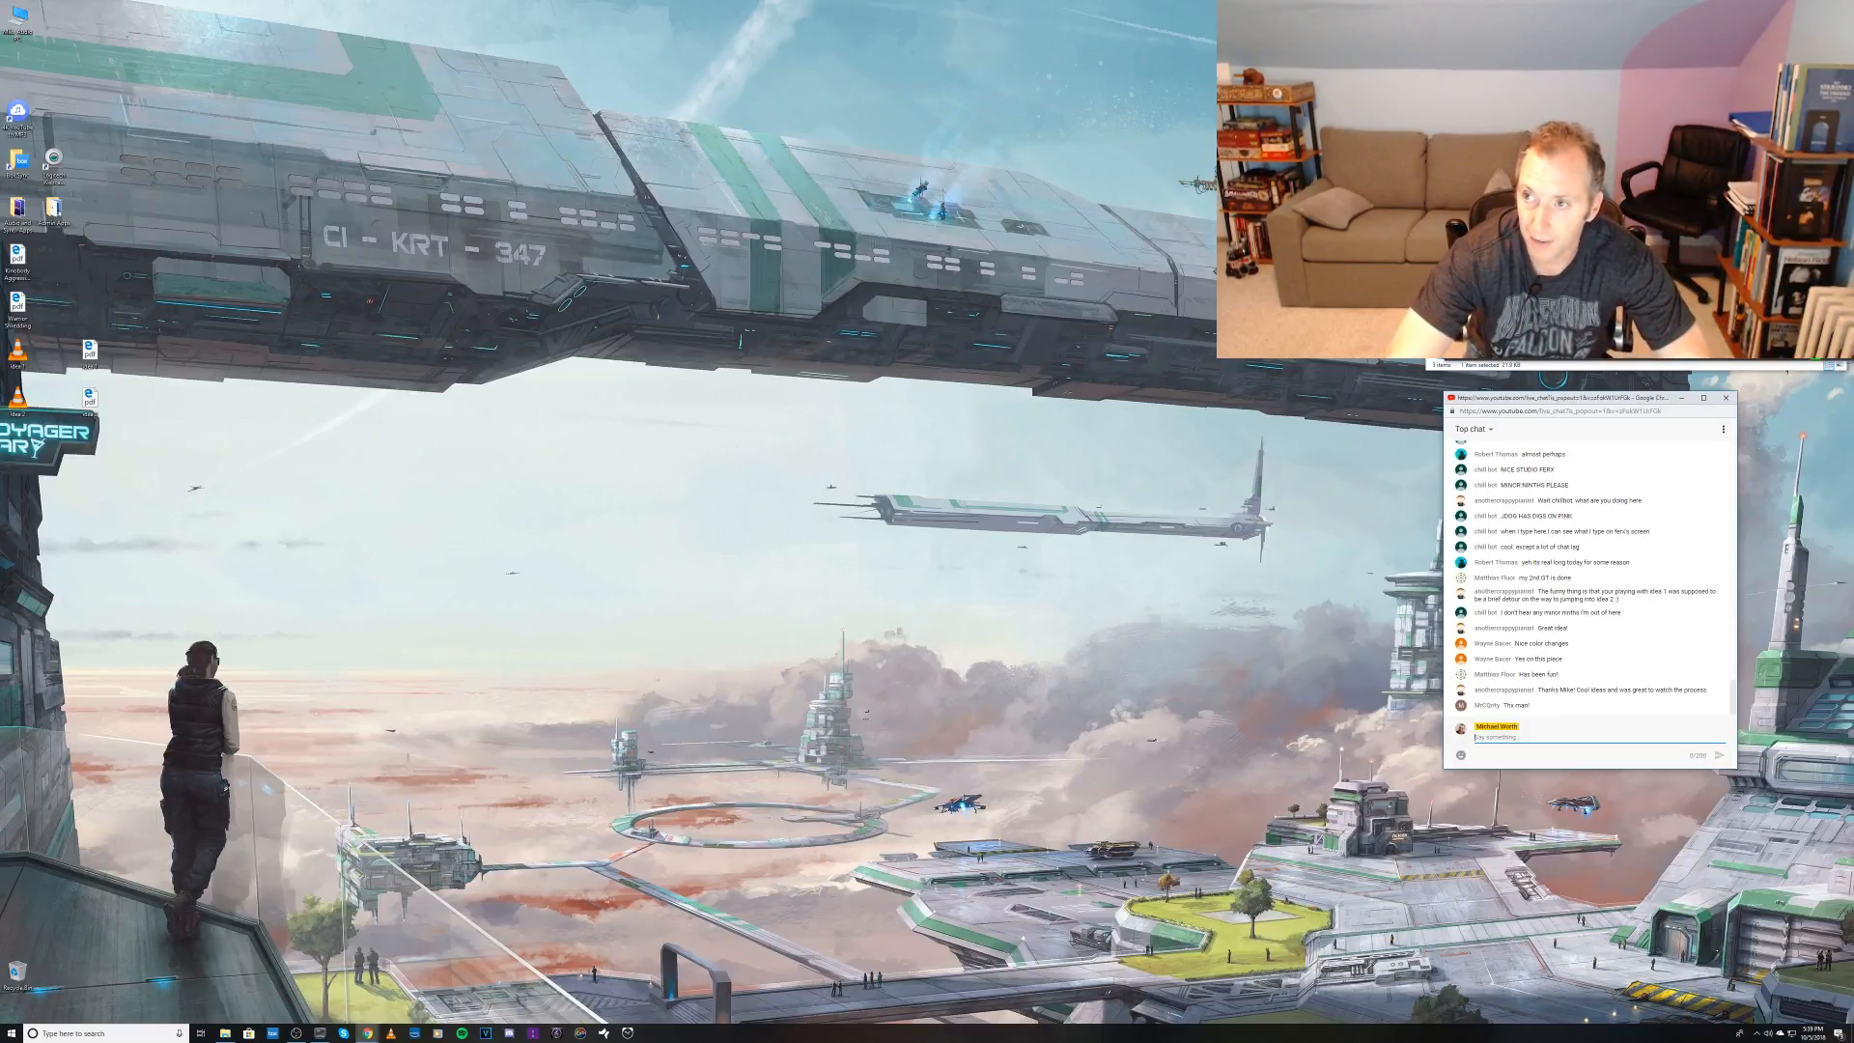
key("alt+Tab")
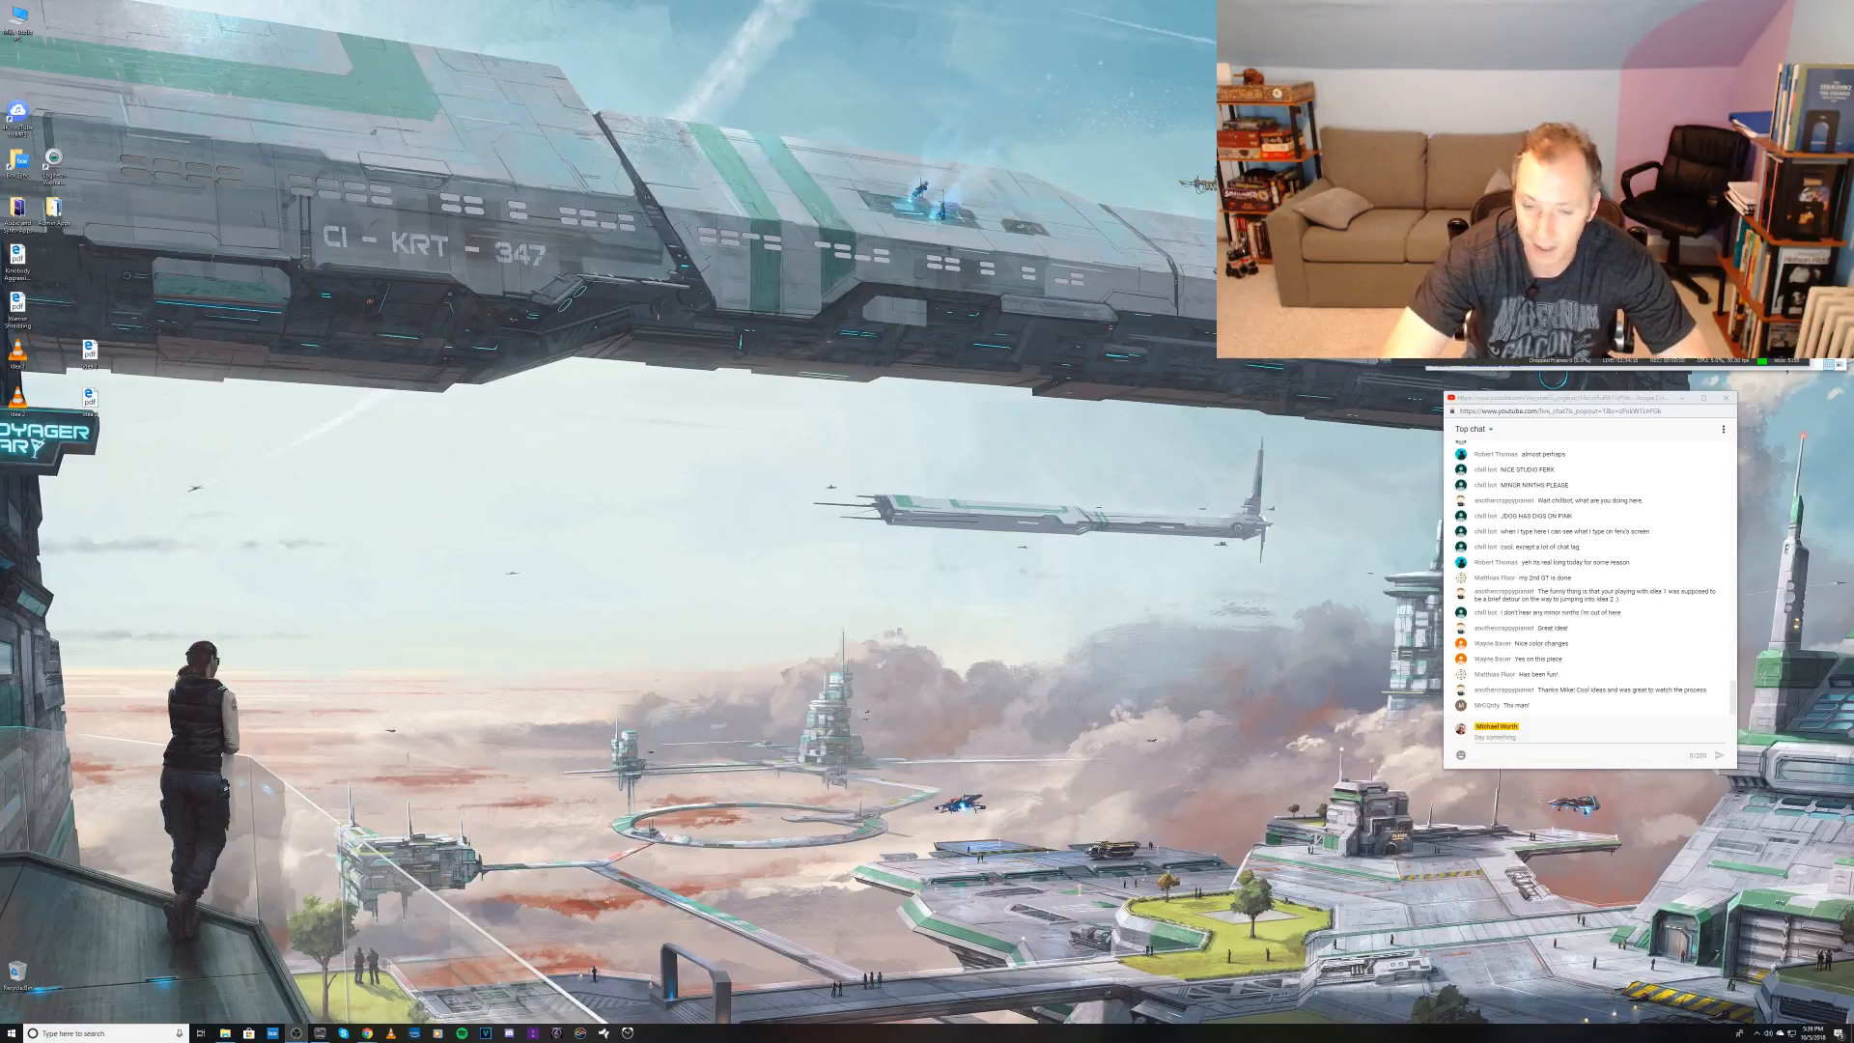